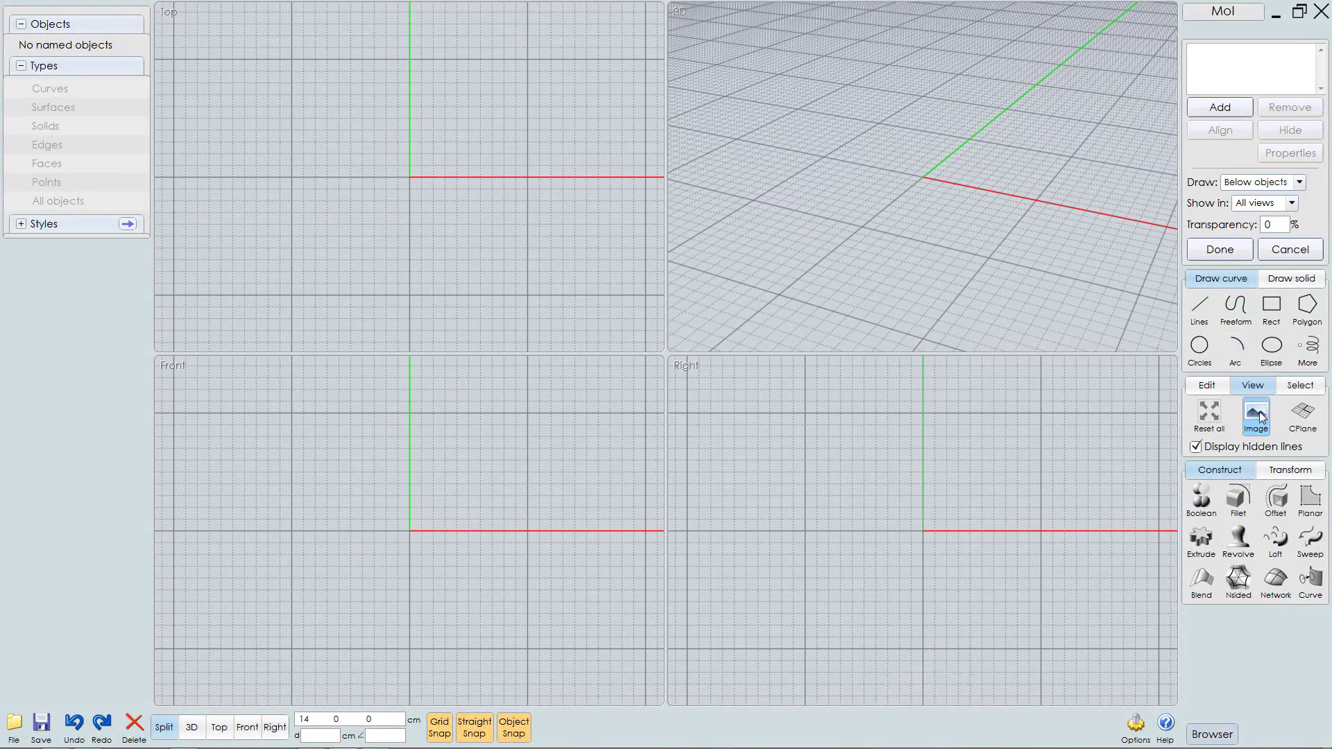
Step: Add ref side.png as a background image in the Right view, about 60 cm wide with its lower corner picked at 0, 30, -14
click(1228, 108)
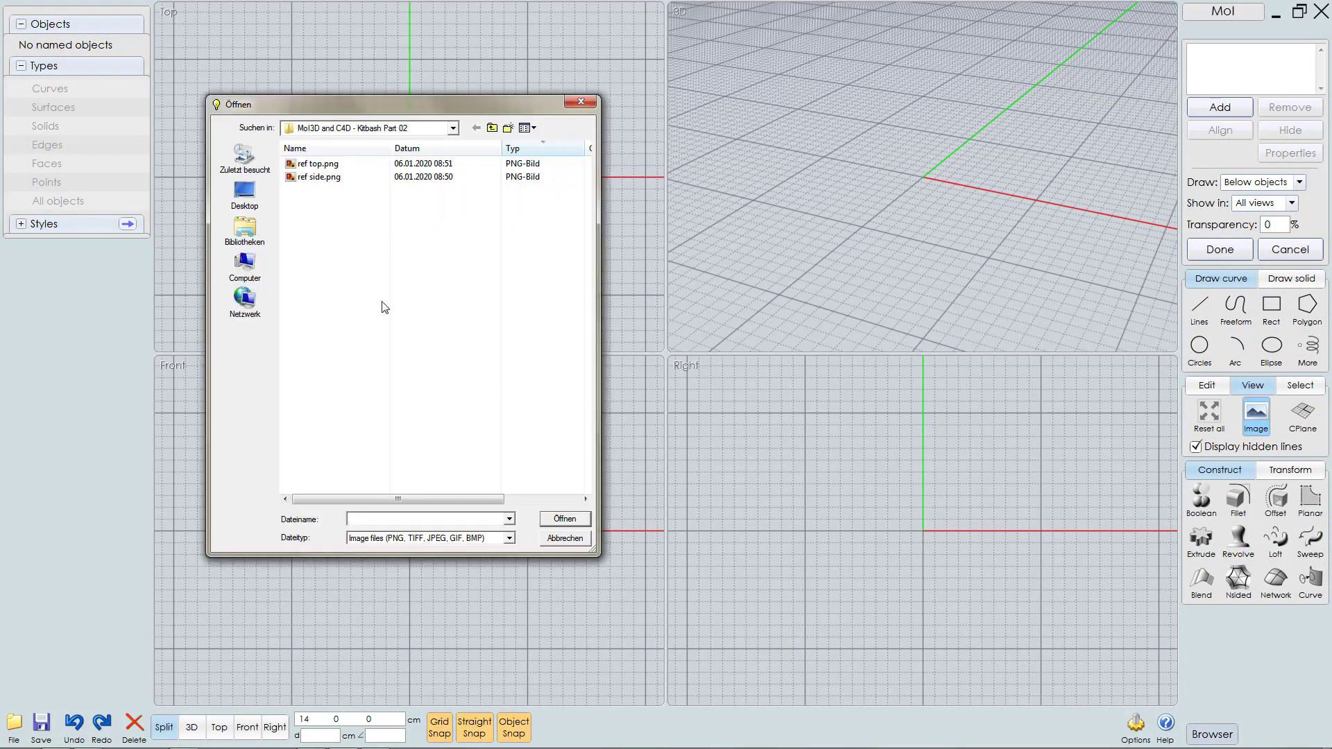
double_click(323, 178)
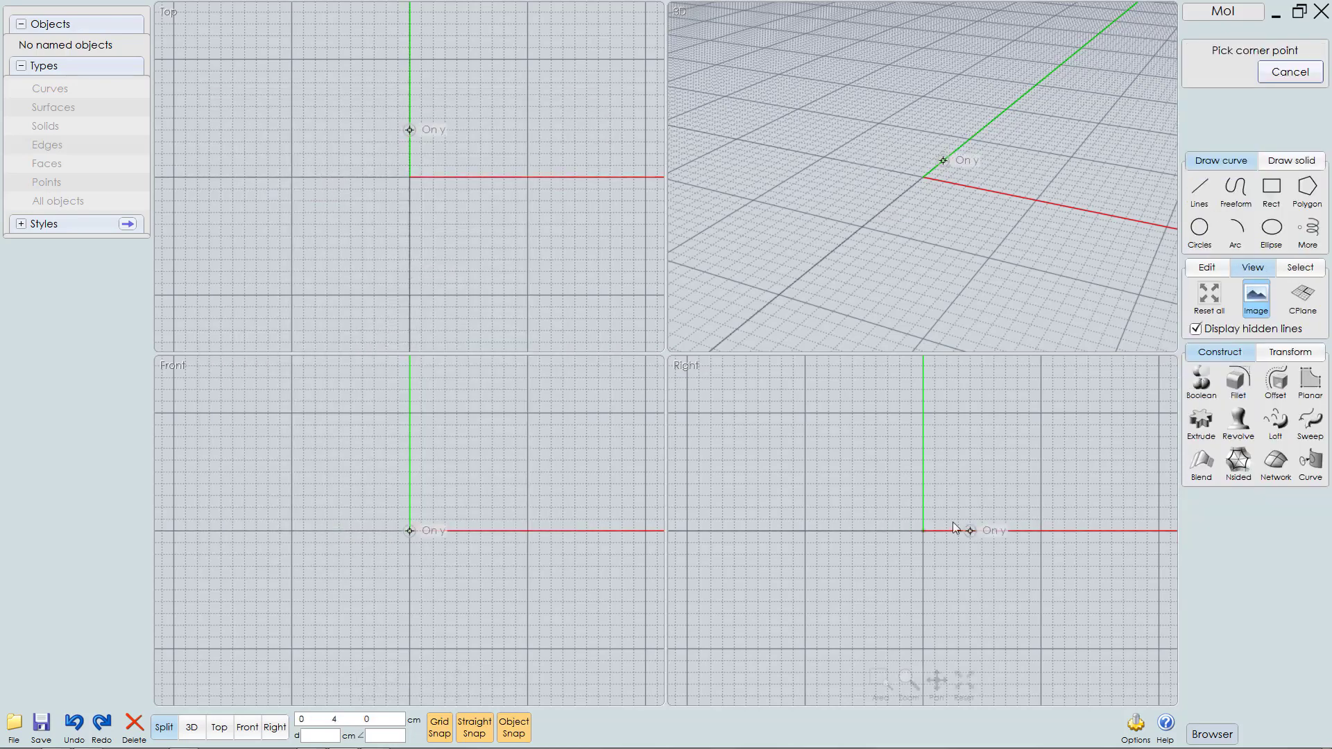
scroll(926, 519, down, 3)
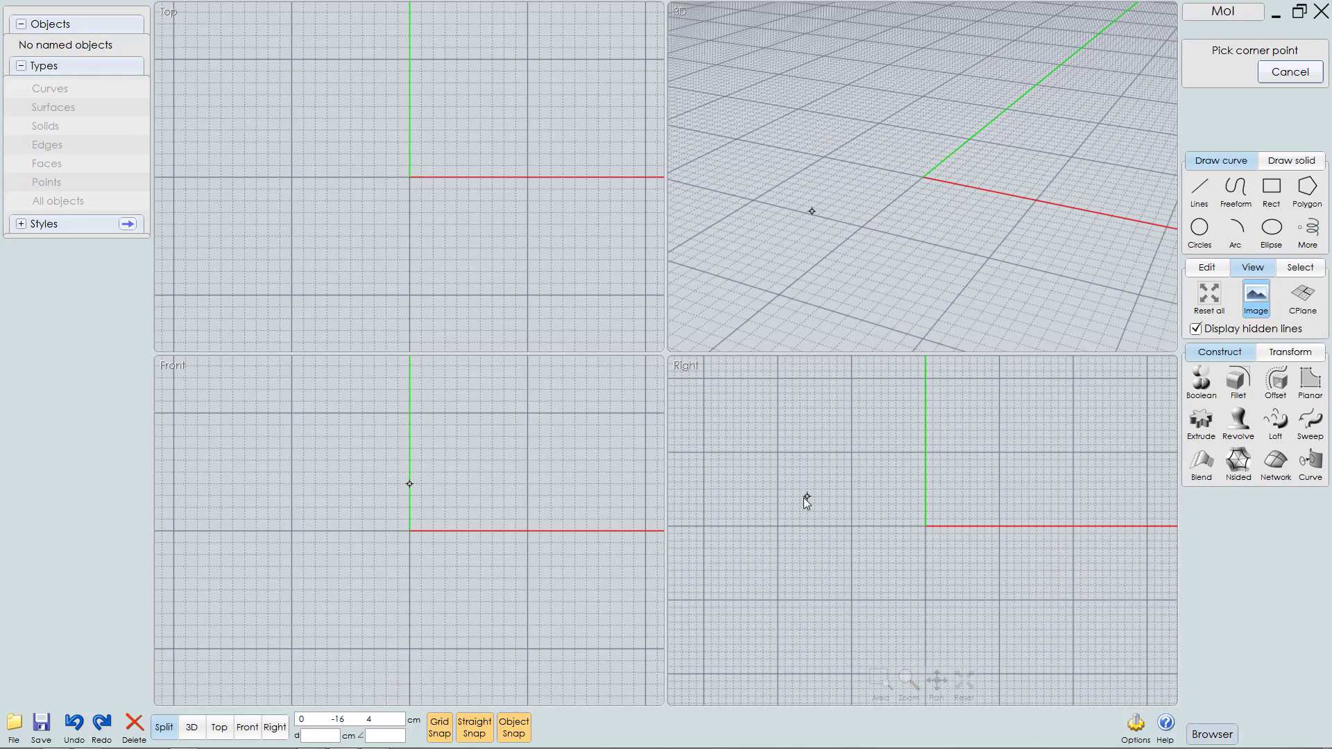
mouse_move(448, 730)
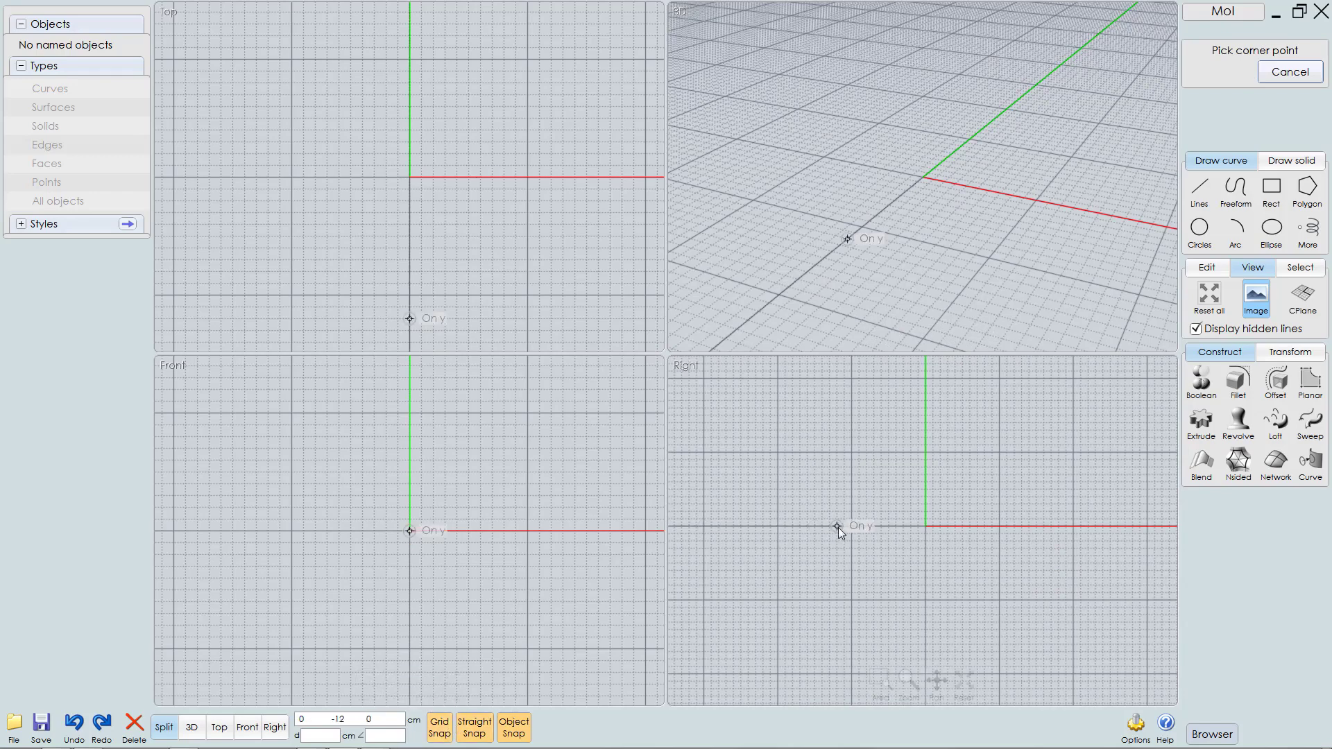
click(705, 453)
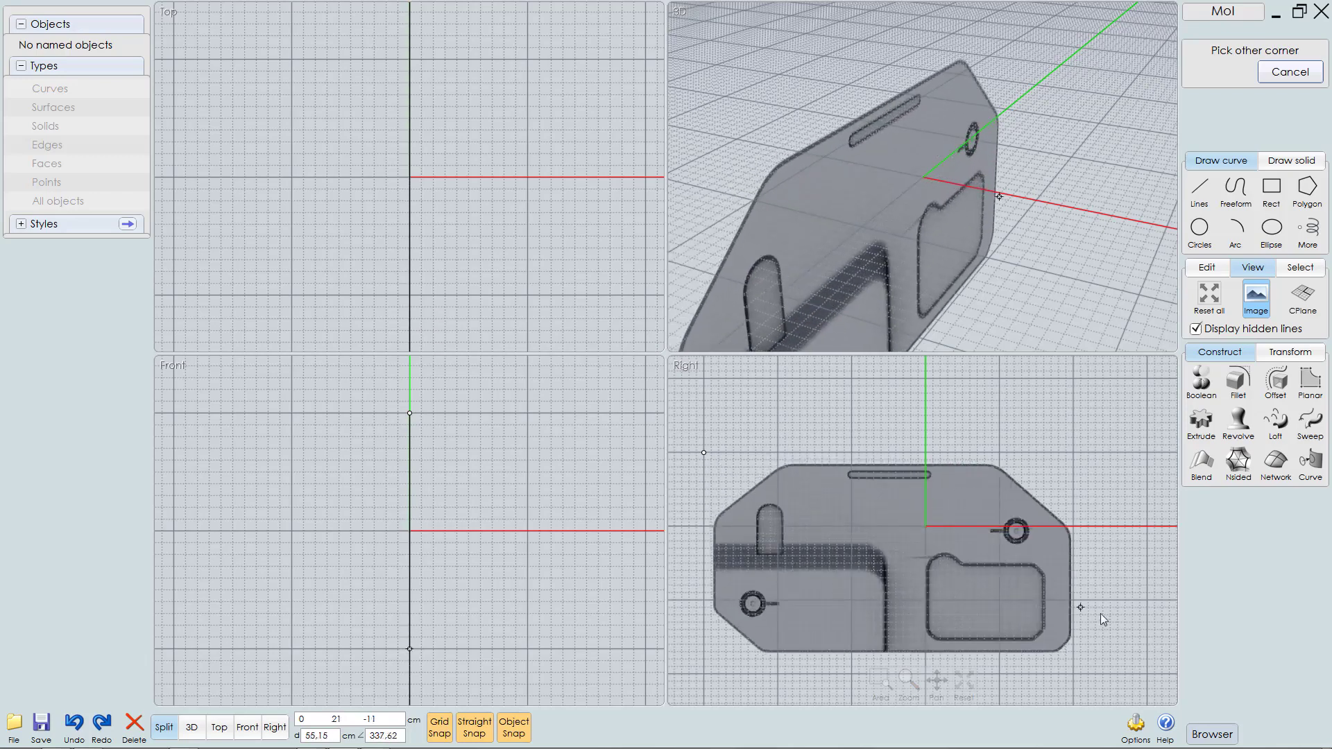
click(1149, 630)
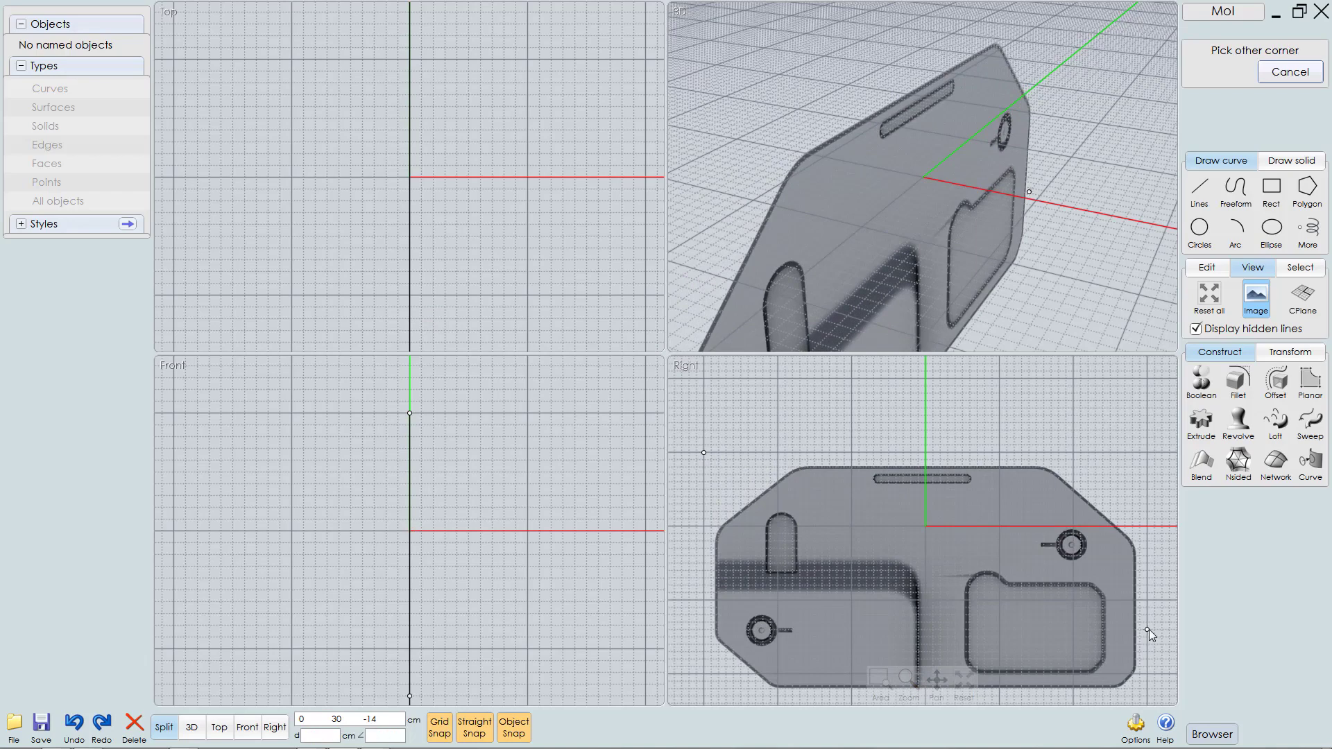
Step: Turn off grid snap and hide the grid in the viewports
middle_drag(1030, 552, 1010, 533)
scroll(1010, 532, down, 3)
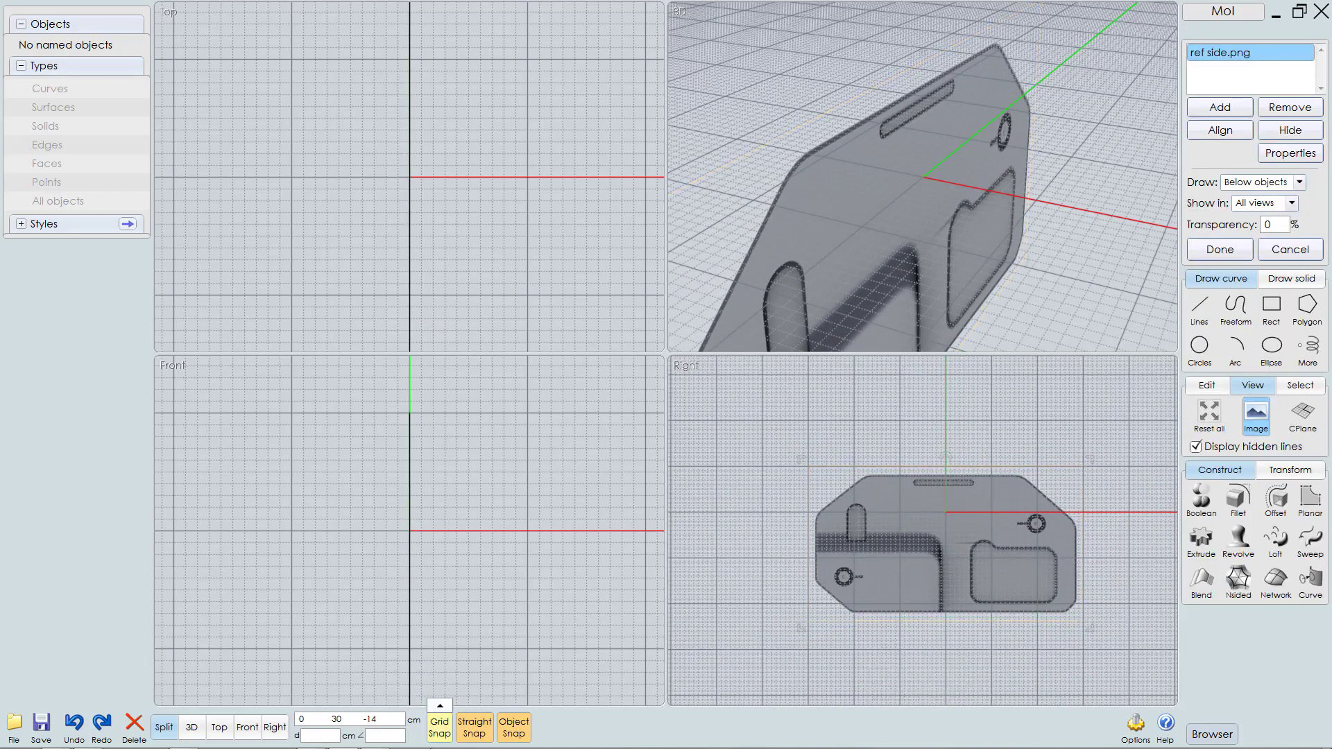
click(444, 724)
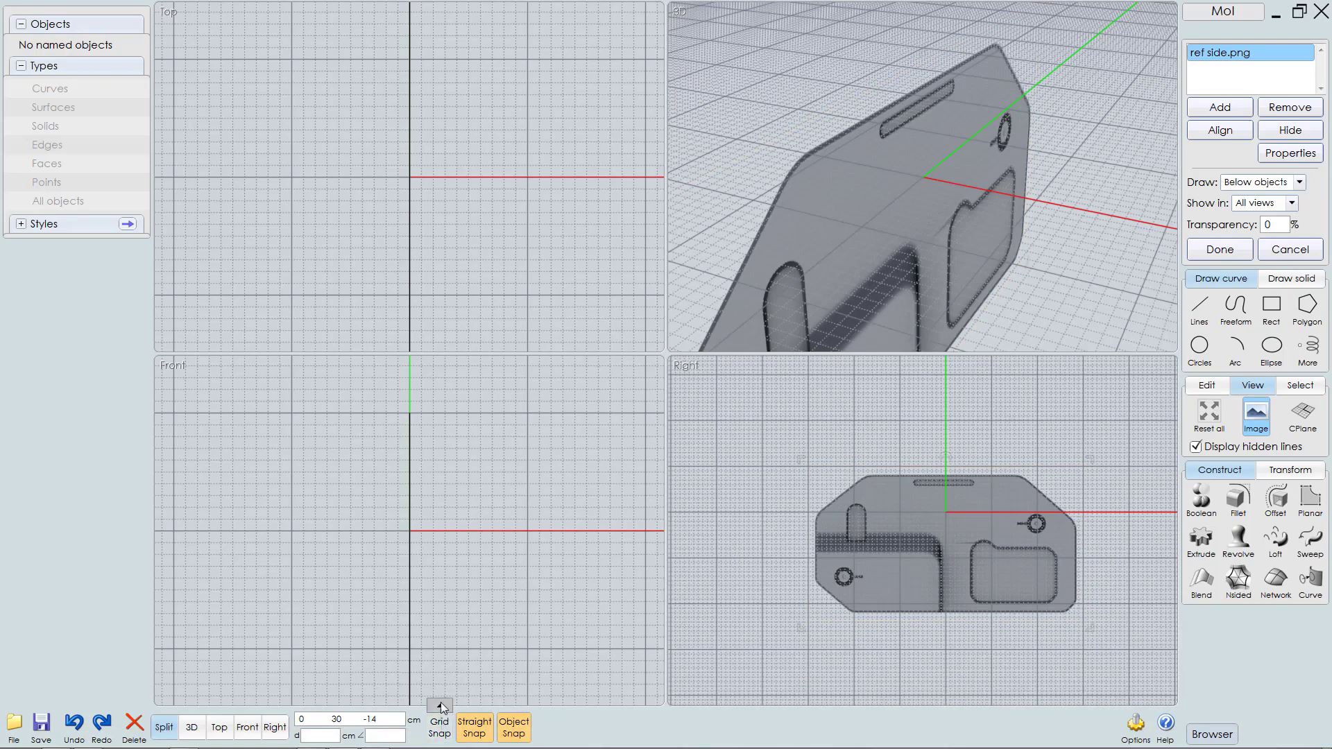
click(441, 706)
click(439, 639)
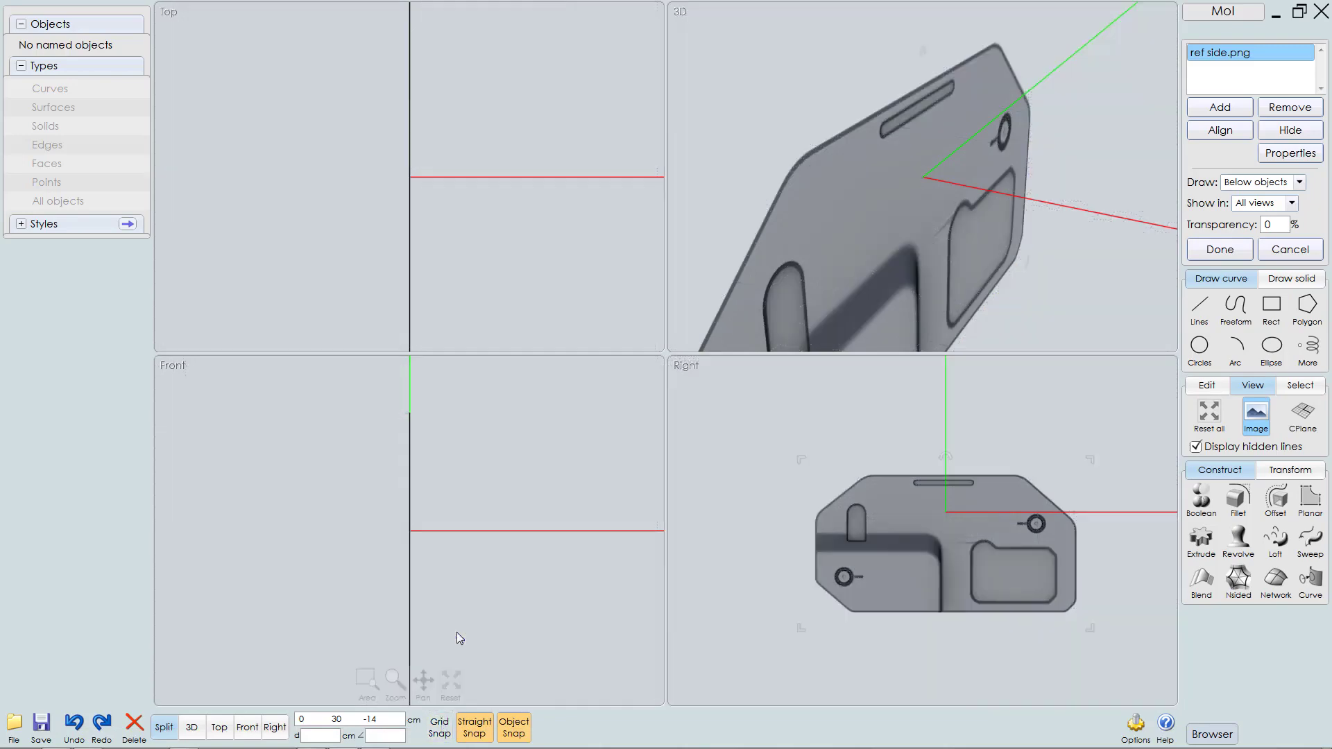
Step: Move the side reference image straight up about 22 cm so the body's bottom edge rests on the horizontal axis
scroll(953, 623, up, 3)
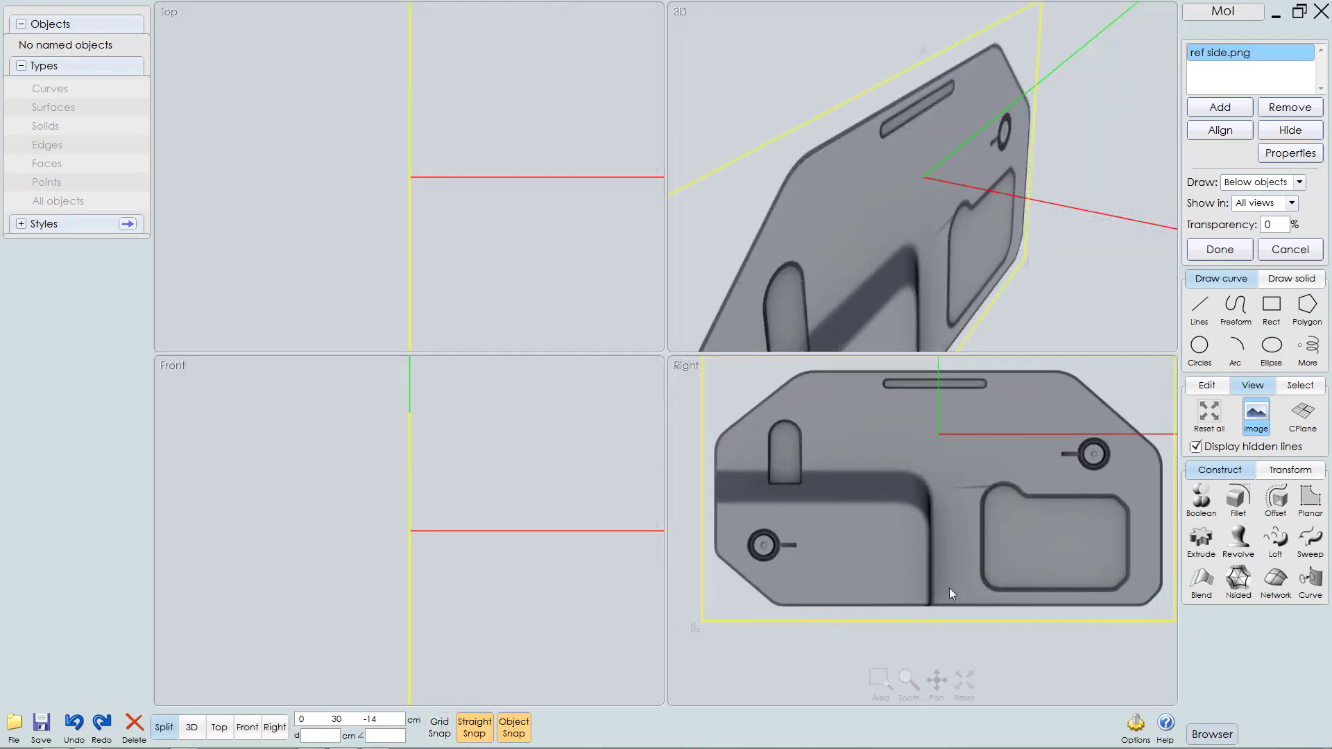
drag(931, 623, 934, 449)
middle_drag(936, 452, 943, 509)
scroll(943, 510, up, 1)
scroll(1094, 455, down, 6)
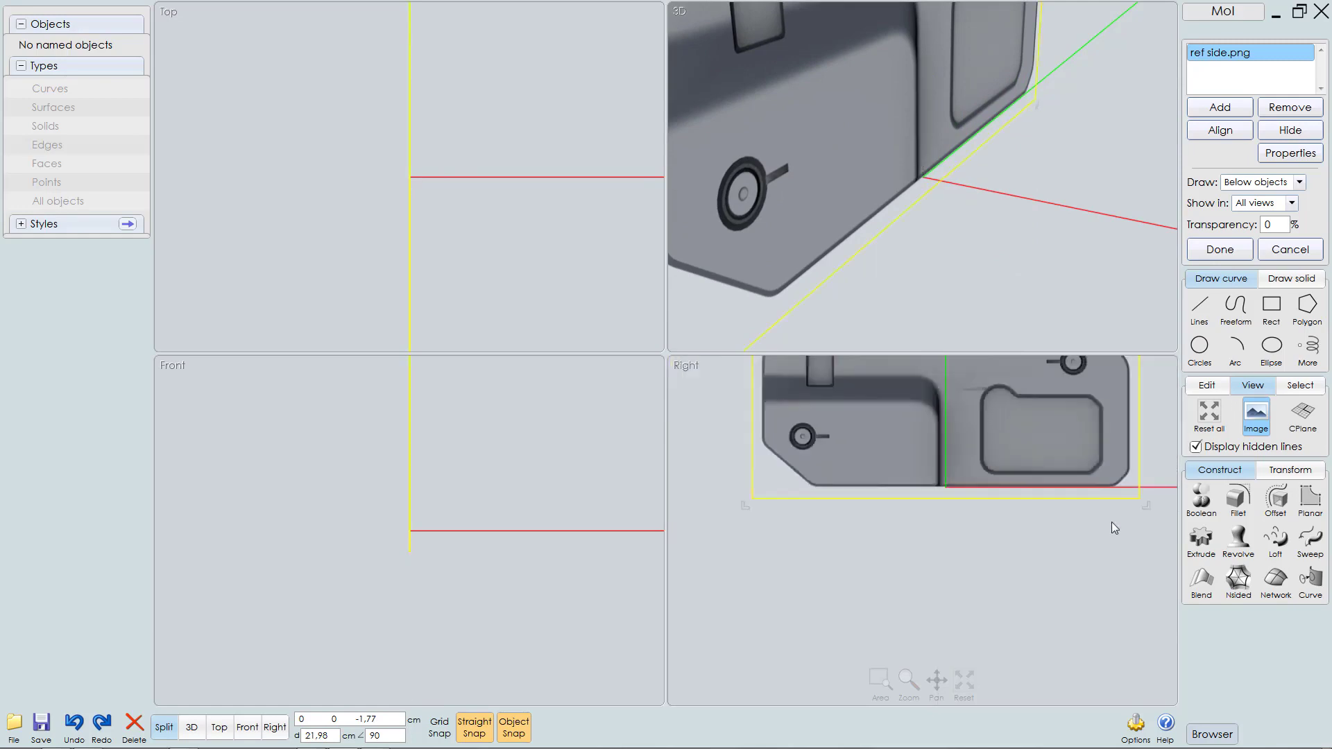
scroll(955, 545, up, 3)
middle_drag(1004, 503, 998, 526)
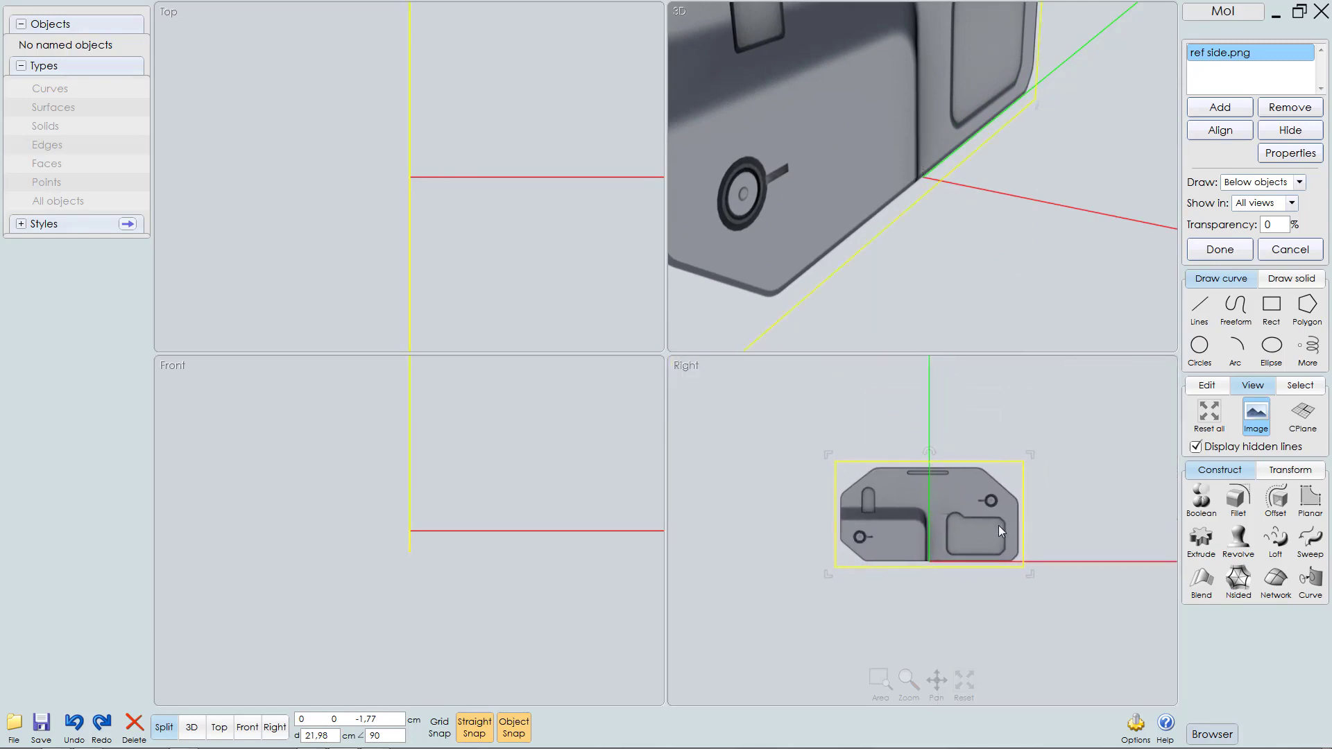
middle_drag(930, 499, 916, 489)
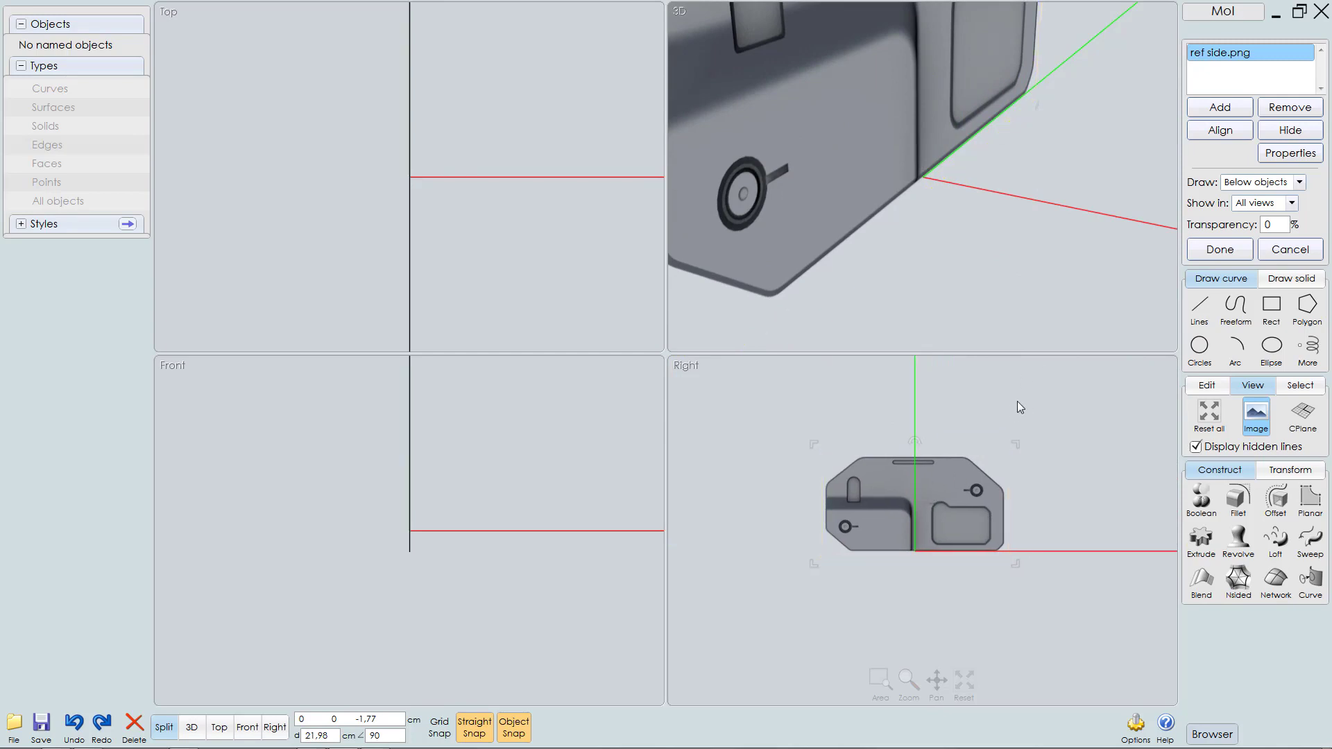
Step: Load ref top.png as a second background image and turn grid snap and the grid display back on
click(1220, 108)
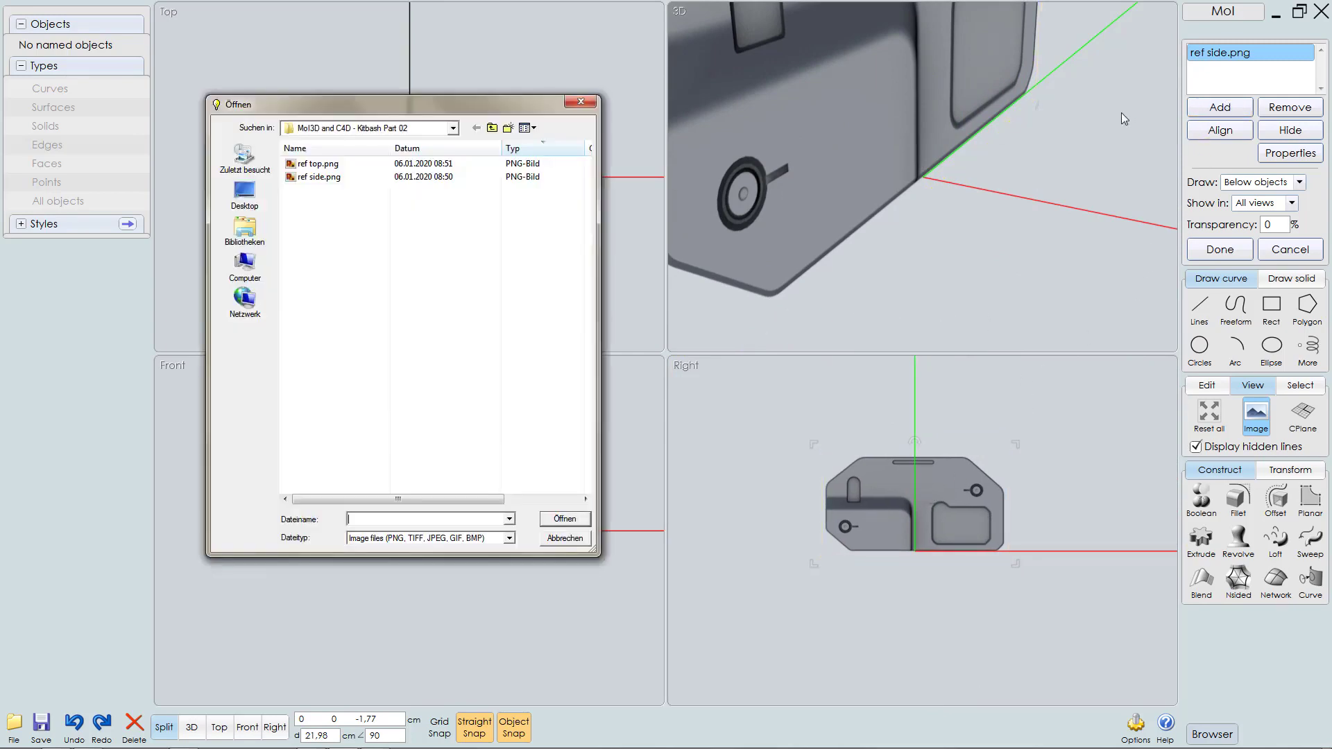
click(322, 167)
double_click(322, 167)
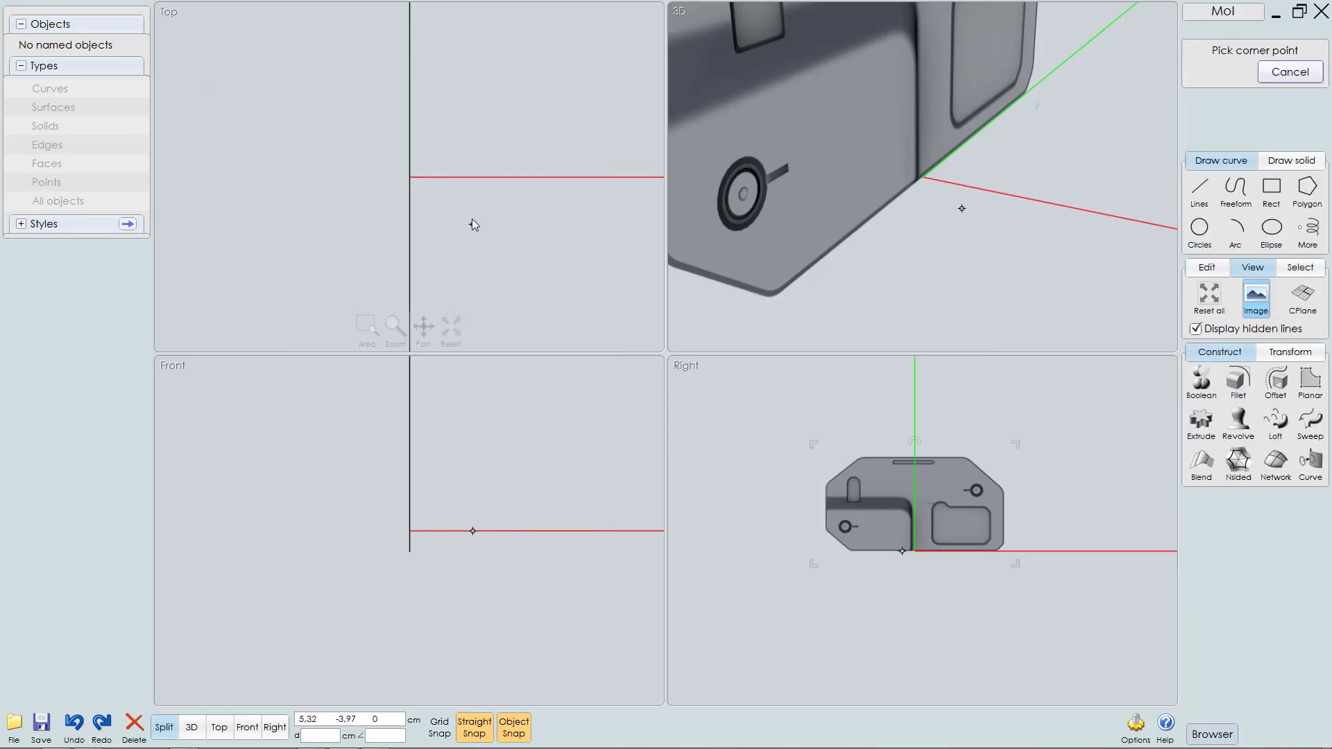
scroll(468, 228, down, 1)
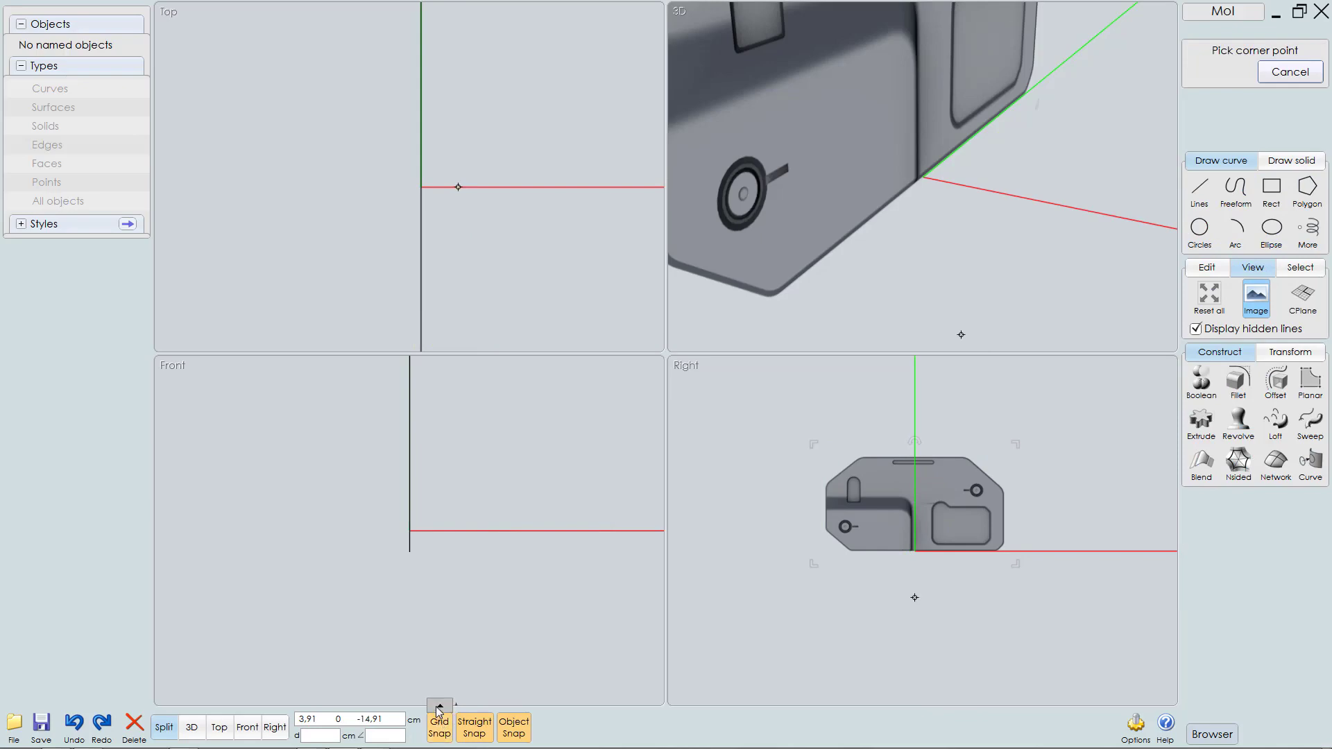
click(440, 706)
click(439, 640)
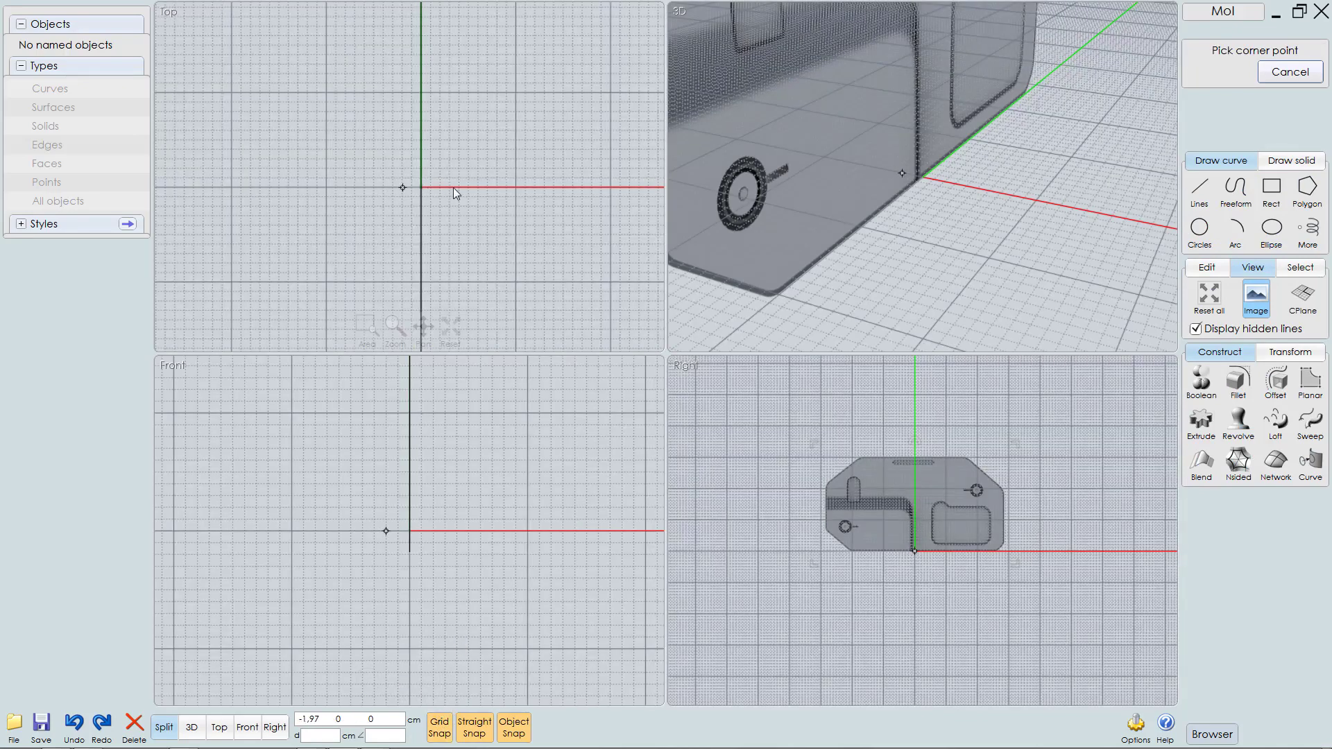
Step: Place ref top.png in the Top view, about 60 cm wide and centred on the vertical axis, picking the second corner at 30, -11, 0
scroll(438, 215, up, 2)
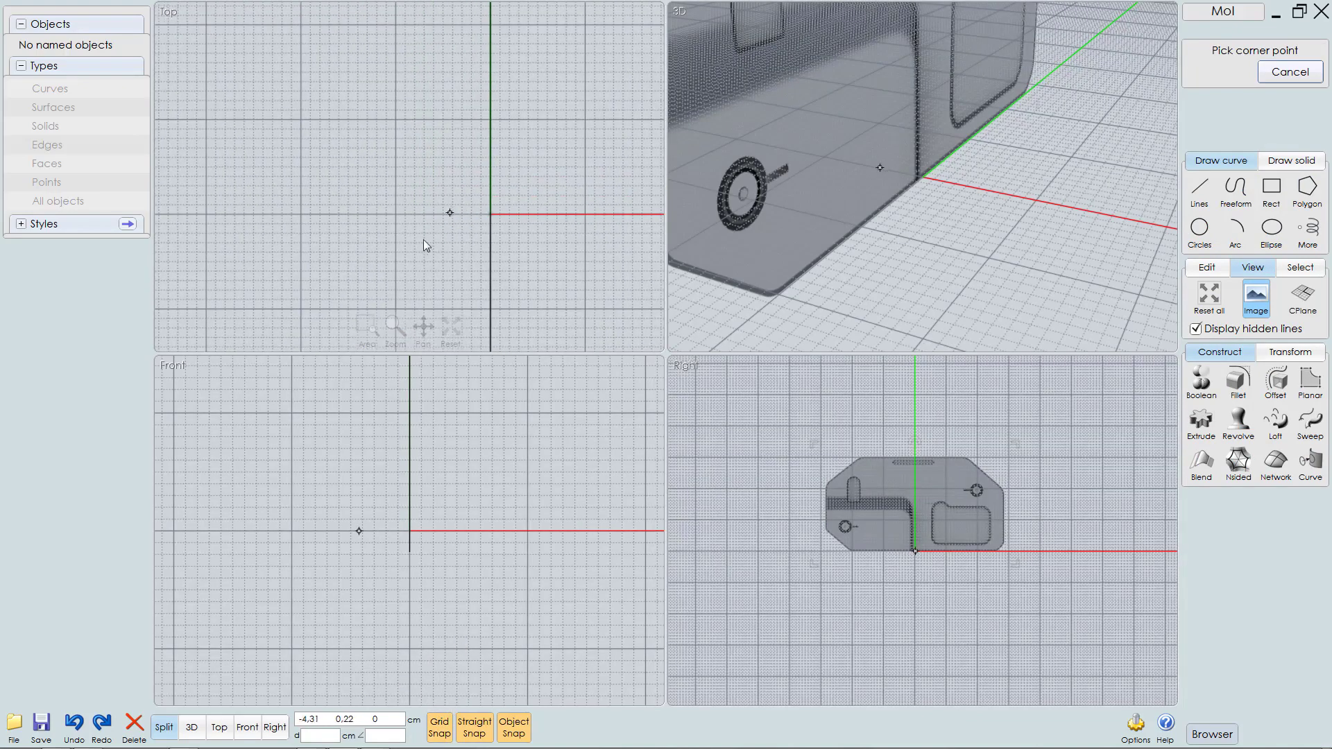
click(340, 128)
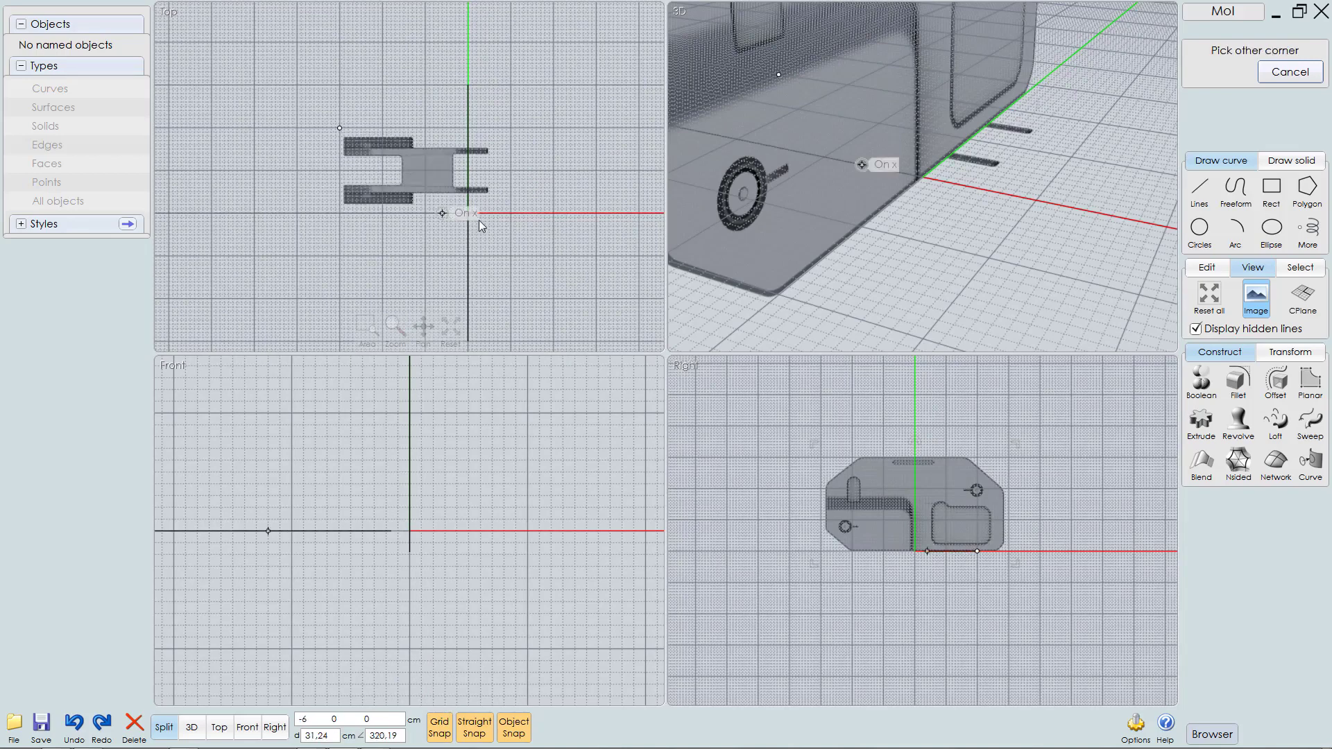
click(595, 256)
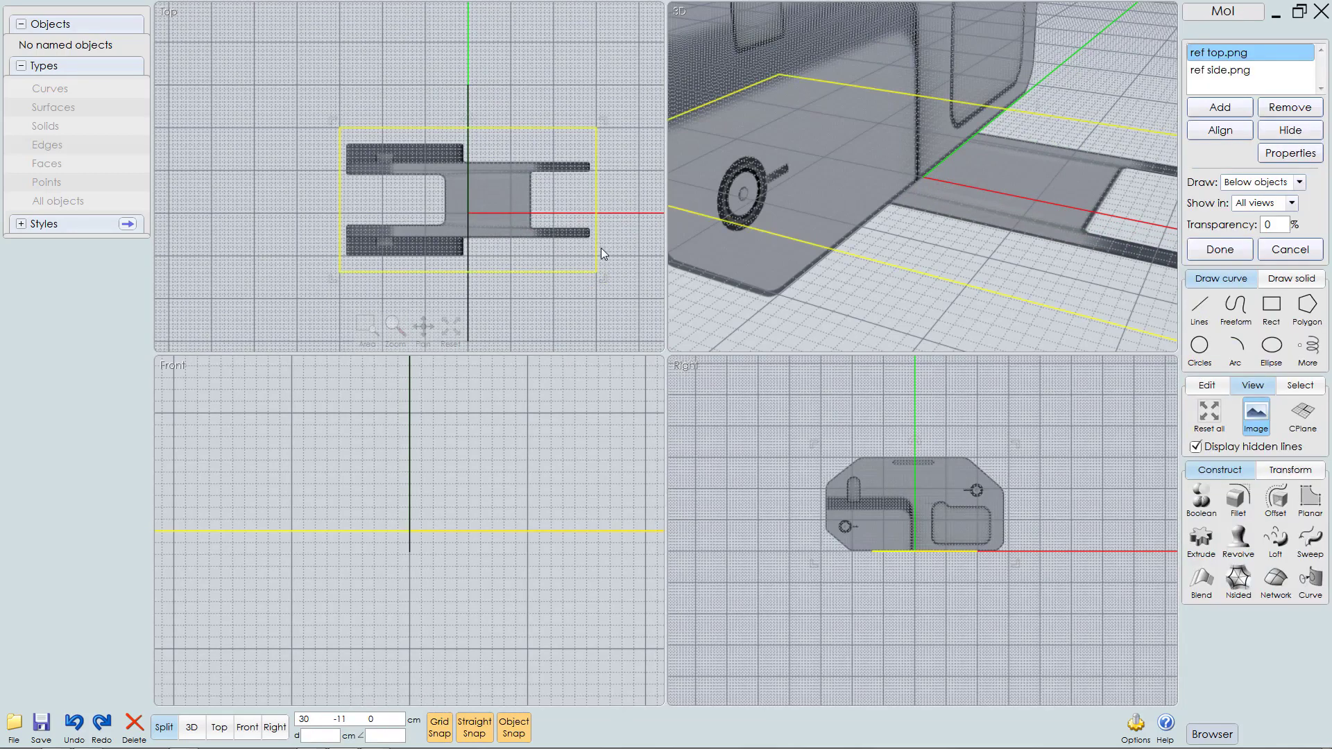
Step: Rotate the top reference image 90° counterclockwise so its length runs along the Y axis
middle_drag(559, 248, 541, 260)
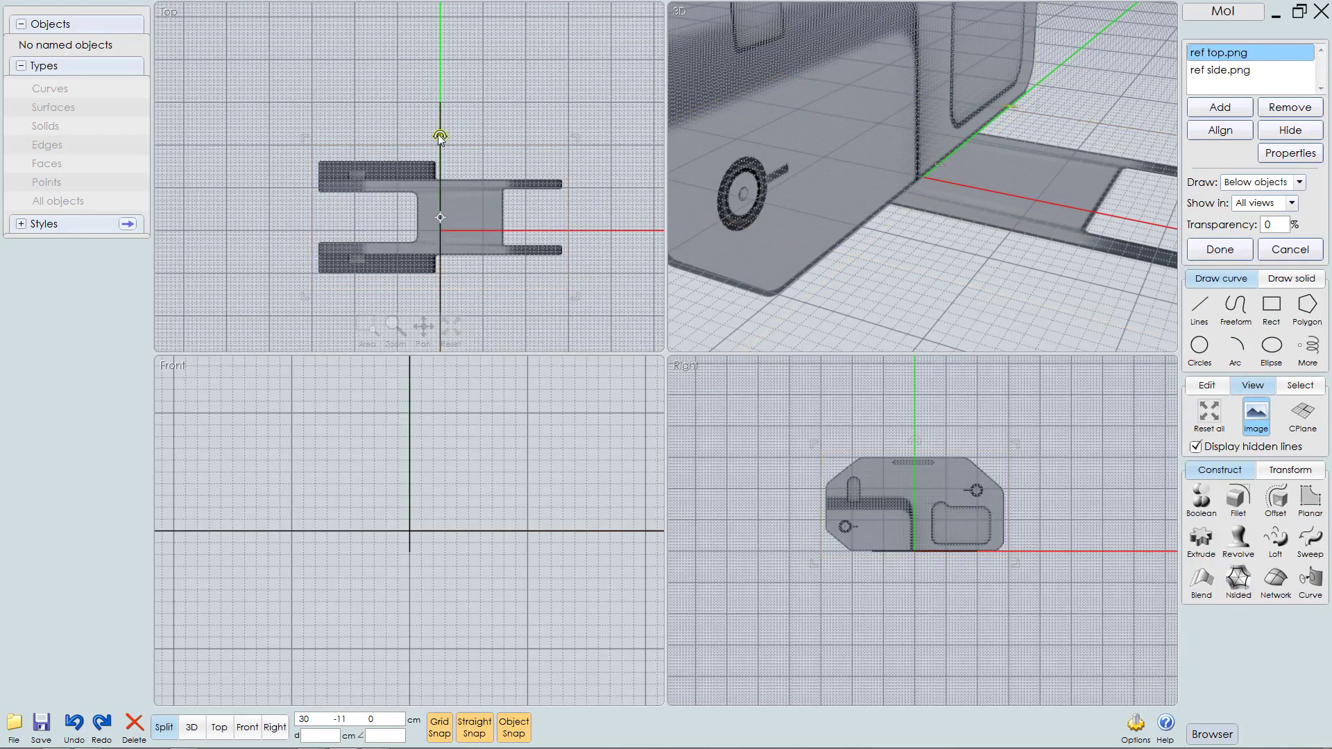
drag(440, 135, 358, 215)
middle_drag(512, 251, 495, 185)
click(495, 185)
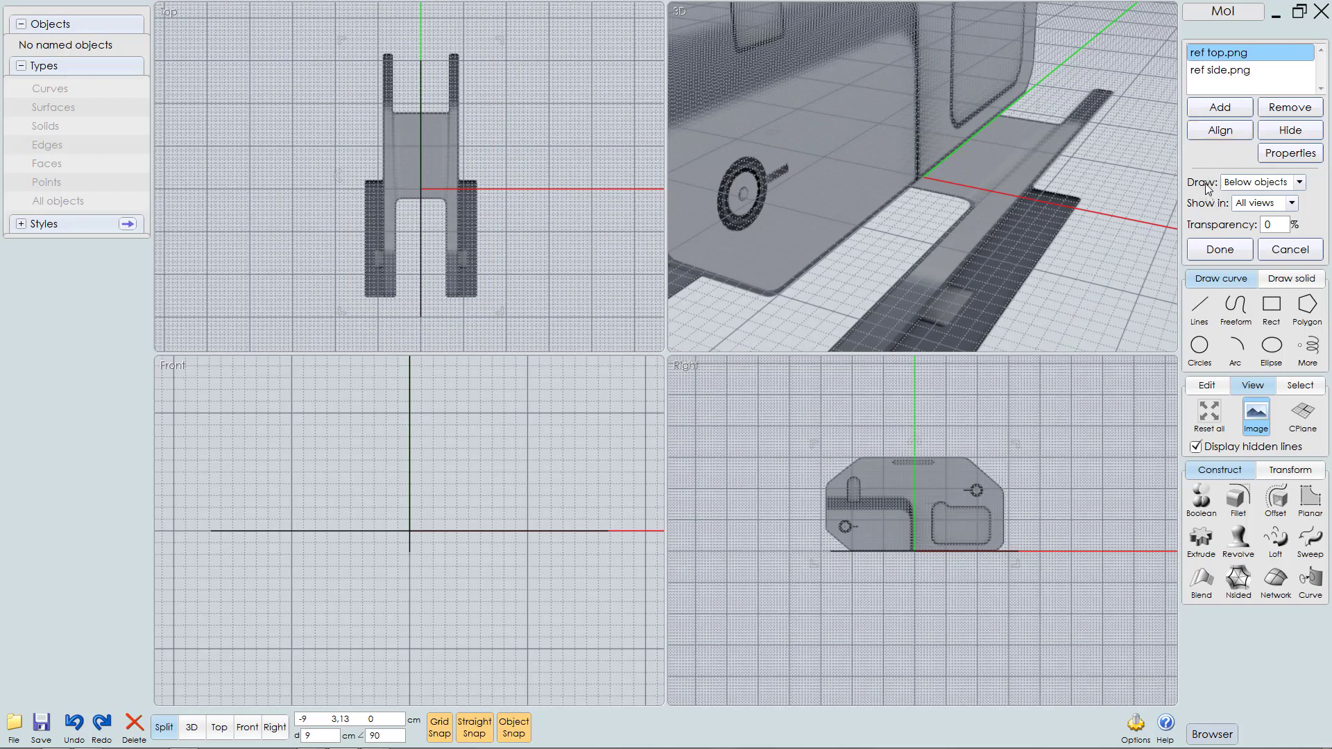
click(1299, 182)
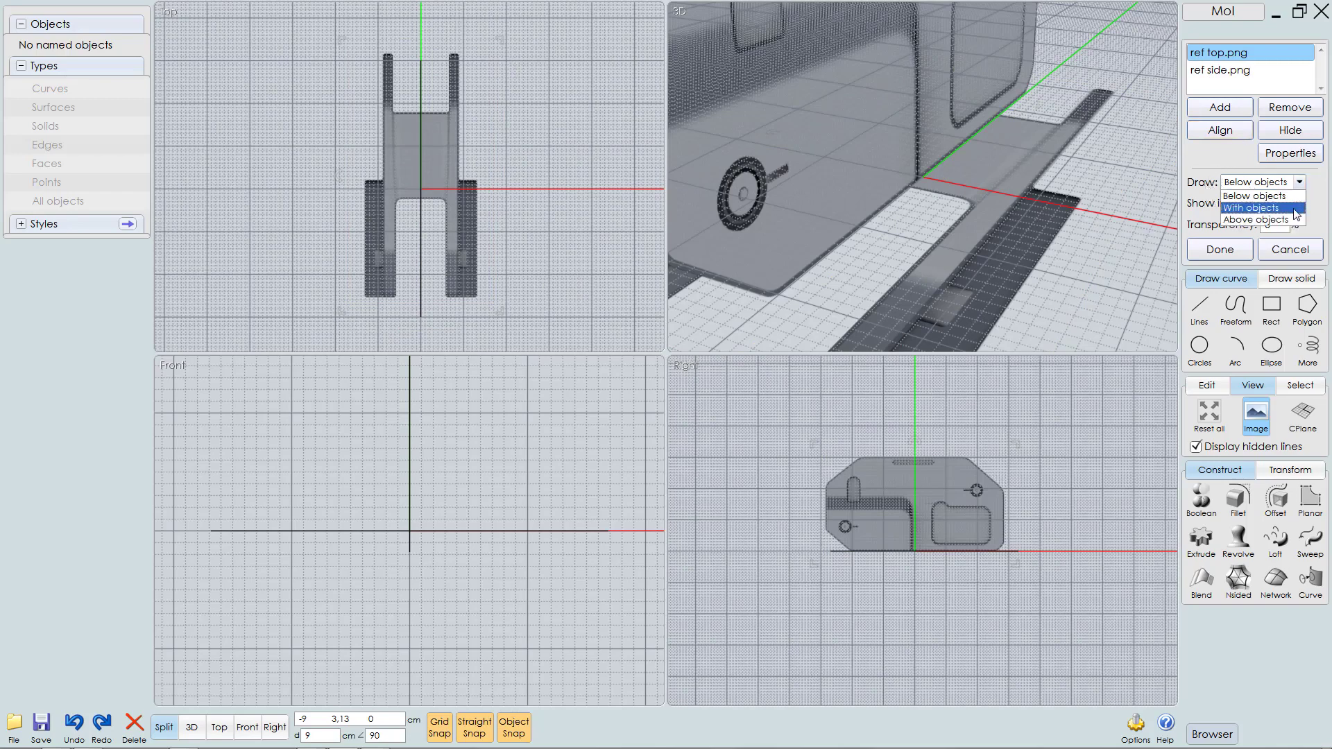
click(1320, 198)
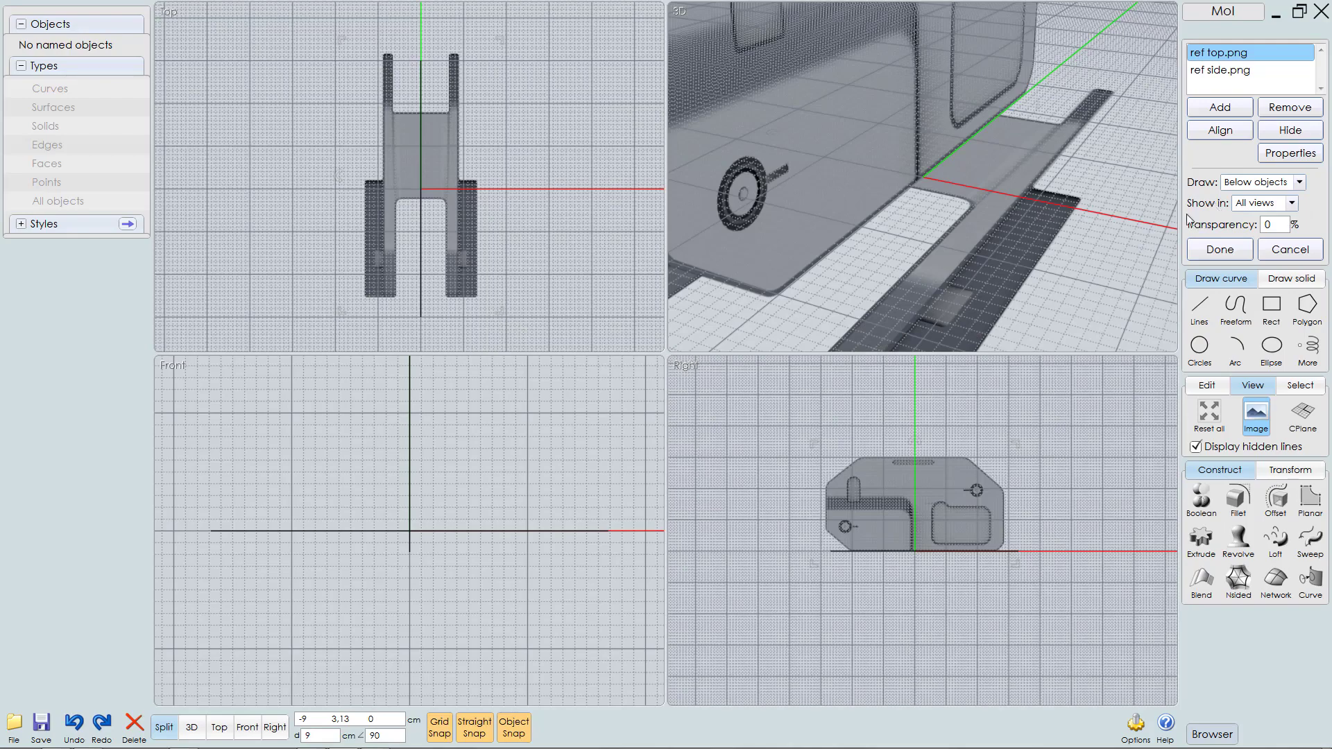
scroll(992, 264, down, 8)
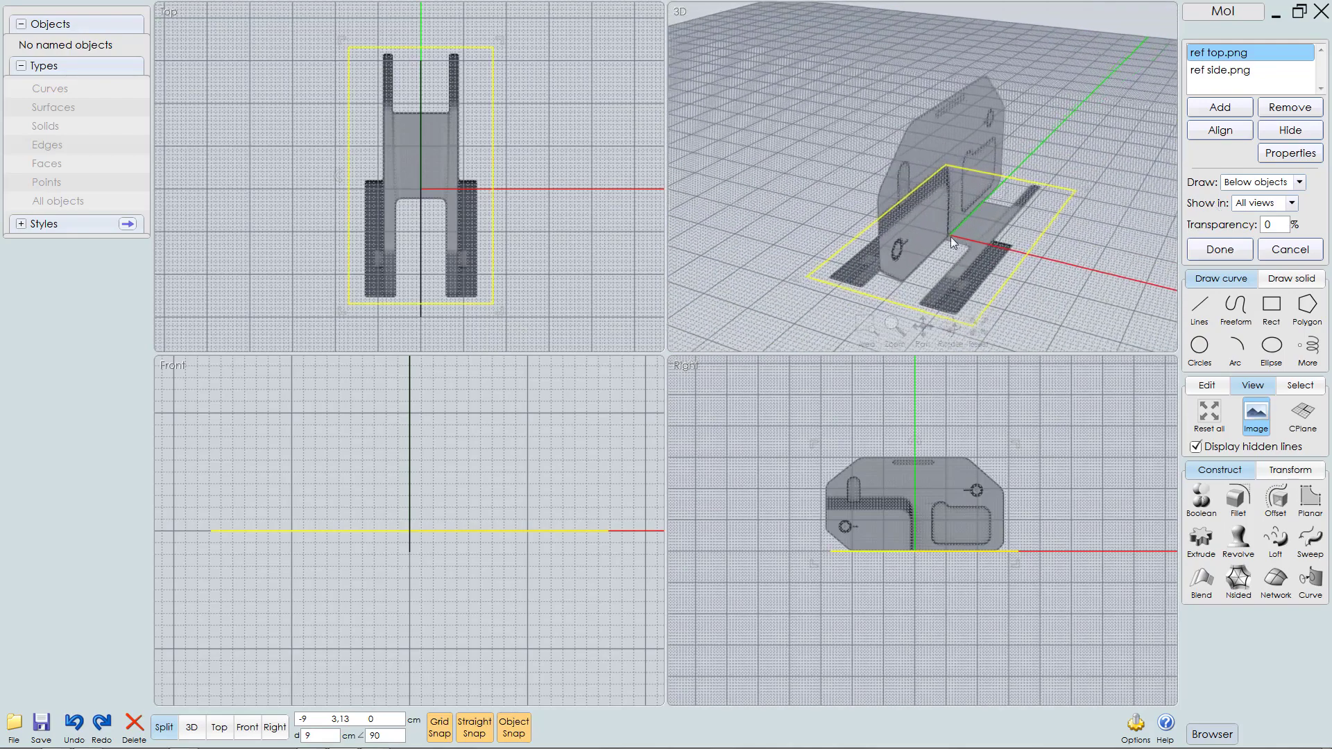
right_drag(951, 236, 980, 186)
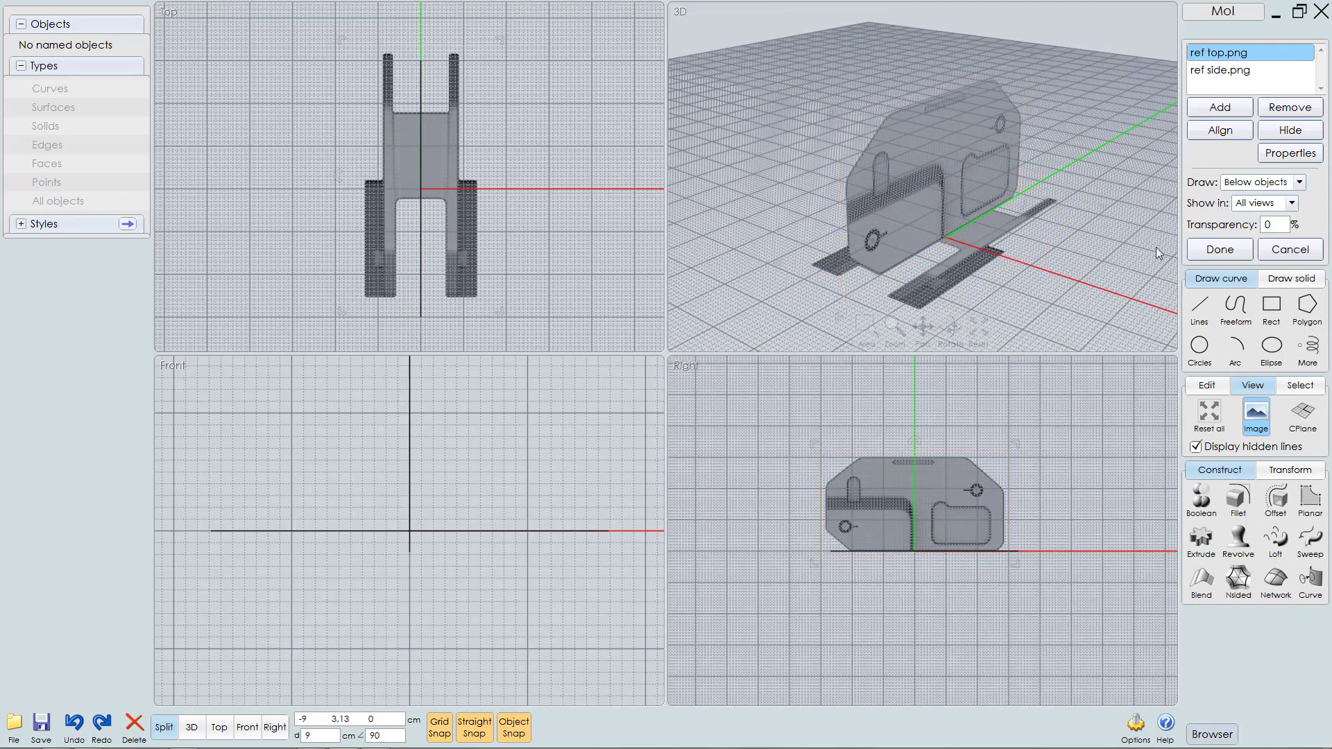
Step: Show the reference images in ortho views only, set their transparency to 60%, and finish the background image setup
click(1292, 203)
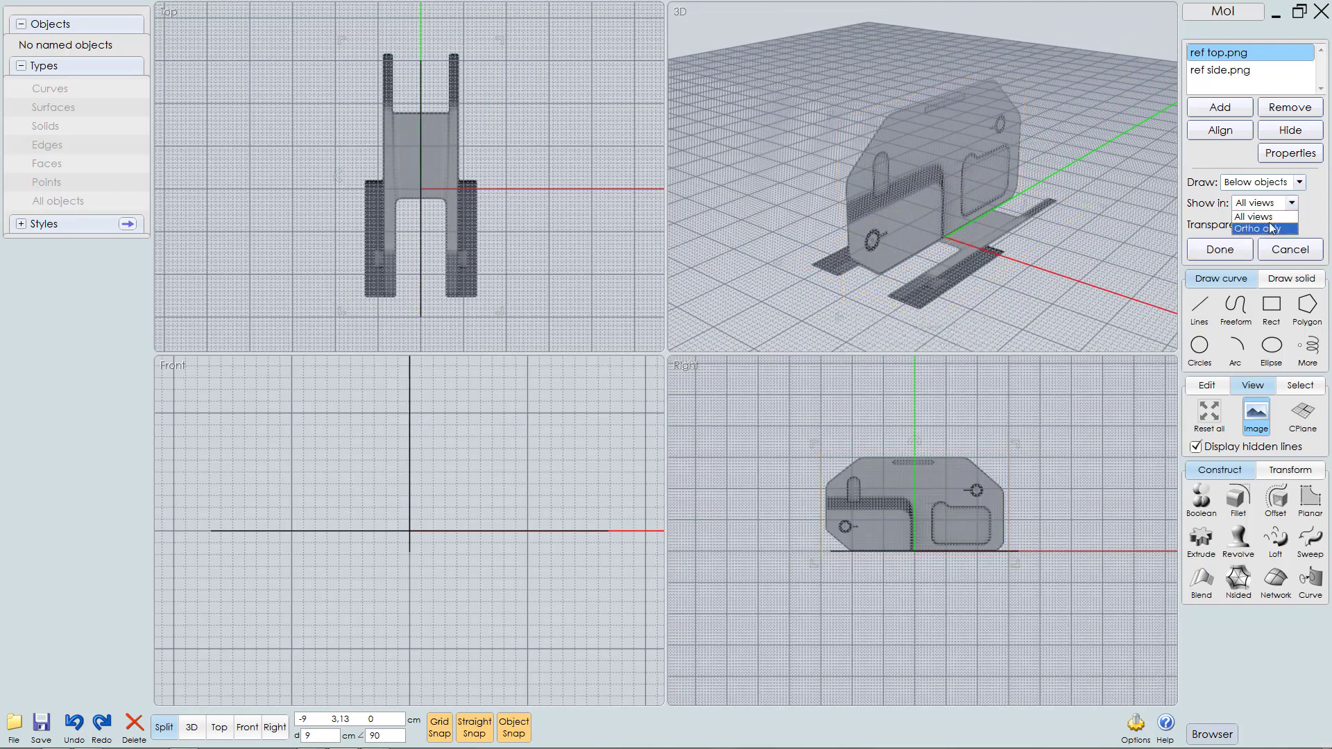
click(1274, 230)
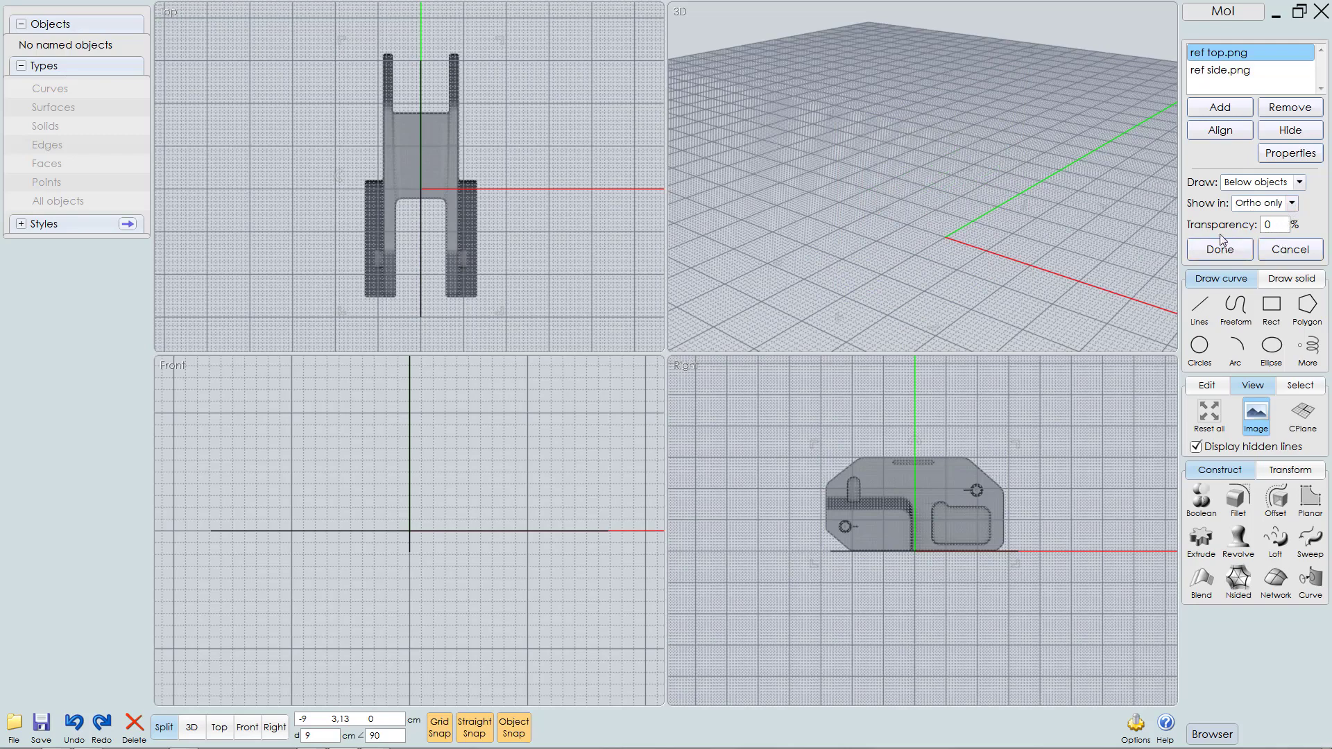
click(1285, 222)
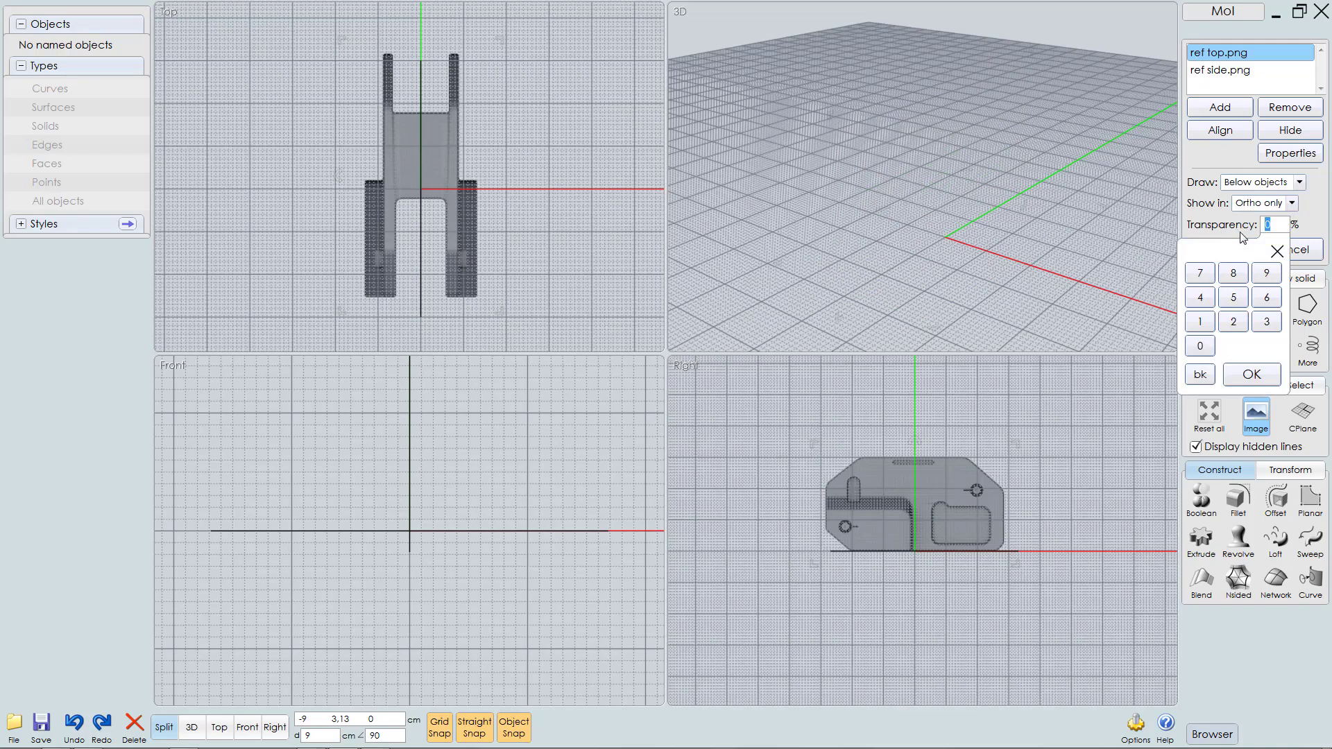
key(Return)
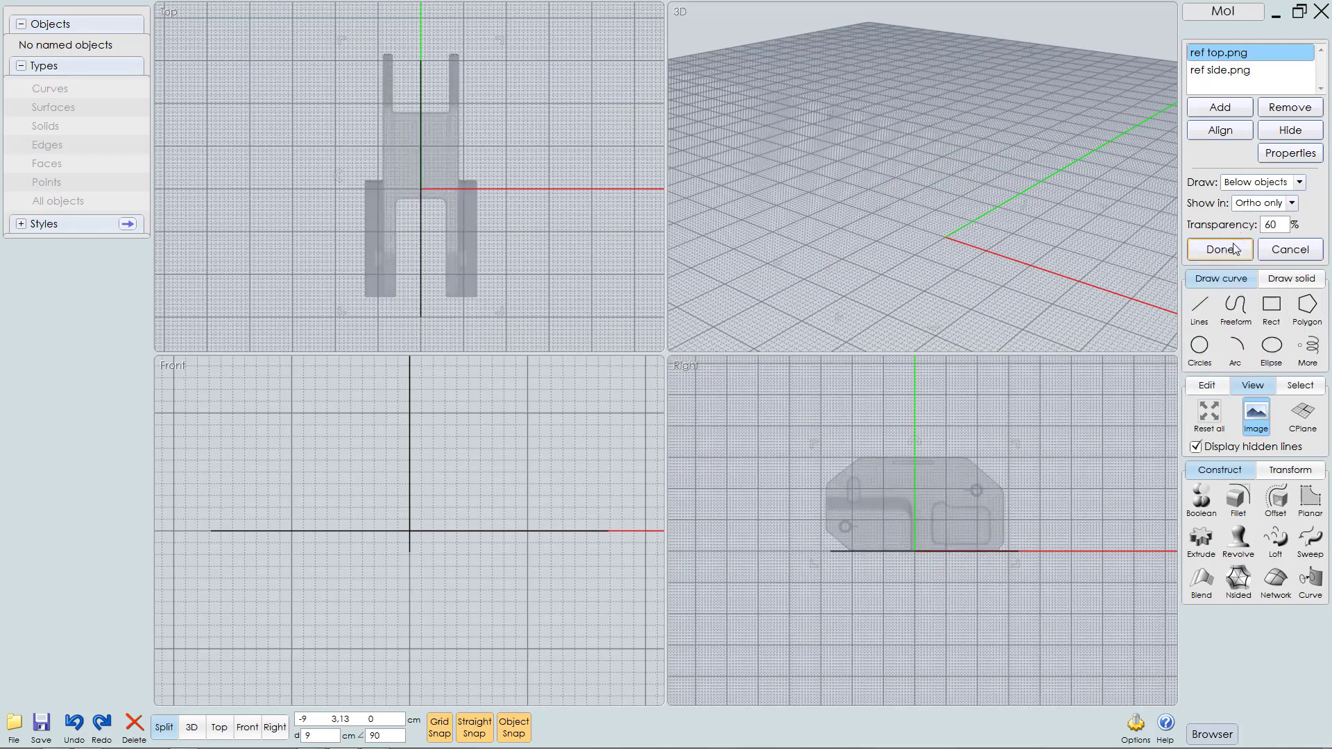
click(1220, 249)
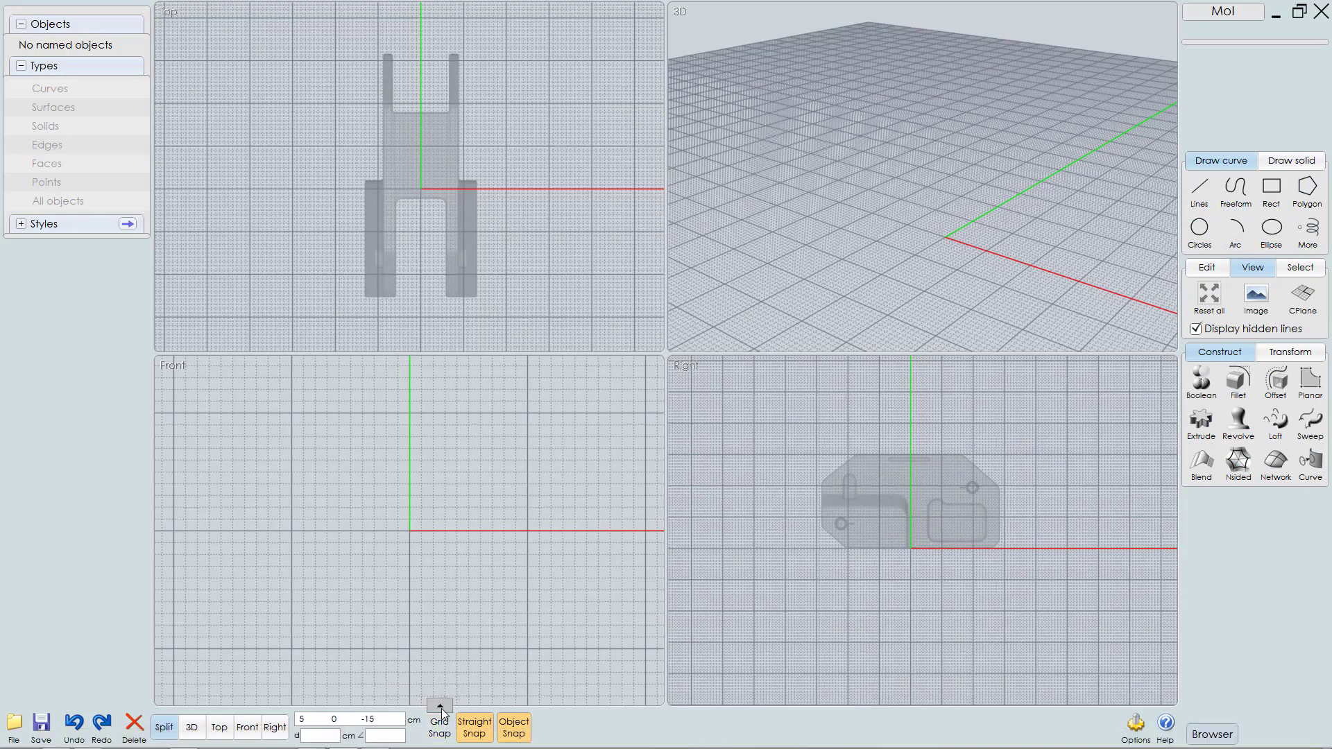
Step: Hide the grid display again so the reference images can be traced without grid lines
click(440, 705)
click(448, 638)
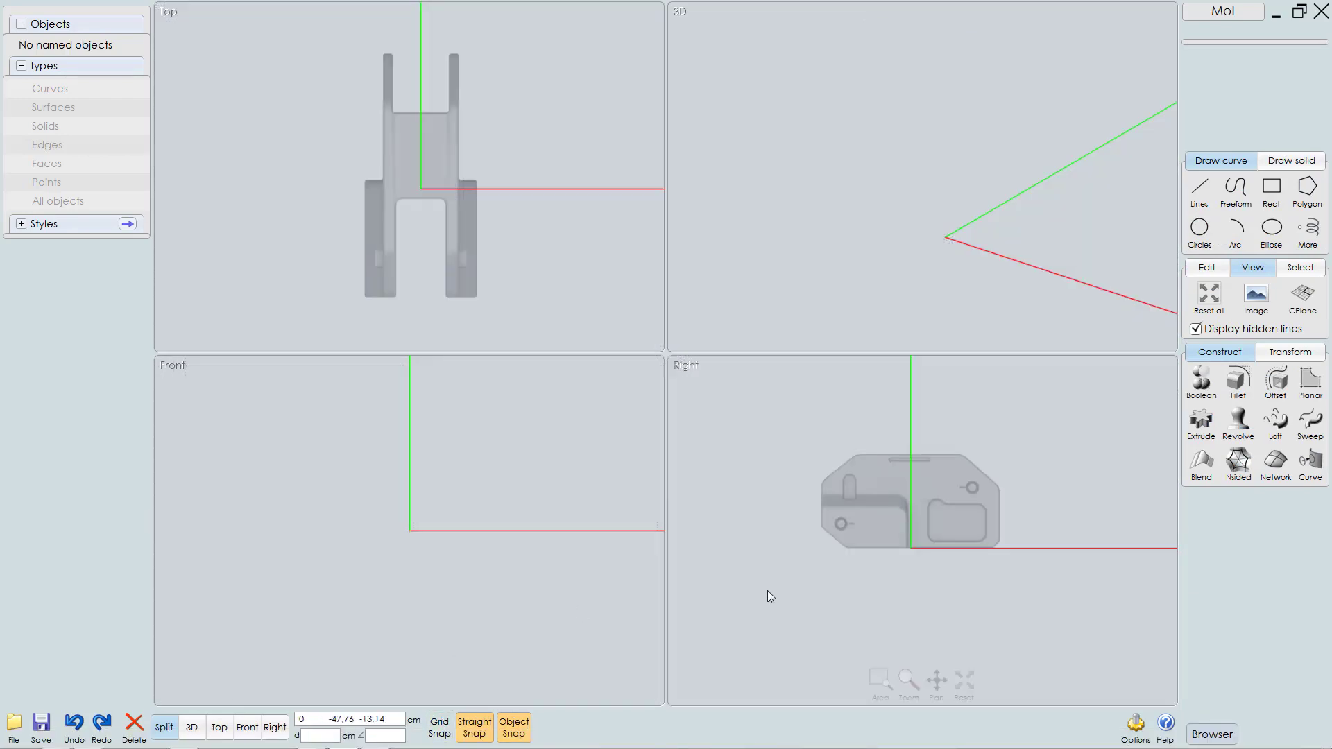
mouse_move(901, 508)
middle_down()
mouse_move(889, 518)
mouse_move(889, 504)
middle_up()
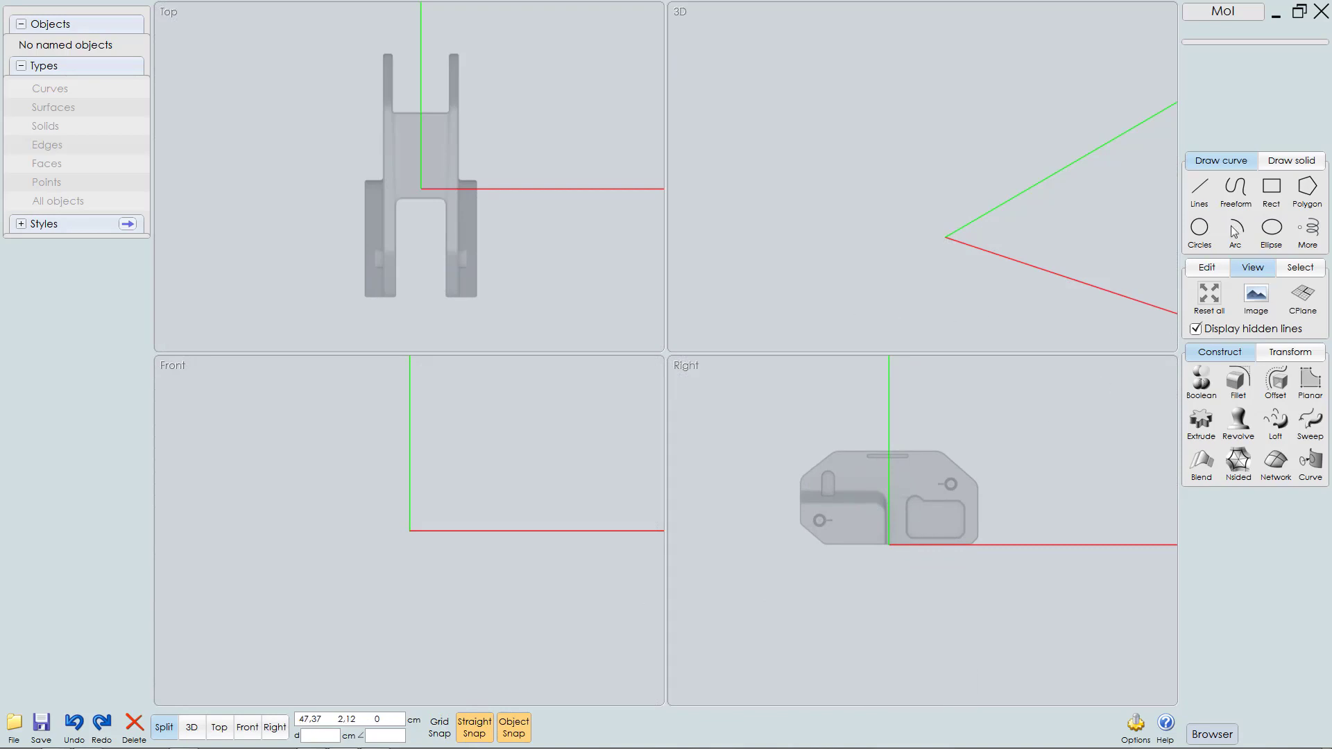
Step: Draw a corner rectangle in the Right view around the side reference, about 57.4 by 30.4 cm, with its base on the horizontal axis
click(1271, 187)
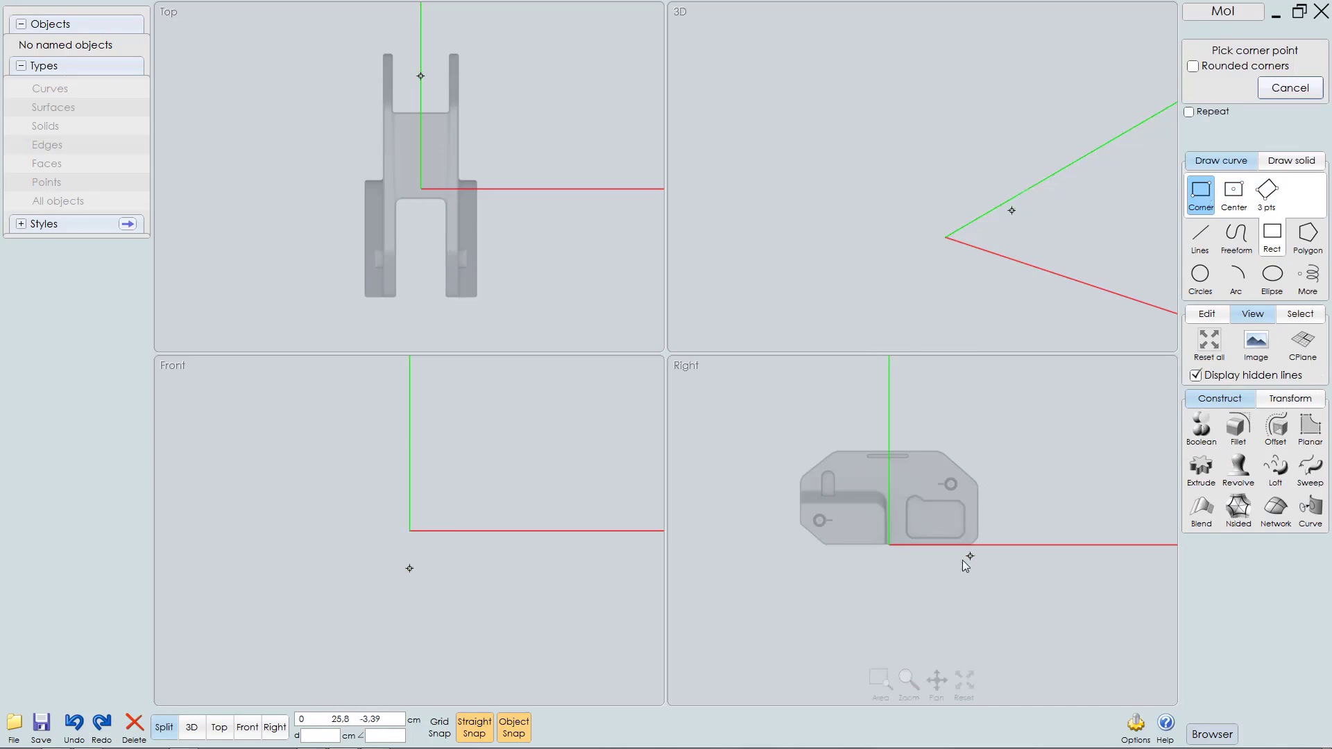
scroll(964, 559, up, 4)
middle_drag(952, 542, 1009, 570)
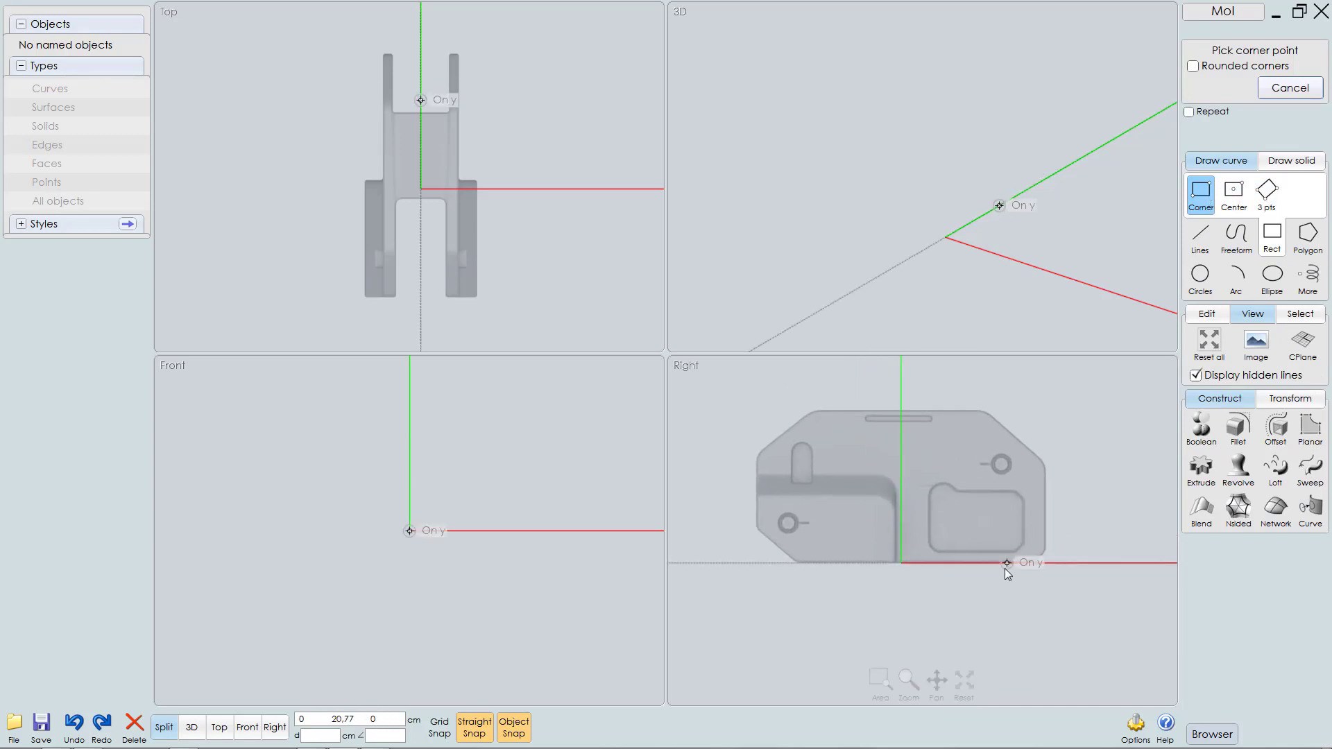
key(space)
middle_drag(835, 356, 912, 537)
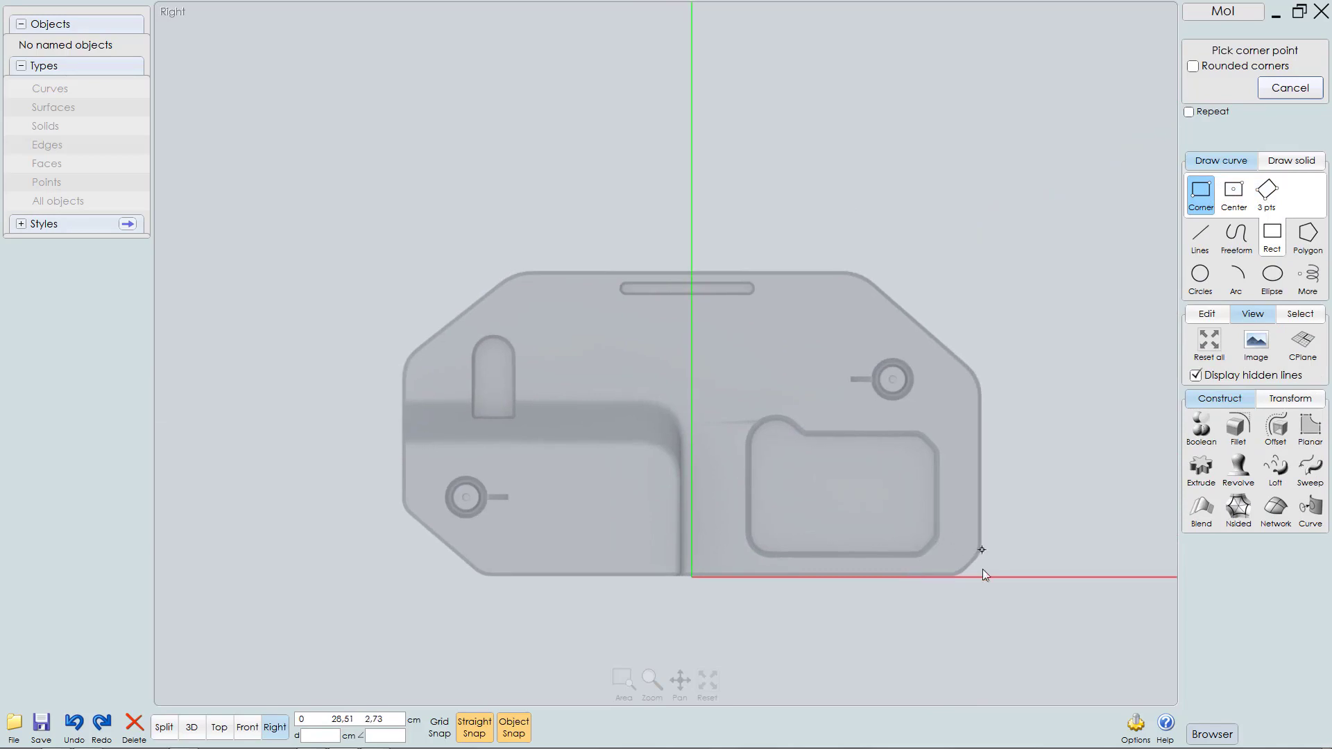
click(985, 577)
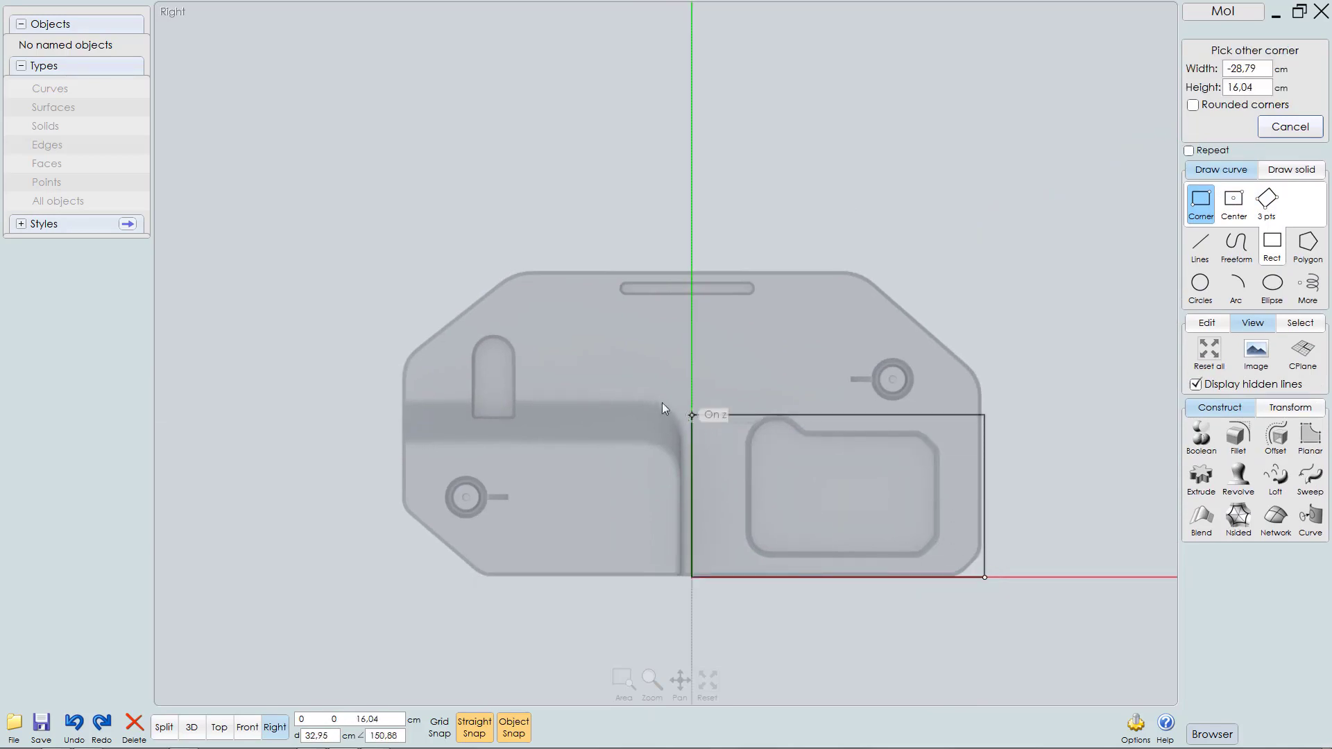
click(401, 267)
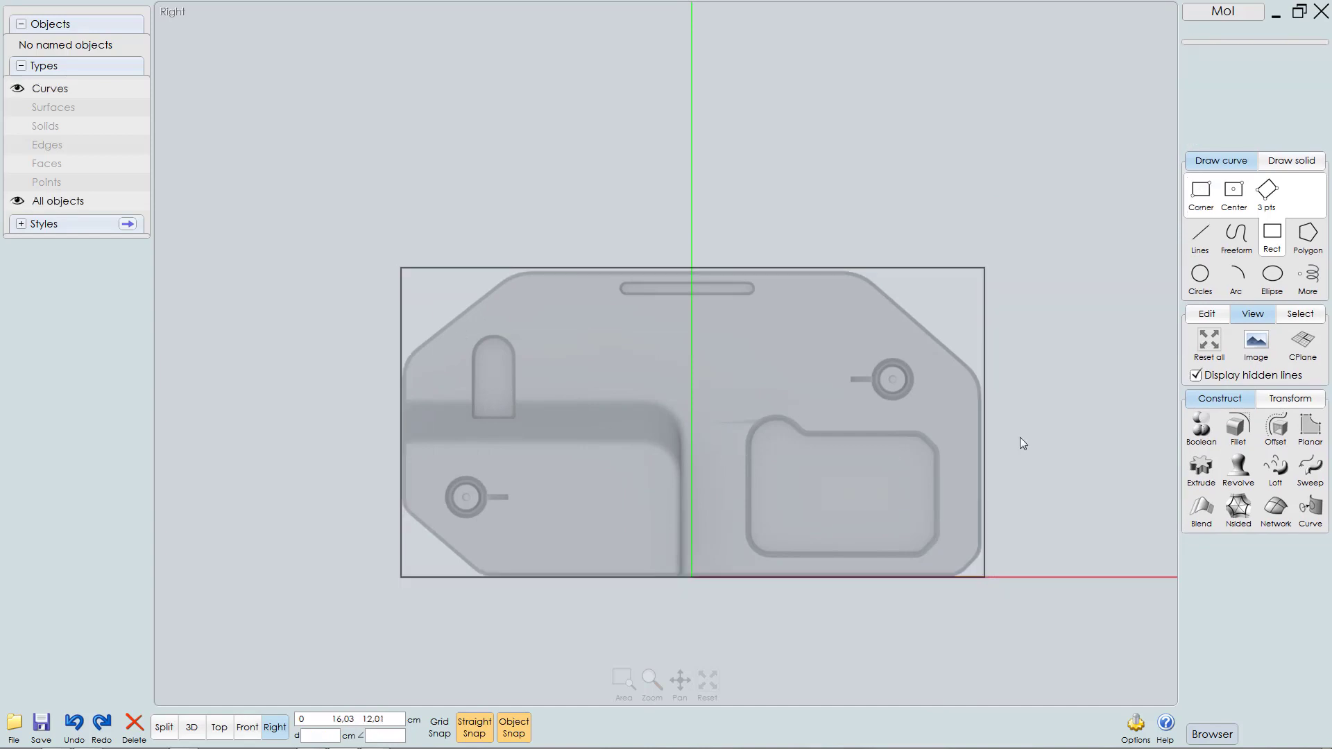
Step: Show the rectangle's control points and move its two right-hand corner points about 0.21 cm inward to the side reference's edge
click(986, 308)
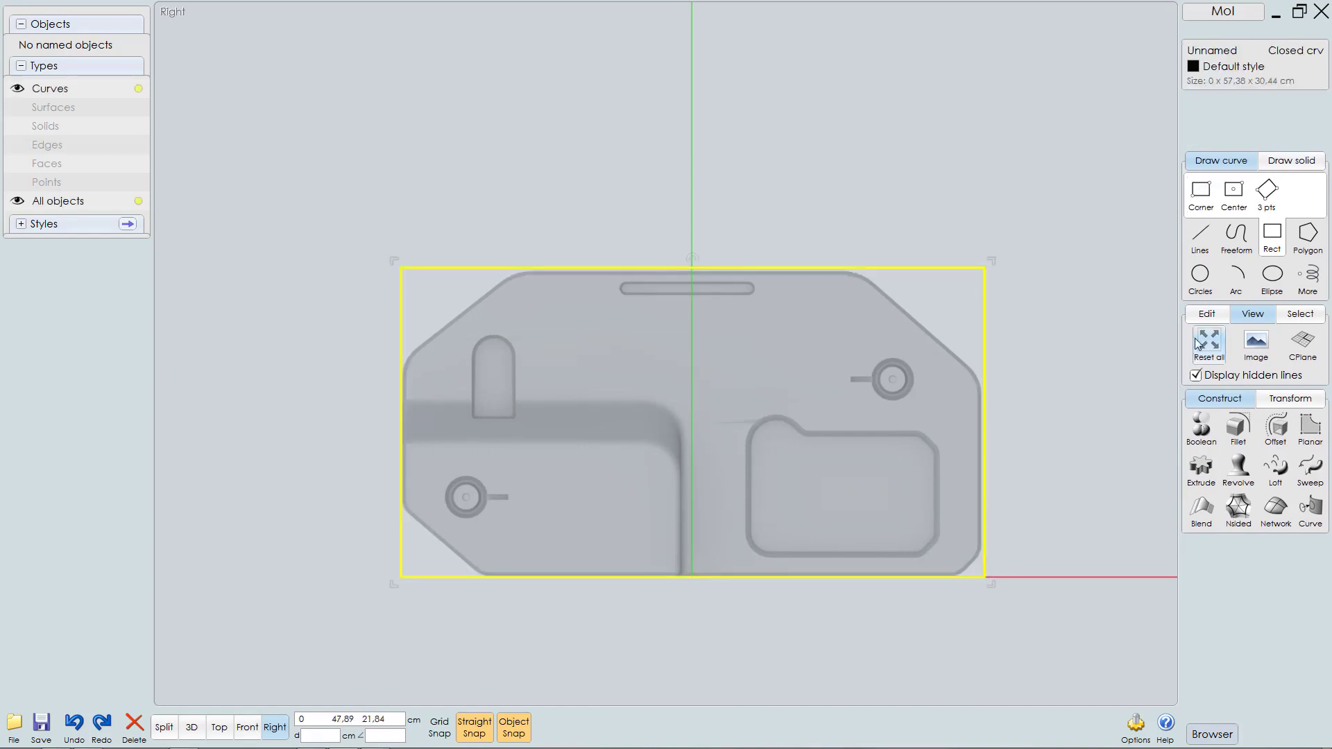
click(1208, 314)
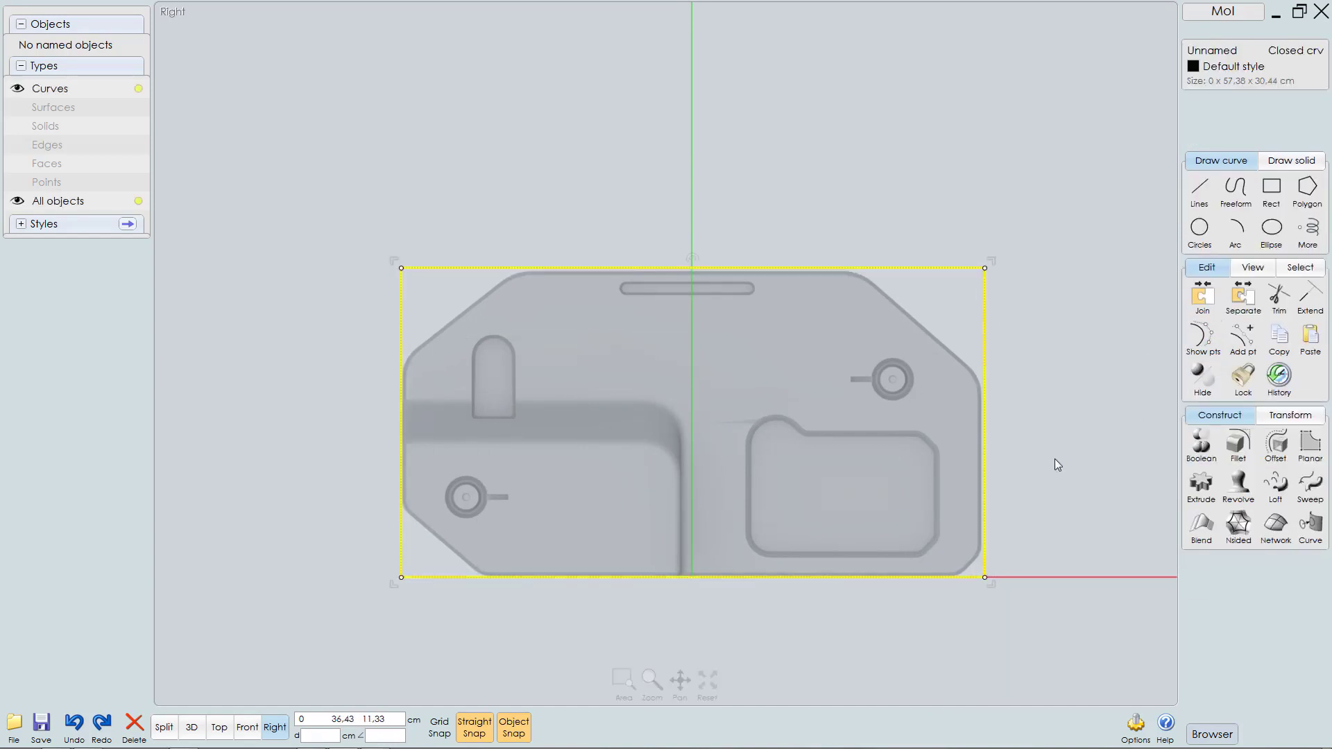
right_drag(1055, 459, 1022, 426)
click(1022, 426)
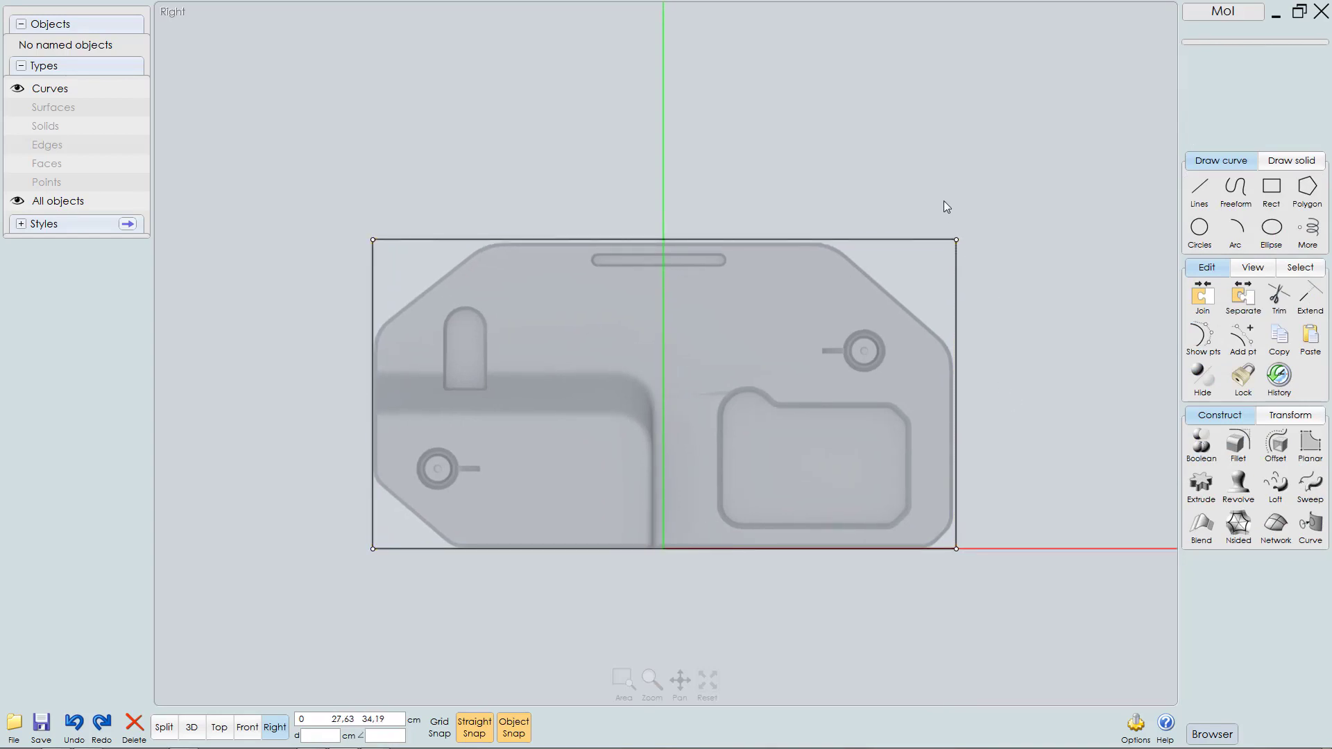
drag(943, 201, 1024, 595)
scroll(963, 549, up, 4)
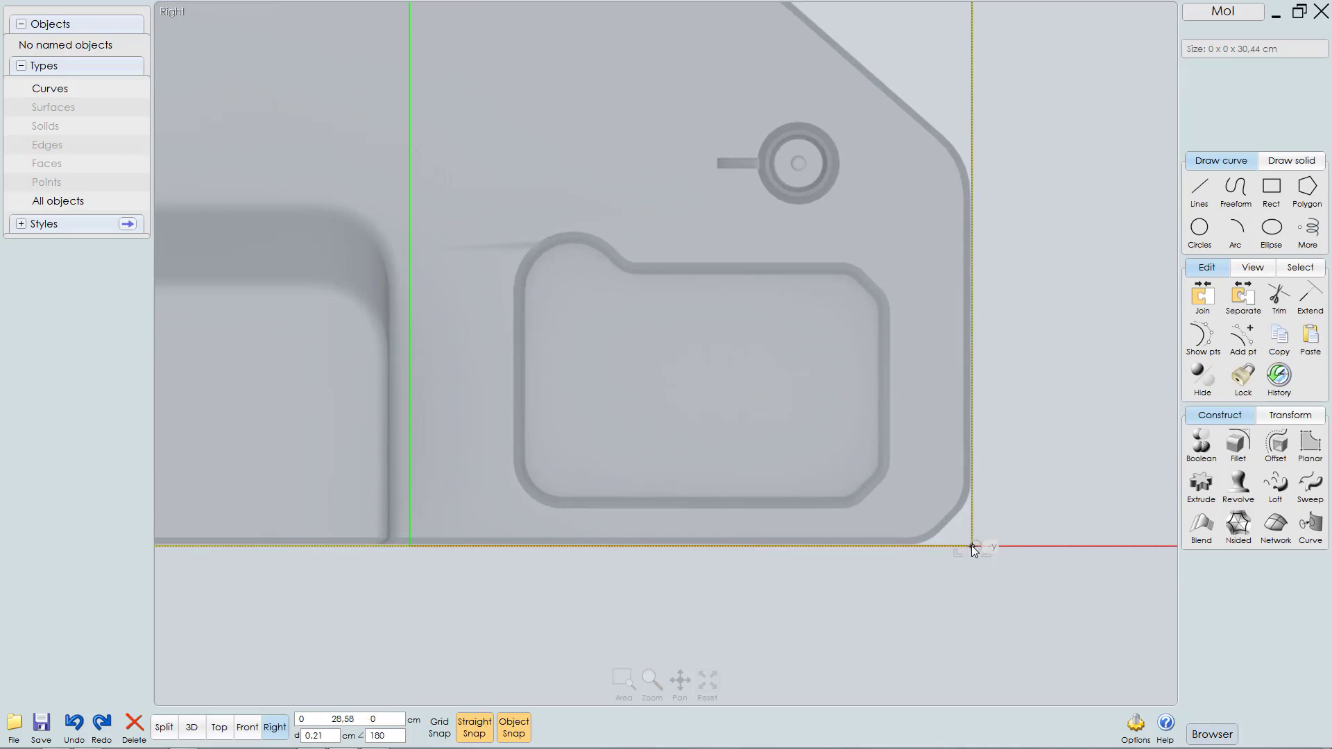
scroll(971, 545, down, 4)
middle_drag(771, 547, 824, 543)
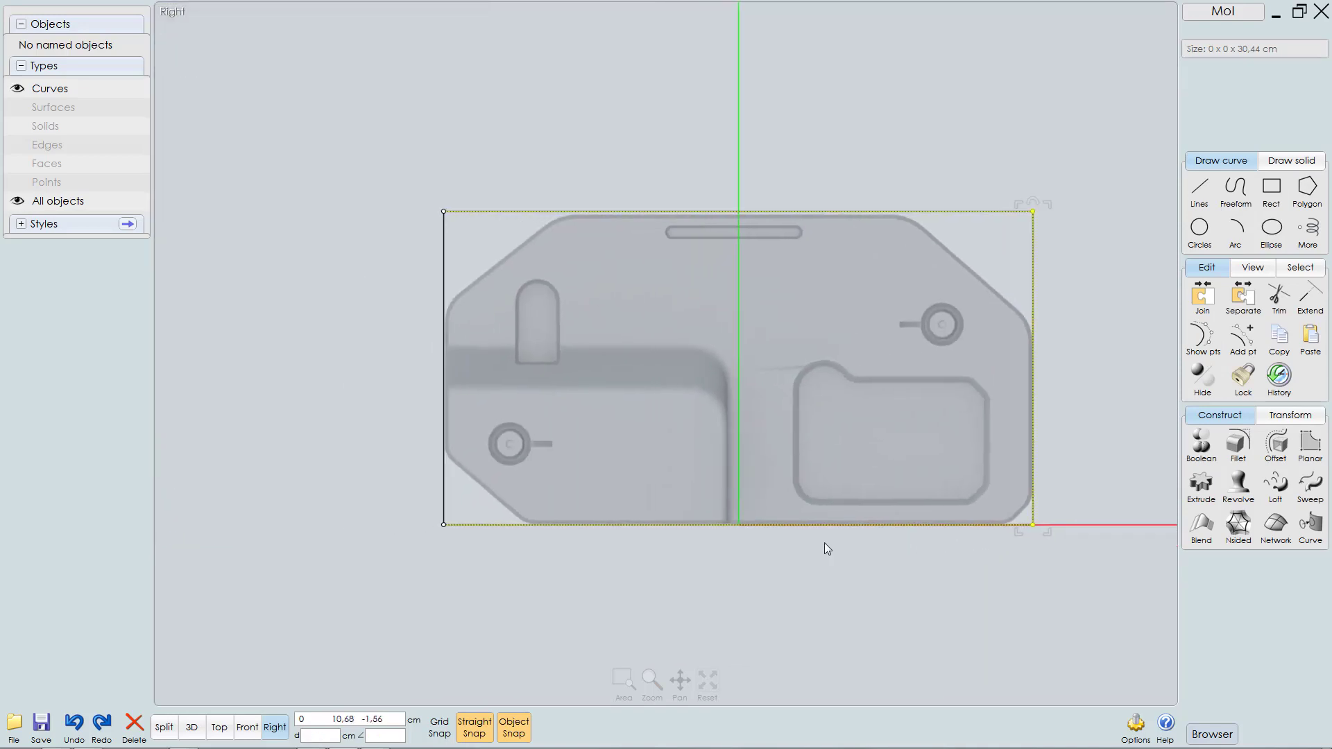
Step: Adjust the rectangle's two left-hand corner points to the side reference's edge, making the rectangle about 57.12 cm long
click(437, 591)
drag(401, 144, 398, 526)
alt+right_drag(439, 452, 516, 227)
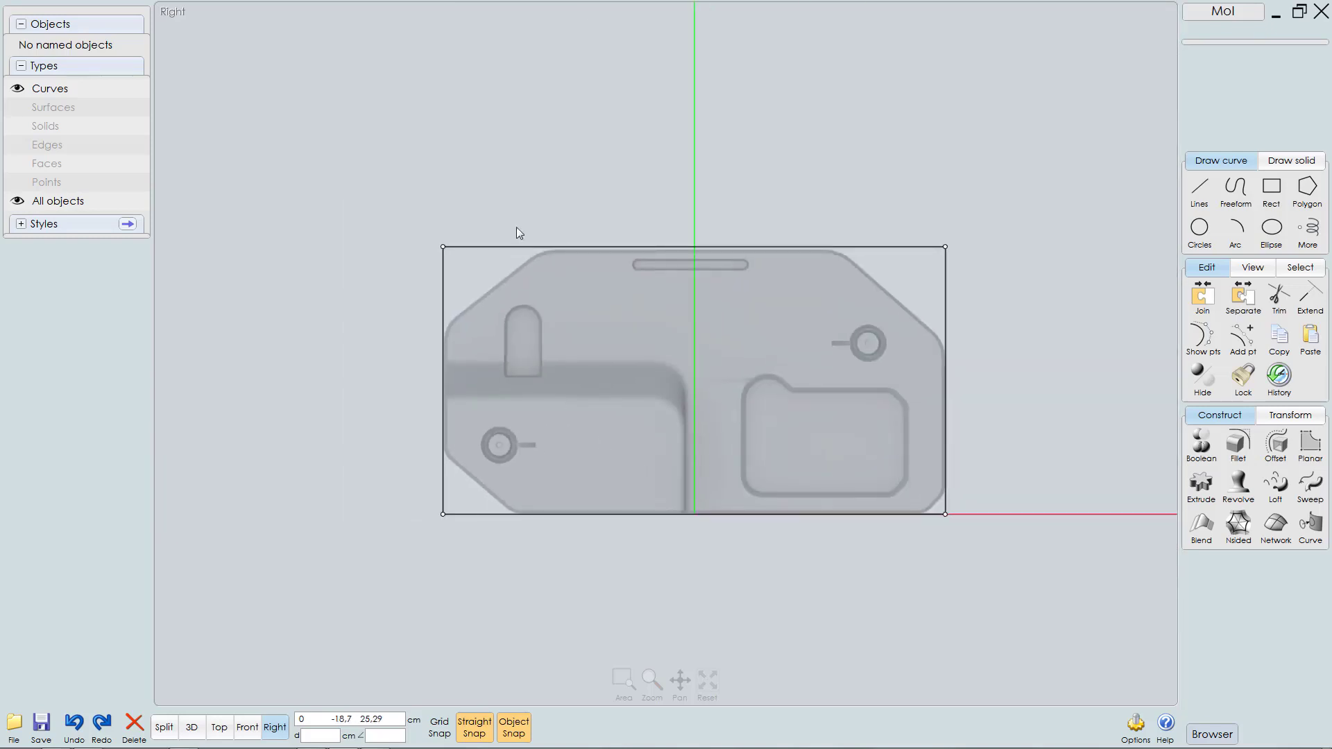
drag(414, 205, 477, 561)
alt+right_drag(454, 527, 715, 431)
drag(430, 497, 428, 496)
scroll(459, 473, down, 3)
scroll(436, 529, up, 1)
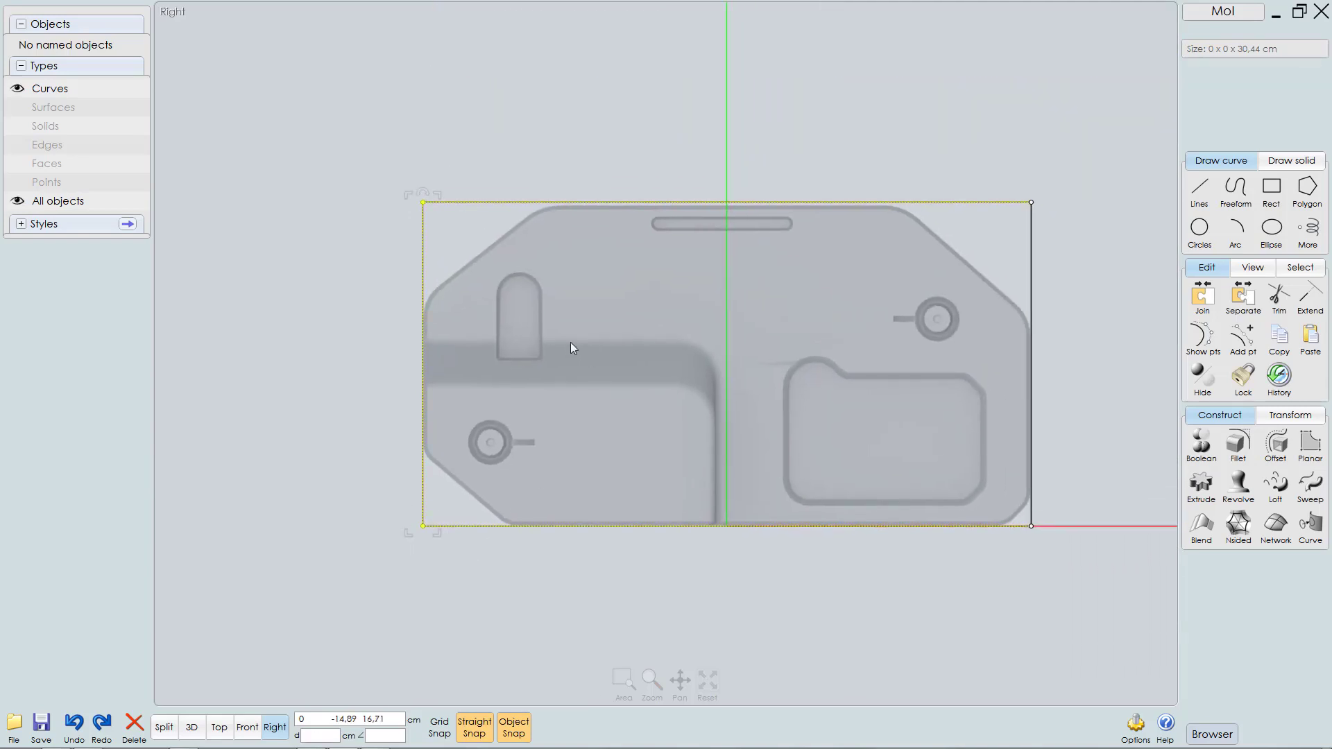
scroll(652, 333, down, 2)
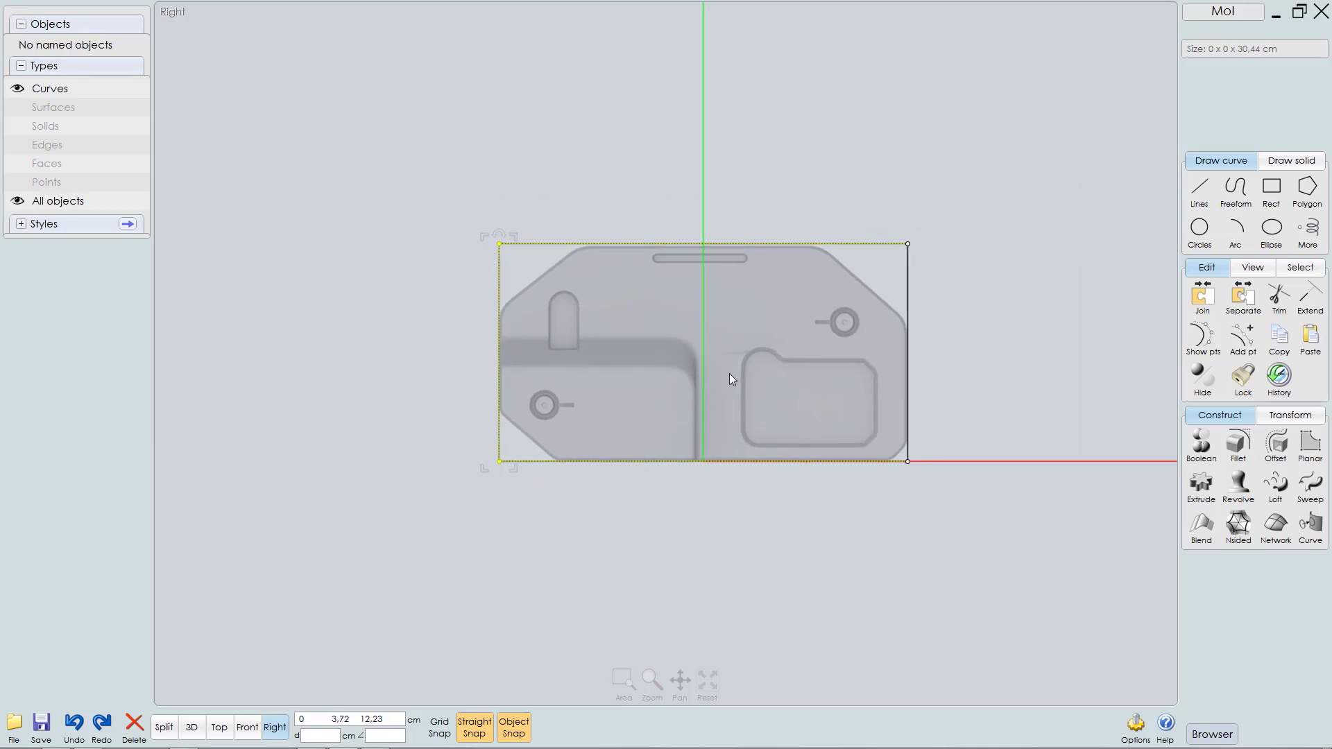
Step: Hide the control points and move the rectangle in the Top view horizontally to the outer right edge of the top reference
key(F2)
click(885, 394)
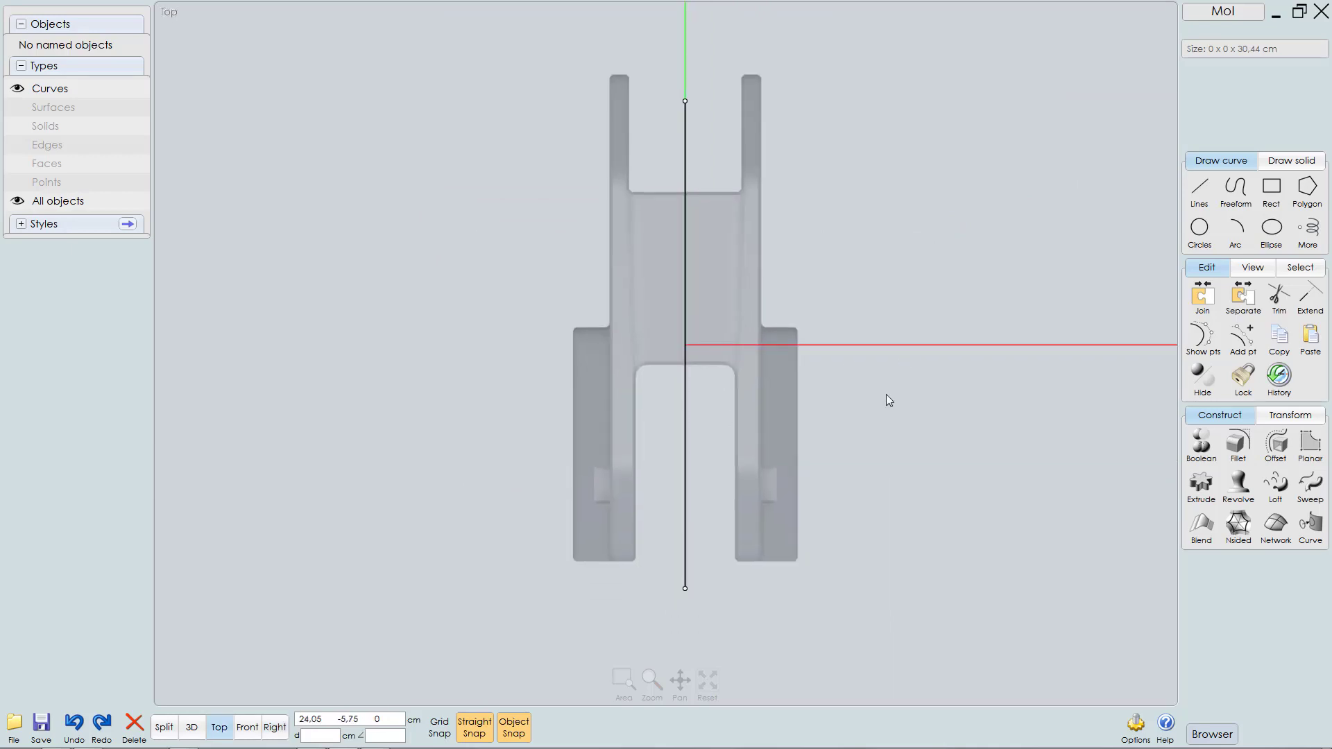
click(1205, 338)
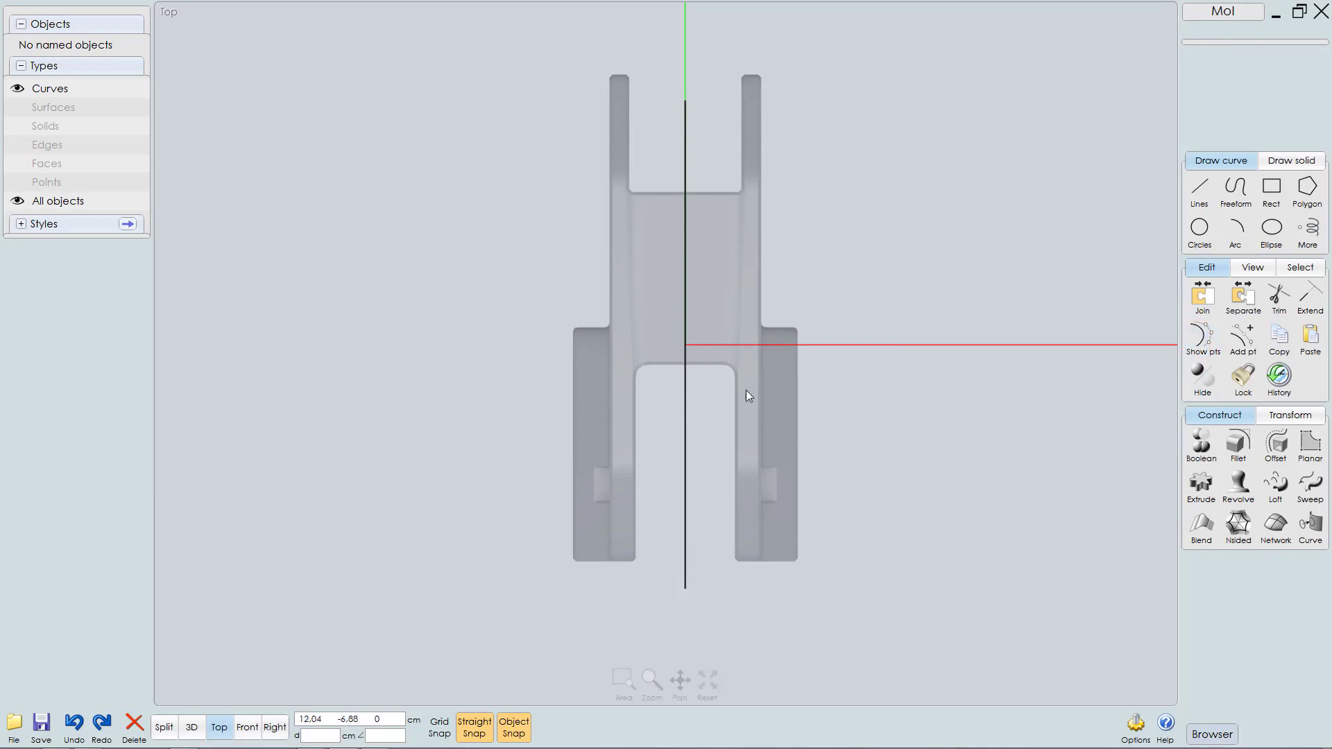
click(685, 338)
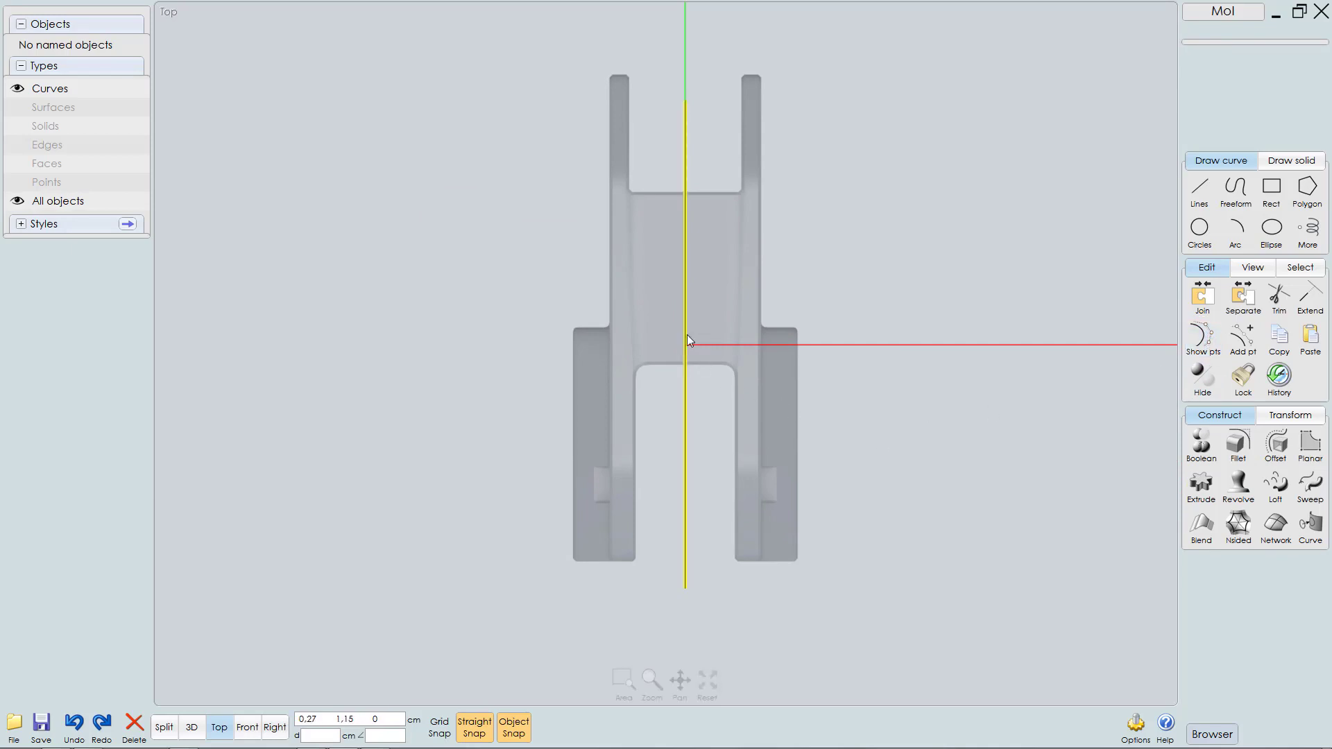
drag(687, 334, 797, 343)
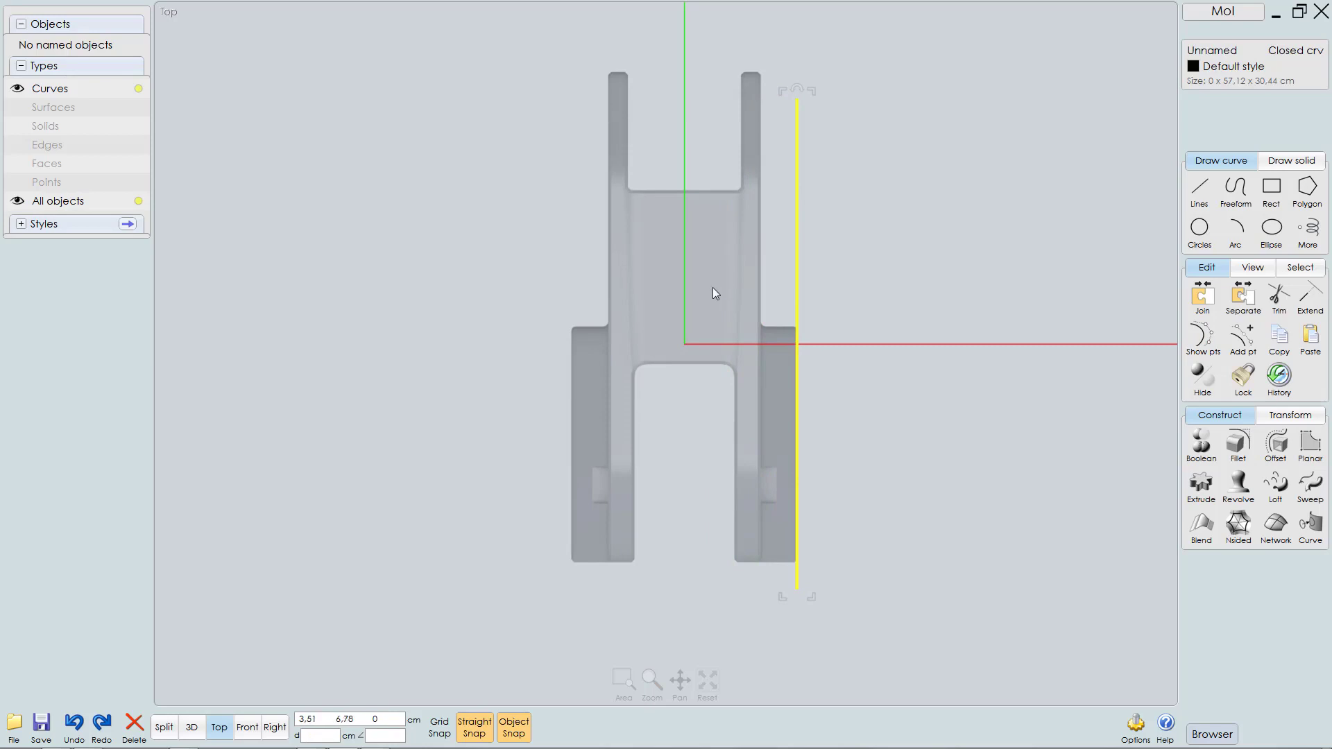
Step: Move the ref top.png background image down about 3.21 cm to match the rectangle's length, check both ends, and finish the image setup
middle_drag(726, 278, 706, 258)
middle_drag(715, 319, 706, 365)
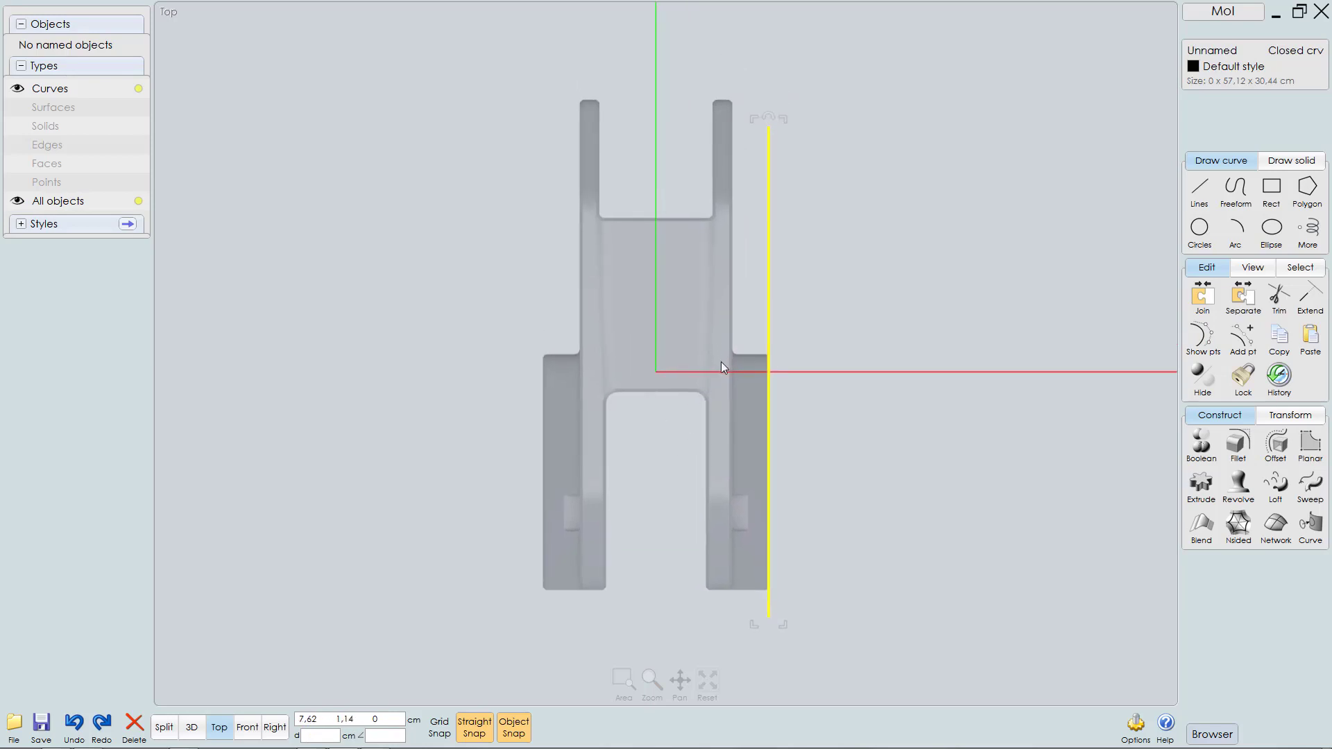
click(1256, 269)
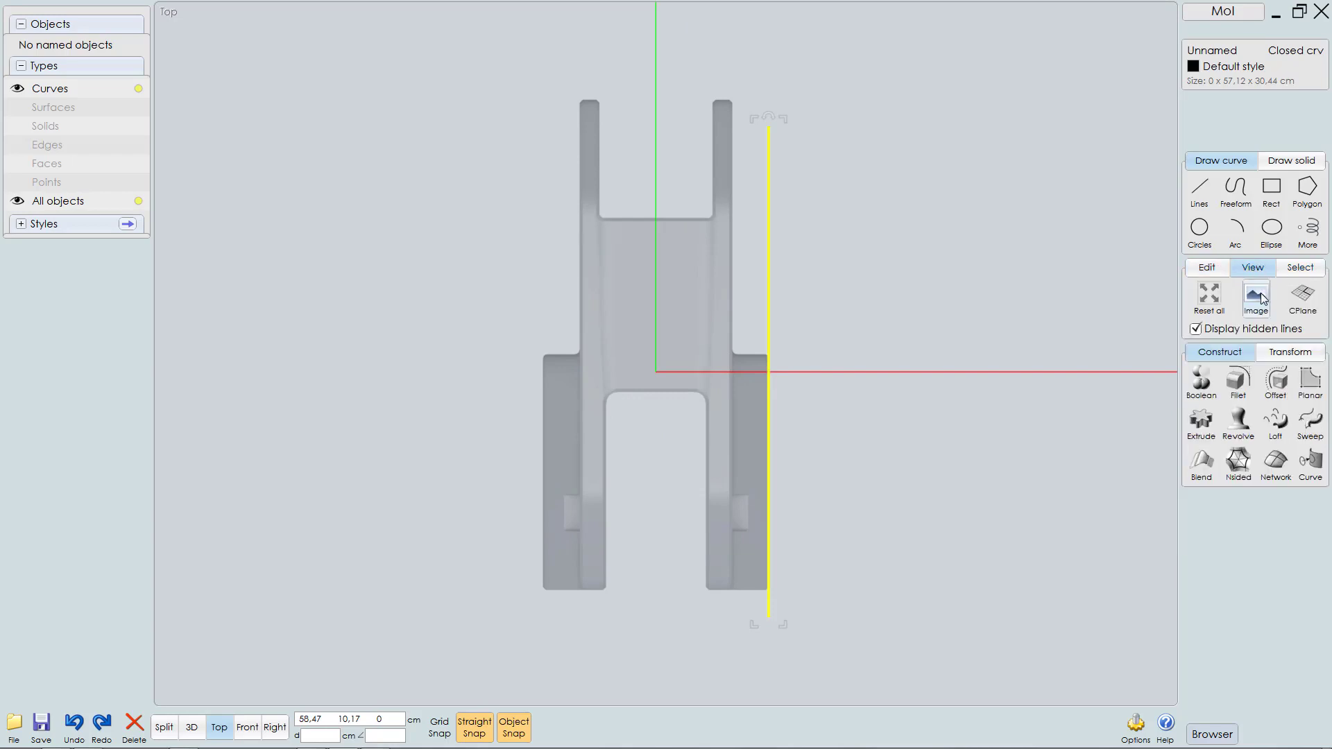
click(1260, 297)
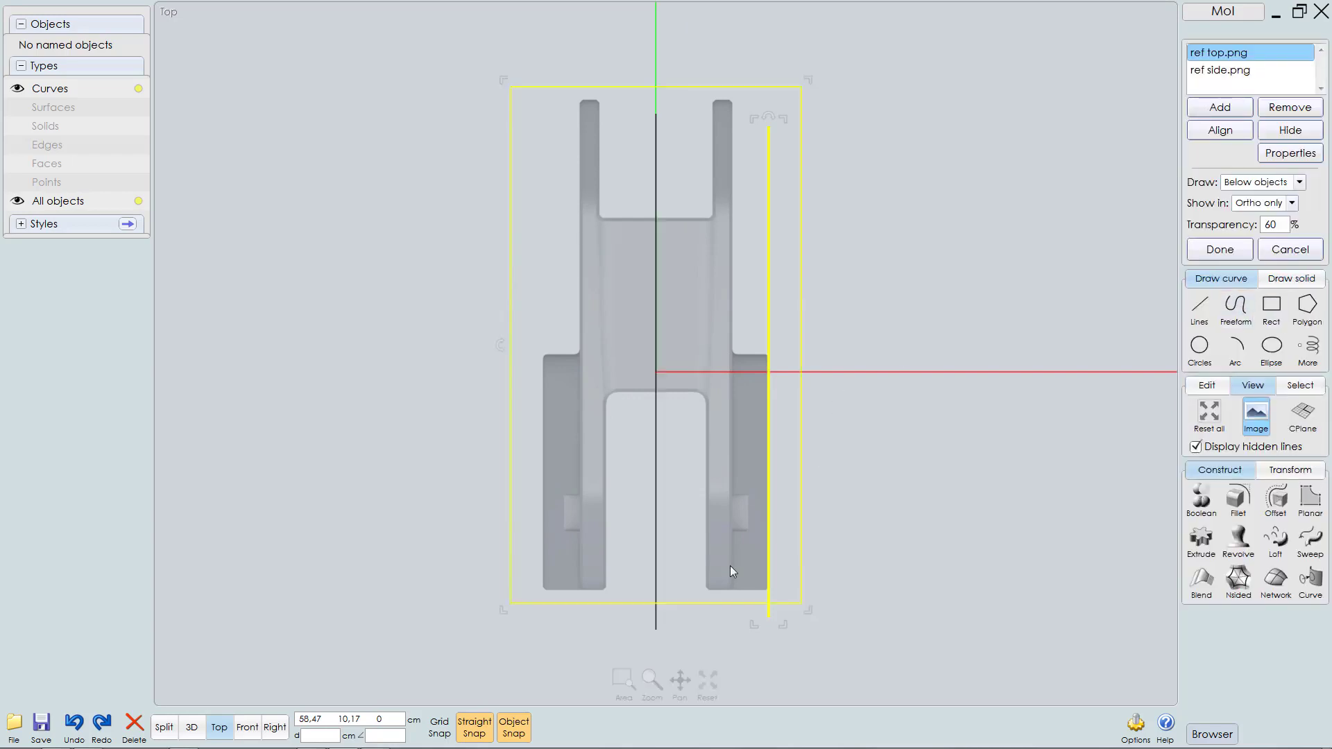
middle_drag(730, 525, 750, 480)
scroll(701, 591, up, 5)
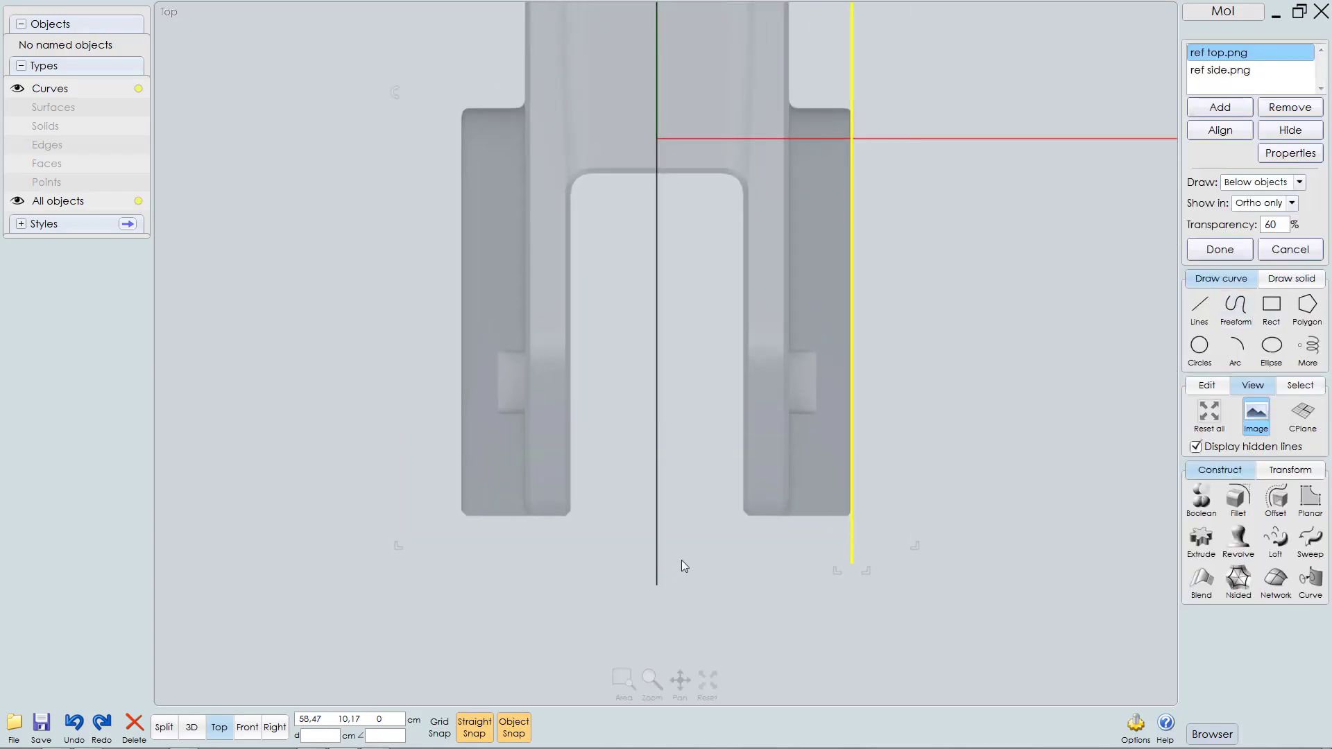
drag(683, 539, 687, 585)
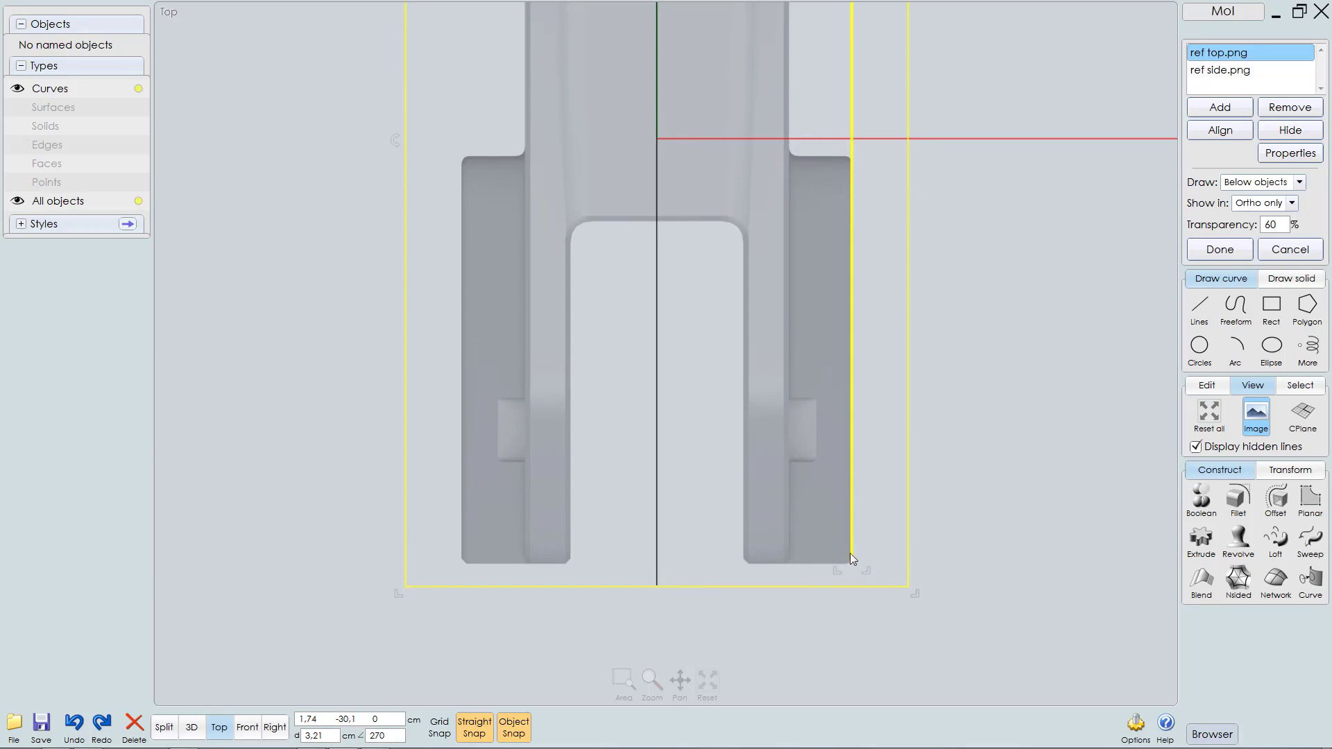
scroll(804, 572, down, 3)
middle_drag(781, 511, 786, 653)
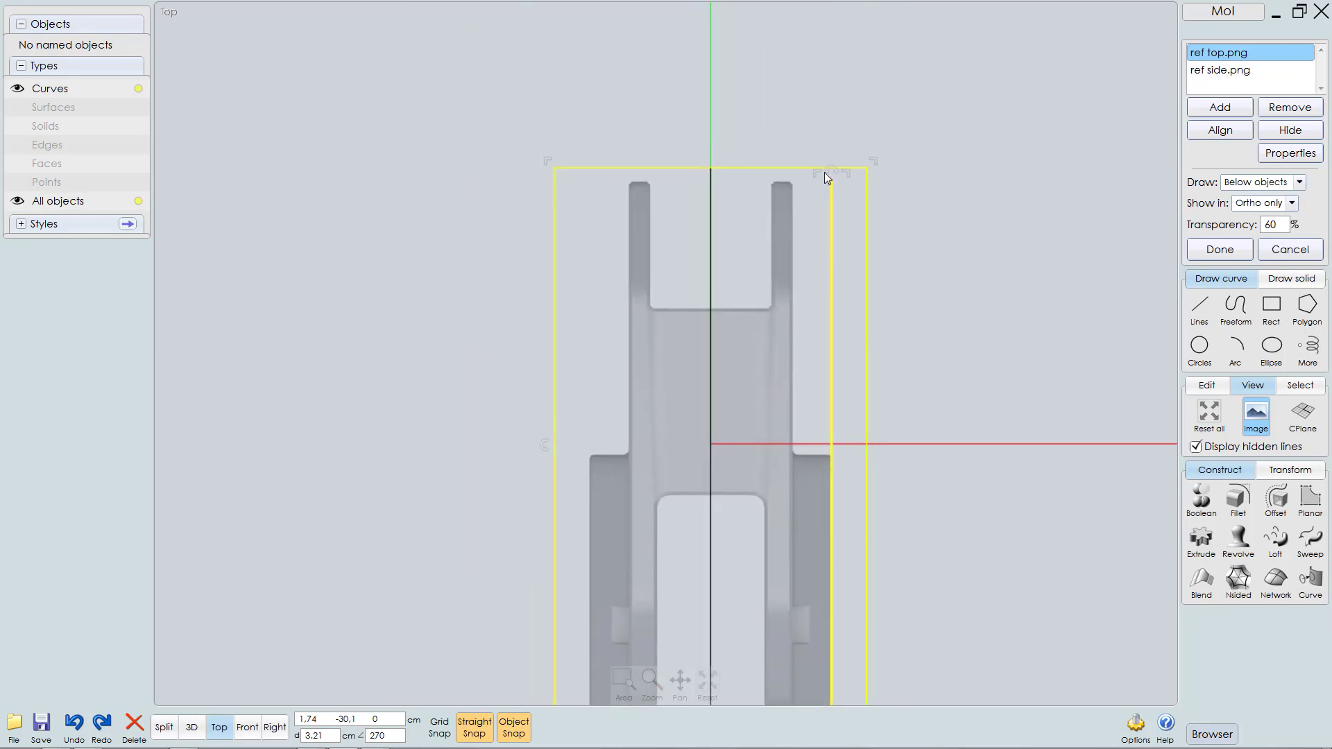
scroll(824, 172, up, 3)
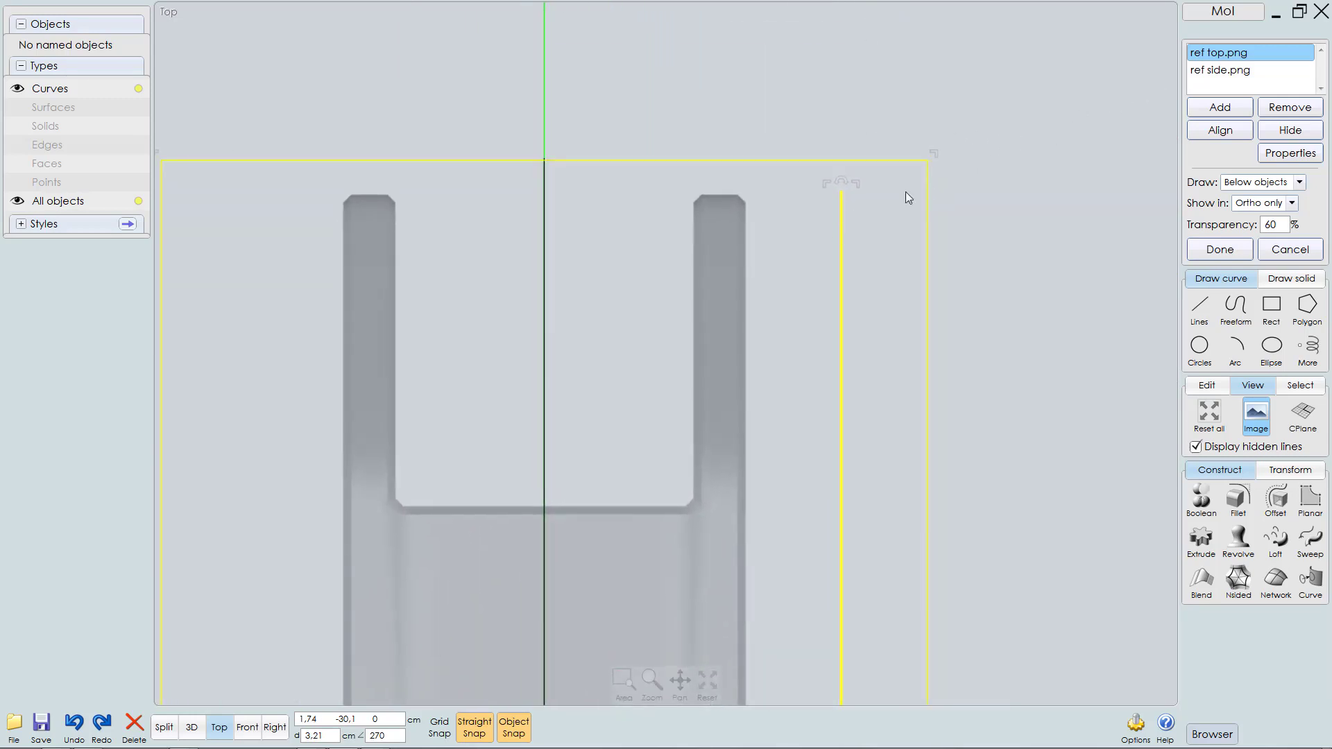
ctrl+right_drag(905, 192, 799, 295)
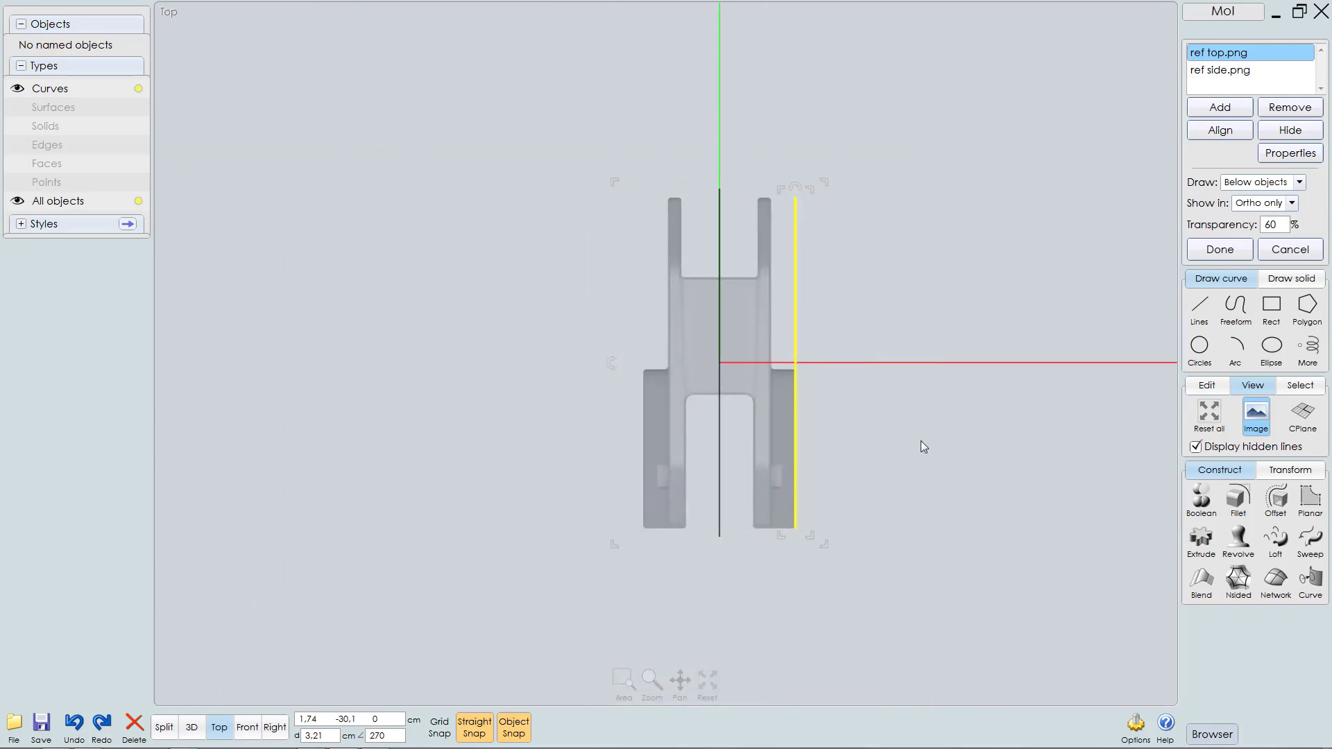
click(1225, 250)
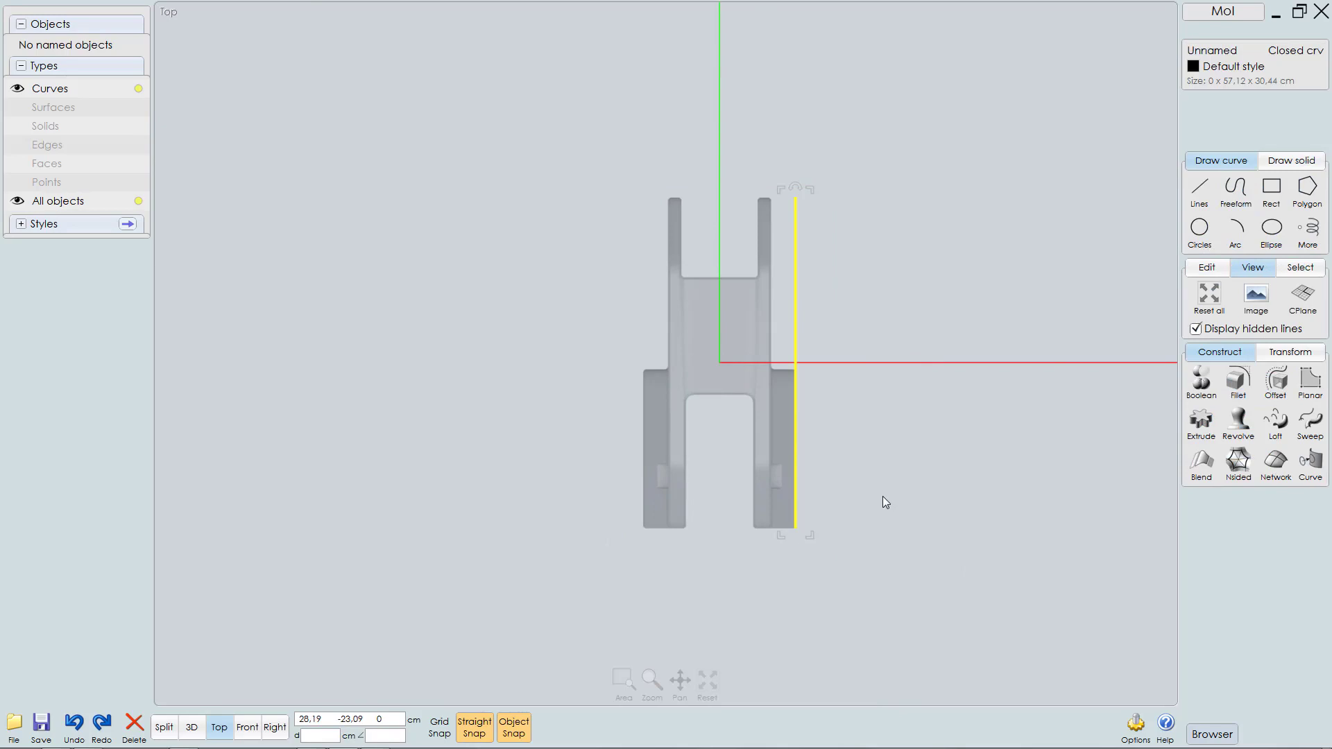
Step: Return to the split view and delete the guide rectangle
key(space)
click(1040, 289)
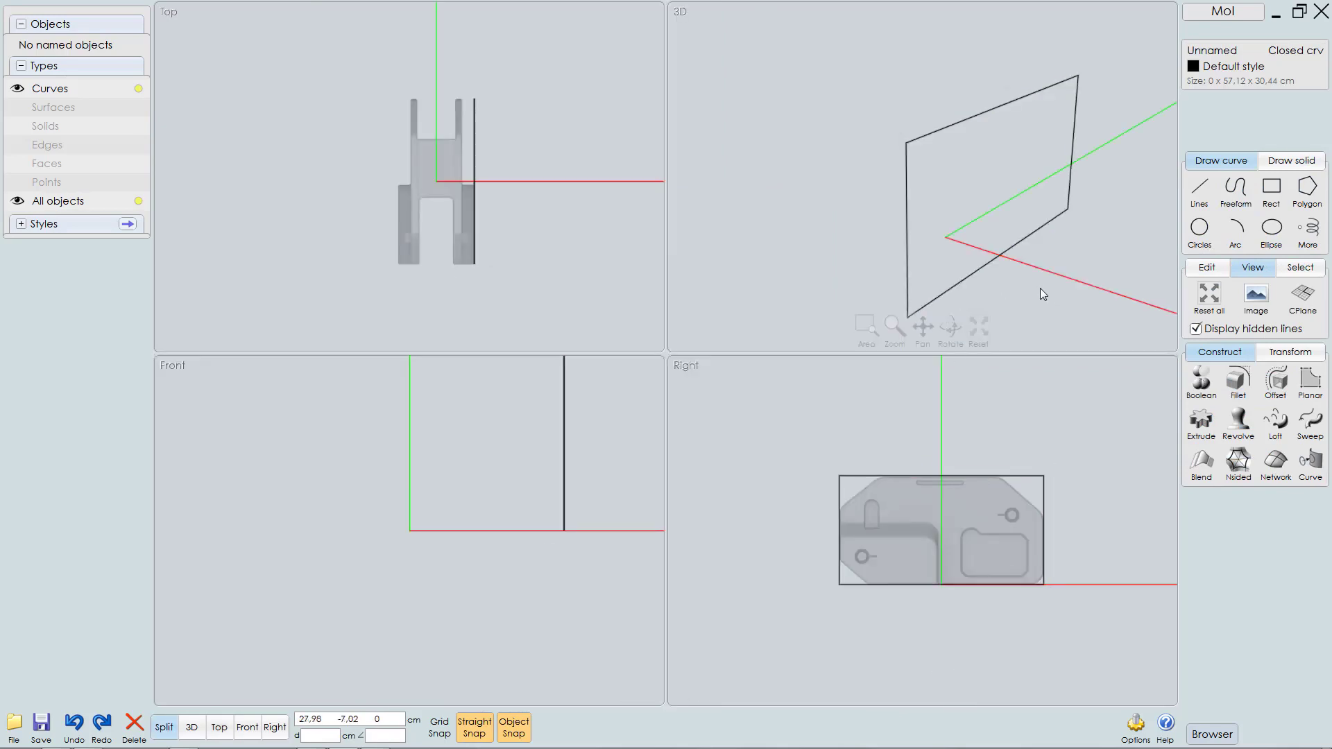
click(1047, 223)
key(Delete)
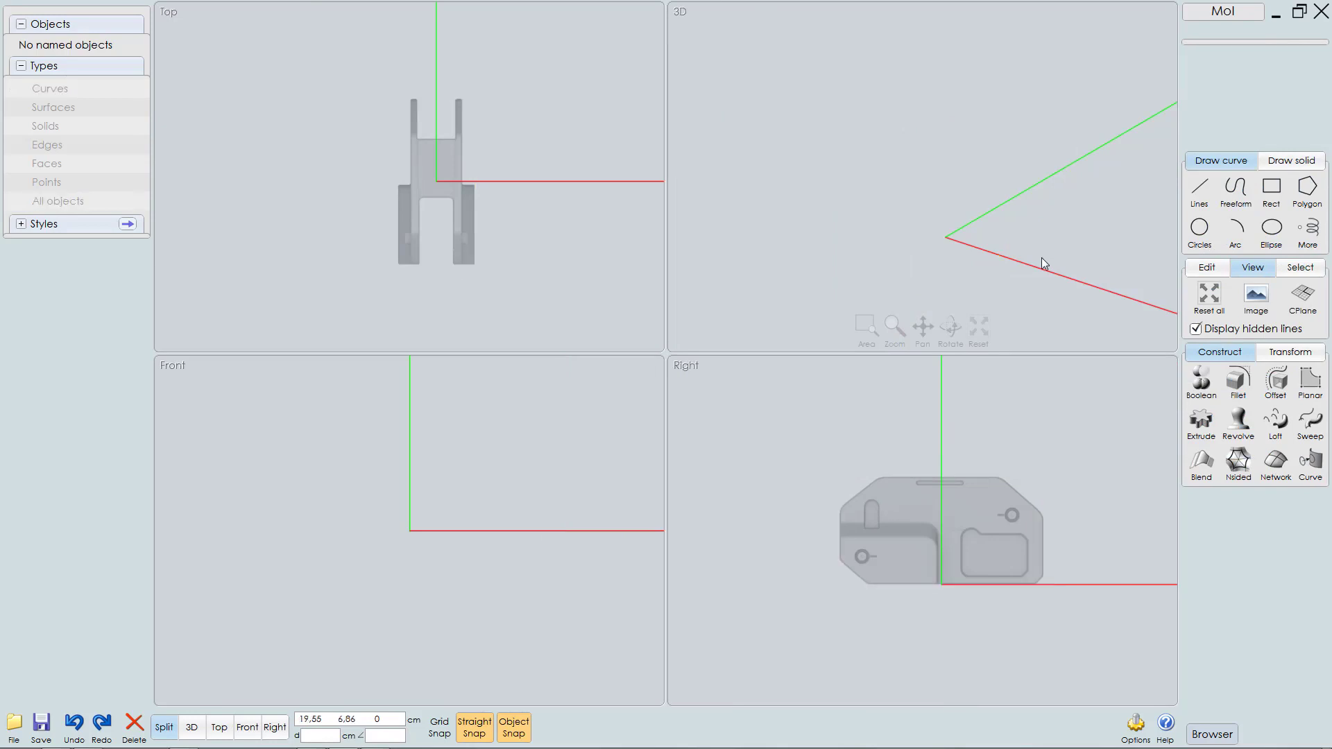
Step: Enlarge the Right view to fill the workspace and frame the side reference image
middle_drag(945, 510, 921, 491)
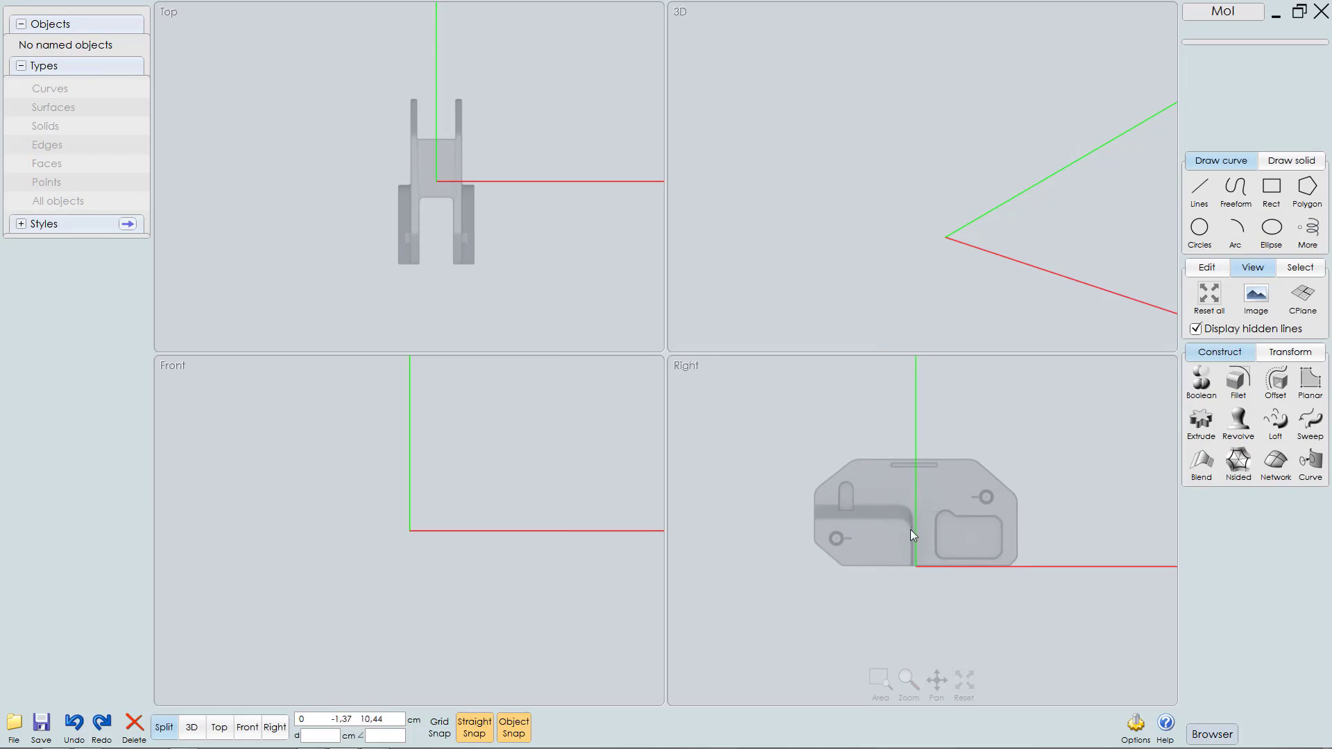
middle_drag(895, 532, 874, 517)
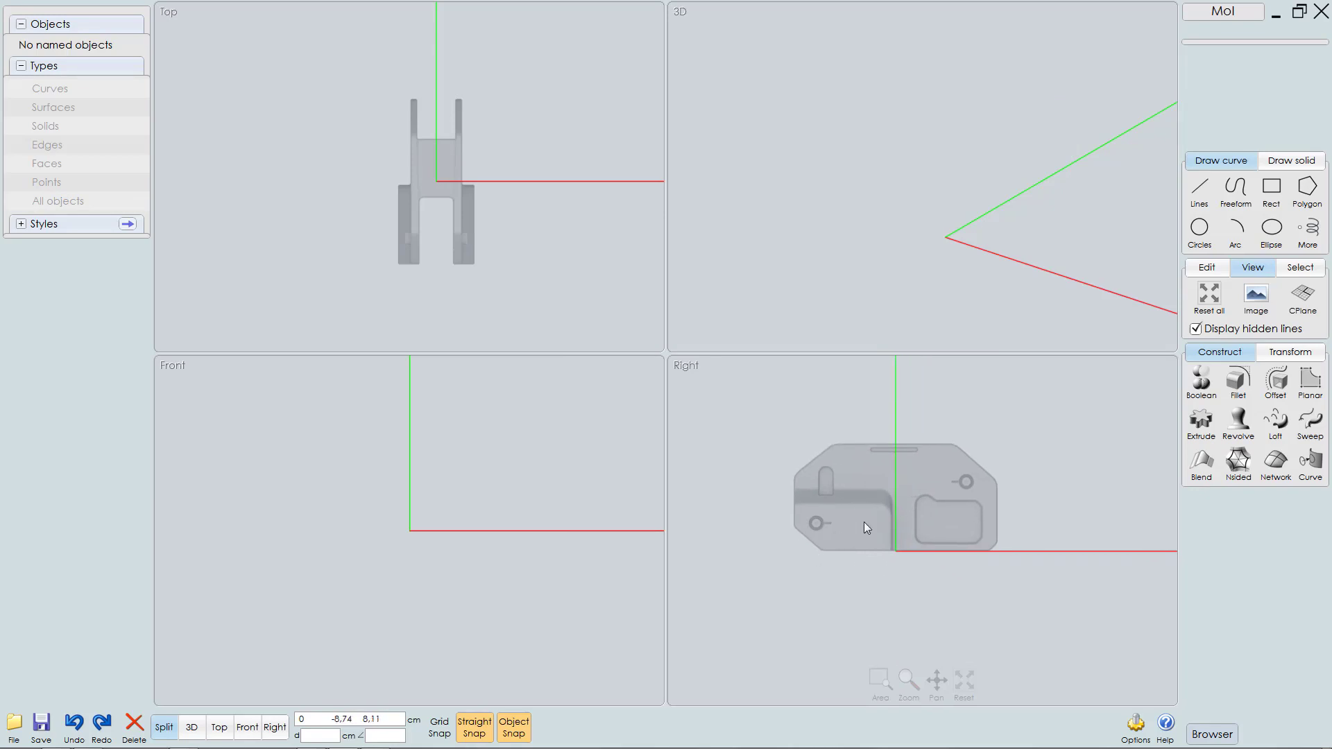
scroll(845, 525, up, 2)
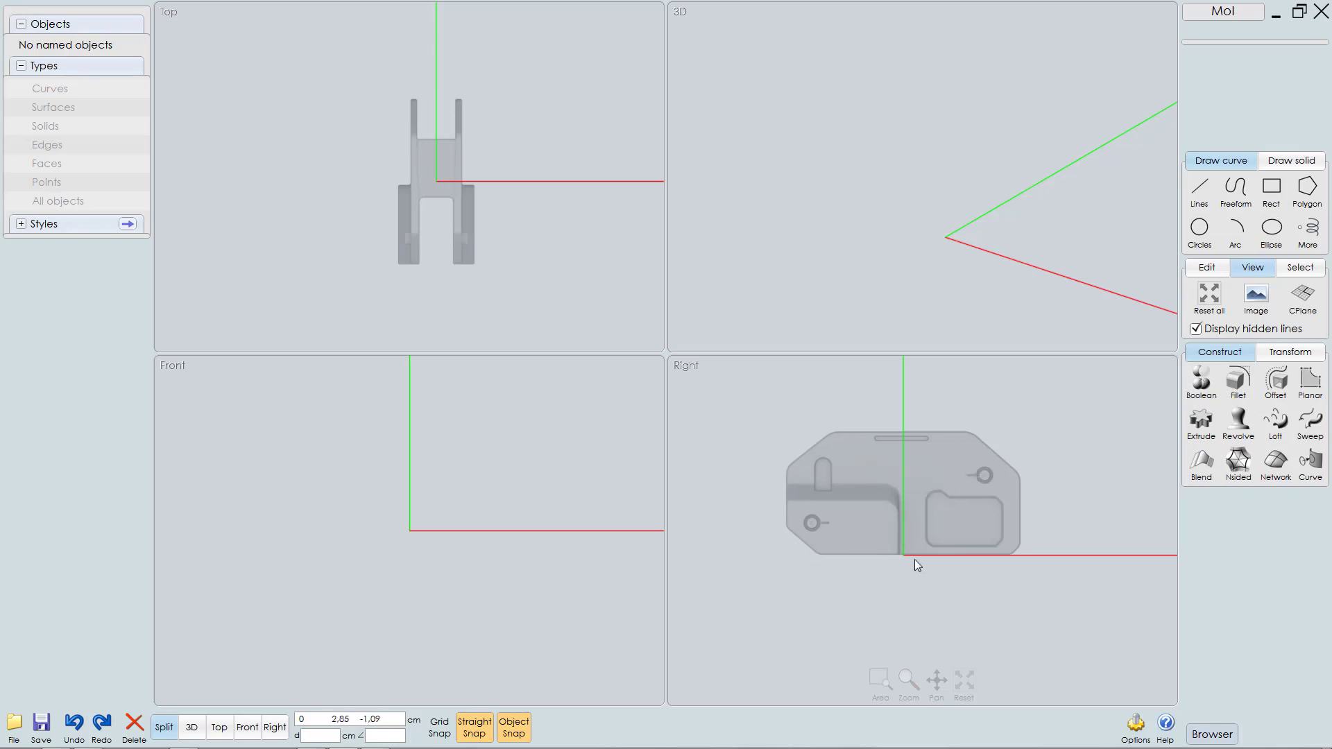
key(space)
middle_drag(733, 406, 793, 509)
scroll(767, 435, up, 1)
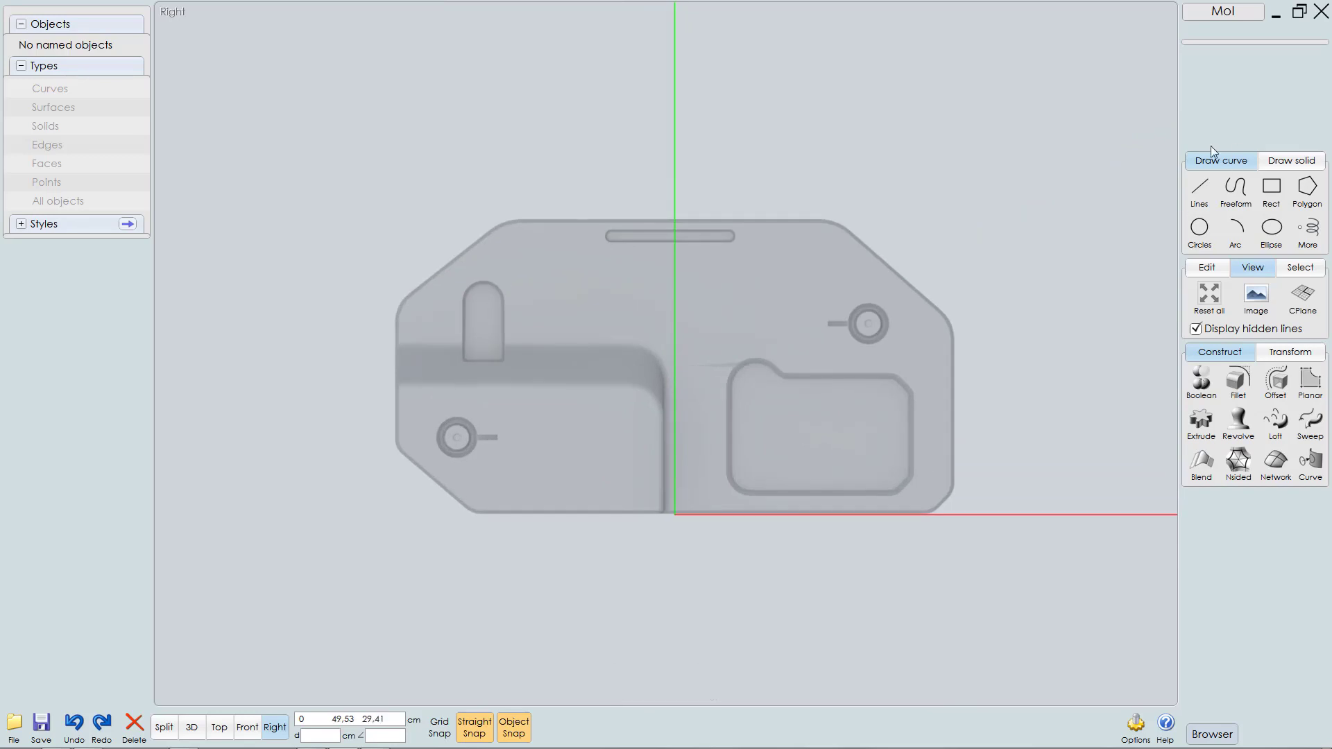
Step: Trace the side reference's outer contour with a closed seven-point polyline, leaving the lower-right corner square
click(1199, 190)
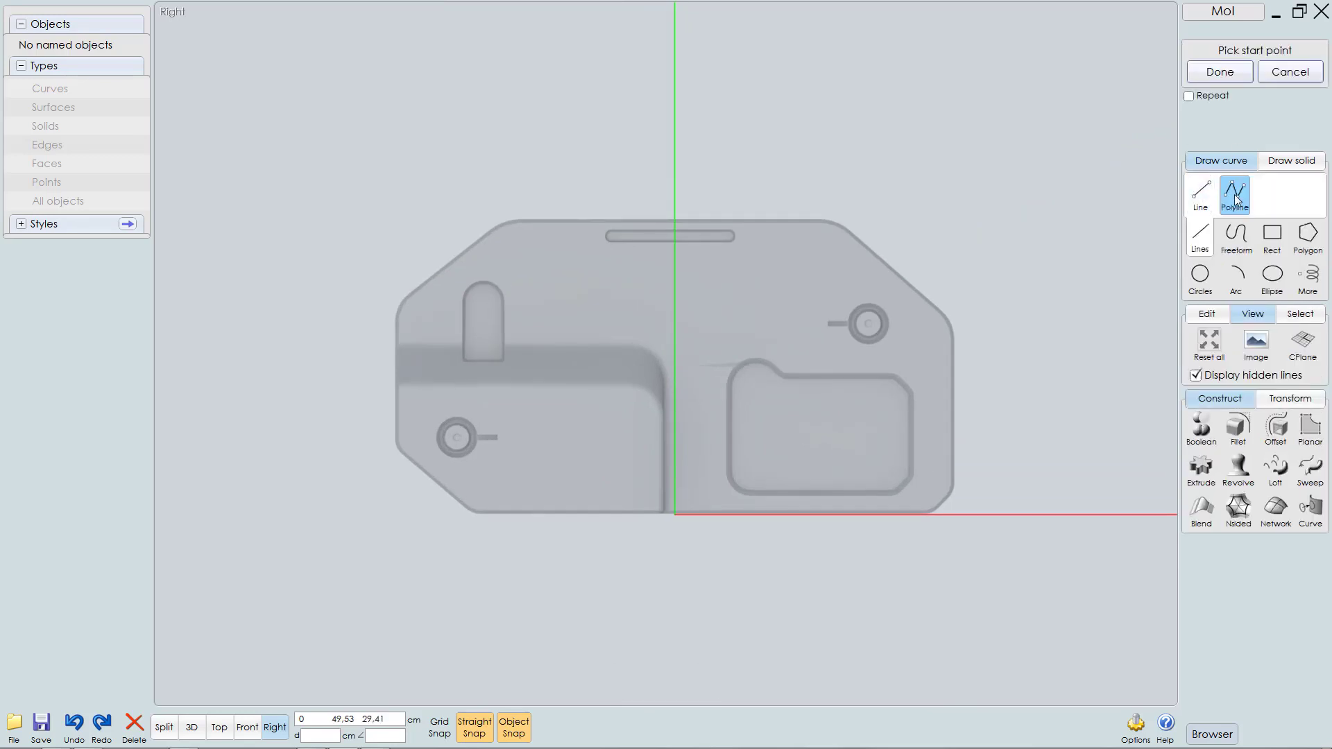
scroll(648, 468, up, 2)
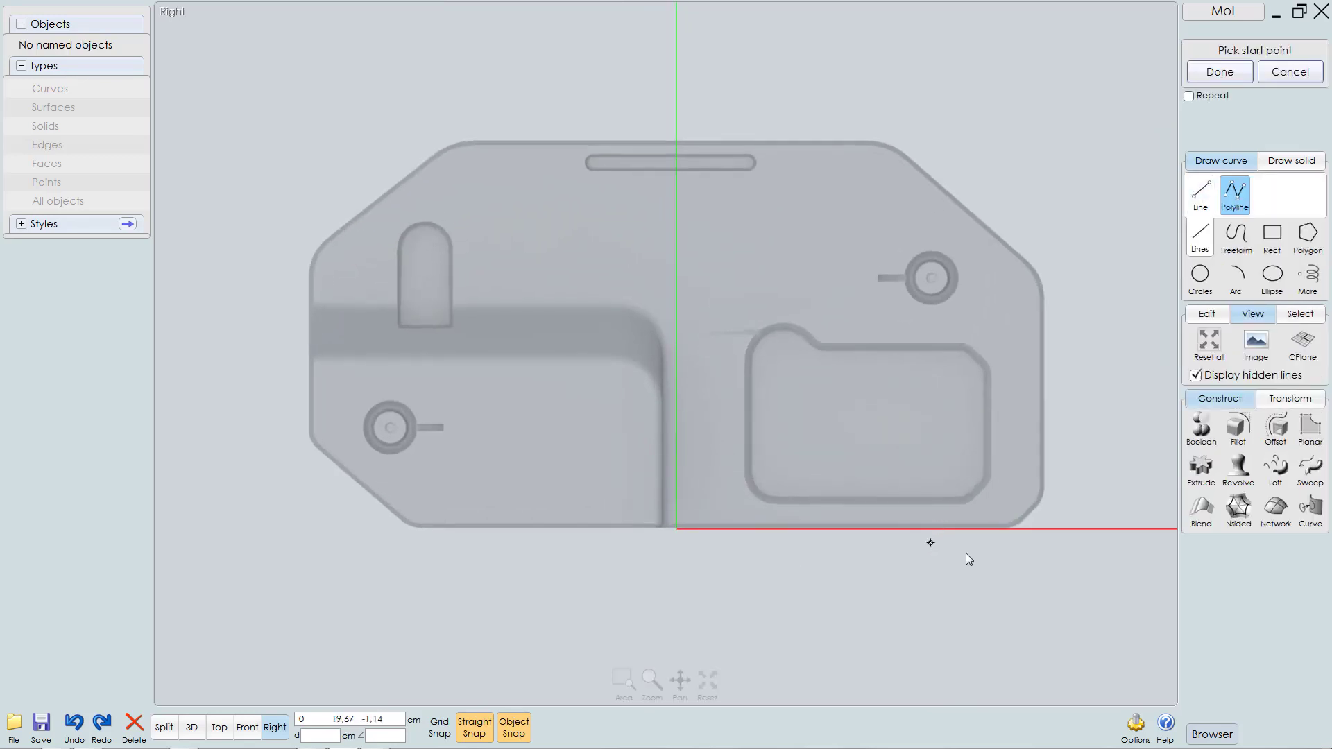
click(412, 530)
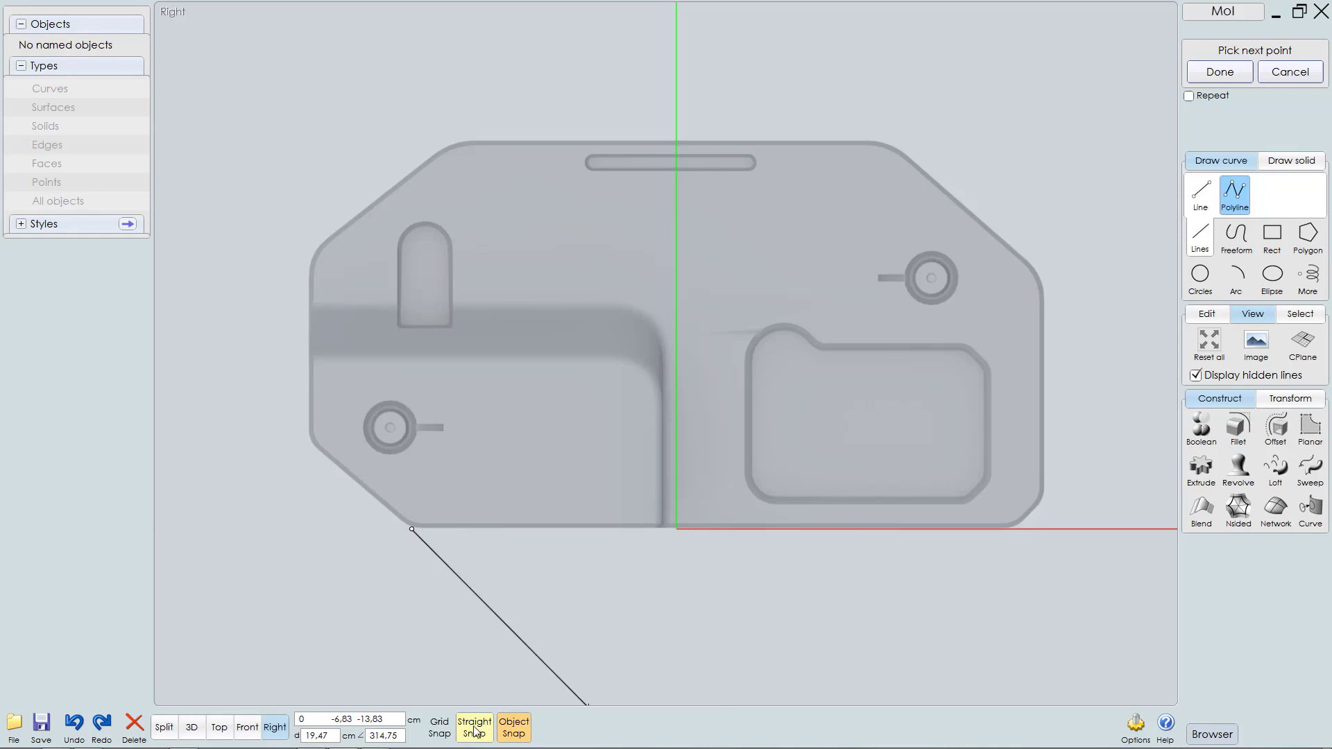
click(1045, 528)
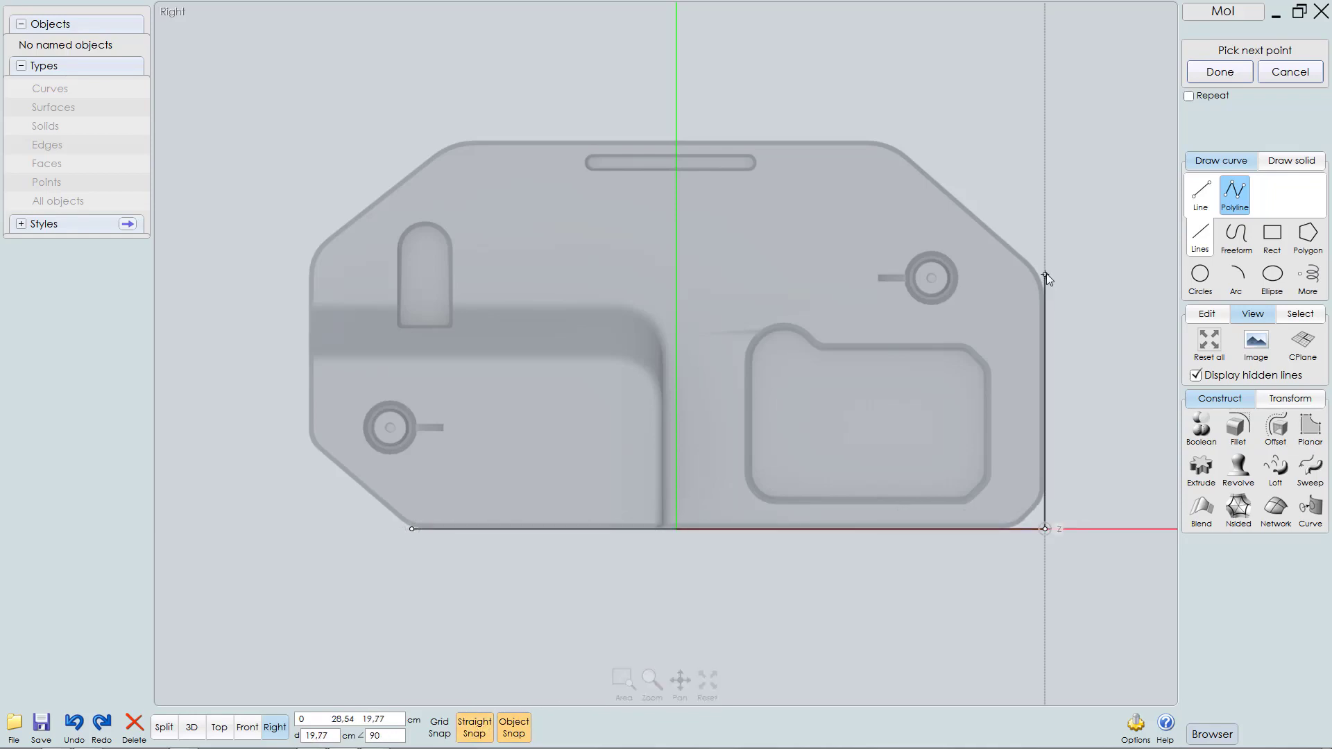
click(1045, 274)
click(886, 137)
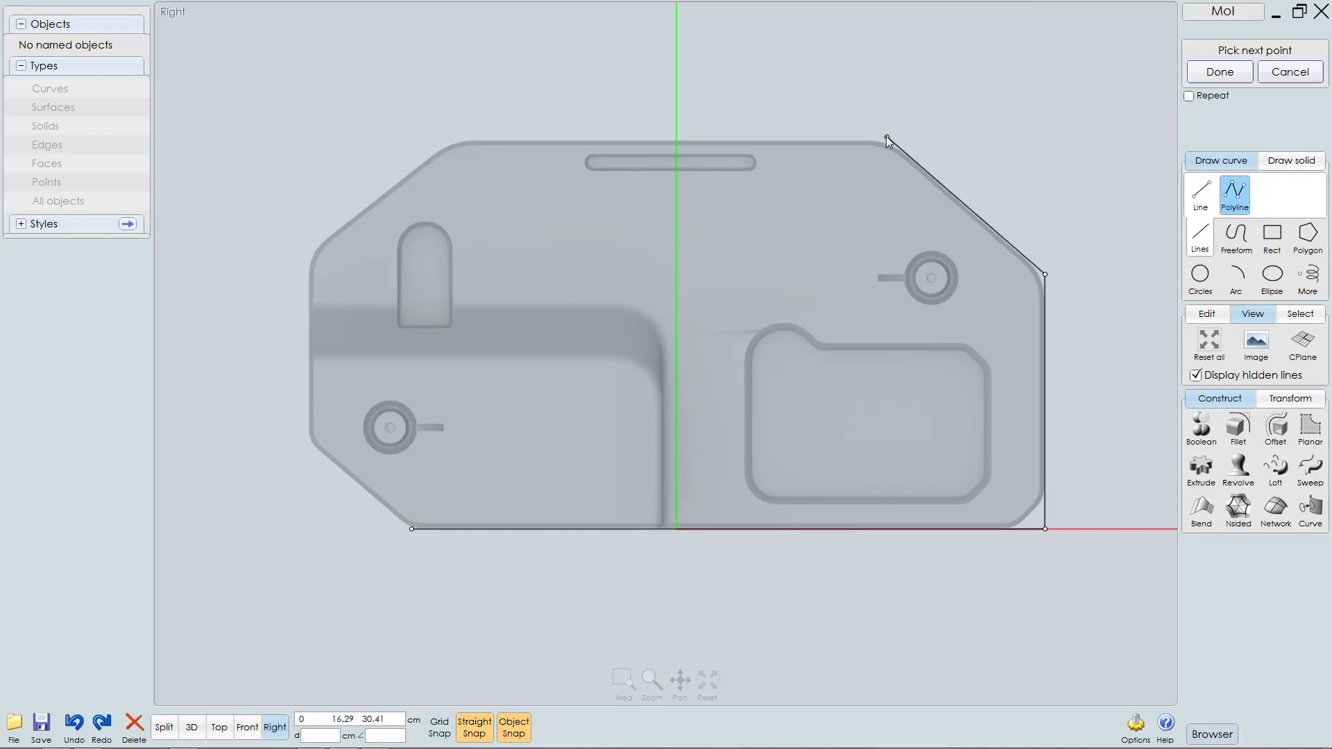
click(462, 137)
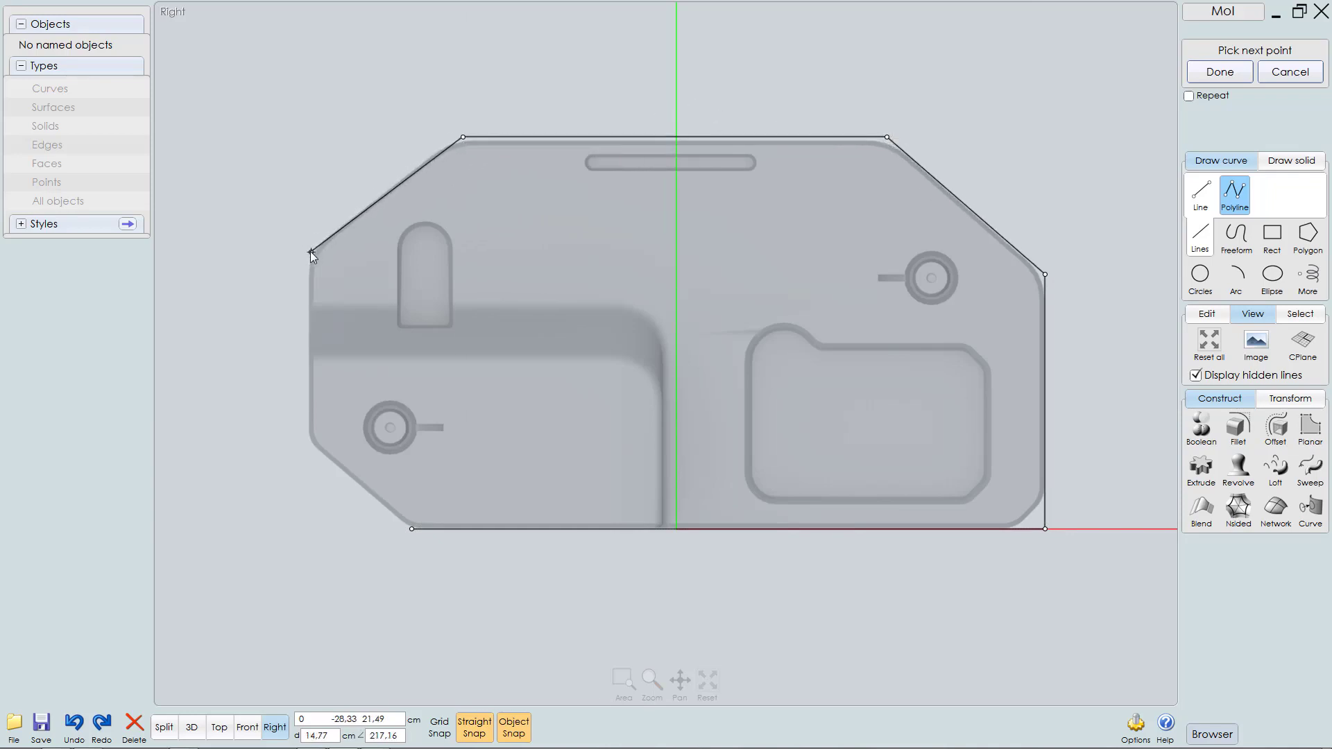
click(310, 252)
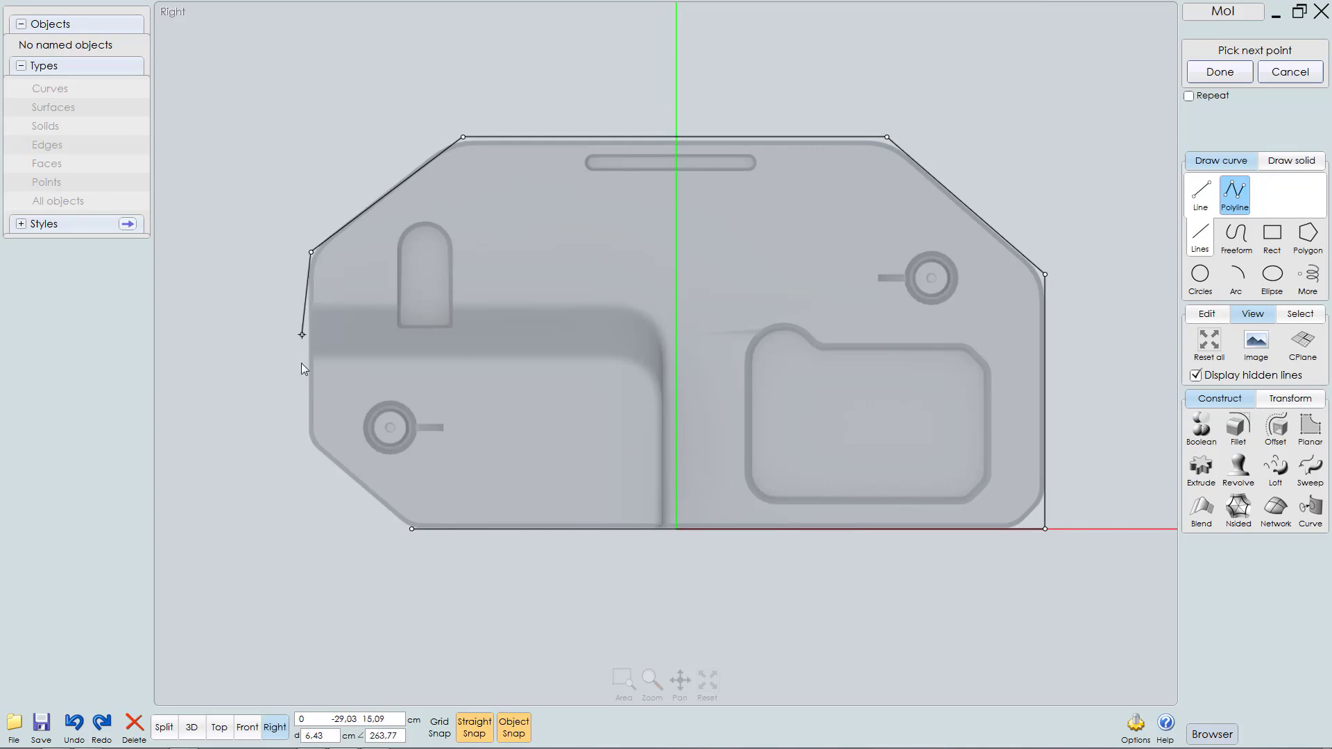
click(310, 436)
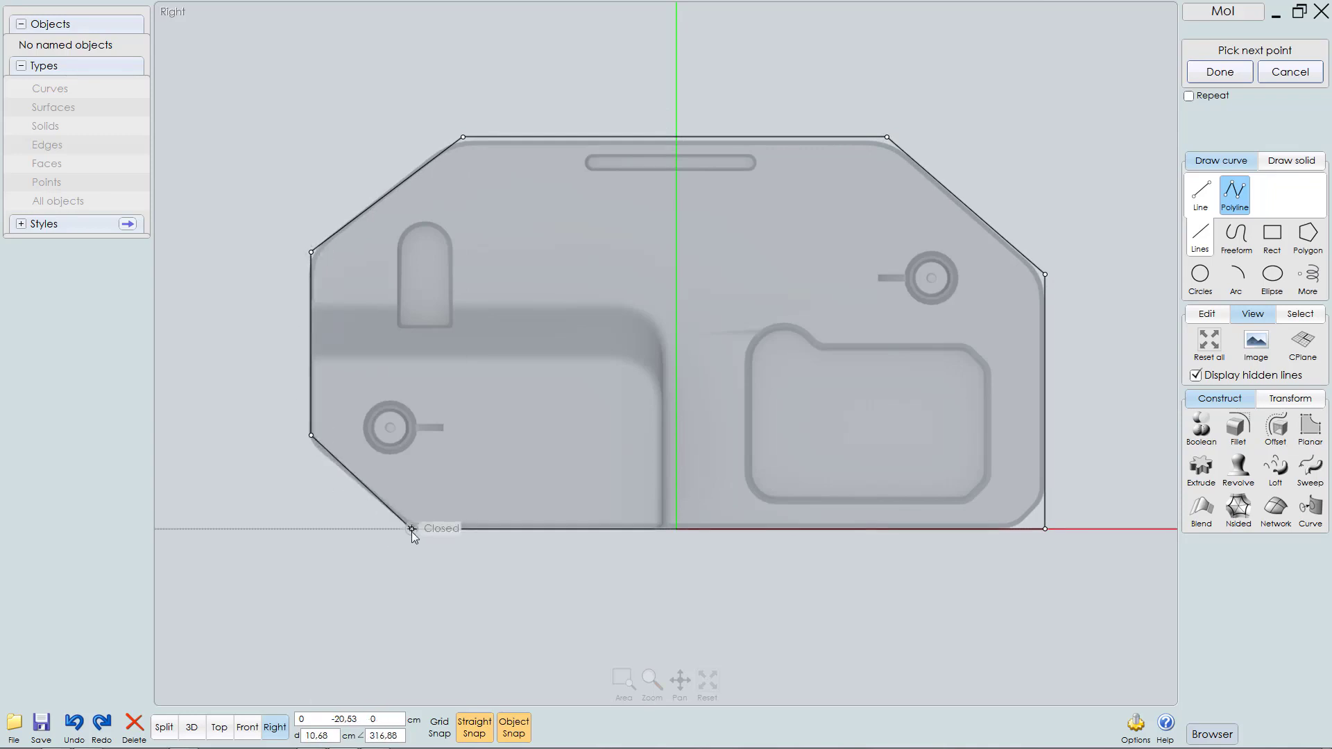
click(411, 530)
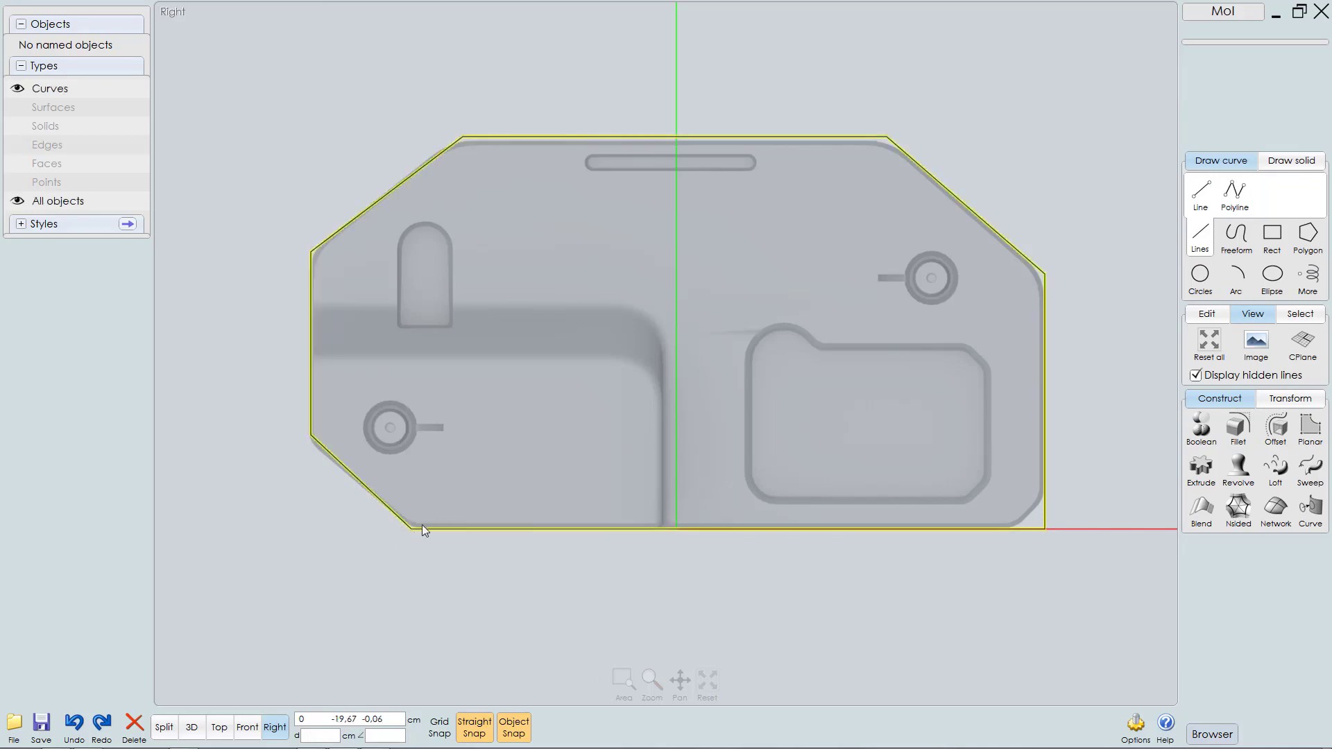
Step: Select the traced side outline and show its control points
click(602, 480)
middle_drag(605, 479, 585, 468)
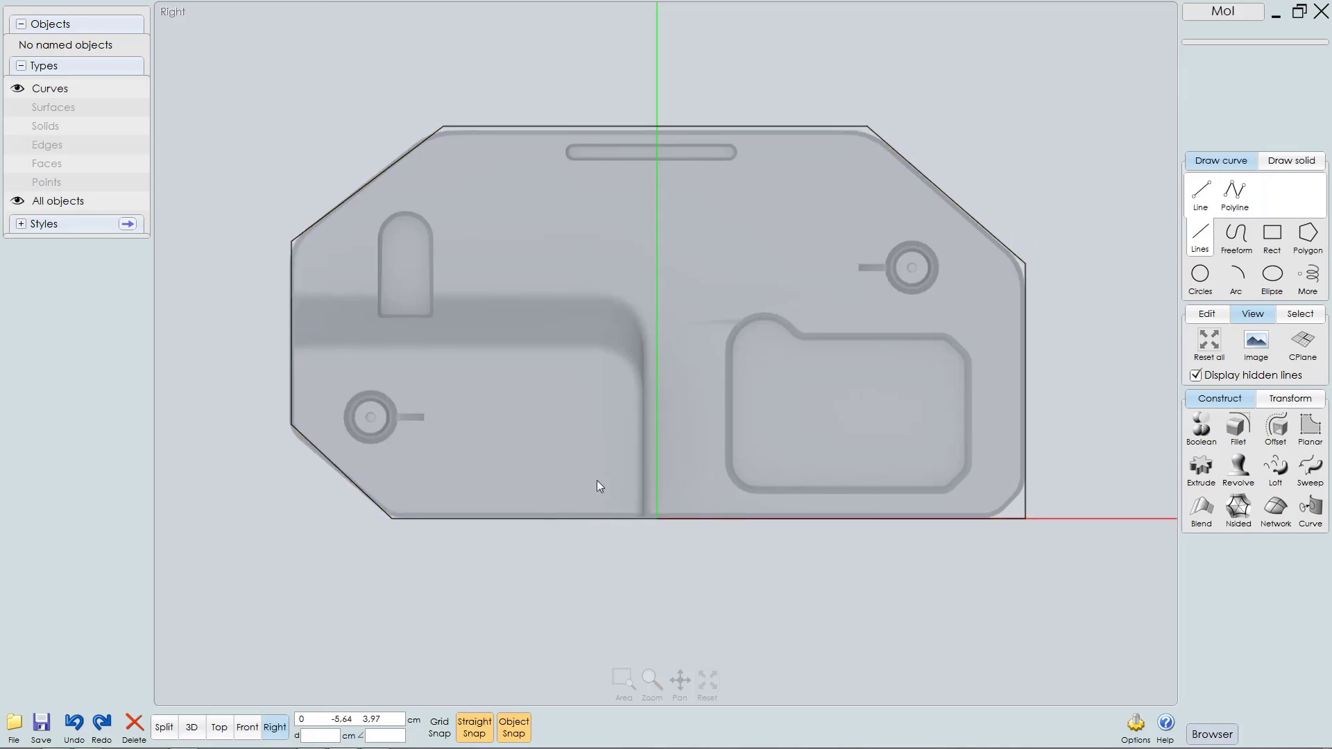
click(839, 517)
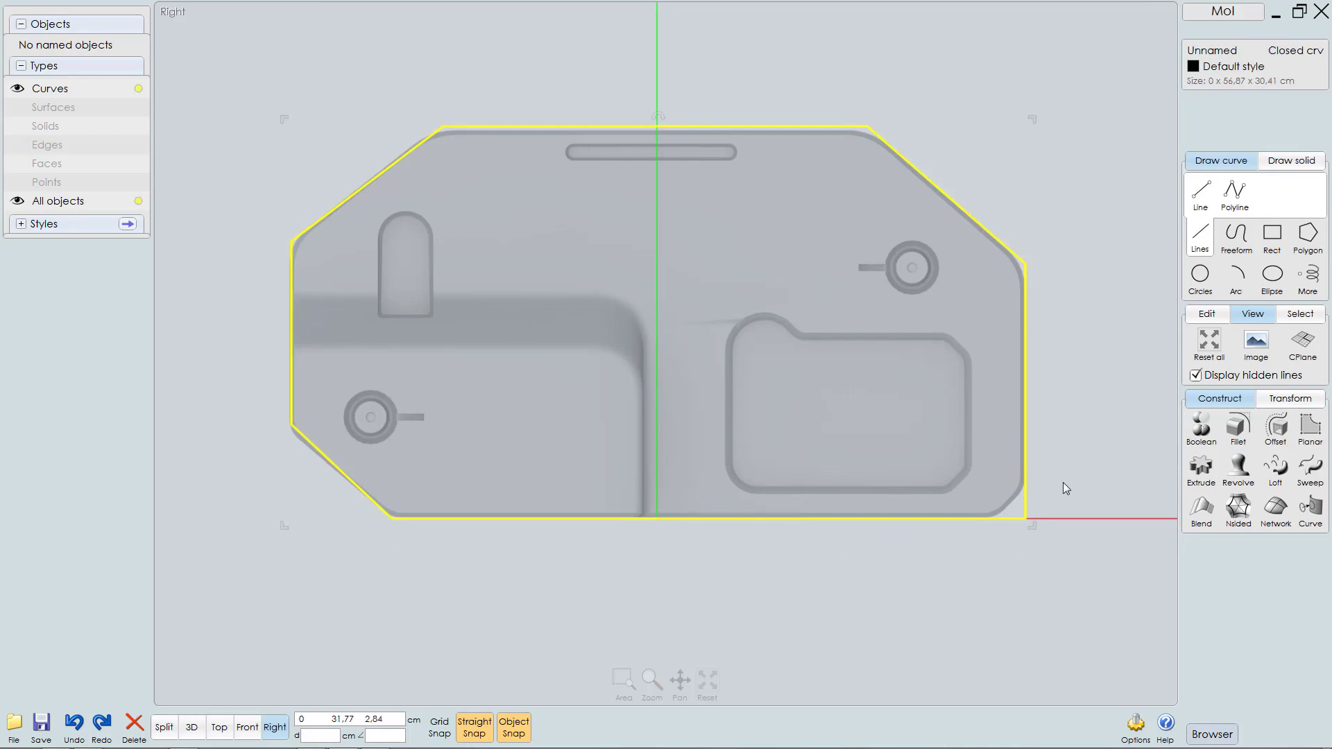
click(1208, 313)
click(1202, 387)
middle_drag(912, 577, 821, 598)
middle_drag(906, 550, 972, 573)
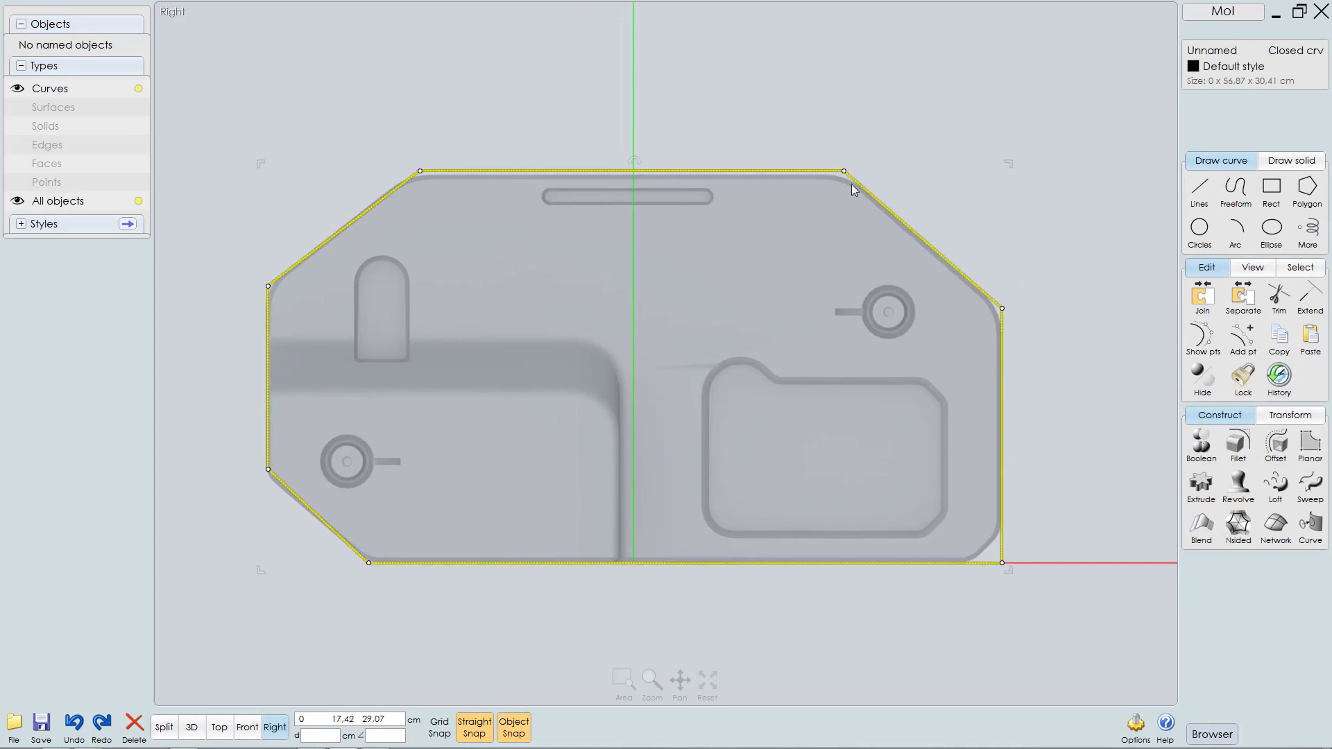
middle_drag(936, 562, 913, 537)
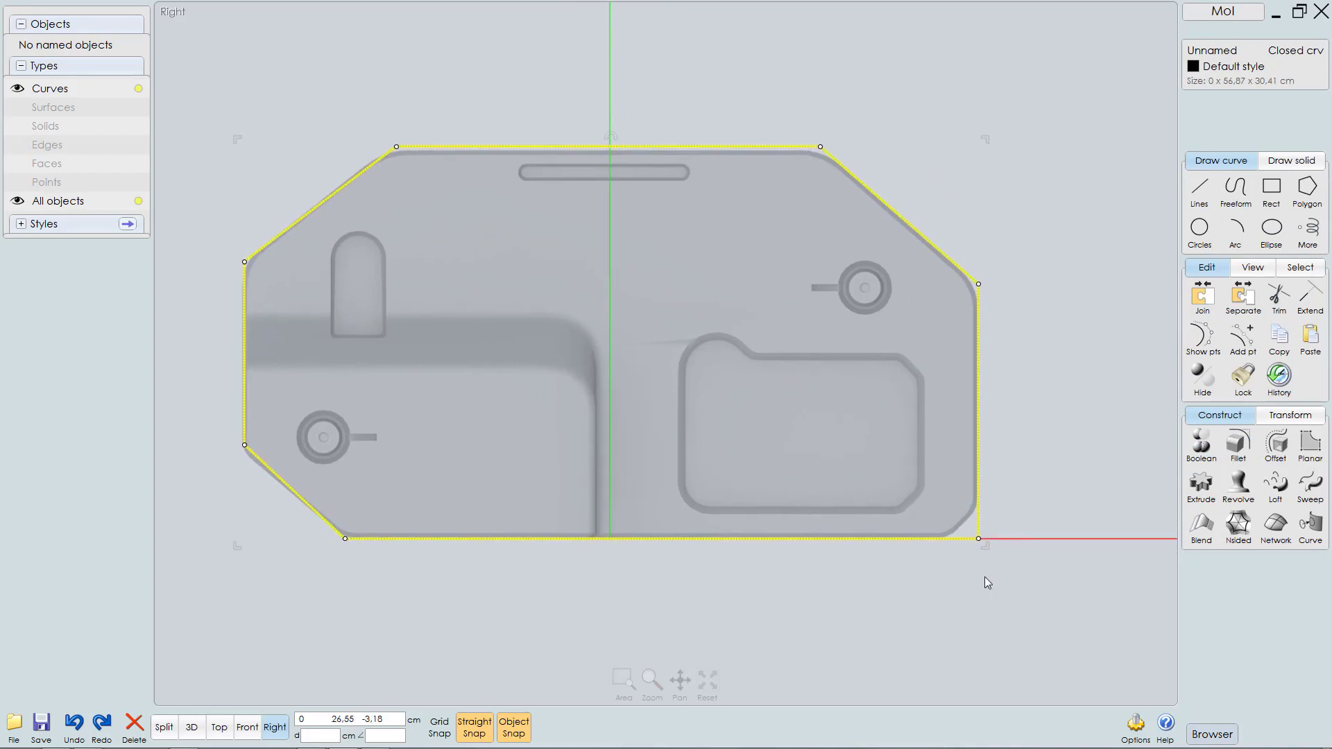
Step: Chamfer the outline's lower-right corner with a distance of 2.33 cm and check it against the reference
scroll(963, 588, up, 2)
click(962, 586)
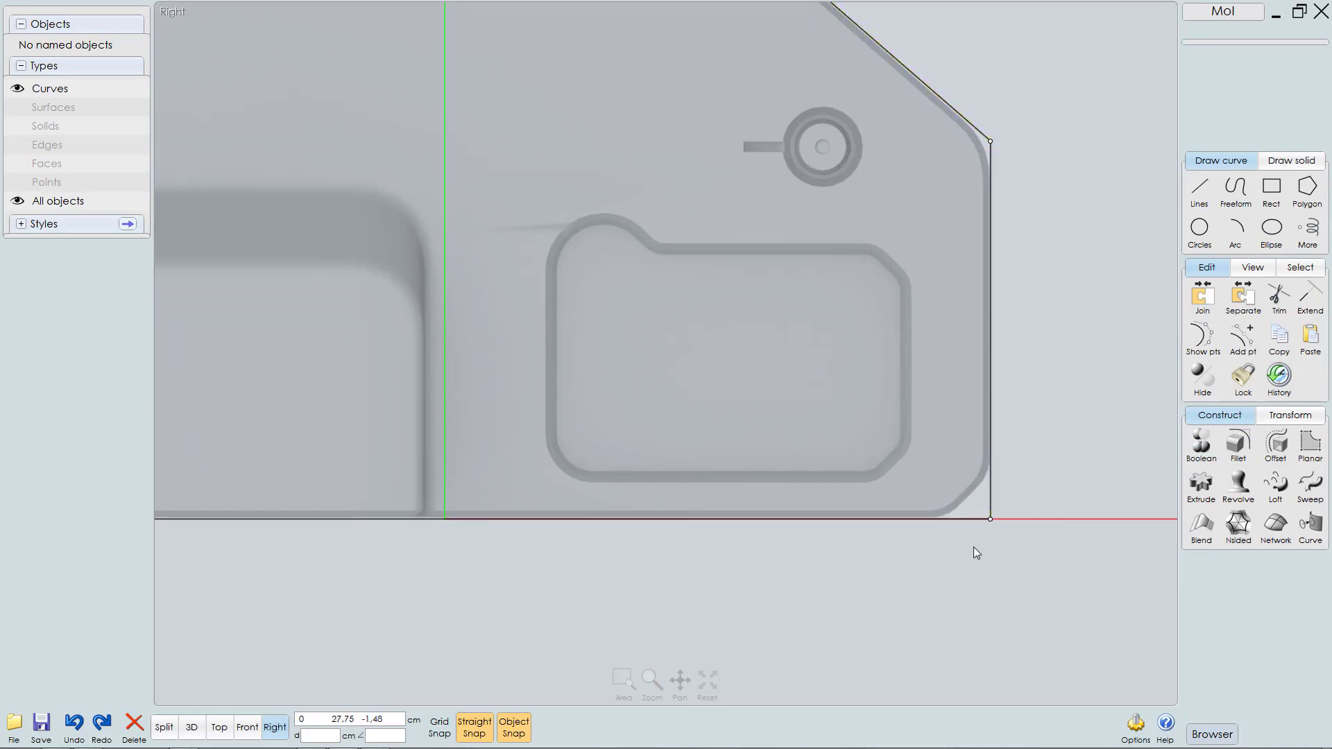
click(1236, 448)
click(1238, 449)
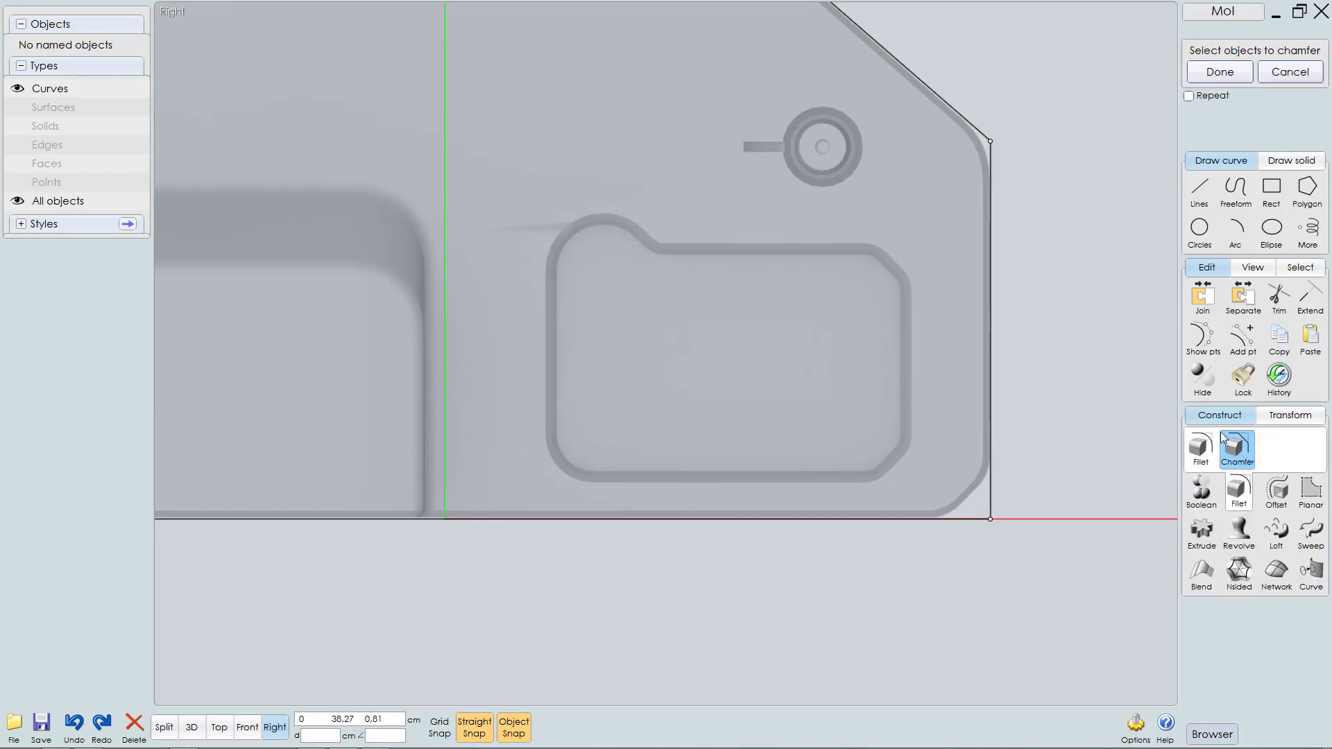
click(985, 373)
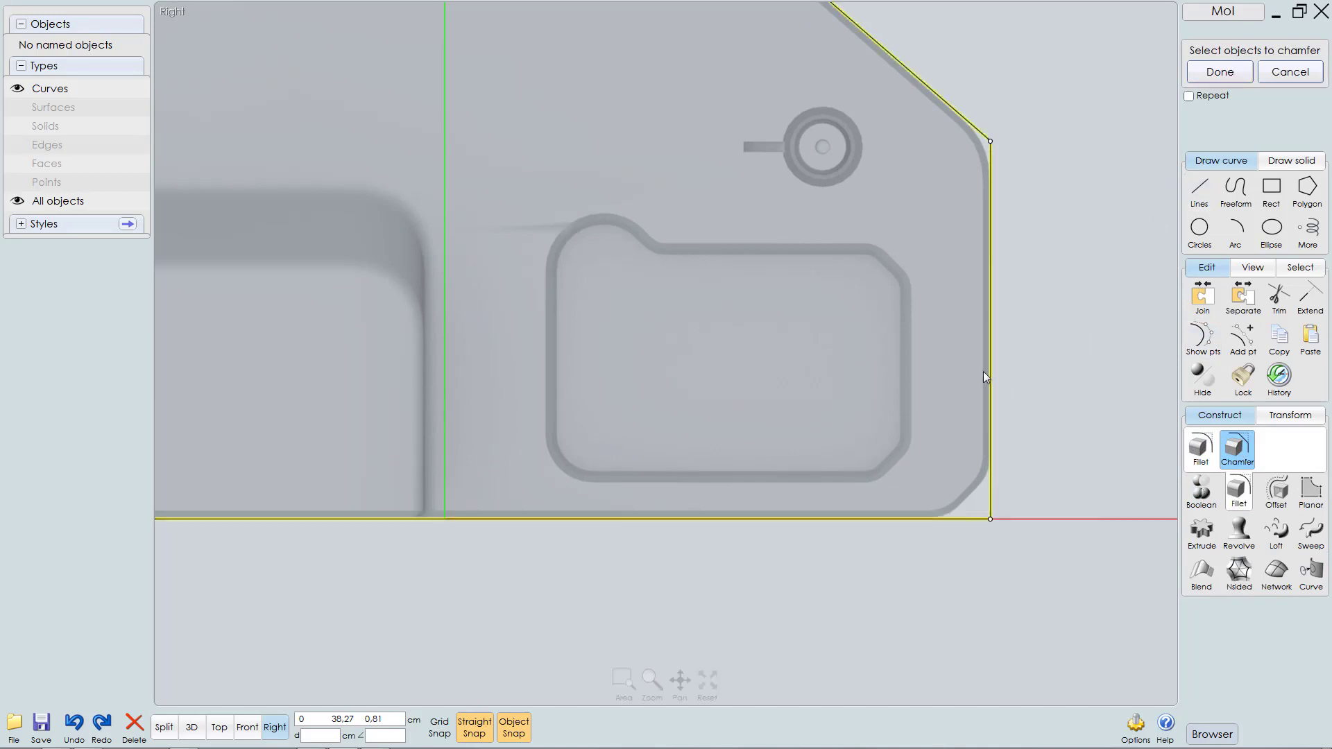
click(991, 374)
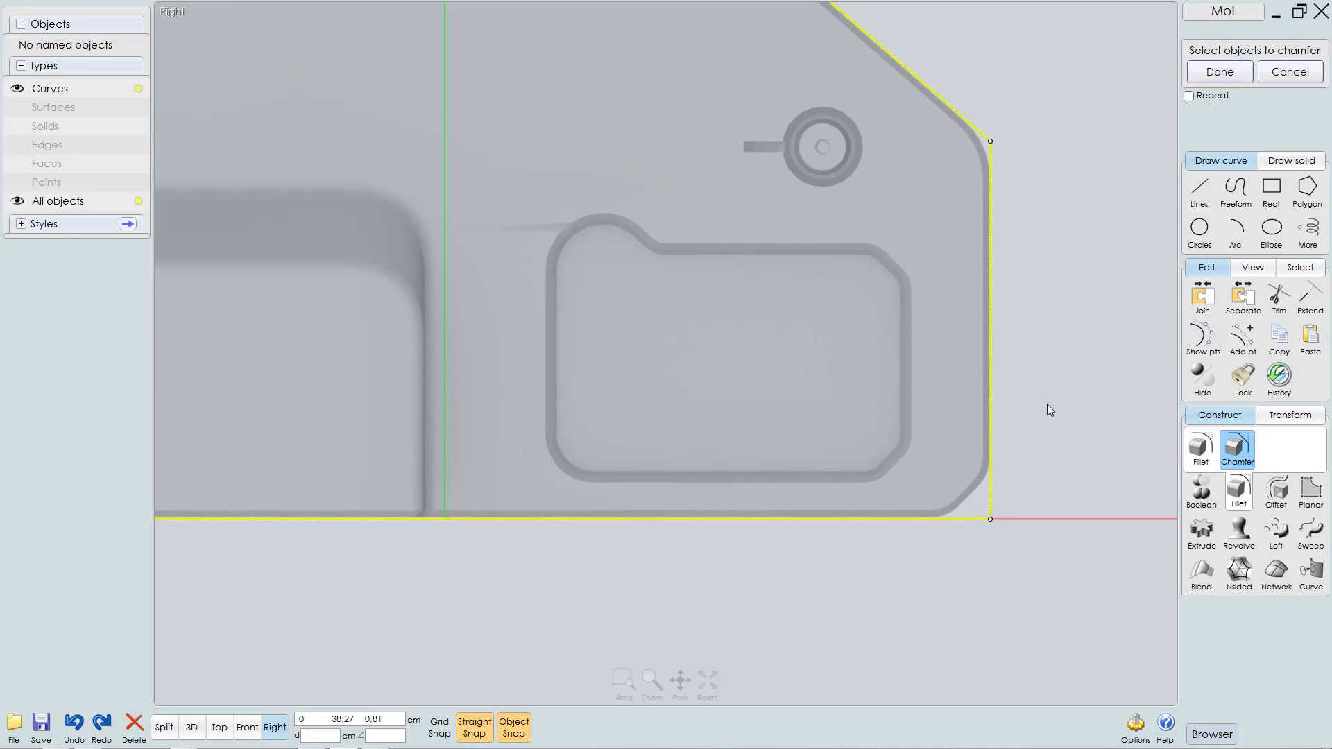
right_click(1067, 335)
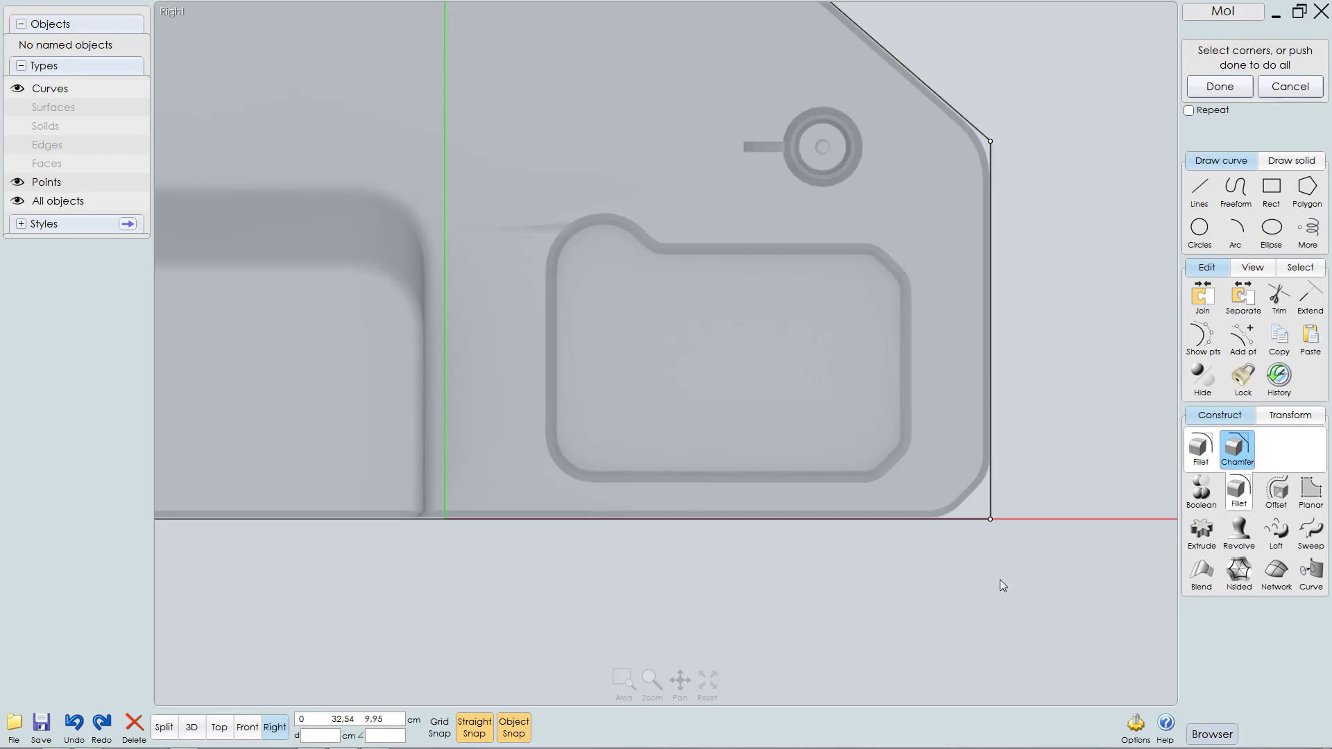
drag(970, 575, 1034, 489)
right_click(1013, 537)
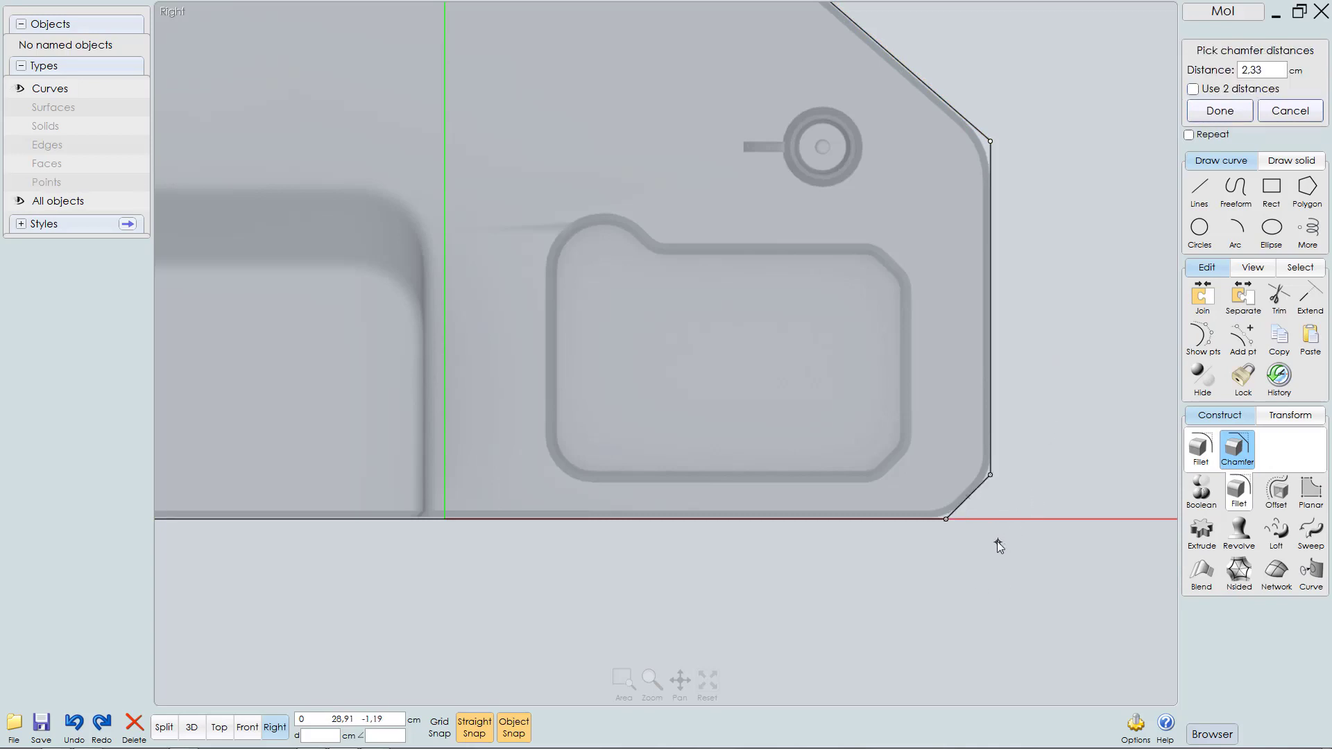
scroll(997, 528, up, 3)
scroll(1089, 470, down, 2)
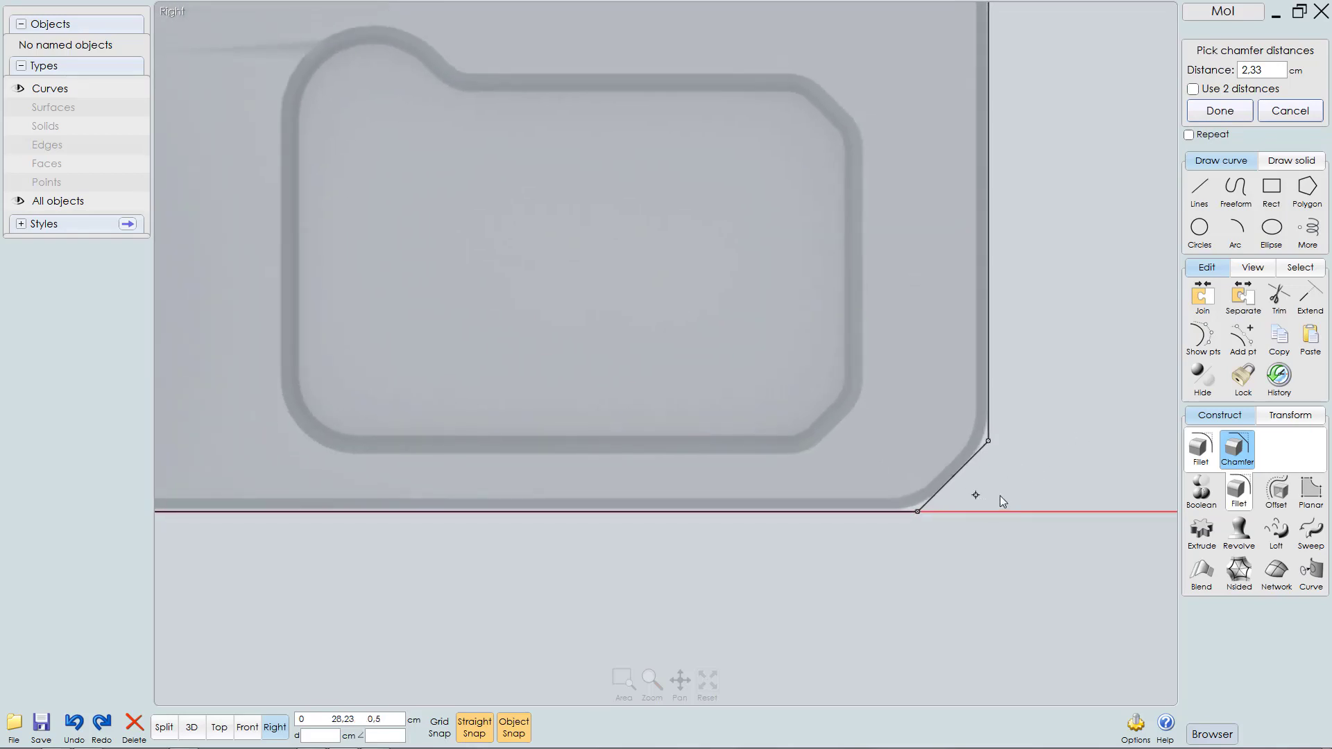
scroll(1001, 497, down, 2)
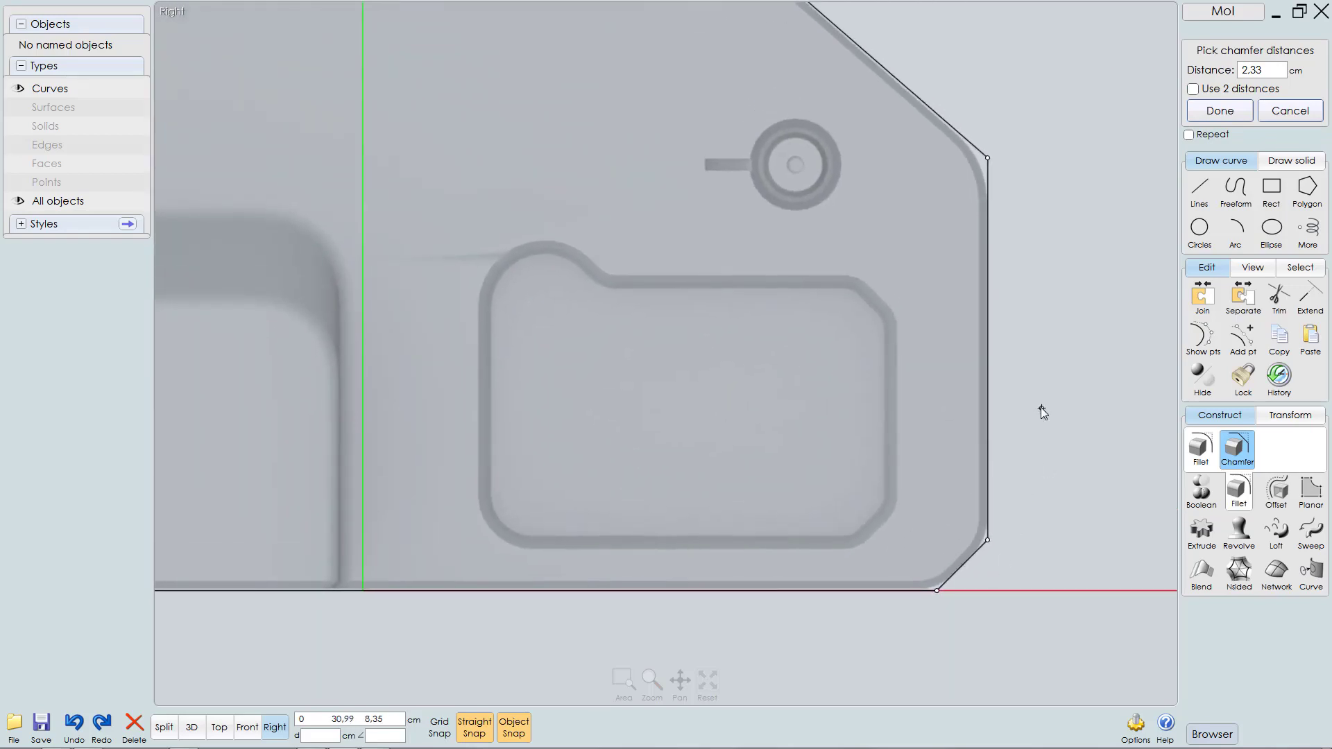
right_click(1041, 406)
scroll(1031, 424, down, 5)
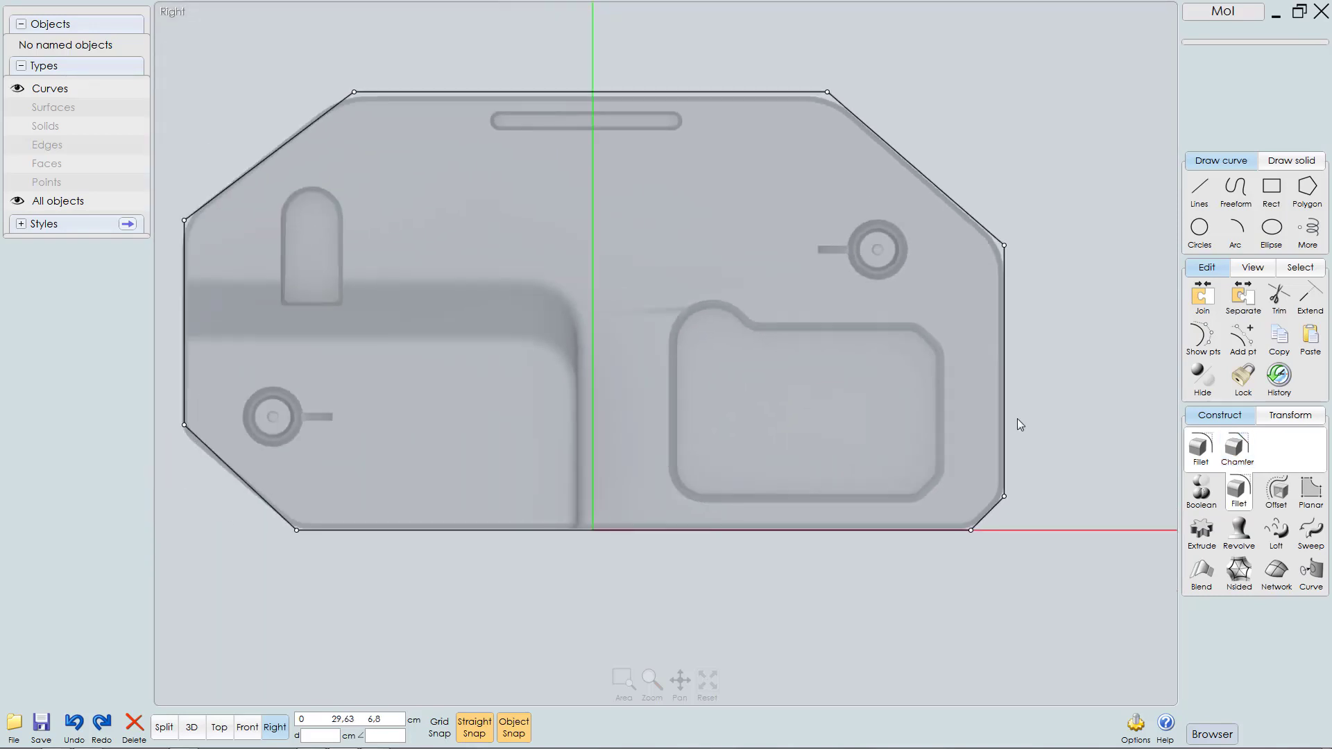
Step: Examine how the outline's upper corners follow the rounded corners of the side reference
scroll(1024, 439, up, 7)
scroll(1110, 358, down, 3)
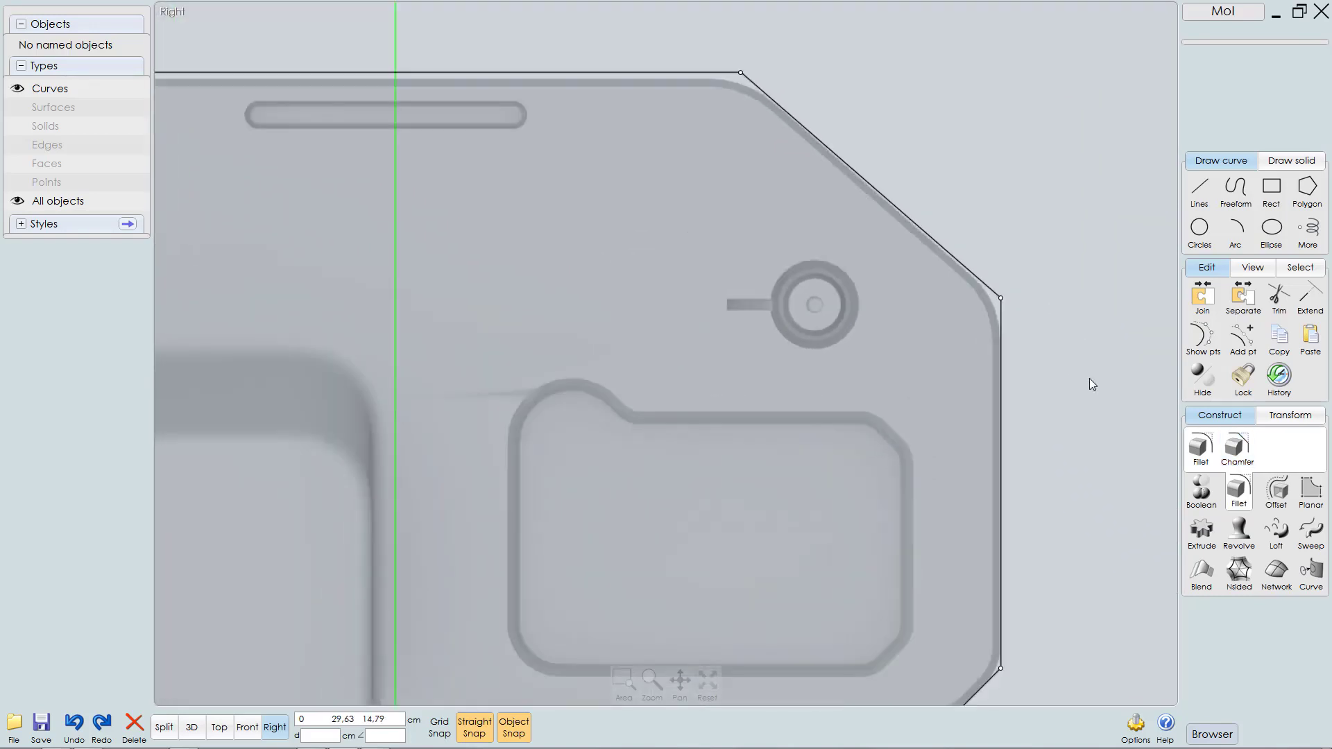
scroll(1054, 381, up, 4)
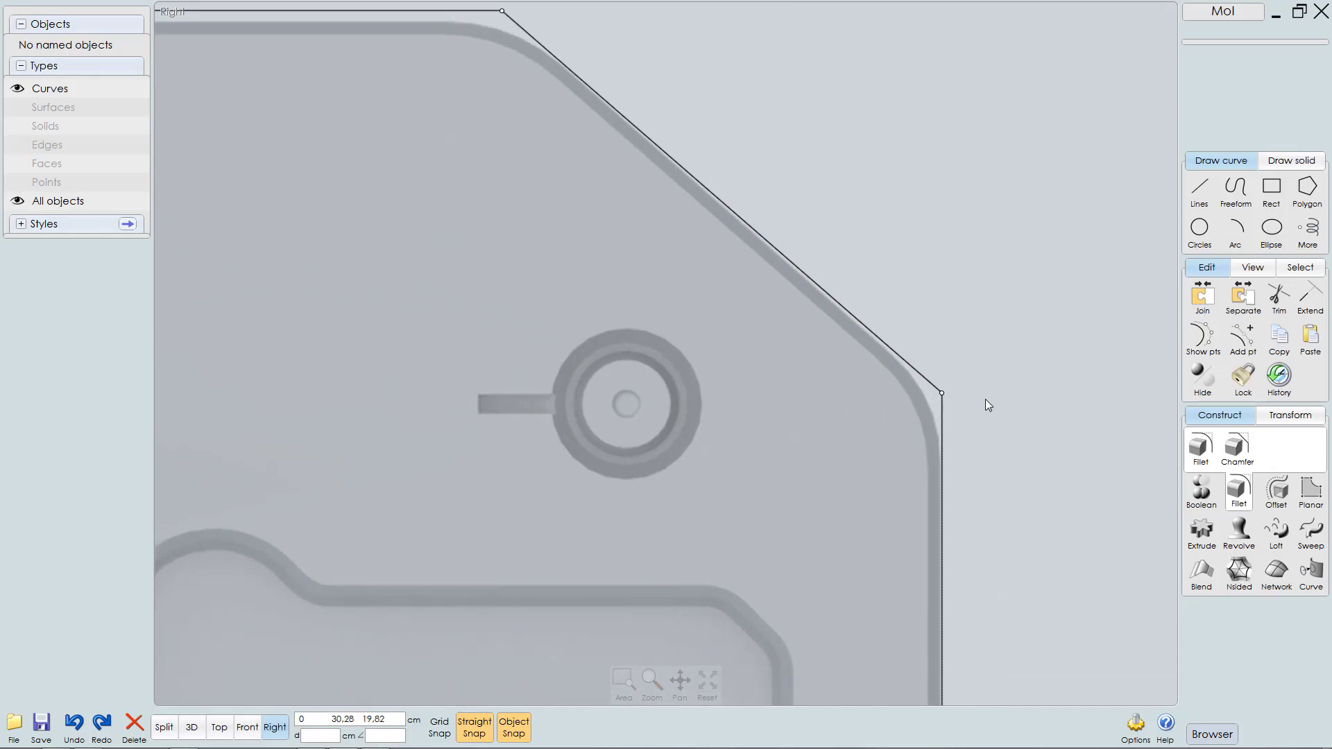
drag(969, 365, 945, 398)
scroll(990, 394, down, 4)
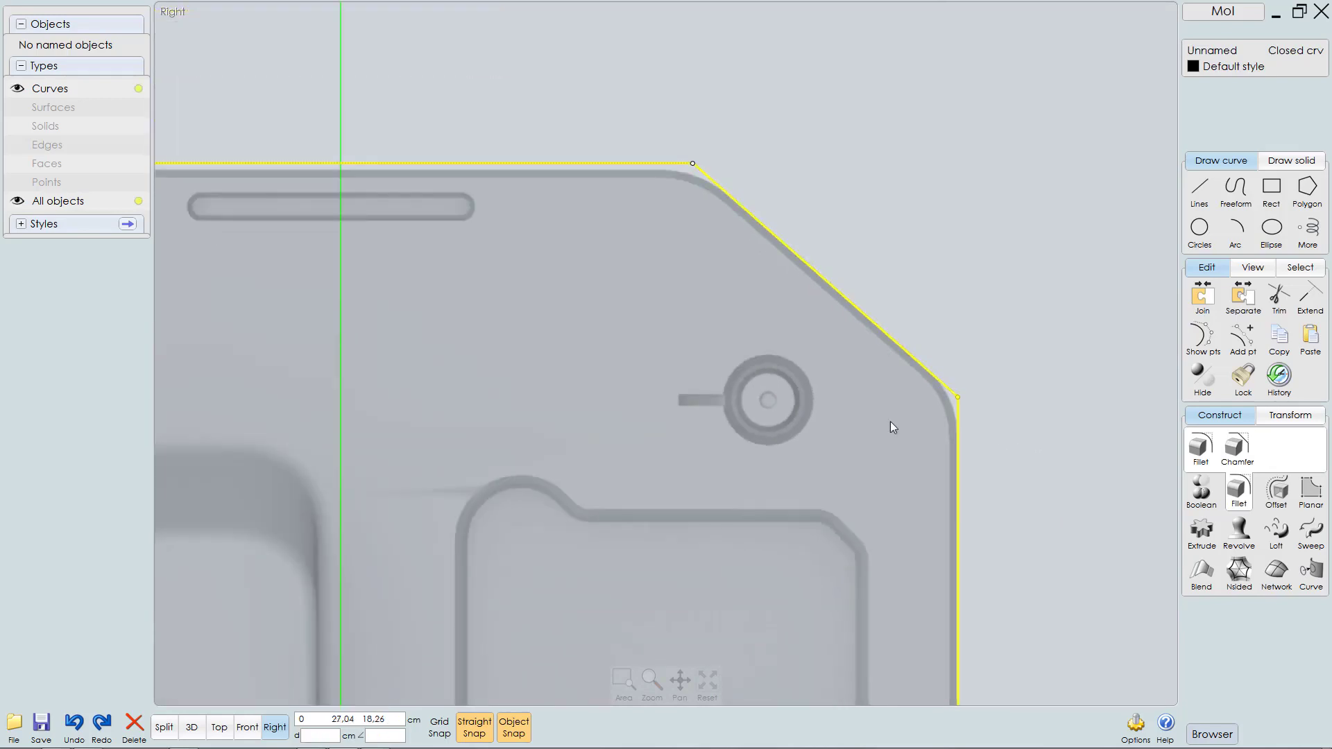
middle_drag(799, 347, 909, 407)
scroll(821, 214, down, 2)
scroll(821, 214, up, 2)
scroll(972, 195, down, 4)
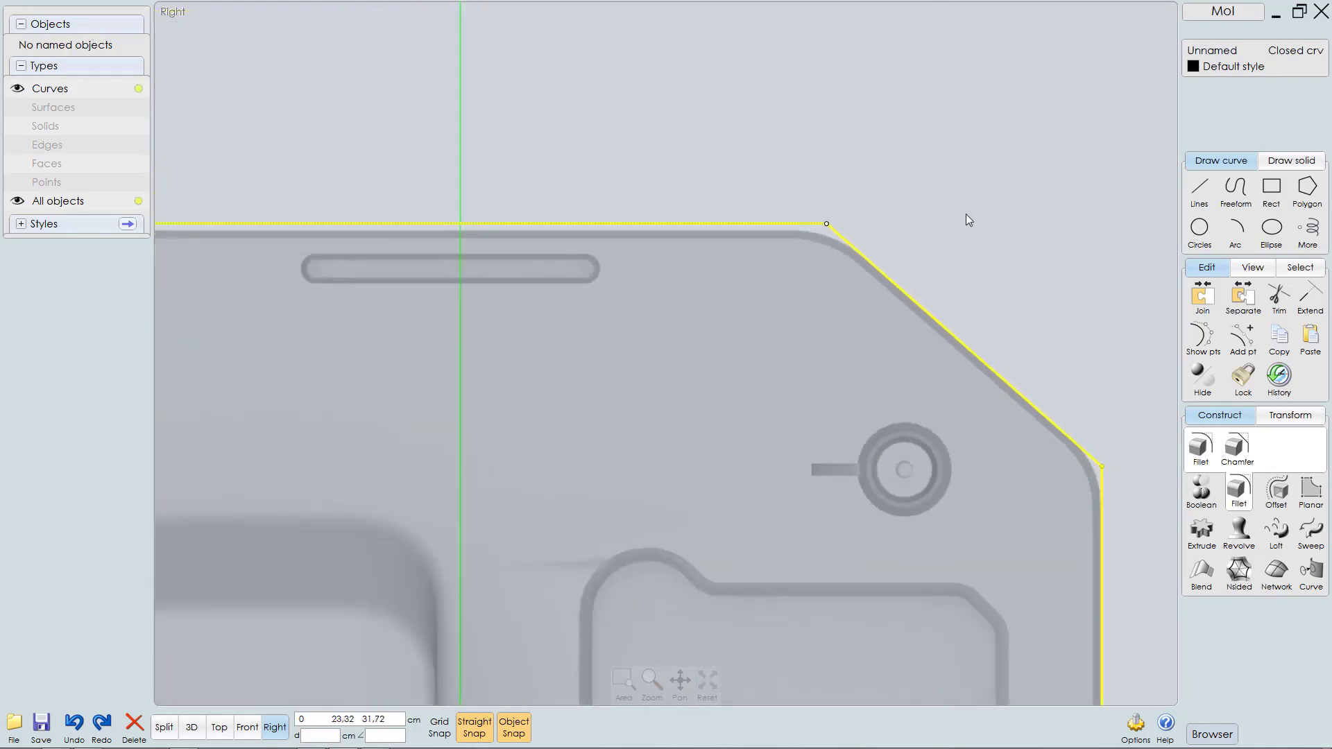
middle_drag(773, 159, 764, 288)
scroll(815, 292, up, 3)
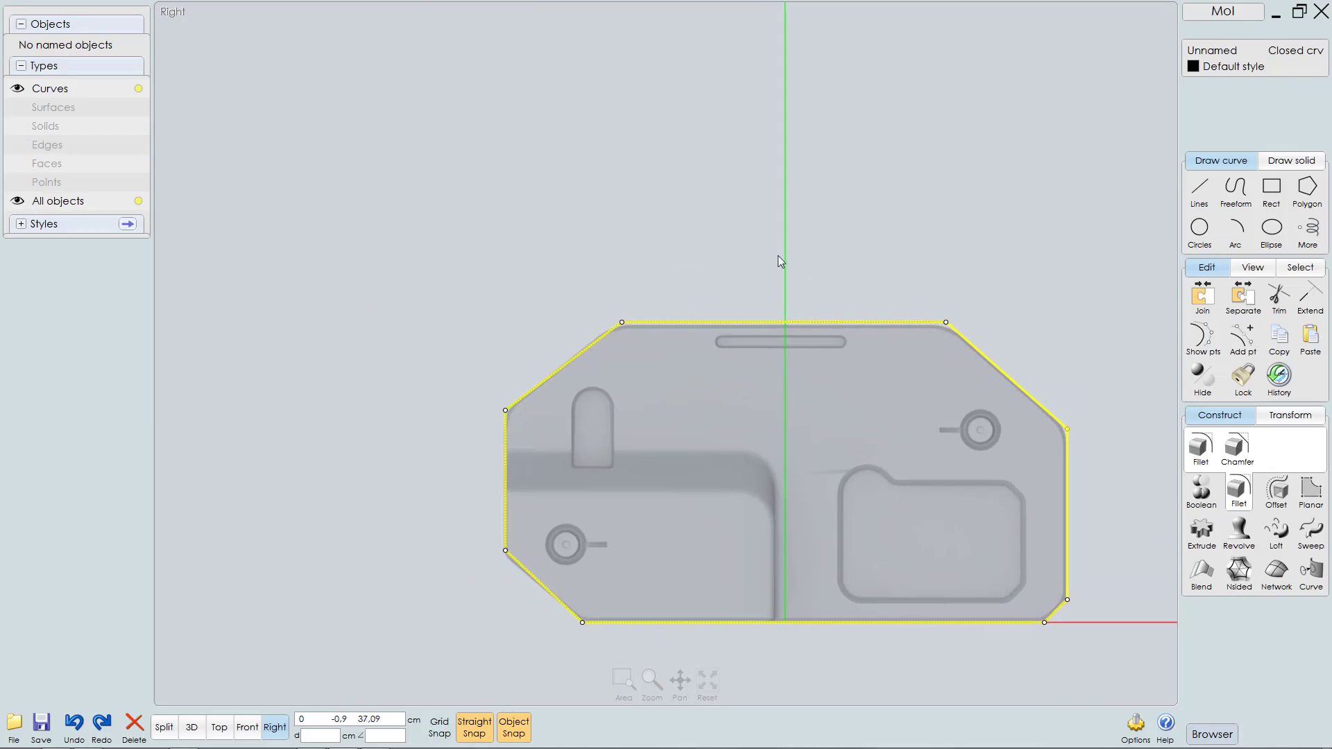
click(743, 280)
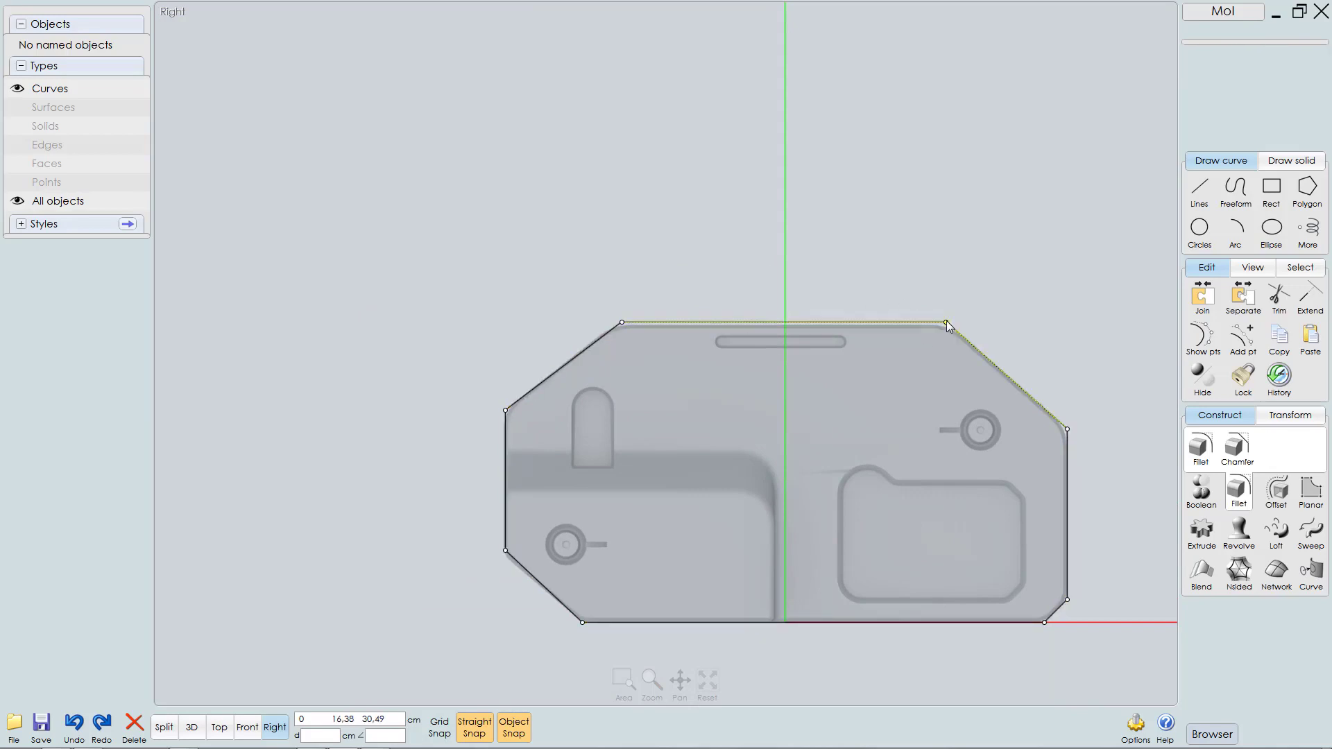
click(510, 433)
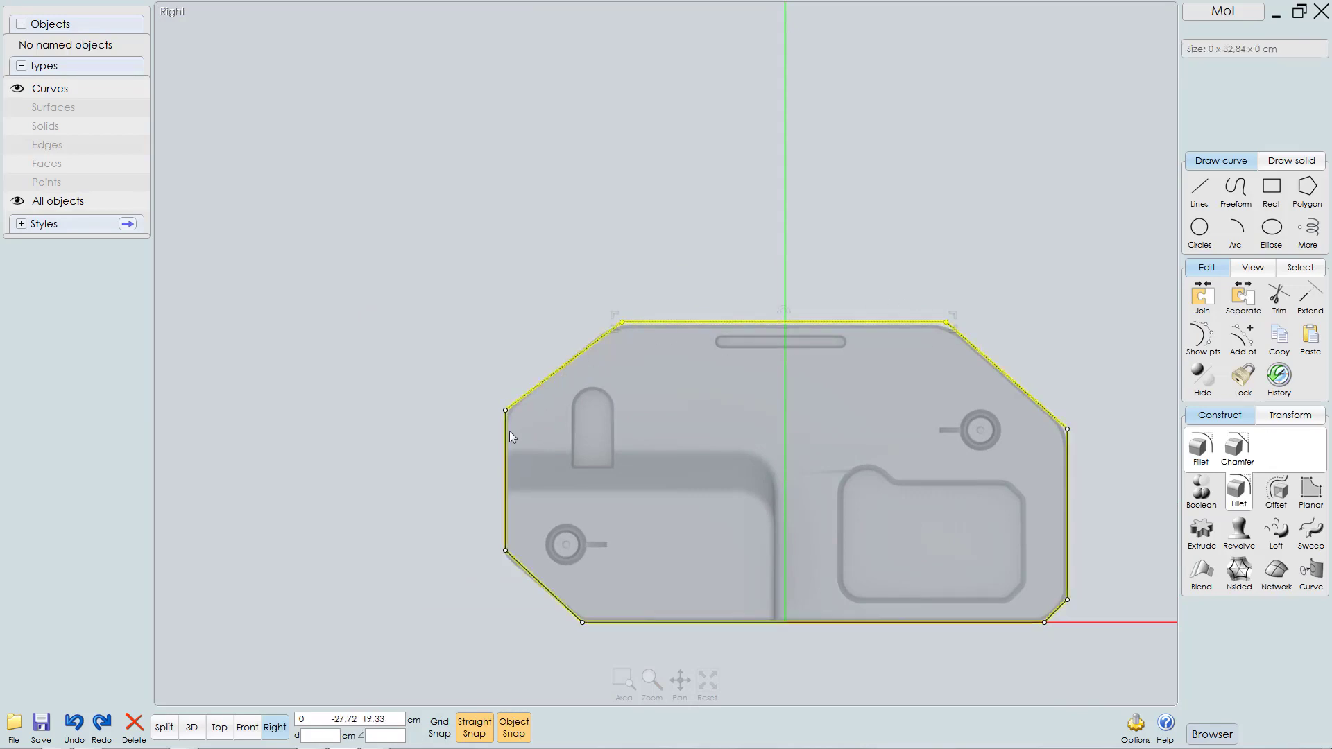
click(507, 411)
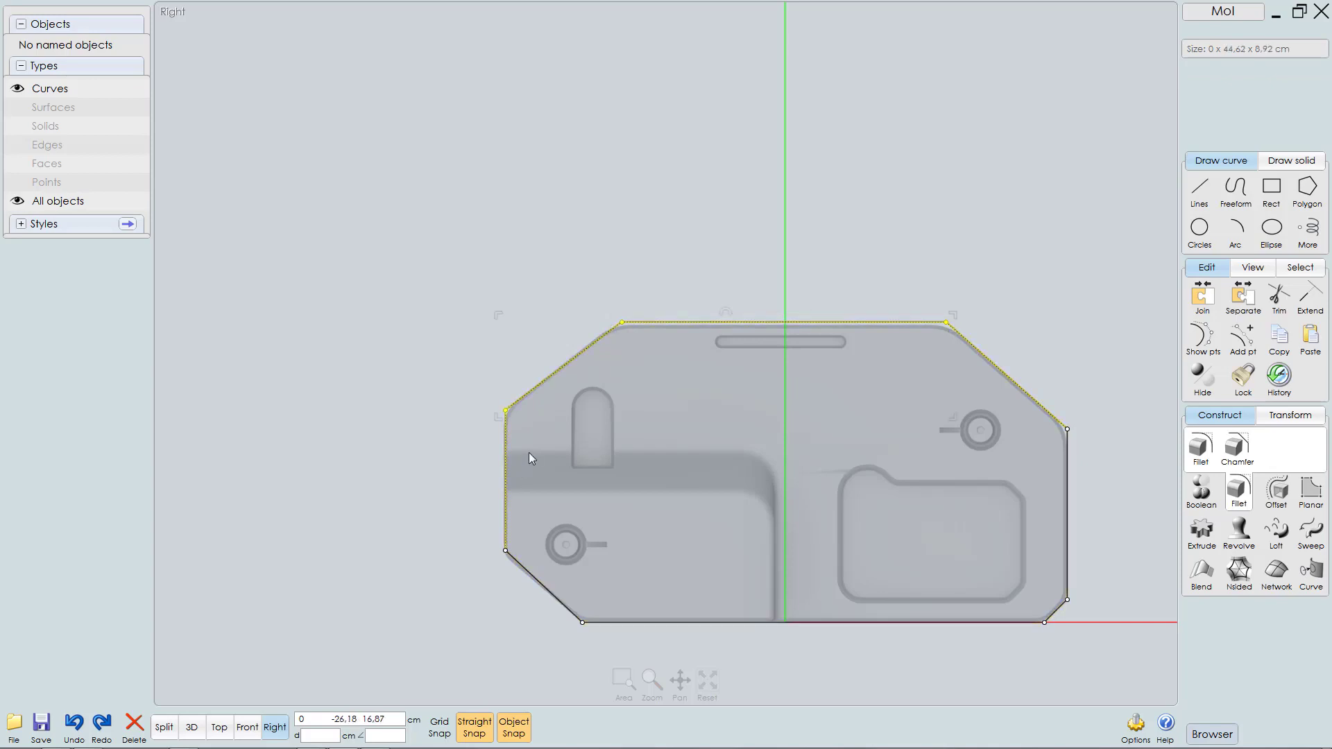
click(506, 411)
click(977, 257)
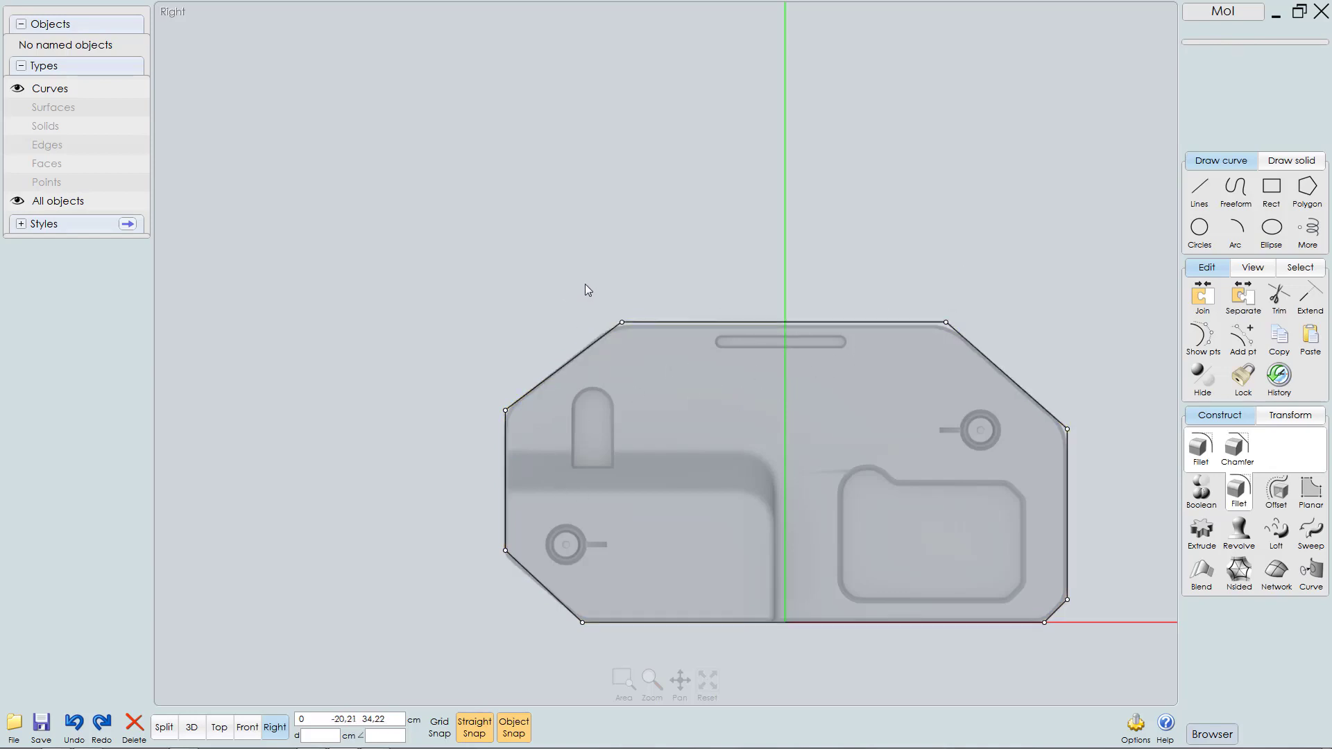
Step: Move the outline's two top-edge control points down slightly together to align the top edge with the side reference
drag(585, 290, 1032, 340)
scroll(898, 378, up, 2)
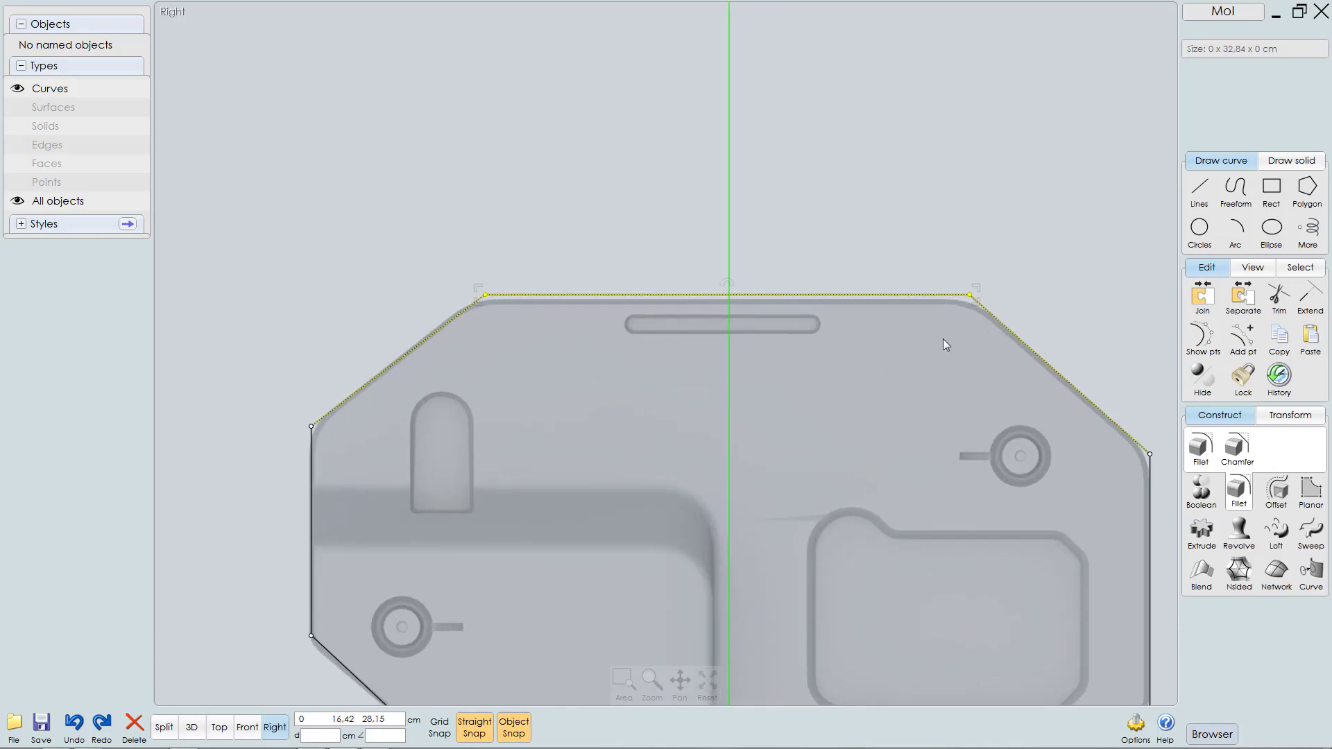
scroll(943, 339, up, 4)
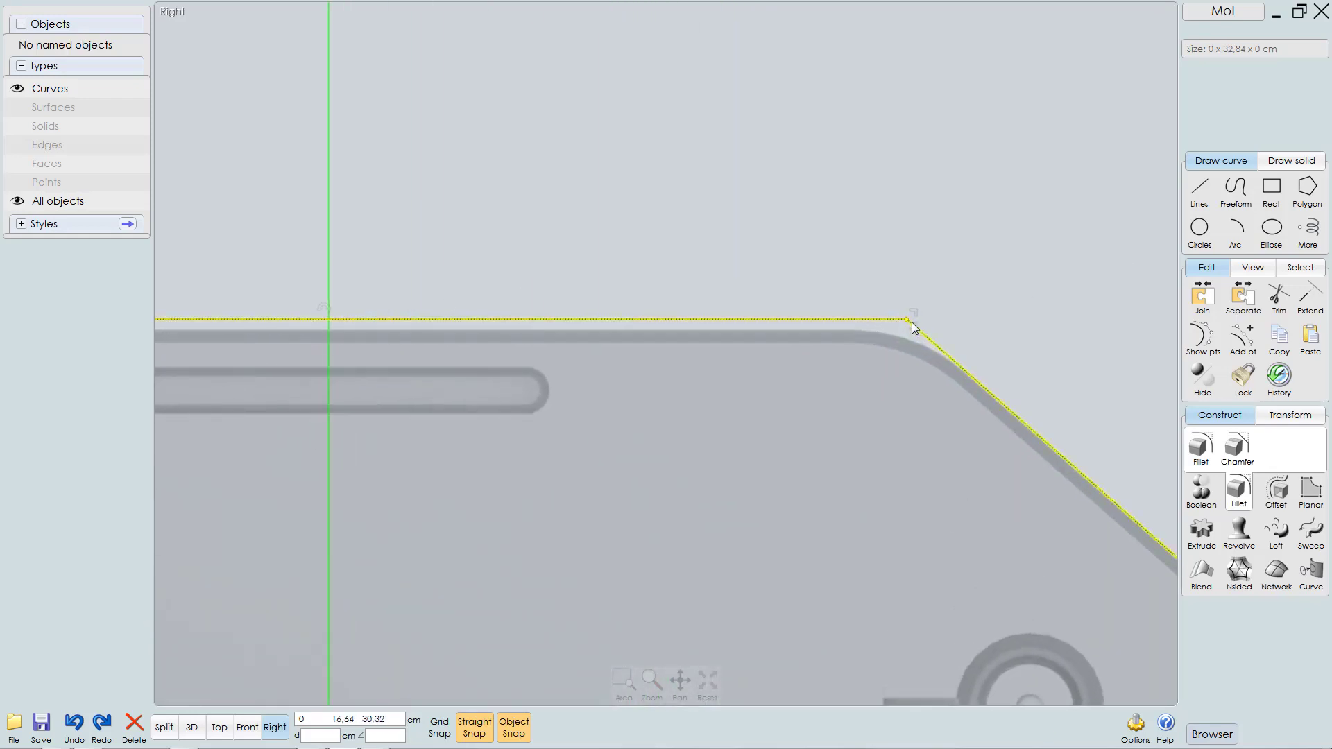
drag(909, 319, 904, 331)
scroll(925, 340, down, 2)
scroll(922, 347, up, 2)
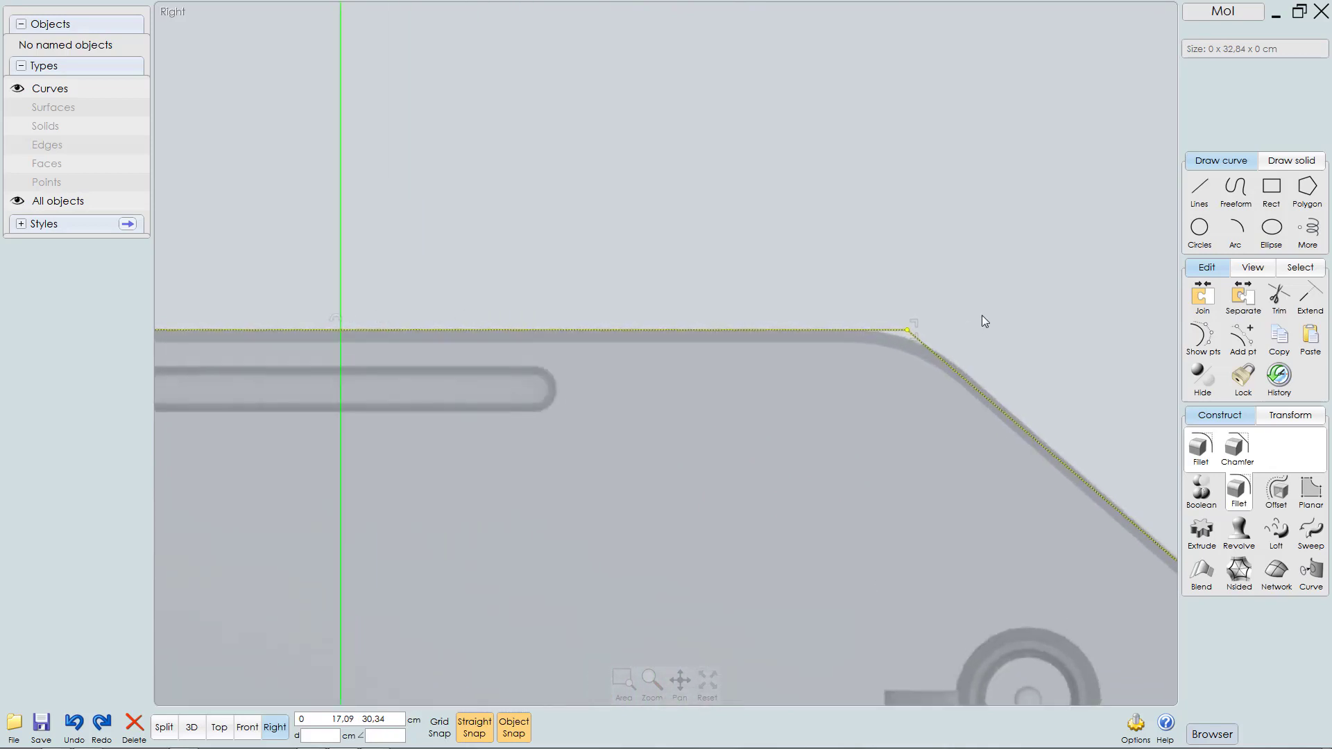
scroll(981, 315, up, 1)
Step: Adjust the top edge's right control point alone so the sloped upper-right edge follows the reference
click(981, 315)
drag(929, 350, 929, 349)
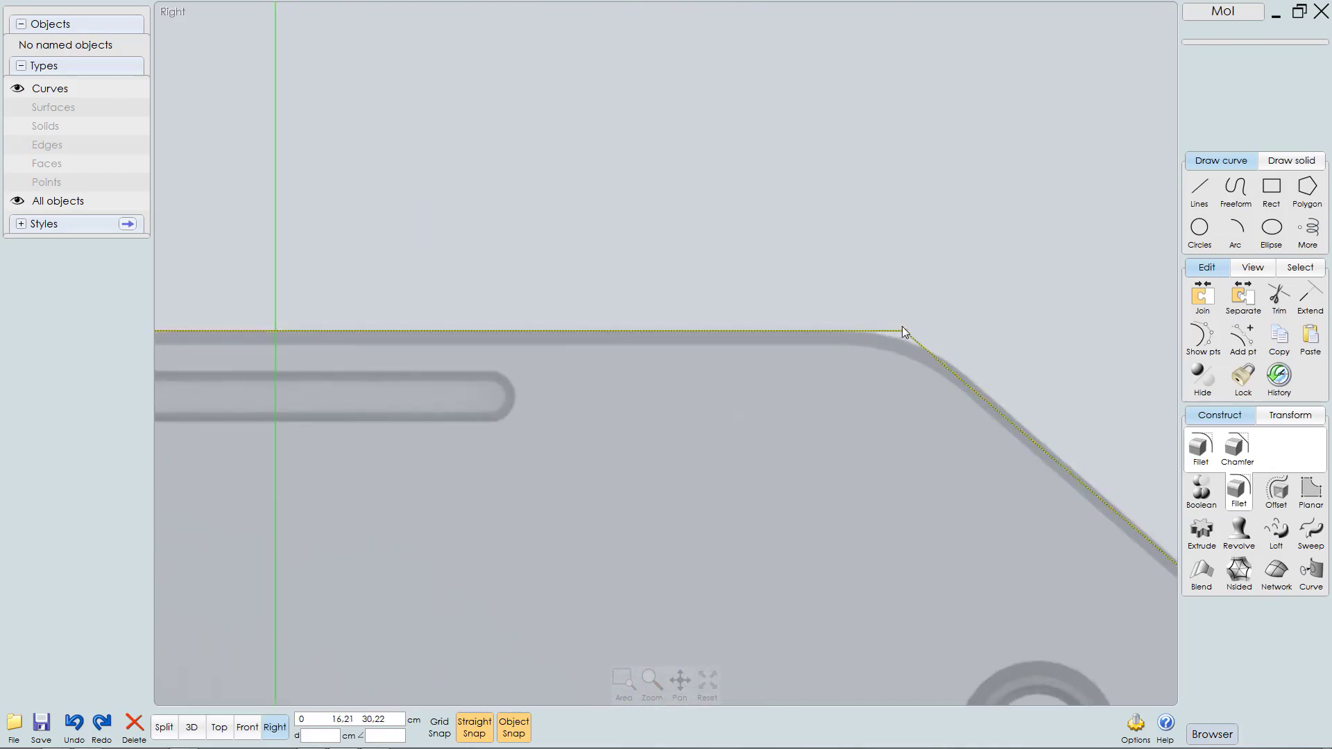
scroll(877, 331, down, 3)
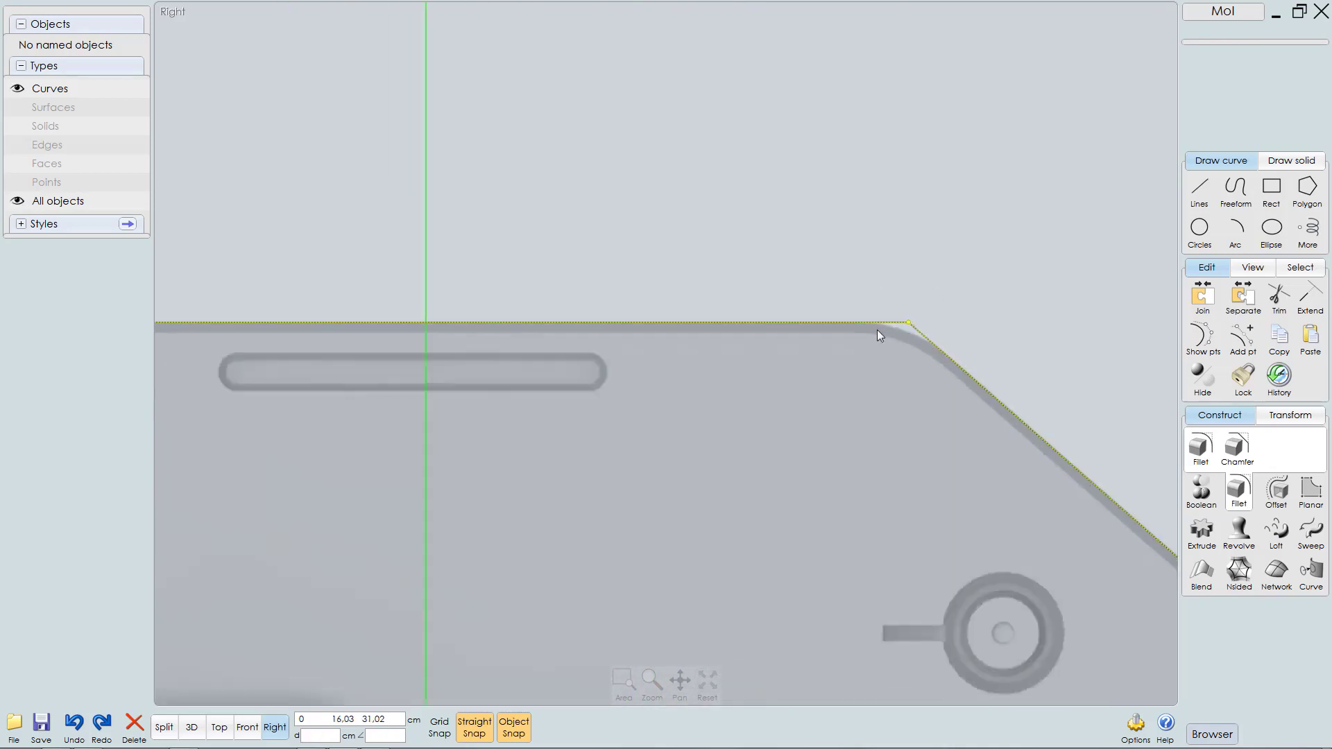
middle_drag(870, 360, 989, 339)
scroll(444, 383, up, 3)
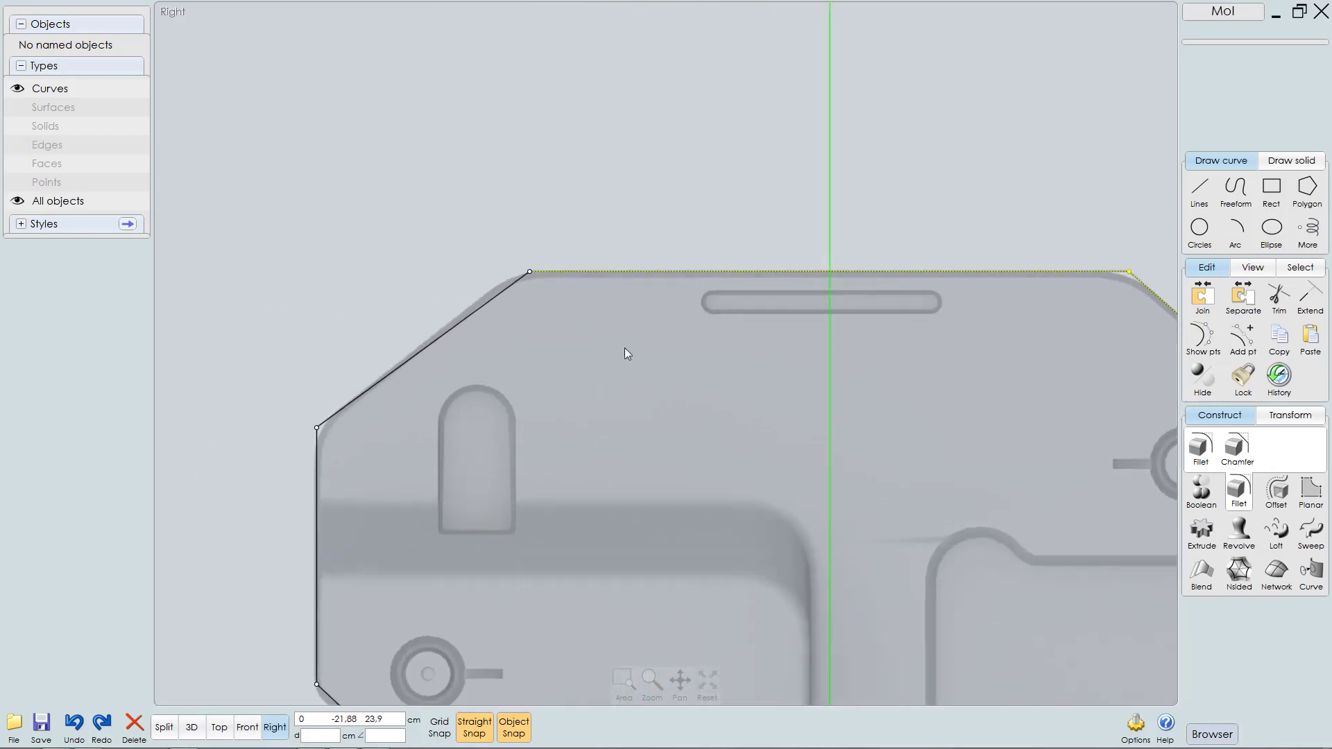
Step: Shift the top edge's left control point so the sloped upper-left edge matches the reference
click(564, 204)
drag(545, 200, 557, 224)
drag(543, 225, 549, 226)
middle_drag(517, 326, 561, 167)
scroll(527, 215, down, 3)
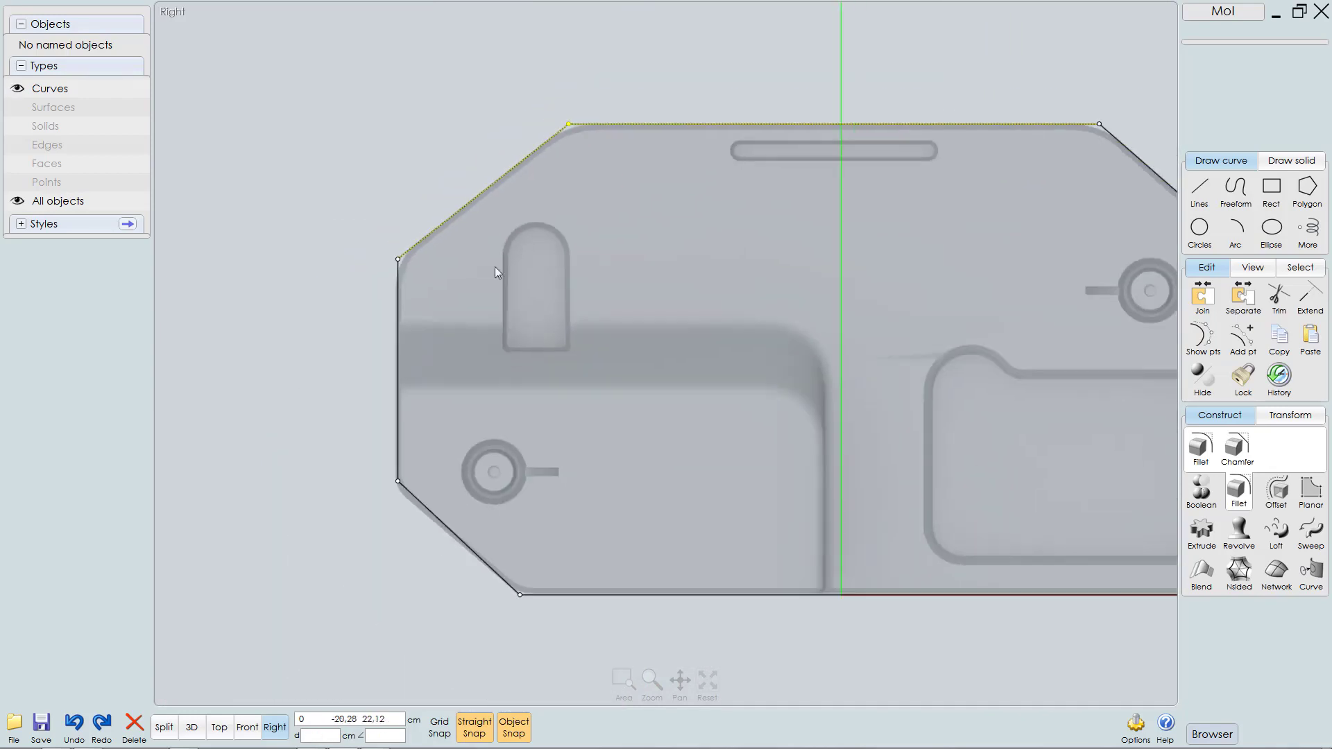
Step: Move the left edge's two control points down slightly so the lower-left slope follows the reference contour
click(265, 398)
drag(350, 236, 414, 560)
scroll(416, 500, up, 4)
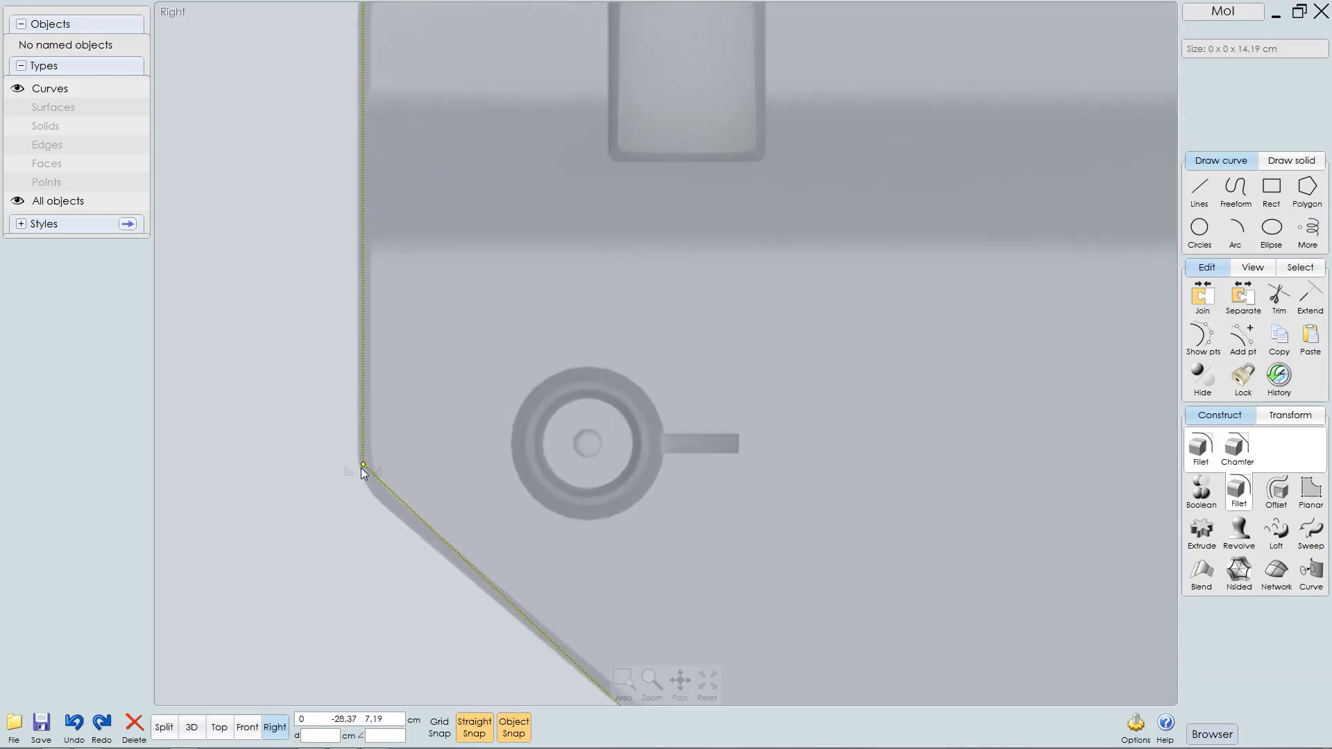
mouse_move(363, 463)
mouse_down()
mouse_move(398, 493)
mouse_move(363, 469)
mouse_up()
scroll(366, 458, down, 3)
click(318, 451)
middle_drag(508, 697, 469, 625)
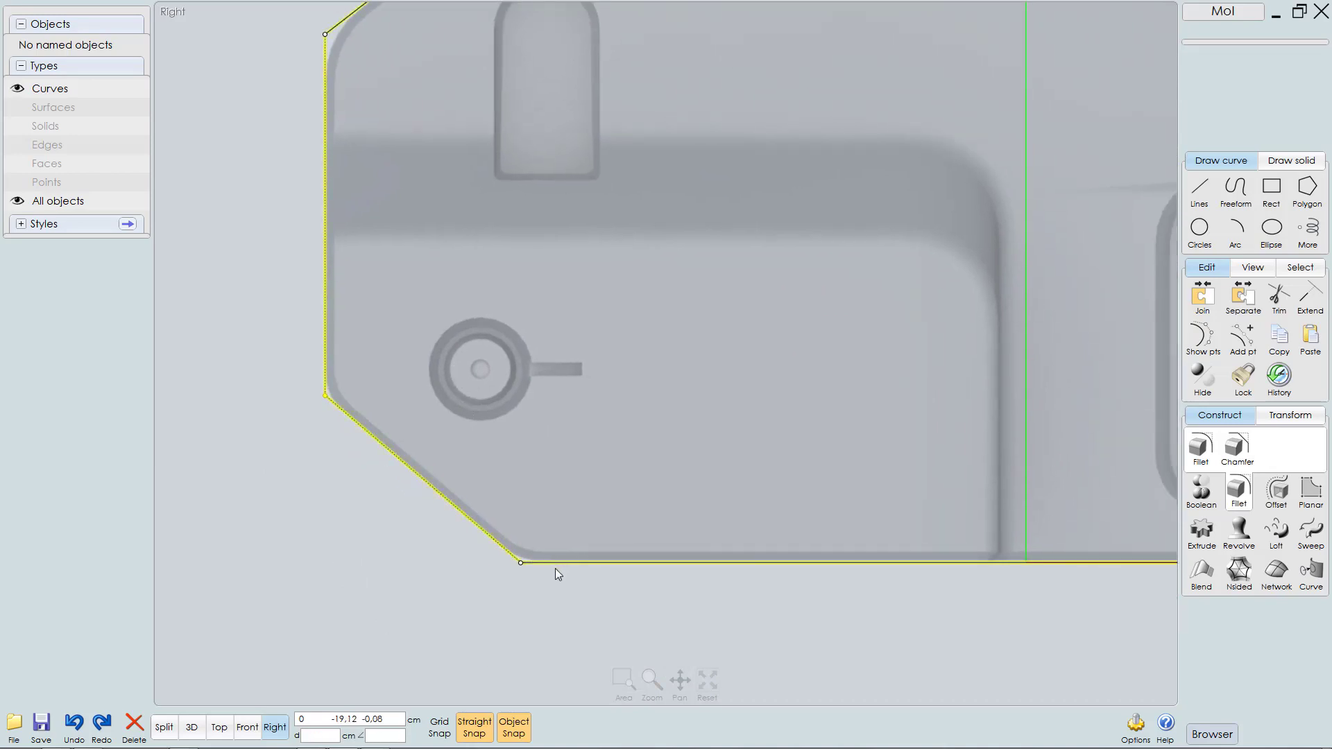
Step: Select the control point at the bottom edge's left end and compare the whole outline with the side reference
scroll(537, 590, up, 4)
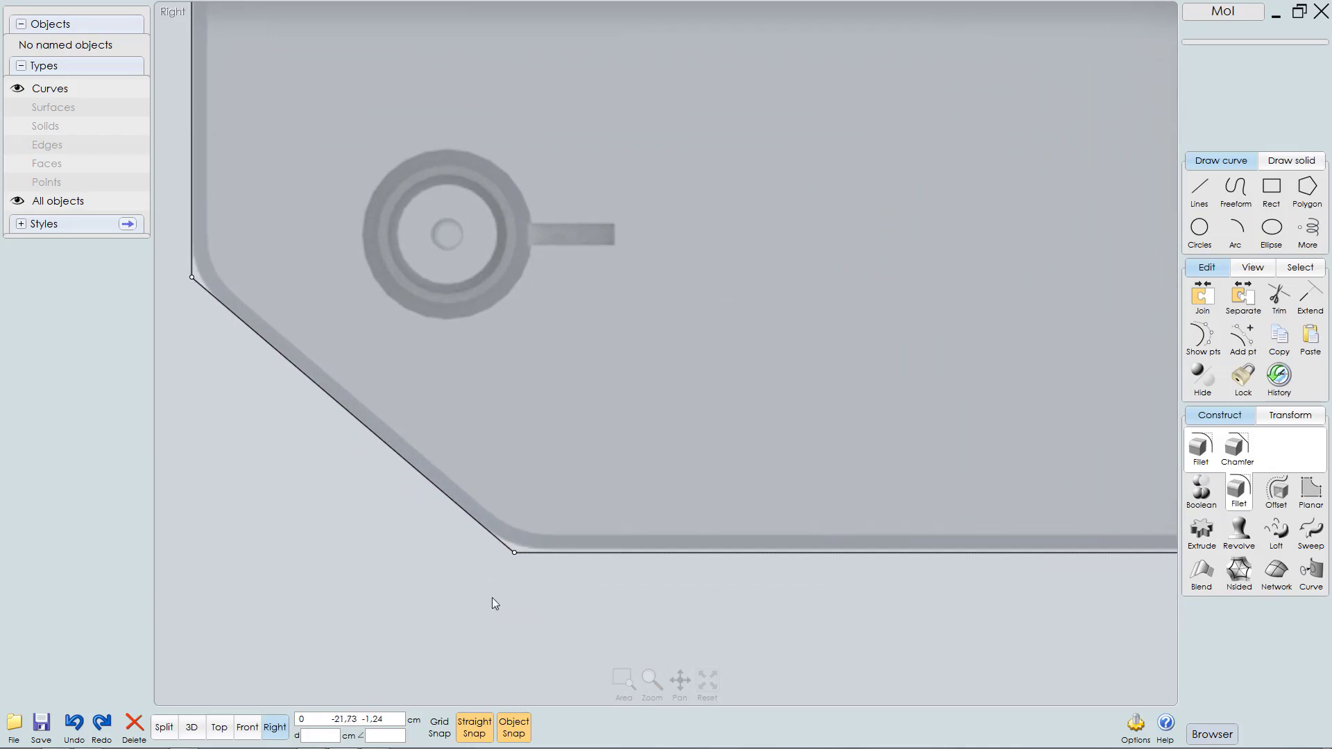
drag(467, 601, 561, 544)
scroll(477, 586, down, 4)
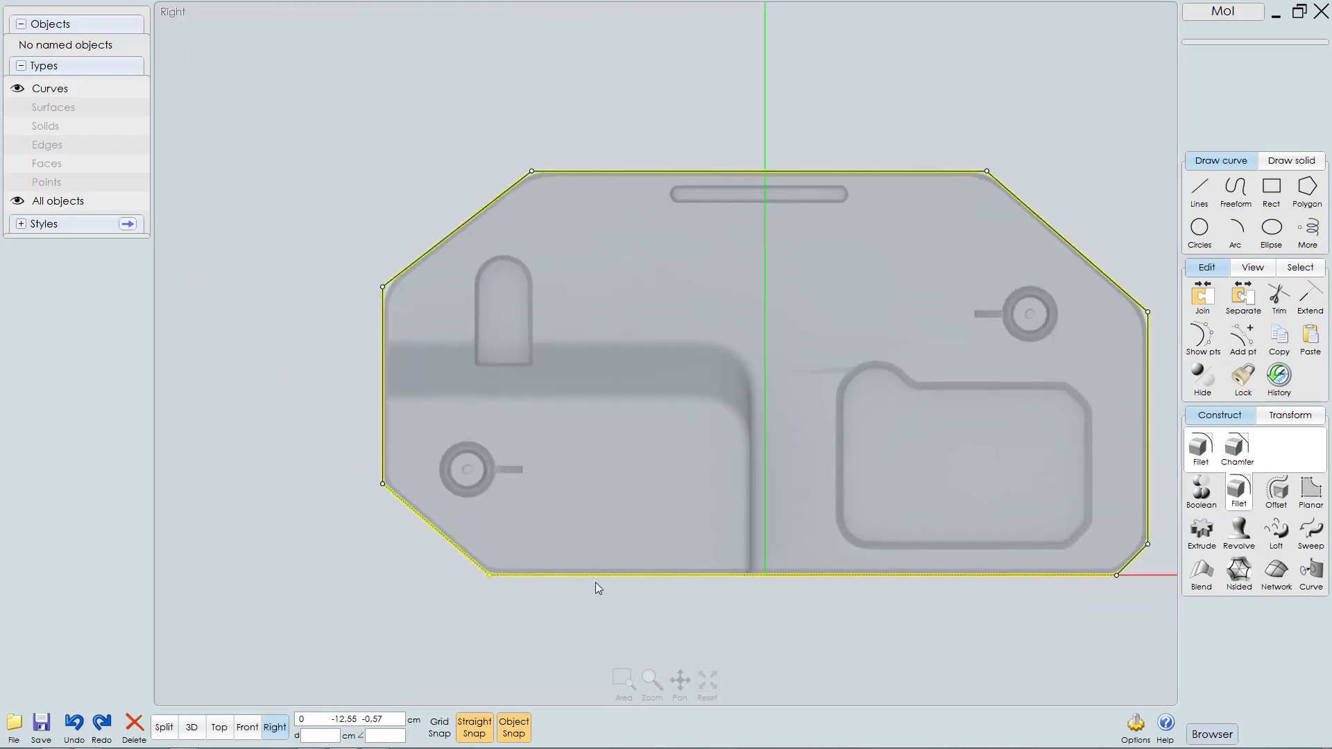
middle_drag(596, 582, 632, 524)
ctrl+right_drag(549, 528, 734, 506)
middle_drag(731, 502, 642, 534)
ctrl+right_drag(637, 526, 634, 557)
middle_drag(696, 548, 829, 500)
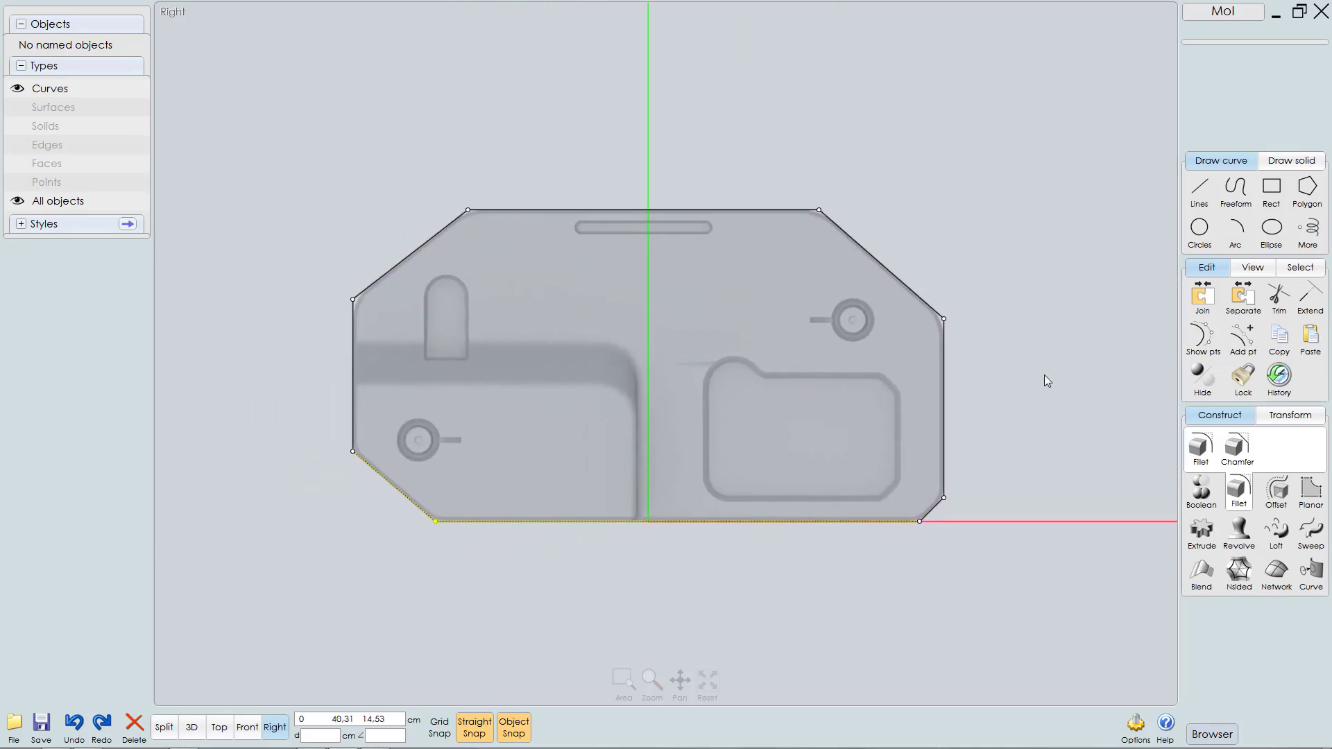
Step: Select the whole side outline and hide its control points
click(966, 407)
click(944, 407)
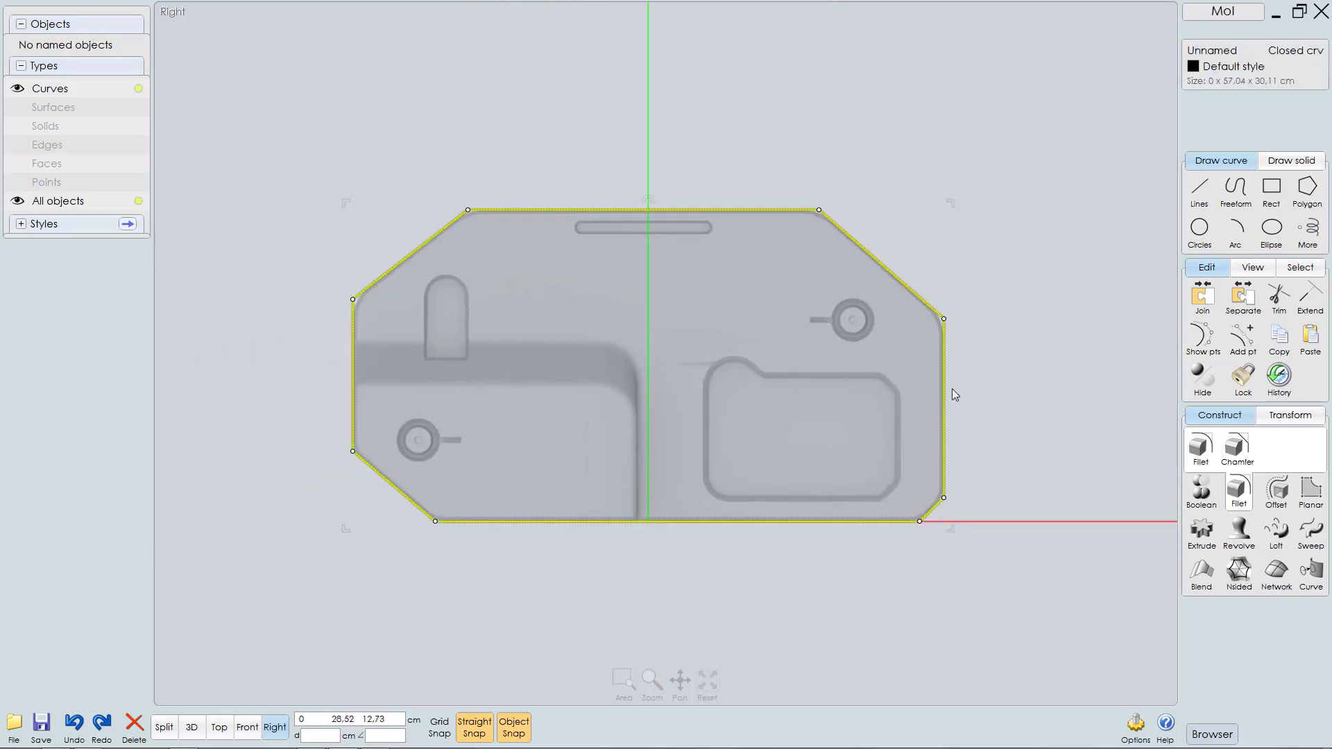
click(1201, 346)
scroll(957, 406, down, 2)
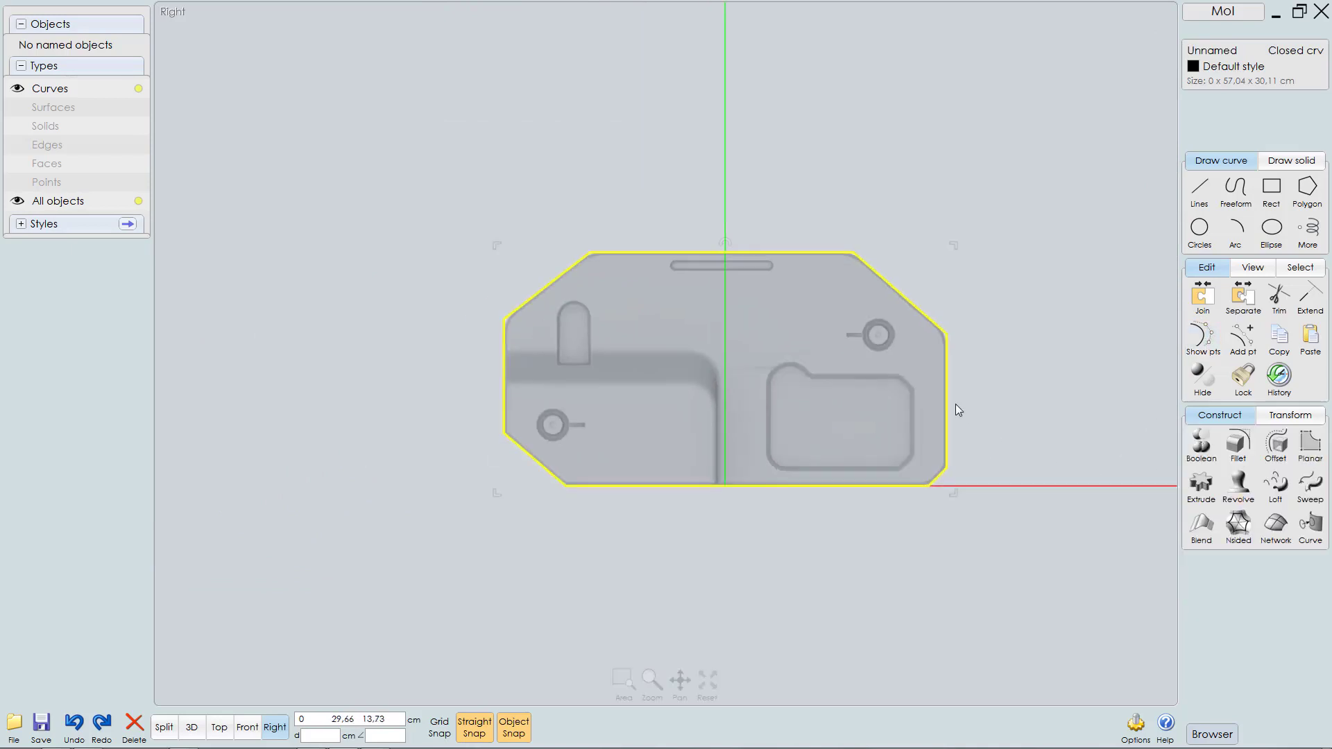
scroll(955, 403, down, 1)
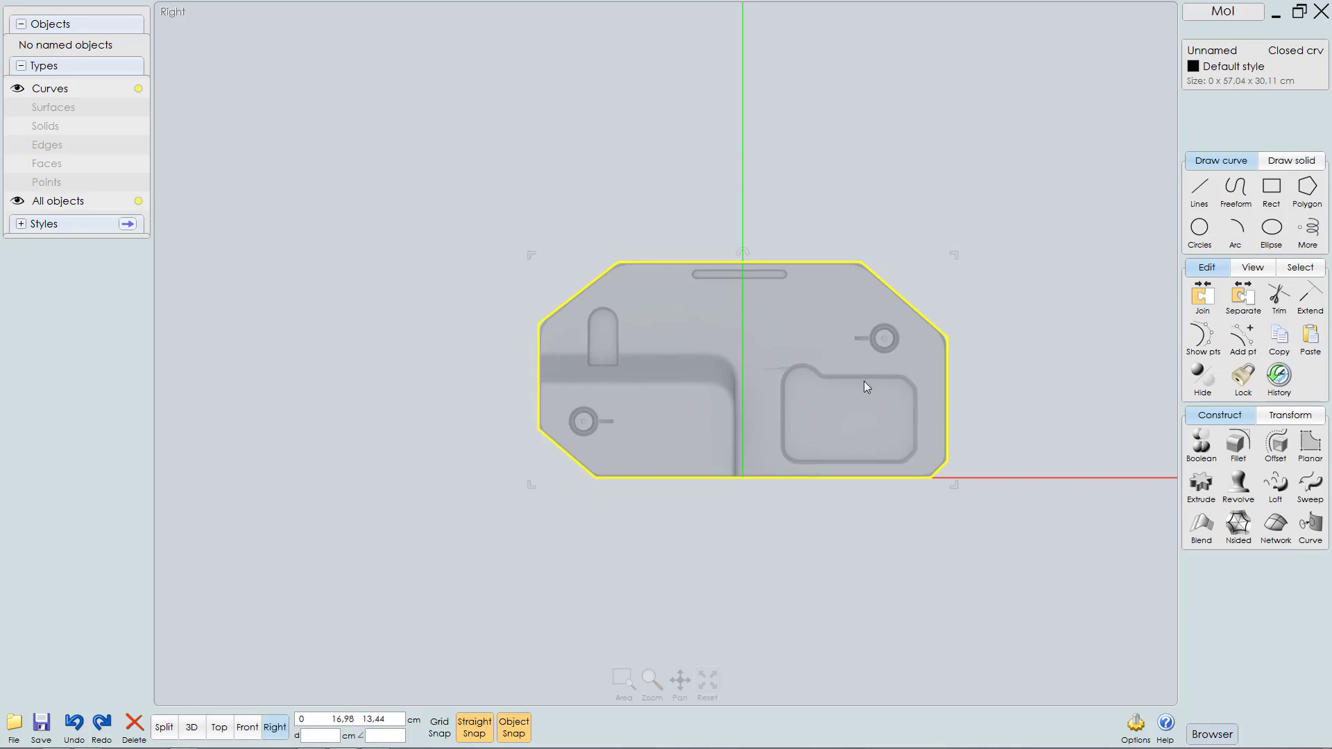
Step: In the Top view, turn off object snapping and extrude the side outline 8.85 cm to one side with capped ends
key(F6)
scroll(832, 430, up, 1)
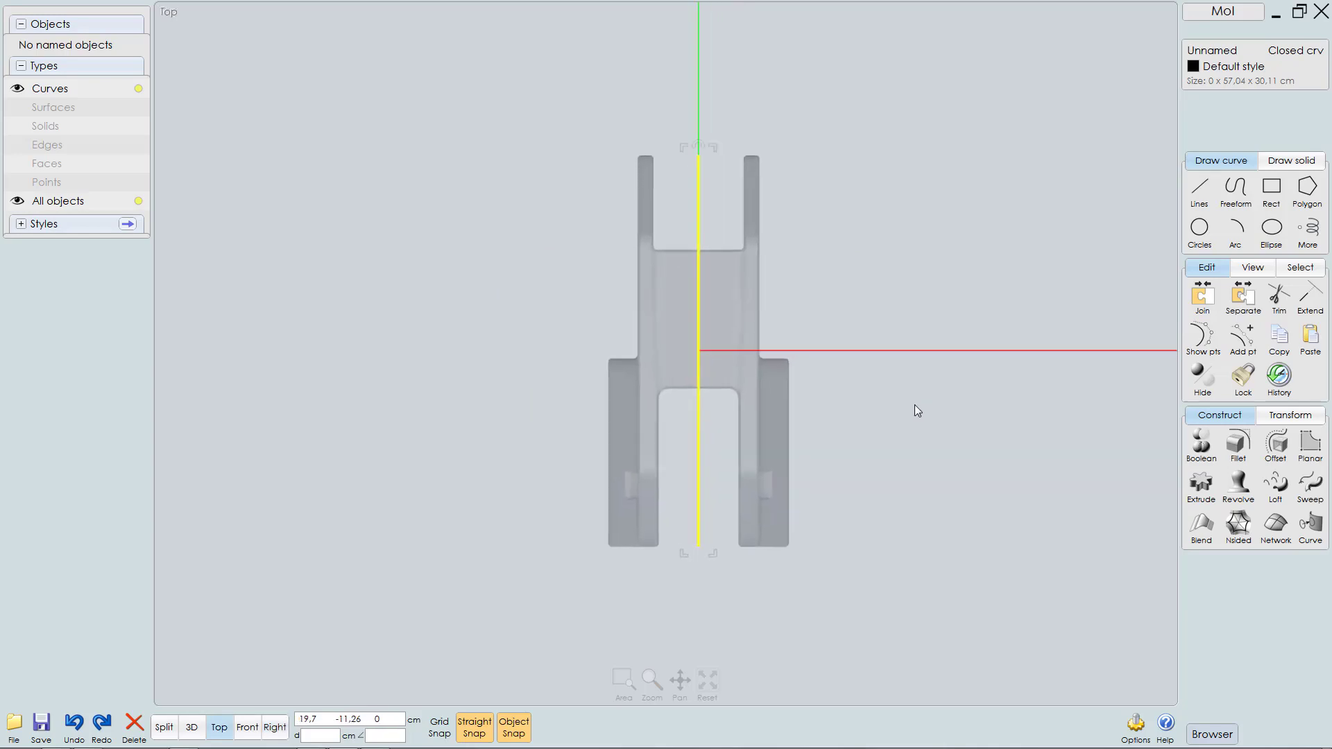
click(1203, 490)
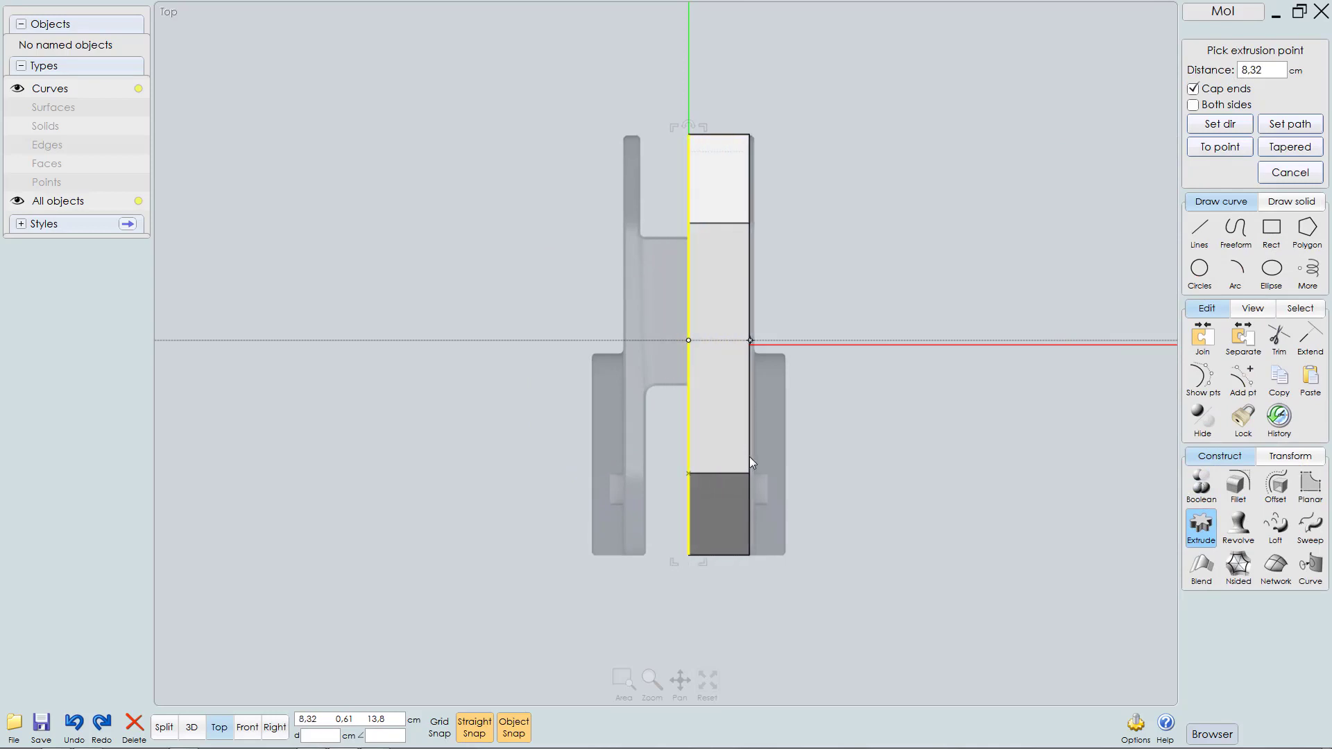
mouse_move(750, 457)
middle_down()
mouse_move(764, 426)
mouse_move(767, 446)
middle_up()
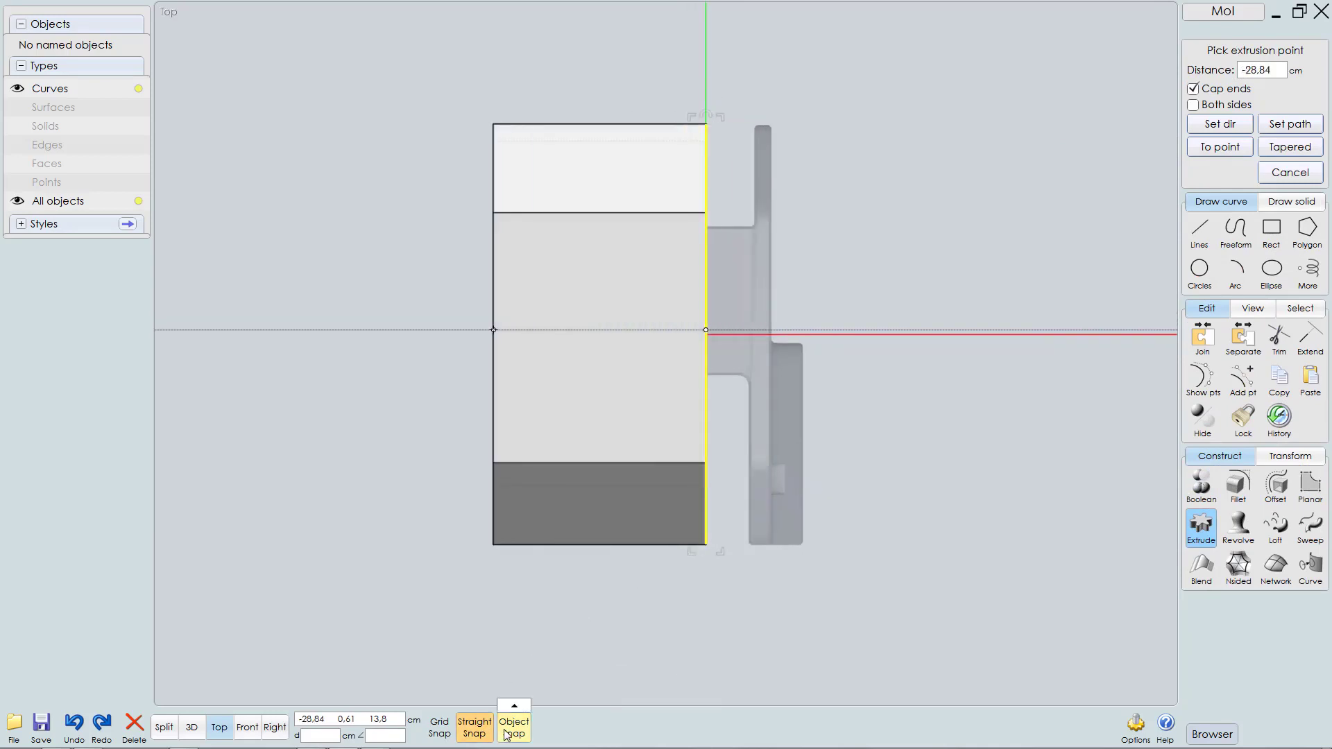
middle_drag(738, 341, 742, 417)
scroll(753, 409, up, 5)
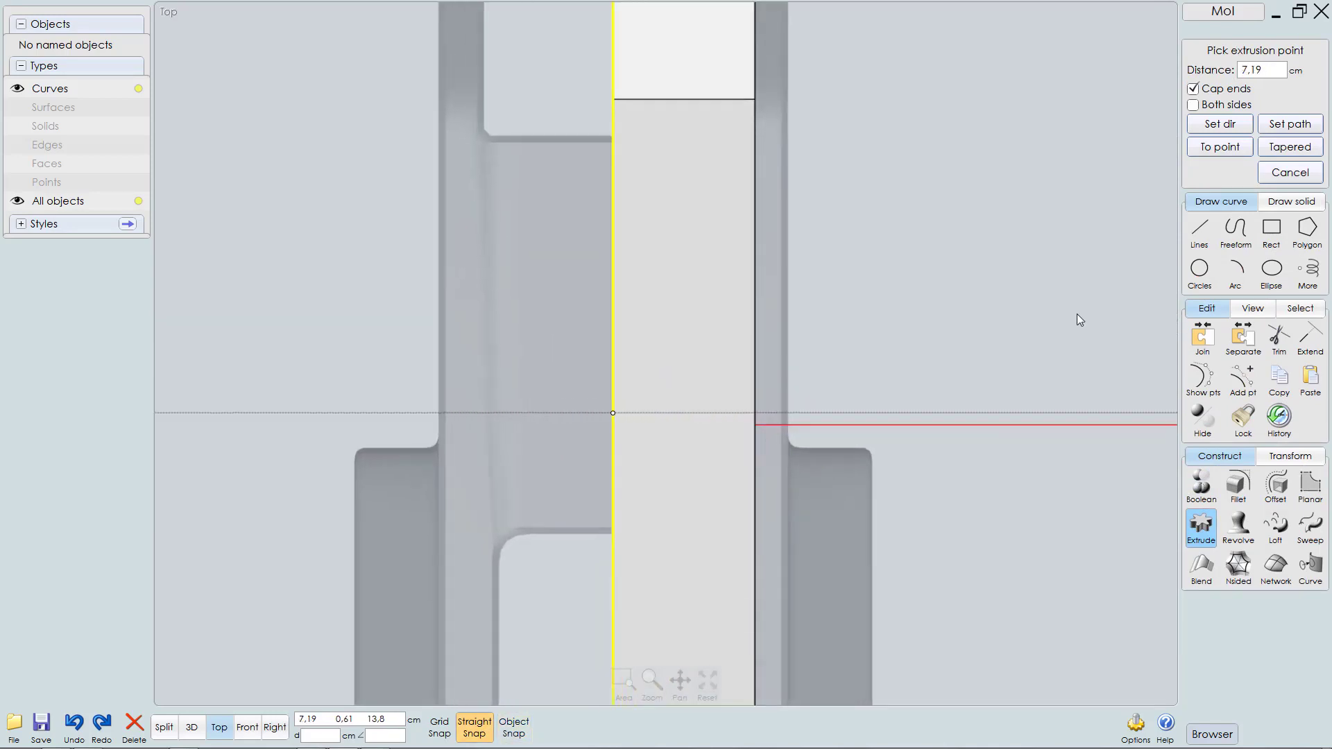
ctrl+right_drag(1077, 314, 1065, 318)
ctrl+right_drag(806, 390, 904, 337)
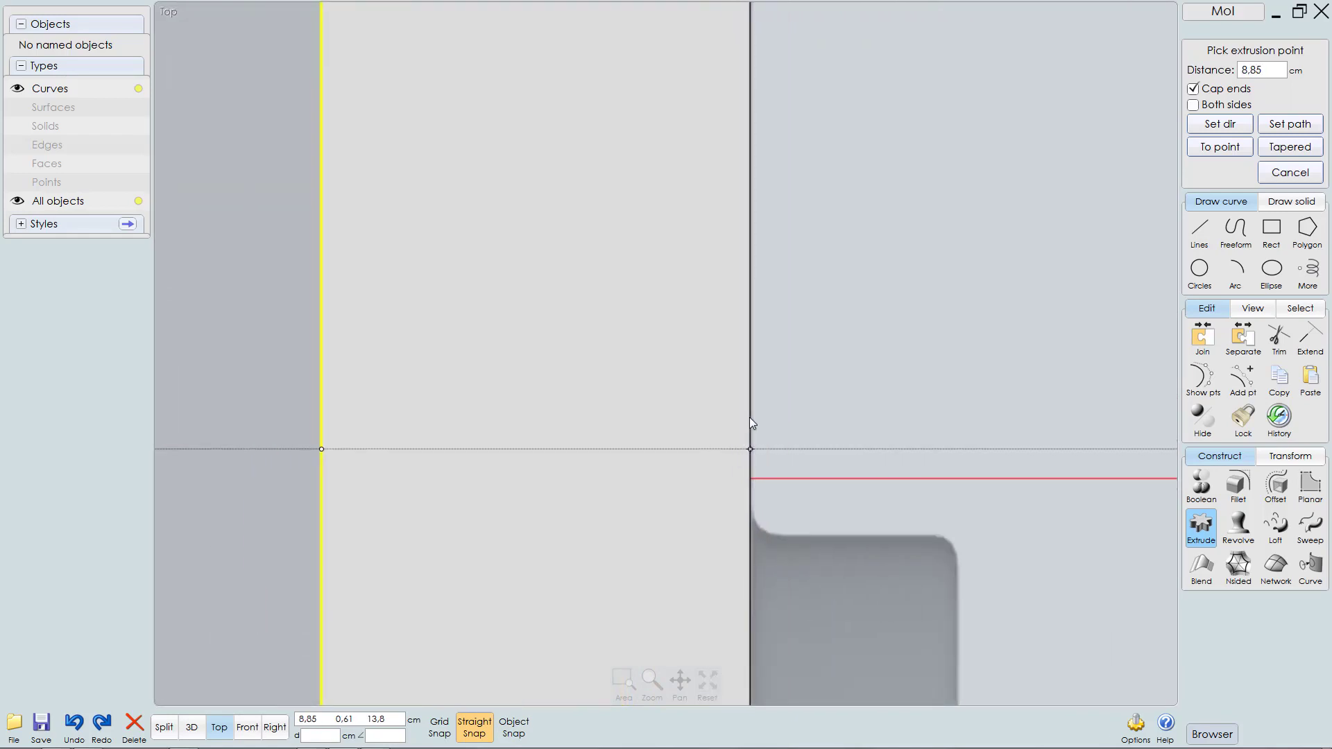
click(750, 418)
ctrl+right_drag(798, 404, 719, 526)
right_drag(738, 458, 717, 383)
ctrl+right_drag(719, 409, 720, 451)
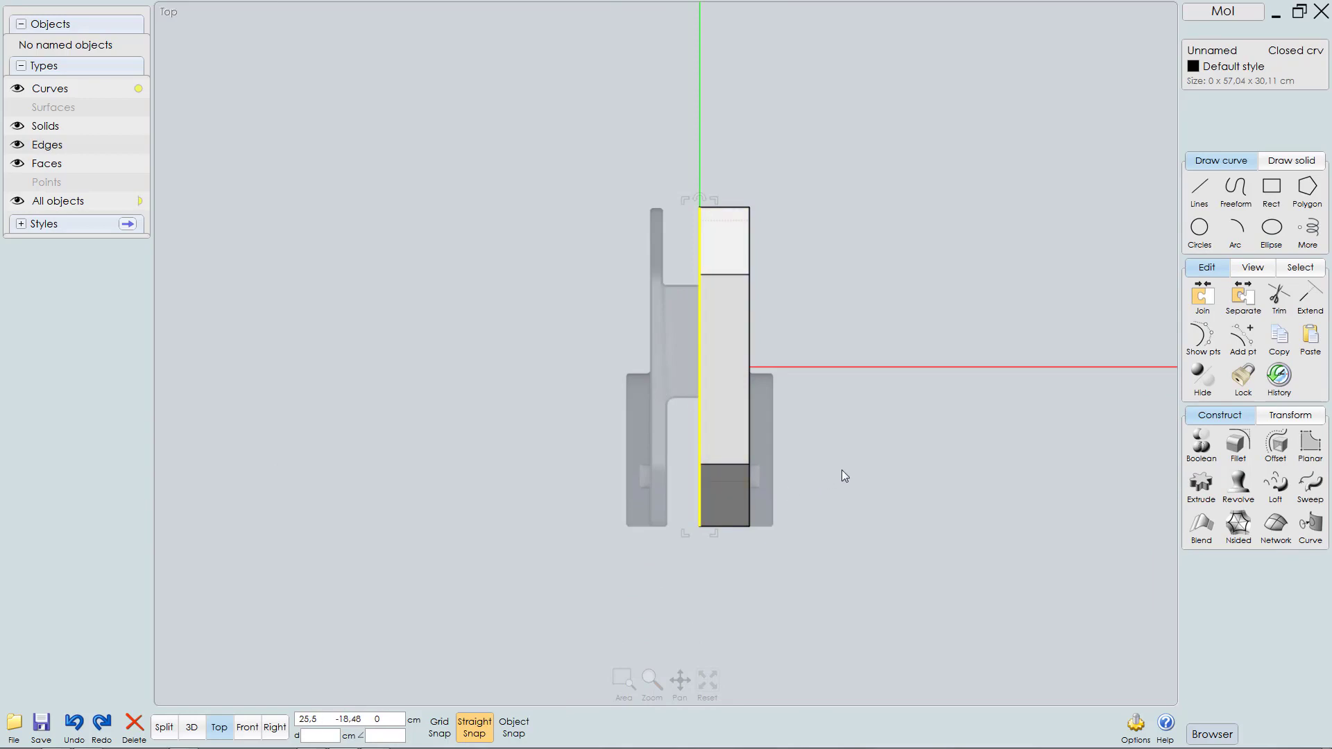
Step: Set the reference images to draw over the objects instead of below them
click(1263, 278)
click(1256, 294)
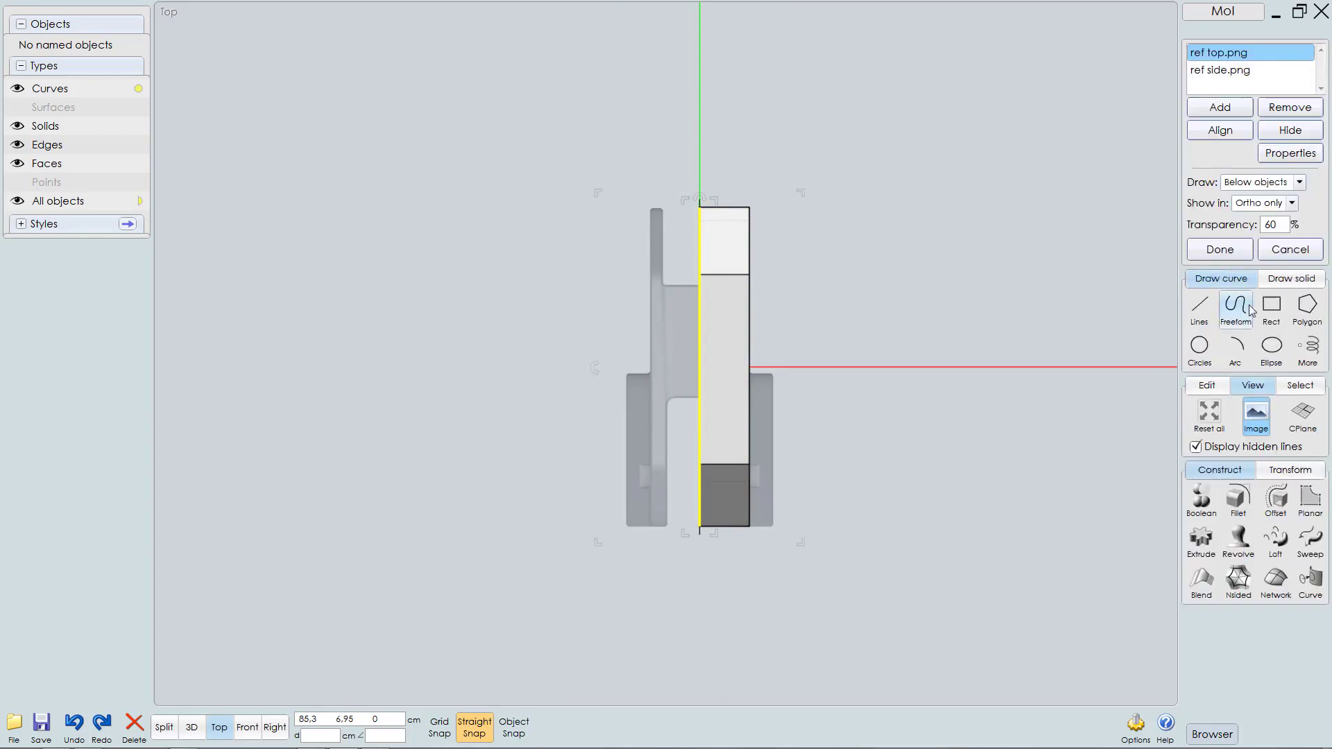
click(1299, 184)
click(1256, 219)
click(1220, 250)
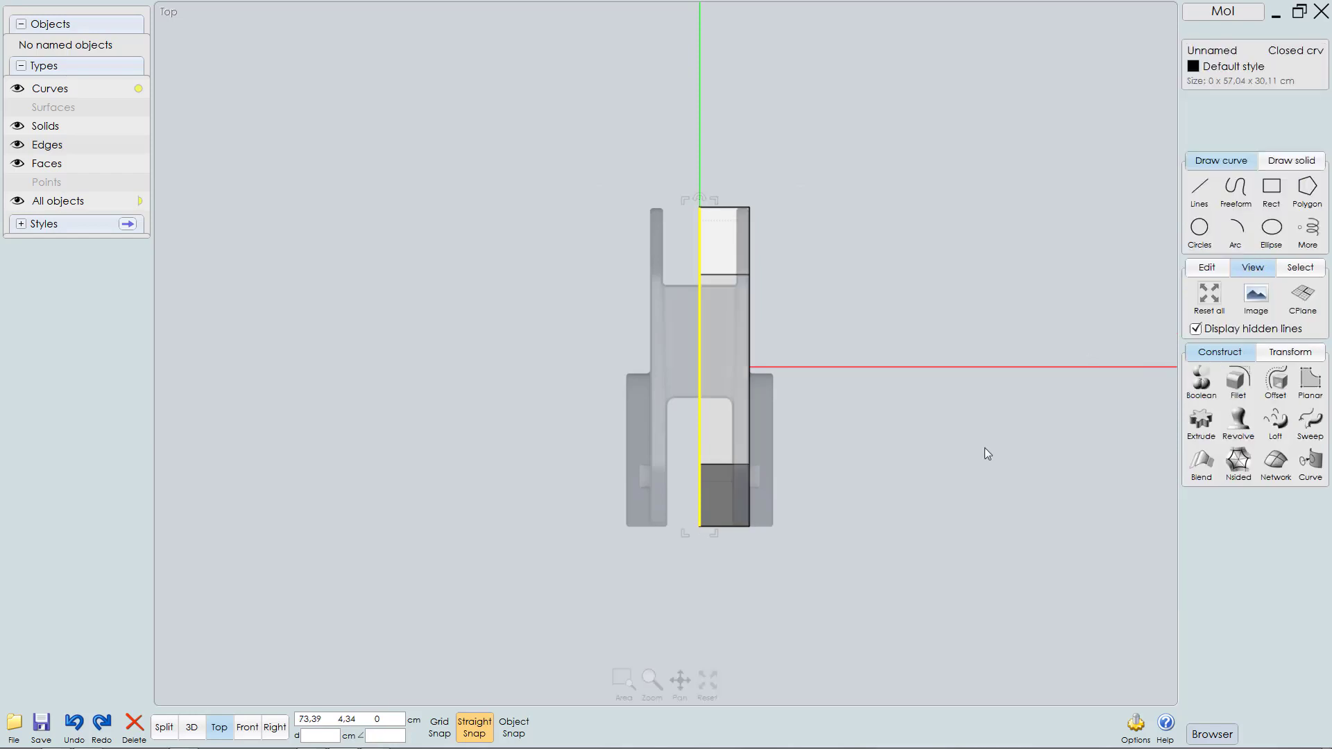
Step: Compare the extruded solid with the top reference and delete the source outline curve
scroll(708, 602, up, 3)
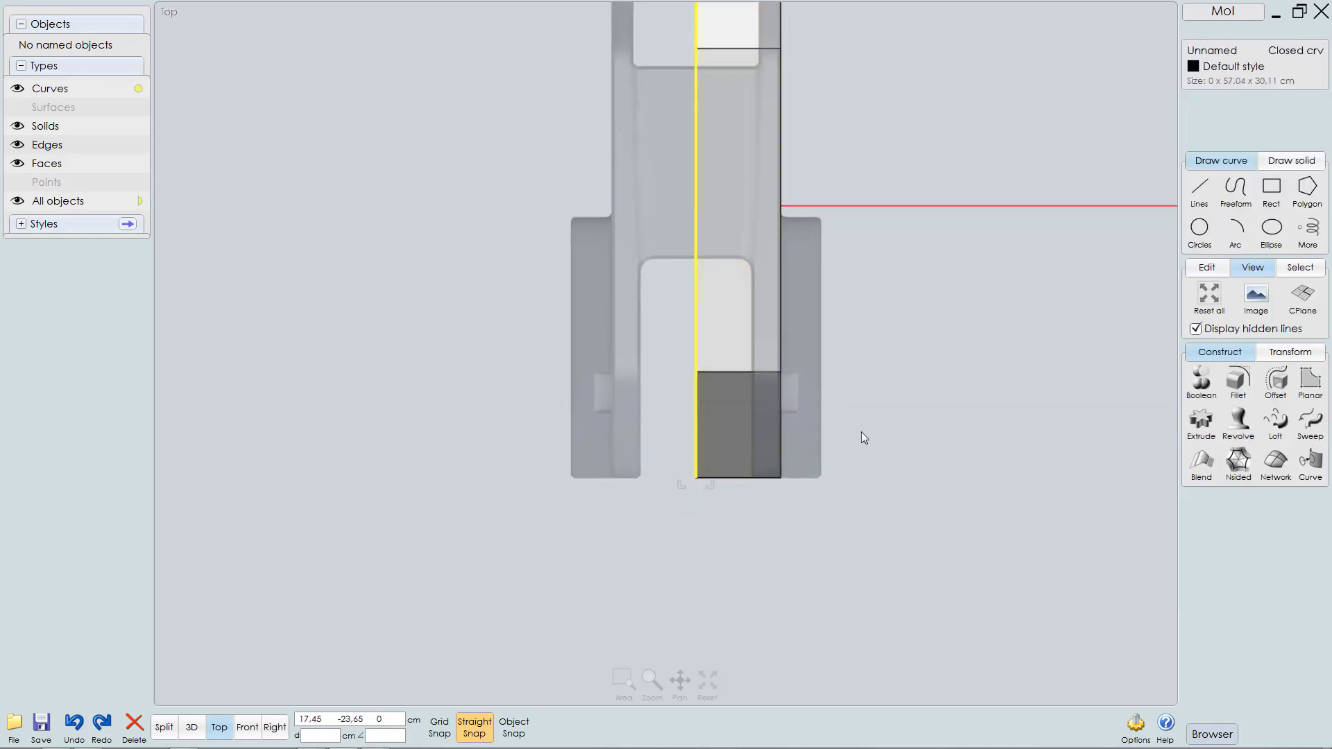
middle_drag(860, 432, 865, 486)
middle_drag(917, 369, 914, 456)
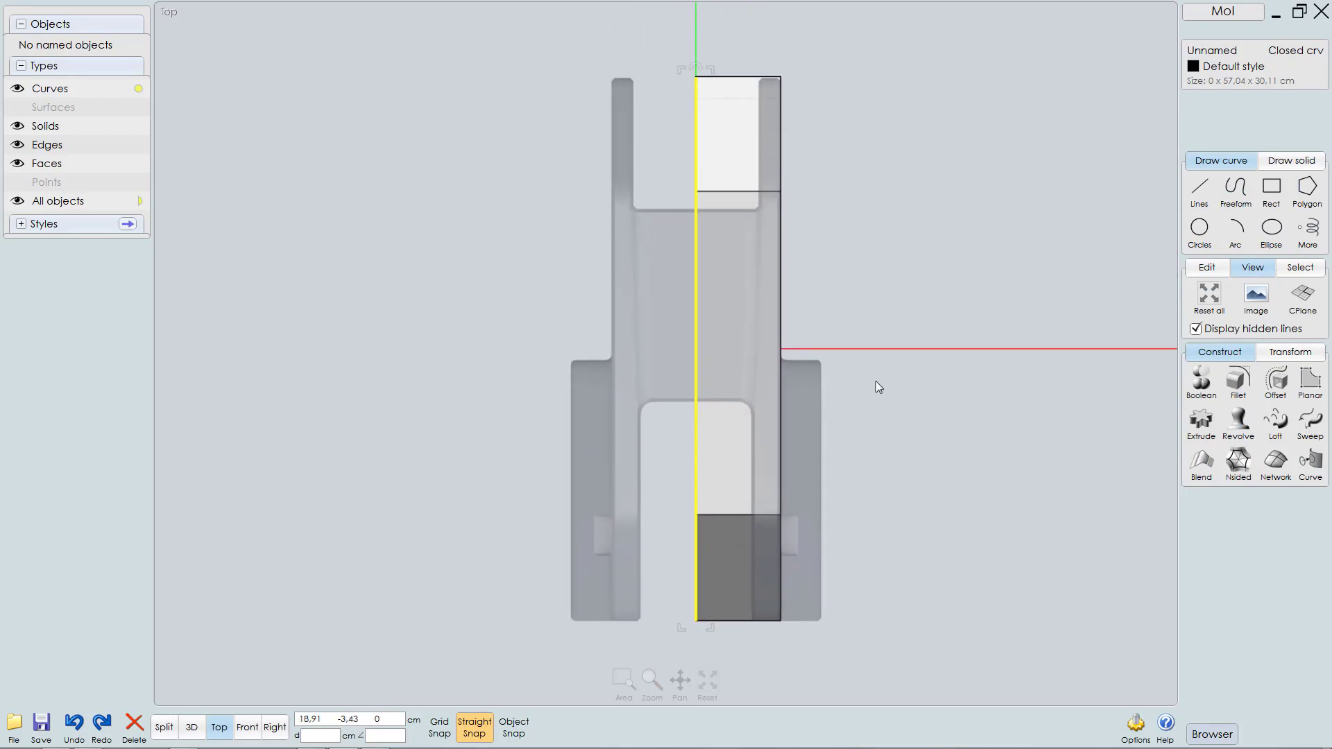
key(Delete)
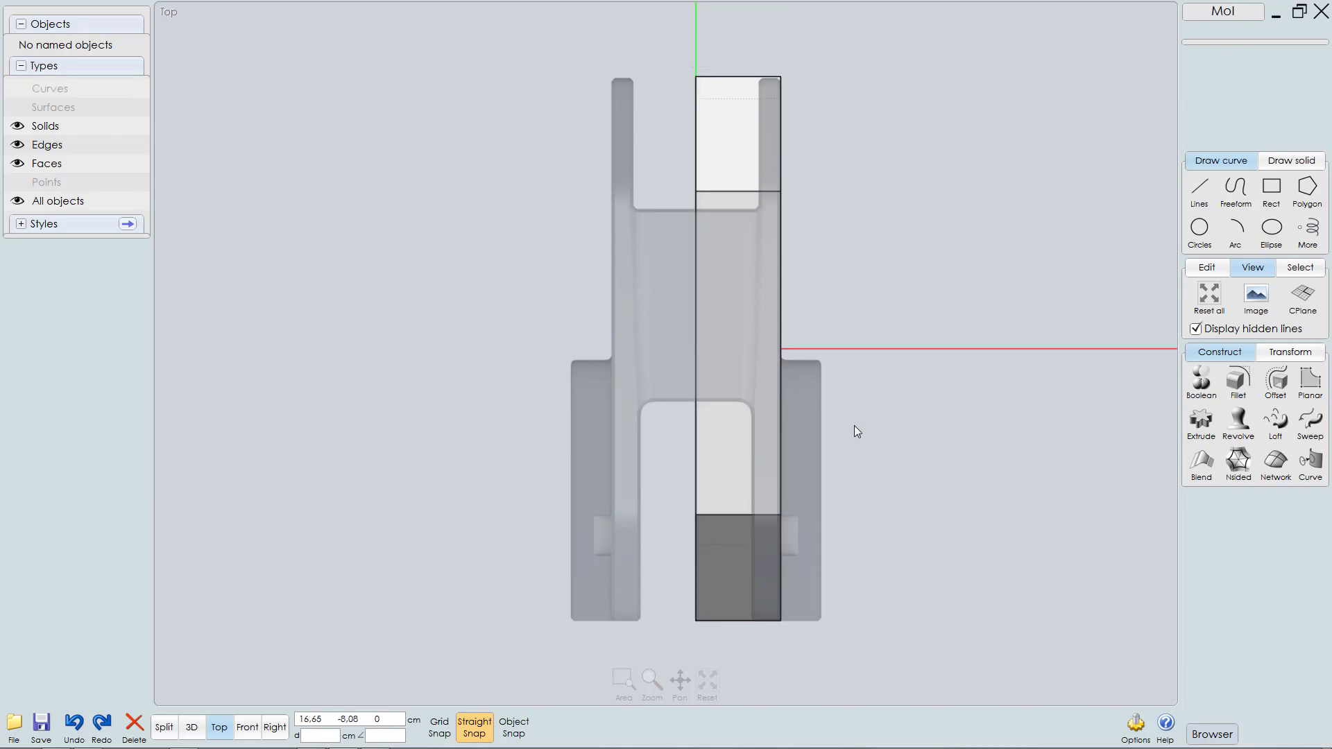
Step: In the Right view, draw an L-shaped polyline about 30 by 25.3 cm along the lower-left recess's outer edges, extending past the solid
key(F8)
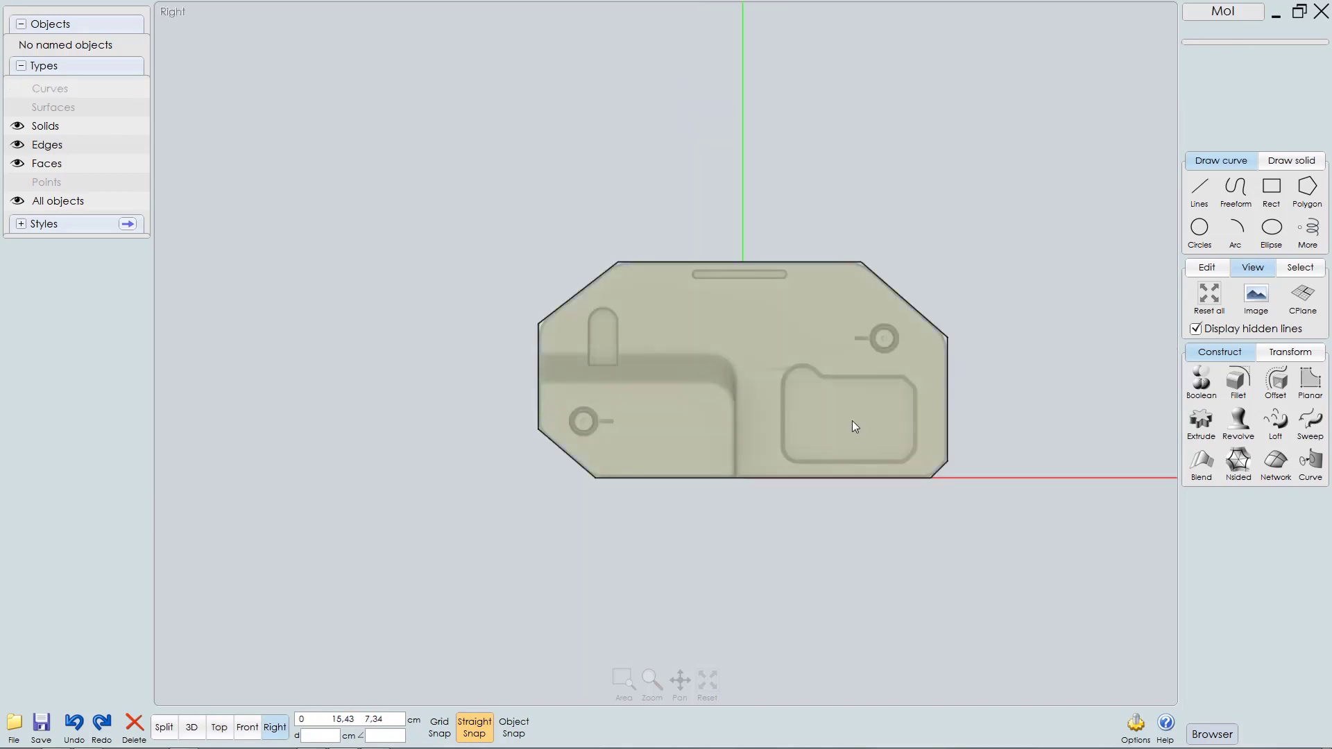
middle_drag(852, 421, 809, 419)
scroll(821, 438, up, 2)
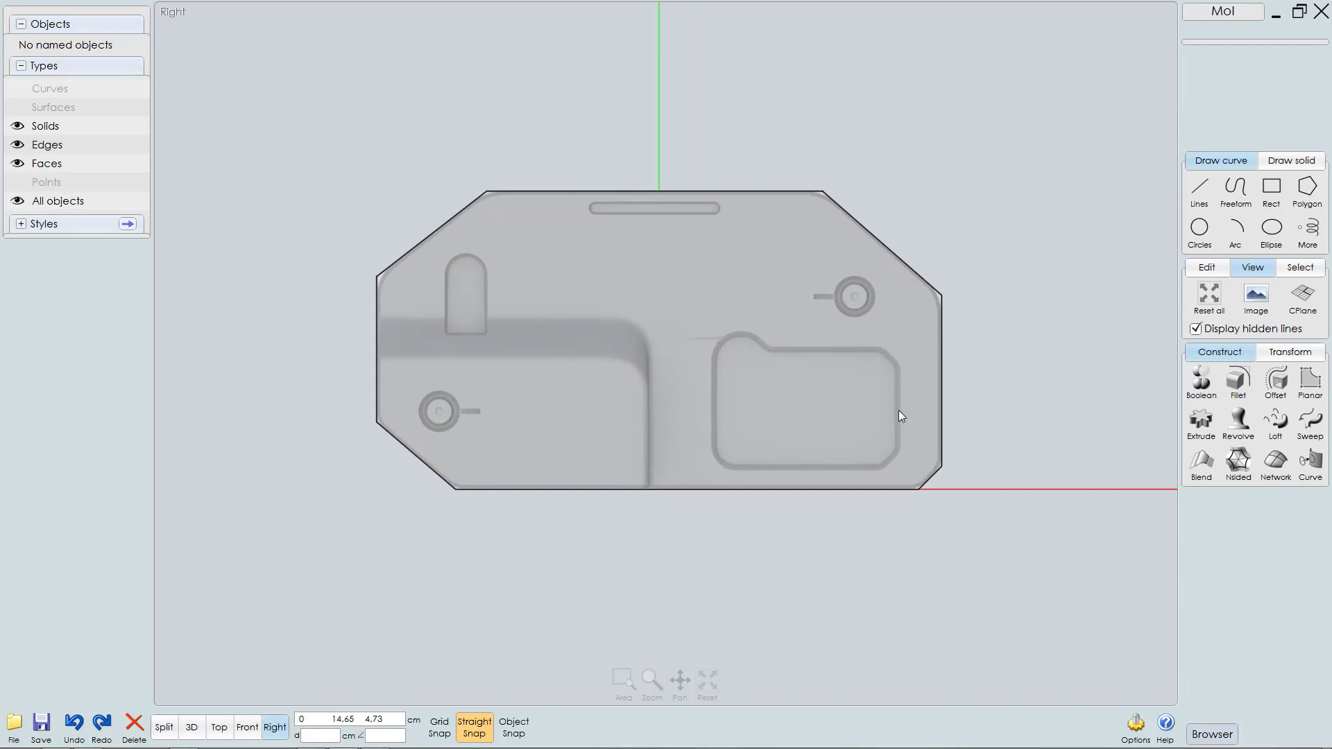
scroll(798, 448, up, 2)
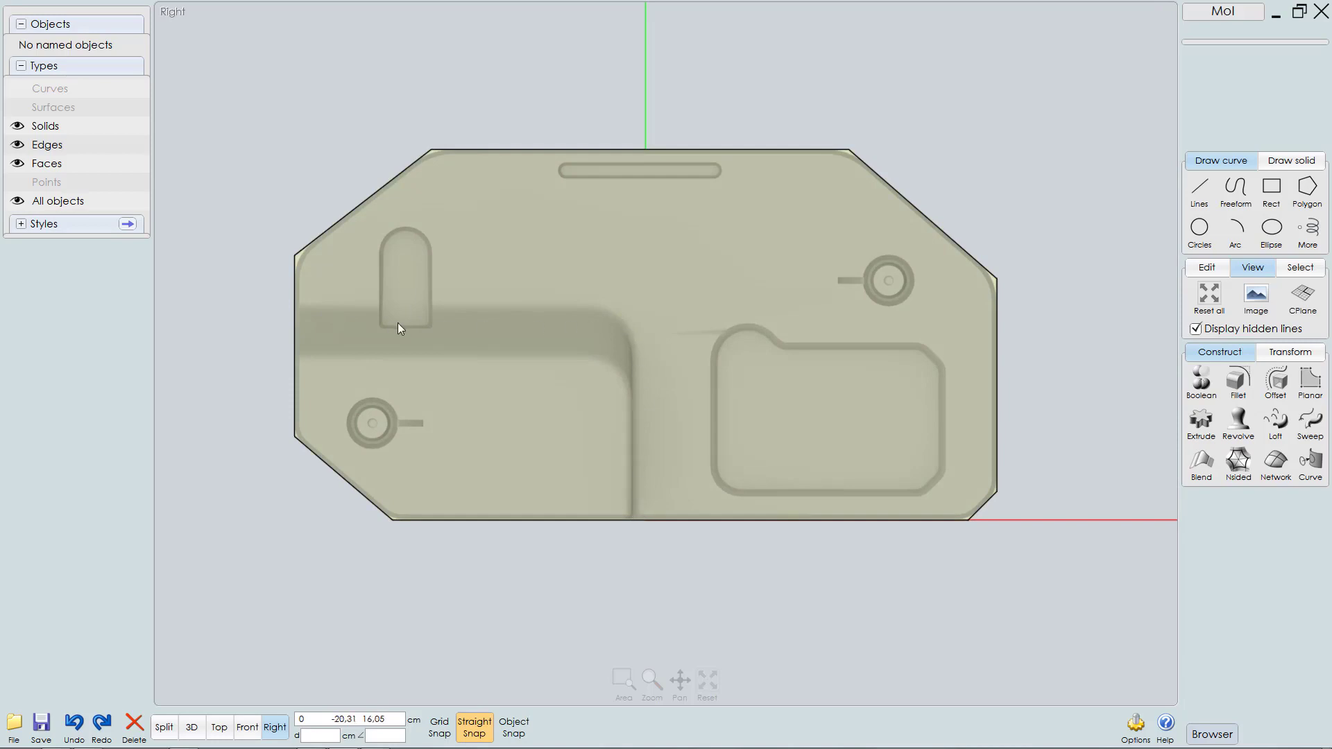
click(1199, 189)
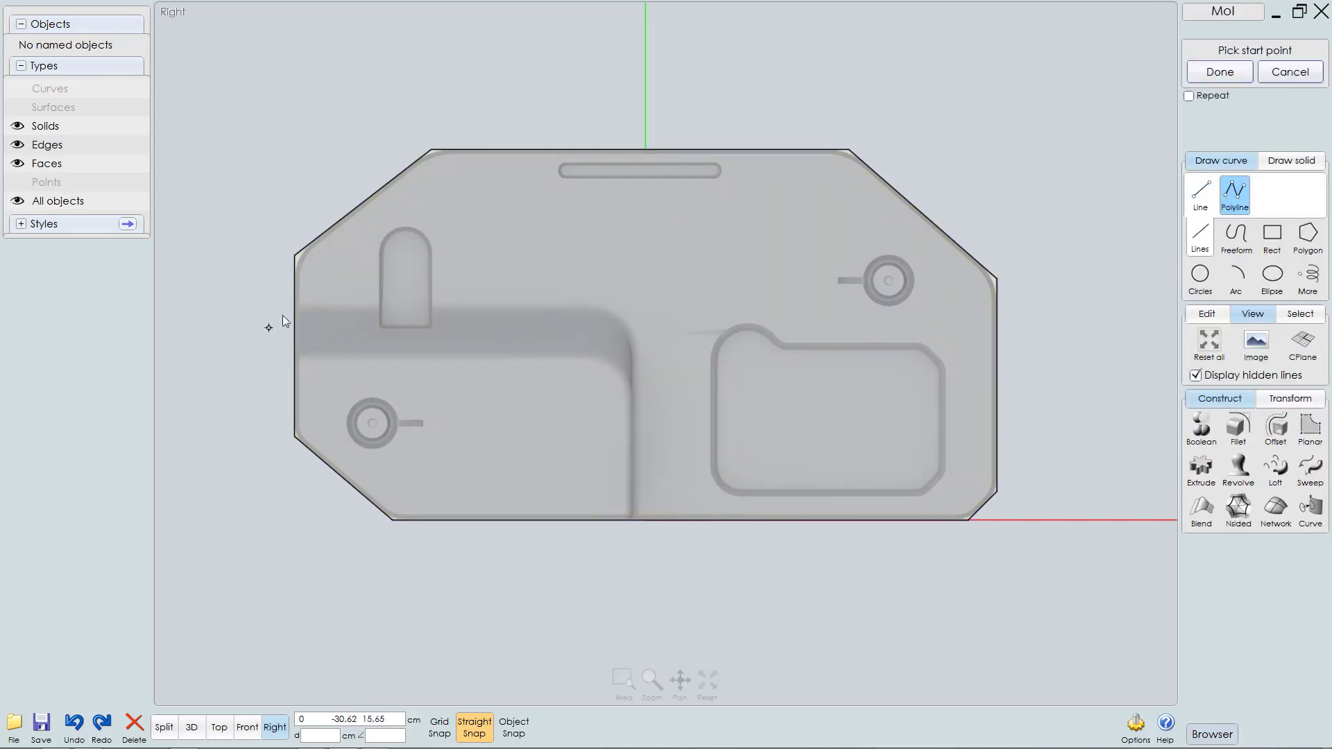
click(263, 307)
click(632, 308)
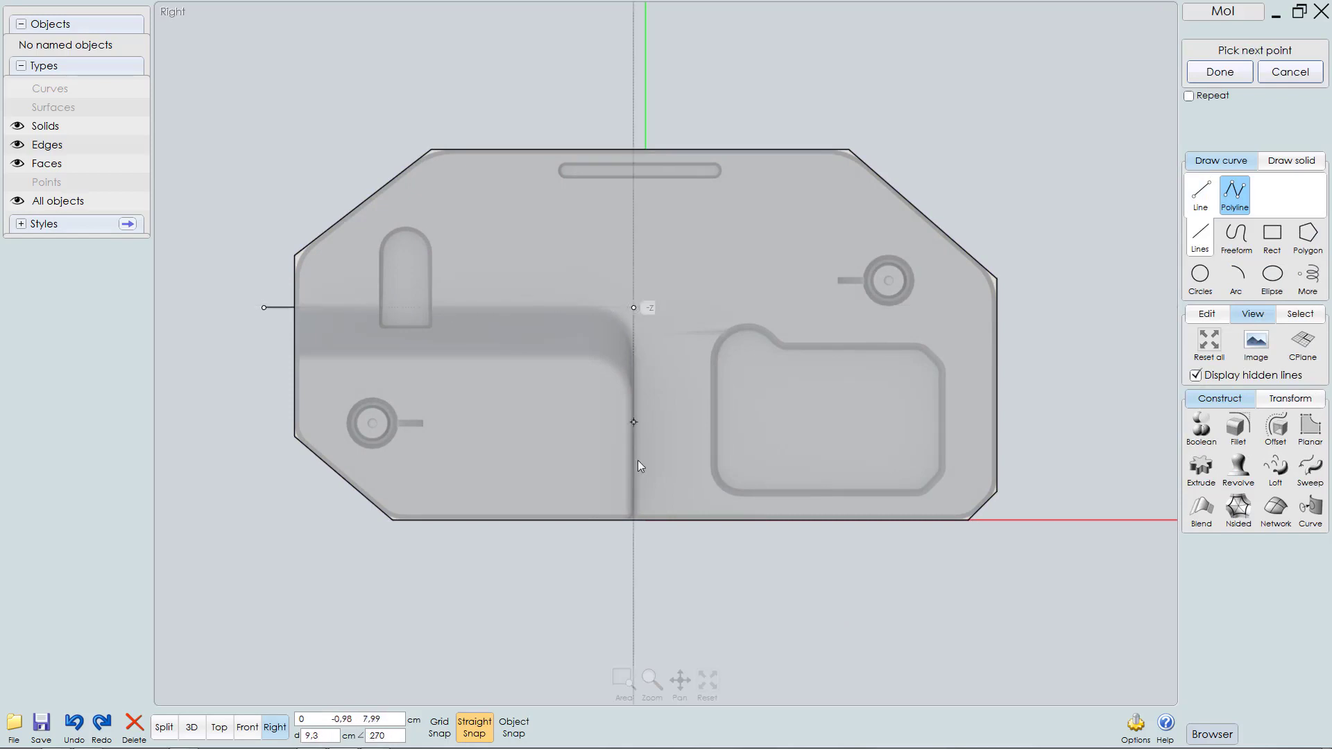
click(633, 618)
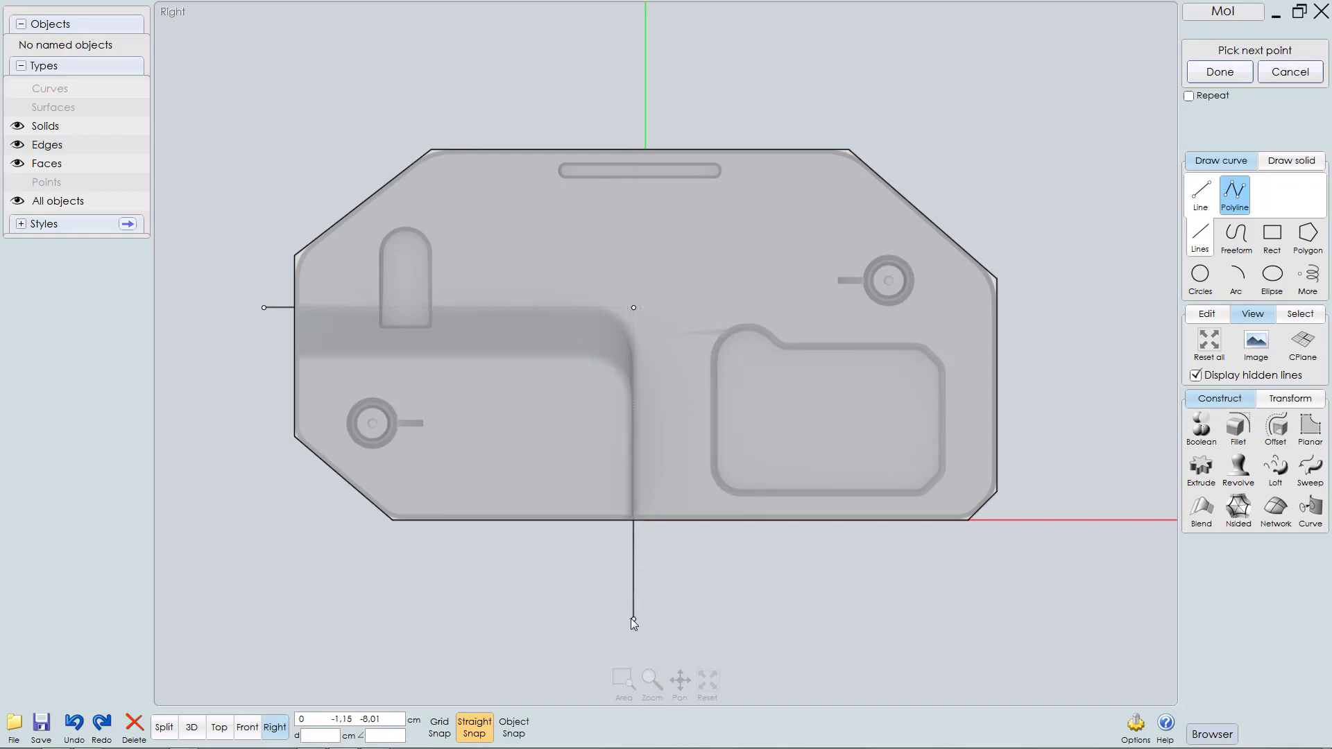
right_click(692, 562)
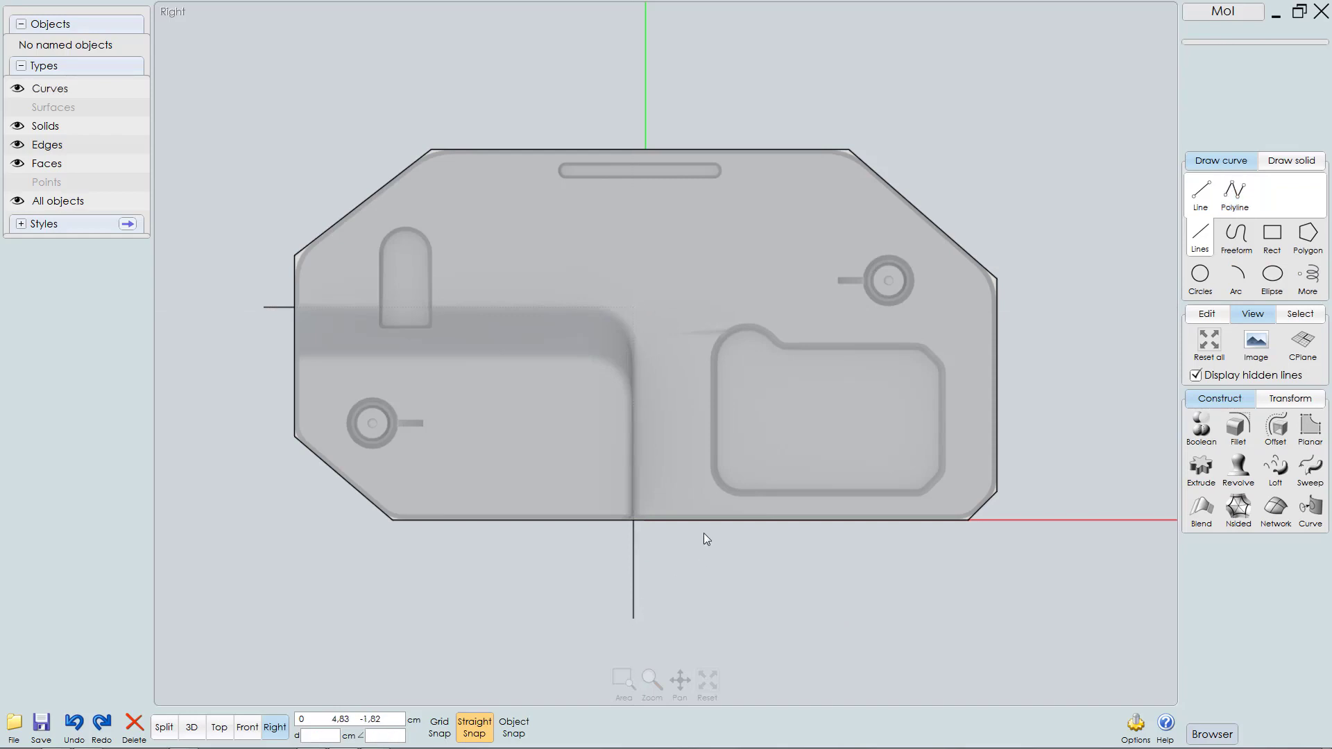
Step: Offset the L-shaped polyline inward to the recess's inner edge, making a second curve about 26 by 21.3 cm
click(634, 562)
click(634, 550)
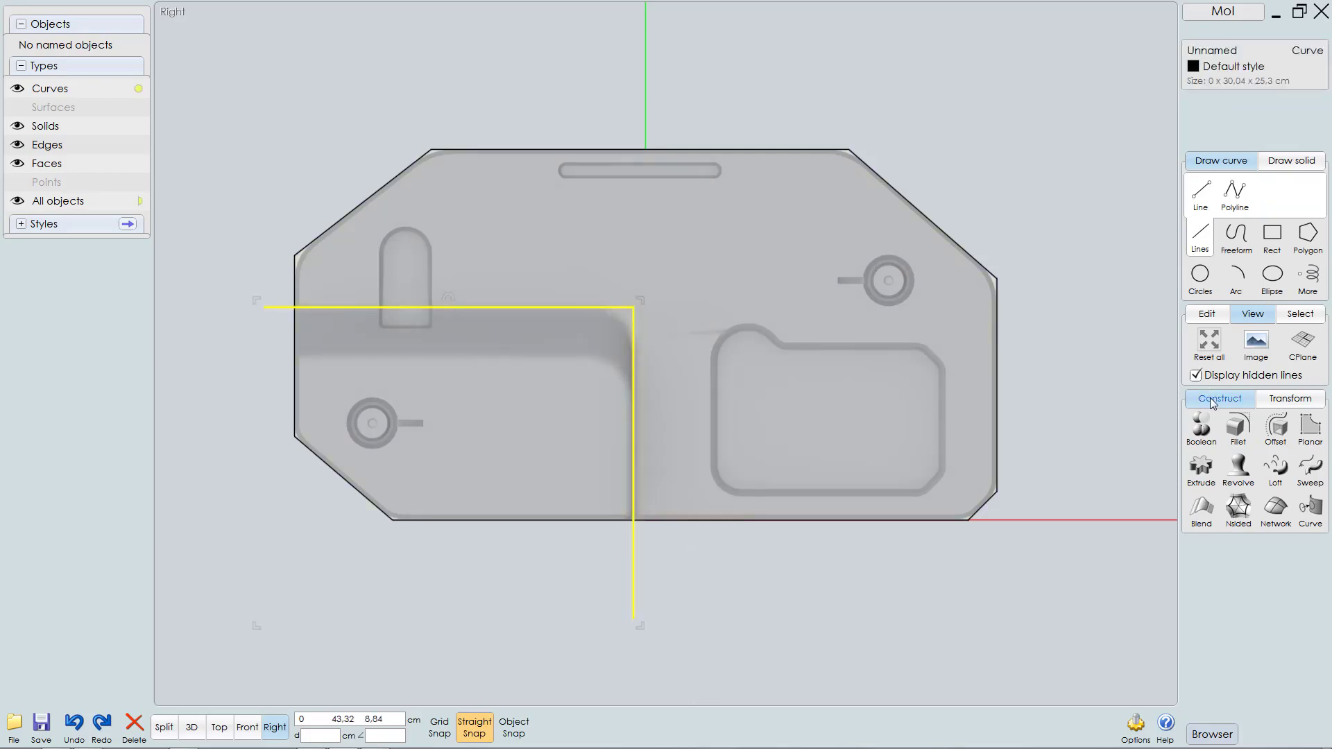
click(1275, 428)
click(1201, 432)
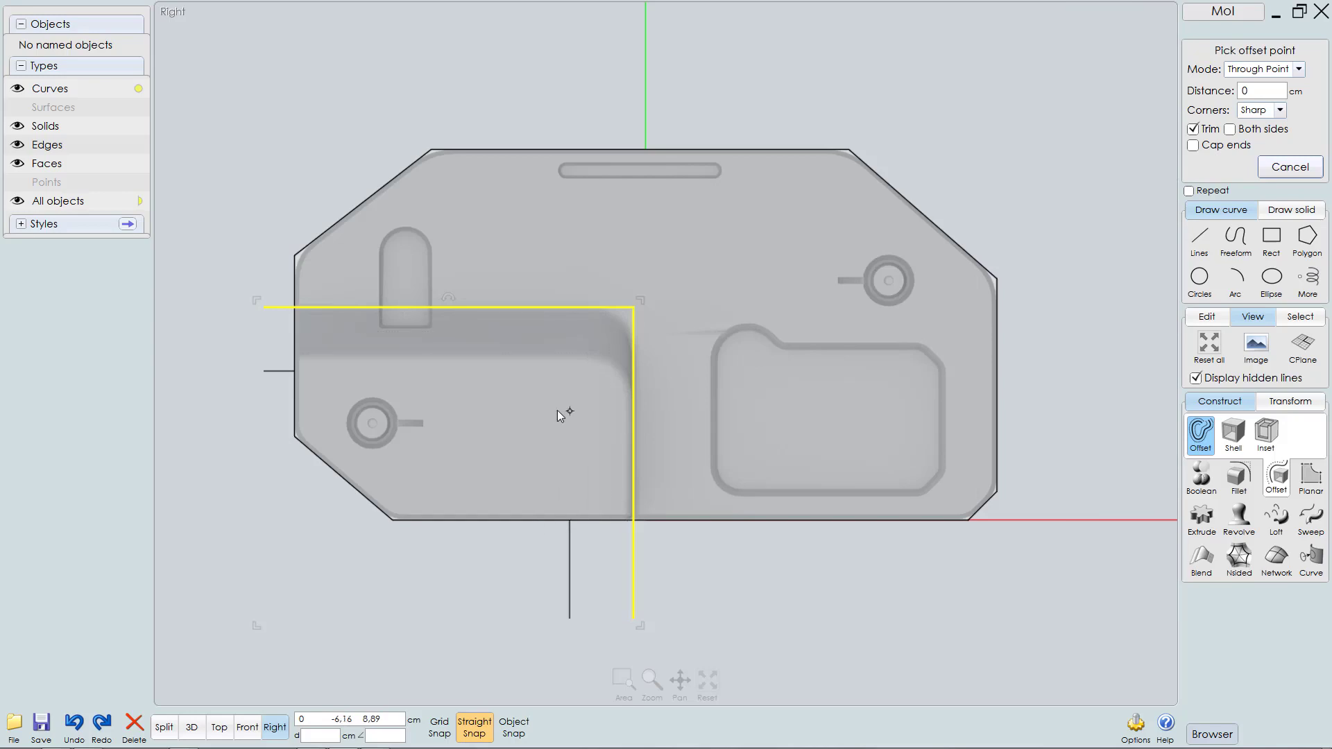
click(571, 358)
middle_drag(511, 569, 568, 561)
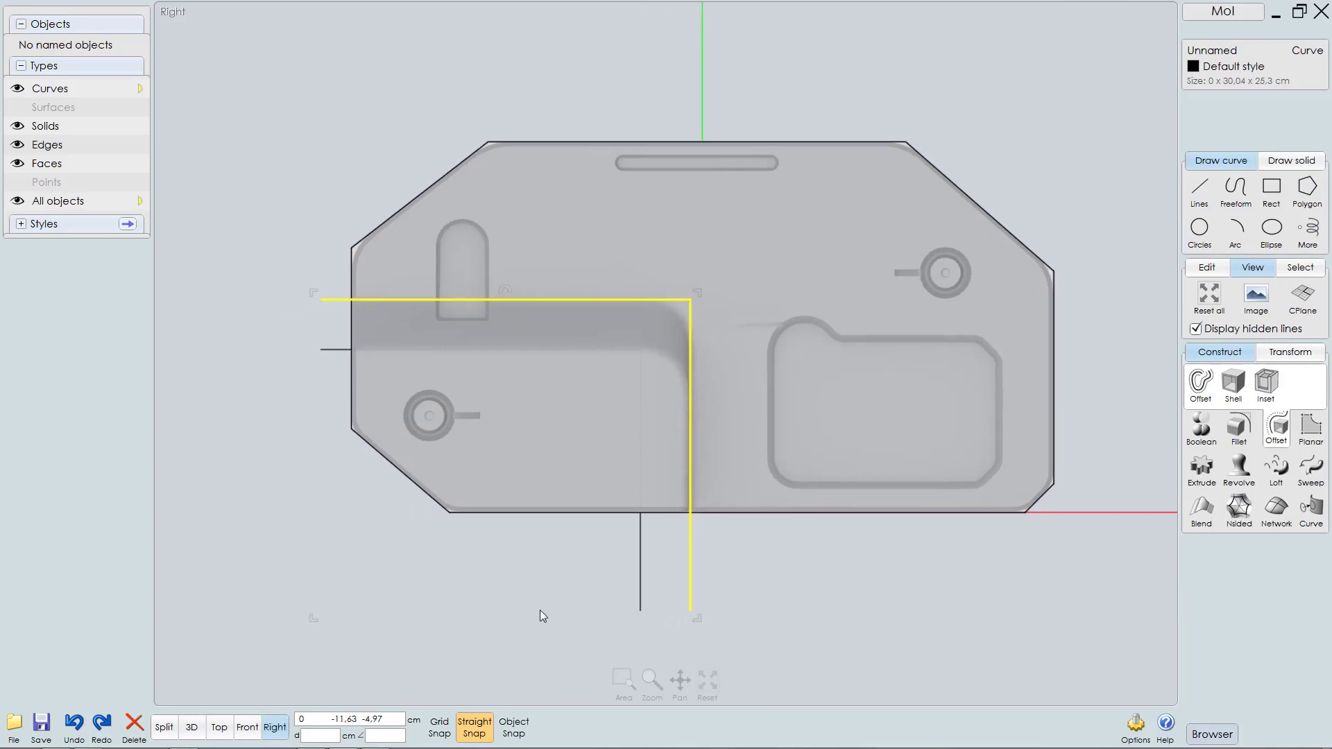
Step: Show the inner curve's points and, with object snapping on, move its vertical segment in line with the outer curve's vertical segment
click(547, 612)
click(638, 601)
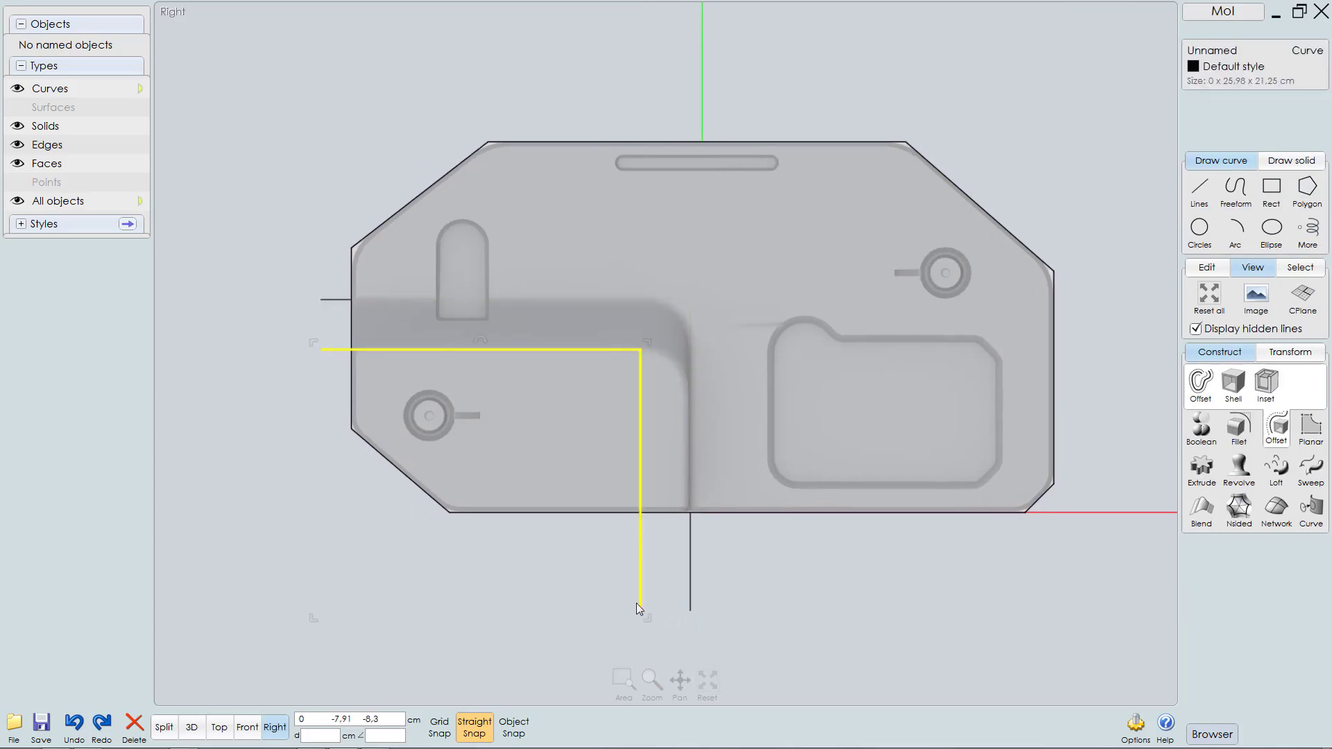
click(1207, 267)
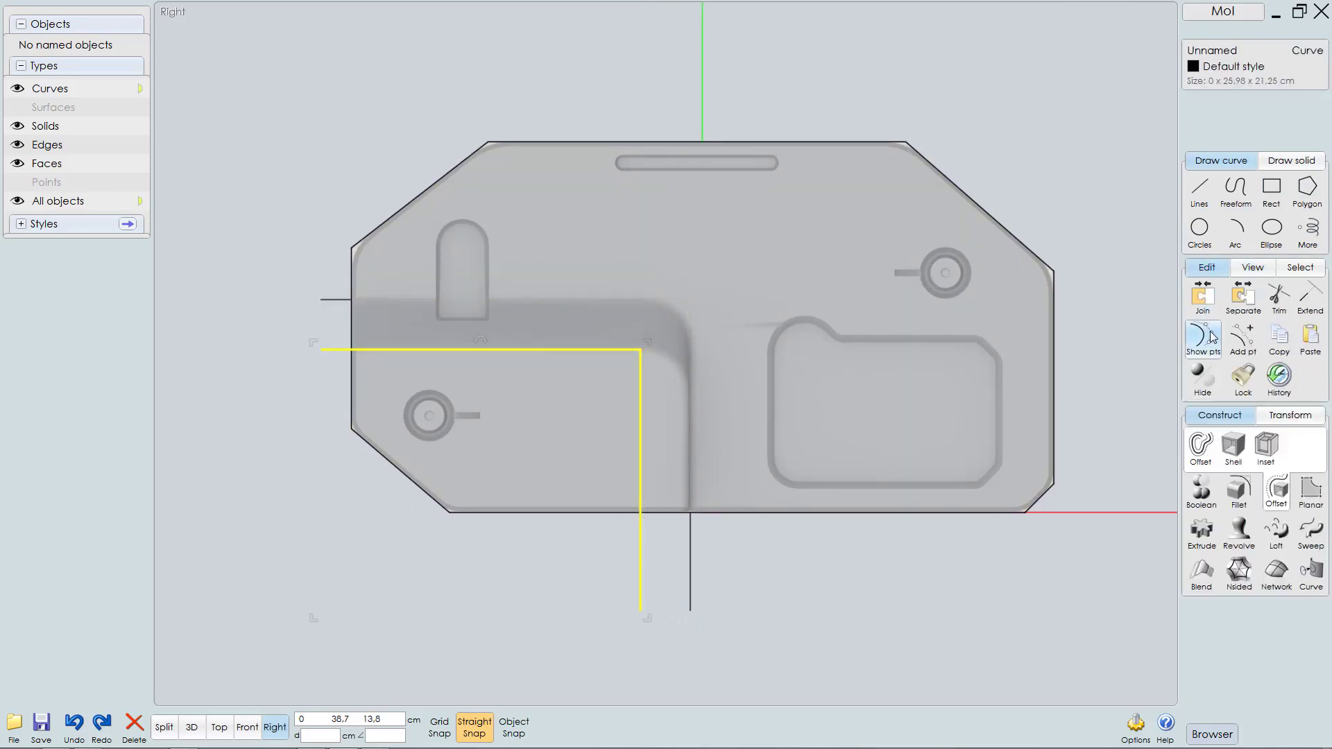
click(1203, 335)
click(497, 619)
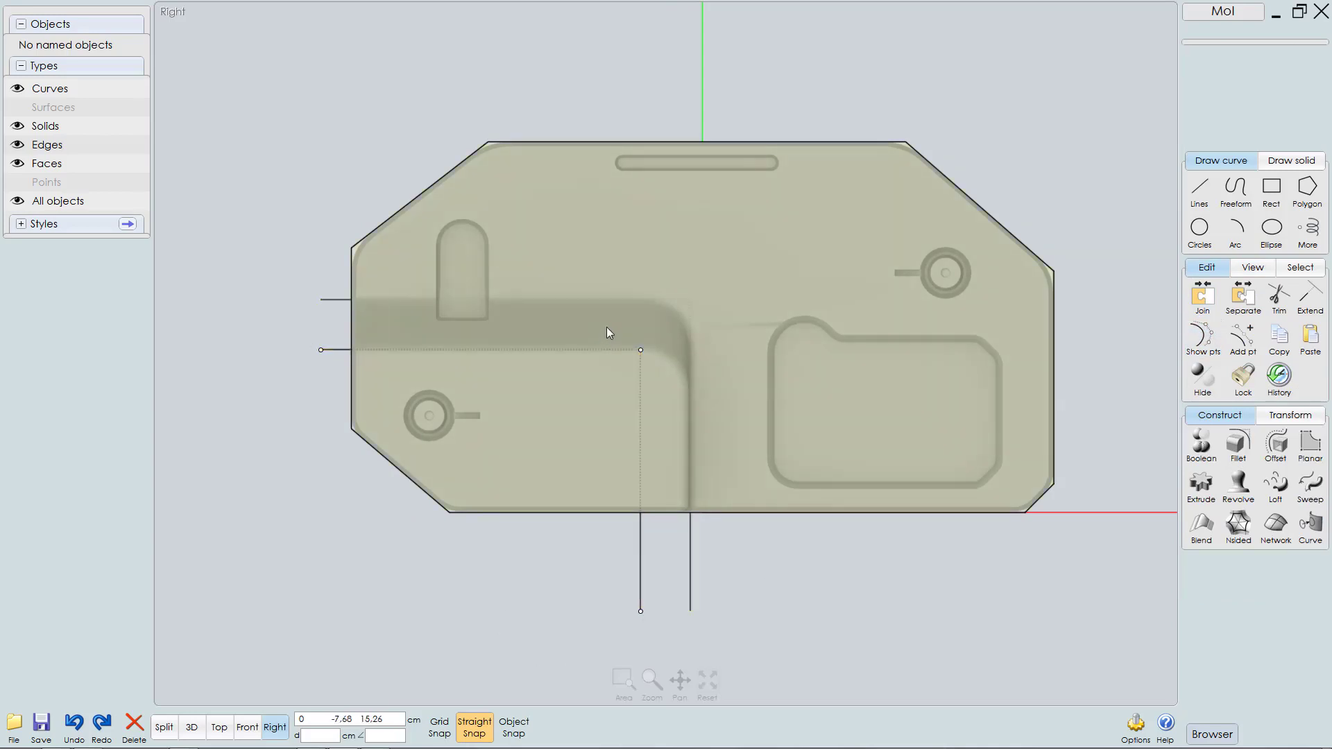
scroll(610, 400, up, 3)
scroll(632, 420, down, 3)
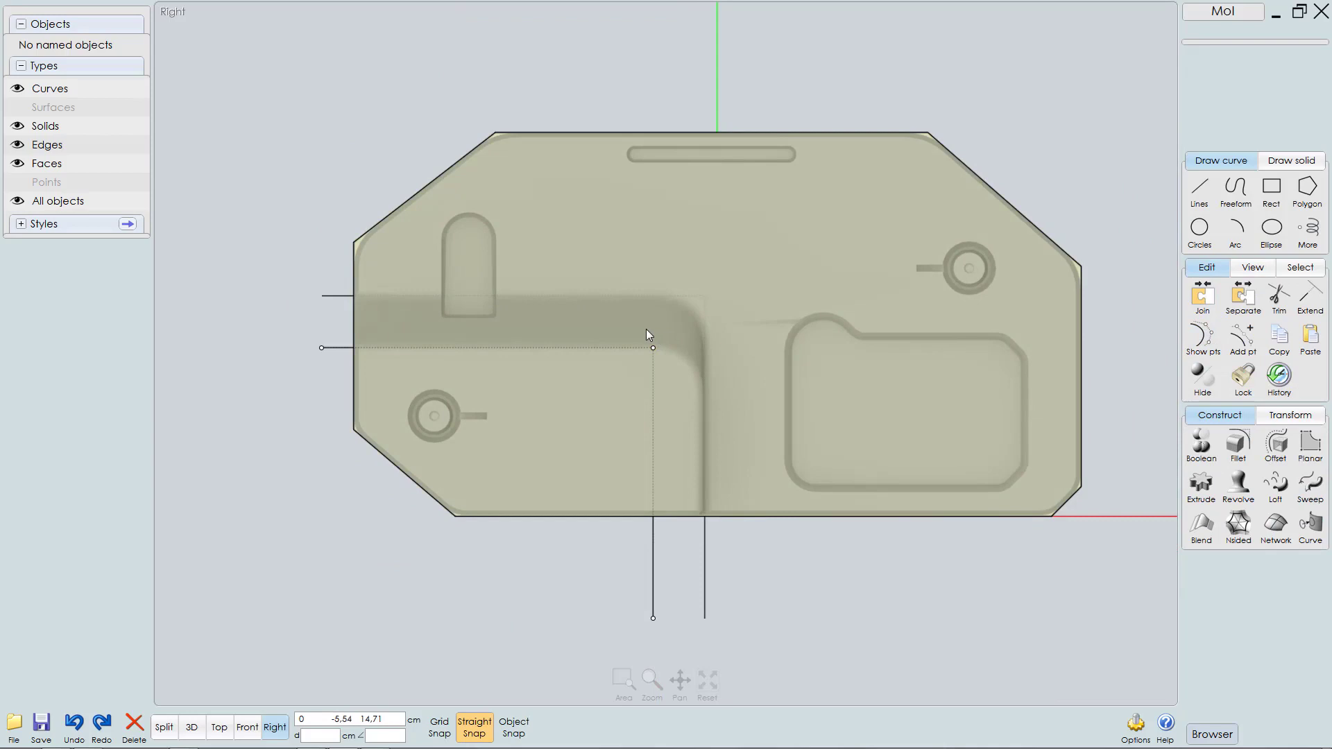
click(664, 366)
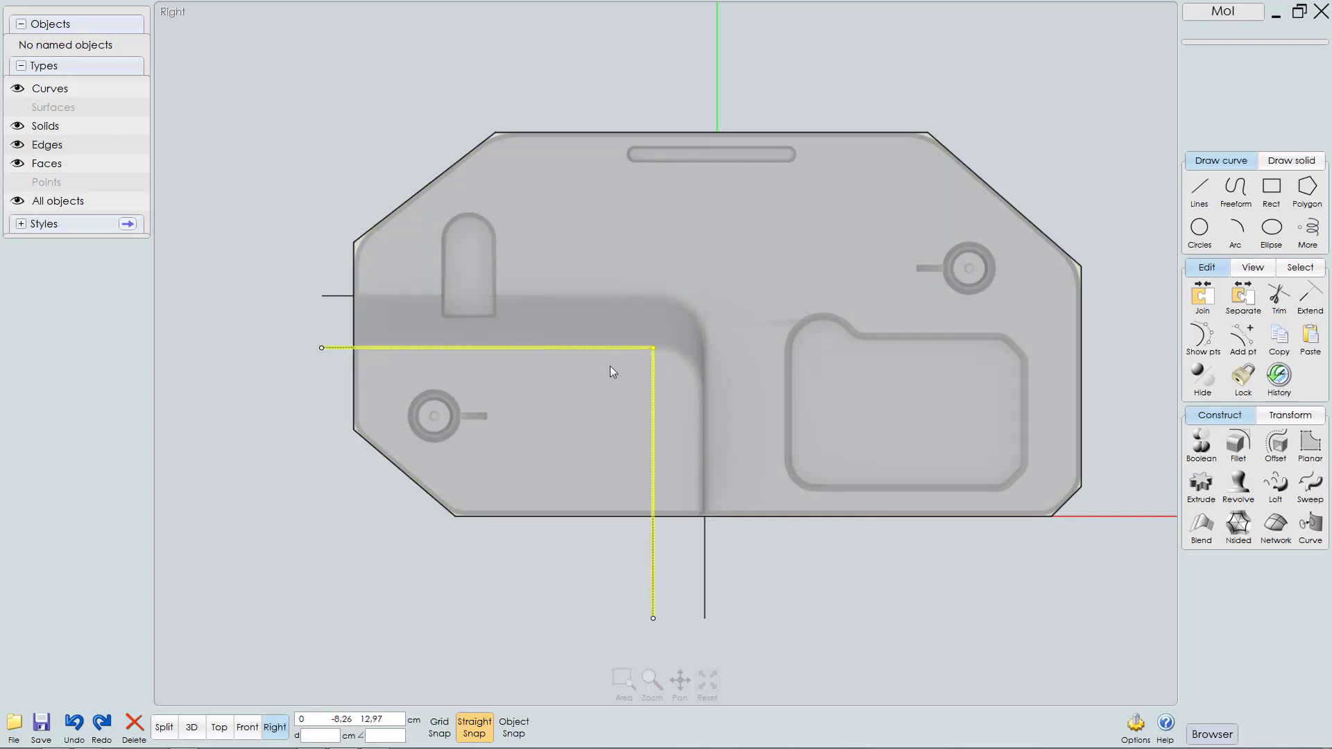
click(654, 619)
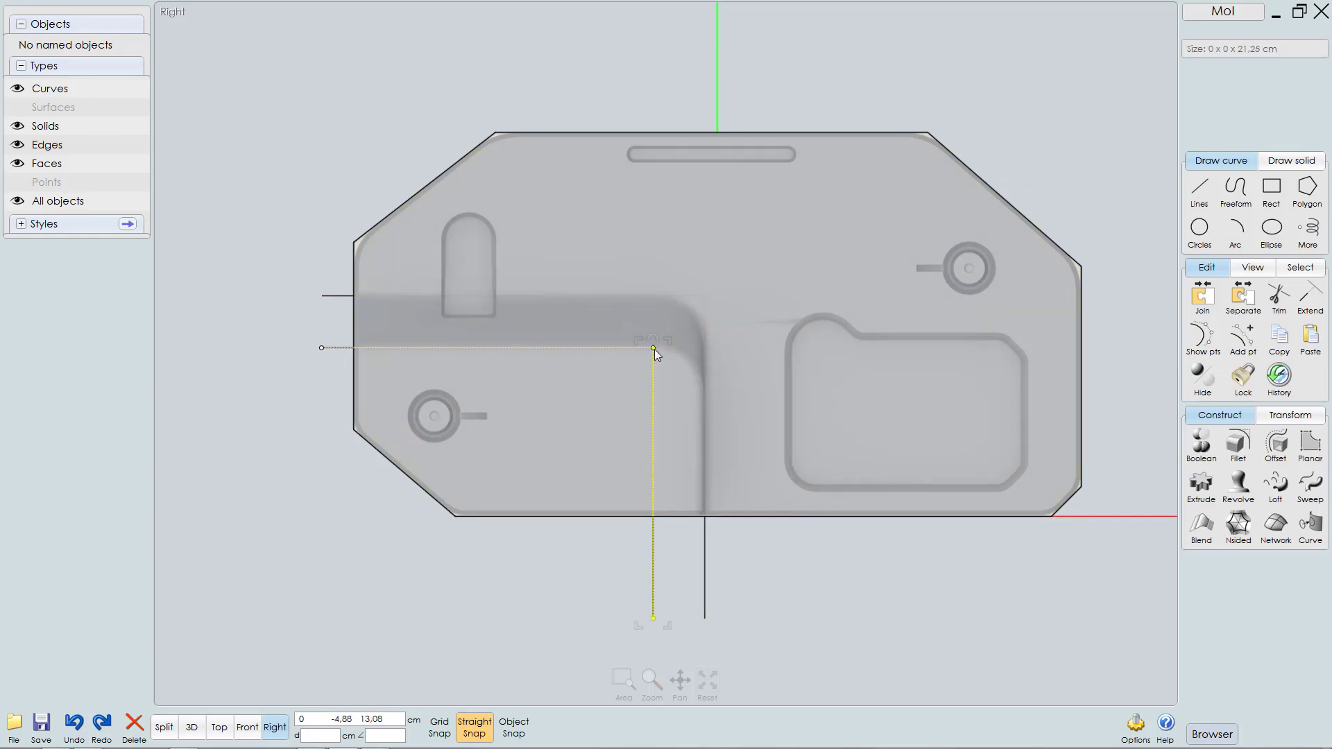
drag(655, 348, 694, 352)
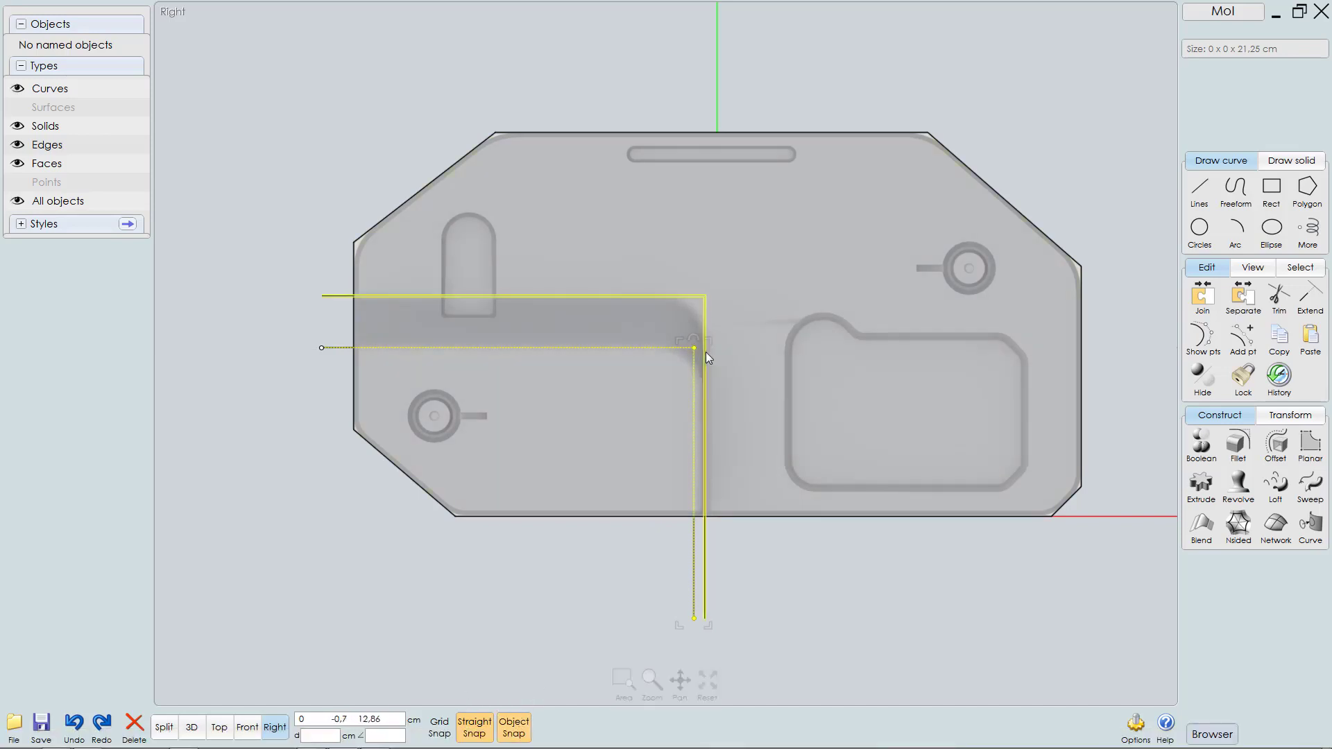
drag(696, 349, 705, 347)
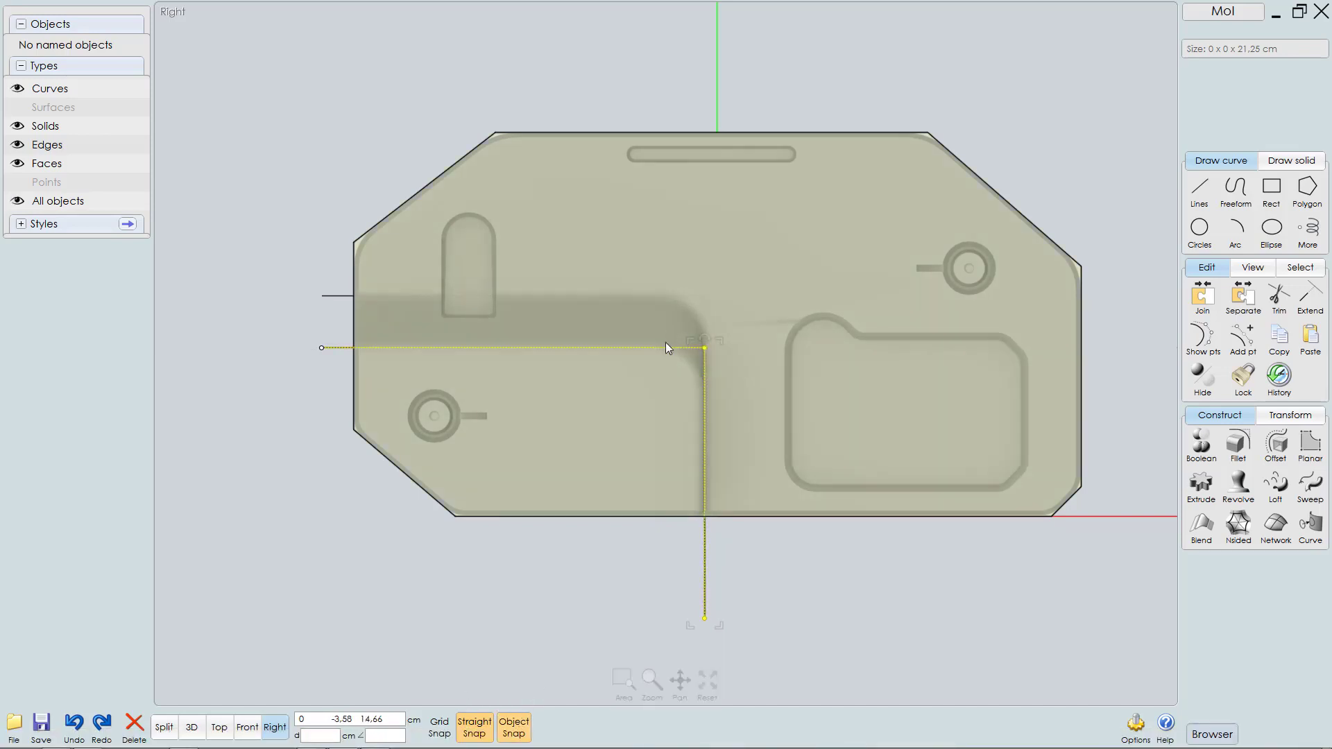
click(563, 573)
Step: Select both L-shaped curves and, in the Top view, move them sideways onto the solid's outer side face
click(338, 348)
click(335, 296)
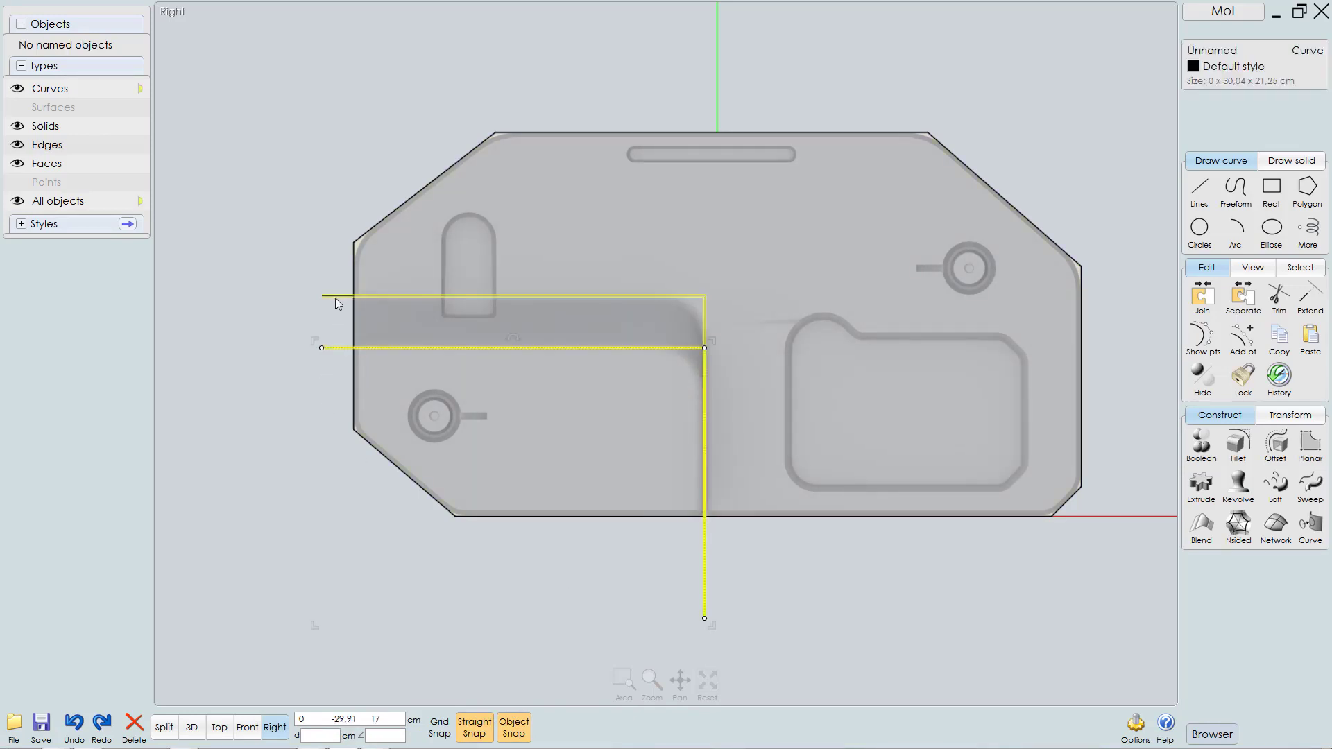
key(F6)
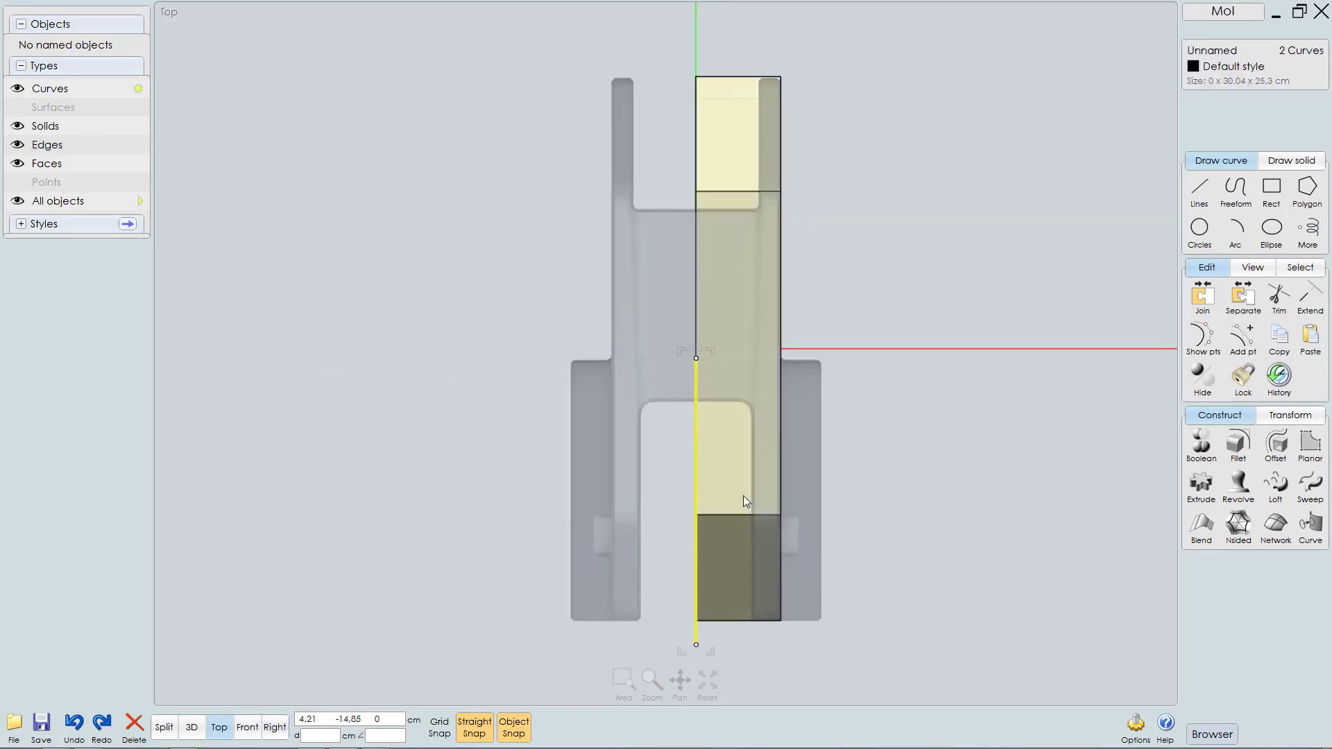
scroll(770, 479, up, 1)
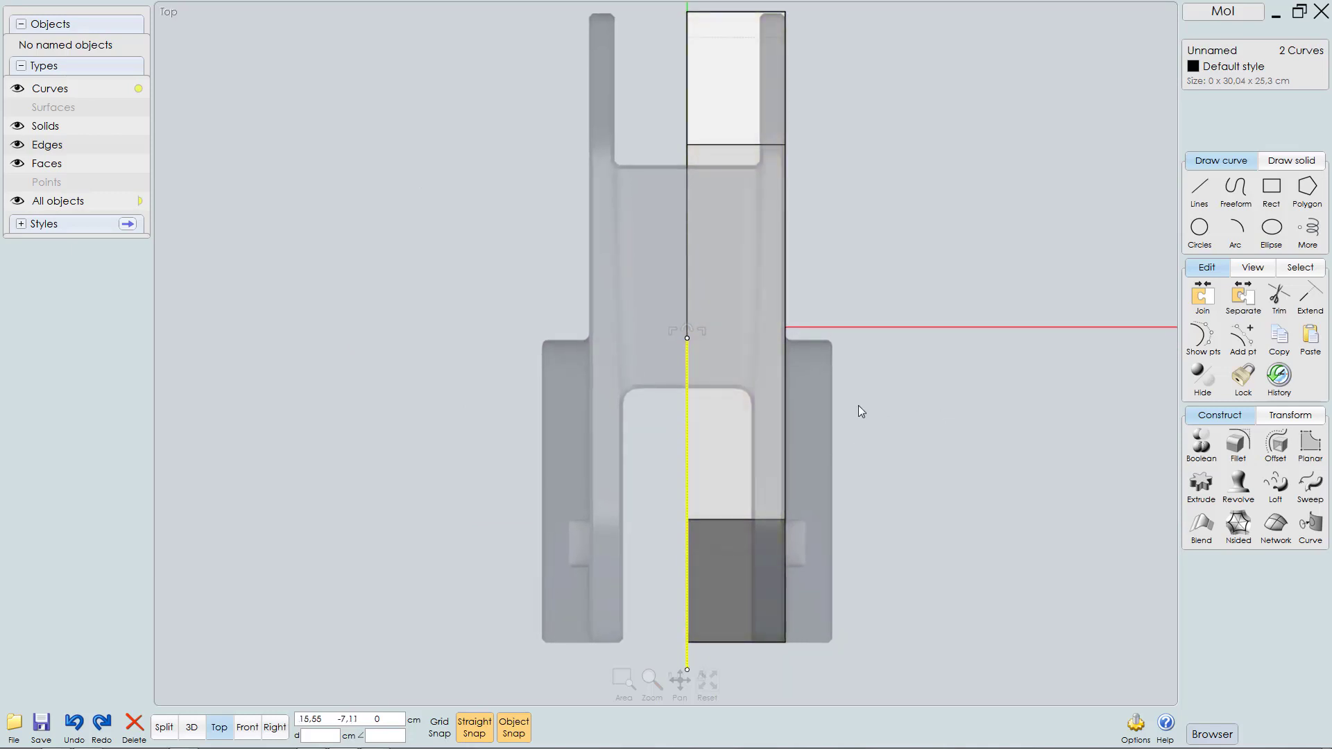
drag(687, 425, 787, 419)
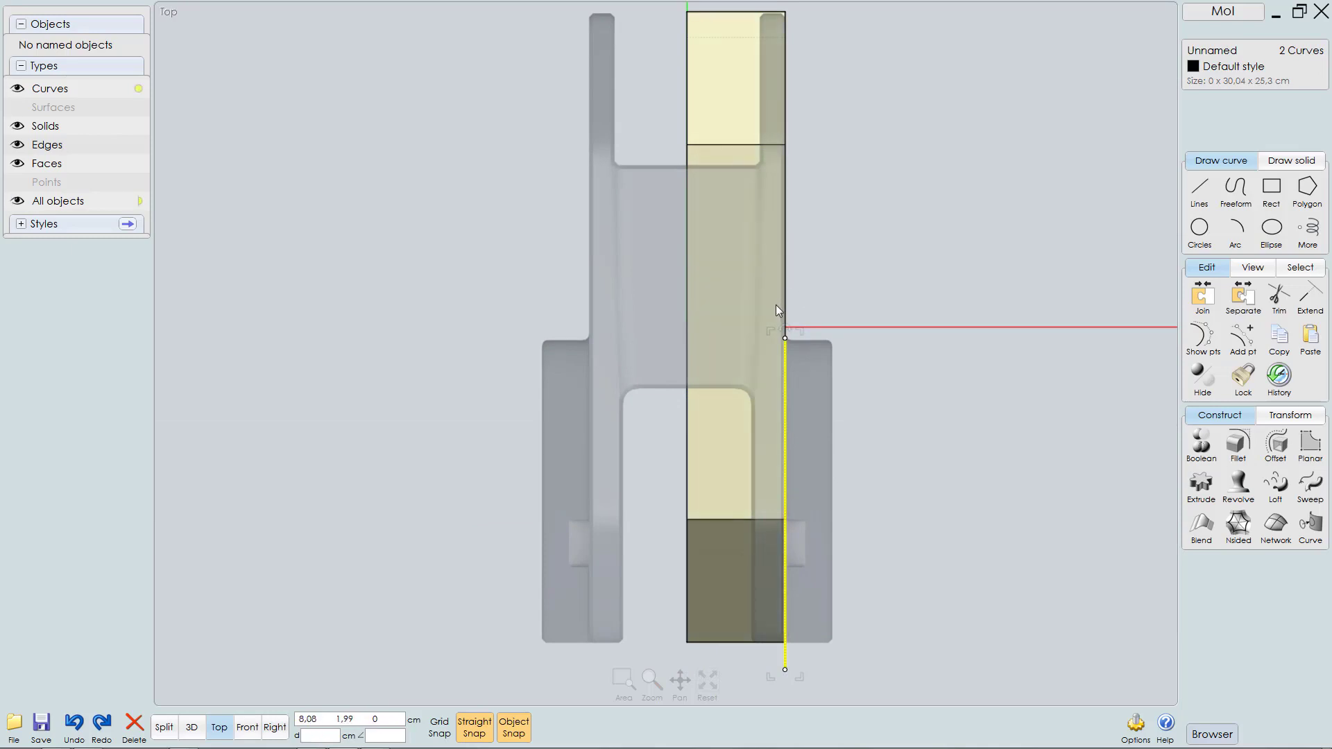
Step: Move only the inner L-shaped curve further outward in the Top view, partway across the reference's side block, and check it in 3D
key(F5)
click(433, 589)
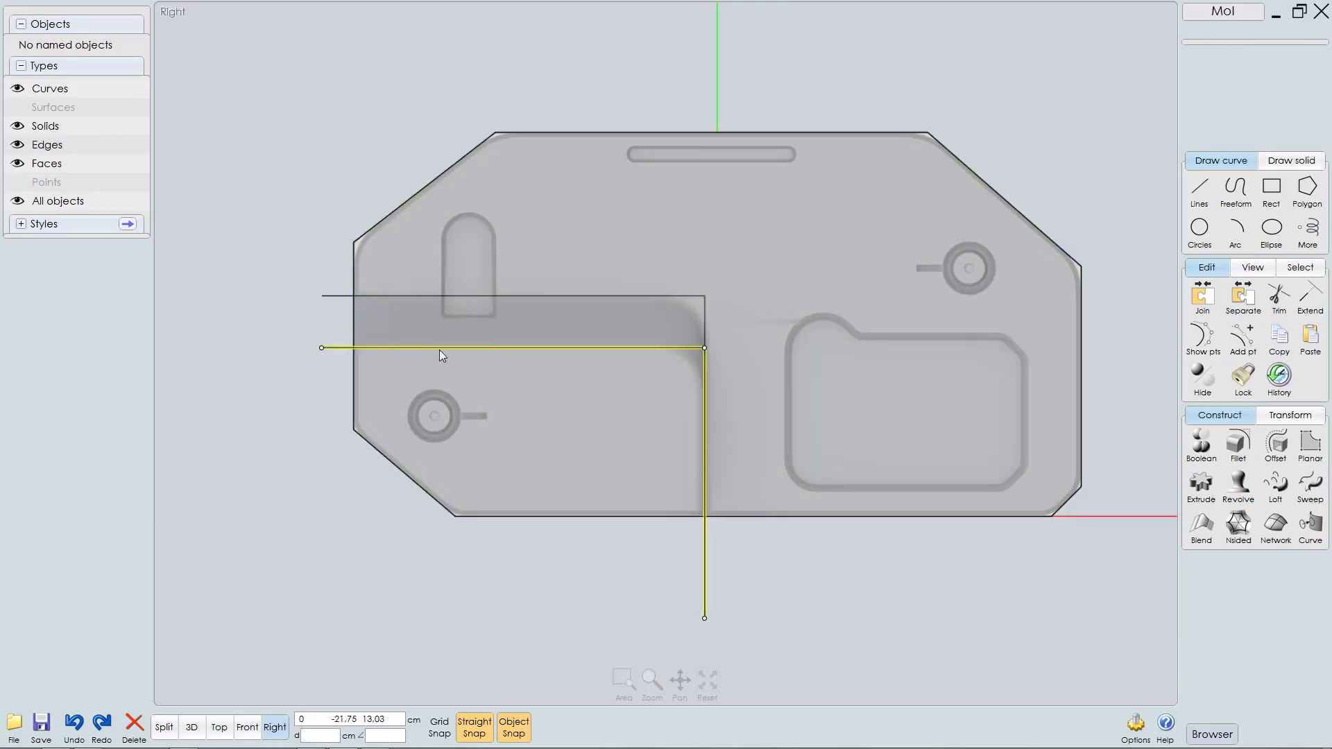
click(439, 350)
key(F2)
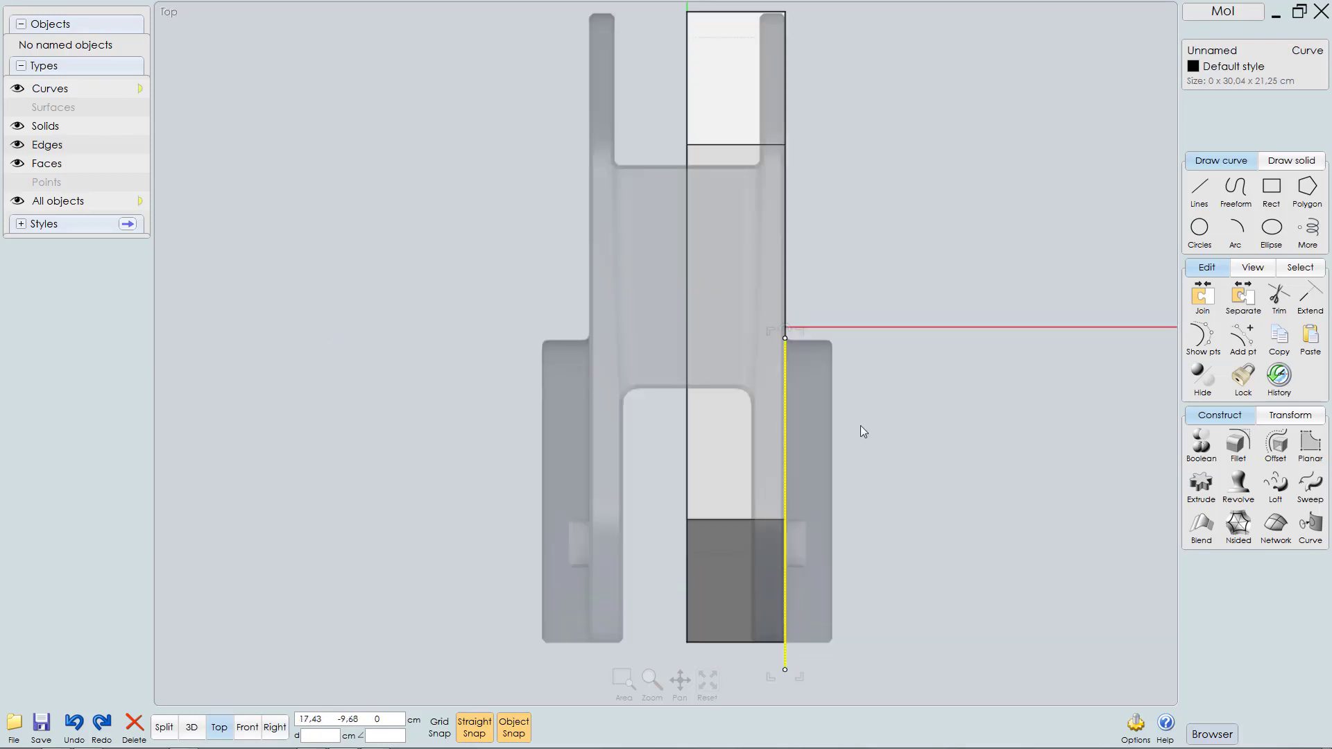
drag(789, 444, 817, 441)
scroll(842, 468, up, 3)
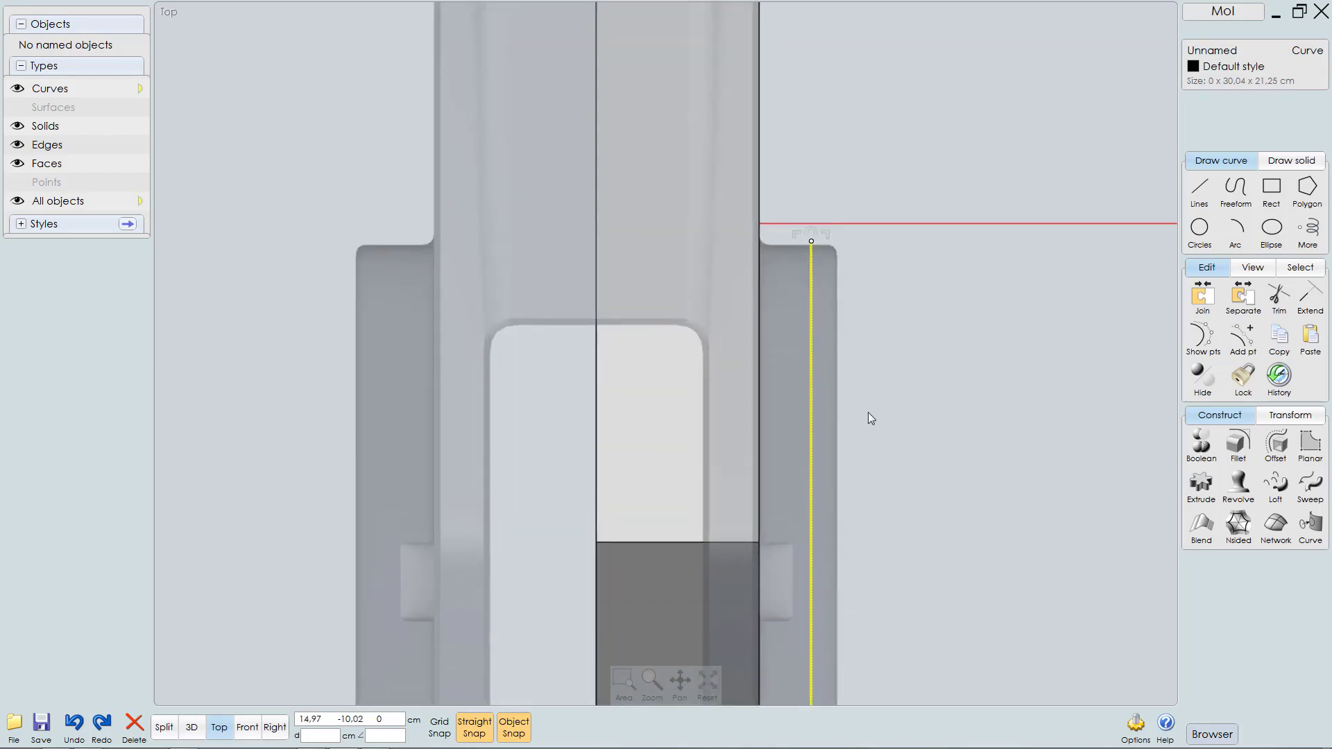
right_drag(853, 410, 841, 331)
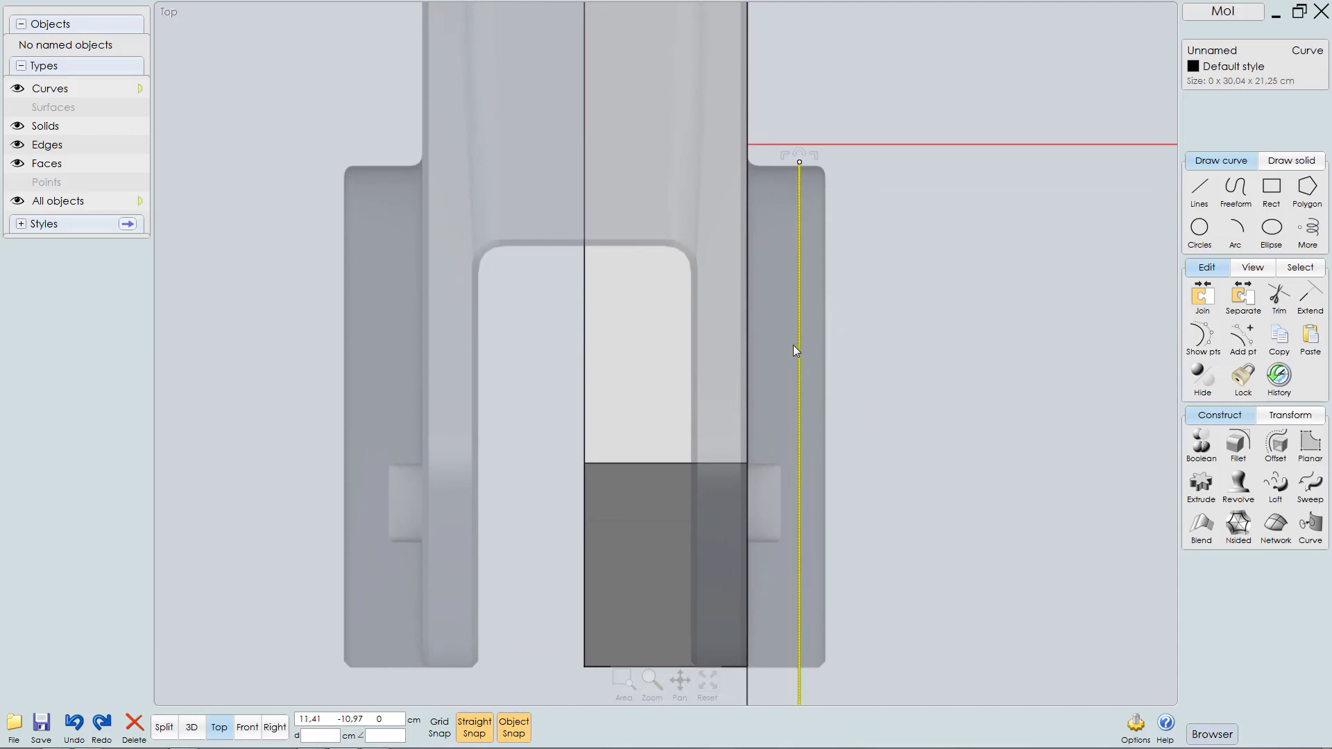
key(F5)
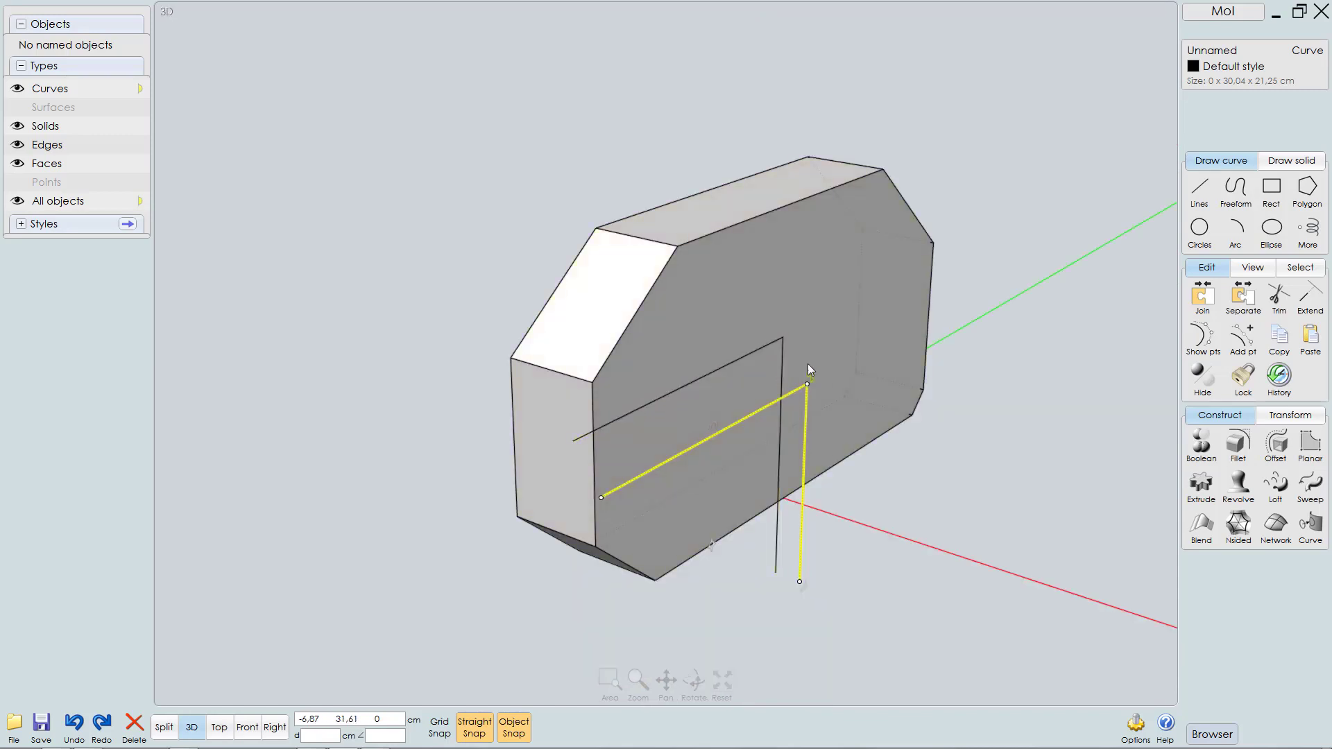
right_drag(808, 363, 676, 345)
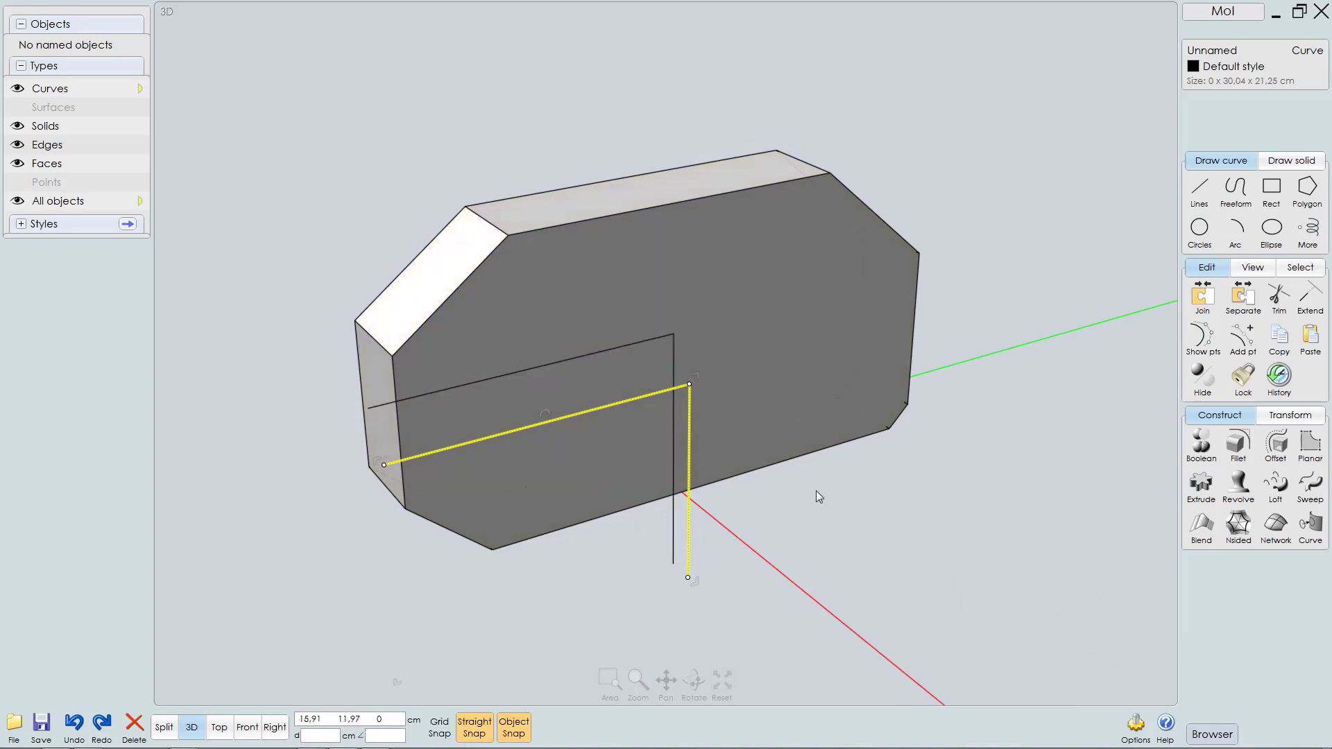
mouse_move(816, 490)
right_down()
mouse_move(788, 494)
mouse_move(806, 491)
right_up()
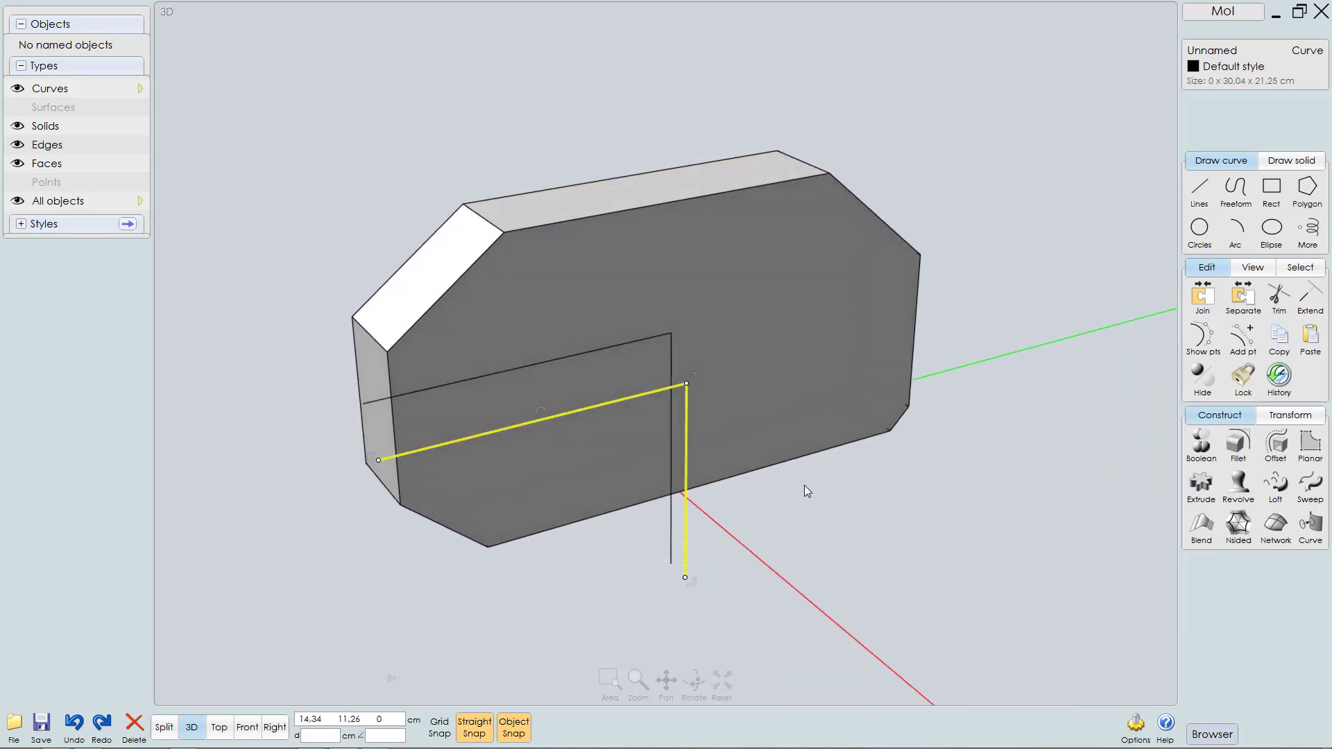
key(F9)
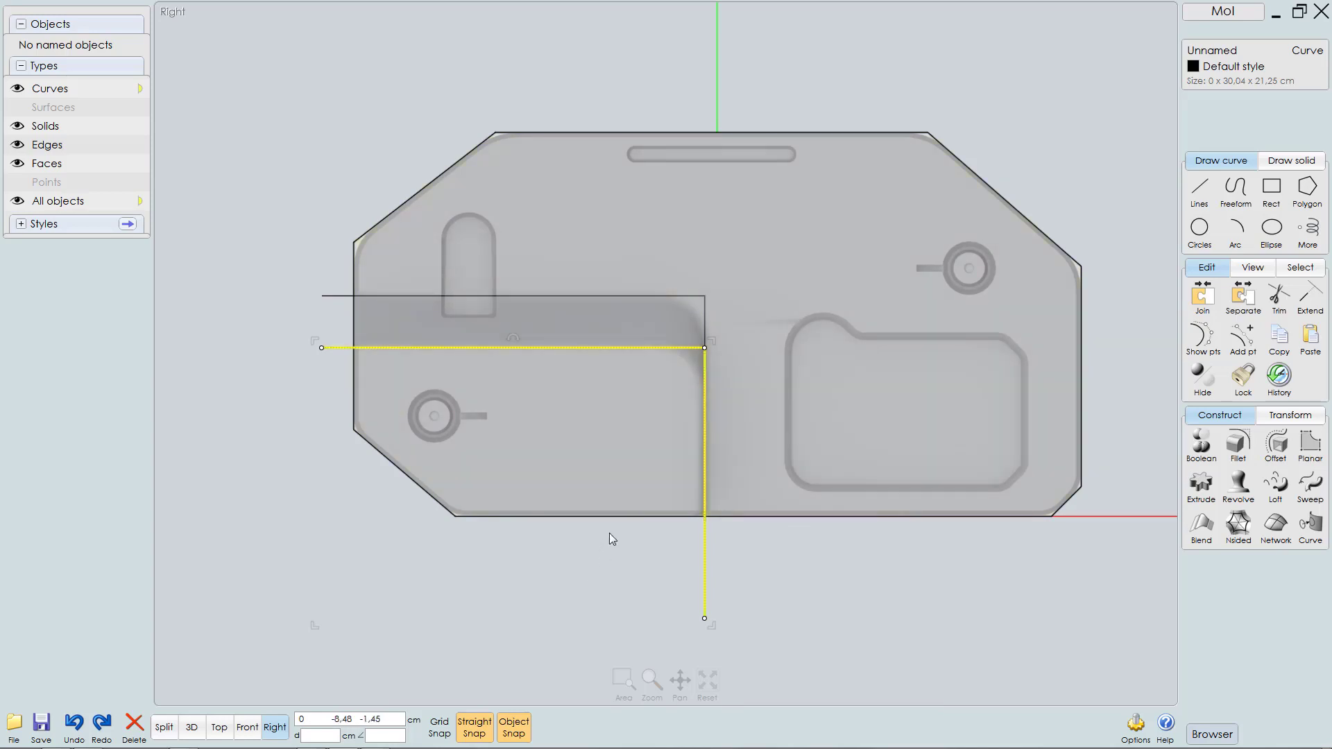
click(618, 580)
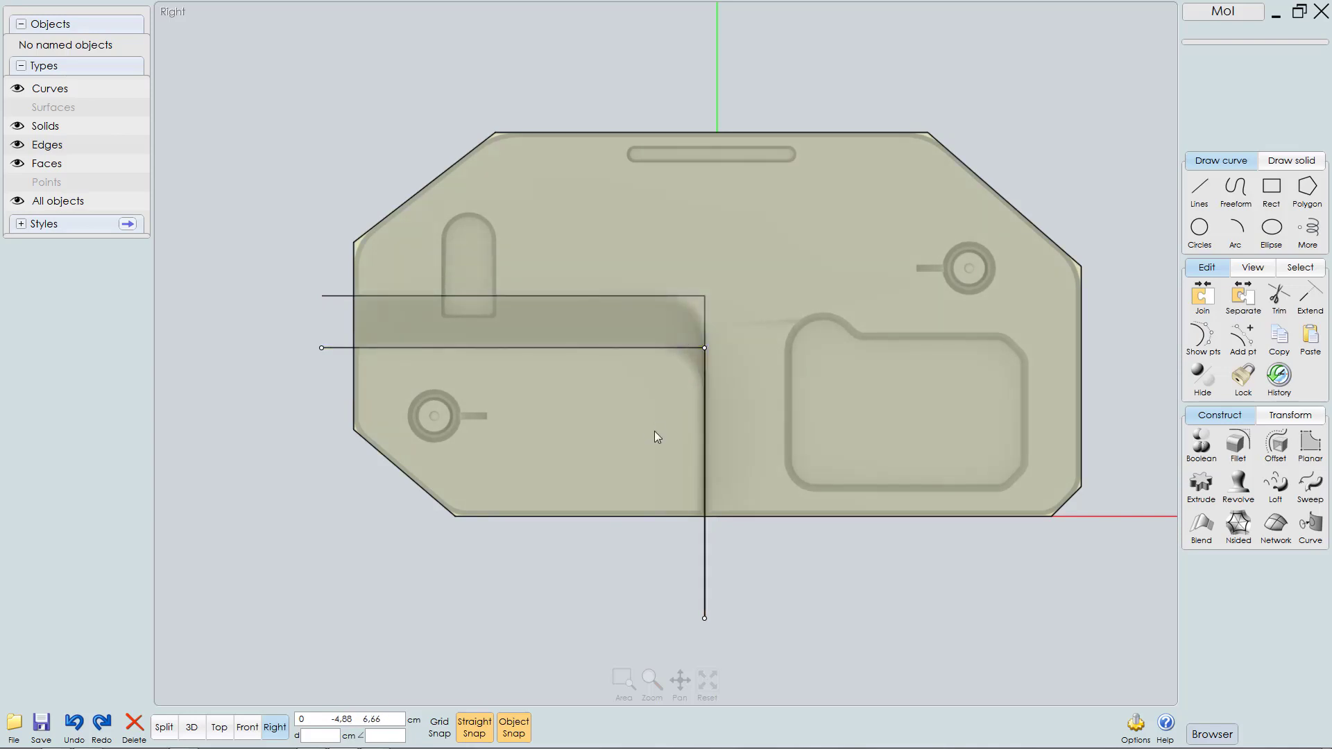
scroll(666, 401, up, 1)
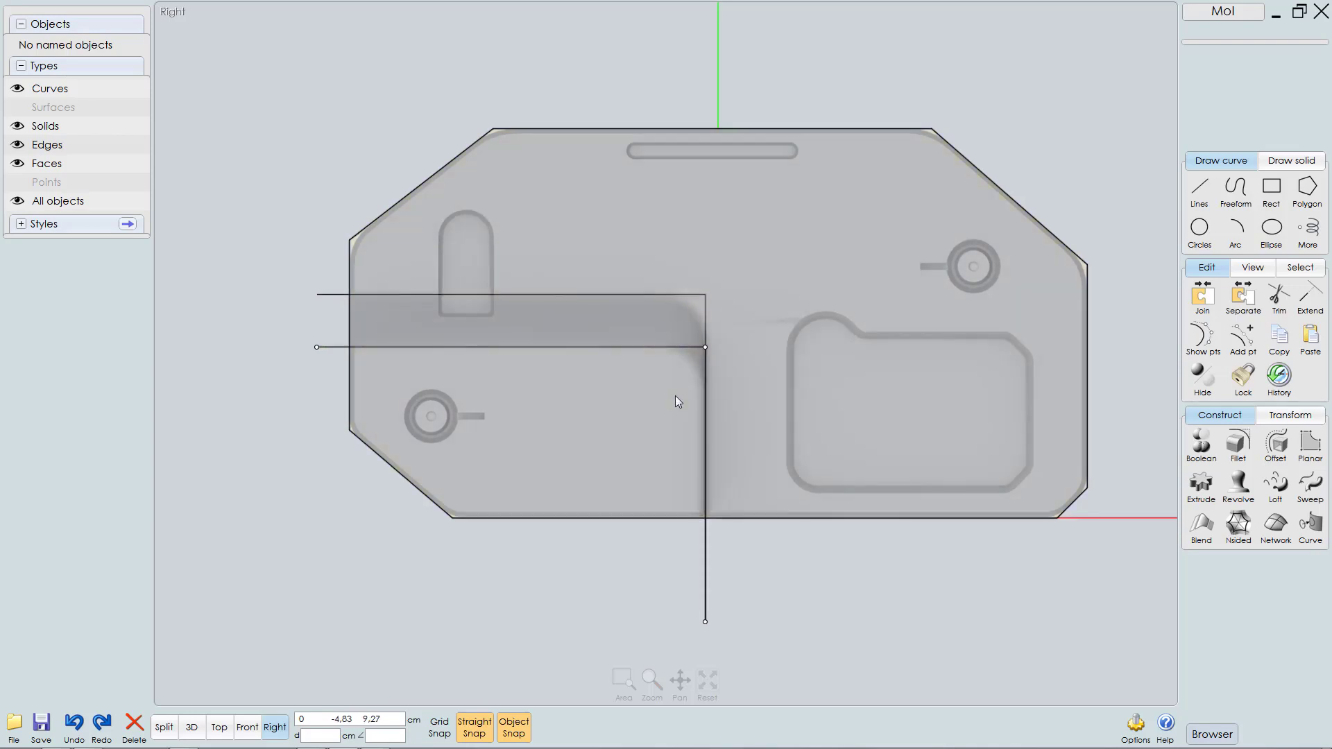
click(701, 347)
scroll(735, 402, up, 2)
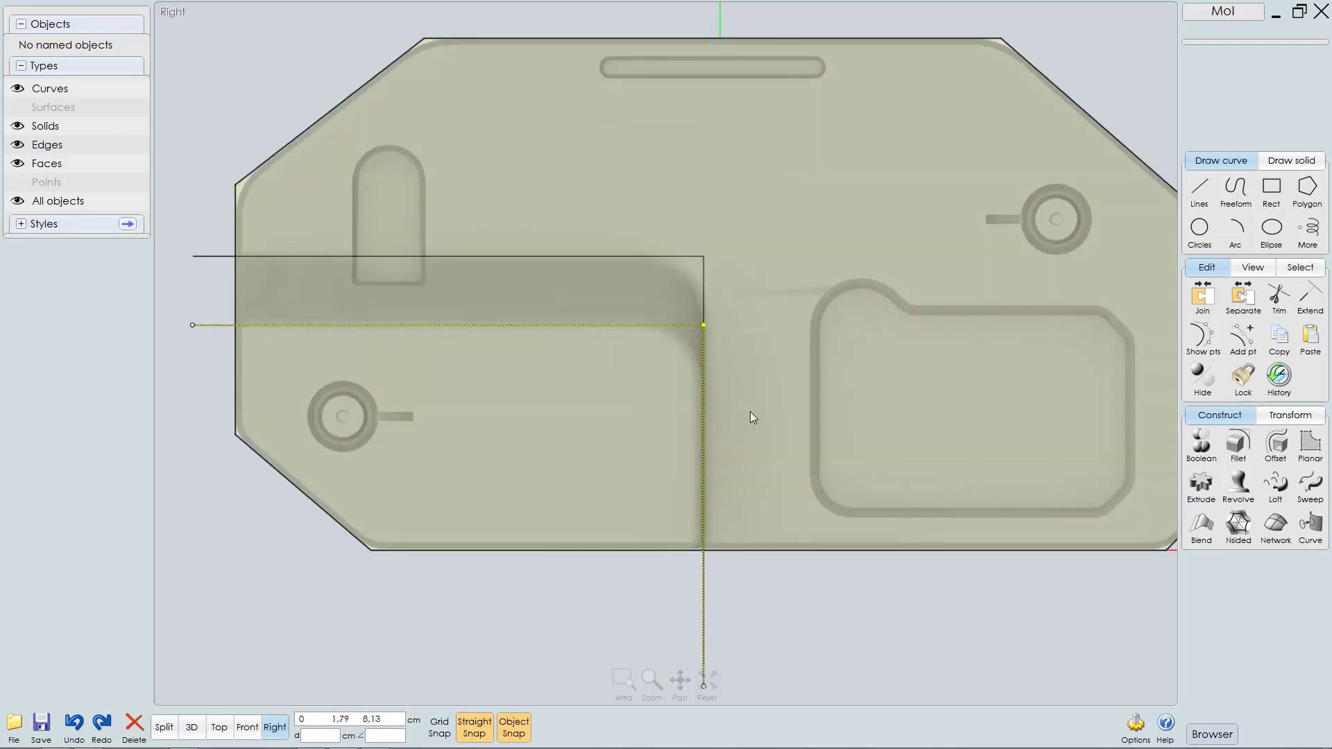
double_click(1233, 448)
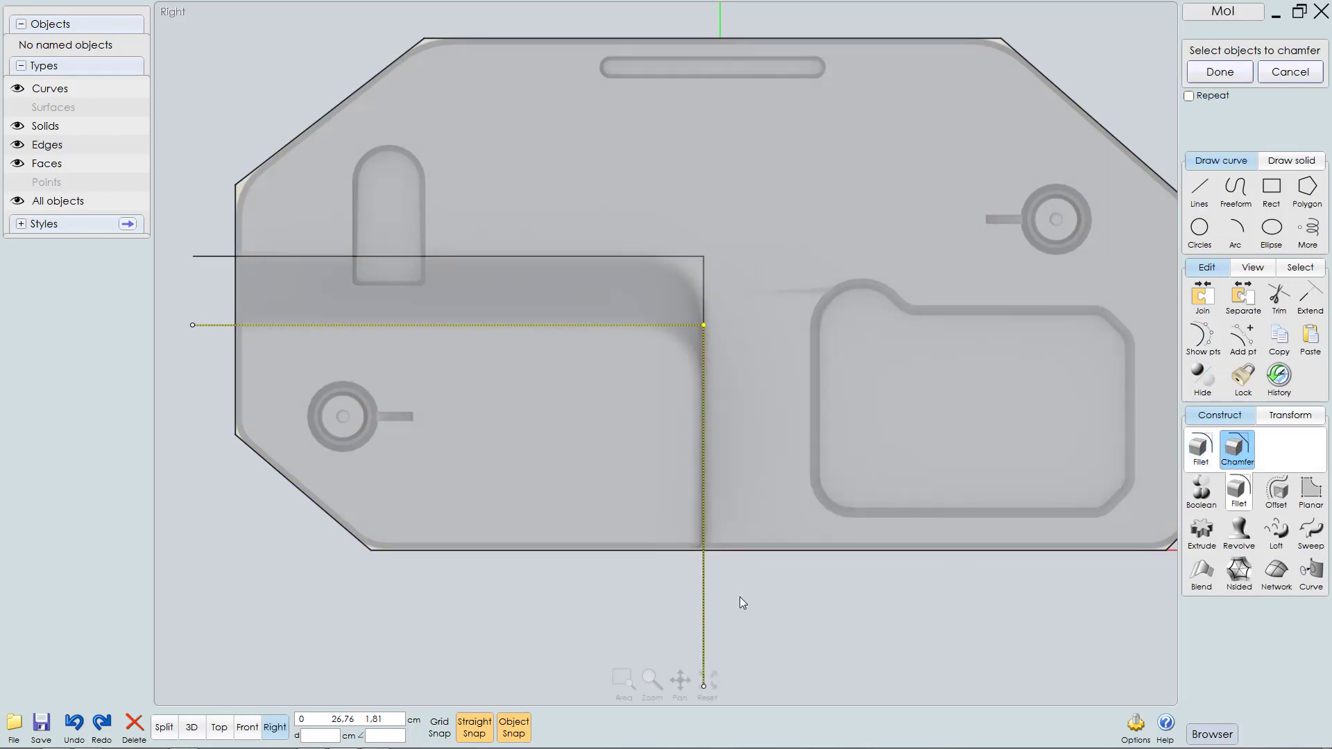
click(702, 585)
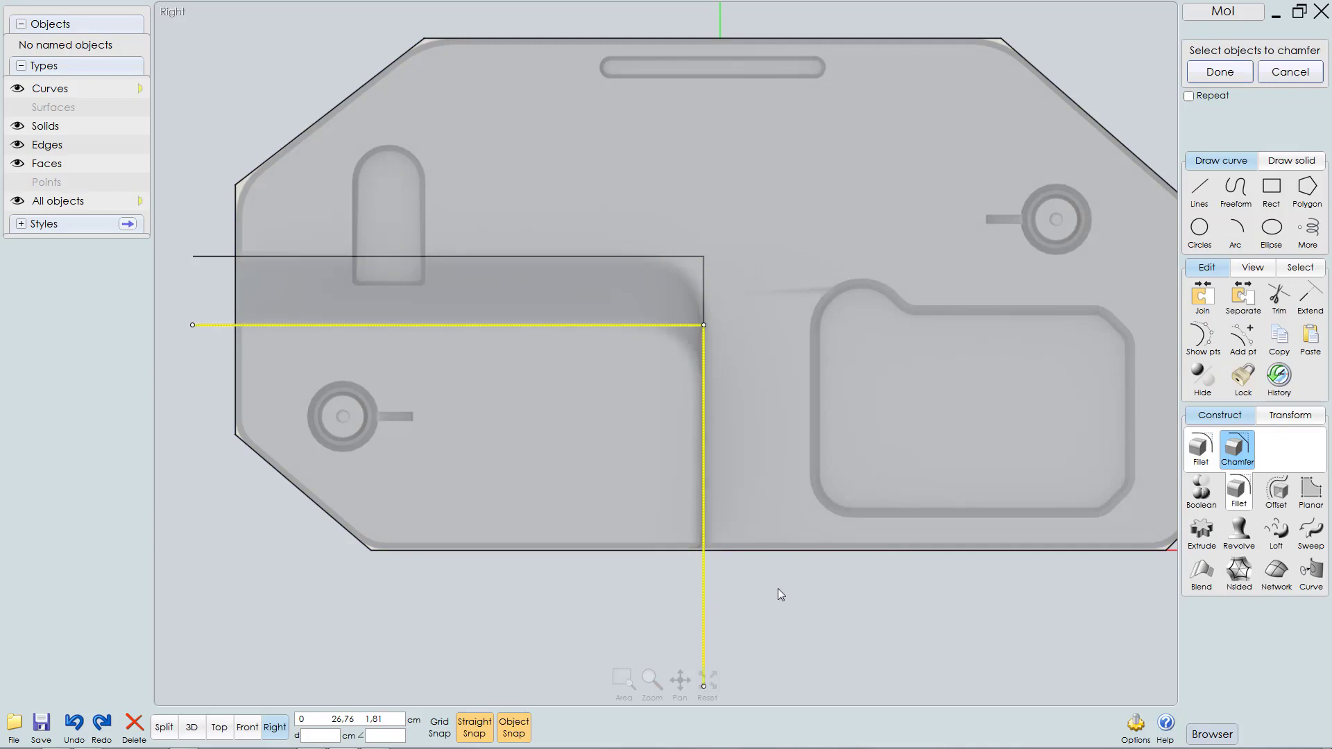
right_click(964, 581)
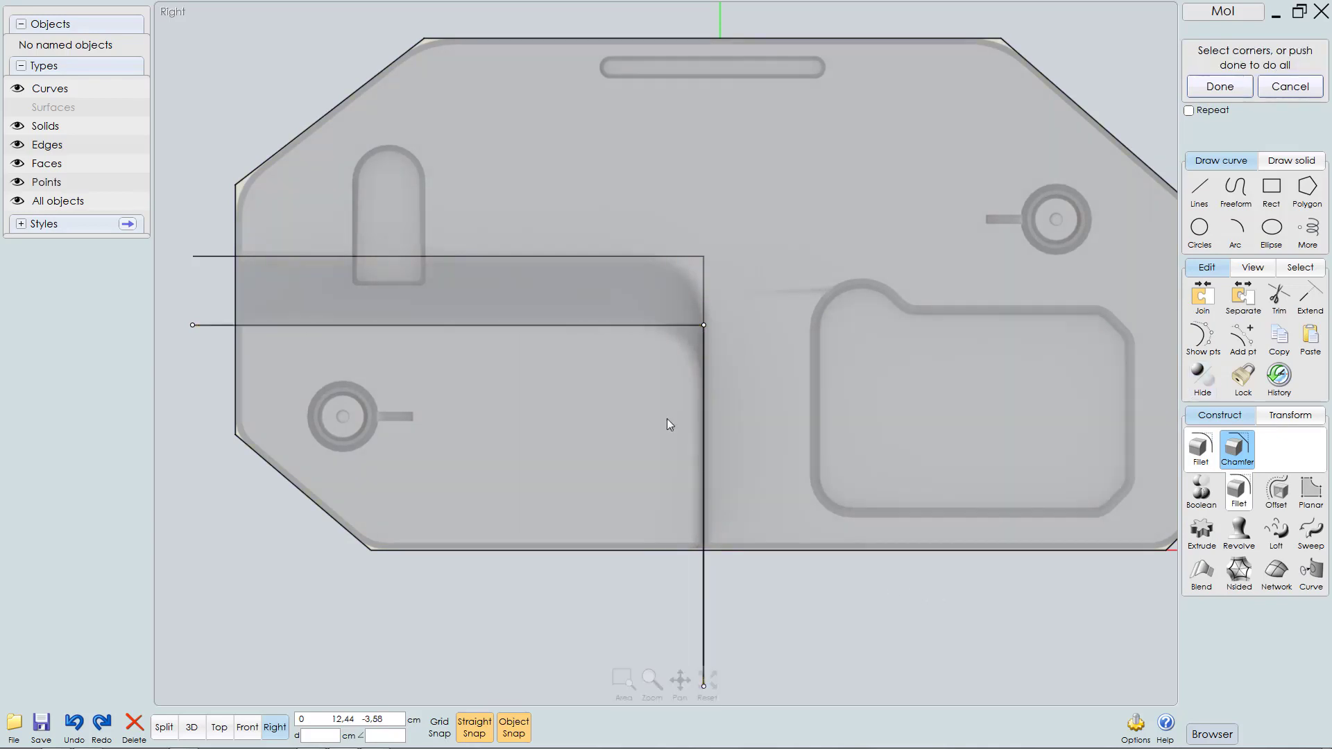
click(704, 324)
right_click(952, 332)
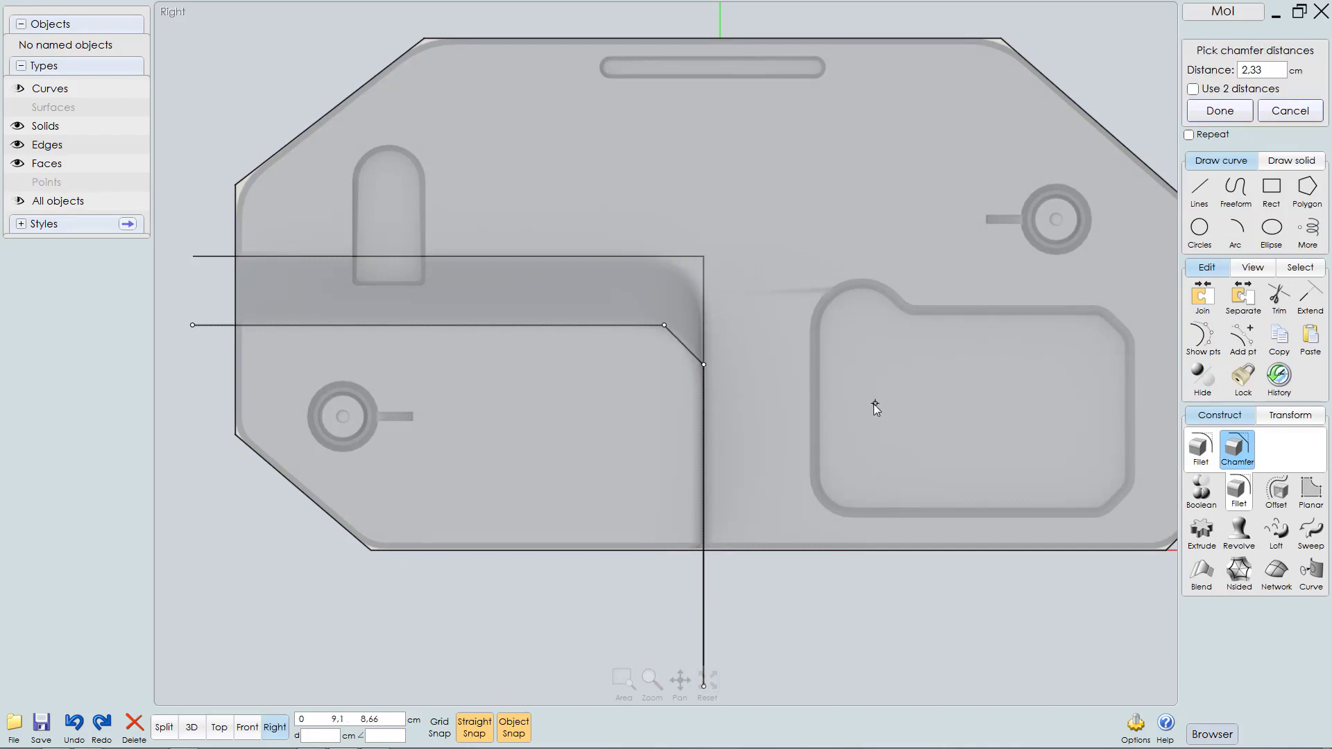
key(Escape)
Step: Fillet the inner L-shaped curve's corner with a circular 4 cm radius
click(1200, 449)
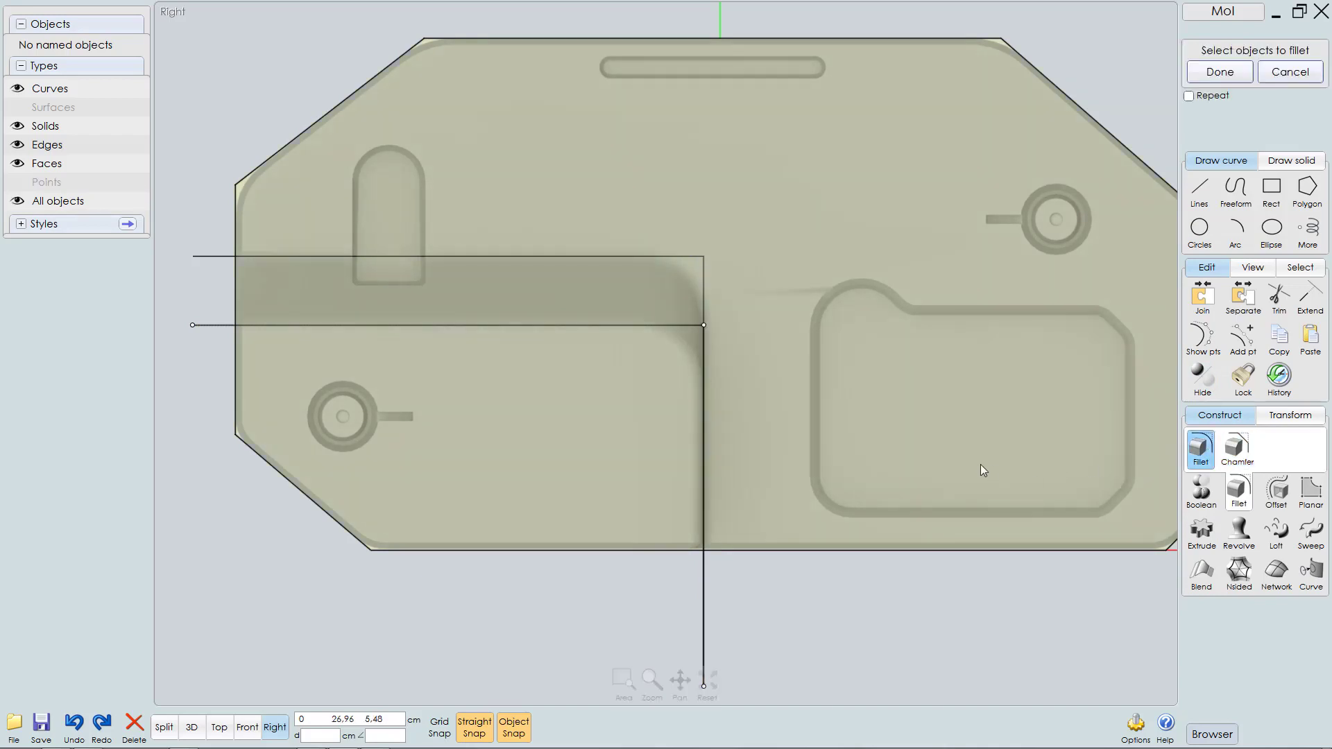
click(704, 605)
right_click(784, 603)
click(703, 324)
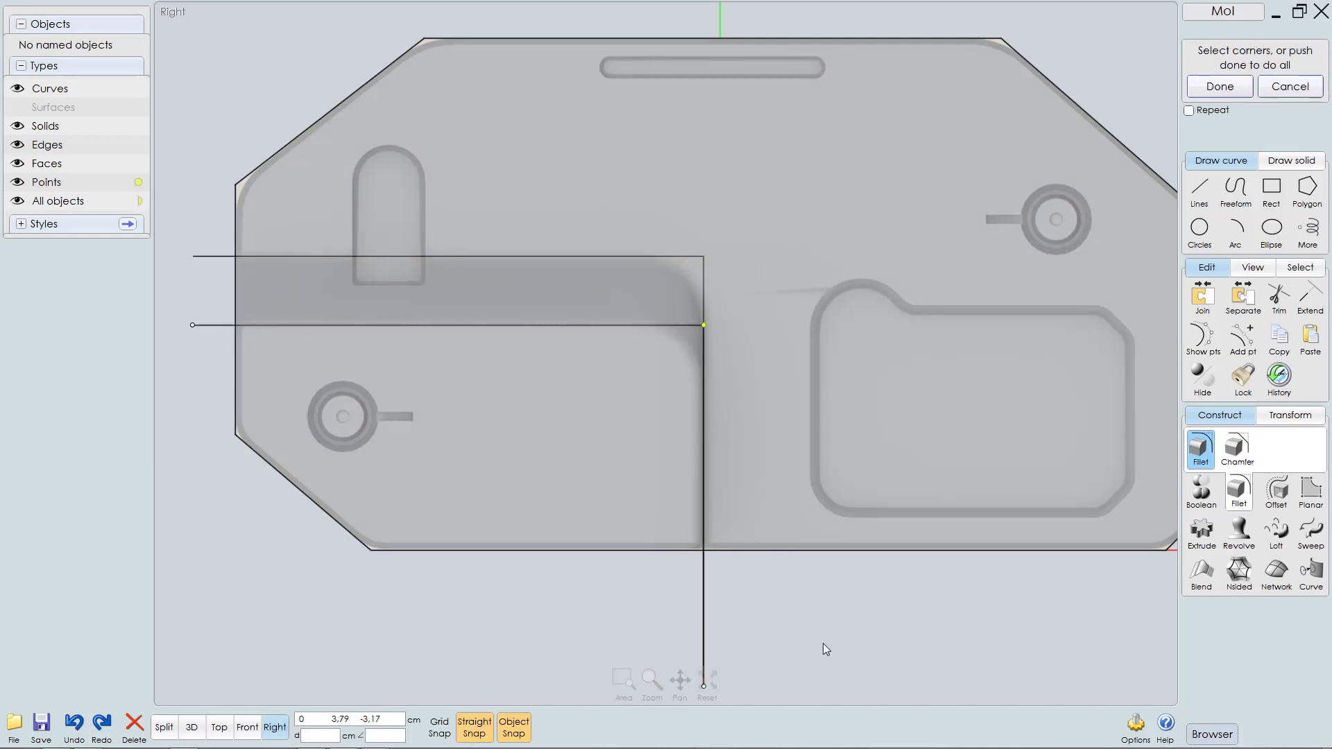
right_click(823, 643)
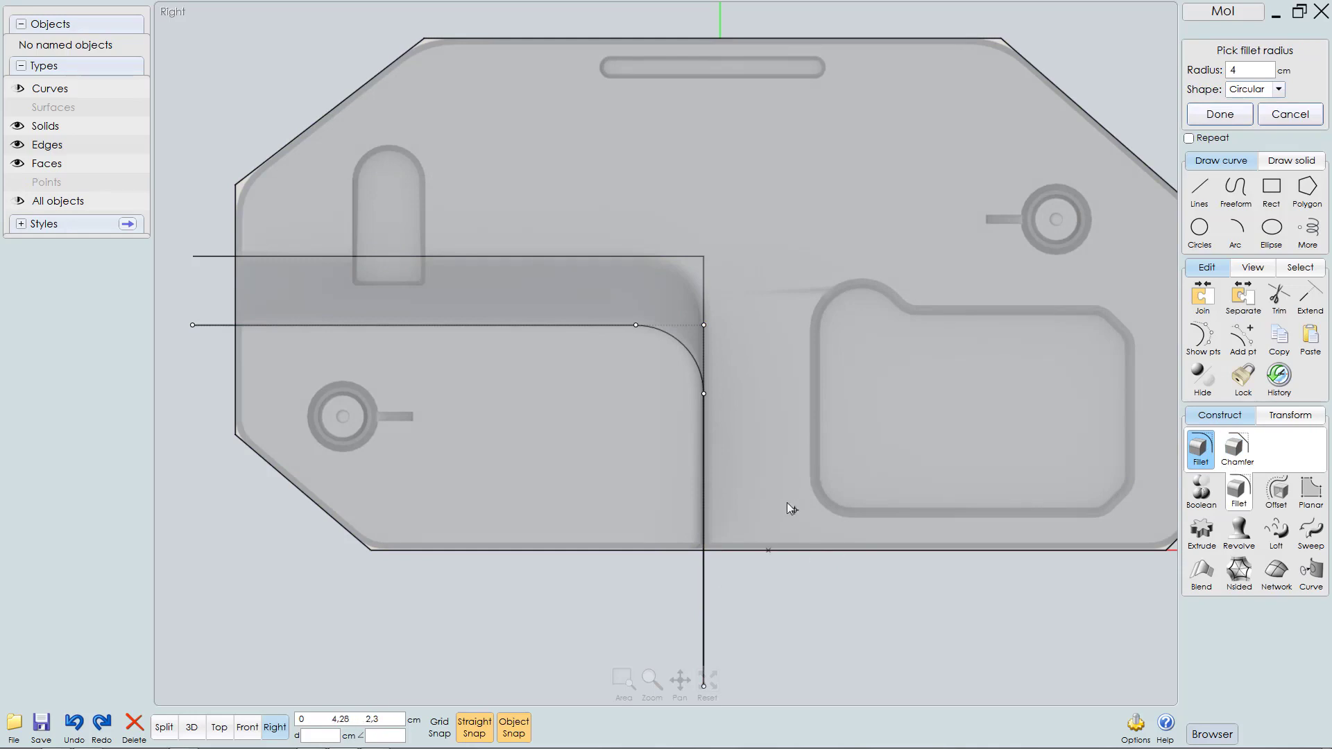
middle_drag(783, 481, 815, 468)
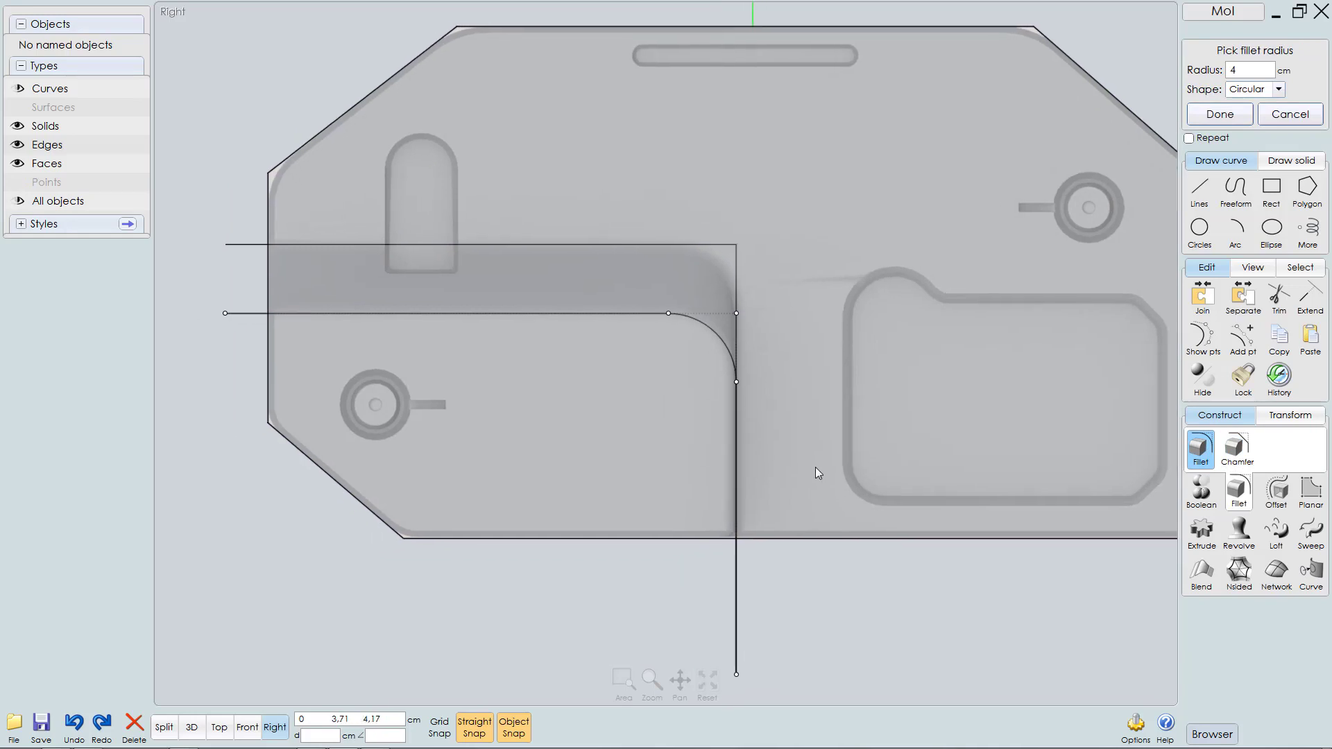
right_click(862, 621)
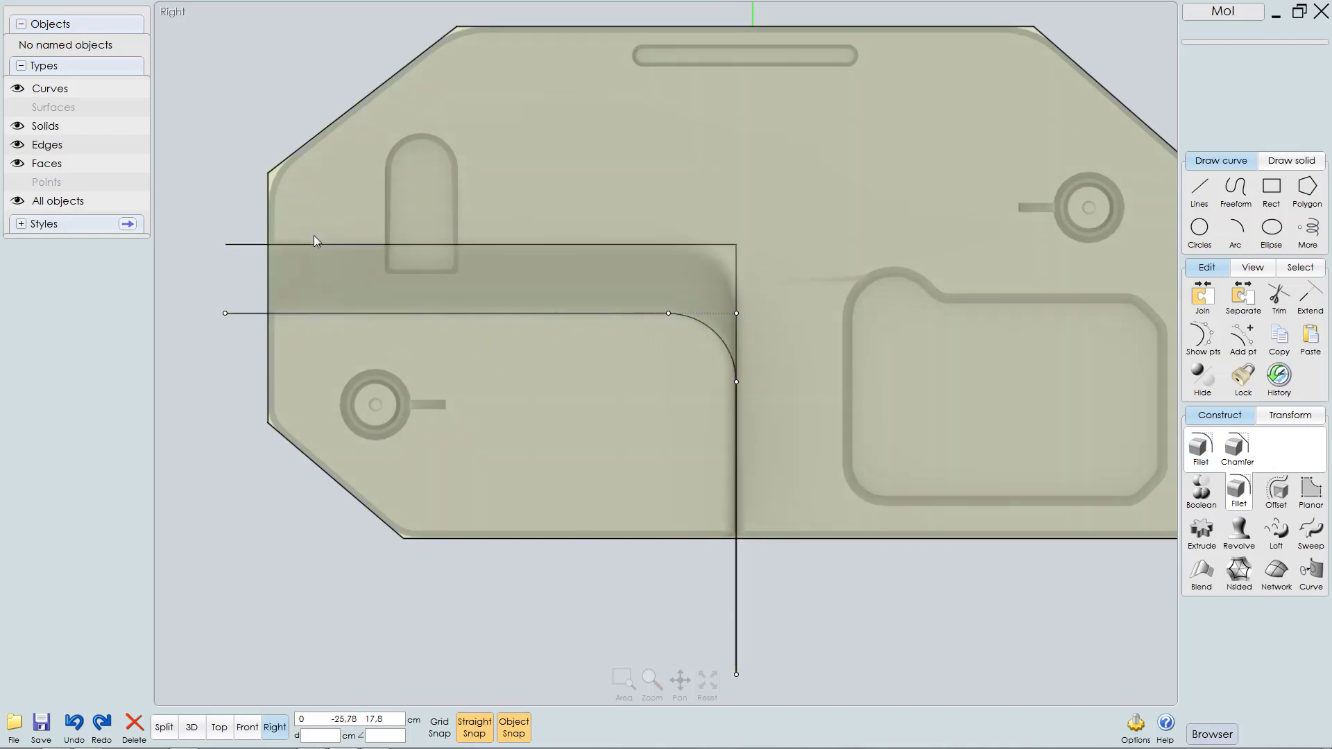
Step: Show the outer L-shaped curve's points and fillet its corner with a circular 4 cm radius
click(253, 244)
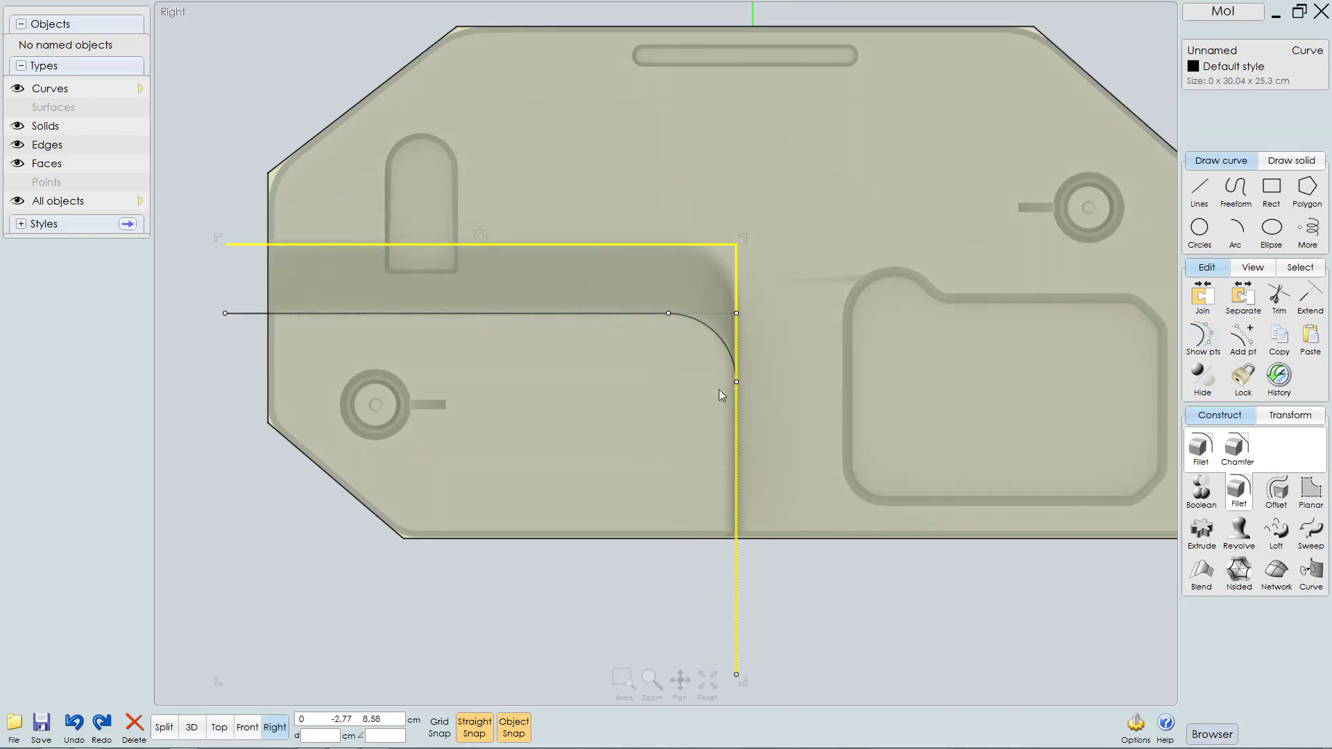
click(1205, 339)
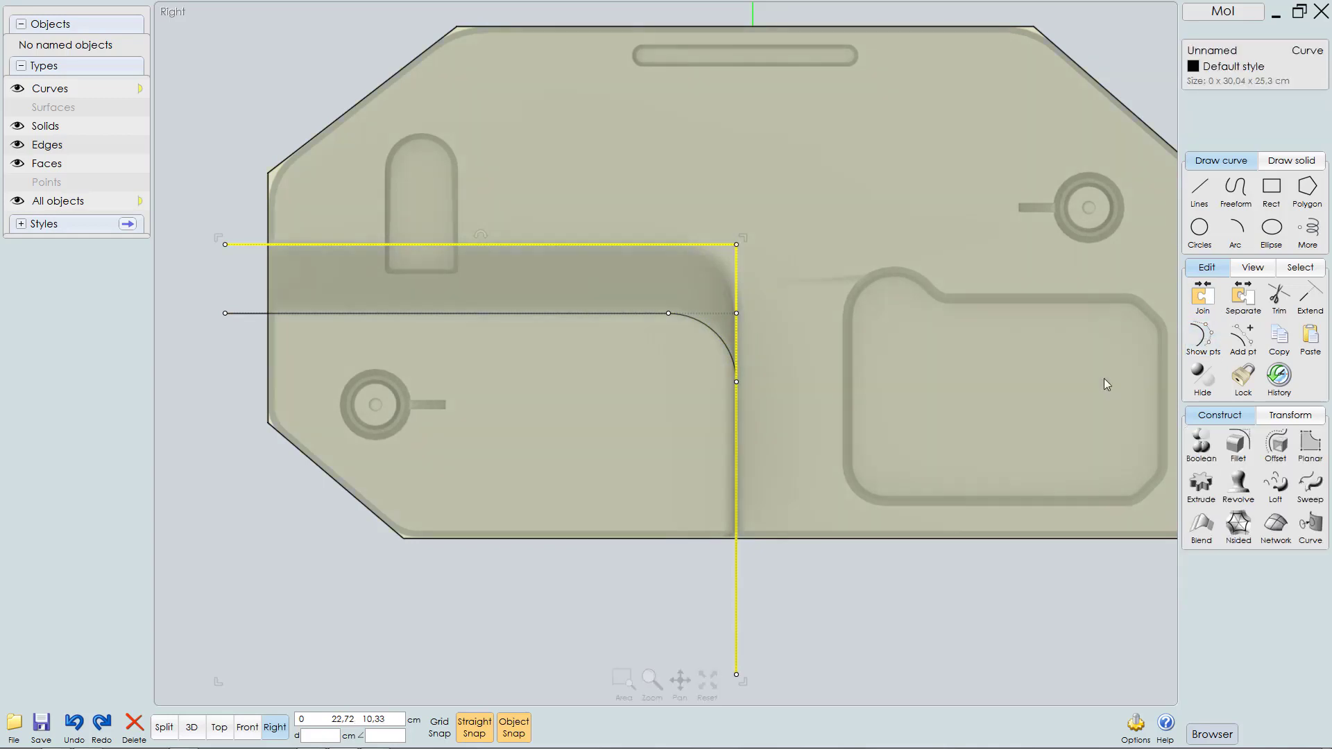
right_click(853, 552)
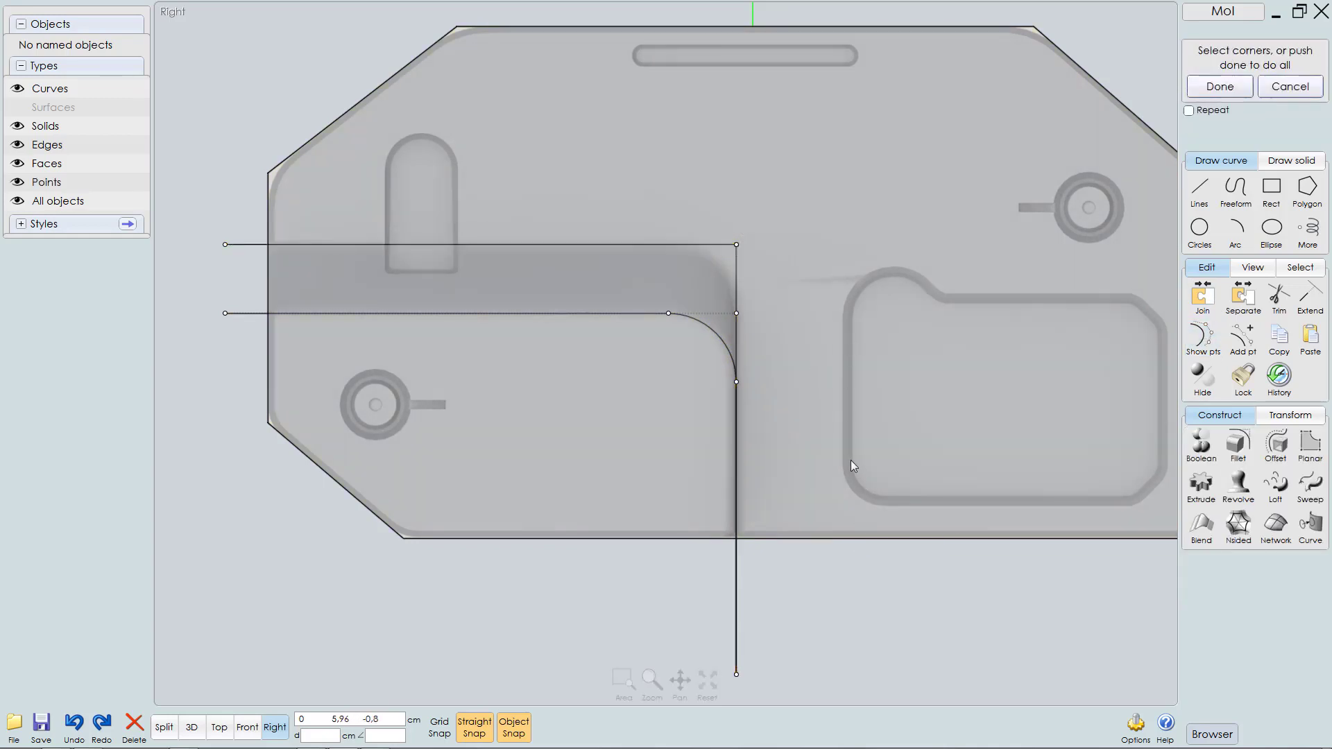
click(737, 244)
right_click(779, 268)
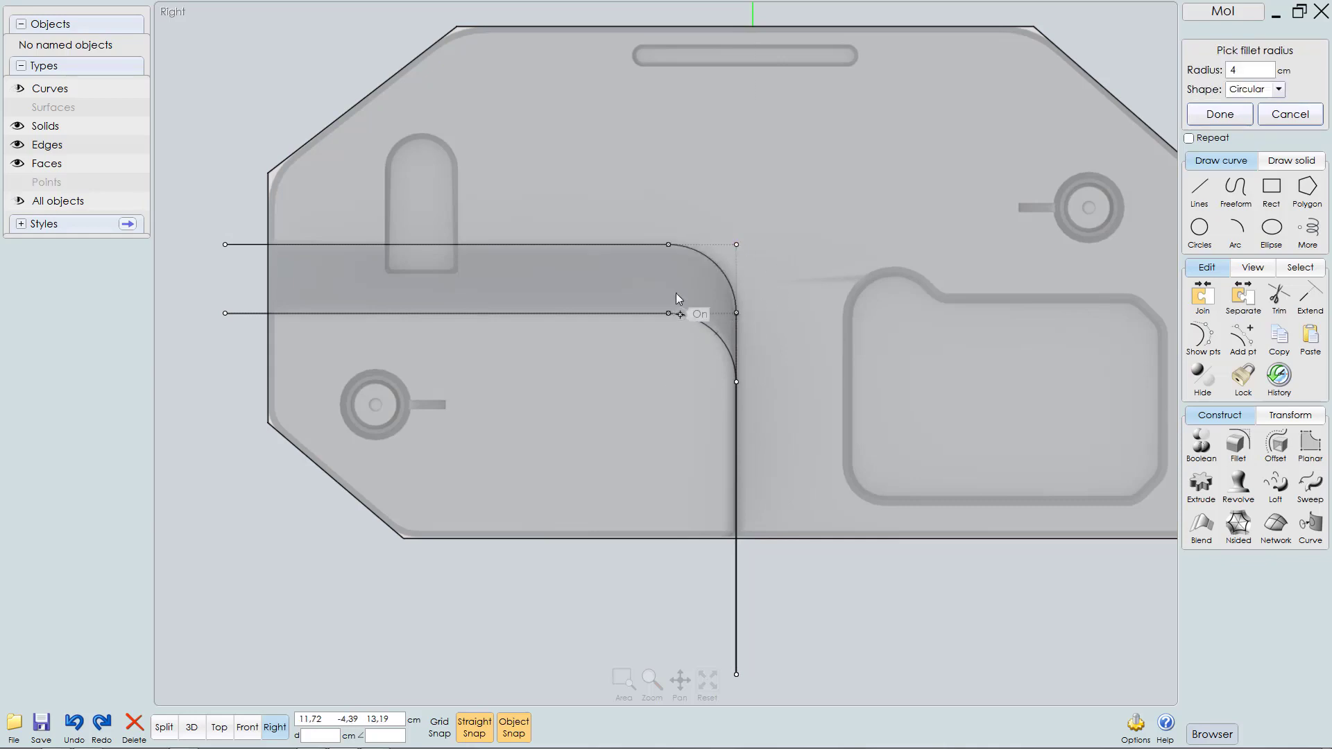
right_click(863, 574)
Step: Switch to the 3D view and hide the control points of both L-shaped curves
middle_drag(852, 537, 886, 495)
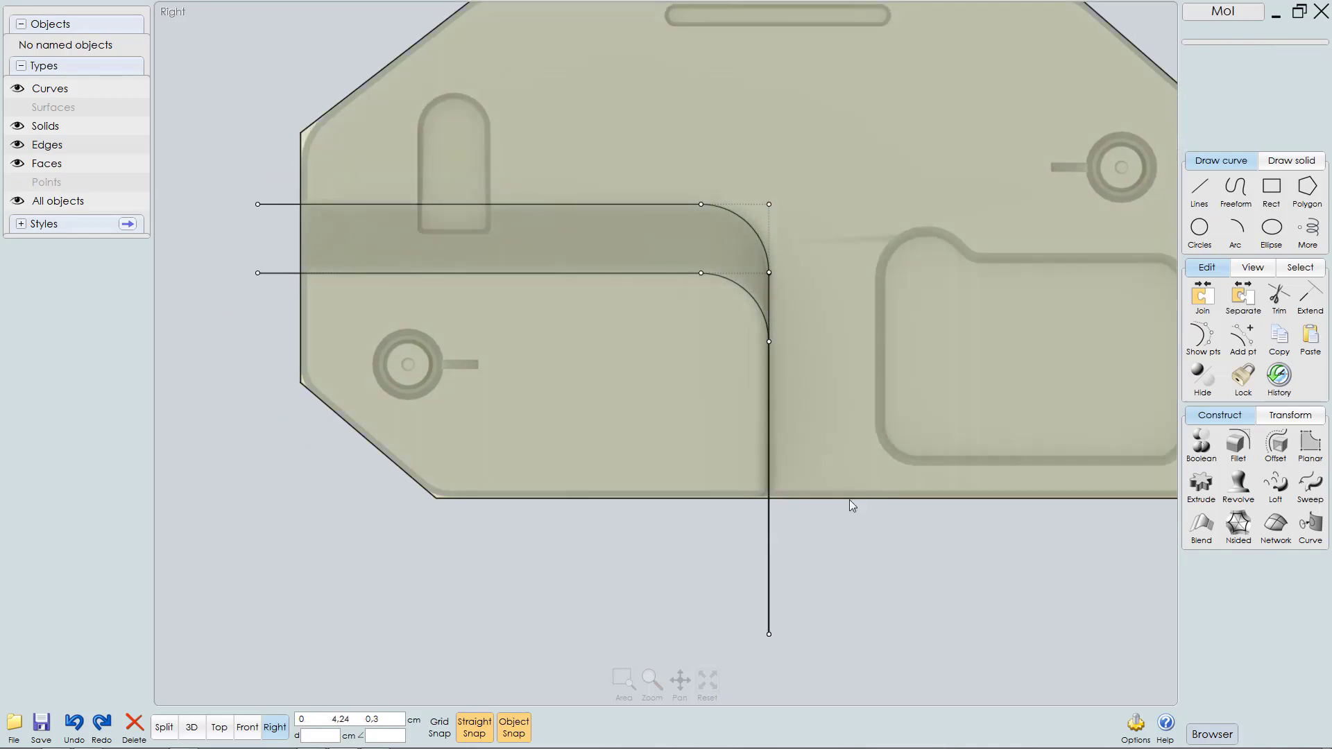
scroll(849, 498, down, 2)
key(F5)
right_drag(654, 446, 646, 484)
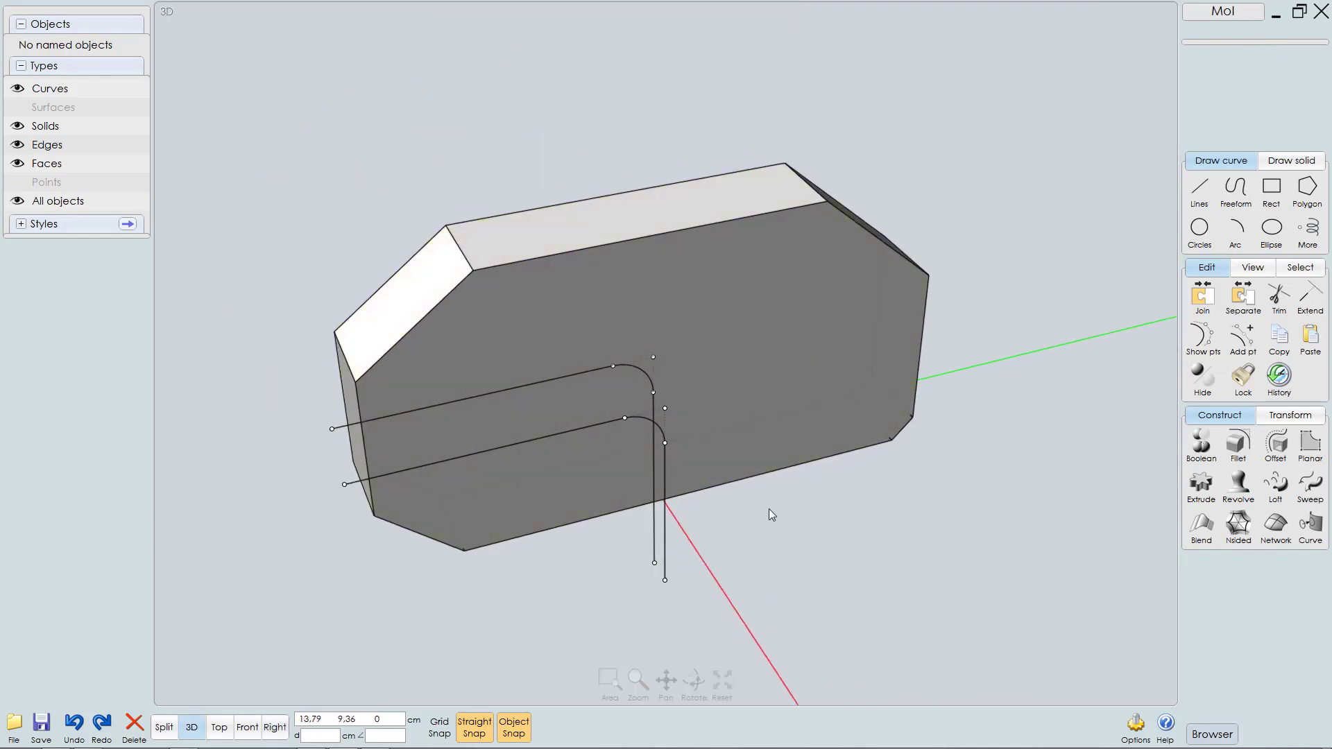
click(1205, 341)
middle_drag(818, 467, 917, 452)
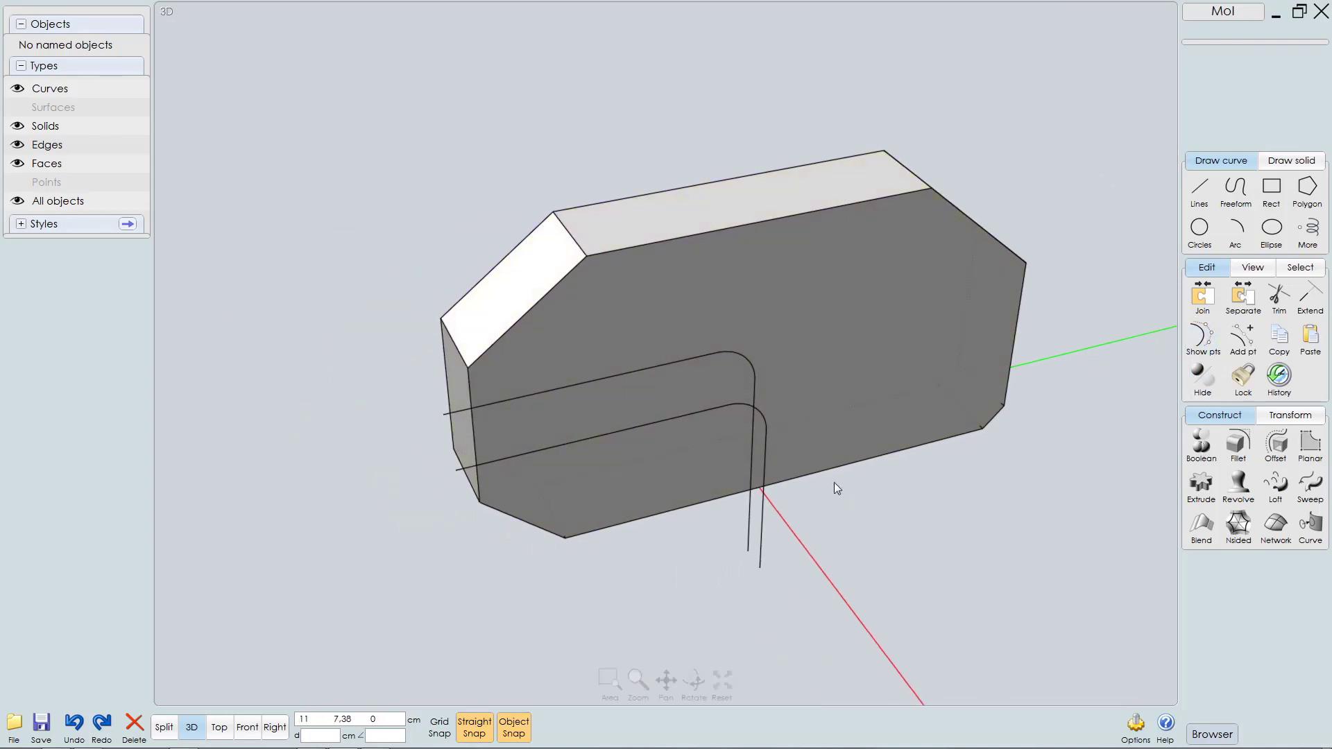
Step: Loft a surface between the two filleted L-shaped curves with the Normal style, and delete the source curves
scroll(862, 474, up, 2)
click(605, 363)
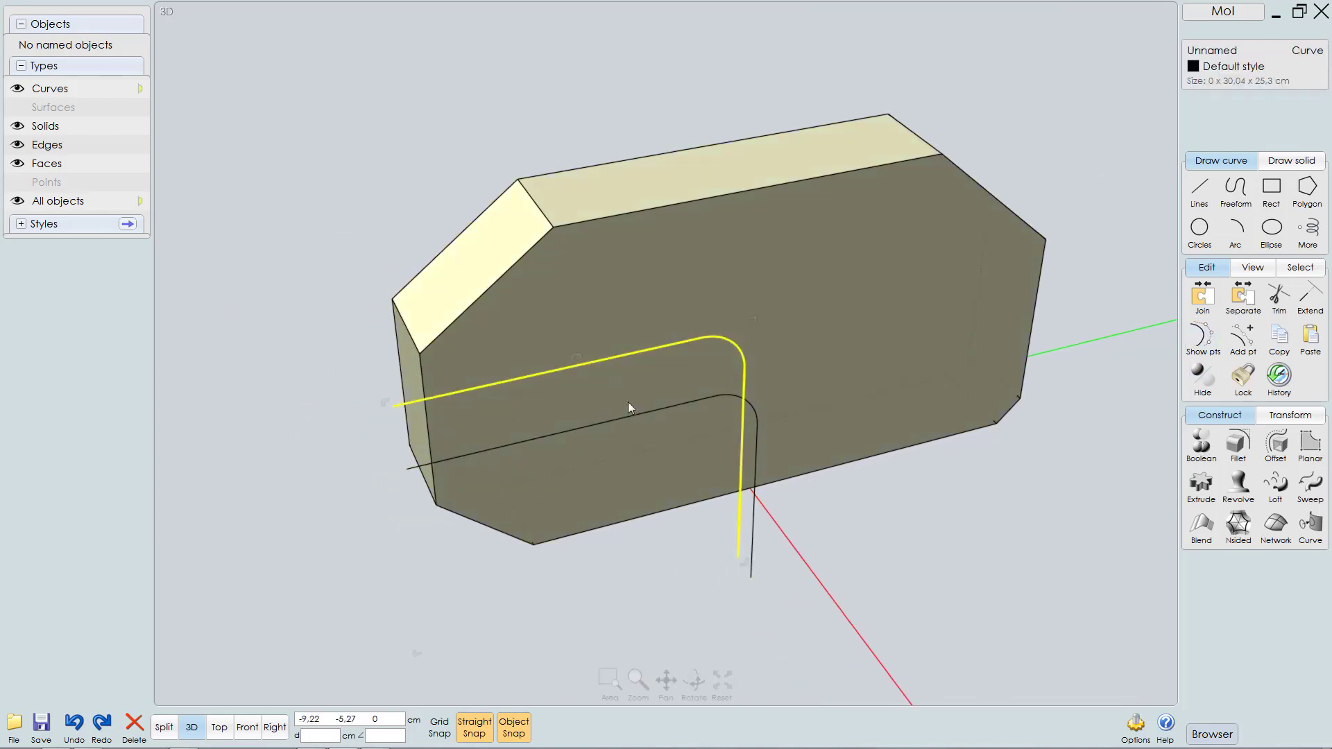
click(635, 415)
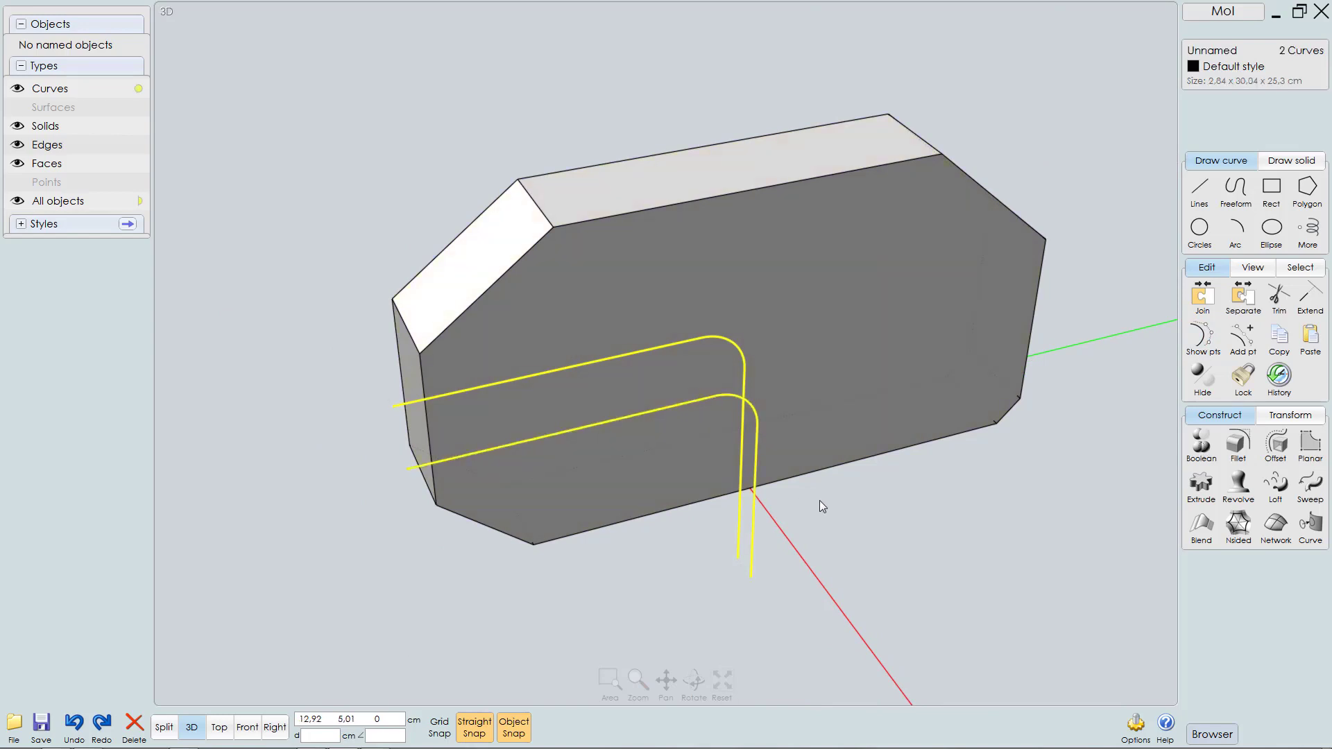
click(1280, 491)
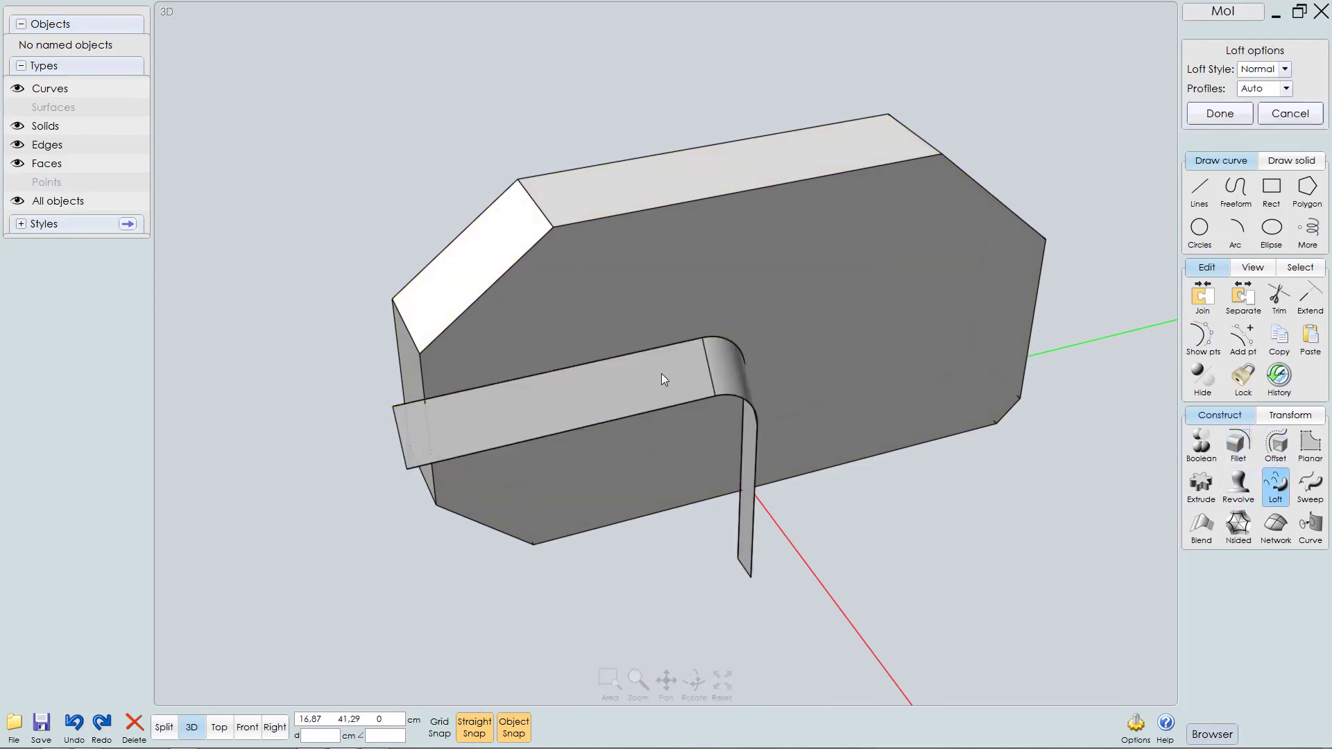
right_drag(661, 373, 693, 350)
middle_drag(692, 350, 696, 276)
scroll(697, 277, down, 3)
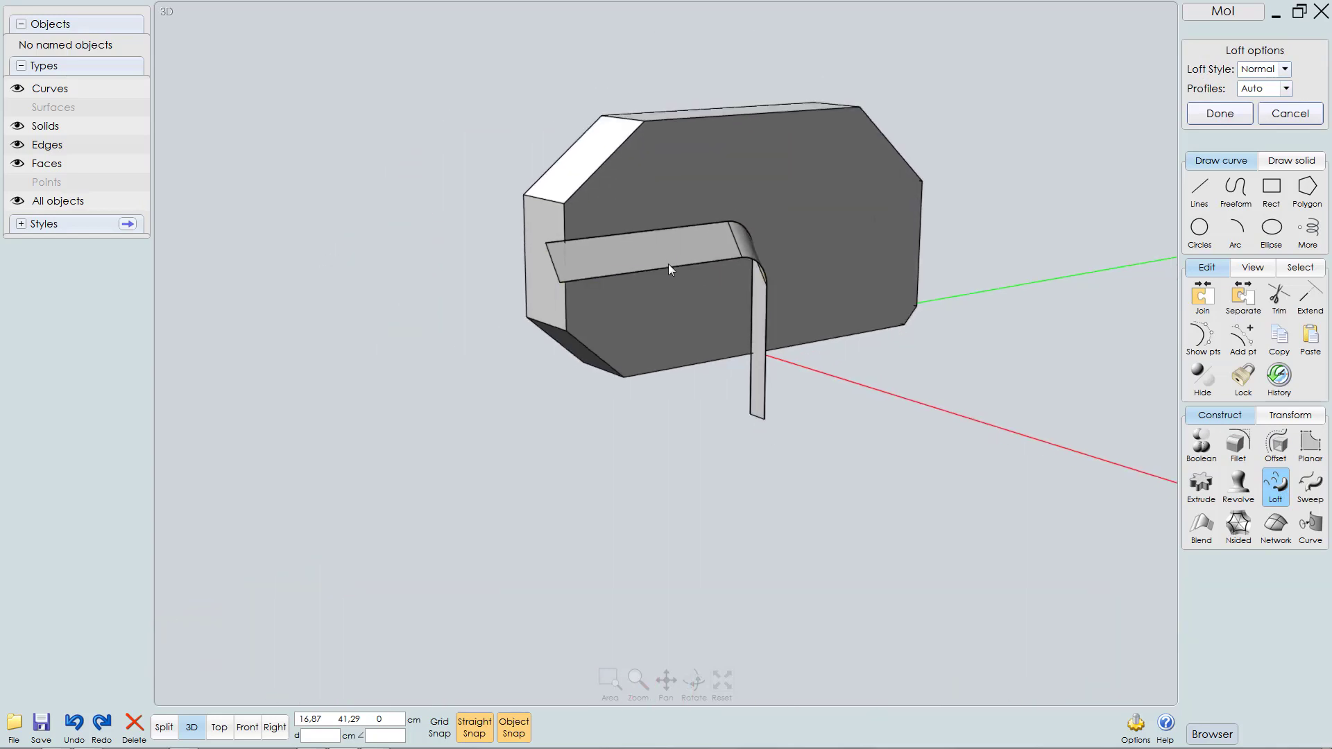
right_drag(668, 264, 685, 273)
scroll(784, 403, up, 1)
scroll(784, 406, up, 1)
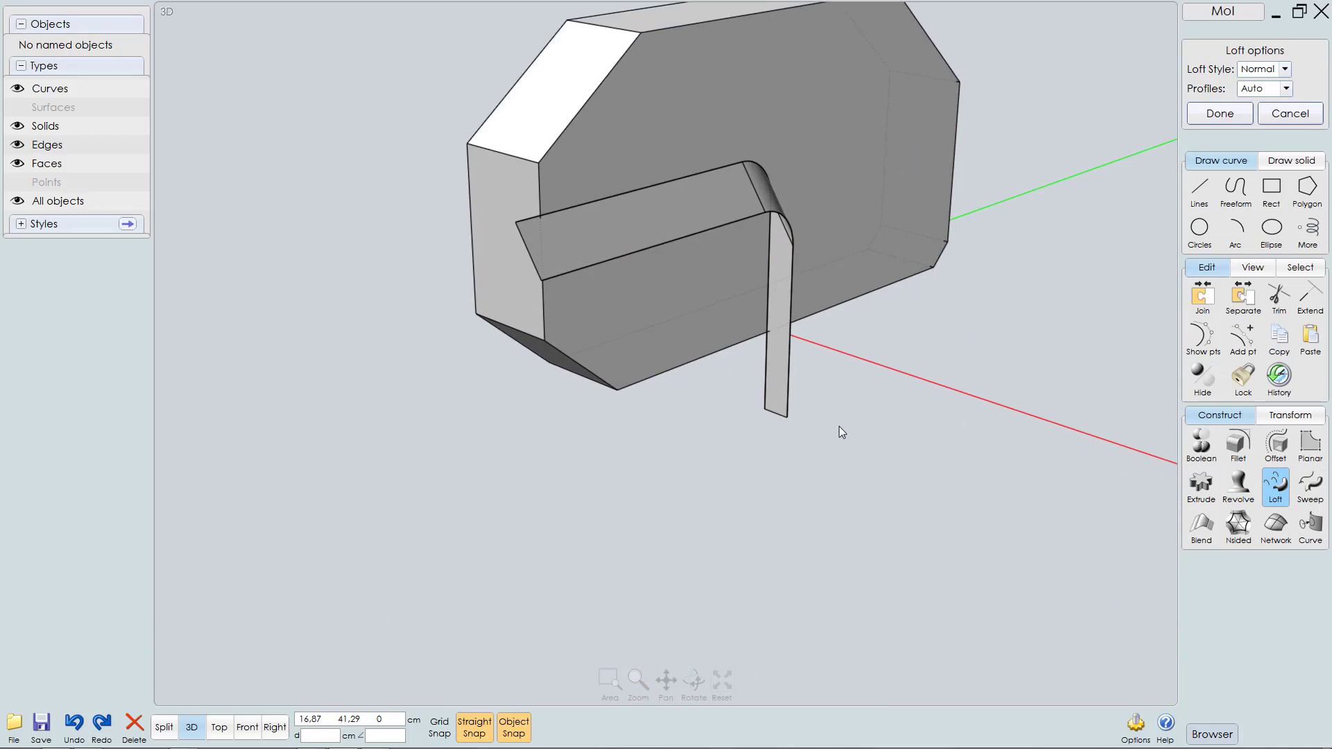
click(1219, 114)
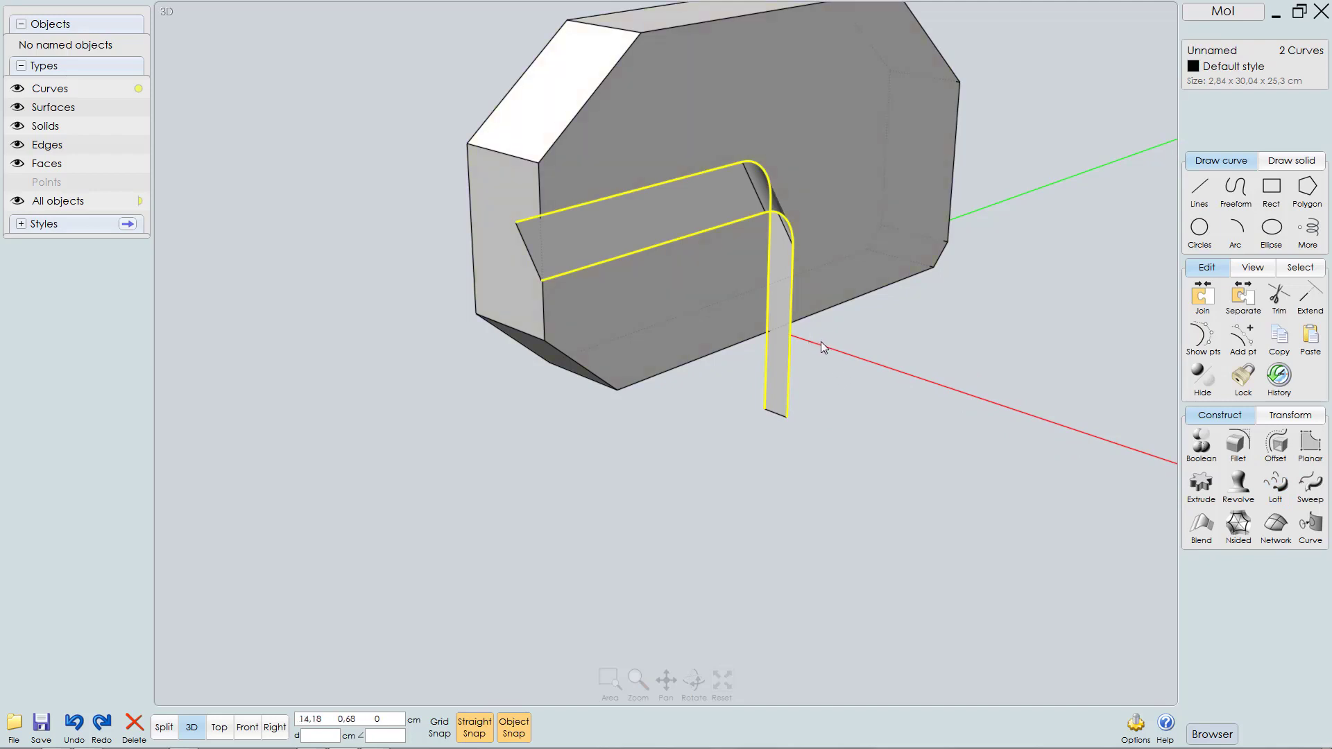
key(Delete)
Step: Copy the short lower end edge of the lofted surface and, in the Top view, move the copy straight to the surface's far end
click(776, 391)
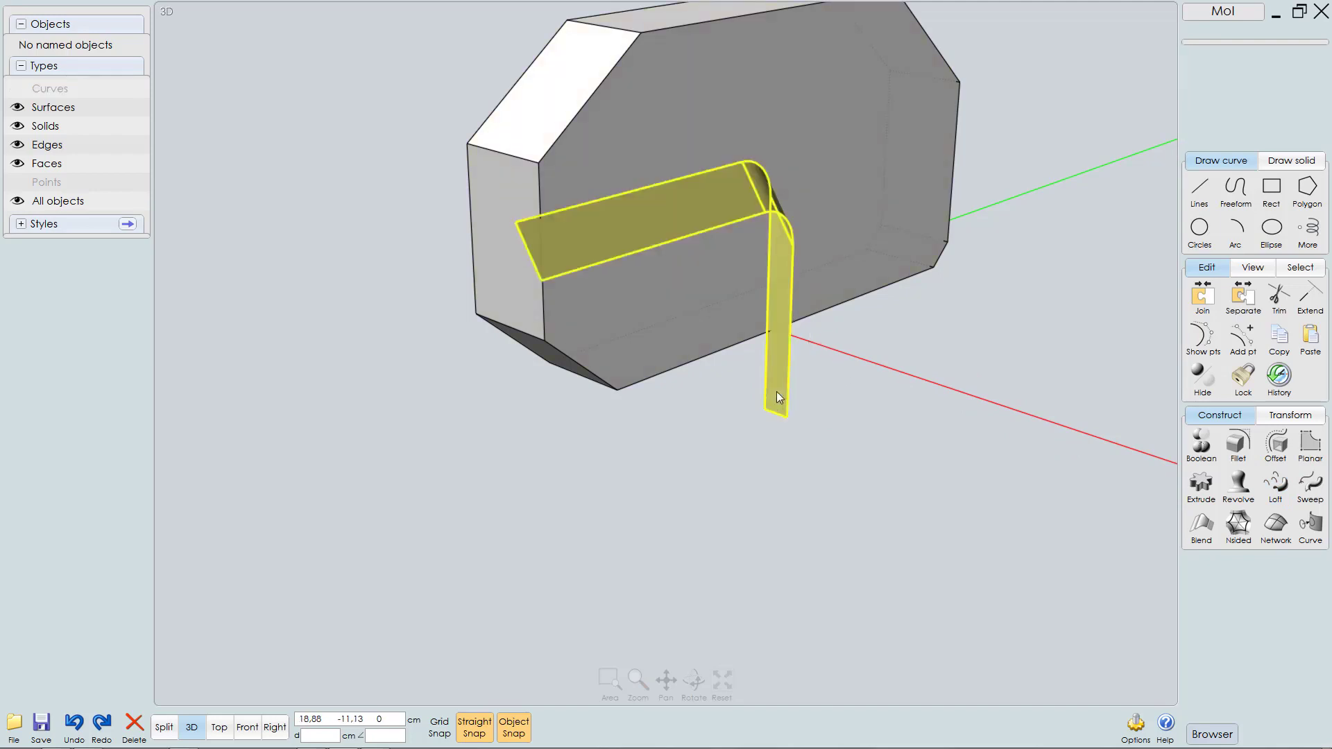
click(776, 392)
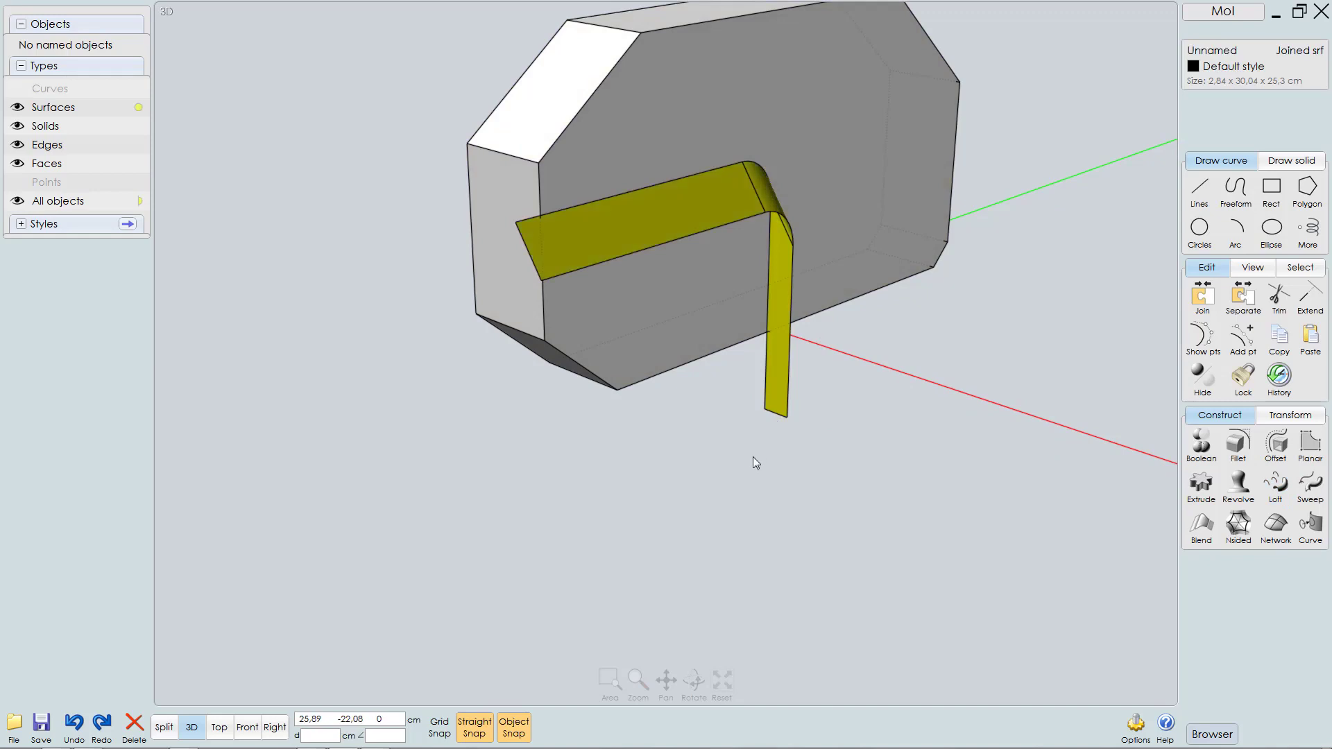
click(774, 415)
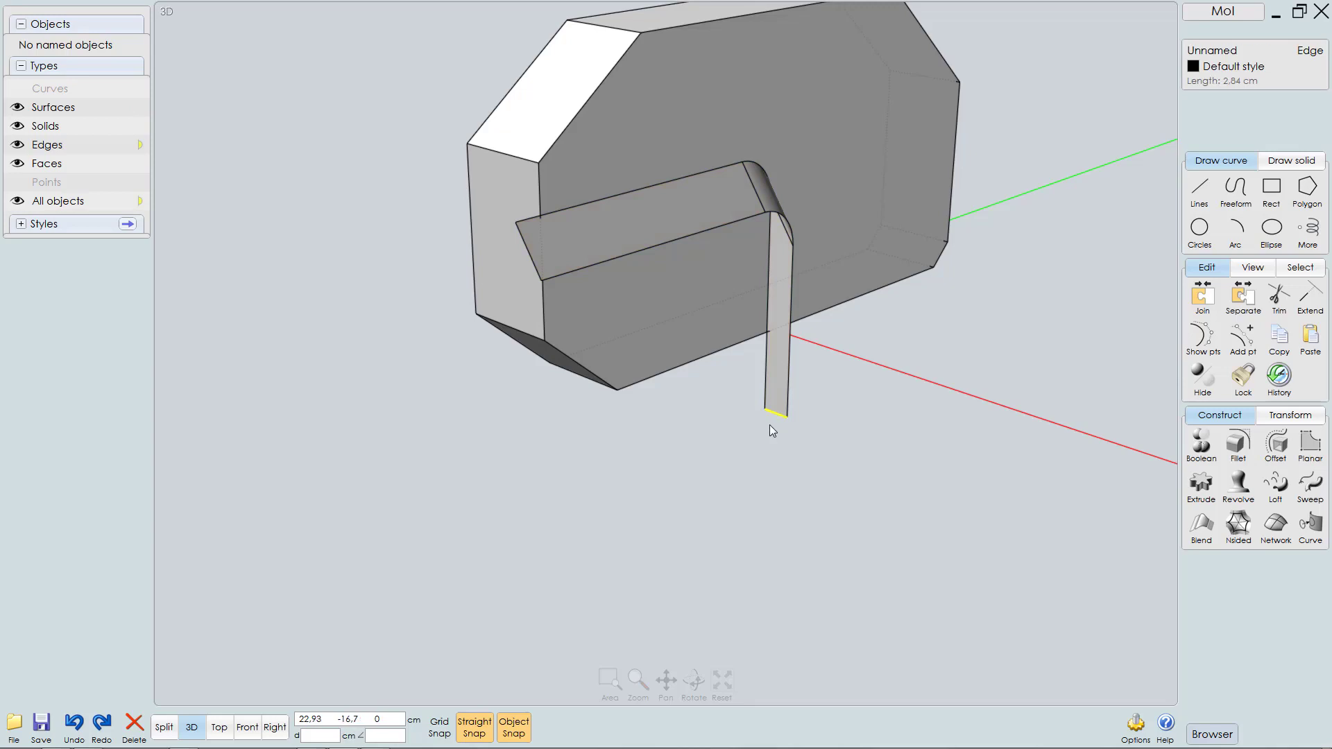
key(ctrl+c)
key(ctrl+v)
key(F6)
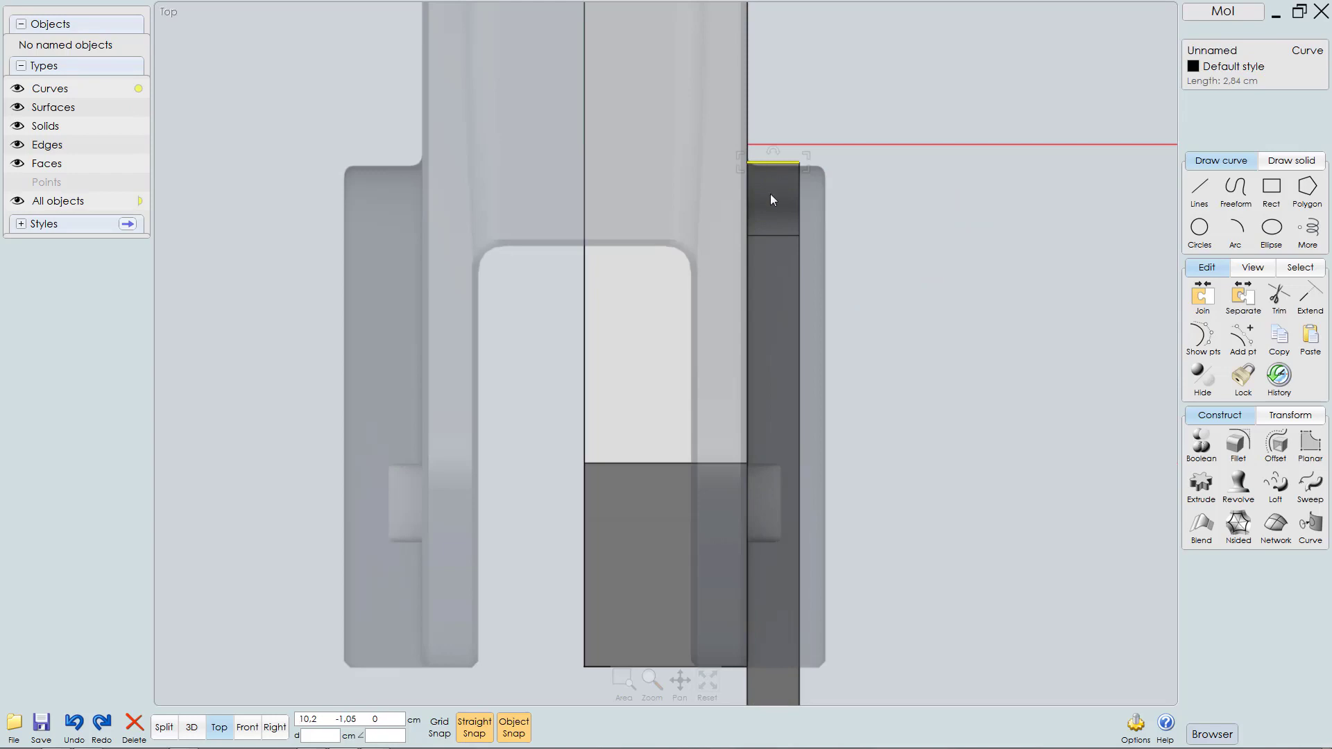
scroll(786, 277, down, 2)
scroll(791, 277, up, 1)
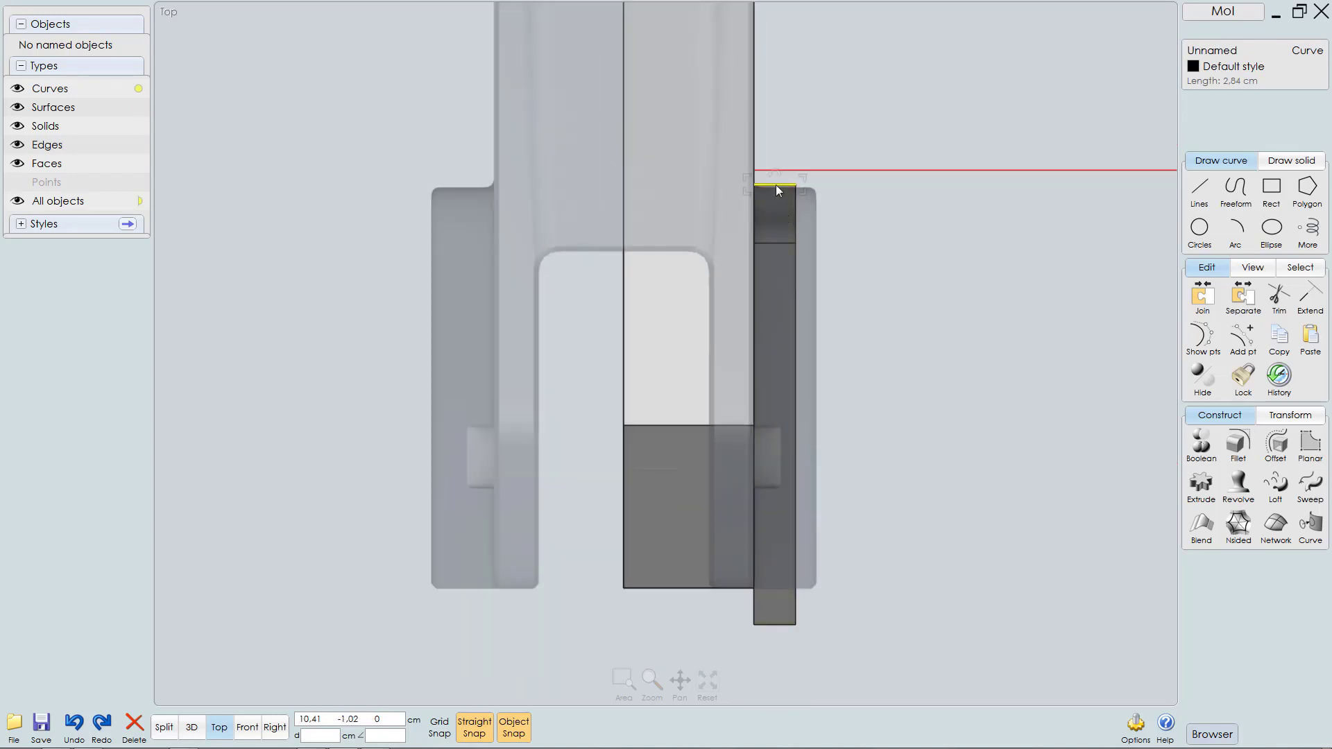
drag(777, 186, 778, 623)
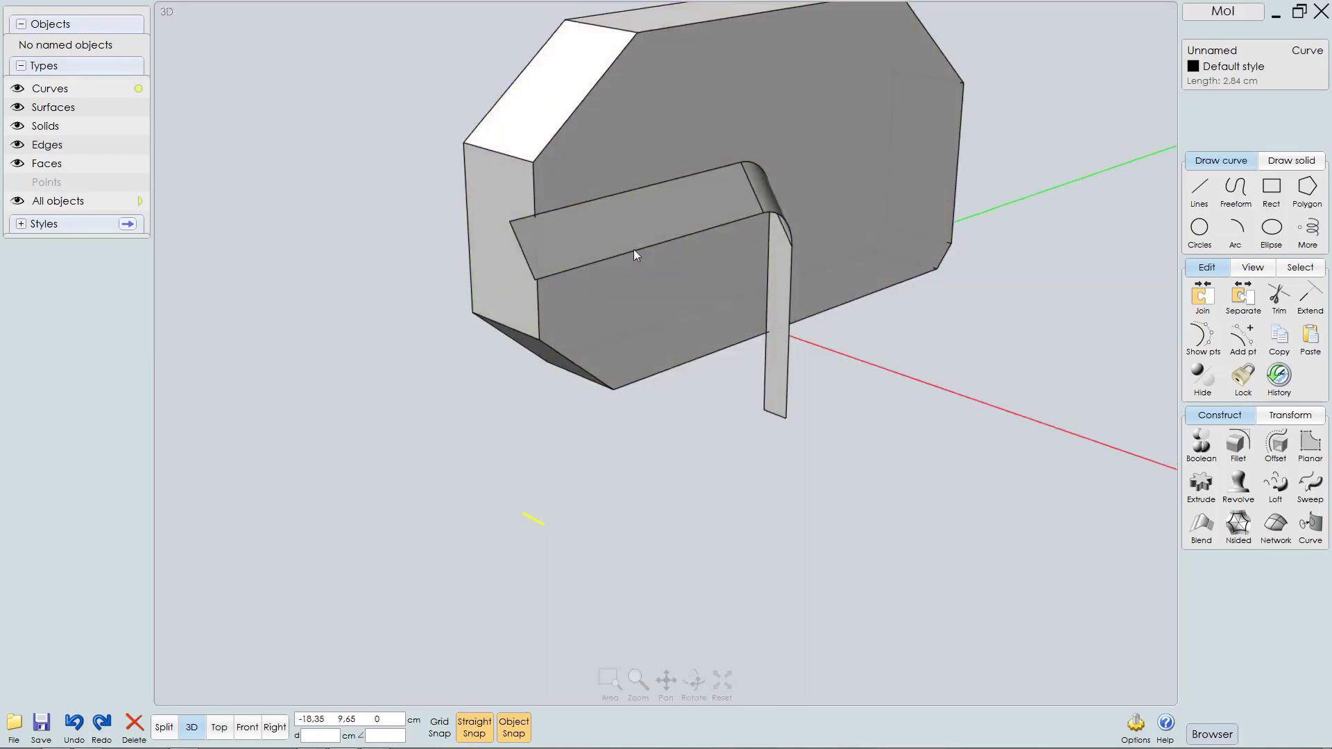
Step: In the 3D view, loft a bottom strip between the surface's lower end edge and the copied line
right_drag(634, 250, 614, 257)
right_drag(672, 496, 726, 483)
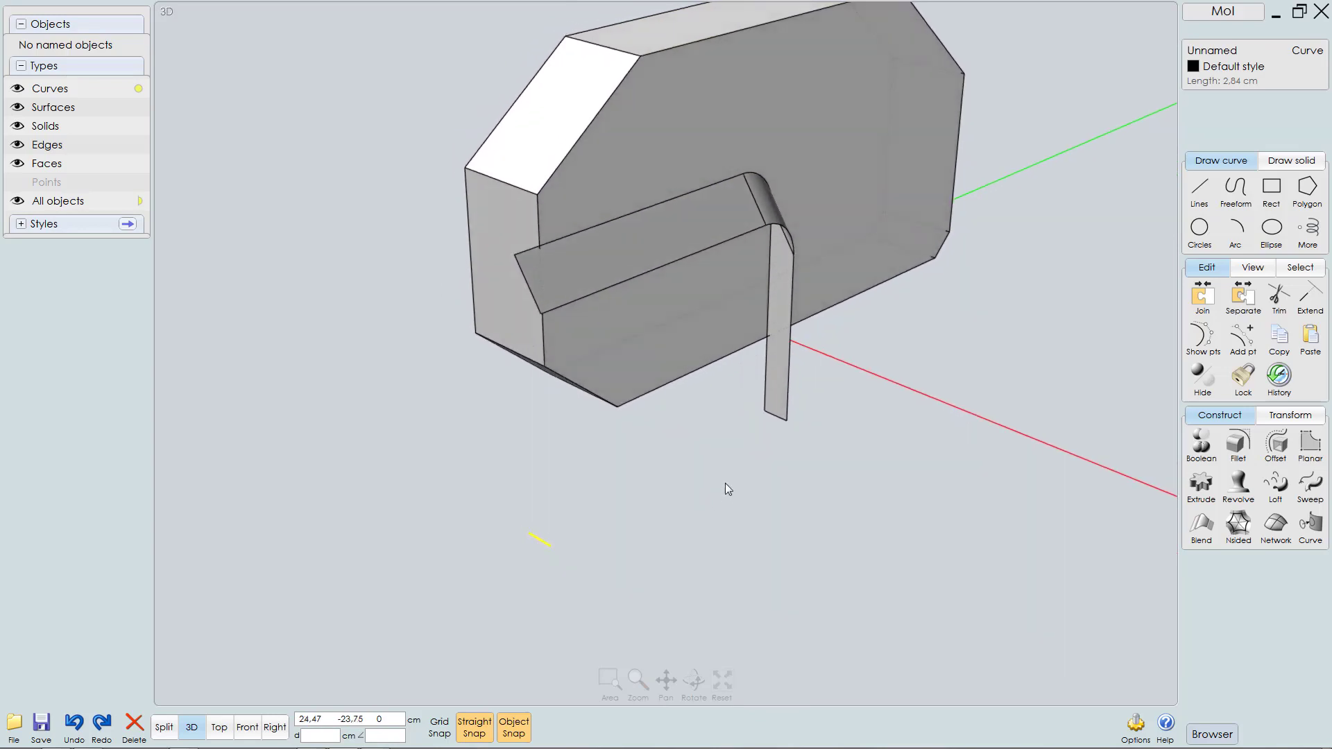
click(776, 393)
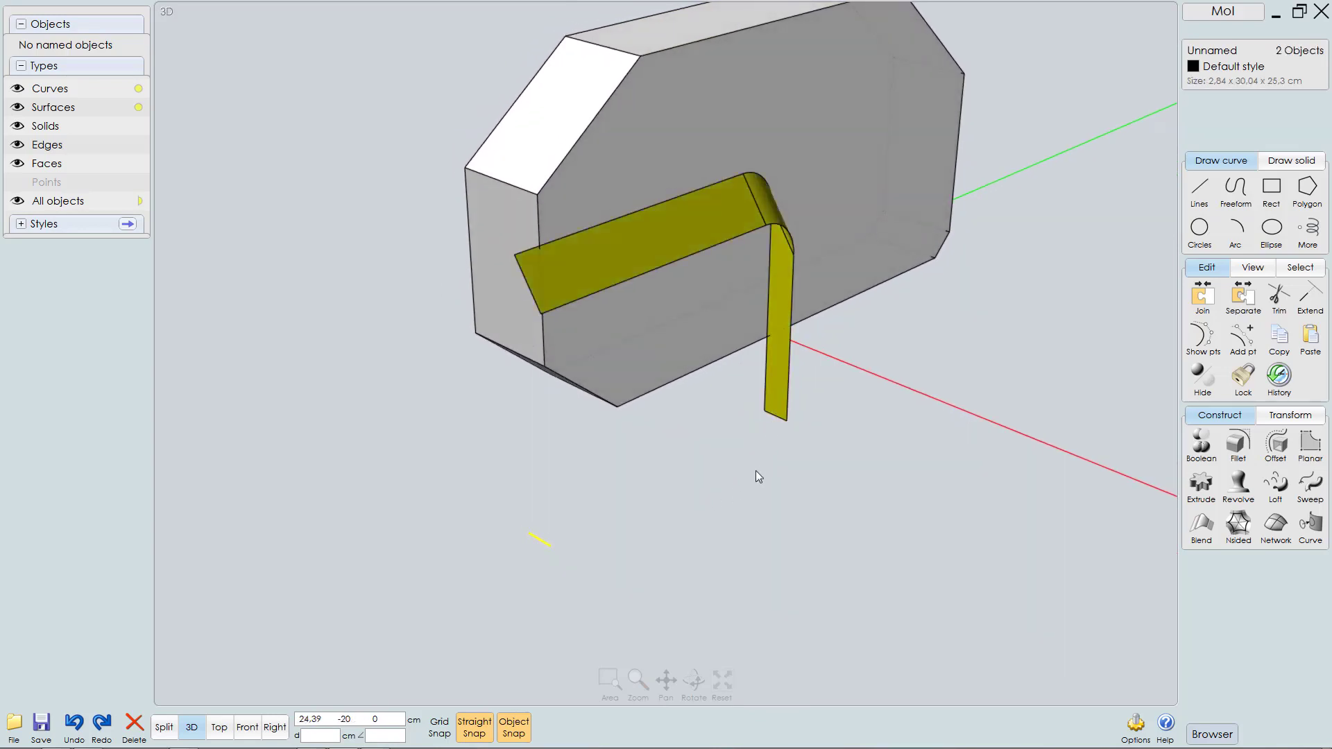
click(773, 417)
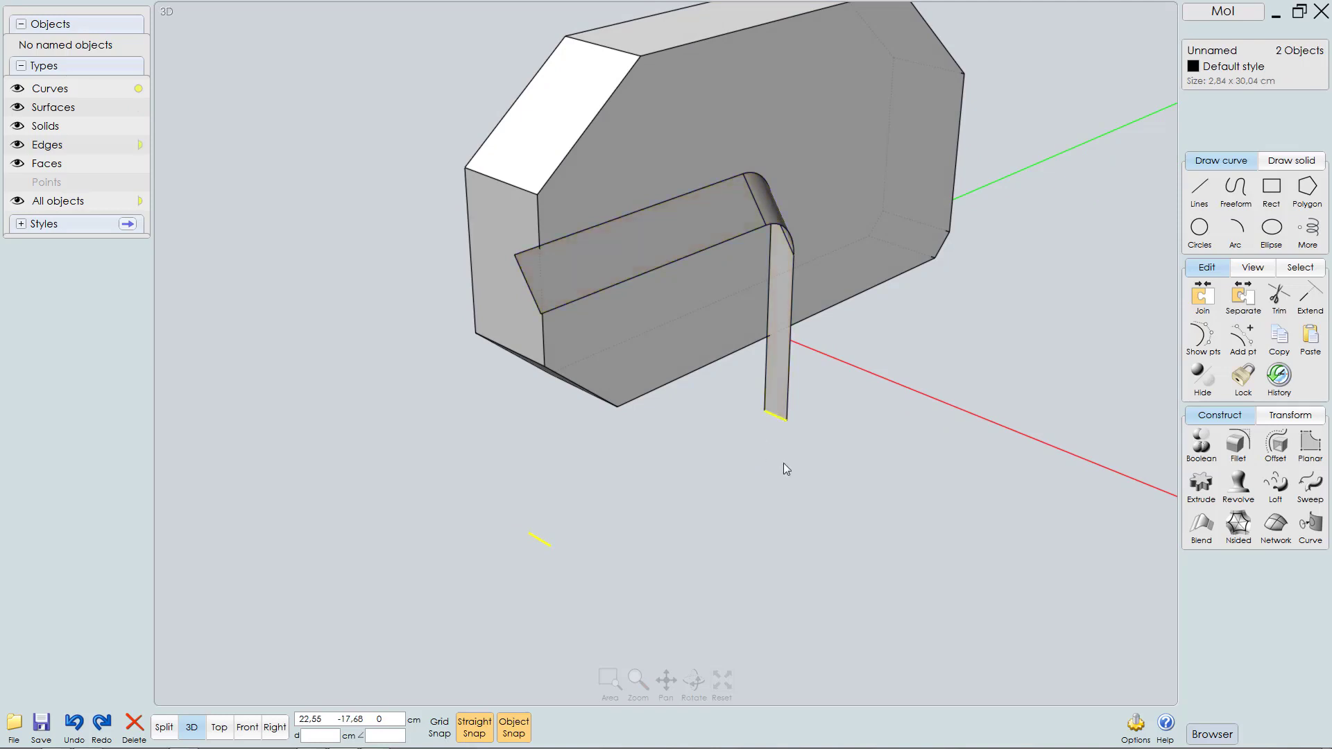
click(1274, 491)
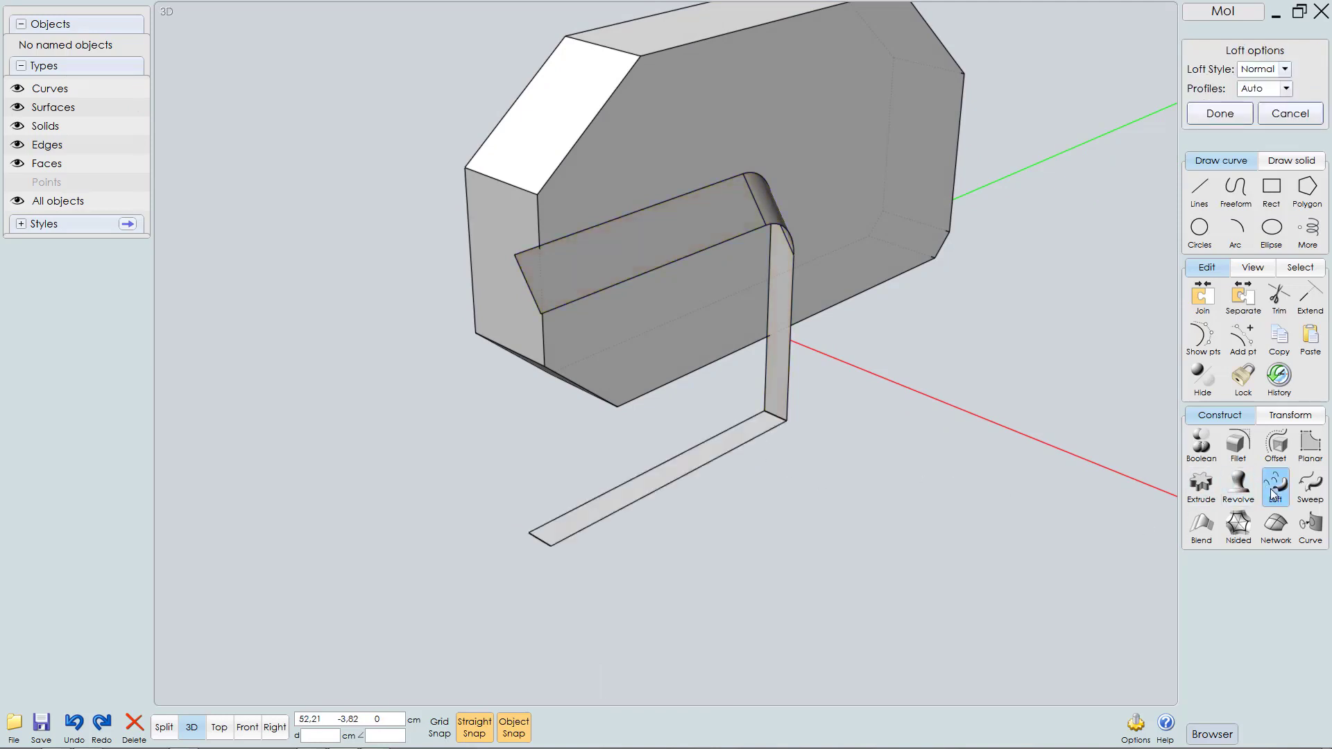
key(Escape)
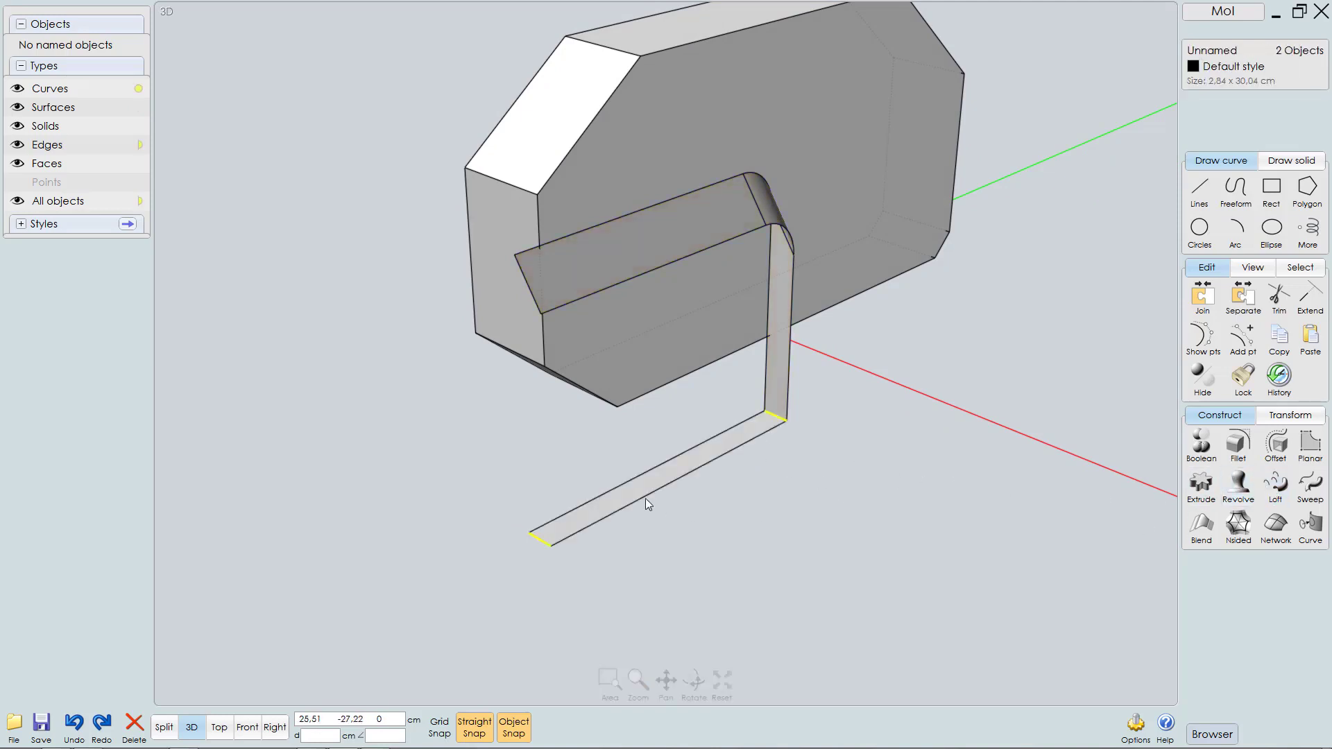
click(646, 532)
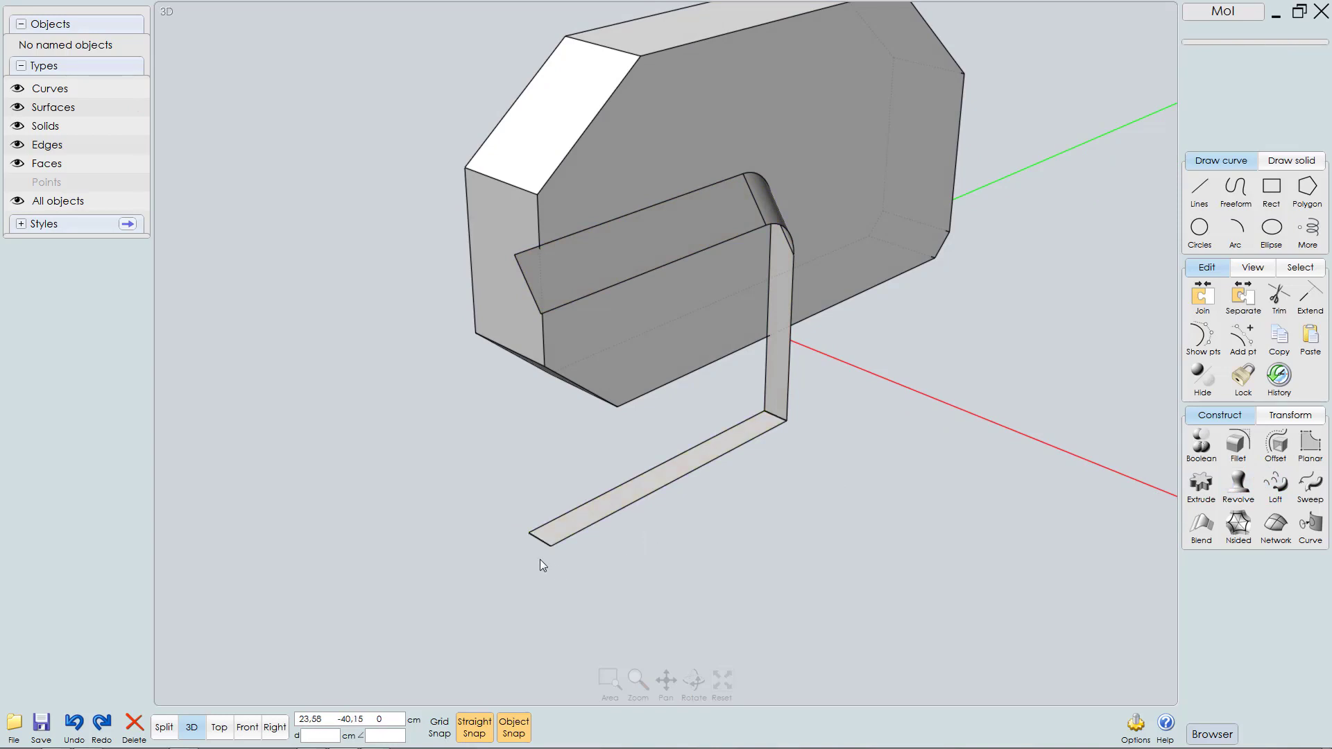
Step: Loft a vertical end strip between the copied line and the L-shaped surface's upper open end edge
click(540, 541)
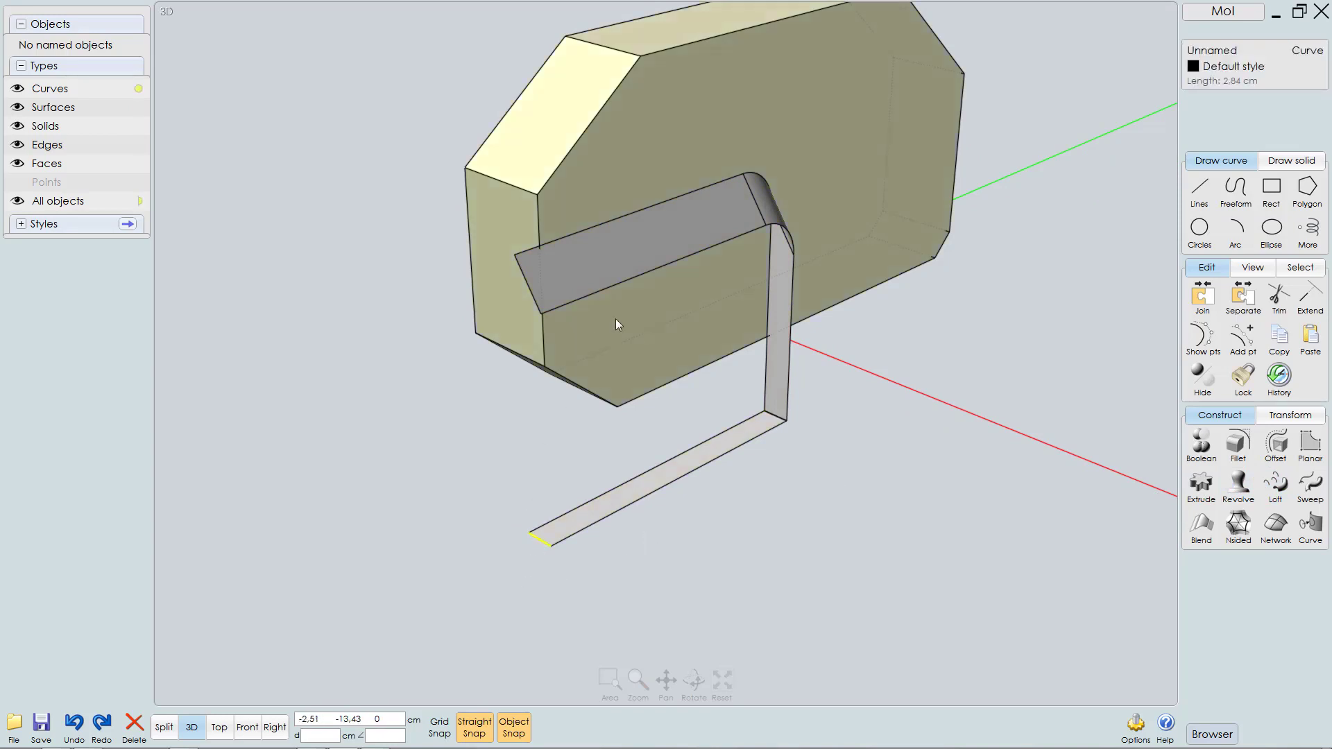
click(654, 237)
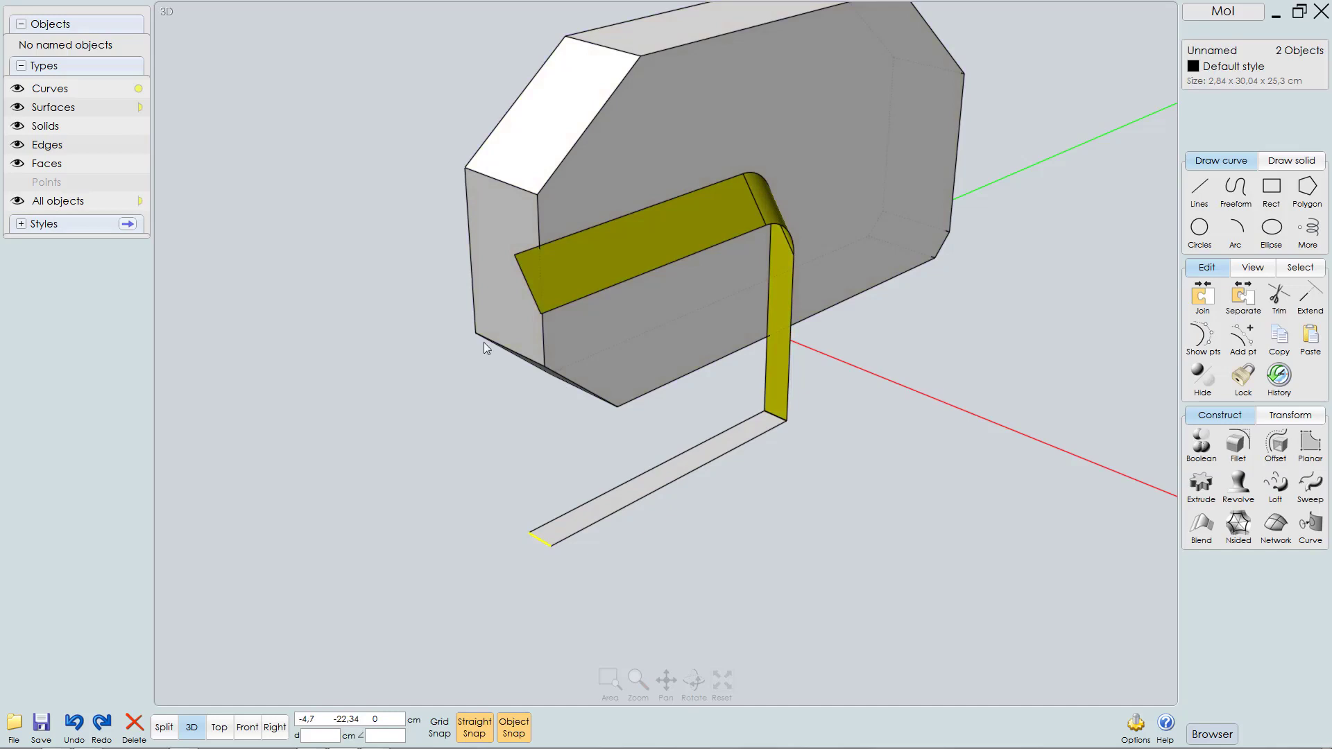
click(526, 290)
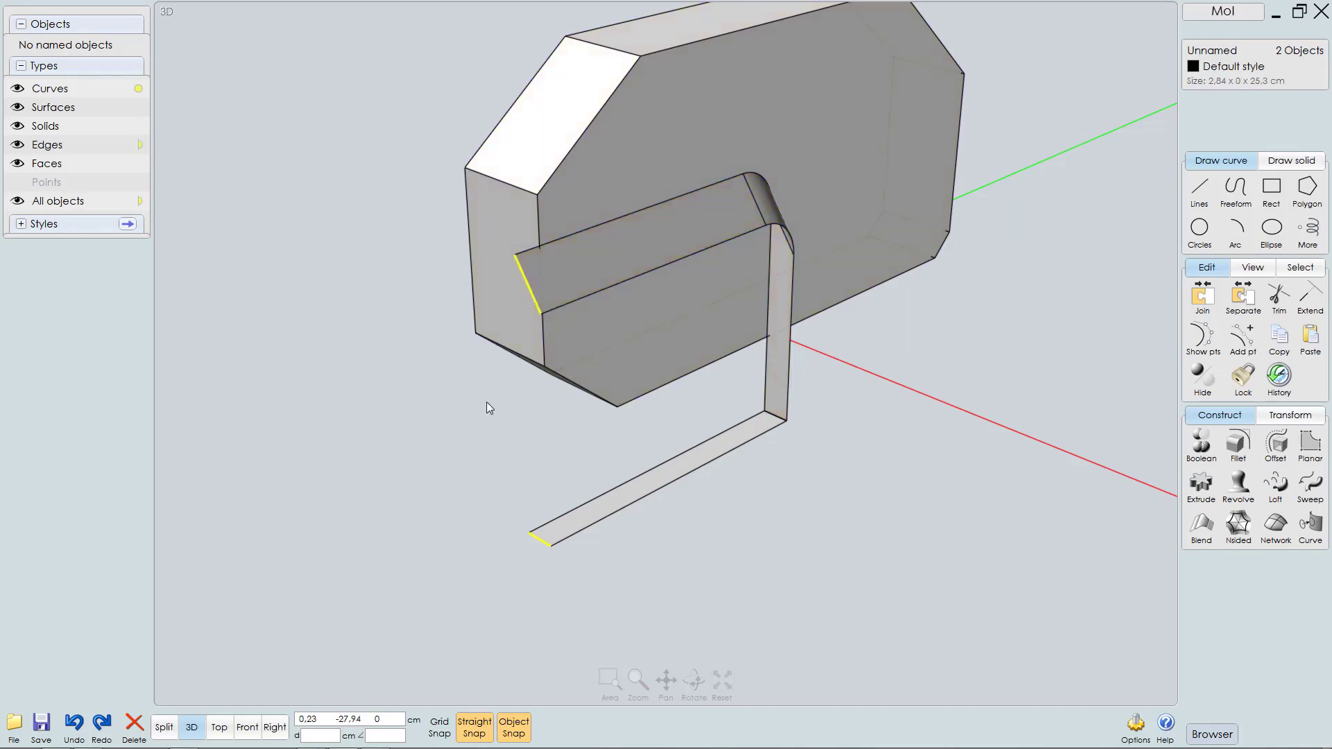
click(1275, 485)
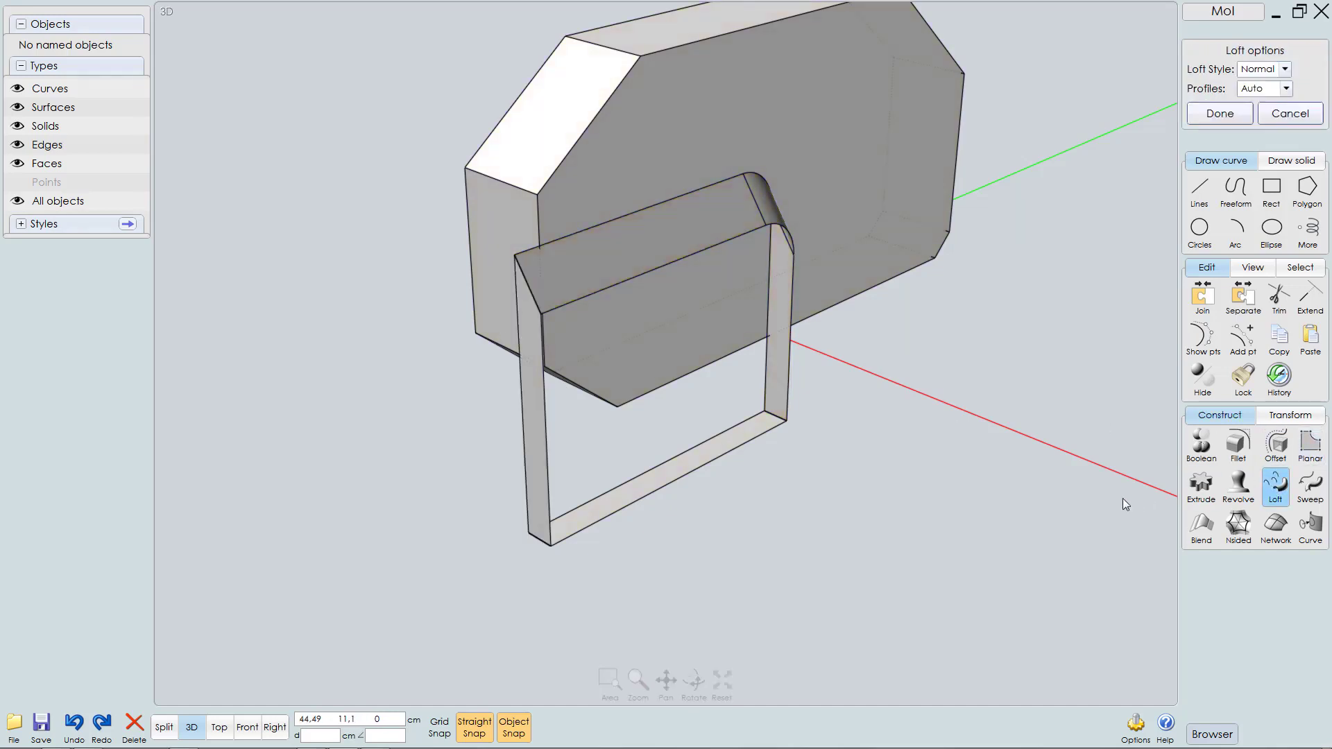
key(Escape)
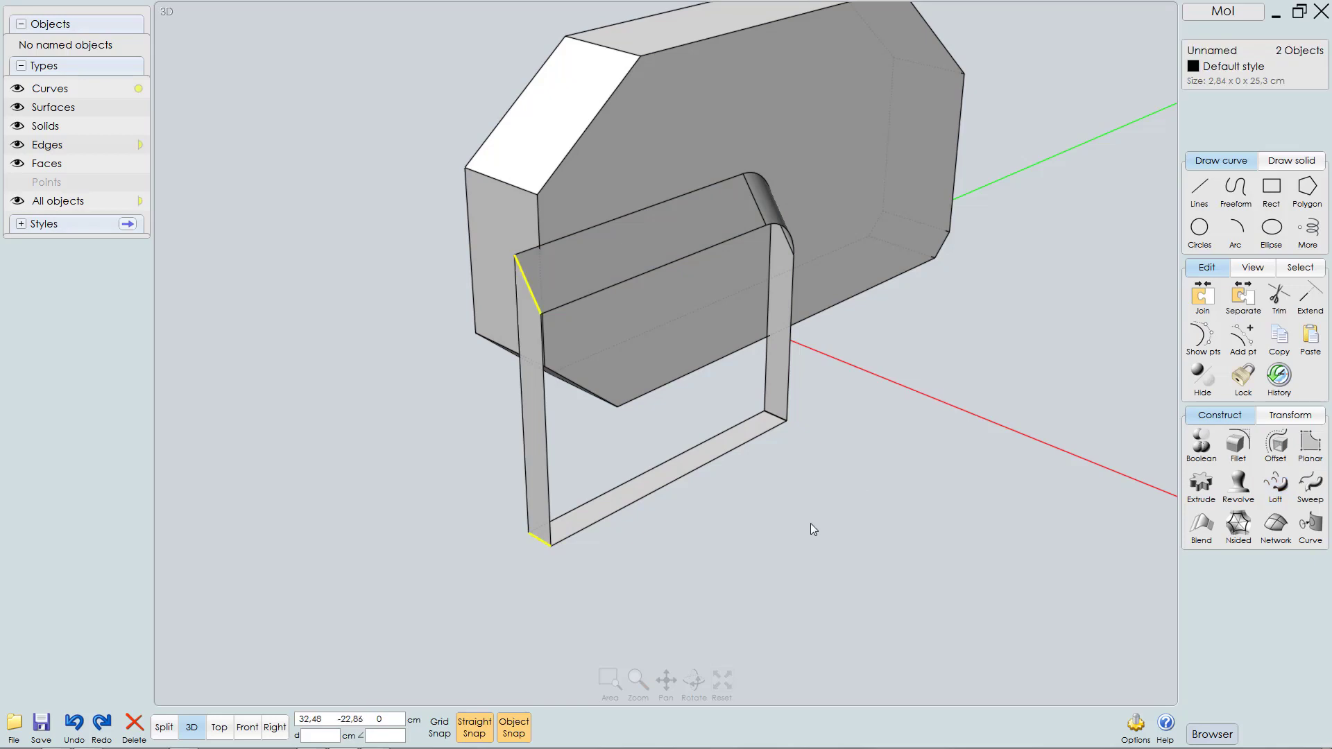
Step: Delete the leftover copied line at the corner between the bottom and vertical strips
click(662, 570)
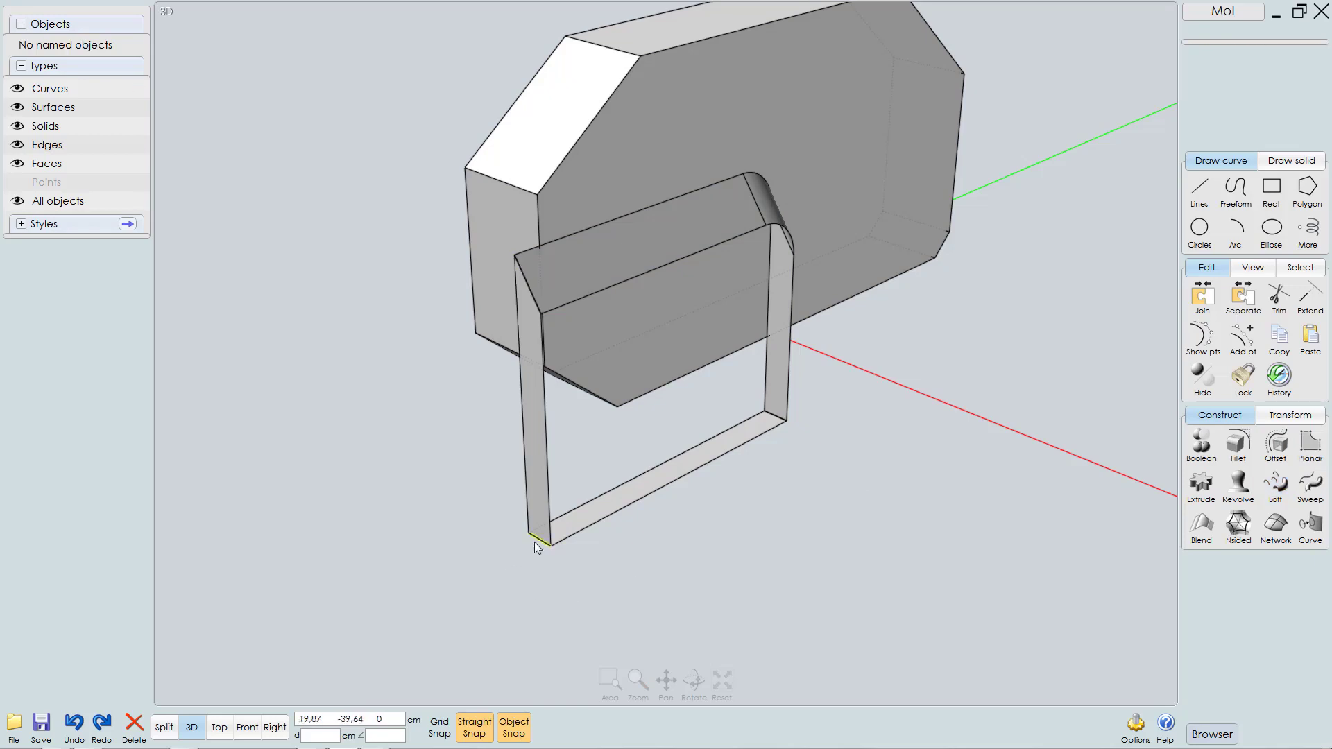
click(536, 541)
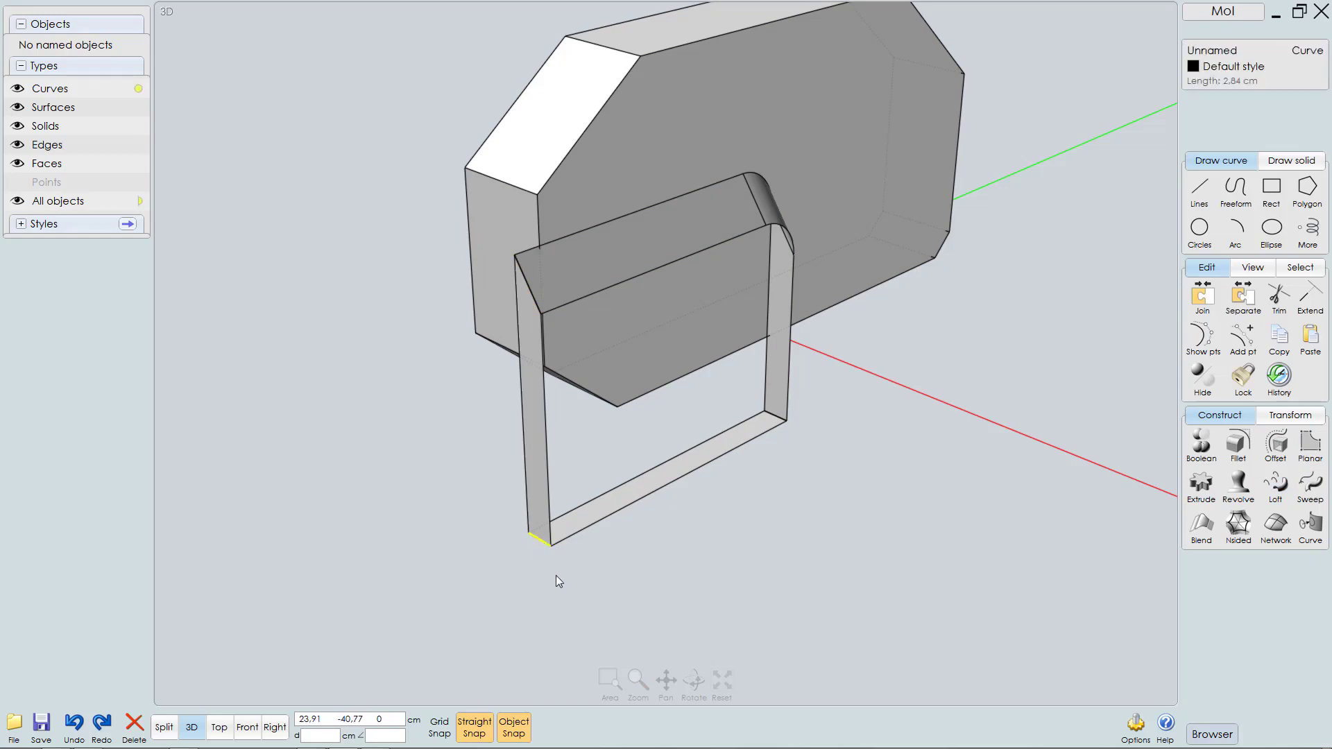
click(559, 579)
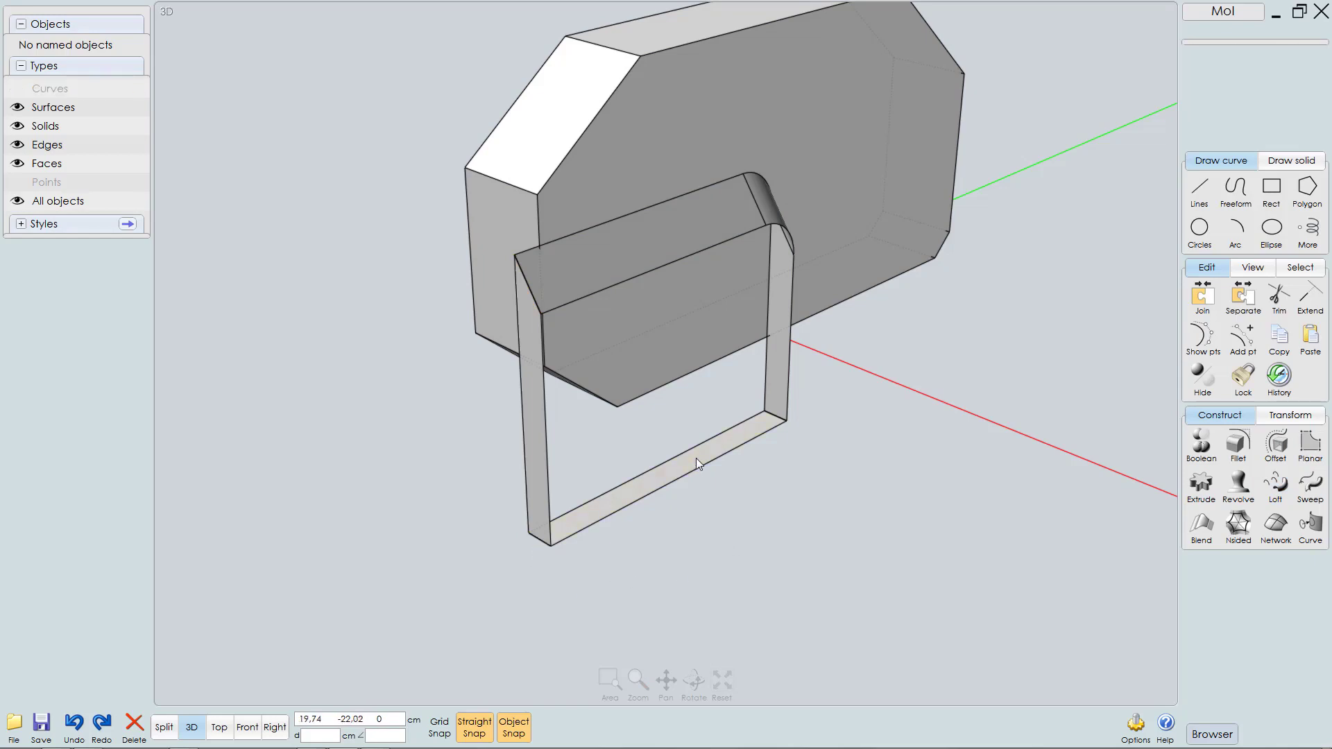
Step: Combine the lofted L-shaped surface, bottom strip and vertical end strip into one joined surface with a Boolean union
right_drag(697, 458, 653, 500)
click(768, 406)
click(611, 512)
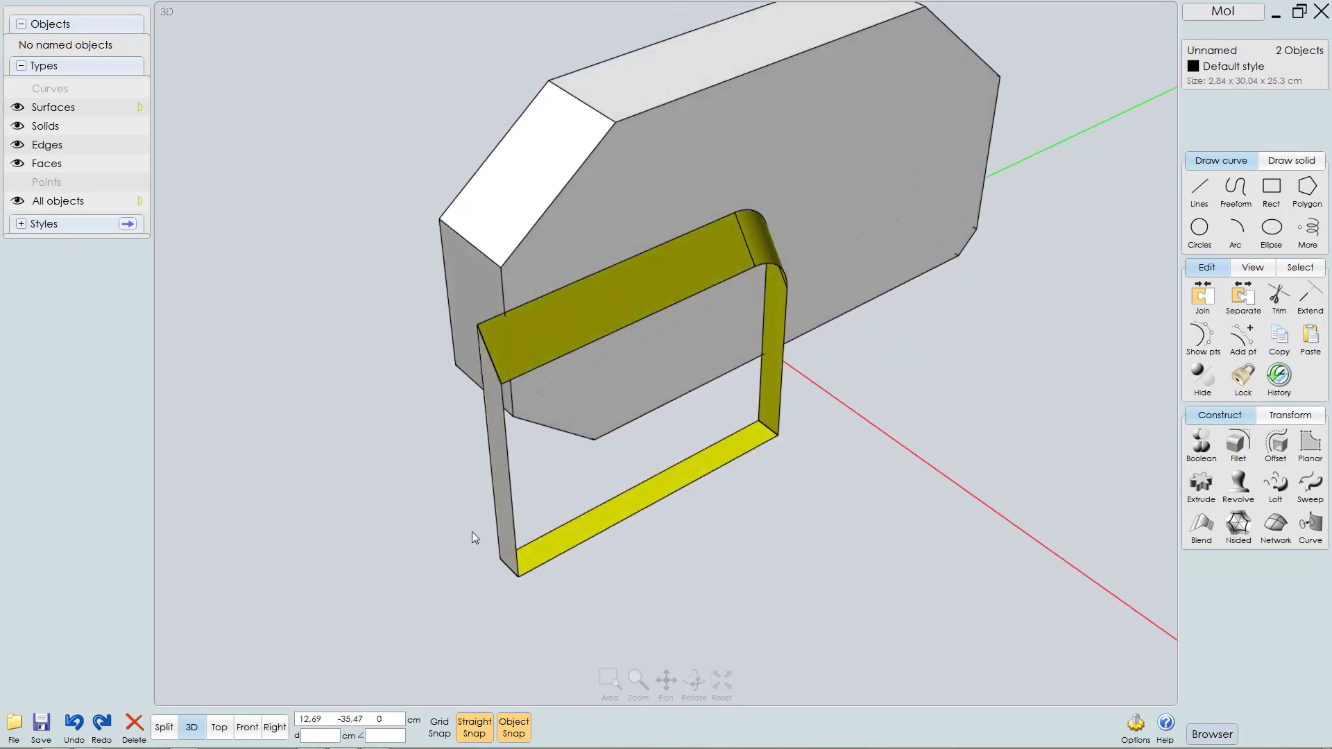
click(503, 494)
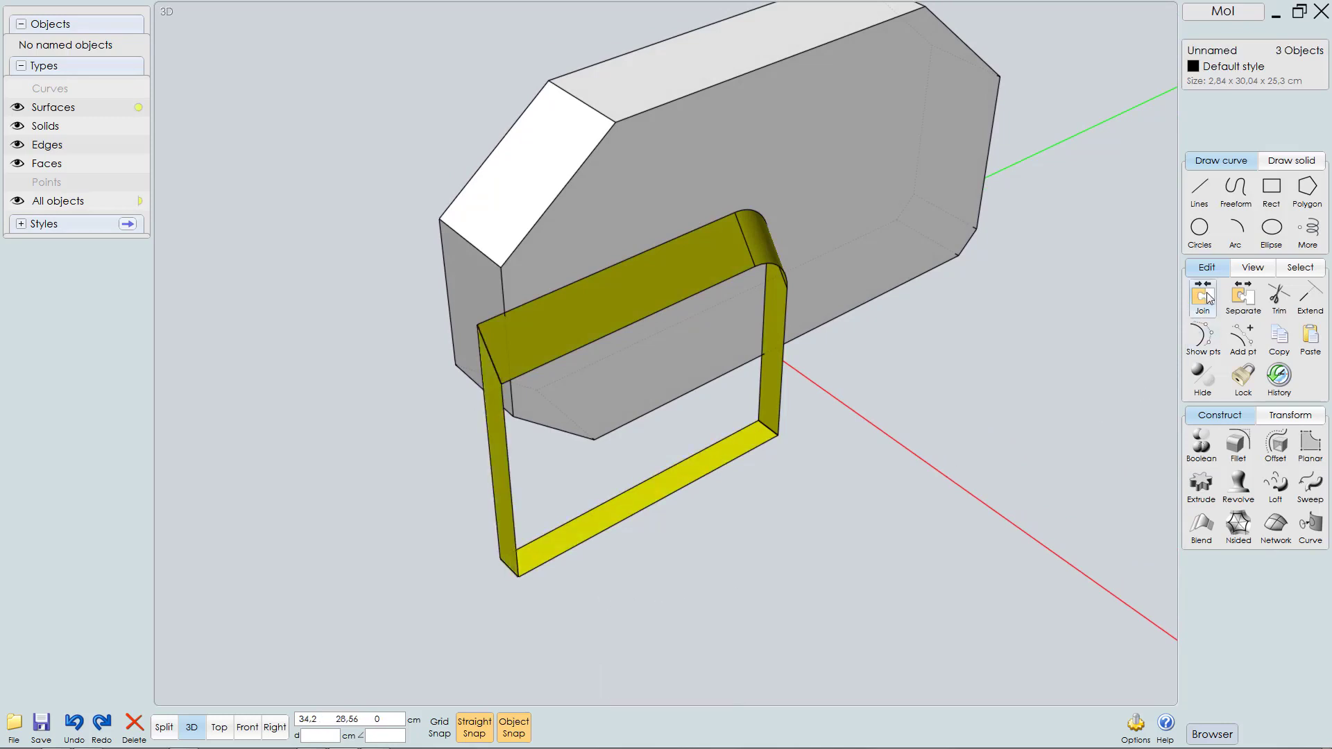
click(1209, 449)
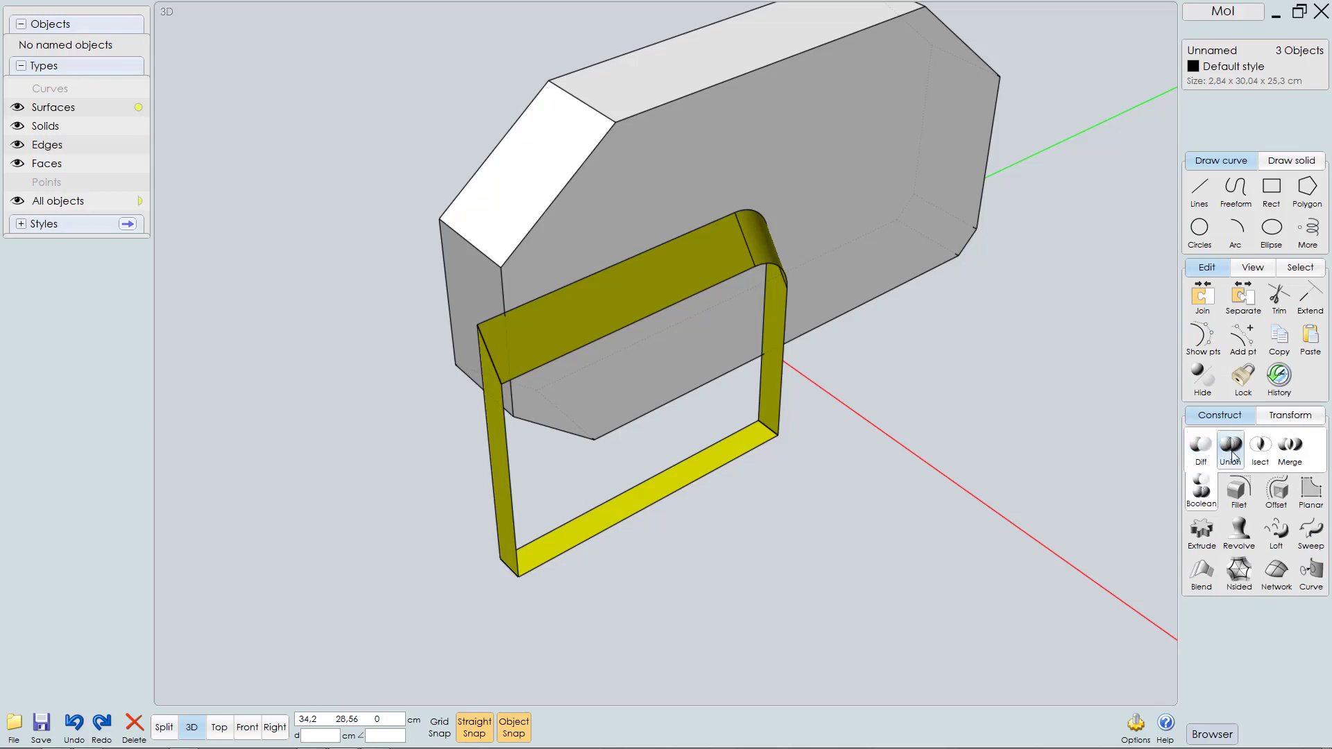
click(1231, 450)
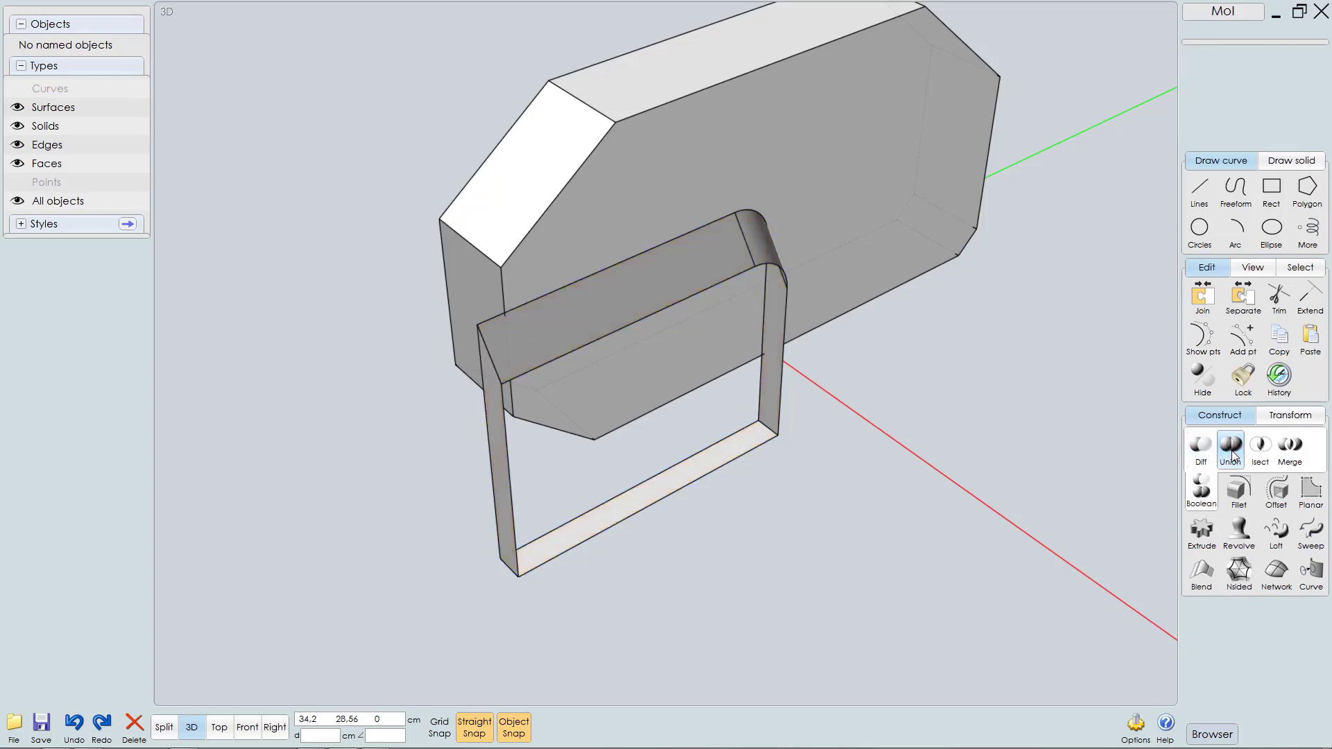
Step: Cap both open sides of the joined frame with planar faces to close it into a solid block
click(750, 435)
right_drag(739, 270, 750, 269)
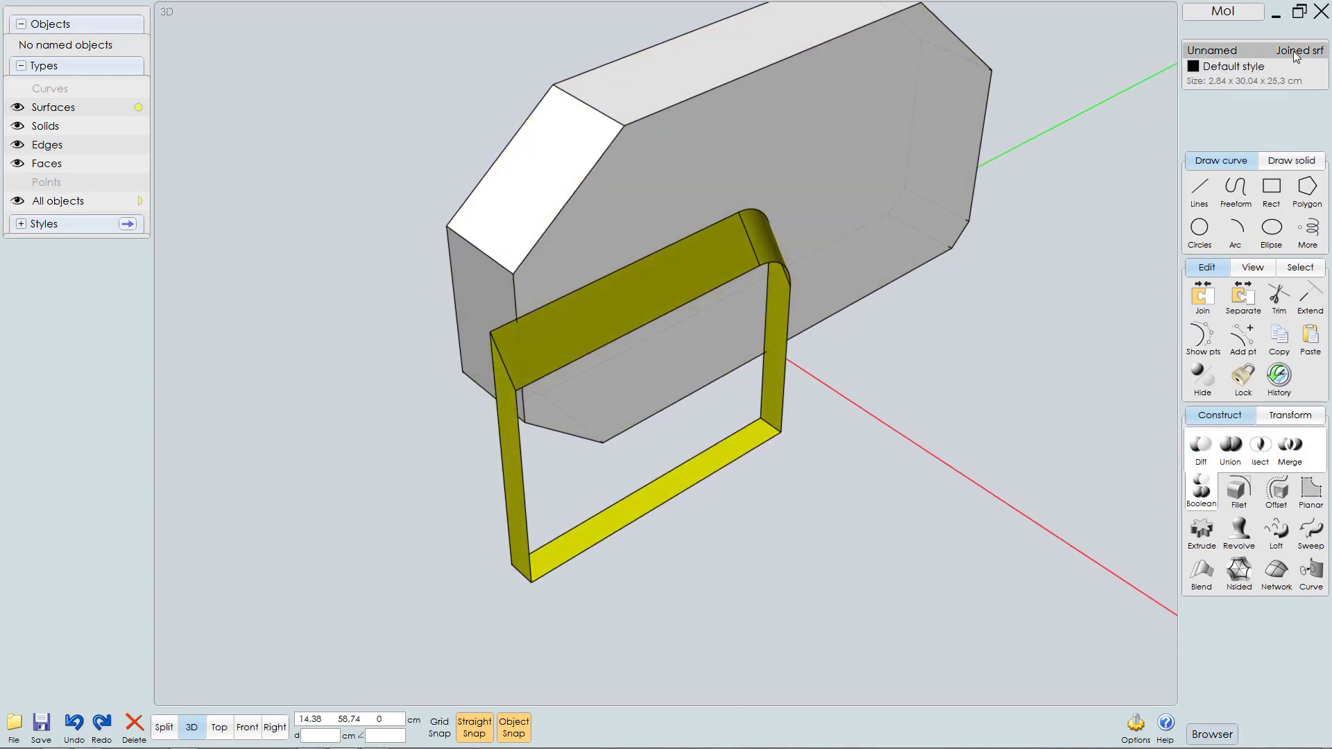
right_drag(701, 433, 769, 406)
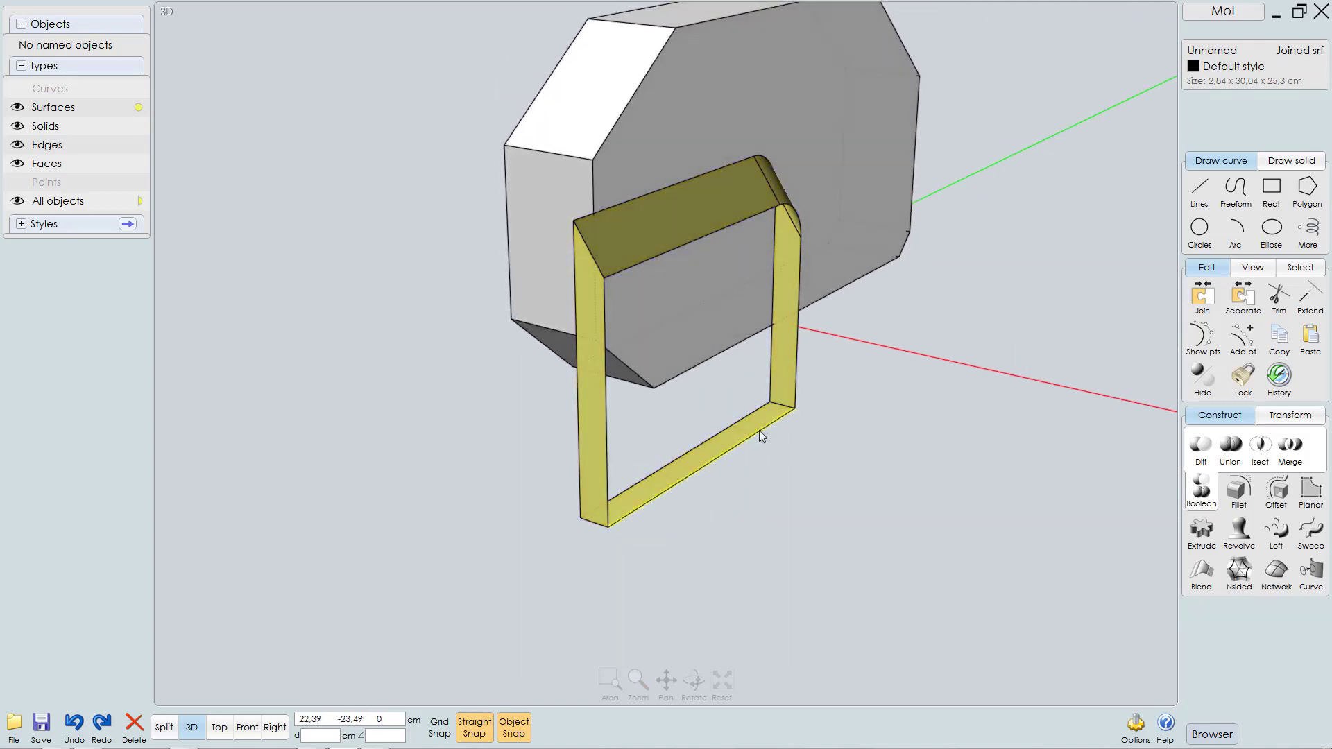
right_drag(759, 430, 755, 440)
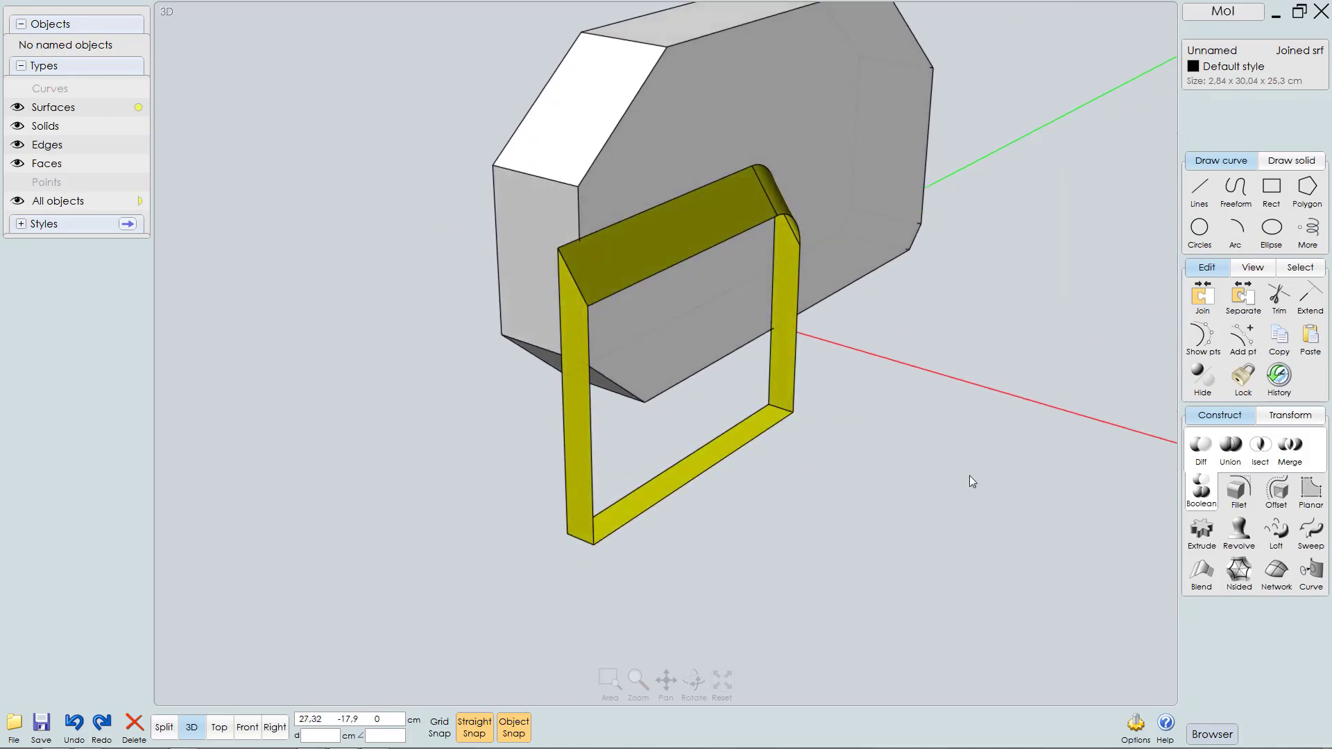
click(1303, 487)
mouse_move(717, 334)
right_down()
mouse_move(765, 319)
mouse_move(703, 331)
right_up()
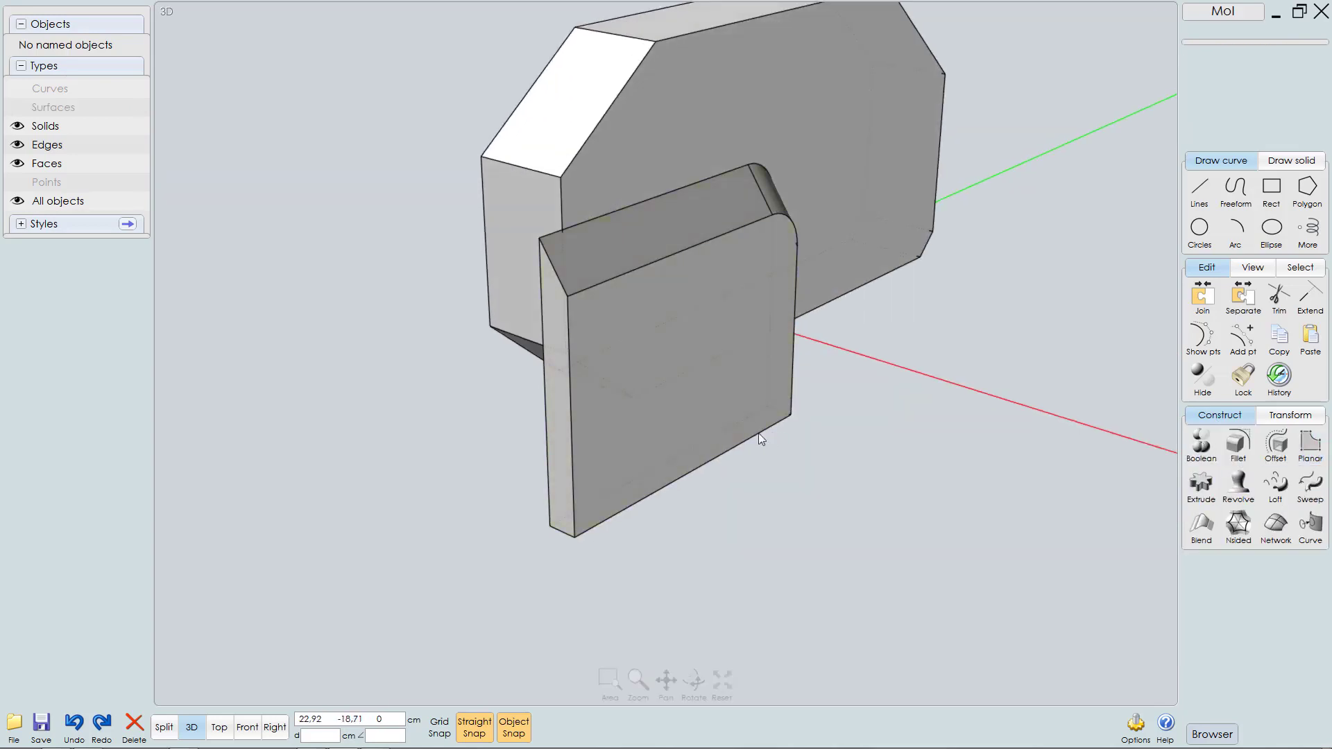
click(722, 388)
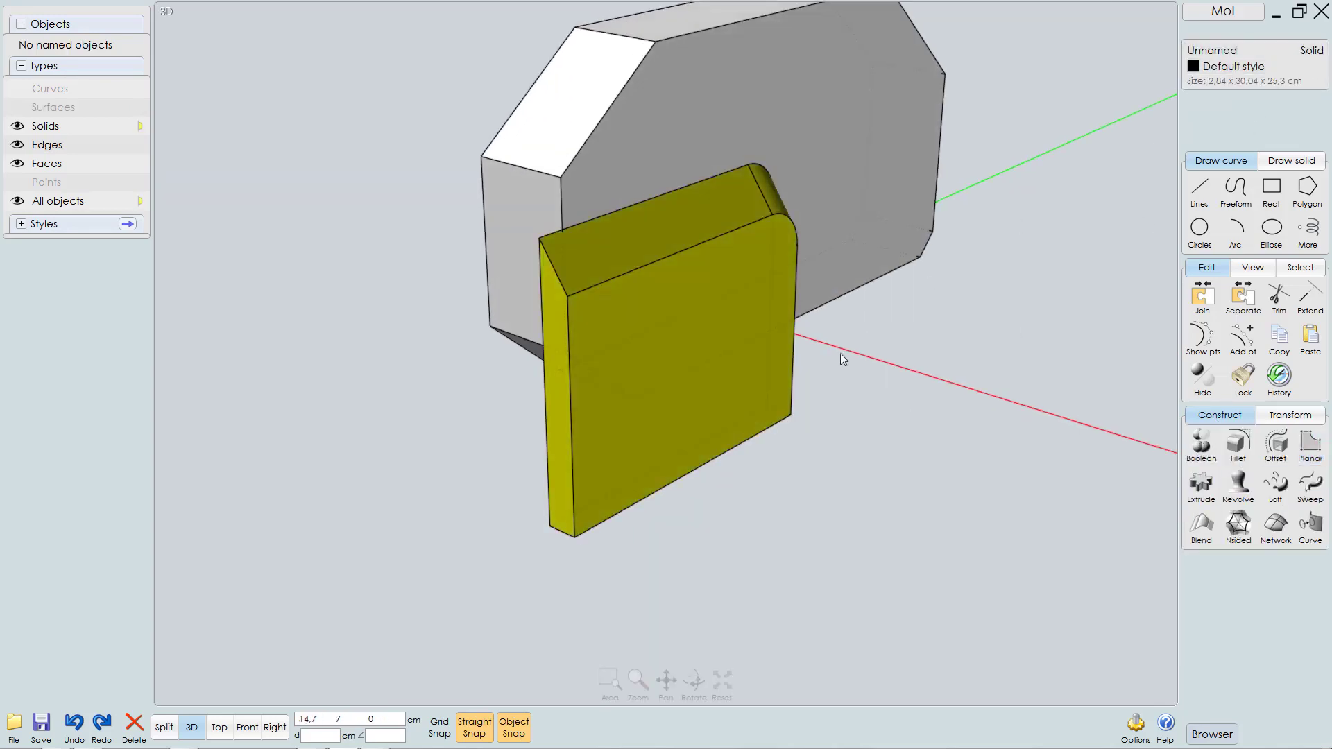
right_drag(840, 352, 848, 419)
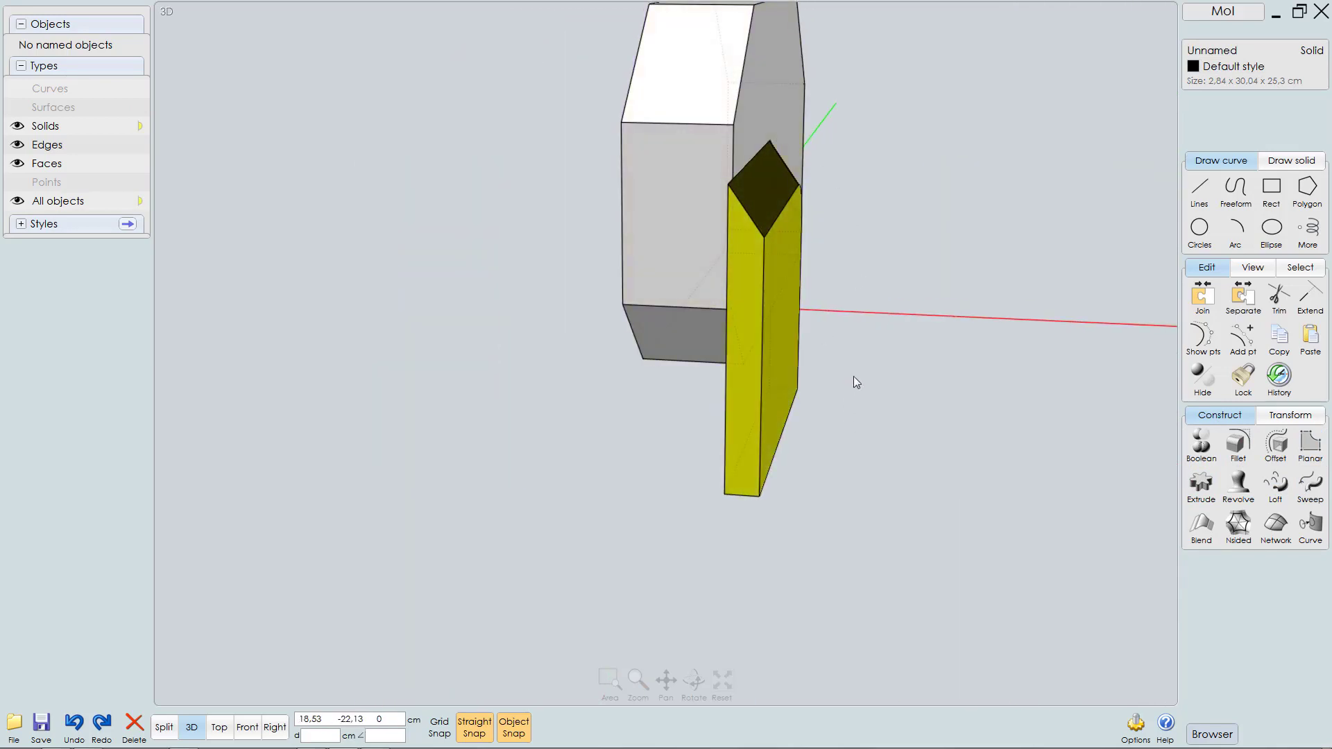
right_drag(853, 376, 783, 399)
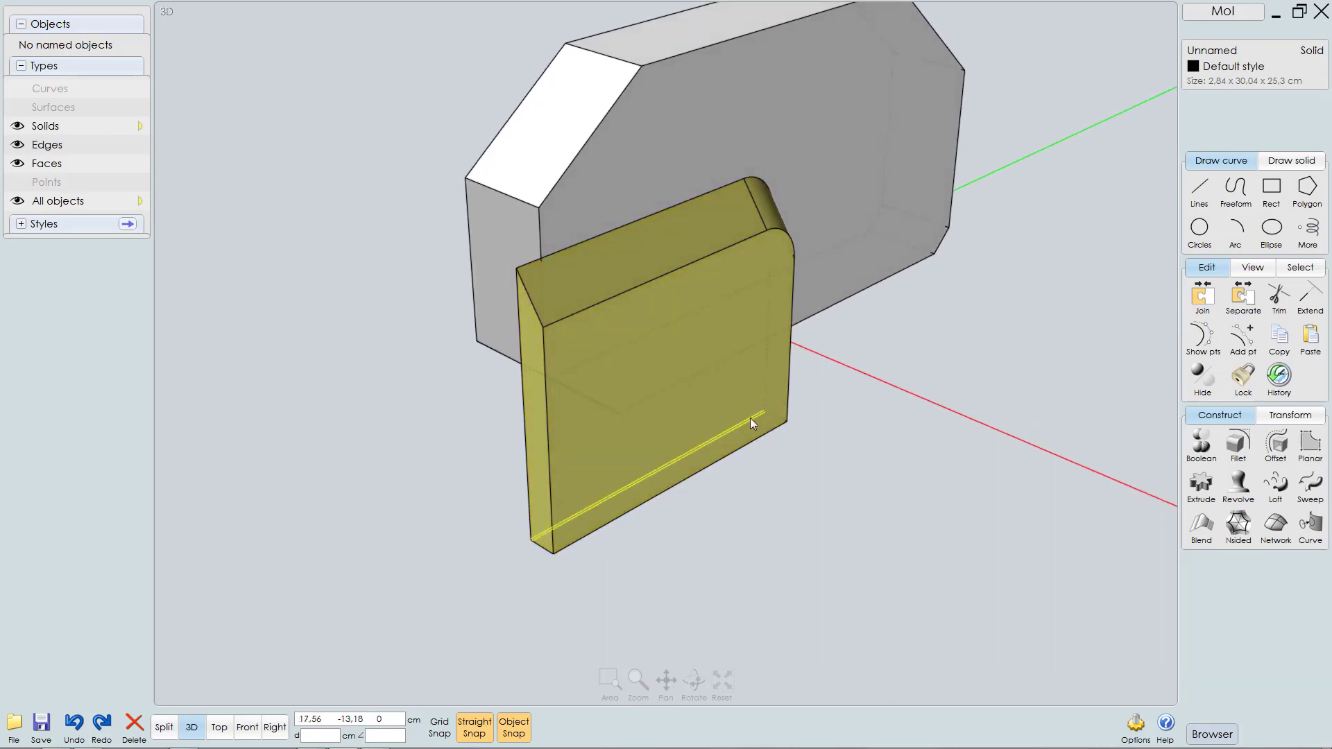
right_drag(667, 352, 755, 301)
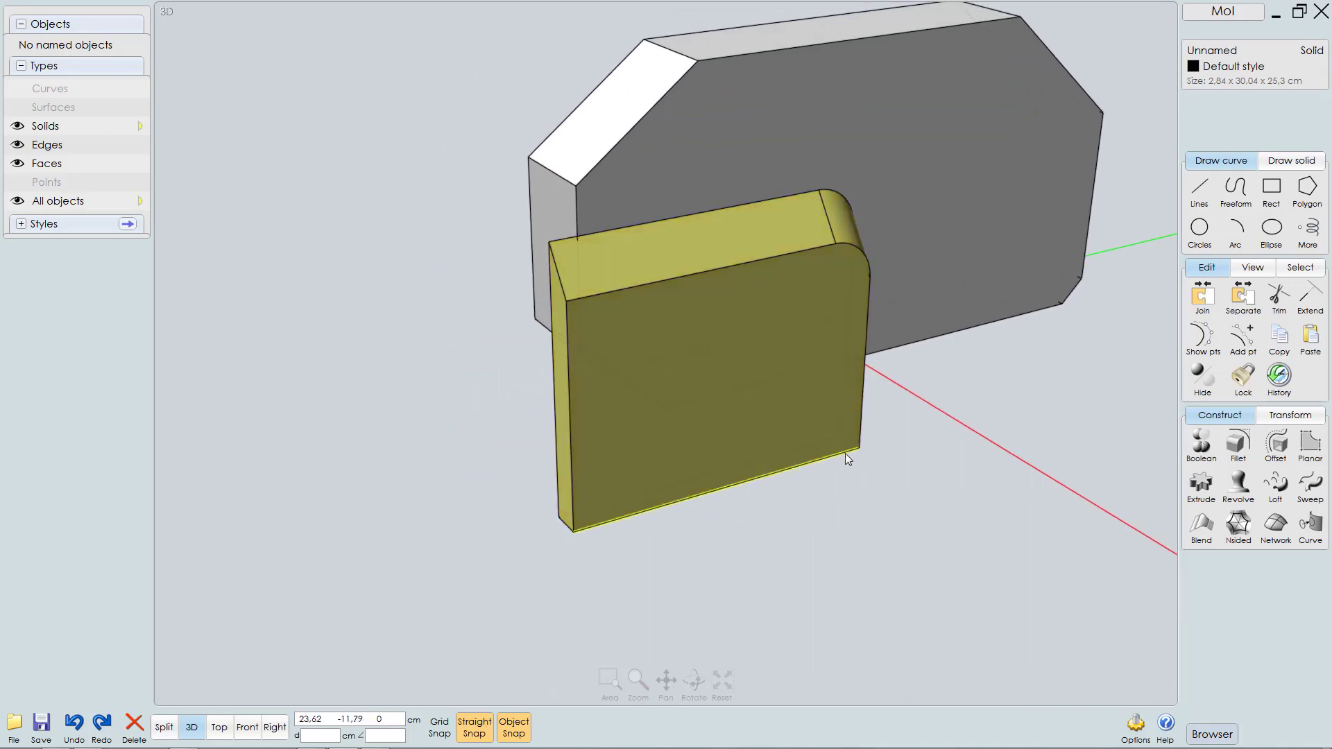
Step: In the Right view, trace the main body's lower outline with a polyline from its upper side corner, around the chamfer and along the bottom edge past the block
key(F8)
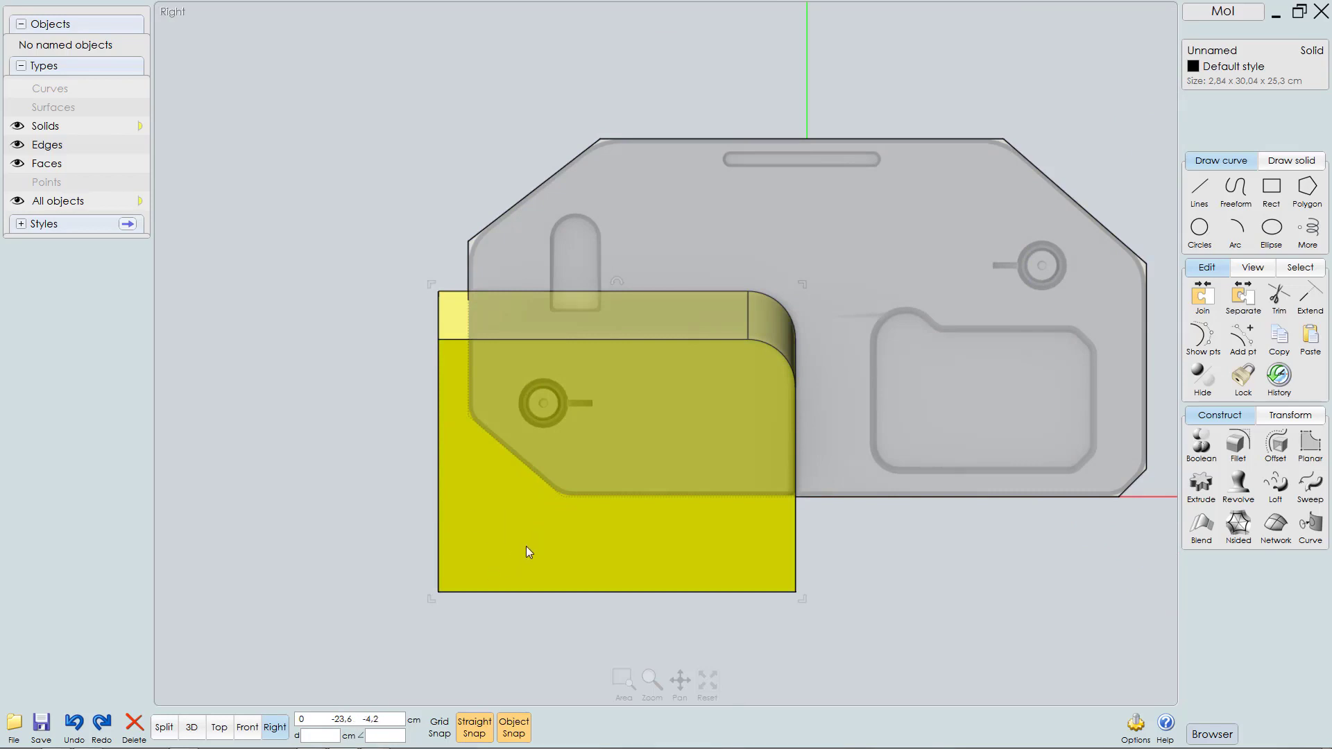
click(380, 476)
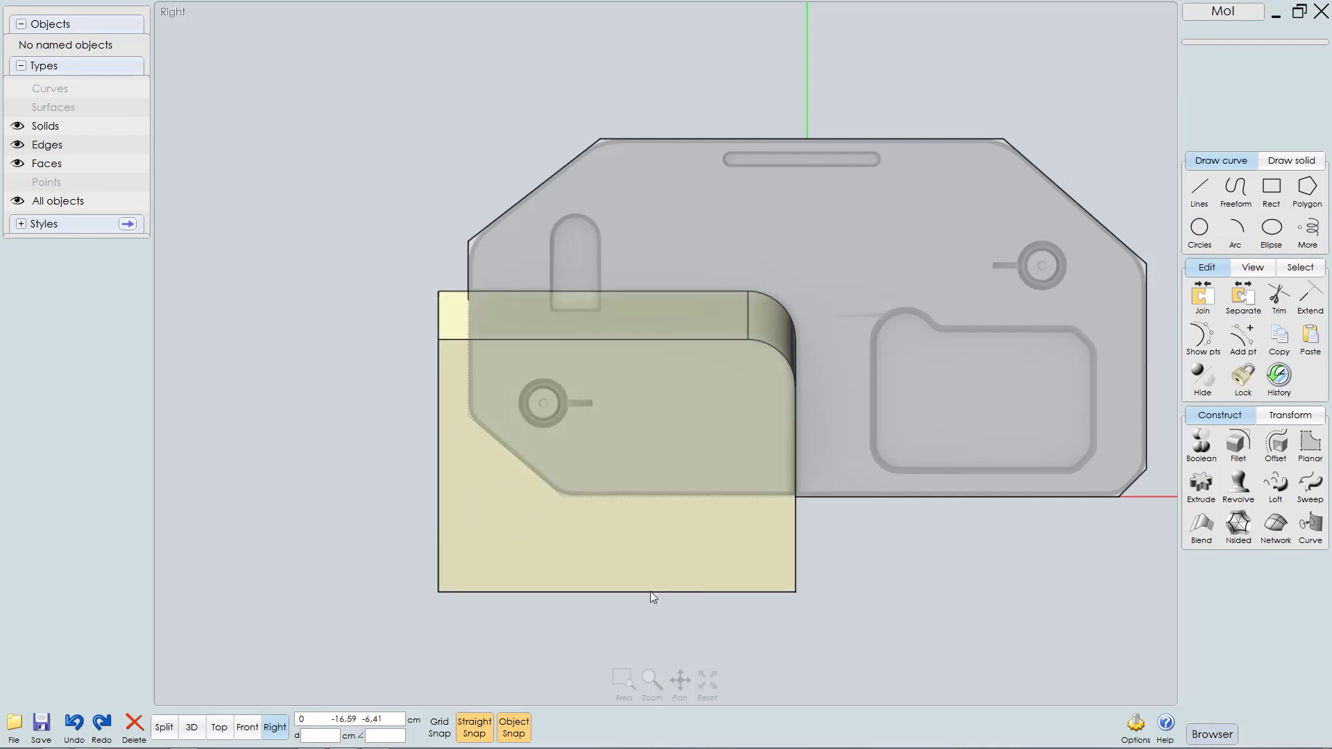
click(1198, 194)
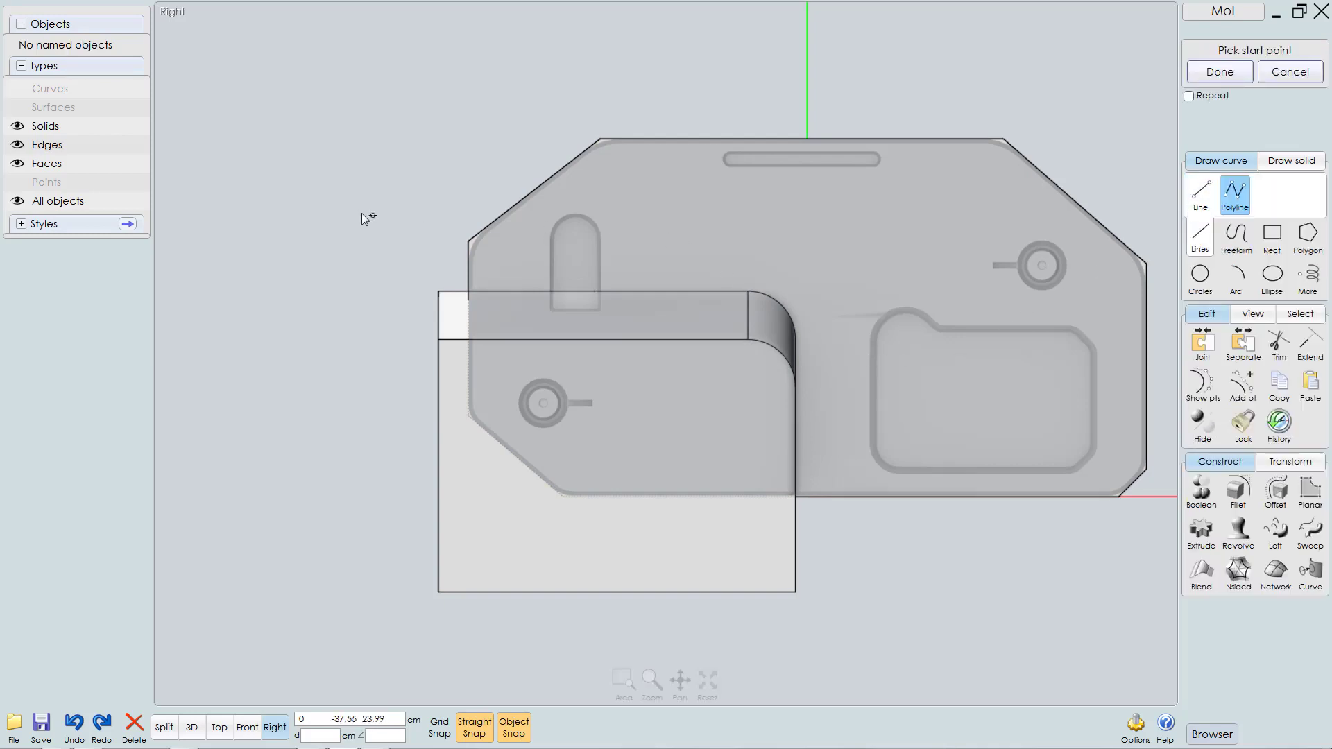
right_drag(543, 275, 582, 224)
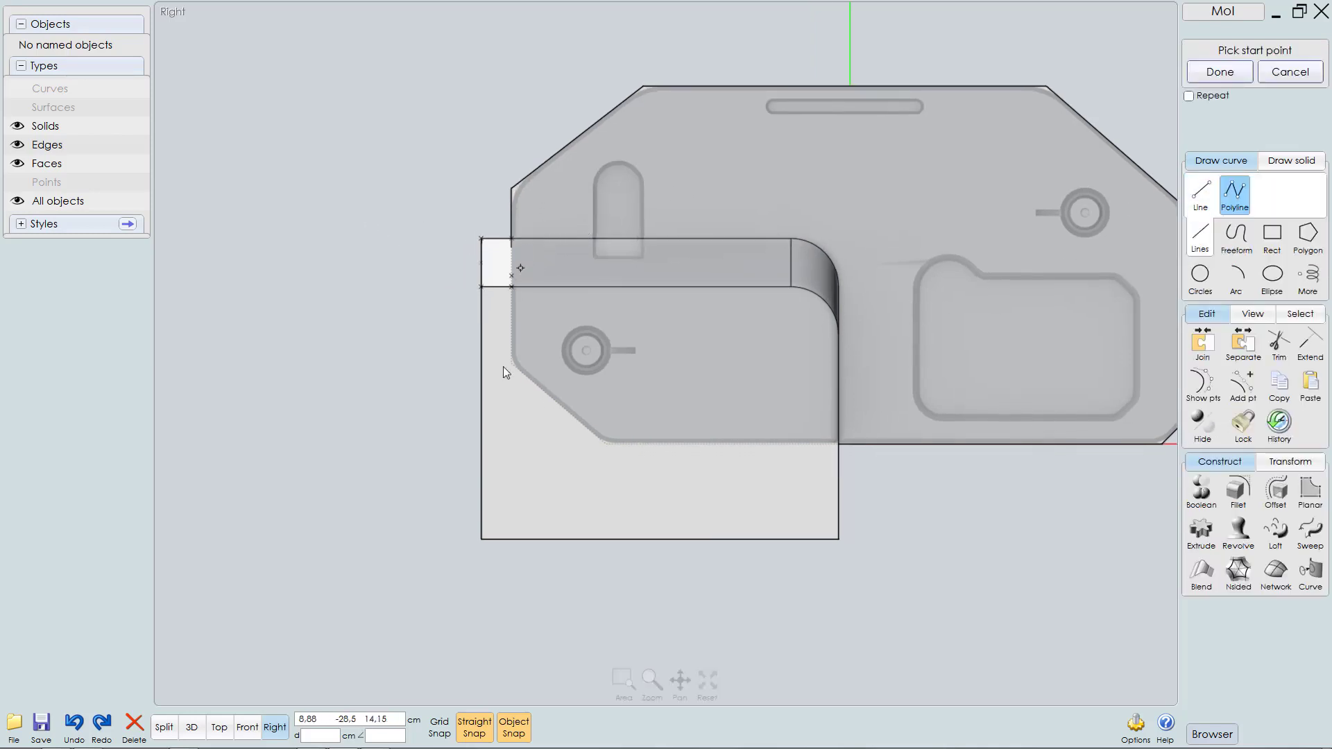
mouse_move(526, 726)
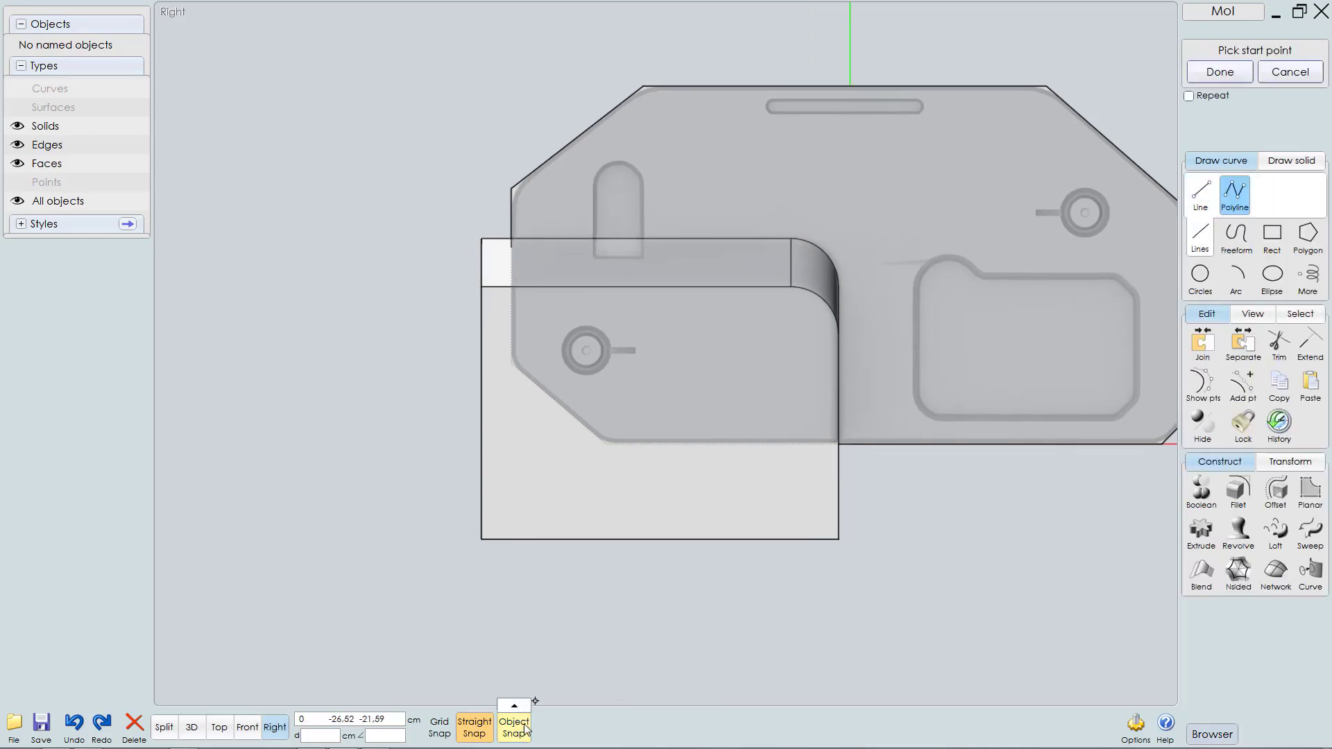
click(509, 192)
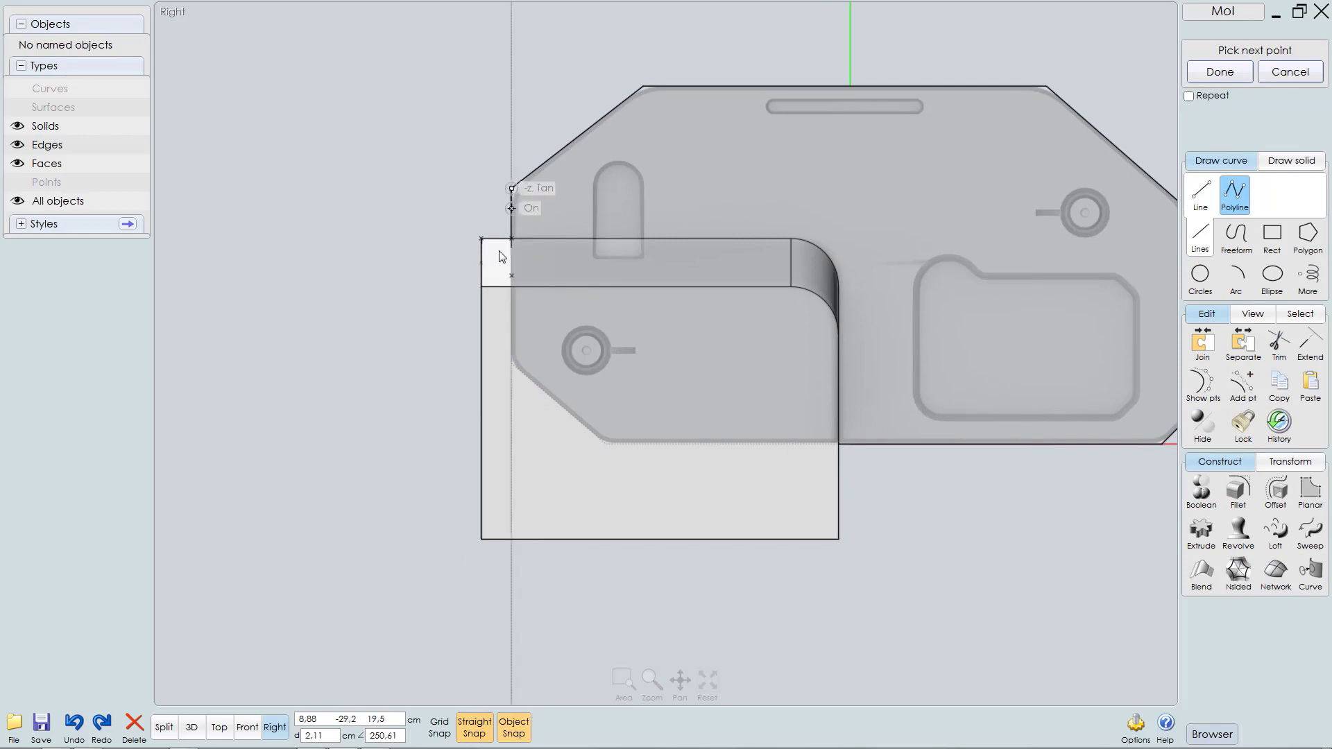
click(510, 363)
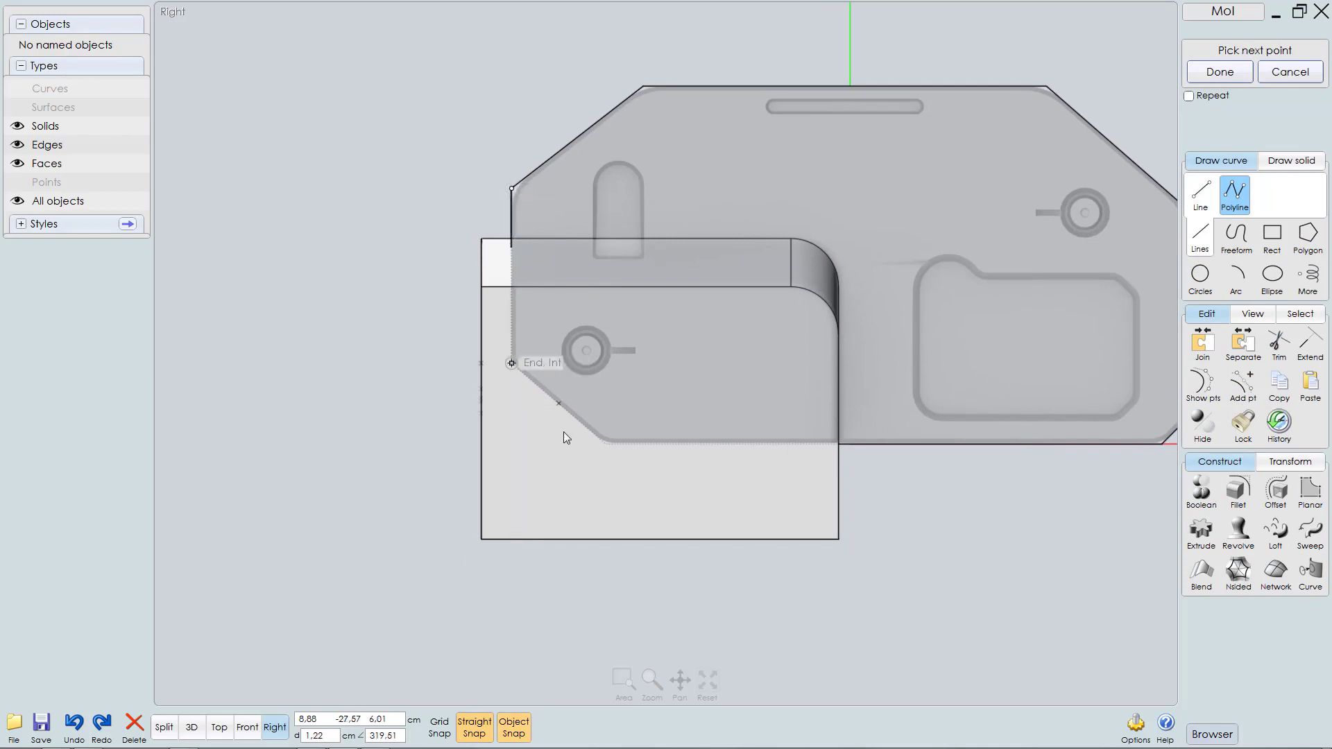
click(606, 444)
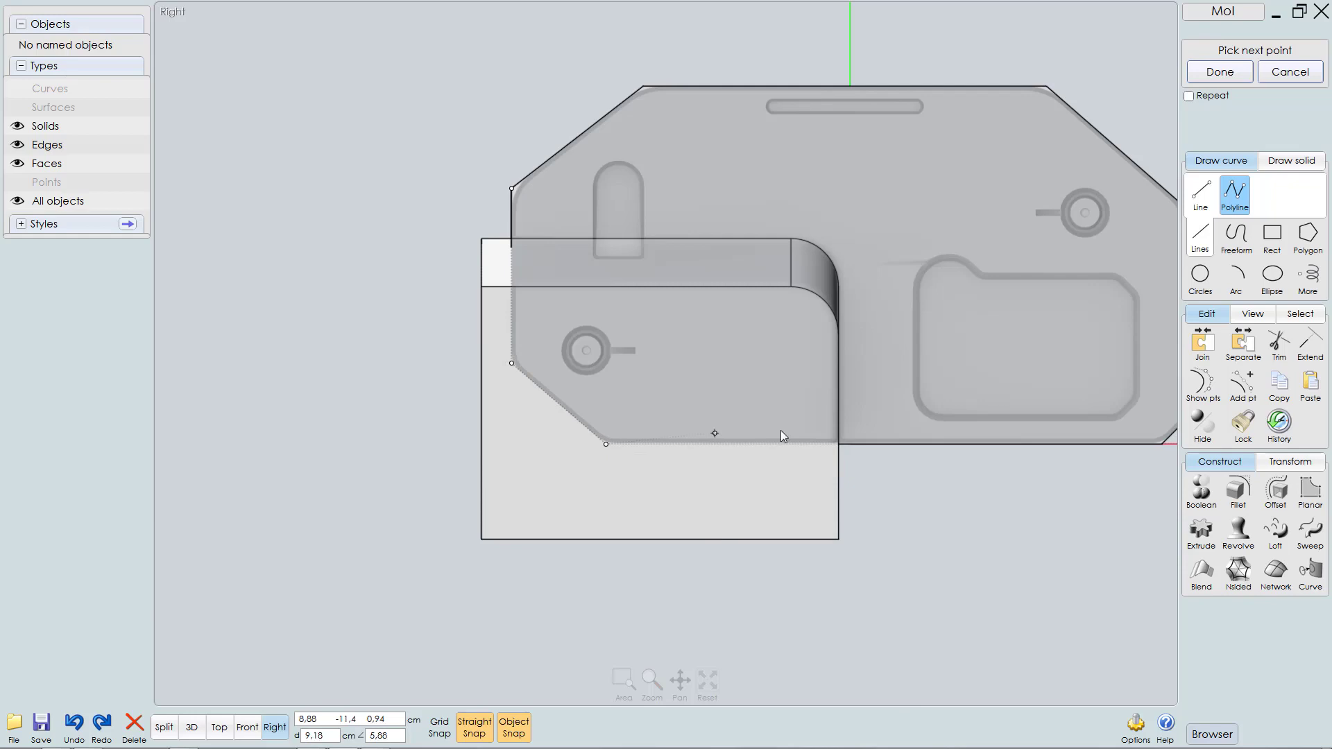
click(936, 444)
right_click(911, 517)
Step: Split the block along the polyline with a Boolean merge, and delete the curve and the excess outside the main body's outline
click(881, 445)
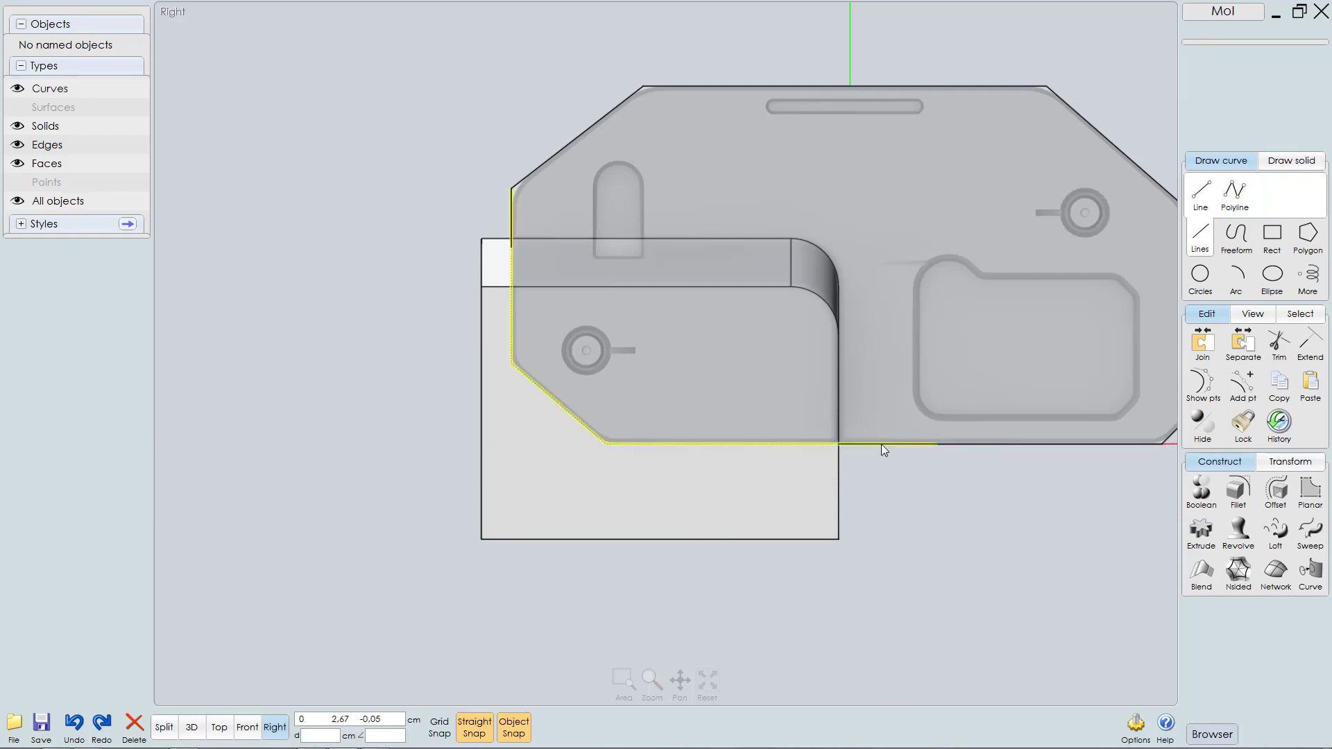
click(880, 442)
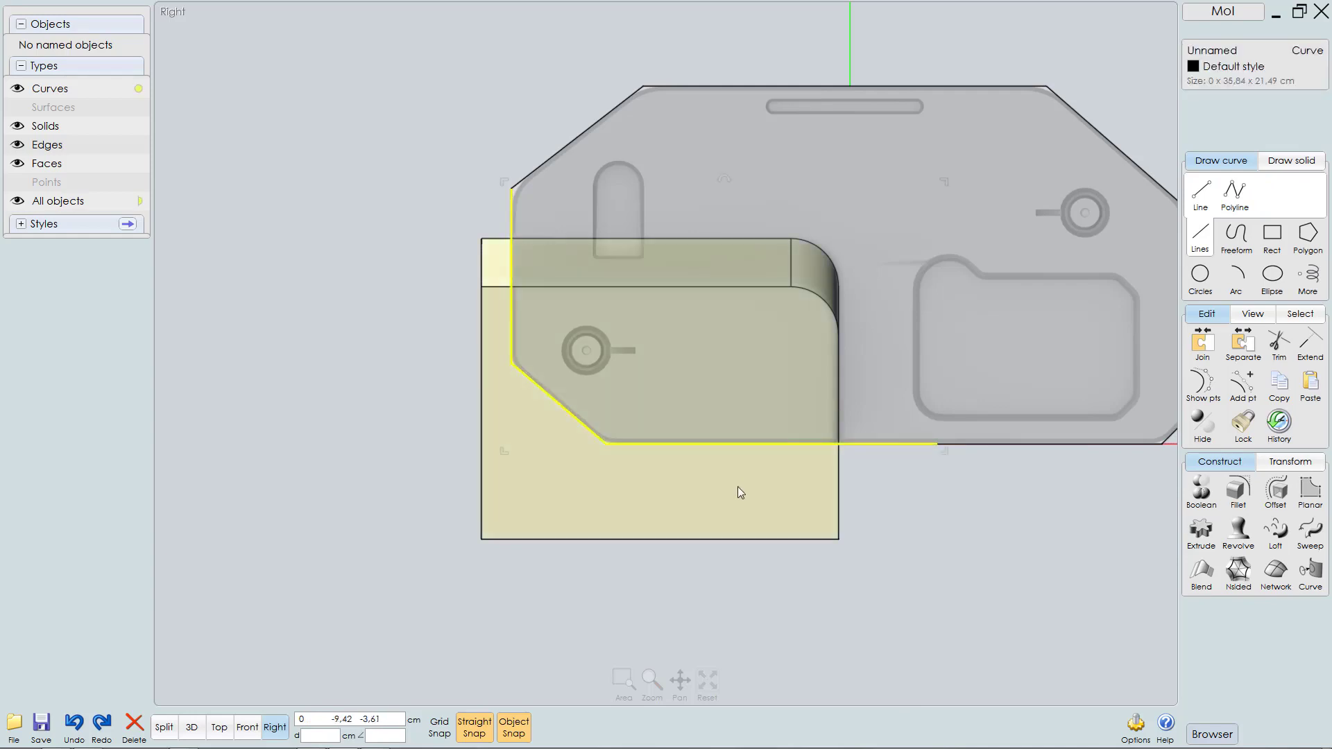
click(738, 485)
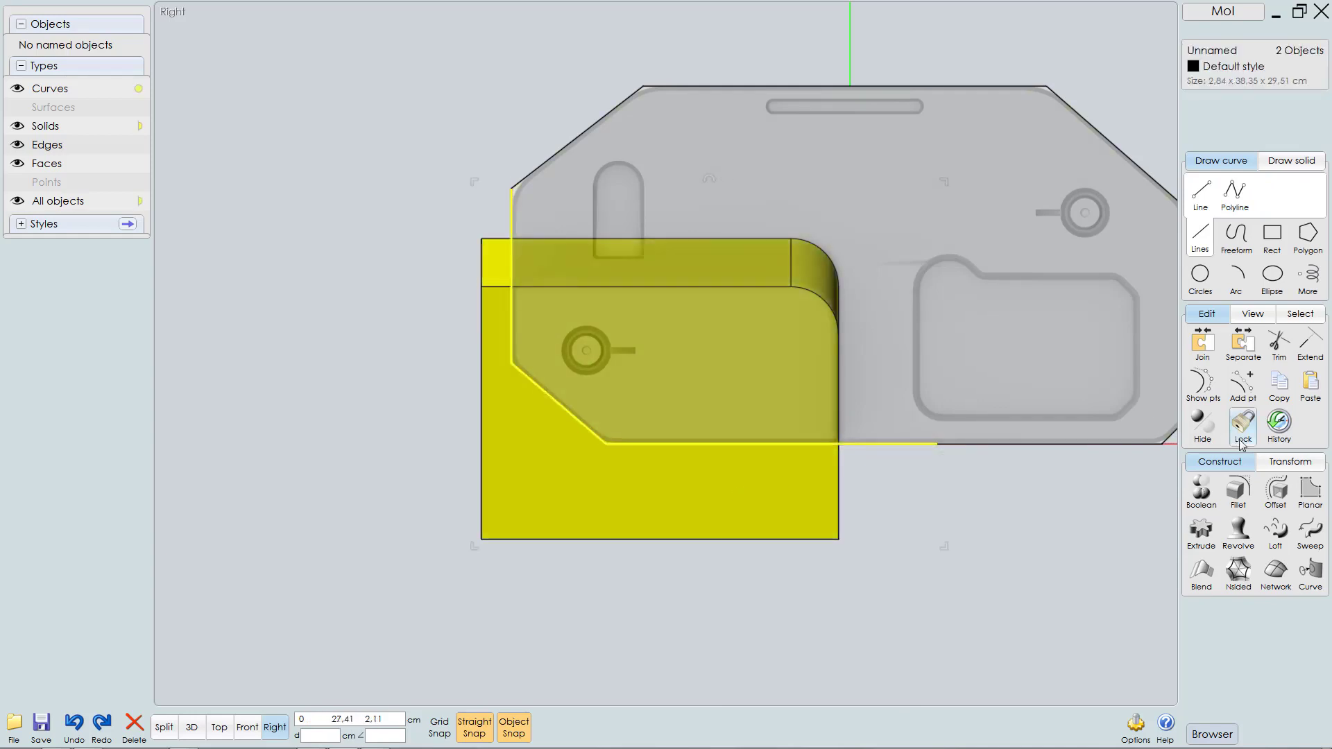
click(1201, 491)
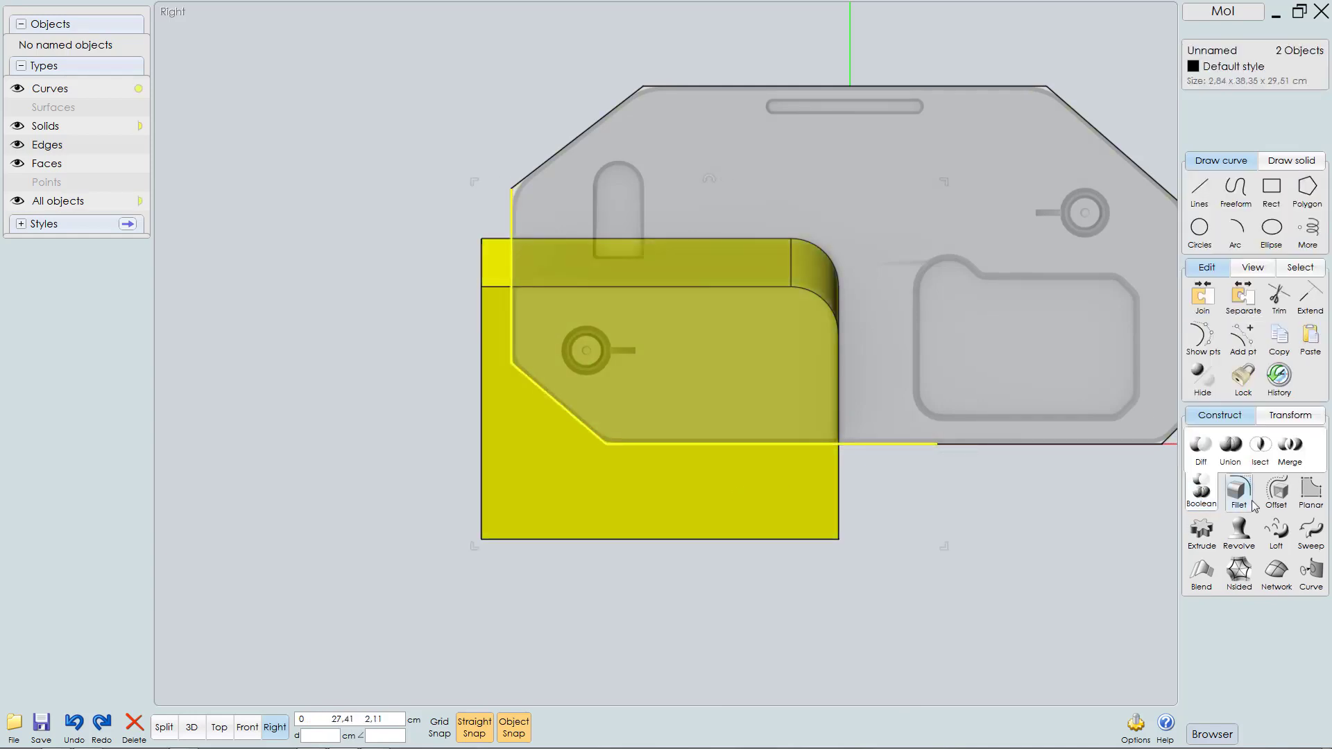
click(1291, 451)
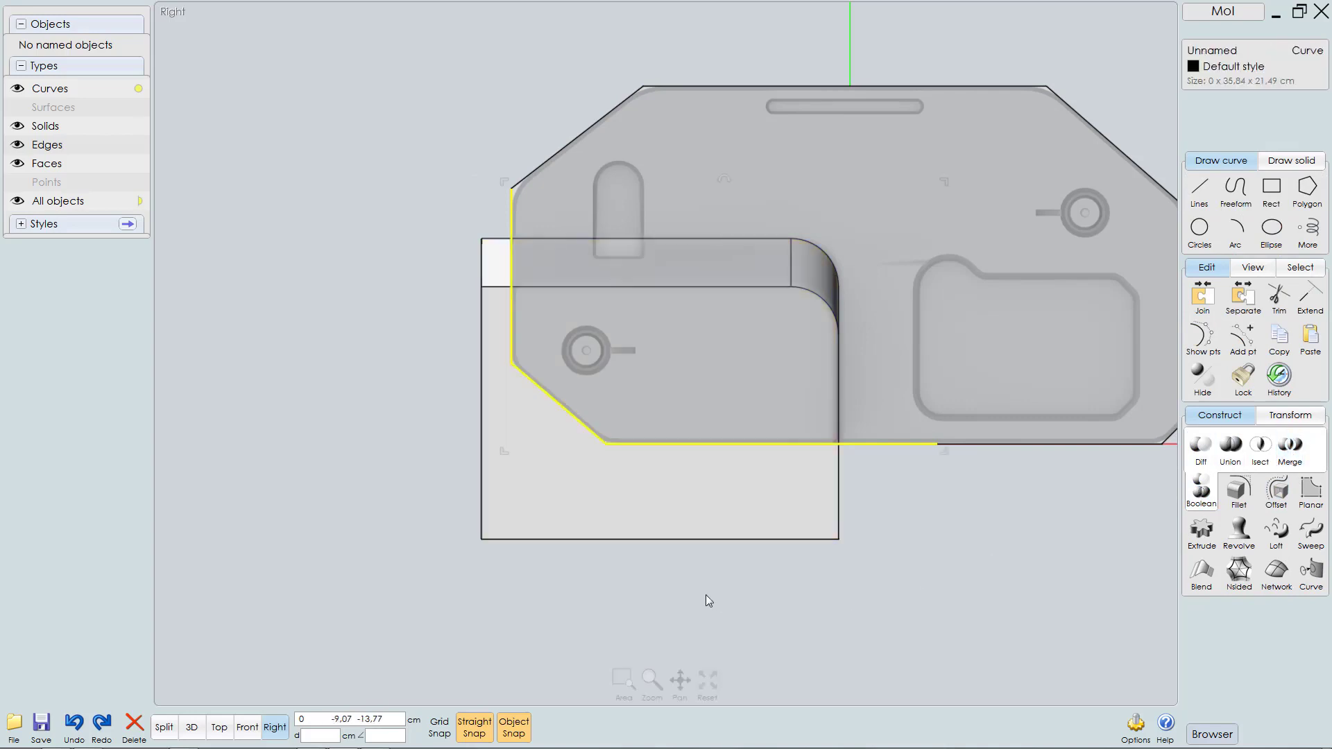
click(532, 449)
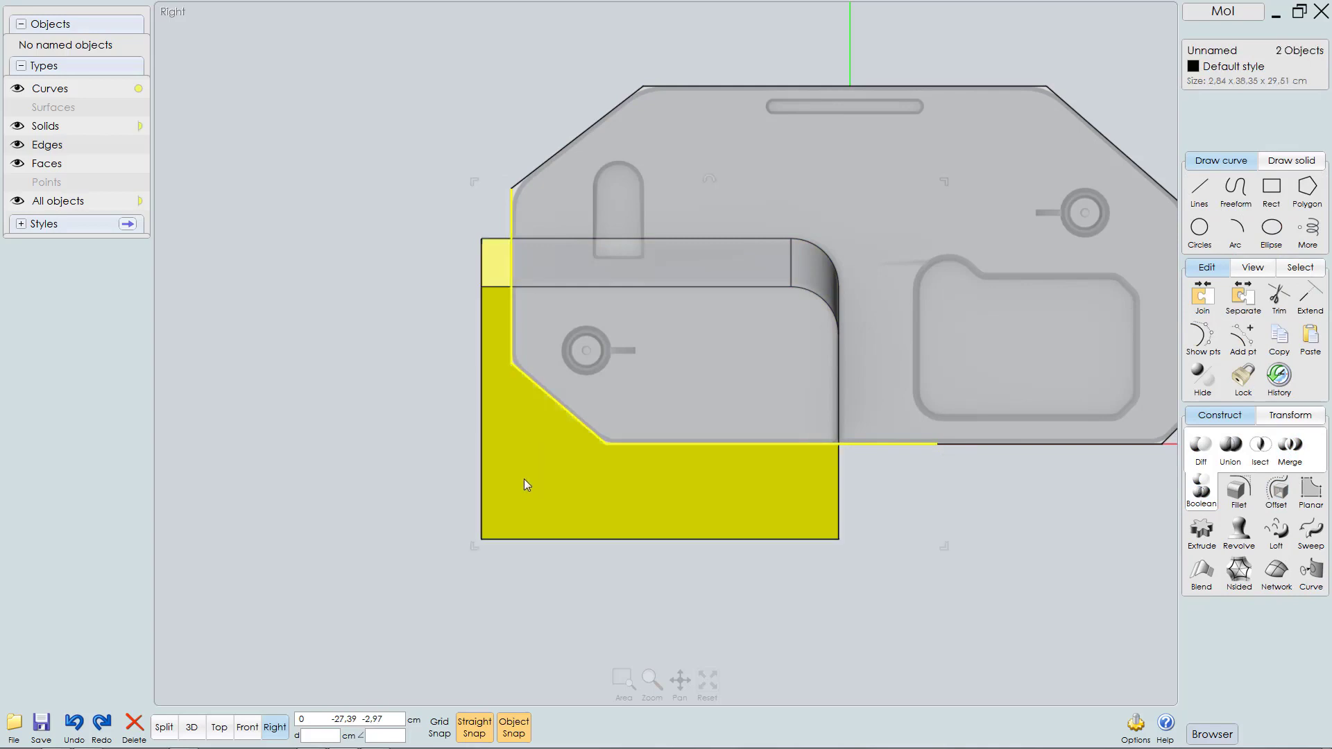
key(Delete)
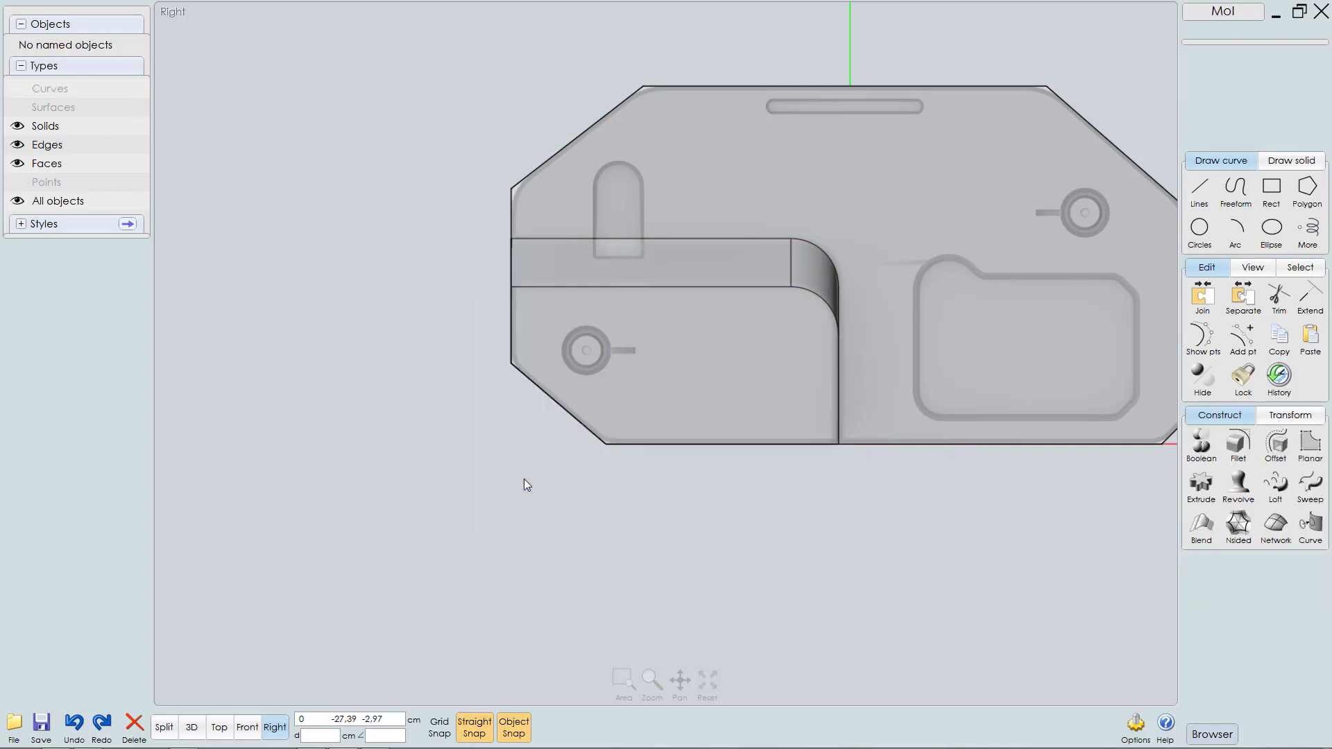
Step: In the 3D view, Boolean-union the trimmed side block with the main body into one solid
key(F5)
right_drag(753, 307, 710, 292)
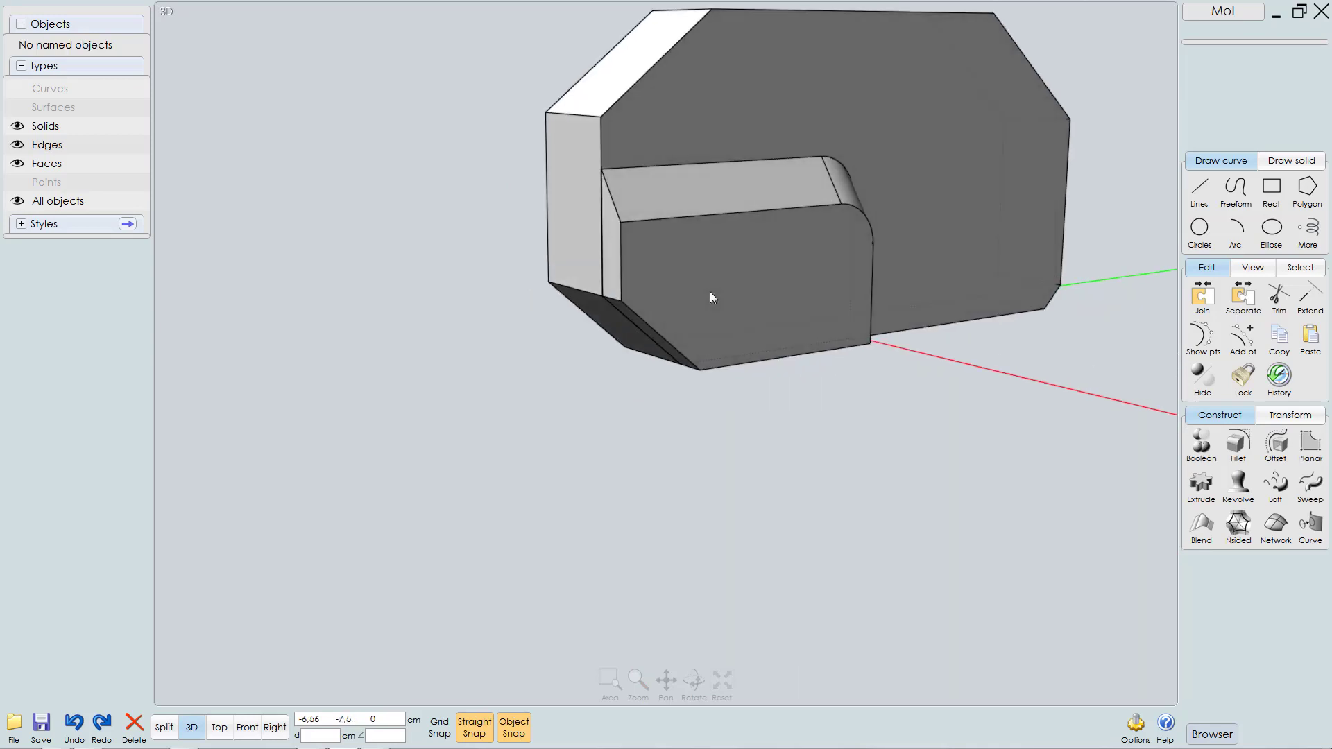
scroll(652, 231, up, 4)
middle_drag(718, 201, 789, 208)
right_drag(789, 208, 663, 319)
scroll(707, 335, down, 4)
middle_drag(706, 335, 623, 347)
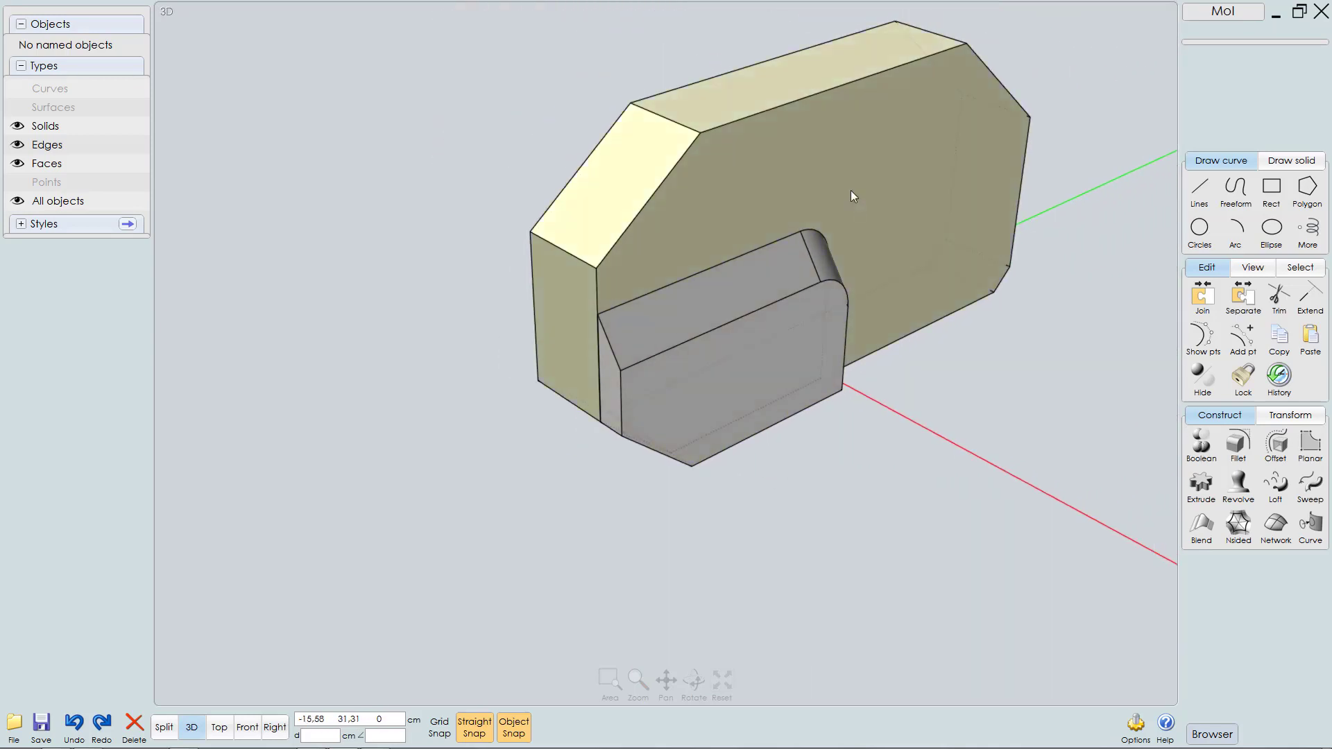
click(866, 136)
click(783, 369)
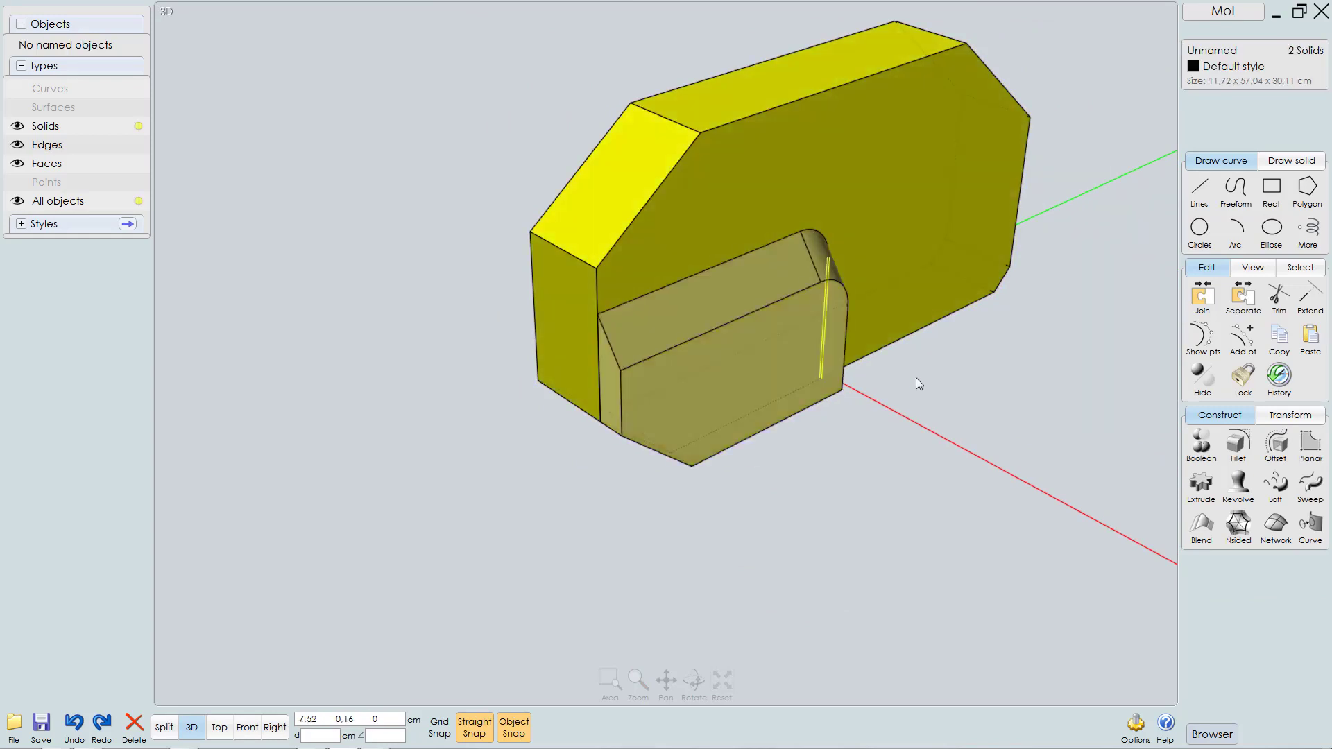
click(1201, 446)
click(1229, 453)
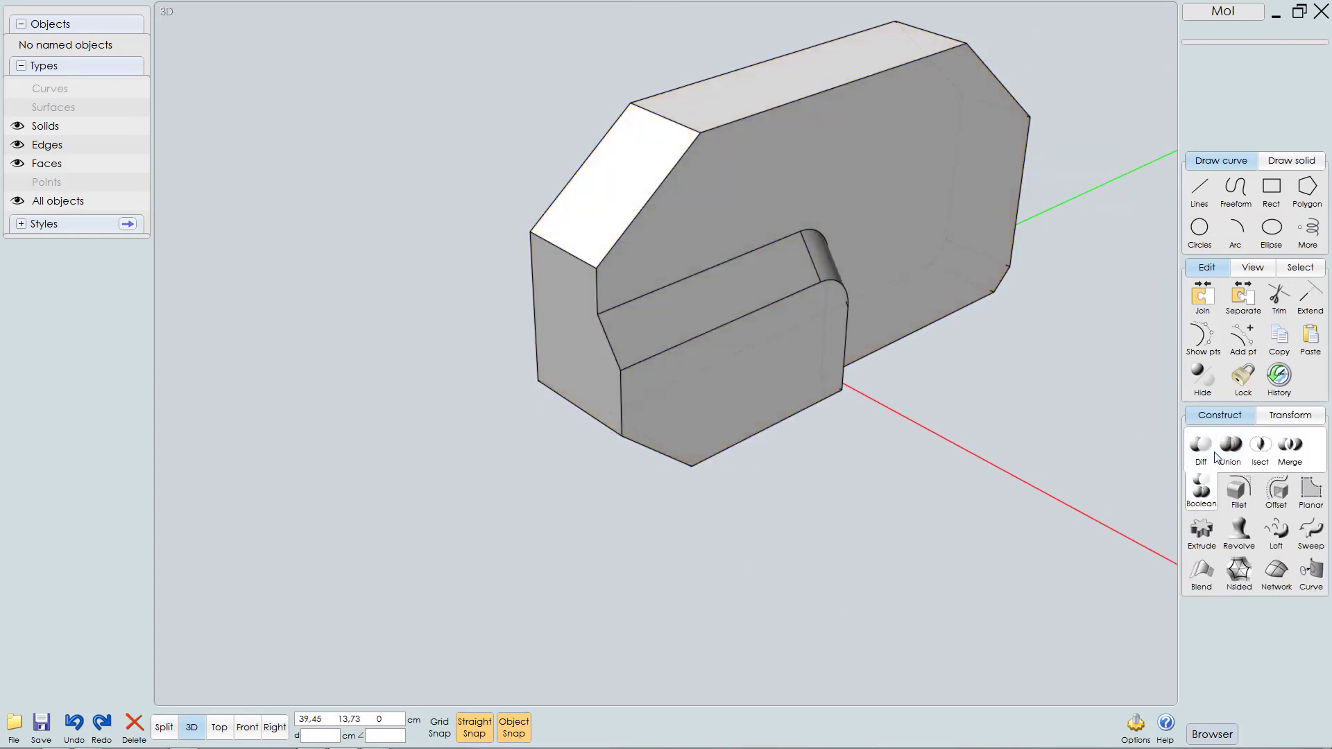
right_drag(766, 375, 755, 295)
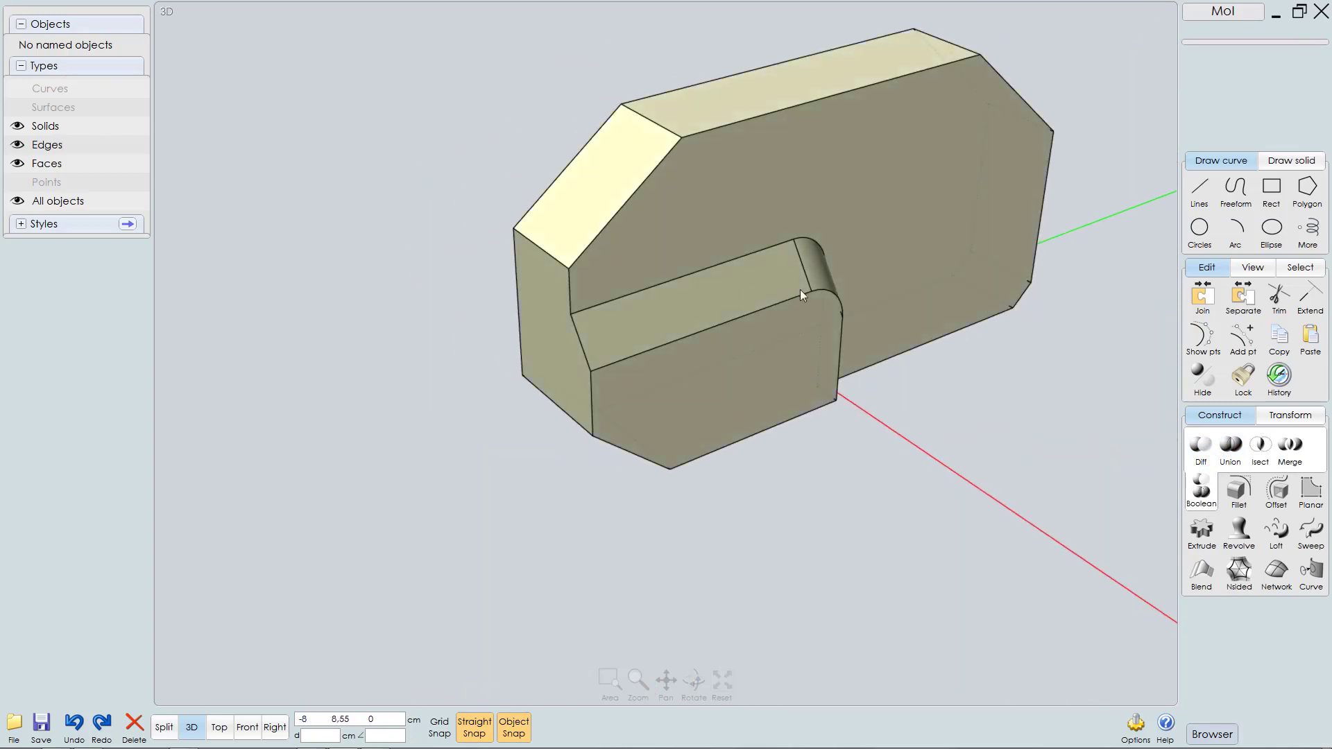
middle_drag(801, 289, 769, 389)
Step: In the Top view, draw a polyline around the upper notch, about 6.6 cm out from the centre edge and up past the body's end
key(F7)
scroll(768, 388, down, 2)
scroll(727, 342, down, 2)
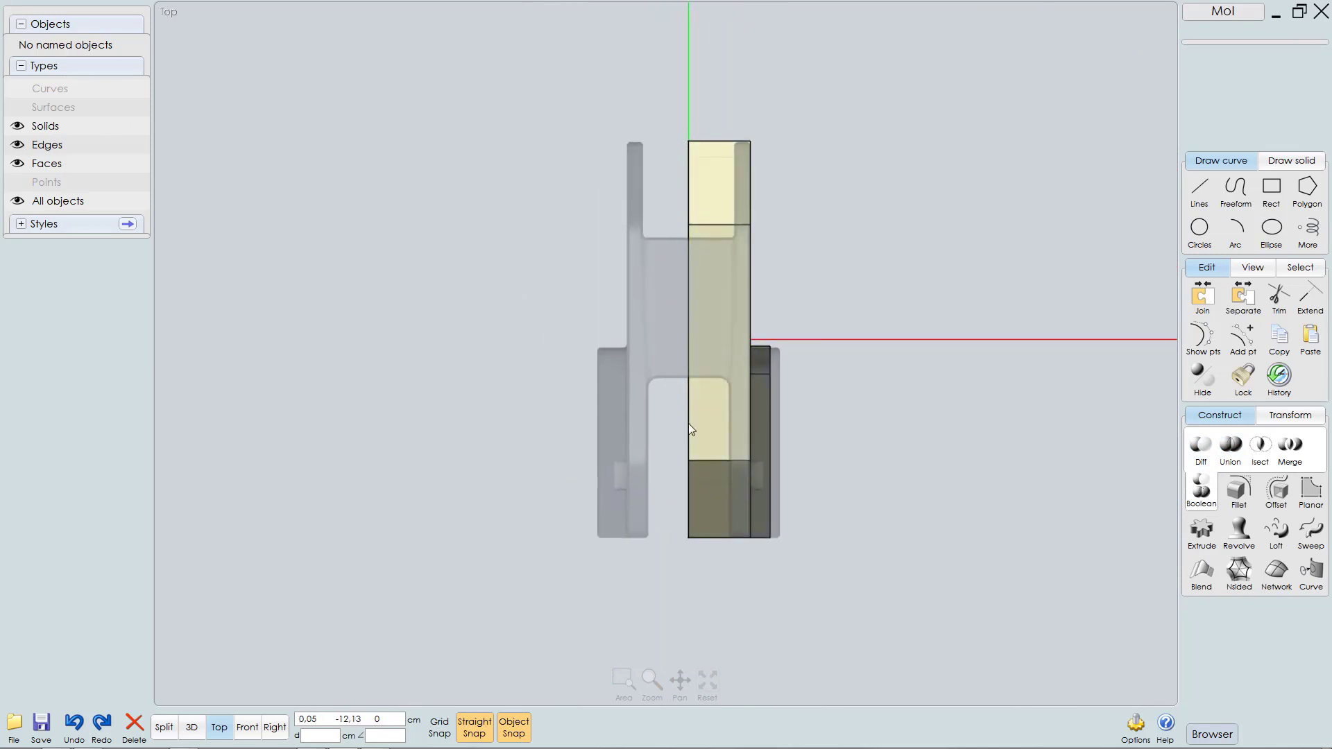
scroll(760, 409, up, 2)
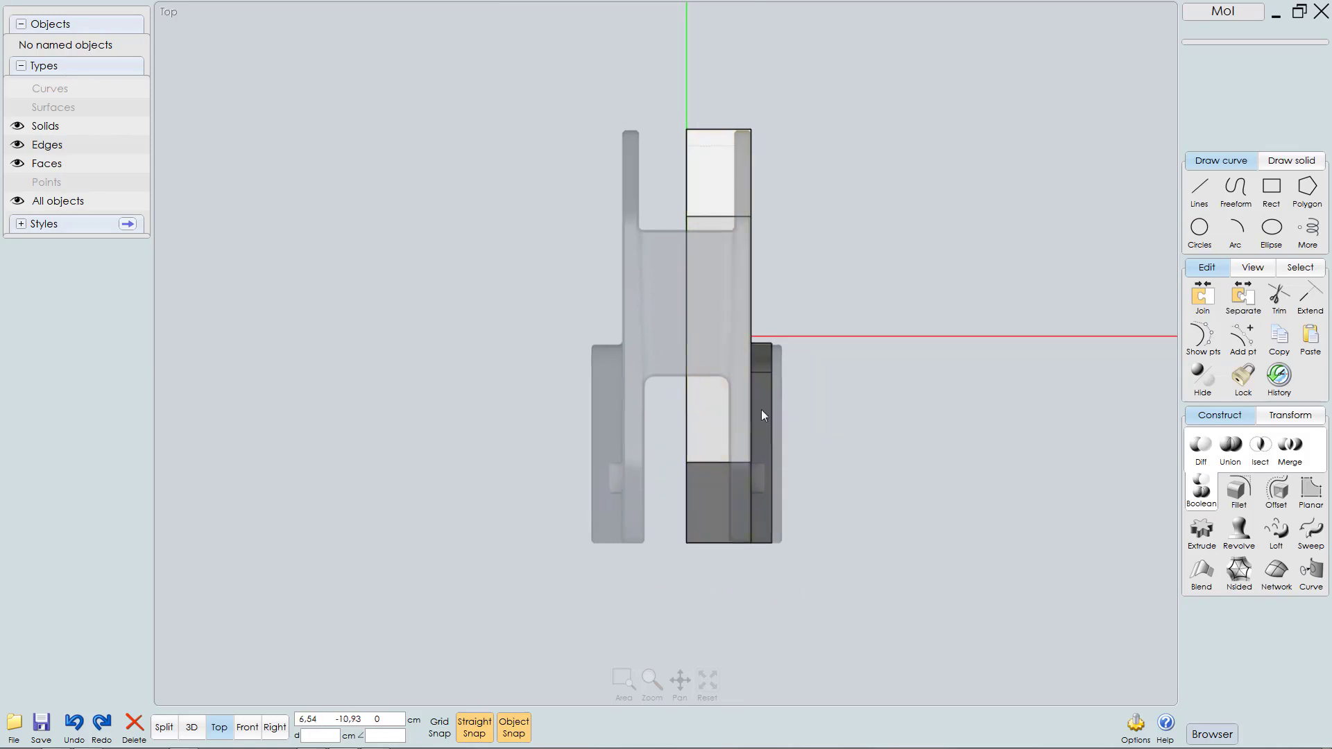
click(1199, 192)
click(1235, 194)
scroll(859, 287, up, 3)
middle_drag(751, 217, 792, 312)
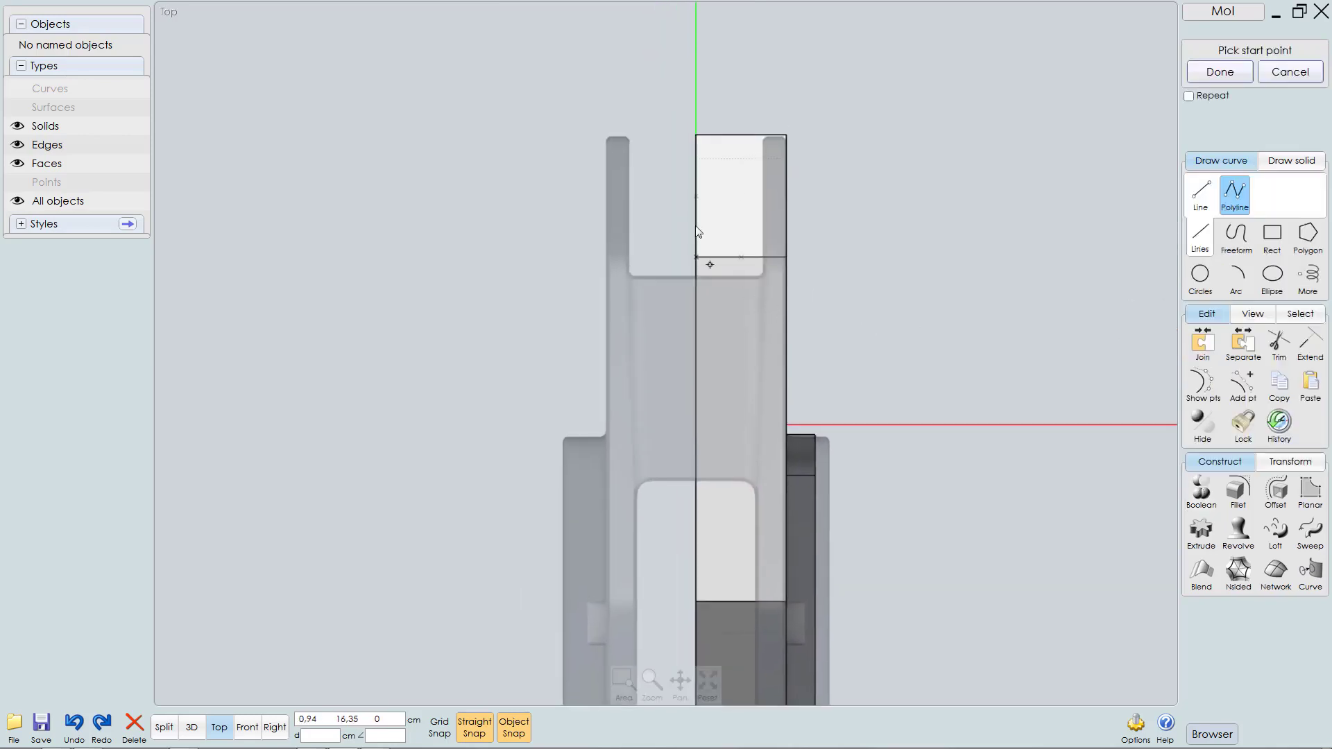
scroll(701, 229, up, 2)
scroll(693, 222, up, 2)
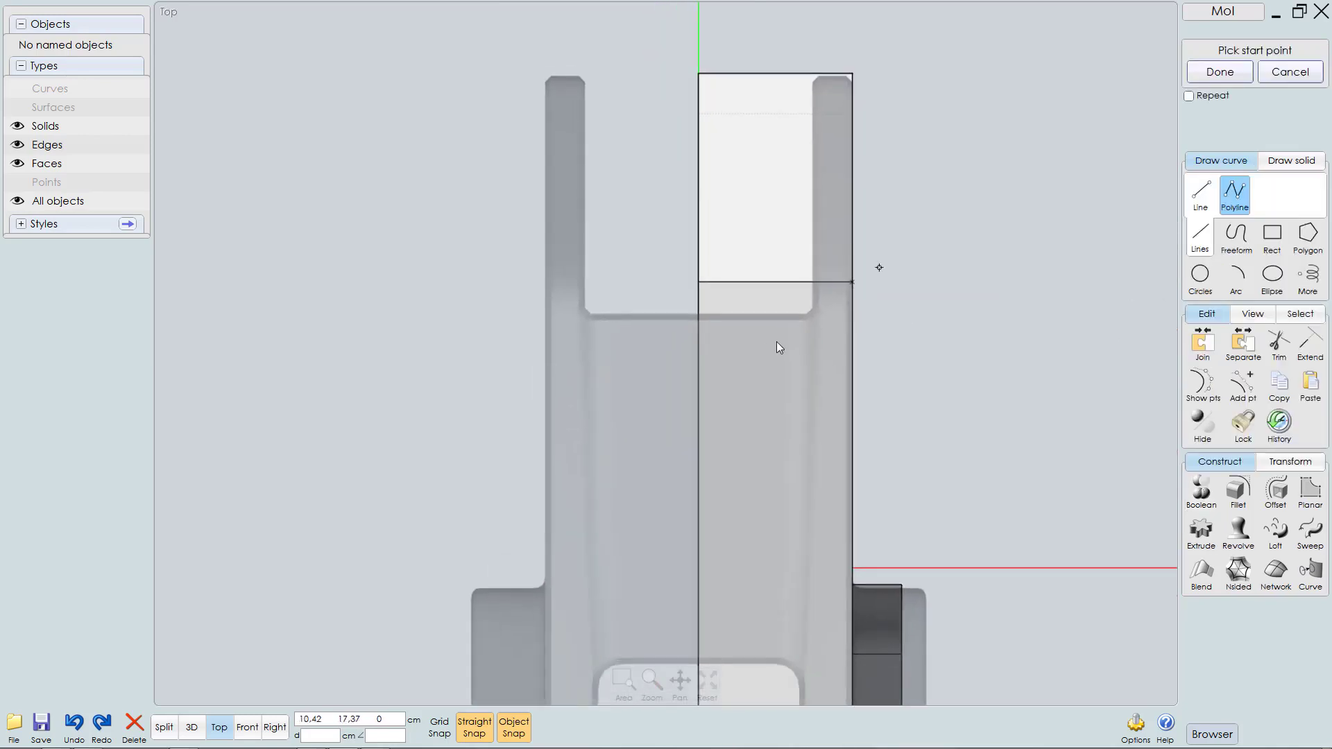
click(699, 313)
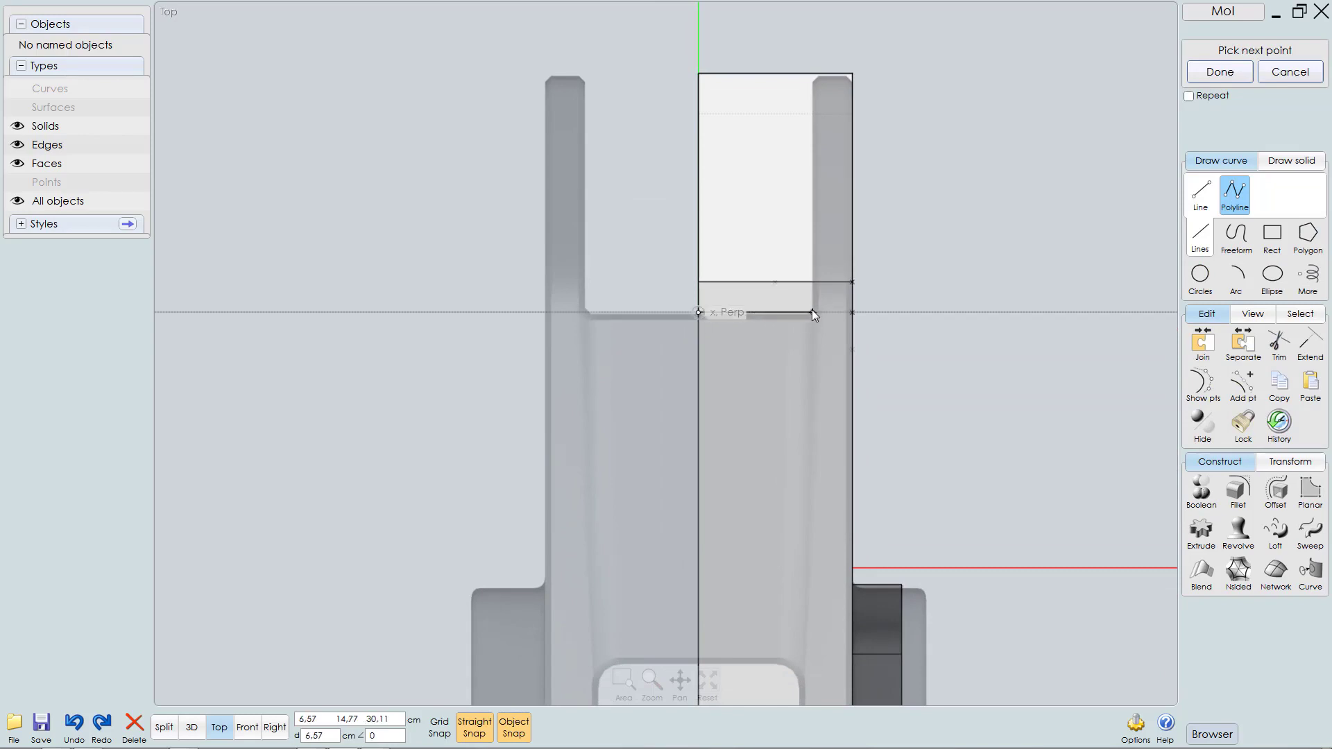
click(813, 313)
click(813, 26)
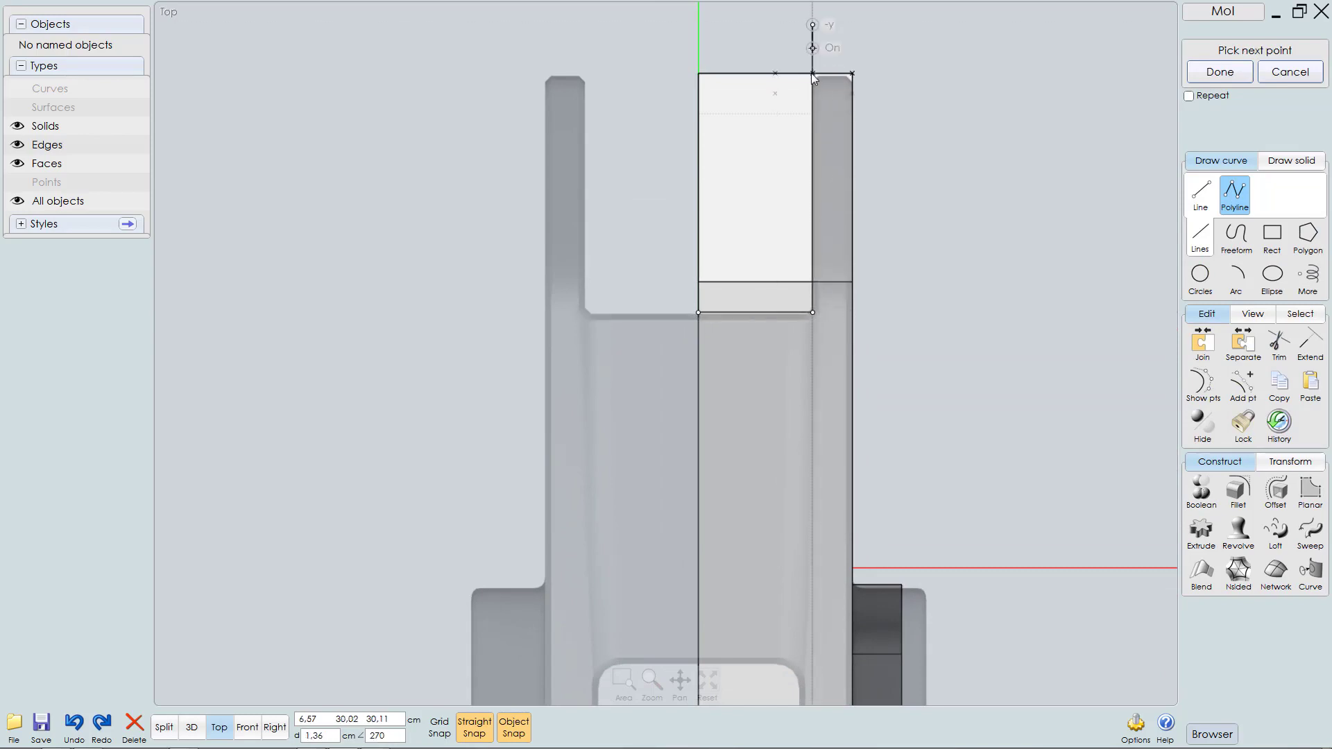
right_click(940, 148)
scroll(891, 292, down, 3)
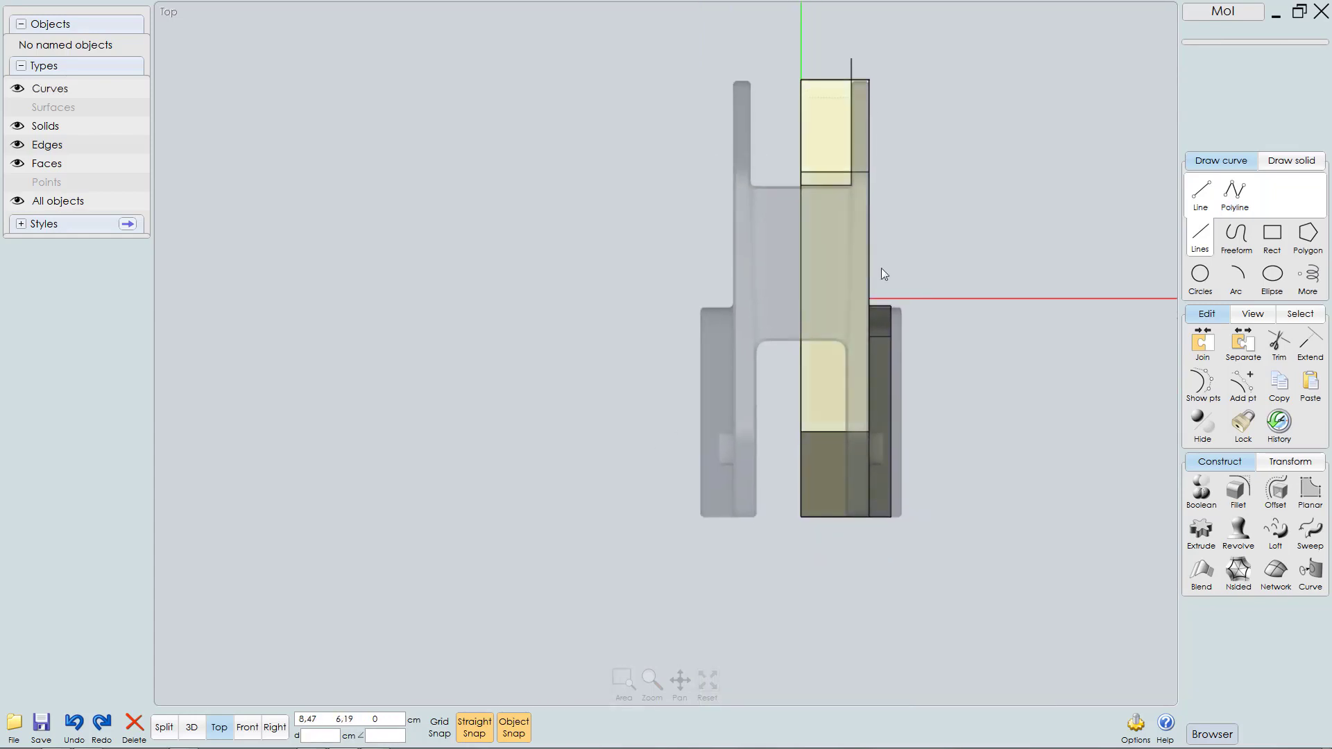
Step: Draw a polyline around the lower notch, about 5.65 cm out from the centre edge and about 27.4 cm down past the body's end
right_click(950, 402)
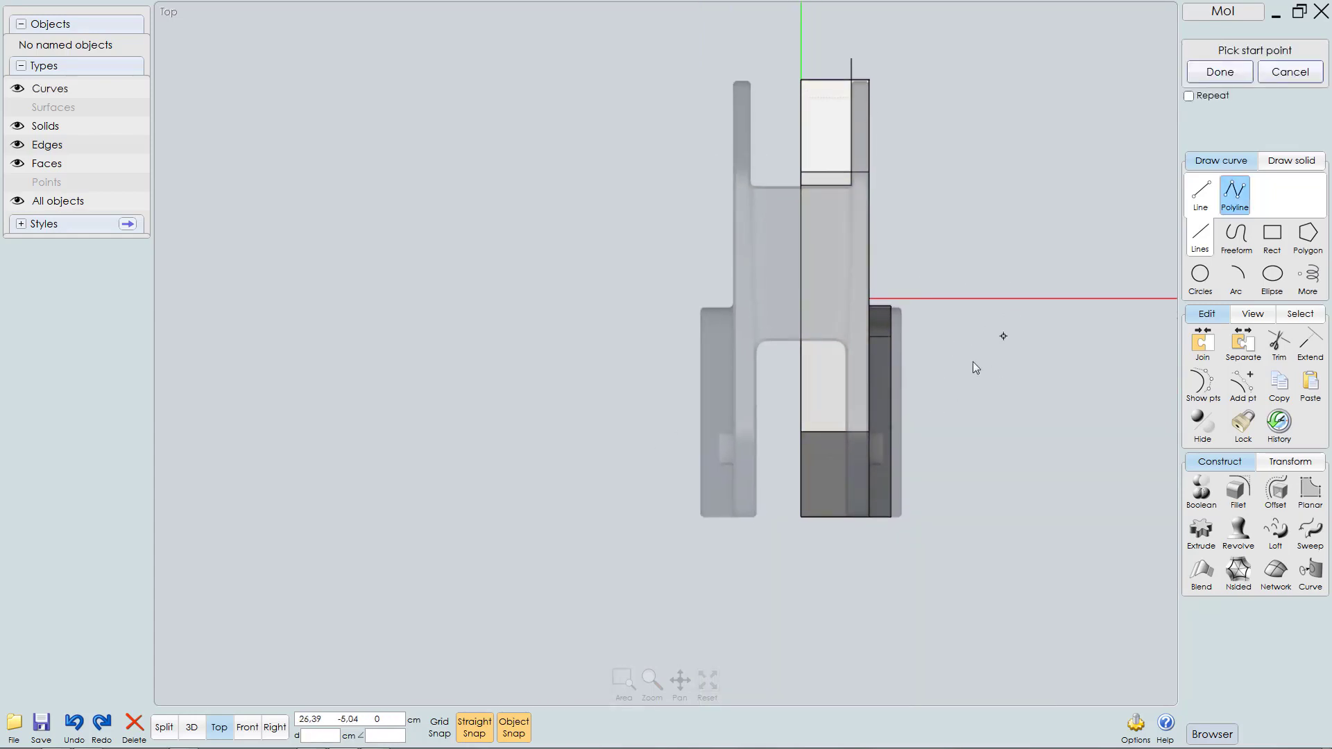
scroll(986, 362, up, 1)
scroll(1011, 364, up, 1)
scroll(971, 453, up, 1)
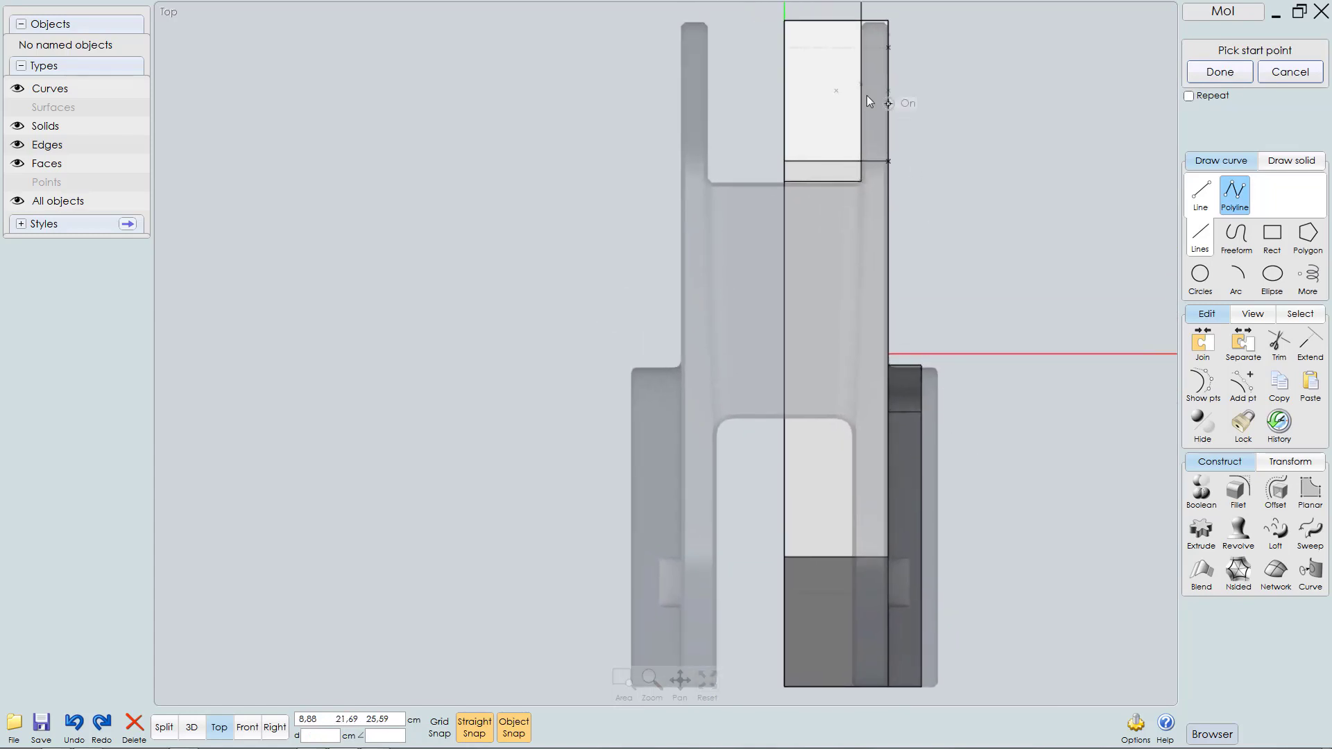
scroll(809, 460, up, 2)
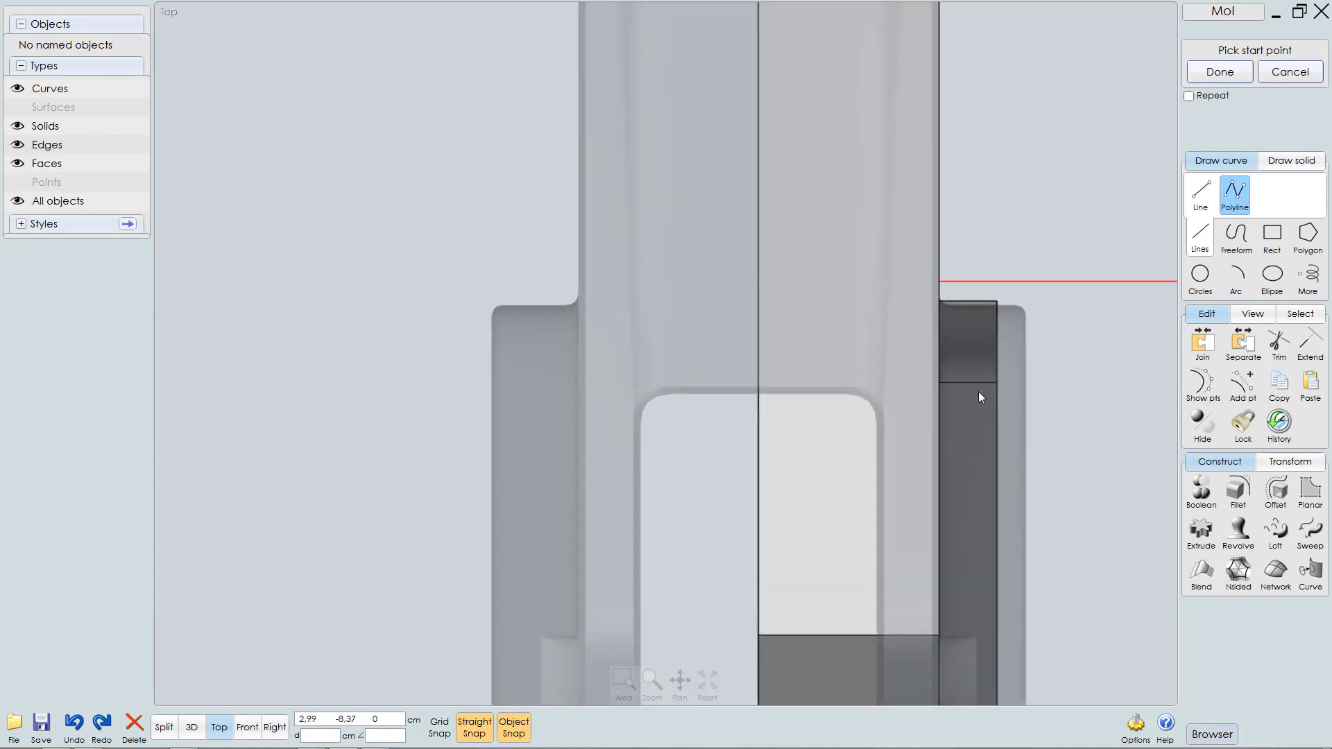
click(759, 390)
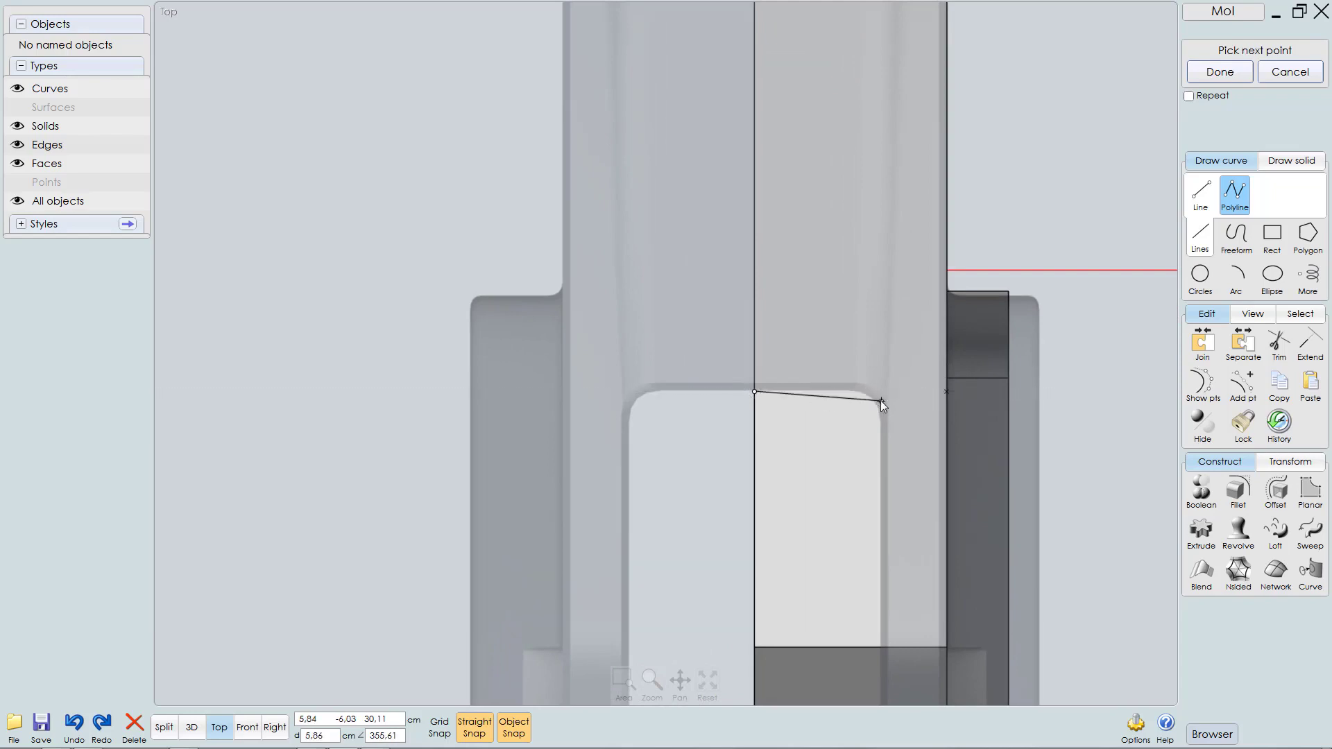
click(876, 392)
scroll(867, 472, down, 4)
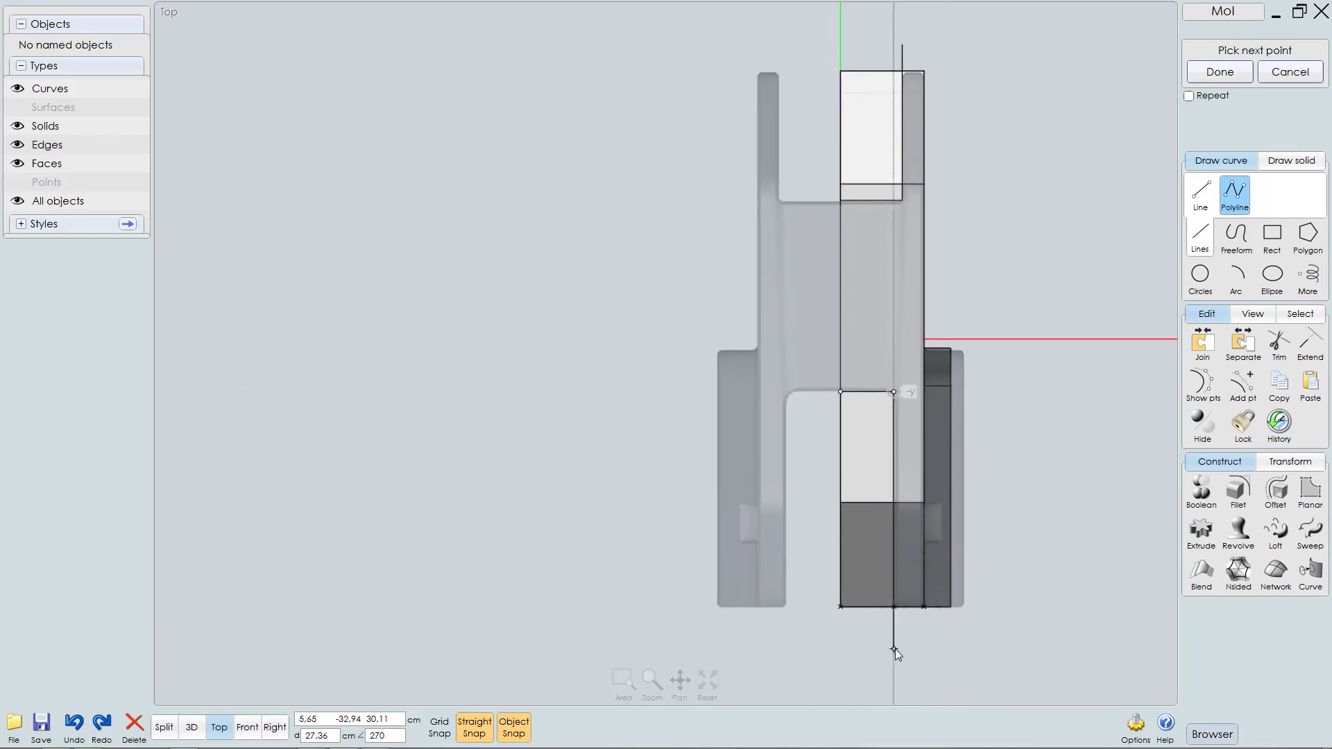
click(895, 651)
right_click(964, 636)
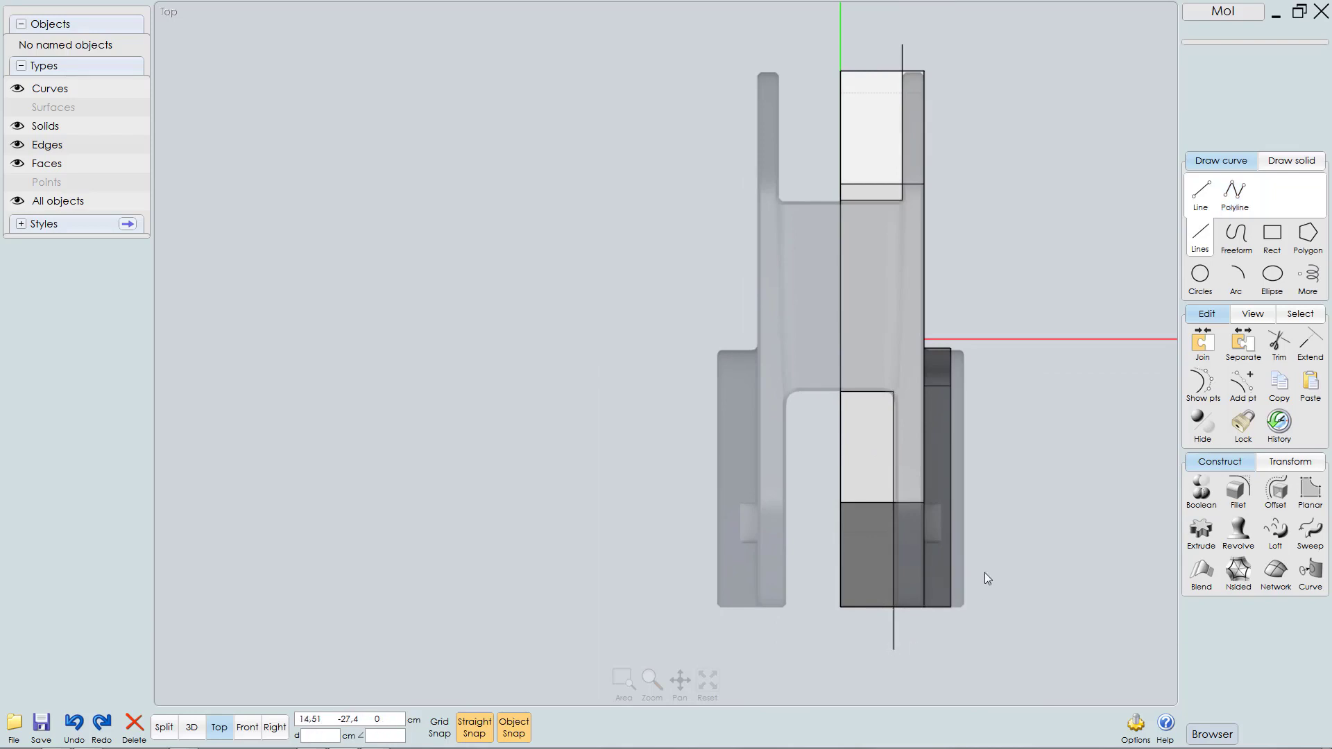
Step: Split the body along both notch polylines with a Boolean merge, and delete the curves and the two notch pieces
click(895, 632)
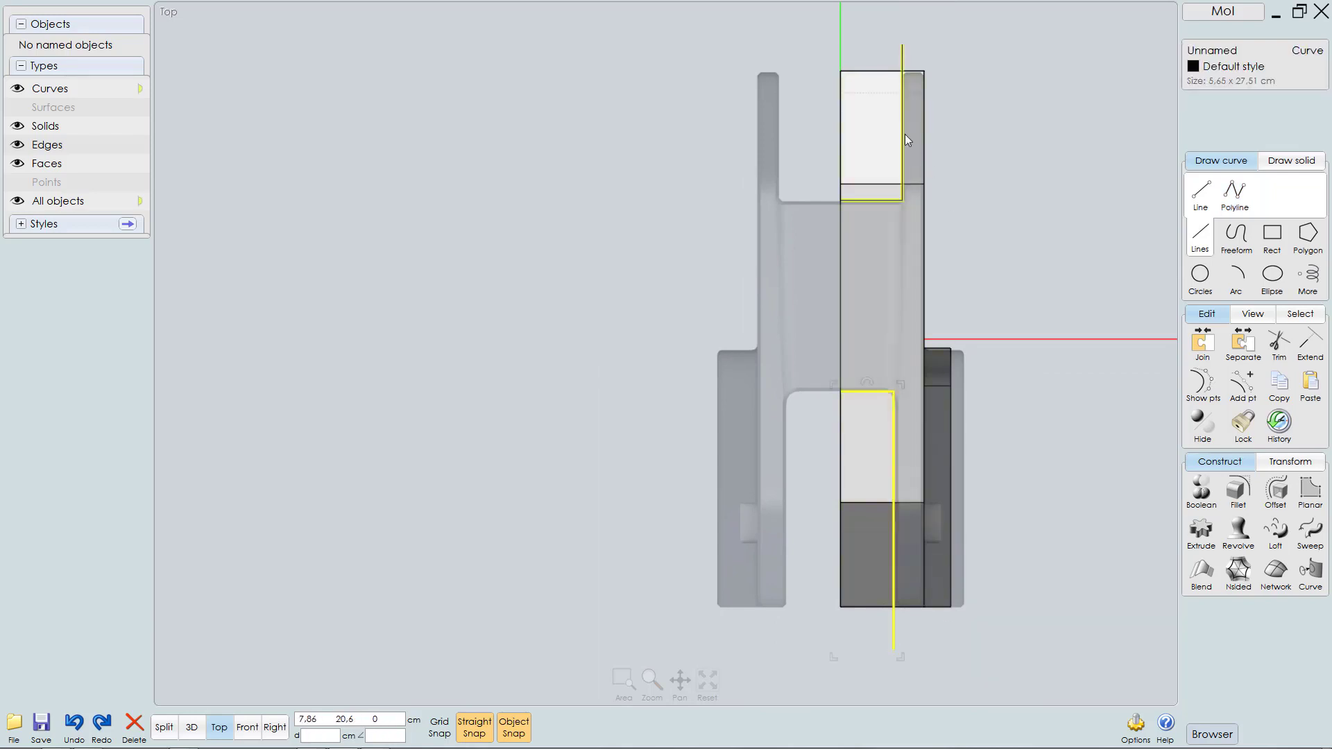
click(902, 54)
click(861, 97)
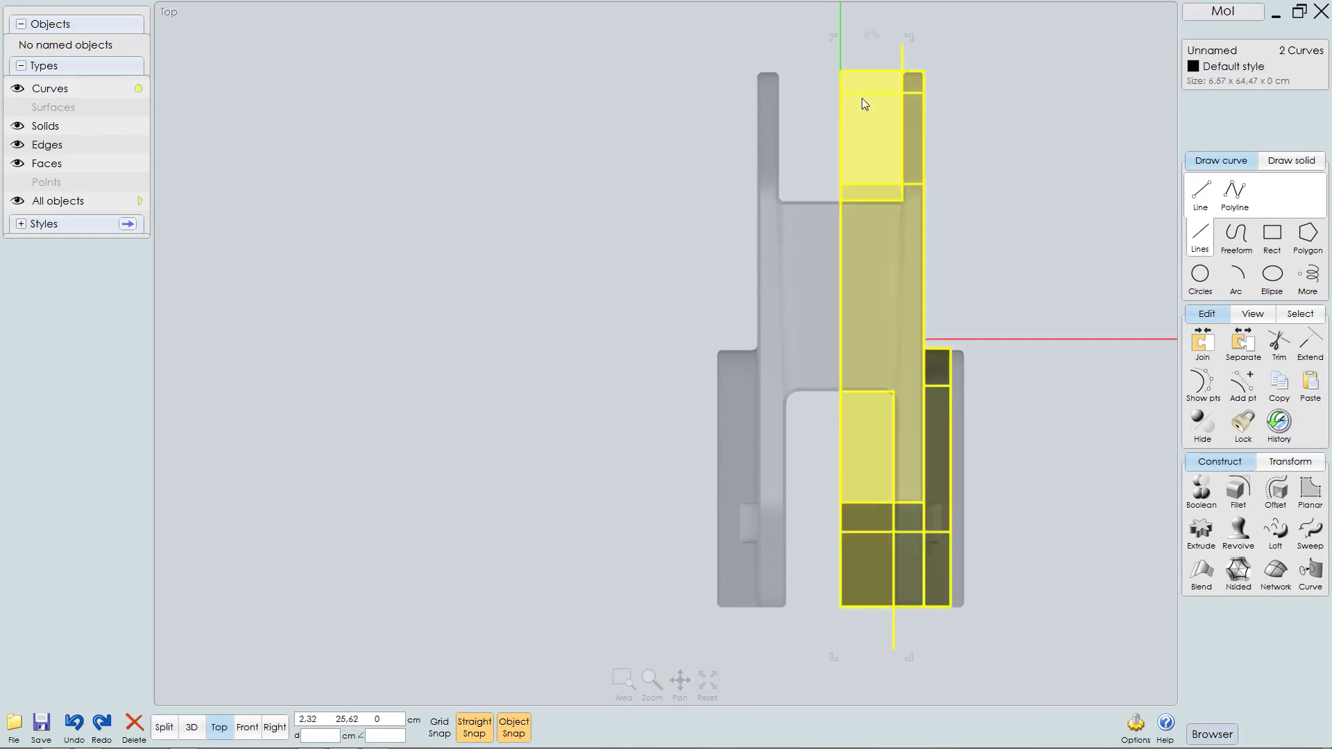
click(1201, 489)
click(1286, 457)
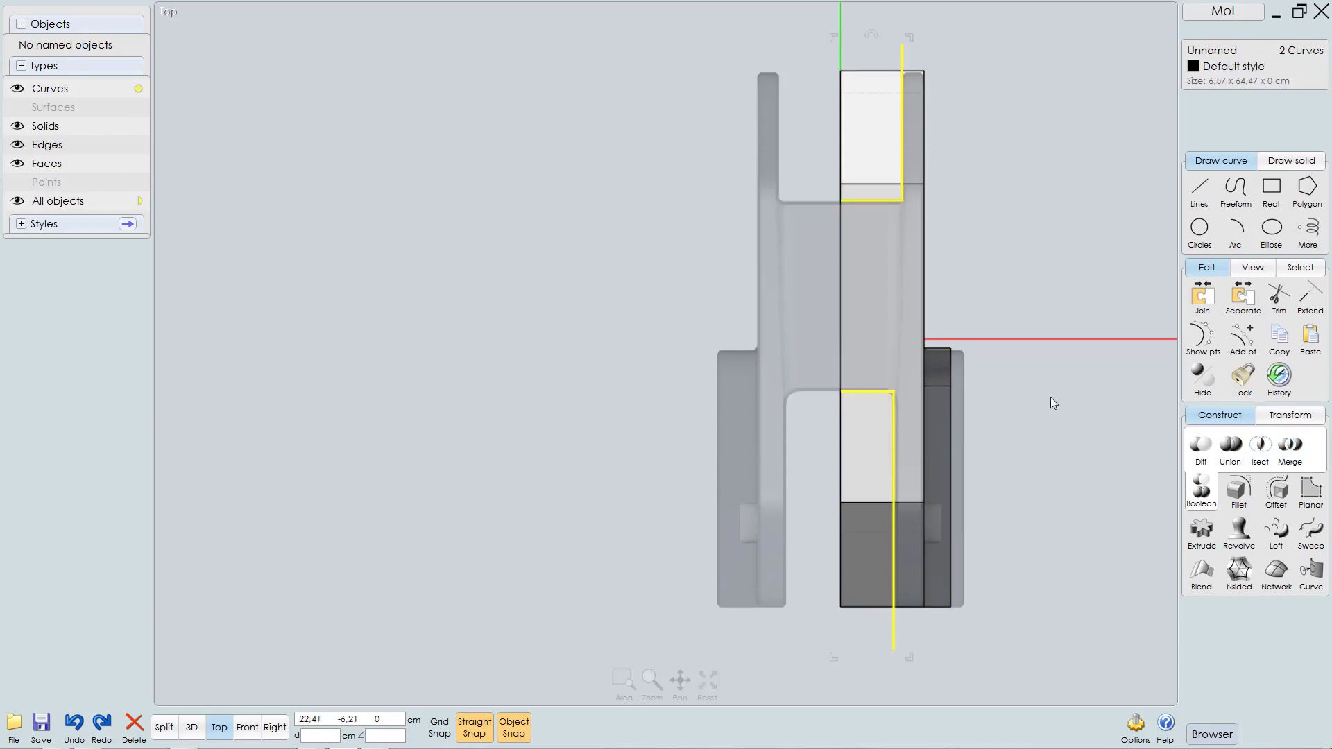
click(858, 111)
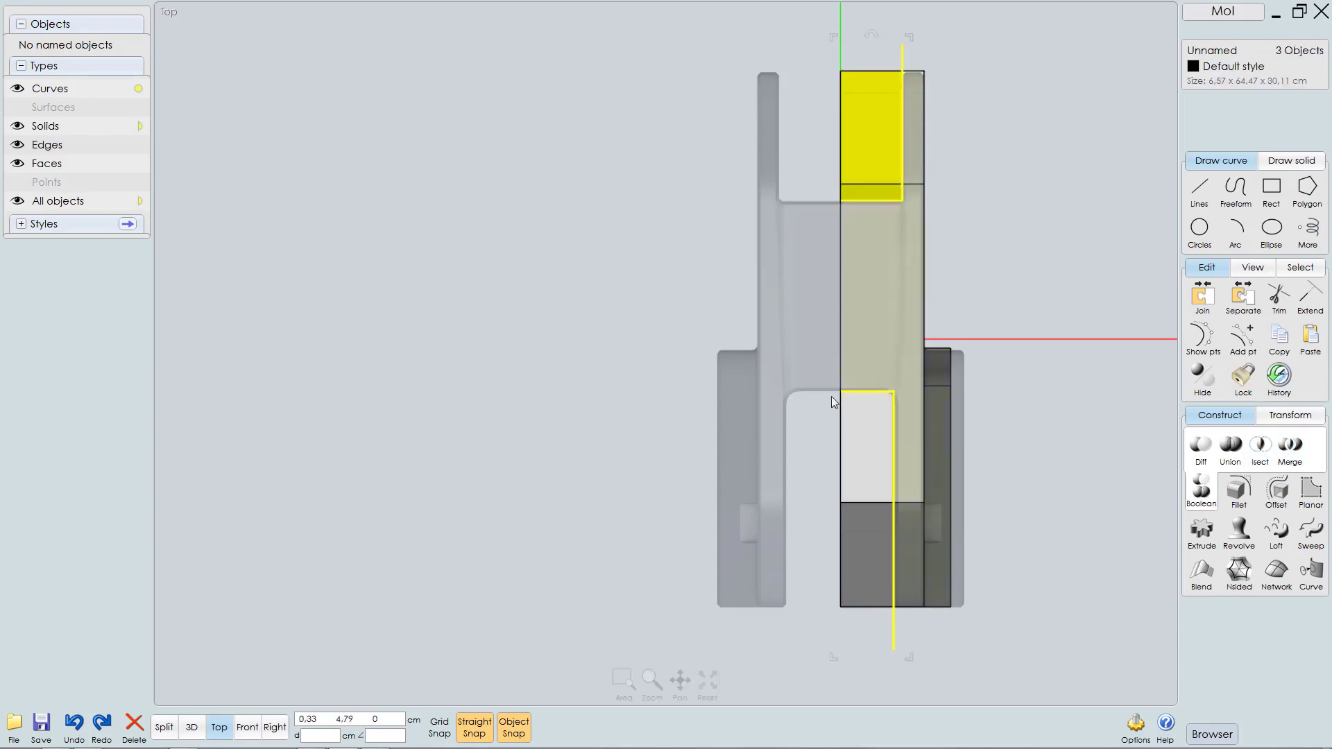
click(862, 523)
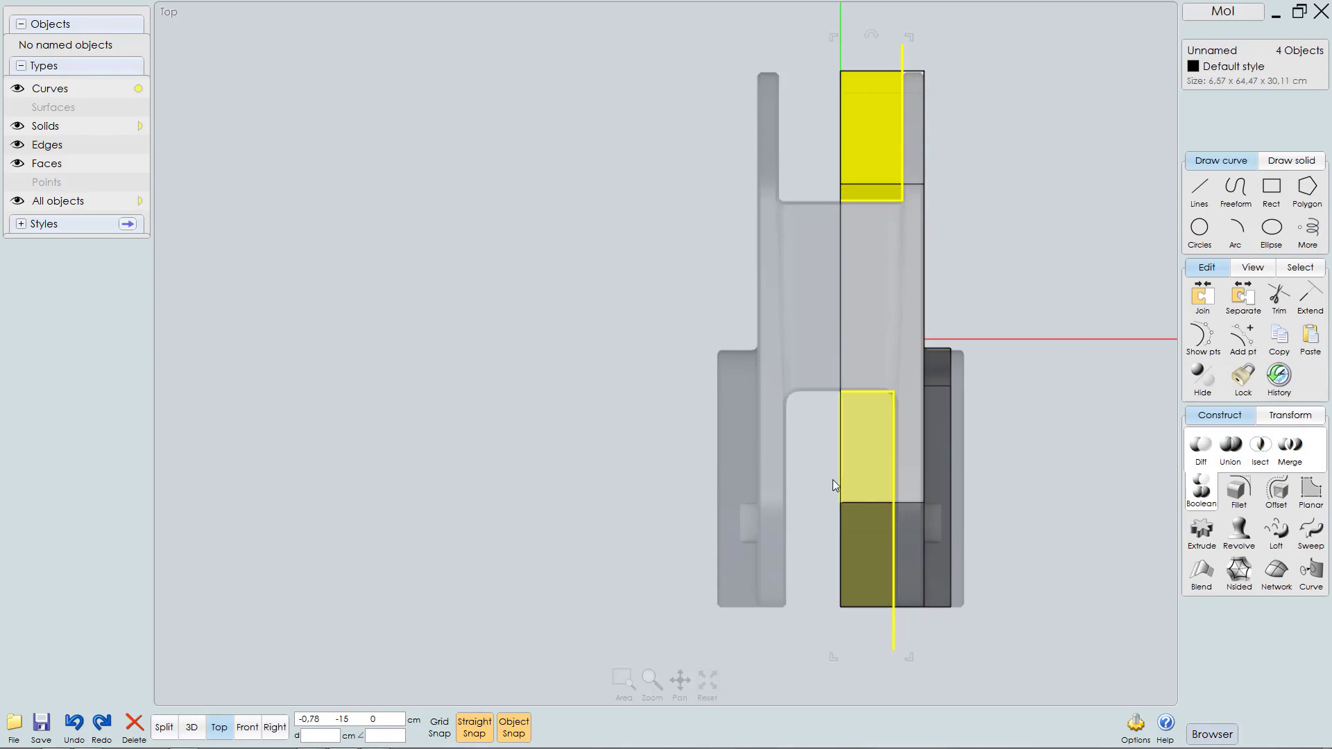
key(Delete)
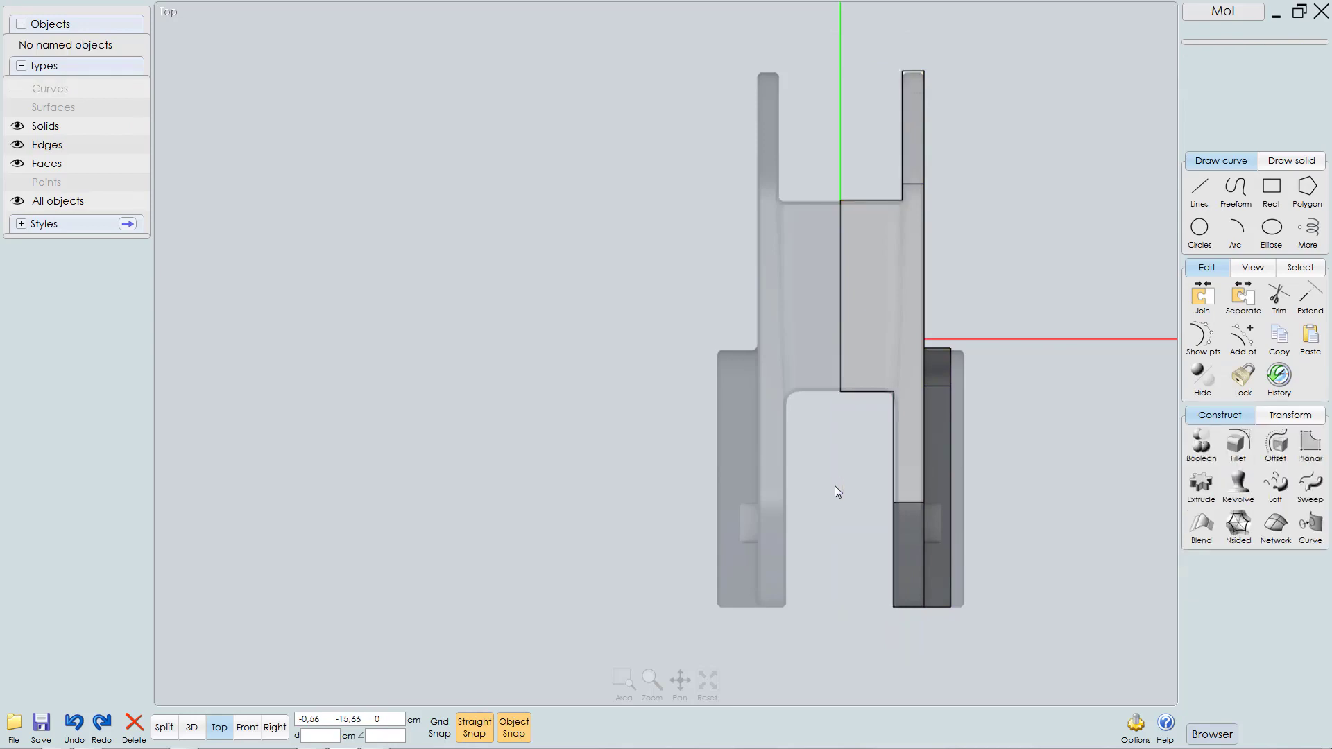
Step: In the Right view, name the solid "main body" and hide it to expose the reference image
mouse_move(837, 492)
right_down()
mouse_move(805, 310)
mouse_move(841, 229)
mouse_move(884, 217)
mouse_move(868, 135)
mouse_move(739, 222)
mouse_move(749, 284)
mouse_move(784, 300)
mouse_move(803, 342)
mouse_move(791, 282)
mouse_move(758, 254)
mouse_move(772, 268)
right_up()
key(F8)
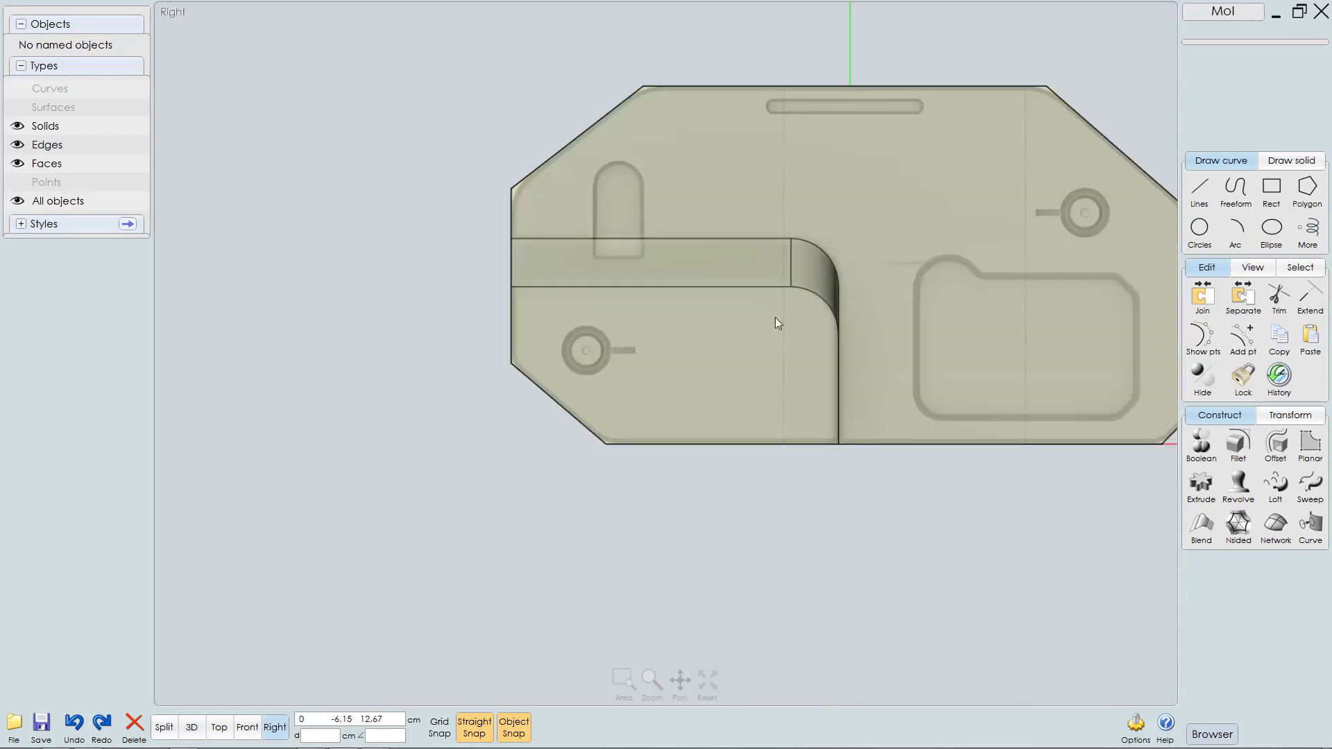
right_drag(819, 427, 714, 512)
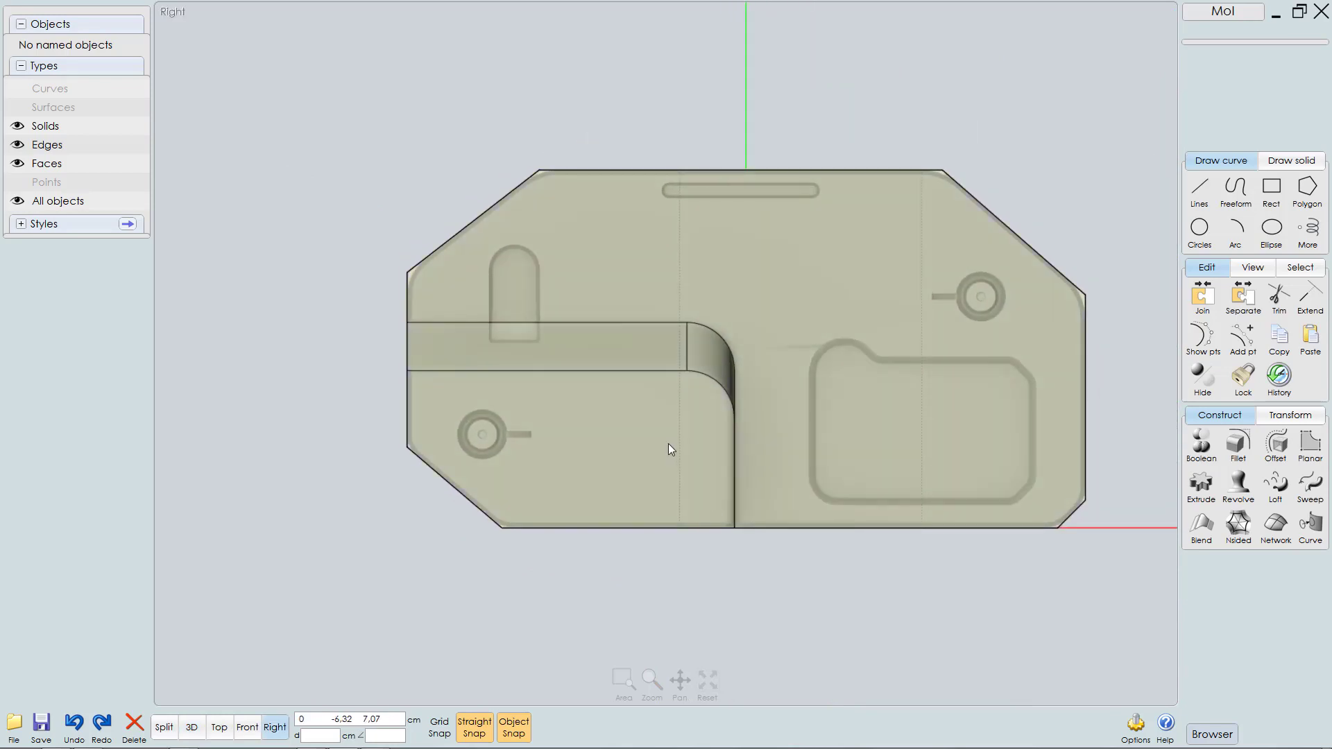
scroll(668, 444, down, 1)
click(851, 248)
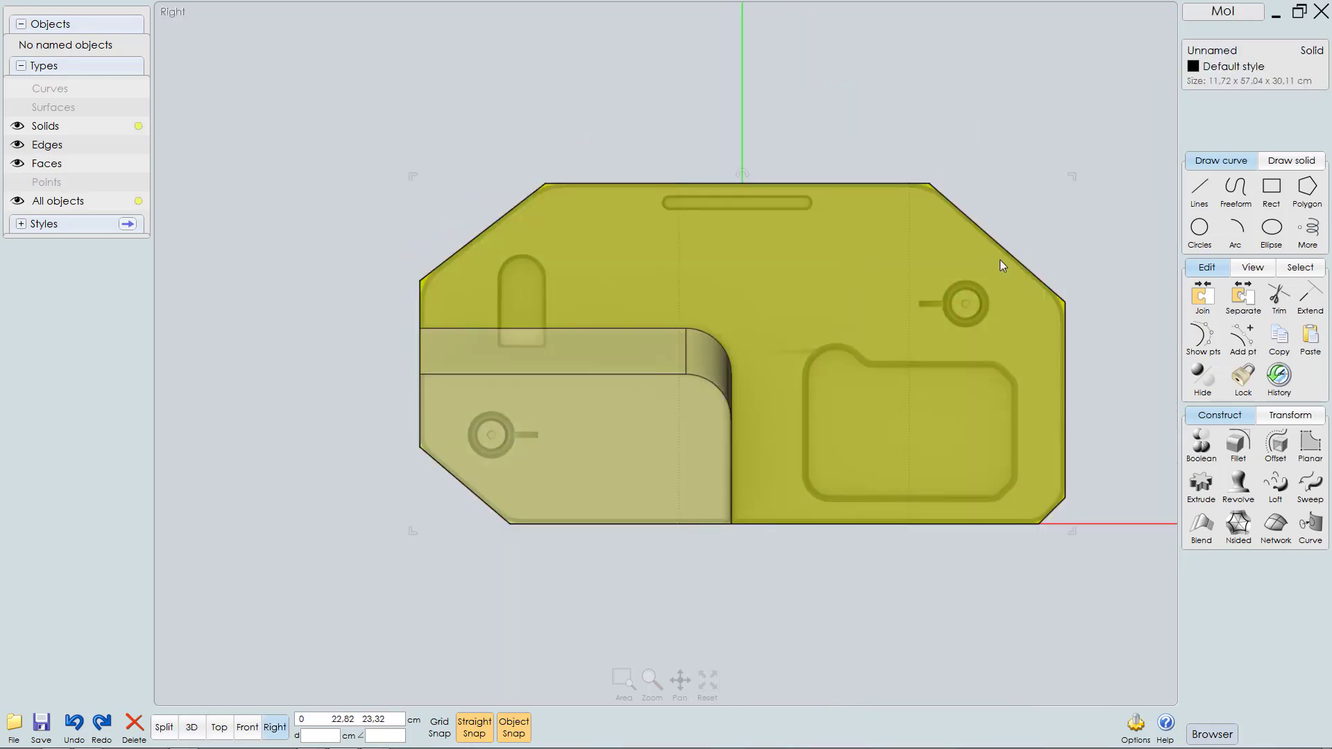
right_drag(916, 303, 883, 301)
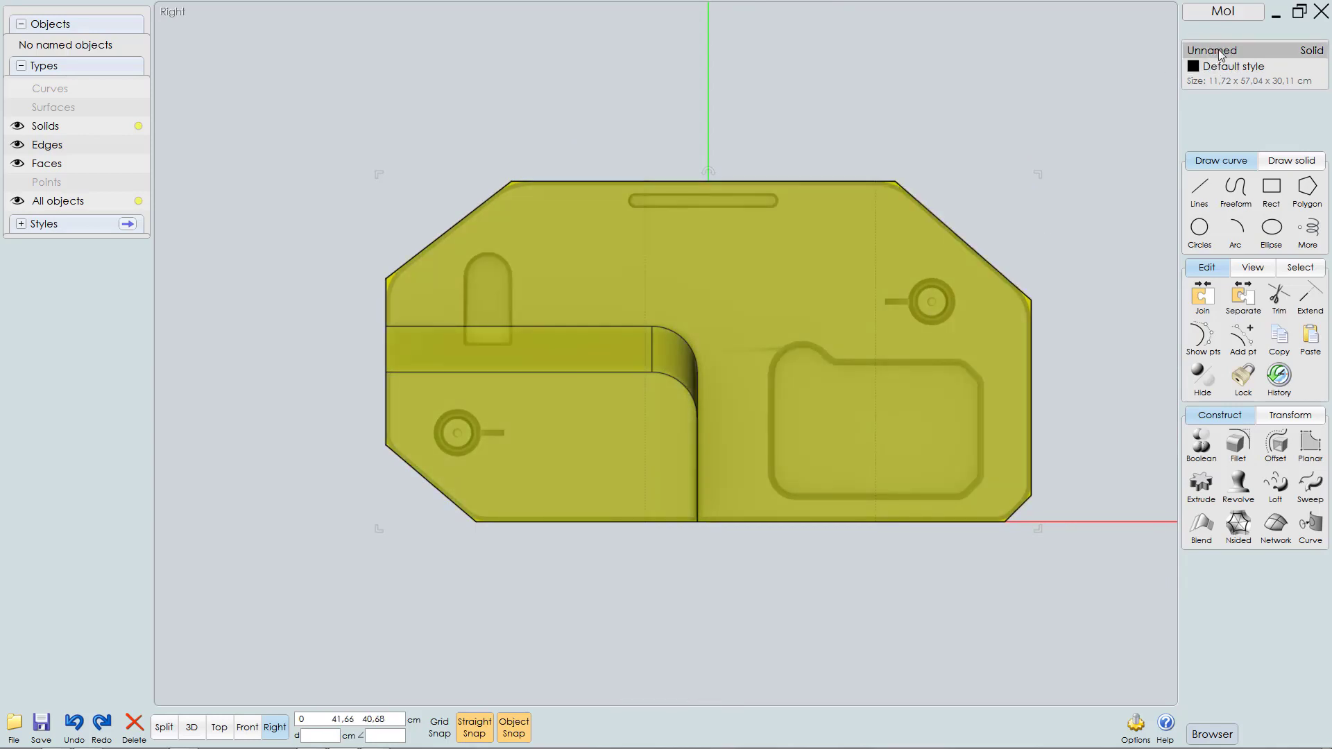
click(1220, 52)
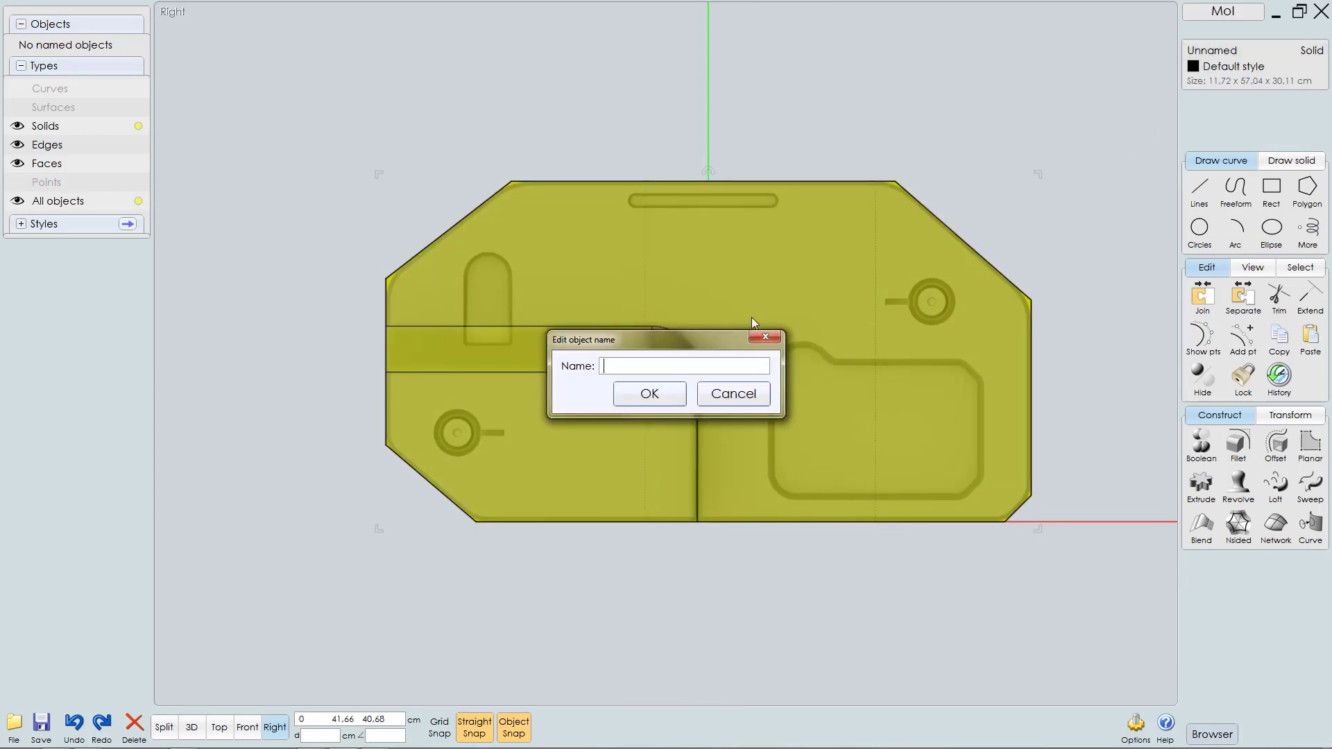
text(main body)
key(BackSpace)
text(y)
key(Return)
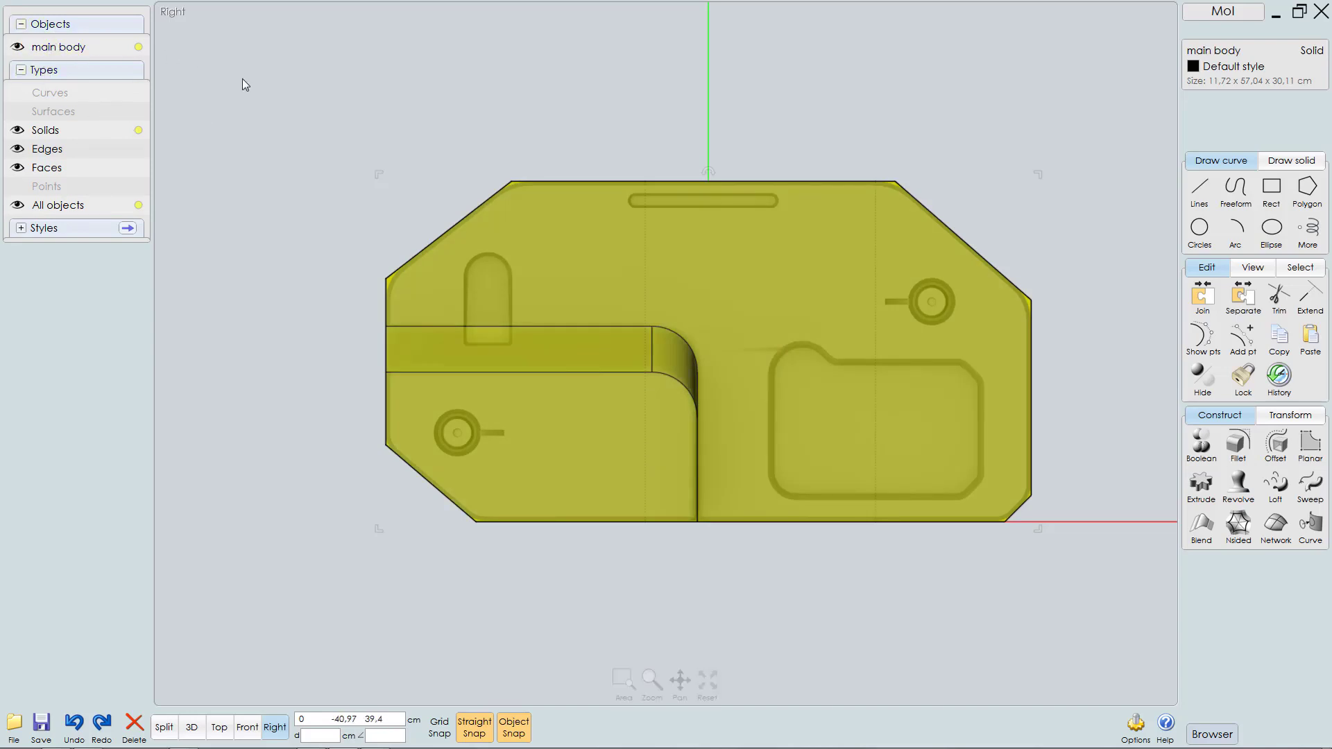
click(16, 50)
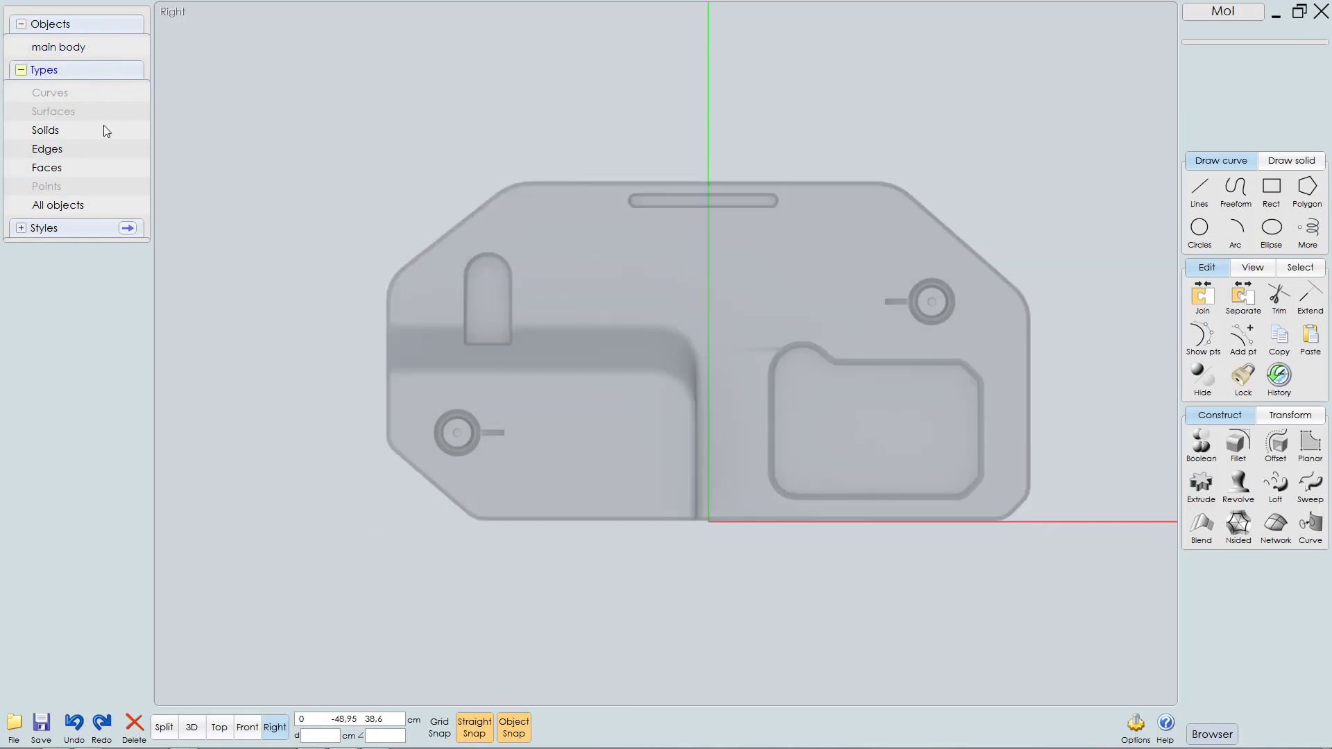
Step: Draw a two-point diameter circle of about 1.26 cm over the left rounded end of the reference's long upper slot
middle_drag(597, 208, 629, 208)
scroll(723, 222, up, 2)
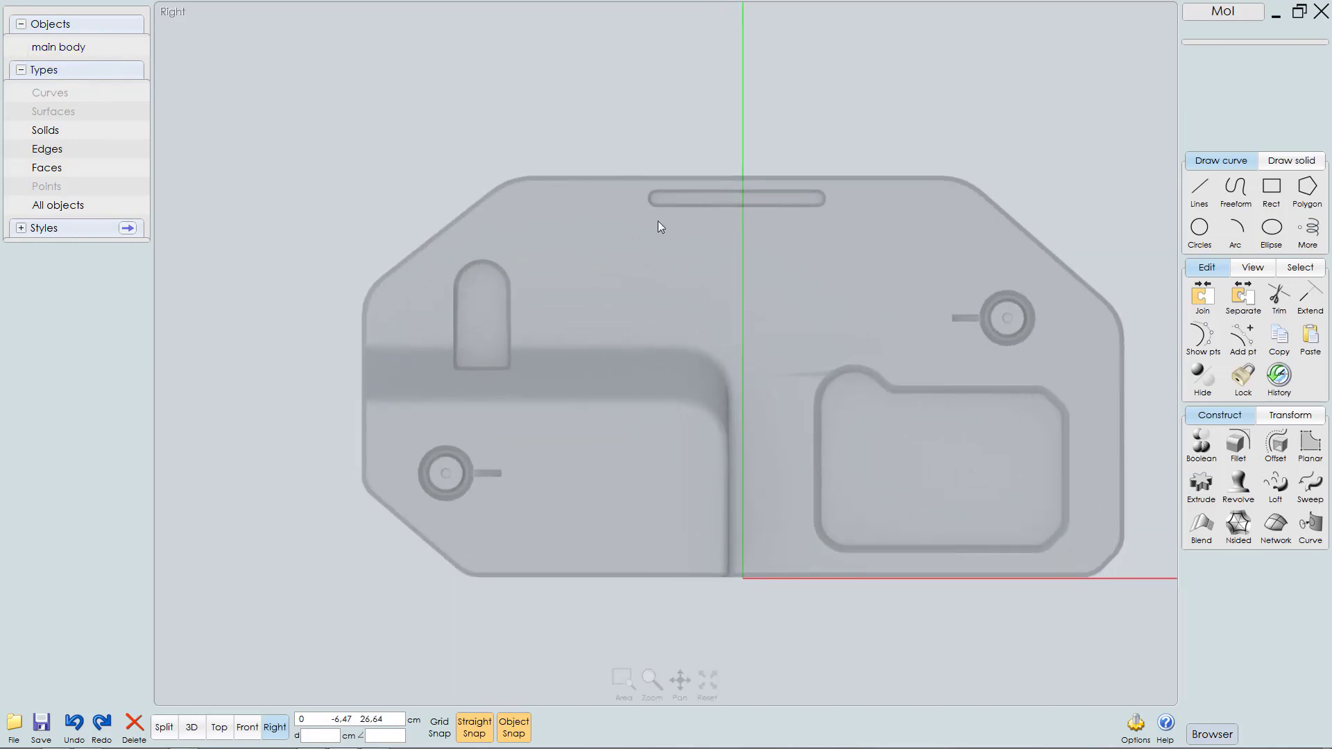
scroll(746, 348, up, 3)
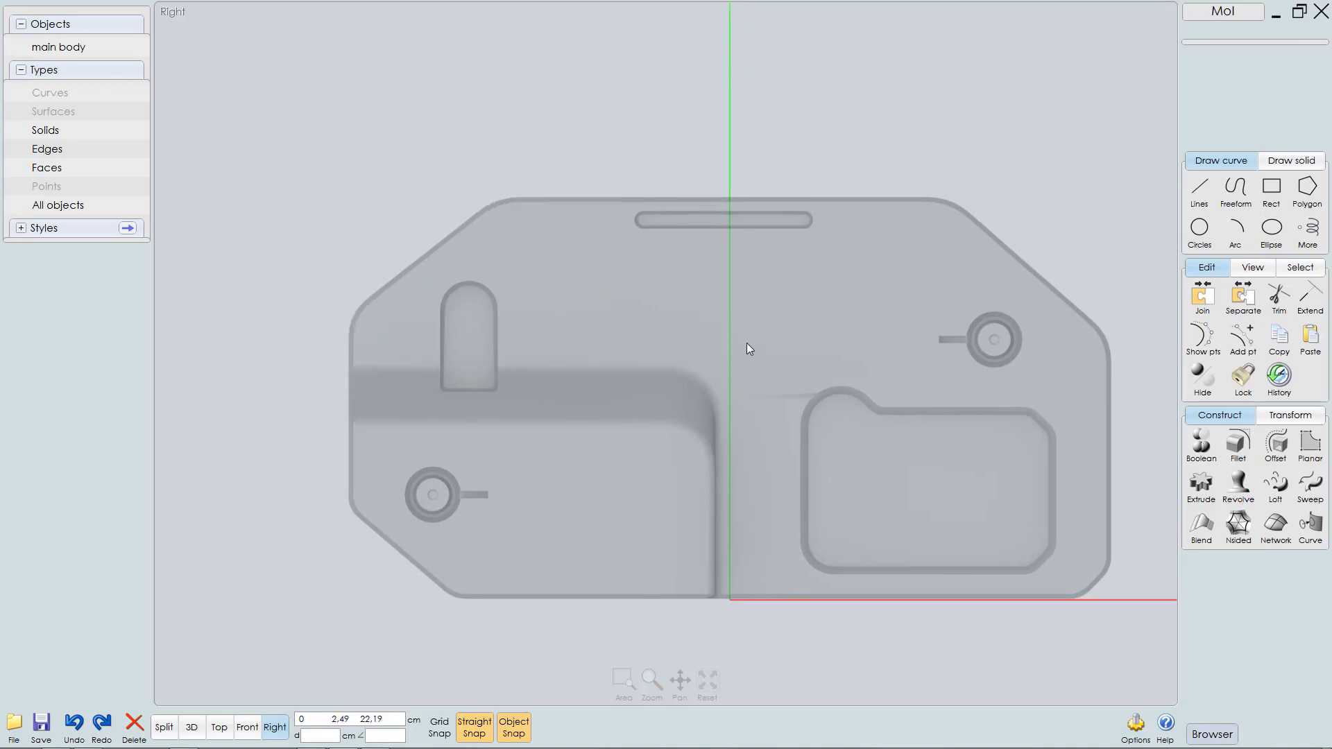
click(1205, 234)
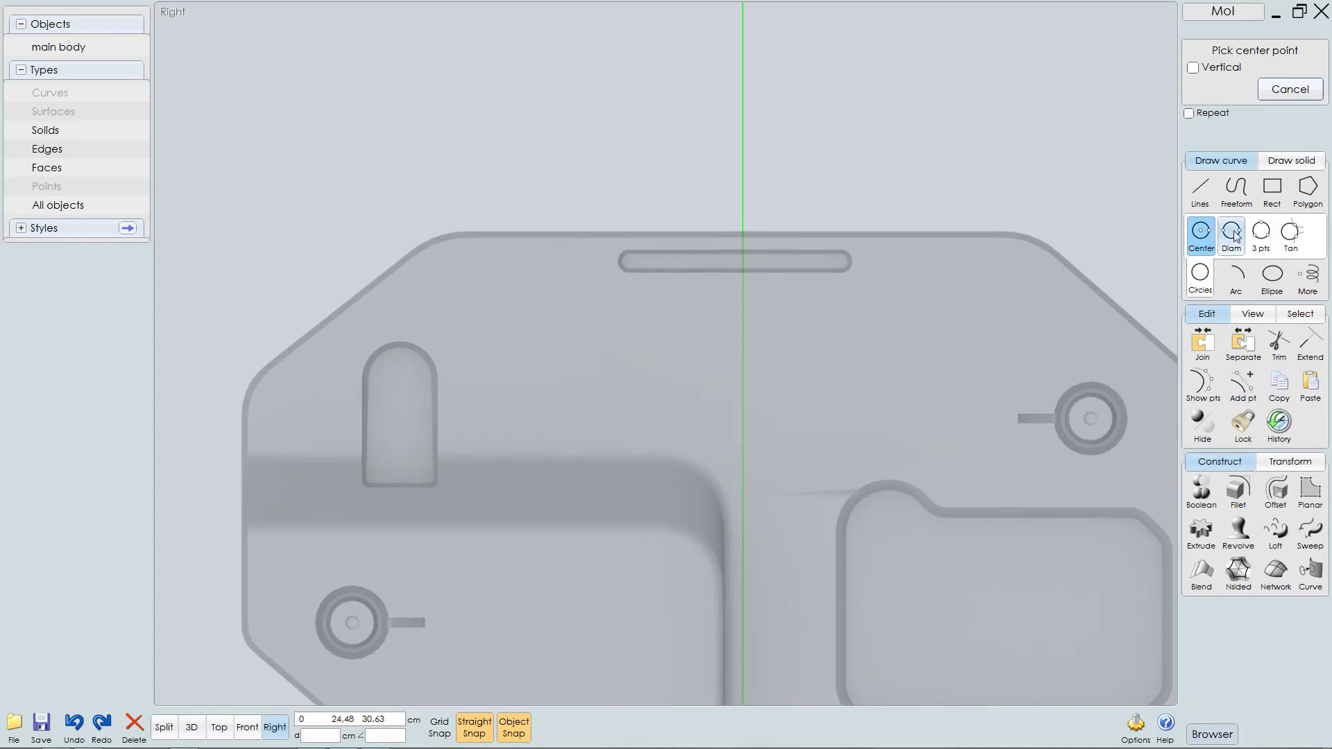
click(1233, 236)
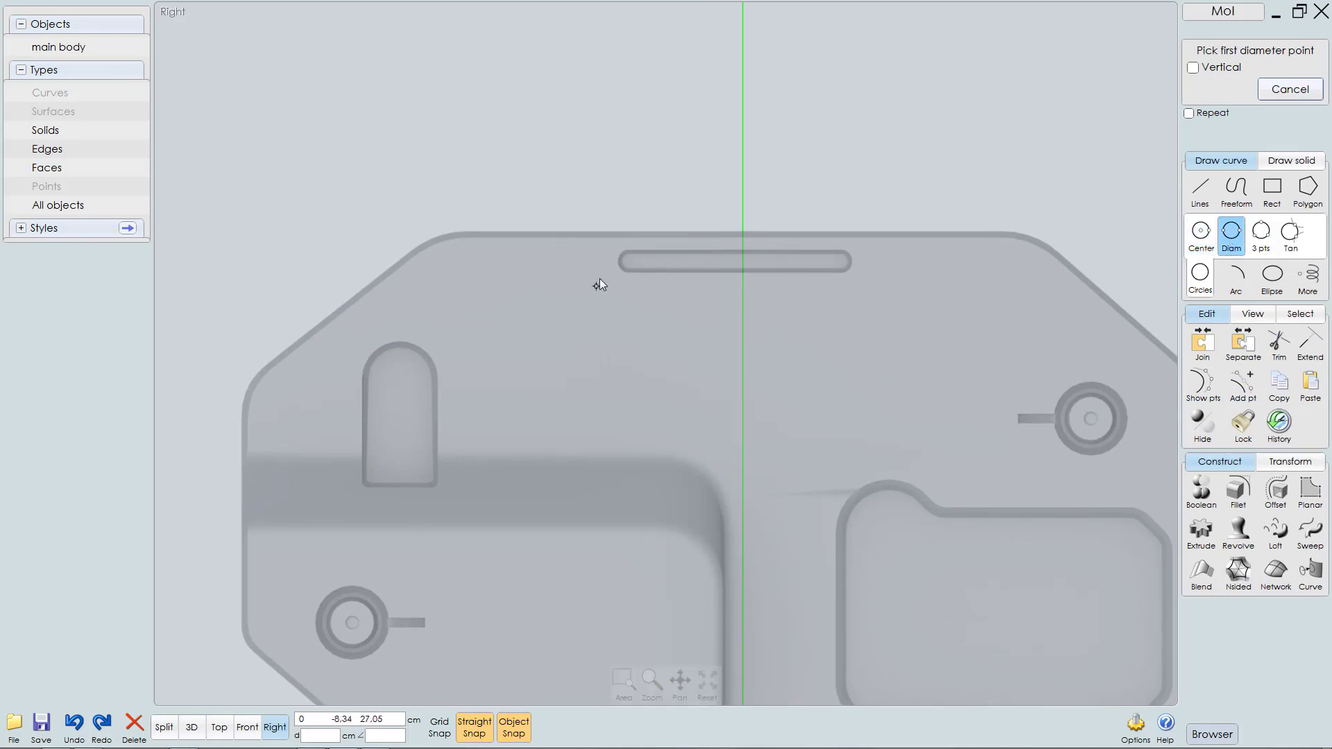
scroll(600, 284, up, 6)
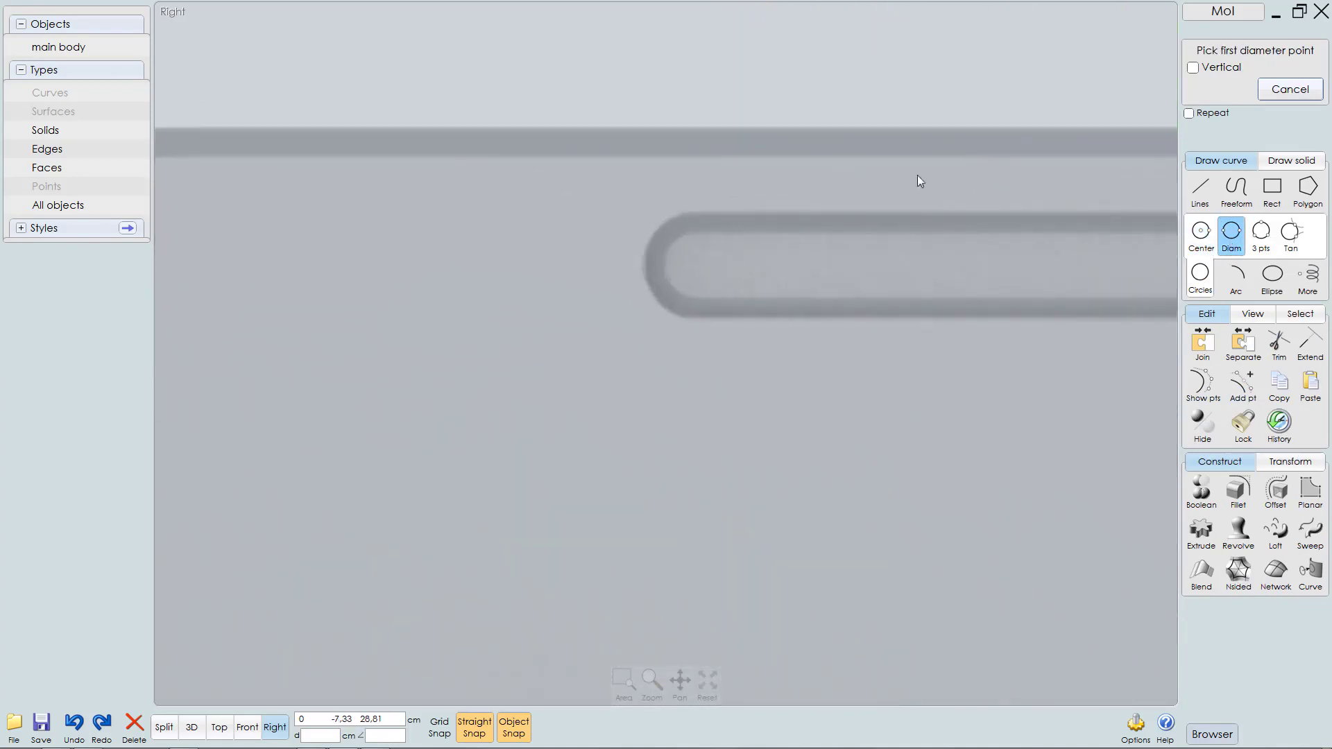
scroll(683, 231, down, 1)
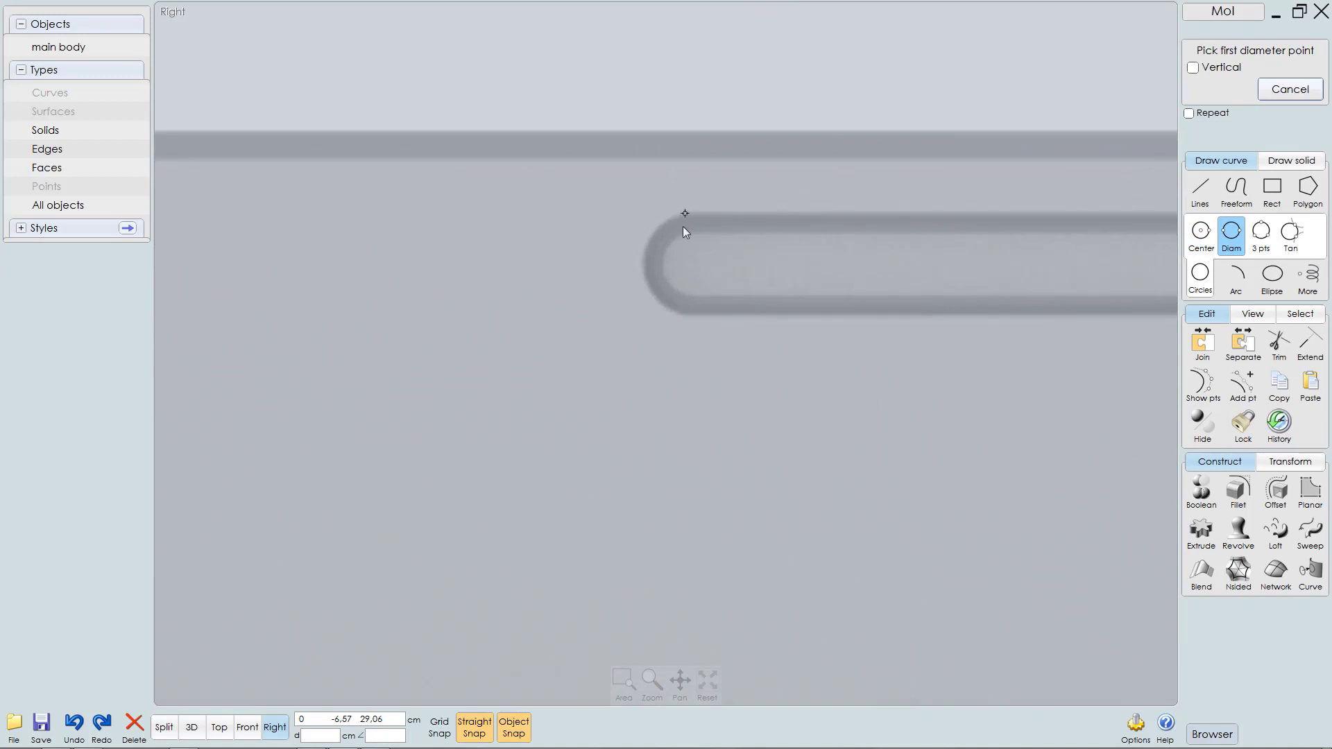
click(684, 213)
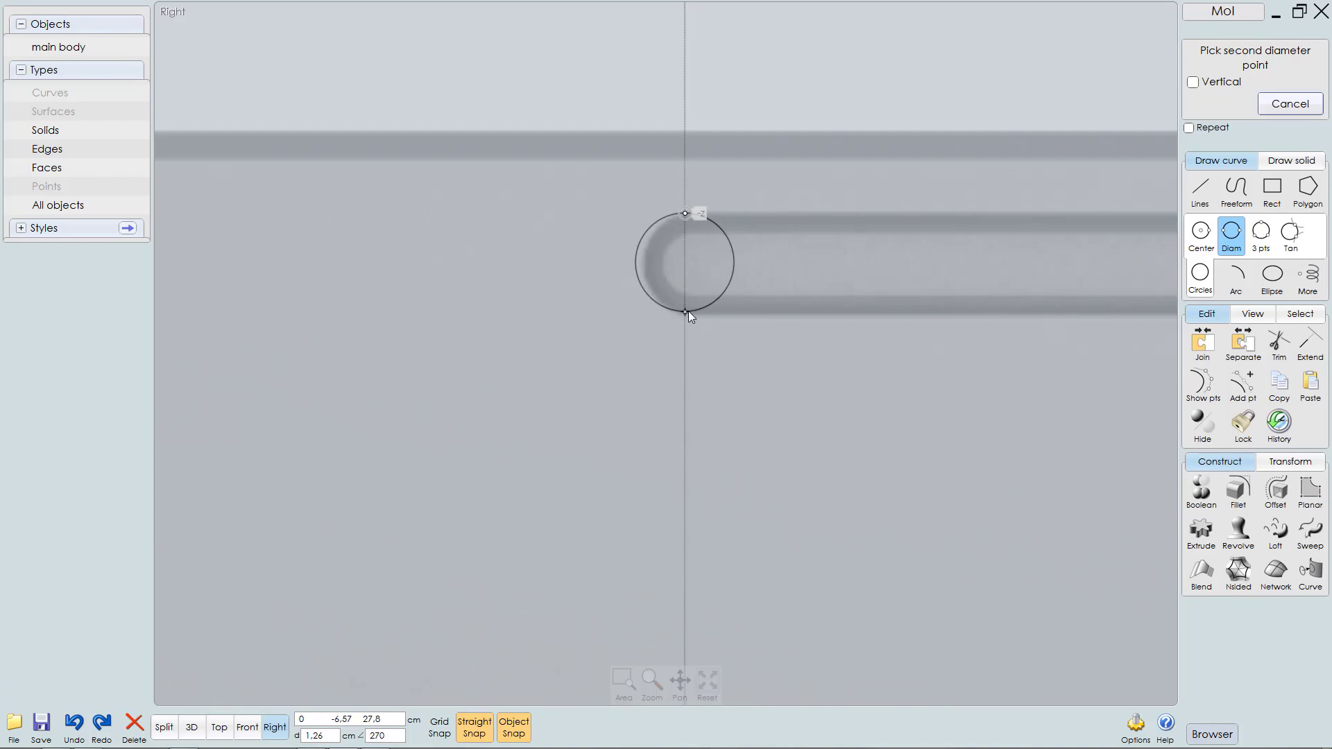
click(688, 311)
drag(743, 260, 744, 260)
Step: Draw a three-point rectangle 1.26 cm high and about 6.44 cm long from the circle's lower and upper quadrants to the vertical centre axis
scroll(694, 319, down, 3)
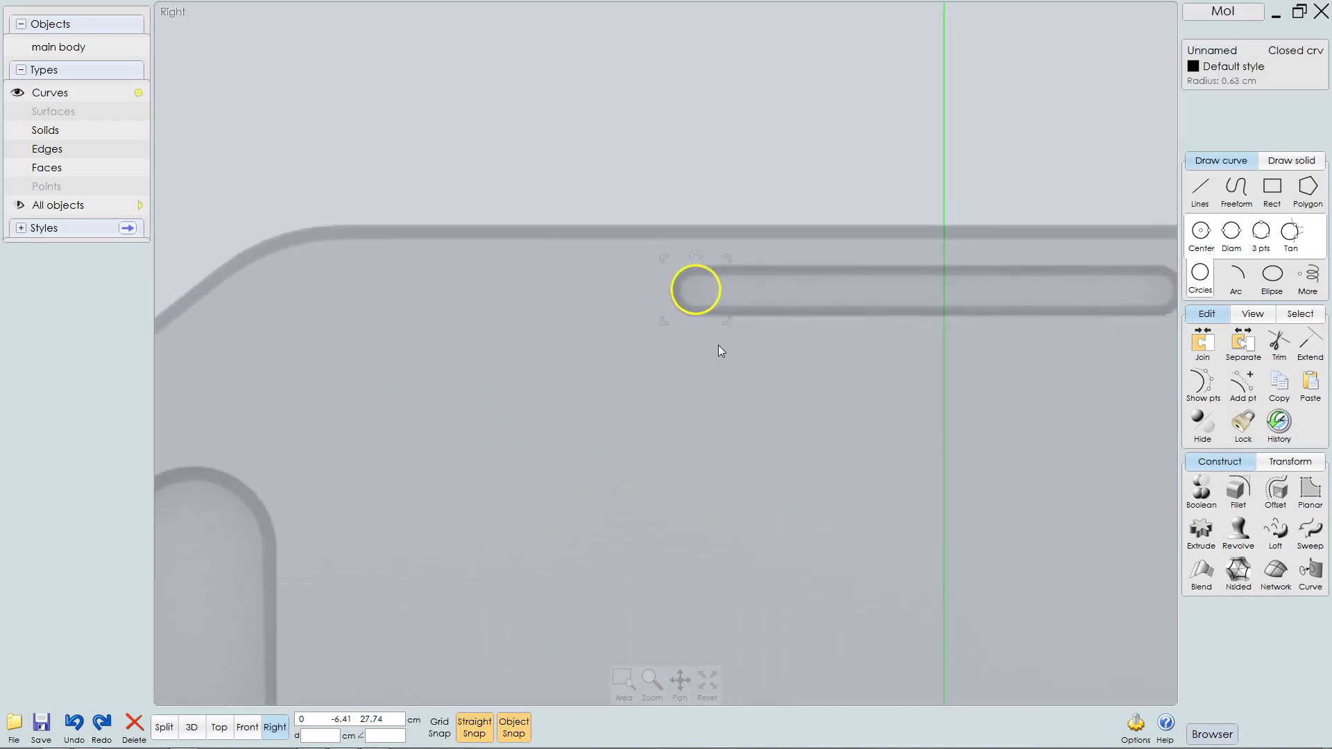
click(1272, 187)
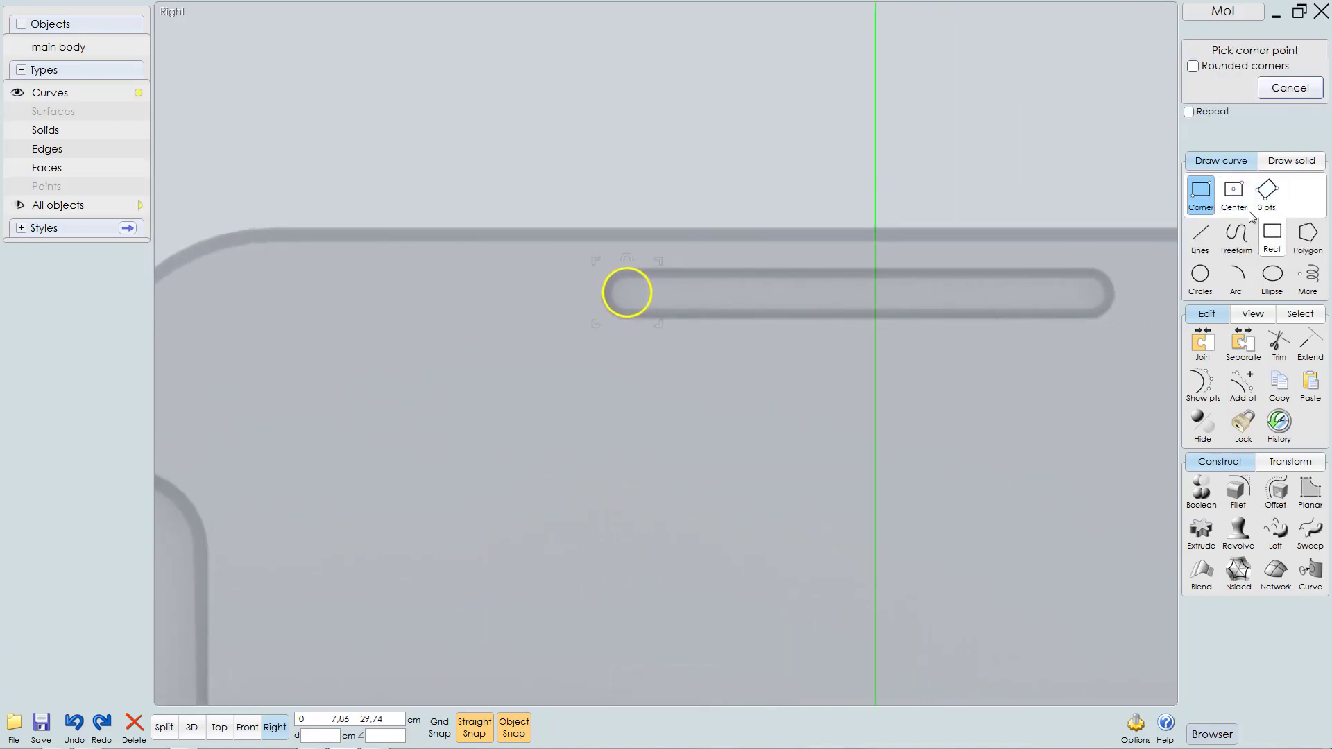
click(1267, 198)
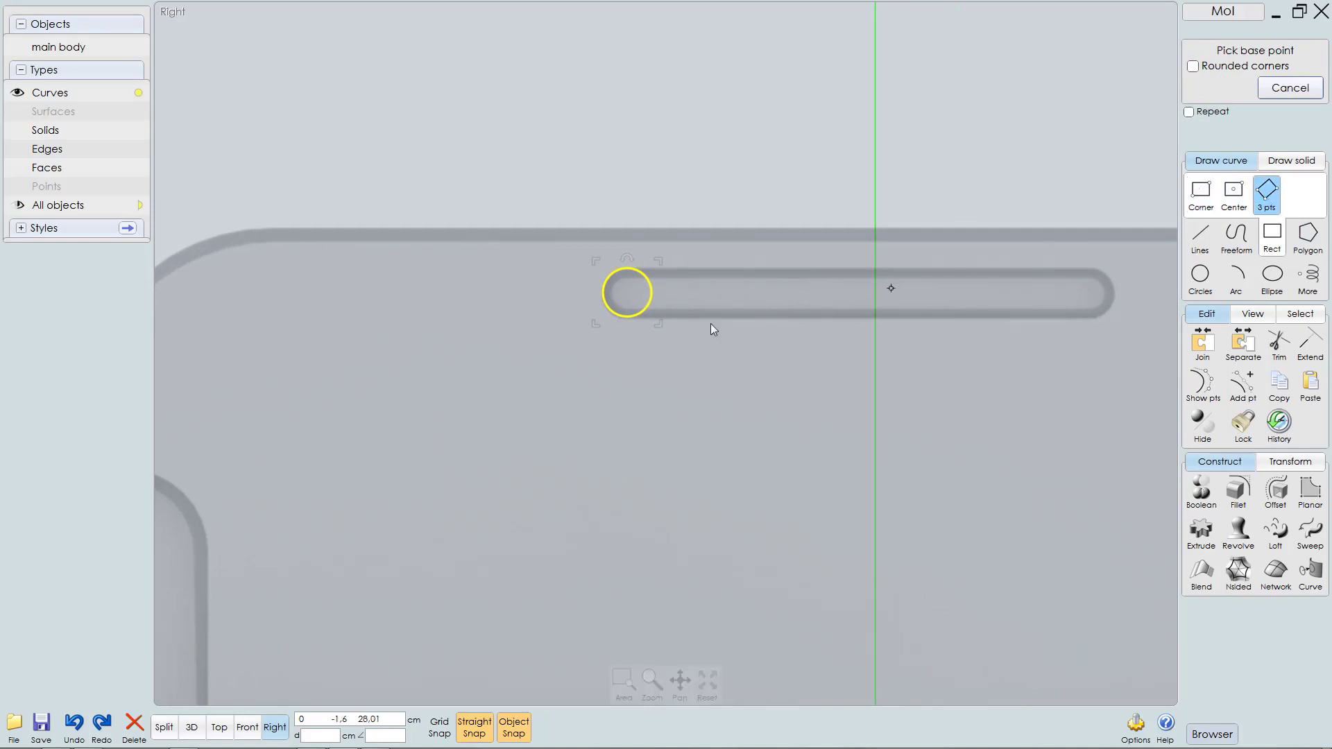
scroll(617, 284, up, 3)
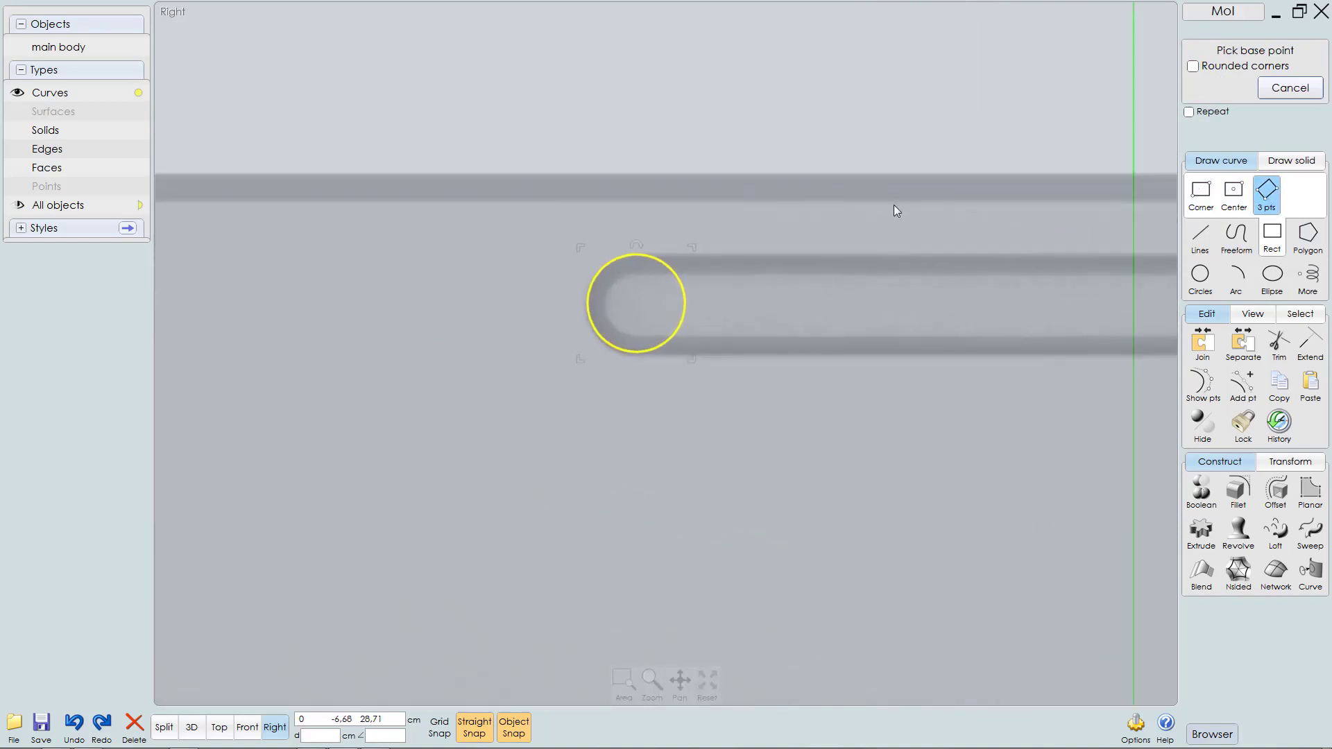
click(637, 356)
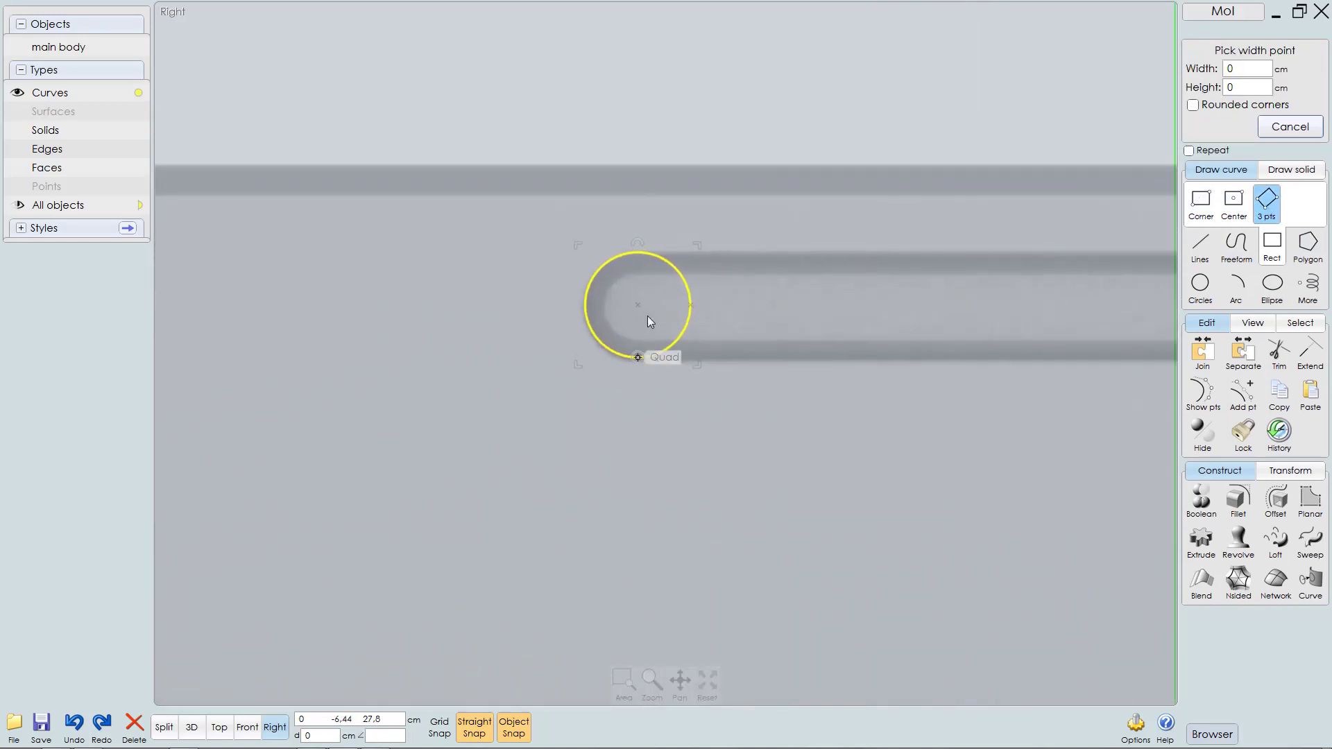
click(638, 253)
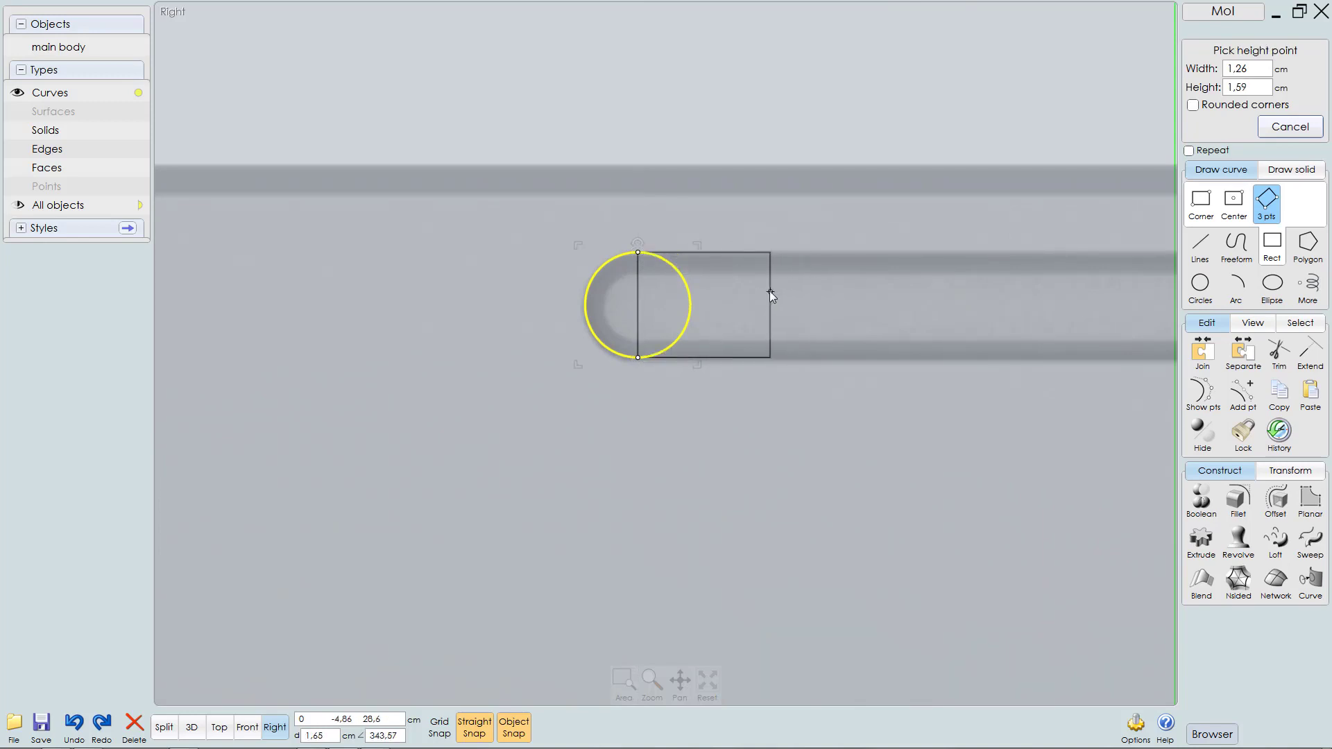
scroll(687, 269, down, 4)
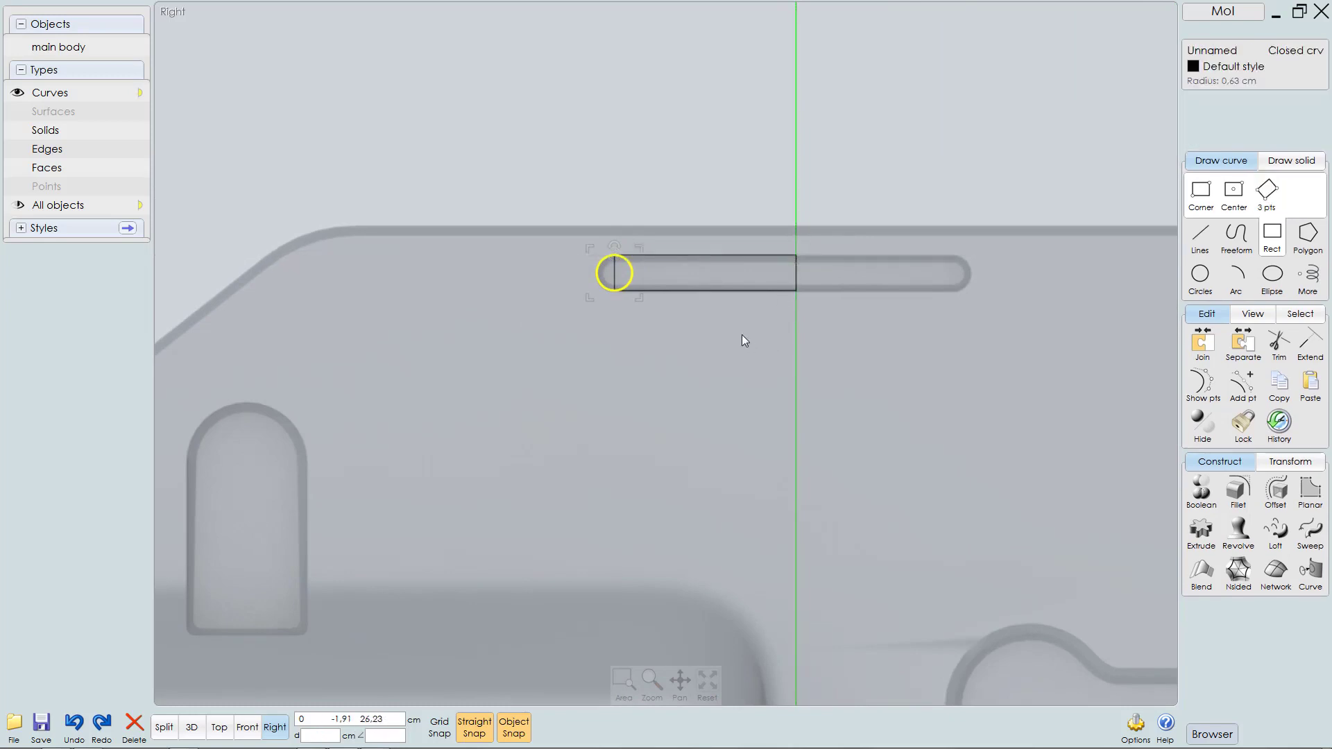
Step: Trim the circle and rectangle against each other and delete the inner half arc and the rectangle's short edge between them
scroll(763, 318, up, 4)
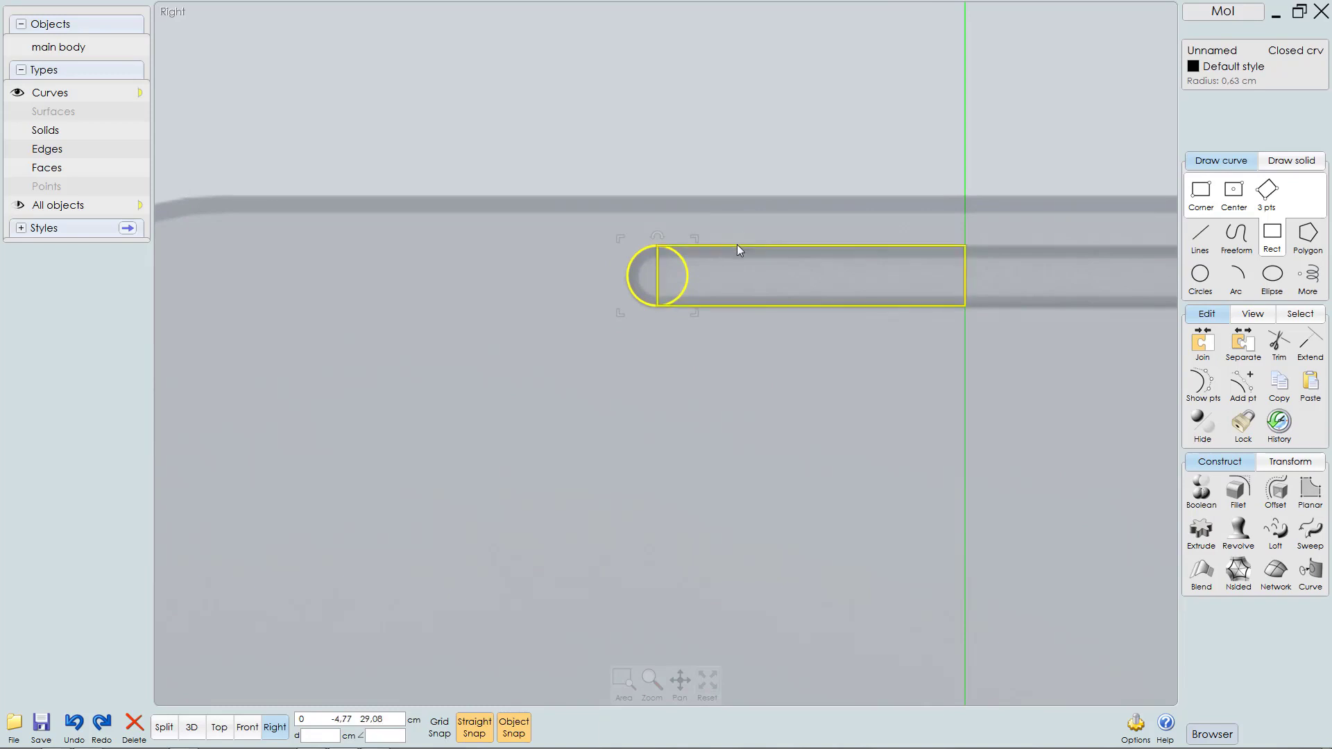
click(739, 247)
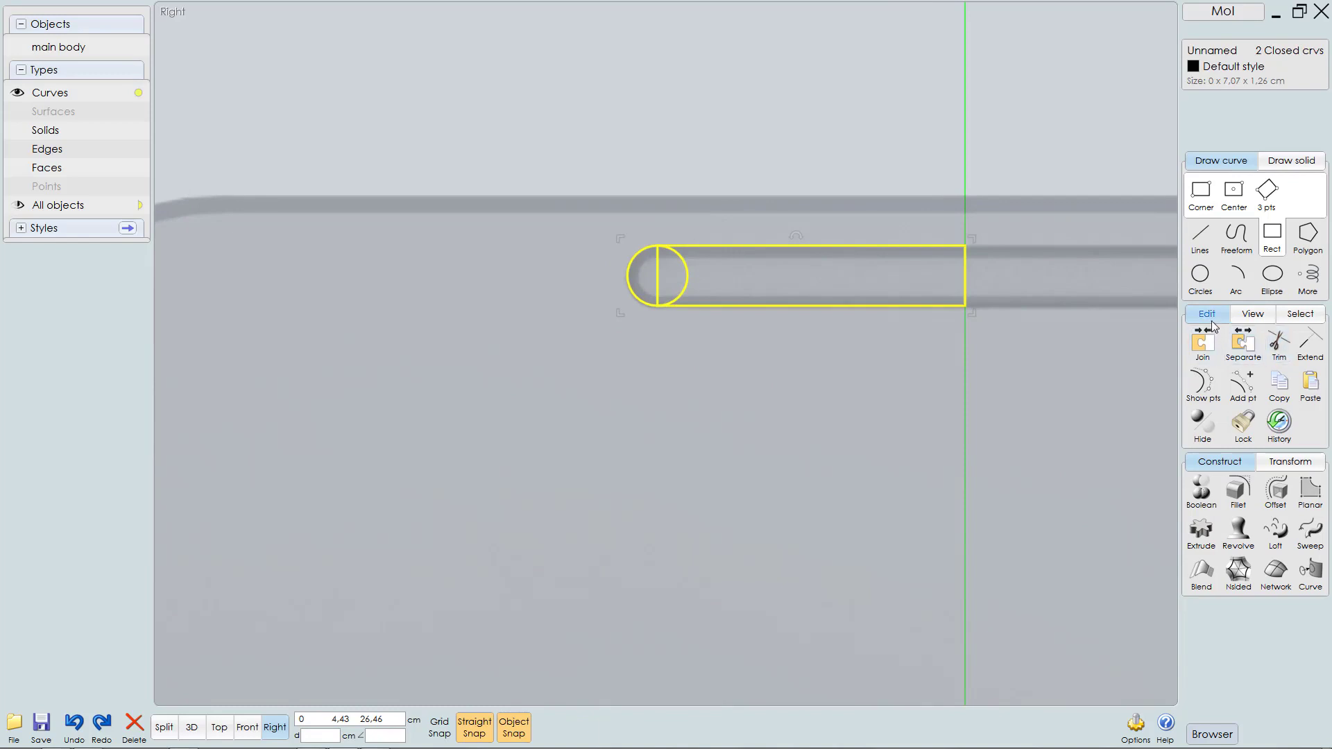
click(1279, 347)
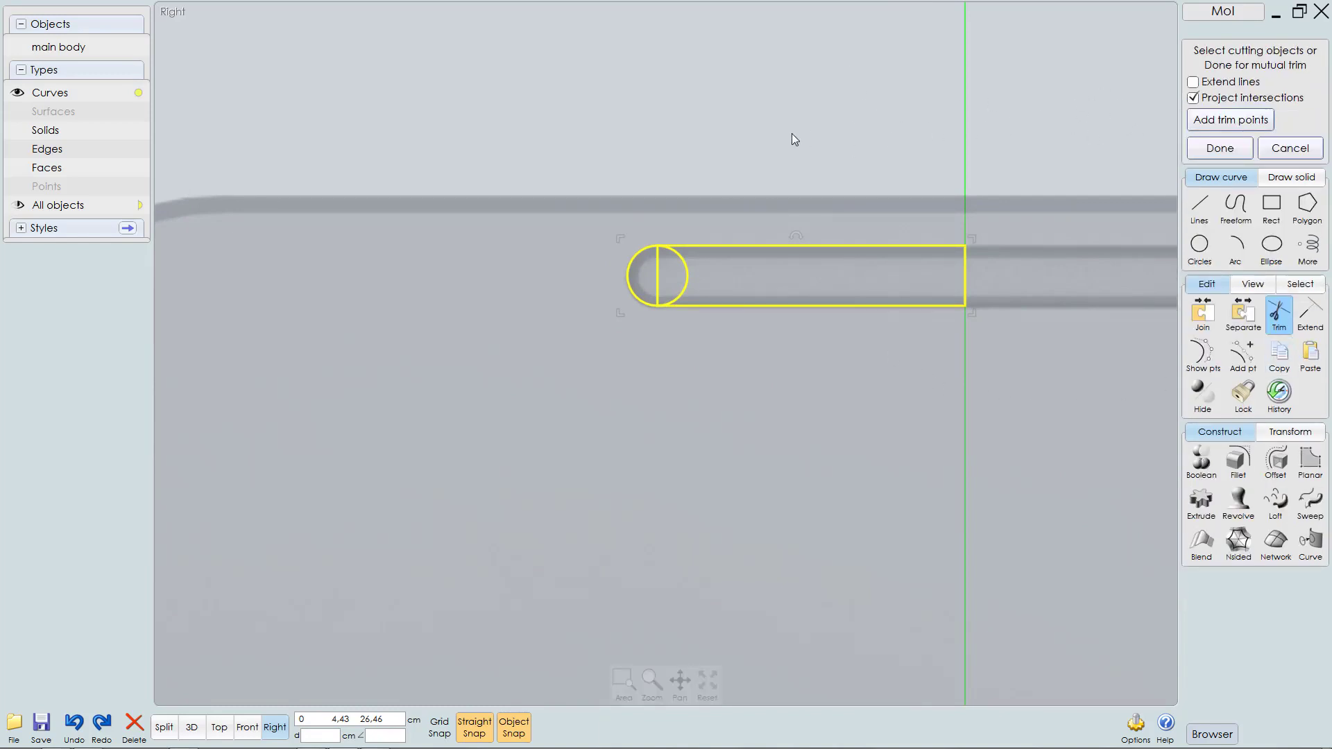
key(Return)
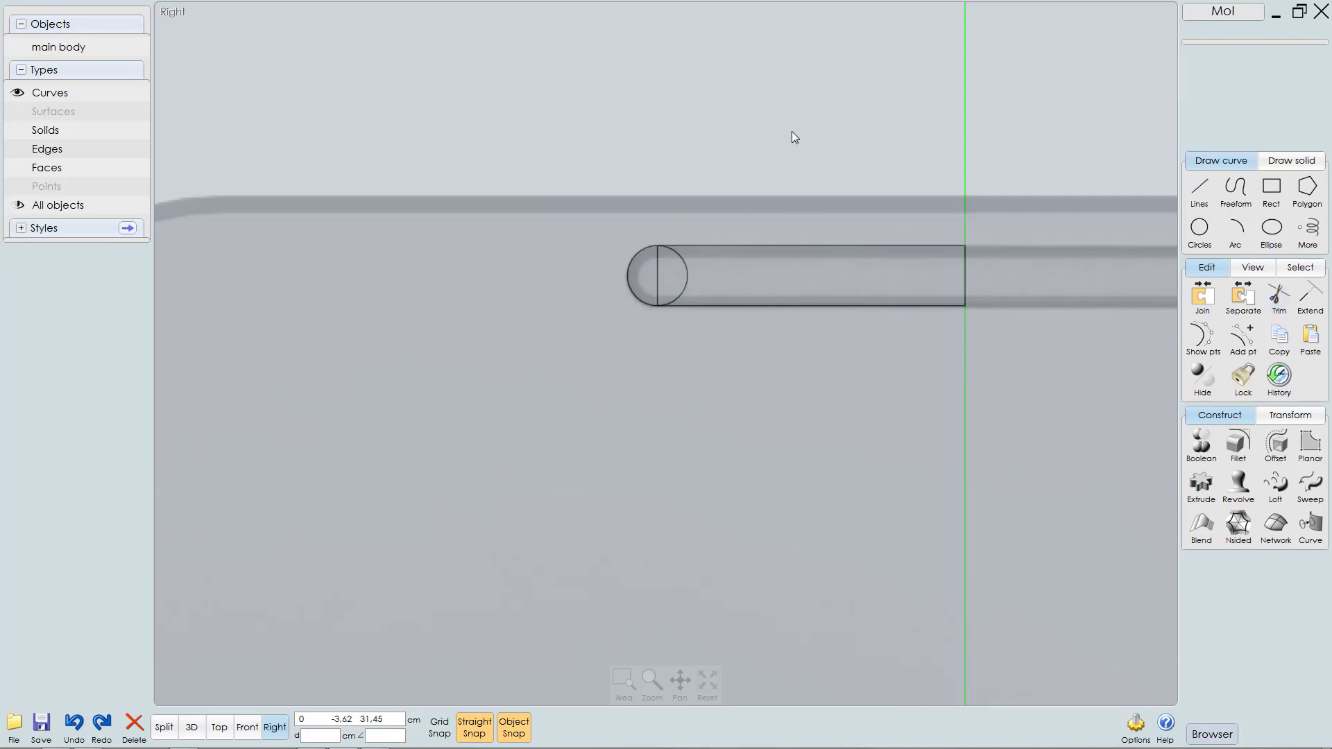
click(665, 274)
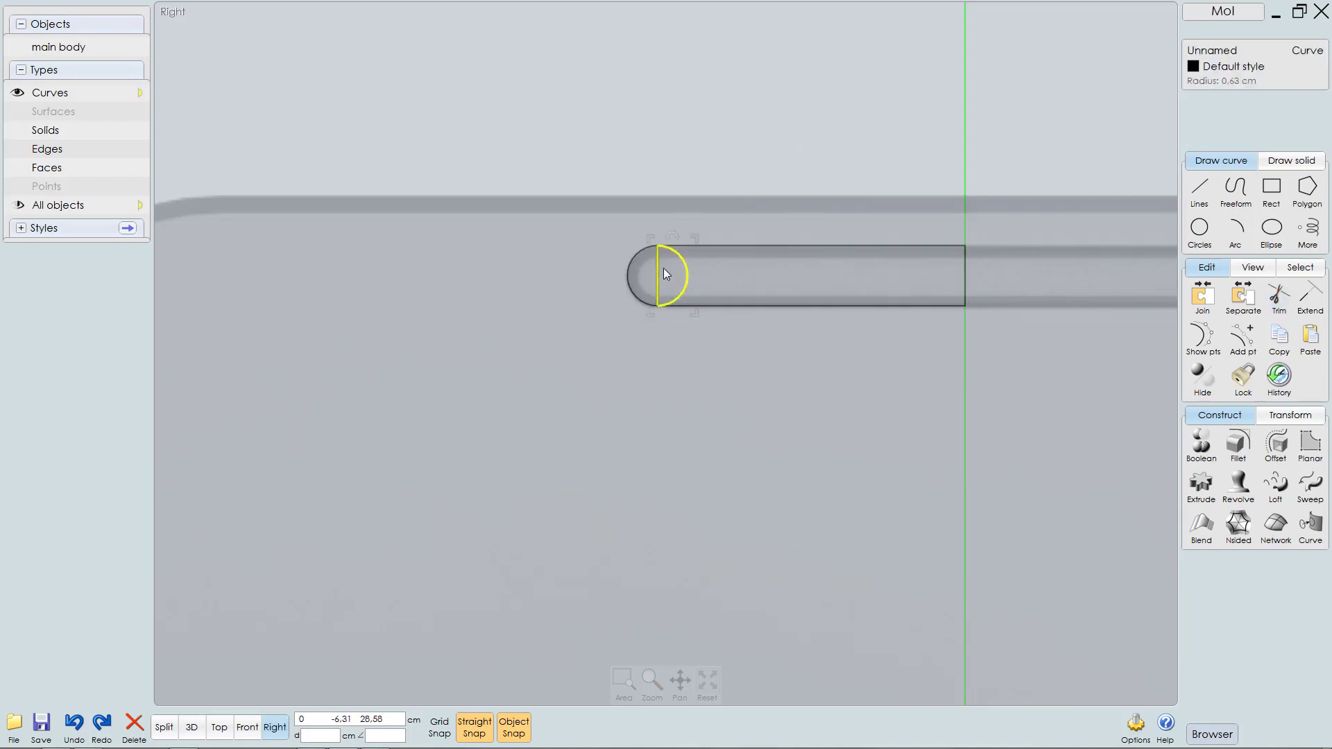
Step: Join the remaining rectangle outline and outer half arc into one closed half-slot curve
click(705, 246)
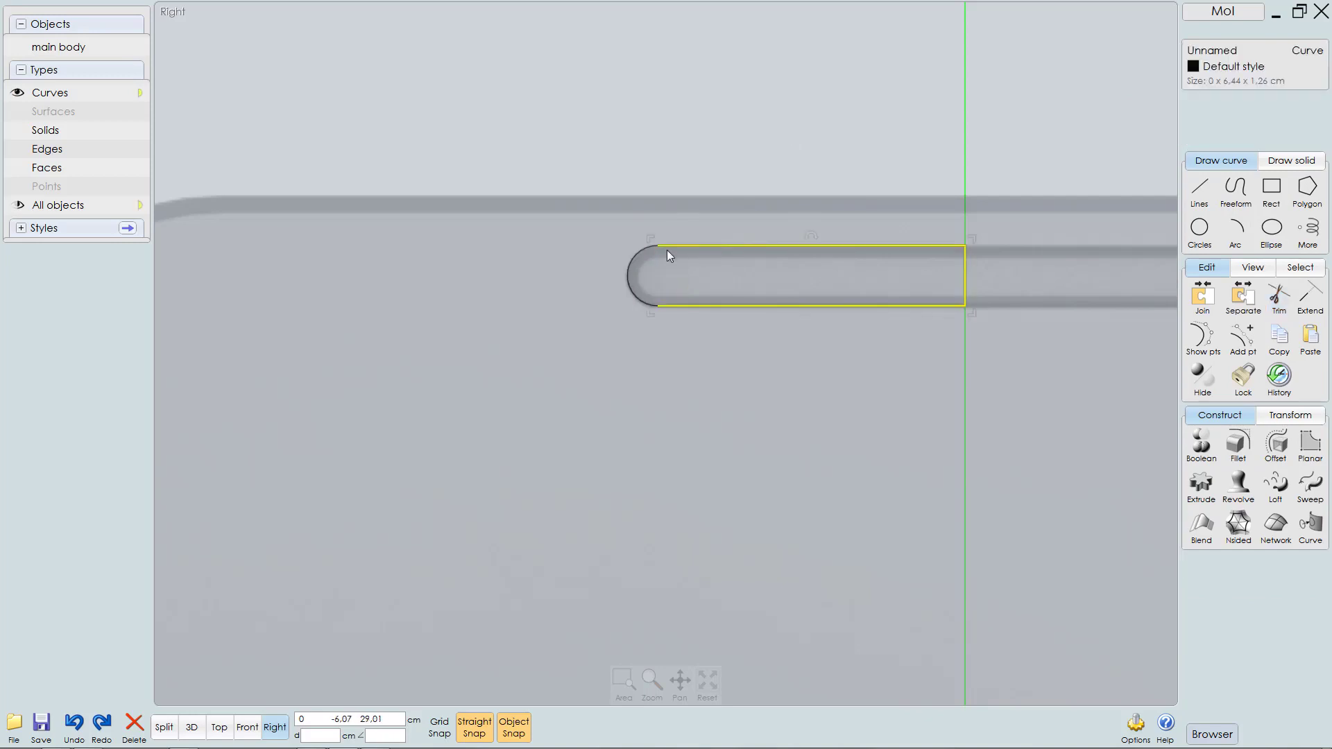
click(638, 252)
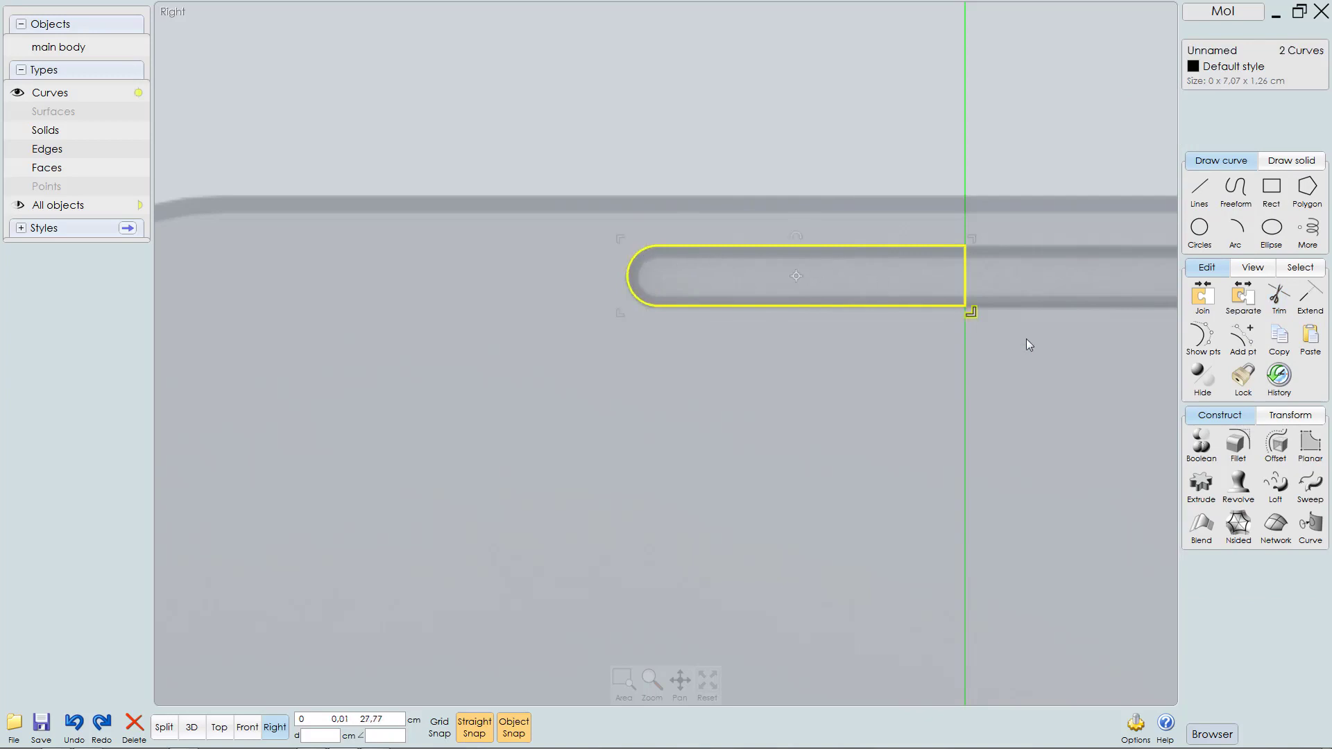
click(1212, 307)
Step: Mirror the half-slot curve across the vertical centre axis, keeping the original
right_drag(948, 360, 718, 391)
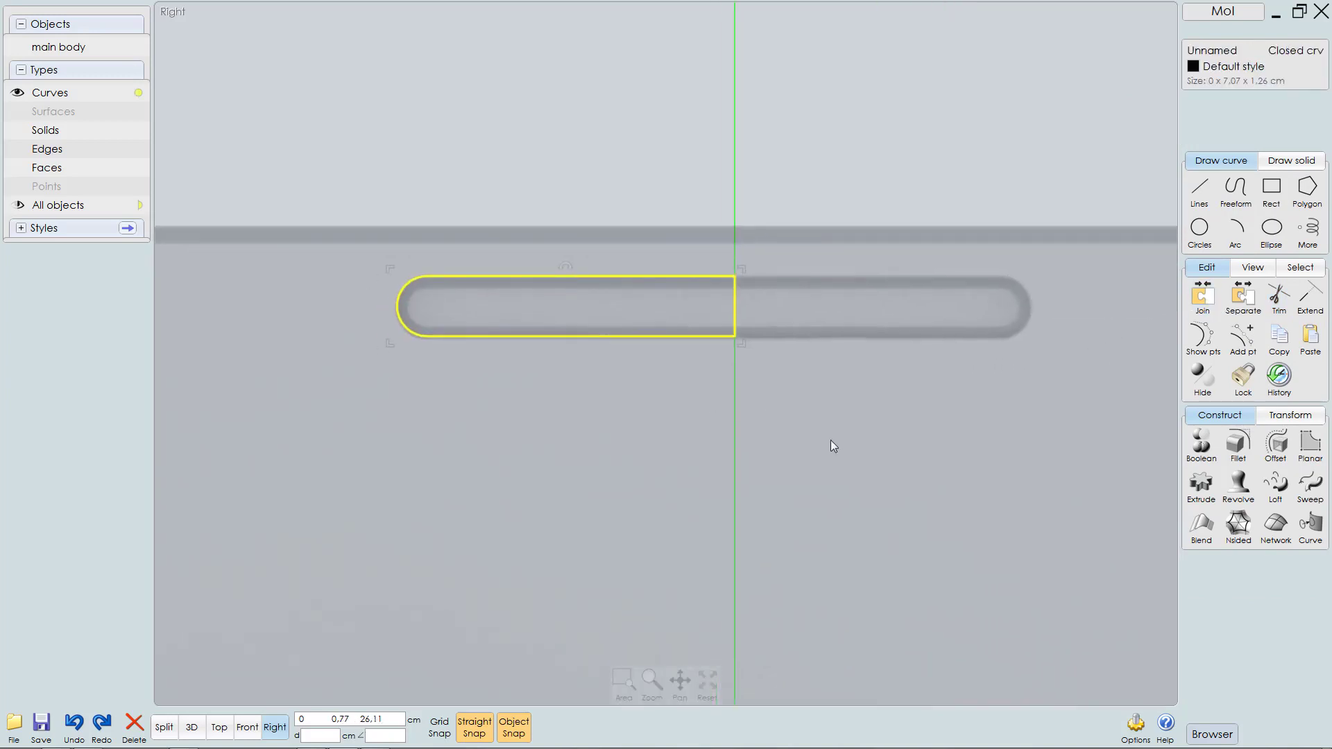
click(1300, 414)
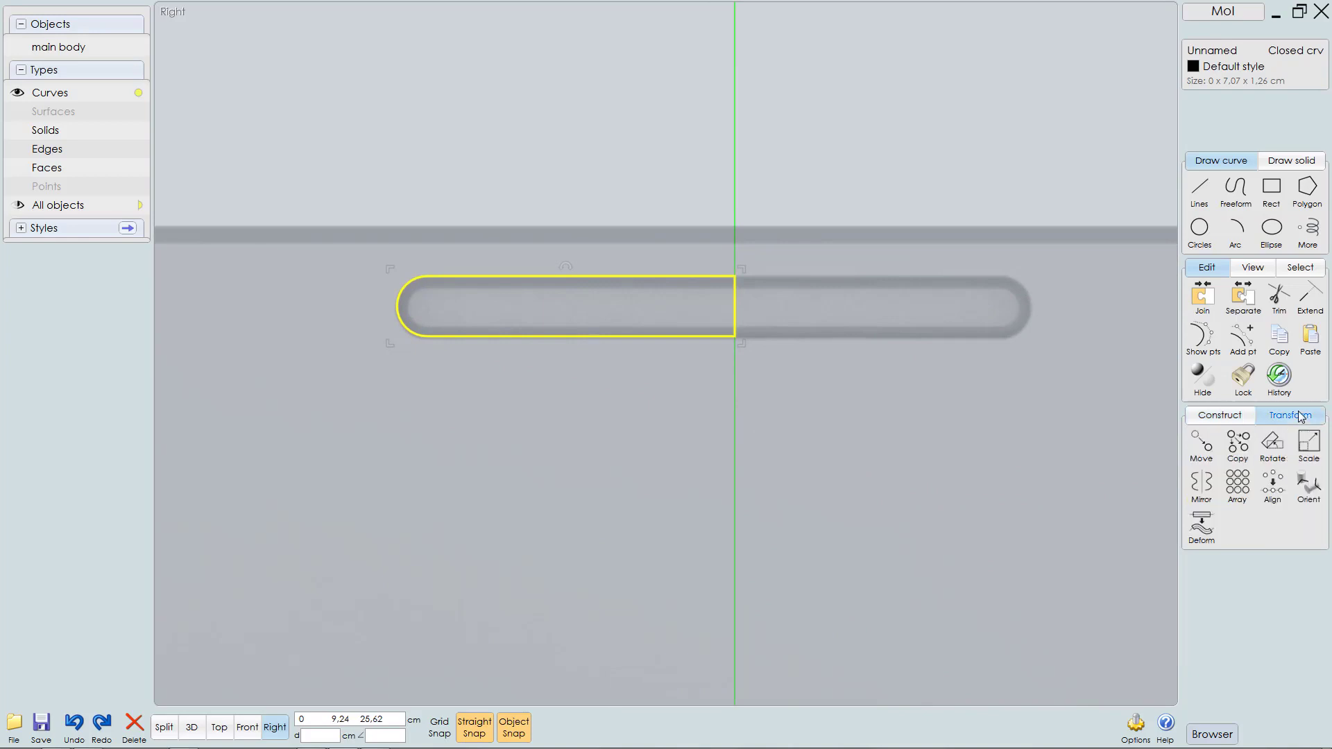
click(1202, 485)
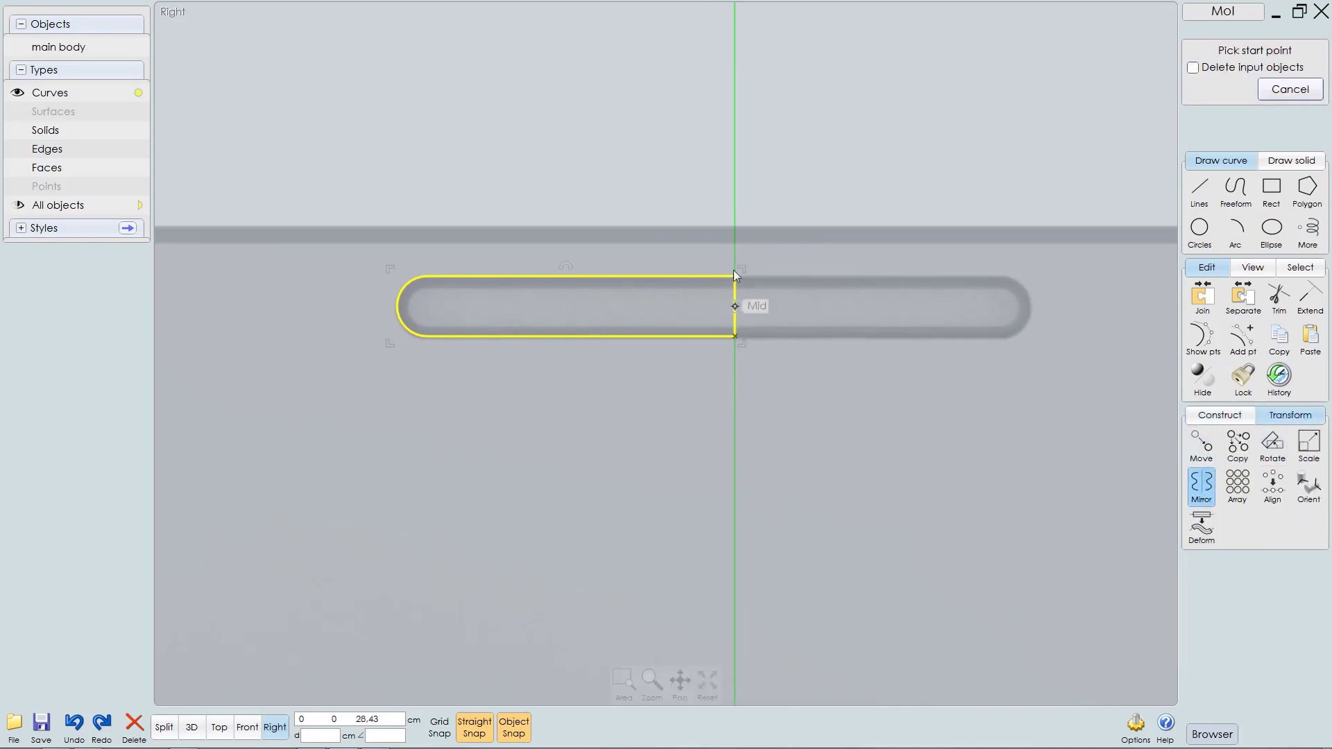
scroll(734, 306, up, 3)
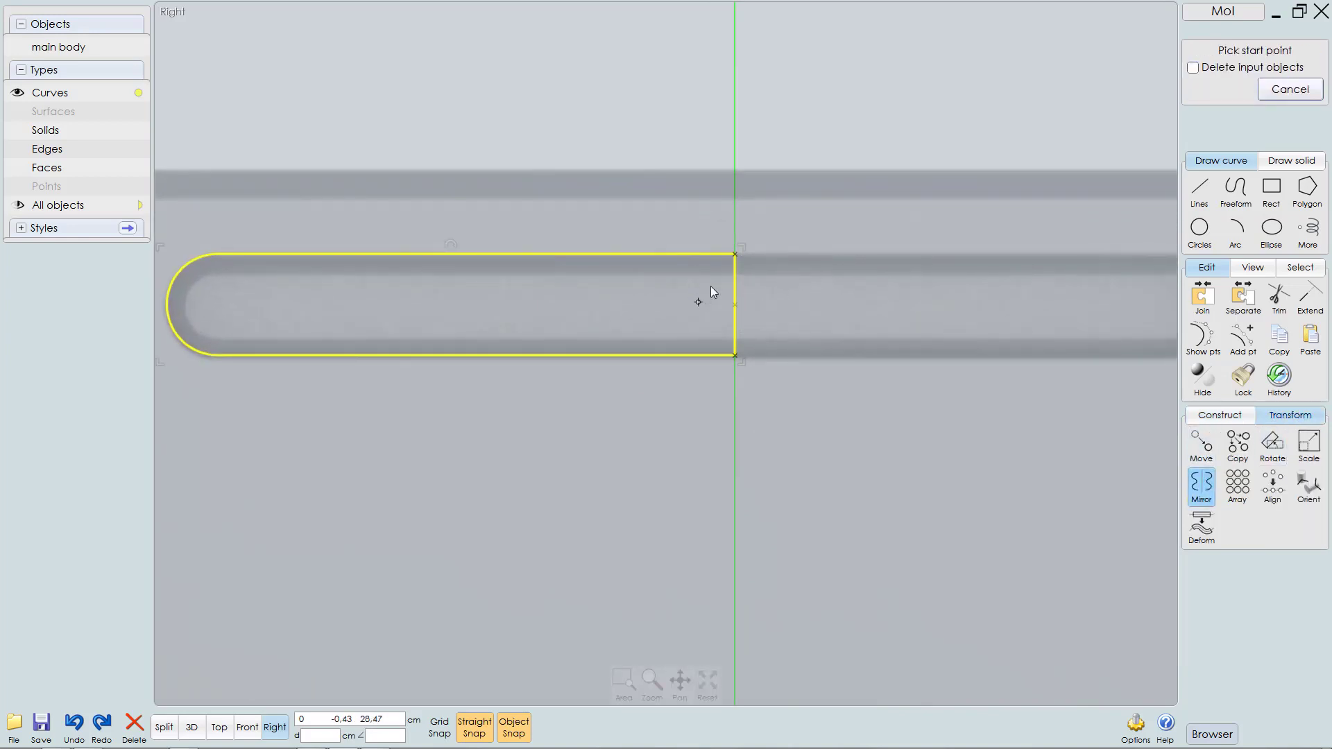
click(735, 255)
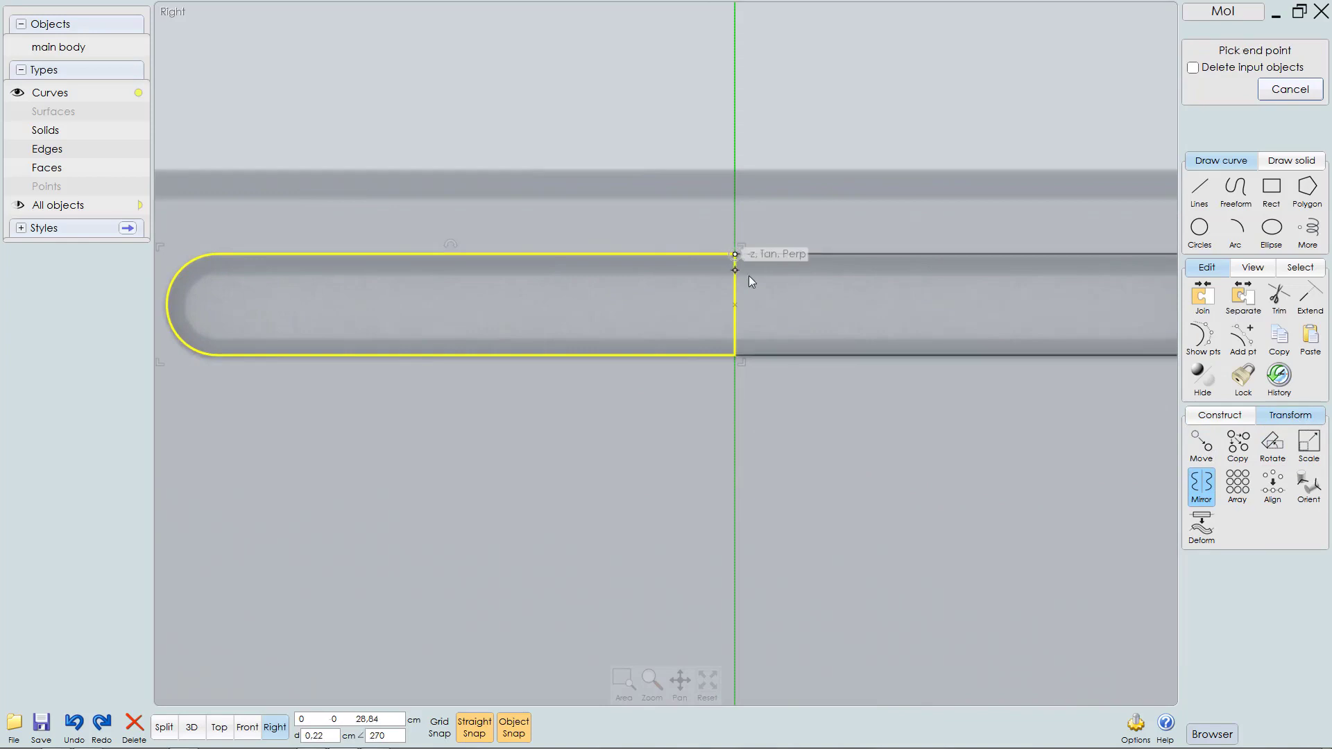
click(735, 381)
scroll(736, 389, down, 2)
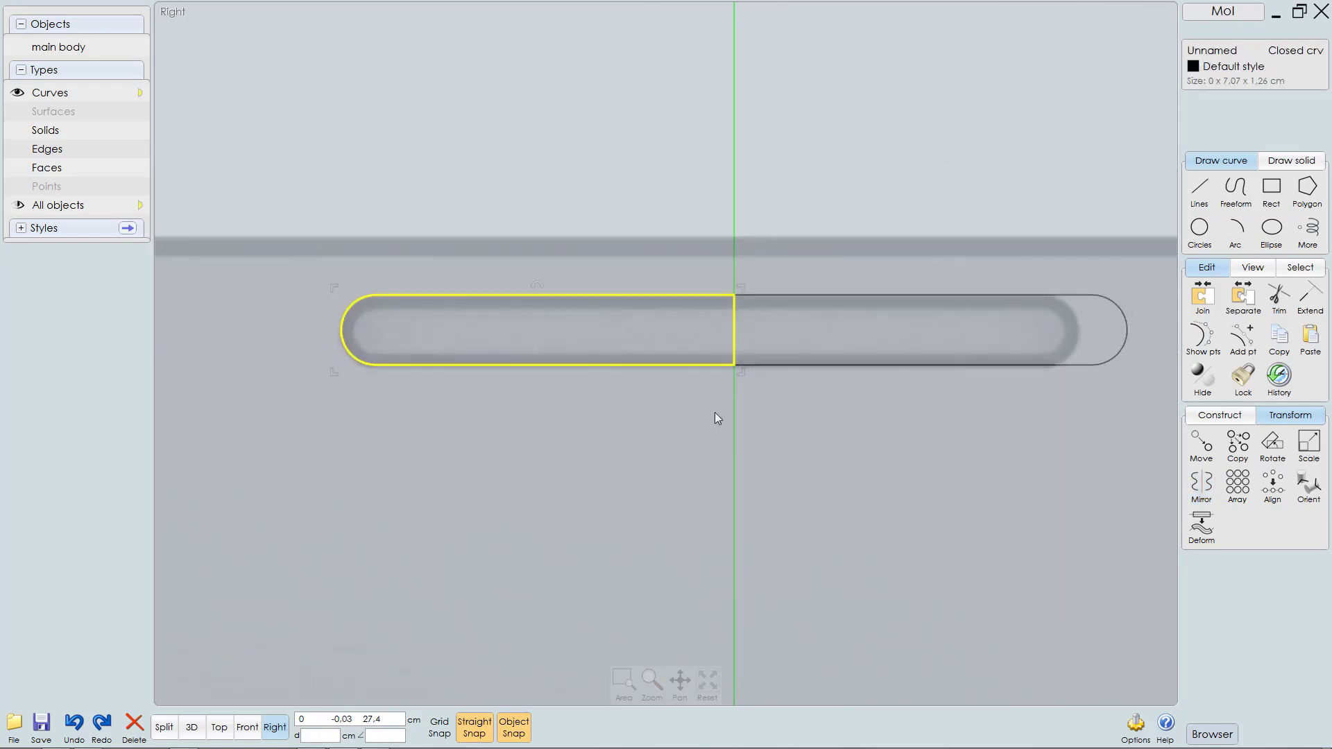
Step: Trim the two slot halves against each other and delete both overlapping line segments along the centre axis
click(784, 295)
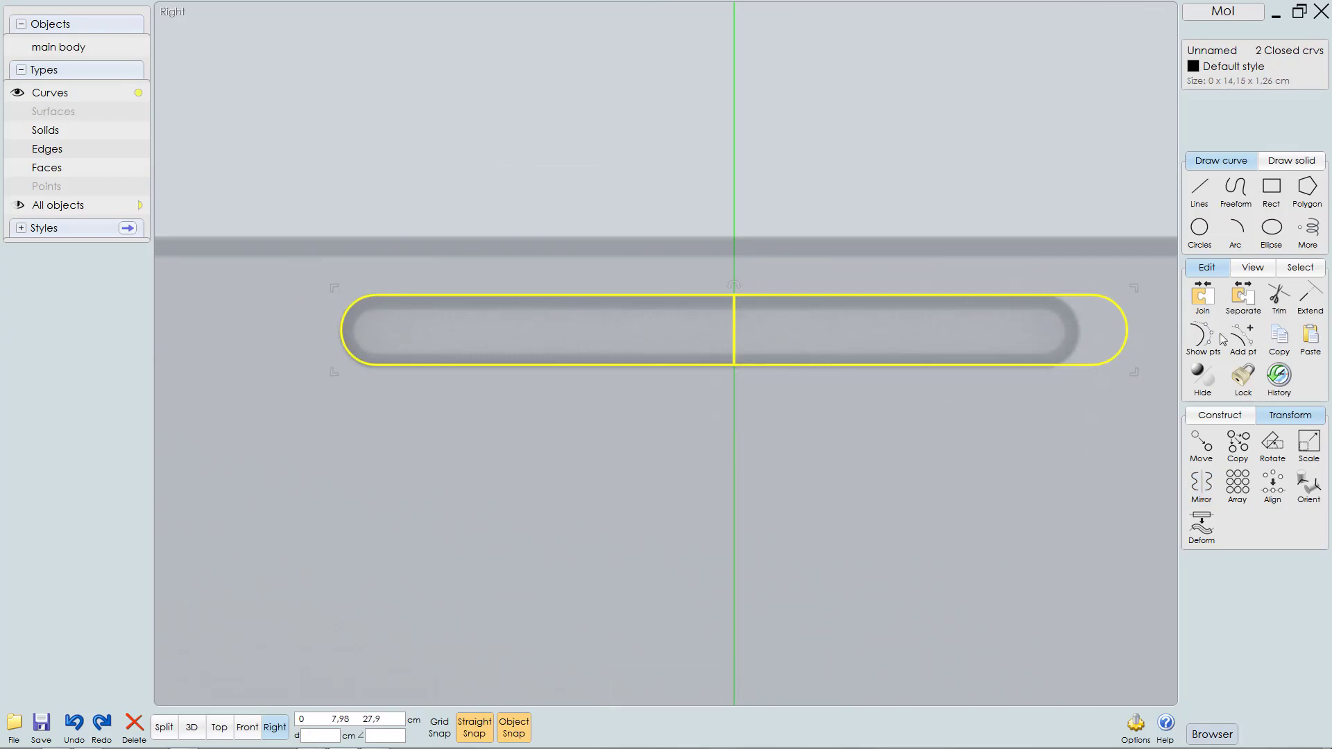
click(1280, 295)
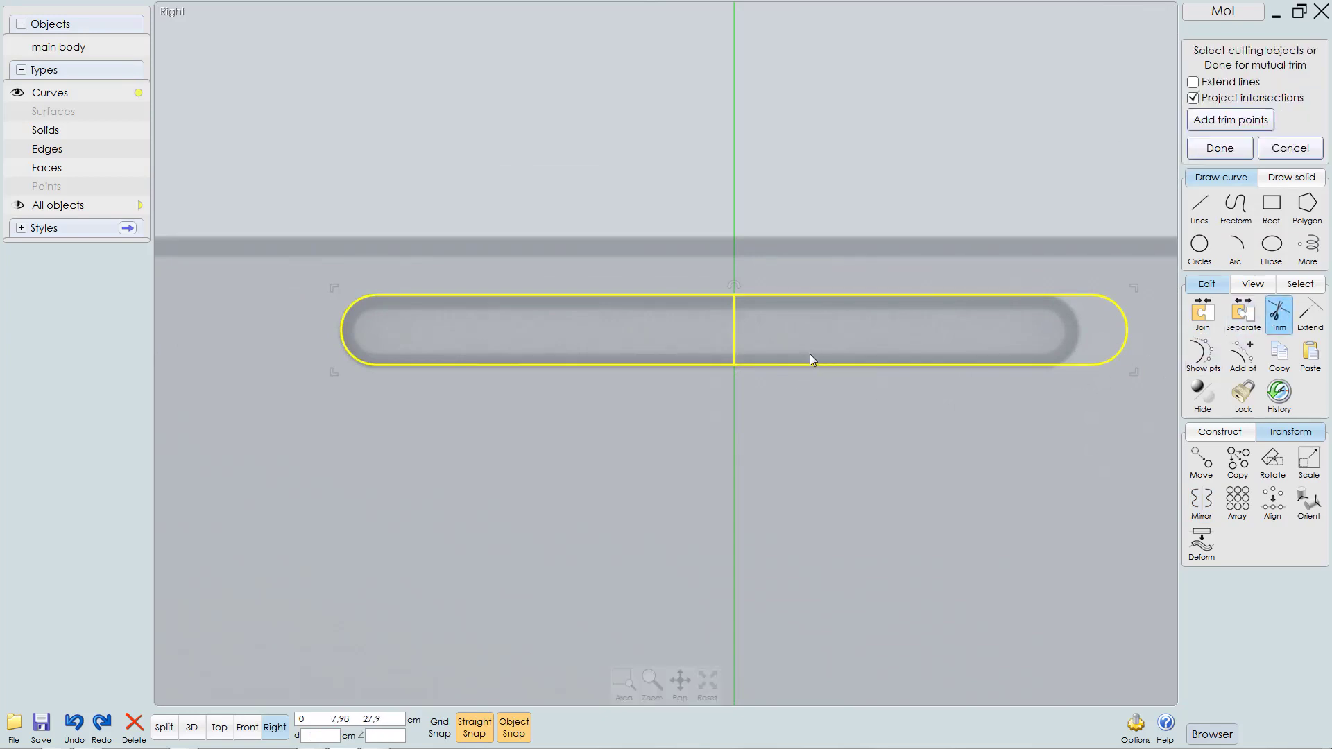
right_click(864, 184)
right_click(864, 184)
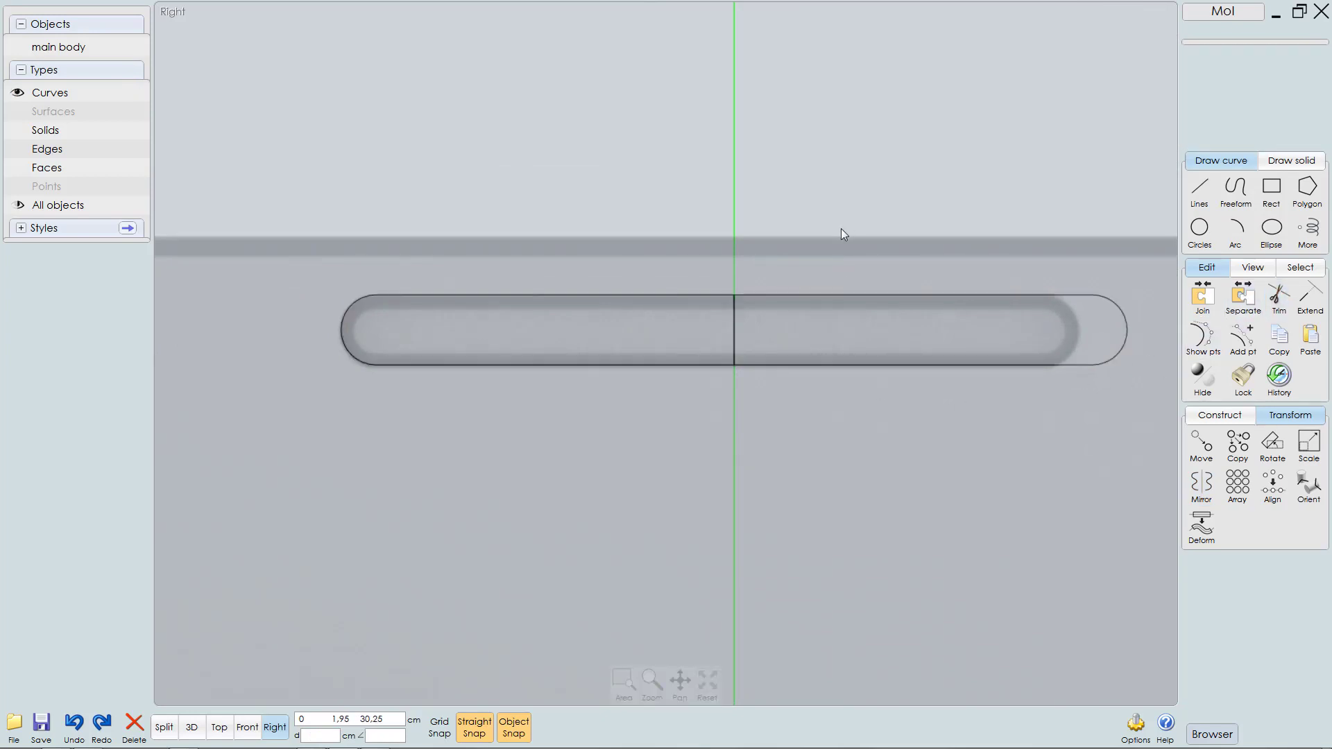
scroll(791, 291, up, 3)
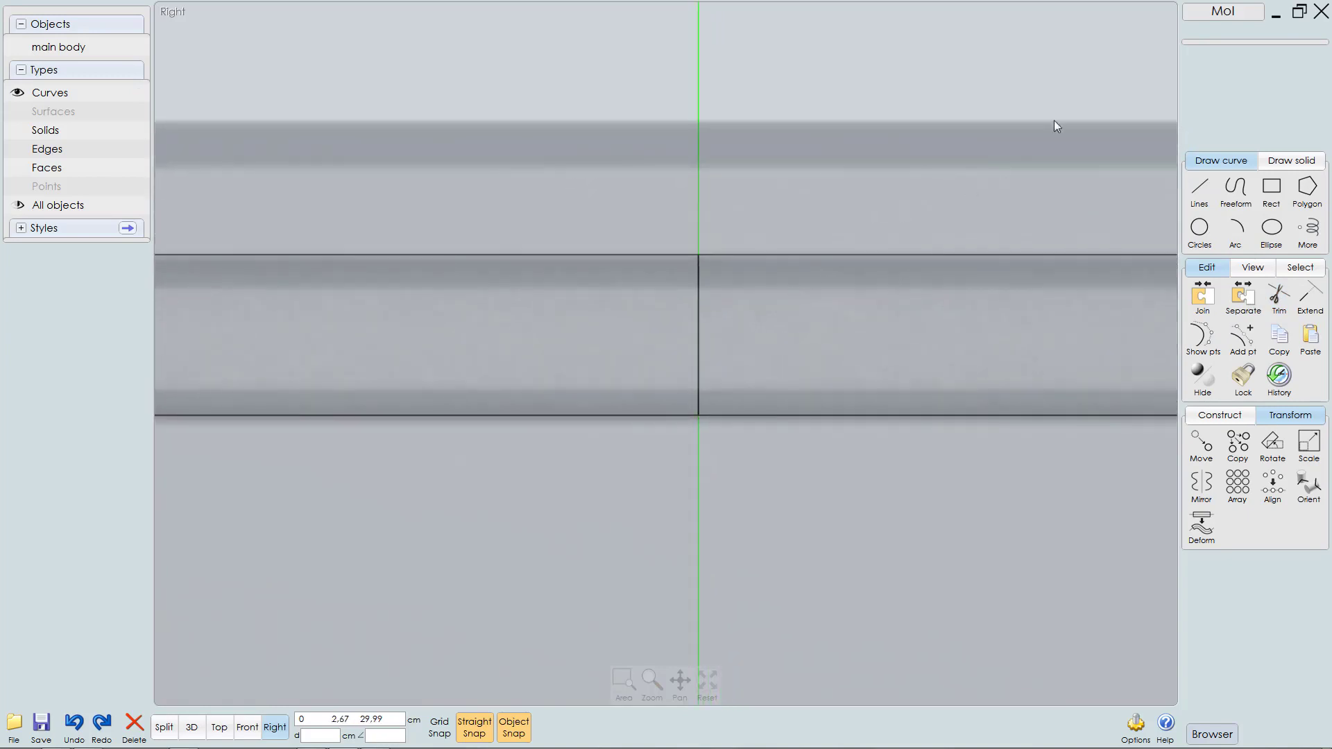
click(703, 321)
key(Delete)
click(704, 330)
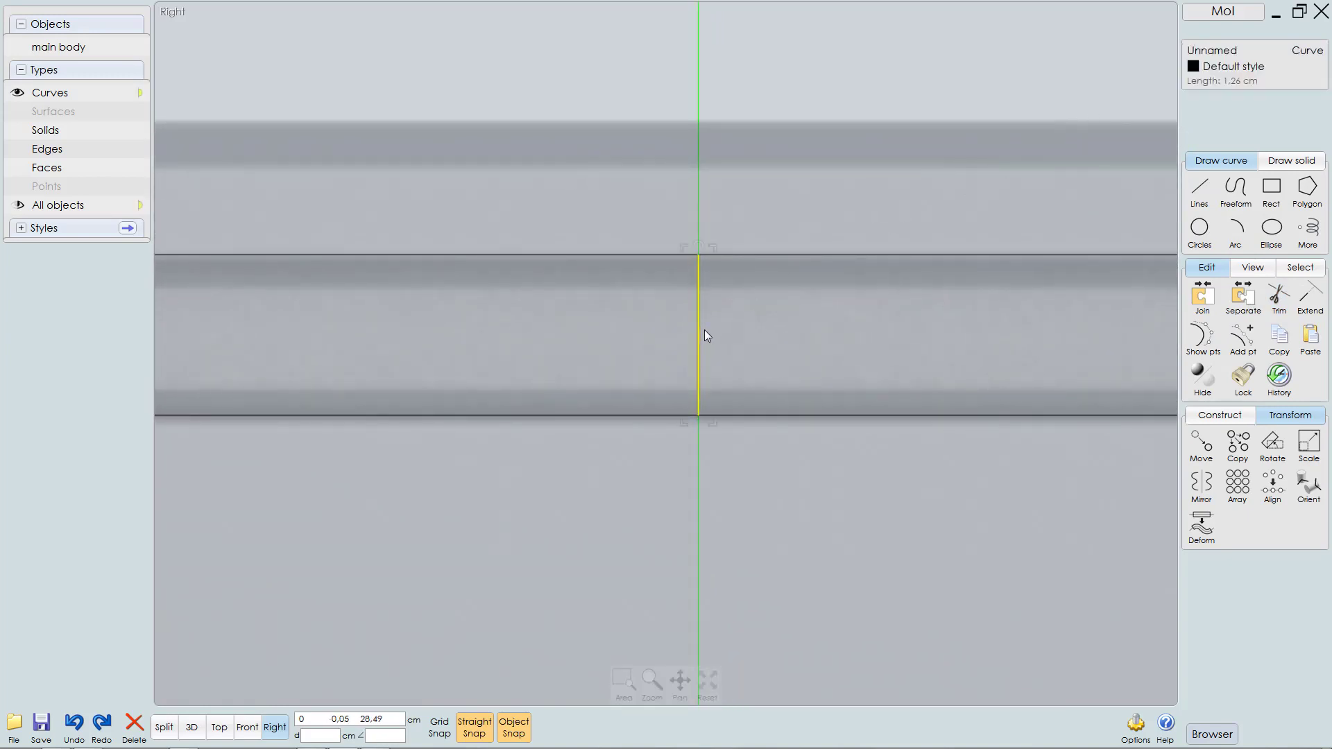
key(Delete)
Step: Join the two open slot halves into a single closed slot outline
scroll(718, 331, down, 3)
click(775, 291)
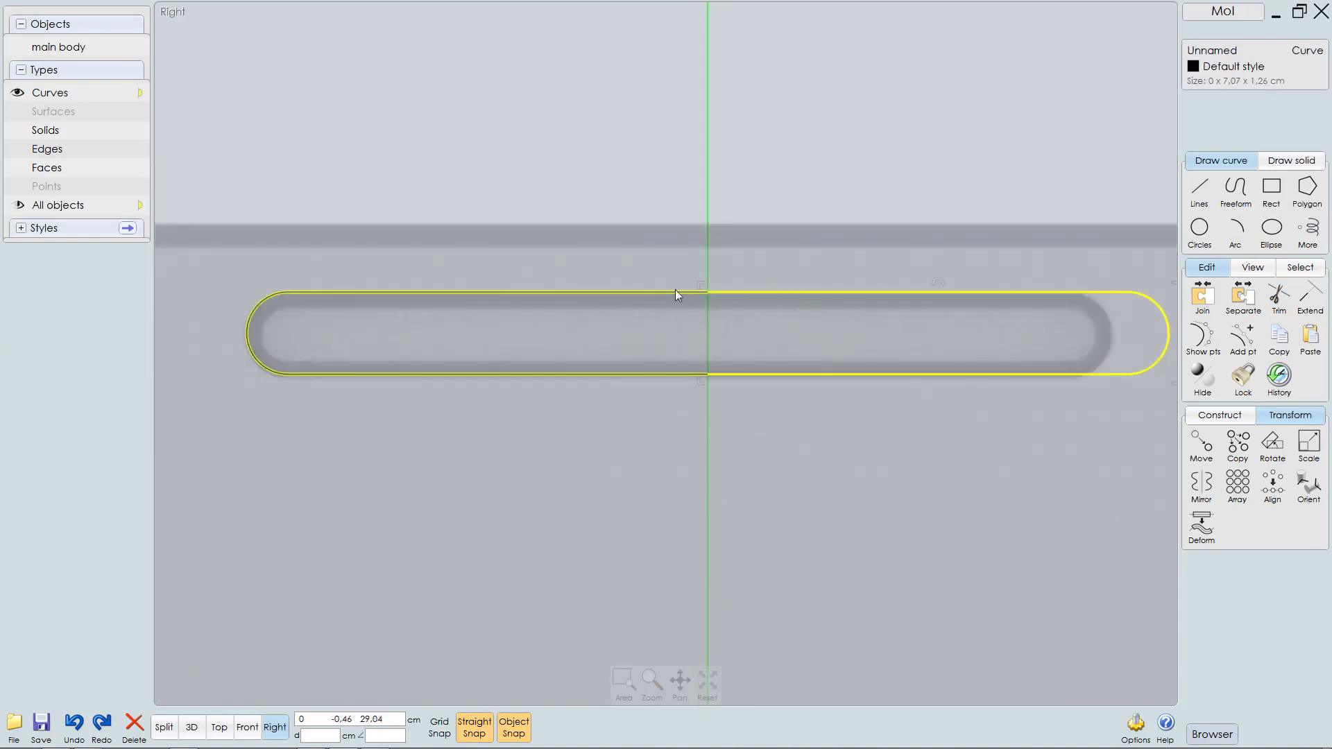
click(675, 290)
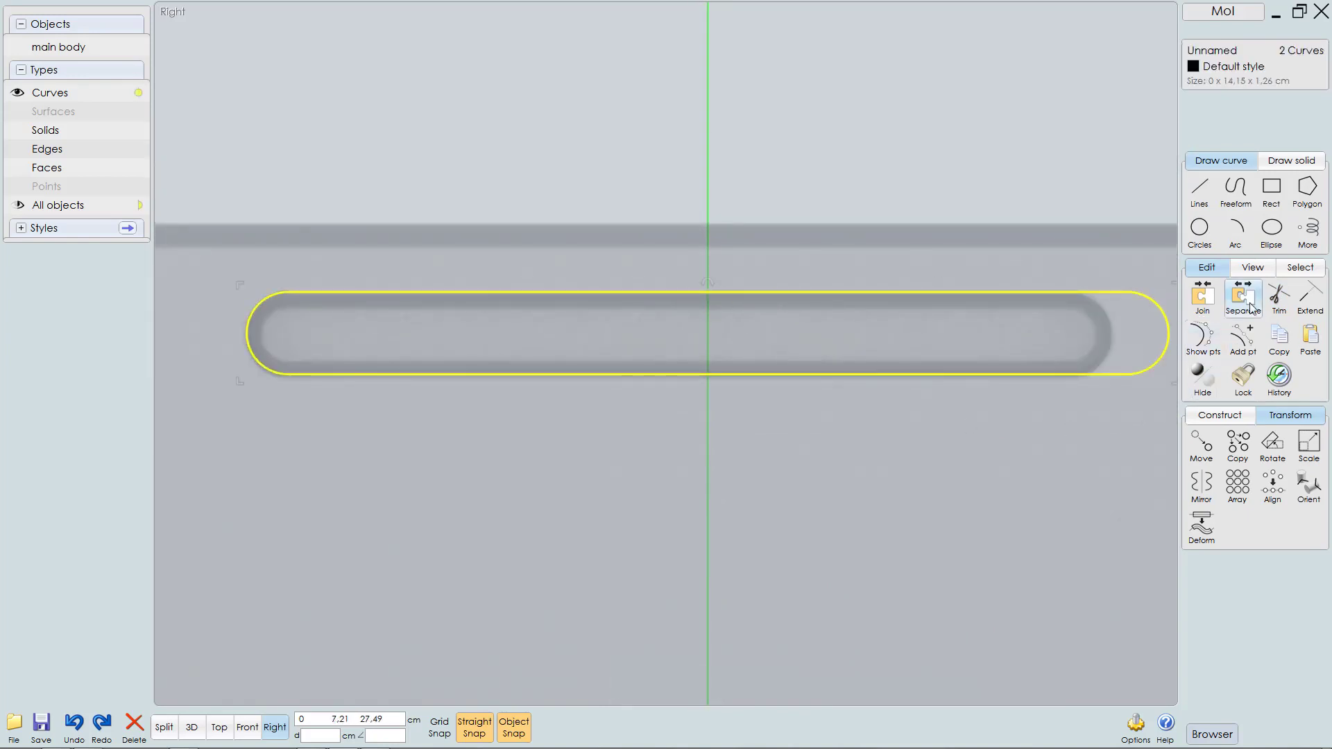
click(1205, 301)
middle_drag(850, 470, 797, 449)
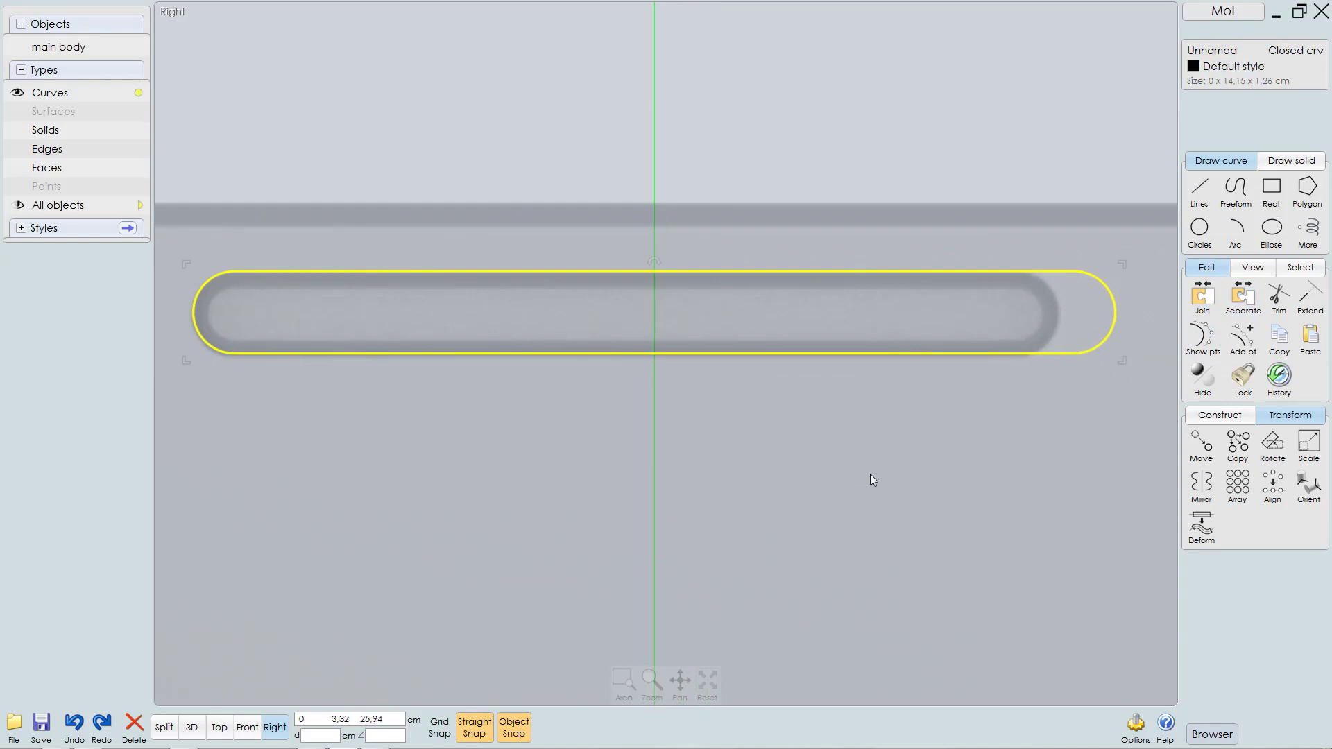
Step: Move the control points of the slot's right rounded end inward to match the reference image, and turn the points off
click(1202, 339)
middle_drag(936, 446, 859, 458)
drag(967, 233, 1081, 419)
drag(1042, 329, 982, 327)
scroll(913, 358, down, 3)
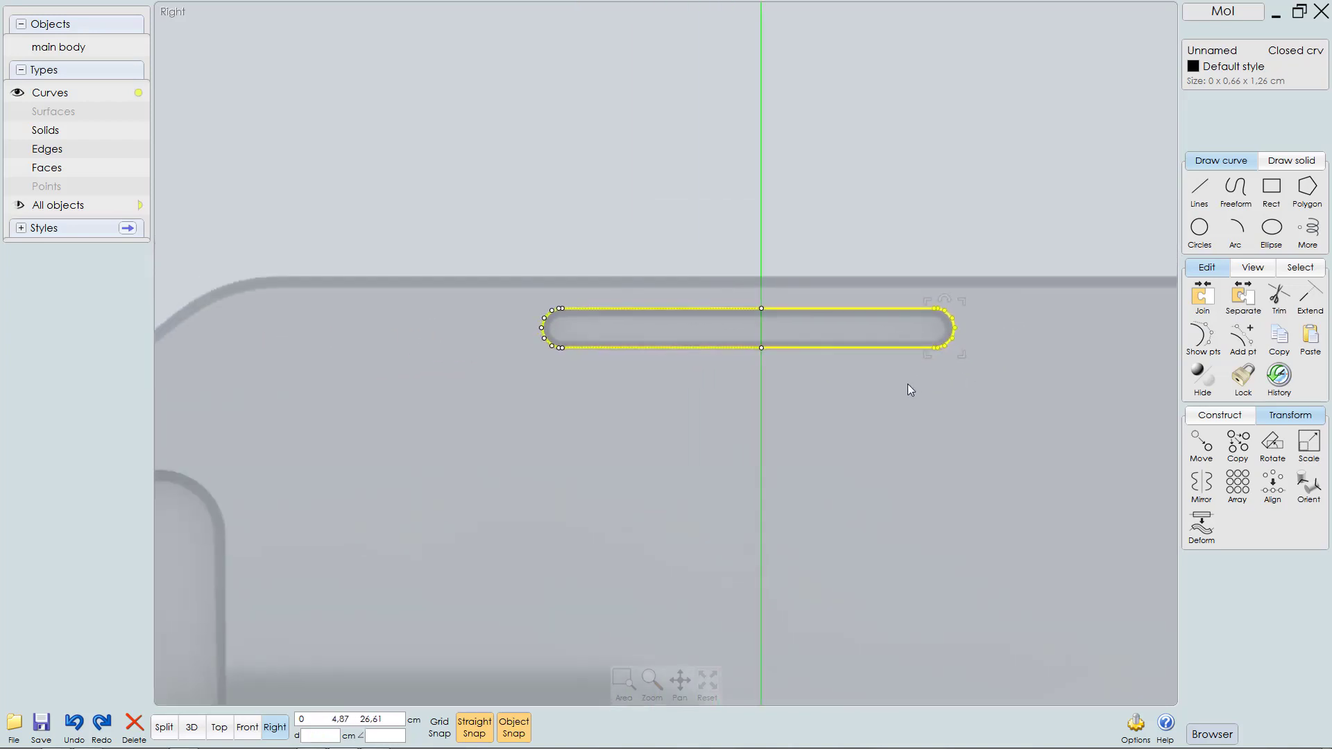
middle_drag(726, 352, 726, 343)
middle_drag(930, 361, 892, 364)
scroll(841, 402, down, 2)
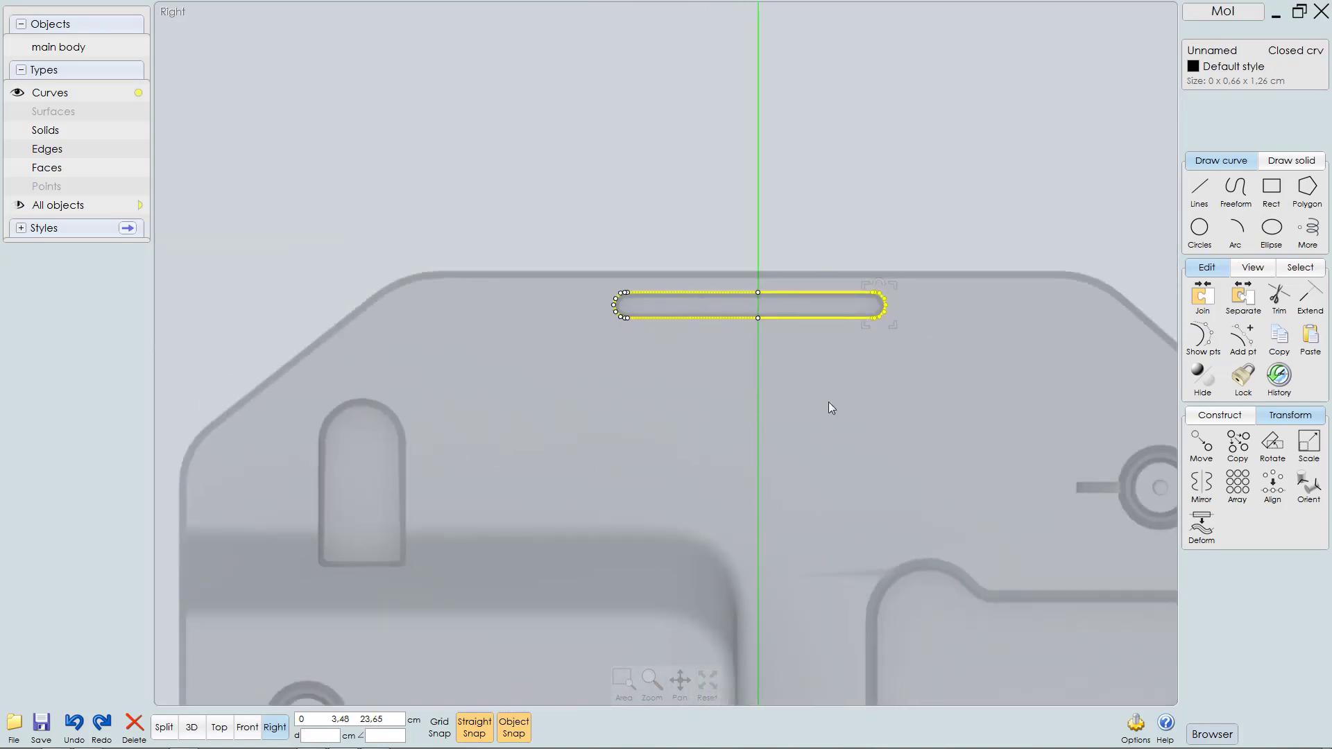
click(828, 403)
middle_drag(798, 426, 830, 388)
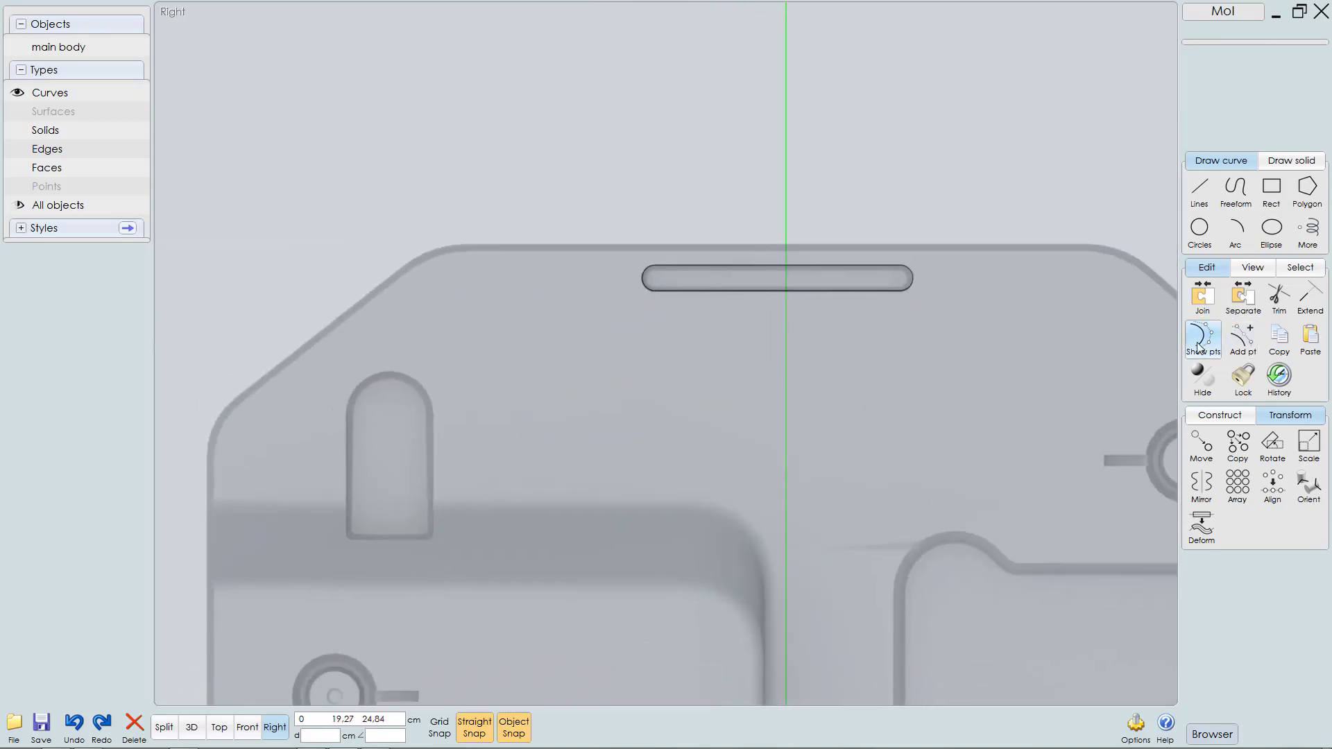
Step: Draw a two-point diameter circle about 4.16 cm across over the rounded top of the arched pocket in the reference
middle_drag(693, 446, 698, 384)
scroll(698, 385, down, 2)
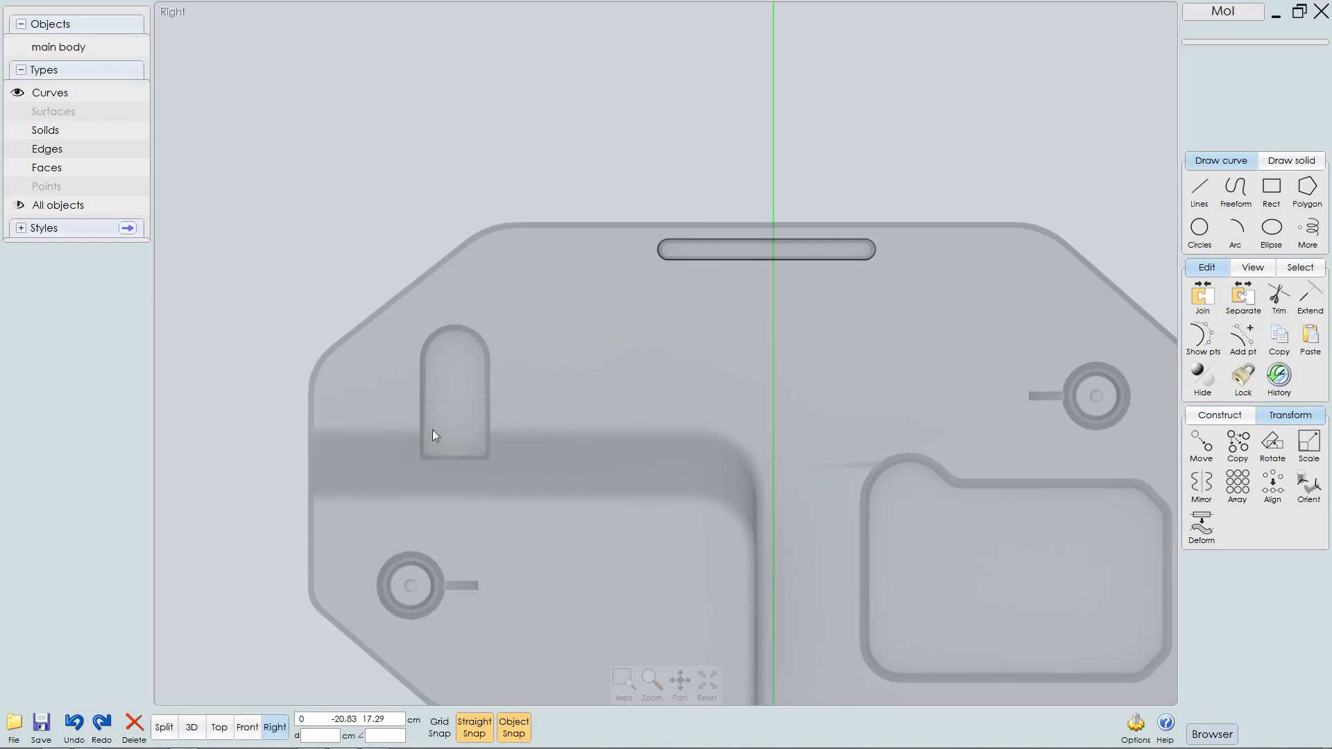
scroll(432, 430, up, 1)
middle_drag(567, 387, 655, 391)
click(1200, 229)
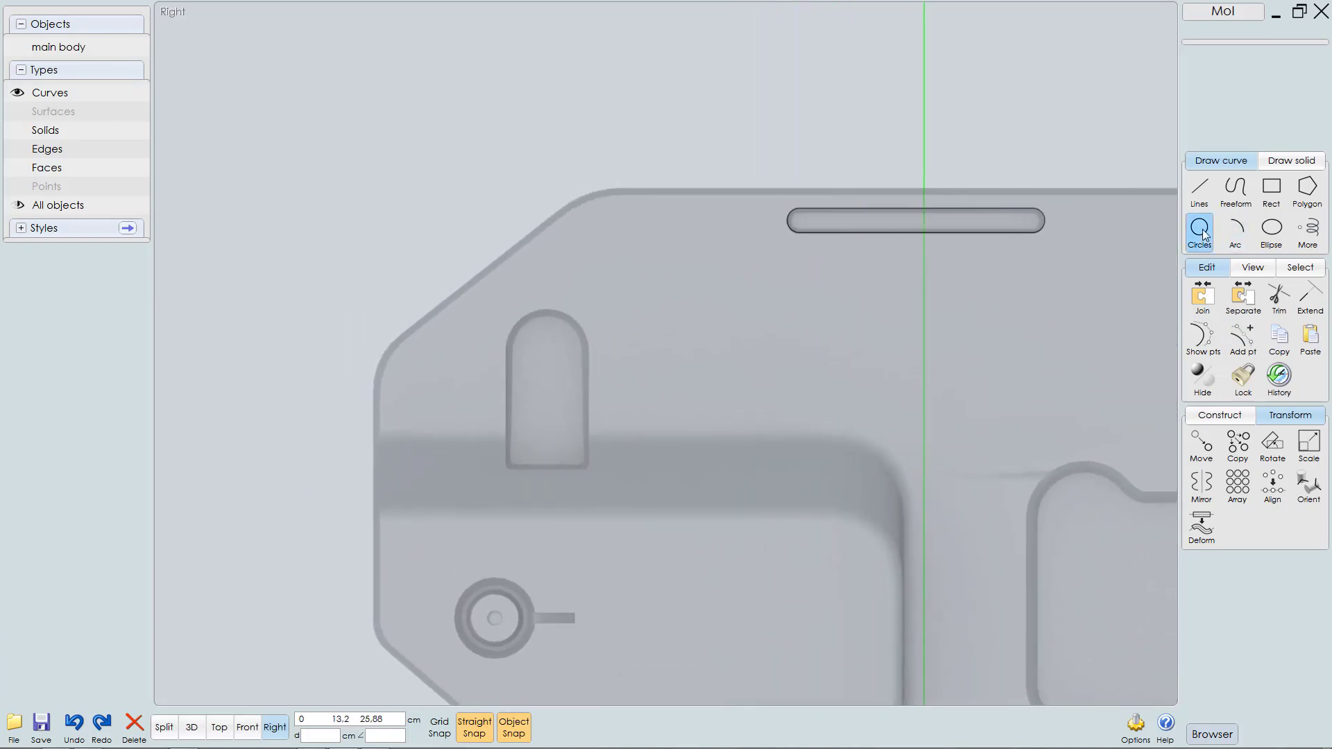
scroll(511, 357, up, 4)
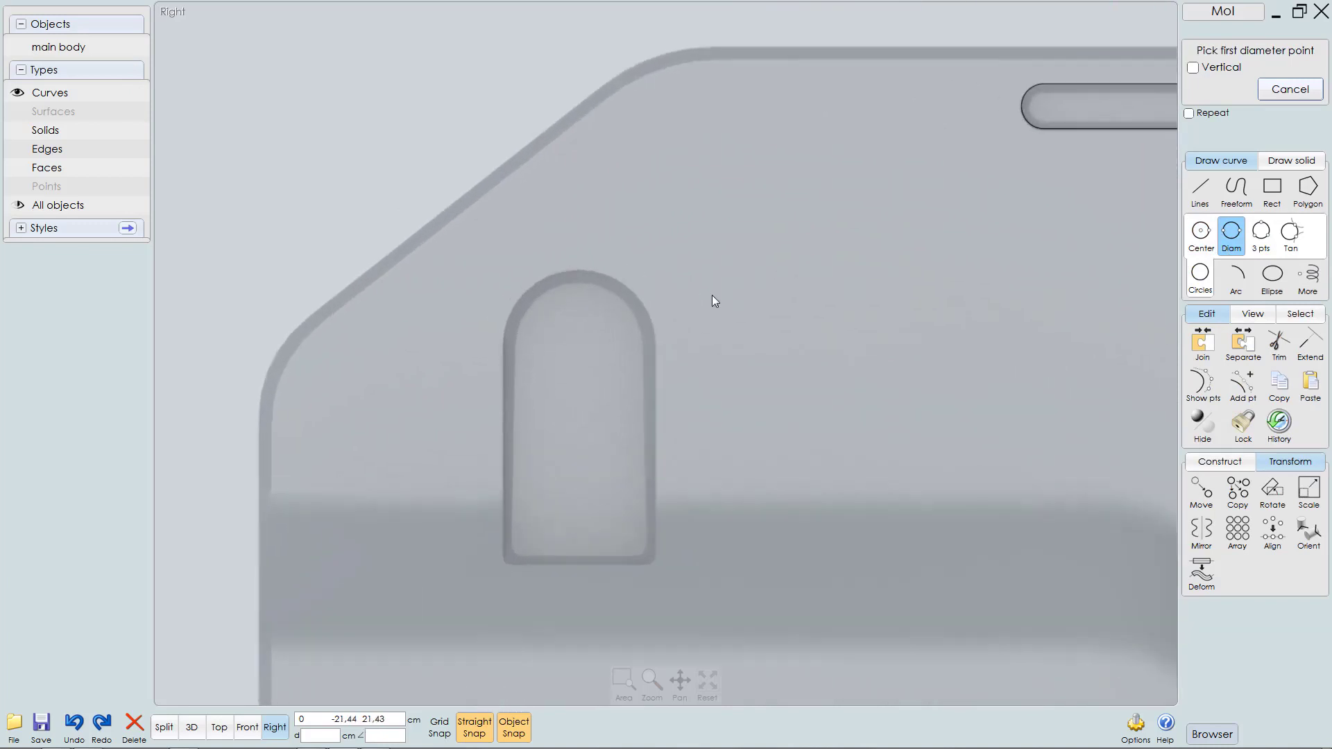
click(506, 345)
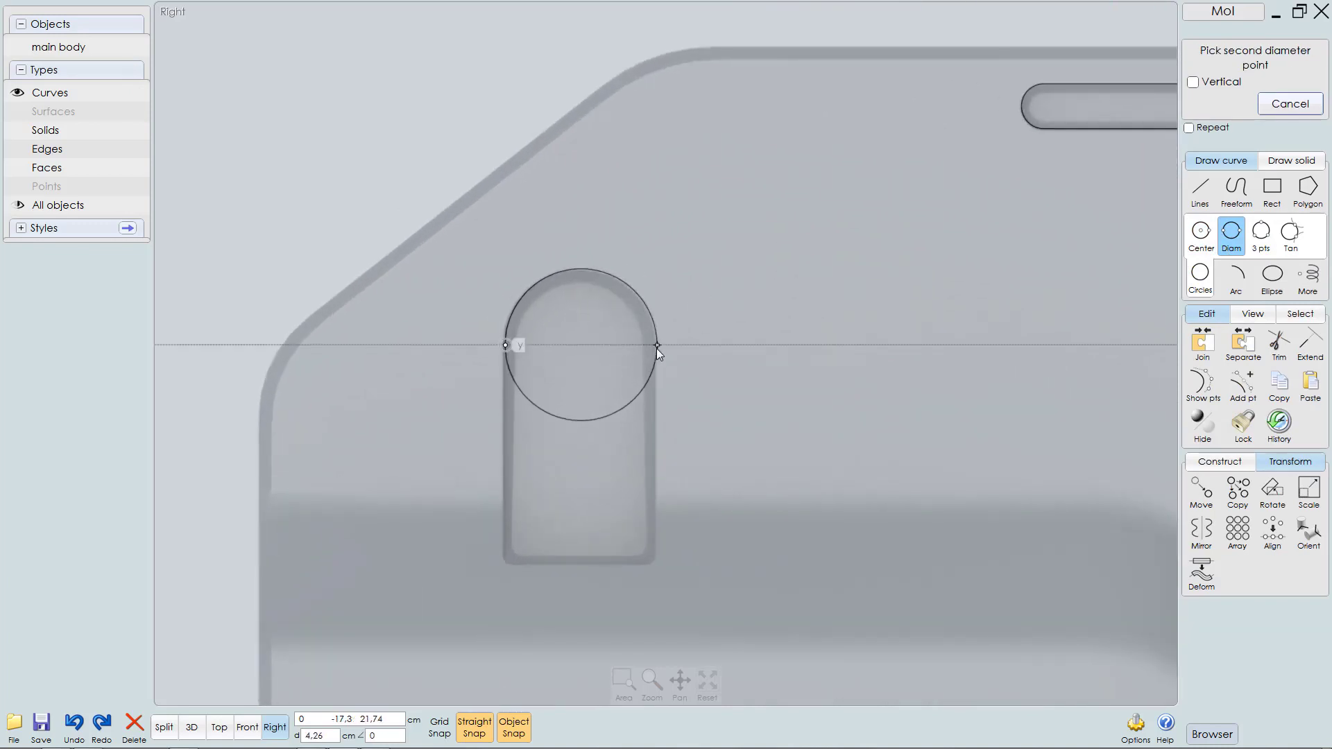
click(652, 345)
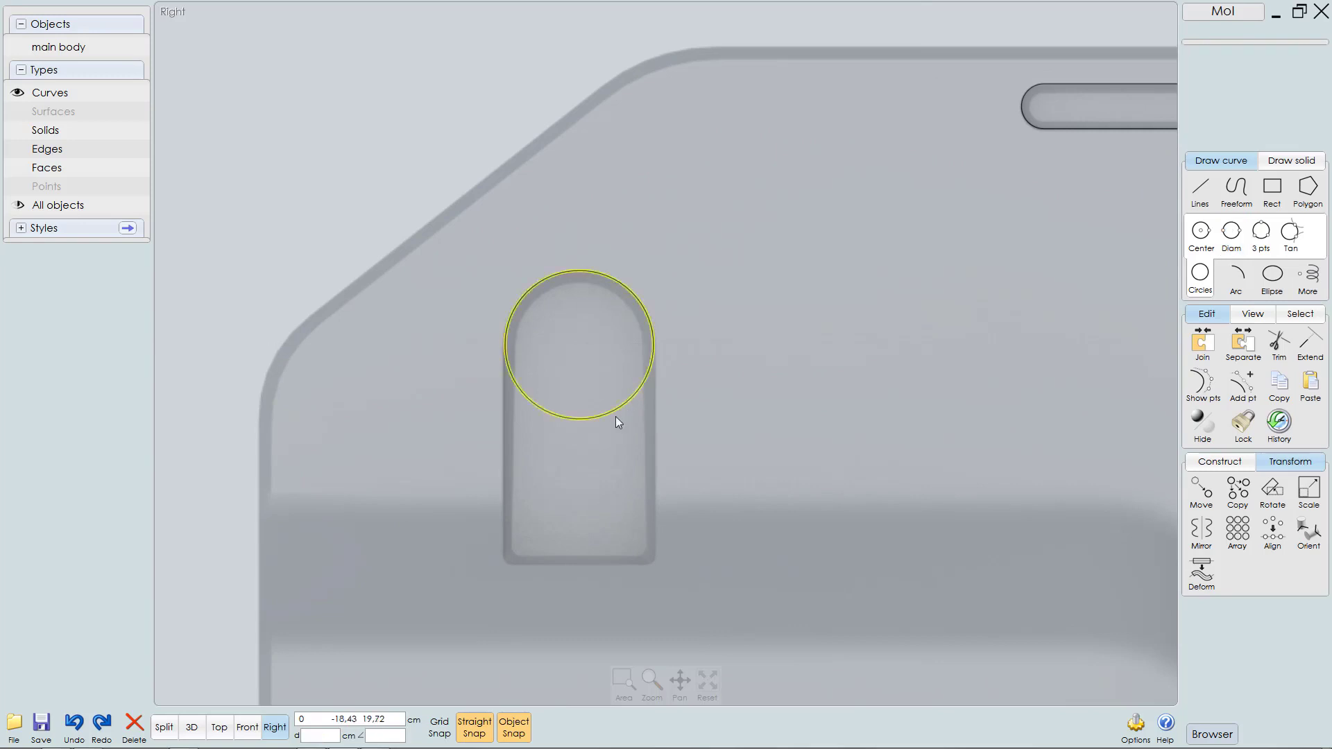
click(598, 444)
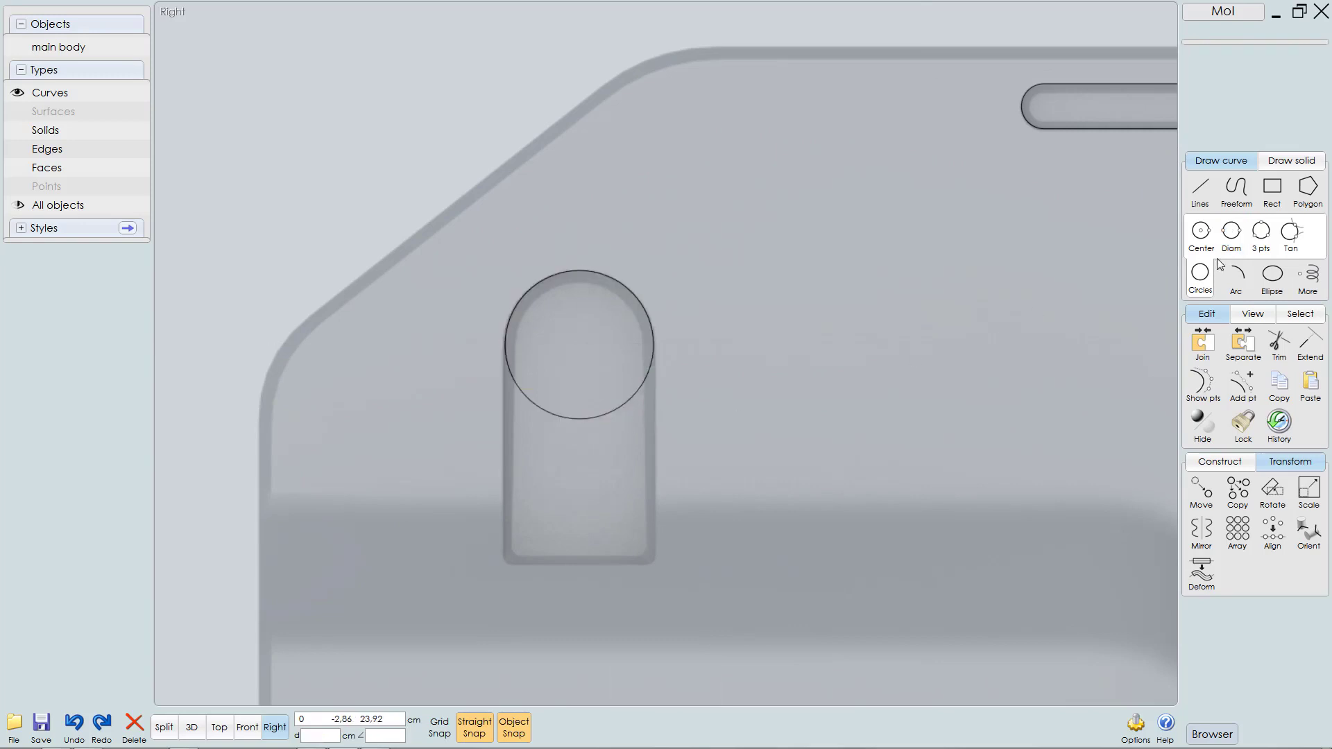
click(1275, 189)
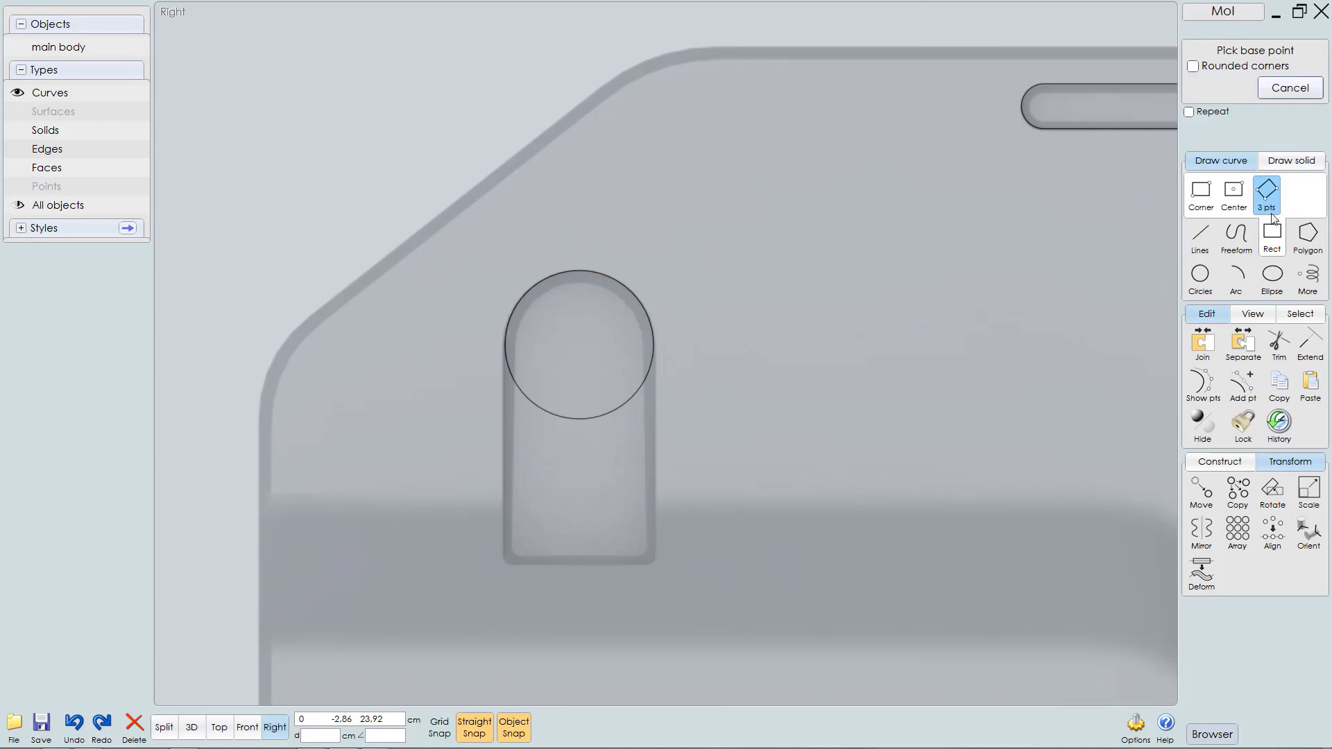
click(506, 345)
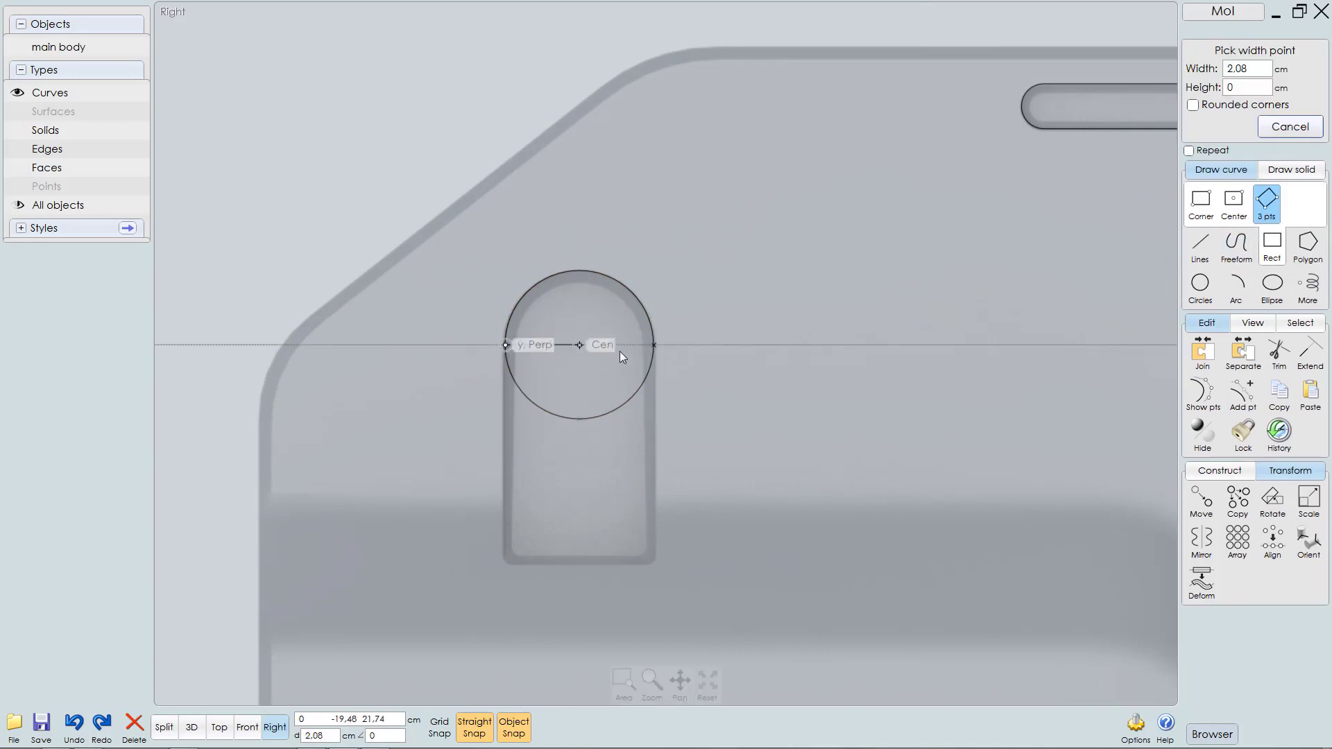
click(652, 352)
key(Escape)
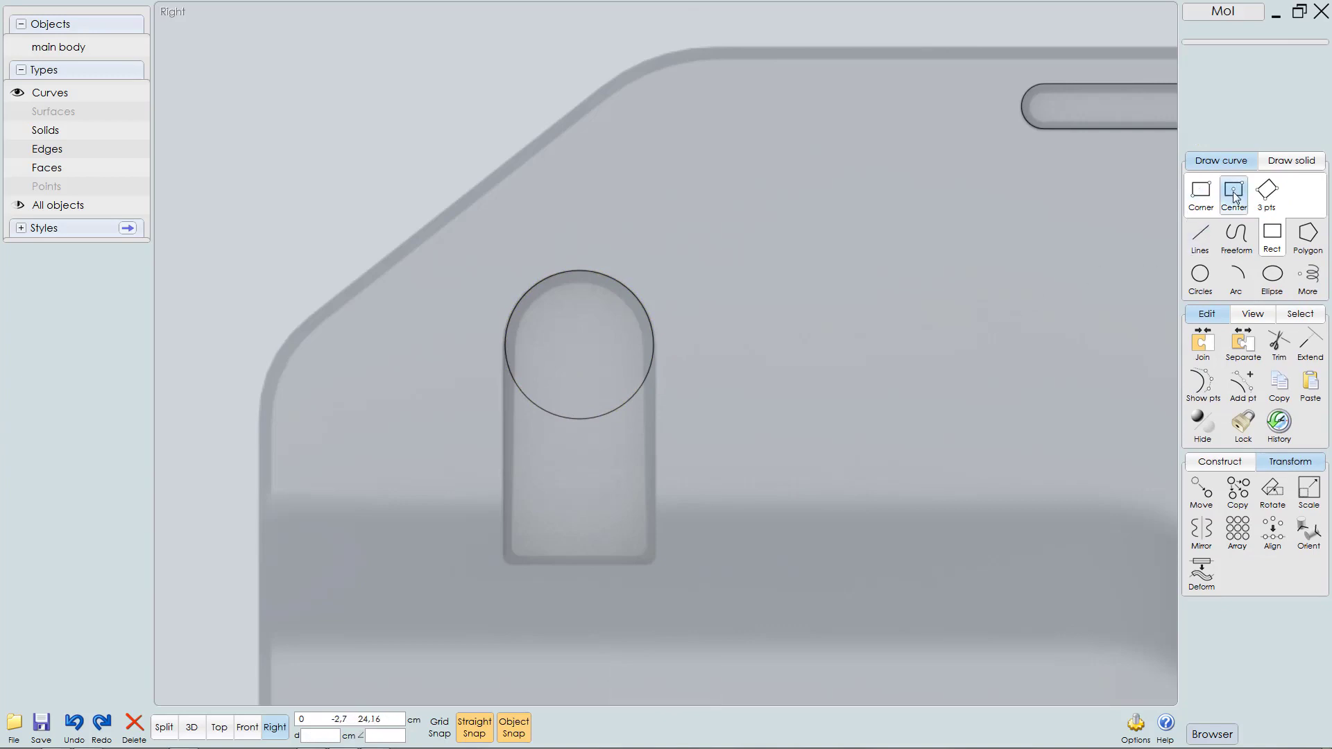
Step: Draw a three-point rectangle about 4.16 cm wide from the circle's side quadrants down to the pocket's bottom edge
click(1267, 191)
click(506, 345)
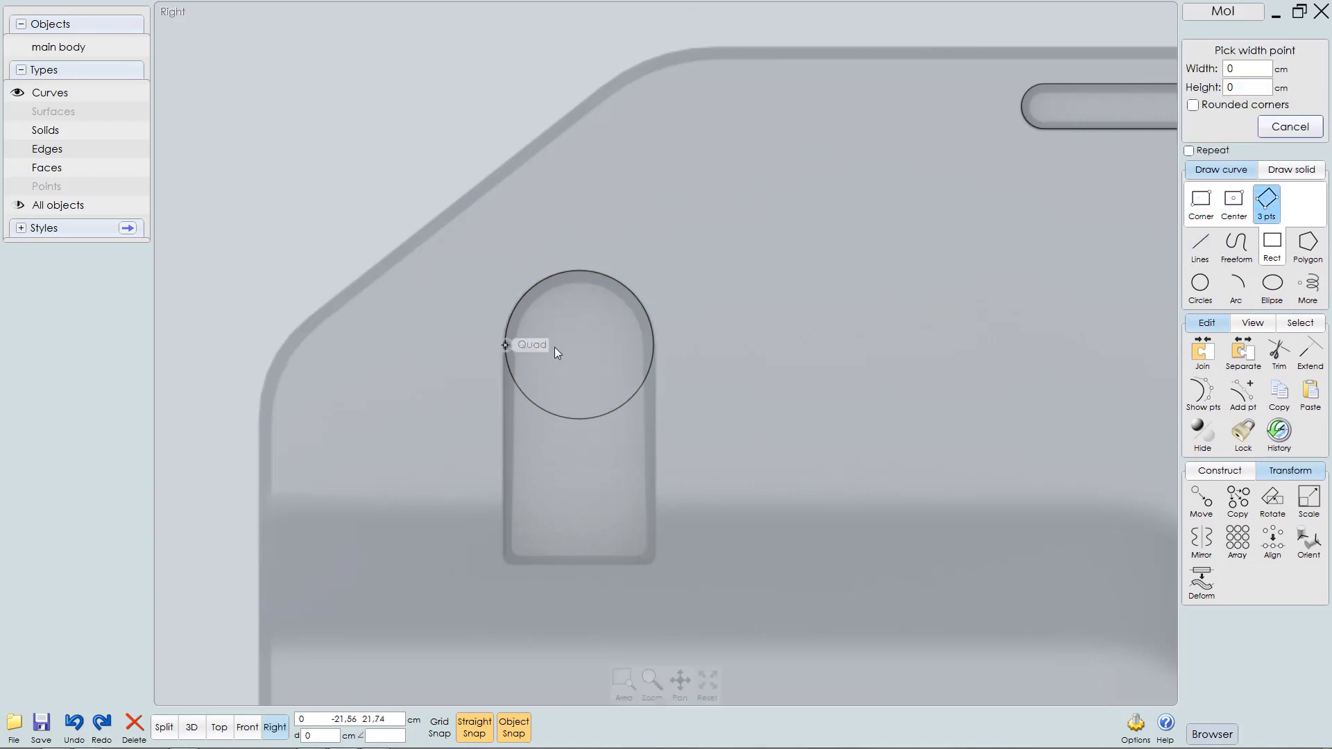
click(653, 345)
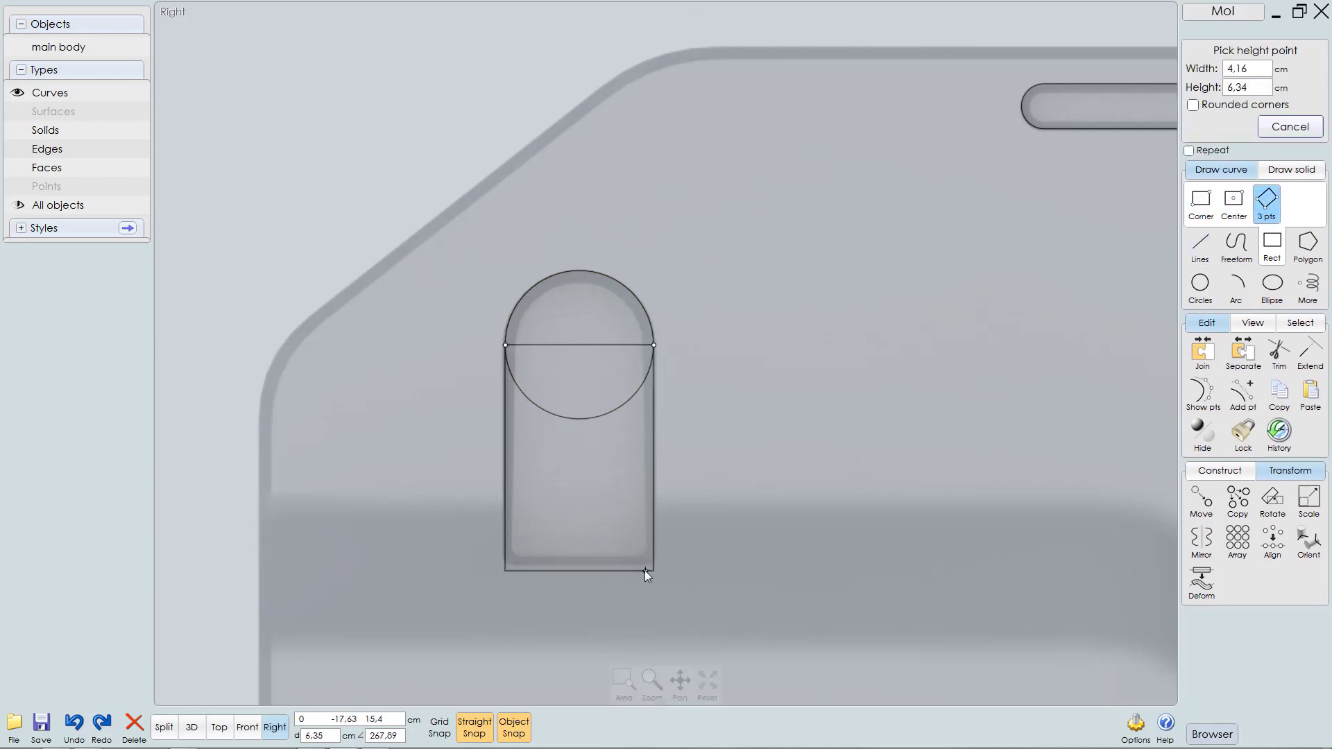
click(644, 563)
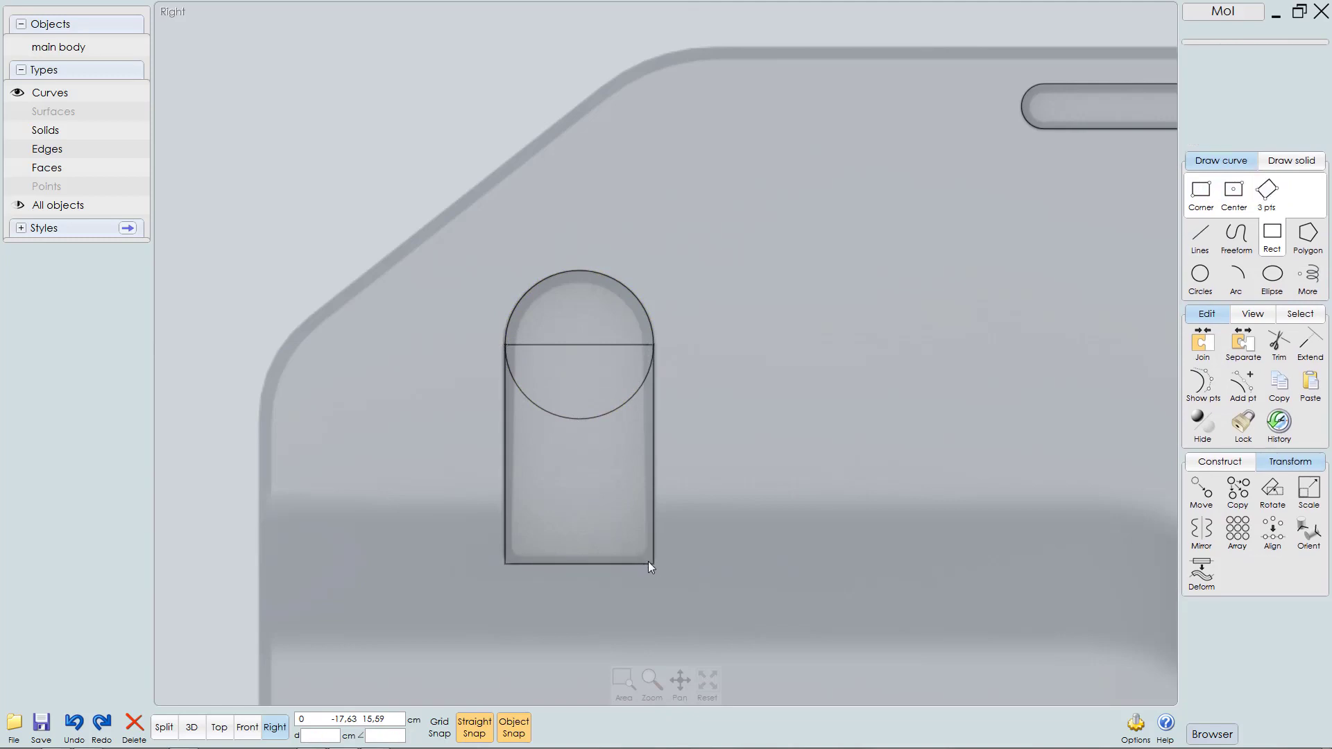
Step: Trim the circle and rectangle against each other and delete the lower arc and the rectangle's top line inside the pocket
click(653, 388)
click(649, 372)
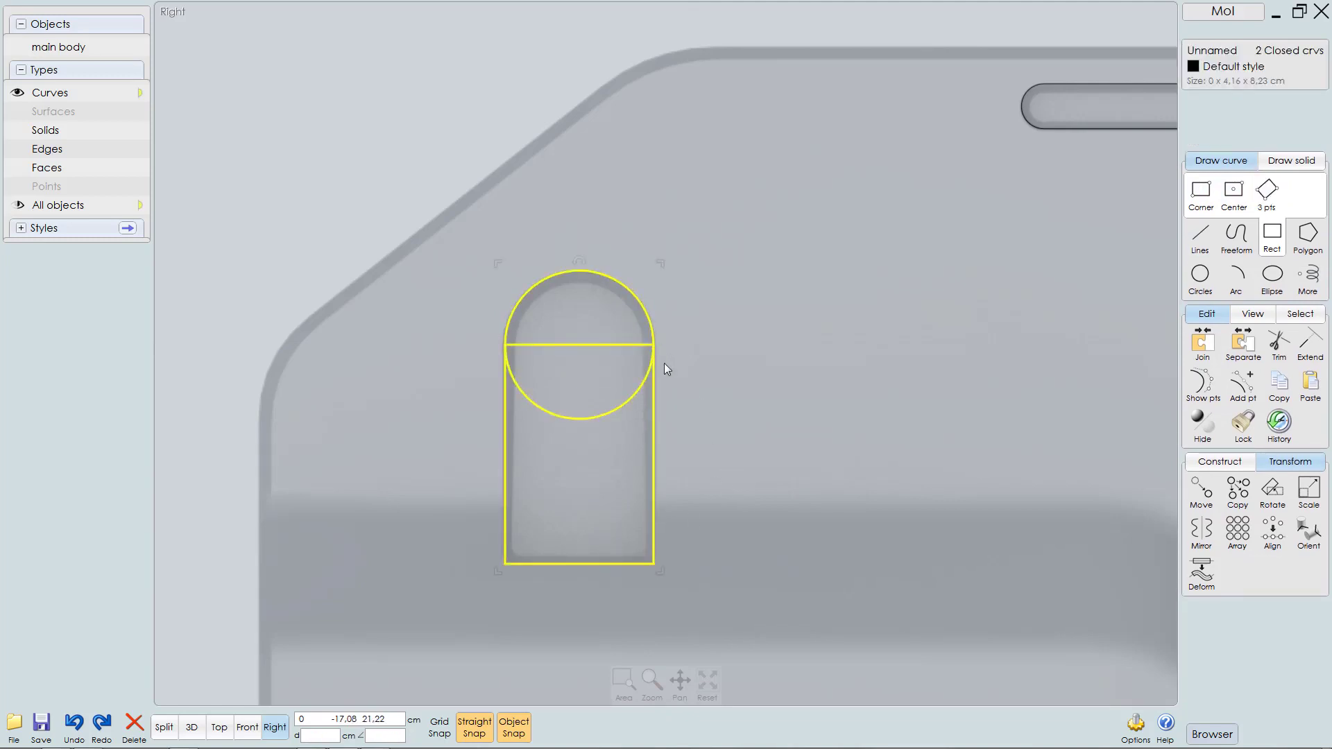
key(t)
right_click(697, 390)
right_click(697, 390)
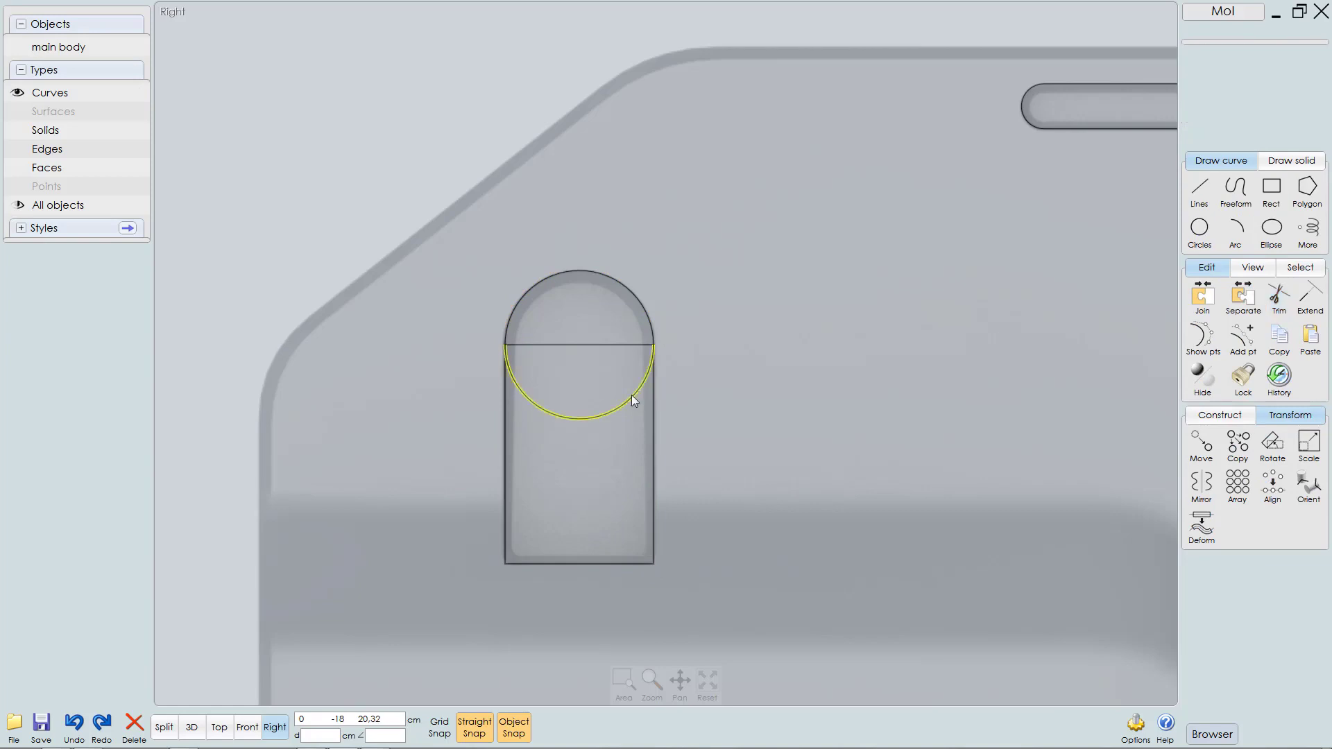
click(631, 395)
click(623, 341)
key(Delete)
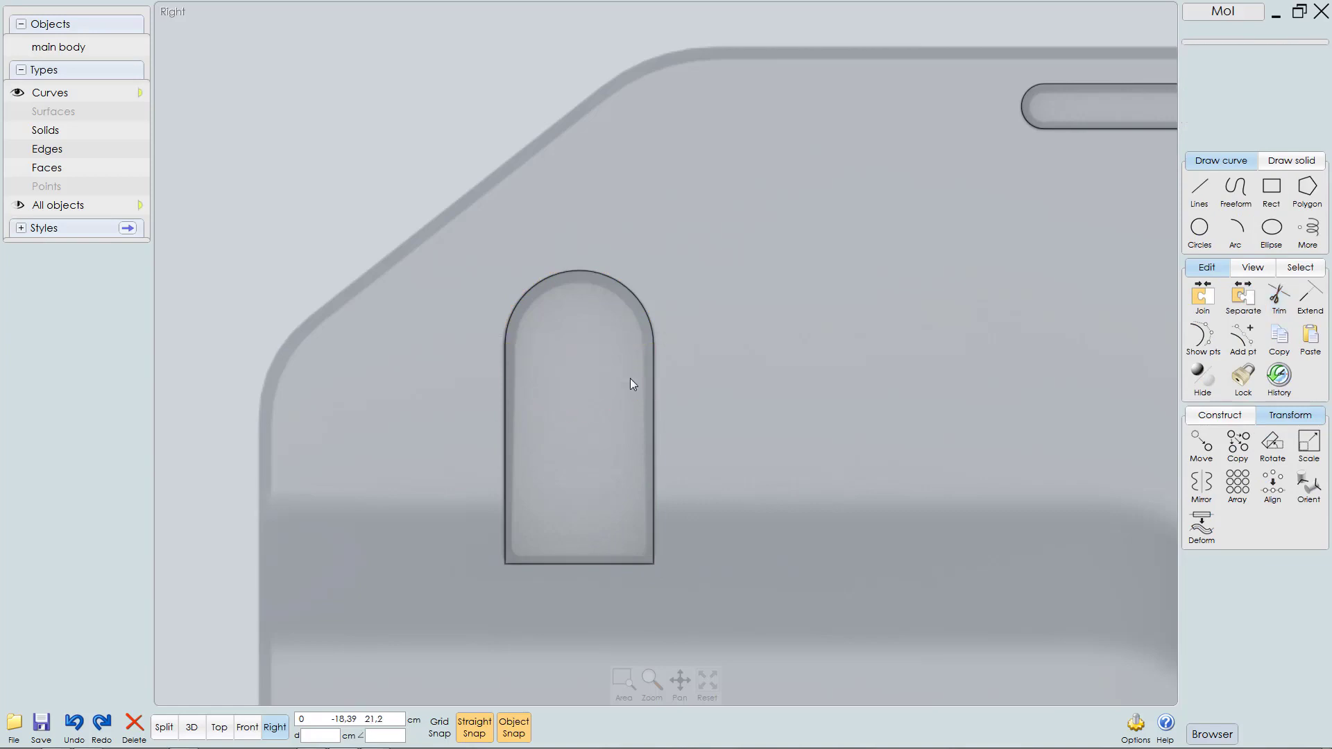
Step: Join the top arc and the open rectangle into one closed pocket outline
click(657, 402)
click(645, 318)
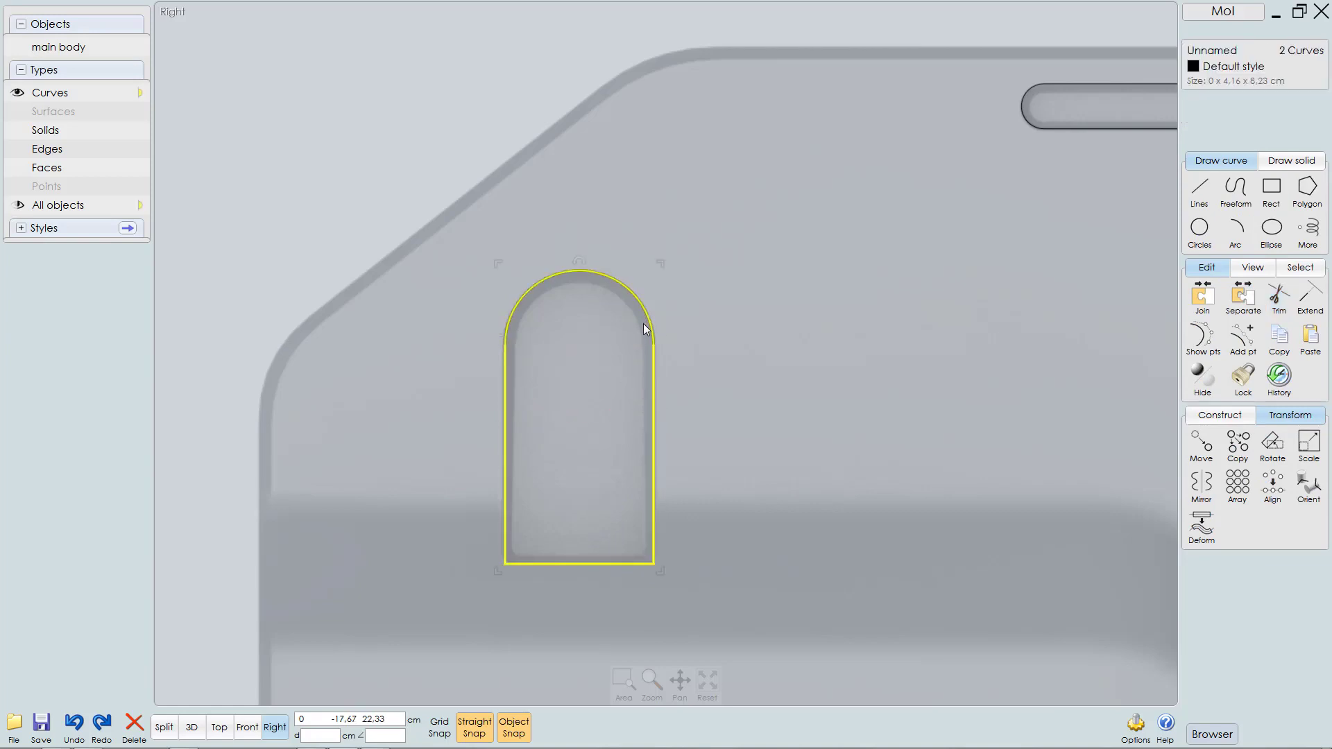
key(j)
Step: Check the arched outline's lower corners against the reference and show the outline's control points
scroll(692, 417, up, 3)
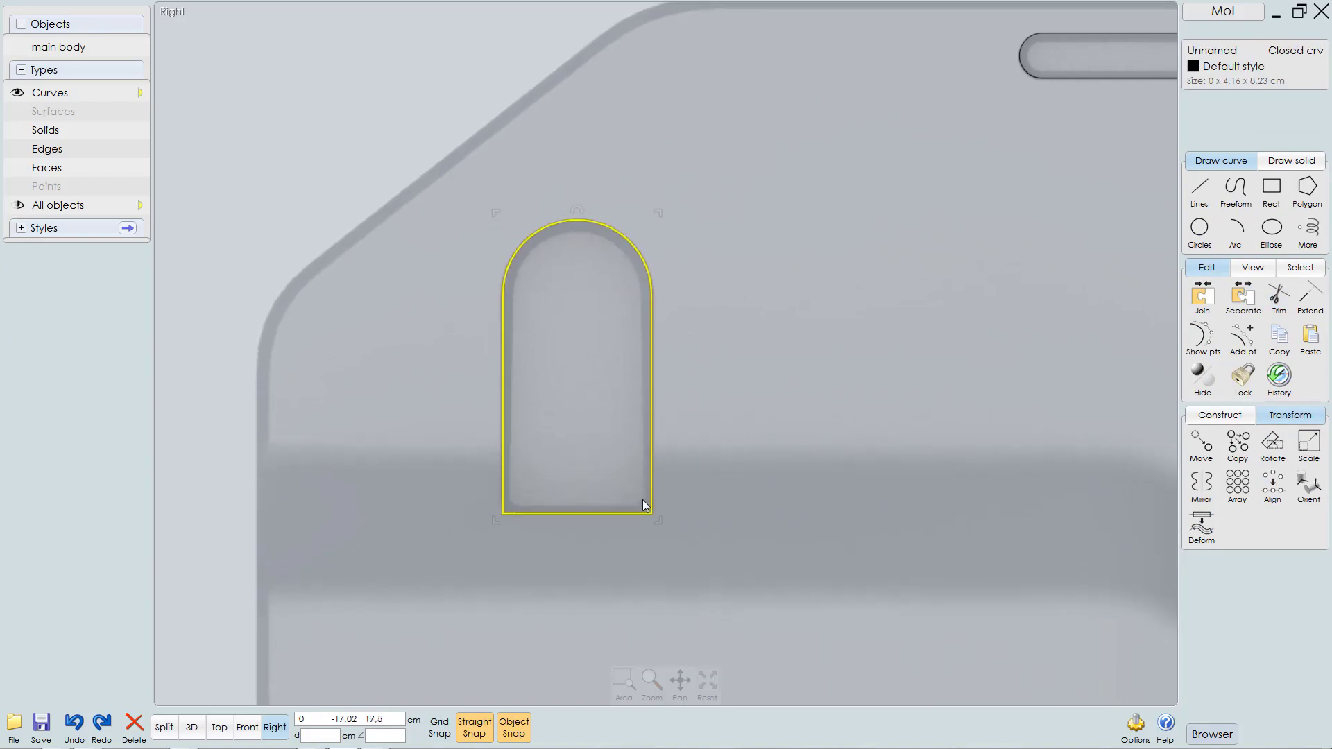
scroll(695, 372, down, 3)
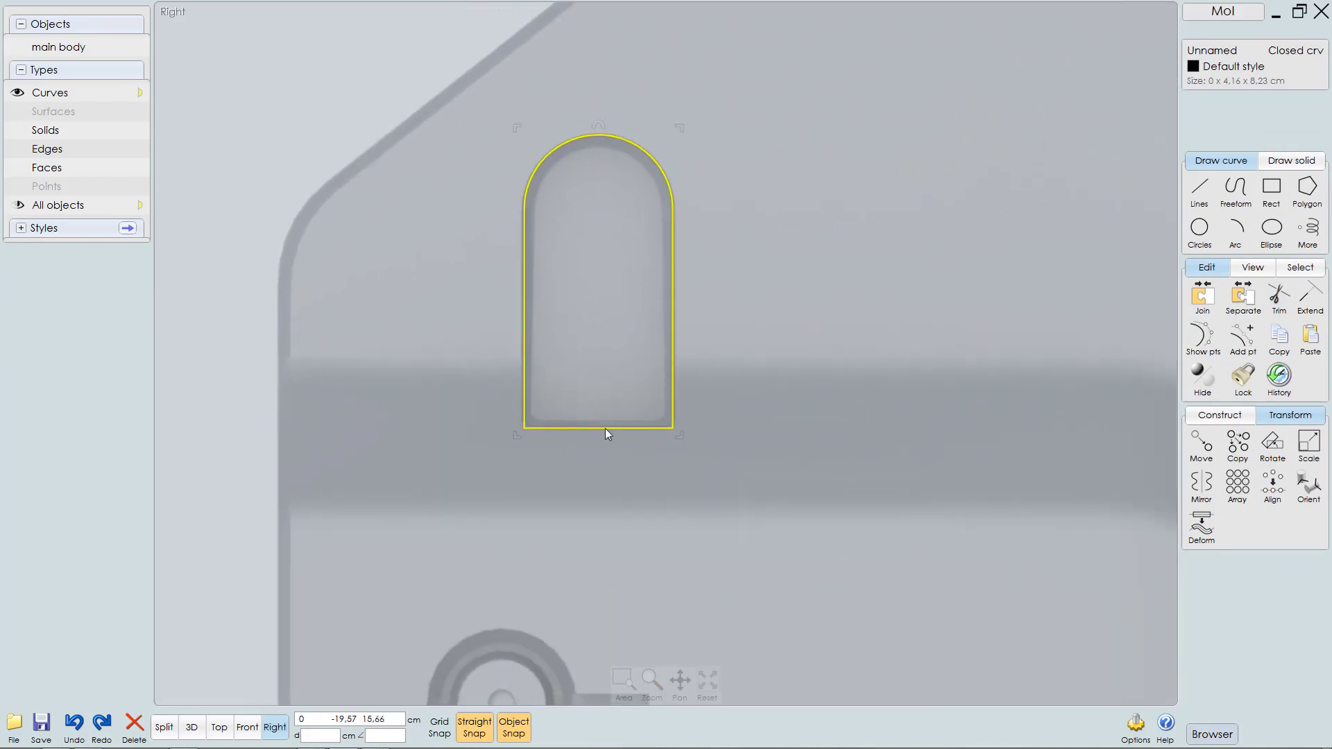
scroll(571, 435, up, 1)
scroll(548, 440, up, 1)
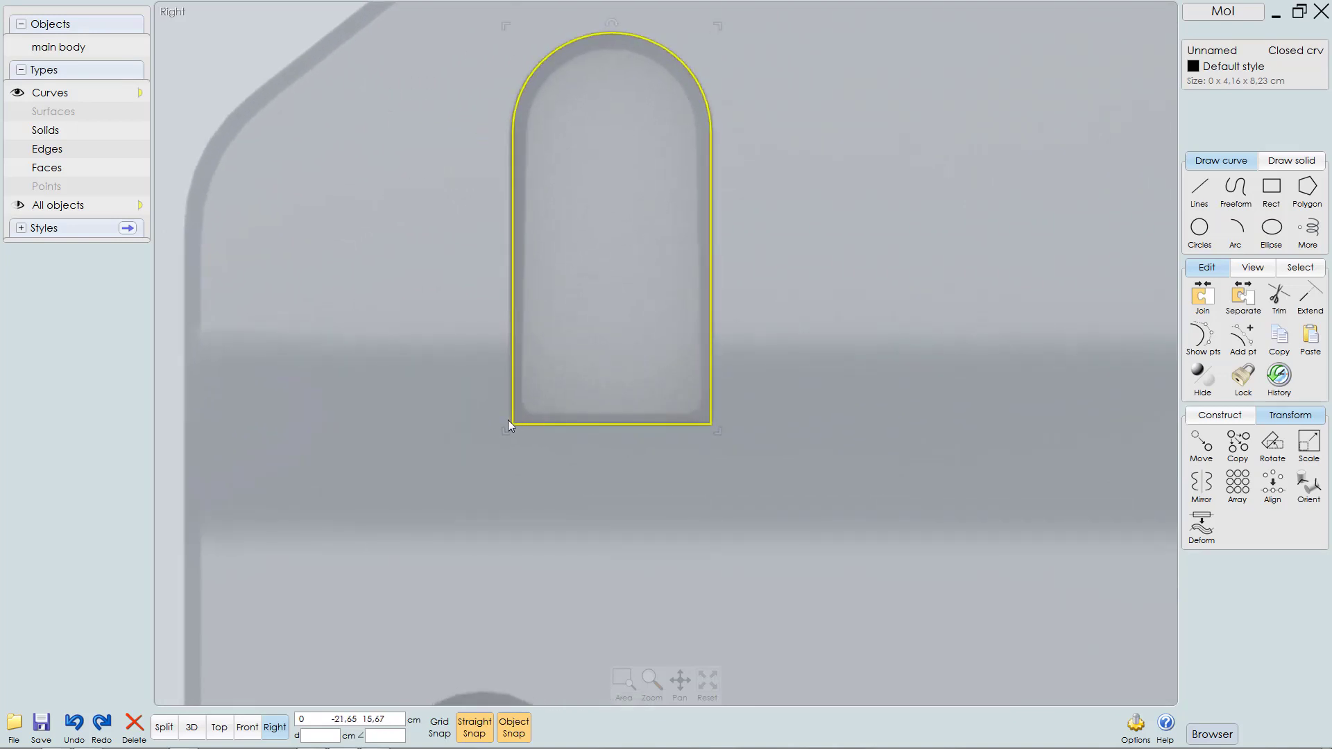
scroll(630, 457, down, 3)
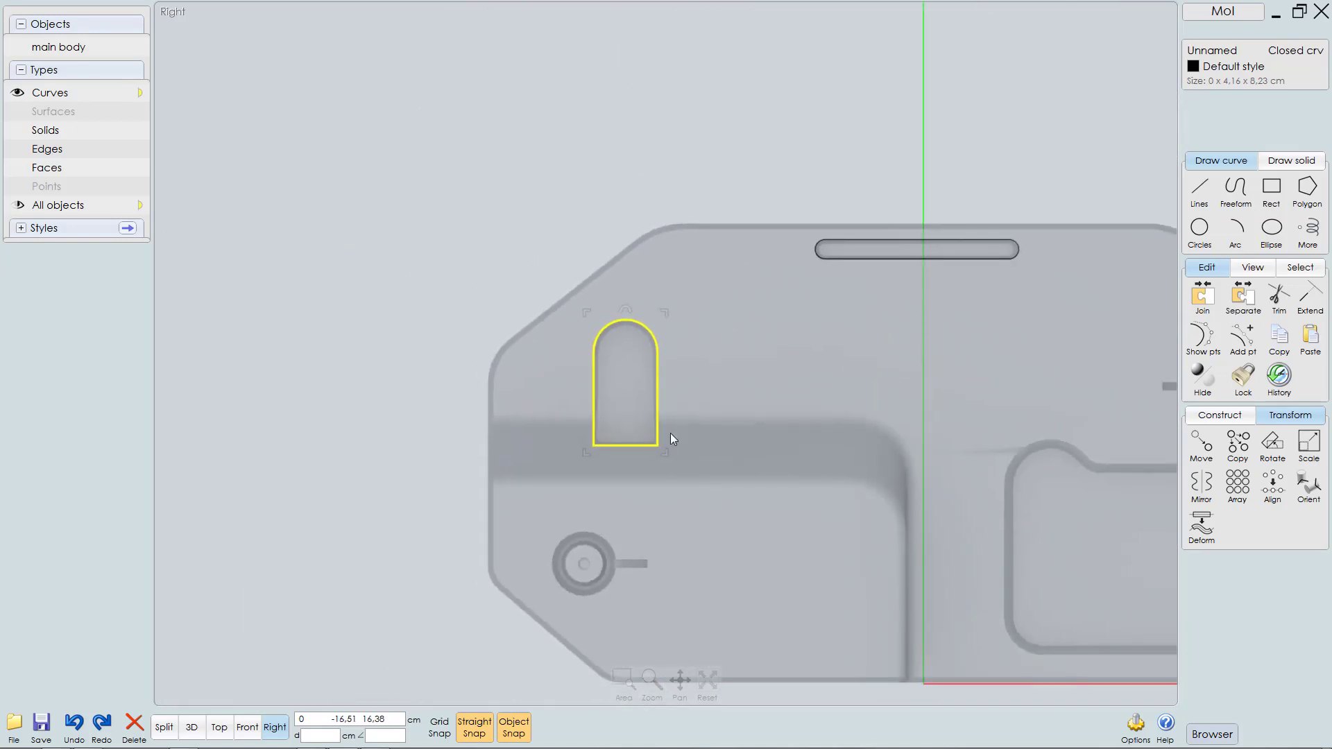
scroll(659, 445, up, 2)
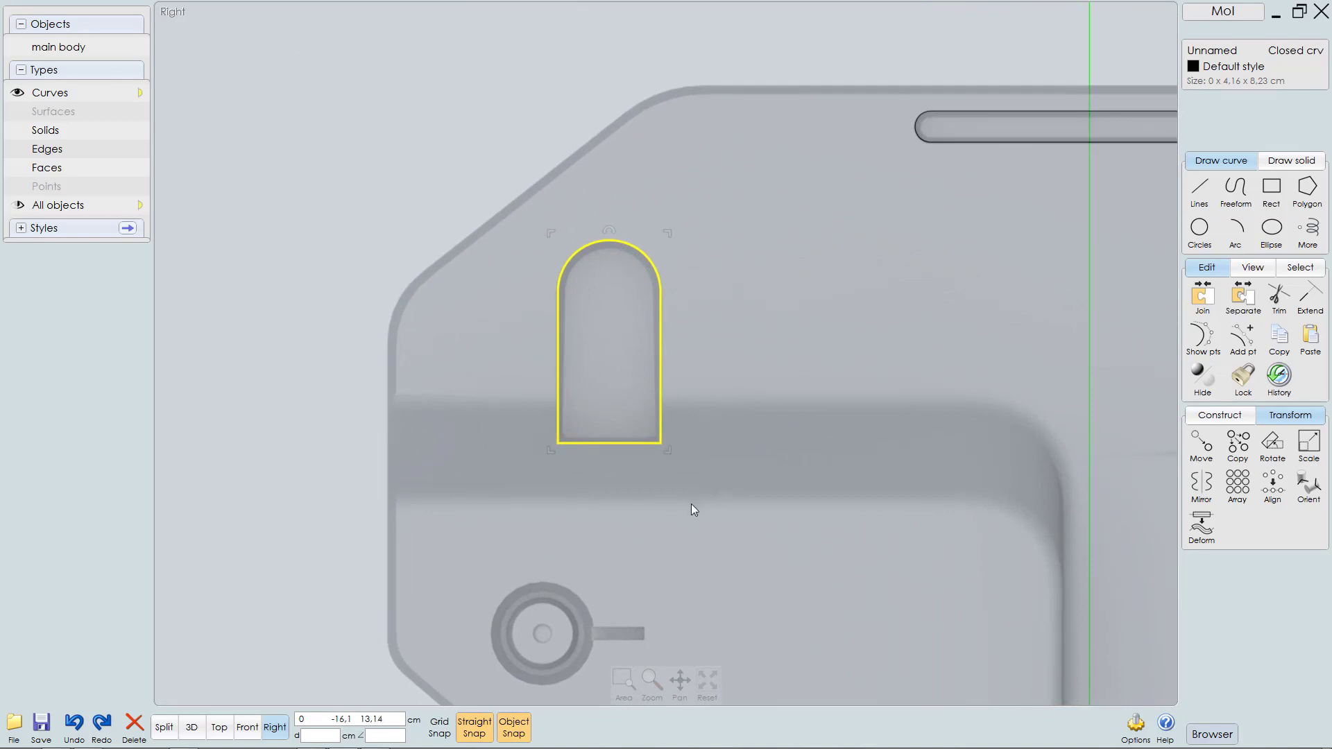
scroll(666, 462, up, 1)
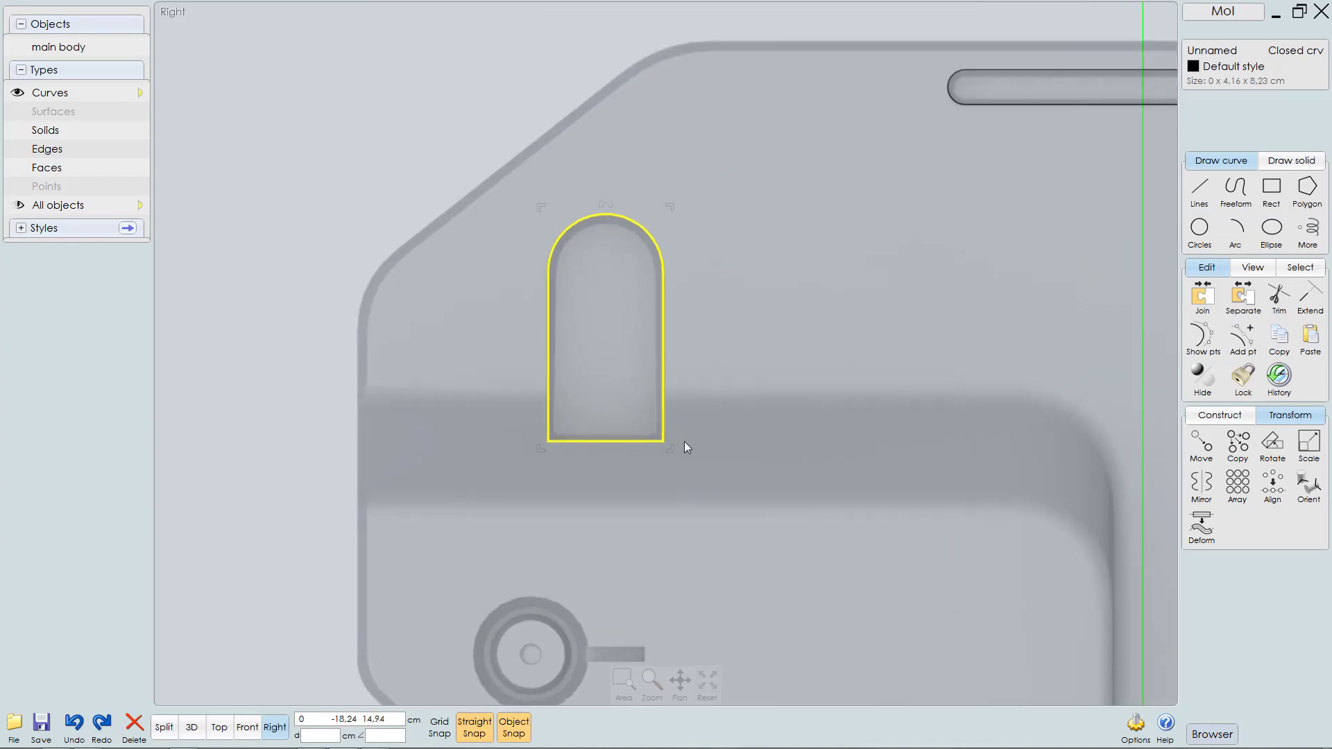
click(1202, 337)
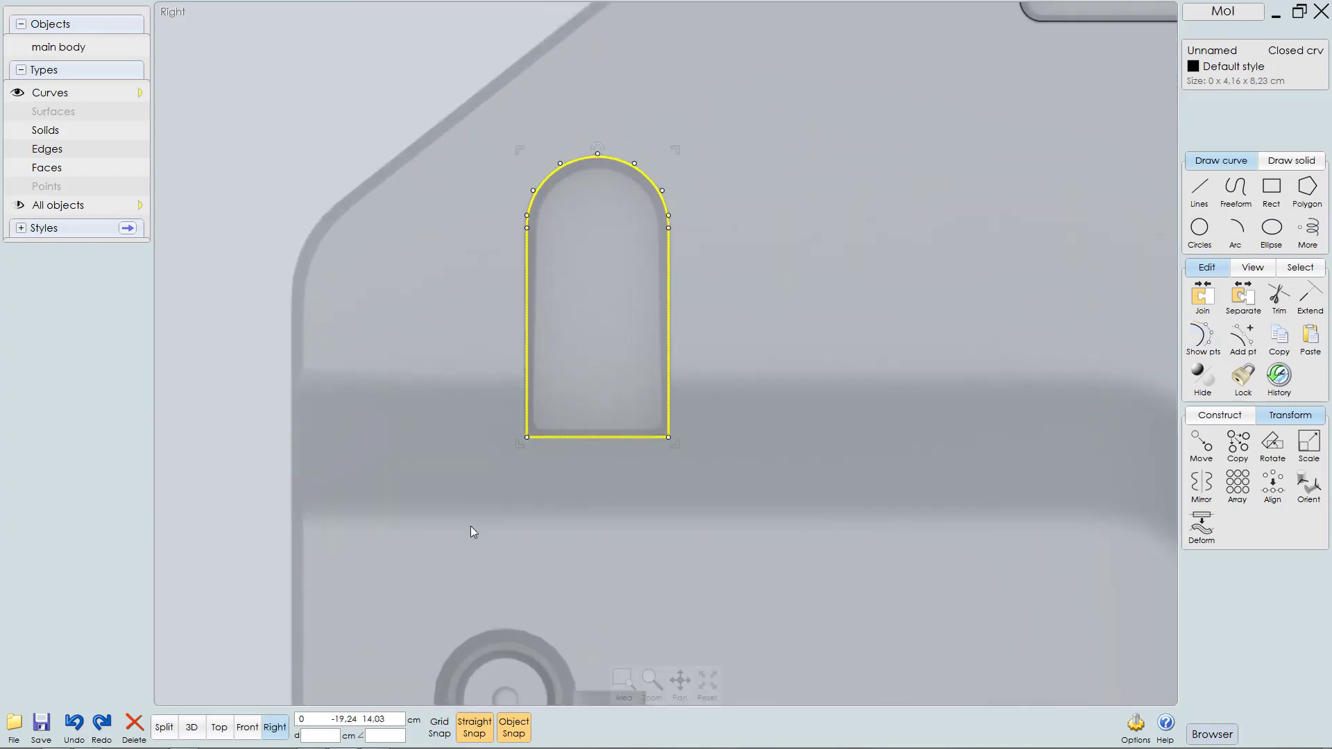
Step: Fillet the two bottom corner points of the arched pocket outline with a circular radius of 1 cm
key(f)
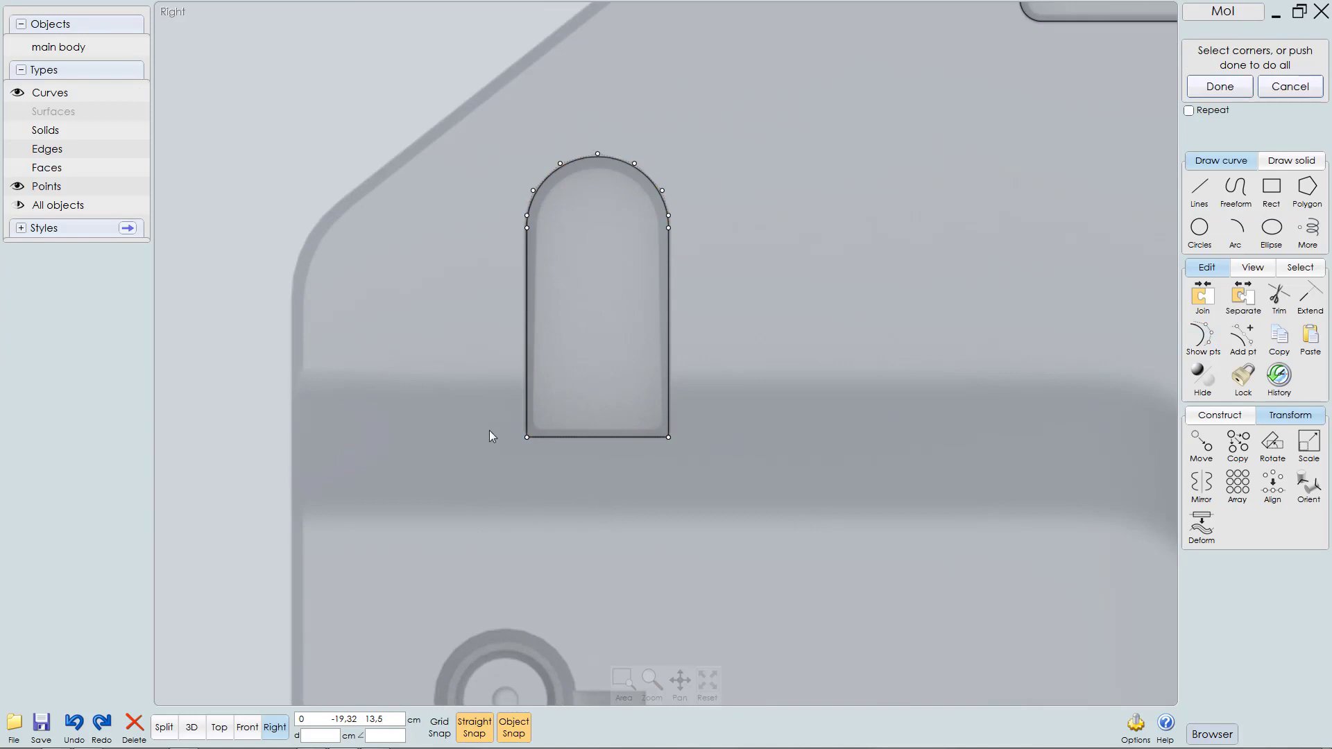
drag(490, 430, 715, 484)
key(Return)
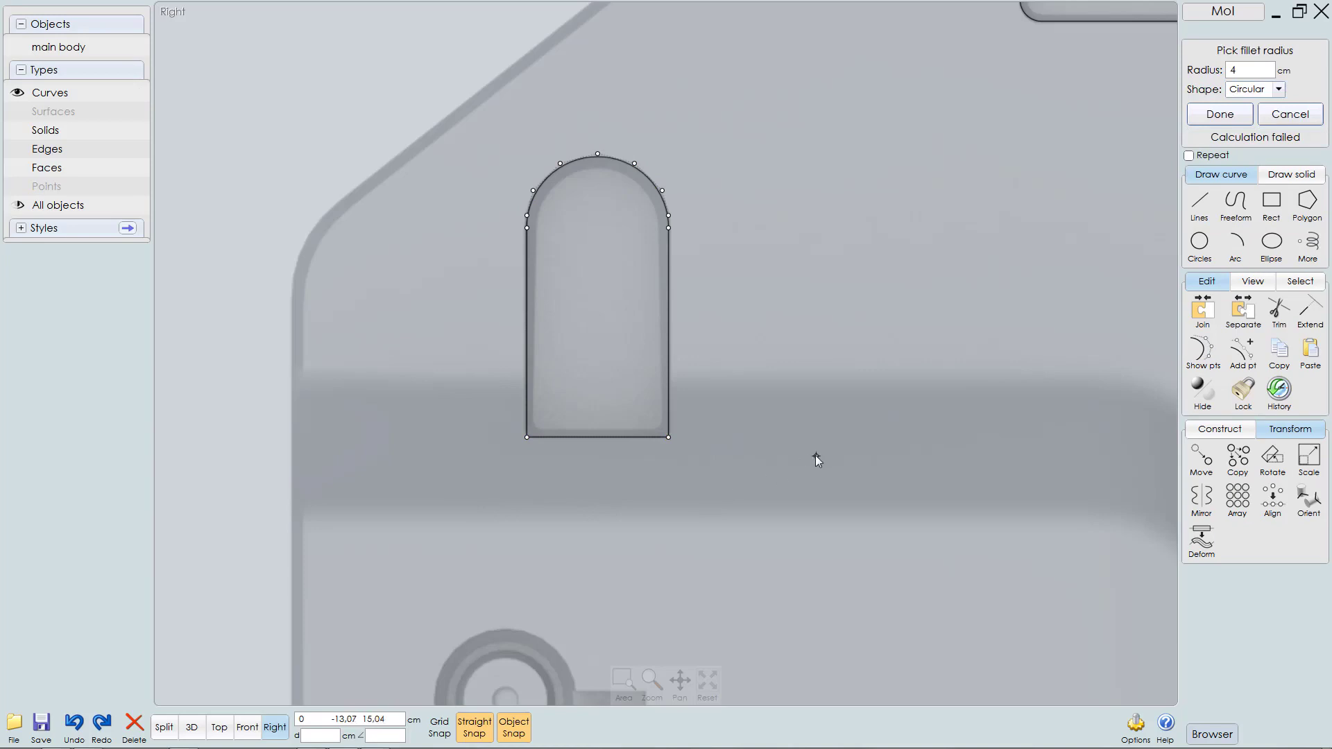
text(1)
scroll(658, 460, up, 2)
click(694, 424)
click(696, 385)
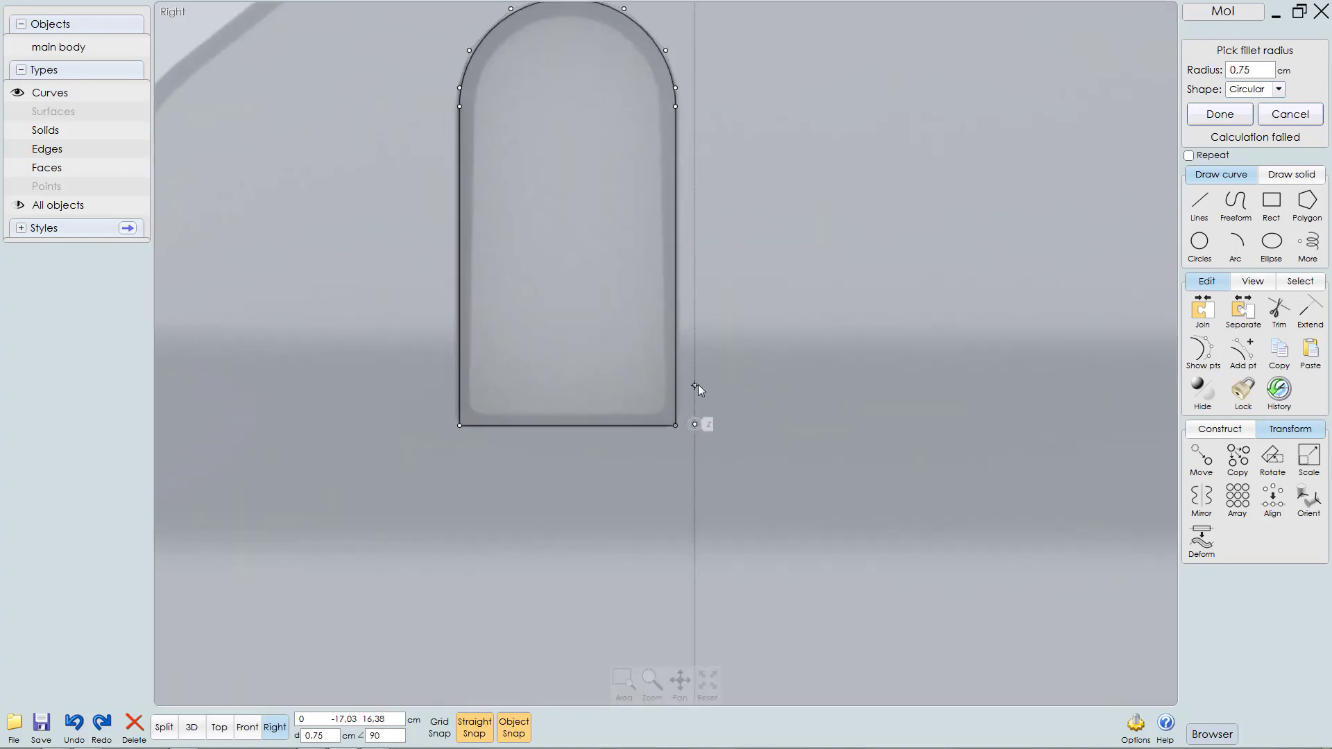
click(1255, 71)
text(1)
key(Return)
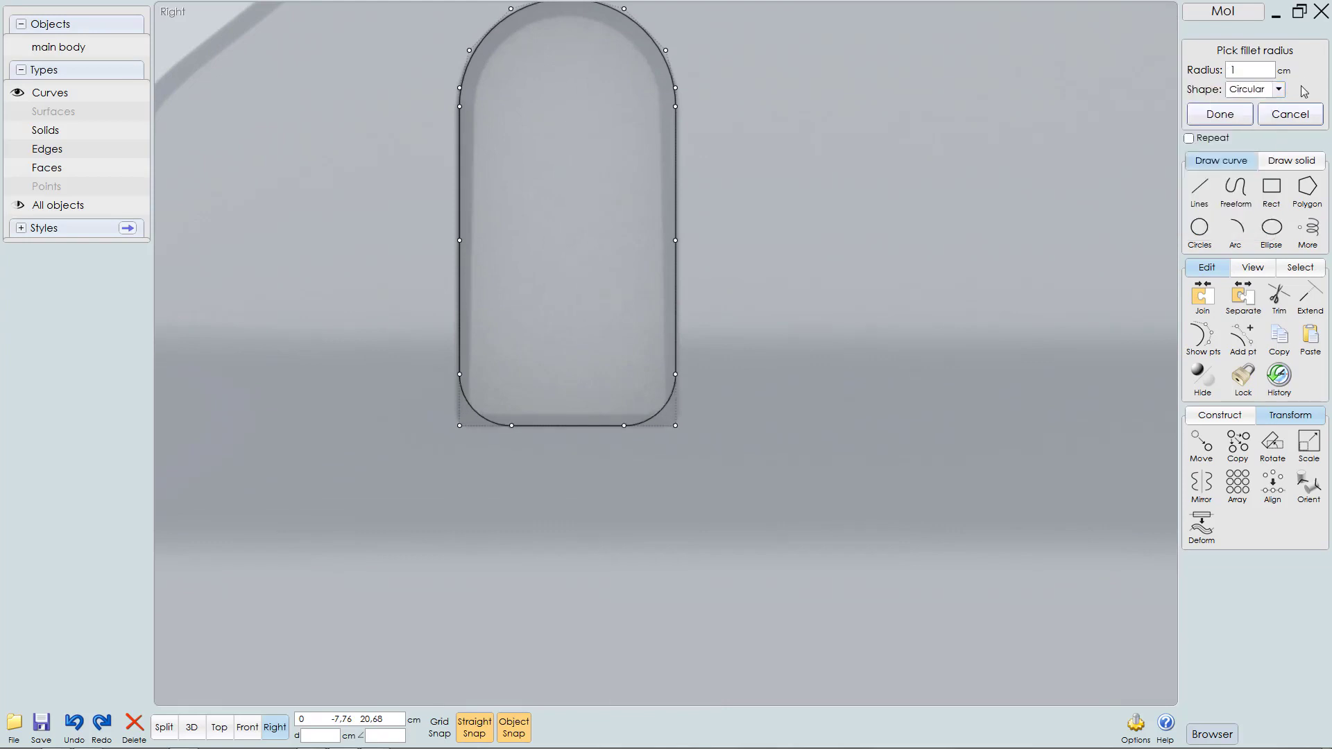
Step: Set the bottom corner fillet radius to 0.5 cm, compare it with the reference image, and finish the fillet
click(1256, 70)
text(,)
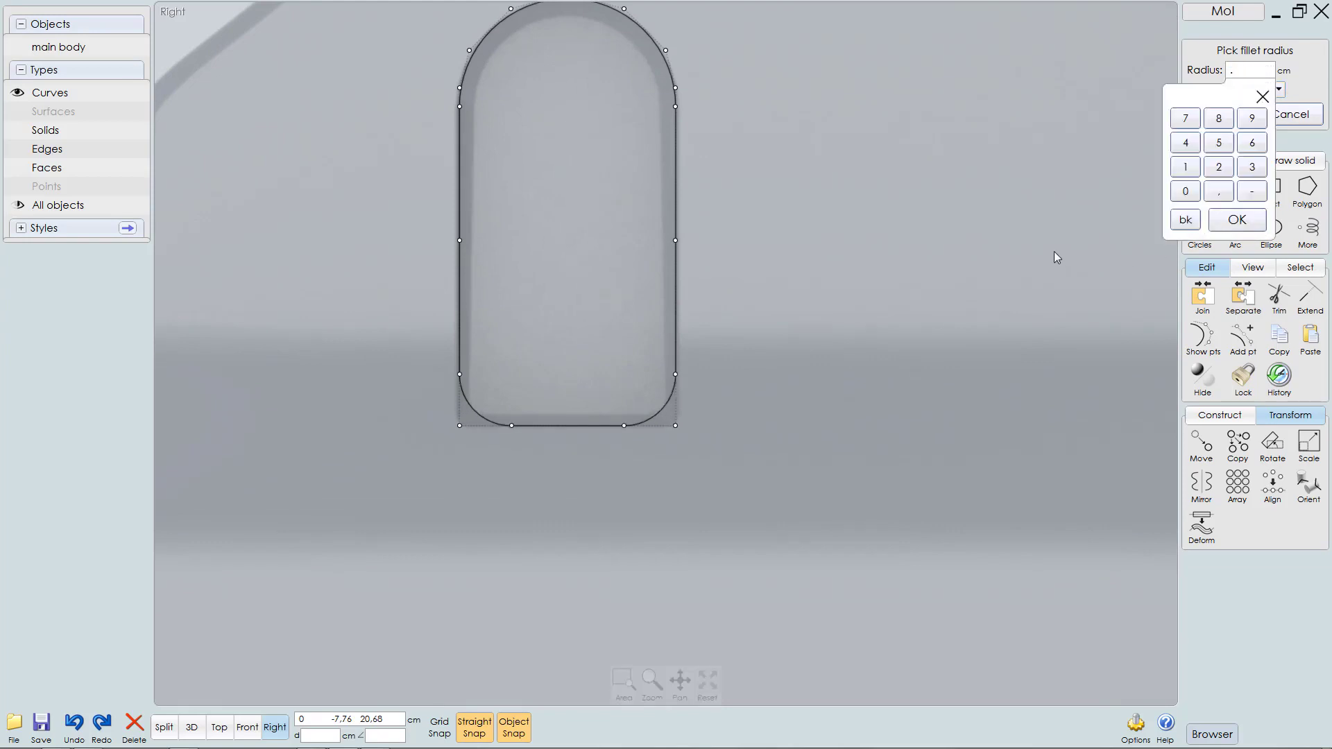
text(5)
key(Return)
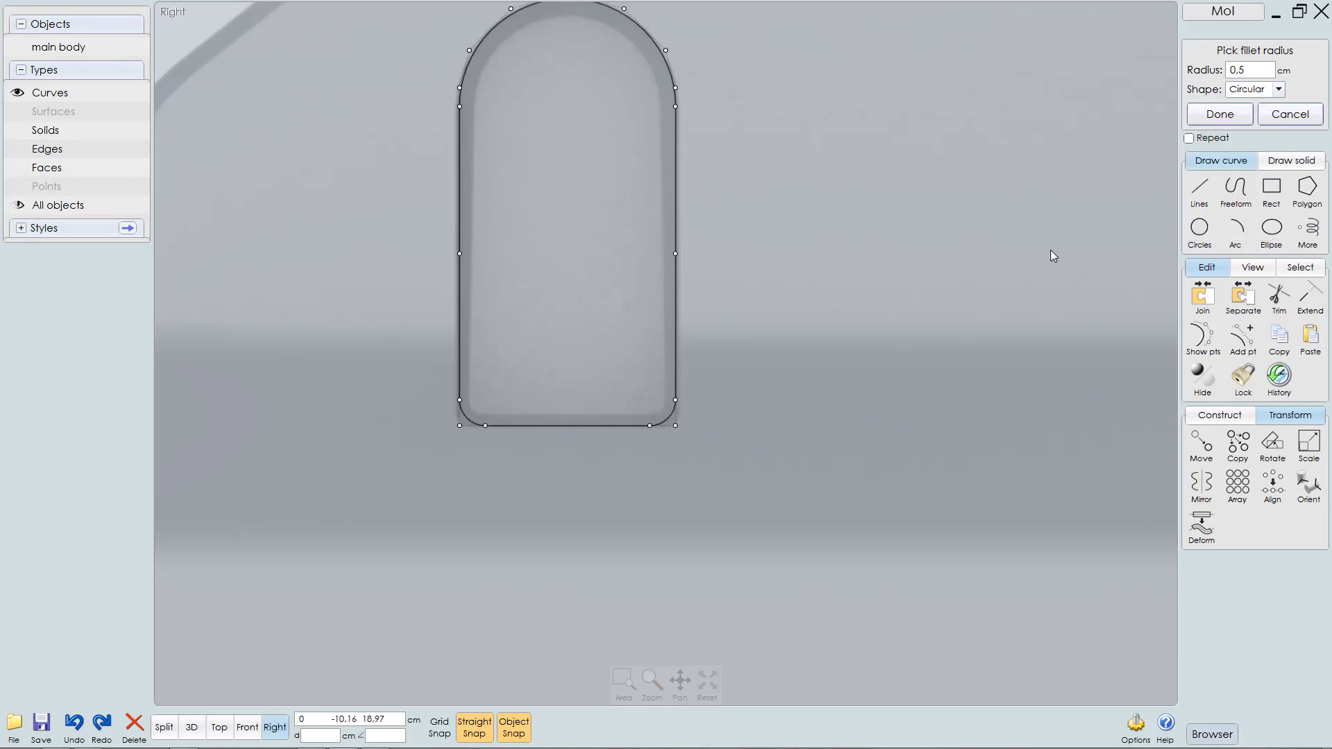
scroll(454, 489, down, 4)
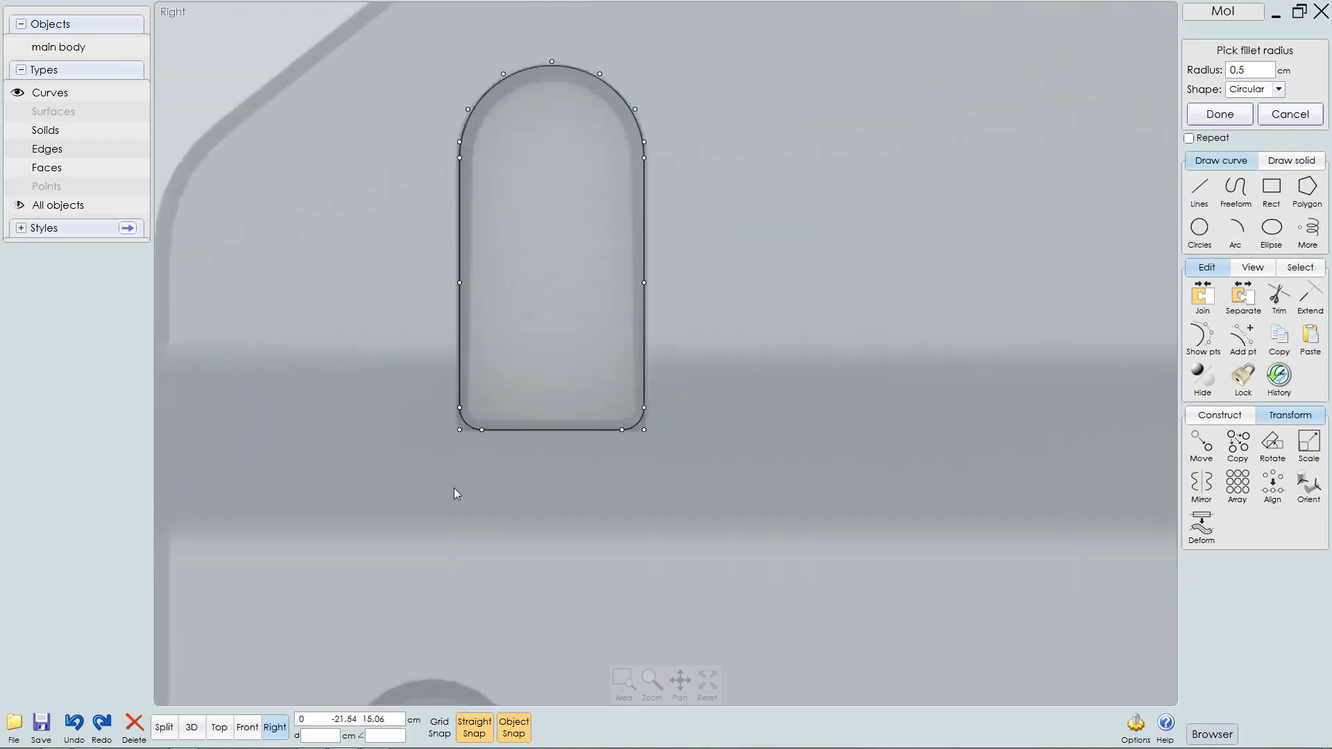
scroll(493, 477, up, 1)
scroll(484, 494, down, 1)
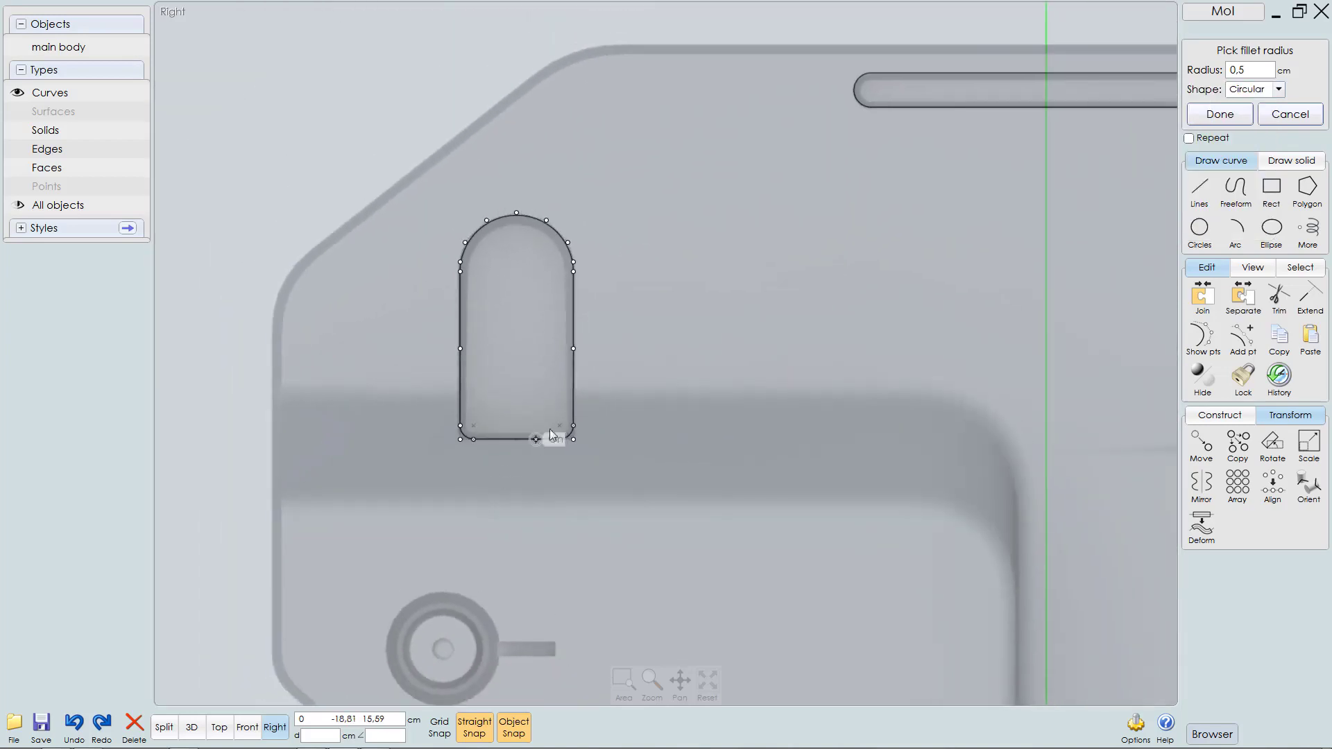
right_click(677, 305)
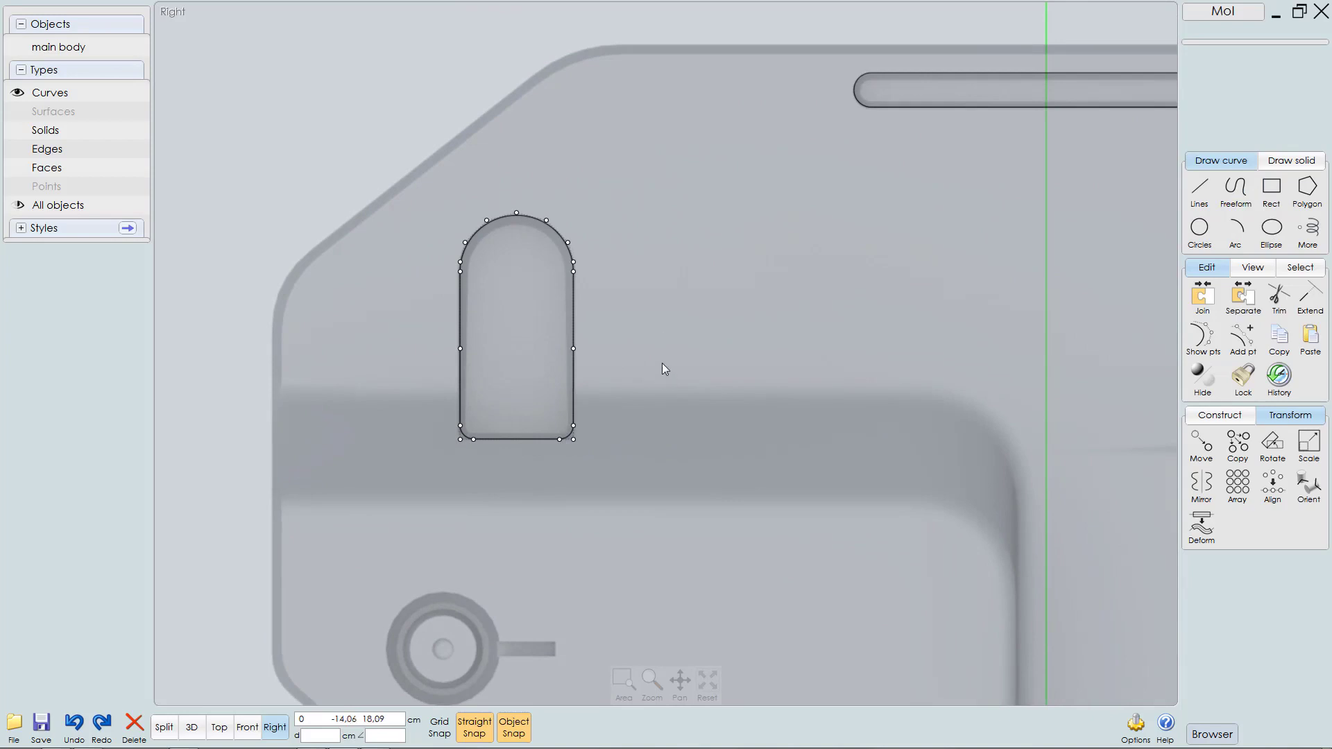
Step: Select the filleted arched pocket outline
middle_drag(662, 364, 729, 361)
click(640, 300)
scroll(661, 412, down, 5)
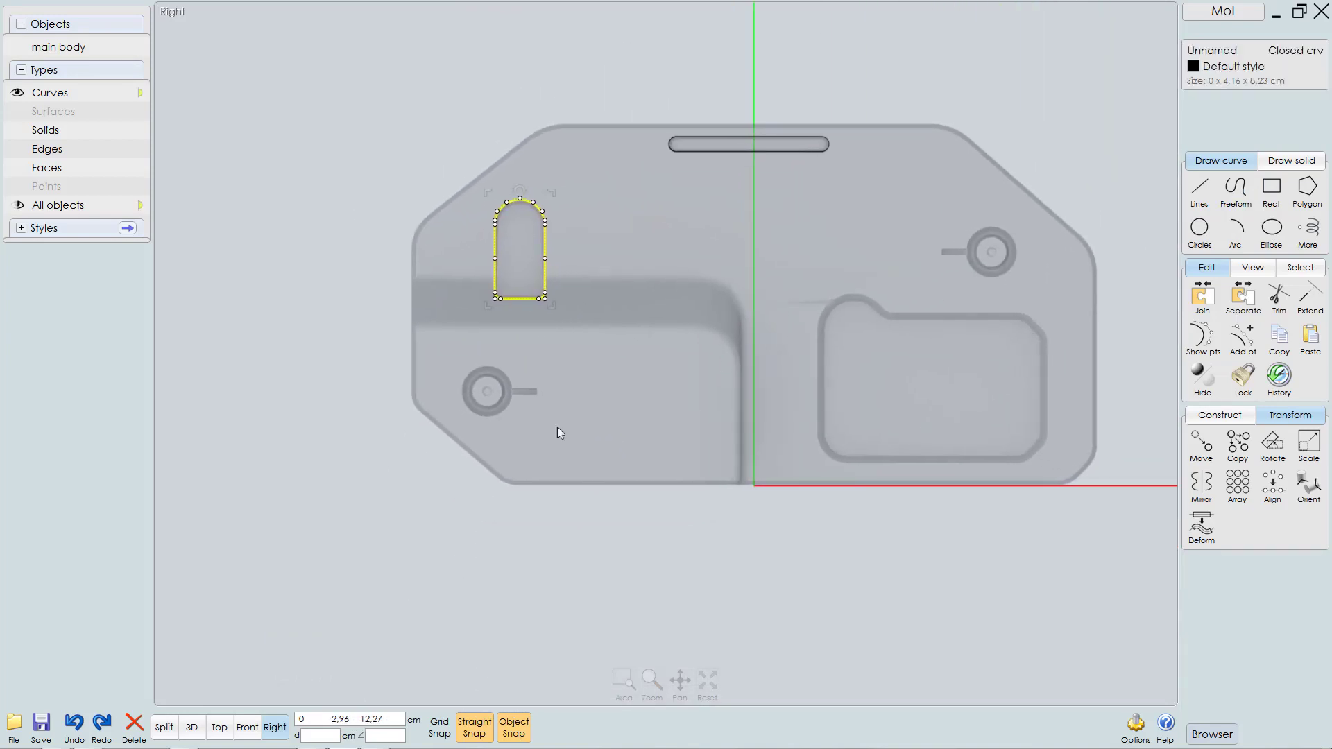
Step: Draw a circle of about 2.1 cm radius around the outer edge of the lower-left round recess, centred on its hole
scroll(534, 374, up, 3)
middle_drag(497, 373, 604, 389)
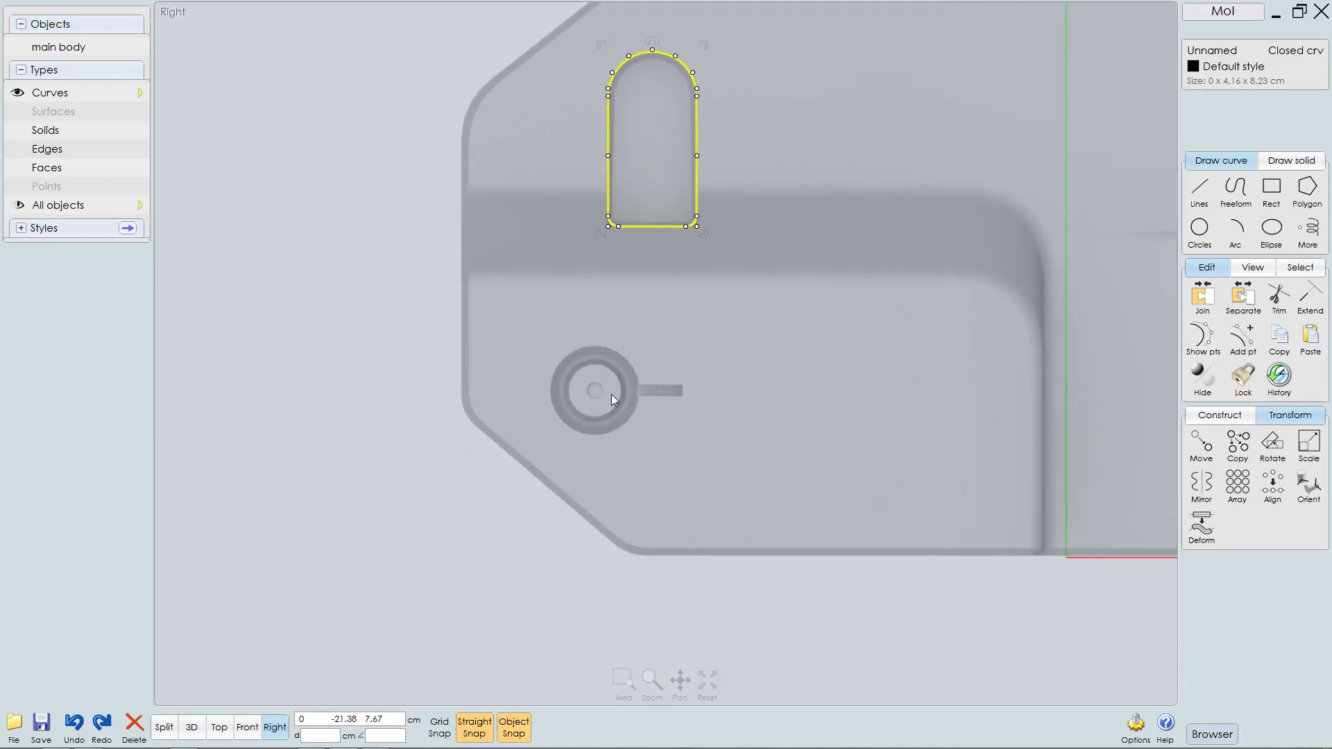
scroll(611, 393, up, 2)
click(891, 364)
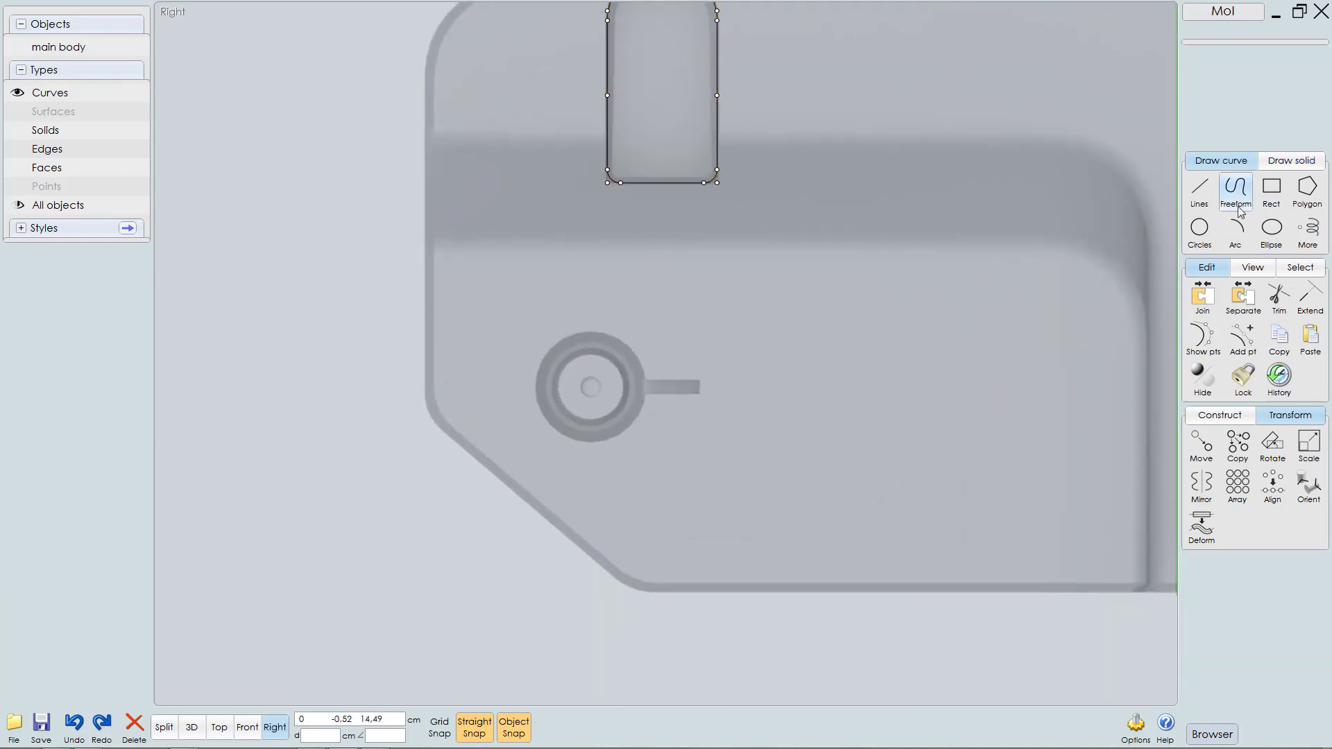
click(1200, 229)
click(1202, 232)
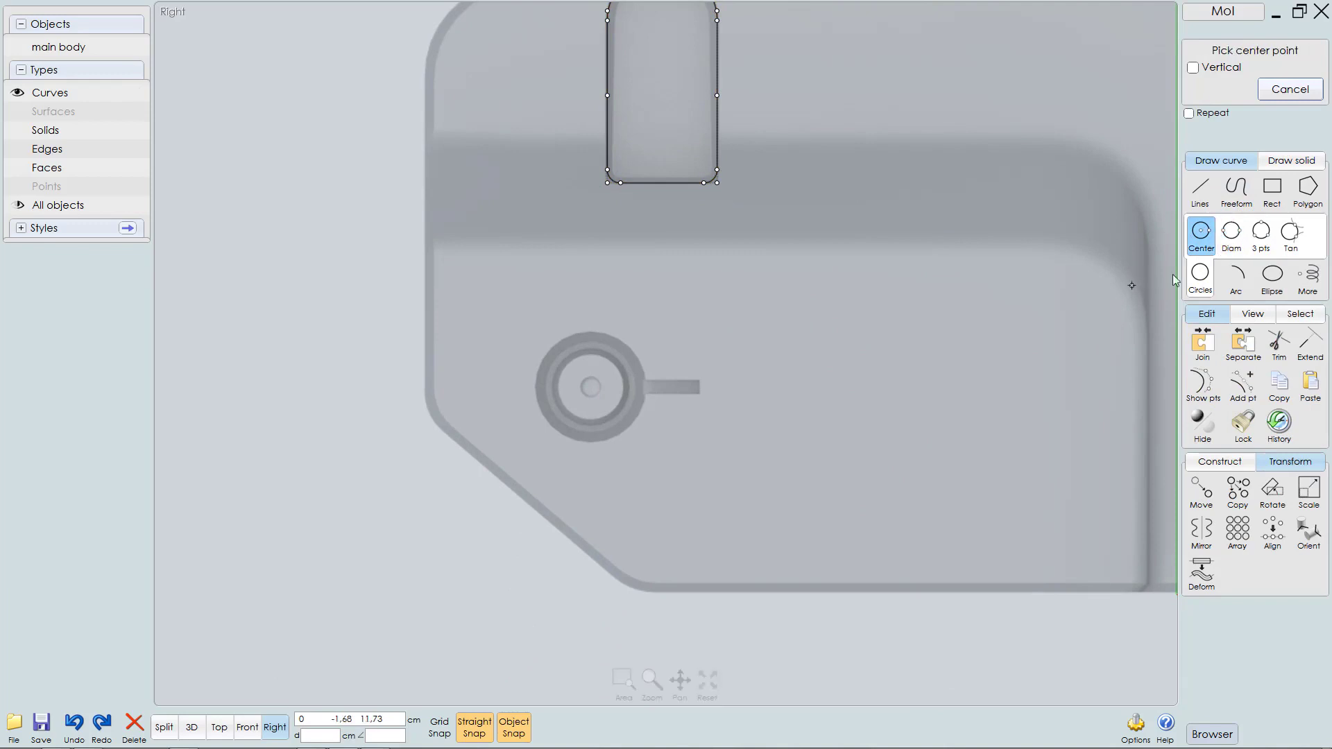
scroll(598, 395, up, 2)
scroll(582, 401, up, 2)
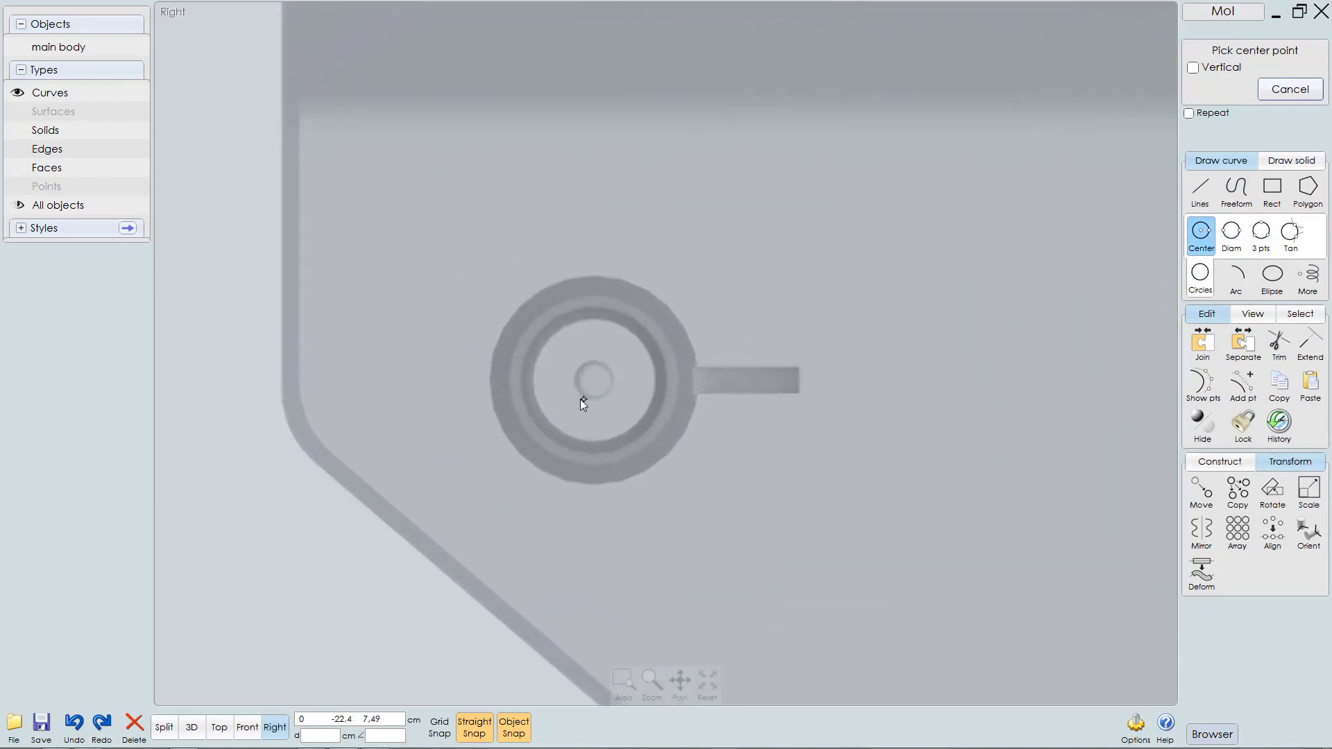
click(593, 380)
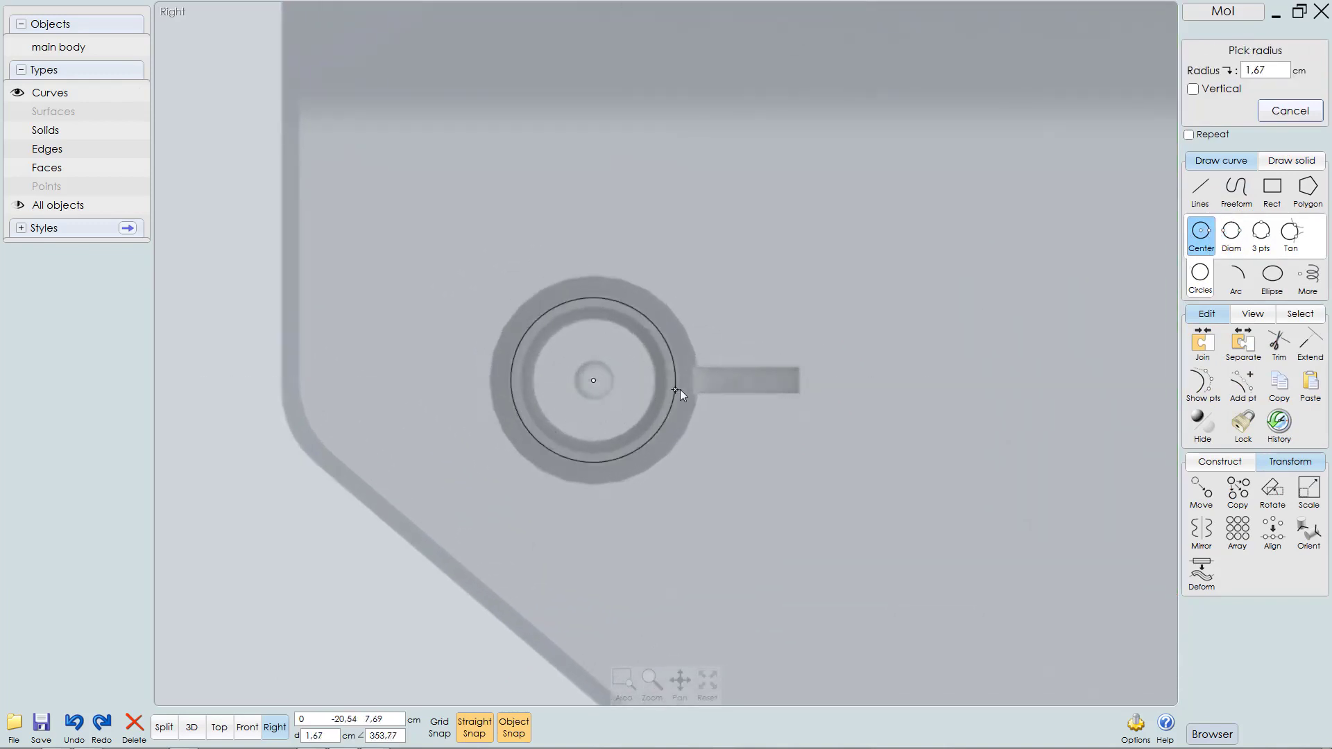
click(696, 393)
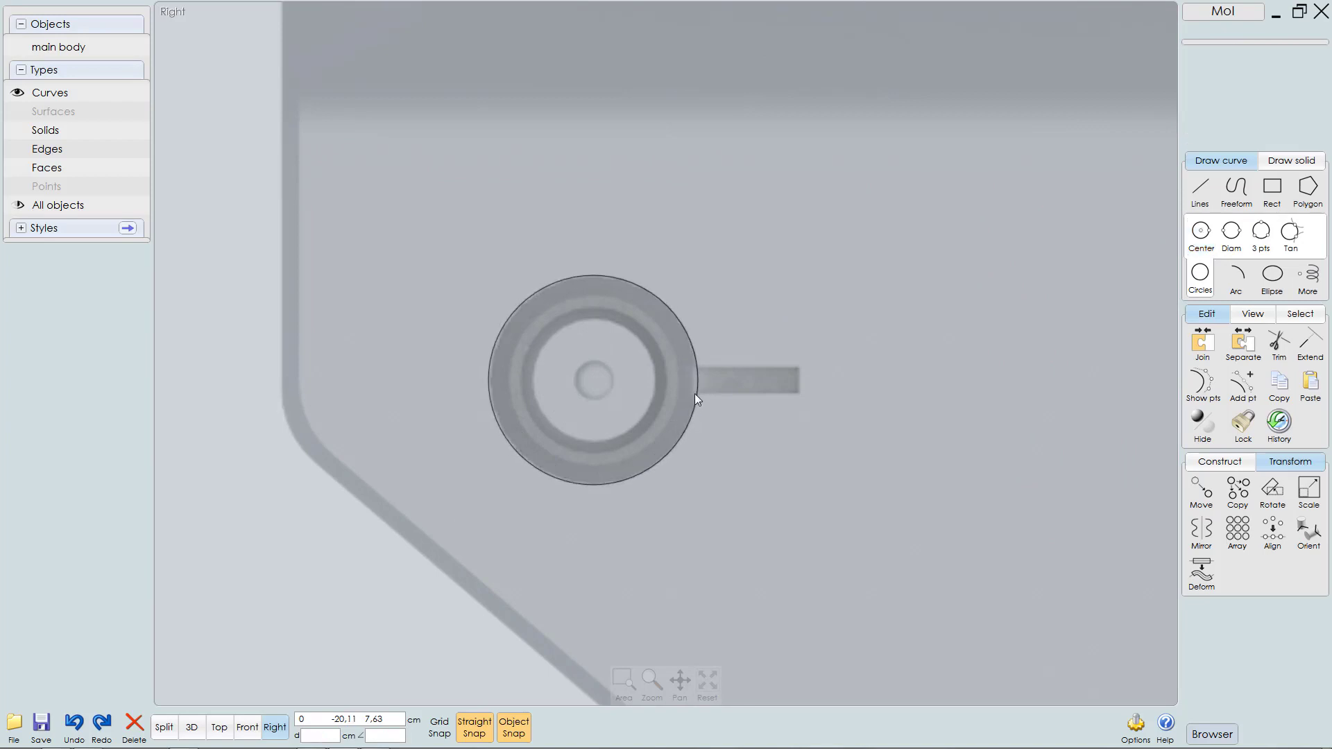
Step: Draw a centred rectangle about 2 by 0.8 cm at the circle's side quadrant and move it over the narrow slot
click(1271, 187)
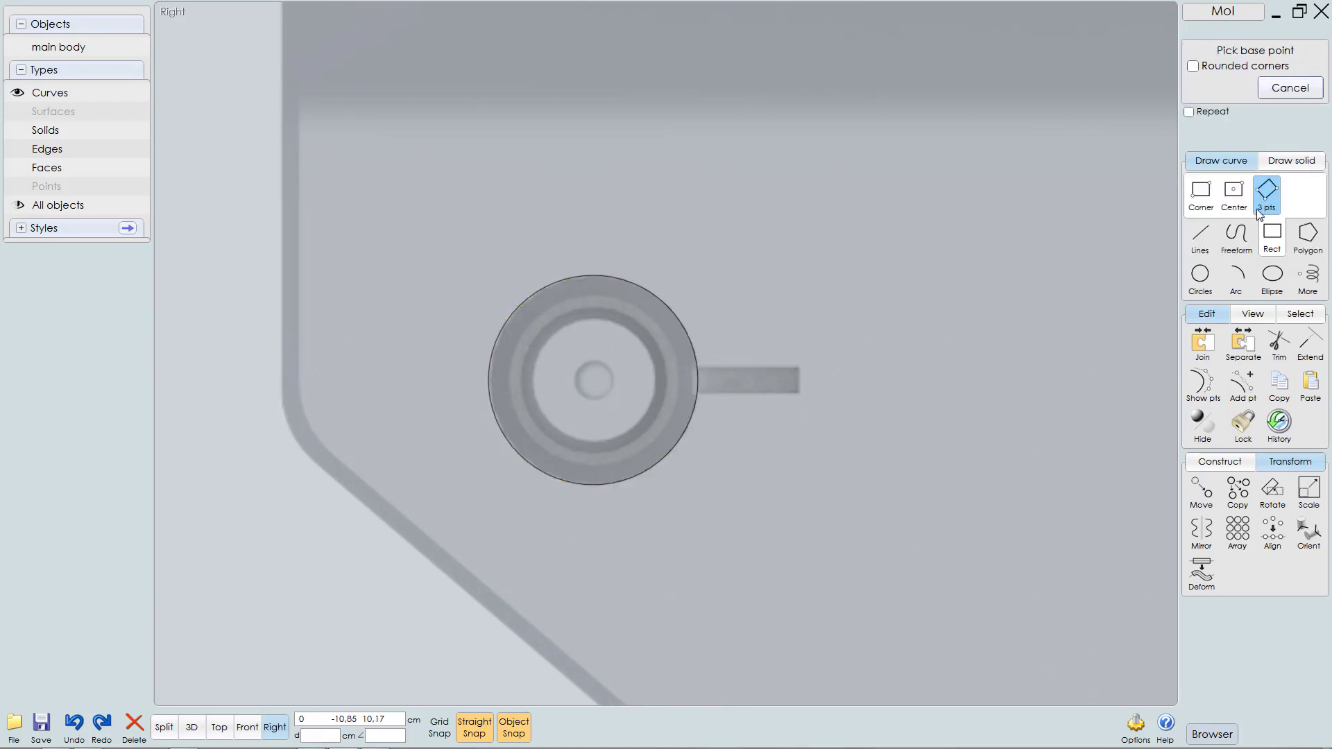
click(1236, 193)
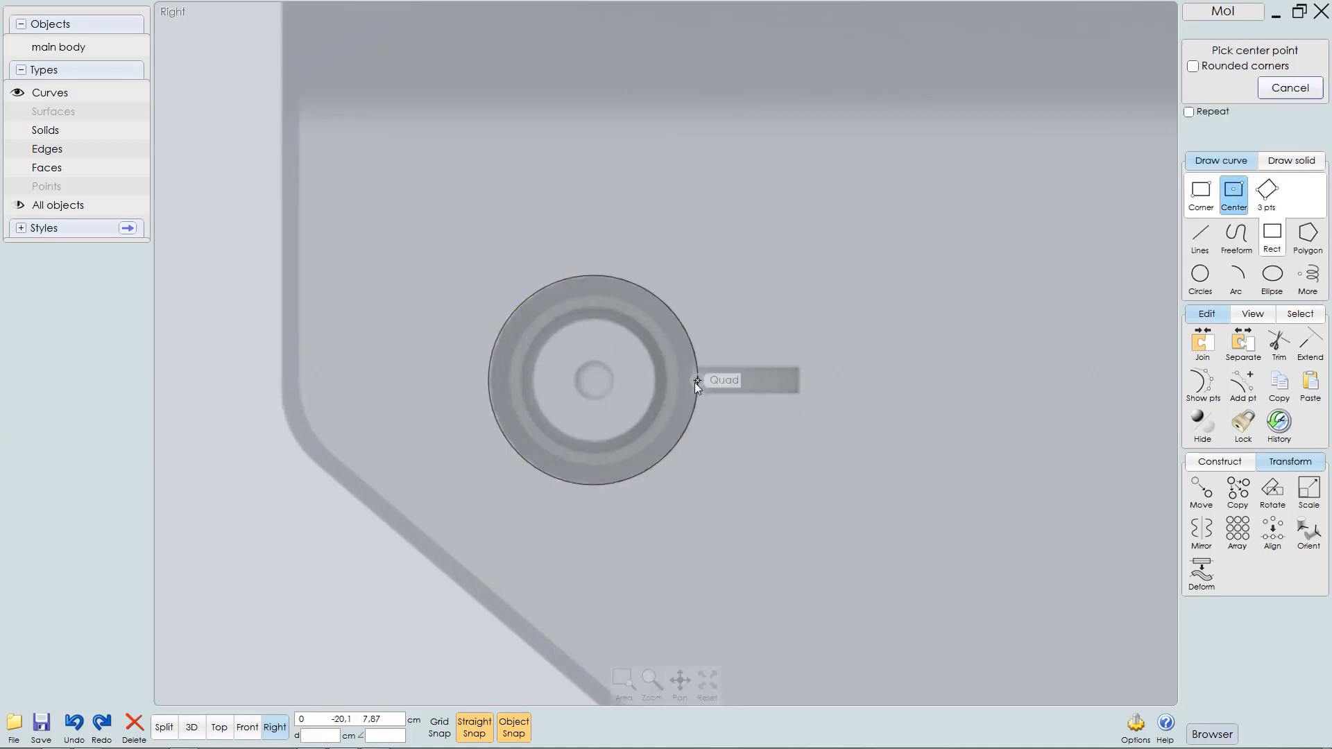
click(698, 381)
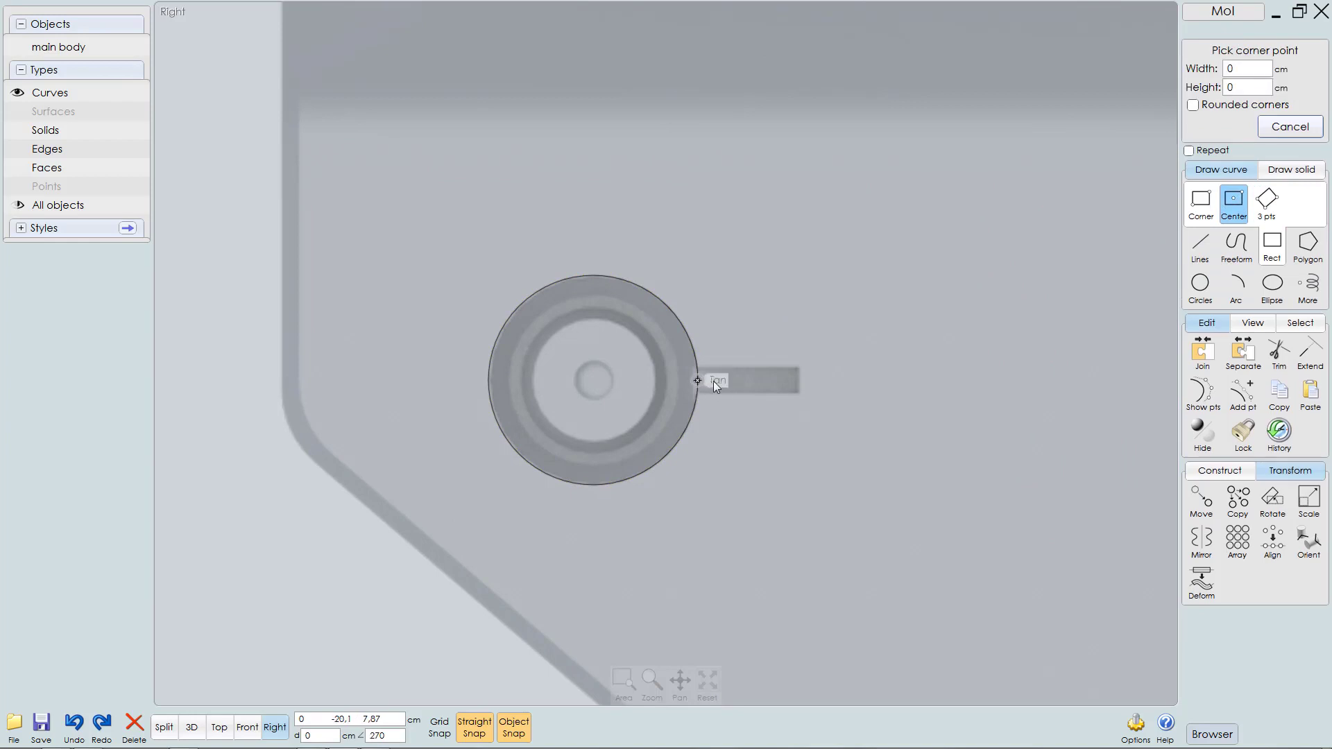
click(747, 400)
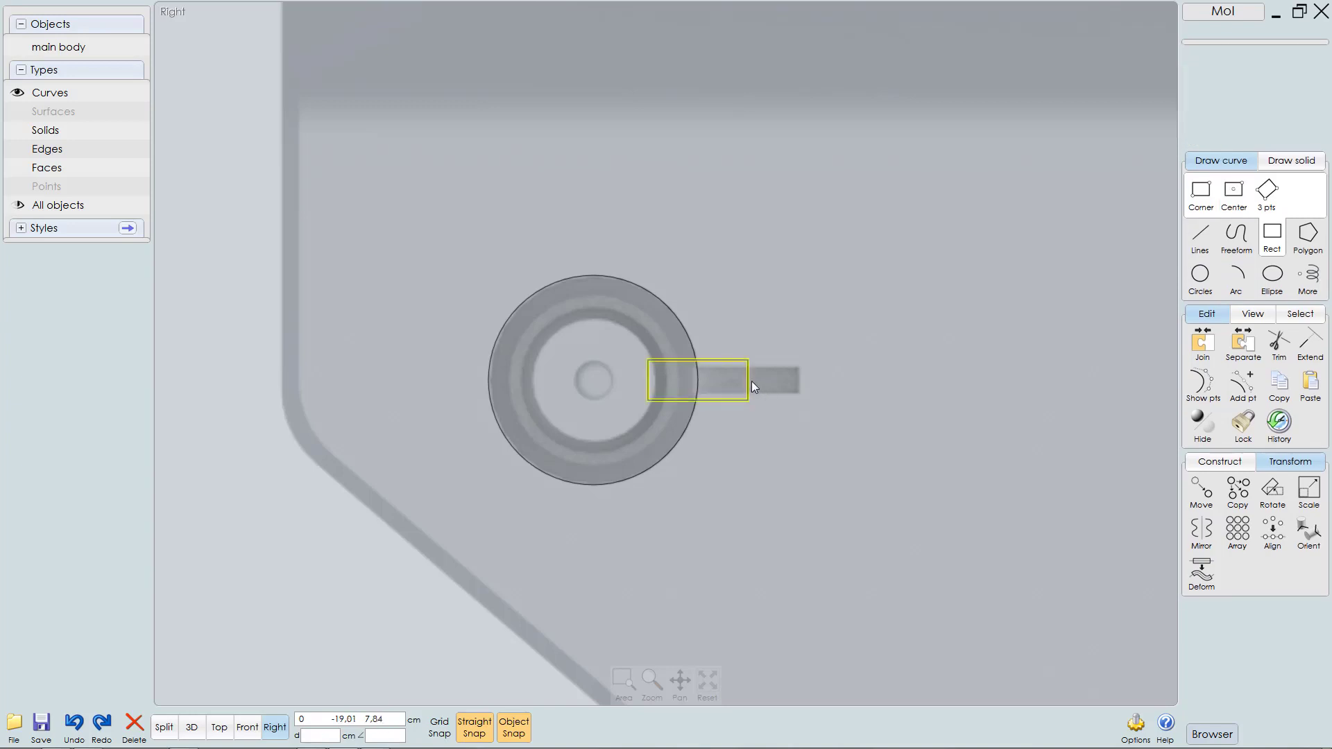
drag(749, 381, 798, 377)
scroll(789, 398, up, 1)
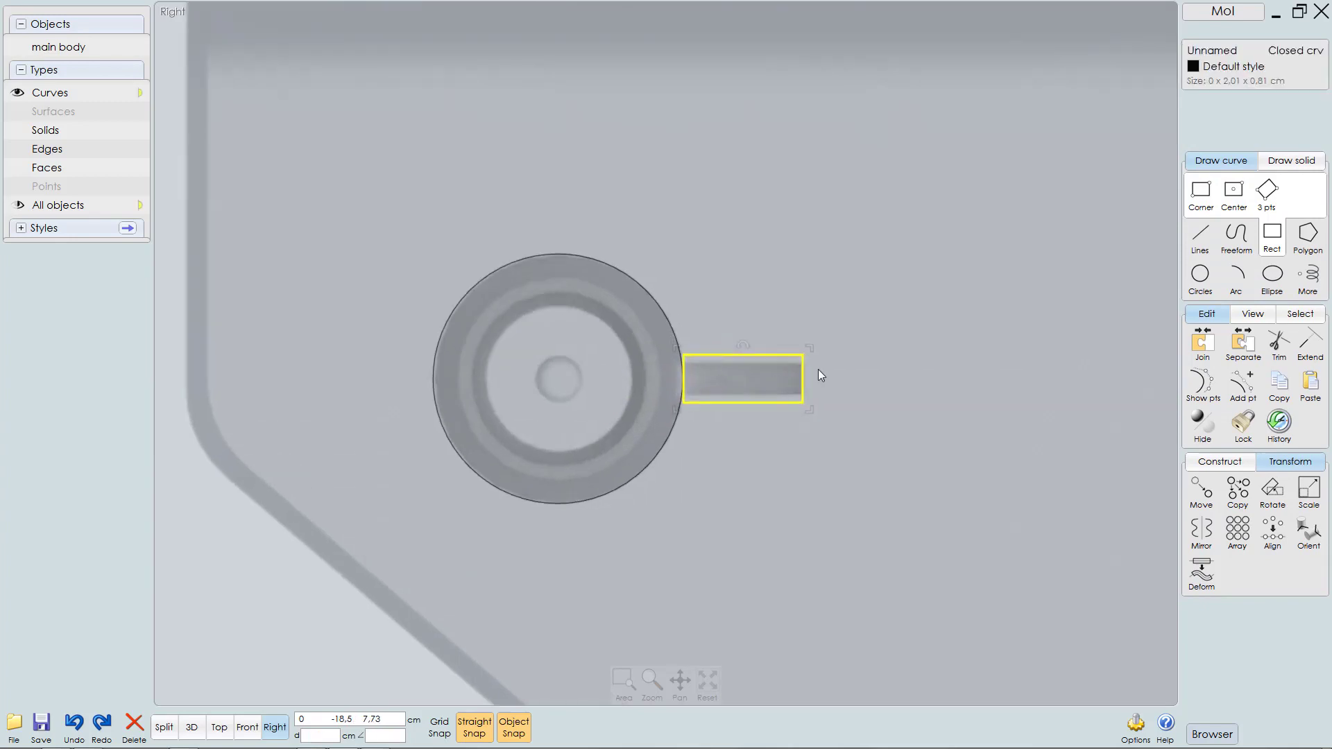
Step: Set the rectangle's Y size to 2.5 cm and move it so its outer end meets the slot's end and it overlaps the circle
click(1235, 82)
click(1199, 185)
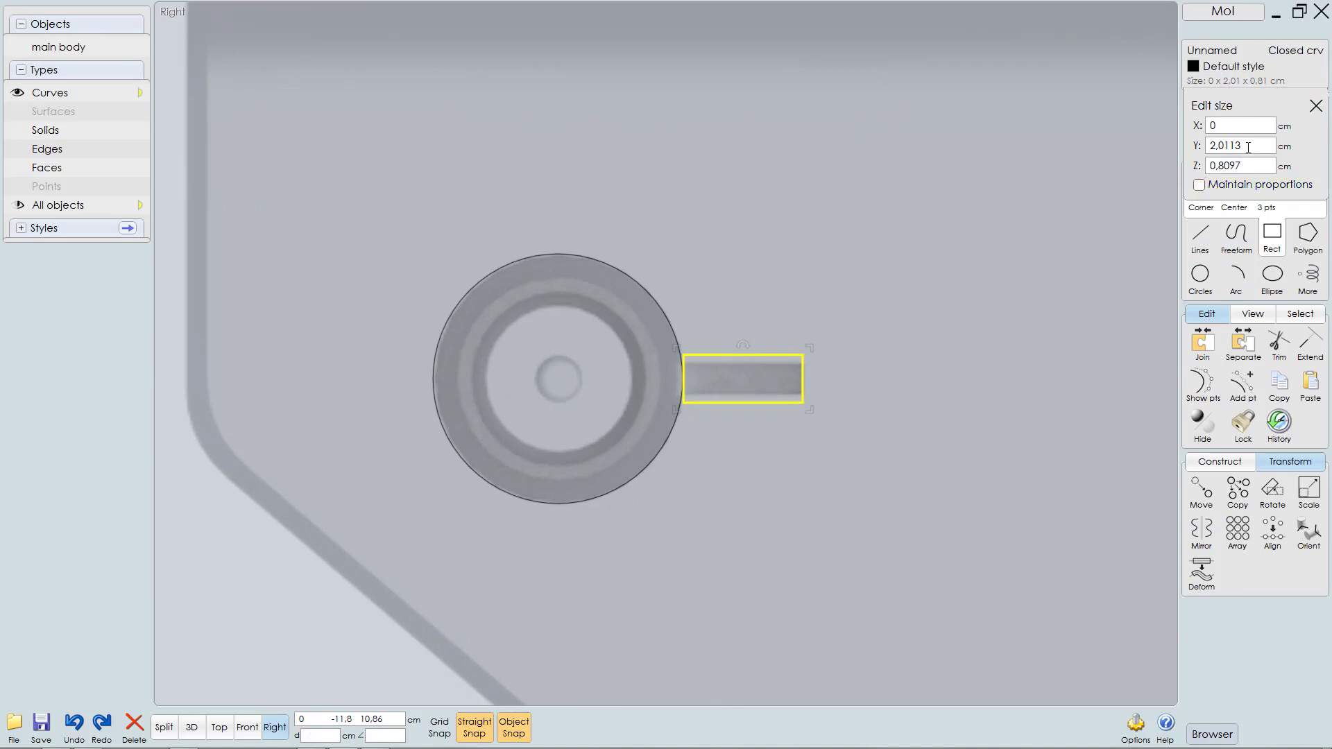
drag(1249, 145, 1195, 146)
text(5)
key(Return)
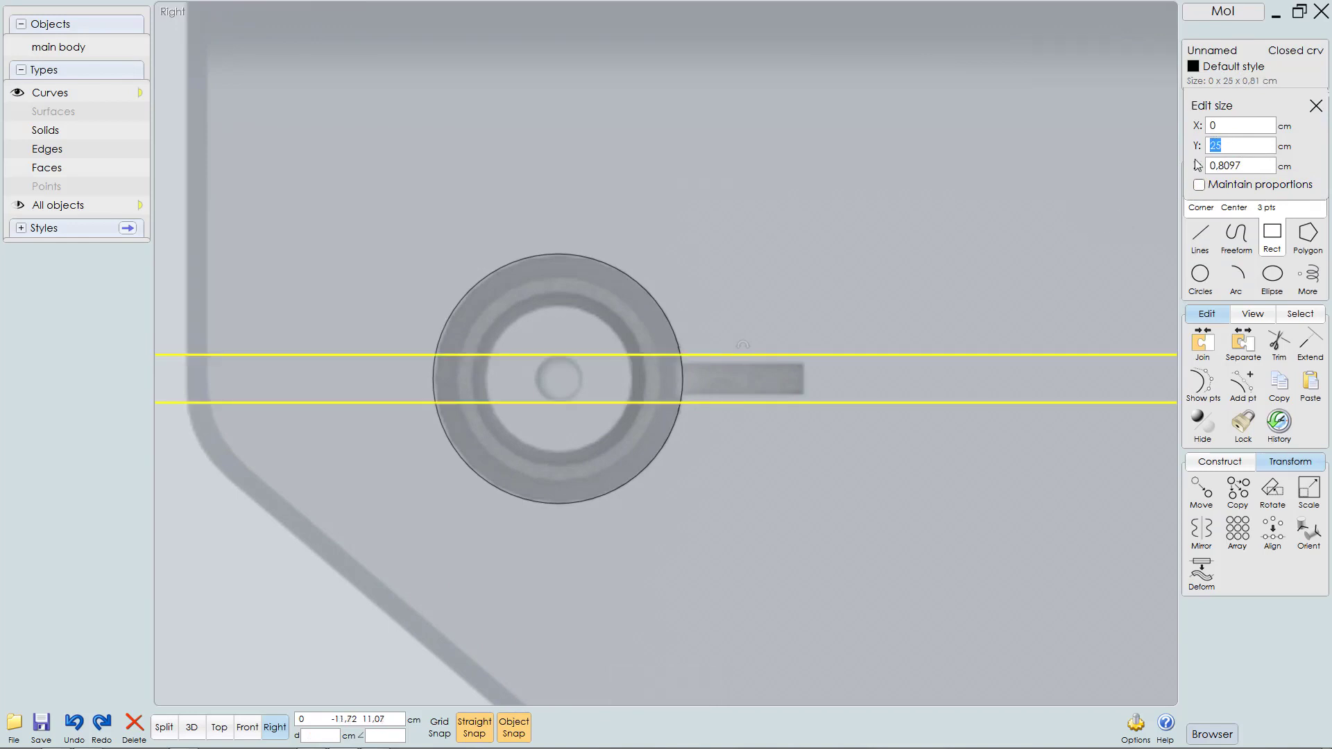
text(2,)
key(Return)
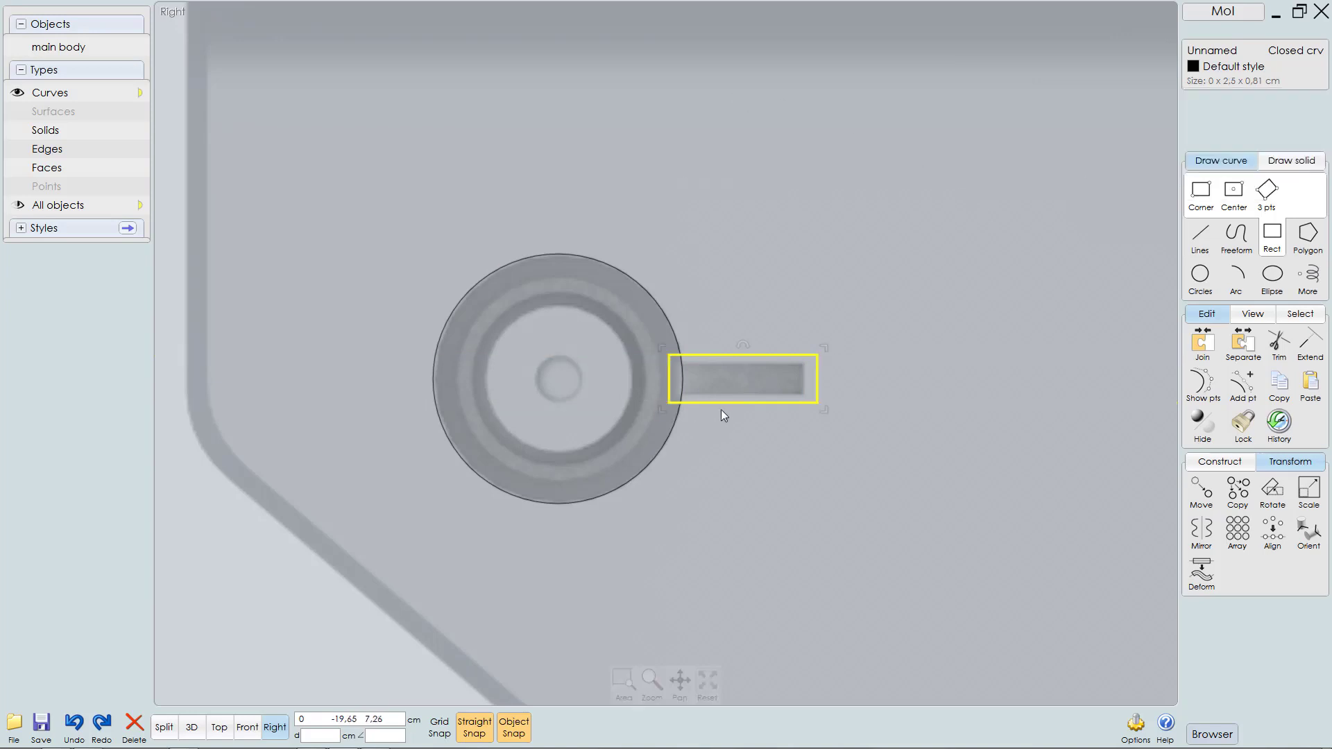
drag(813, 377, 802, 379)
Step: Trim the circle and rectangle against each other, delete the overlapping segments, and join the remainder into one closed keyhole outline
click(668, 322)
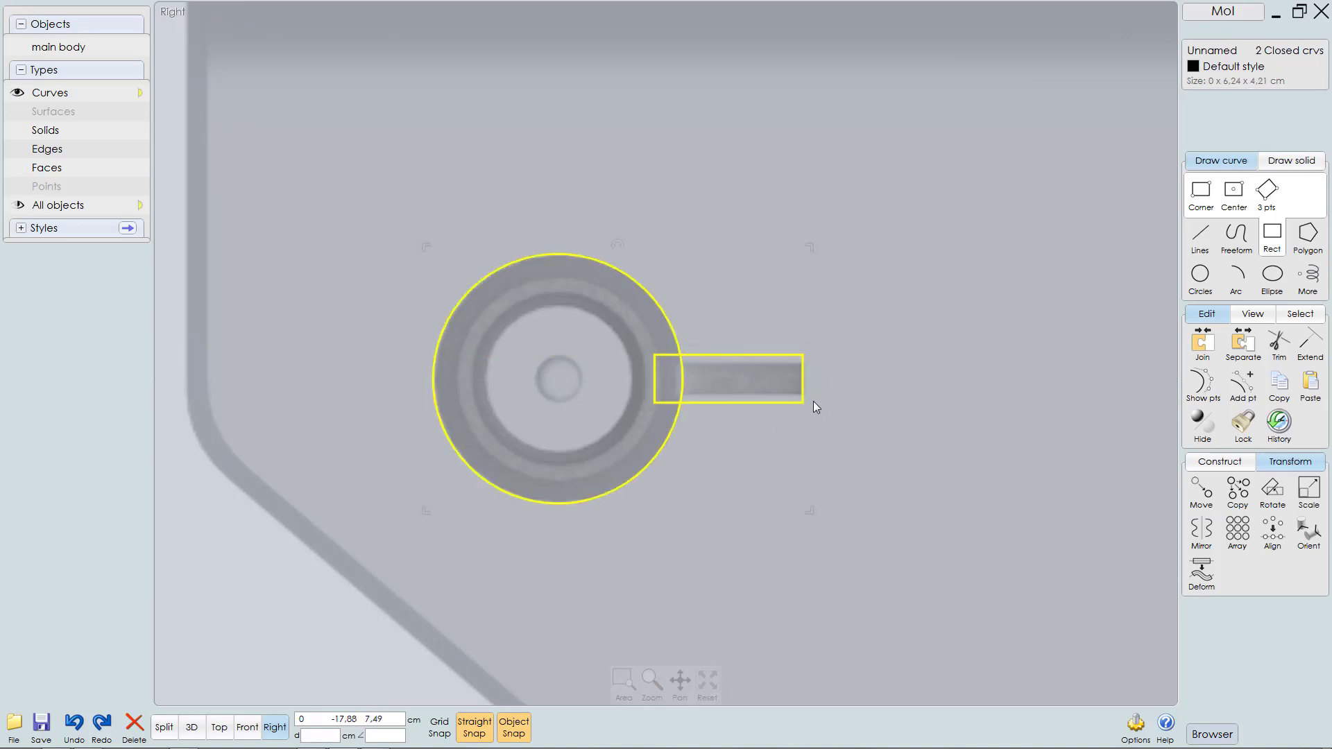
key(t)
right_click(851, 340)
right_click(848, 340)
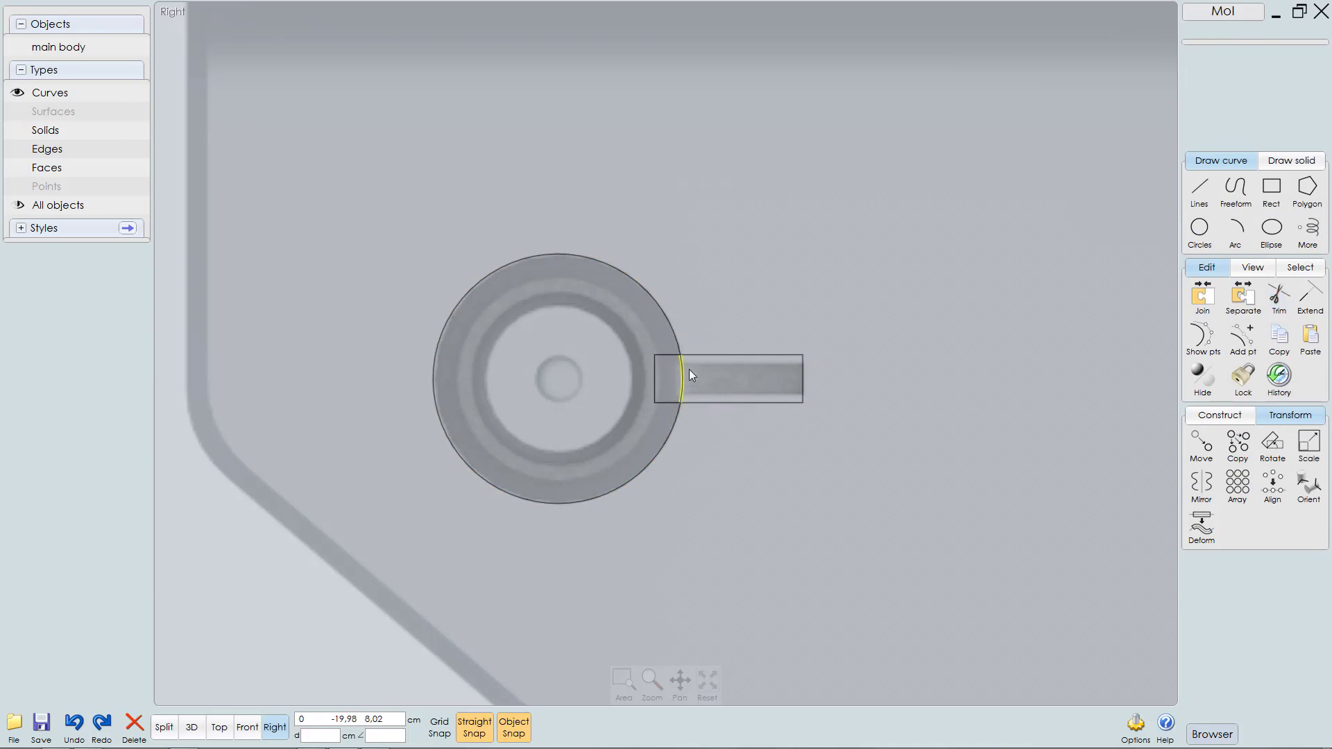
click(656, 378)
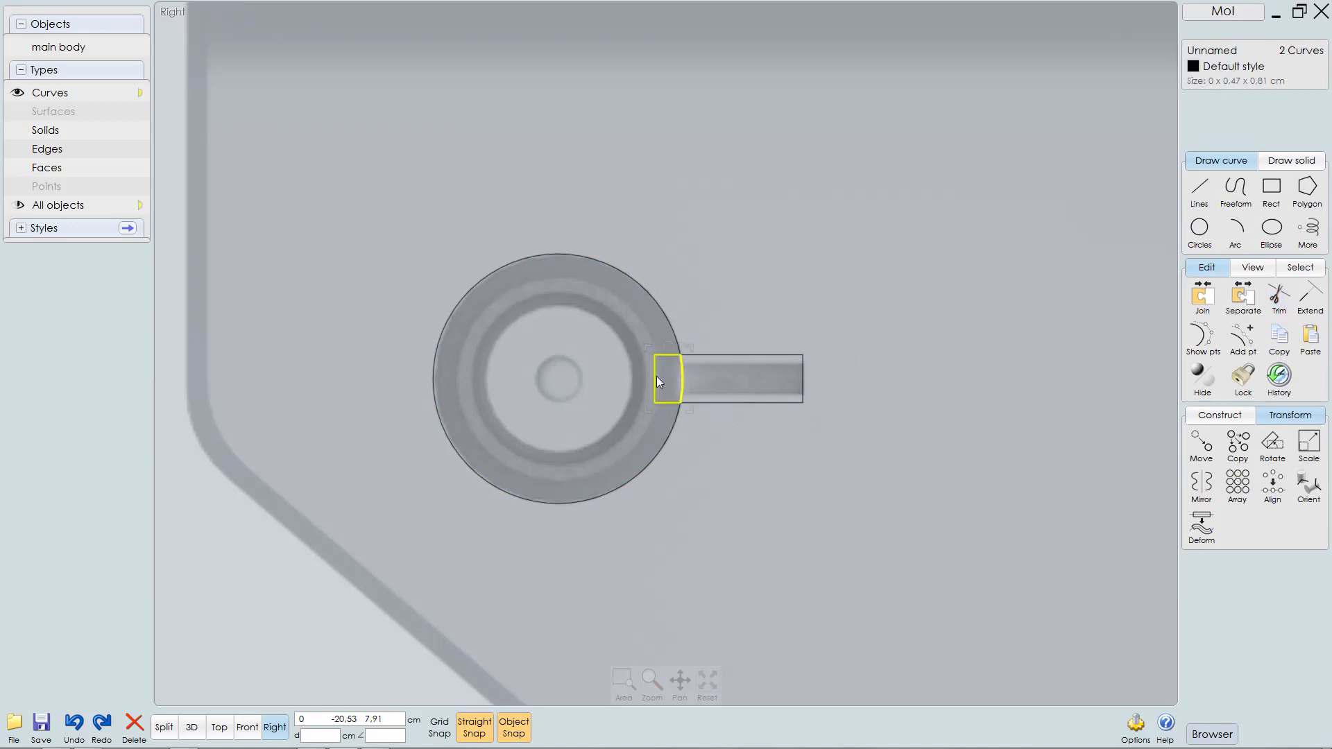
key(Delete)
drag(725, 326, 669, 370)
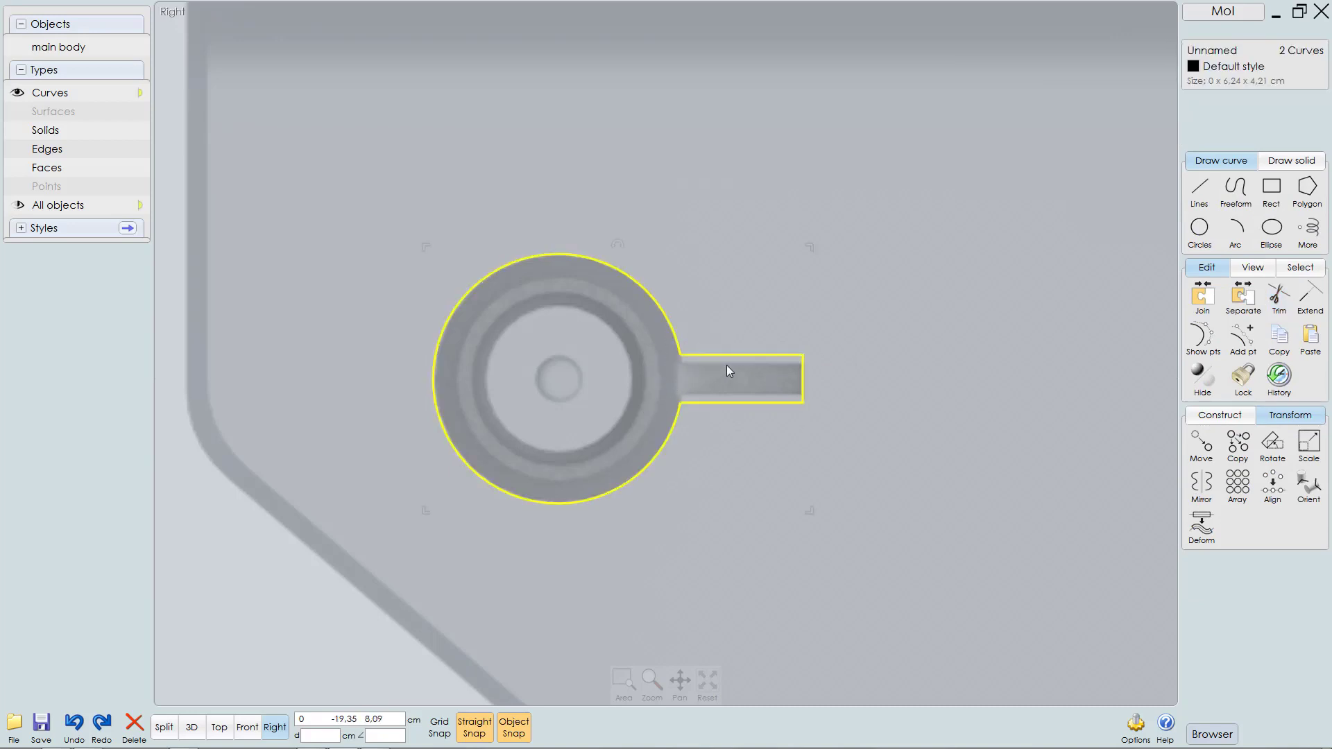
key(ctrl+j)
Step: Show the keyhole outline's control points and fillet the four corners of its slot with a 0.1 cm radius
right_drag(719, 393, 901, 301)
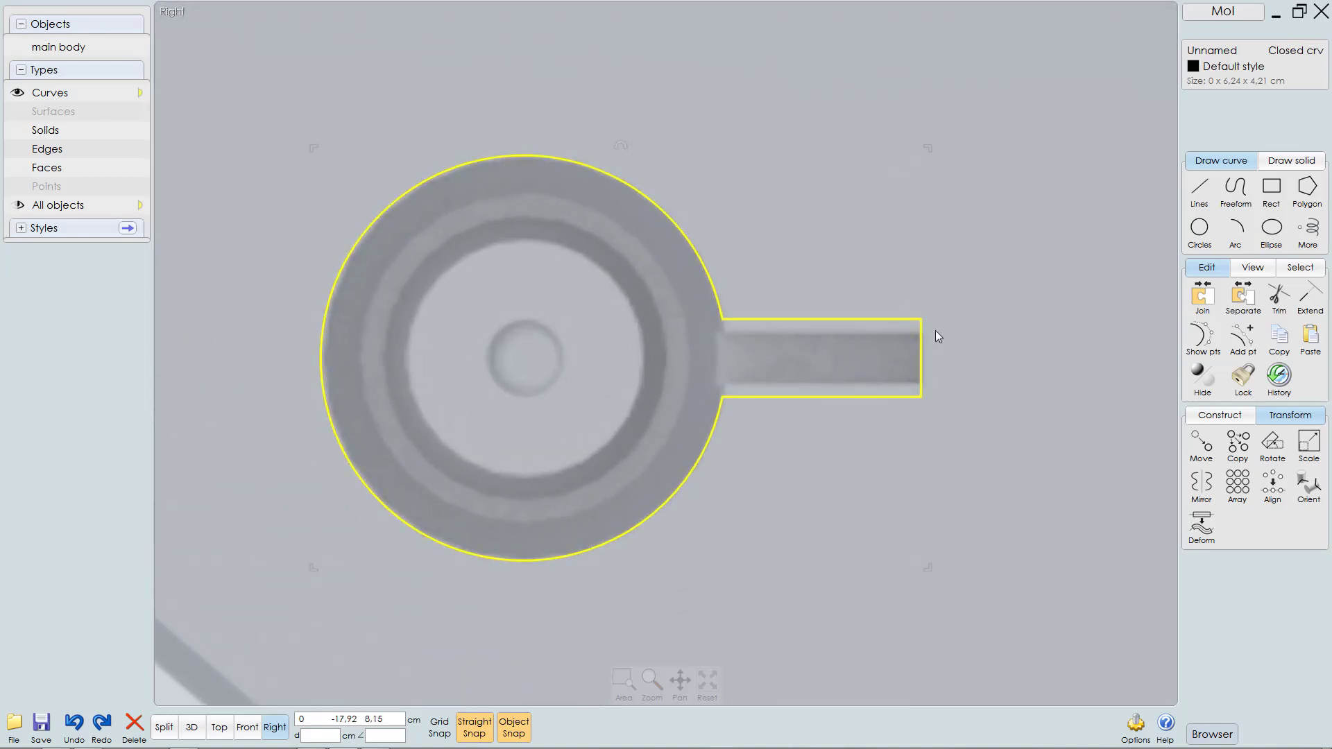
click(1202, 337)
key(f)
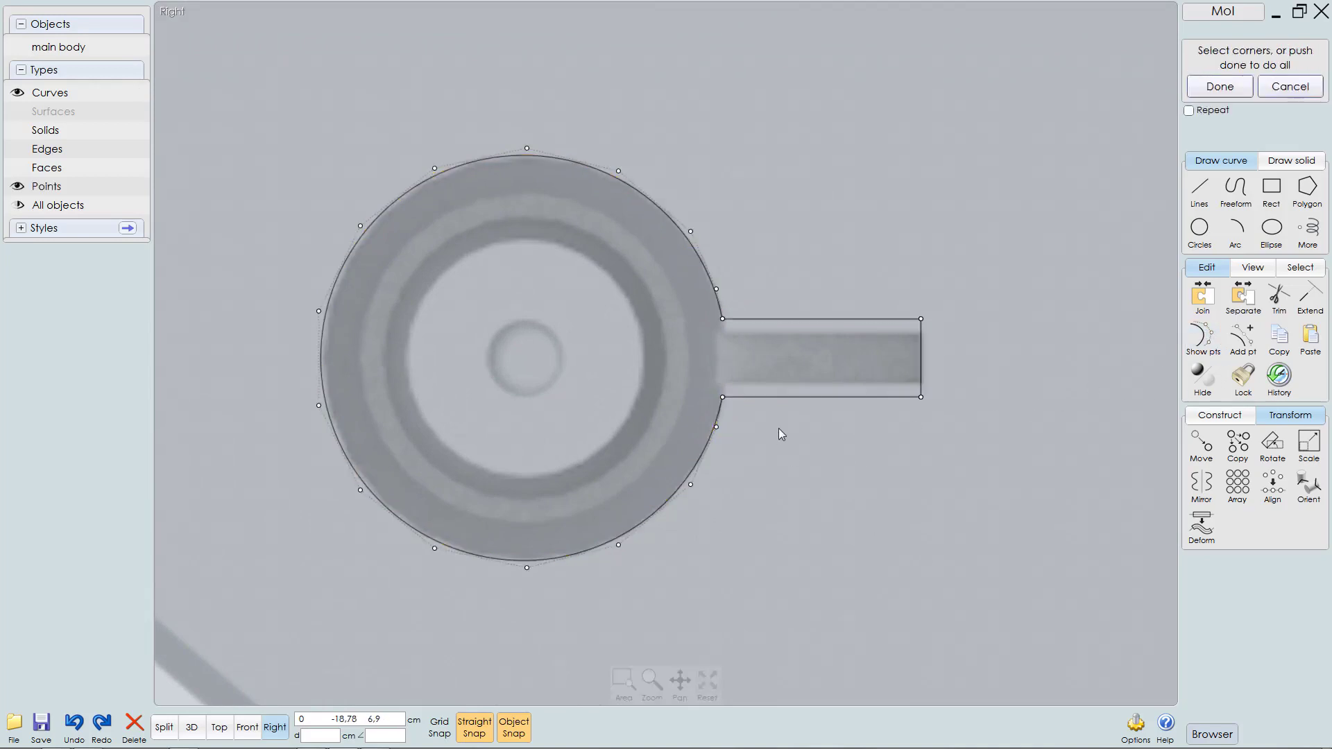
scroll(805, 407, down, 1)
scroll(806, 405, up, 3)
click(711, 294)
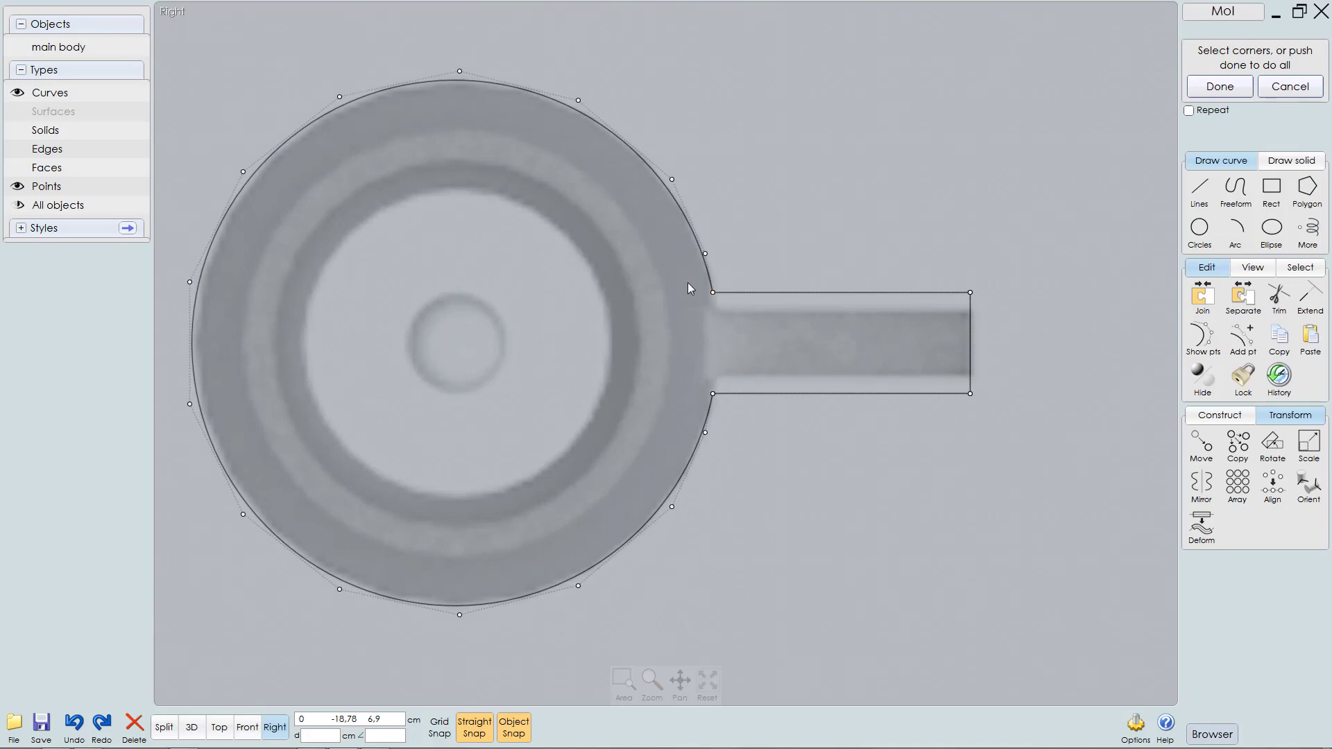
drag(688, 282, 1014, 342)
drag(682, 377, 1003, 419)
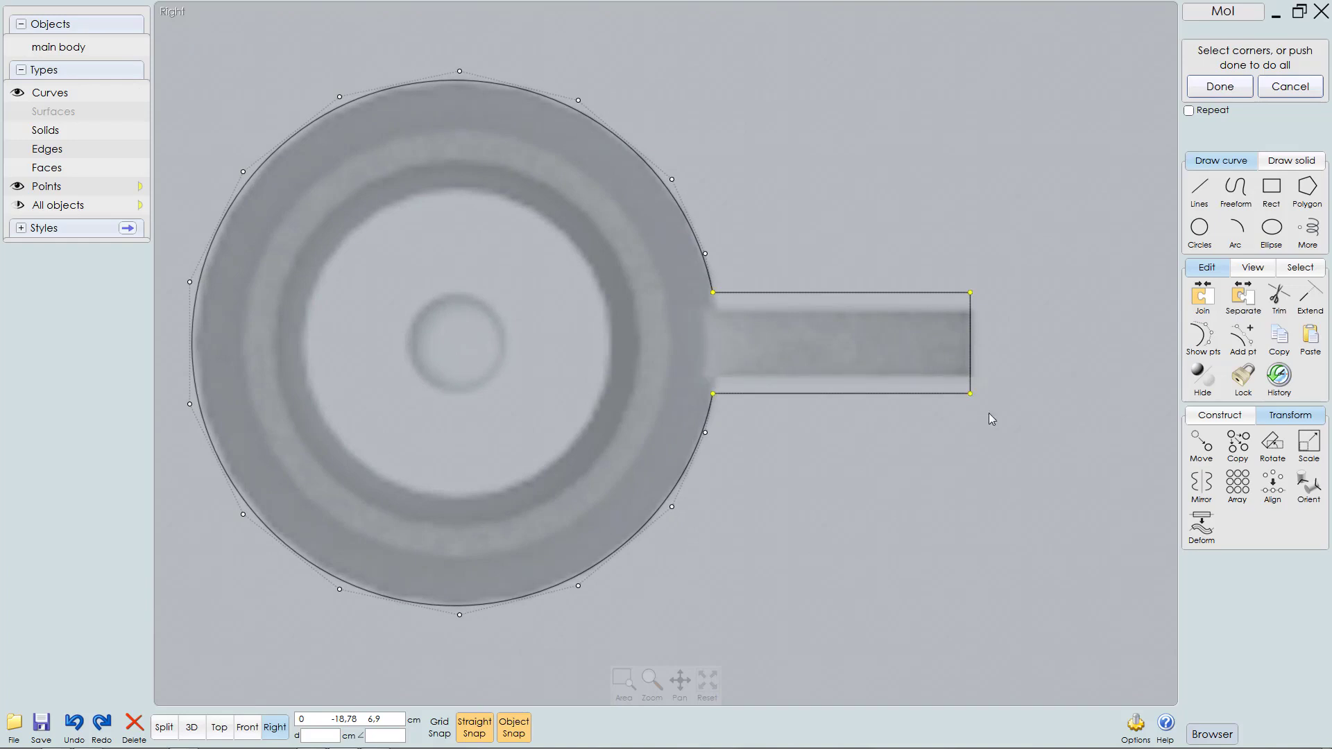
right_click(925, 460)
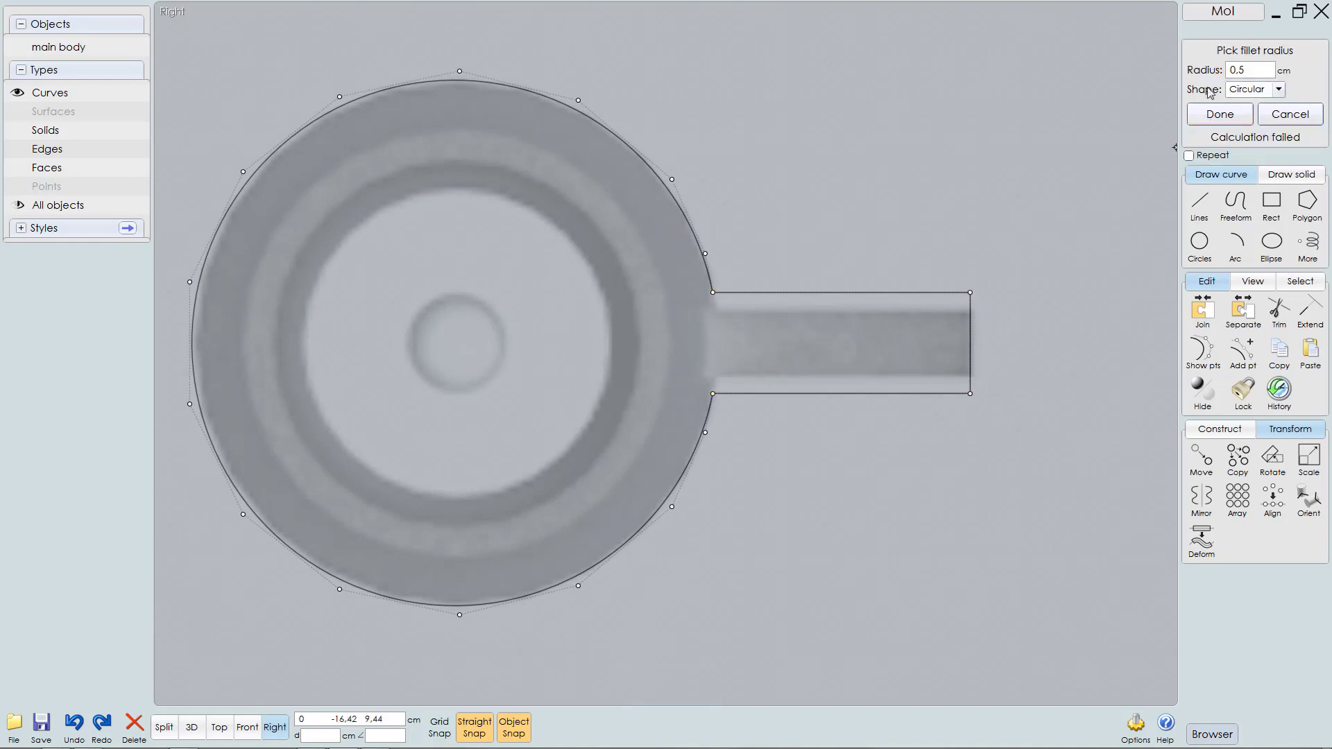
click(1255, 73)
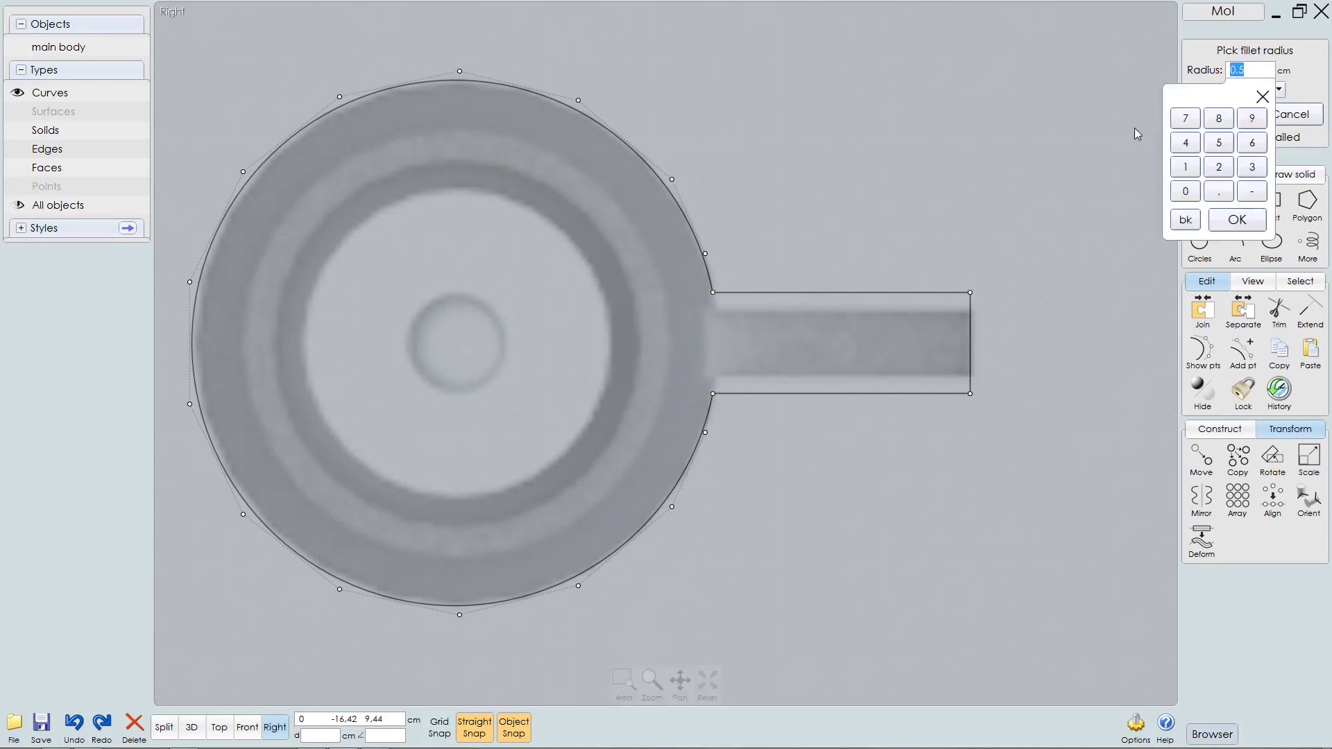
text(.1)
key(Return)
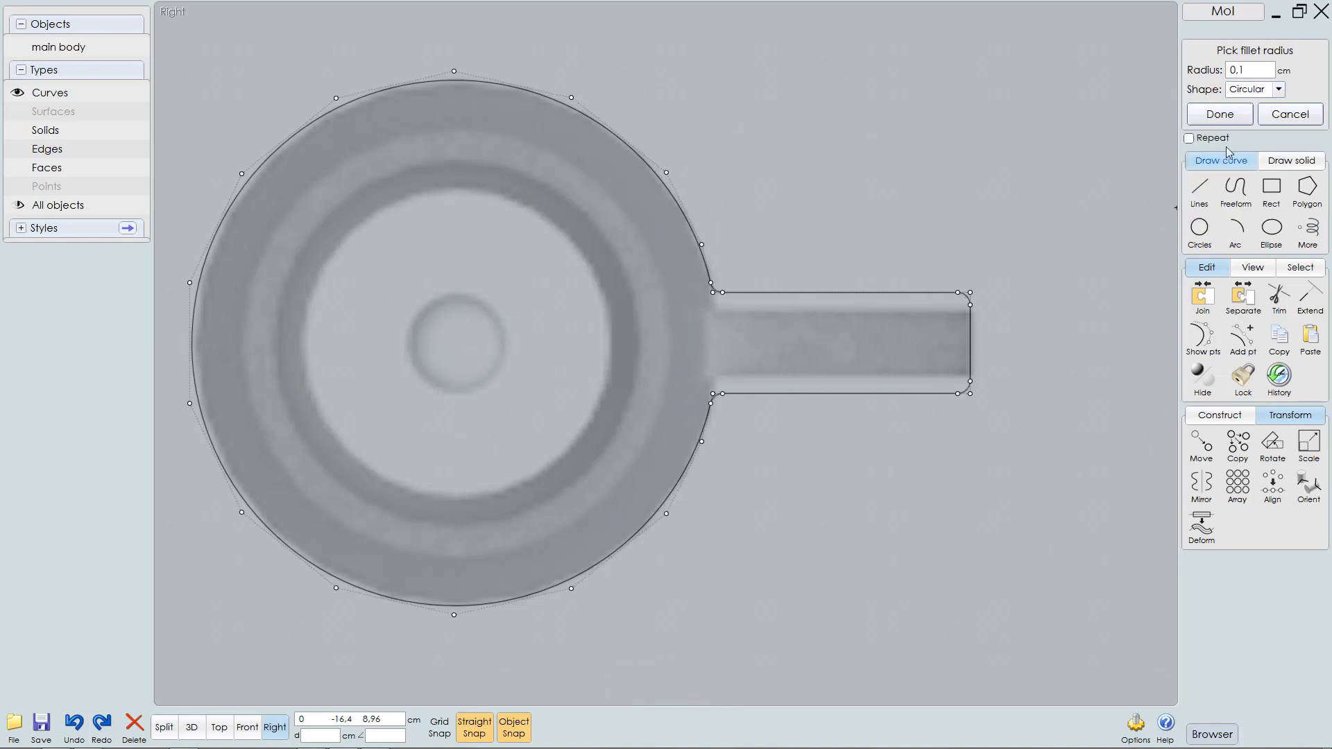
Step: Try a fillet radius of 0.3 cm, set it to 0.2 cm instead, and complete the fillet
click(1248, 69)
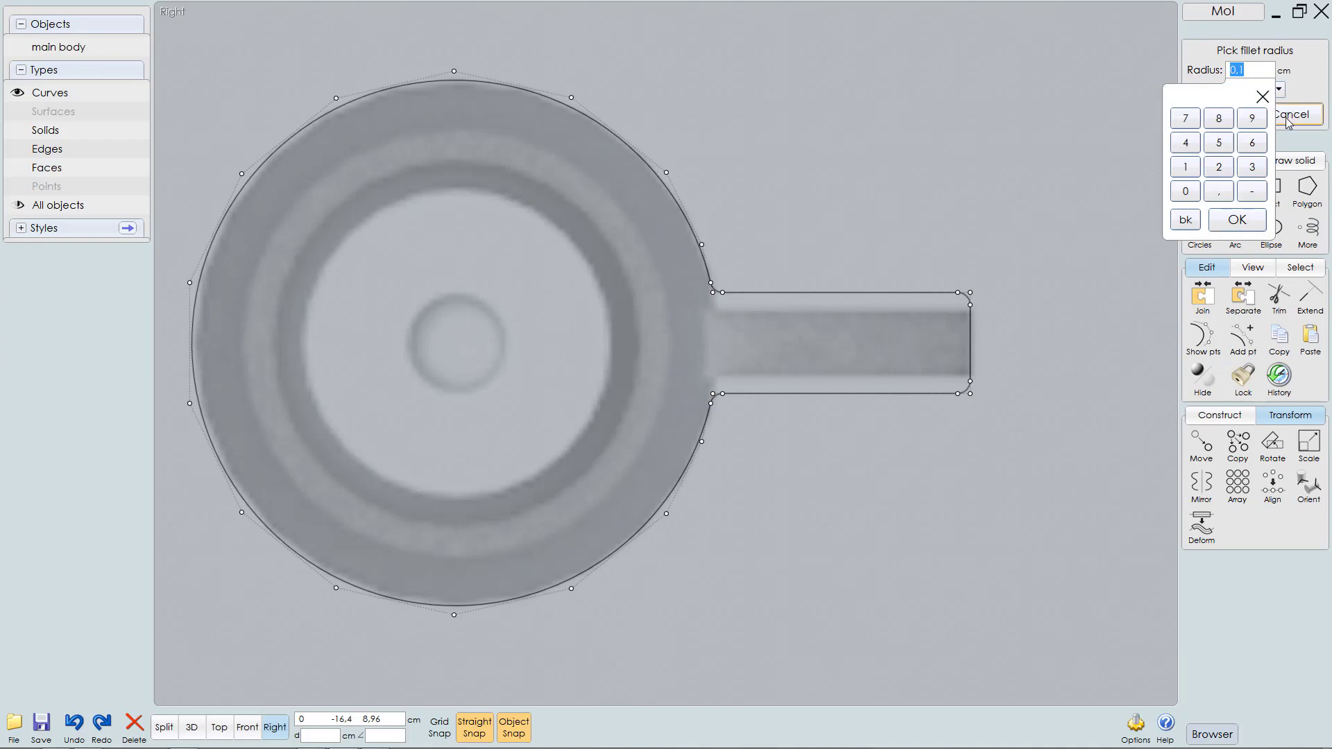
text(,3)
key(Return)
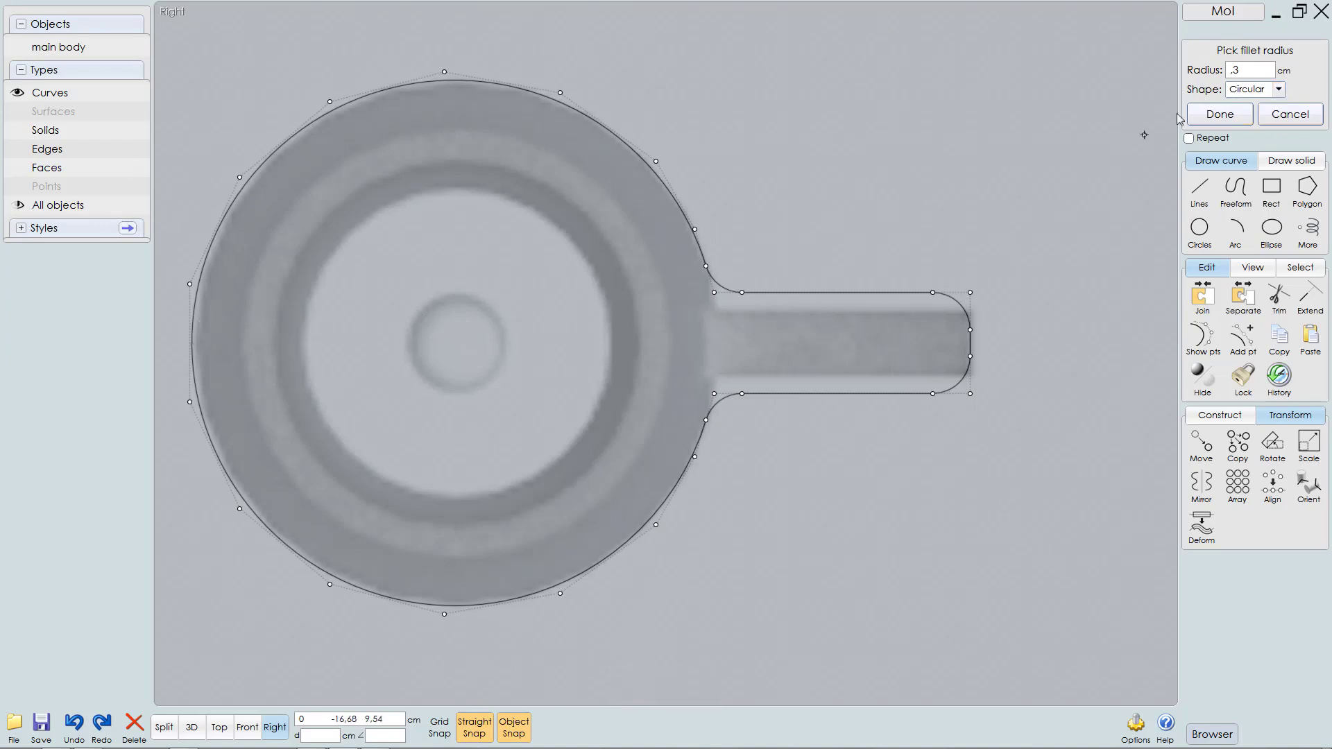
drag(1250, 68, 1211, 73)
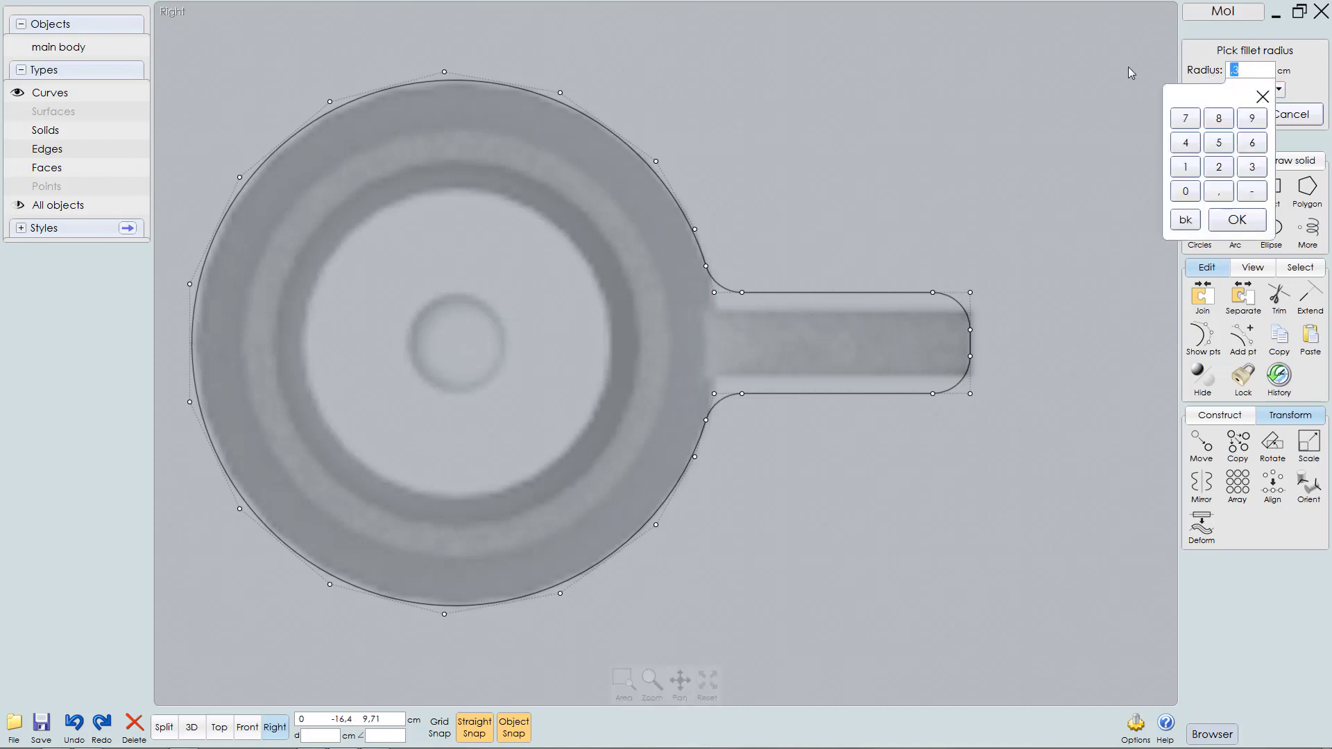
text(,2)
key(Return)
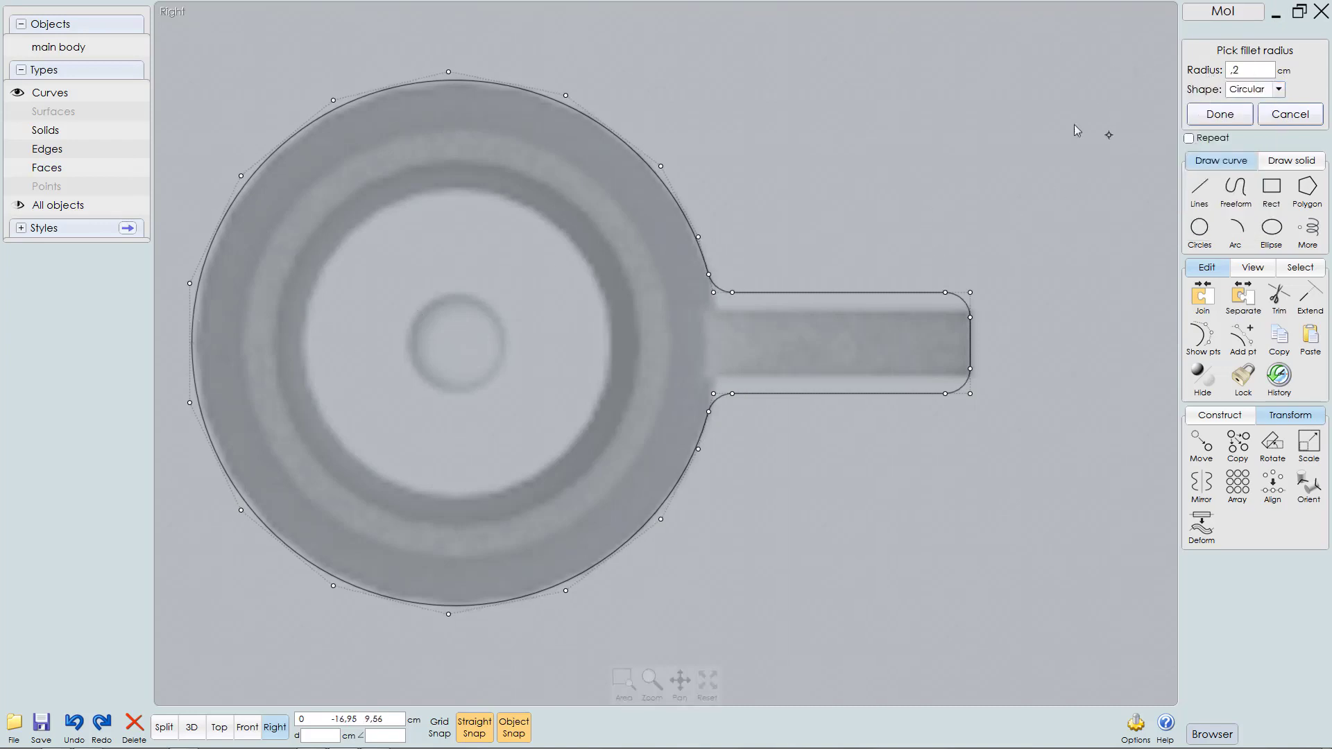
right_click(972, 160)
Step: Hide the control points and place a copy of the keyhole outline beside the original, between it and the vertical axis
scroll(785, 180, down, 4)
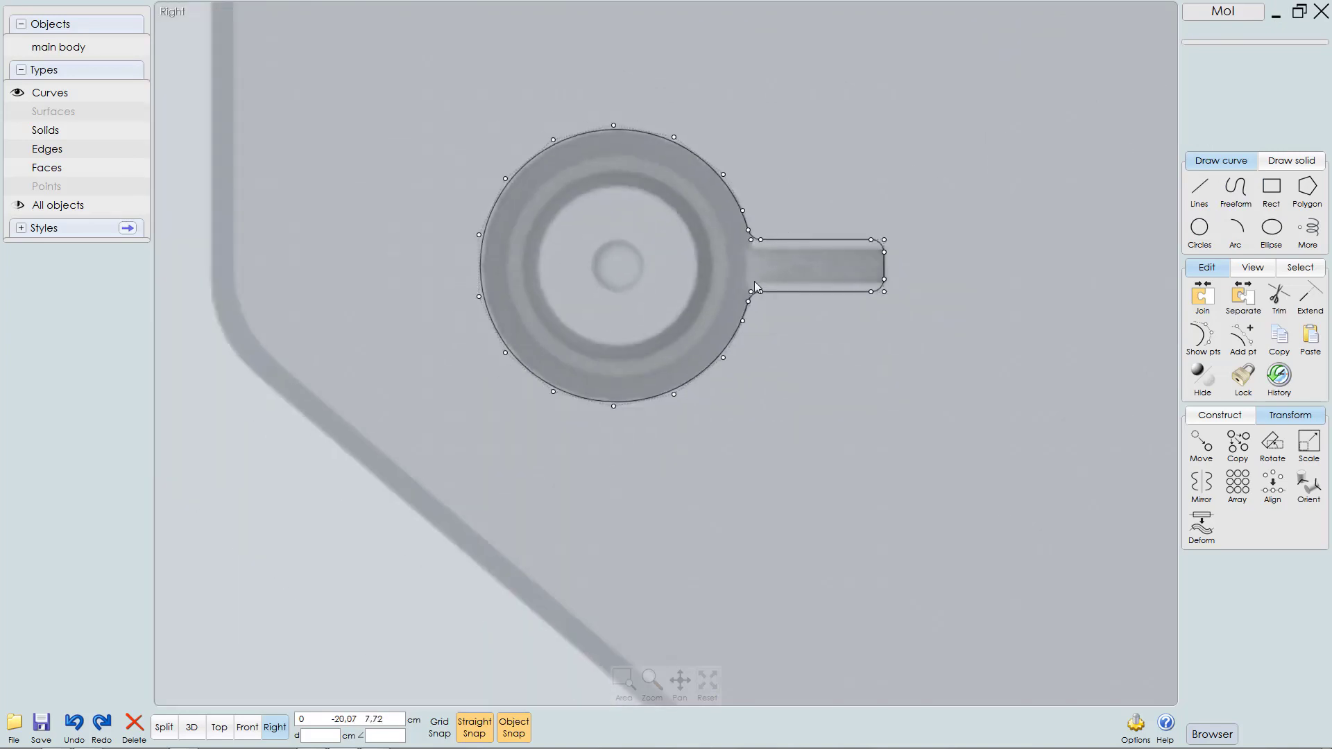
middle_drag(754, 281, 685, 317)
scroll(735, 352, down, 6)
middle_drag(709, 361, 448, 358)
scroll(455, 368, down, 2)
scroll(458, 403, down, 1)
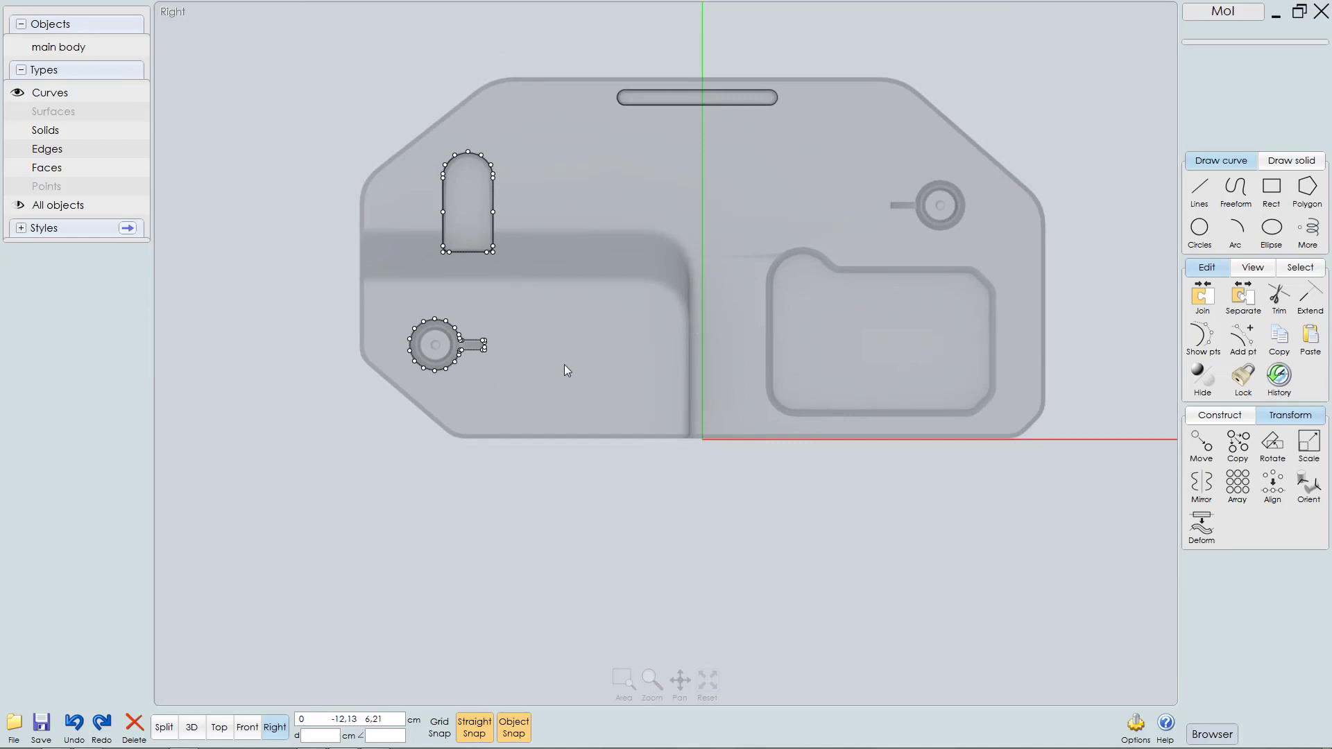
scroll(562, 378, up, 4)
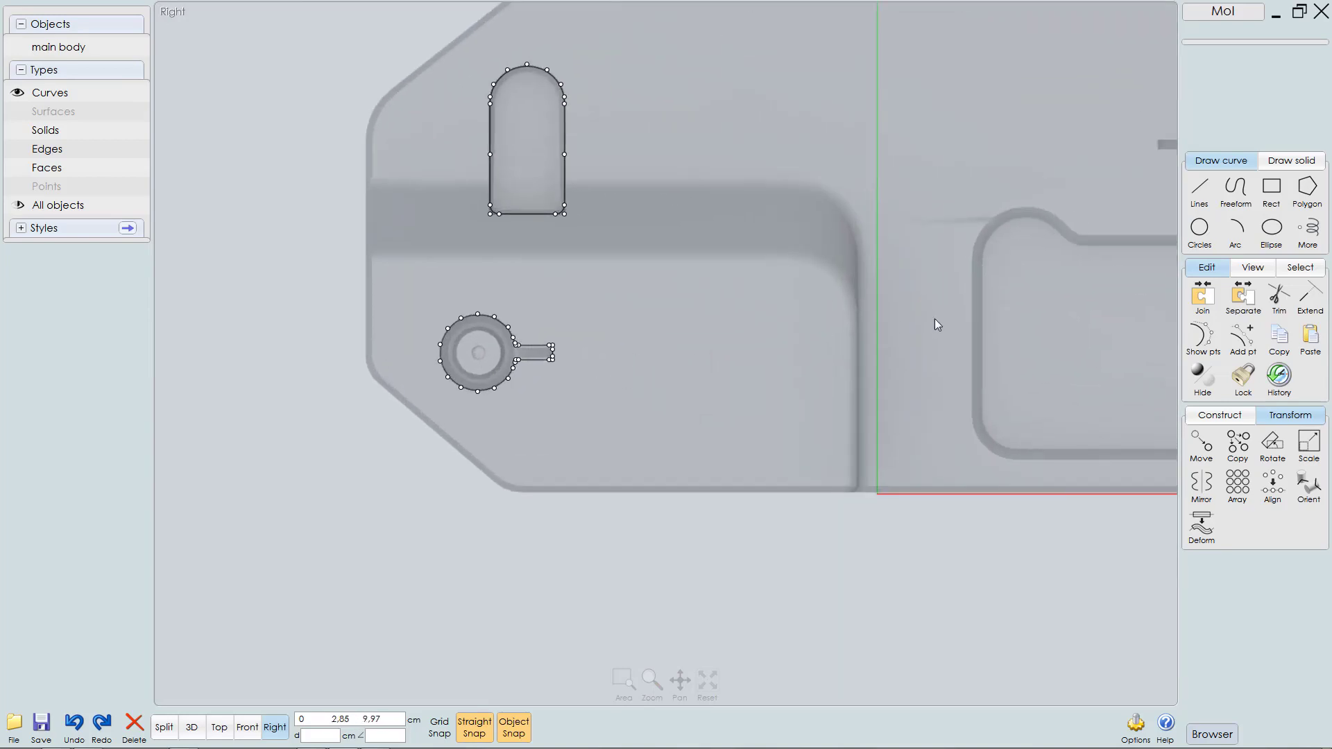
click(1202, 337)
click(553, 352)
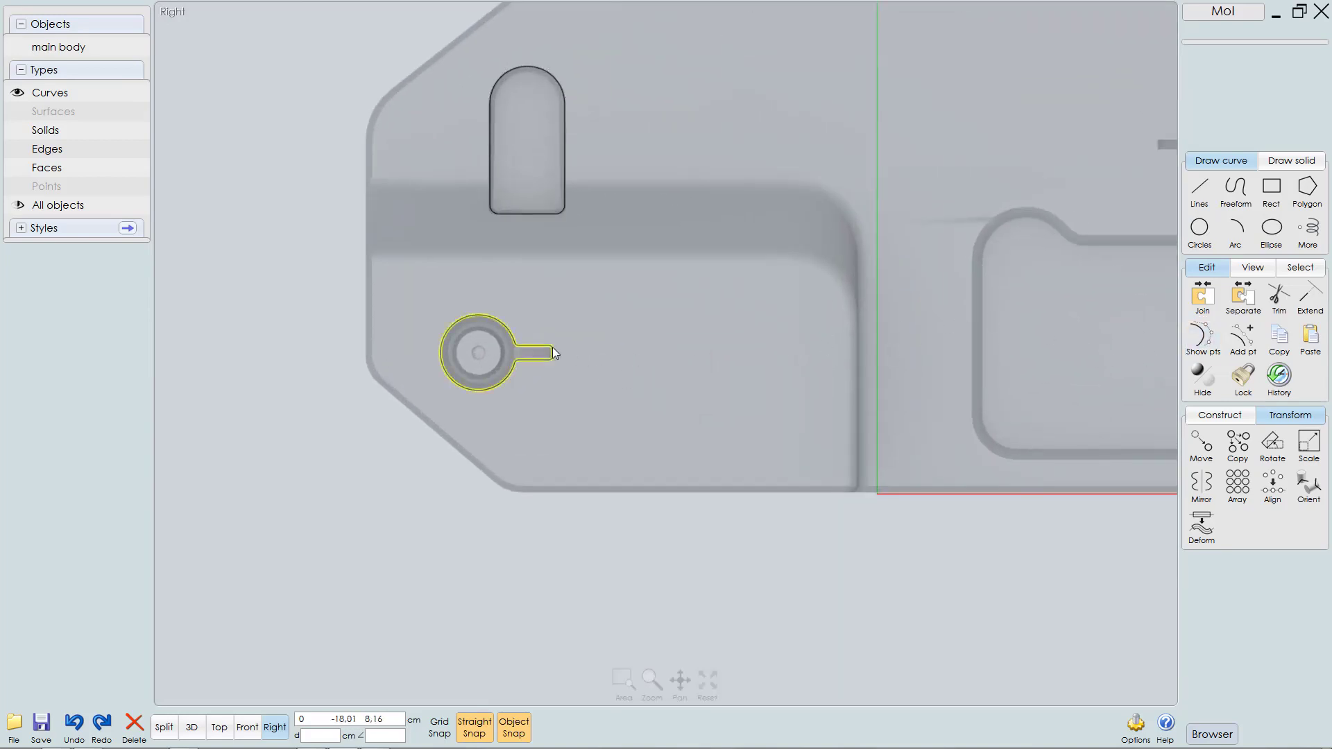
click(556, 357)
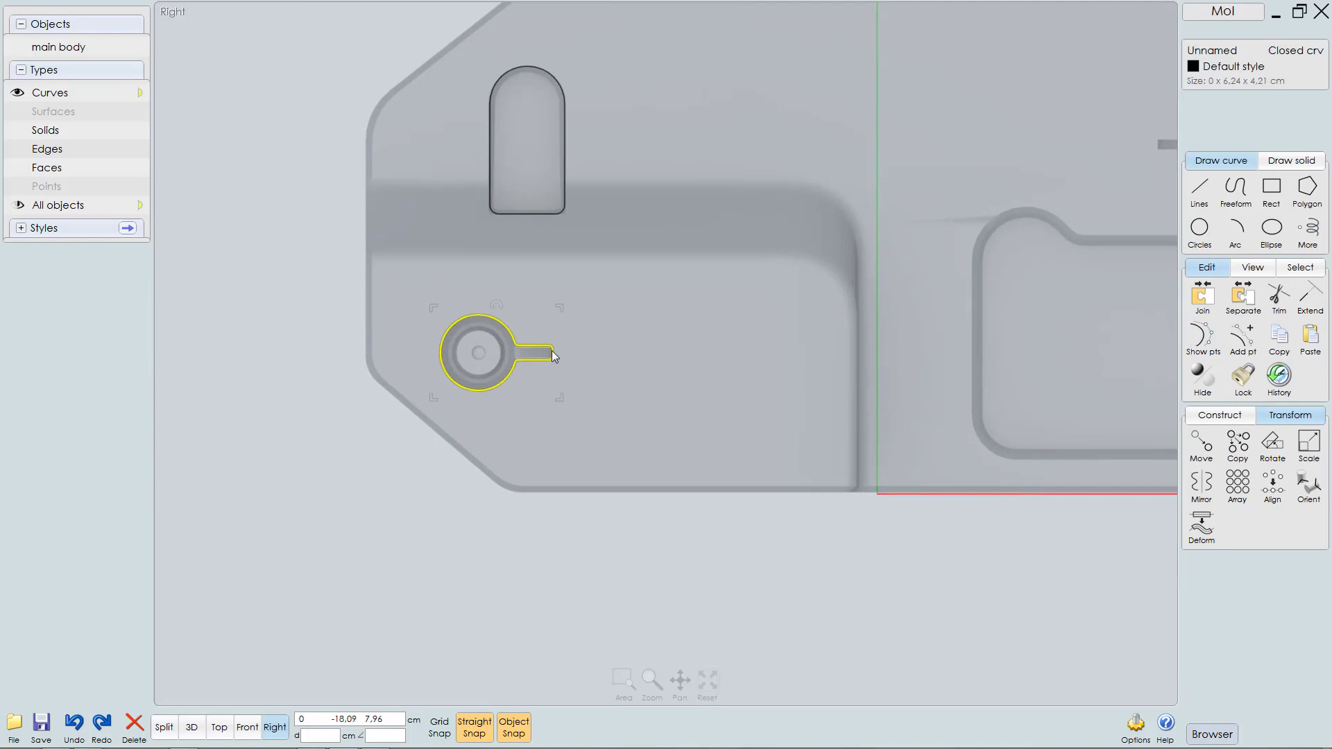
drag(552, 355, 793, 347)
scroll(694, 396, down, 2)
scroll(528, 424, up, 2)
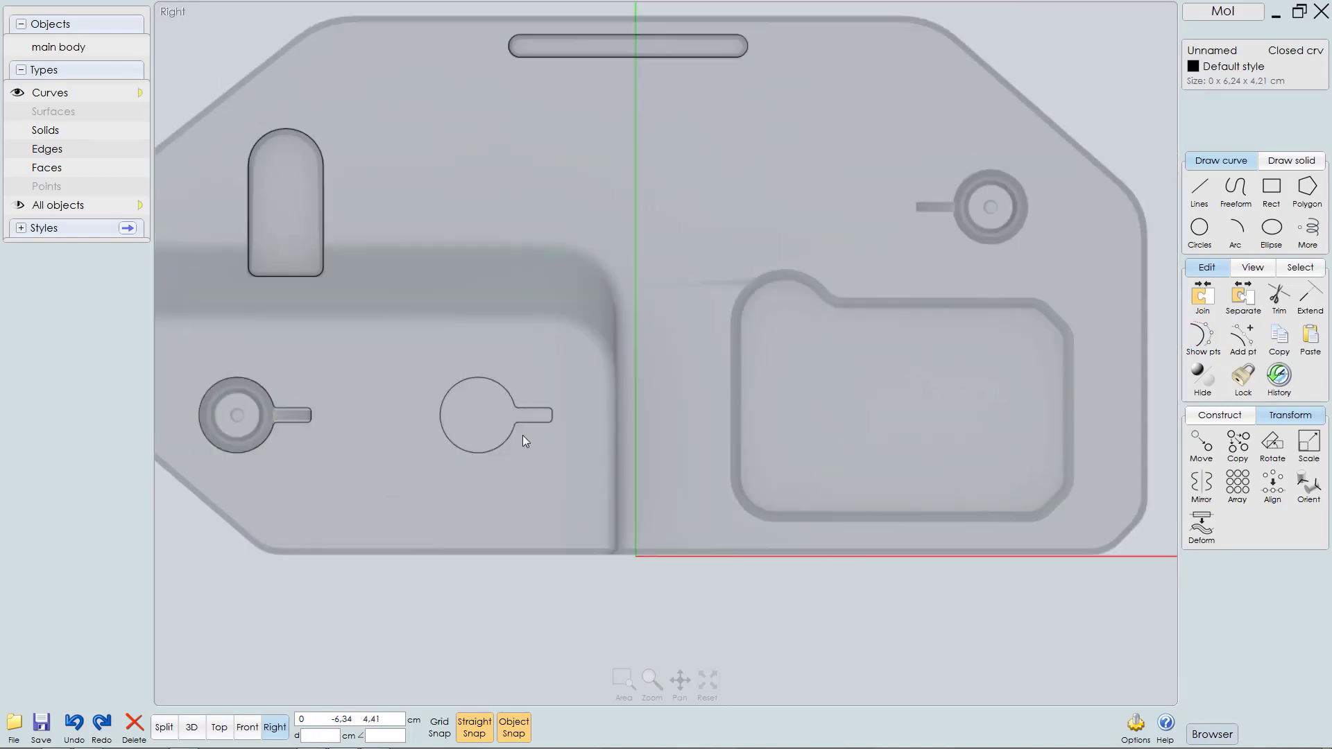
Step: Move the keyhole copy onto the upper-right round recess and rotate it 180 degrees so its slot faces the vertical axis
drag(513, 402, 1027, 196)
scroll(1109, 147, up, 4)
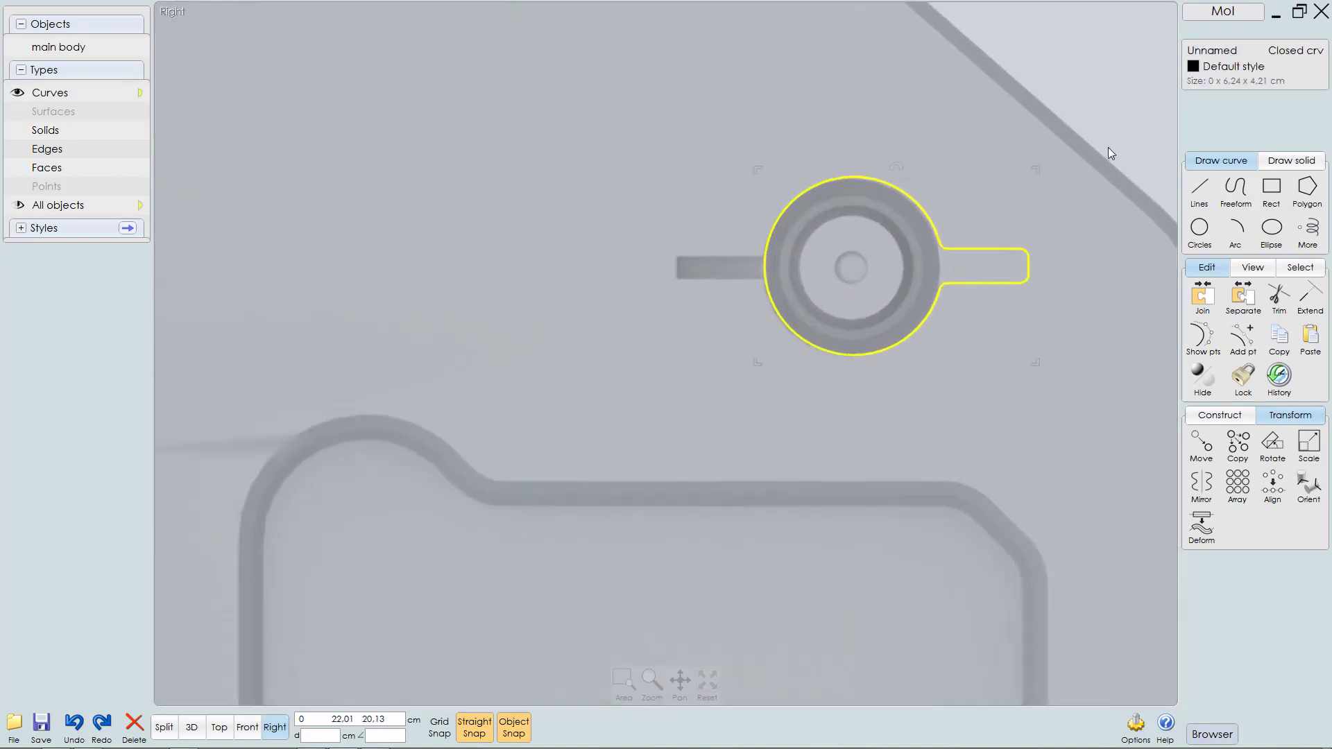
drag(894, 166, 894, 326)
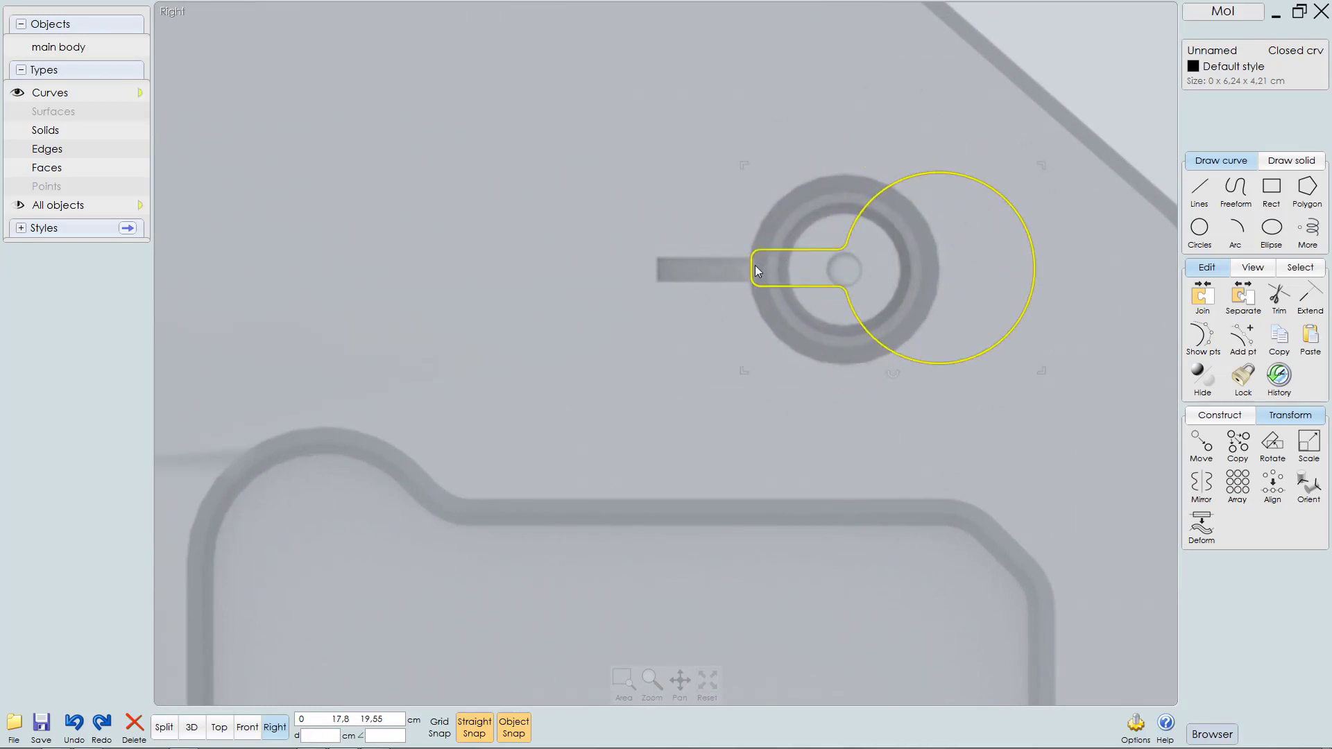
Step: Align the rotated keyhole outline with the slot and rim of the upper-right round recess, and deselect it
drag(752, 268, 654, 270)
scroll(777, 297, up, 3)
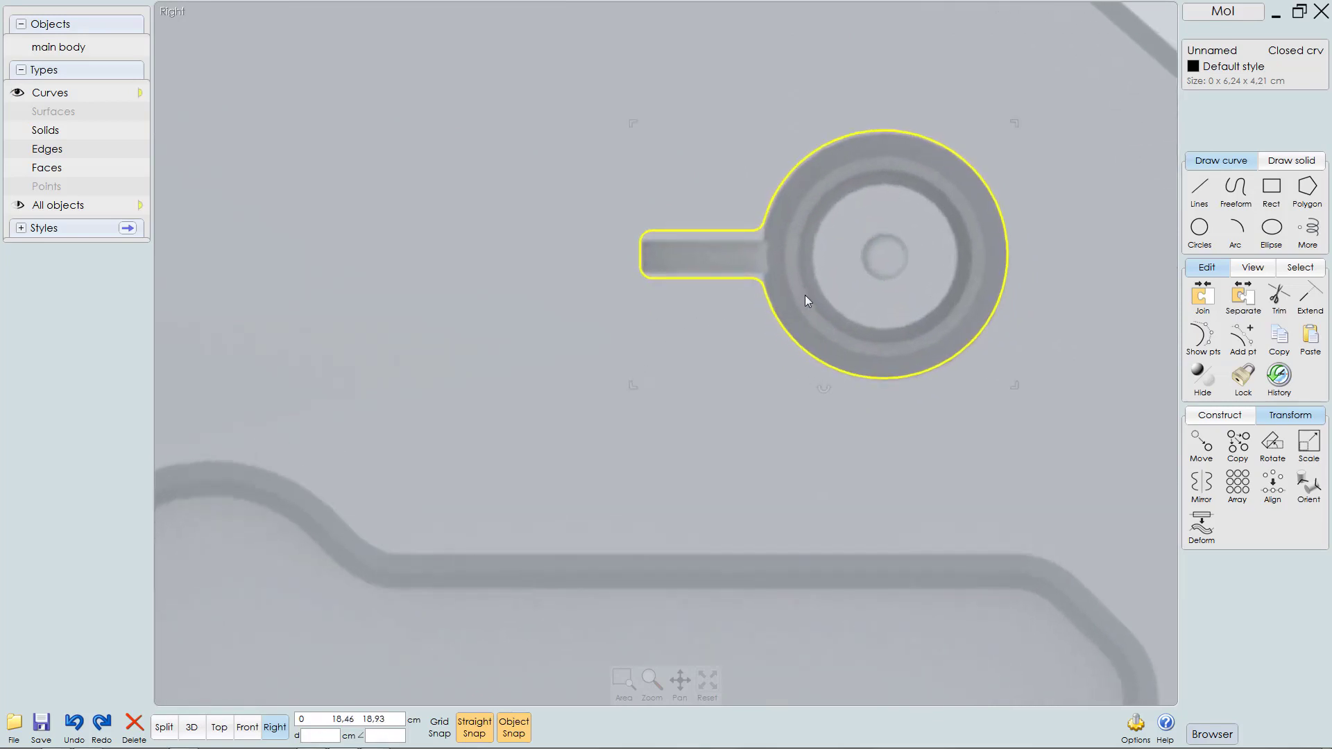
mouse_move(895, 376)
mouse_down()
mouse_move(898, 389)
mouse_move(885, 378)
mouse_up()
scroll(813, 394, down, 1)
scroll(856, 355, up, 3)
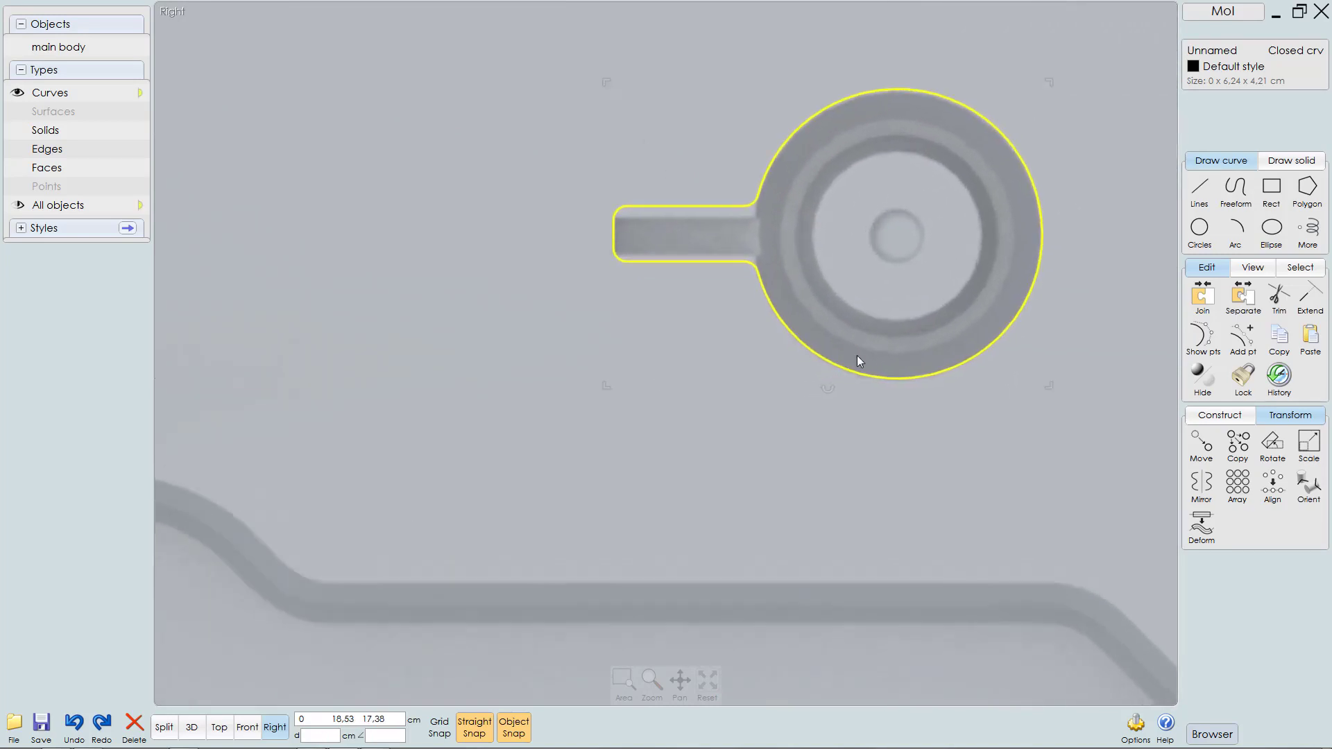
scroll(768, 347, down, 4)
scroll(795, 293, up, 1)
scroll(772, 326, down, 1)
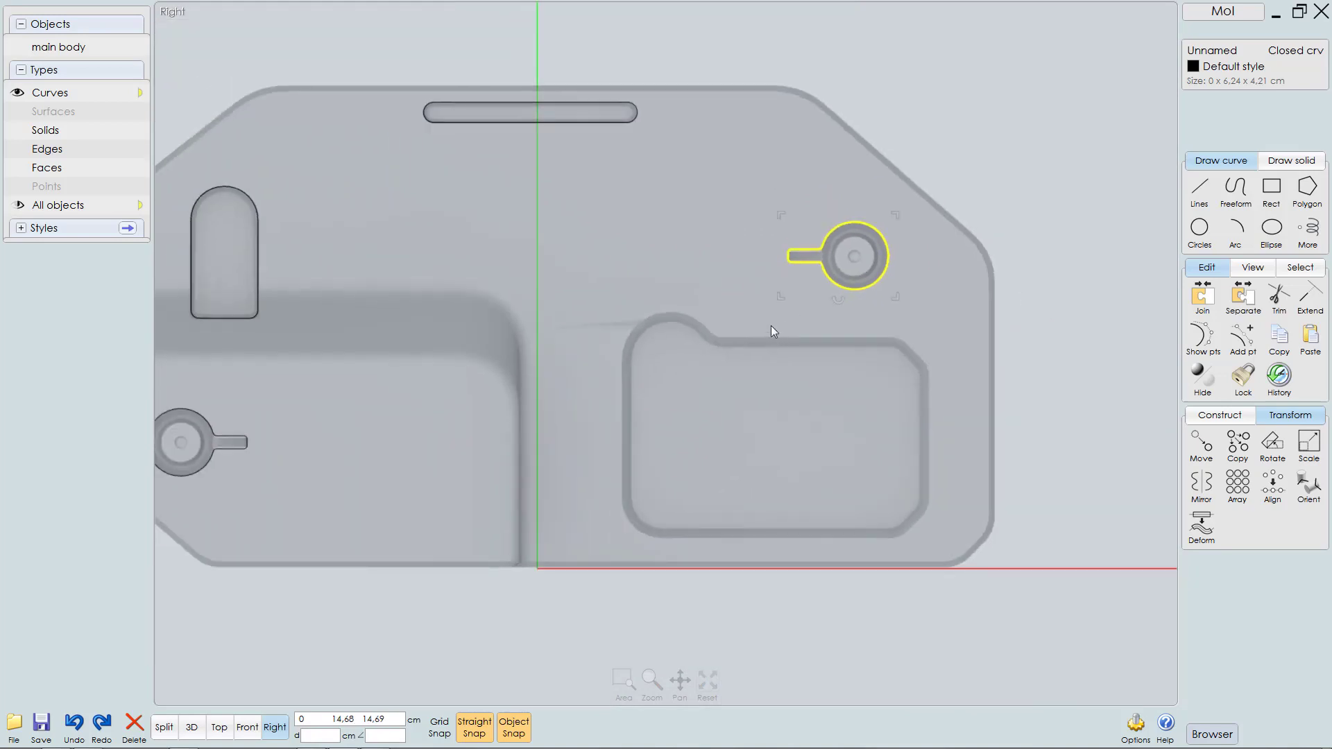
scroll(768, 310, down, 2)
middle_drag(796, 305, 642, 360)
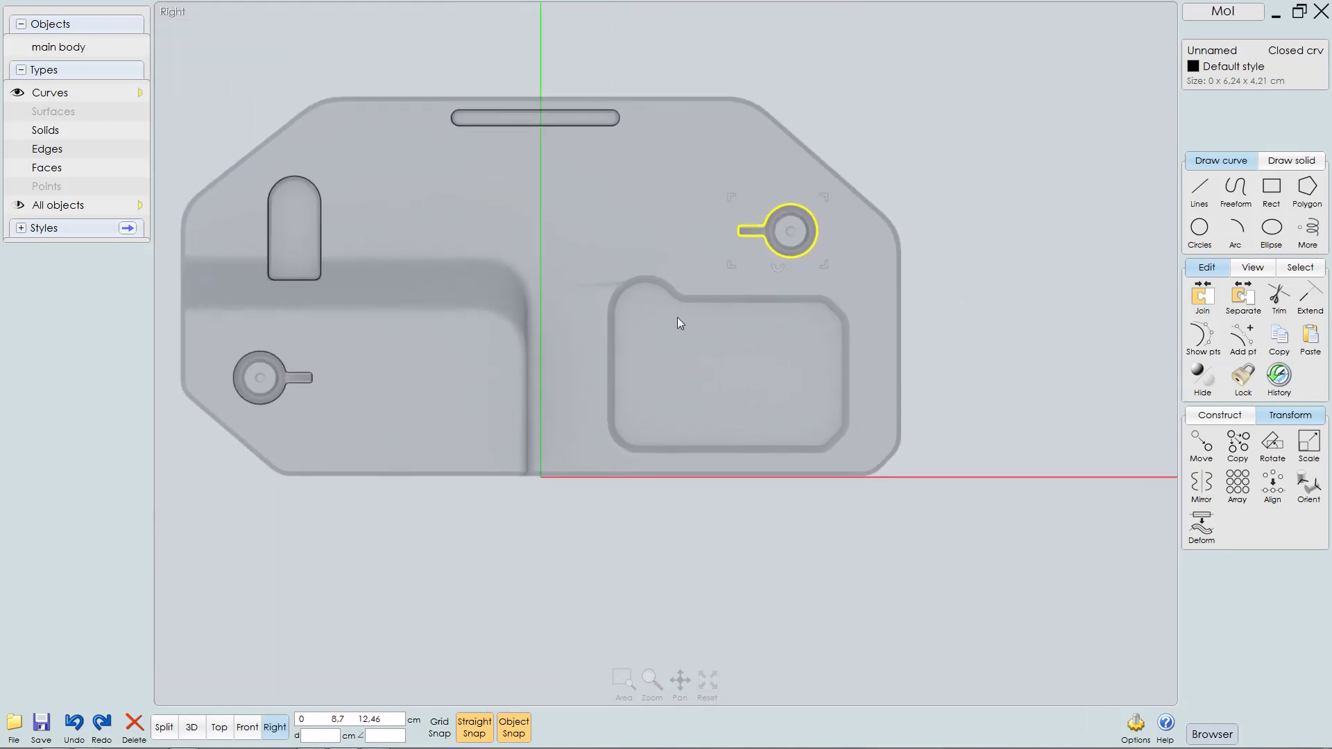
middle_drag(734, 317, 752, 322)
click(1004, 289)
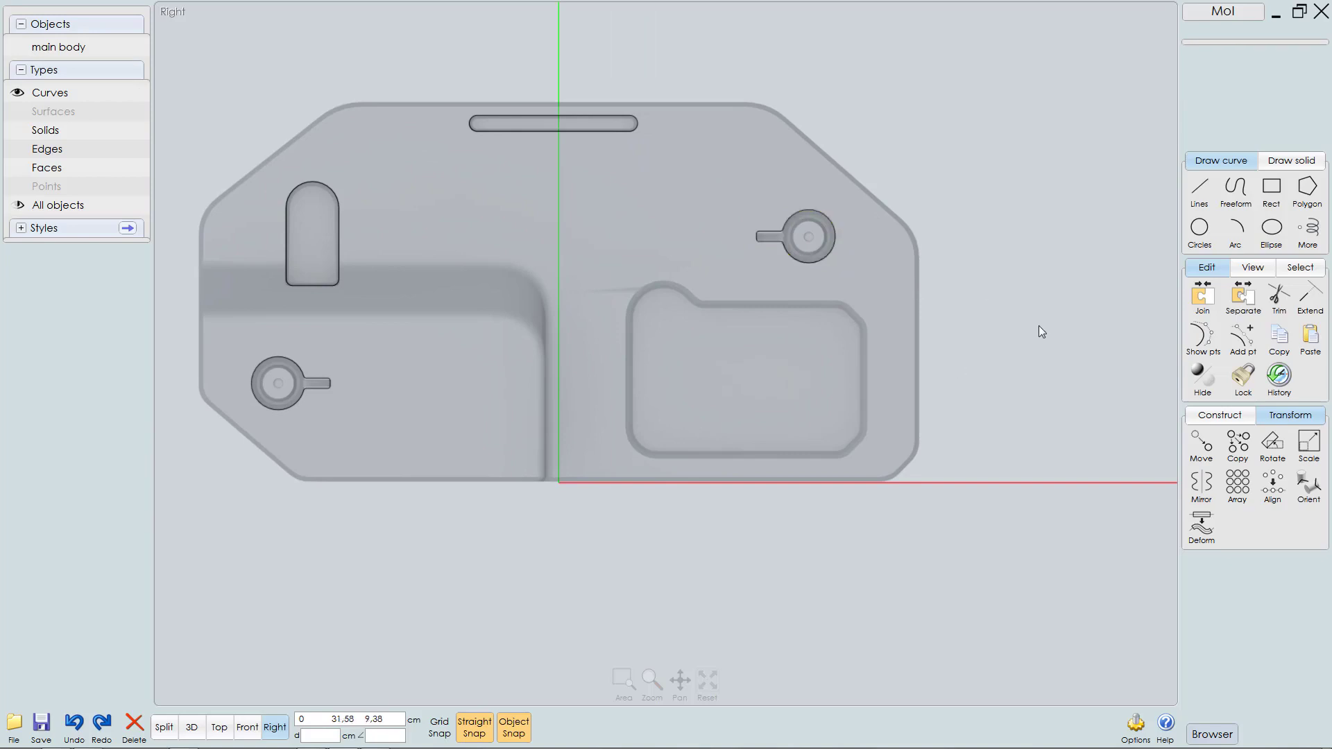
Step: Draw a circle by its diameter, about 5.9 cm across, over the rounded upper-left bulge of the large recess
click(1202, 232)
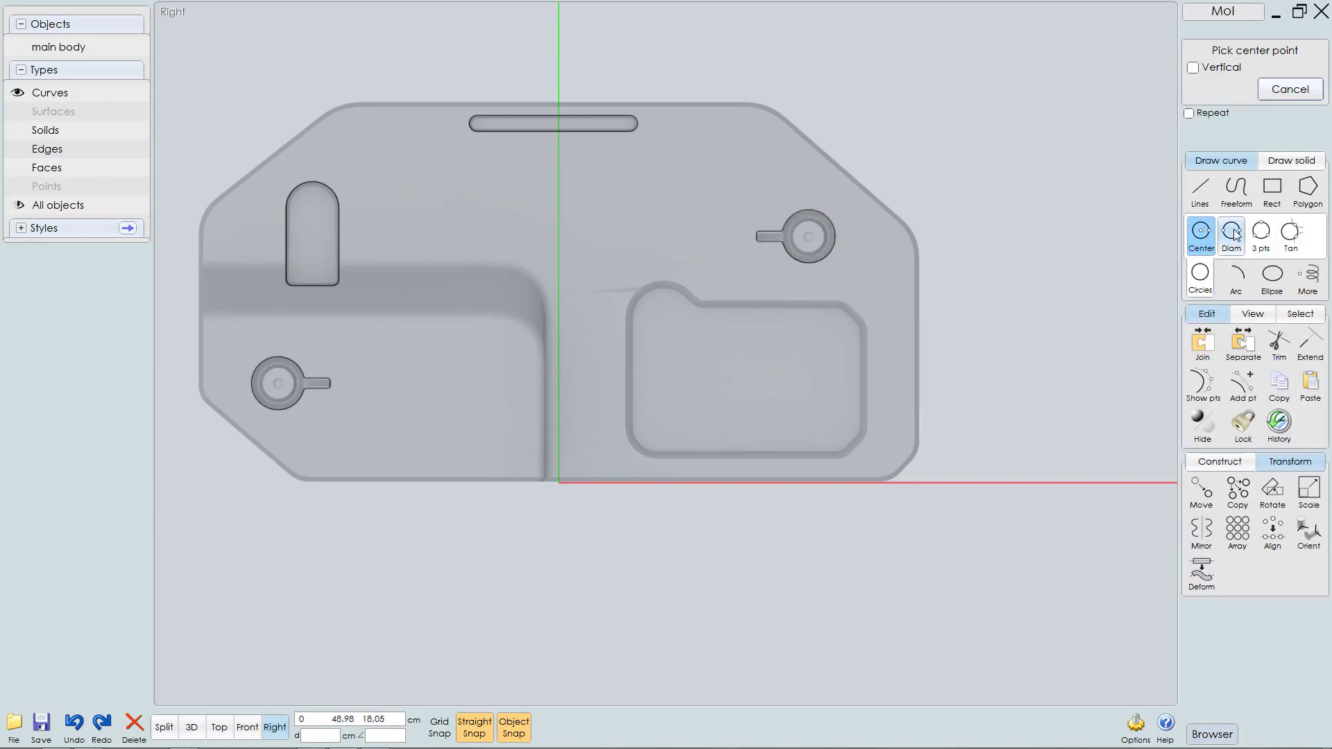
click(1232, 232)
scroll(638, 316, up, 4)
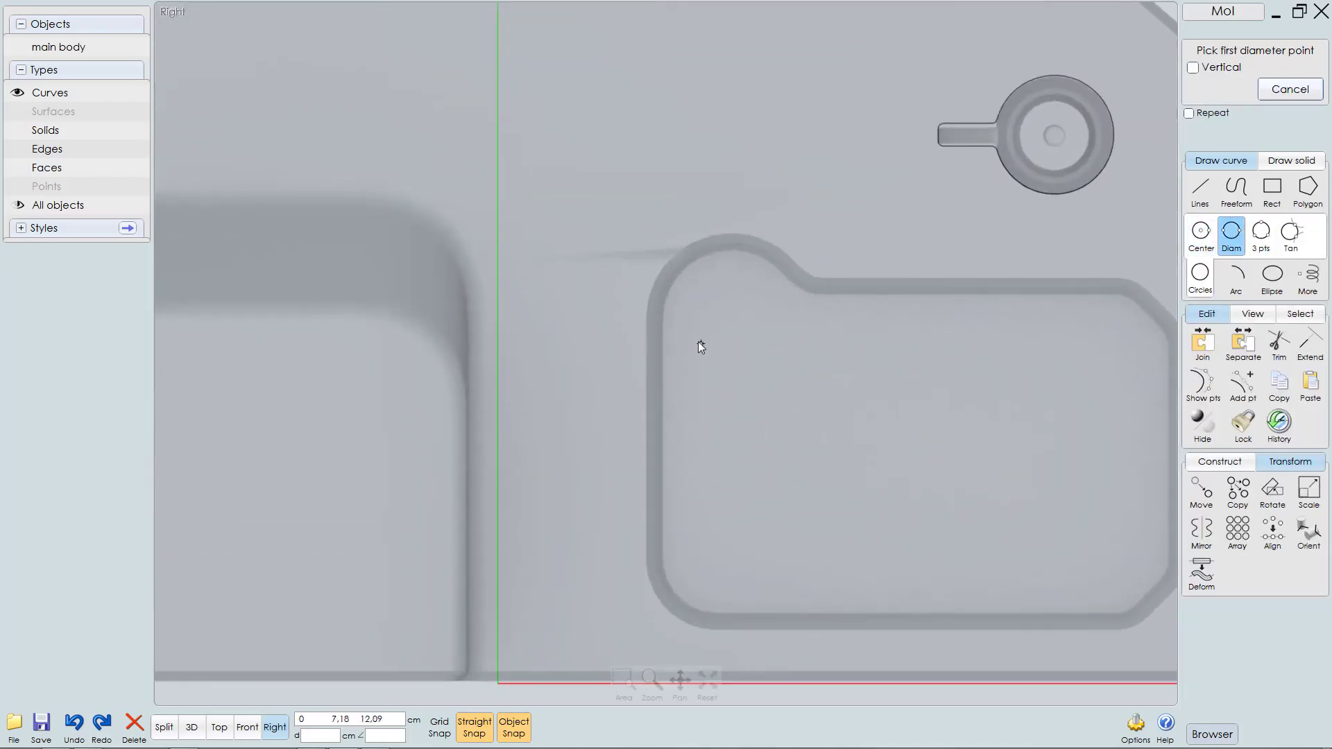
click(647, 309)
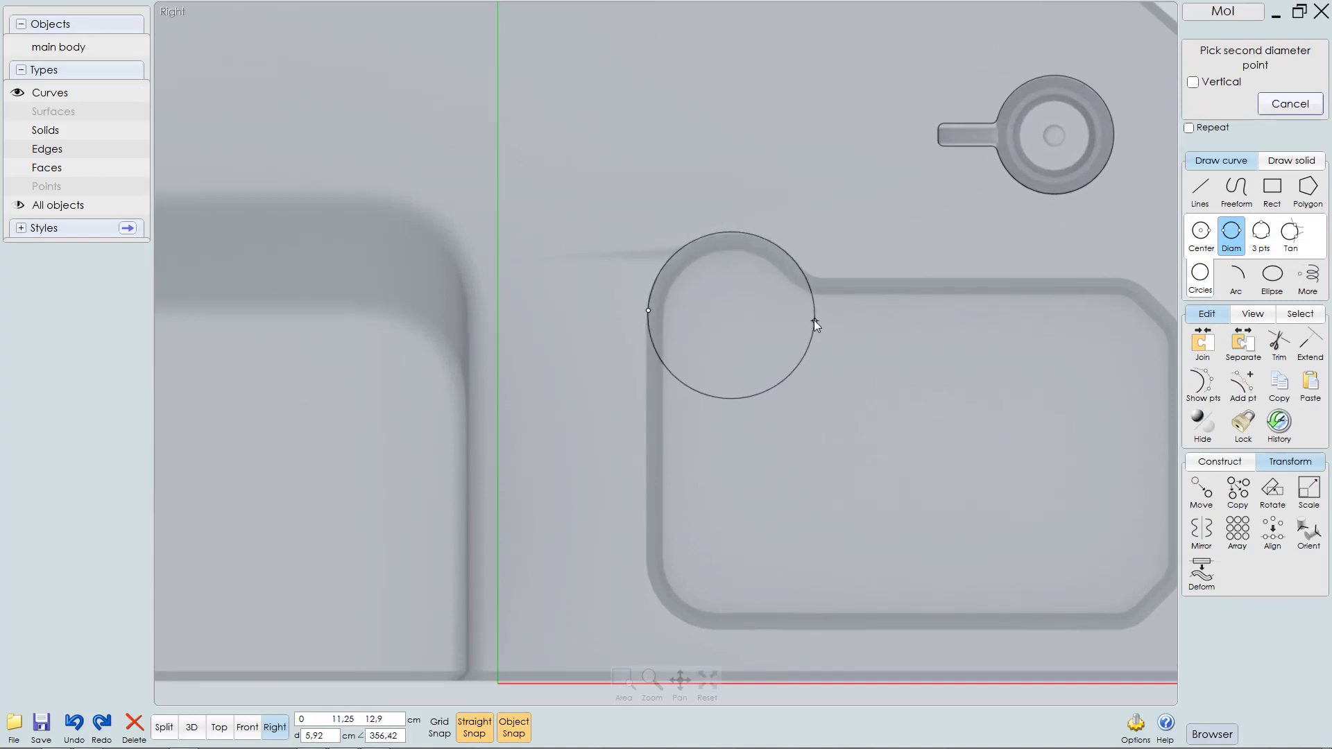
click(814, 319)
middle_drag(792, 323, 721, 316)
Step: Start a polyline on the circle at the large recess's upper edge and run it horizontally, then straight down past the lower-right corner
click(1208, 185)
click(1233, 195)
middle_drag(1017, 318, 915, 323)
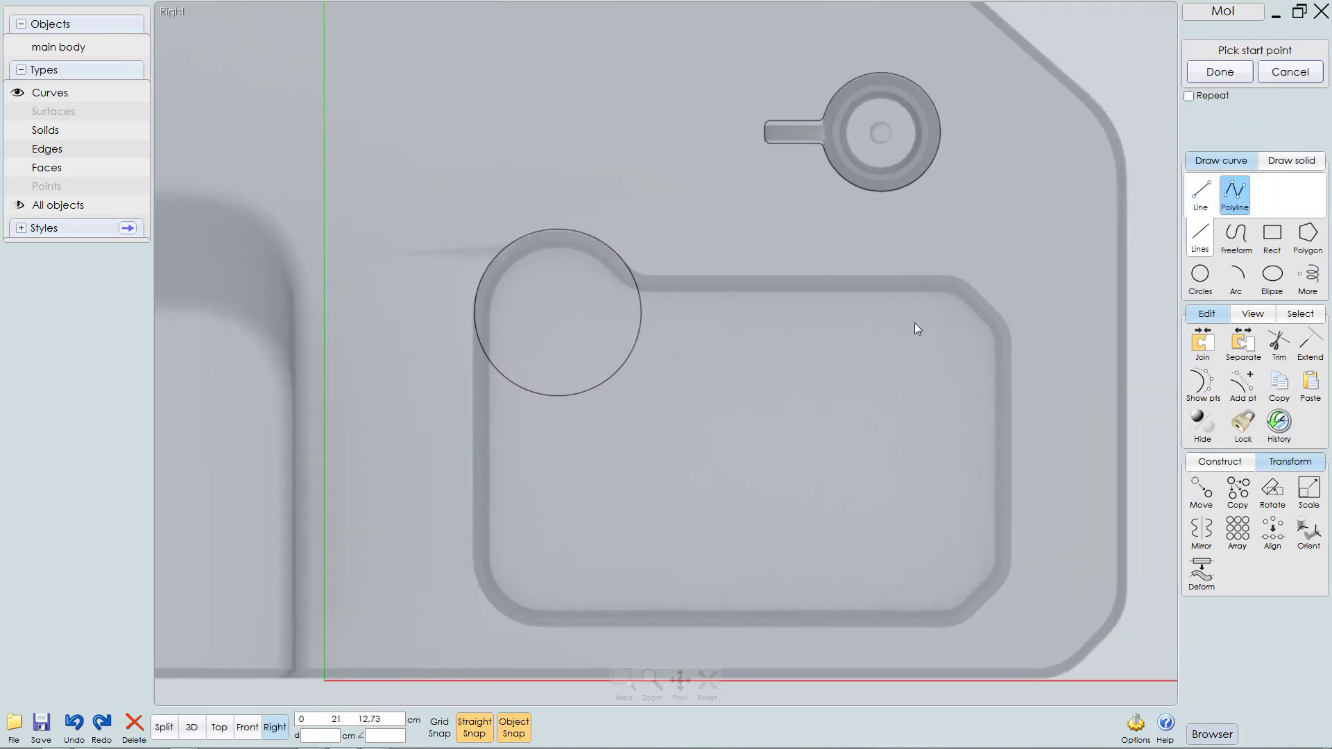
click(630, 274)
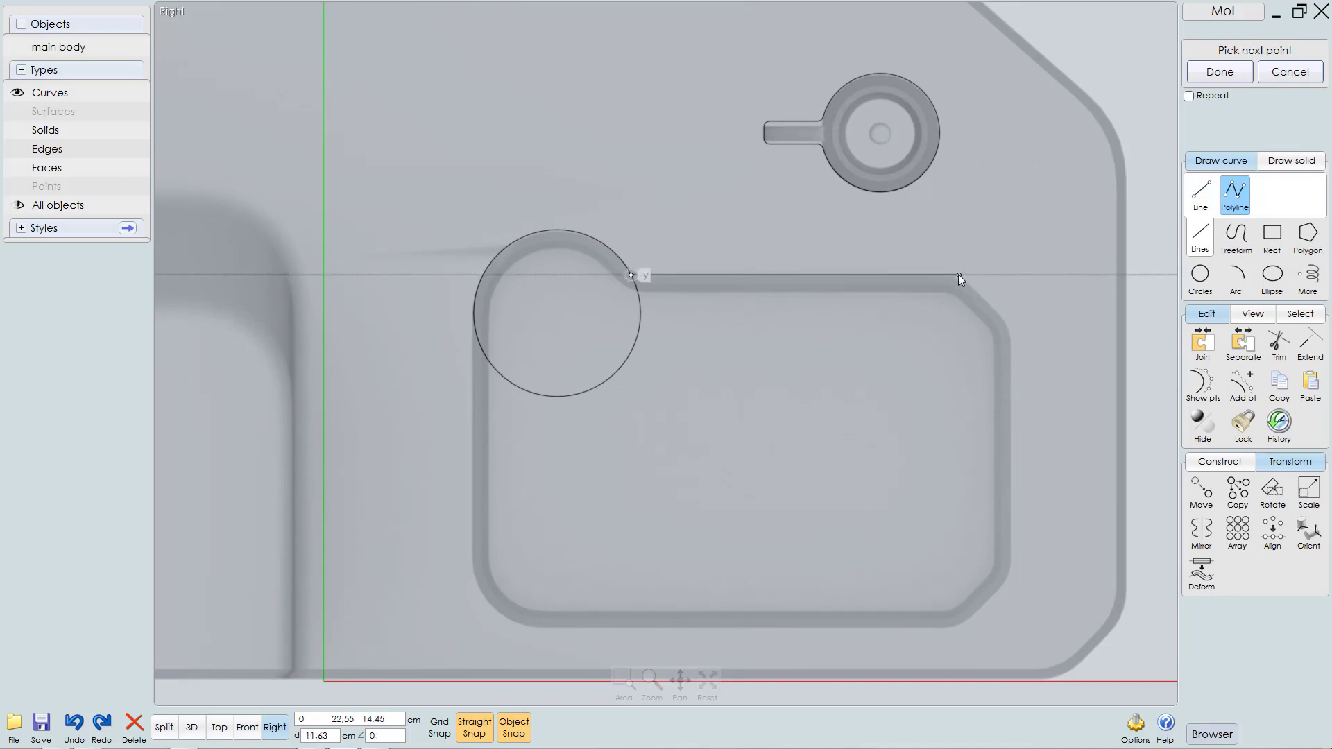
click(1013, 275)
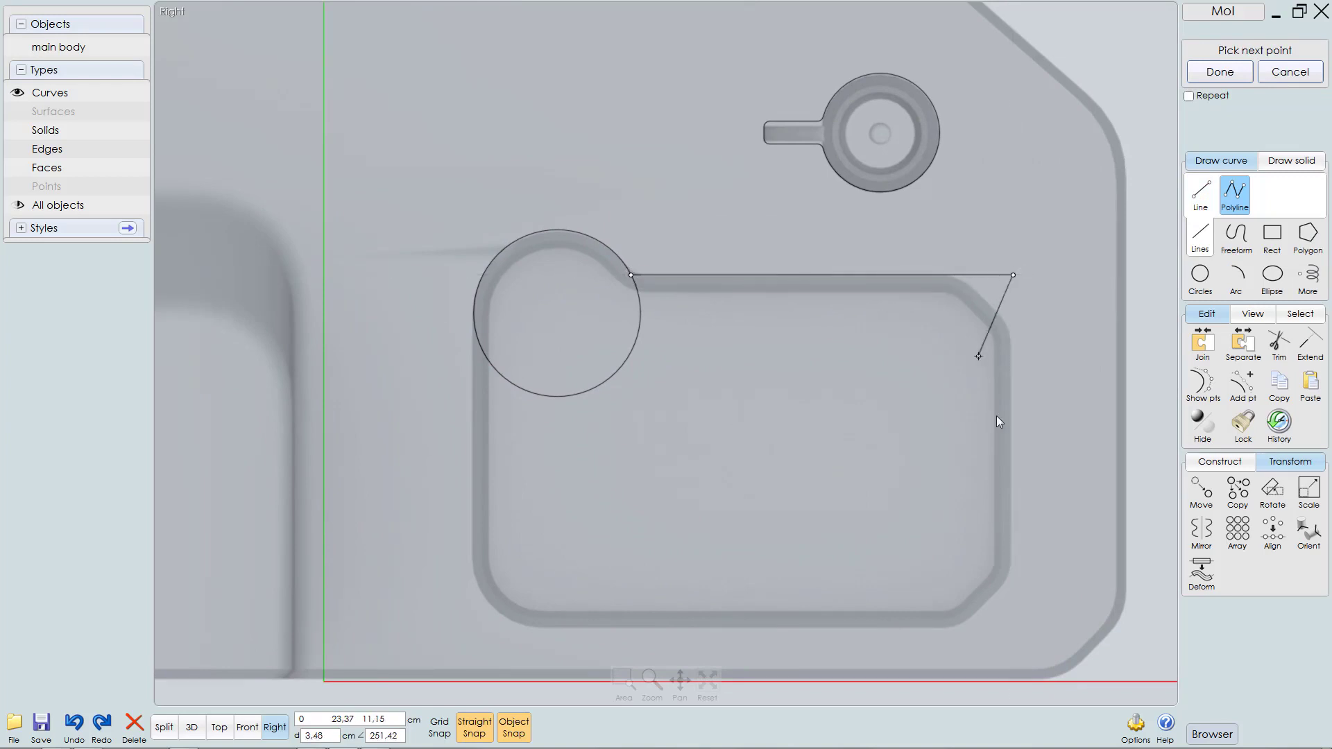
click(1013, 631)
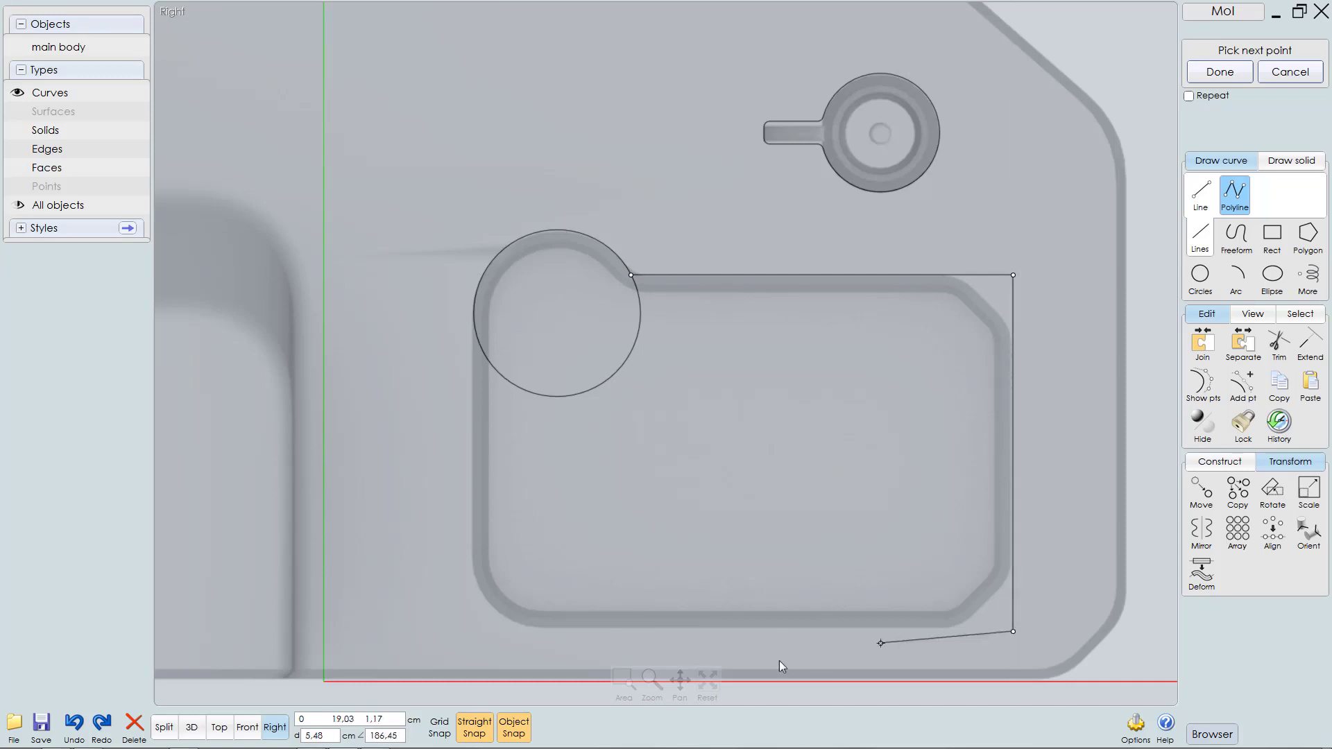
Step: Continue the polyline below the large recess to its lower-left corner, up to the circle's leftmost point, and finish it
middle_drag(835, 466, 843, 463)
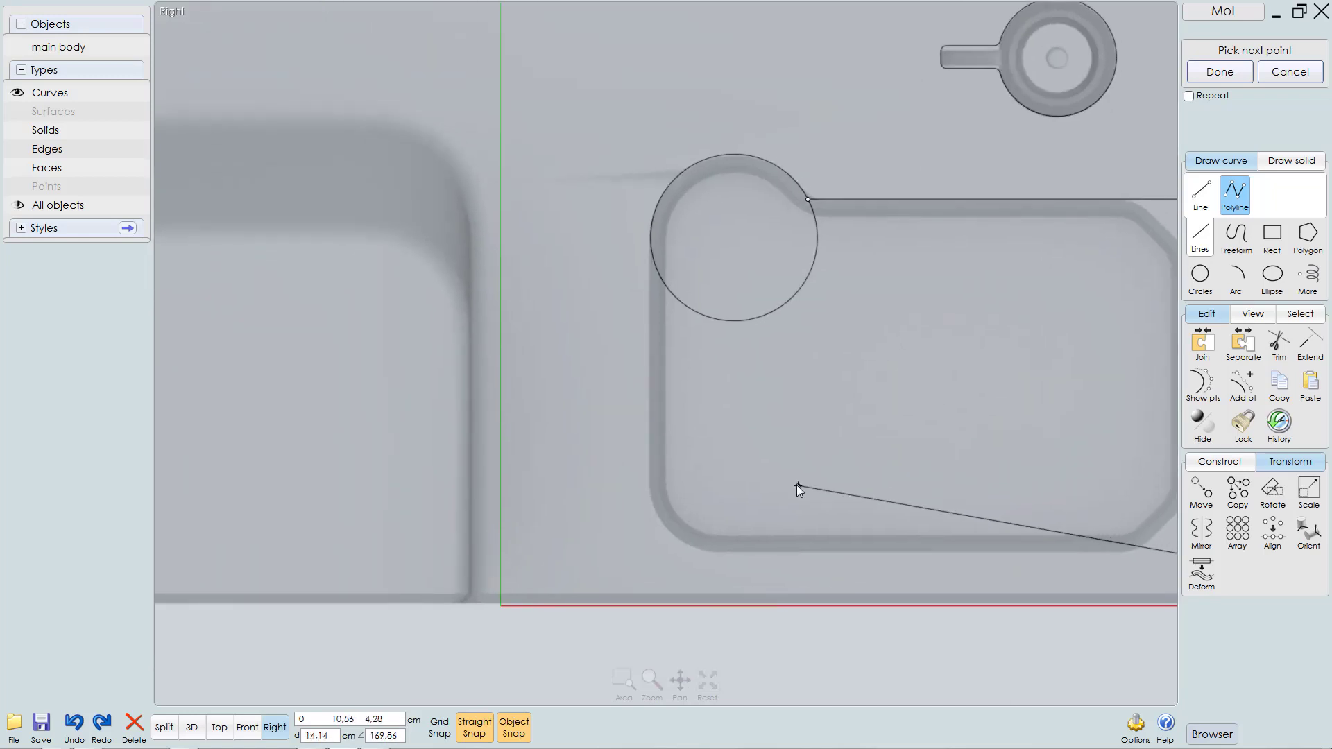
middle_drag(687, 531, 616, 531)
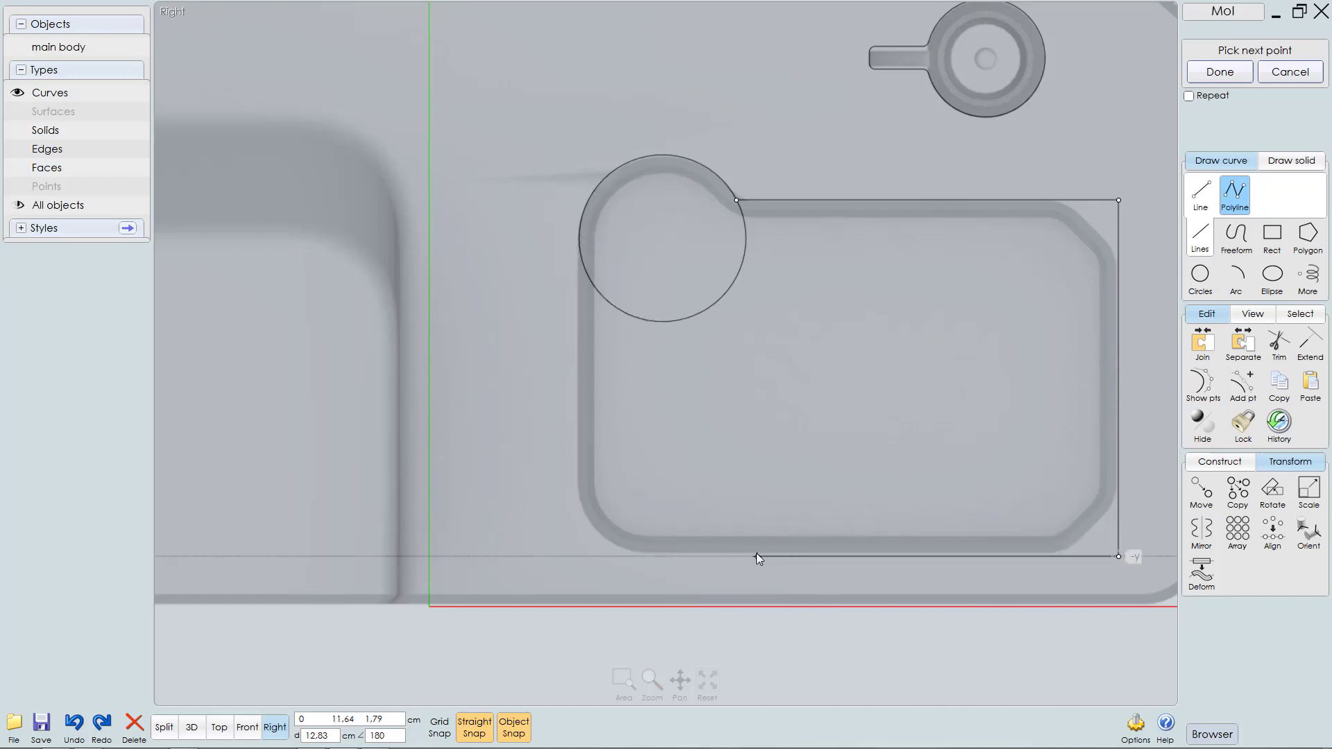
click(794, 556)
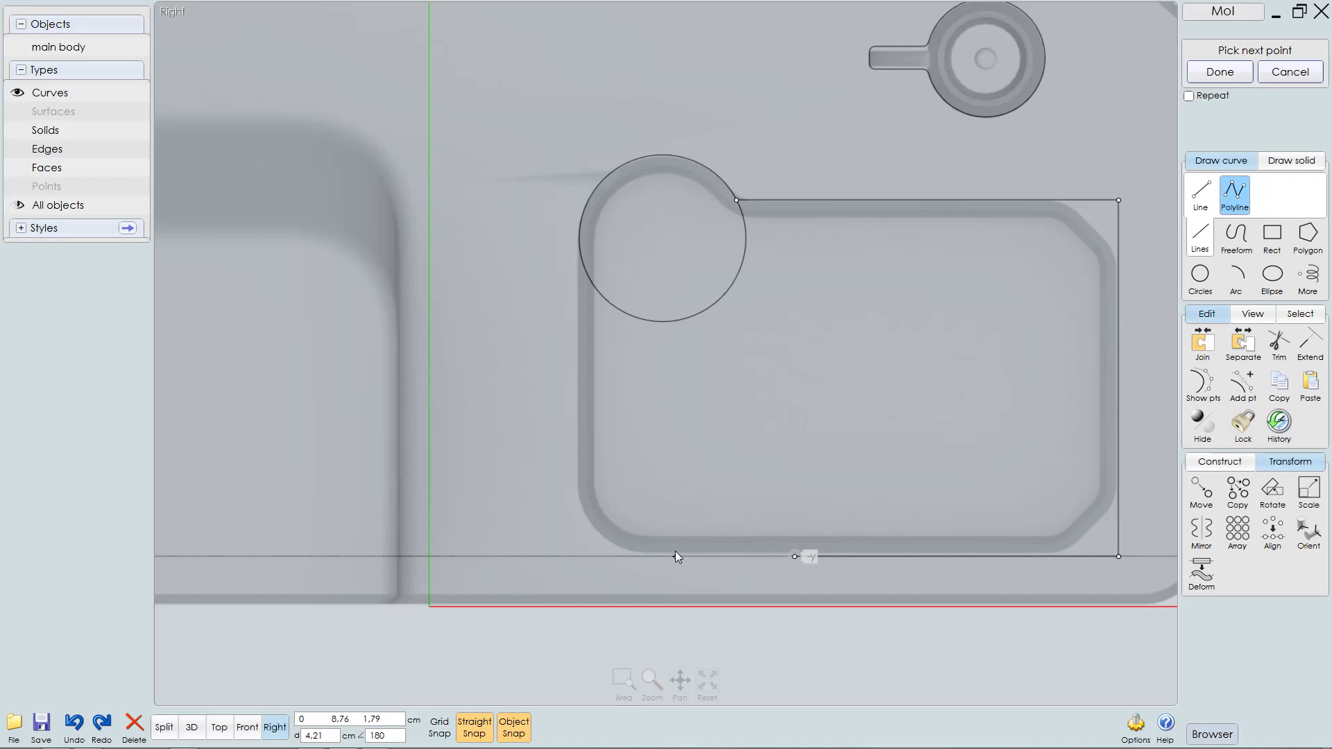
key(BackSpace)
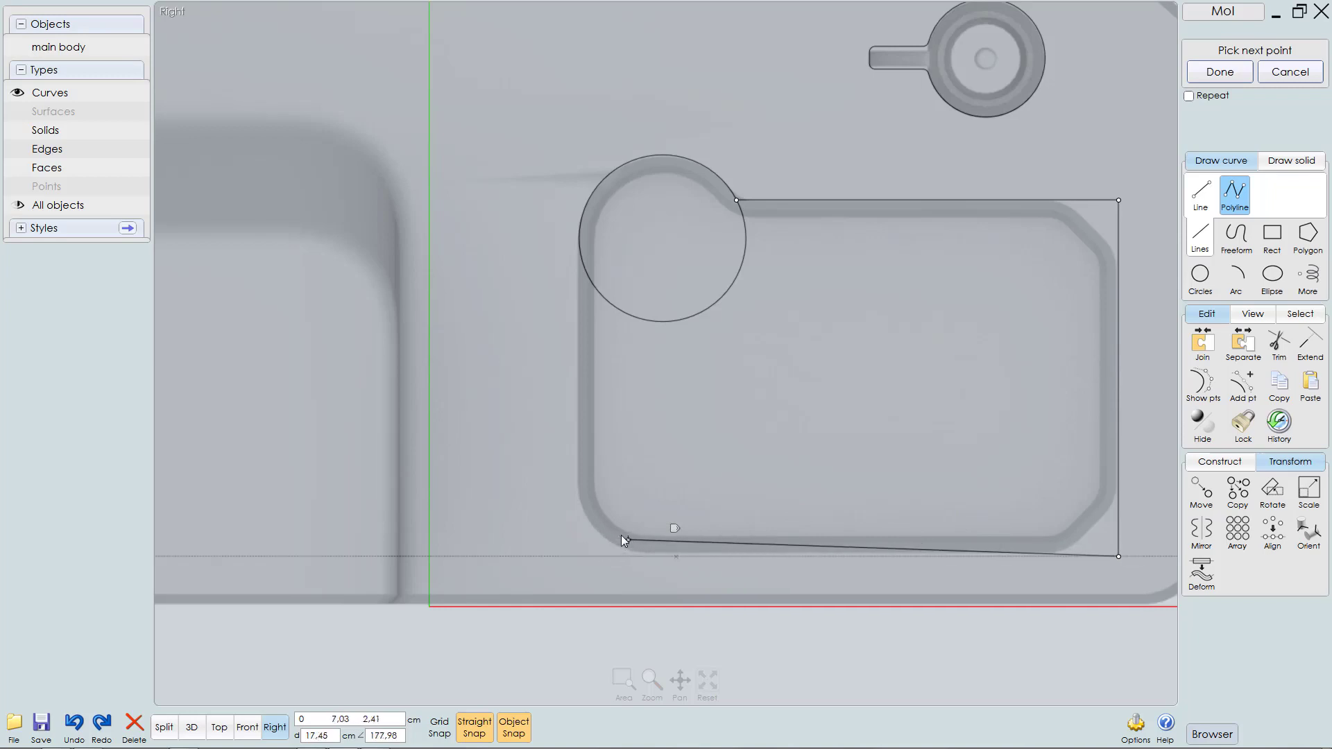
click(577, 243)
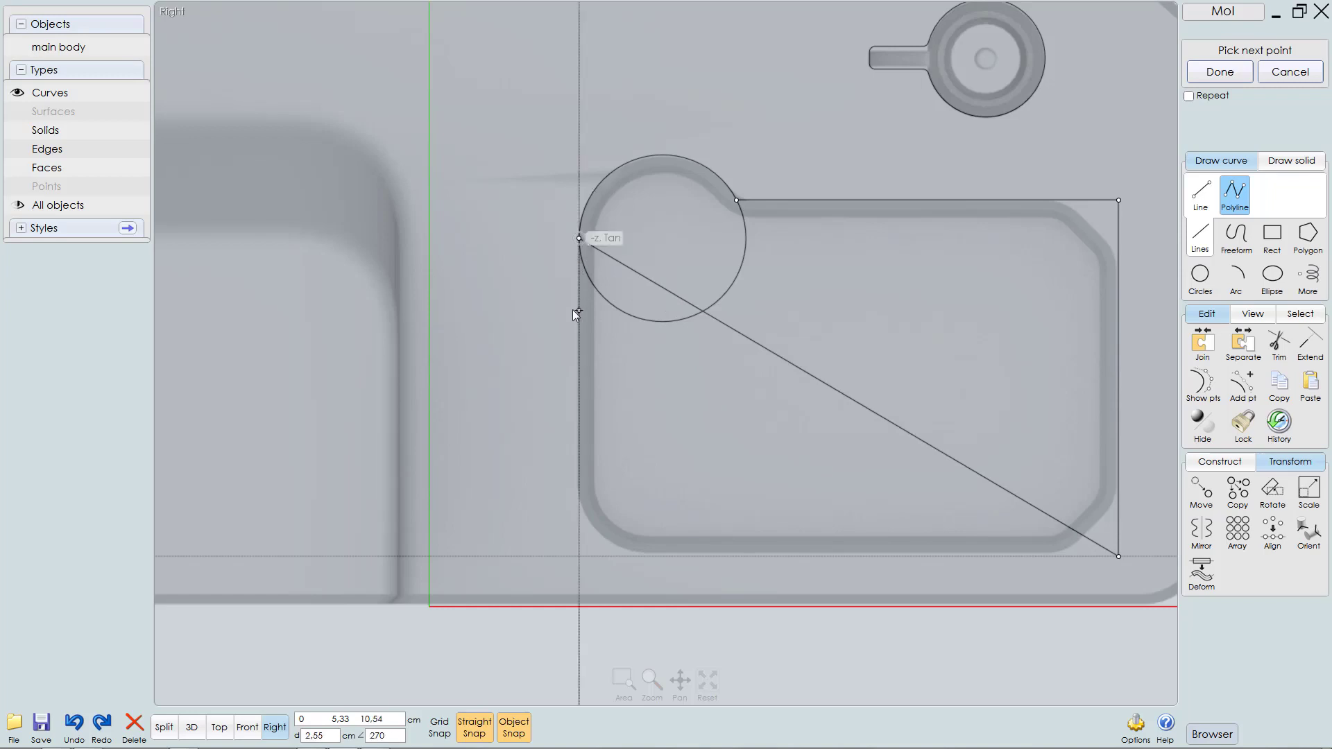
key(BackSpace)
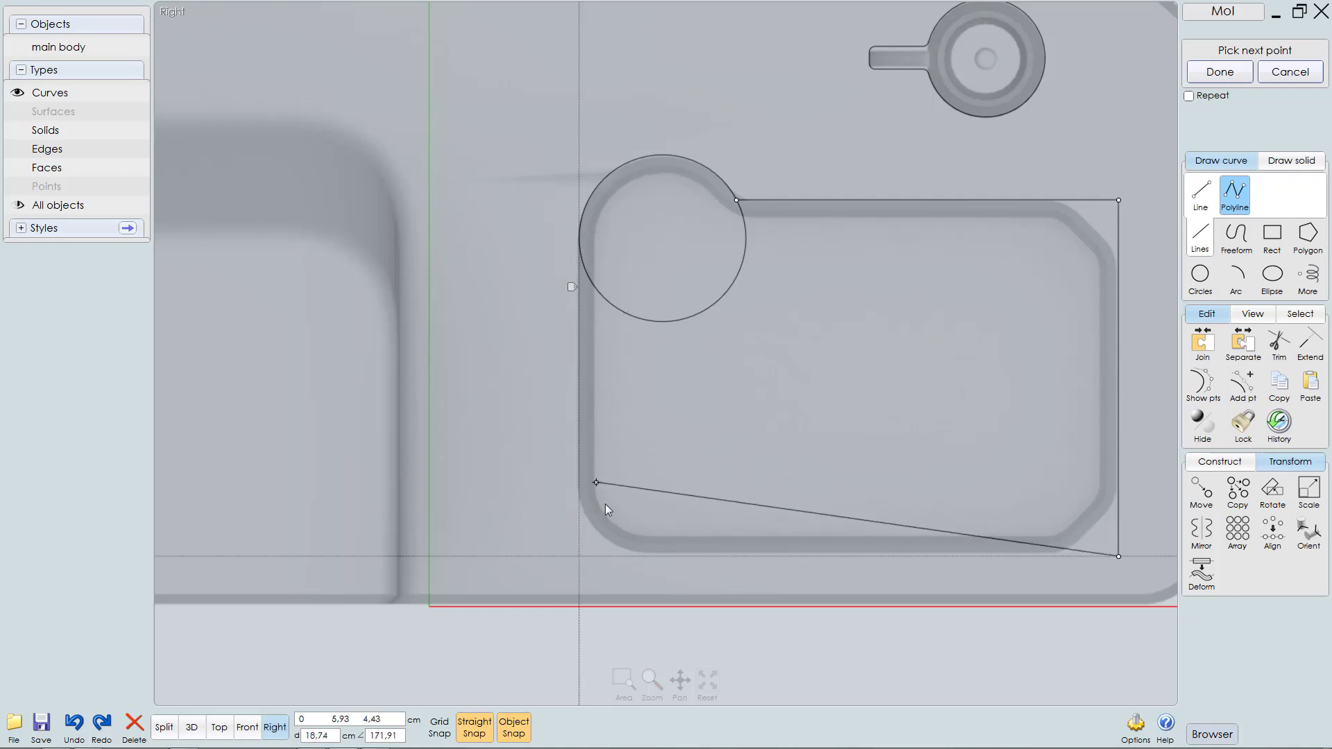
click(577, 561)
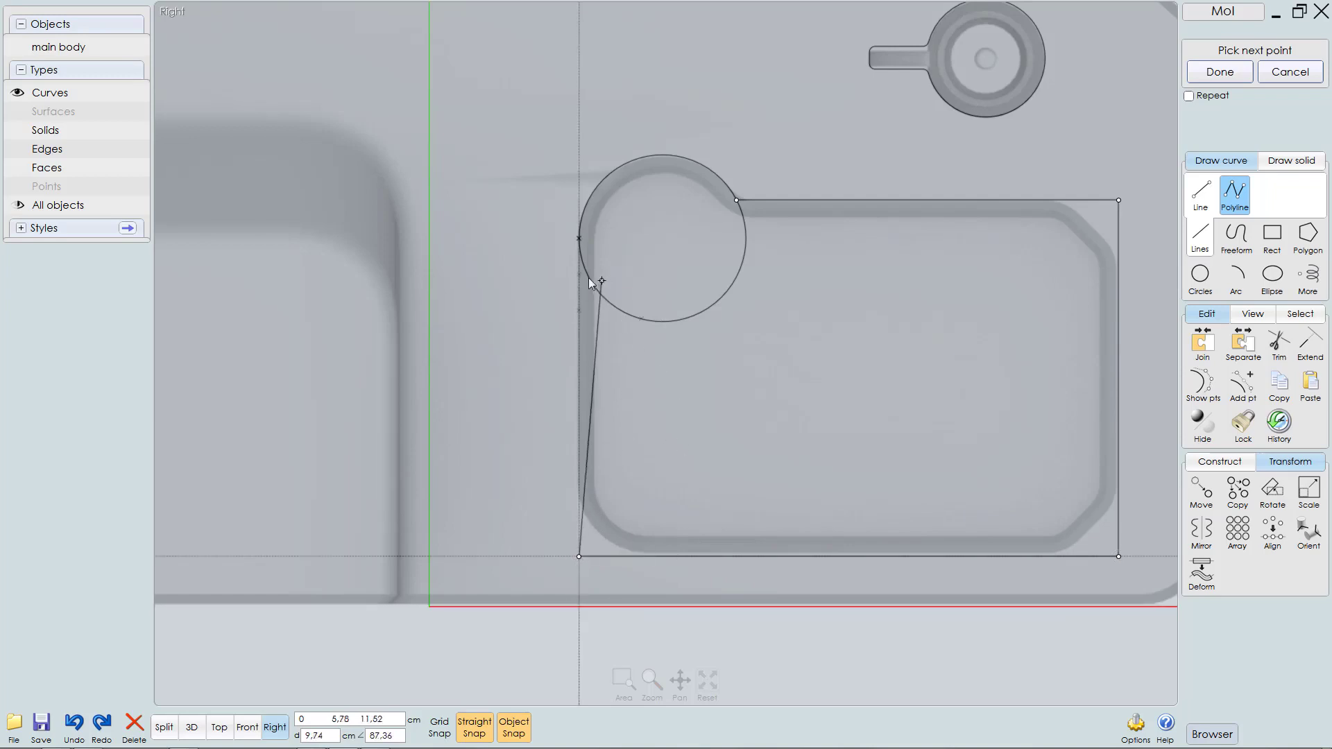
click(578, 238)
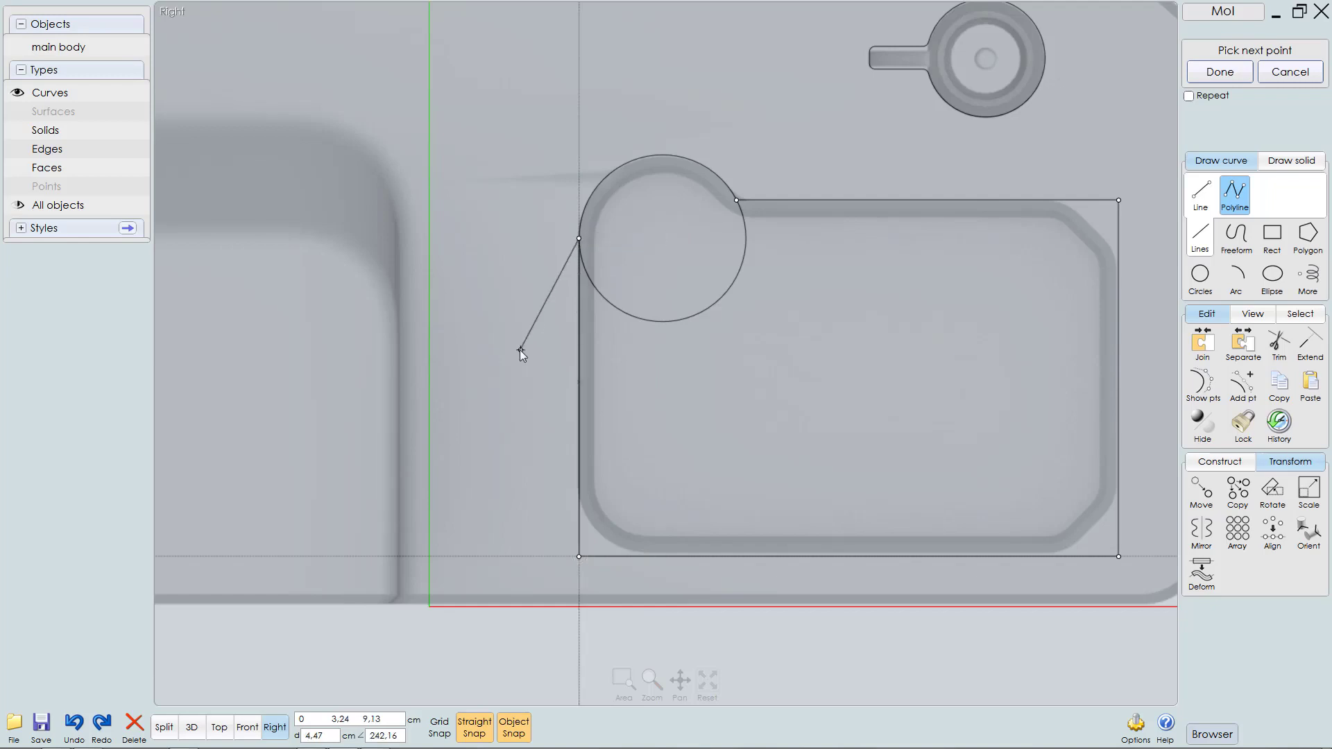
right_click(472, 293)
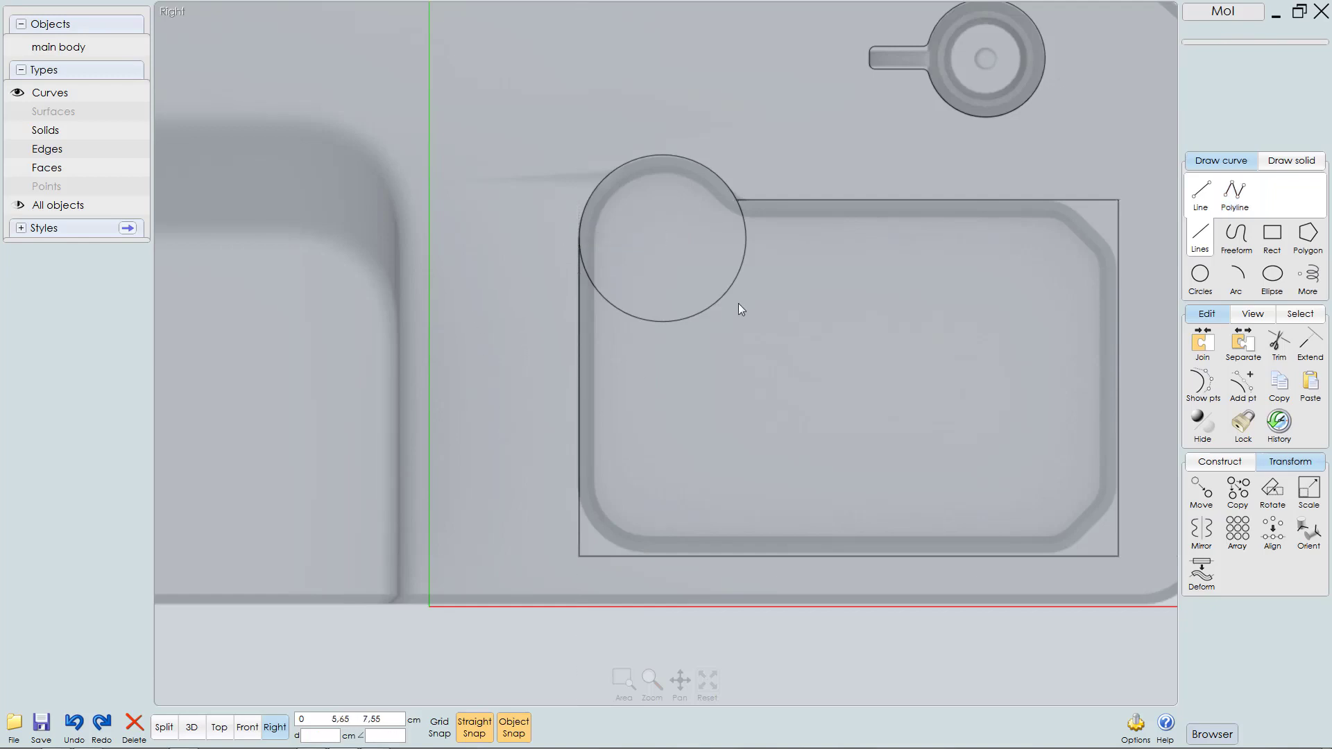
Step: Trim the circle and polyline against each other and delete the circle's arc inside the large recess
click(759, 201)
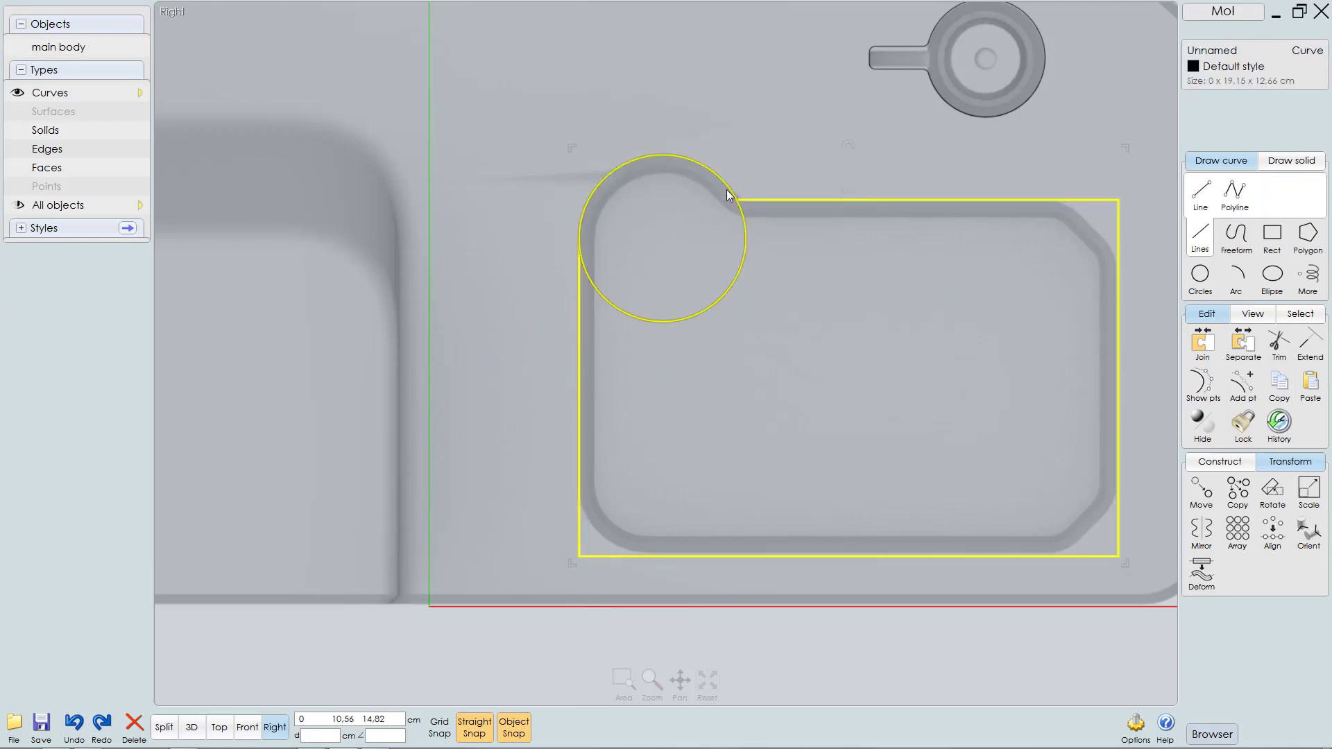
click(735, 198)
key(t)
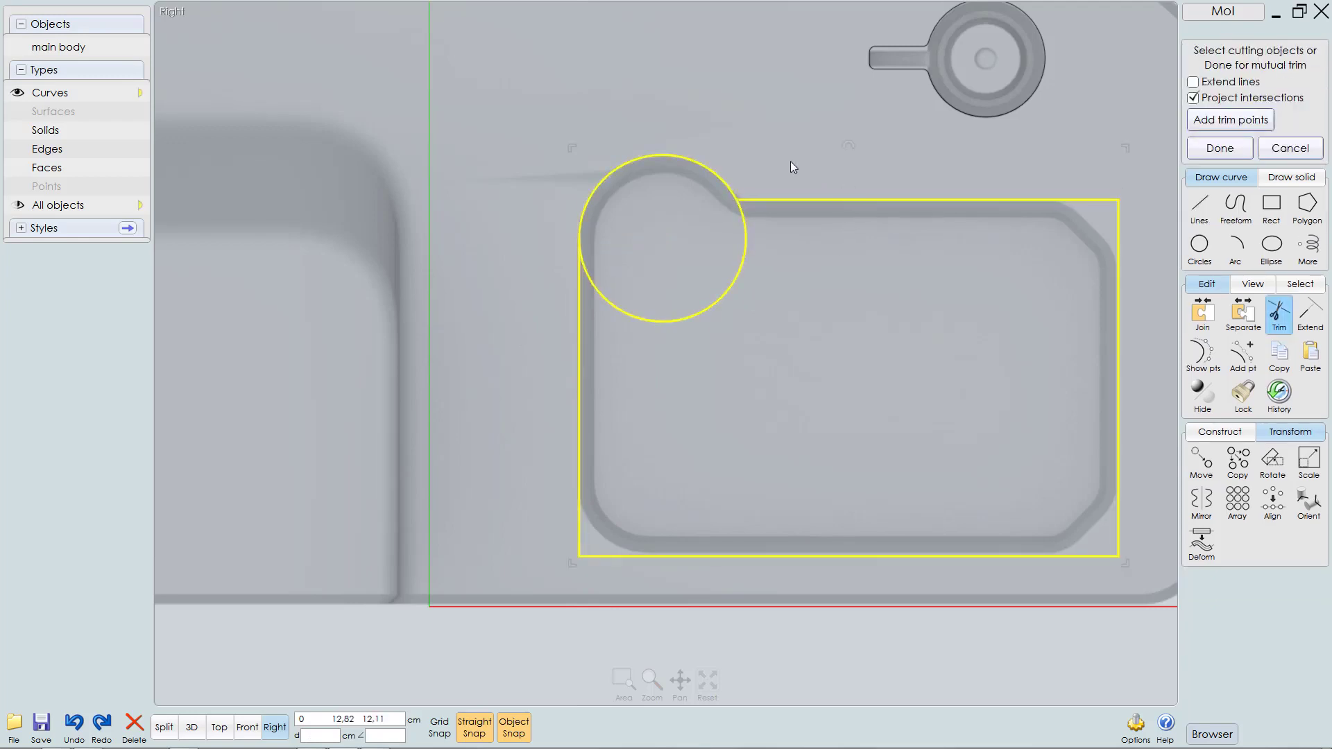
key(Return)
key(Return)
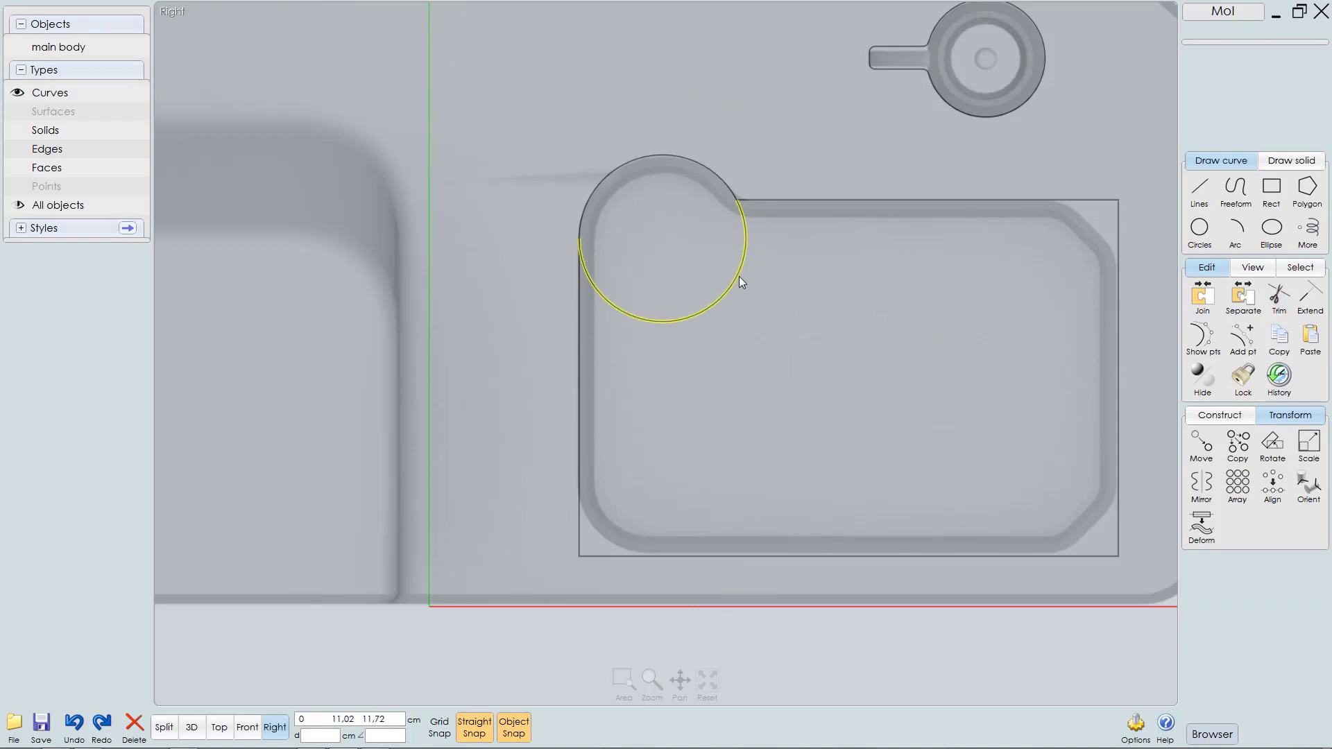
click(739, 276)
key(Delete)
Step: Join the remaining arc and polyline into one closed outline of the large recess
drag(735, 139, 718, 239)
key(ctrl+j)
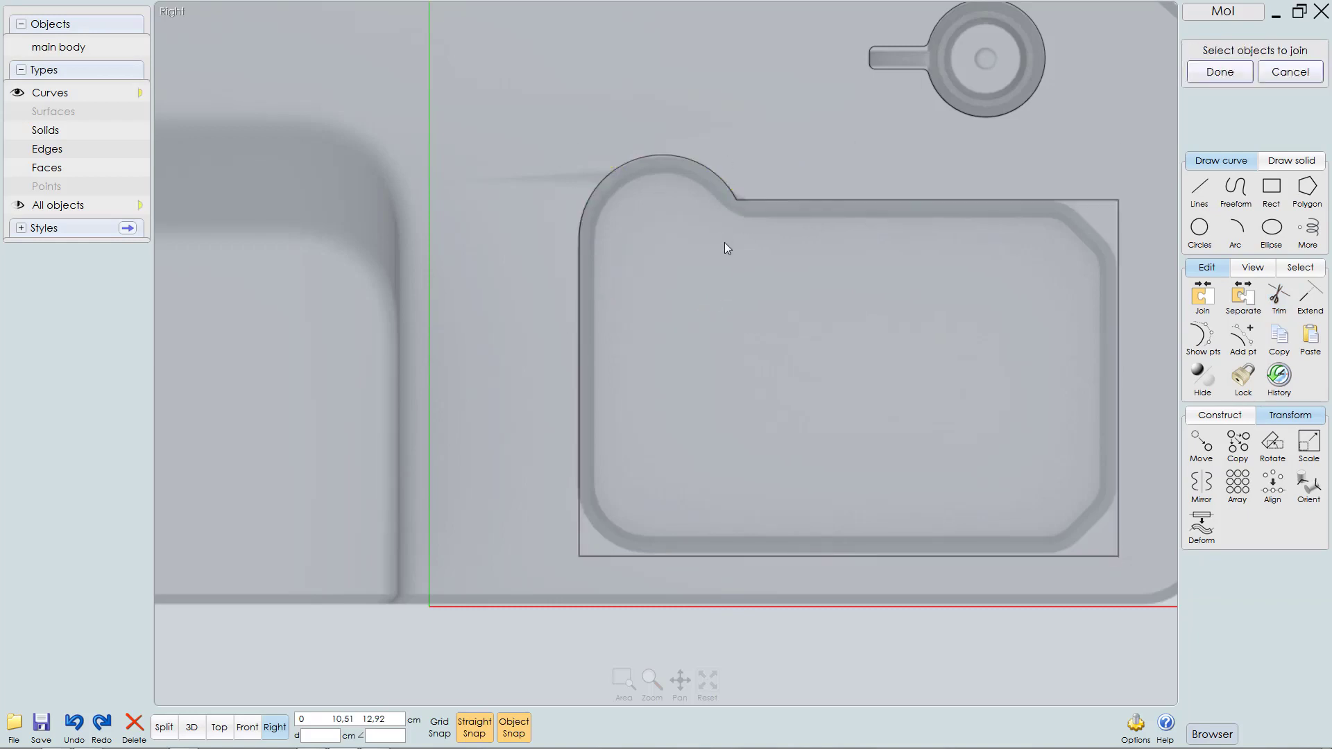
right_drag(790, 268, 752, 283)
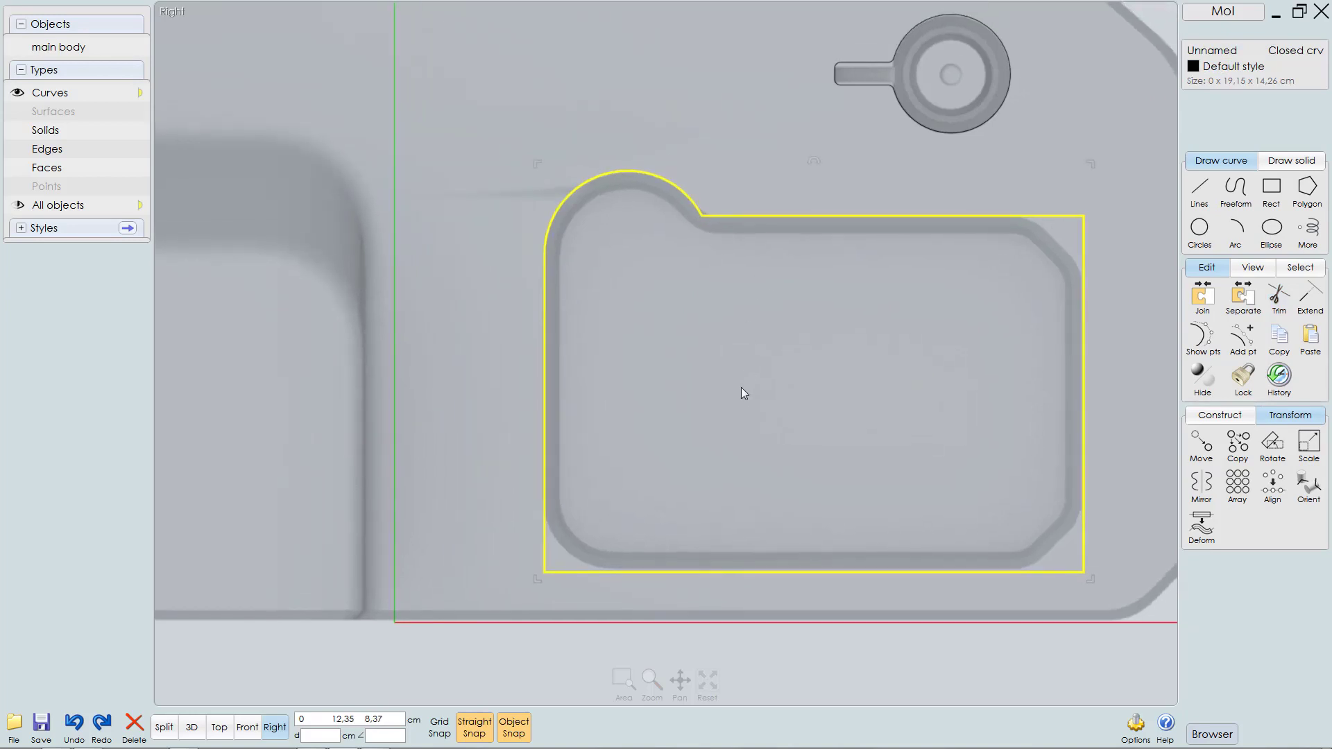
Step: Show the control points of the large recess outline
right_drag(742, 388, 662, 375)
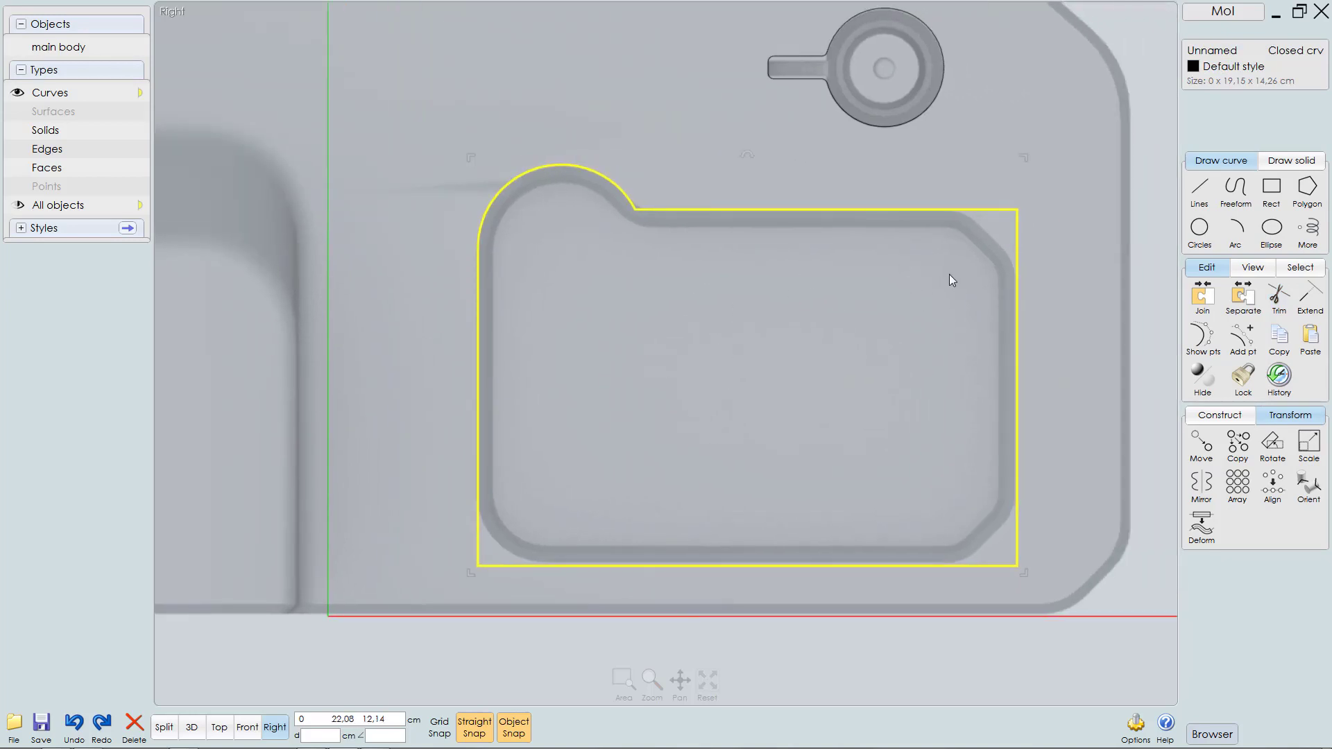
click(1203, 337)
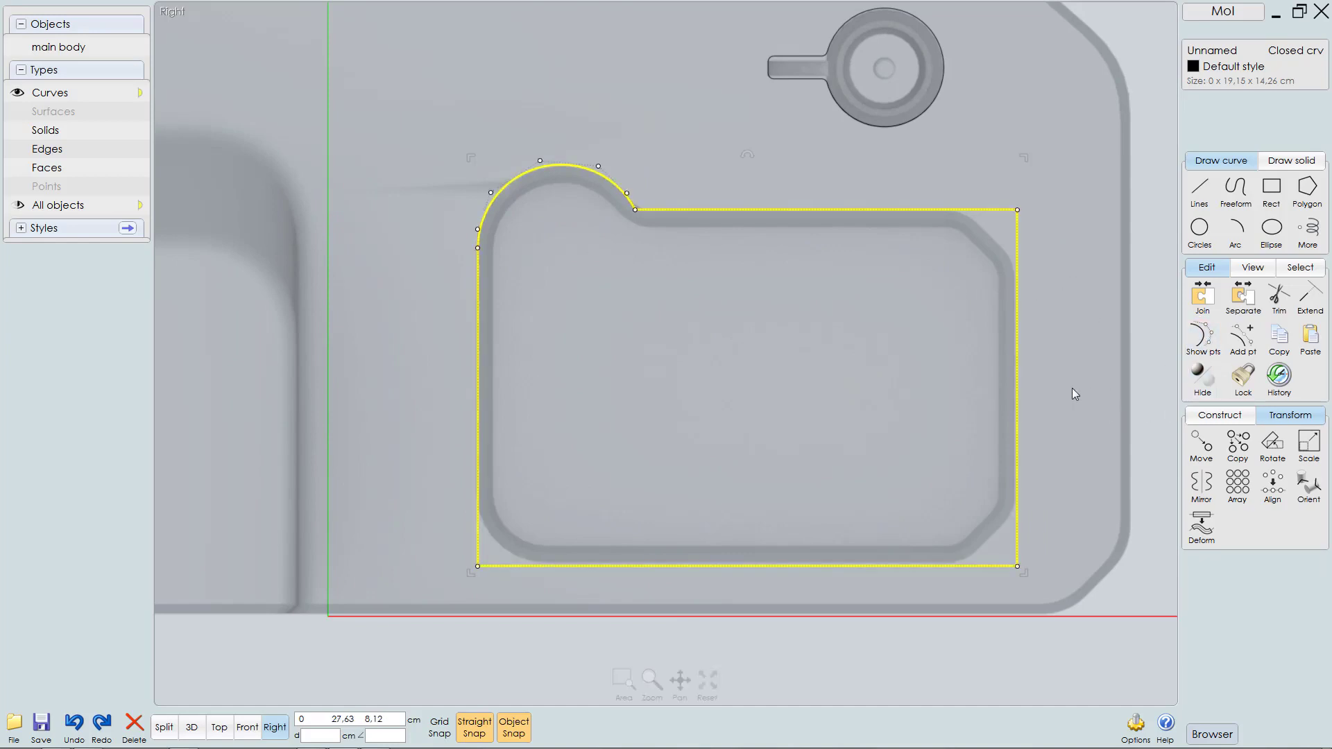
key(Left)
middle_drag(1033, 339, 1040, 340)
scroll(643, 519, up, 1)
click(594, 598)
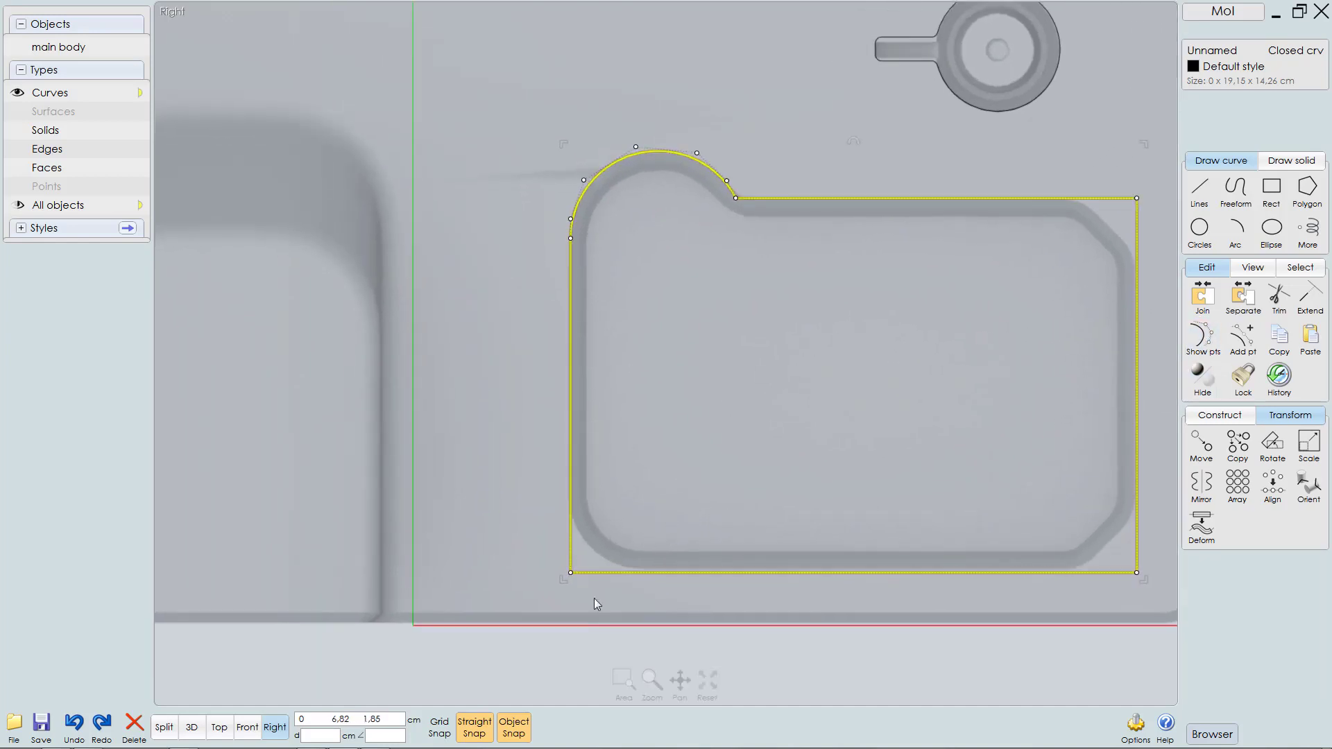
Step: Start a circular fillet on the lower-left corner of the large recess outline with a 3 cm radius
drag(536, 550, 602, 602)
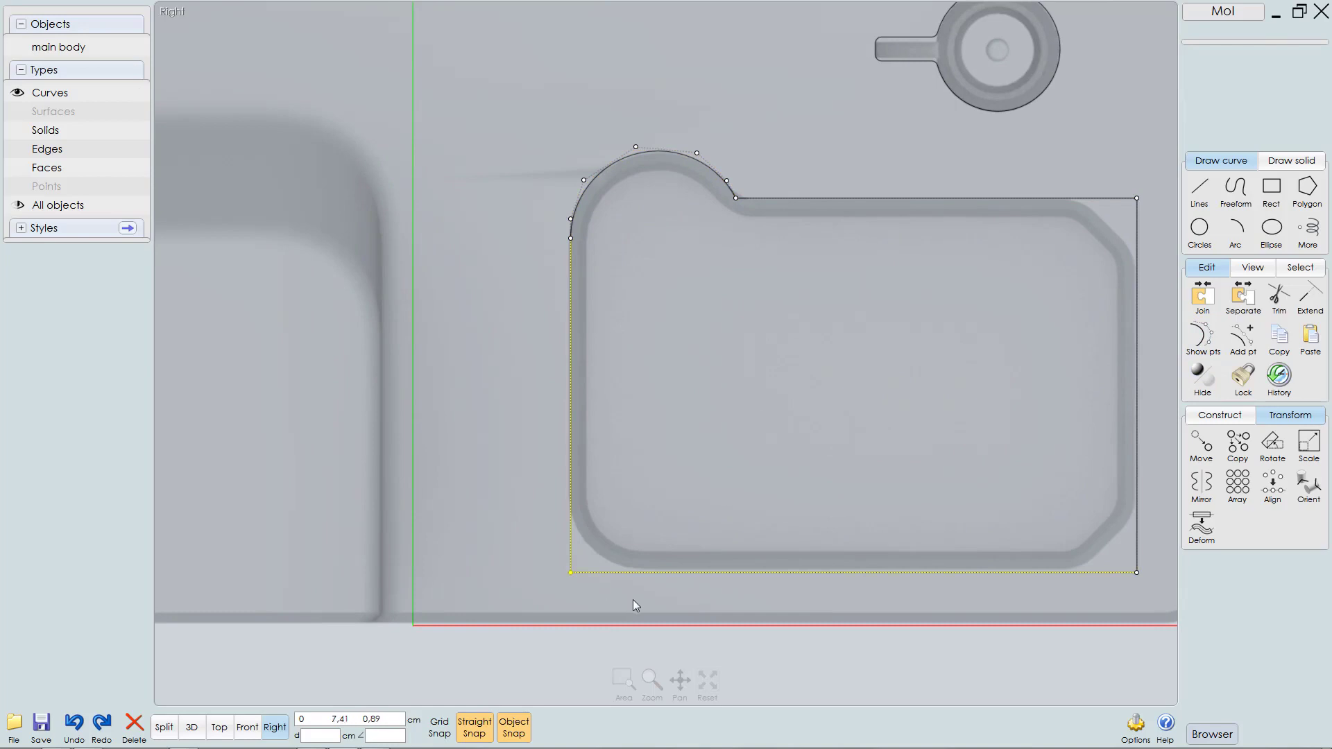
key(f)
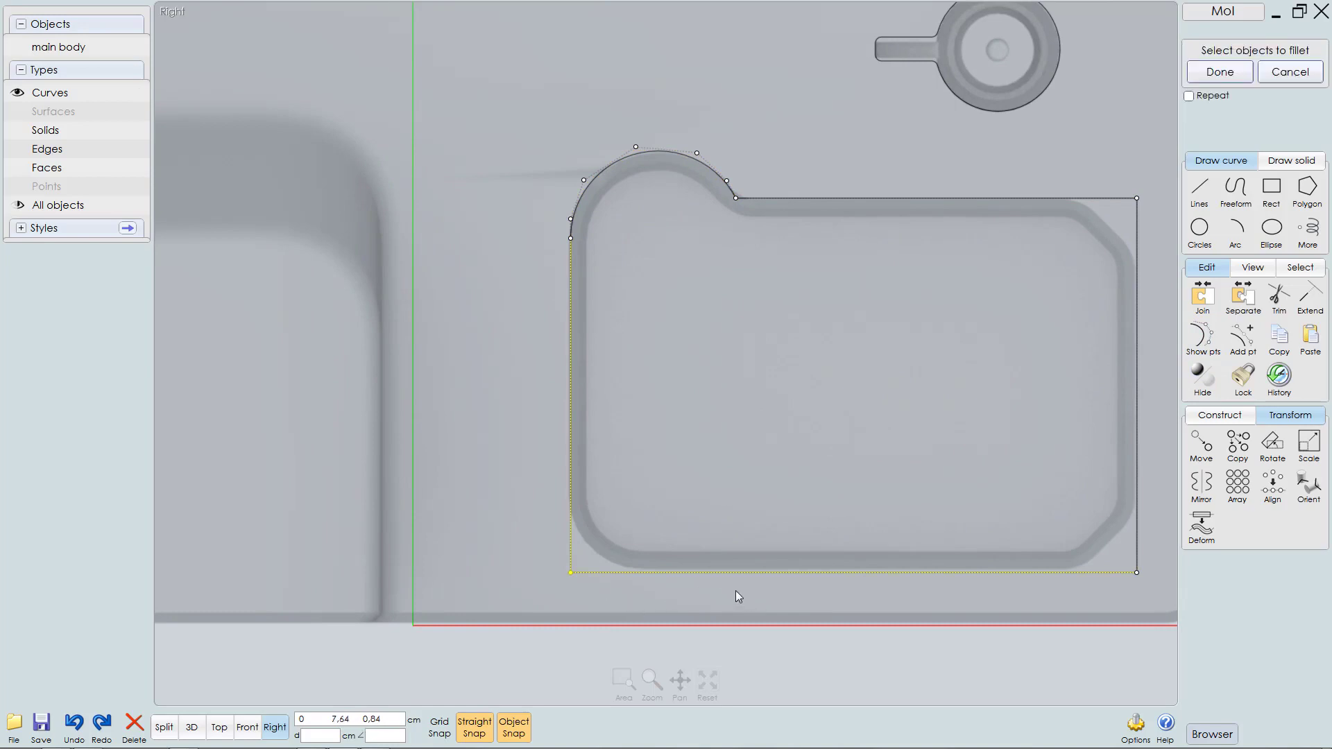
click(704, 571)
right_click(645, 594)
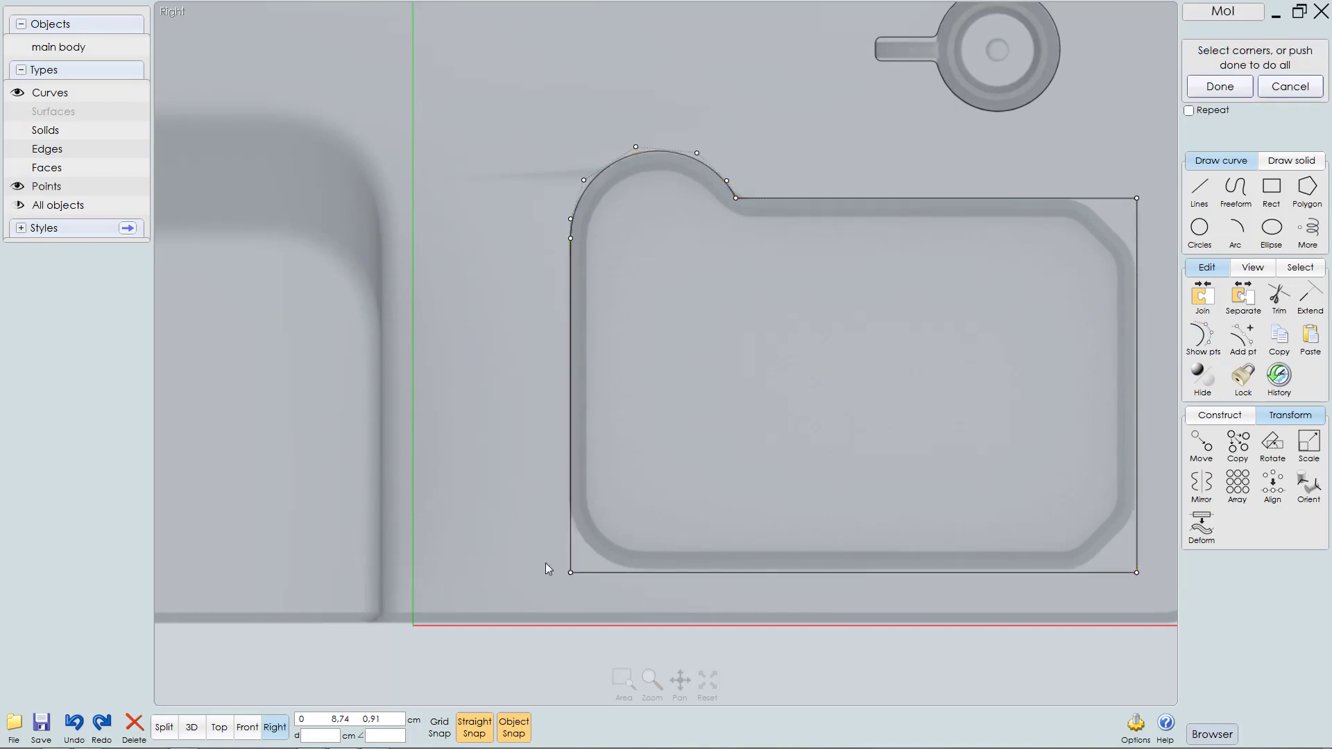
right_click(604, 587)
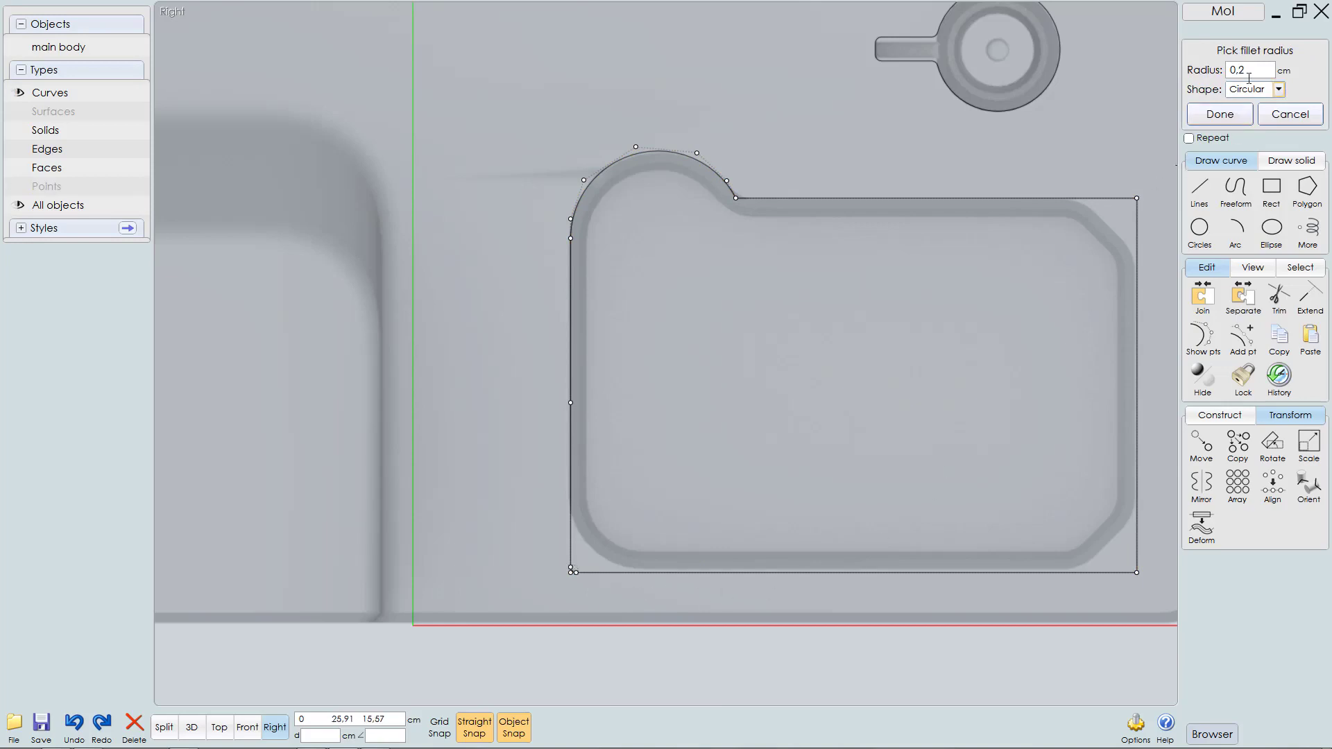
click(1268, 67)
text(2)
click(1232, 70)
text(3)
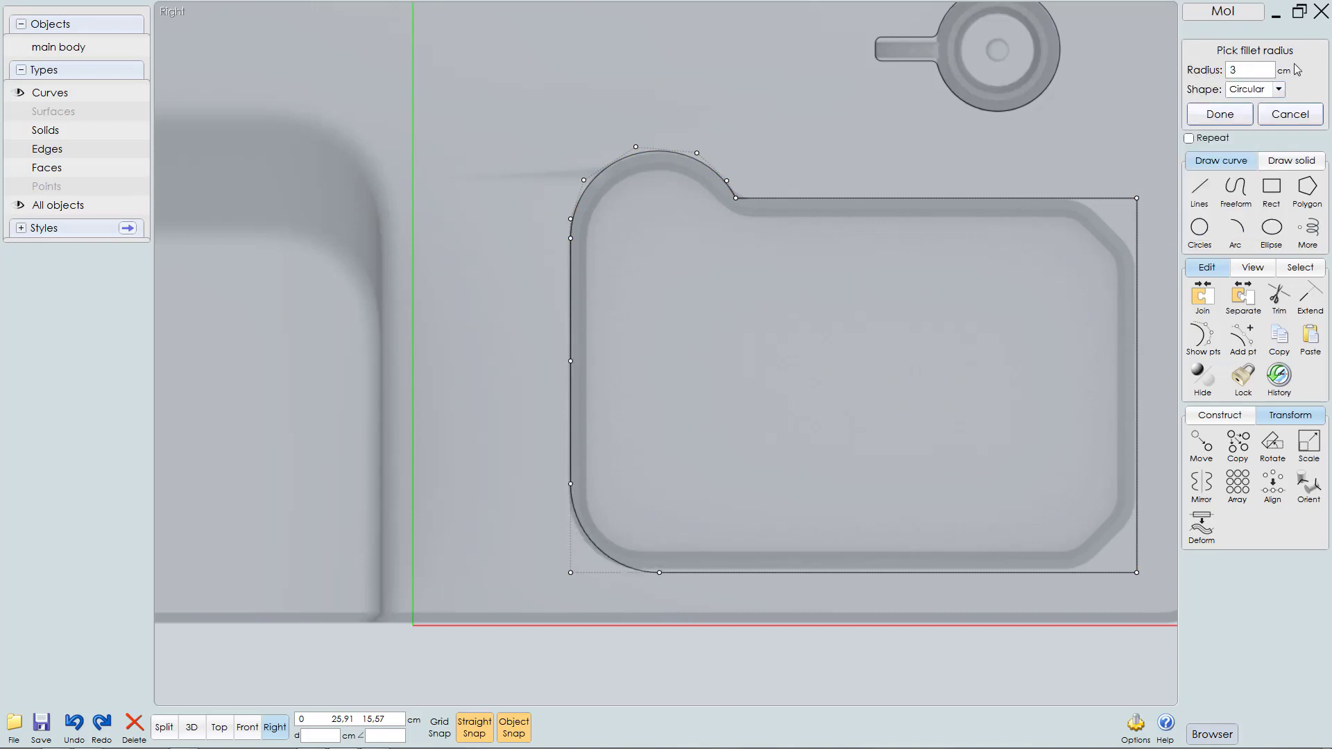
Step: Set the lower-left corner's fillet radius to 2.5 cm and finish the fillet
click(1232, 70)
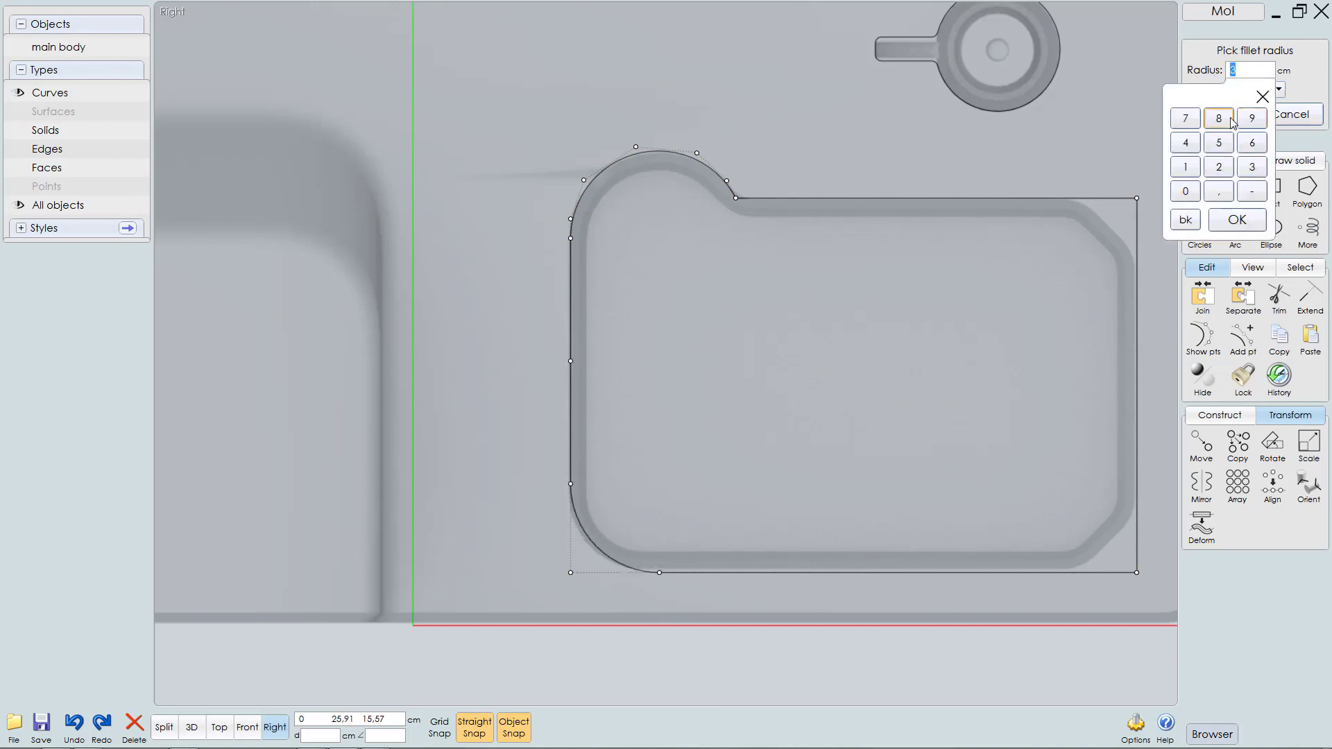
text(2,5)
key(Return)
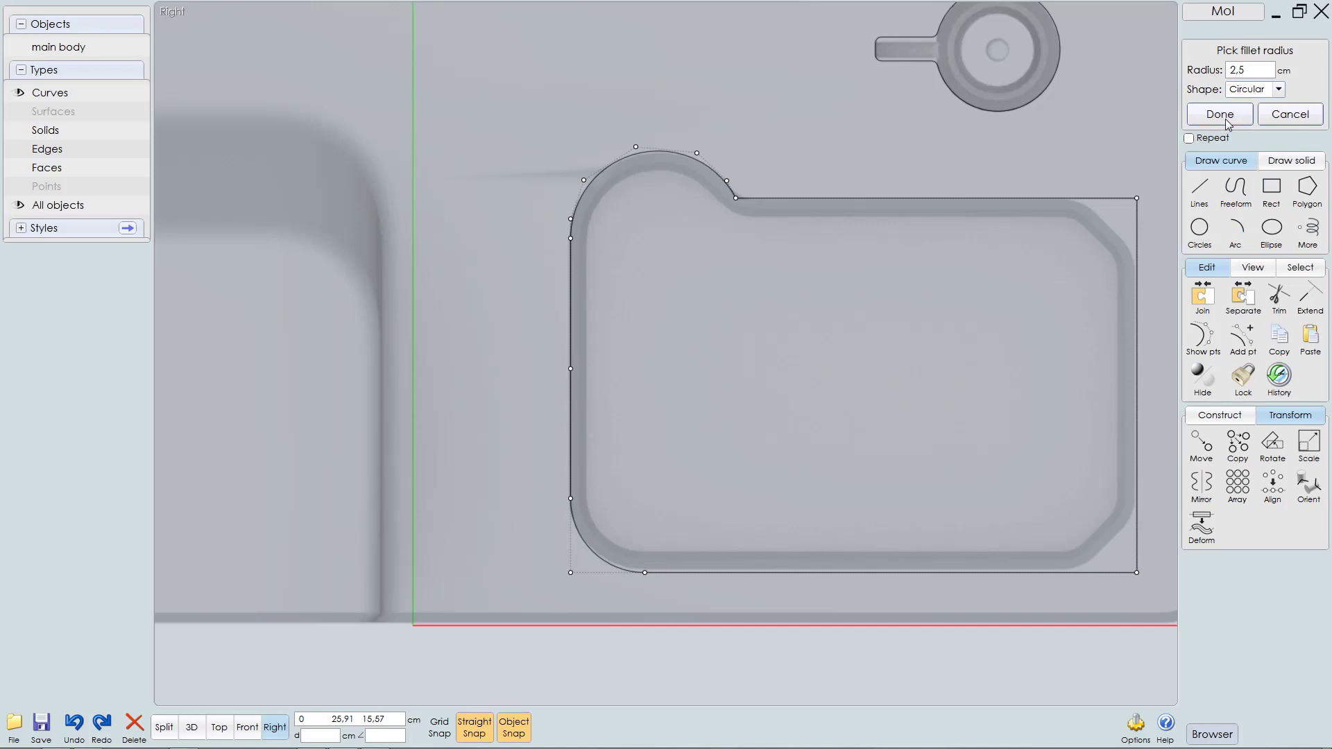
middle_drag(929, 276, 824, 262)
right_click(1076, 244)
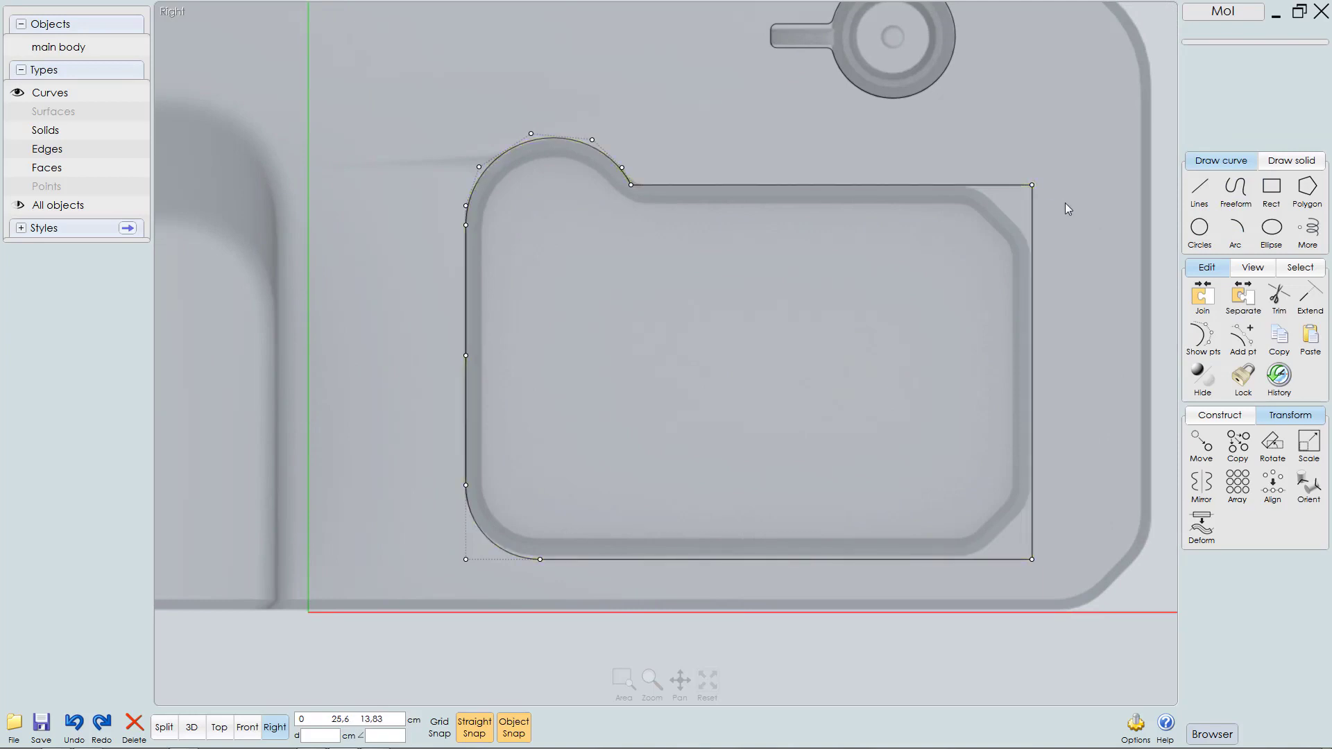
Step: Chamfer the two right-hand corners of the large recess outline with a distance of 2 cm
key(c)
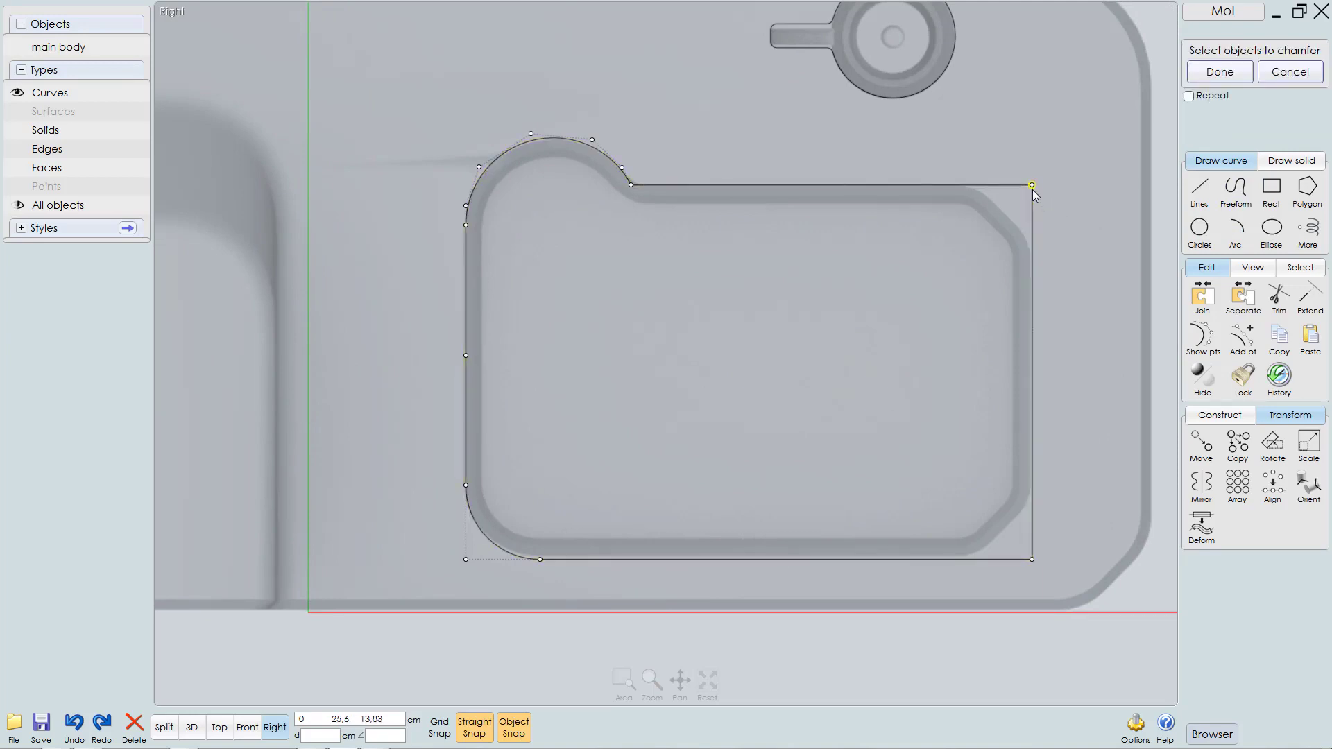
click(1033, 200)
right_click(1039, 202)
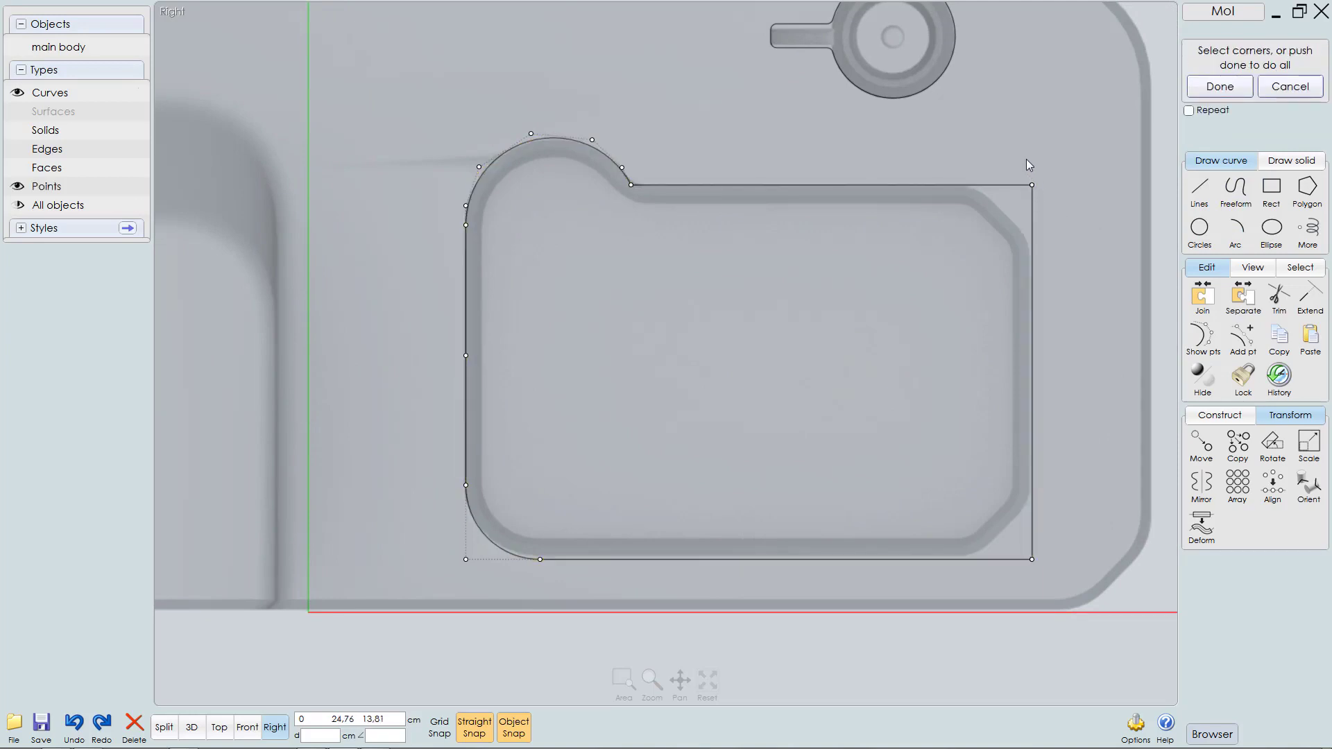
drag(1026, 159, 1069, 581)
right_click(1088, 444)
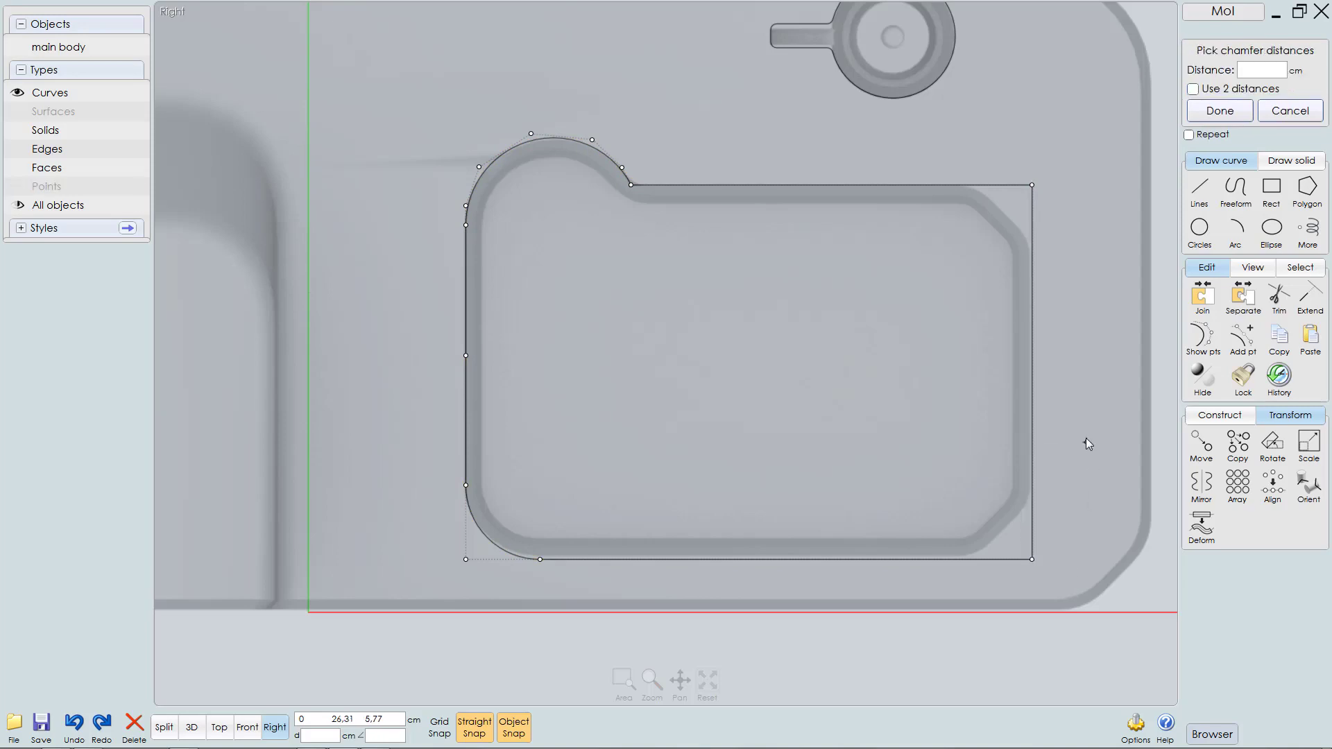
click(1257, 70)
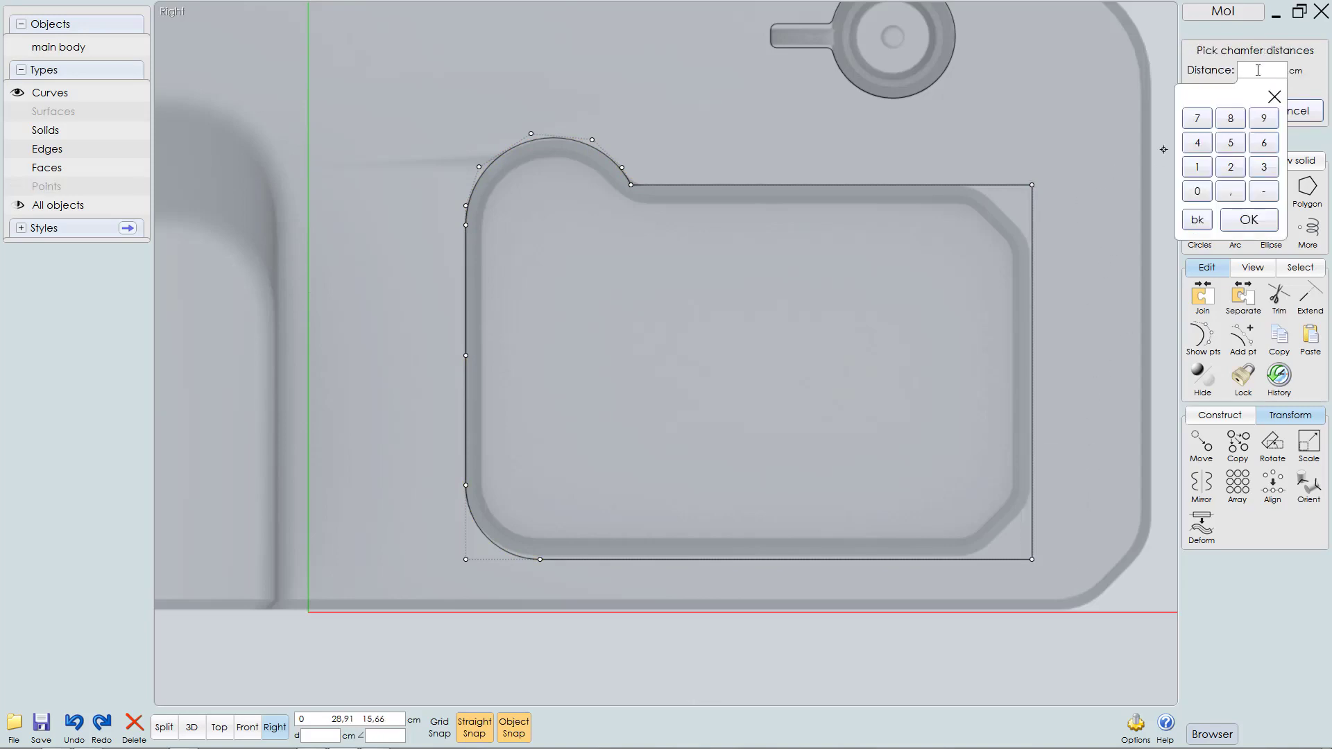
text(2)
click(1313, 71)
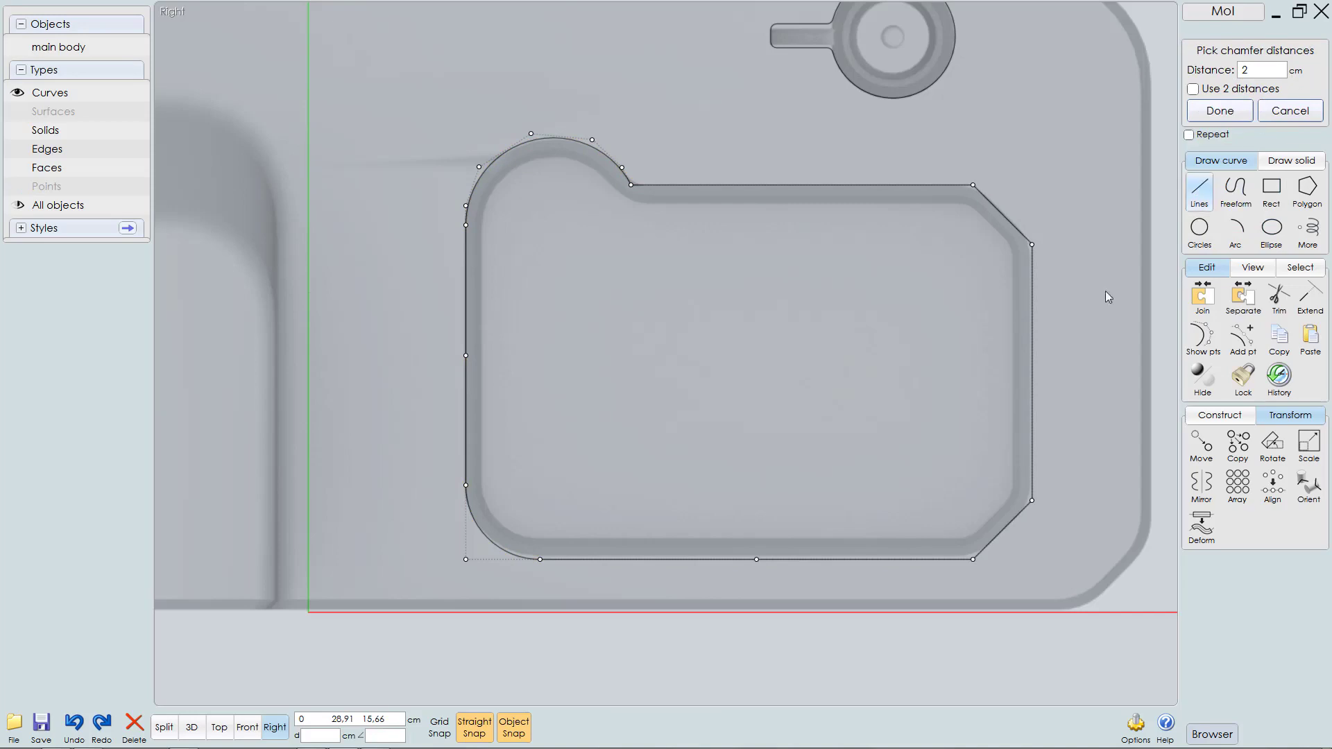
middle_drag(974, 370, 987, 438)
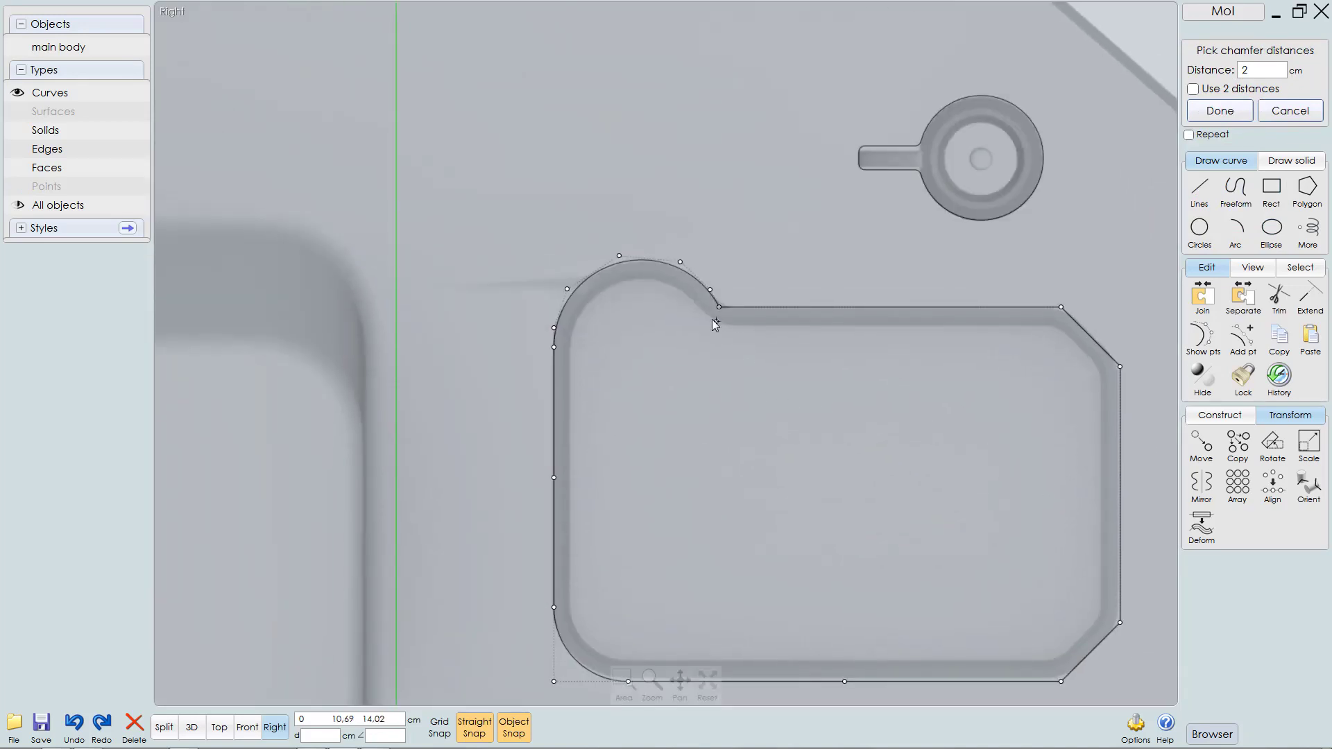
scroll(714, 316, up, 2)
right_click(827, 236)
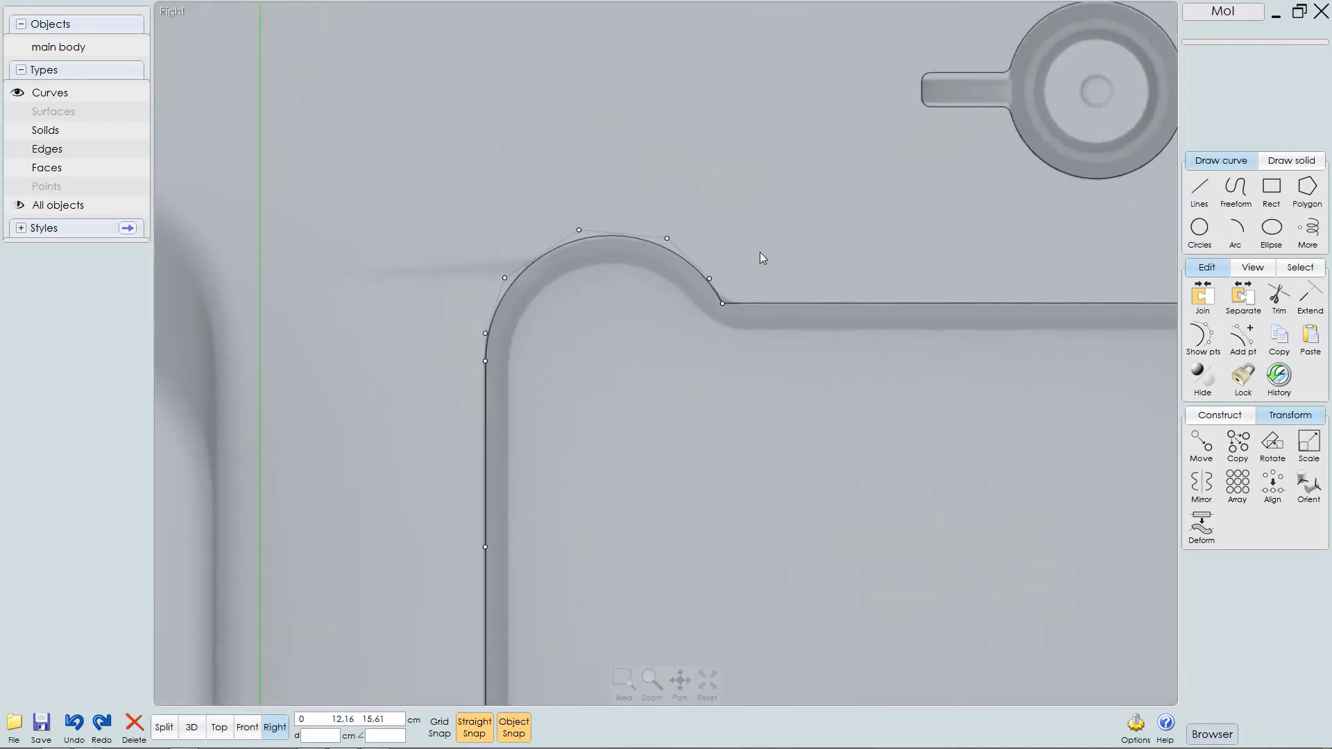
Step: Fillet the corner where the outline's arc meets its upper edge with a 1 cm circular radius
scroll(741, 296, up, 4)
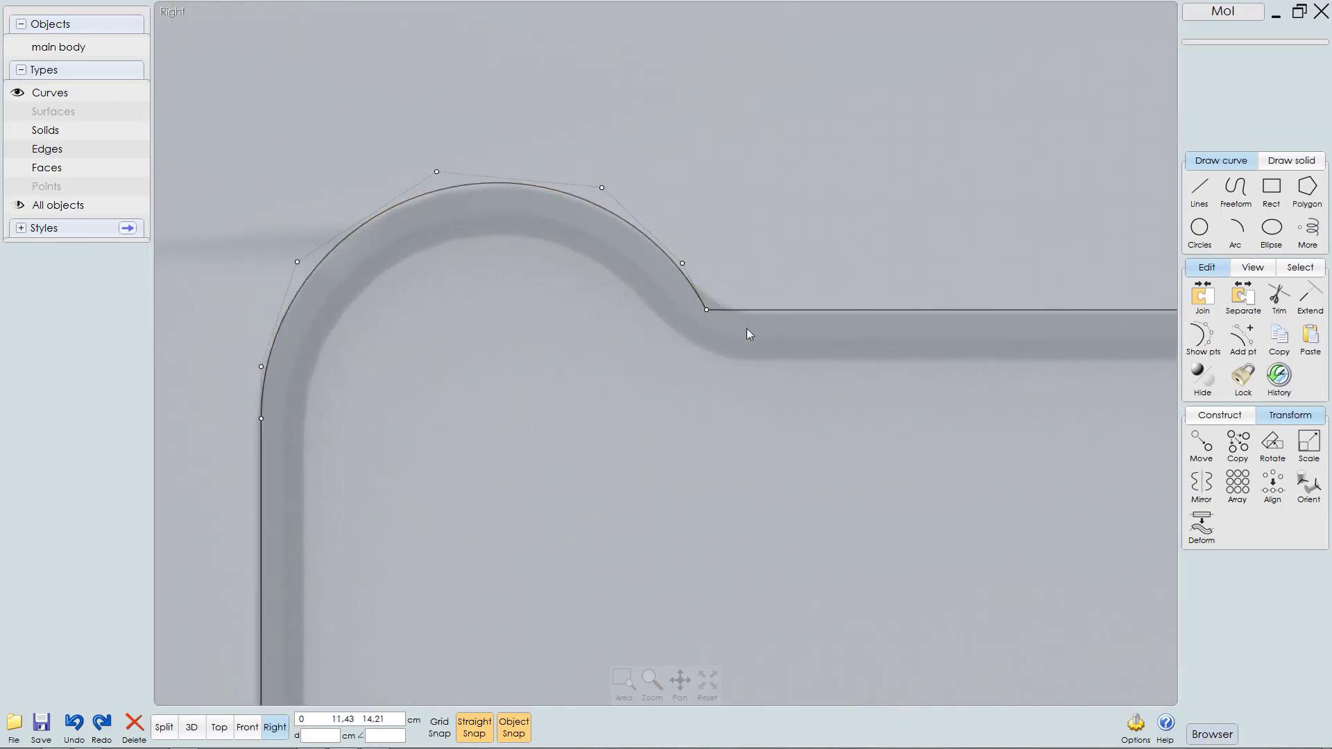
key(f)
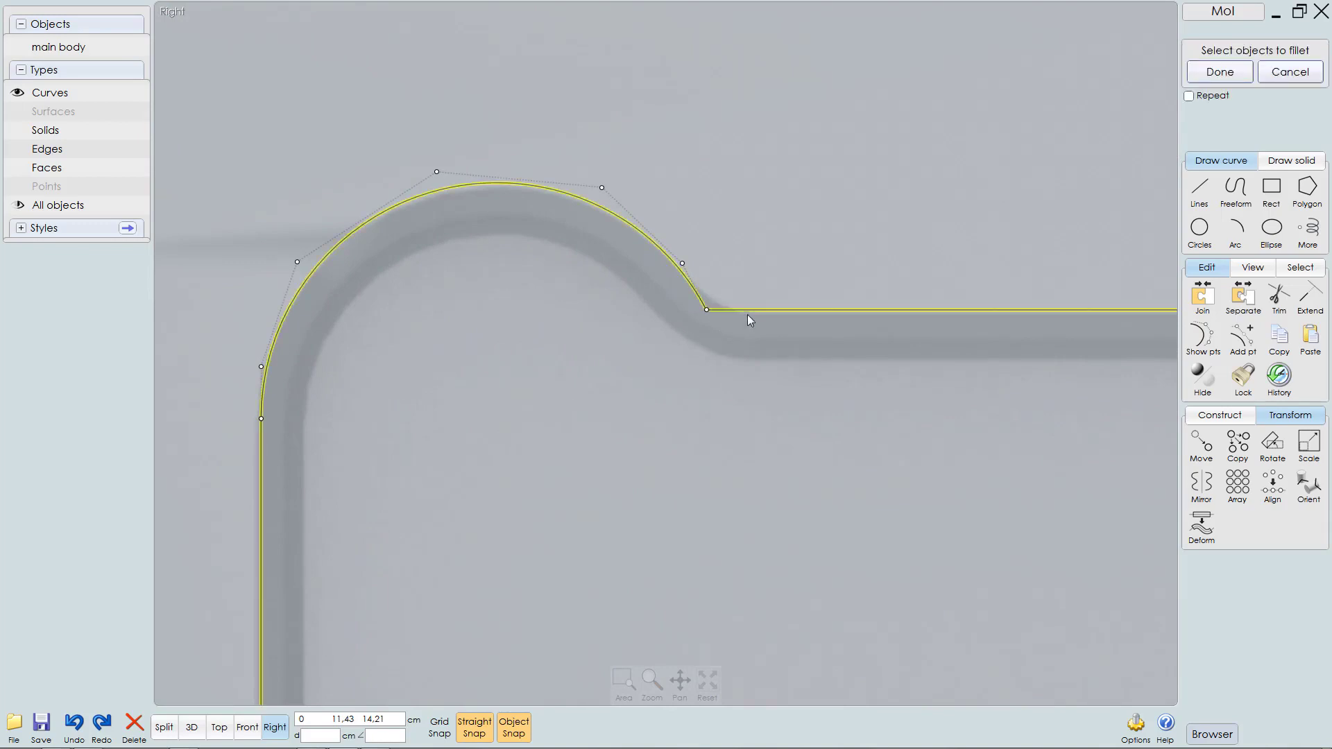
click(752, 307)
right_click(752, 307)
click(706, 309)
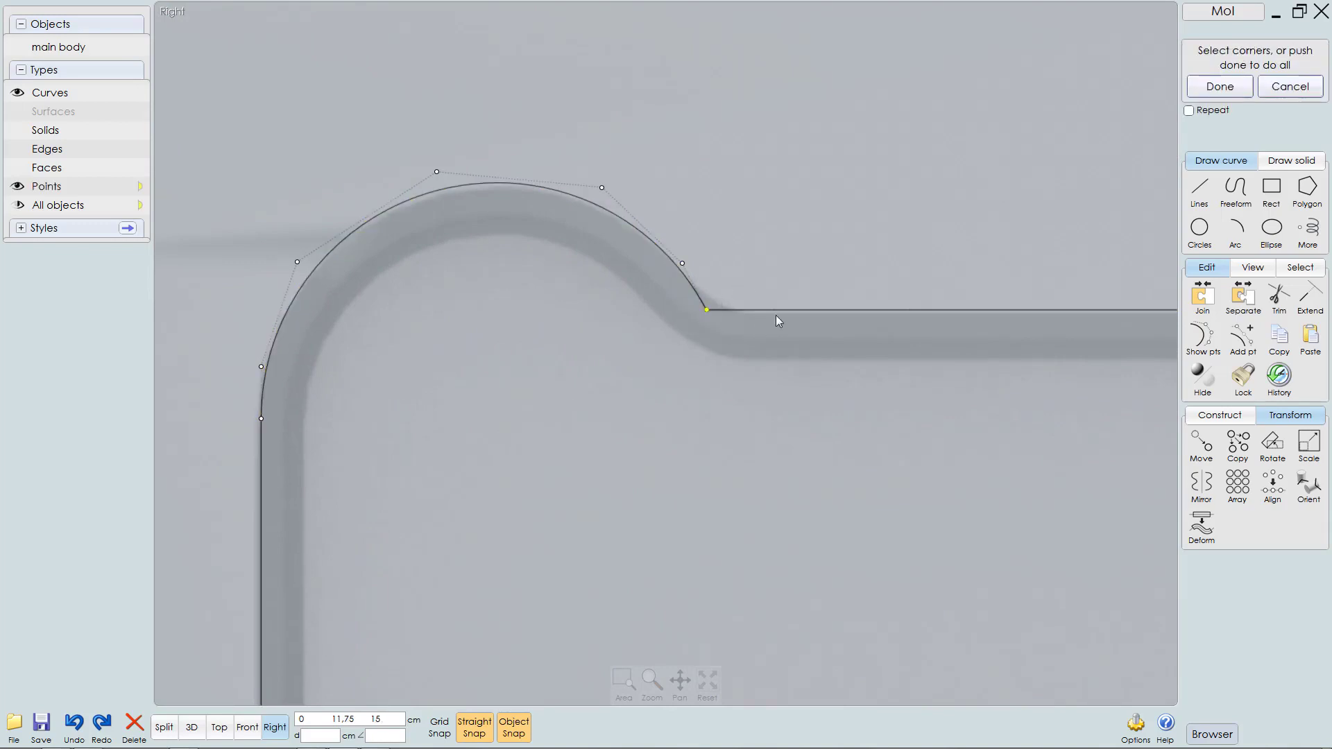
right_click(804, 288)
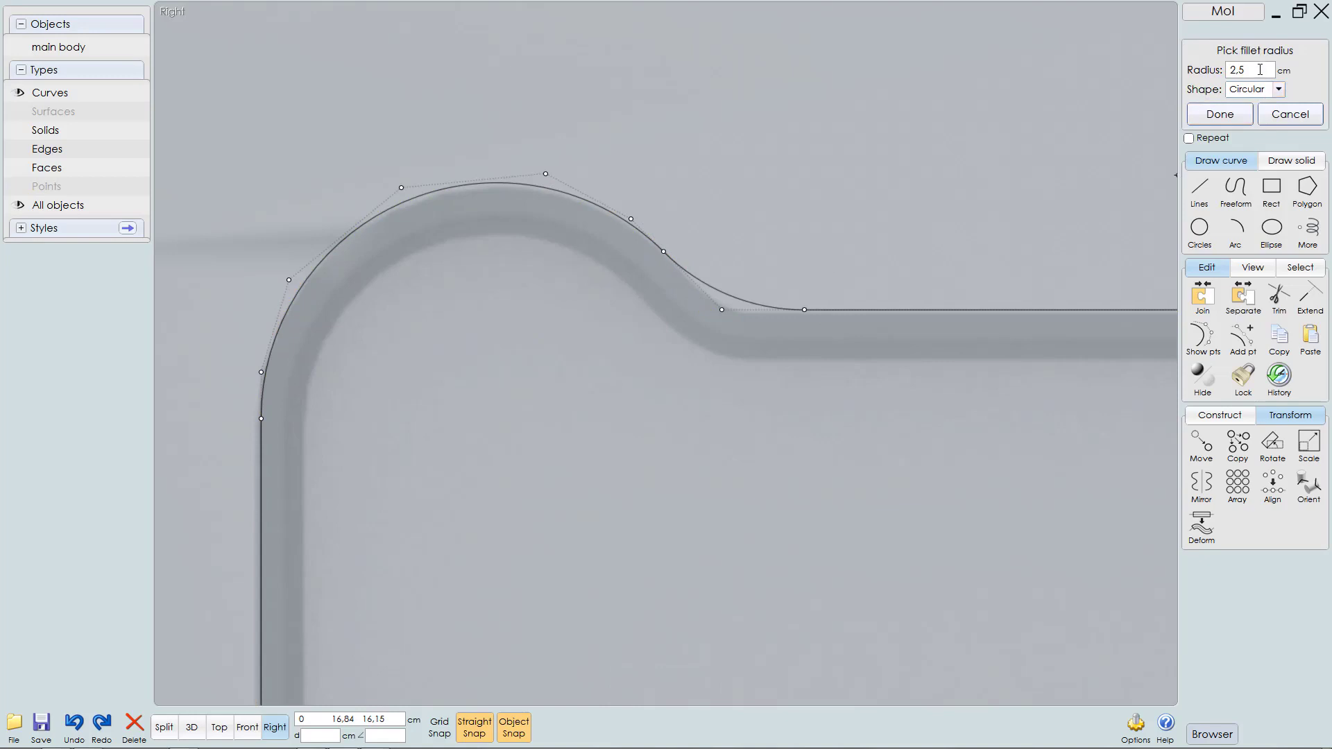
click(1237, 70)
text(1)
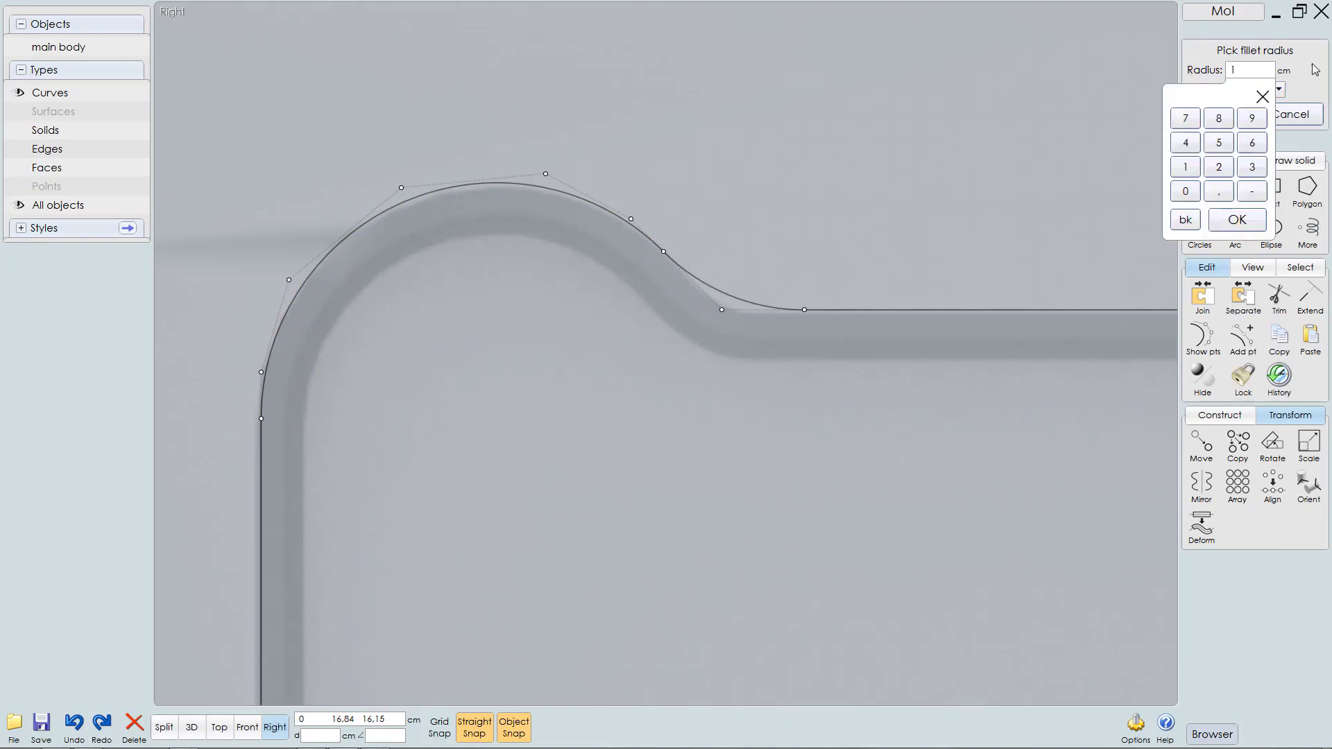
key(Return)
scroll(740, 277, down, 6)
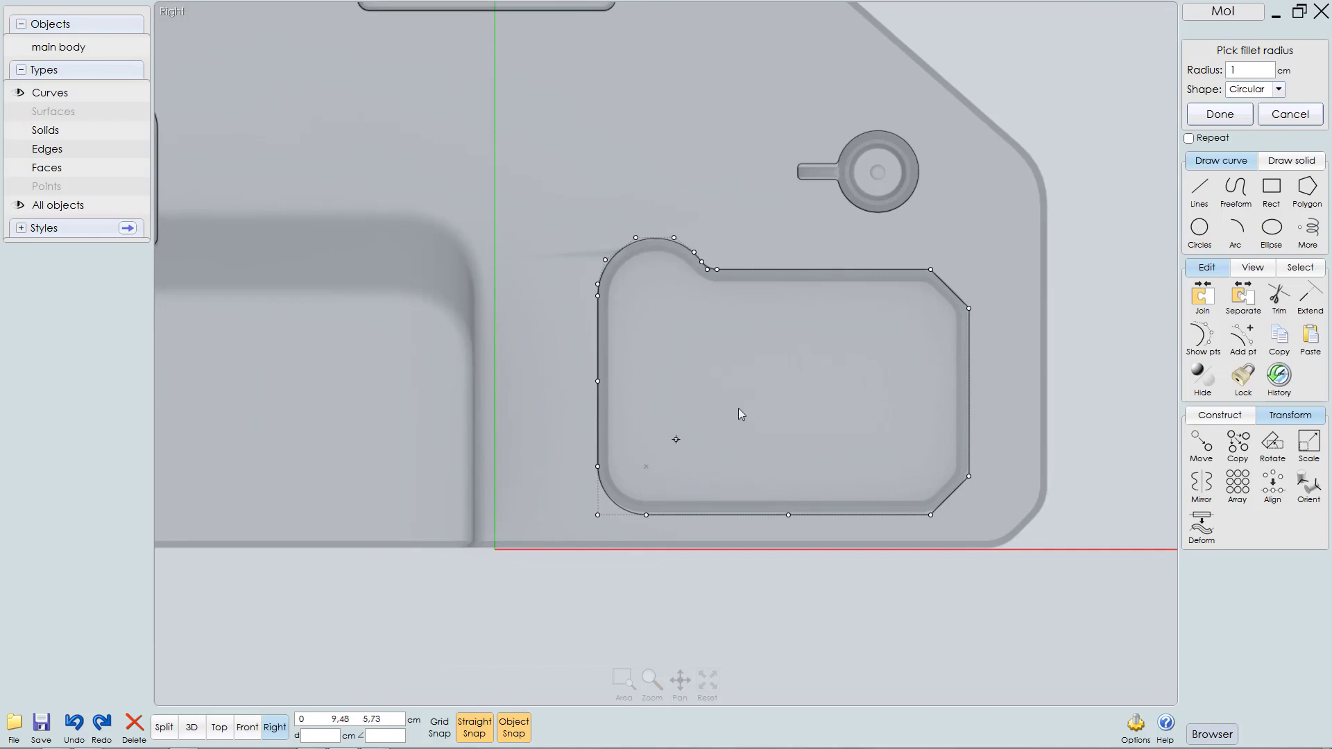
right_click(1064, 123)
Step: Hide the control points of the large recess outline
scroll(1045, 138, down, 2)
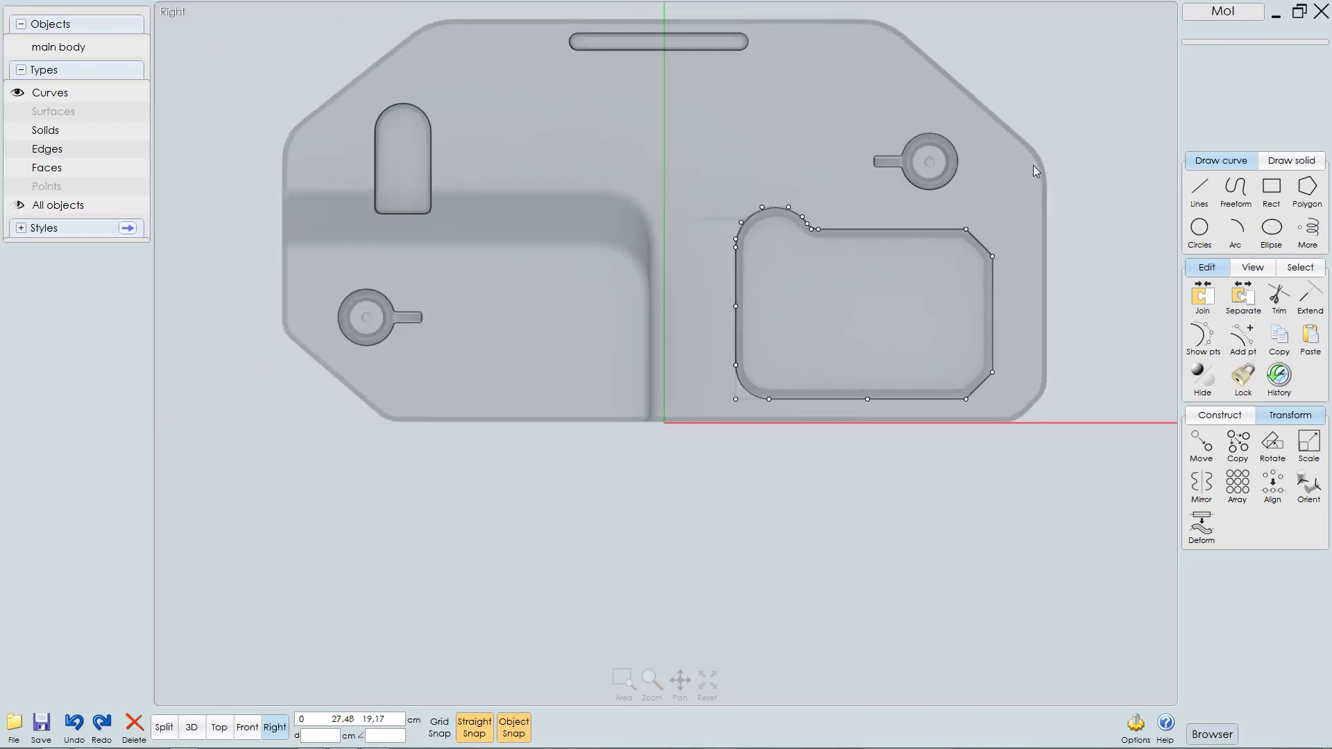
click(1205, 340)
middle_drag(1006, 386, 987, 455)
scroll(862, 406, down, 3)
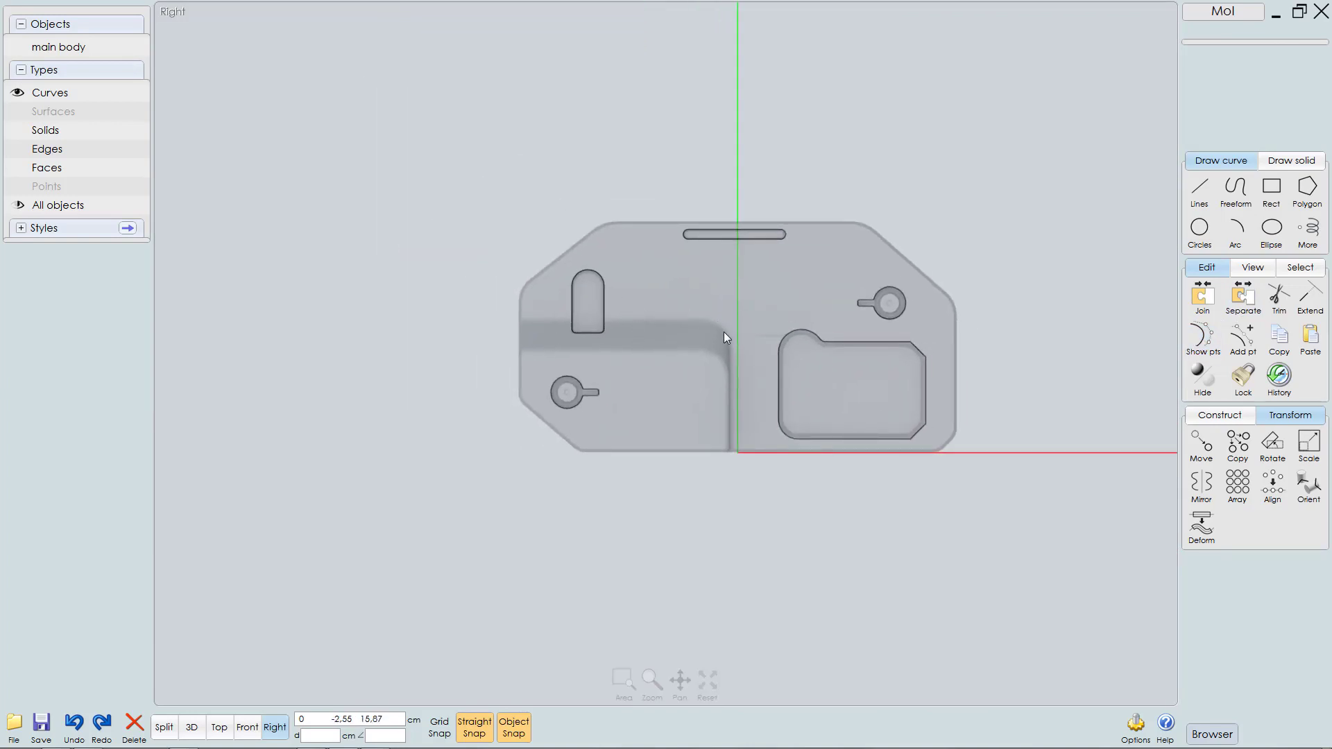
Step: Select all five recess outlines and move them in the Top view to the left, clear of the main body
drag(1015, 167, 541, 478)
click(219, 727)
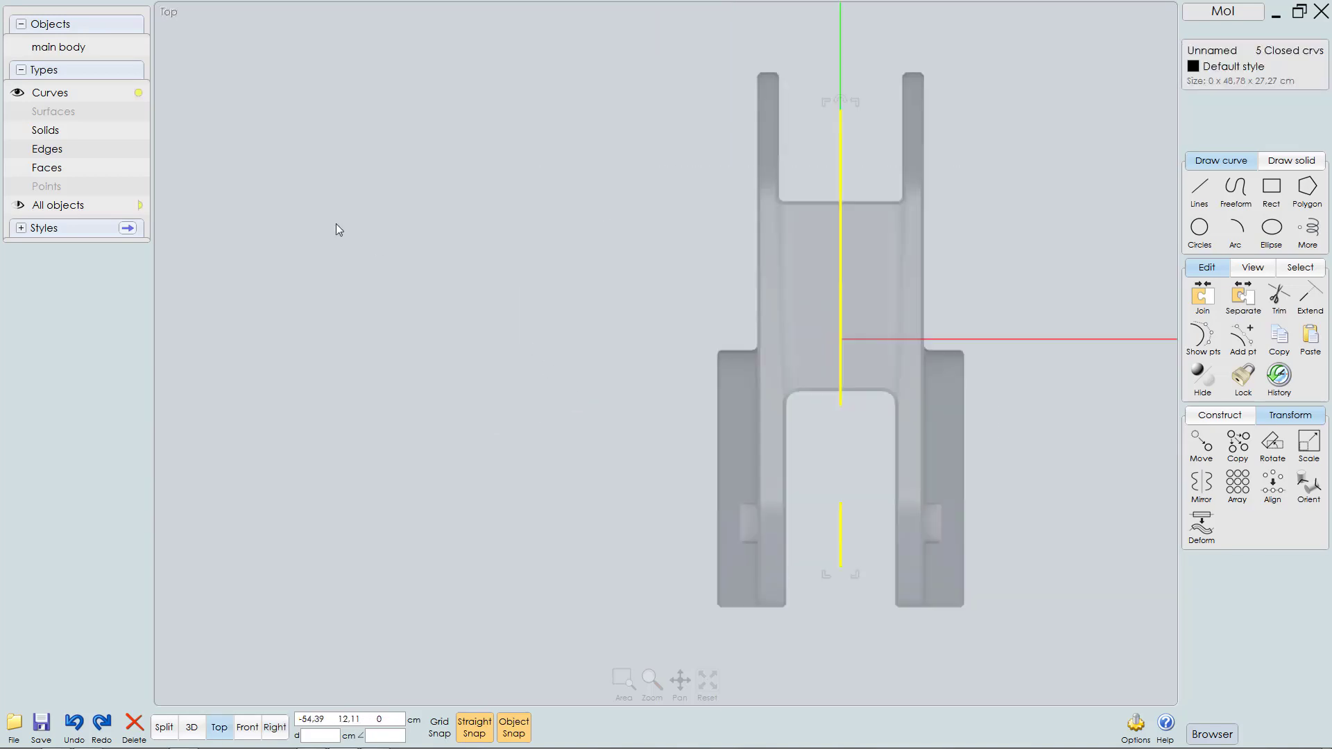
drag(839, 291, 651, 320)
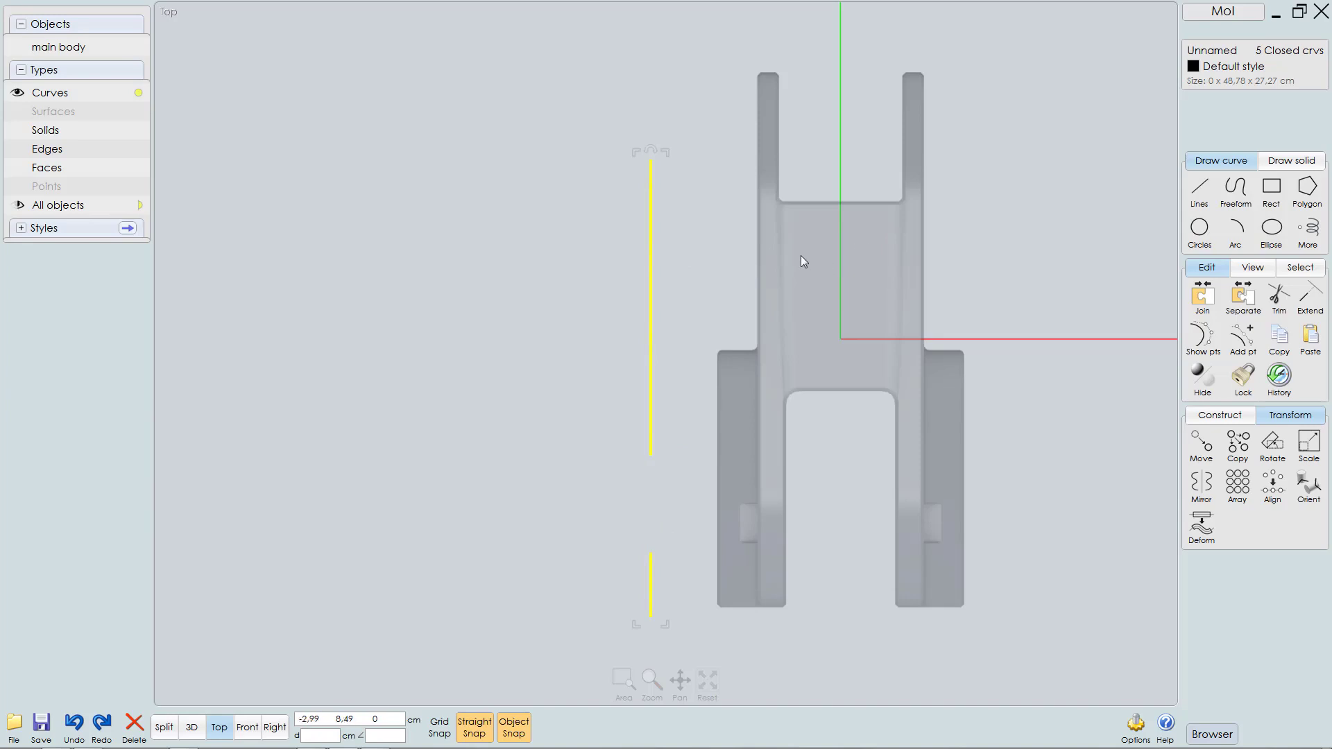
click(715, 273)
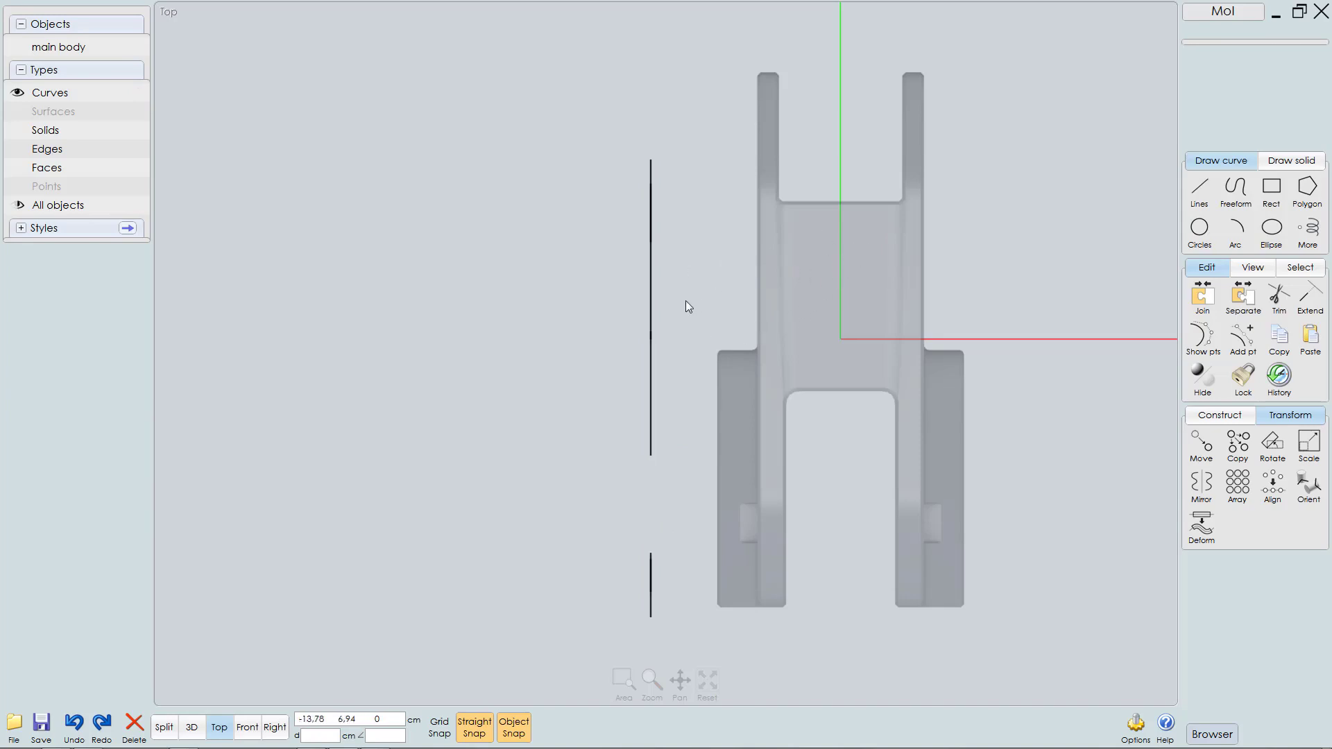
Step: Show the main body again and examine it with the recess outlines beside it in the 3D view
right_drag(768, 285, 745, 251)
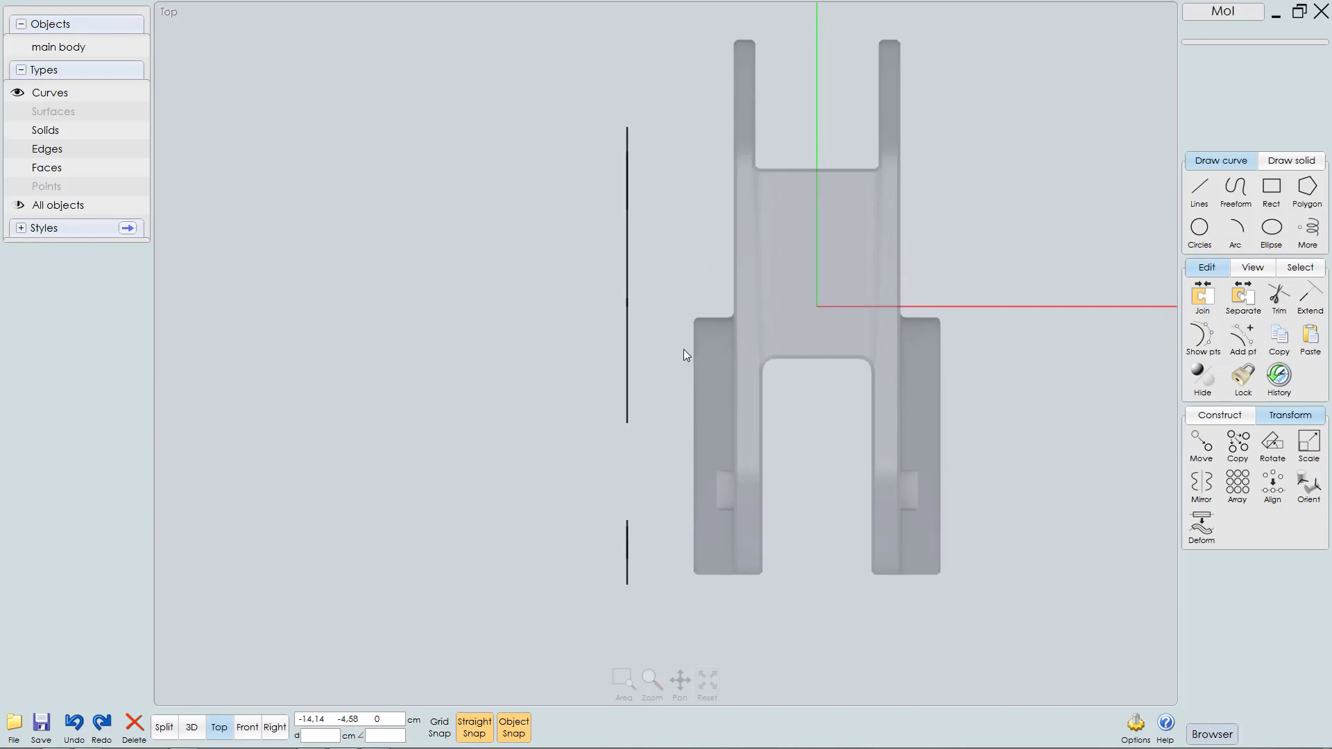
right_drag(706, 315, 736, 288)
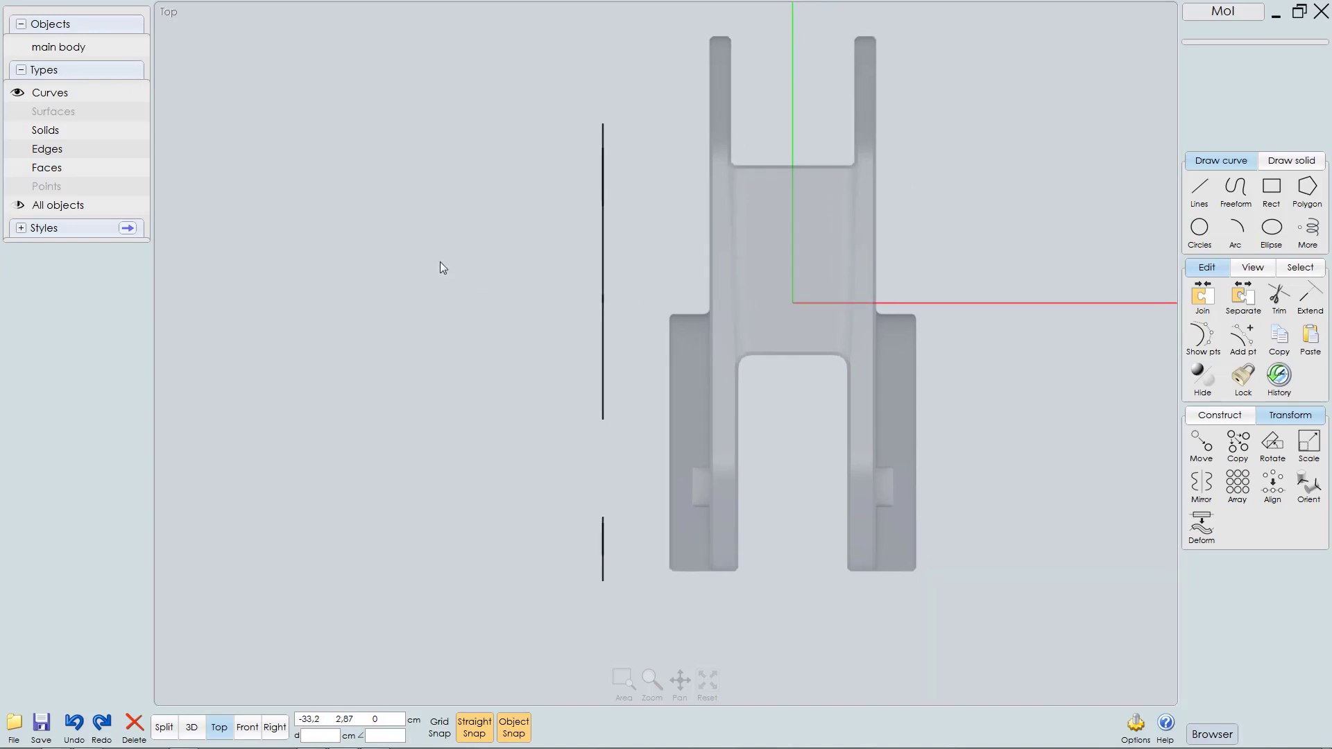
click(20, 48)
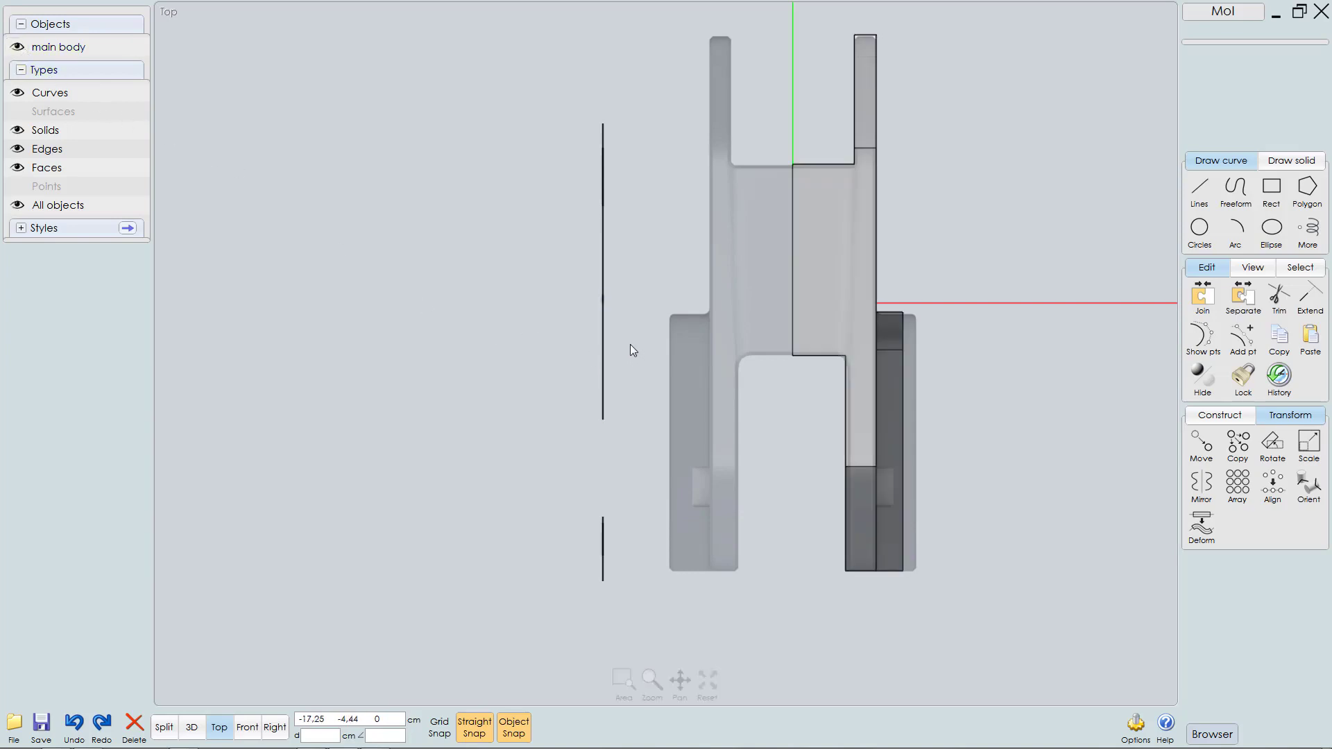
key(F5)
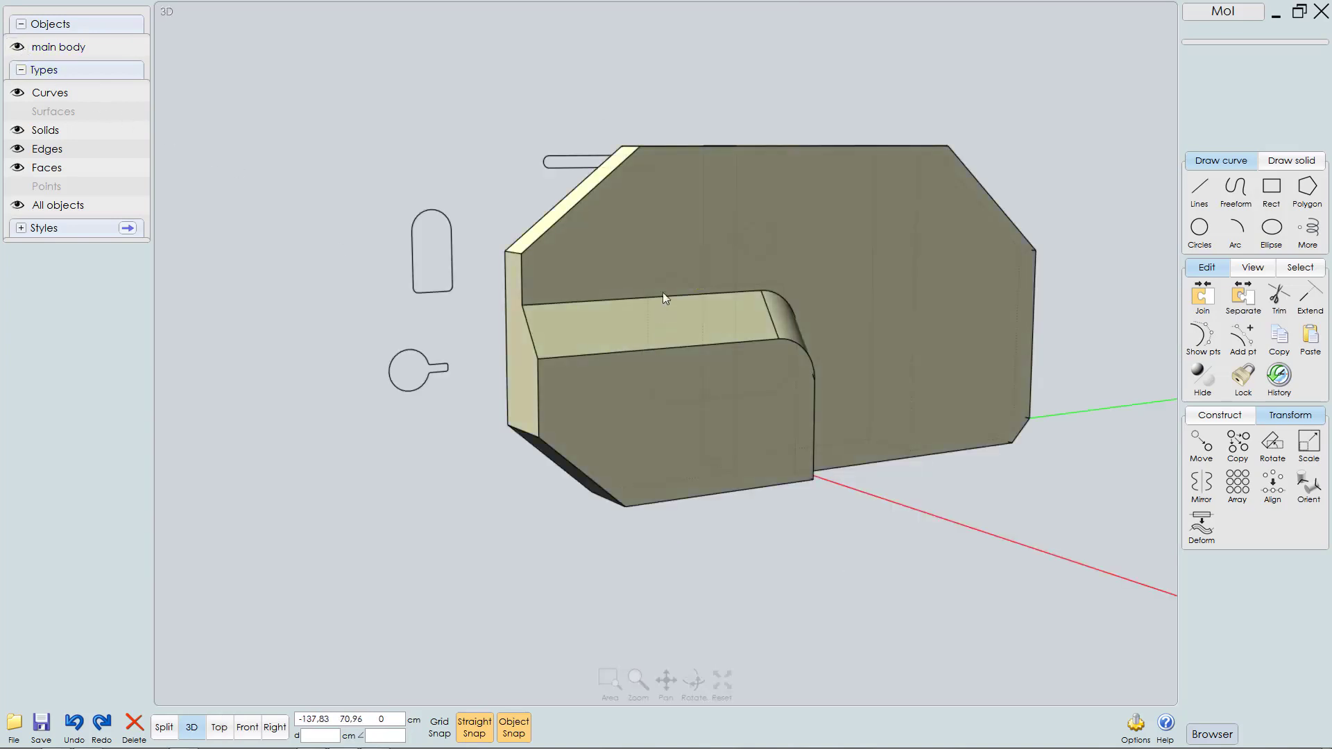
right_drag(663, 294, 549, 357)
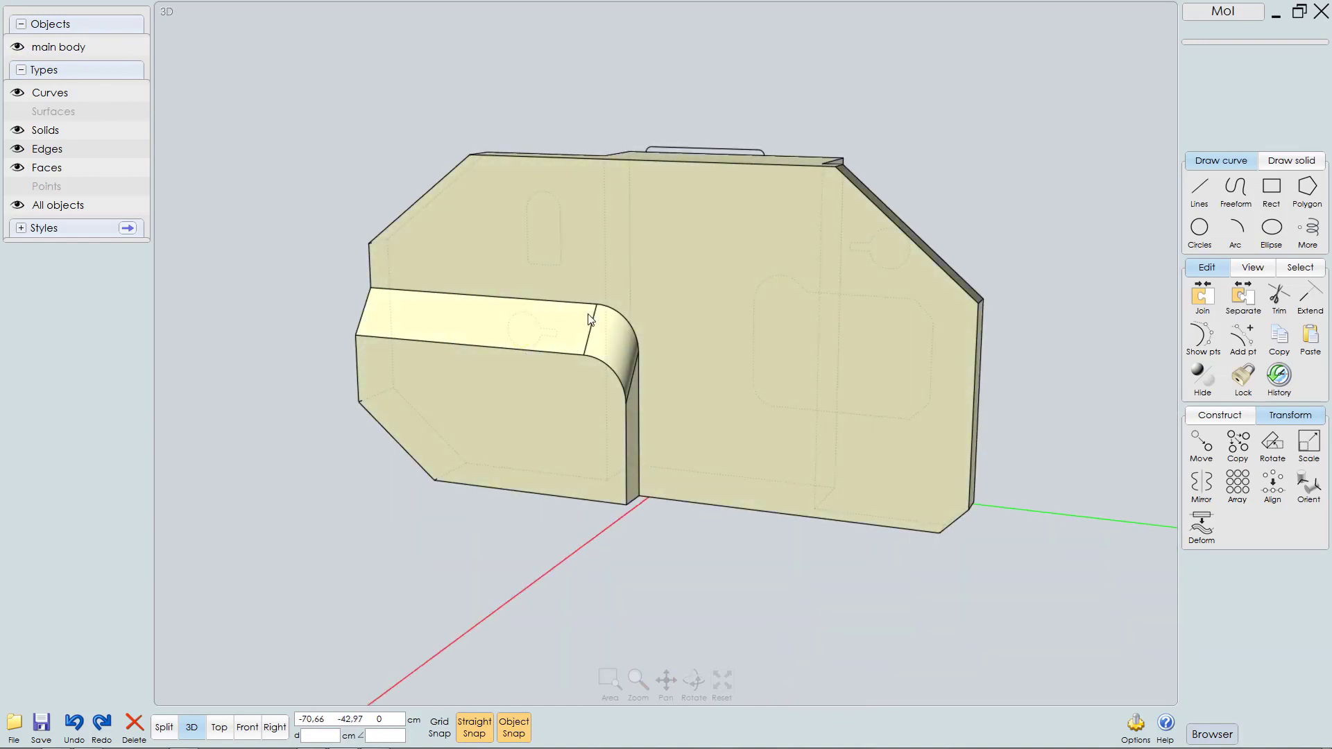
right_drag(591, 345, 651, 340)
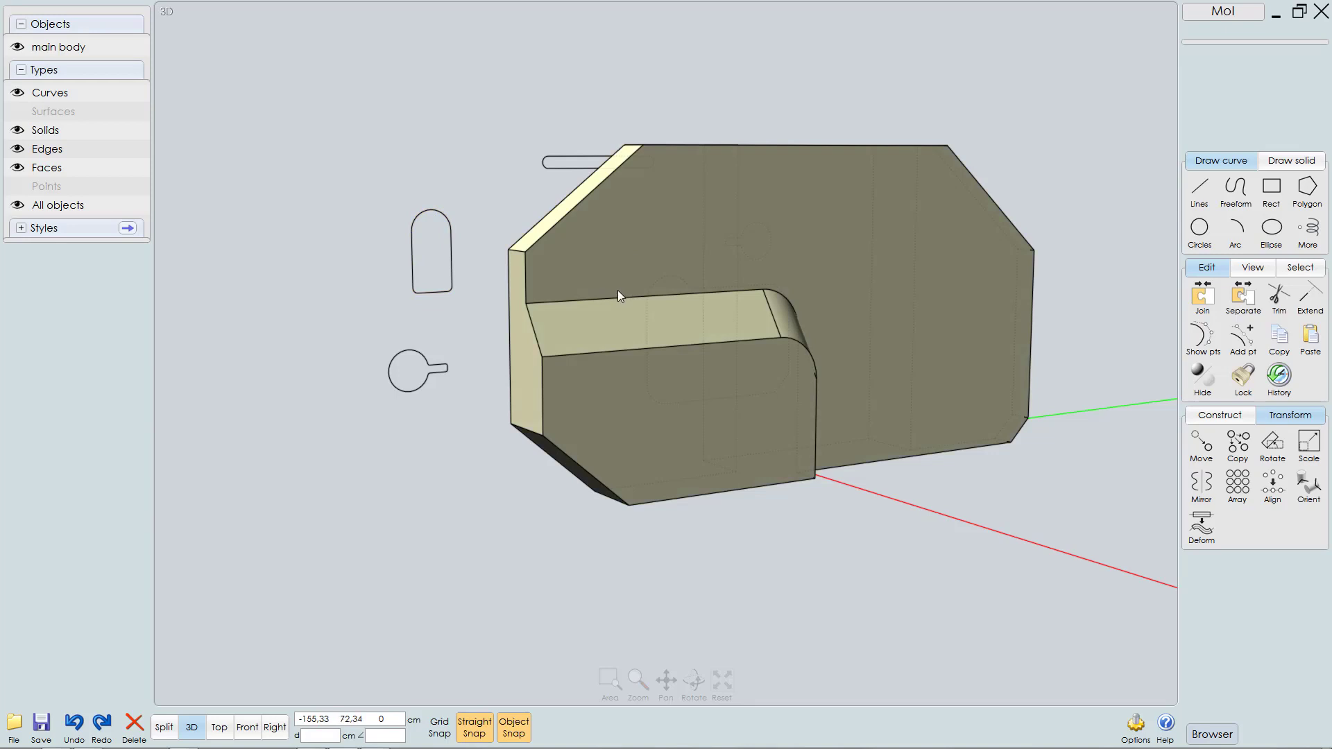
Step: Try to fillet both the outer and inner edge chains of the raised block on the main body with a 1 cm circular radius
key(F8)
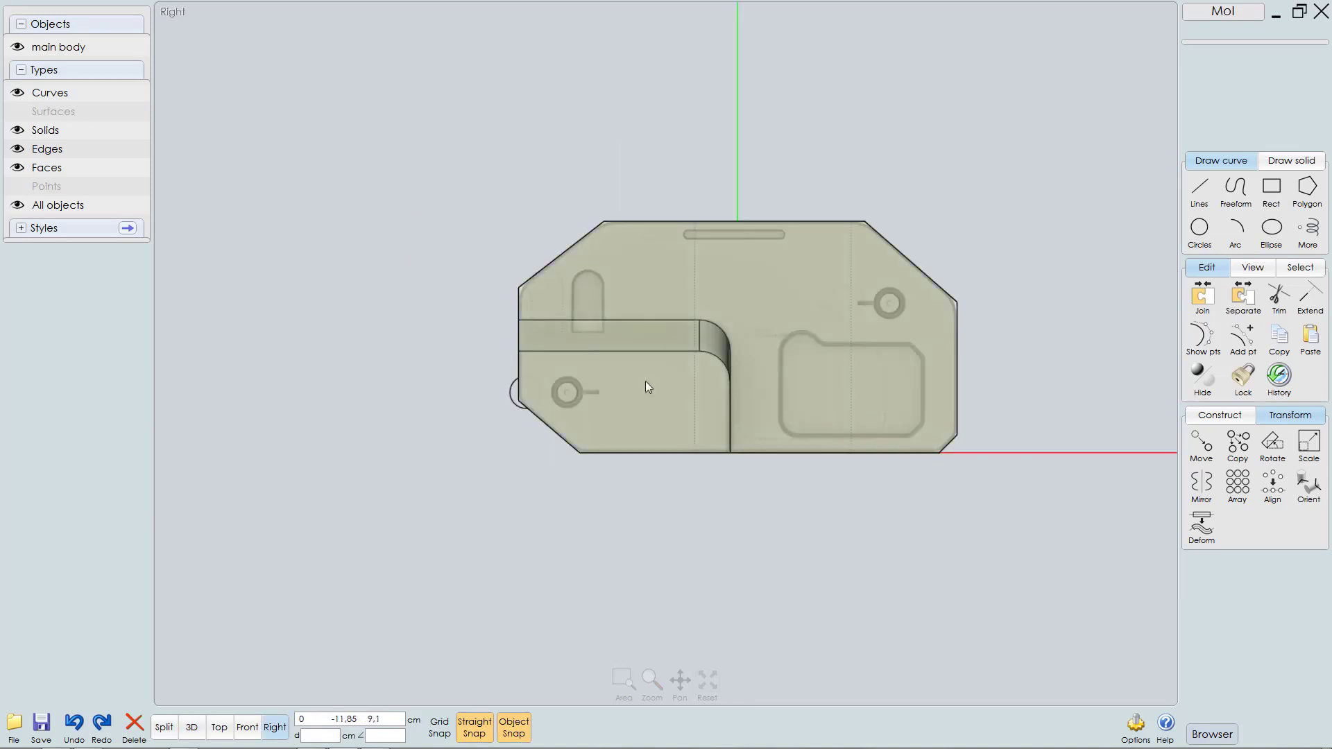
scroll(641, 374, up, 3)
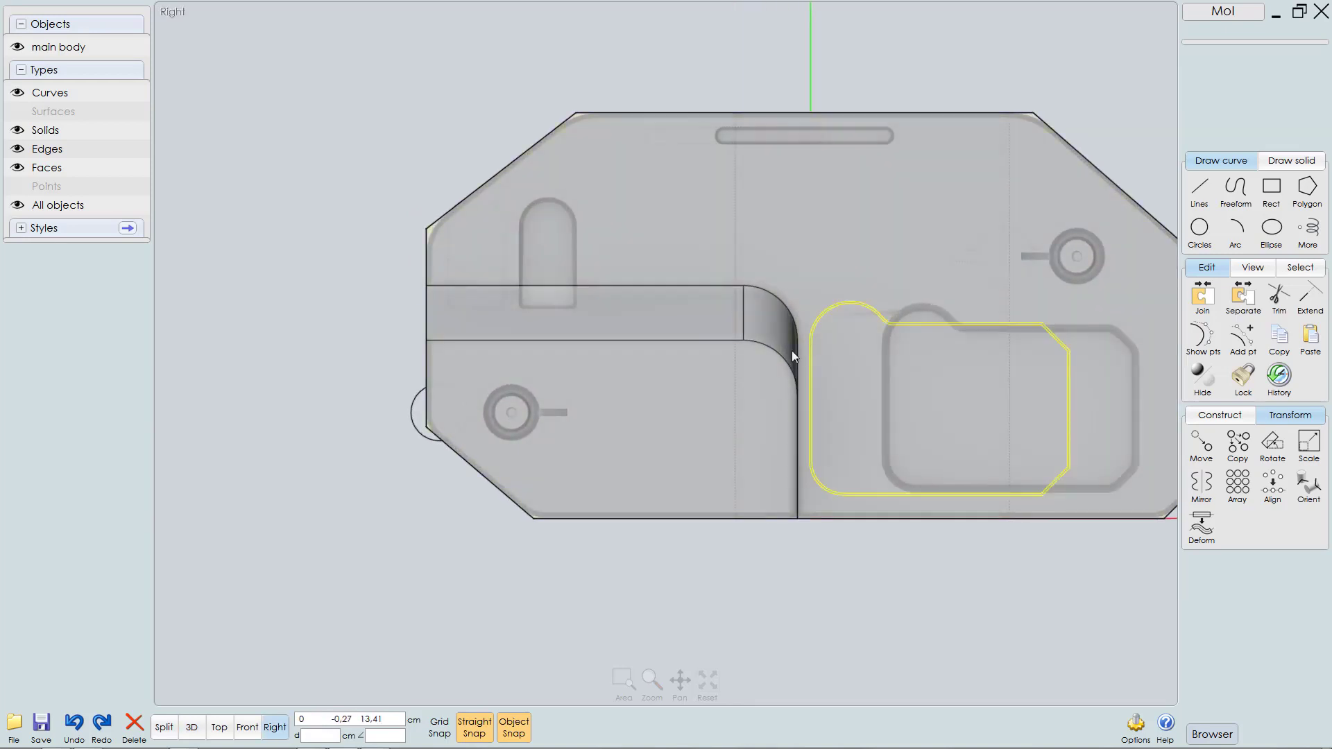
scroll(870, 292, up, 3)
scroll(850, 313, down, 1)
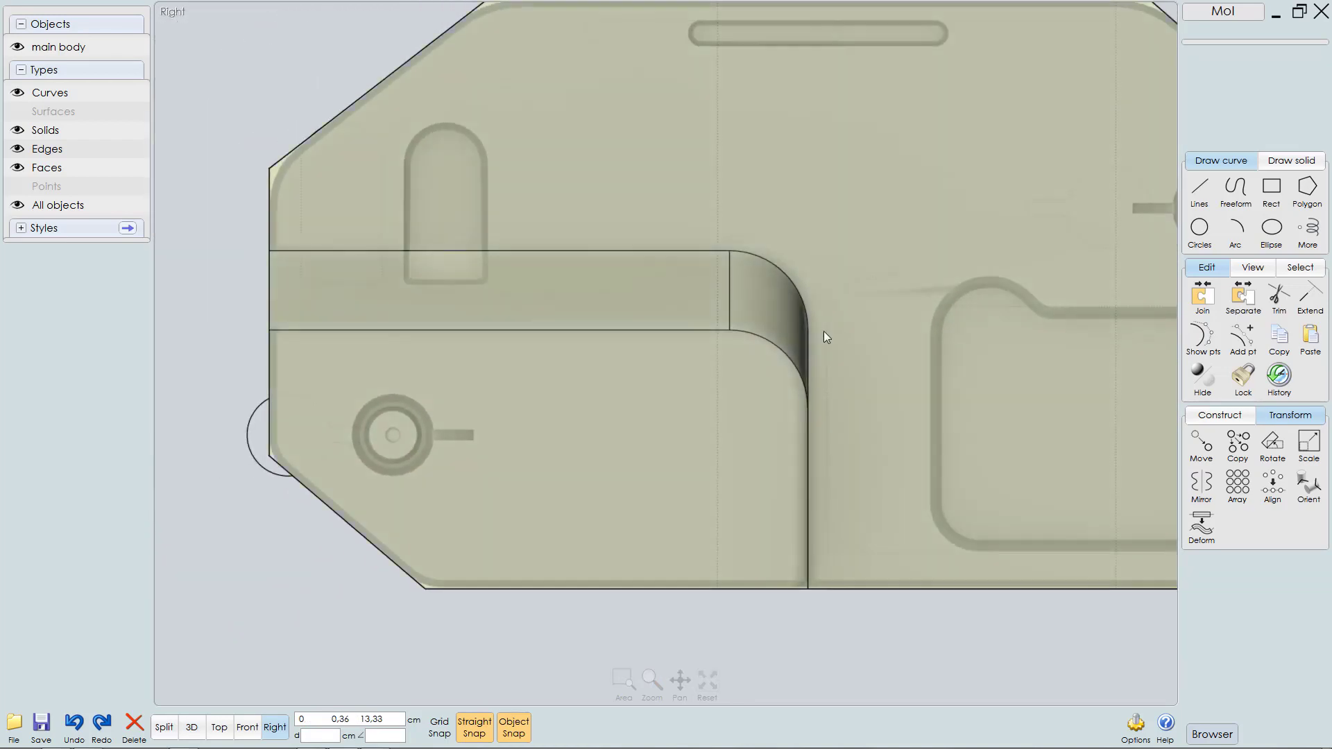
click(691, 424)
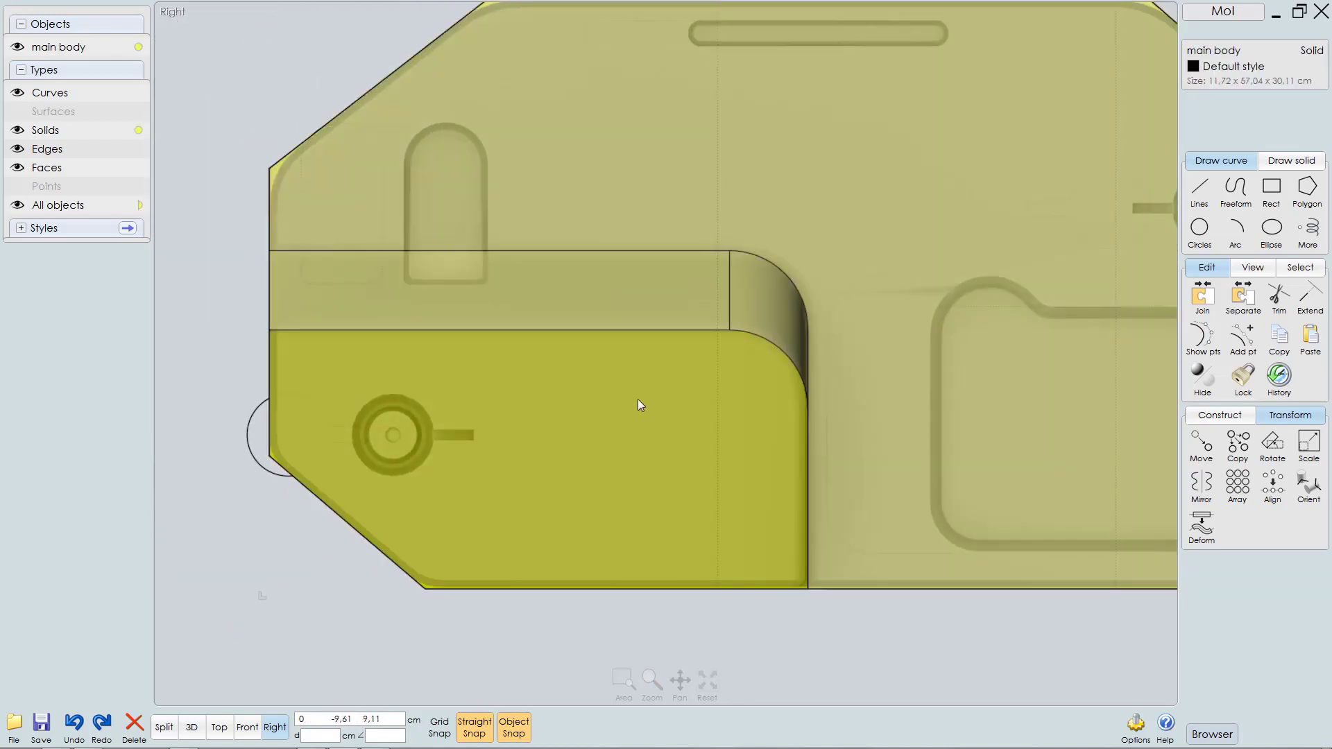
click(759, 339)
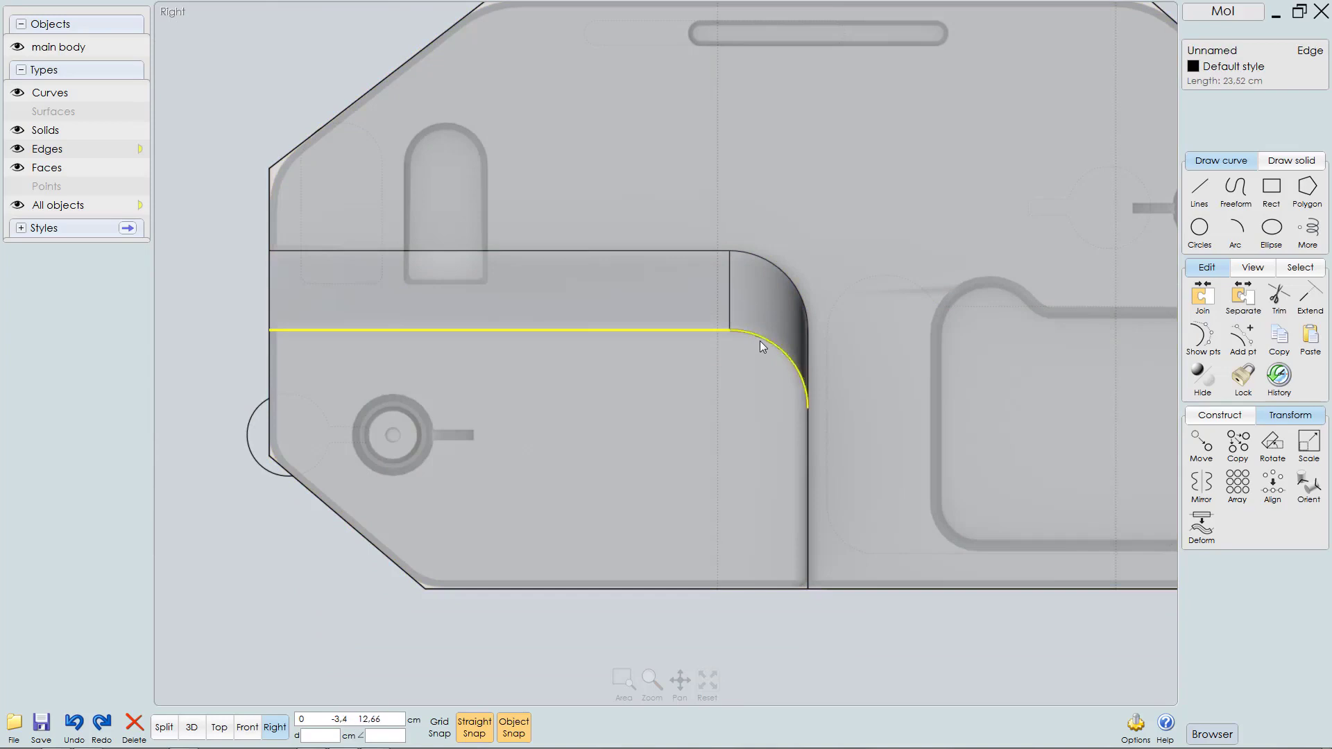
click(603, 251)
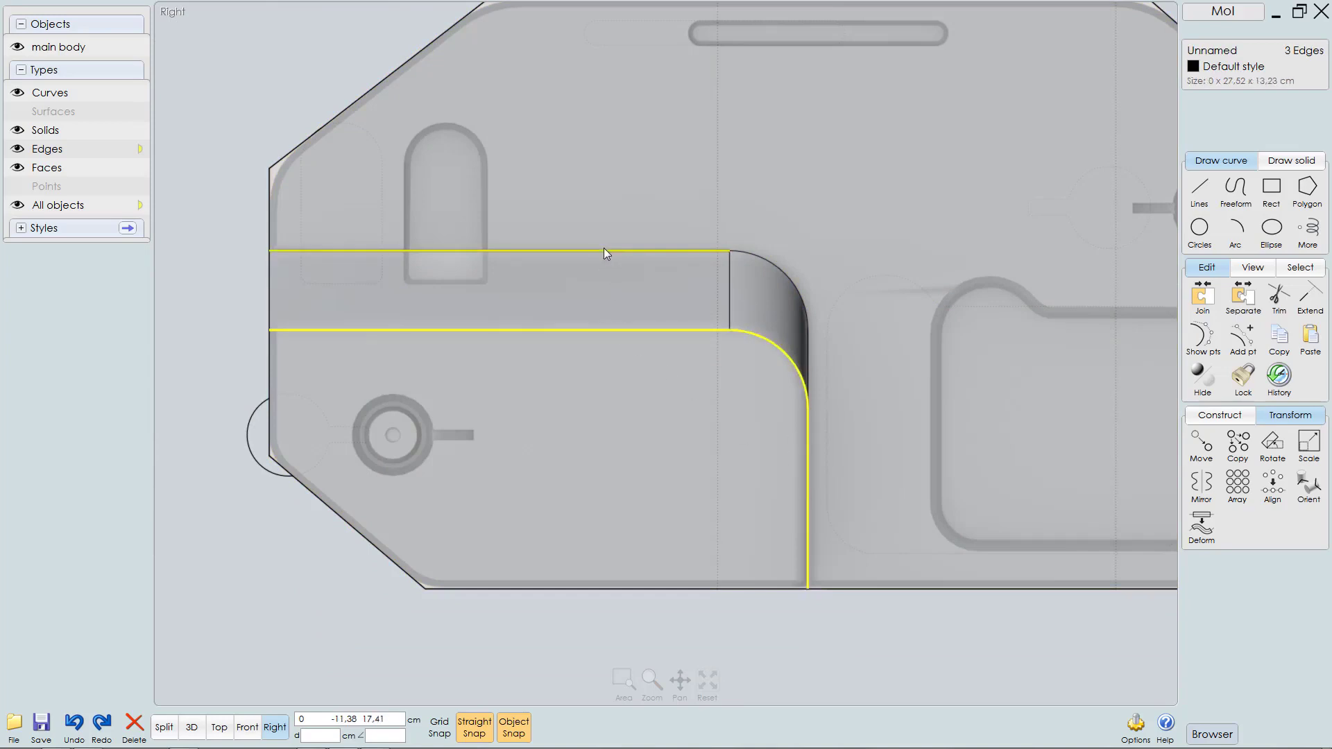
click(749, 256)
click(812, 351)
click(811, 351)
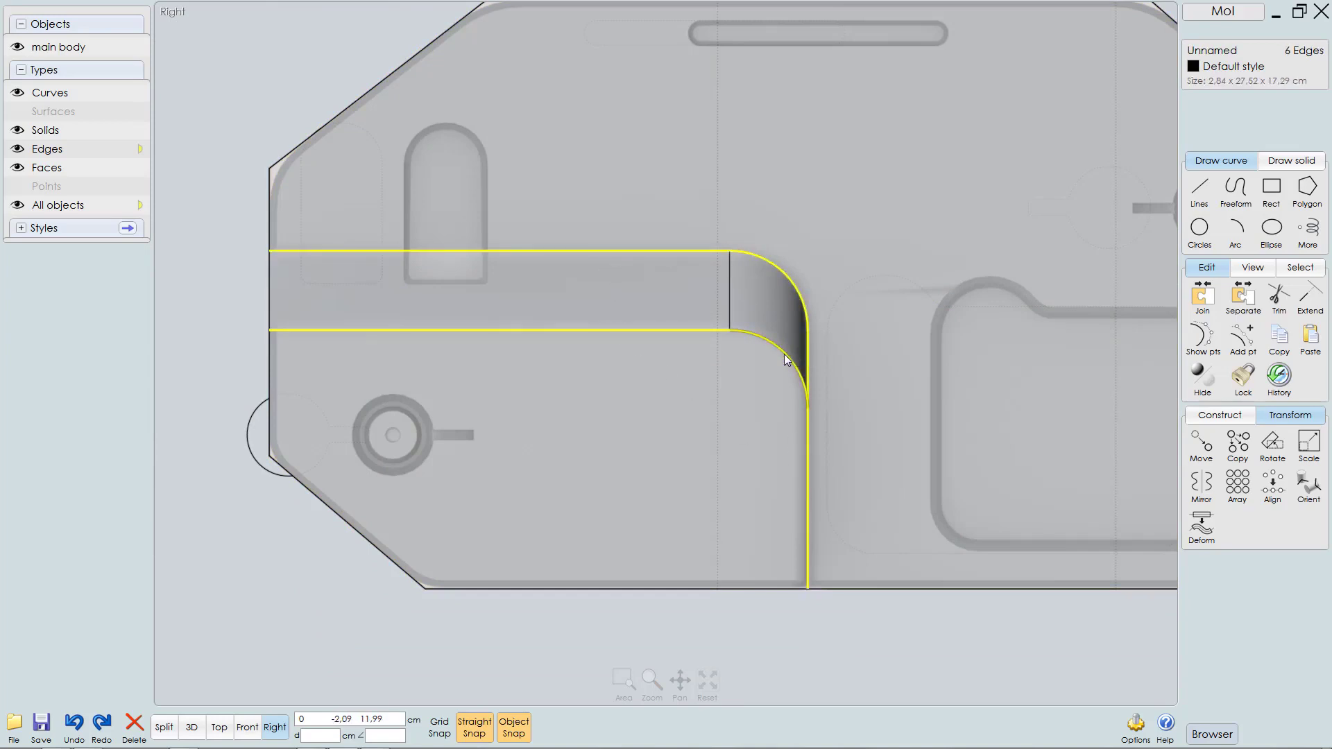
key(Tab)
right_drag(687, 386, 673, 386)
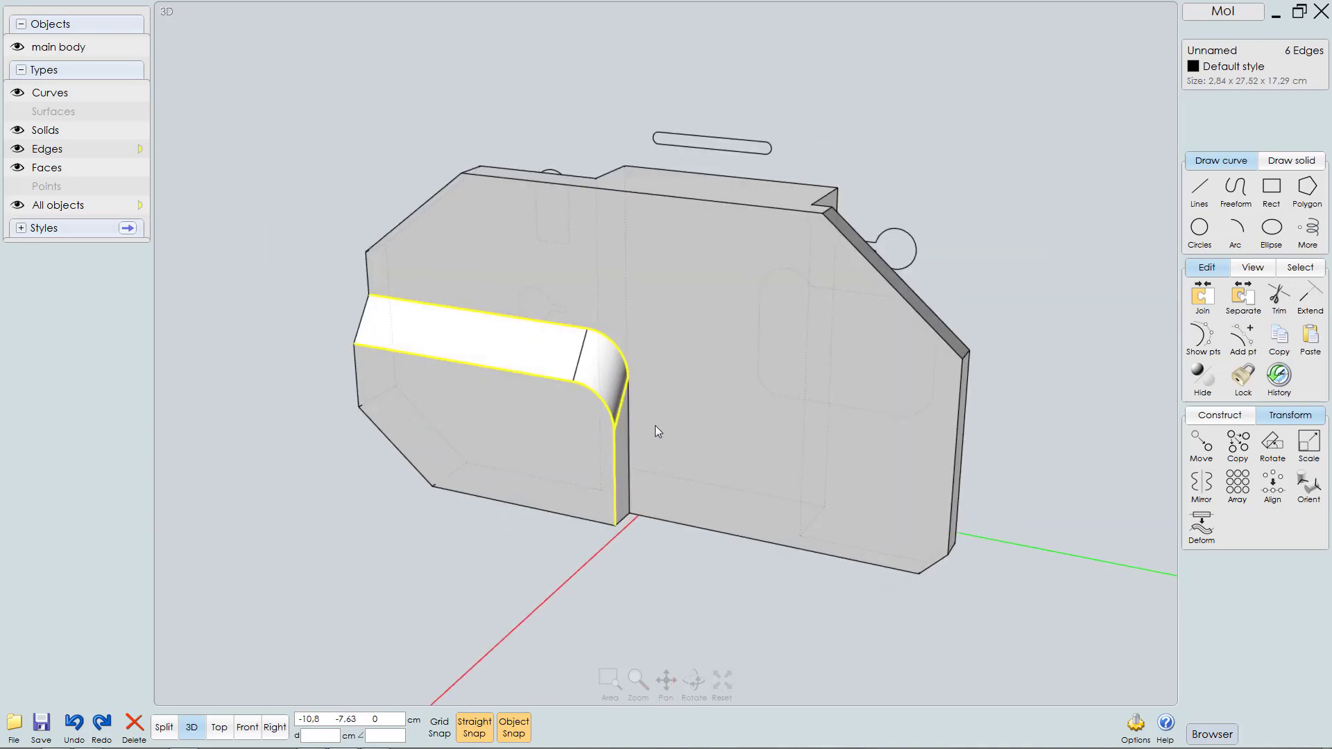
click(631, 434)
click(622, 407)
scroll(668, 428, up, 2)
right_click(698, 417)
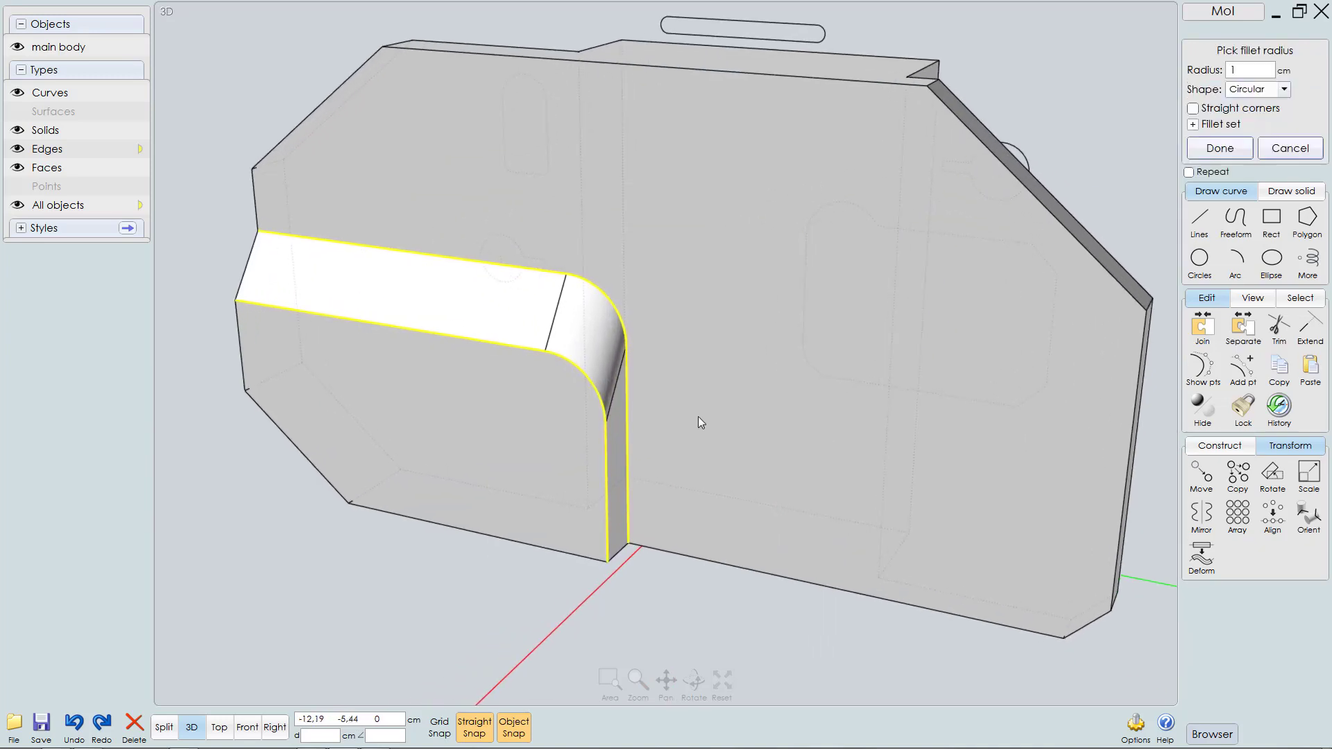
scroll(721, 417, up, 4)
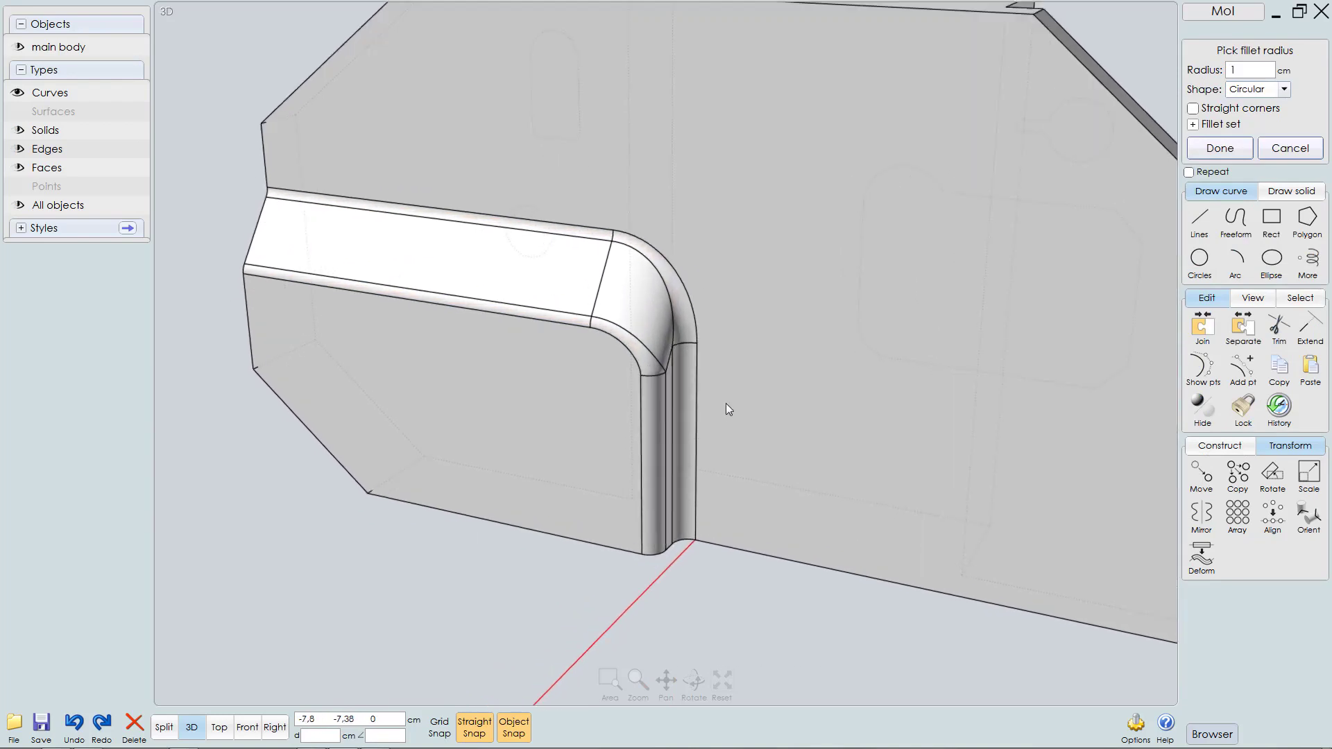
scroll(663, 350, up, 1)
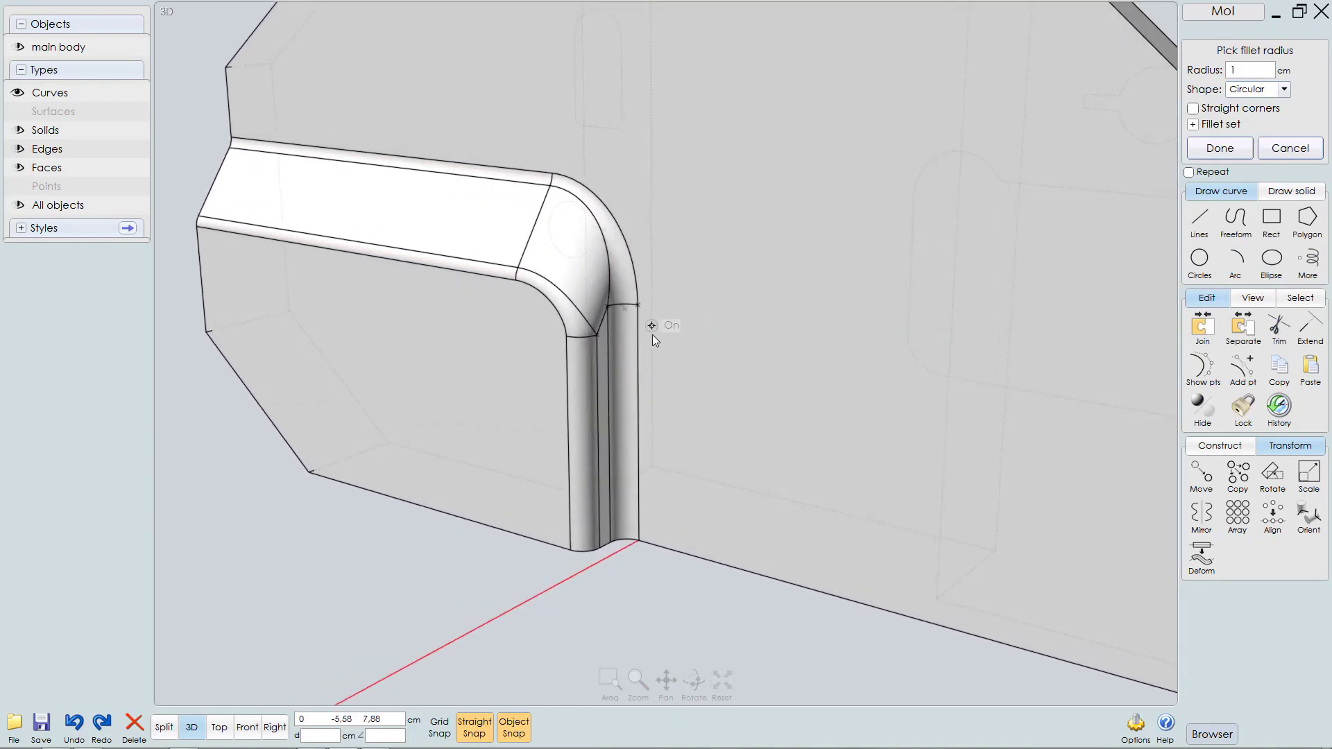
middle_drag(690, 349, 702, 368)
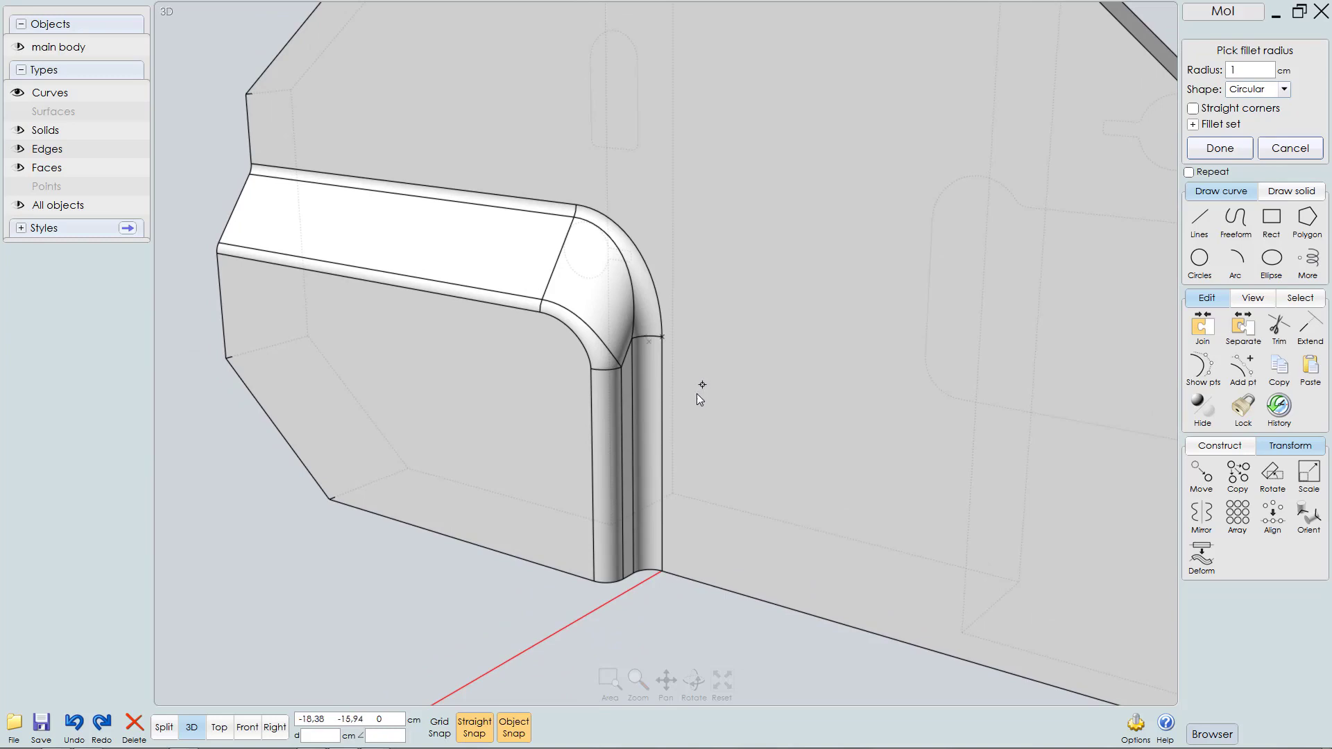
scroll(697, 392, down, 2)
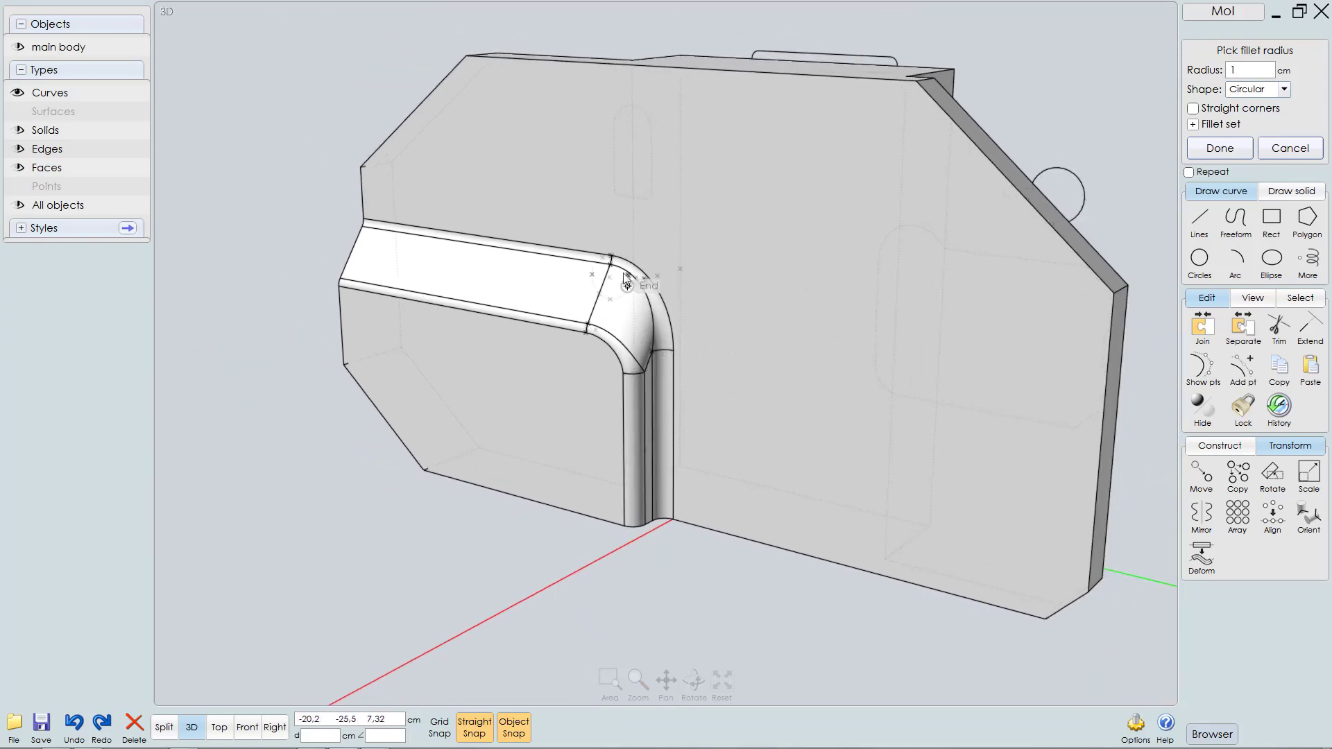
click(560, 318)
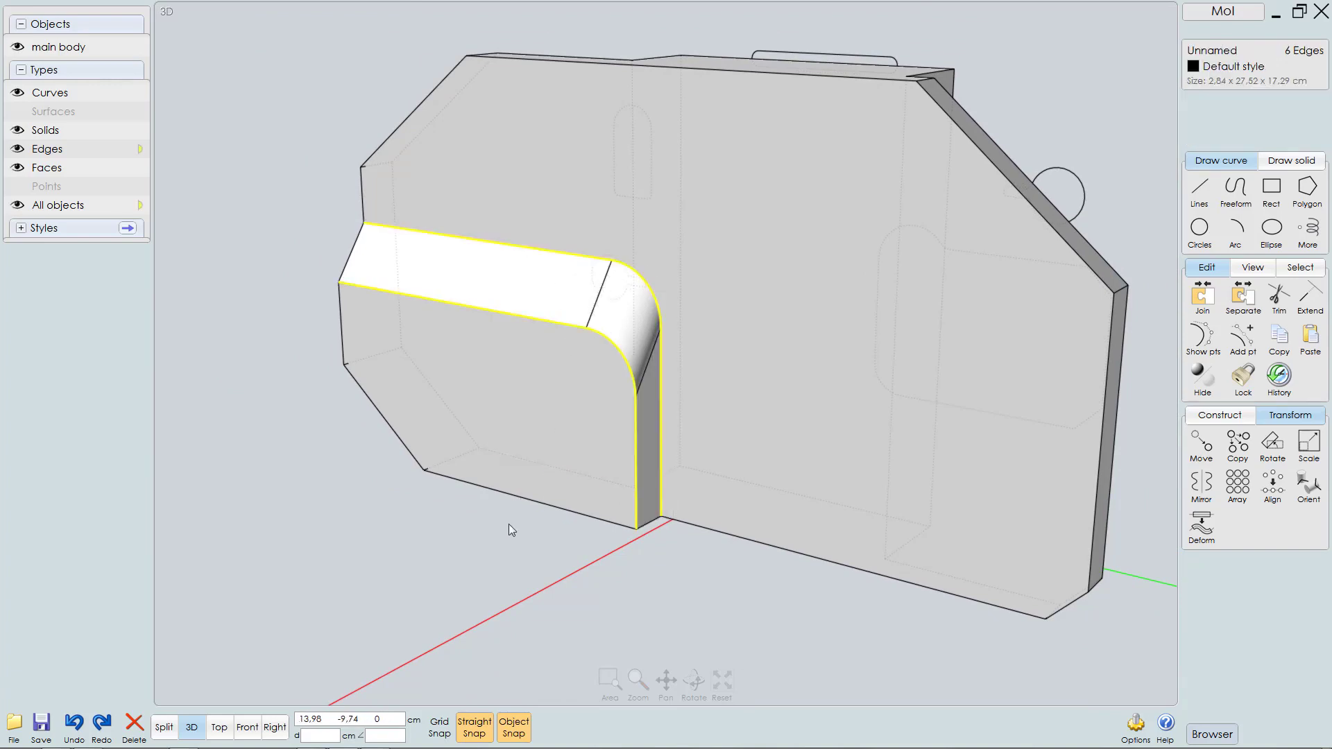
click(528, 350)
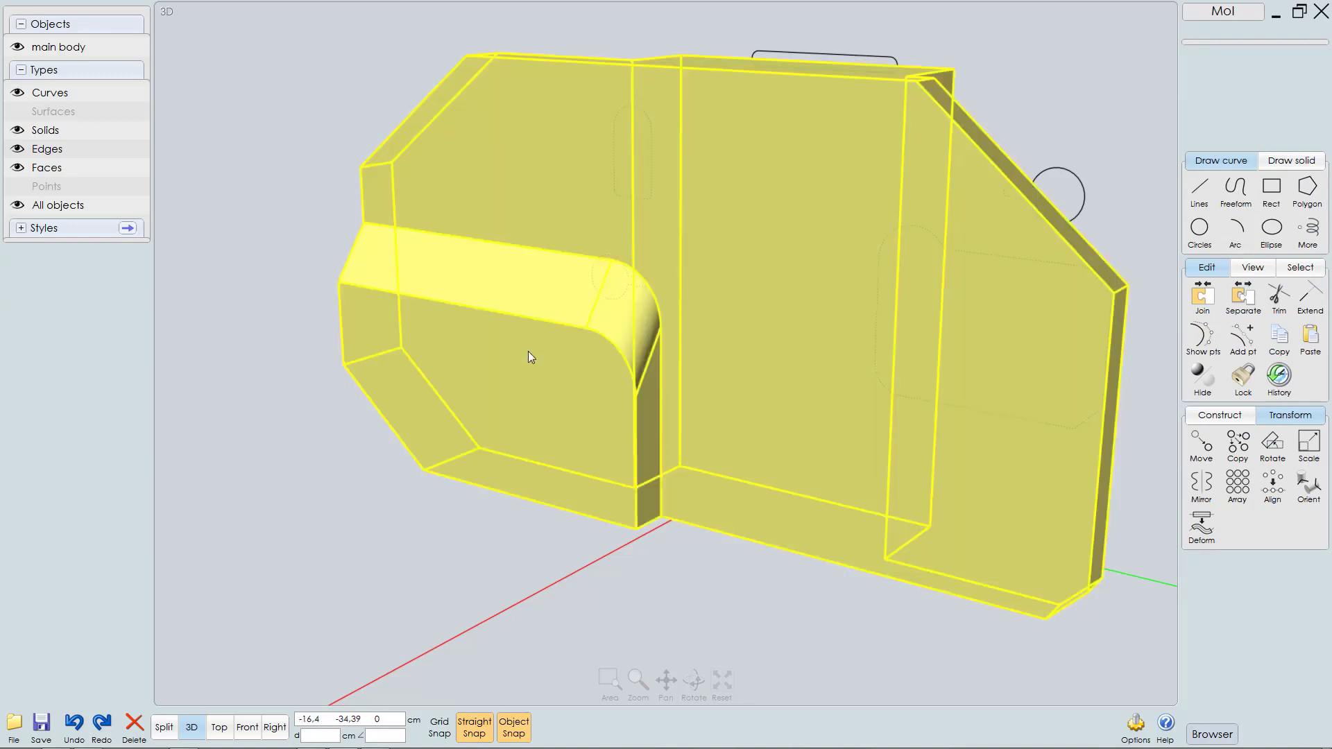
Step: Fillet the raised block's outer edge chain, including its vertical edge, with the Const Dist shape at a distance of 1 cm
click(530, 319)
click(637, 423)
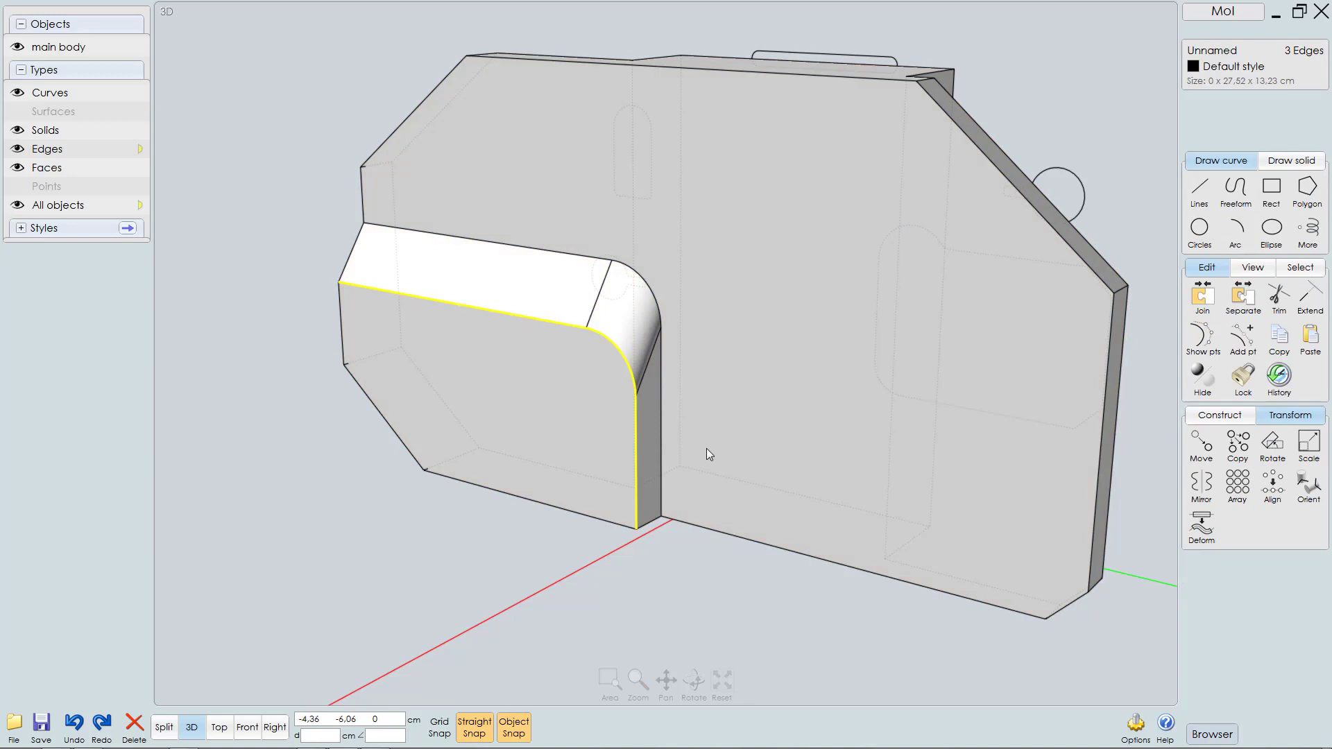
key(f)
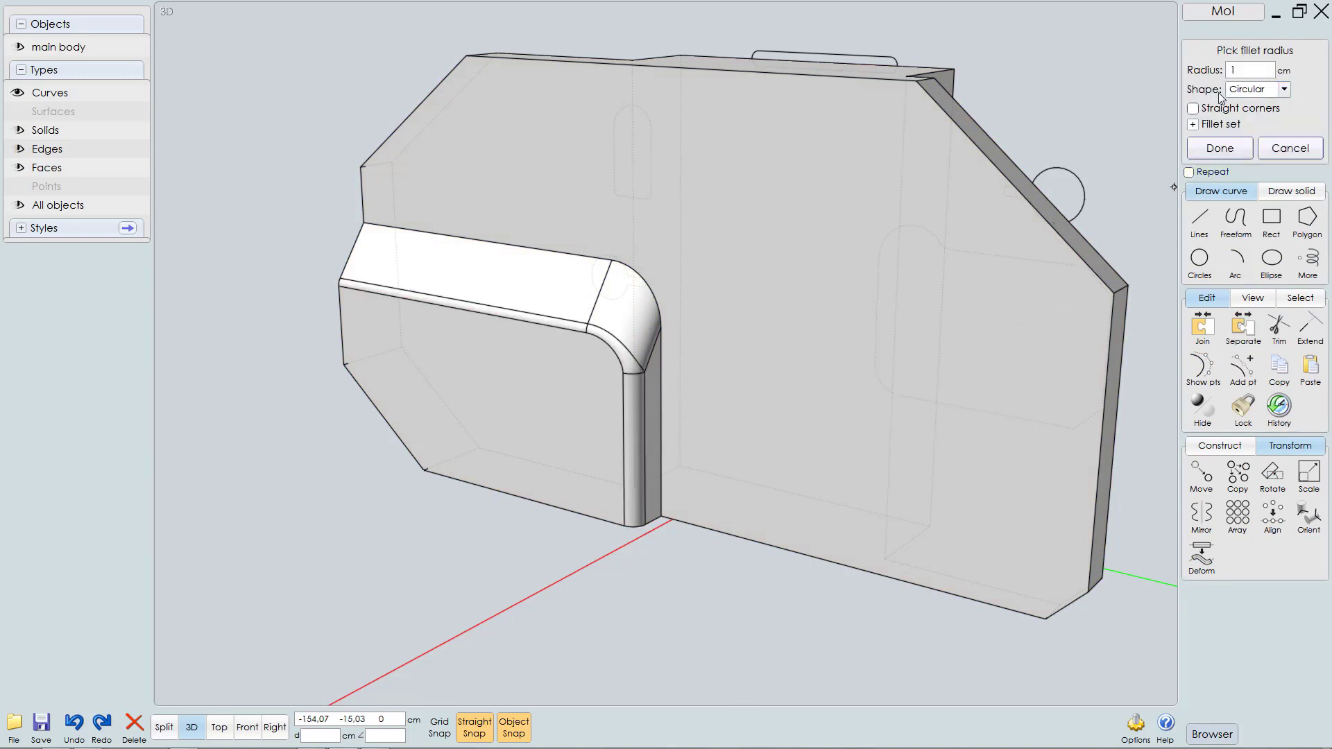
click(1284, 90)
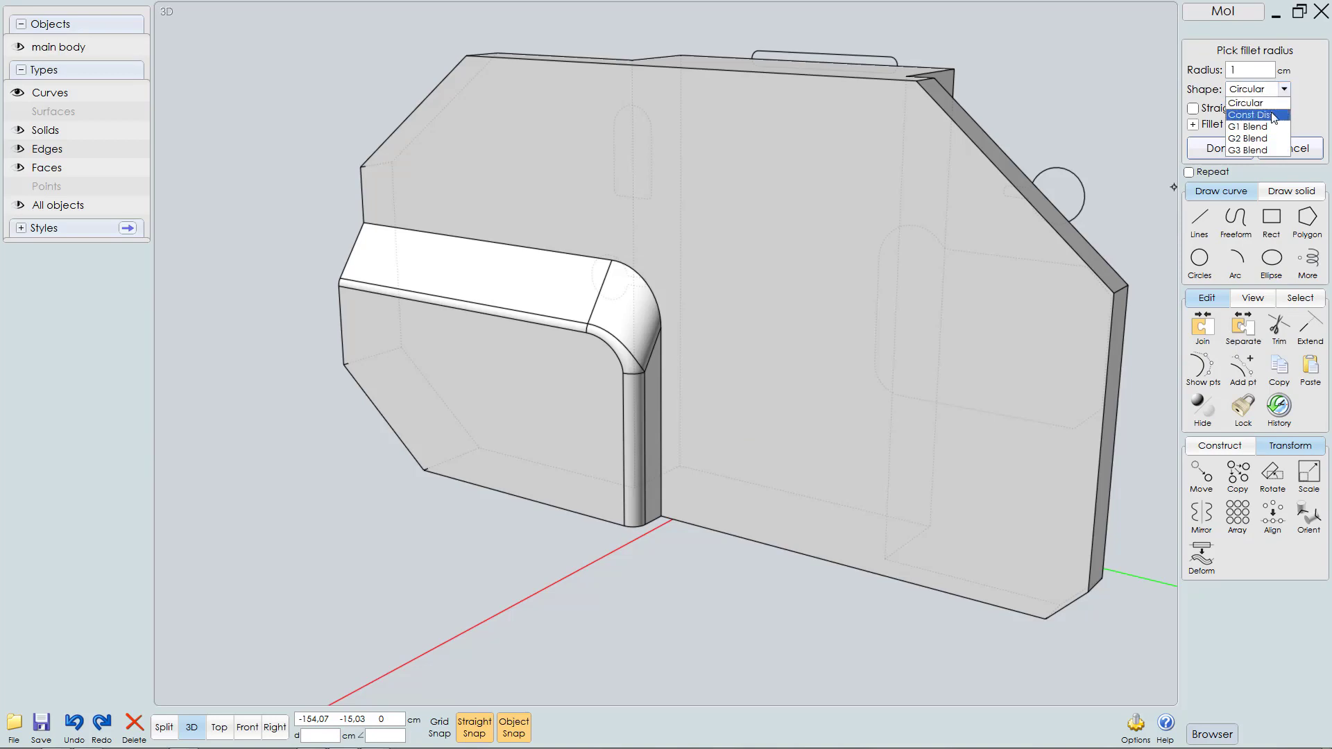
click(1271, 115)
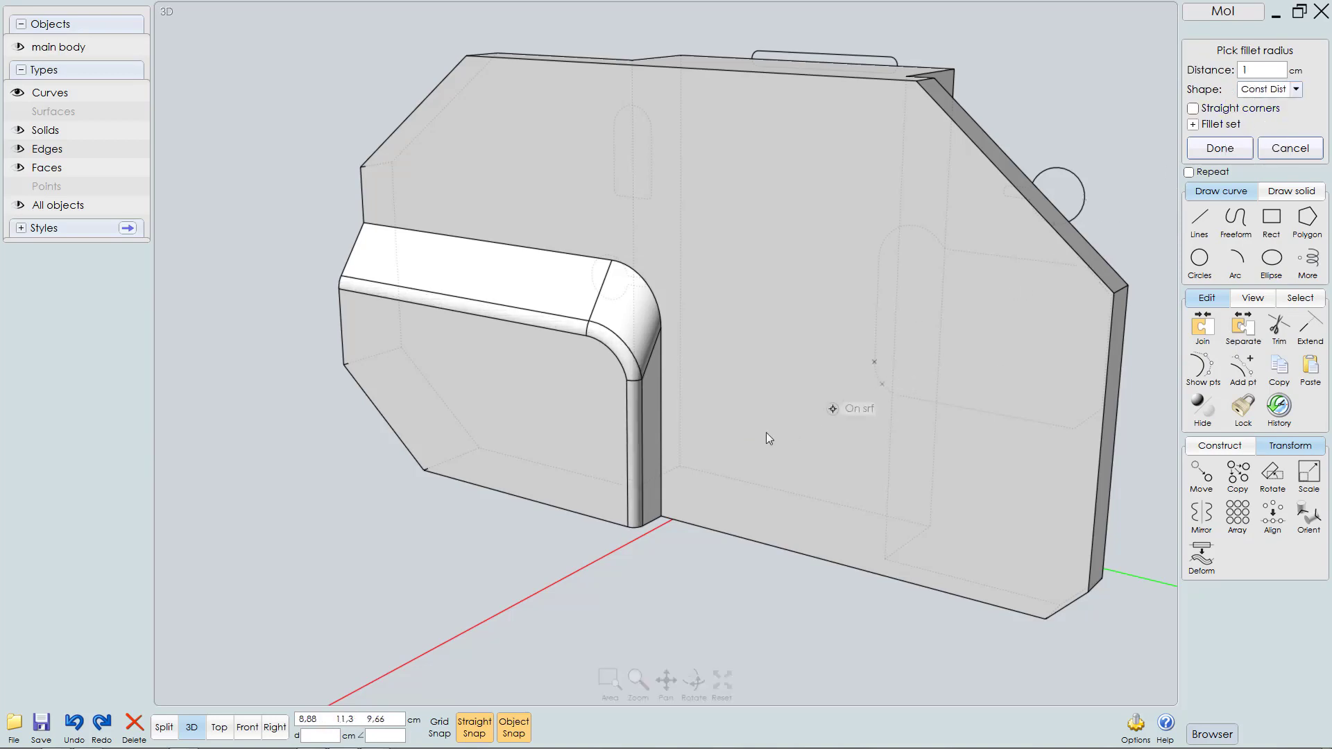
scroll(637, 427, up, 2)
scroll(631, 408, down, 3)
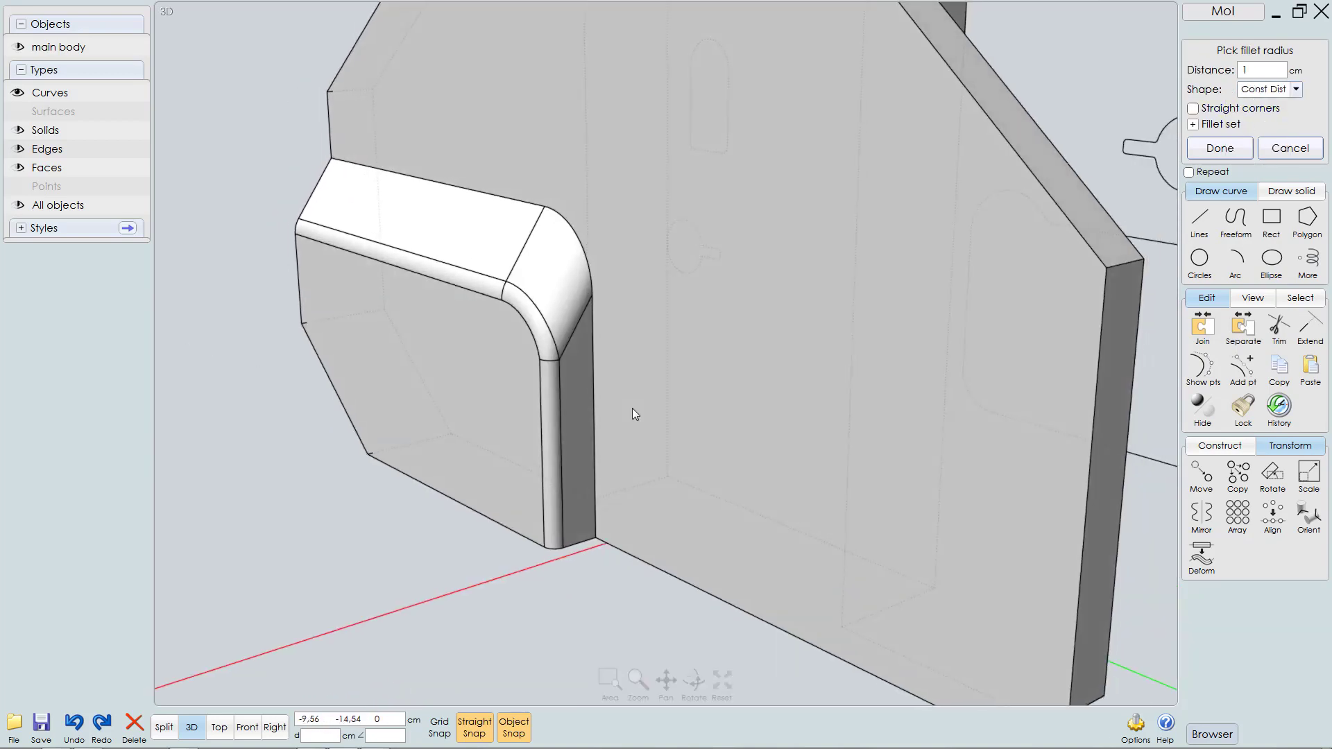
scroll(652, 410, up, 4)
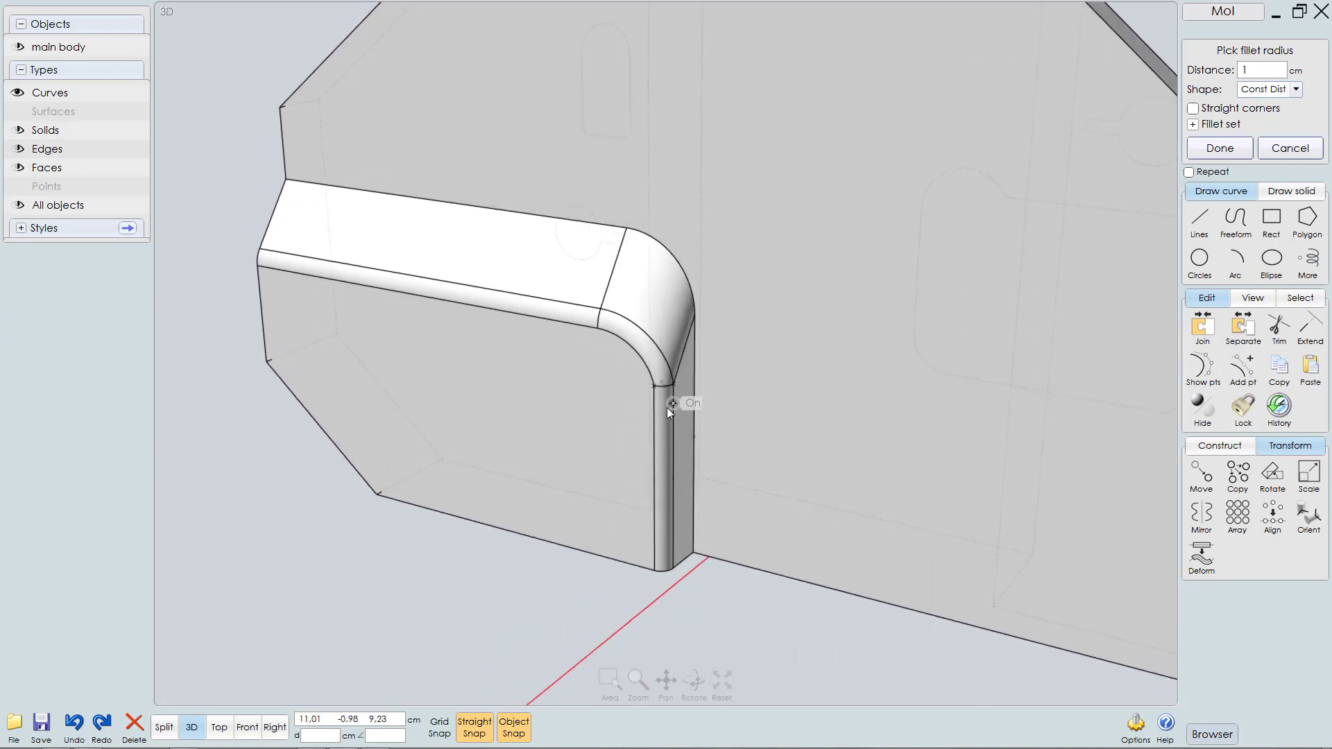
scroll(667, 411, down, 2)
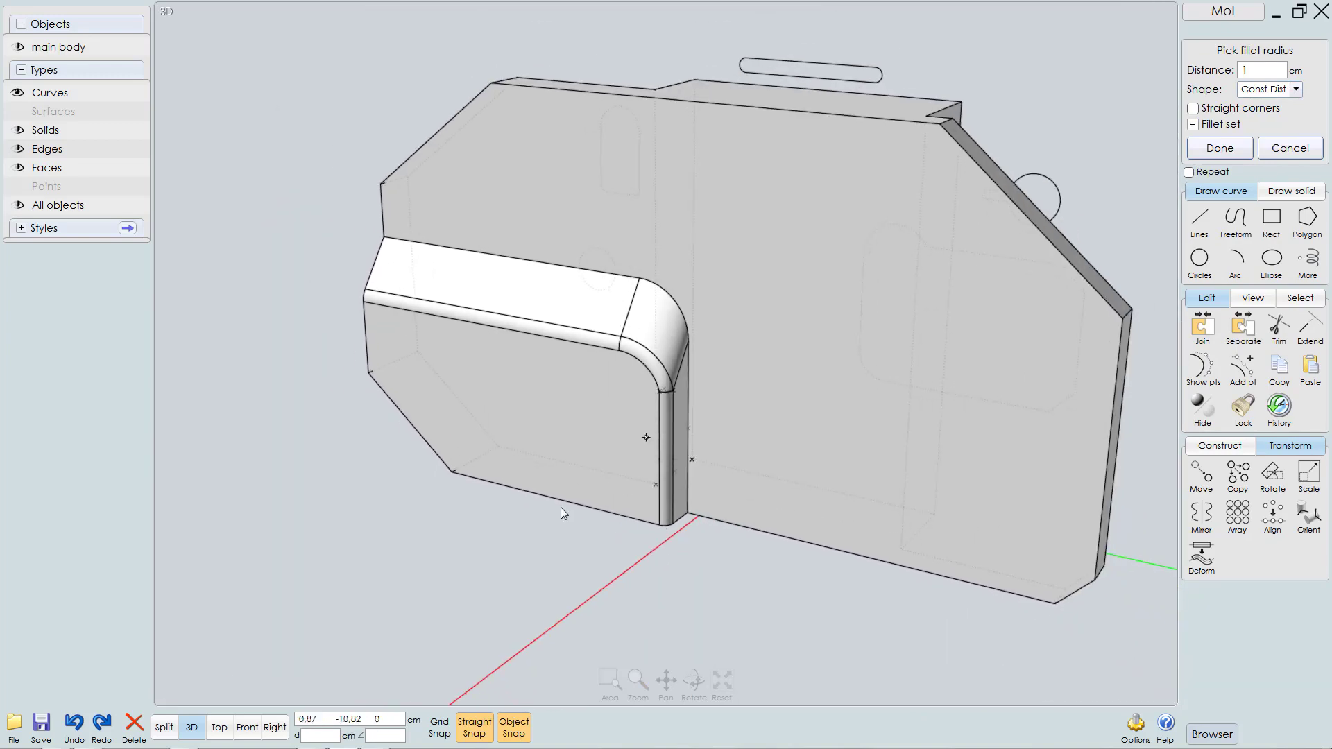
right_click(516, 527)
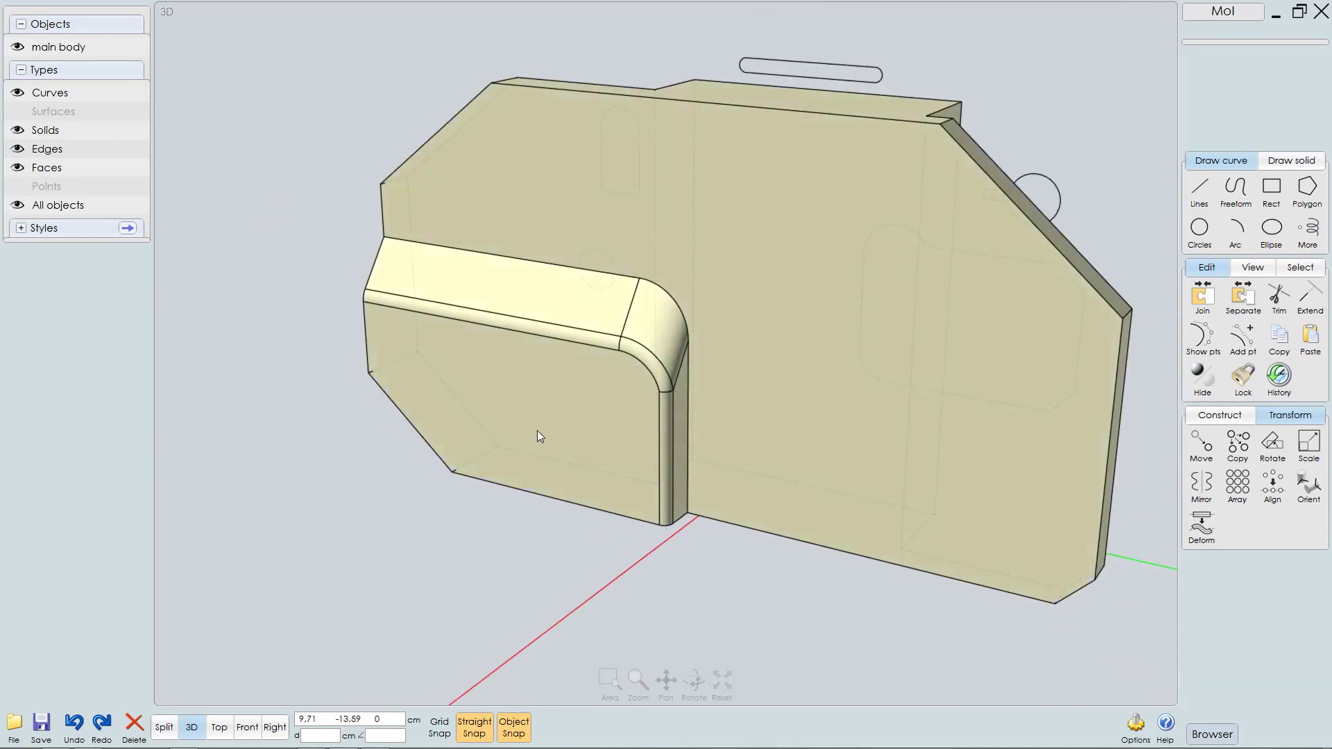
Step: Fillet the inner edge chain where the raised block meets the body's flat side, using the Const Dist shape at 1.5 cm
click(551, 269)
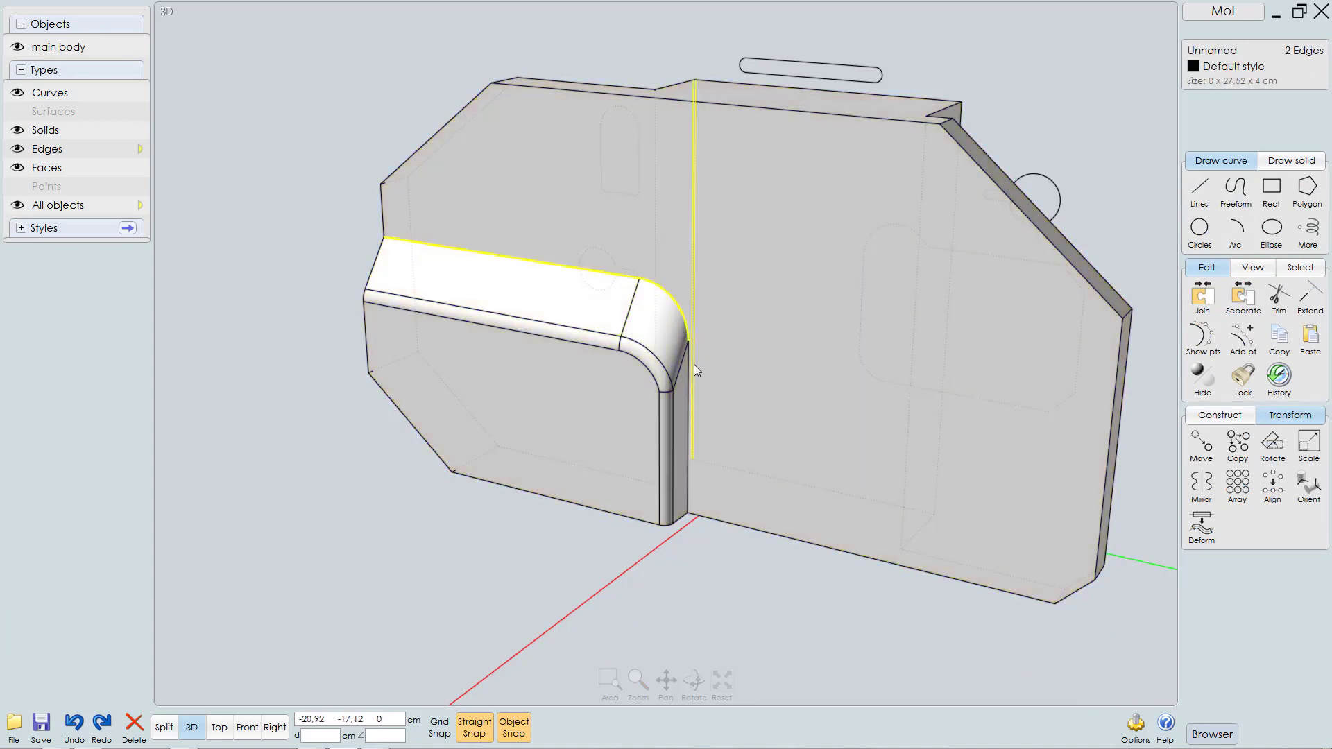
click(690, 423)
click(690, 429)
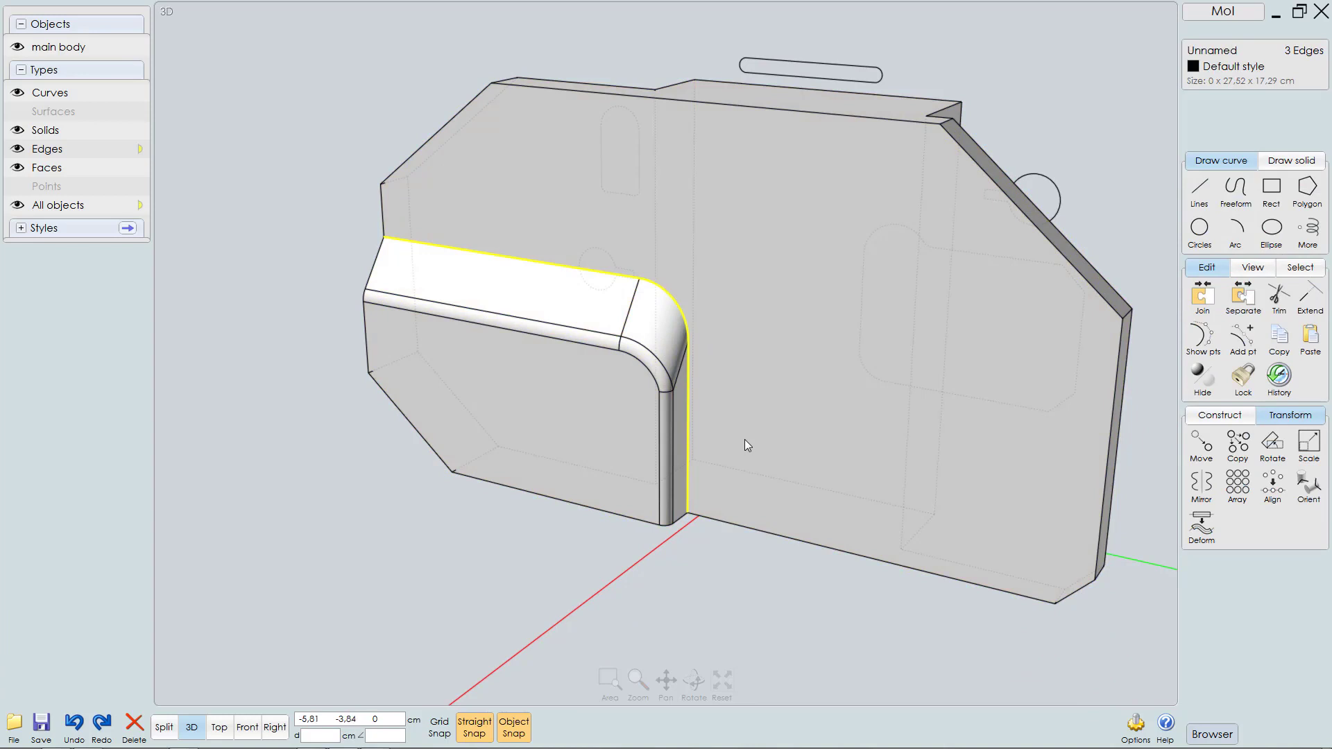
key(f)
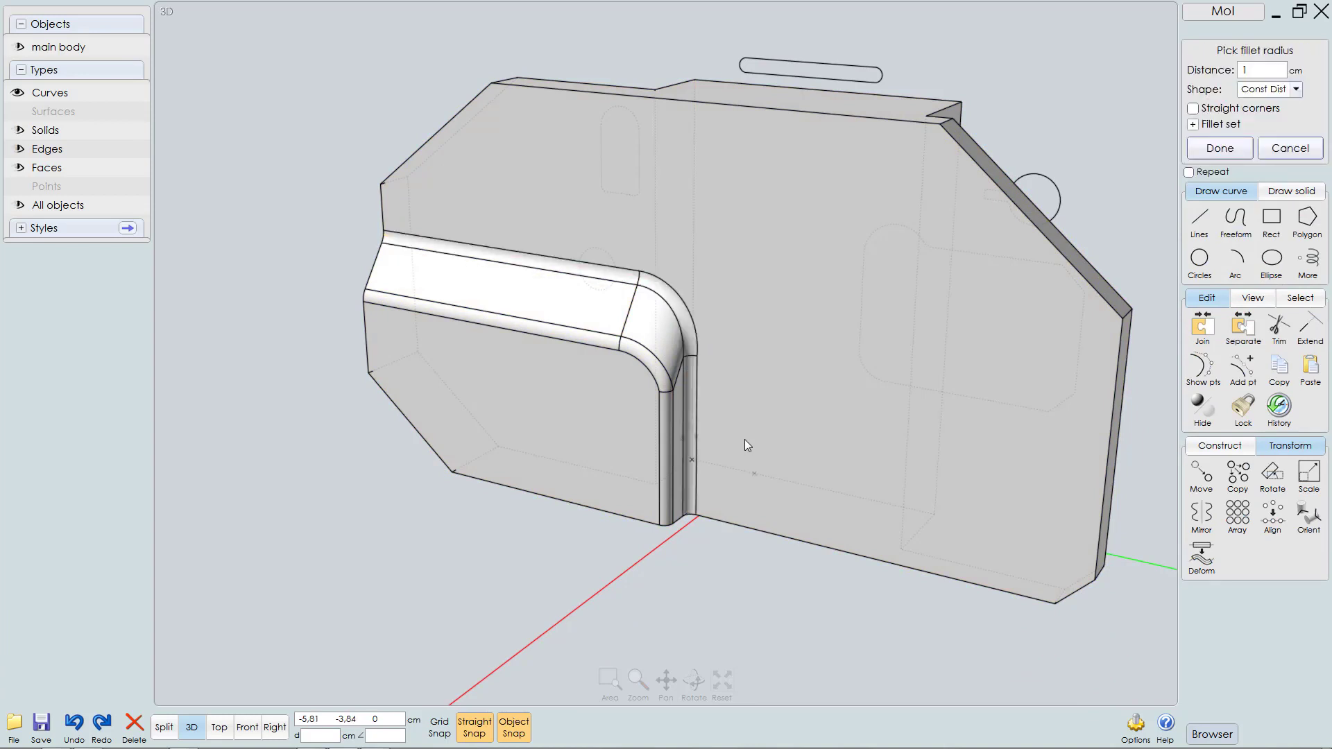
click(1266, 70)
text(1,)
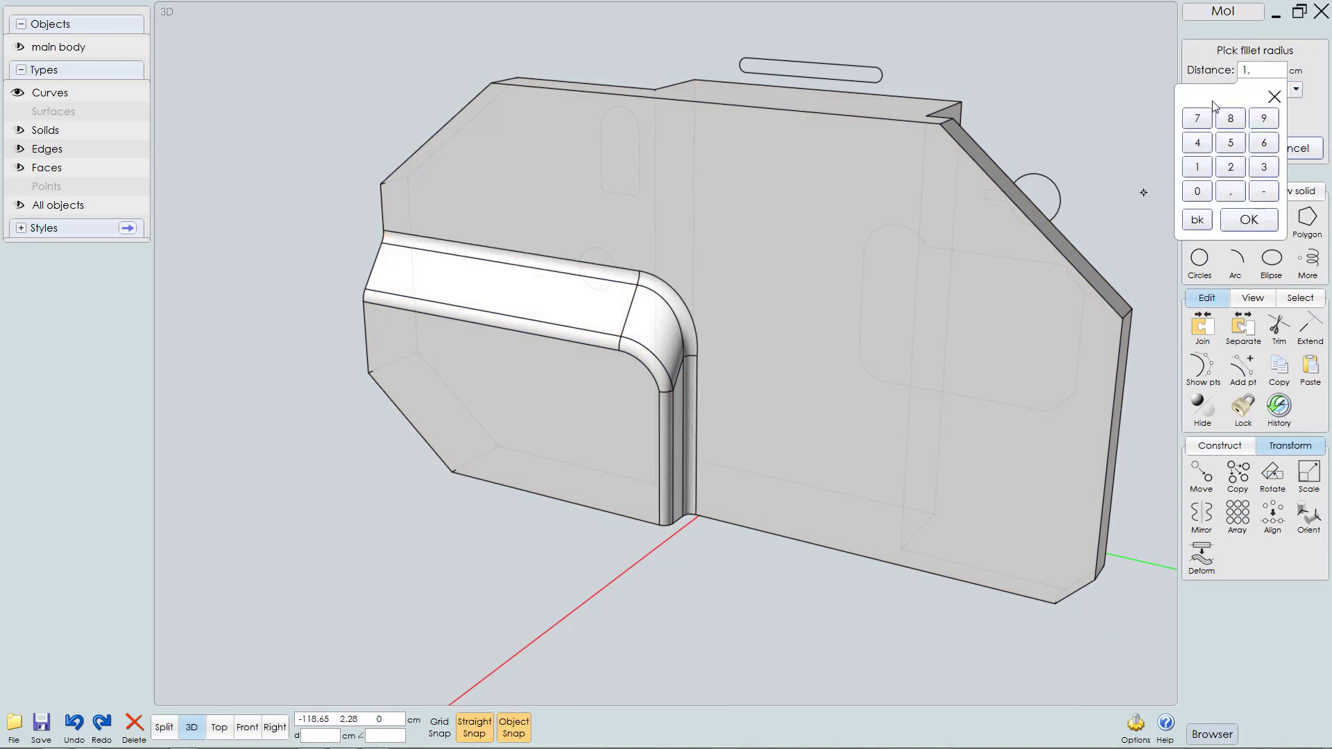
text(5)
key(Return)
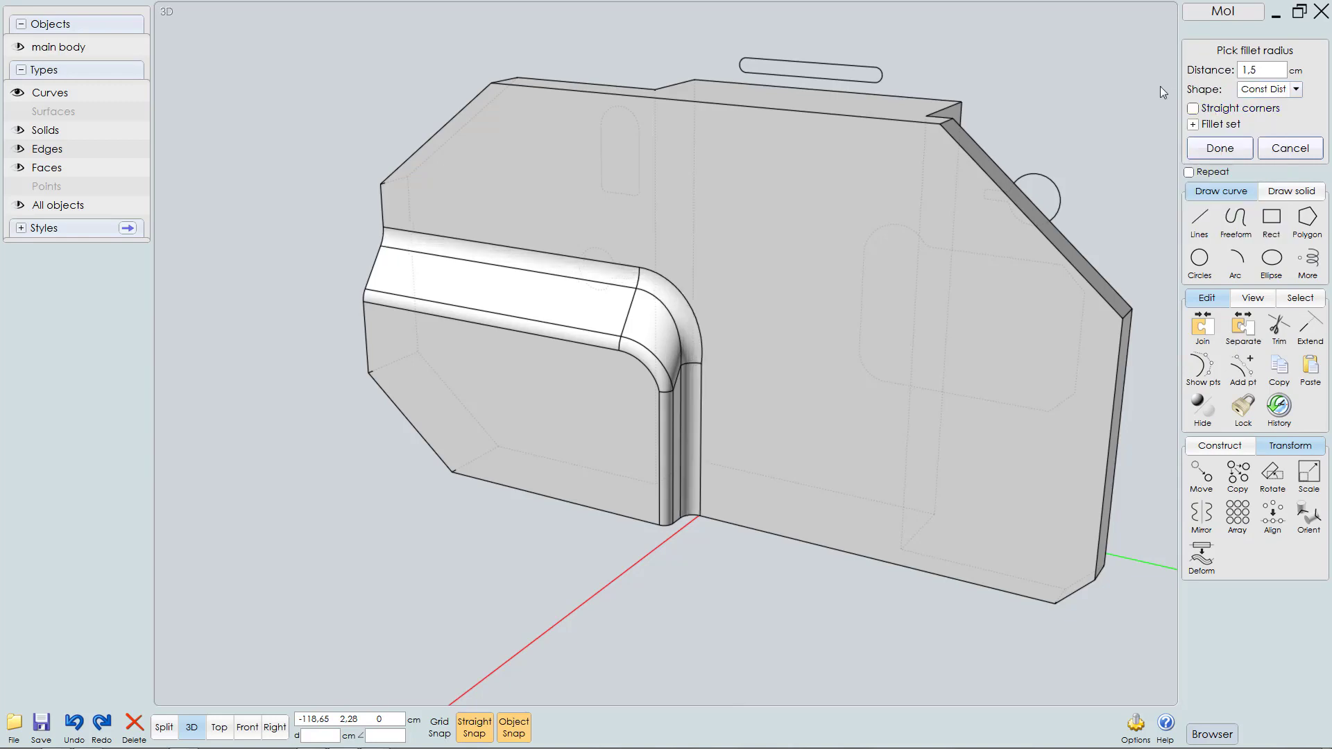
right_drag(819, 299, 798, 343)
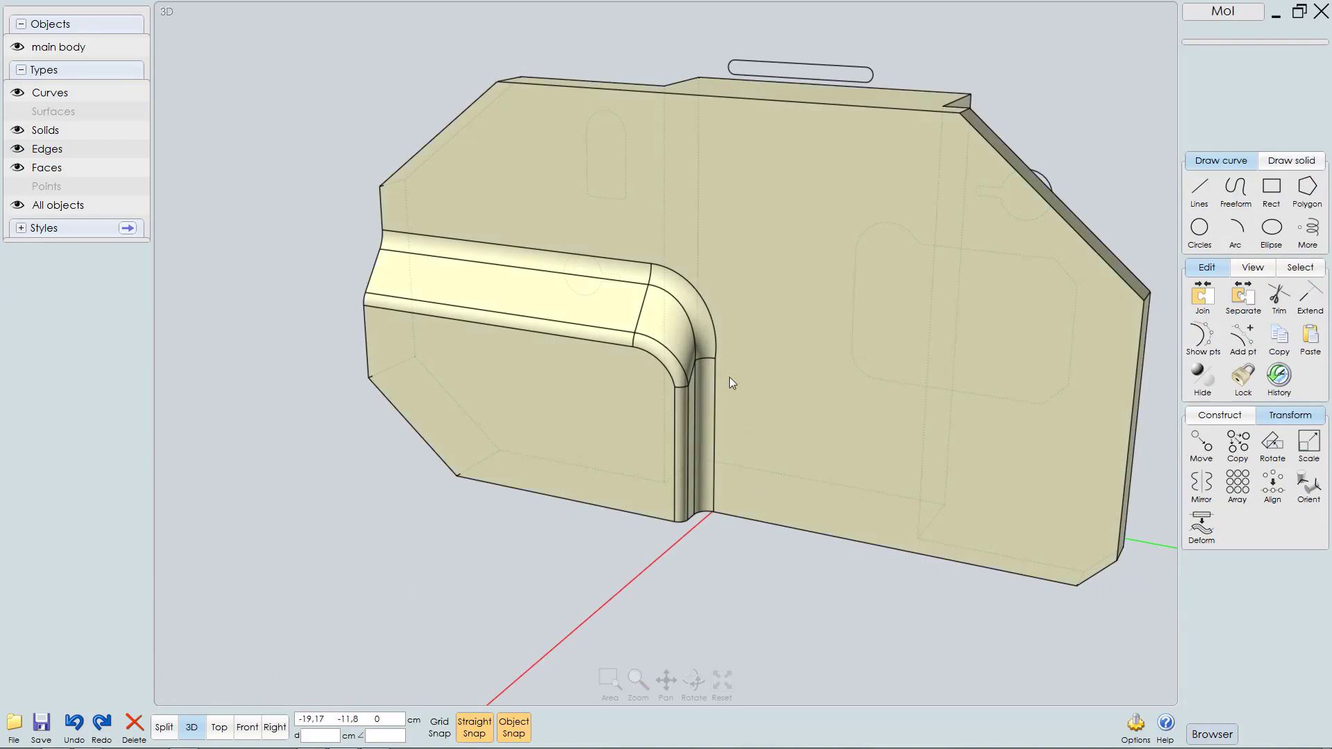
Step: Examine the filleted raised block and the recess outlines beside the main body from several angles in the 3D view
right_drag(730, 377, 839, 391)
middle_drag(840, 391, 811, 436)
scroll(810, 436, down, 1)
mouse_move(810, 436)
right_down()
mouse_move(818, 407)
mouse_move(832, 431)
mouse_move(803, 431)
right_up()
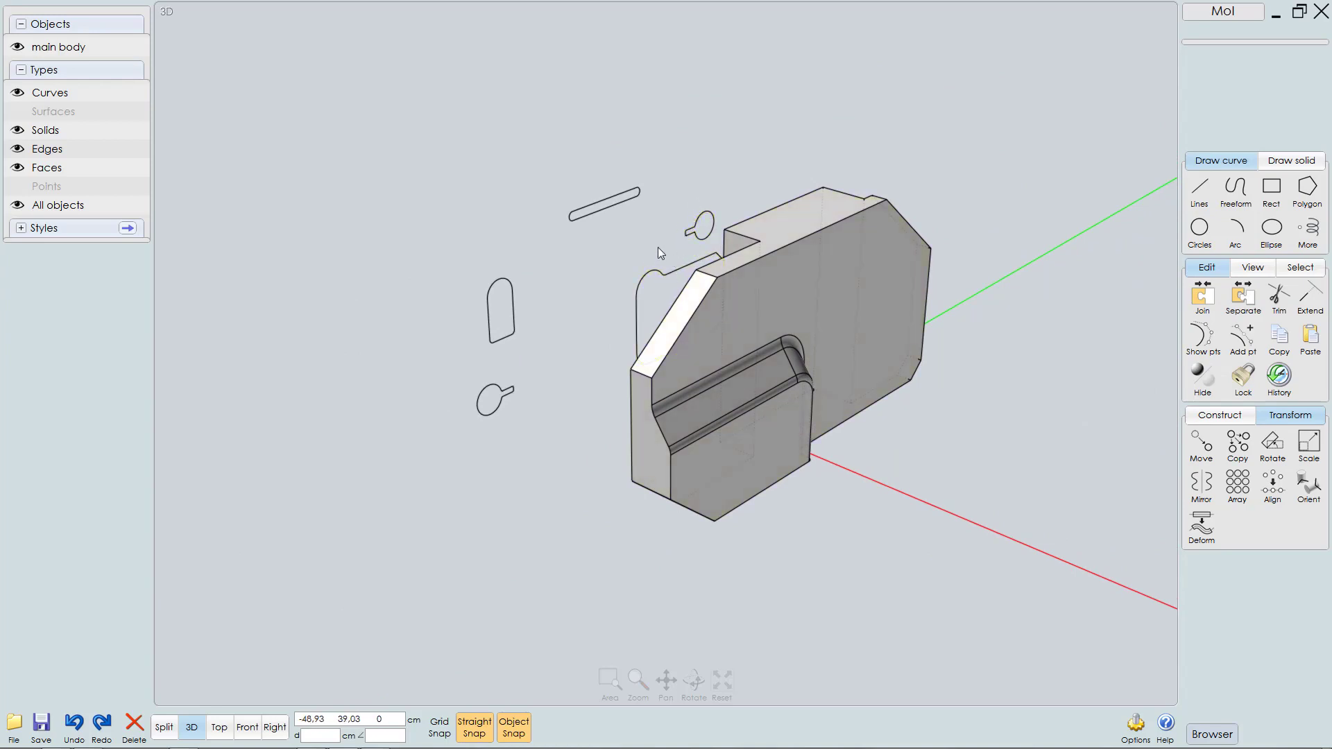
middle_drag(658, 247, 627, 264)
right_drag(689, 269, 750, 267)
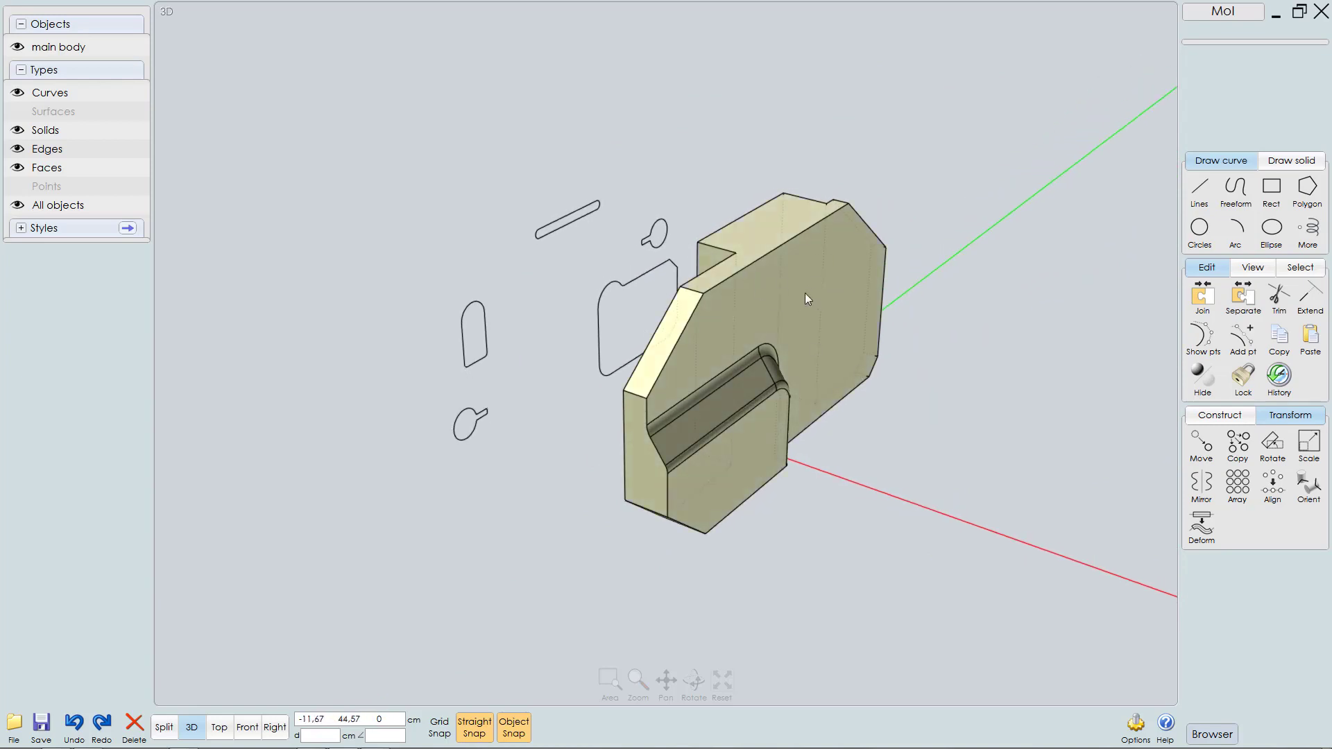
right_drag(818, 282, 818, 286)
middle_drag(818, 286, 821, 301)
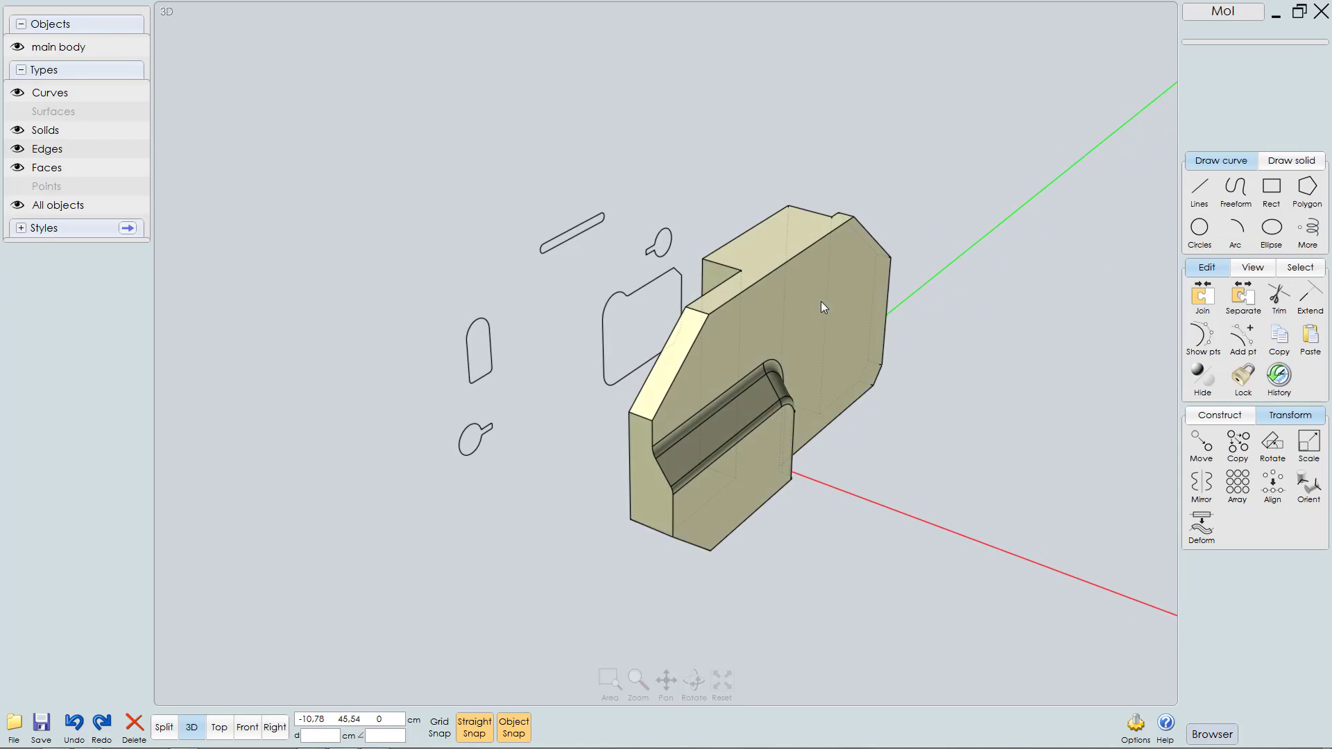
Step: Move the upper keyhole-shaped recess outline in the Top view onto the outer side face of the main body
click(662, 245)
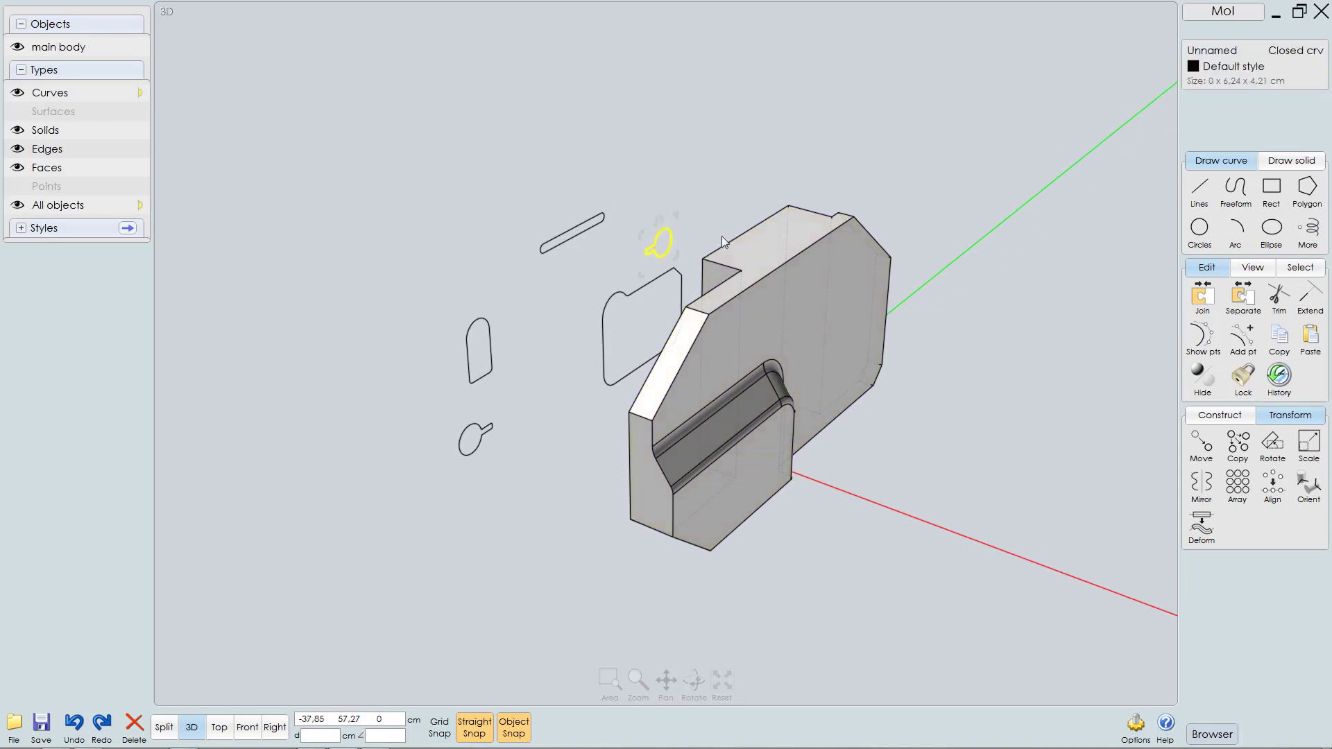
key(F7)
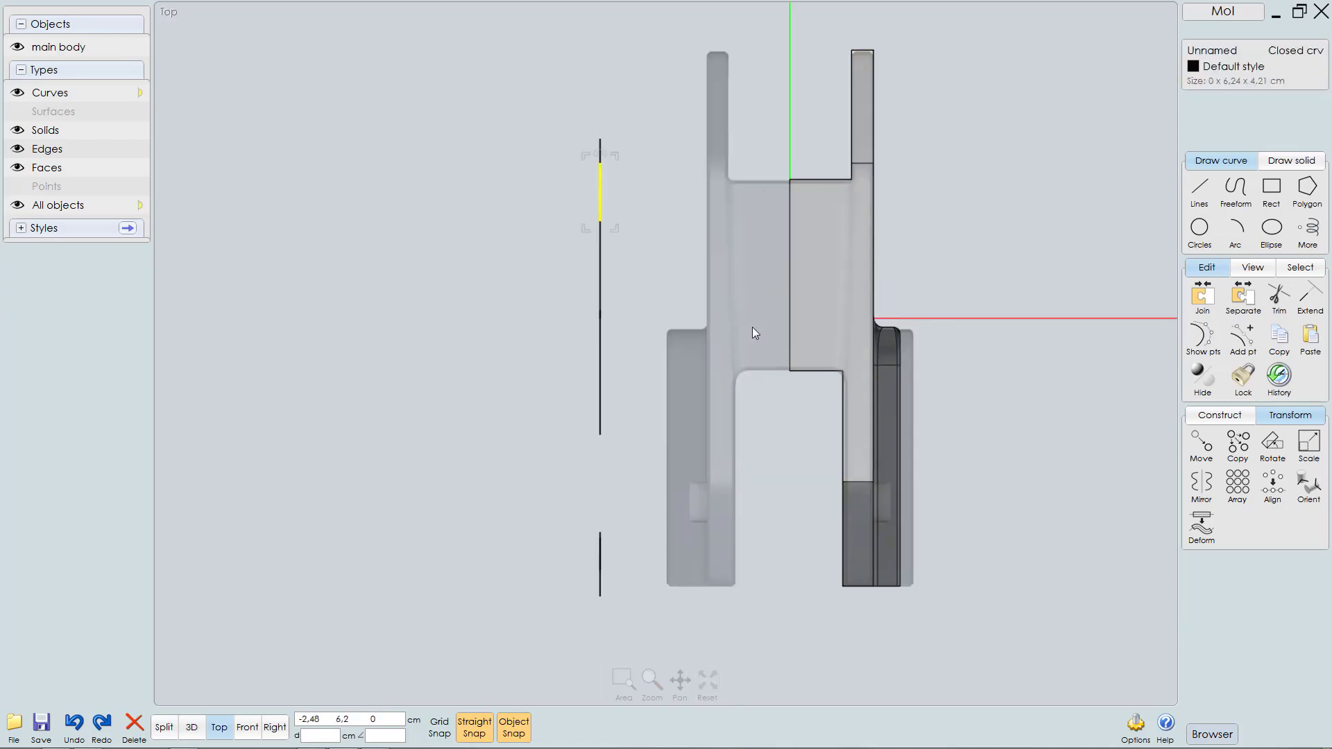
drag(587, 263, 855, 273)
scroll(867, 307, up, 1)
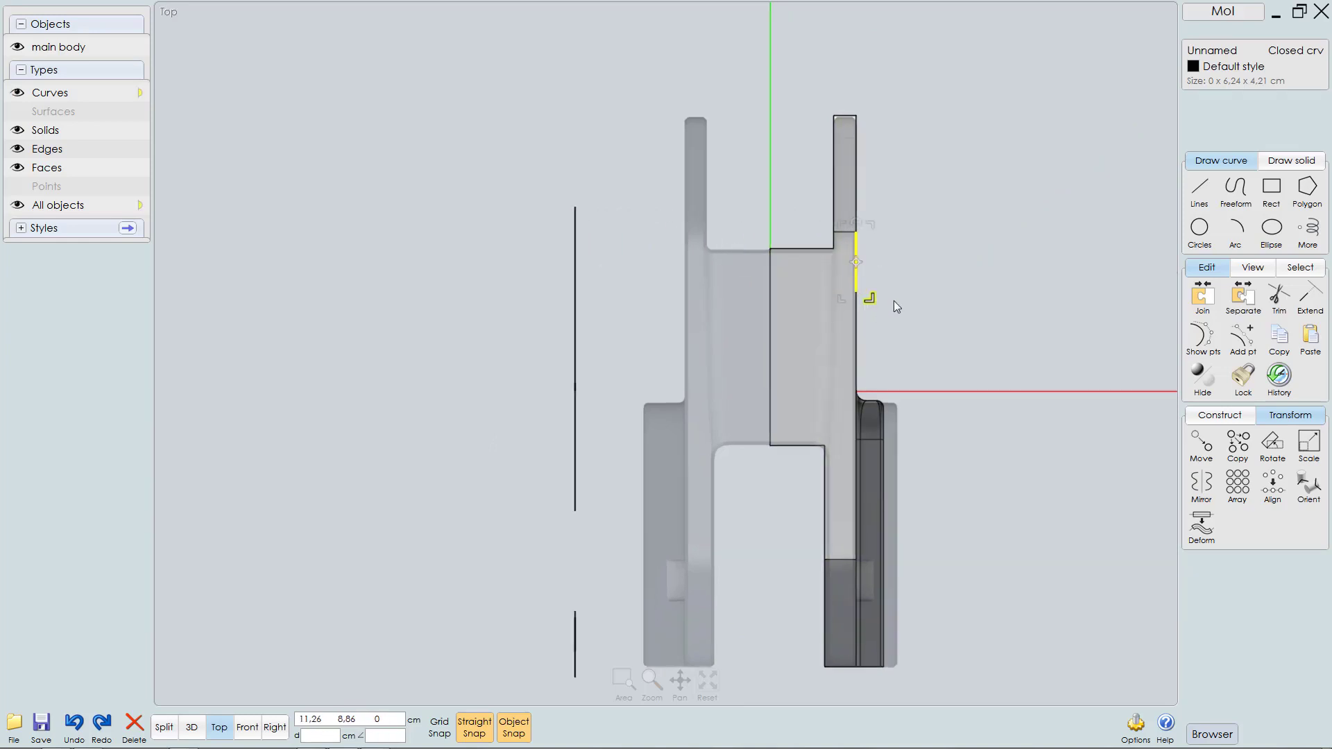
Step: Move the upper keyhole outline horizontally about 5.2 cm in the Right view onto its recess in the reference image
key(F5)
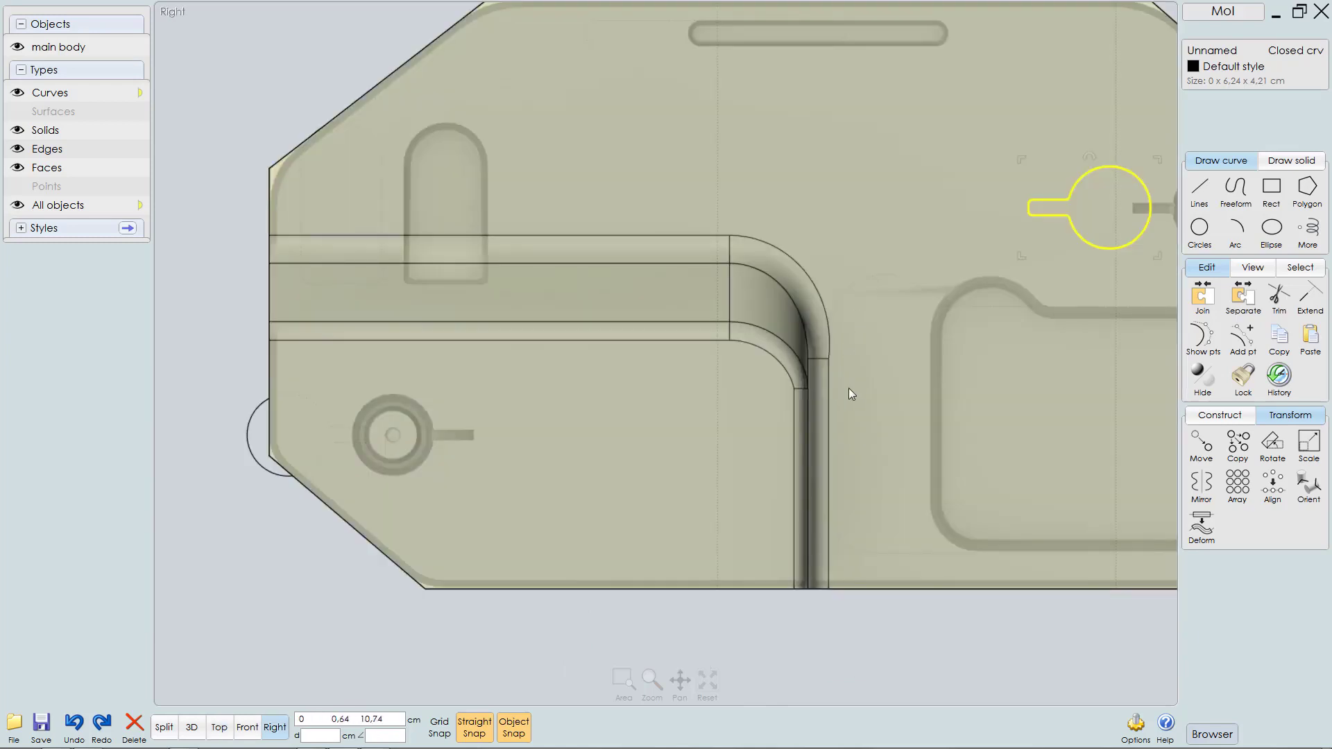
scroll(798, 374, down, 3)
middle_drag(798, 386, 590, 450)
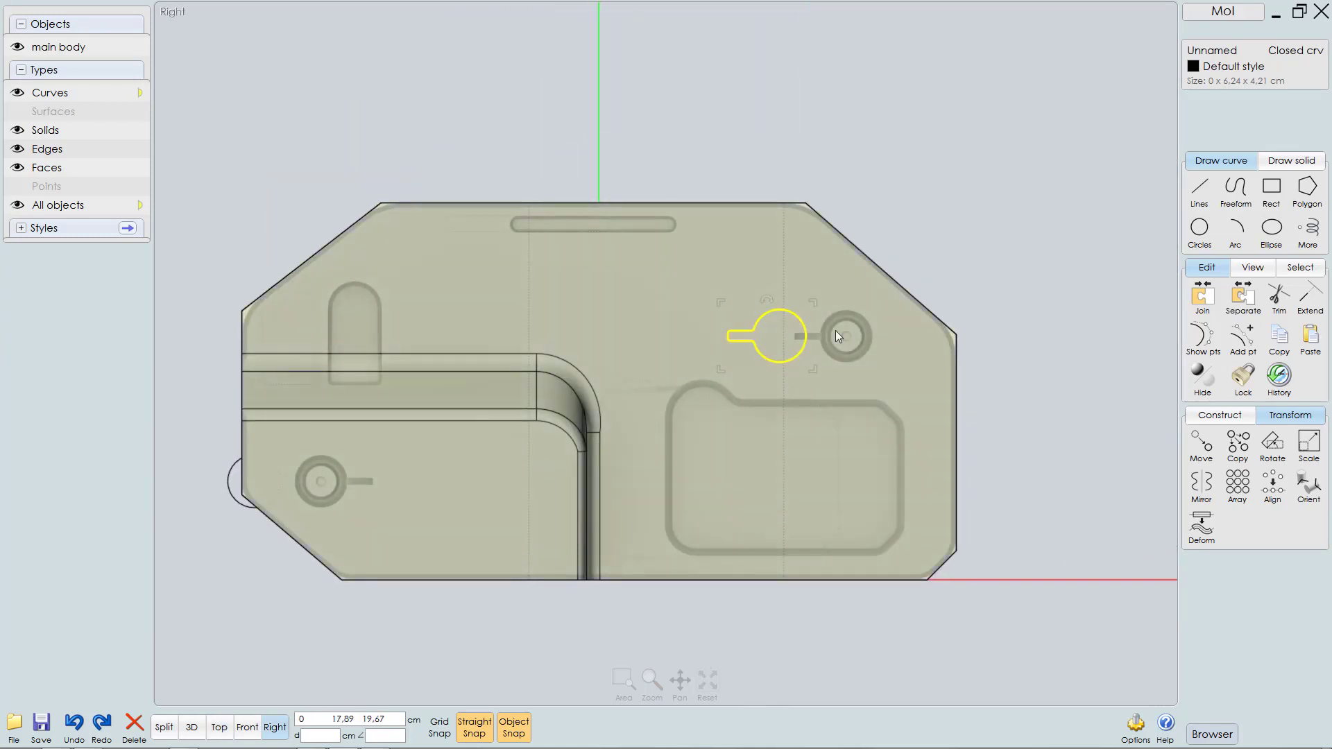
scroll(835, 331, up, 3)
drag(789, 335, 918, 334)
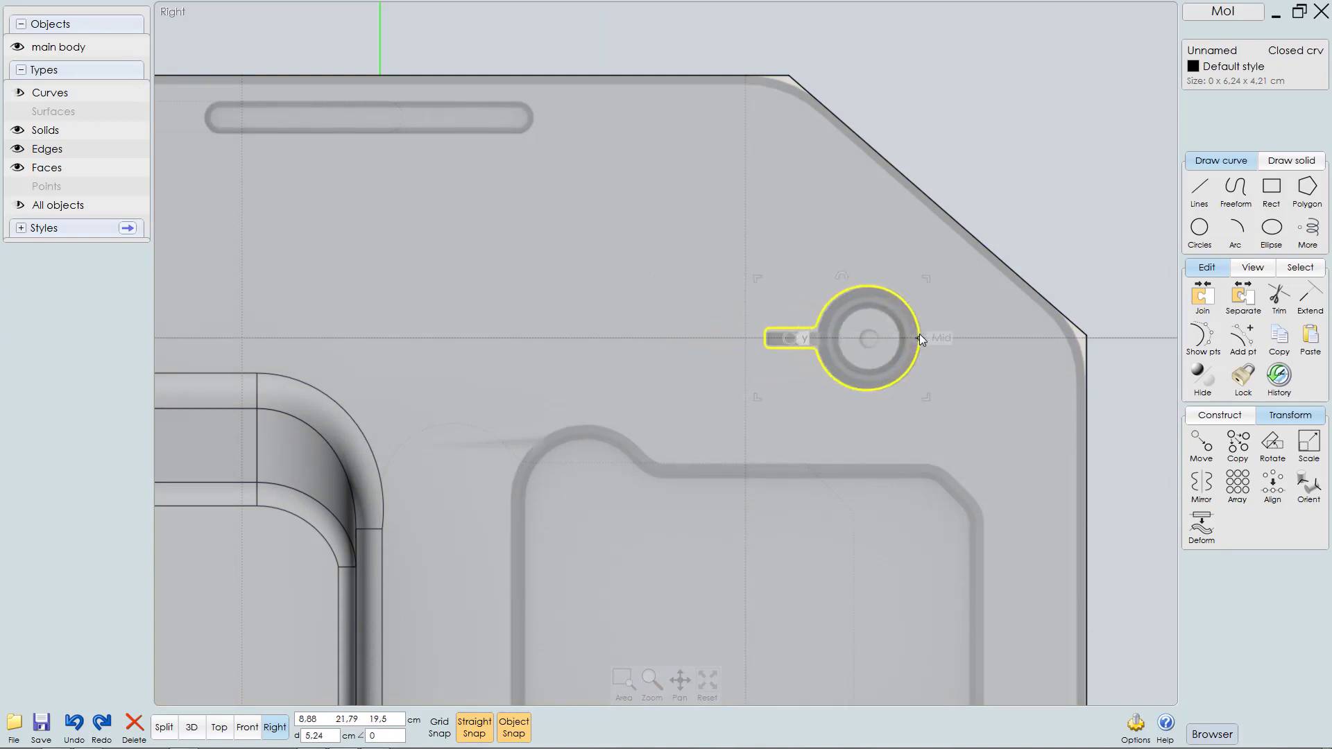
scroll(855, 352, down, 3)
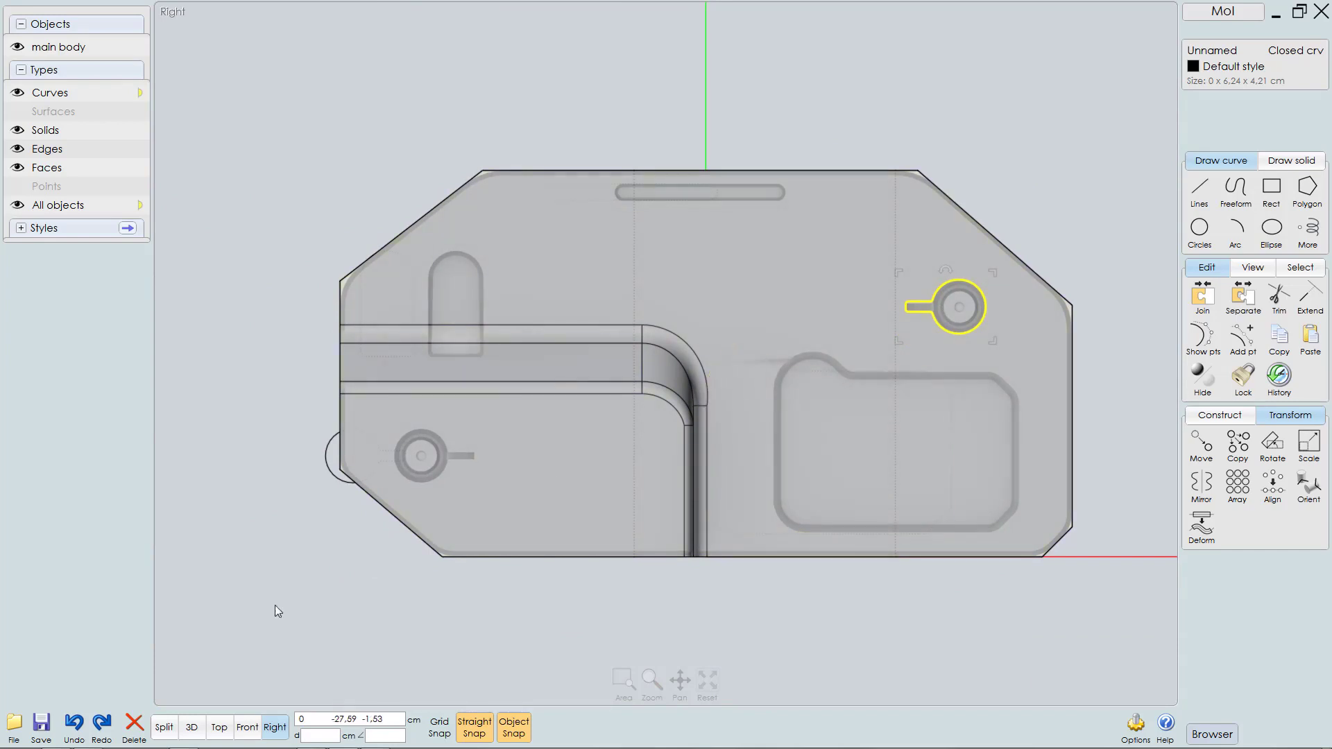
Step: Add the lower keyhole outline to the selection and move both outlines in the Top view until the lower one meets the raised block's outer face
click(338, 473)
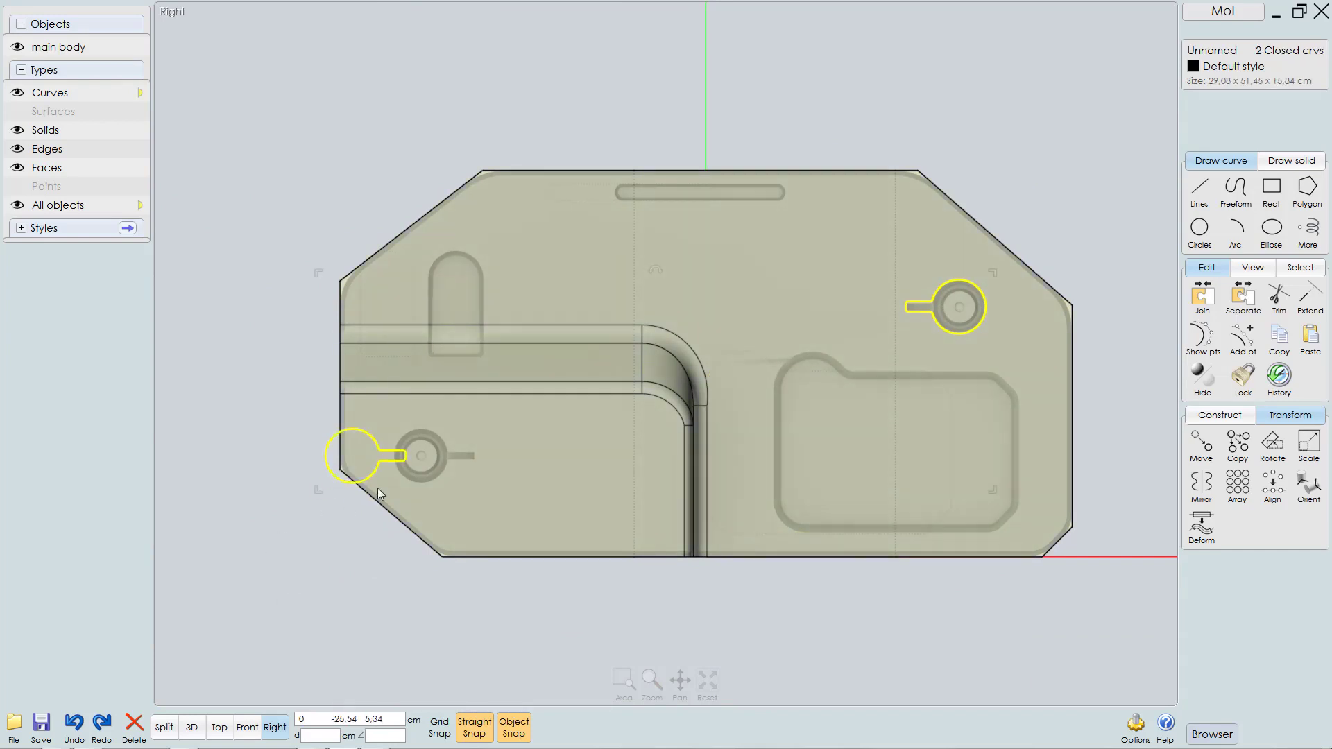
key(F7)
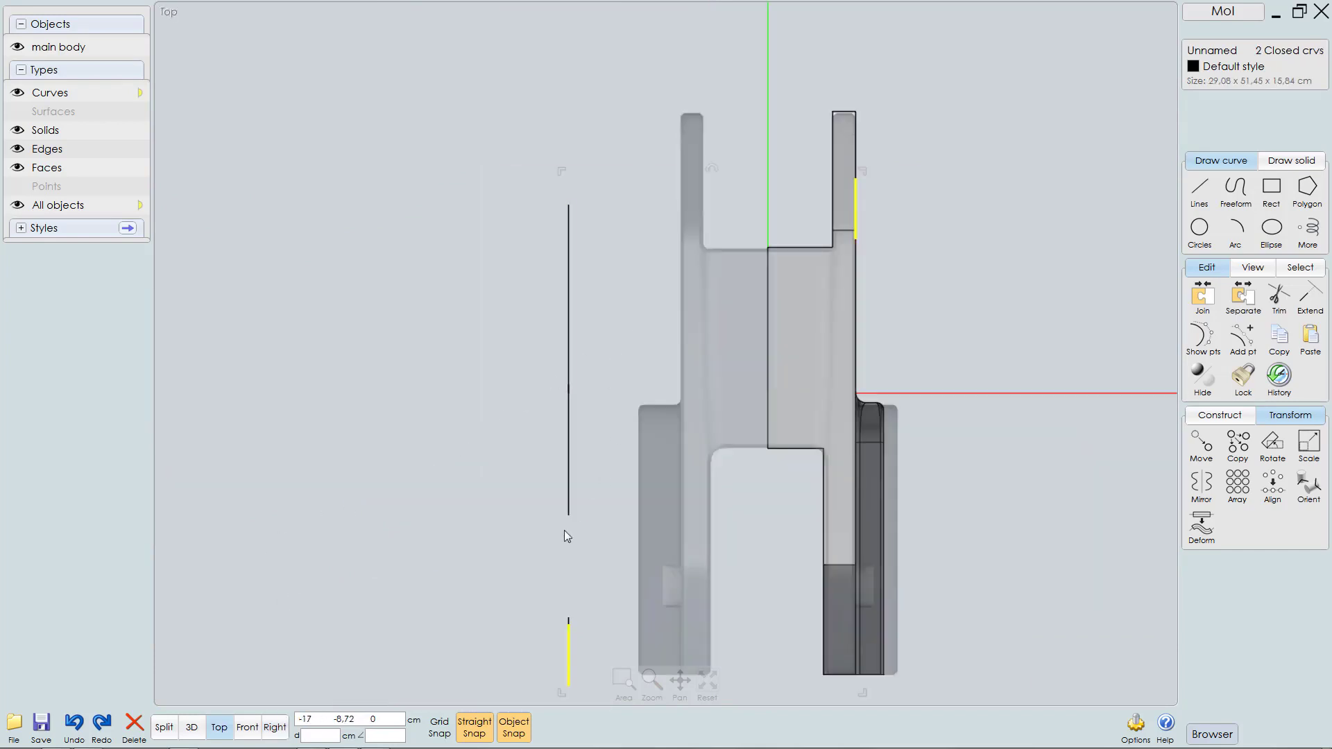
middle_drag(563, 492, 556, 400)
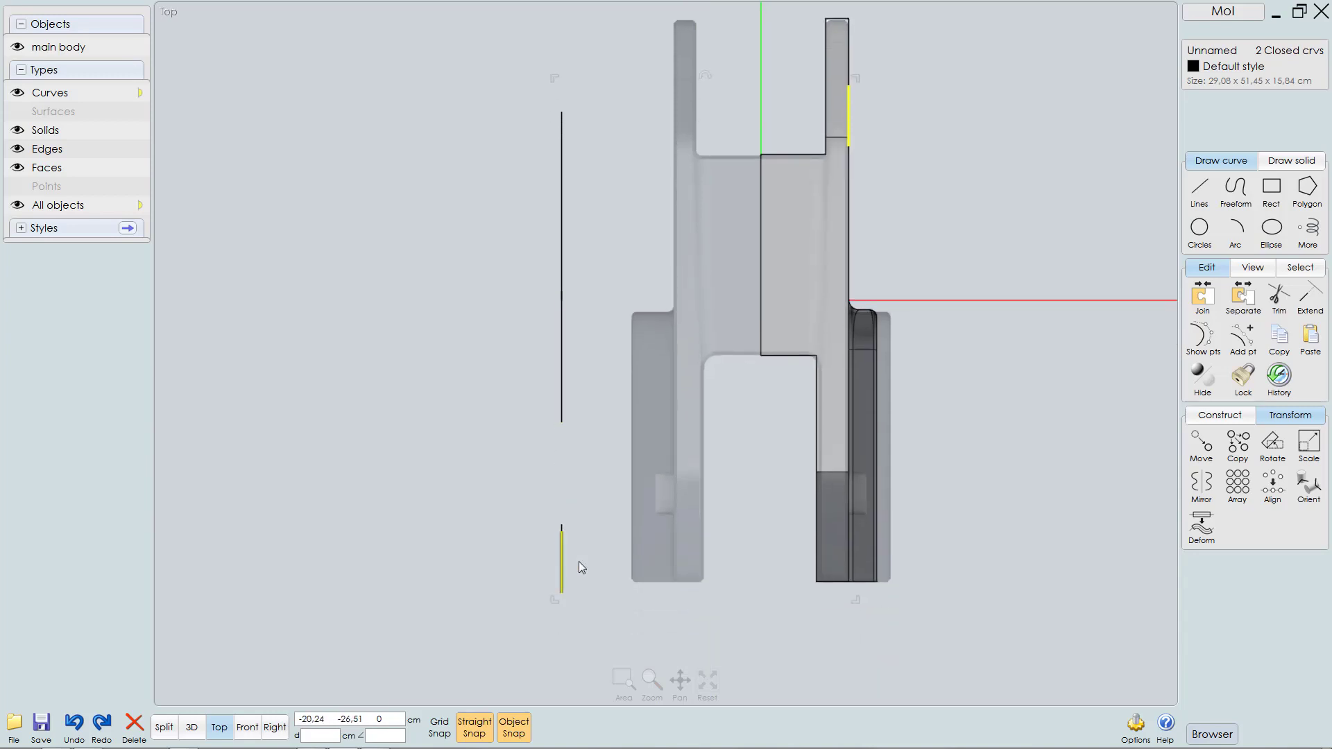
mouse_move(581, 567)
mouse_down()
mouse_move(827, 576)
mouse_move(877, 560)
mouse_up()
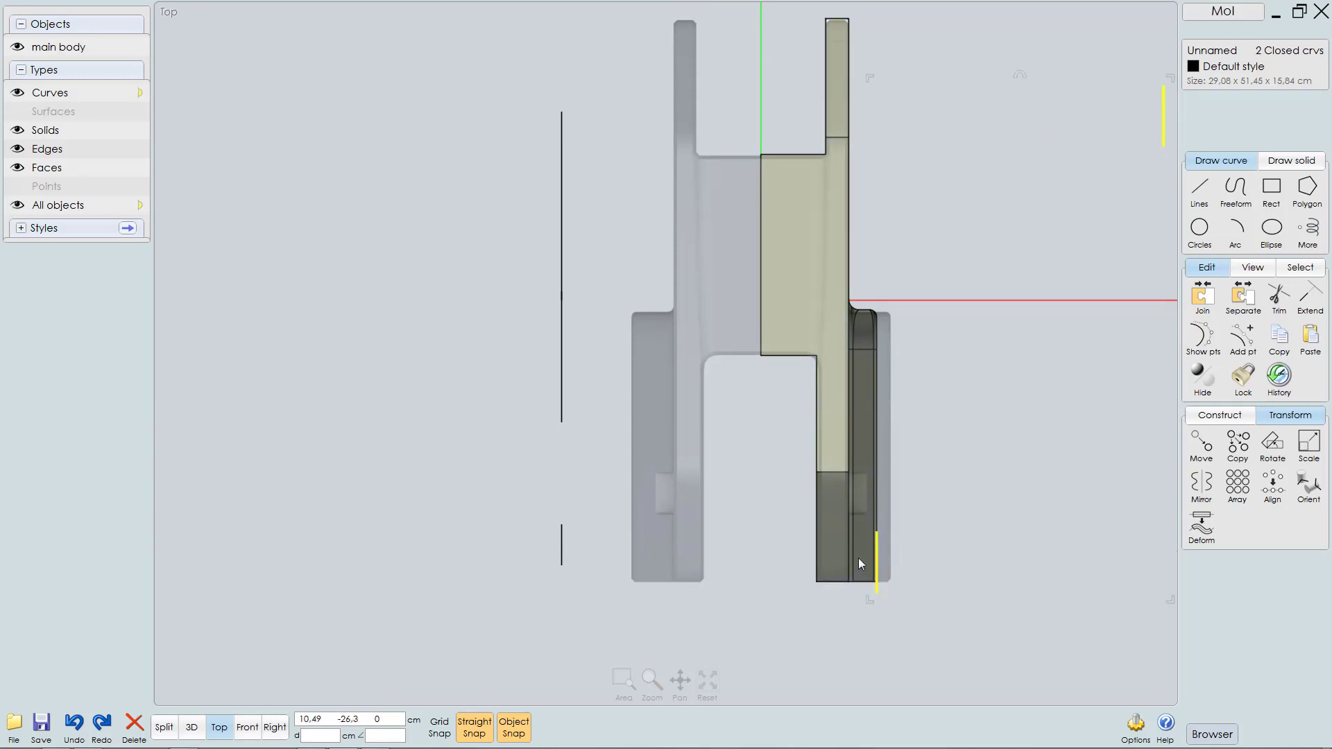
Step: Move both selected keyhole outlines horizontally in the Right view so the lower one matches its recess in the reference image
key(F8)
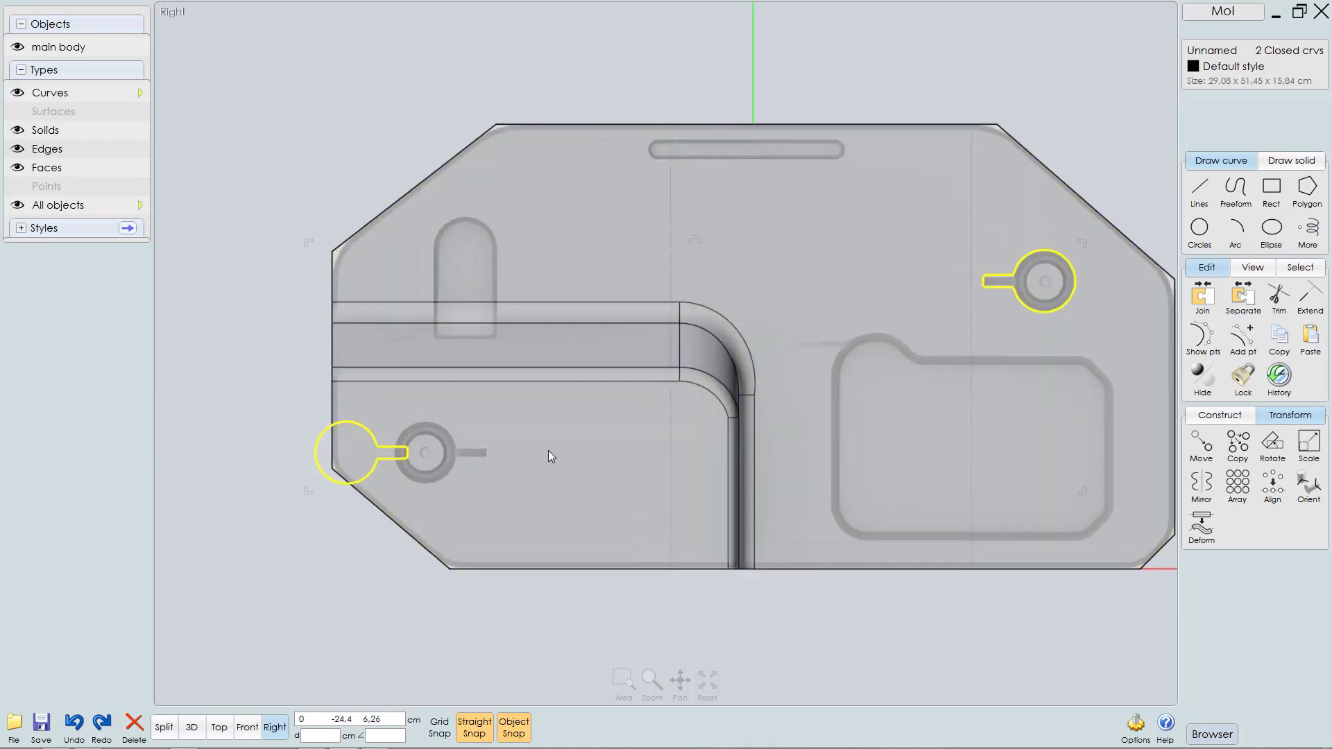
scroll(417, 461, up, 2)
drag(410, 444, 510, 443)
scroll(576, 399, down, 2)
middle_drag(559, 414, 598, 461)
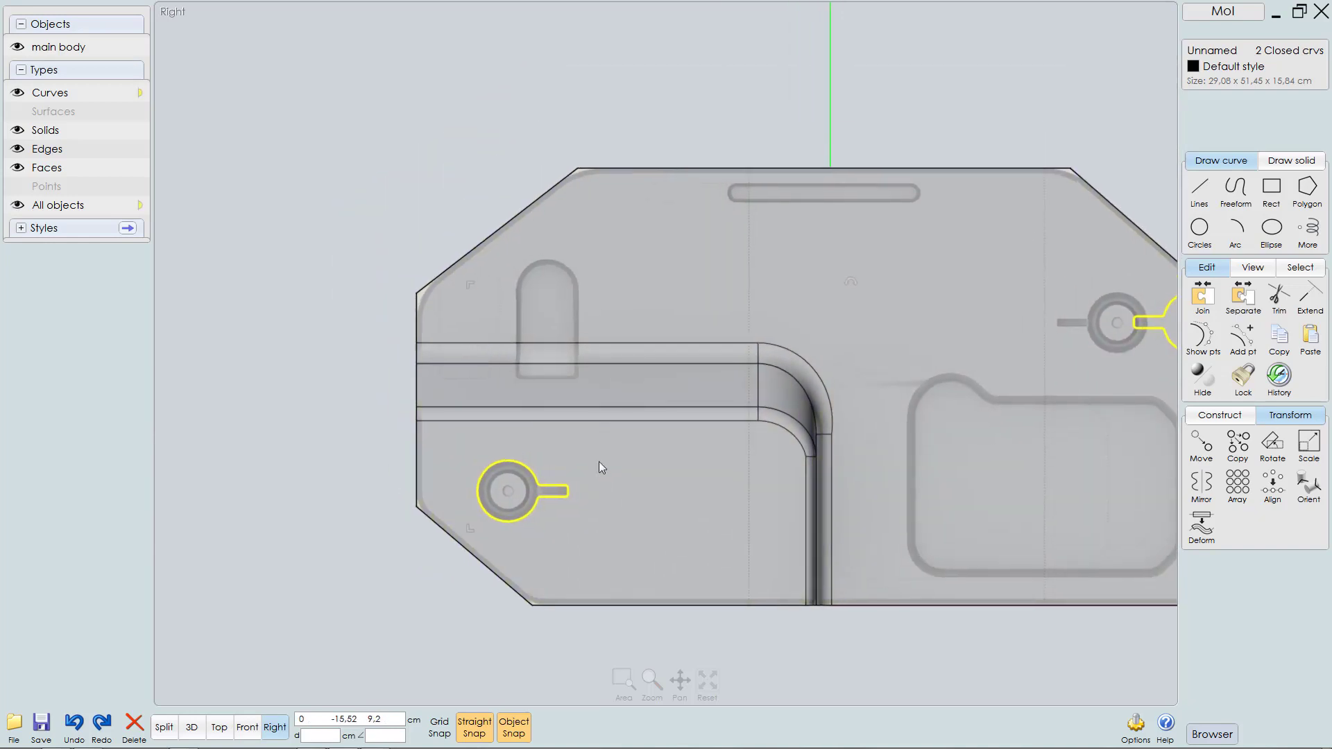
click(501, 290)
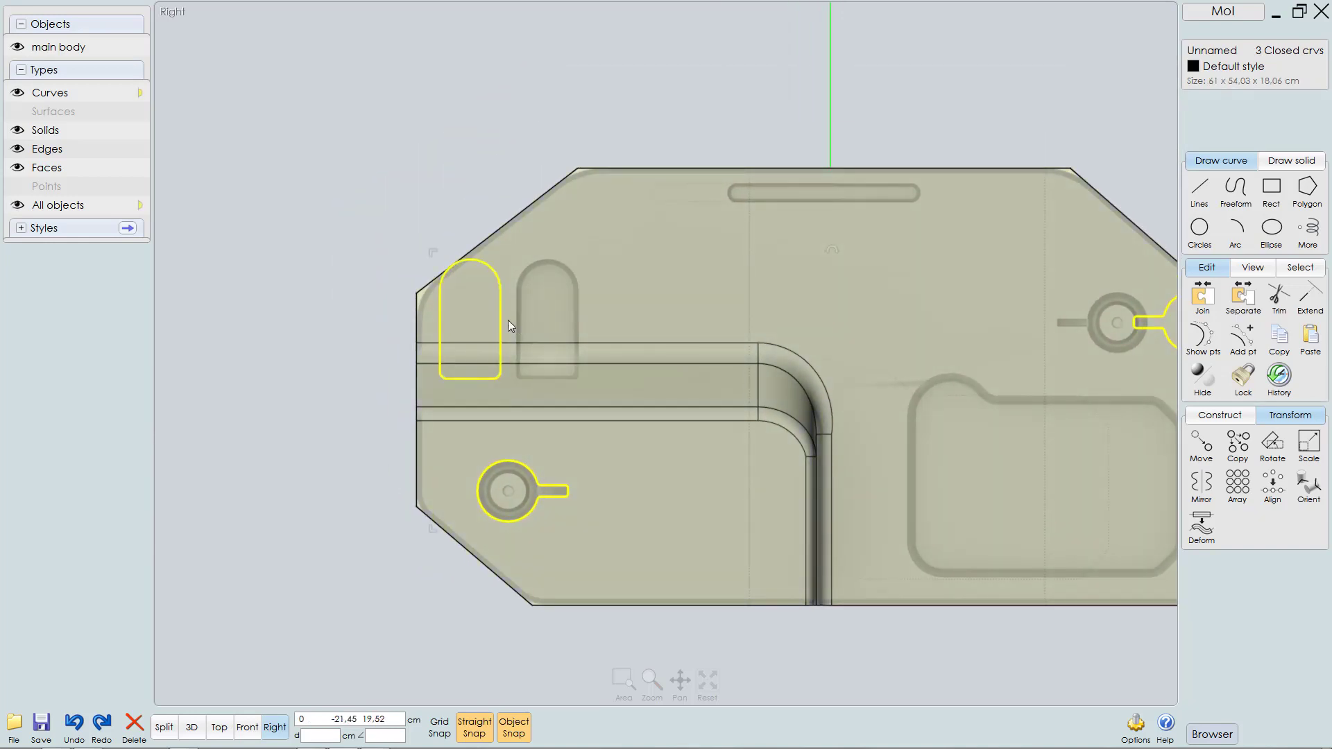
drag(501, 314, 565, 314)
key(ctrl+z)
click(334, 419)
Step: Select only the arch-shaped outline and move it in the Right view onto its recess in the reference image
click(499, 297)
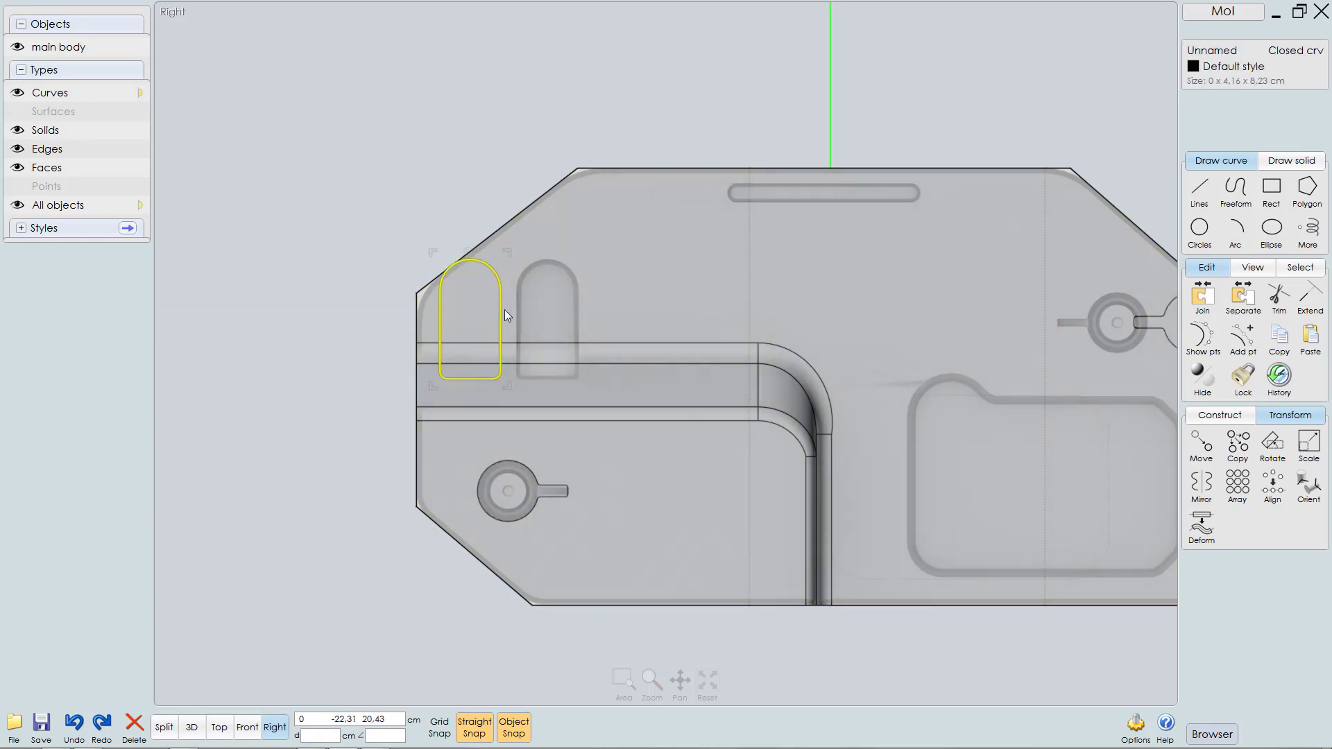
drag(505, 309, 577, 305)
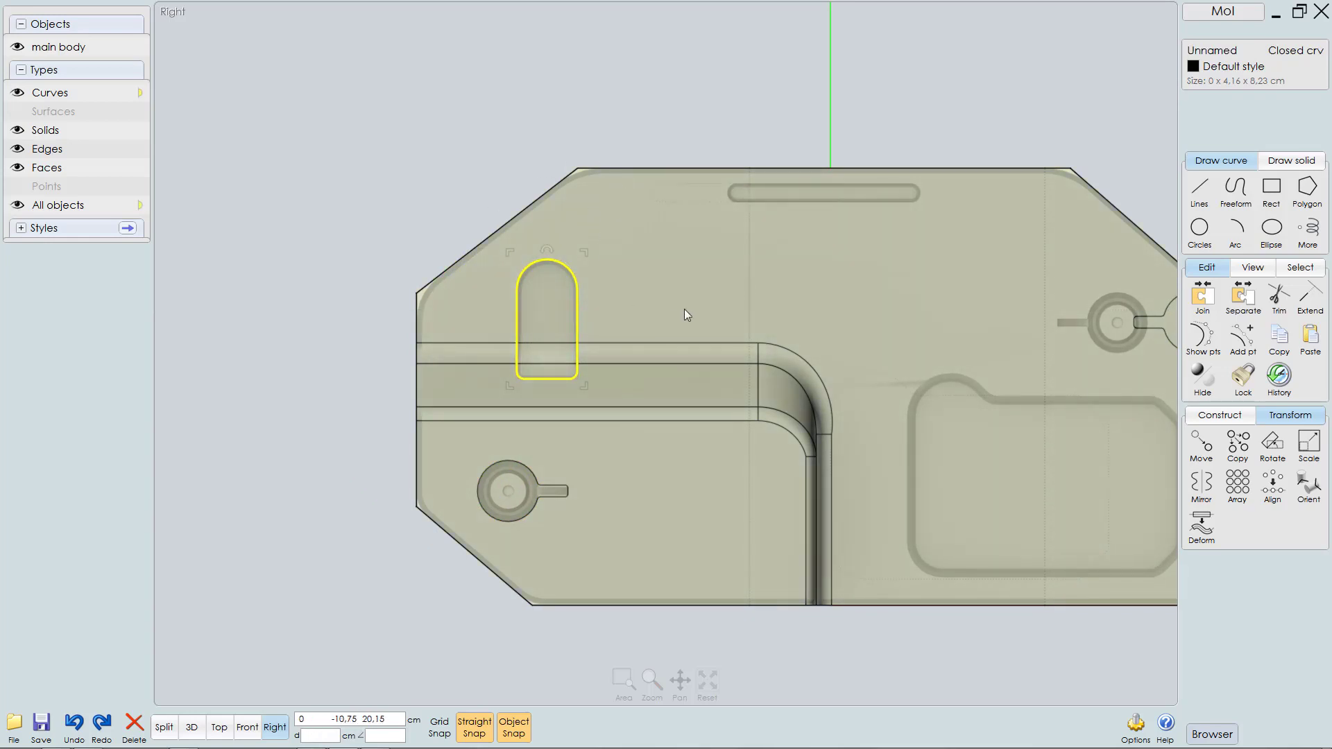
mouse_move(649, 312)
middle_down()
mouse_move(591, 331)
mouse_move(654, 302)
middle_up()
Step: Move the arch-shaped outline in the Top view to the body's sloped transition beside the raised block and check it in 3D
key(F3)
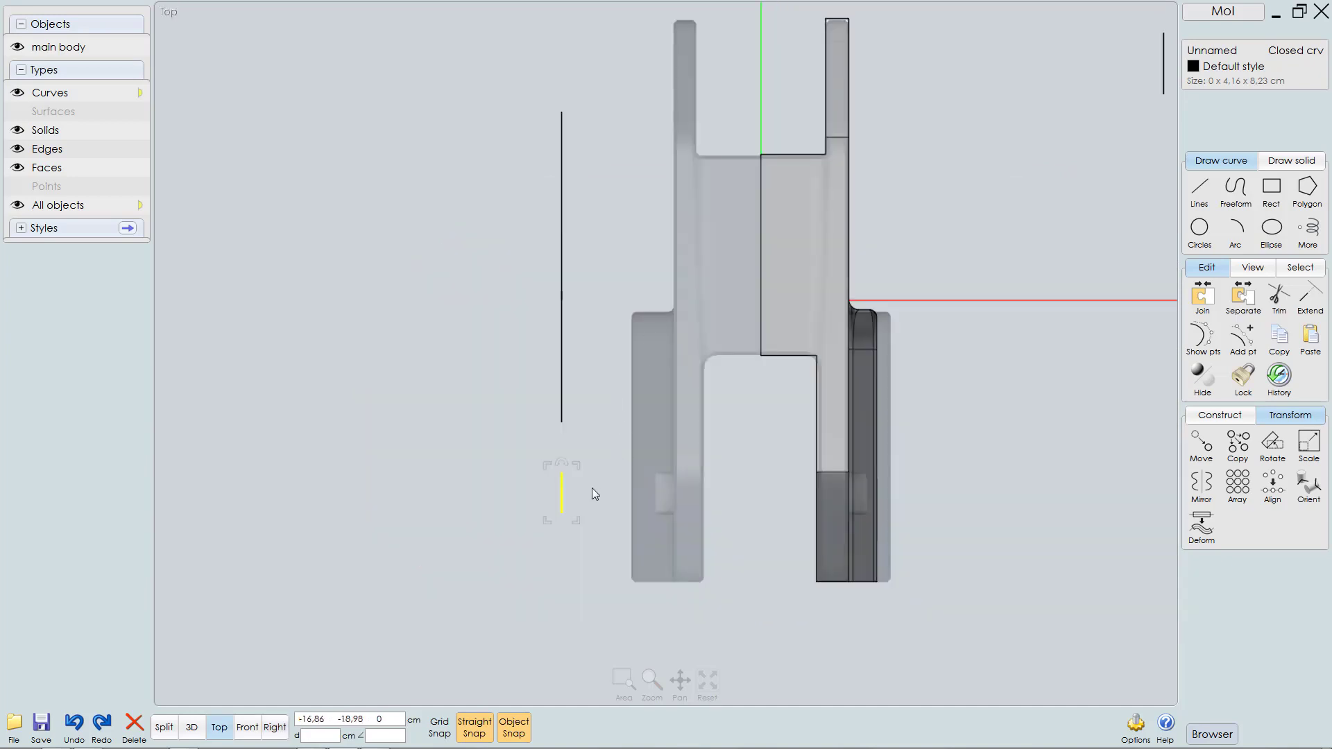
drag(567, 486, 853, 484)
scroll(856, 489, up, 2)
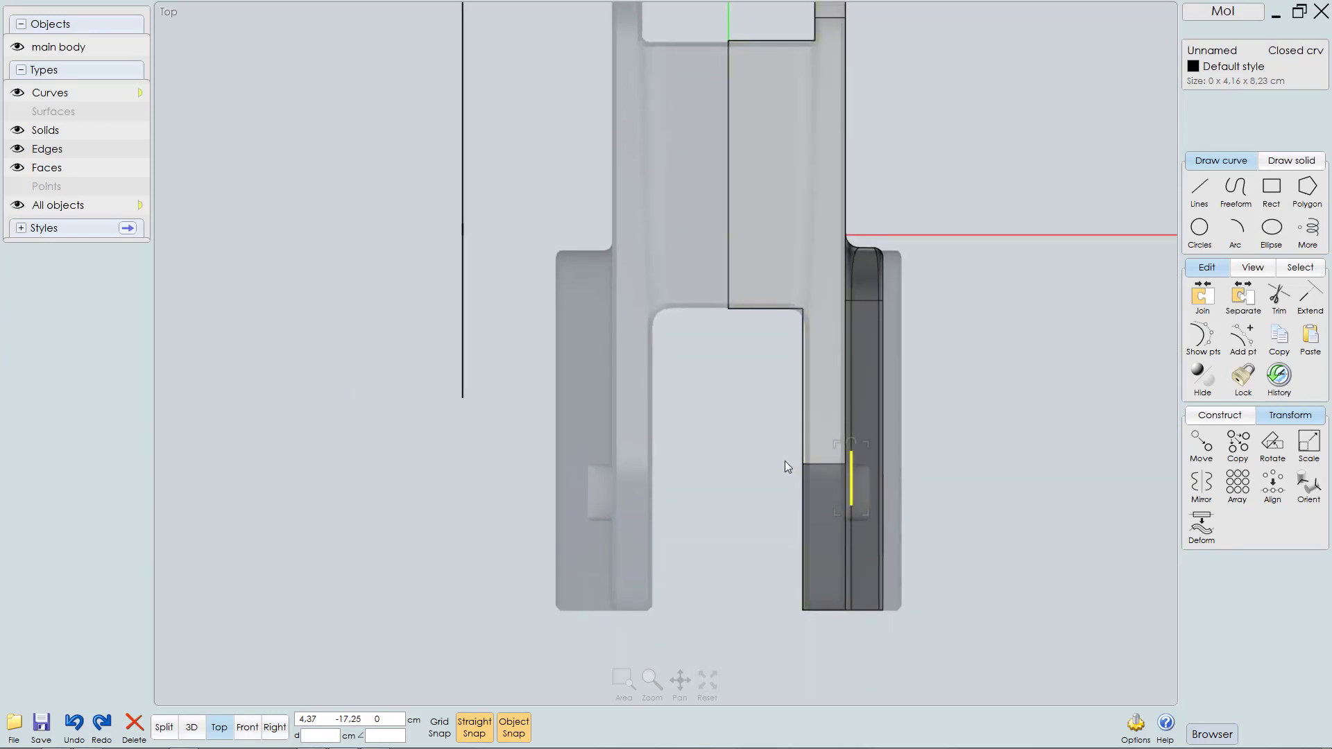
key(F5)
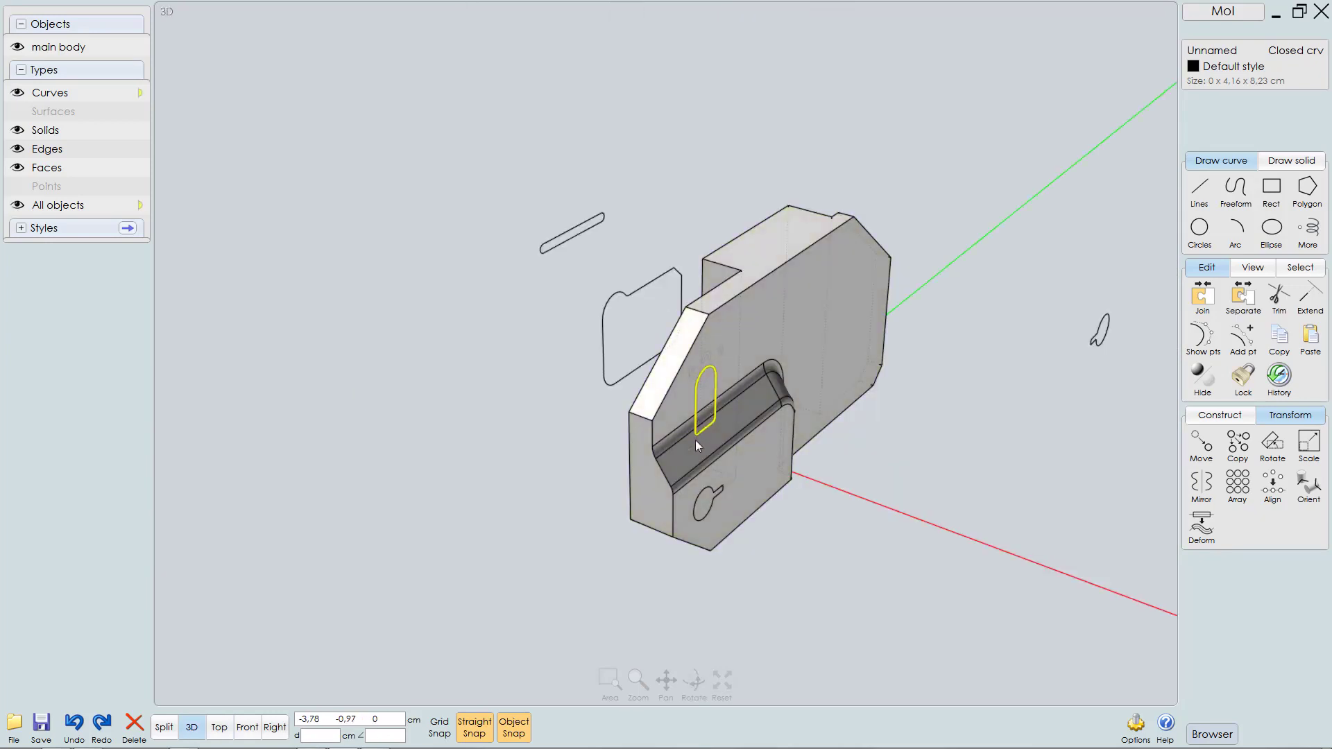
scroll(695, 440, up, 5)
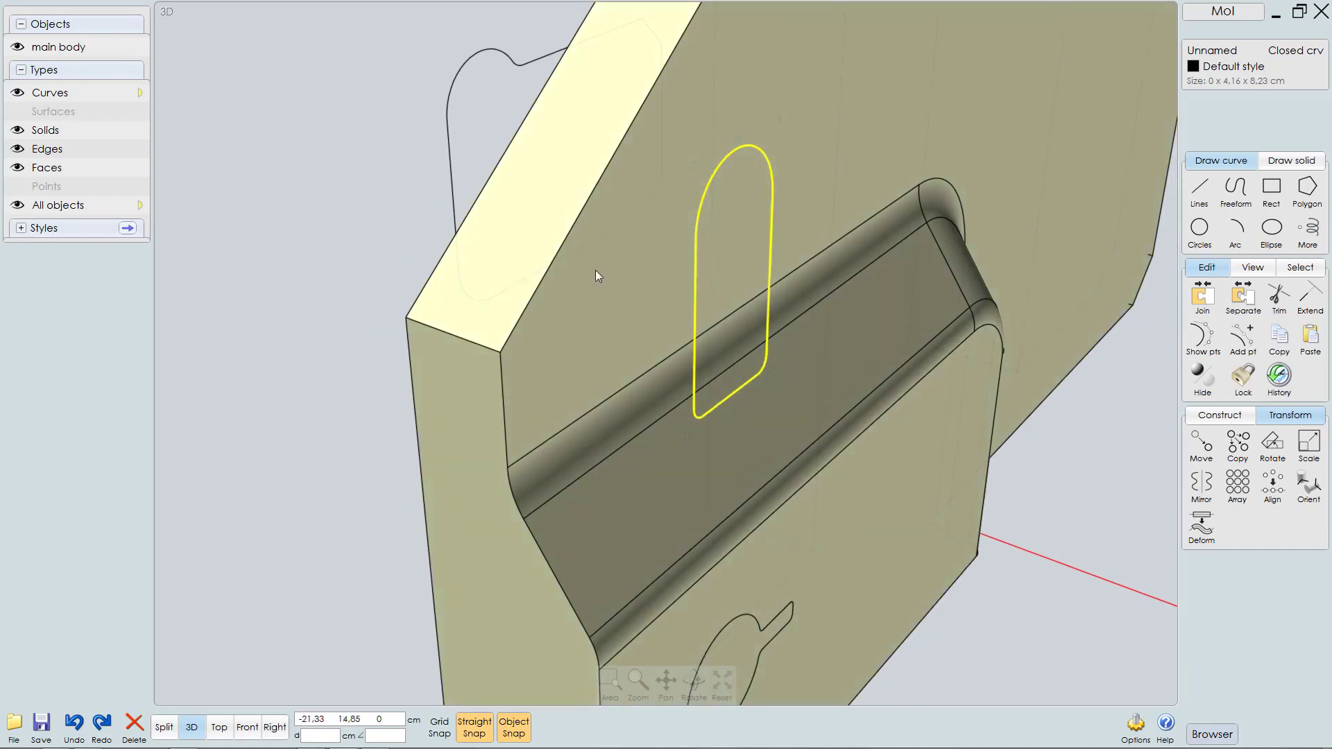
right_drag(698, 399, 784, 329)
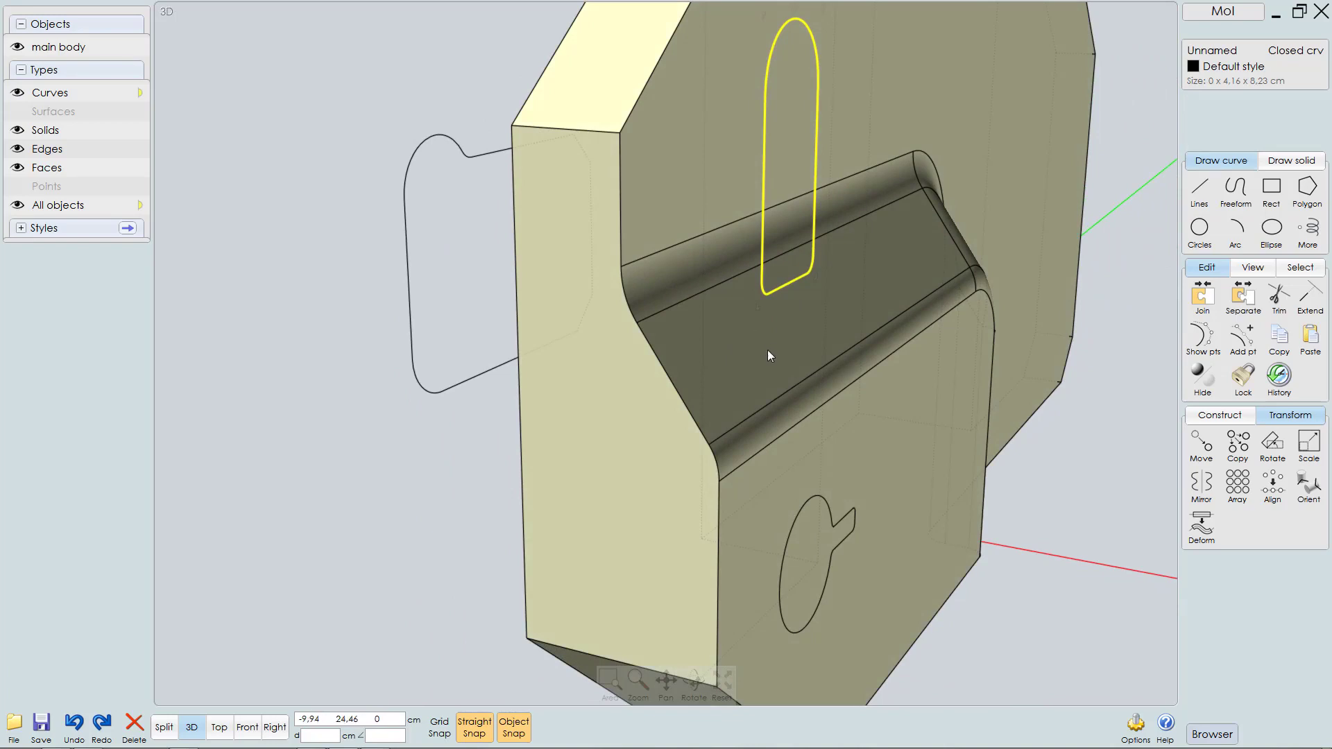
Step: Show the control points of the arch-shaped outline in the Front view, close up on the sloped transition
key(t)
key(r)
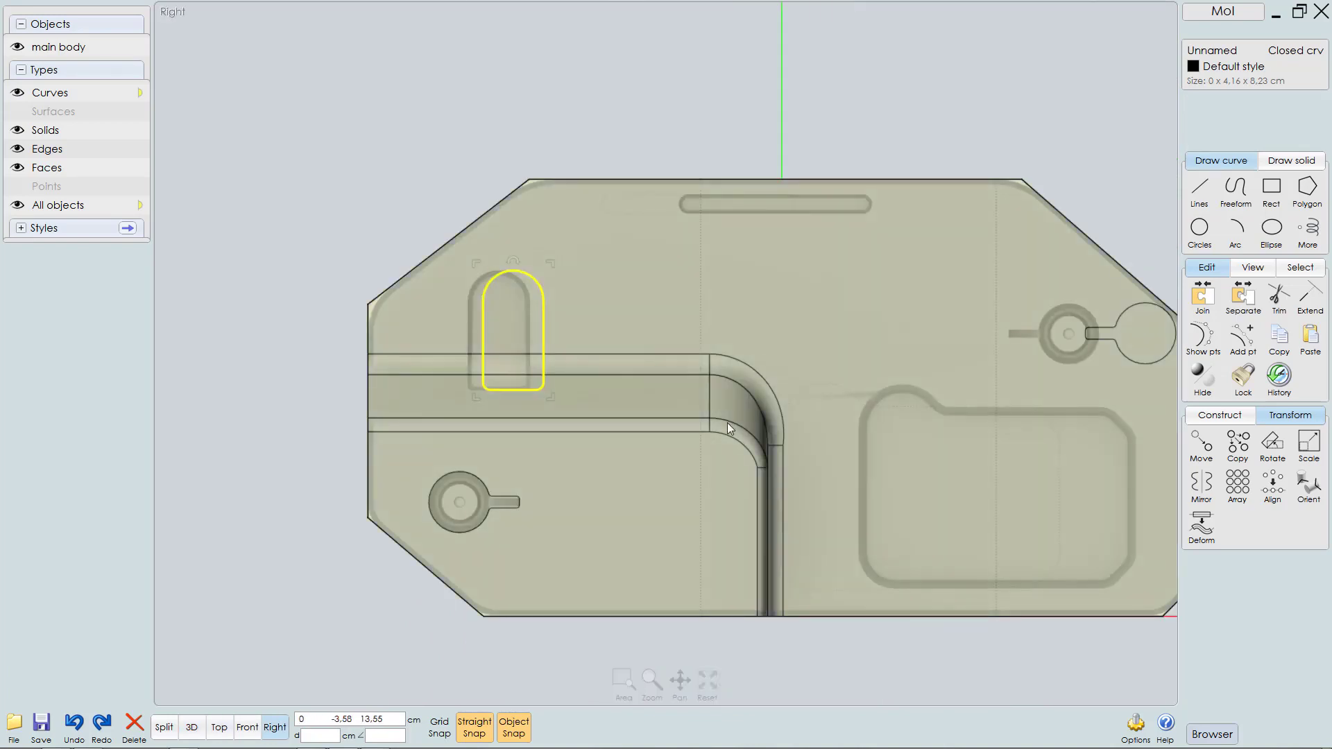
key(f)
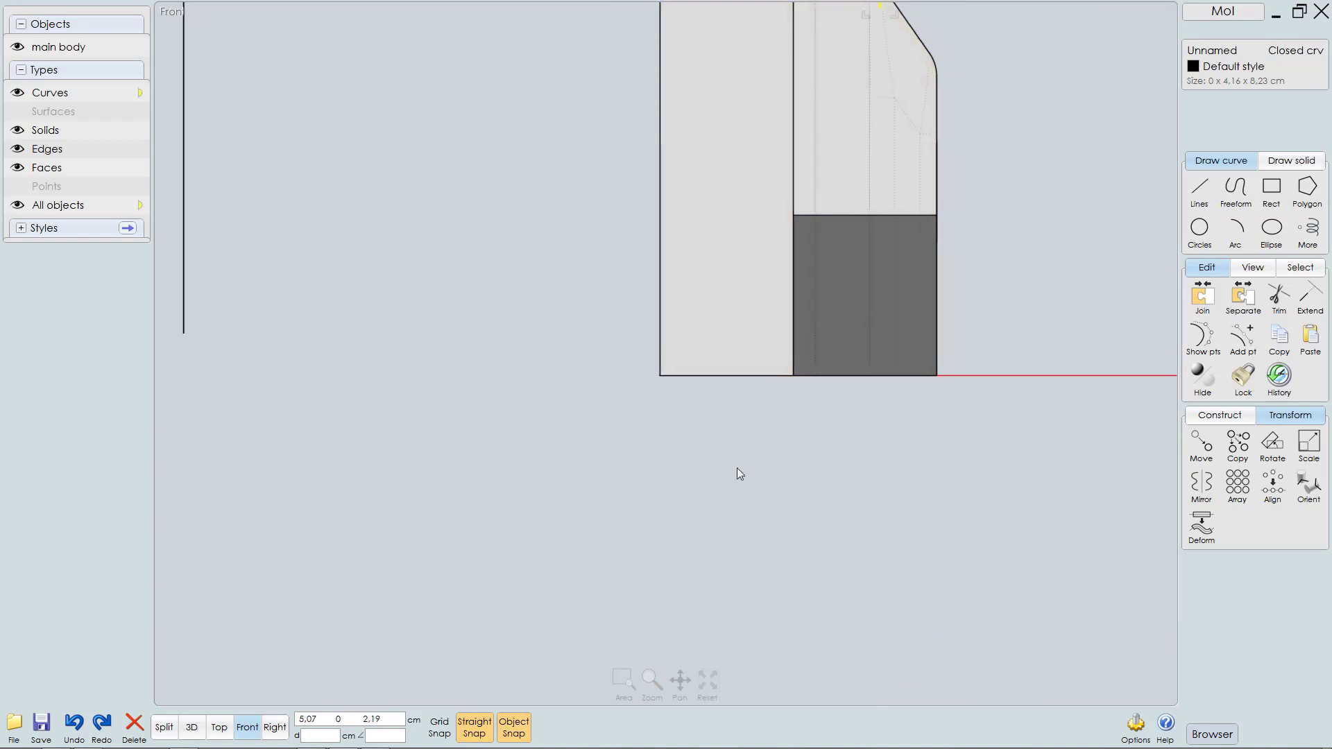
scroll(822, 298, up, 3)
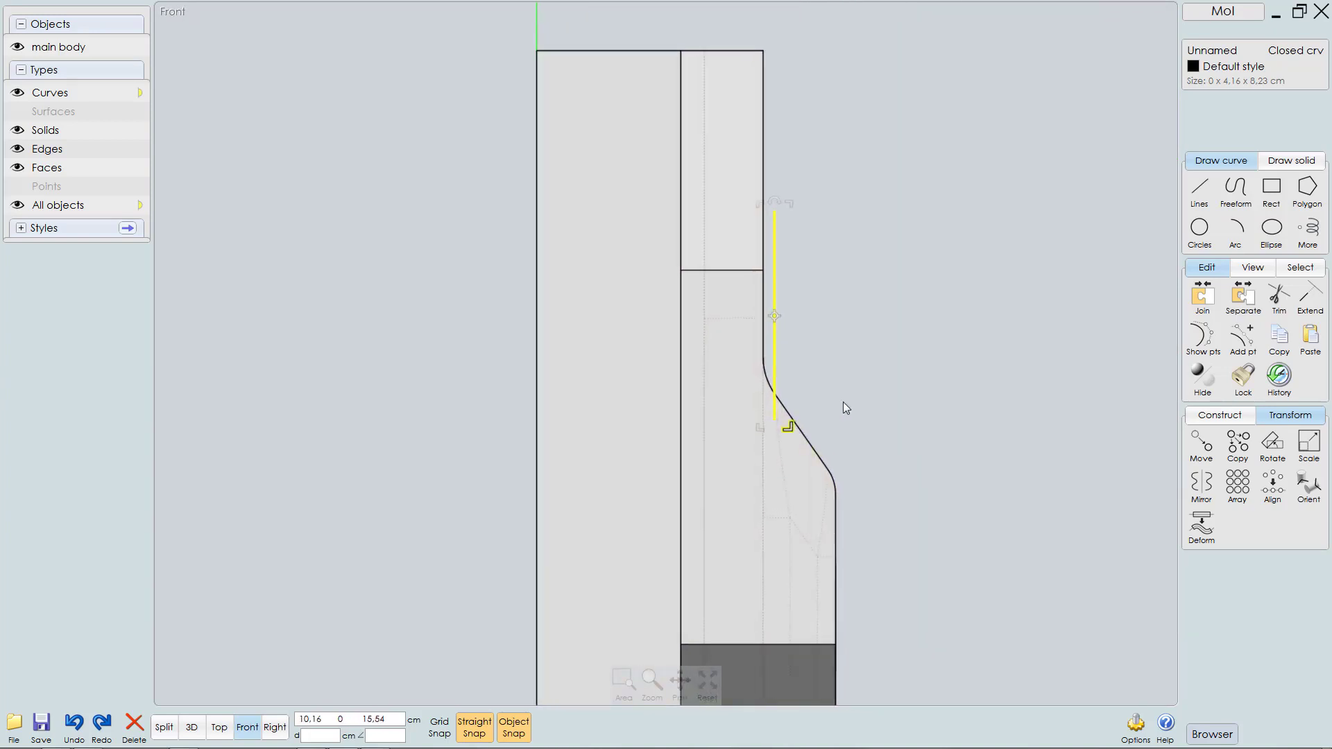
click(1203, 336)
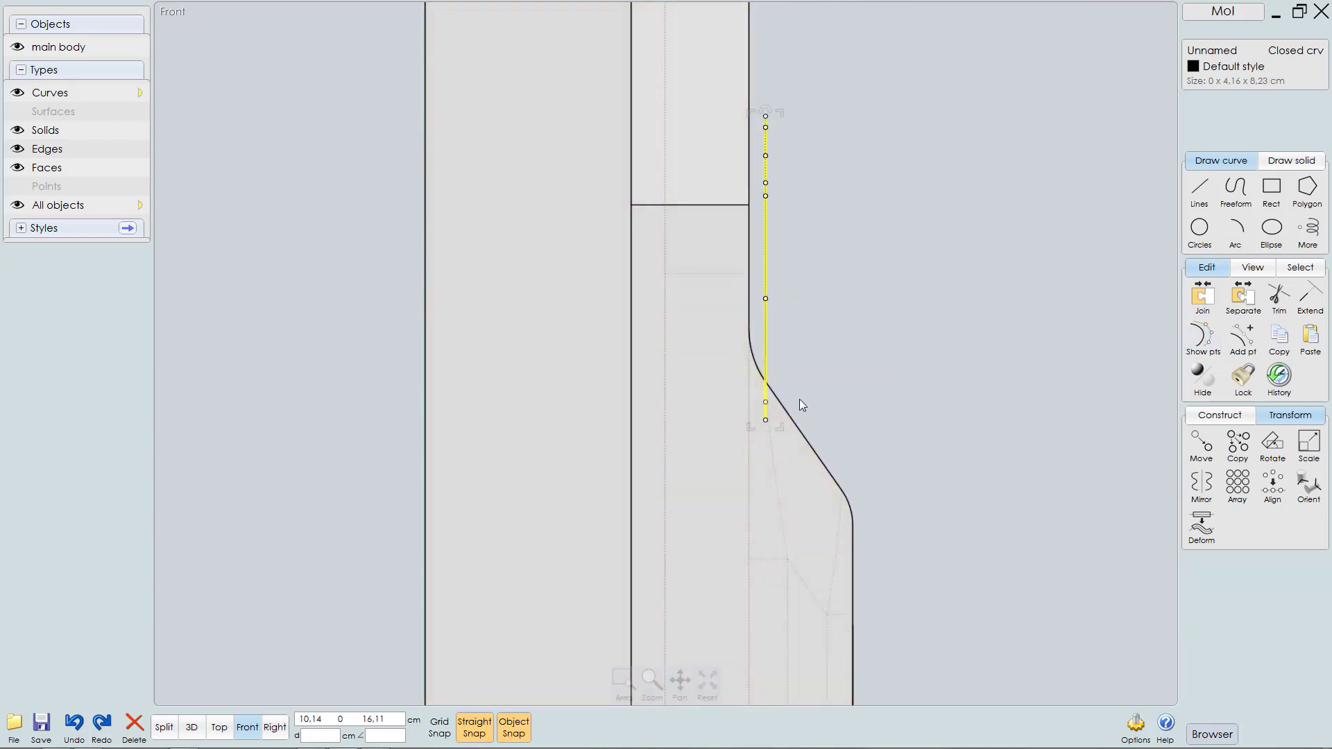
scroll(805, 399, up, 2)
scroll(876, 384, up, 1)
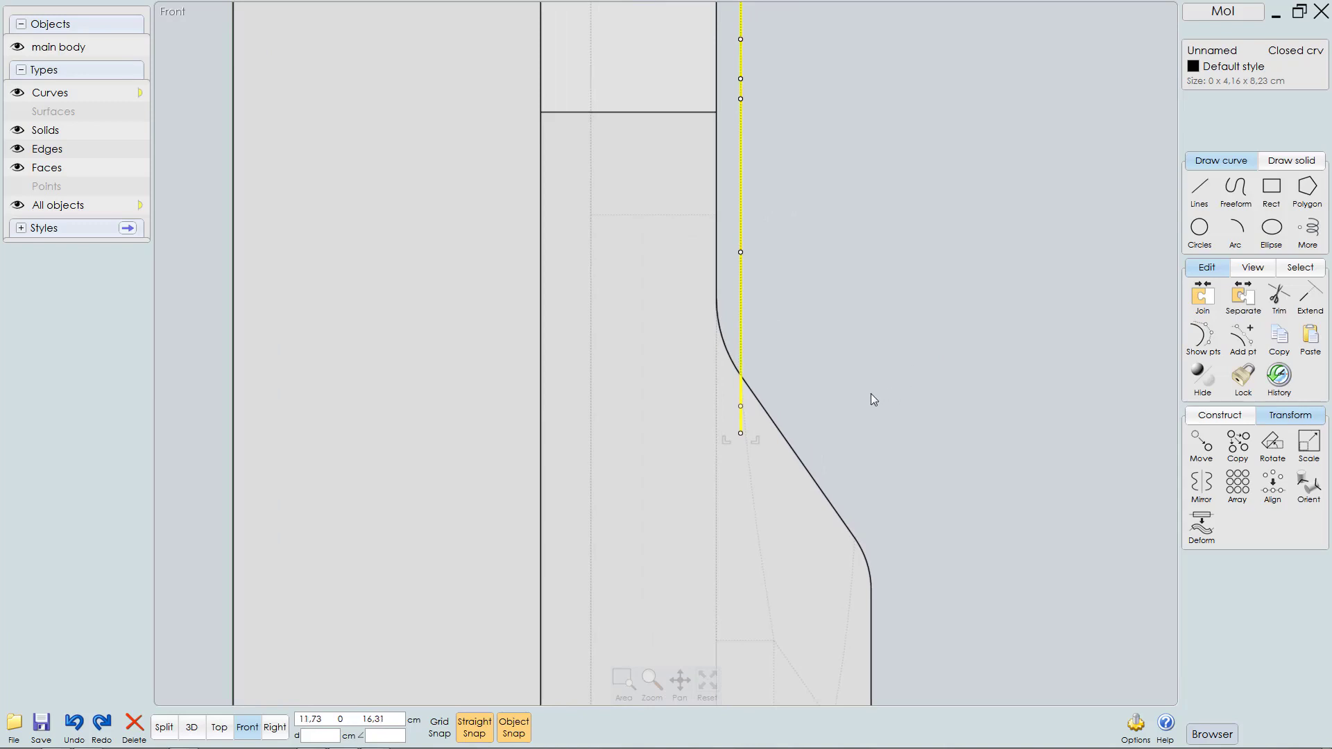
Step: Select the outline's lowest control points with the main body temporarily hidden, and raise them about 1 cm to the start of the slope
key(ctrl+shift+h)
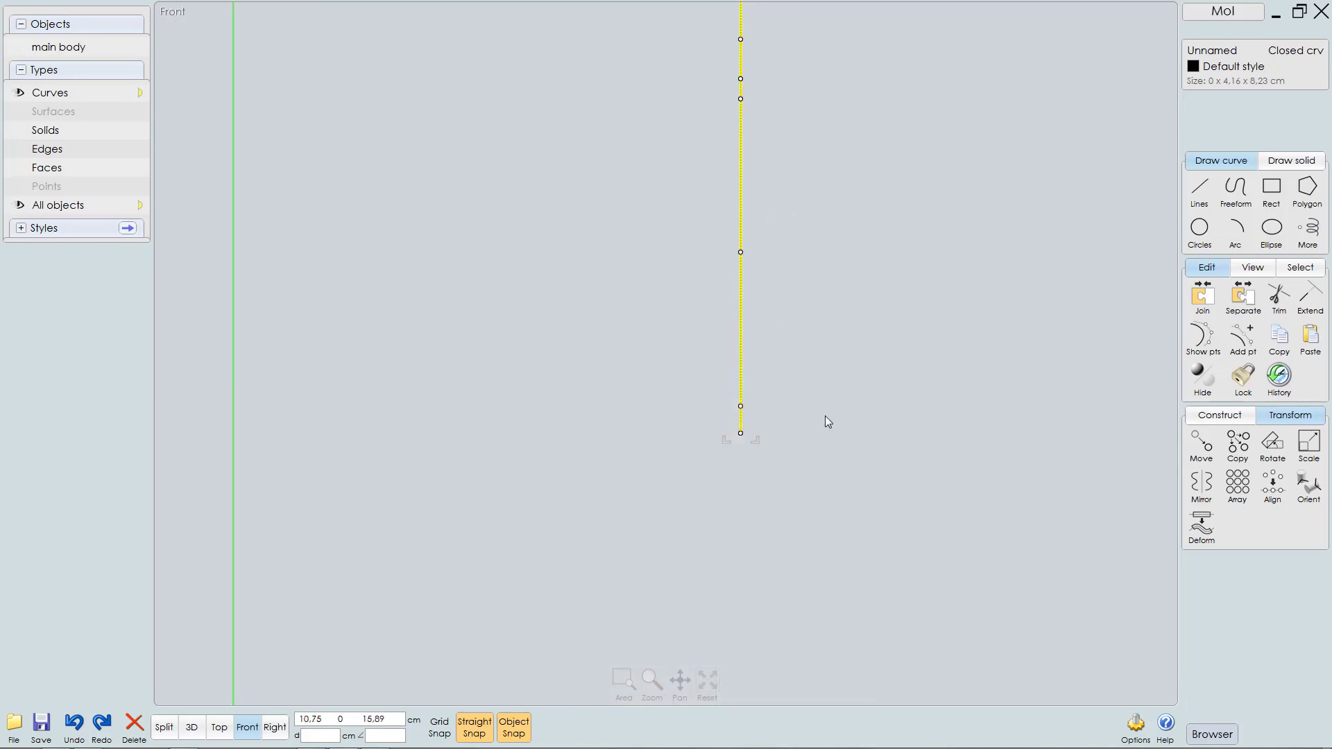
click(670, 368)
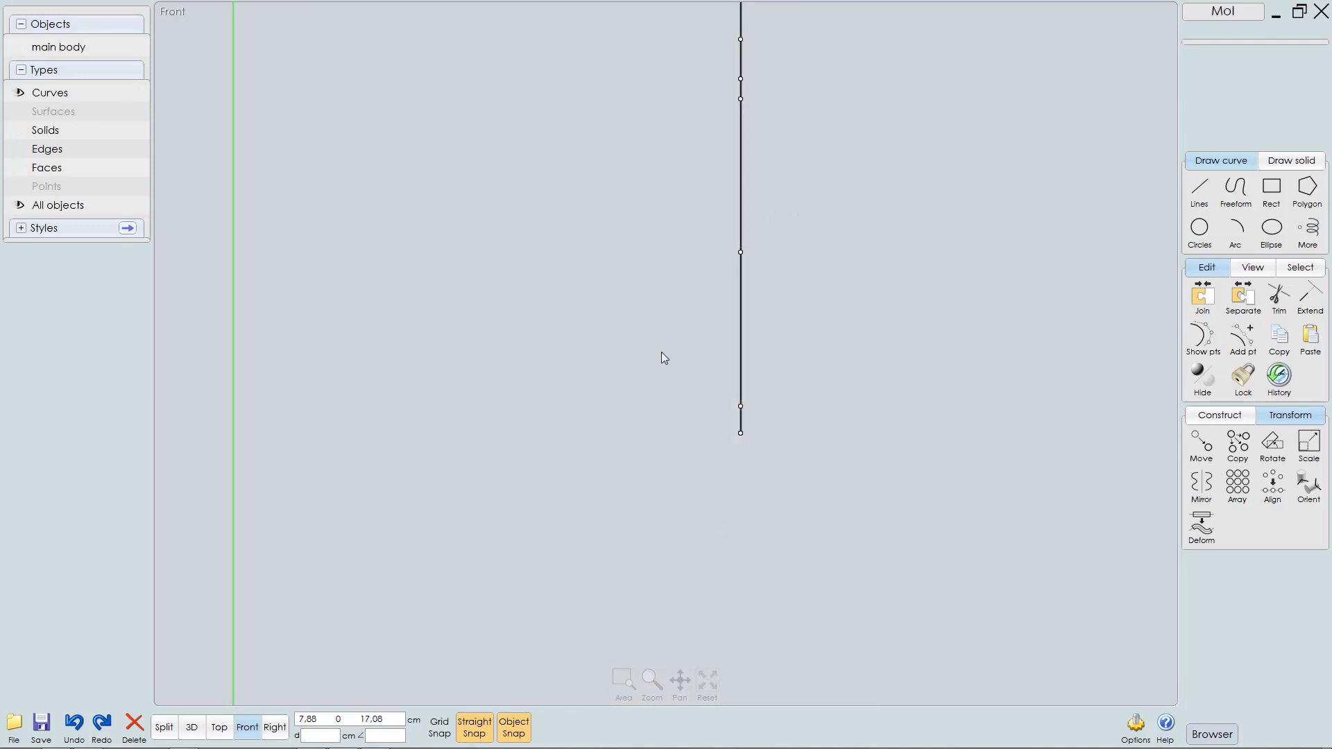
drag(660, 352, 801, 489)
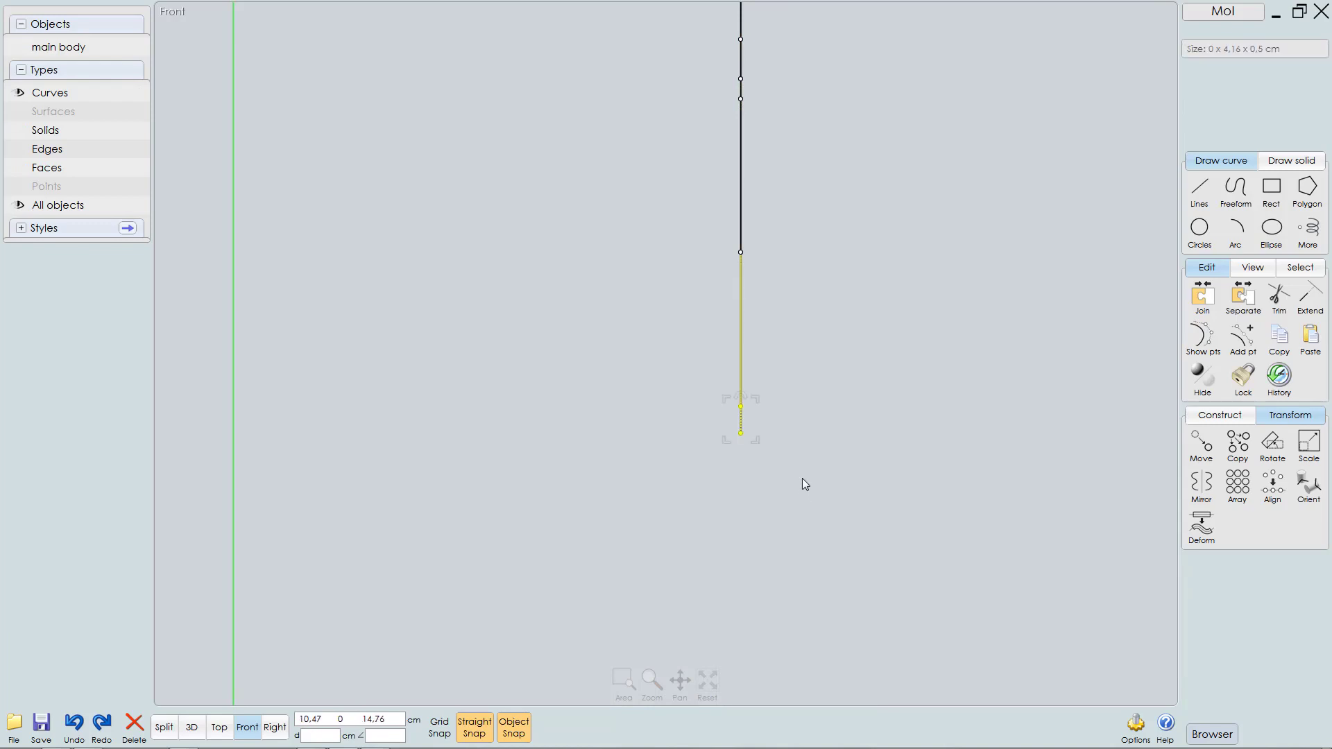
key(ctrl+shift+h)
scroll(775, 447, up, 4)
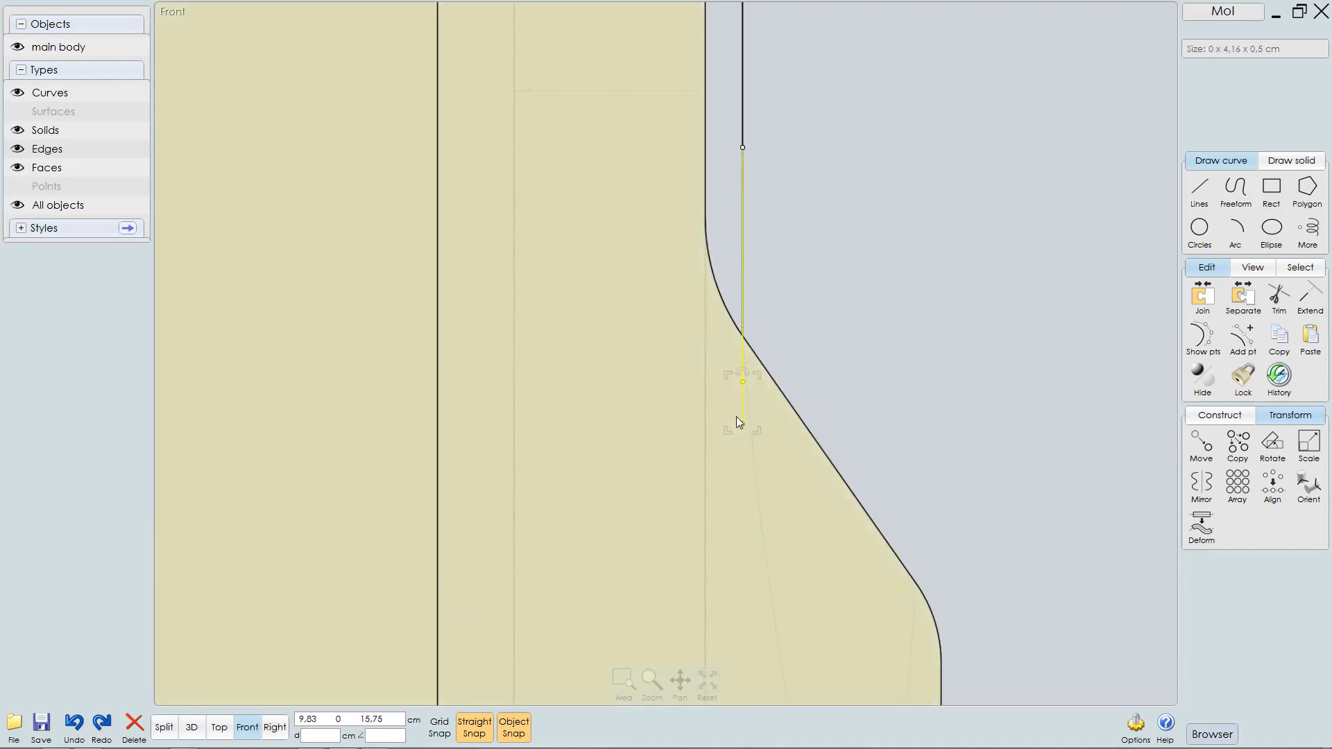
drag(743, 423, 744, 345)
Step: Check the shortened arch-shaped outline against the slope in the 3D view and turn off its control points
key(F5)
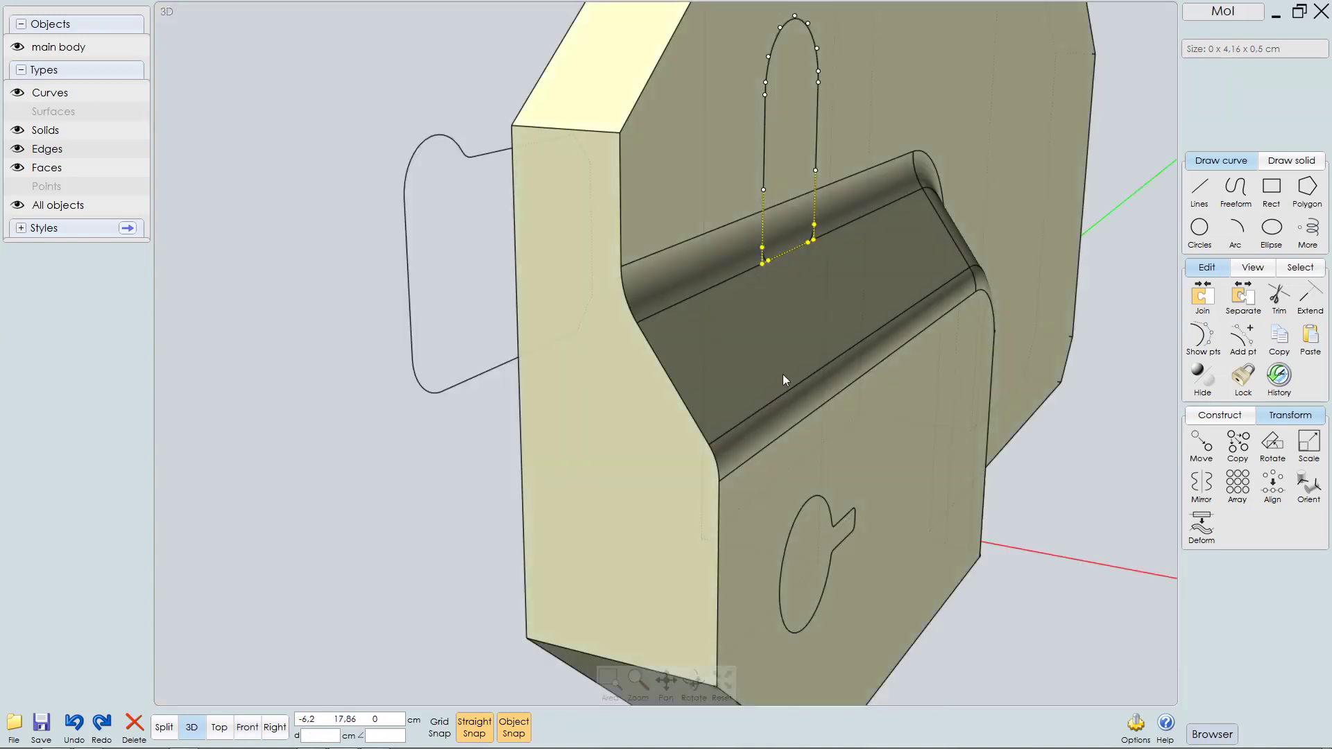
mouse_move(785, 369)
right_down()
mouse_move(817, 359)
mouse_move(802, 370)
mouse_move(816, 393)
mouse_move(769, 383)
right_up()
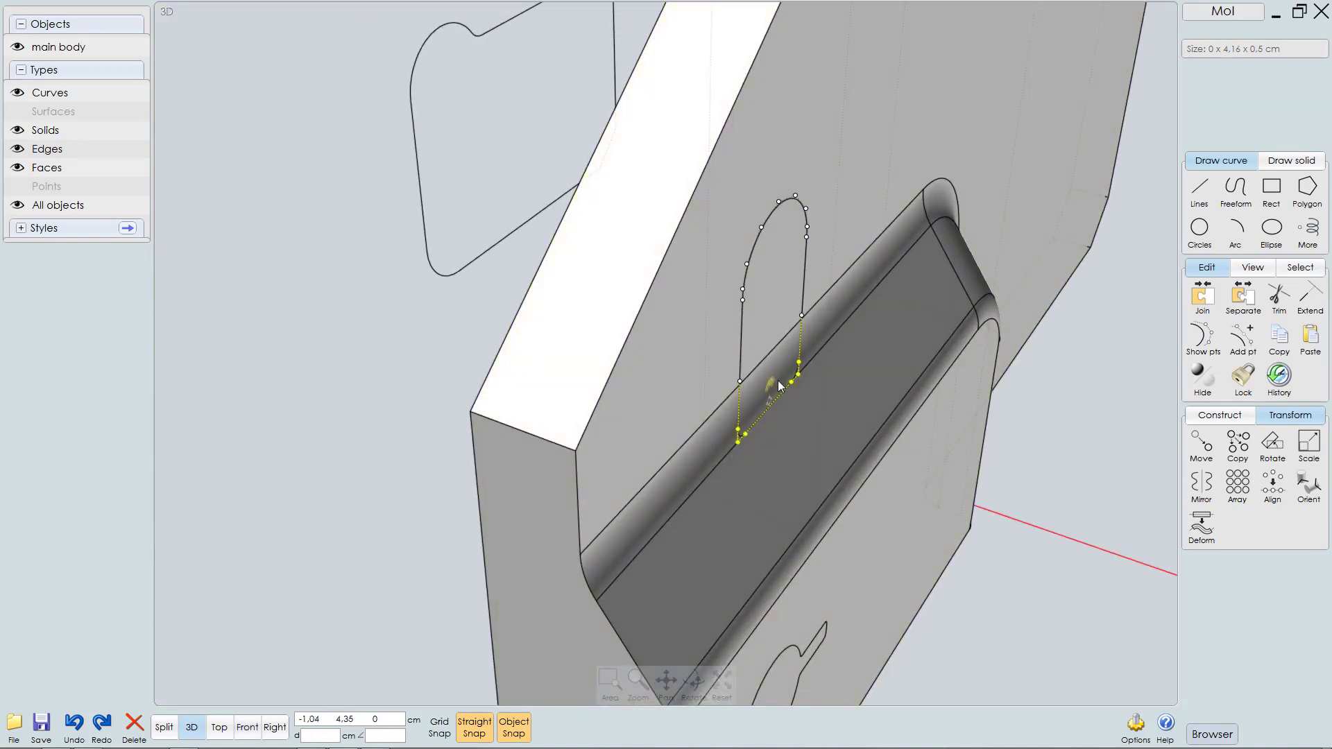
click(1026, 406)
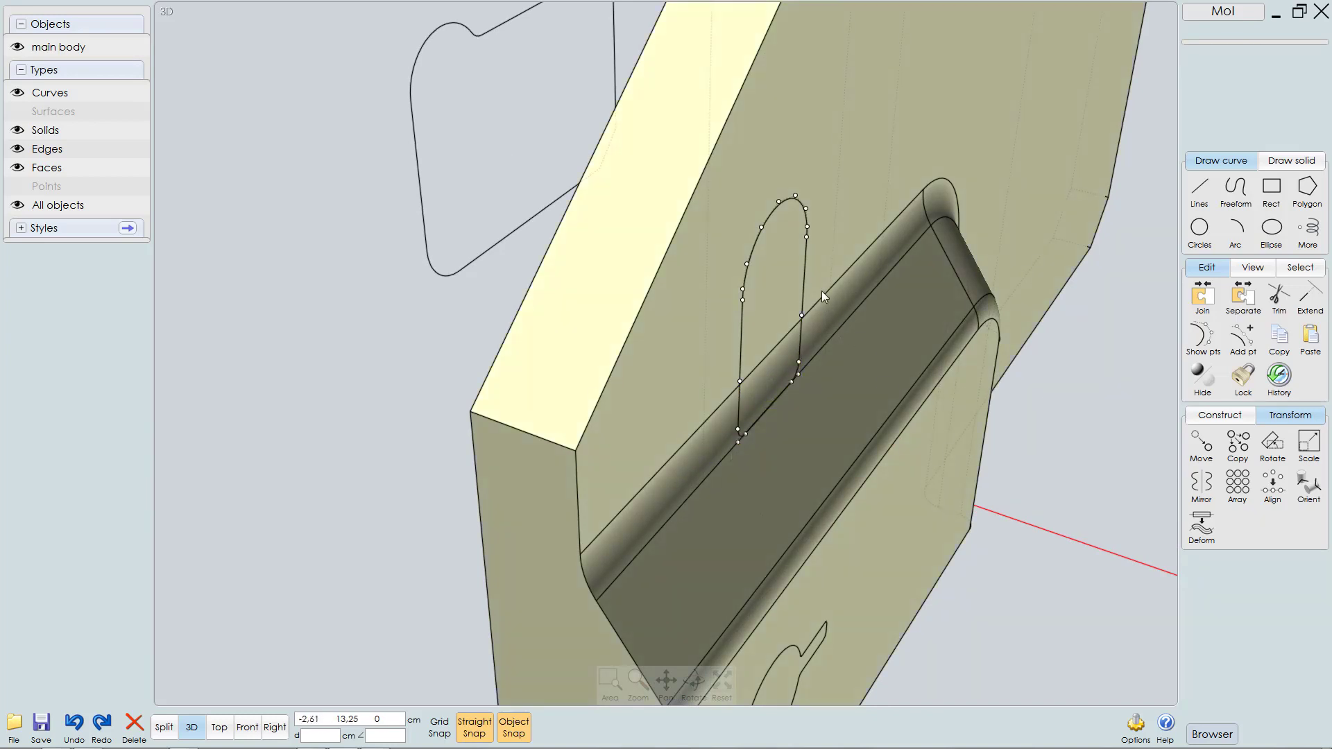
click(1202, 337)
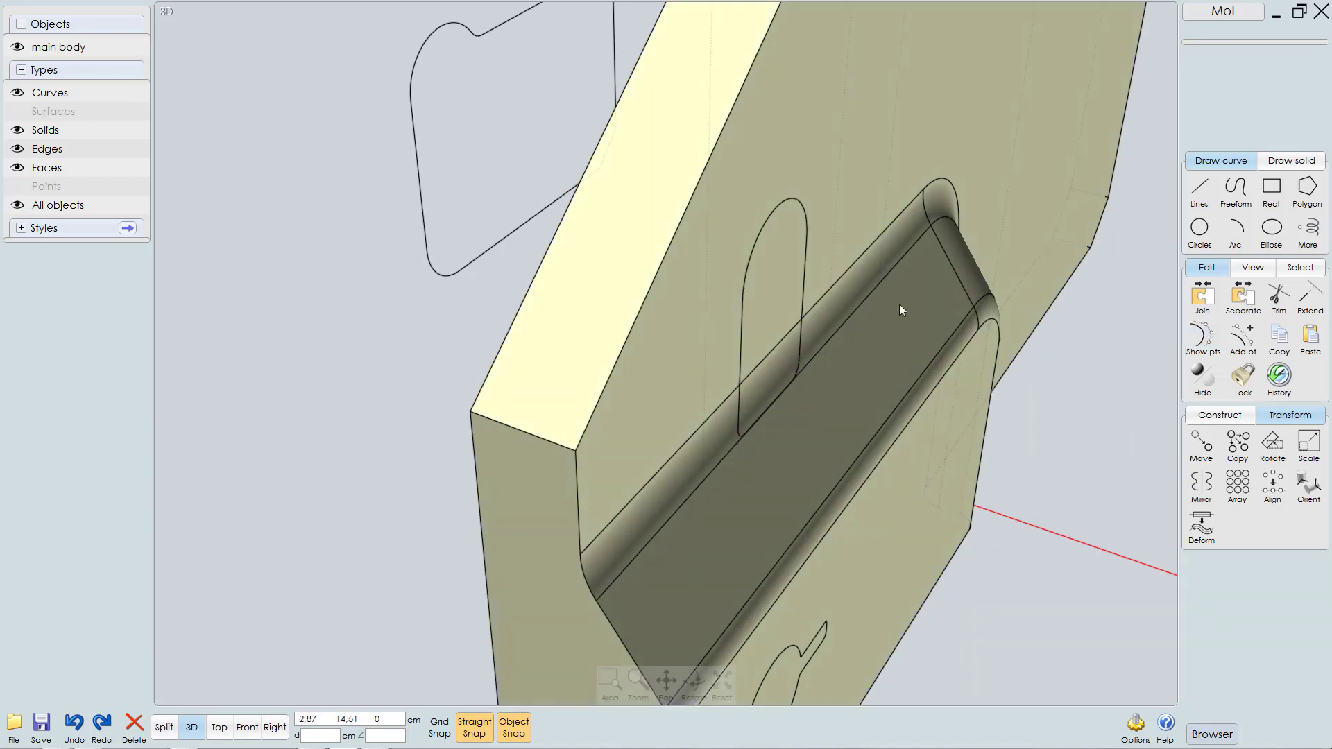
Step: Move the arch-shaped outline slightly farther outward from the body in the Top view and check its clearance in the Front view
click(806, 276)
key(F6)
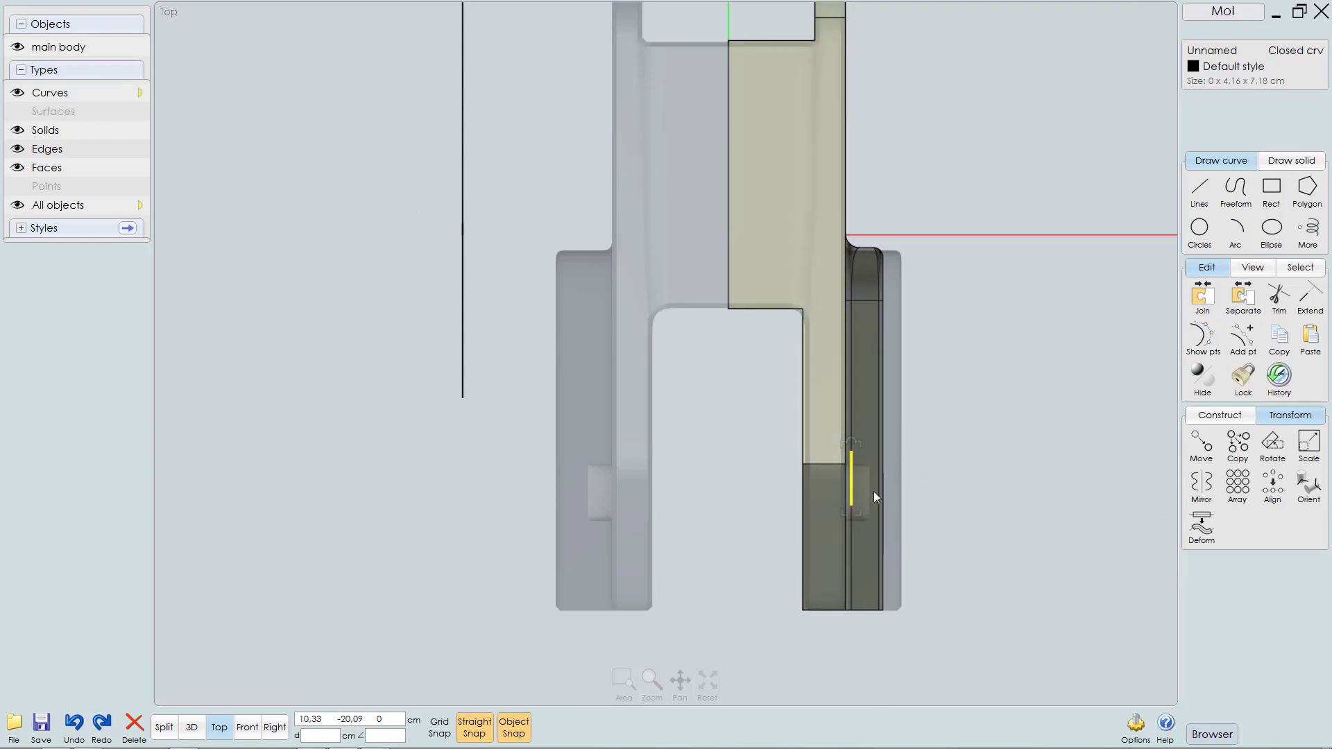
scroll(870, 494, up, 5)
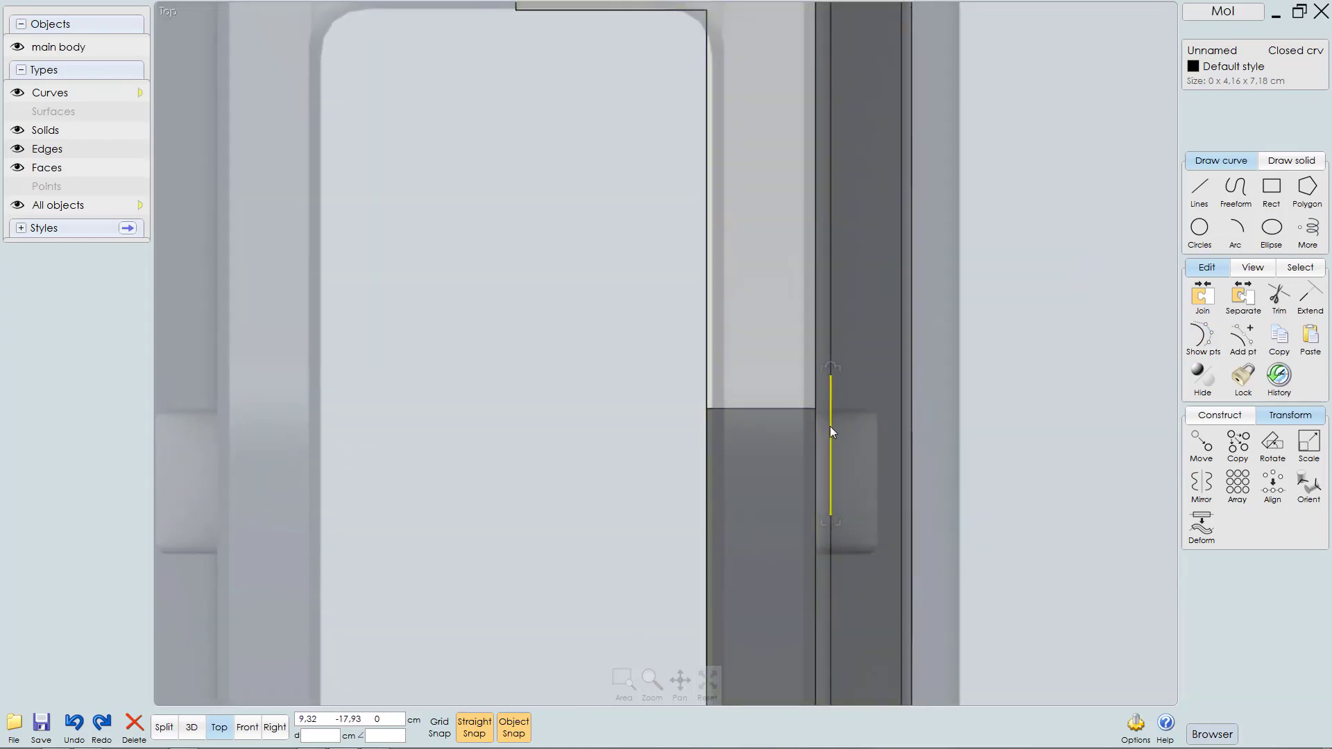
drag(831, 428, 847, 427)
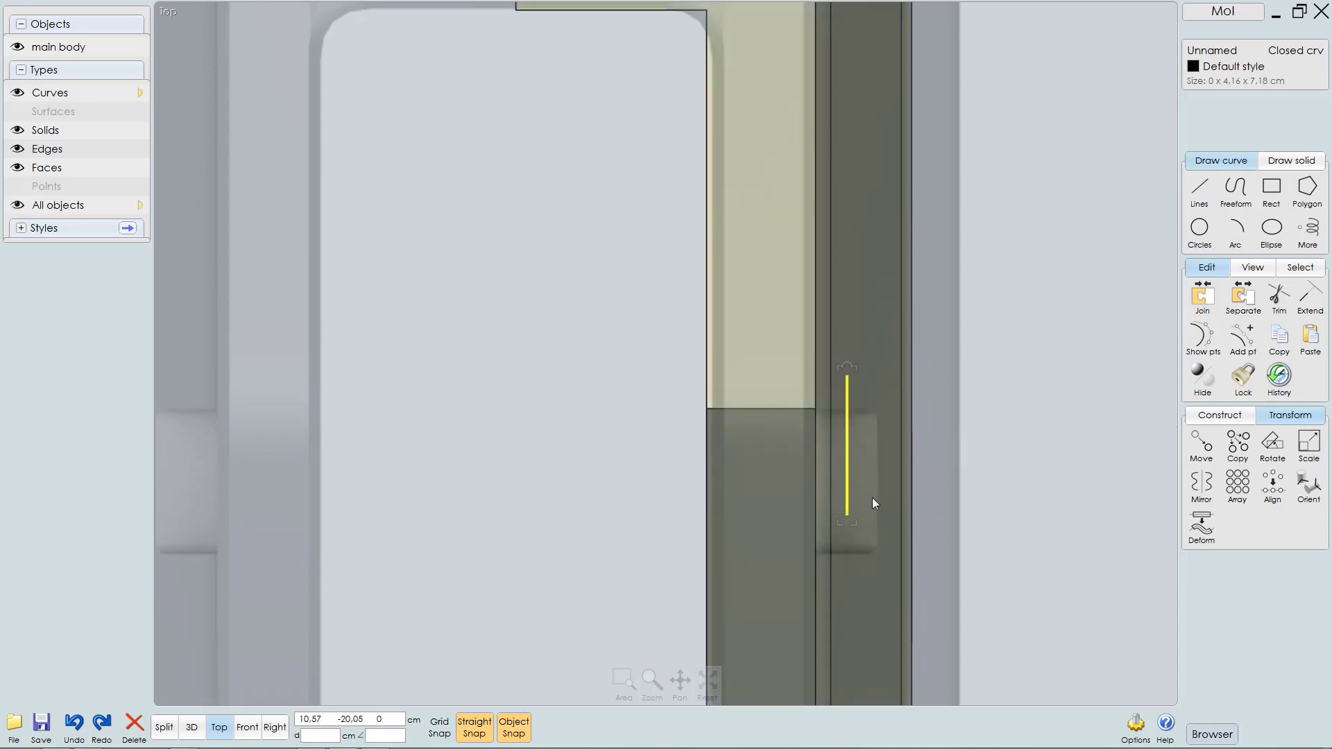
key(f)
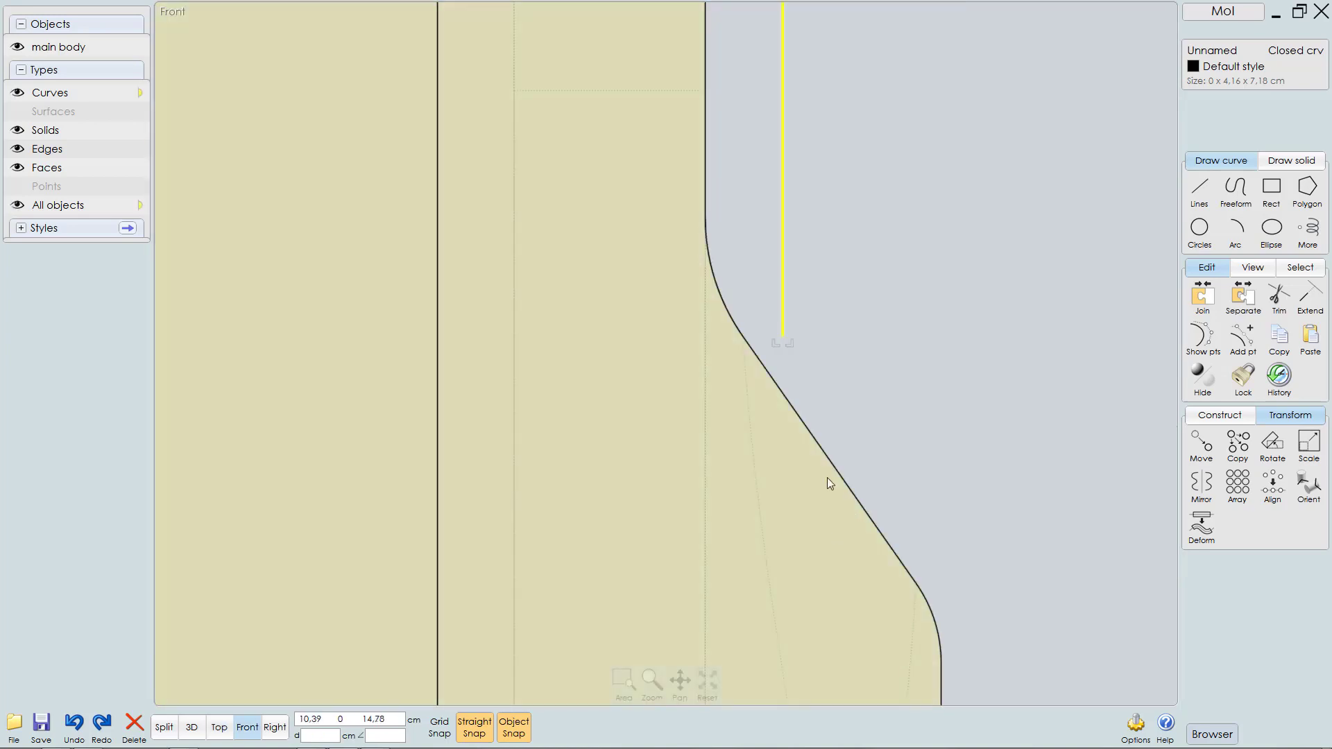
Step: Lower the arch-shaped outline in the Front view until its lower end meets the sloped transition, and check it in the 3D view
drag(782, 339, 783, 393)
scroll(825, 412, down, 4)
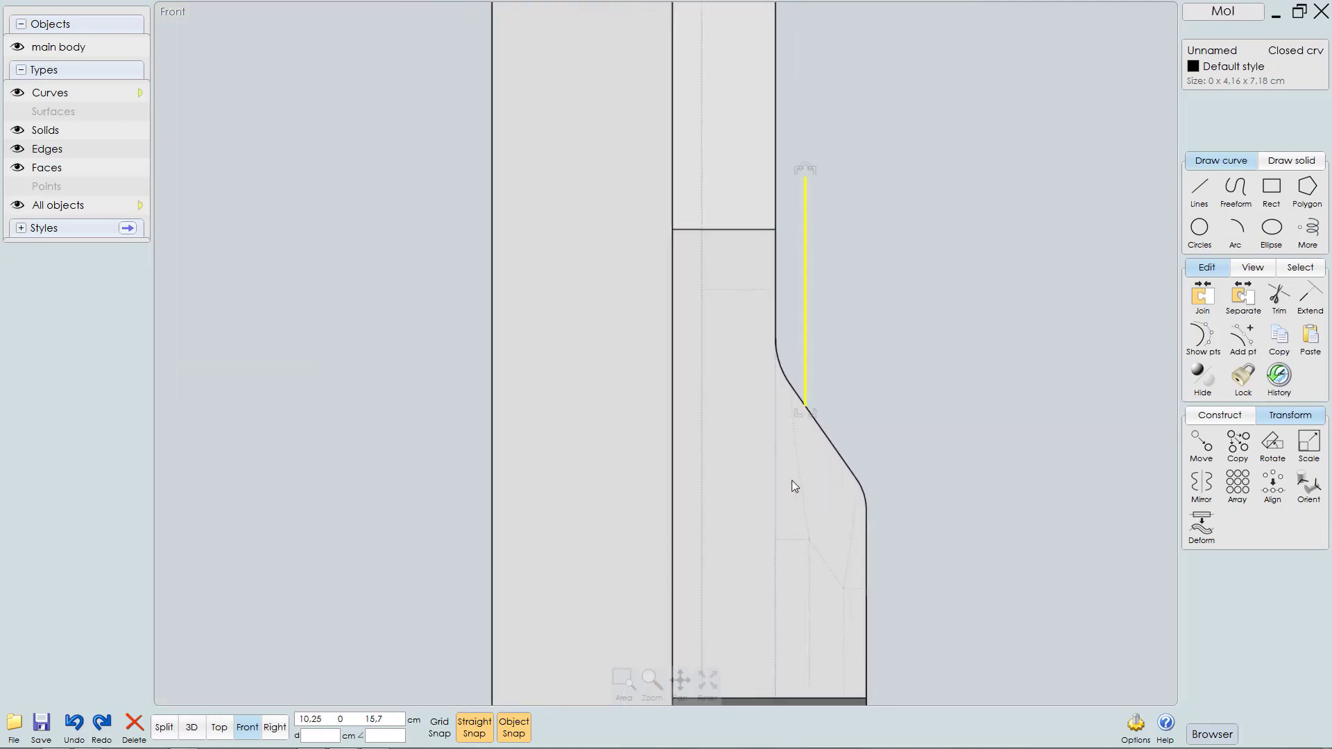
scroll(798, 477, up, 1)
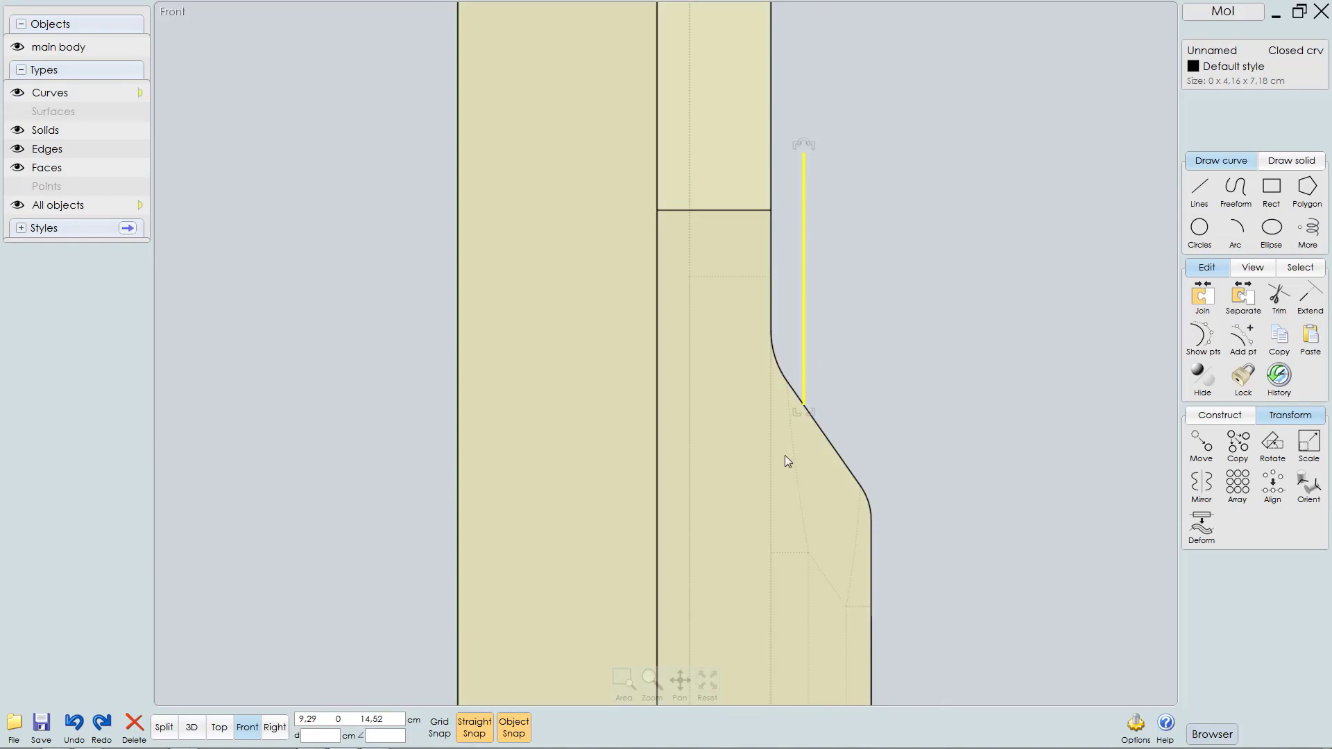
key(F5)
right_drag(804, 419, 789, 414)
scroll(768, 450, down, 2)
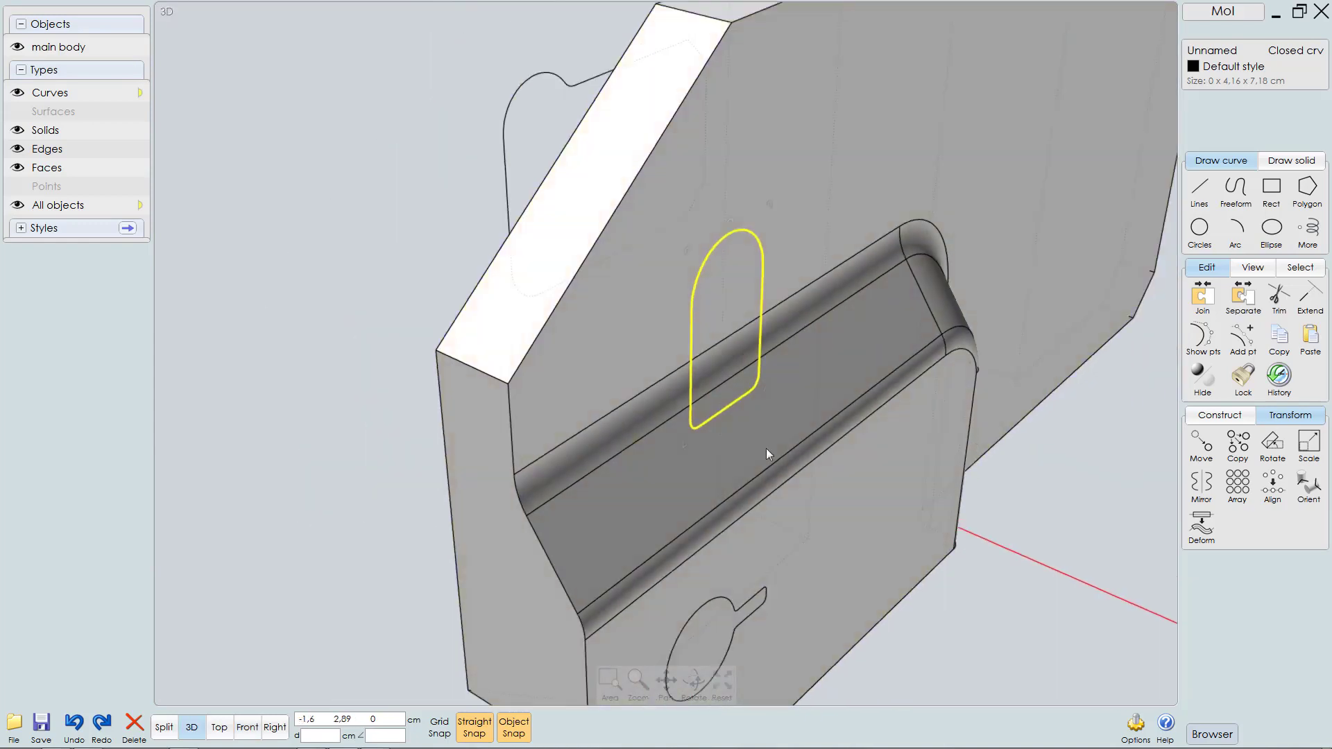
Step: Select only the large recess outline and the long slot outline, leaving the arch-shaped outline out of the selection
scroll(763, 444, down, 3)
click(712, 326)
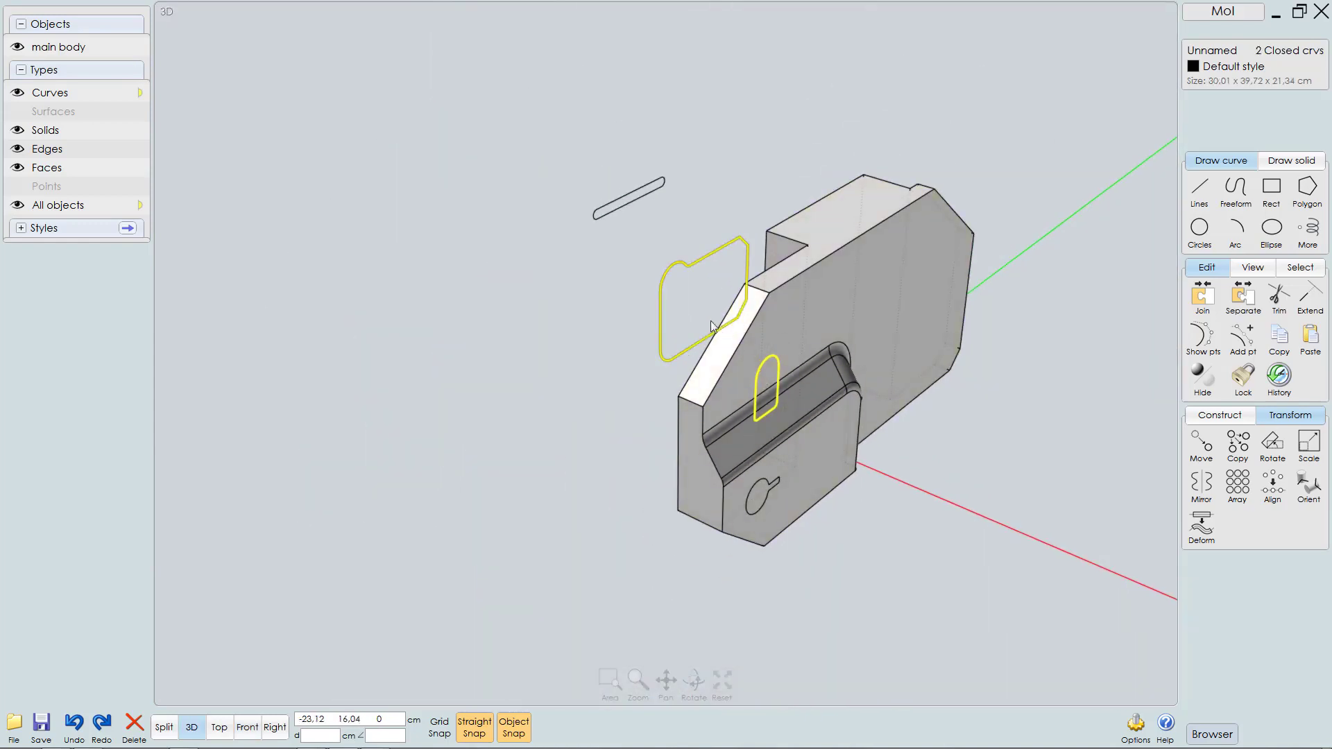
right_drag(659, 286, 793, 281)
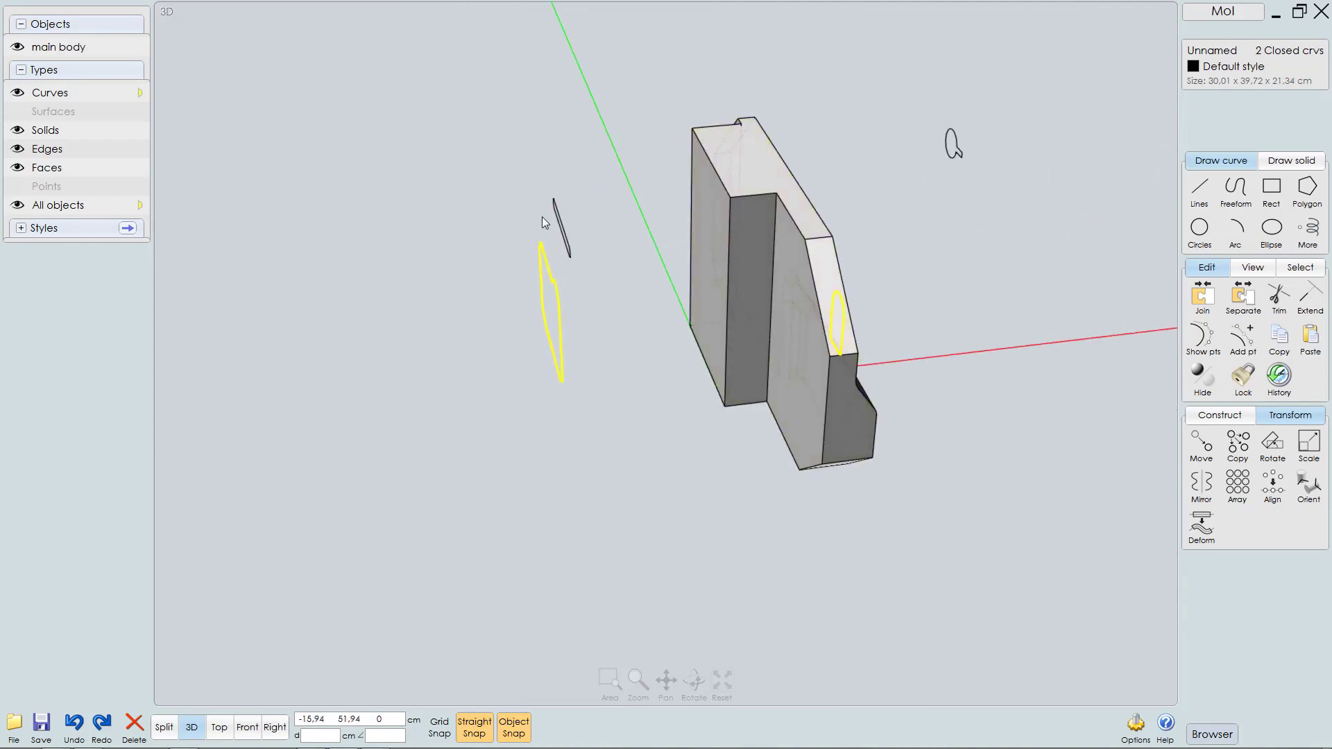
click(559, 222)
right_drag(597, 268, 623, 313)
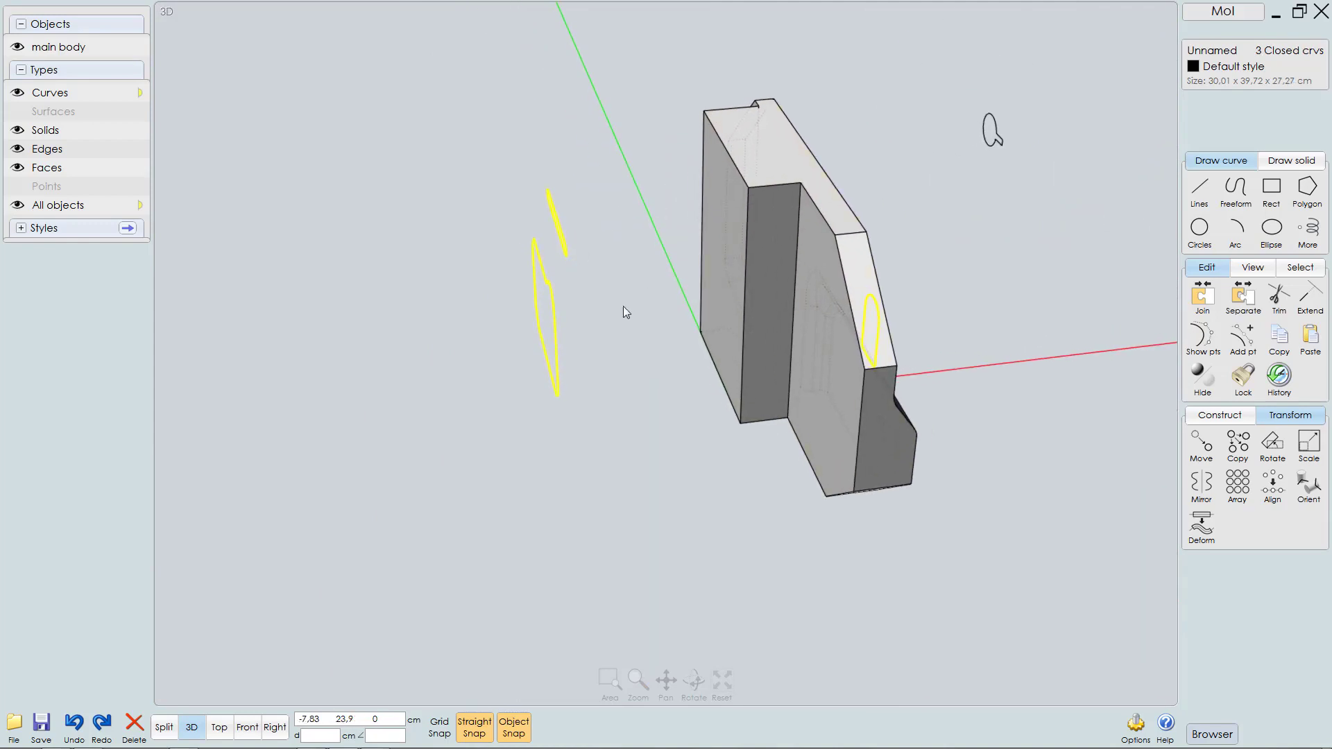
key(F6)
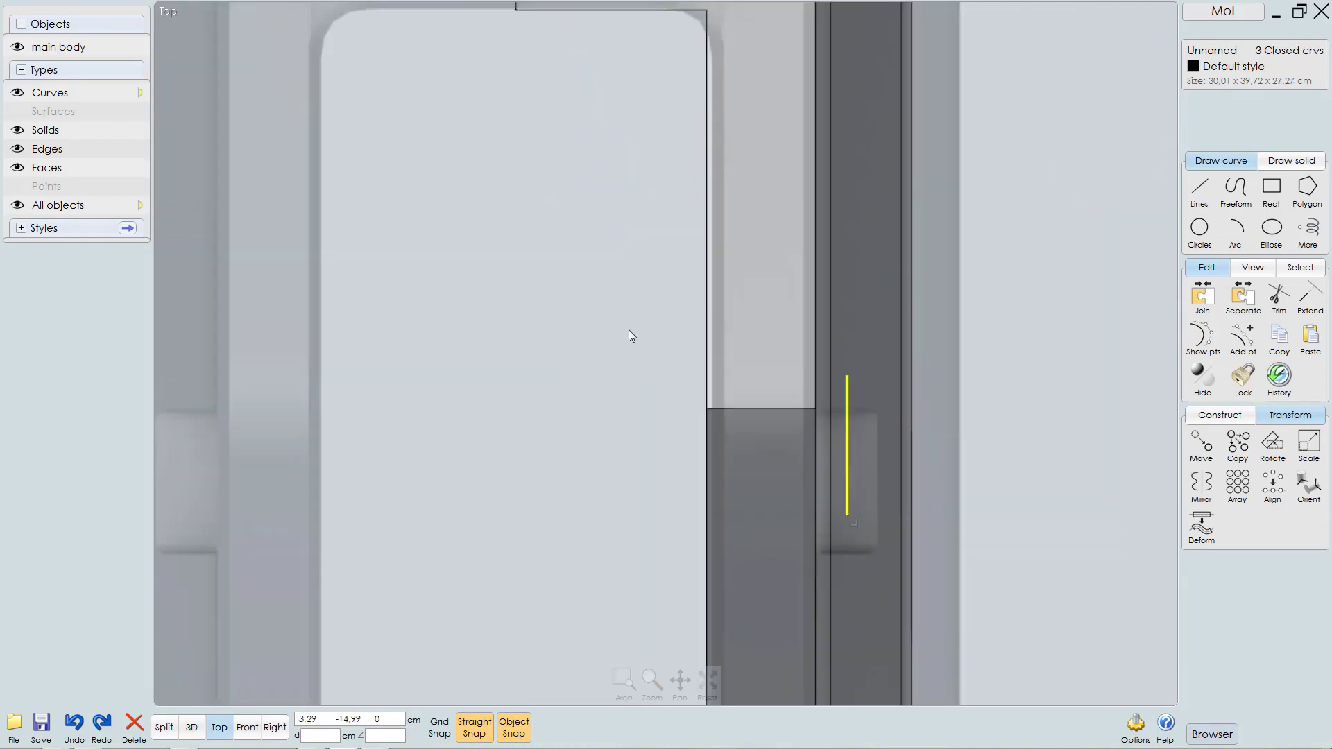
scroll(832, 431, down, 5)
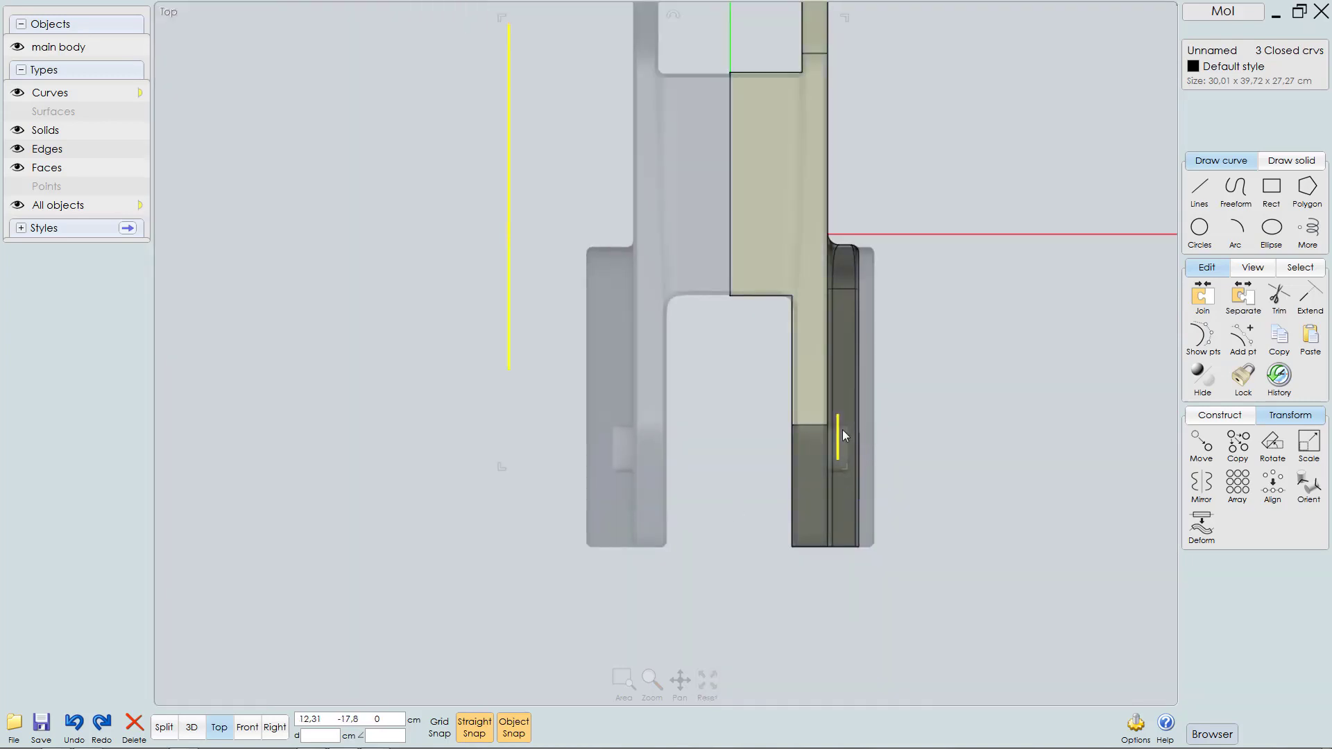
click(838, 455)
Step: Scale the large recess and slot outlines up slightly together in the Top view, to an overall size of 31.91 x 27.58 cm
right_drag(620, 219, 746, 271)
scroll(630, 427, up, 4)
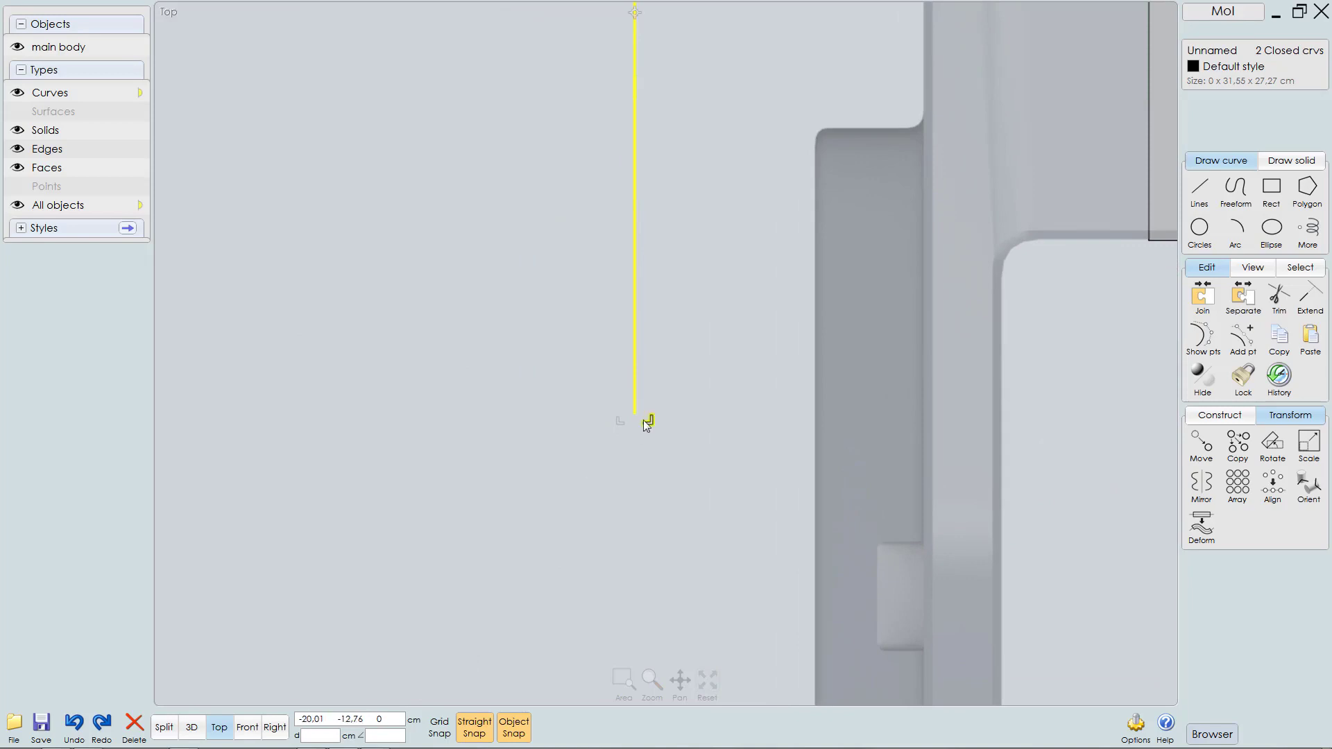
scroll(644, 426, up, 2)
scroll(646, 415, down, 1)
drag(645, 409, 628, 415)
key(ctrl+z)
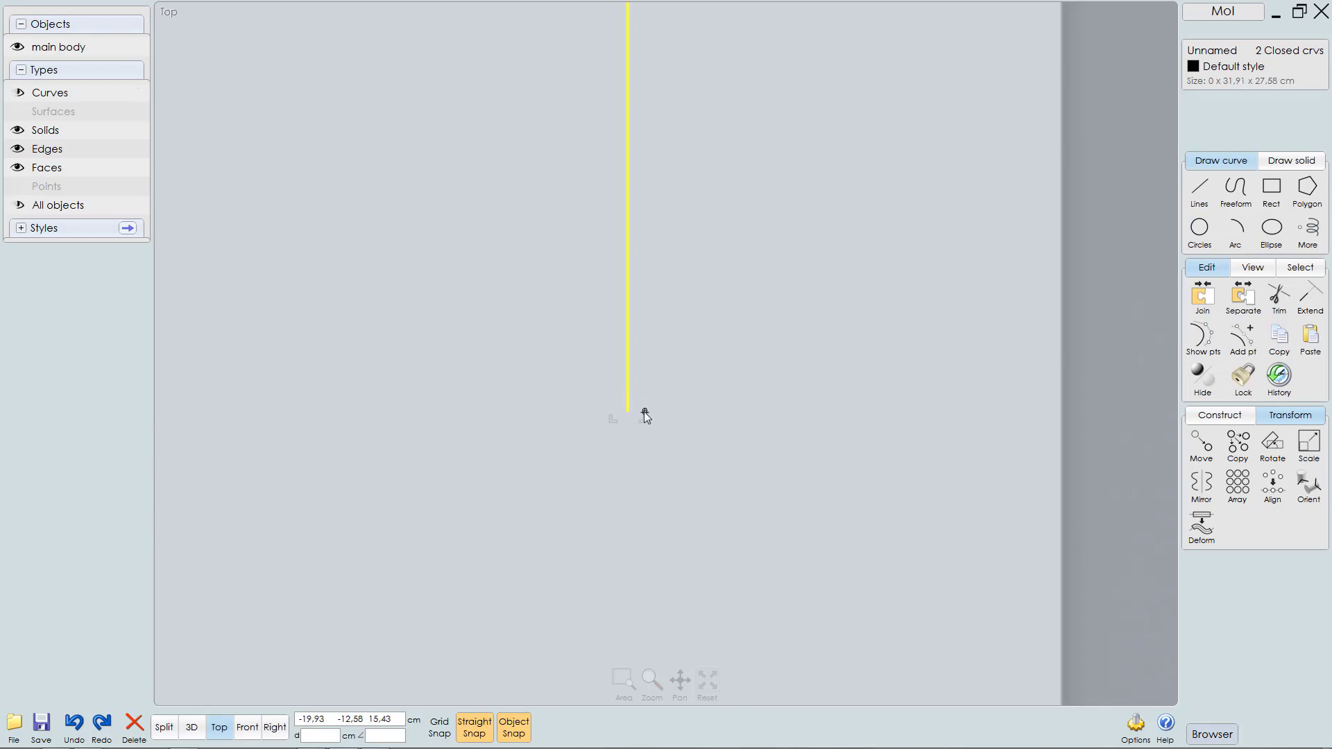
Step: Move the large recess and slot outlines across in the Top view onto the main body's outer side face, and check them in the 3D view
scroll(651, 431, down, 2)
scroll(677, 444, down, 2)
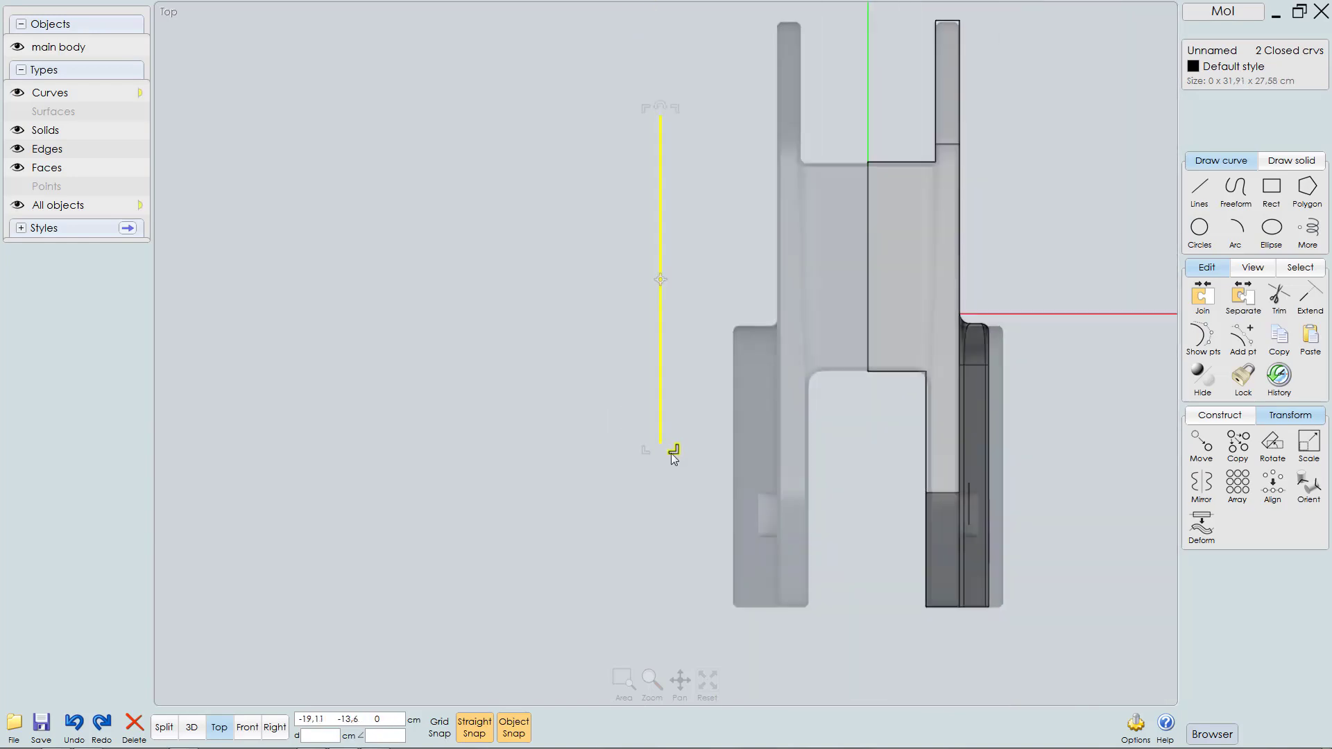
middle_drag(701, 277, 677, 318)
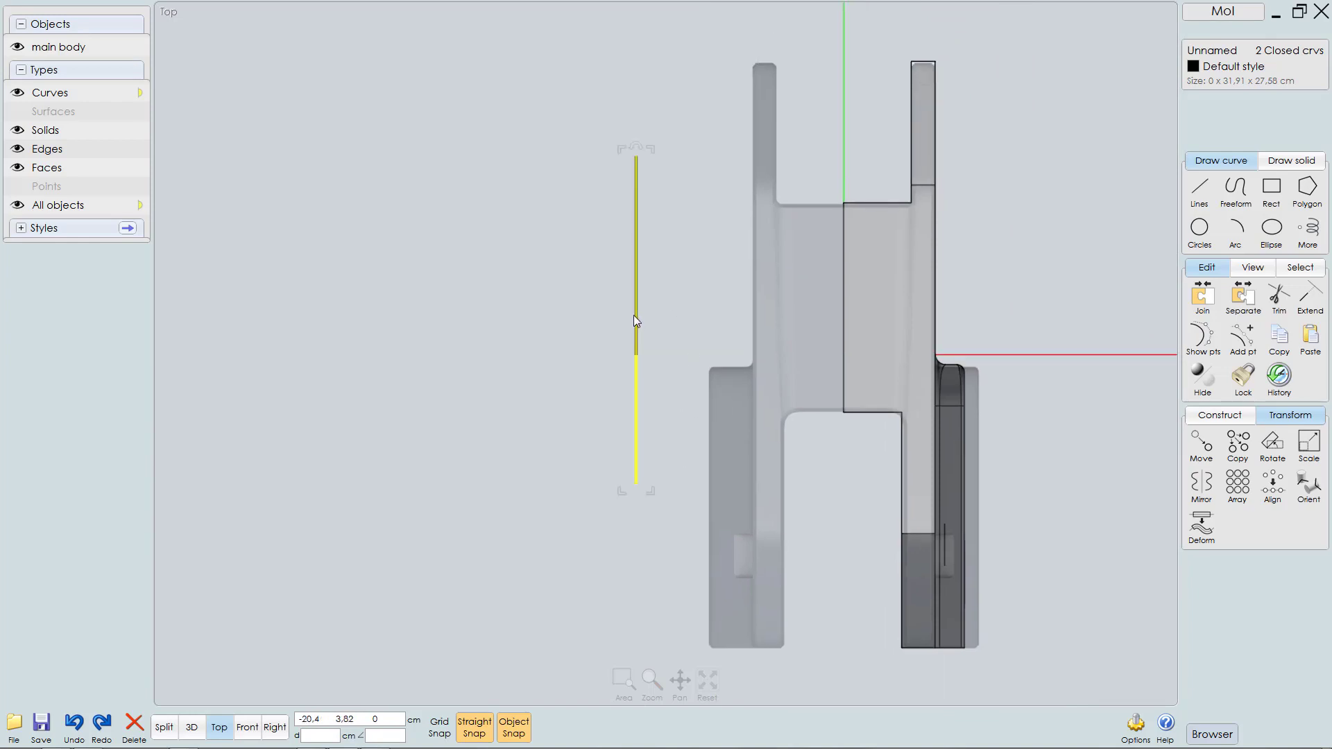
drag(634, 316, 936, 320)
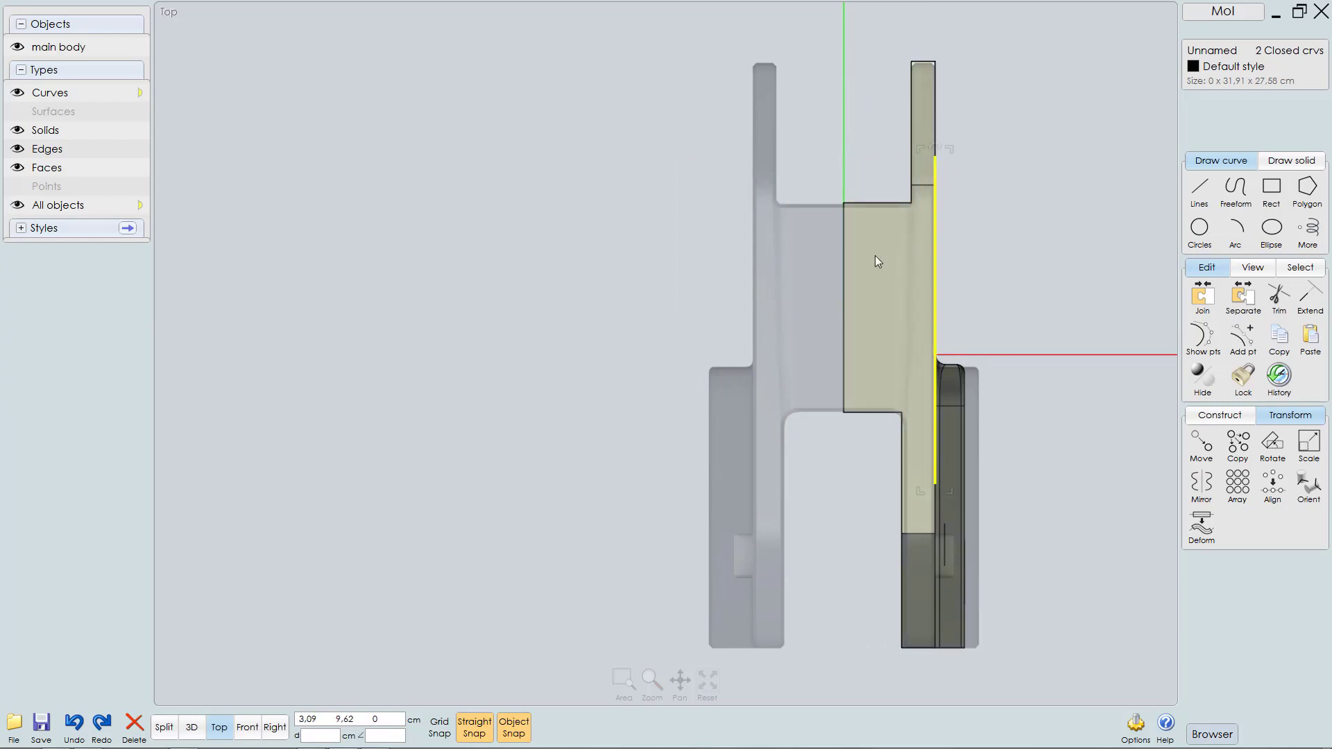
key(F5)
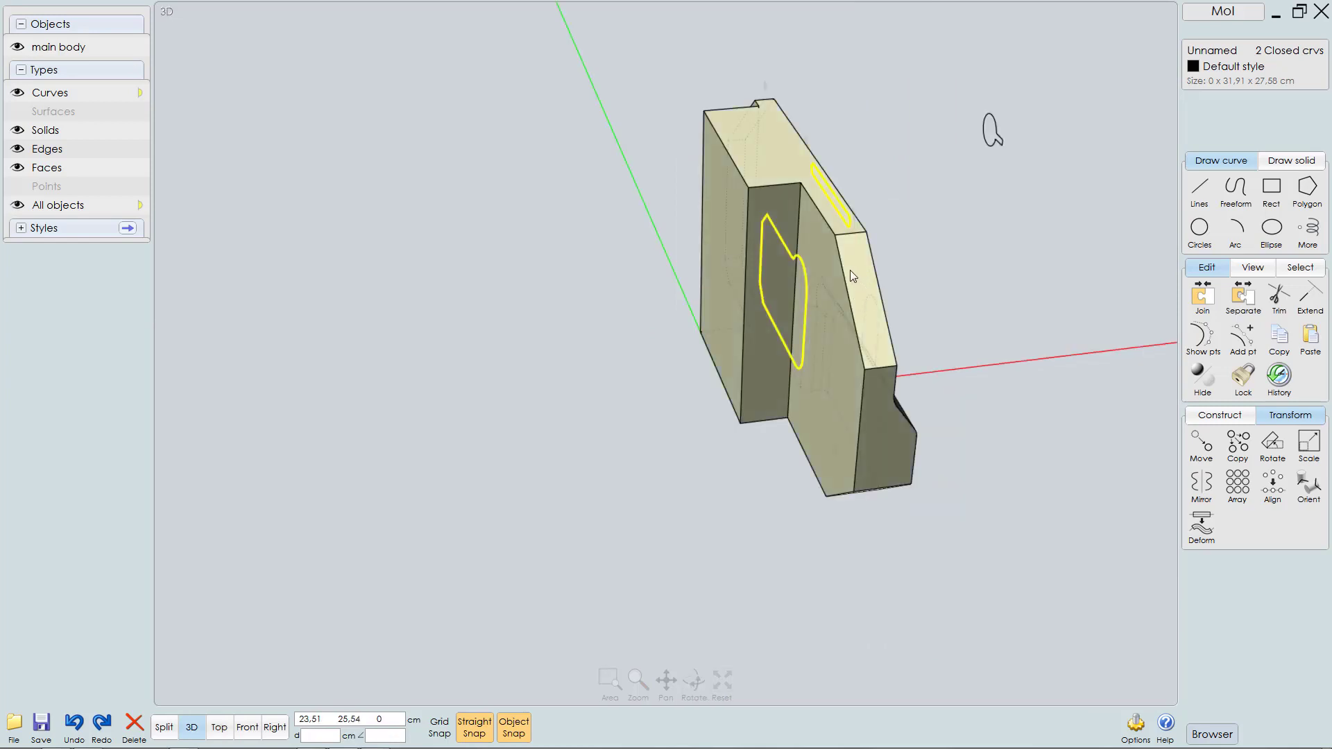
right_drag(851, 269, 655, 234)
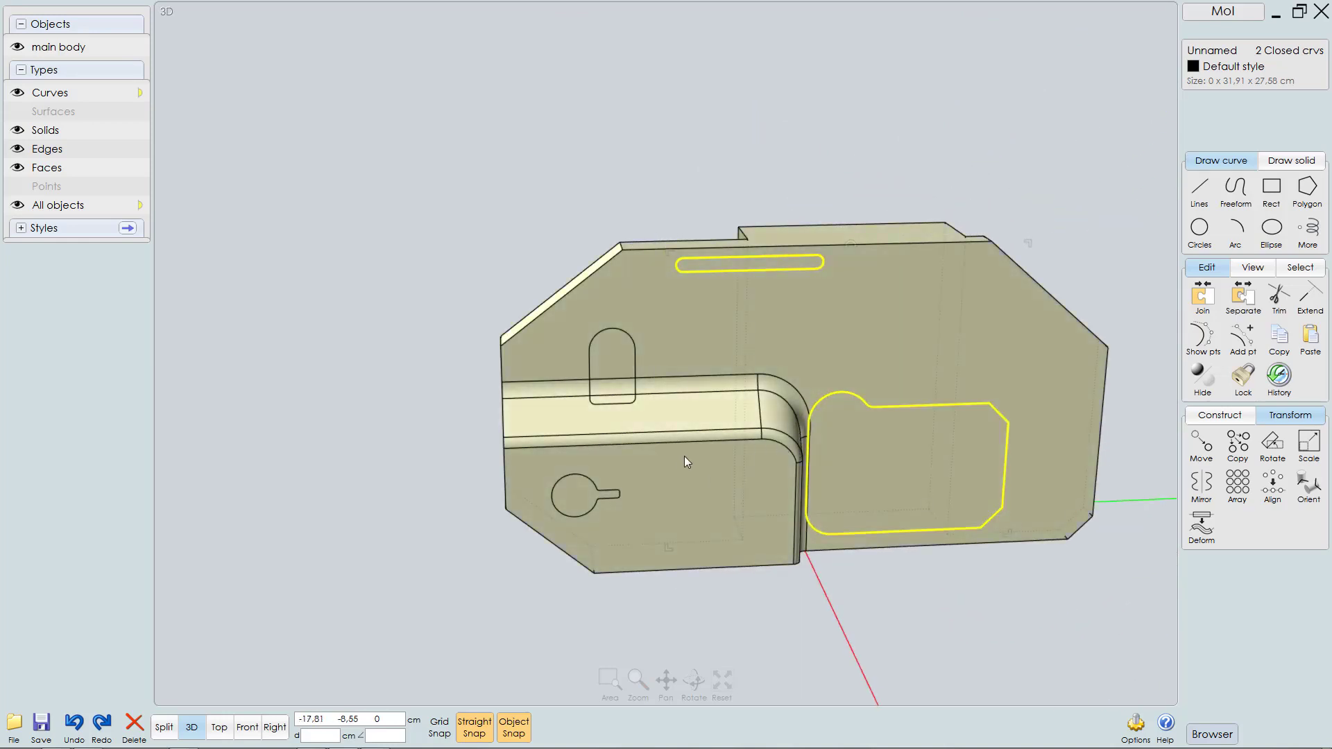
Step: Align the large recess and slot outlines with their recesses in the reference image in the Right view, and deselect them
key(F8)
middle_drag(885, 417, 726, 401)
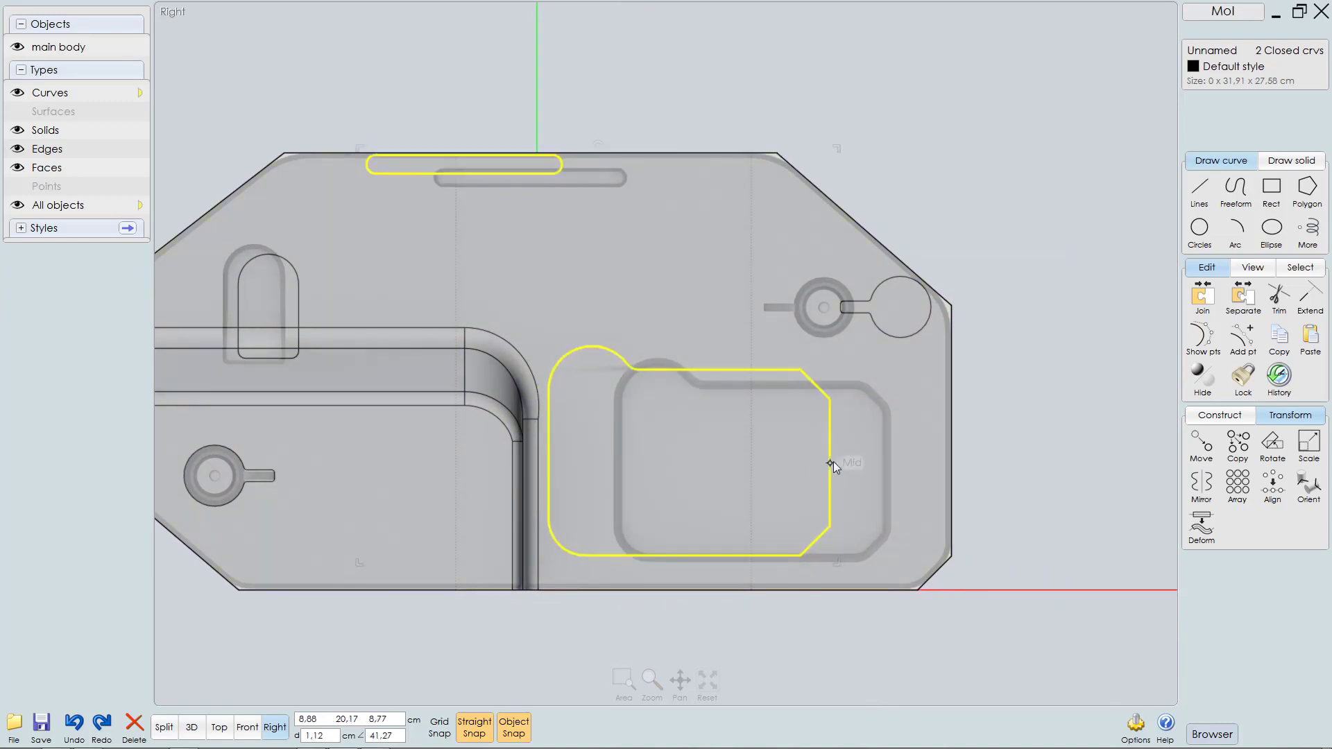
drag(831, 463, 890, 471)
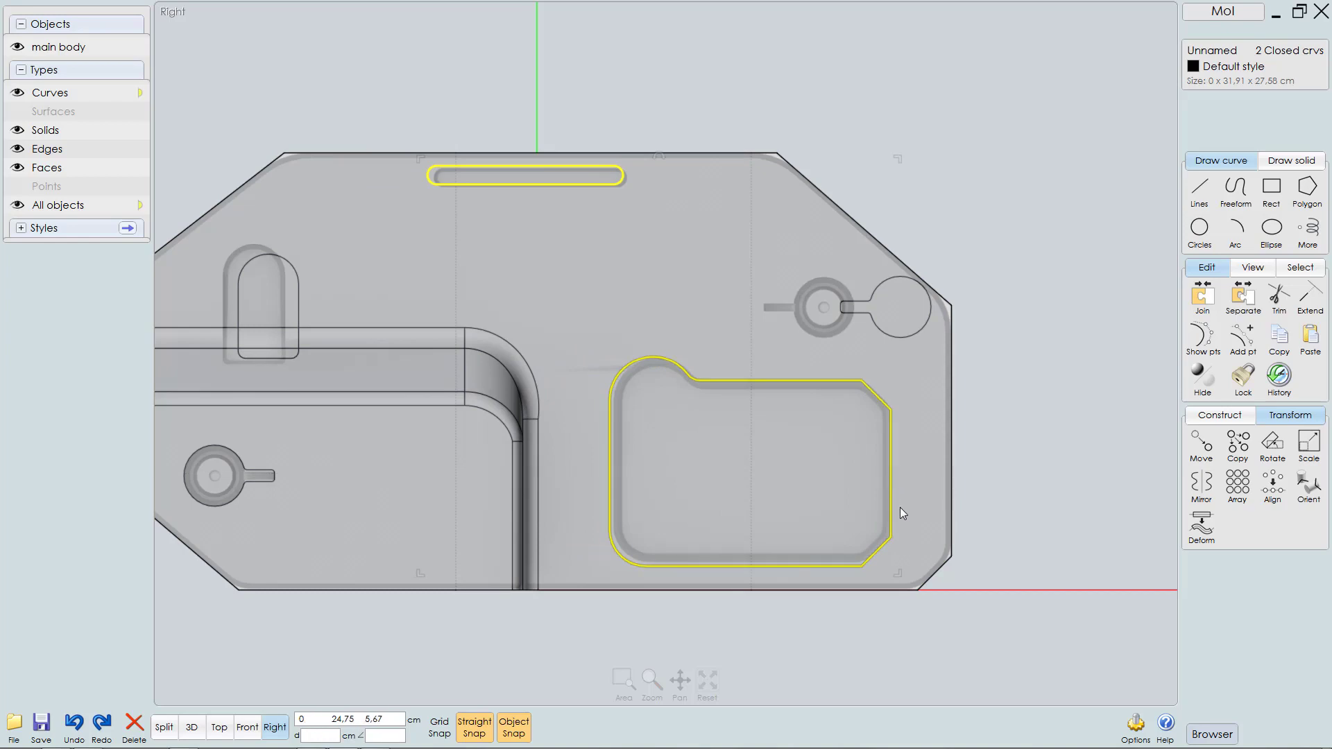
scroll(901, 507, up, 2)
scroll(923, 497, up, 3)
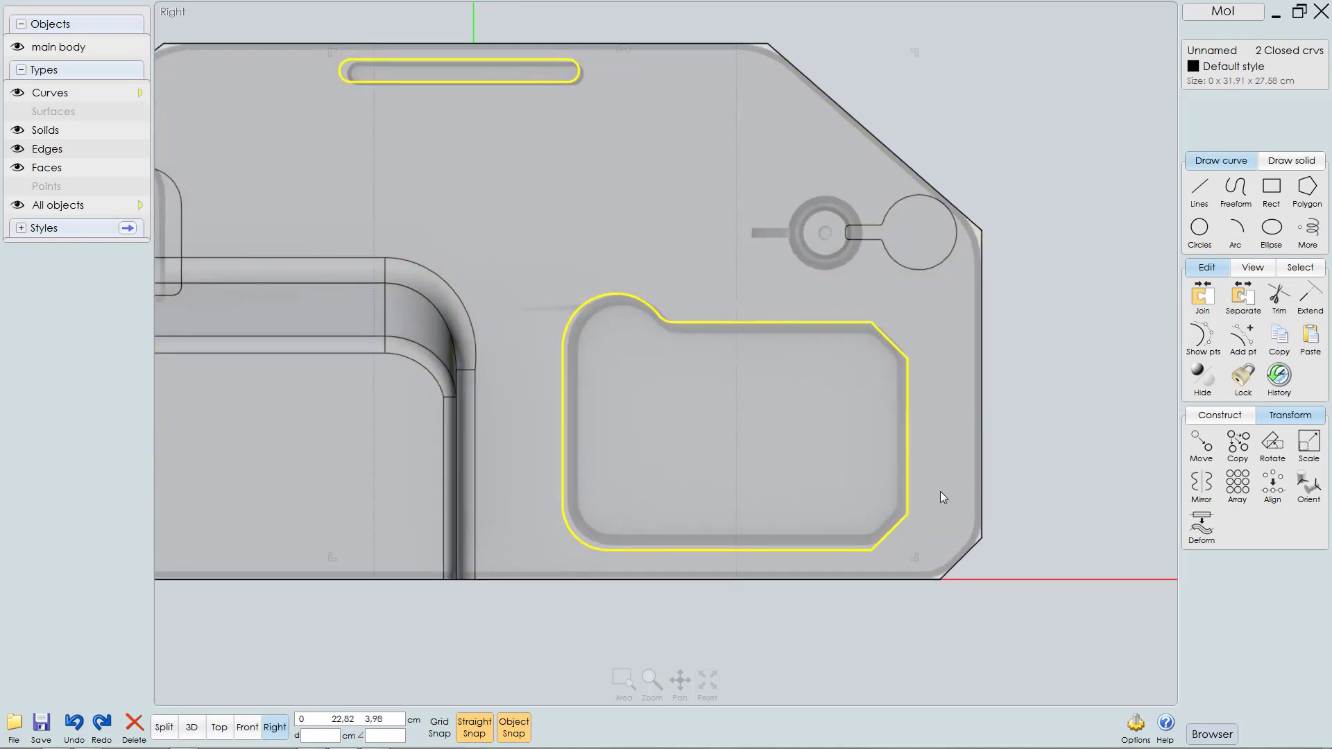
drag(923, 429, 918, 423)
click(917, 423)
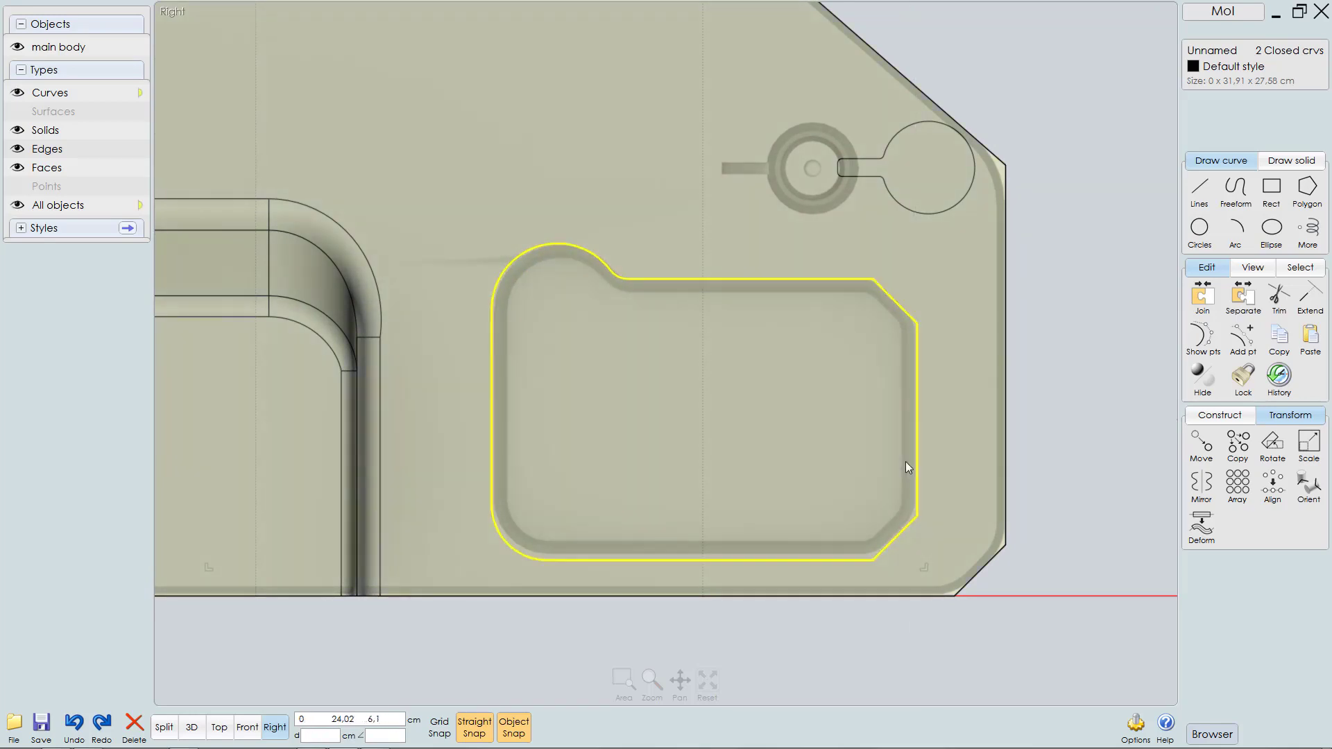
scroll(906, 460, up, 2)
click(974, 420)
click(1046, 326)
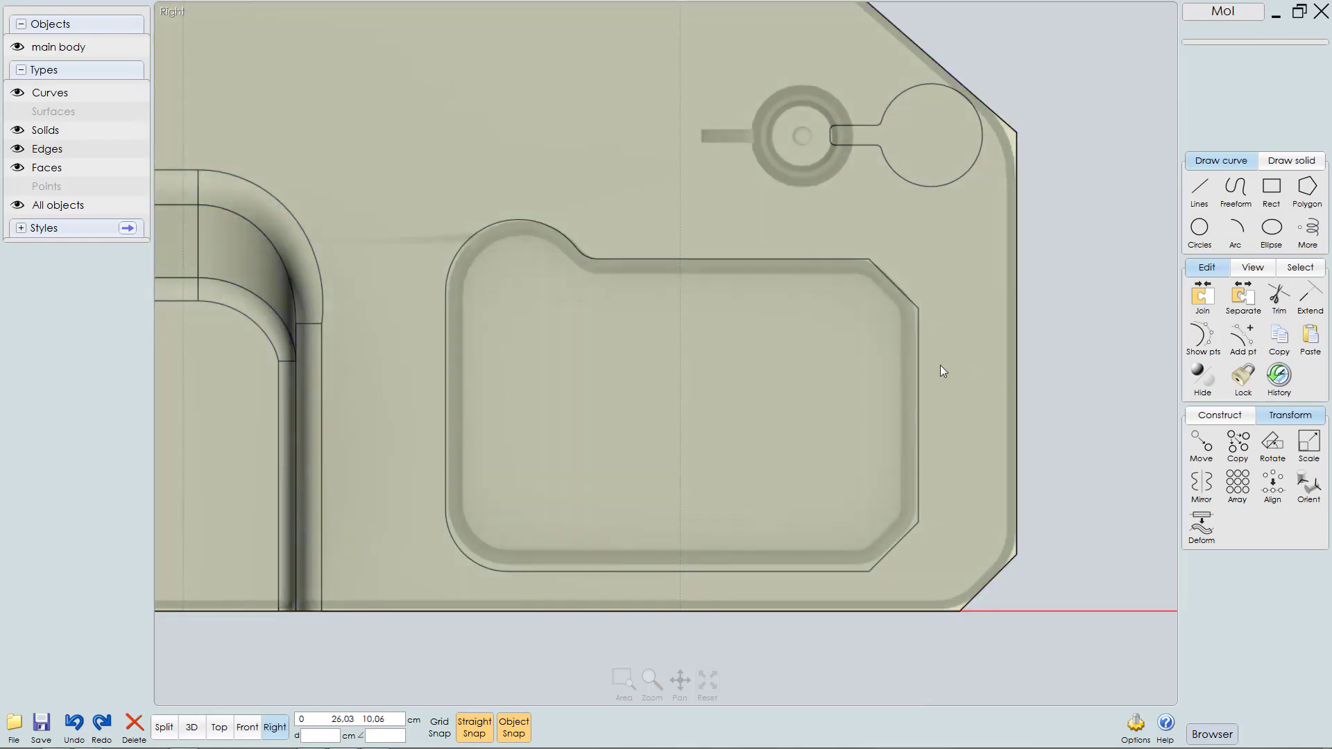
Step: Show the control points of the large recess outline and isolate it over the reference image
click(918, 344)
scroll(926, 338, up, 2)
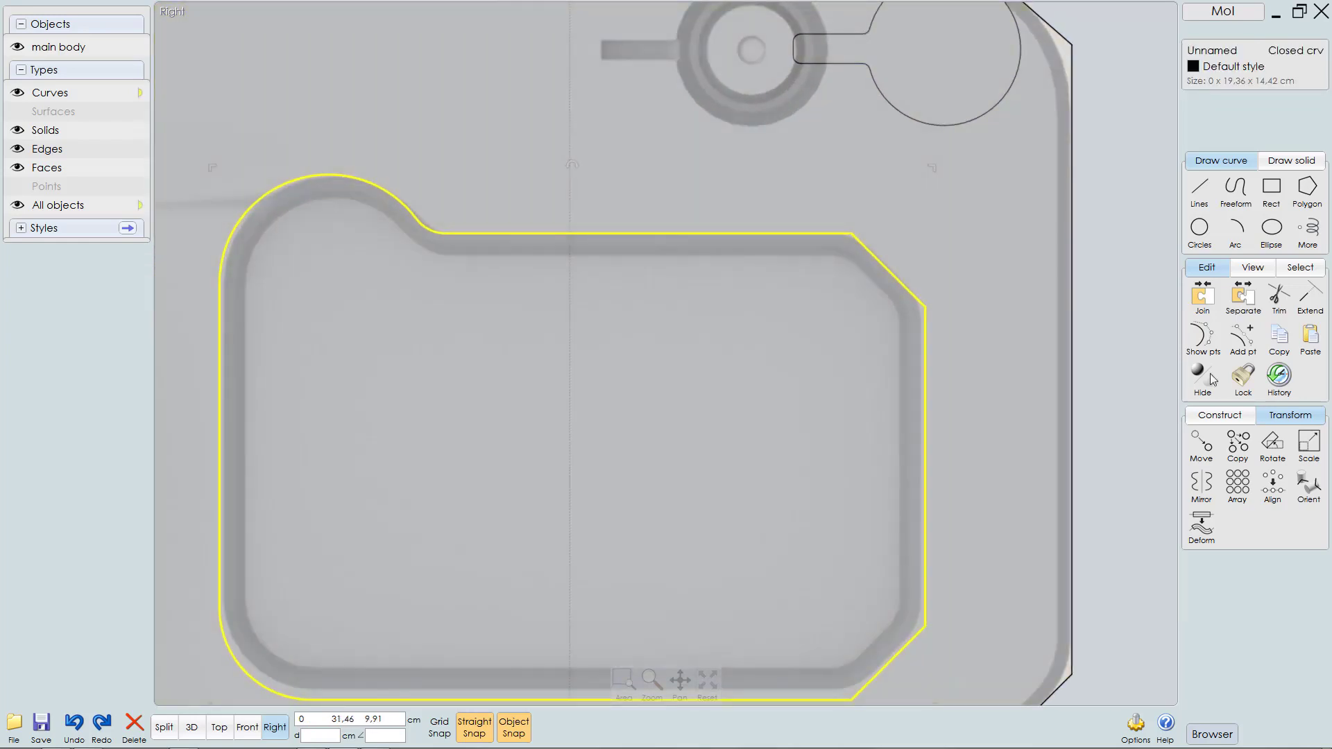
click(1203, 337)
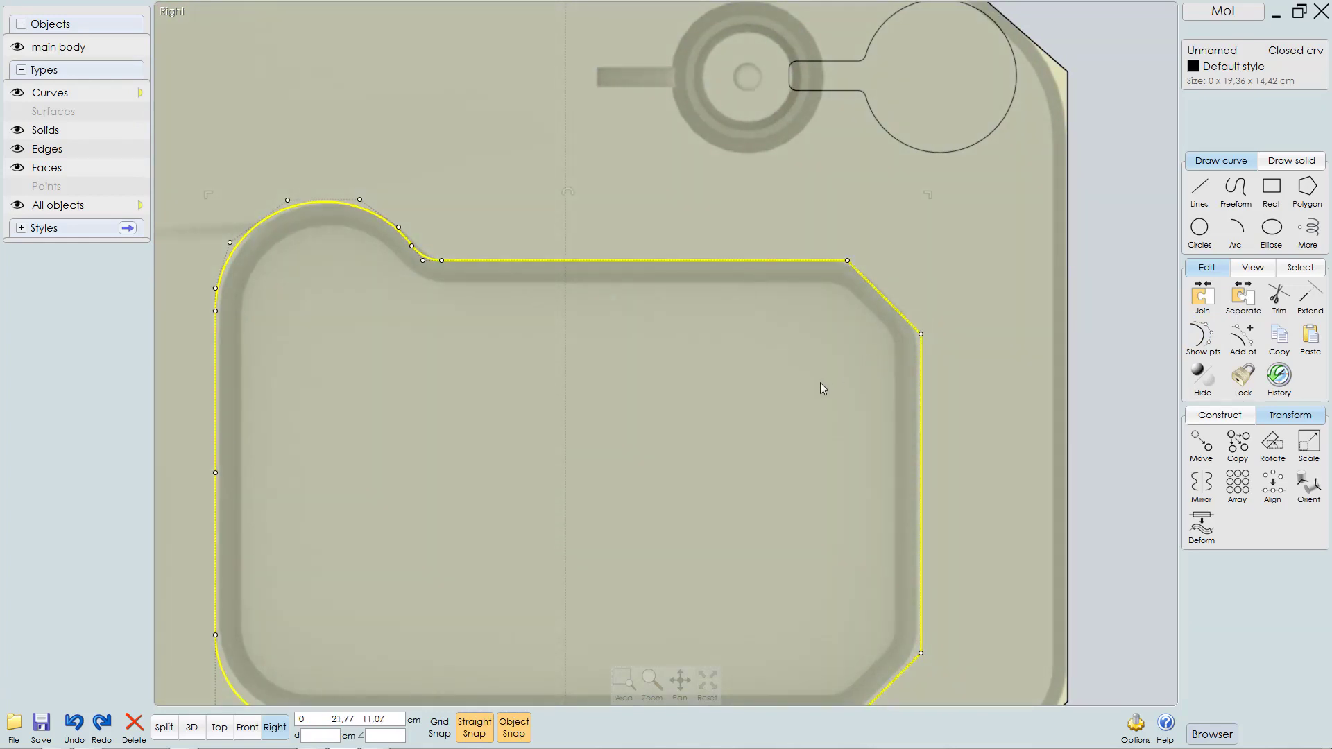
key(i)
scroll(944, 334, down, 3)
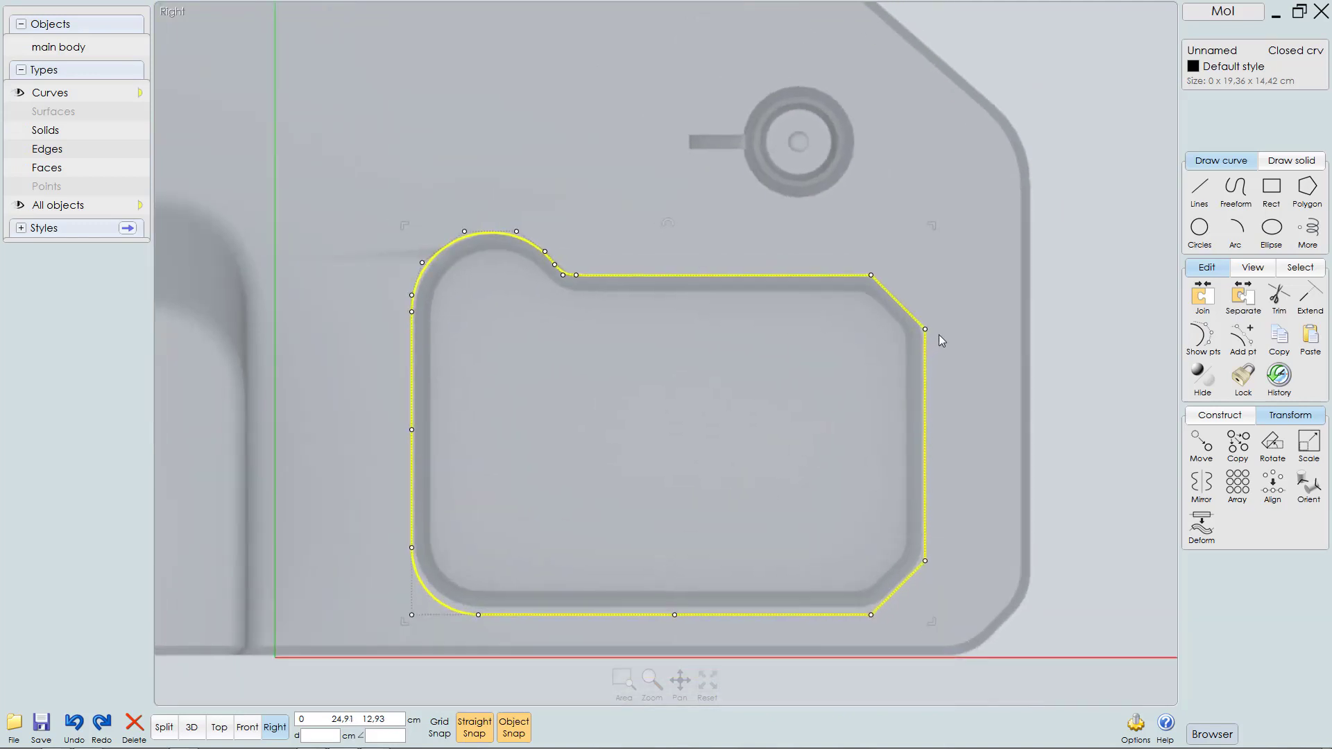
Step: Fillet the four corners of the large recess outline's two chamfers with a circular 1 cm radius
drag(850, 247, 927, 347)
drag(807, 507, 943, 660)
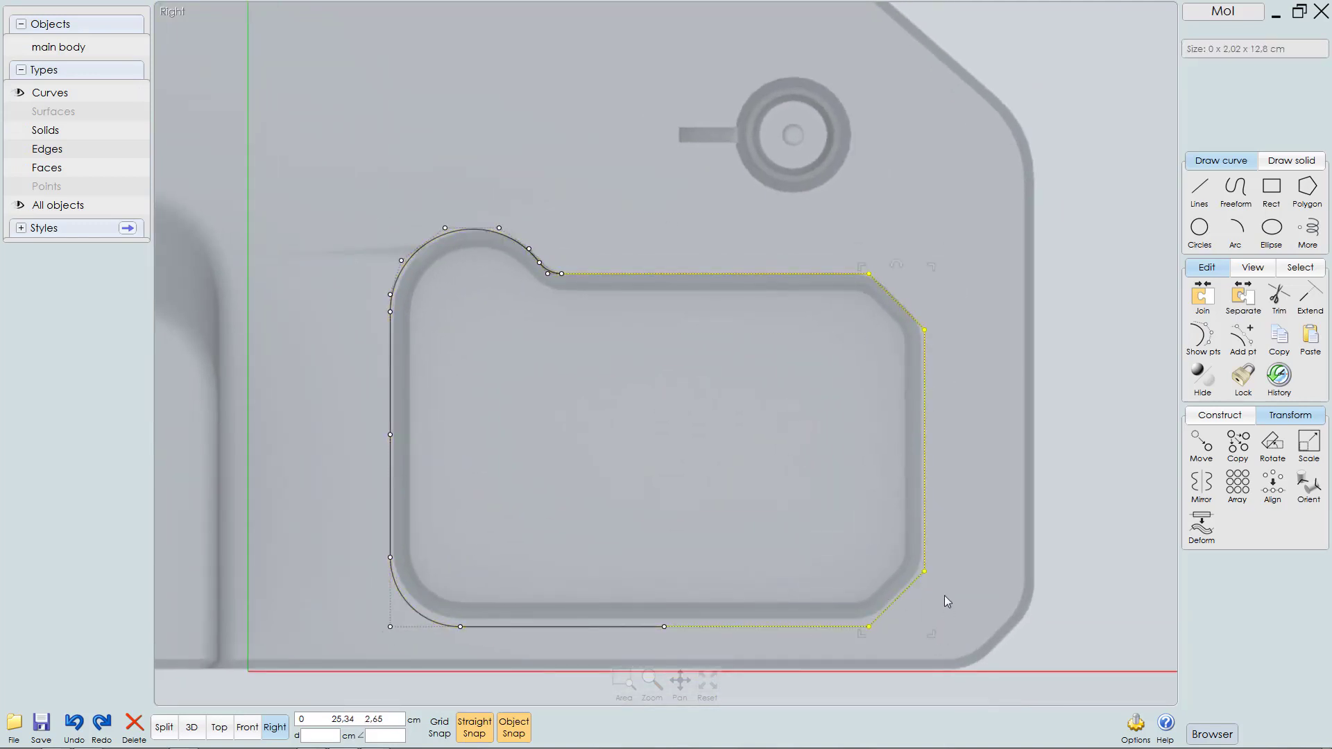
key(f)
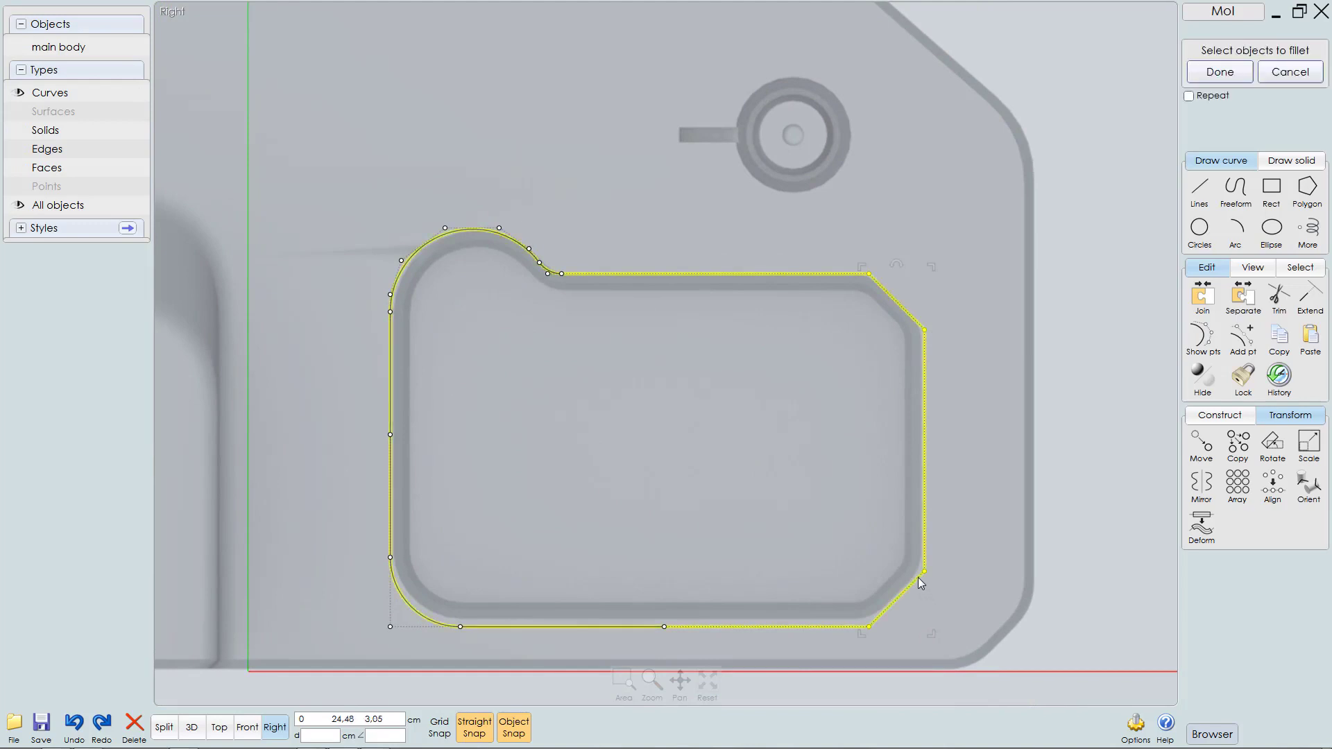
click(926, 489)
right_click(960, 493)
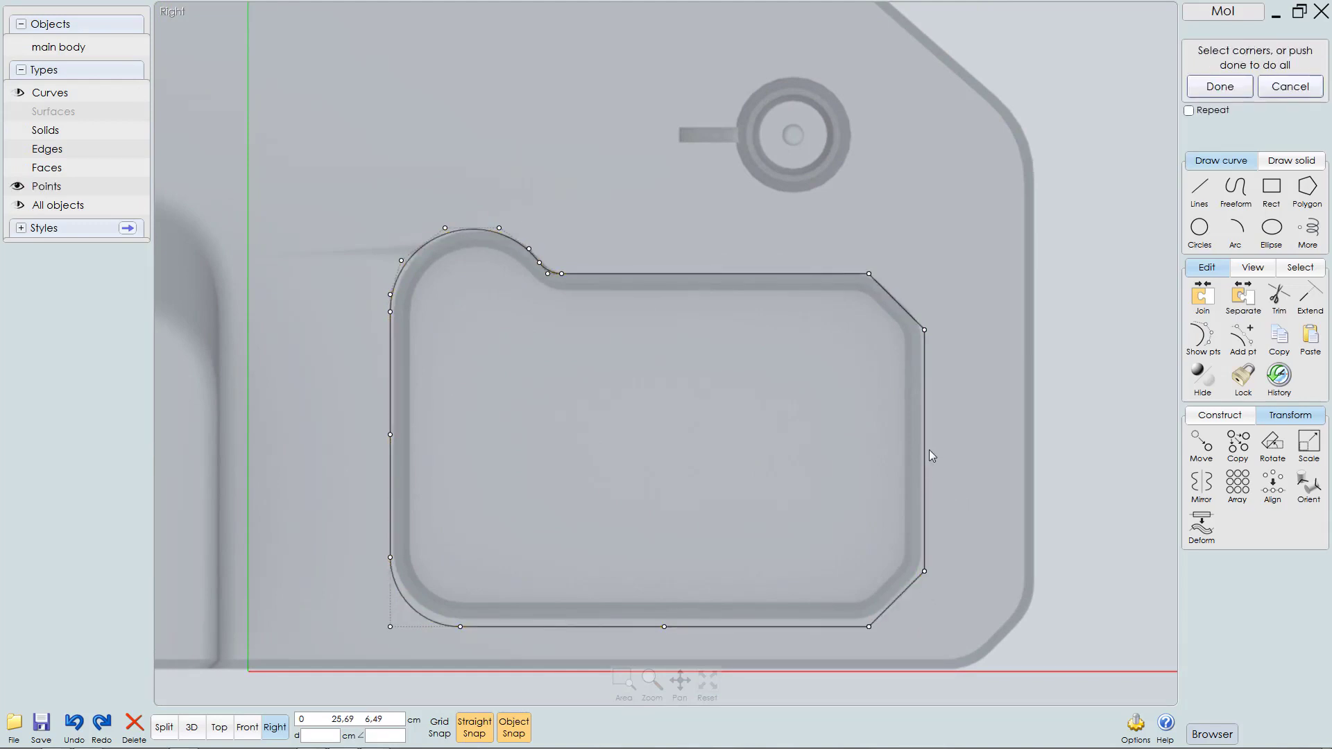
drag(850, 233, 976, 626)
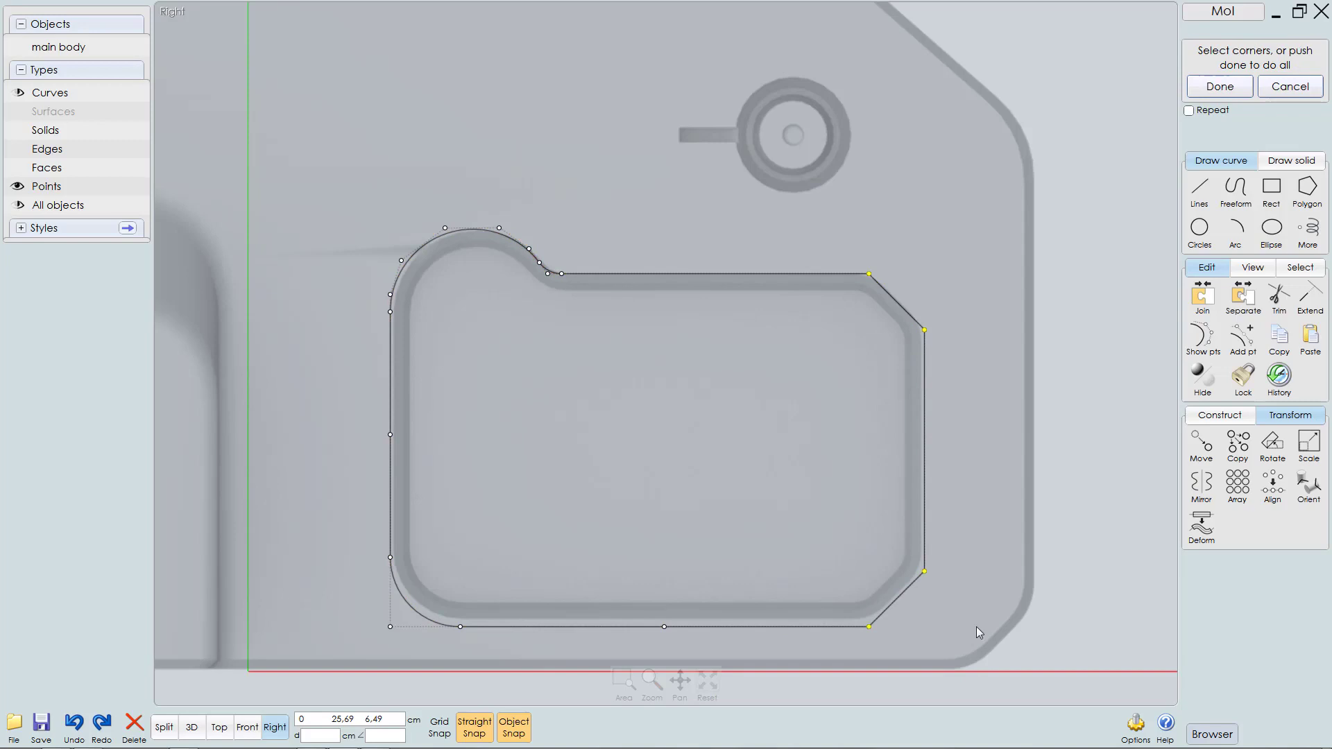
right_click(983, 559)
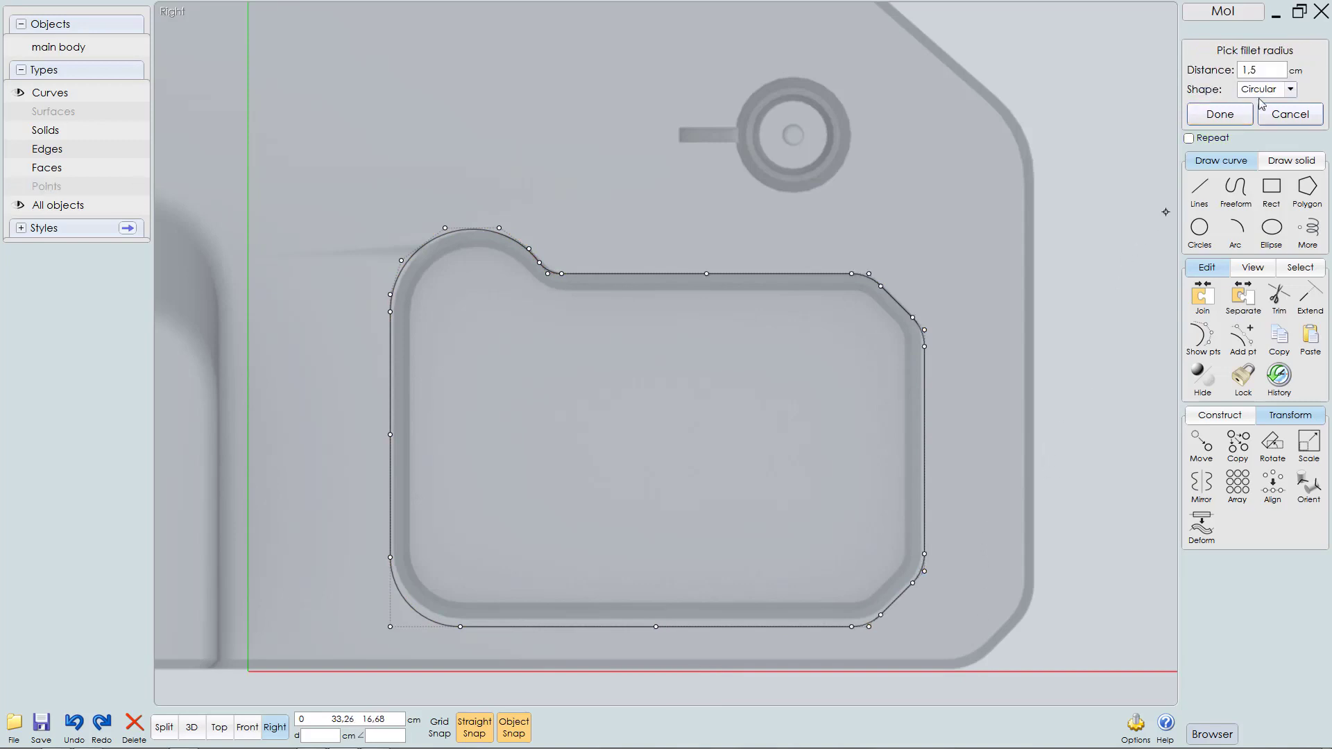
click(1274, 68)
text(1)
key(Return)
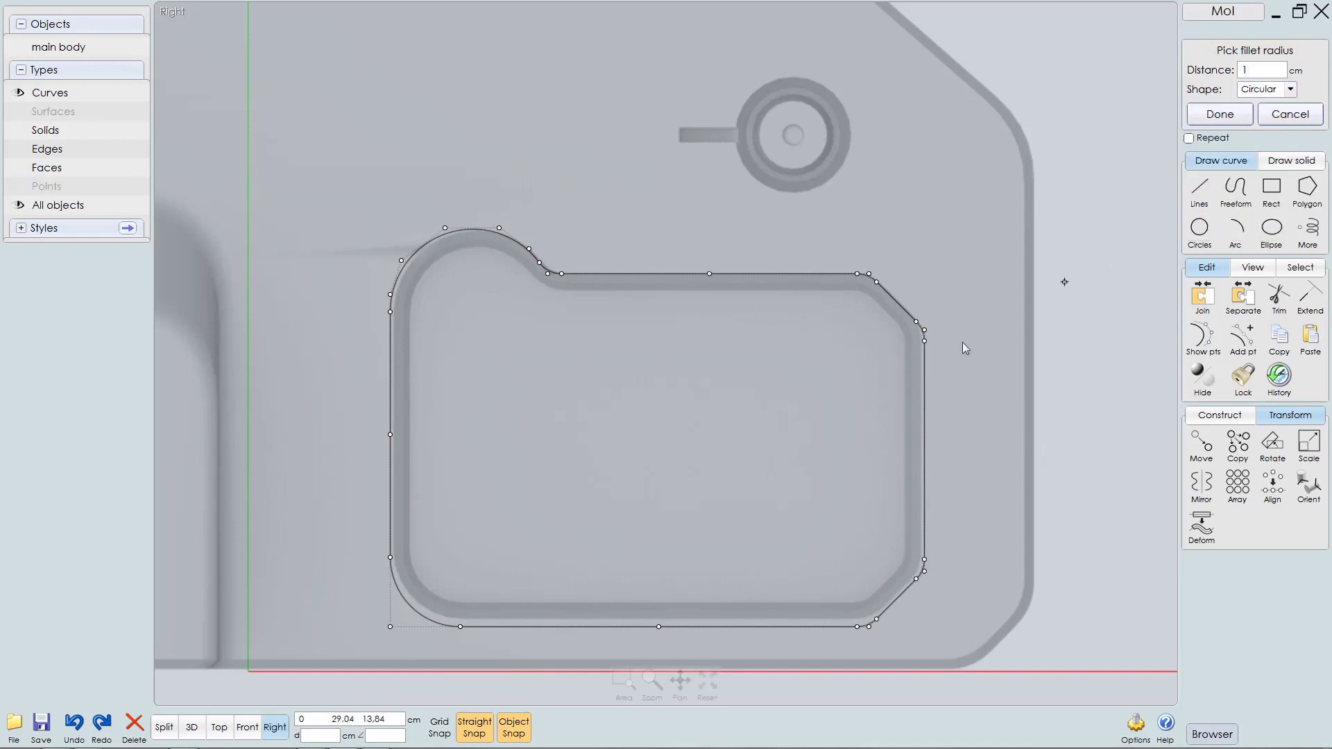
scroll(907, 375, down, 1)
scroll(898, 394, down, 2)
scroll(899, 403, up, 1)
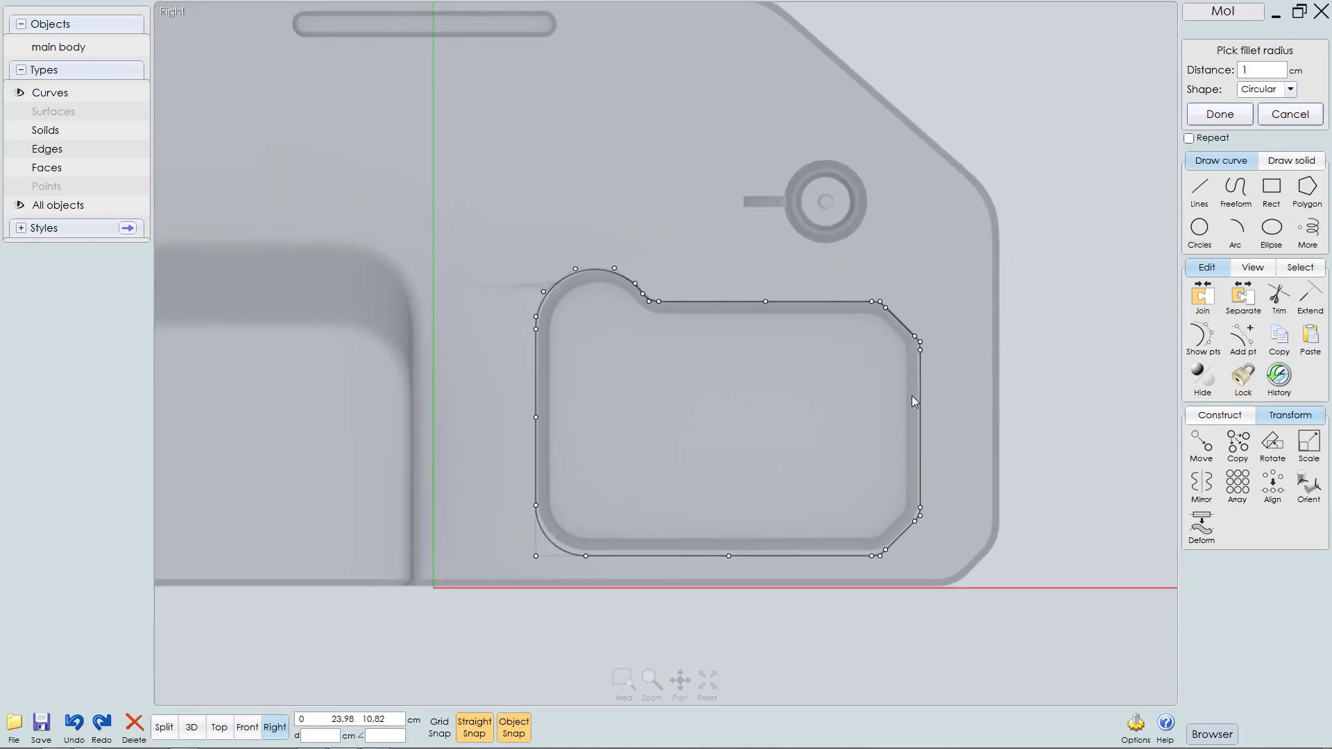
right_click(481, 493)
Step: Raise the lower control points of the large recess outline slightly to match the reference image, and show the hidden objects again
drag(603, 527, 963, 623)
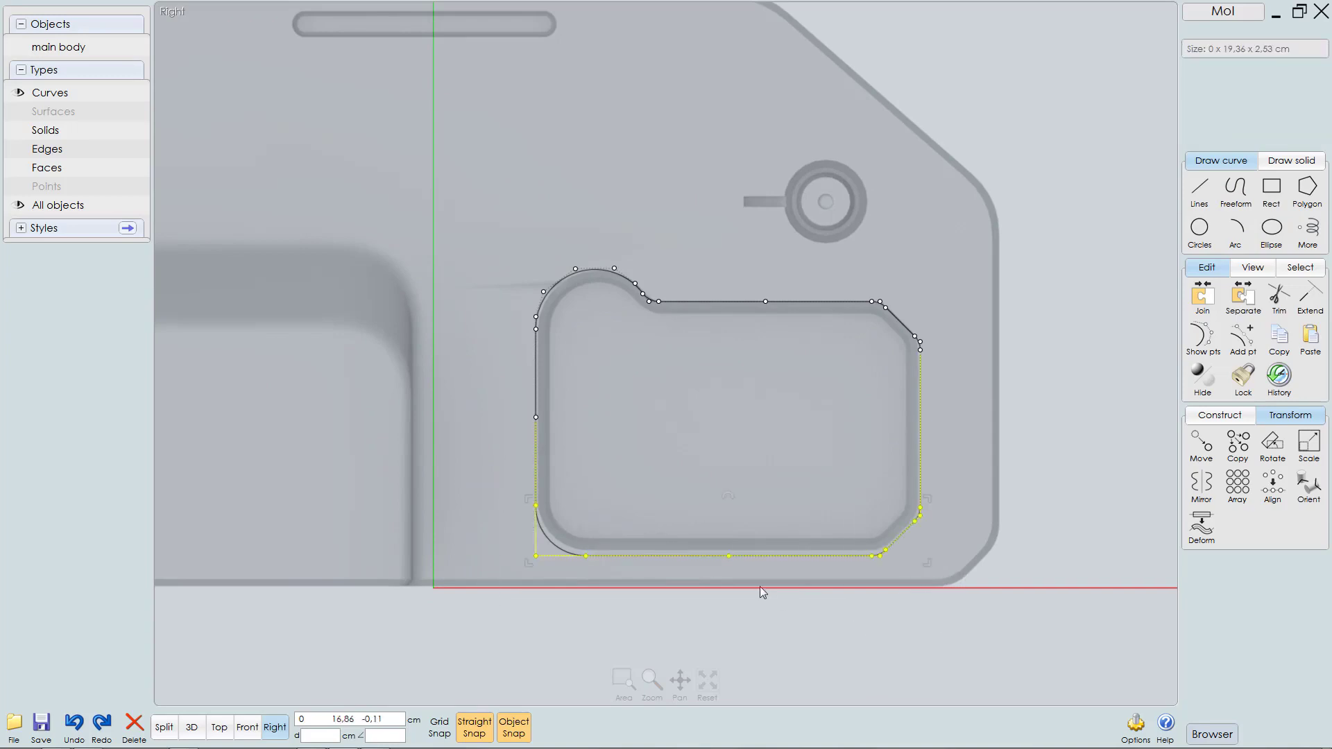
scroll(725, 585, up, 3)
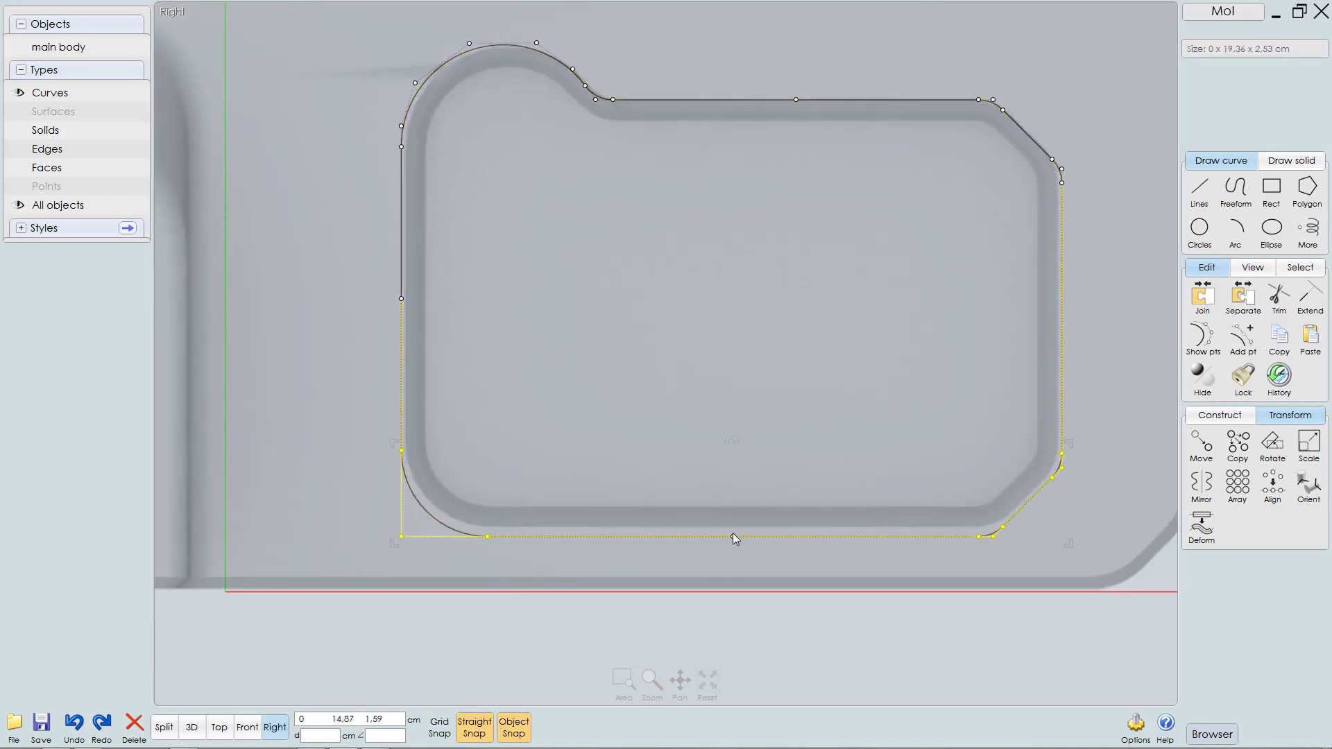
drag(733, 533, 733, 525)
scroll(768, 552, down, 3)
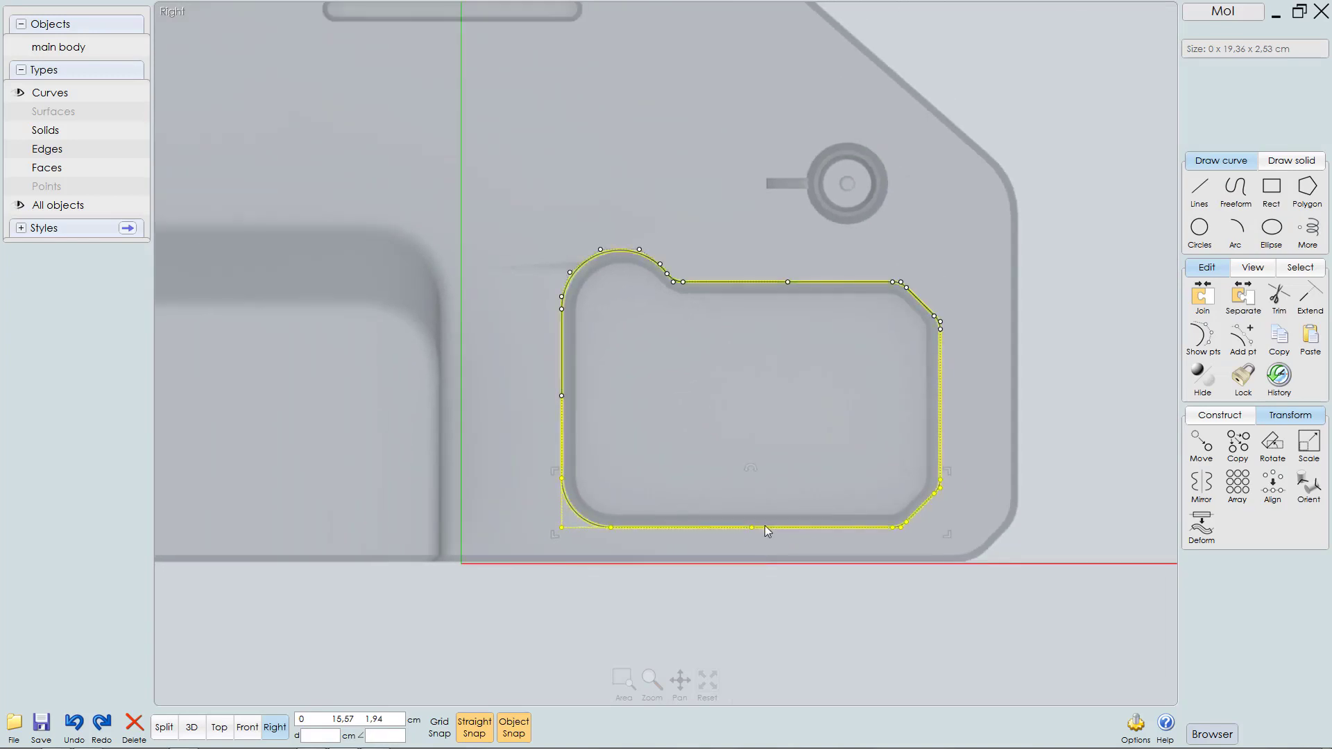
middle_drag(807, 501, 824, 516)
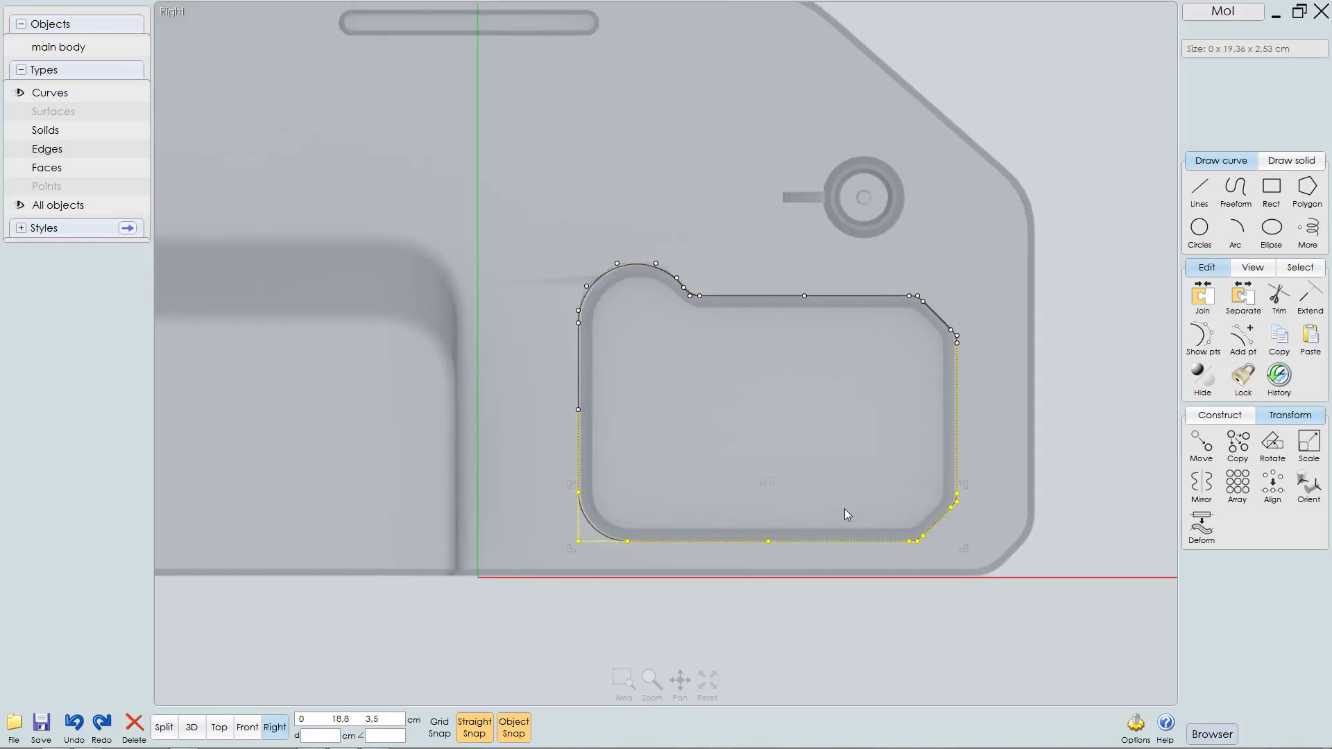
scroll(859, 512, down, 2)
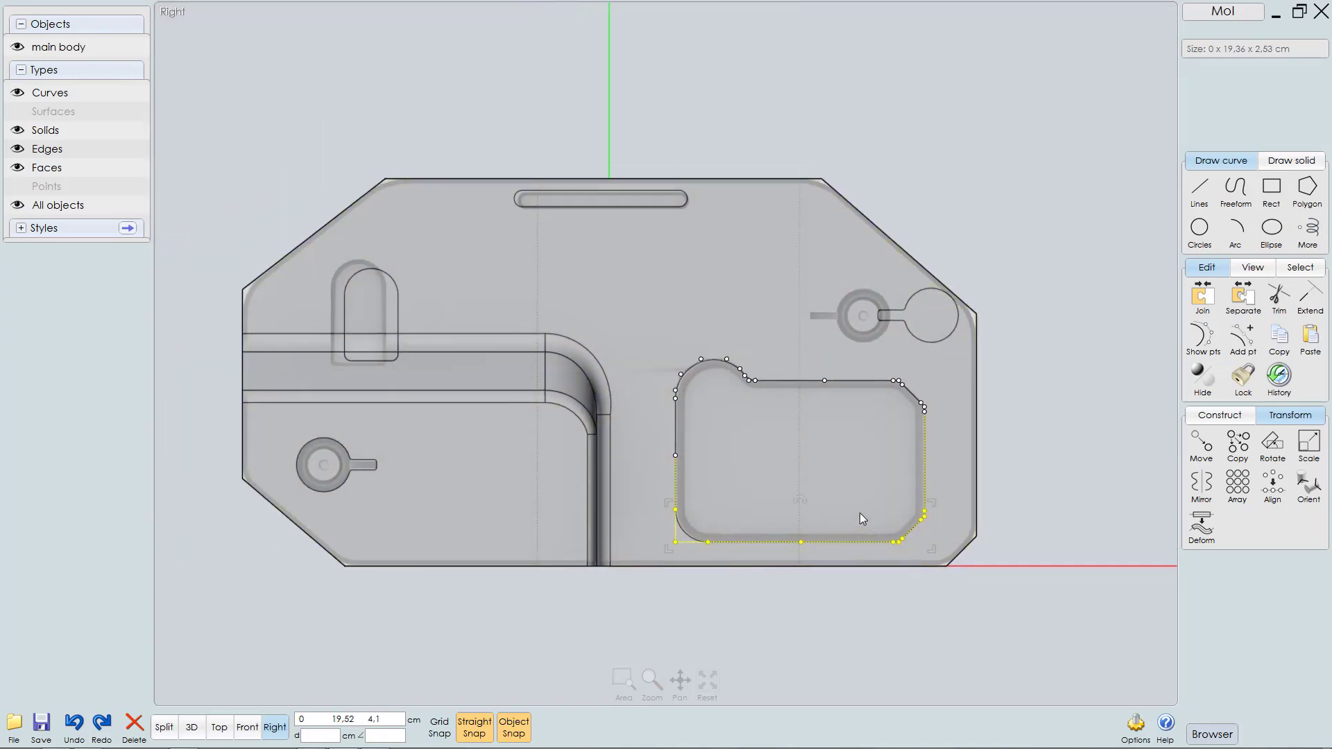
Step: Hide the large recess outline's control points and align the slot outline with its recess in the reference image
click(1049, 410)
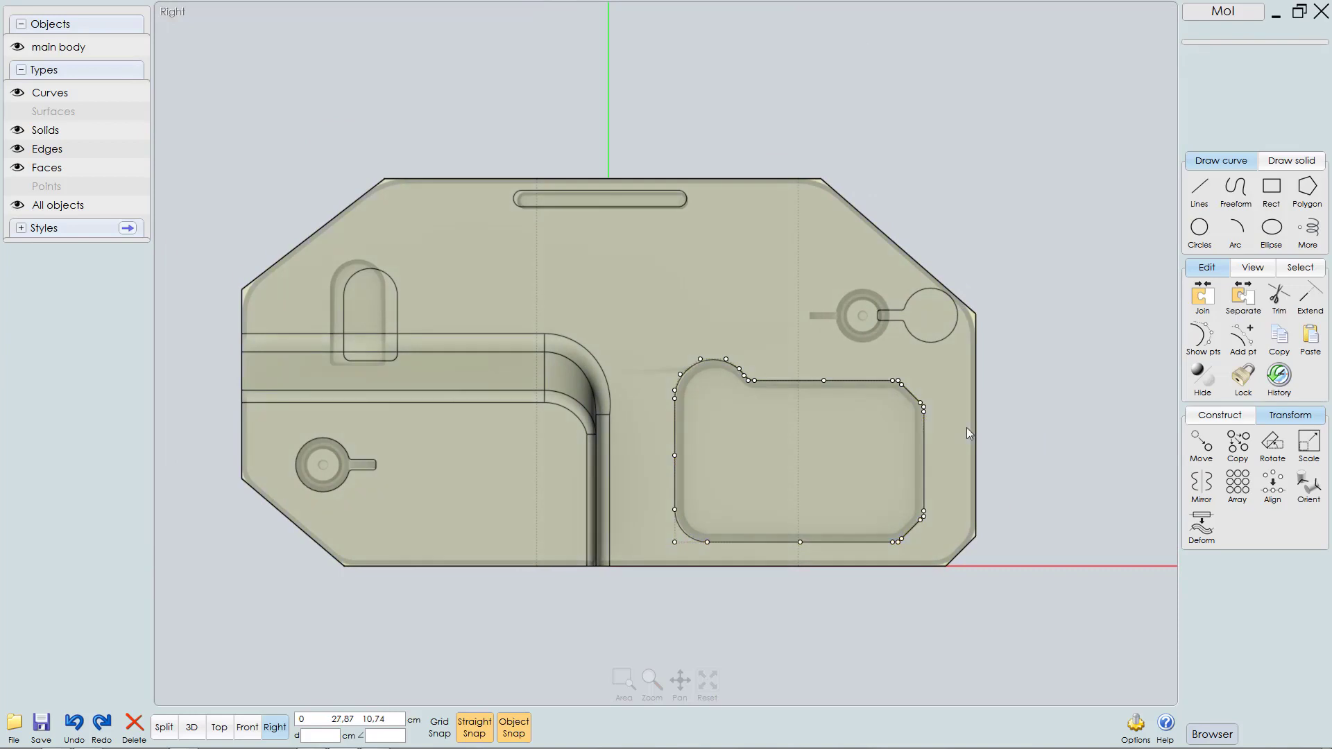
click(1211, 334)
ctrl+right_drag(623, 172, 1110, 90)
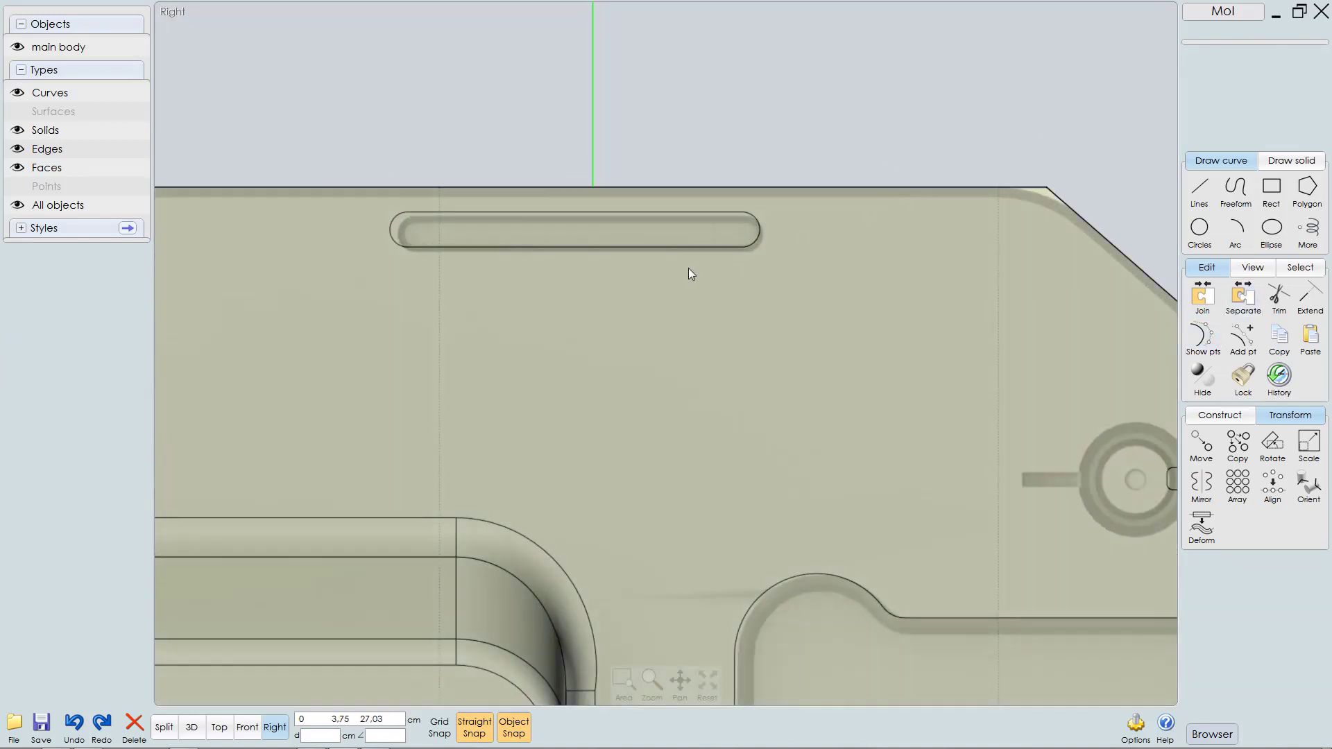
click(681, 248)
ctrl+right_drag(695, 235, 928, 195)
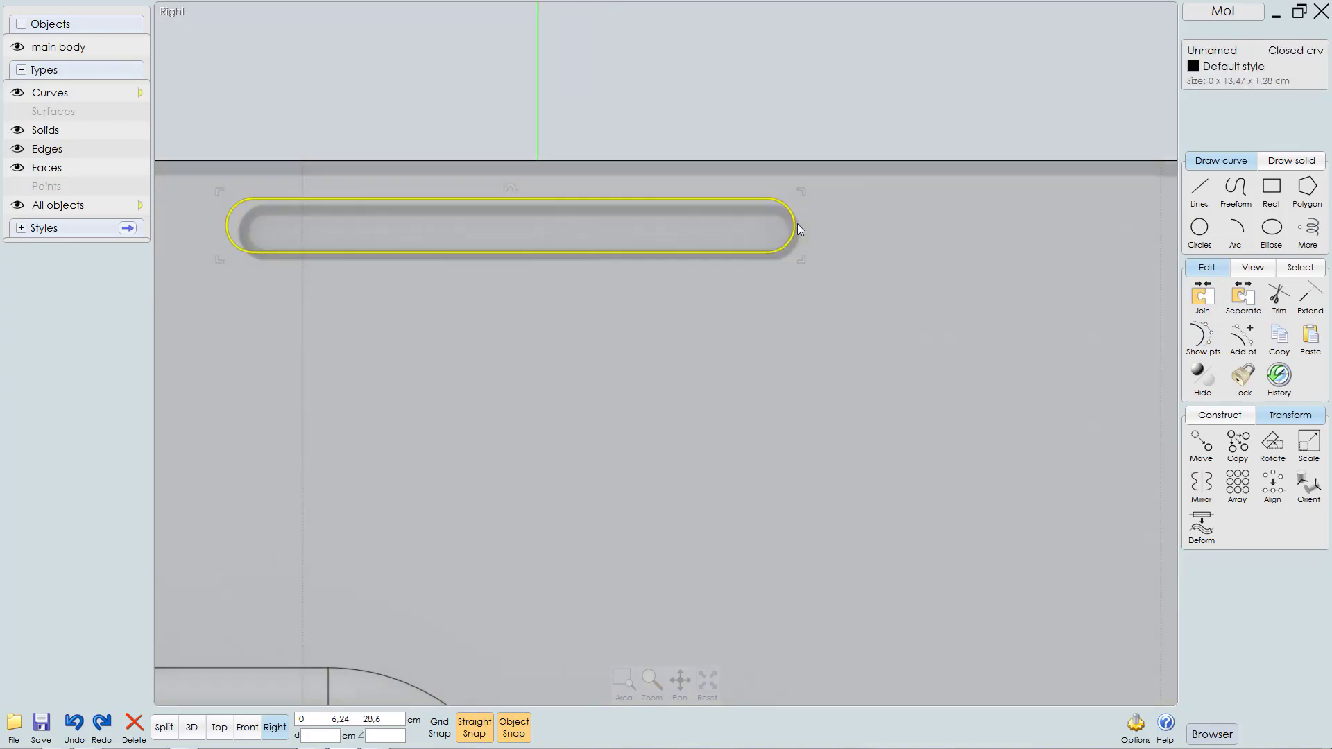
drag(794, 224, 802, 222)
mouse_move(562, 253)
mouse_down()
mouse_move(561, 269)
mouse_move(565, 258)
mouse_up()
scroll(601, 294, down, 6)
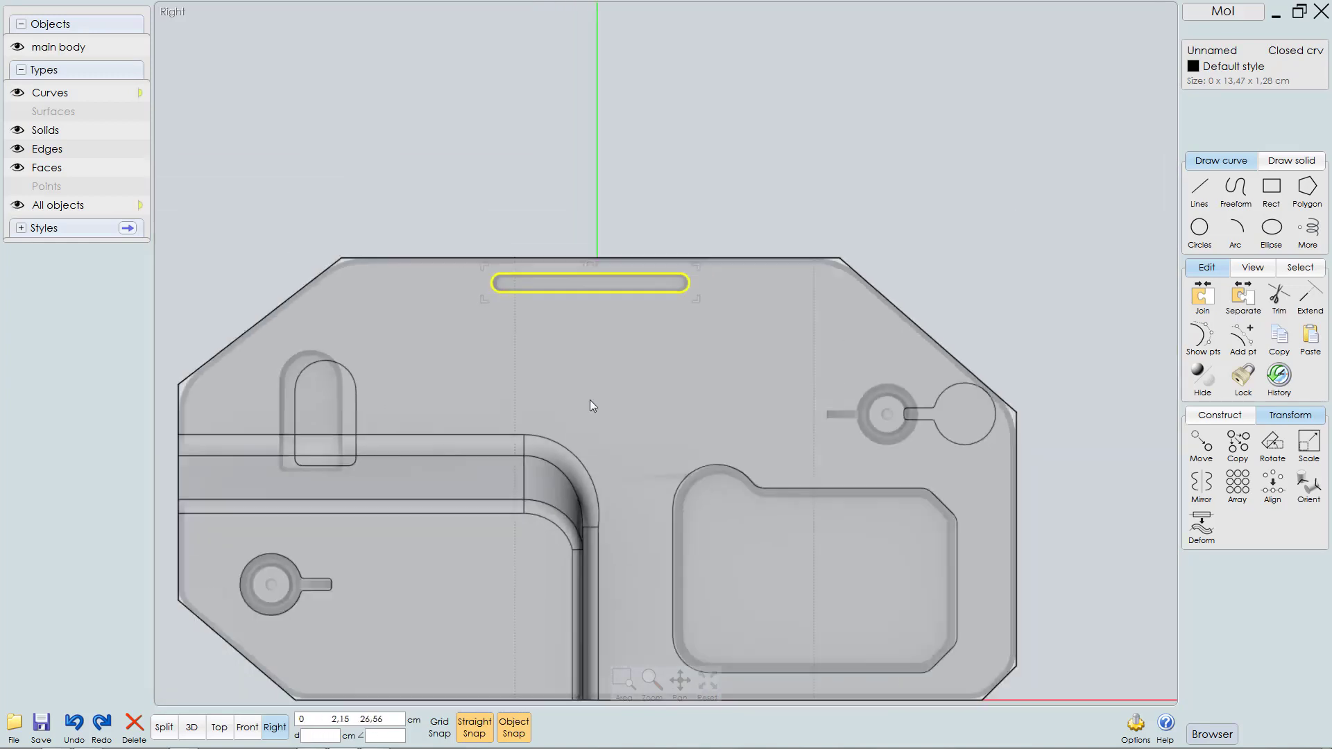
Step: Move the arch outline and the offset upper keyhole outline together until the arch's sides line up with its recess, and deselect them
middle_drag(603, 394, 728, 314)
scroll(685, 340, down, 1)
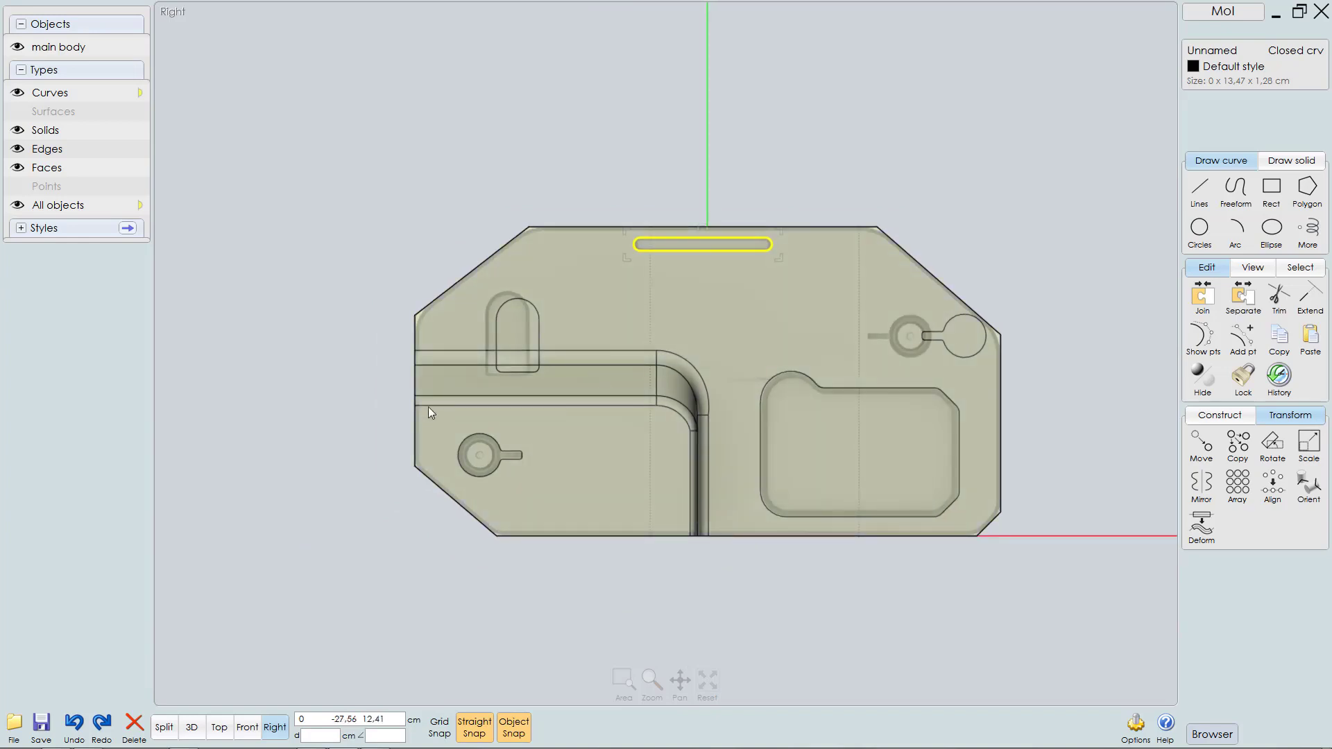
scroll(428, 412, up, 2)
click(566, 290)
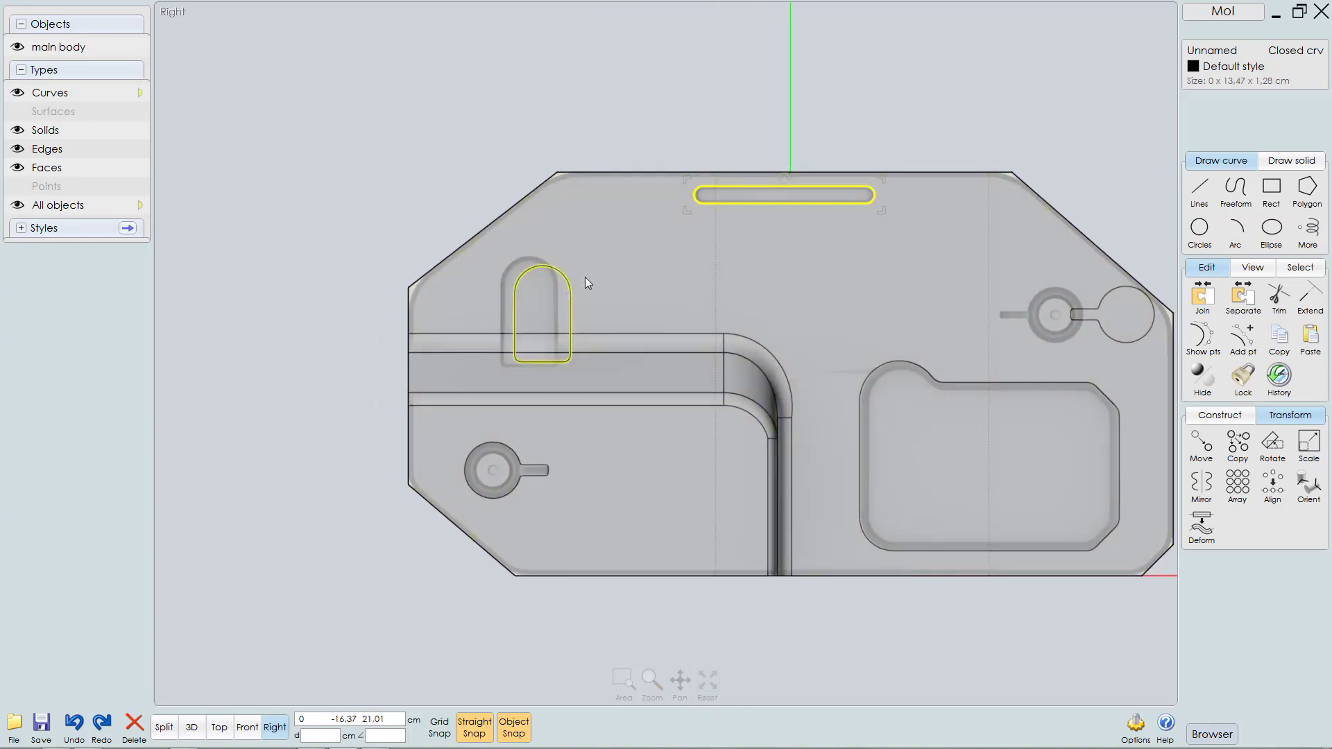
click(489, 171)
click(571, 314)
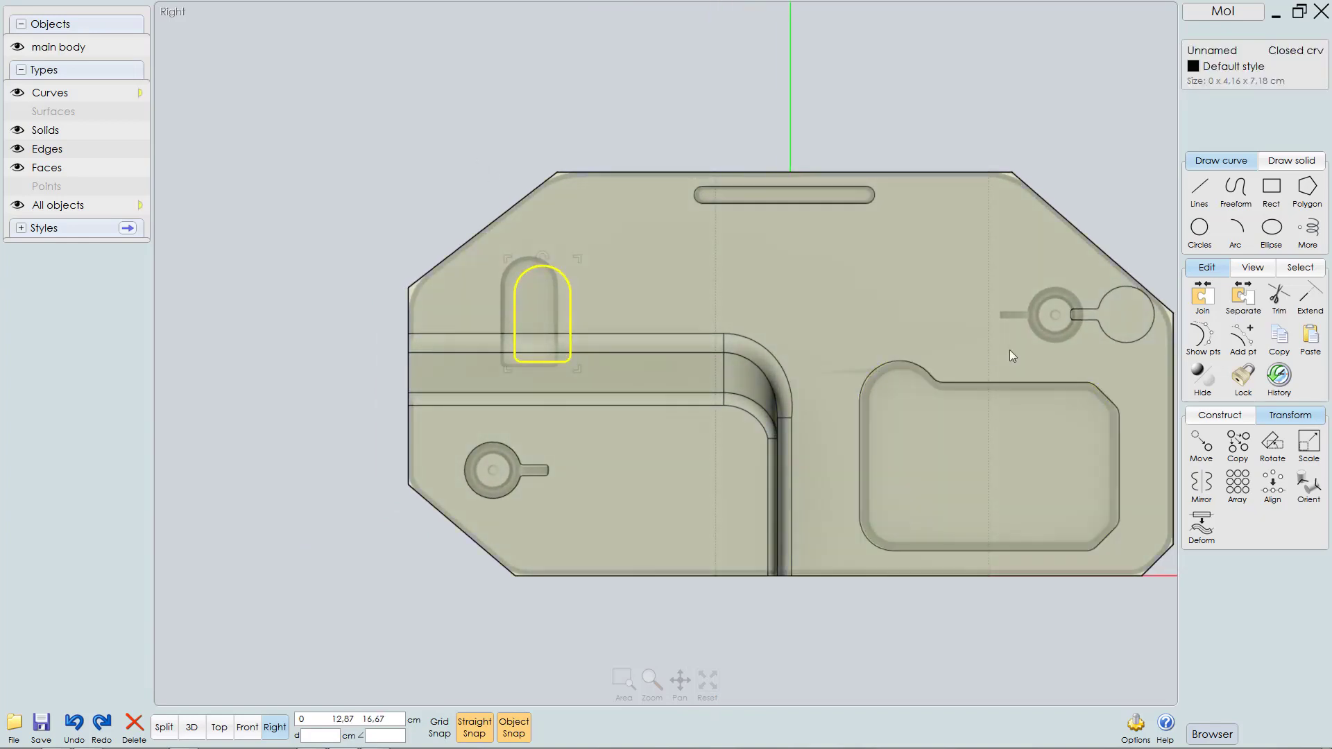
click(1110, 305)
scroll(801, 280, up, 3)
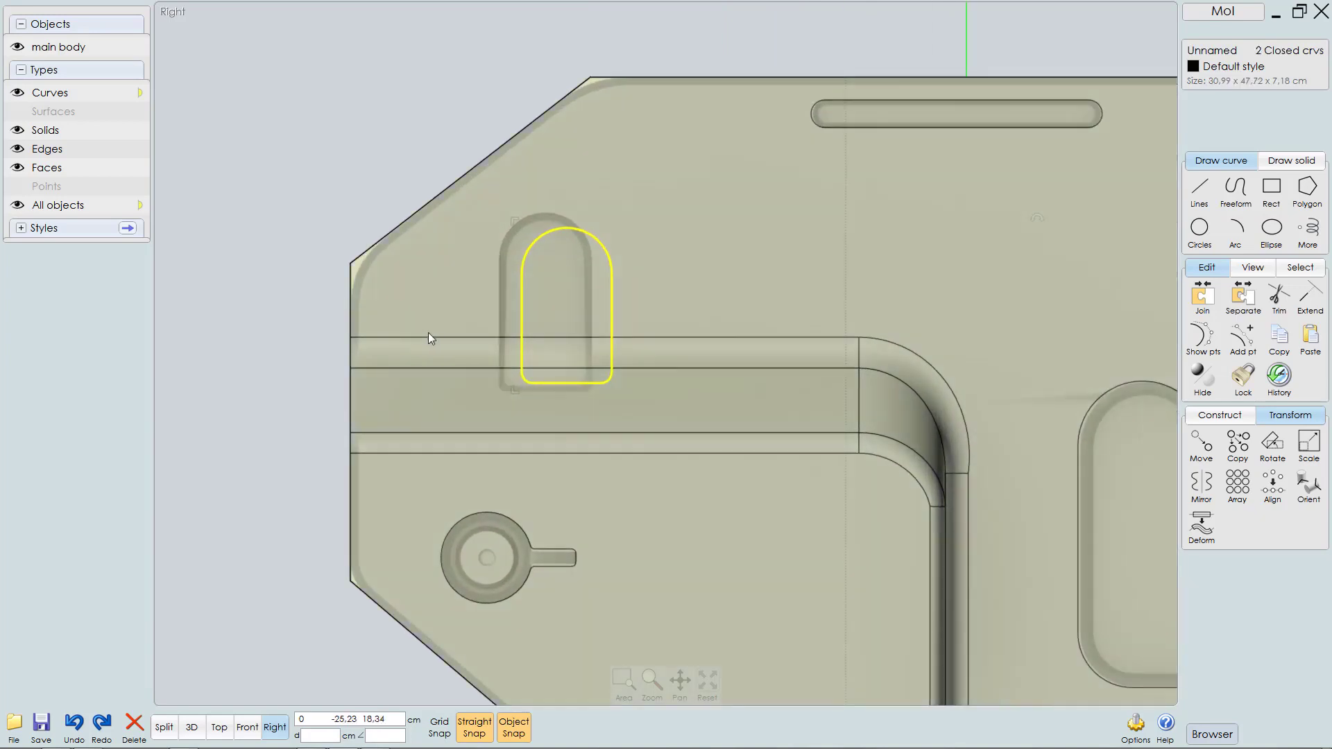
drag(523, 327, 500, 326)
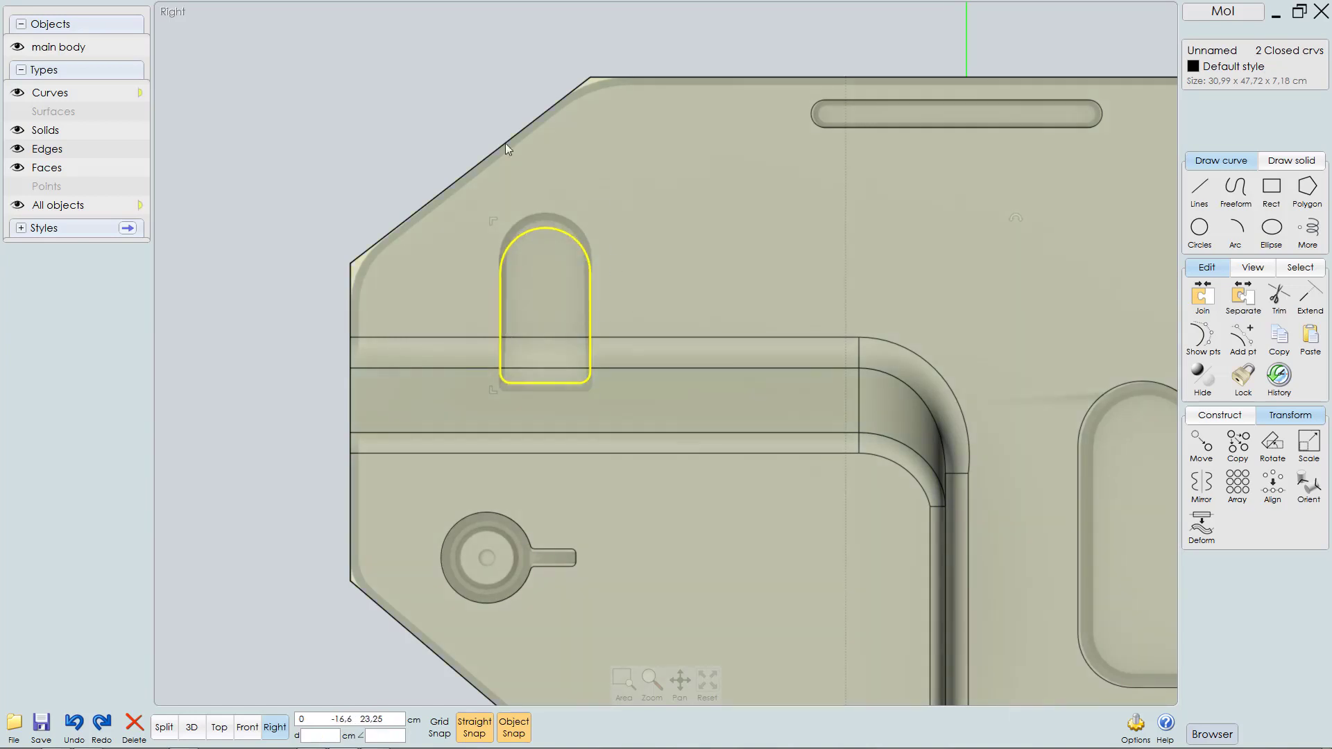
click(483, 131)
Step: Raise the arch outline's upper control points to the top of its recess, and isolate the outline over the reference image
click(588, 285)
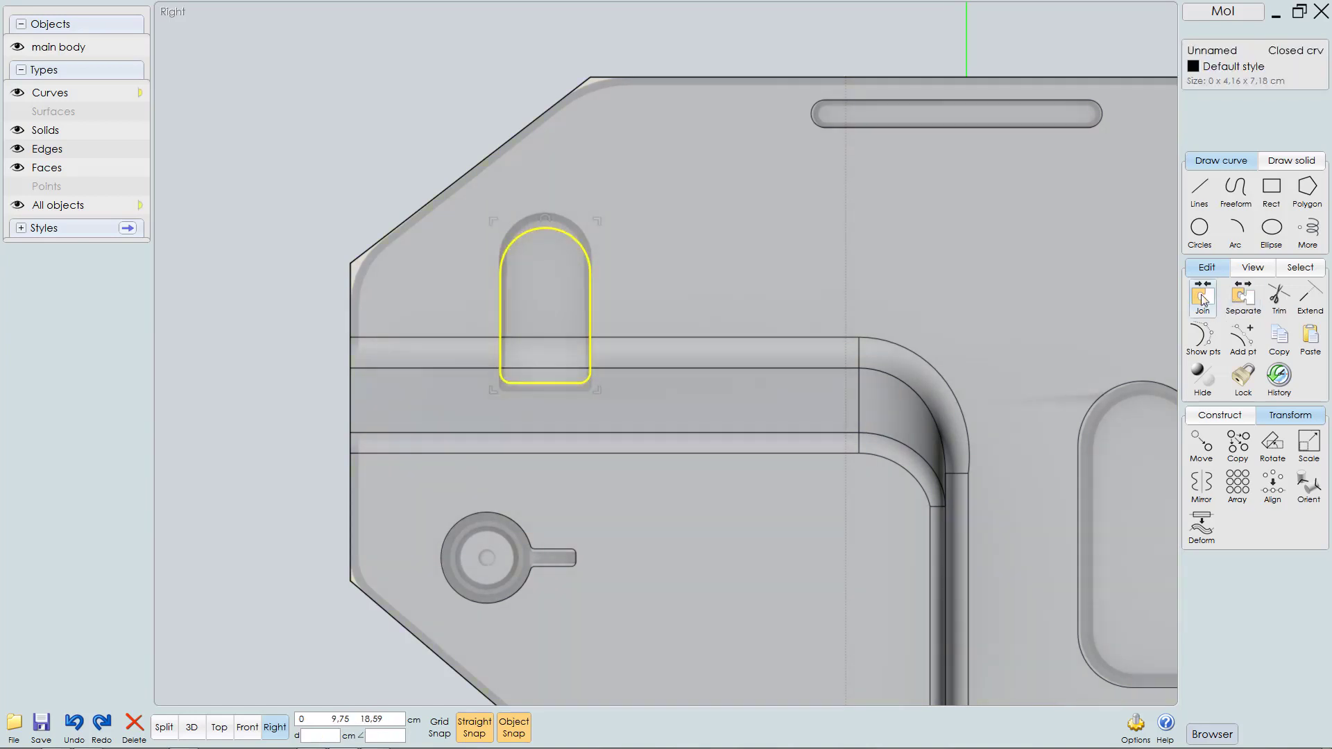
click(1203, 336)
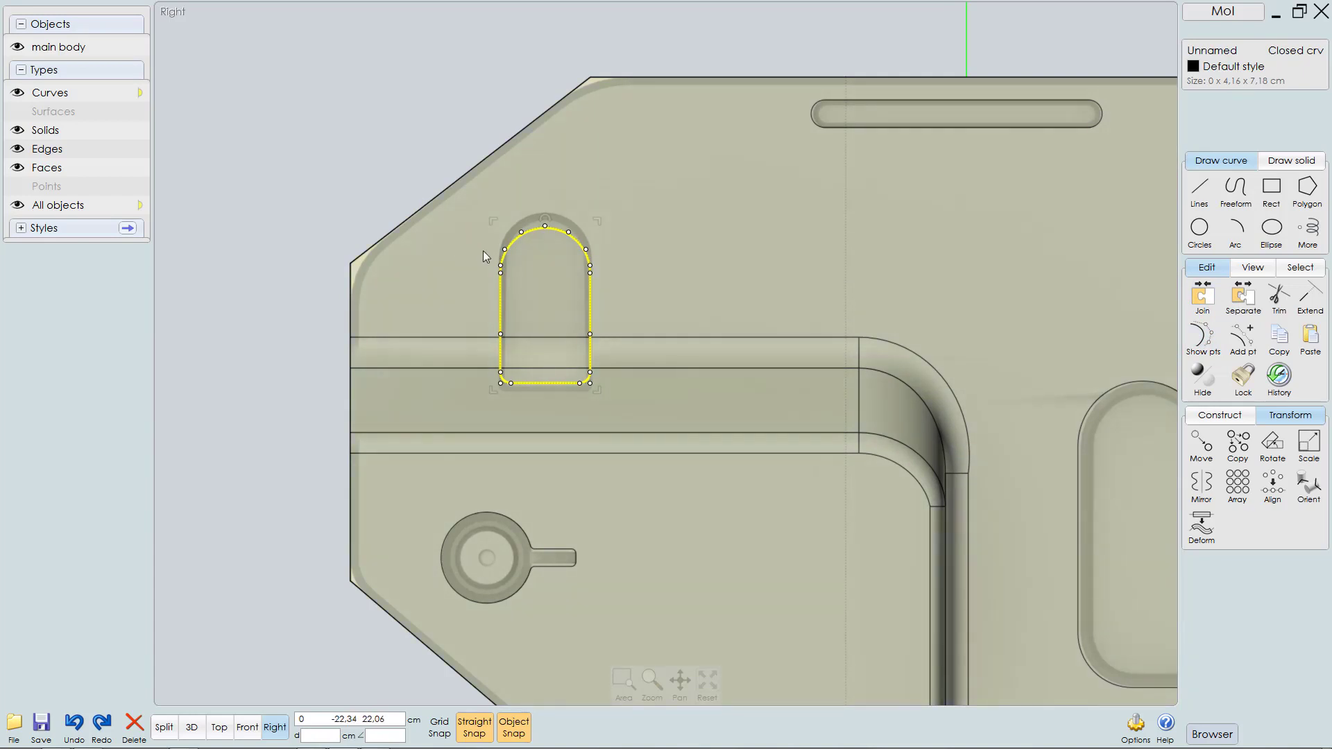
key(i)
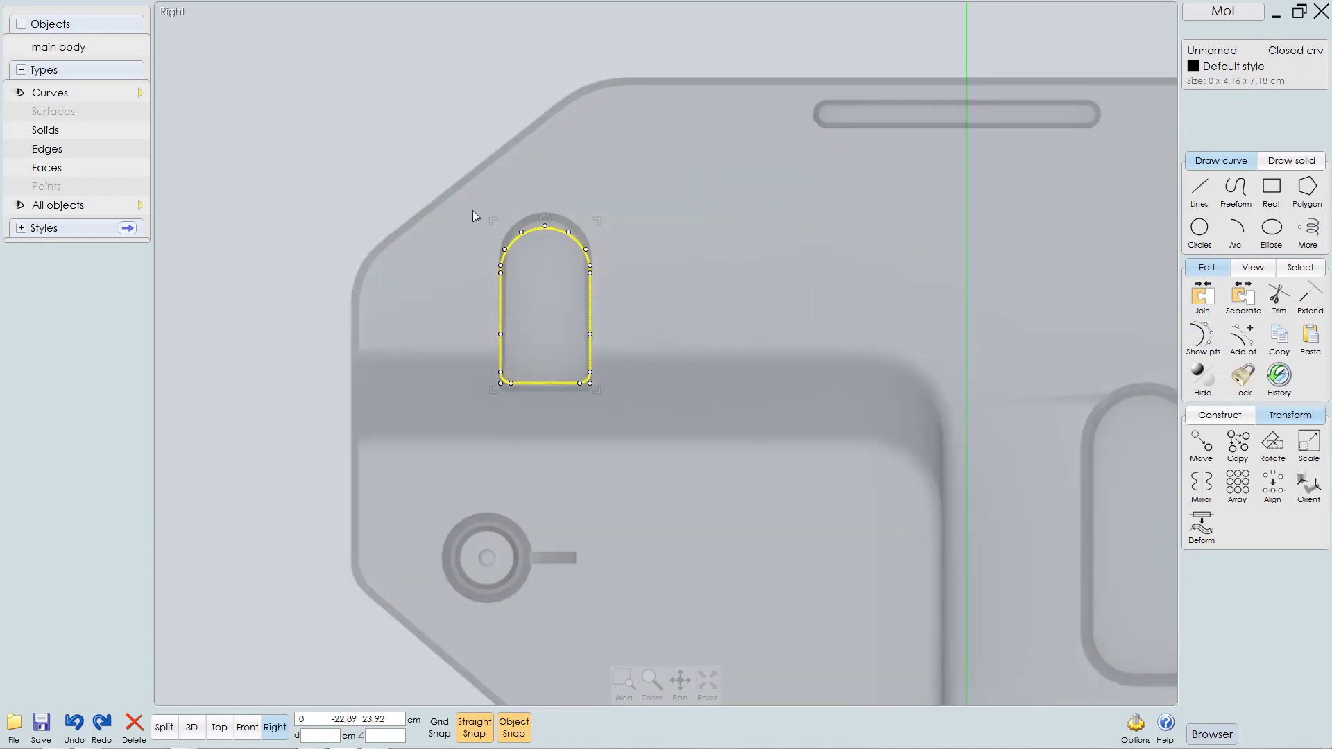
drag(473, 210, 624, 301)
key(i)
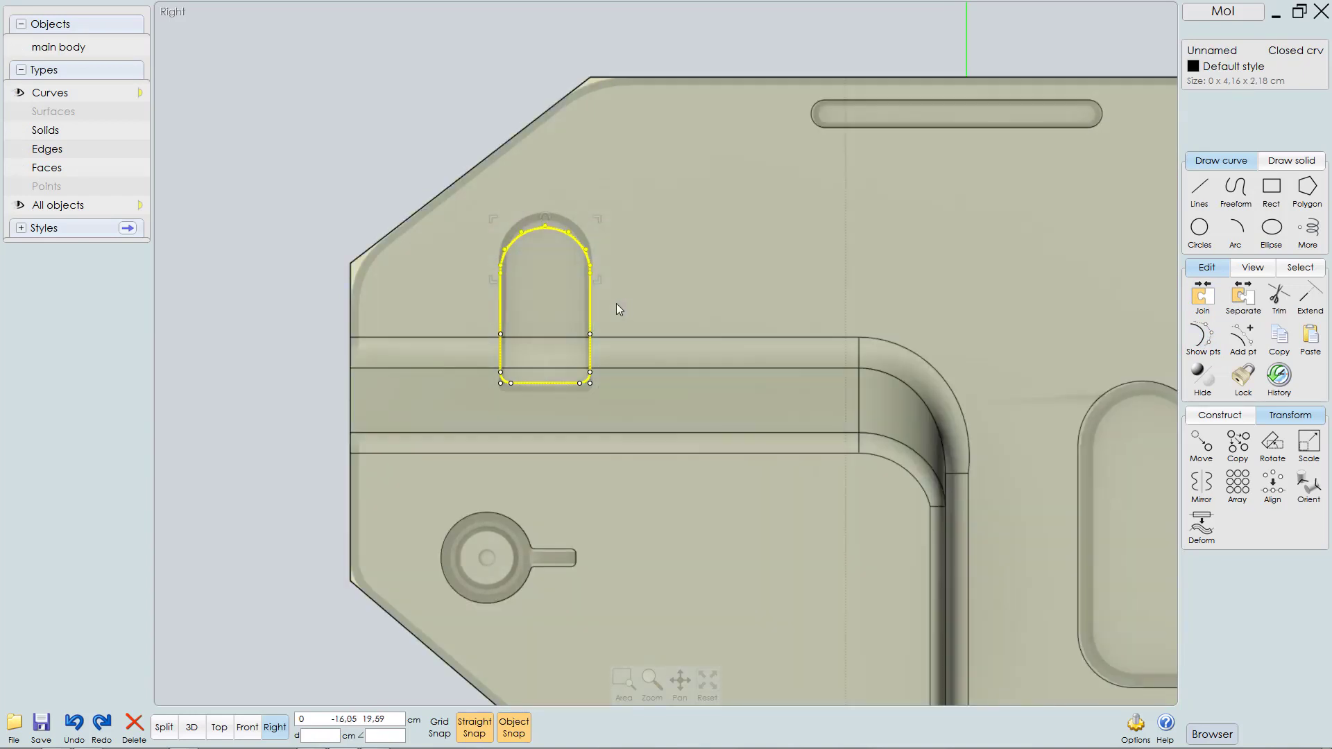
scroll(530, 252, up, 4)
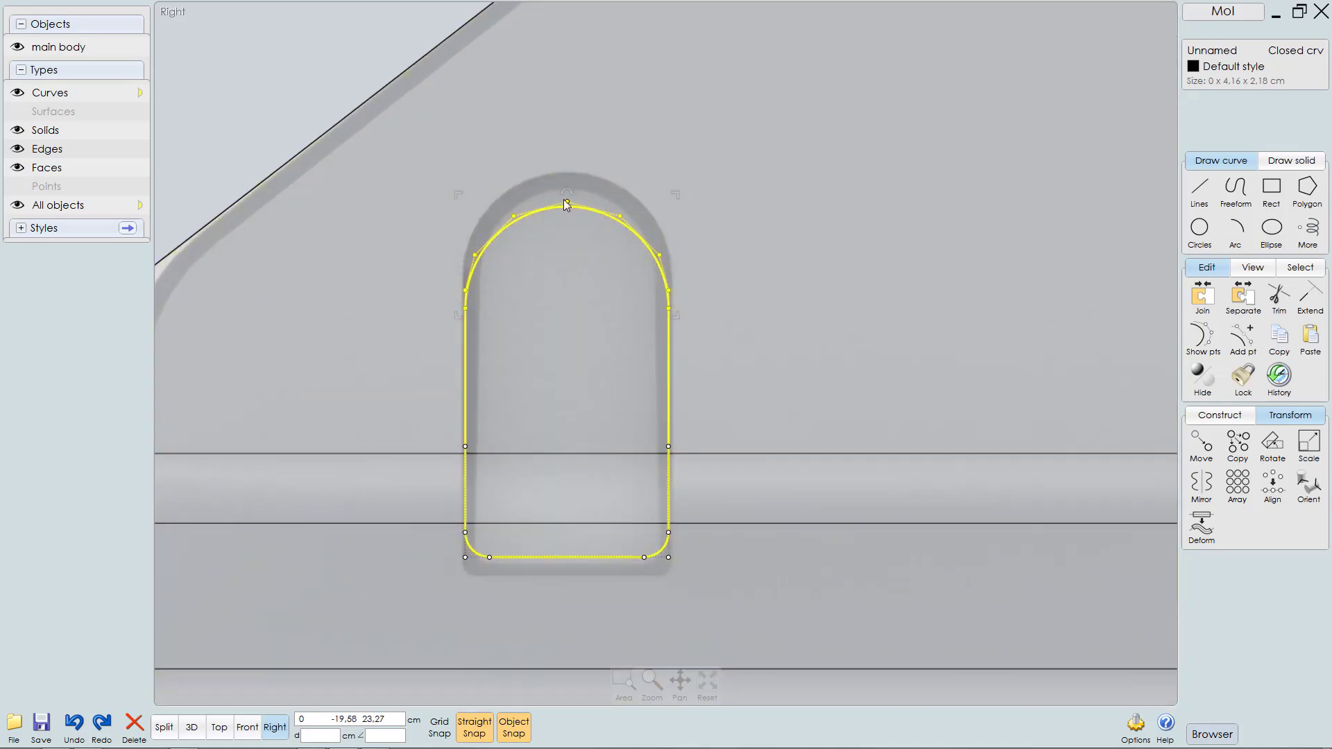
drag(567, 202, 569, 168)
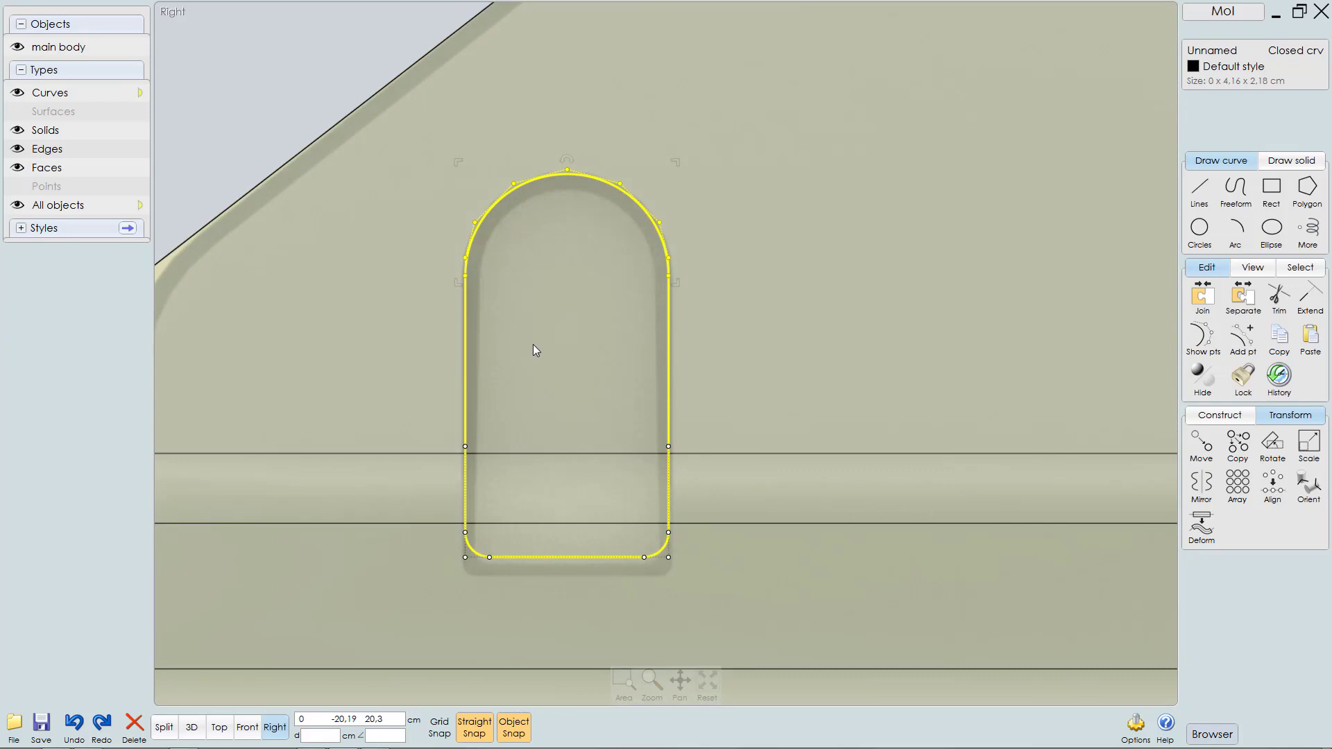
key(i)
click(399, 483)
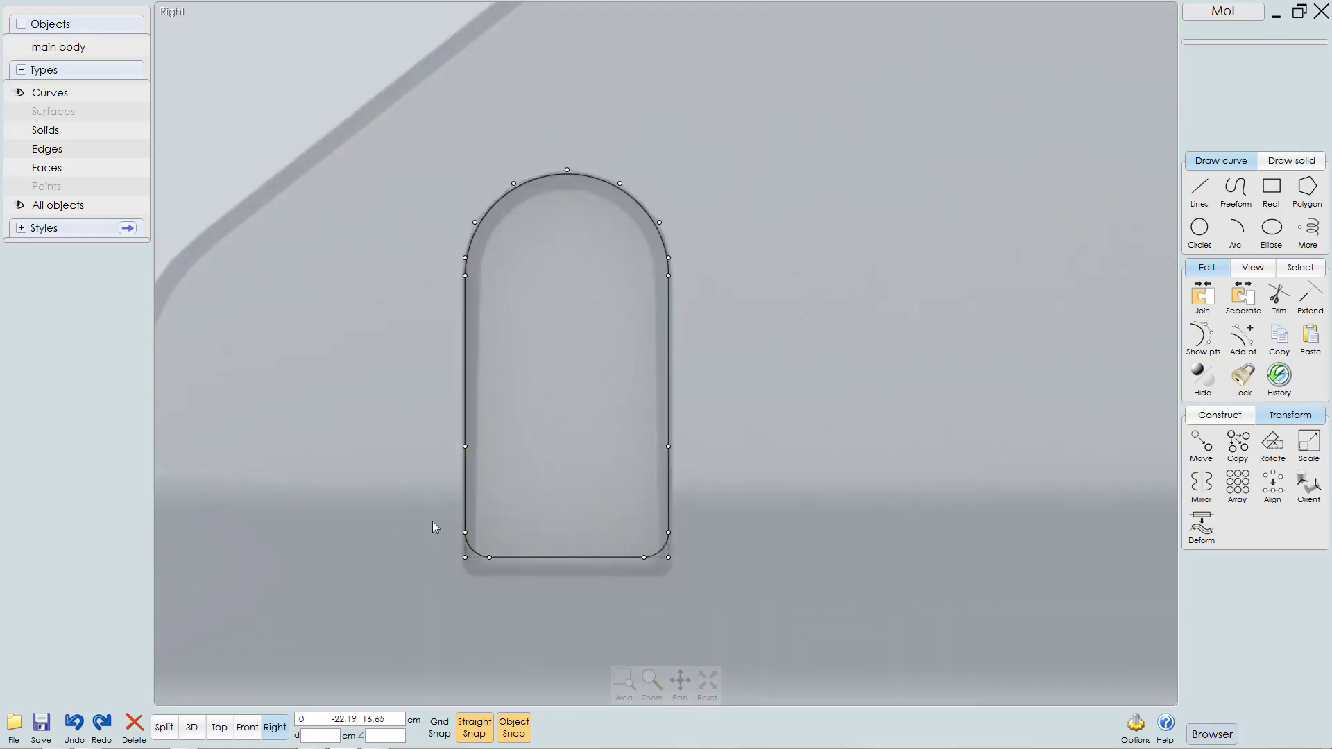
Step: Try to lower the arch outline's bottom control points to the lower edge of its recess
drag(425, 512, 740, 613)
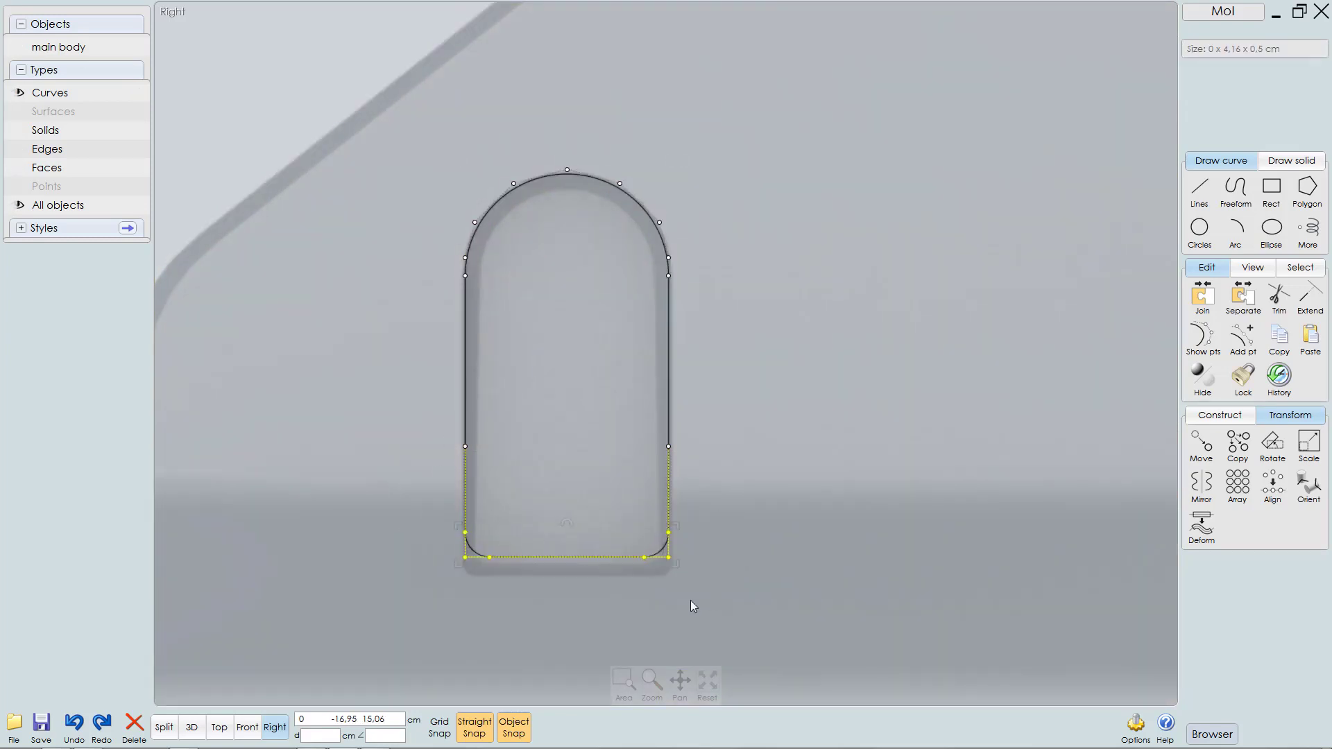
key(i)
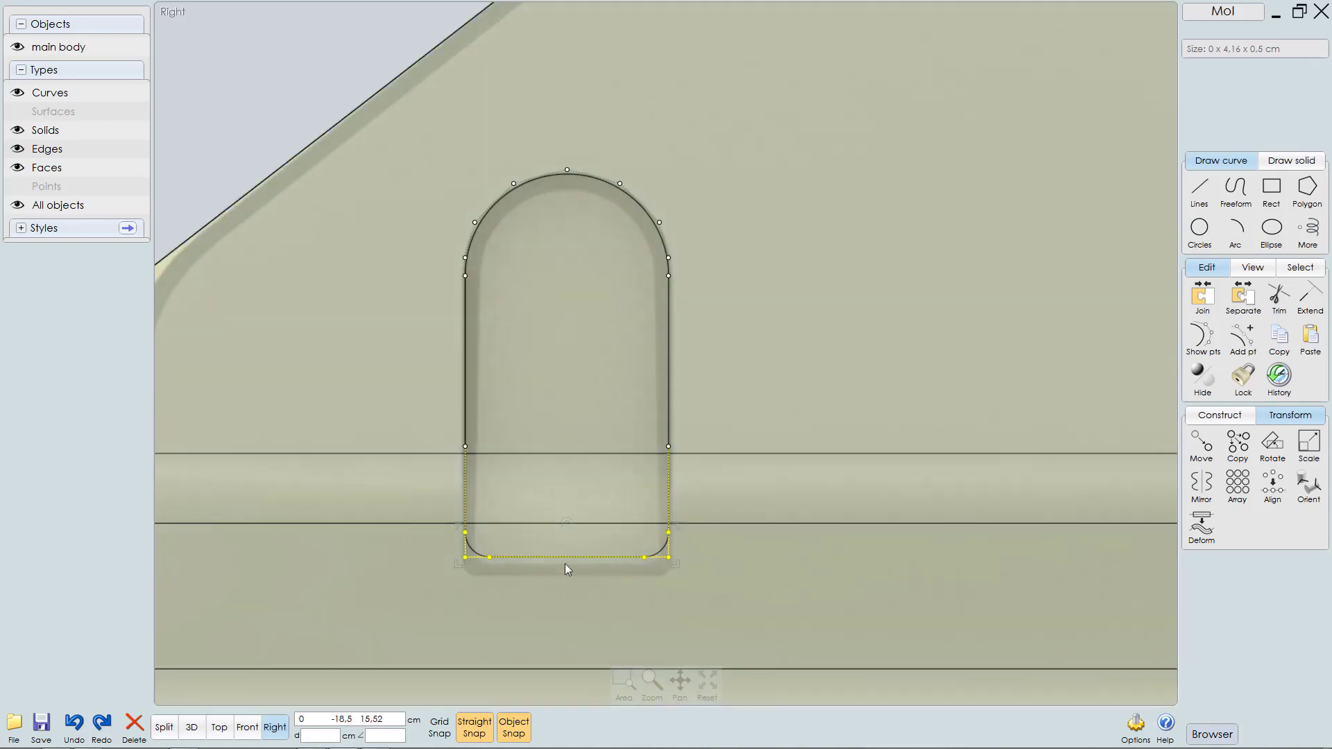
key(i)
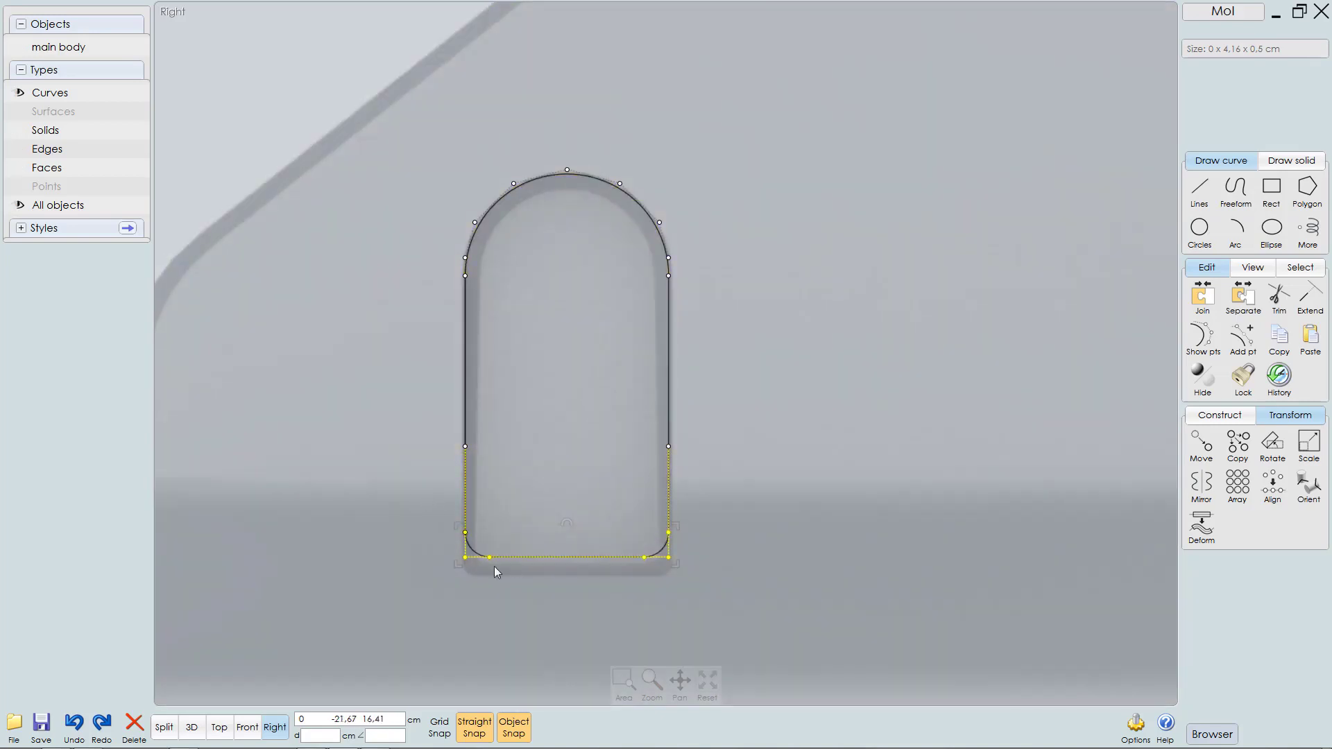
drag(558, 558, 557, 571)
key(ctrl+z)
Step: Try to lower the arch outline's bottom edge by moving its bottom and side control points together, including with Object Snap off
click(417, 534)
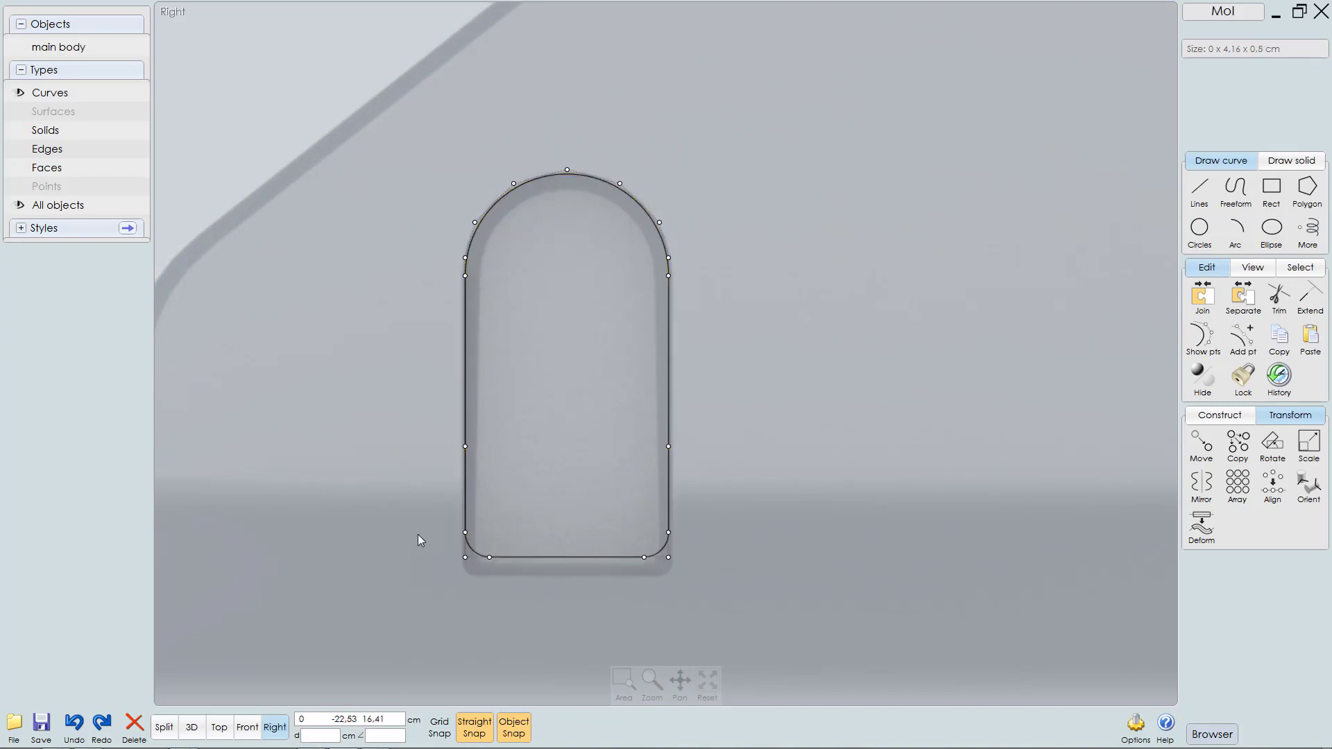
drag(413, 518, 762, 613)
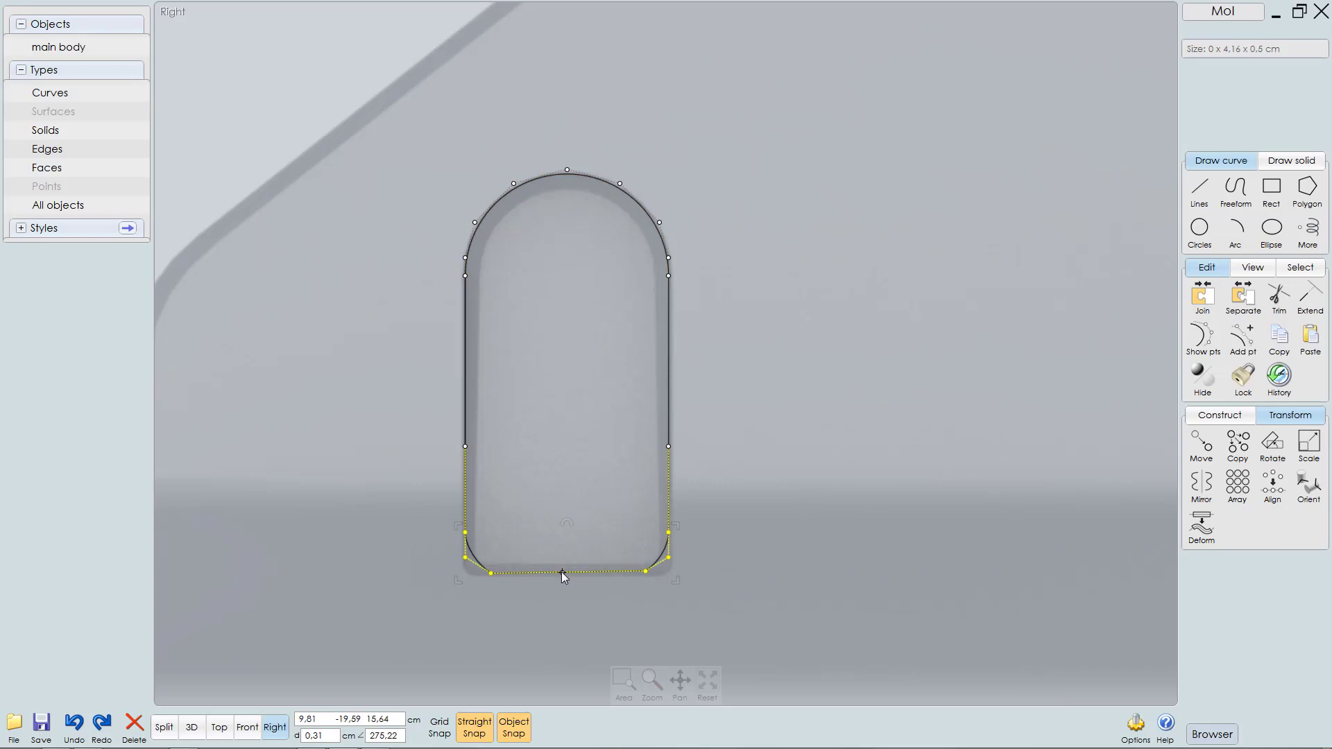
click(473, 617)
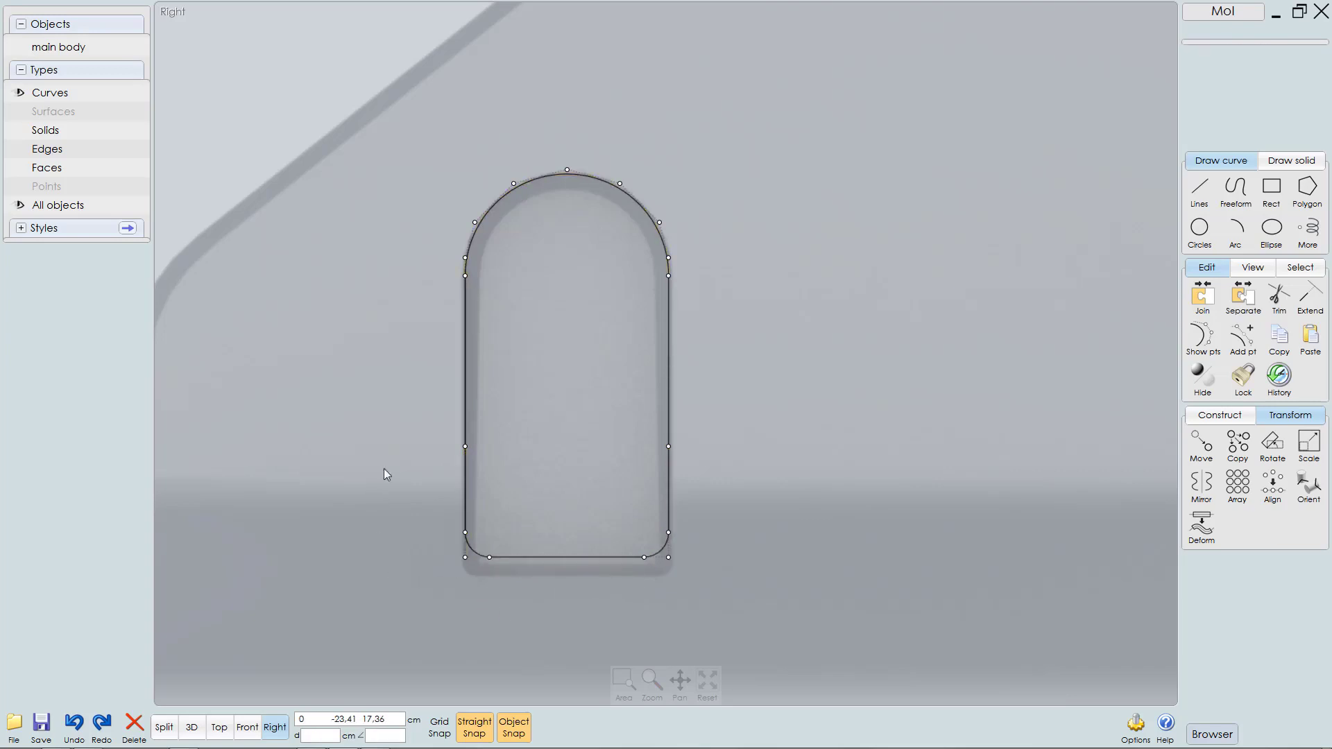
drag(431, 418, 752, 618)
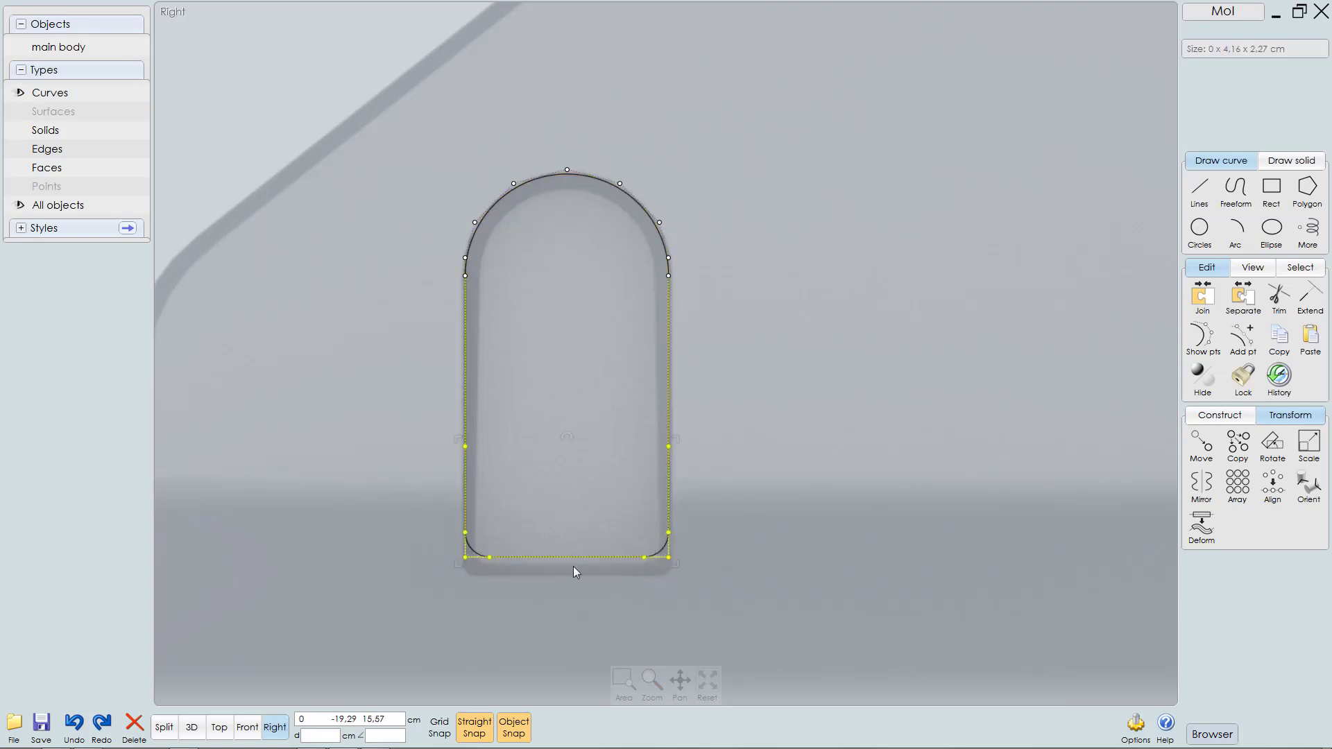
drag(565, 564, 566, 574)
key(ctrl+z)
drag(562, 563, 561, 576)
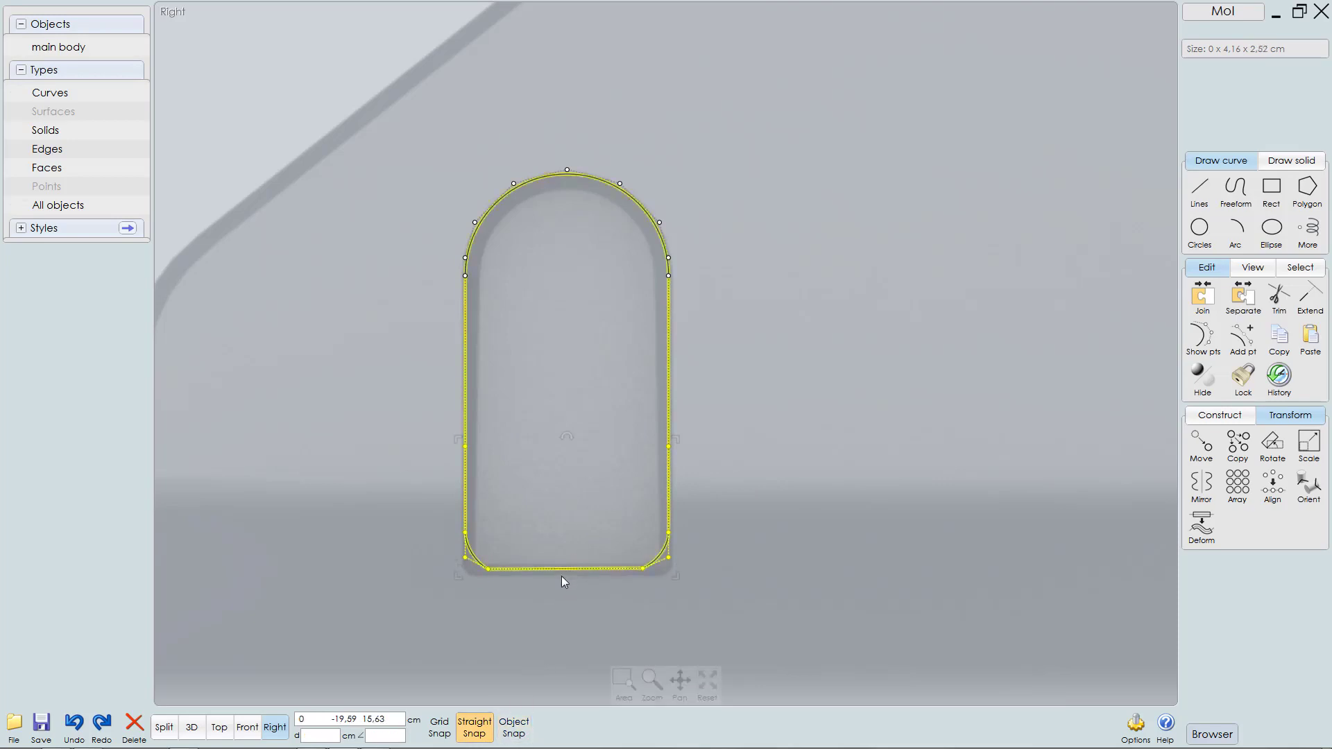
key(ctrl+z)
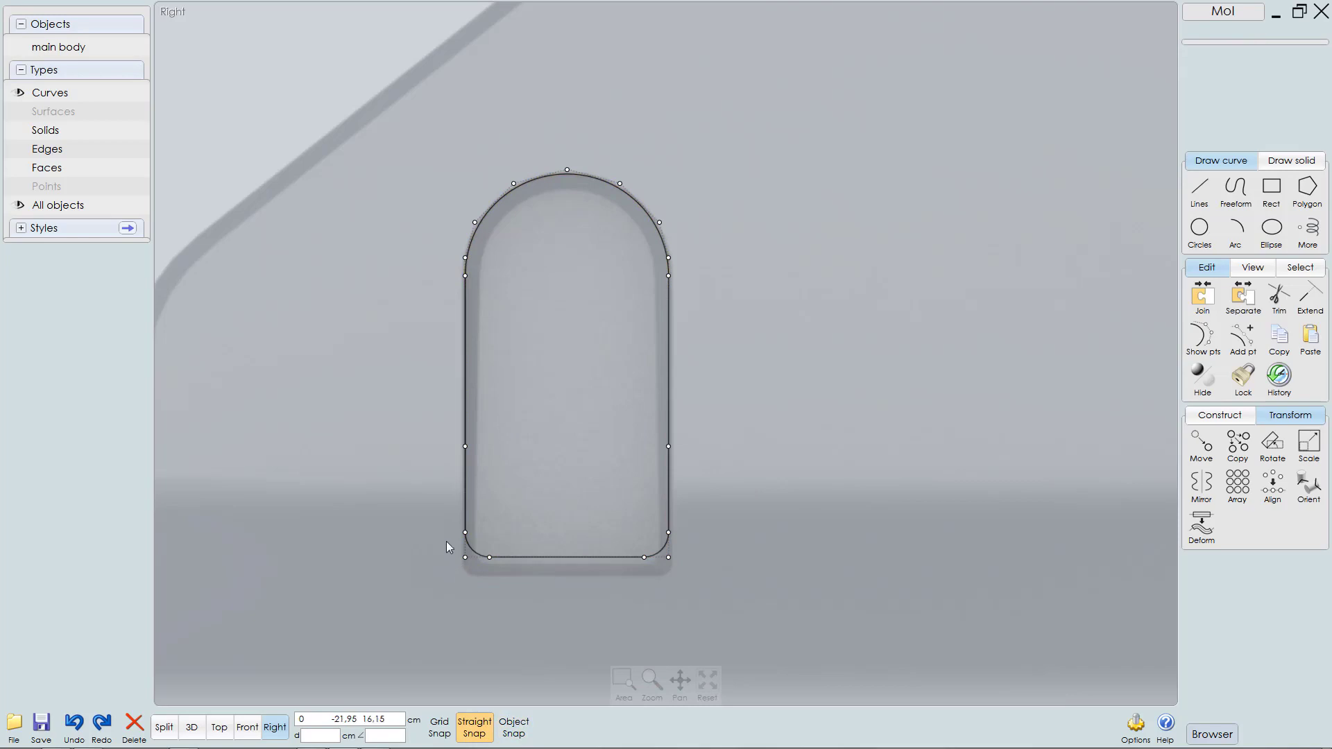
Step: Try again to lower only the arch outline's bottom corner control points, with Object Snap off
scroll(437, 510, down, 5)
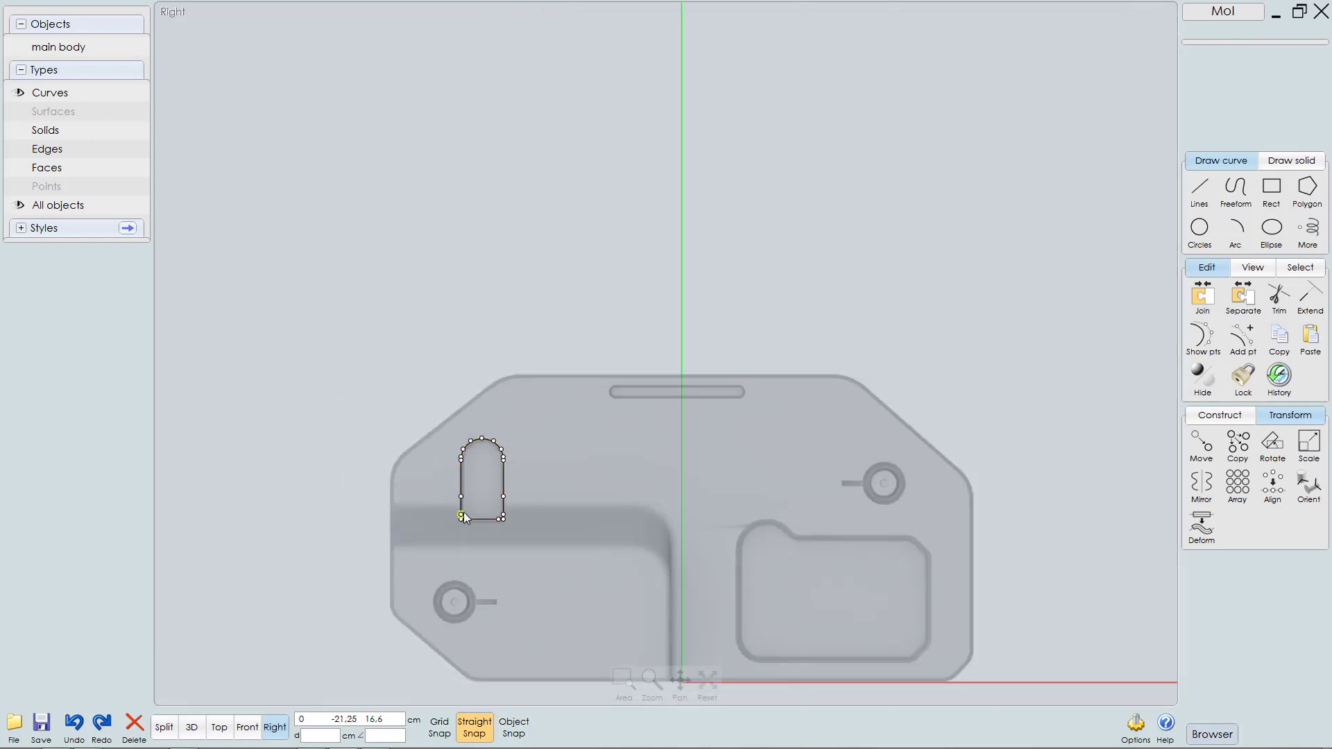
scroll(464, 512, up, 3)
scroll(468, 542, up, 3)
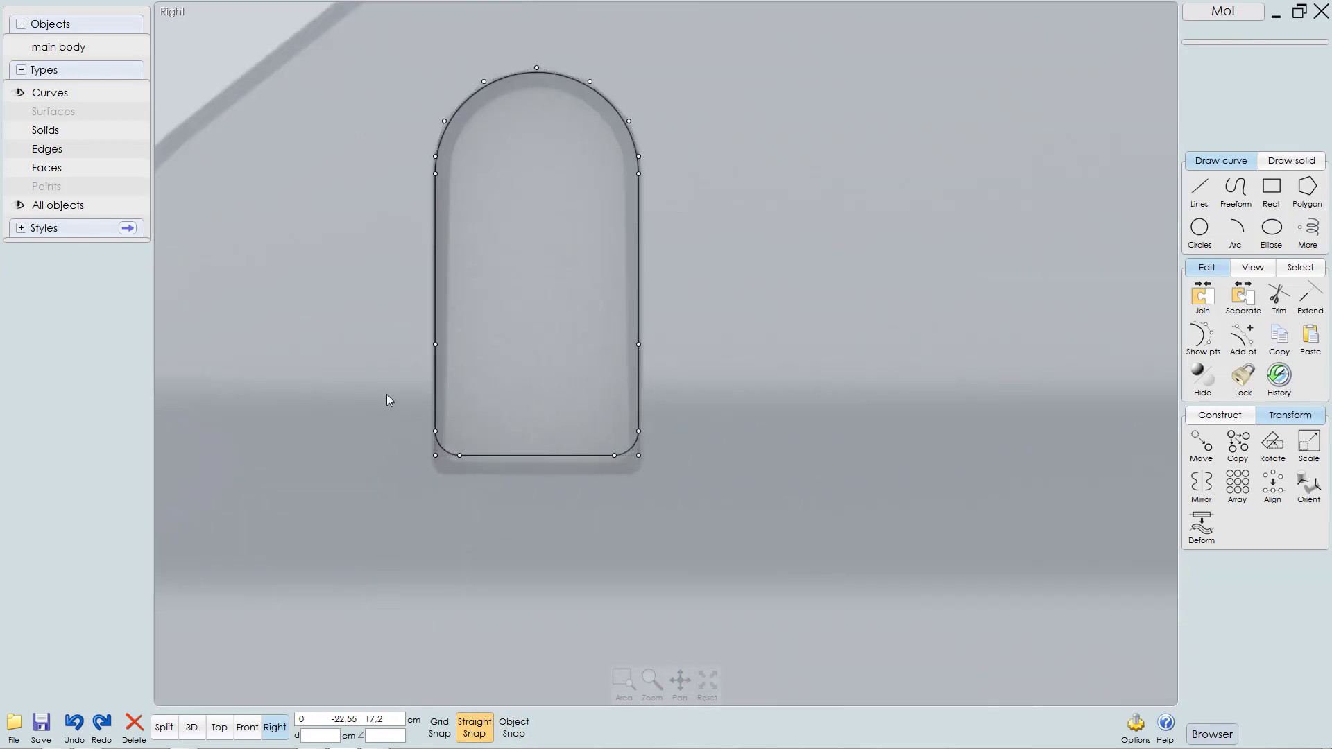
drag(386, 394, 694, 488)
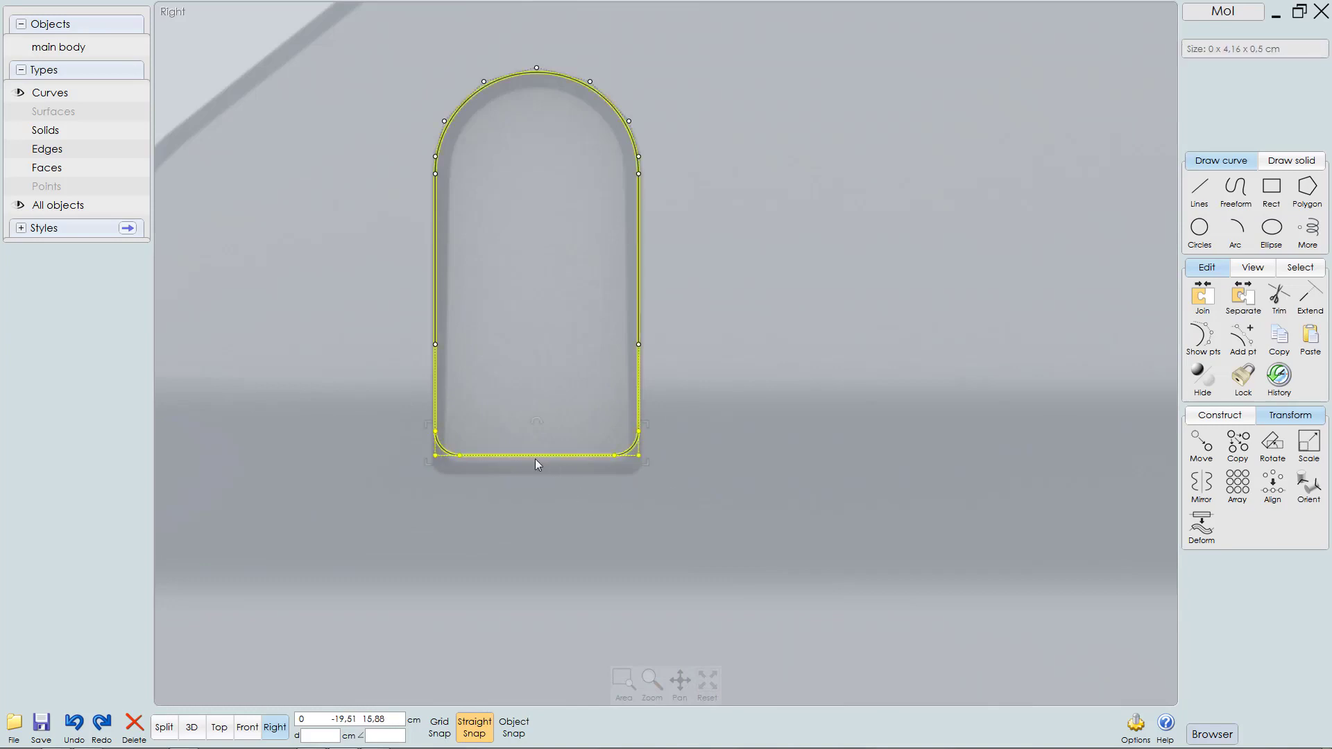
drag(535, 460, 535, 473)
key(ctrl+z)
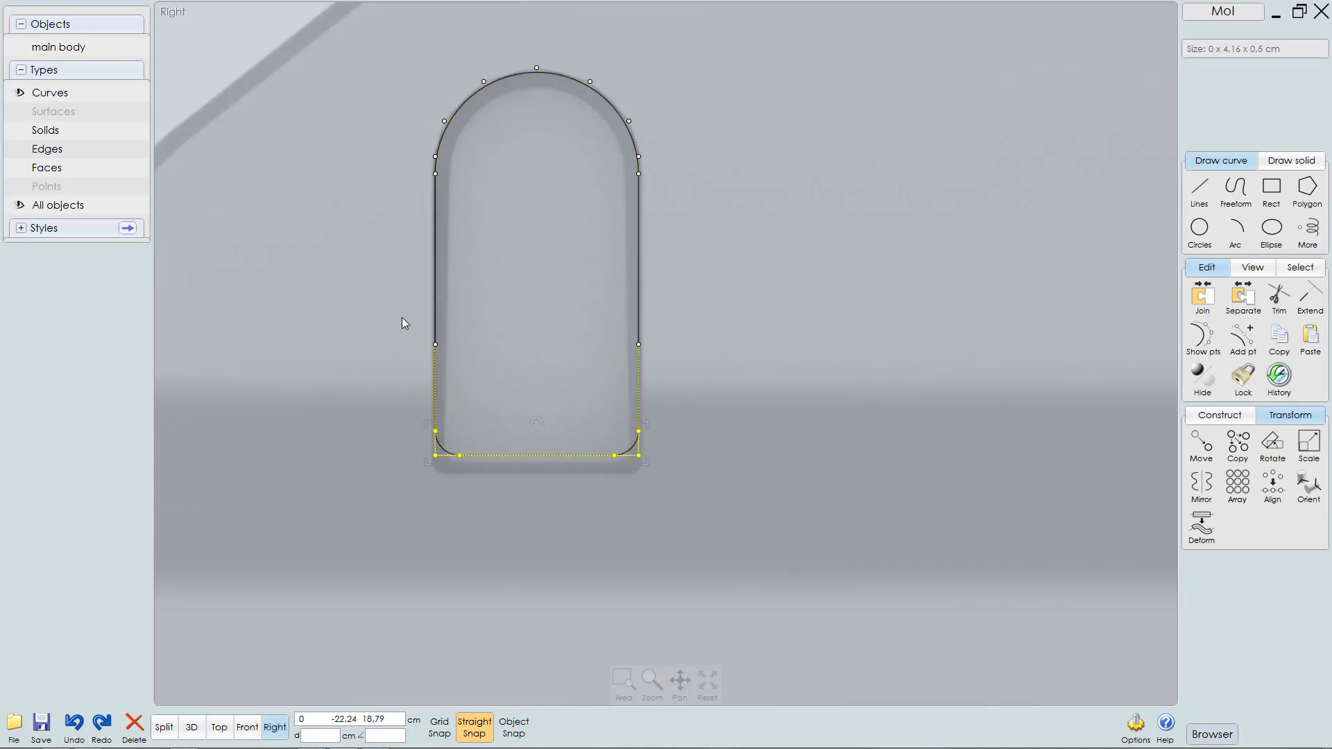
Step: Move the whole arch outline down to its recess's lower edge and raise its upper control points to the recess's top edge
click(638, 244)
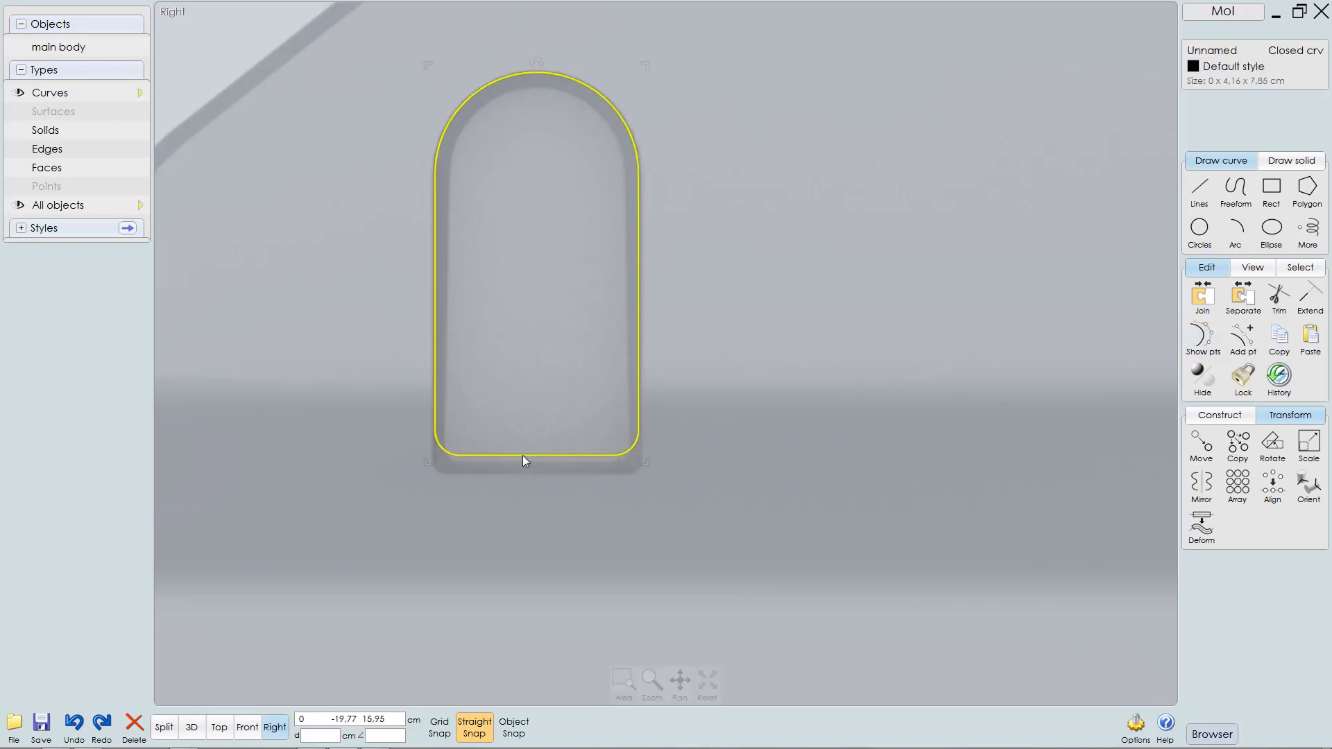
drag(522, 456, 519, 473)
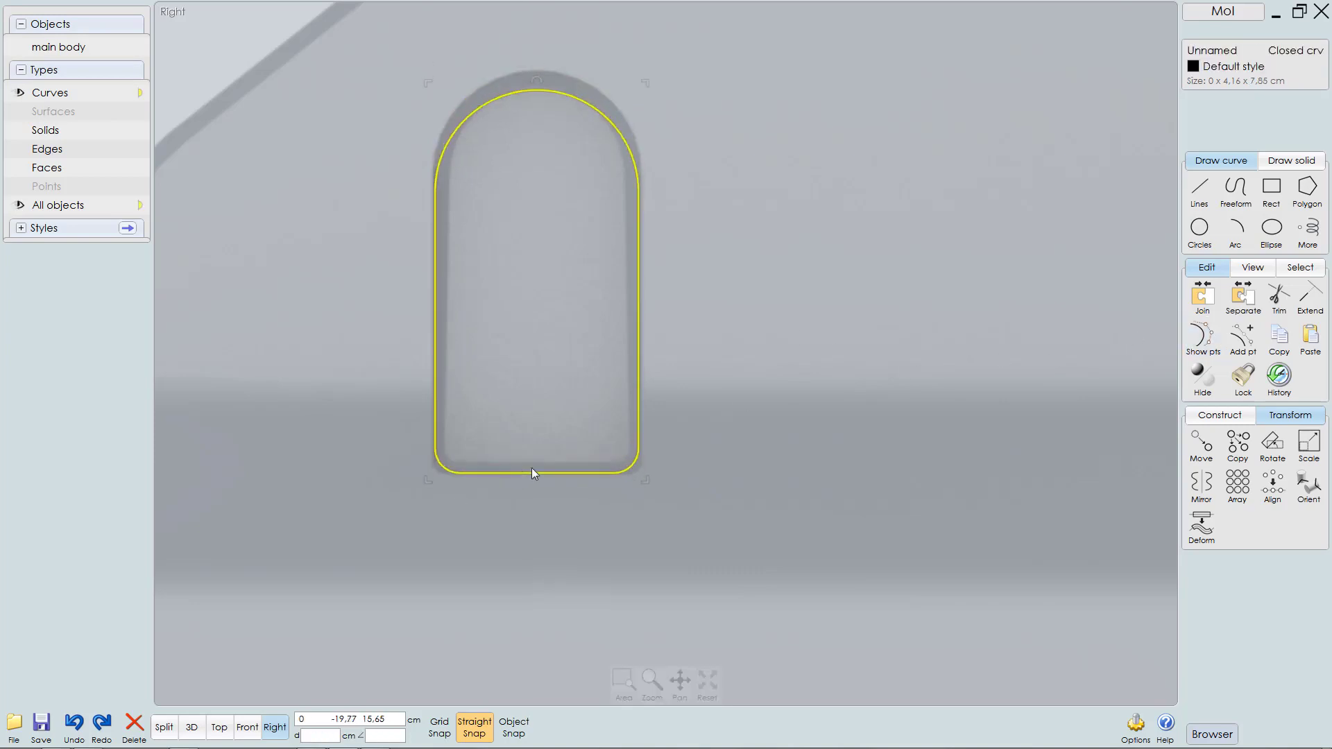
click(1202, 337)
click(360, 78)
drag(355, 48, 684, 259)
drag(536, 87, 538, 67)
scroll(560, 295, down, 2)
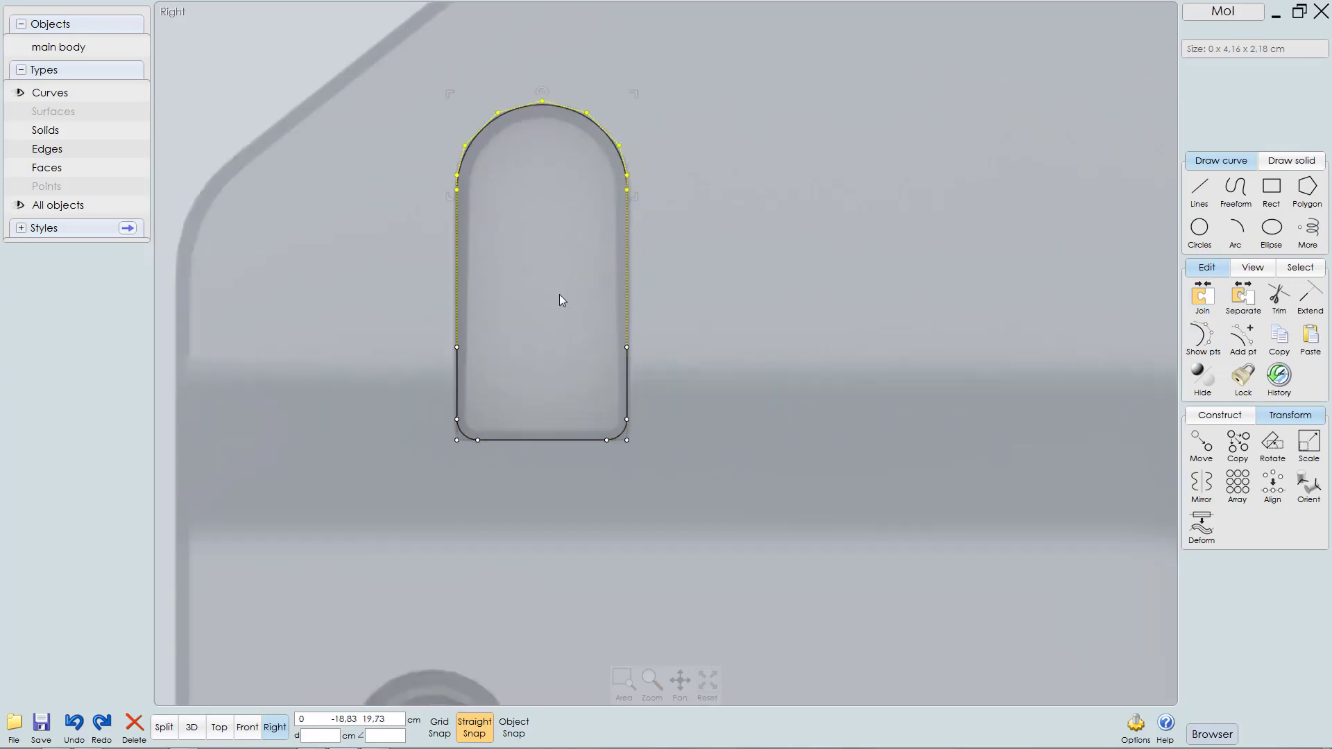
Step: Hide the arch outline's control points and select the outline
key(Escape)
click(1208, 297)
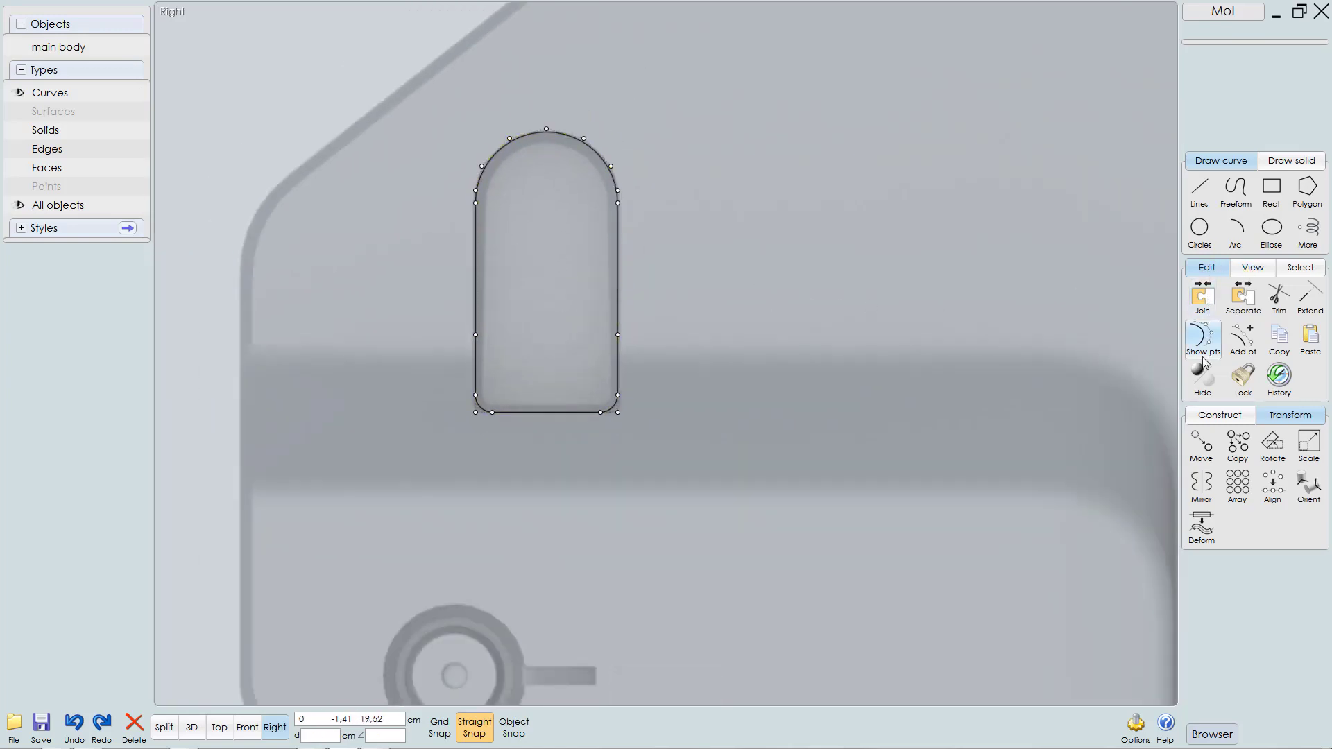
scroll(653, 354, down, 3)
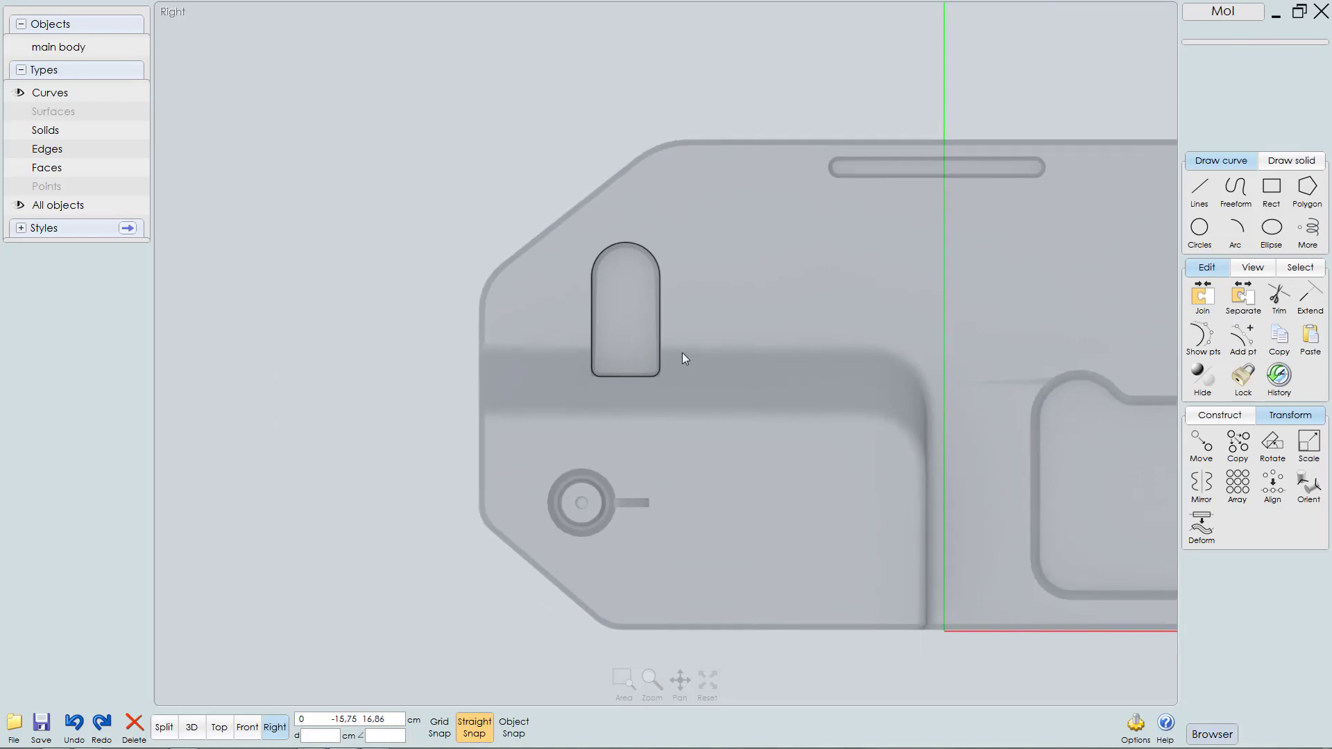
click(660, 316)
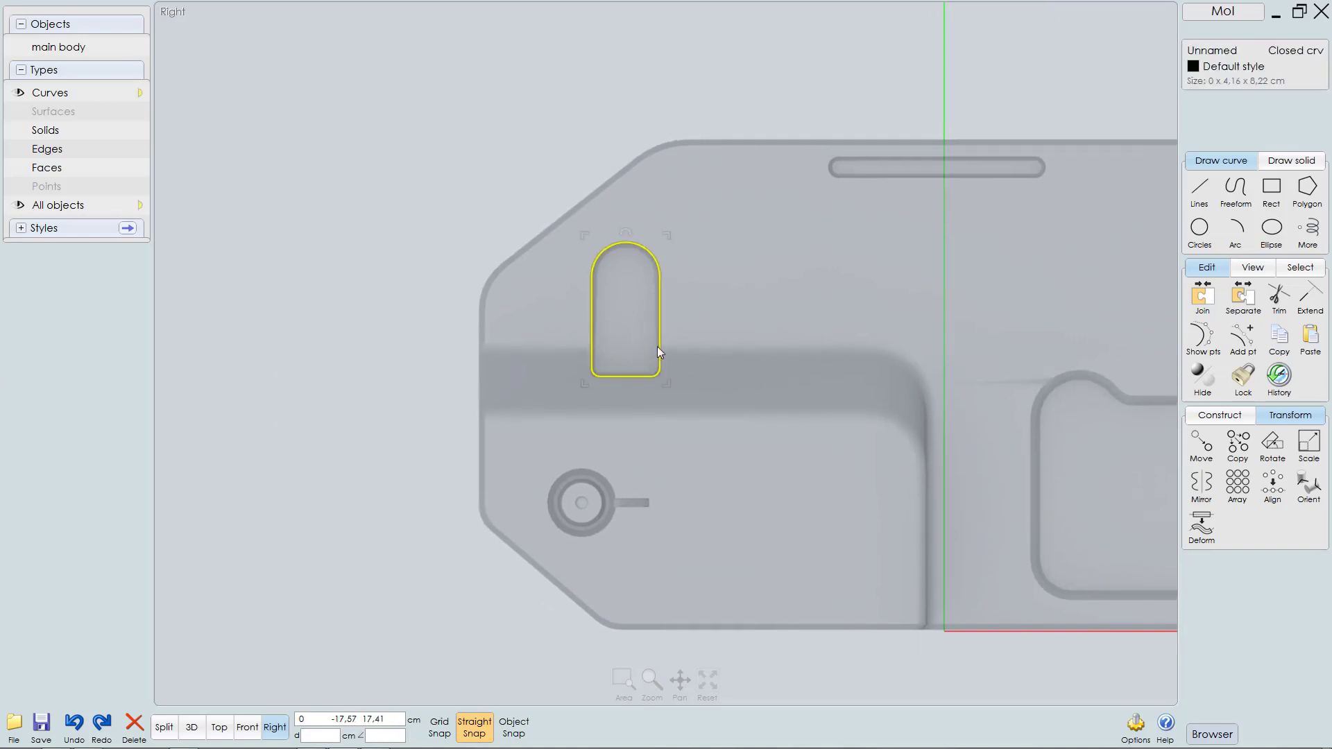
Step: Show the hidden main body again around the selected arch outline
key(ctrl+h)
scroll(678, 371, up, 1)
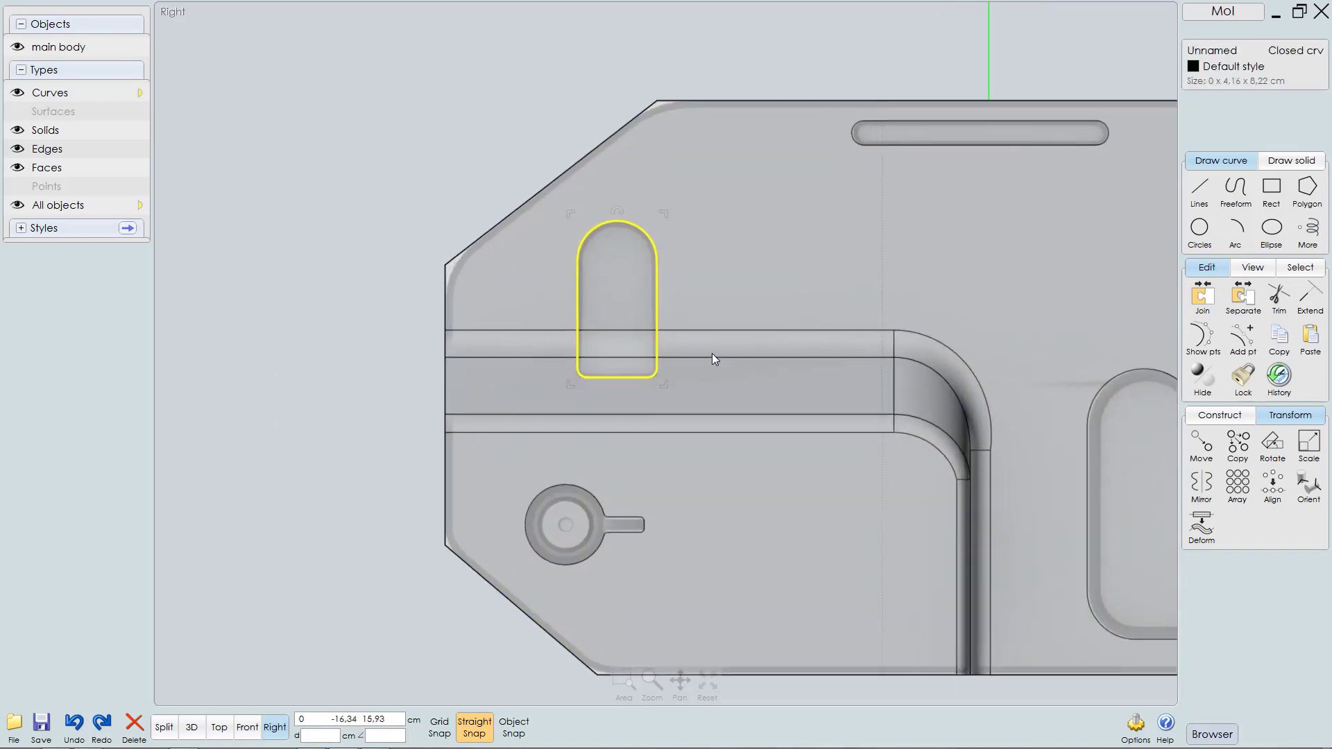
scroll(600, 374, down, 3)
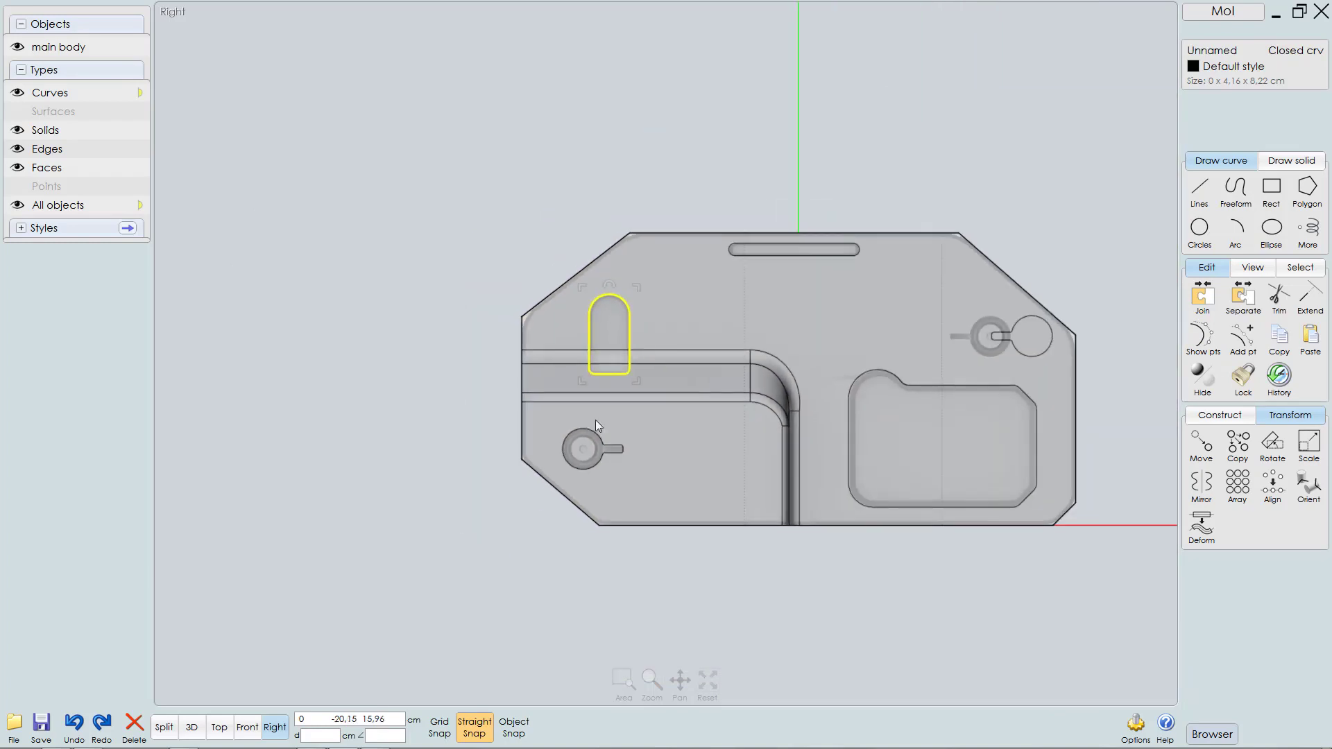
scroll(696, 369, up, 3)
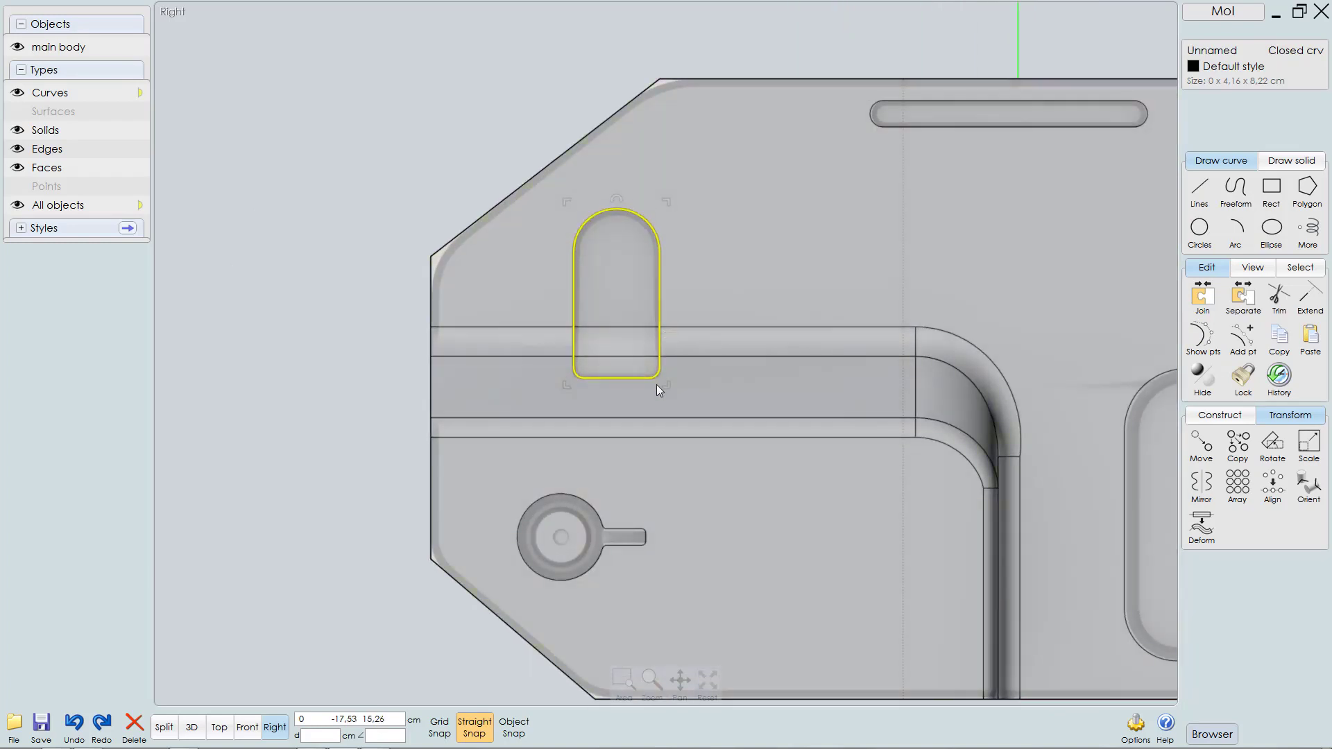
Step: In the Front view, move the arch outline horizontally so its lower end meets the main body's sloped edge, using Object Snap
key(F8)
scroll(876, 434, up, 3)
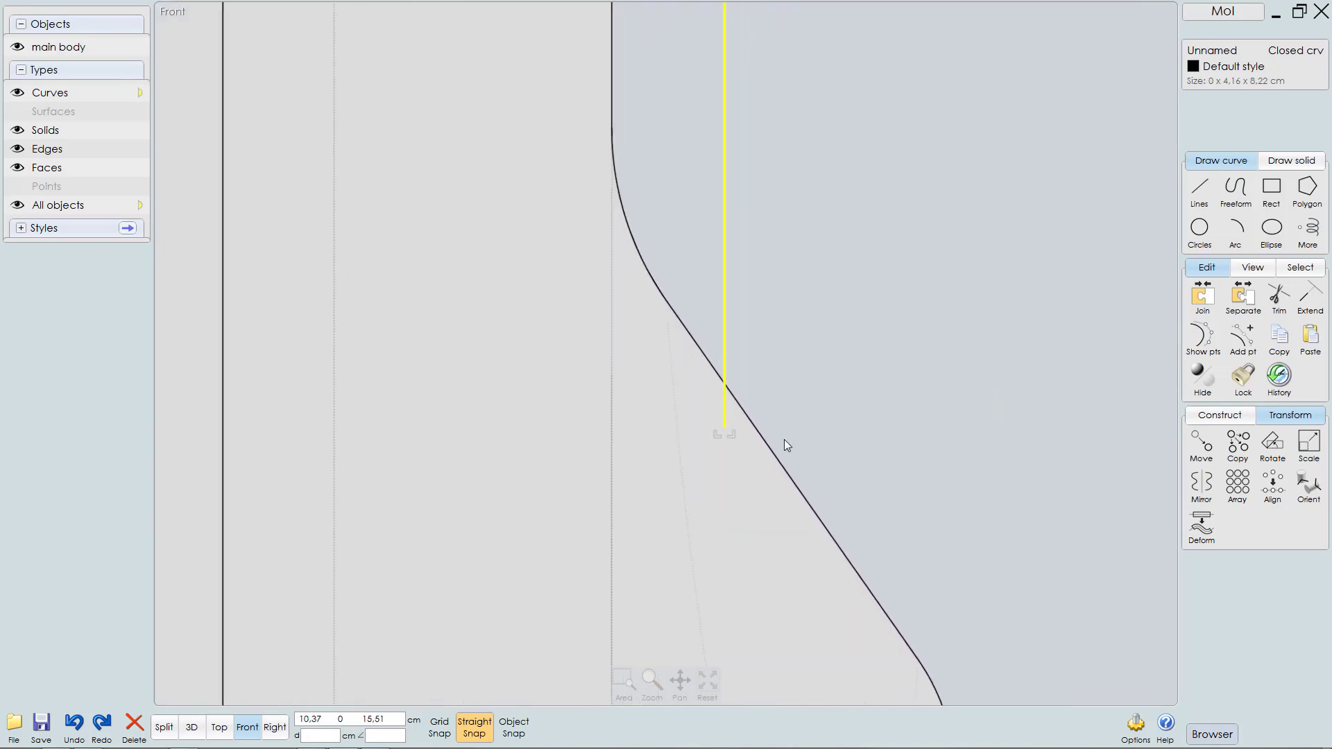
scroll(907, 351, up, 3)
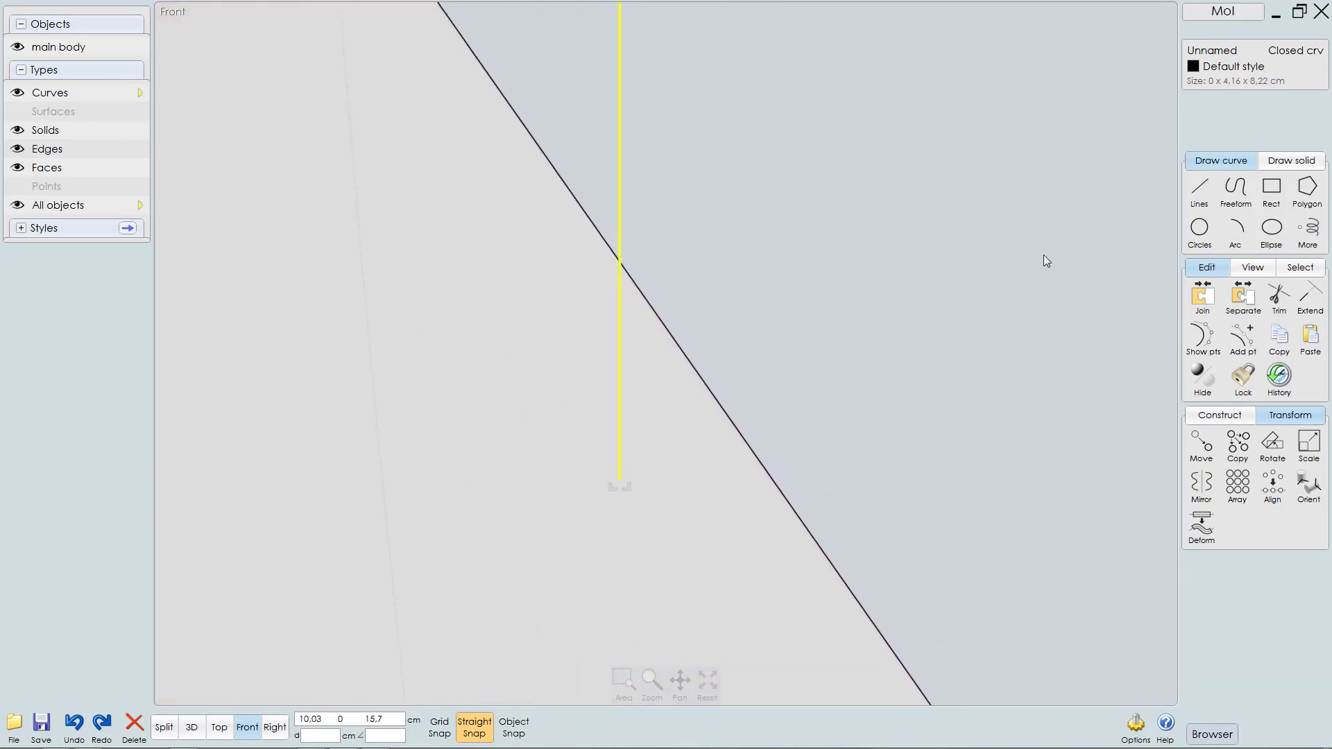
scroll(916, 378, down, 3)
middle_drag(843, 365, 852, 410)
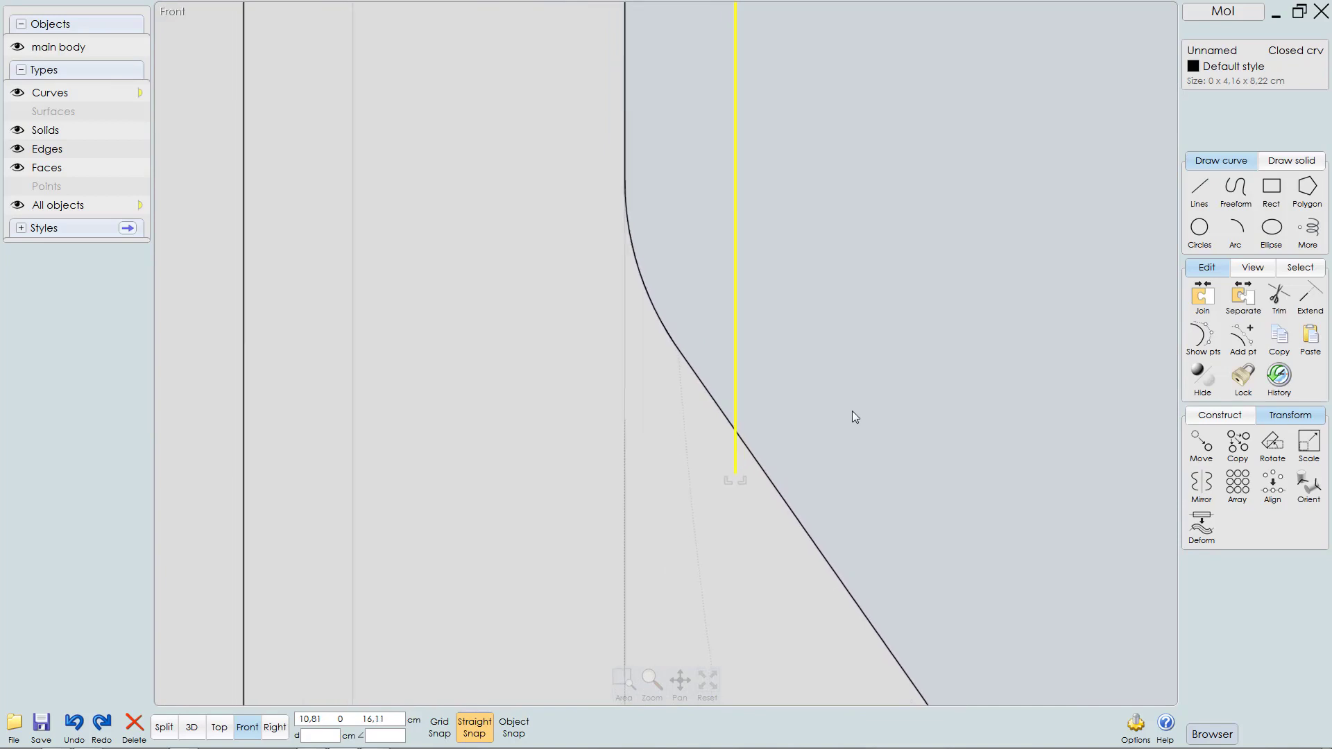
right_drag(726, 495, 1083, 352)
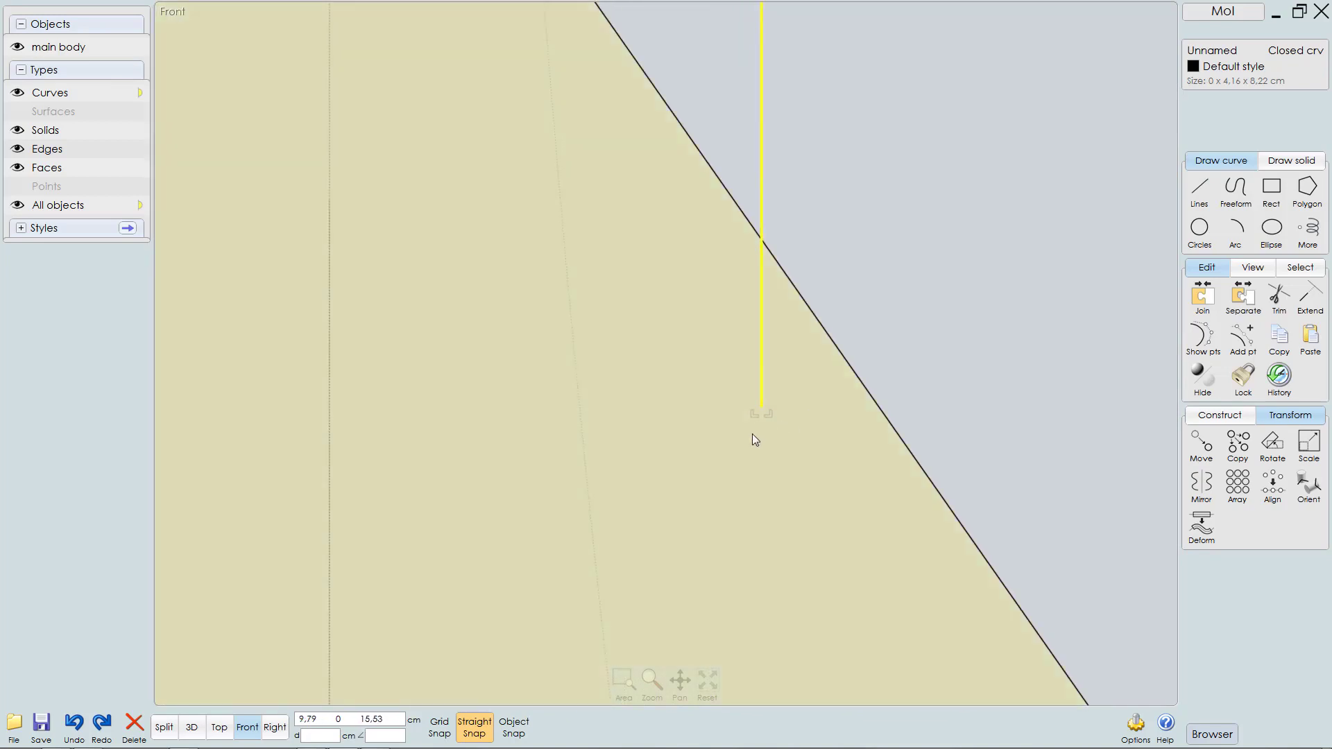
drag(765, 412, 762, 414)
drag(765, 408, 859, 413)
click(516, 728)
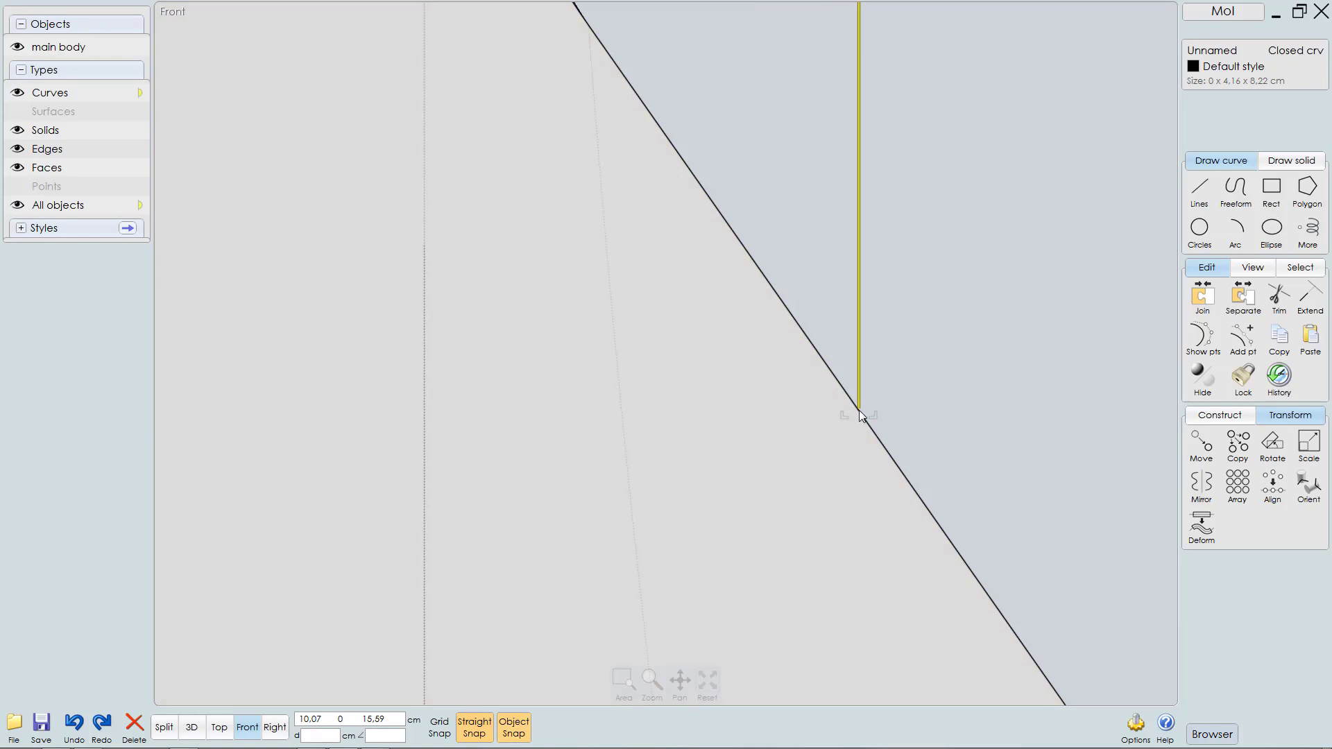
mouse_move(869, 412)
mouse_down()
mouse_move(882, 414)
mouse_move(856, 411)
mouse_up()
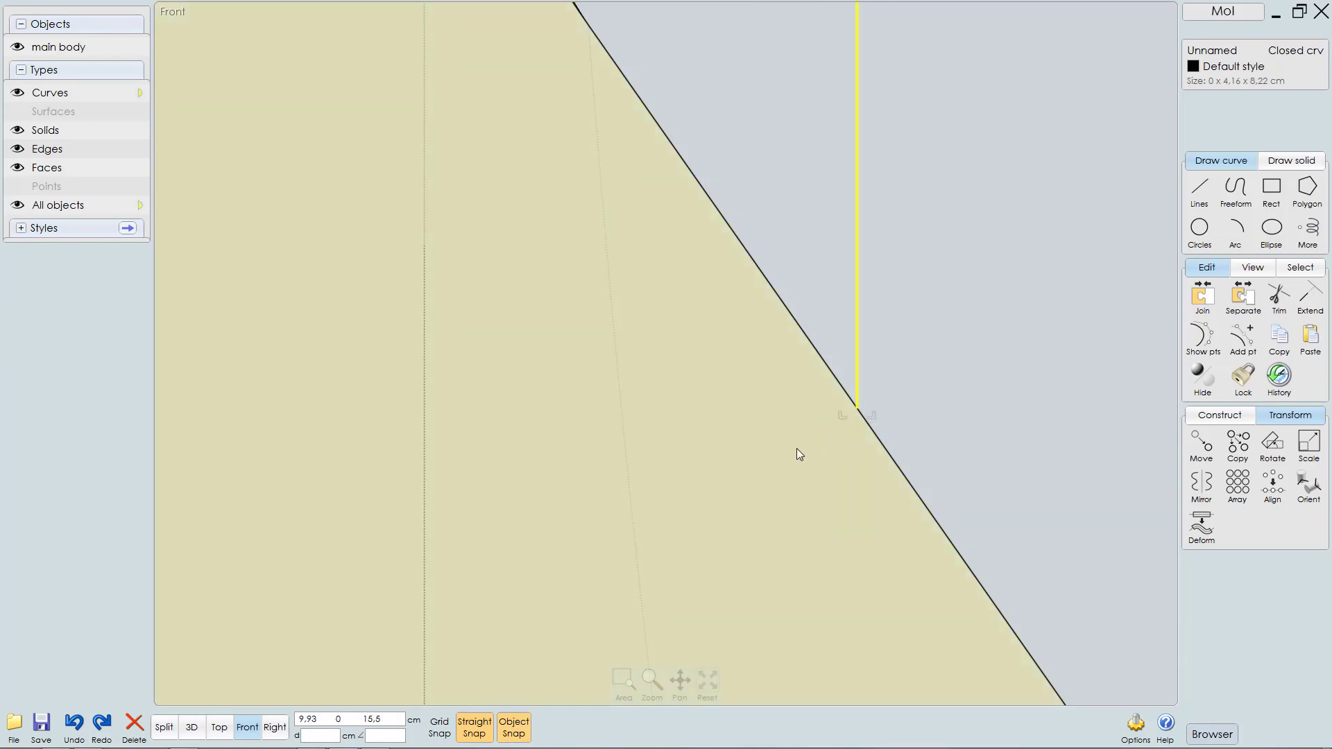
Step: In the Right view, move the second keyhole outline onto its recess in the reference image, below the body's long sloped corner
key(F8)
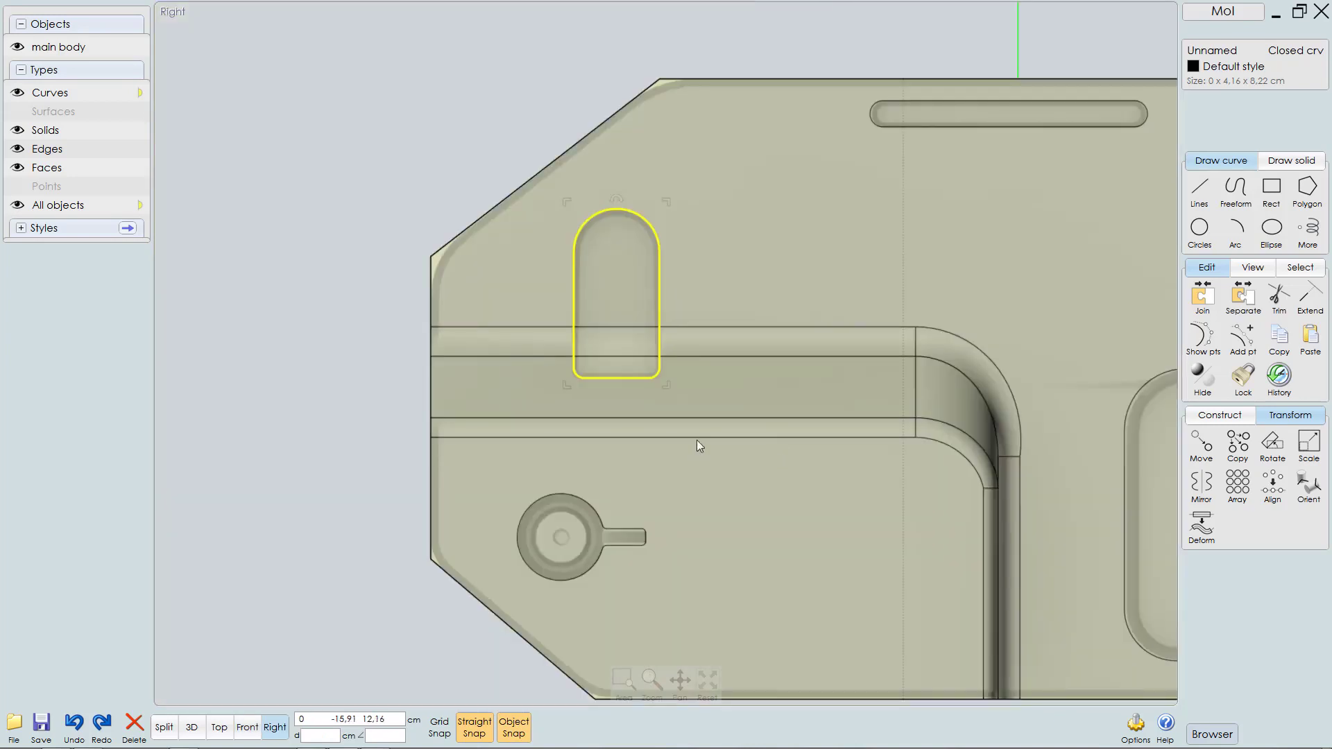
scroll(680, 435, down, 4)
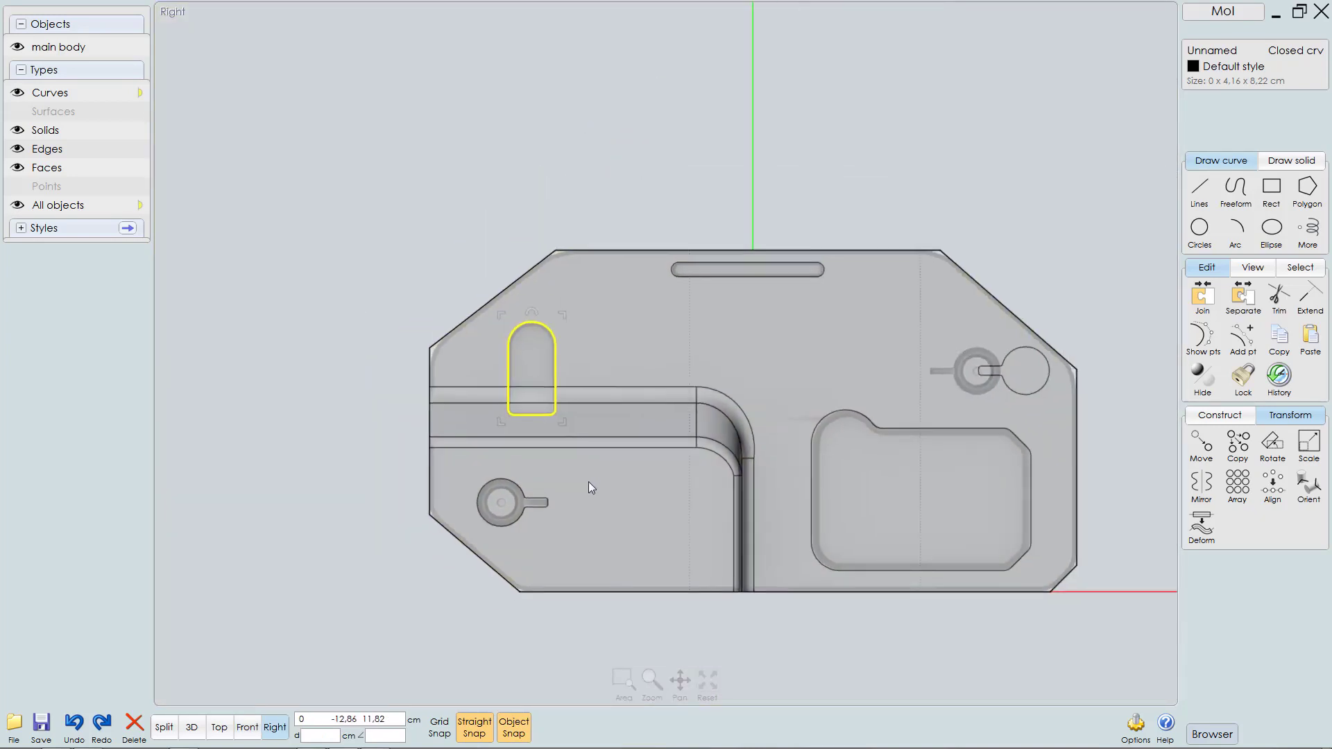
middle_drag(699, 465, 604, 466)
click(942, 333)
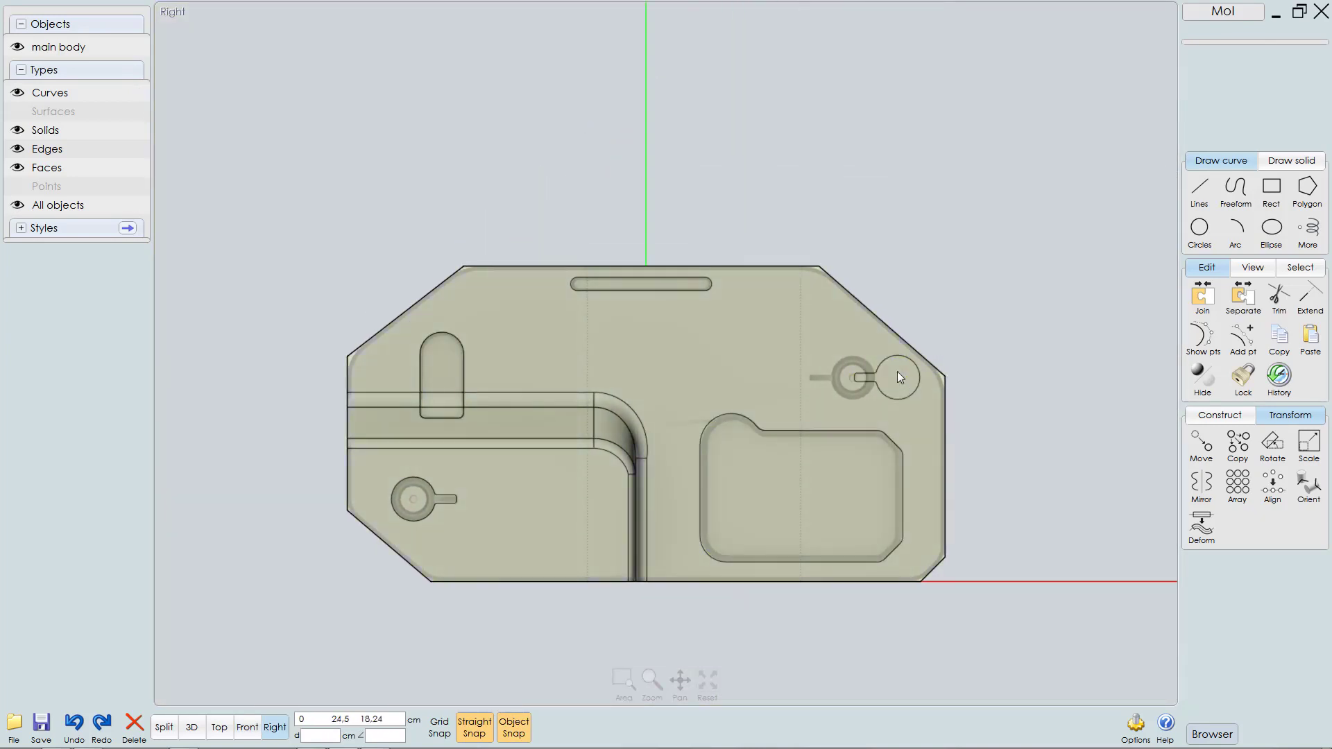
click(892, 356)
scroll(845, 380, up, 5)
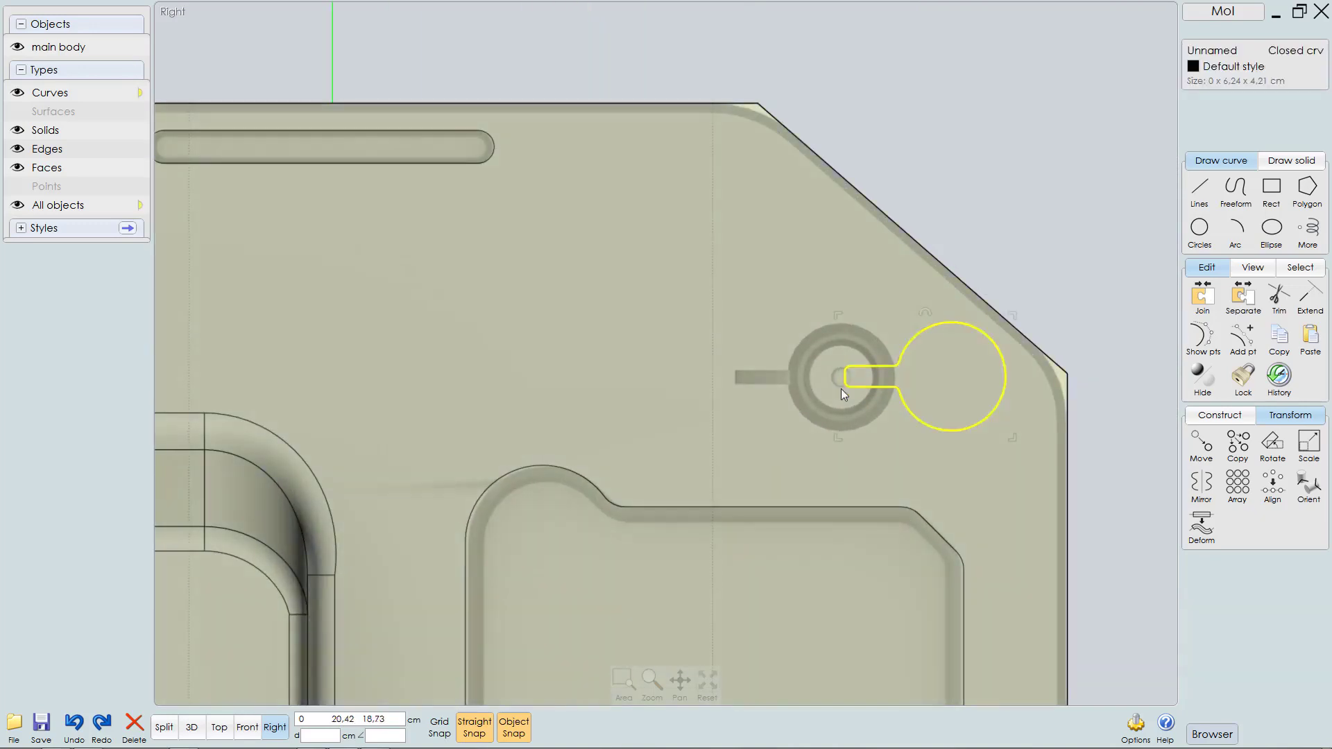
drag(845, 380, 736, 377)
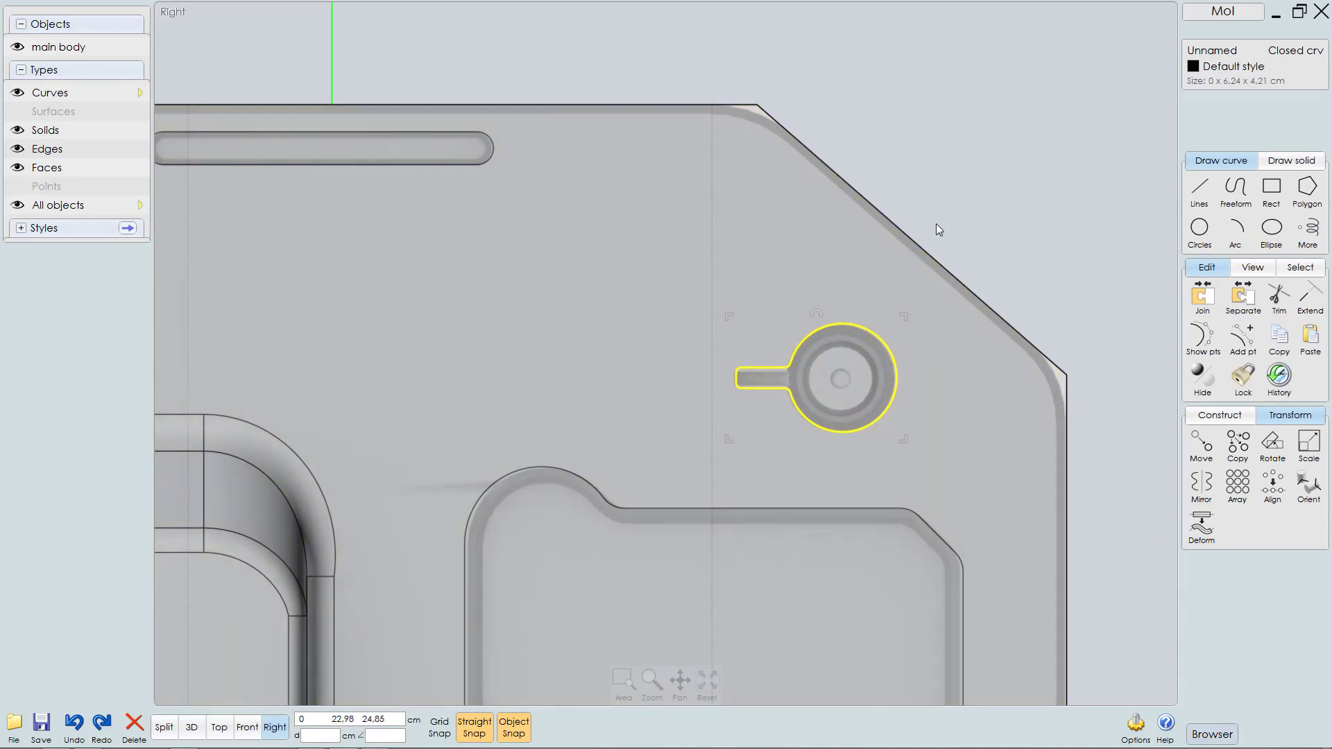
click(944, 220)
scroll(947, 219, down, 4)
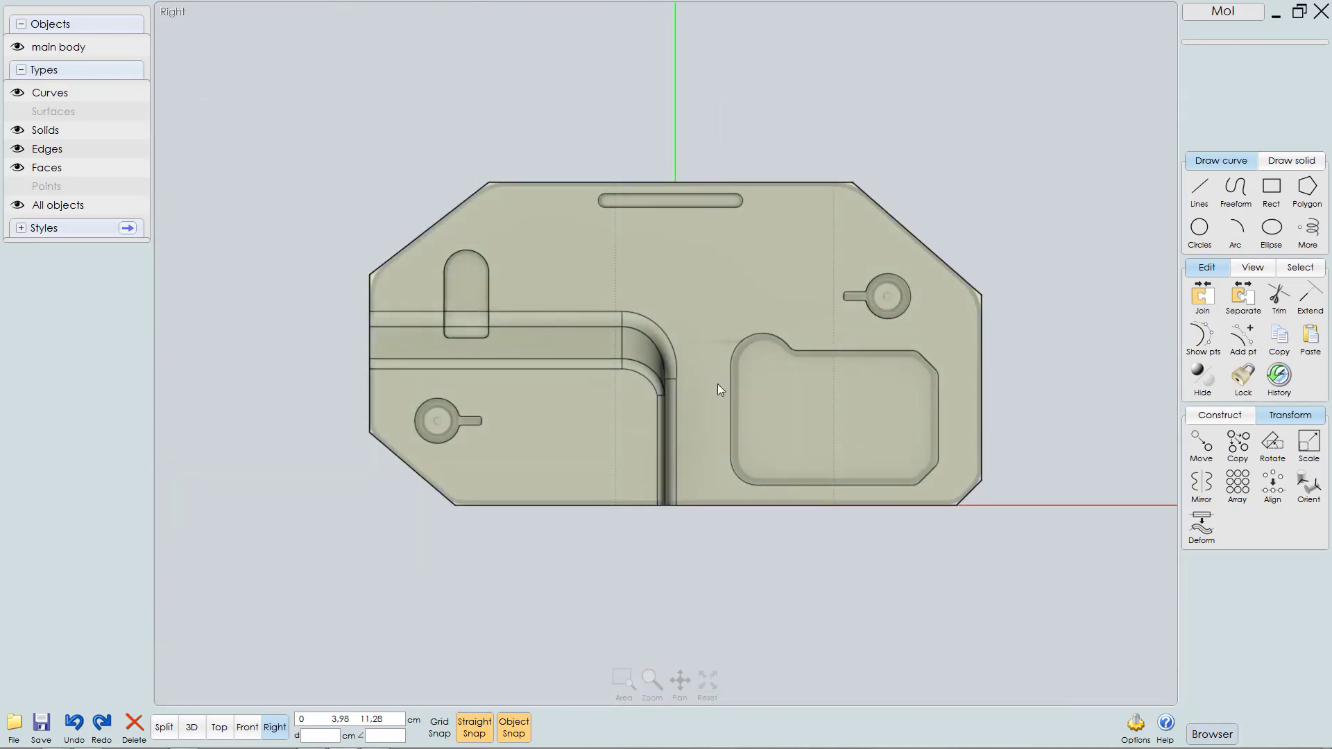
Step: Examine in 3D how the traced outlines sit against the main body's faces
right_drag(705, 420, 671, 415)
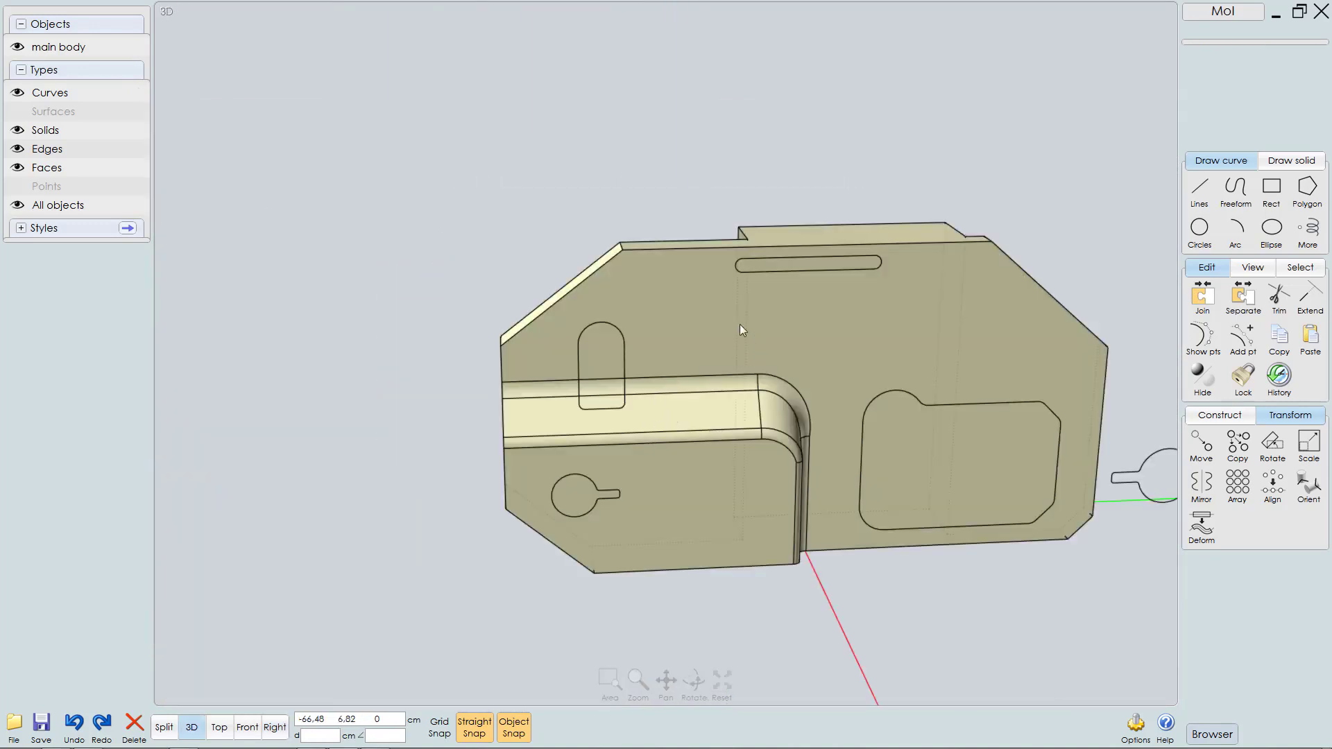
right_drag(740, 330, 775, 331)
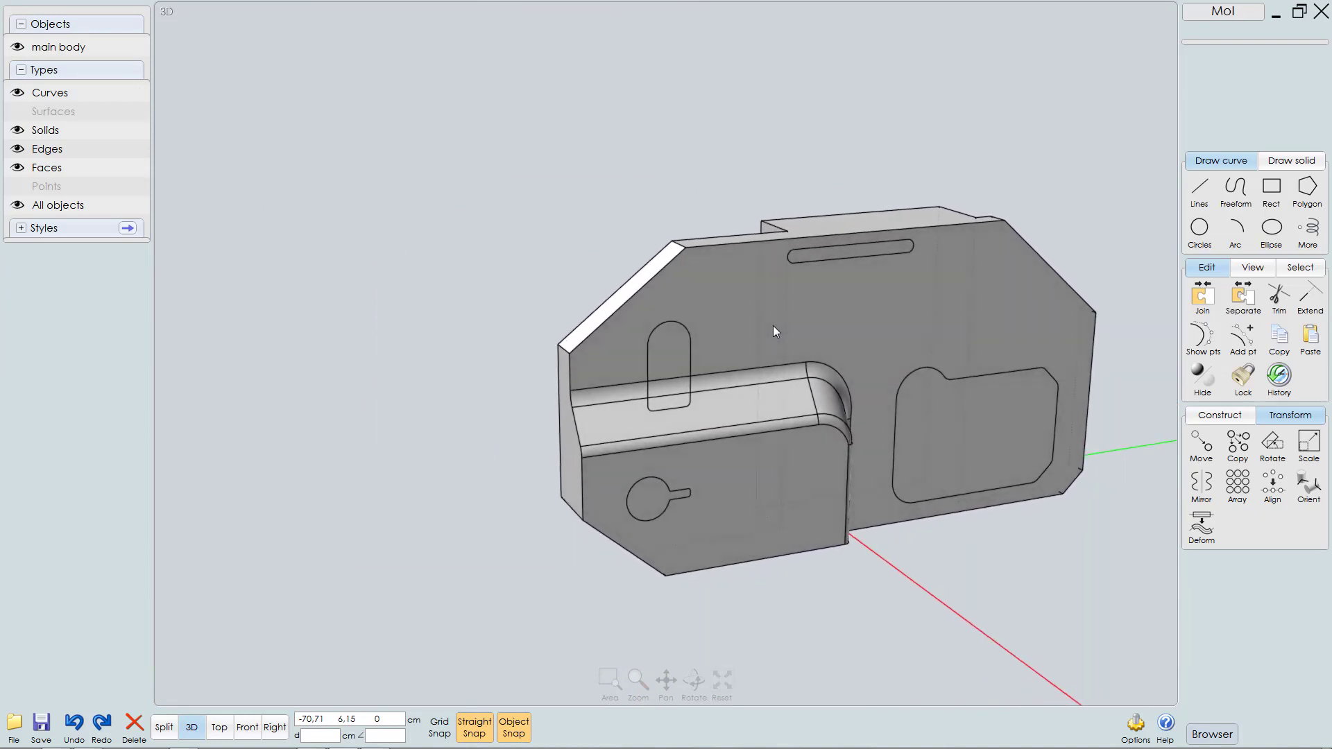
scroll(751, 484, up, 5)
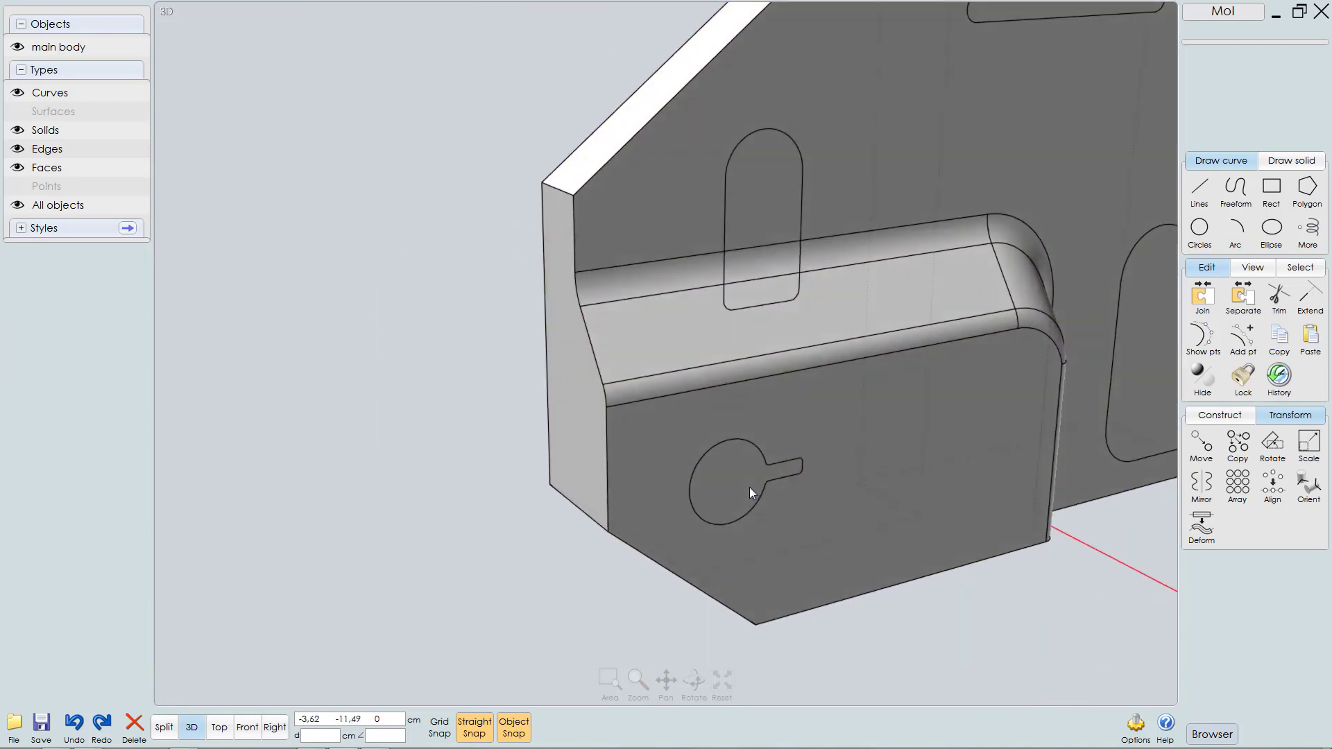
right_drag(750, 487, 748, 501)
scroll(748, 501, up, 2)
scroll(751, 509, down, 5)
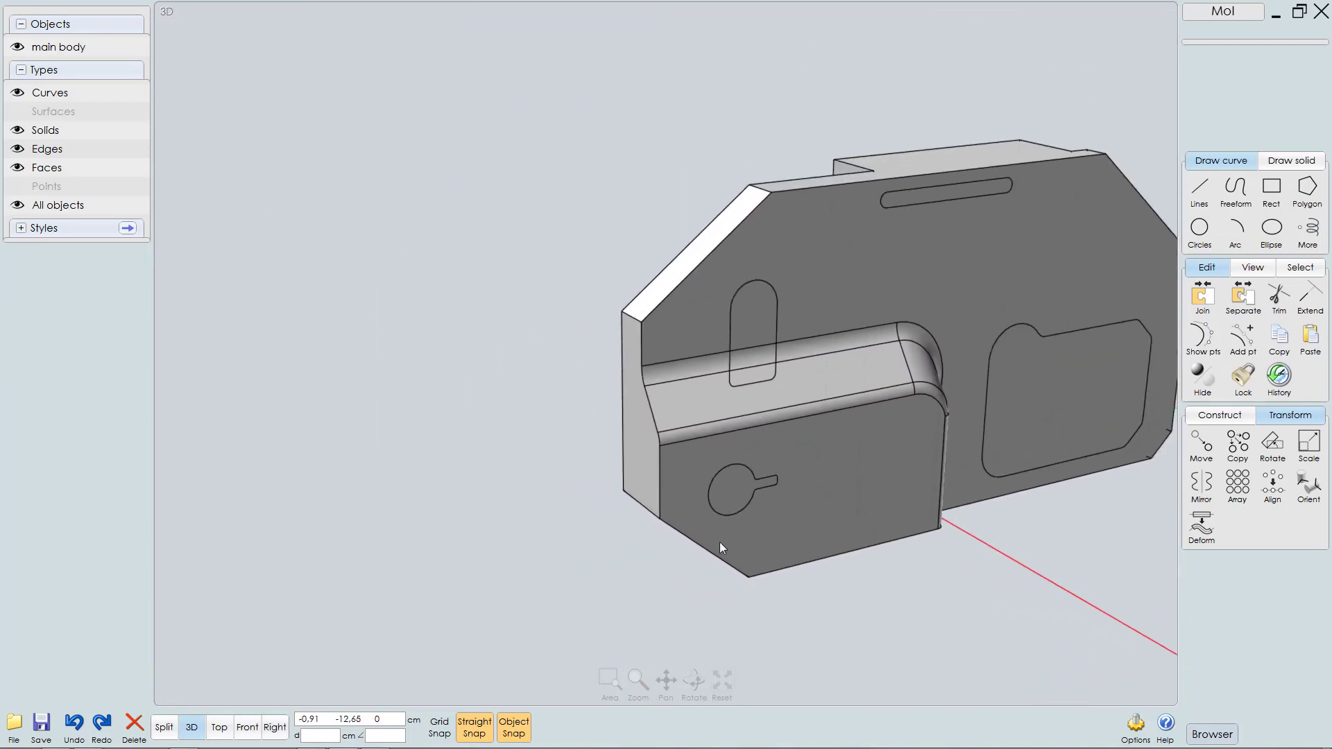
scroll(719, 543, down, 2)
middle_drag(821, 458, 569, 450)
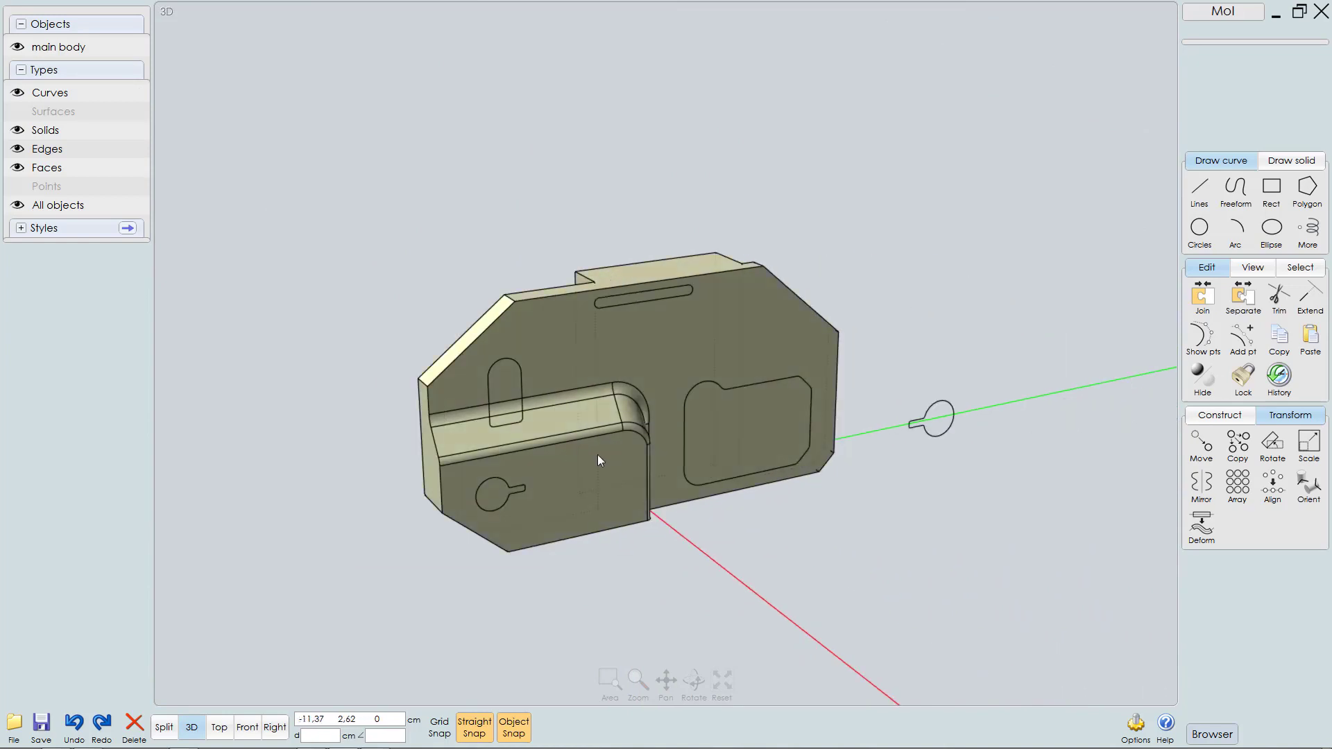
right_drag(693, 410, 751, 434)
Step: In the Top view, move the stray keyhole outline straight across onto the main body's outer side face
click(975, 414)
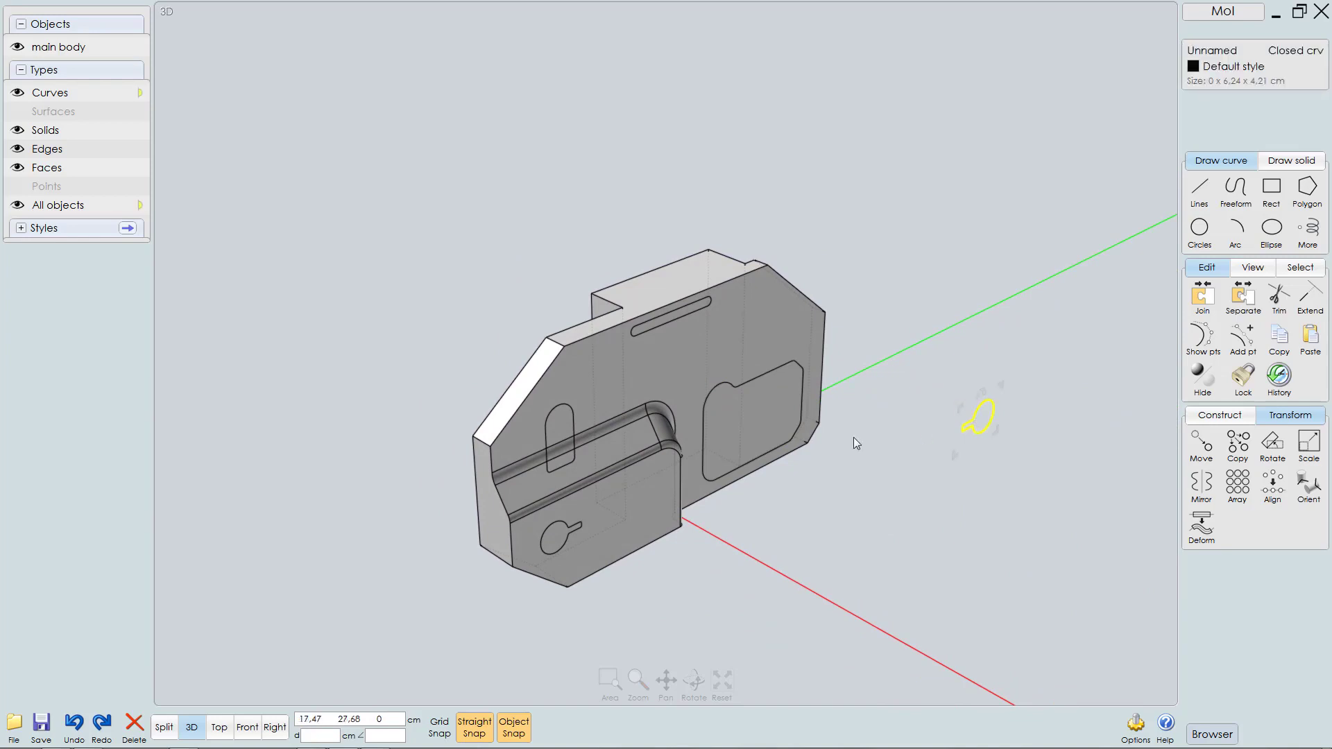
key(F6)
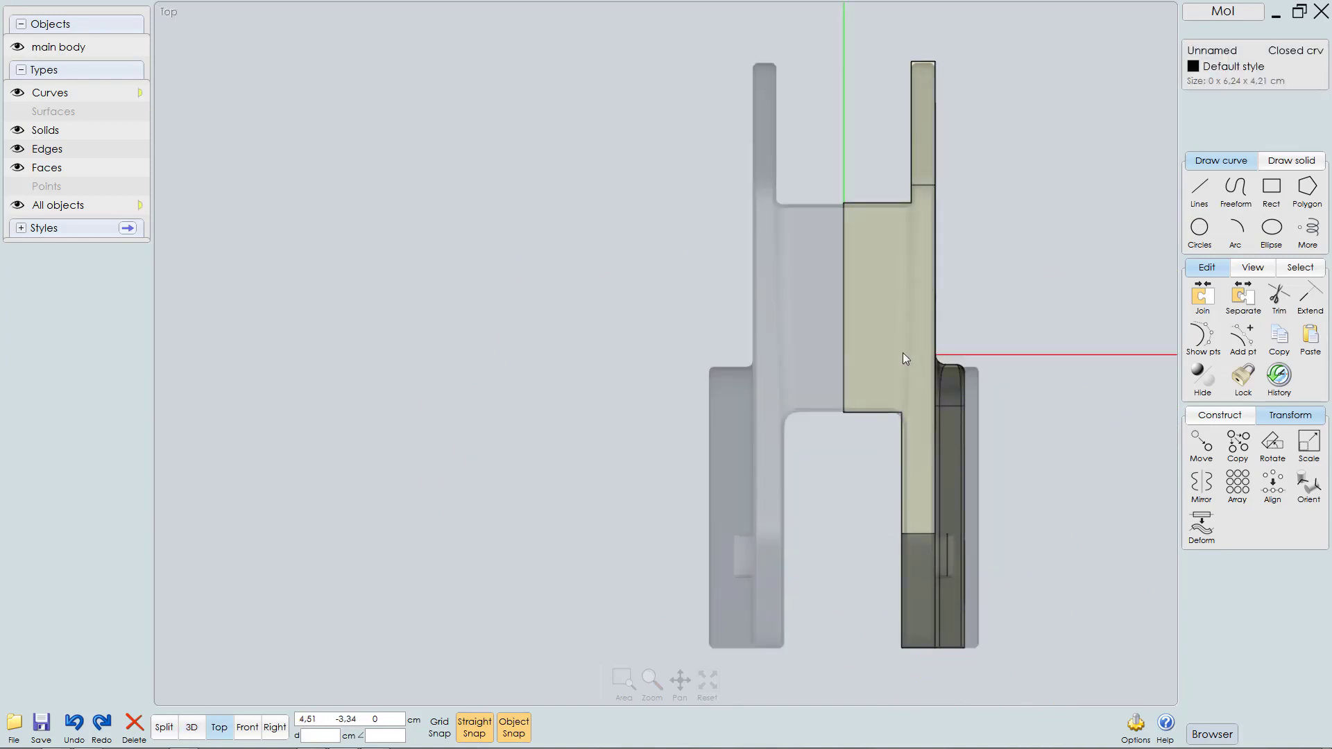
scroll(790, 354, down, 3)
middle_drag(791, 354, 711, 456)
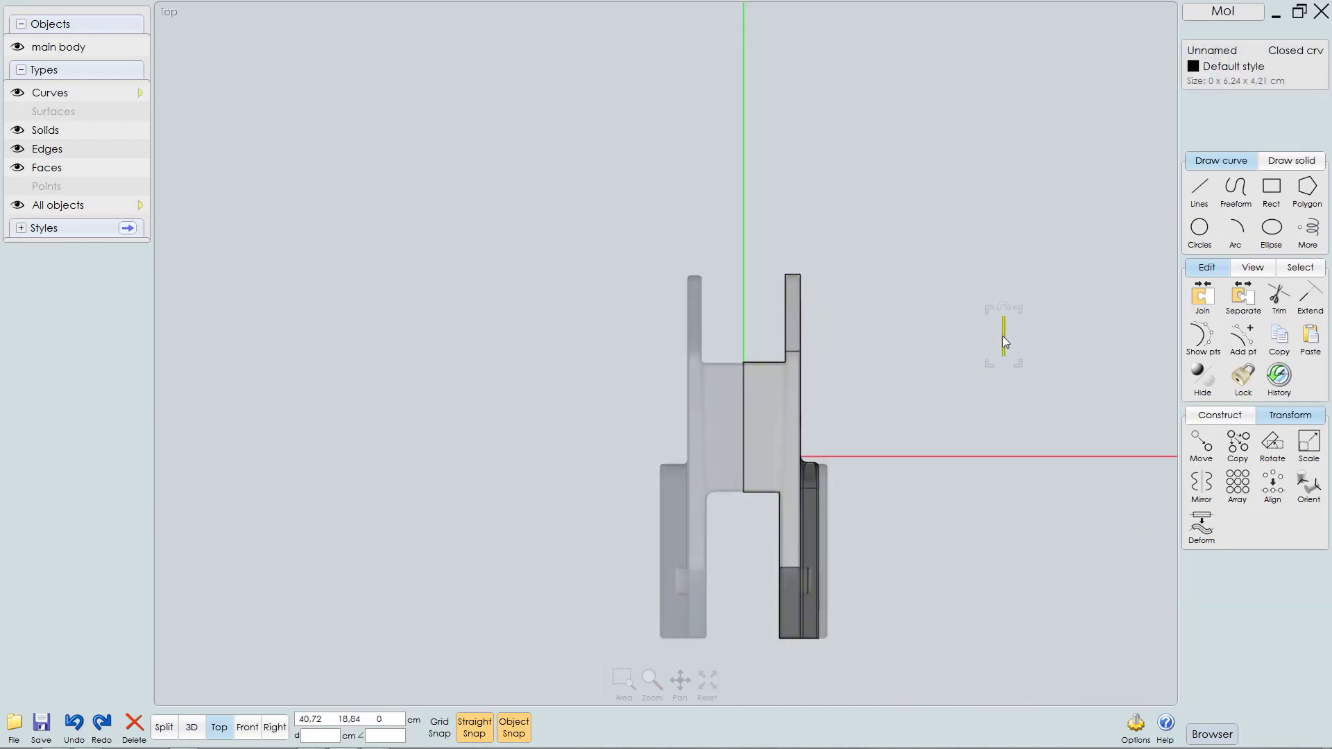
drag(1003, 338, 799, 329)
key(F8)
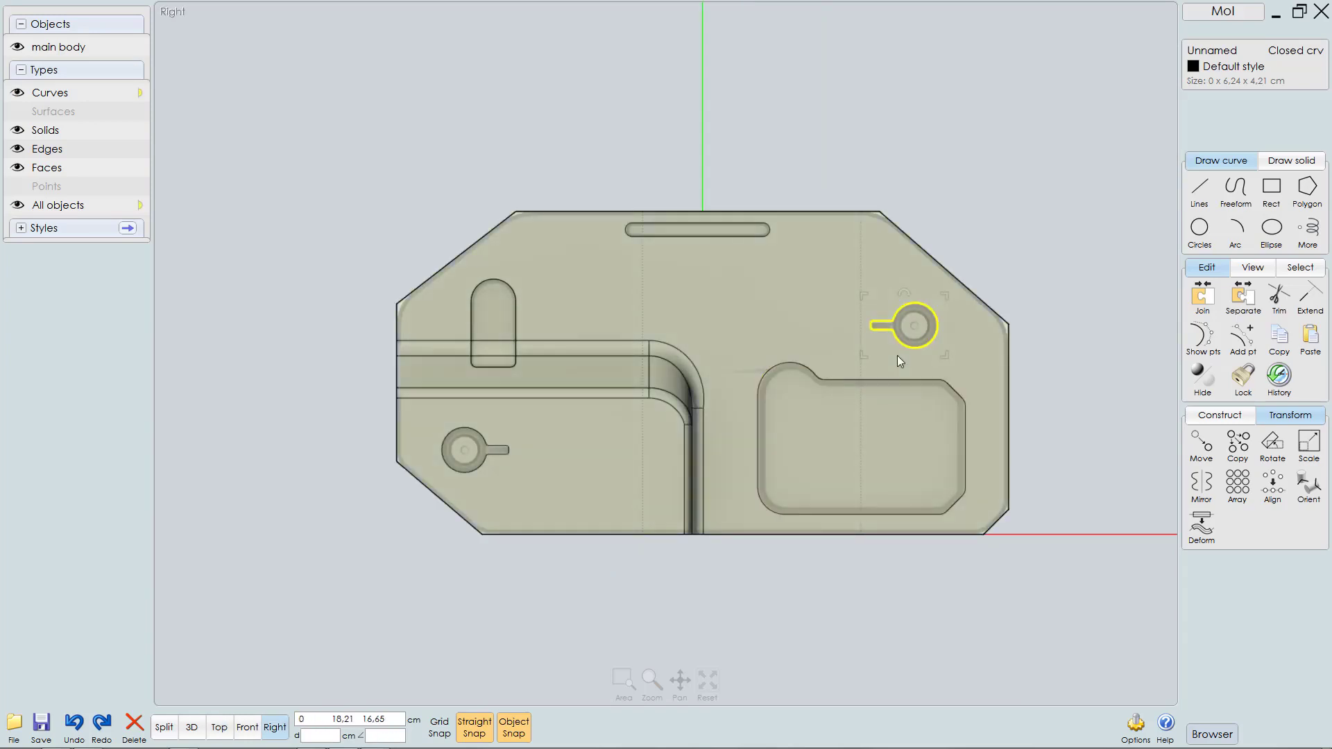
click(1021, 225)
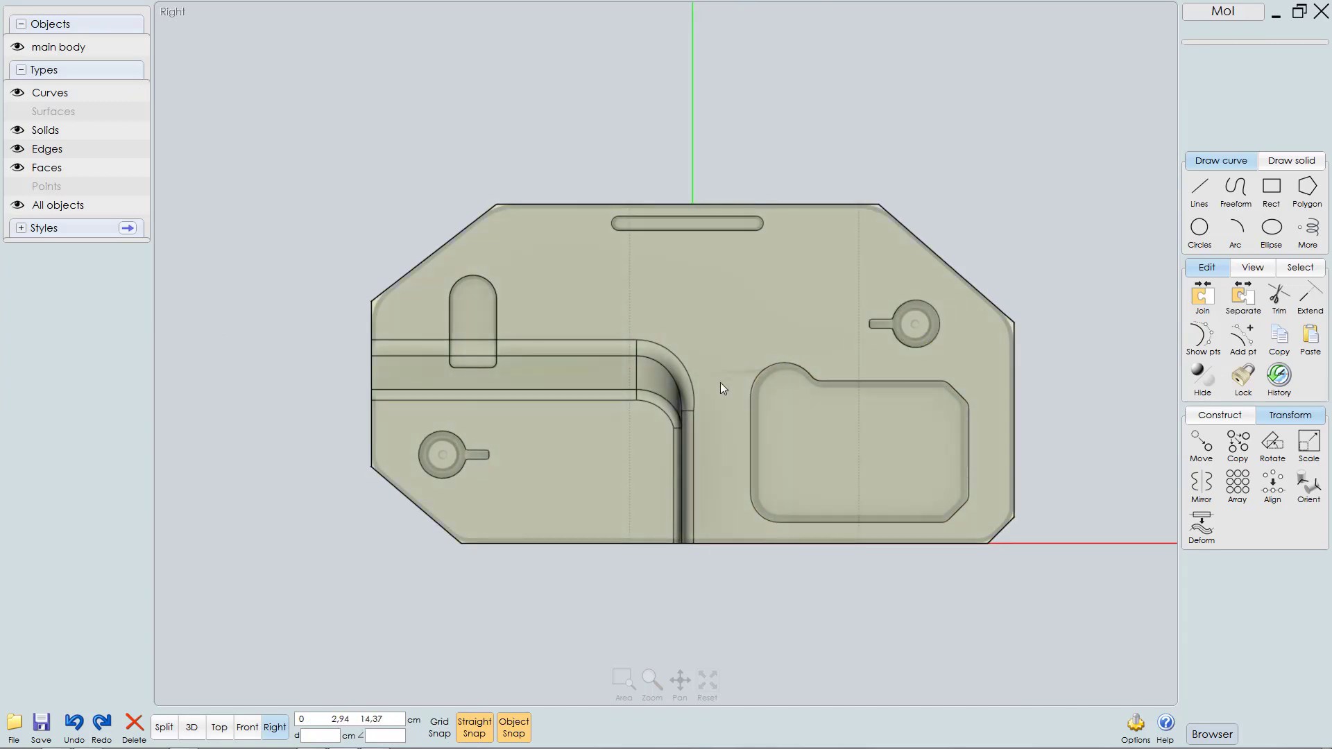
Step: Try to cut a shallow keyhole recess into the main body by extruding the repositioned keyhole outline with capped ends, with Object Snap off
scroll(789, 393, up, 4)
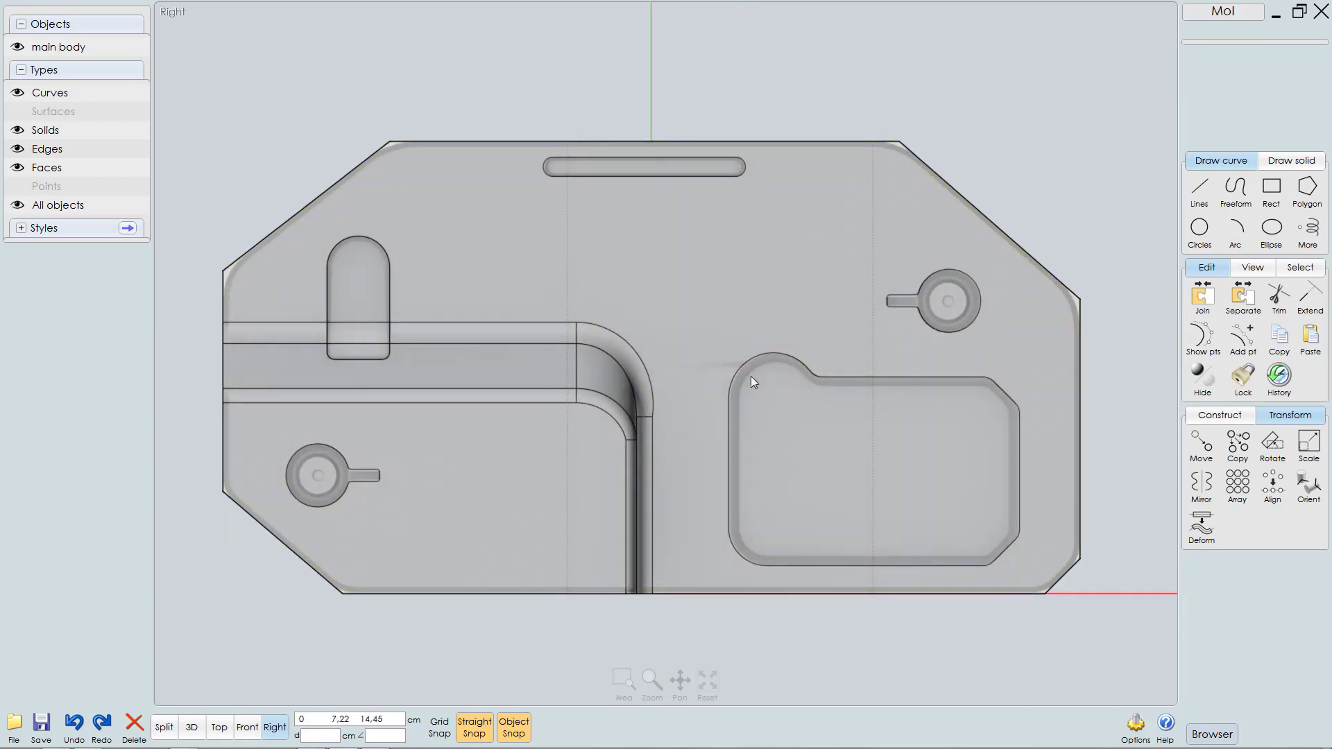
scroll(893, 346, up, 3)
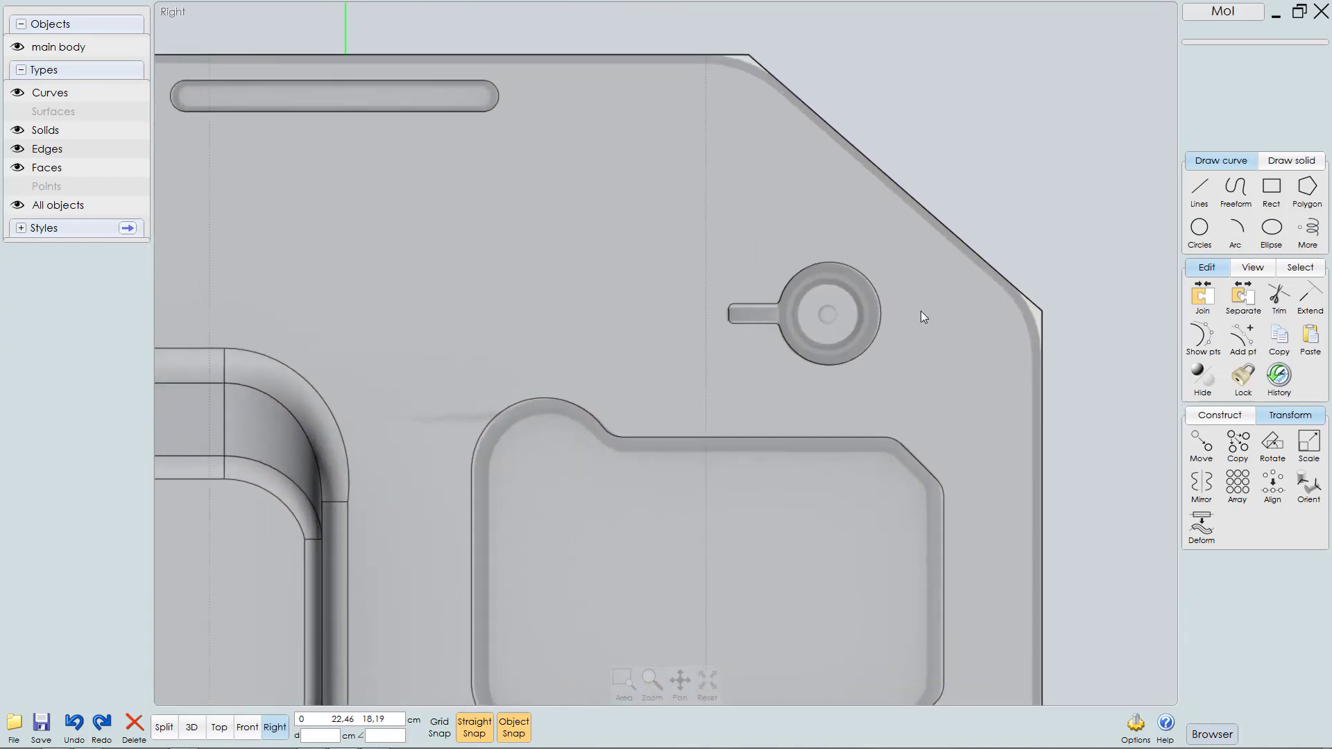
click(860, 285)
key(F5)
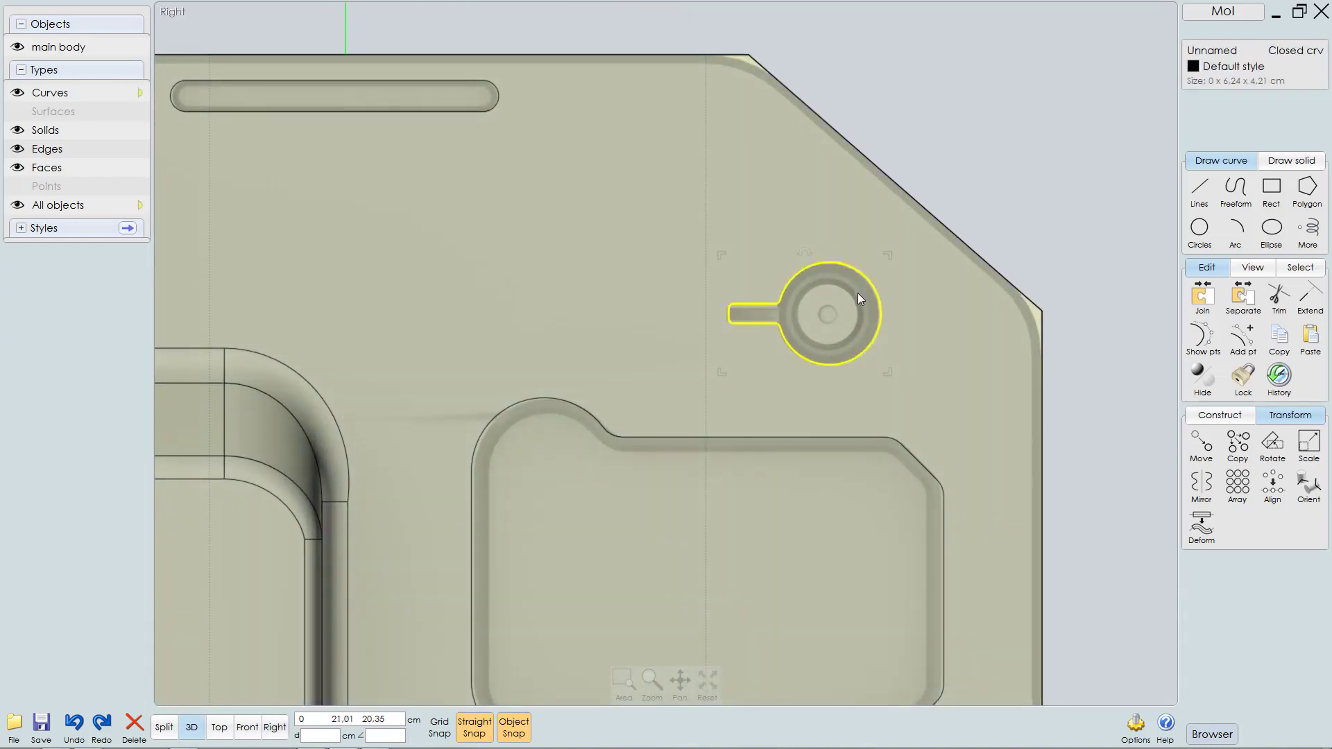
scroll(765, 335, up, 4)
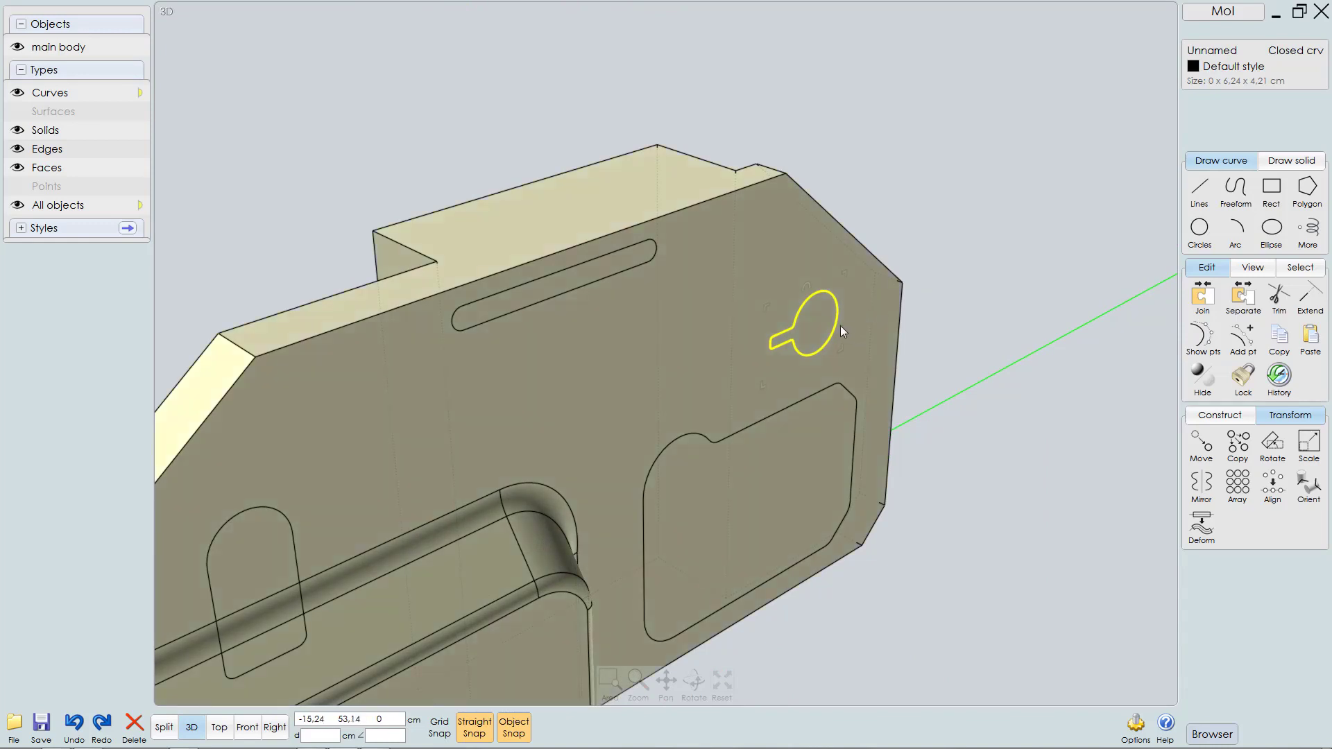
key(e)
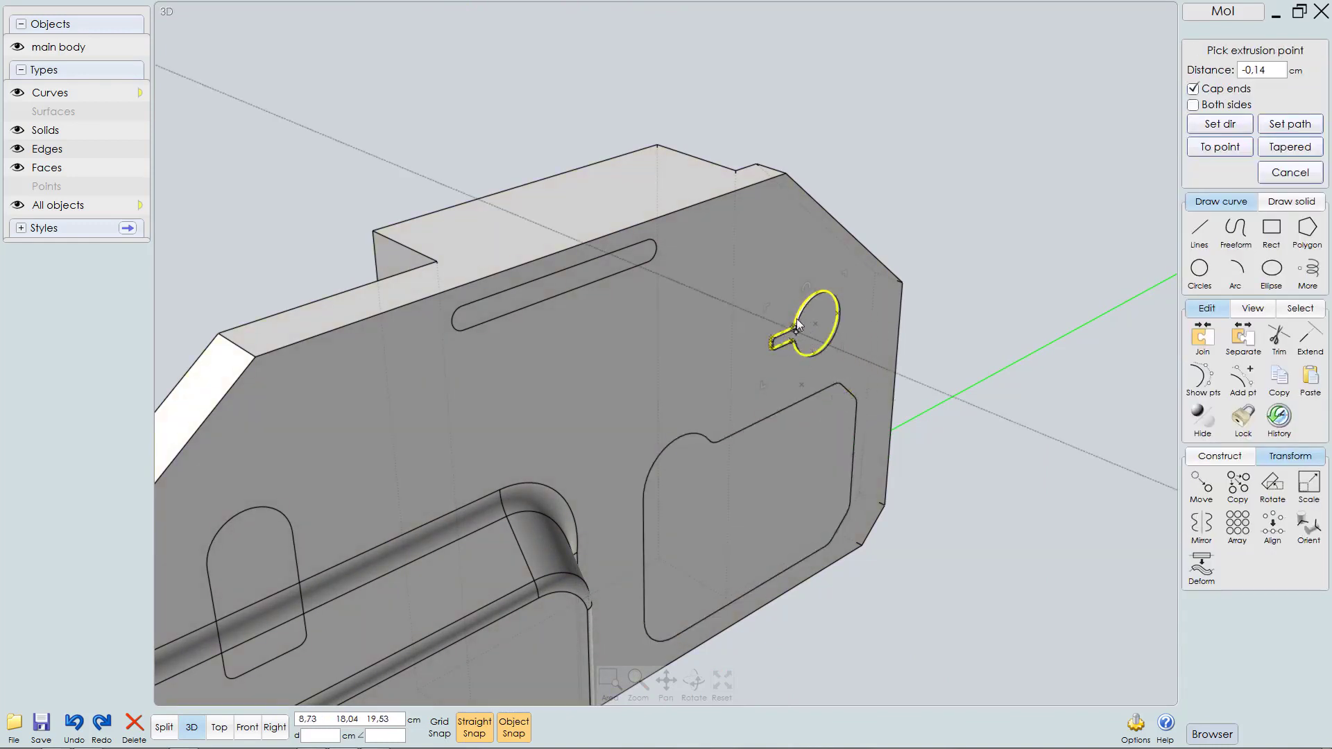
click(514, 727)
scroll(829, 317, up, 4)
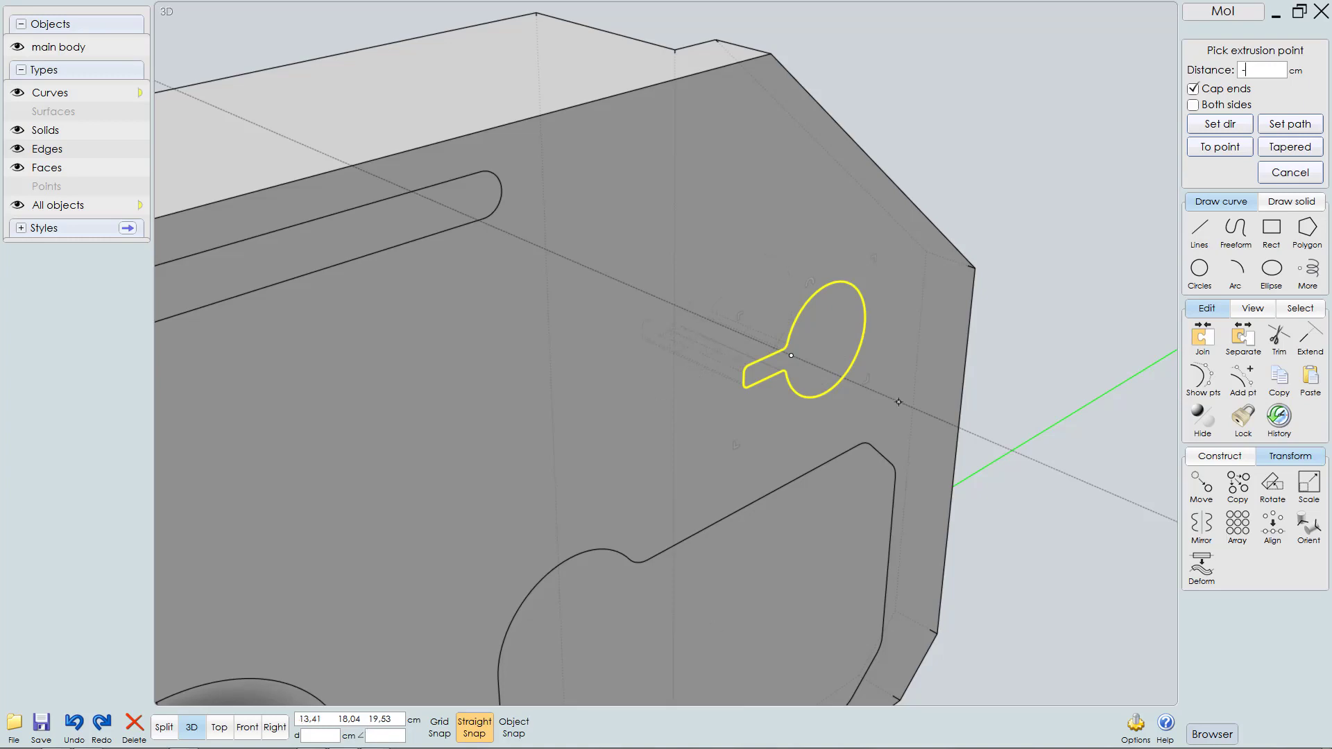
click(1247, 71)
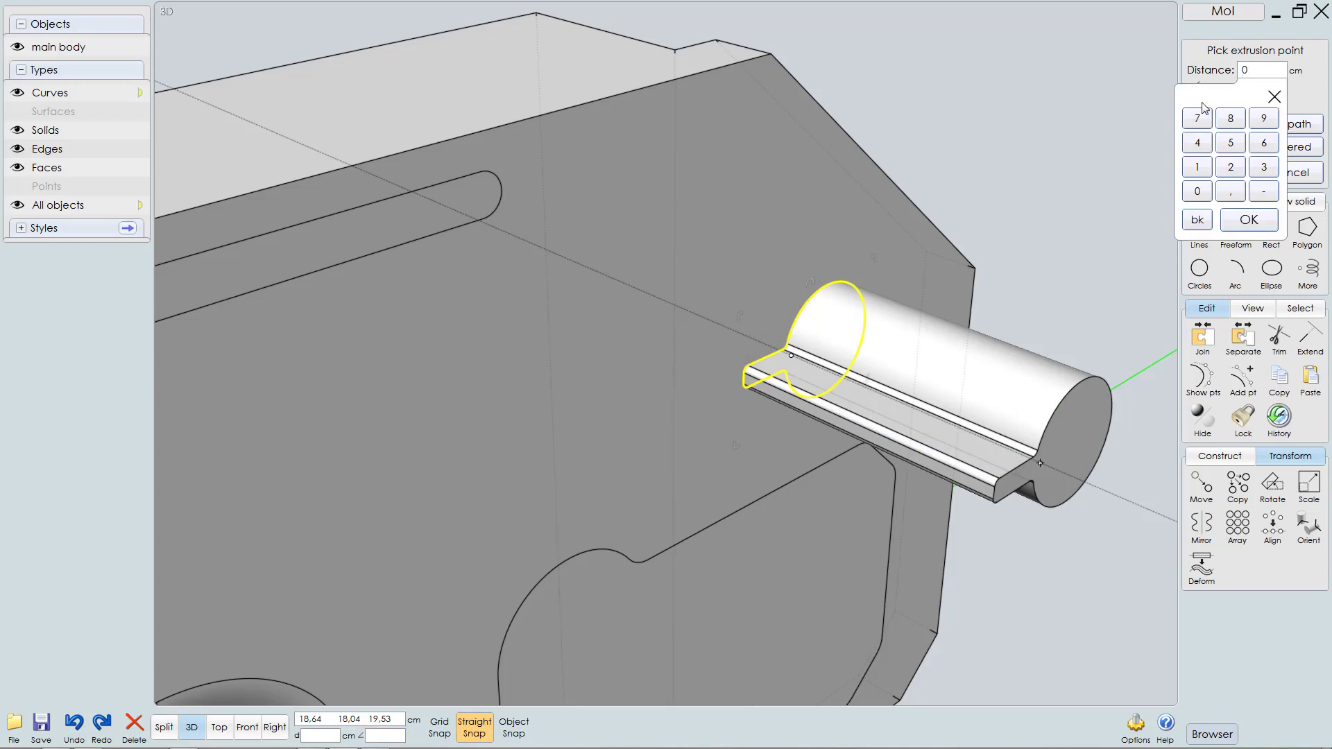
key(Return)
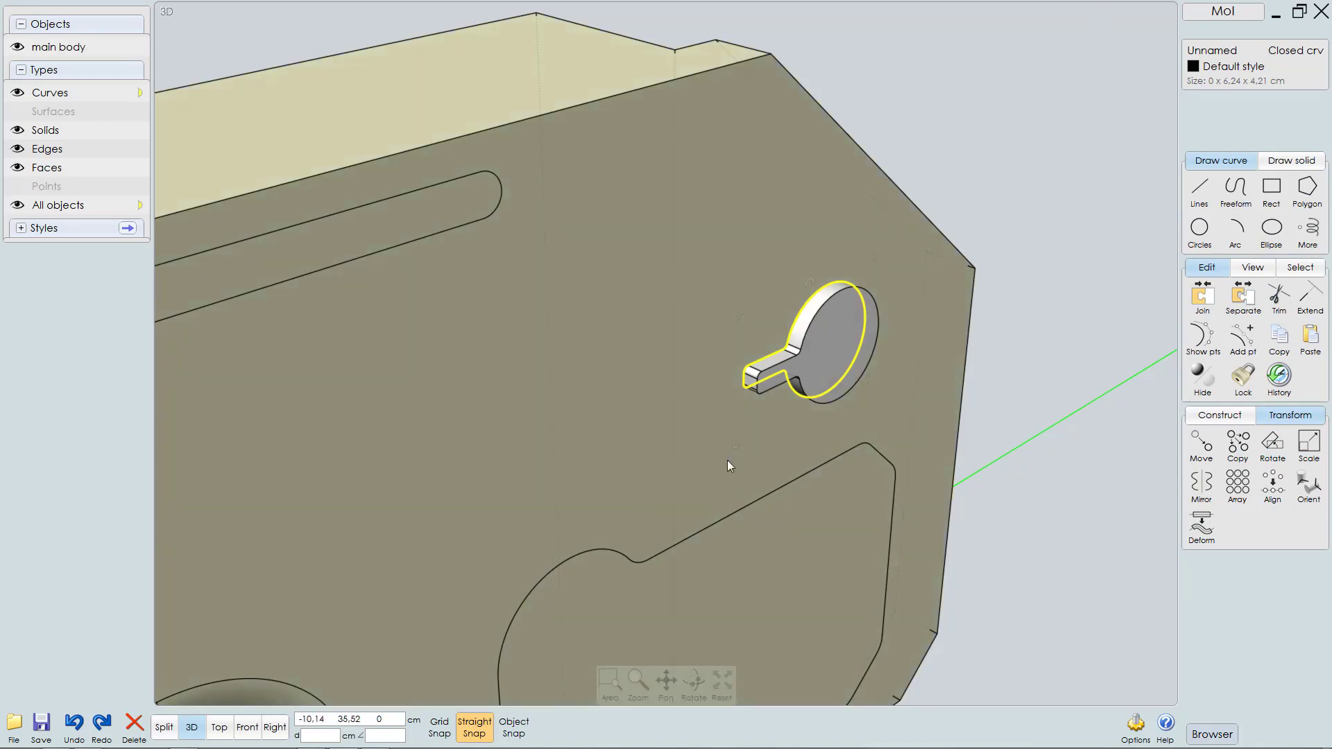
scroll(838, 325, up, 2)
mouse_move(761, 345)
right_down()
mouse_move(834, 372)
mouse_move(743, 354)
right_up()
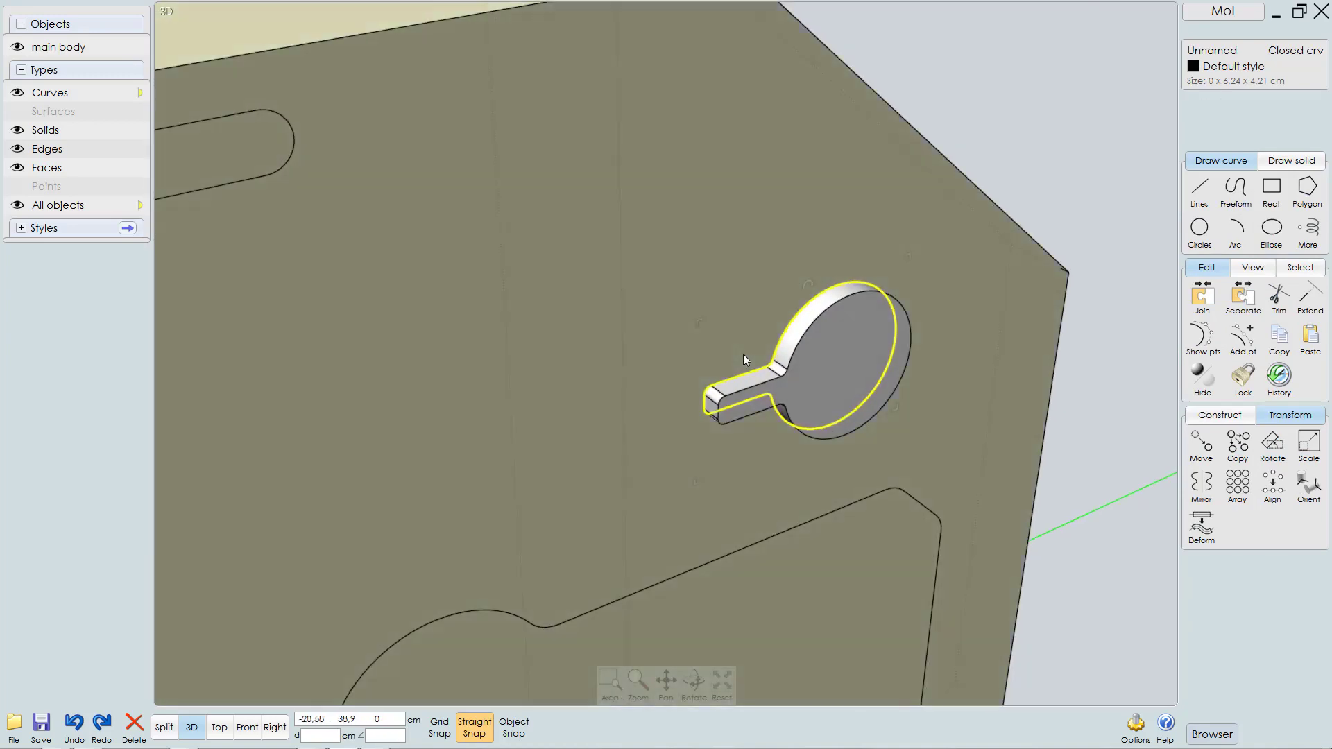
key(ctrl+z)
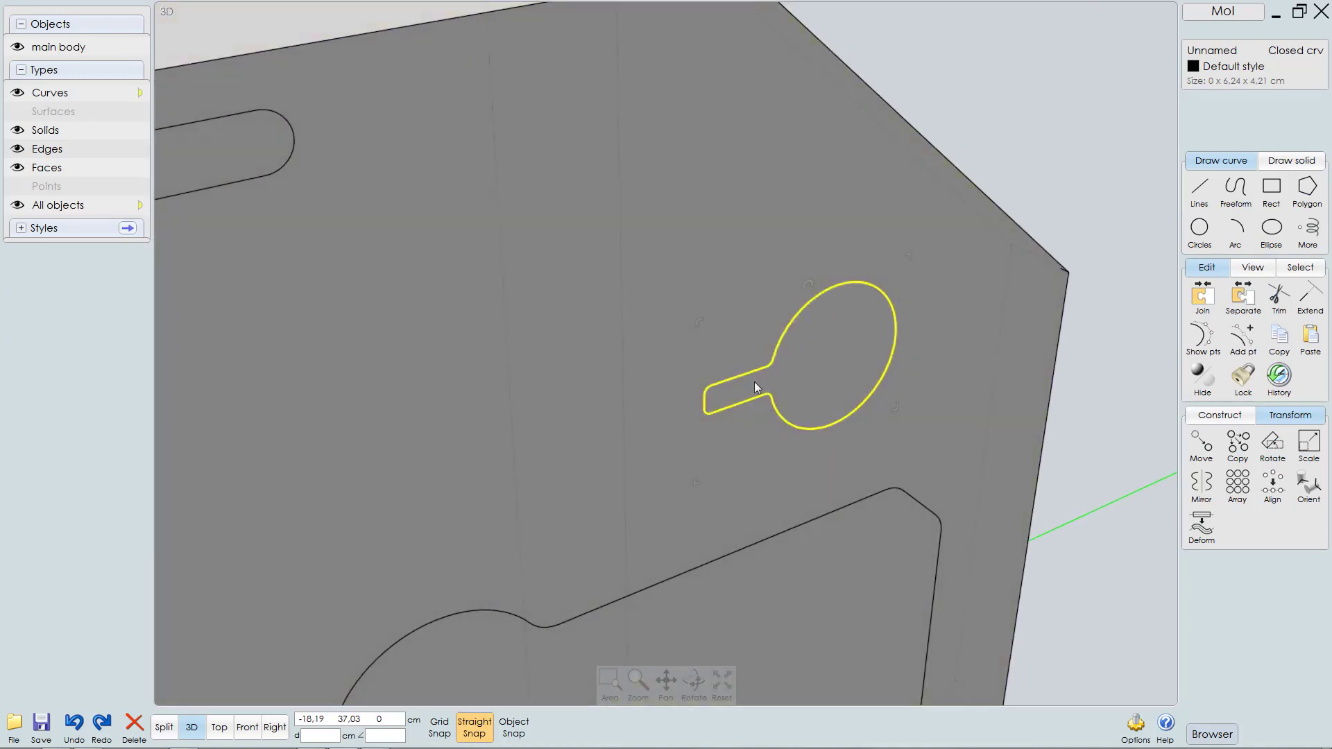
Step: Extrude the keyhole outline above the large recess outline by -0.6 cm with capped ends
right_click(960, 367)
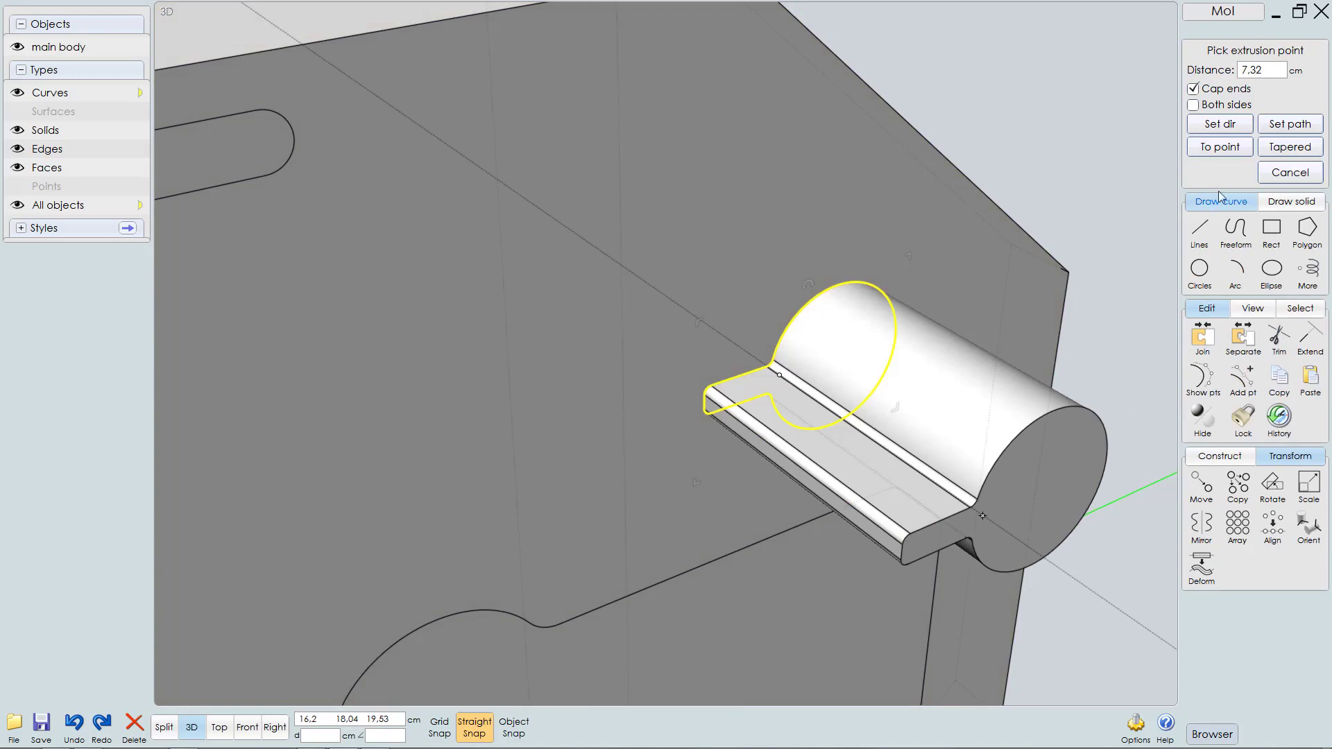
click(1271, 70)
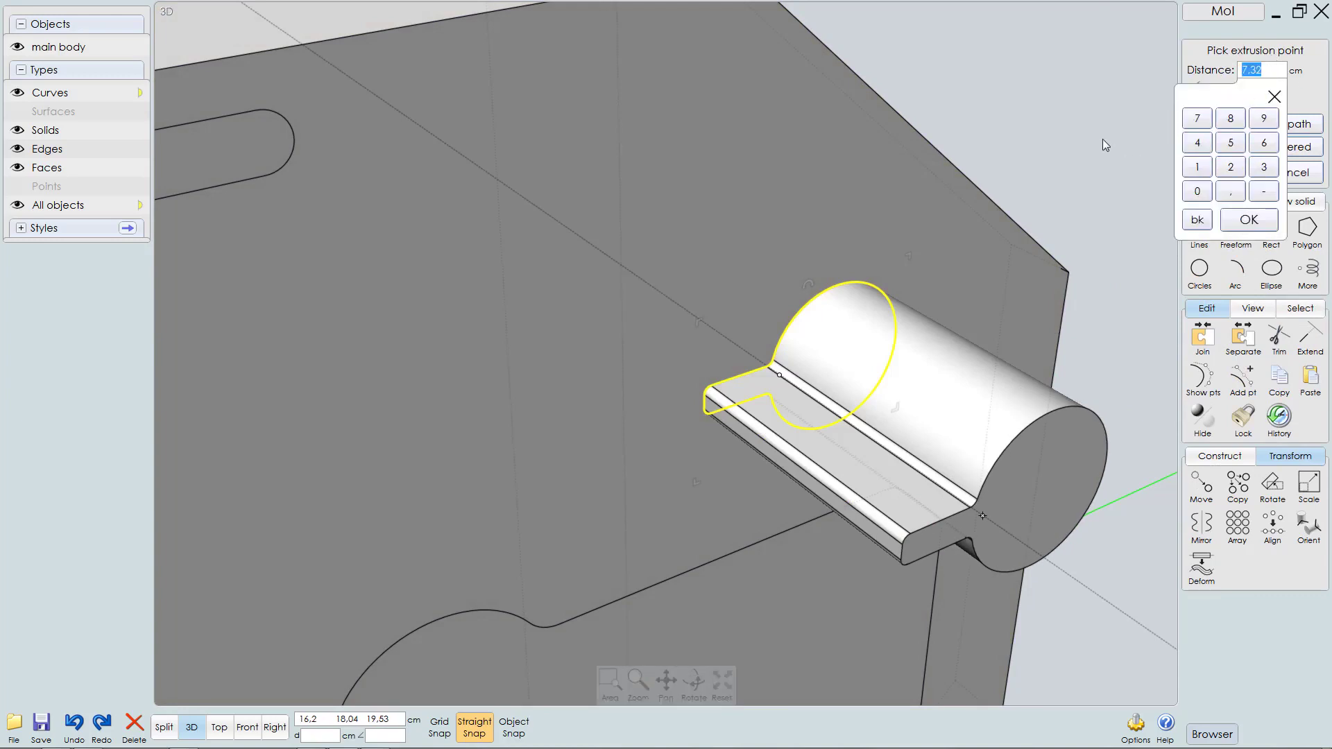
text(-.6)
key(Return)
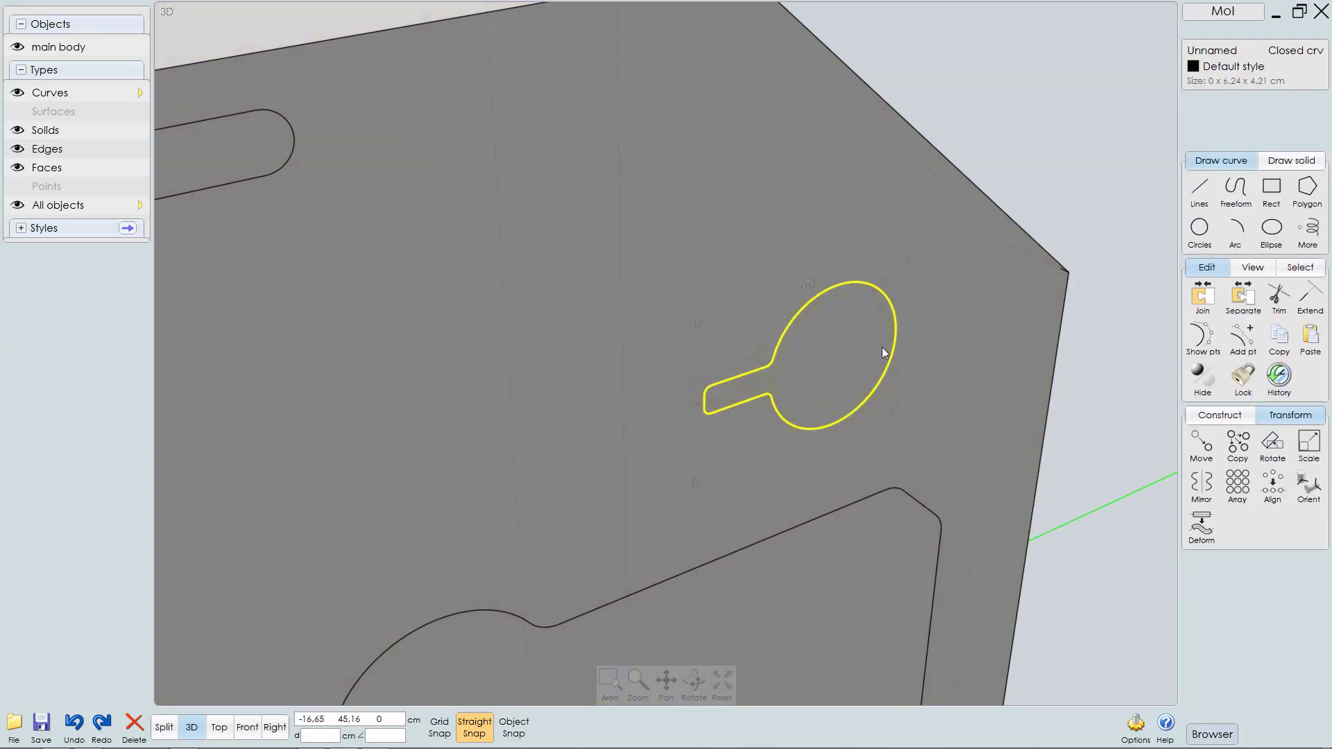
scroll(888, 343, up, 1)
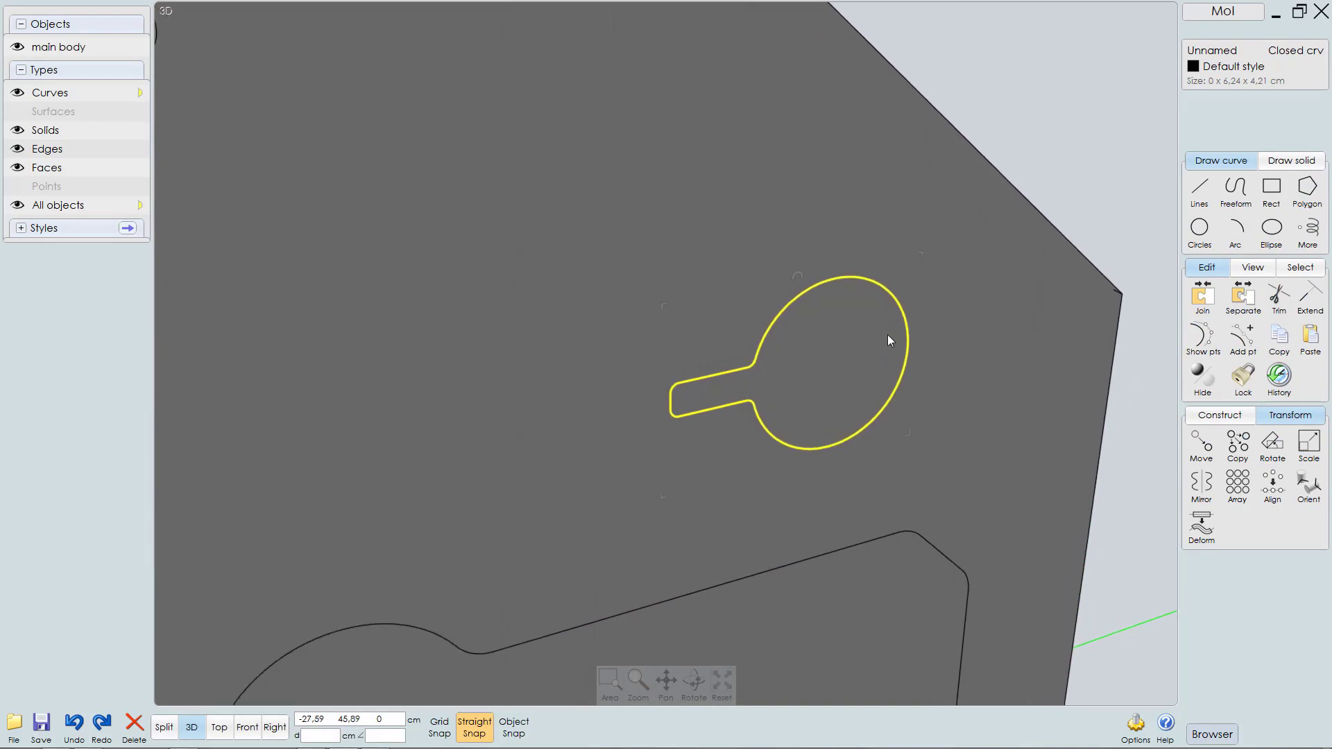
mouse_move(844, 321)
right_down()
mouse_move(791, 318)
mouse_move(874, 322)
right_up()
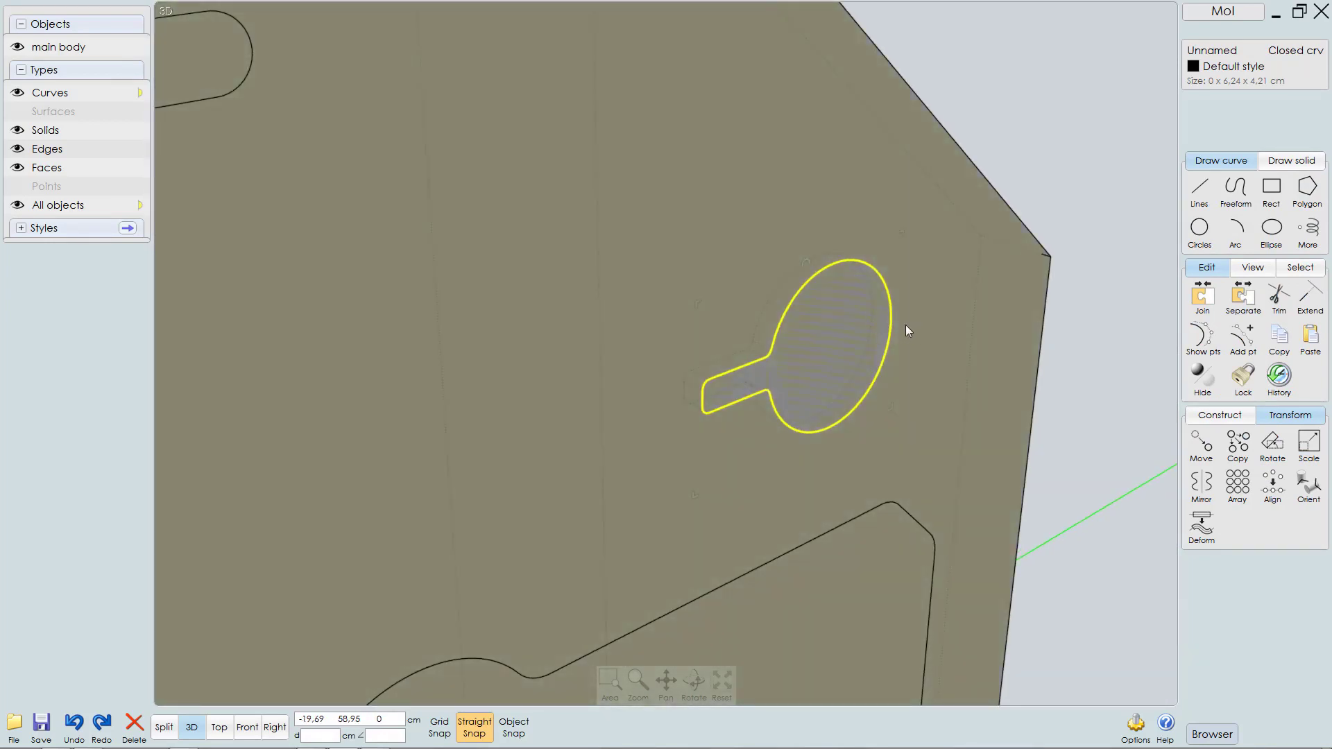
key(Escape)
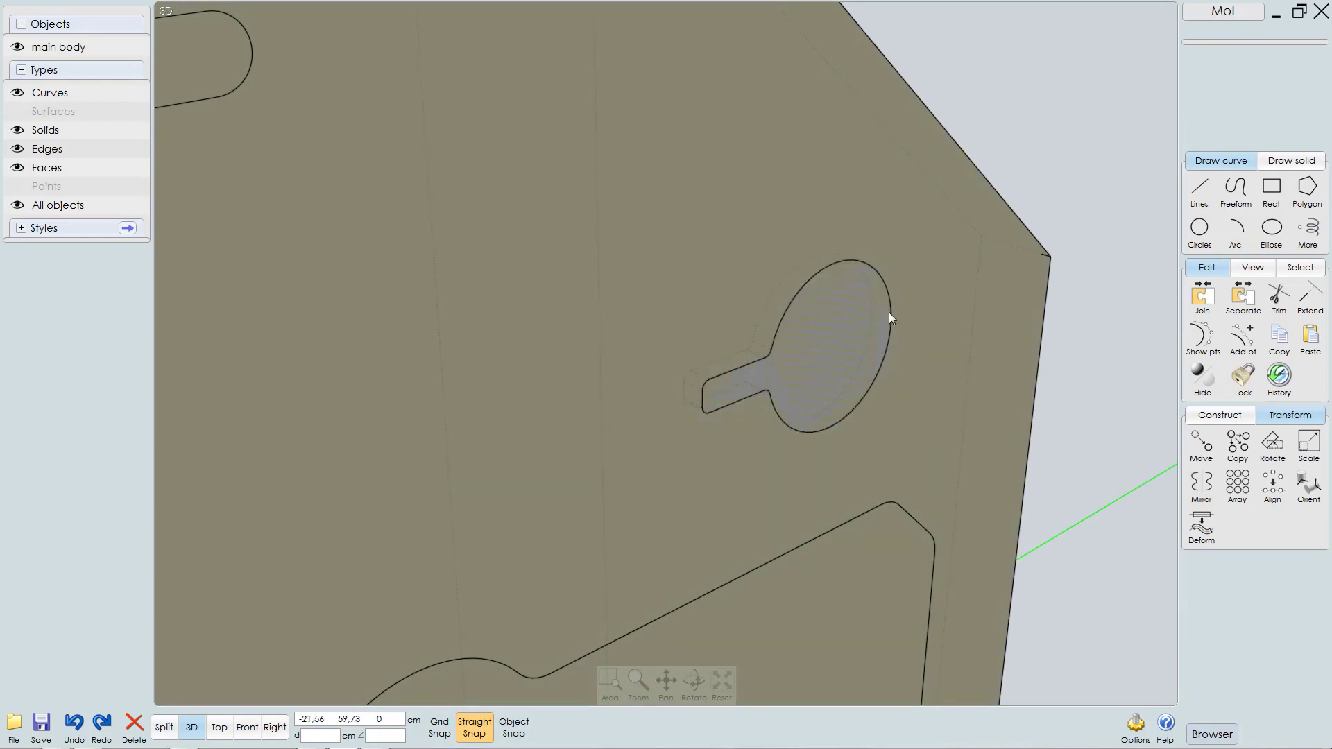
Step: Subtract the extruded keyhole above the large recess outline from the main body with a Boolean difference
click(822, 333)
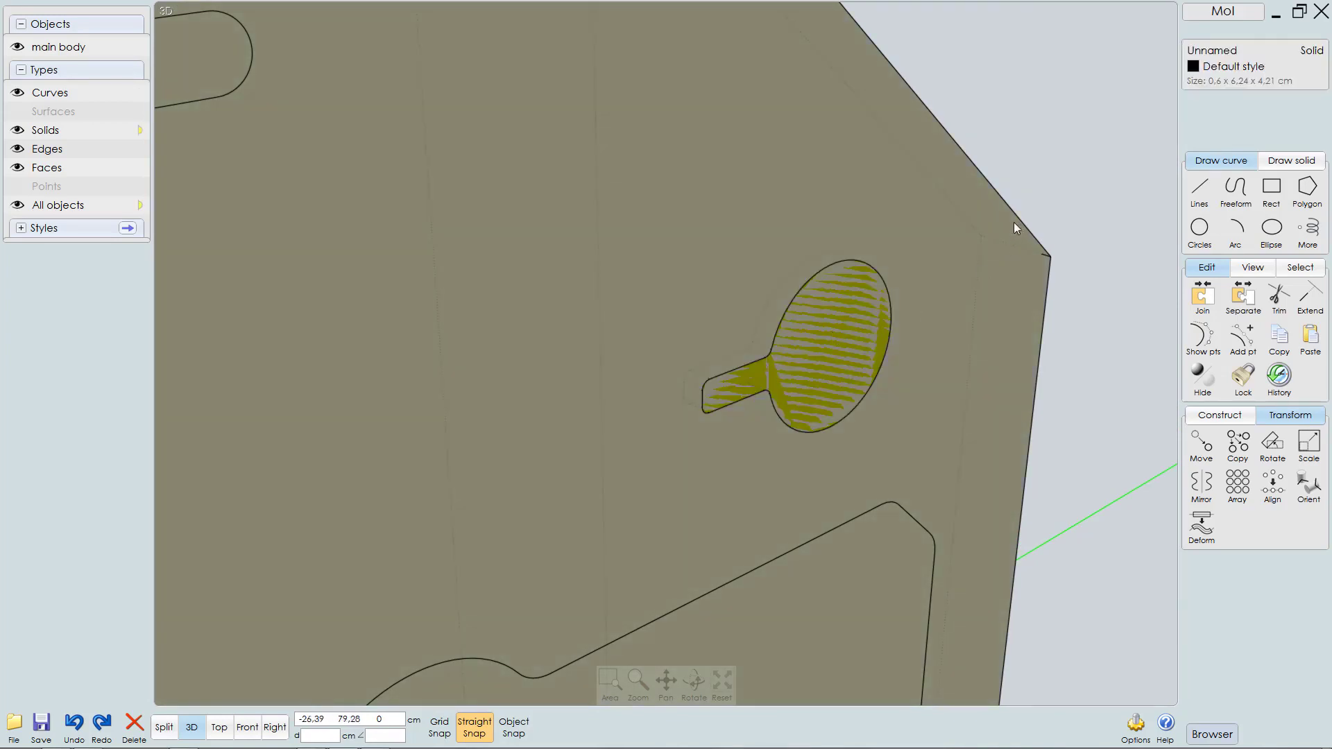
right_drag(1014, 222, 1068, 162)
click(953, 212)
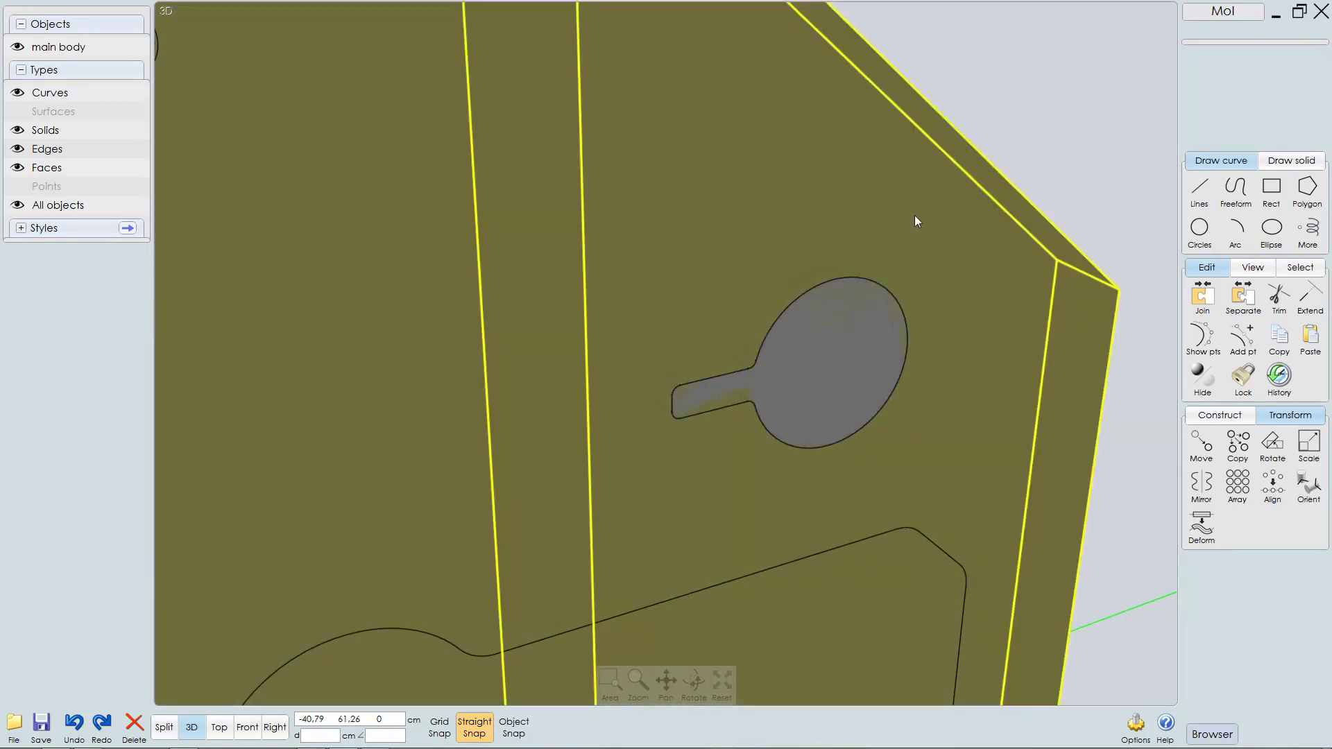
right_drag(918, 220, 975, 305)
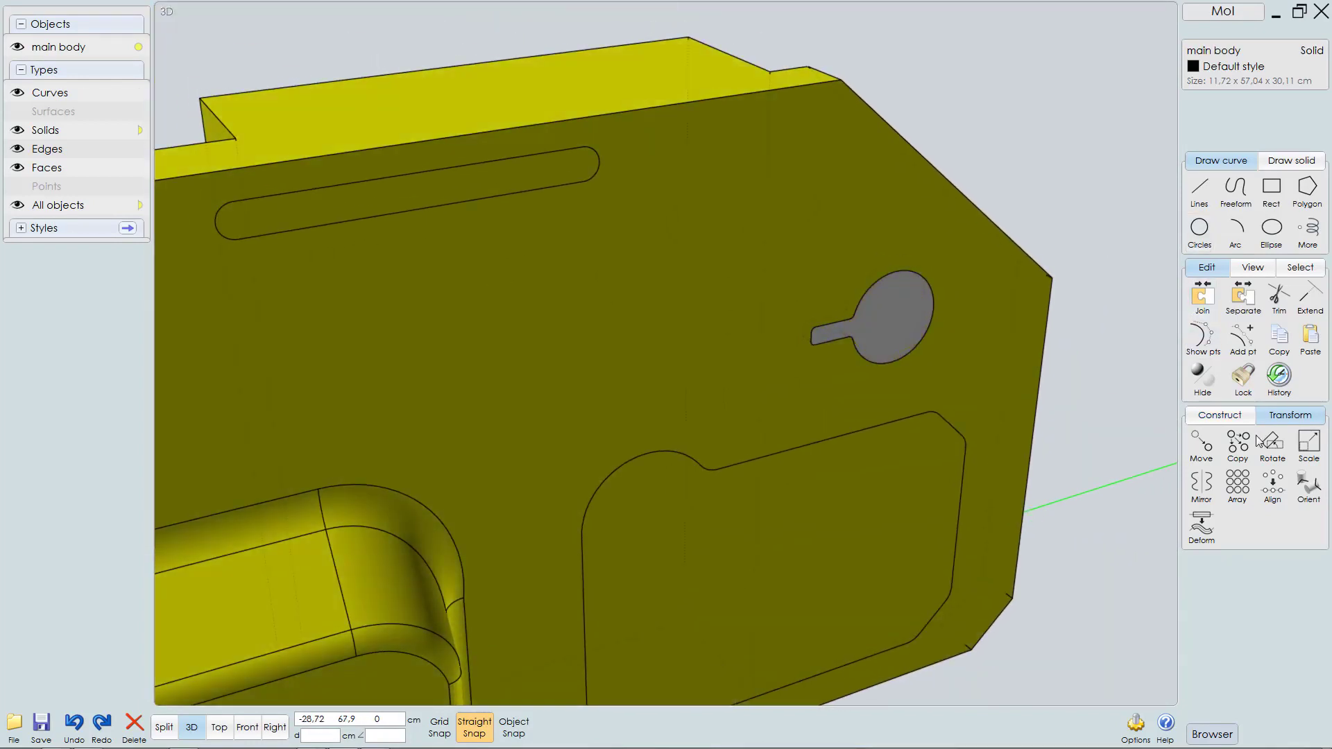
click(1218, 414)
click(1205, 446)
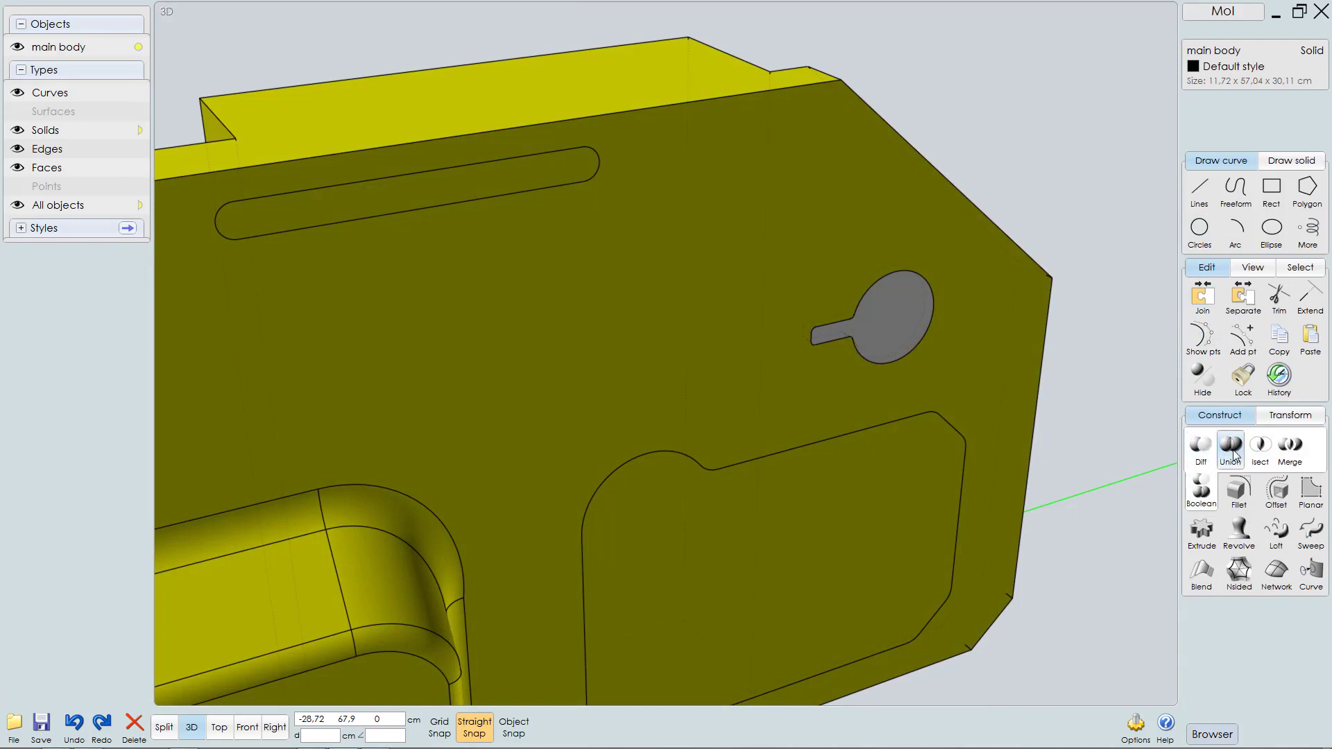
click(1202, 448)
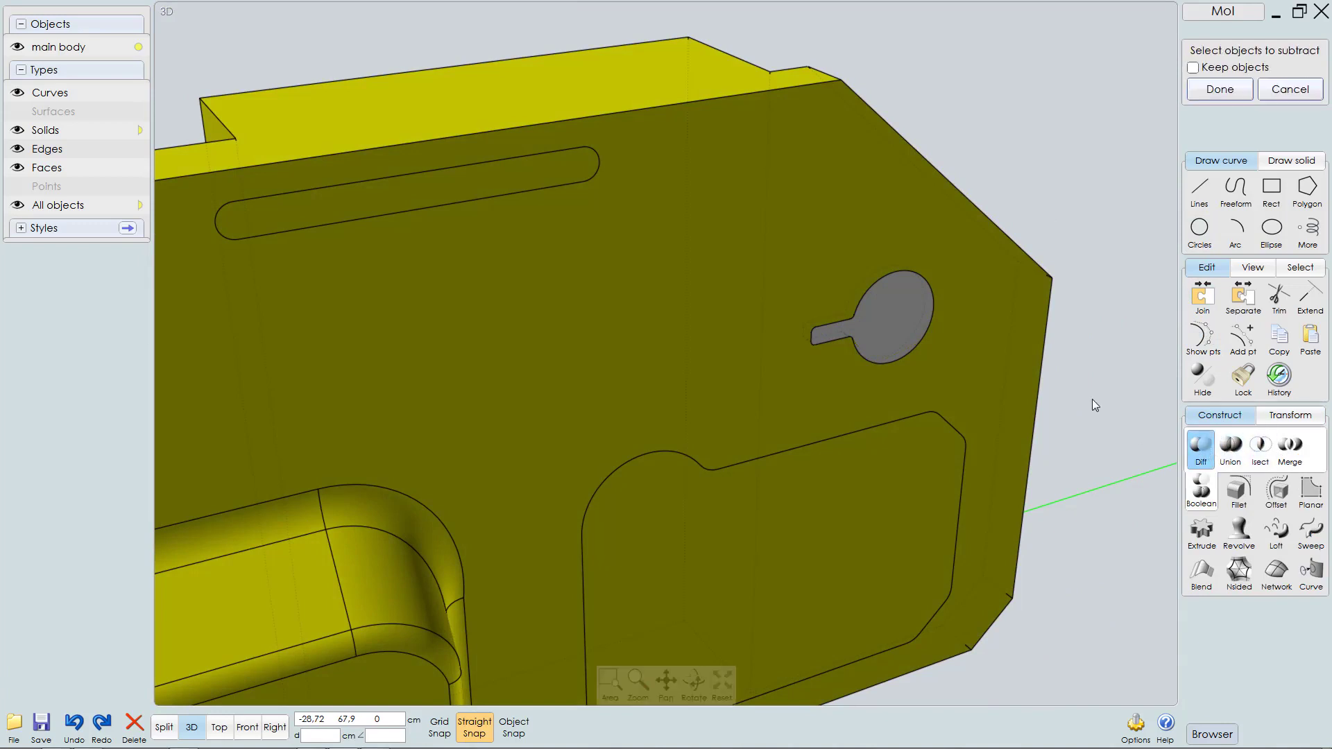
click(891, 319)
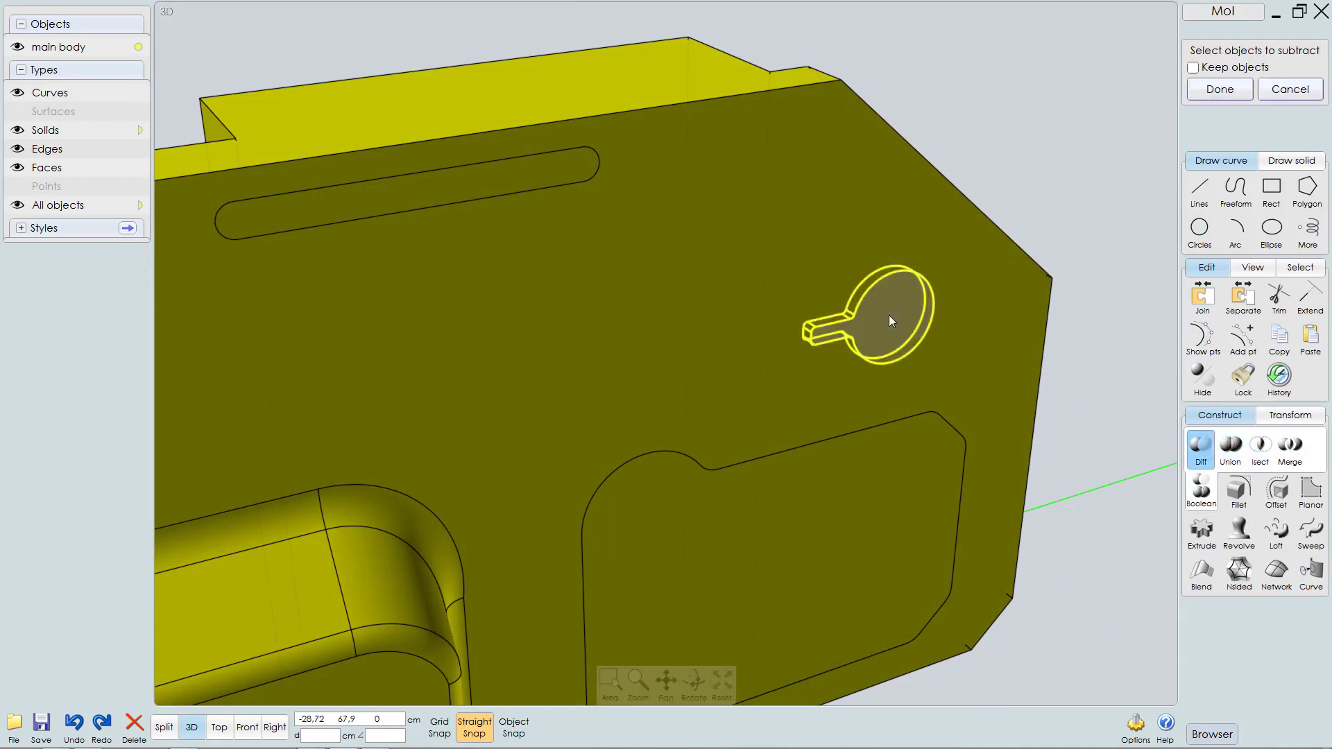
right_click(1077, 207)
right_drag(969, 295, 942, 274)
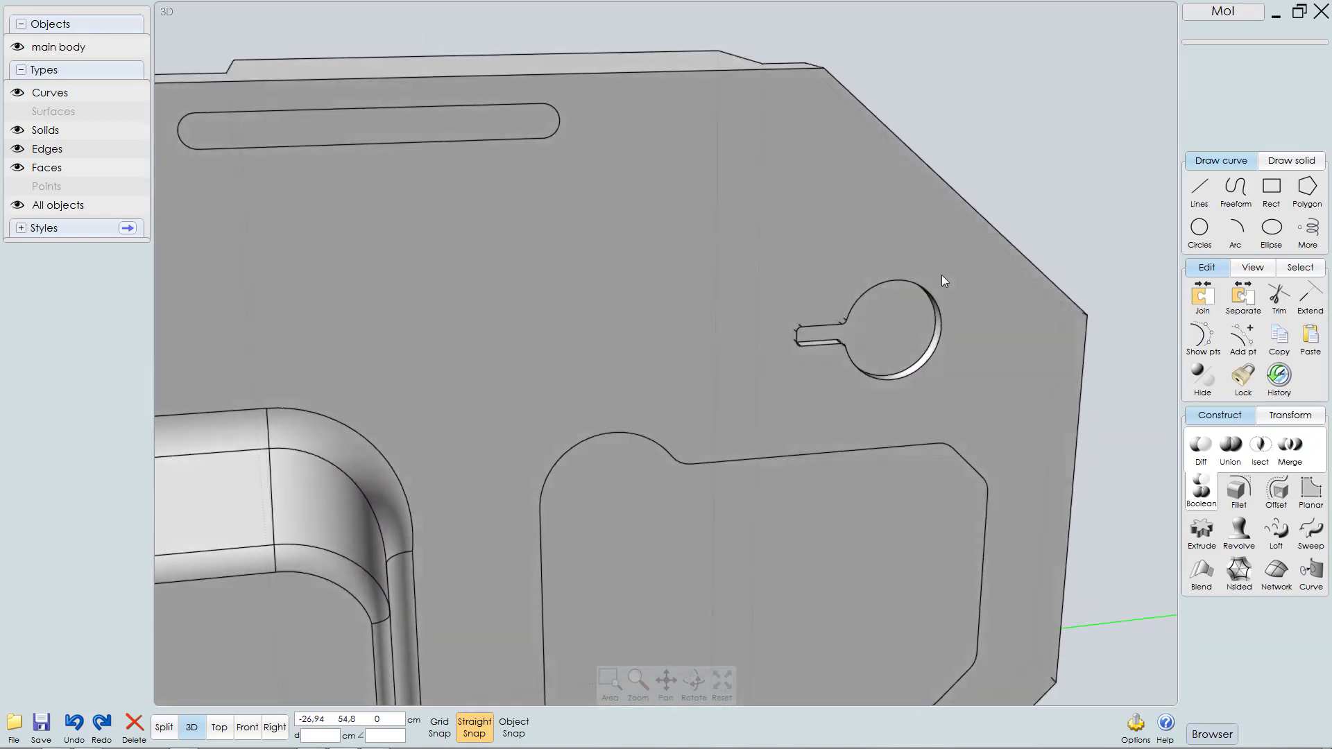
Step: Extrude the other keyhole outline, on the body's raised lower block, by -0.6 cm with capped ends
scroll(942, 274, down, 4)
mouse_move(889, 323)
right_down()
mouse_move(913, 314)
mouse_move(896, 302)
mouse_move(917, 311)
mouse_move(877, 304)
right_up()
scroll(917, 311, up, 4)
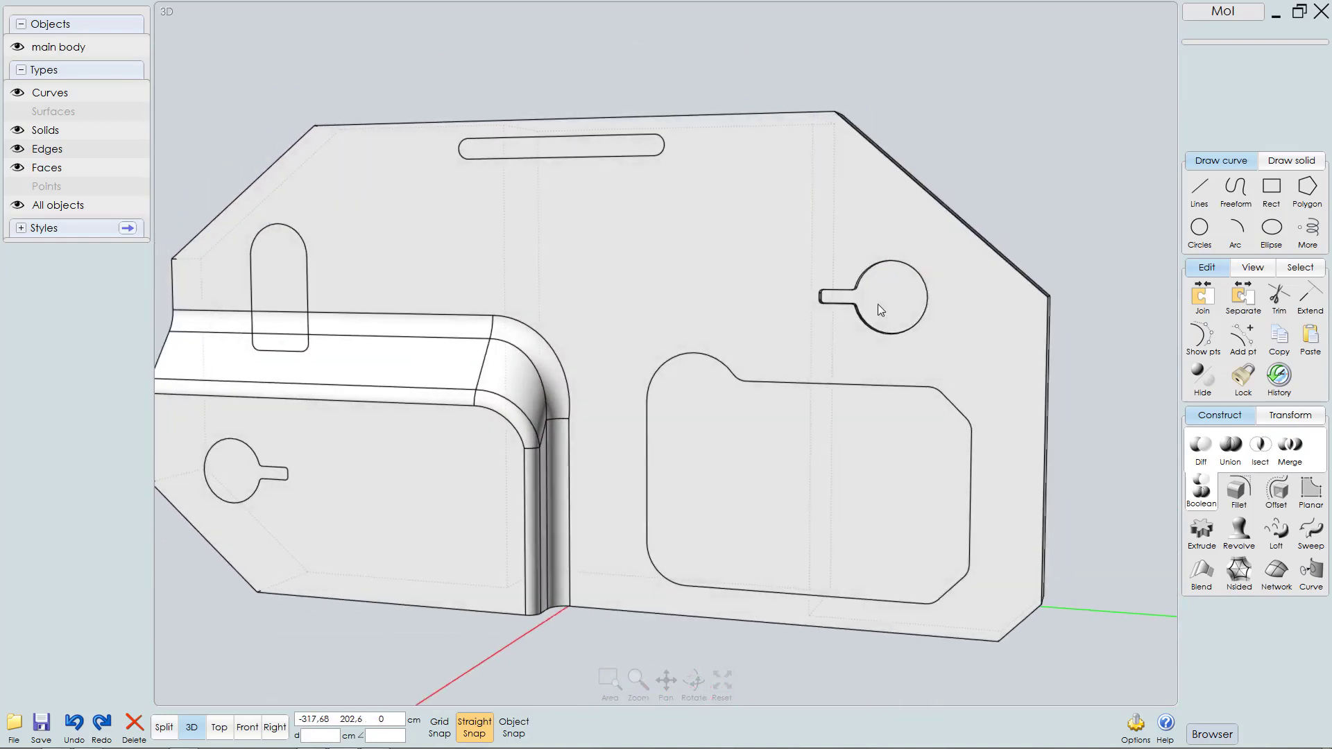
scroll(877, 304, down, 5)
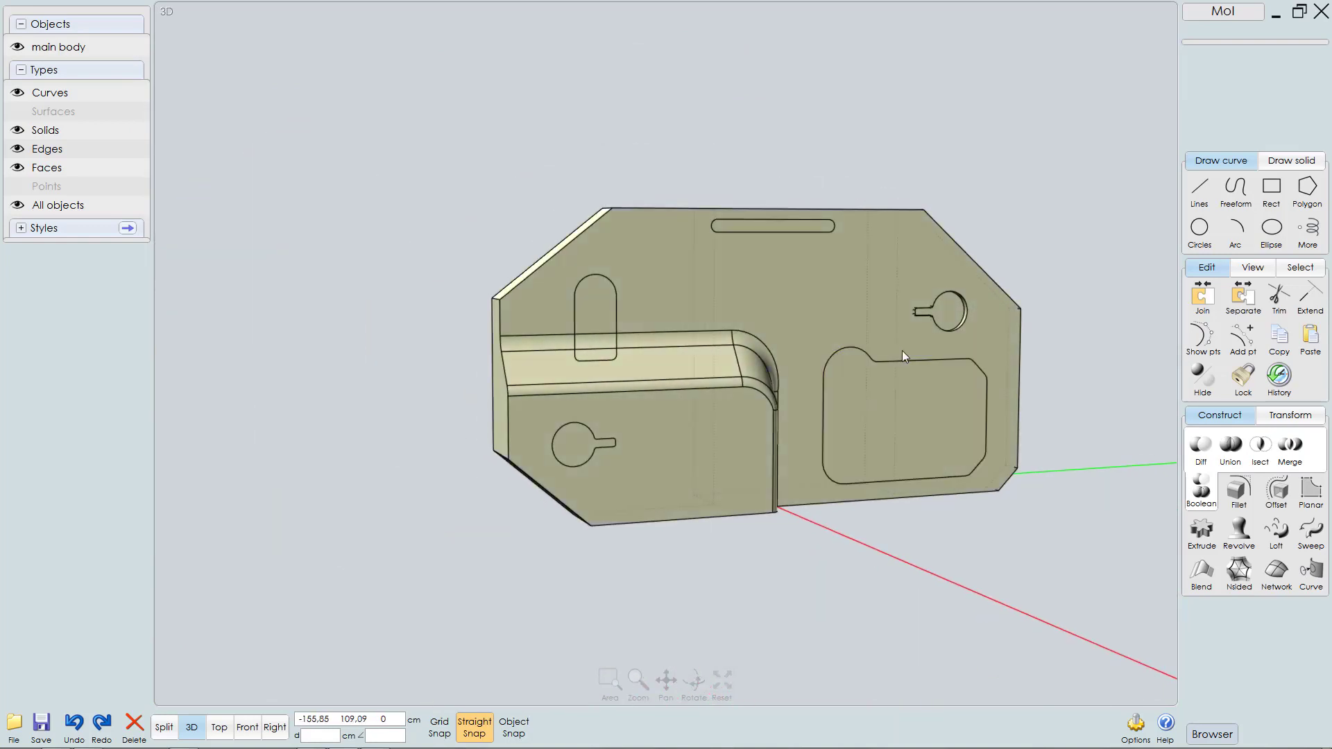
click(584, 435)
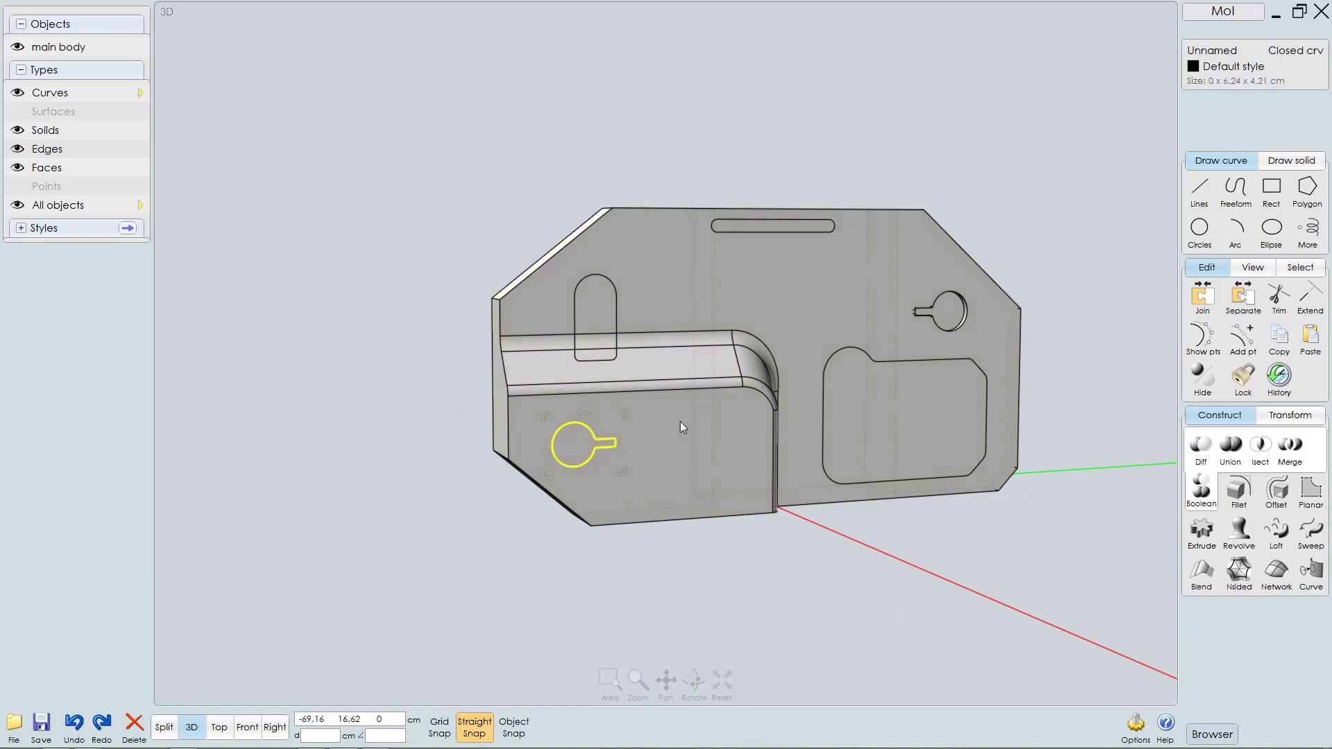
right_drag(681, 427, 755, 464)
scroll(755, 465, up, 4)
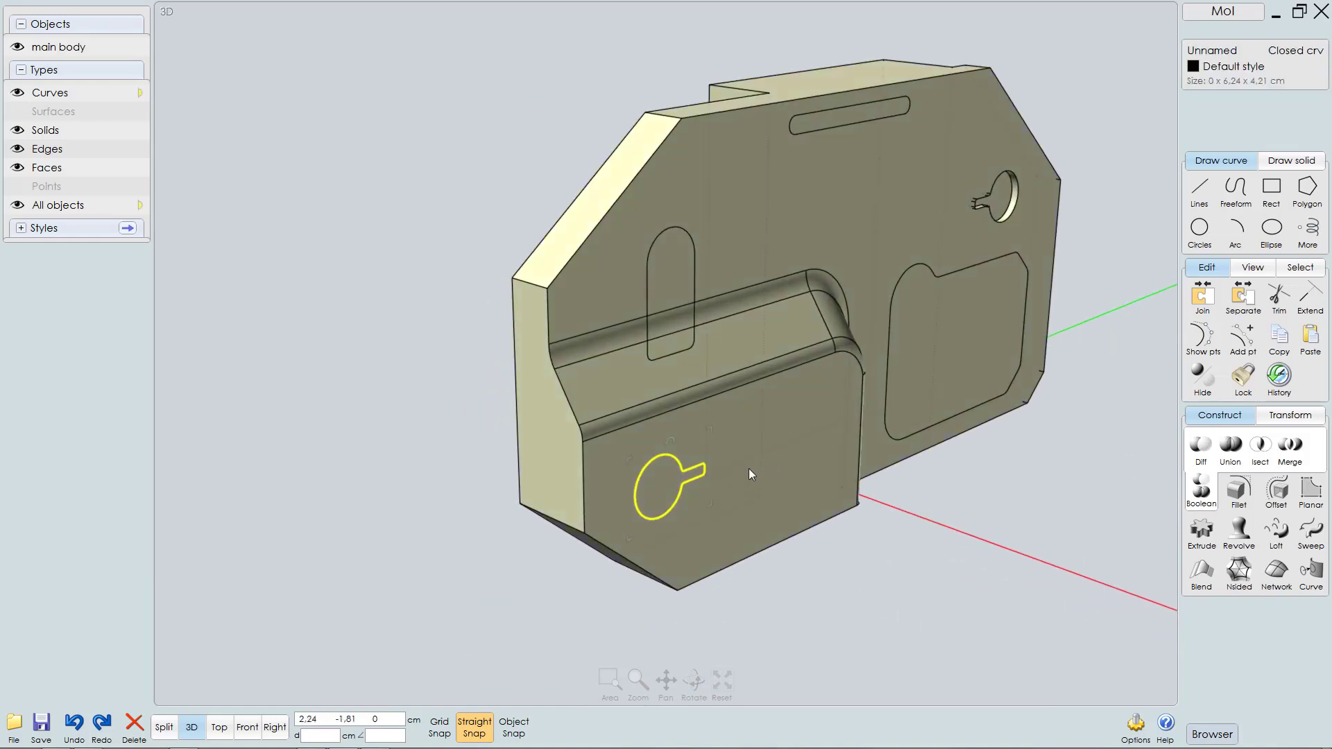
key(e)
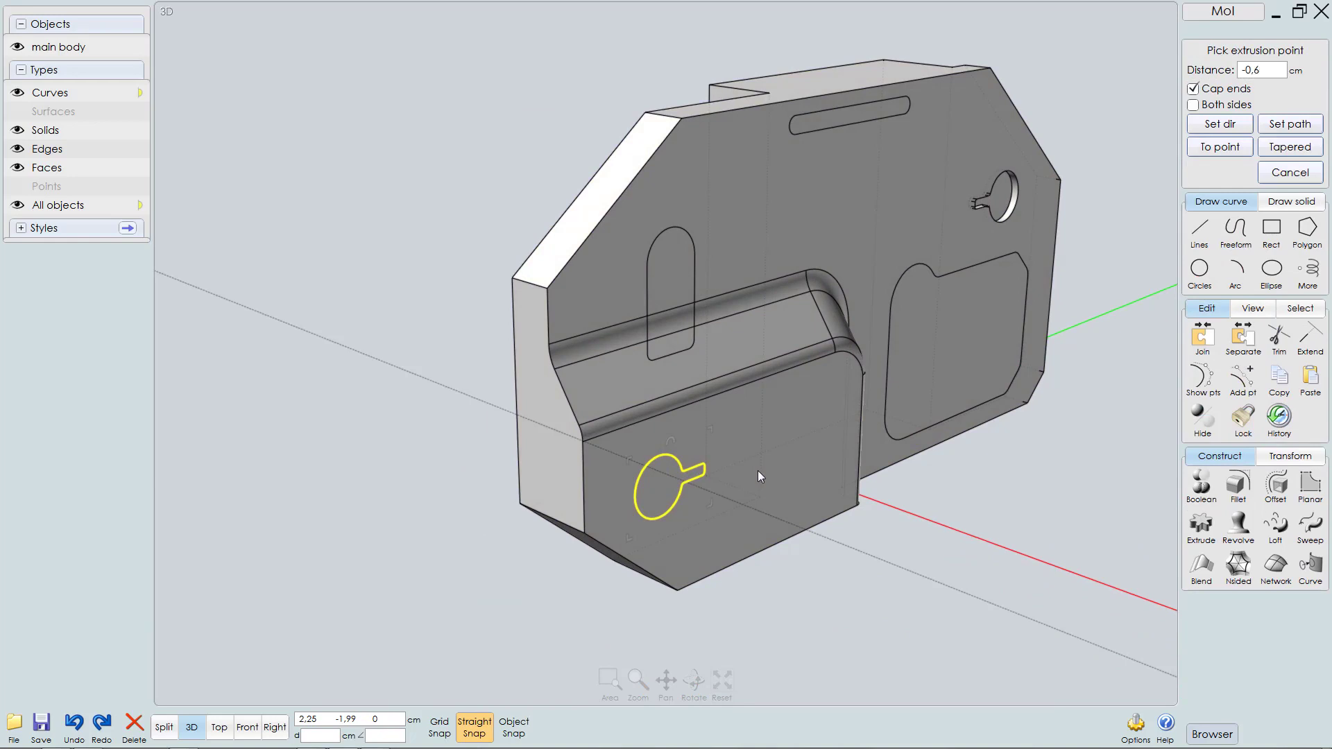
key(Escape)
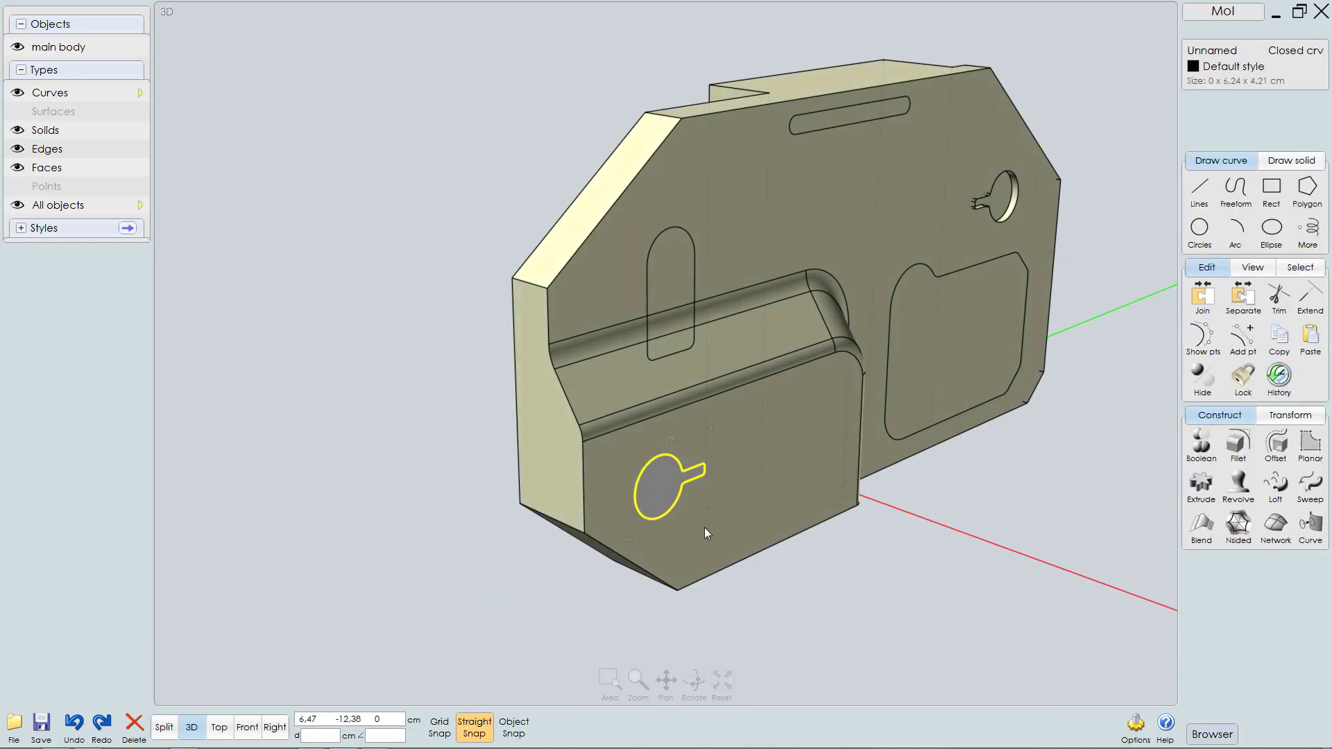
key(Escape)
scroll(662, 544, up, 4)
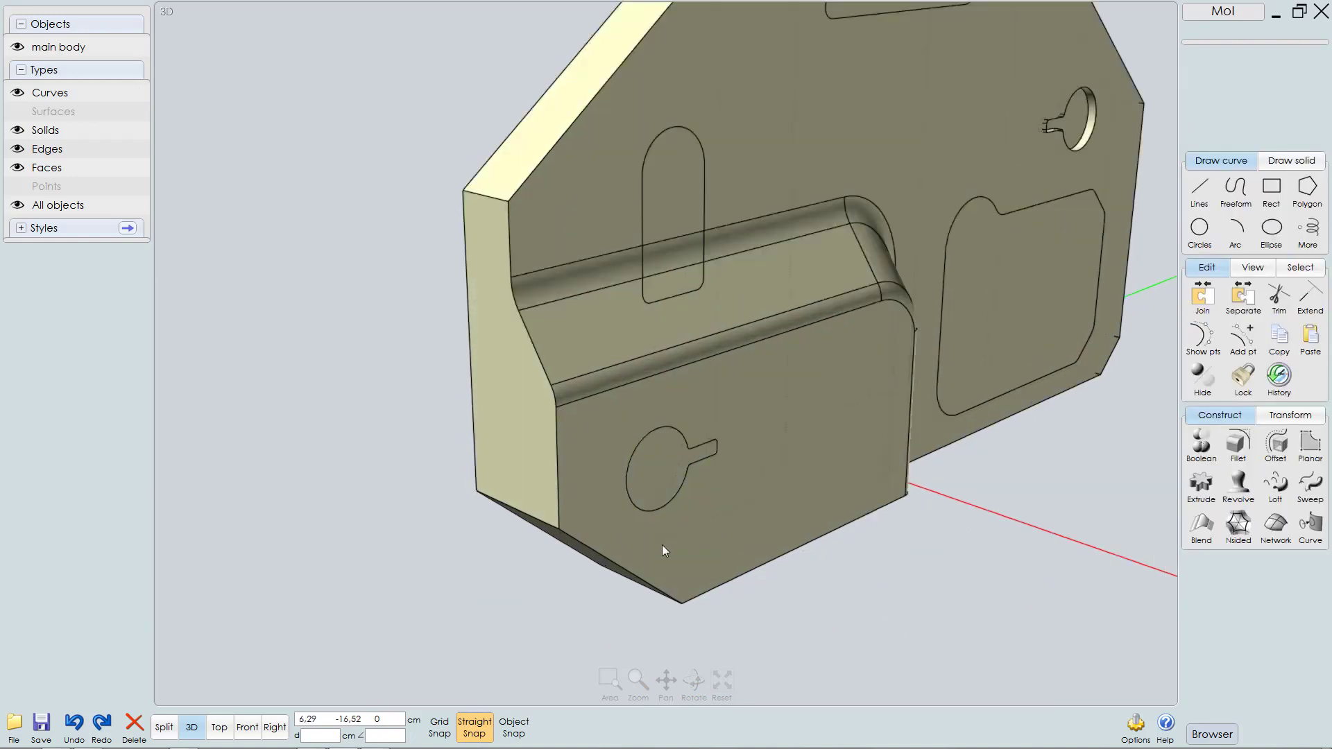
Step: Subtract the keyhole solid on the raised lower block from the main body with a Boolean difference
click(720, 546)
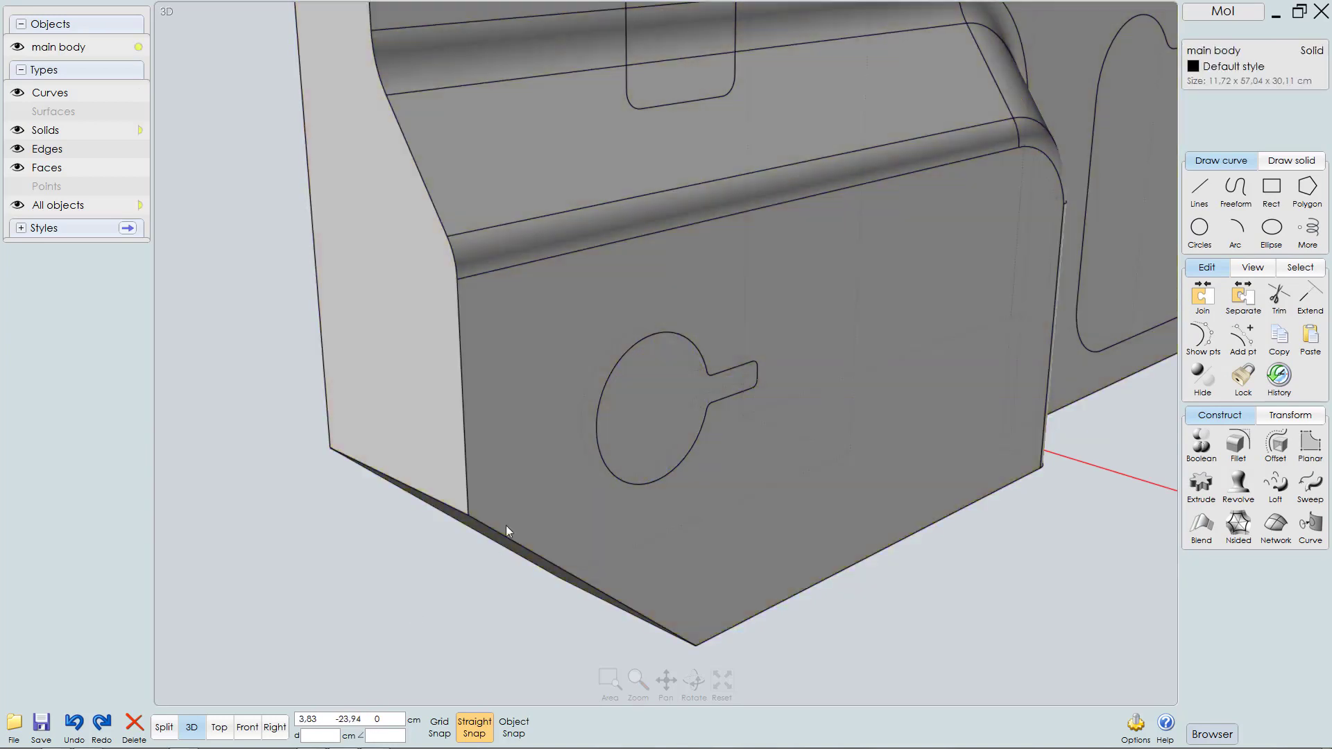
click(502, 469)
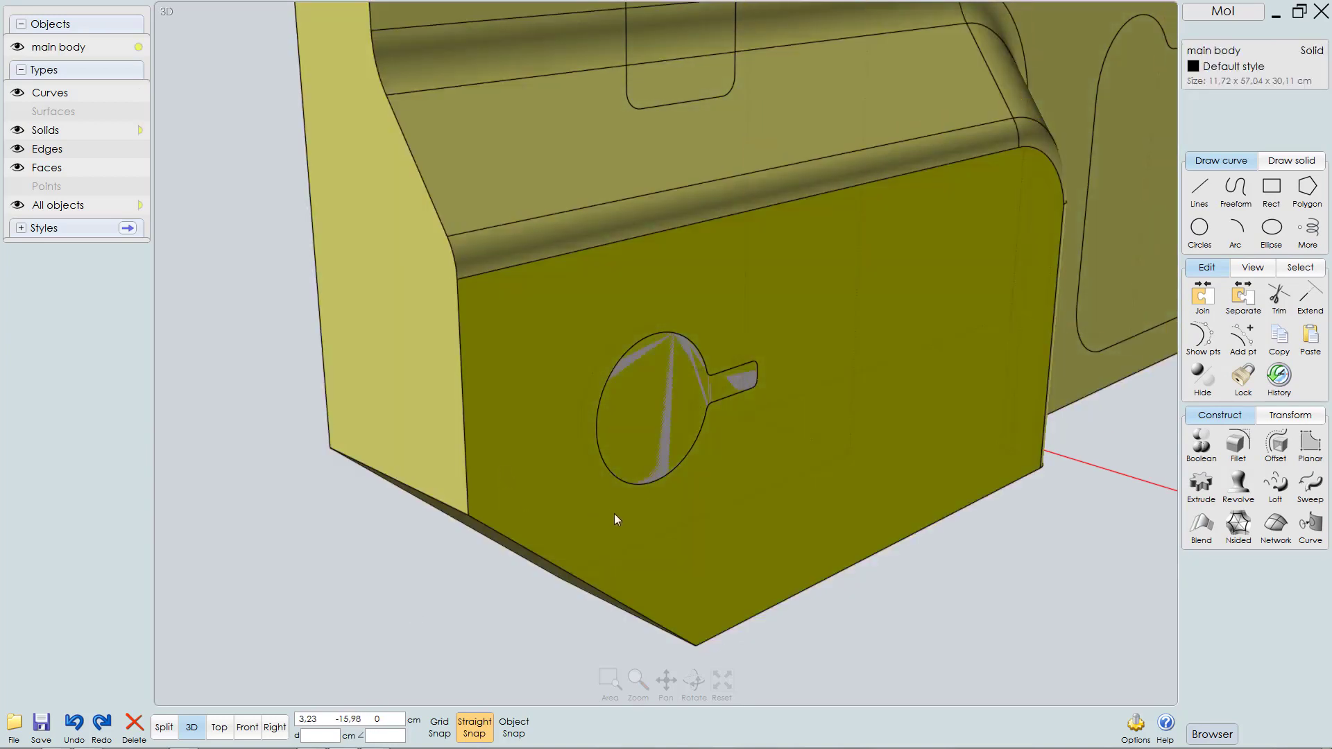
key(d)
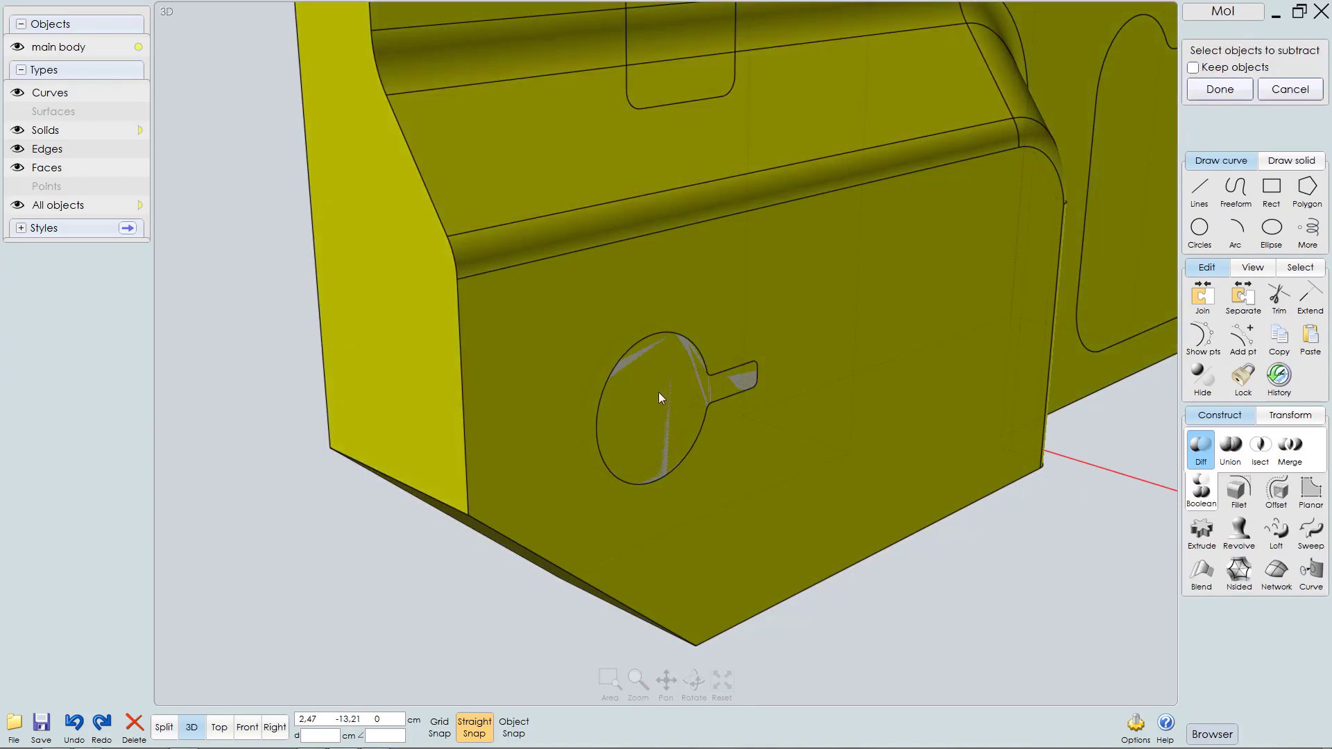
click(659, 393)
right_click(763, 529)
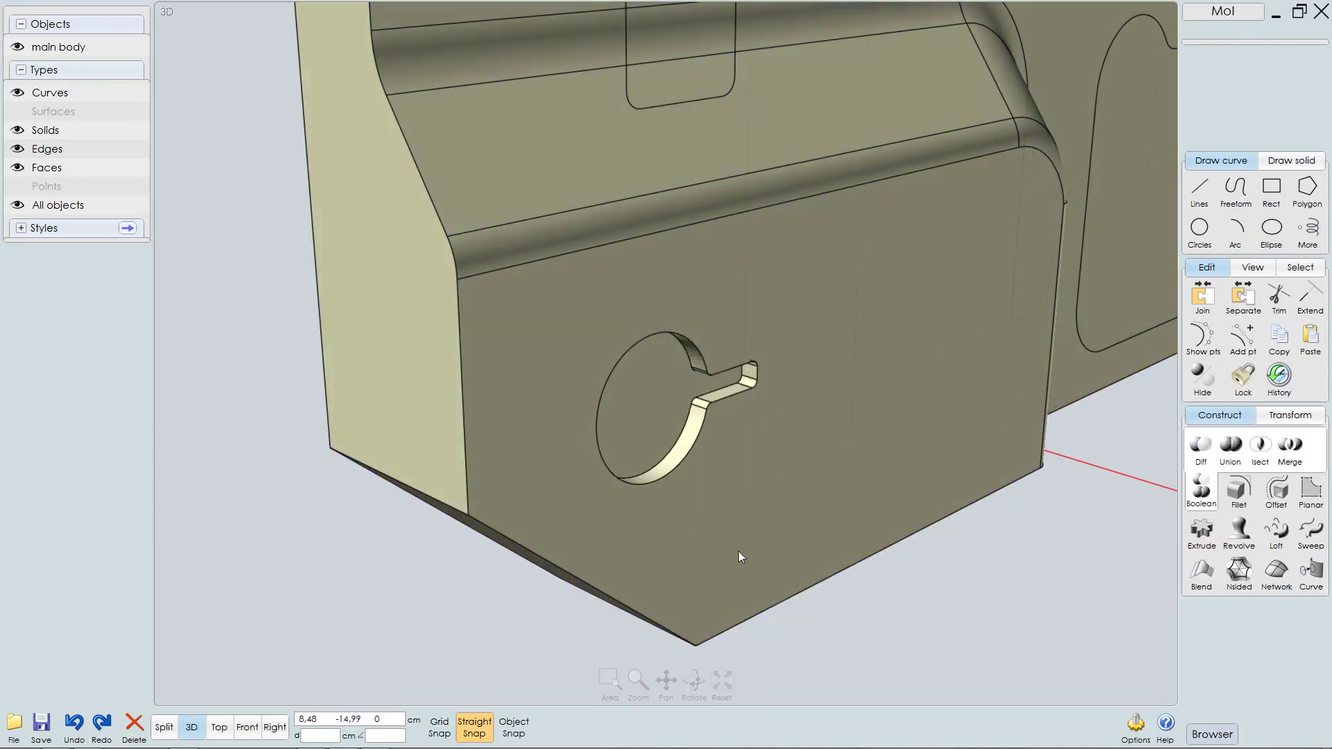
Step: Make a tapered extrusion of the large recess outline about -1.14 cm into the body, with a 20 degree draft angle and Flip on
scroll(738, 551, down, 5)
right_drag(682, 493, 768, 469)
scroll(853, 454, up, 4)
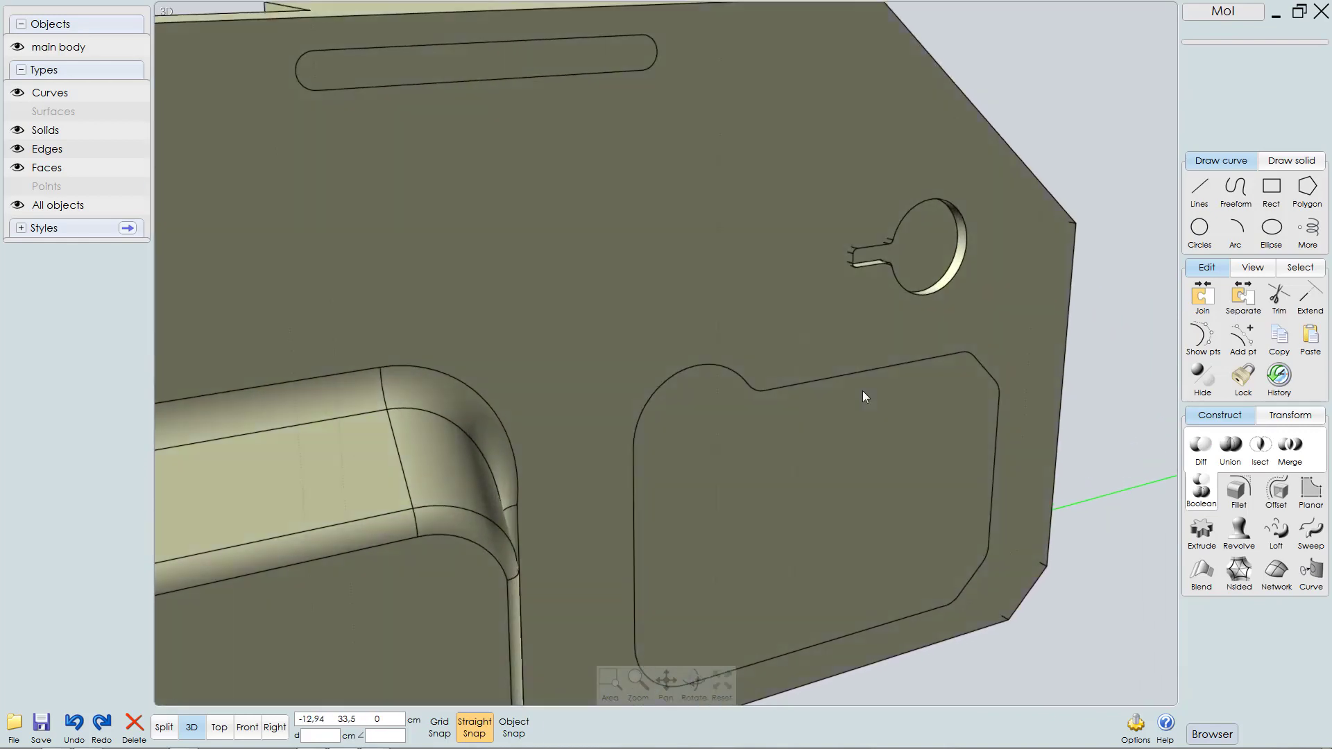
click(820, 379)
right_drag(821, 469, 839, 470)
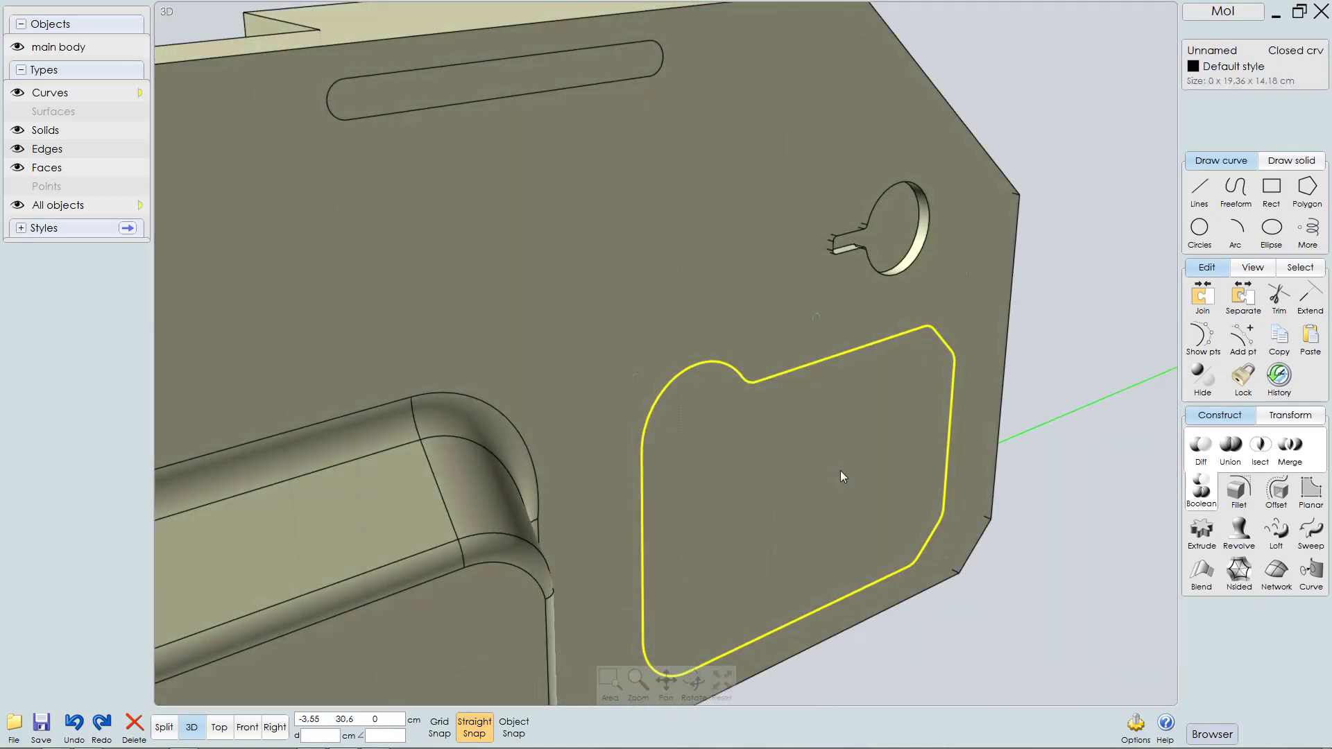
key(e)
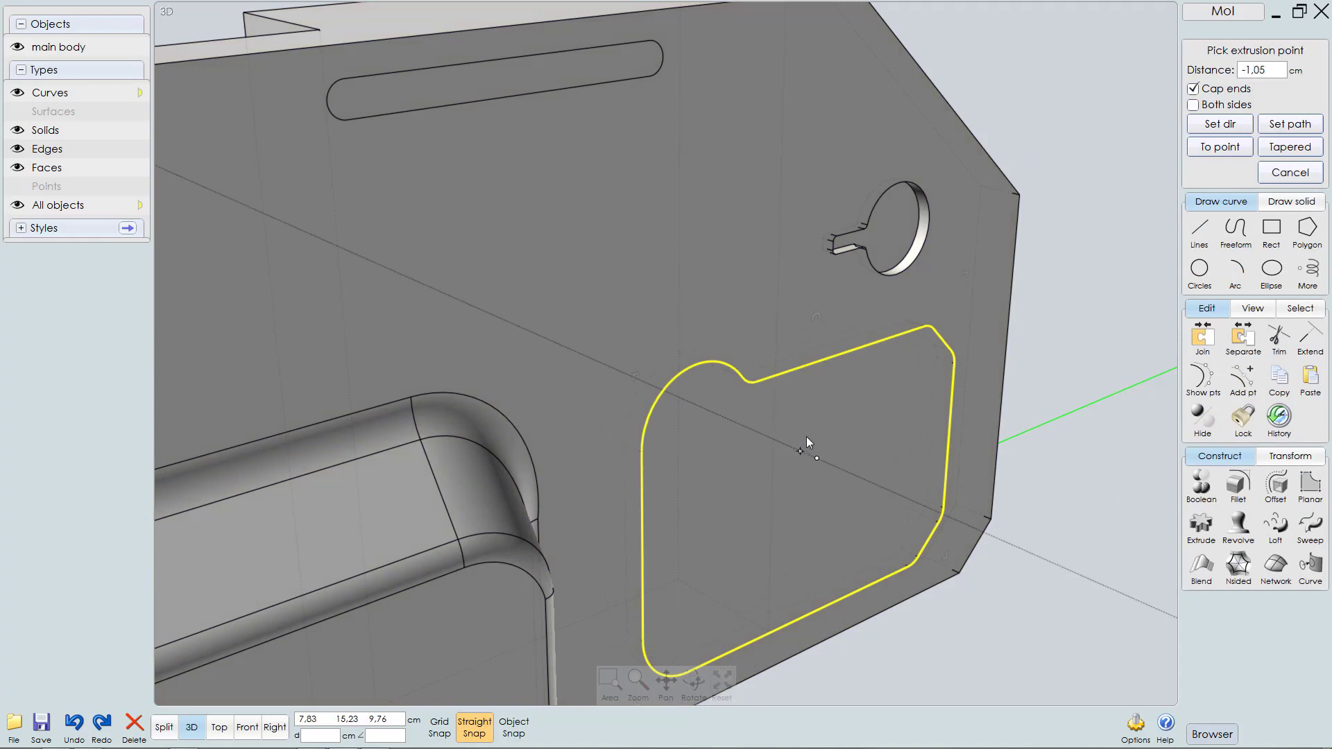
click(1285, 148)
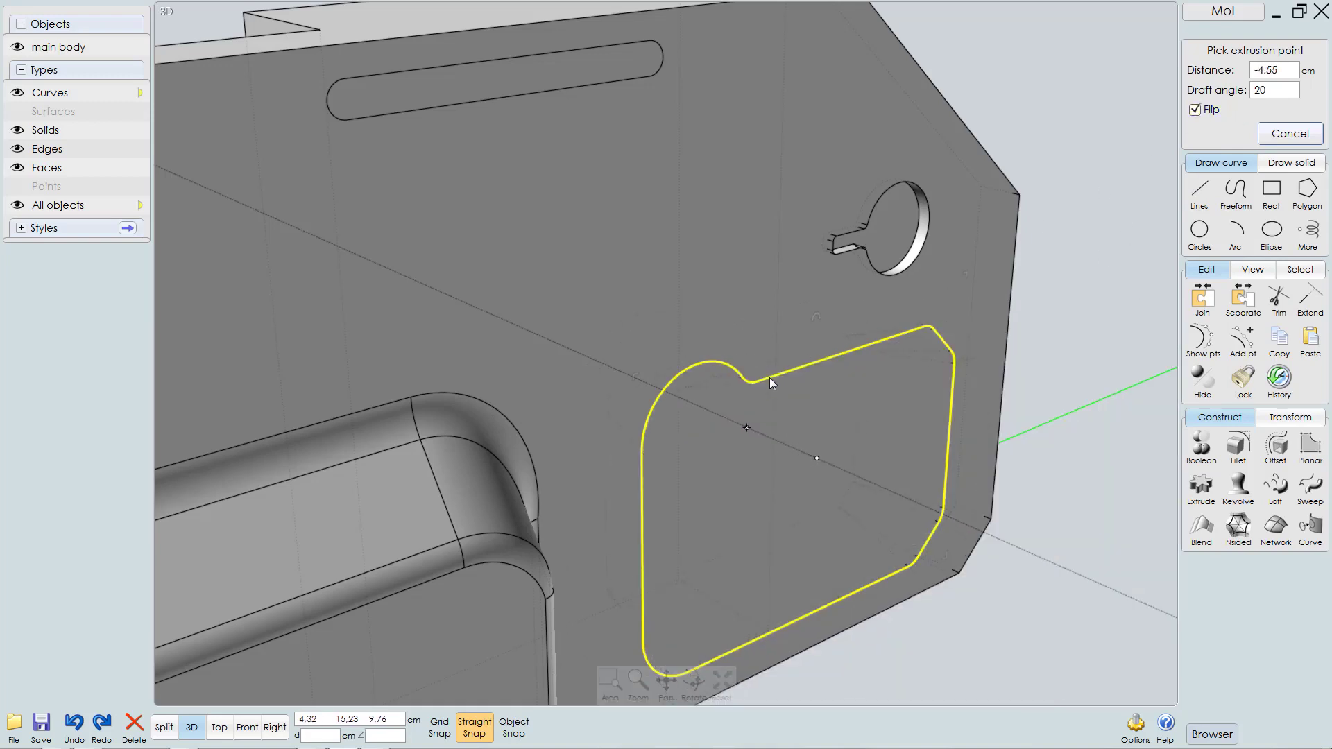
right_drag(767, 384, 806, 390)
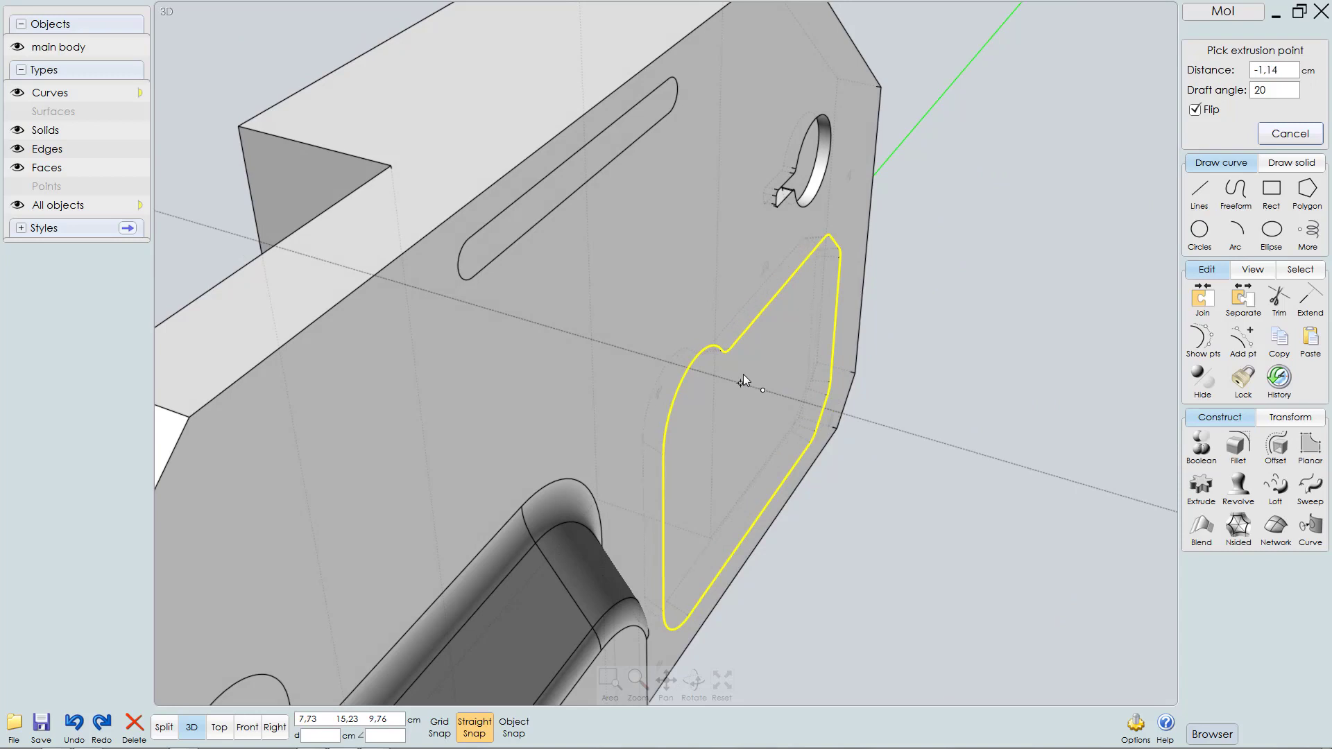
key(Escape)
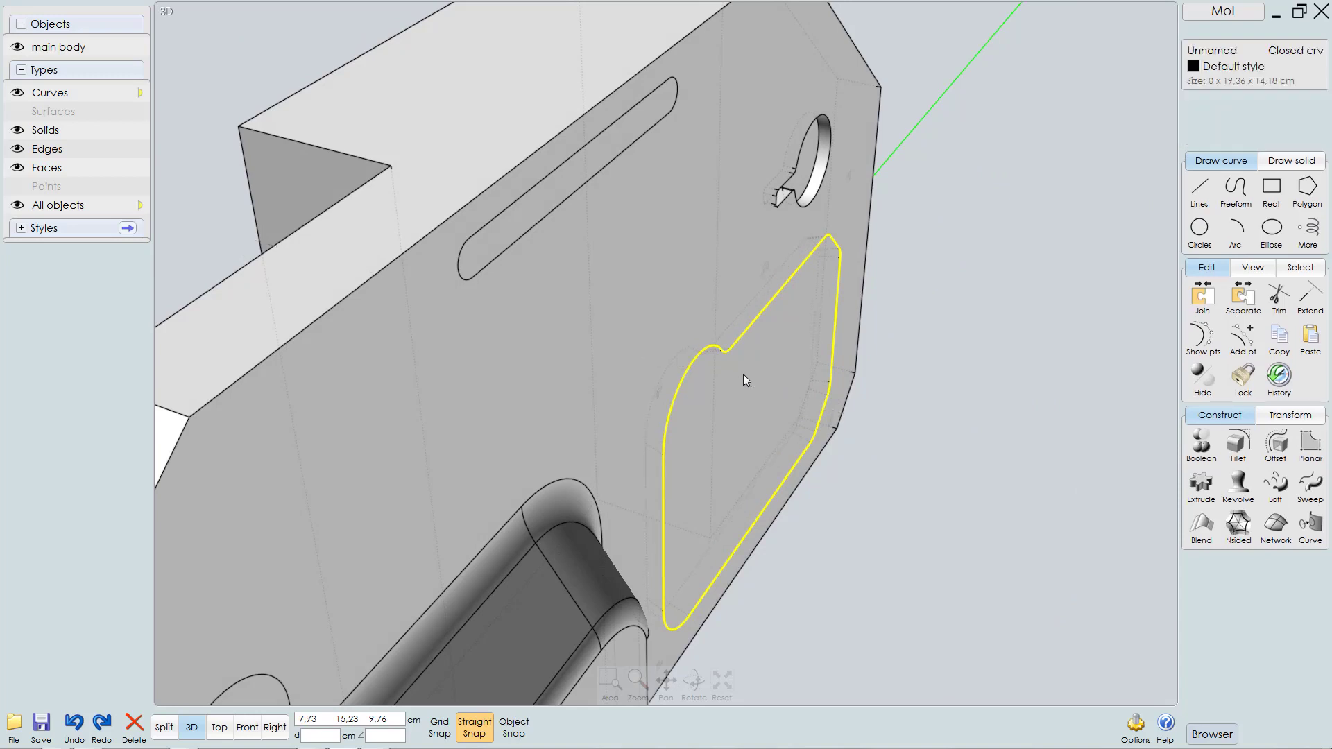
Step: Subtract the tapered large recess solid from the main body with a Boolean difference and check the cut in 3D
click(832, 411)
click(854, 285)
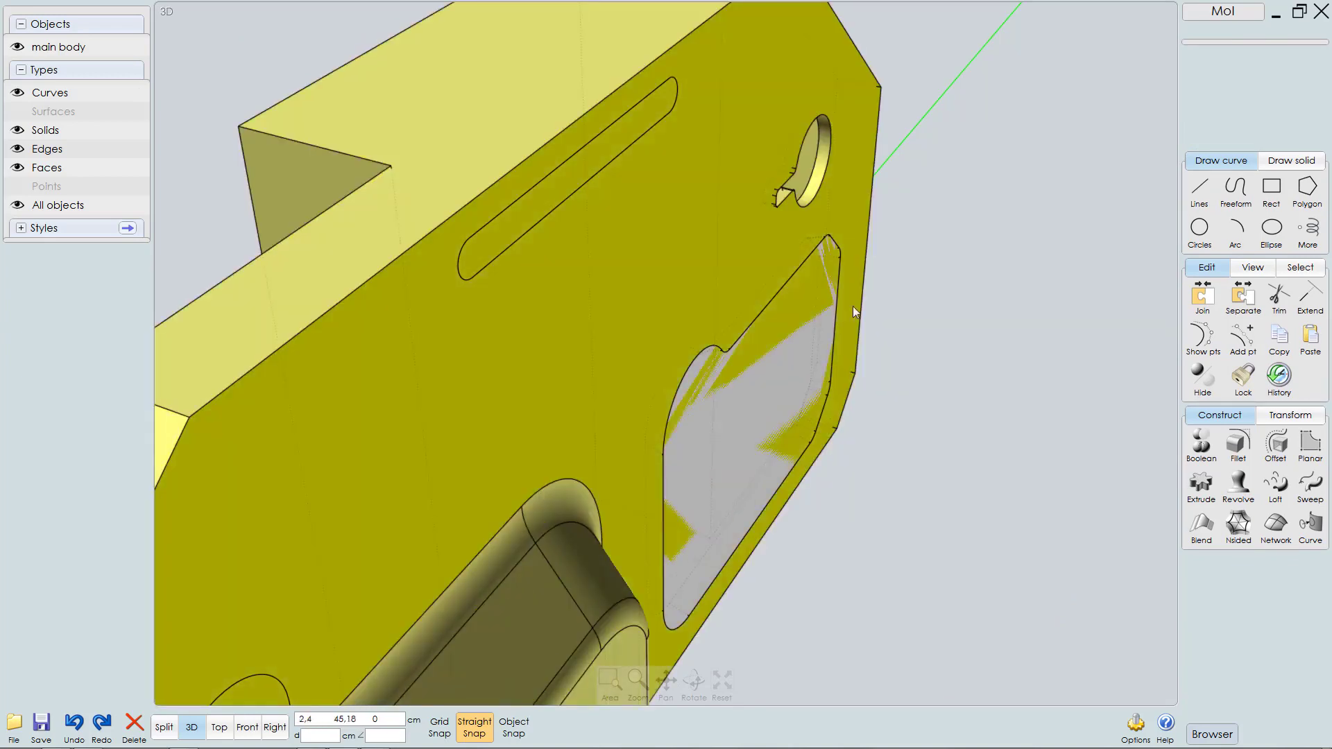
key(d)
click(779, 387)
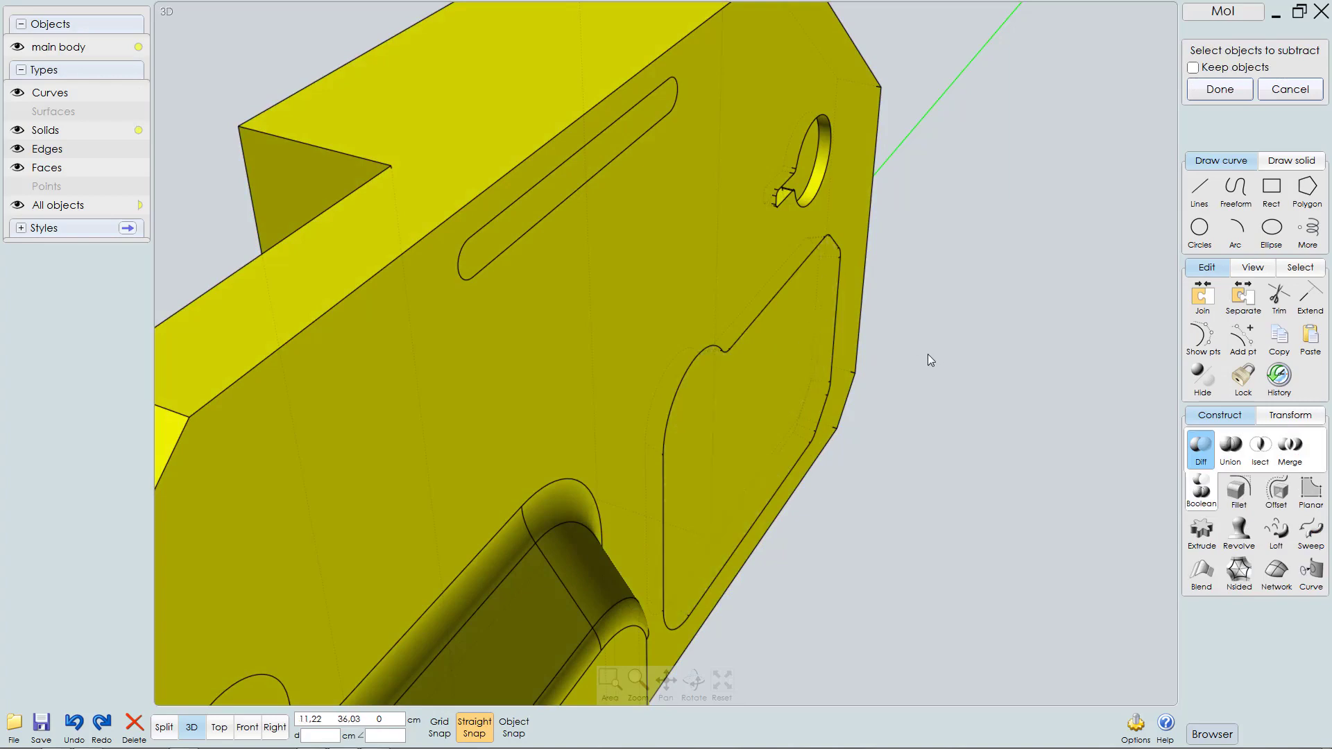
right_click(927, 354)
right_drag(797, 385, 670, 307)
scroll(670, 309, down, 7)
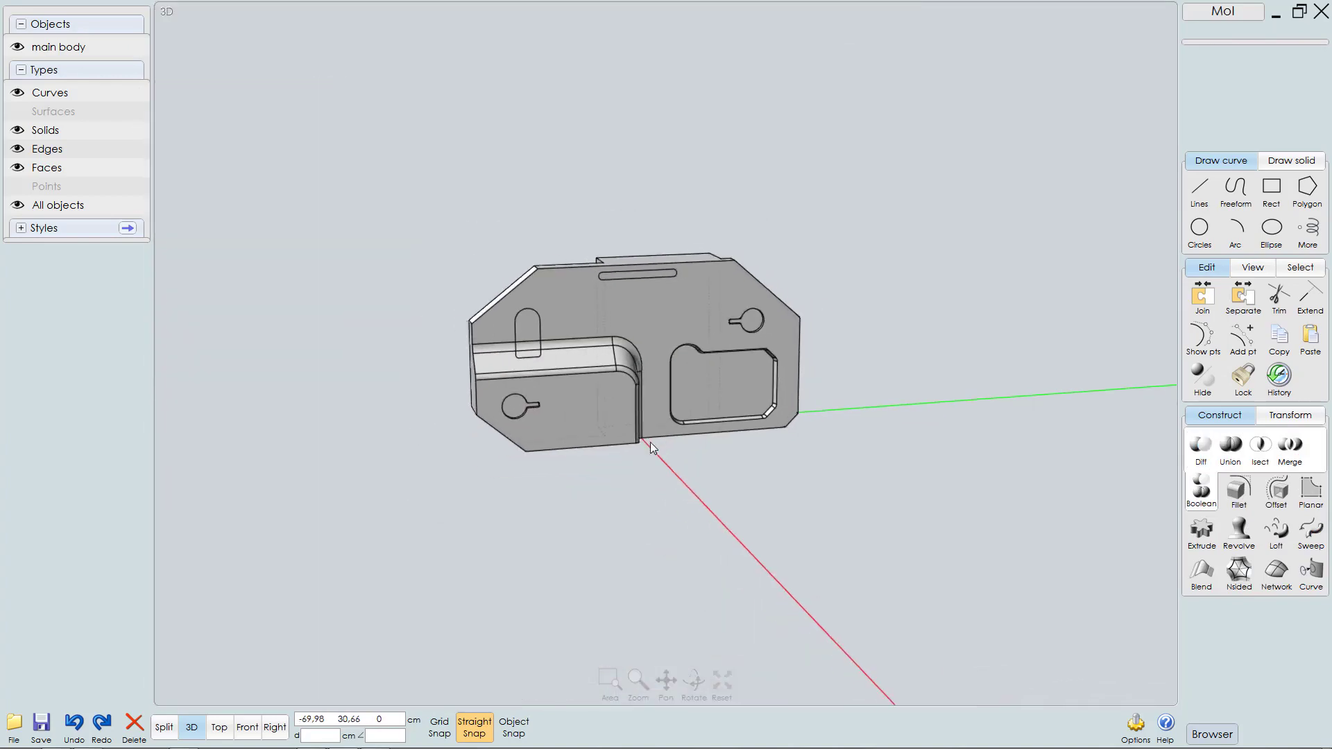
right_drag(651, 443, 640, 401)
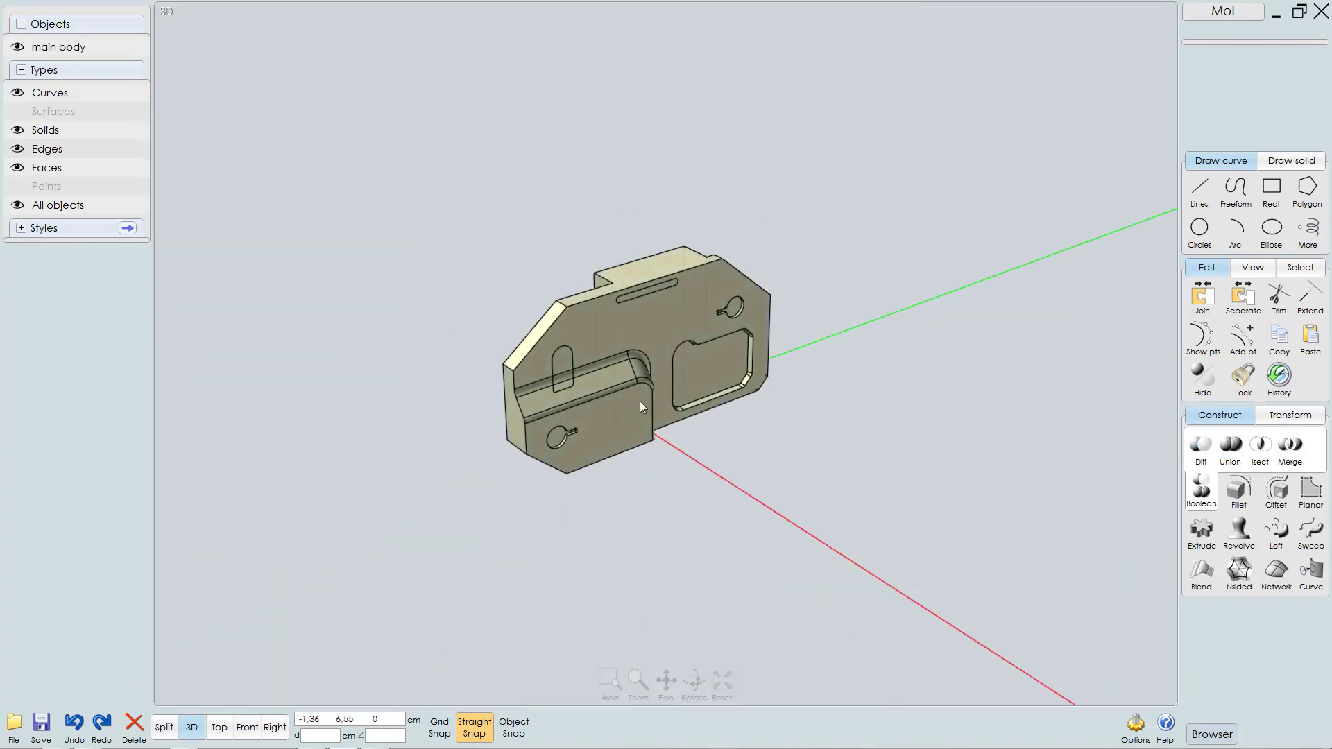
scroll(784, 352, up, 4)
scroll(785, 352, up, 3)
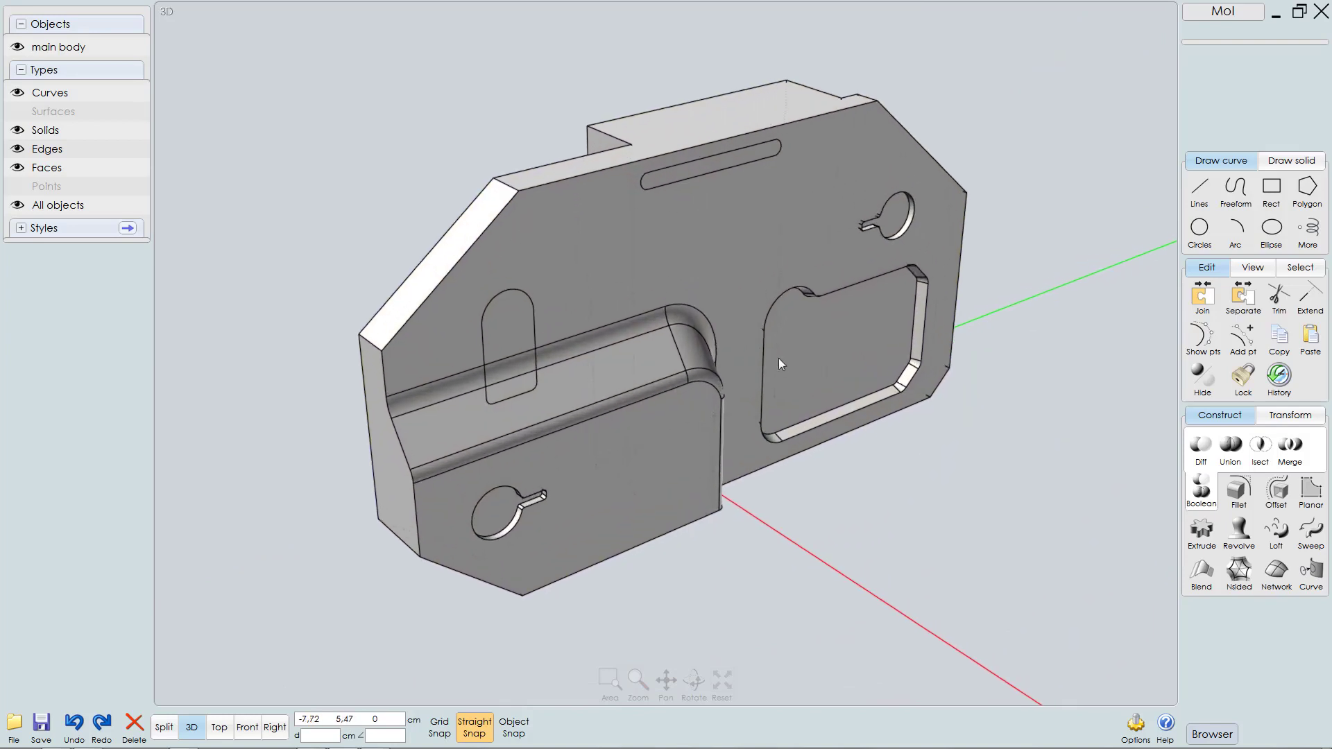
Step: Extrude the long slot outline near the main body's upper edge by -0.8 cm with capped ends
right_drag(764, 459, 755, 281)
click(755, 283)
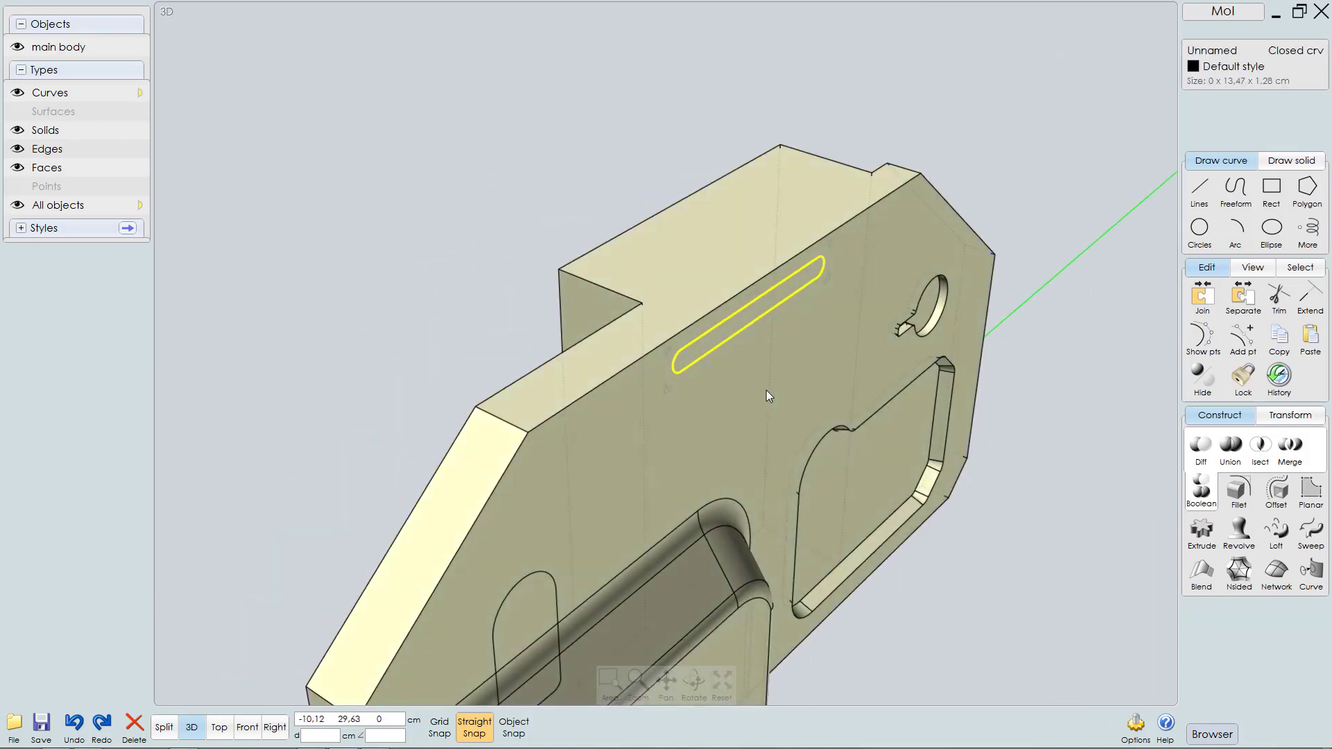
key(e)
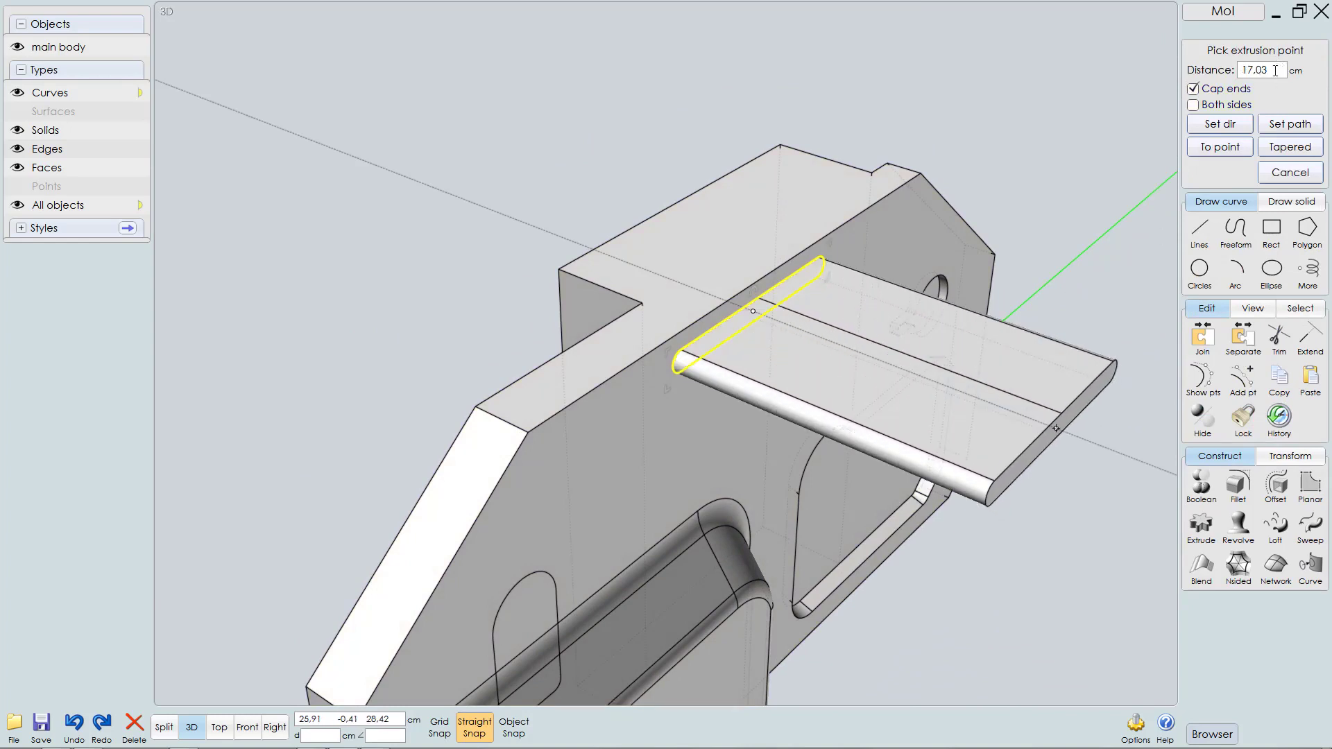
click(1260, 70)
text(-)
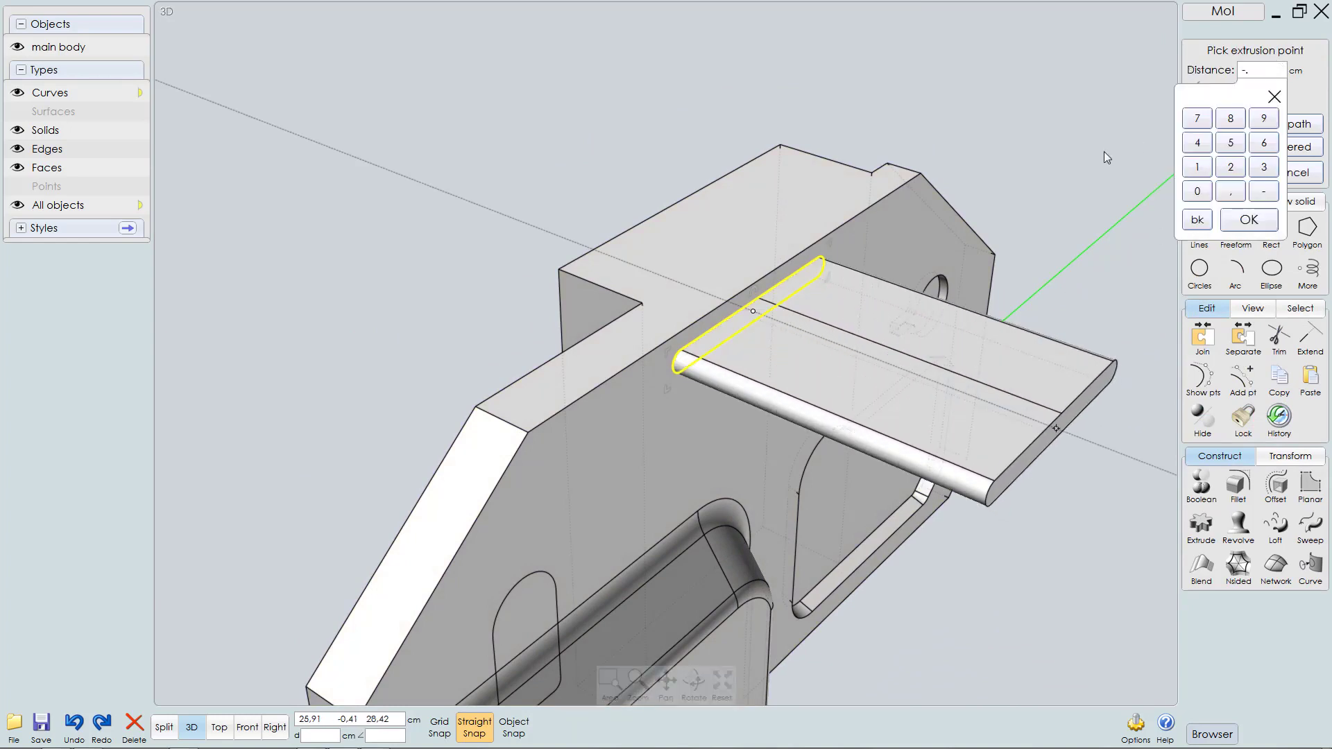
text(.8)
key(Return)
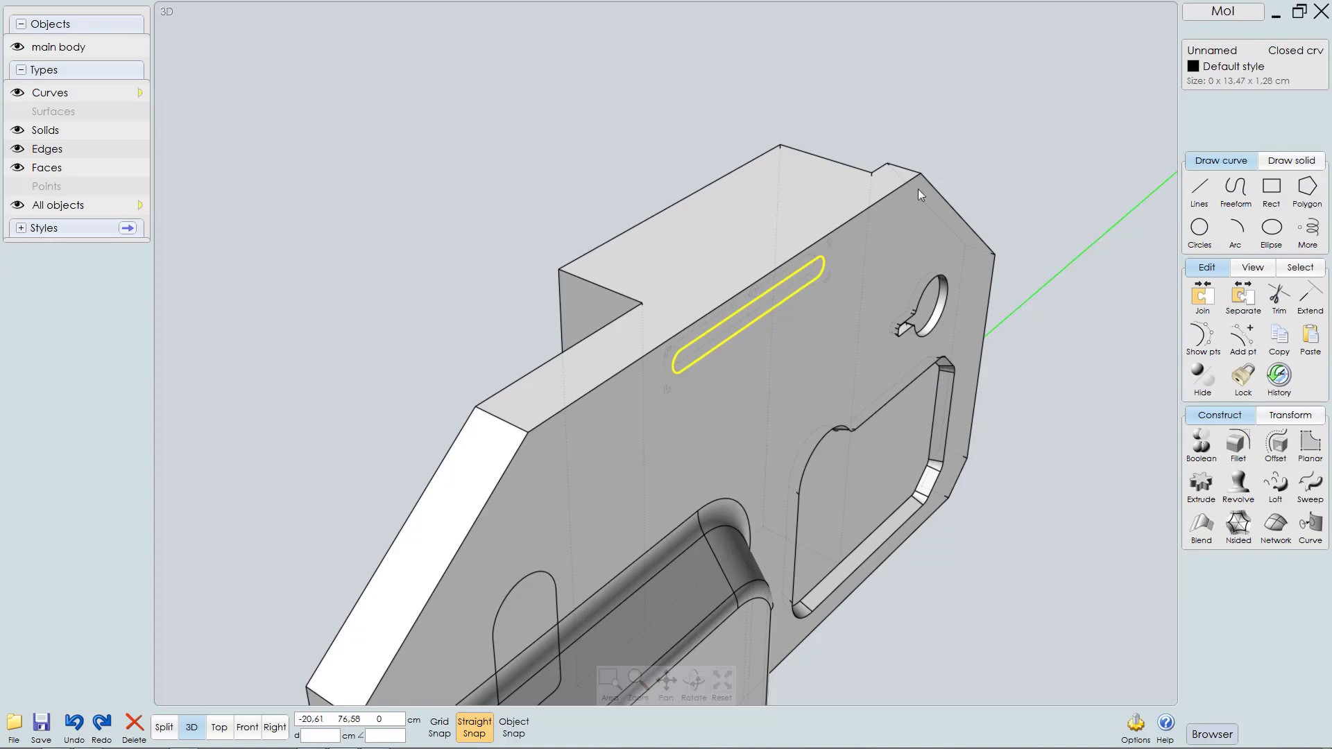
key(Escape)
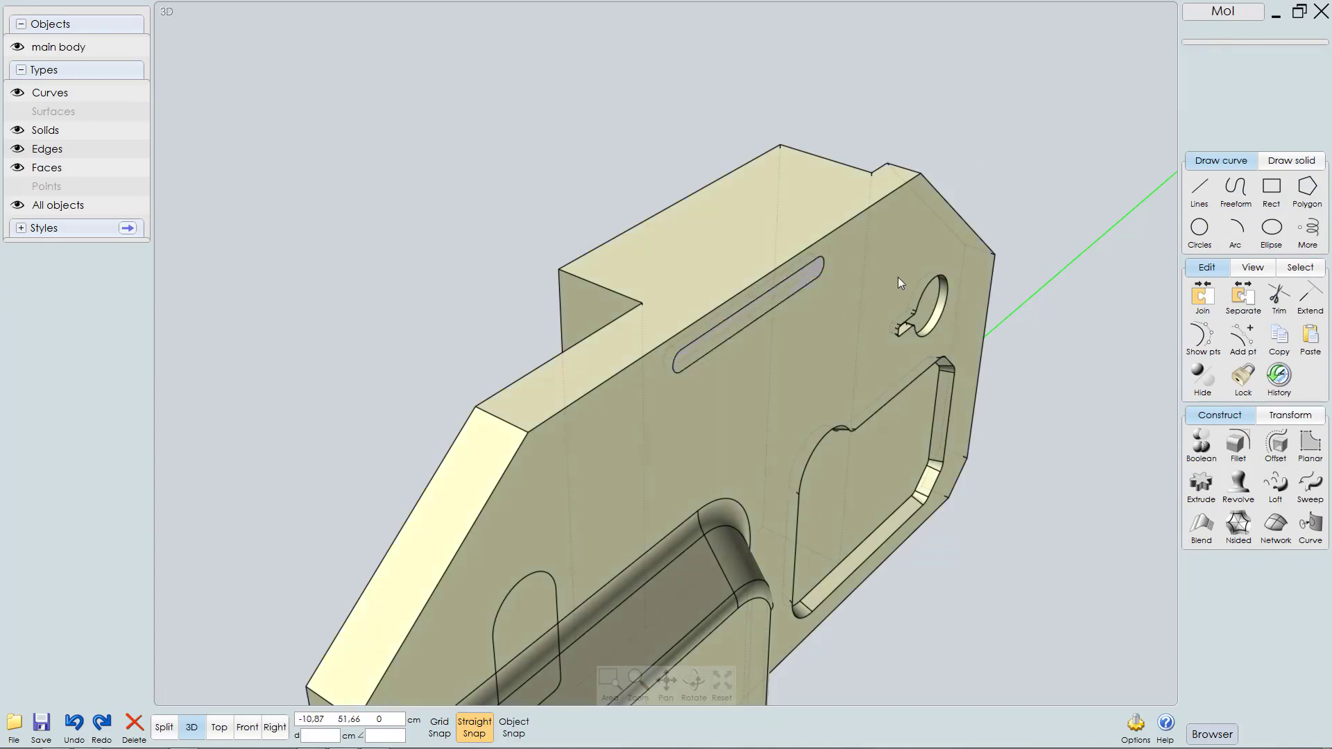
Step: Subtract the long slot solid from the main body with a Boolean difference and check the cut in 3D
click(902, 232)
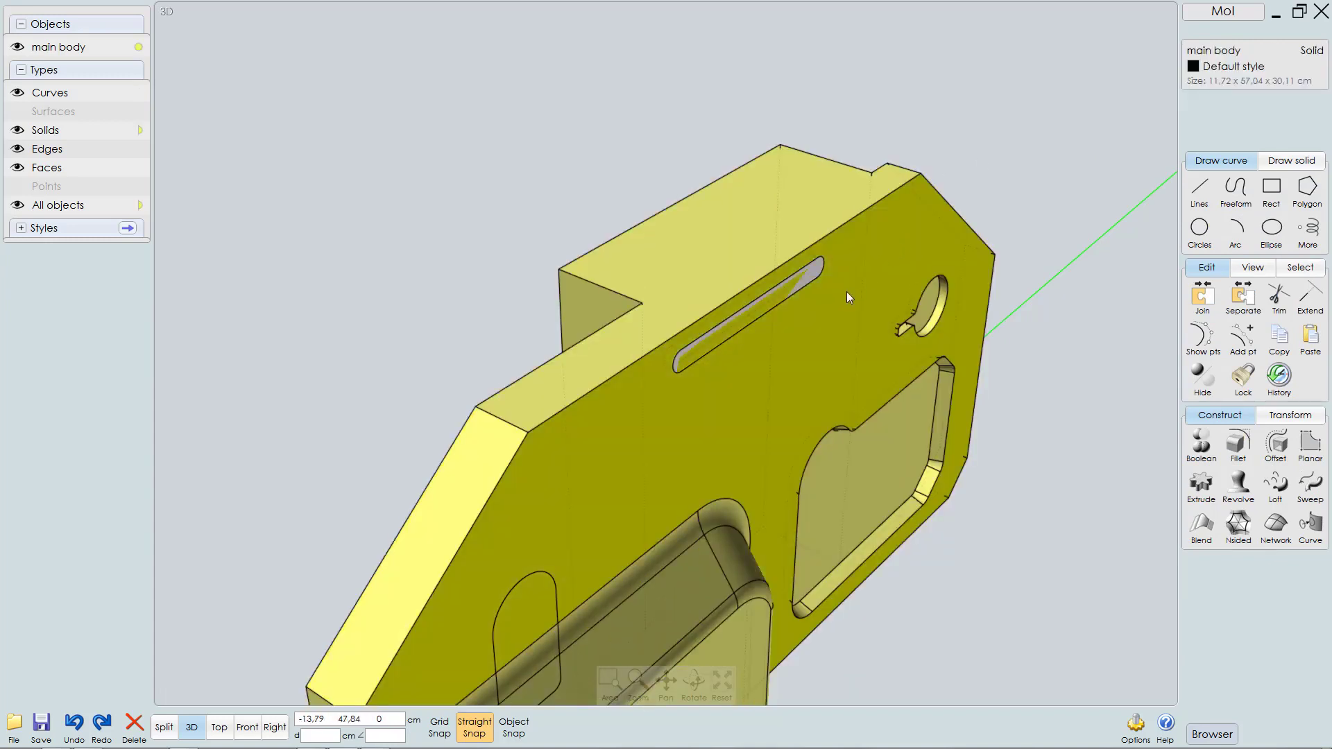
key(d)
click(767, 299)
click(1220, 89)
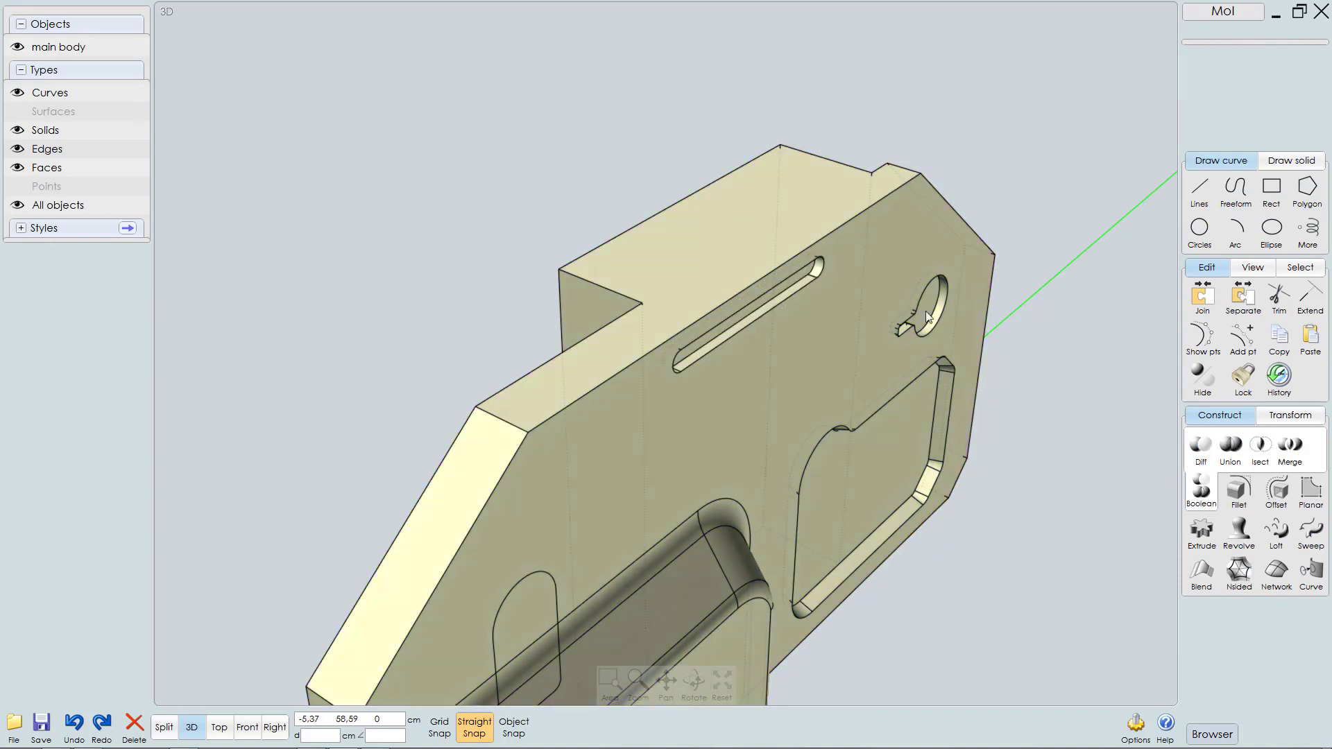
right_drag(811, 285, 799, 268)
click(777, 304)
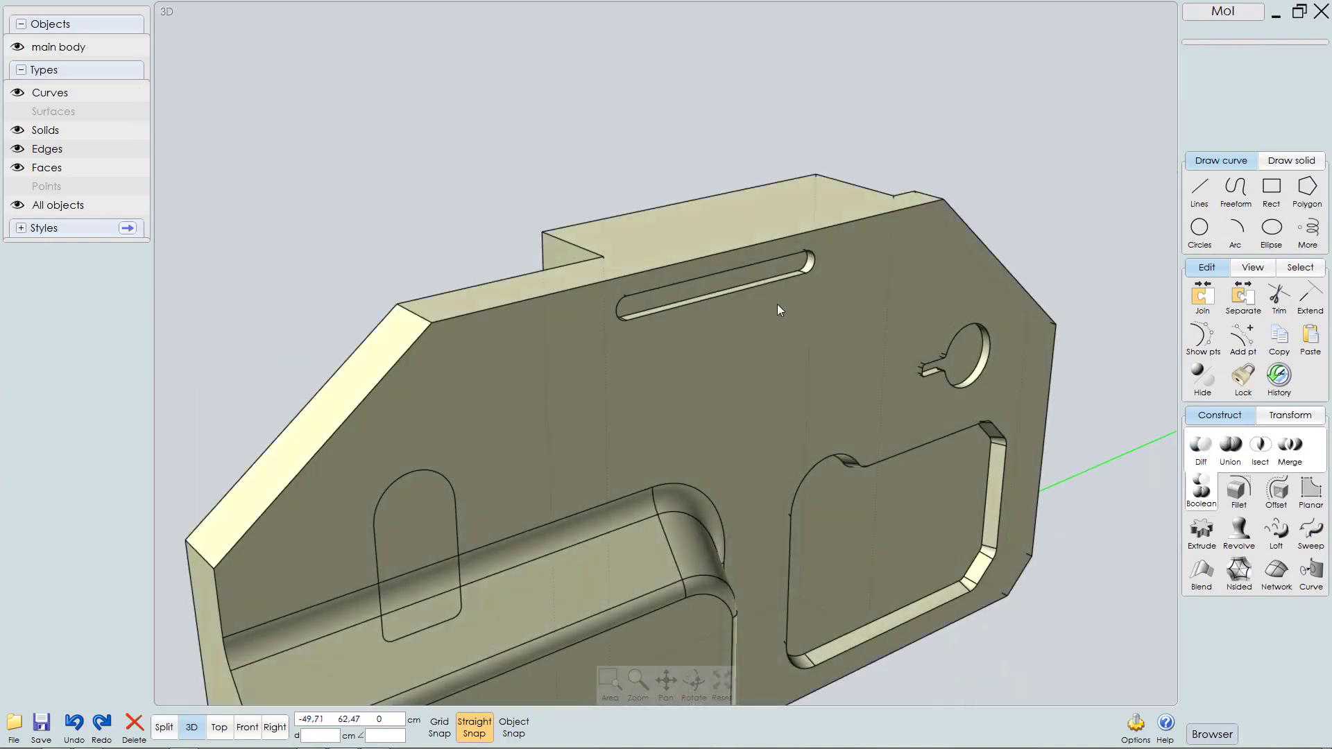
scroll(783, 304, down, 5)
scroll(721, 414, up, 2)
key(Escape)
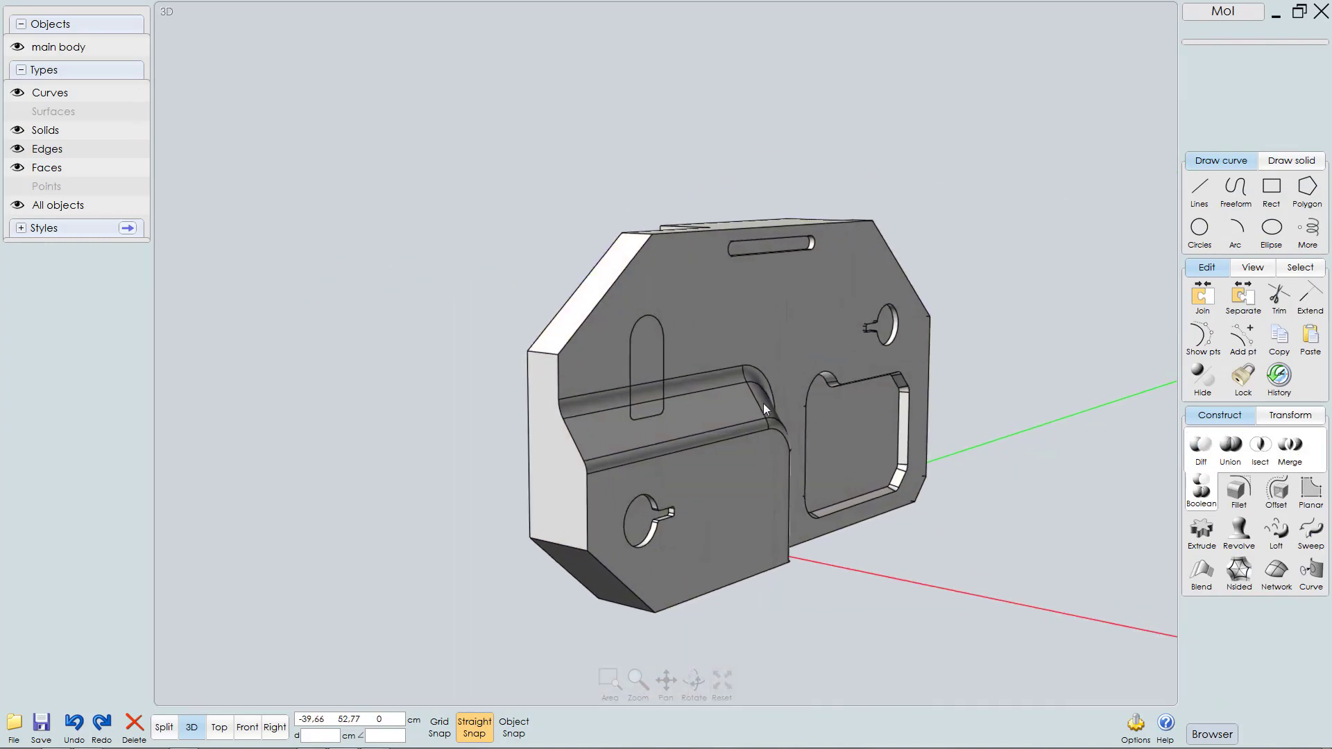
Step: Extrude the arch outline into the main body with capped ends, setting the depth in the Top view
middle_drag(763, 402, 814, 390)
scroll(757, 380, up, 4)
right_drag(947, 326, 884, 359)
click(780, 344)
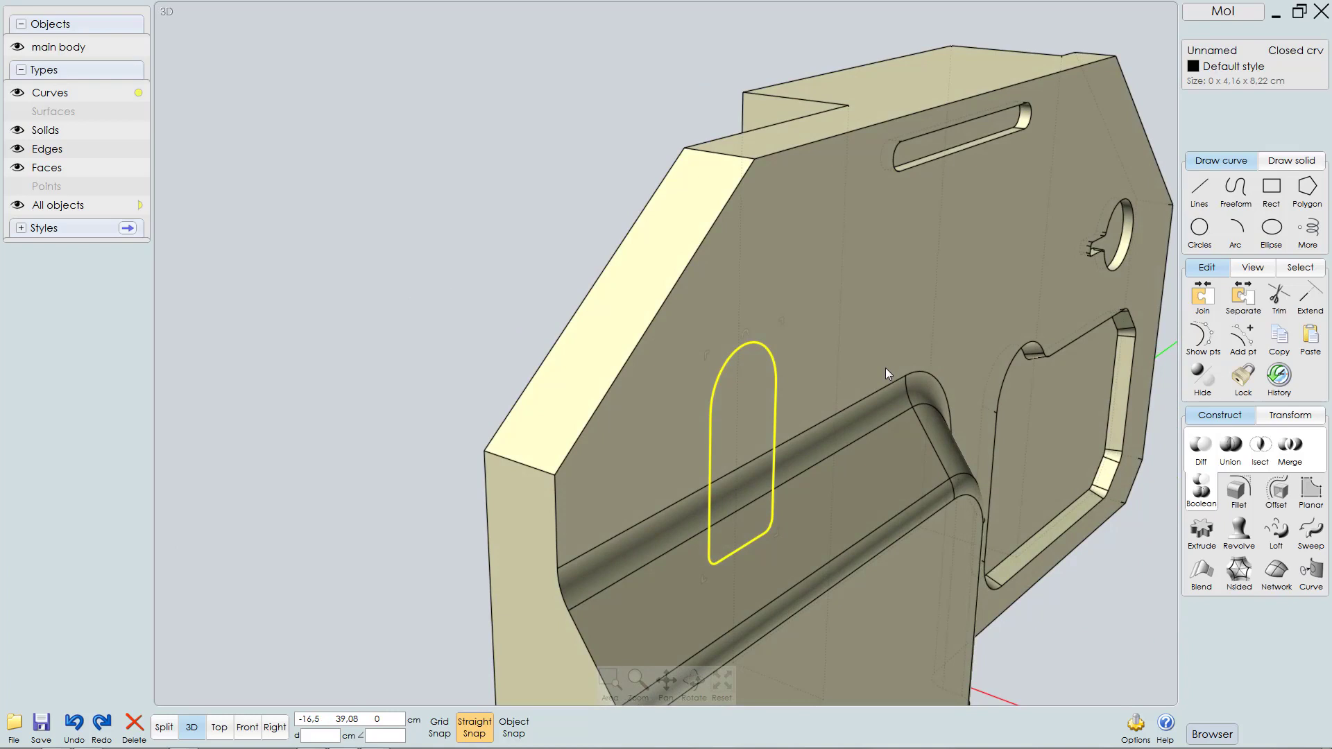
key(e)
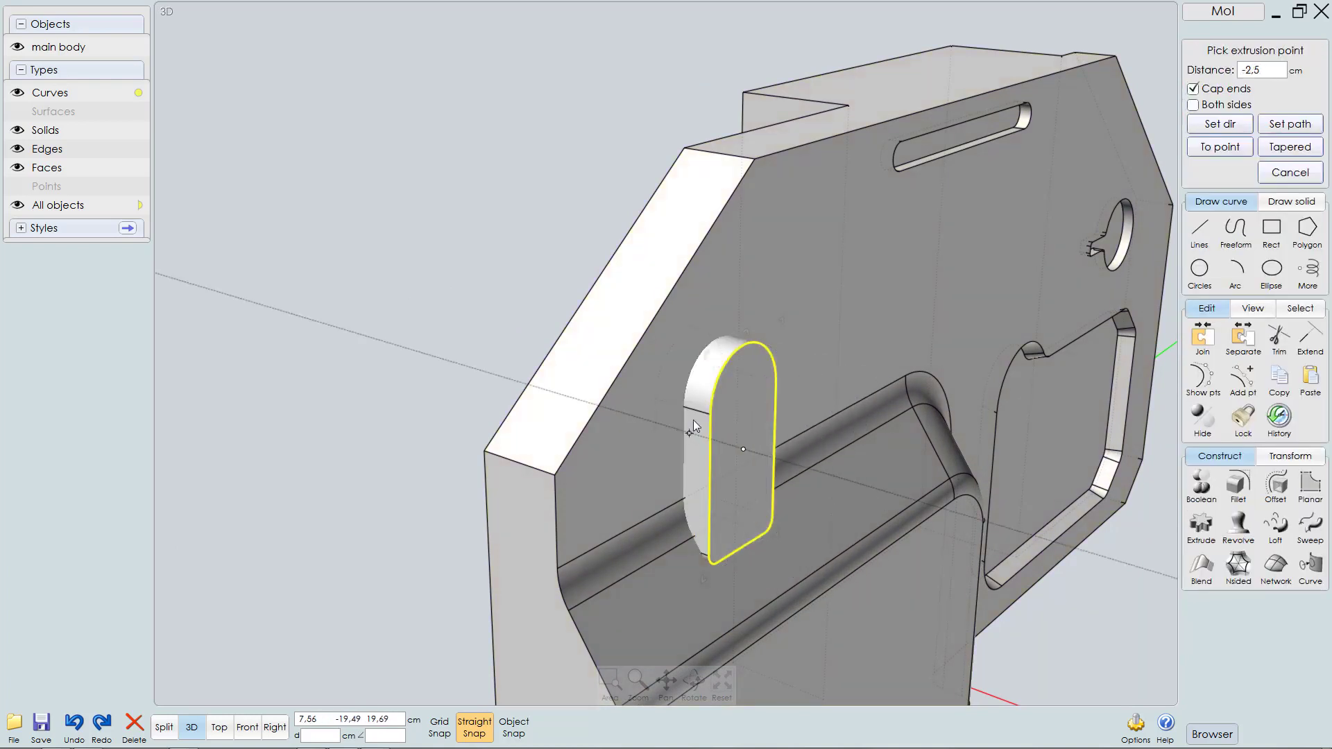
right_drag(694, 419, 735, 415)
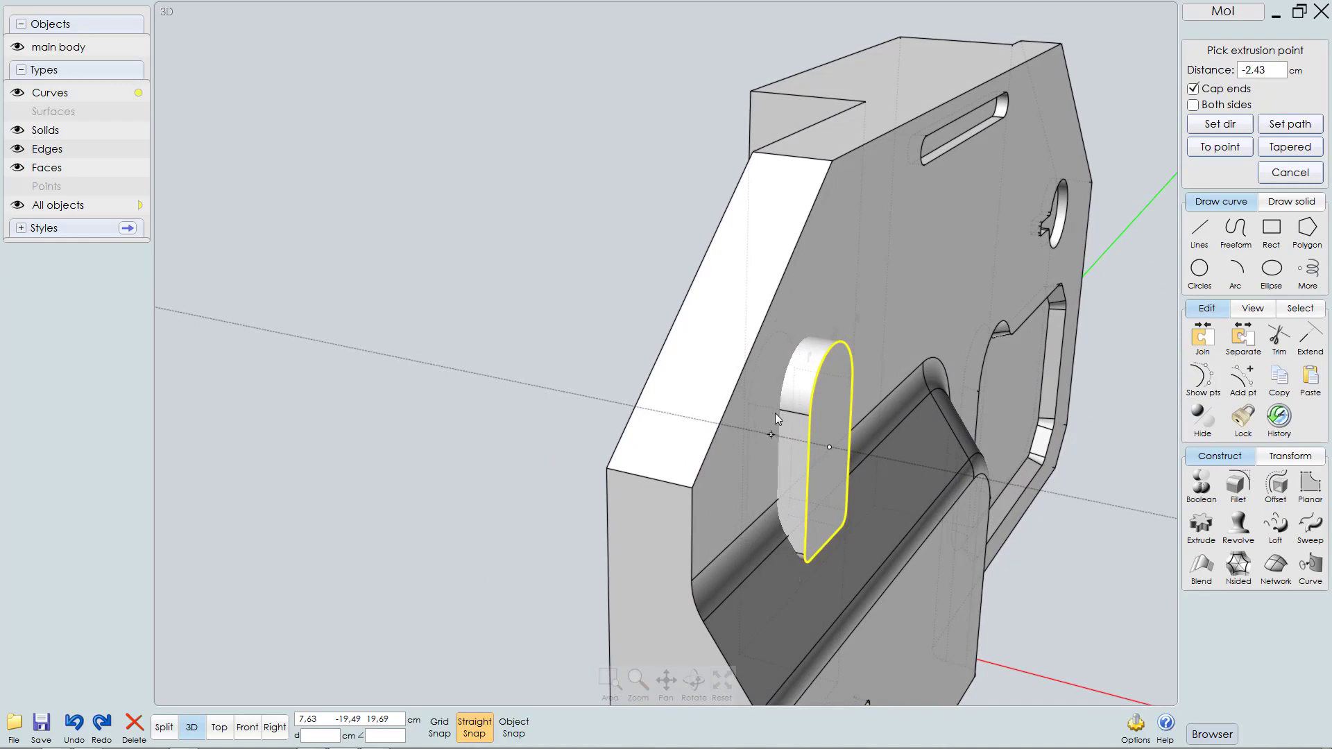
key(F2)
ctrl+right_drag(795, 590, 1138, 478)
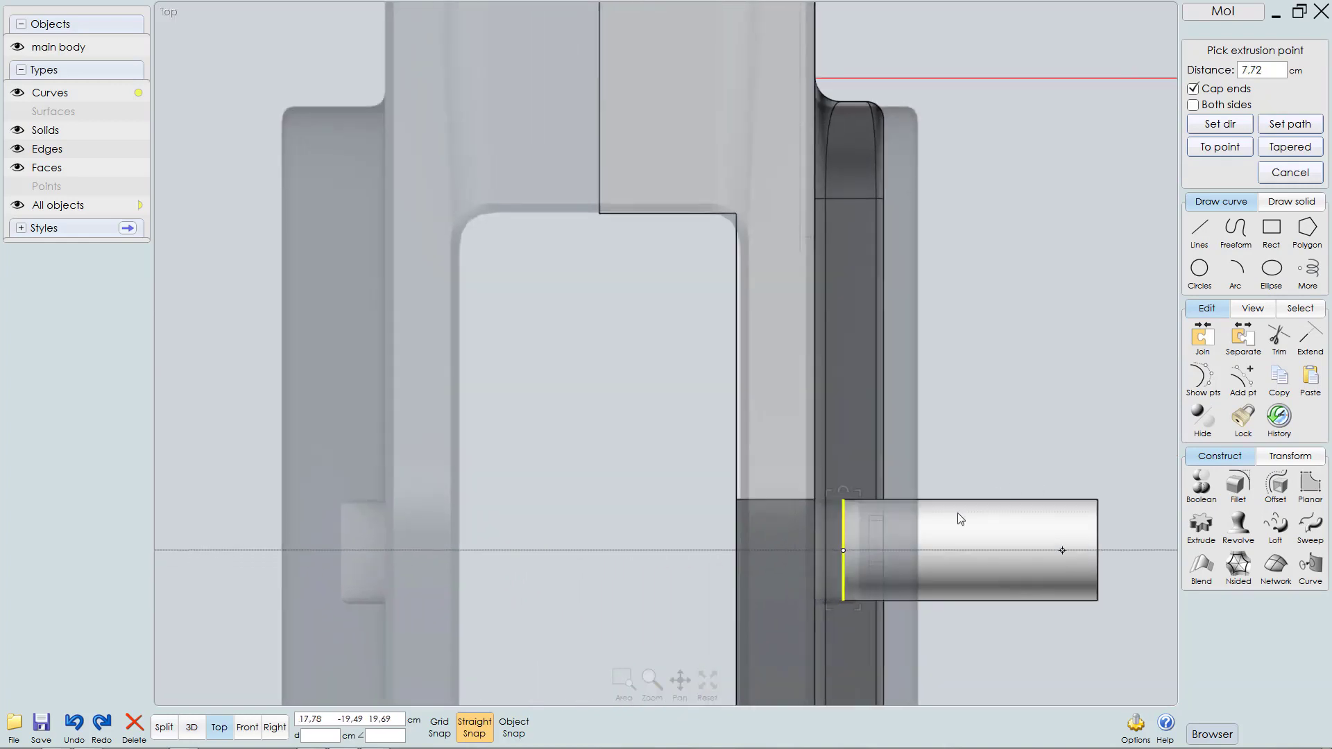
click(789, 549)
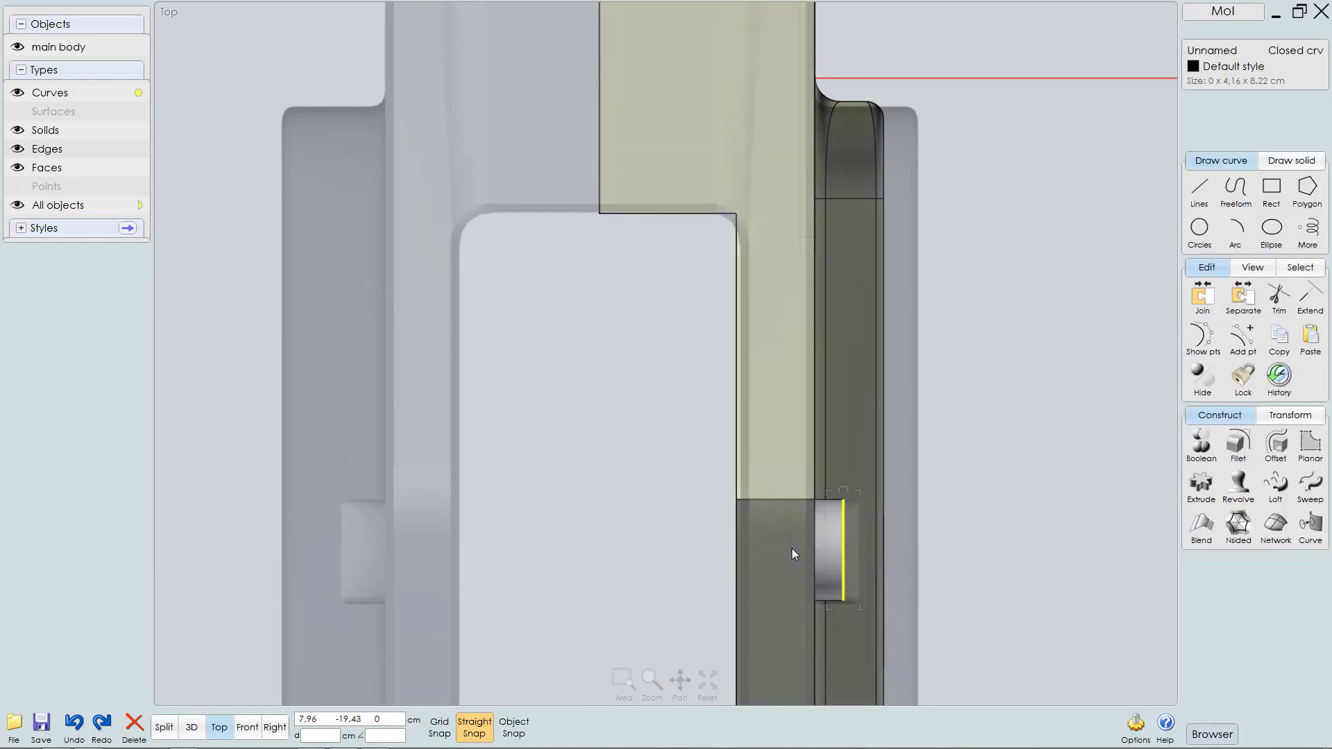
Step: Return to the 3D view and delete the arch outline curve, keeping the extruded solid
key(F5)
right_drag(875, 485, 814, 459)
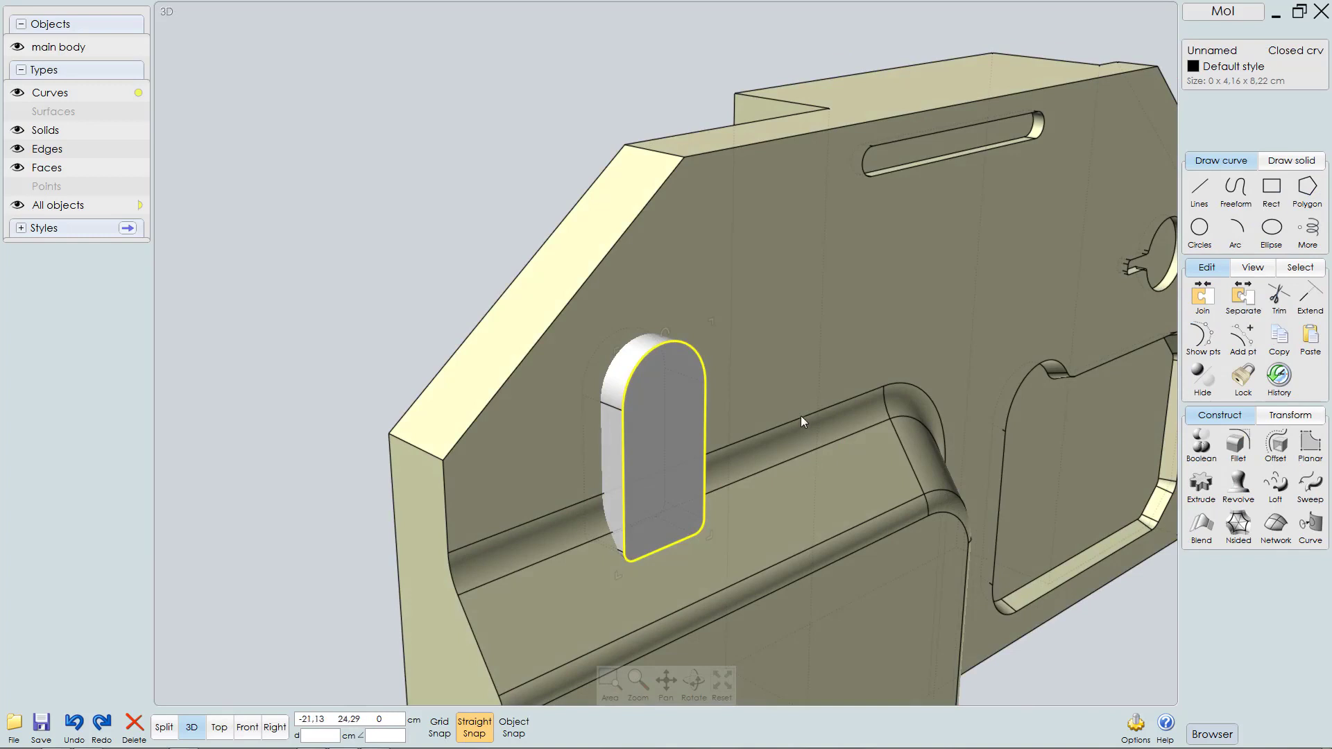
right_drag(801, 415, 780, 400)
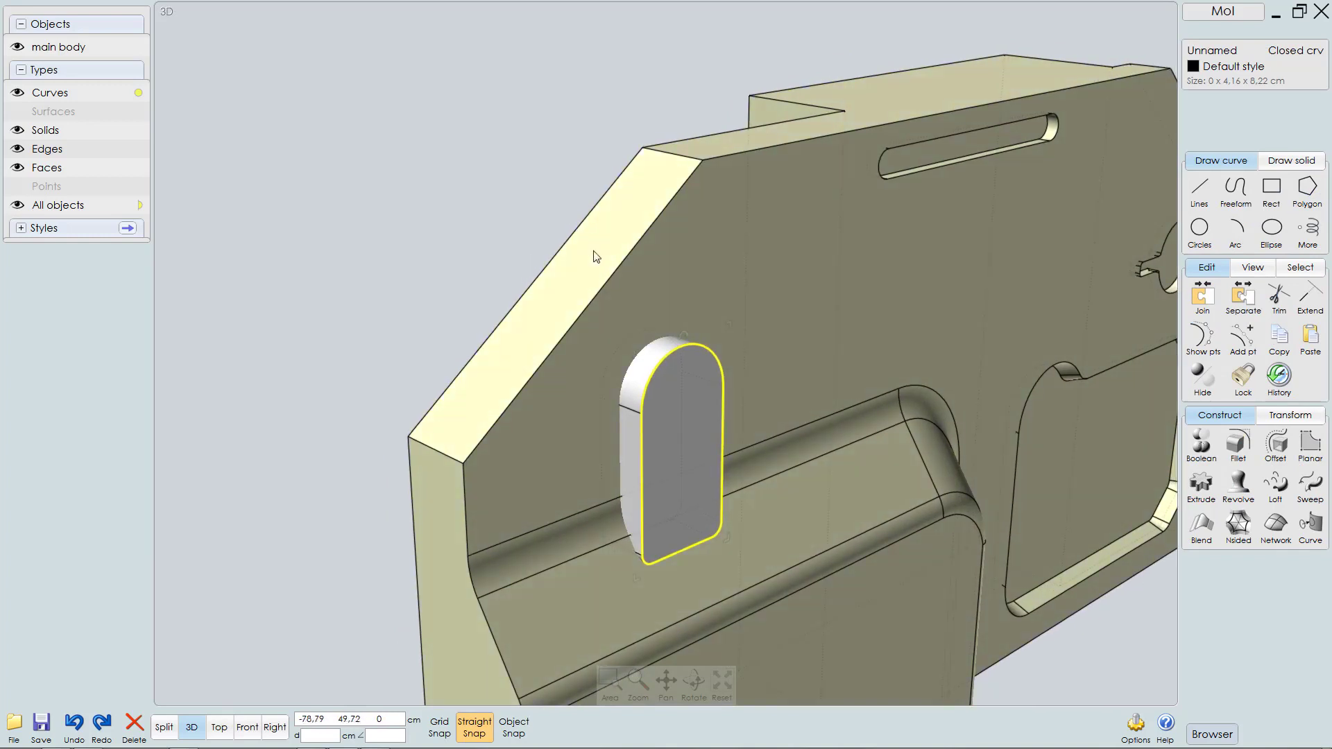
key(Delete)
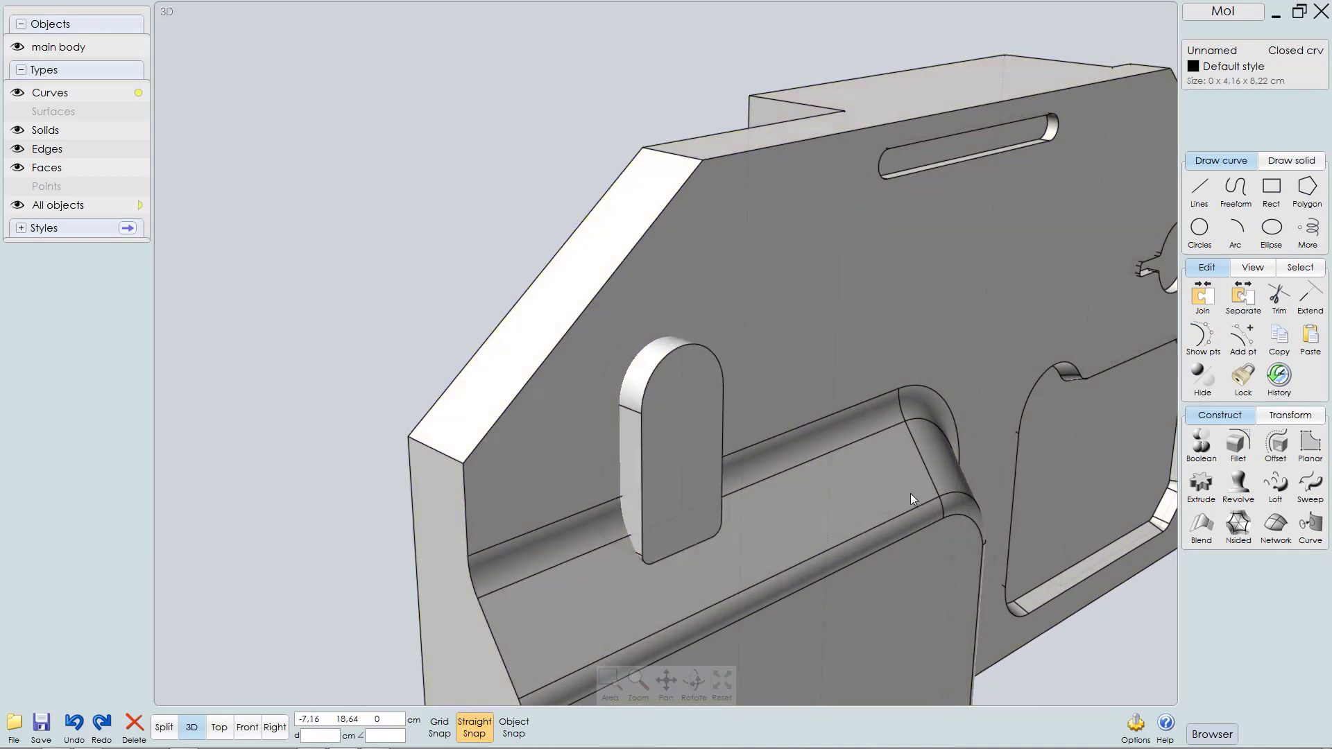
Step: Subtract the arch solid from the main body with a Boolean difference
click(826, 271)
key(d)
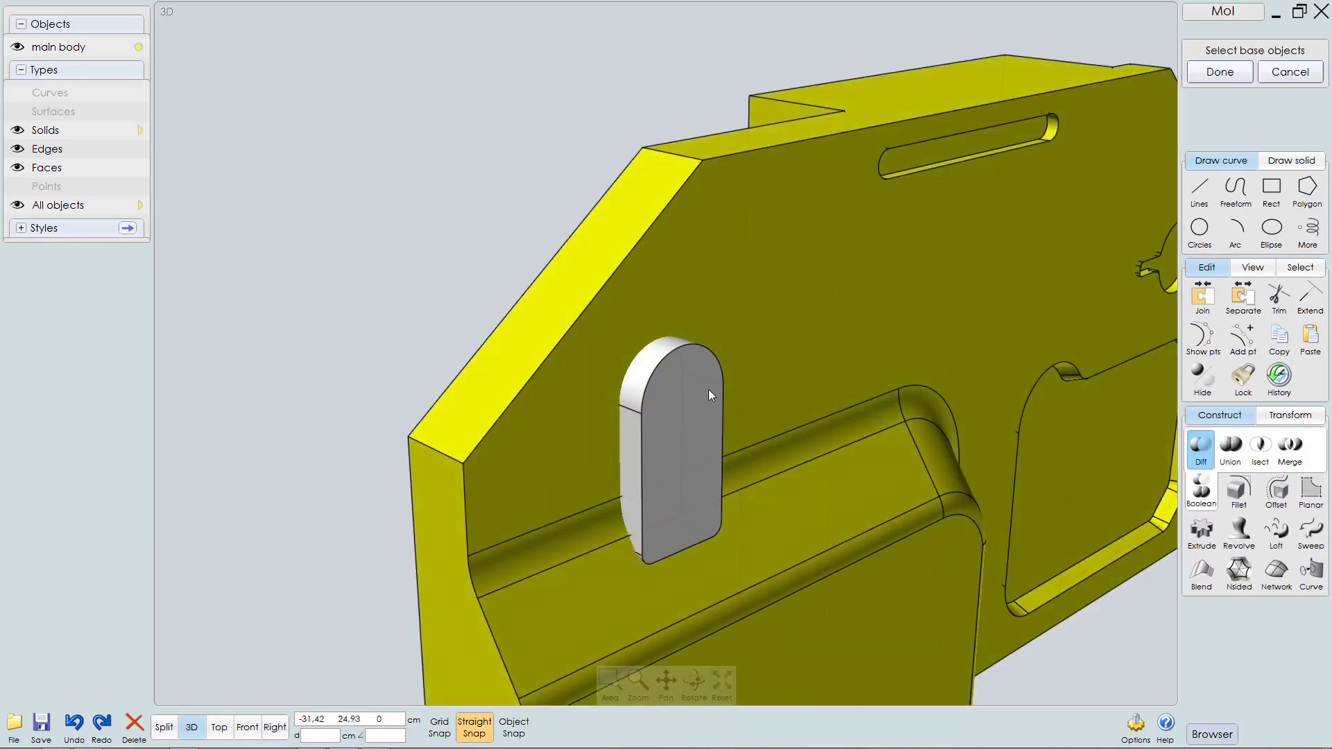
Step: Cut the round-topped slot into the main body by subtracting the slot solid with a Boolean difference
click(684, 421)
right_click(772, 346)
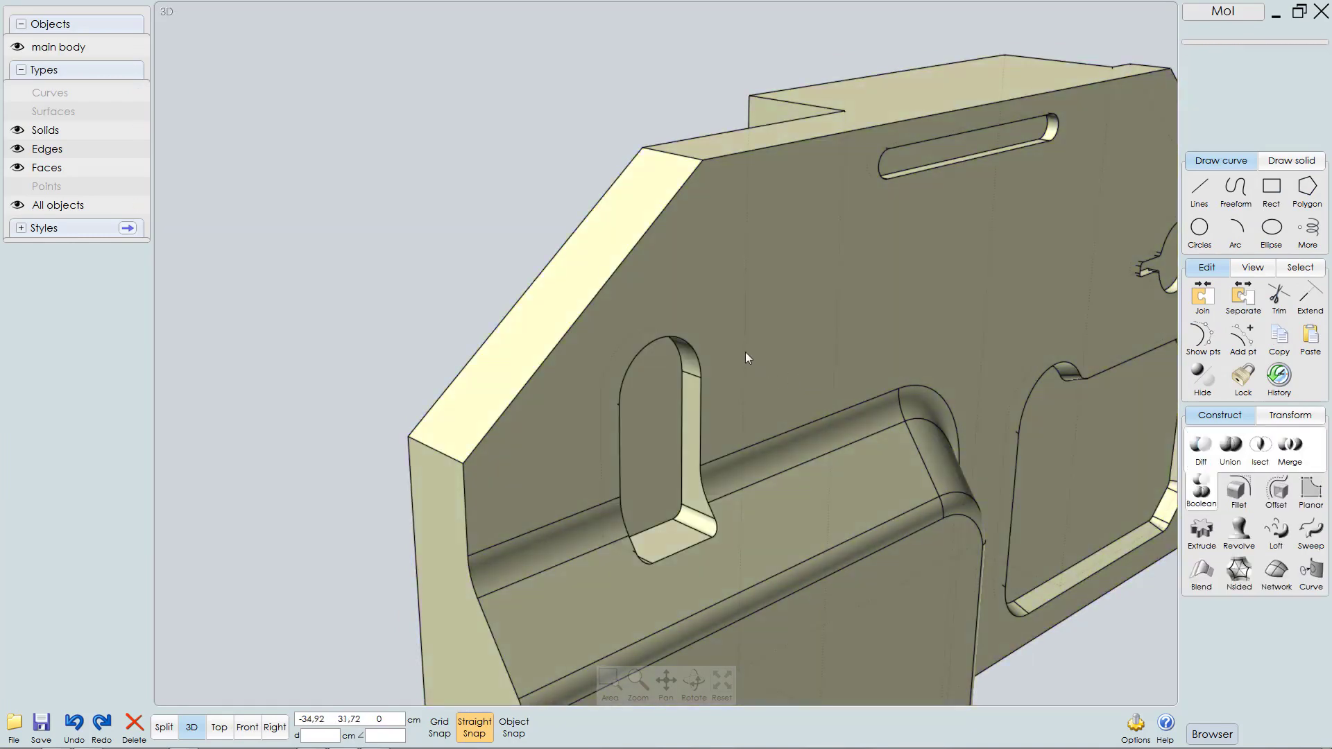
right_drag(745, 352, 738, 398)
scroll(701, 363, down, 5)
key(Escape)
Step: Compare the lower-left keyhole recess with the reference mesh in Cinema 4D, examining the stepped rings inside its round part
scroll(801, 361, up, 3)
right_drag(678, 490, 660, 424)
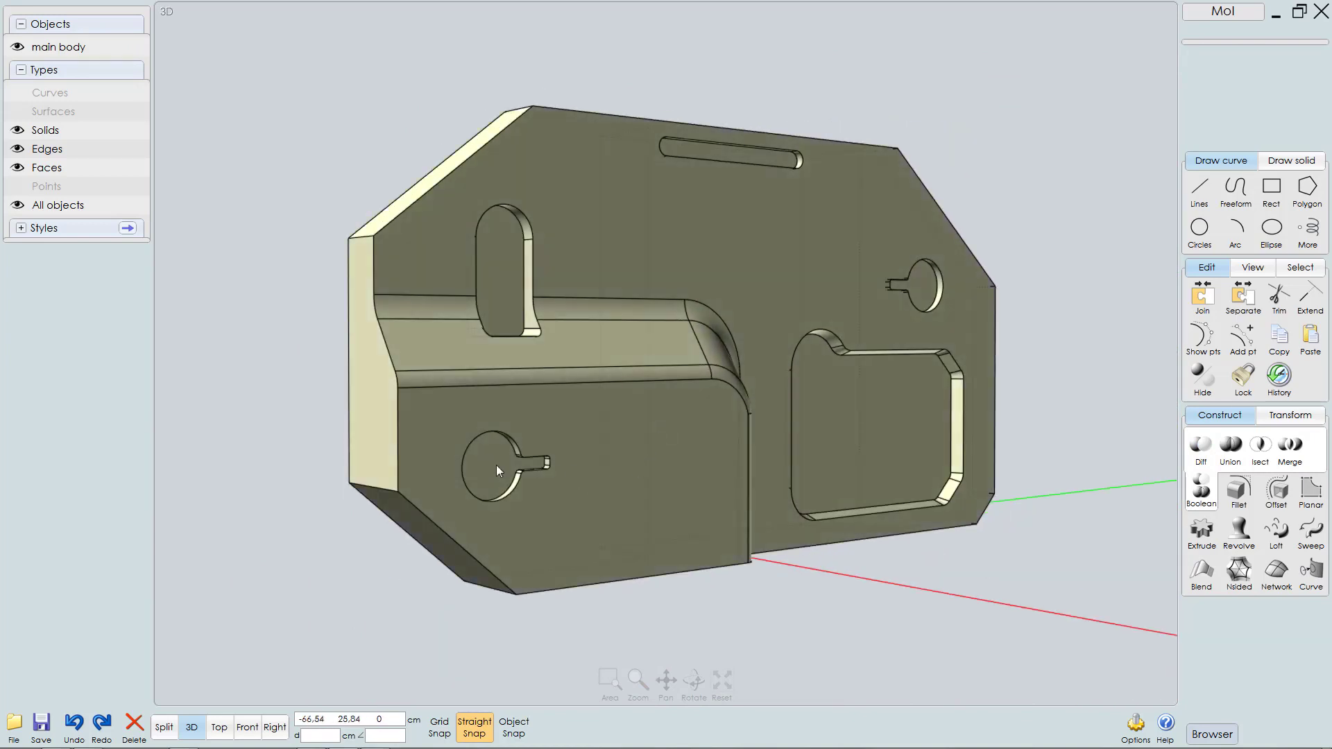
scroll(492, 463, up, 5)
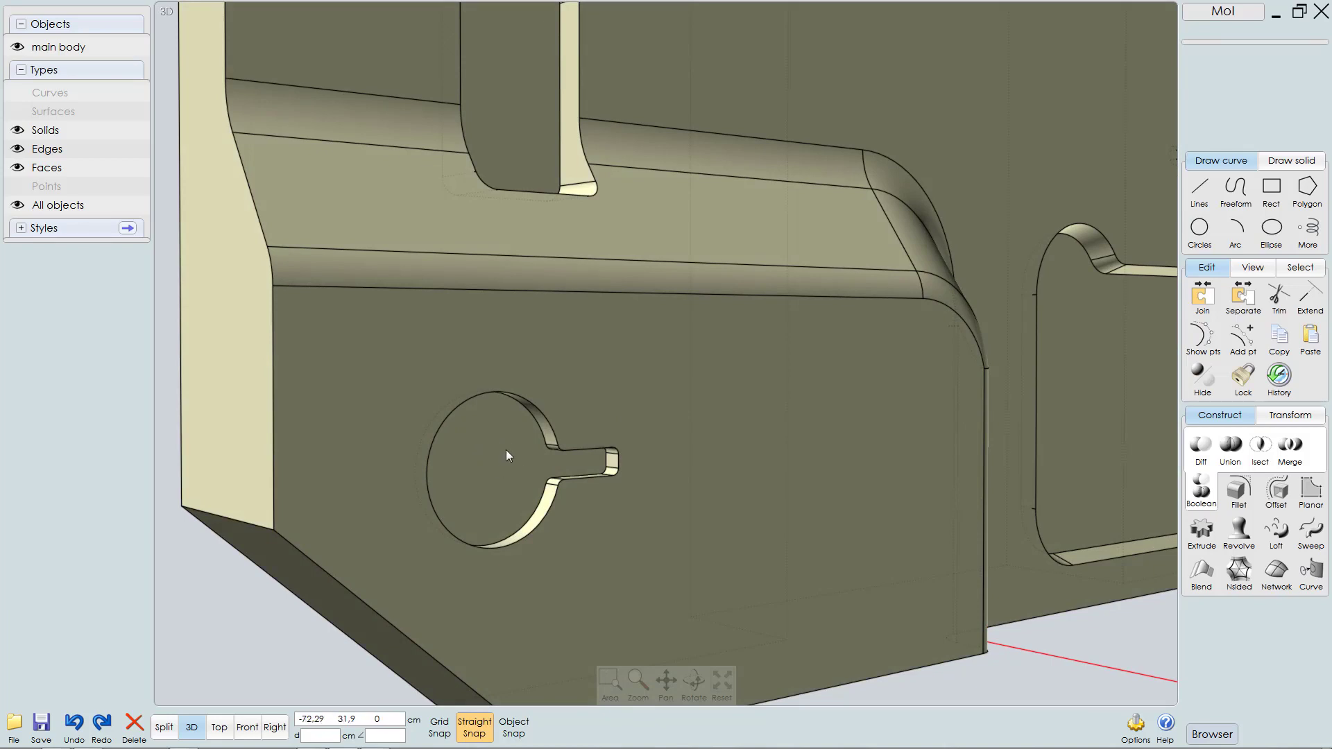
key(alt+Tab)
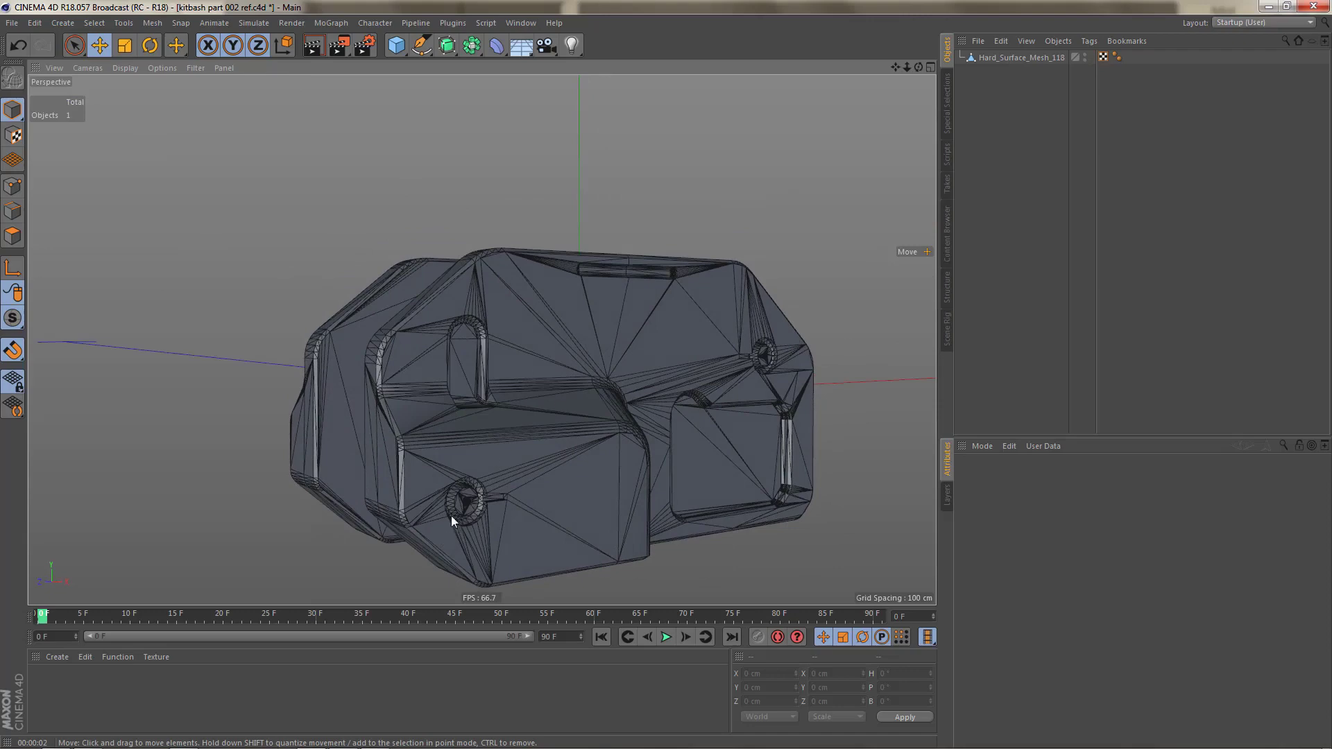
alt+right_drag(449, 520, 681, 471)
alt+drag(592, 371, 504, 380)
alt+right_drag(649, 366, 636, 384)
alt+drag(632, 374, 670, 384)
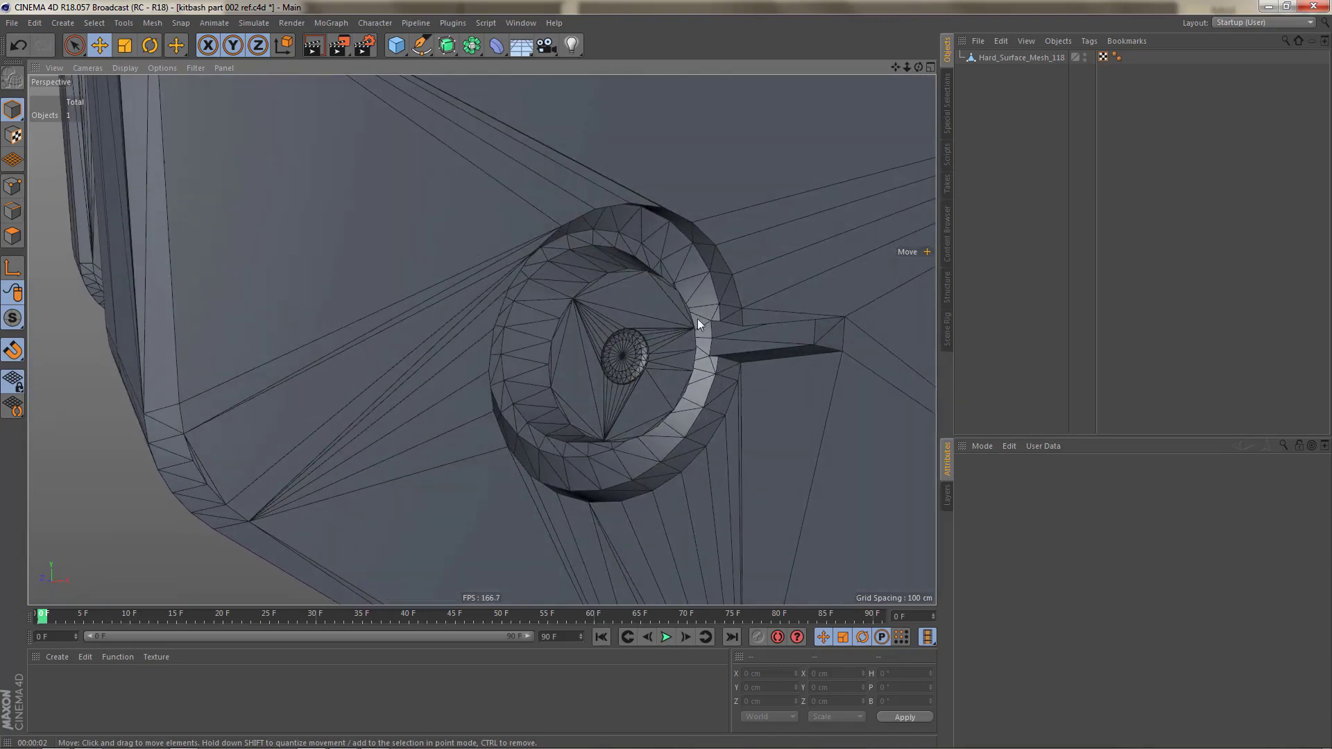
Step: Back in MoI's Right view, enable object snap and draw a diameter circle of about 2.11 cm radius around the upper-right keyhole recess
key(alt+Tab)
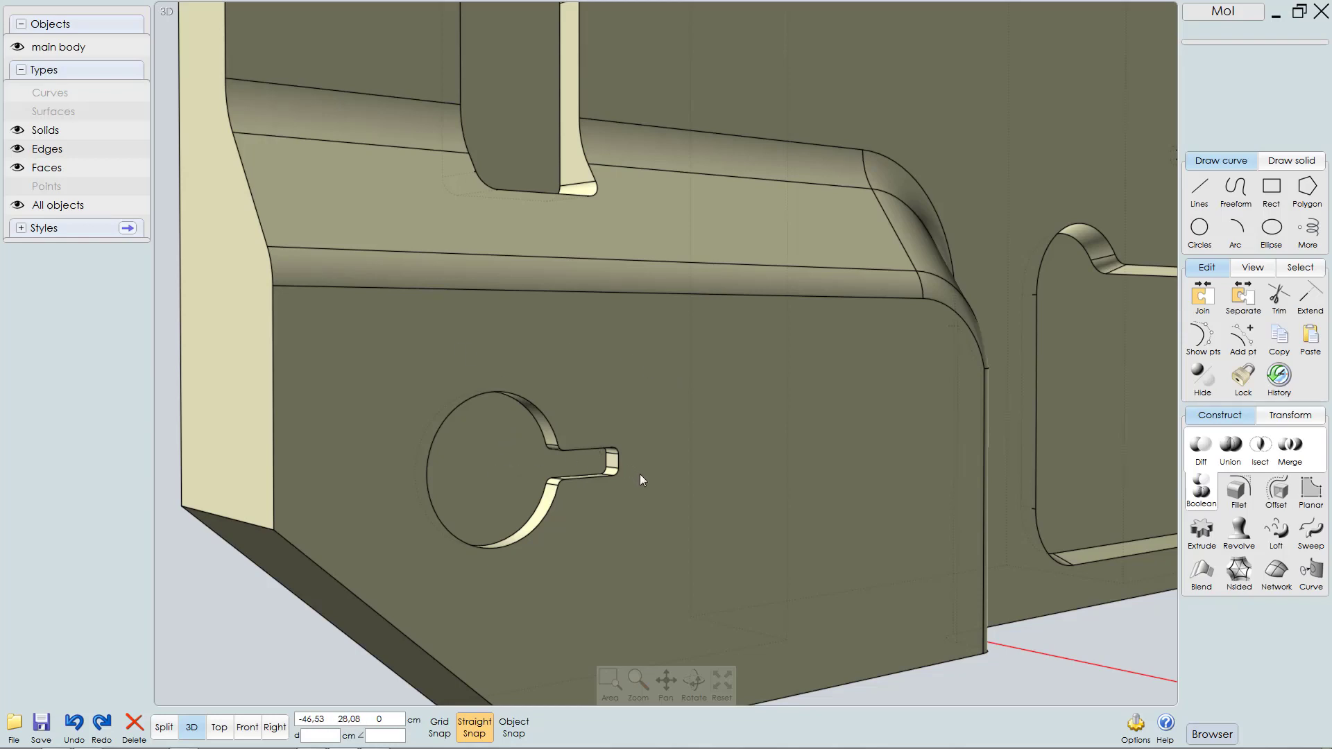
key(F3)
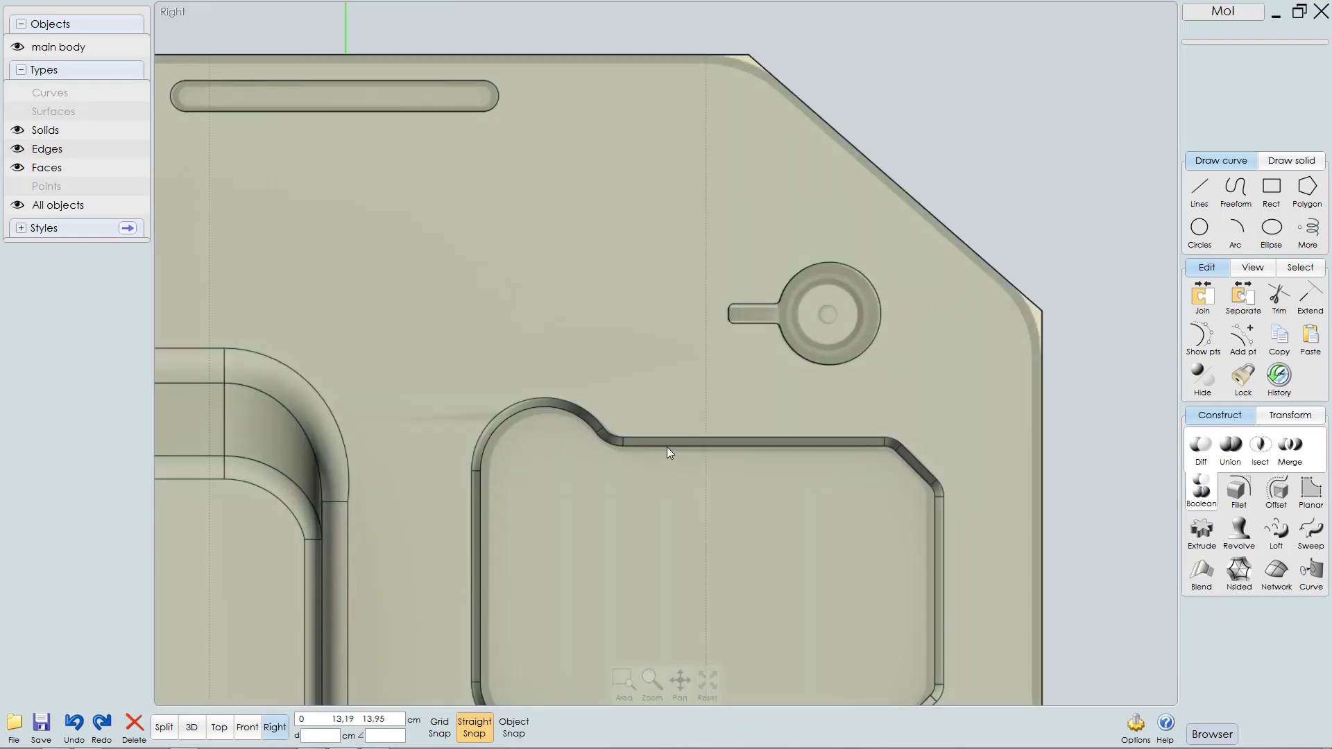
scroll(712, 398, down, 3)
middle_drag(808, 340, 738, 374)
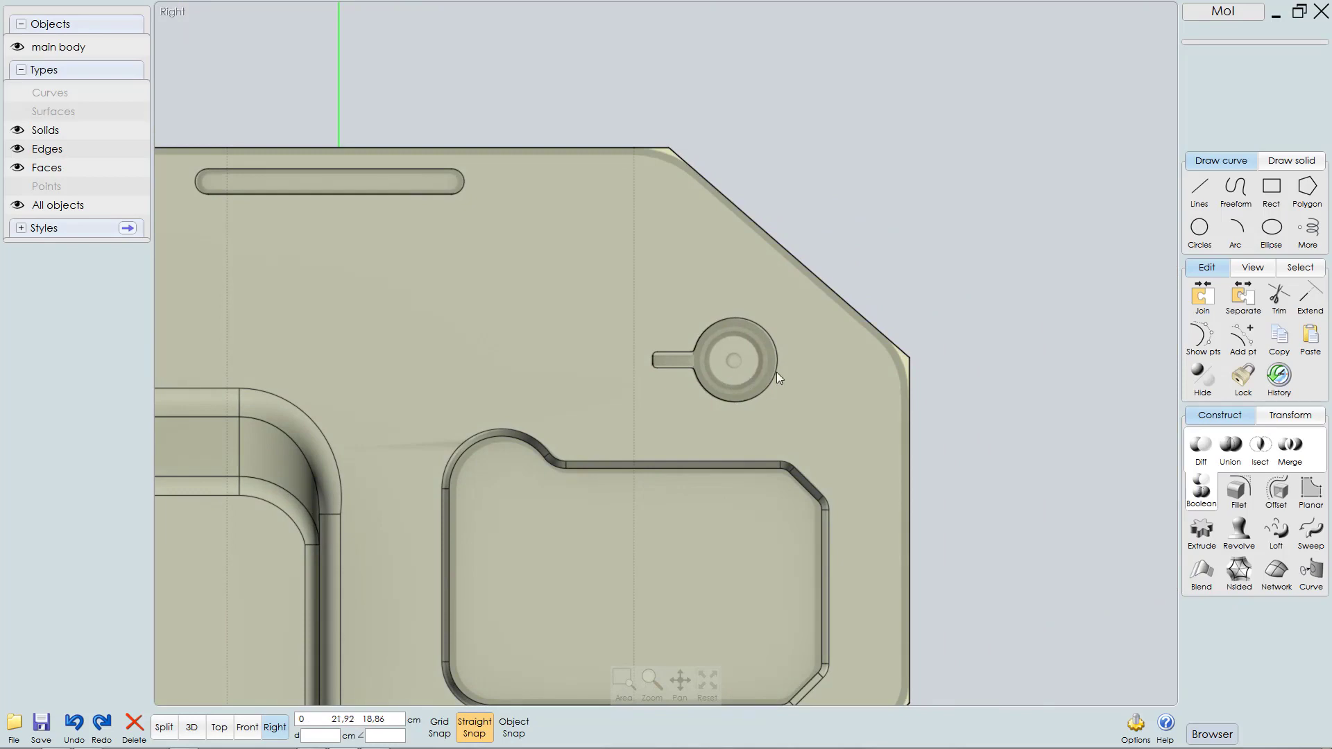
scroll(776, 372, up, 3)
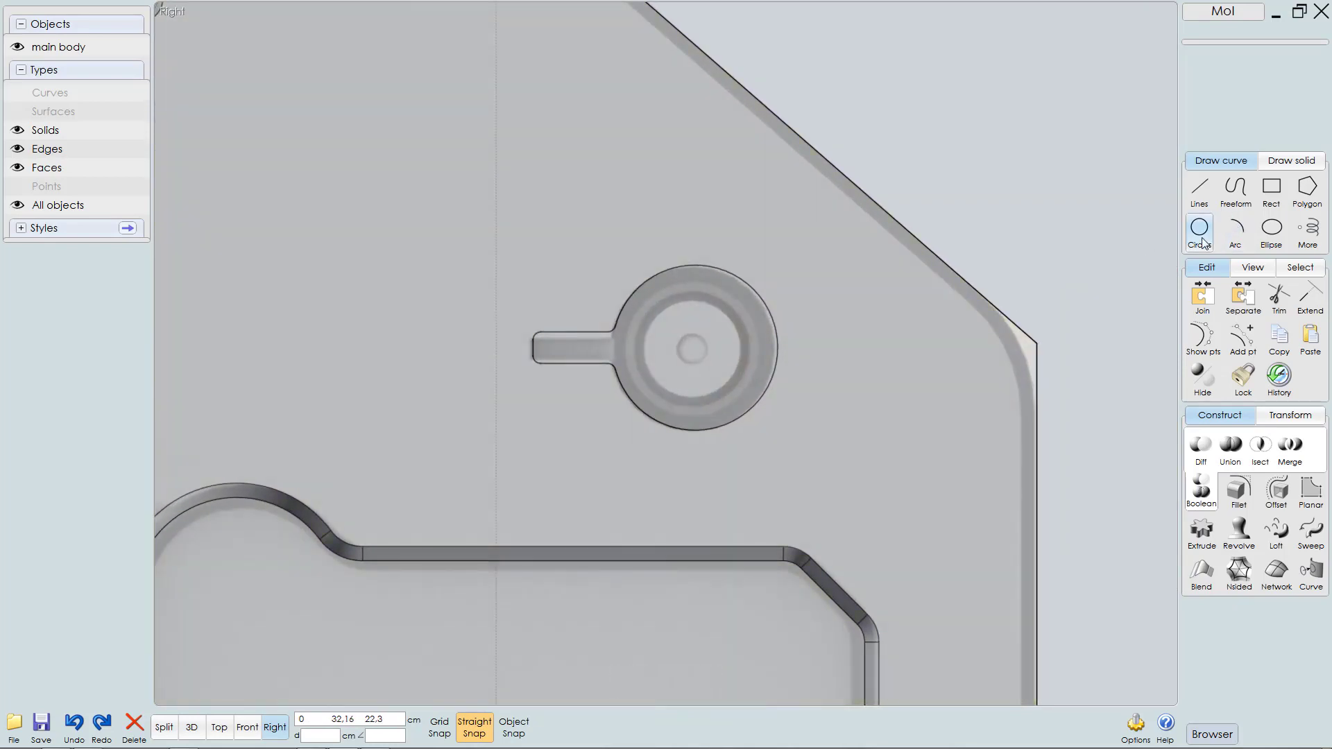
click(1202, 241)
click(1234, 240)
scroll(815, 289, up, 3)
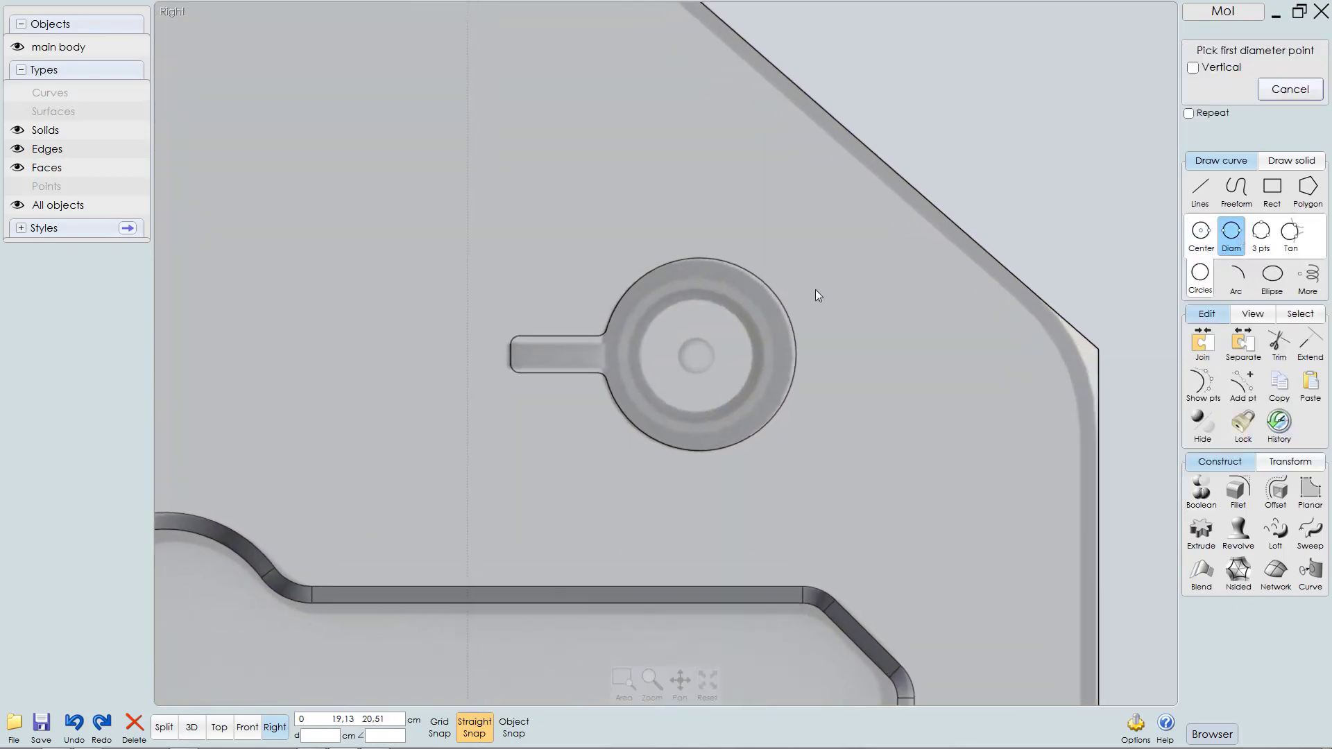
click(521, 727)
click(706, 242)
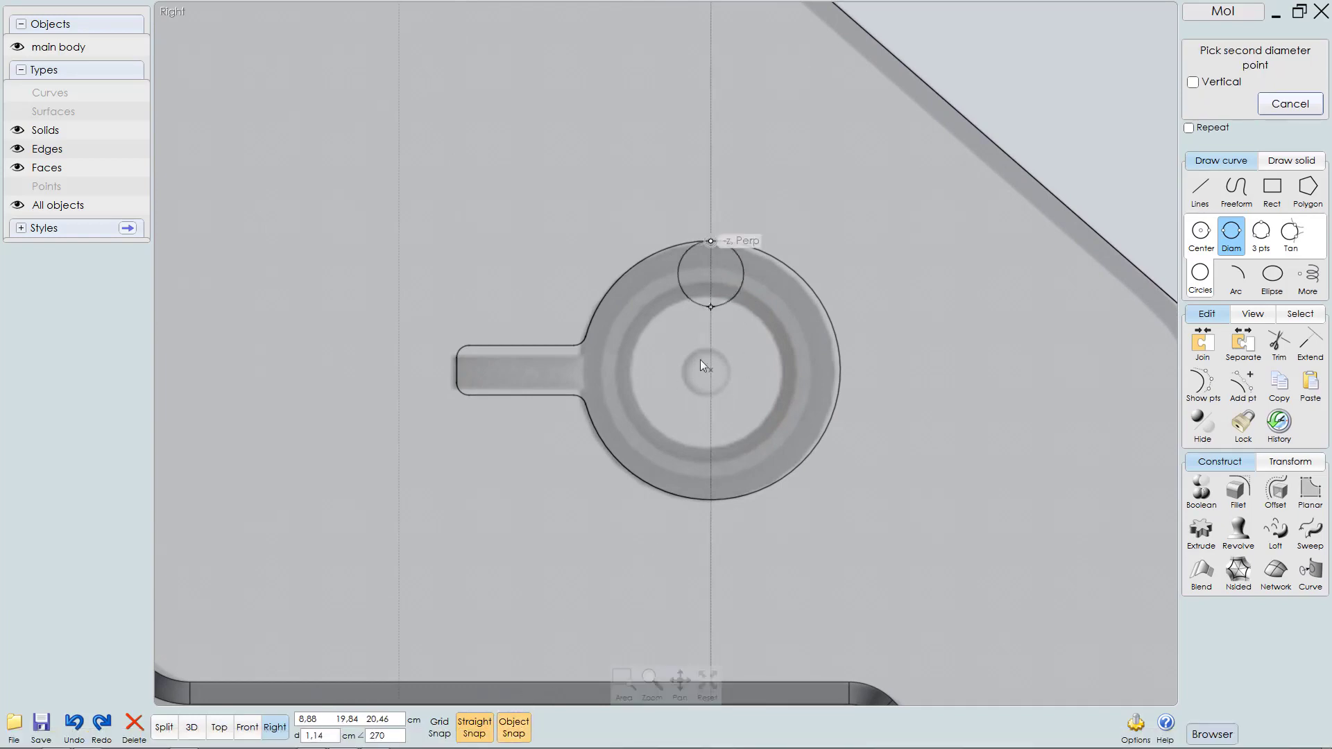
click(710, 500)
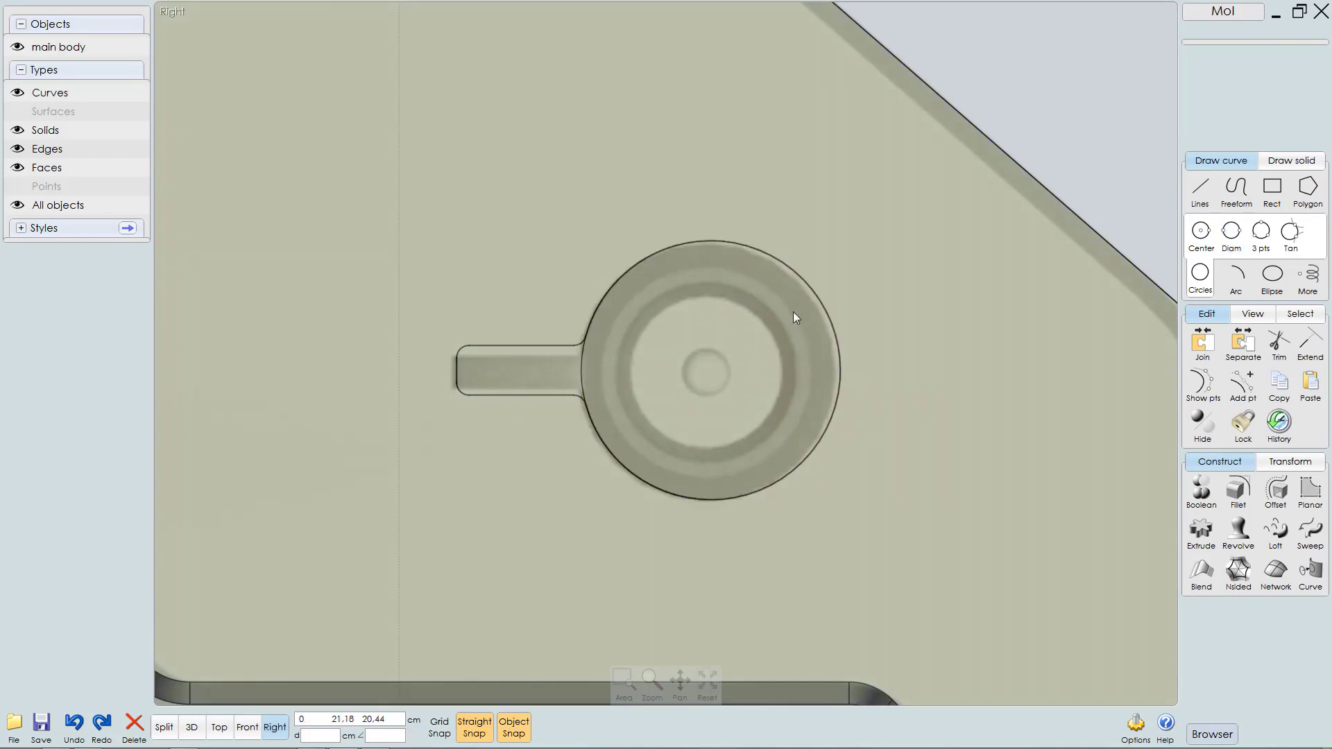
Step: Shrink the new circle inside the upper-right keyhole recess and set its radius to 1.65 cm
click(817, 300)
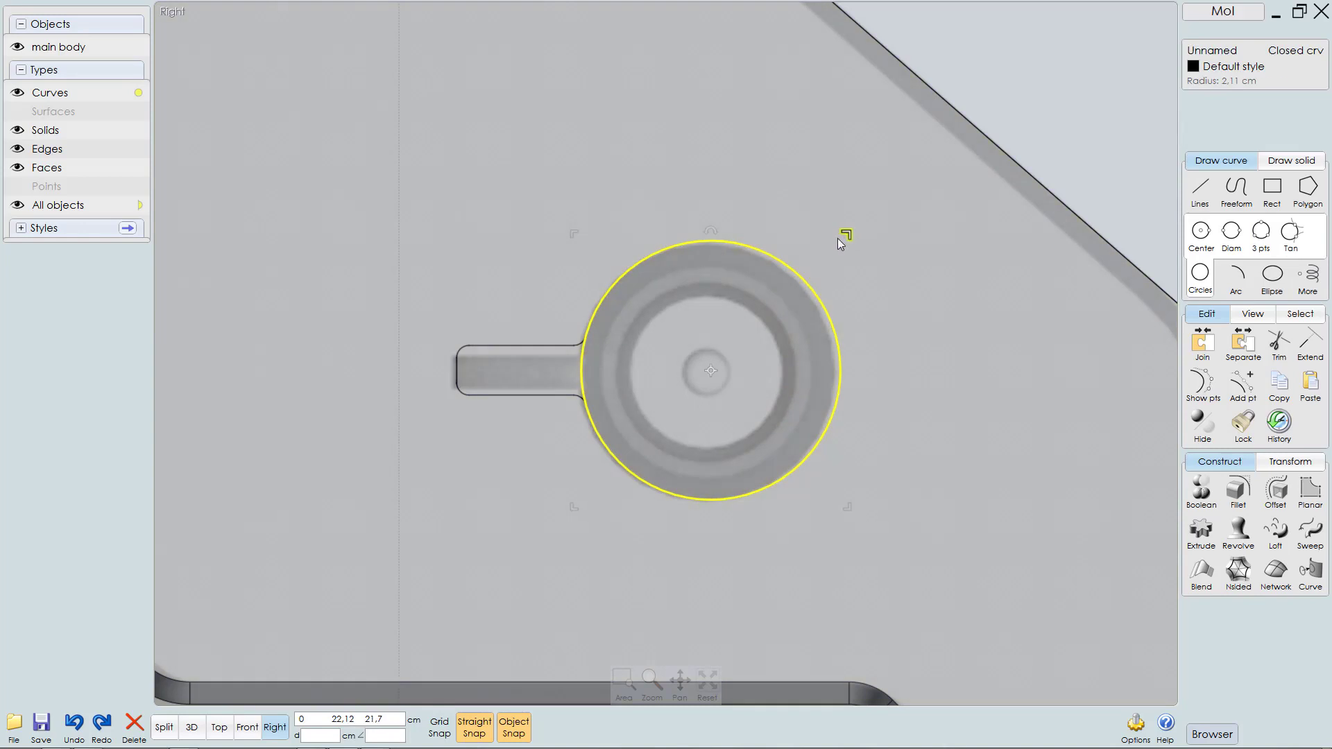
drag(838, 238, 810, 265)
key(ctrl+z)
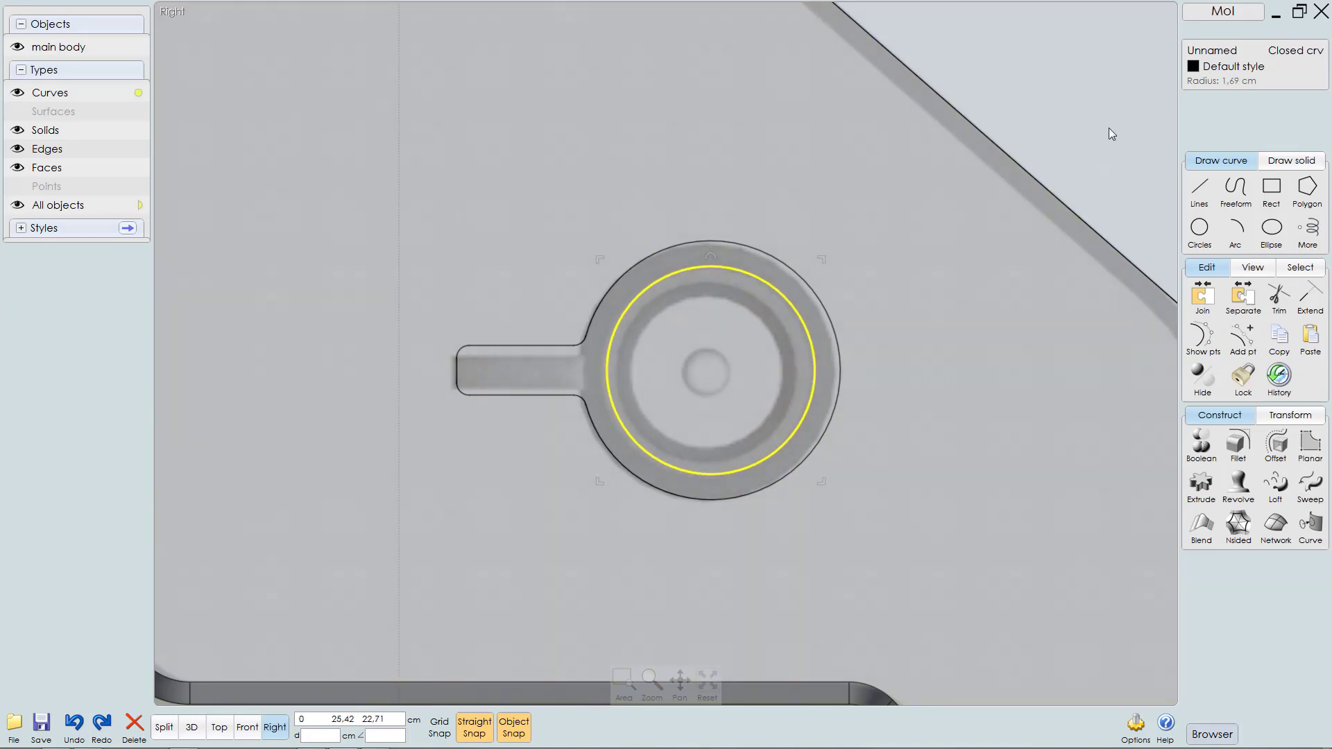
click(1218, 82)
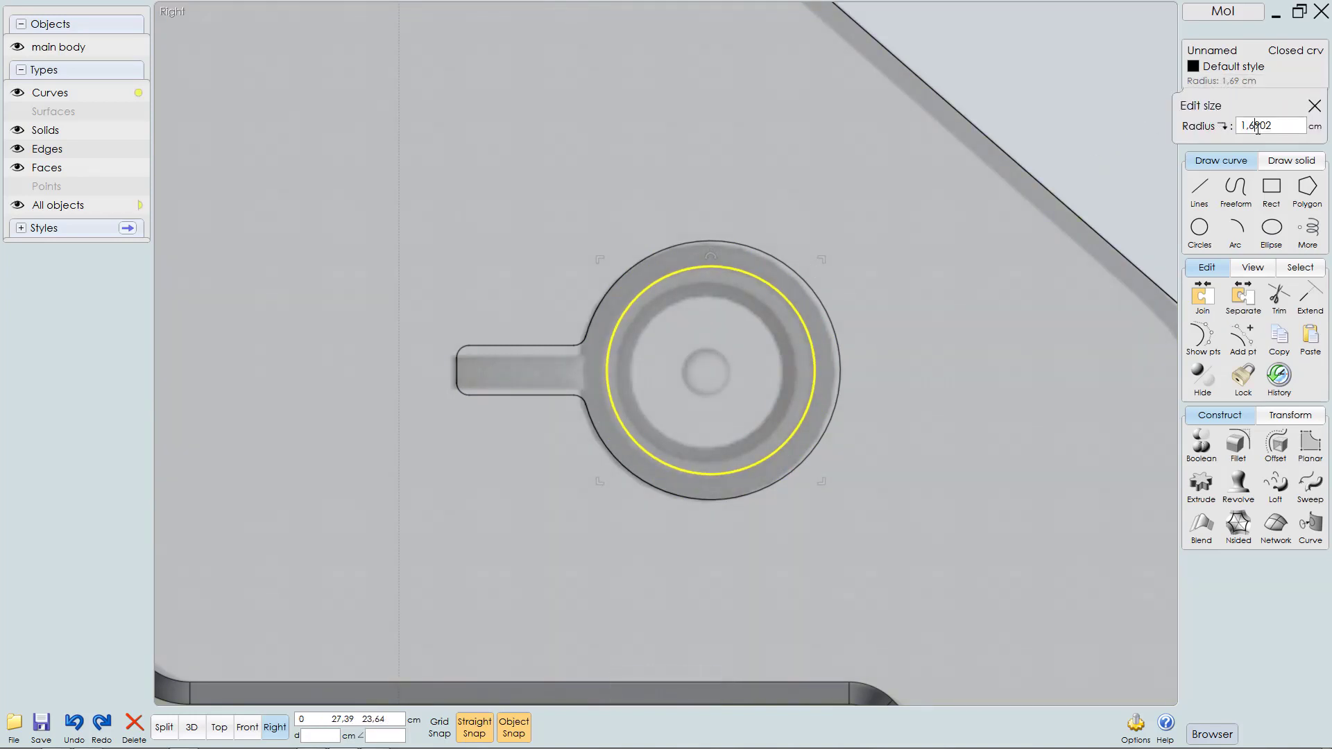
drag(1257, 127, 1295, 127)
key(BackSpace)
key(Return)
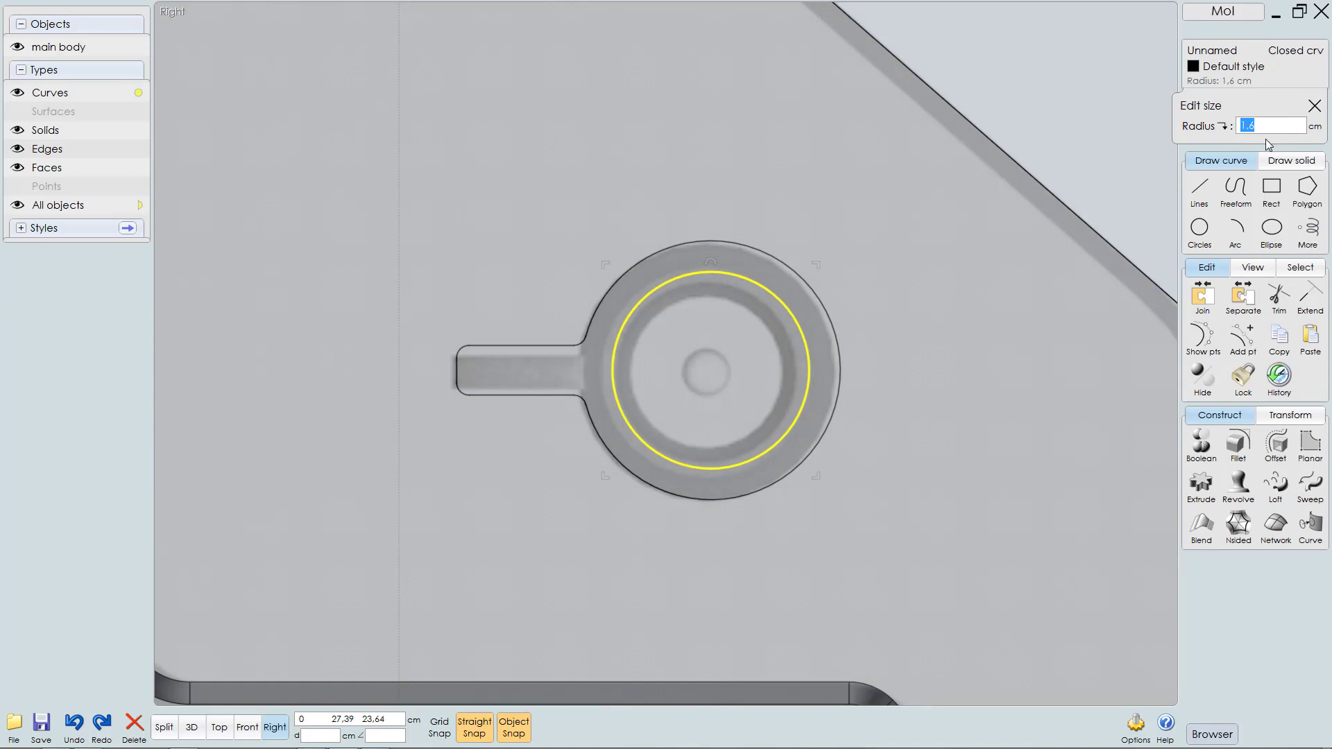
click(1260, 128)
text(5)
key(Return)
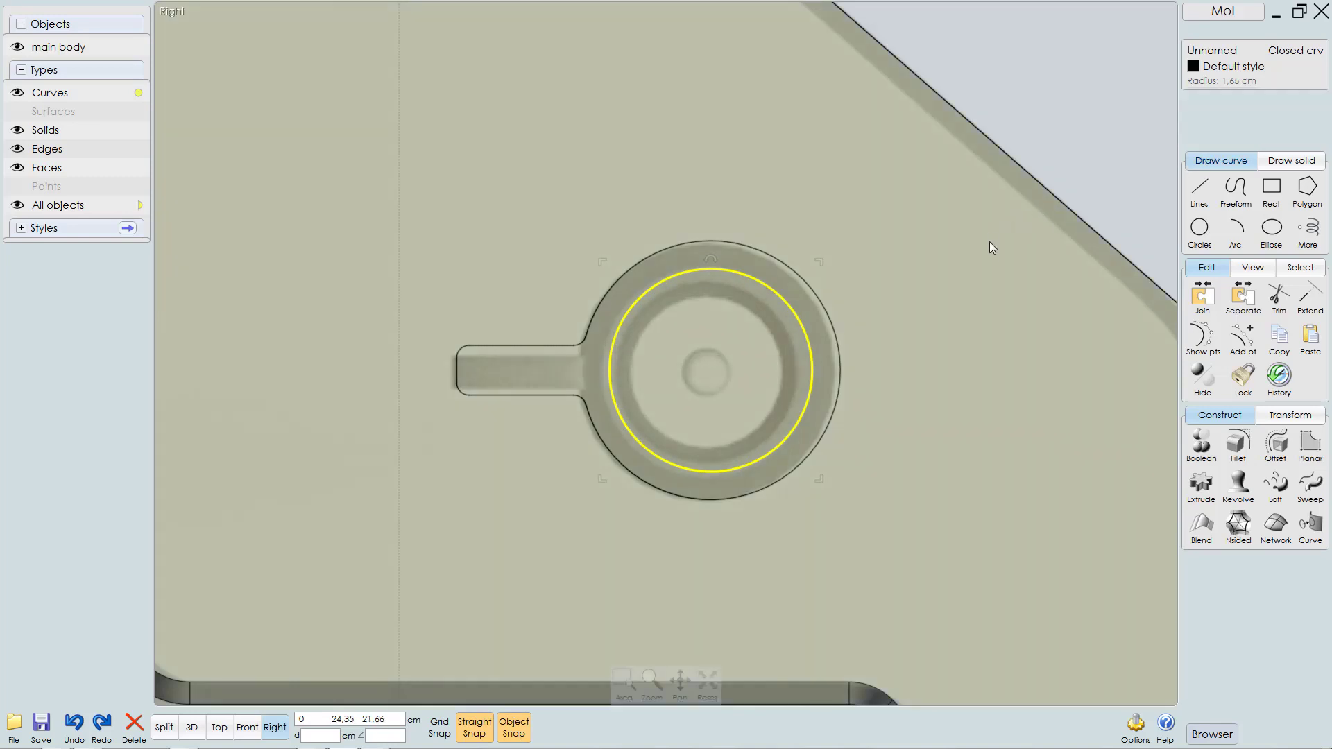
Step: Copy the 1.65 cm circle to the keyhole recess near the body's lower-left corner
scroll(952, 286, down, 3)
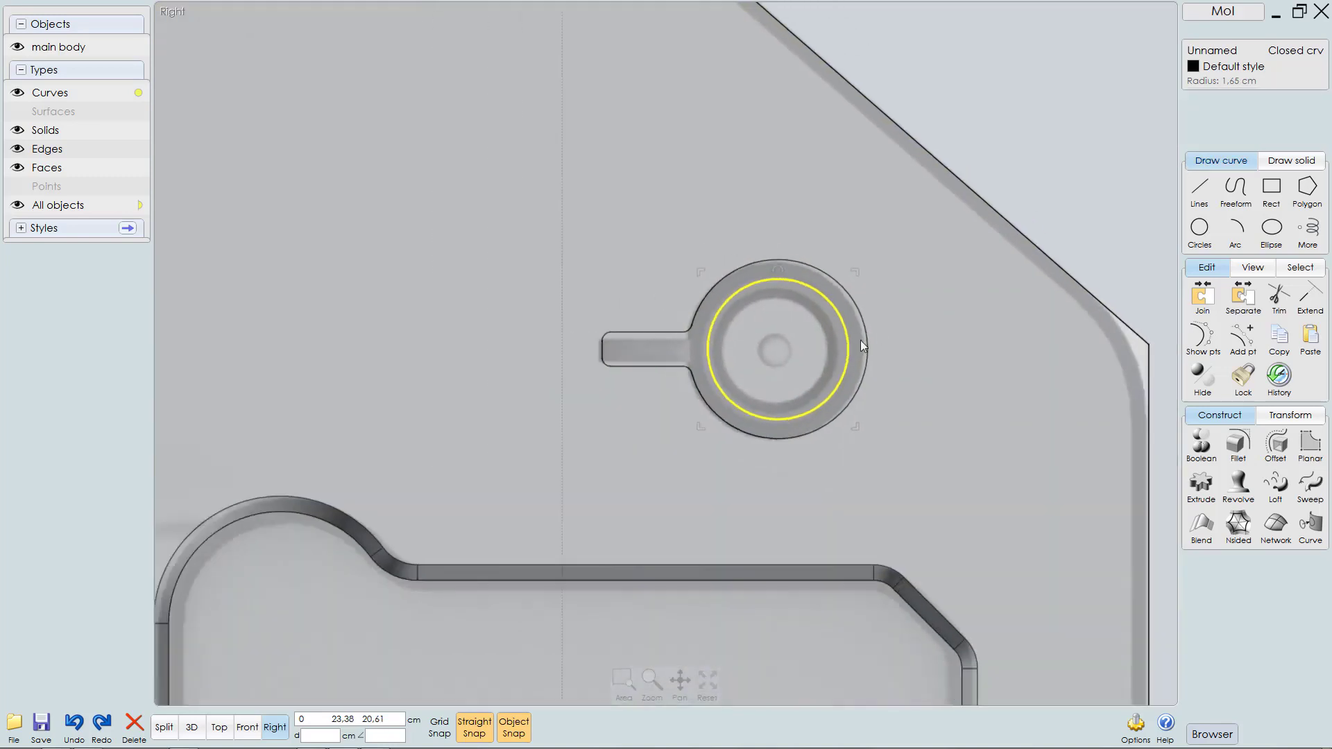
right_drag(881, 327, 1036, 221)
scroll(1006, 264, down, 5)
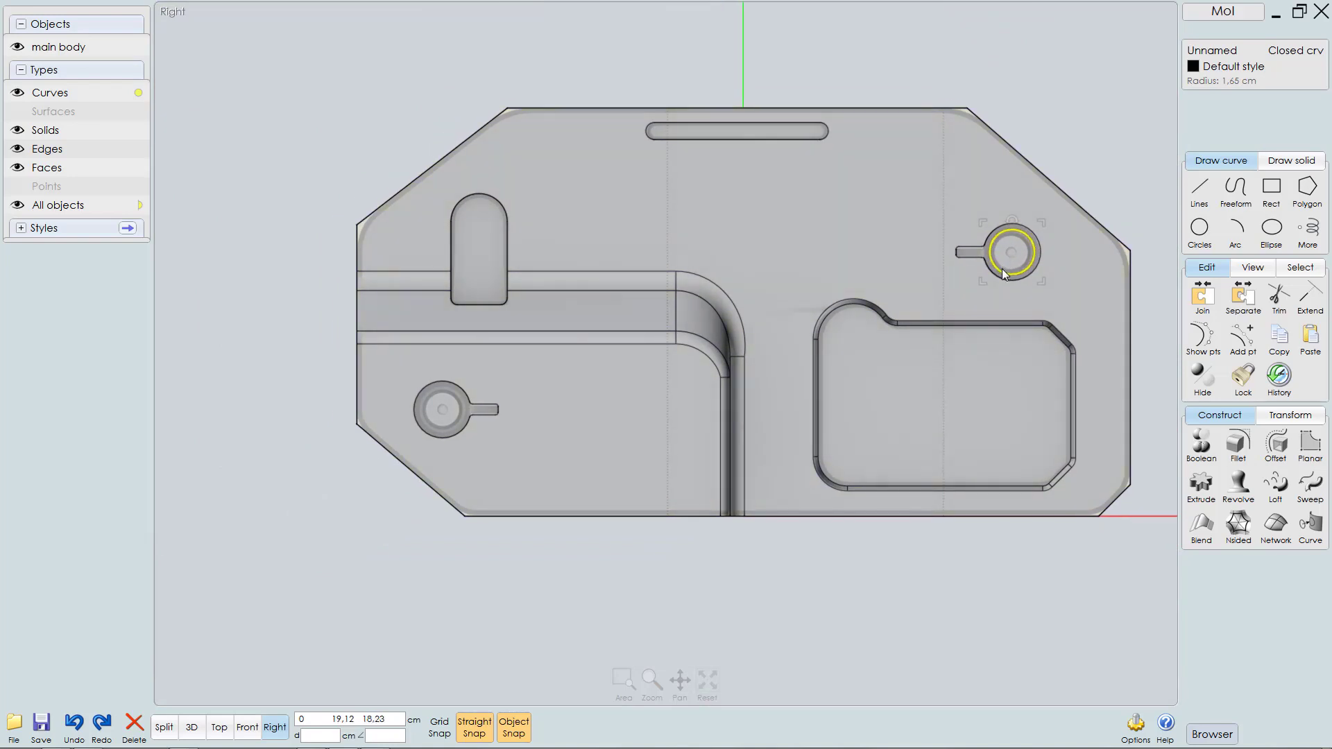
drag(1004, 273, 443, 383)
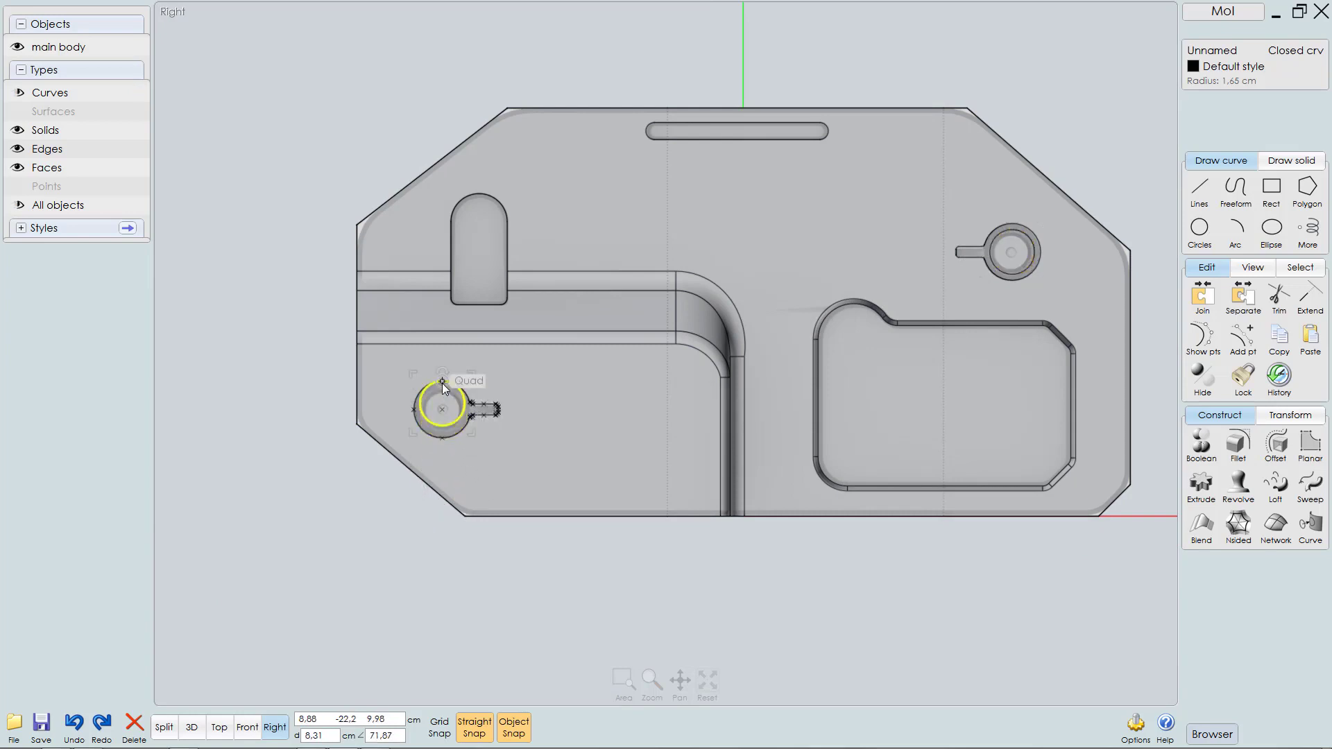
scroll(419, 428, up, 5)
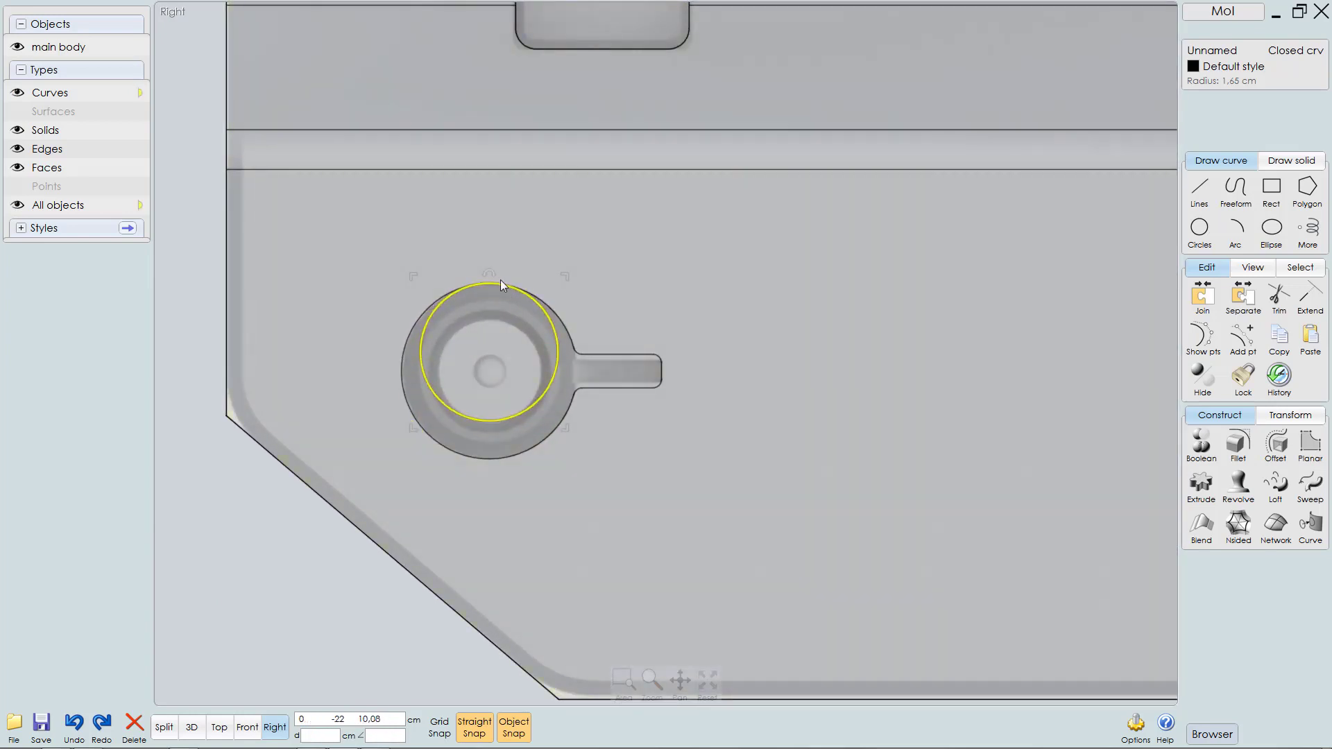
scroll(541, 311, up, 2)
scroll(514, 330, up, 2)
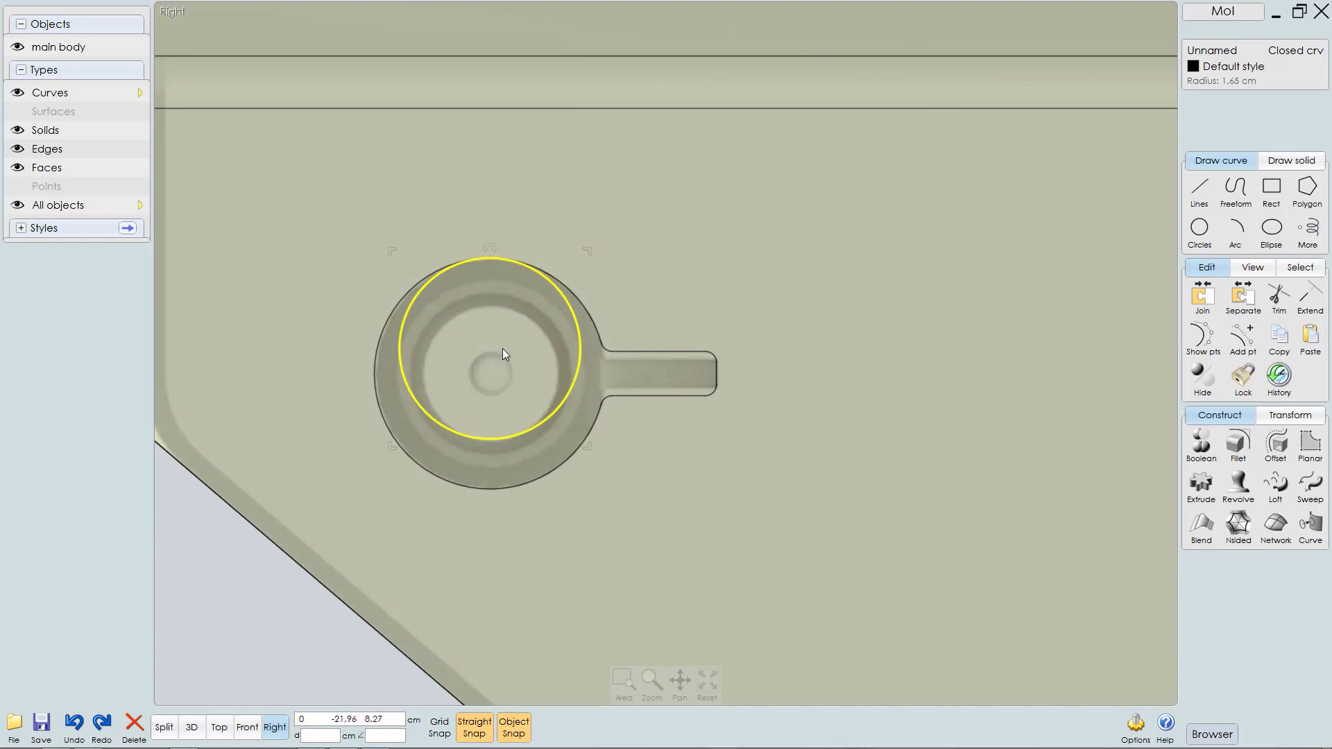
Step: Try to shift the copied circle onto the centre of the lower-left recess, and undo its placement
drag(502, 349, 491, 380)
key(ctrl+z)
scroll(525, 374, down, 1)
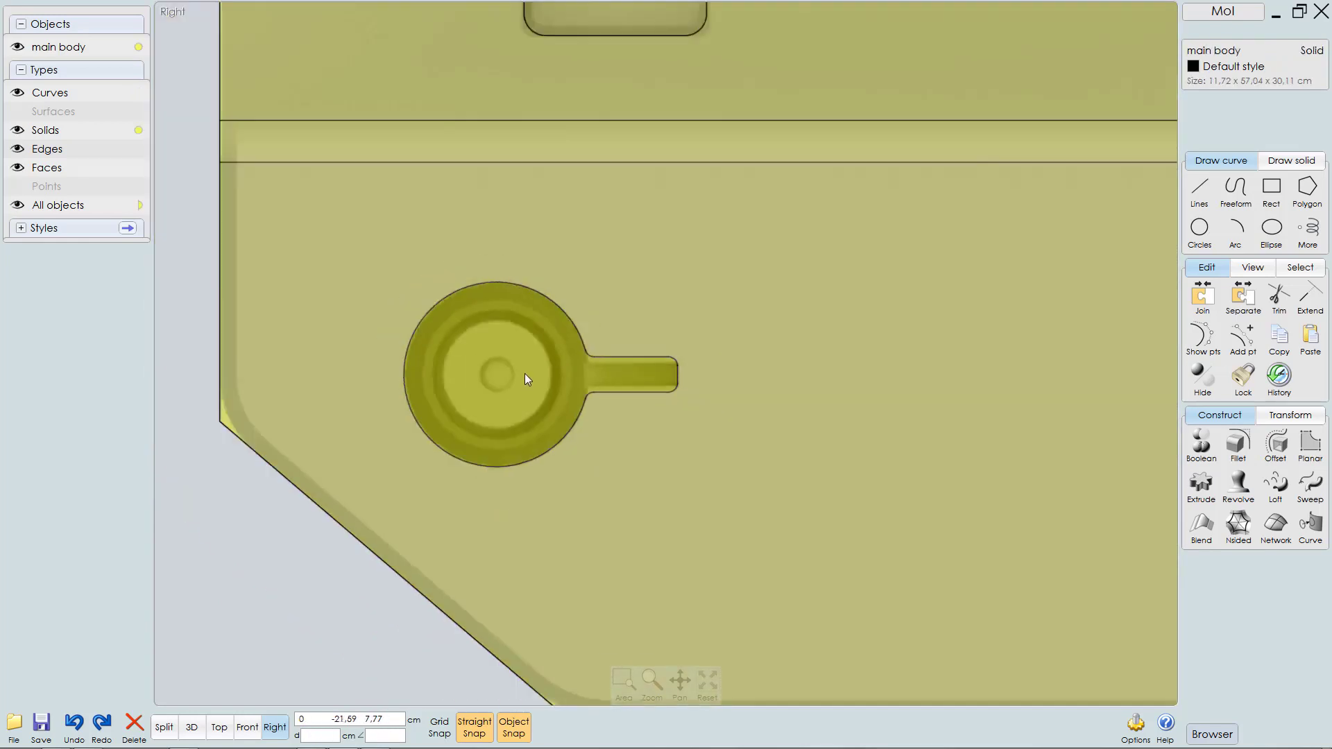
scroll(521, 373, down, 4)
Step: Try to move the copied circle together with the selected main body from the circle's centre to the recess's centre, and undo the move
drag(467, 510, 374, 564)
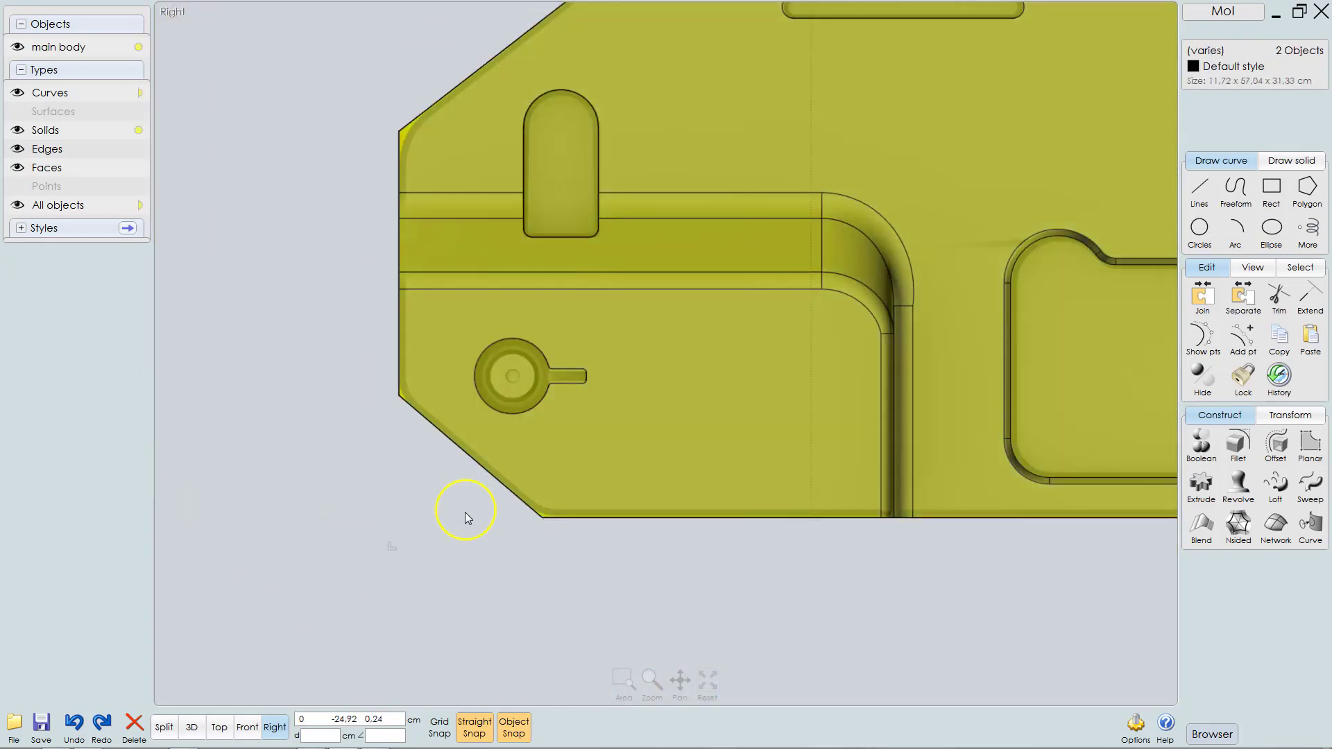
click(471, 531)
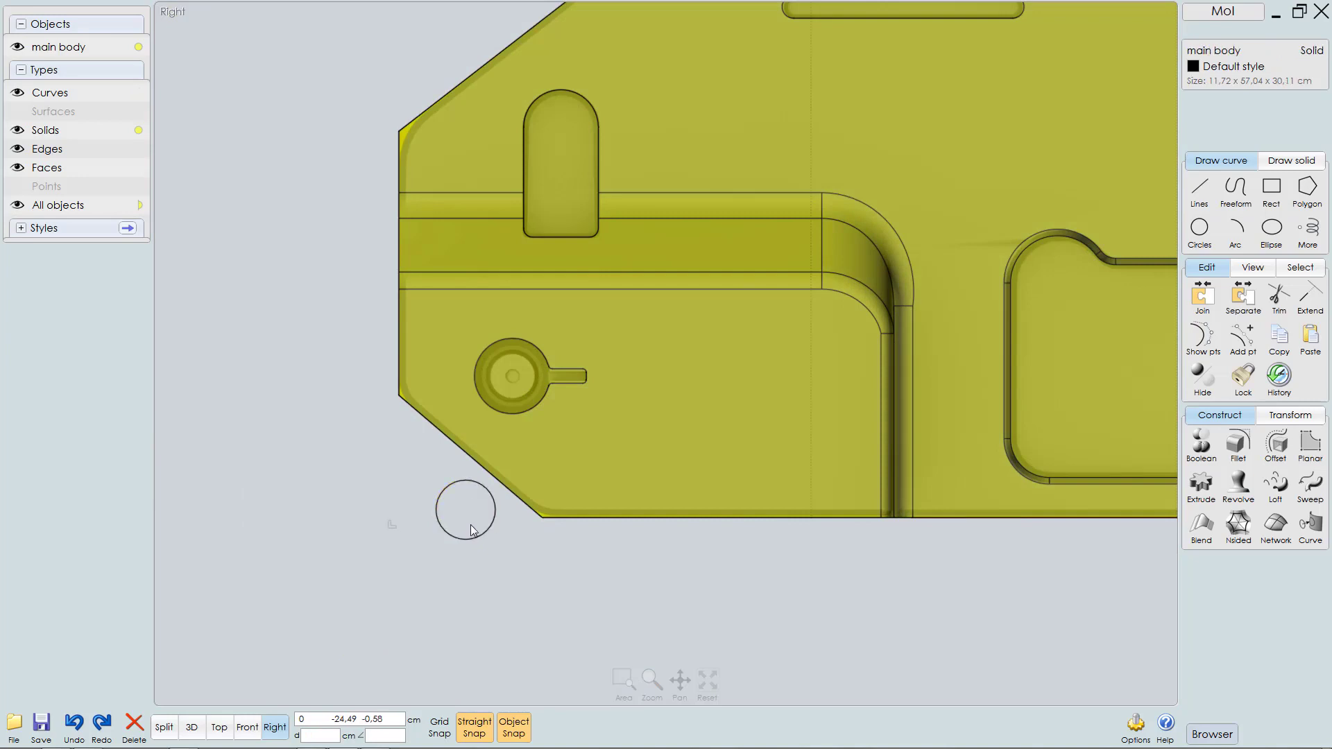
click(494, 518)
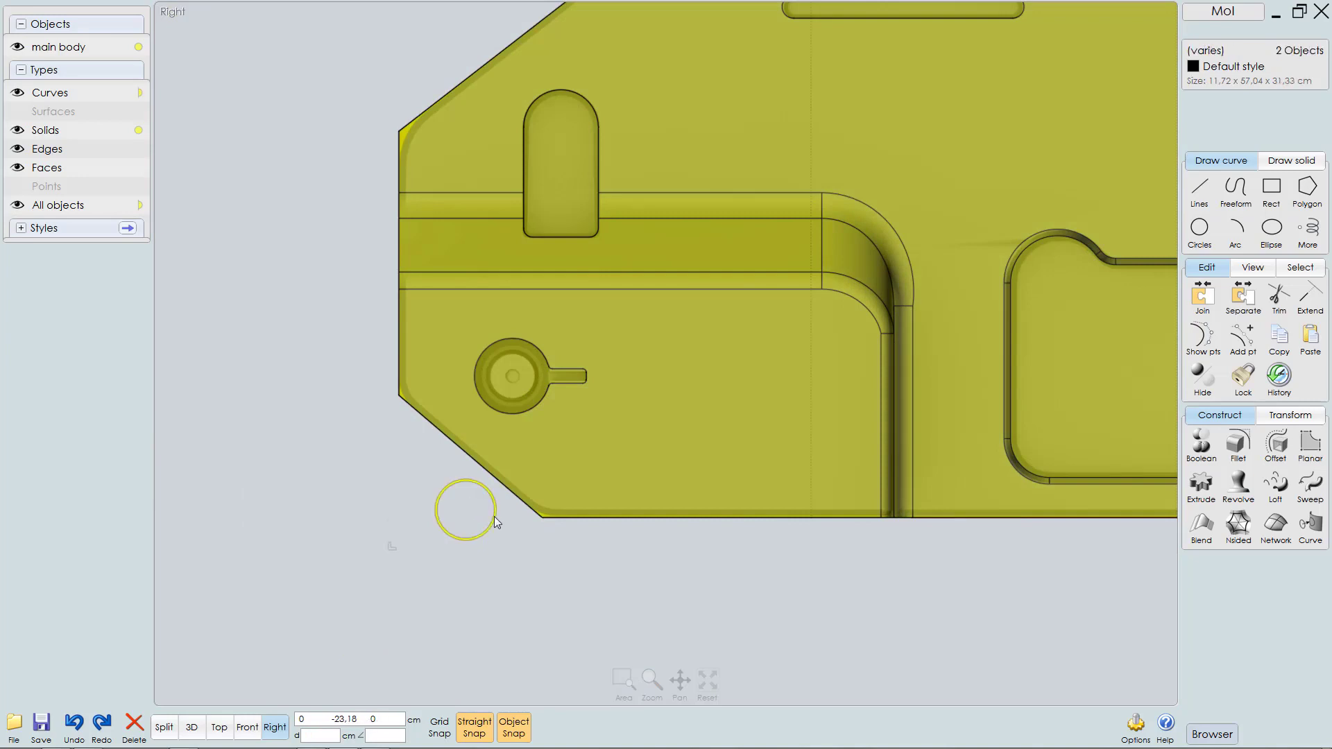
key(m)
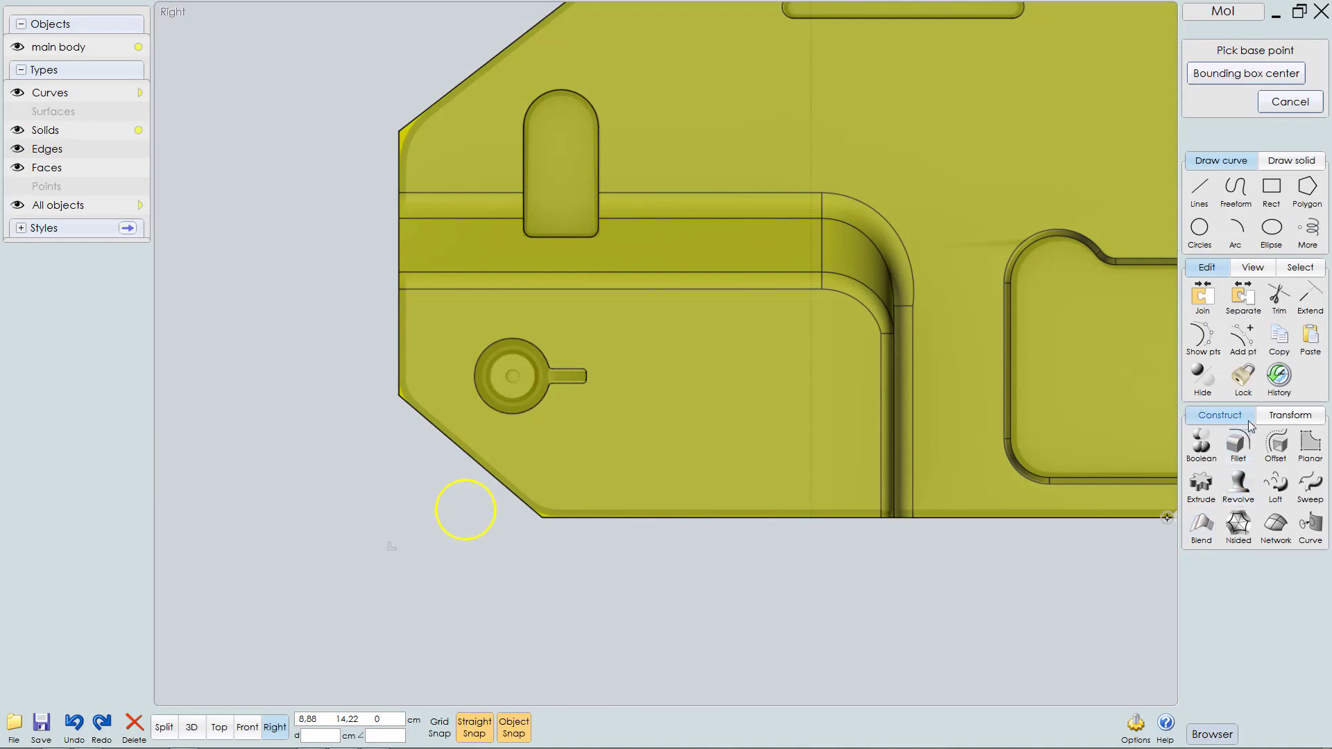
click(1291, 419)
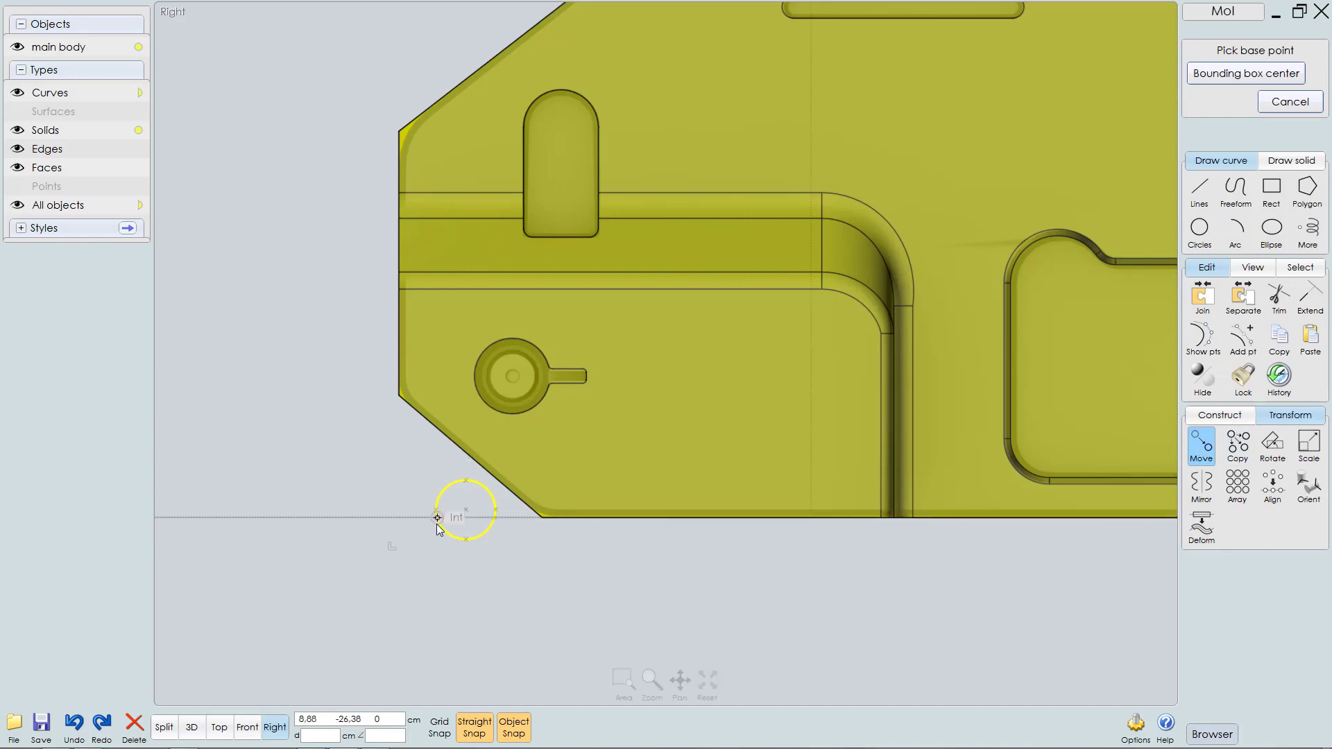
scroll(438, 526, up, 3)
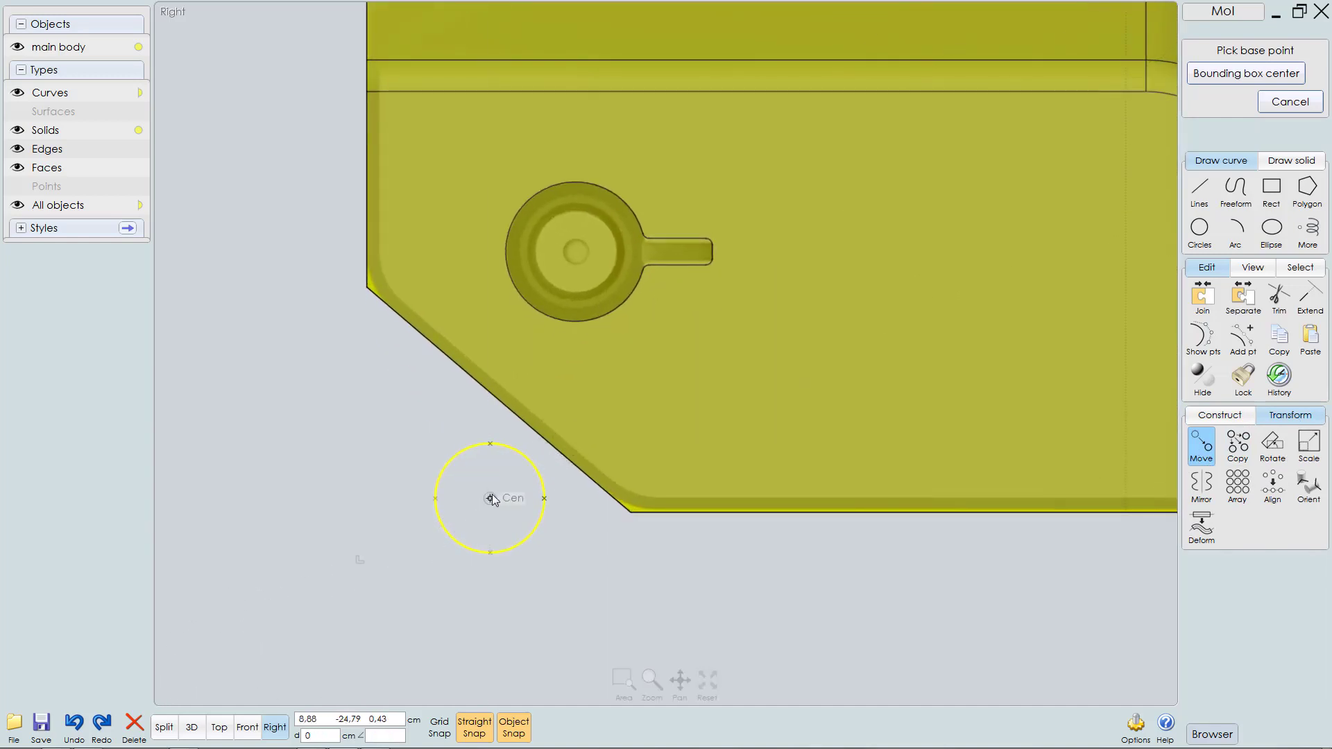
click(490, 499)
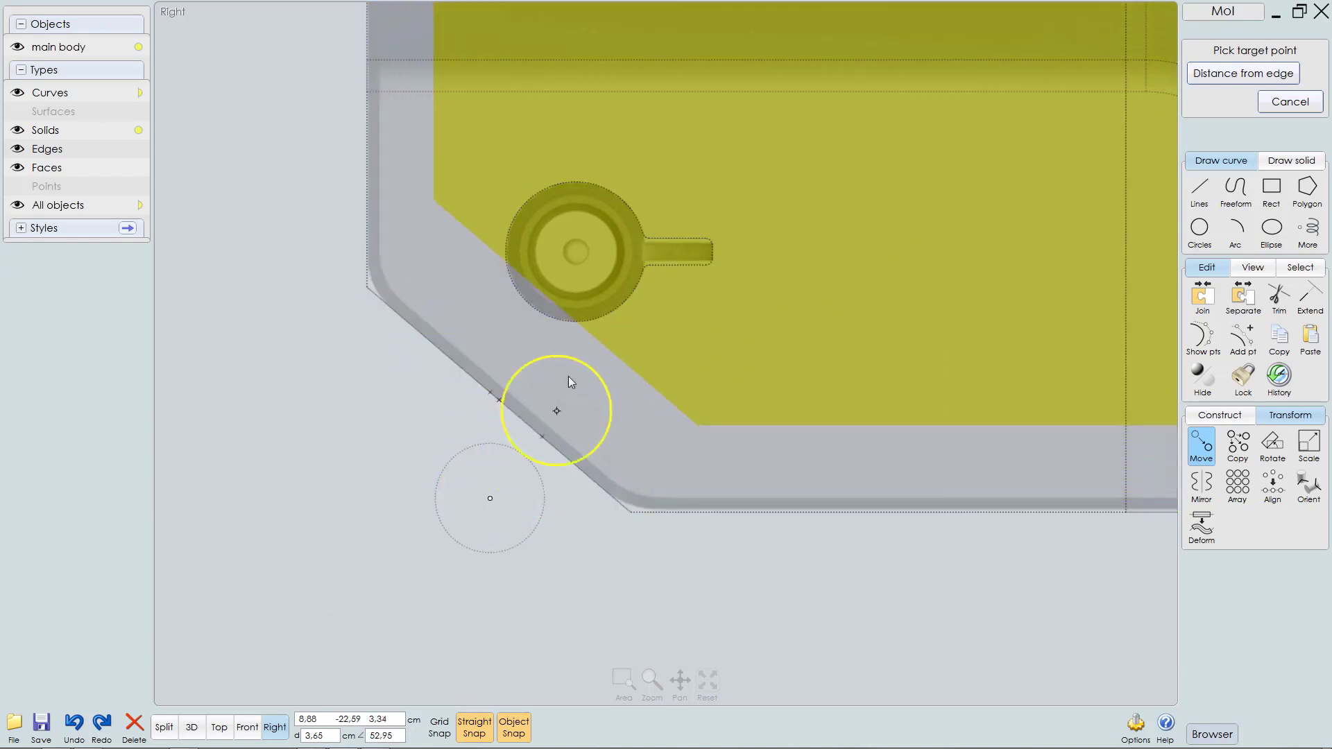
click(574, 251)
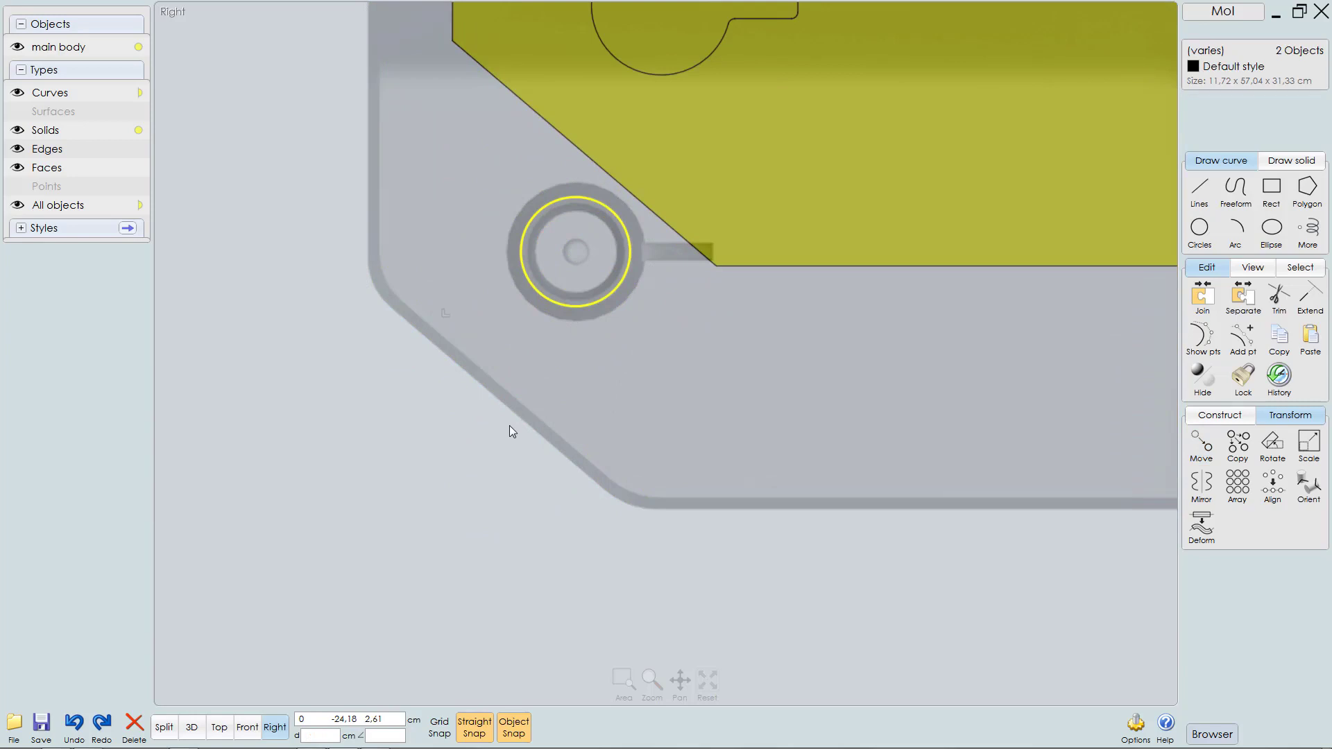
key(ctrl+z)
key(Escape)
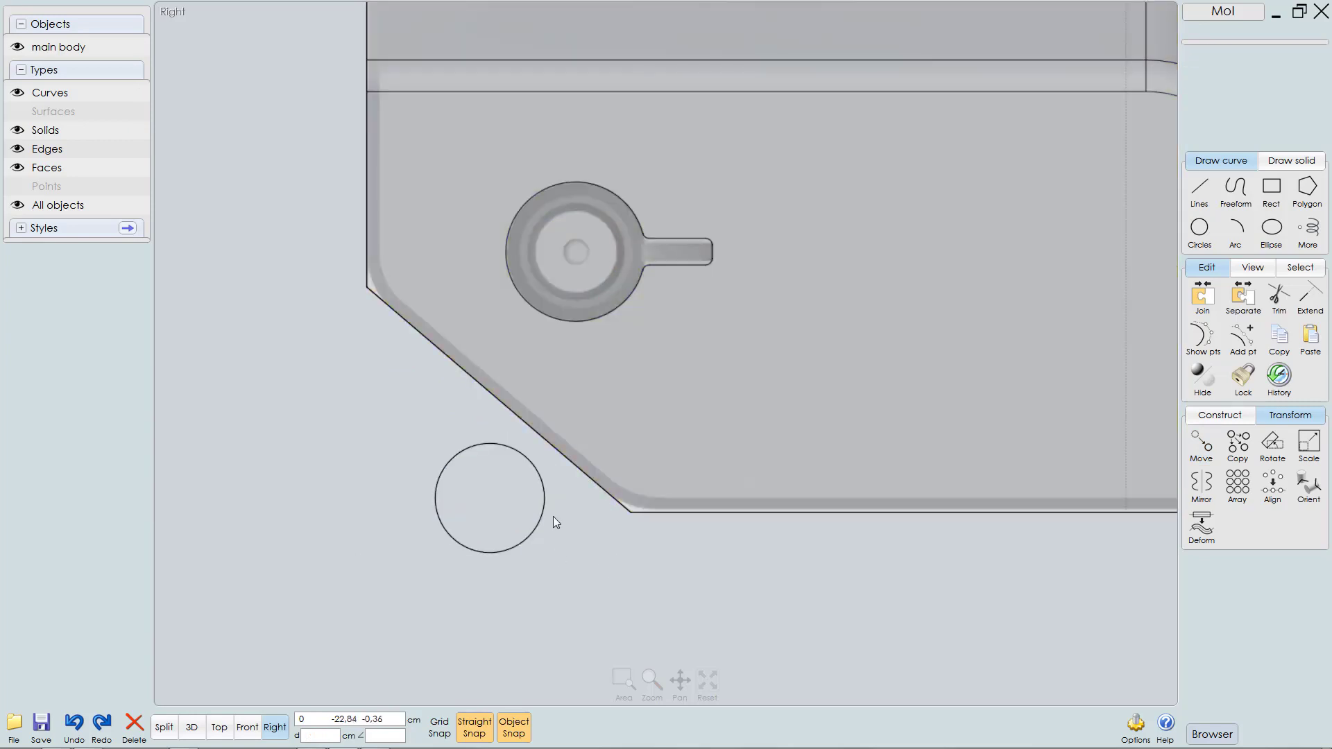
Step: Move only the copied circle from its centre point to the centre of the lower-left keyhole recess
click(541, 506)
key(m)
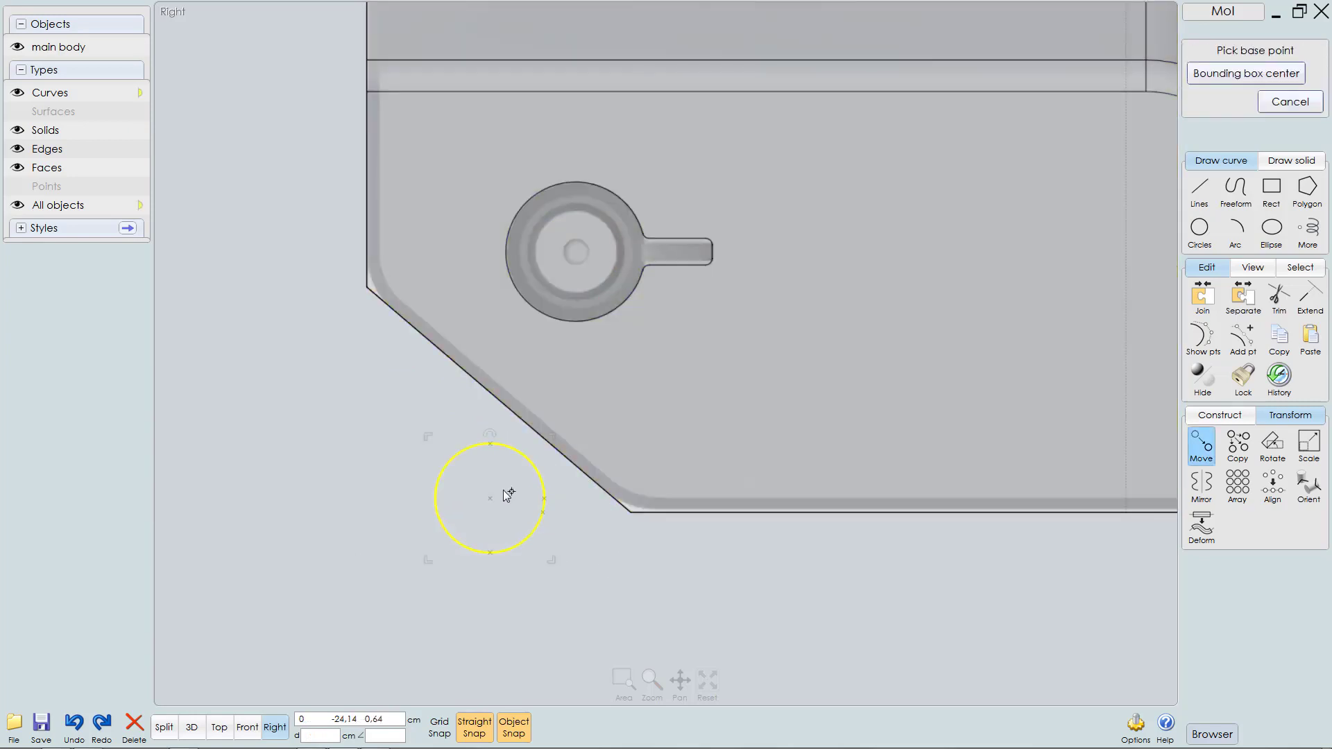
click(489, 498)
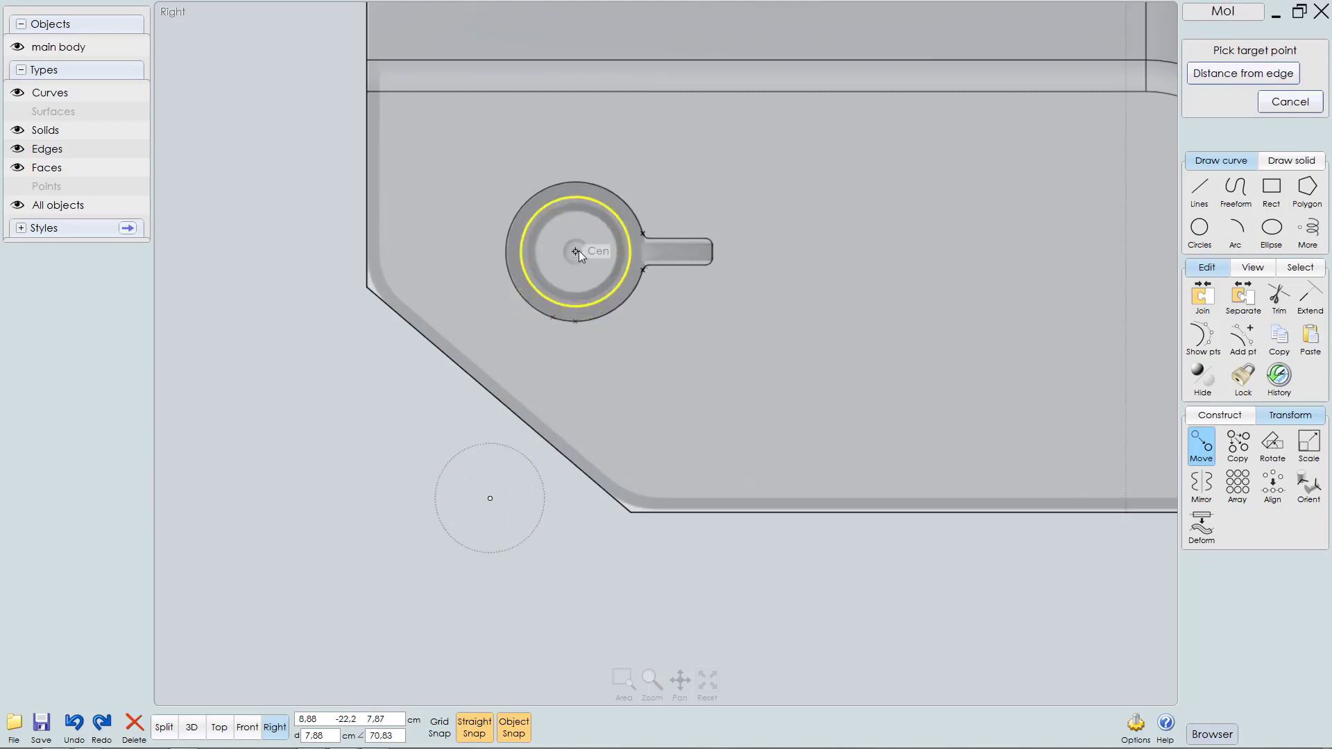
click(575, 252)
scroll(497, 427, down, 5)
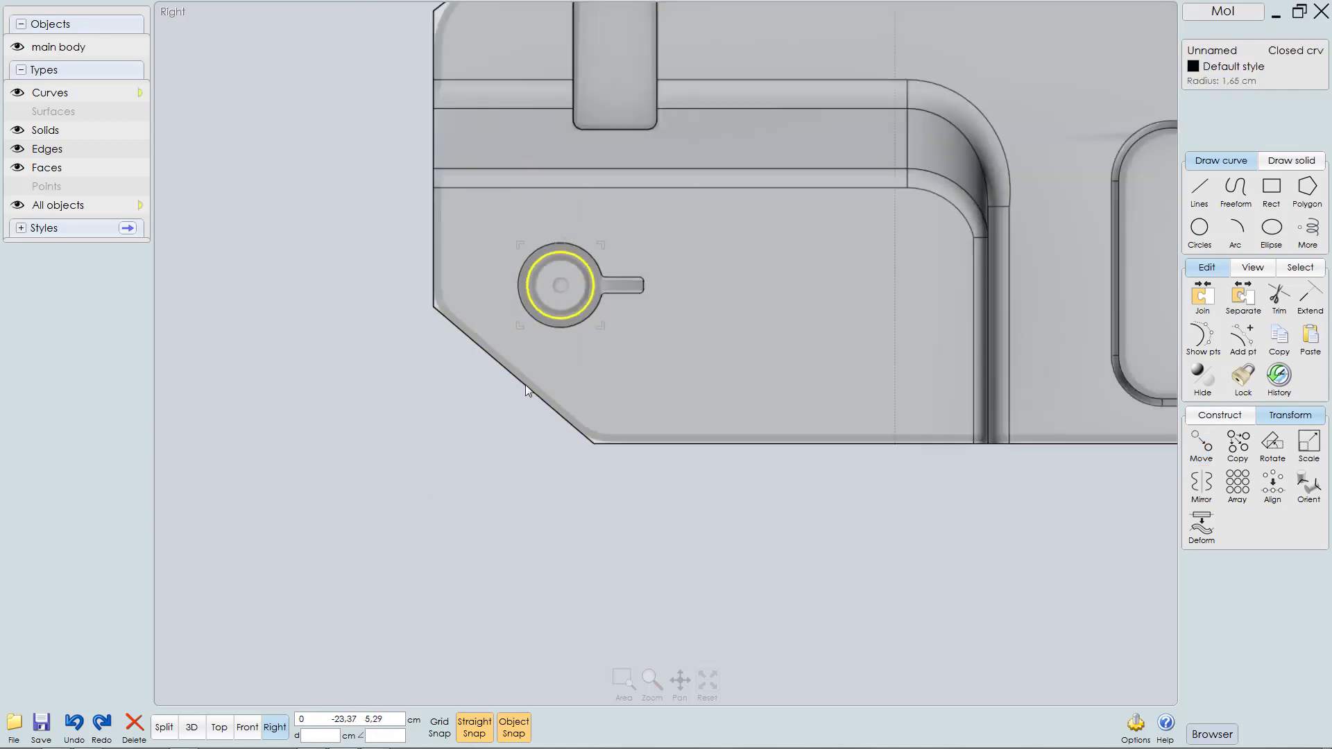
Step: Move the copied circle outward in the top view so it lies on the floor of the lower-left keyhole recess
key(F5)
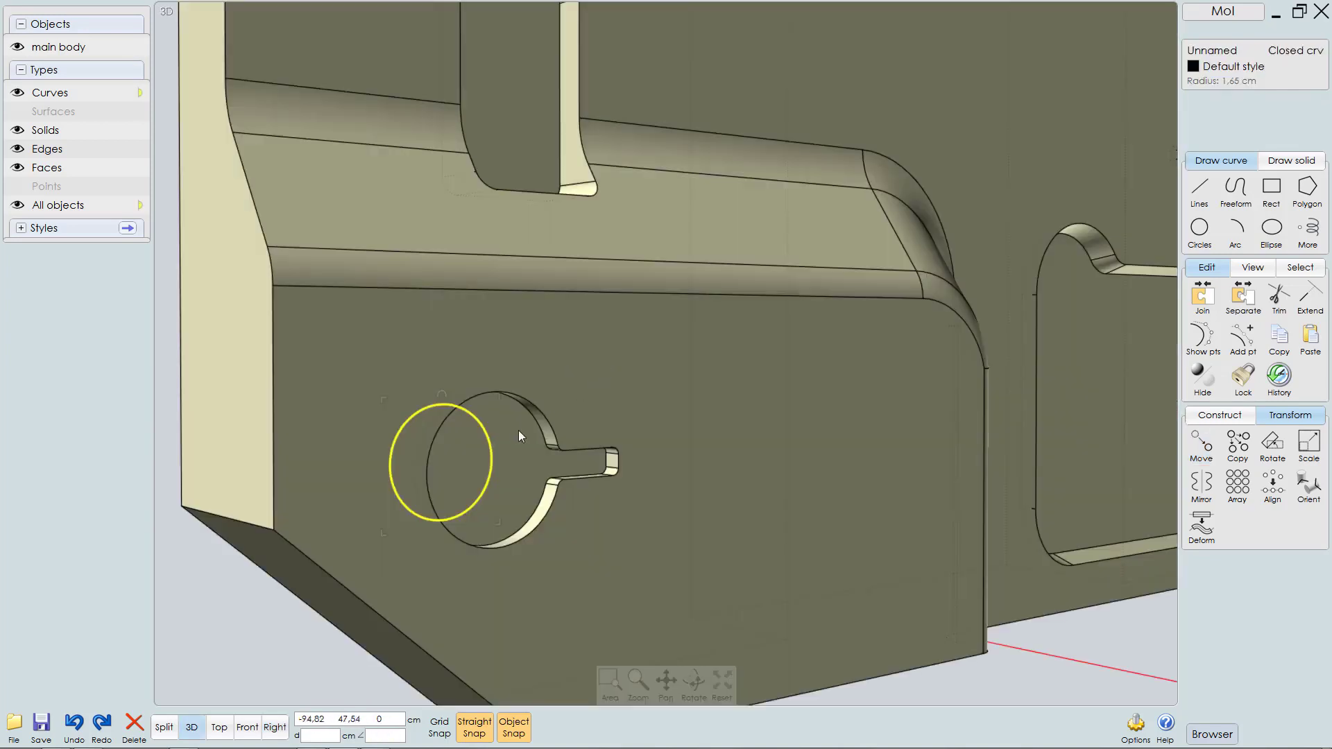
right_drag(518, 430, 522, 452)
scroll(495, 478, down, 4)
right_drag(489, 504, 633, 550)
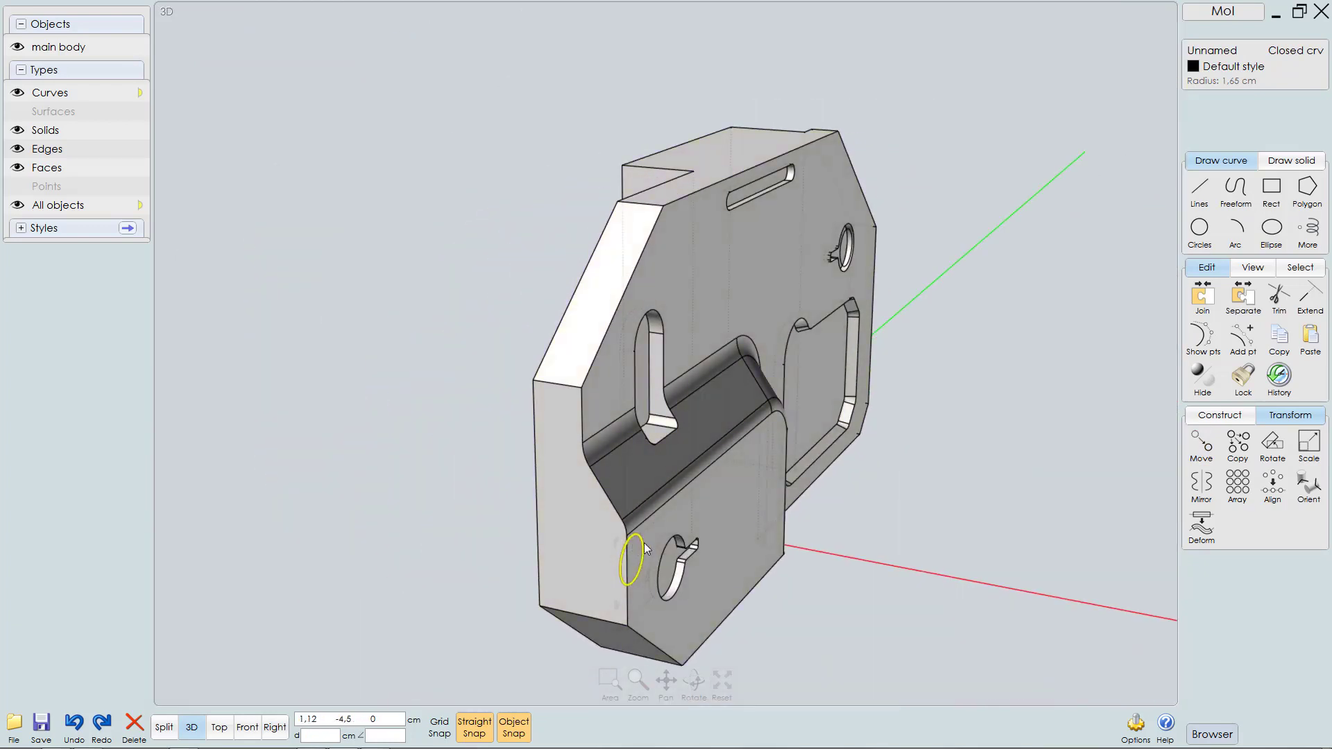
key(F2)
right_drag(820, 651, 777, 567)
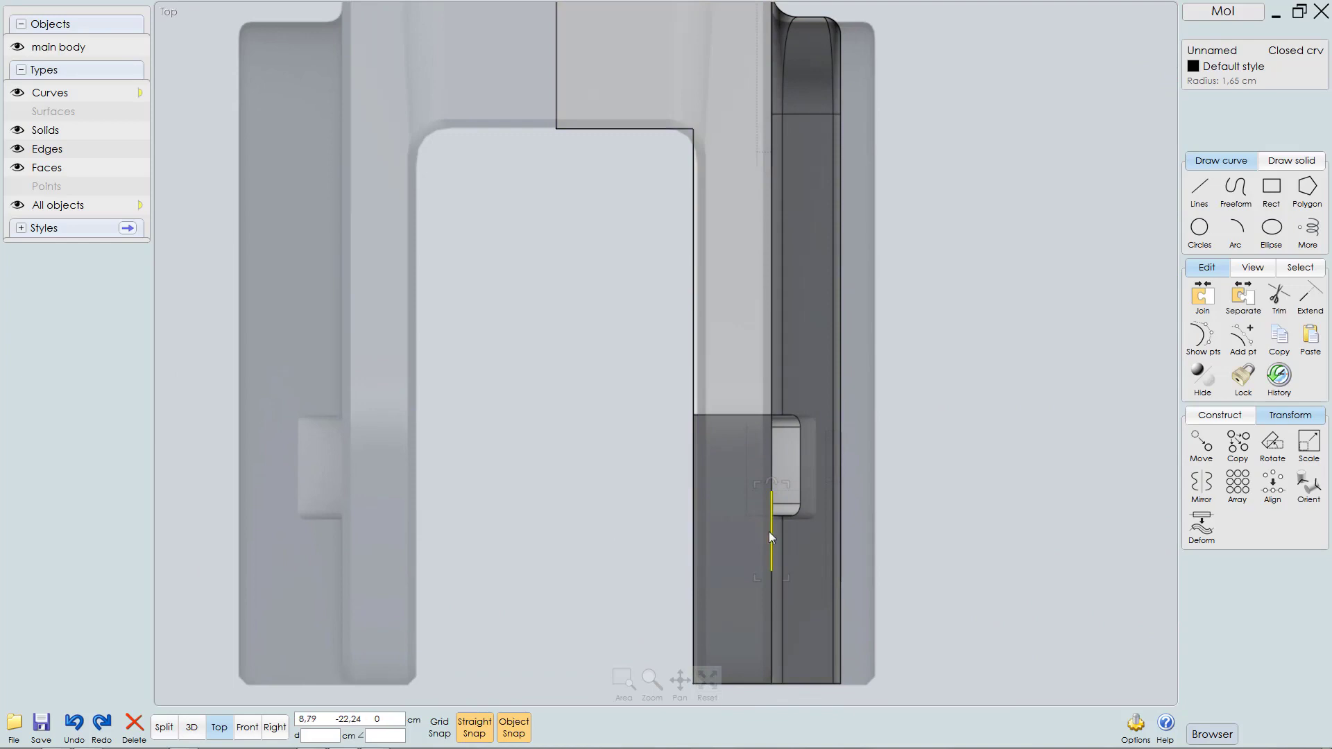
drag(775, 528, 818, 534)
key(F1)
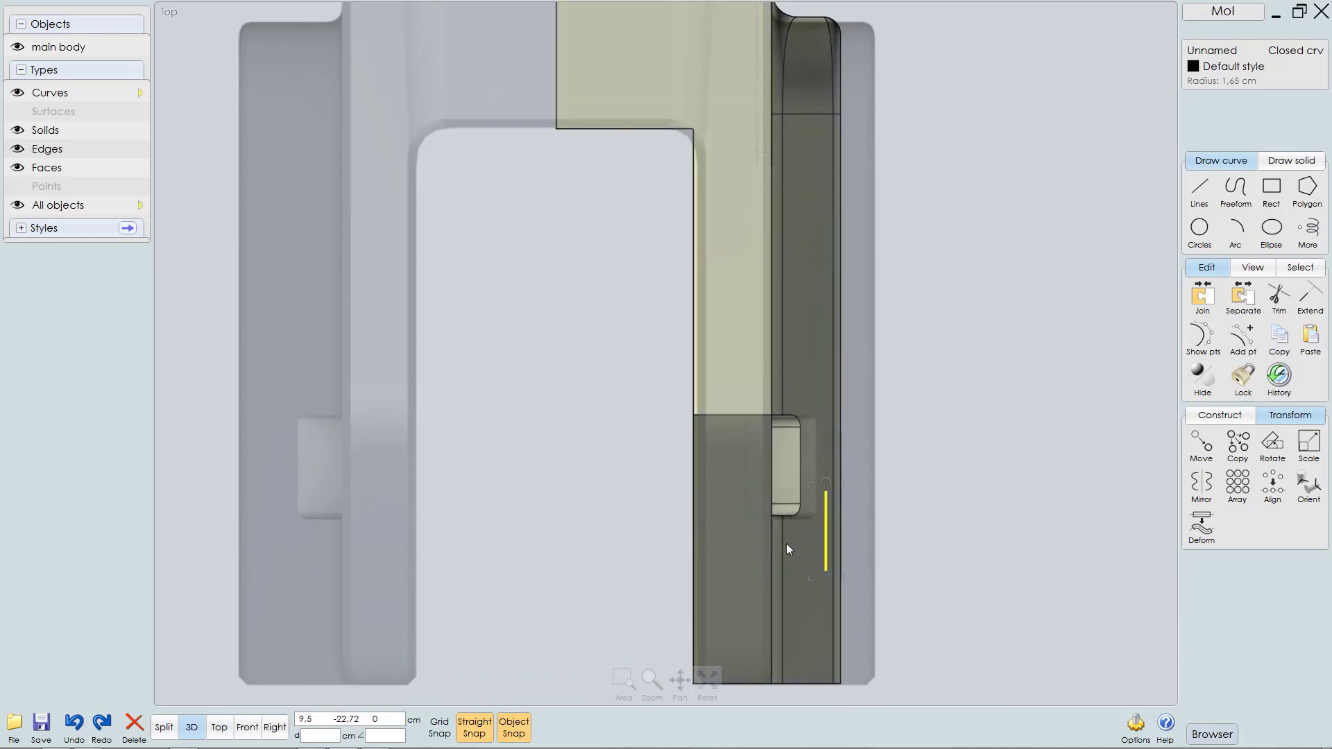
right_drag(705, 573, 539, 531)
scroll(479, 461, up, 5)
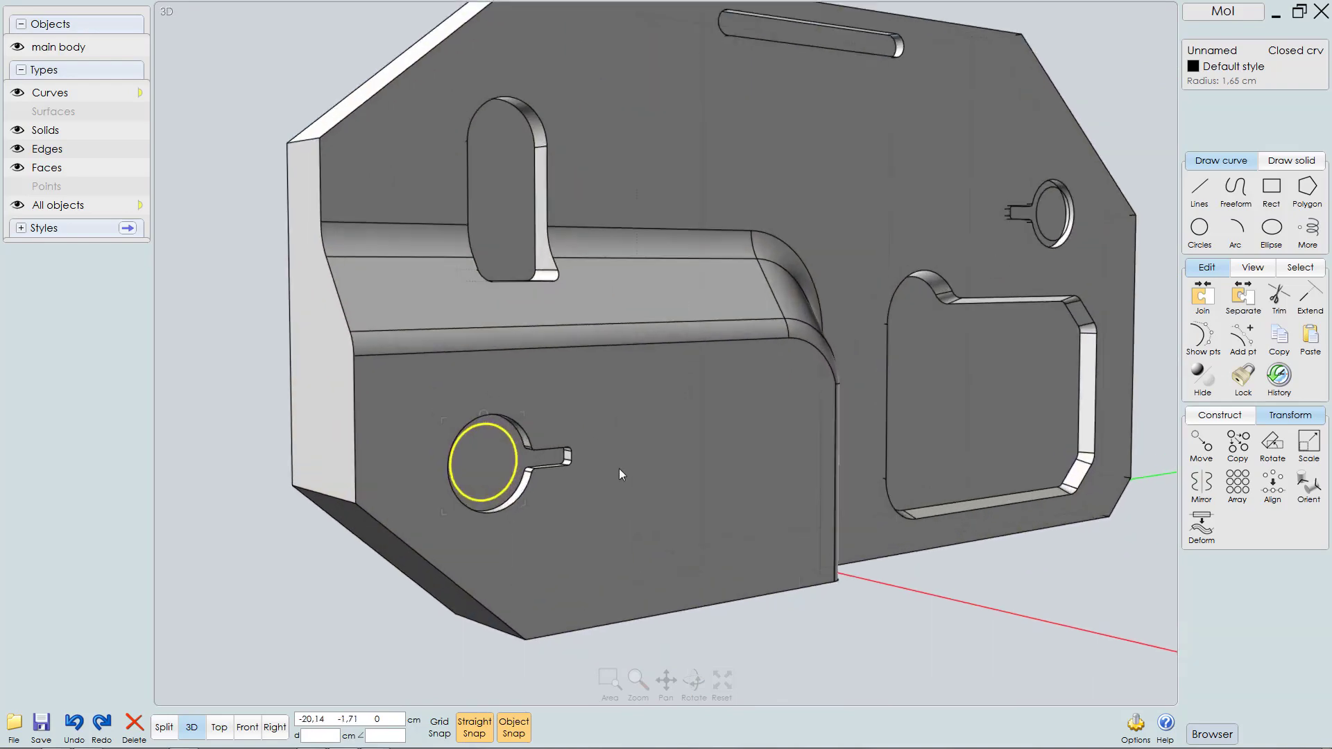
Step: Extrude the lower-left circle by -1 cm into the body with capped ends, and delete the source circle
scroll(486, 455, down, 5)
right_drag(631, 493, 433, 419)
scroll(515, 510, up, 2)
scroll(548, 501, up, 3)
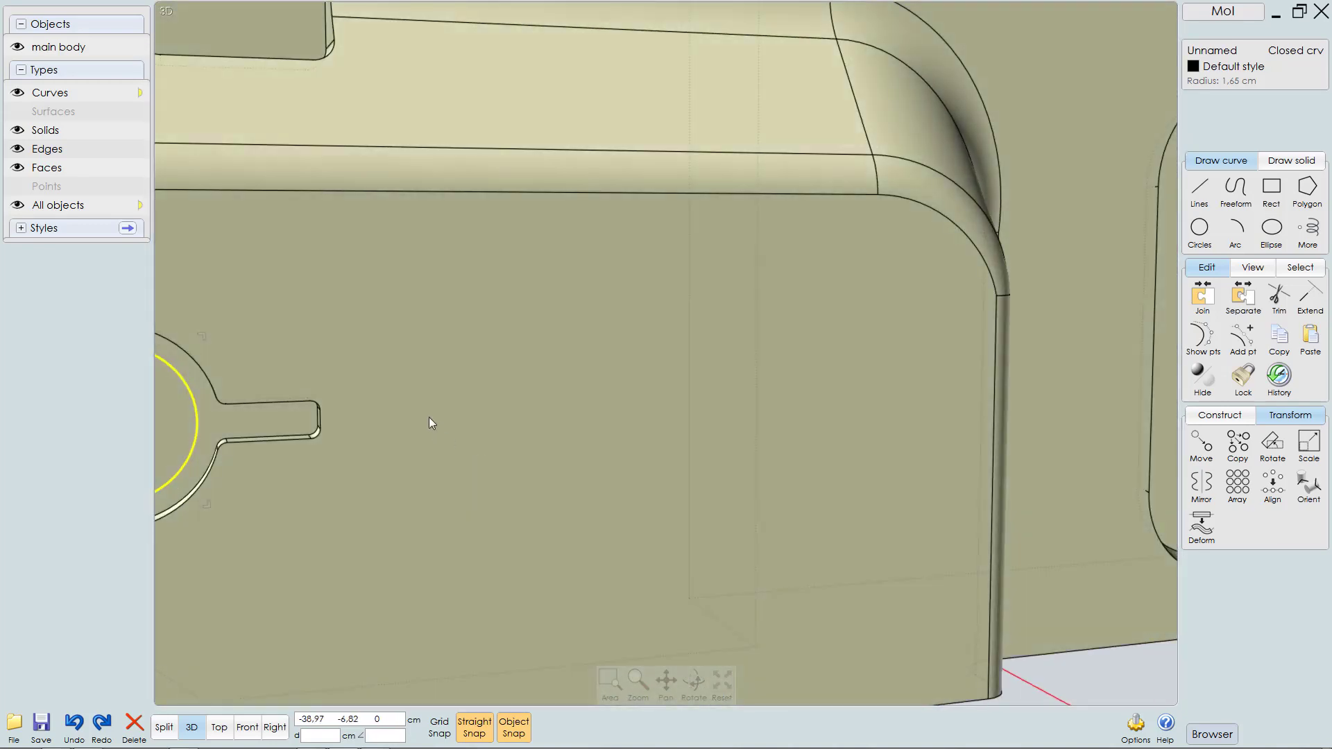
middle_drag(423, 416, 653, 424)
right_drag(453, 444, 518, 425)
scroll(545, 441, up, 3)
scroll(518, 425, down, 4)
right_drag(514, 530, 581, 444)
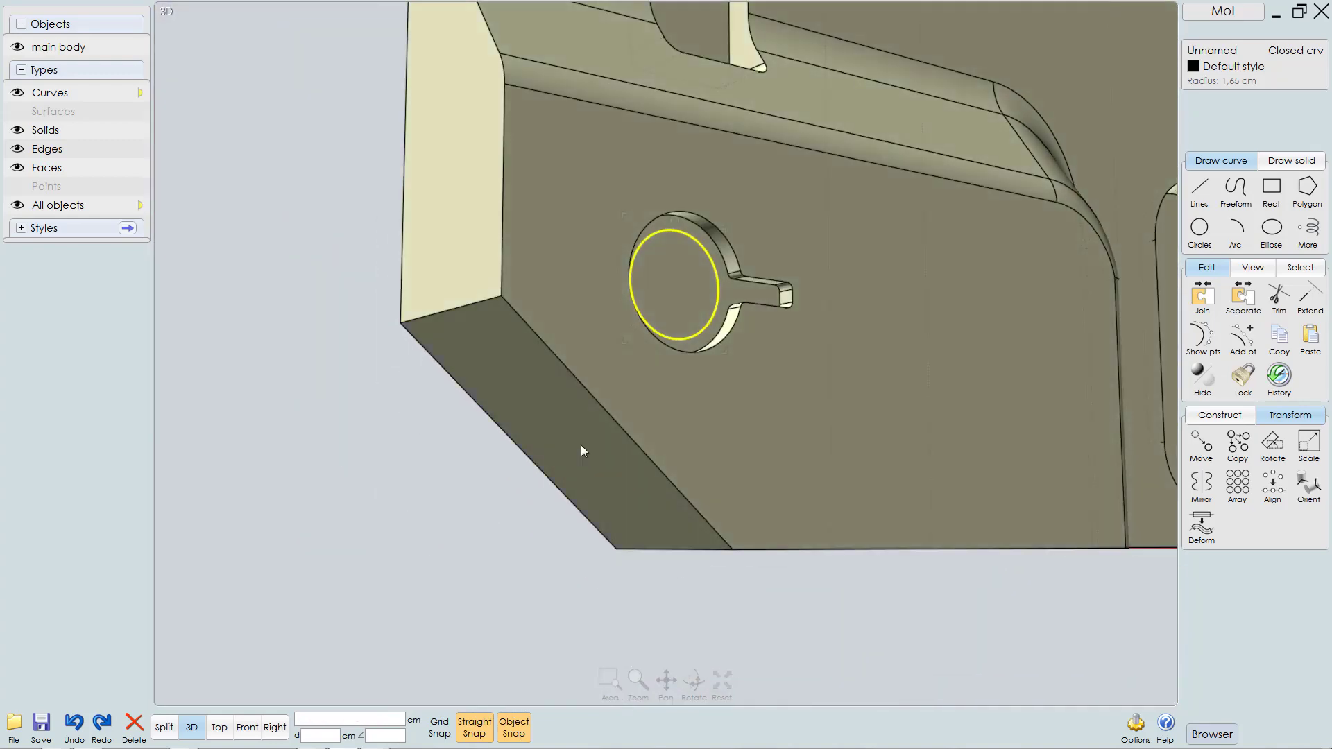
right_drag(665, 387, 682, 373)
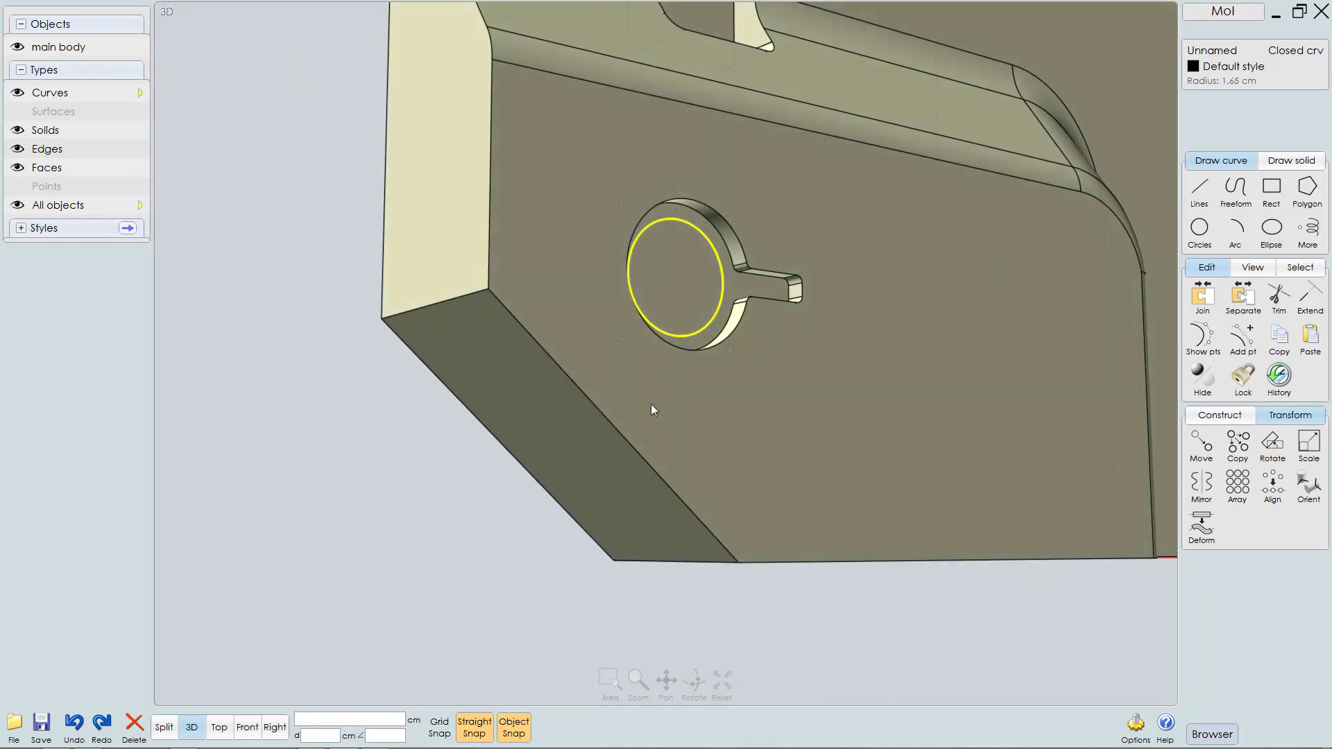
middle_drag(650, 404, 661, 404)
key(e)
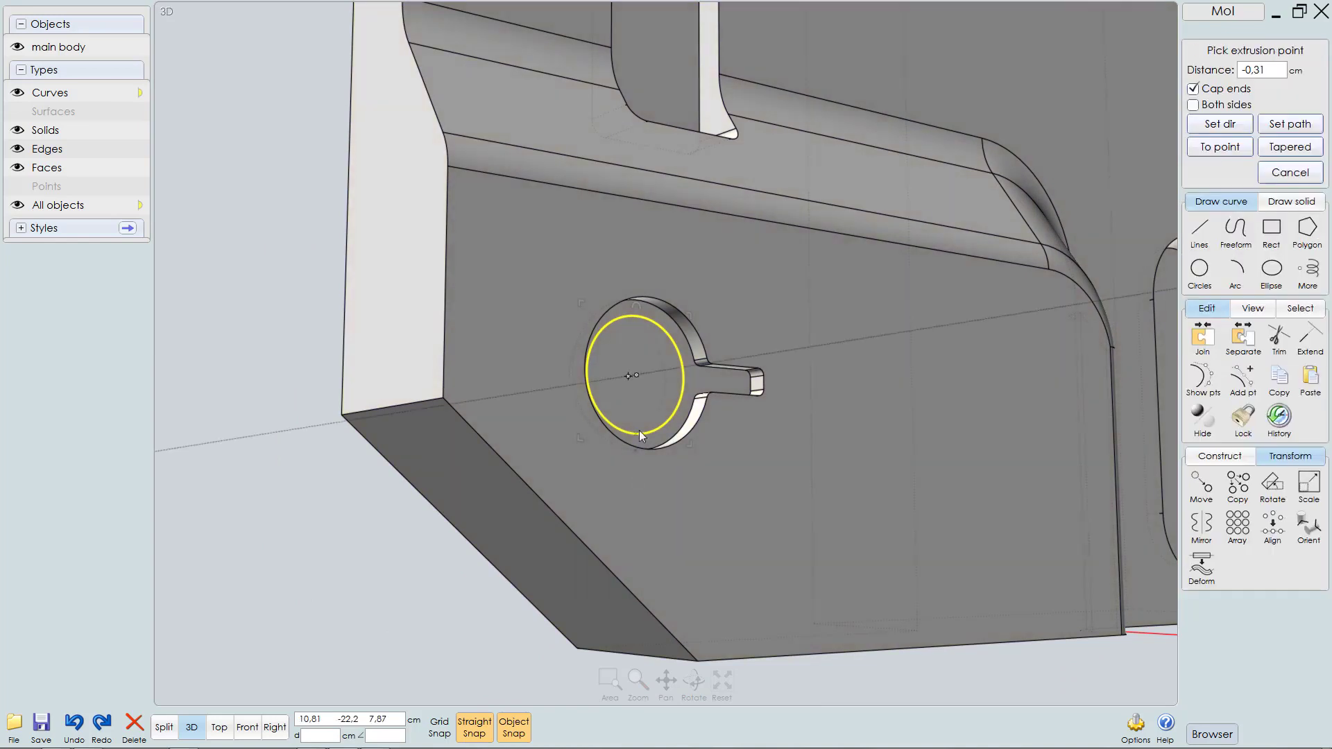
right_drag(634, 395, 650, 409)
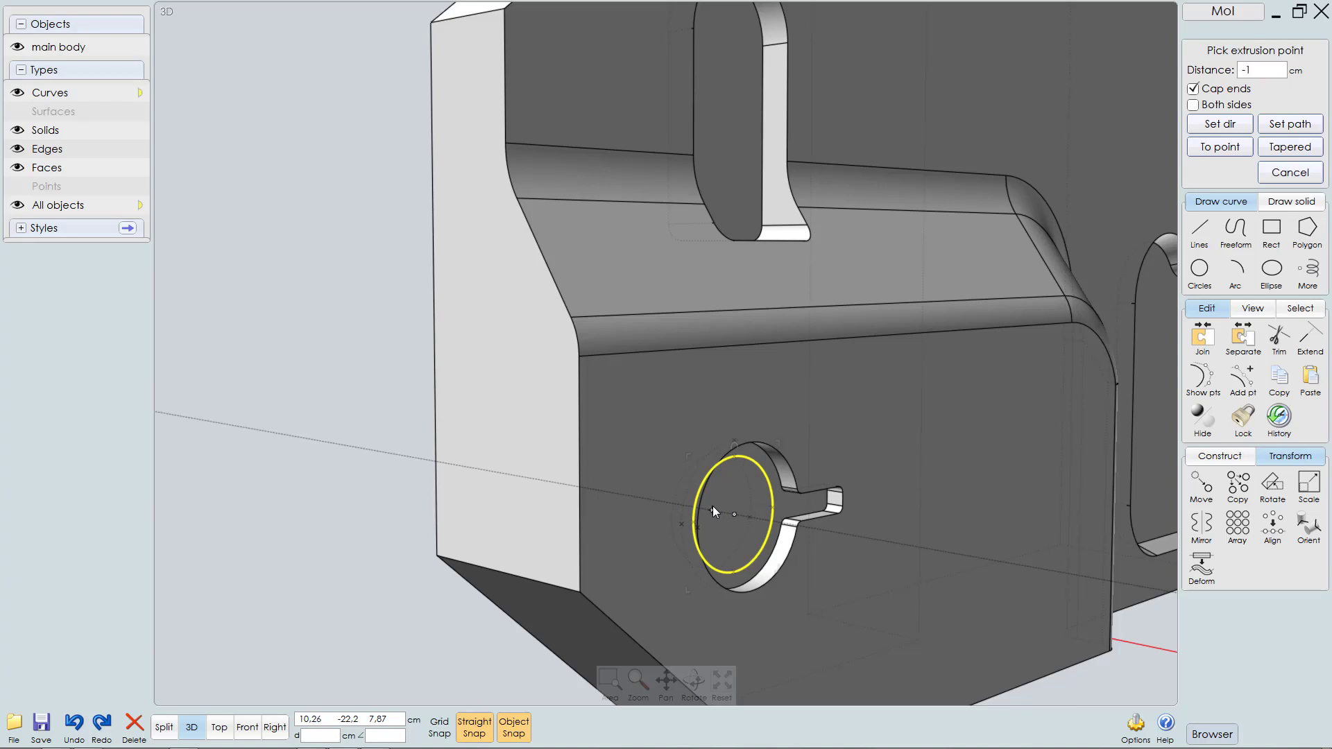
key(Escape)
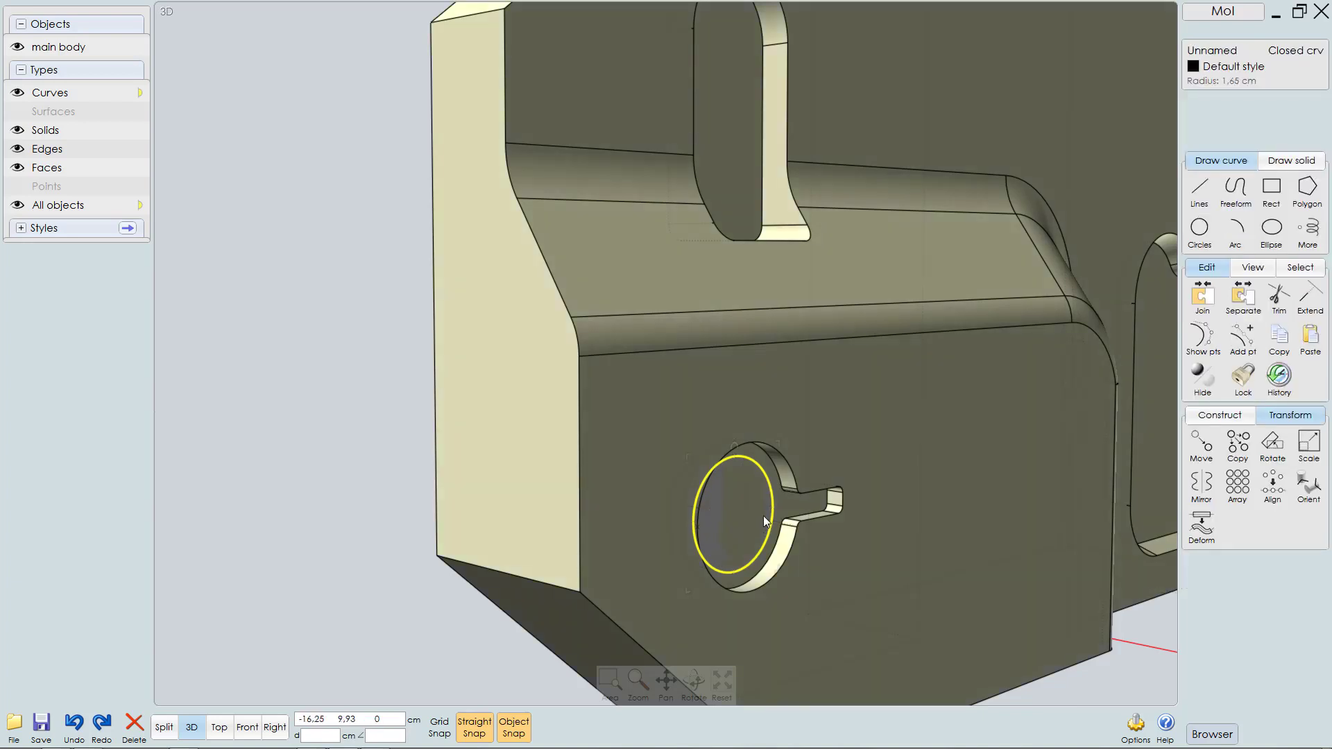
key(Escape)
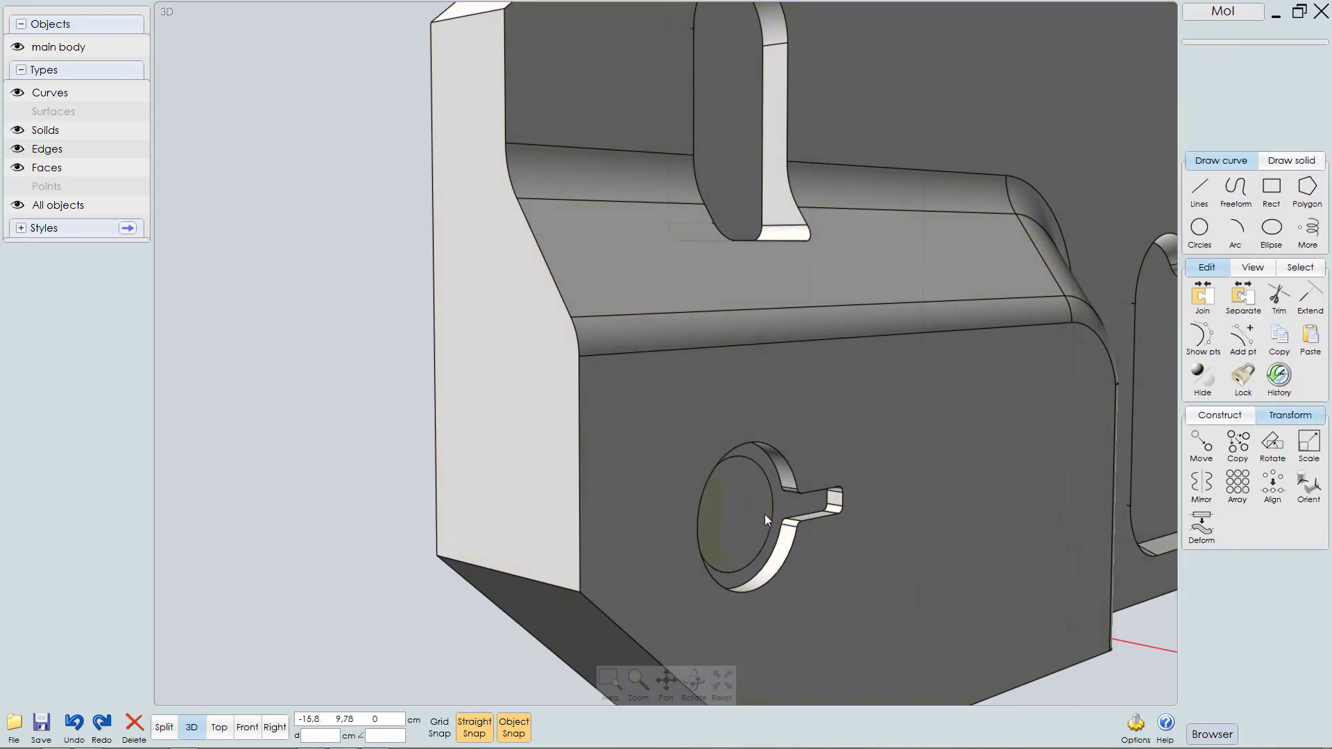
Step: Subtract the extruded cylinder from the main body with Boolean Difference to cut the lower-left recess deeper
click(817, 446)
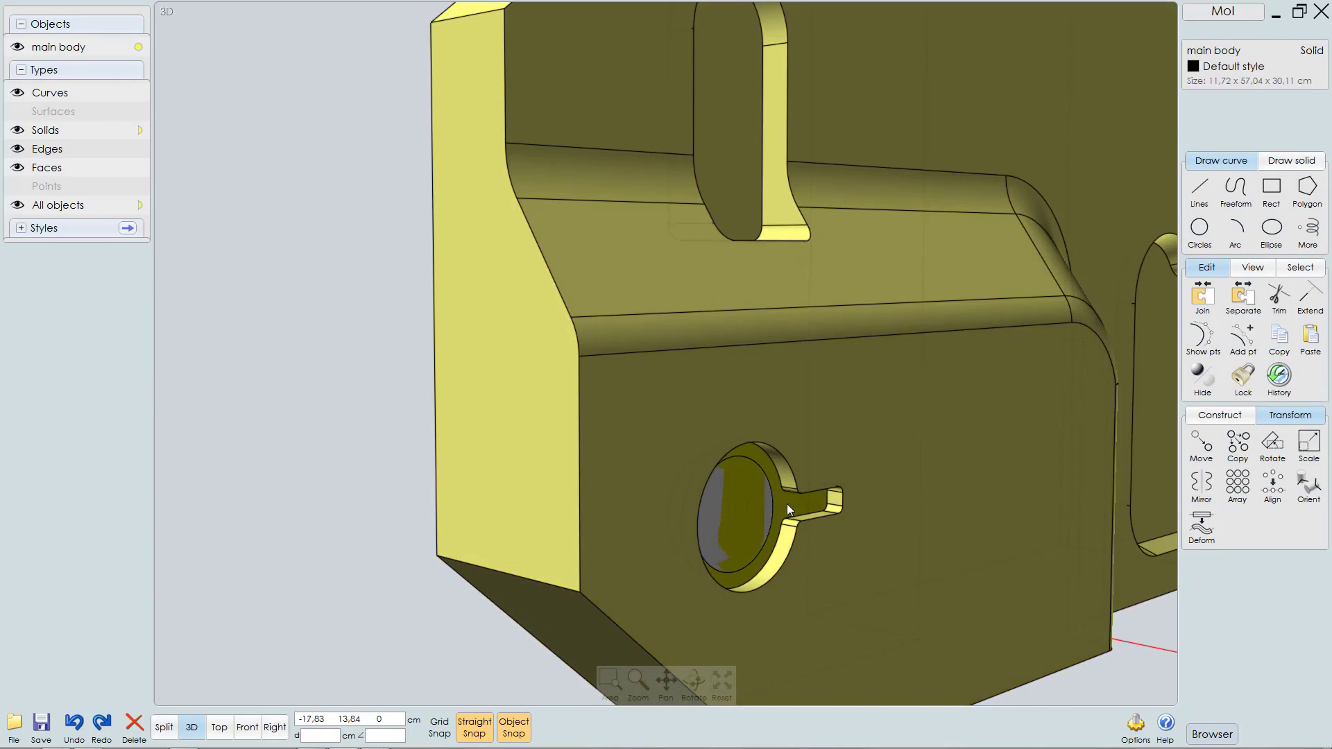
key(d)
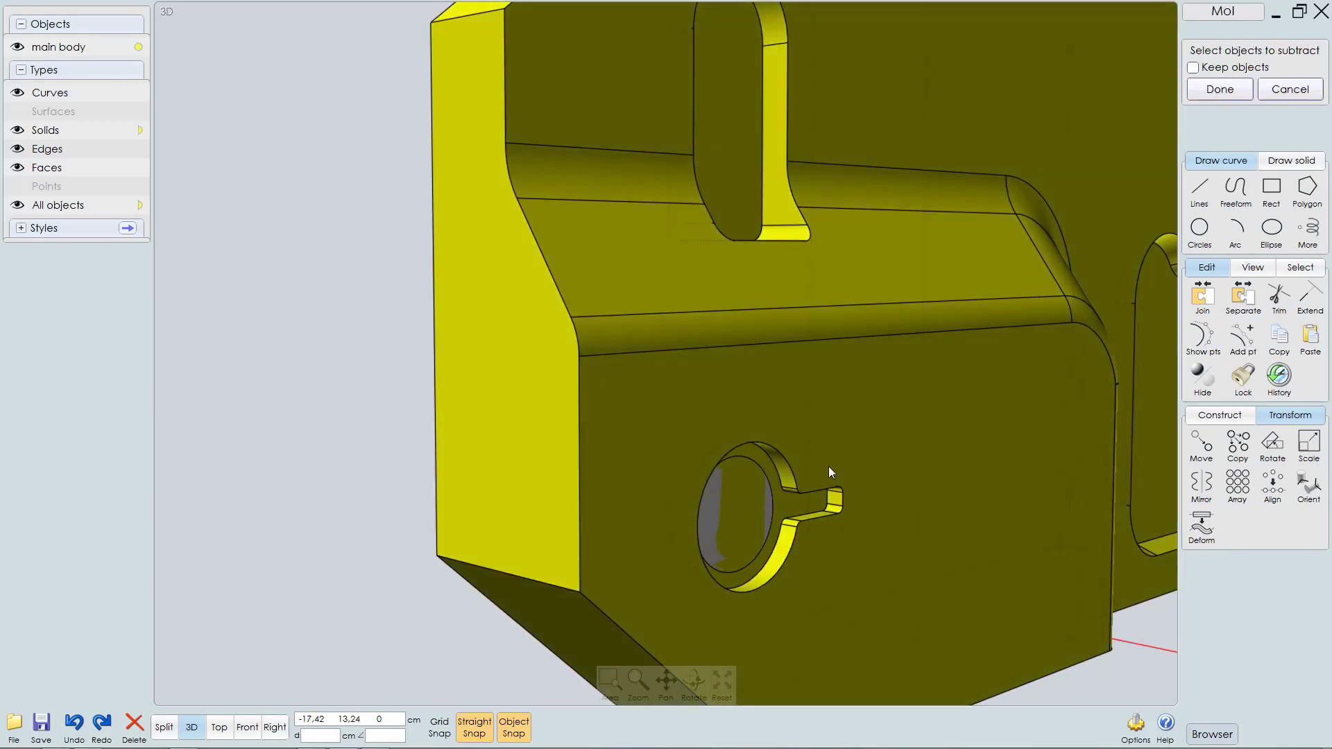
right_drag(814, 471, 771, 465)
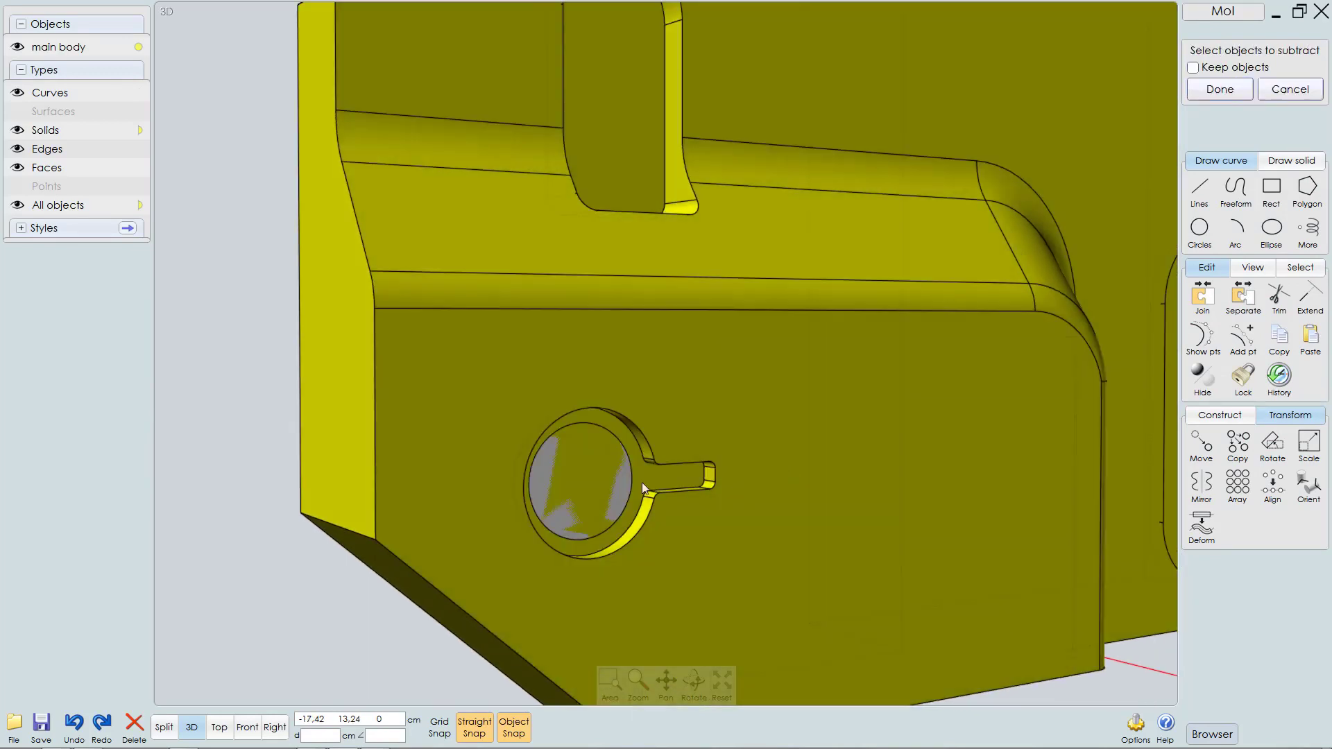
click(555, 476)
right_click(576, 478)
Step: Move the upper-right recess's 1.65 cm circle inward in the top view from the outer face onto the recess floor
right_drag(663, 500, 577, 510)
scroll(605, 480, down, 6)
middle_drag(920, 404, 813, 439)
scroll(813, 438, up, 4)
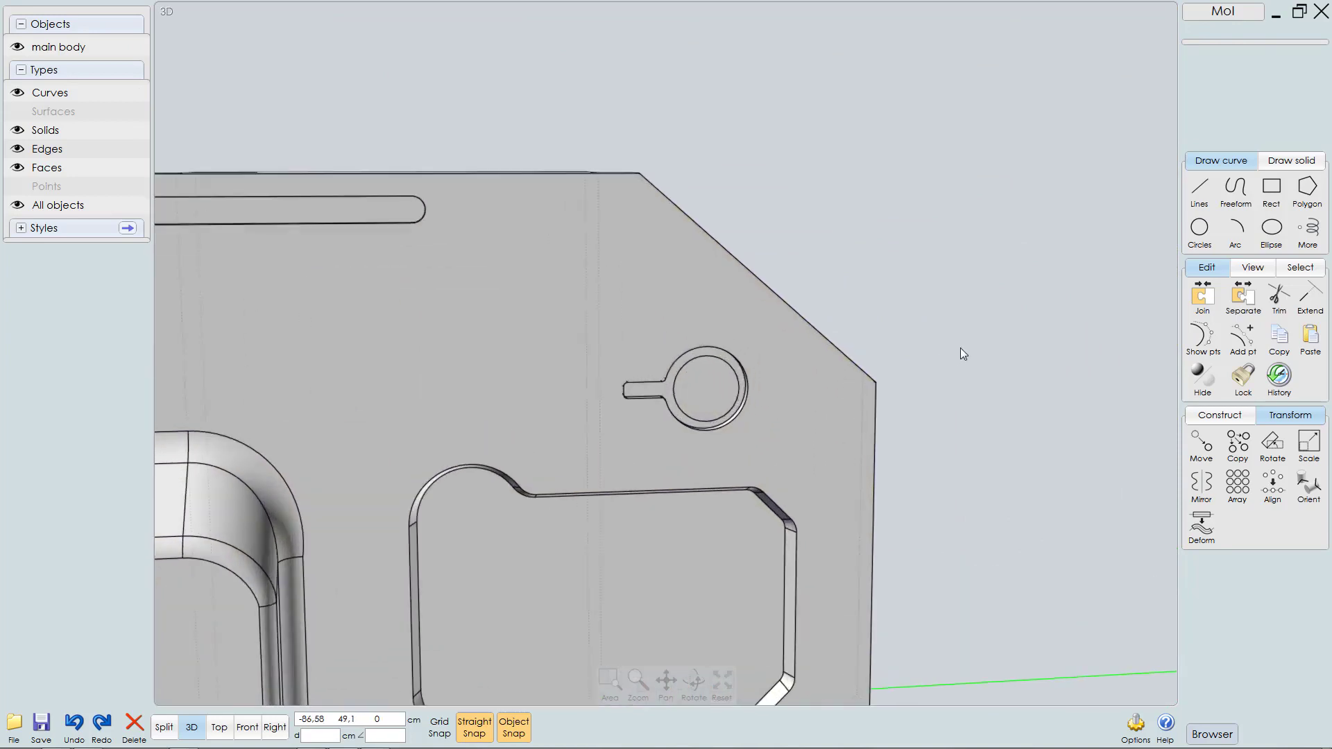
right_drag(735, 397, 794, 427)
scroll(754, 418, up, 3)
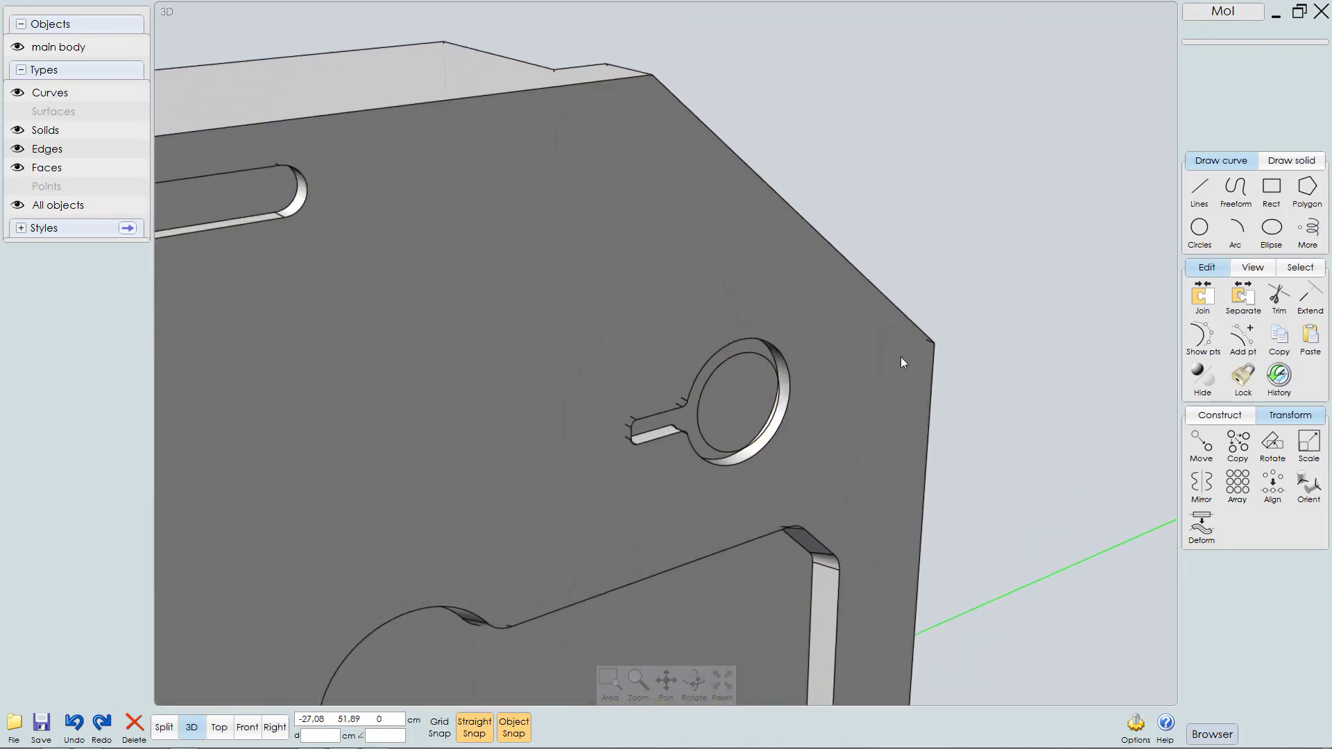
click(750, 356)
key(t)
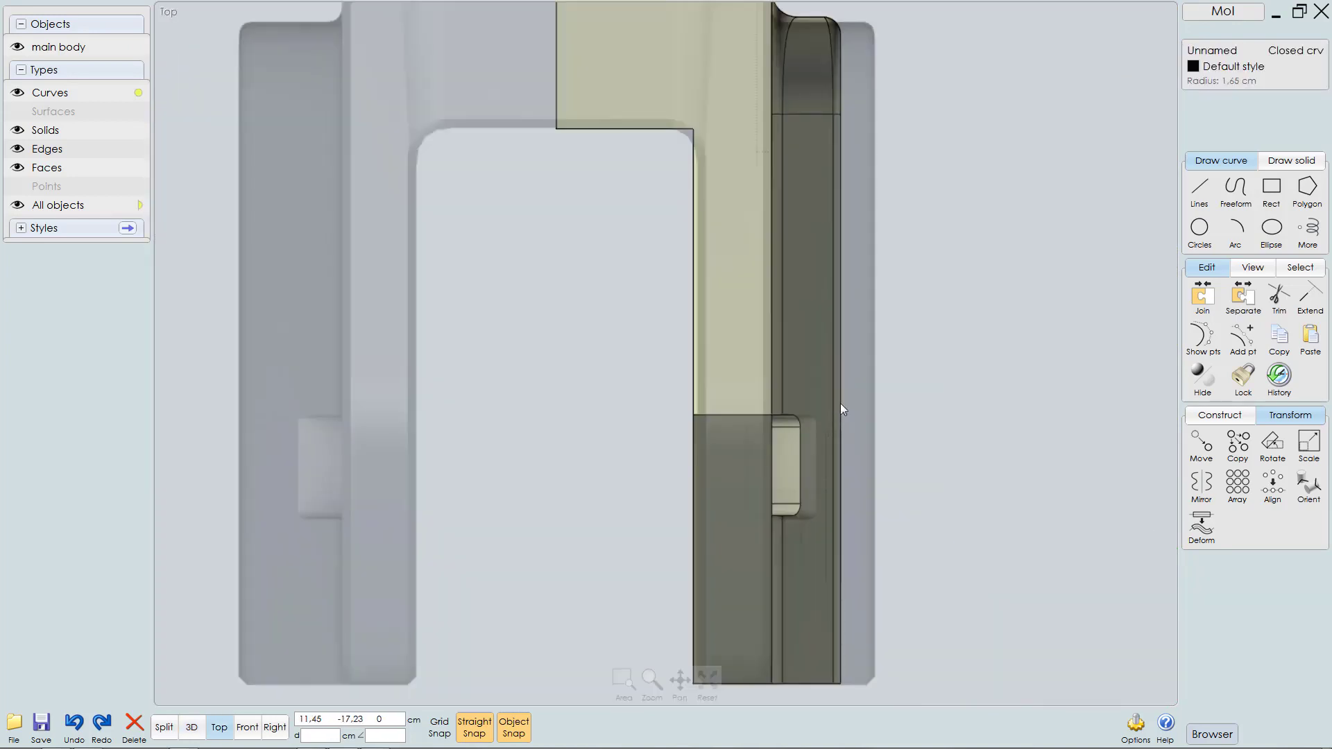
middle_drag(766, 373, 708, 589)
scroll(706, 587, down, 5)
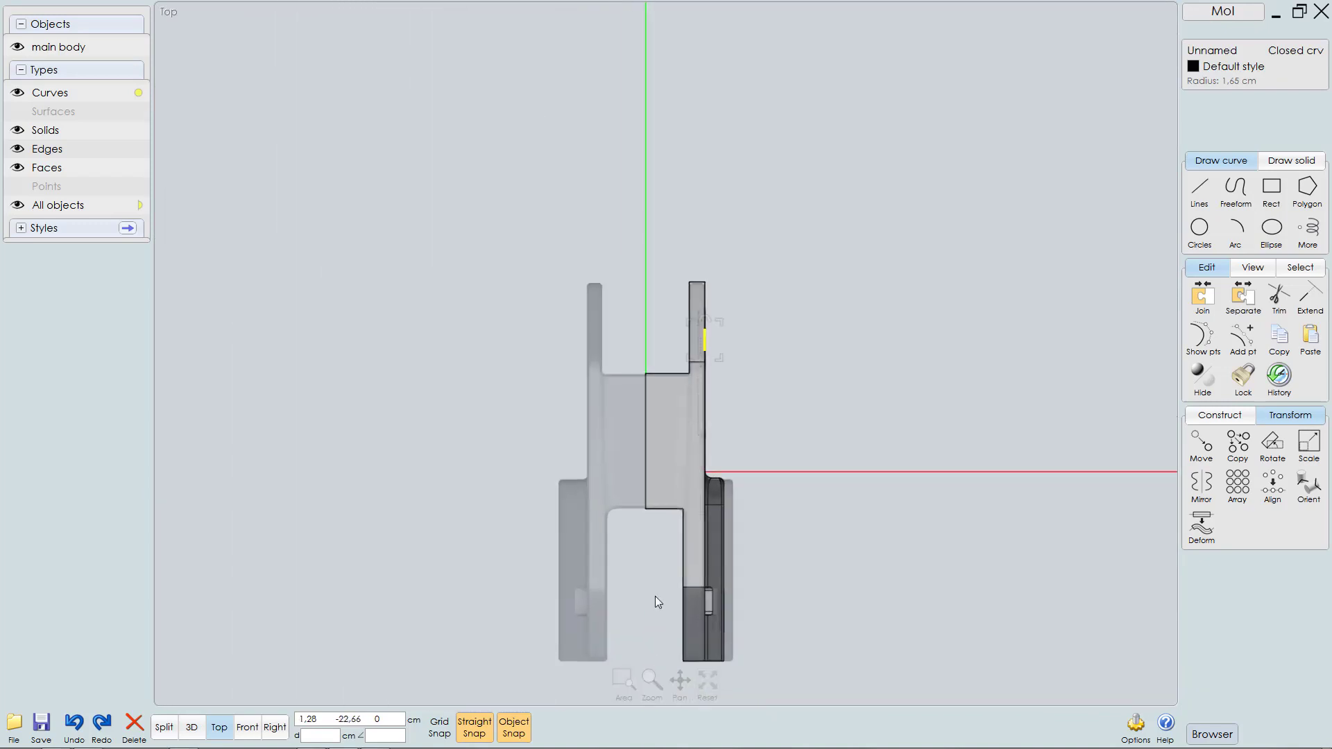
middle_drag(673, 458, 678, 507)
scroll(706, 396, up, 3)
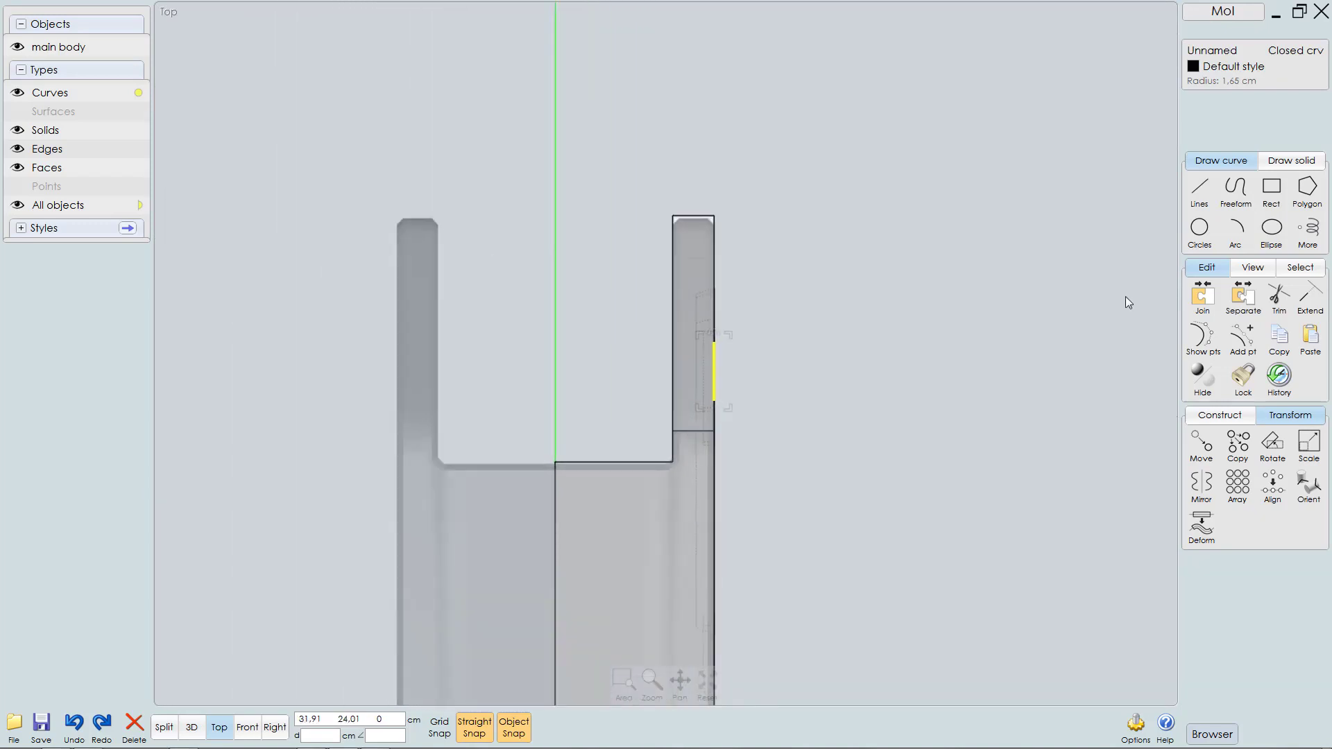
scroll(705, 375, up, 3)
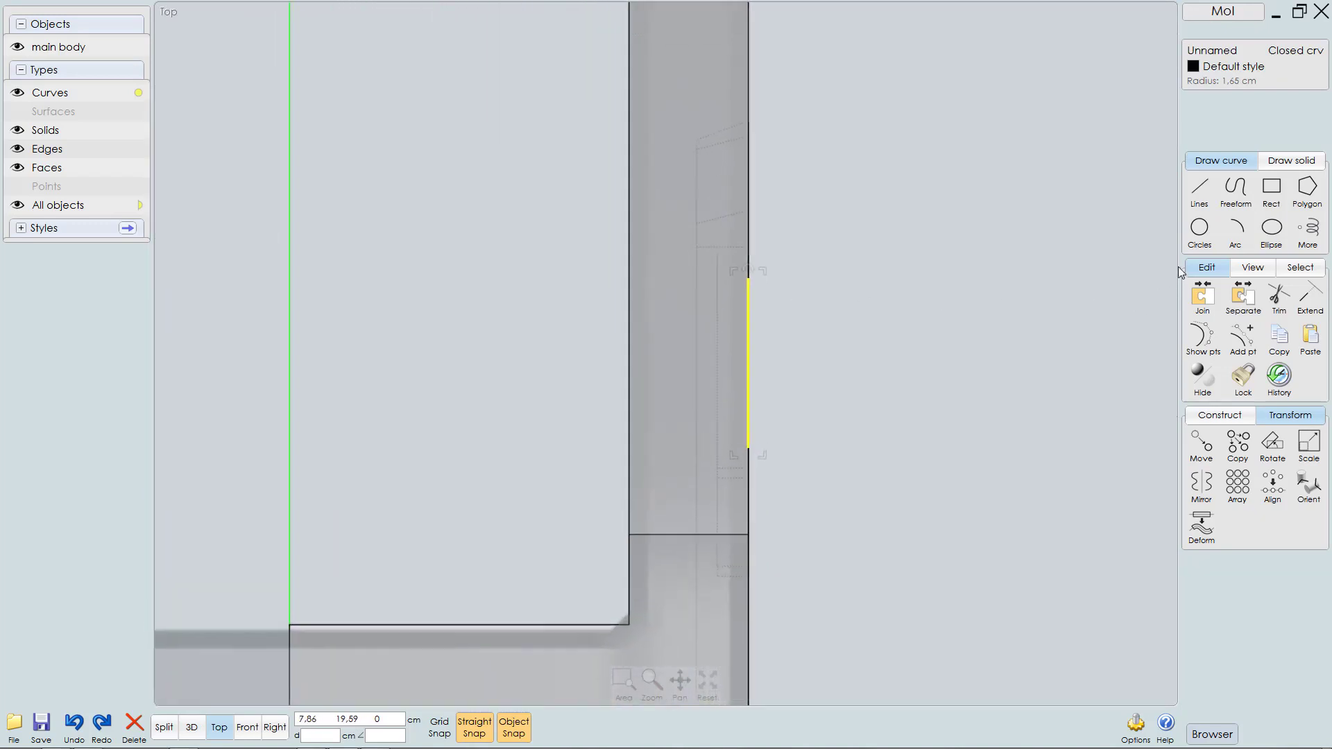
drag(748, 343, 726, 344)
key(F5)
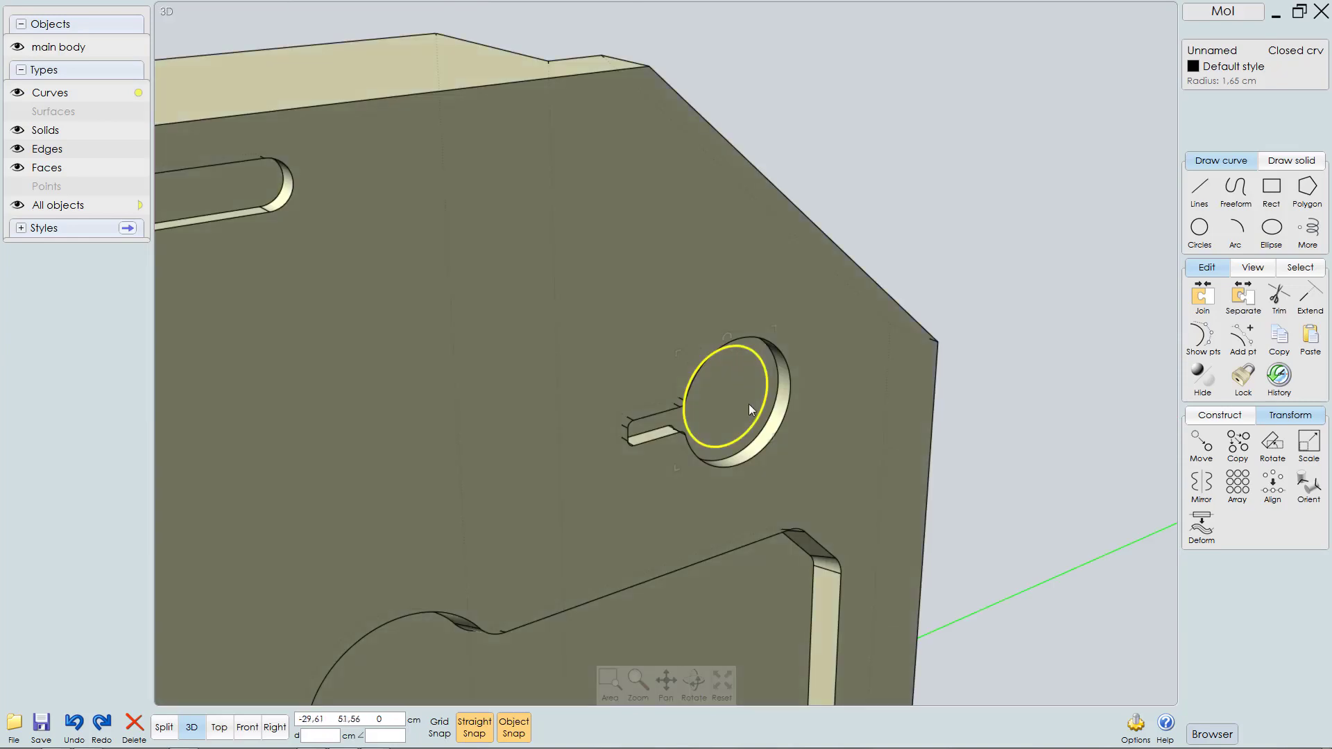
Step: Extrude the upper-right circle into the body with capped ends, and delete the source circle
scroll(762, 401, up, 4)
mouse_move(735, 298)
right_down()
mouse_move(727, 346)
mouse_move(755, 316)
right_up()
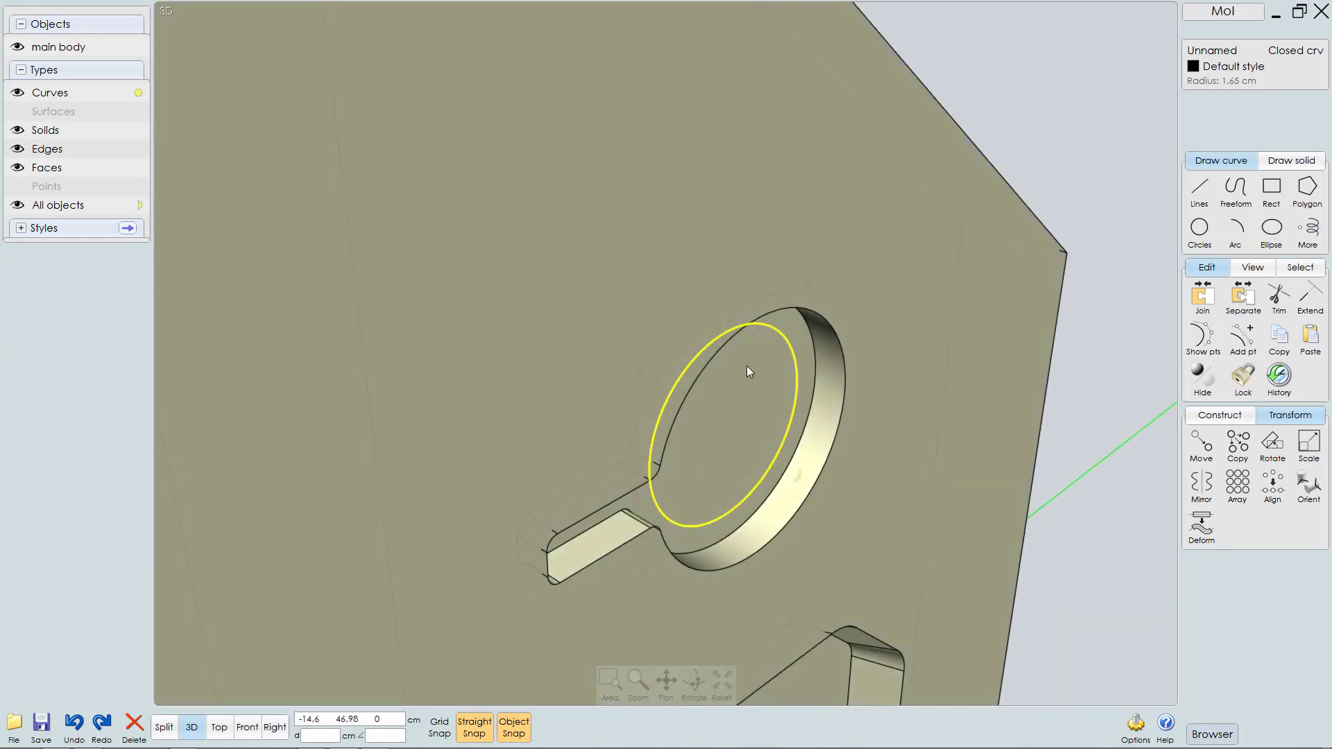
key(e)
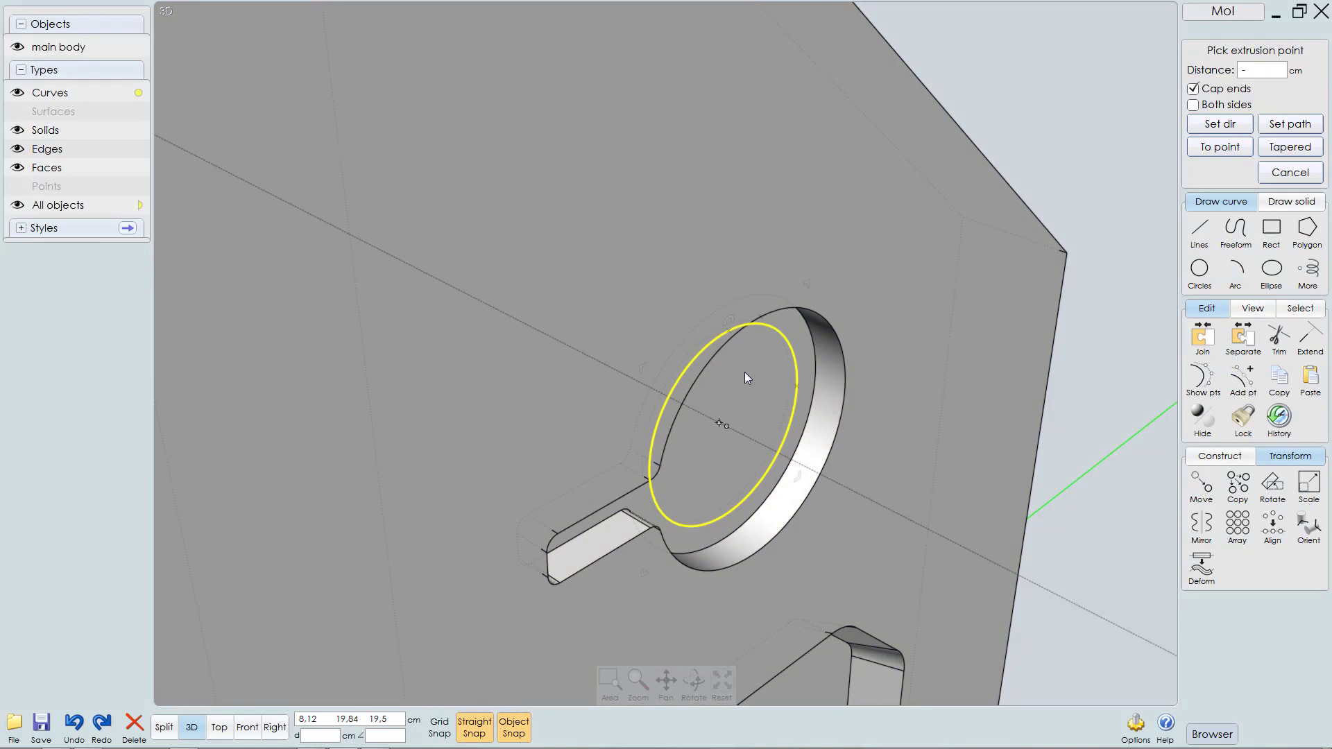
key(Escape)
right_drag(761, 390, 718, 367)
key(Delete)
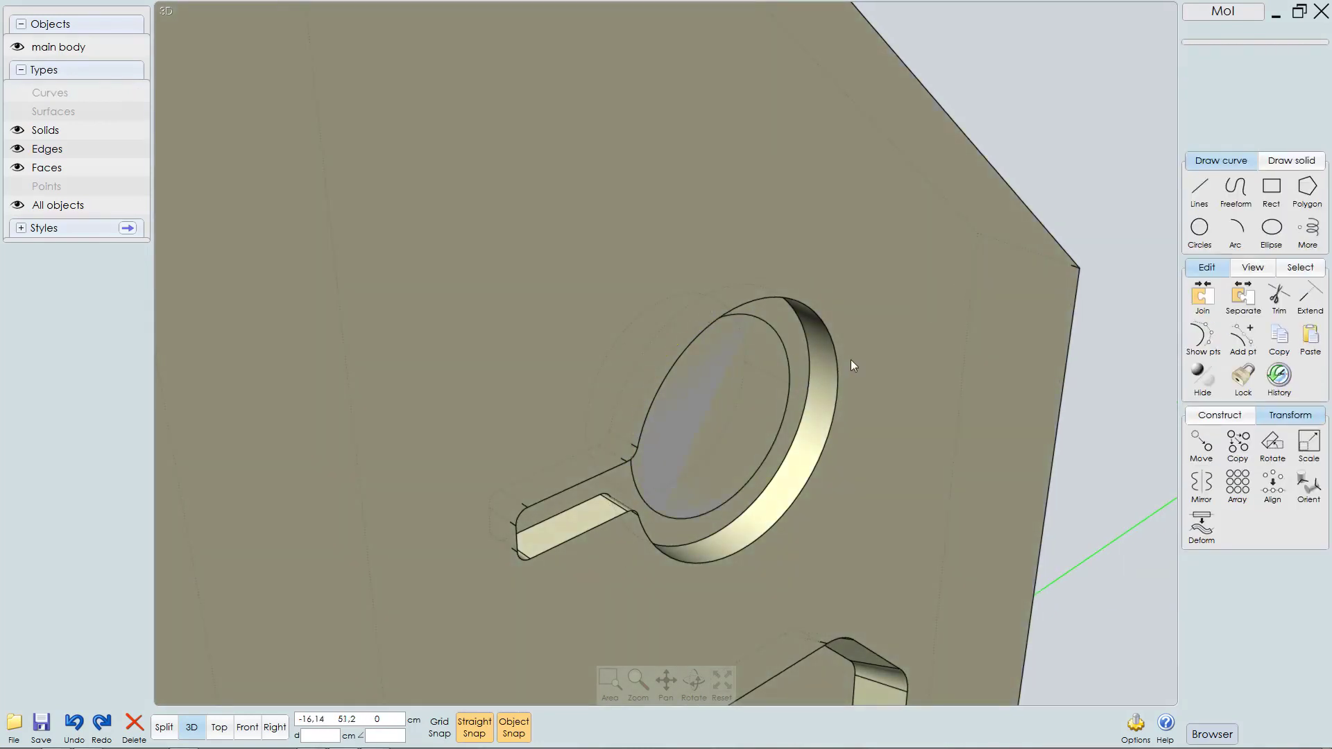
Step: Subtract the upper-right cylinder from the main body with Boolean Difference to form the stepped round recess
click(920, 283)
key(d)
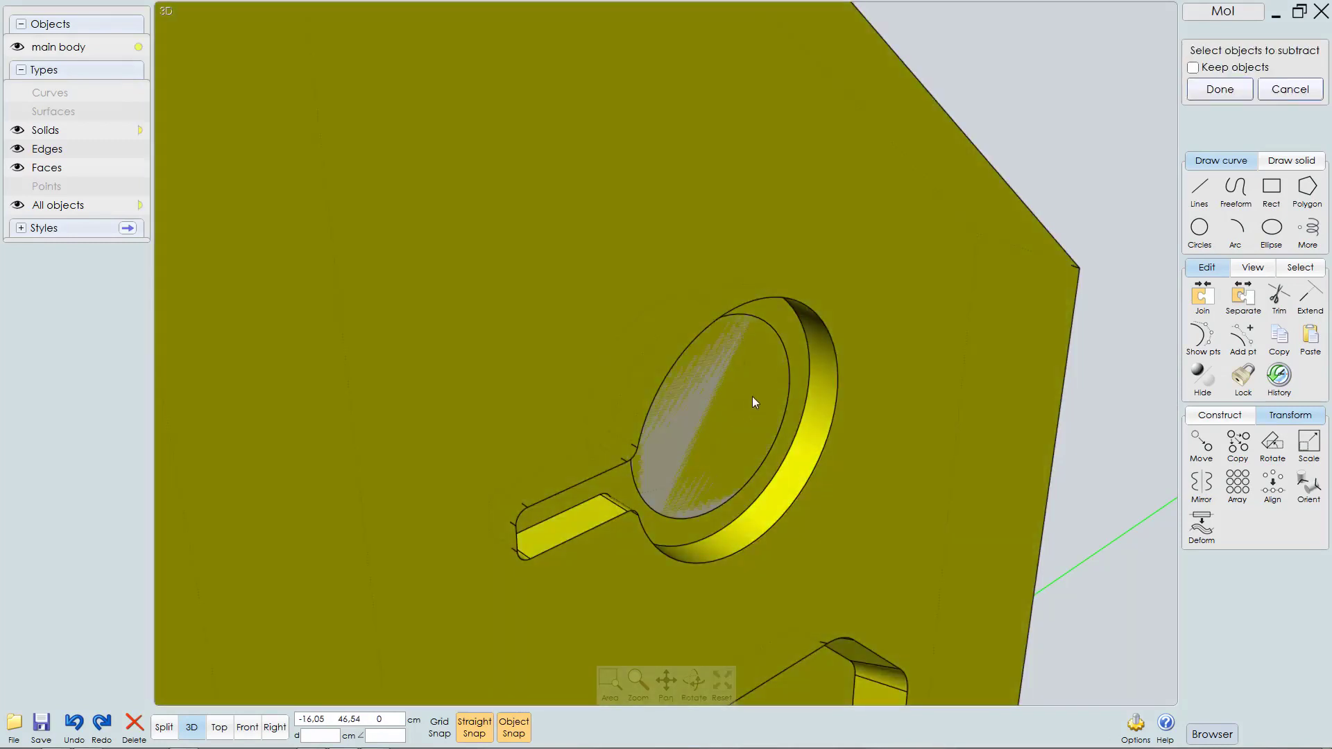
click(757, 393)
right_click(902, 344)
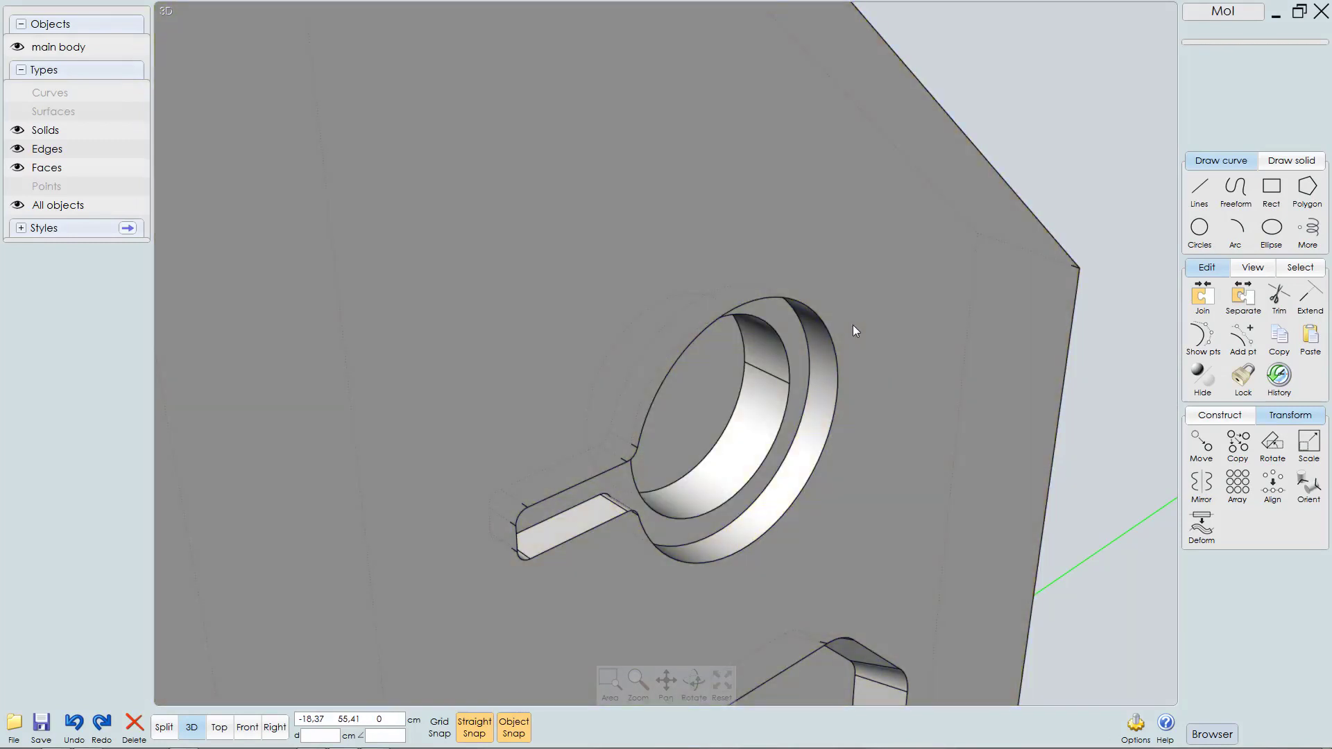
Step: Examine the stepped circular cuts in both keyhole recesses and the overall shape of the main body
click(853, 325)
right_drag(853, 326, 810, 328)
scroll(809, 328, down, 8)
right_drag(763, 418, 724, 385)
key(Escape)
middle_drag(725, 386, 833, 332)
scroll(693, 471, up, 5)
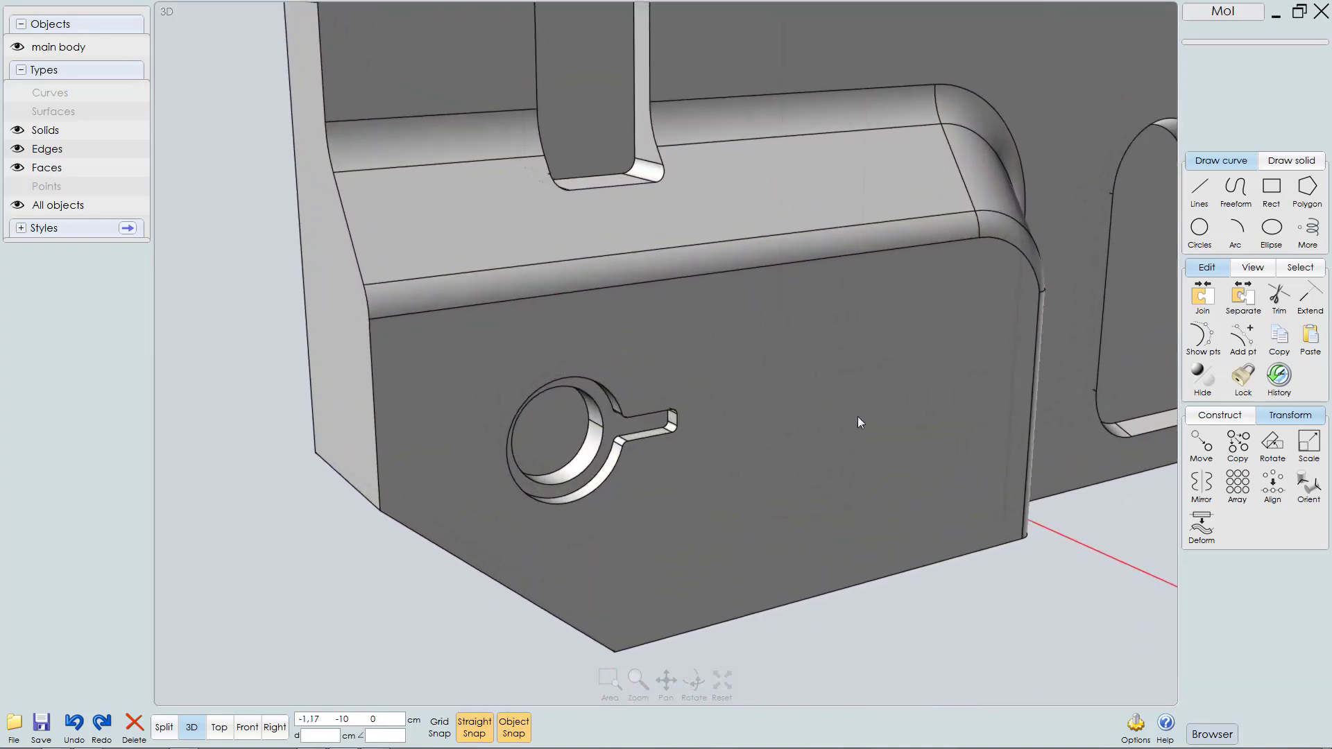
scroll(662, 395, up, 1)
mouse_move(659, 393)
right_down()
mouse_move(642, 361)
mouse_move(648, 389)
right_up()
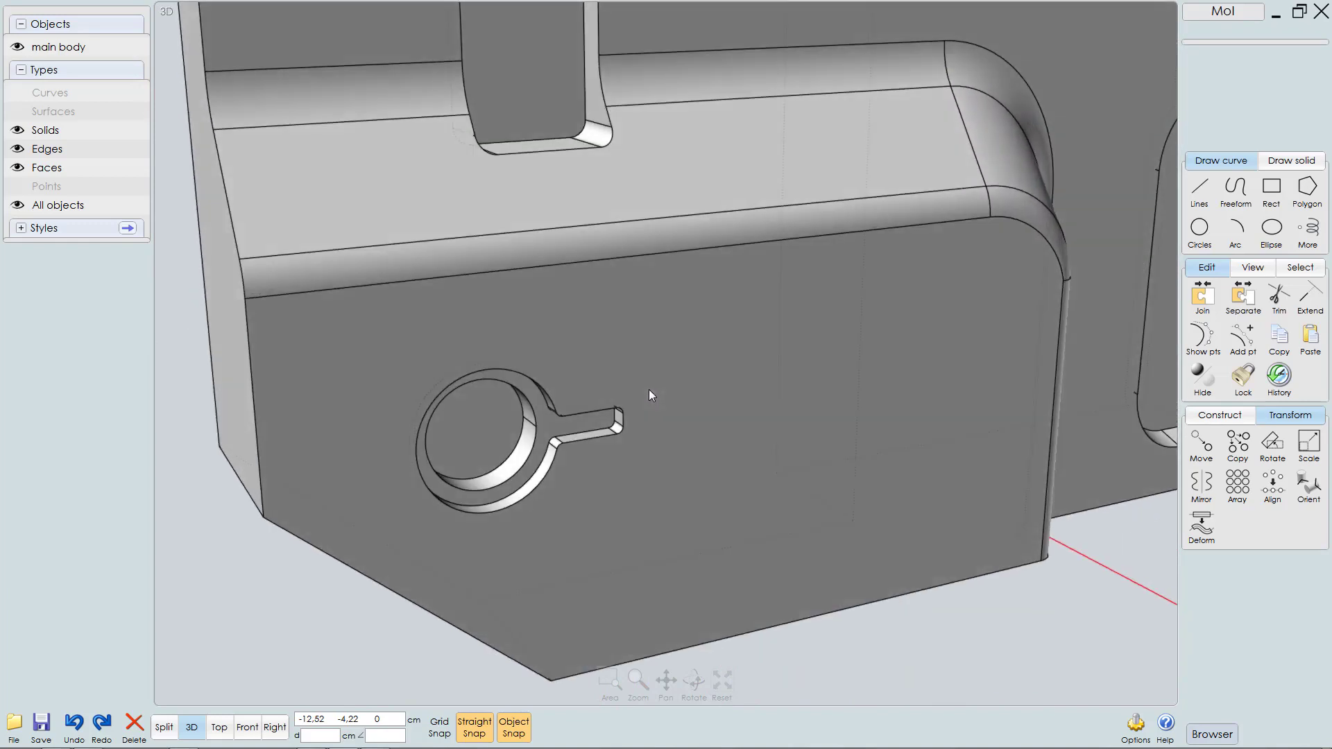
scroll(648, 389, down, 5)
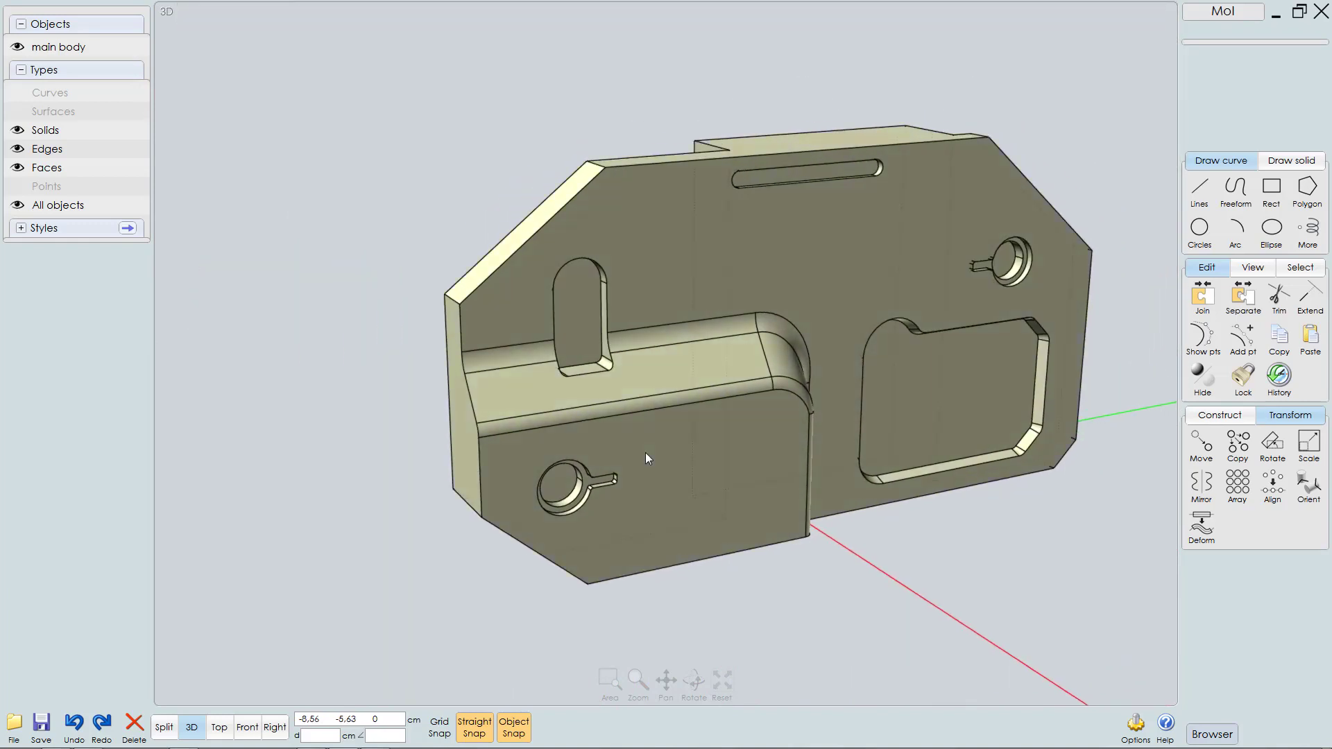
mouse_move(645, 452)
right_down()
mouse_move(680, 436)
mouse_move(701, 472)
mouse_move(809, 467)
mouse_move(688, 435)
mouse_move(617, 456)
mouse_move(623, 387)
mouse_move(630, 436)
mouse_move(607, 379)
mouse_move(668, 323)
mouse_move(675, 351)
mouse_move(589, 365)
mouse_move(630, 385)
right_up()
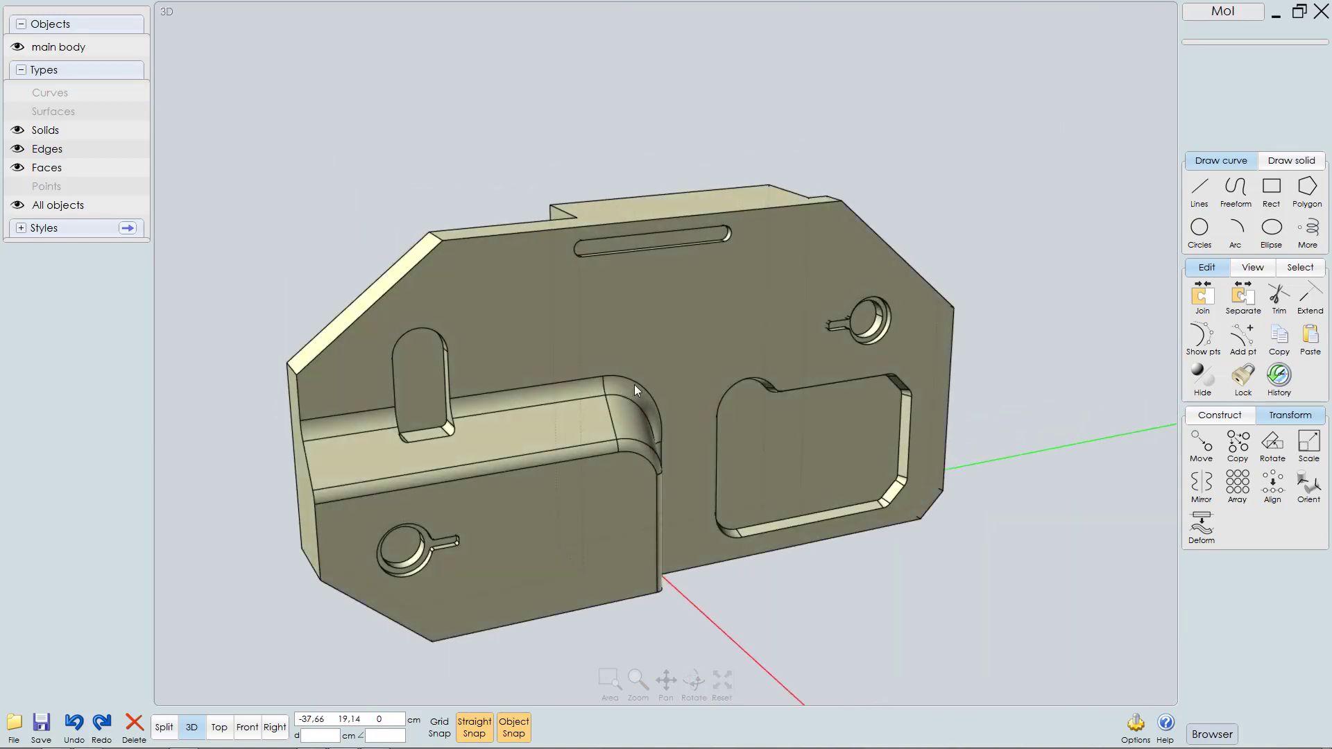
Step: Create a tall box above the main body in the right view, about 1.22 × 7.31 cm, extruded about 15.58 cm deep
key(F5)
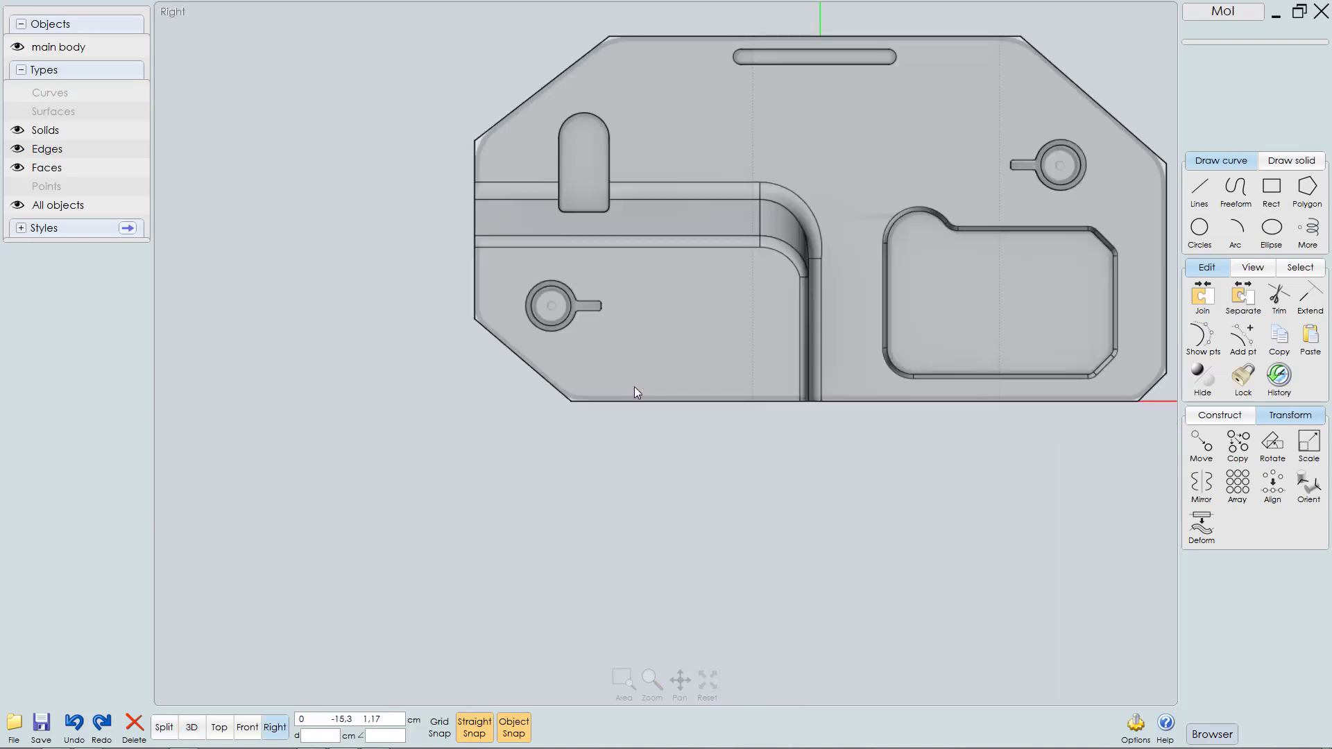
right_drag(752, 306, 589, 520)
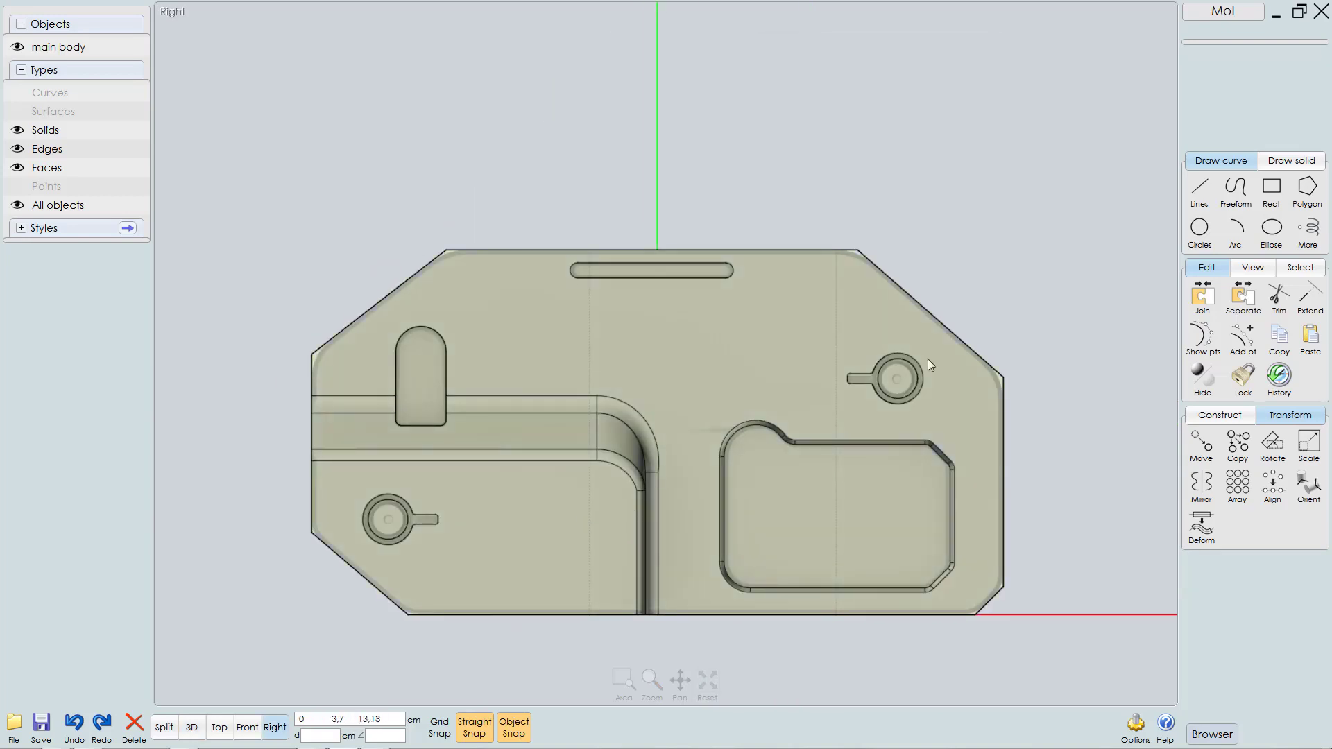
click(1292, 161)
click(1239, 187)
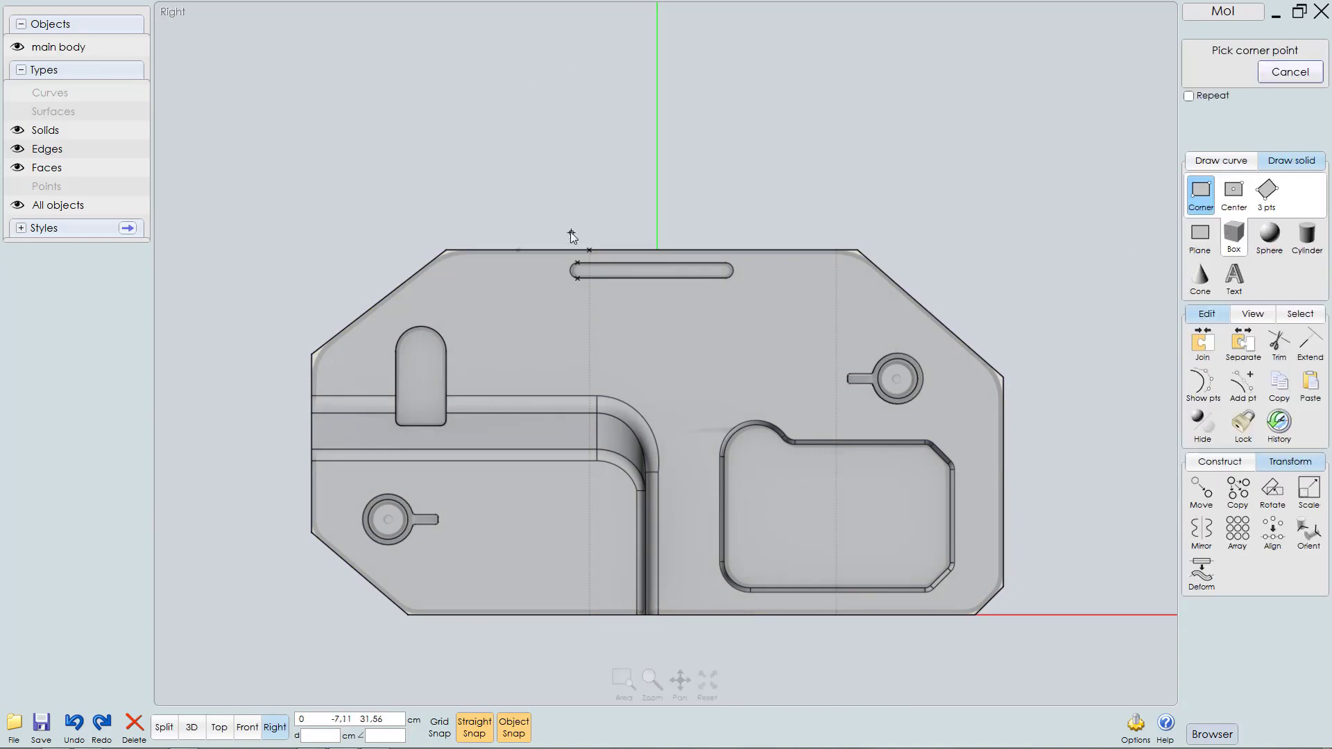
scroll(727, 224, up, 1)
right_drag(551, 84, 587, 204)
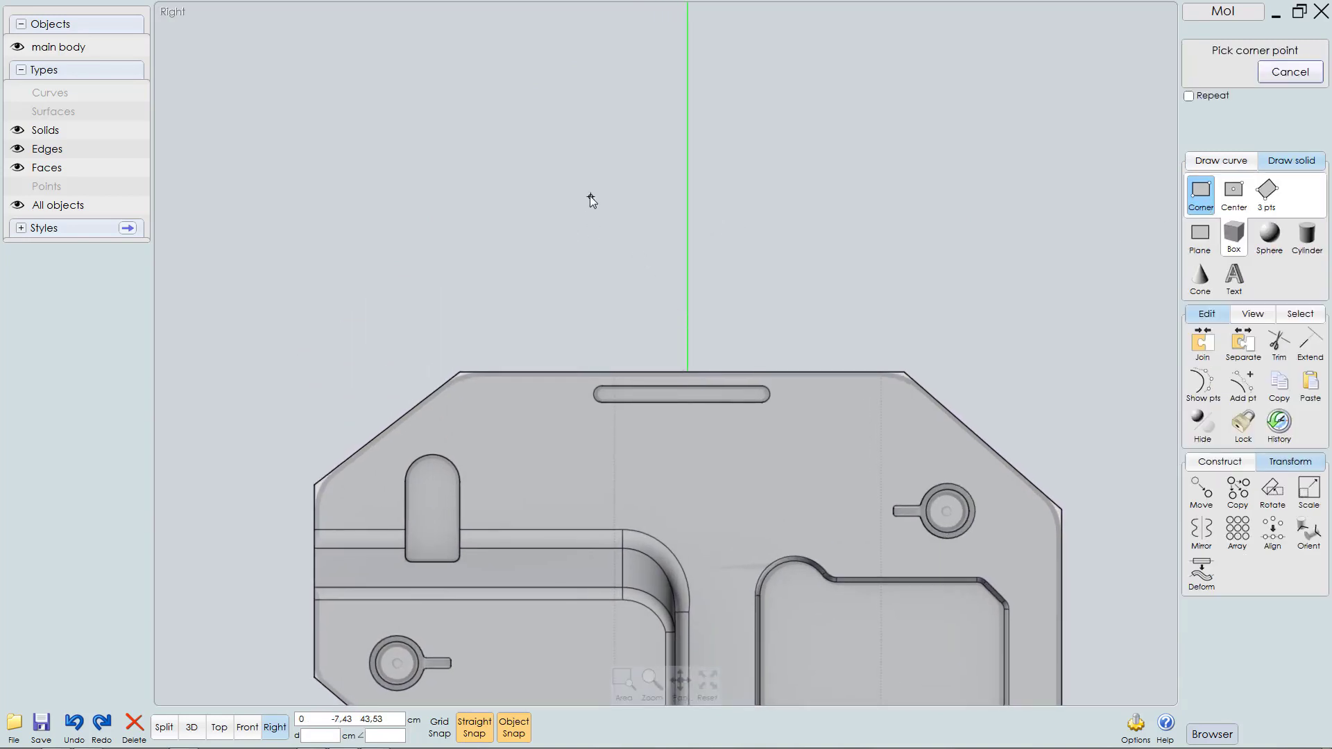
click(590, 197)
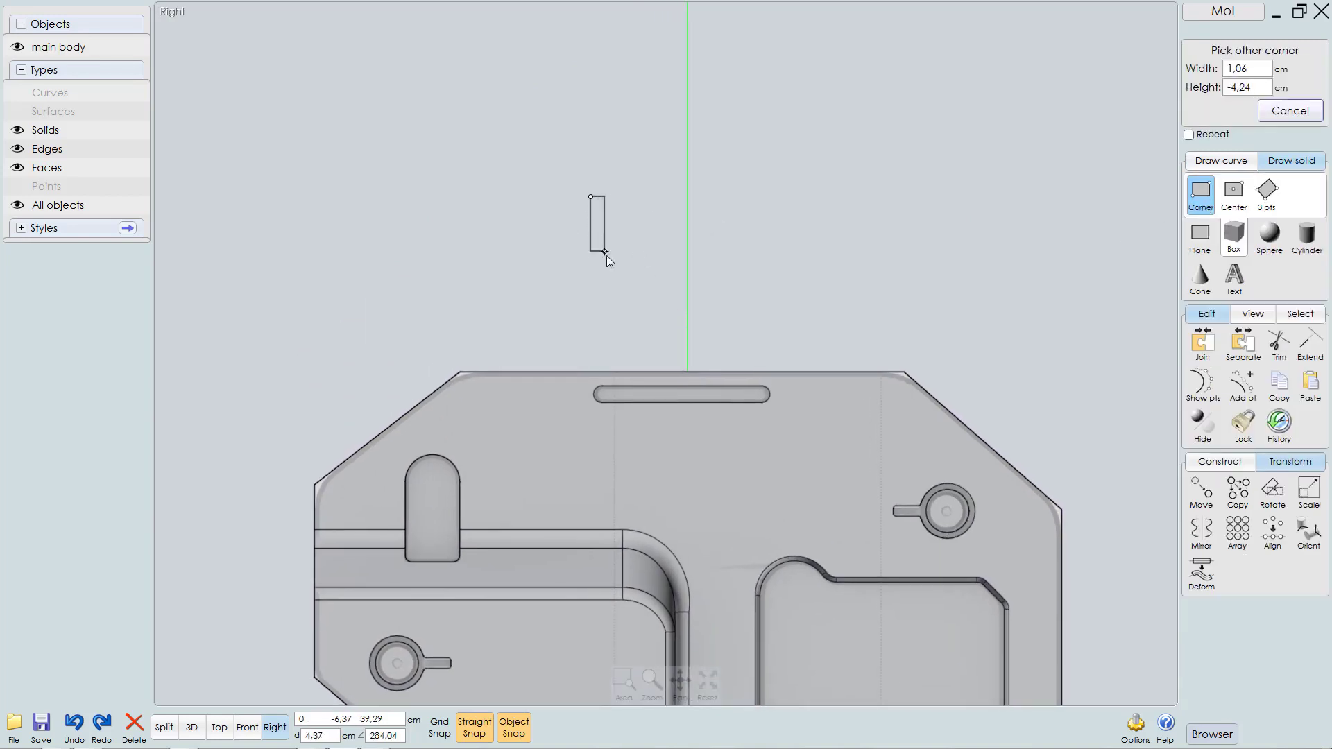
click(605, 291)
key(ctrl+tab)
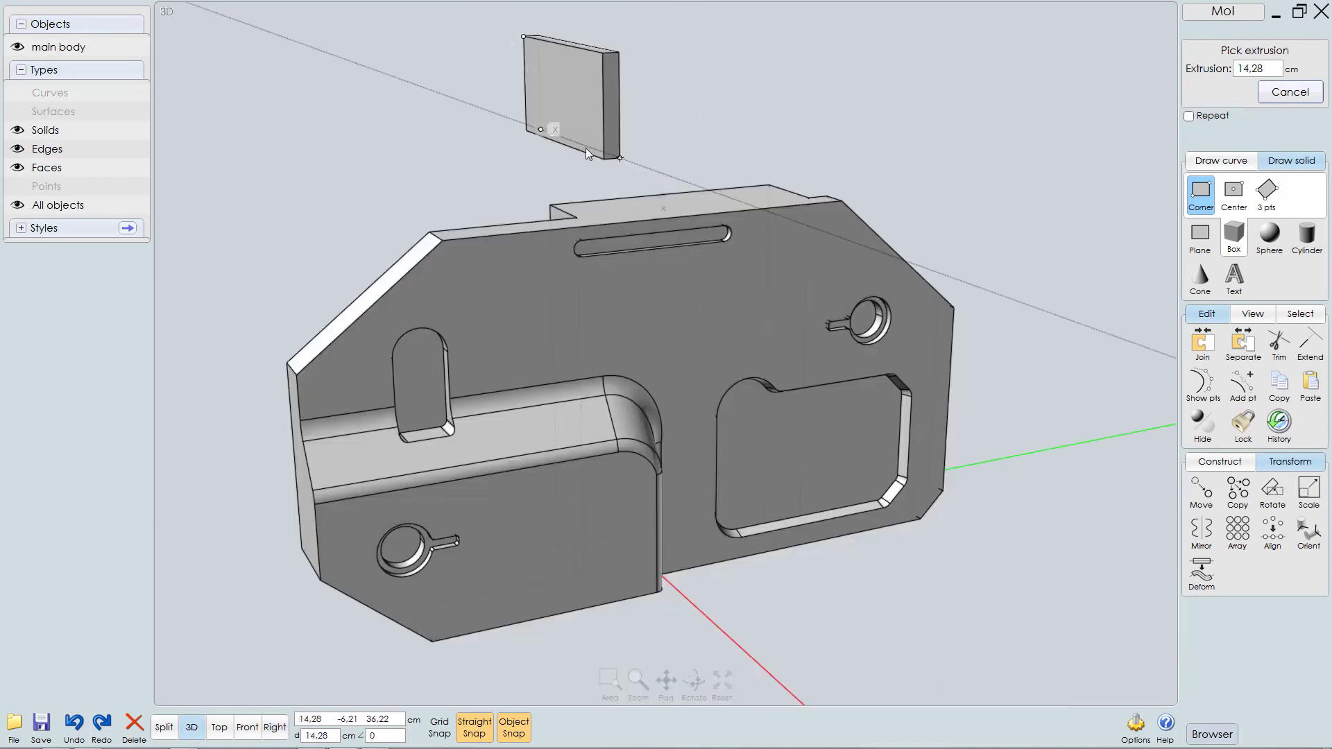
click(619, 166)
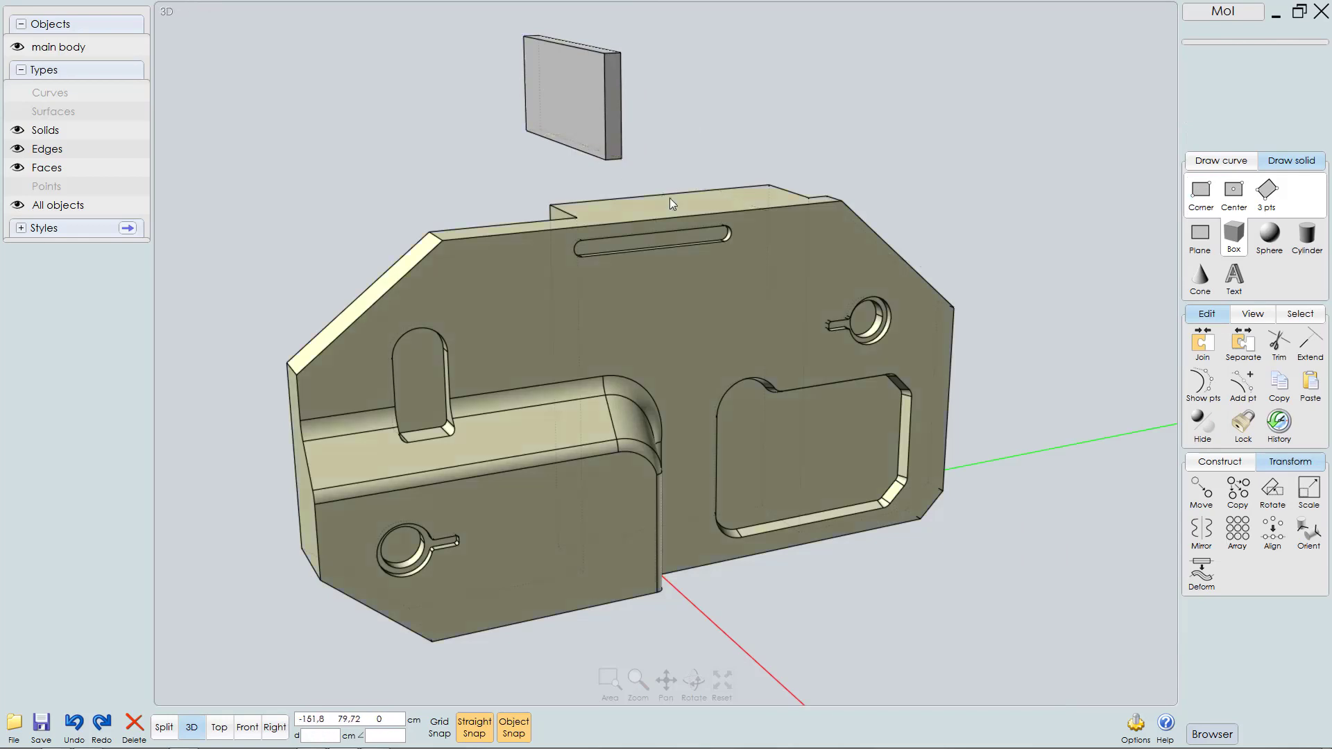
Step: Select the new box in the right view and start a directional Array in Offset, Extent mode
key(ctrl+tab)
middle_drag(655, 359, 622, 279)
click(572, 240)
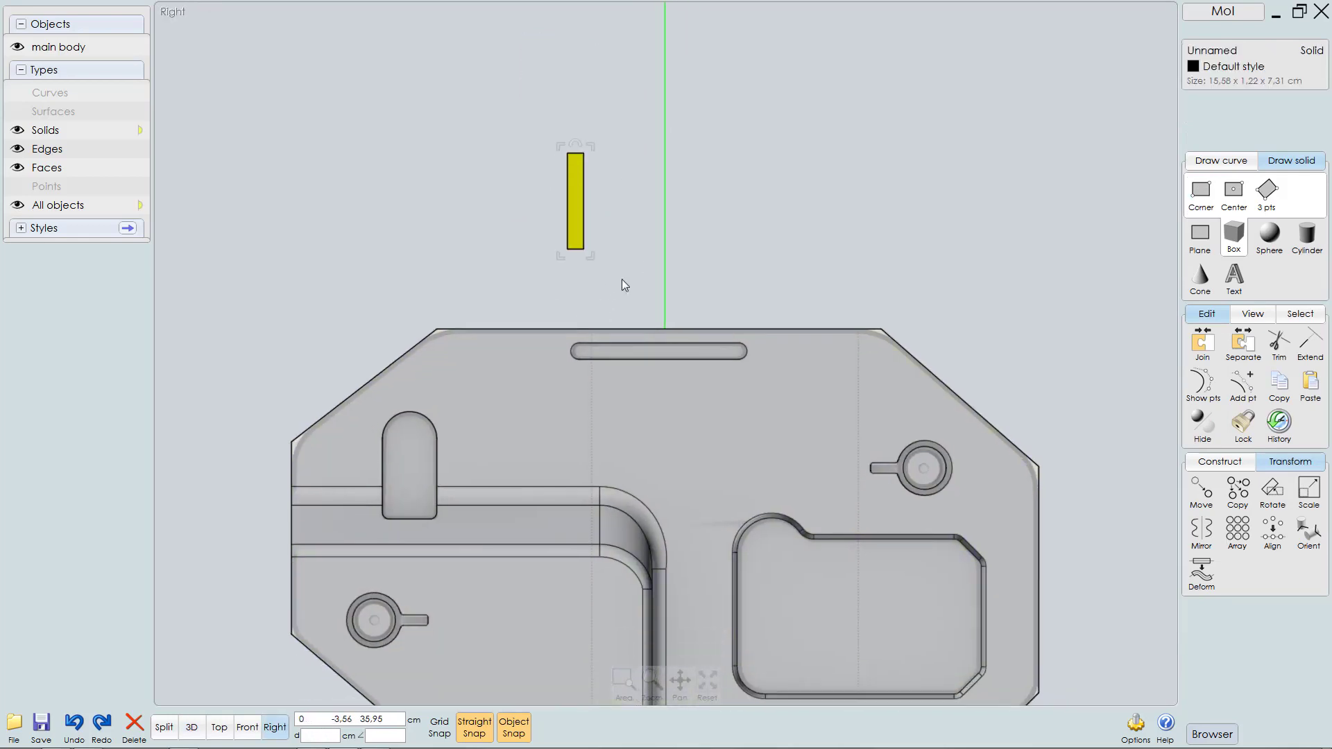
click(1234, 545)
click(1235, 497)
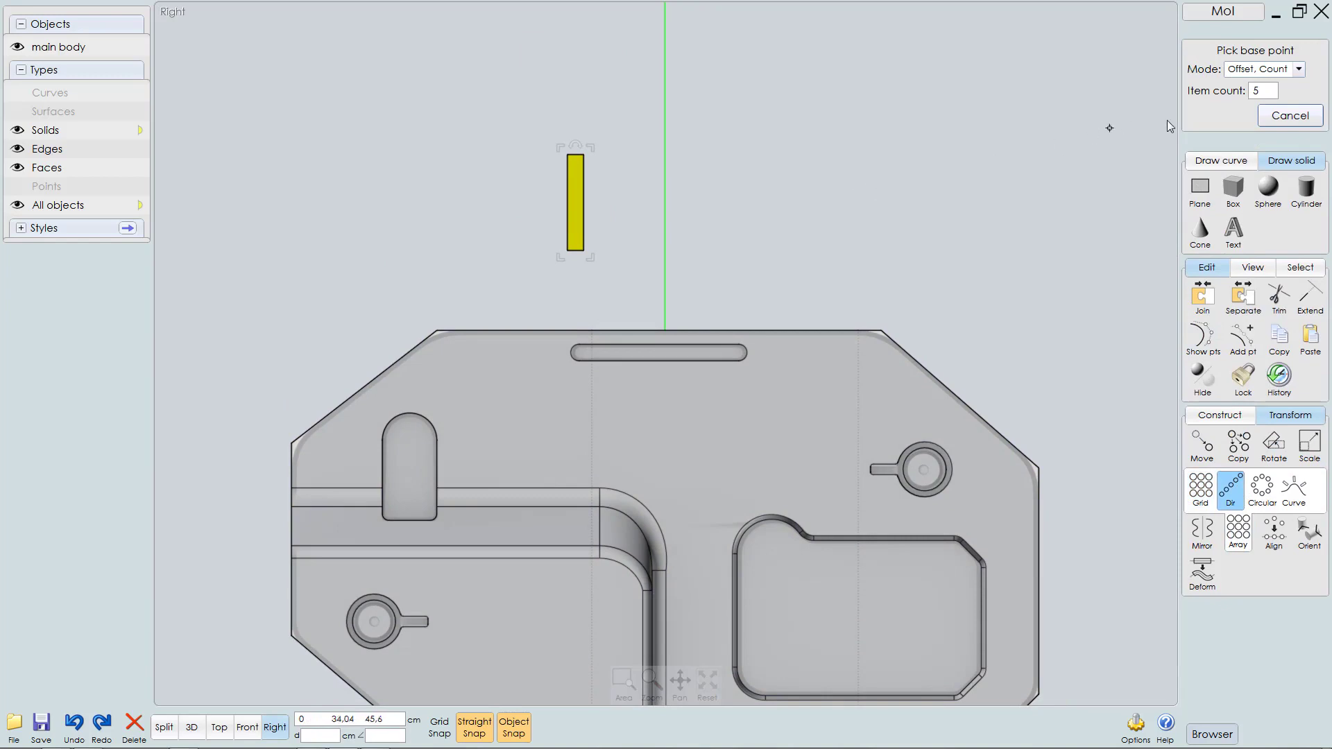
click(1299, 70)
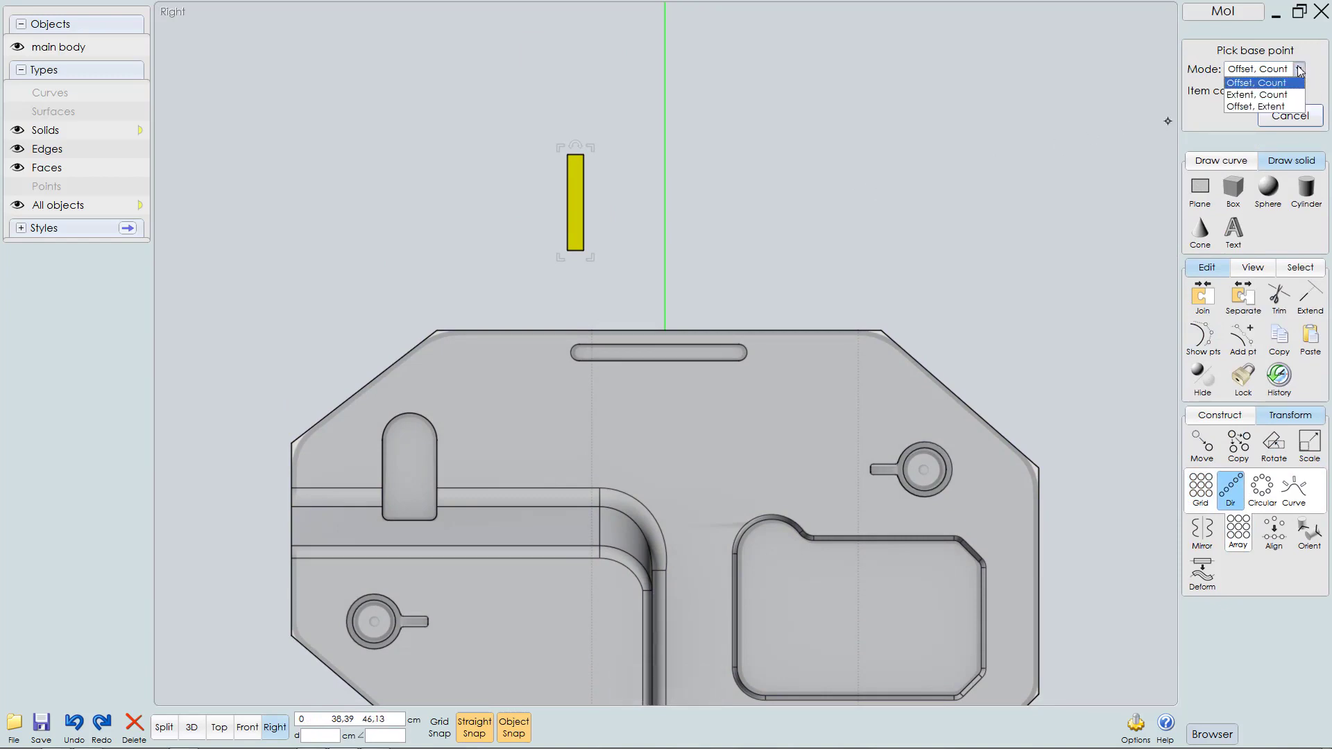
click(1266, 107)
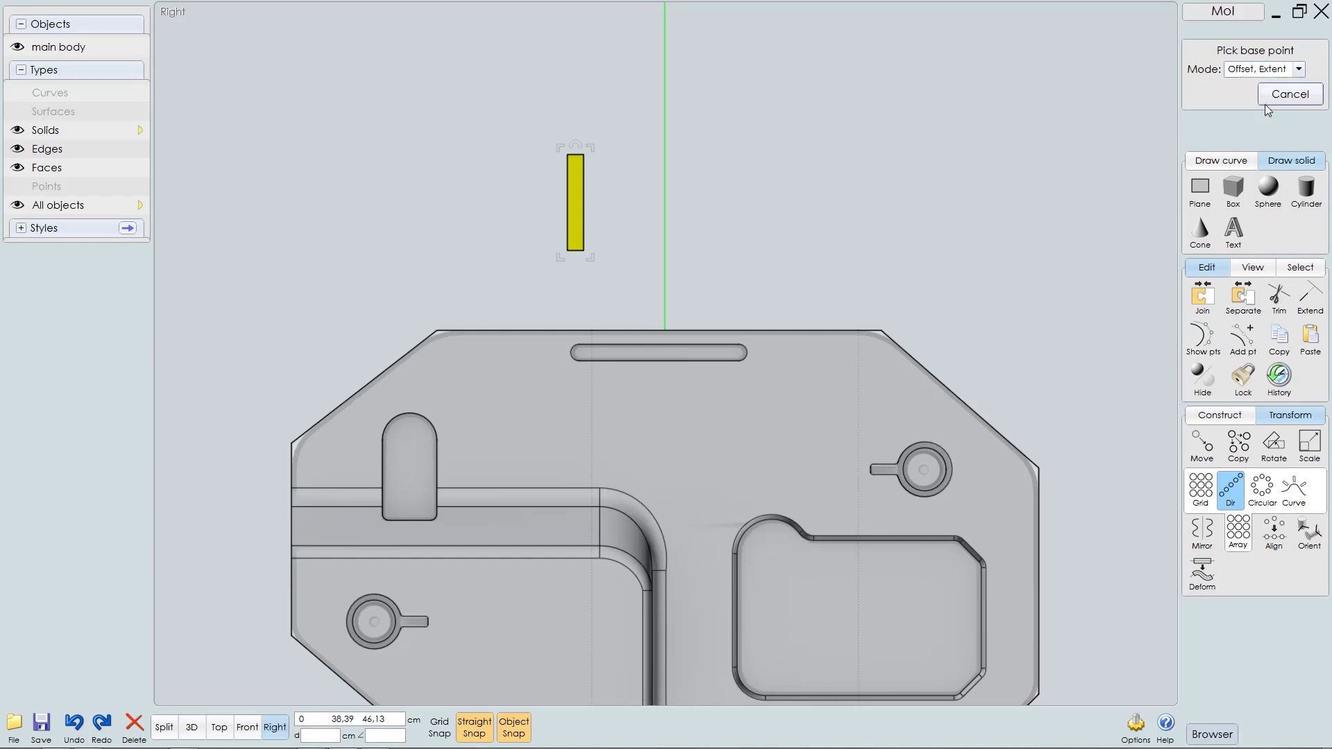
Step: Try arraying the upright box horizontally into seven items about 2.03 cm apart, and undo the array
scroll(714, 253, up, 2)
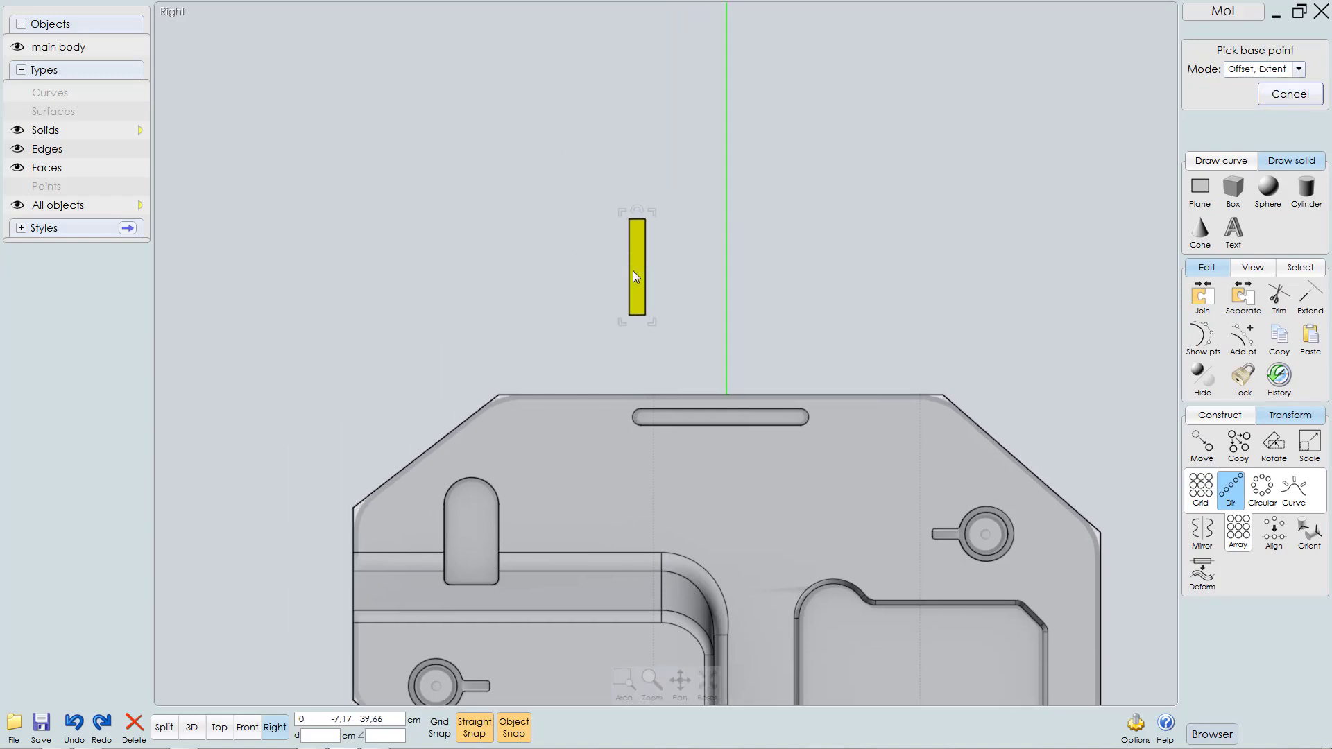
scroll(714, 253, up, 3)
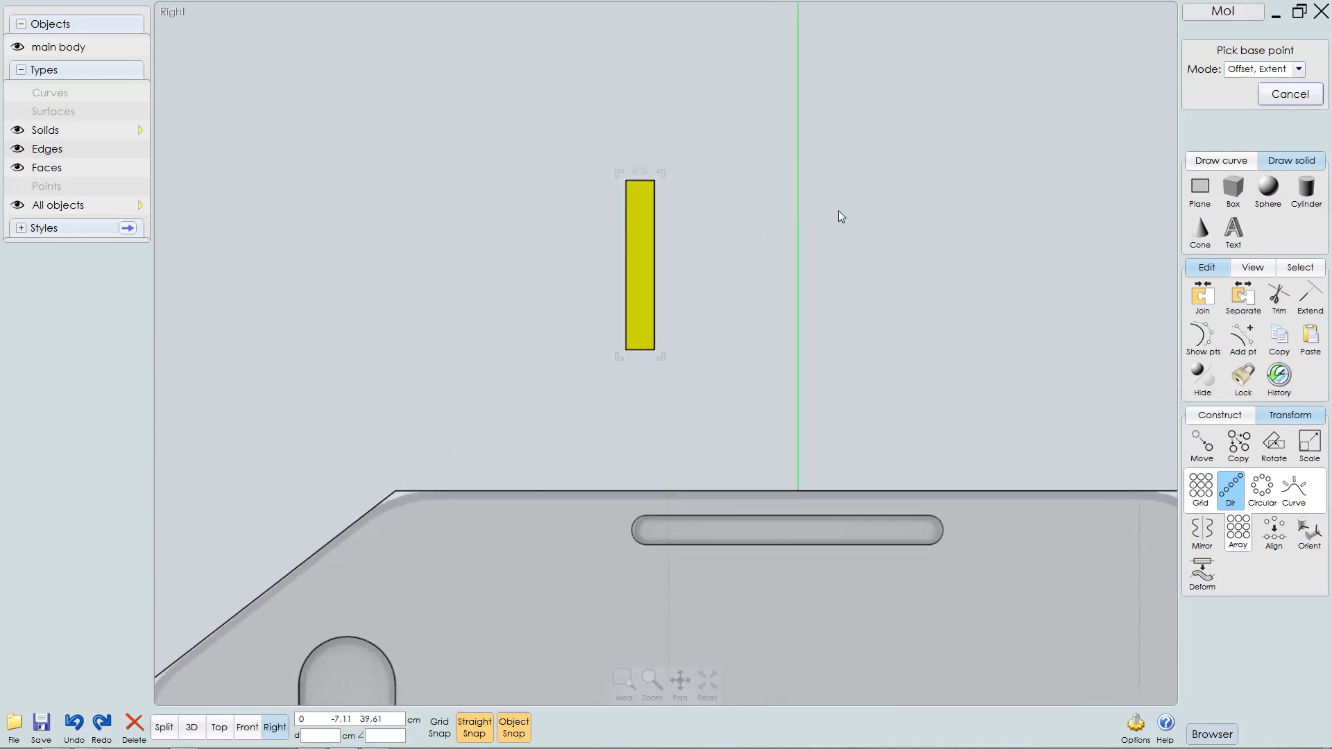
click(644, 267)
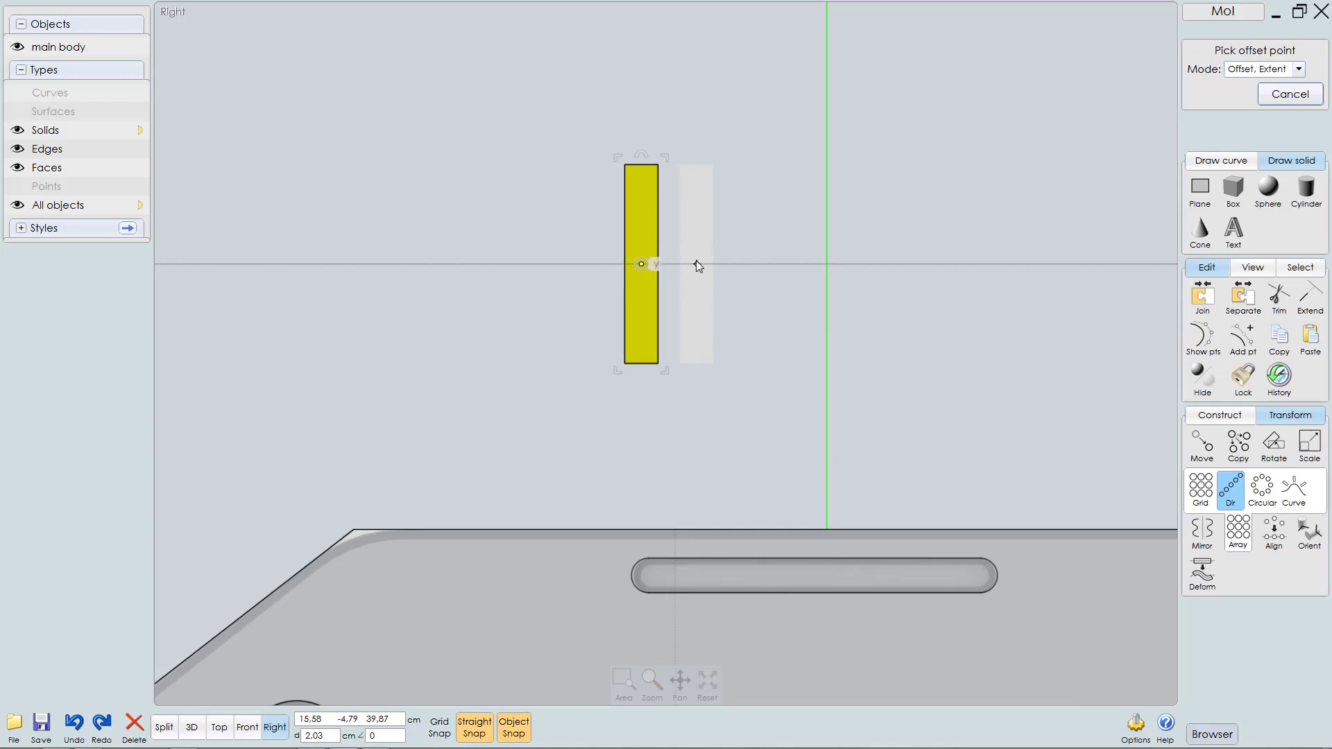
click(697, 264)
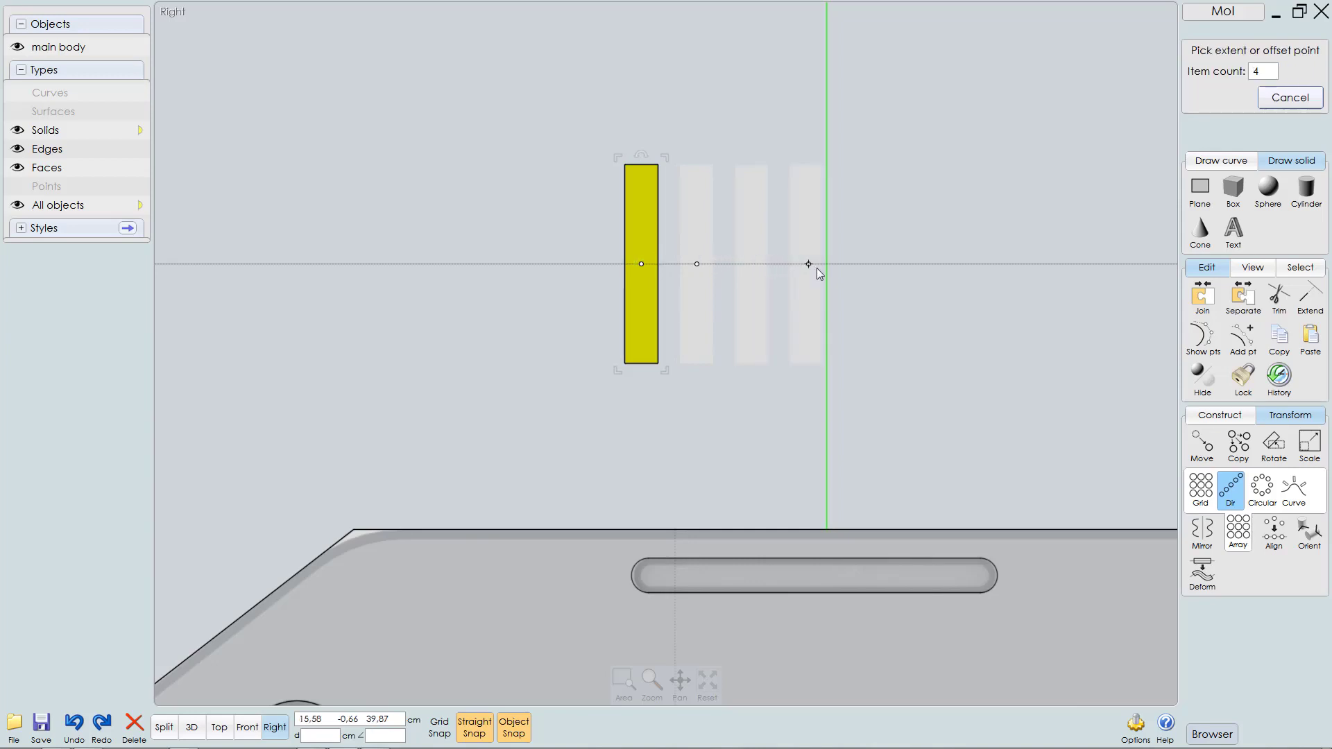
click(998, 275)
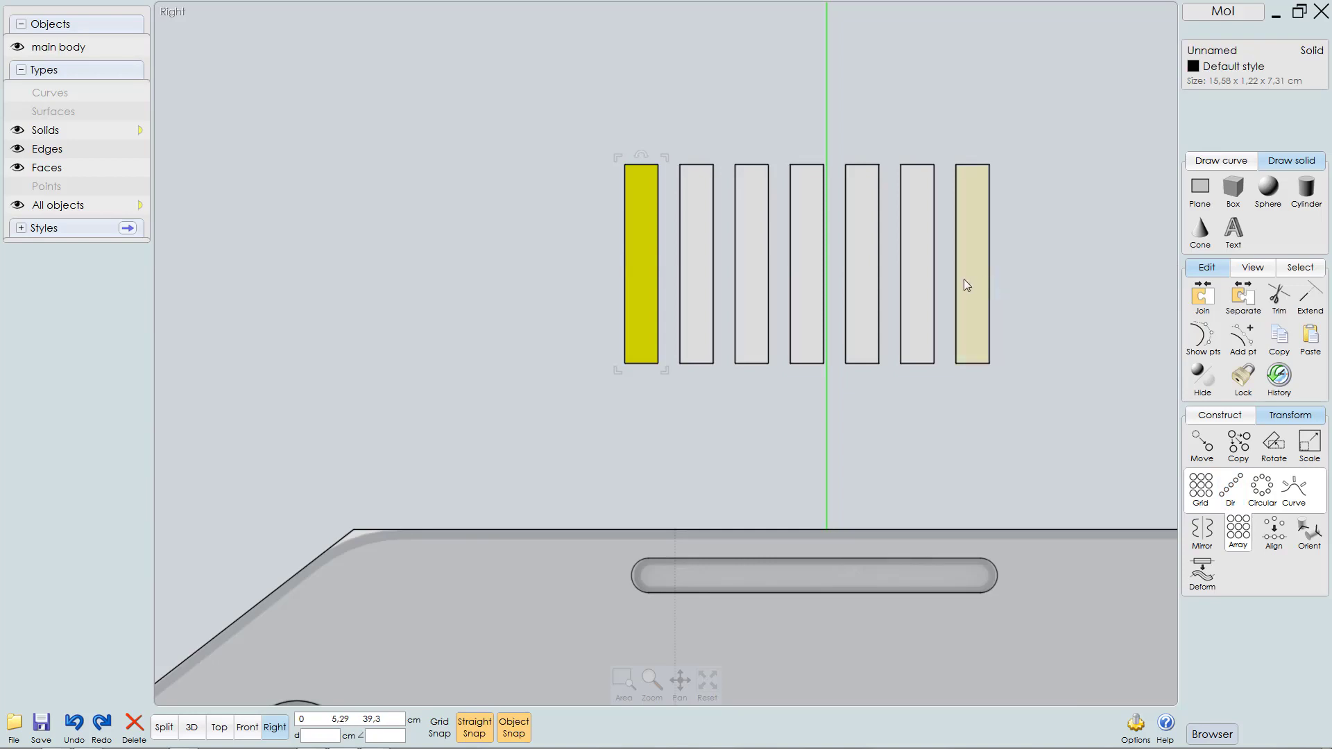
scroll(964, 279, down, 3)
scroll(922, 322, up, 2)
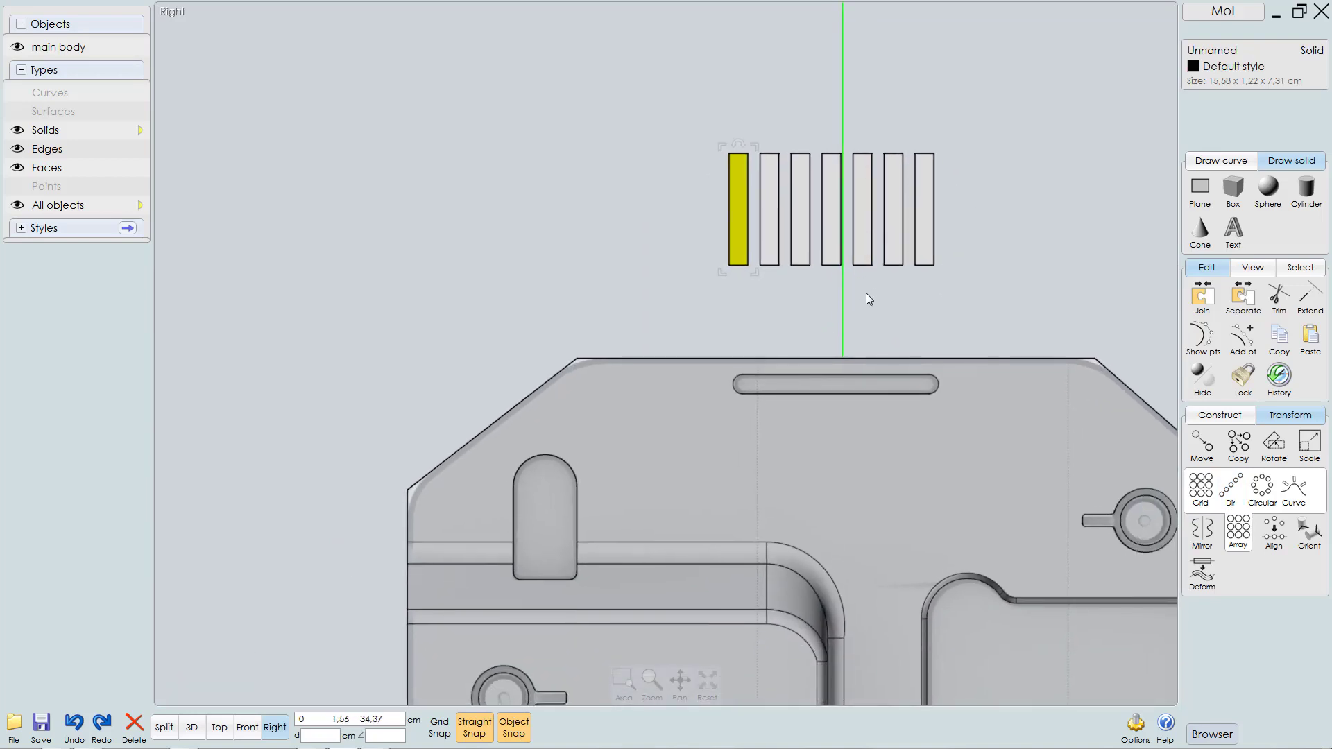
key(ctrl+z)
Step: Tilt the upright box clockwise about its centre in the right view, and try a 30-degree angle for the rotation
scroll(747, 168, up, 2)
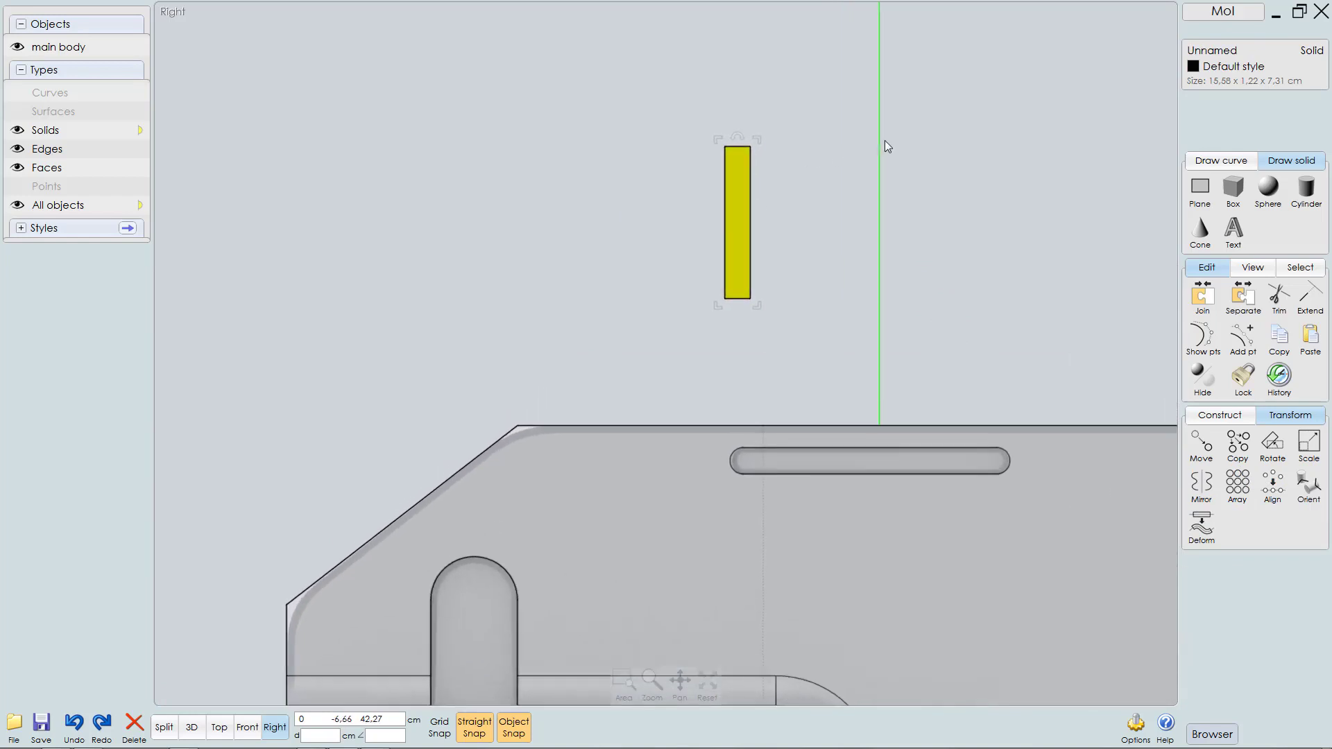
drag(738, 136, 771, 141)
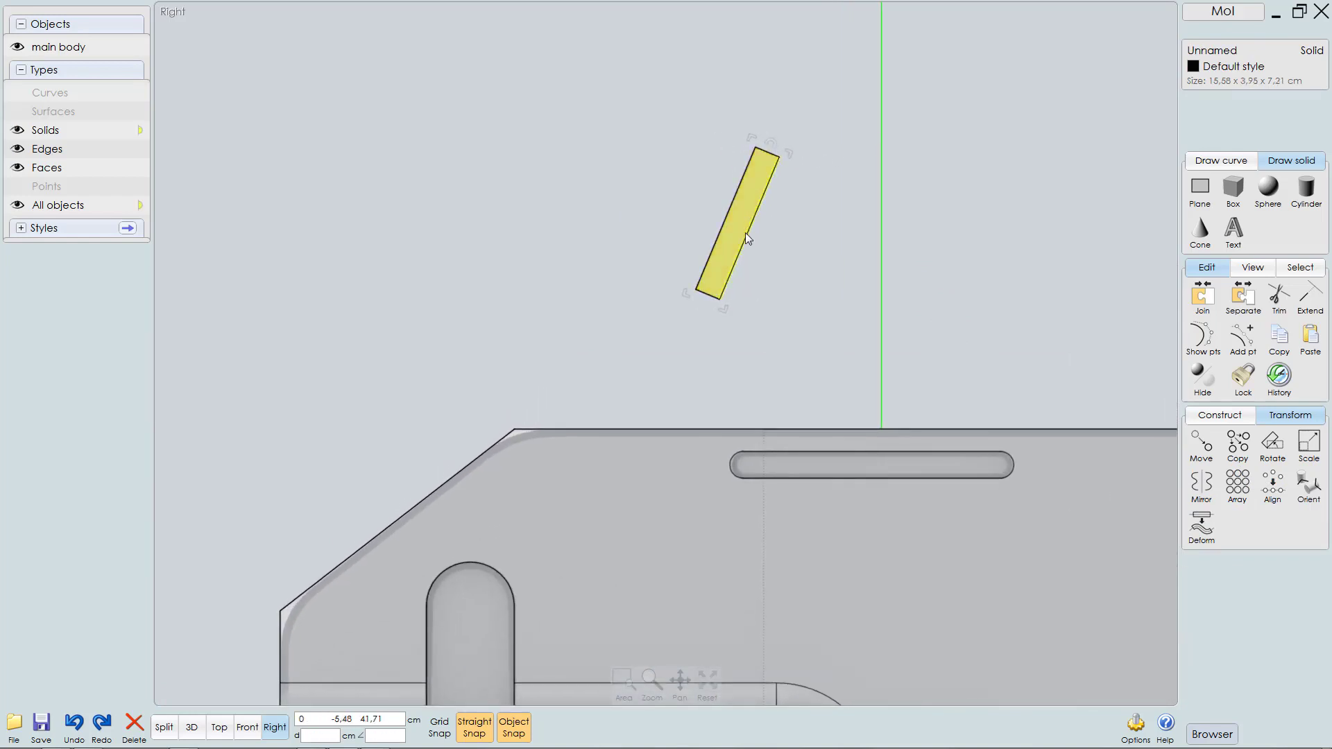
click(376, 737)
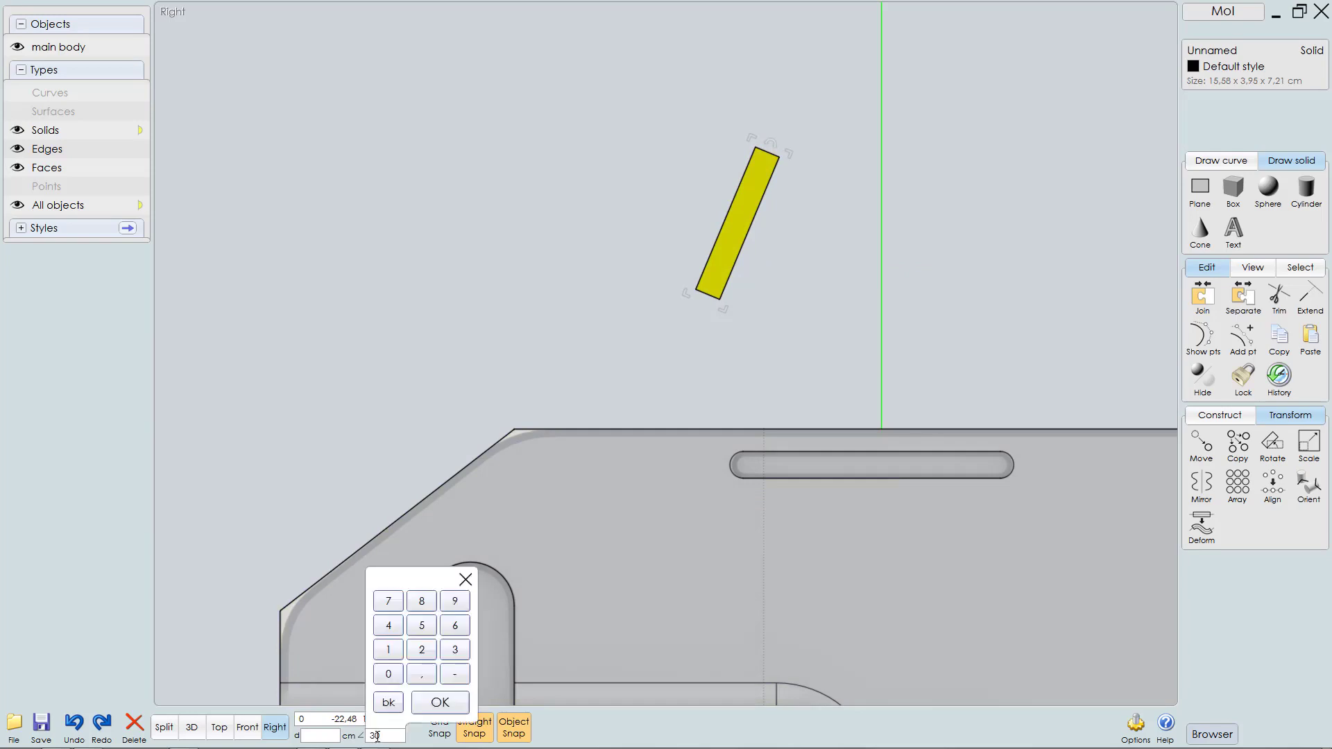
key(Return)
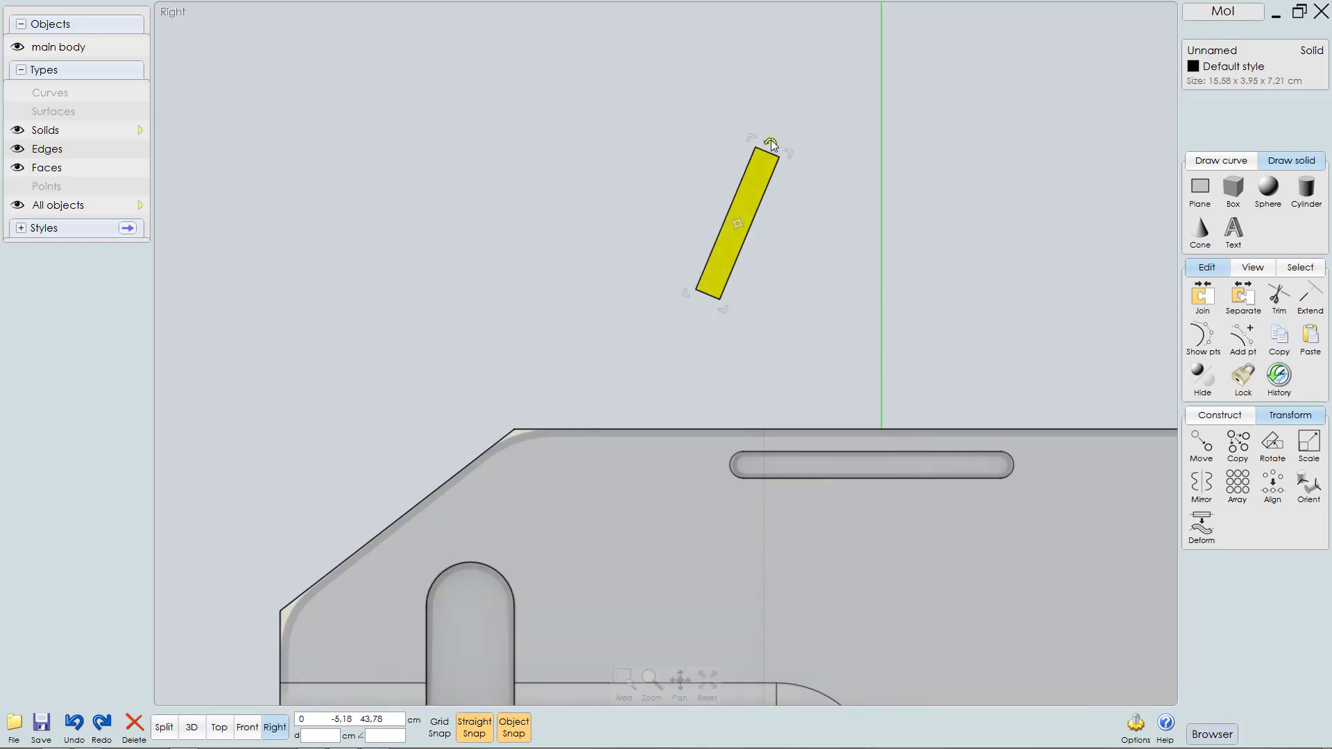
drag(772, 140, 774, 142)
middle_drag(719, 244, 615, 255)
scroll(679, 204, down, 2)
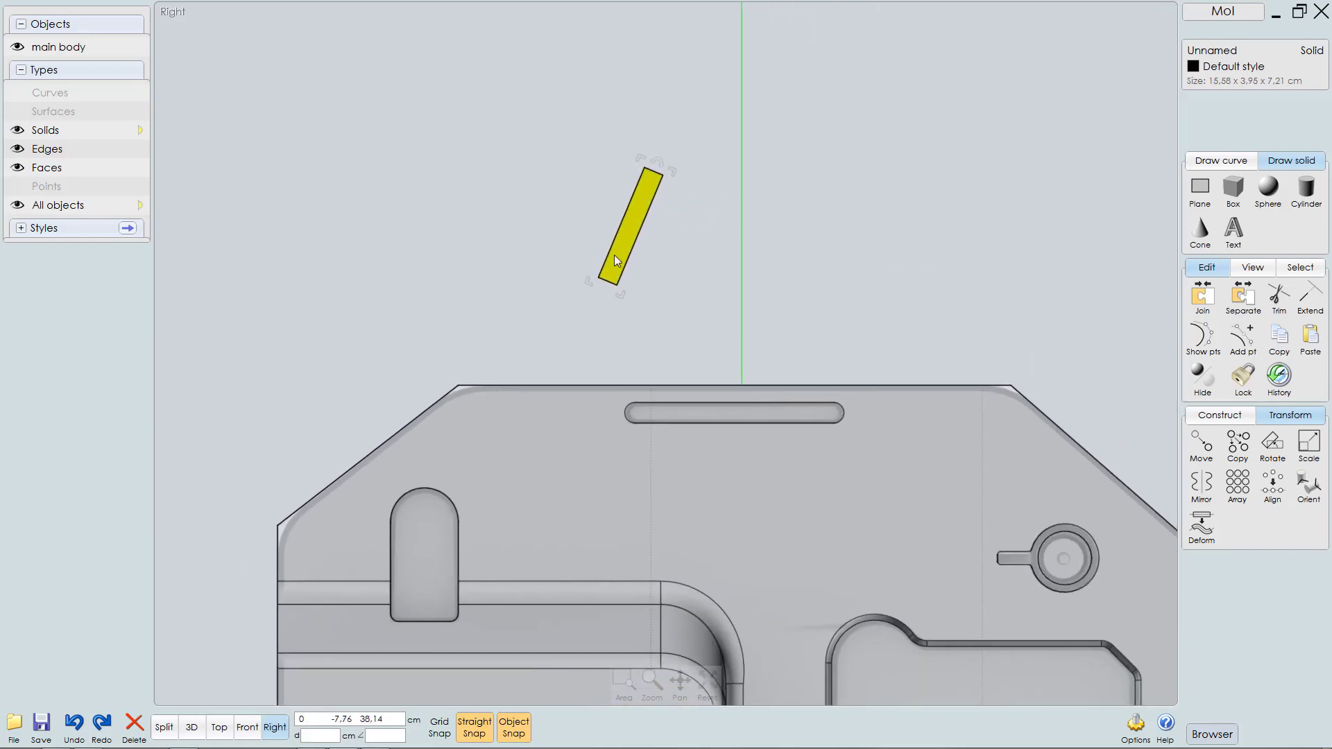
Step: Array the slanted box horizontally into seven items about 2.5 cm apart, using the Offset, Extent mode
click(1239, 486)
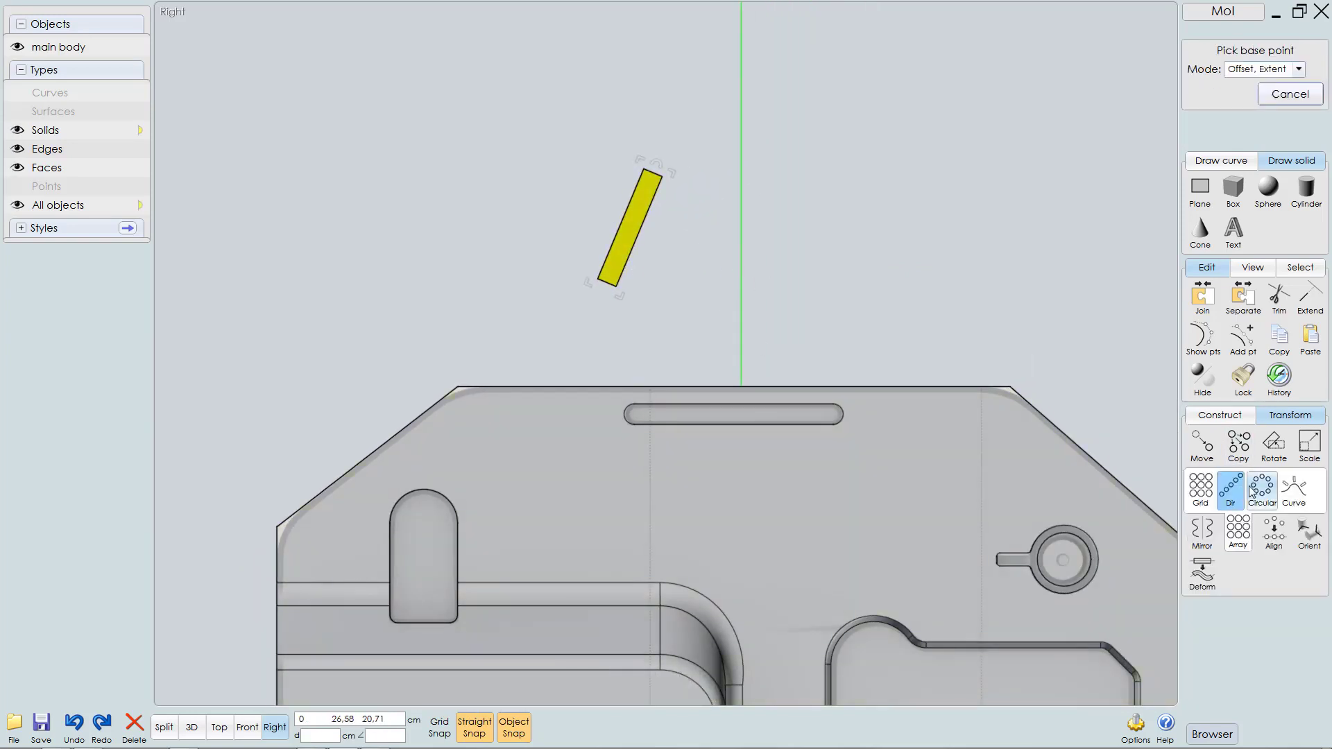
scroll(626, 226, up, 2)
click(631, 228)
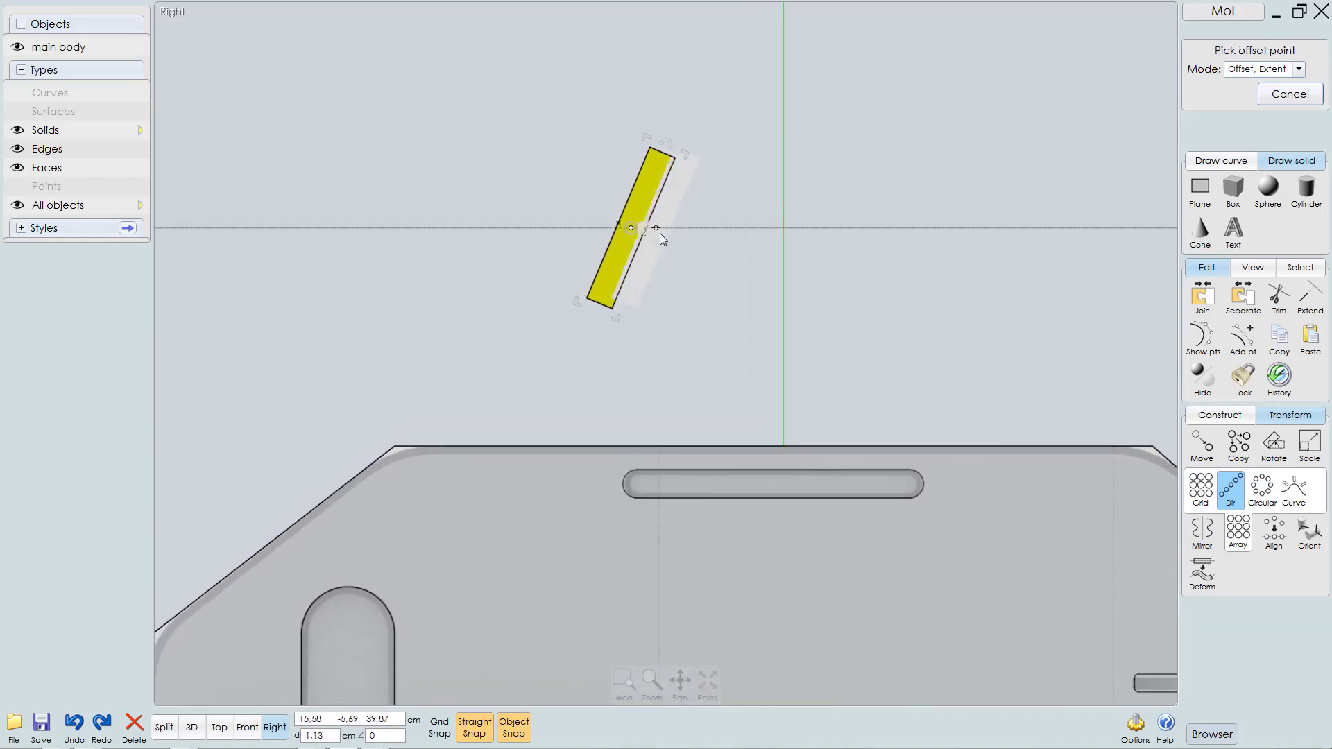
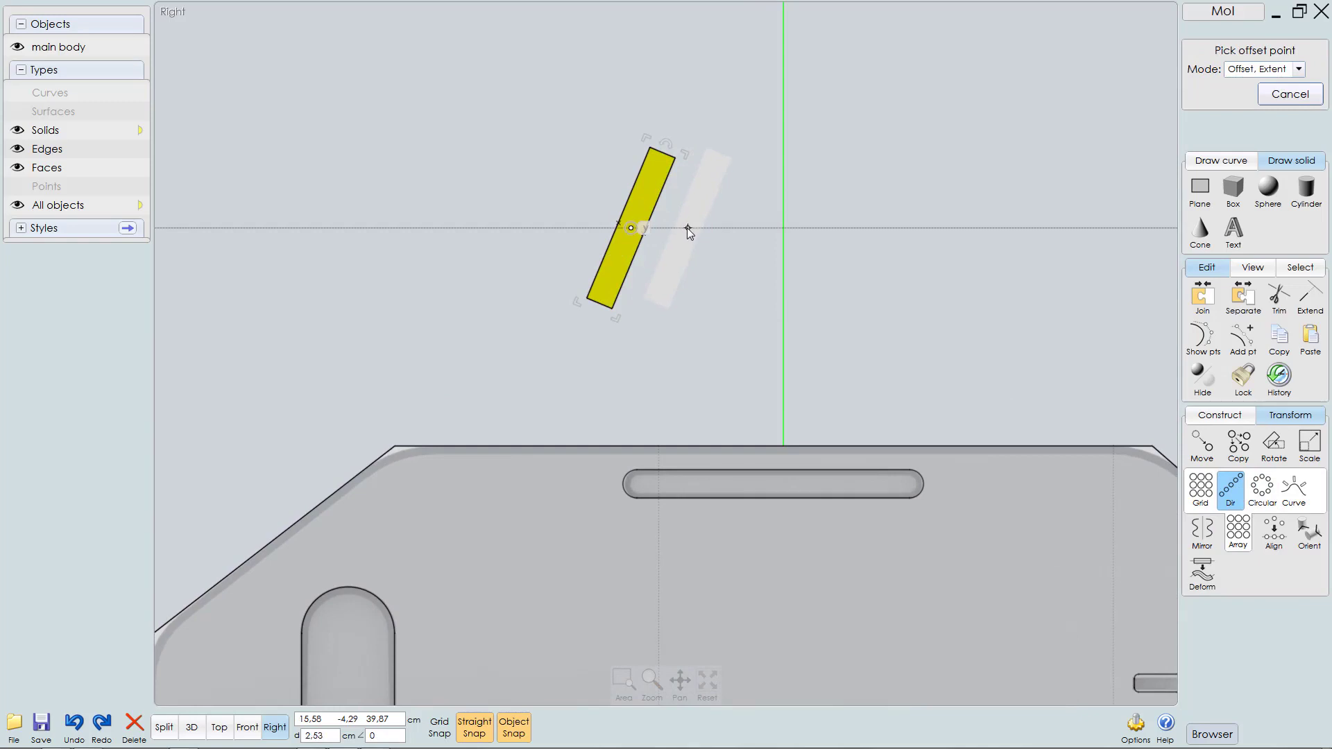
click(686, 228)
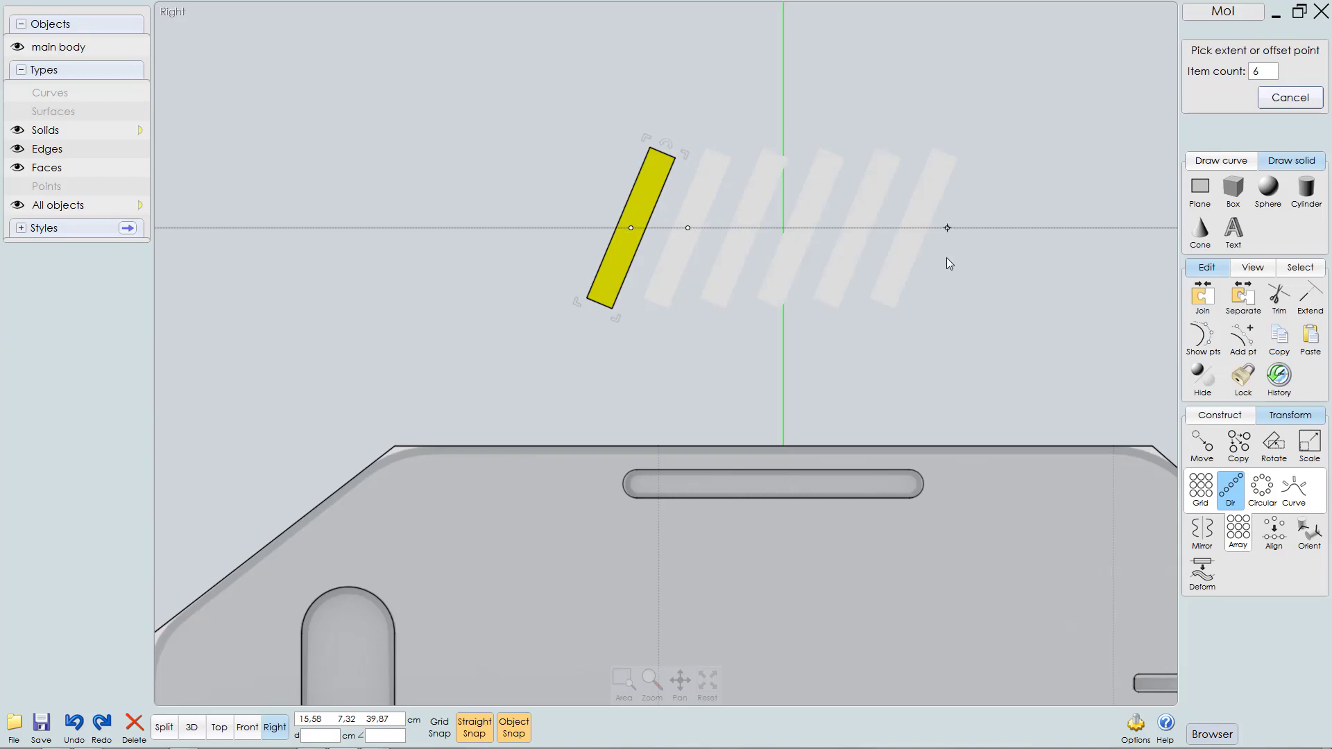
click(975, 256)
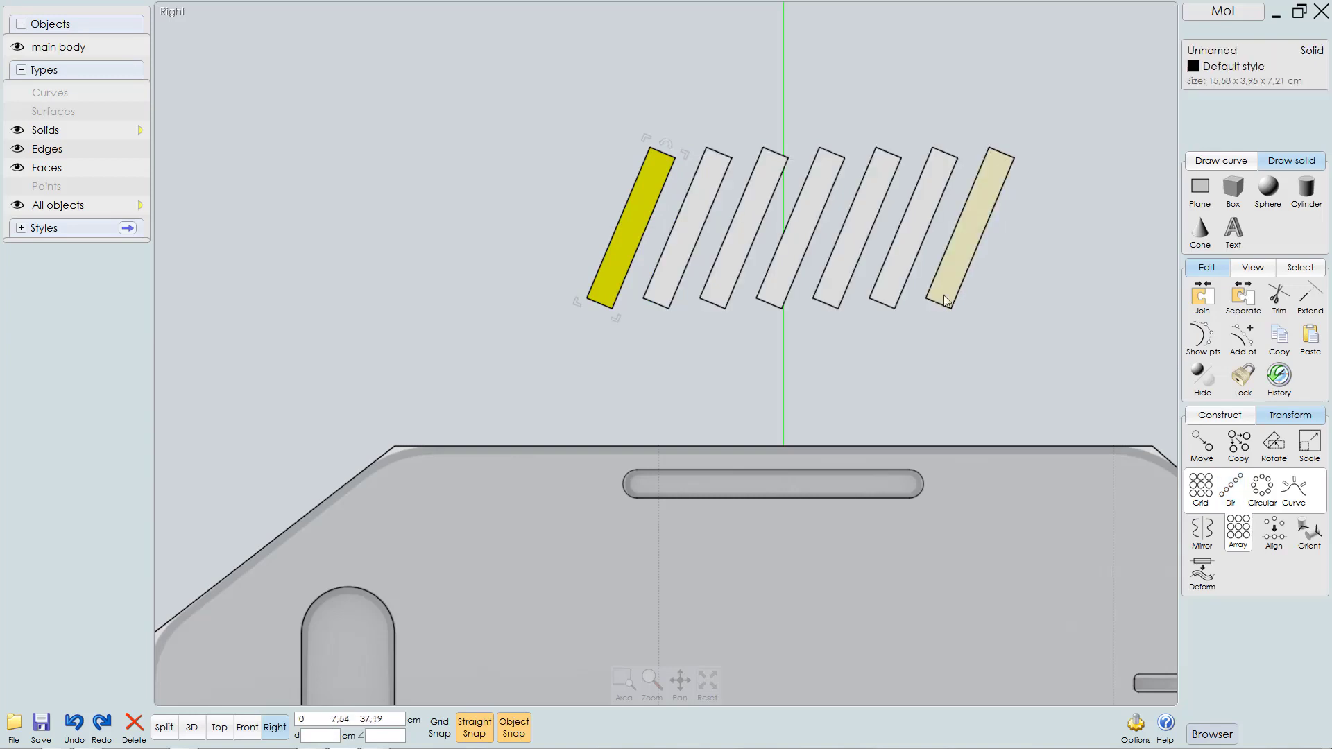
Step: Draw a straight horizontal line across the upper ends of all seven slanted boxes, overshooting the row on both sides
scroll(842, 347, down, 4)
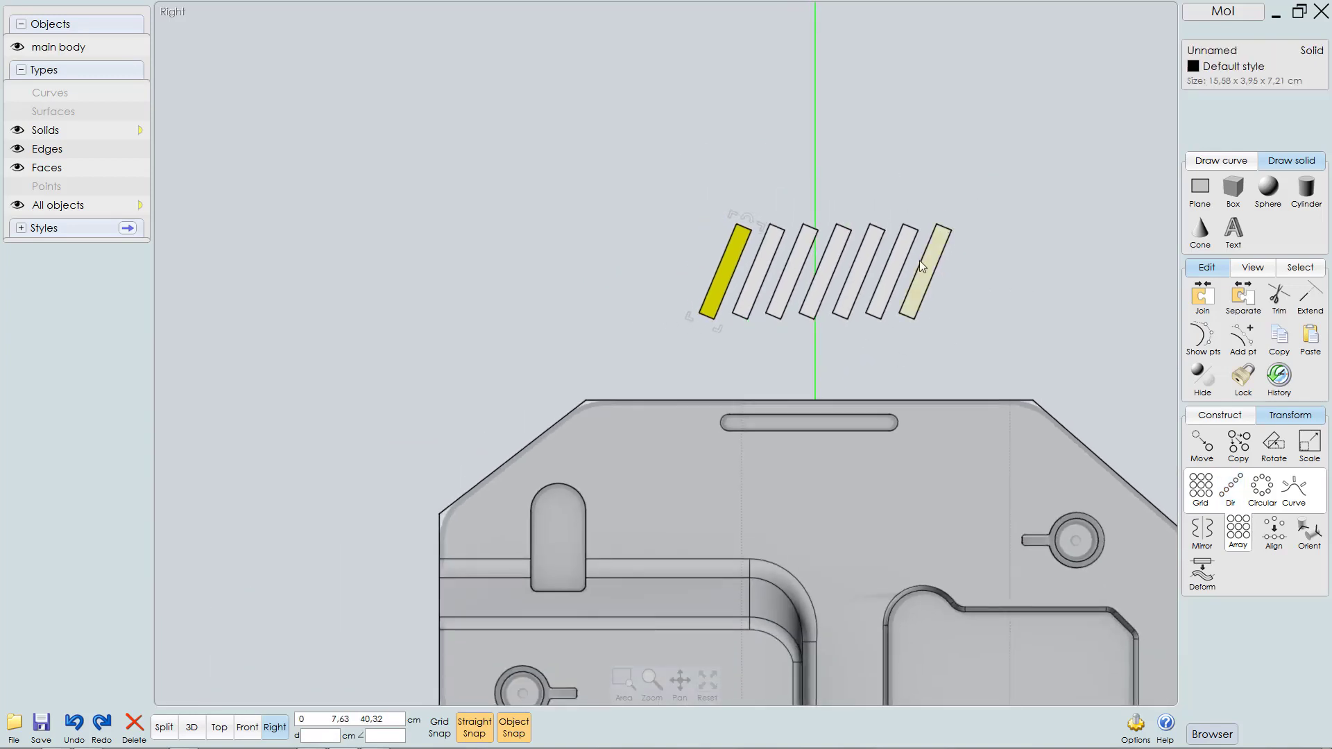
right_drag(920, 261, 871, 178)
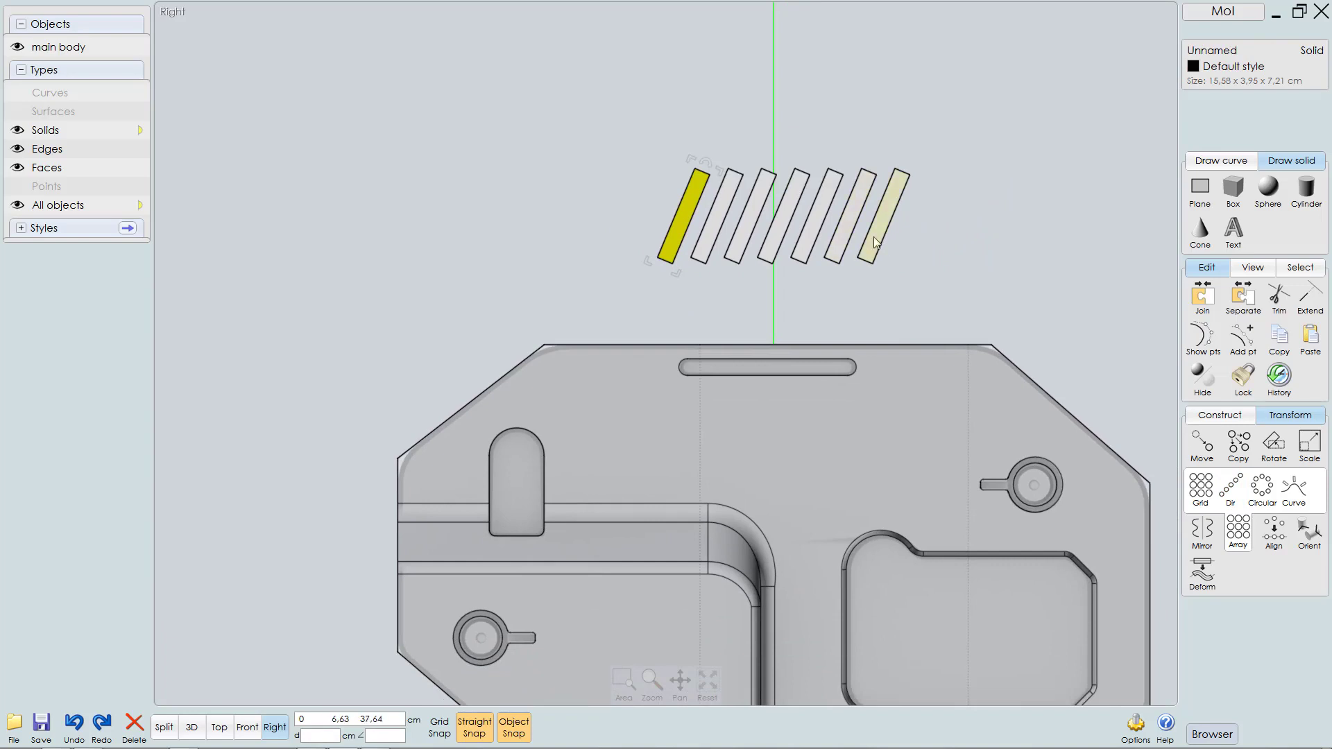
scroll(883, 240, up, 2)
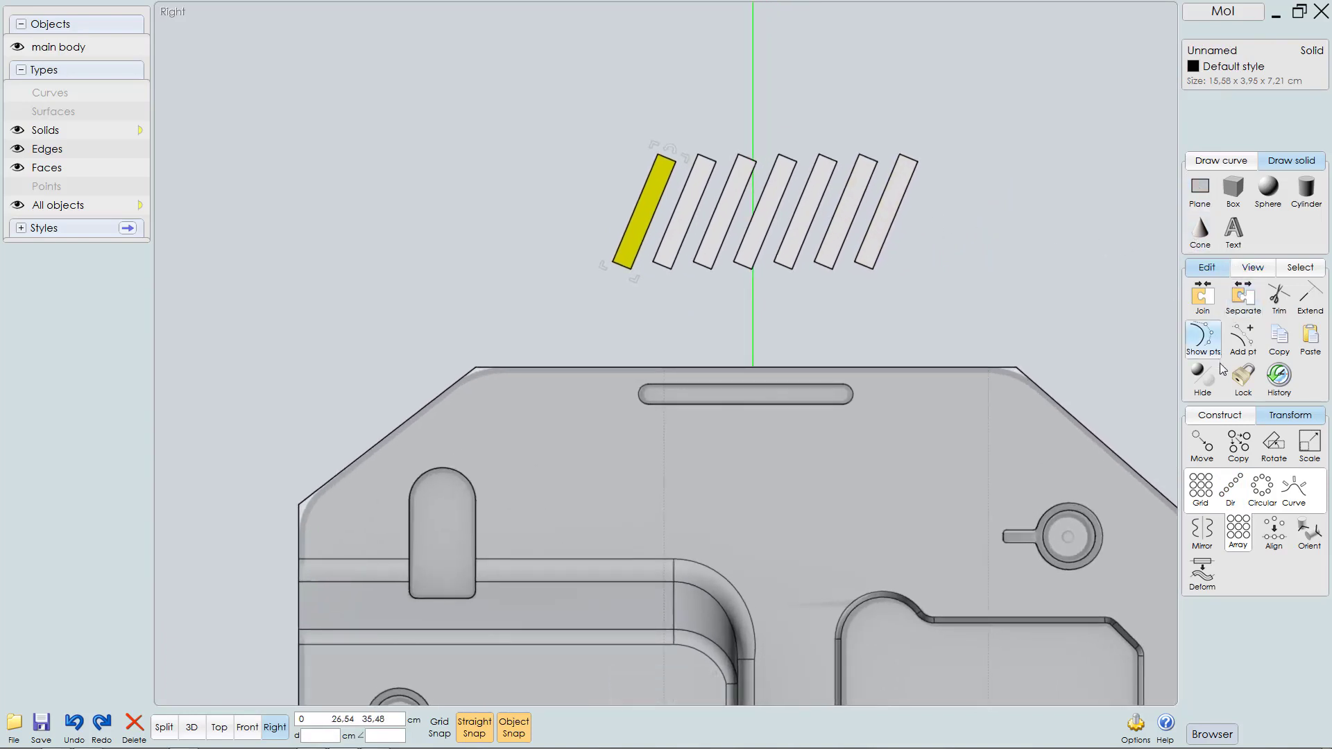
click(1223, 416)
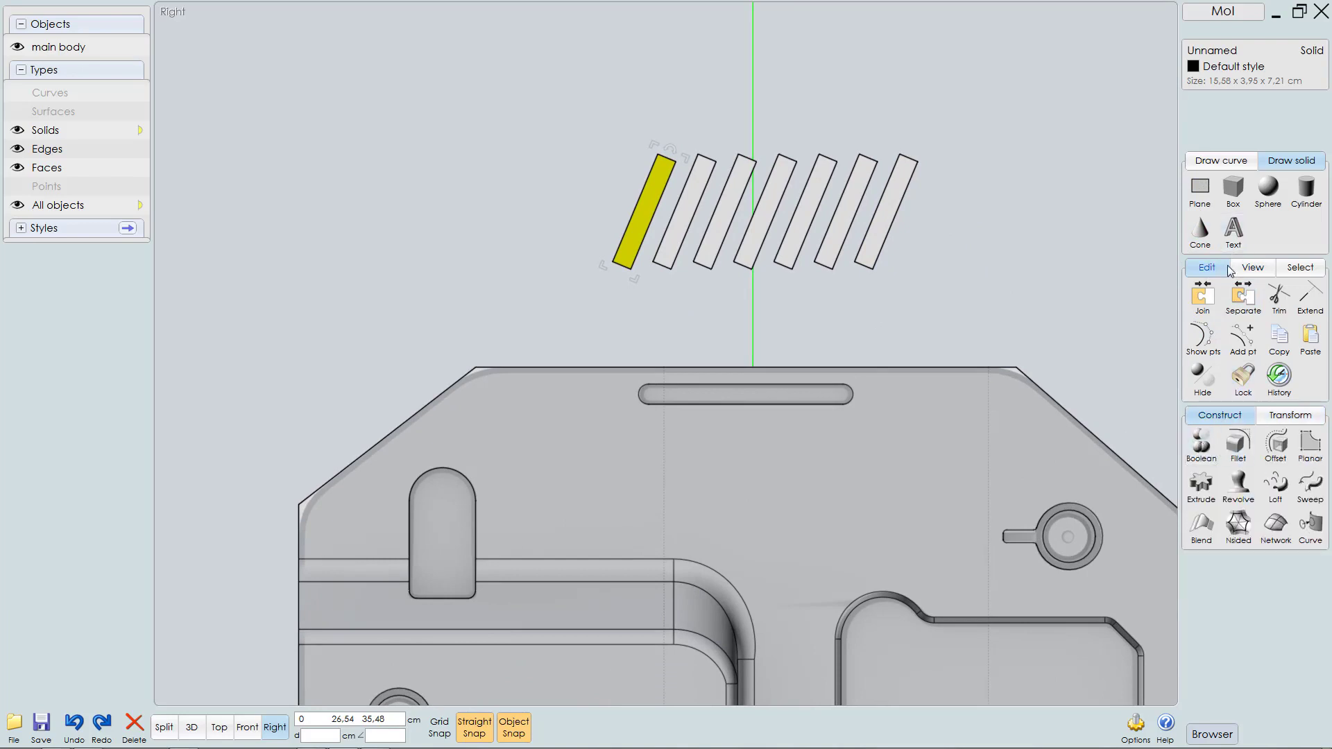
click(1221, 161)
click(1205, 192)
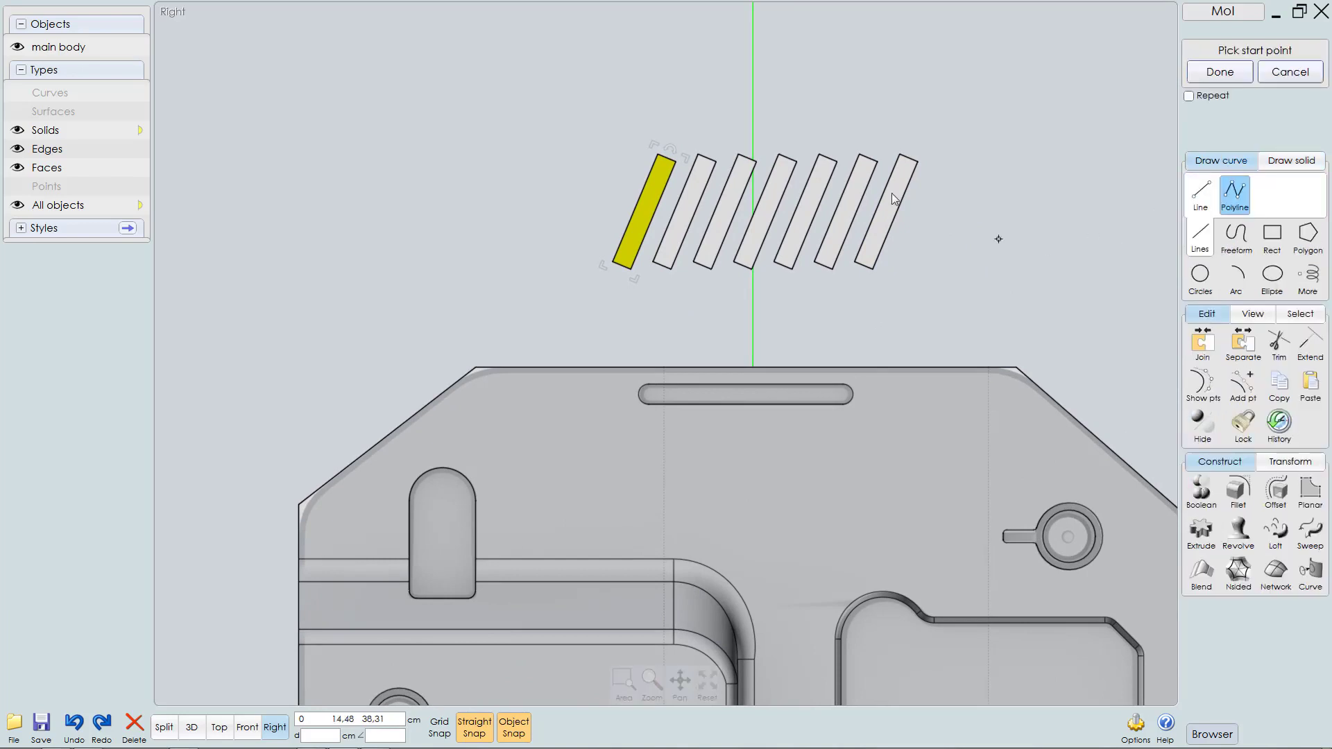
click(1207, 193)
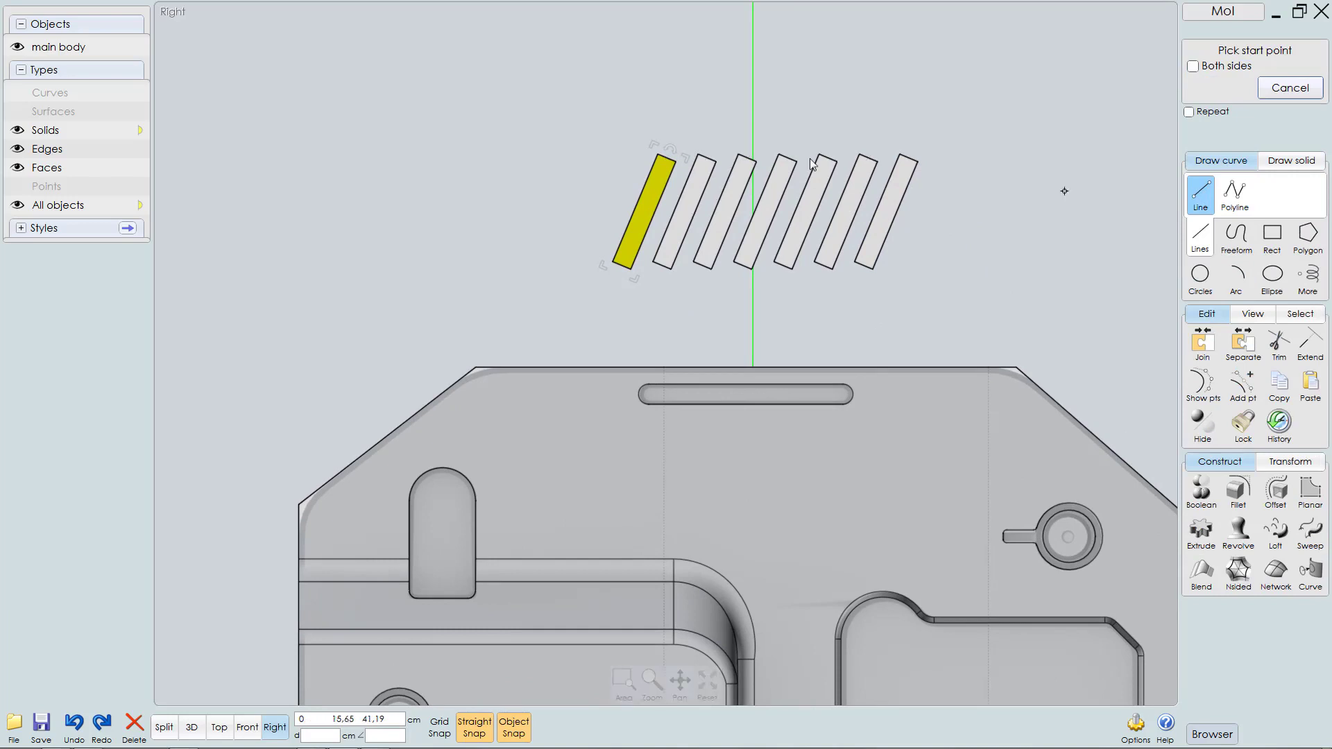
click(624, 177)
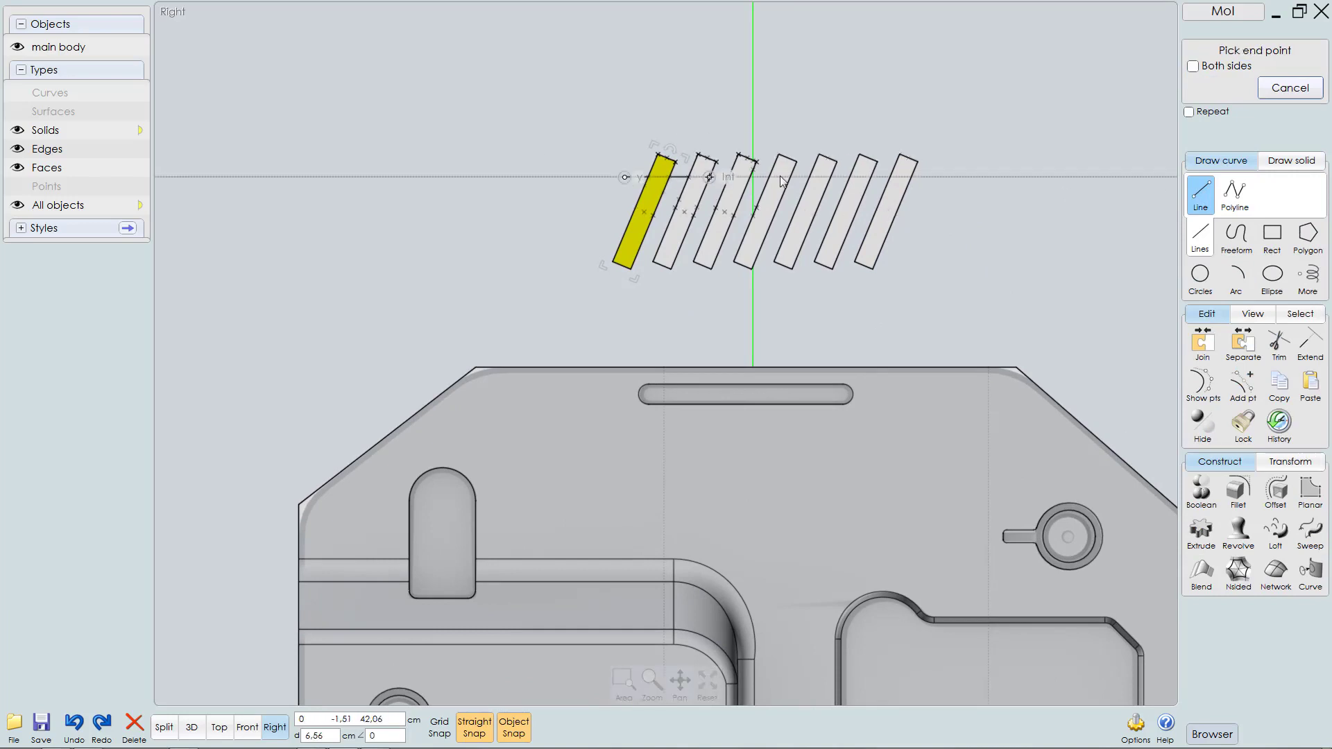
click(967, 180)
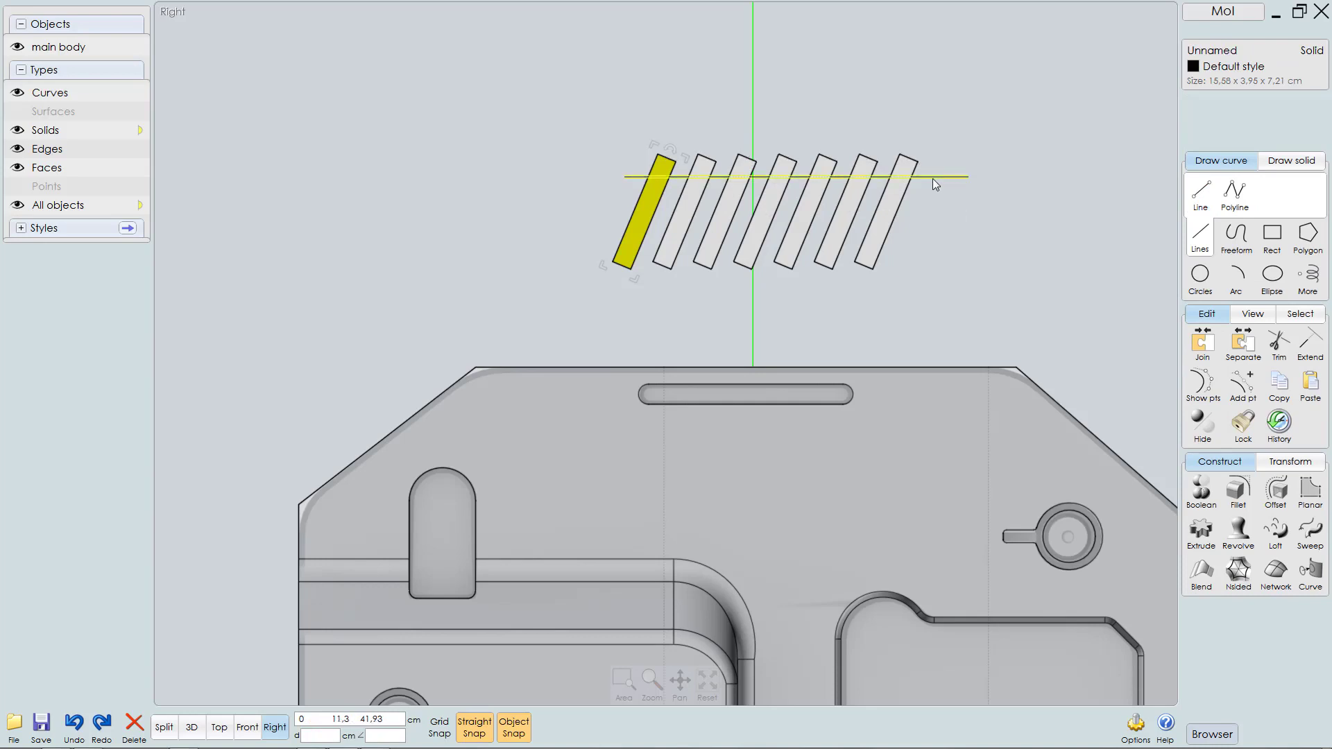
Step: Copy the horizontal line down across the lower ends of the seven slanted boxes, shifting it sideways to overshoot the row on both sides
drag(932, 177, 923, 248)
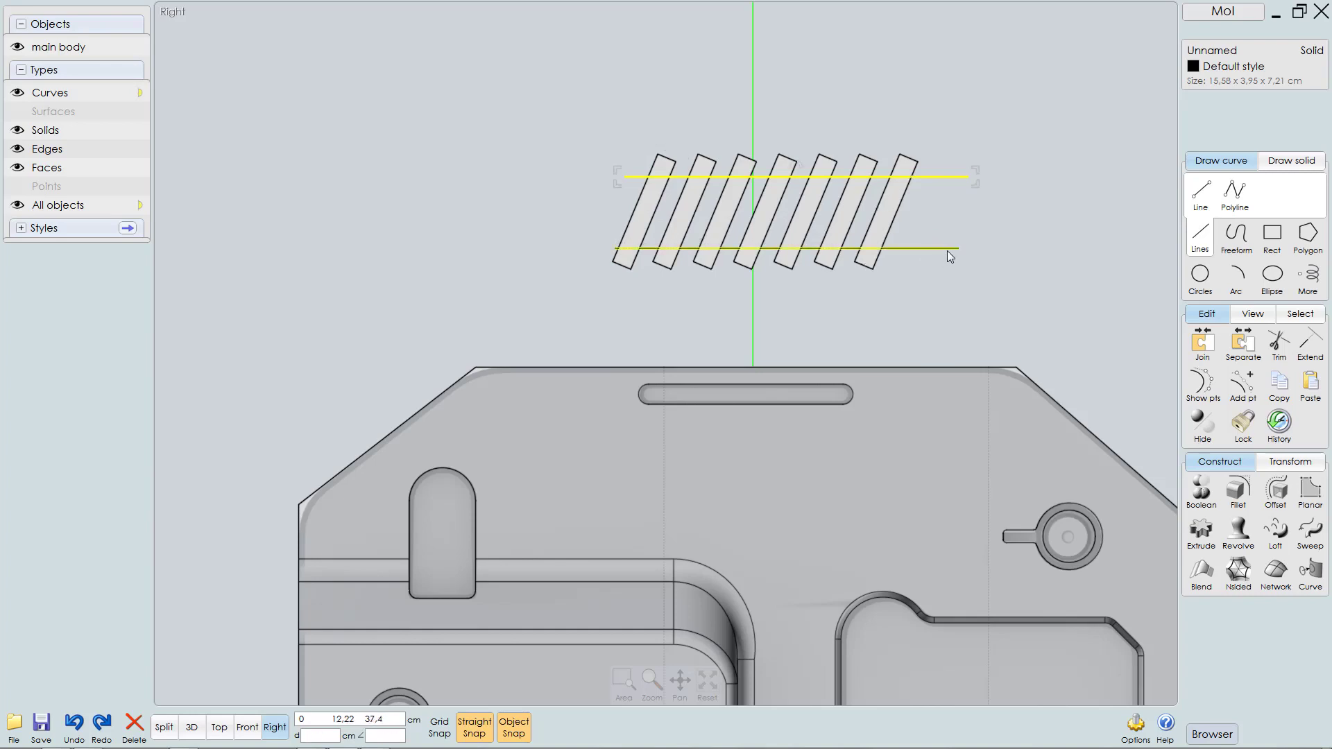
click(945, 247)
click(955, 262)
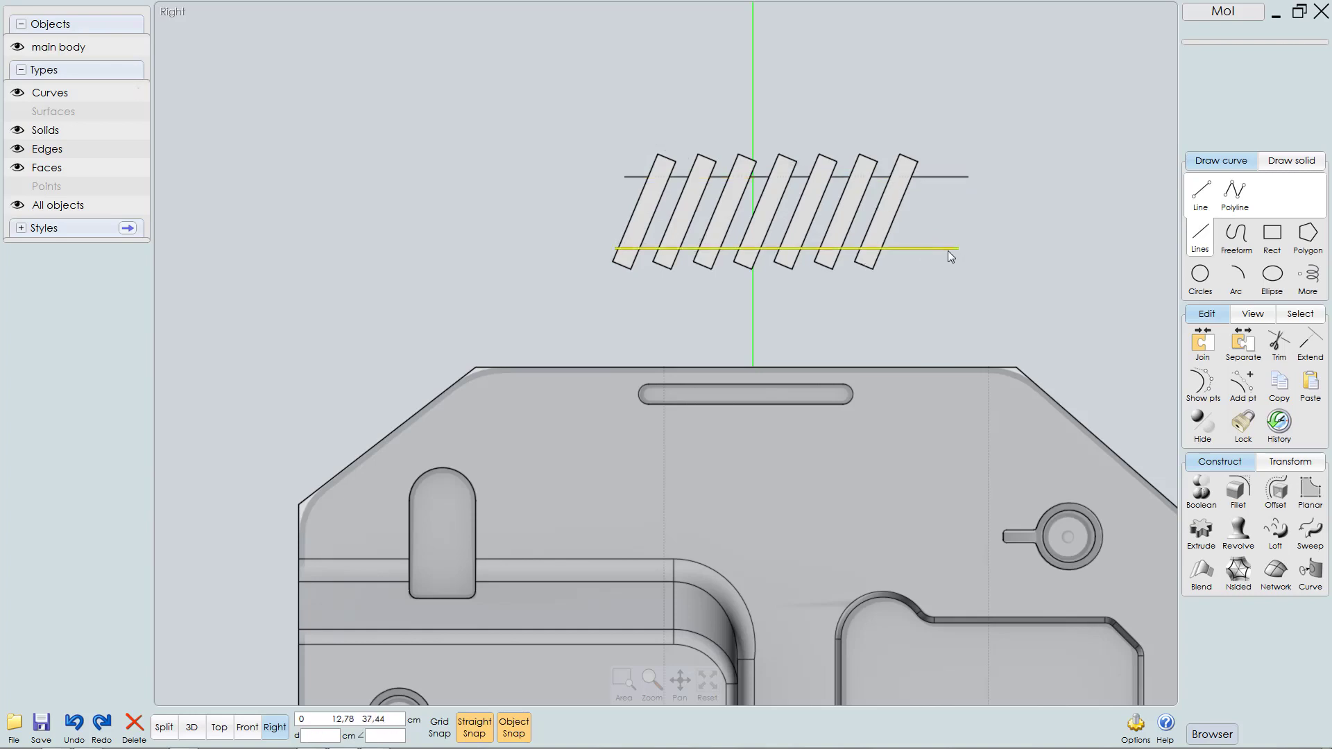
drag(948, 251, 934, 253)
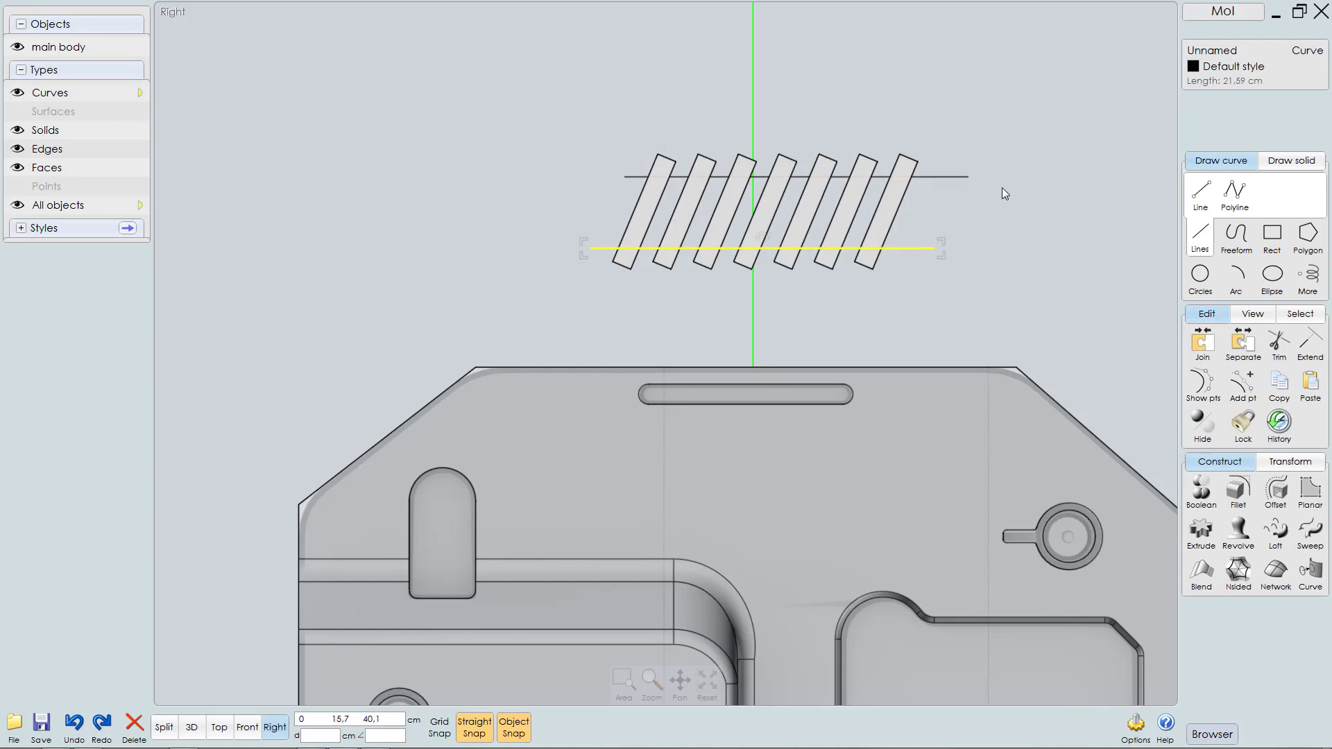
Step: Split the seven slanted boxes along both horizontal lines with Boolean Merge, and delete the cut-off upper and lower ends with the lines
drag(1004, 145, 617, 272)
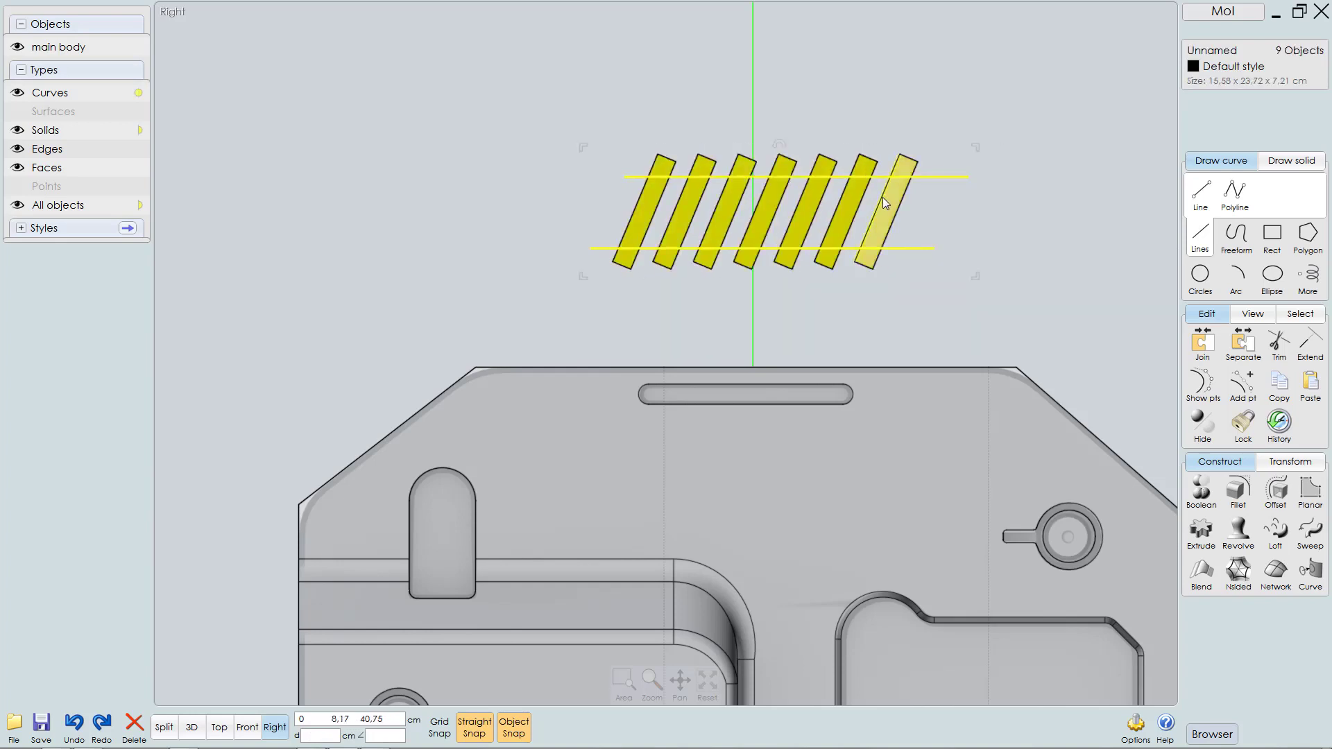
key(m)
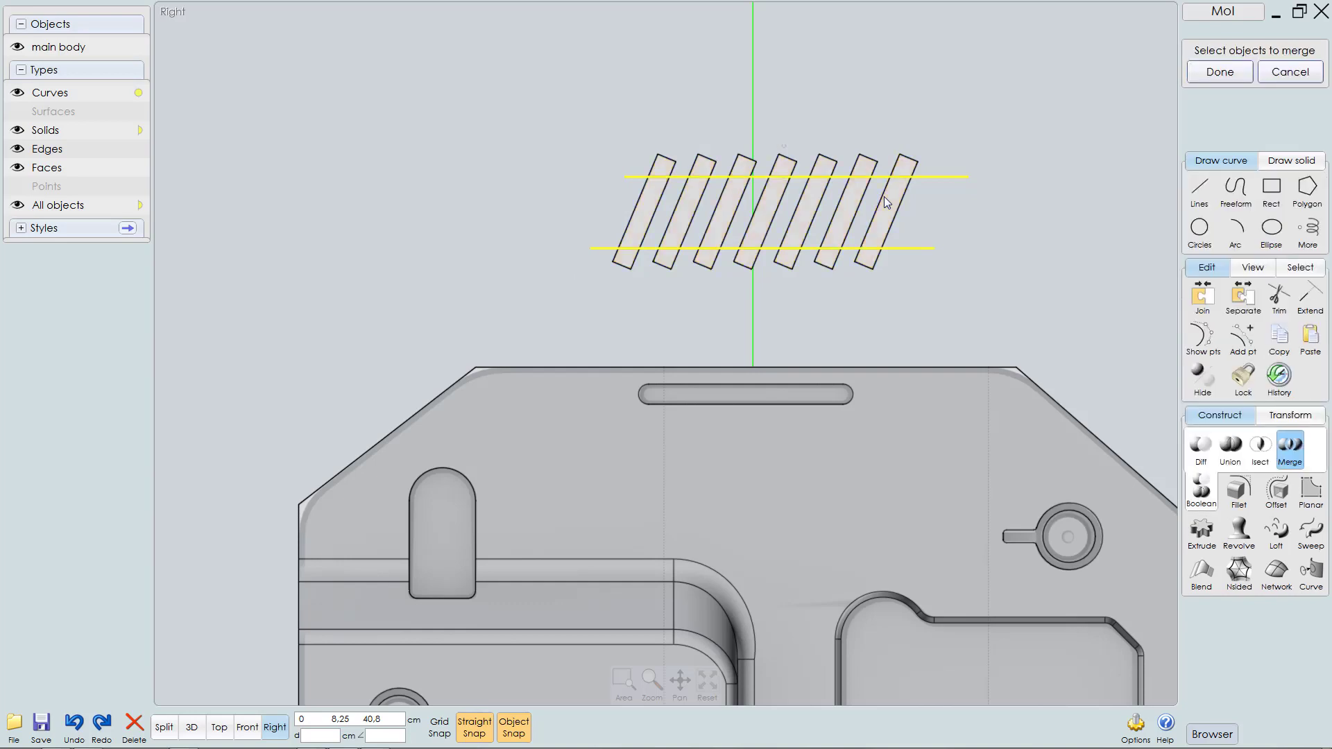
drag(984, 111, 635, 163)
drag(930, 286, 578, 261)
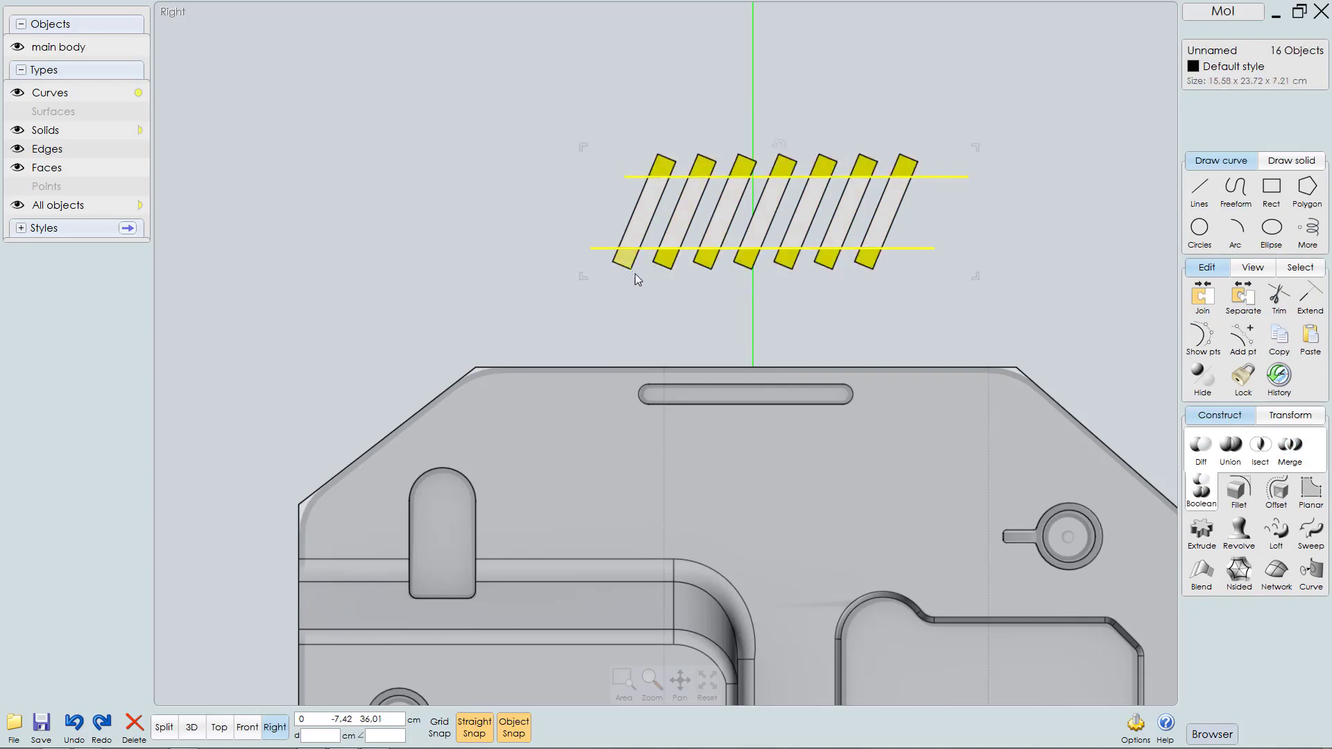
key(Delete)
Step: Move all seven trimmed boxes down onto the main body, just beneath the long rounded slot
middle_drag(836, 219, 823, 205)
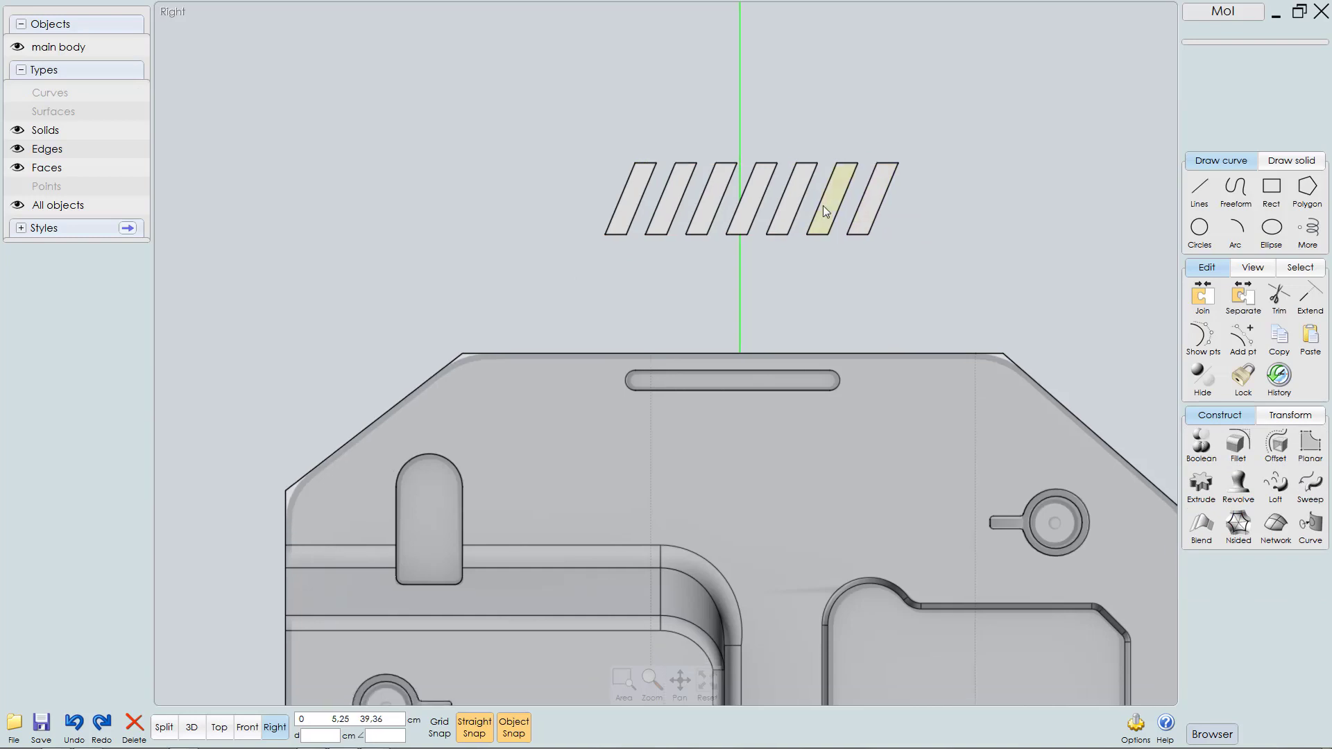
drag(580, 132, 949, 255)
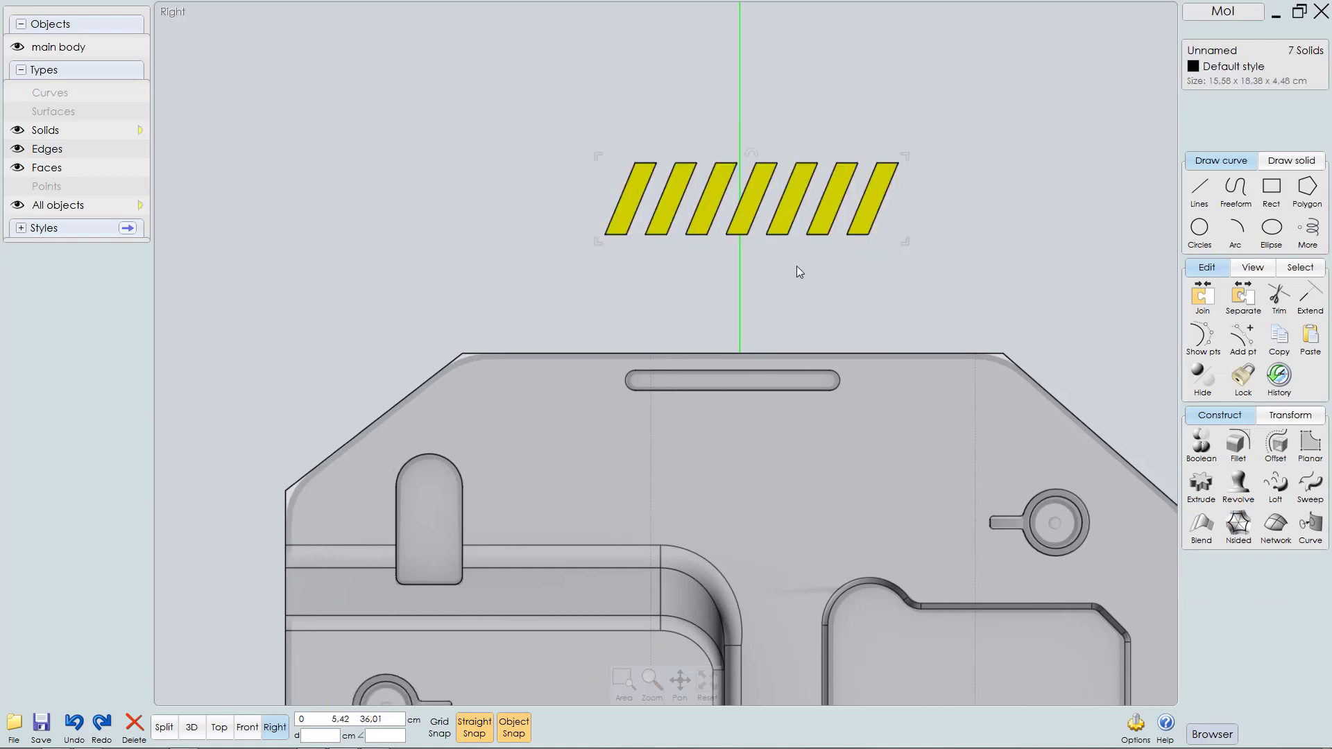
drag(740, 236, 706, 498)
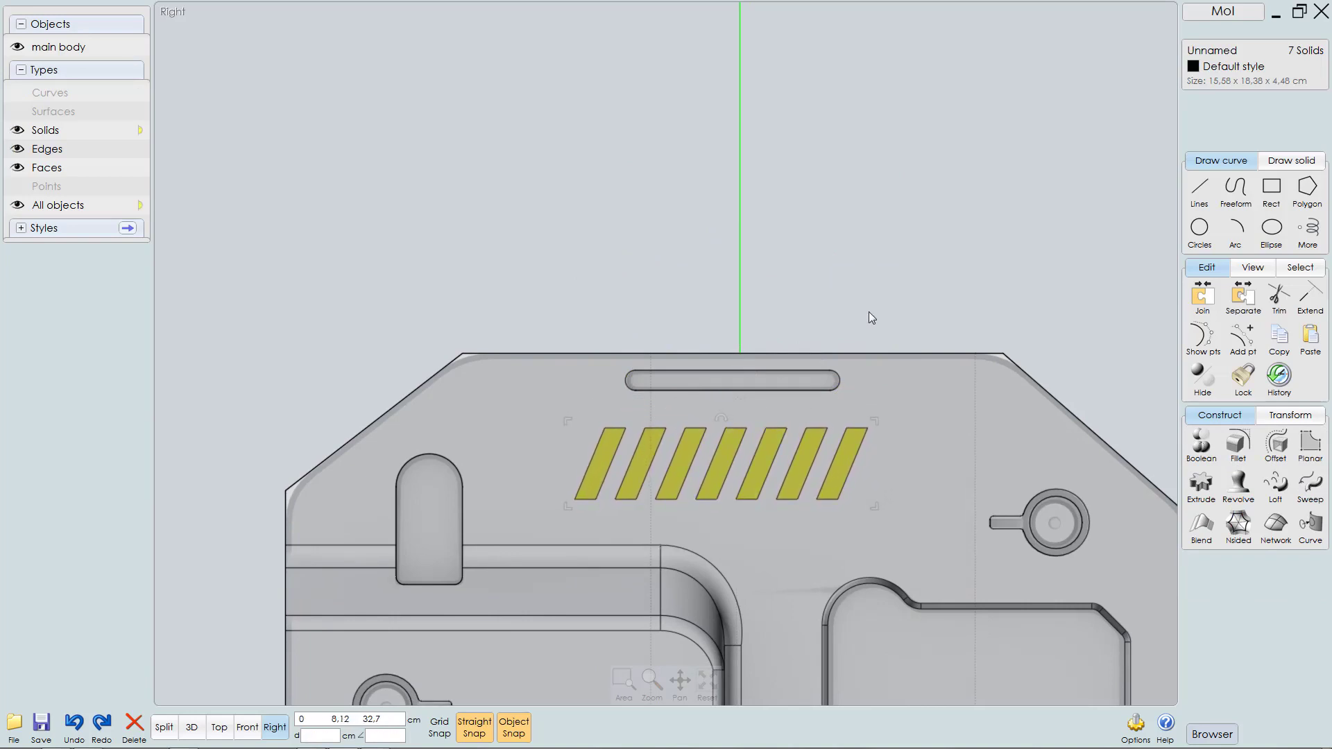
Step: Move the seven boxes outward along the X axis in the top view, leaving only their inner ends shallowly inside the main body's side face
key(t)
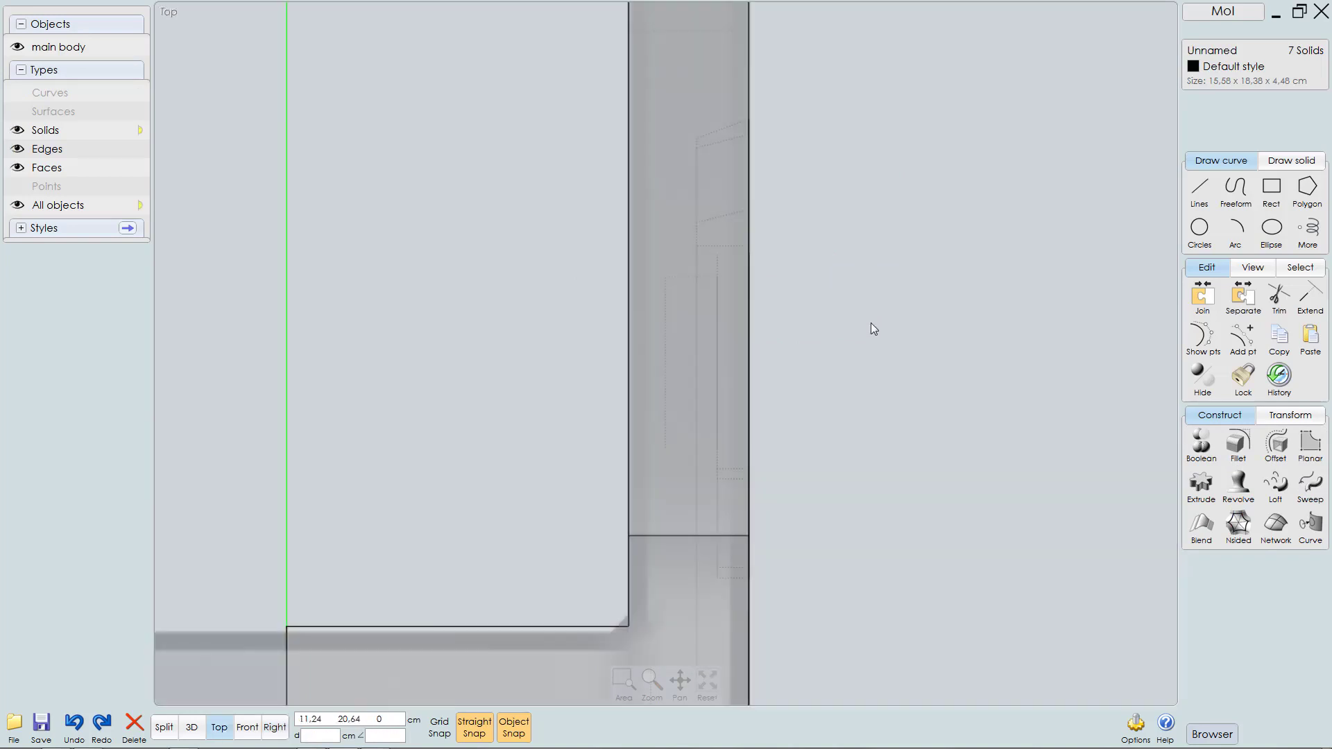
scroll(830, 274, down, 8)
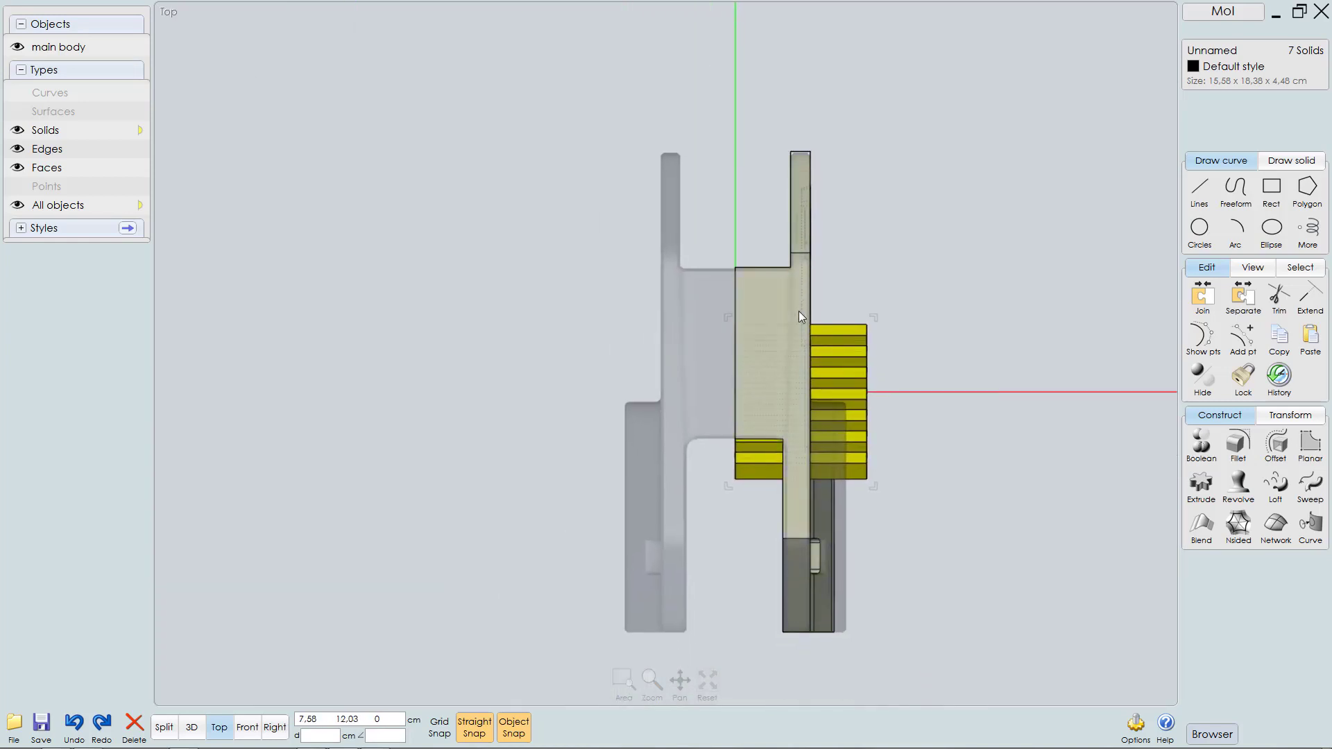
scroll(893, 377, up, 3)
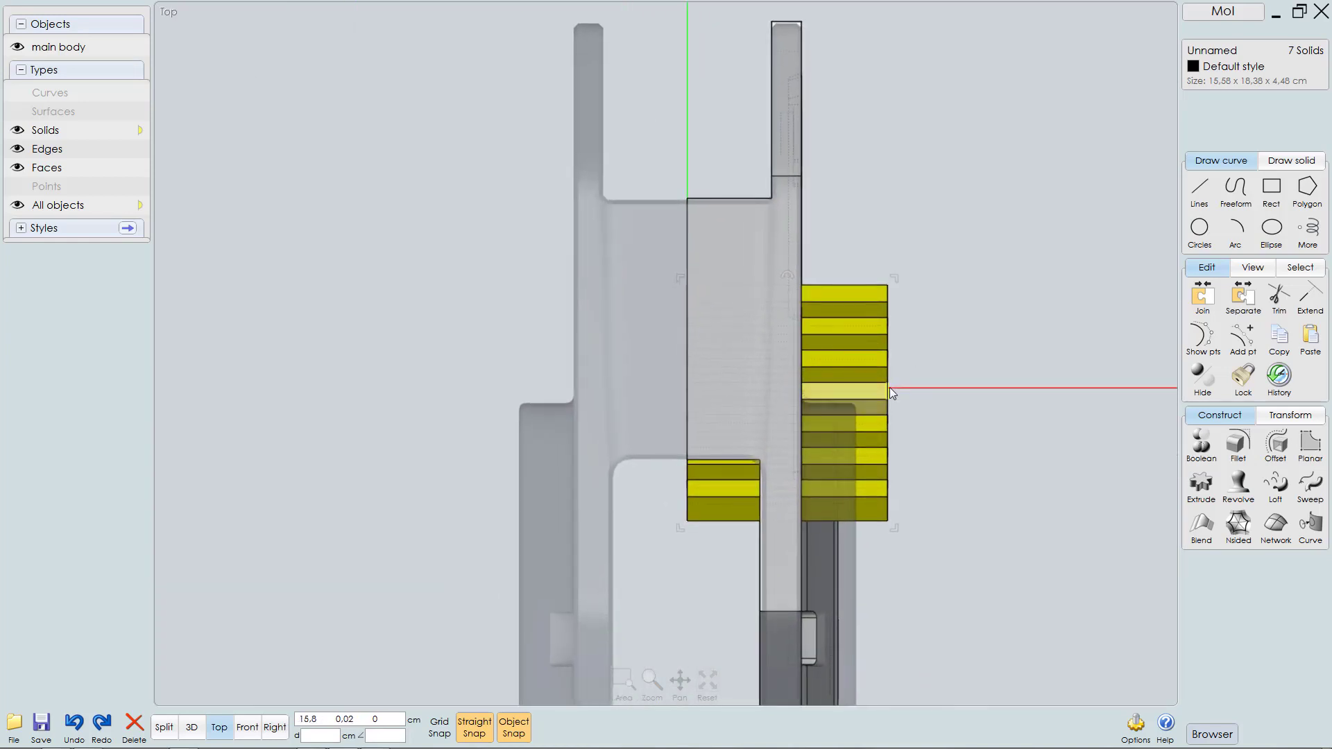
drag(891, 388, 976, 391)
scroll(898, 449, up, 3)
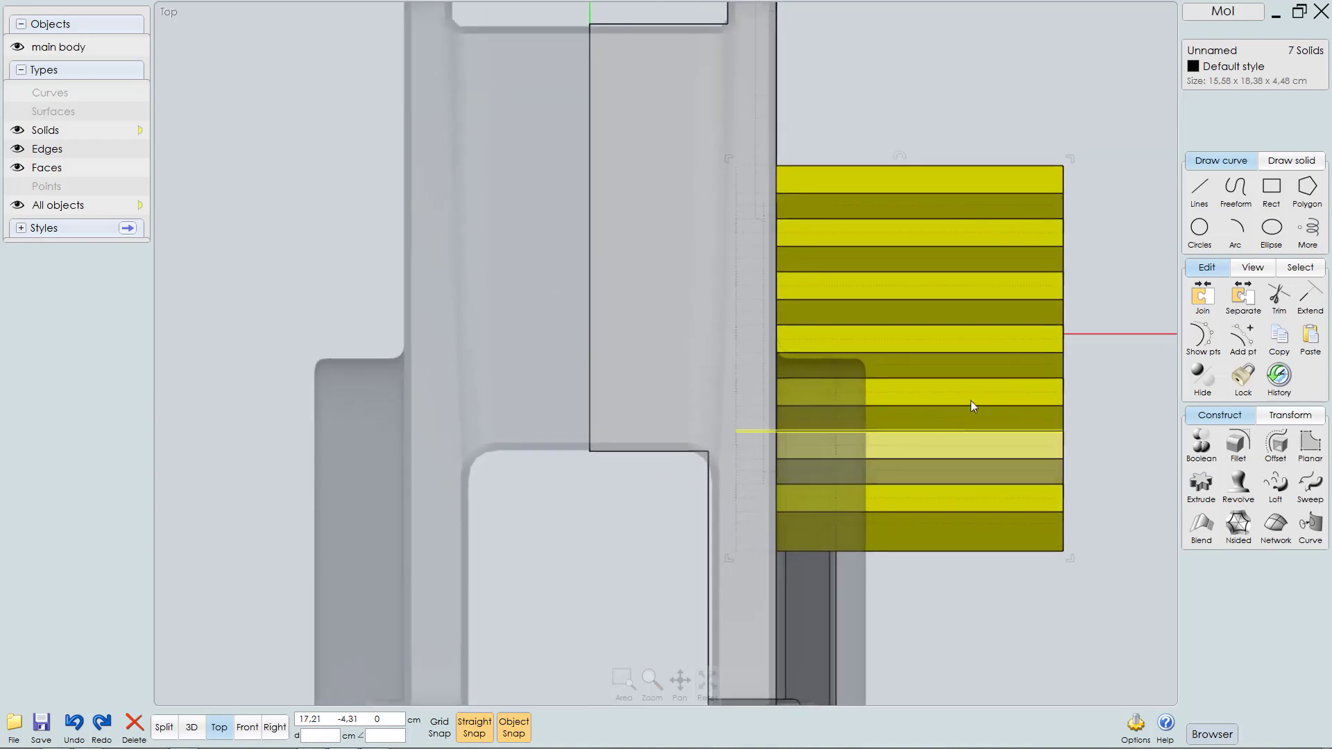
drag(1072, 348, 1075, 347)
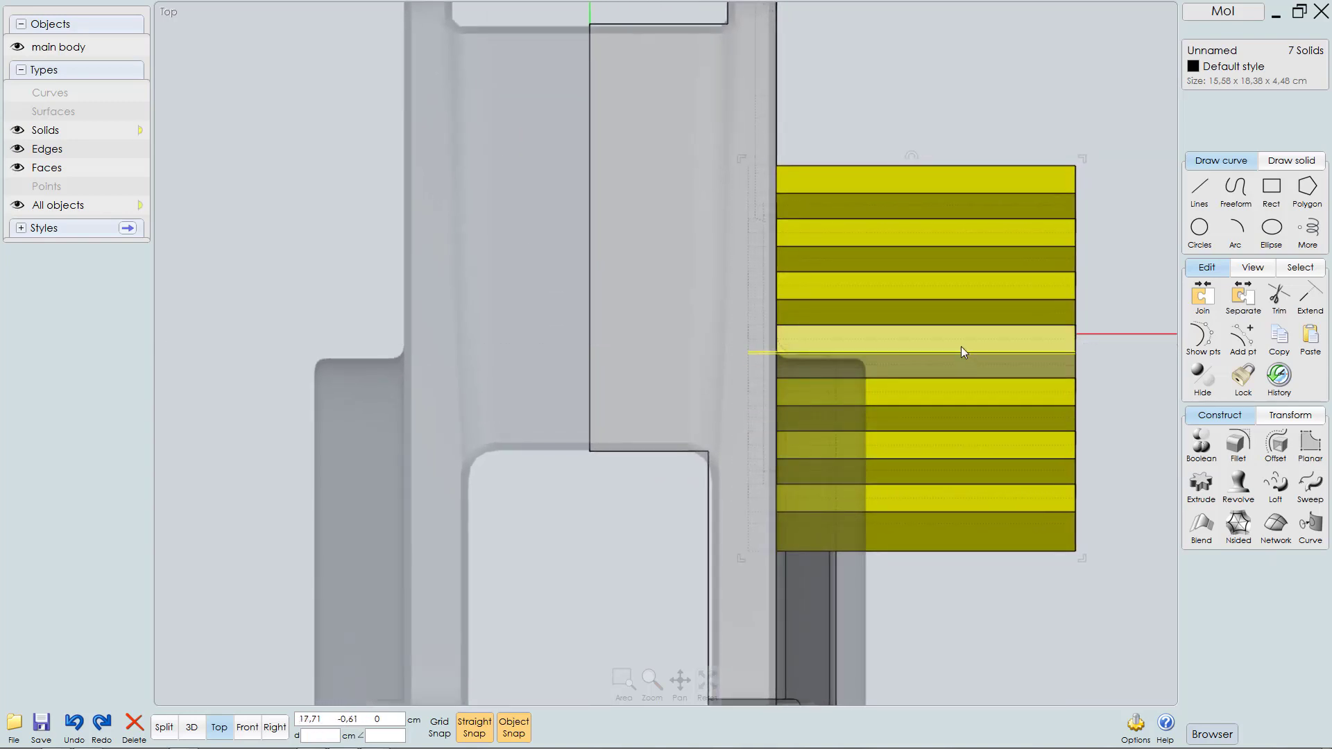
key(F5)
right_drag(736, 356, 783, 301)
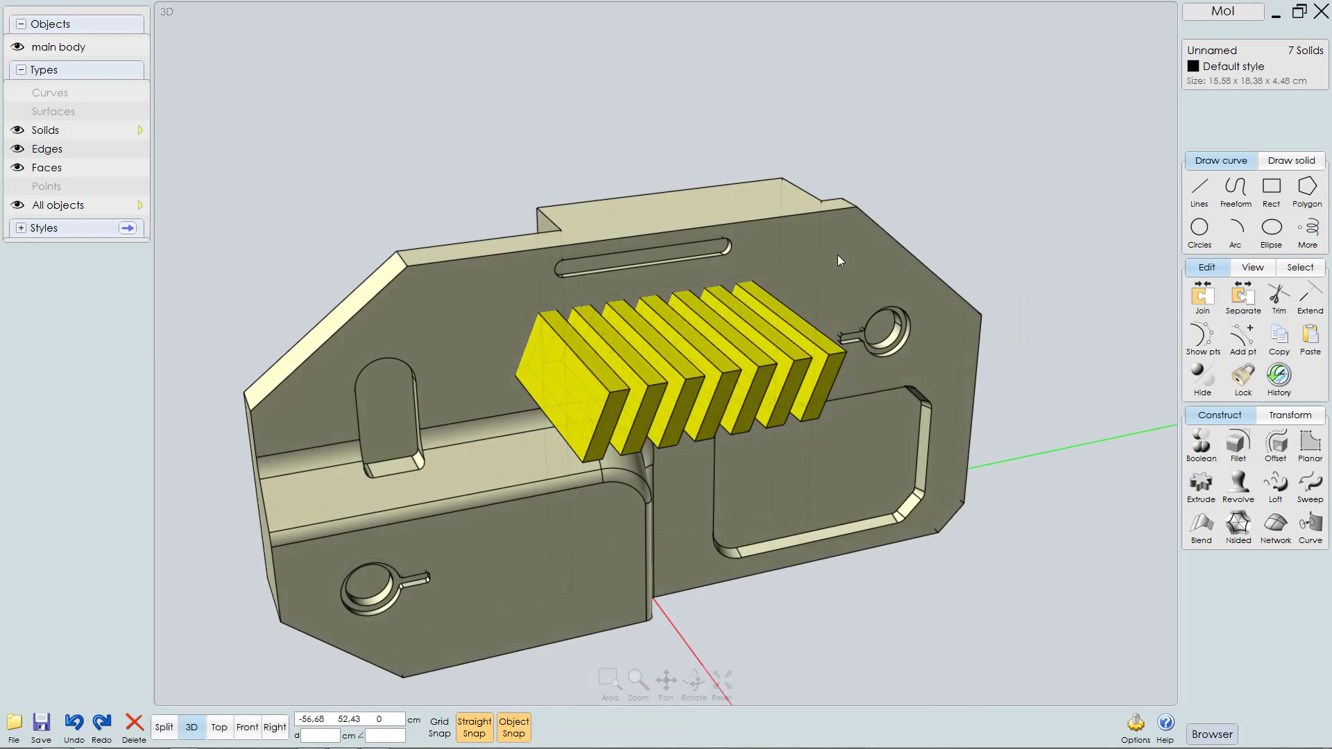
Step: Subtract the seven slanted boxes from the main body with Boolean Difference to cut the row of vents
click(997, 158)
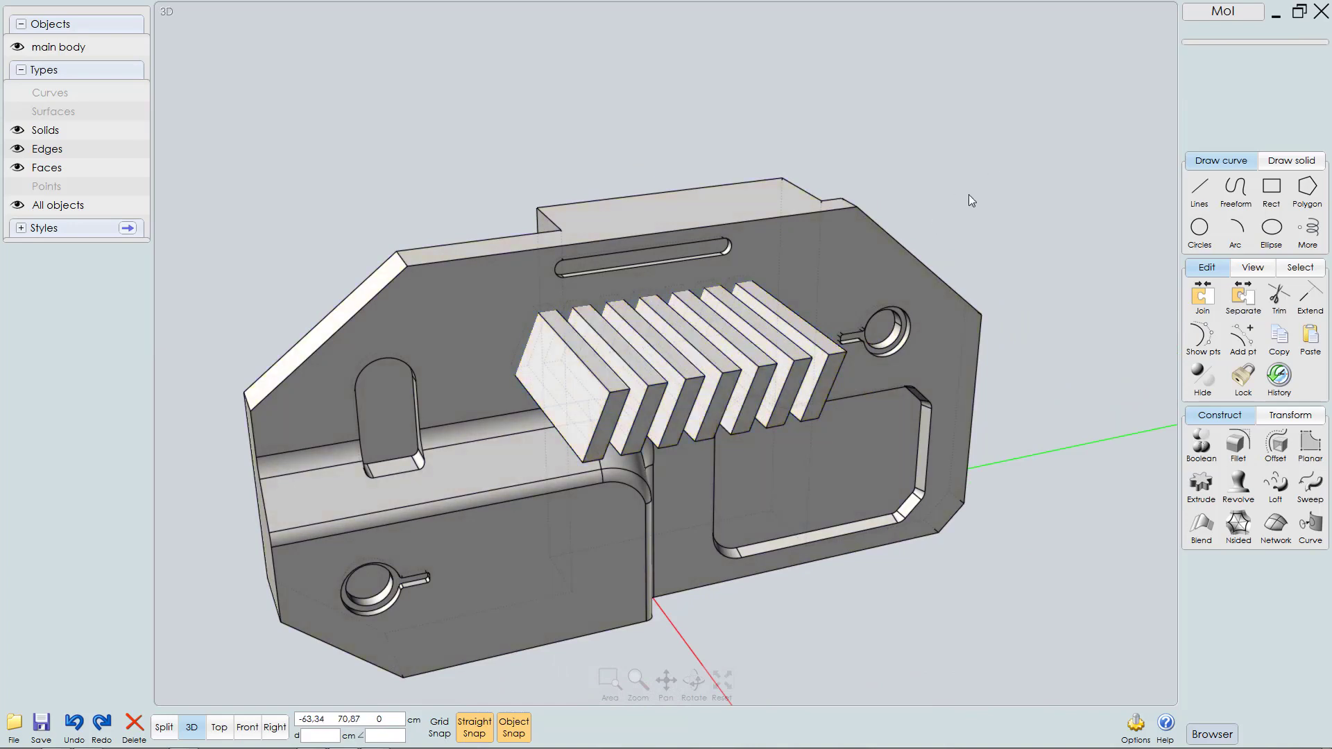
click(855, 242)
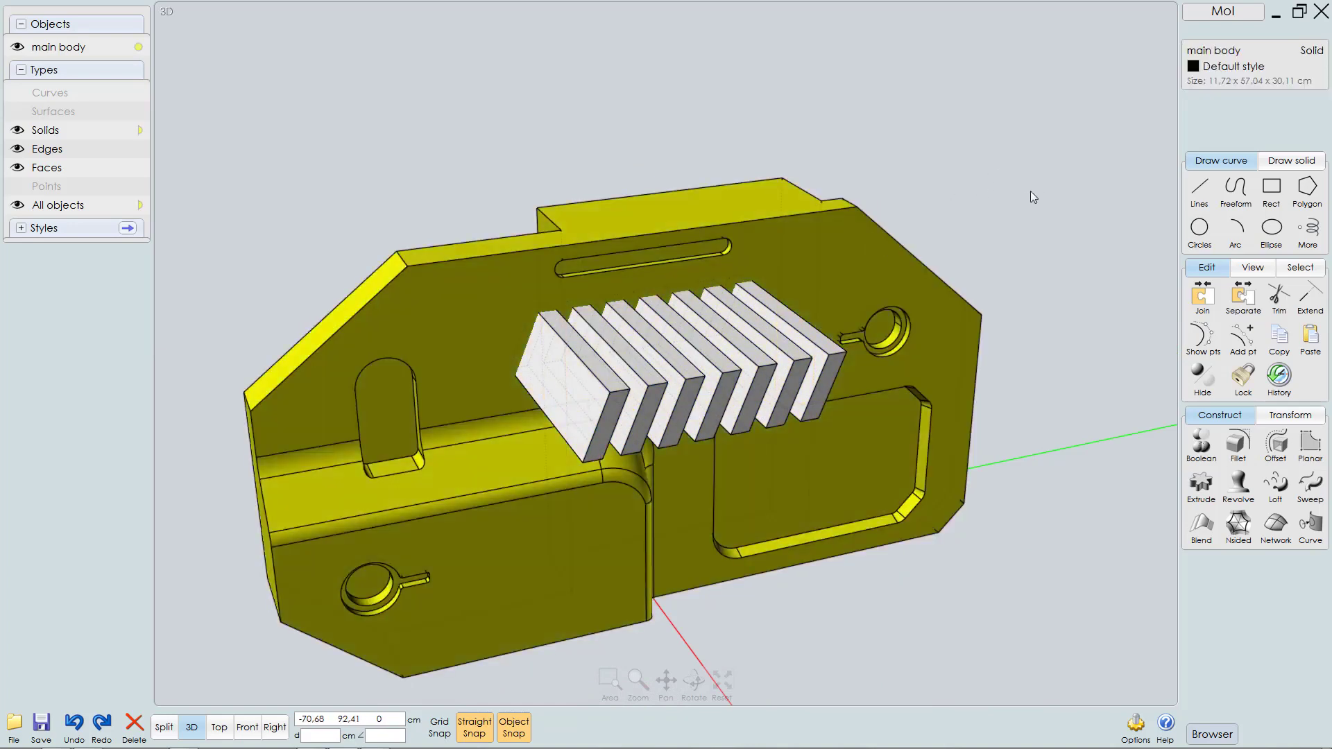
key(d)
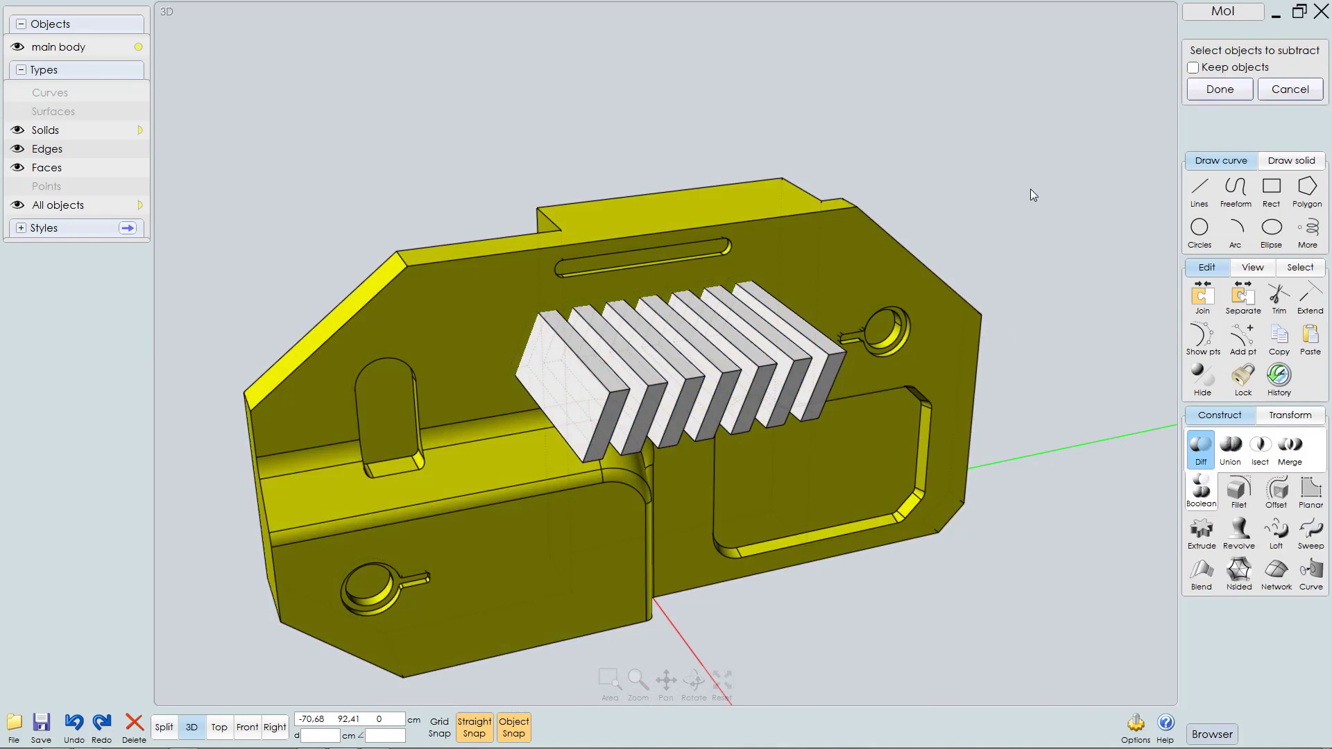
key(t)
drag(1099, 93, 969, 559)
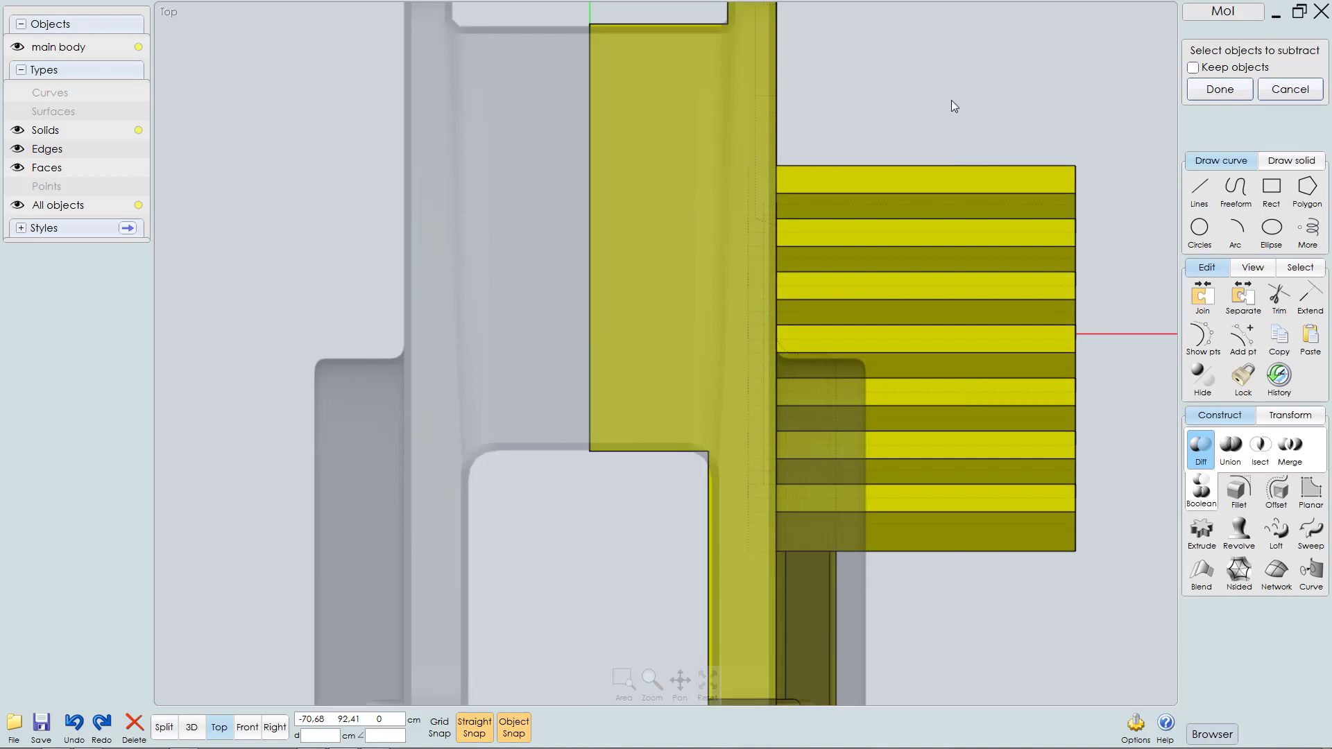
right_click(952, 100)
key(F5)
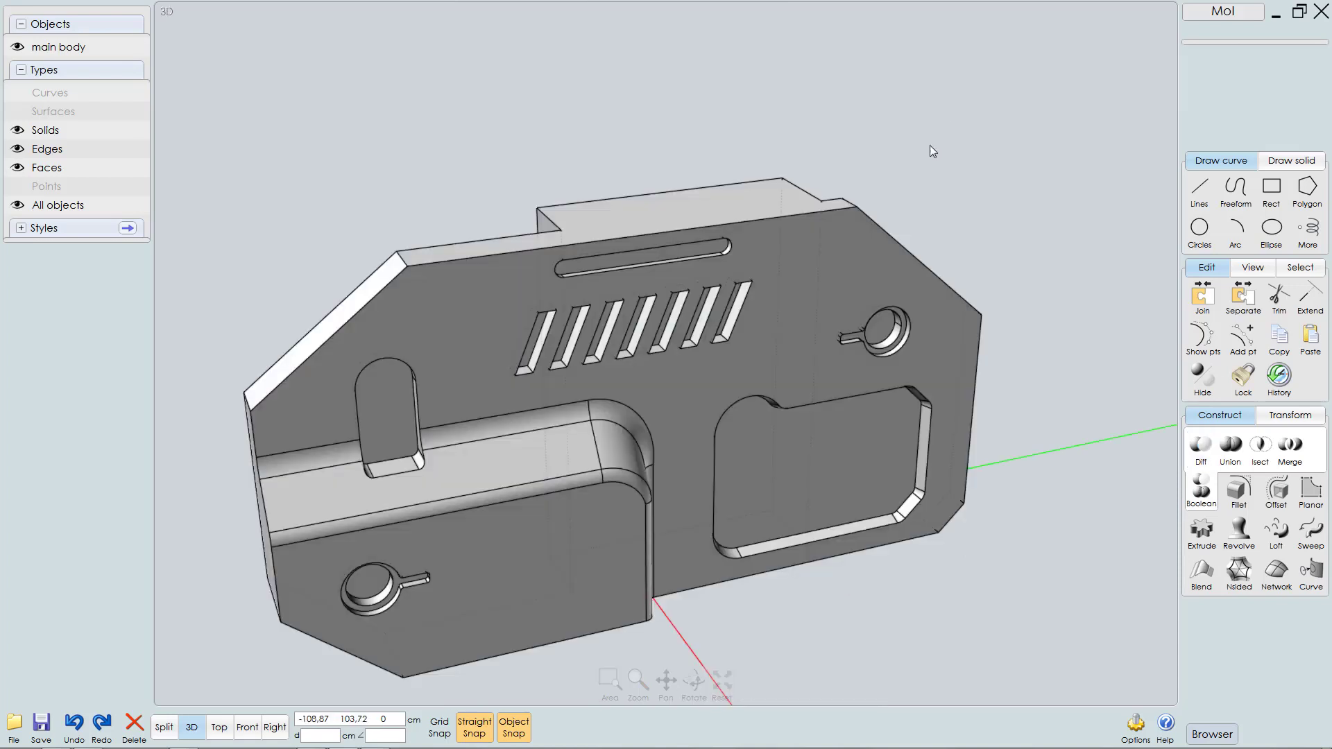
Step: Examine the slanted vent cuts and the upper block of the main body from several angles
mouse_move(759, 323)
right_down()
mouse_move(784, 294)
mouse_move(752, 309)
right_up()
scroll(752, 309, down, 4)
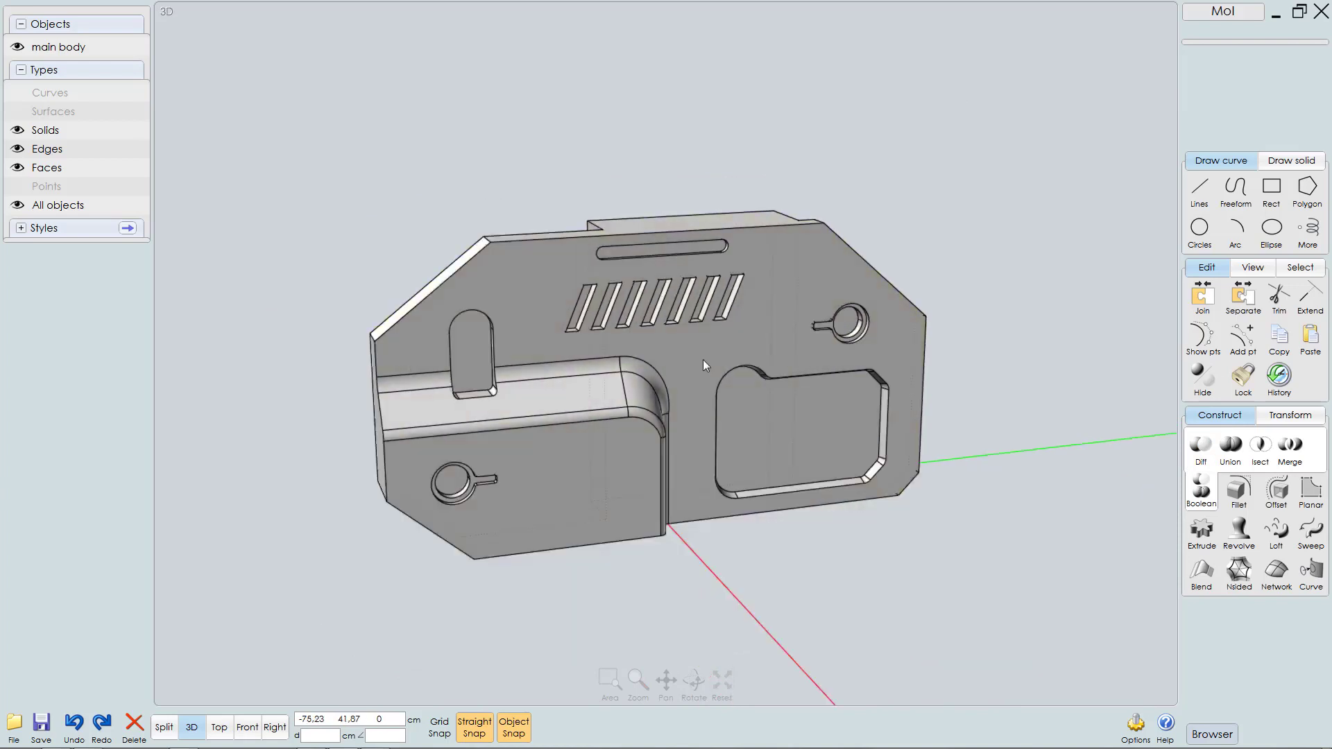
right_drag(704, 364, 848, 269)
scroll(847, 269, up, 3)
middle_drag(834, 324, 865, 373)
right_drag(769, 360, 756, 414)
right_drag(756, 352, 757, 319)
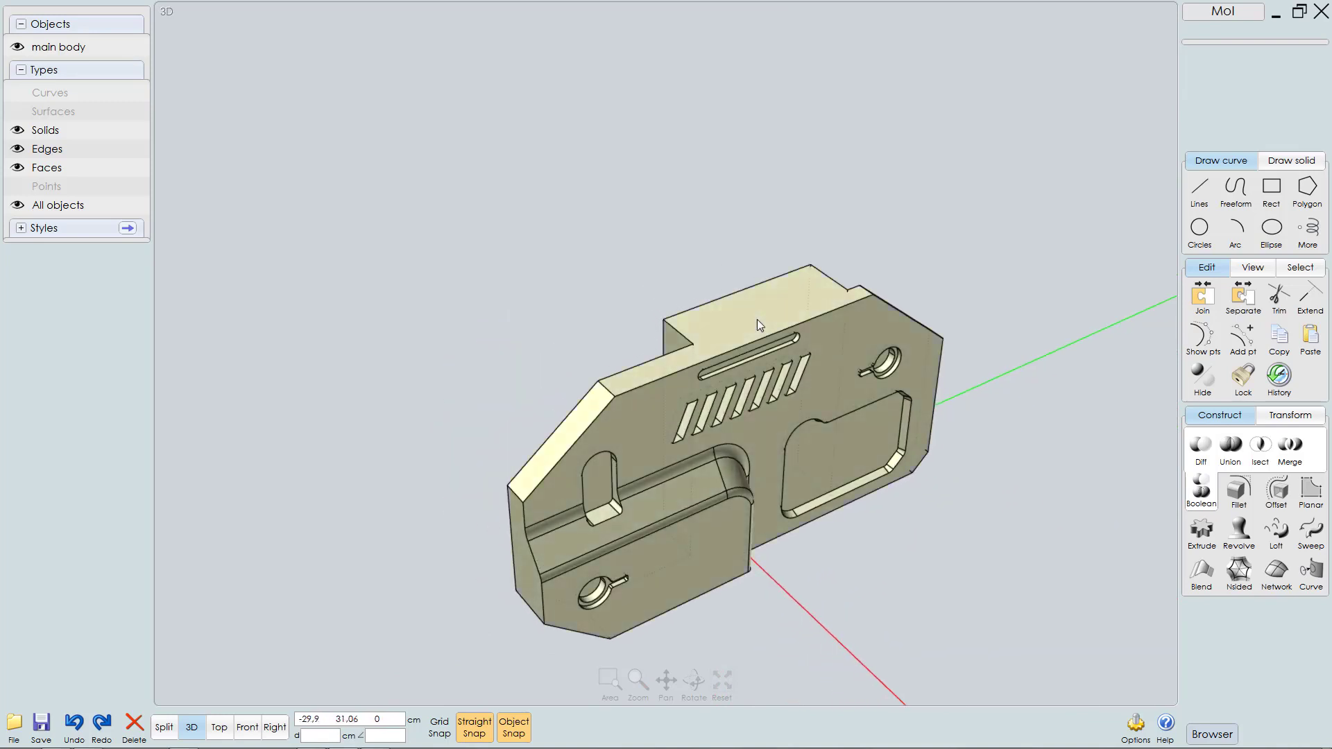
Step: Draw an open three-sided polyline about 6.8 × 13.6 cm in the top view over the central block, its open ends crossing the centre line
key(t)
scroll(854, 322, down, 4)
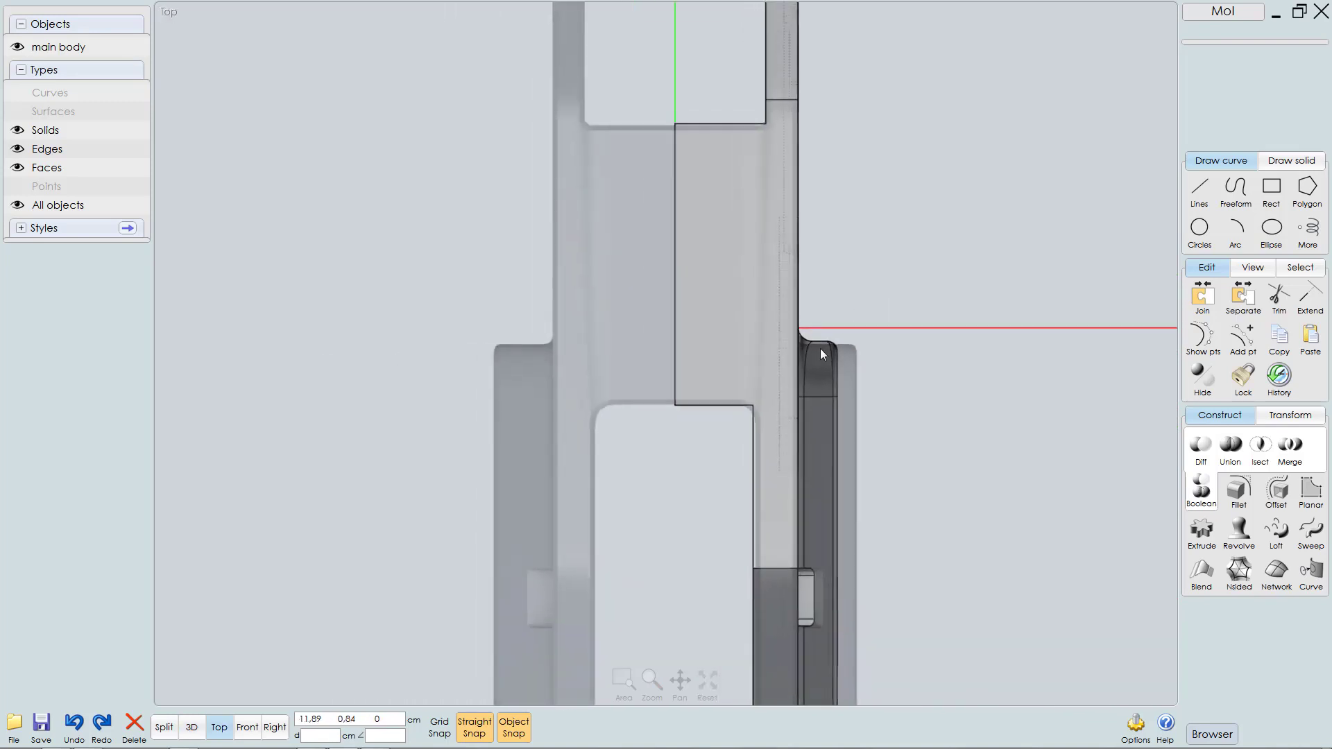
middle_drag(820, 382, 818, 450)
click(1201, 202)
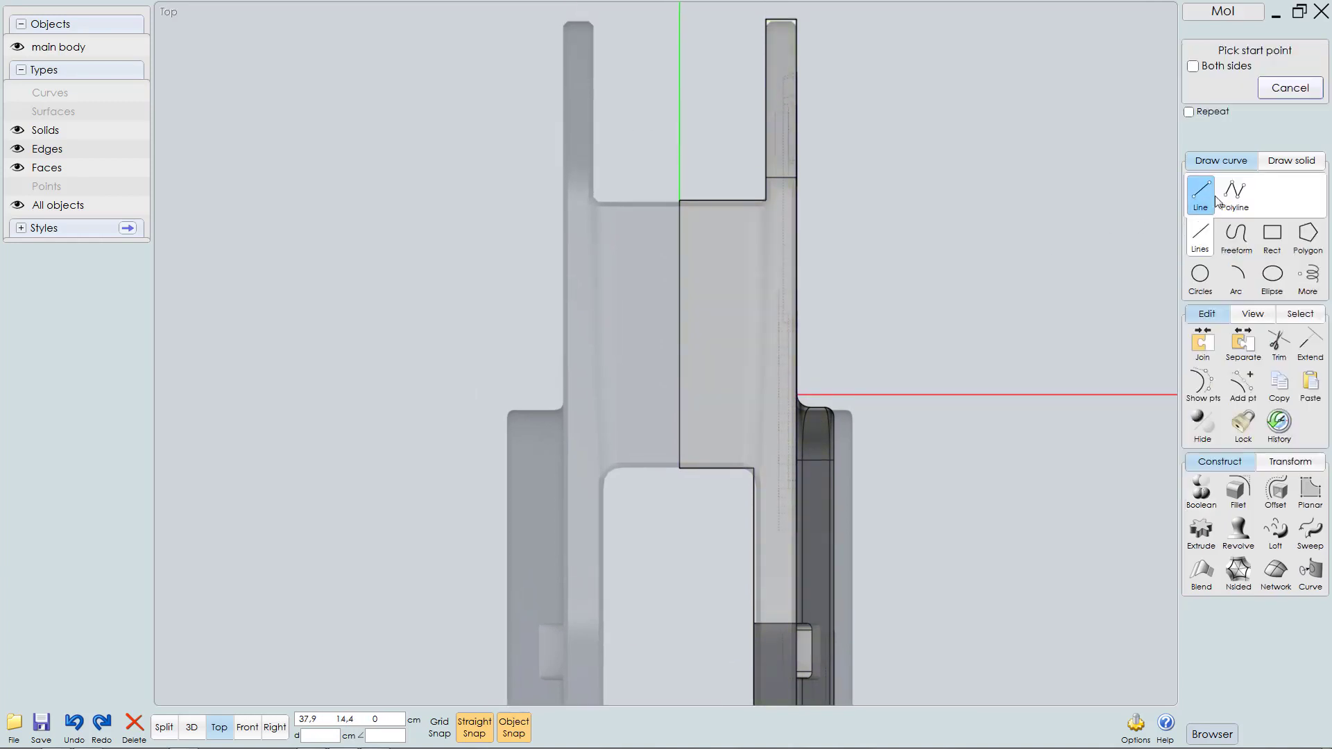
click(1240, 200)
scroll(577, 245, down, 2)
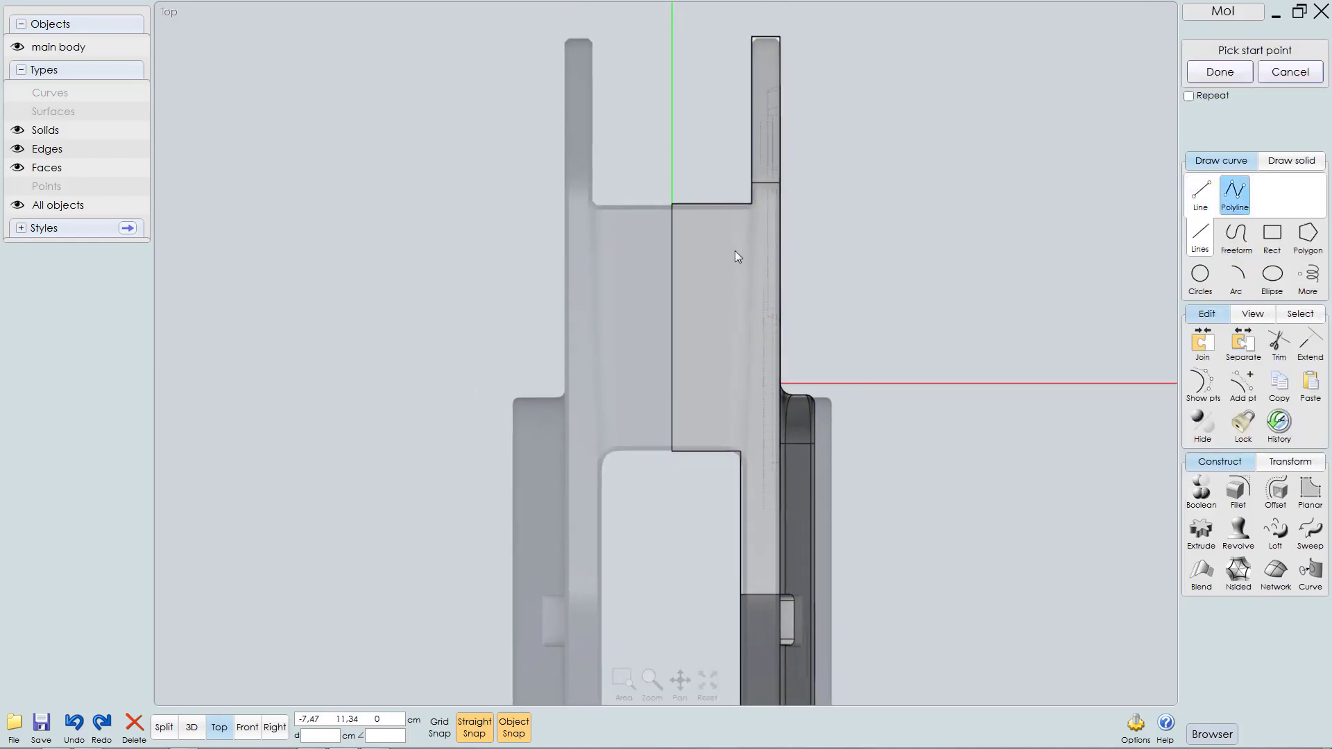
click(645, 235)
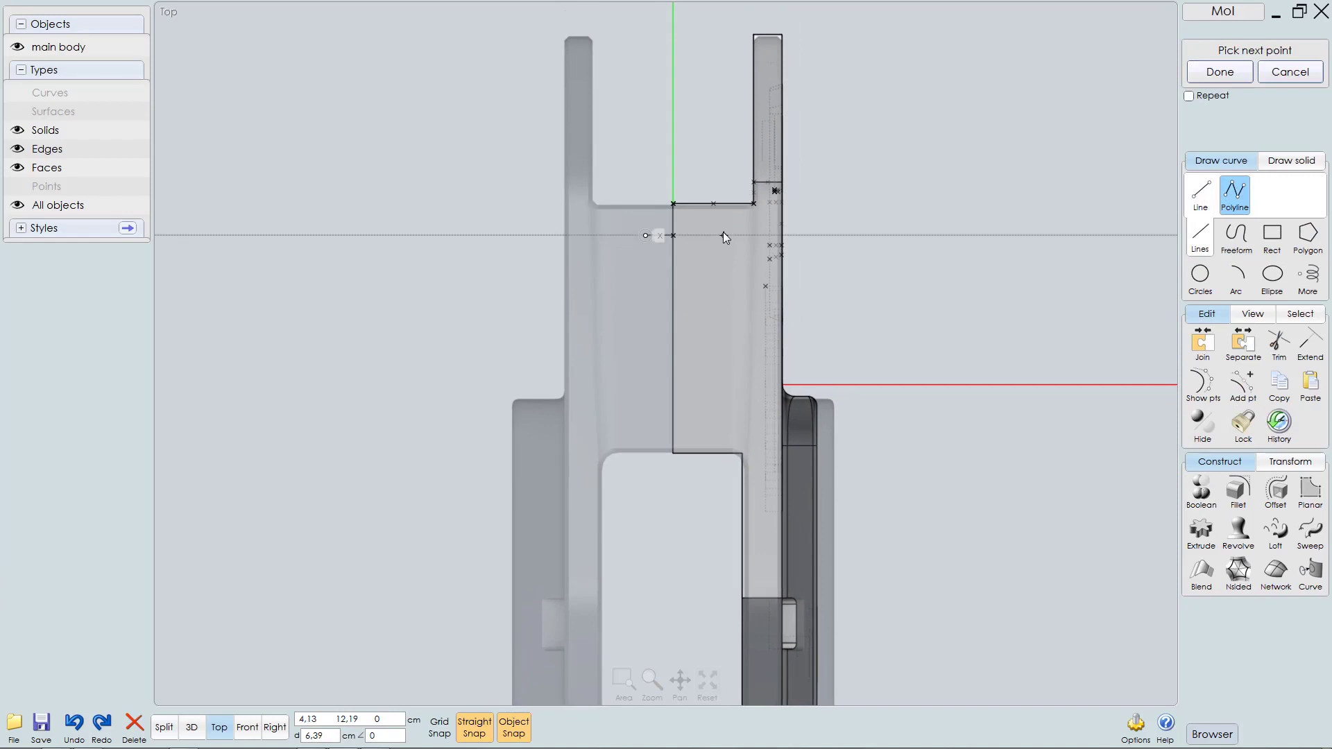
click(723, 236)
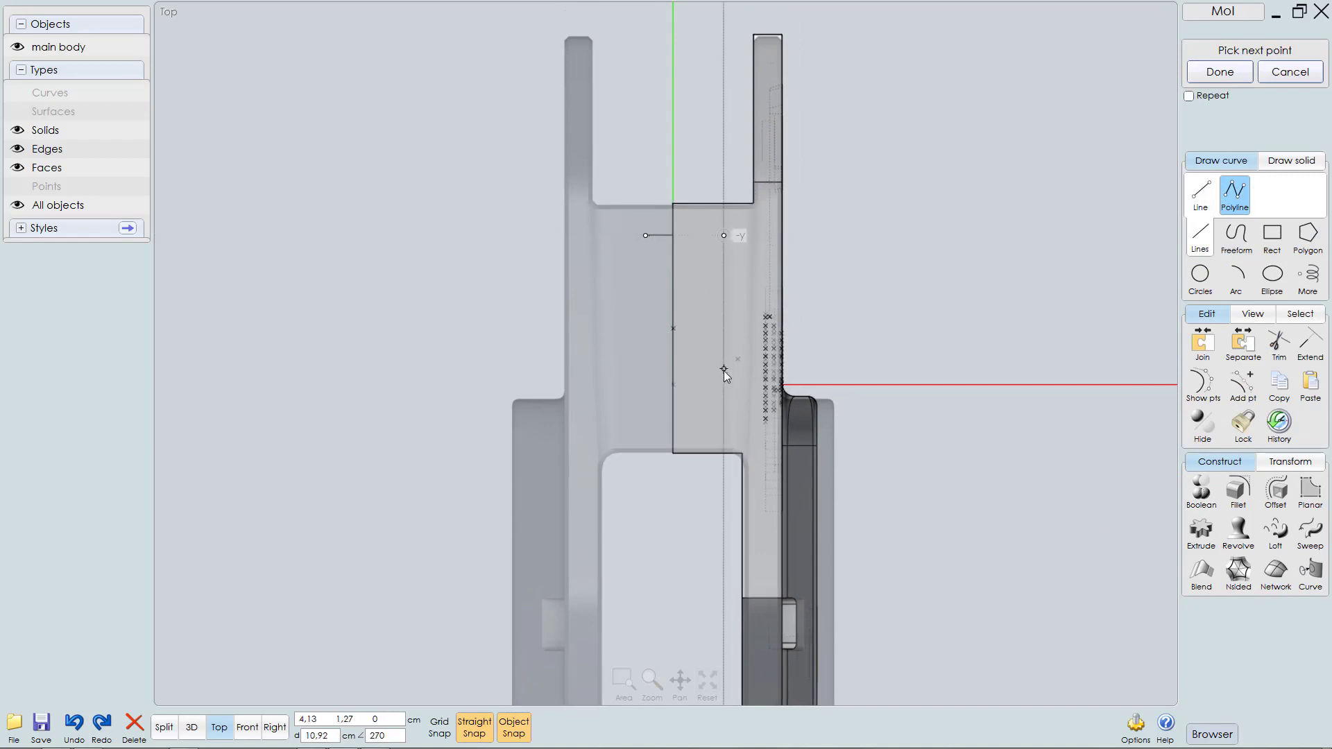
click(724, 402)
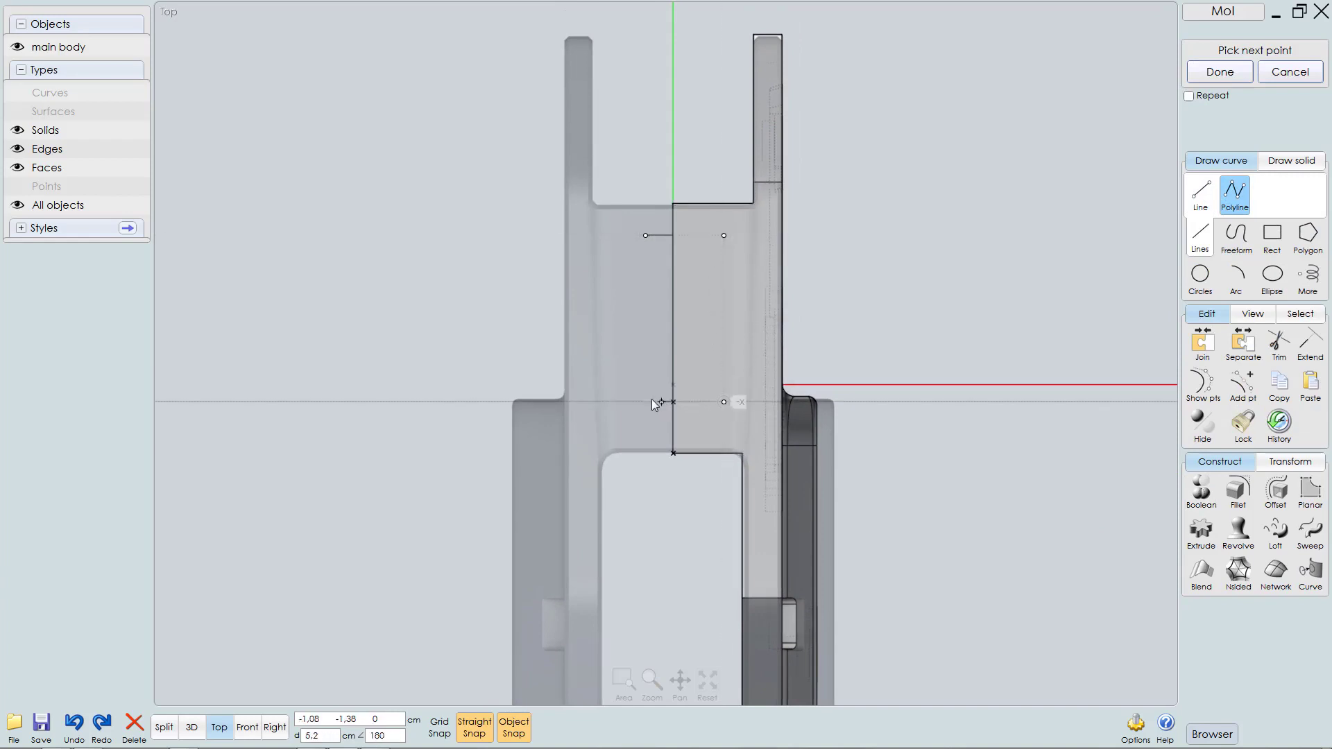
click(639, 401)
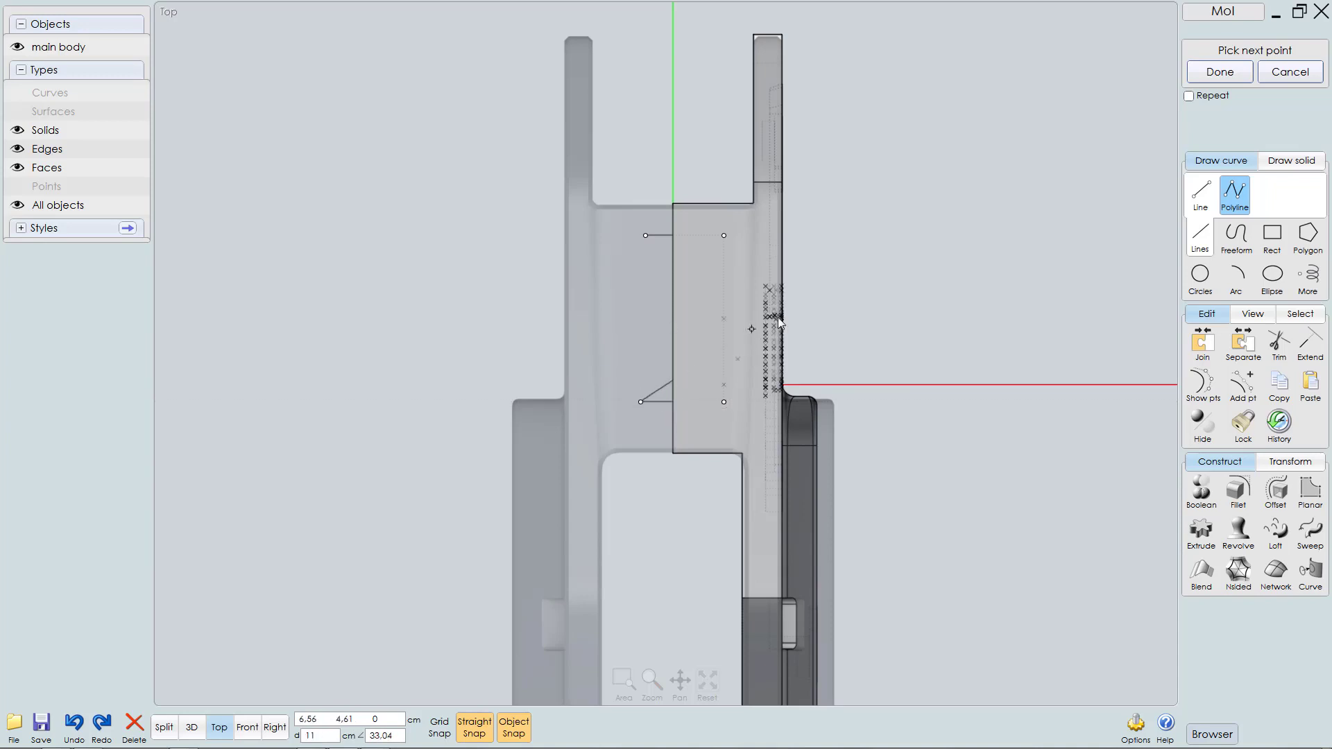
right_click(855, 286)
Step: Fillet both corners of the open three-sided polyline with a circular 1 cm radius, and select the rounded curve
scroll(748, 296, up, 3)
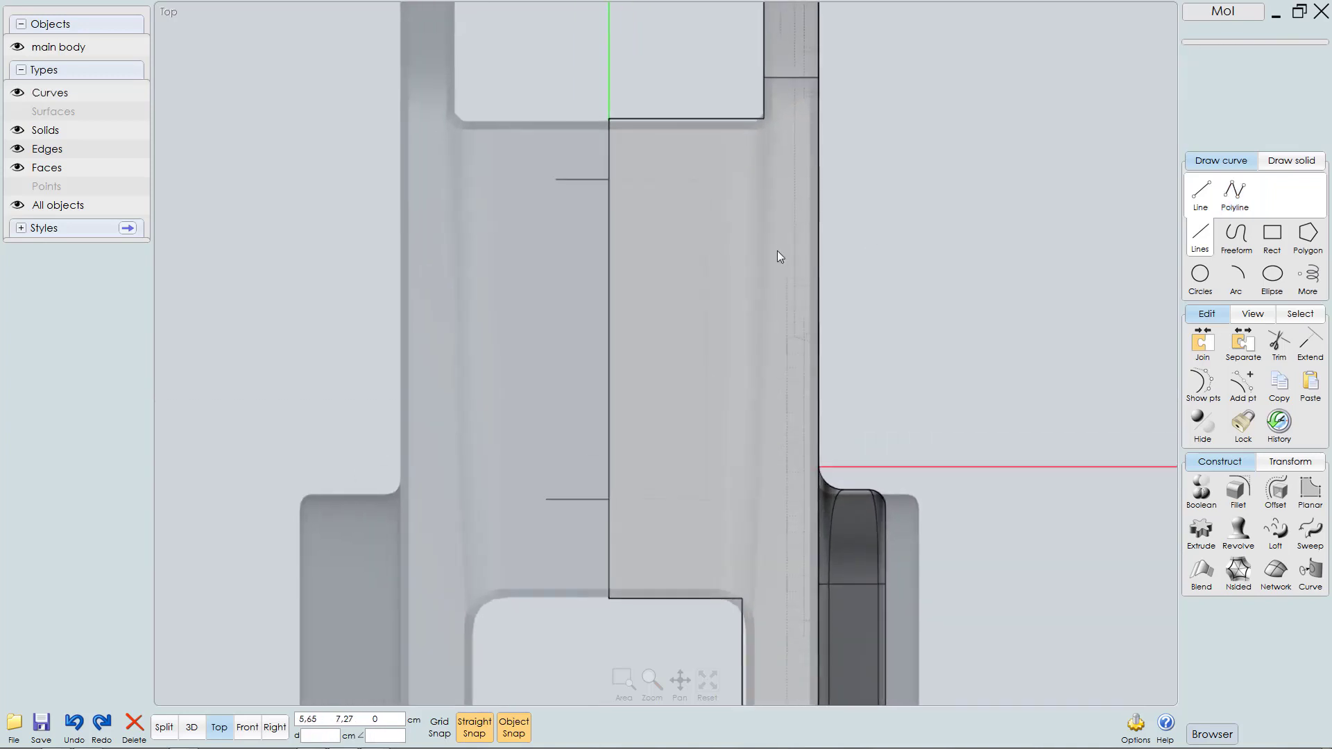
click(707, 266)
click(1203, 383)
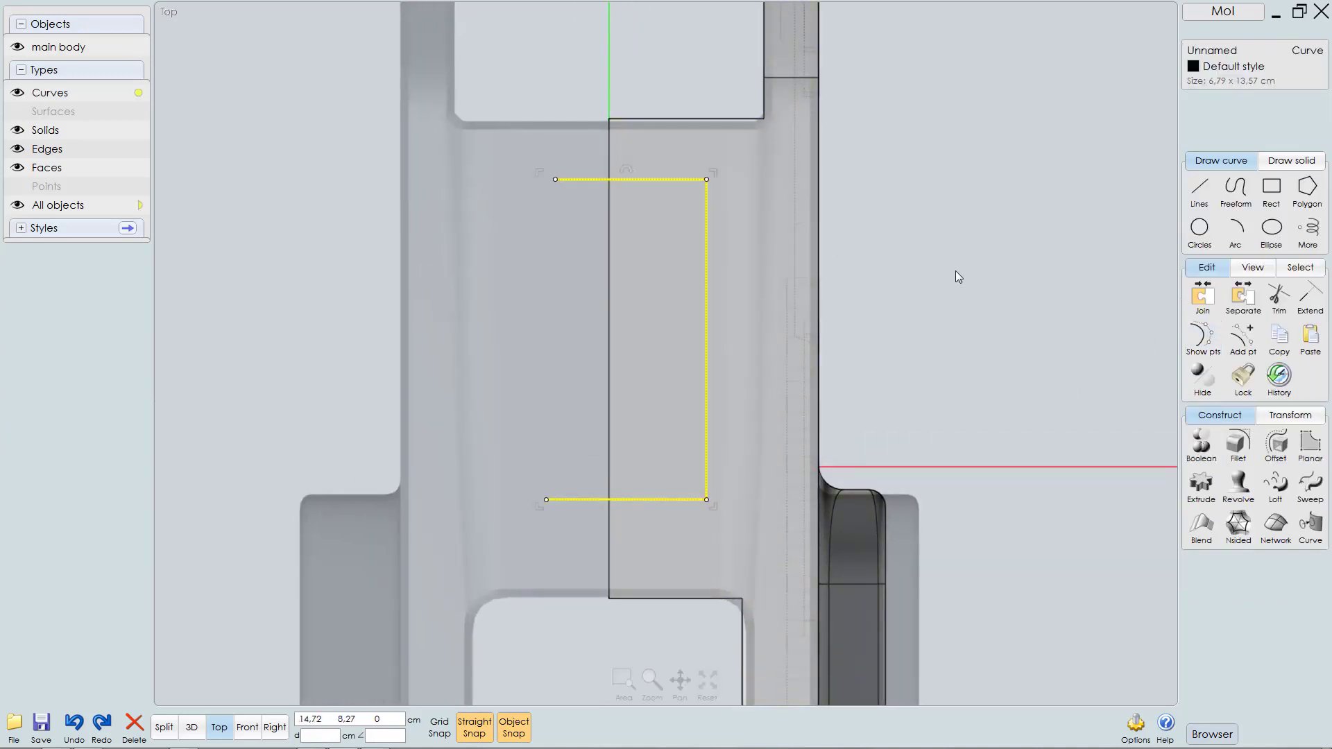
key(f)
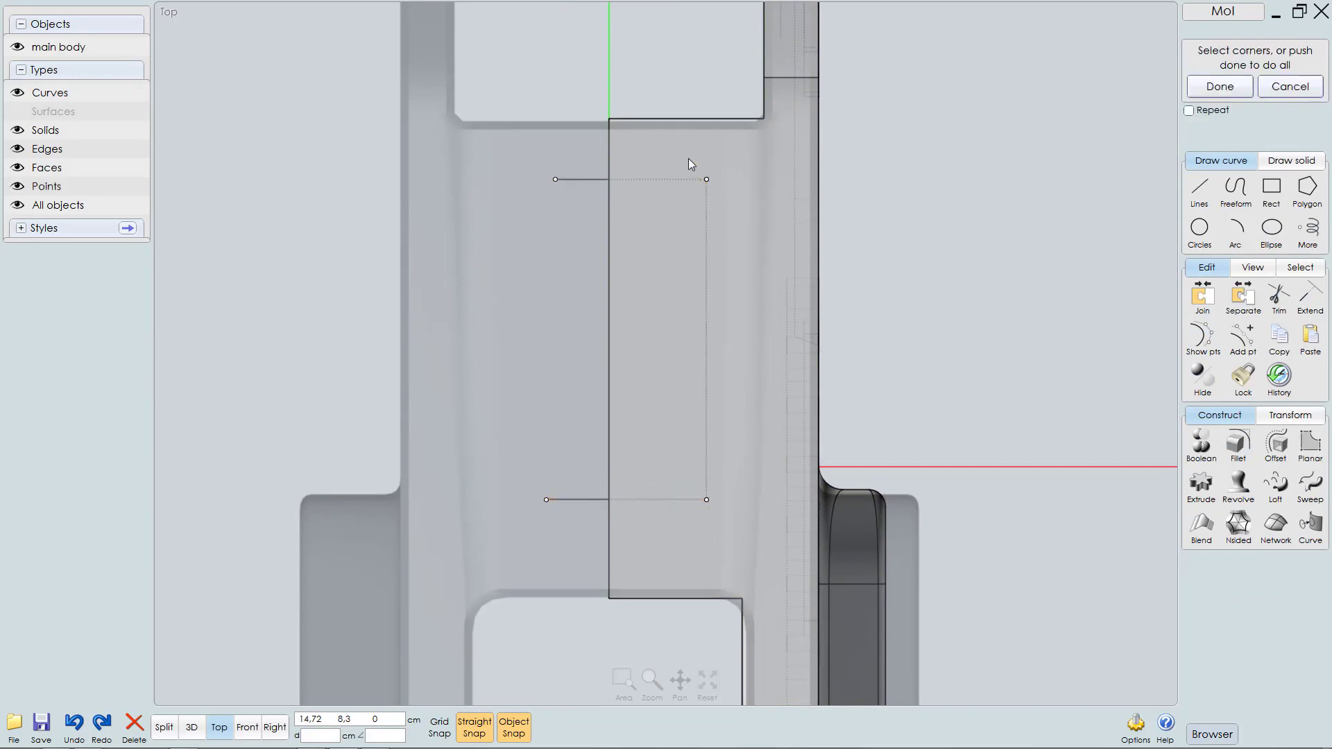
drag(688, 165, 739, 505)
key(Return)
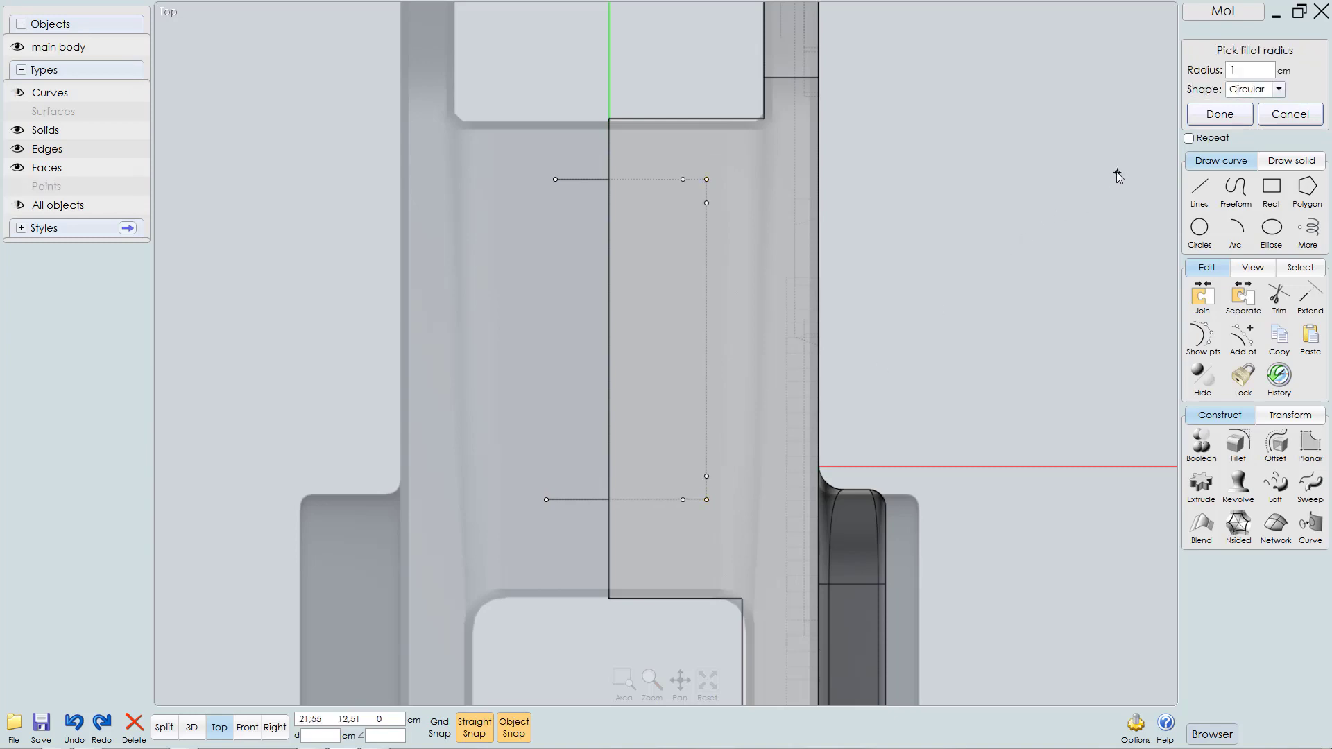
click(1221, 116)
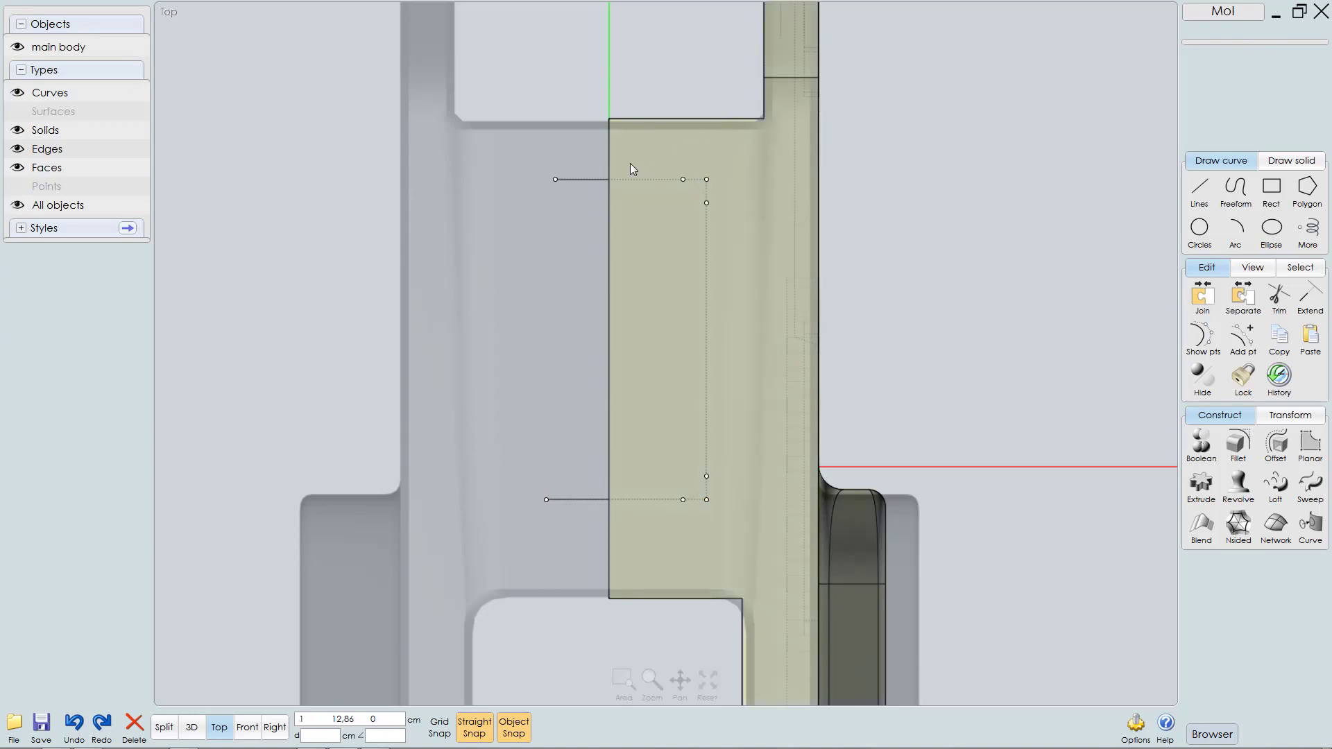
click(590, 179)
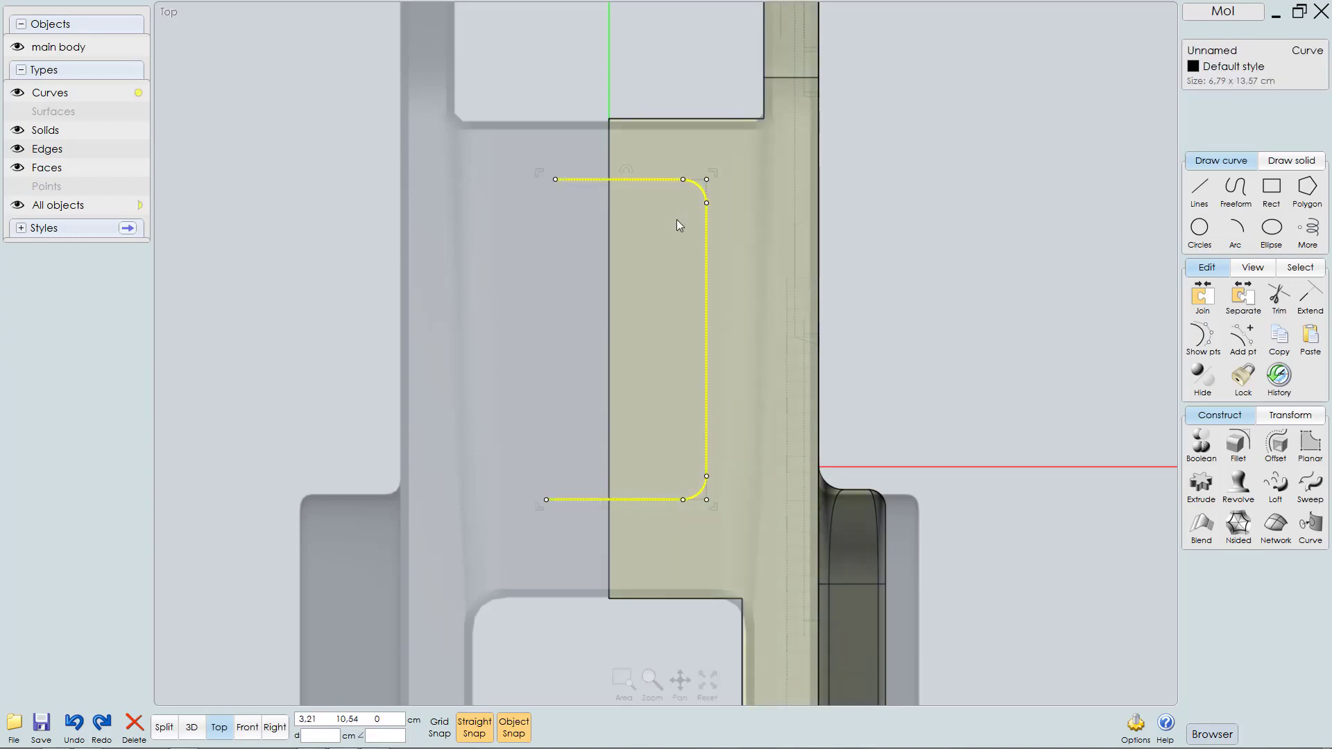
Step: Move the rounded three-sided curve straight up in the right view so it sits just above the central block
scroll(677, 219, down, 5)
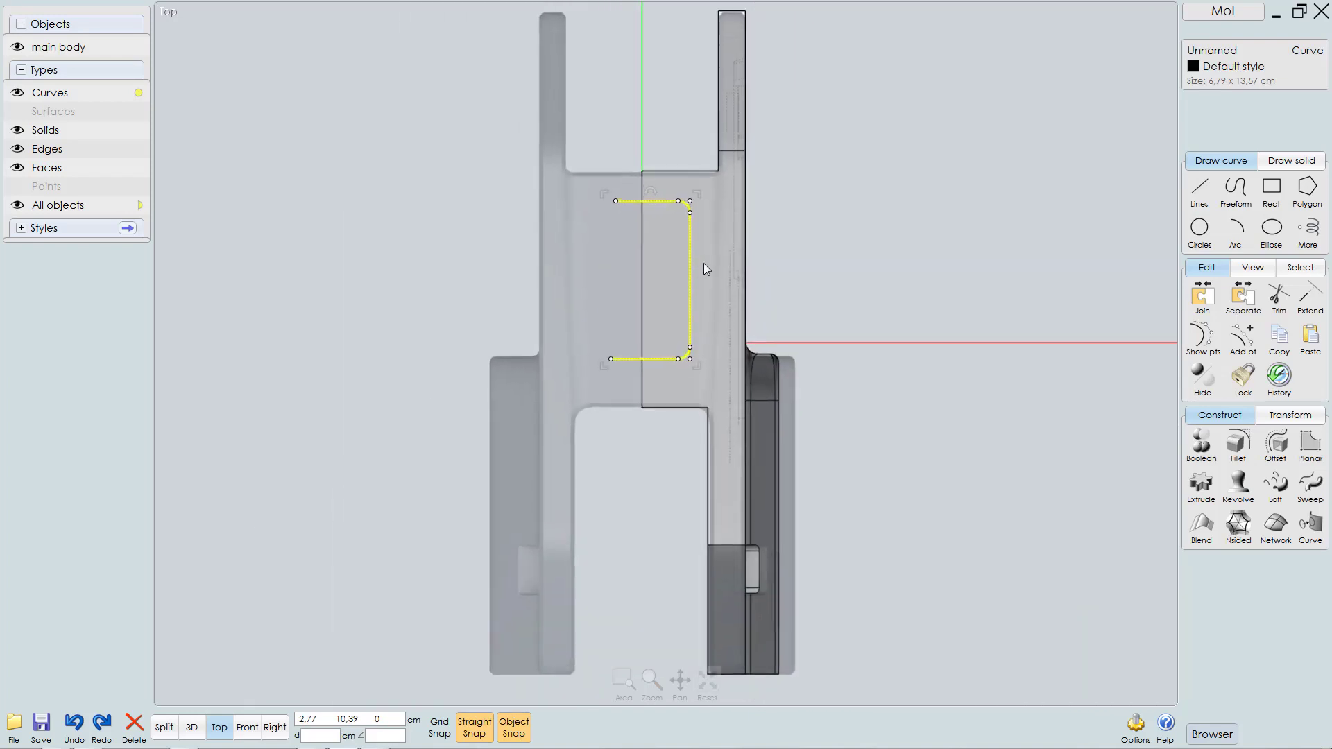
scroll(704, 265, up, 1)
key(F5)
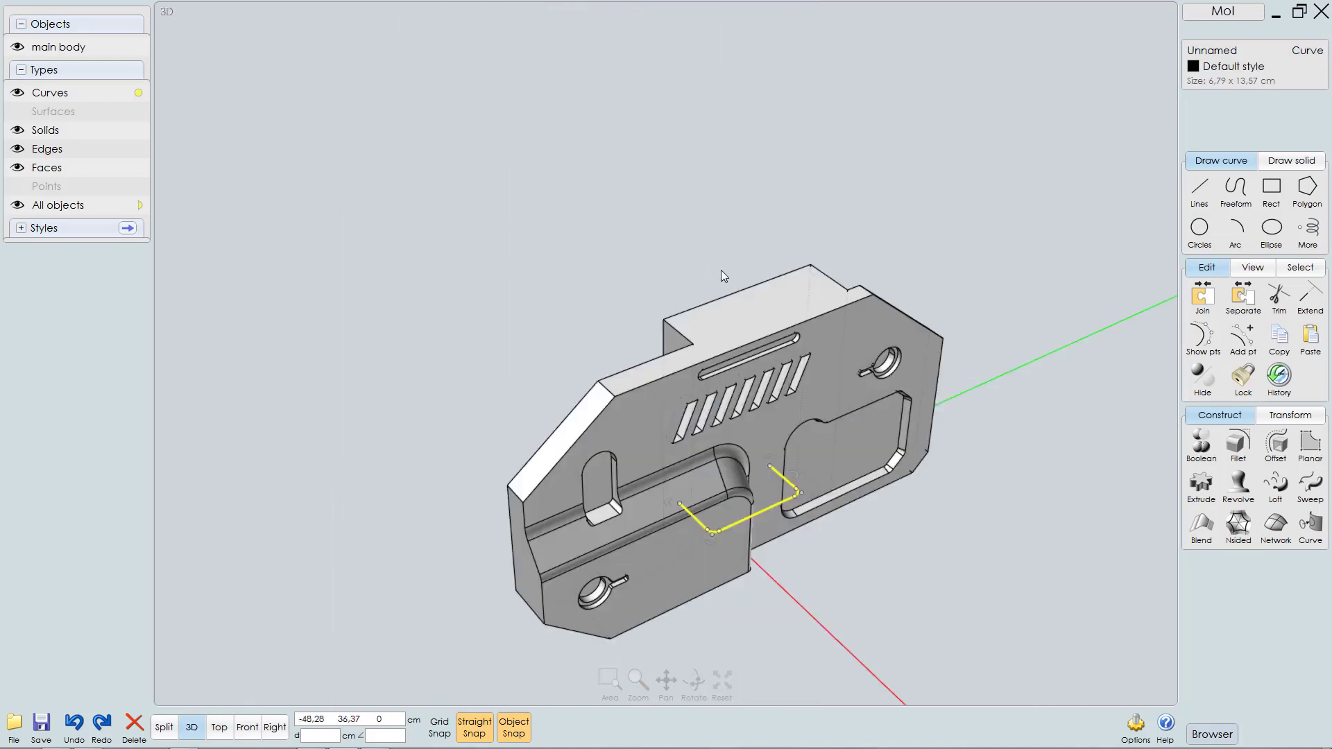
key(F8)
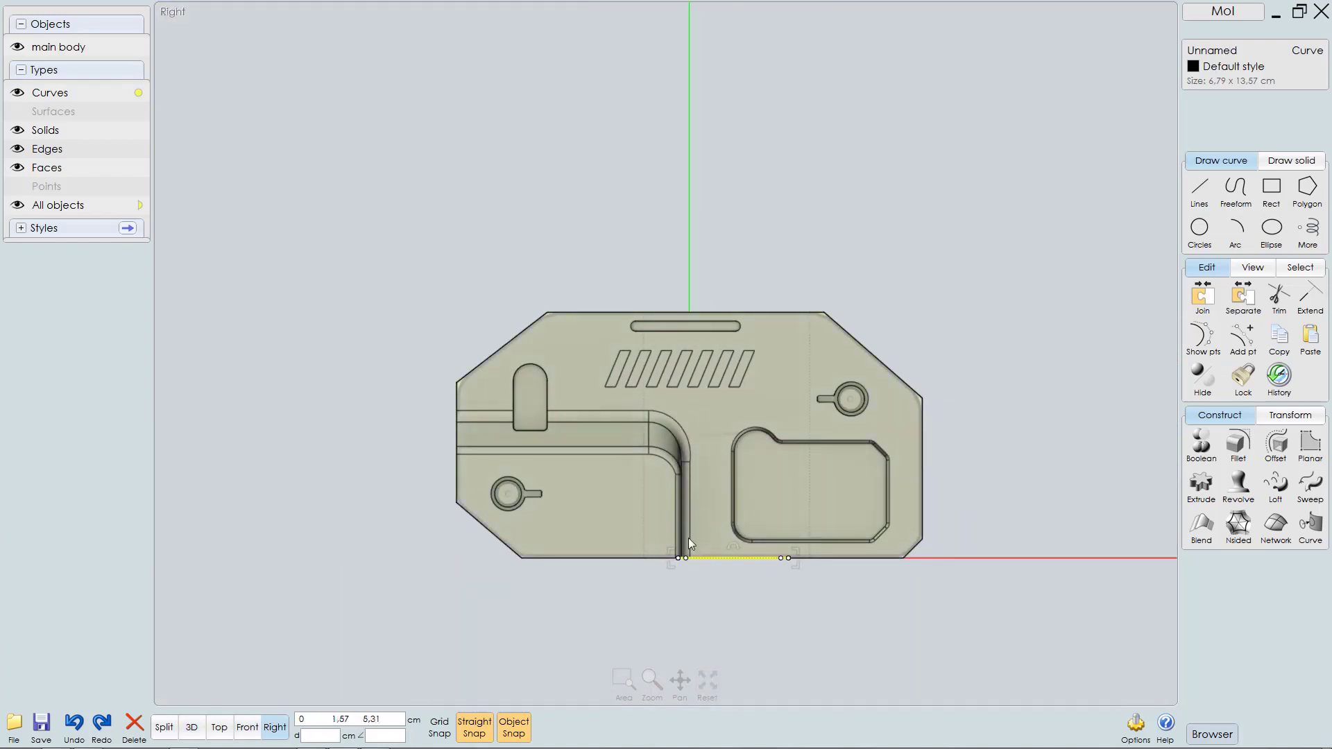
drag(710, 560, 713, 286)
scroll(740, 305, up, 3)
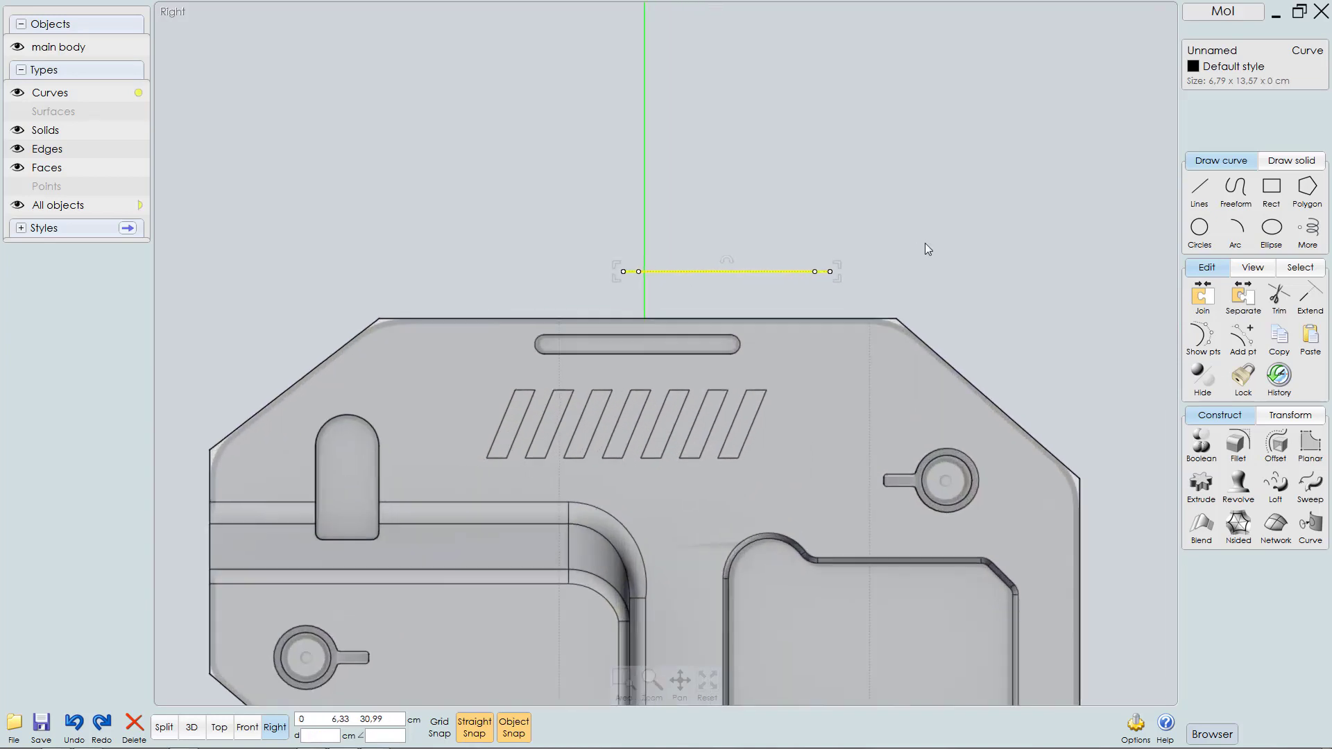
Step: Try to extrude the open rounded curve about 3.8 cm down into the central block
key(e)
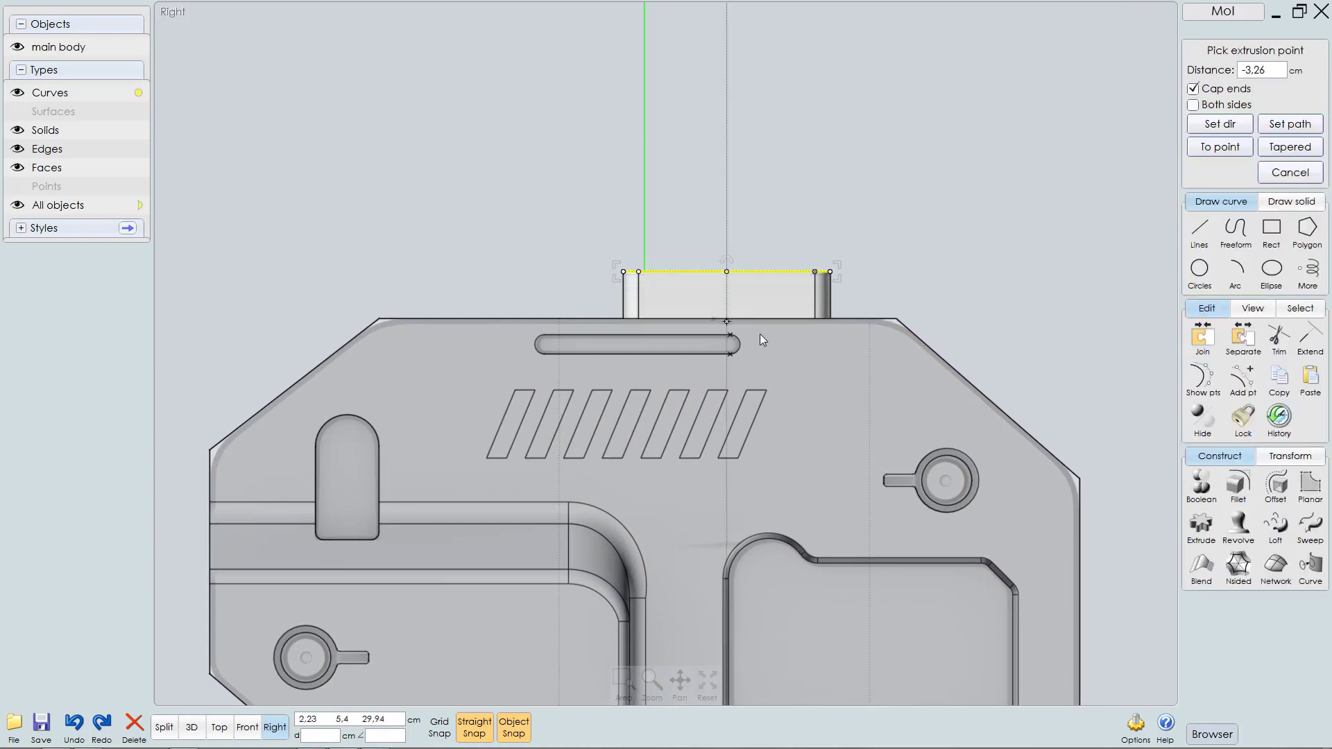
scroll(760, 332, up, 4)
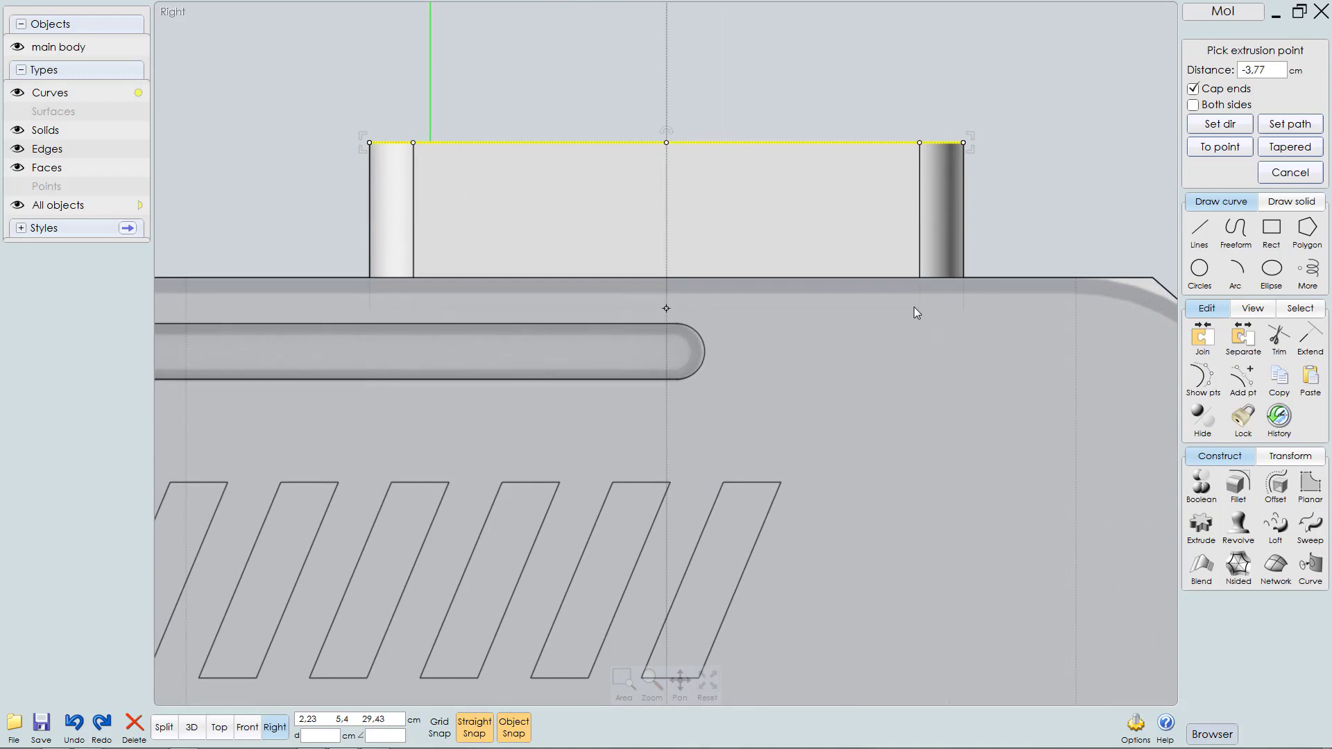
click(914, 311)
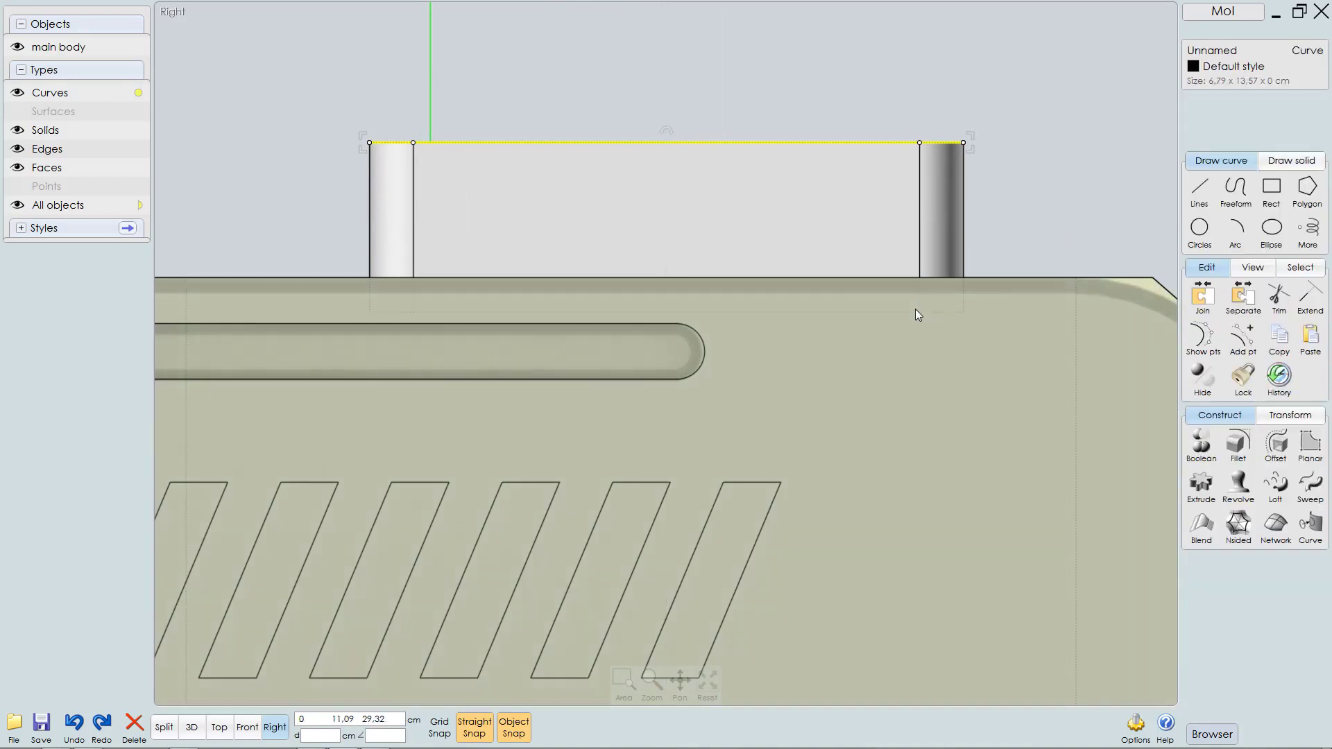
key(F5)
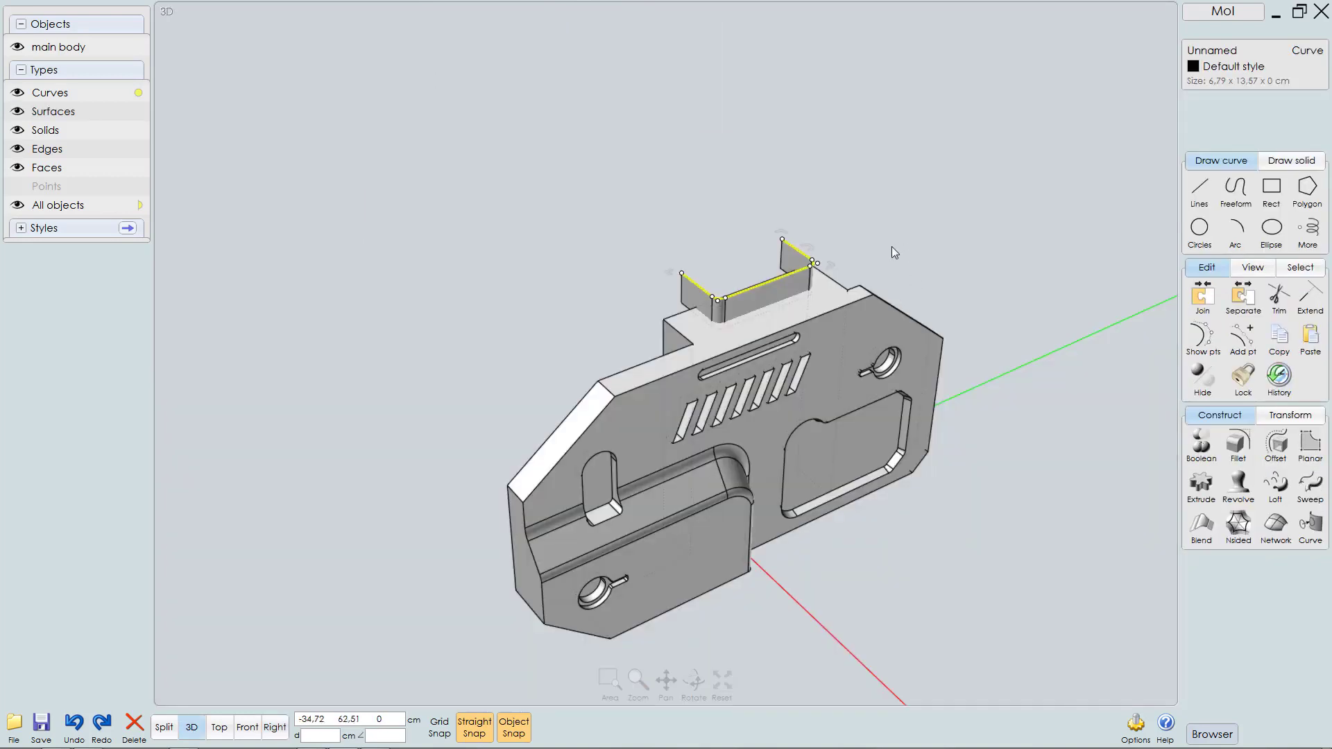
right_drag(938, 257, 977, 210)
scroll(977, 210, up, 3)
click(902, 252)
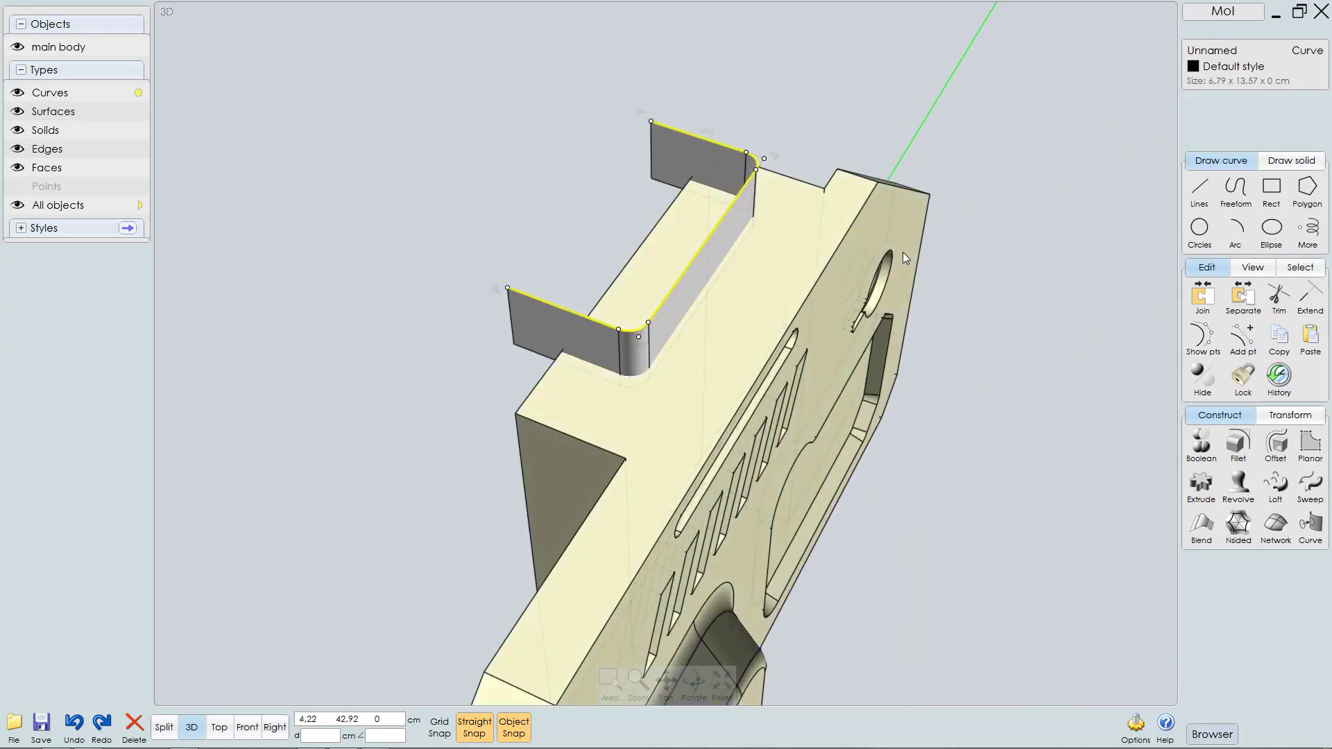
key(ctrl+h)
Step: Close the rounded curve with a straight line between its open ends and join both into one closed curve
middle_drag(777, 90, 834, 151)
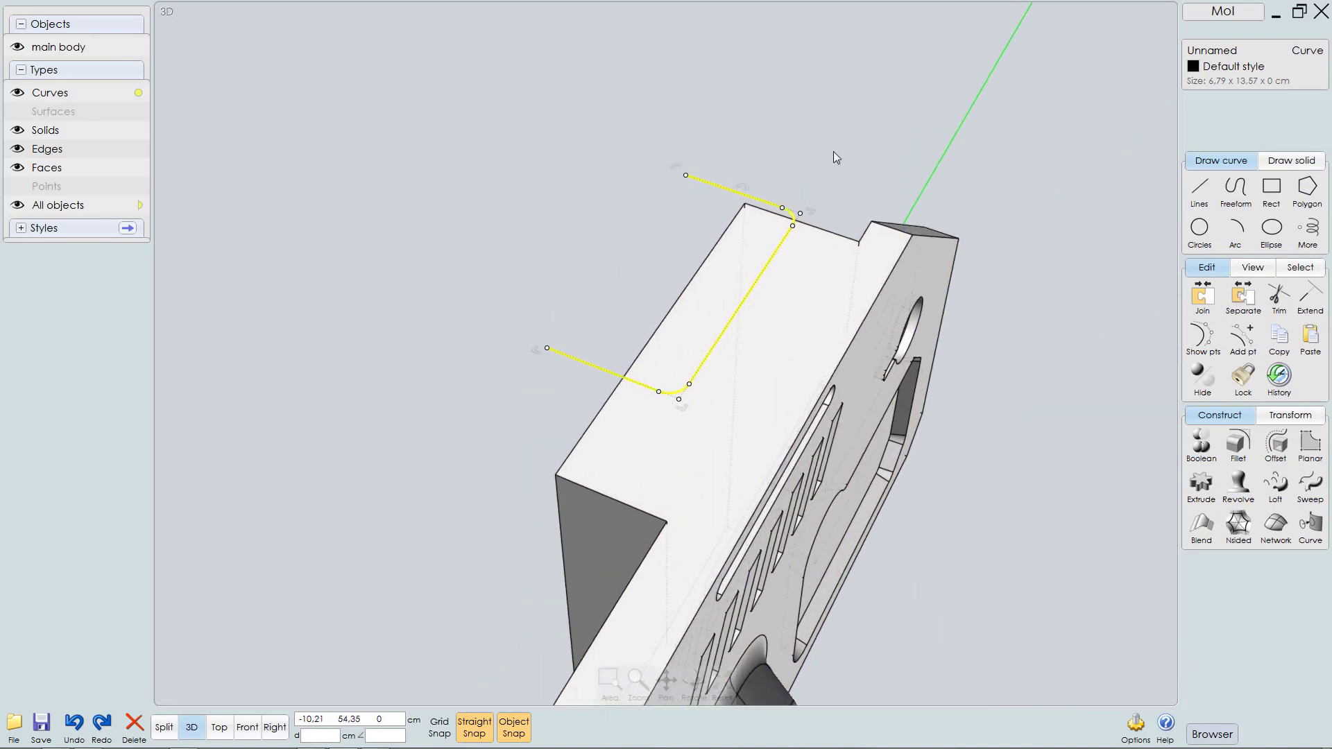
click(1200, 189)
click(1235, 193)
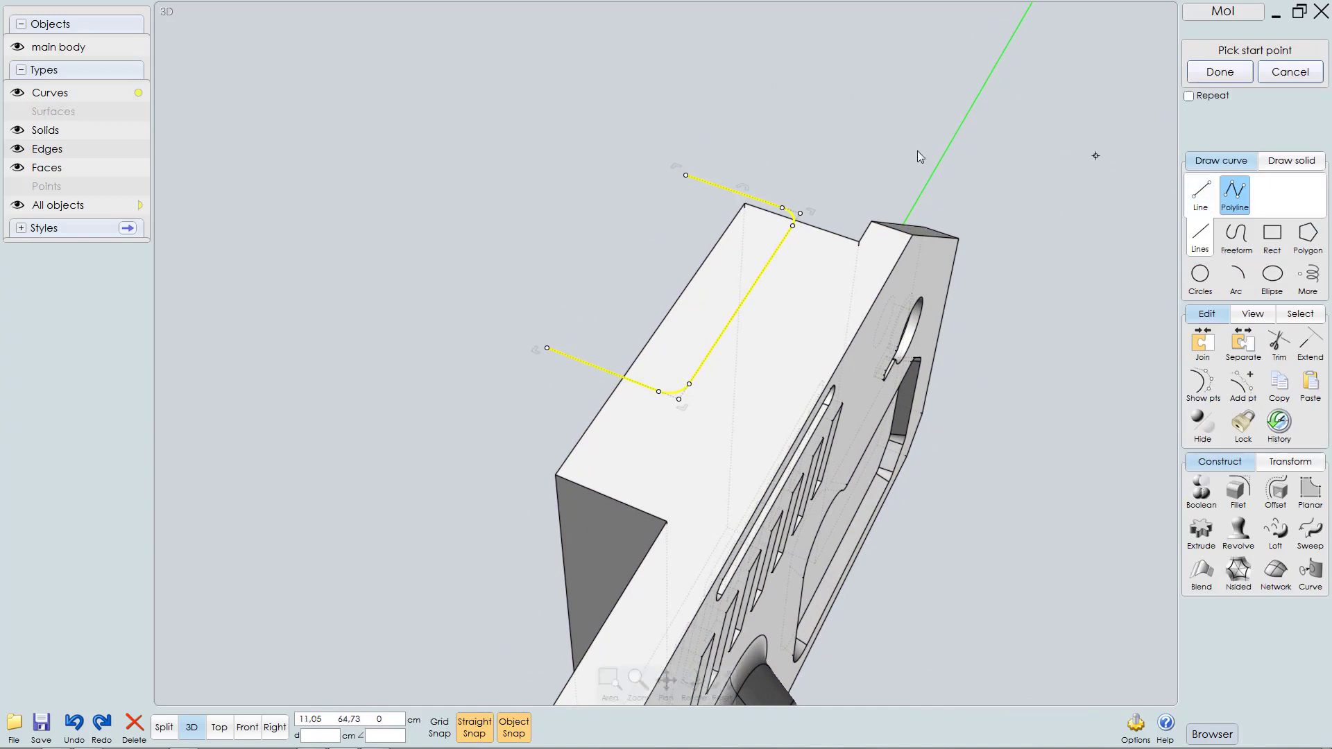
click(1201, 195)
click(685, 175)
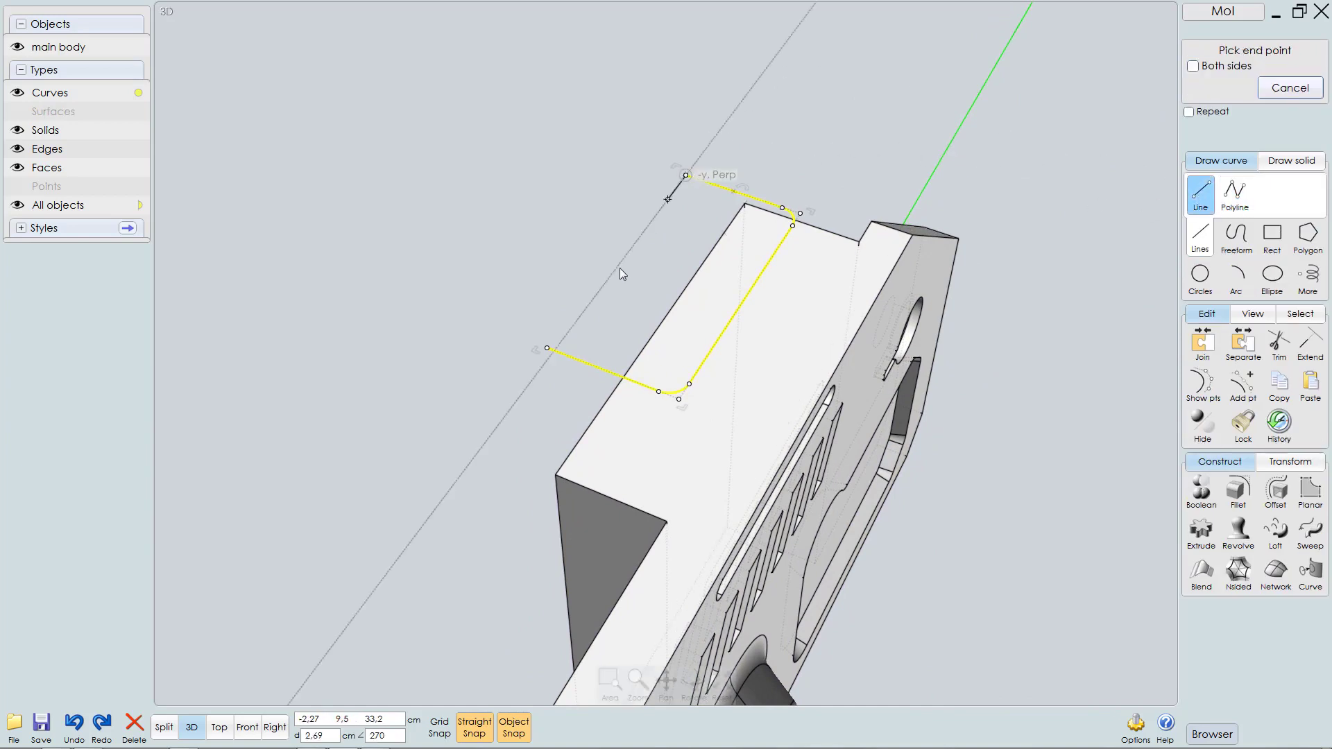
click(545, 348)
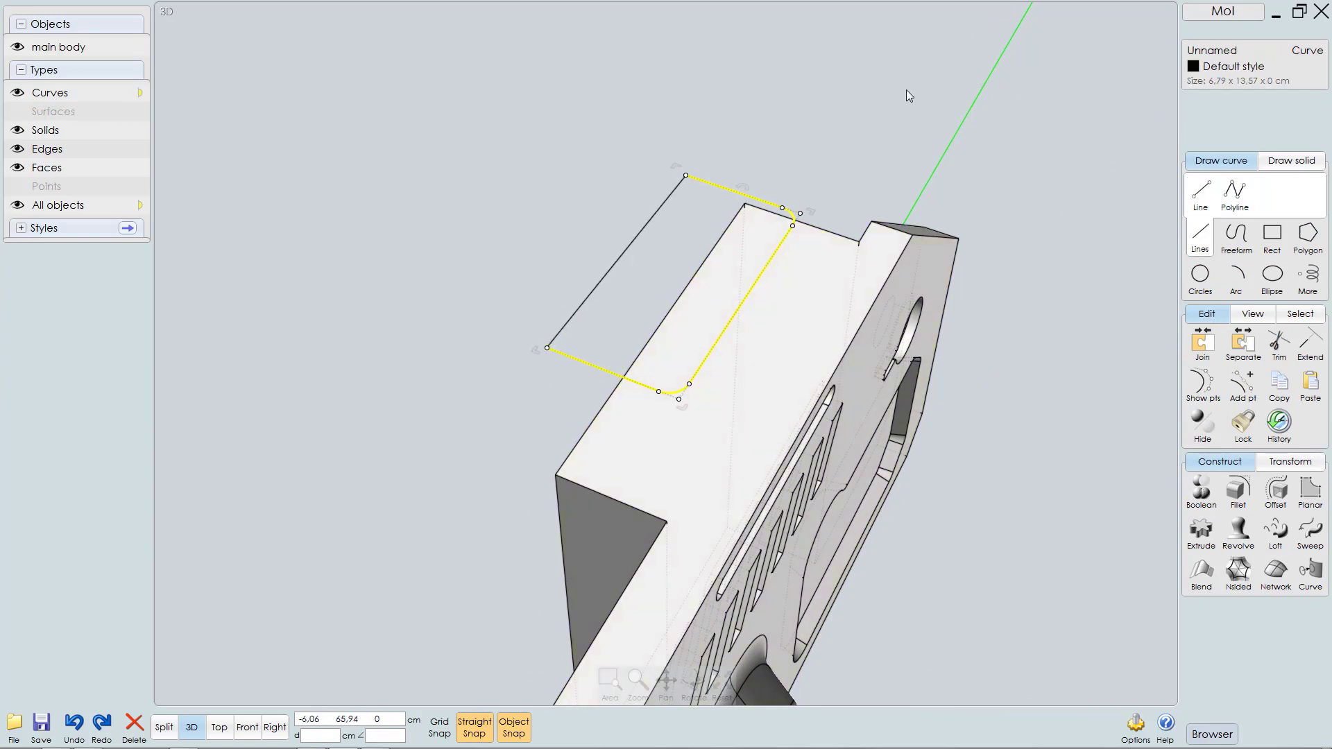
right_click(877, 135)
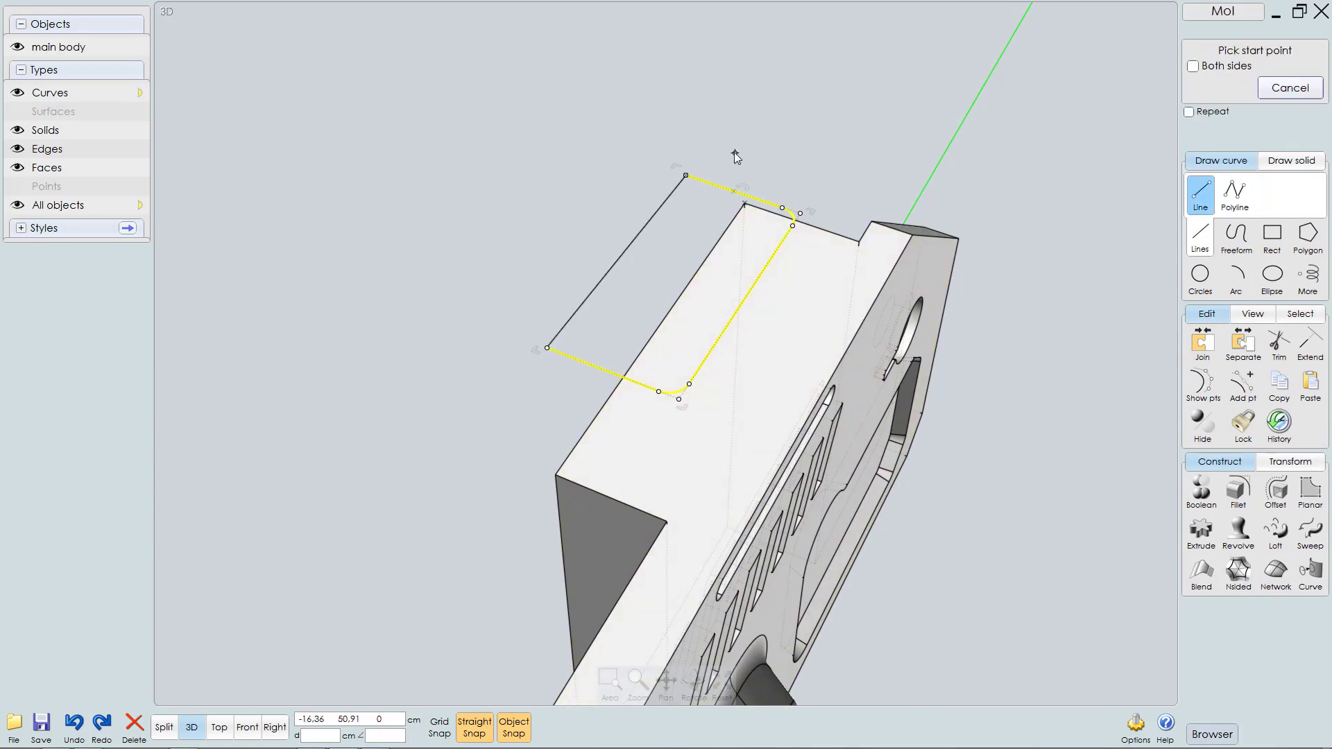
key(Escape)
drag(727, 136, 652, 209)
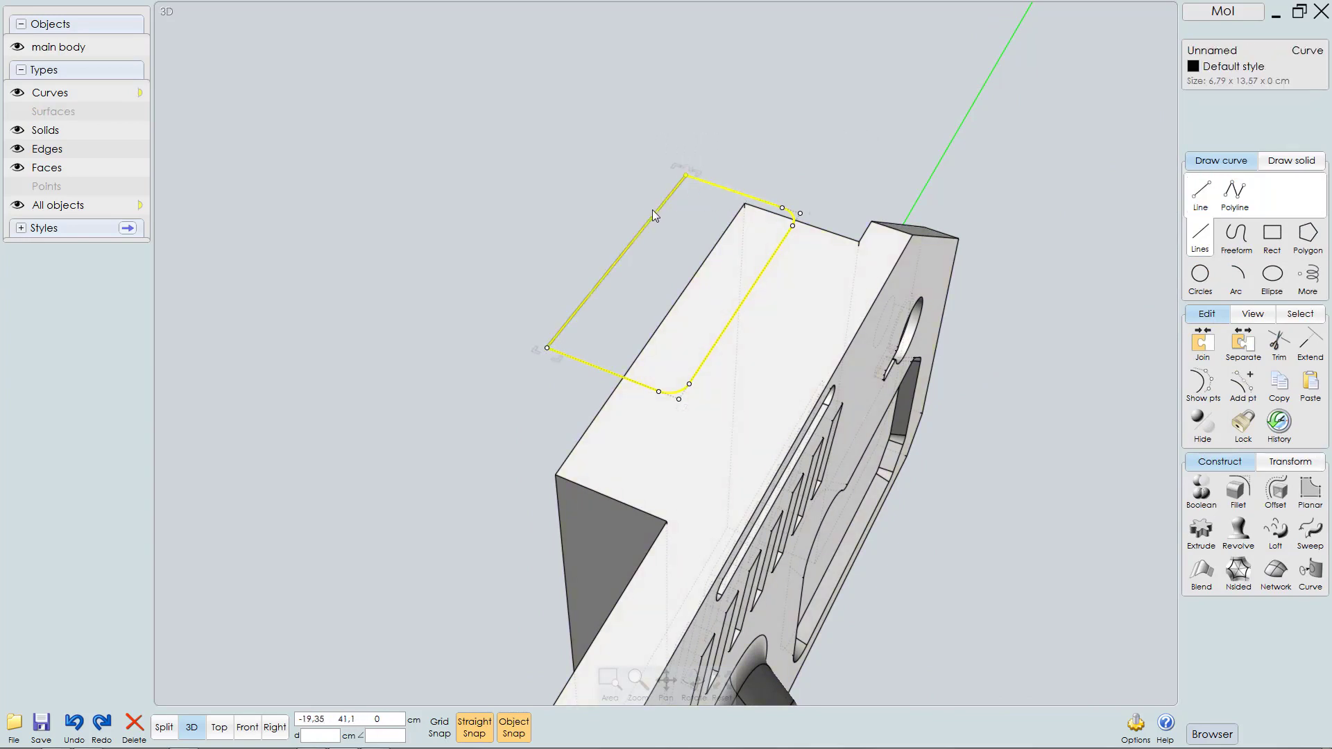
key(ctrl+j)
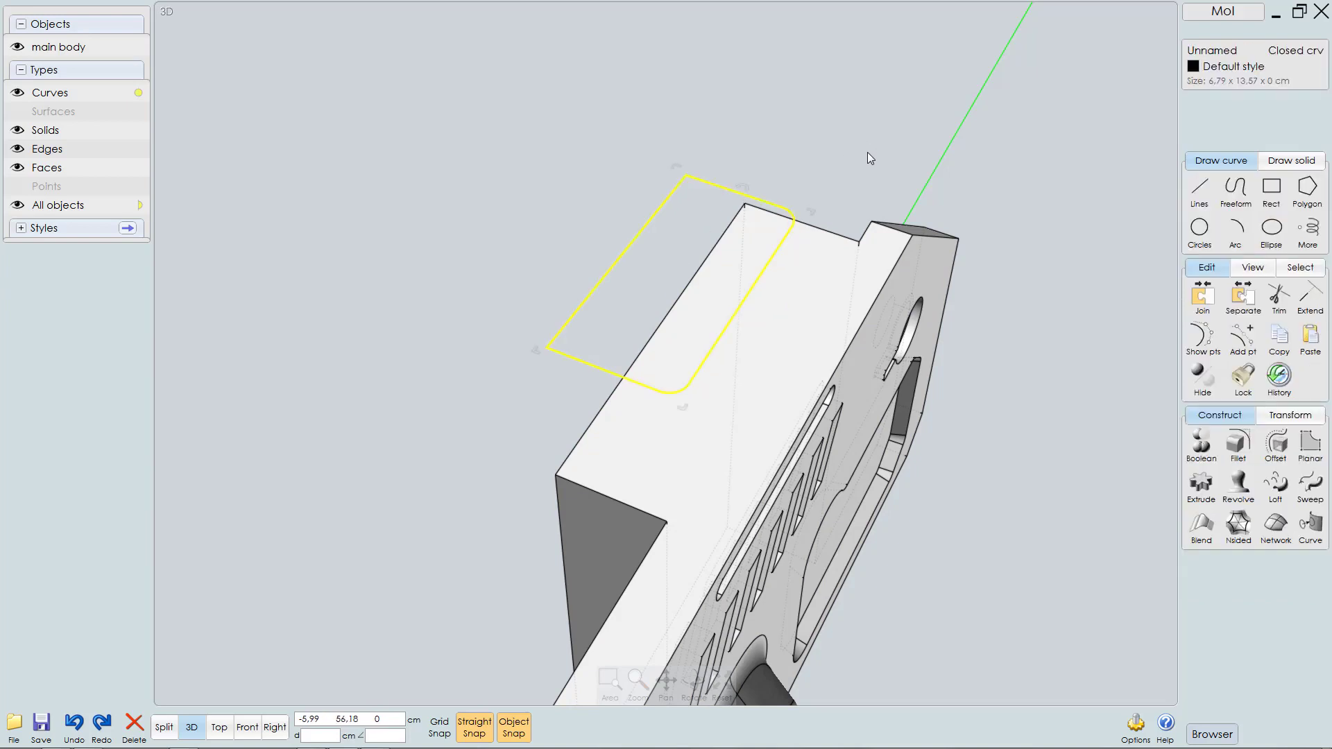
Step: Extrude the closed rounded curve 3.93 cm down into the central block with capped ends, and delete the source curve
key(F9)
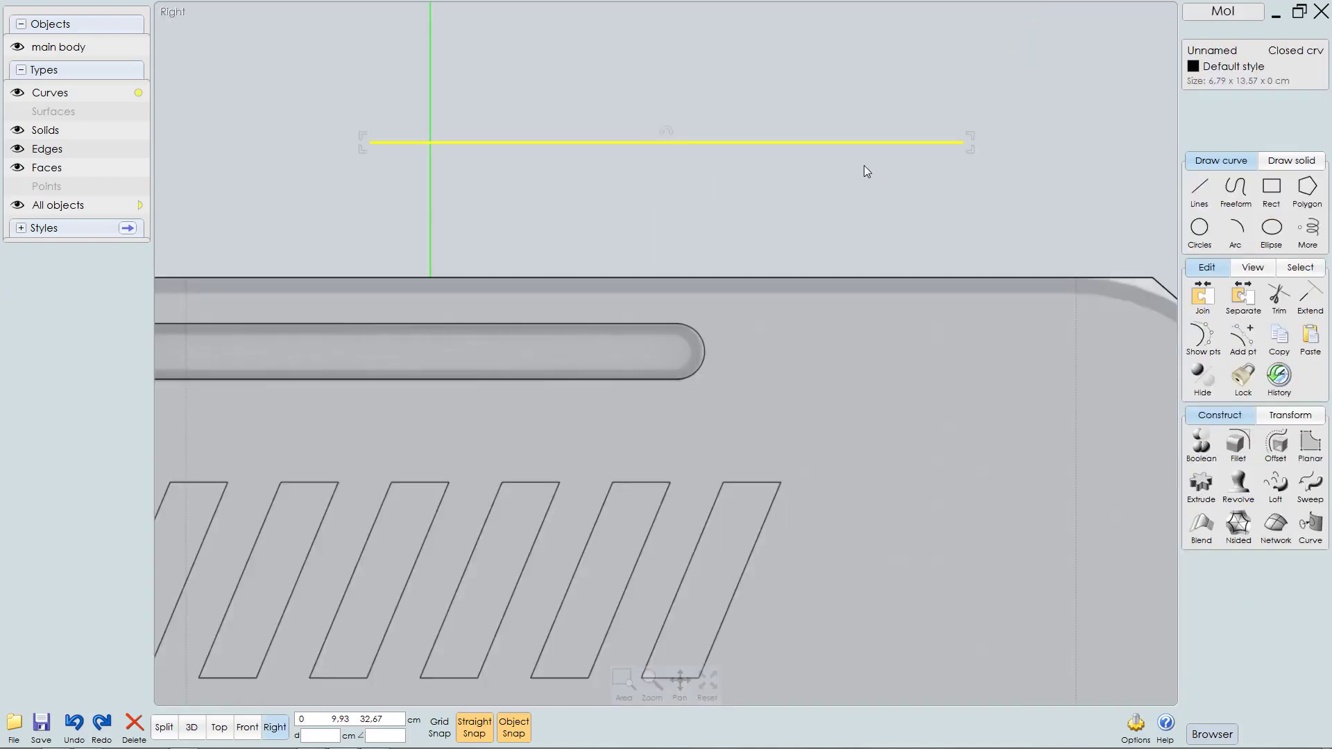
key(e)
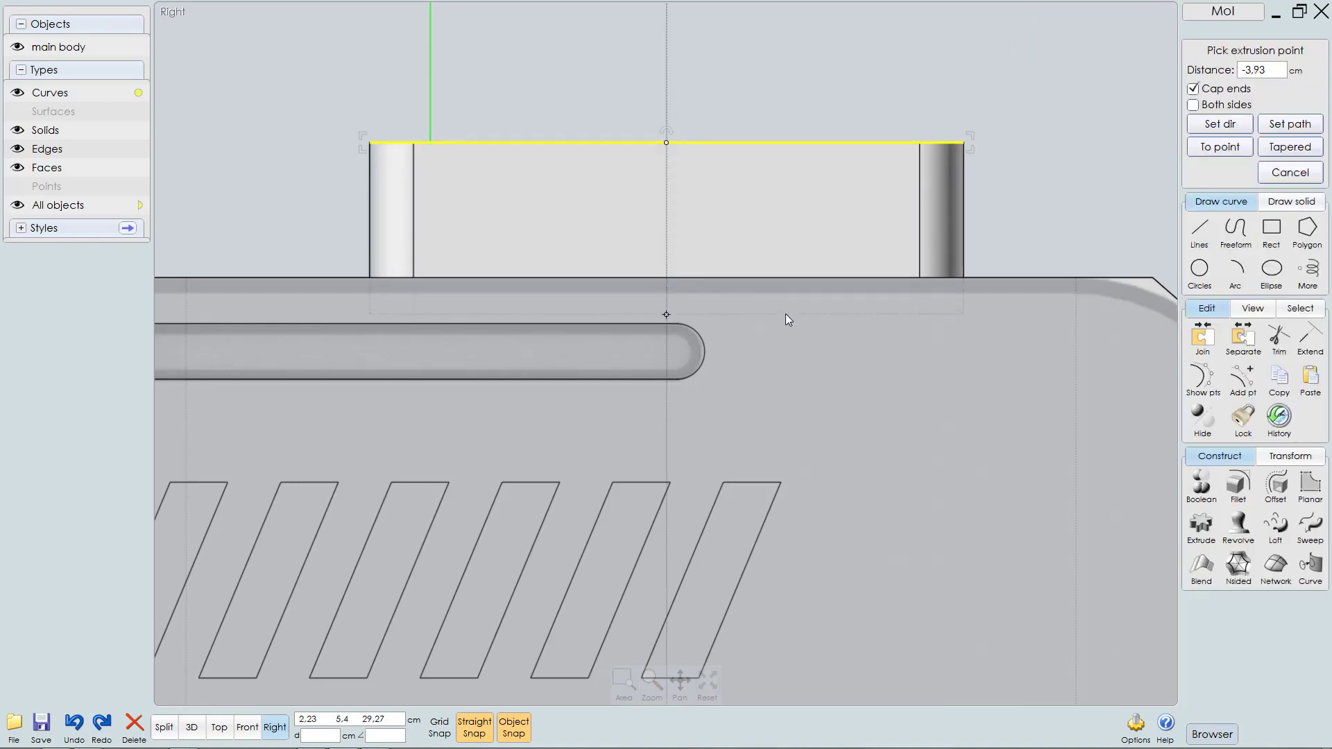
click(785, 312)
key(F6)
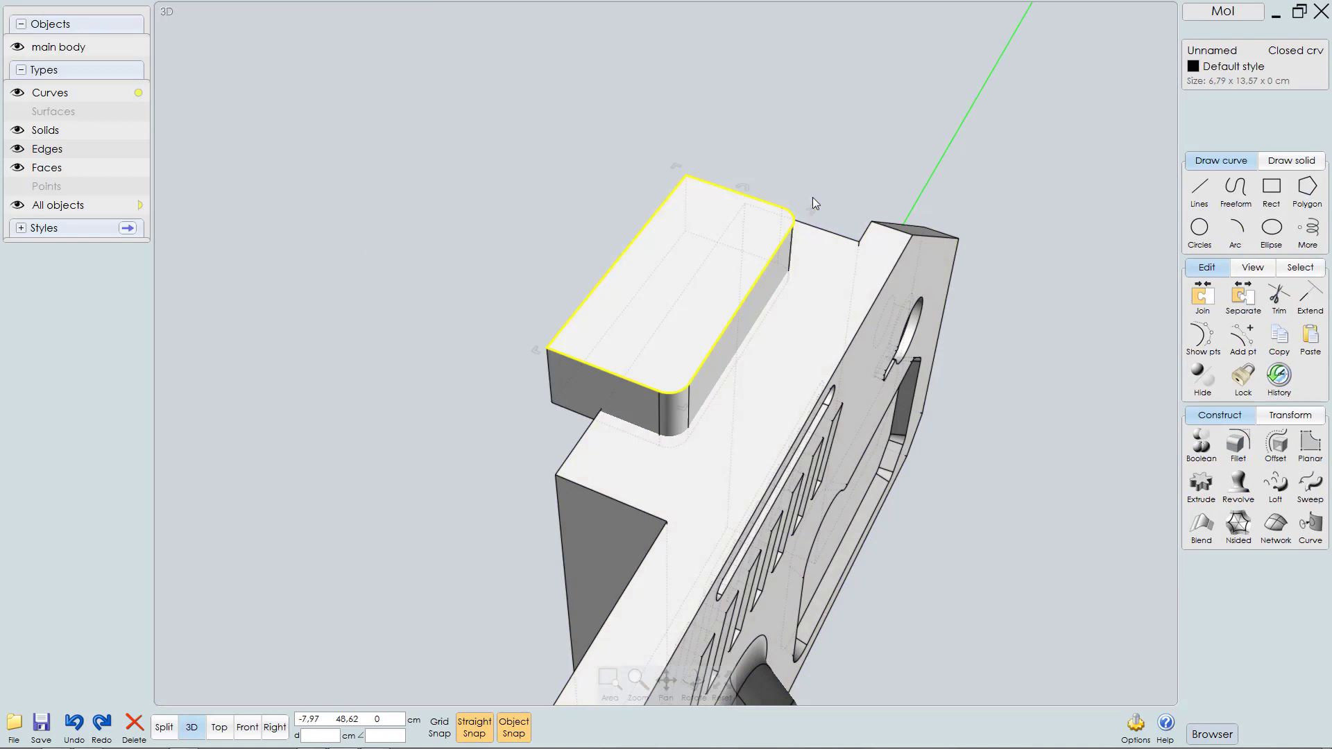
key(Delete)
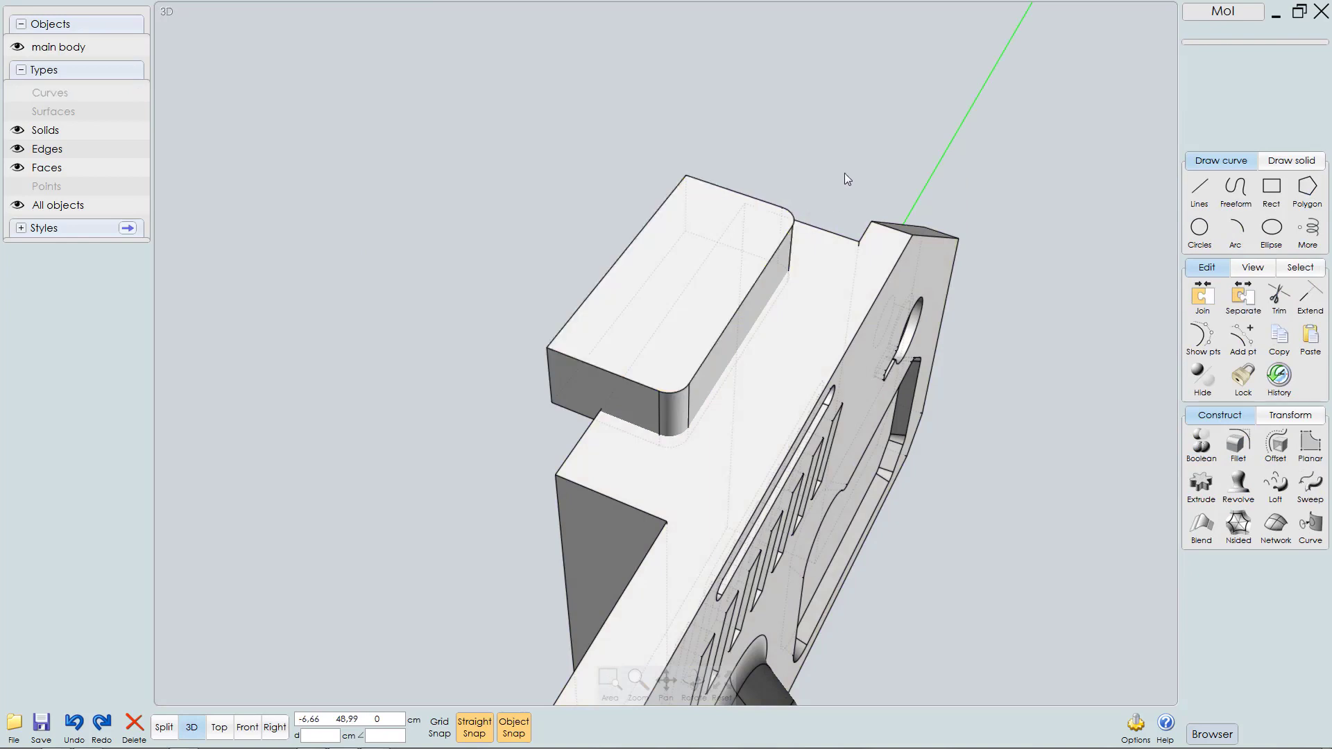
Step: Boolean Merge the main body with the rounded extrusion and delete the piece protruding outside the body
click(768, 345)
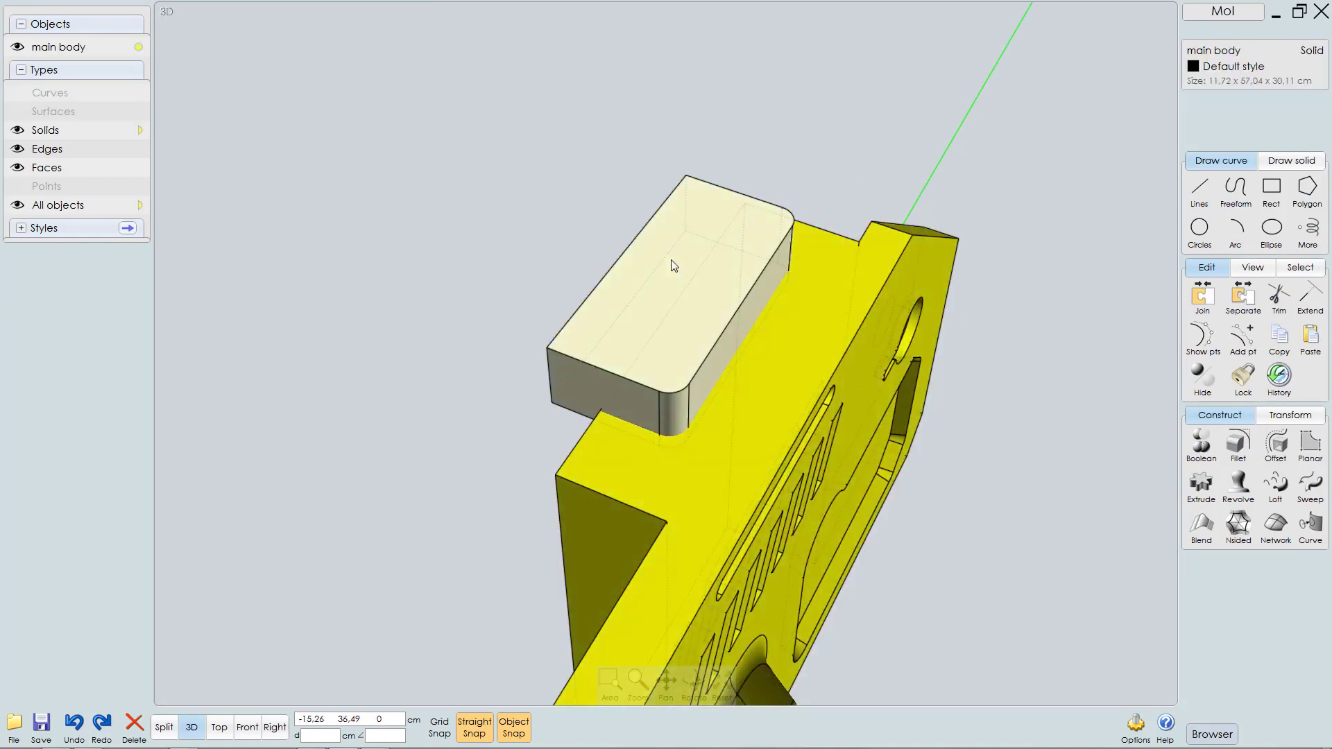
click(672, 265)
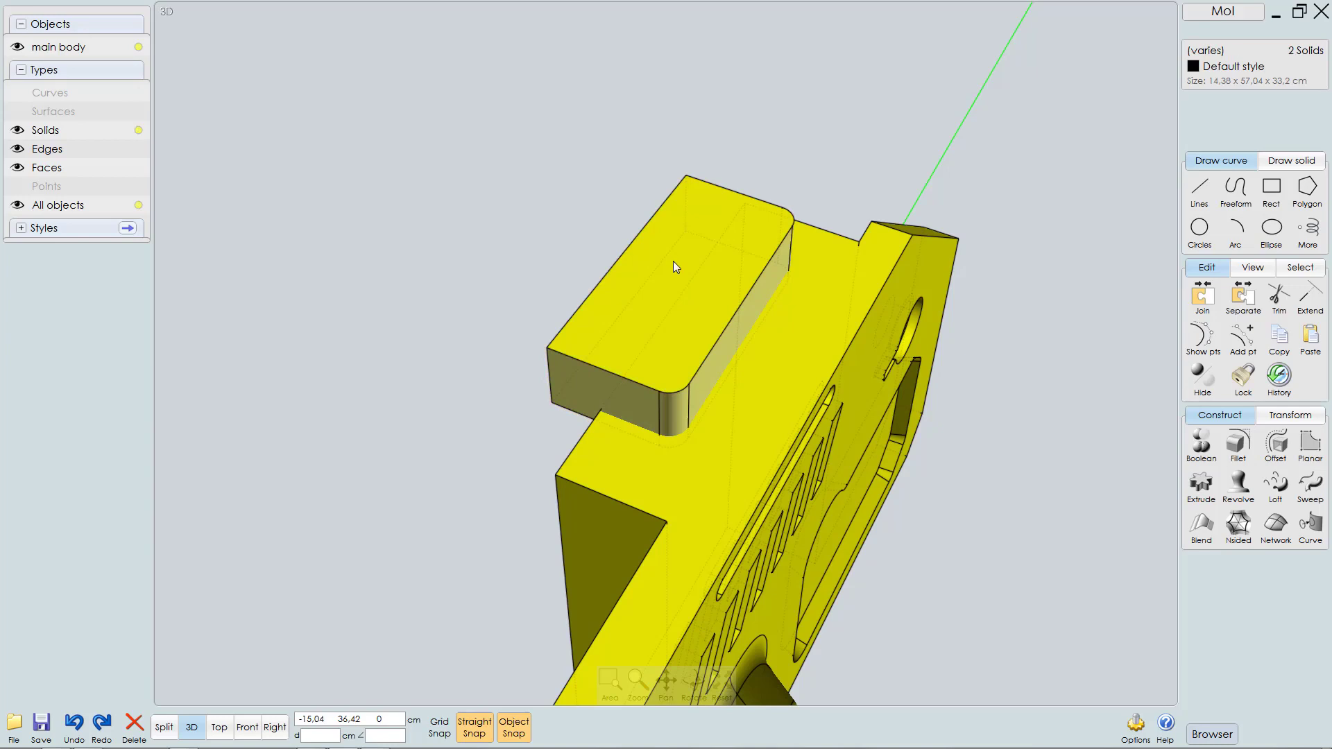
key(m)
right_drag(847, 148, 842, 154)
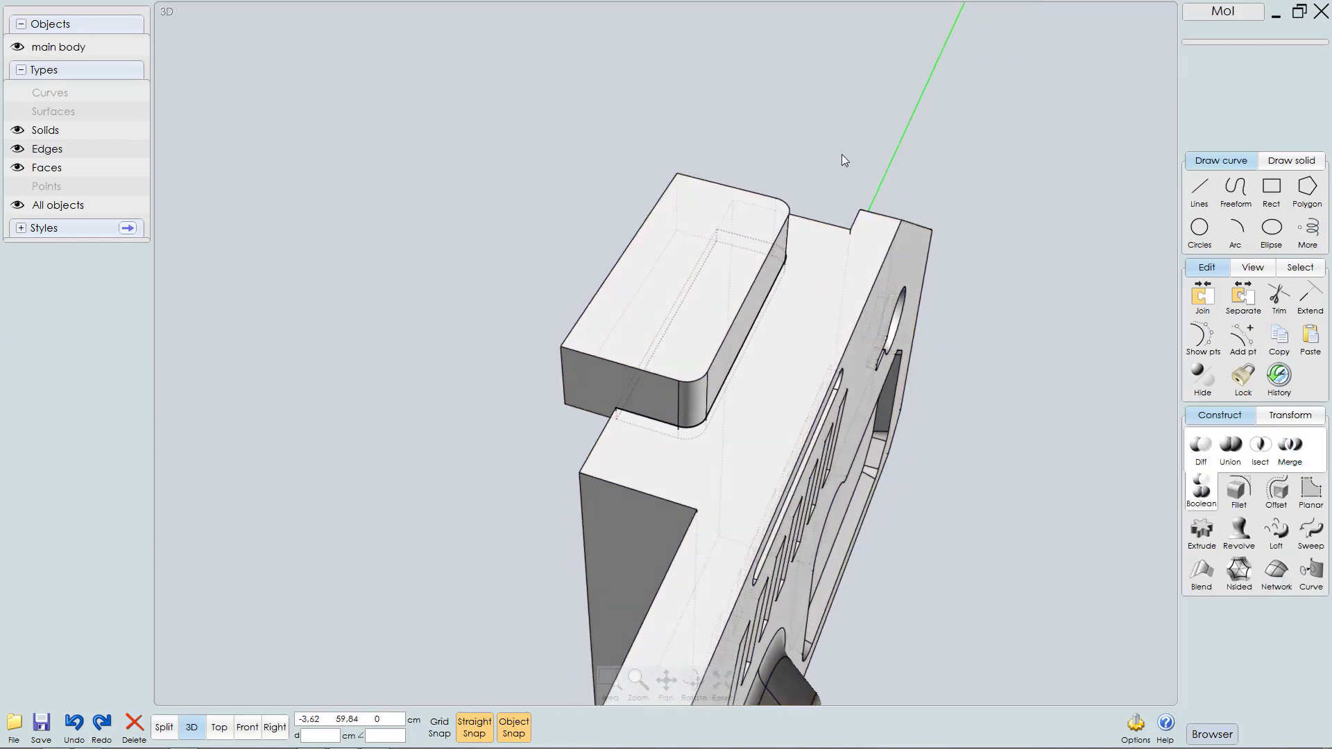
click(684, 221)
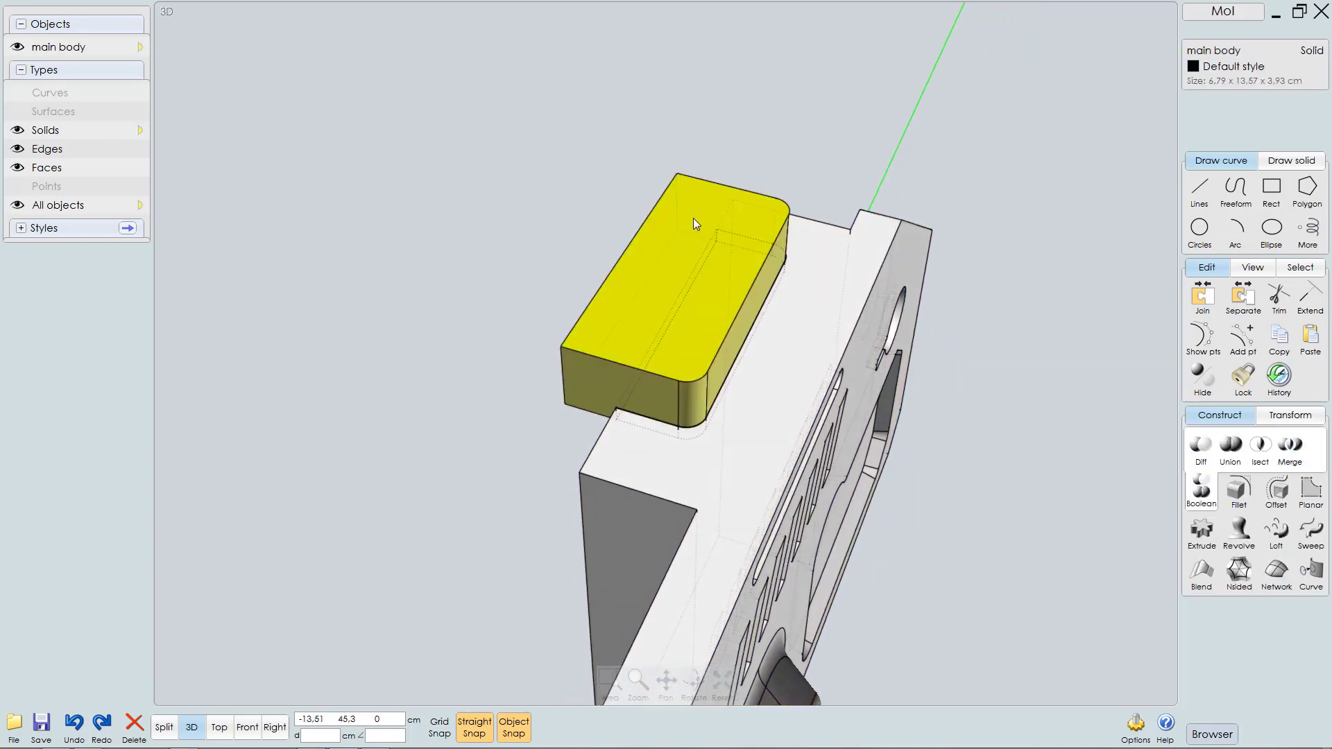
key(Delete)
Step: Isolate the thin rounded inset piece on top of the central block and show it in the top view
right_drag(743, 293, 739, 344)
scroll(740, 344, up, 3)
right_drag(864, 288, 702, 249)
click(703, 248)
scroll(704, 248, up, 3)
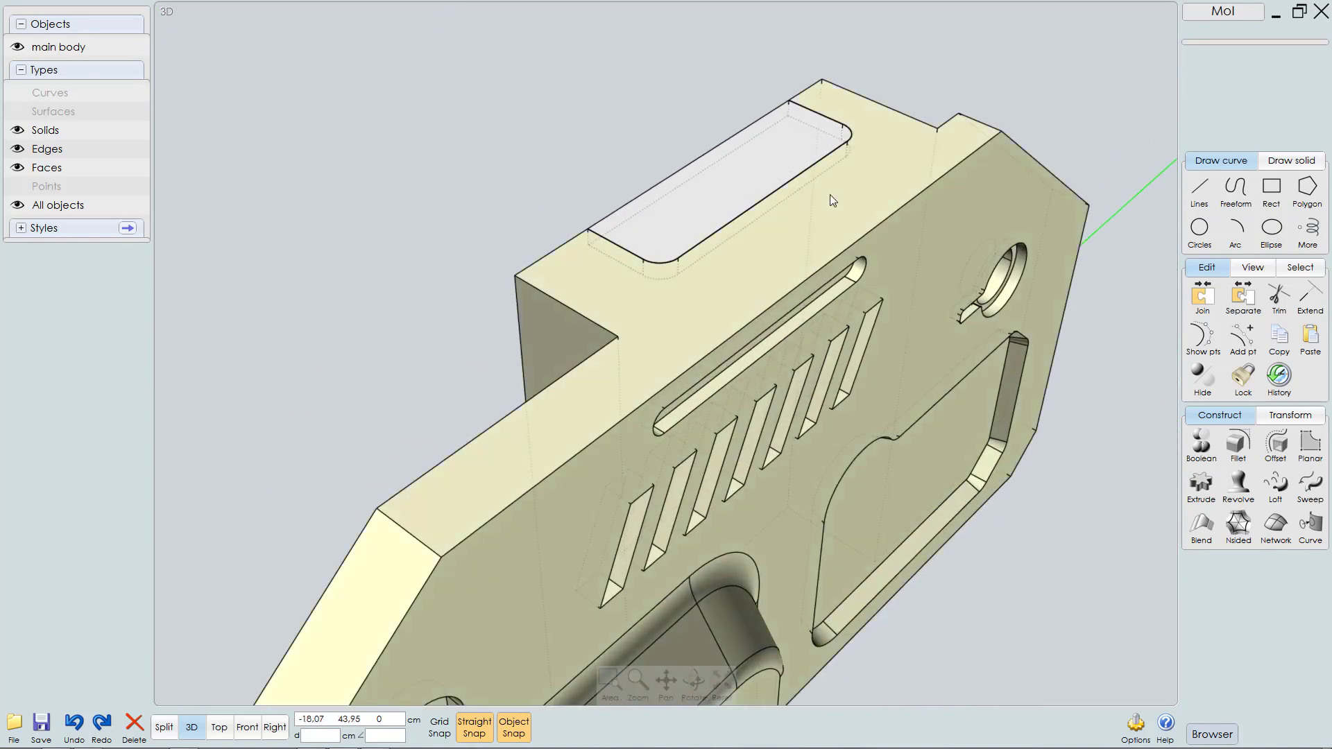
click(762, 155)
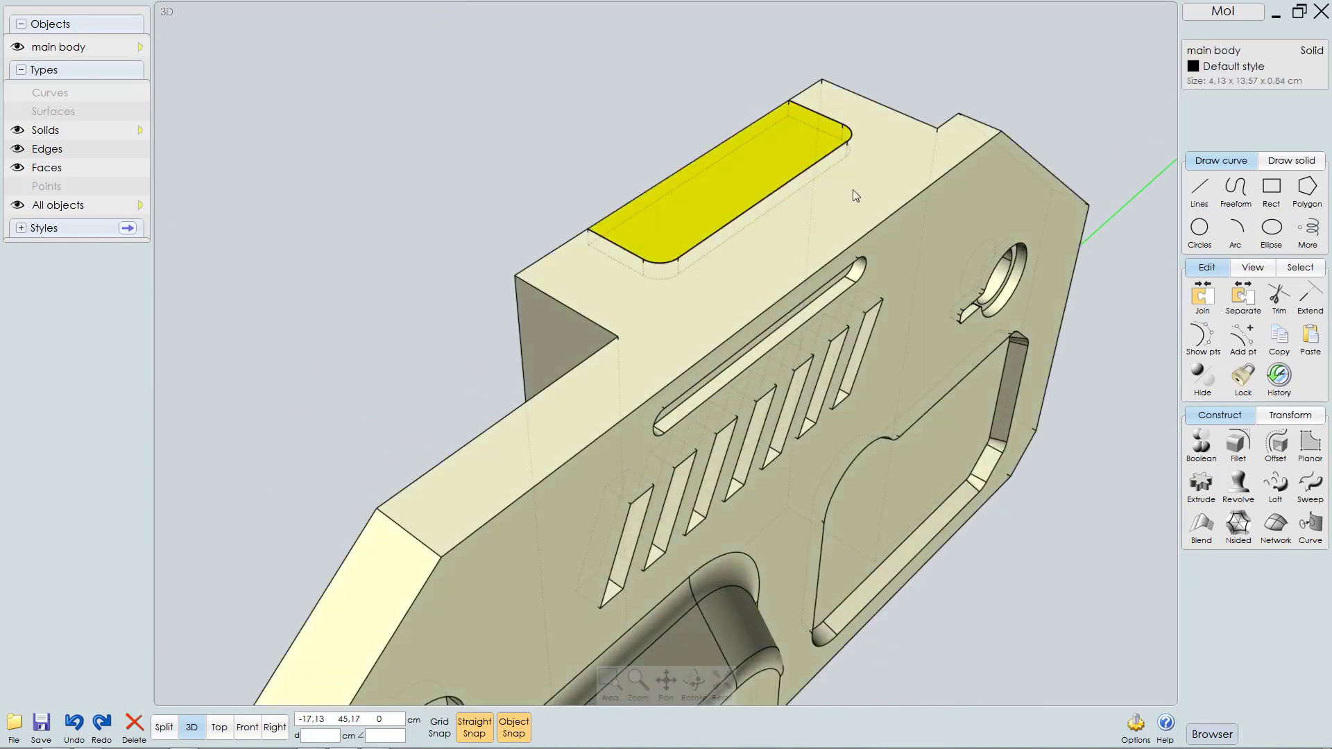
key(i)
key(t)
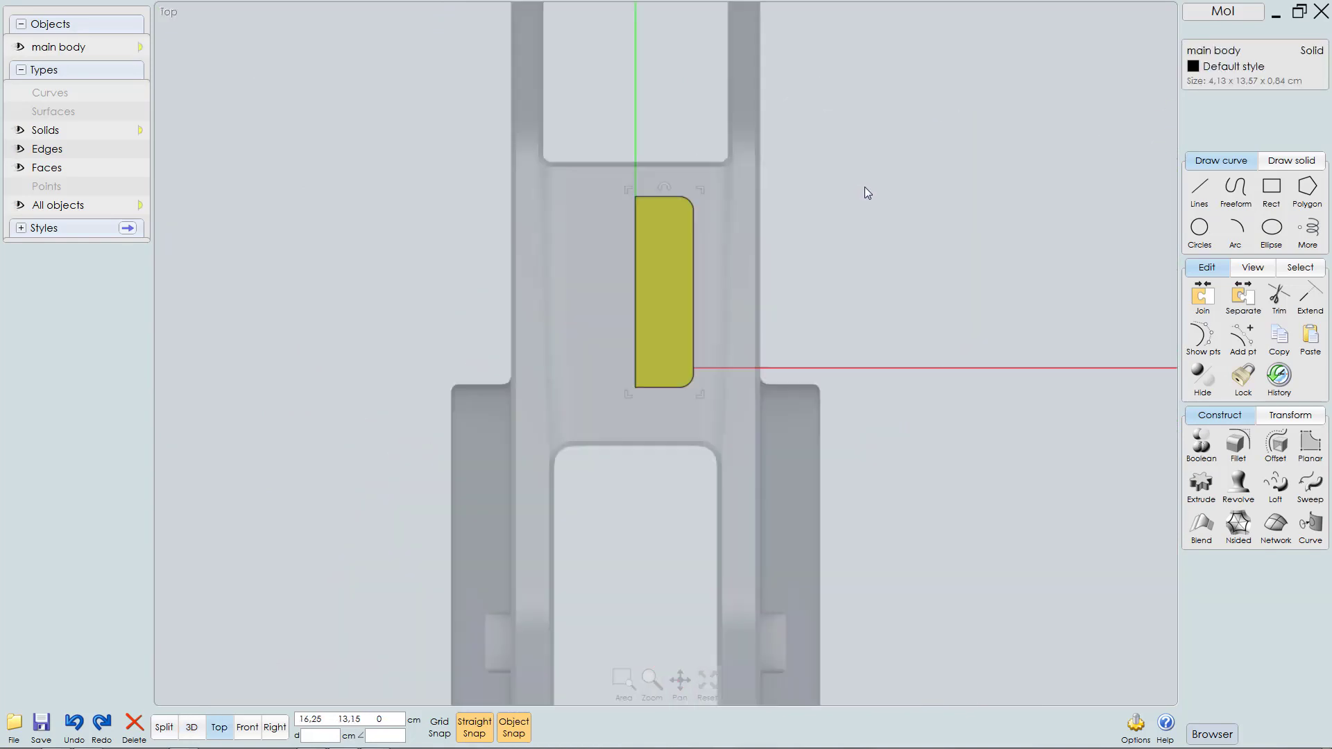
scroll(692, 277, up, 2)
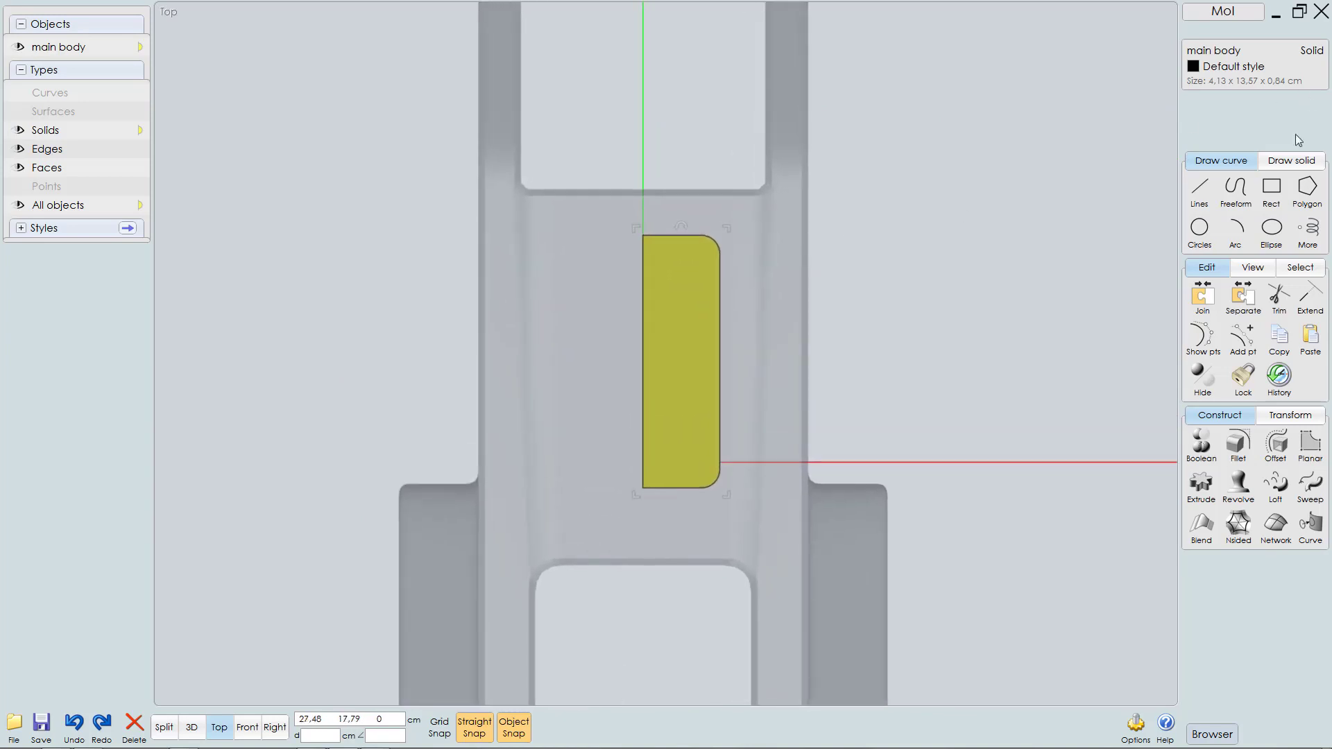
click(1199, 230)
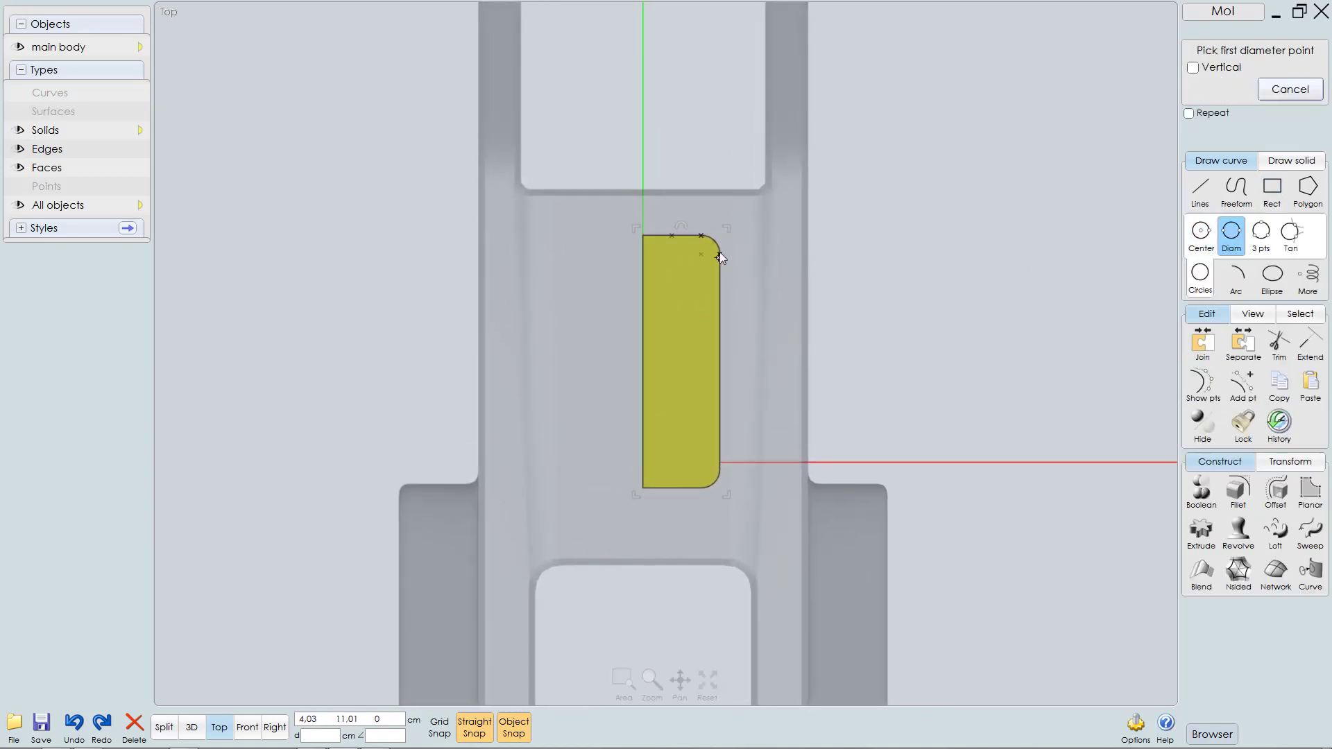
scroll(718, 251, up, 2)
middle_drag(737, 342, 782, 304)
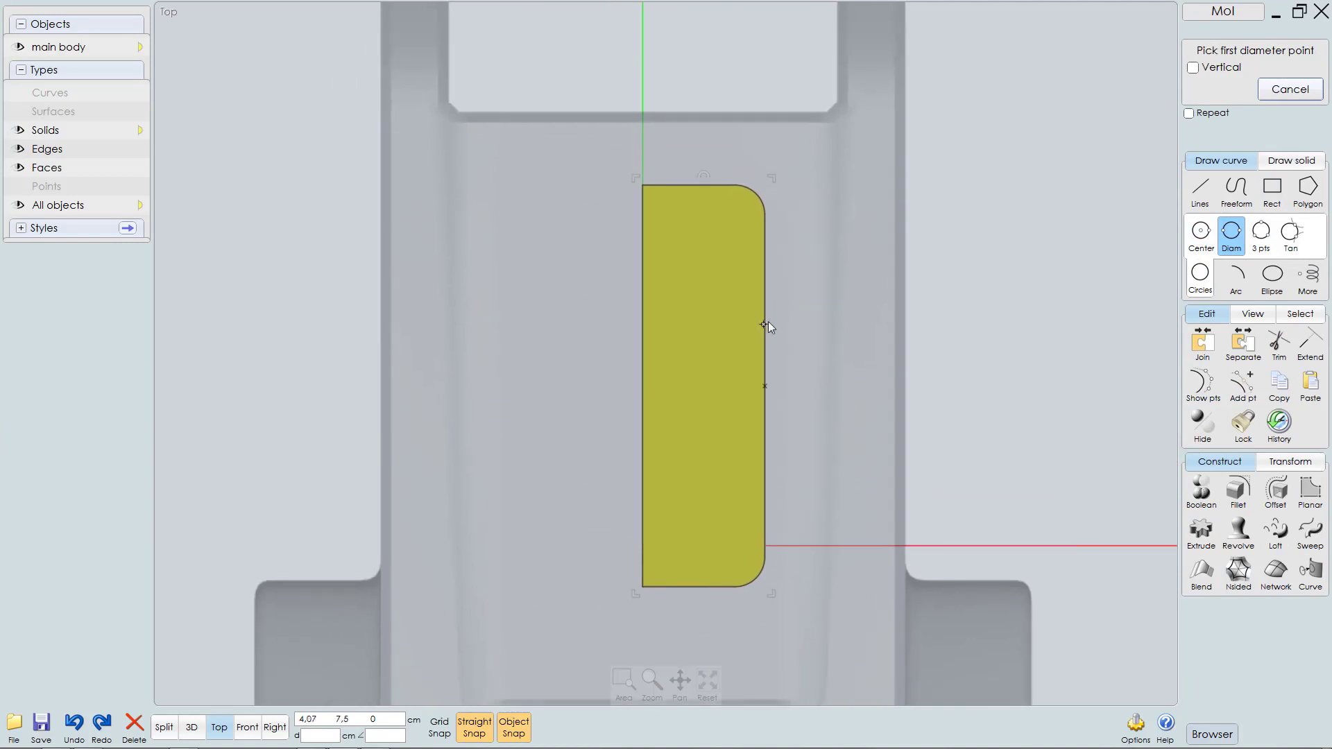
click(734, 212)
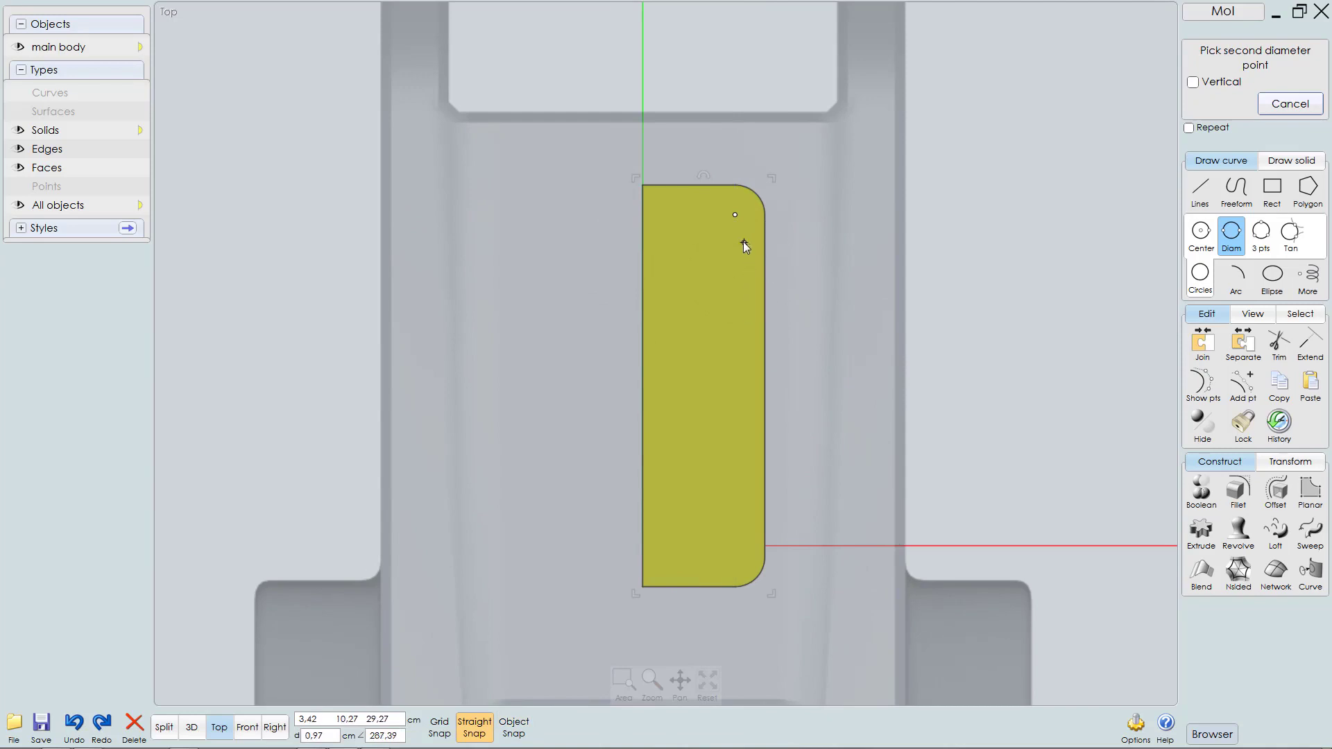
Step: Draw a circle of about 0.58 cm radius centred on the inset piece's upper rounded corner
click(1208, 234)
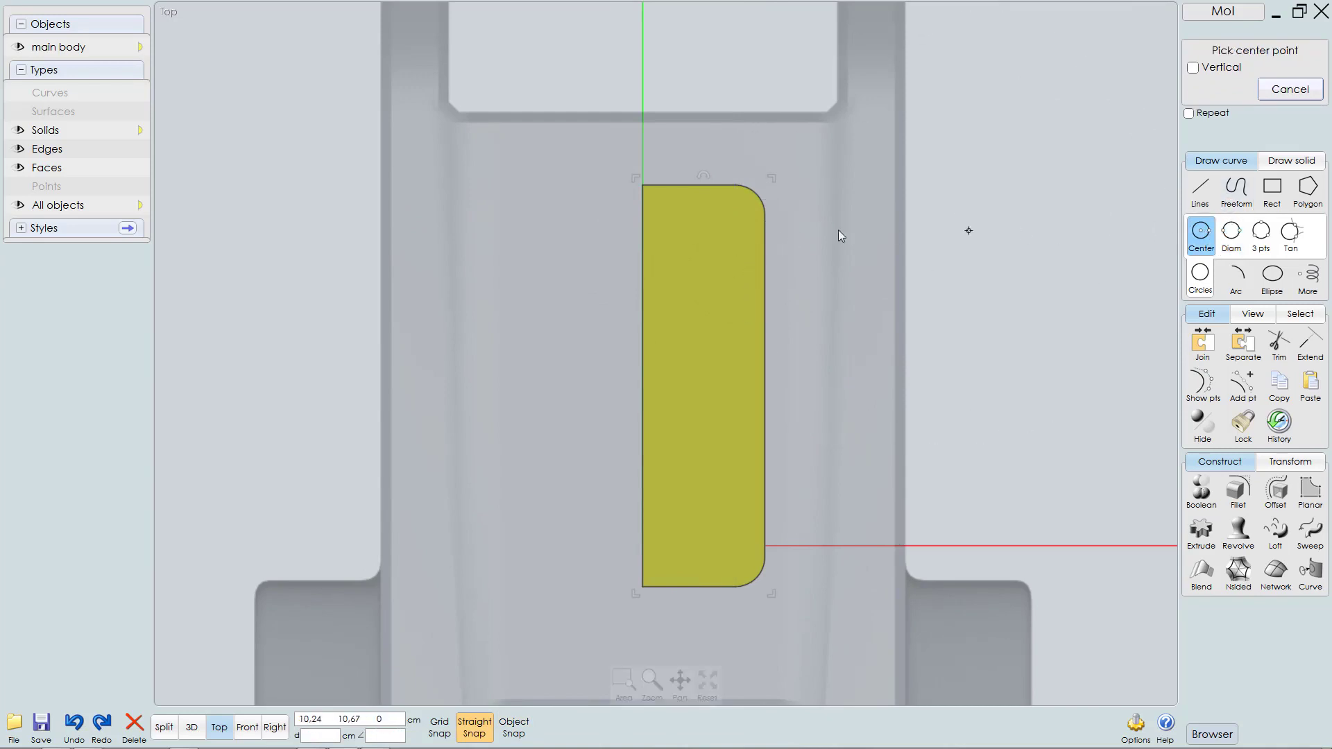
click(512, 728)
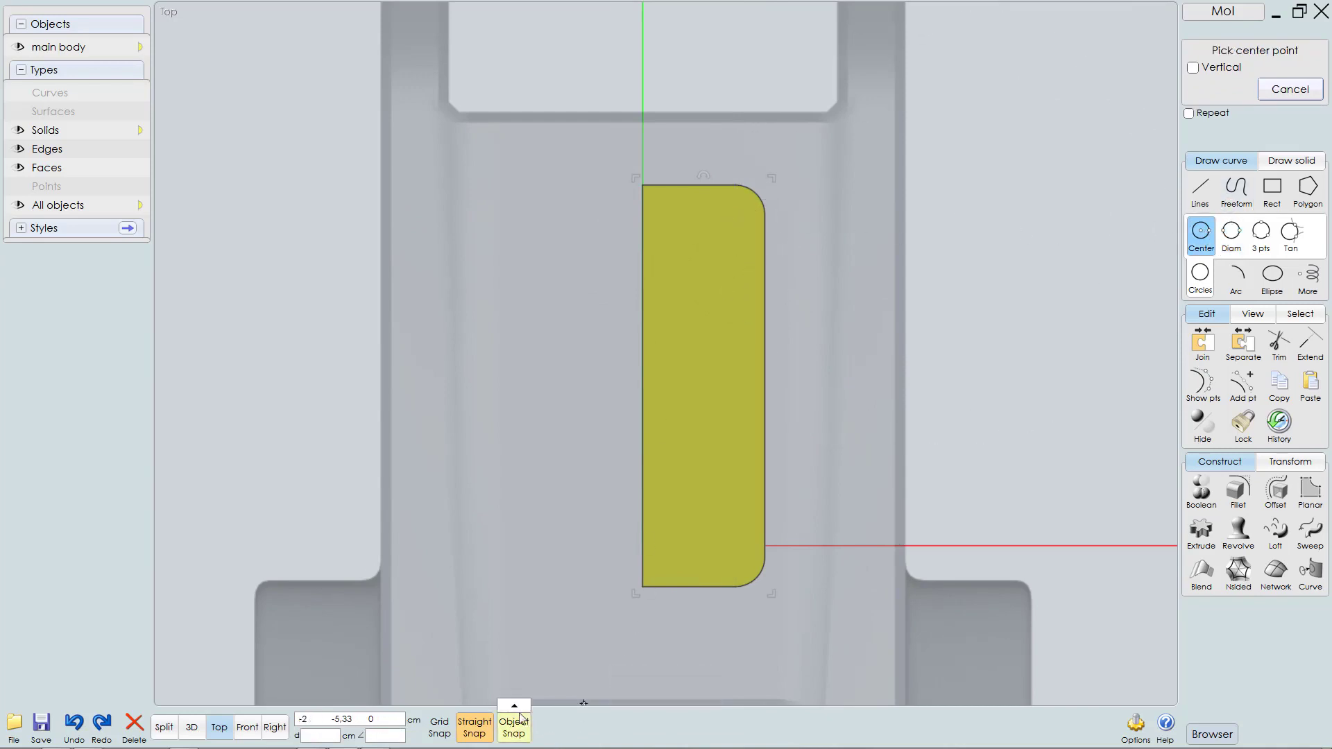
click(739, 213)
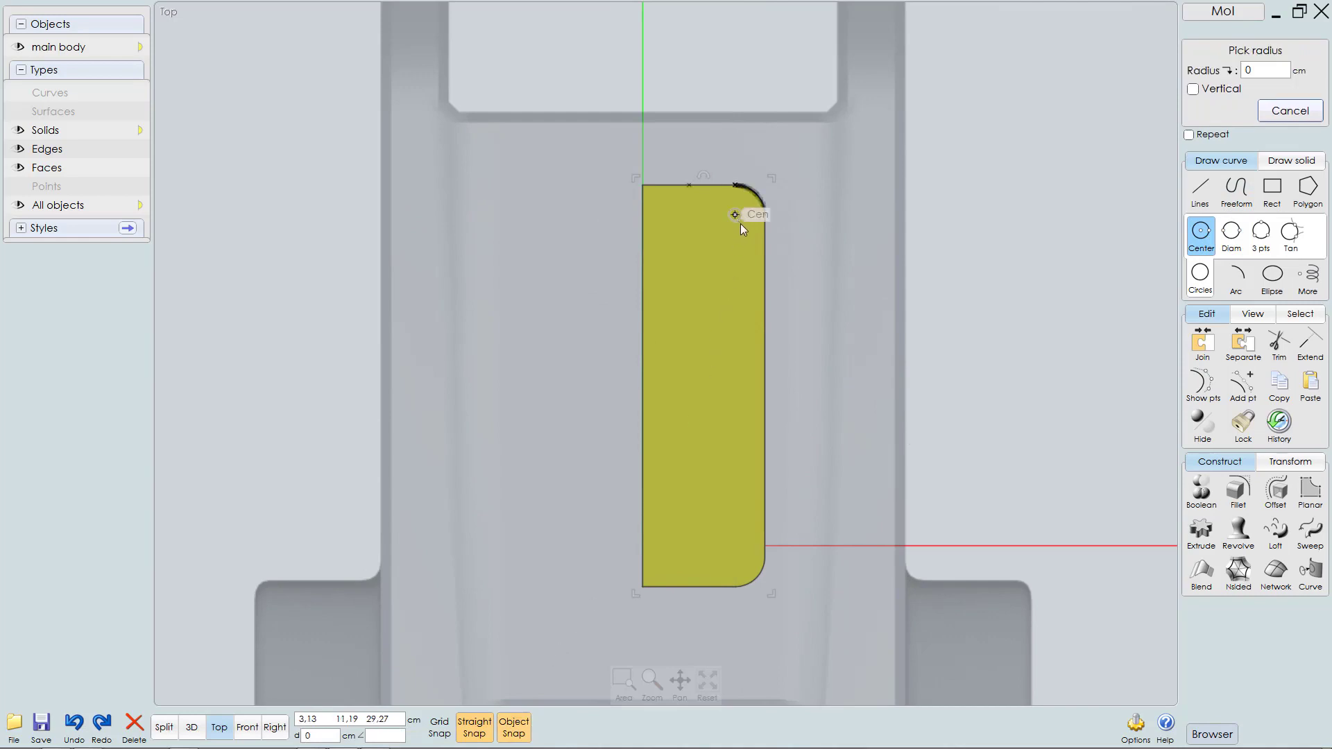
click(514, 728)
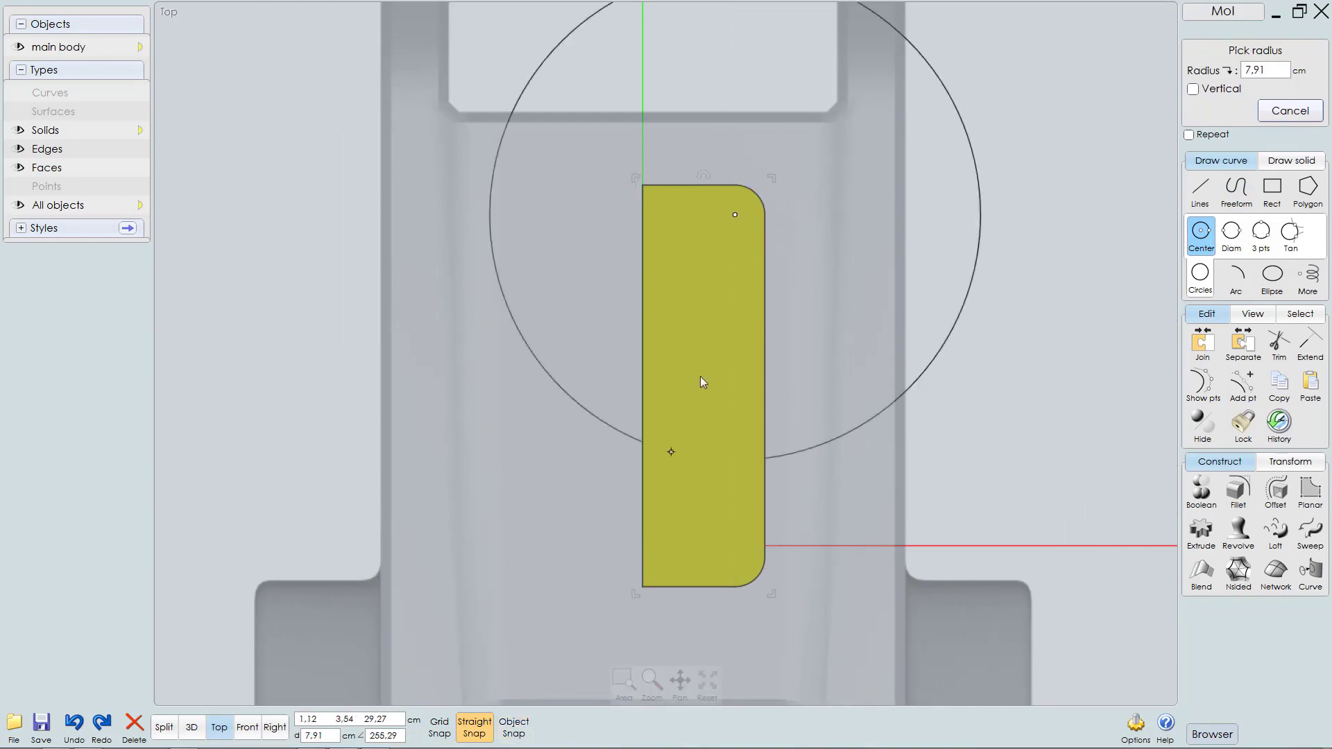
click(750, 224)
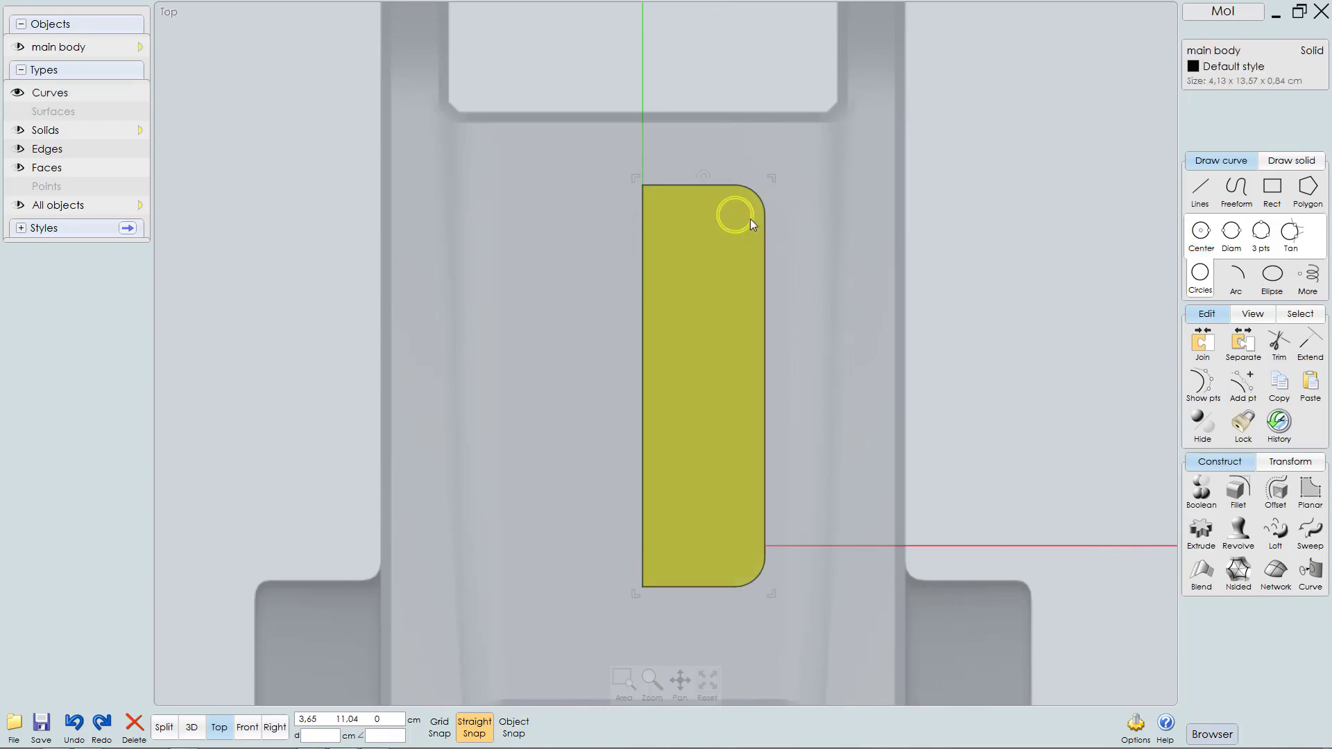
click(751, 224)
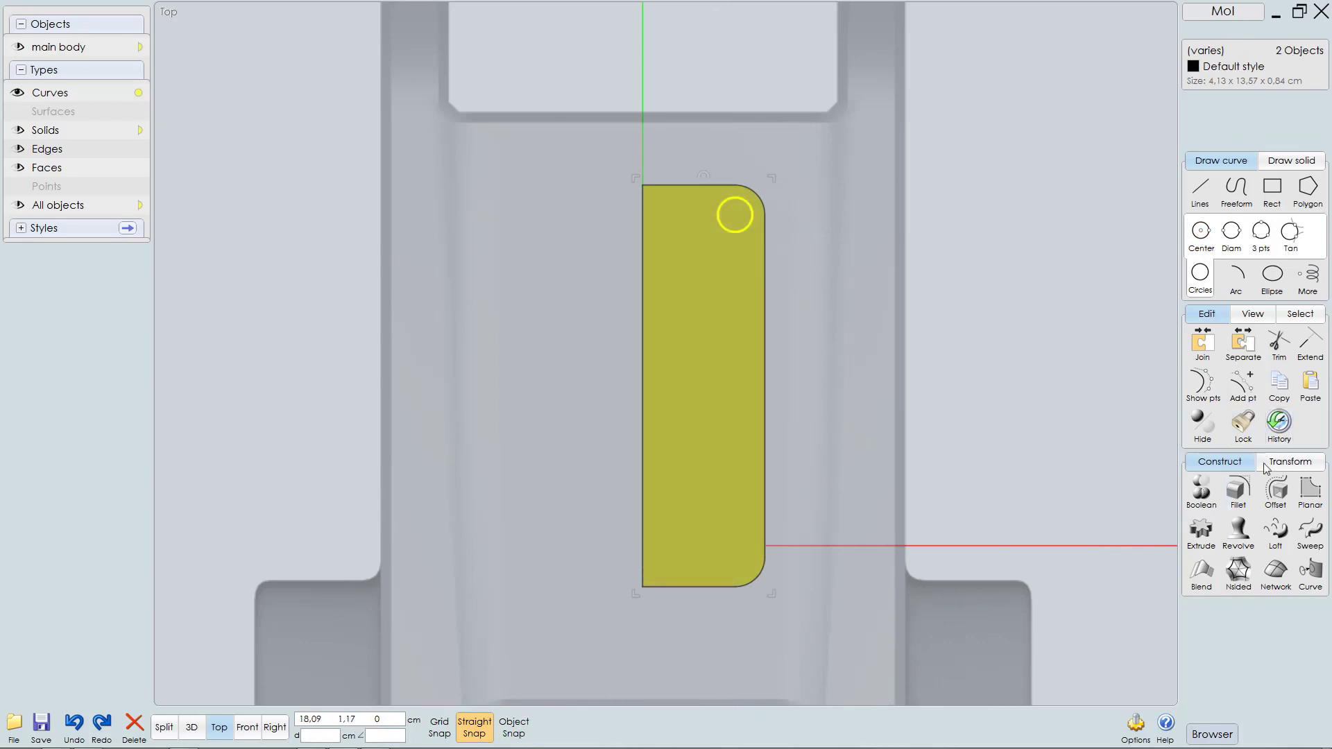
click(1307, 463)
click(1201, 534)
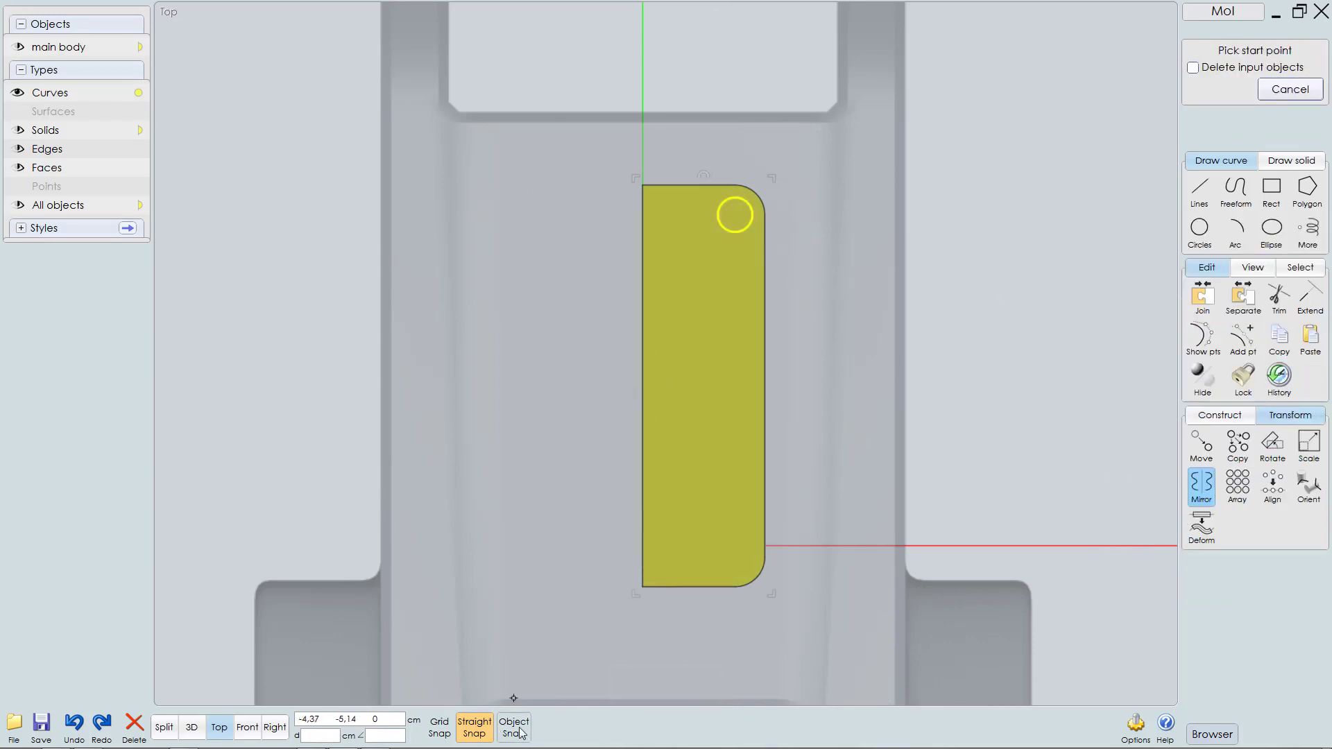
click(642, 386)
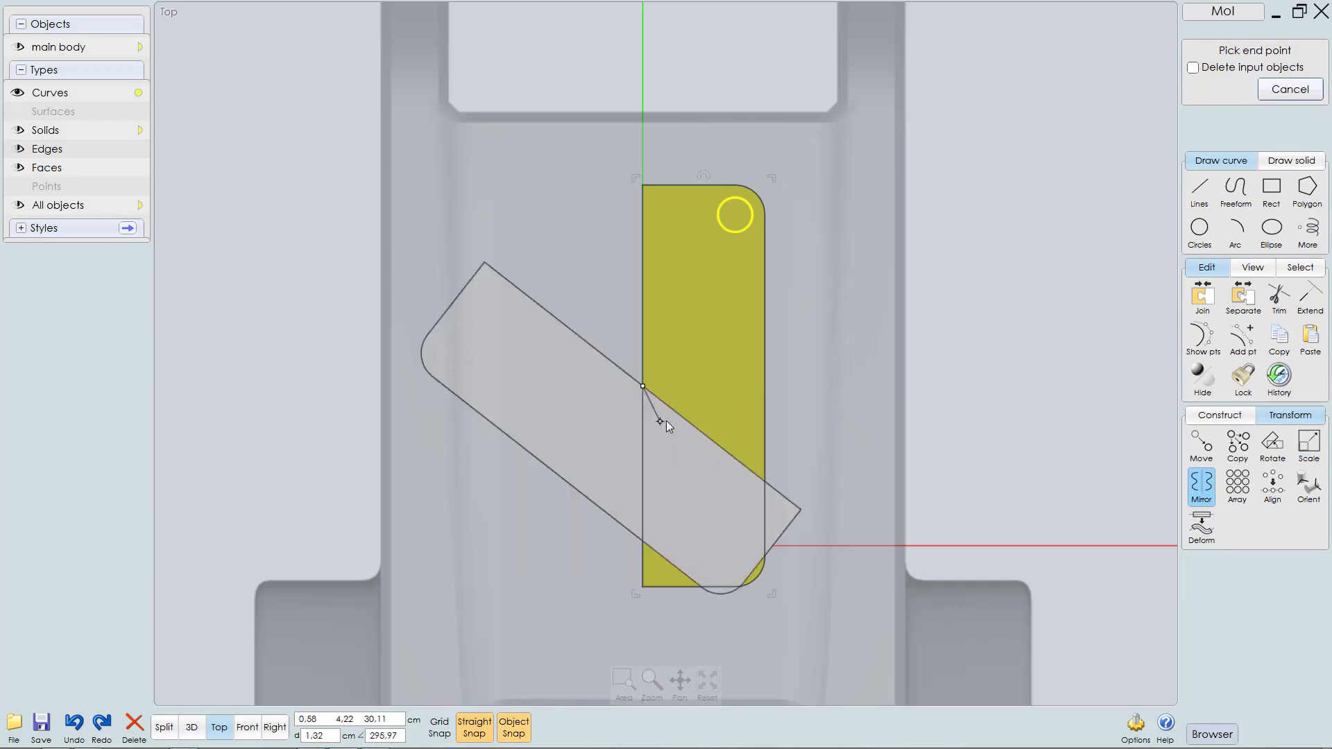
key(Escape)
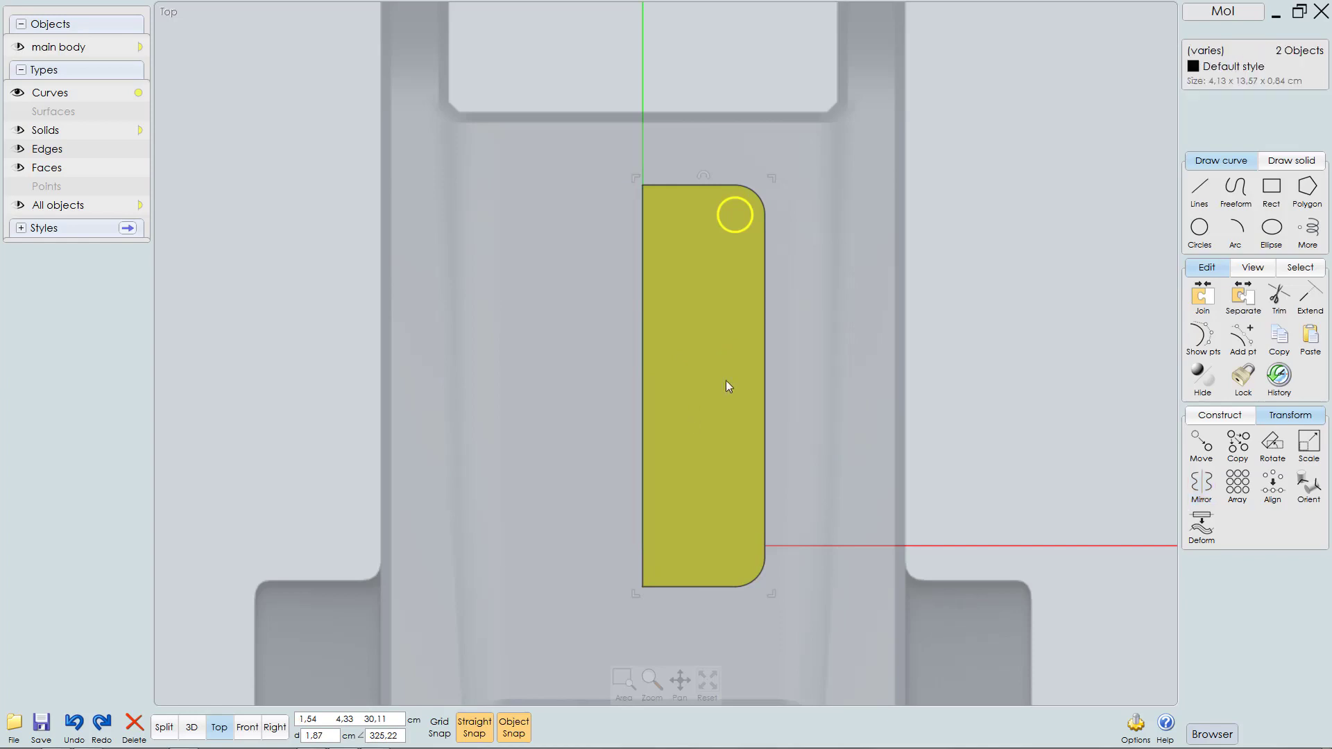
click(963, 256)
Step: Mirror the circle to the lower rounded corner across the inset piece's horizontal midline
click(746, 223)
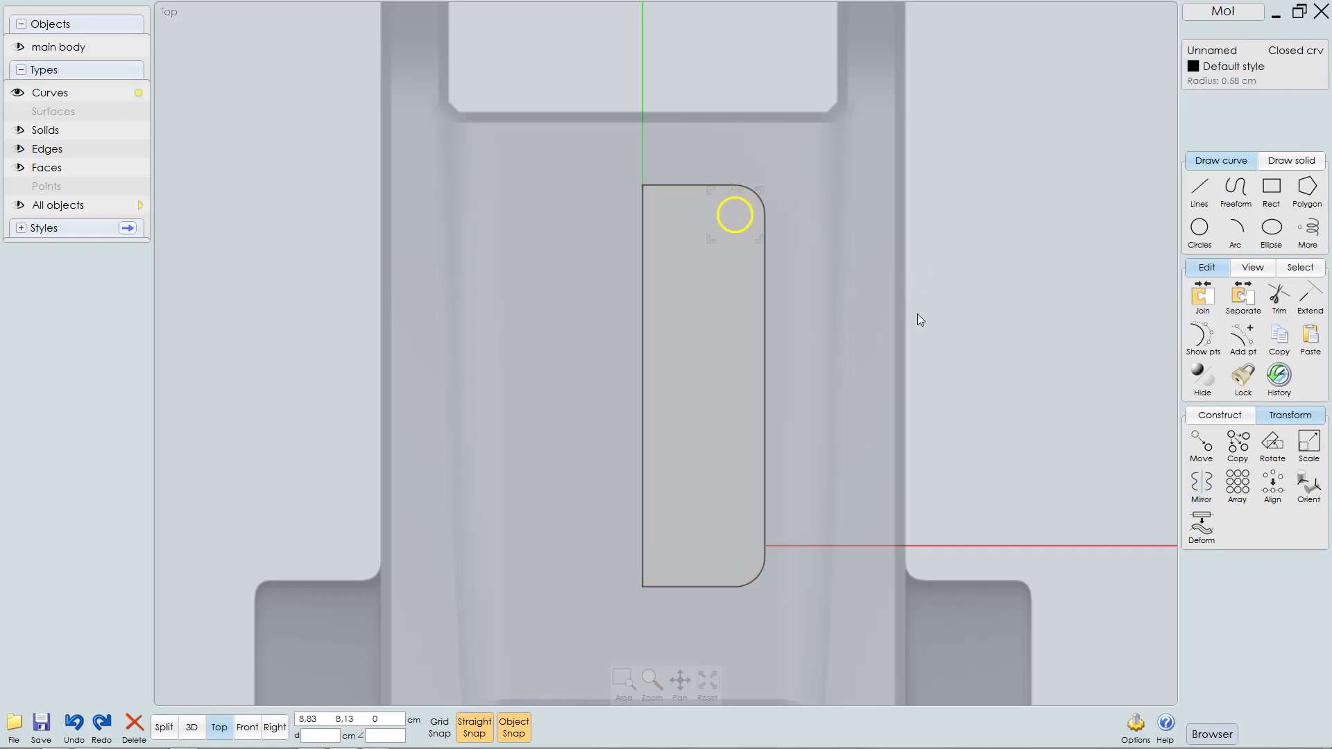
click(1201, 486)
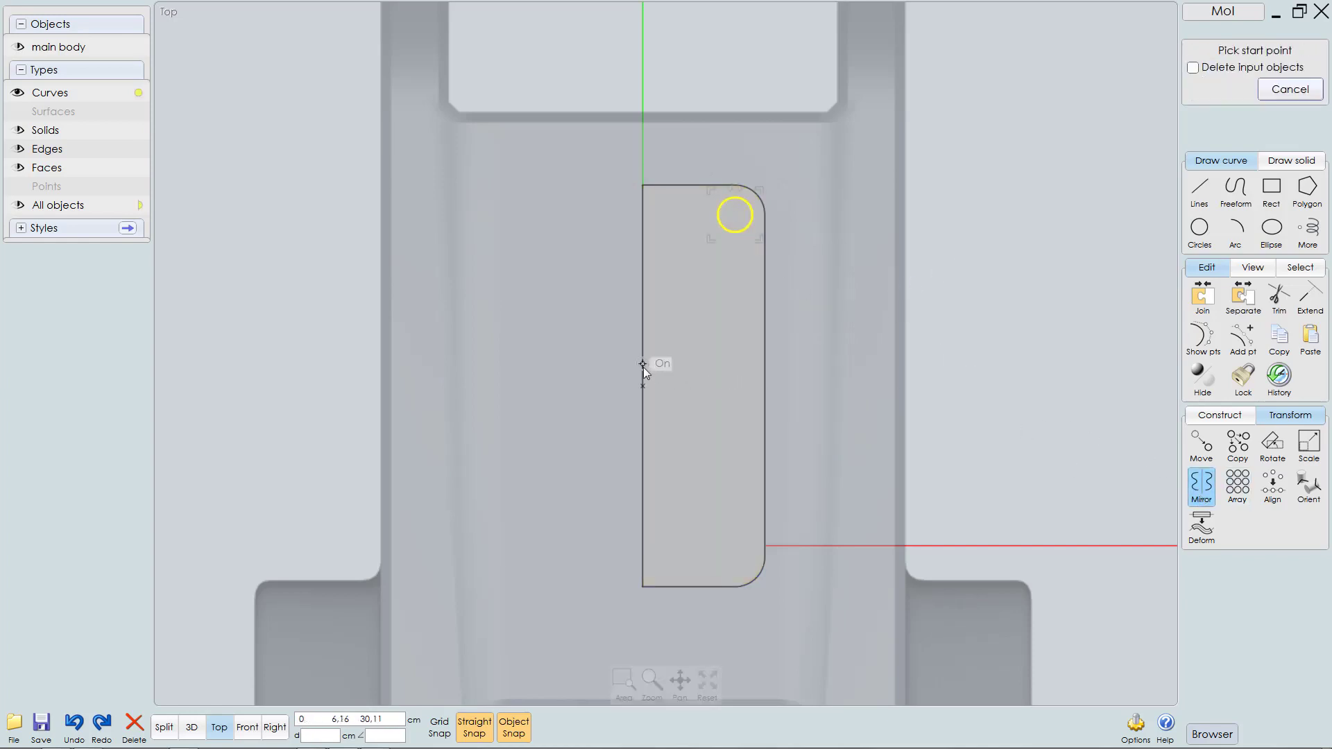
click(642, 386)
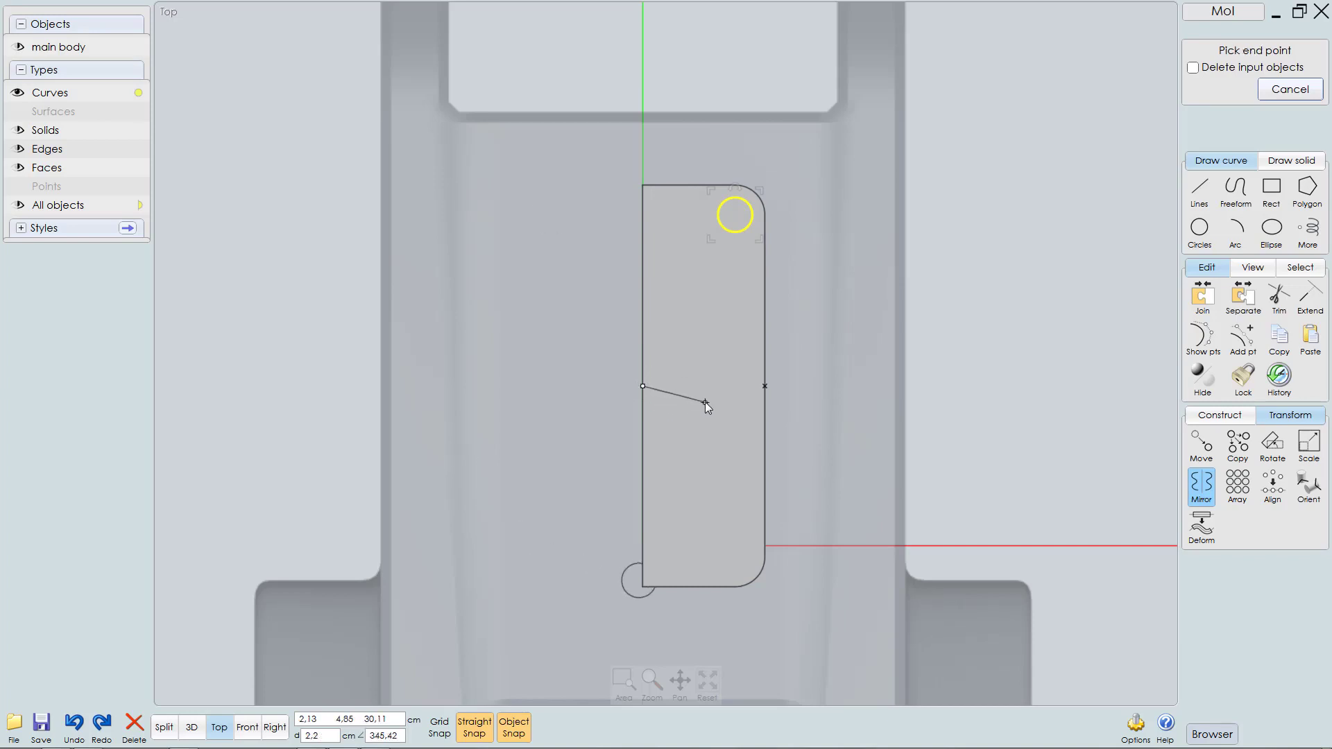
click(762, 386)
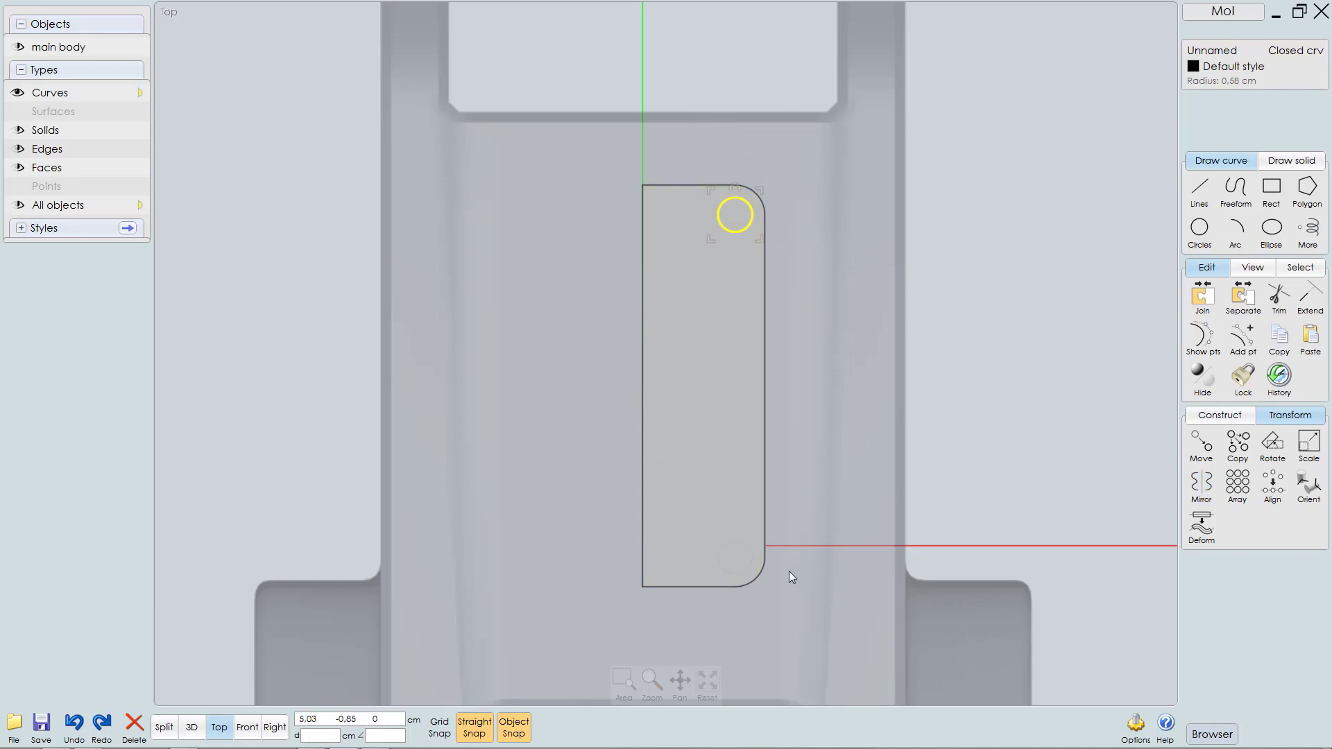
Step: Move both circles straight up in the right view until they sit above the inset piece's top face
click(743, 541)
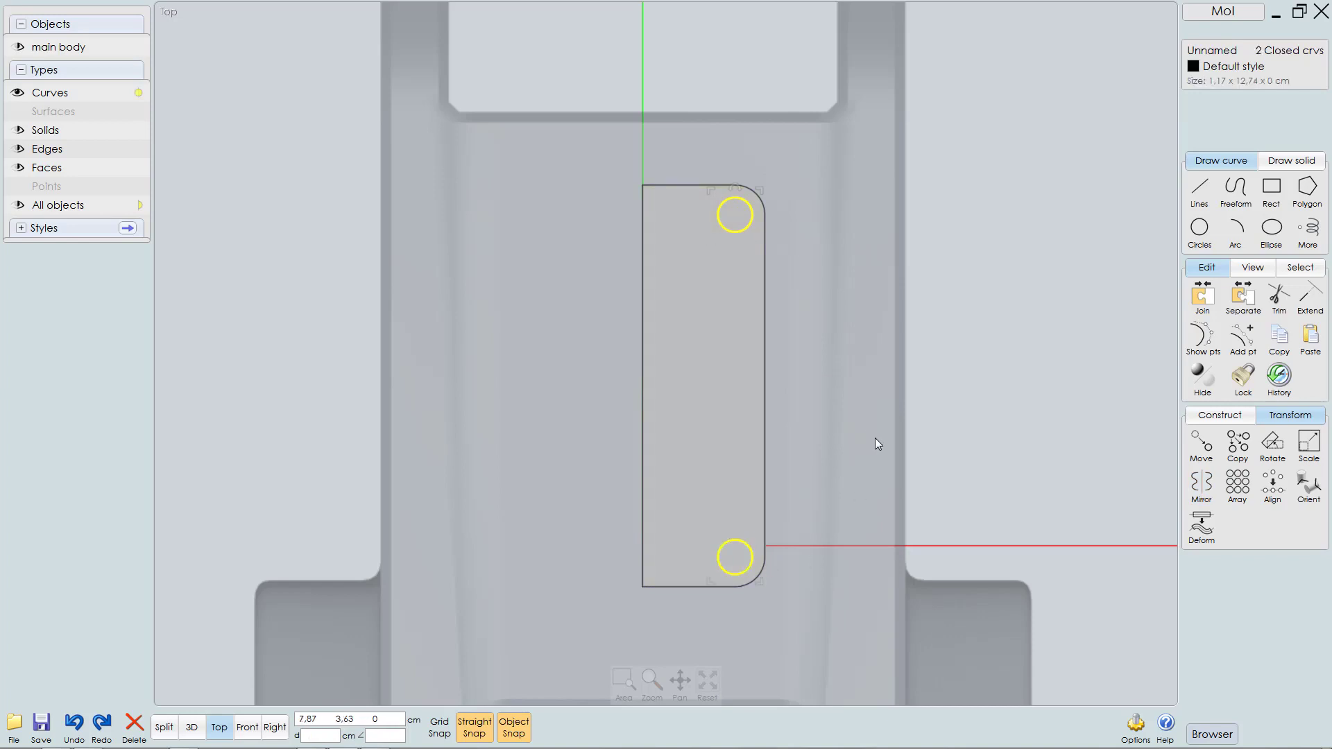
key(F8)
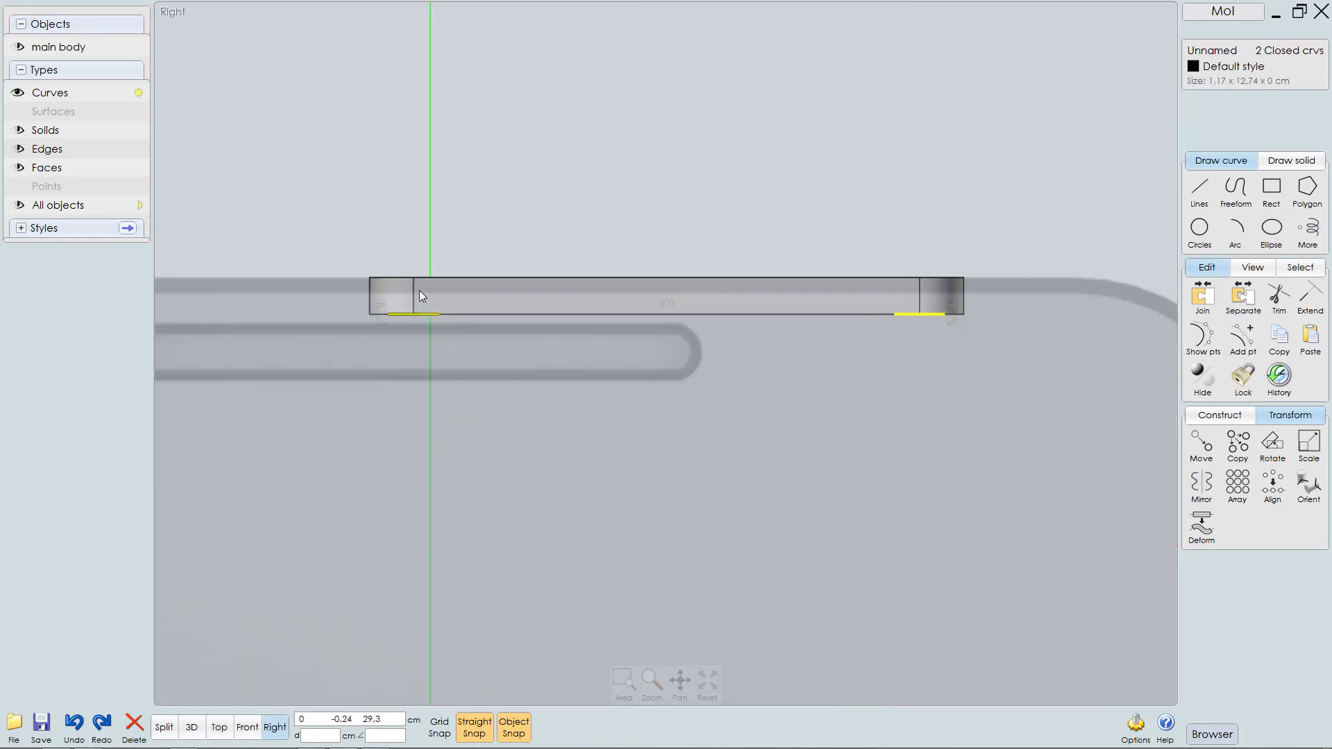
drag(420, 290, 419, 219)
key(ctrl+z)
drag(411, 314, 417, 230)
Step: Extrude both circles down about 1.57 cm into the inset piece with capped ends and show the 3D view
key(e)
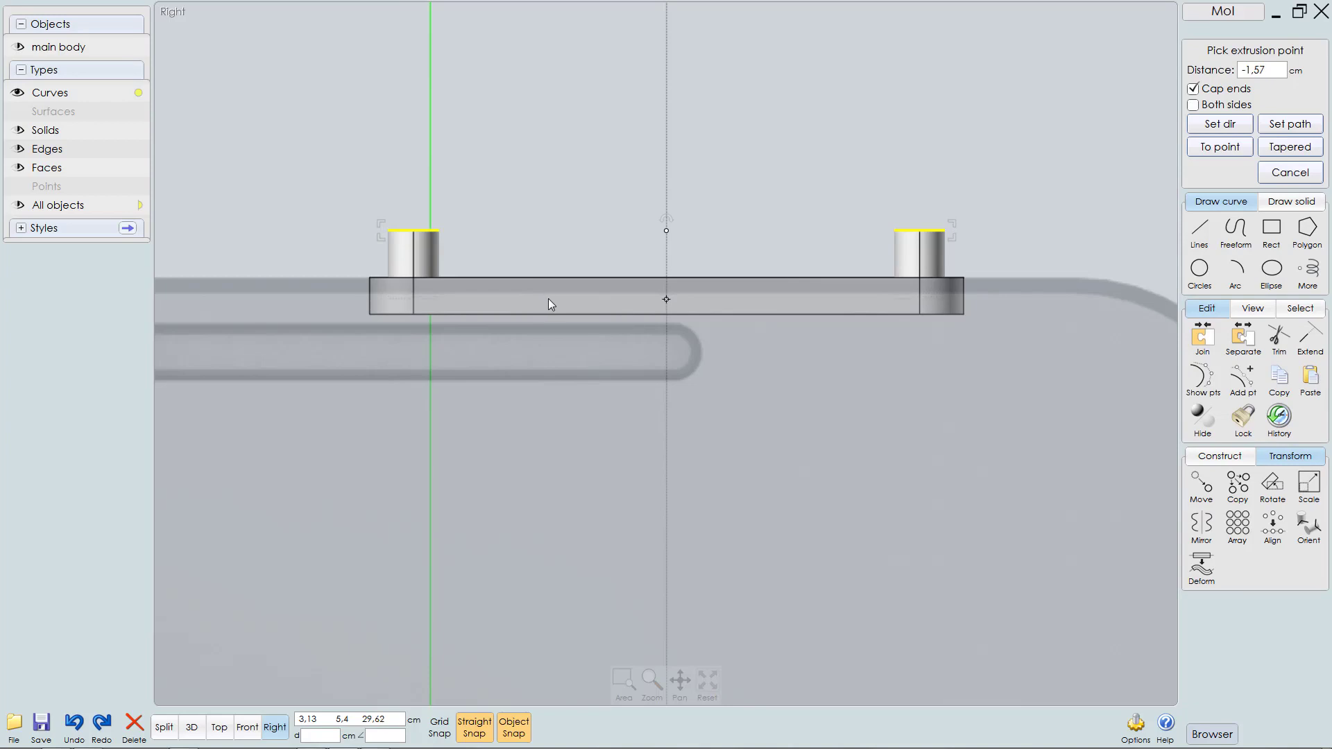
click(548, 298)
key(F2)
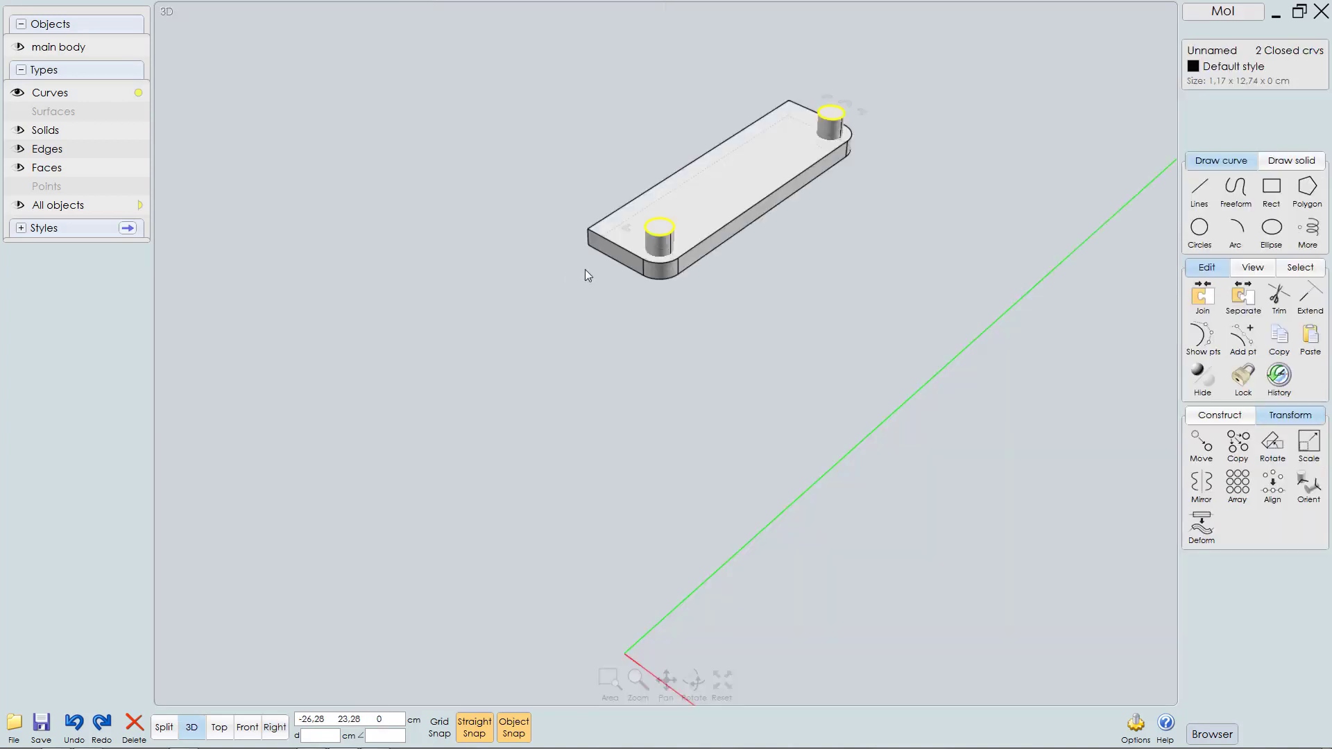
click(793, 219)
click(741, 185)
key(d)
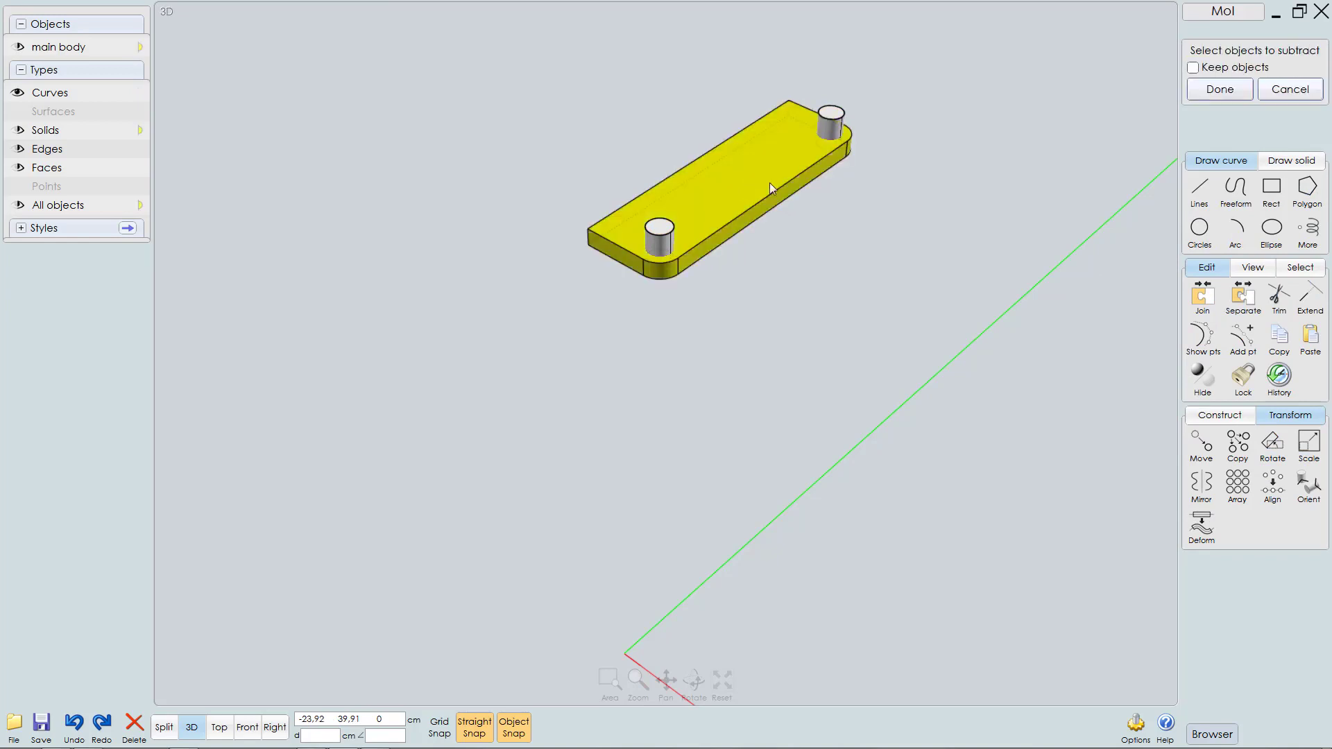
click(836, 117)
click(907, 125)
key(Escape)
scroll(867, 139, up, 4)
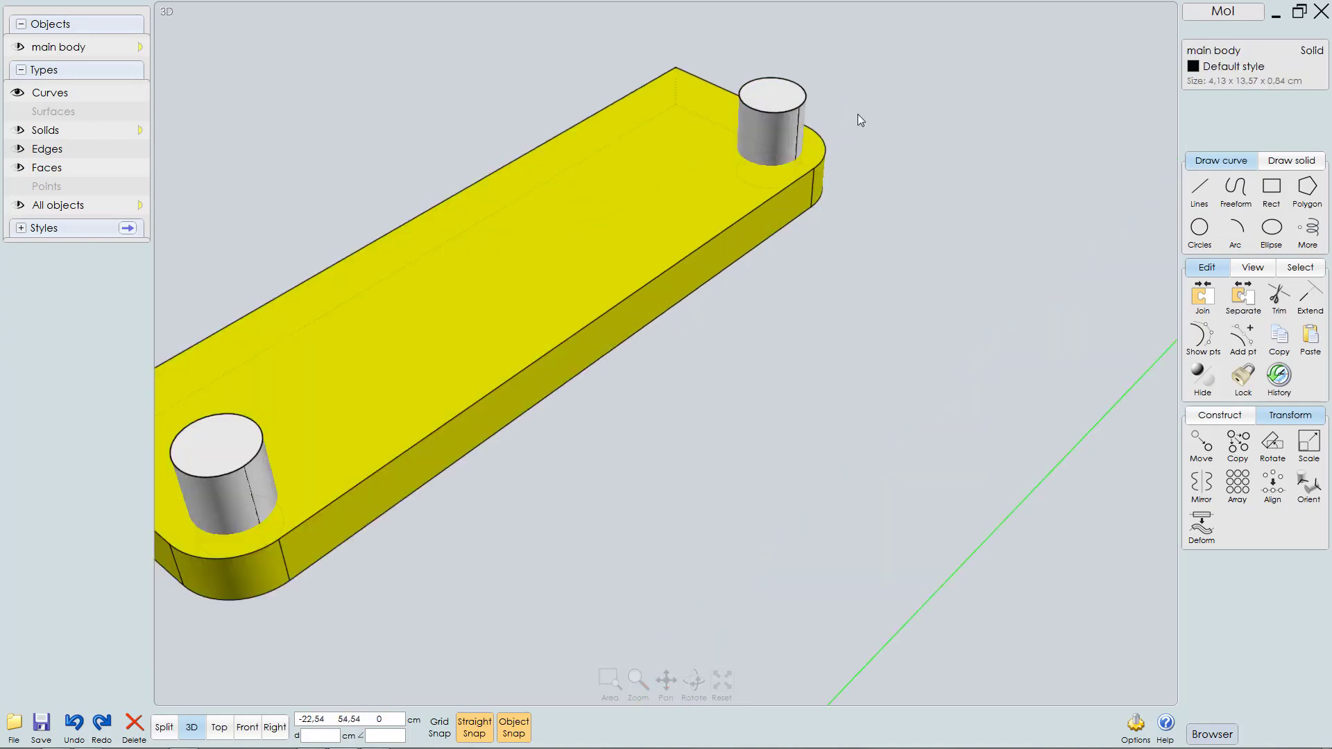
click(790, 109)
click(247, 465)
click(642, 517)
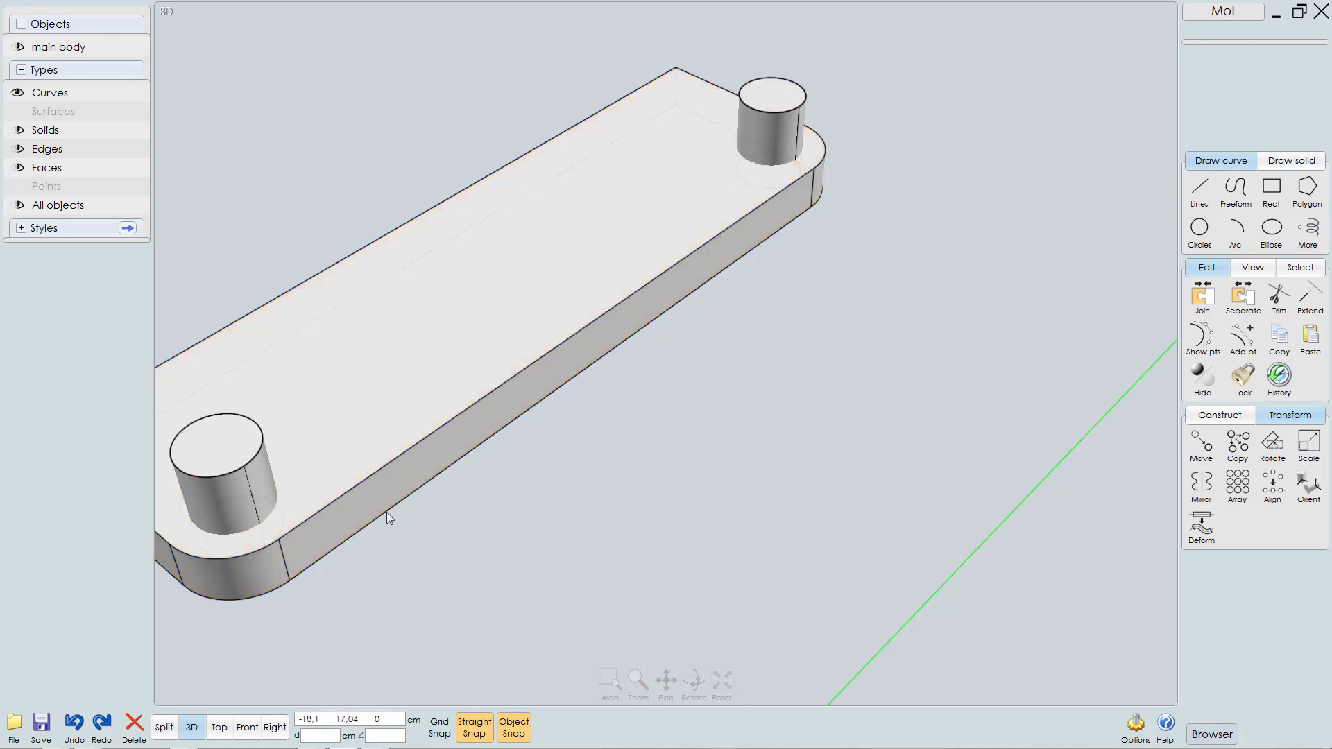
Step: Delete the two source circles on top of the cylinders
click(258, 453)
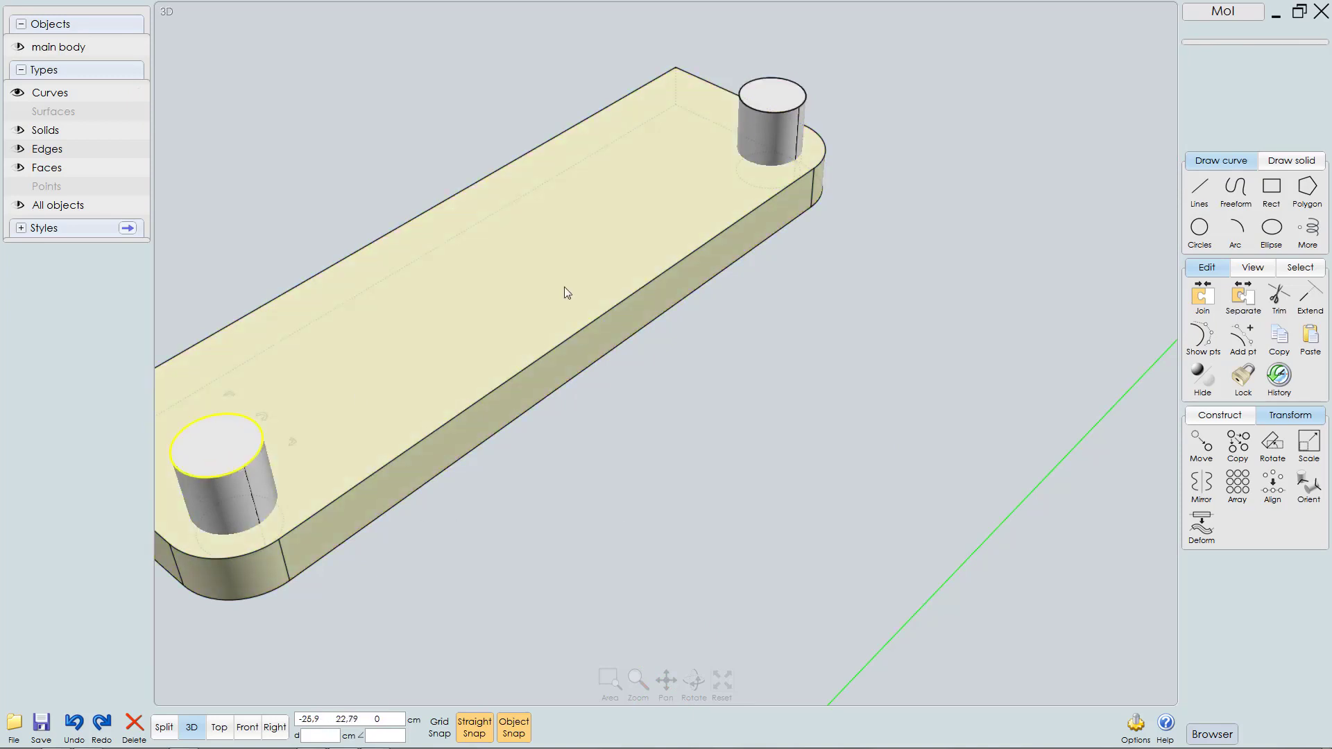
click(785, 118)
key(Delete)
Step: Boolean Difference both cylinders from the inset piece to cut a round hole at each rounded corner
click(643, 218)
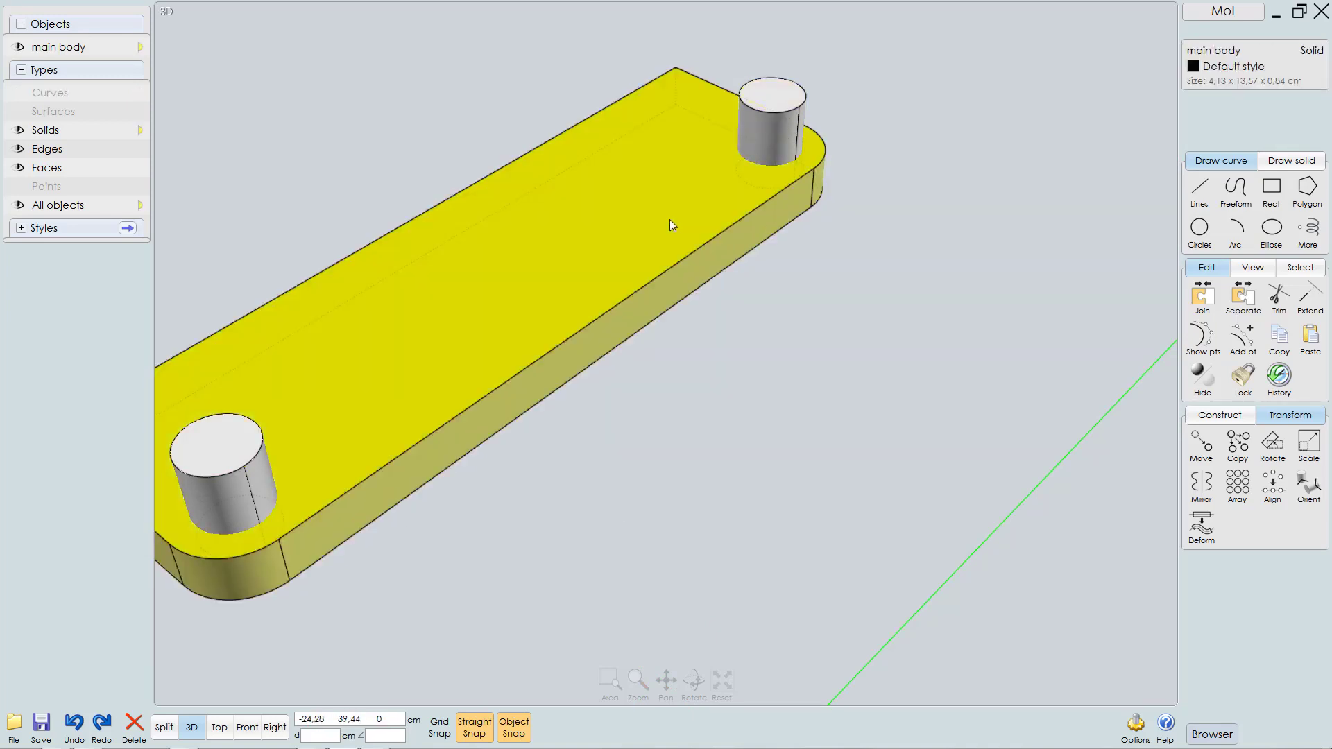
key(d)
click(791, 91)
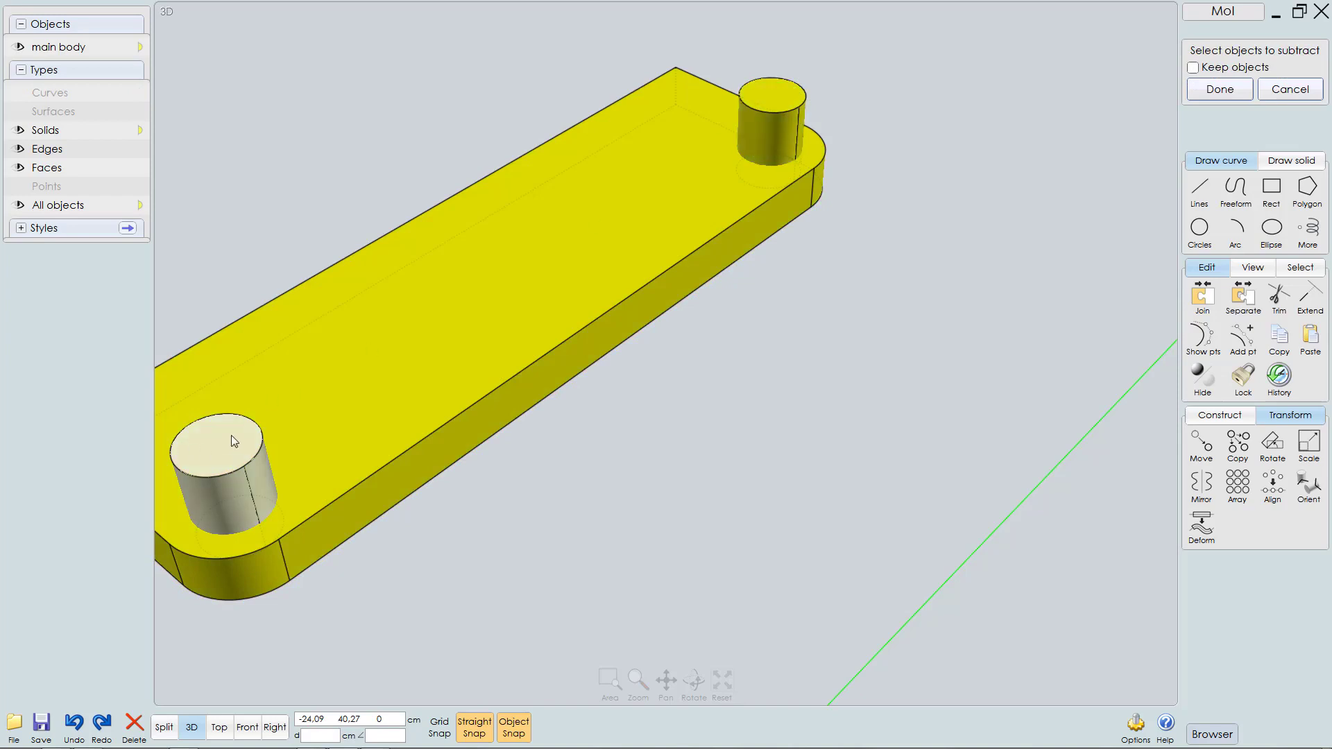
click(231, 435)
right_click(736, 459)
scroll(852, 347, down, 7)
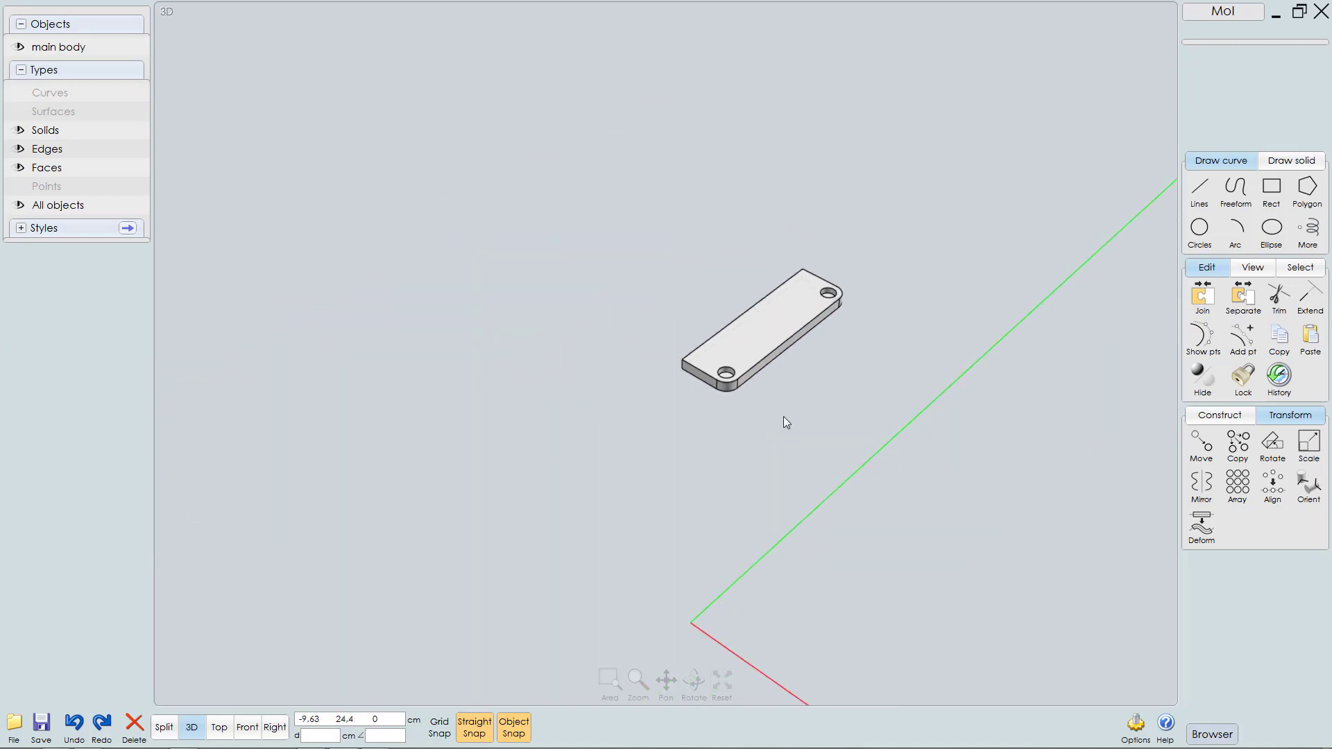
Step: Show the hidden main body again and inspect the inset piece in place from several angles
key(ctrl+h)
right_drag(801, 335, 761, 328)
scroll(761, 327, down, 3)
middle_drag(748, 352, 751, 289)
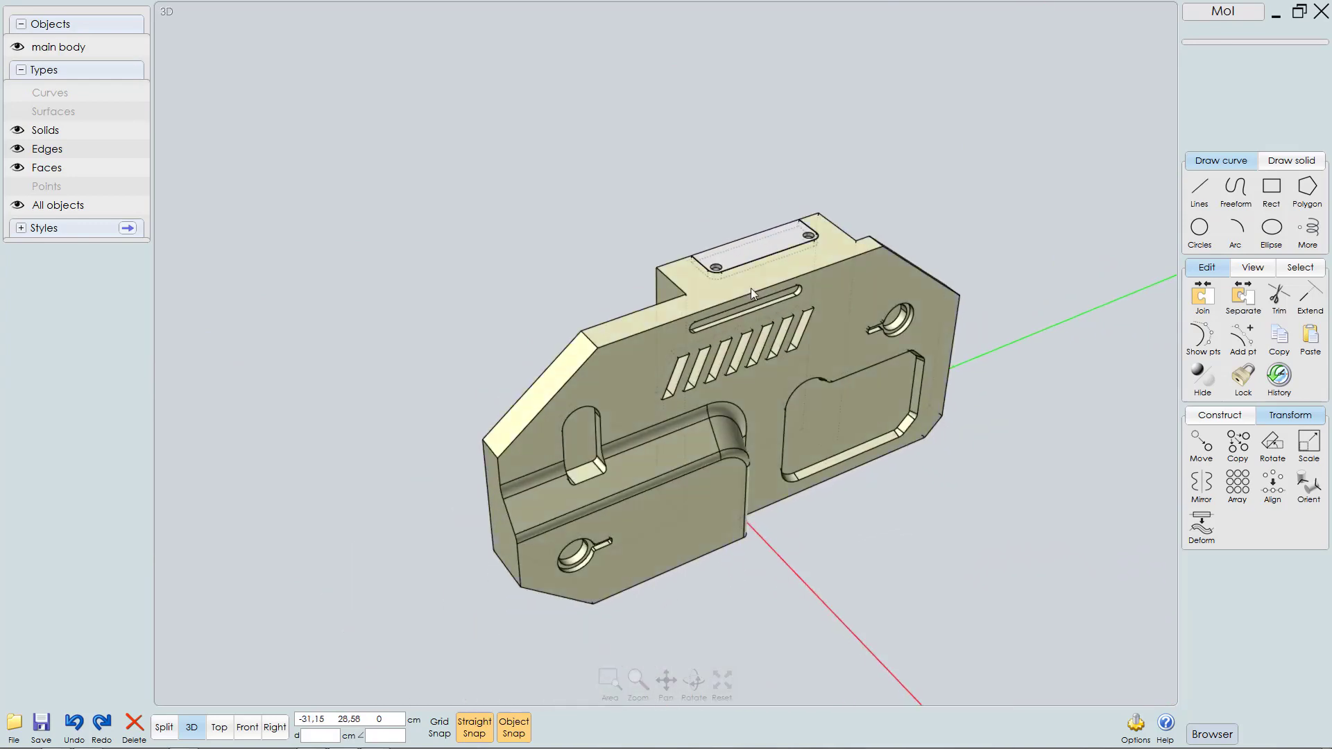
mouse_move(751, 289)
right_down()
mouse_move(740, 259)
mouse_move(740, 315)
mouse_move(793, 316)
mouse_move(748, 259)
mouse_move(672, 244)
mouse_move(578, 285)
mouse_move(743, 290)
mouse_move(768, 256)
mouse_move(793, 300)
mouse_move(752, 281)
right_up()
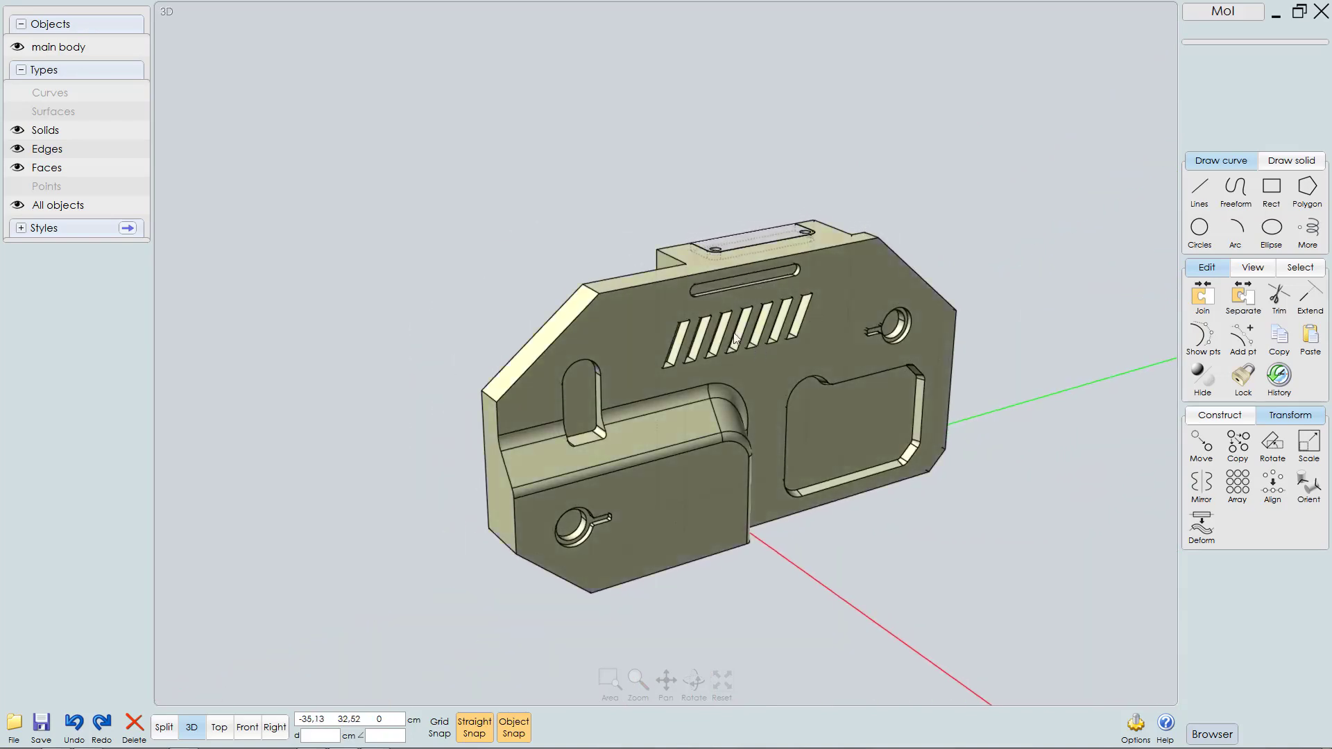
middle_drag(734, 334, 696, 311)
scroll(697, 311, up, 2)
right_drag(696, 311, 735, 312)
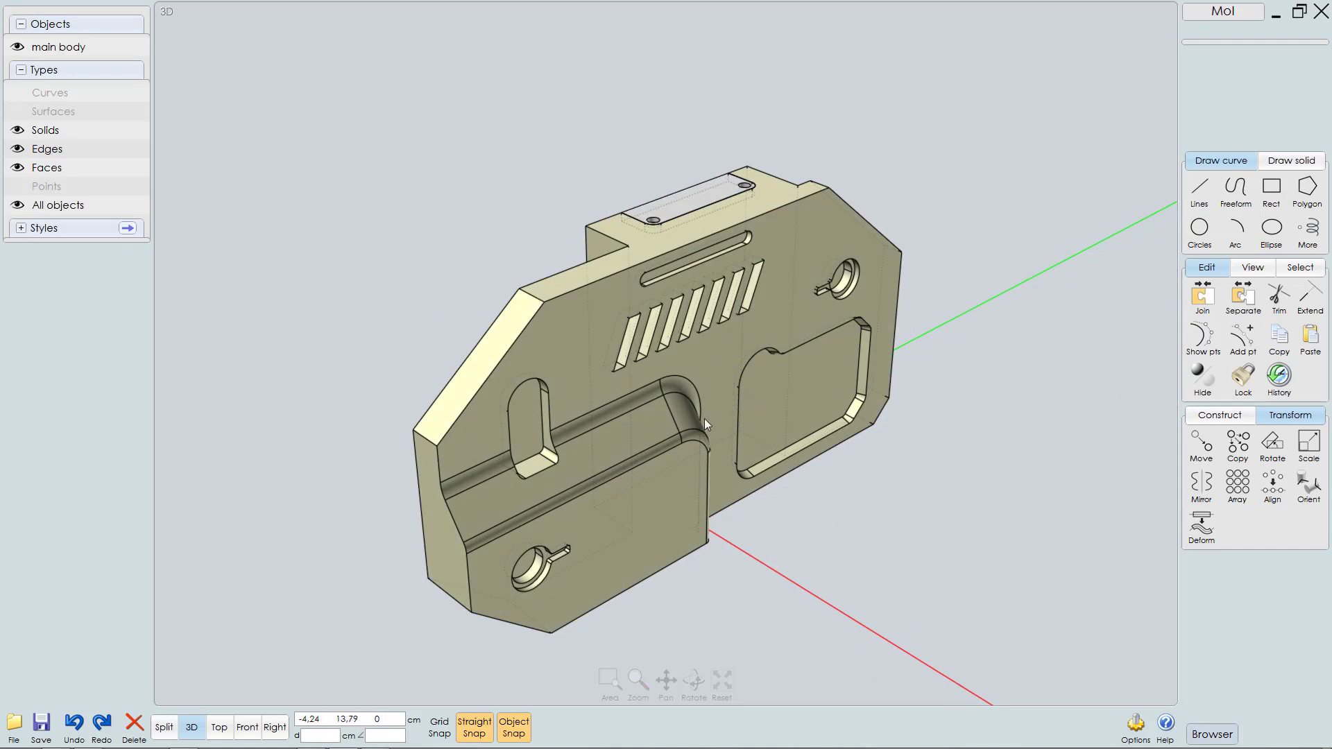
Step: Rename the inset piece with the two holes as "top cutout"
click(813, 233)
click(873, 114)
click(703, 200)
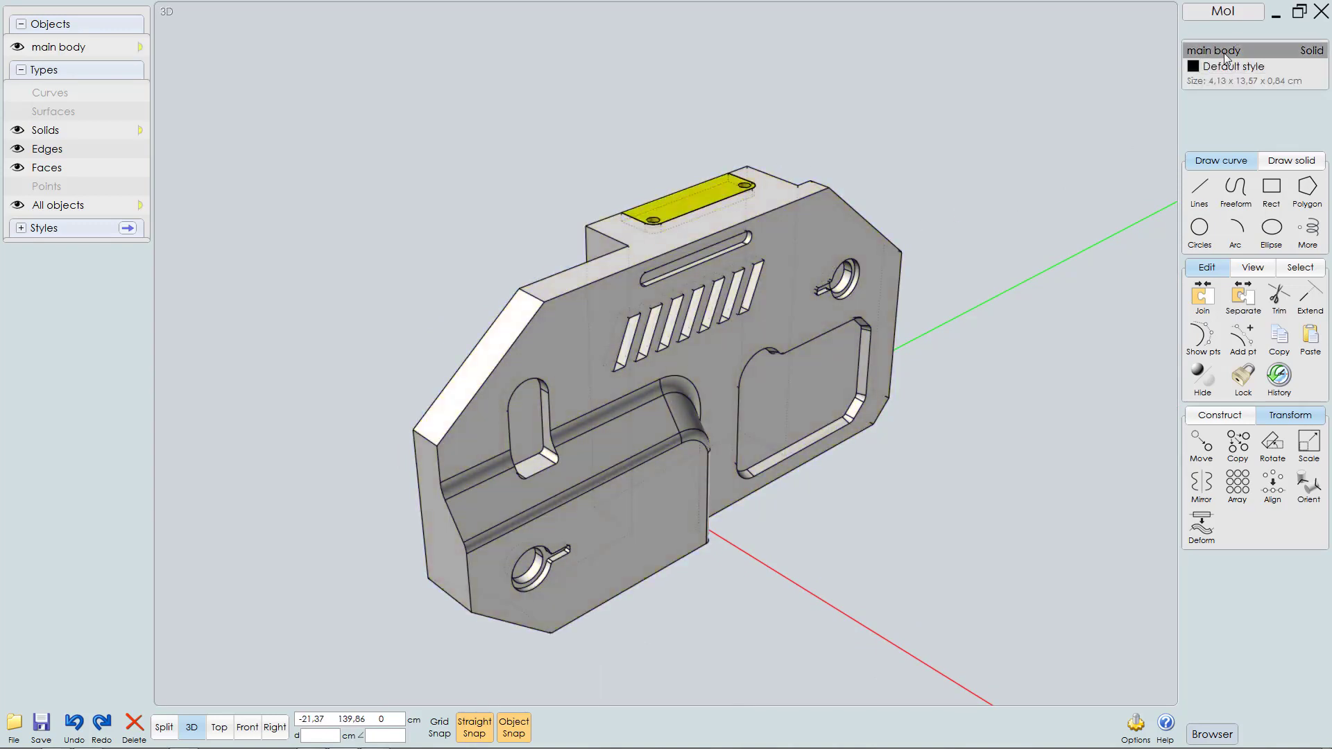
click(1224, 53)
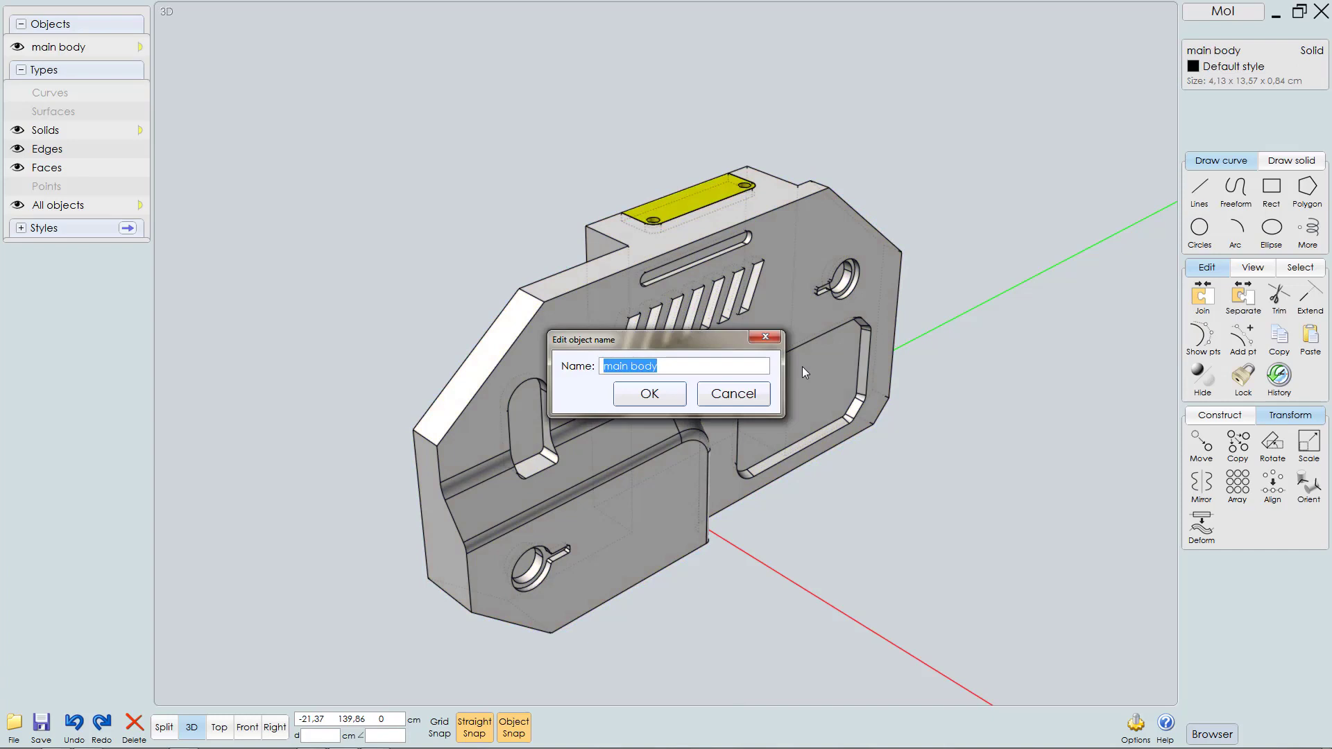
text(top cutout)
key(Return)
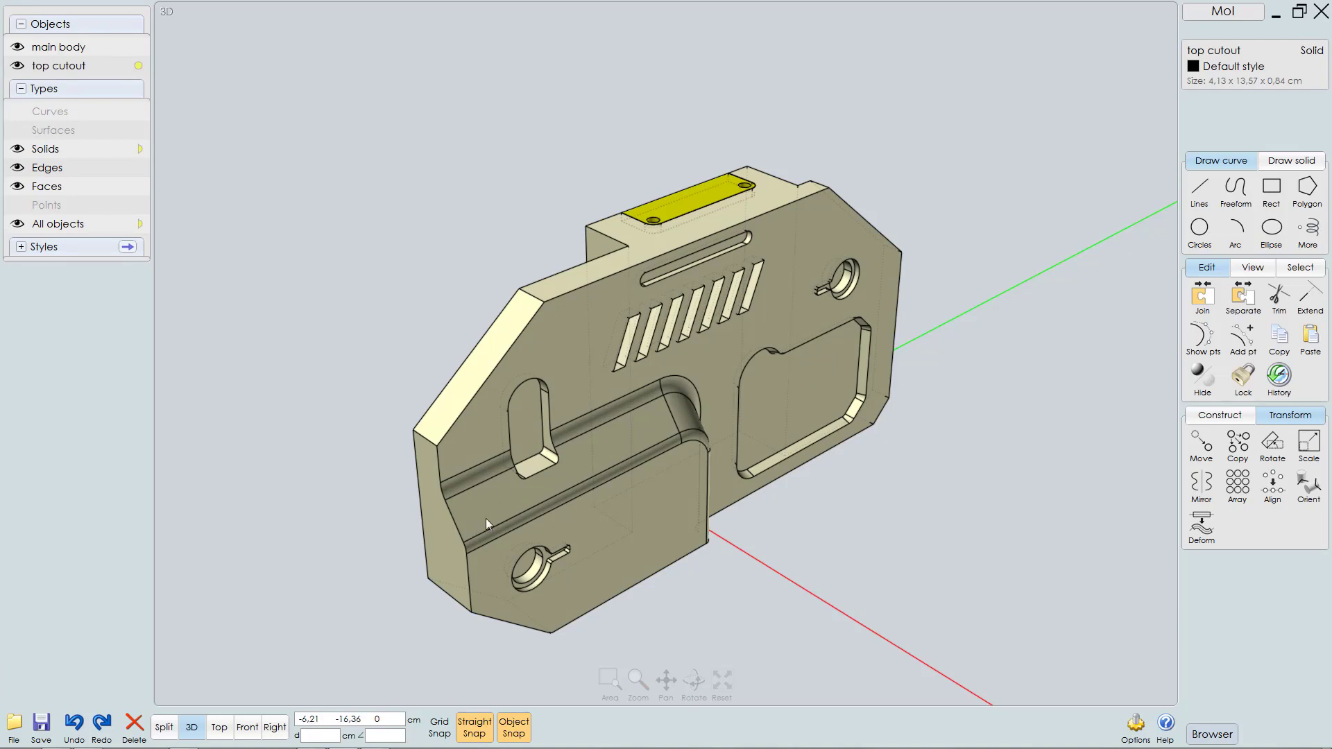
Step: Select the main body's short depth edges at both ends of the upper-left slanted side and at the upper end of the upper-right one
middle_drag(423, 559, 491, 544)
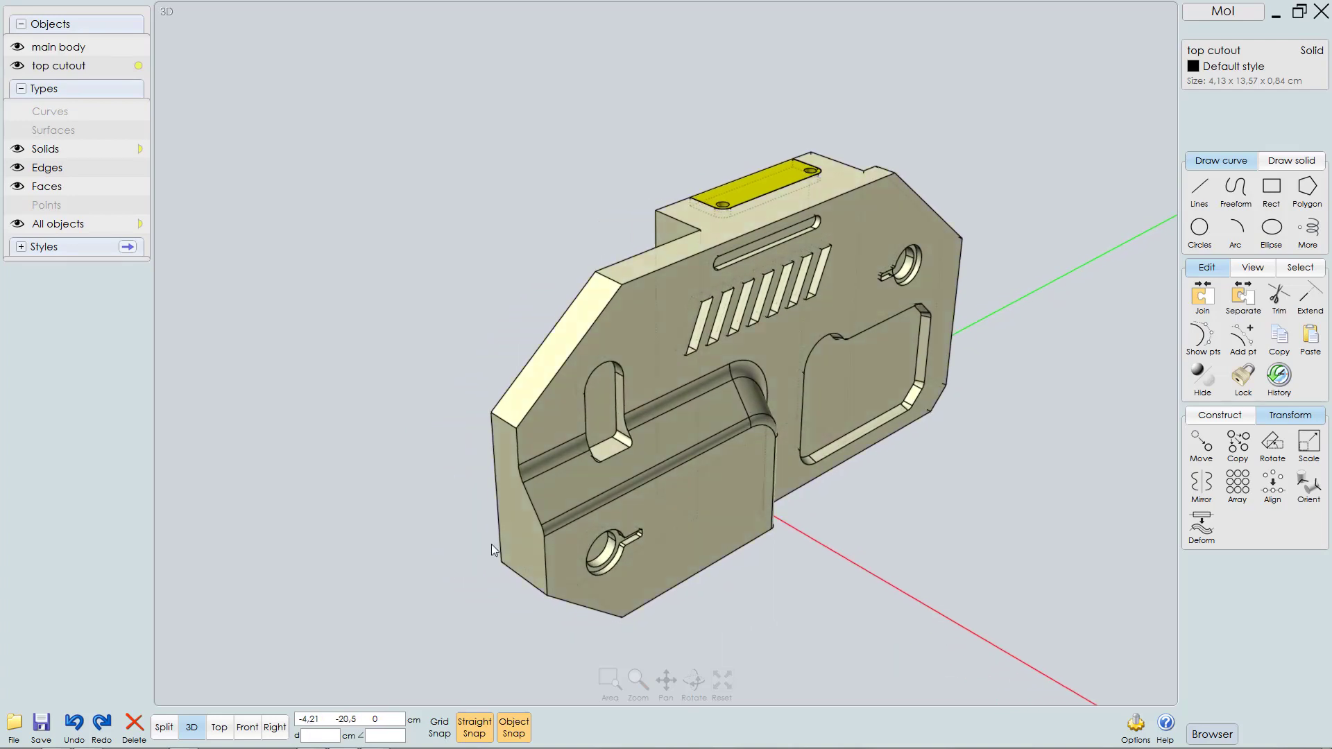
click(1026, 295)
click(876, 218)
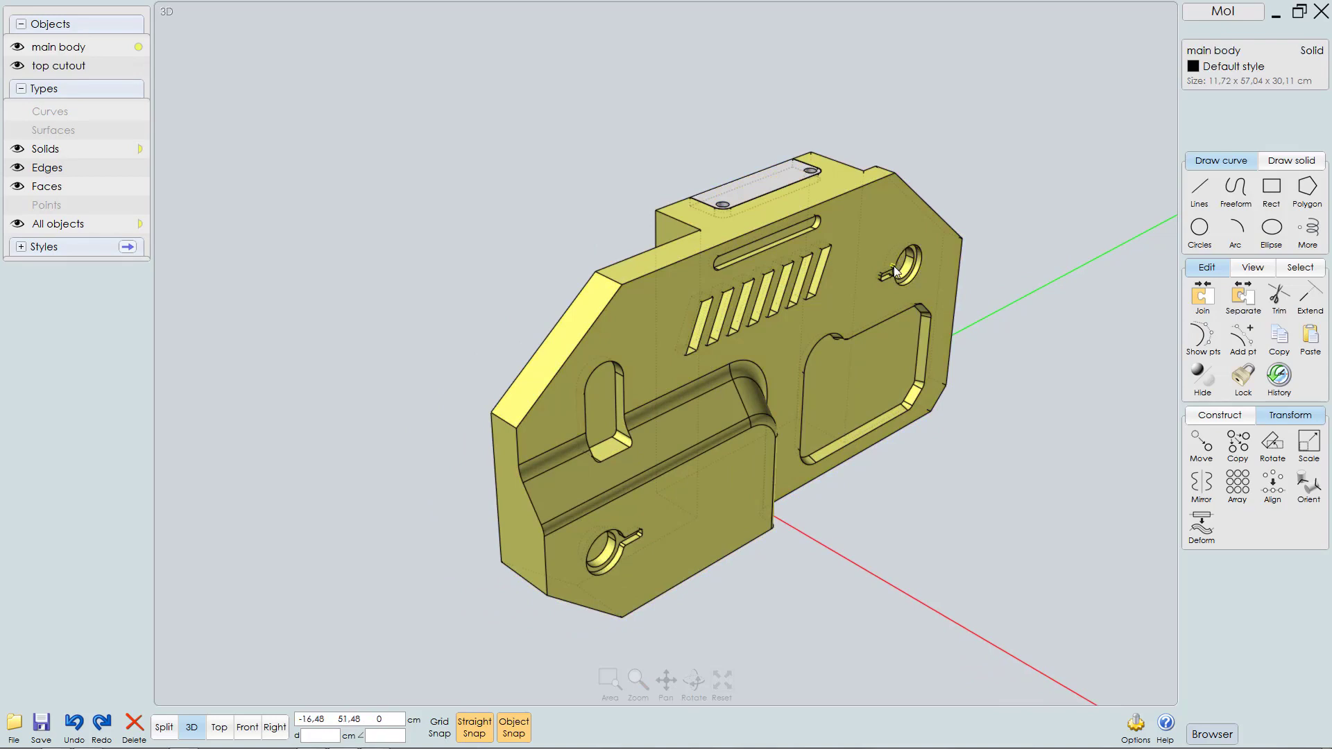
scroll(832, 247, up, 1)
right_drag(832, 247, 823, 260)
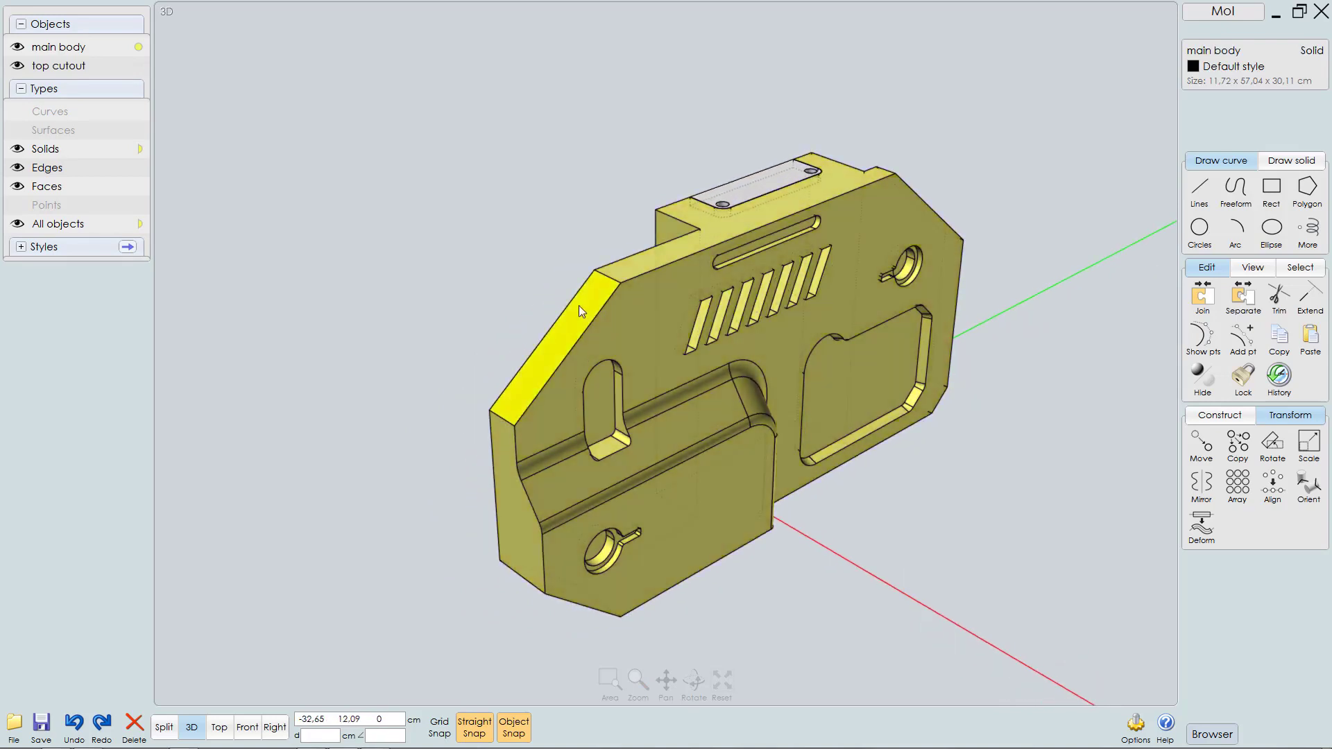
click(609, 279)
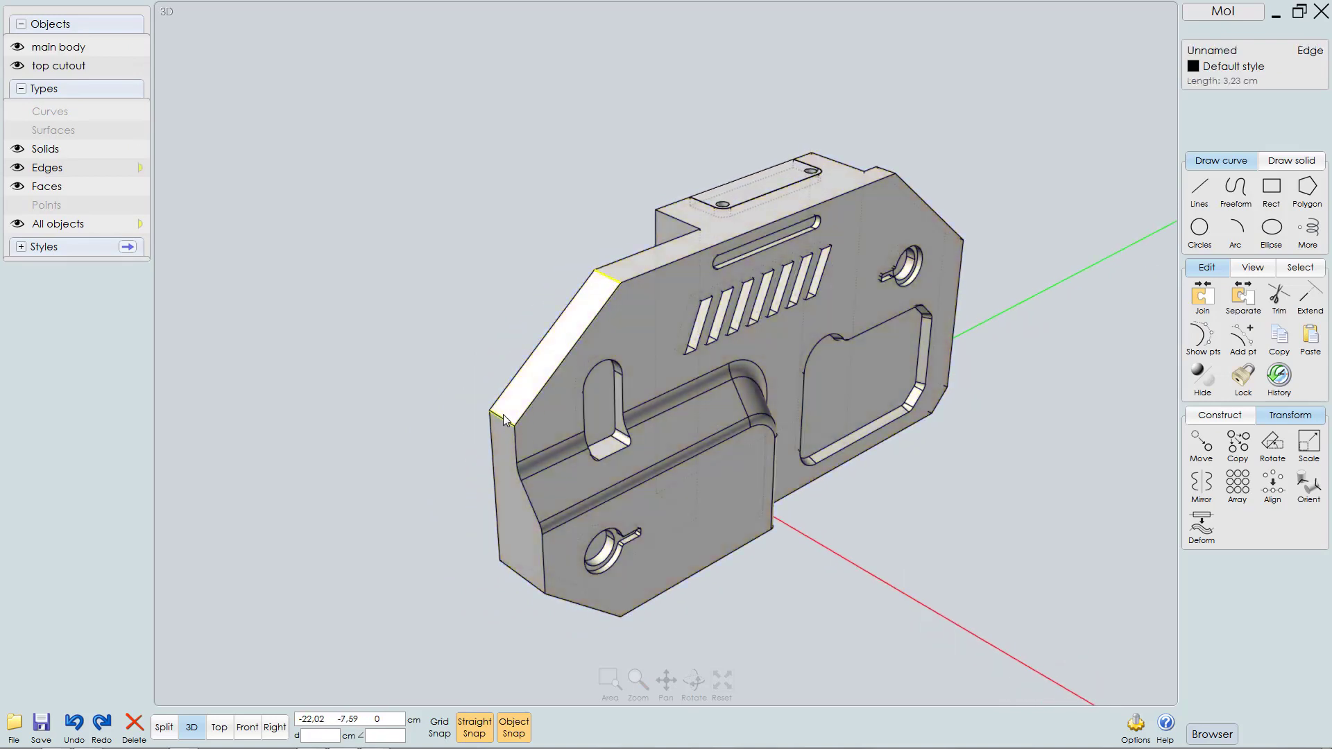
click(503, 414)
click(886, 171)
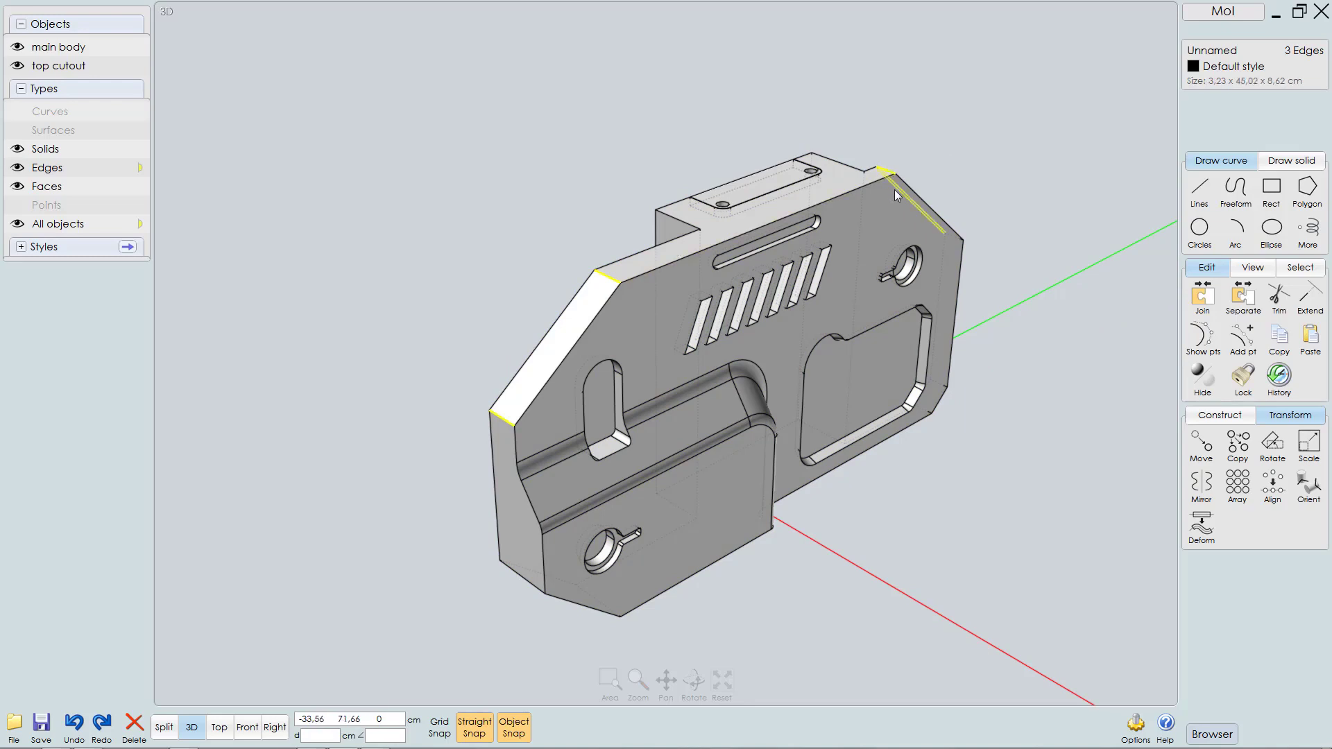
Step: In the Right view, add the depth edge at the lower end of the upper-right slanted side to the selection
key(F8)
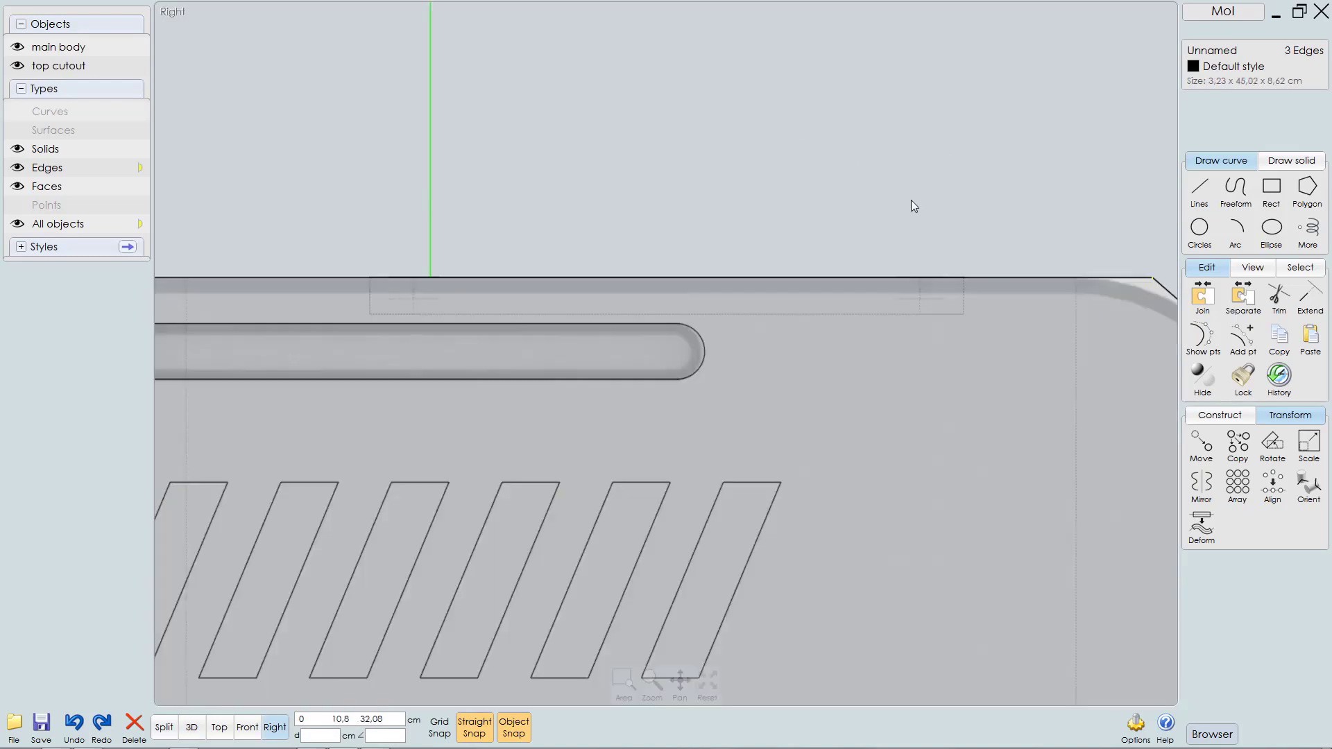
scroll(964, 355, down, 6)
right_drag(893, 382, 814, 327)
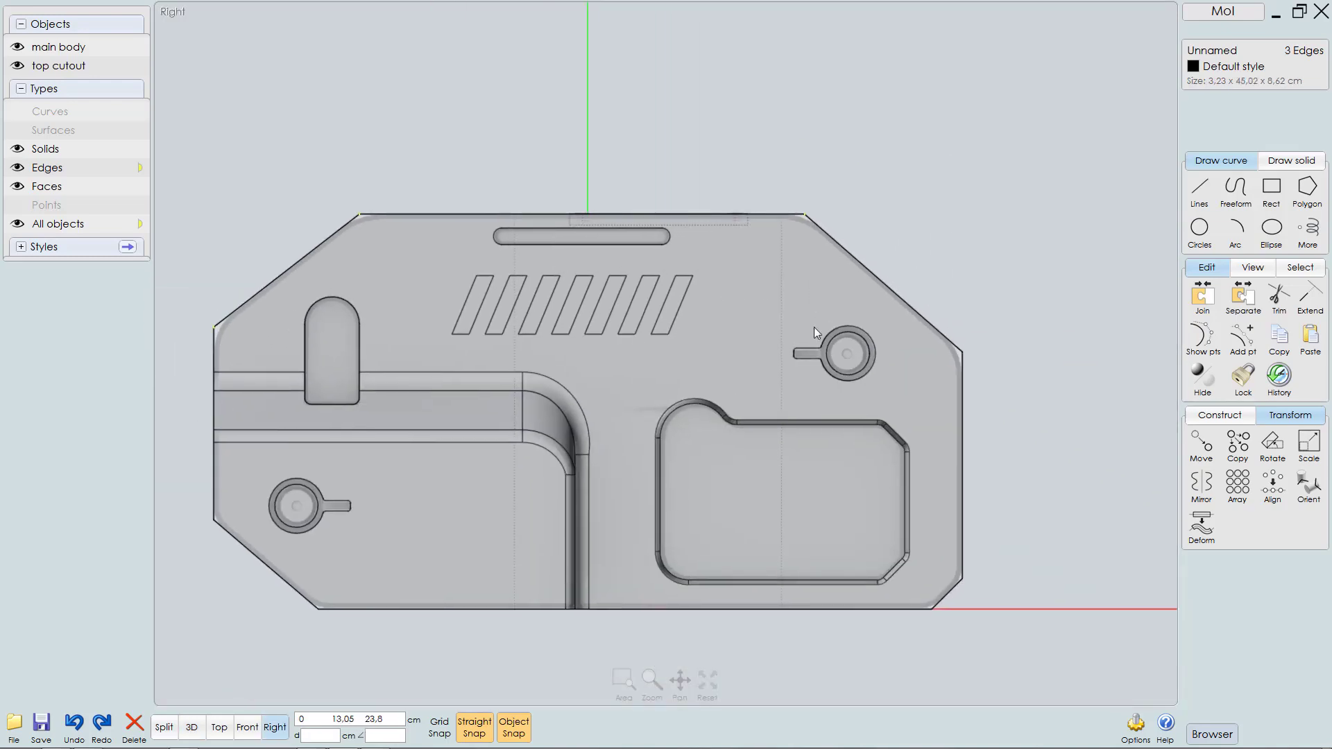
scroll(1027, 345, up, 2)
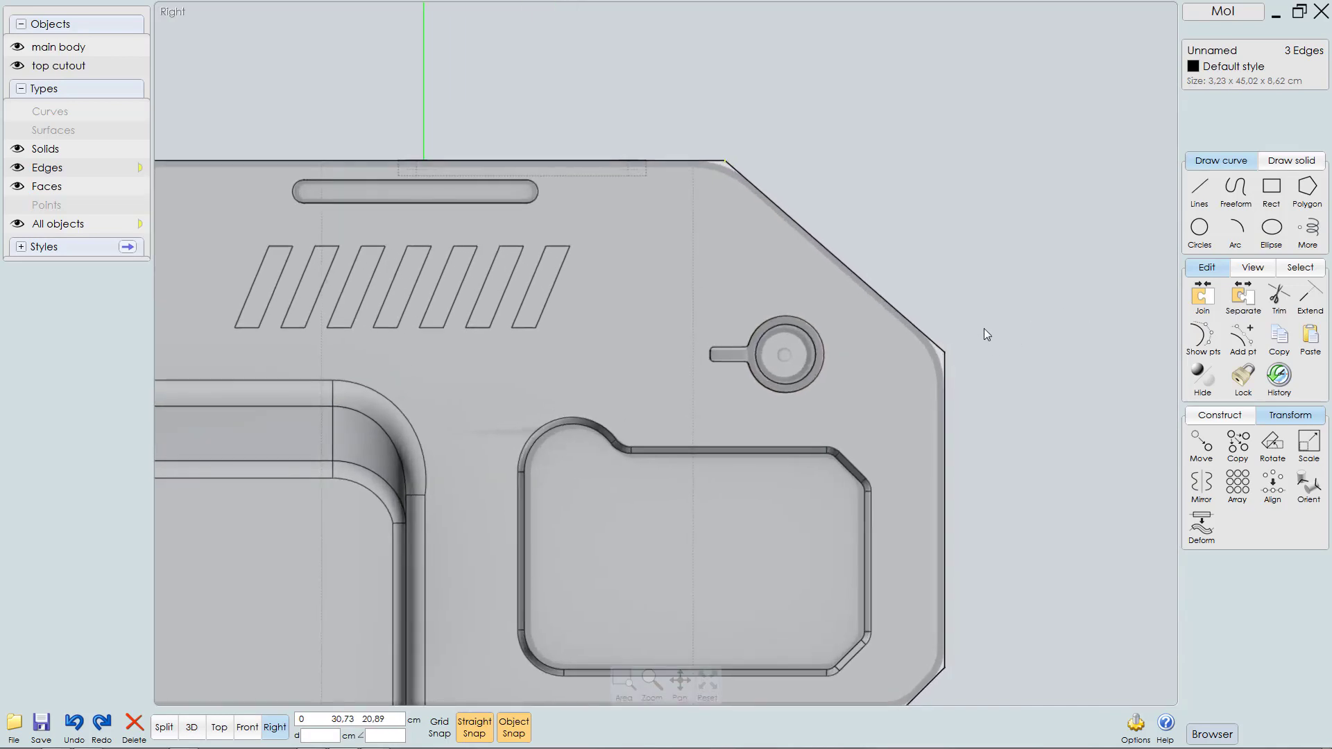
drag(997, 322, 934, 362)
drag(923, 276, 860, 311)
drag(978, 439, 890, 477)
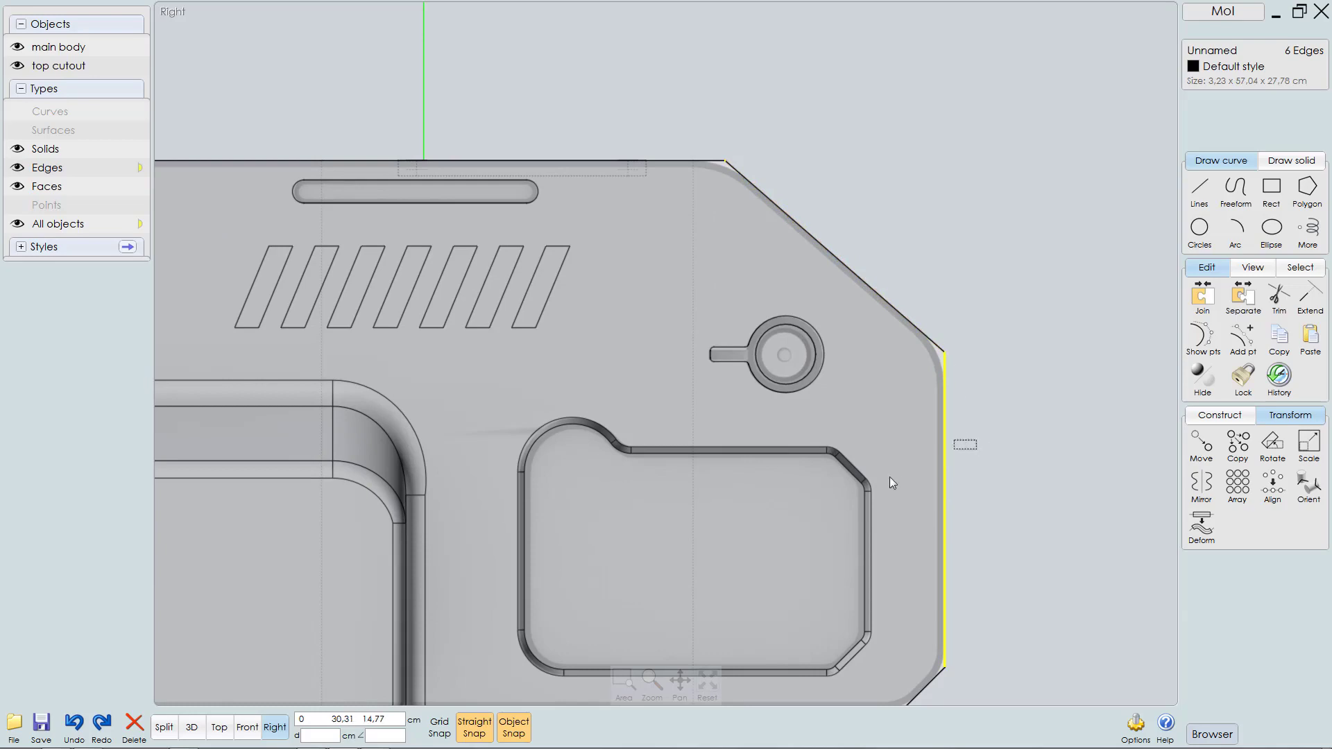
right_drag(977, 385, 1052, 231)
scroll(1027, 326, down, 2)
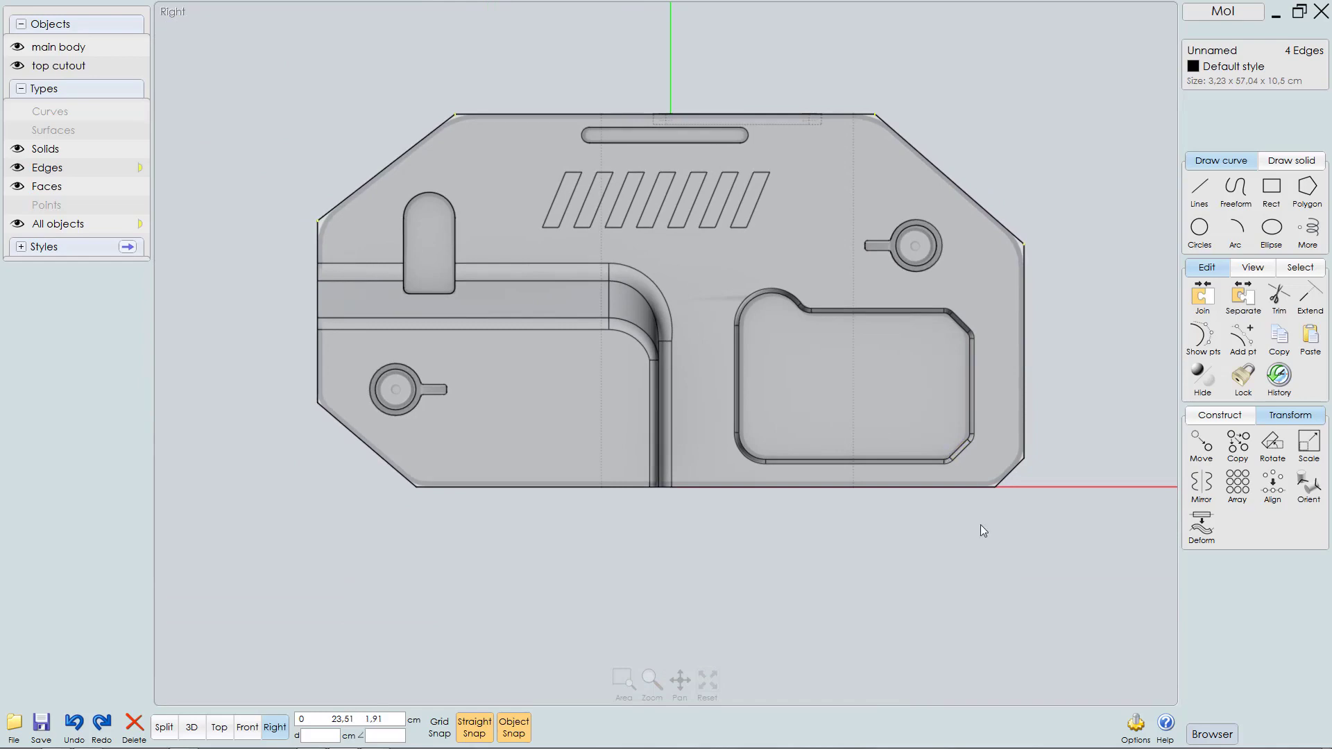
Step: Add the two depth edges at the ends of the main body's small lower-right slanted side to the selection
scroll(1024, 483, up, 3)
drag(1077, 425, 956, 496)
drag(1069, 392, 1018, 410)
drag(1028, 455, 996, 451)
drag(948, 511, 914, 479)
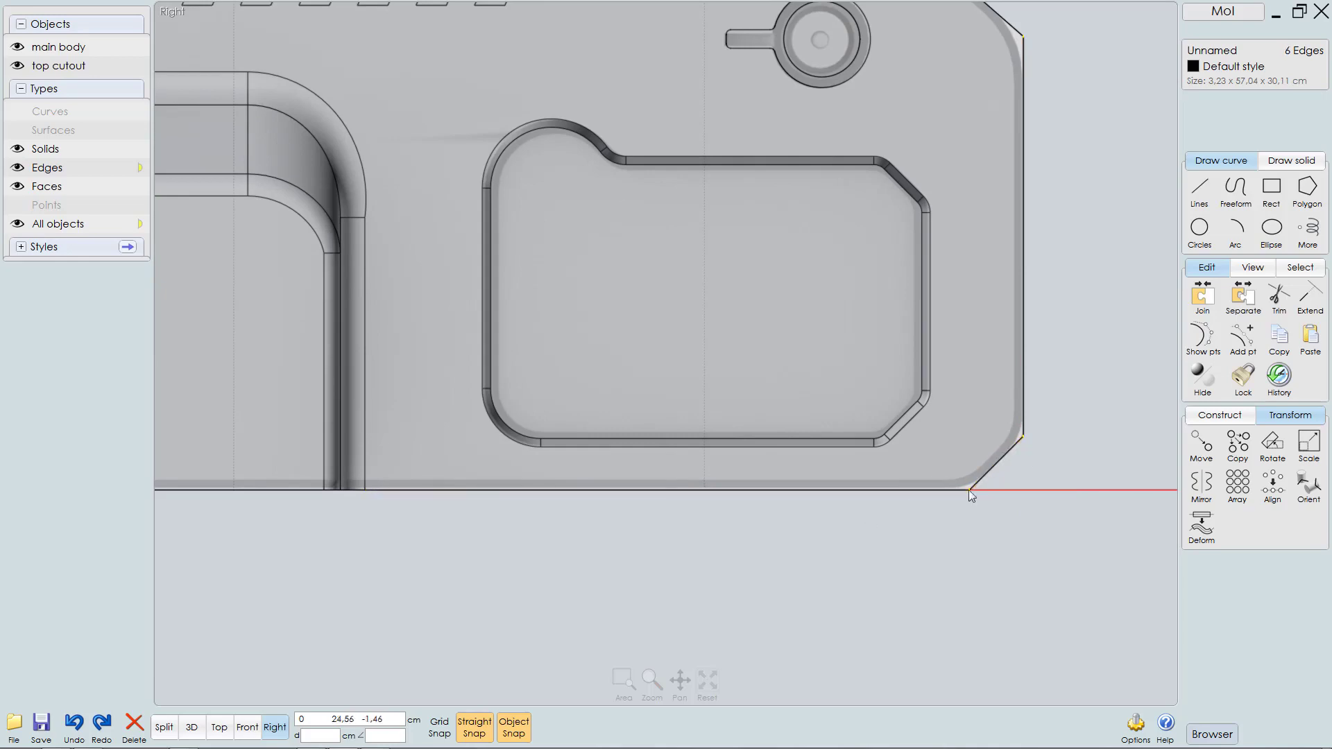
middle_drag(1010, 444, 1053, 432)
scroll(1018, 437, down, 3)
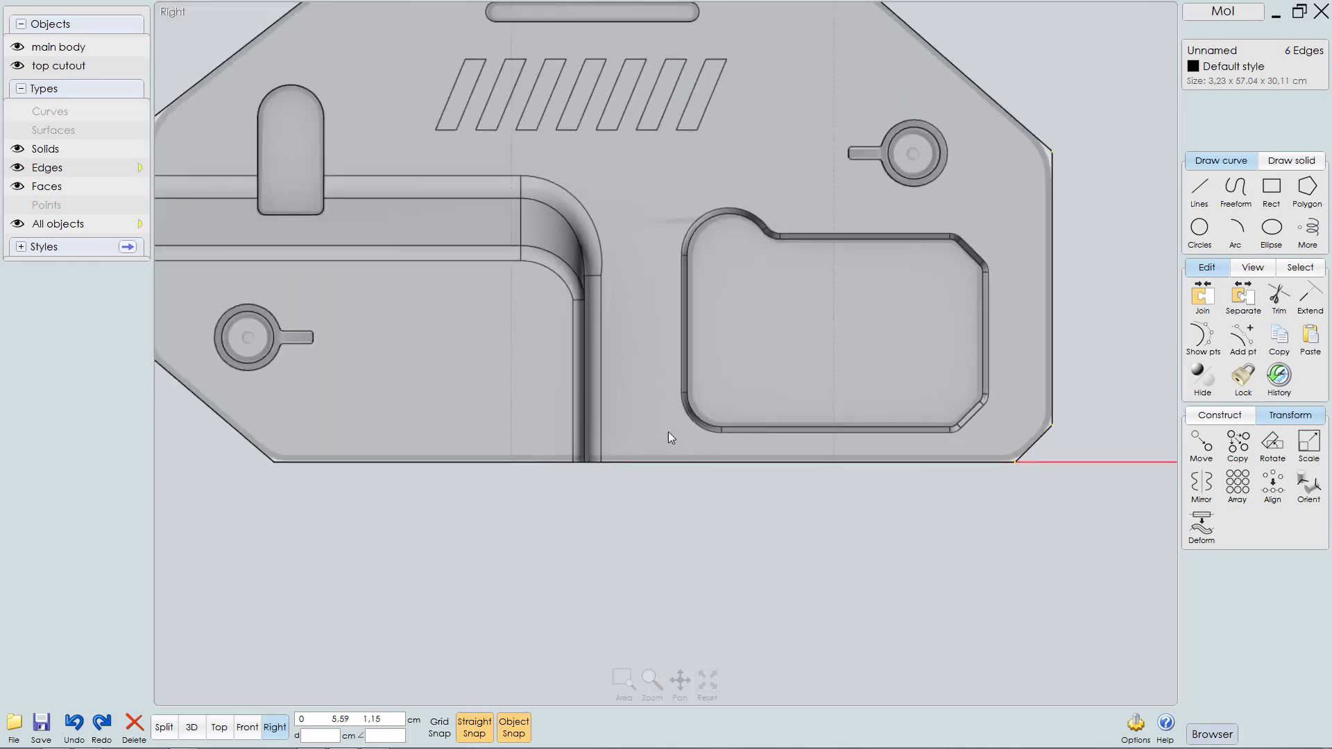
Step: Add the two depth edges of the lower-left slanted side to the selection and check all selected corner edges in 3D
middle_drag(180, 494, 456, 526)
scroll(521, 508, up, 1)
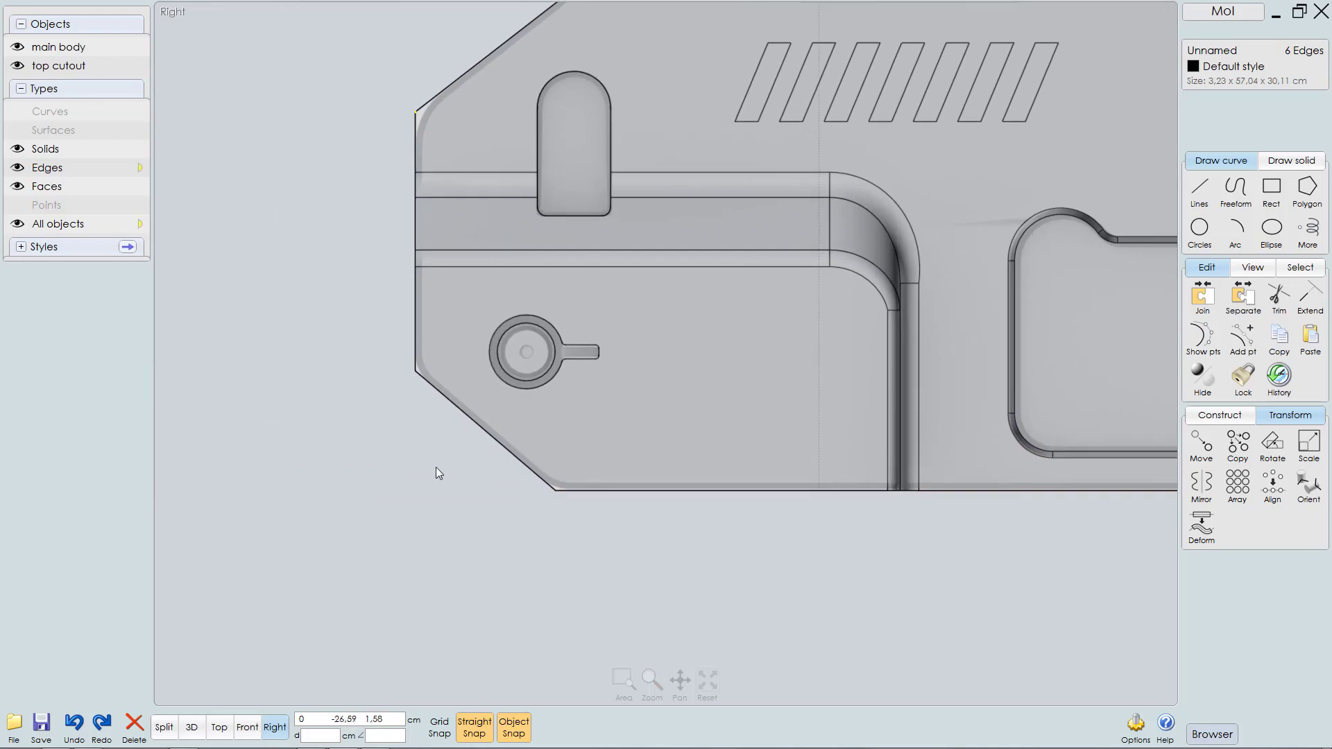
scroll(548, 479, up, 2)
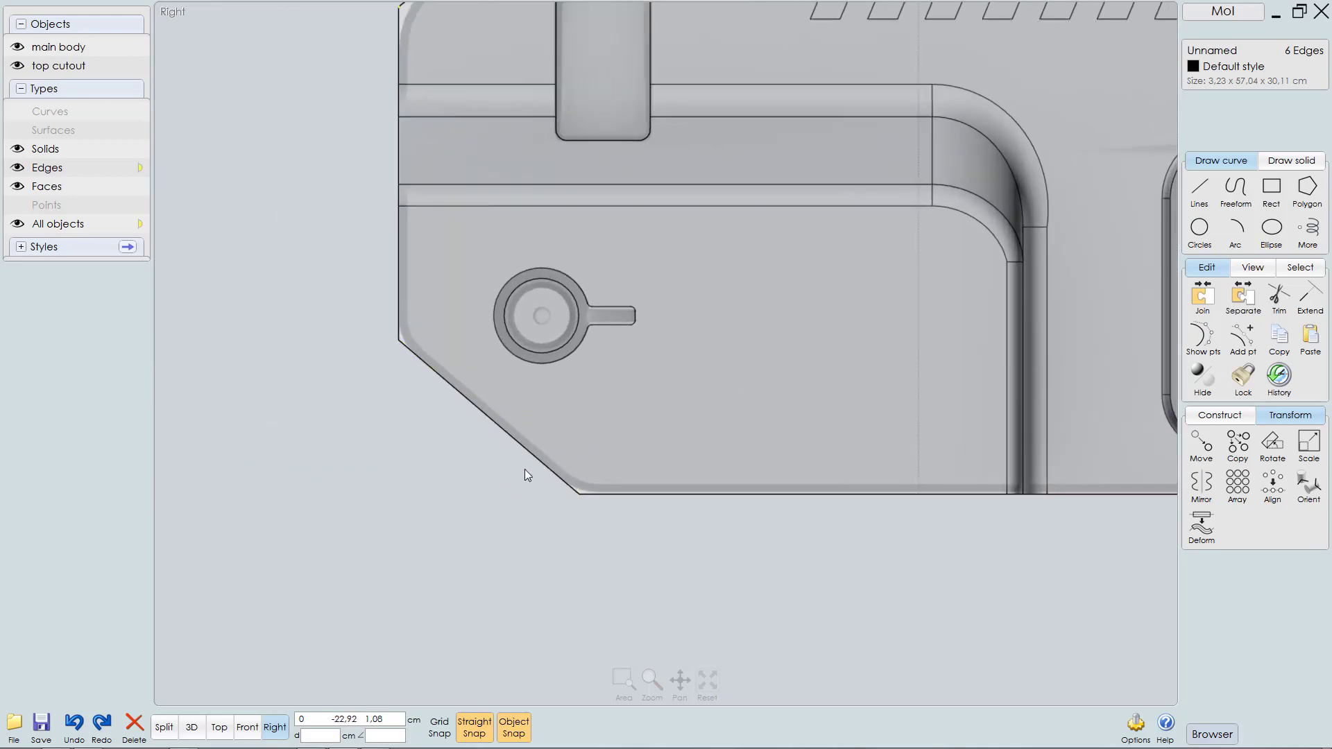
drag(531, 471, 607, 538)
drag(361, 295, 427, 403)
middle_drag(455, 307, 506, 610)
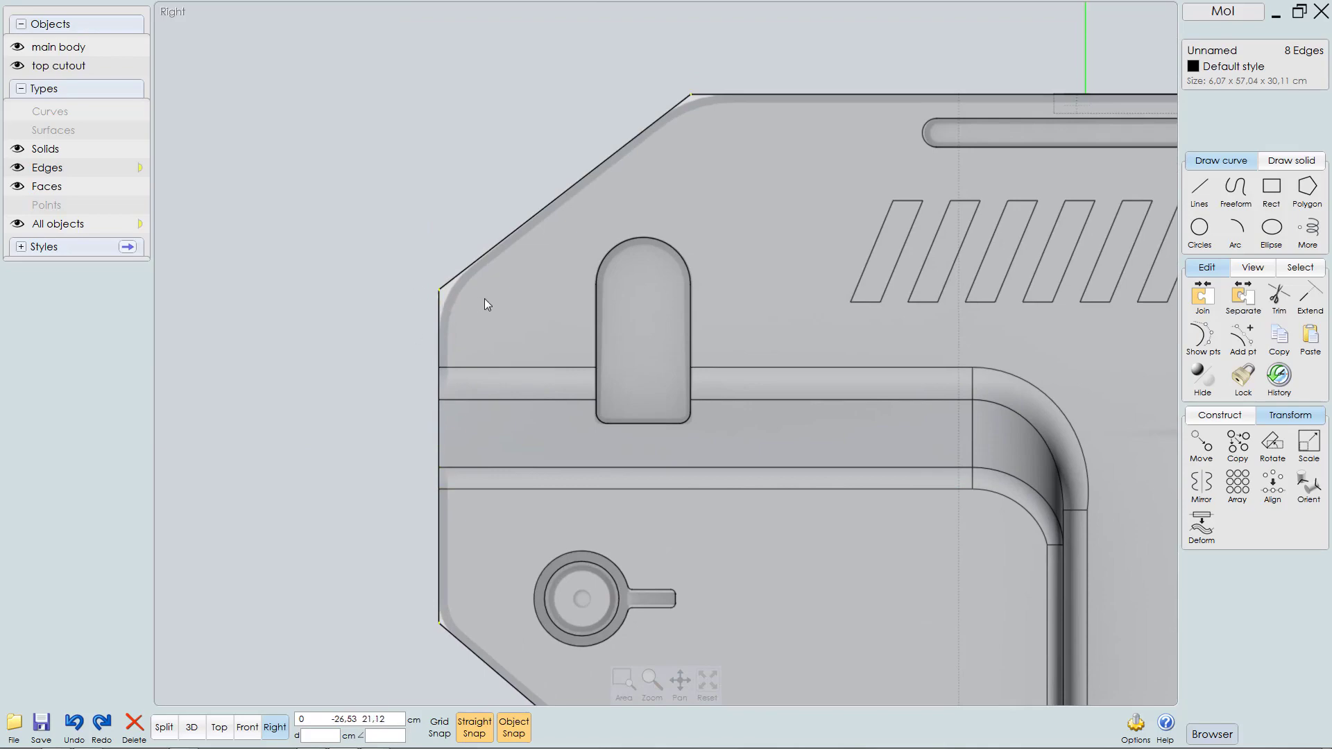
key(F5)
mouse_move(643, 316)
right_down()
mouse_move(635, 201)
mouse_move(555, 212)
mouse_move(630, 320)
right_up()
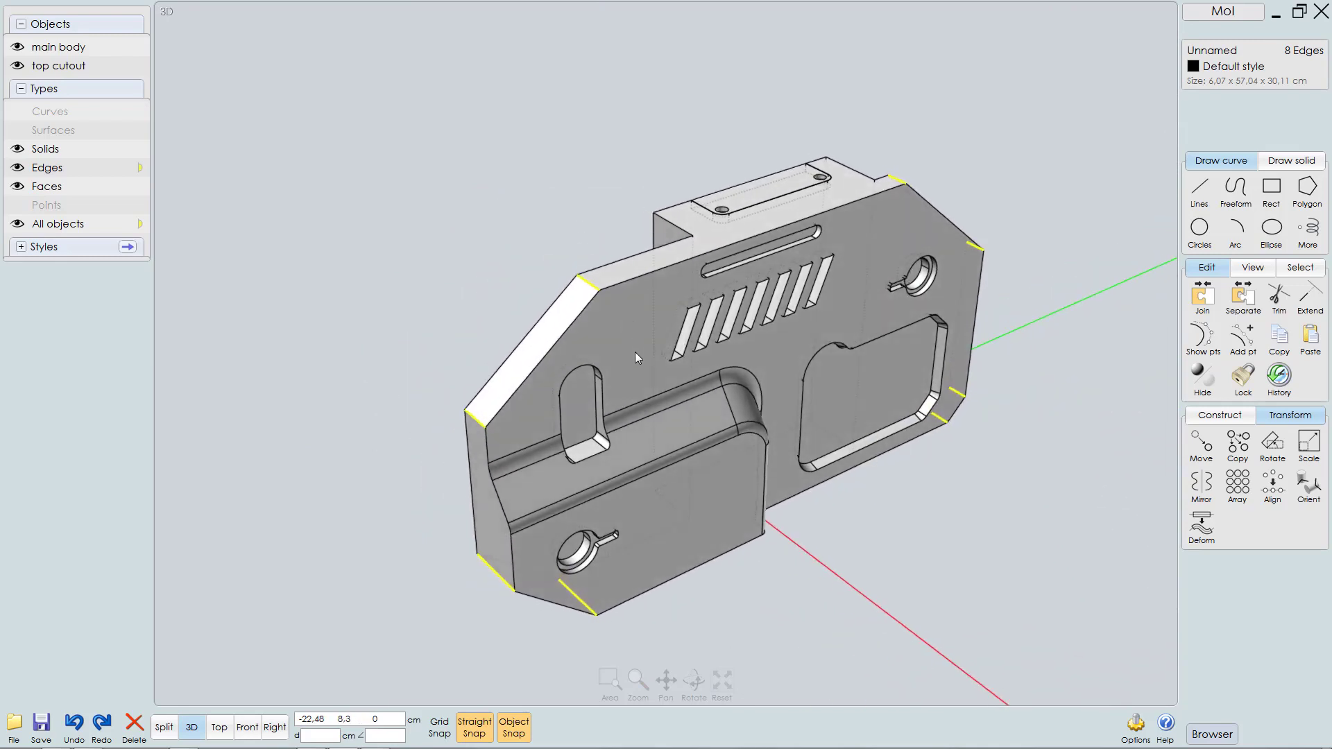
key(F8)
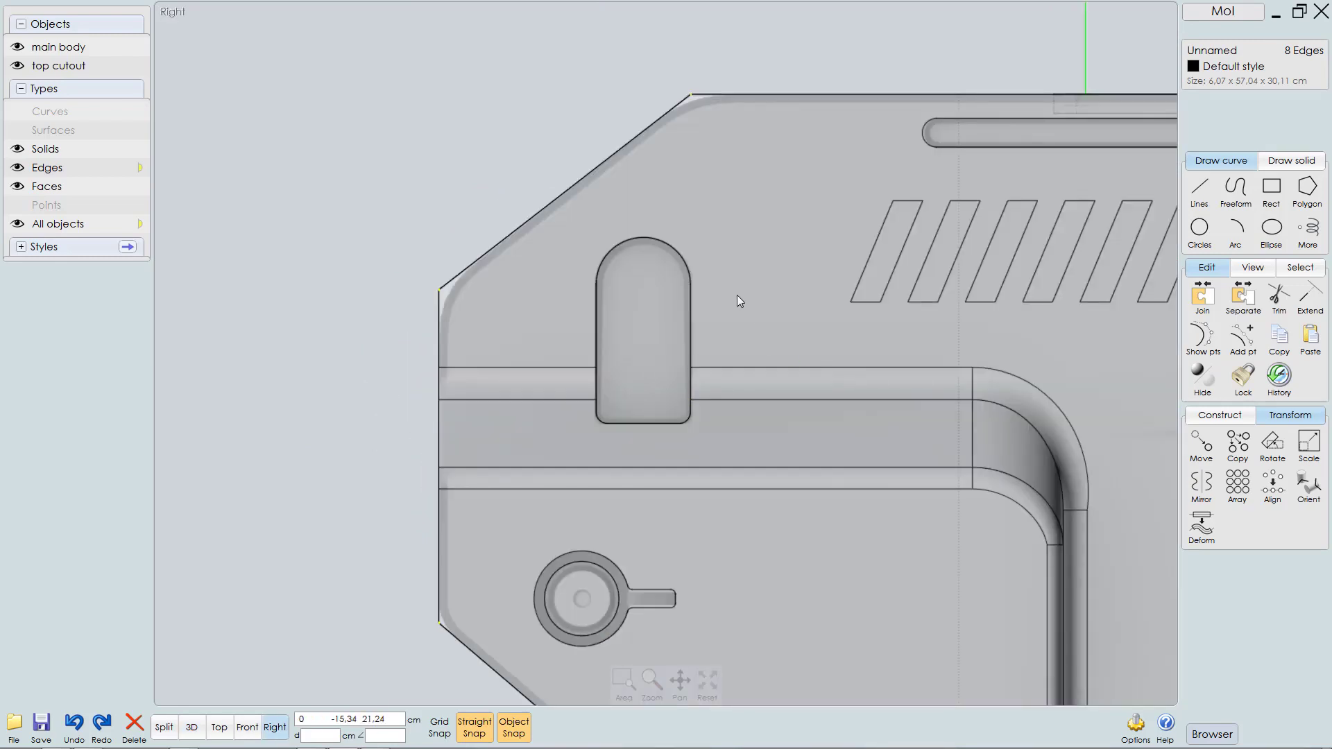
Step: Try circular fillets of 2 cm and 3 cm radius on the main body's eight selected corner edges and inspect the rounded outline
key(f)
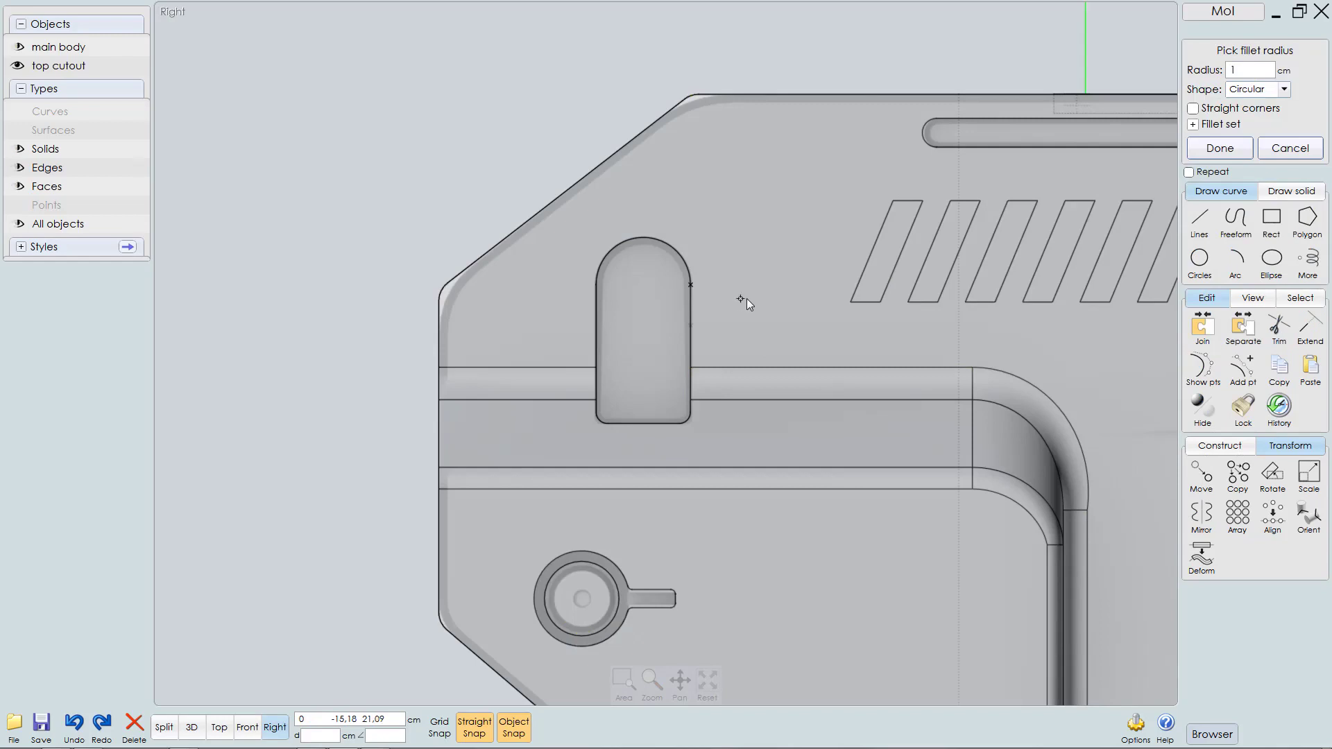
right_drag(788, 263, 730, 276)
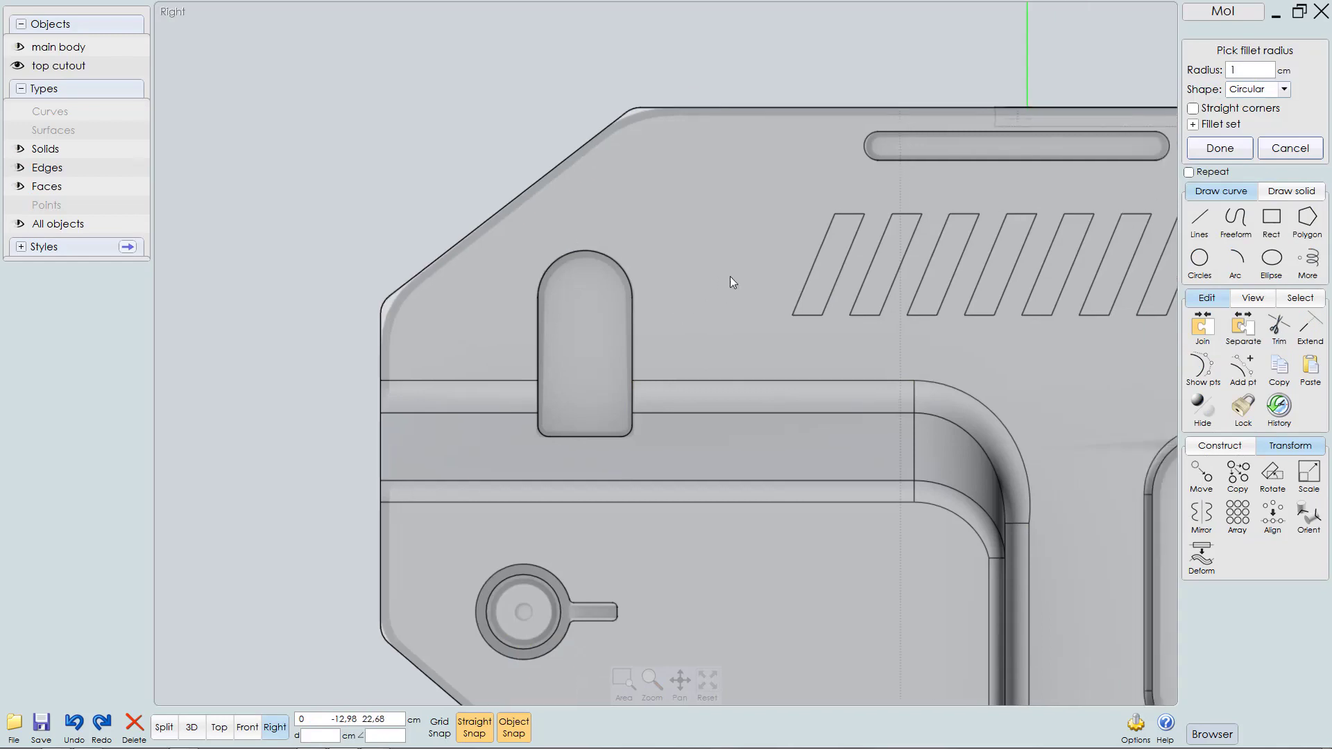
click(1249, 70)
text(2)
key(Return)
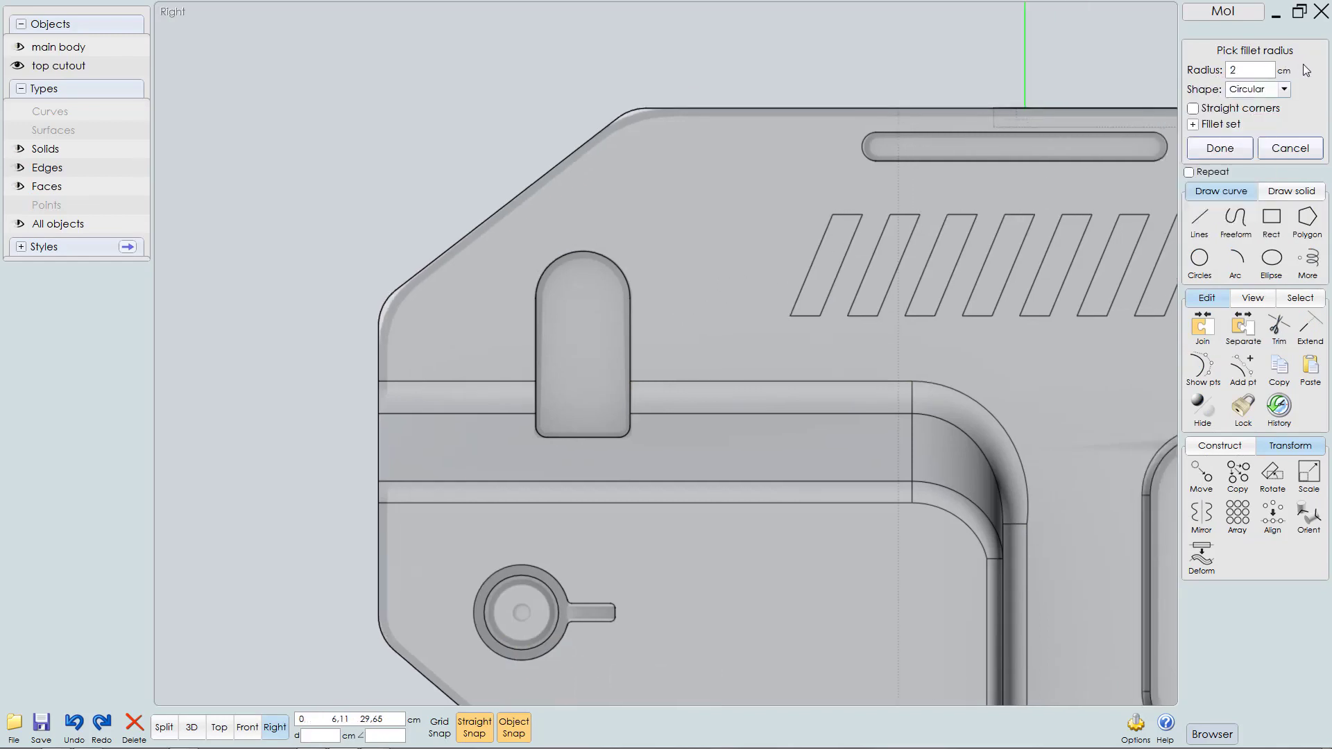
click(1256, 70)
text(3)
key(Return)
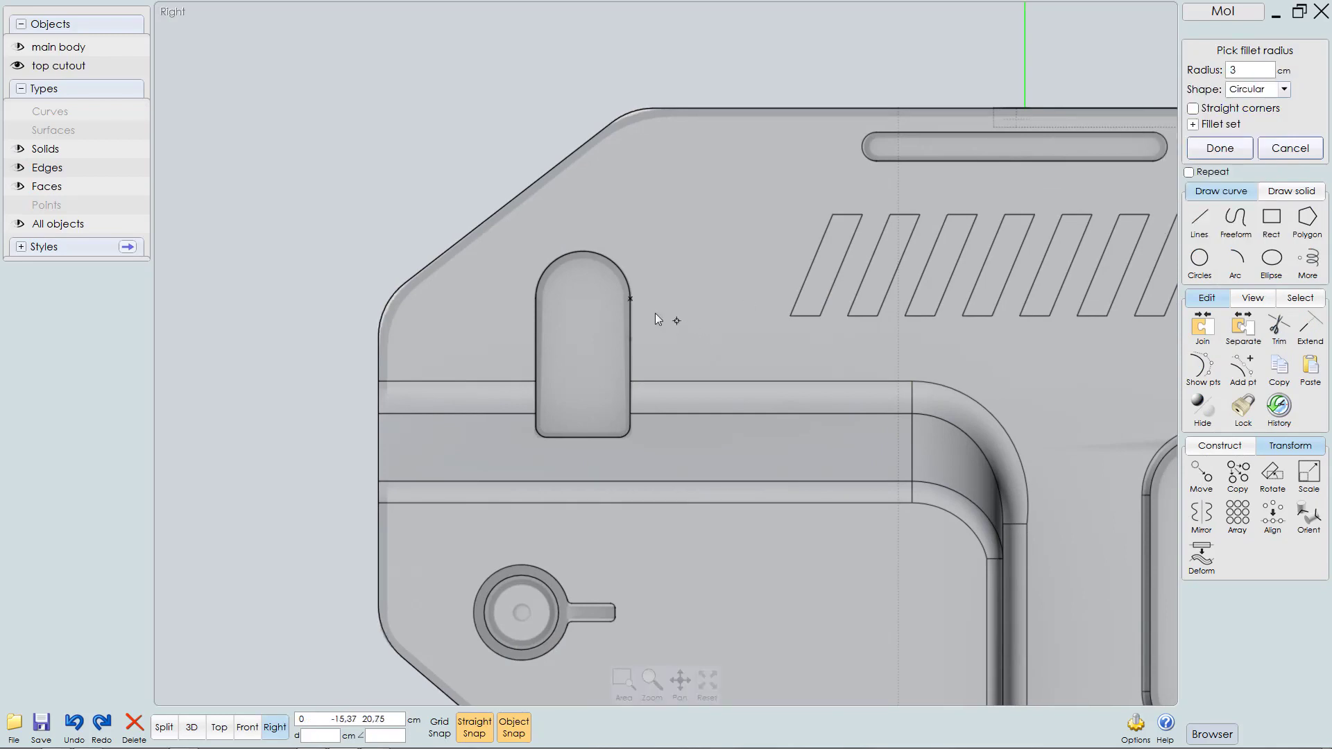
scroll(655, 313, down, 3)
scroll(498, 206, down, 3)
middle_drag(642, 280, 538, 324)
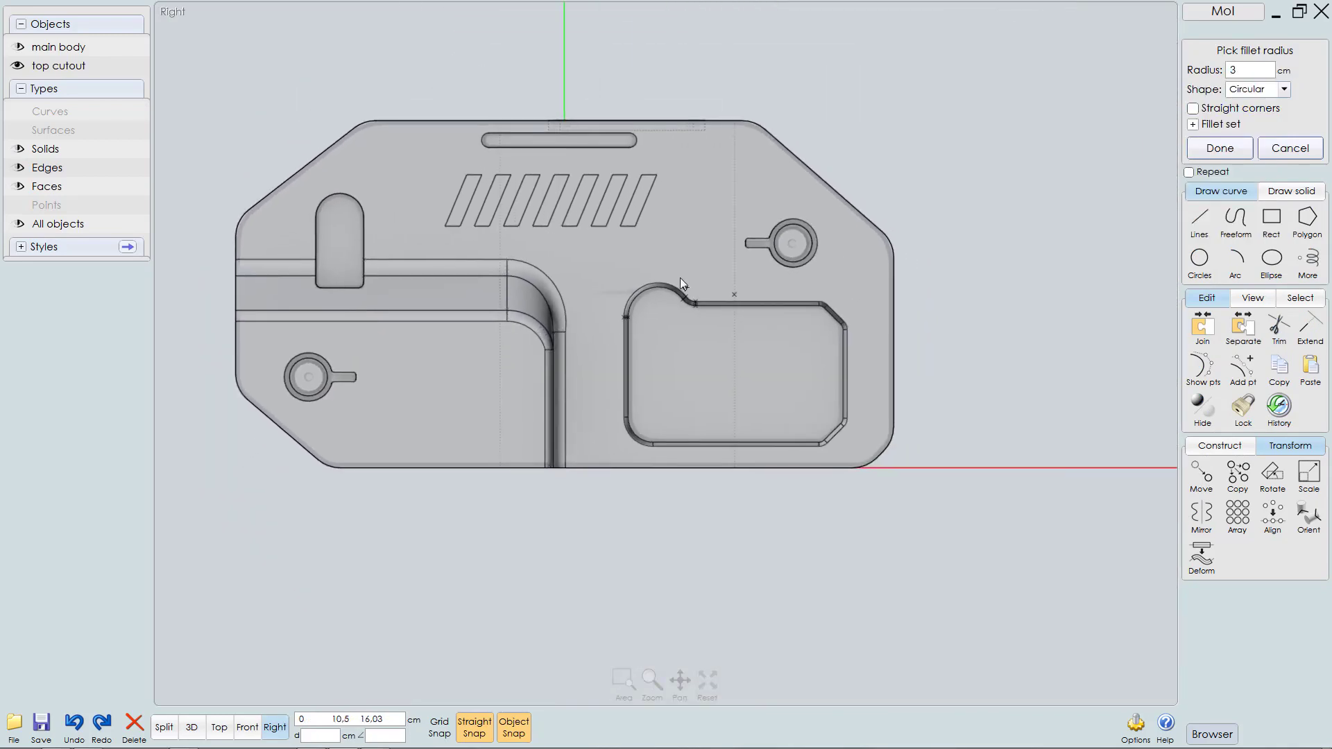
scroll(749, 245, up, 4)
scroll(853, 217, down, 2)
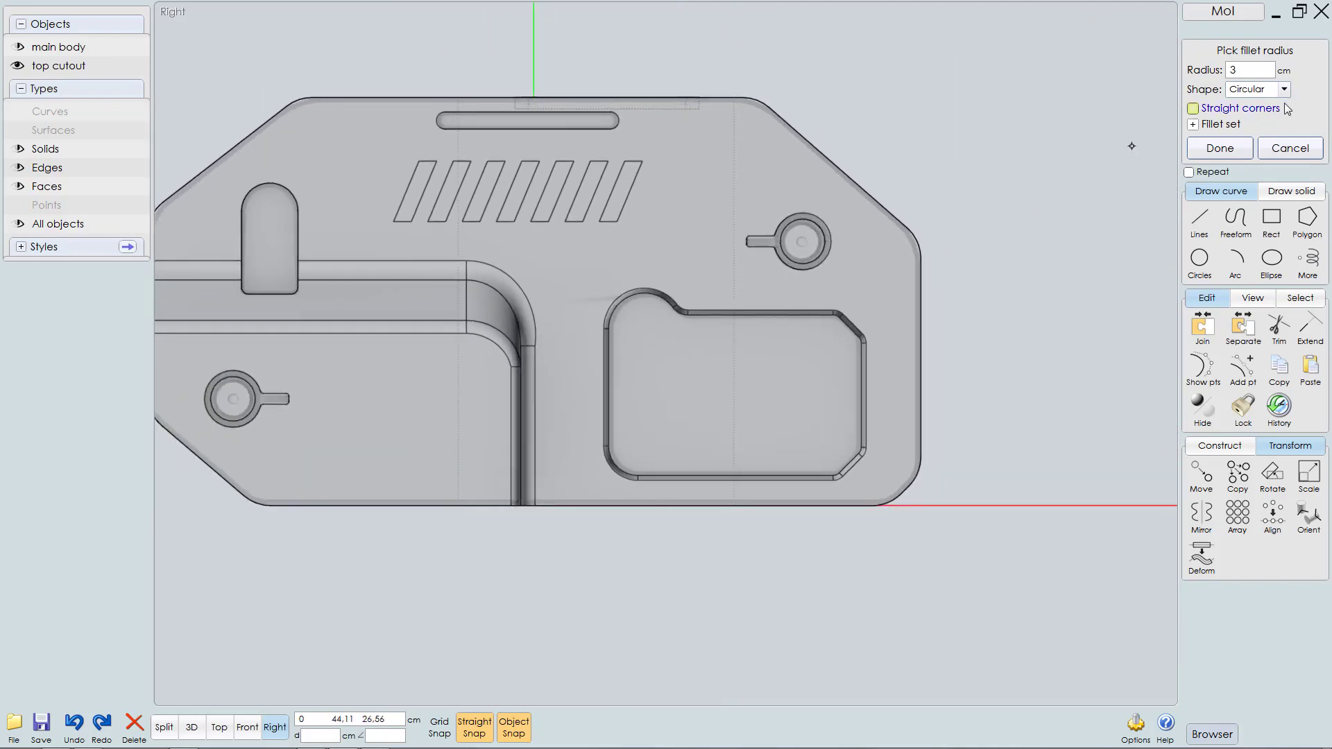
Step: Try larger fillet radii of 5 cm and 4 cm on the corner edges and inspect the small lower-right corner
click(1251, 72)
text(5)
click(1201, 72)
click(1226, 71)
text(4)
click(1300, 76)
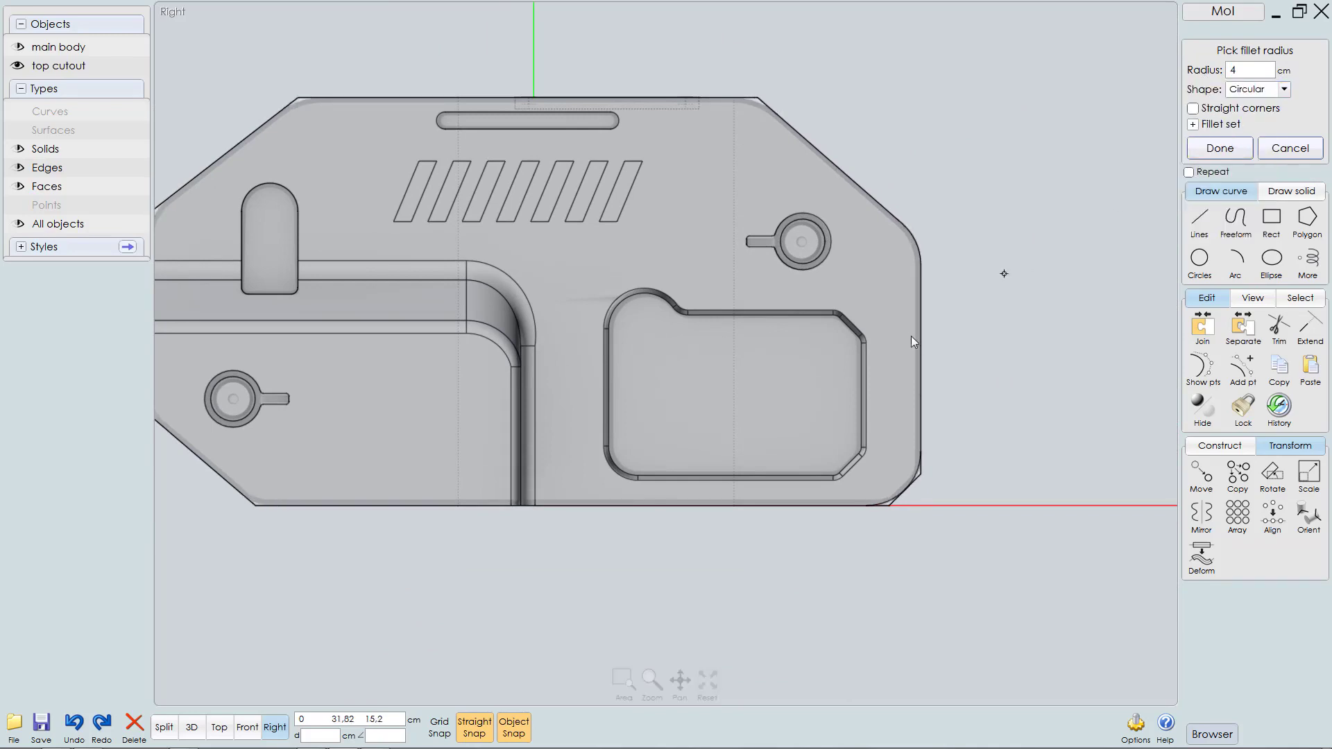
right_drag(910, 336, 965, 306)
scroll(1073, 365, up, 5)
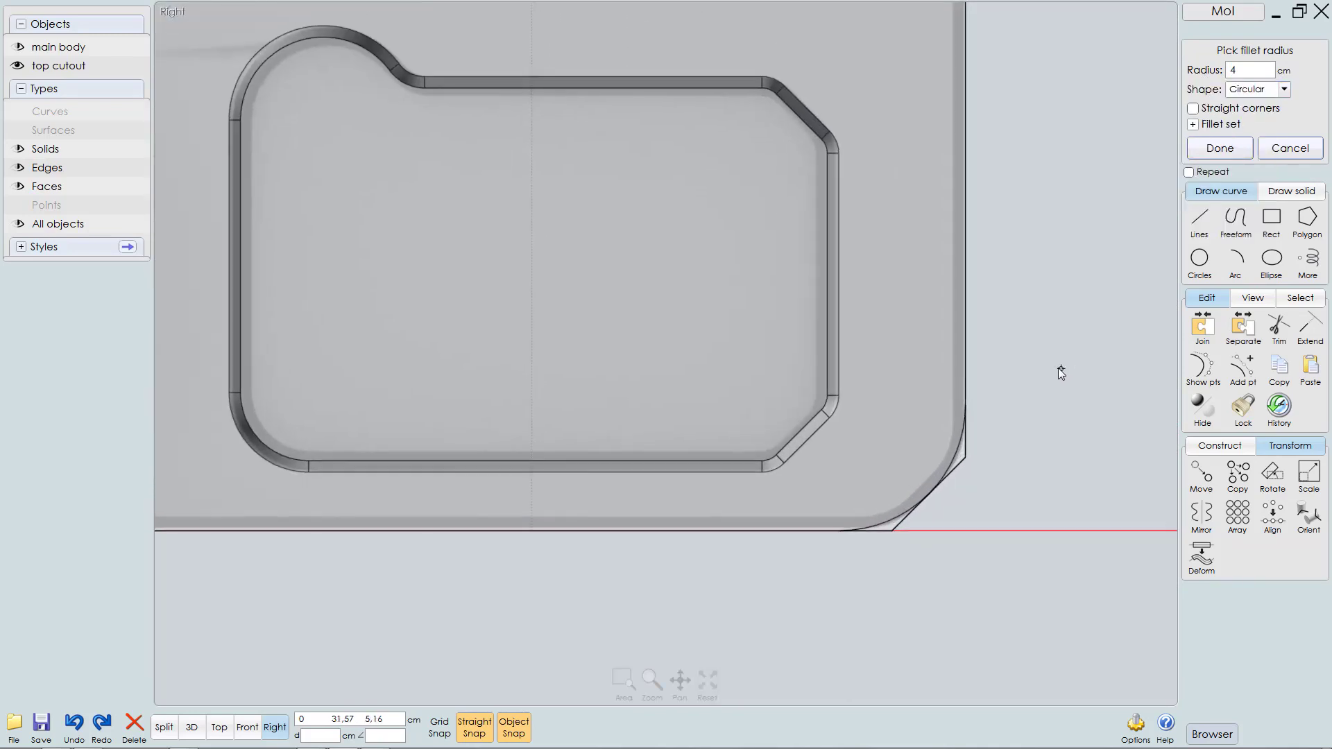
right_click(1048, 369)
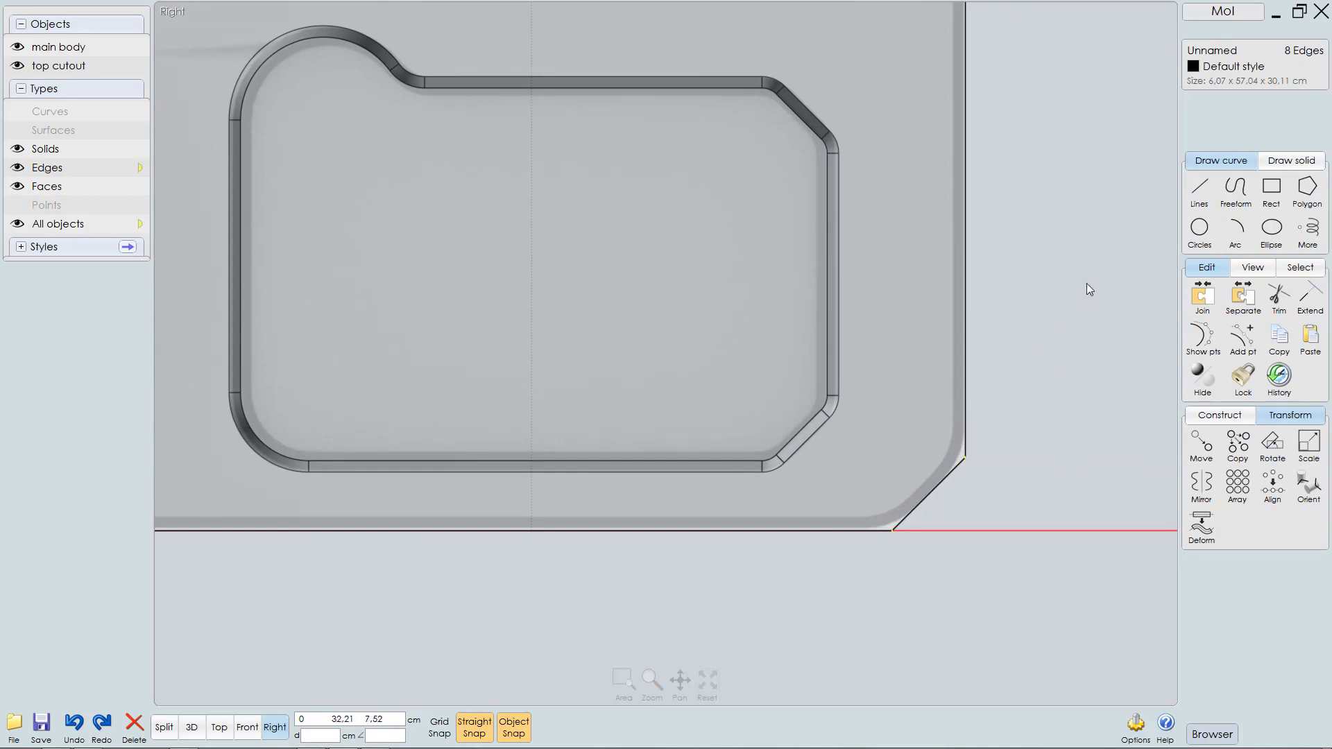
scroll(1009, 340, down, 2)
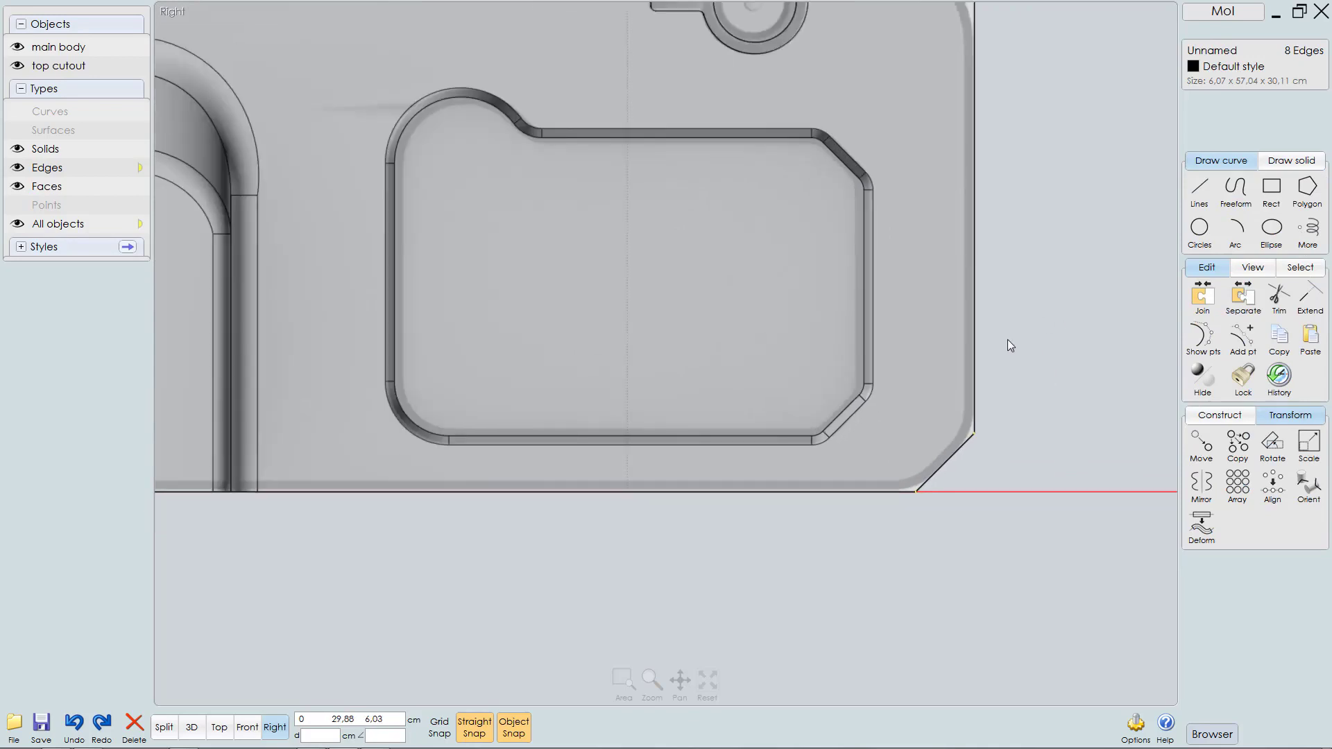
right_click(1008, 339)
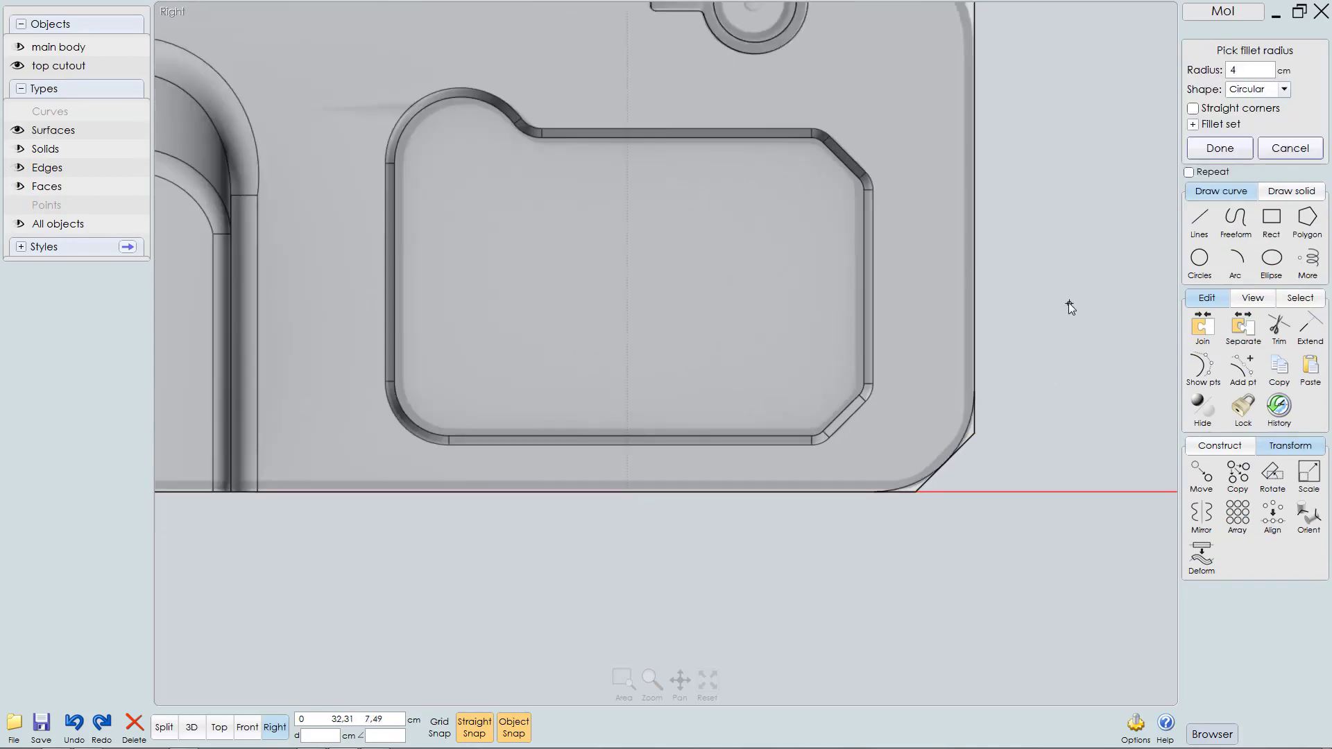
scroll(1068, 302, down, 3)
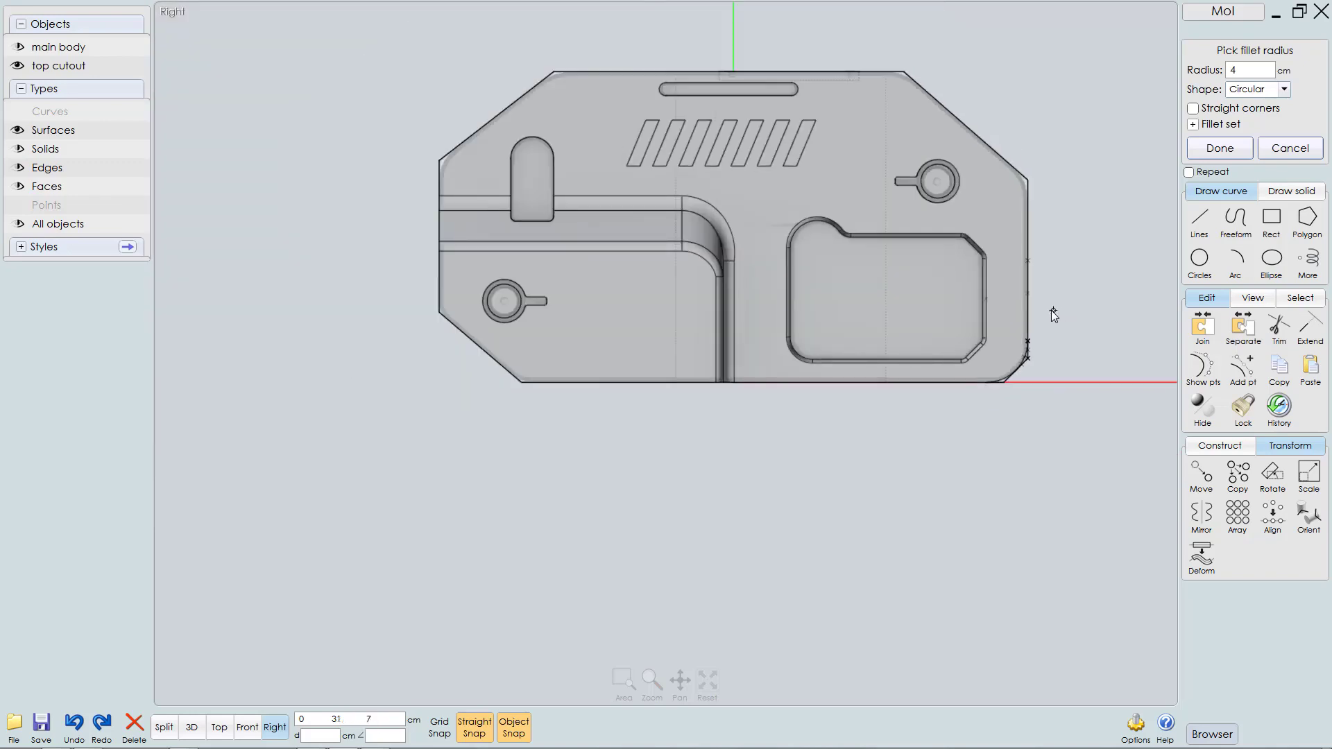
key(Escape)
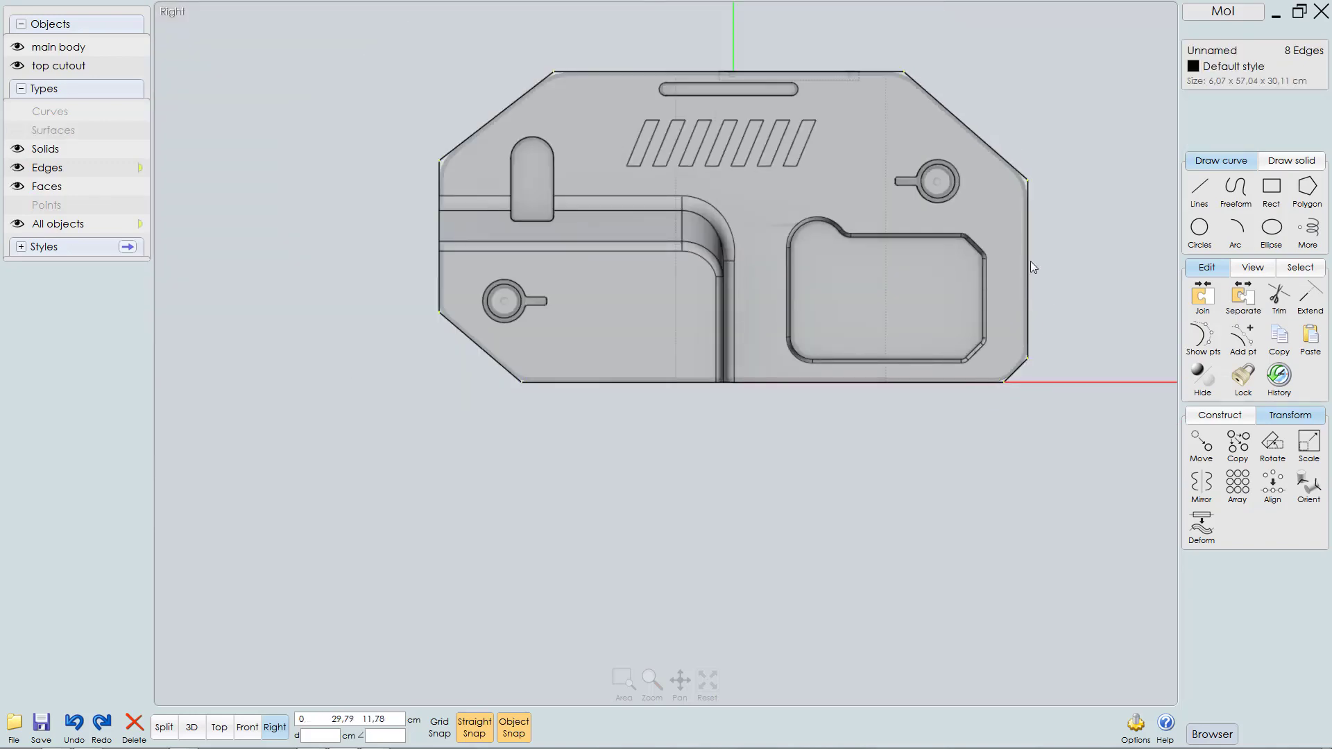
Step: Fillet the main body's eight selected corner edges with a circular radius of 3 cm
middle_drag(1060, 282, 1009, 289)
scroll(1009, 288, up, 2)
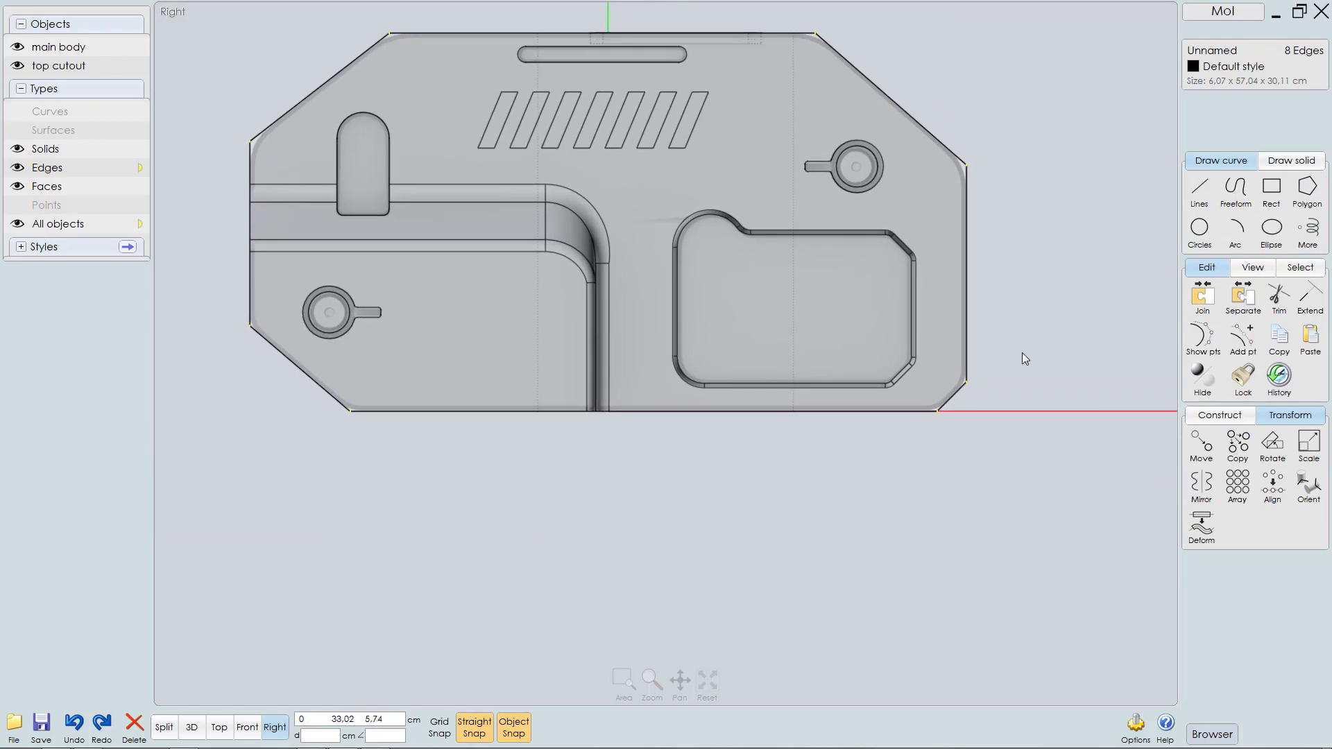
middle_drag(1020, 360, 1012, 390)
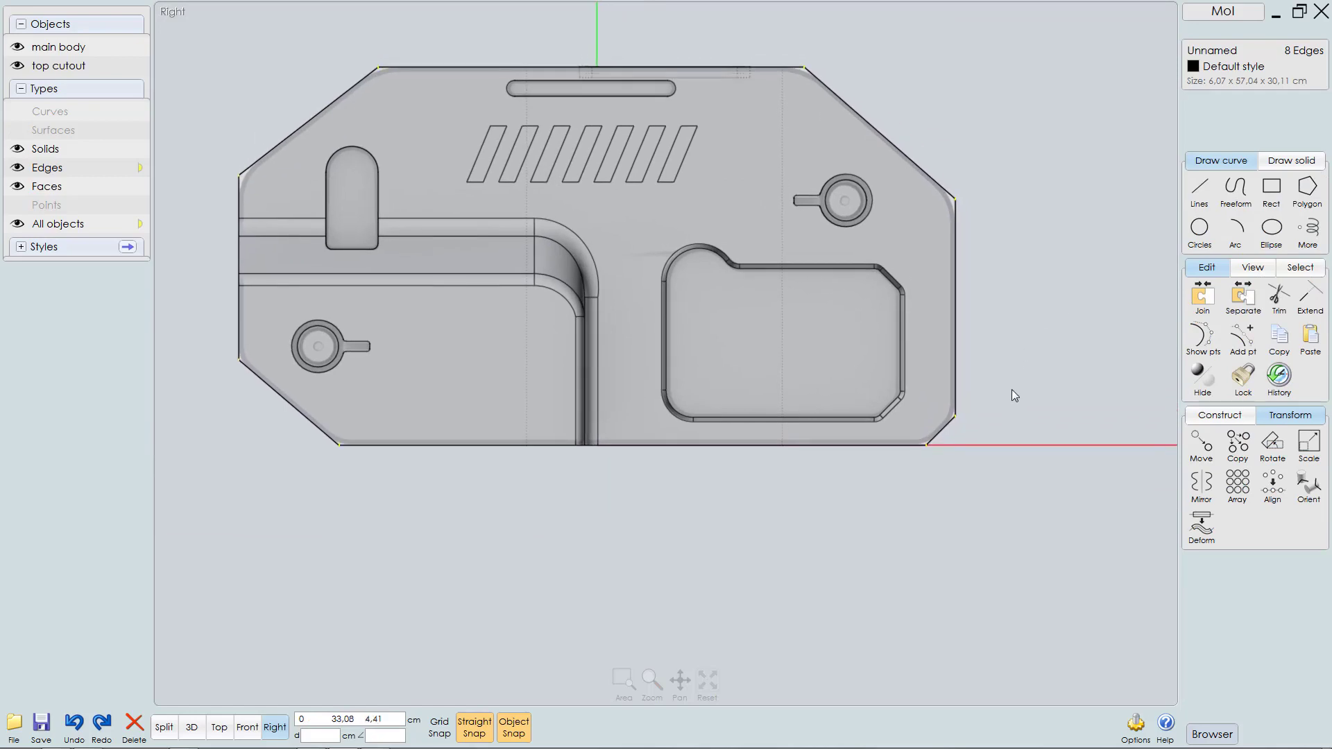
key(f)
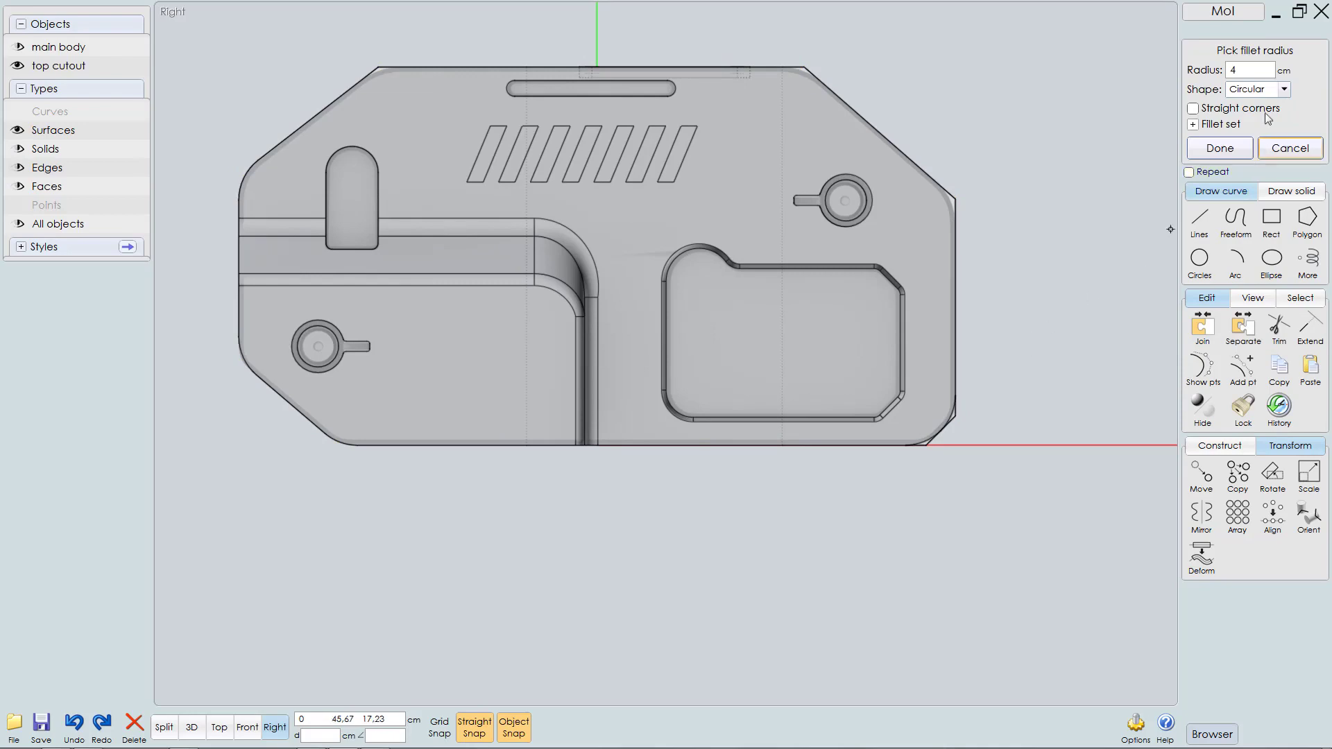
click(1270, 71)
text(3)
key(Return)
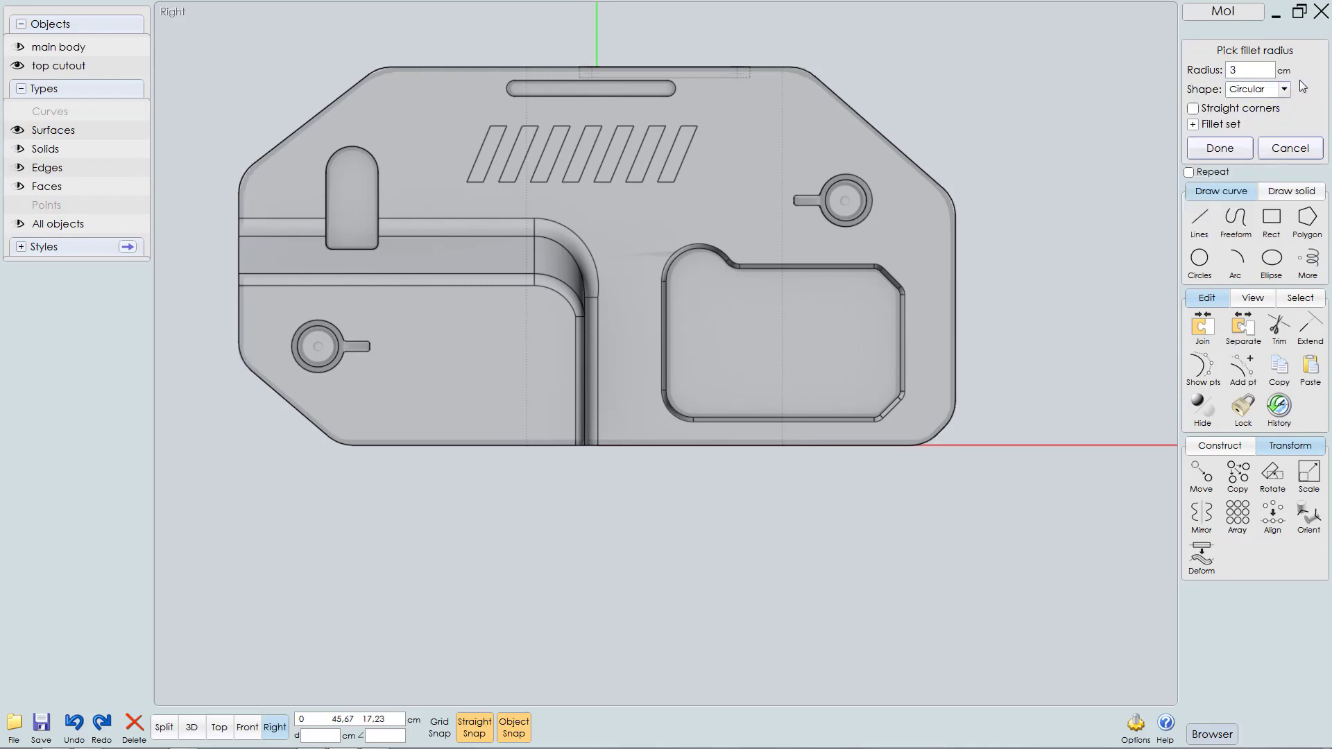
scroll(965, 223, up, 5)
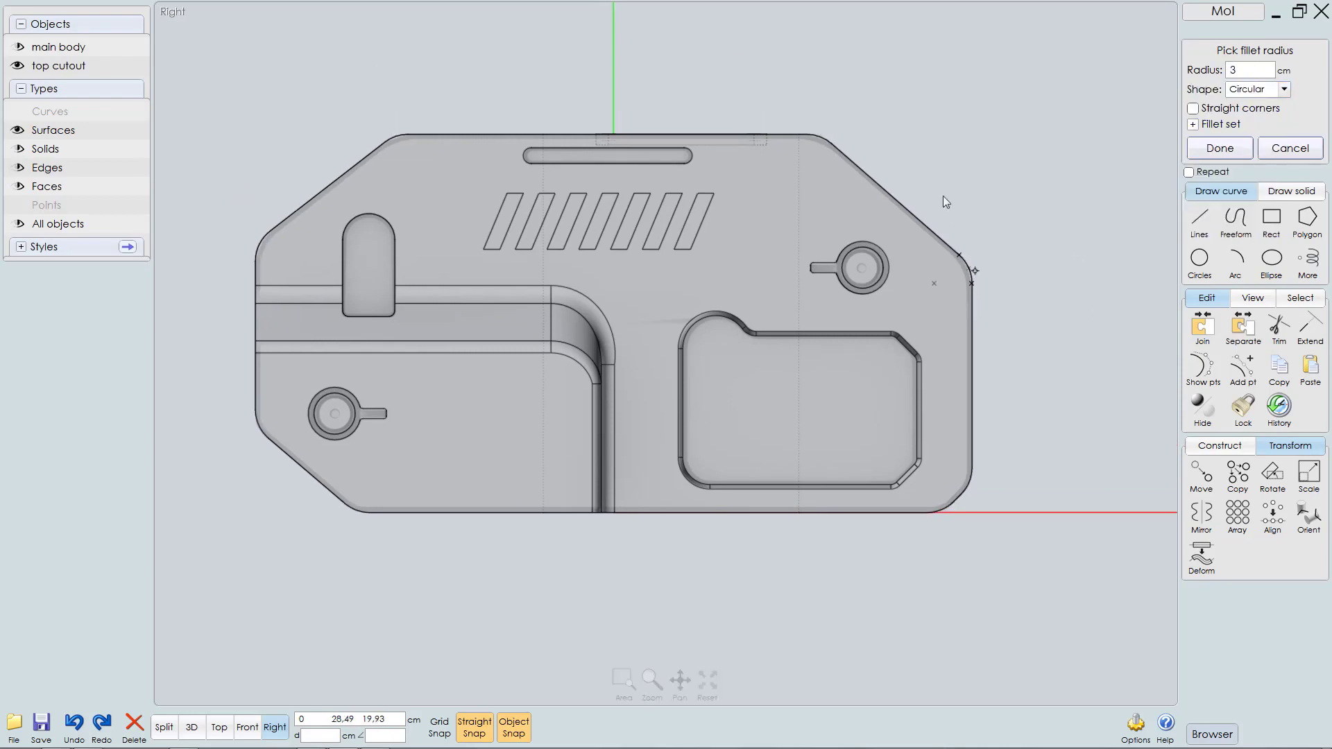
scroll(992, 158, down, 3)
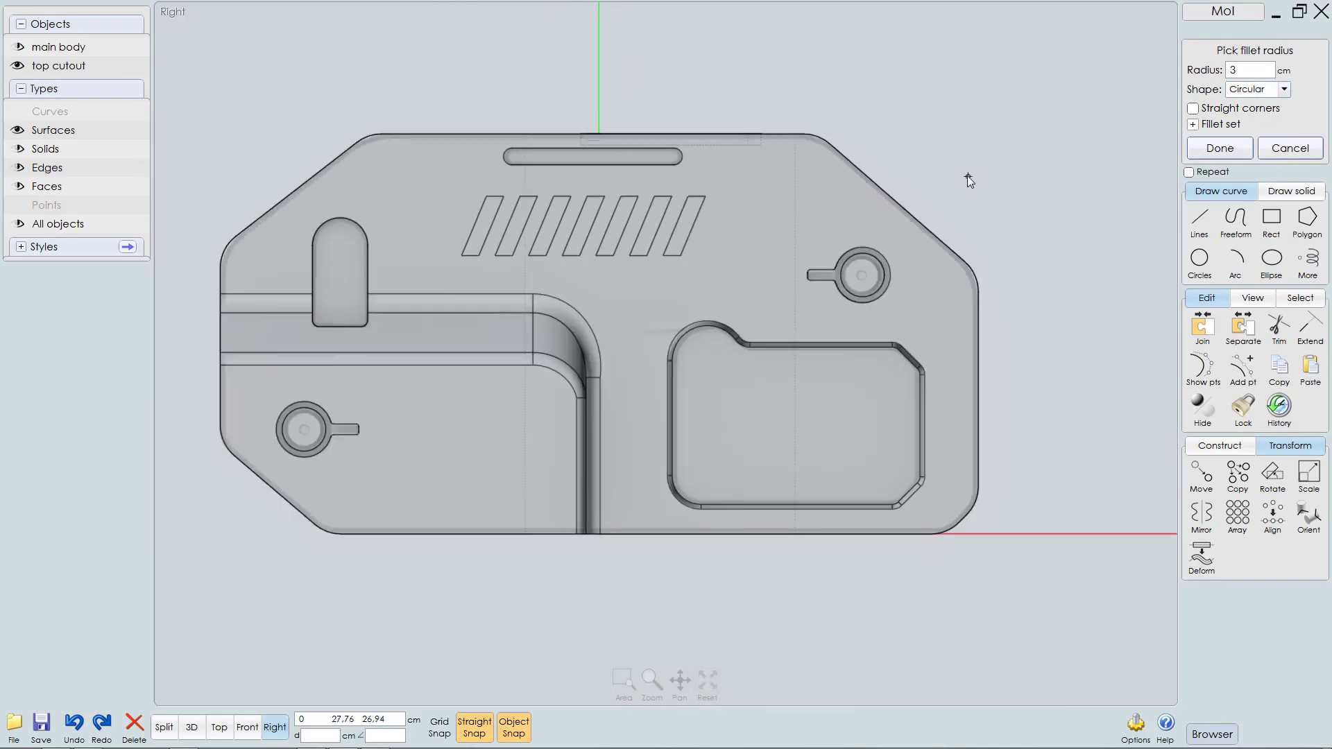
key(Return)
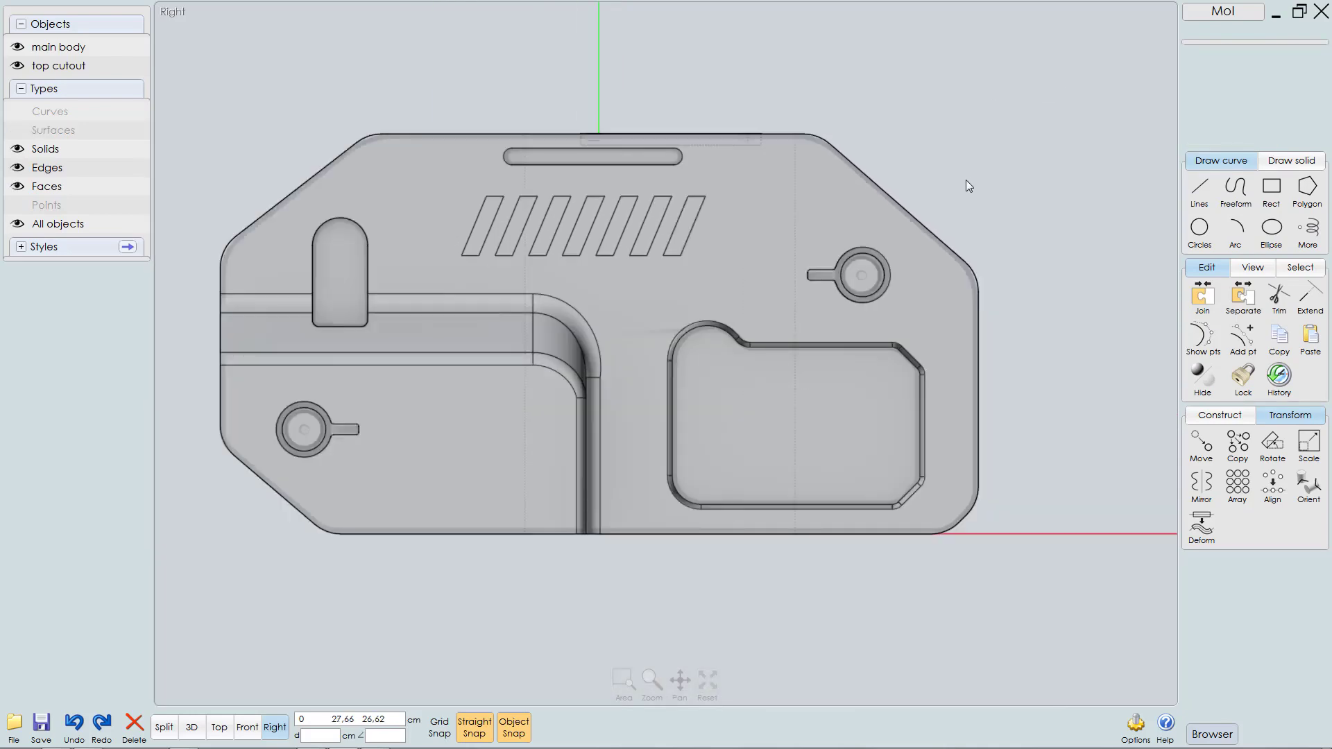
Step: Fillet one vertical inner edge where the rear block meets the main body's plate, using a circular radius of 2 cm
key(F5)
right_drag(738, 287, 952, 289)
scroll(756, 284, up, 2)
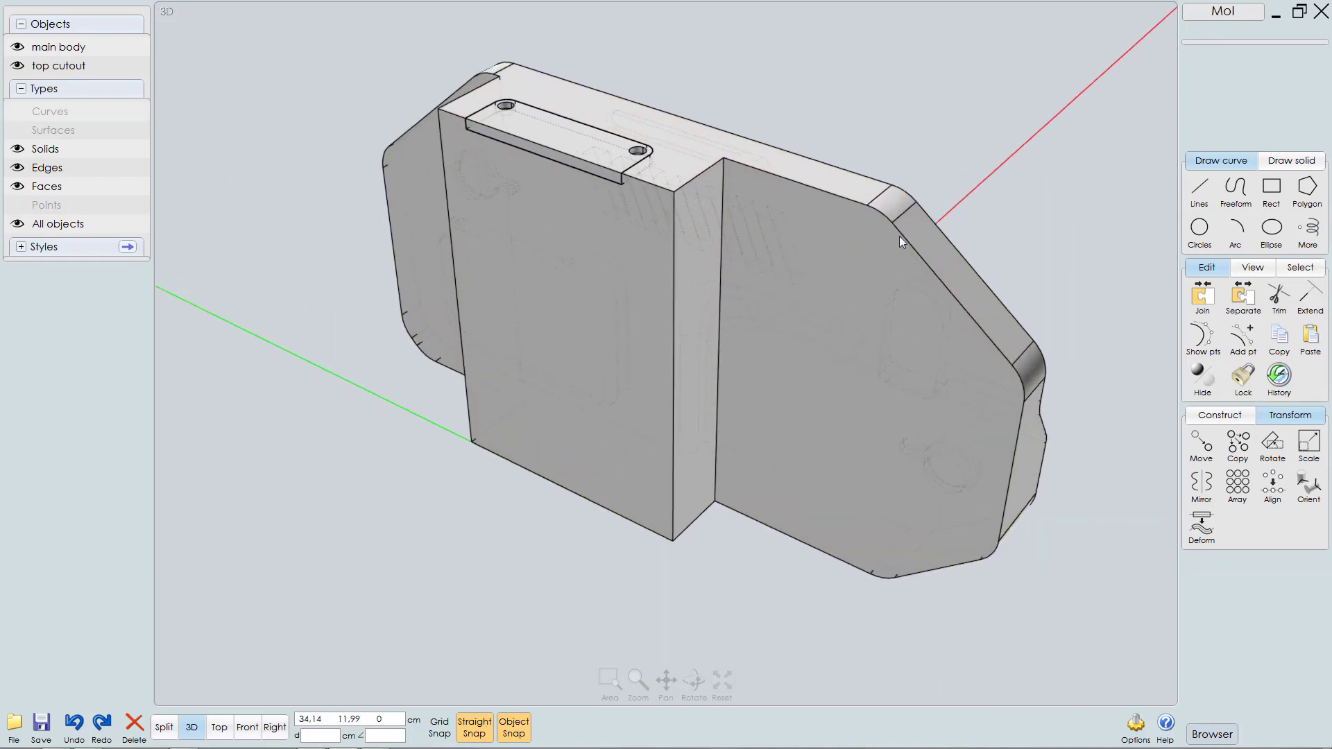
right_drag(899, 236, 778, 277)
click(786, 256)
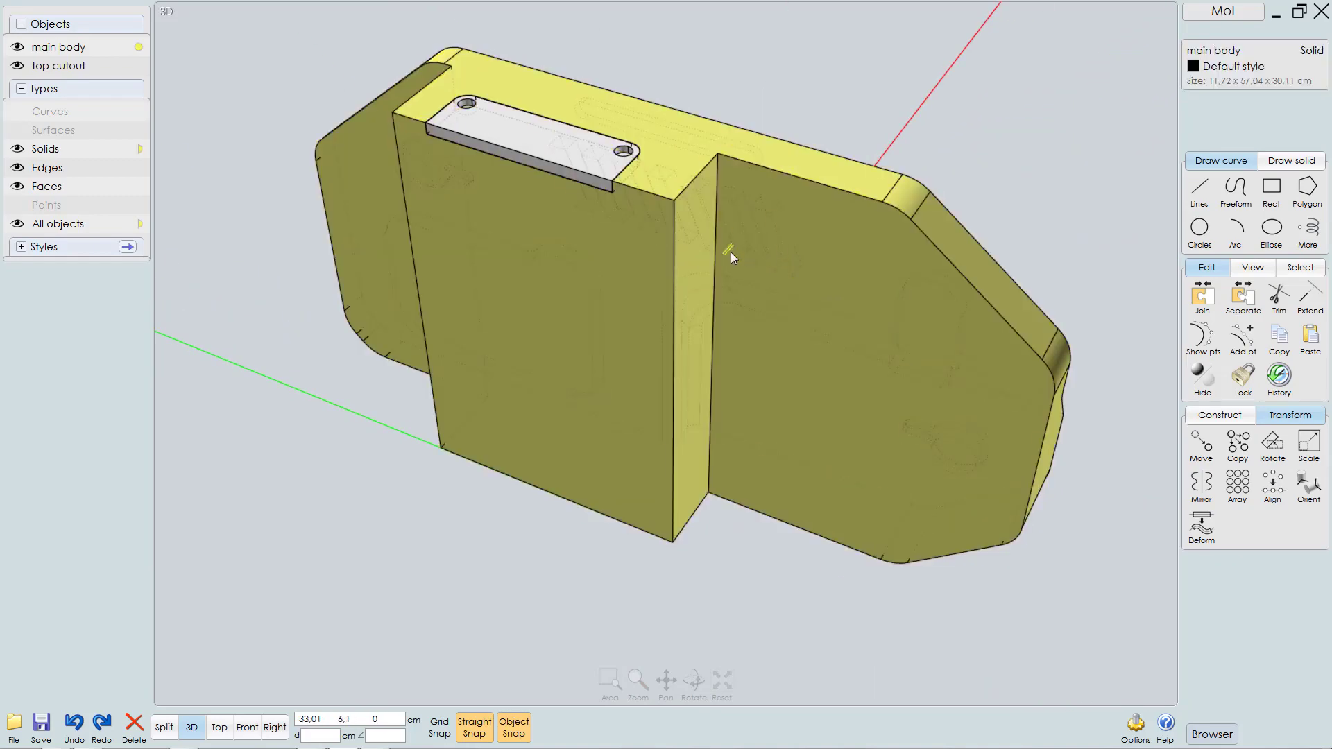
click(713, 265)
mouse_move(650, 267)
right_down()
mouse_move(660, 244)
mouse_move(643, 249)
right_up()
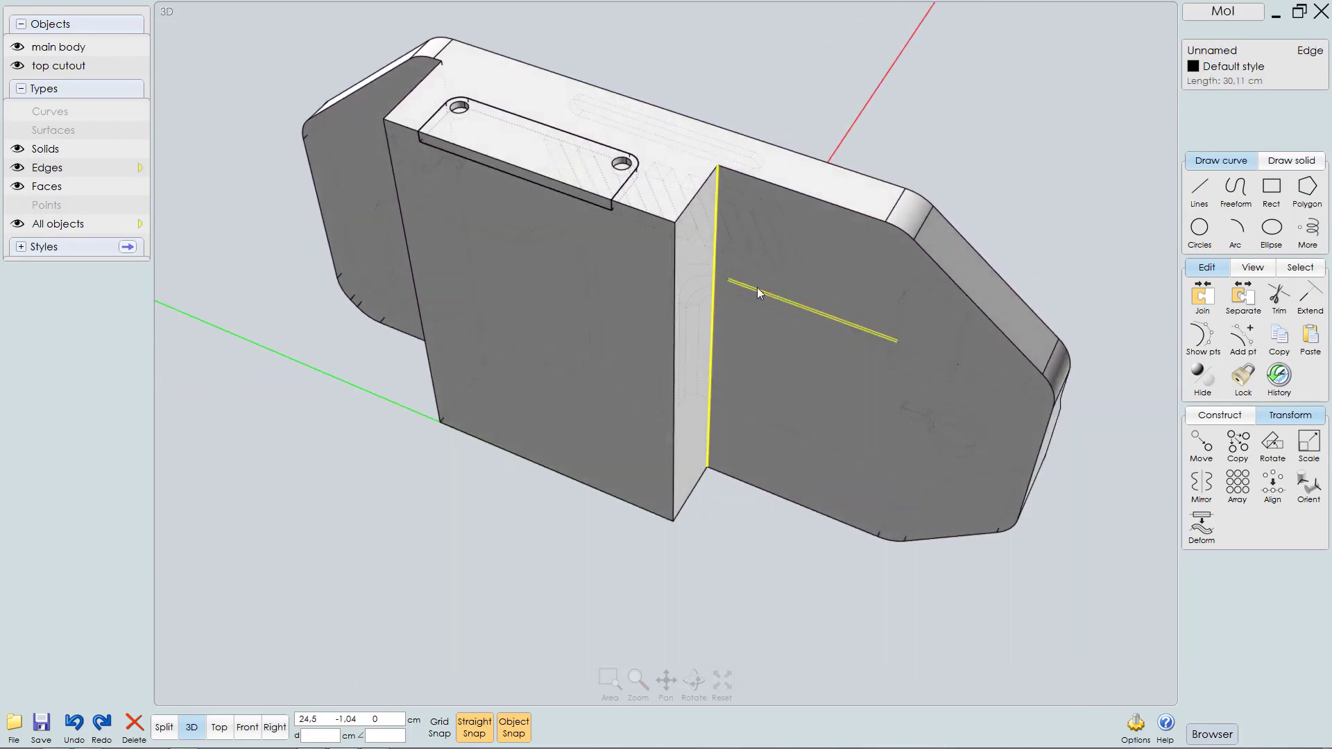
key(f)
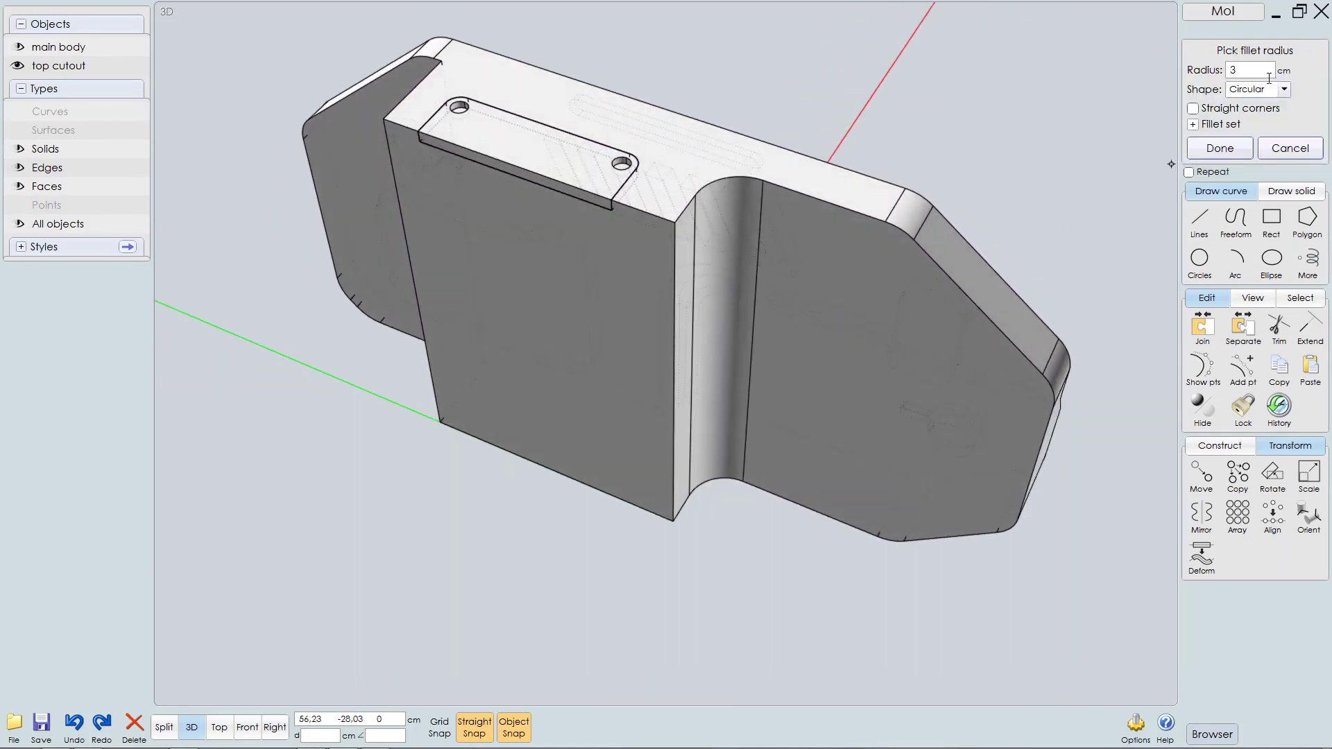
click(1259, 69)
text(2)
key(Return)
Step: Compare the block's inner fillet with the reference mesh from above and accept it
key(F2)
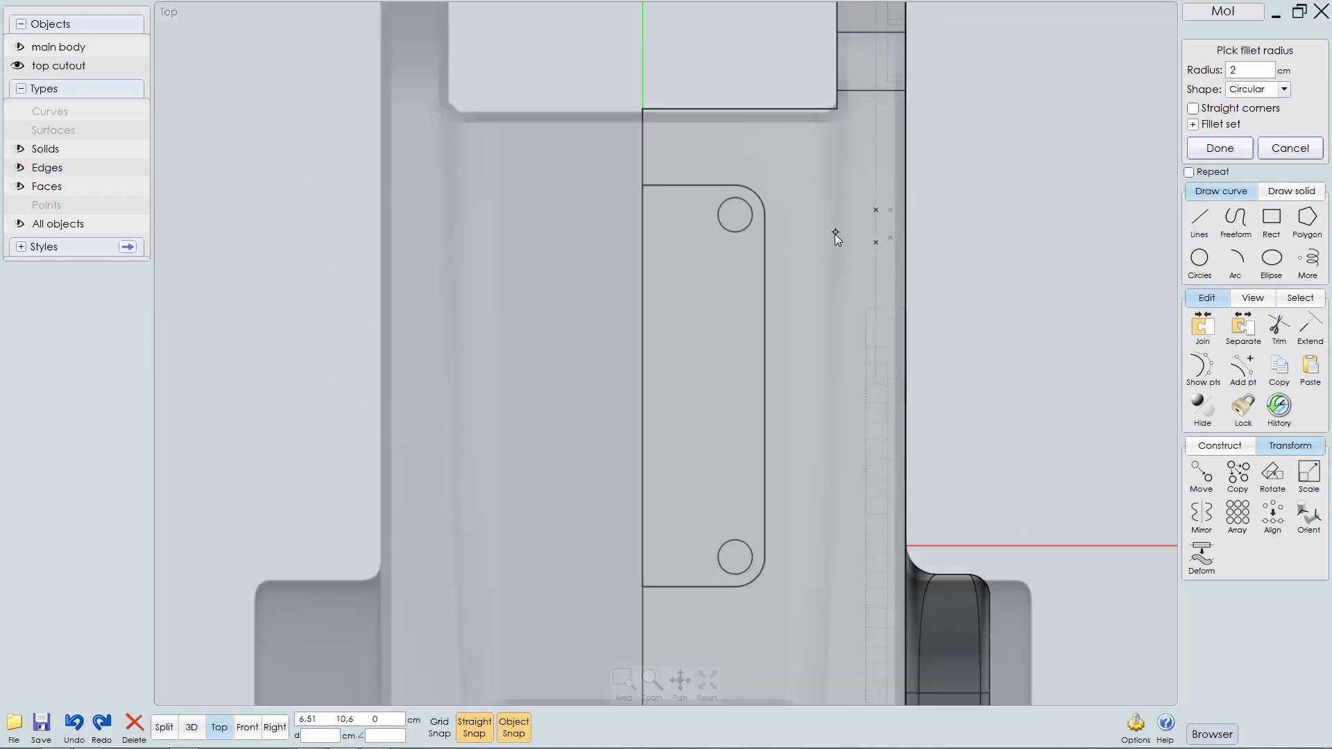
scroll(794, 292, down, 3)
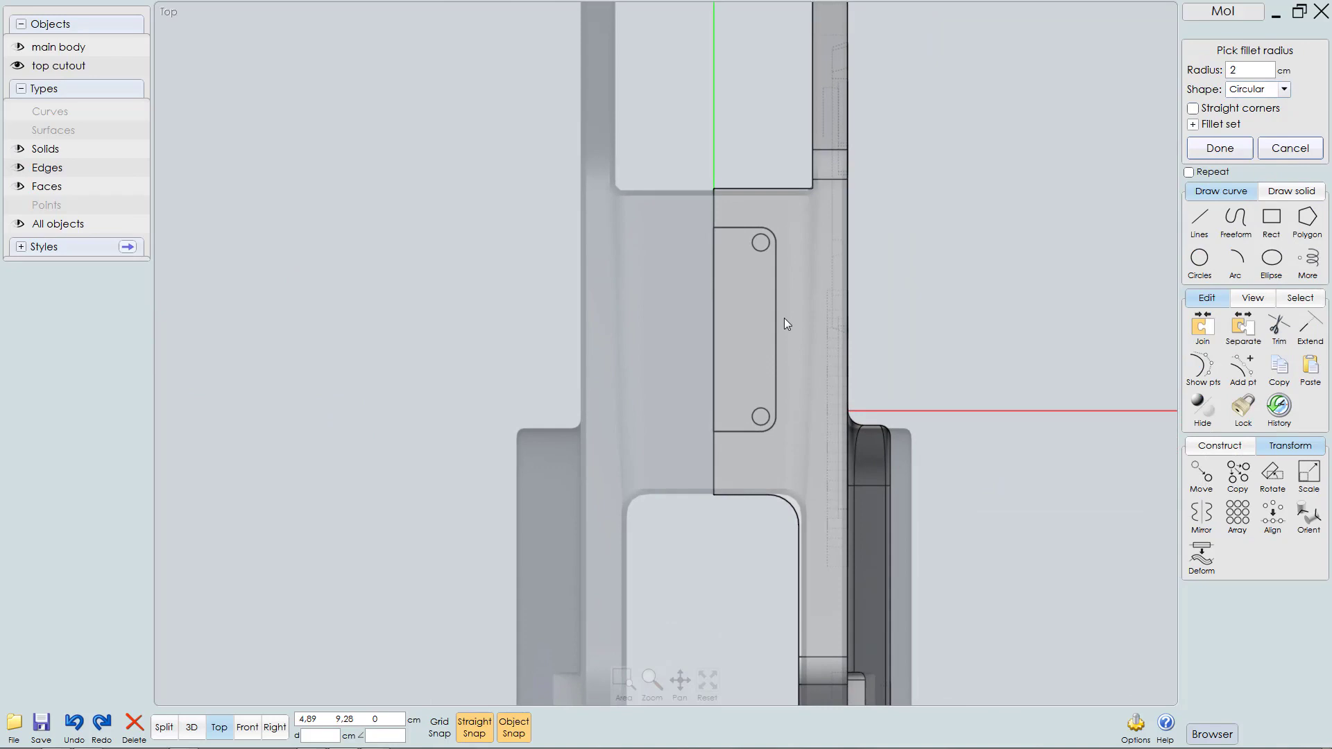
scroll(787, 316, up, 1)
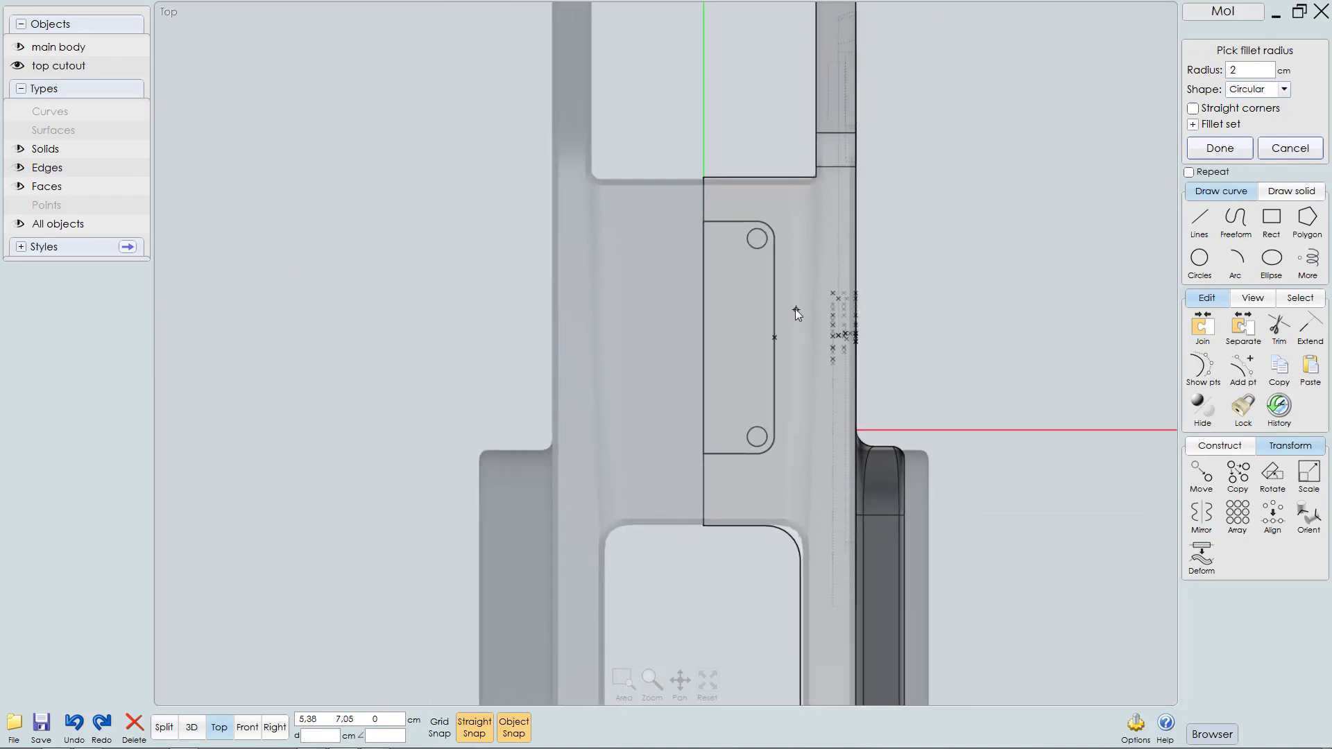
key(F1)
middle_drag(895, 174, 915, 232)
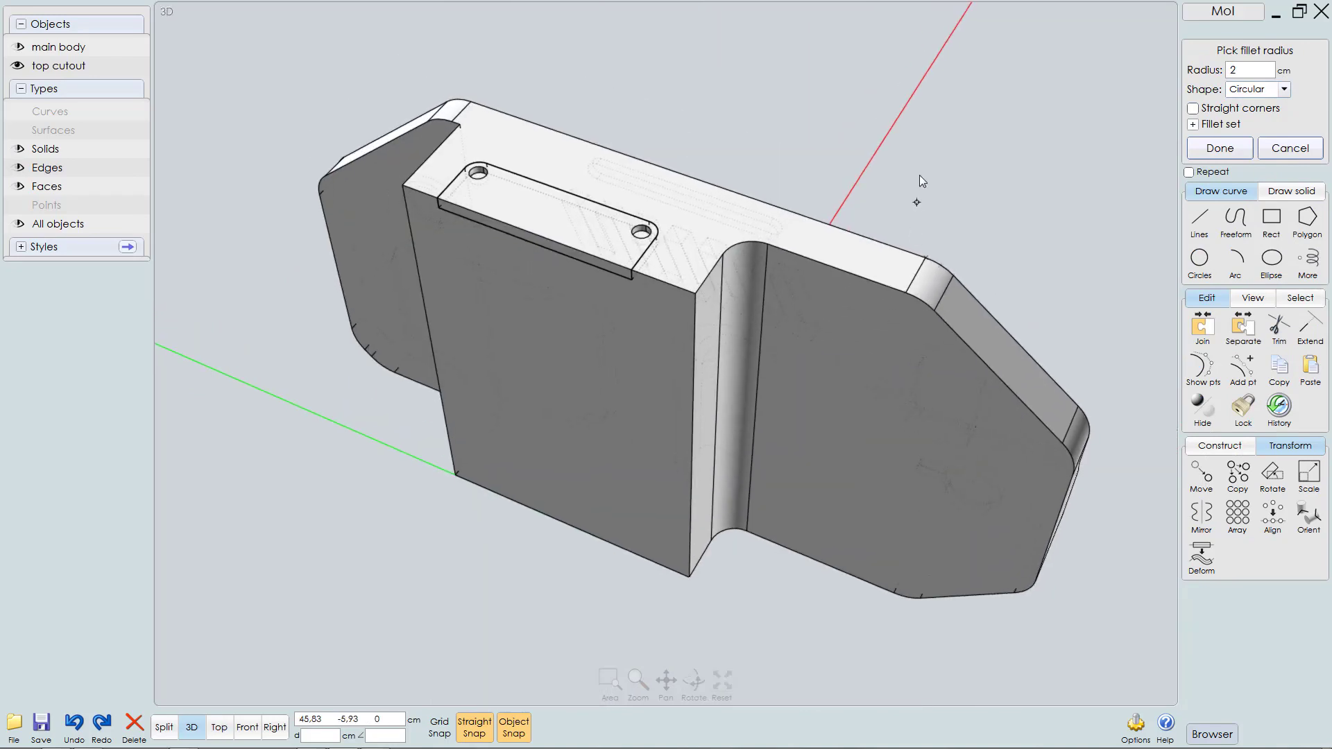
right_click(919, 175)
Step: Try a 2 cm circular fillet on the opposite vertical inner edge between the rear block and the plate
right_drag(727, 230, 840, 215)
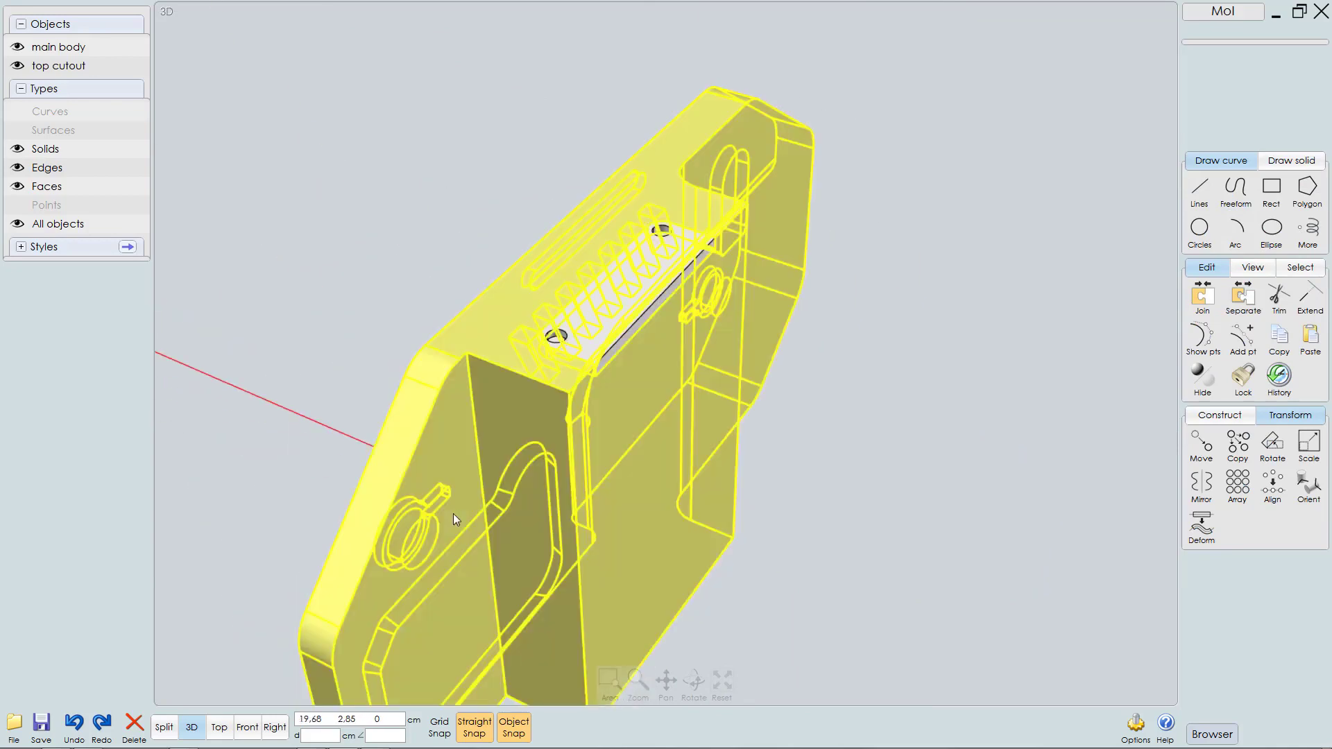
click(452, 513)
click(474, 400)
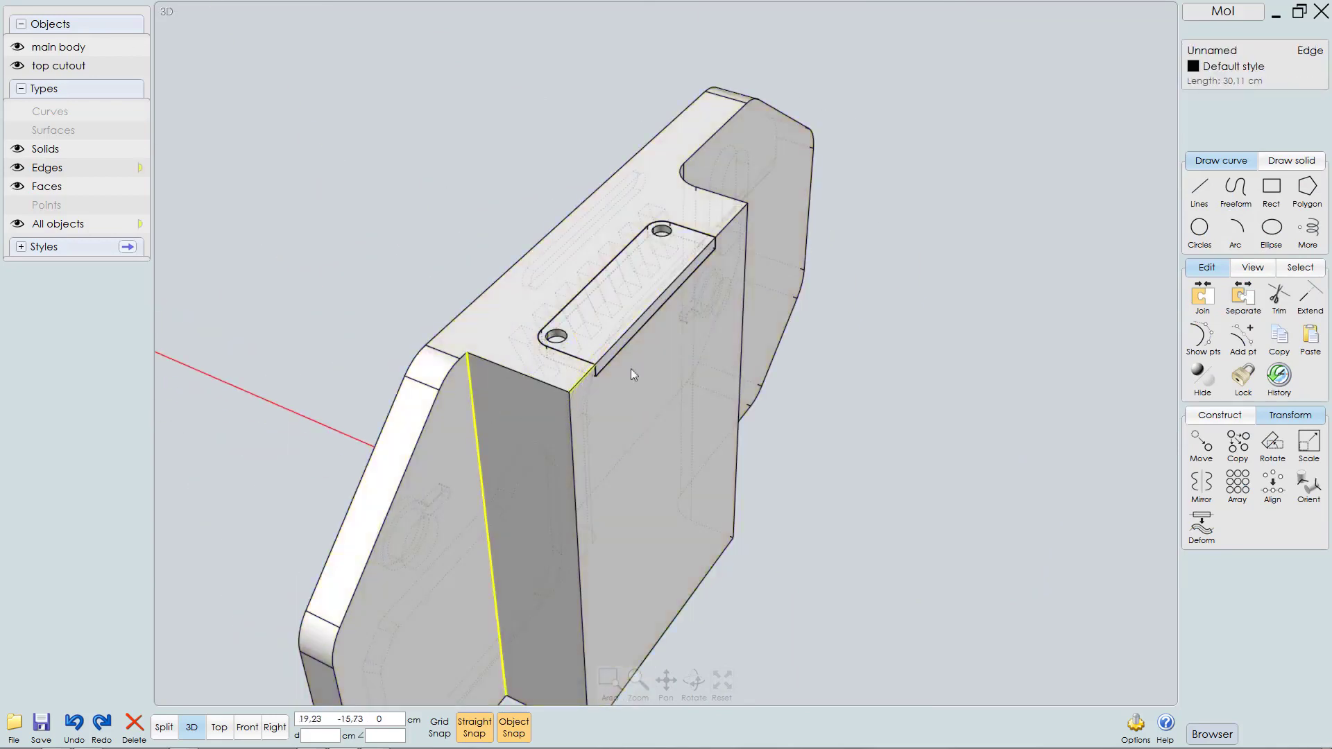
middle_drag(631, 368, 687, 369)
scroll(709, 355, up, 7)
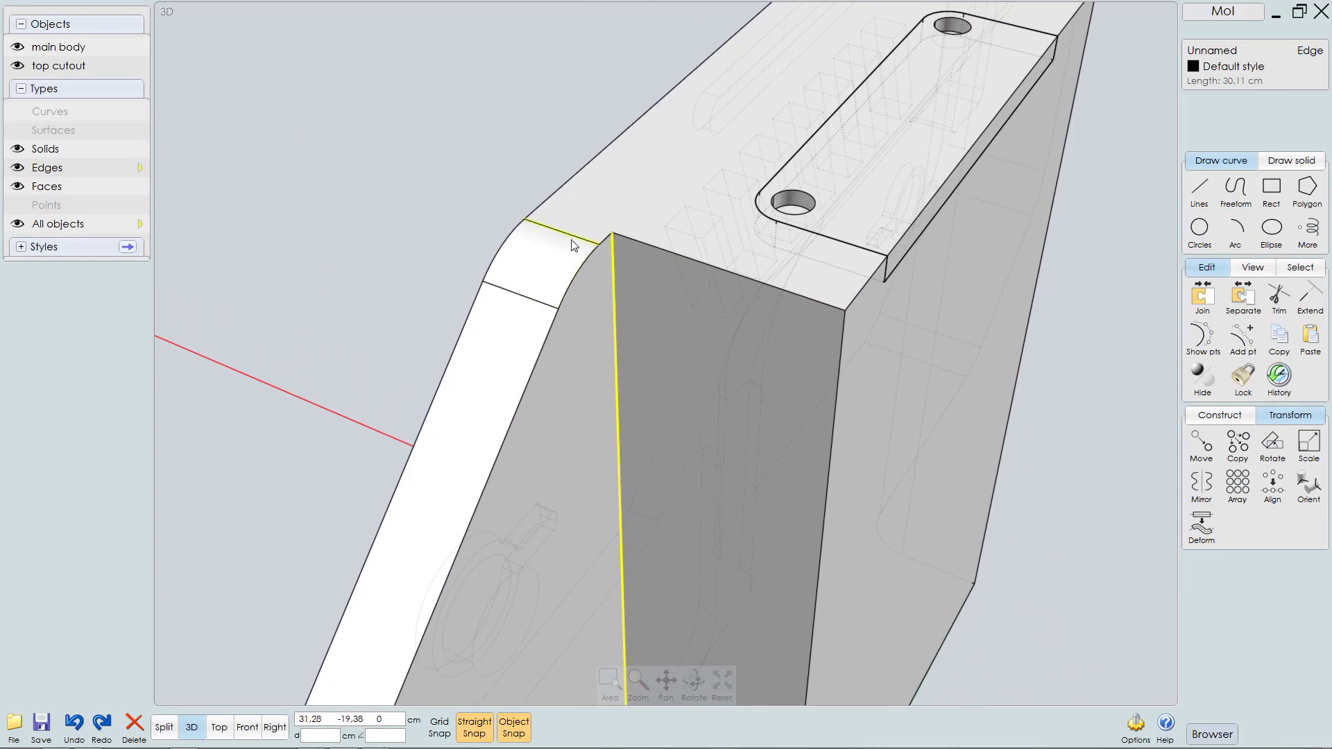
right_drag(597, 246, 563, 260)
key(f)
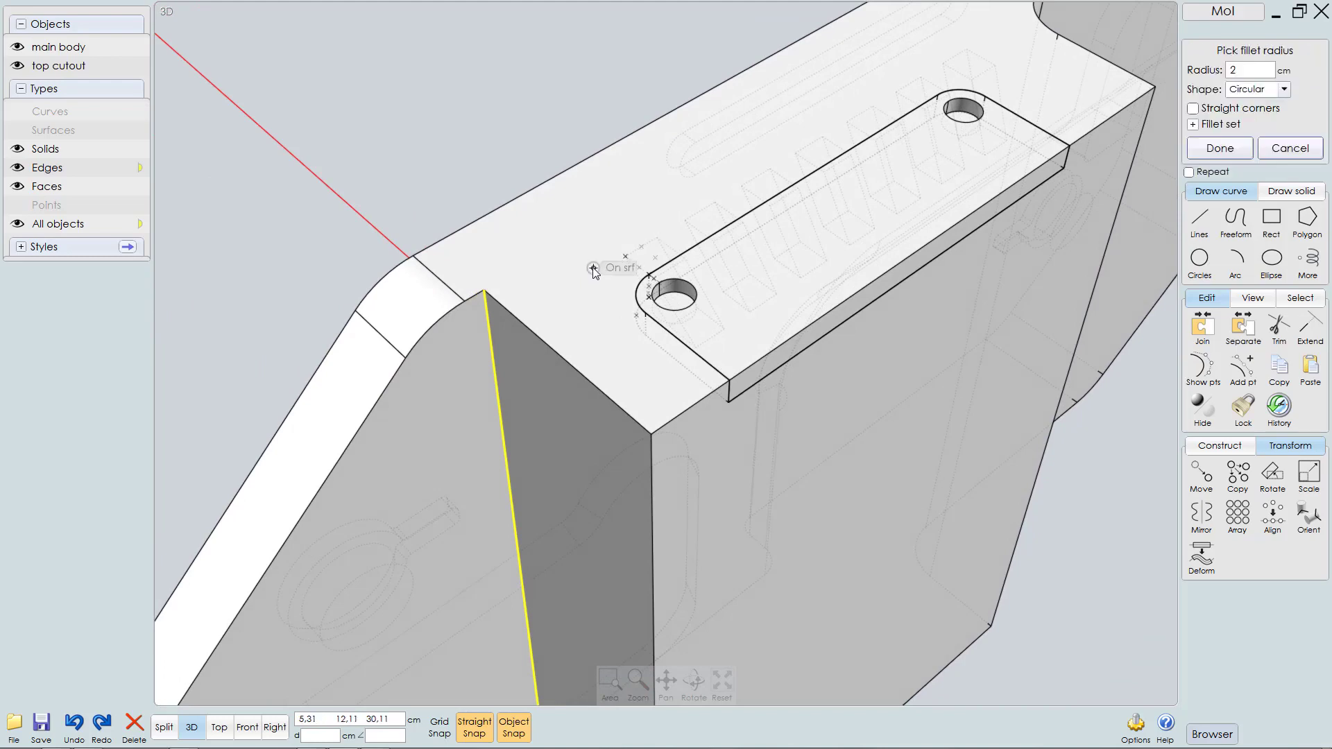
right_click(588, 283)
right_drag(587, 287, 657, 287)
middle_drag(657, 287, 678, 281)
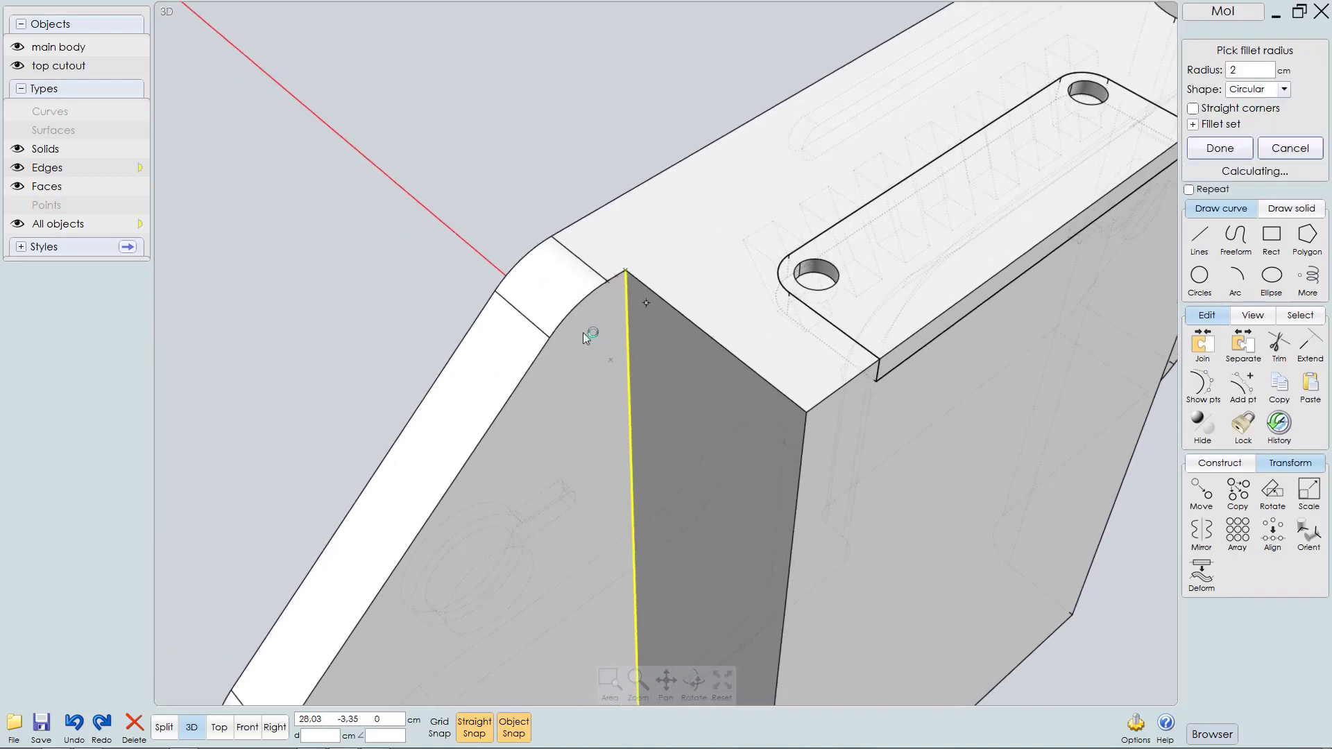
scroll(604, 301, up, 4)
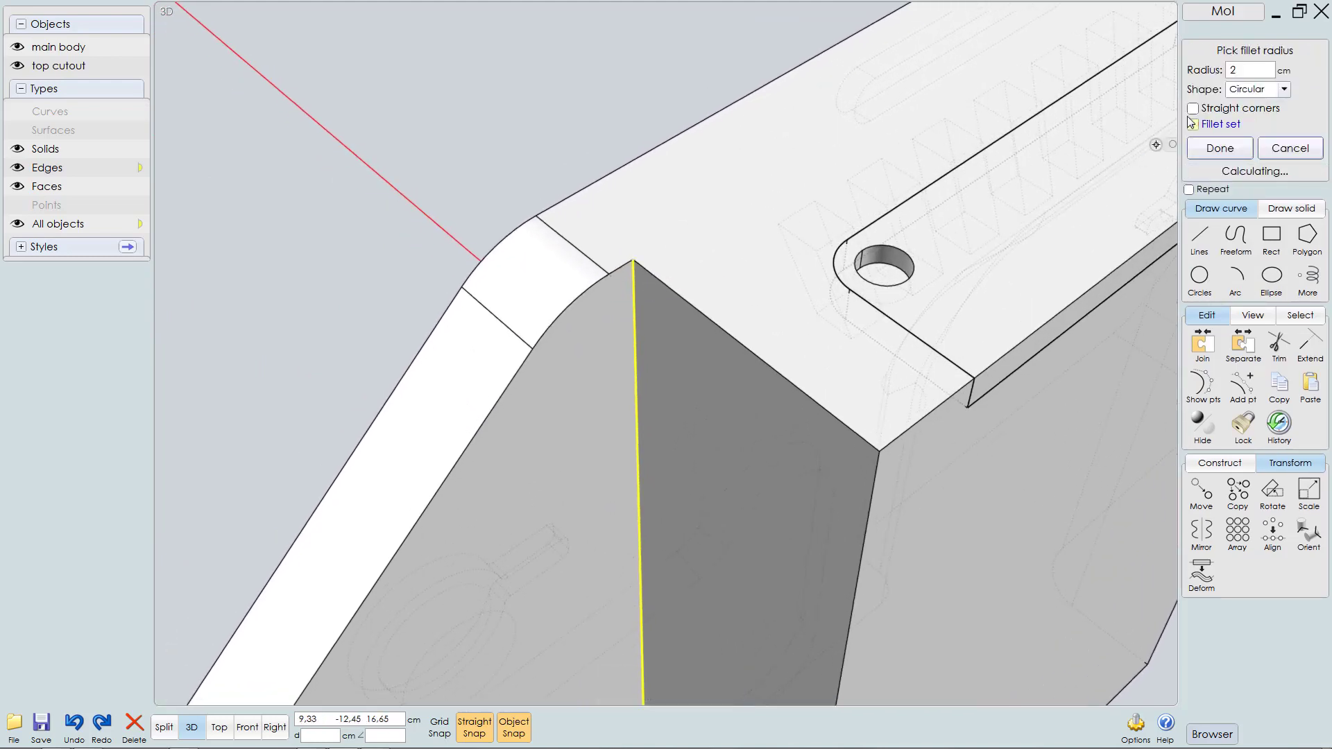
Step: Try a smaller fillet radius of 1 cm on the selected inner edge
drag(1241, 74, 1204, 77)
text(1)
key(Return)
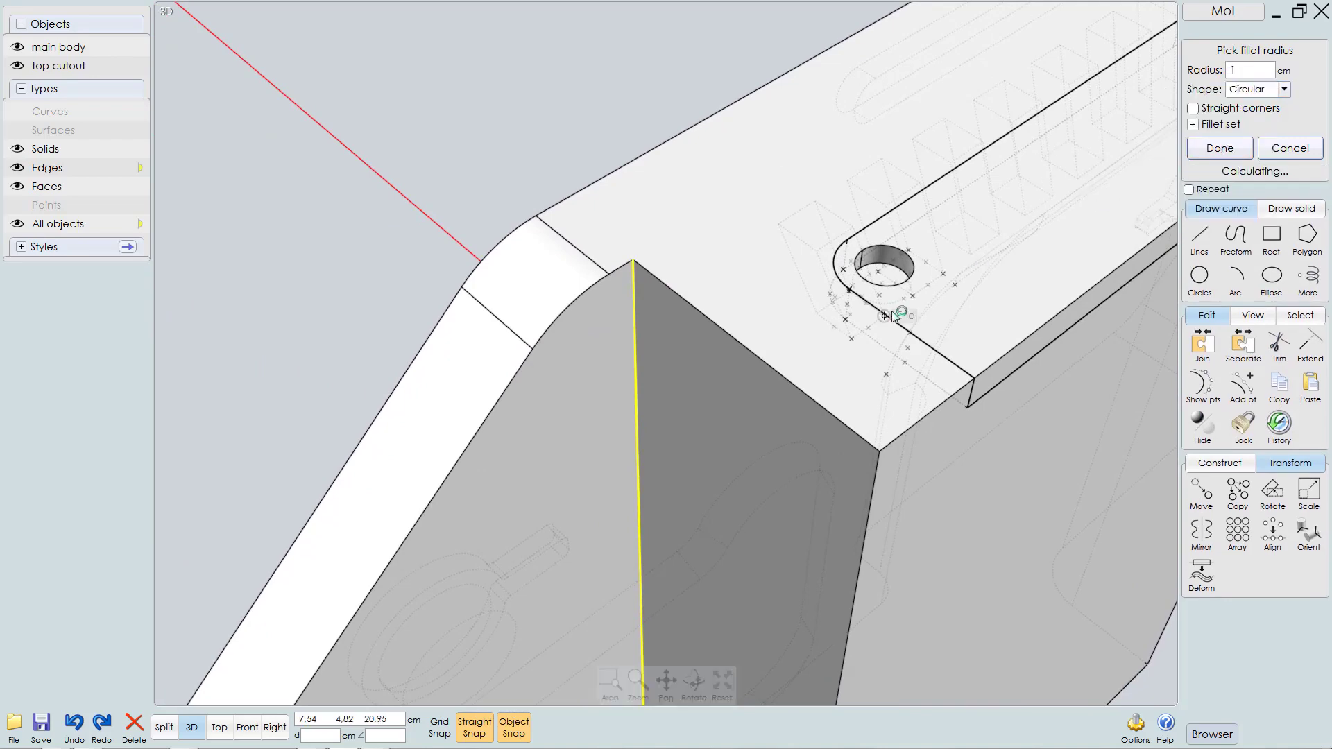
mouse_move(689, 332)
right_down()
mouse_move(747, 325)
mouse_move(684, 315)
right_up()
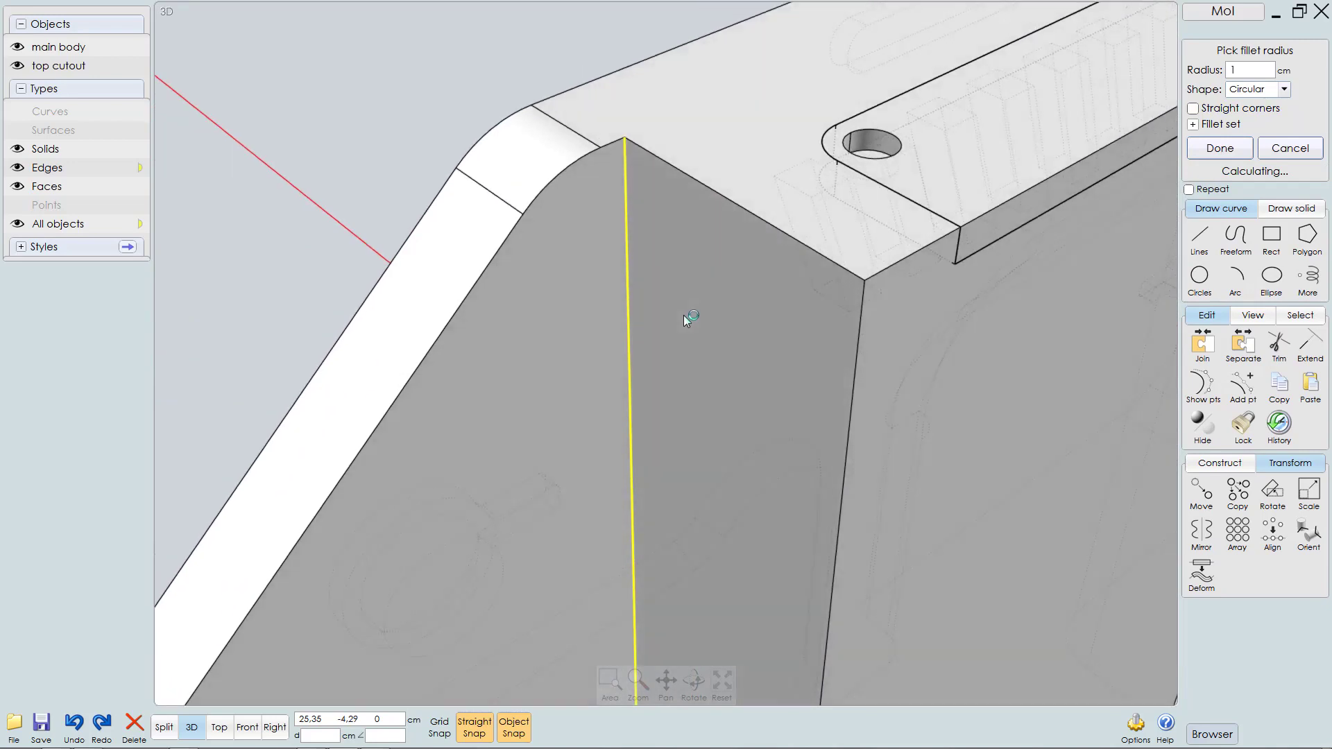
Step: Set the inner edge's fillet radius to 0.5 cm and apply the fillet
click(1245, 72)
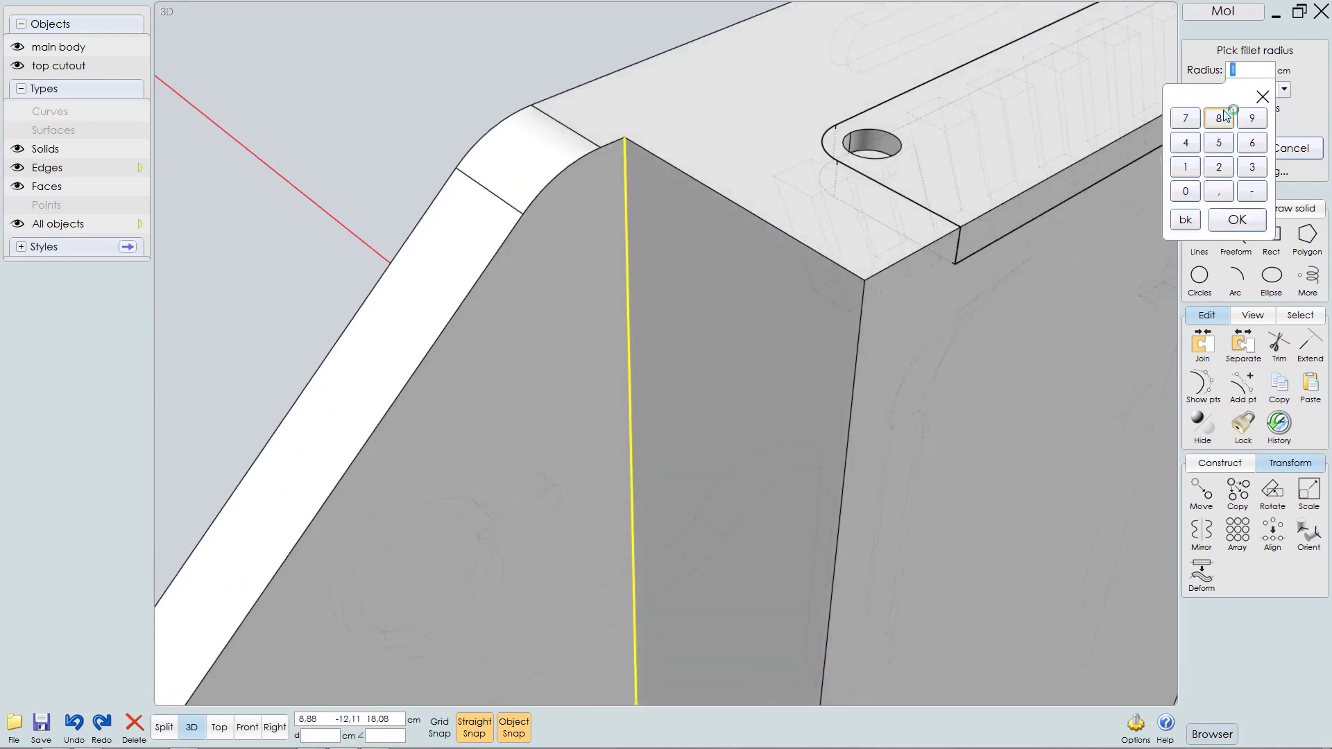
key(Return)
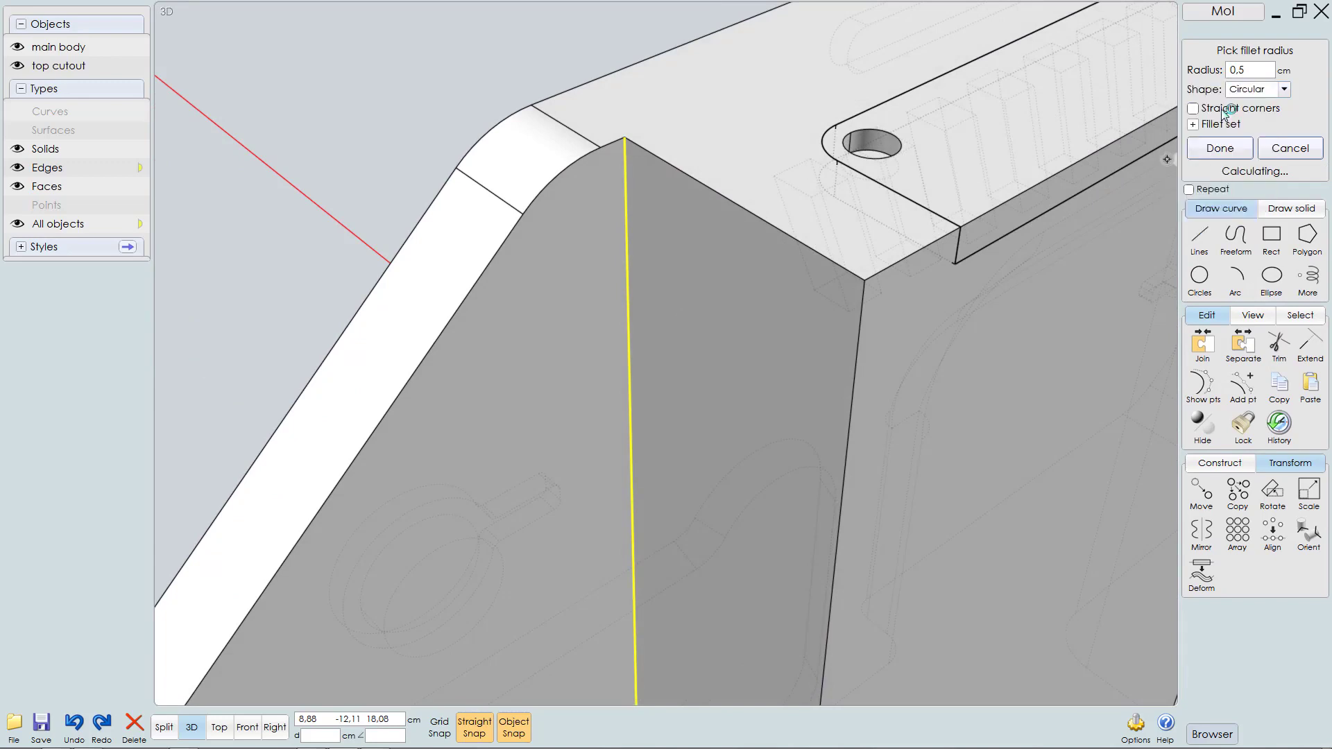
scroll(723, 228, down, 5)
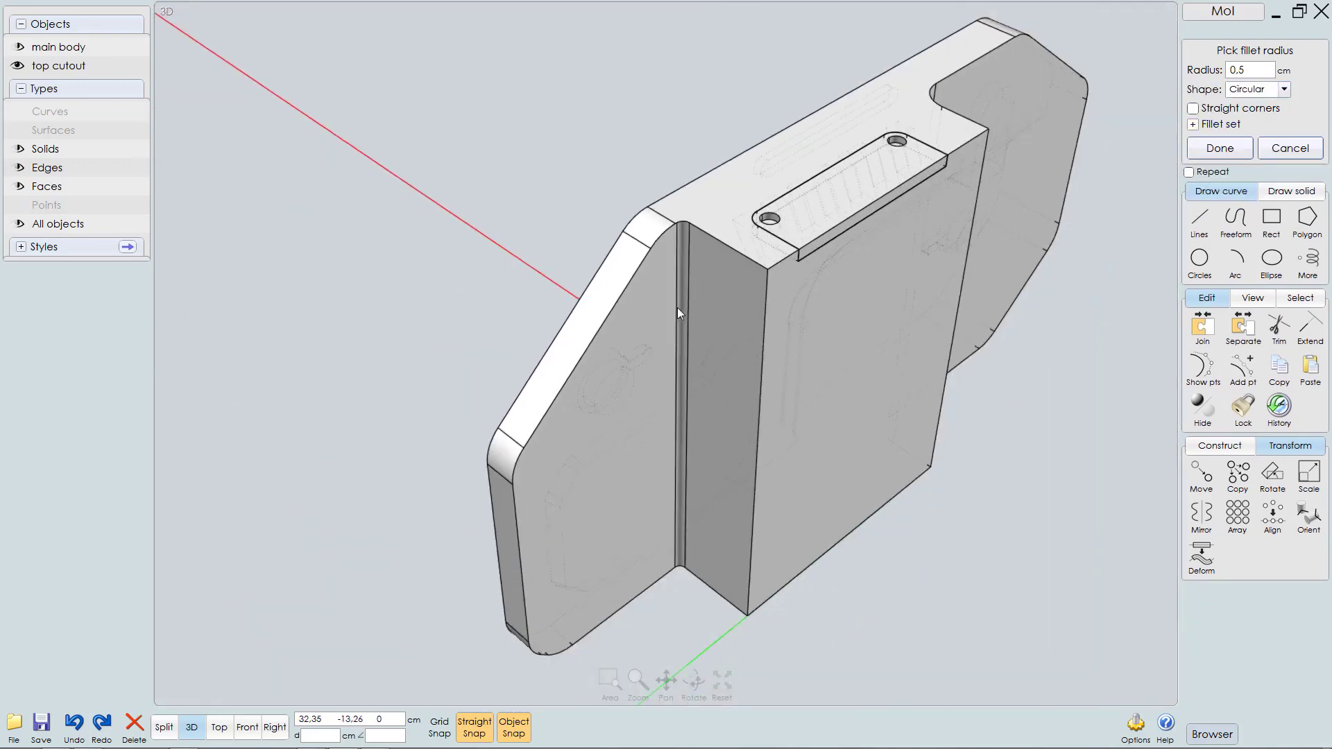
scroll(677, 307, down, 2)
right_drag(727, 294, 949, 229)
right_click(948, 224)
Step: Select the front face's top edge, the adjoining rounded corner edge and the upper-left slanted edge of the main body
right_drag(750, 228, 926, 252)
middle_drag(664, 281, 777, 290)
right_drag(777, 289, 813, 272)
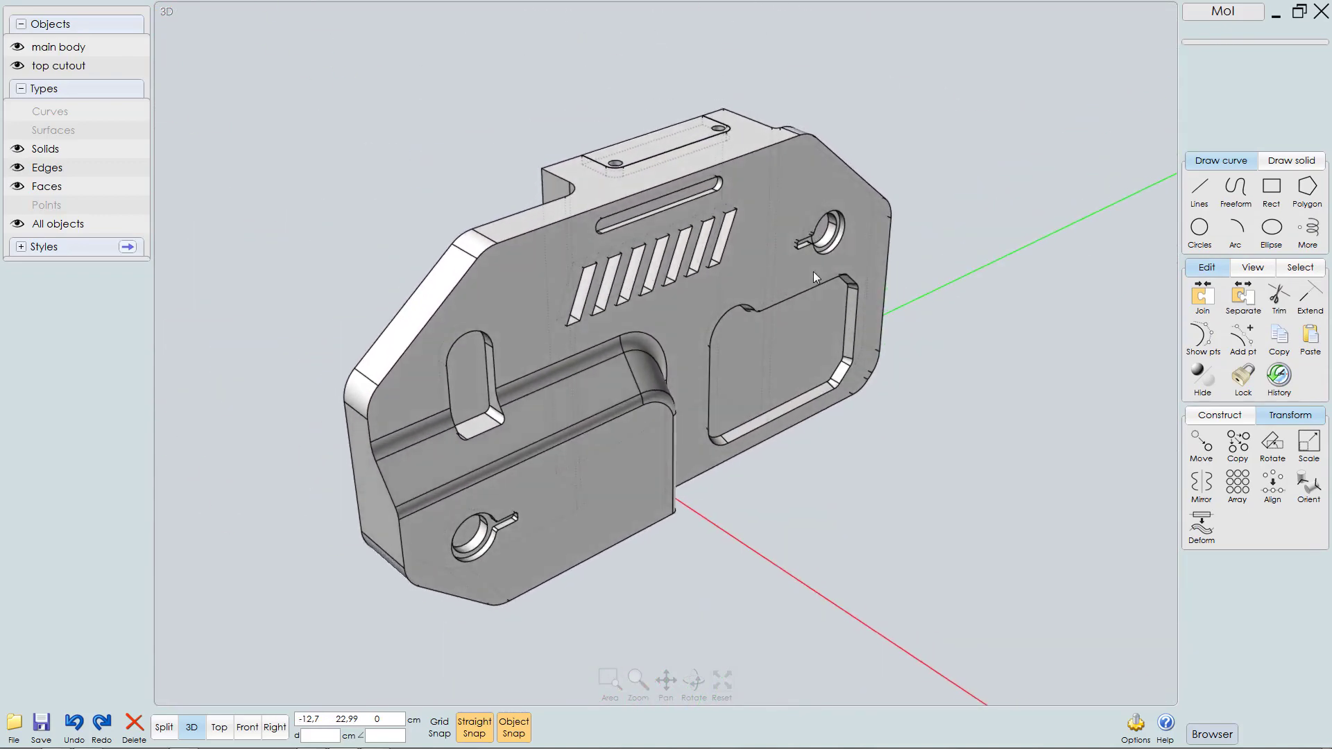
middle_drag(781, 286, 896, 283)
scroll(773, 328, up, 2)
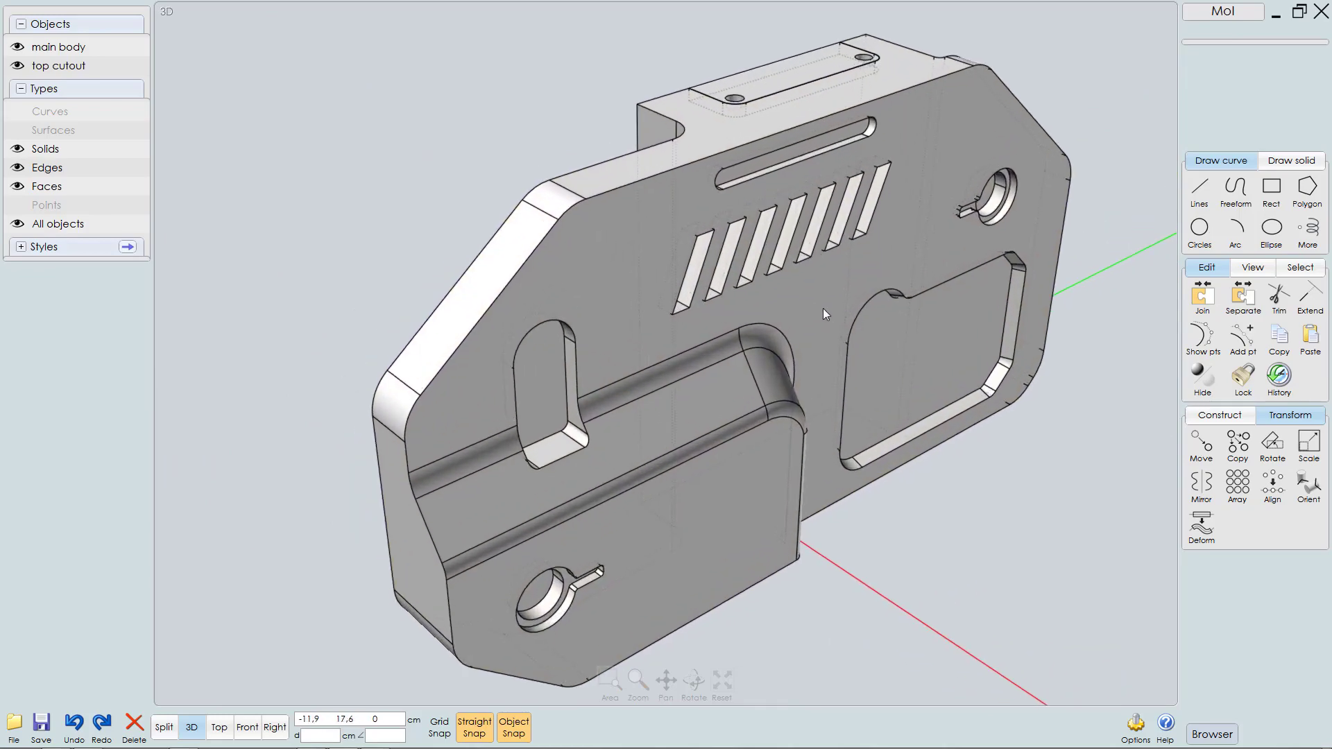
scroll(822, 310, down, 1)
mouse_move(806, 323)
right_down()
mouse_move(800, 242)
mouse_move(803, 315)
right_up()
click(885, 178)
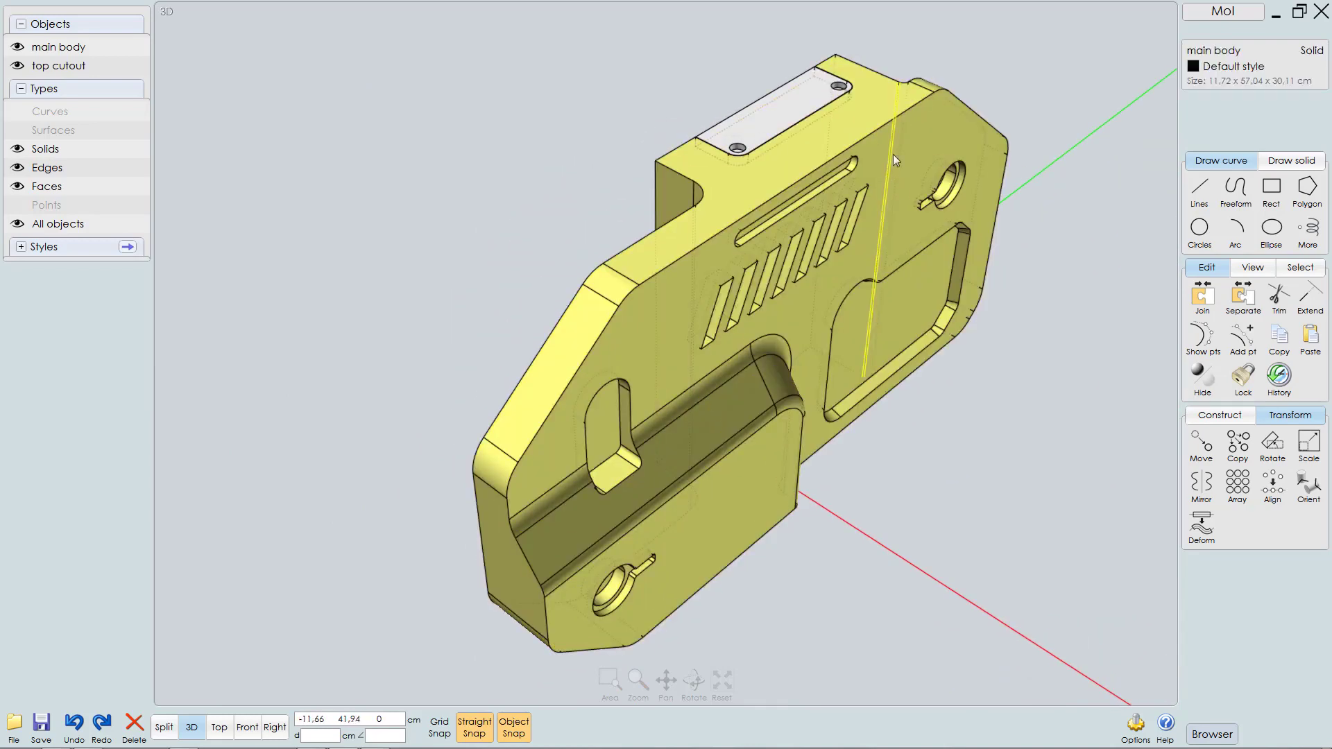
click(872, 131)
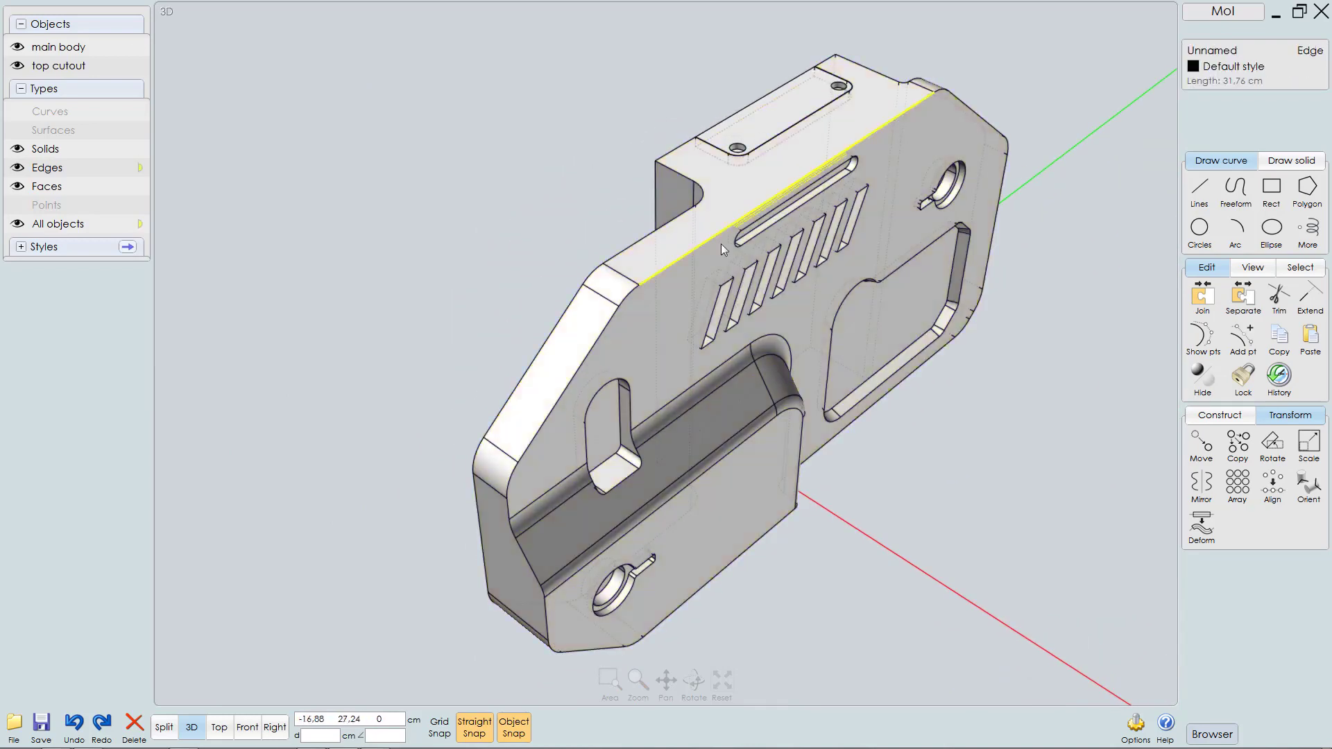
click(623, 296)
click(582, 356)
middle_drag(684, 376, 735, 309)
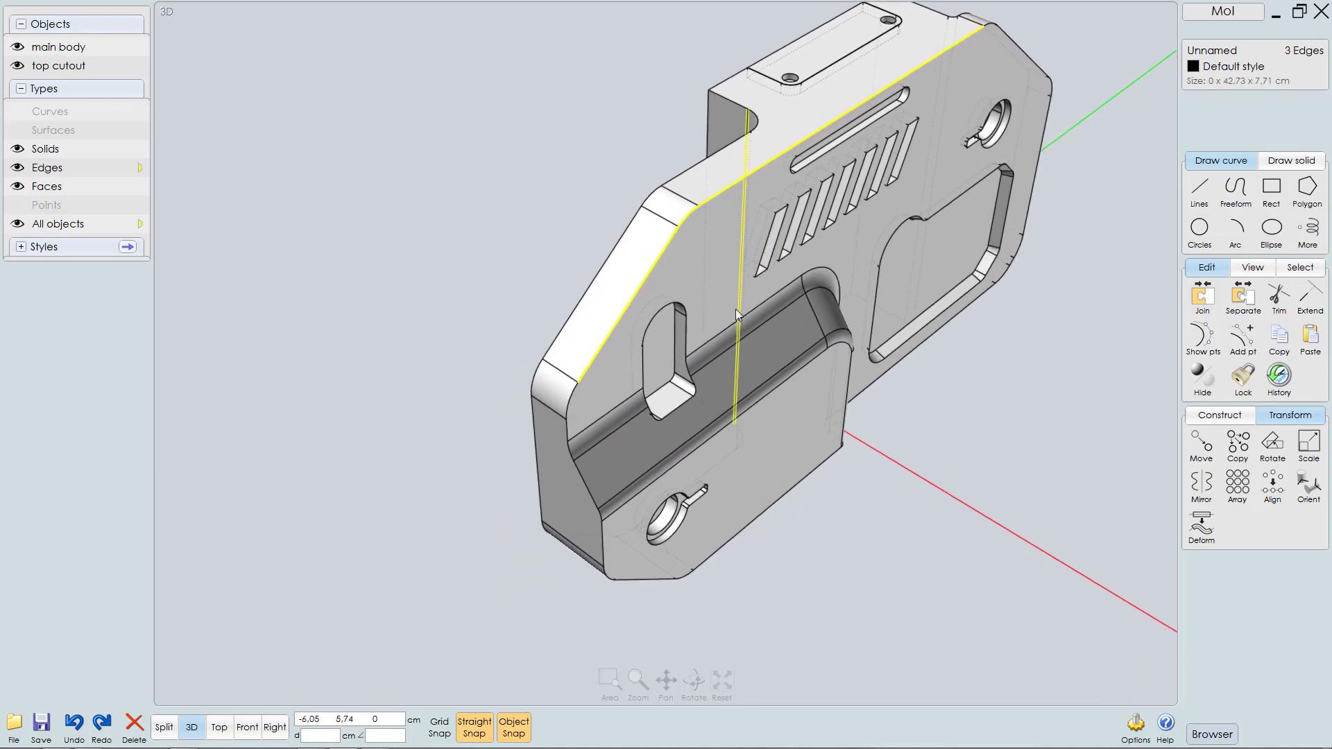
Step: Add the front edges along the main body's stepped end, from the rounded upper corner down its vertical edge, to the selection
key(l)
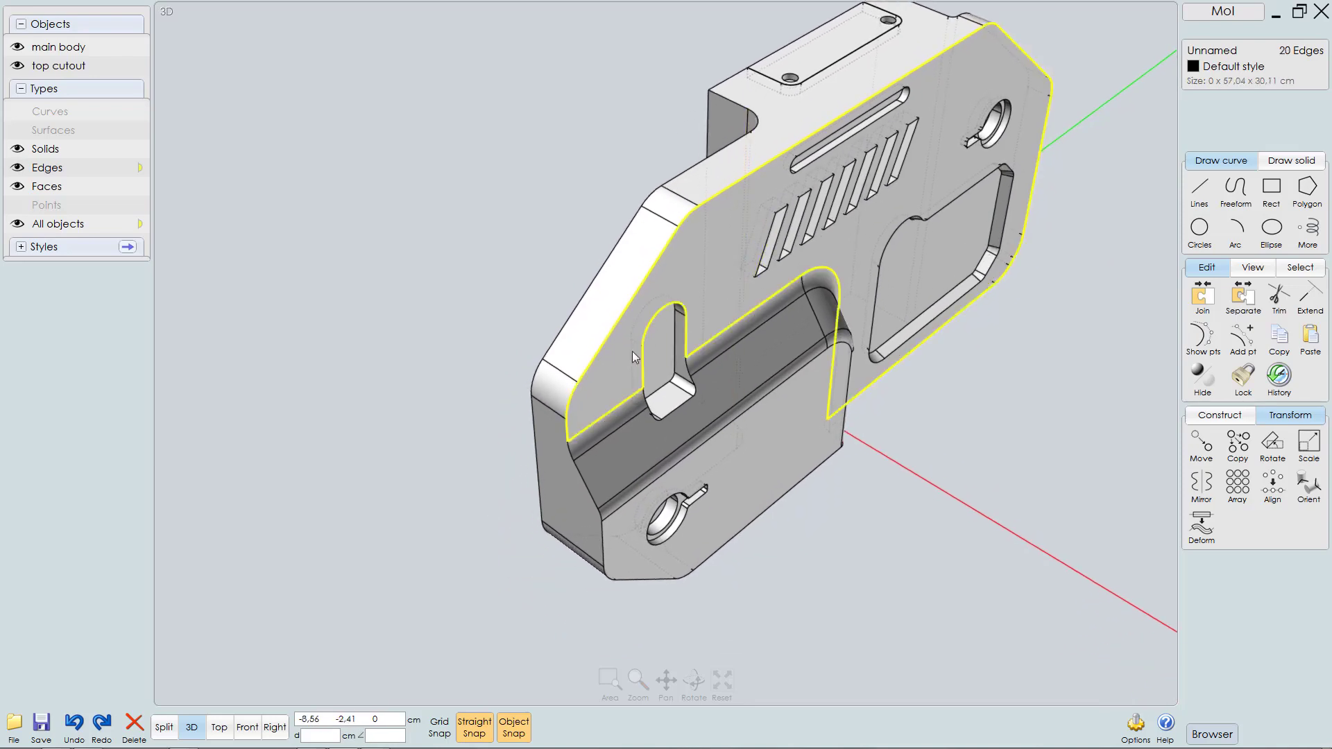
key(ctrl+z)
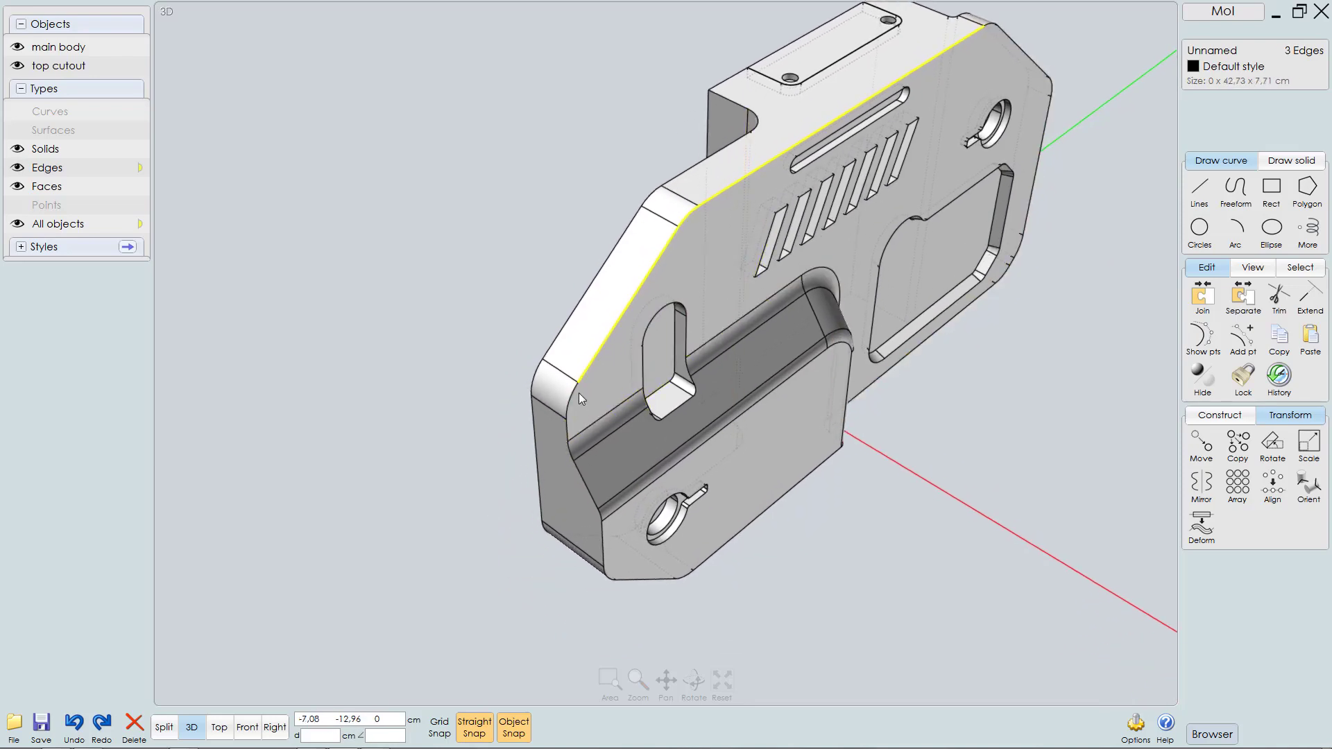
click(591, 501)
click(603, 514)
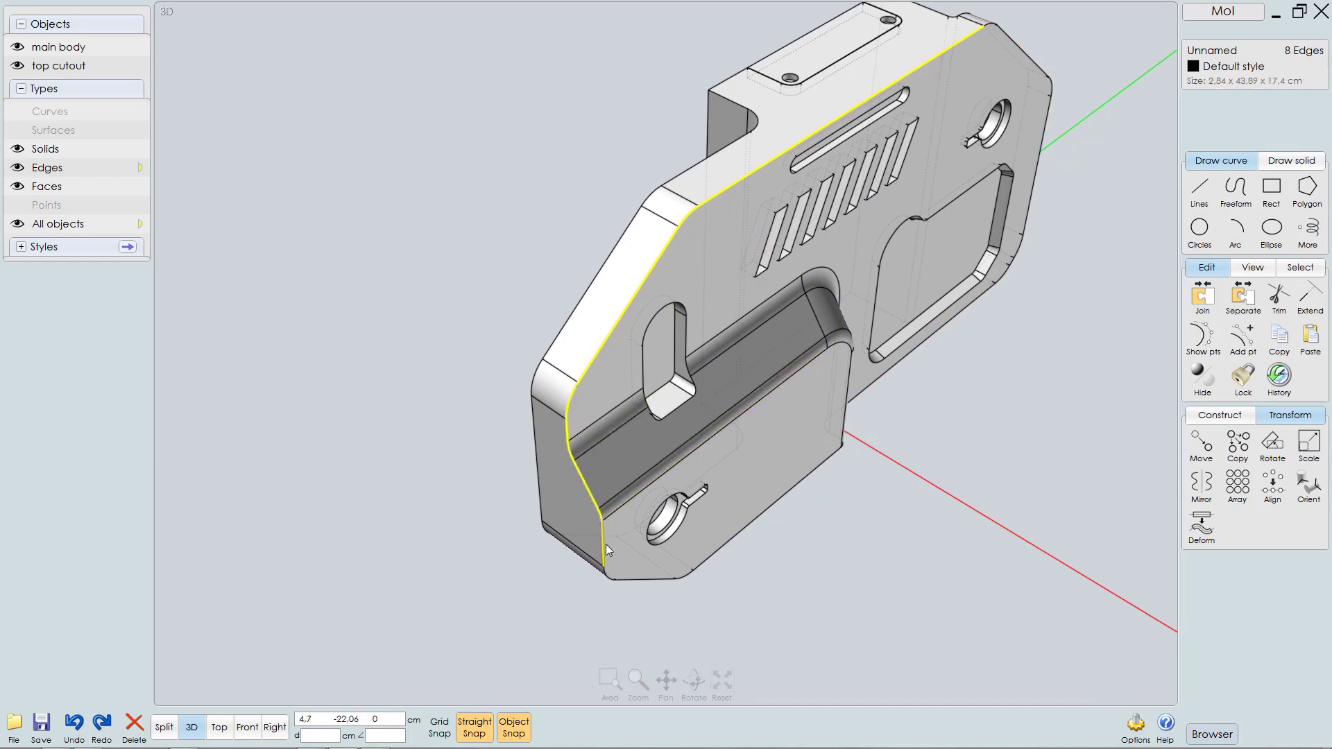
click(605, 544)
Step: Add the lower slanted edge, its rounded corner and the raised section's bottom front edge to the selection
right_drag(654, 561, 590, 348)
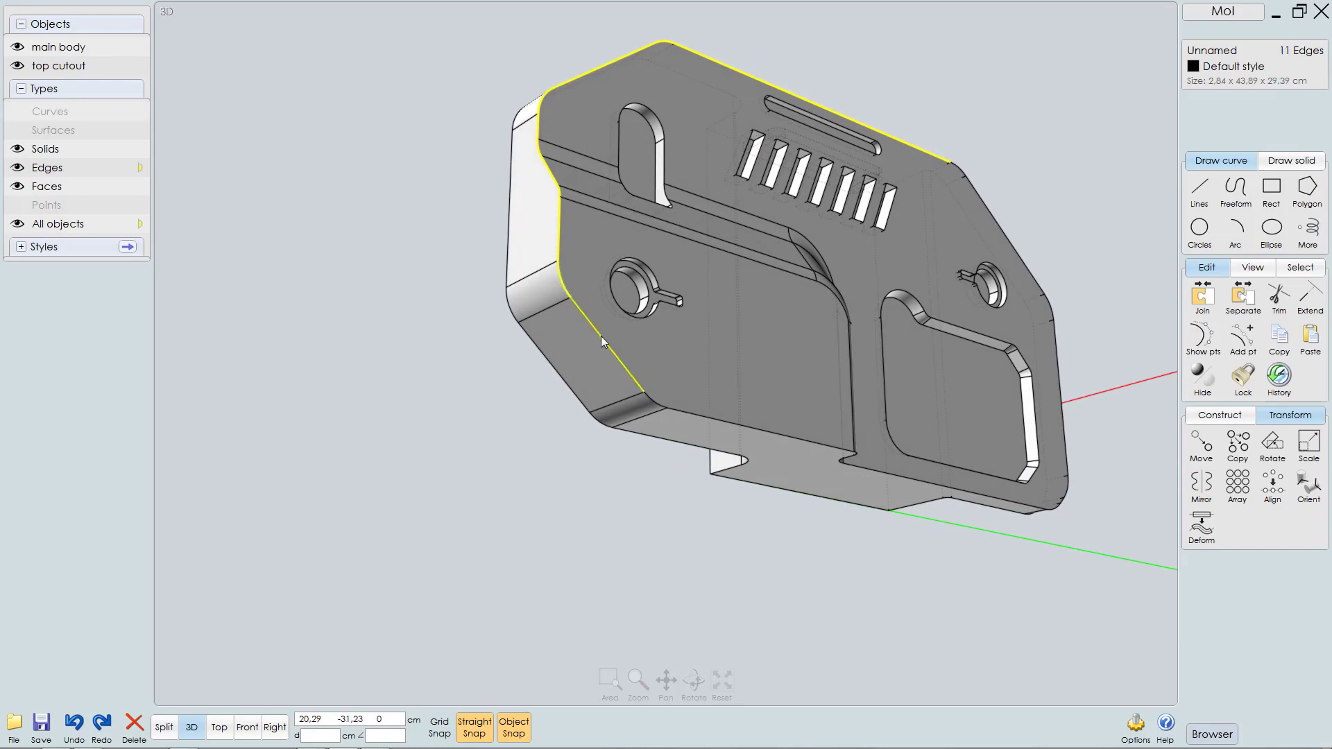
double_click(601, 336)
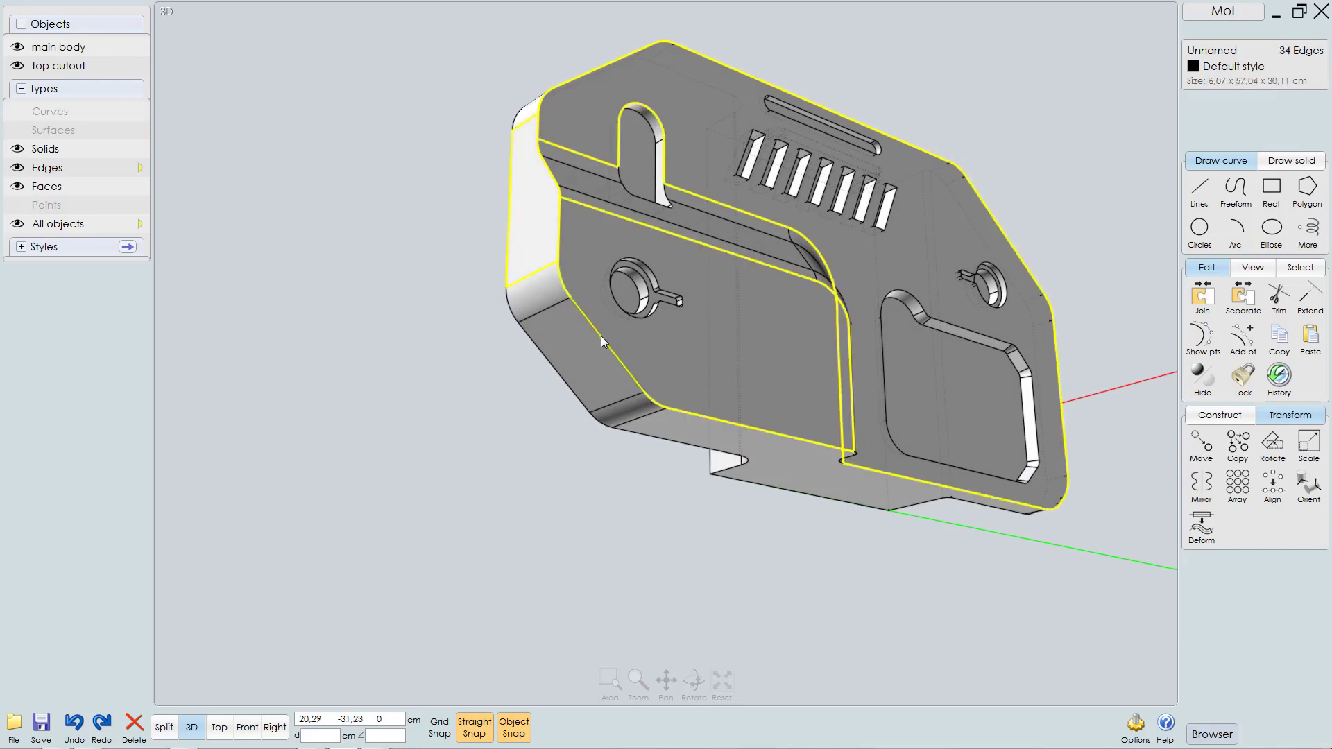
key(ctrl+z)
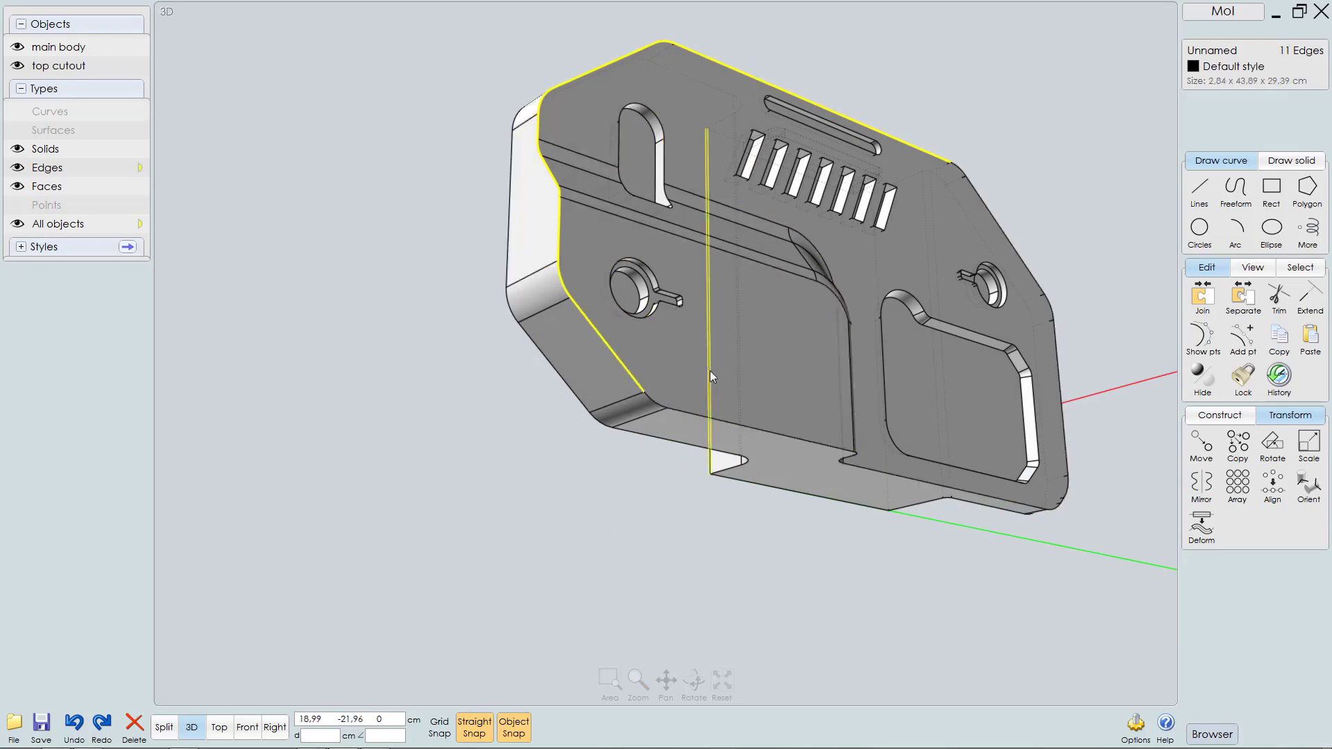
click(704, 419)
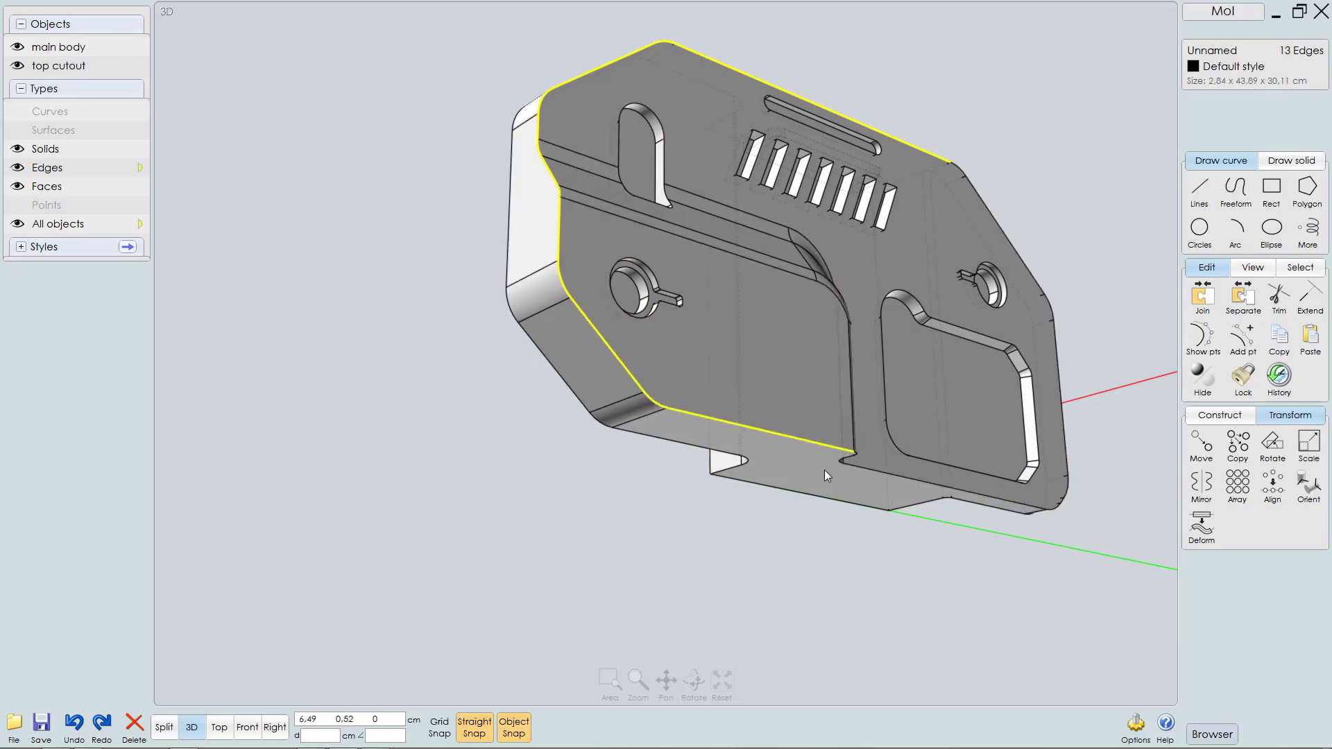
Step: Add the curved step edges on the main body's underside and the thinner plate's long bottom front edge to the selection
right_drag(825, 469, 709, 396)
scroll(709, 395, up, 5)
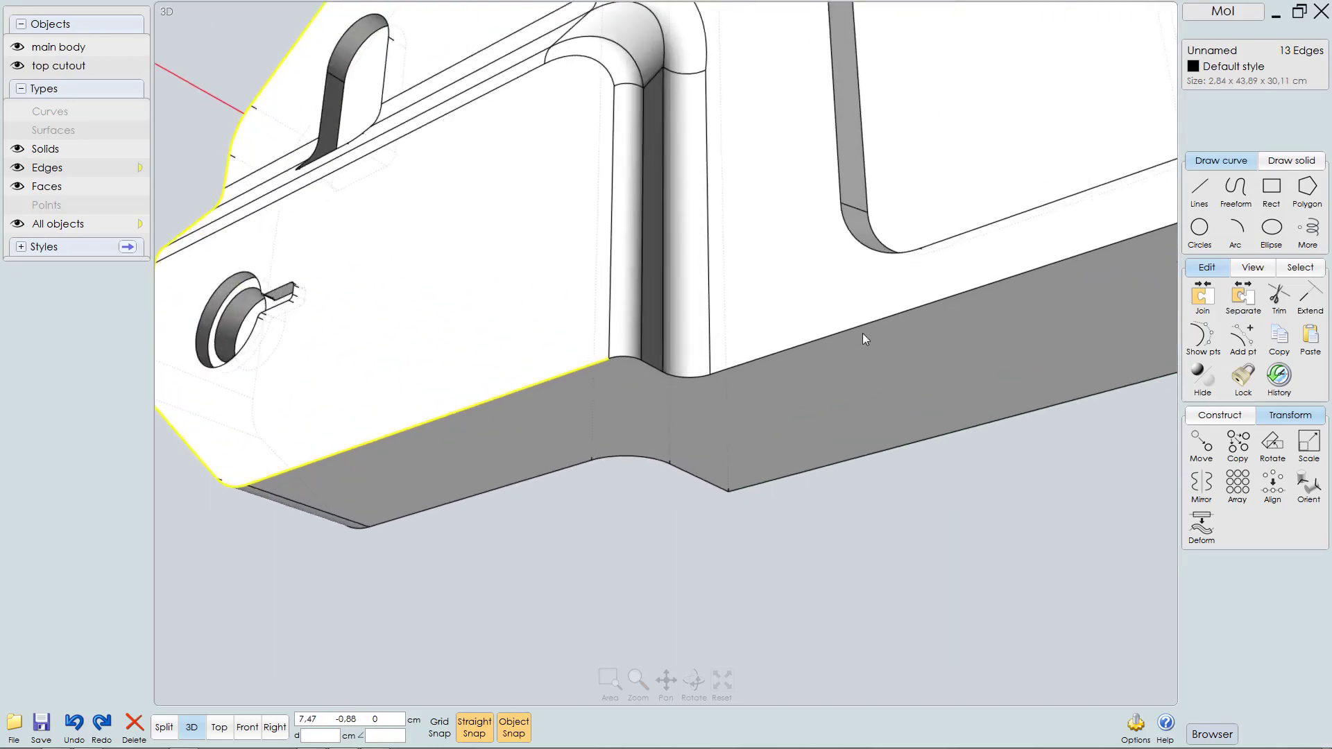
click(613, 352)
click(640, 364)
click(685, 376)
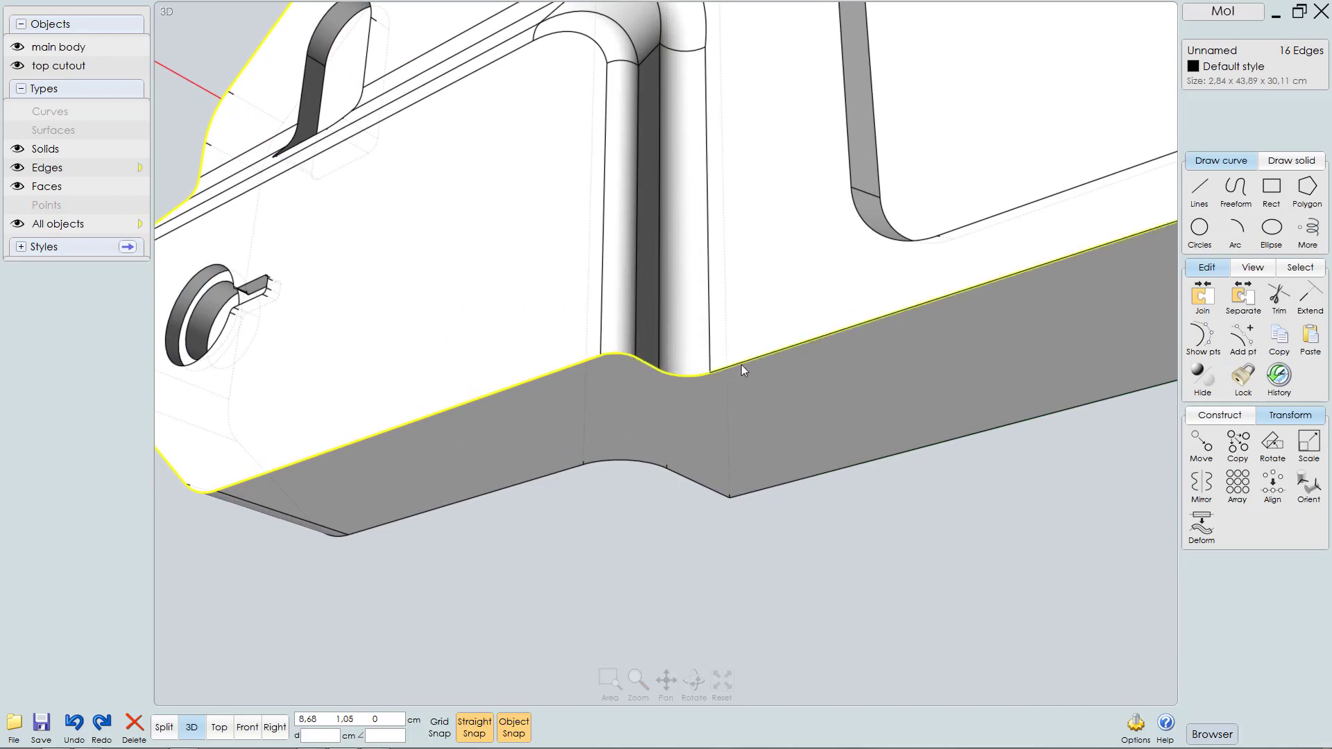
click(741, 364)
Step: Add the underside's rear outline edges to the selection, from the rounded corner past the curved transition and along the rear block
click(698, 486)
click(623, 462)
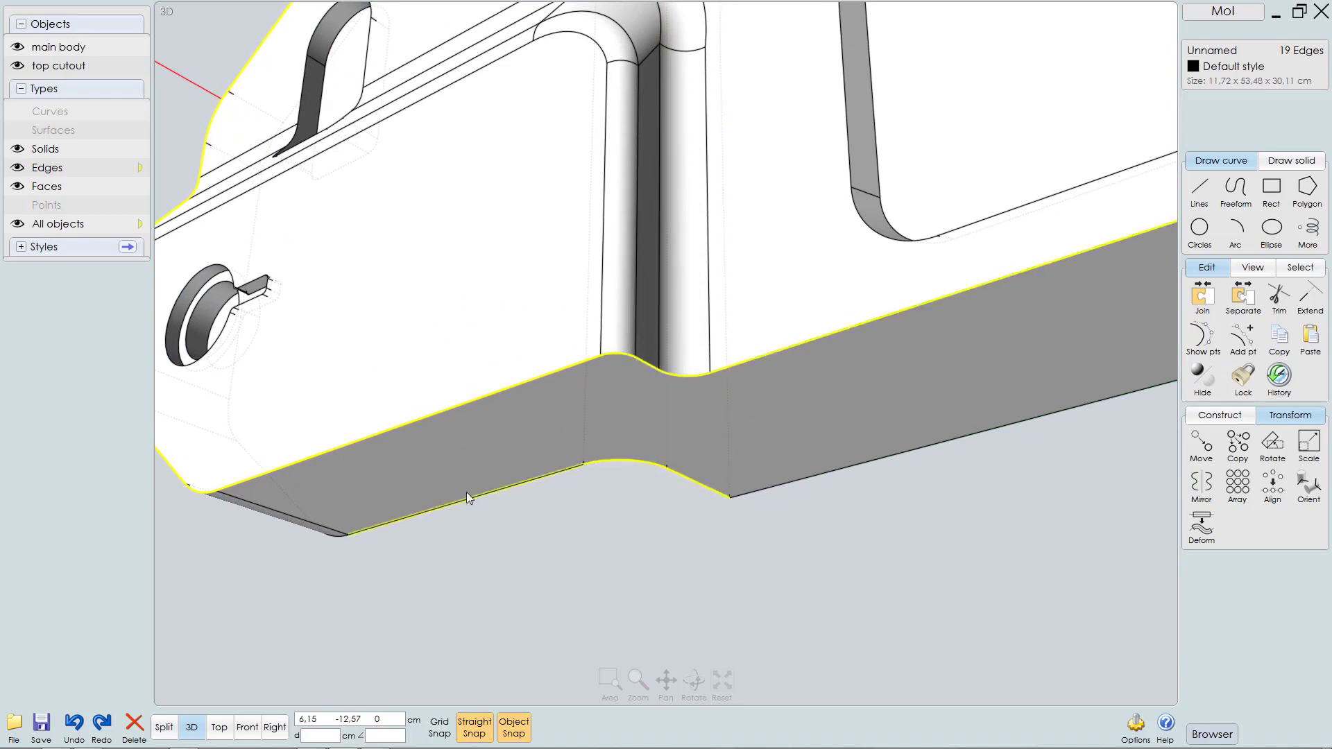
click(336, 536)
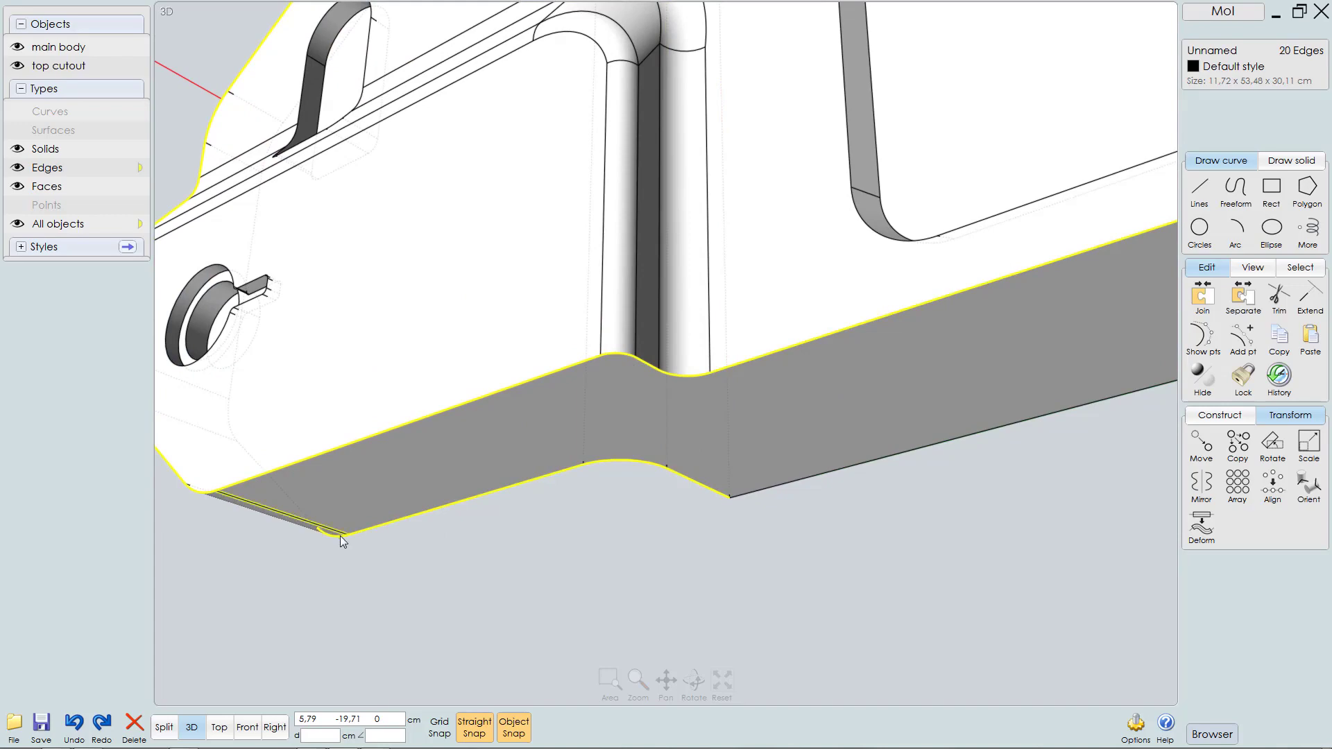
click(798, 480)
scroll(737, 473, down, 6)
scroll(832, 430, up, 5)
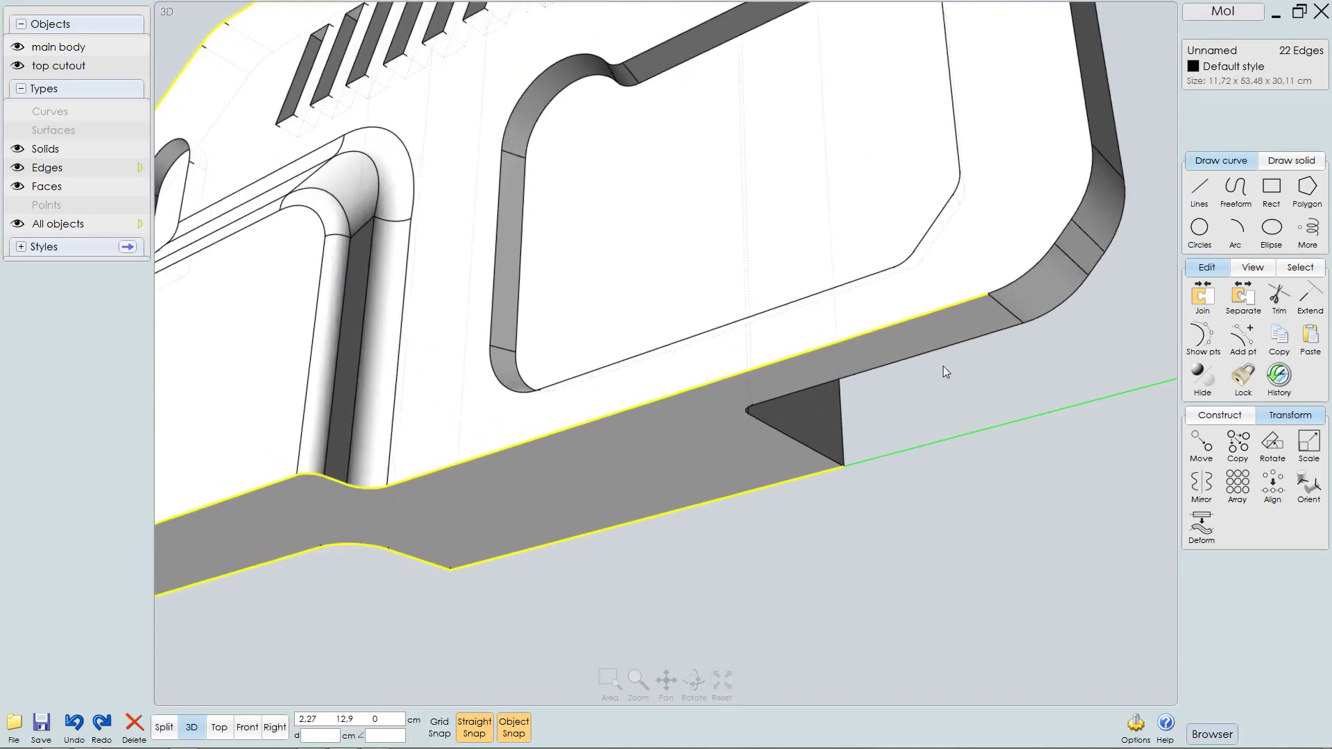
Step: Add the underside edges around the notch between the rear block and the plate, including its small fillet, to the selection
click(768, 419)
scroll(767, 420, up, 3)
scroll(693, 400, up, 2)
click(672, 399)
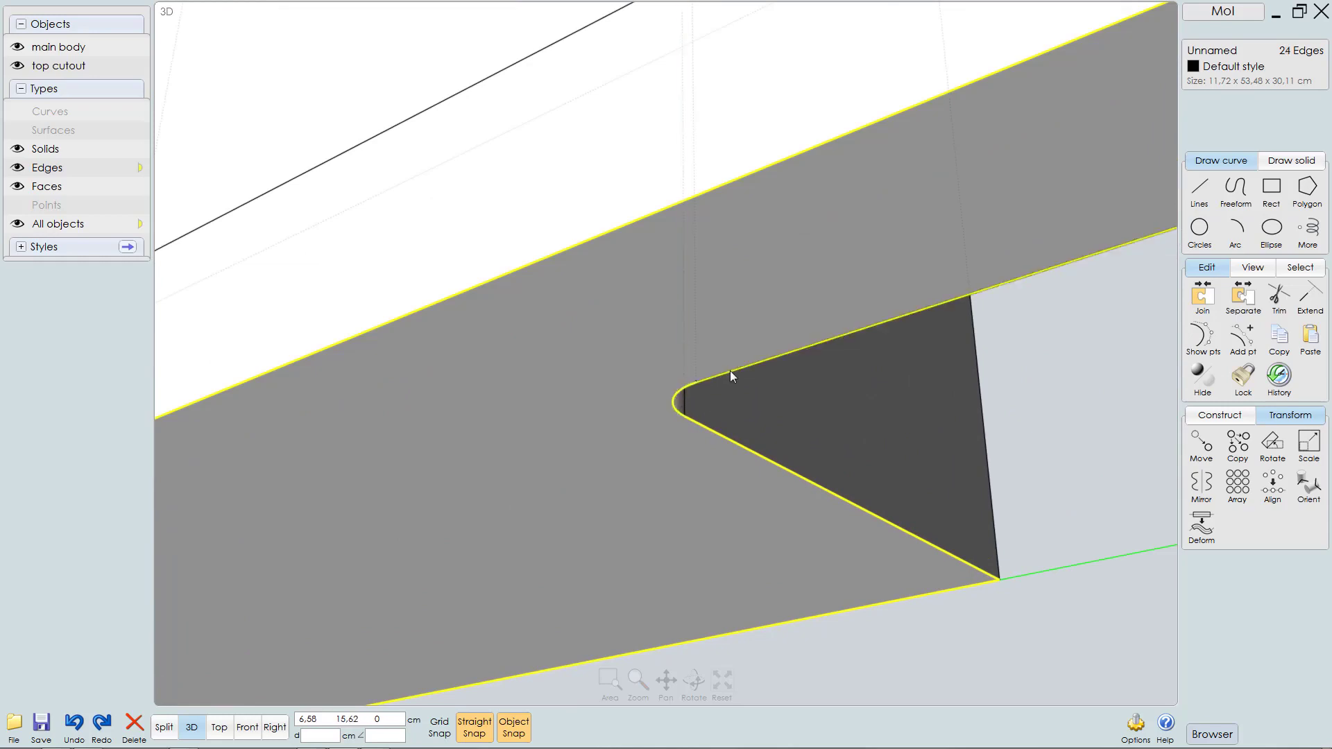
click(730, 370)
scroll(707, 402, down, 4)
Step: Add the front and rear edges of the plate's lower rounded corner and the adjoining outline edges to the selection
right_drag(863, 304, 908, 332)
click(511, 358)
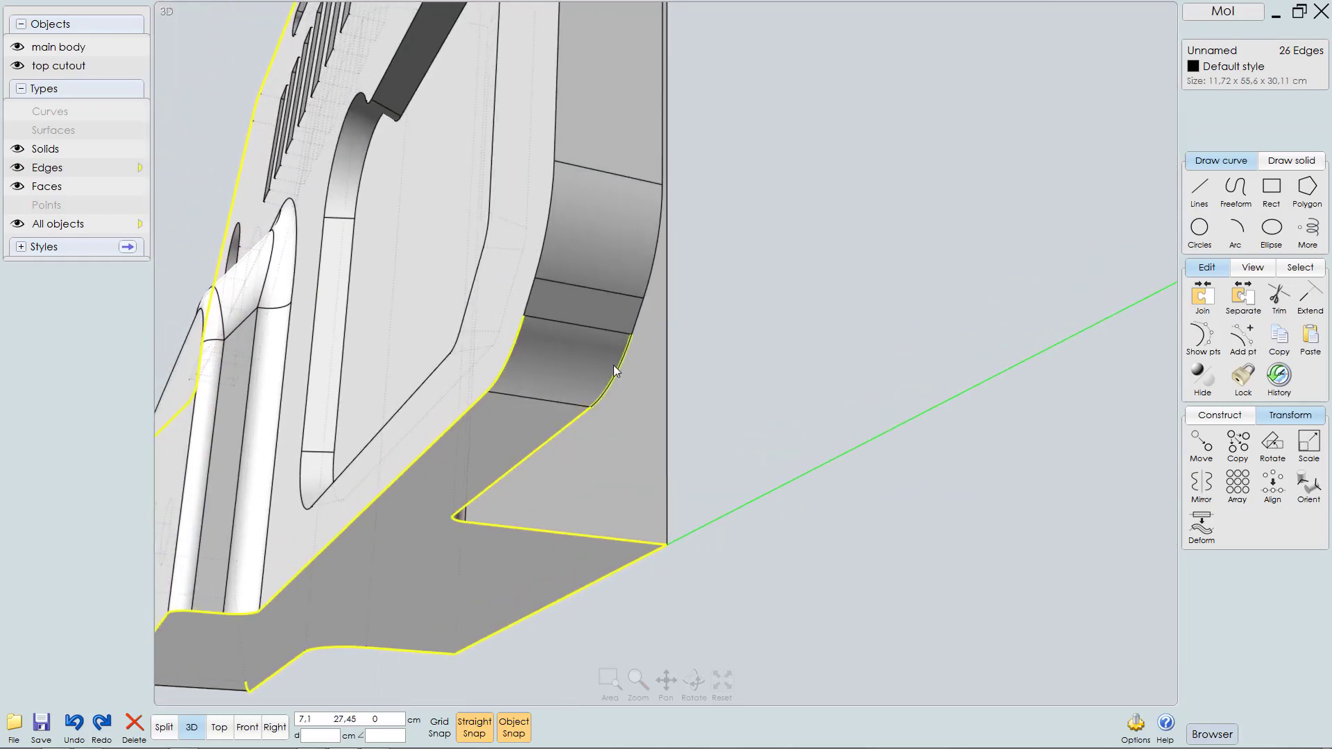
click(615, 371)
scroll(669, 378, down, 5)
right_drag(614, 264, 798, 402)
scroll(734, 369, up, 3)
click(867, 376)
Step: Select the main body and the top cutout solids and place a copy of both well clear of the originals
drag(903, 191, 349, 625)
drag(658, 345, 1167, 140)
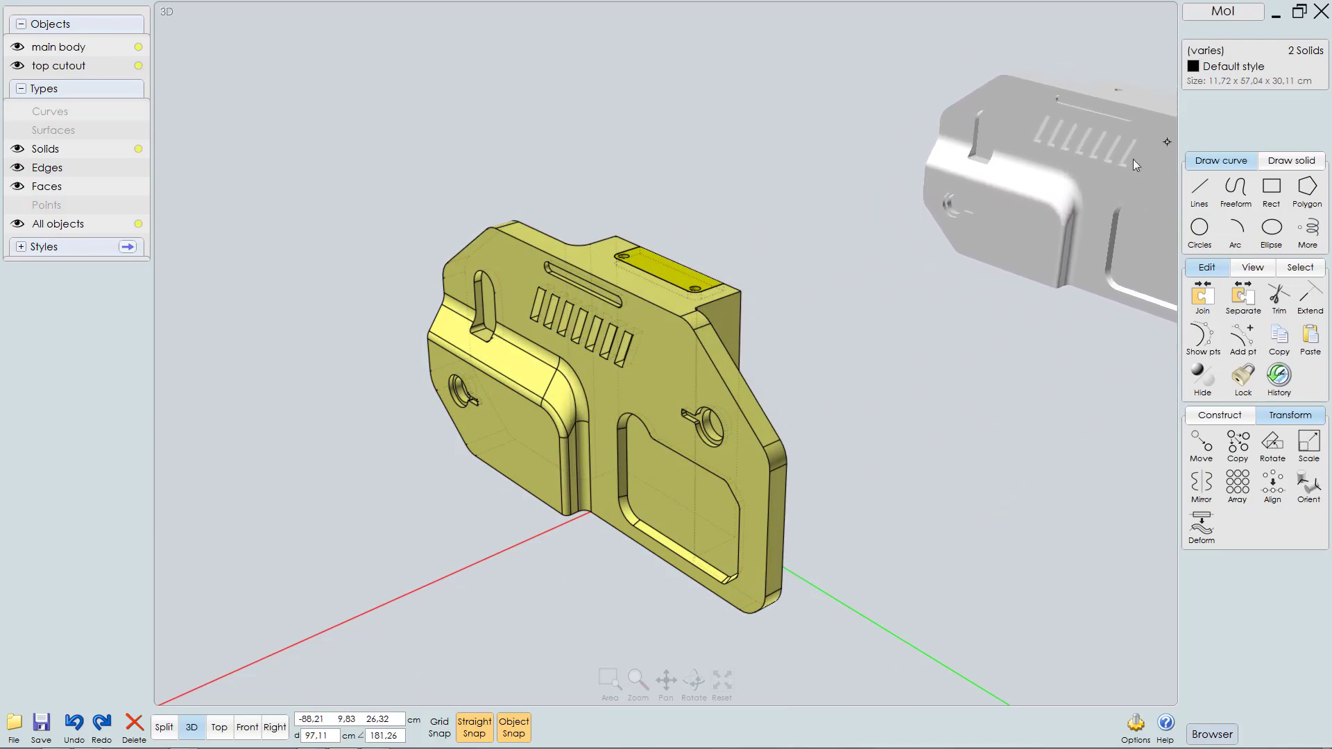
scroll(811, 394, down, 3)
key(ctrl+z)
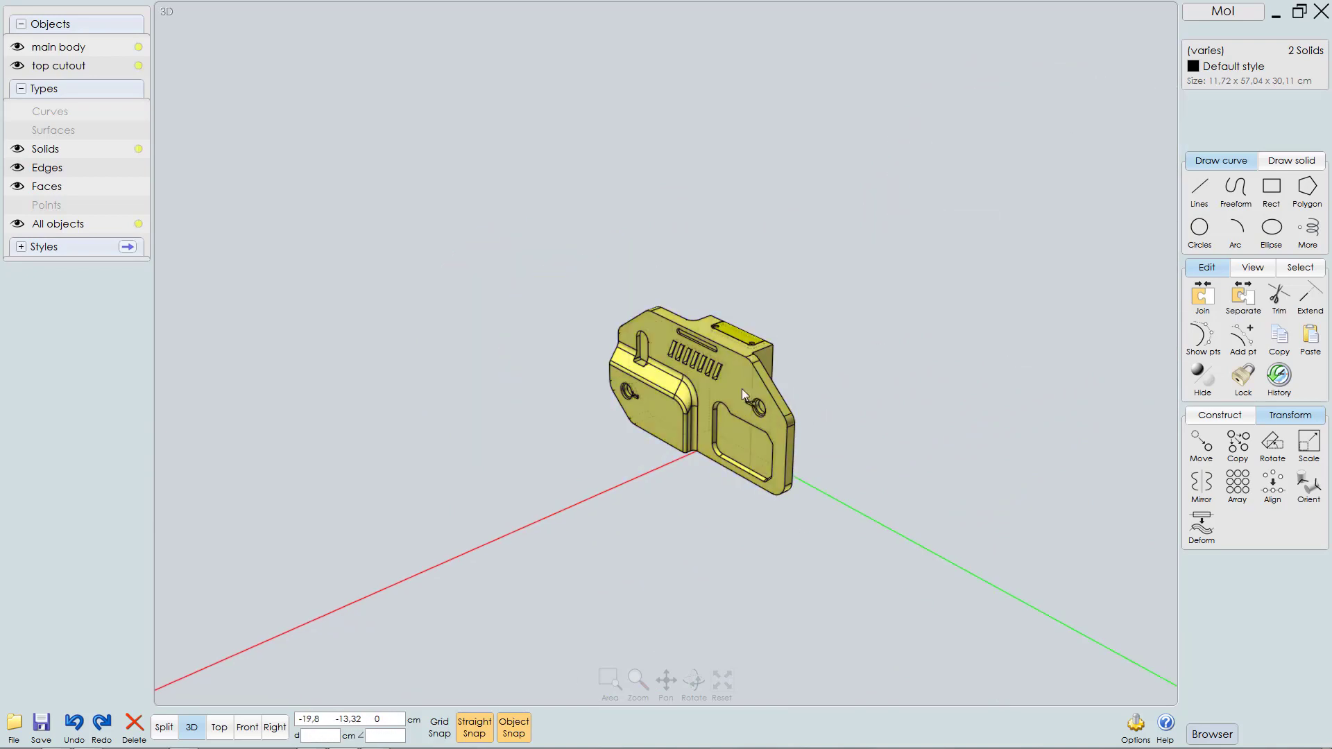
drag(778, 361, 1123, 219)
scroll(861, 410, up, 3)
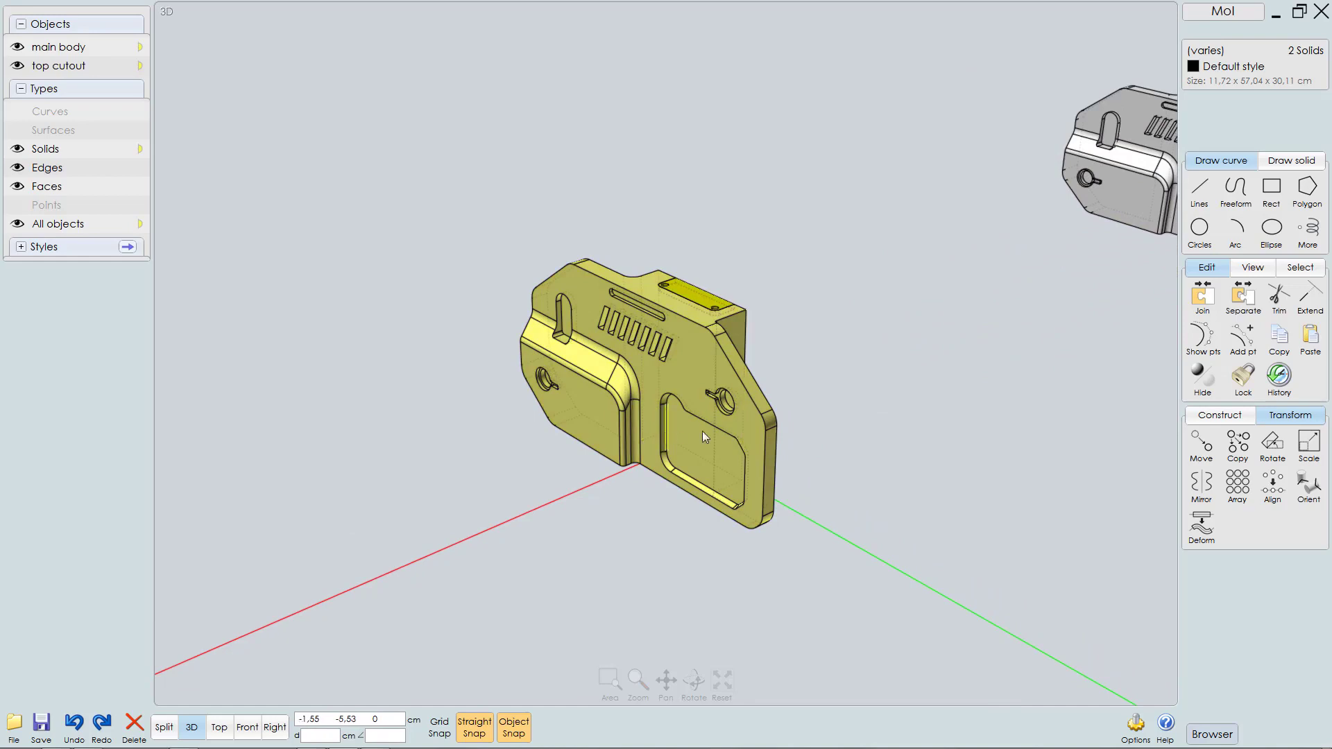
middle_drag(703, 431, 494, 472)
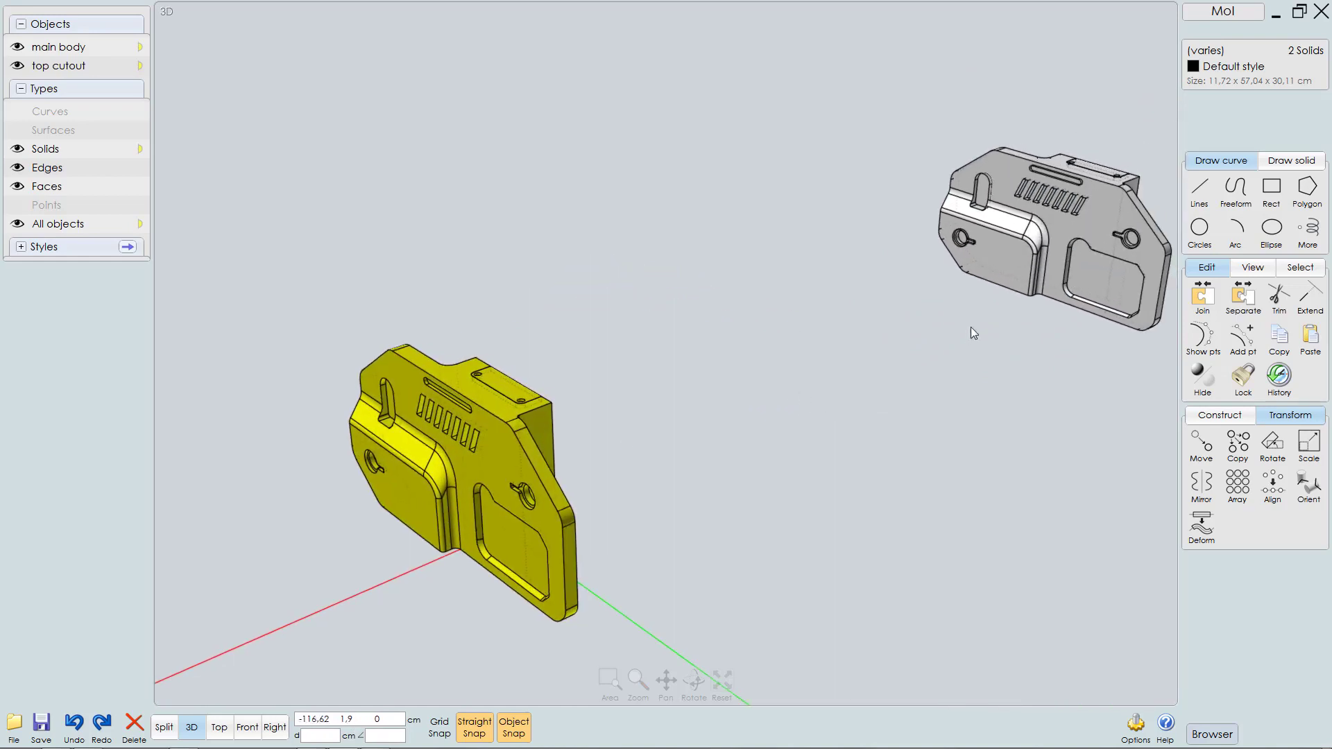
click(1009, 348)
Step: Rename the copied main body to "no fillets main body"
click(1106, 206)
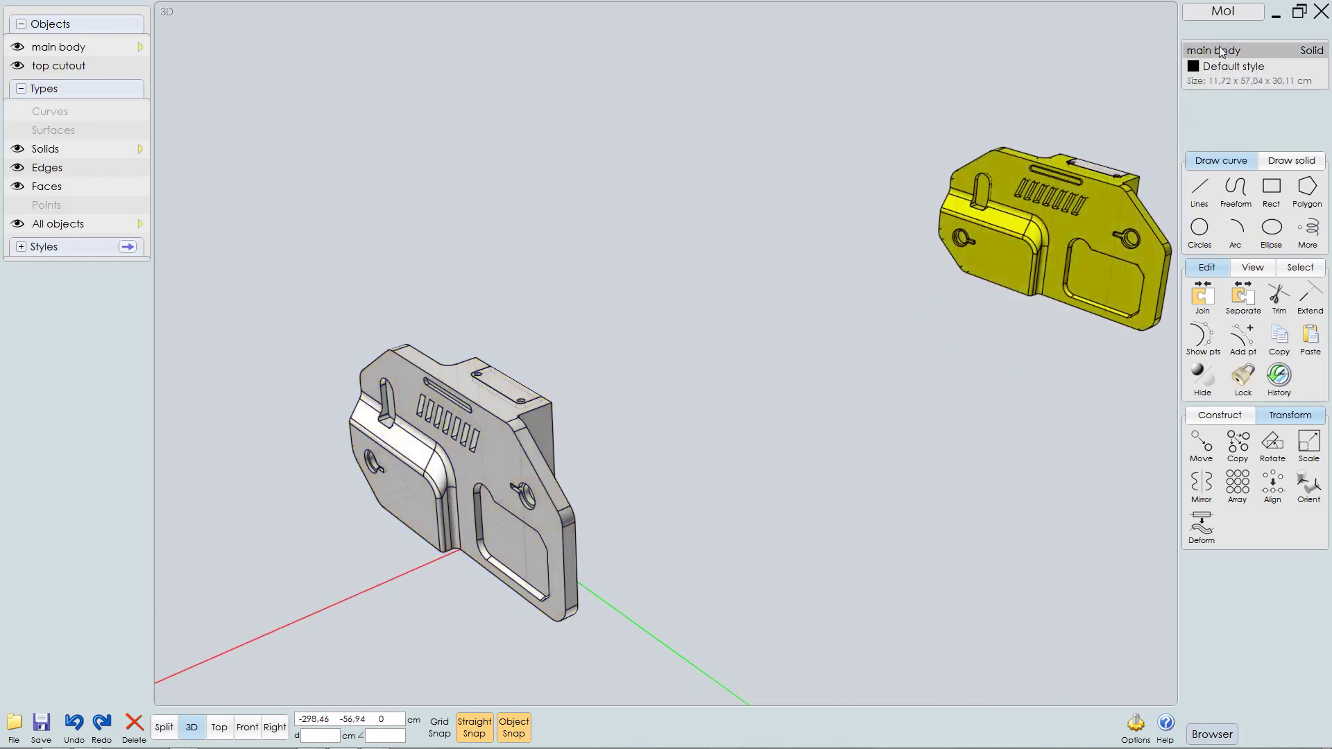
click(1221, 50)
click(686, 366)
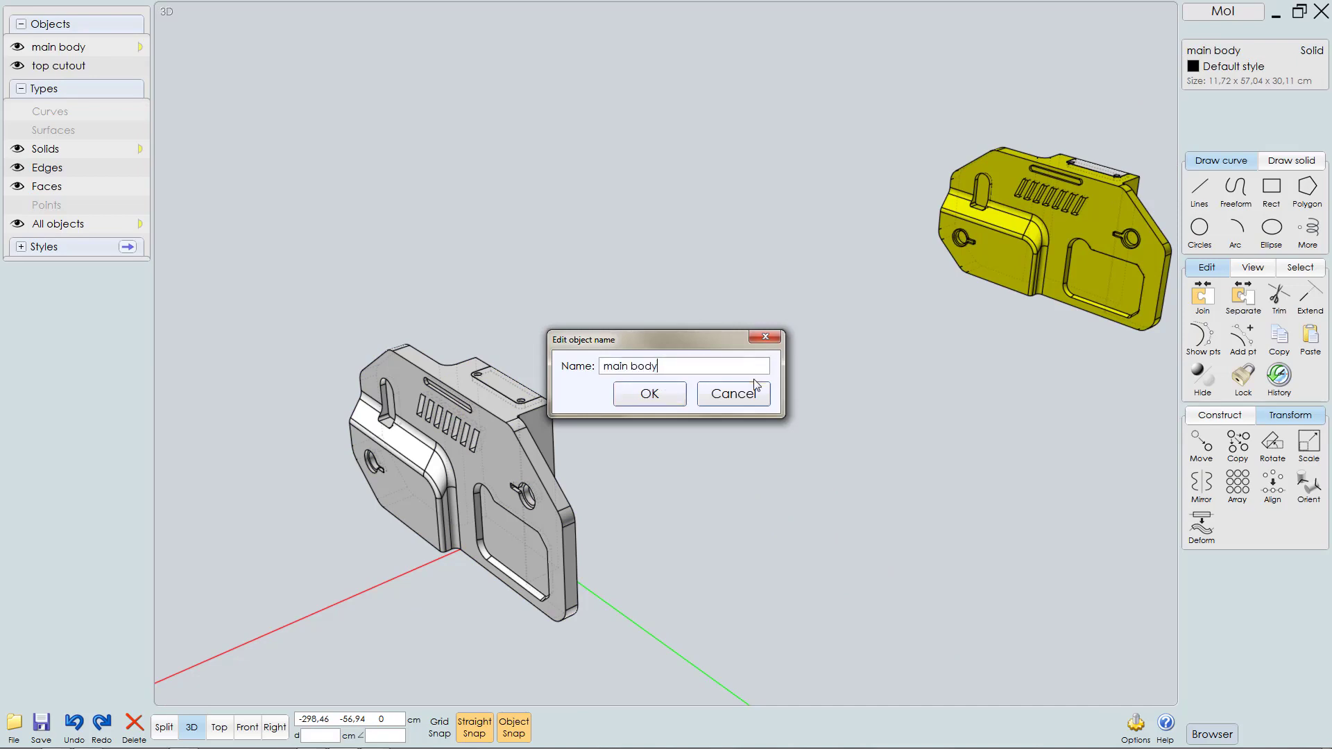
text(backup)
key(BackSpace)
key(BackSpace)
key(BackSpace)
key(BackSpace)
key(BackSpace)
key(BackSpace)
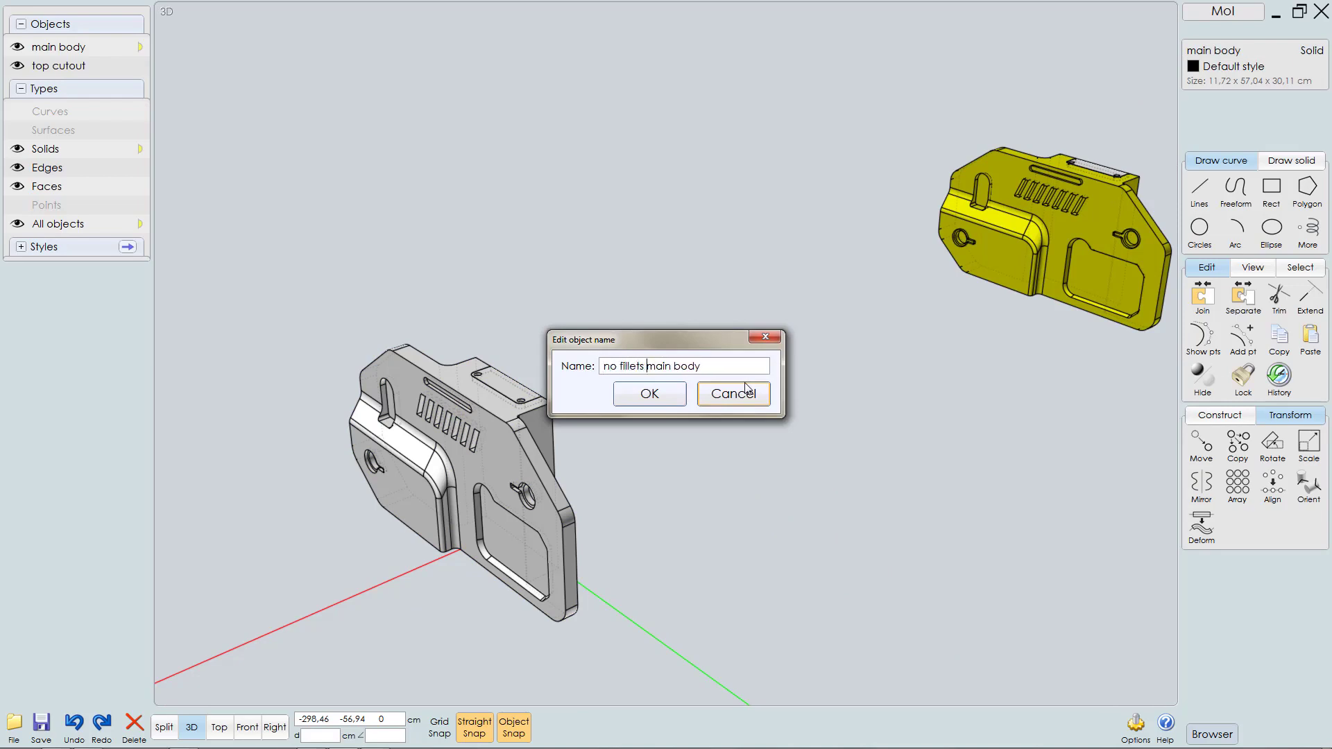
key(Return)
Step: Rename the copied top cutout to "no fillets top cutout" and clear the selection
click(1100, 154)
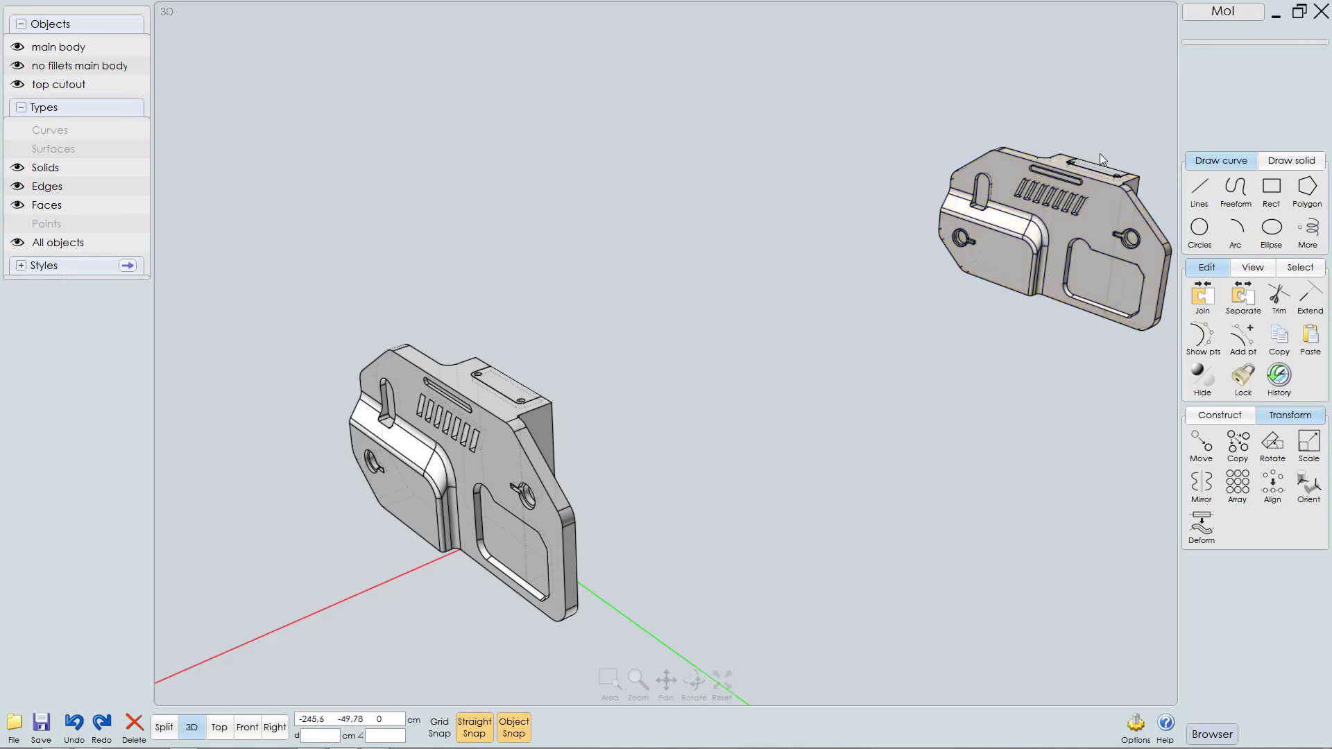
click(1098, 170)
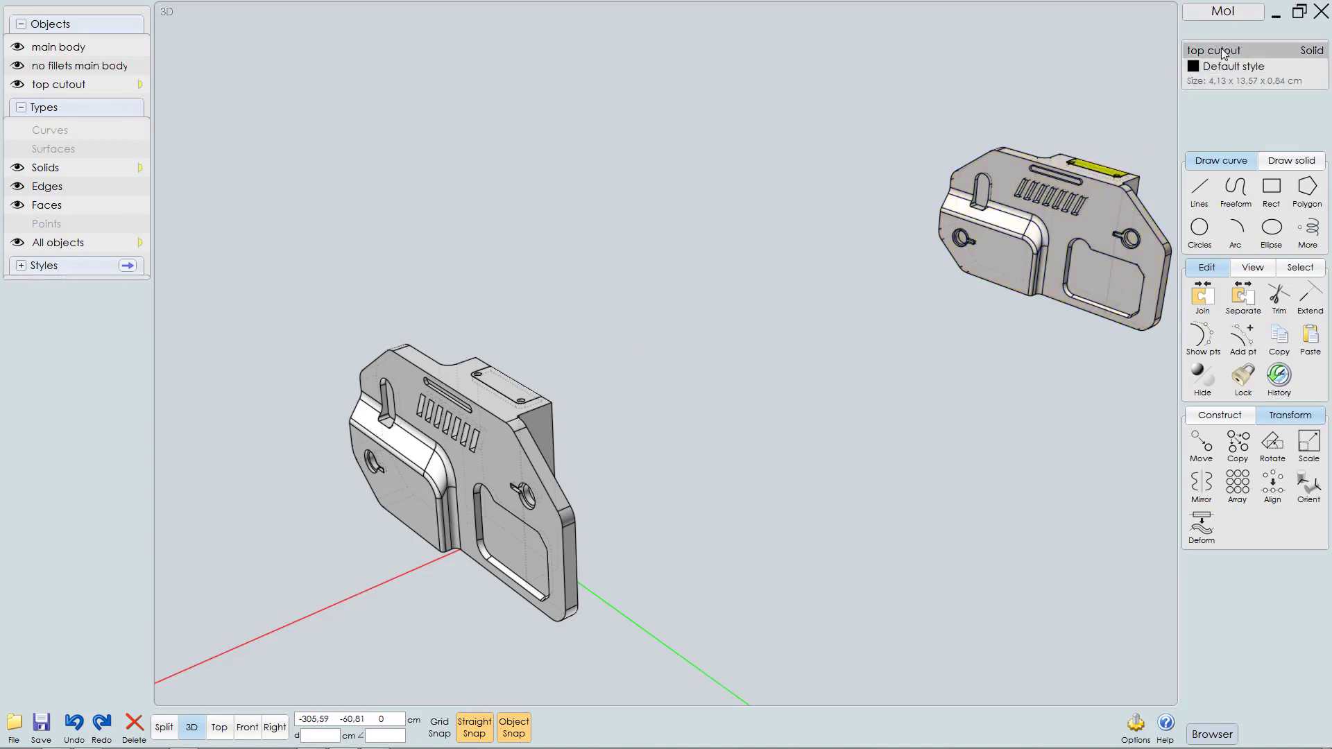
click(1214, 50)
key(Home)
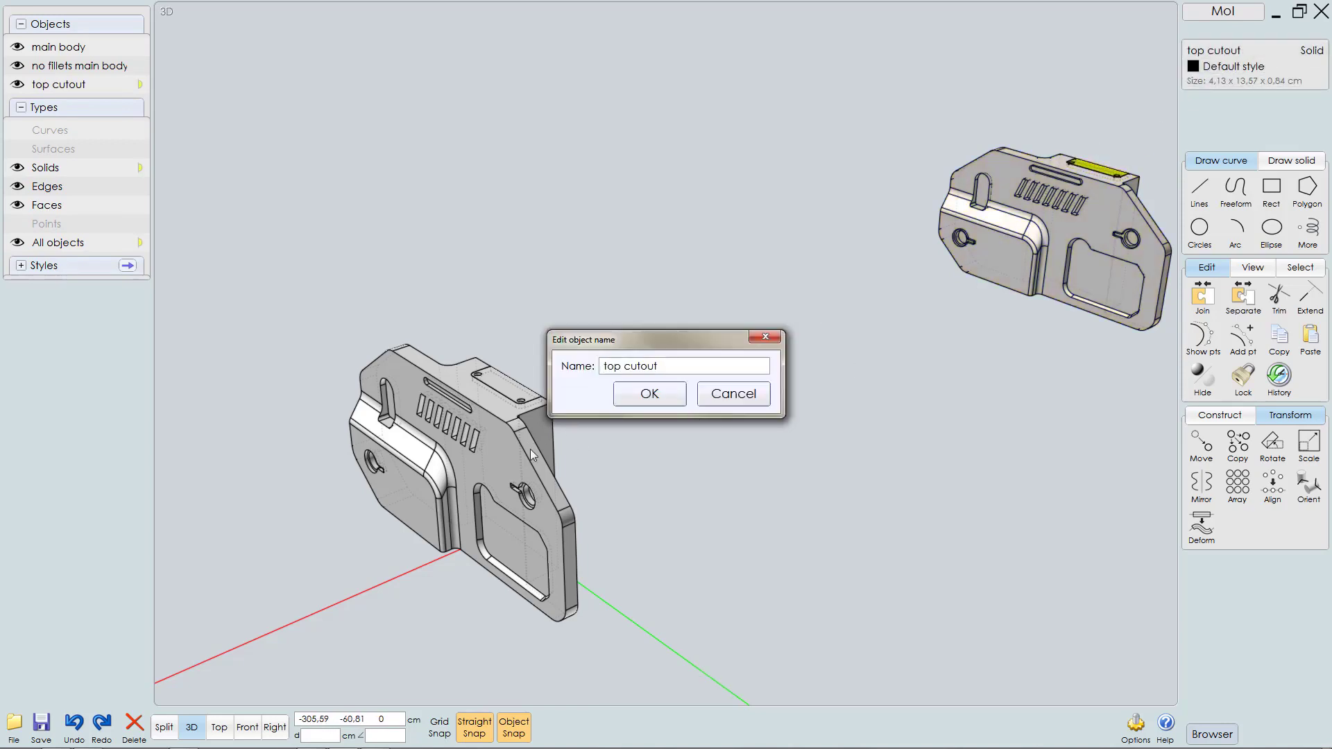
text(no fillets)
key(Return)
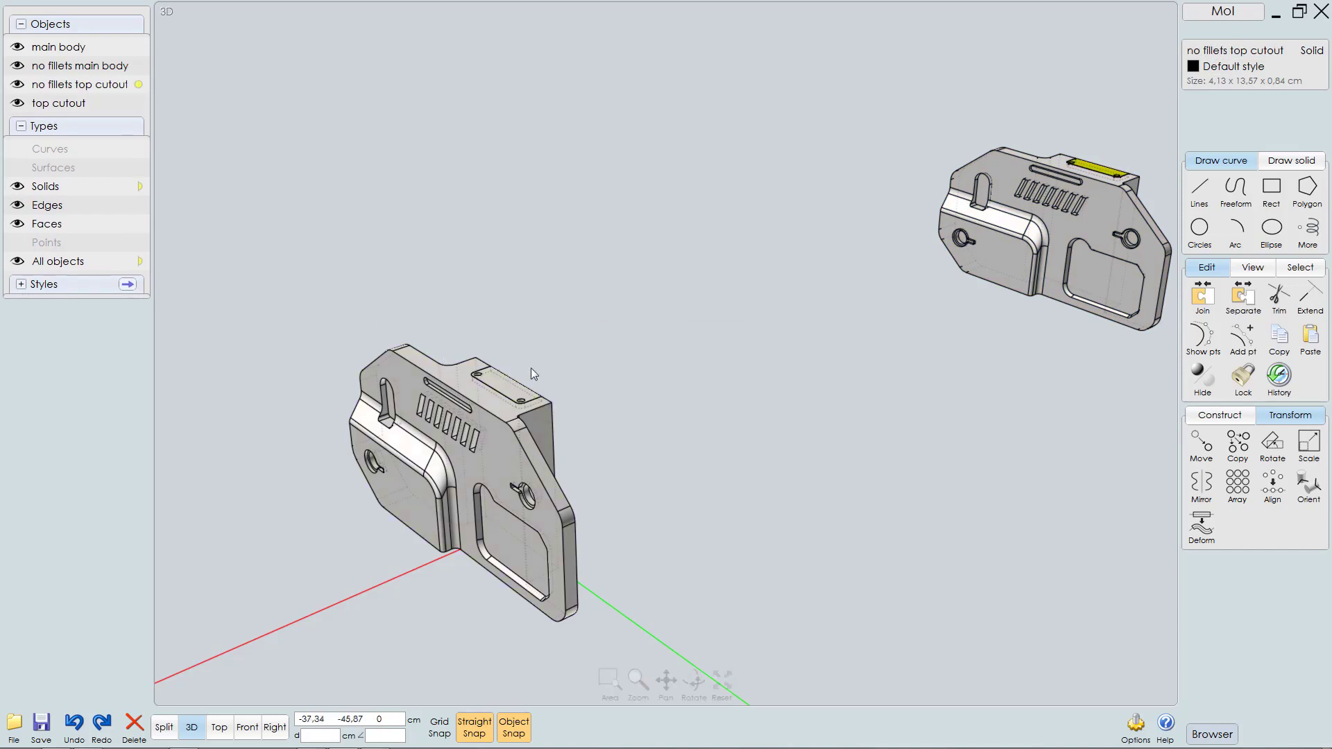
click(621, 422)
Step: Select the original main body's front top edge, the adjoining rounded corner edge and the upper slanted edge
right_drag(620, 420, 682, 443)
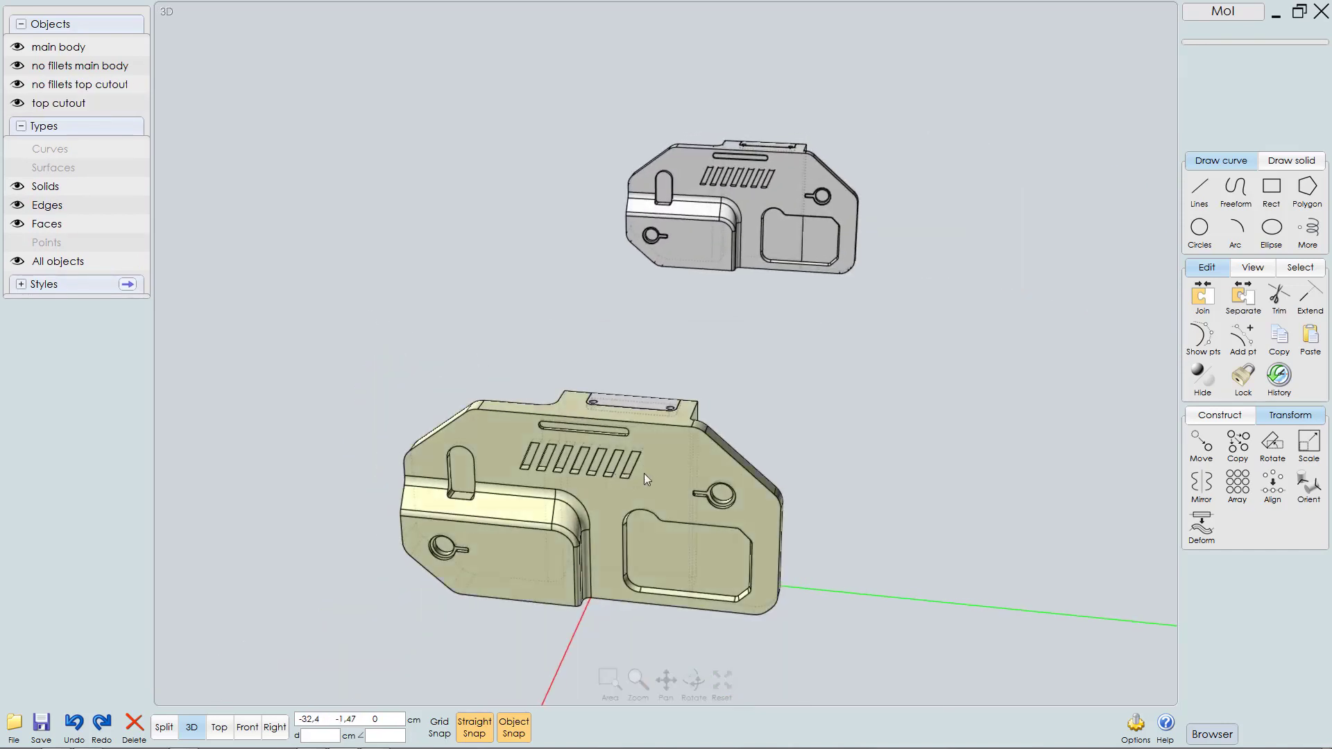
click(644, 473)
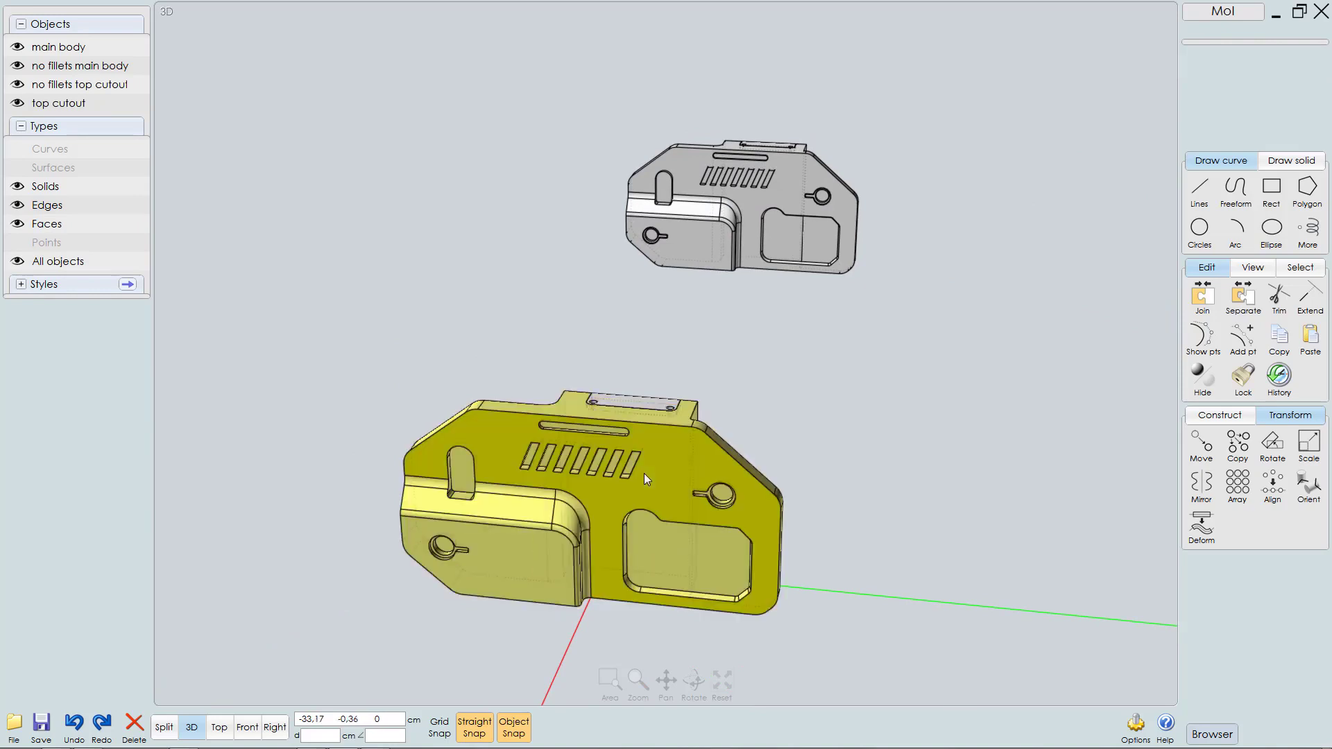
click(513, 414)
right_drag(514, 415, 620, 431)
scroll(715, 486, up, 5)
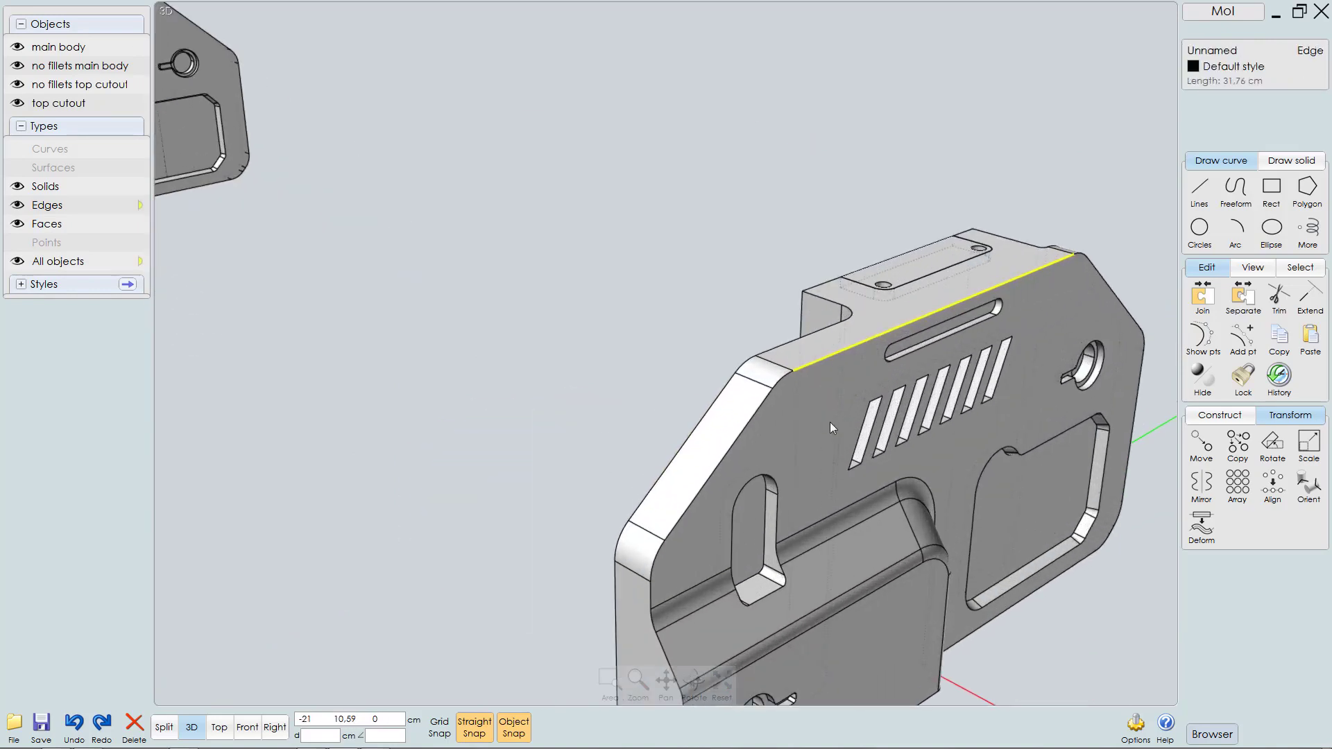
click(782, 379)
click(723, 461)
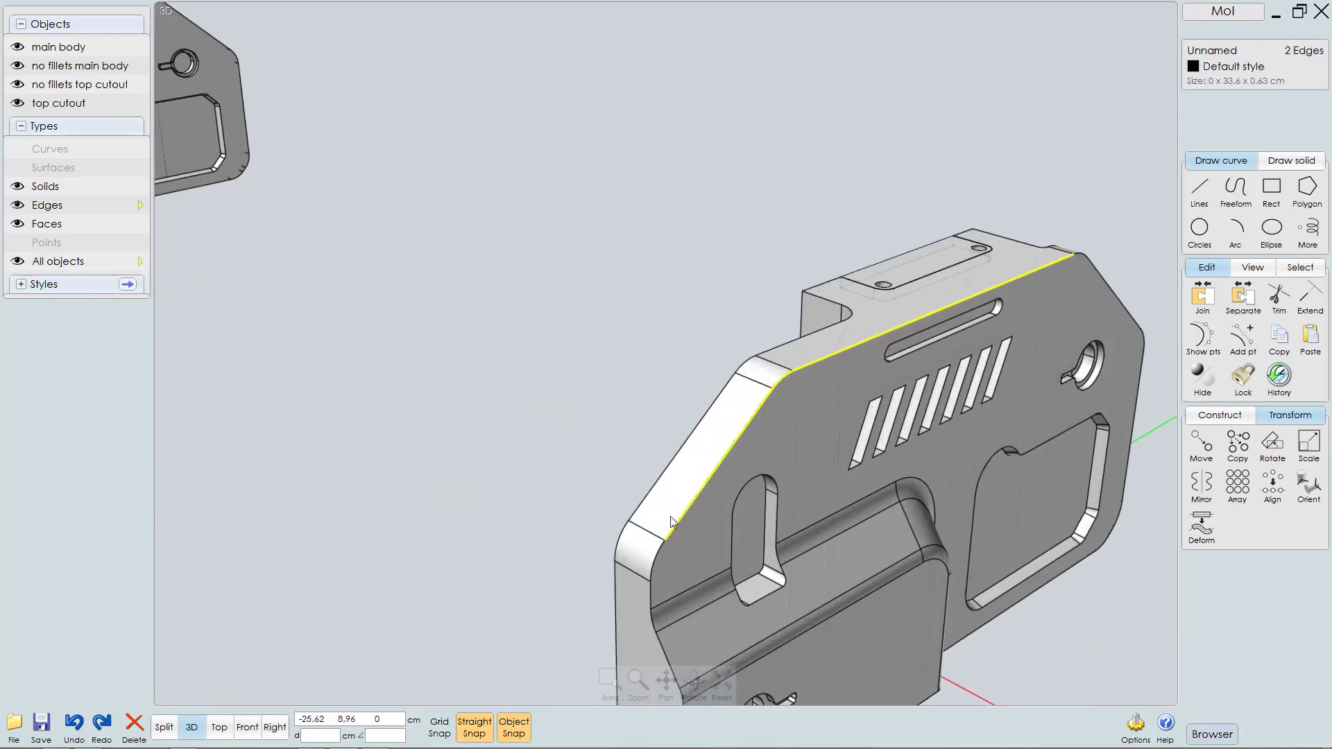
Step: Extend the selection down the stepped end's front edges to the lower rounded corner
click(653, 597)
right_drag(654, 597, 667, 528)
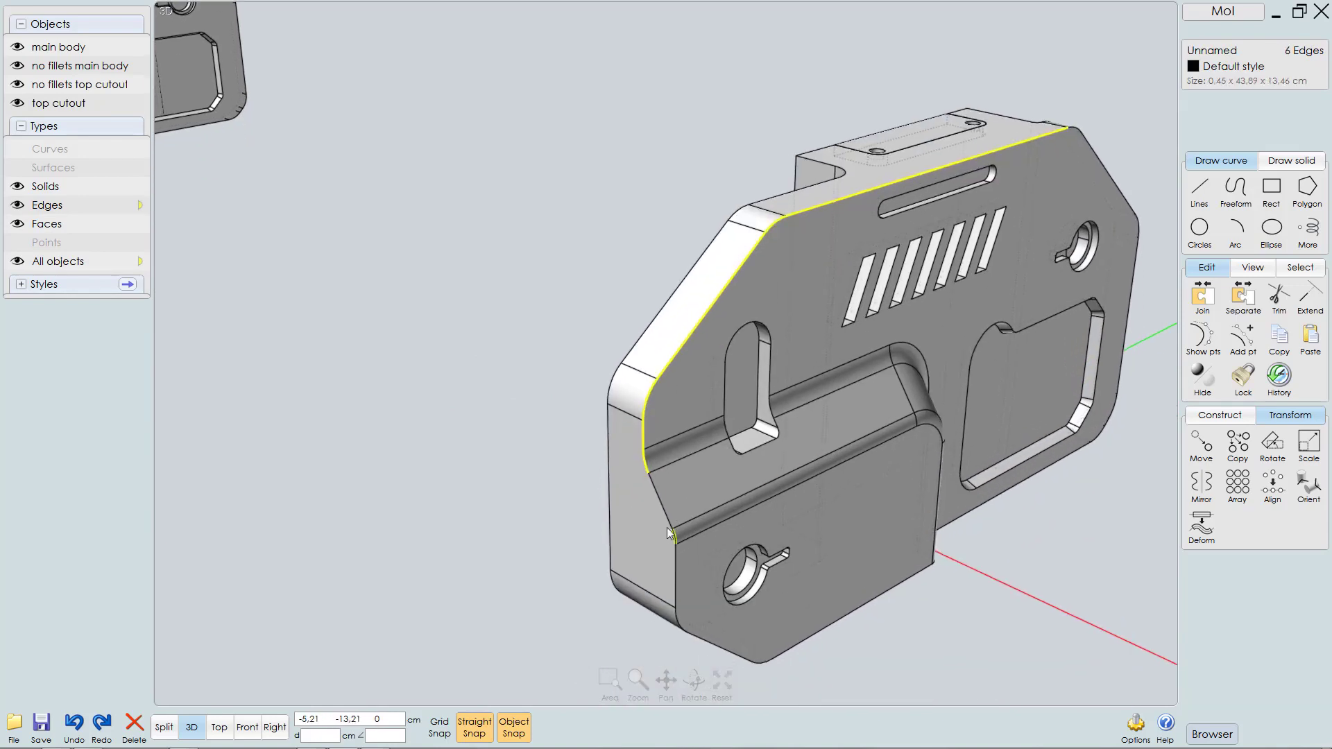
click(673, 566)
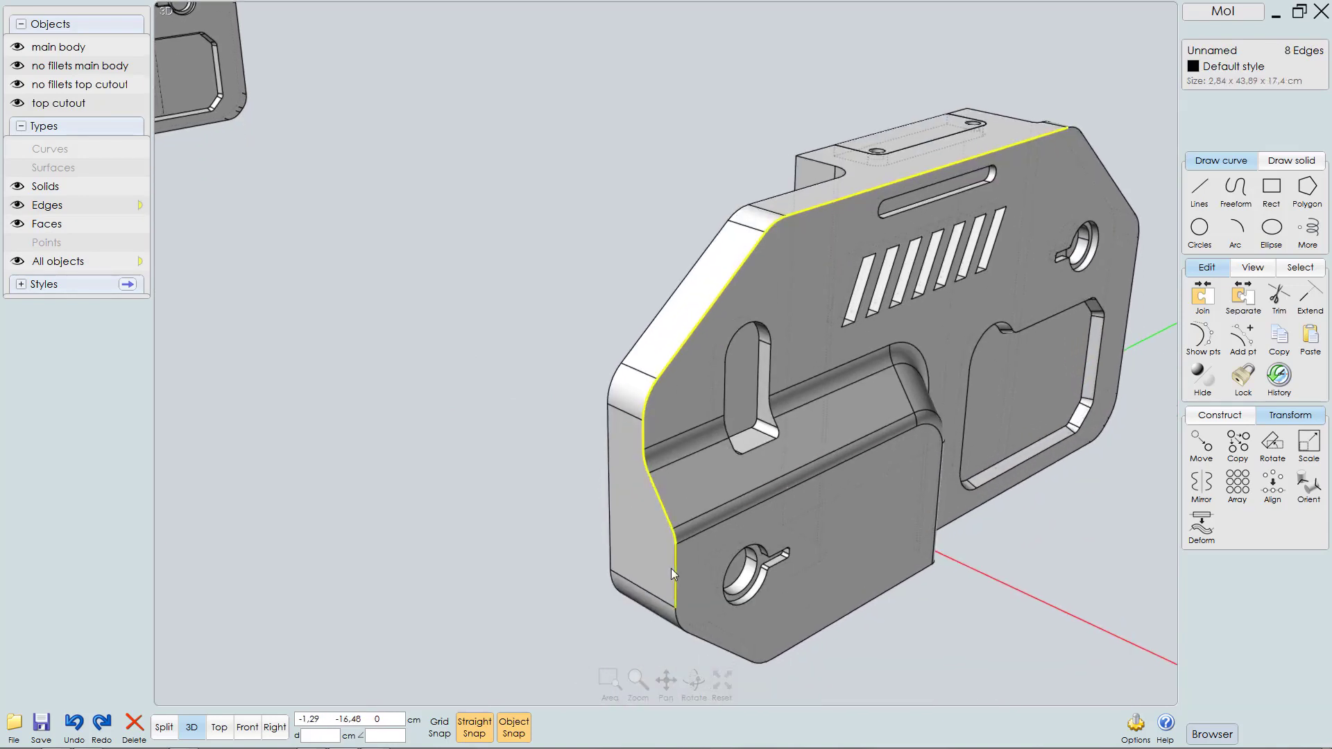
click(676, 622)
Step: Add the lower slanted front edge, the next rounded corner and the raised section's bottom front edge to the selection
right_drag(677, 622, 685, 288)
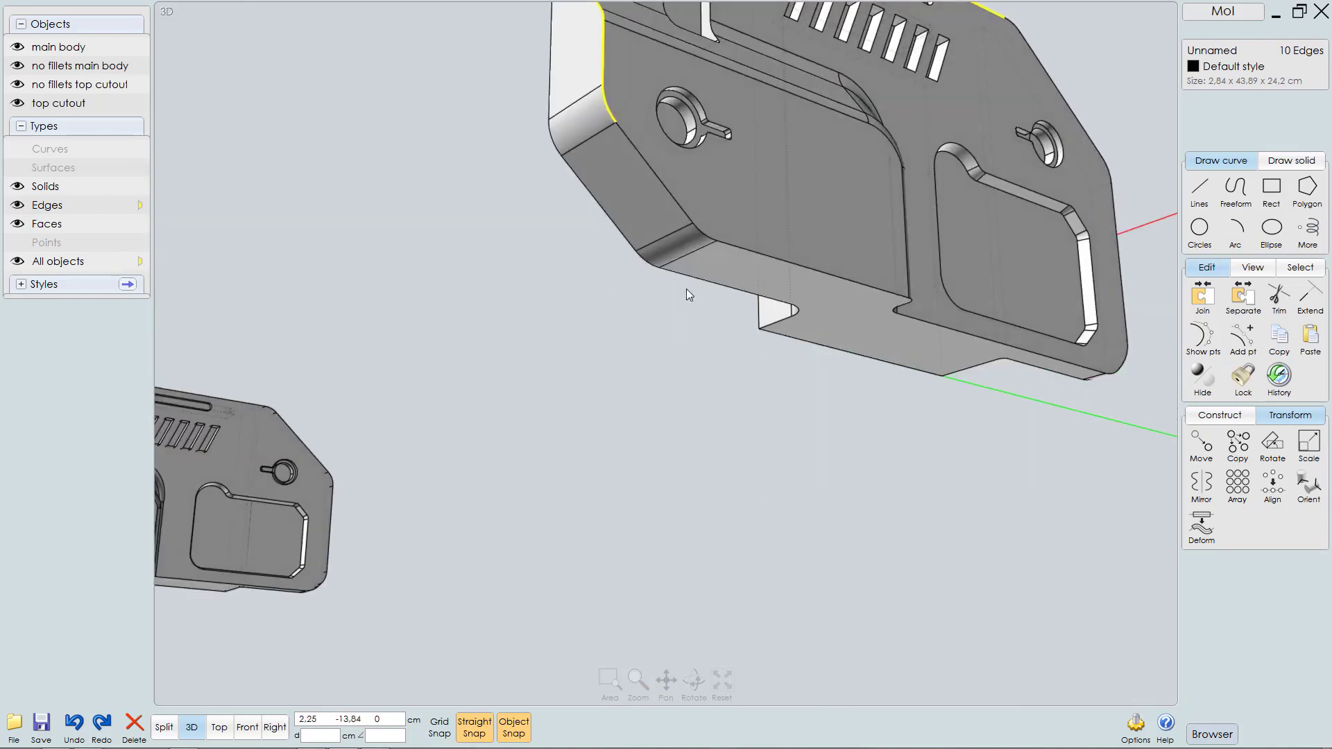
click(665, 181)
click(757, 260)
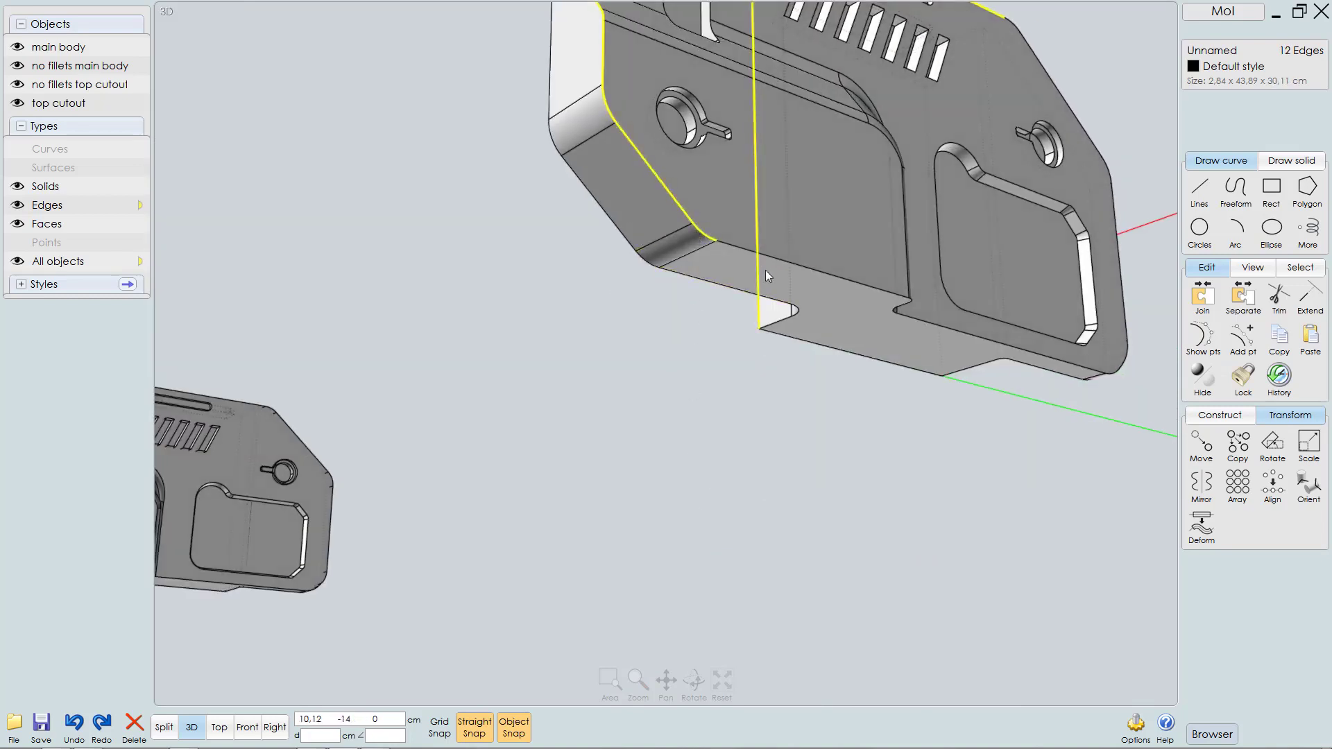
click(759, 223)
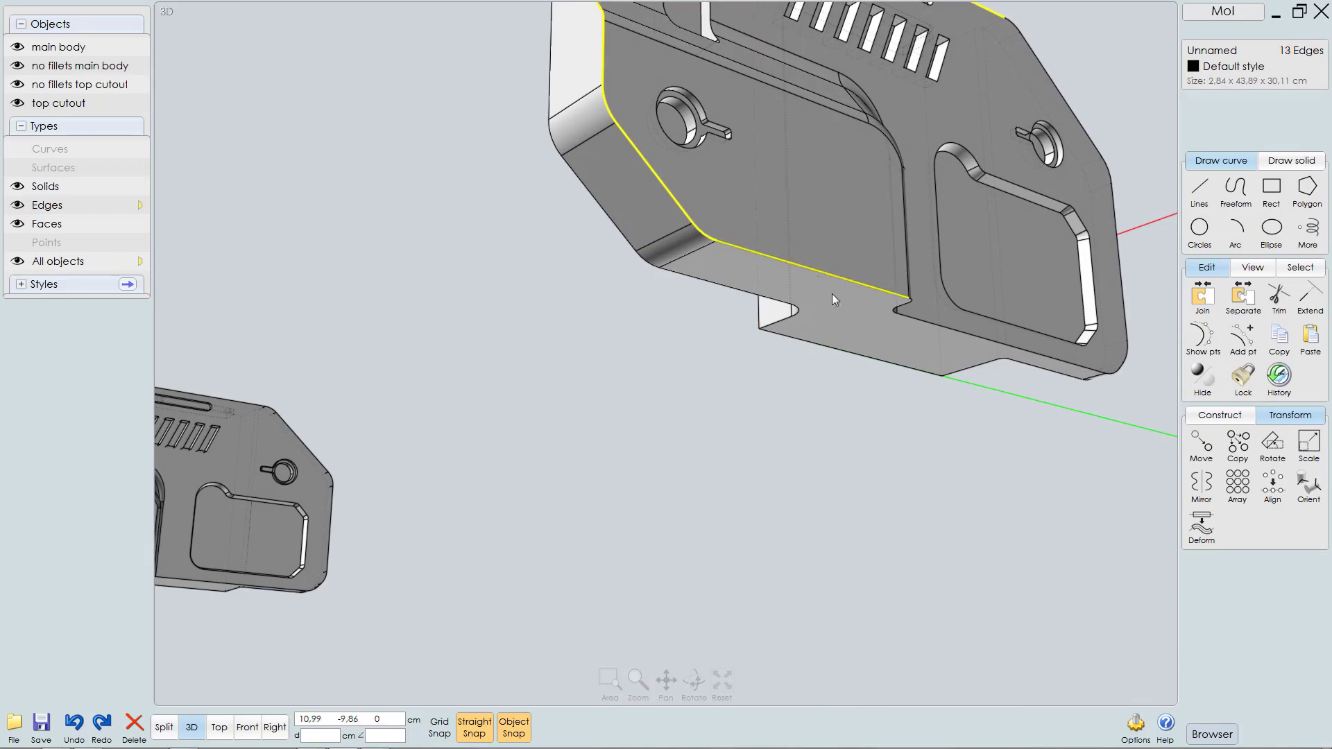
right_drag(845, 303, 697, 303)
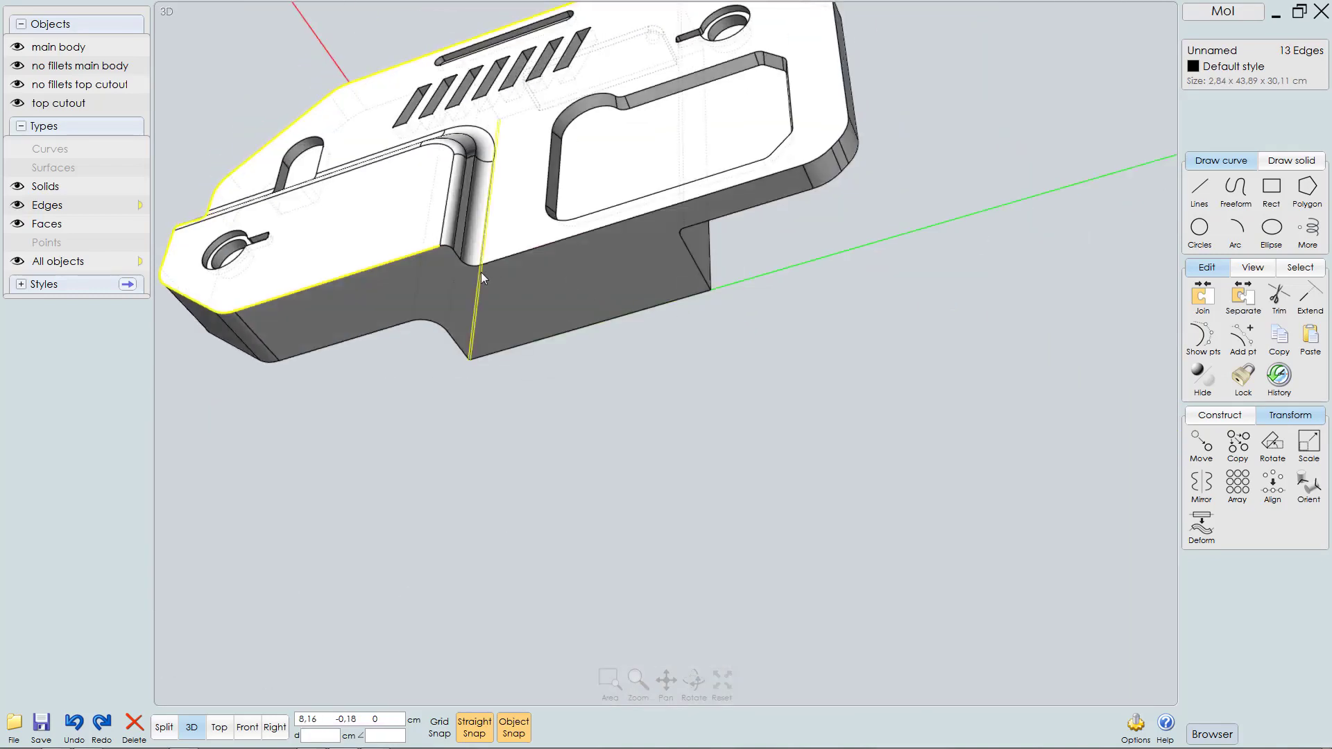
Step: Add the raised section's curved step edges, the long lower front edge, the lower rounded corner and the end's vertical front edge to the selection
scroll(464, 257, up, 3)
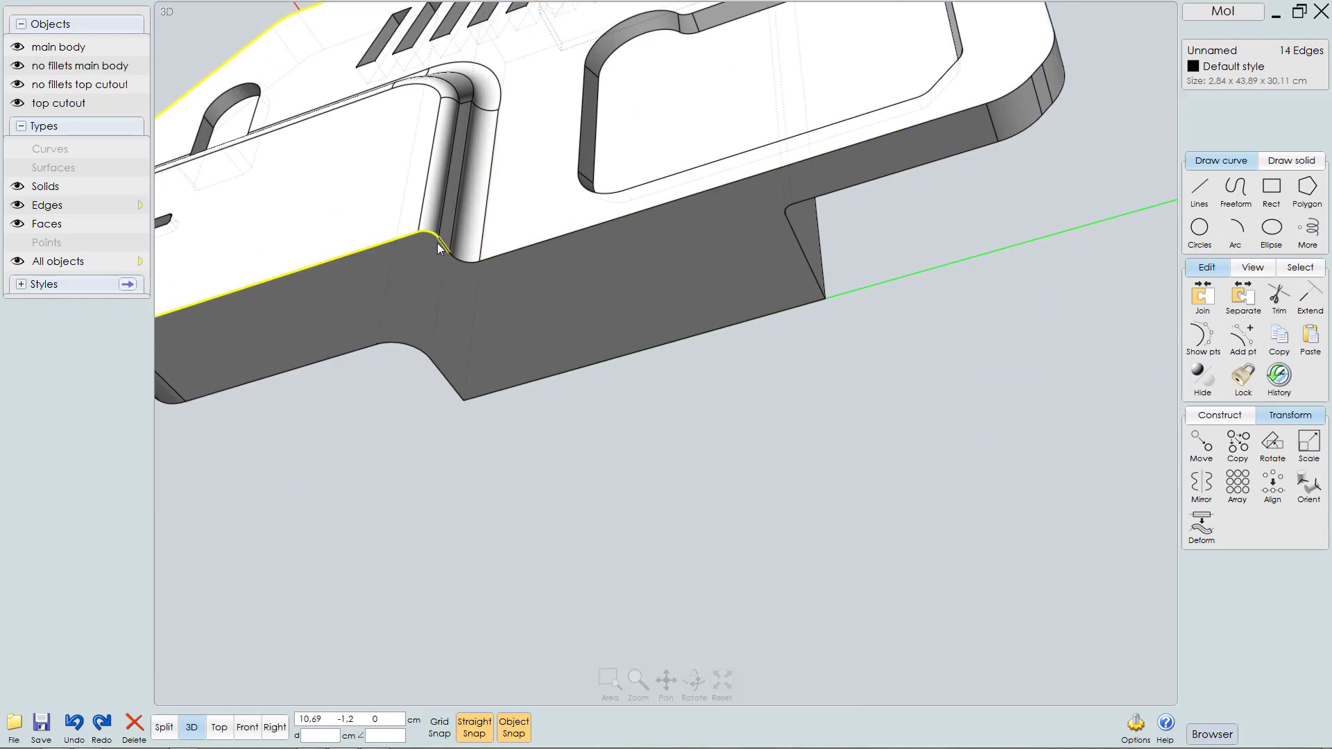
click(519, 254)
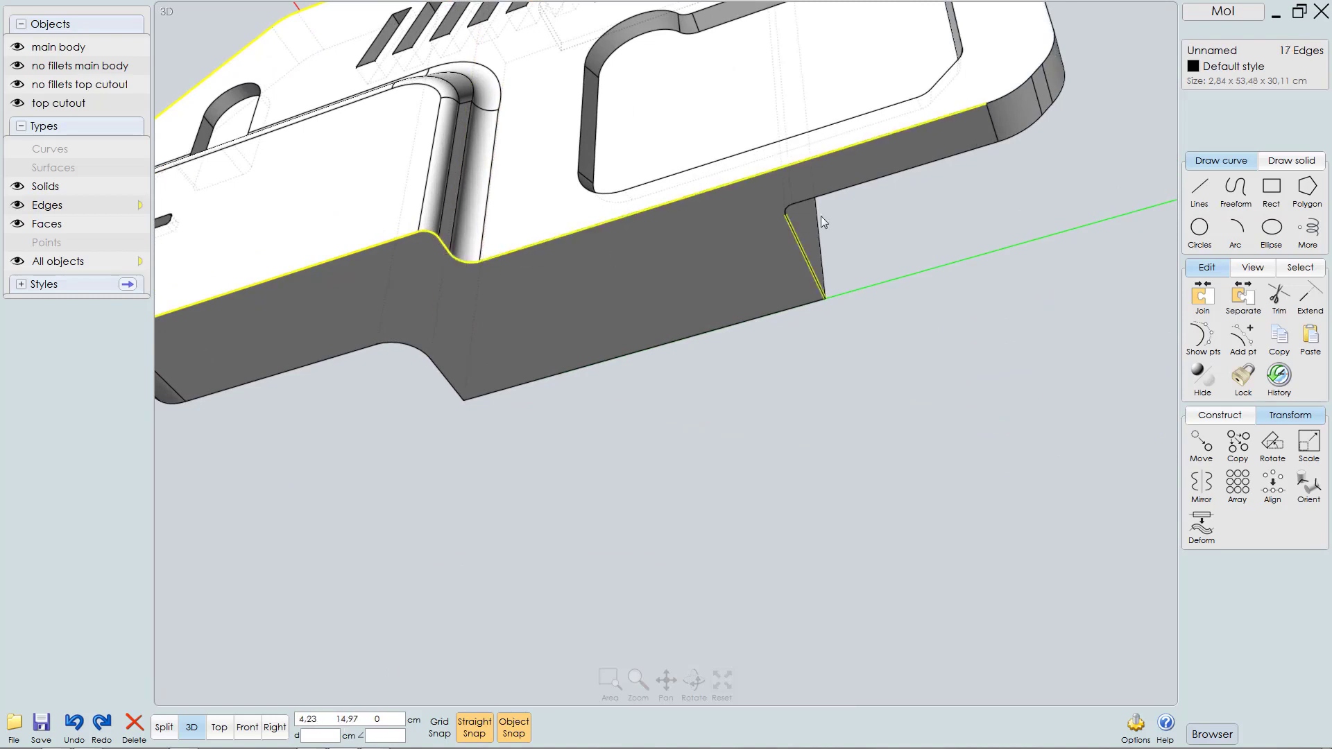
middle_drag(821, 216, 748, 379)
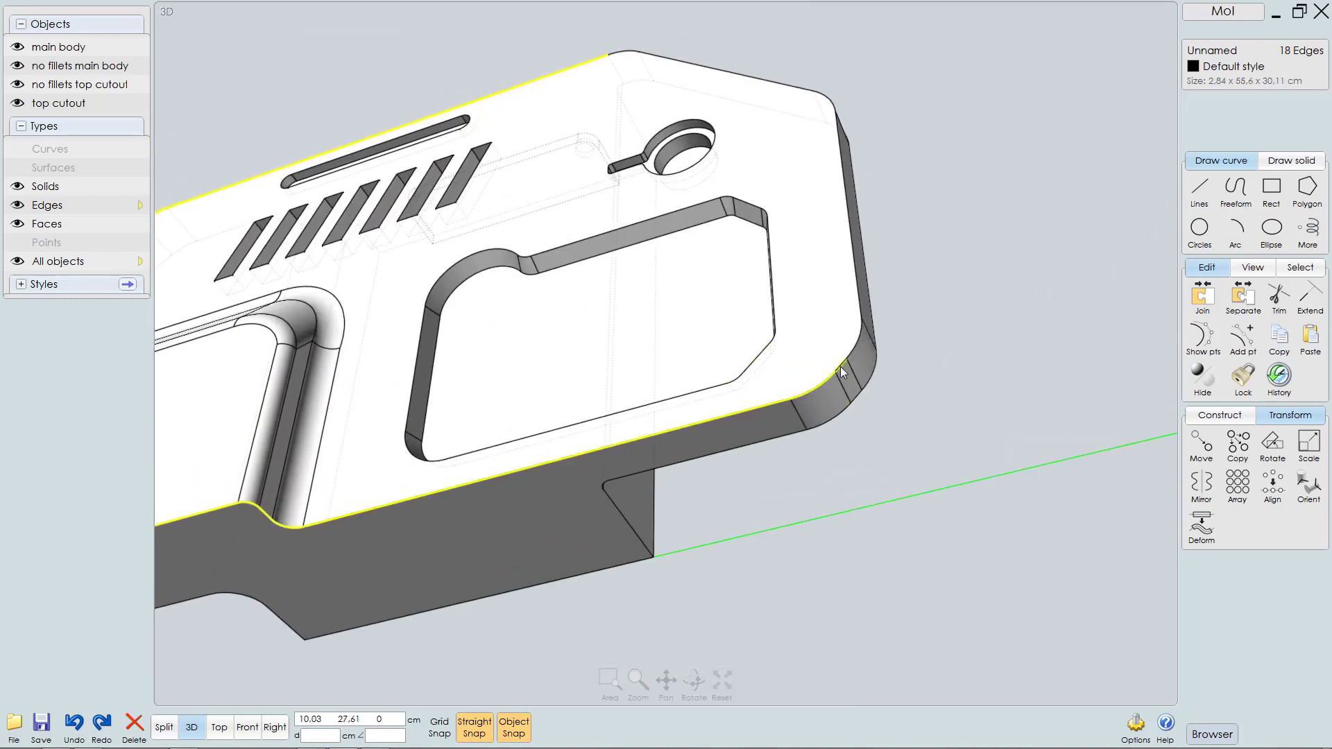
click(854, 345)
click(860, 294)
Step: Add the front upper slanted edge with its rounded corners and the matching rear rounded corner edge to the selection
right_drag(785, 163, 749, 246)
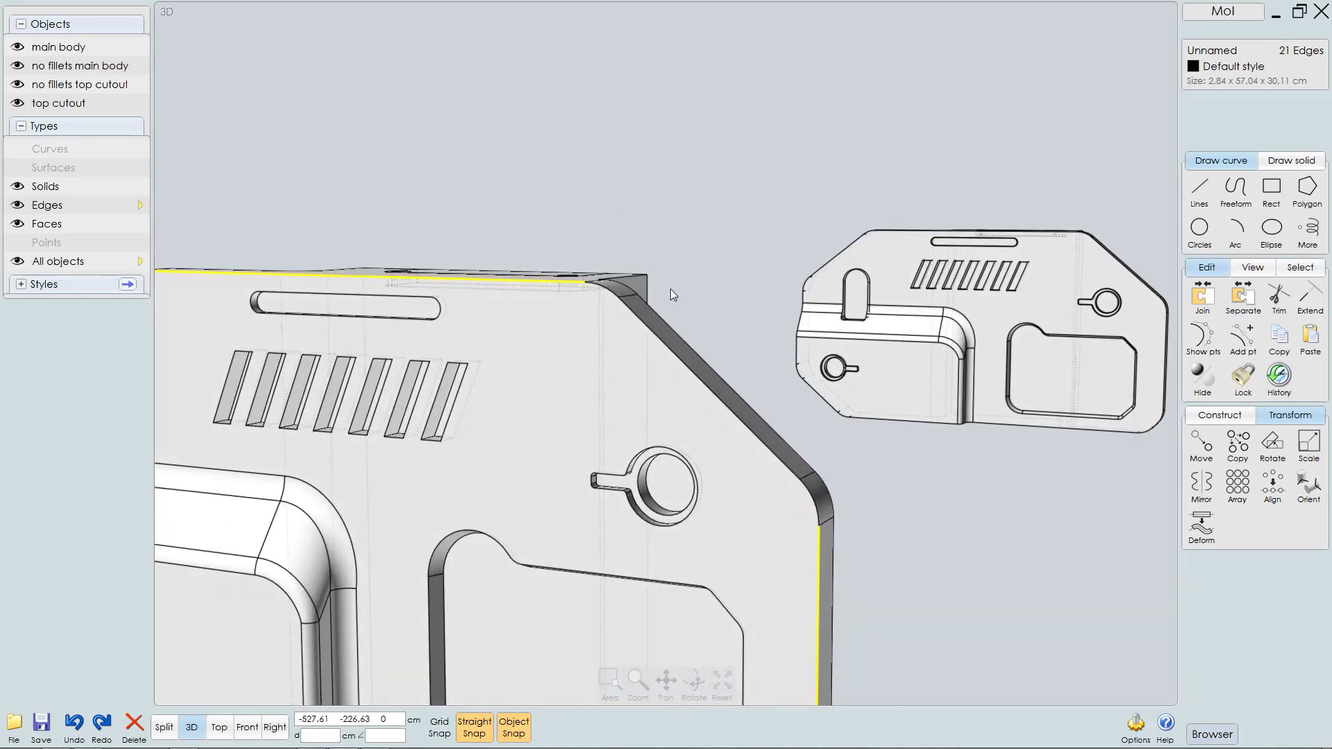
click(650, 317)
click(812, 496)
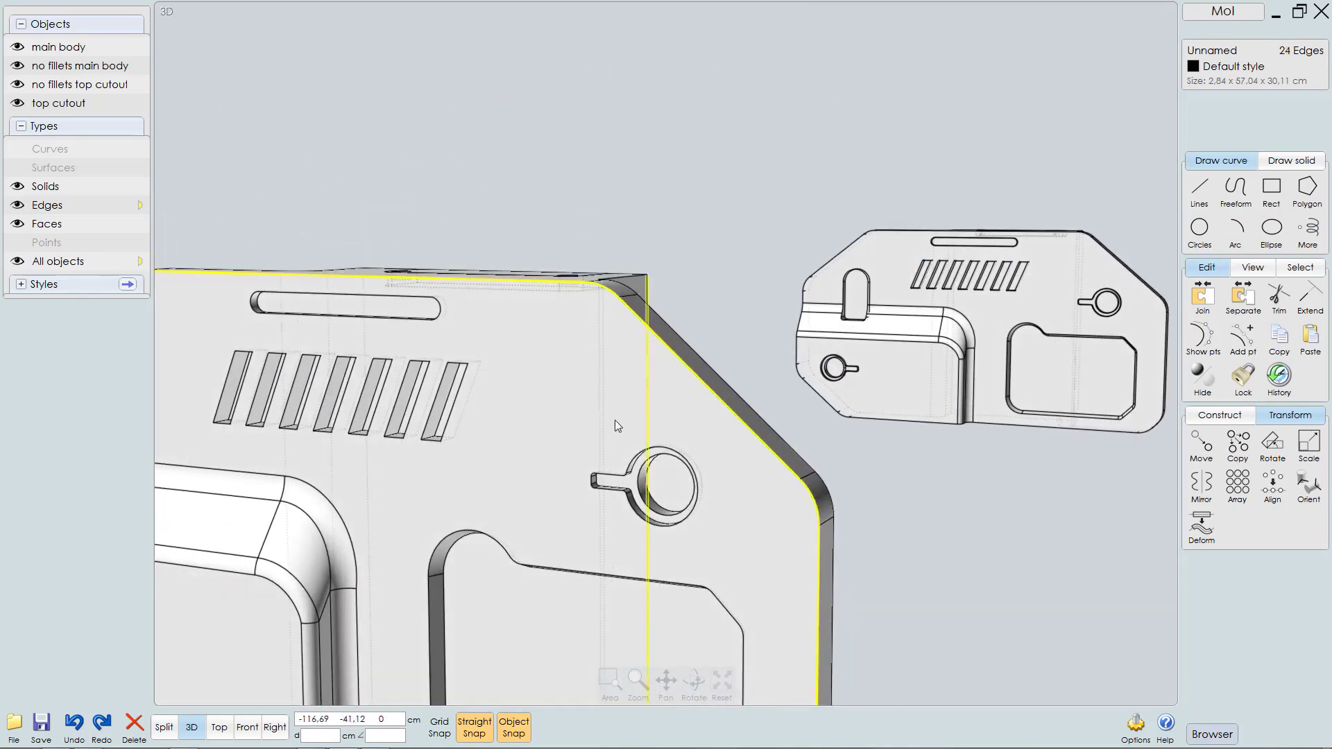
right_drag(615, 419, 576, 434)
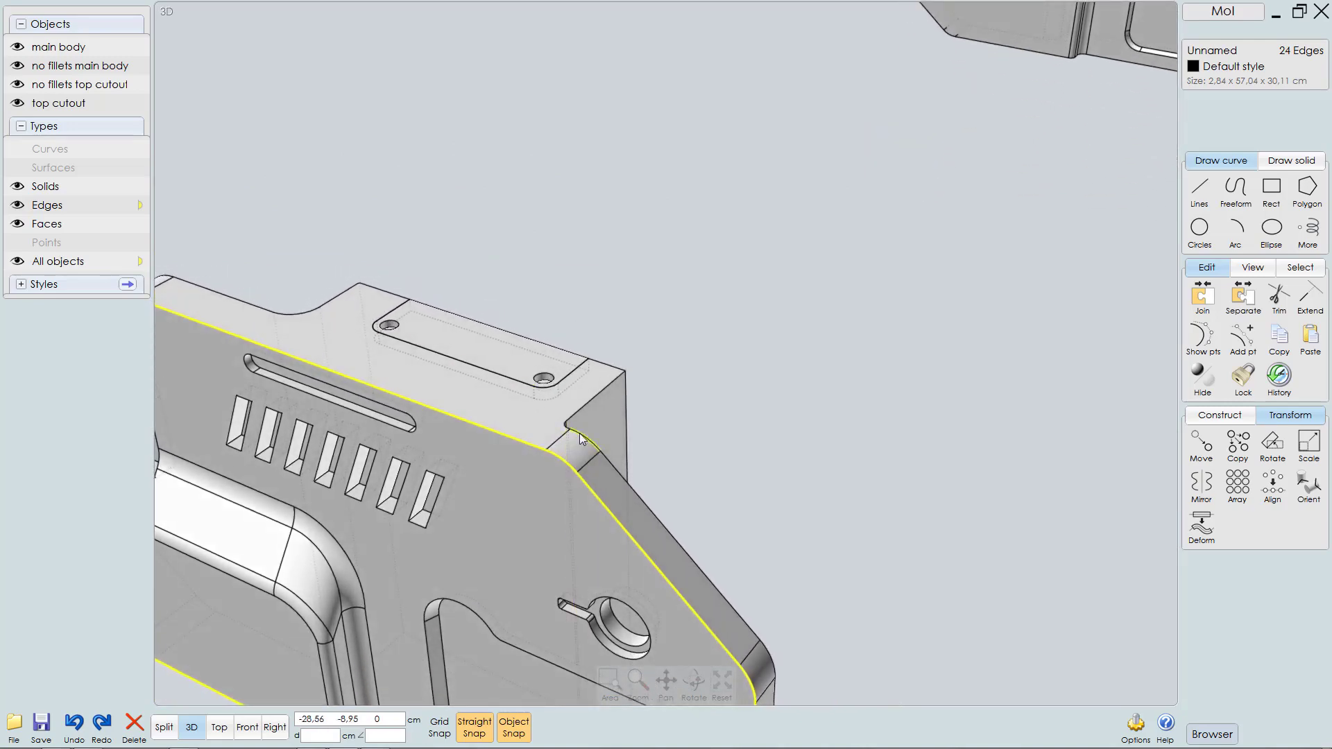
click(567, 431)
click(566, 432)
Step: Add the short edge beside the rear block's rounded inner corner and the block's adjoining upper side edge to the selection
right_drag(565, 431, 381, 405)
right_drag(445, 345, 333, 333)
scroll(617, 133, up, 5)
scroll(438, 128, up, 3)
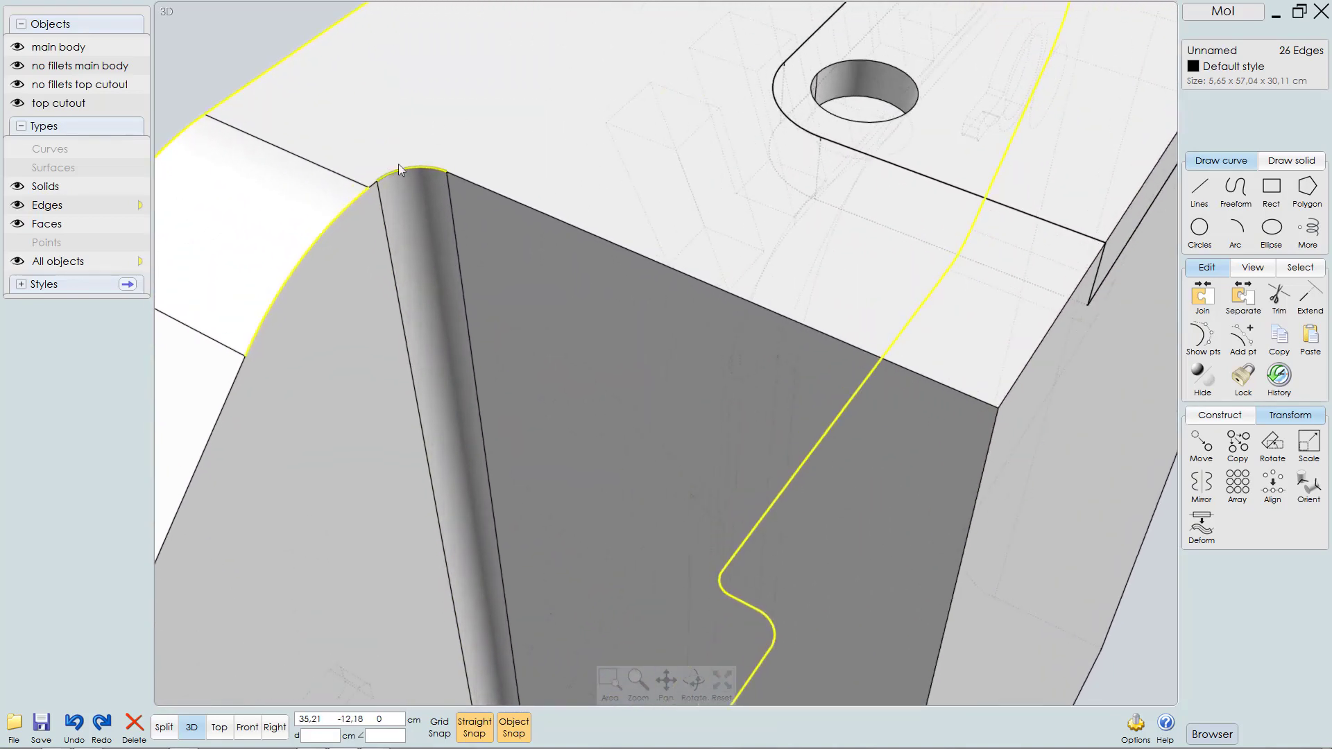
scroll(398, 164, up, 3)
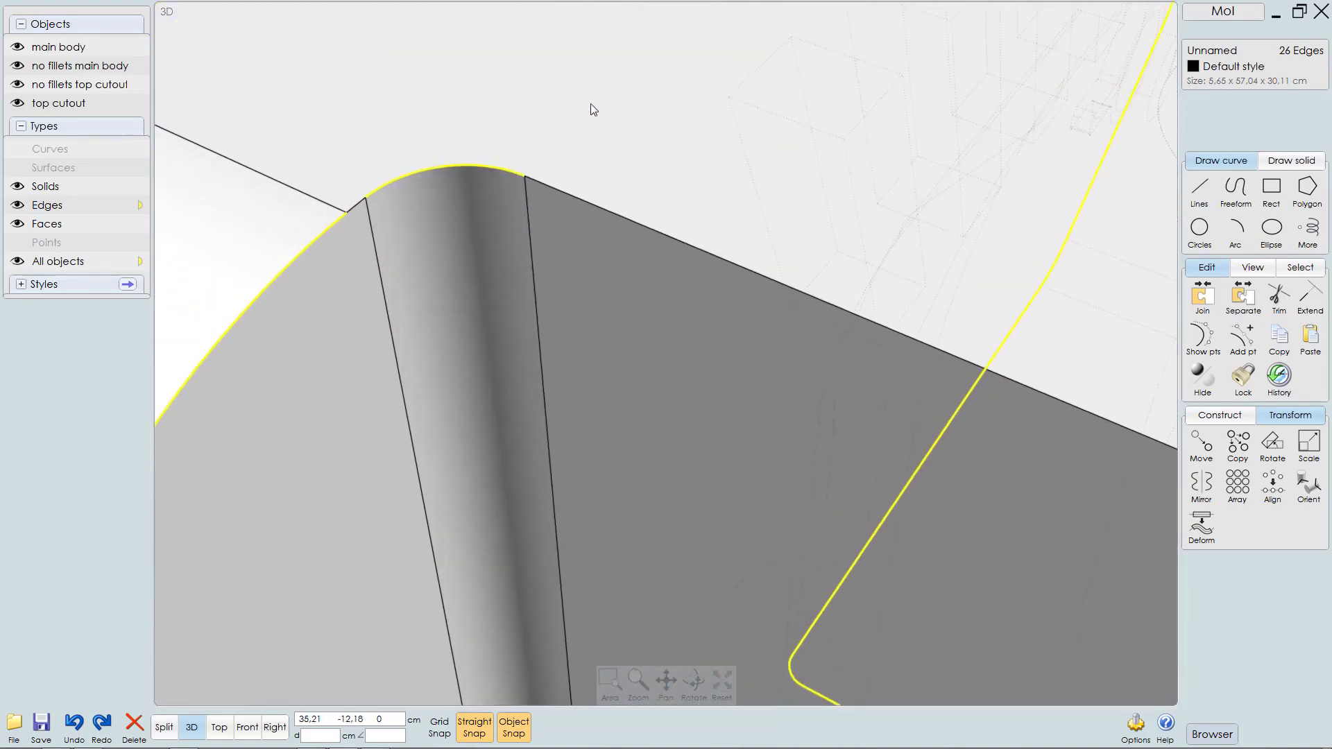
click(355, 209)
click(553, 190)
Step: Extend the selection along the plate's rear slanted edge, around the rounded corner and down the vertical rear edge
scroll(535, 218, down, 8)
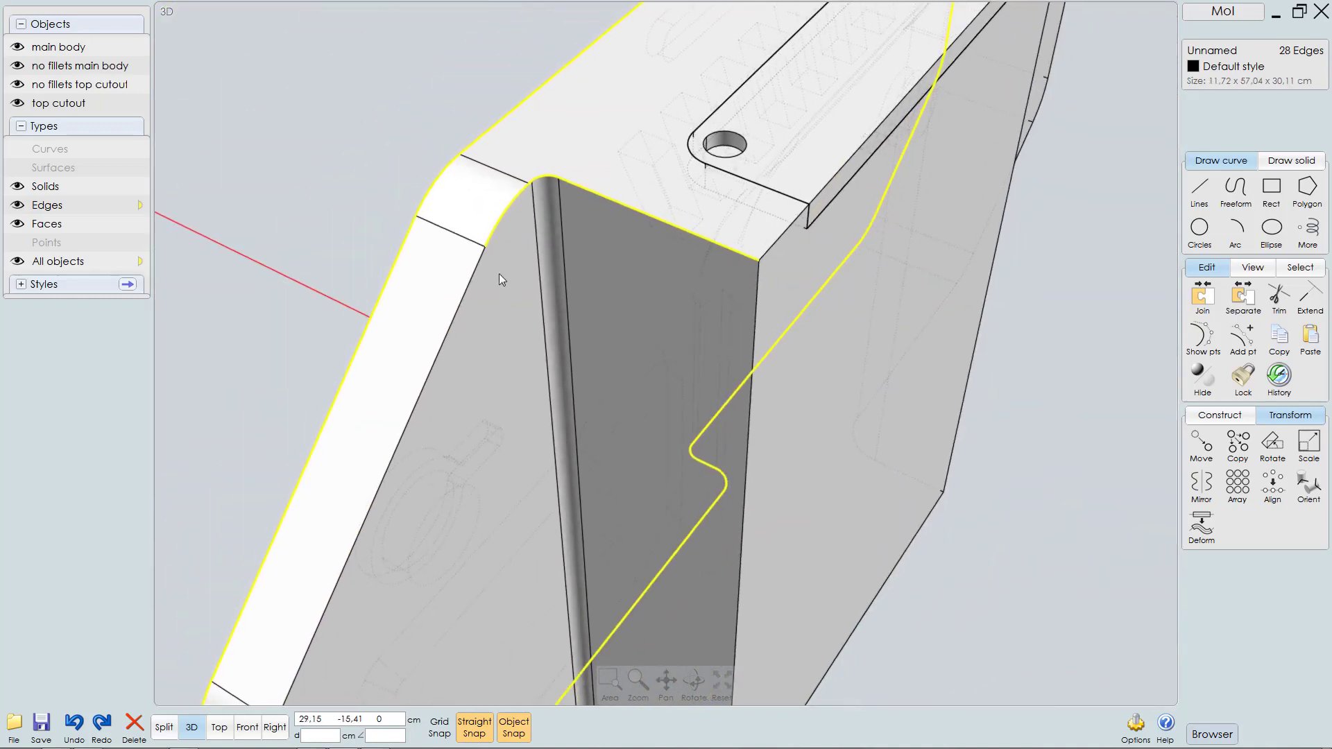
middle_drag(499, 274, 548, 153)
click(532, 147)
middle_drag(492, 276, 552, 59)
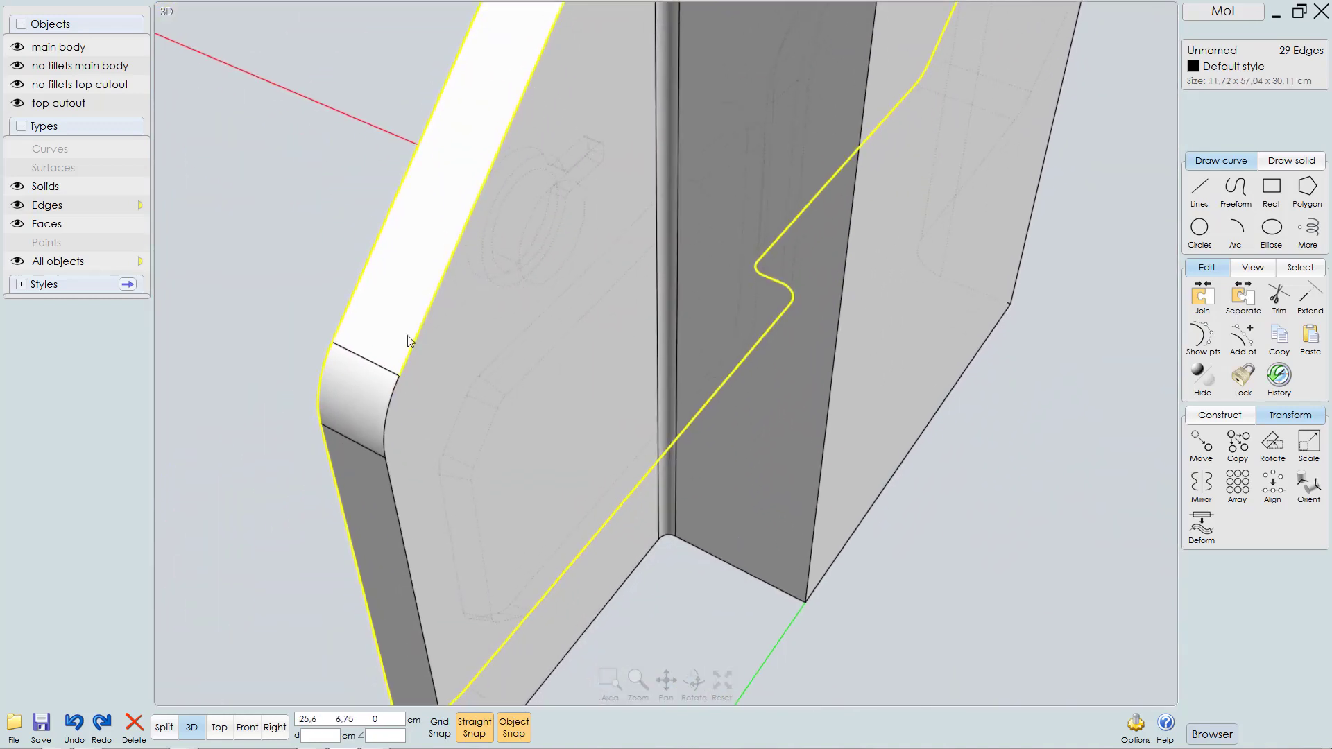
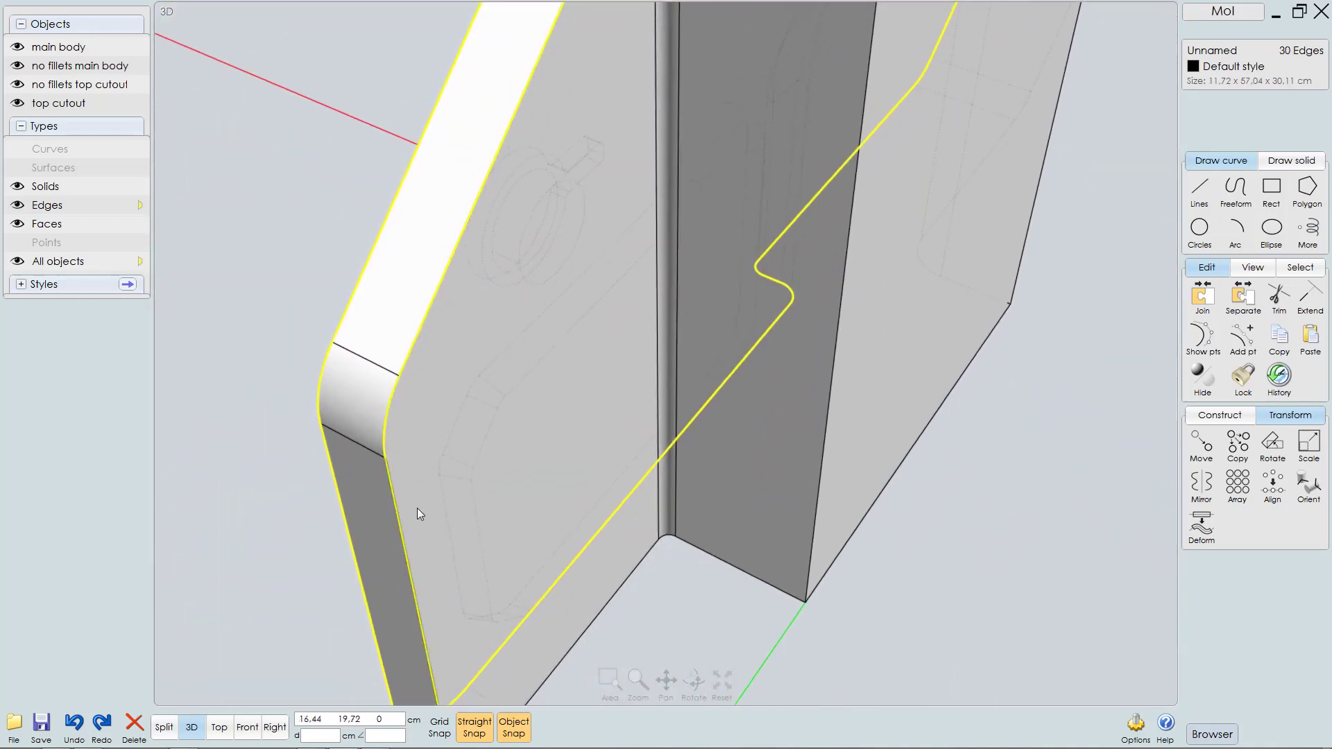
click(400, 516)
Step: Add the edges of the plate's lower rear rounded corner and the straight rear bottom edge up to the block
middle_drag(459, 458, 452, 289)
mouse_move(586, 247)
right_down()
mouse_move(562, 193)
mouse_move(580, 277)
mouse_move(523, 393)
mouse_move(525, 283)
mouse_move(535, 310)
mouse_move(404, 489)
right_up()
click(419, 455)
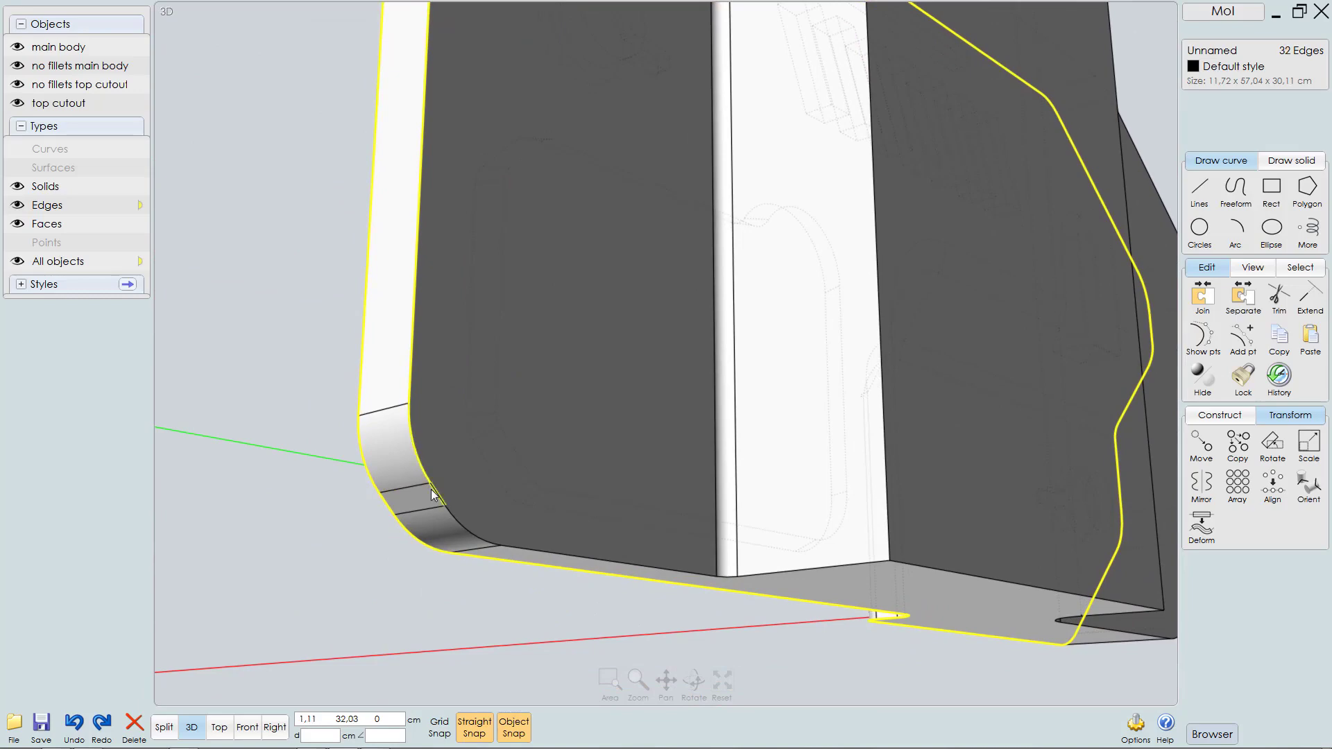
click(443, 505)
click(456, 527)
click(530, 548)
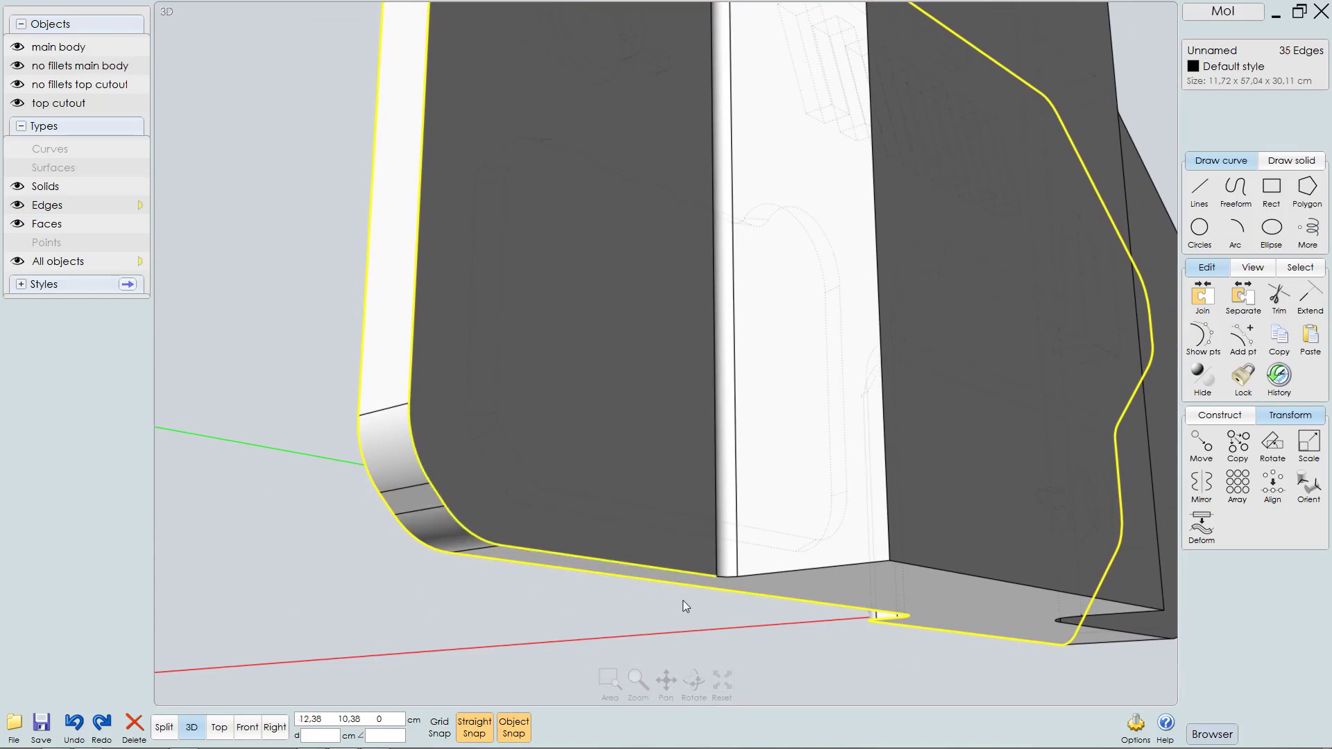
Step: Add the lower edge of the block's rounded inner corner and the adjoining bottom edge of the block's side
click(789, 564)
click(788, 564)
middle_drag(752, 555, 679, 644)
right_drag(684, 423, 676, 519)
middle_drag(623, 499, 512, 607)
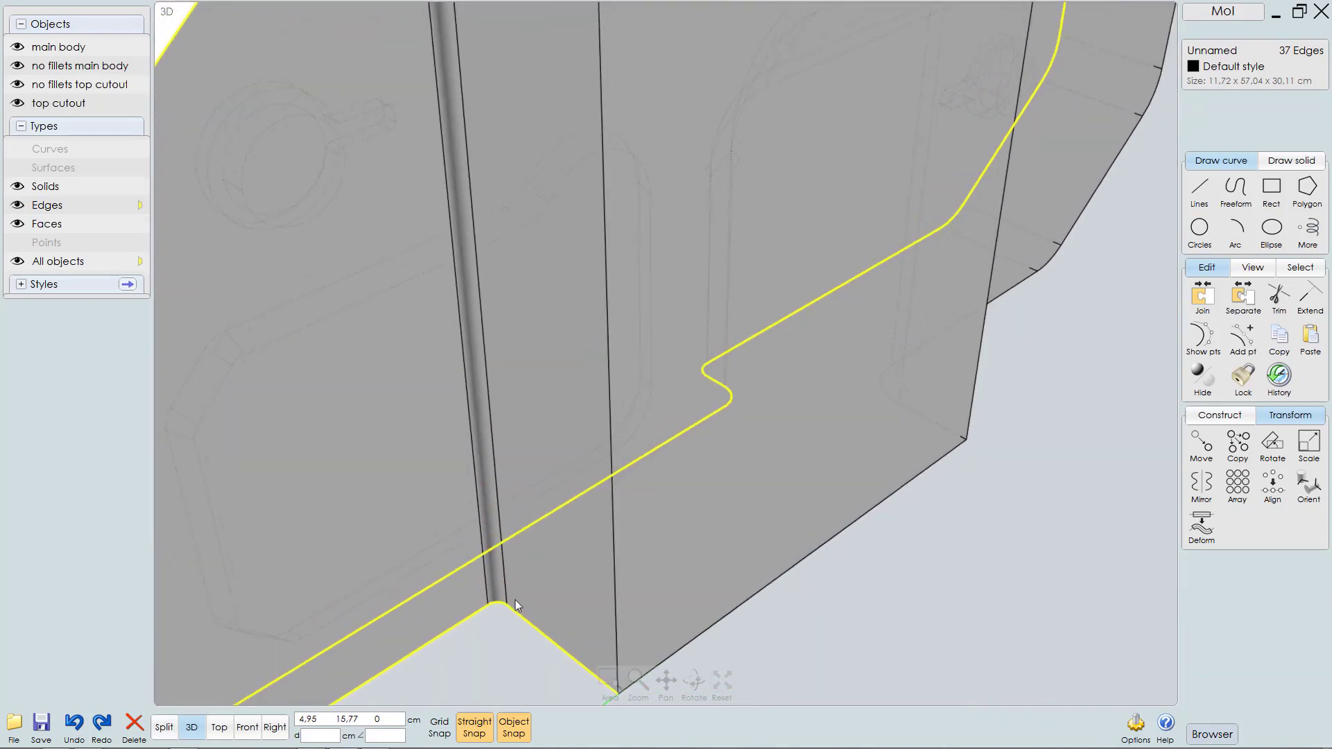
Step: Select the upper edges on the block's other side, including the concave curve and the straight rear edge beyond it
scroll(434, 666, down, 5)
right_drag(619, 343, 401, 357)
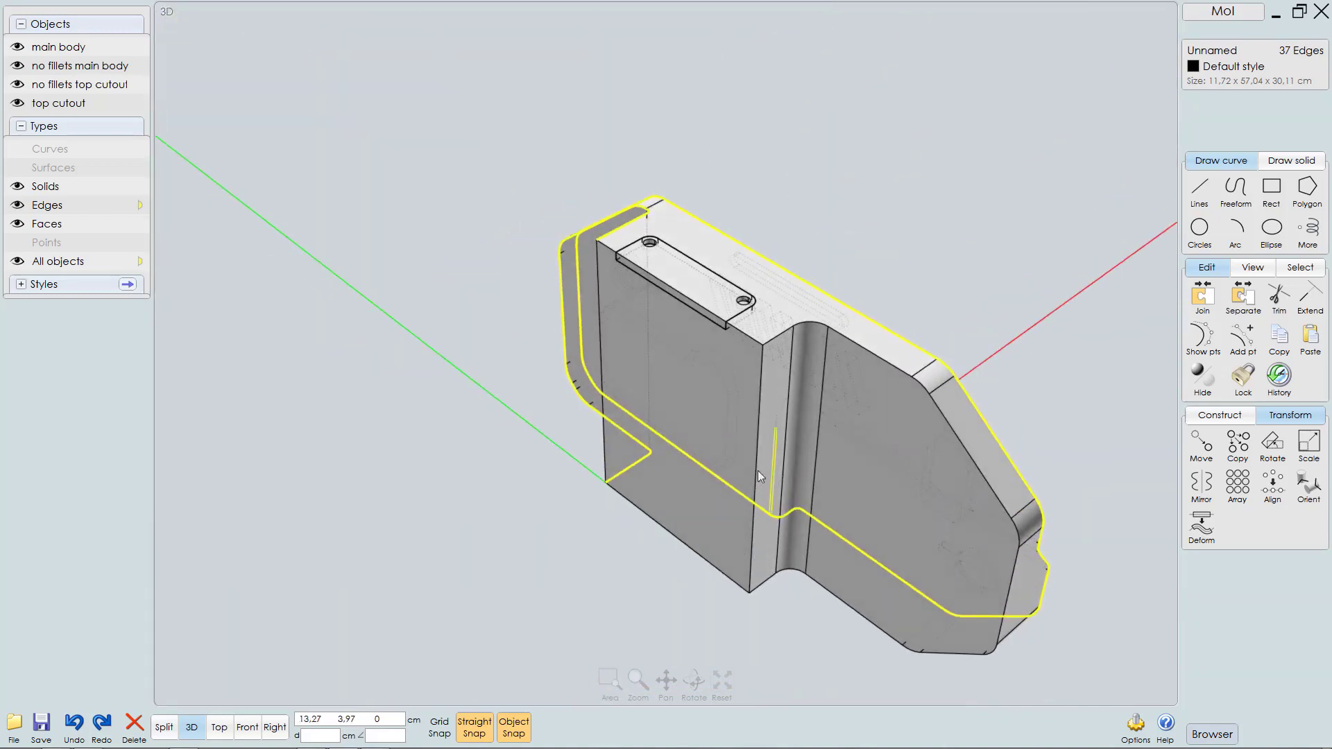
middle_drag(756, 476, 504, 431)
scroll(555, 425, up, 4)
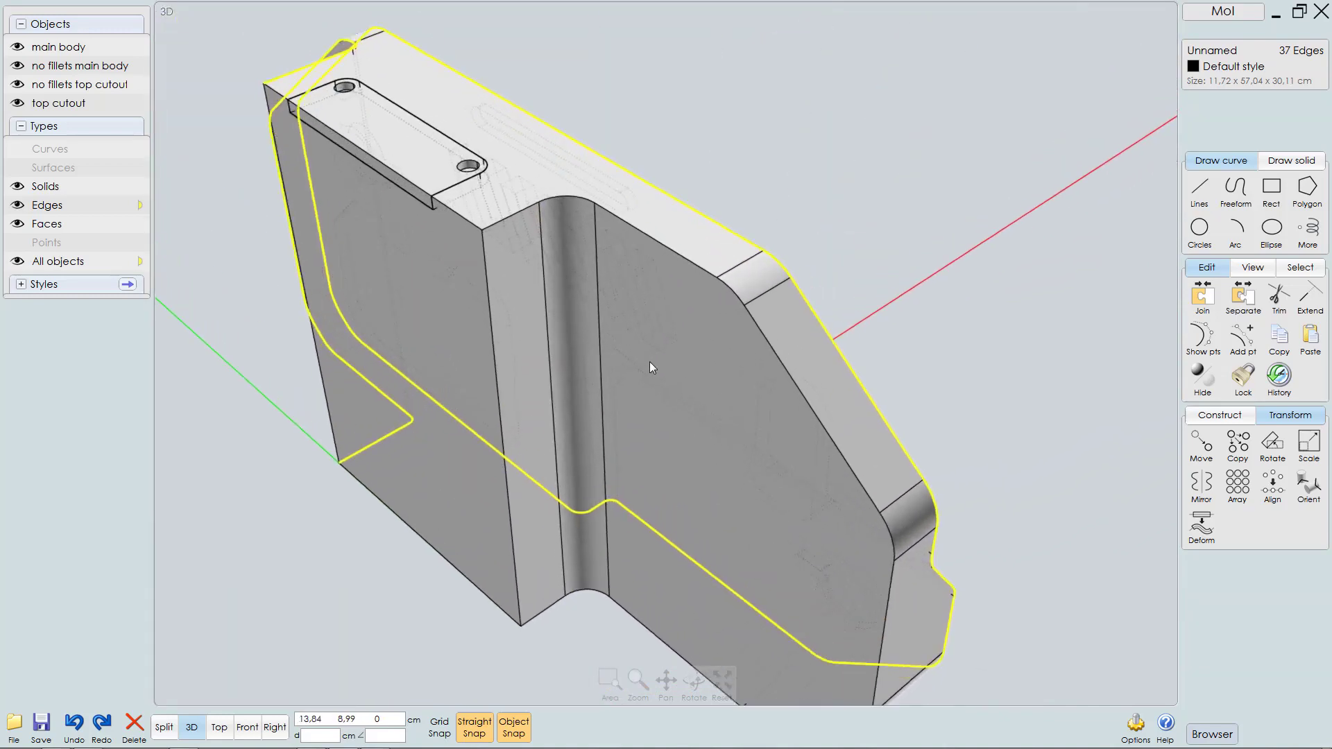
click(502, 204)
click(573, 184)
click(660, 227)
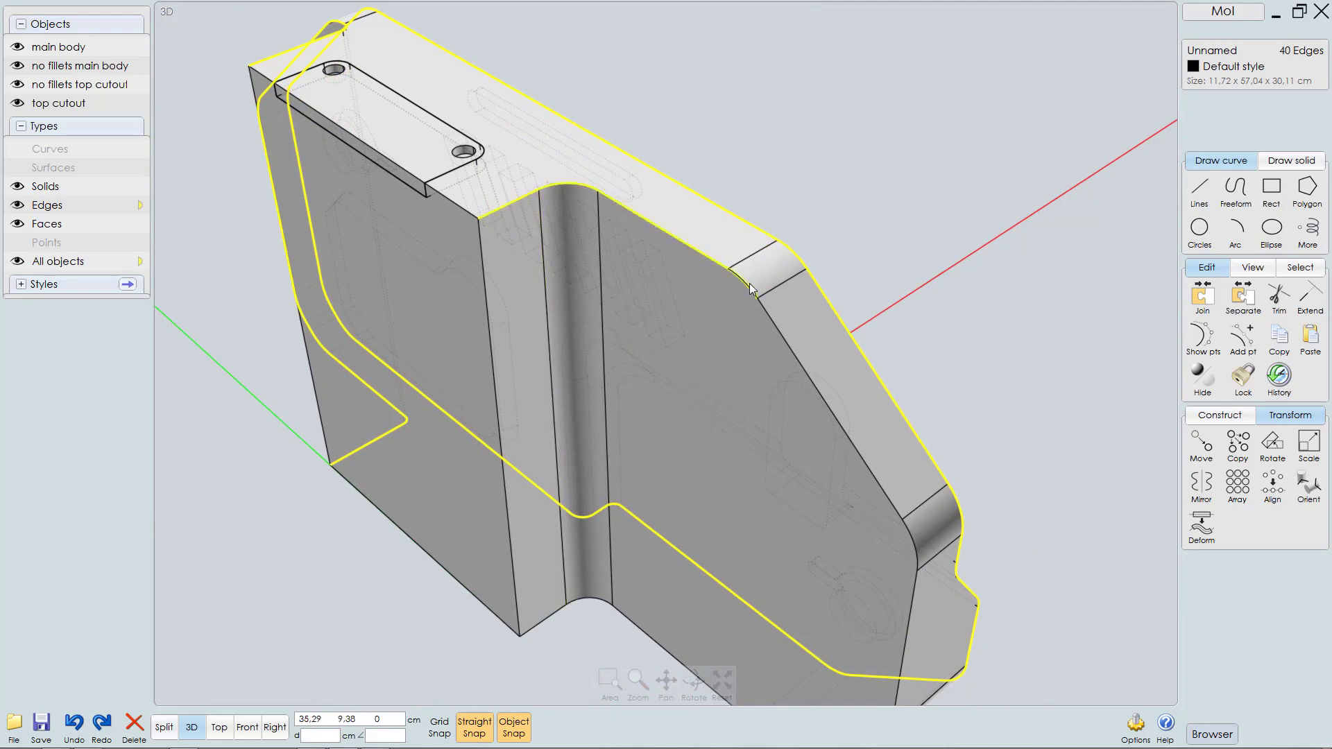
Step: Extend the selection around the rear rounded corner, along the slanted edge, around the next rounded corner and onto the short end edge
click(750, 285)
click(798, 360)
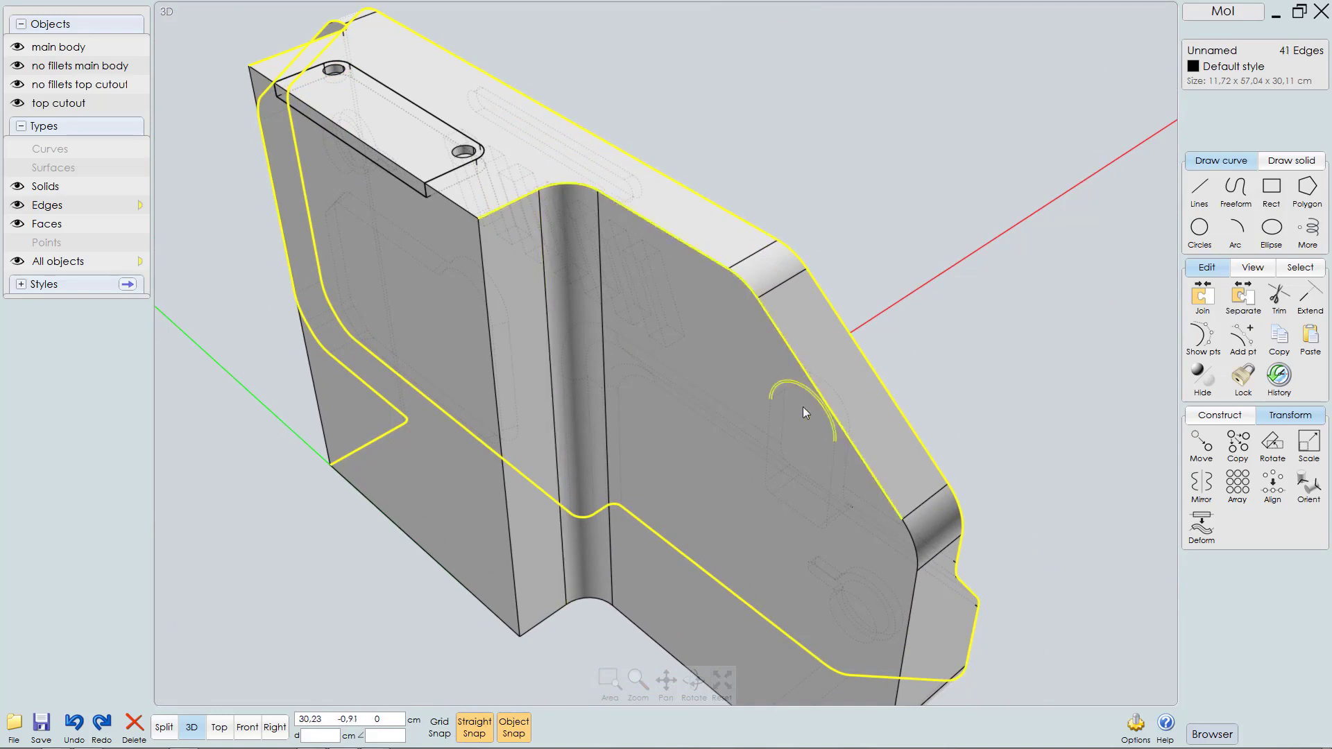
click(918, 552)
click(910, 602)
Step: Add the concave step's lower edges, the rear bottom edge and the lower slanted edge with both its rounded corners
middle_drag(860, 491, 877, 385)
right_drag(794, 480, 813, 260)
middle_drag(780, 462, 819, 309)
click(569, 559)
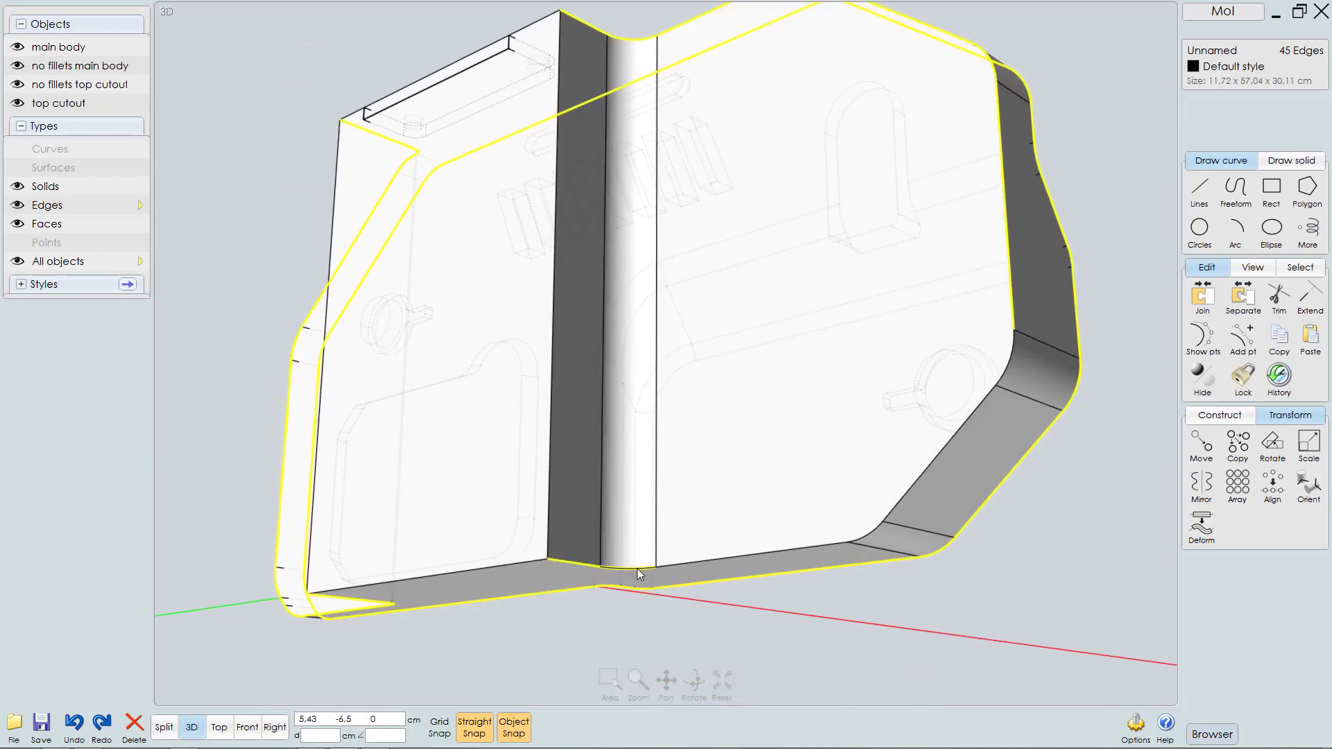
click(637, 568)
click(747, 556)
click(878, 532)
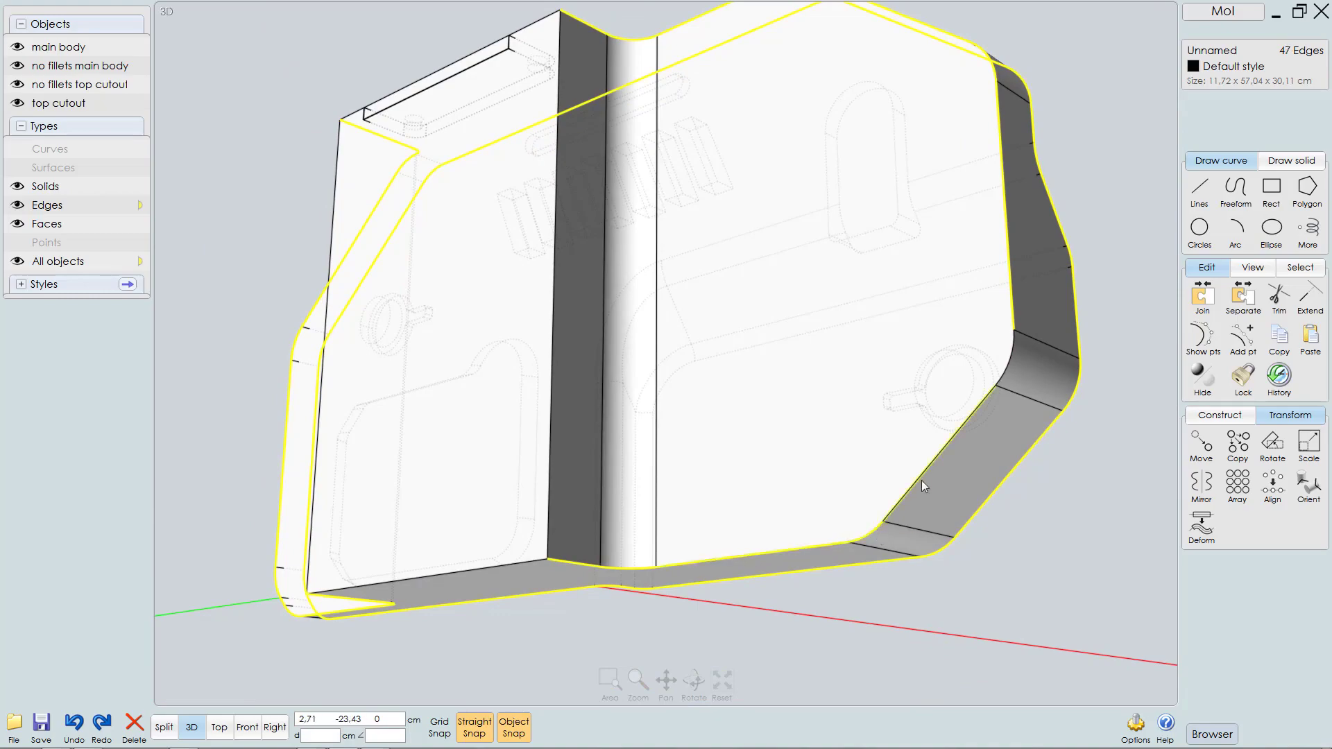
click(1015, 365)
click(1015, 365)
Step: Fillet the selected main body outline edges with a radius of 0.5 cm
right_drag(1070, 352, 735, 436)
scroll(745, 419, down, 3)
right_drag(764, 351, 829, 349)
right_drag(701, 381, 522, 451)
key(f)
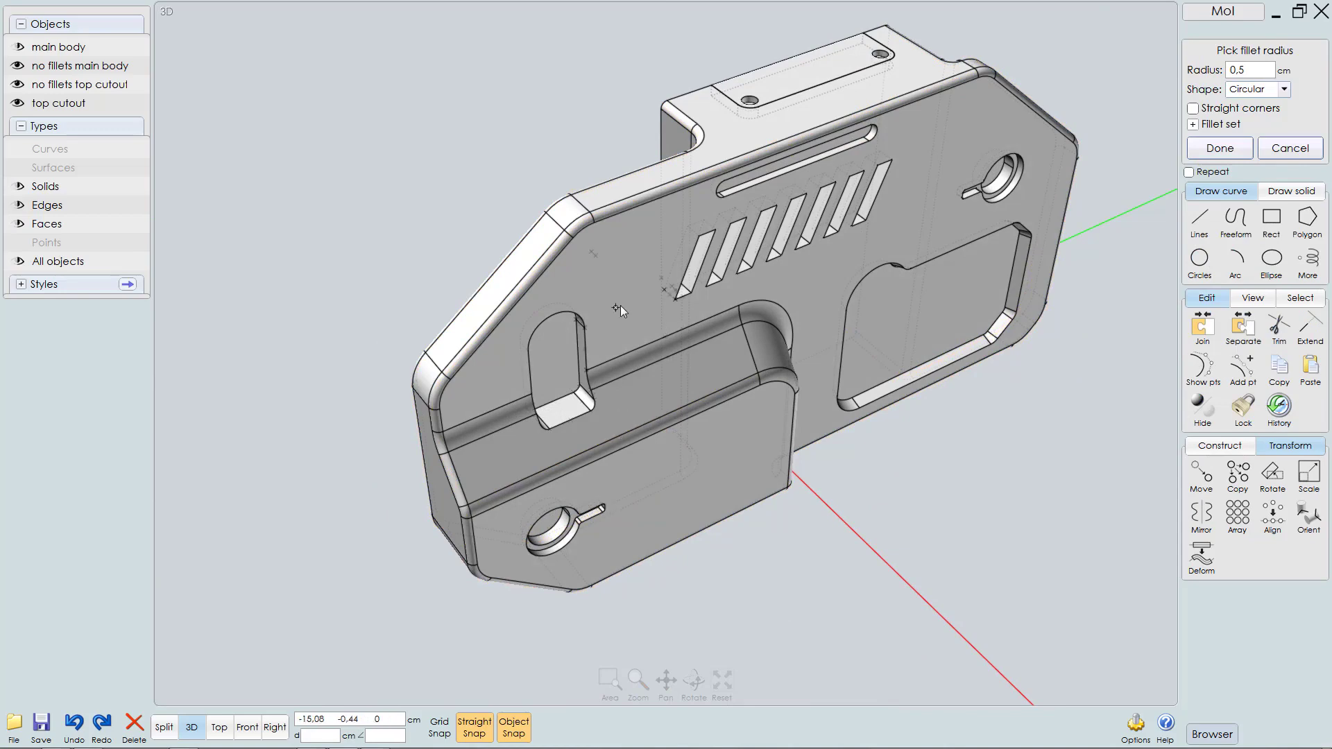
mouse_move(620, 306)
right_down()
mouse_move(648, 258)
mouse_move(645, 219)
mouse_move(630, 308)
mouse_move(643, 283)
mouse_move(628, 205)
mouse_move(613, 299)
right_up()
scroll(631, 308, down, 3)
scroll(664, 288, up, 3)
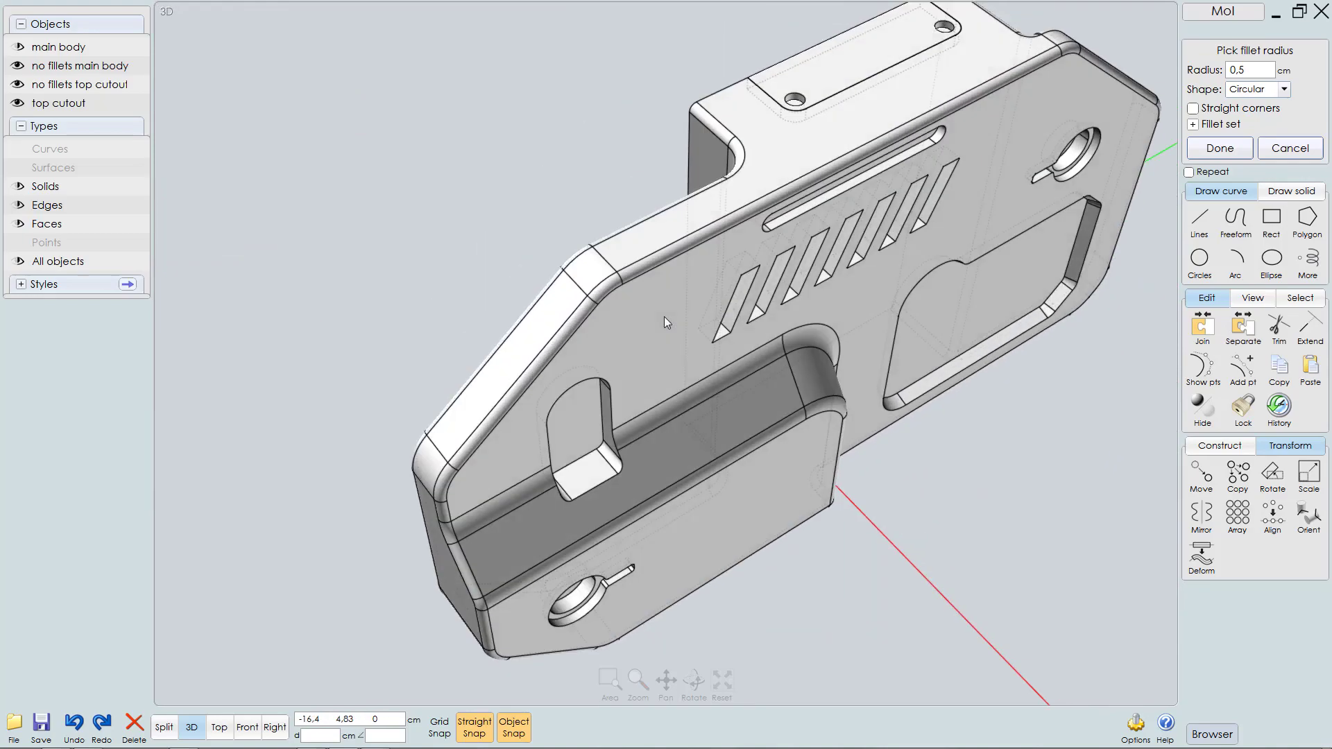
mouse_move(664, 317)
right_down()
mouse_move(562, 332)
mouse_move(682, 318)
mouse_move(622, 288)
mouse_move(638, 285)
right_up()
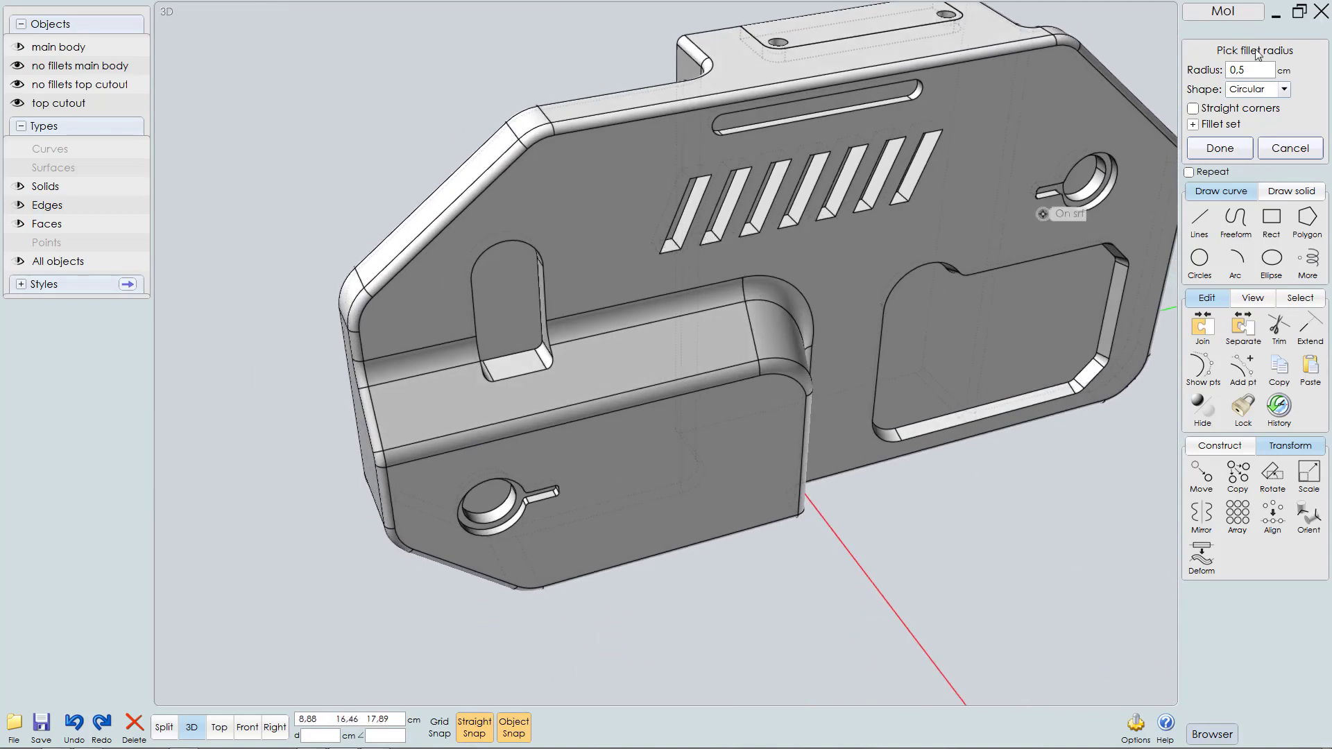
Step: Set the fillet's shape to Const Dist with a distance of 0.5 cm and finish the fillet
click(1285, 90)
click(1234, 139)
scroll(840, 215, down, 4)
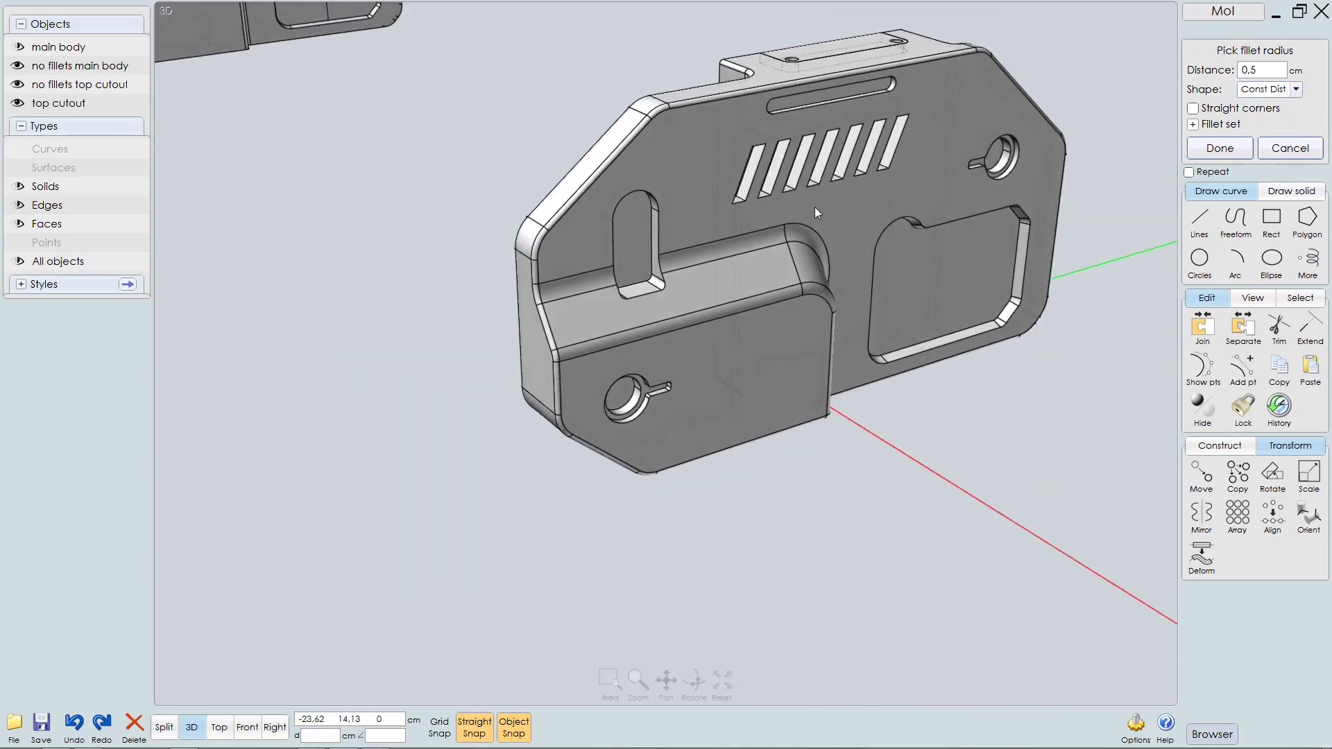
mouse_move(816, 213)
right_down()
mouse_move(827, 160)
mouse_move(813, 237)
mouse_move(831, 219)
right_up()
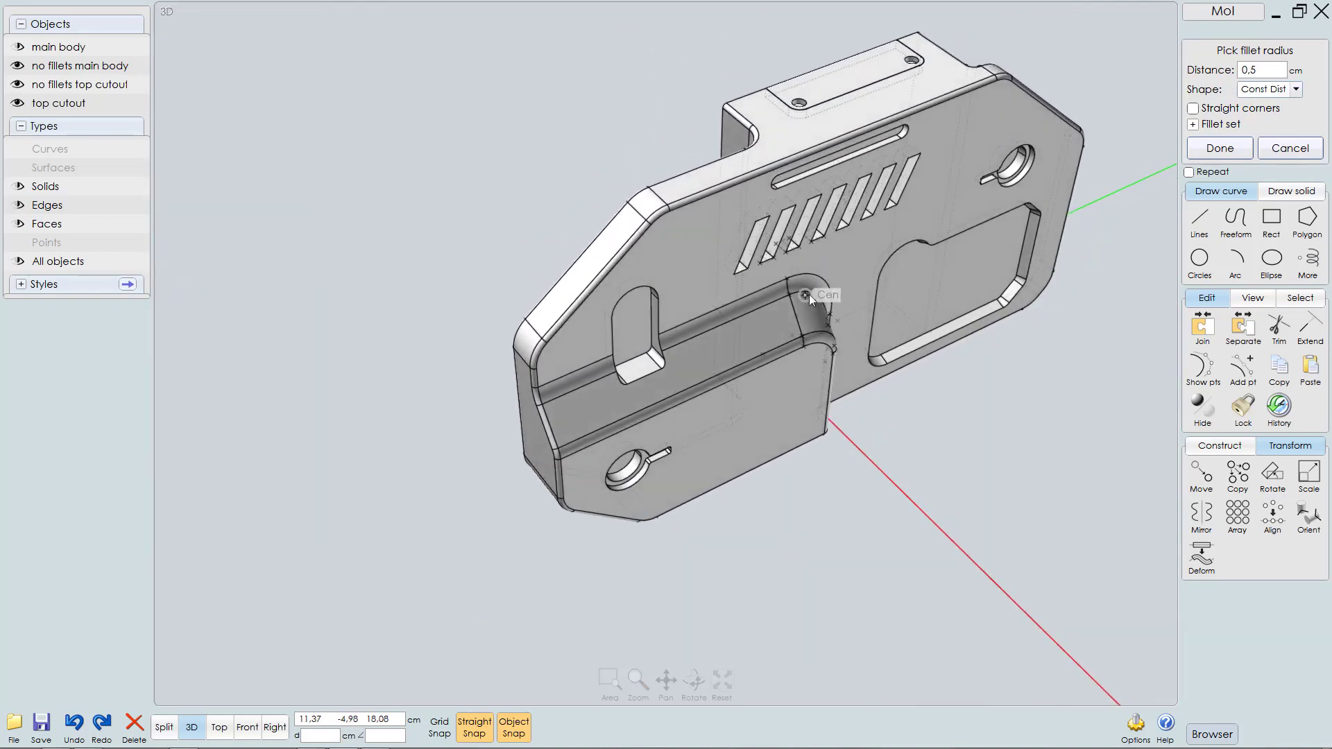
right_drag(809, 294, 795, 306)
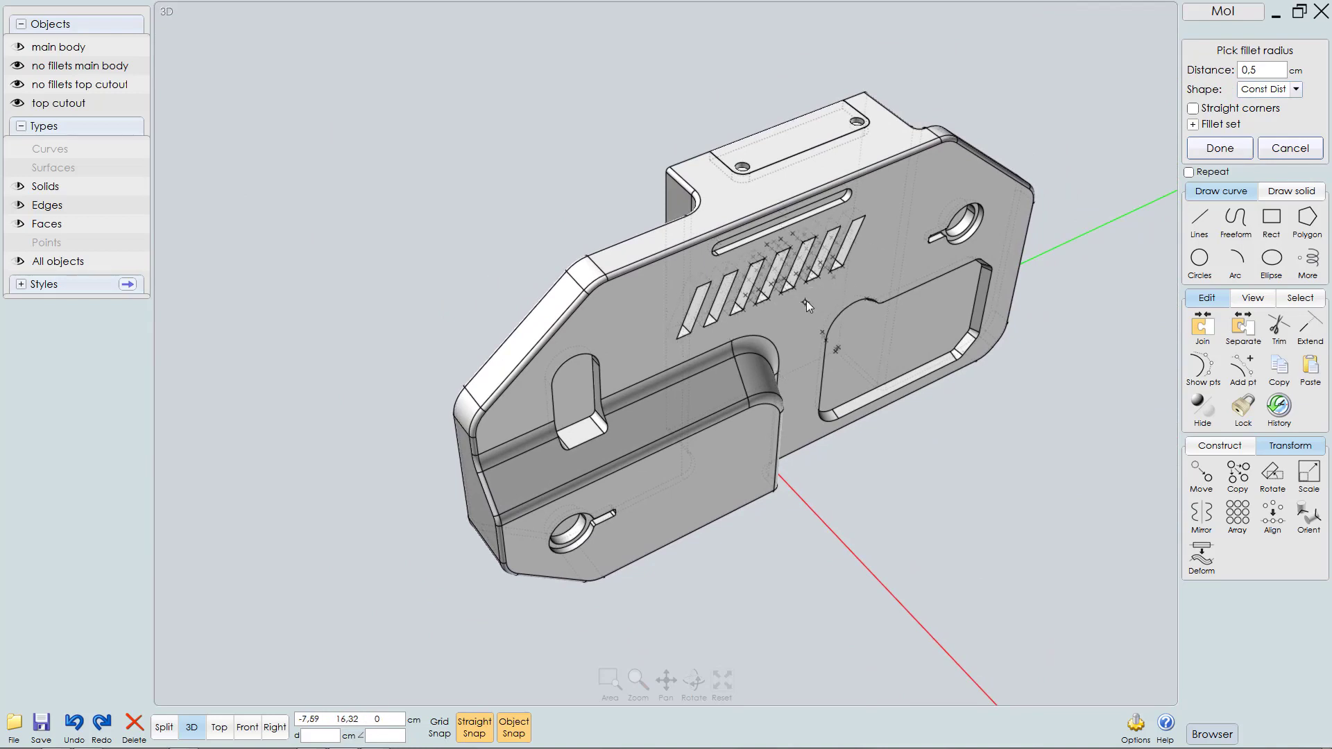
mouse_move(806, 301)
right_down()
mouse_move(822, 293)
mouse_move(818, 269)
mouse_move(818, 284)
right_up()
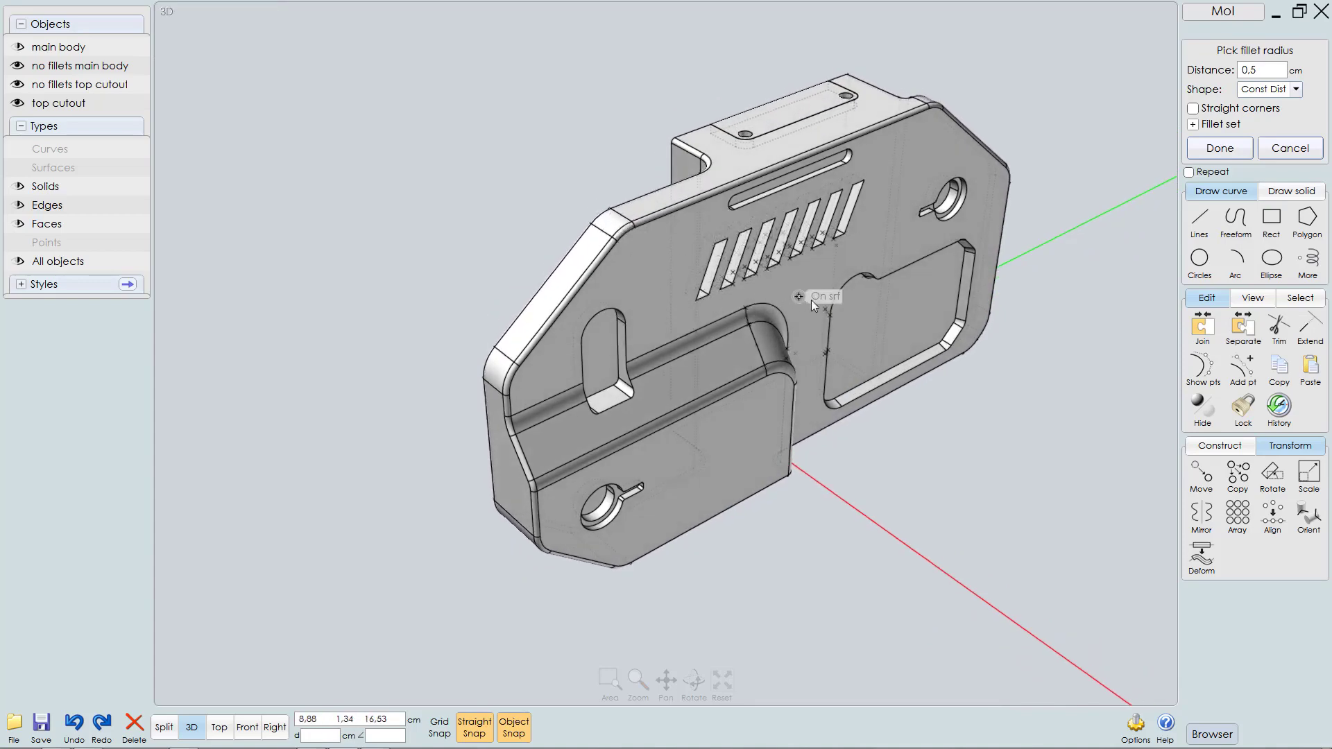
right_drag(800, 287, 752, 285)
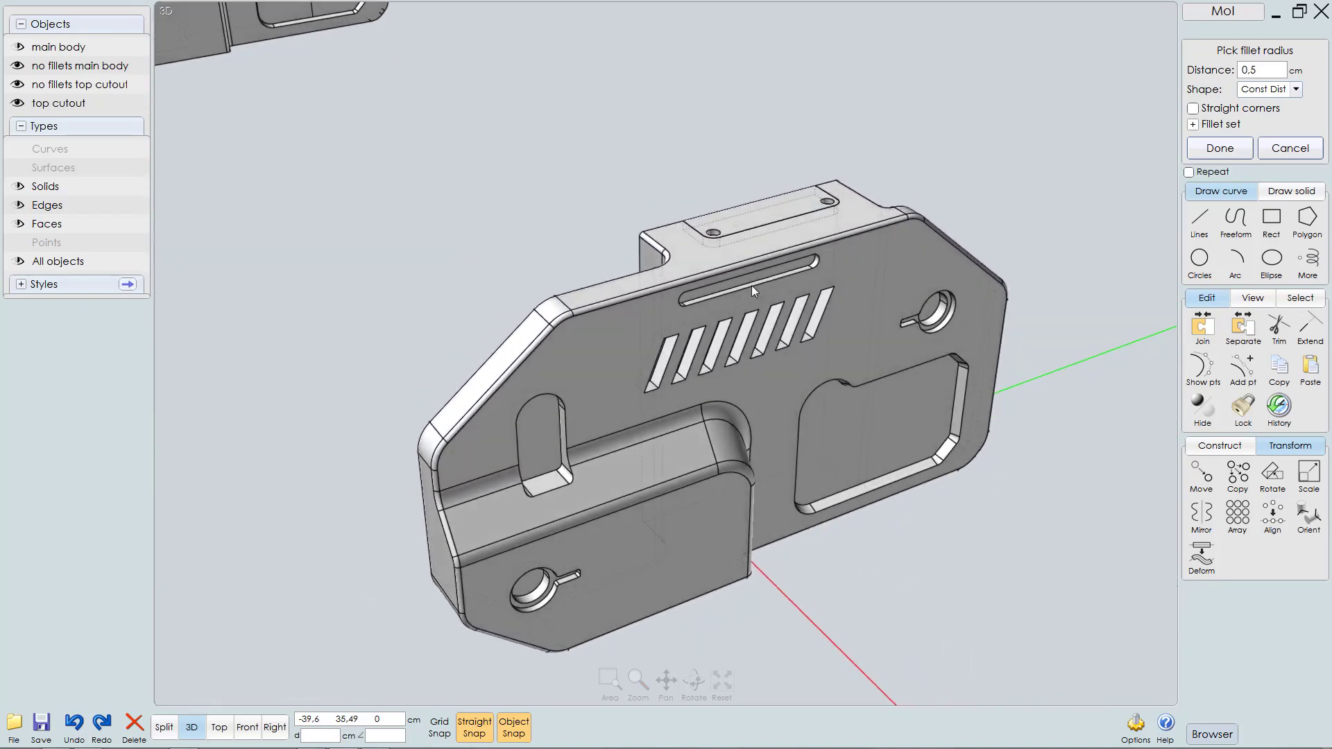
scroll(710, 315, up, 2)
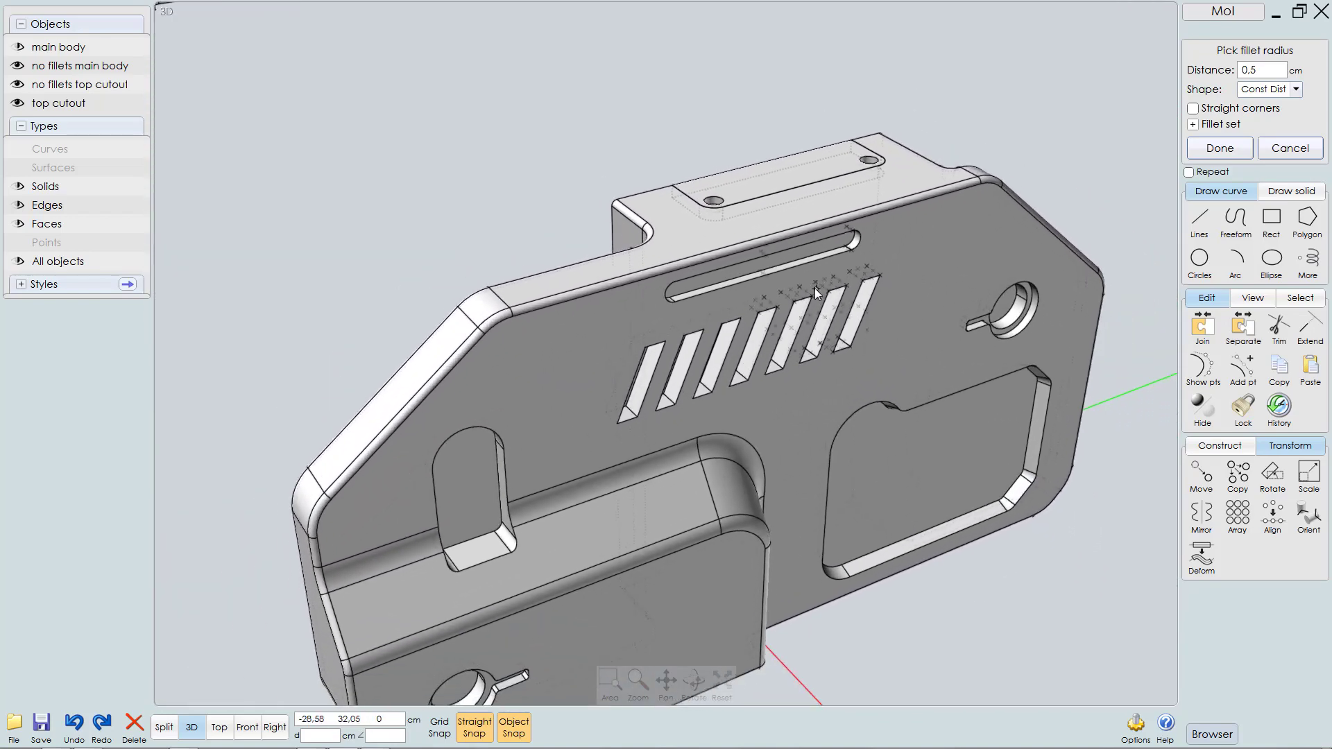
right_click(1033, 87)
Step: Select the filleted main body near its long slot and diagonal vents
right_drag(871, 155, 838, 140)
scroll(788, 194, up, 2)
right_drag(788, 194, 718, 400)
scroll(767, 258, up, 4)
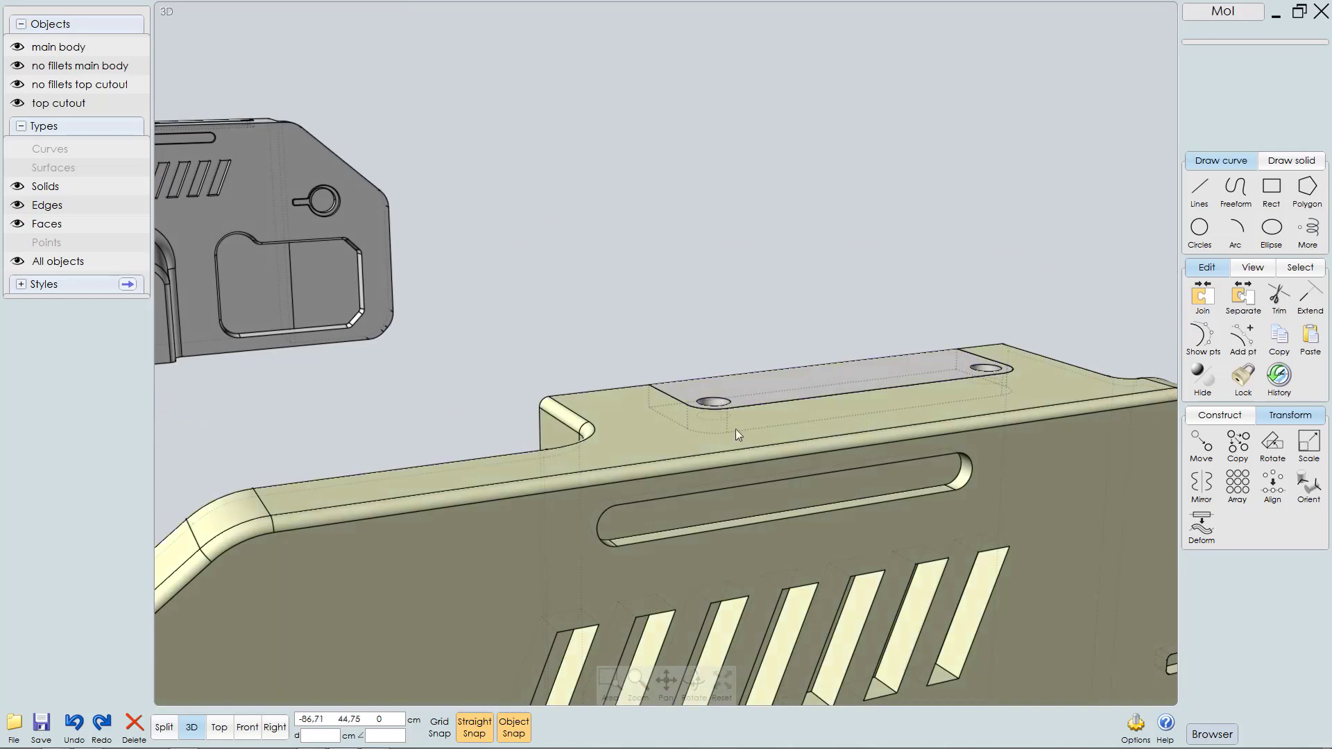
right_drag(814, 436, 756, 364)
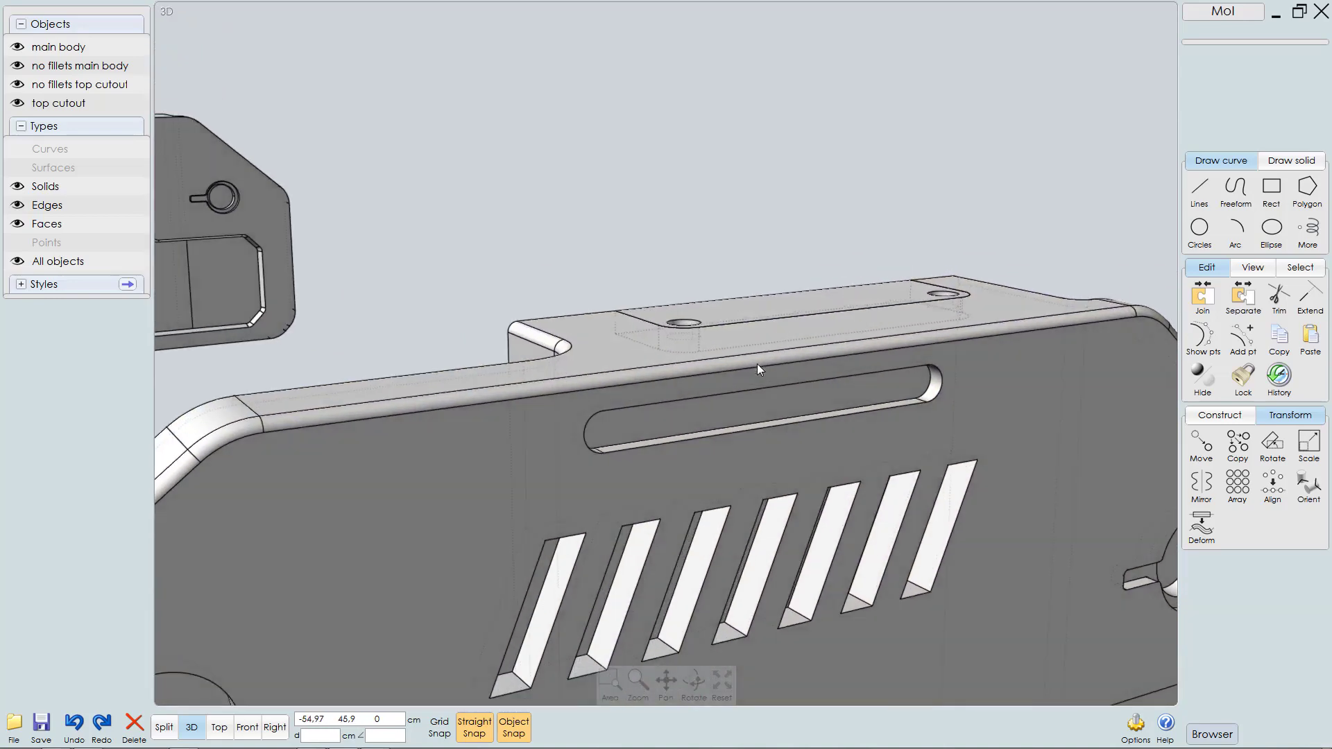
click(1025, 421)
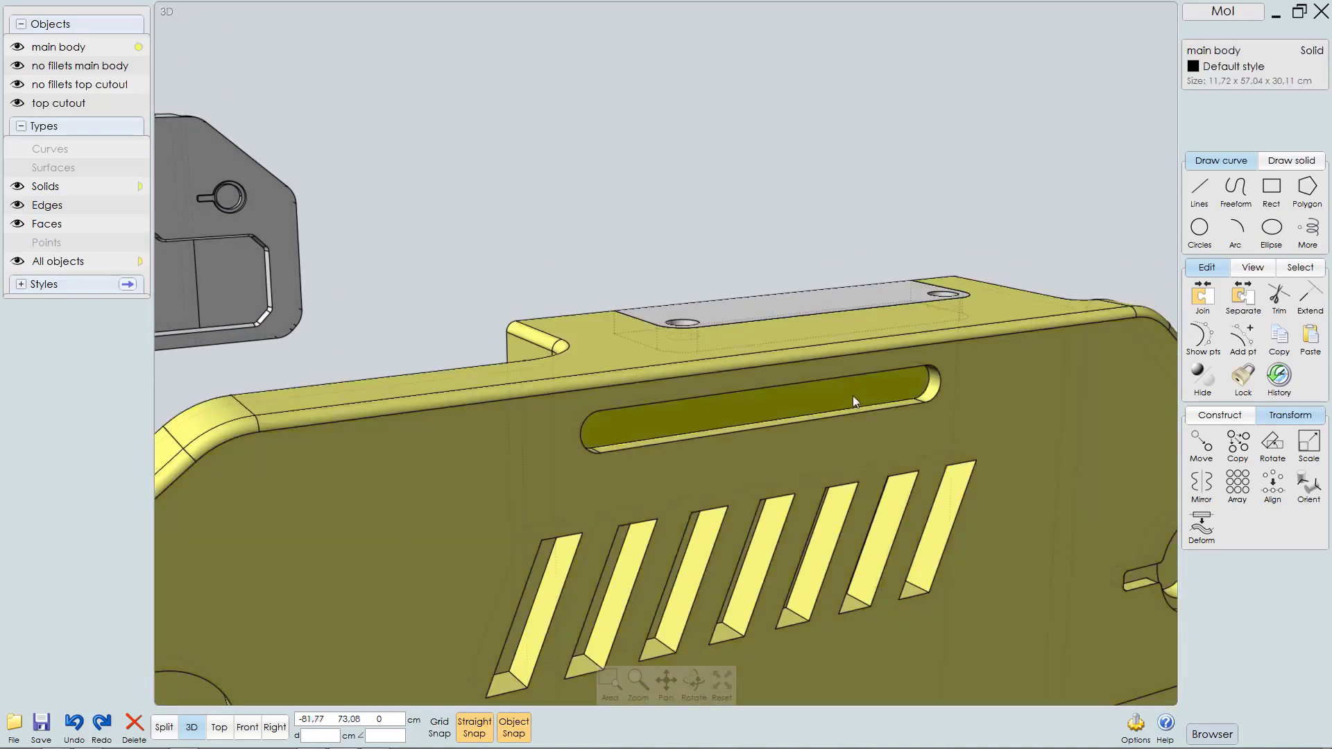
Step: Select the complete front and back edge loops of the long rounded slot near the main body's upper edge
click(847, 378)
click(940, 378)
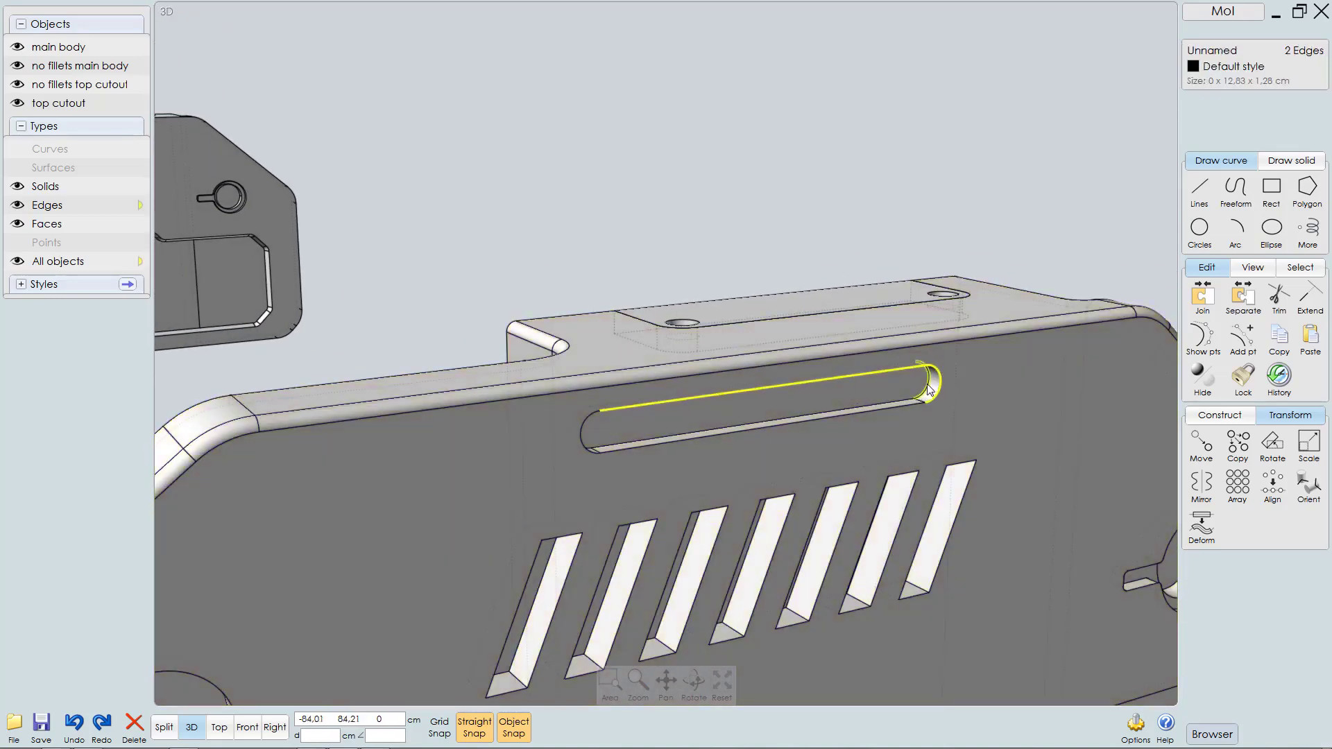
click(901, 395)
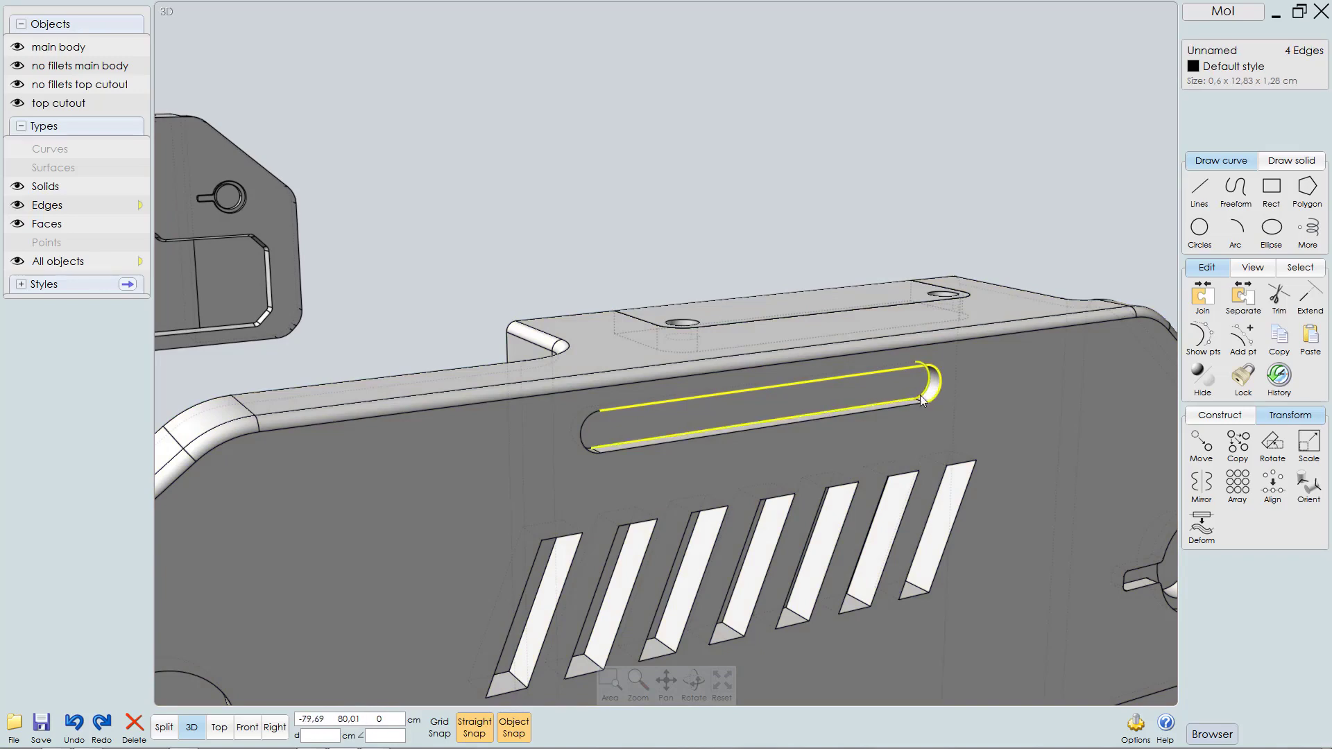
click(920, 394)
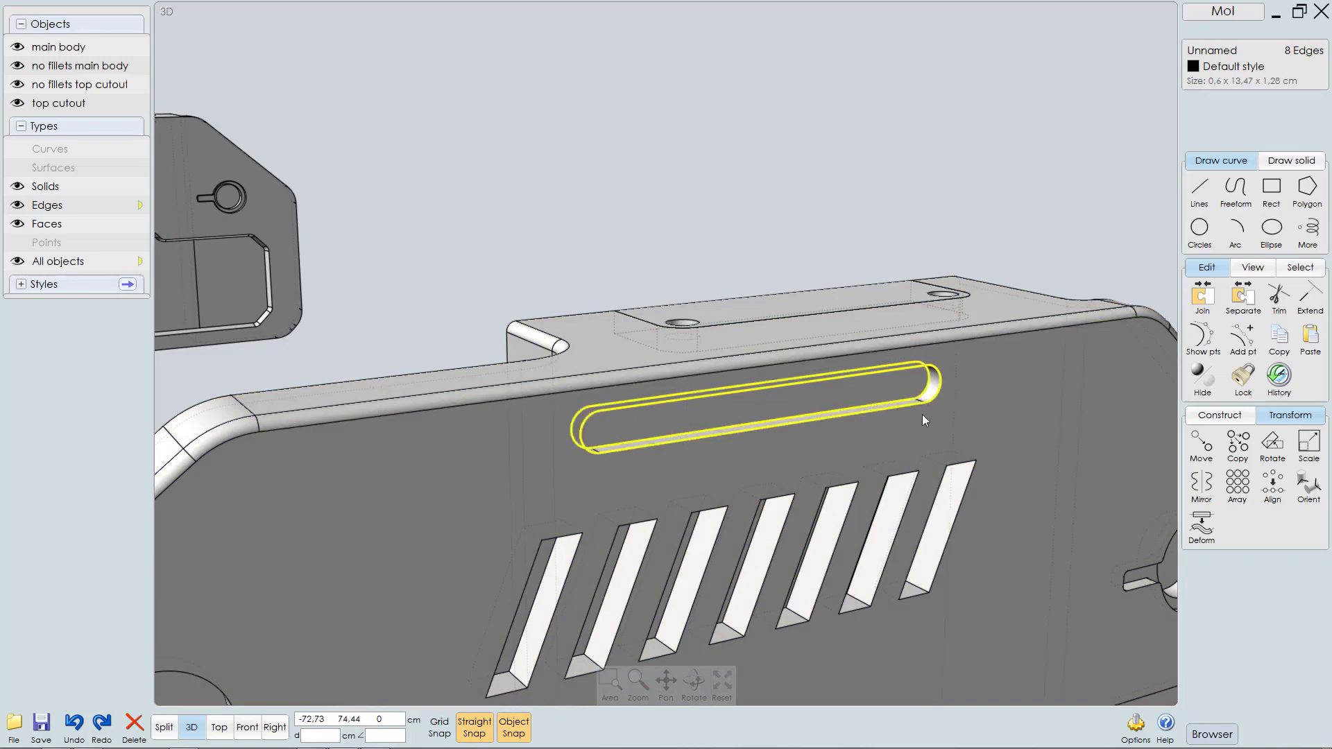
scroll(923, 400, up, 4)
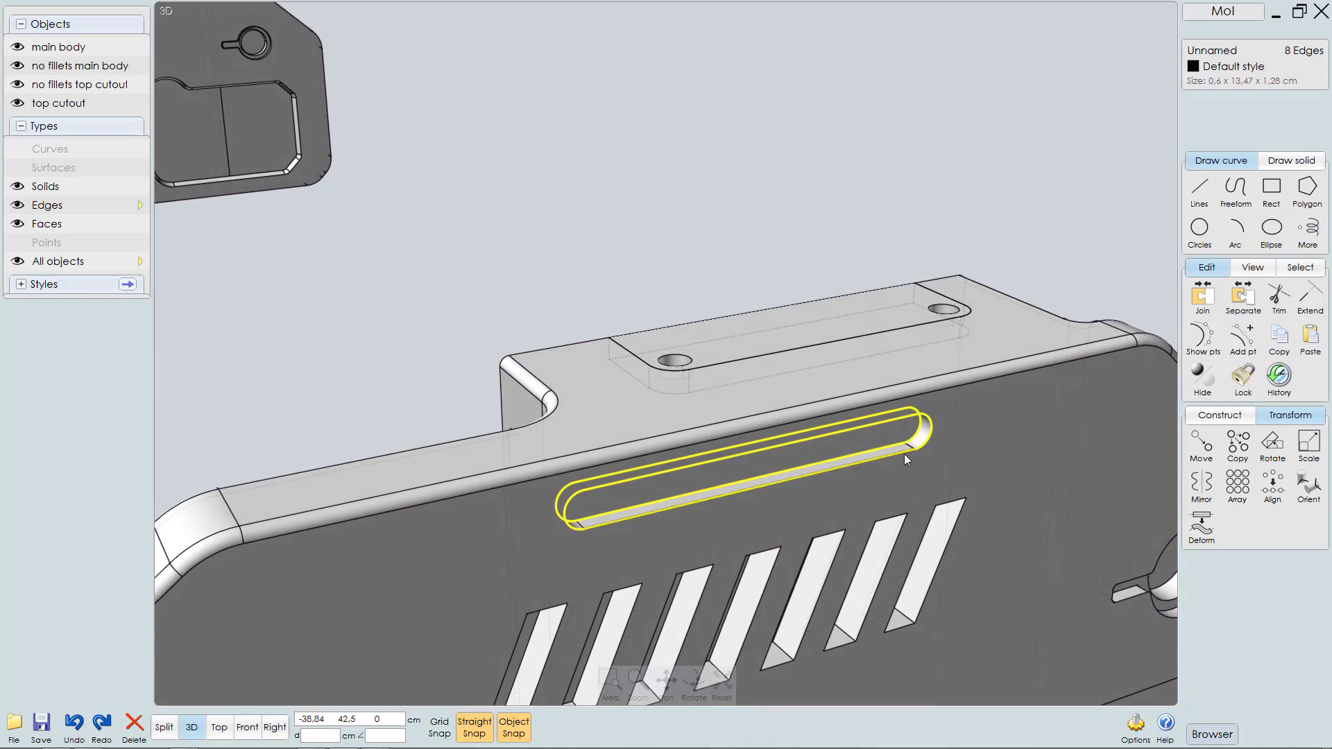
scroll(936, 444, up, 3)
right_drag(960, 428, 956, 441)
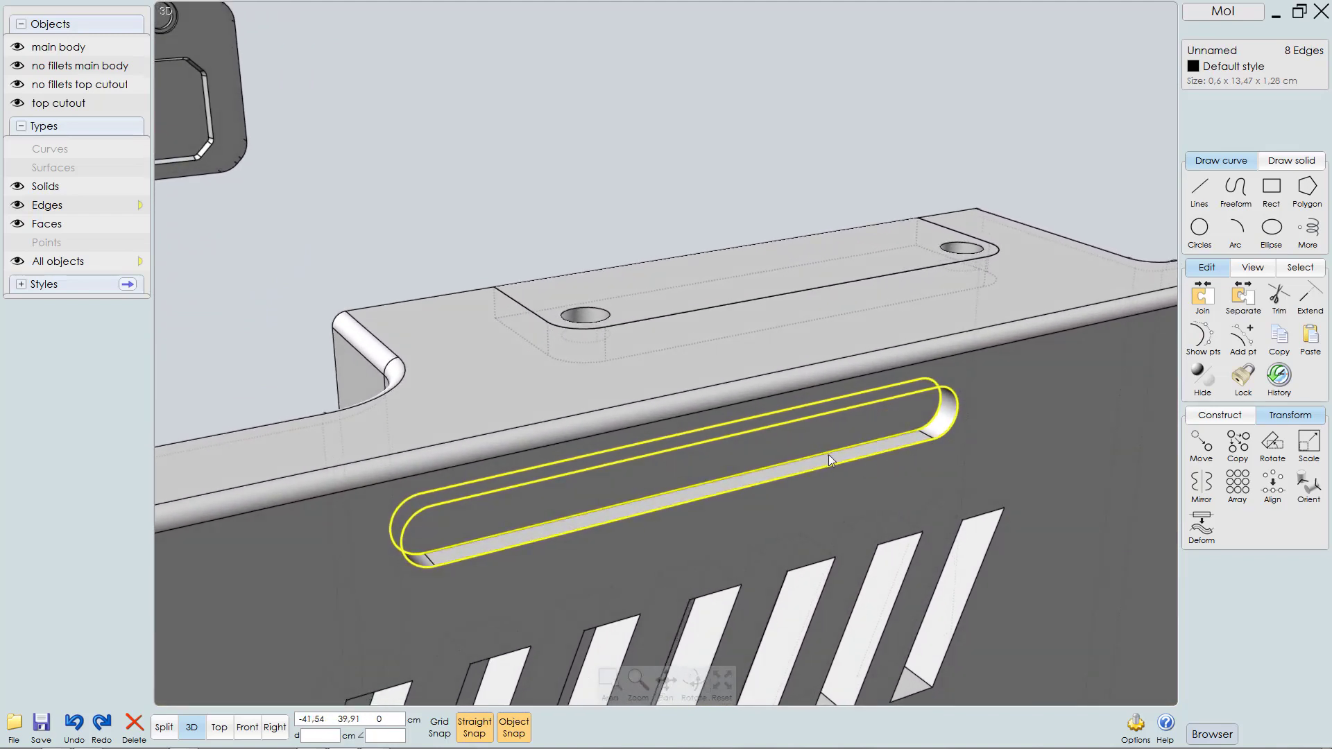
right_drag(829, 455, 858, 436)
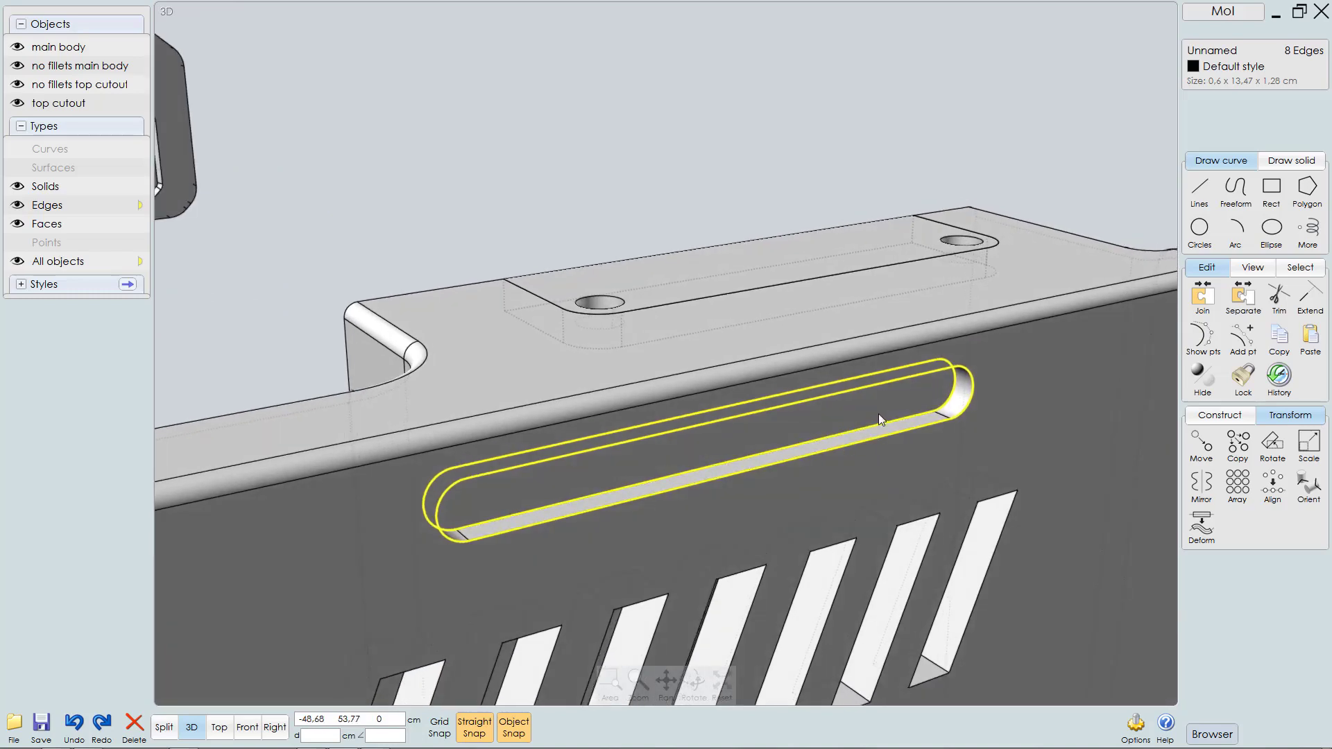
right_drag(883, 417, 934, 411)
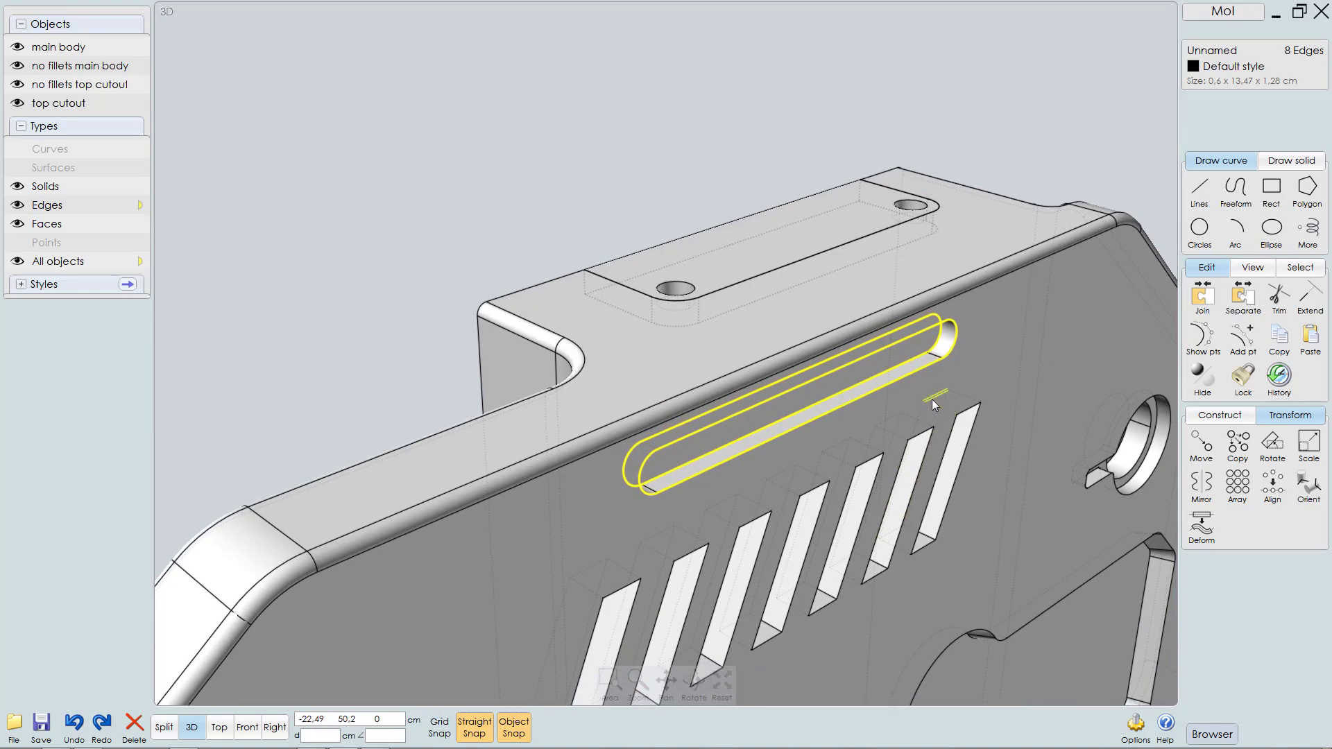
Step: Fillet the selected slot edges with a constant distance of 0.4 cm
key(f)
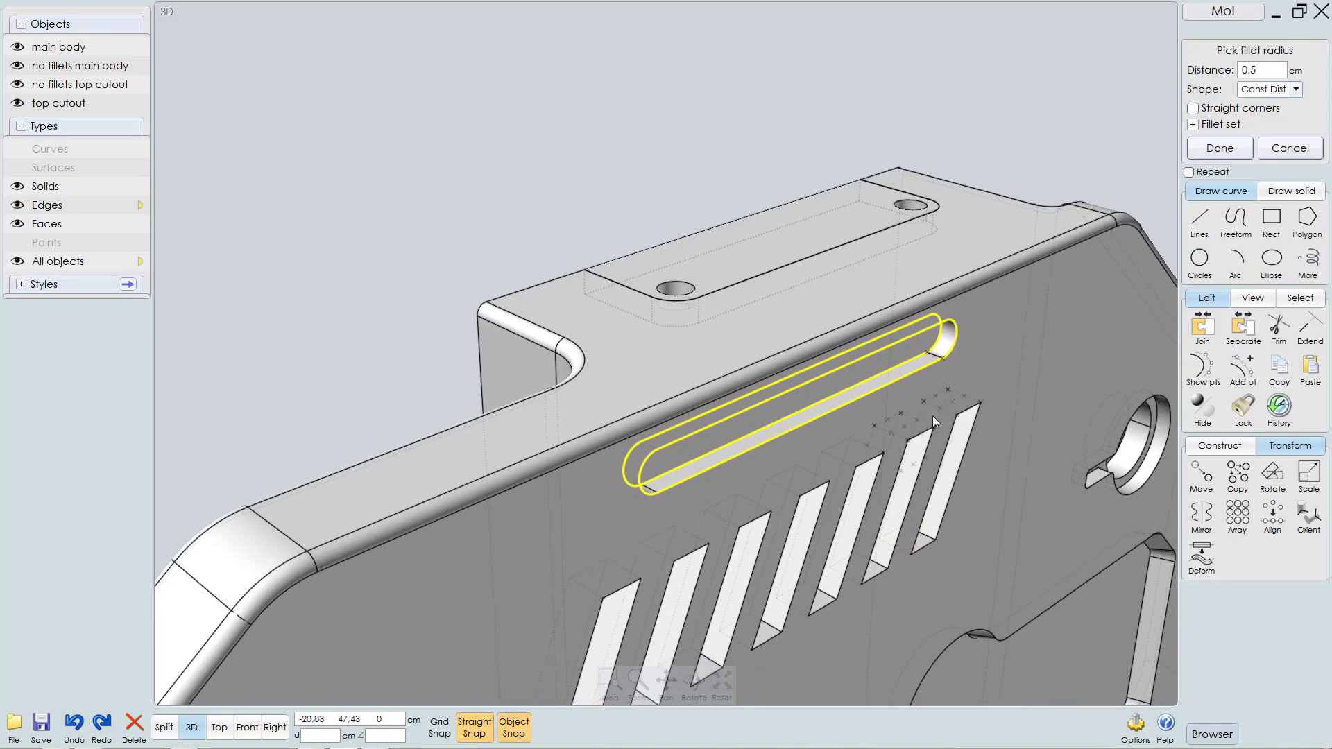
scroll(979, 359, up, 2)
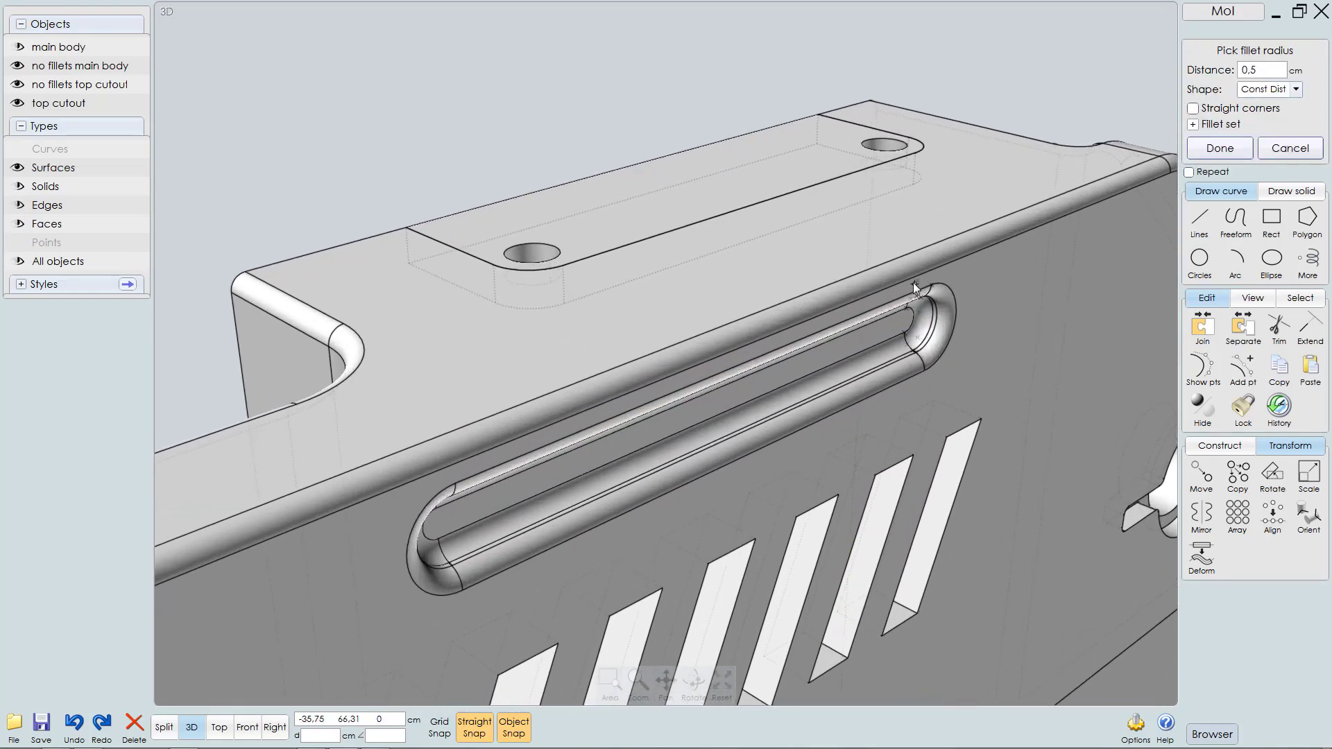
scroll(913, 281, down, 2)
click(1252, 70)
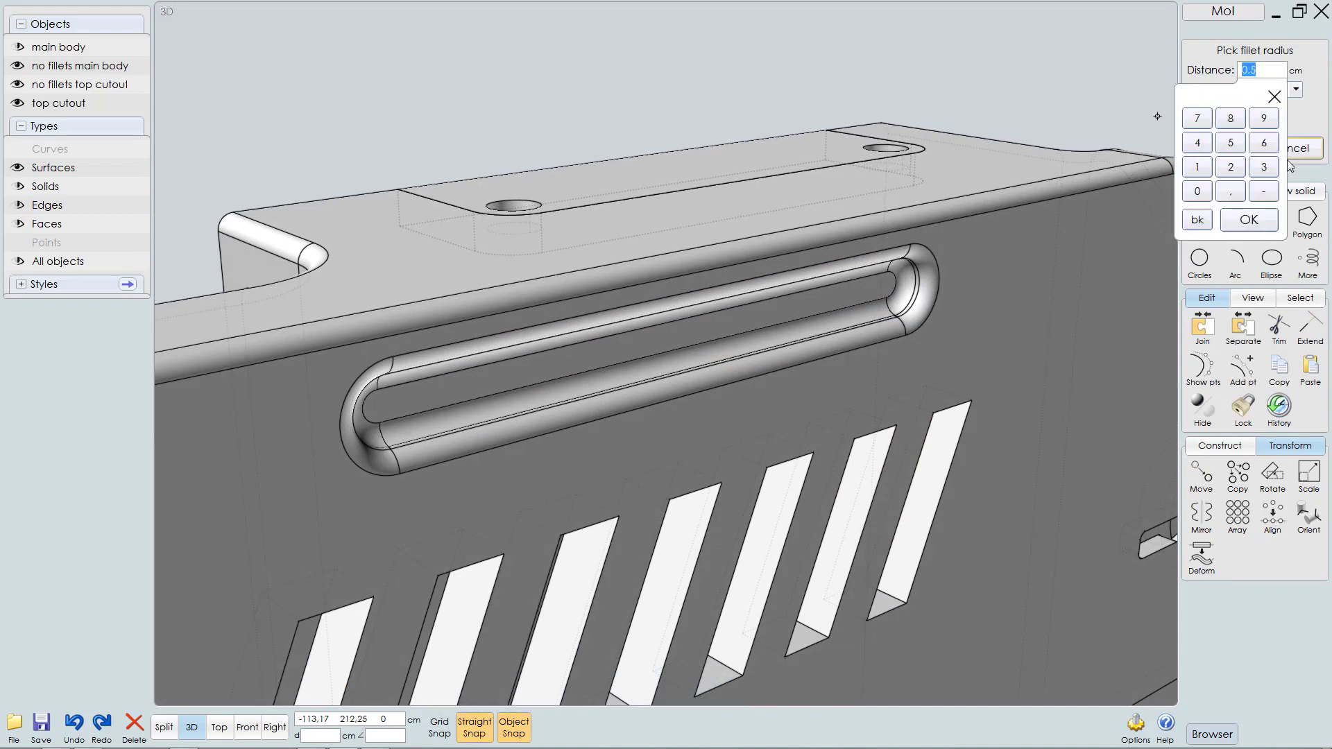
text(,4)
key(Return)
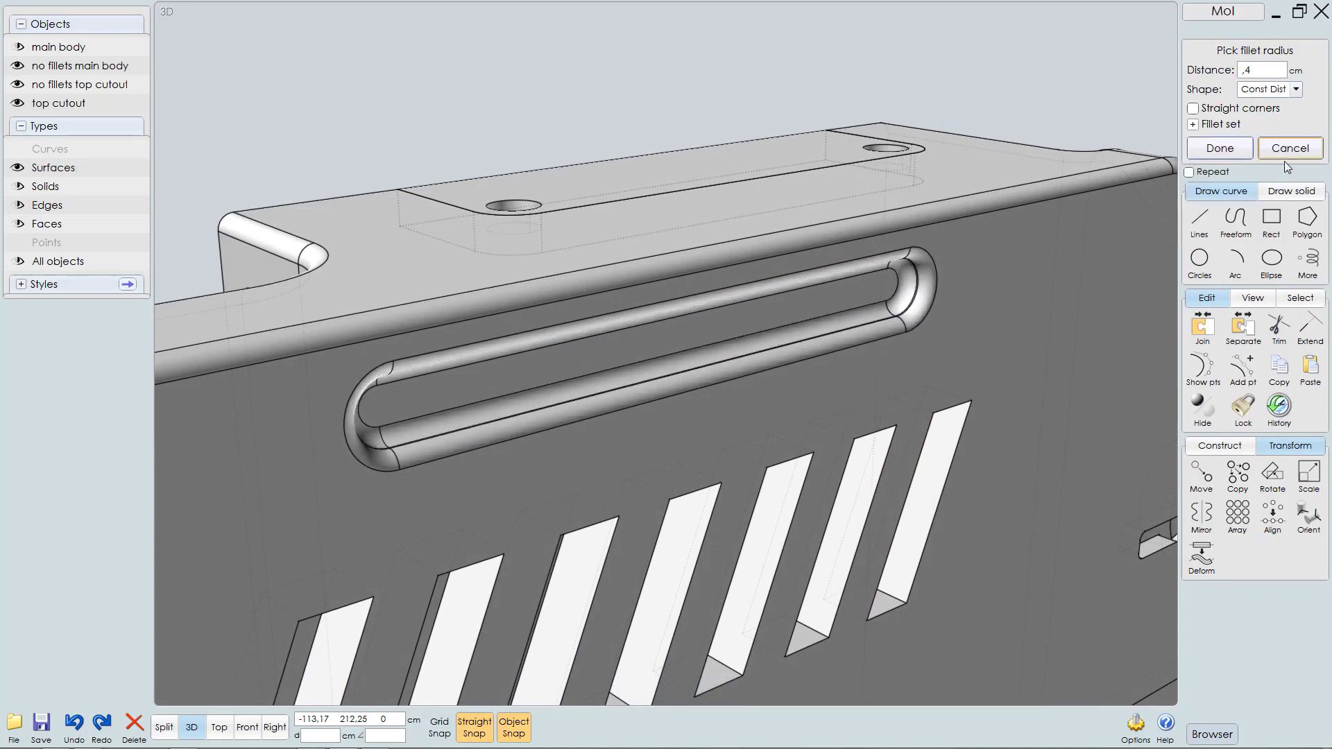
Step: Set the slot's fillet radius to 0.2 cm and finish the fillet
click(1251, 68)
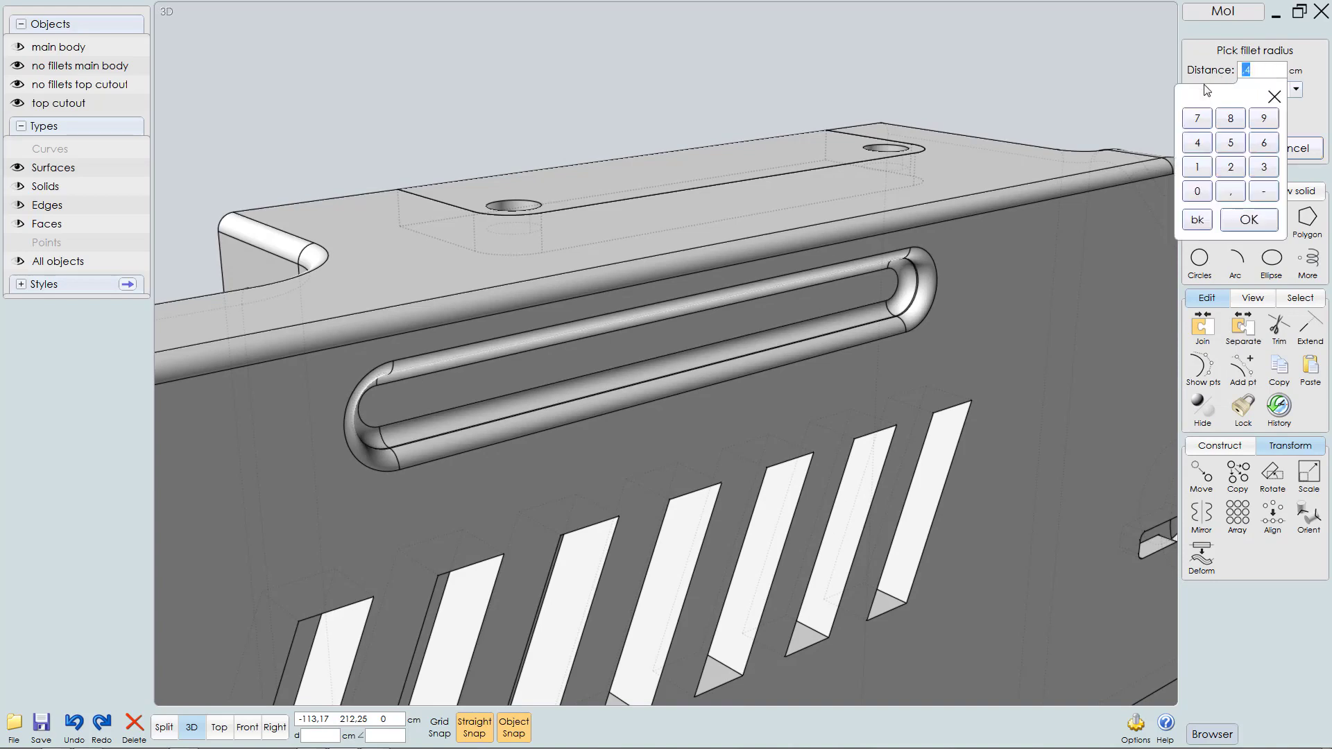
text(,2)
key(Return)
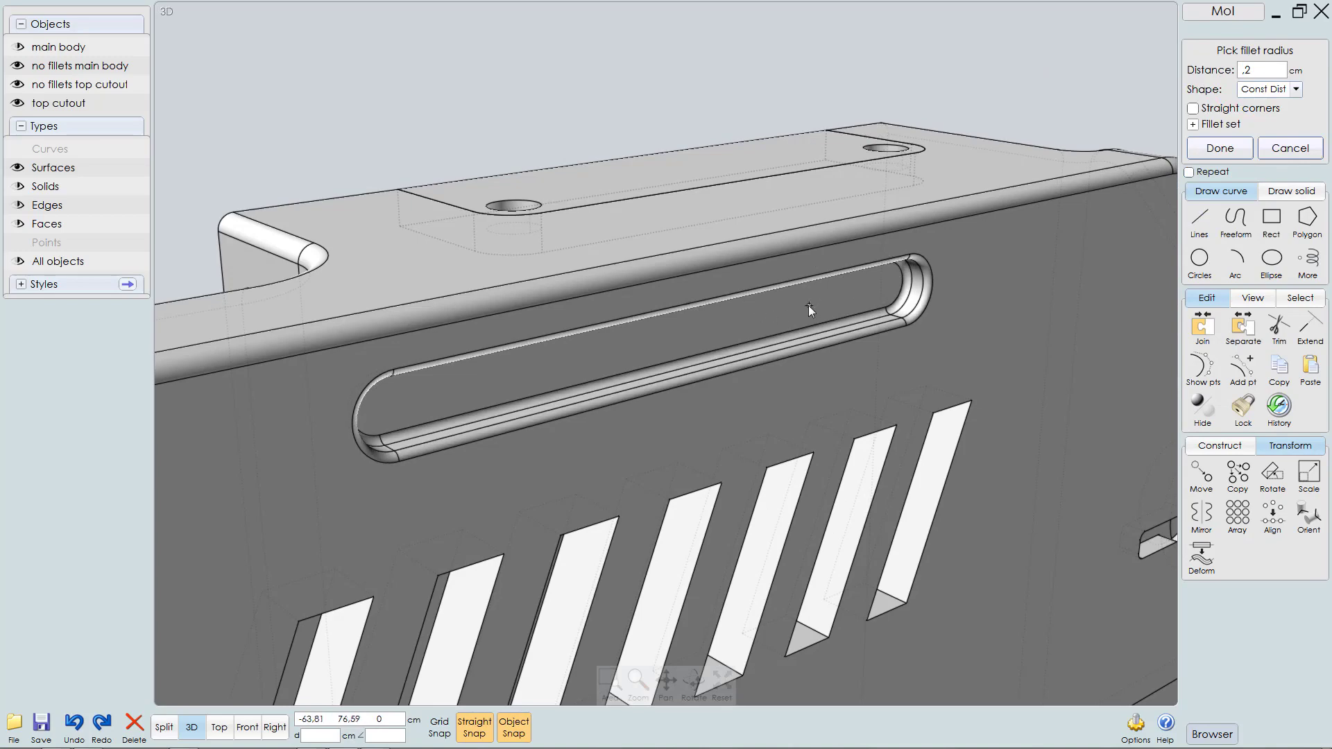
scroll(809, 305, down, 6)
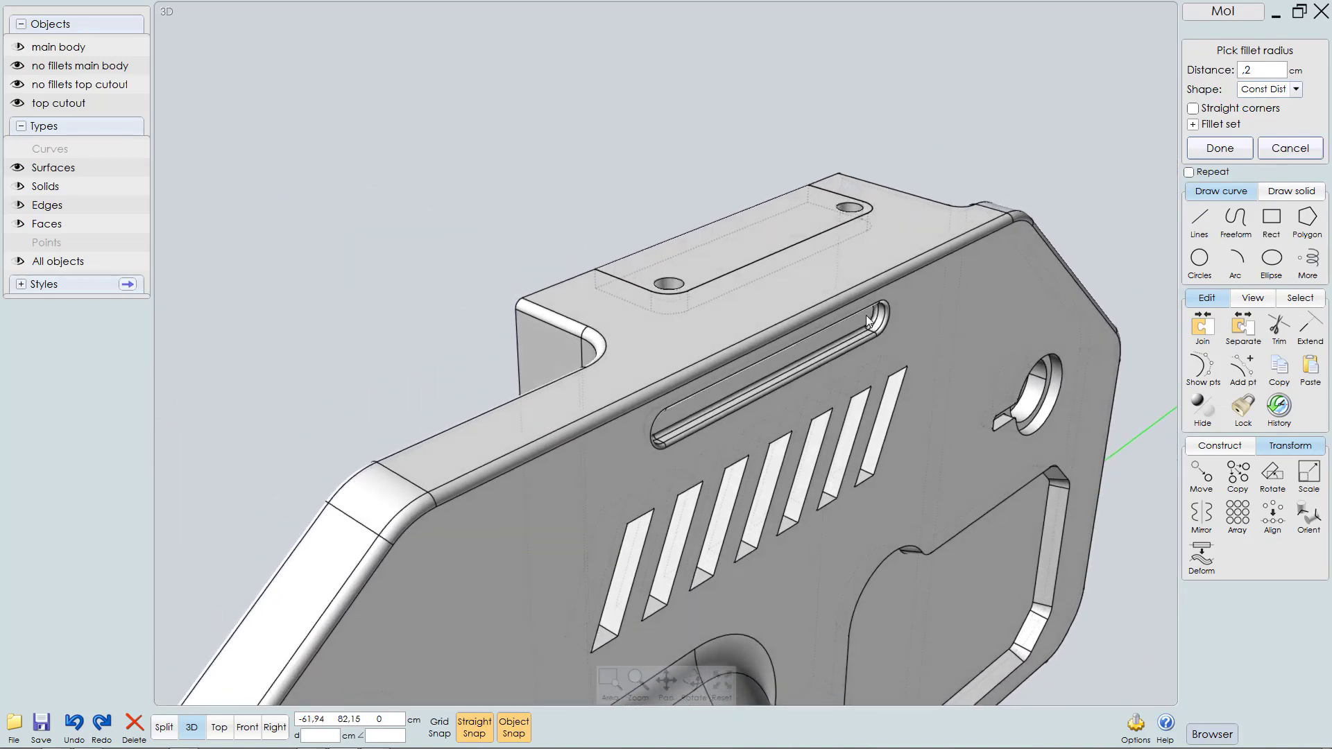
right_click(947, 196)
Step: Select all edges of the seven slanted vent cutouts below the slot, using the Right view
right_drag(895, 214, 864, 167)
scroll(807, 261, up, 2)
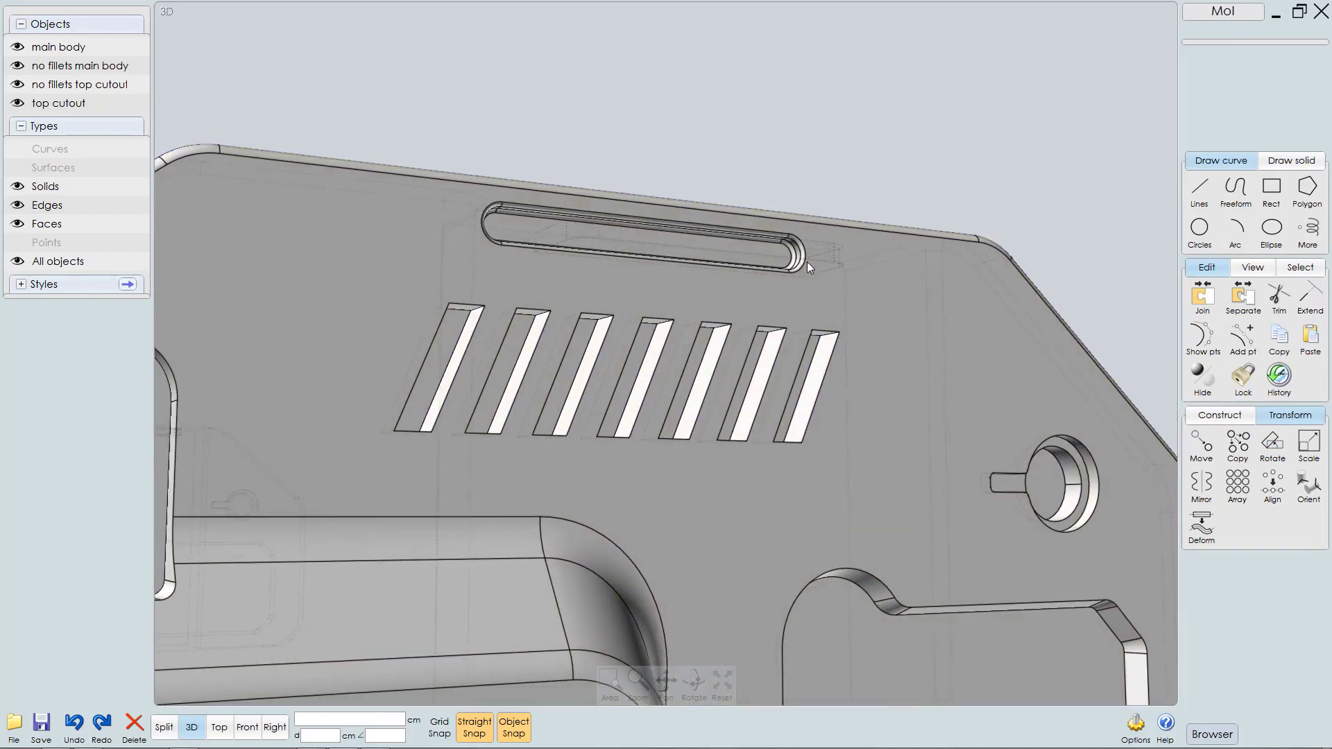
scroll(806, 261, down, 4)
right_drag(795, 311, 760, 315)
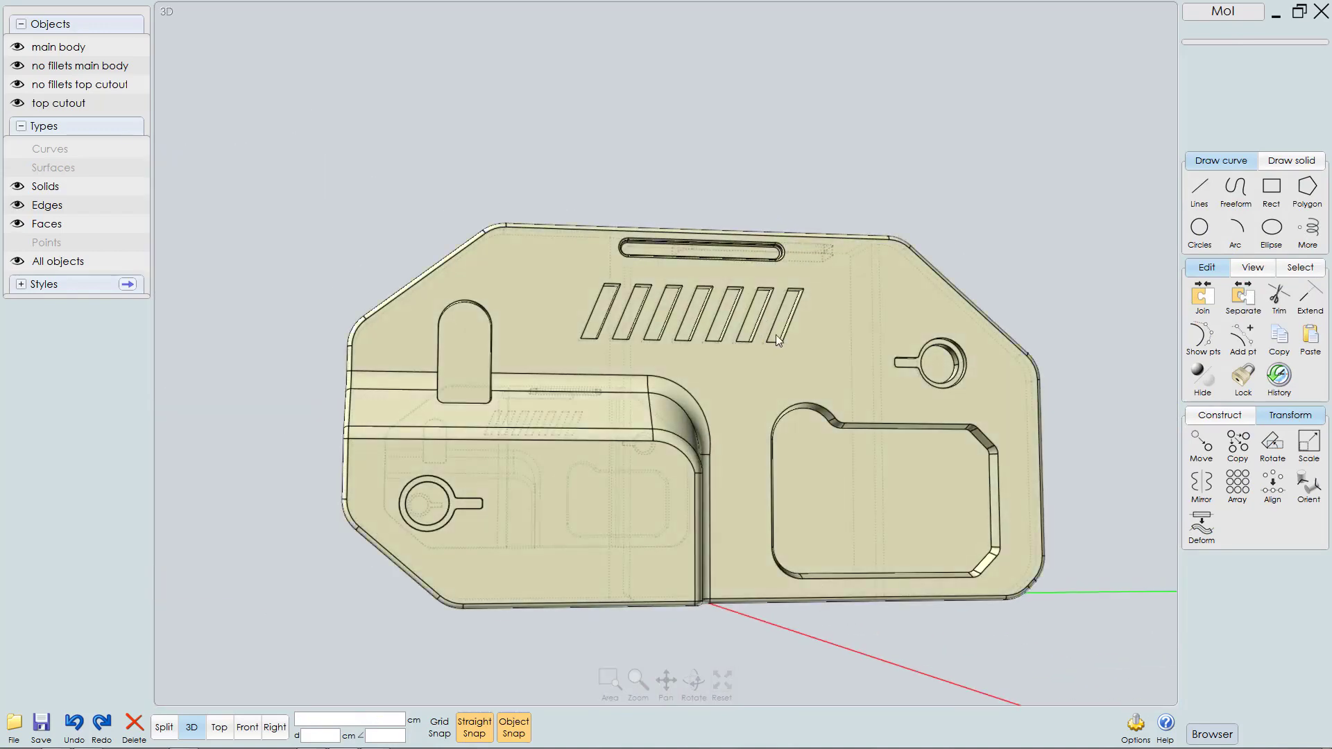
key(F8)
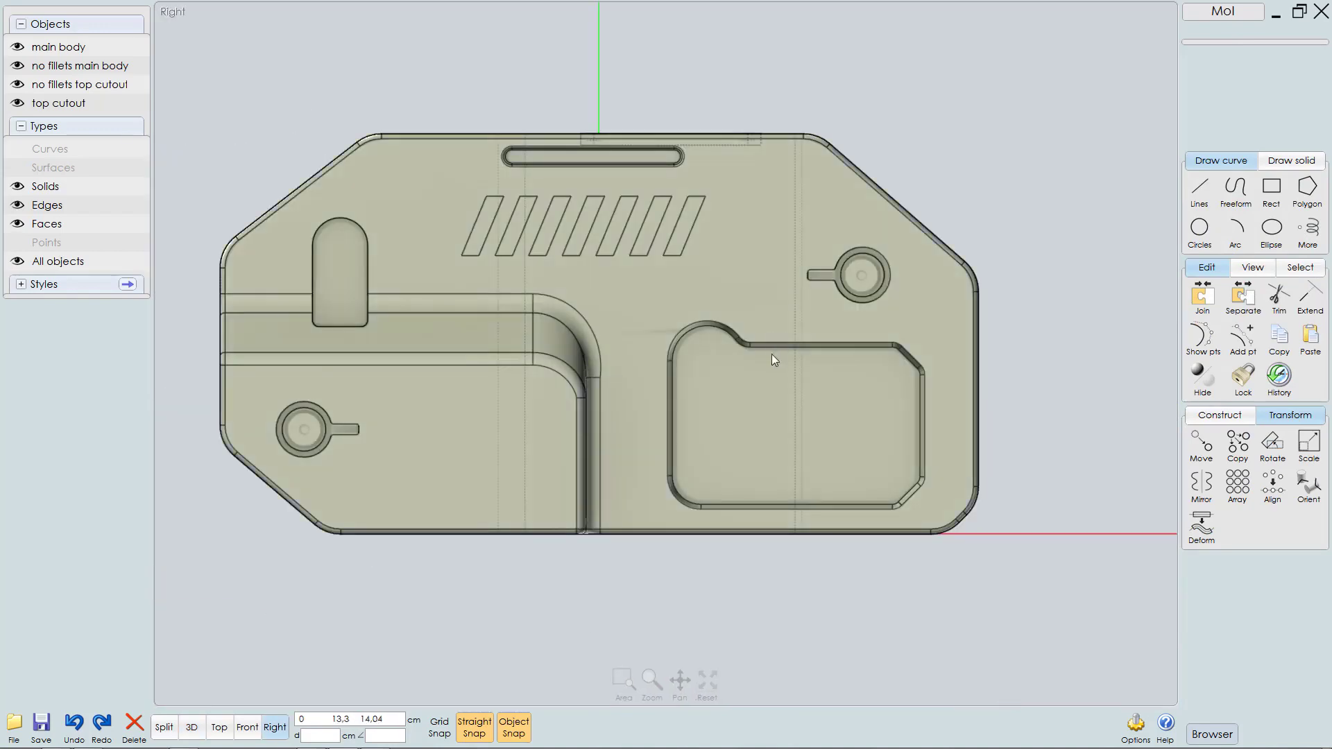
click(745, 214)
scroll(610, 261, up, 4)
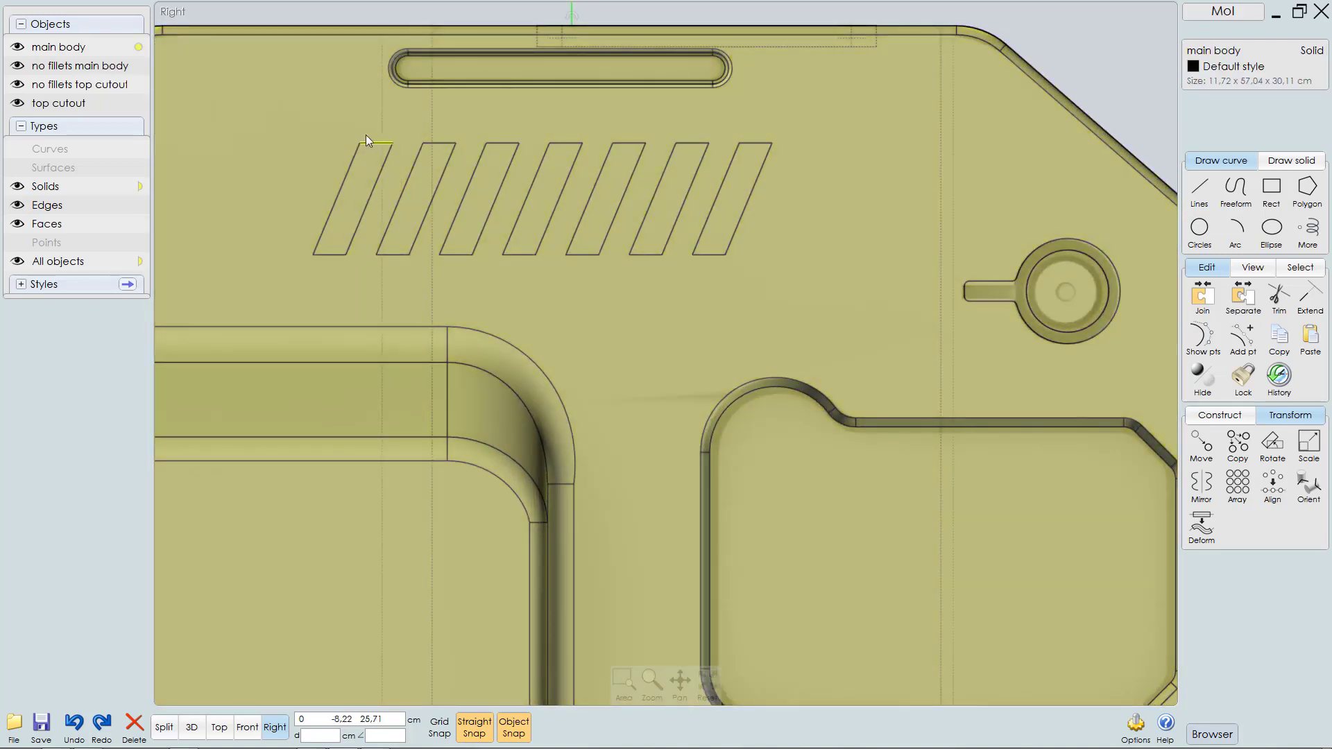
click(373, 143)
drag(306, 124, 783, 272)
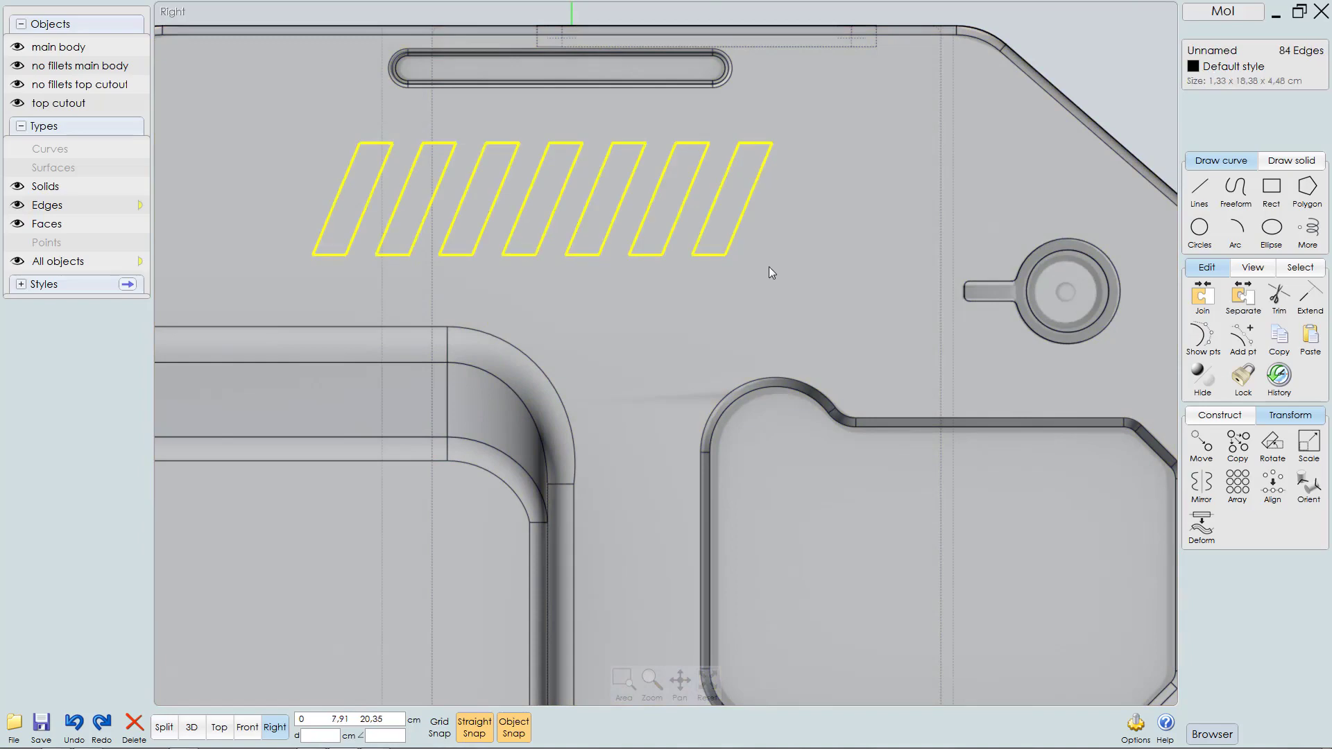
Step: Fillet the selected vent edges with a 0.2 cm radius in the 3D view
scroll(755, 272, down, 3)
key(F4)
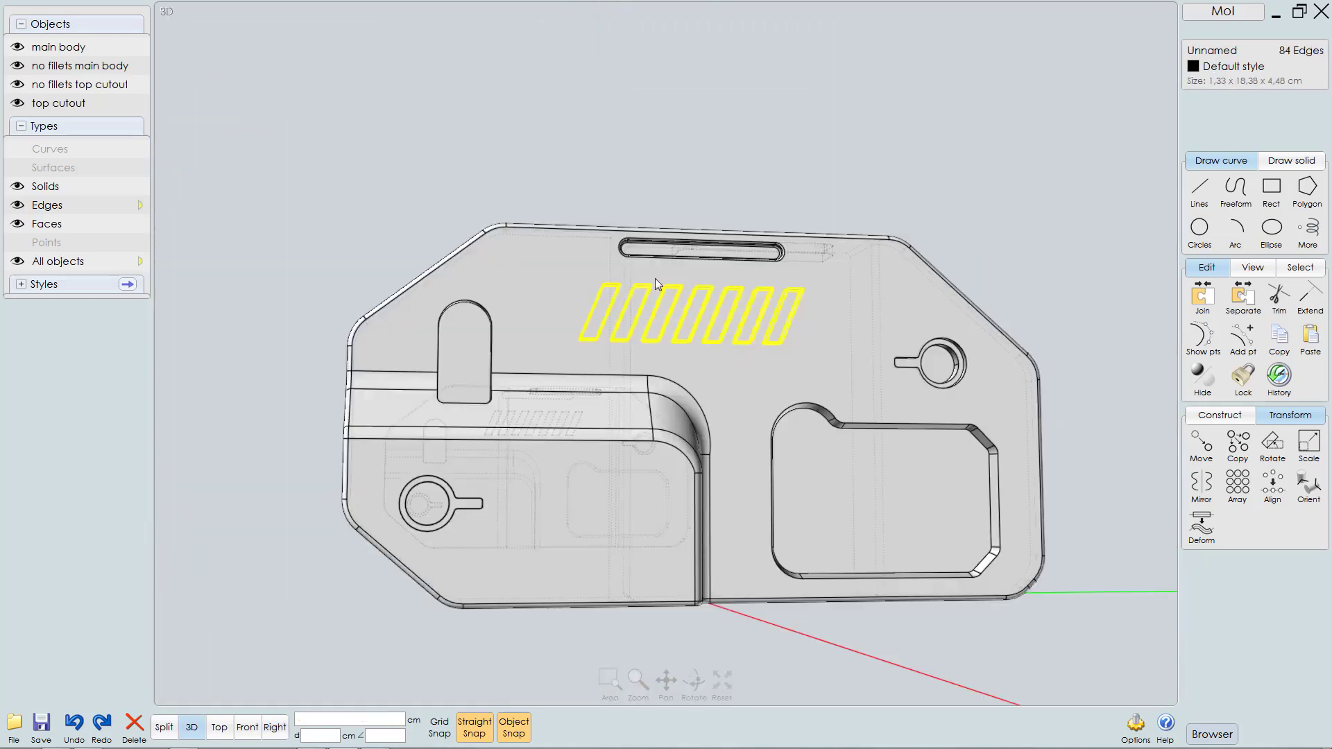
right_drag(655, 277, 750, 332)
scroll(771, 312, up, 4)
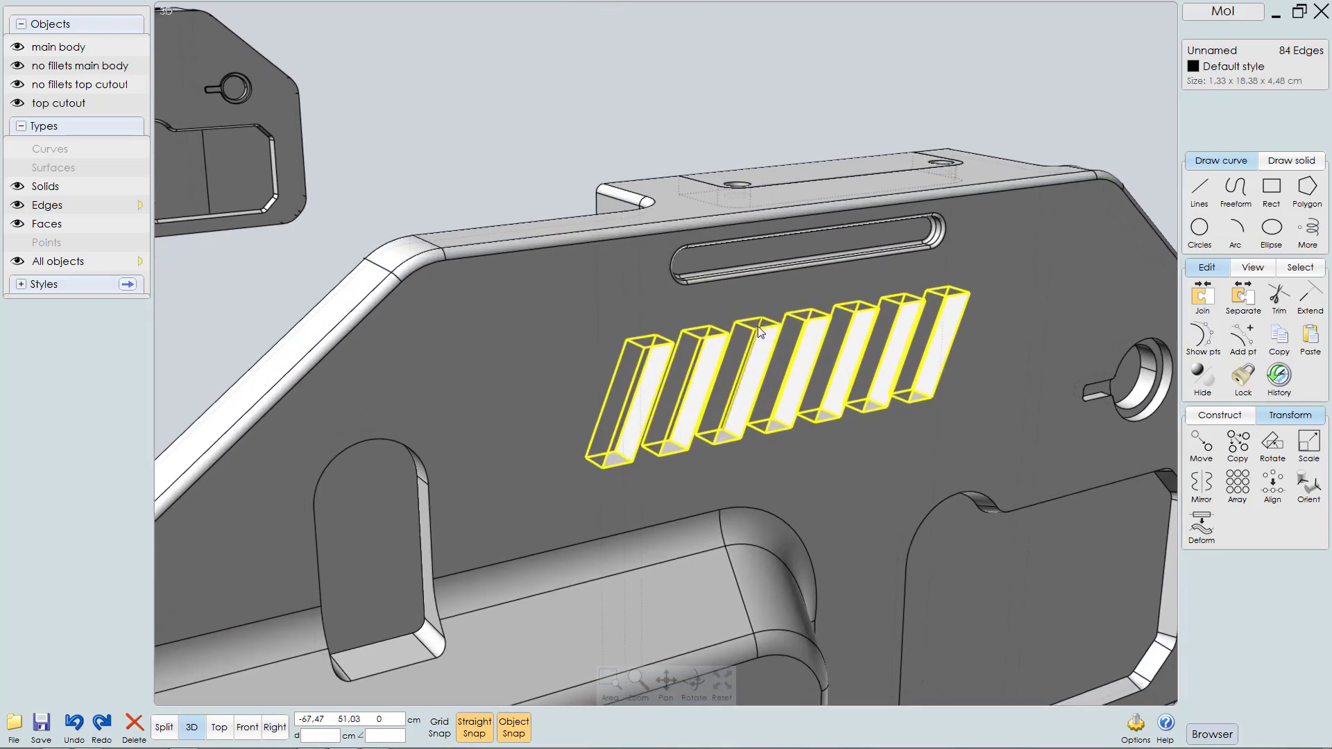
key(f)
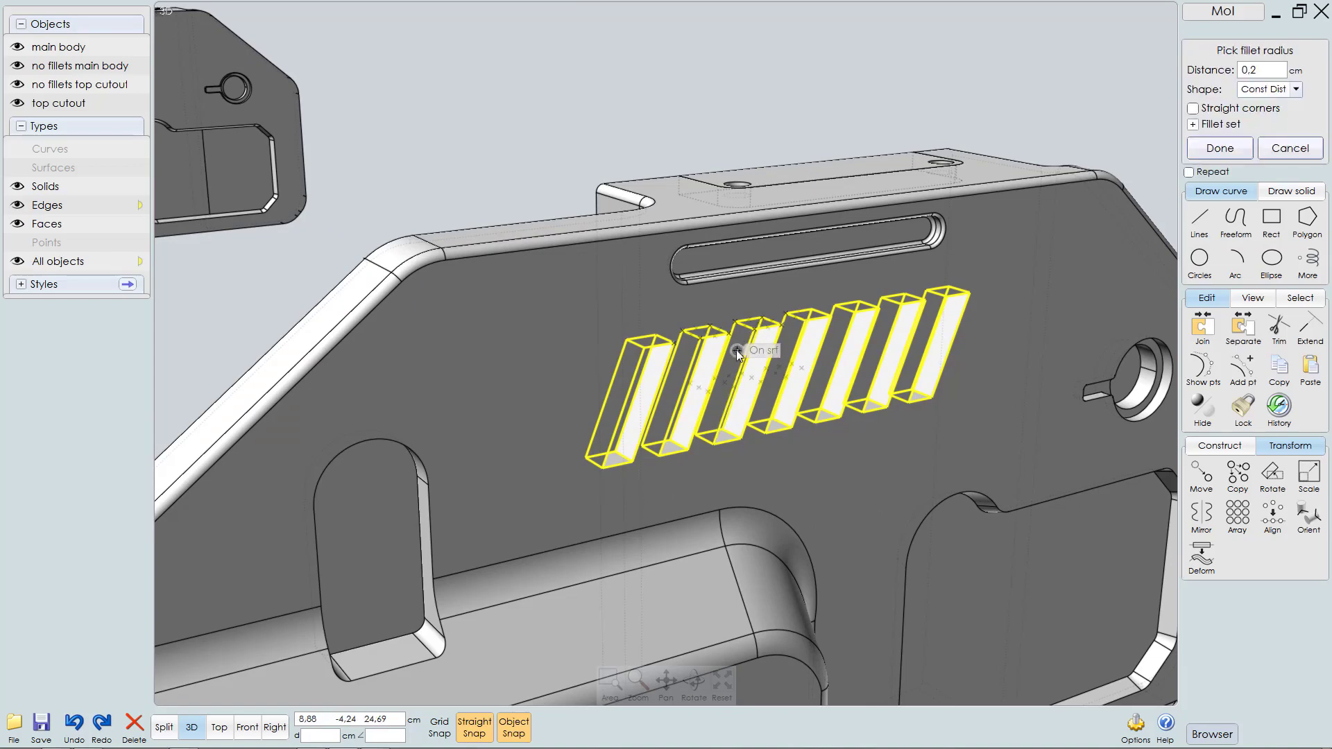
key(Return)
right_drag(708, 343, 755, 255)
scroll(761, 251, up, 3)
middle_drag(780, 236, 778, 261)
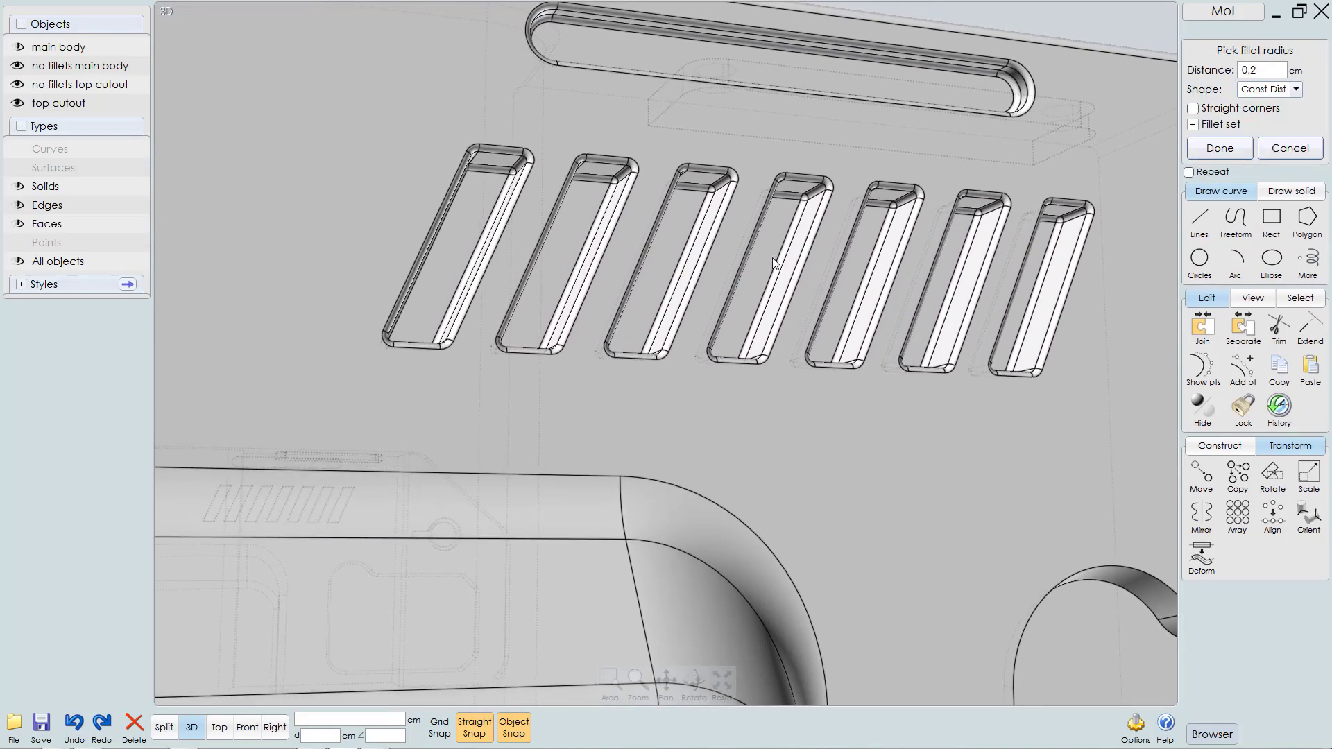
scroll(777, 241, up, 2)
Step: Set the vents' fillet radius to 0.3 cm and finish the fillet
click(1233, 73)
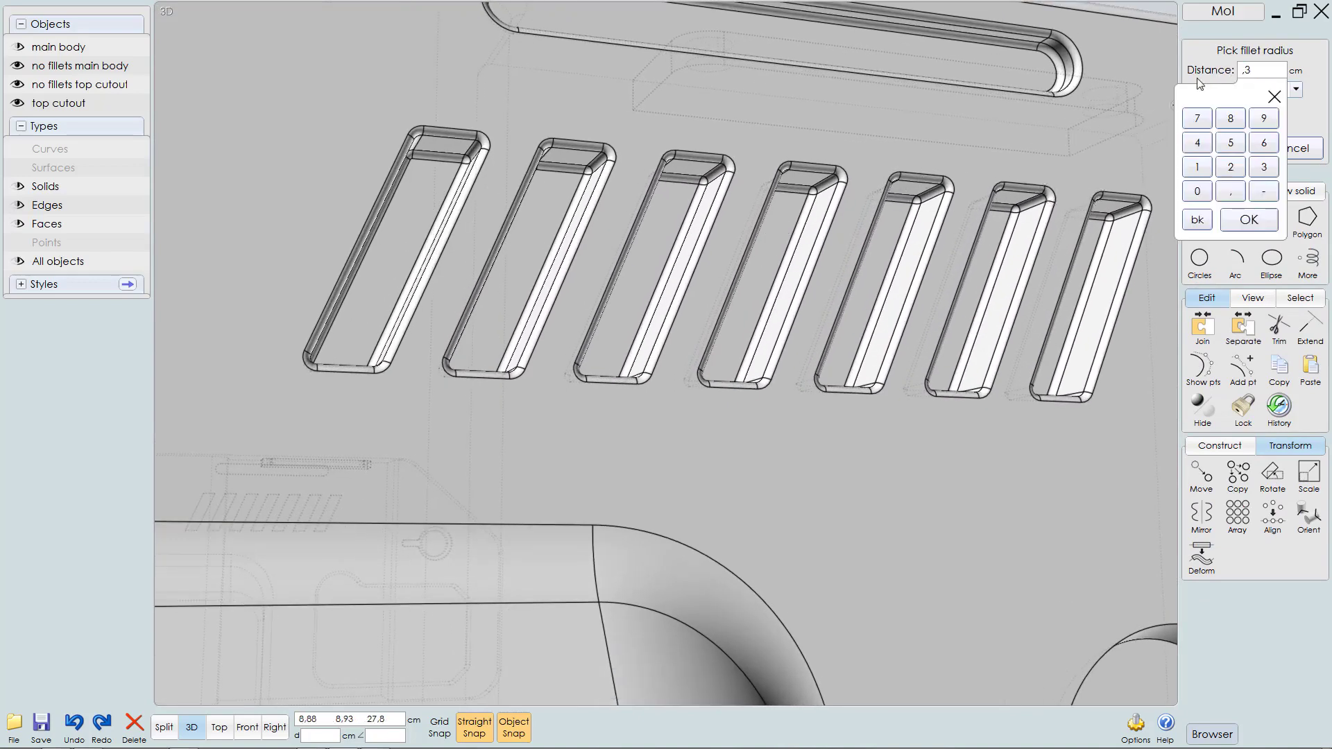
key(Return)
scroll(1073, 203, down, 1)
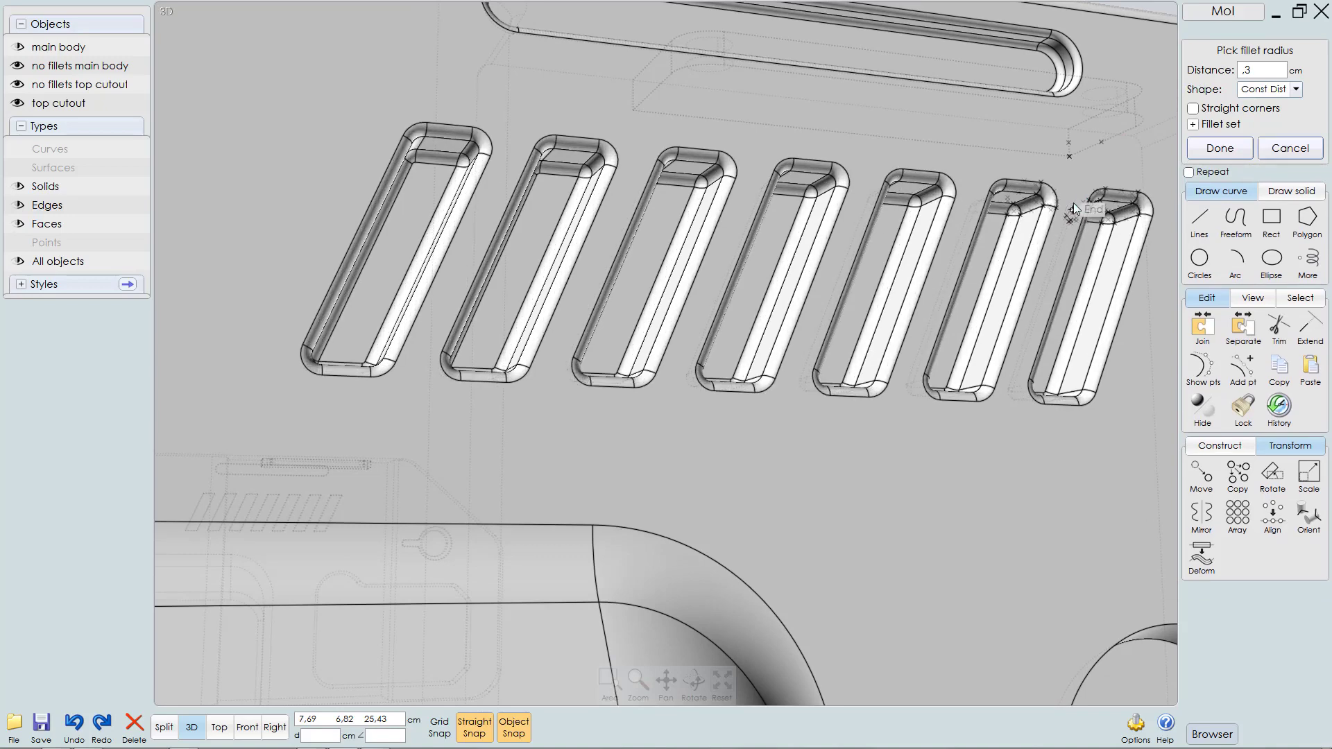
scroll(1024, 272, down, 2)
scroll(1024, 272, down, 5)
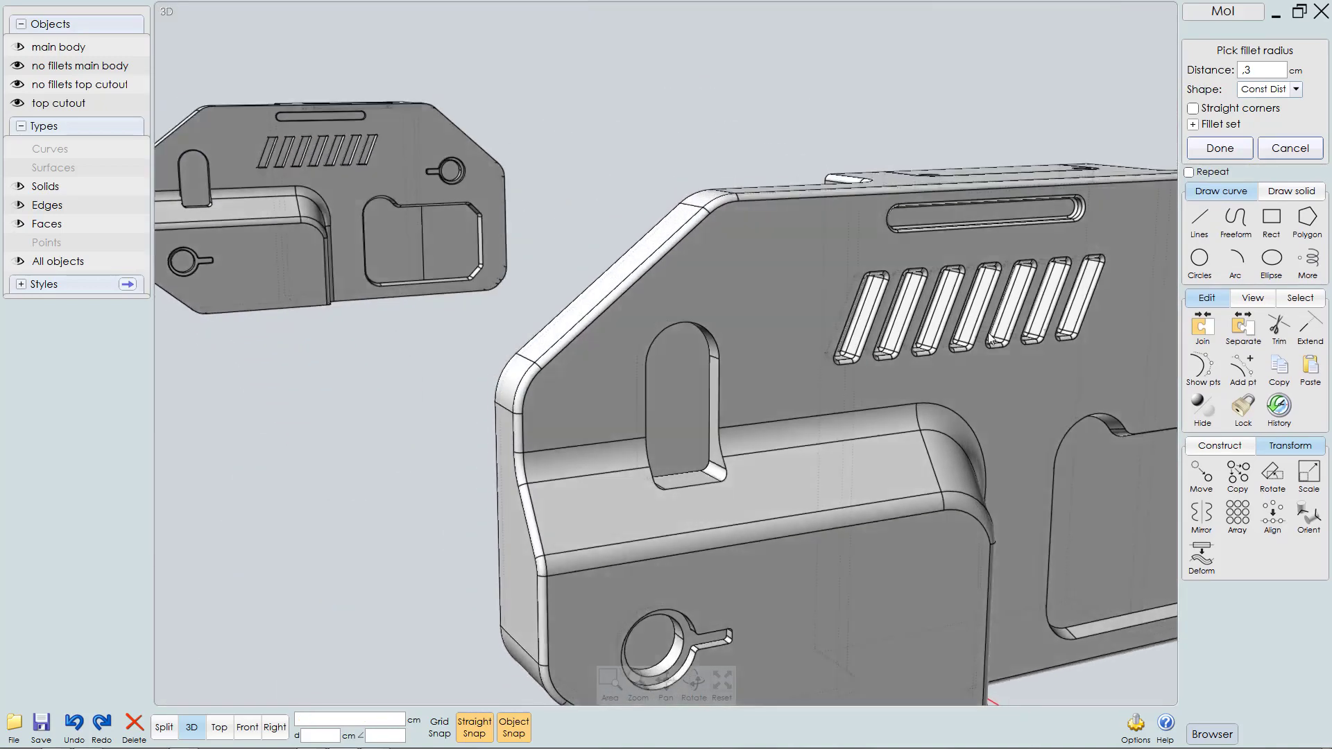
scroll(901, 358, down, 1)
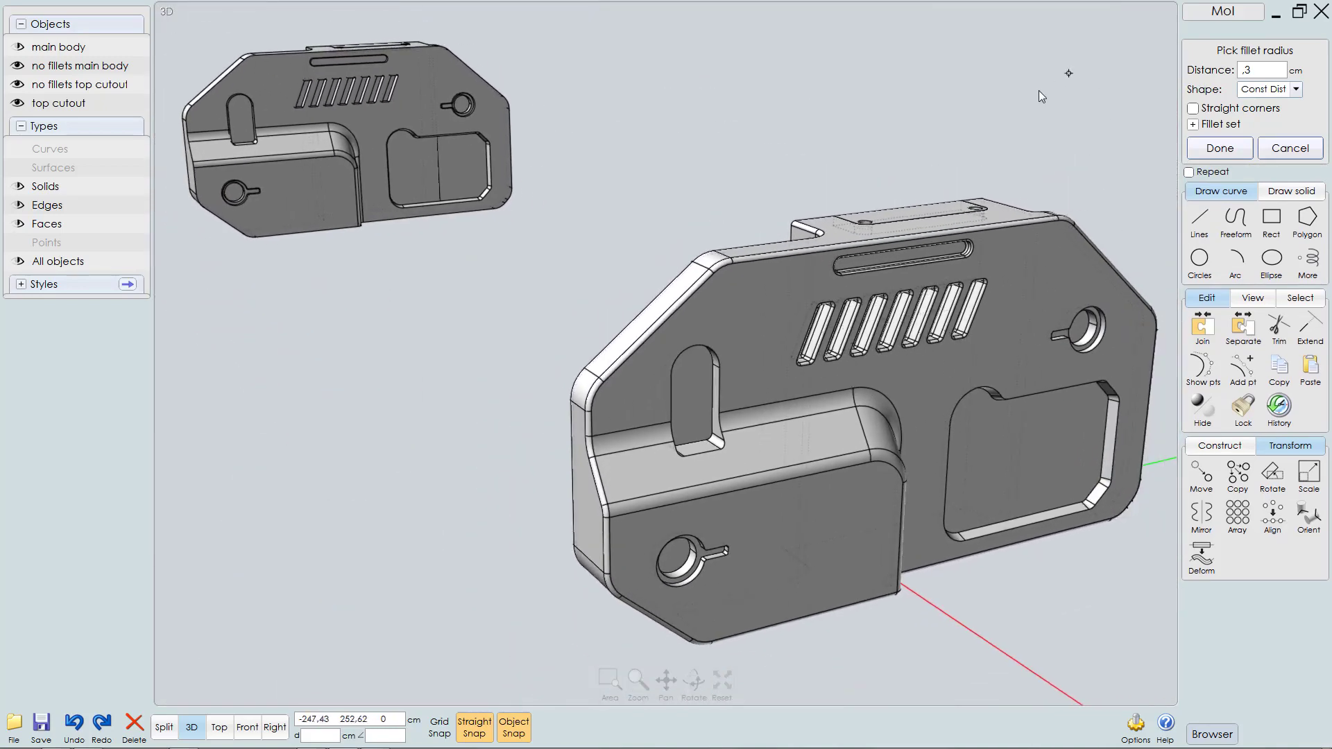
right_click(1017, 125)
key(Escape)
scroll(1072, 257, up, 4)
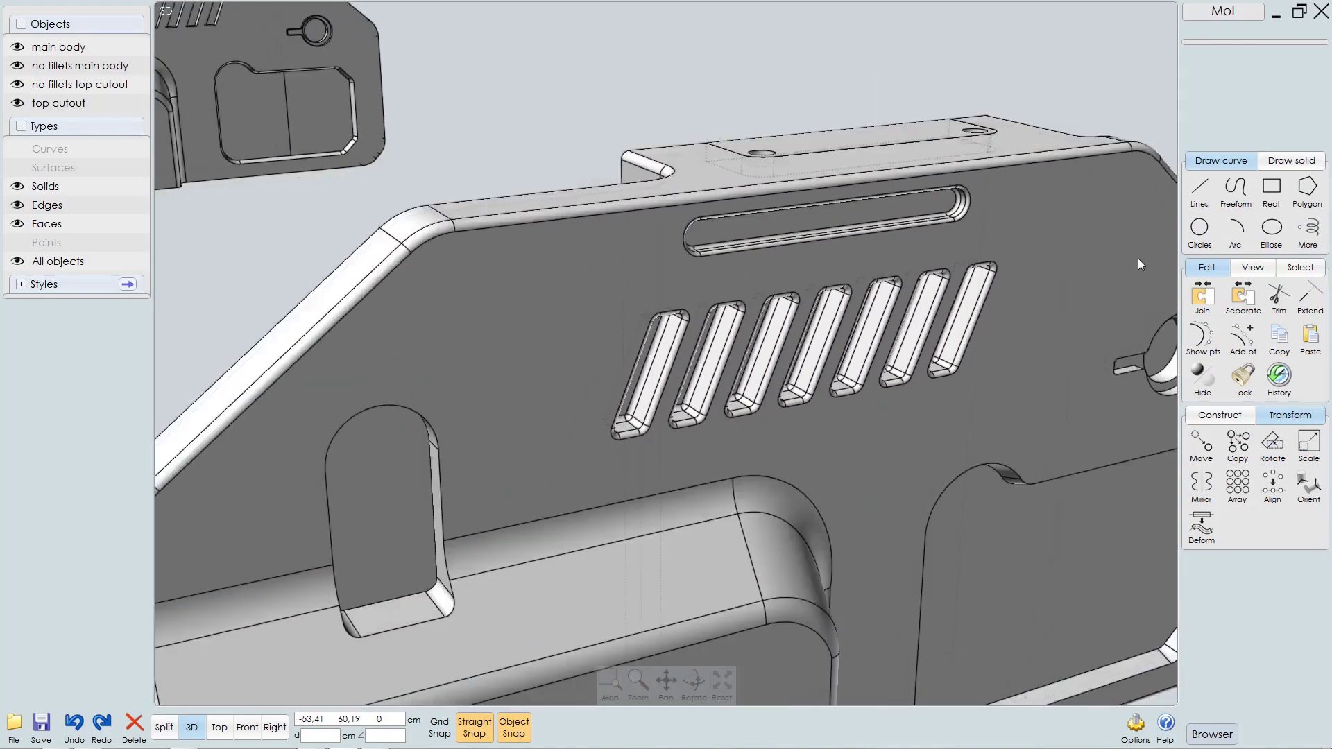
scroll(1140, 262, down, 3)
Step: Select the complete inner and outer edge loops of the large recessed pocket with the rounded bump and chamfered corners
right_drag(1089, 274, 980, 219)
middle_drag(606, 206, 742, 214)
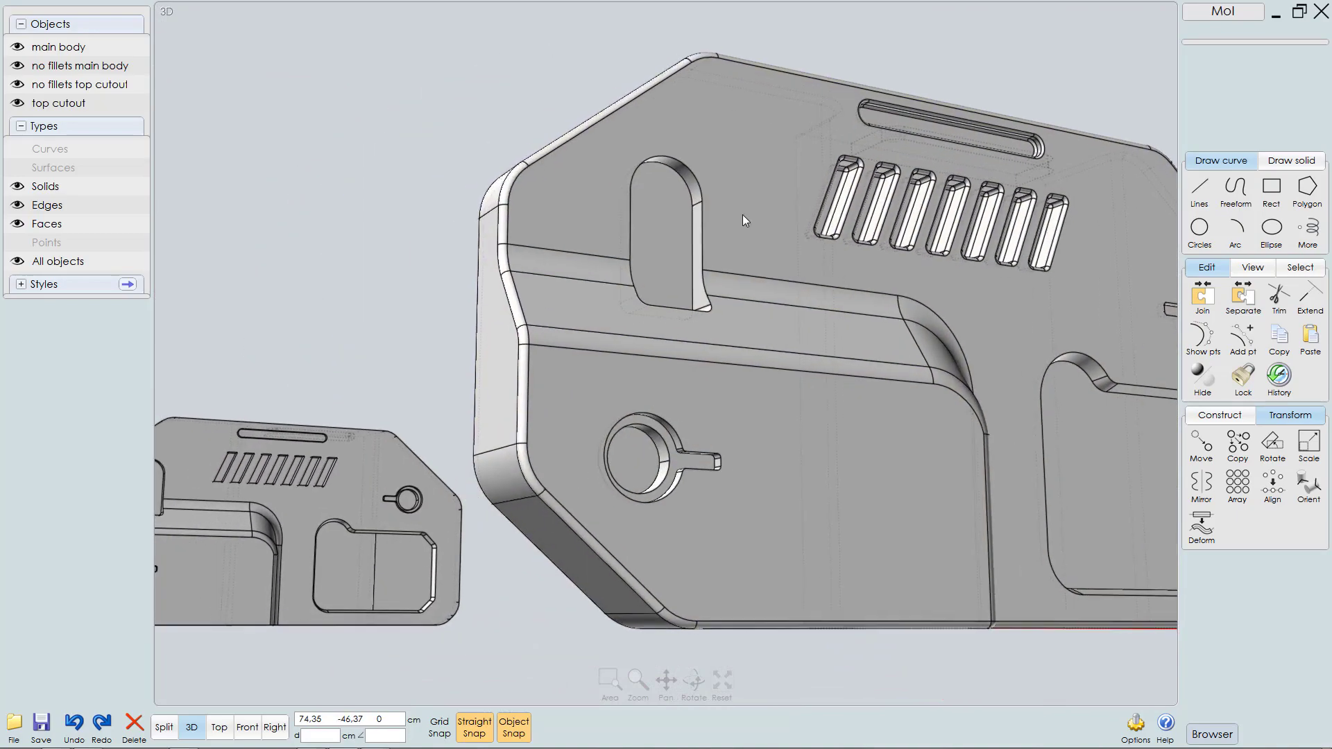
right_drag(742, 214, 368, 265)
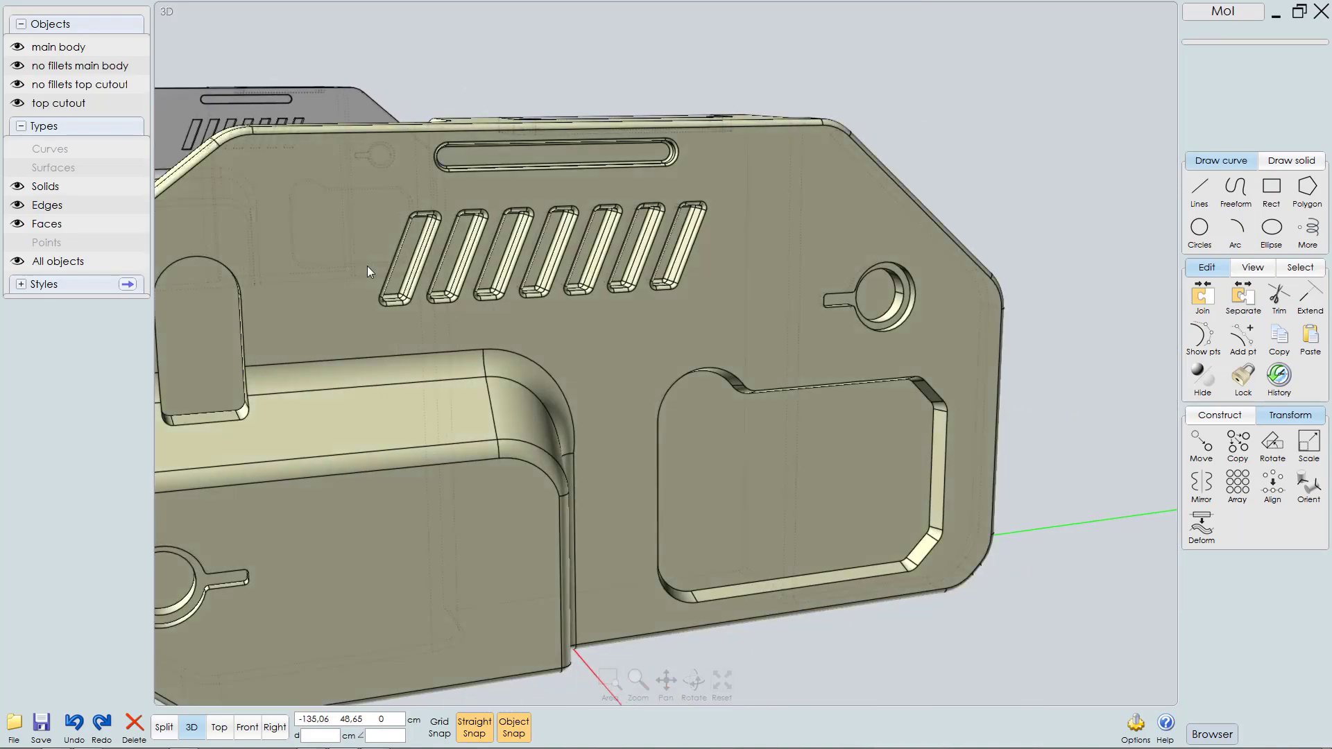
scroll(768, 493, up, 3)
click(893, 394)
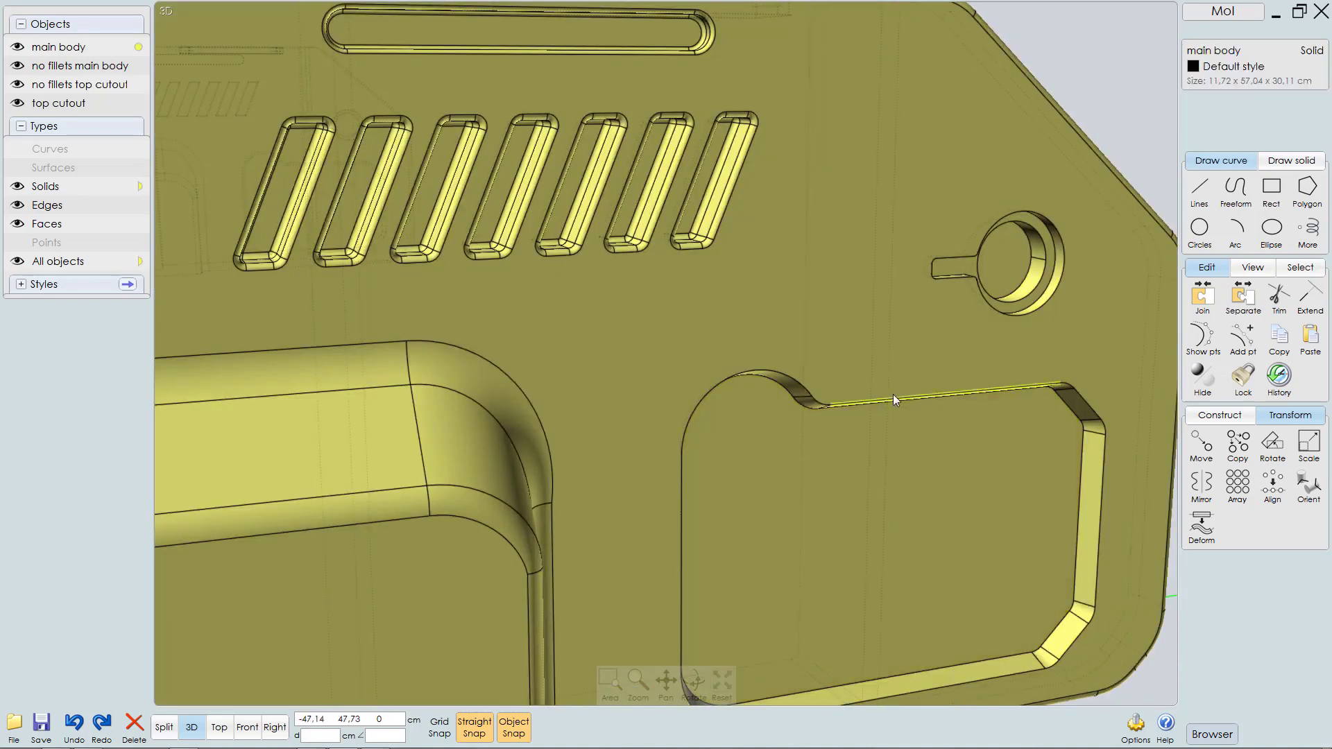
click(880, 396)
right_drag(836, 294, 801, 224)
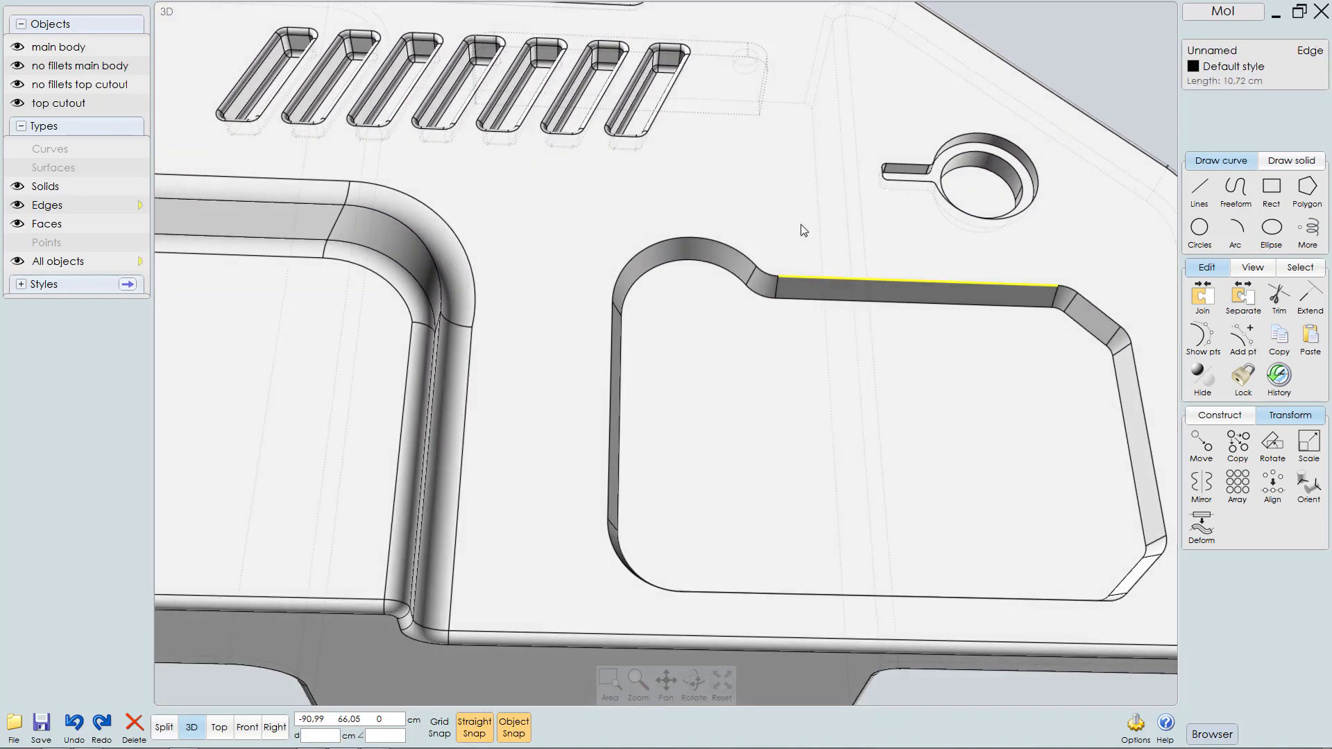
click(1069, 289)
click(1089, 306)
click(1010, 305)
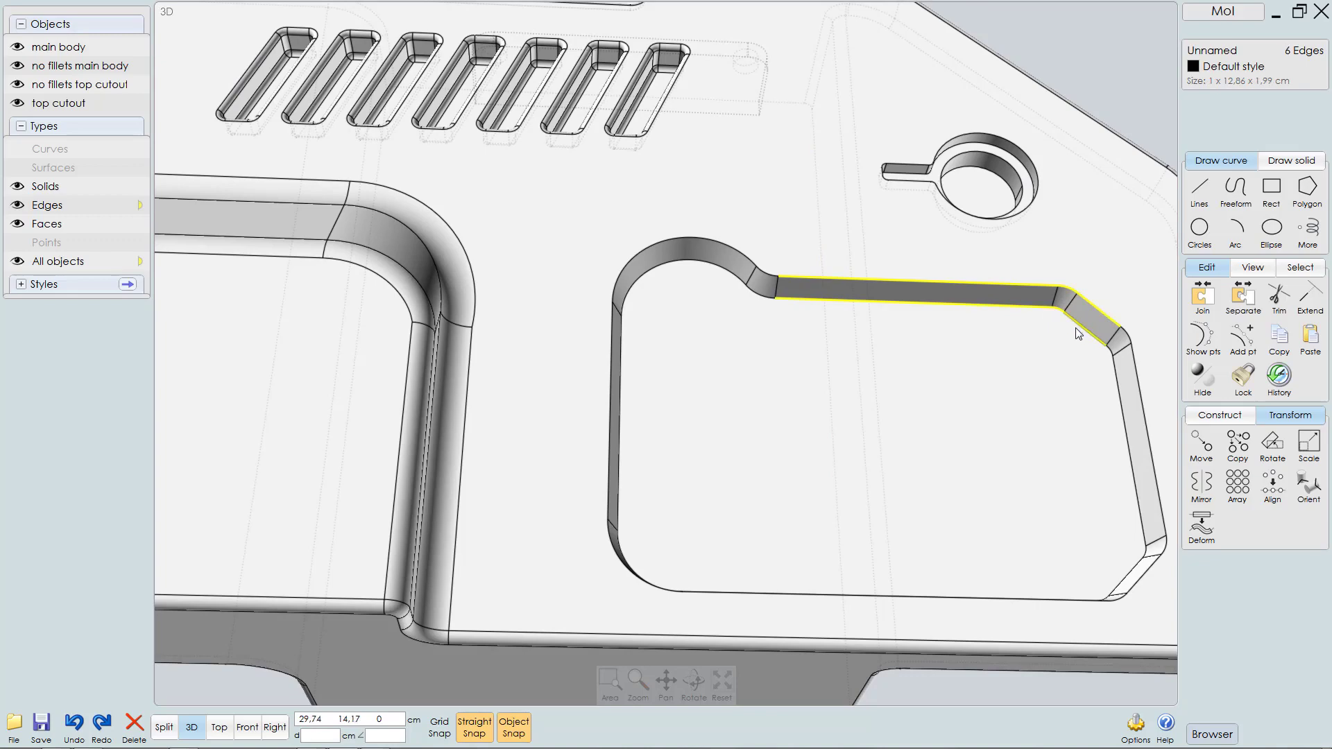
double_click(1077, 333)
right_drag(979, 336, 1020, 376)
Step: Fillet the selected edges of the large recessed pocket with a 0.3 cm radius
key(f)
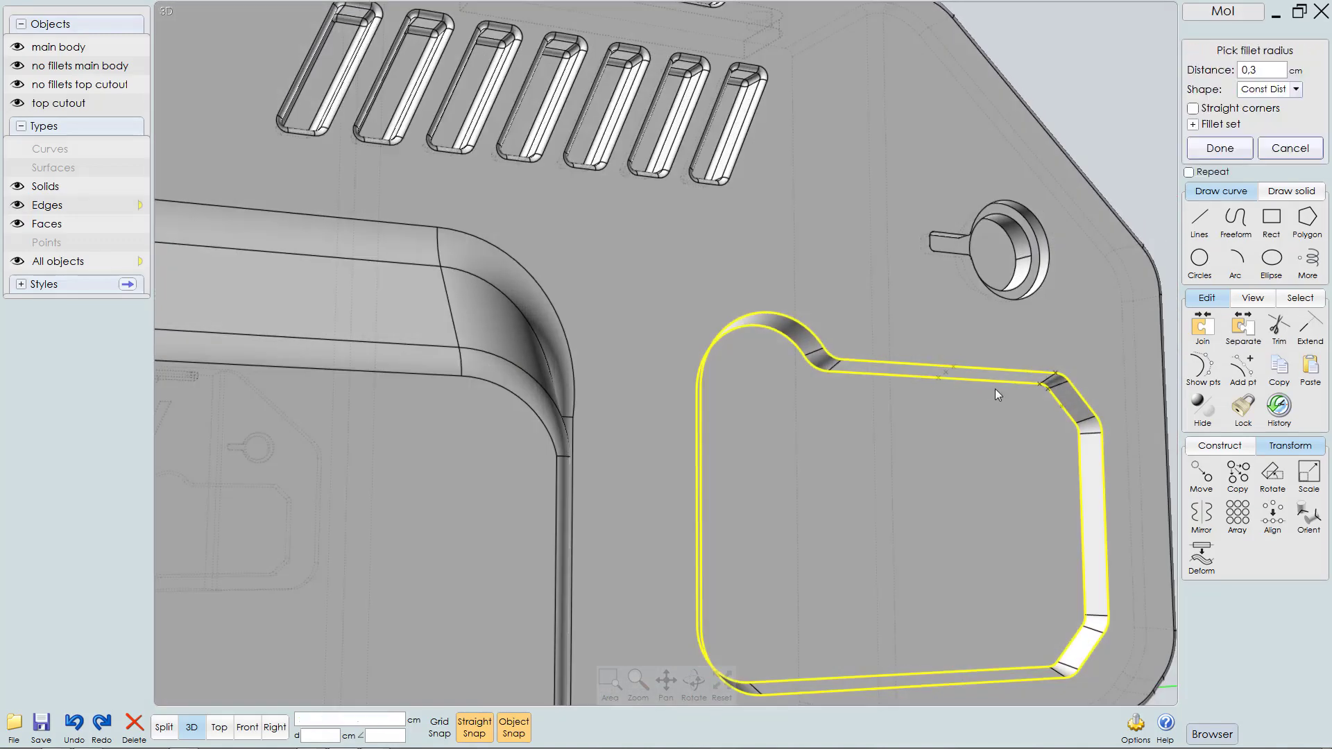
right_click(995, 388)
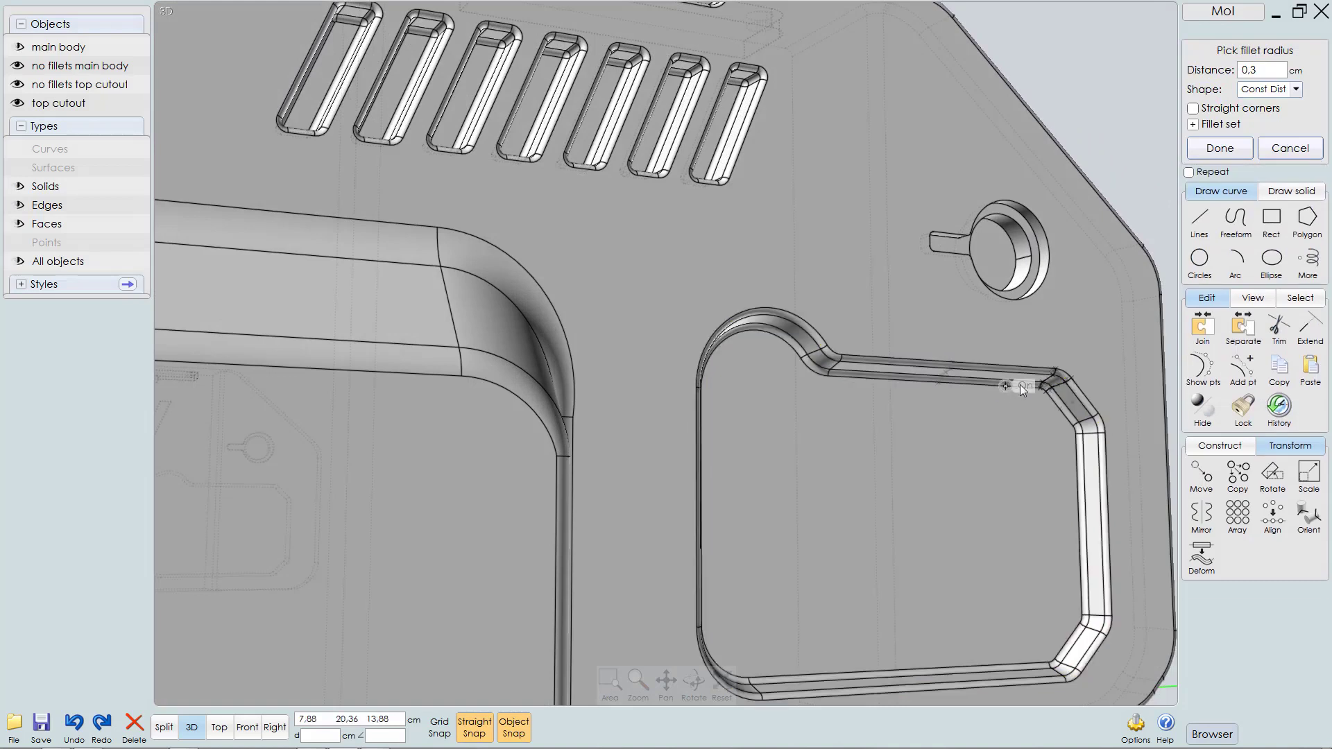
middle_drag(988, 356, 931, 309)
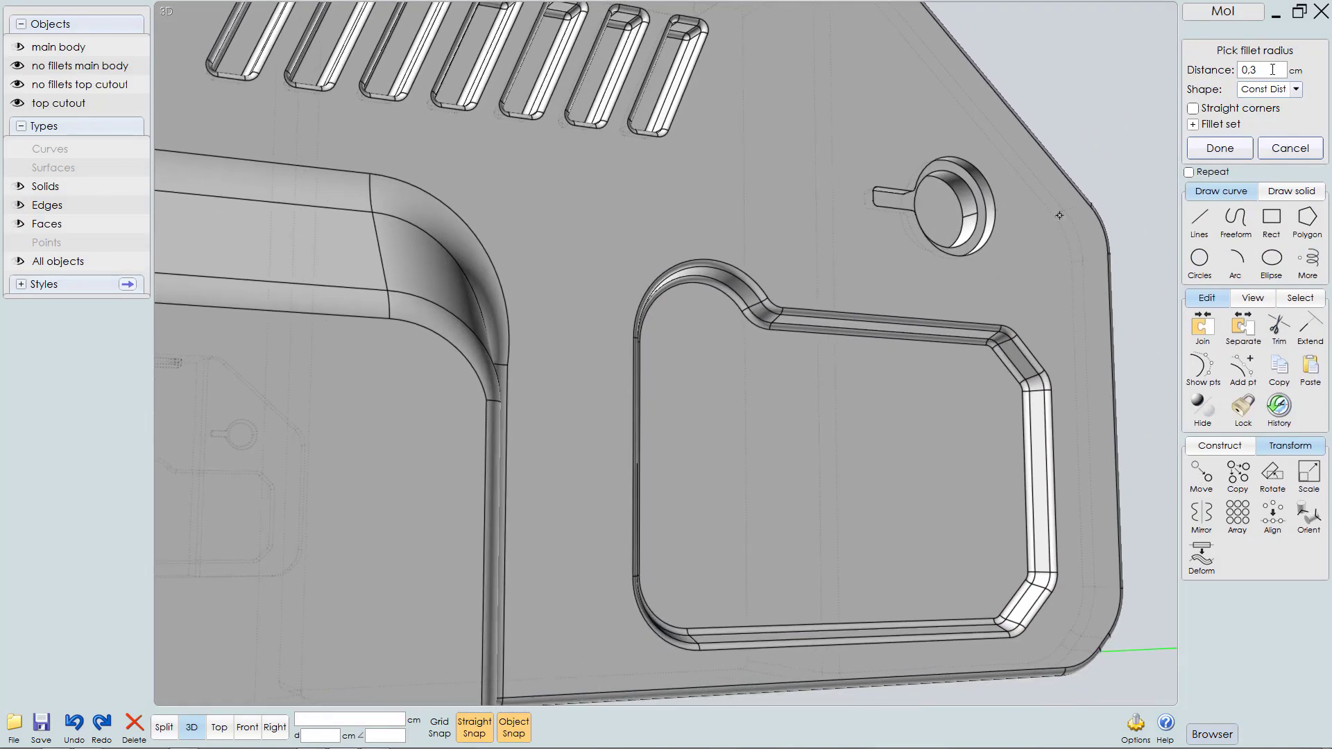
Step: Set the pocket's fillet radius to 0.4 cm and finish the fillet
click(1203, 72)
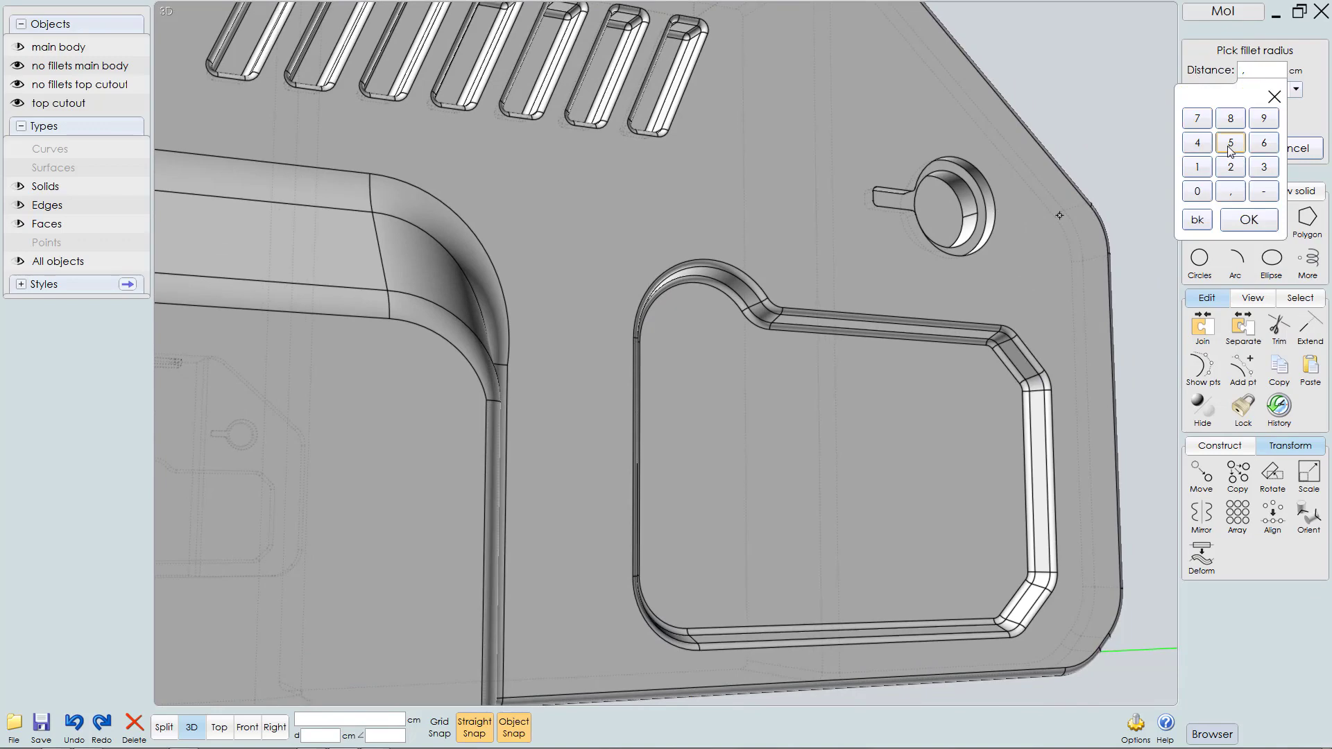
text(,4)
key(Return)
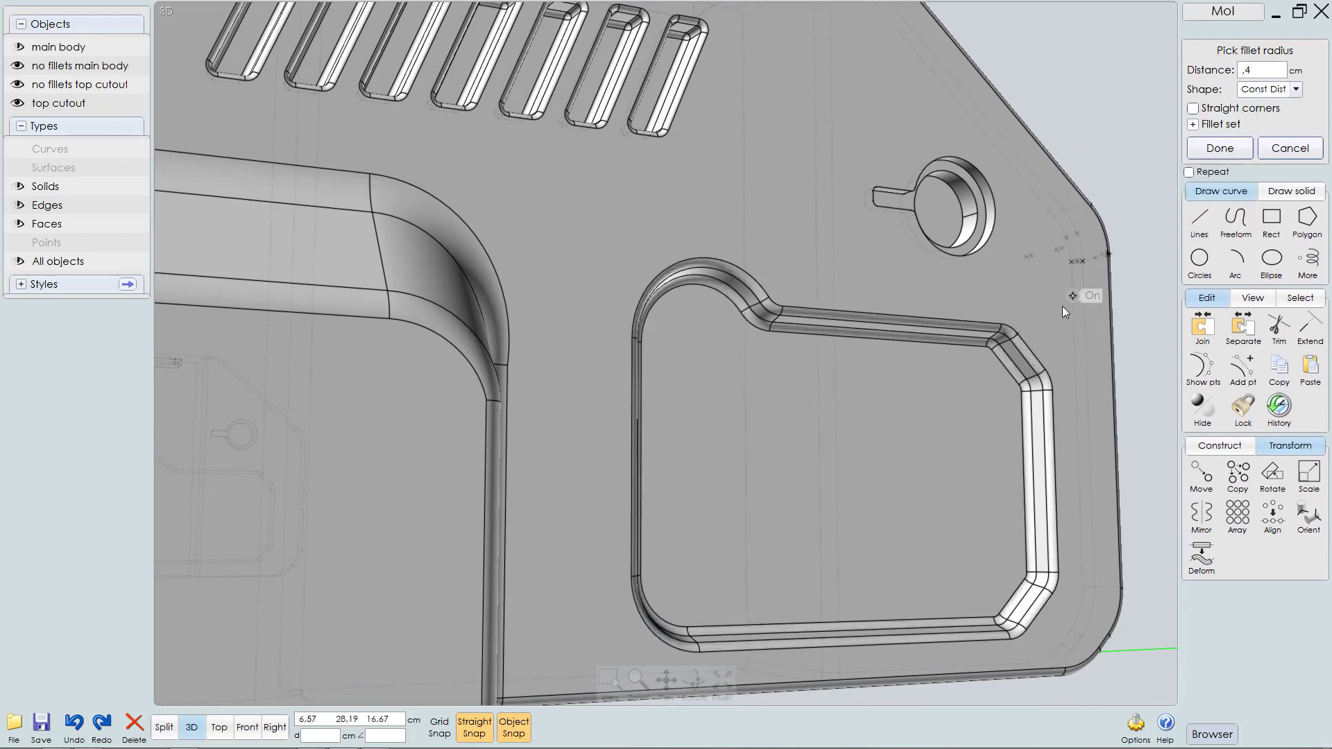
right_drag(1026, 300, 1006, 377)
scroll(988, 347, down, 4)
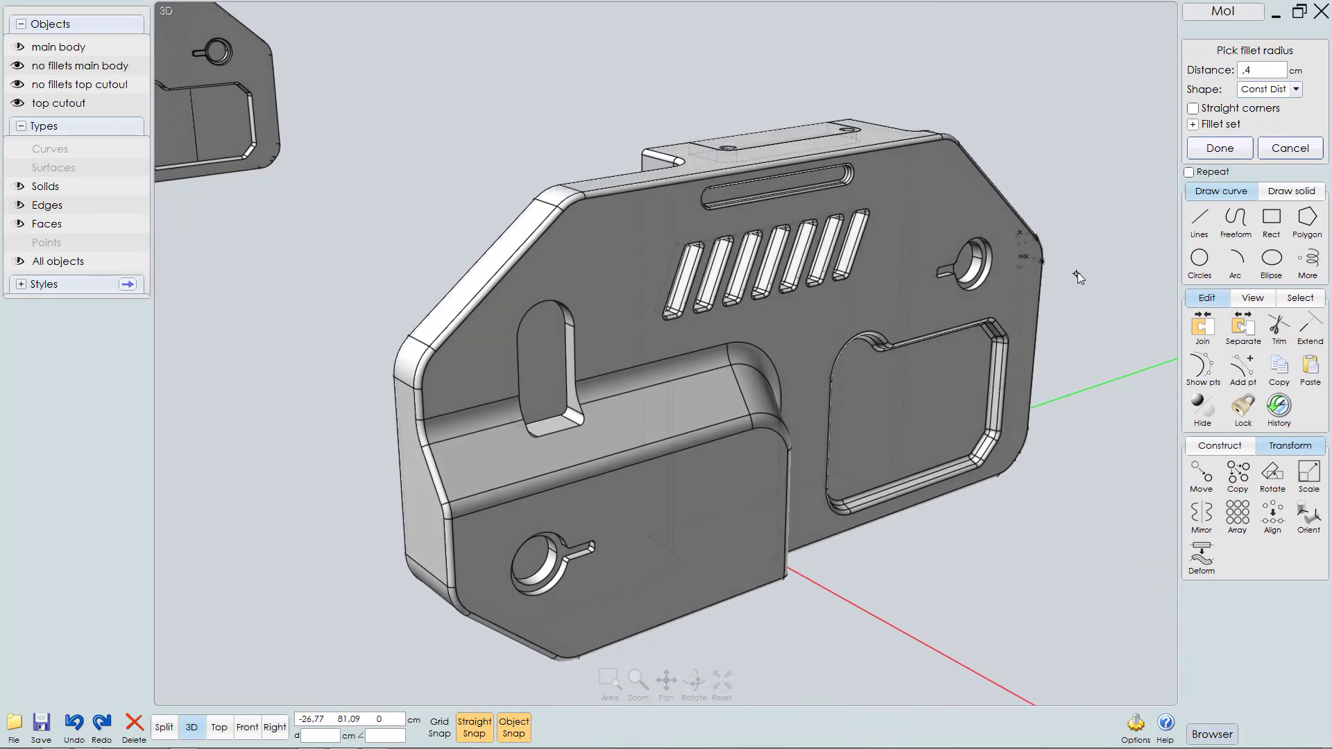
right_click(1091, 261)
Step: Isolate the main body so that the recess in its raised upper block is exposed
right_drag(1021, 214, 964, 265)
middle_drag(963, 276, 966, 349)
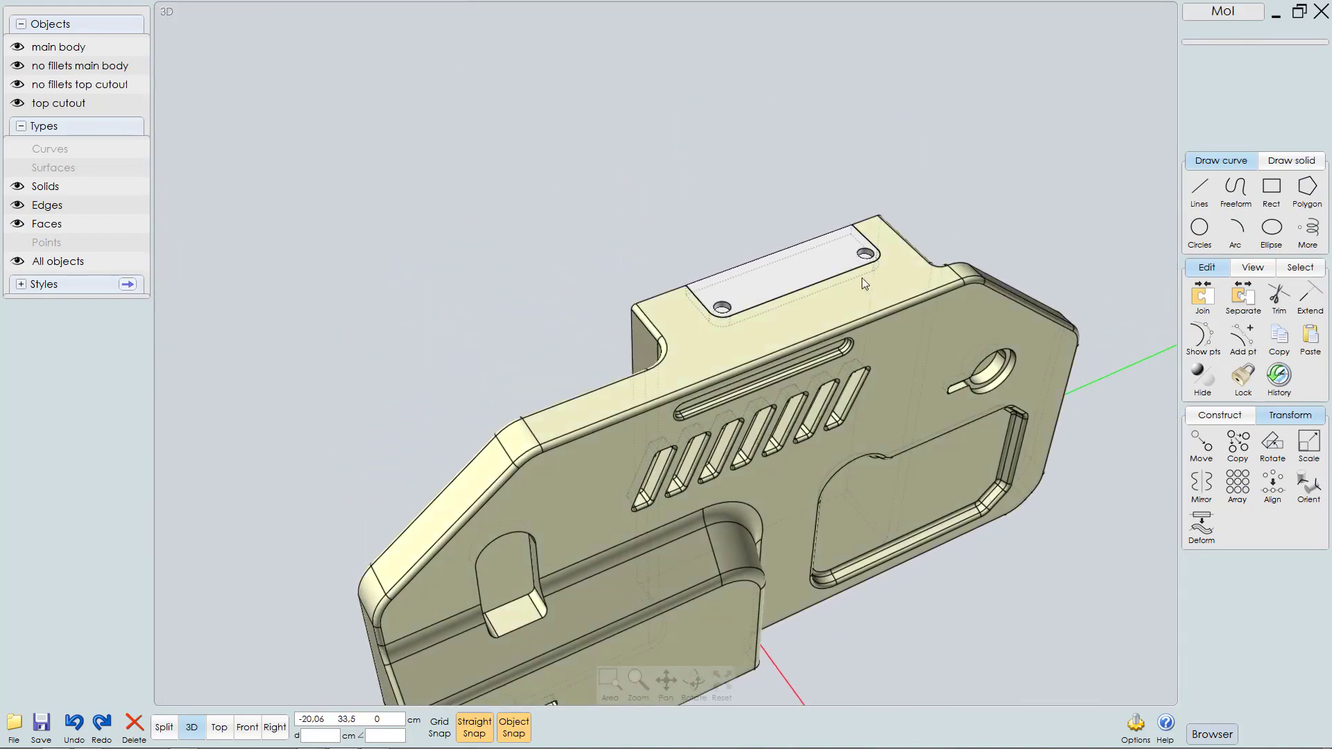
scroll(902, 246, up, 3)
click(927, 302)
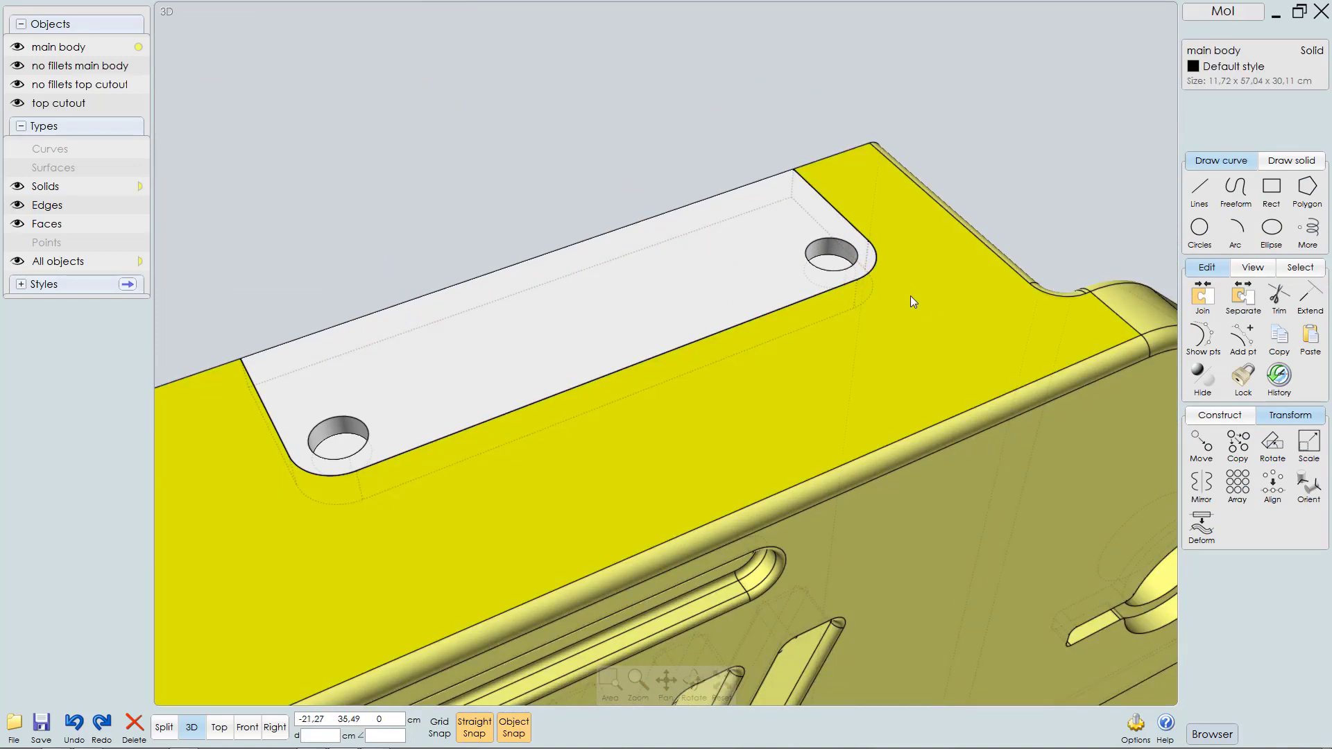
key(i)
right_drag(864, 321, 918, 320)
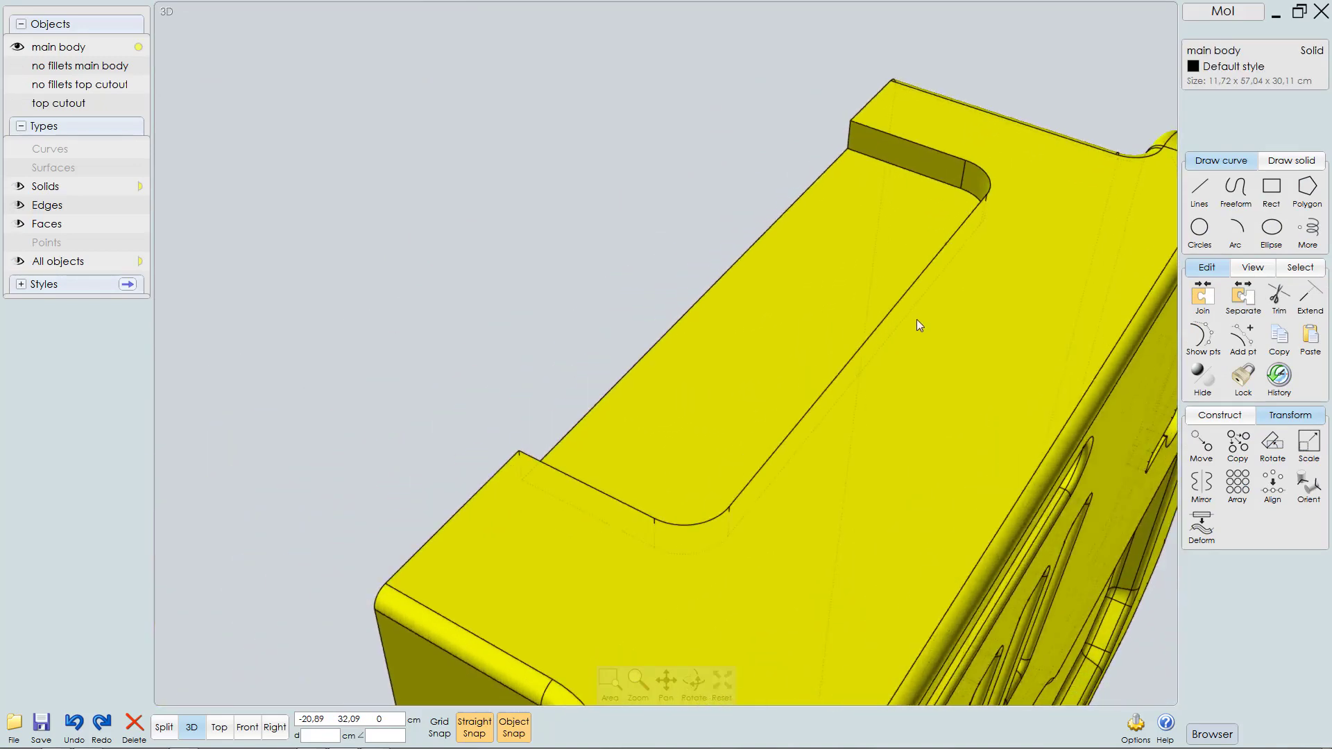
click(861, 213)
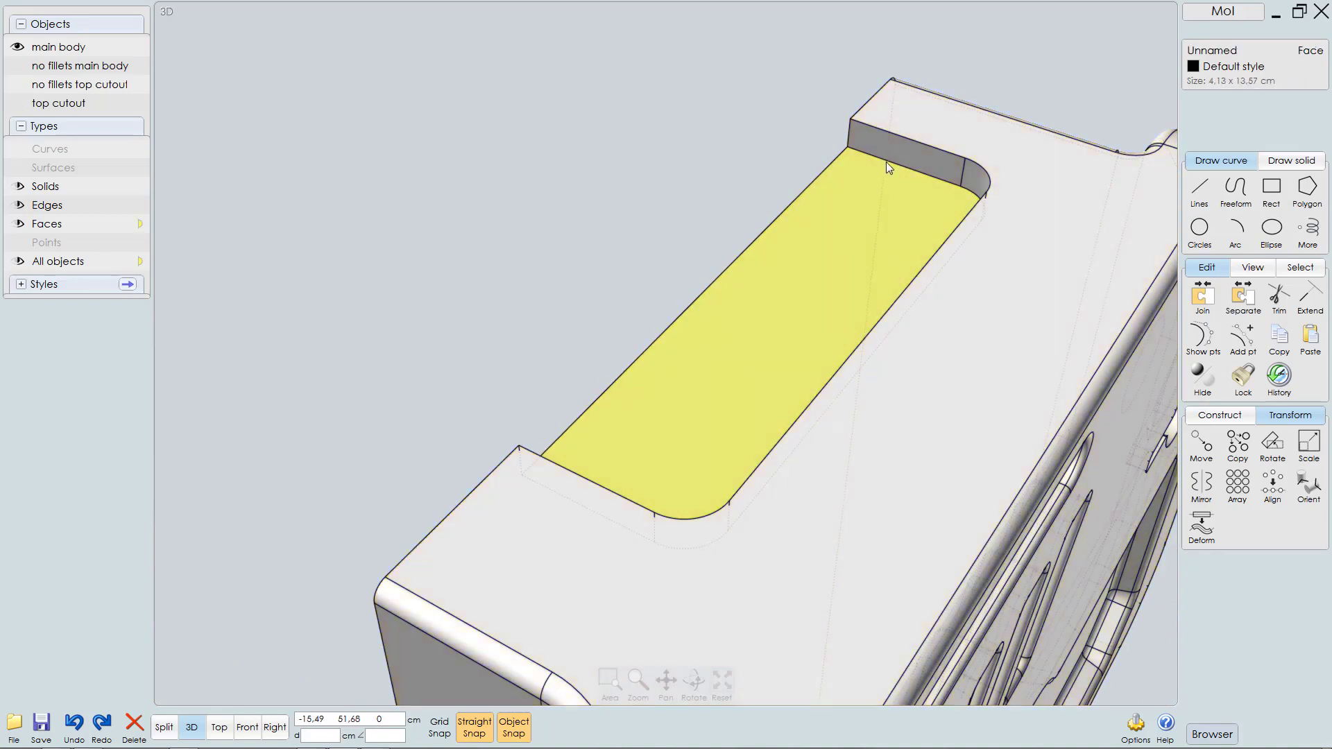
click(723, 164)
click(874, 194)
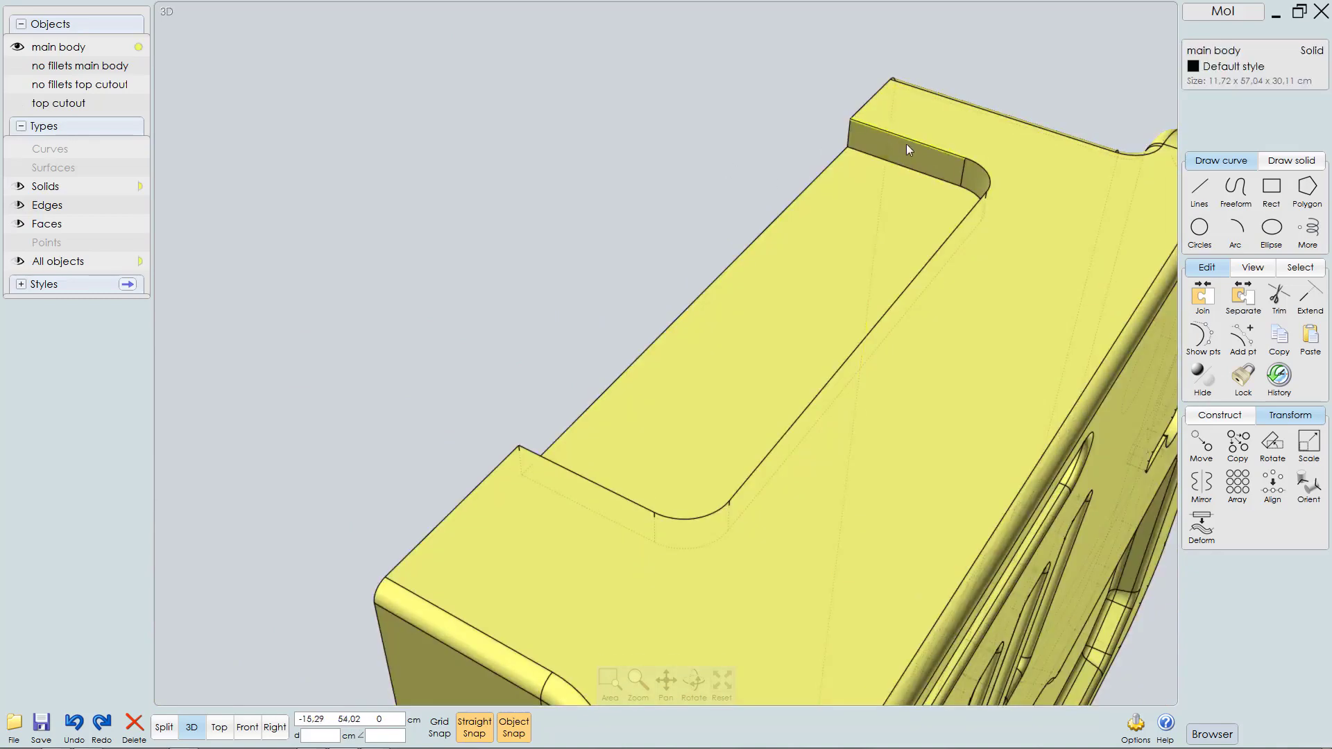
click(906, 167)
click(951, 156)
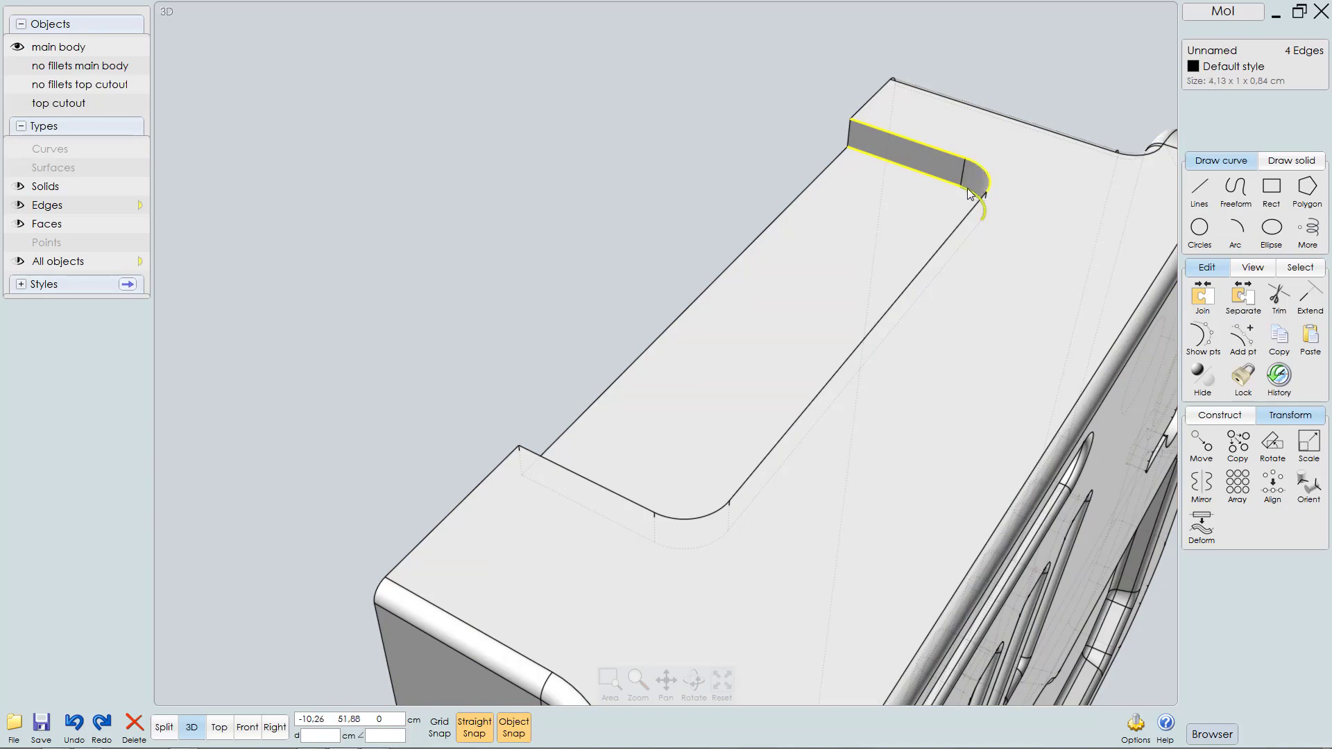
double_click(967, 190)
right_drag(931, 217, 862, 341)
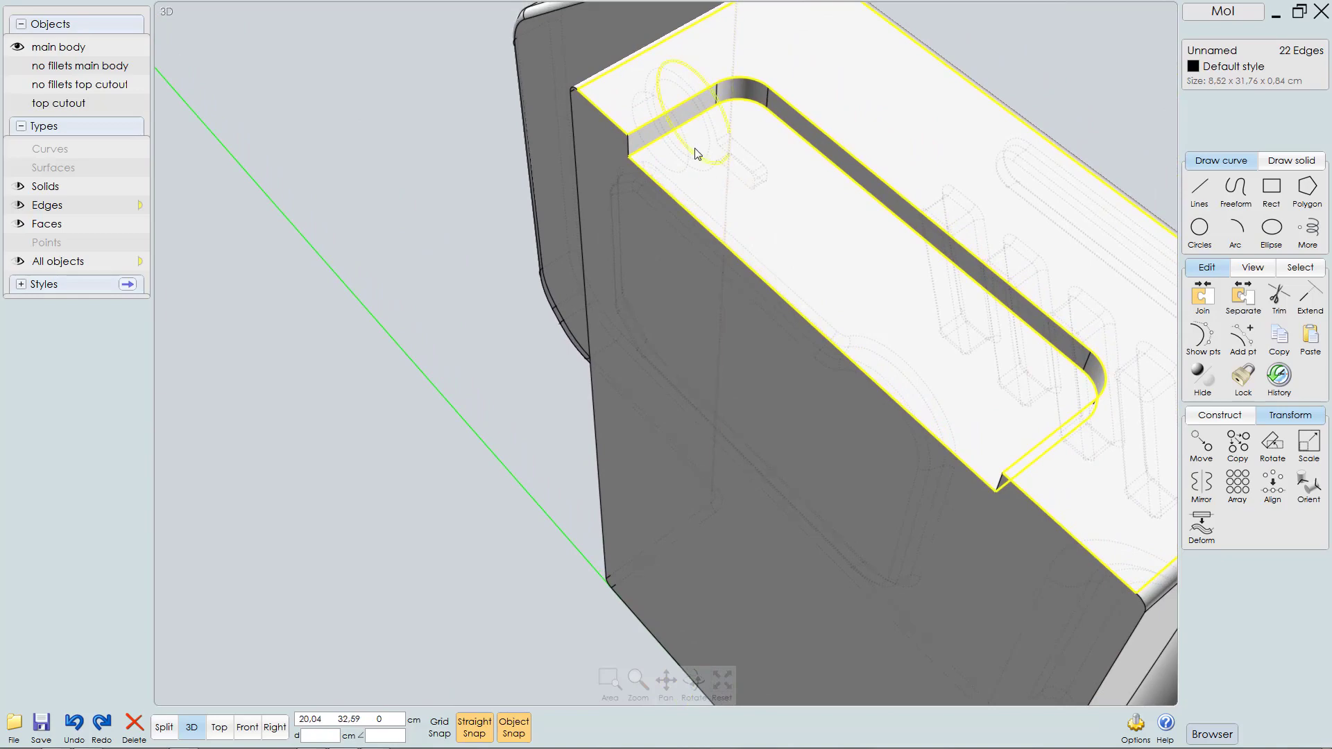
scroll(697, 154, up, 2)
click(460, 294)
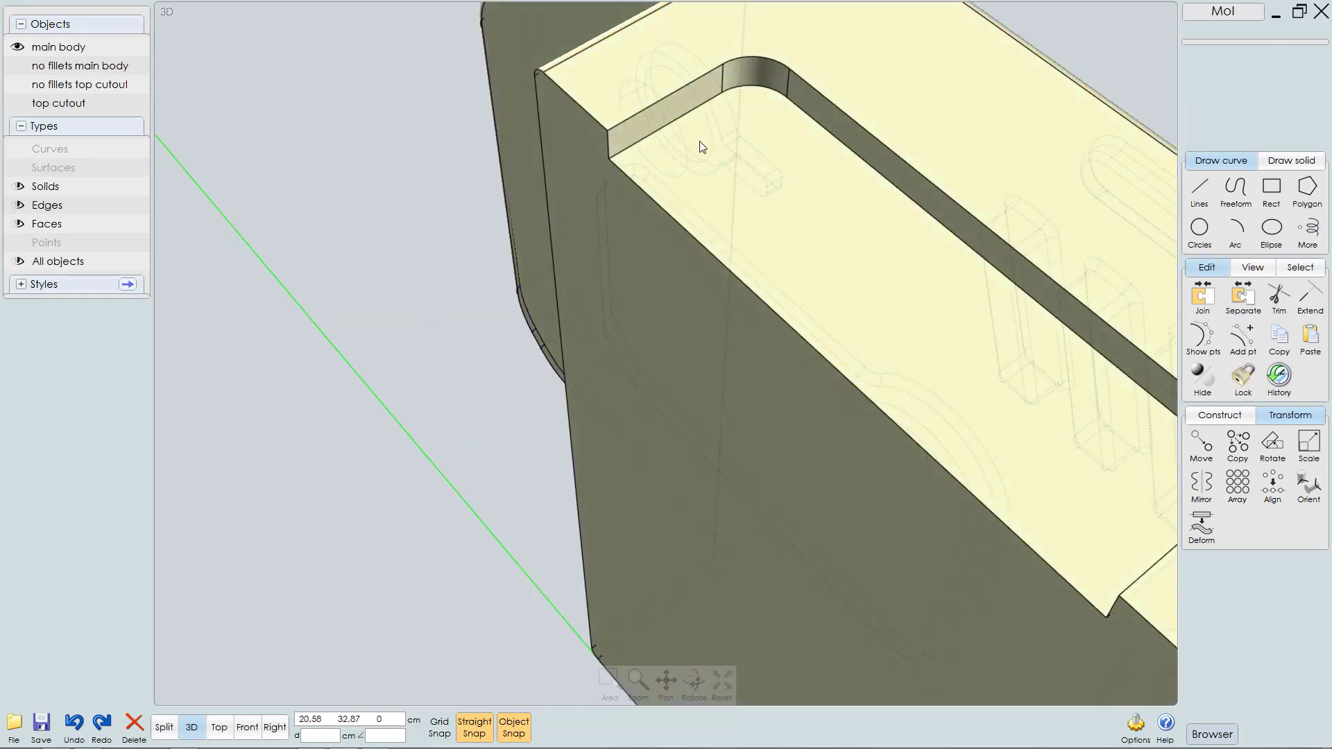
Step: Select the upper and lower edges along the walls and rounded corners of the main body's top recess, leaving out its open side
click(699, 141)
click(676, 89)
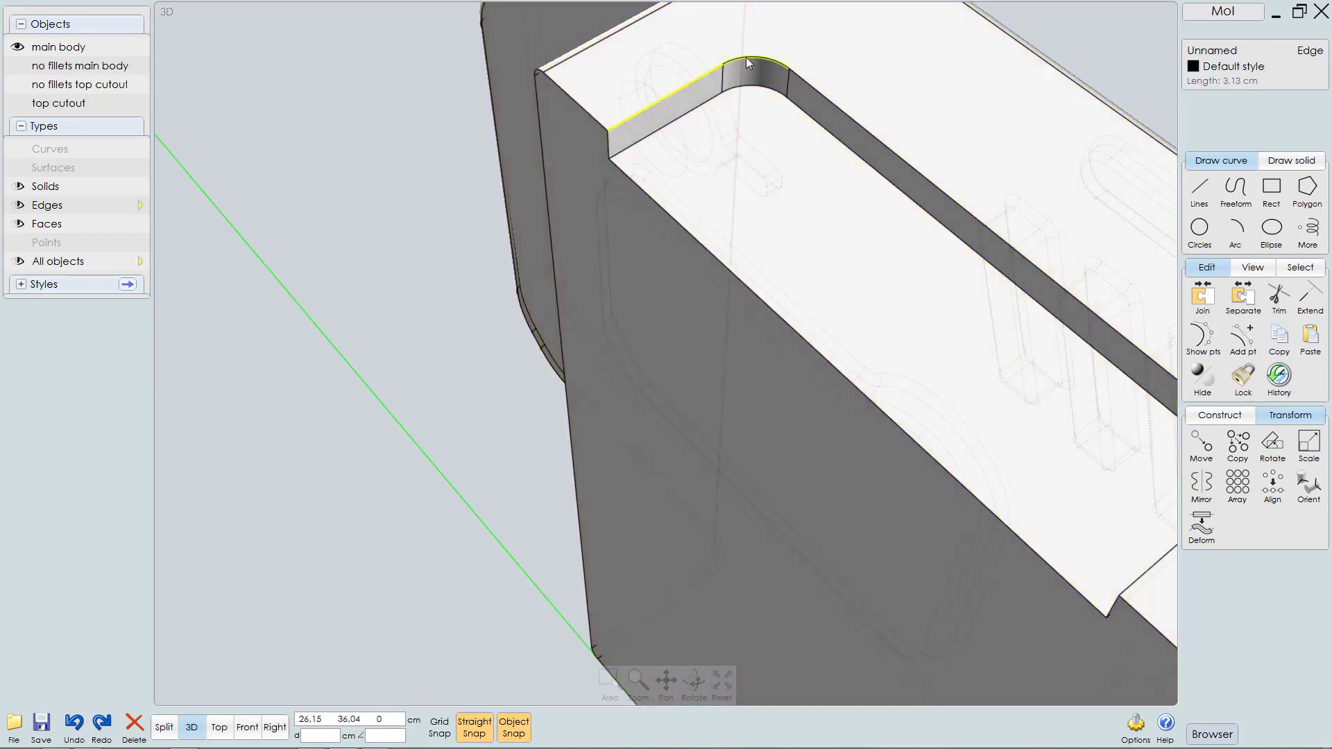
click(761, 59)
click(705, 105)
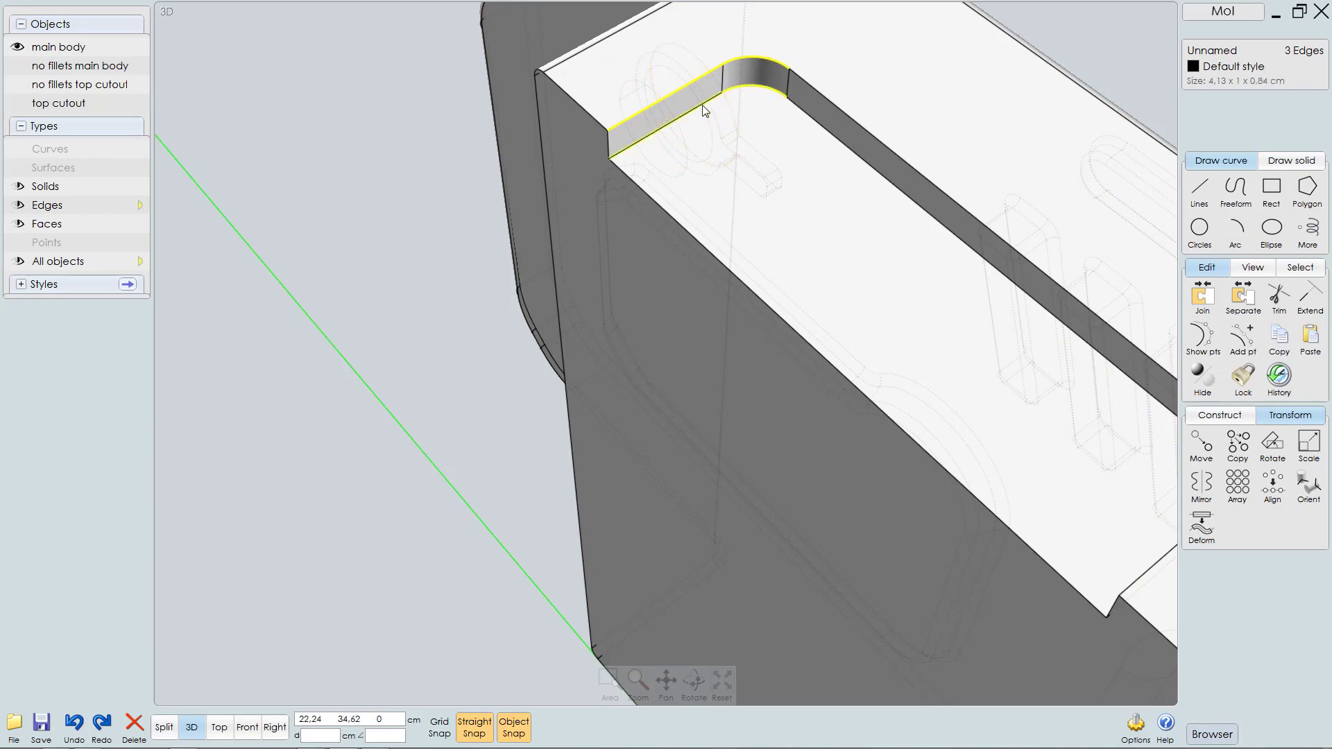
click(830, 100)
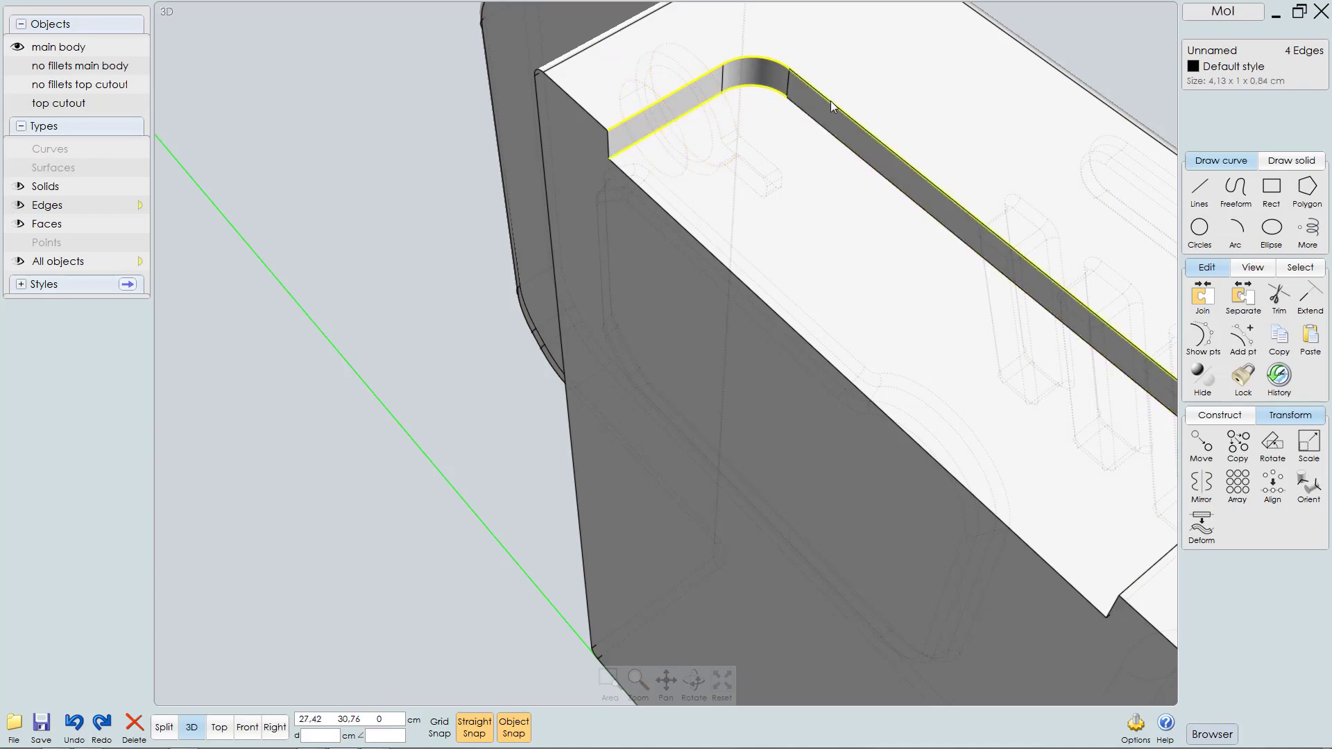
click(828, 127)
right_drag(684, 149, 860, 169)
middle_drag(860, 169, 560, 362)
scroll(868, 192, up, 3)
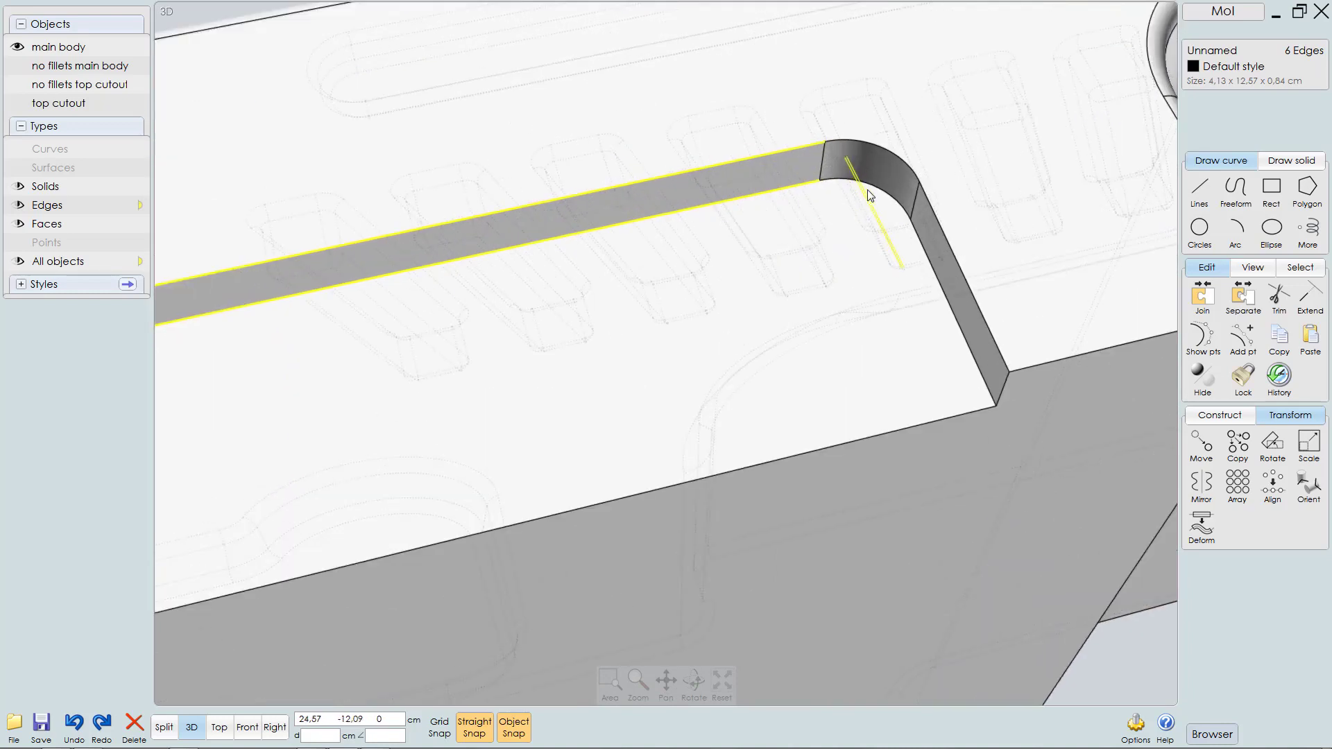
click(859, 139)
click(934, 215)
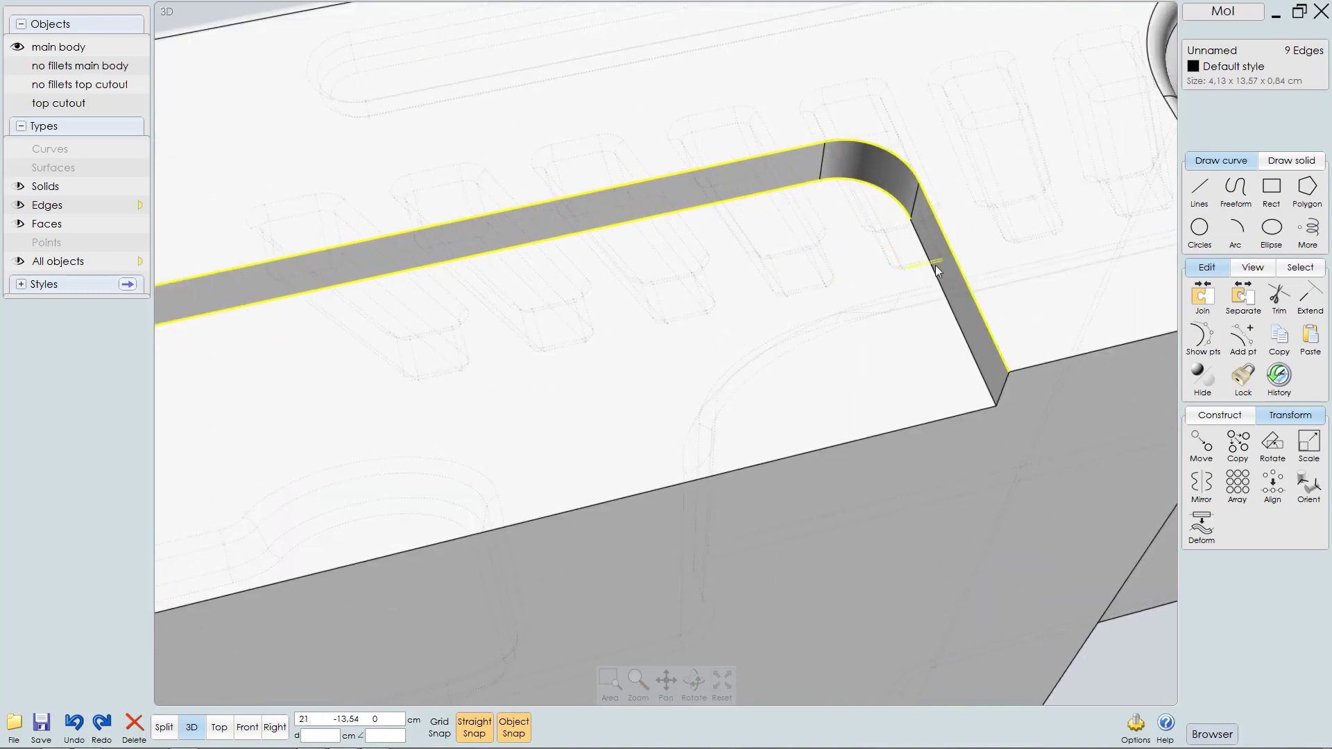
click(936, 286)
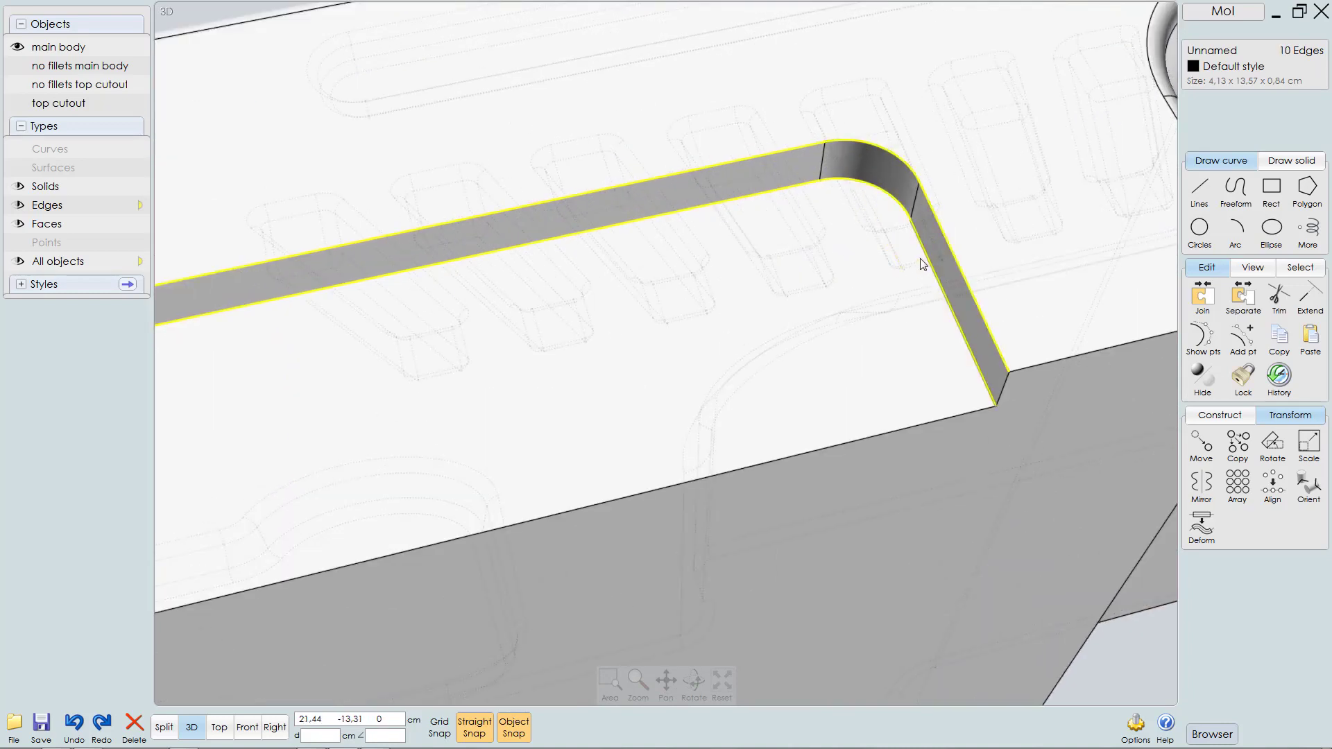
Step: Fillet the selected top recess edges with a 0.4 cm radius and finish the fillet
right_click(889, 283)
right_click(887, 278)
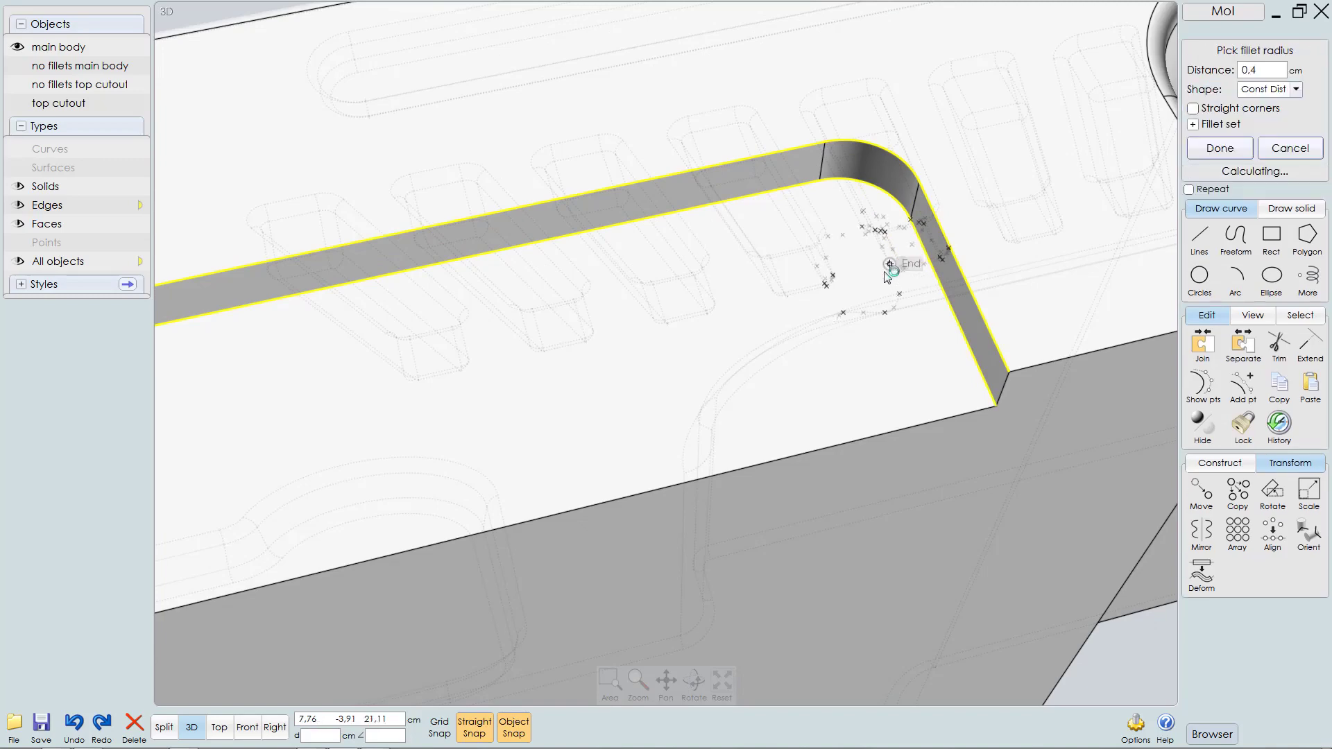
scroll(887, 278, down, 3)
scroll(838, 206, down, 3)
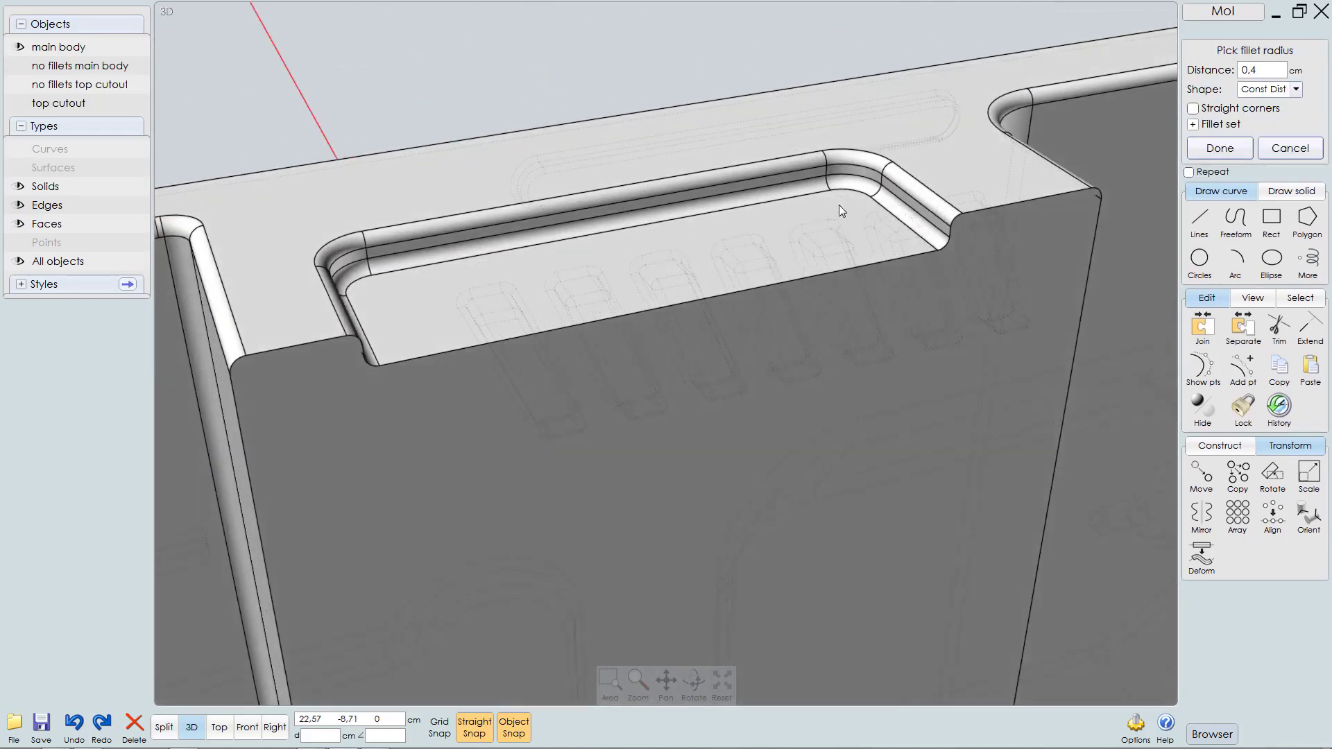
right_drag(841, 205, 871, 261)
scroll(761, 268, down, 3)
right_click(686, 264)
Step: Unhide all hidden objects, including the insert in the top recess
right_drag(685, 264, 860, 261)
middle_drag(859, 261, 901, 295)
right_drag(901, 295, 849, 317)
scroll(882, 324, up, 2)
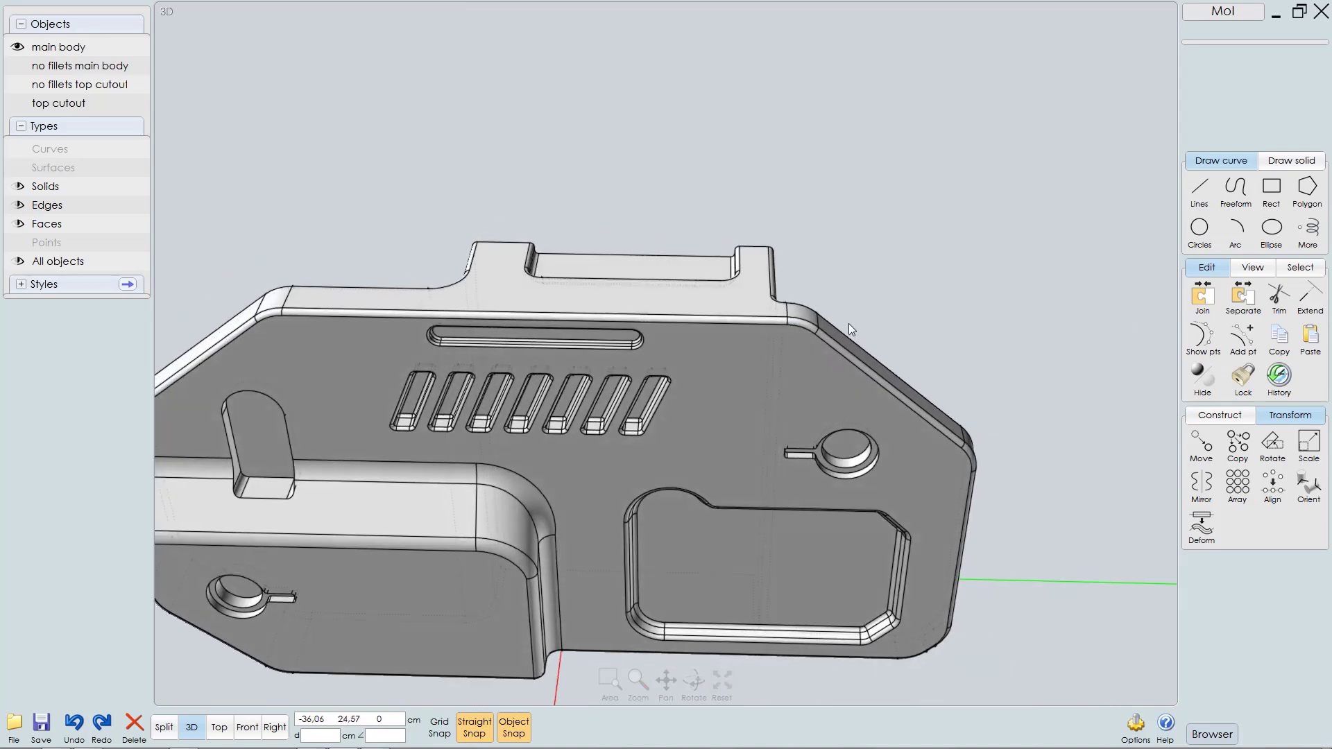
click(623, 297)
right_drag(623, 297, 832, 314)
scroll(831, 314, up, 2)
scroll(880, 229, up, 1)
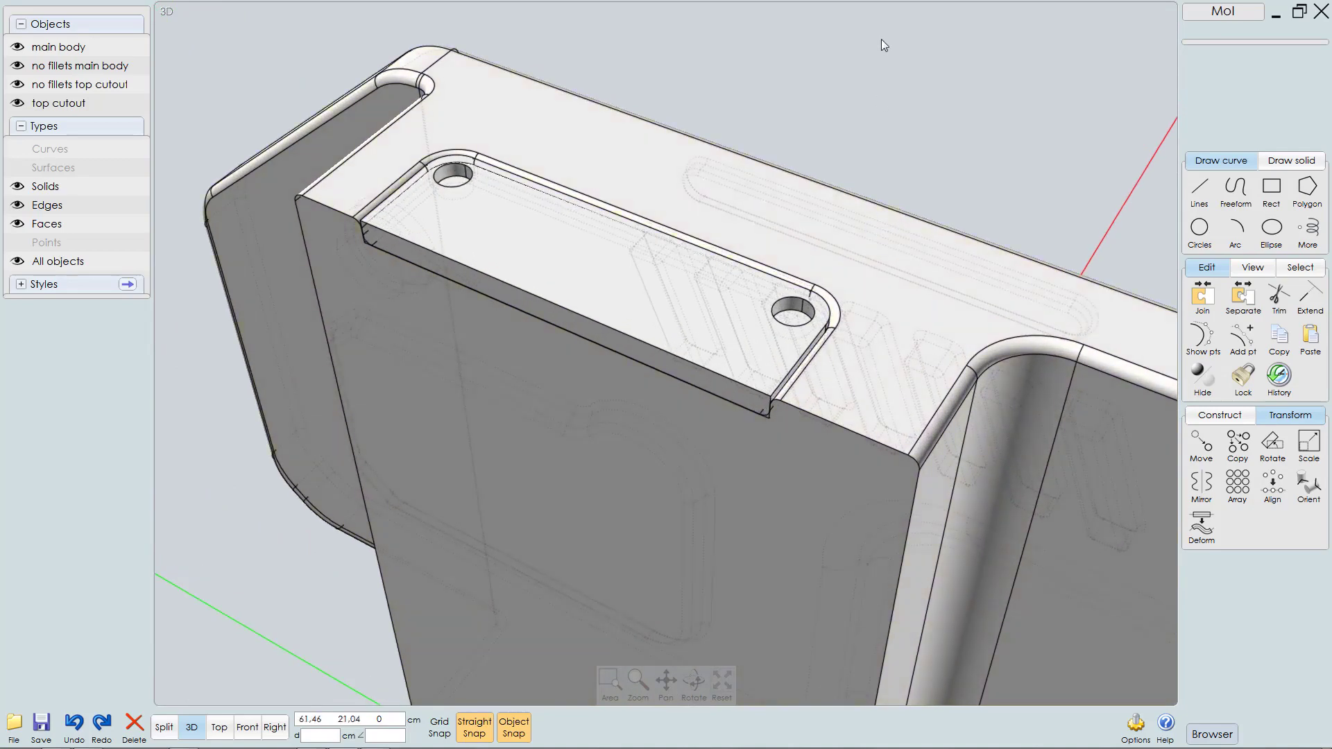
Step: Isolate the top cutout solid by hiding all other objects
click(626, 297)
right_drag(710, 244, 780, 201)
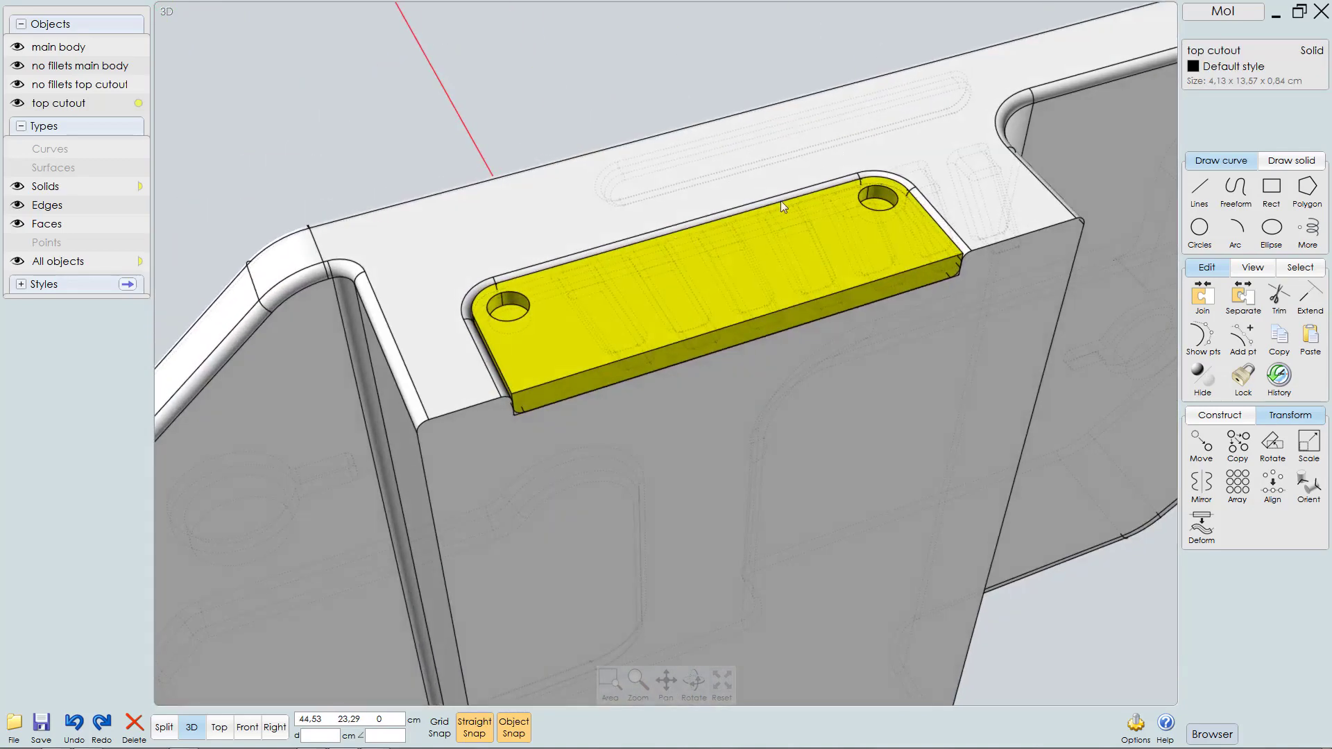
scroll(544, 386, up, 5)
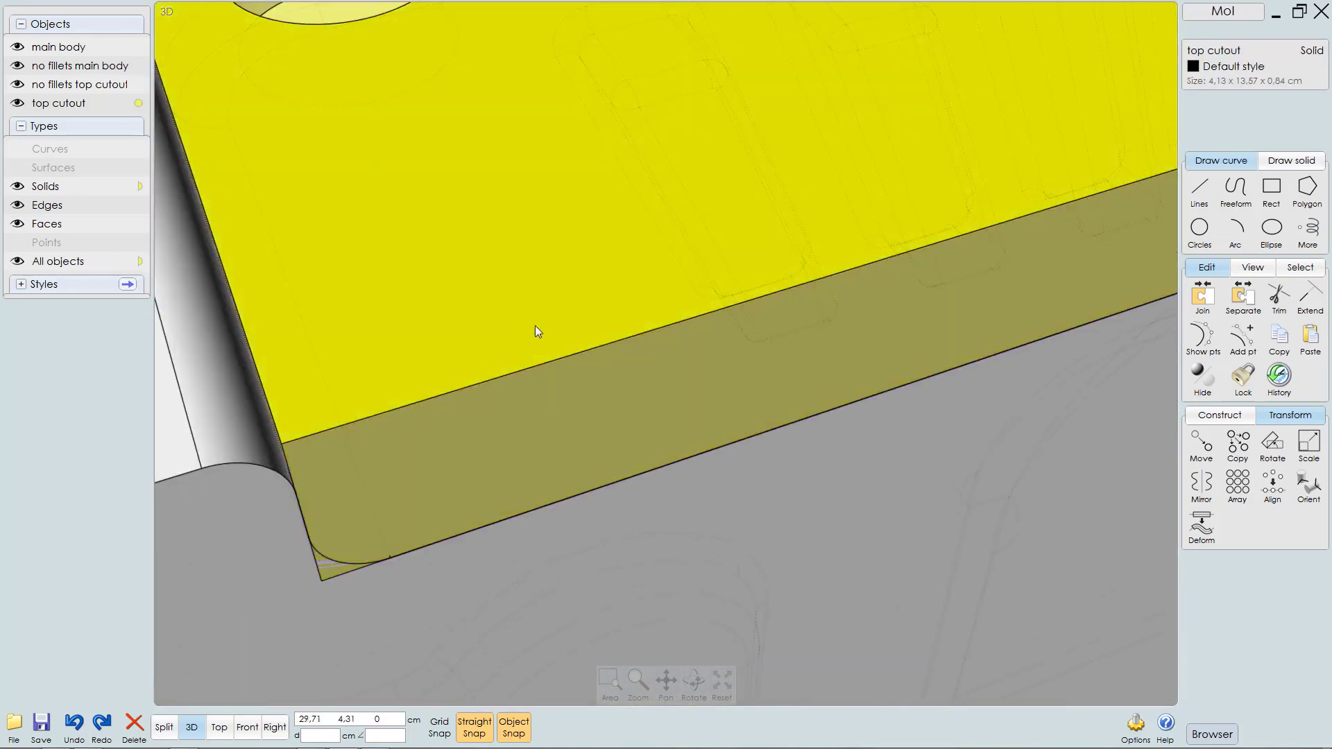
middle_drag(535, 326, 559, 321)
key(ctrl+shift+h)
scroll(559, 338, down, 6)
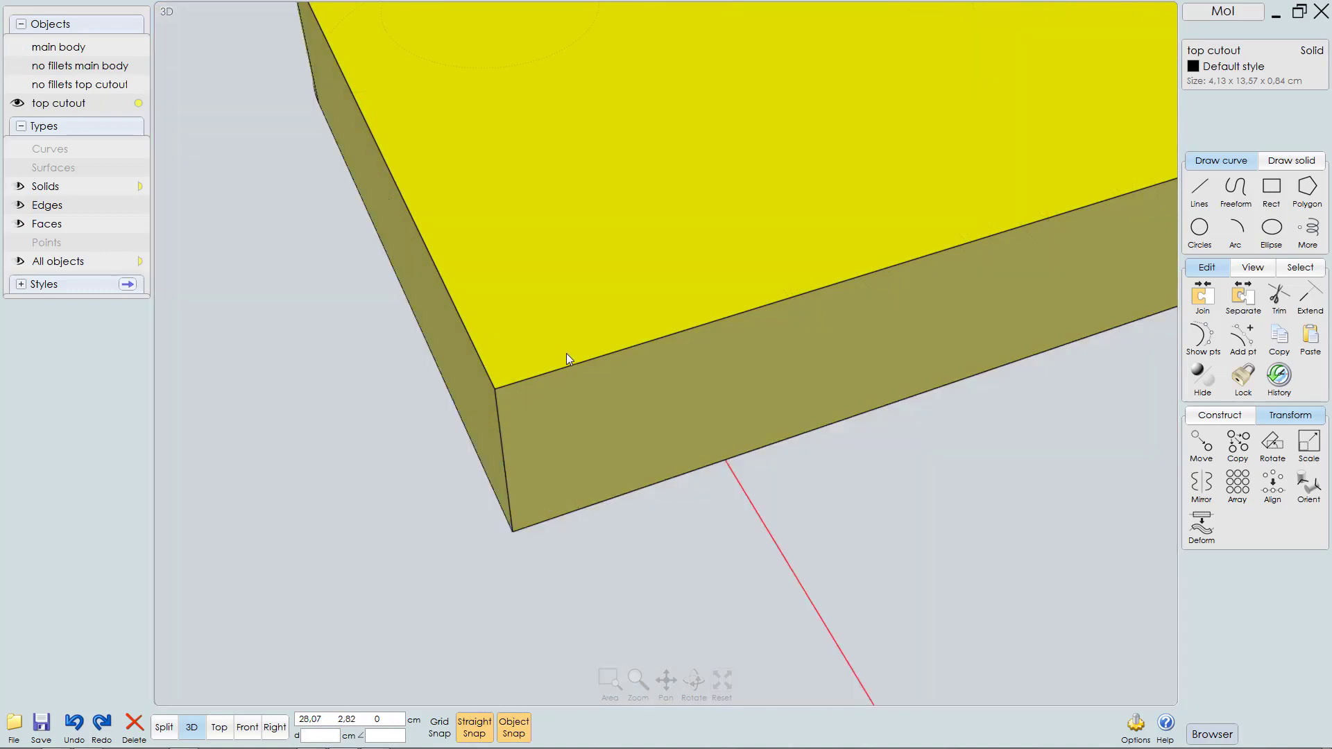
right_drag(567, 340, 629, 341)
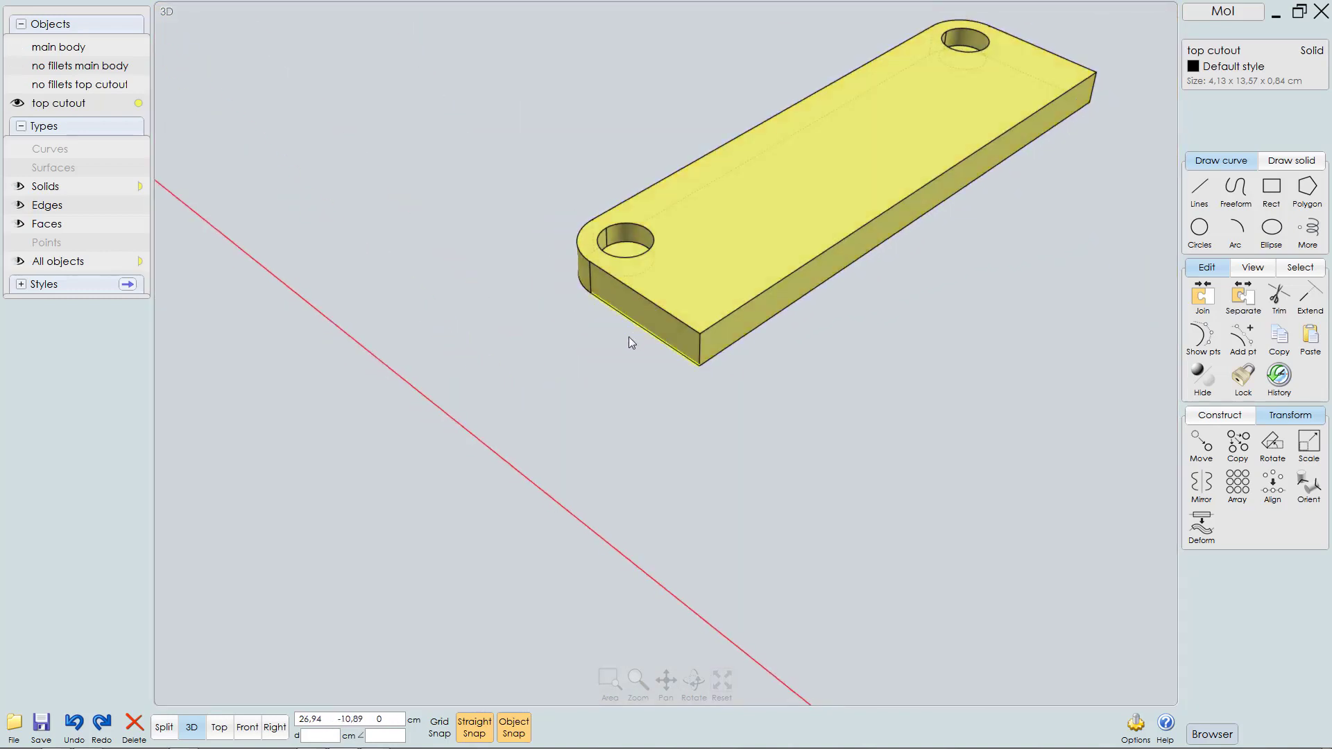
Step: Select the top cutout's outer upper and lower edge loops, excluding the two long edges on its square-cornered side
click(655, 344)
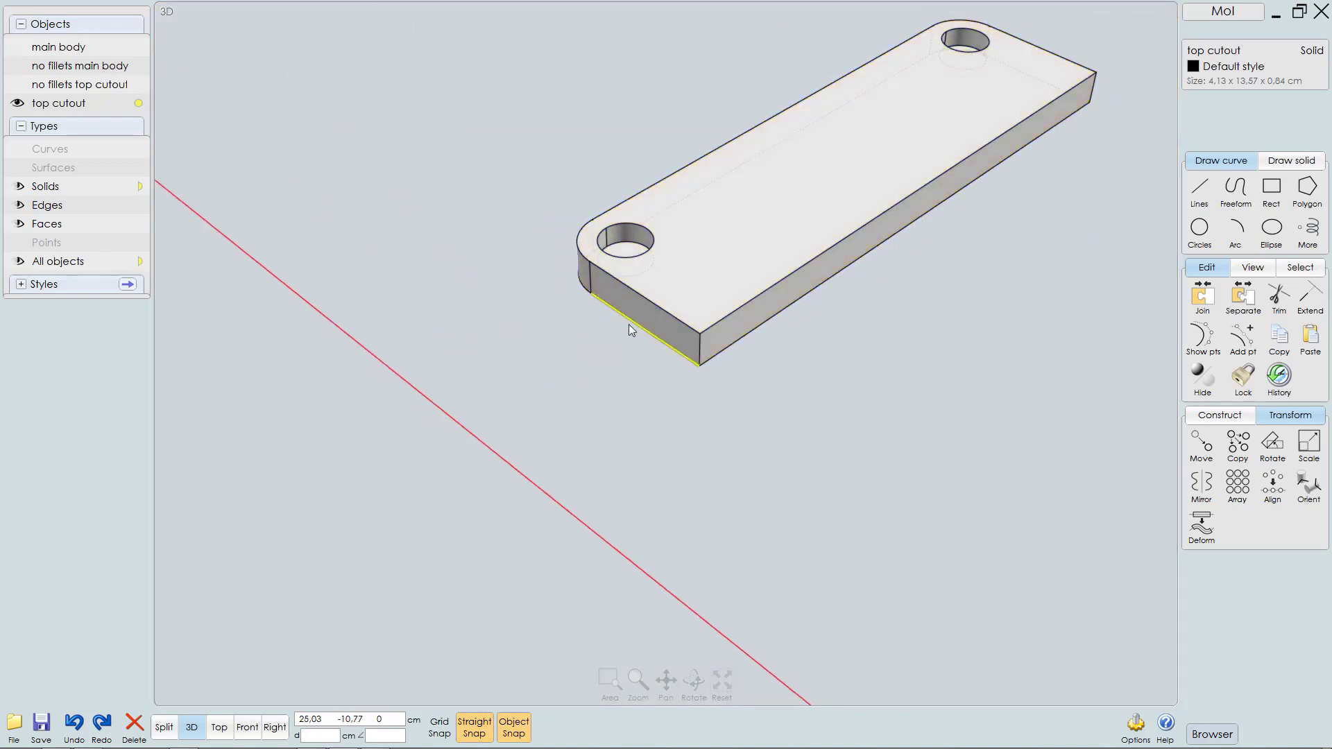
click(581, 294)
click(582, 251)
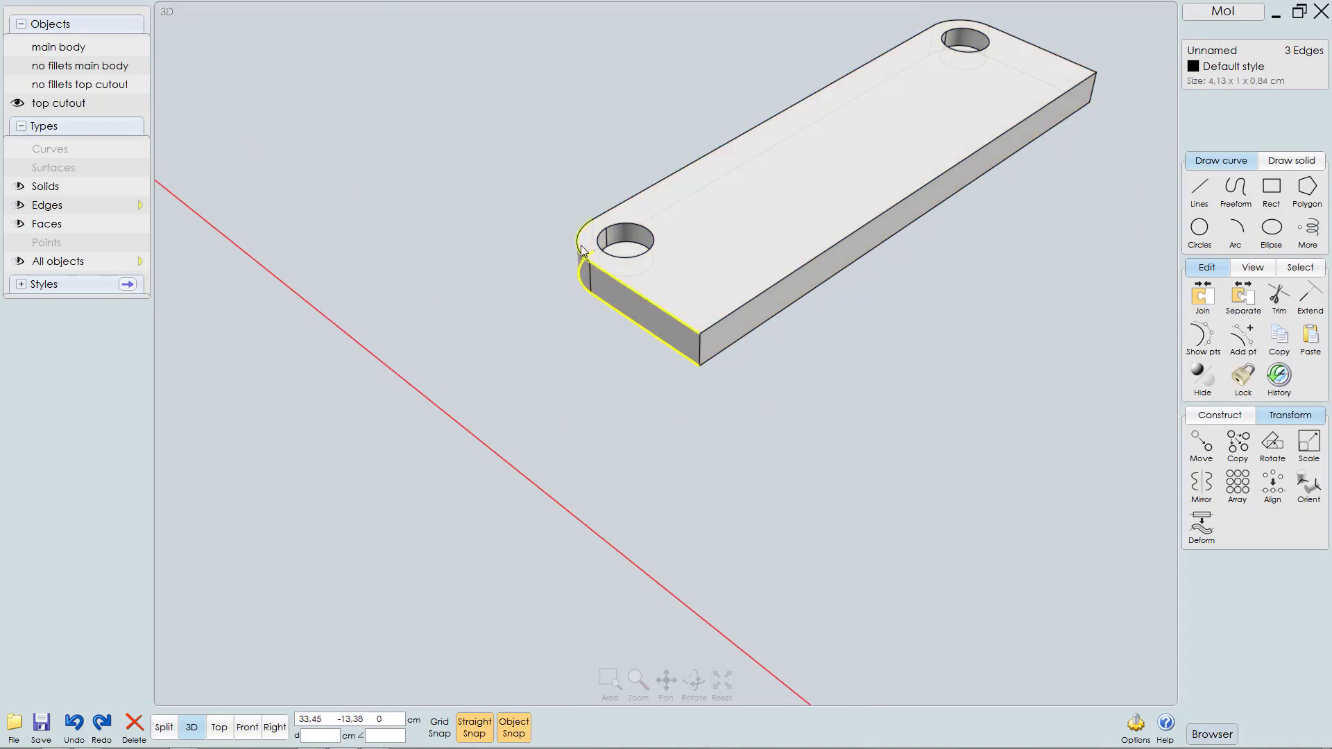
double_click(594, 272)
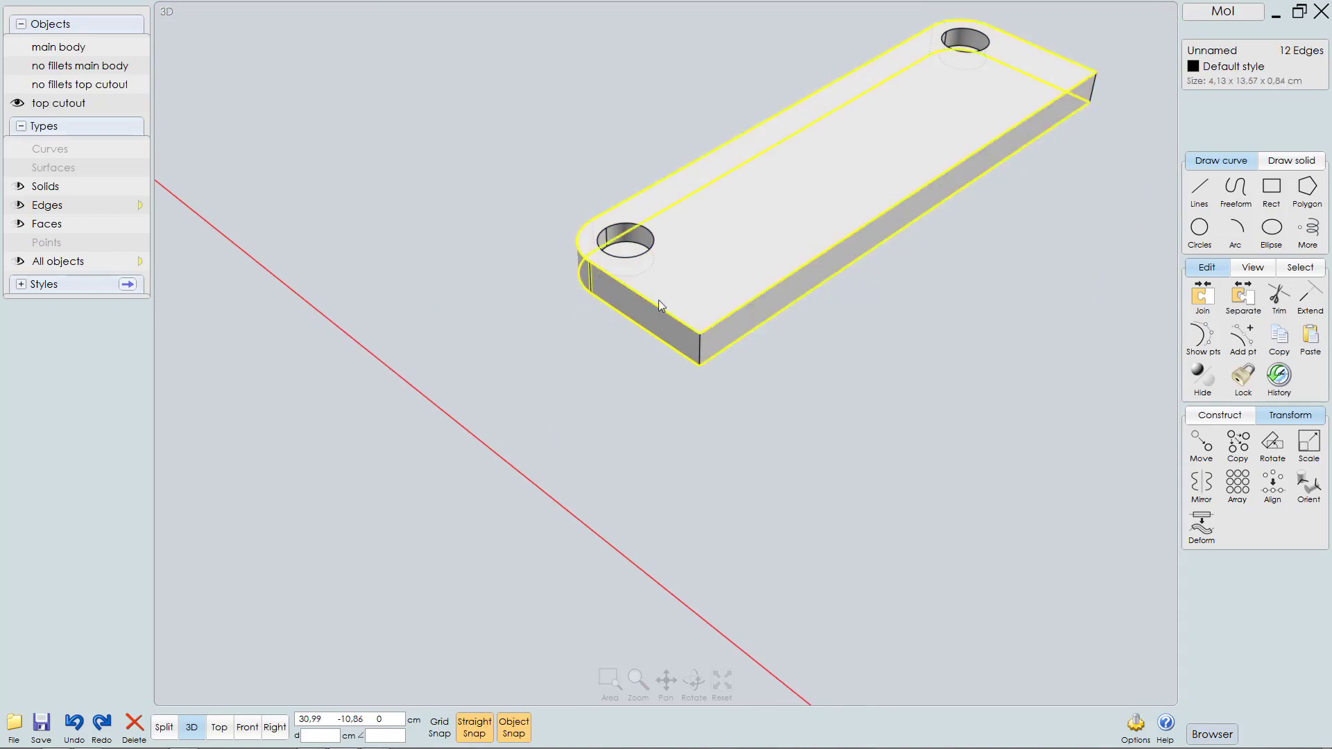
ctrl+click(787, 304)
ctrl+click(777, 282)
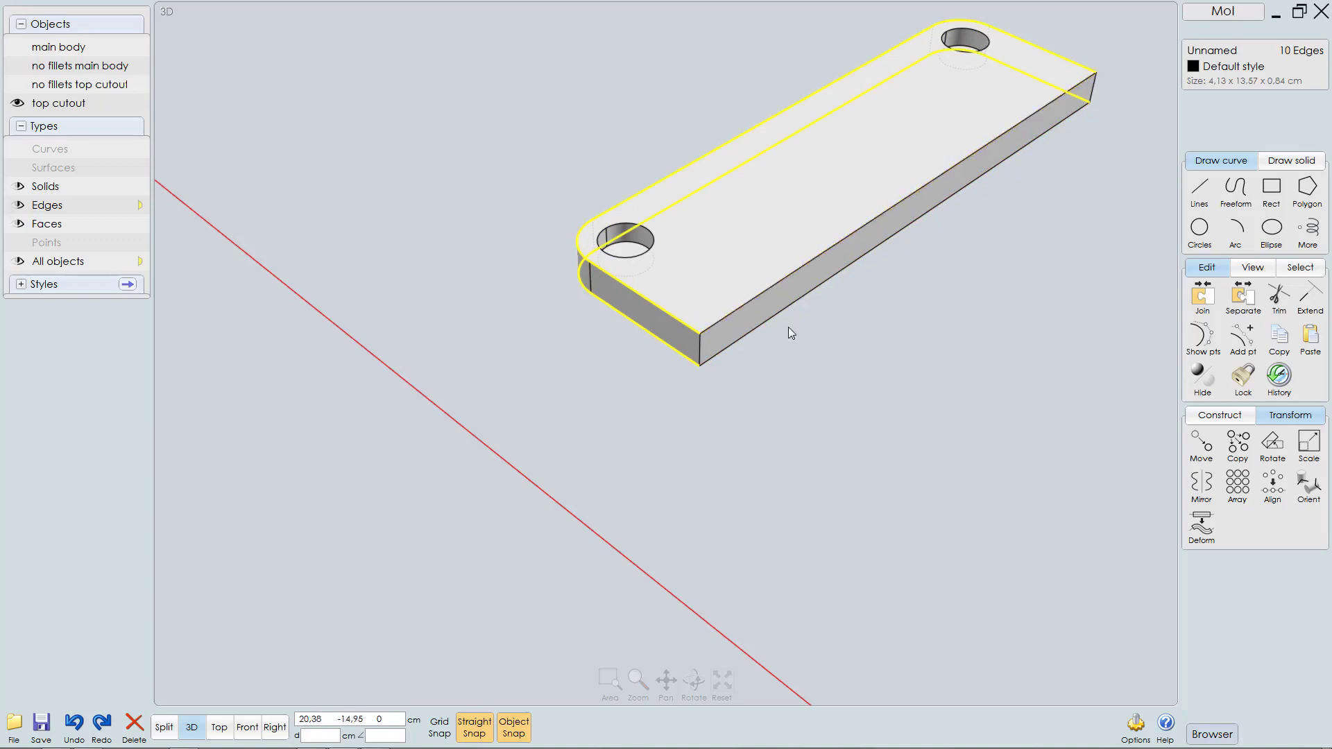
Step: Try to fillet the selected outer edges of the top cutout with a 0.4 cm radius
right_drag(789, 326, 662, 400)
scroll(694, 376, up, 2)
middle_drag(675, 401, 744, 320)
scroll(614, 461, up, 3)
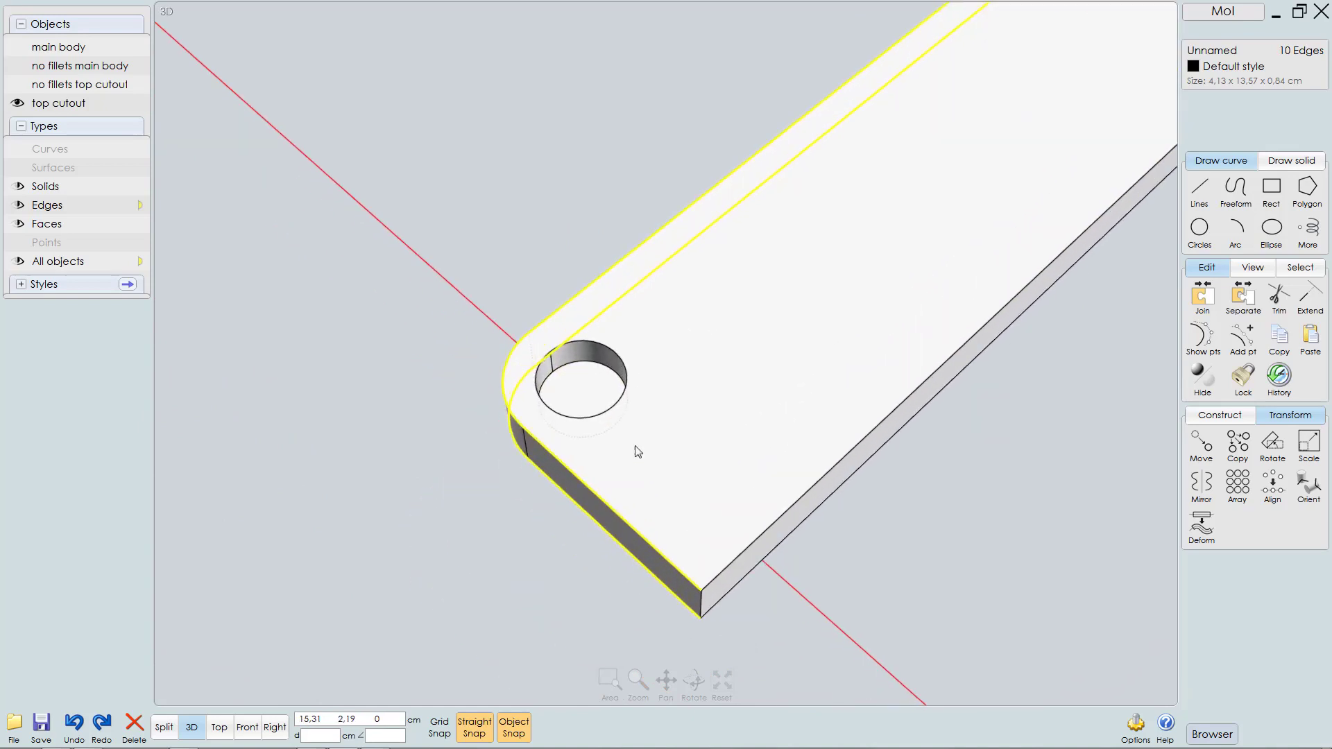
right_drag(634, 447, 679, 389)
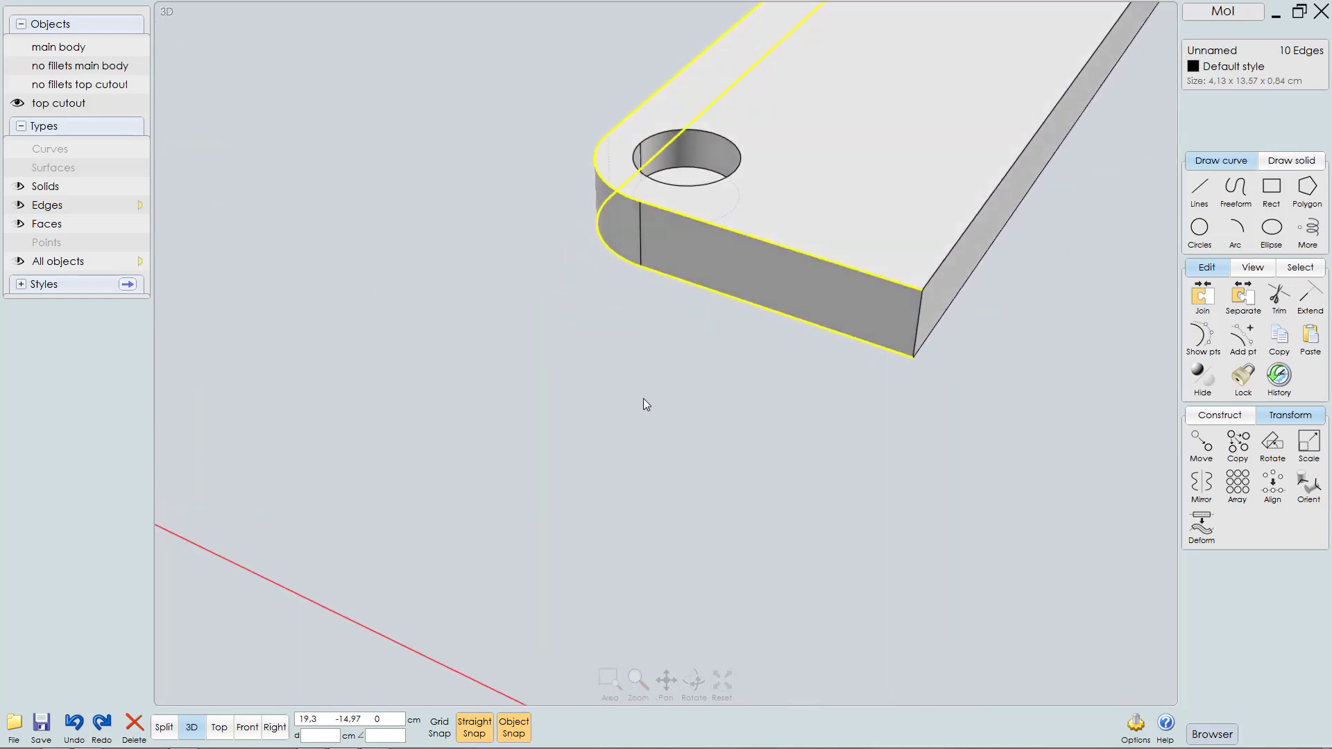
key(f)
middle_drag(696, 377, 682, 403)
scroll(706, 389, down, 2)
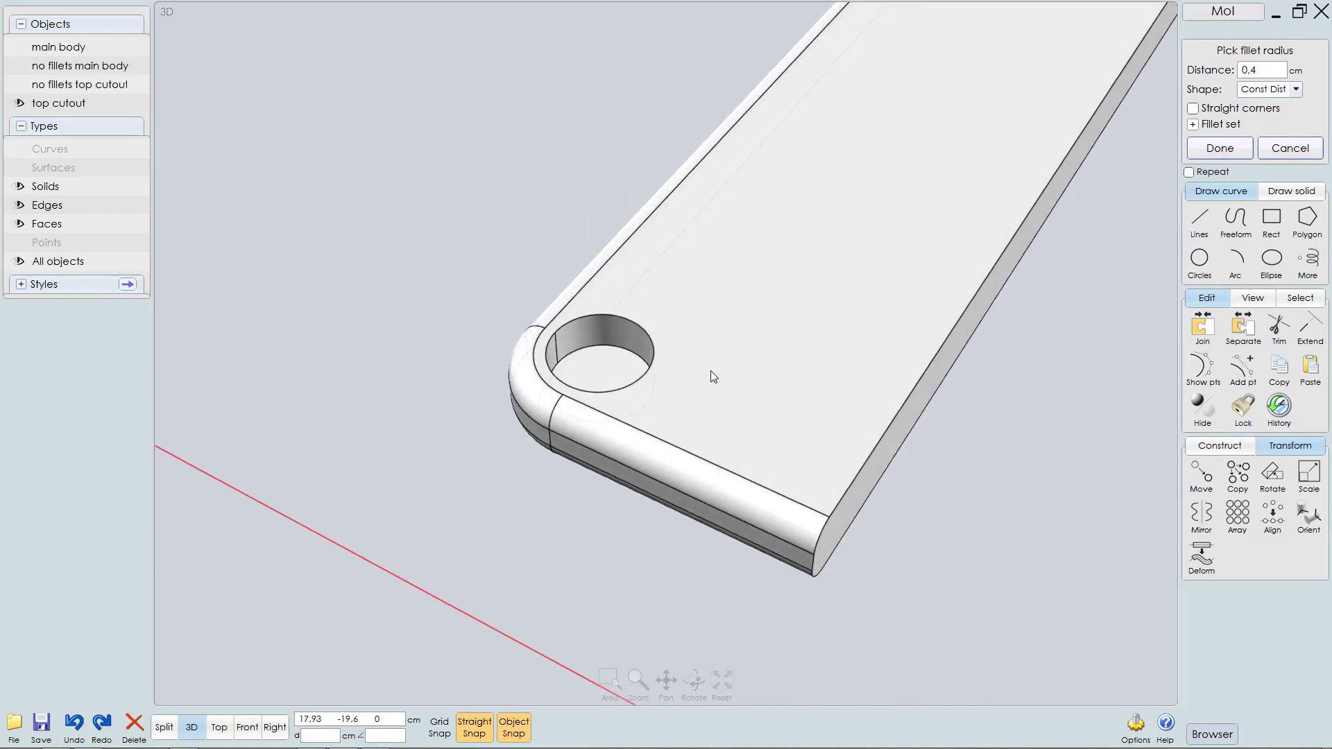
scroll(711, 371, down, 1)
scroll(660, 454, down, 3)
right_drag(660, 454, 701, 390)
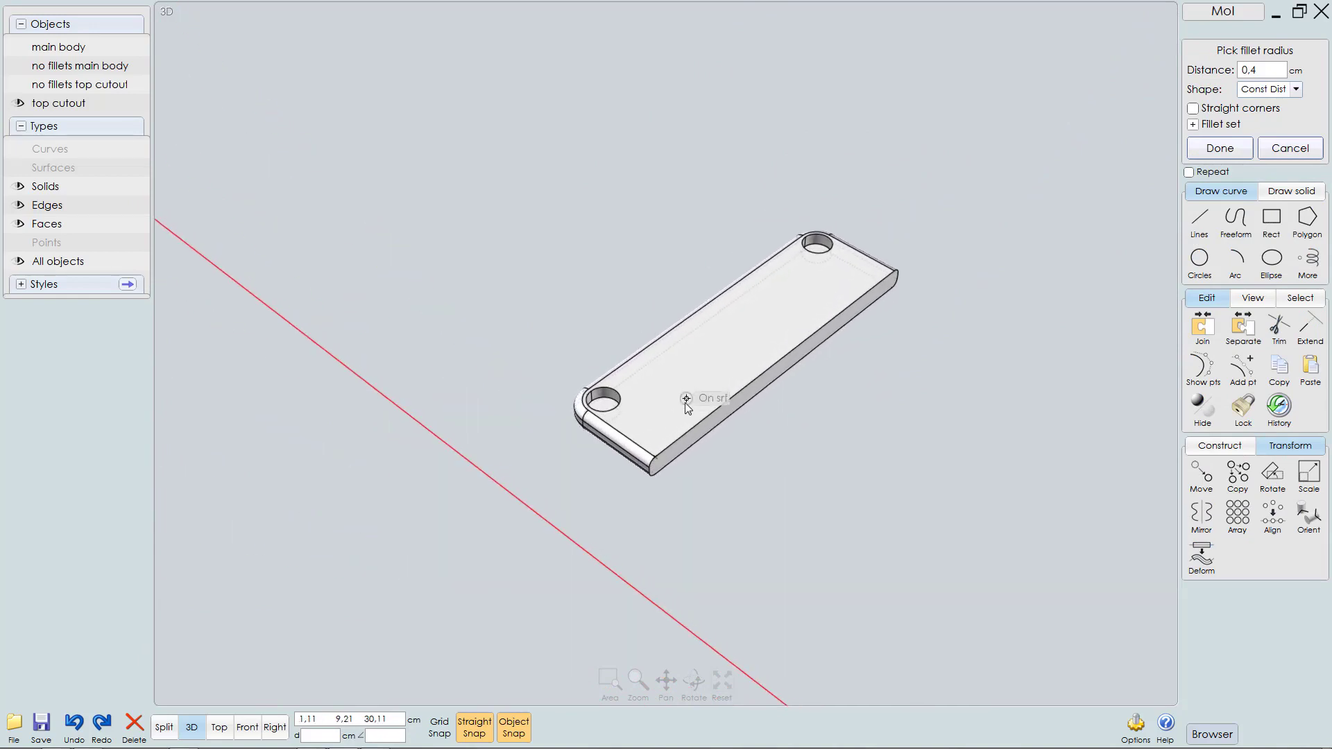
key(Escape)
Step: Undo the 0.4 cm fillet on the main body's top recess and isolate the main body
key(ctrl+z)
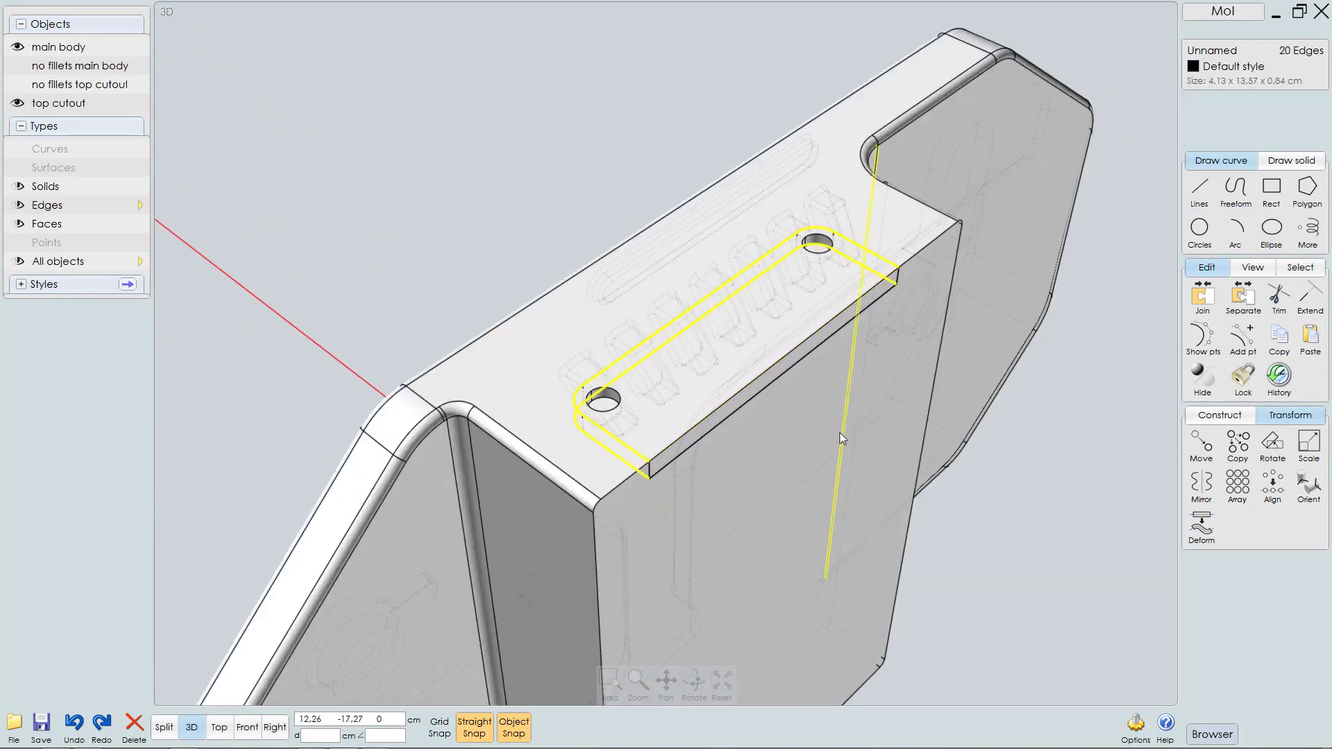
right_drag(802, 358, 904, 308)
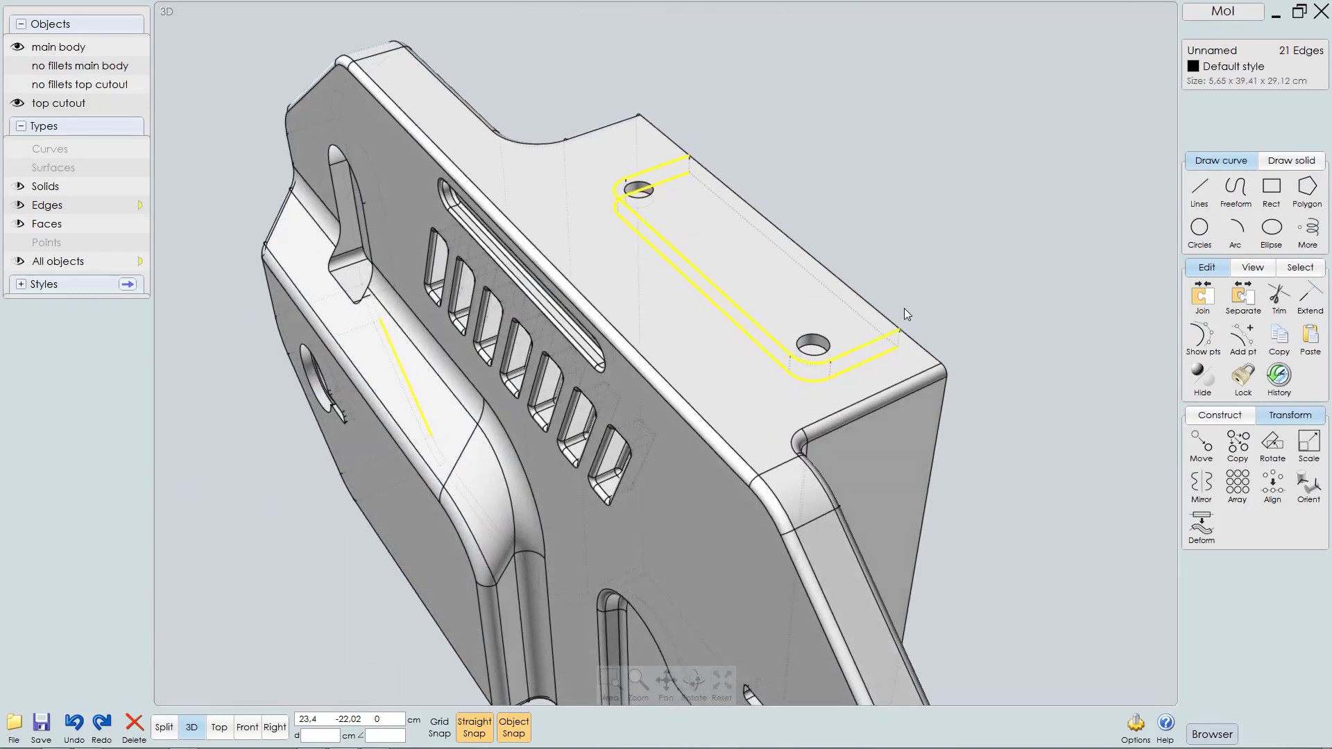
click(837, 375)
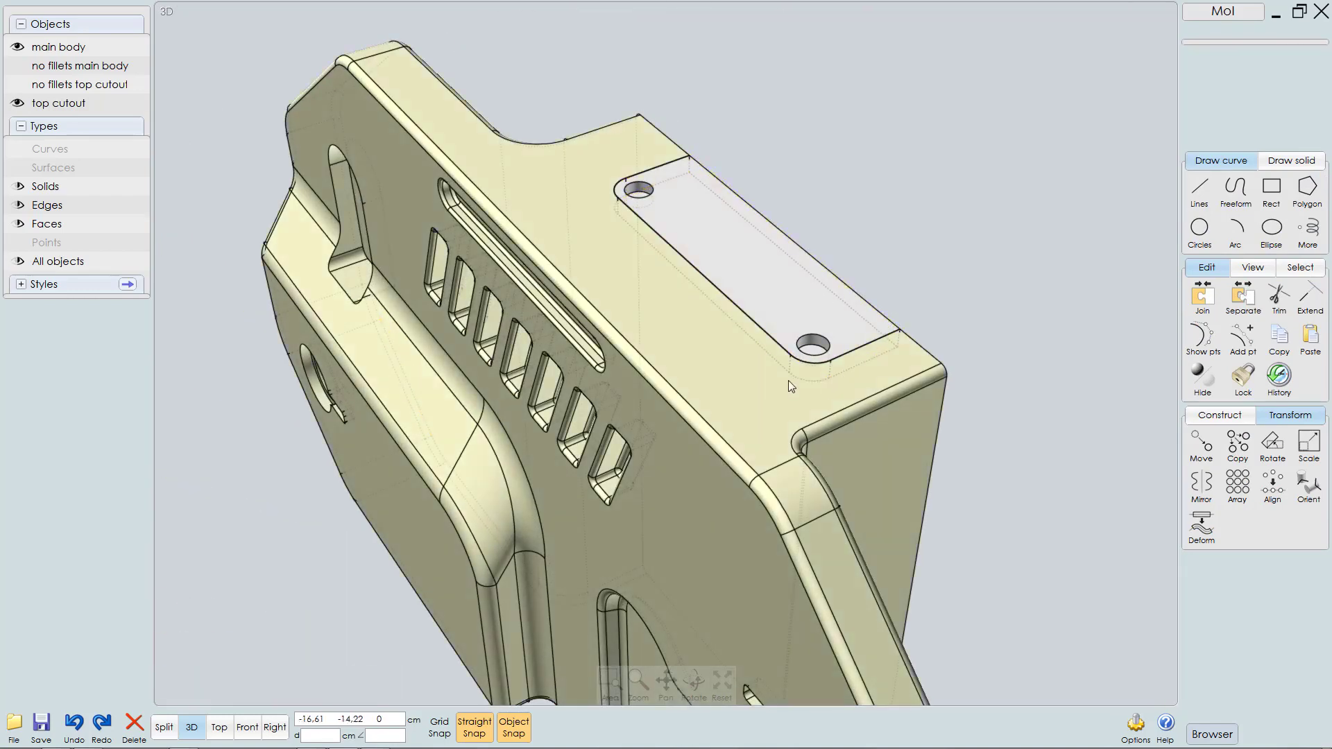
right_drag(788, 380, 665, 384)
click(664, 461)
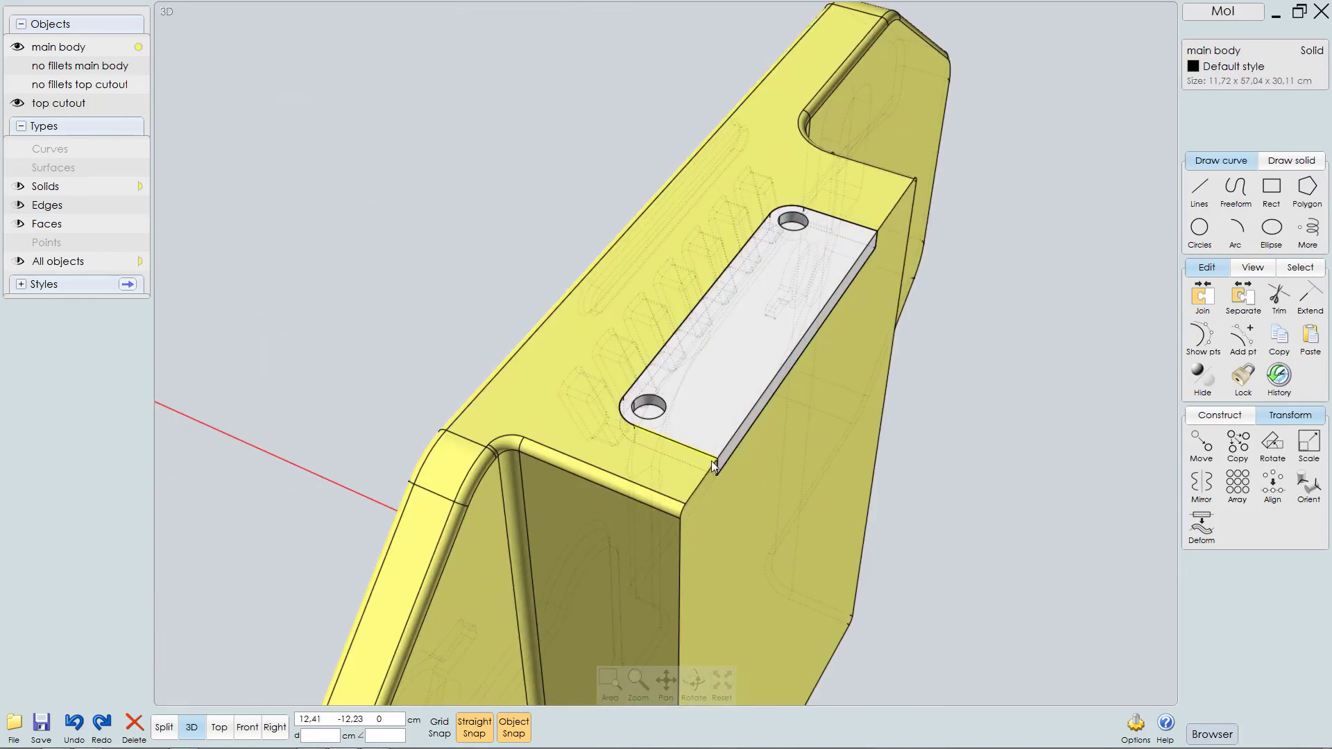
key(ctrl+z)
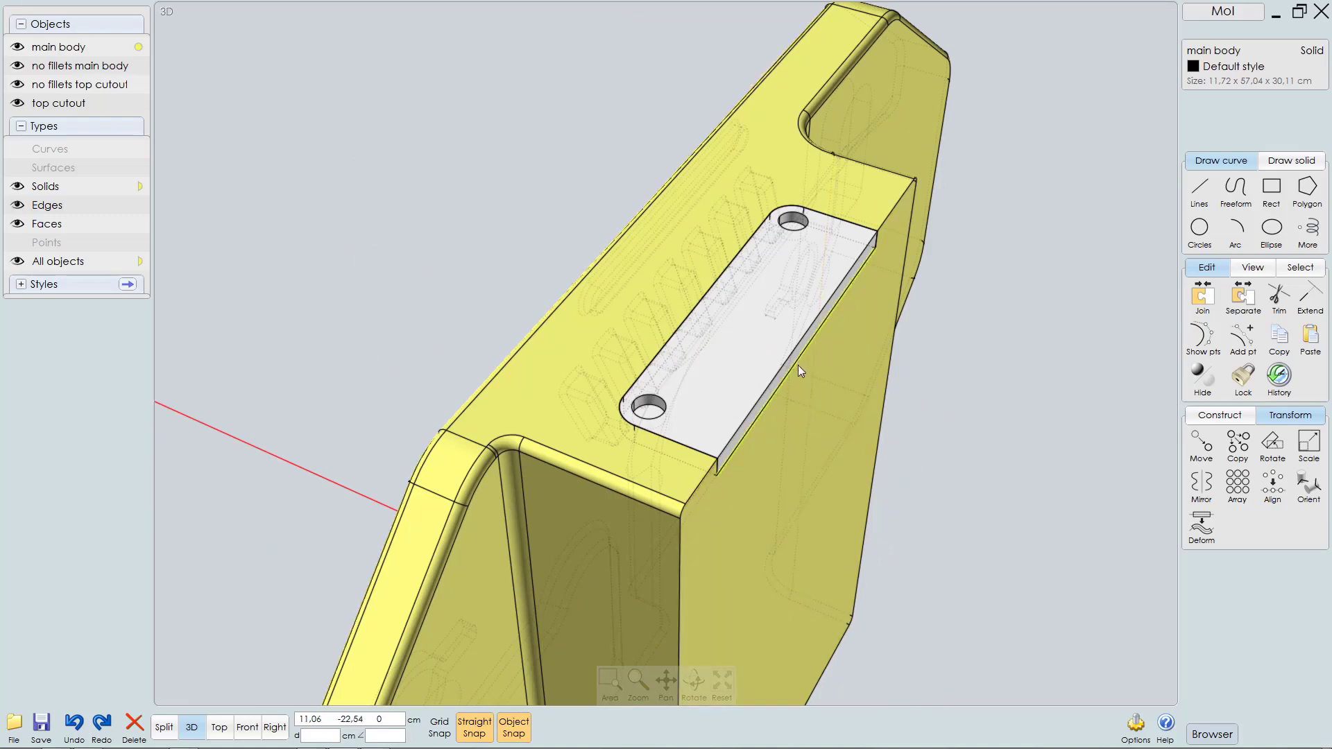
key(ctrl+y)
right_drag(785, 320, 651, 343)
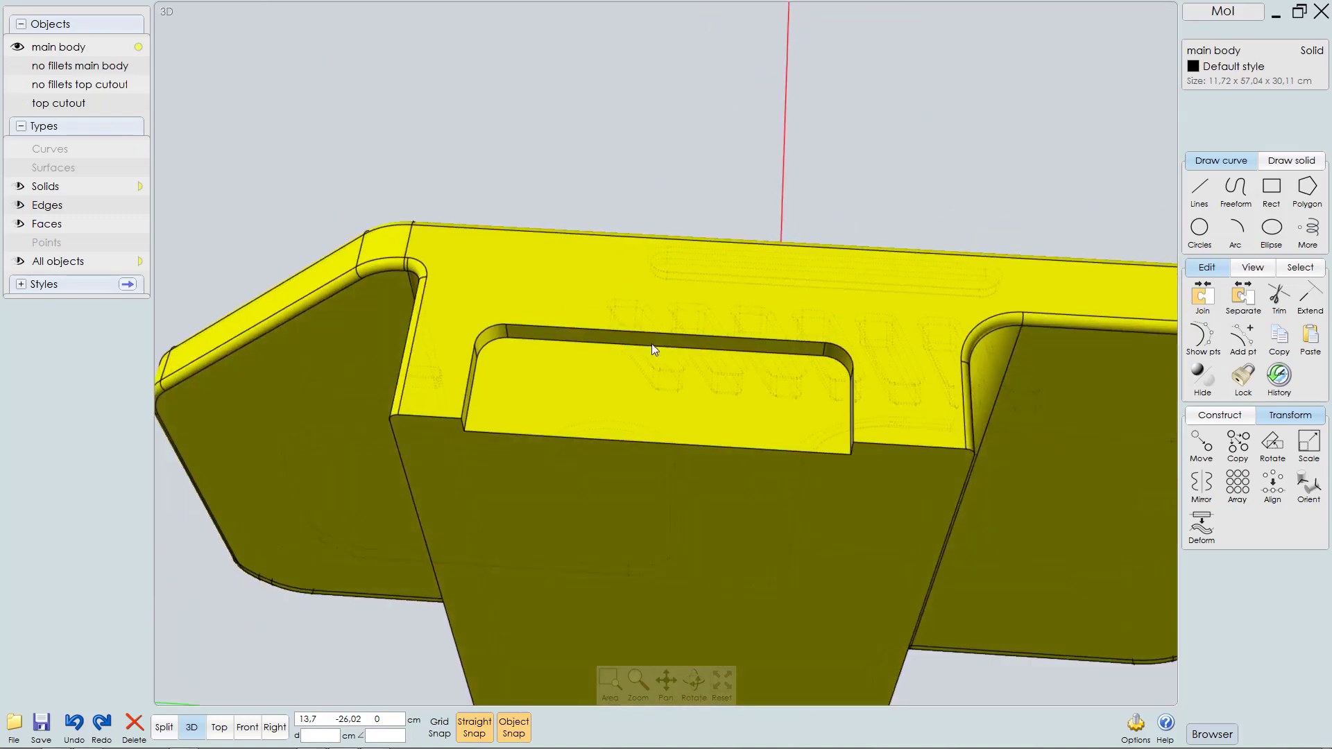
Step: Select the top recess's upper and lower edges along both short sides, the rounded corners and the long inner wall
ctrl+shift+click(598, 377)
right_drag(597, 381, 538, 339)
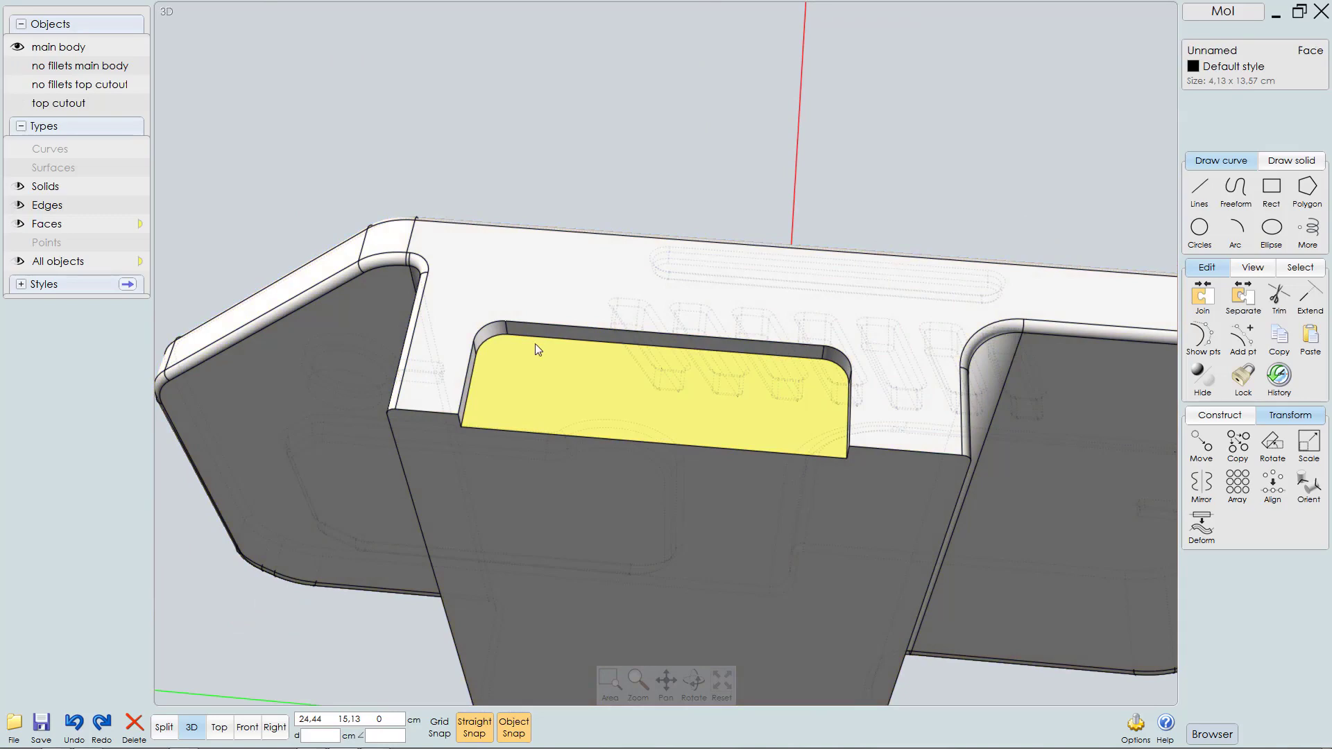
click(241, 624)
click(546, 379)
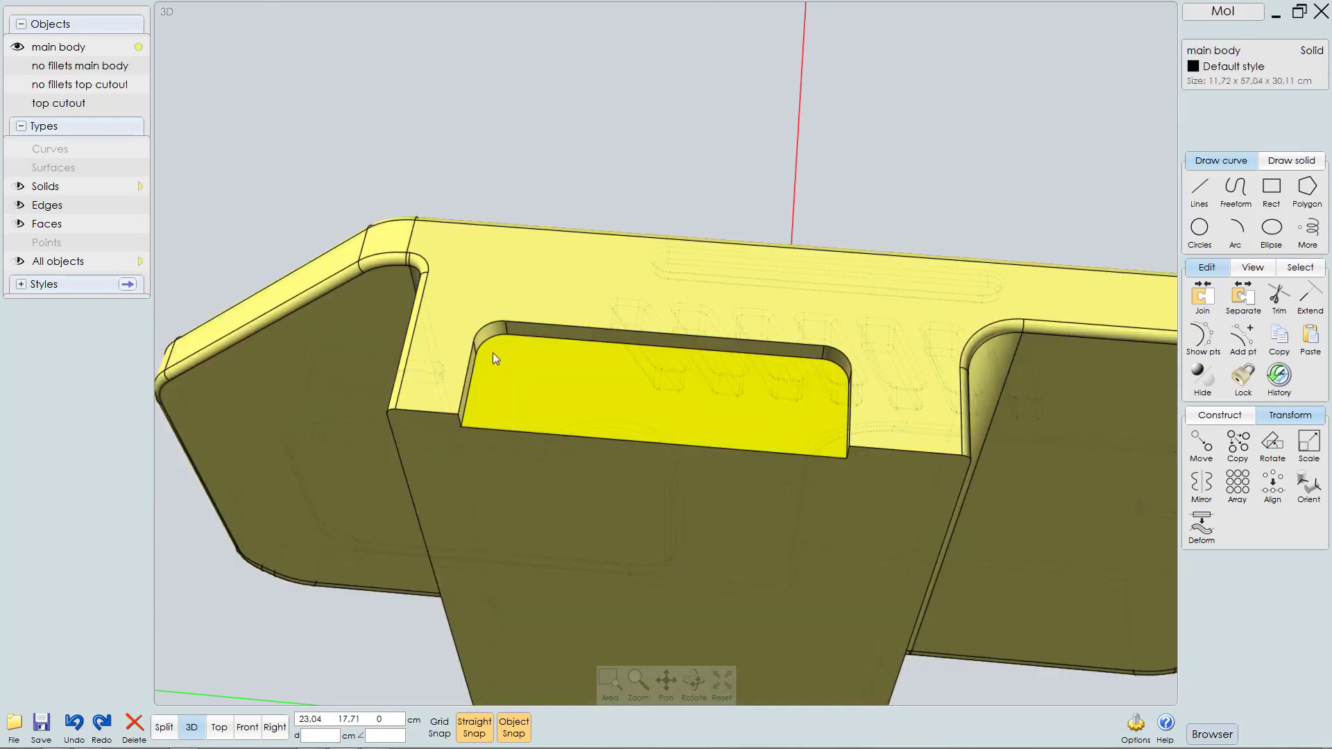
click(461, 381)
click(478, 344)
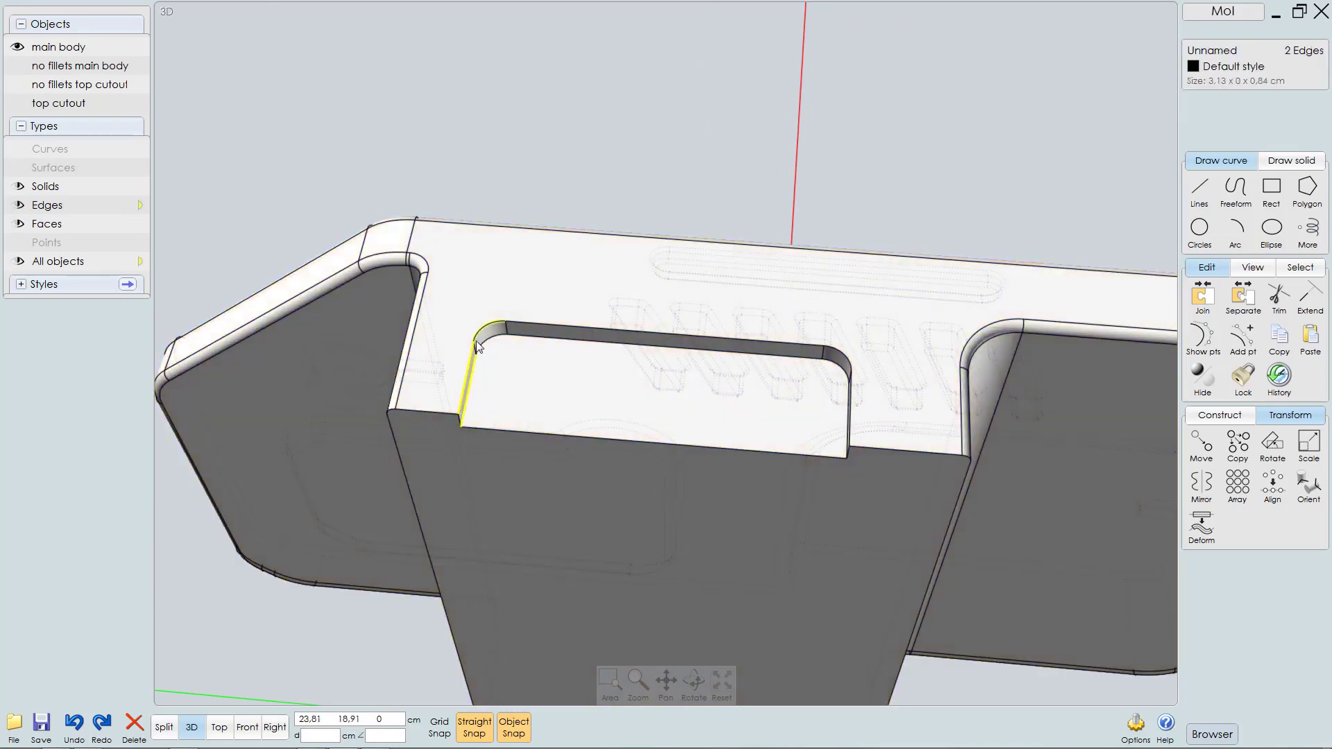
click(482, 338)
click(510, 323)
click(526, 337)
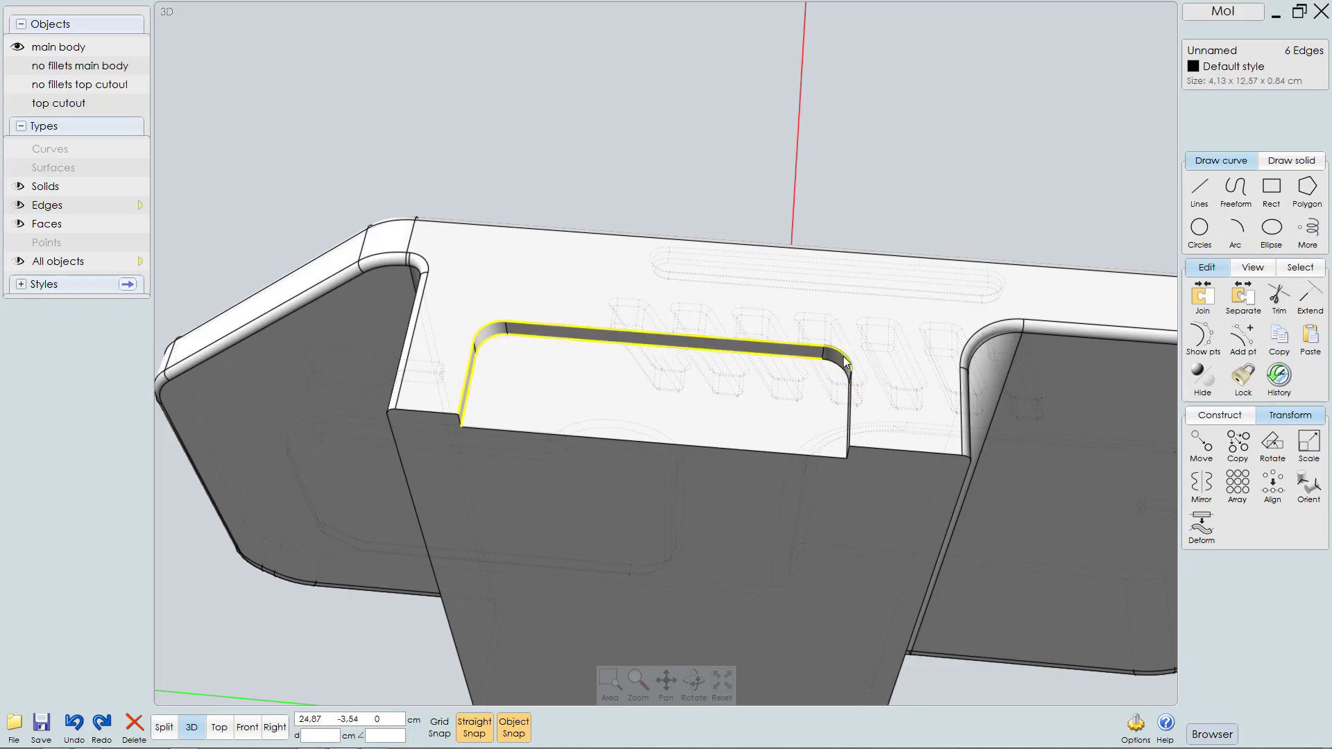
click(840, 374)
right_drag(841, 376, 871, 241)
click(871, 242)
click(860, 275)
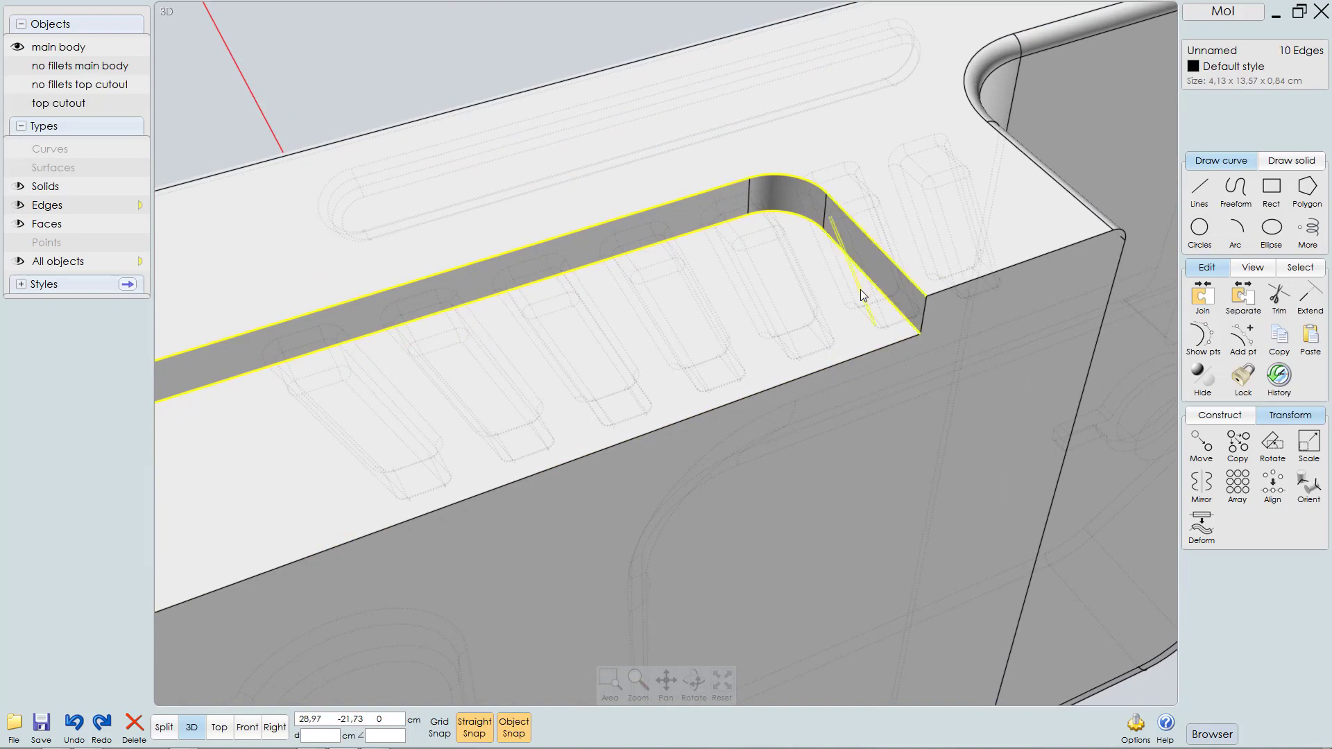
Step: Fillet the selected top recess edges with a 0.3 cm radius
key(f)
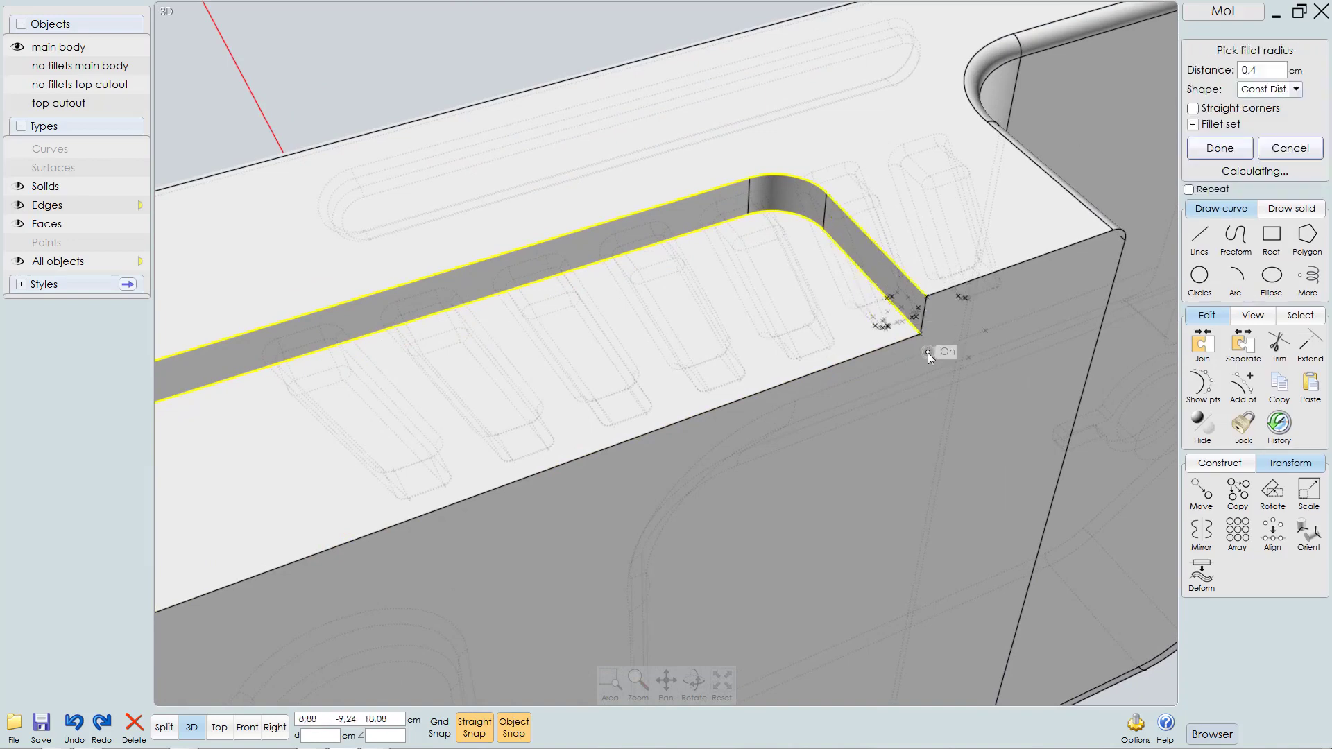
click(1269, 72)
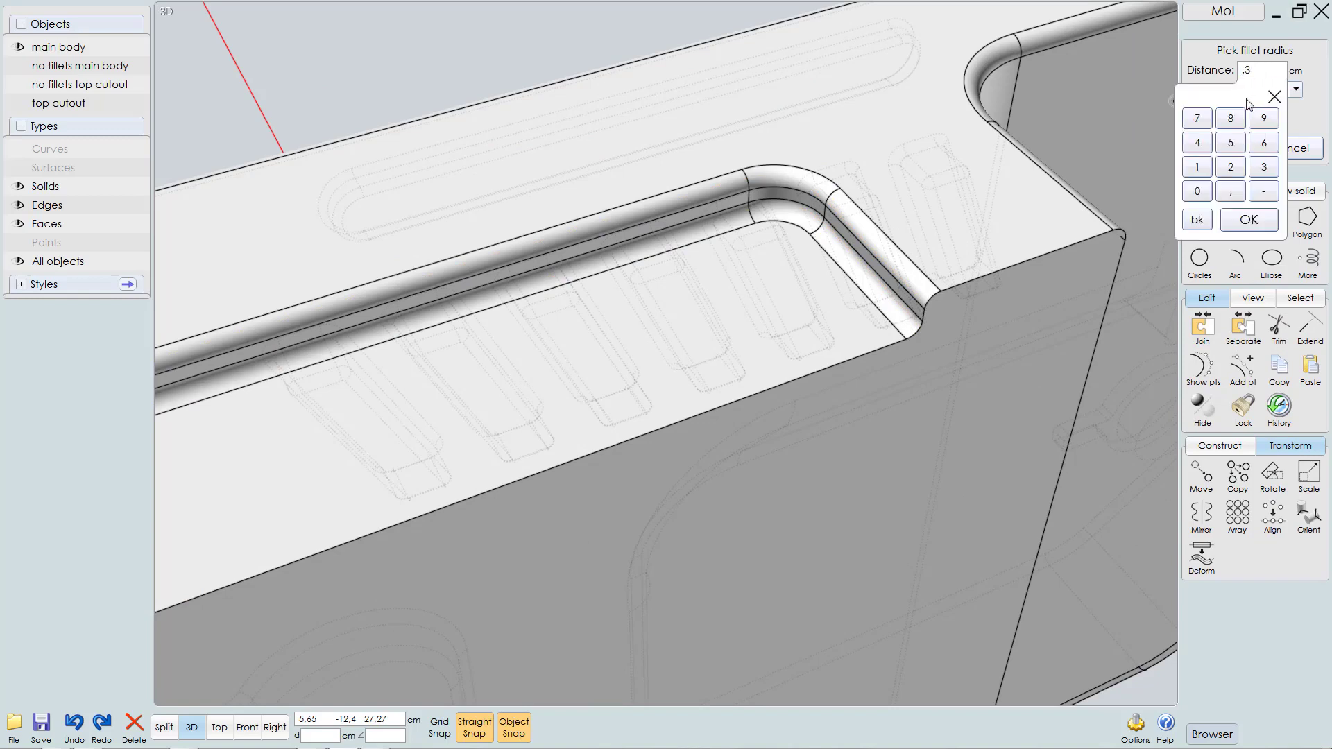
key(Return)
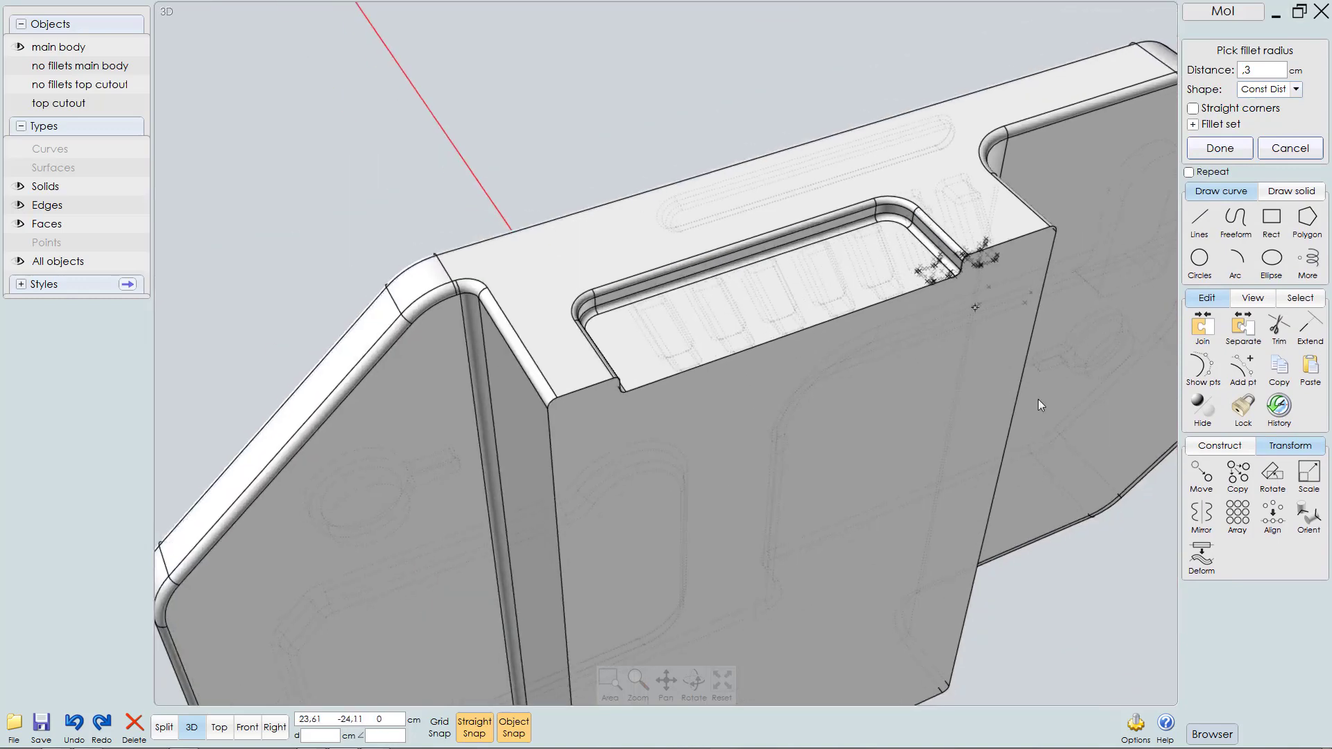
right_click(1103, 548)
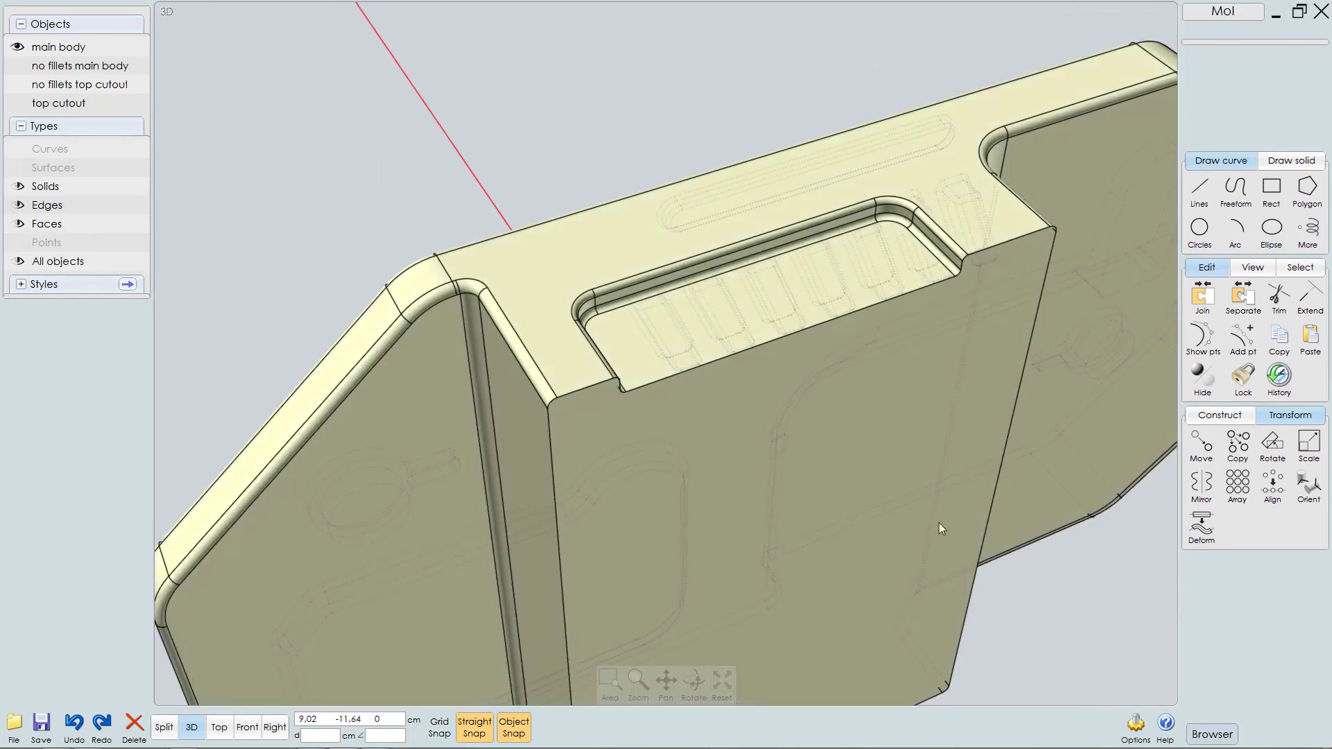
Step: Isolate the top cutout solid by hiding all other objects
click(802, 290)
key(i)
right_drag(767, 290, 798, 302)
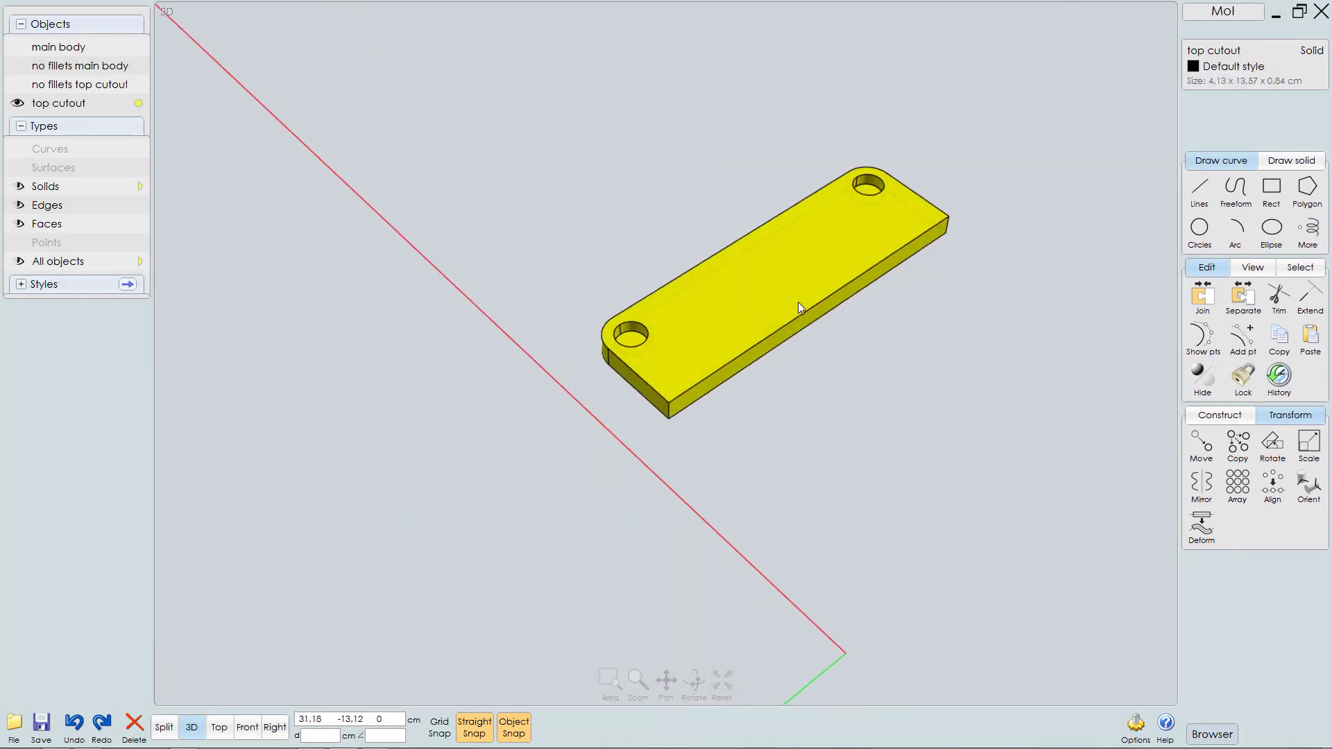
Step: Select the top cutout's upper and lower outer edge loops, leaving out both long edges between its square corners
click(646, 379)
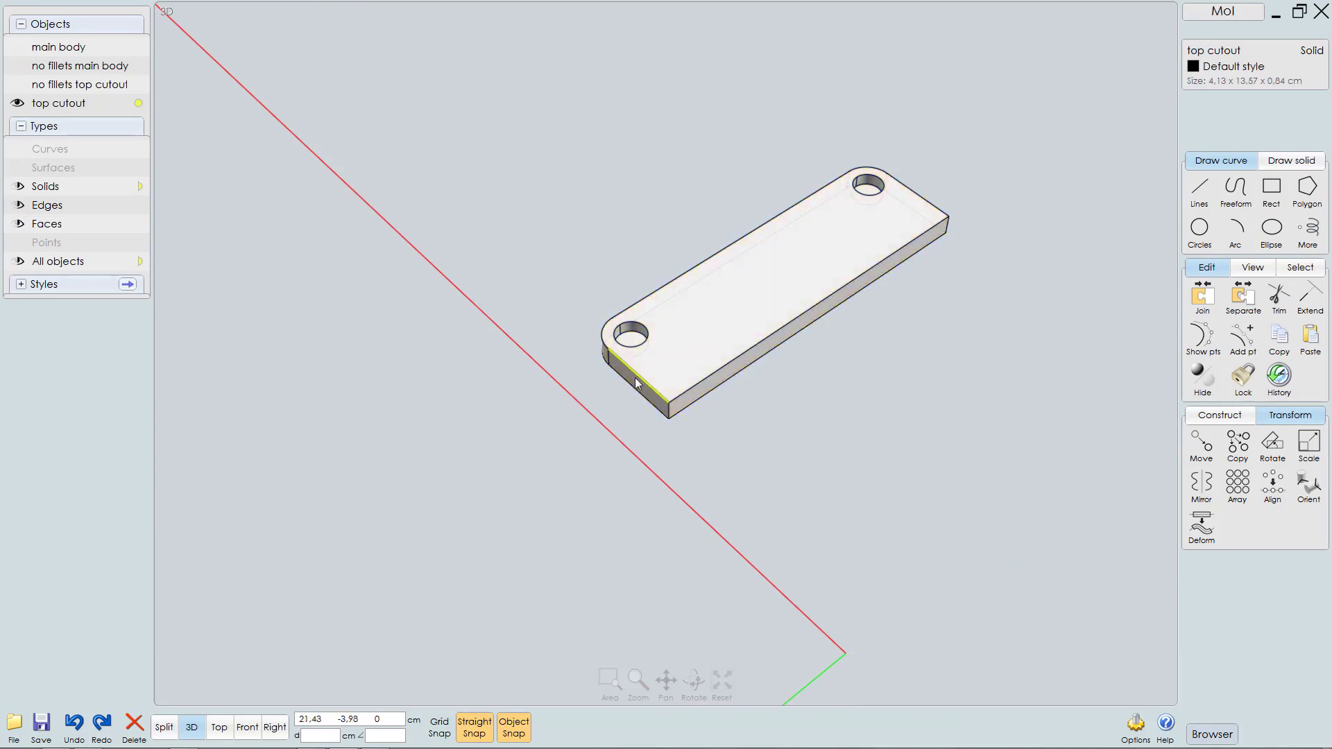
click(636, 390)
scroll(624, 350, up, 3)
right_drag(772, 289, 651, 338)
click(639, 332)
click(636, 356)
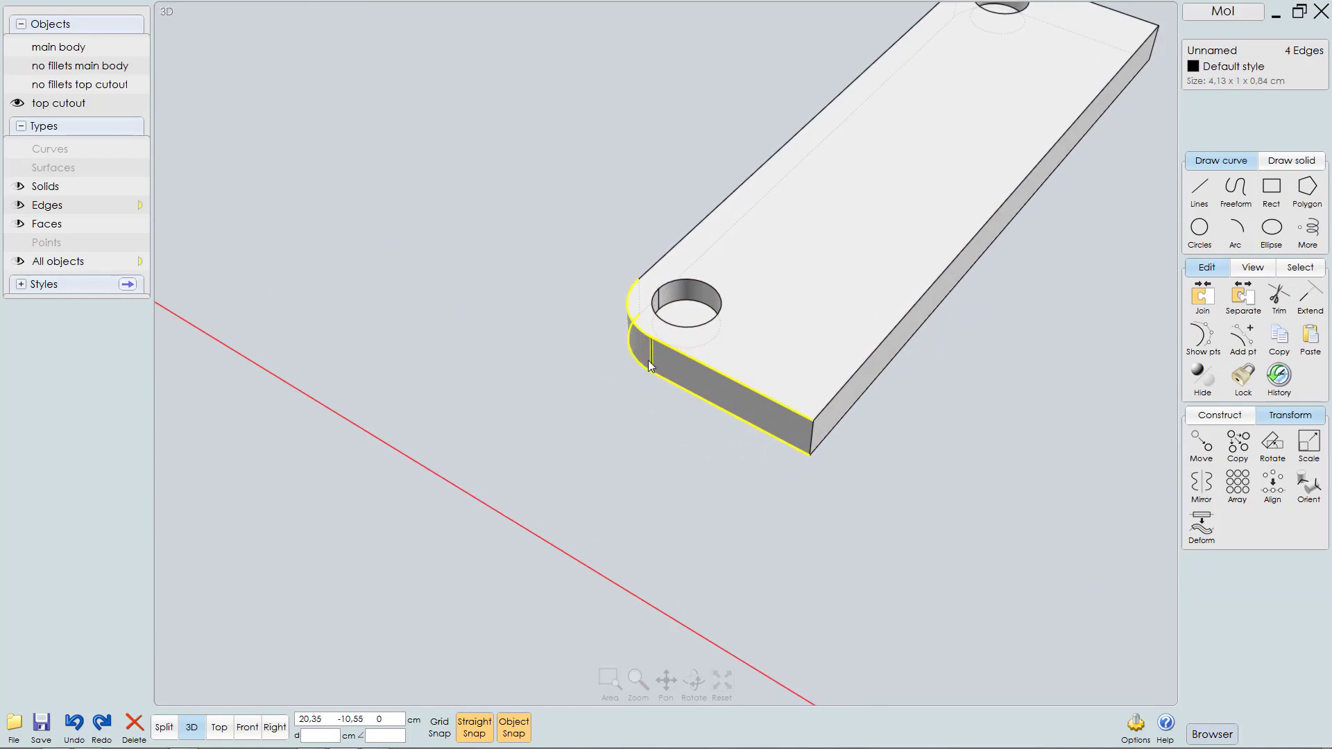
double_click(649, 361)
scroll(712, 450, down, 1)
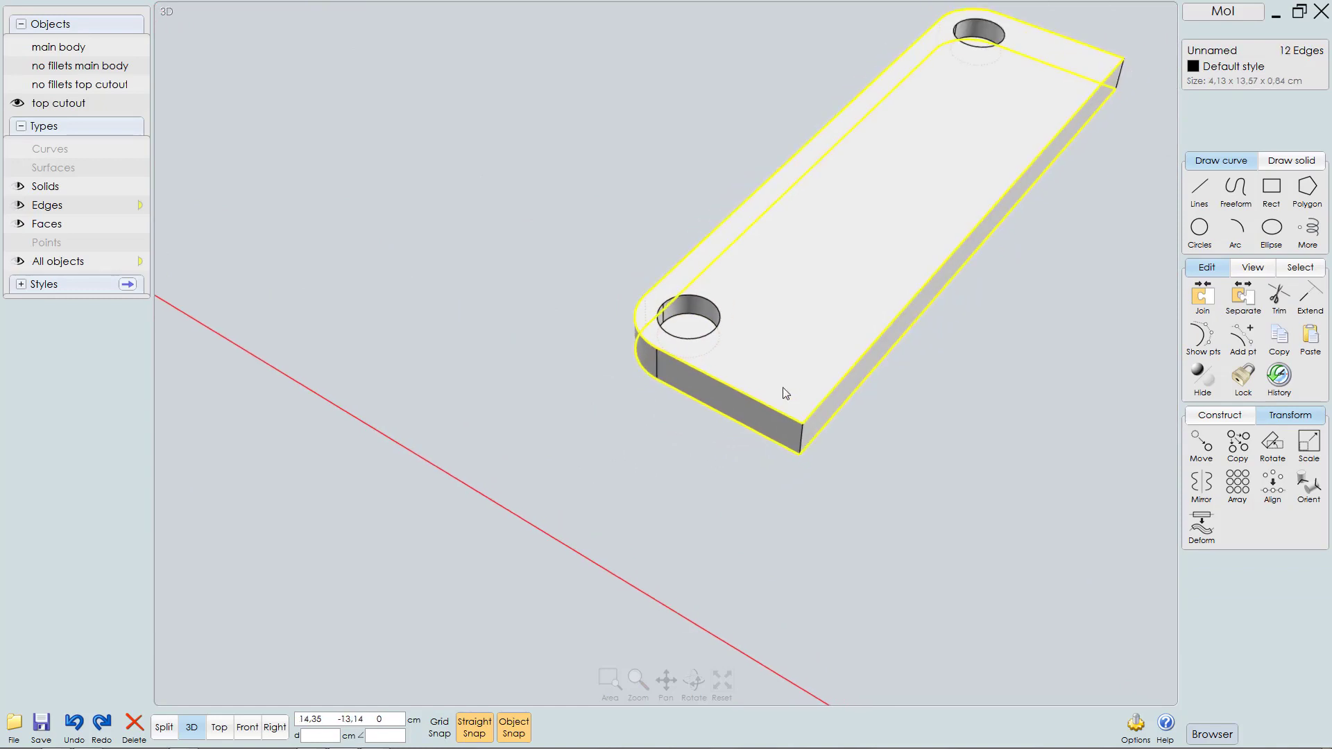
middle_drag(784, 387, 700, 436)
ctrl+click(863, 321)
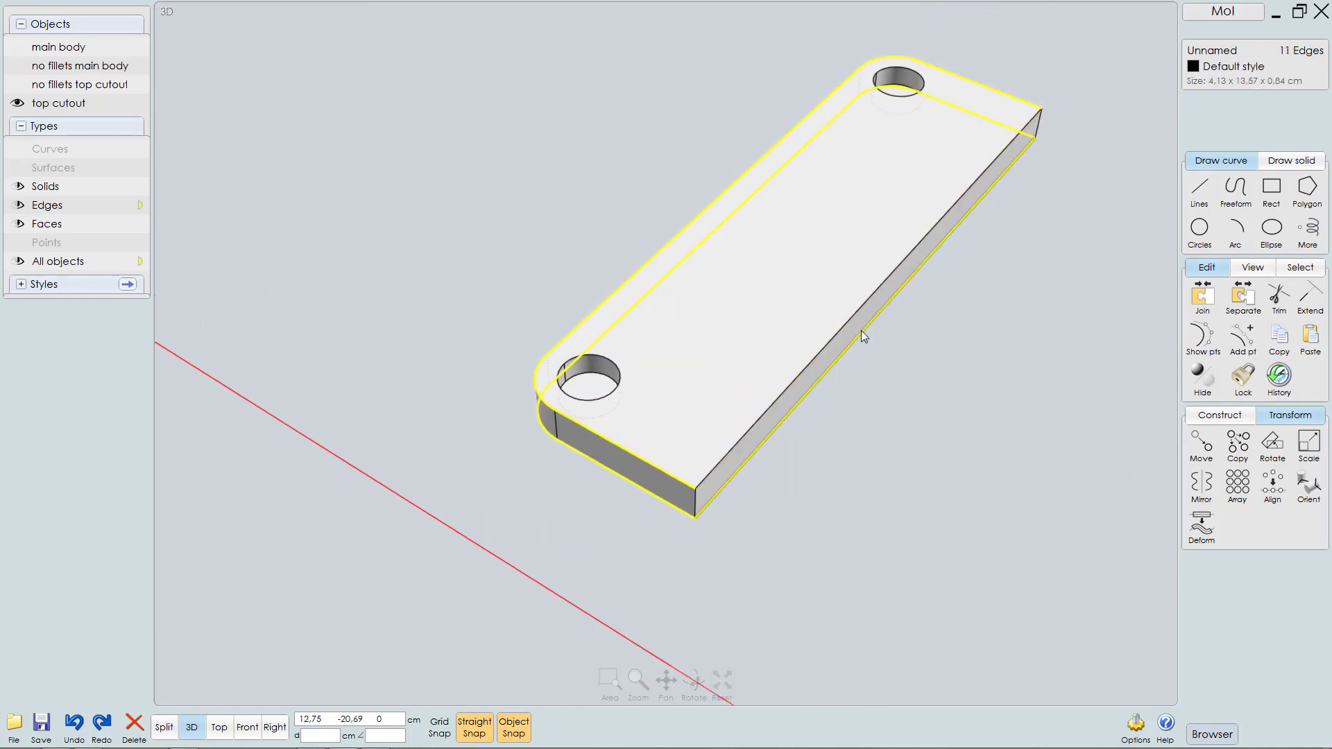
ctrl+click(860, 331)
Step: Fillet the selected outer edges of the top cutout with a 0.3 cm radius
right_drag(766, 427, 803, 410)
key(f)
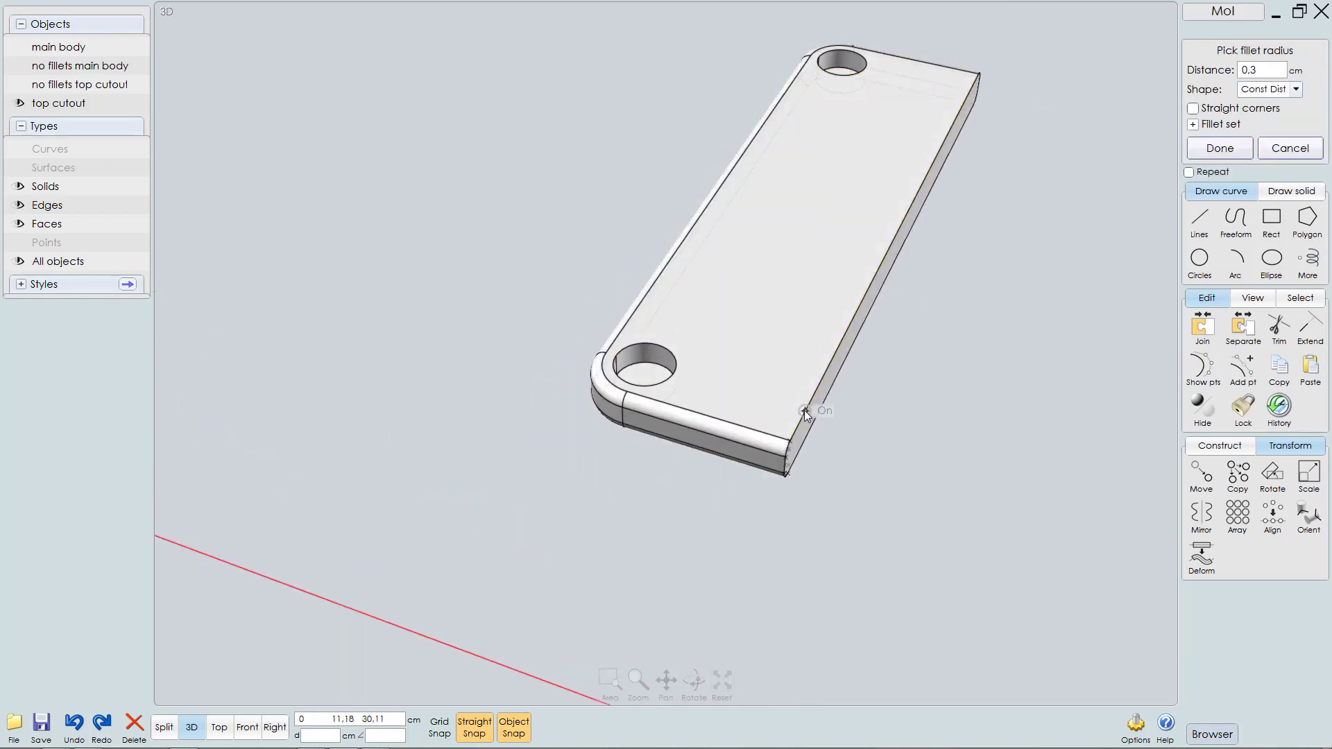
right_click(906, 397)
Step: Select the upper and lower circular edges of both screw holes in the top cutout
right_drag(797, 335, 700, 385)
click(599, 427)
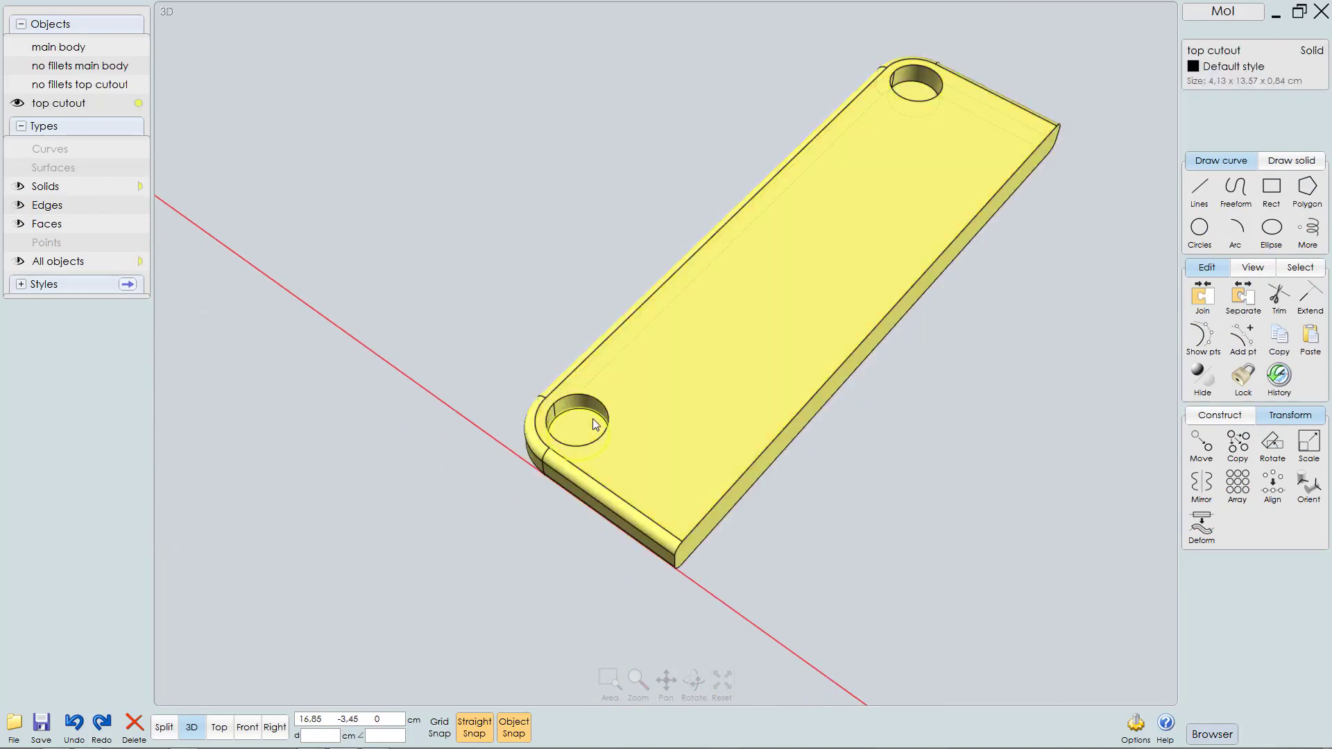
click(591, 404)
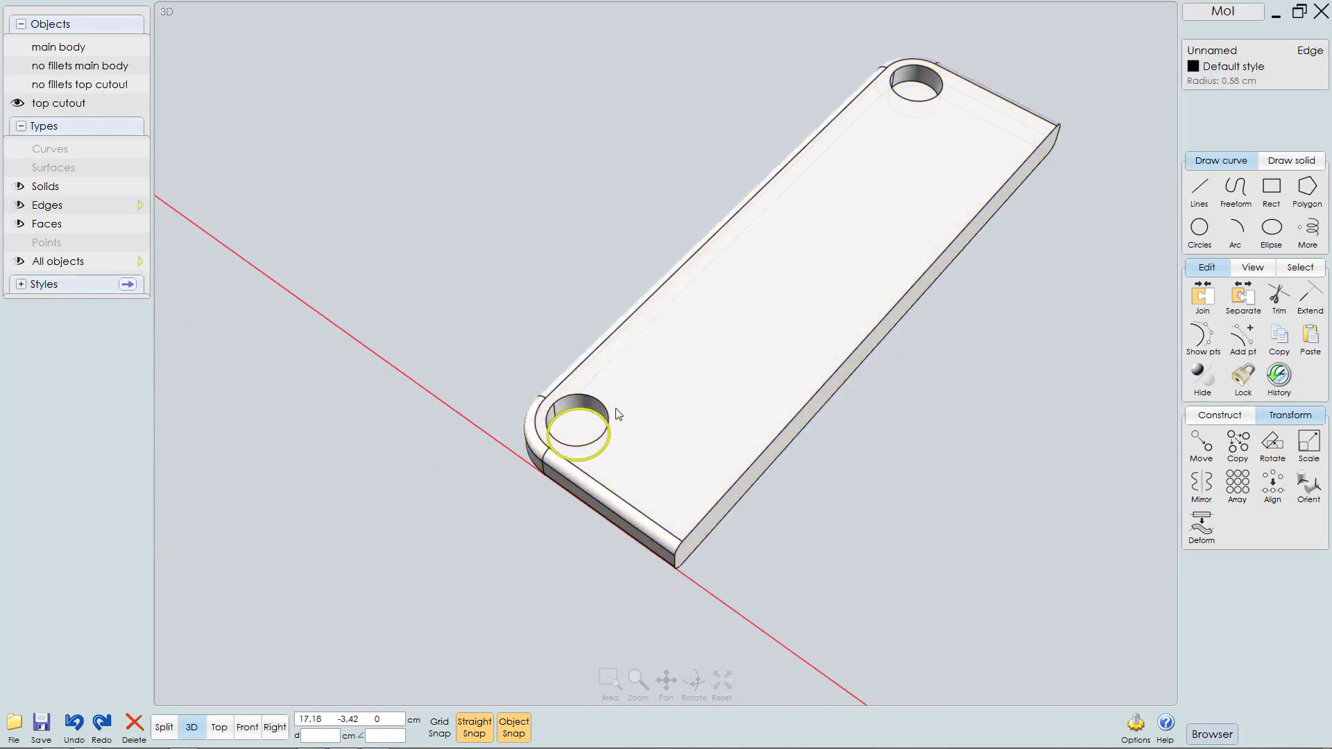
scroll(587, 396, up, 4)
scroll(579, 416, down, 6)
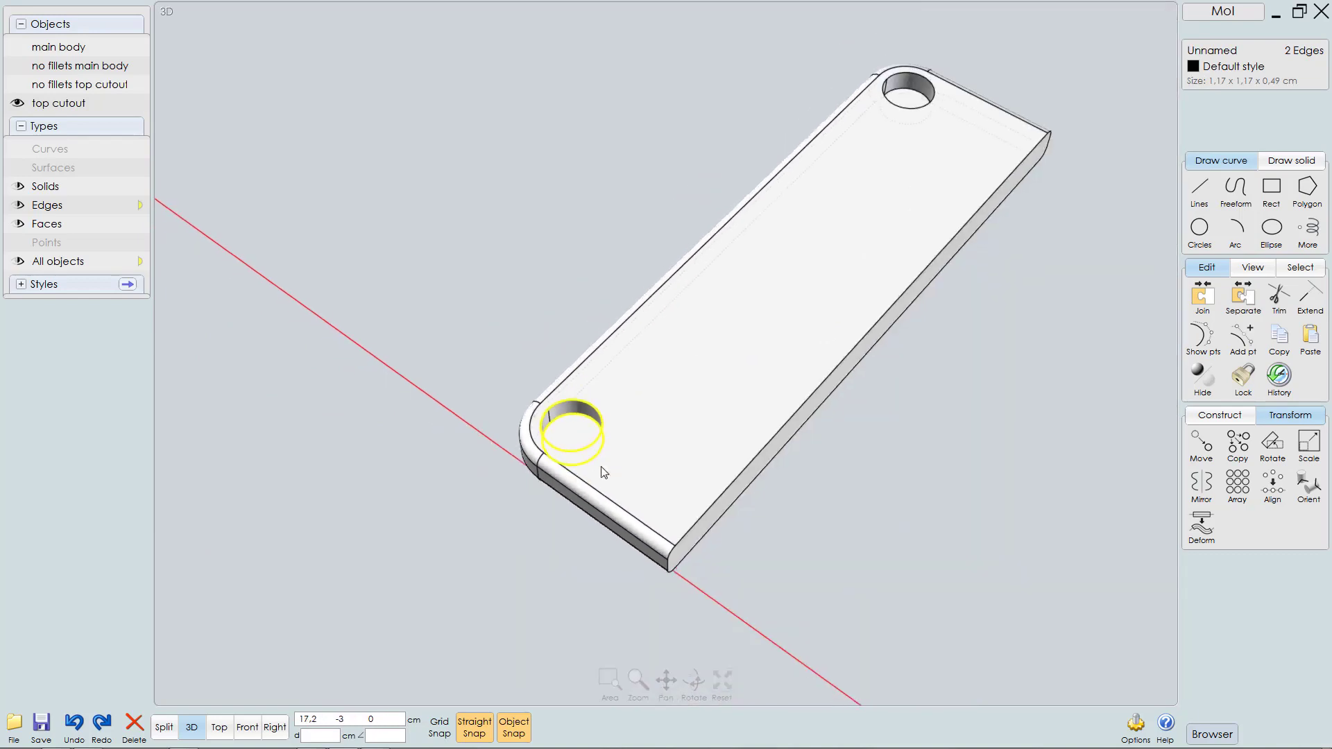
middle_drag(859, 226, 788, 403)
scroll(920, 249, up, 6)
click(794, 271)
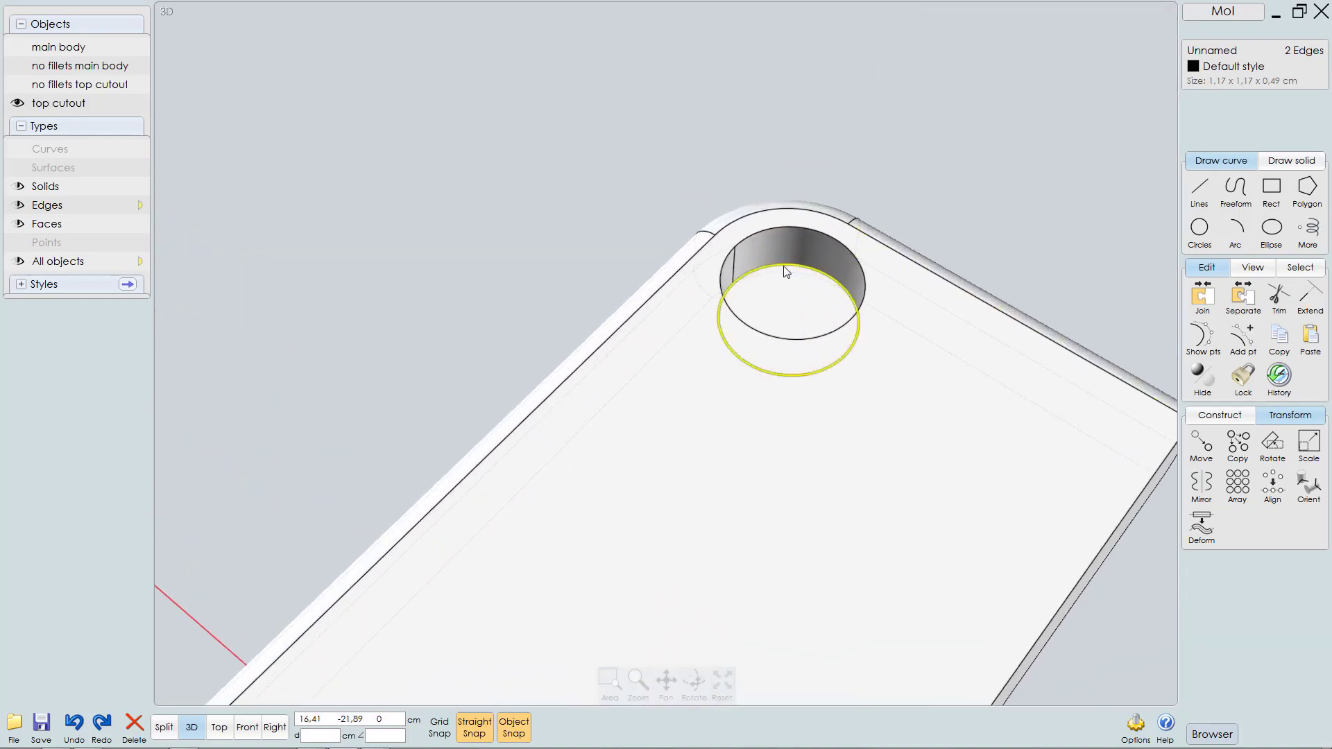
click(784, 227)
Step: Fillet the selected hole edges of the top cutout with a 0.1 cm radius
key(f)
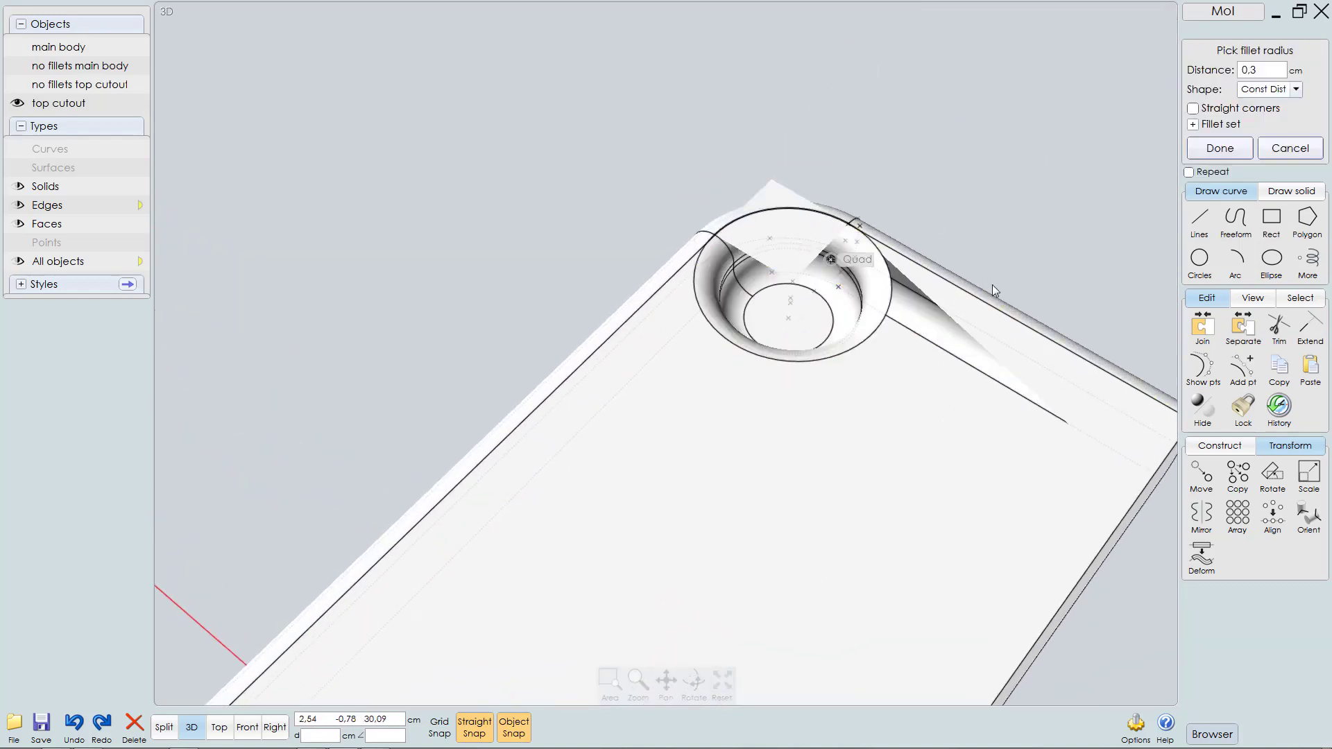
click(1268, 72)
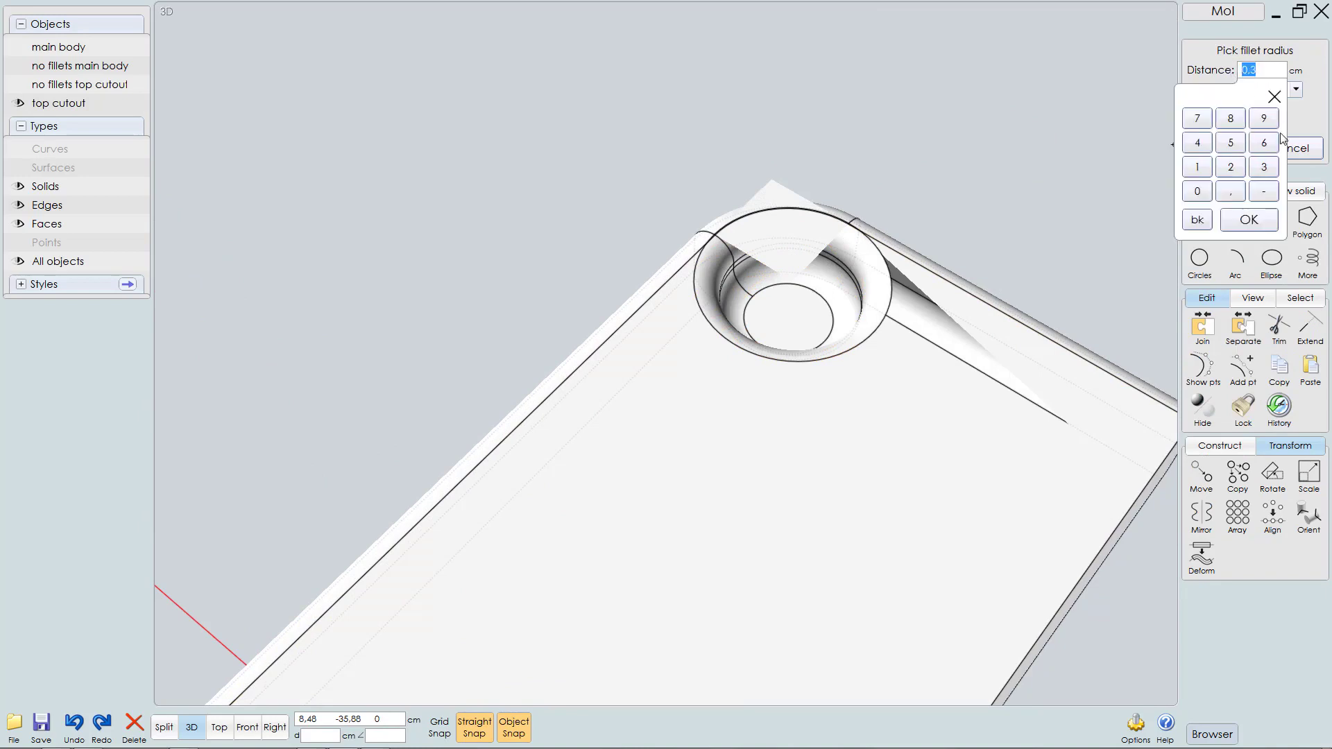
text(,1)
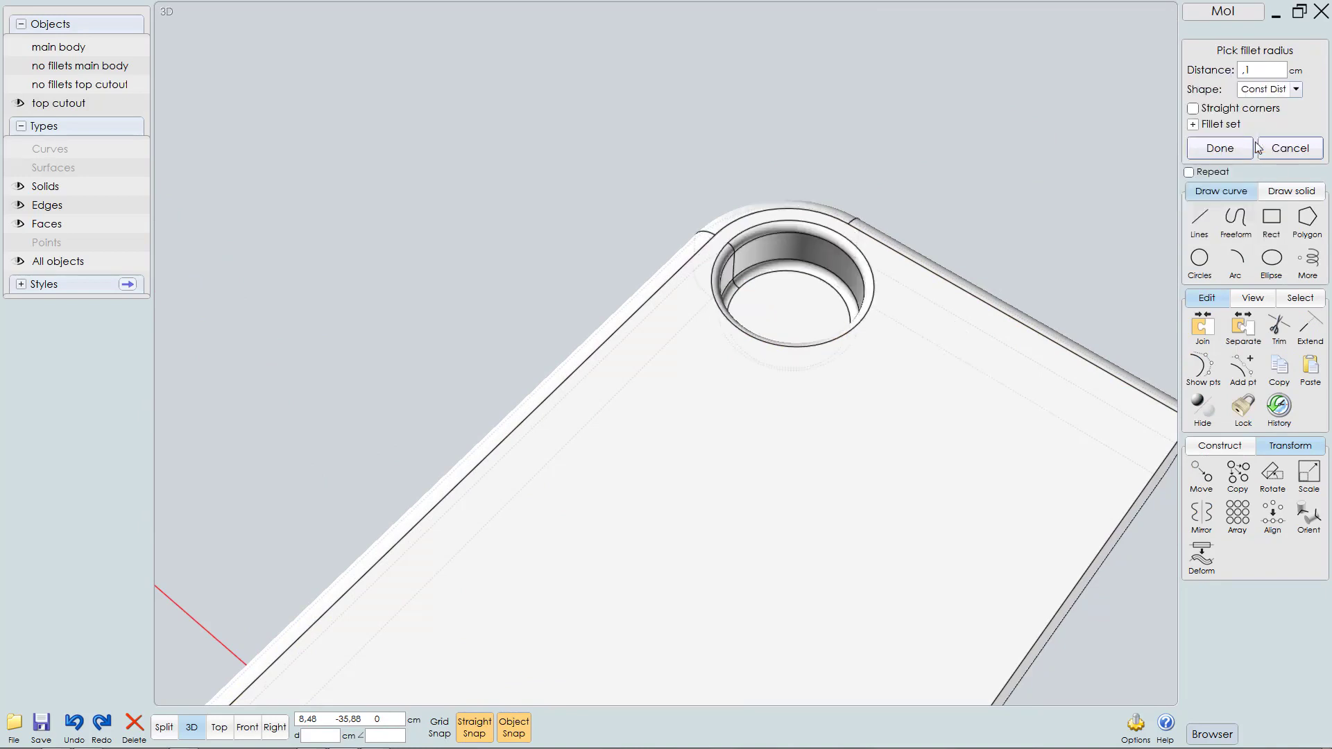
right_click(1001, 194)
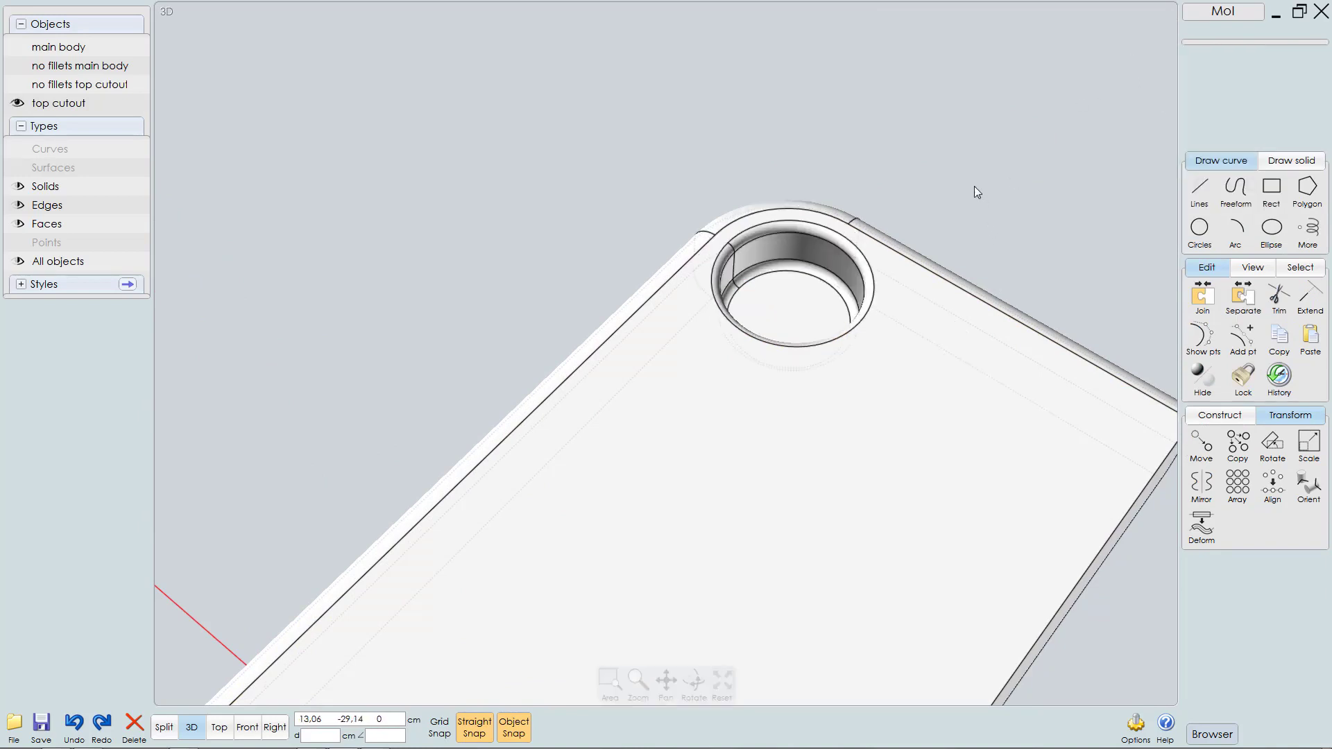
Step: Unhide all hidden objects so the main body and the unfilleted copies are displayed with the top cutout
scroll(971, 189, down, 9)
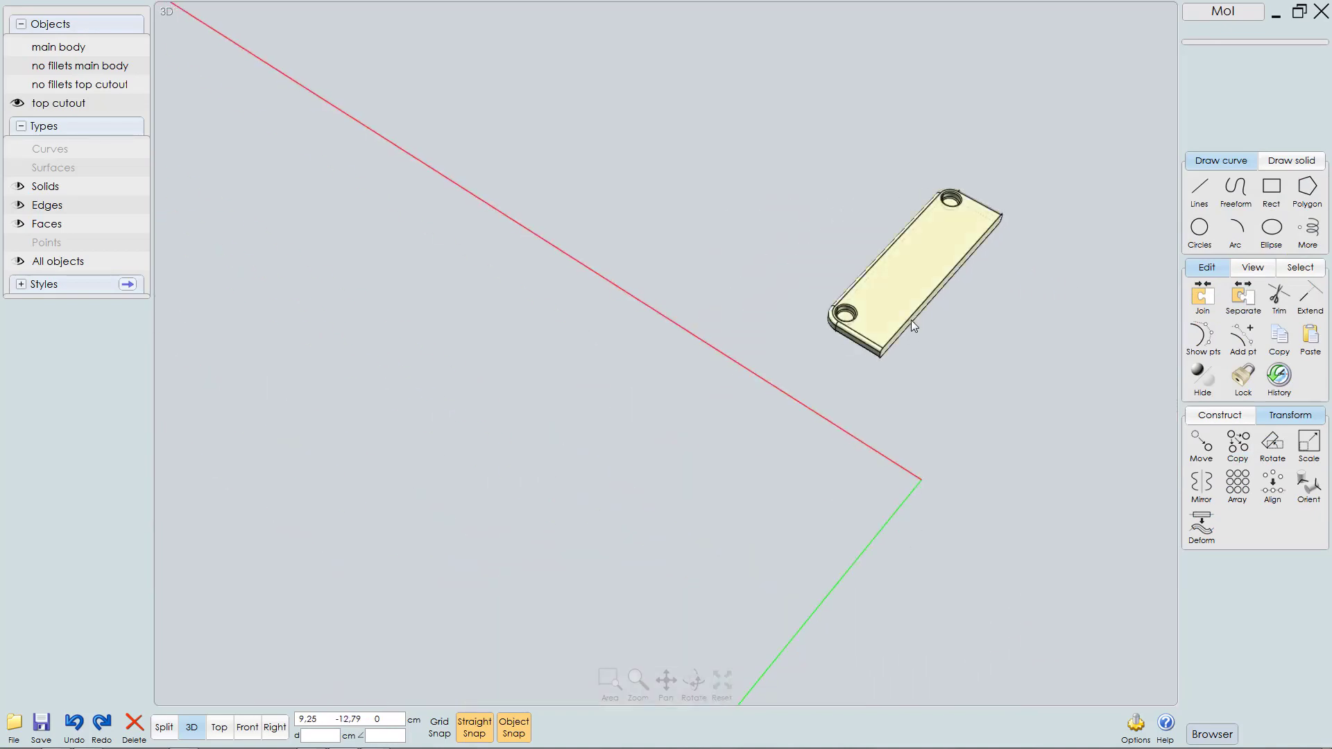
key(ctrl+h)
right_drag(880, 301, 763, 305)
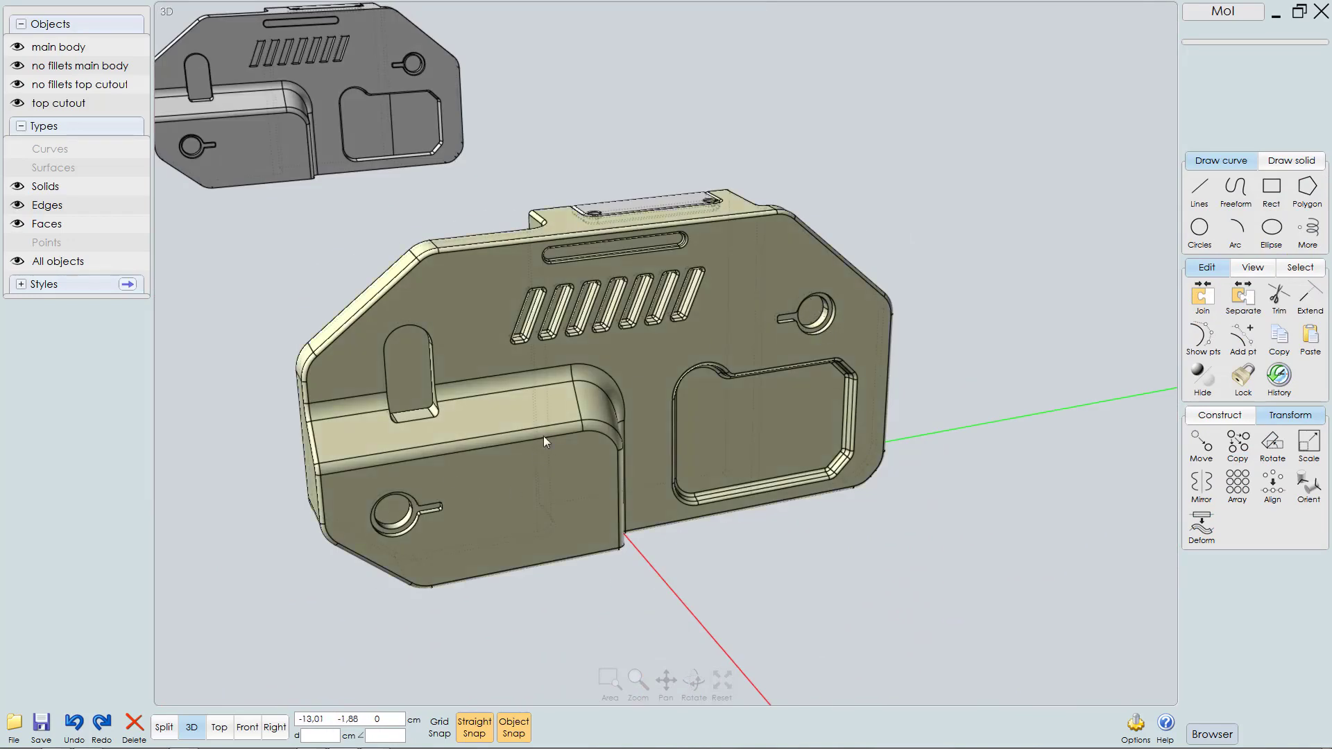
Step: Hide the ref top.png and ref side.png background images in the Right view
right_drag(543, 435, 593, 437)
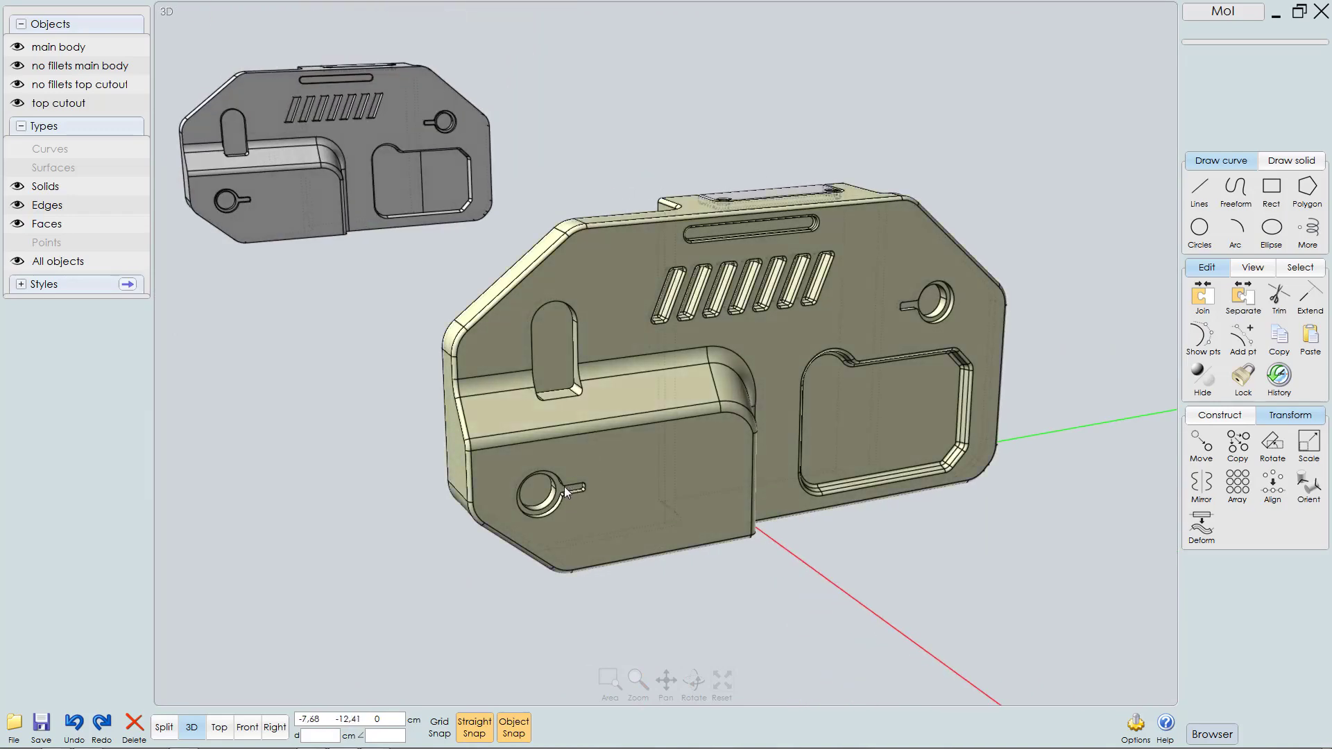
right_drag(564, 486, 713, 444)
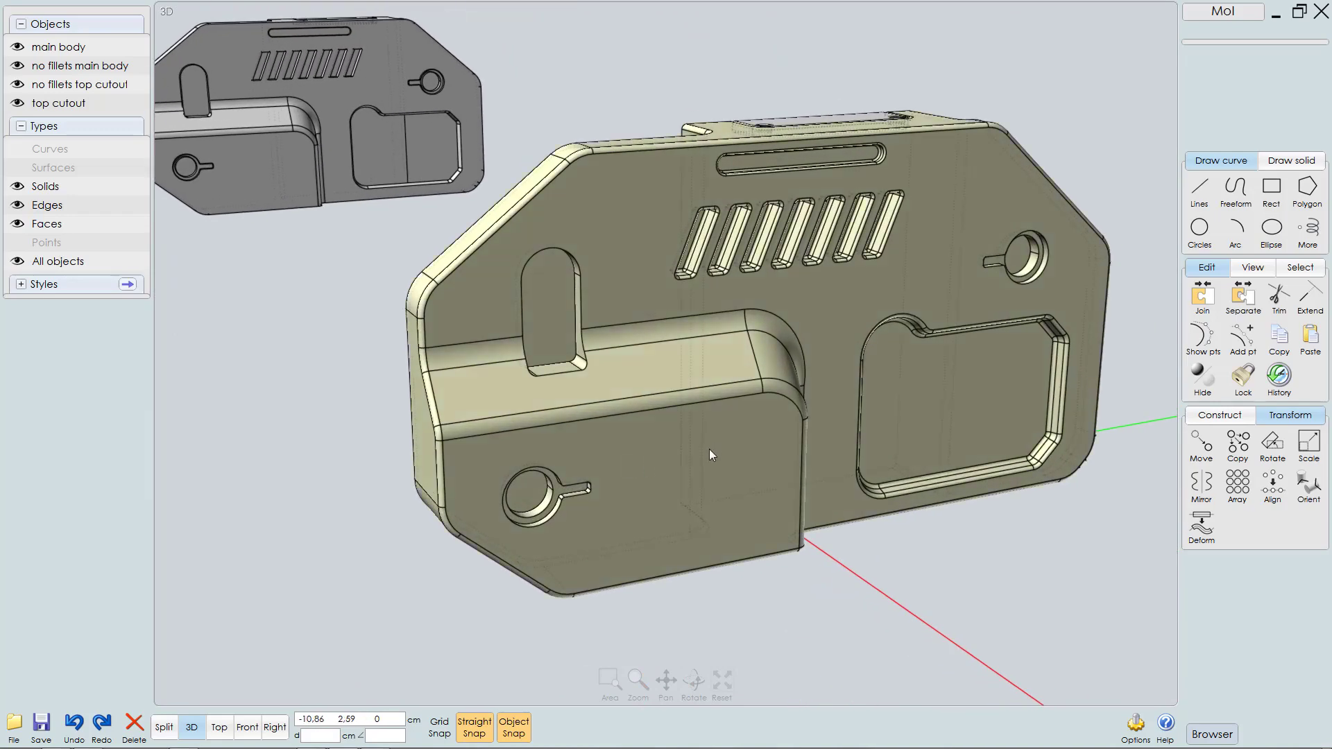
key(F5)
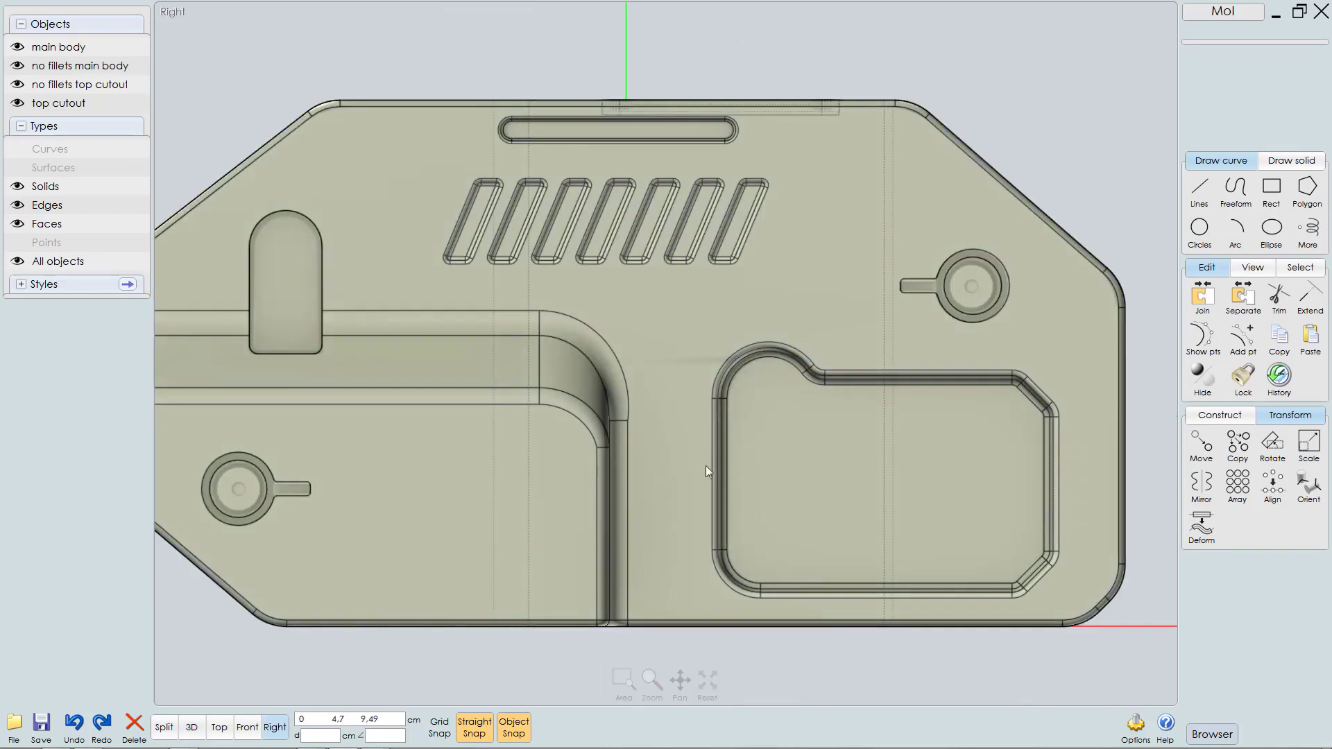
right_drag(725, 370, 569, 401)
scroll(902, 309, up, 3)
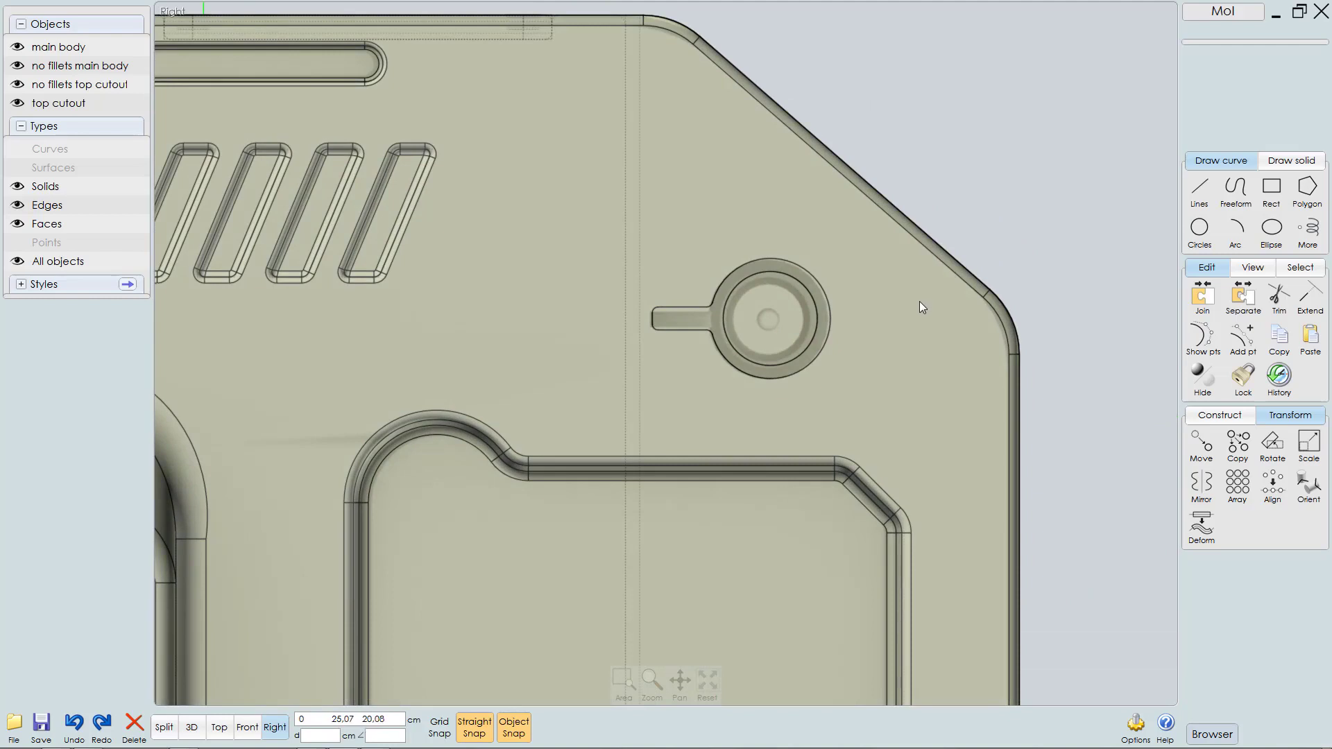
scroll(918, 301, down, 4)
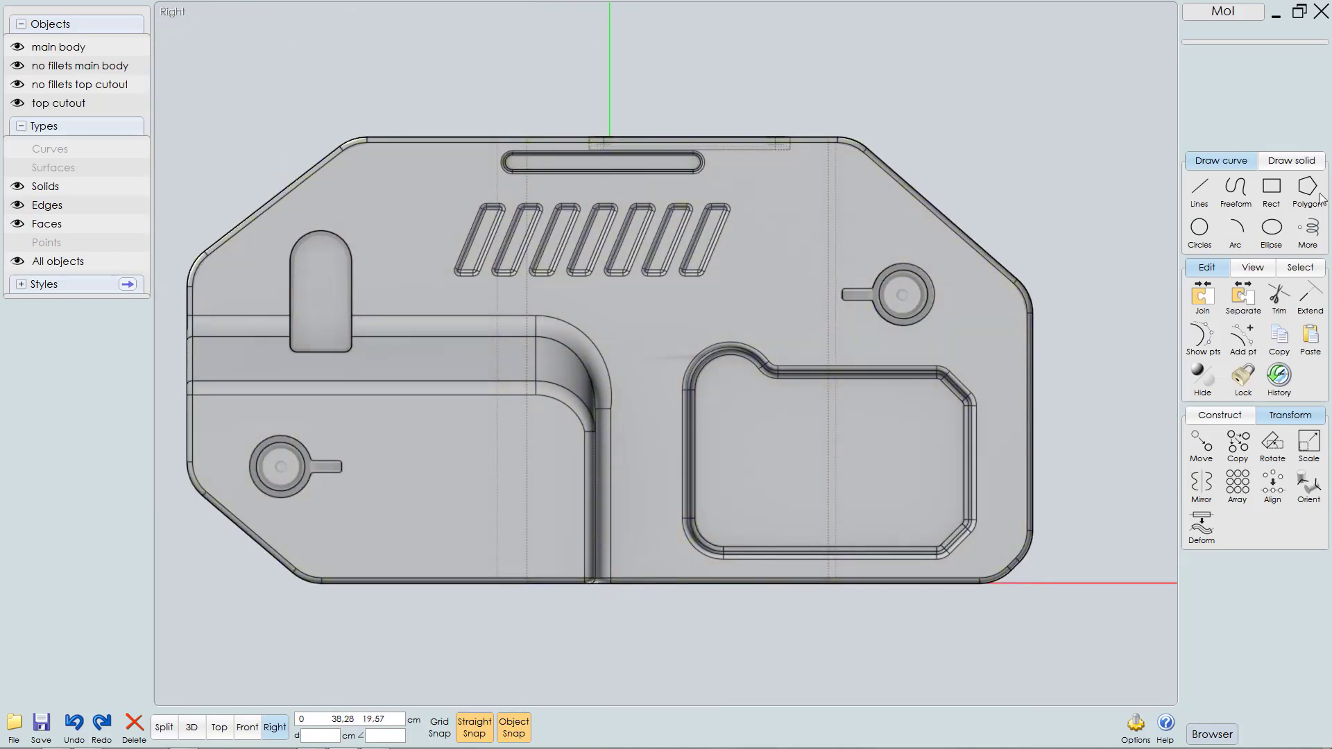
click(1253, 268)
click(1265, 294)
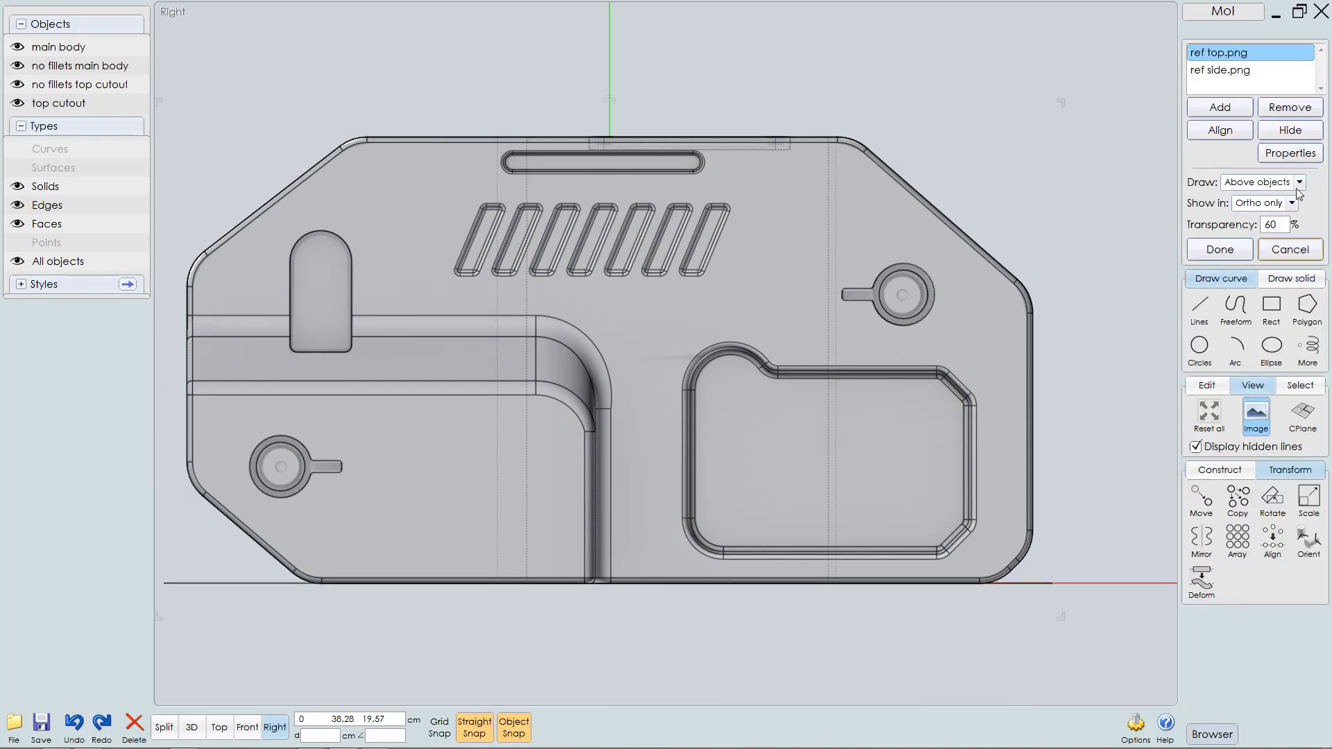
click(1290, 130)
click(1242, 70)
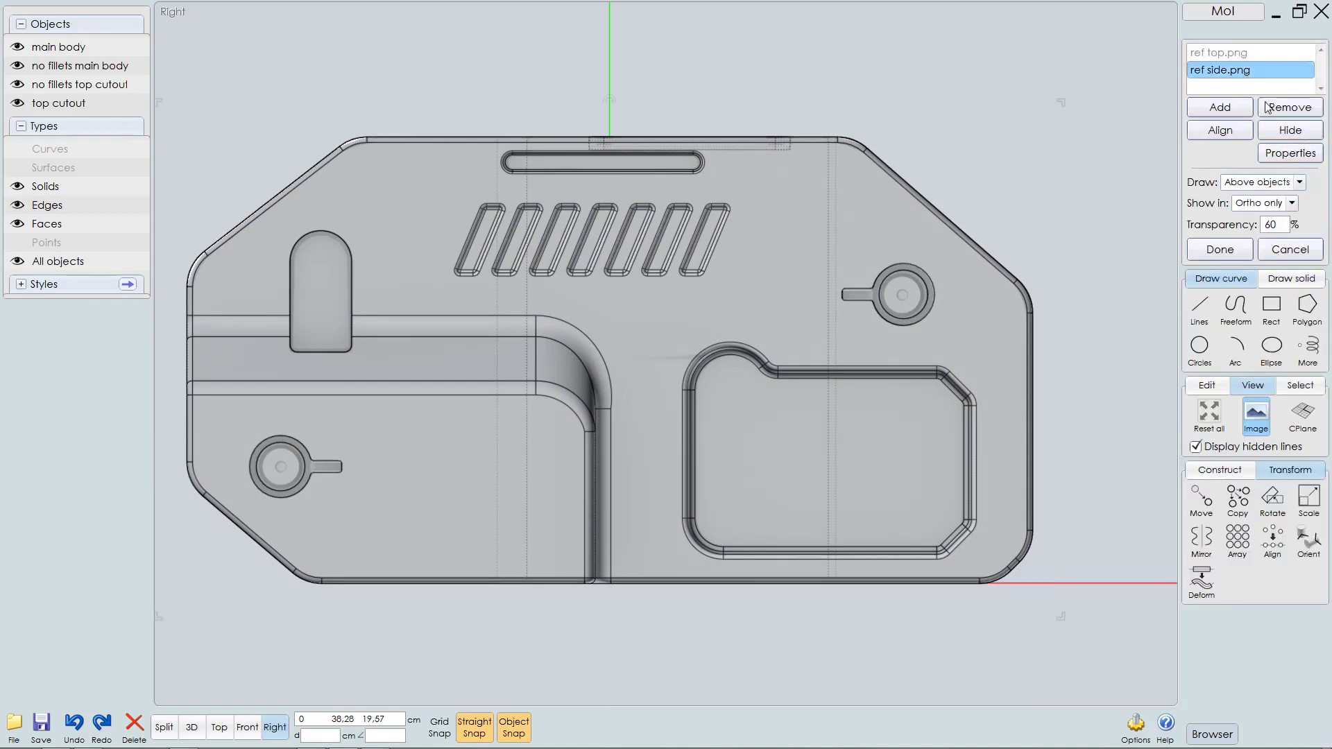
click(1288, 130)
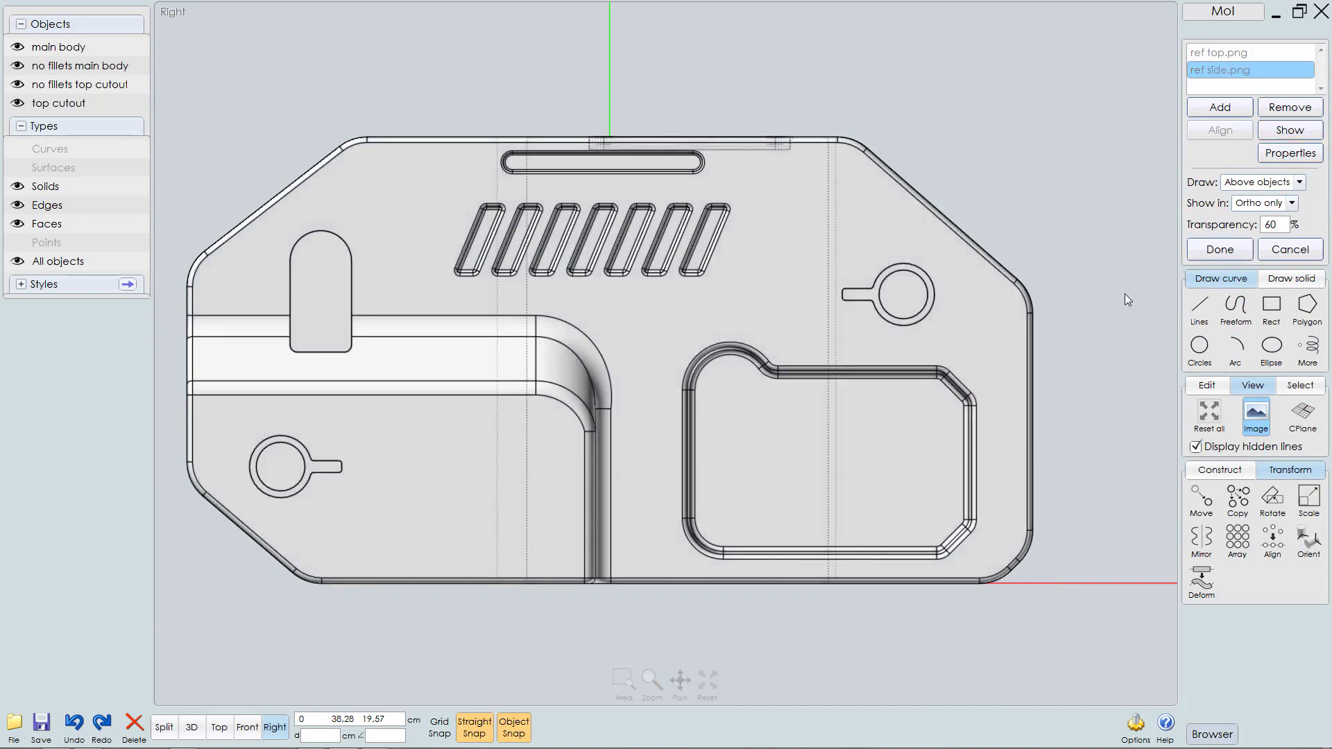
click(1219, 250)
Step: Draw a circle with a 1.65 cm radius from the center of the upper round hole, matching its inner edge
scroll(985, 299, up, 3)
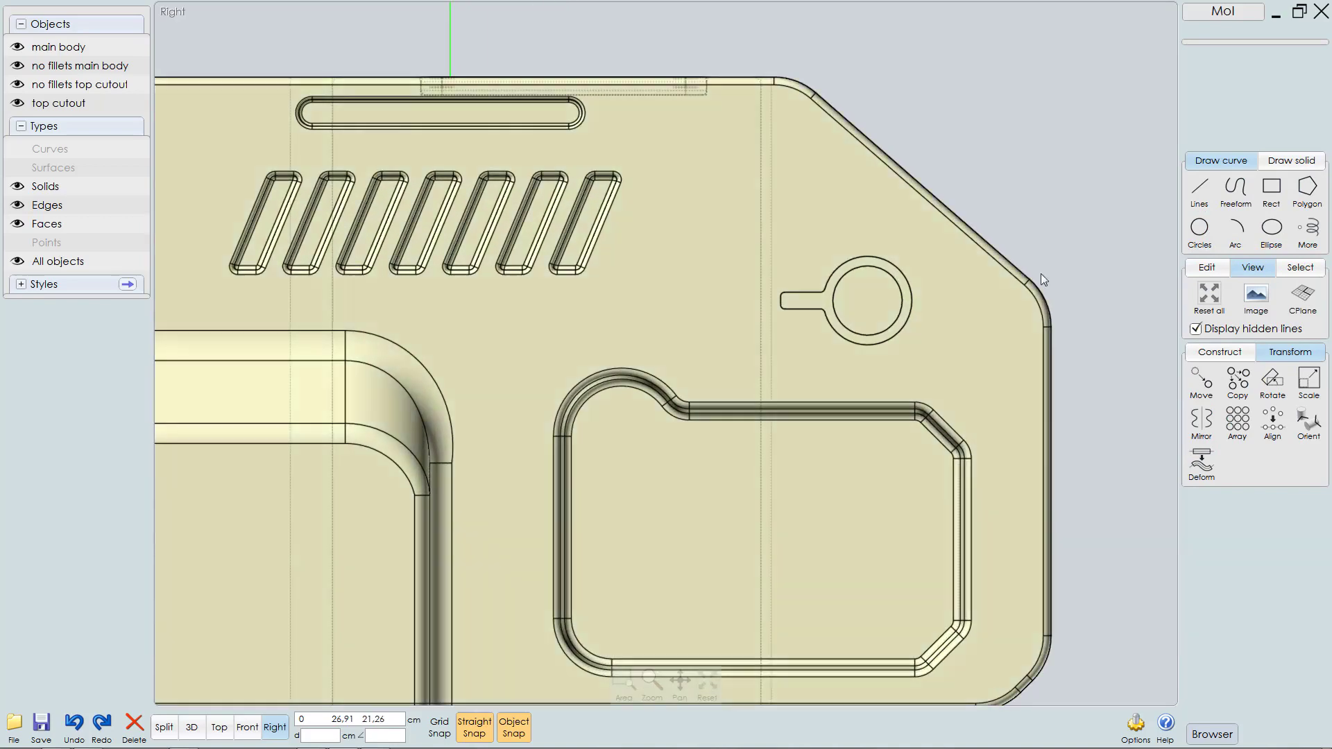
click(1200, 229)
scroll(875, 305, up, 4)
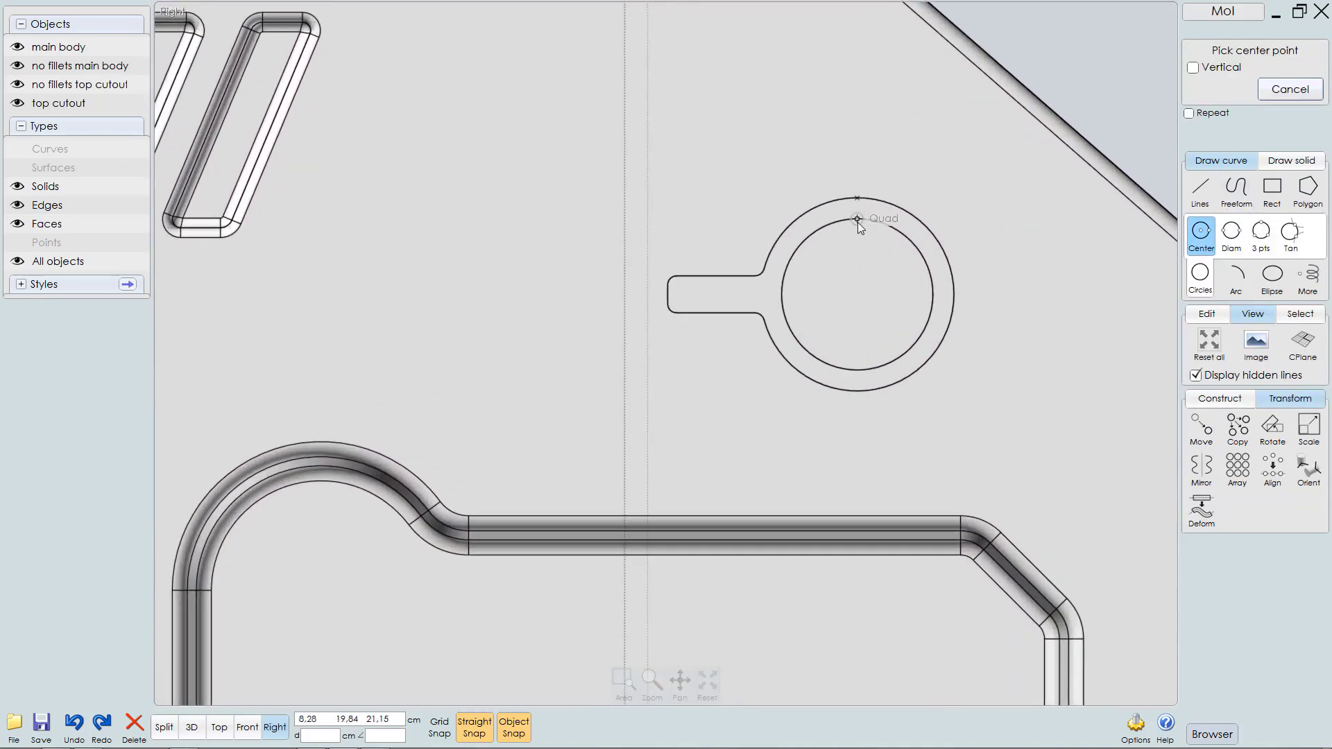
key(F5)
right_drag(875, 240, 875, 238)
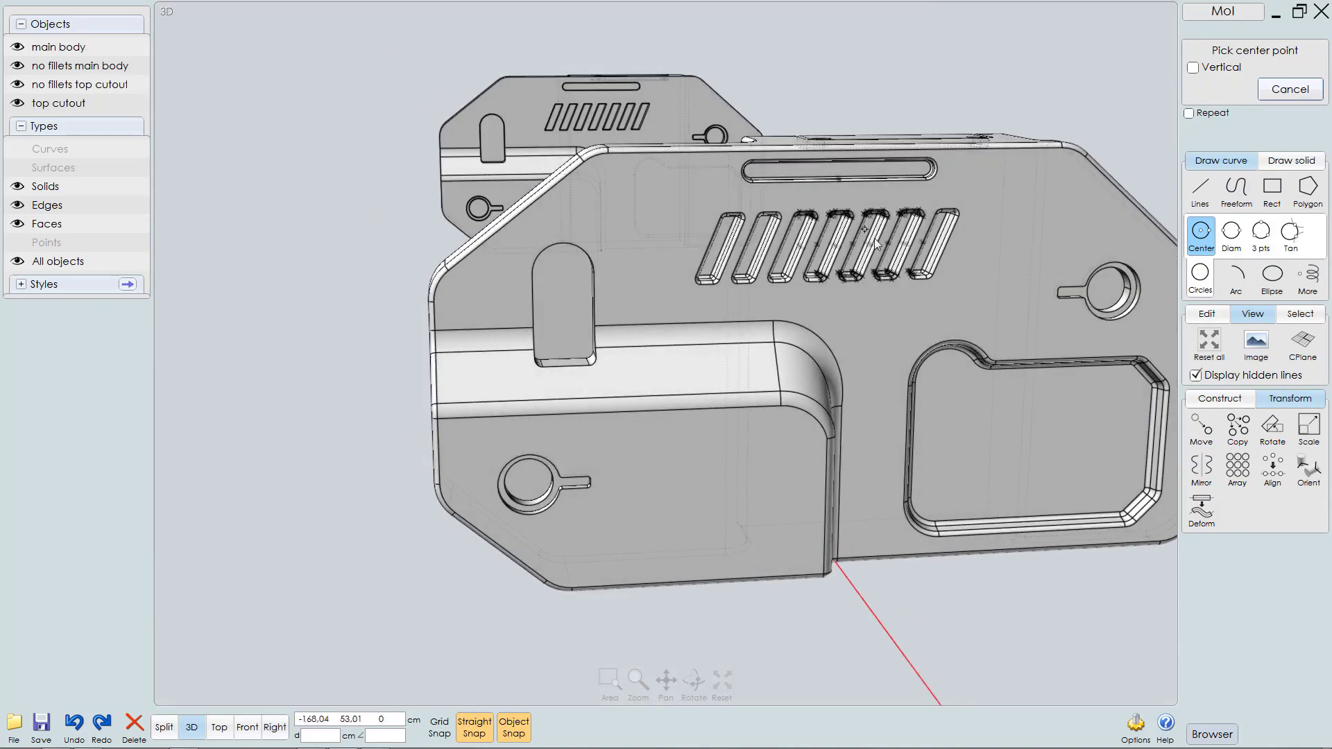
middle_drag(875, 238, 727, 265)
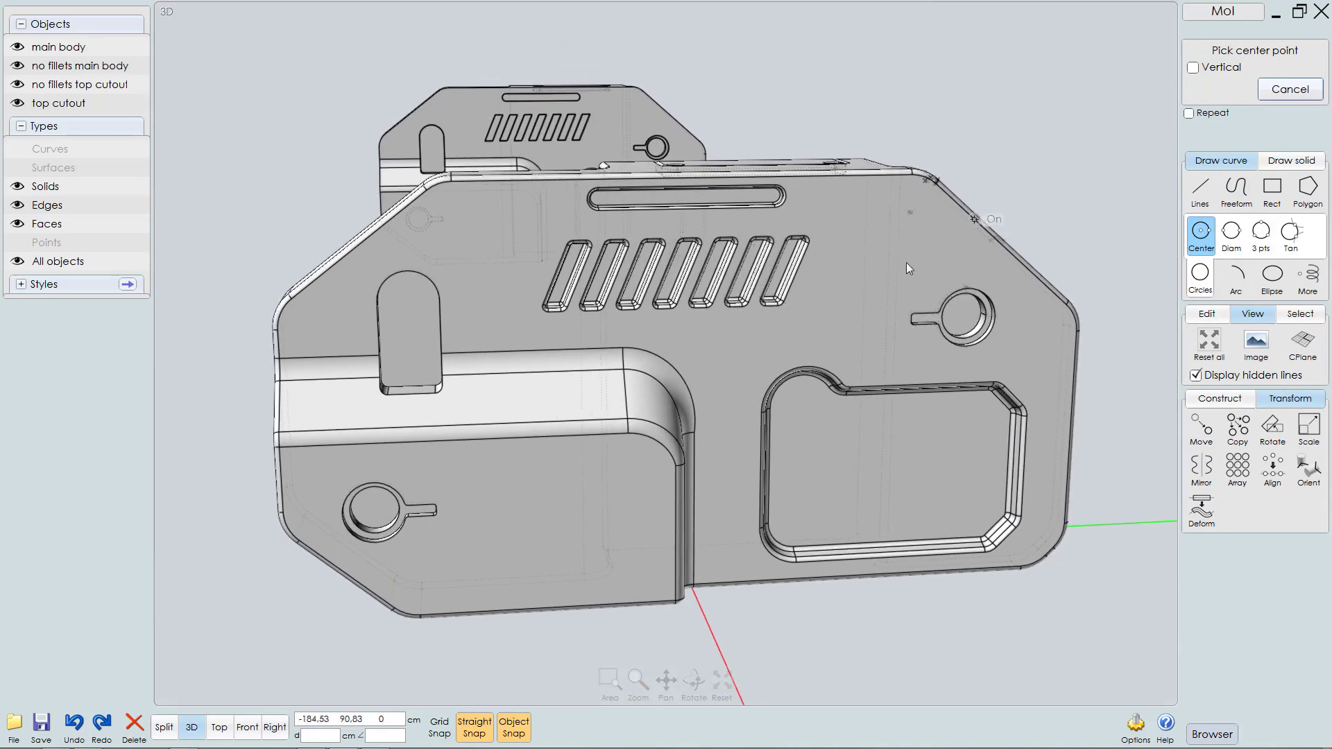
mouse_move(906, 262)
right_down()
mouse_move(929, 288)
mouse_move(907, 265)
right_up()
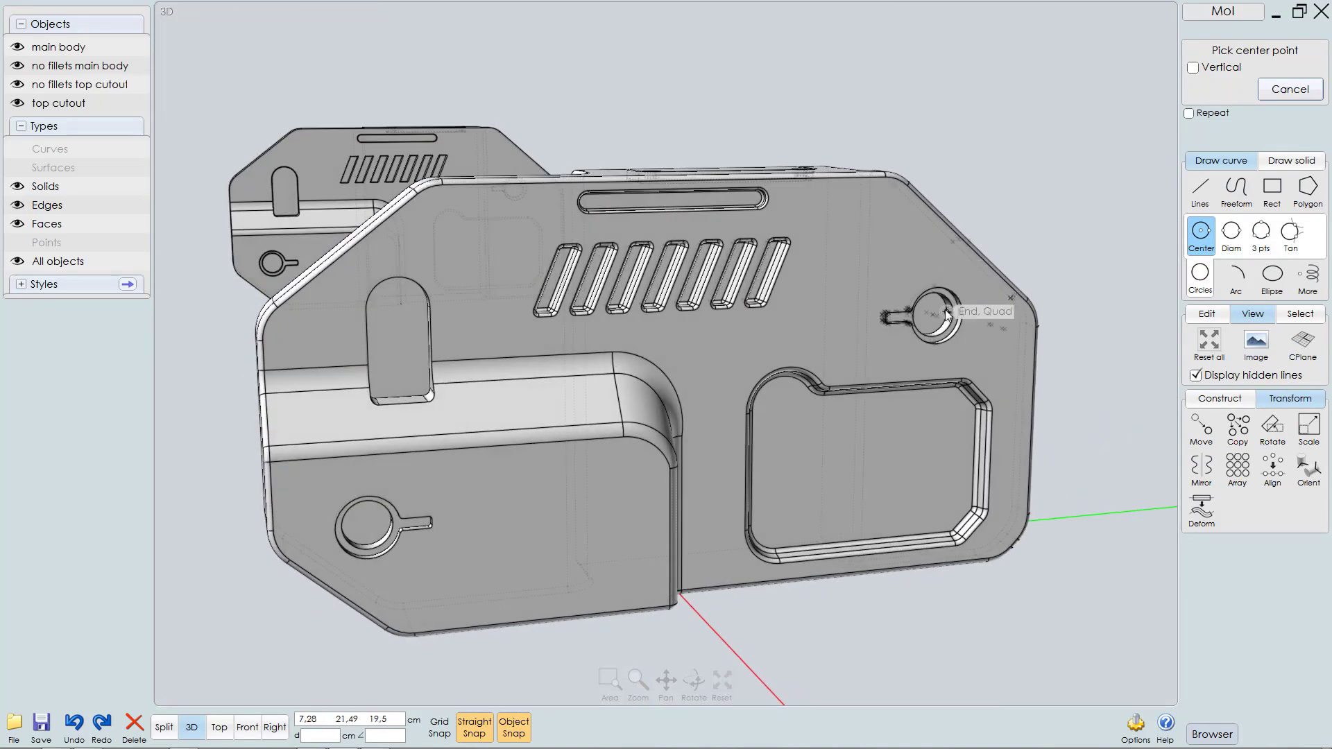
key(F4)
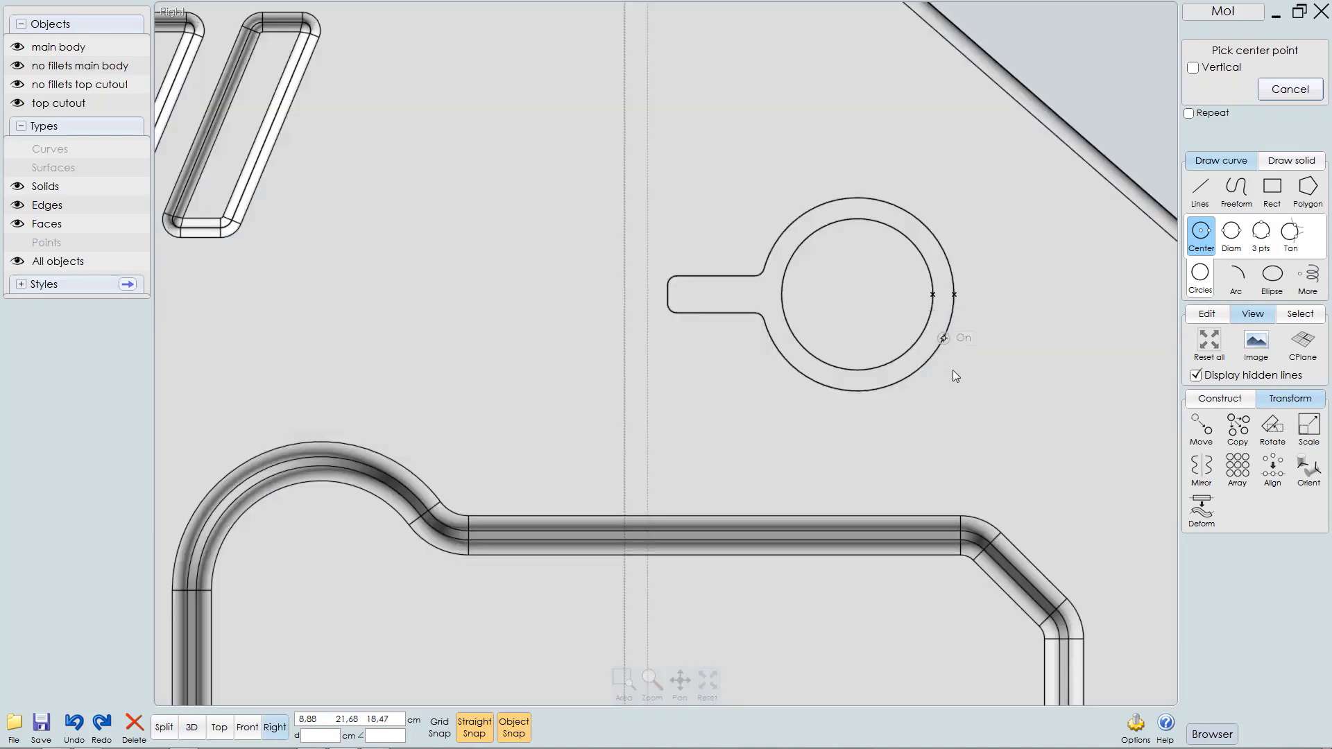
click(861, 292)
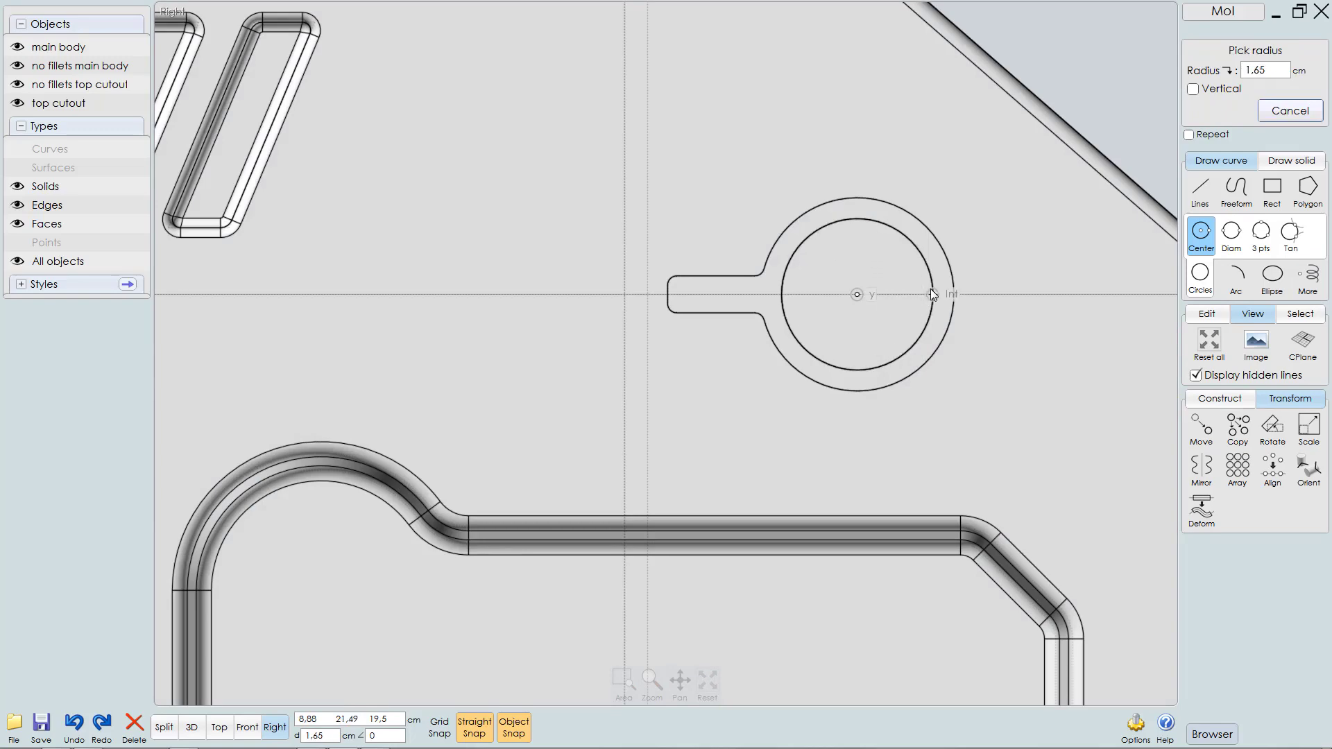
click(931, 291)
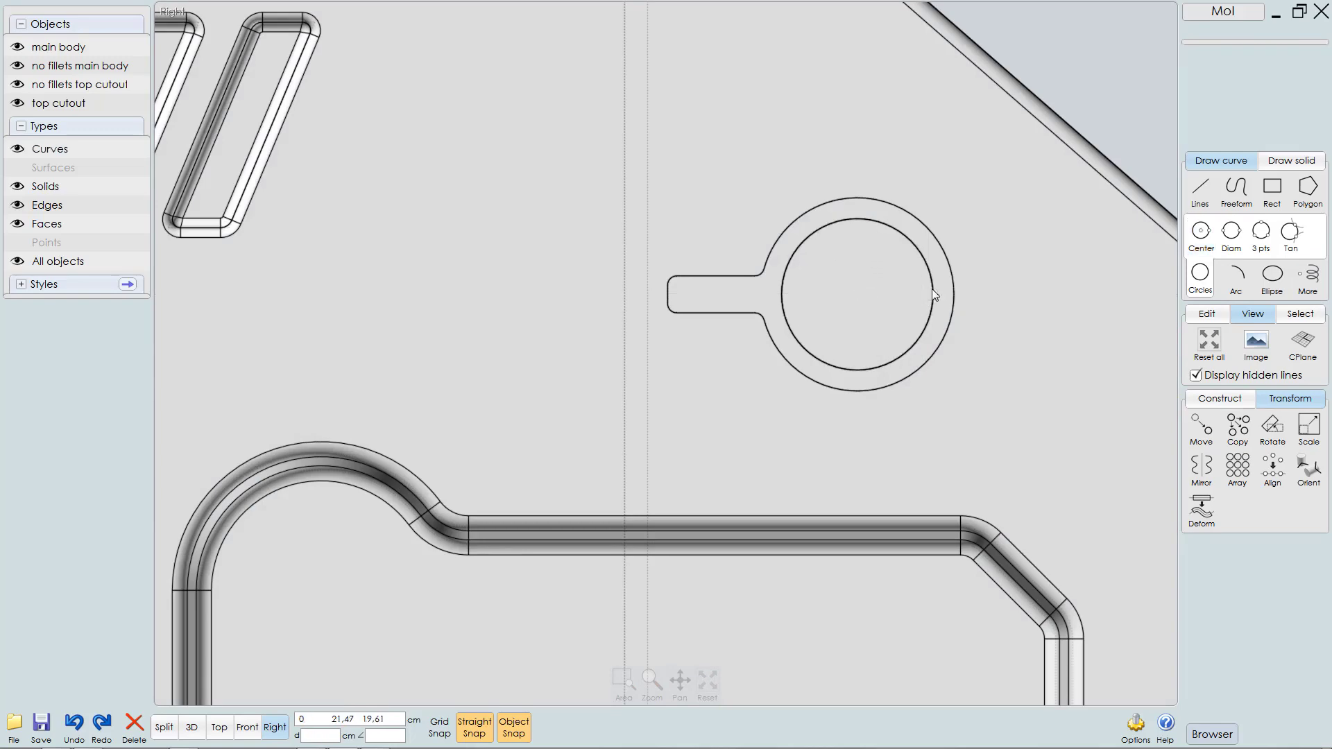
Step: Select the new circle and move it inward onto the floor of the upper round hole
key(F1)
right_drag(949, 300, 946, 315)
scroll(947, 315, up, 6)
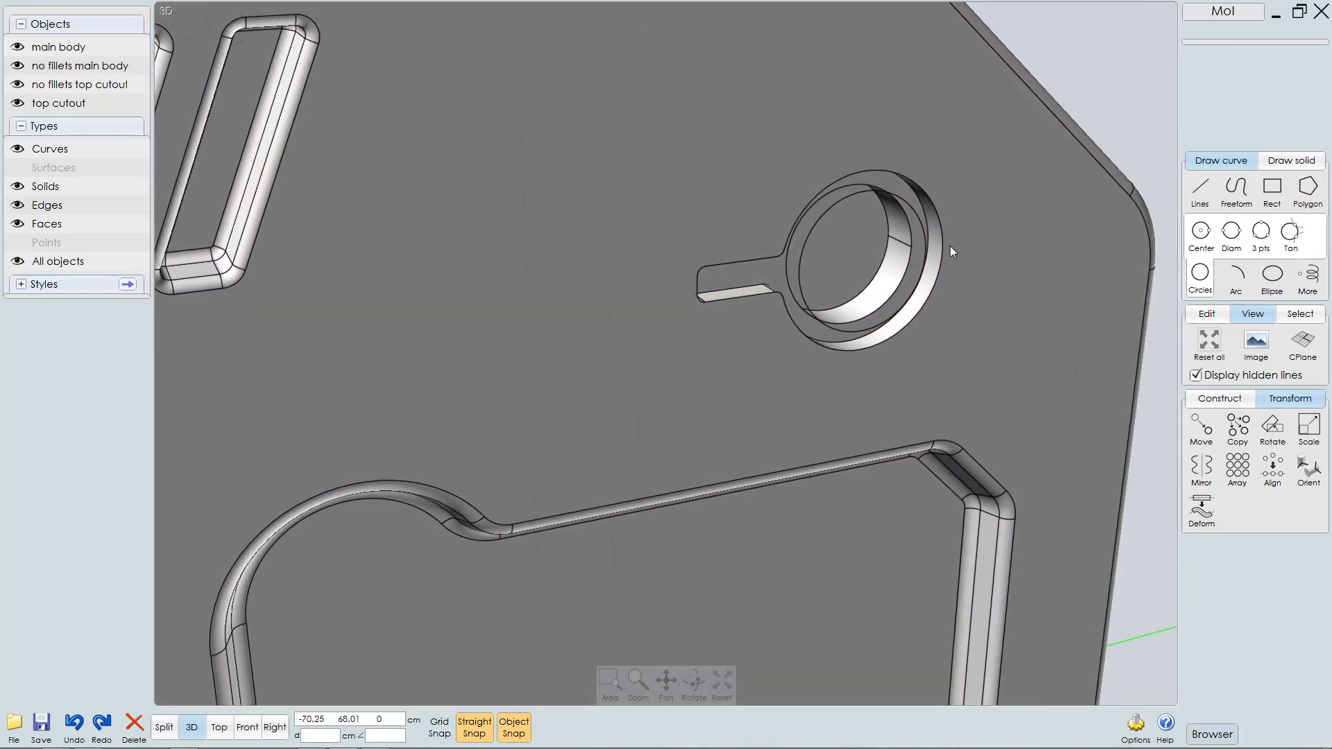
click(841, 200)
mouse_move(858, 206)
right_down()
mouse_move(881, 190)
mouse_move(844, 186)
right_up()
middle_drag(844, 186, 580, 242)
right_drag(785, 247, 855, 252)
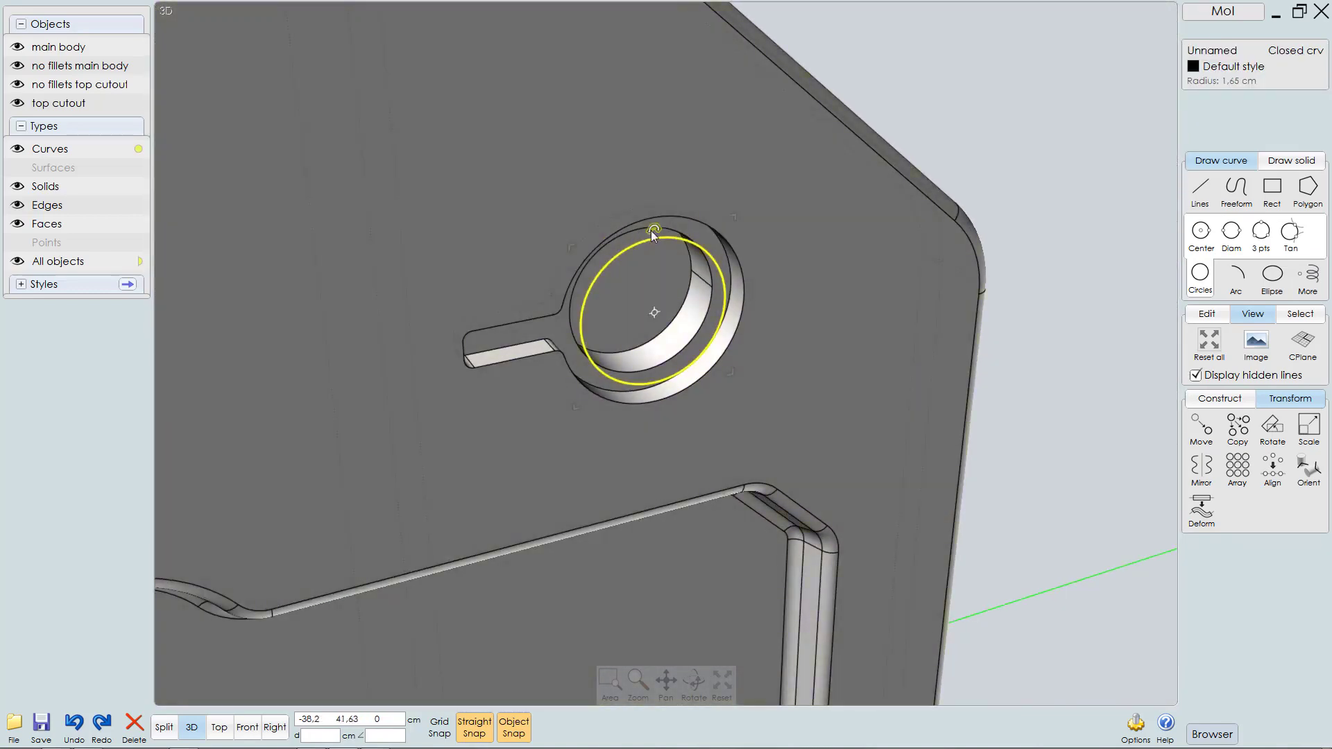
scroll(732, 214, up, 4)
right_drag(761, 244, 743, 232)
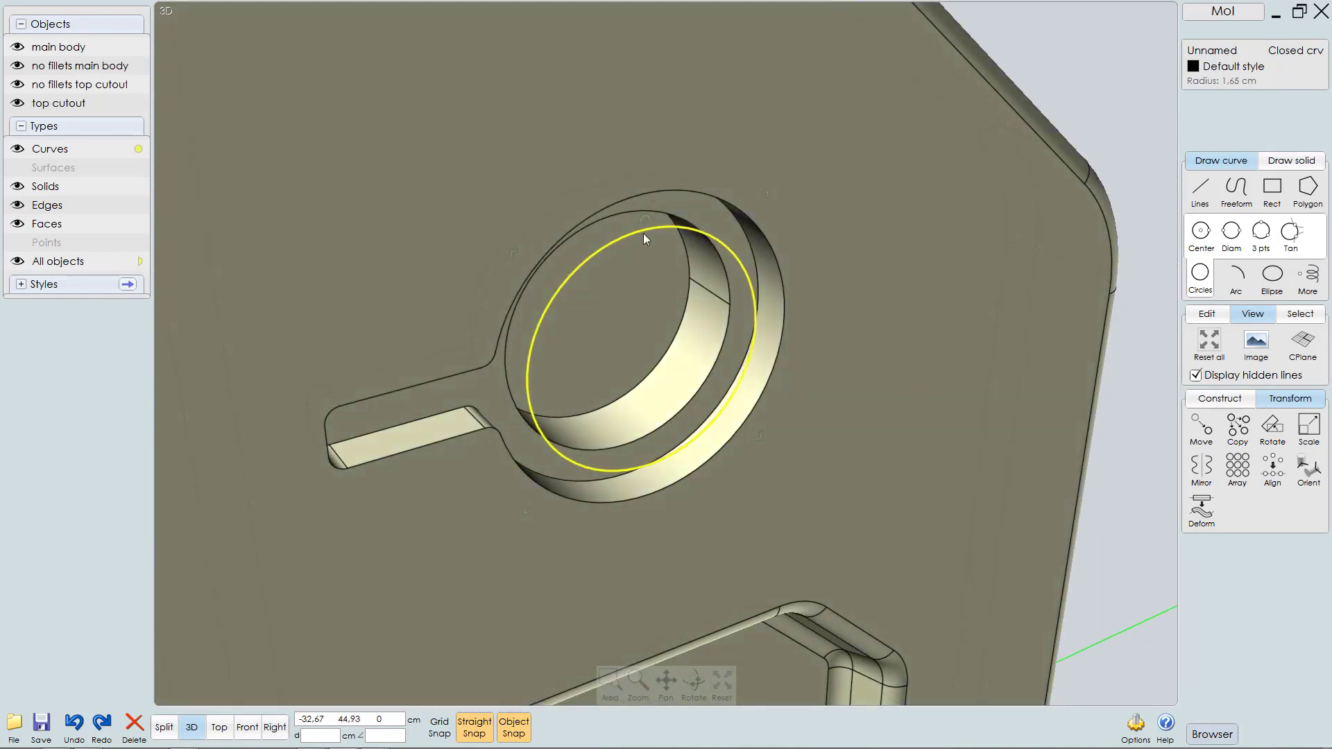
mouse_move(643, 233)
mouse_down()
mouse_move(620, 229)
mouse_move(588, 186)
mouse_up()
Step: Turn off Object Snap and scale the selected circle down about its center to a radius of about 1.33 cm
right_drag(627, 262, 519, 199)
scroll(550, 255, down, 5)
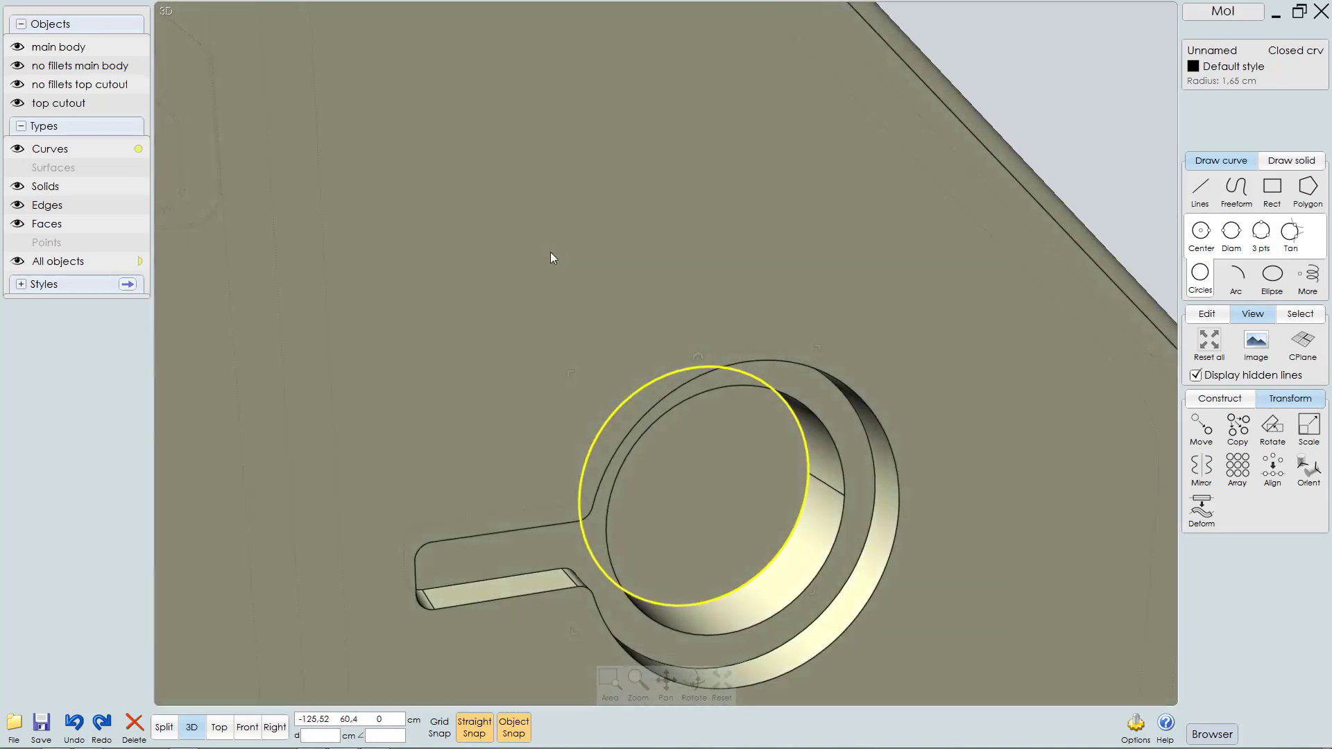
right_drag(573, 365, 527, 322)
middle_drag(639, 342, 594, 290)
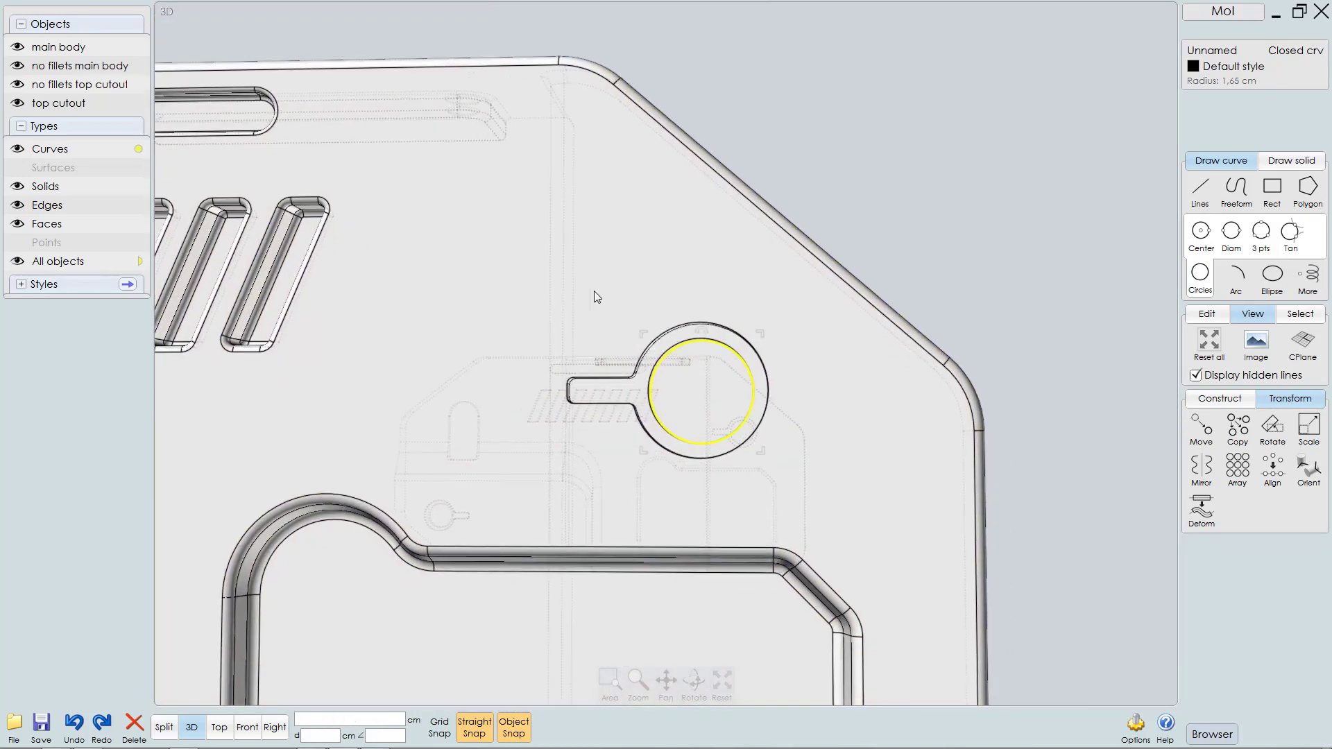
key(F8)
middle_drag(835, 361, 737, 376)
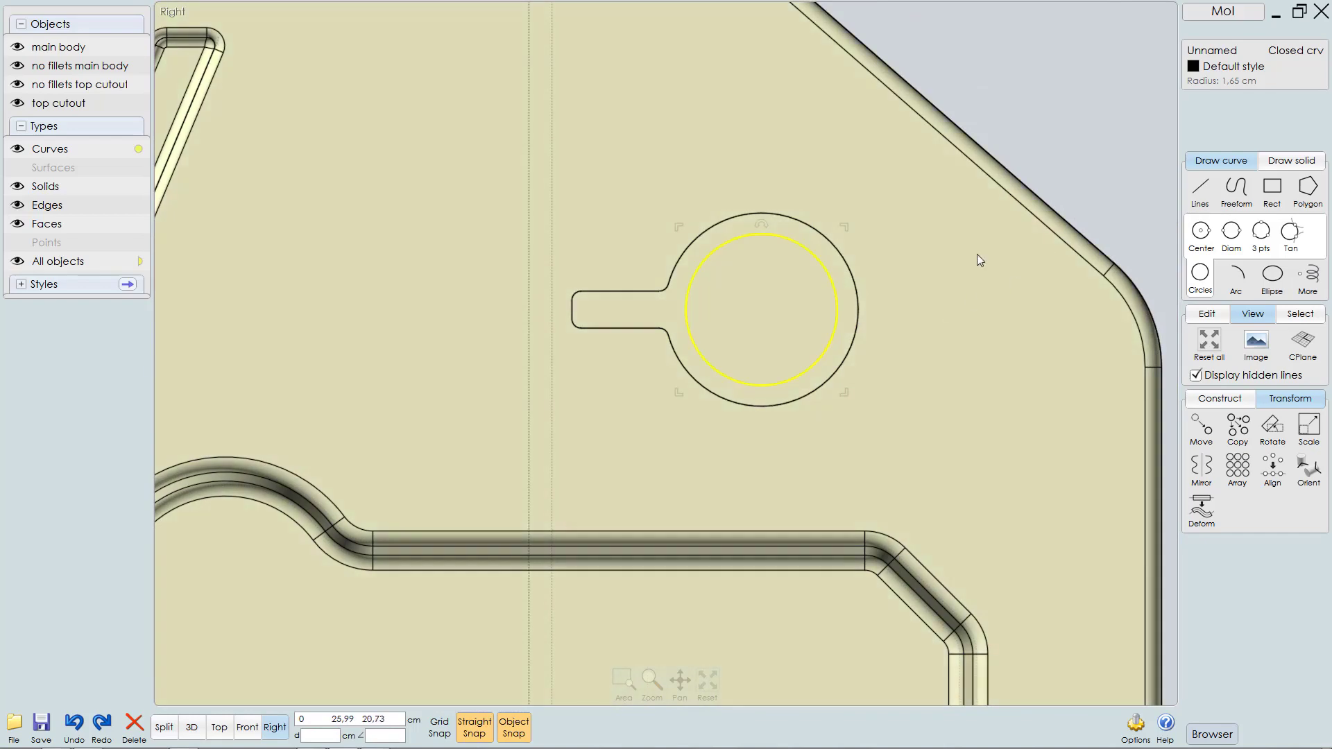
click(513, 728)
scroll(834, 276, up, 4)
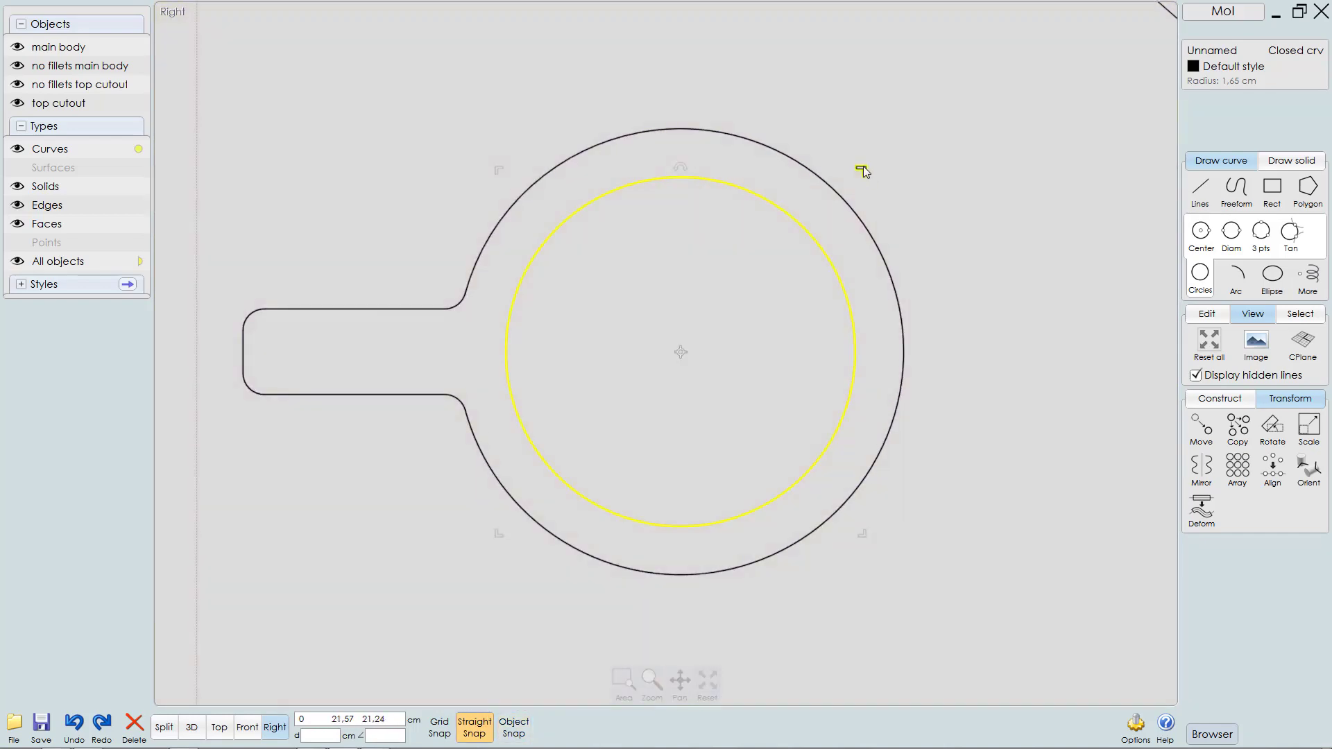
drag(861, 171, 822, 220)
Step: Set the radius of the selected circle to 1.3 cm
click(1222, 81)
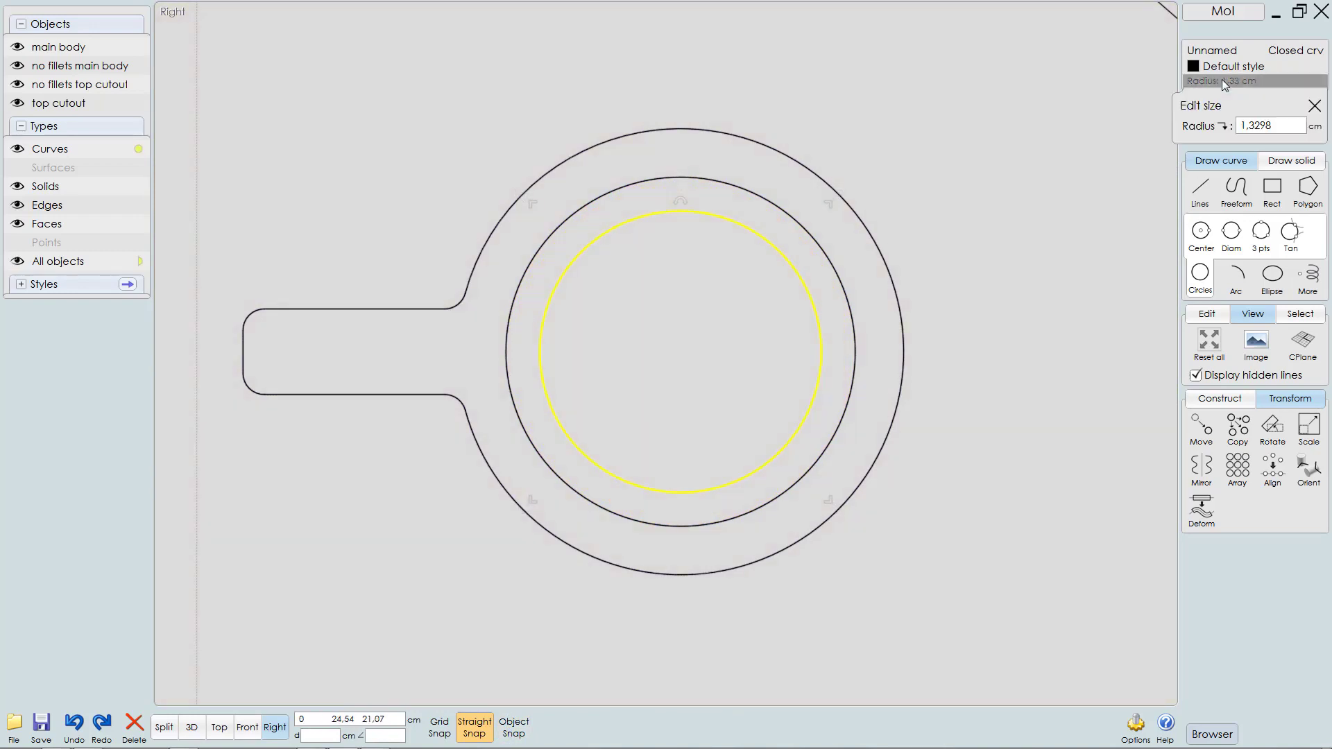
drag(1257, 125, 1302, 122)
key(BackSpace)
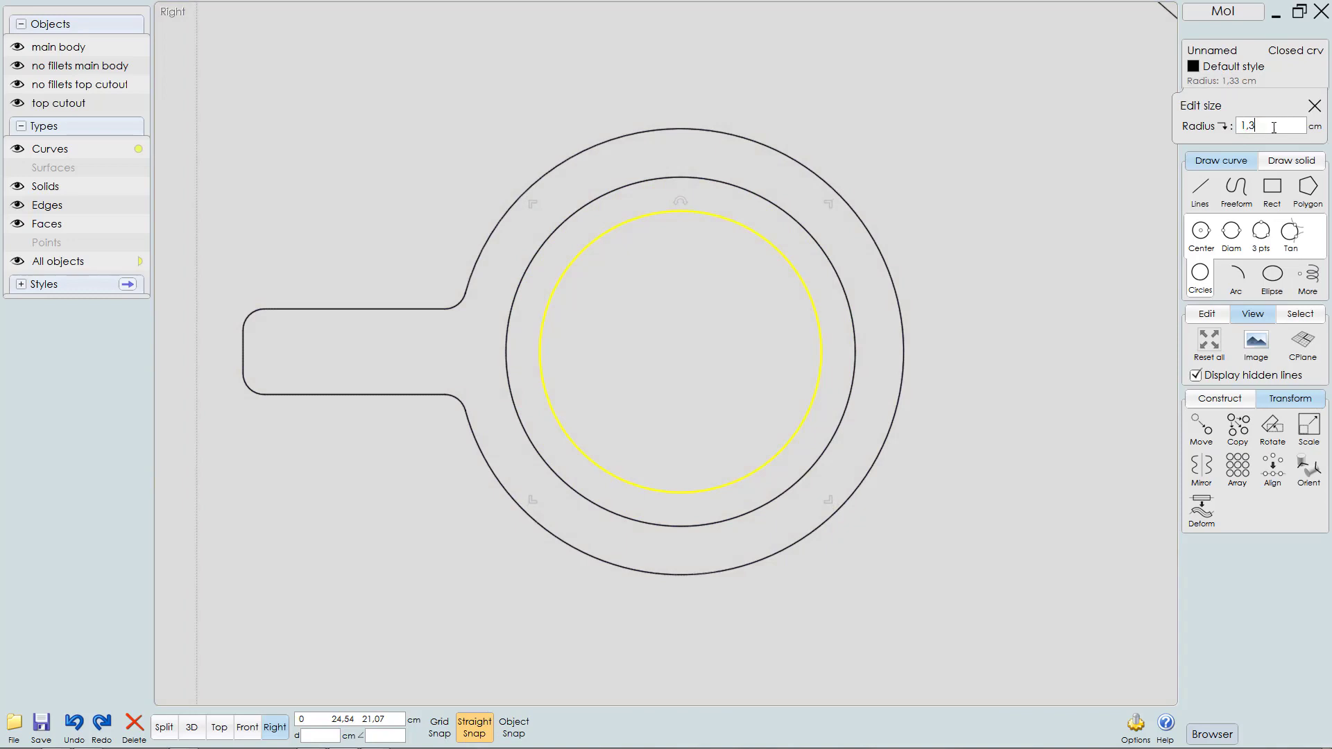
key(Return)
click(1314, 105)
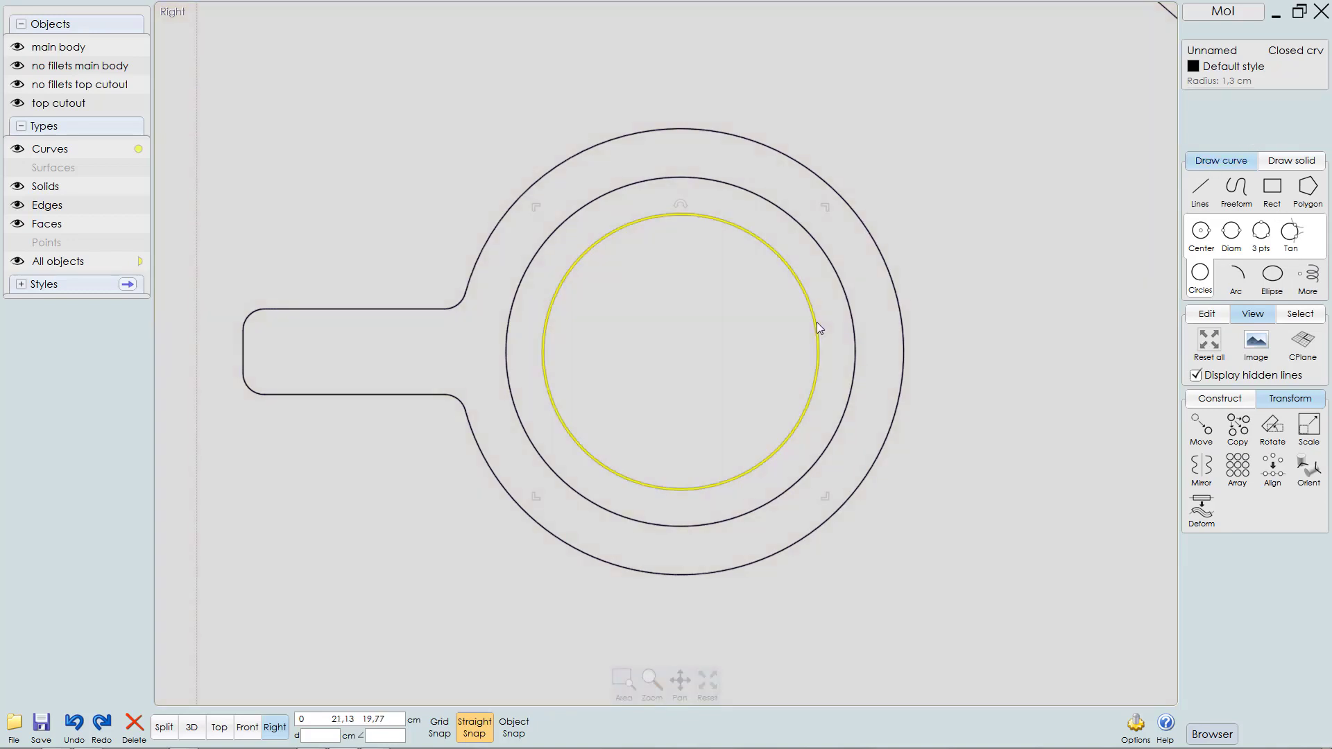
Step: Extrude the circle outward from the hole floor as a capped cylinder about 1.42 cm high and delete the source circle
key(F4)
mouse_move(731, 370)
right_down()
mouse_move(744, 379)
mouse_move(723, 444)
mouse_move(780, 228)
right_up()
middle_drag(779, 228, 794, 303)
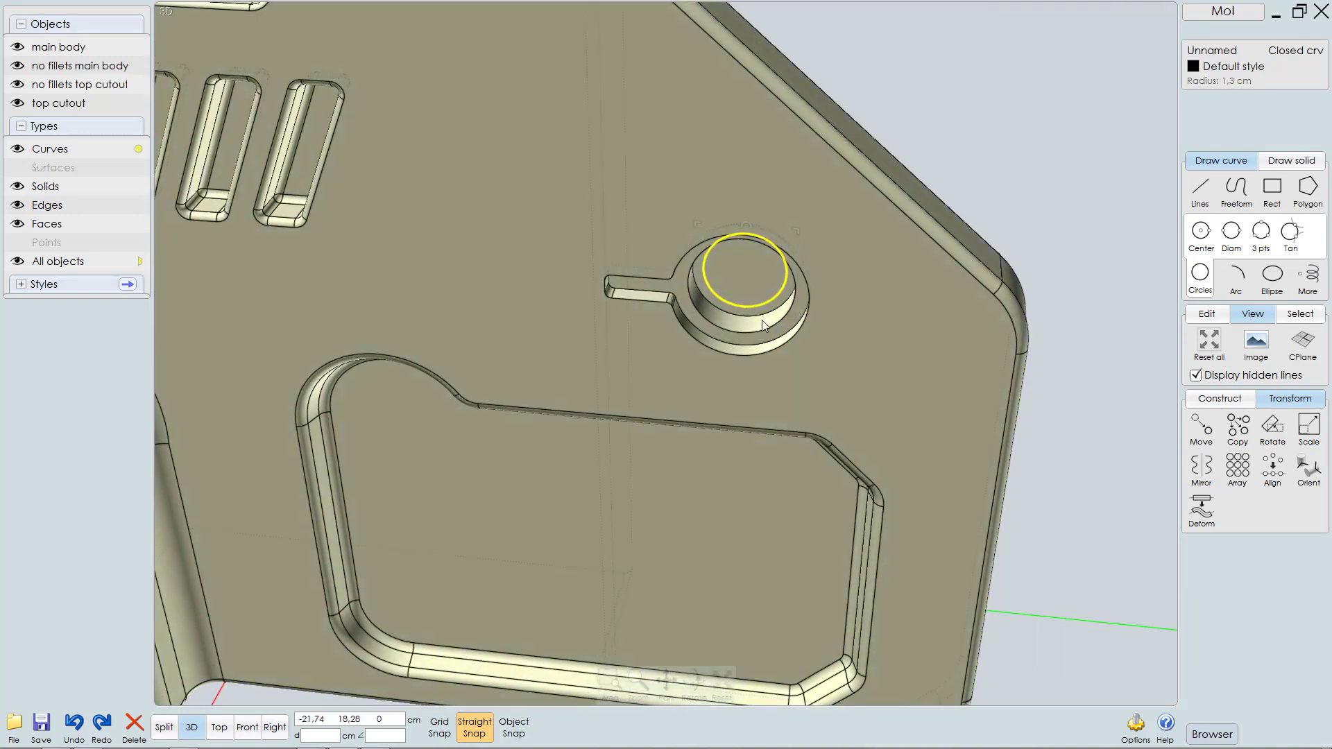
key(e)
right_drag(799, 308, 670, 343)
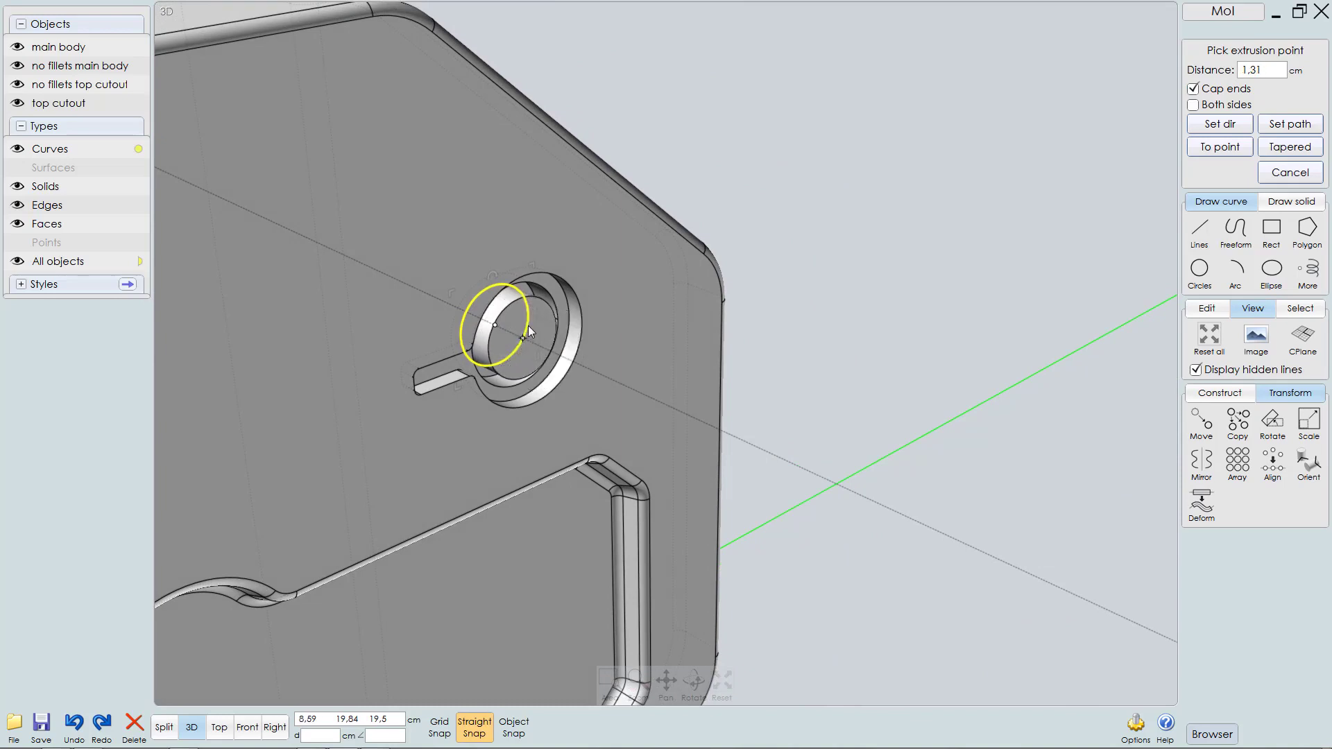
click(531, 326)
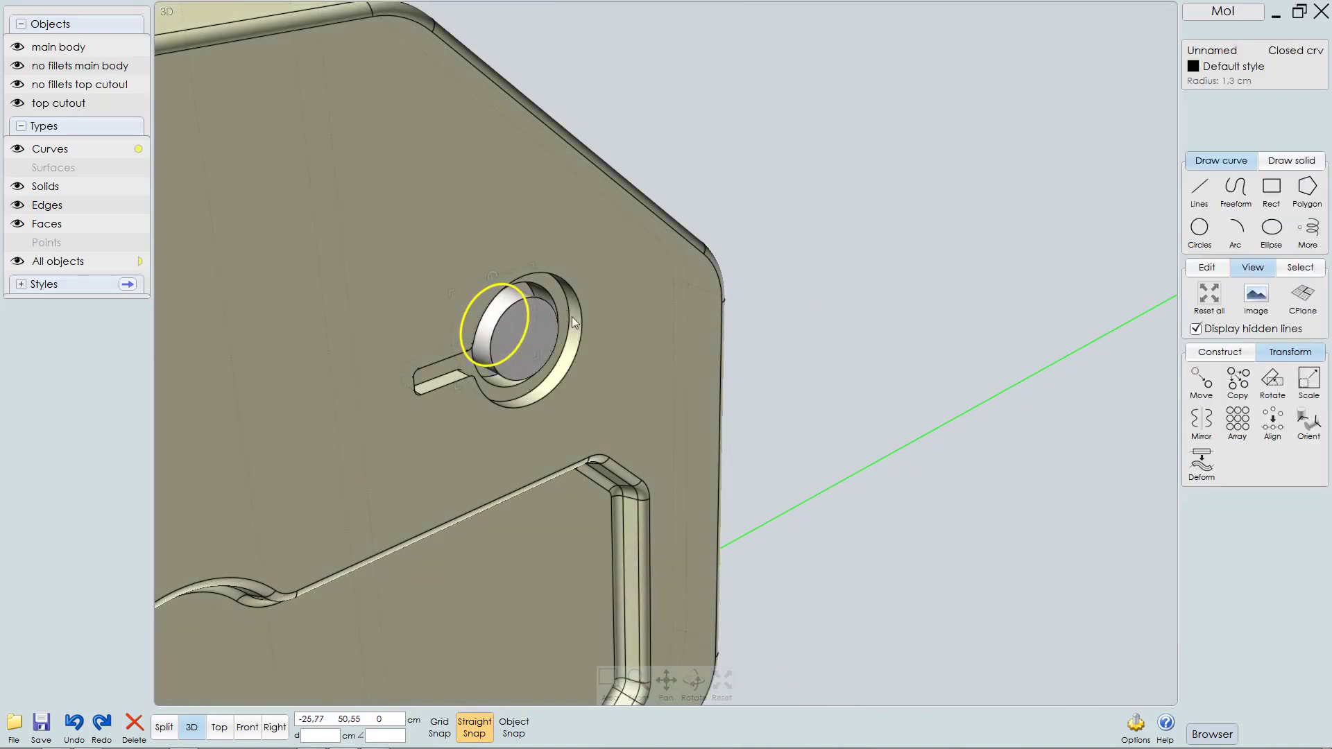
right_drag(572, 317, 614, 305)
key(Delete)
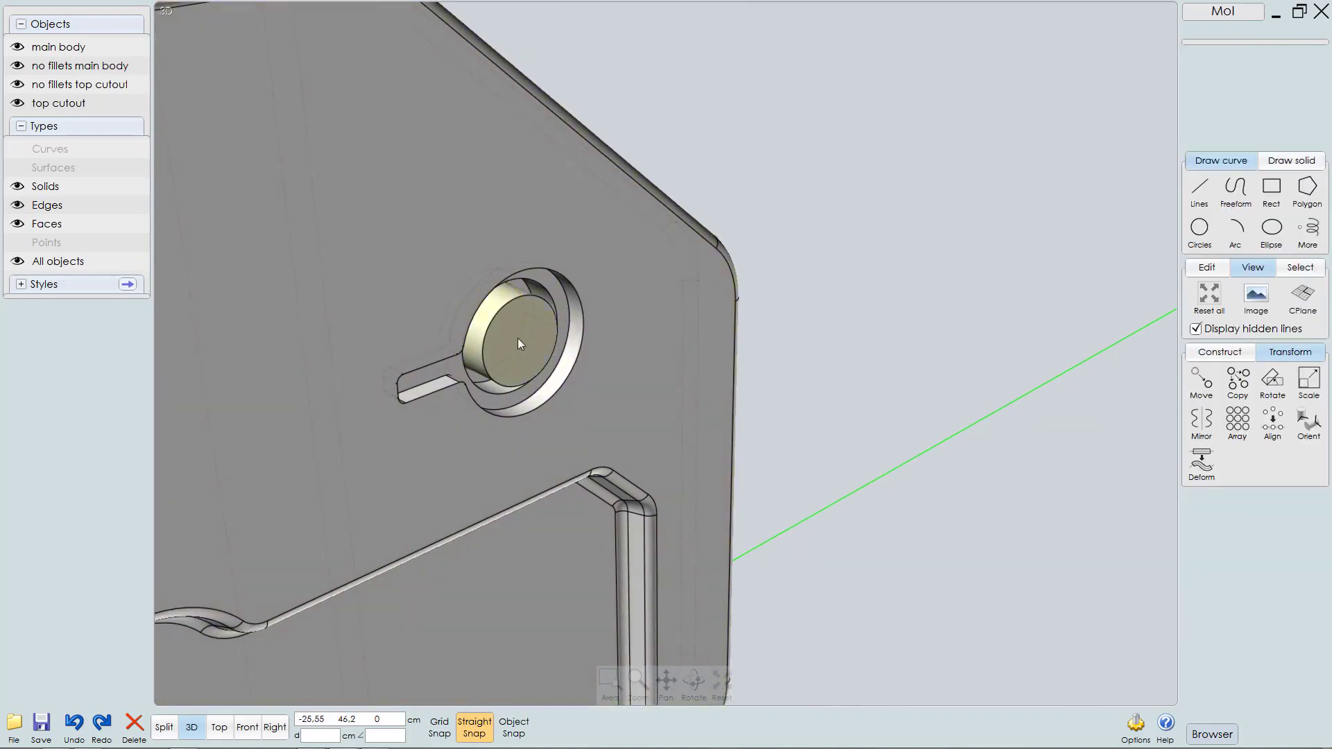
Step: Chamfer the outer circular edge of the knob cylinder's front face with a distance of 0.2 cm
click(517, 339)
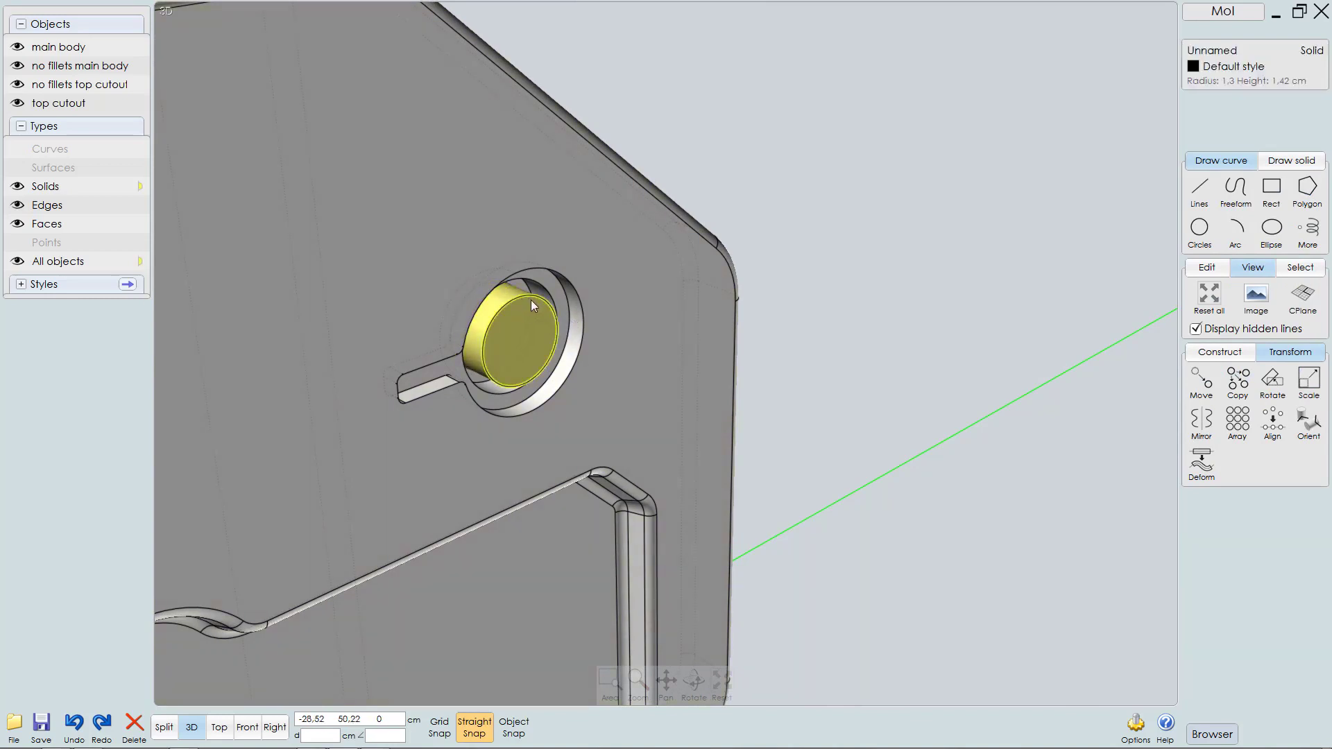
click(509, 339)
scroll(509, 339, up, 3)
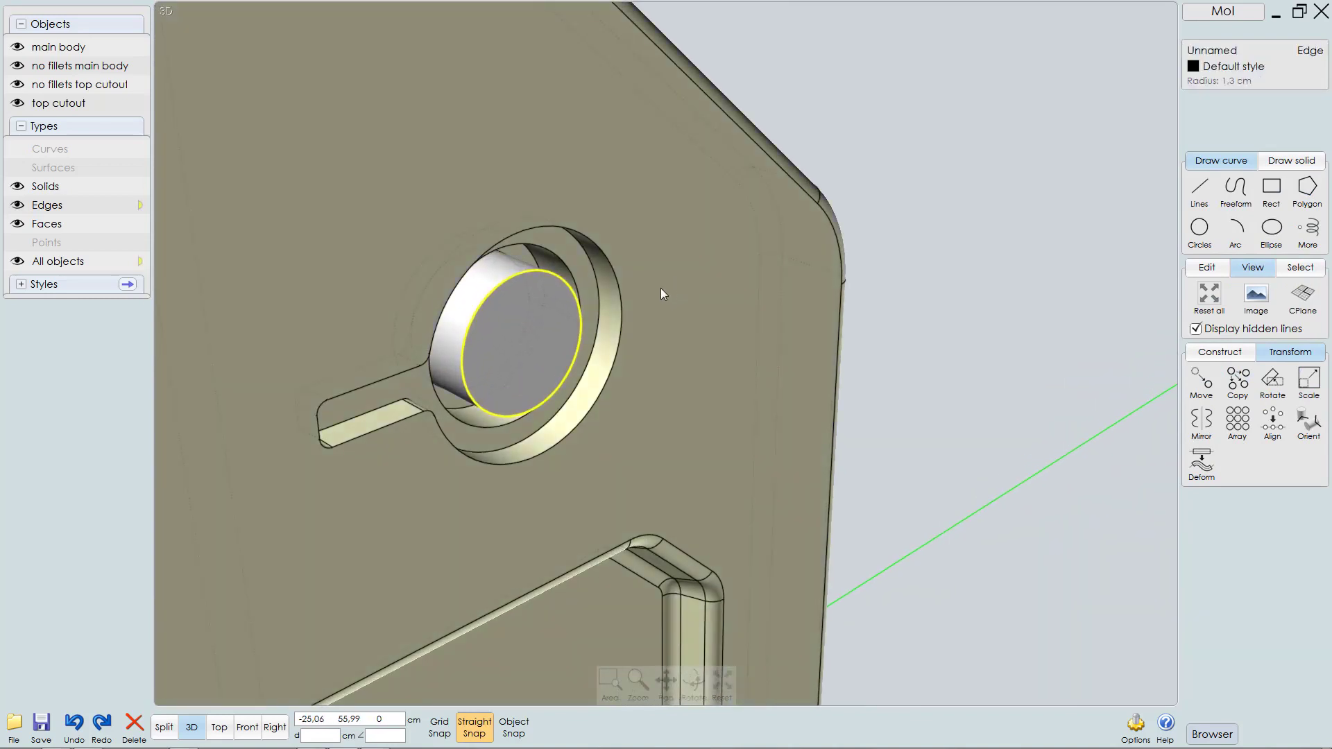
key(c)
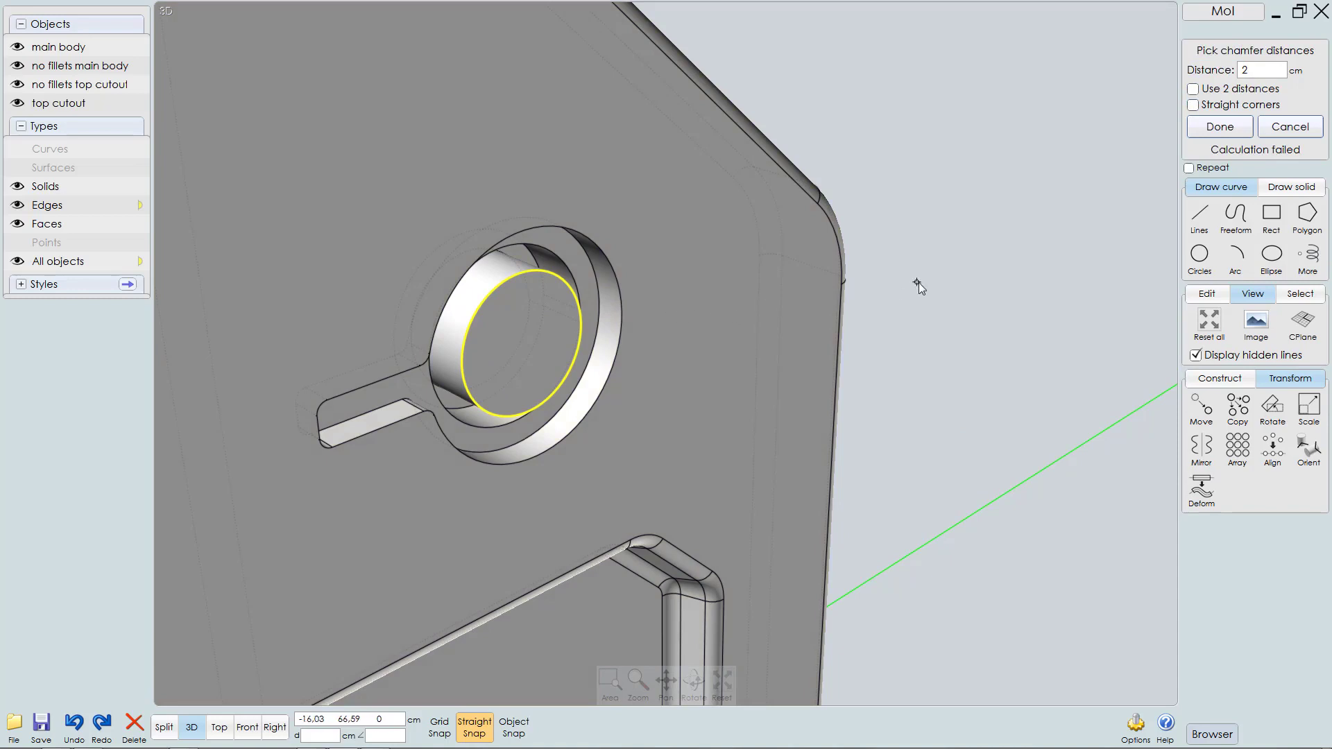
click(1262, 70)
text(1)
key(Return)
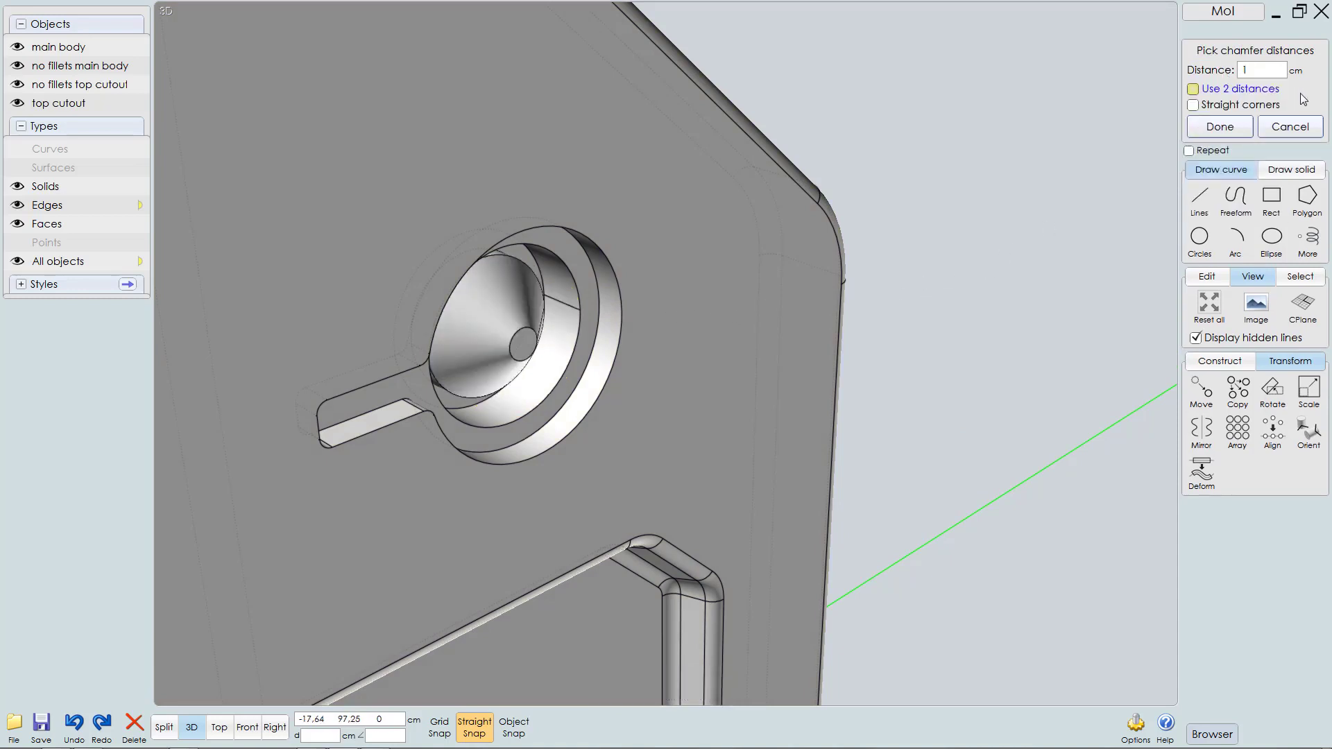
click(1261, 70)
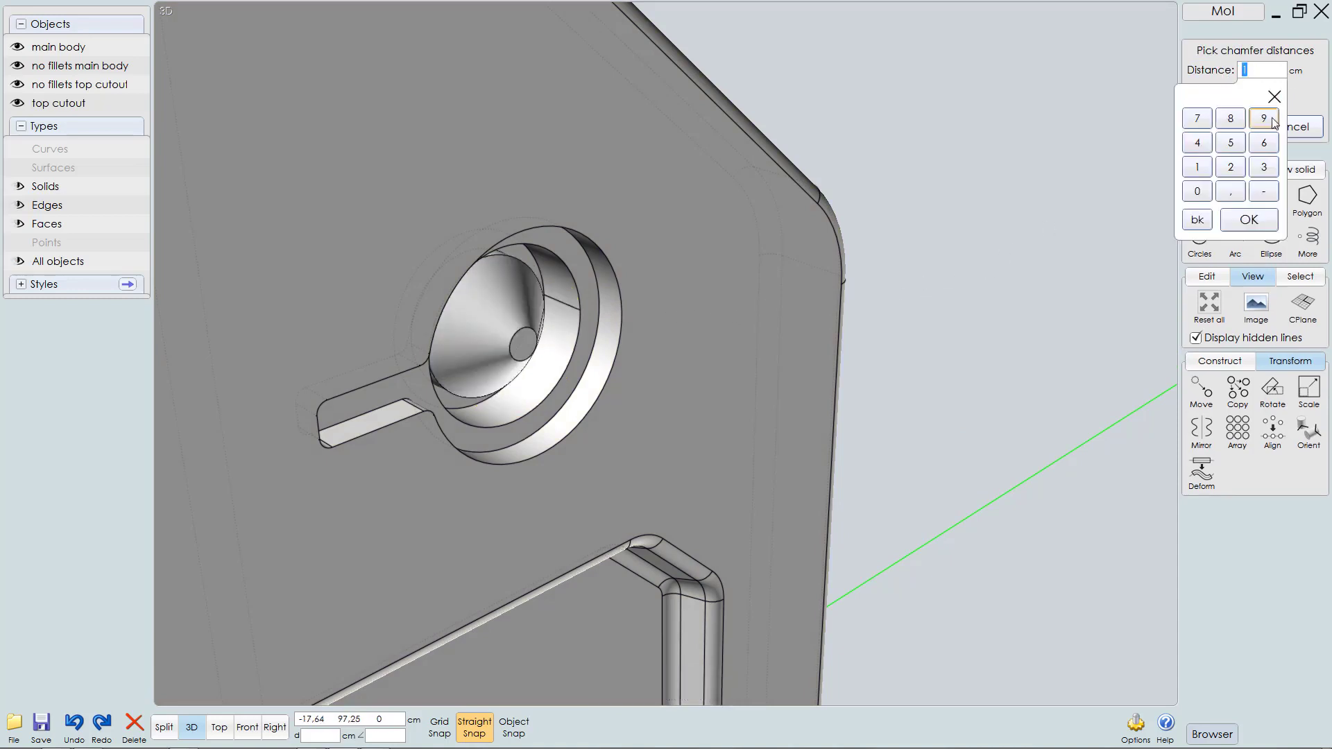
text(0.2)
key(Return)
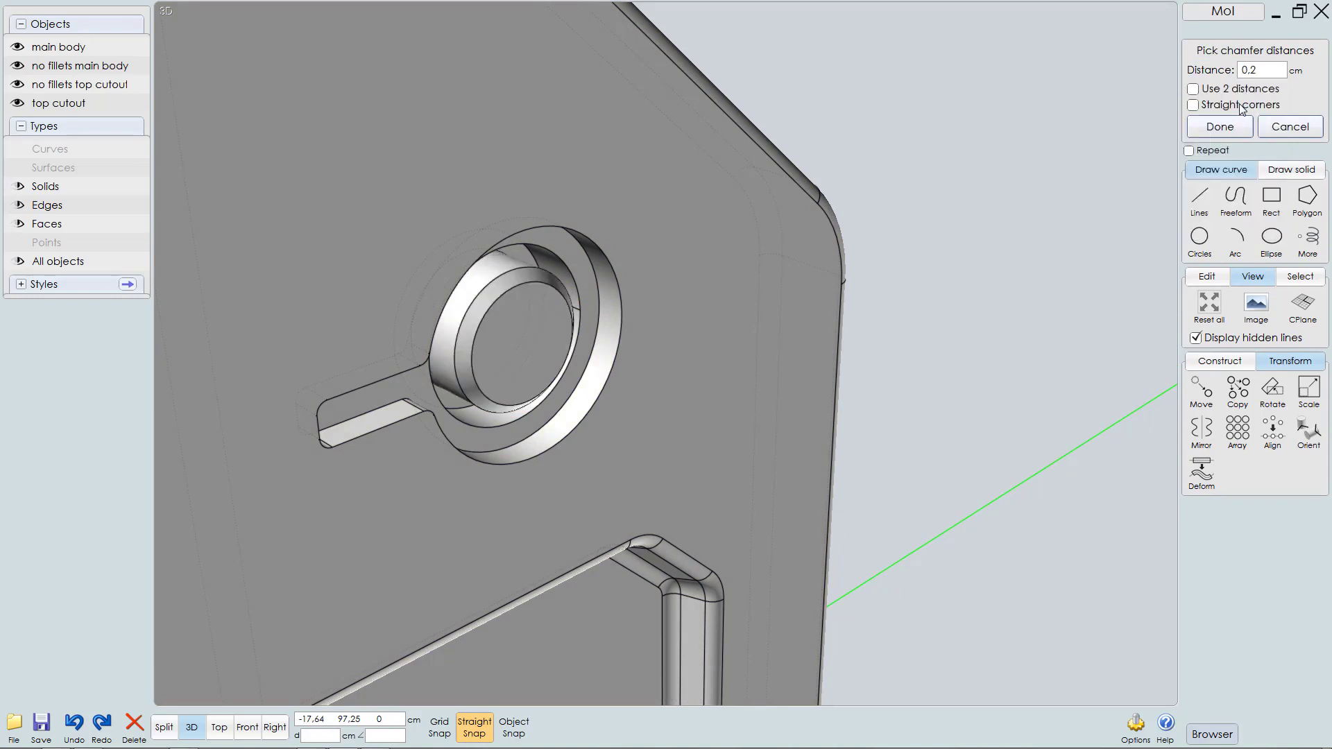
scroll(592, 318, up, 4)
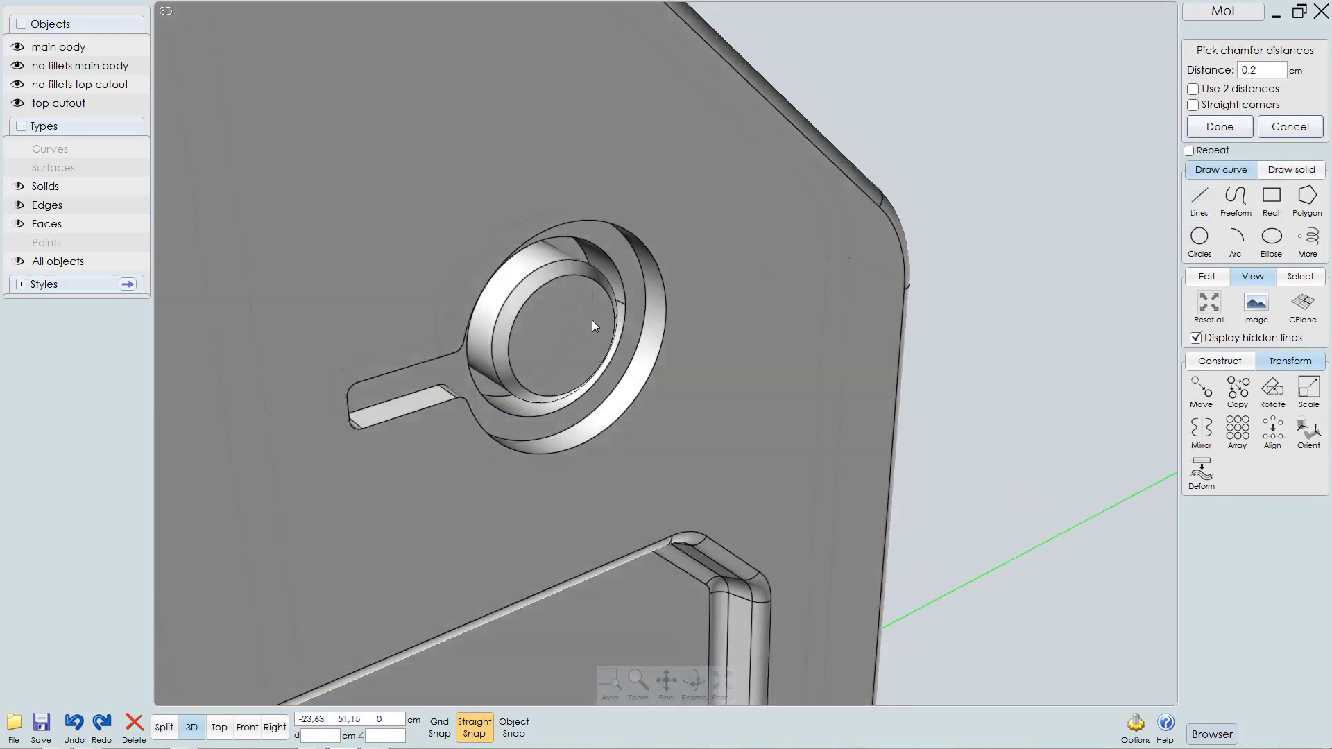
middle_drag(628, 335, 605, 303)
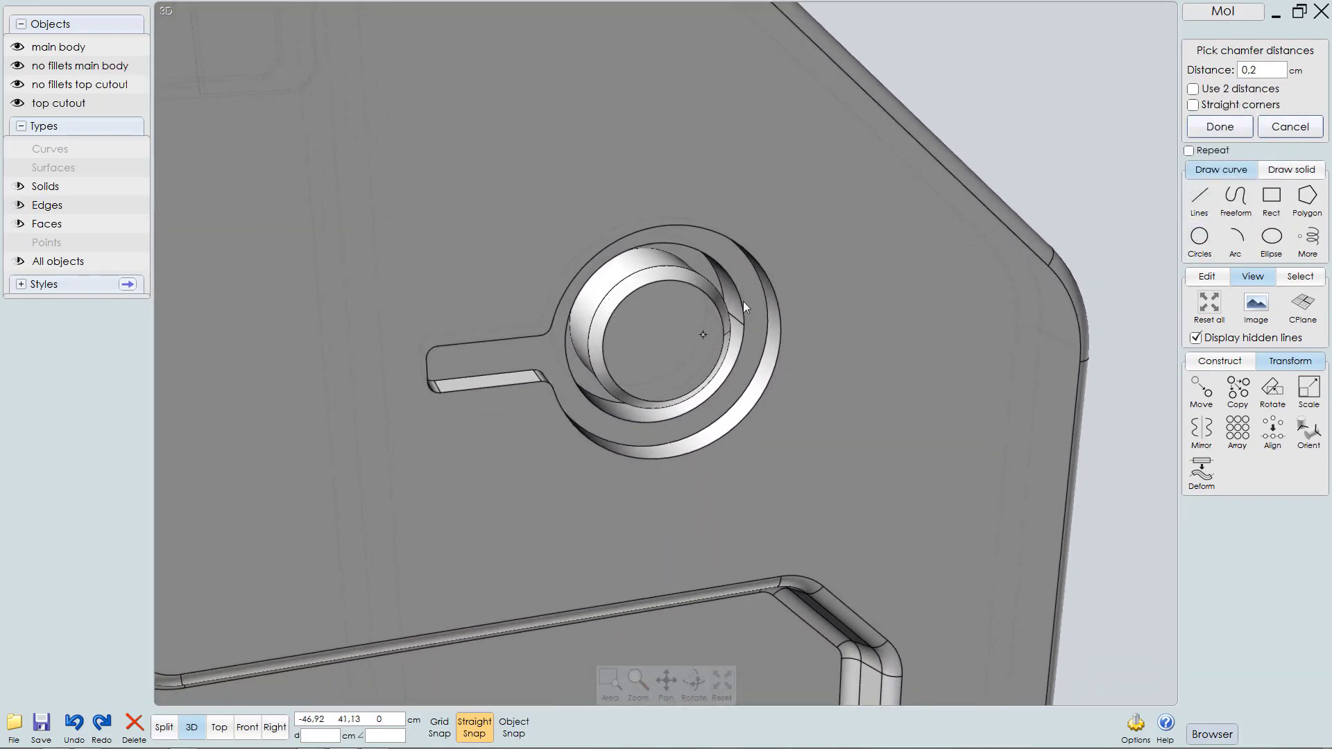
click(1211, 129)
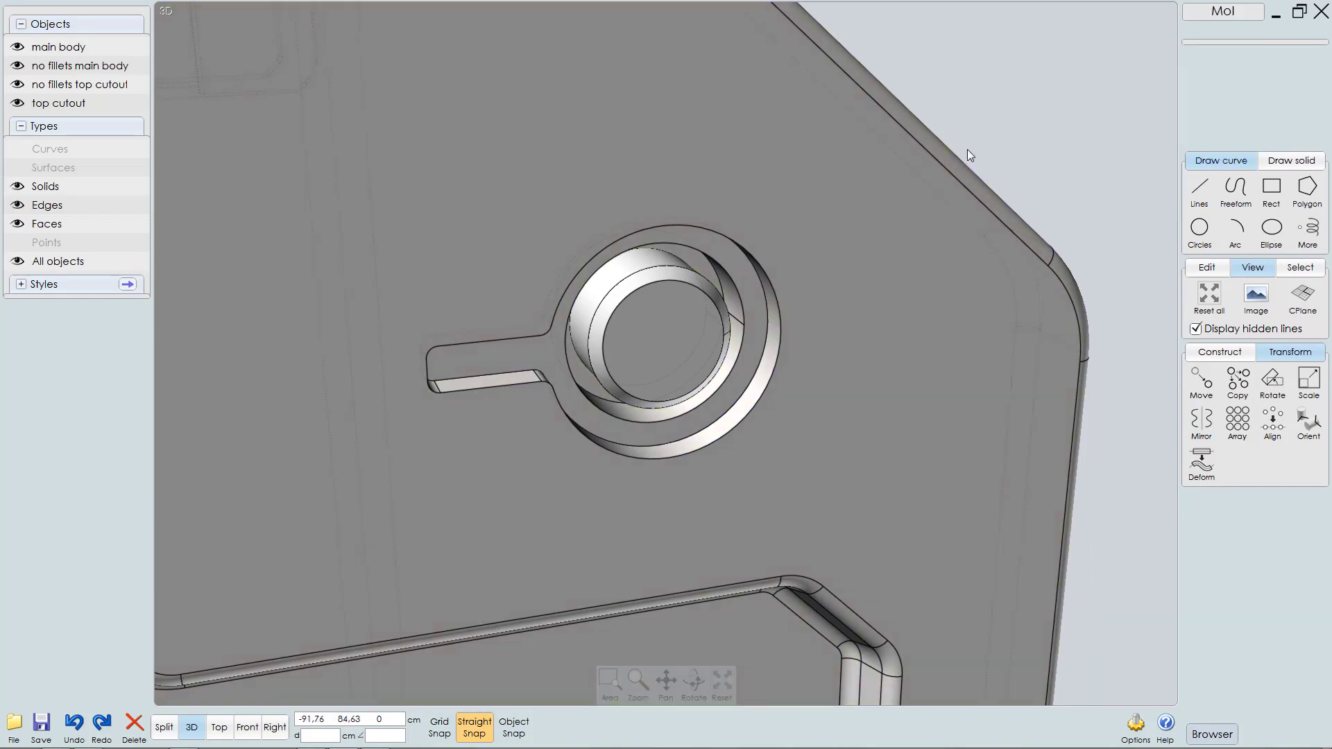
Step: Isolate the chamfered knob and show it face-on in the Right view
middle_drag(749, 308, 744, 272)
click(664, 297)
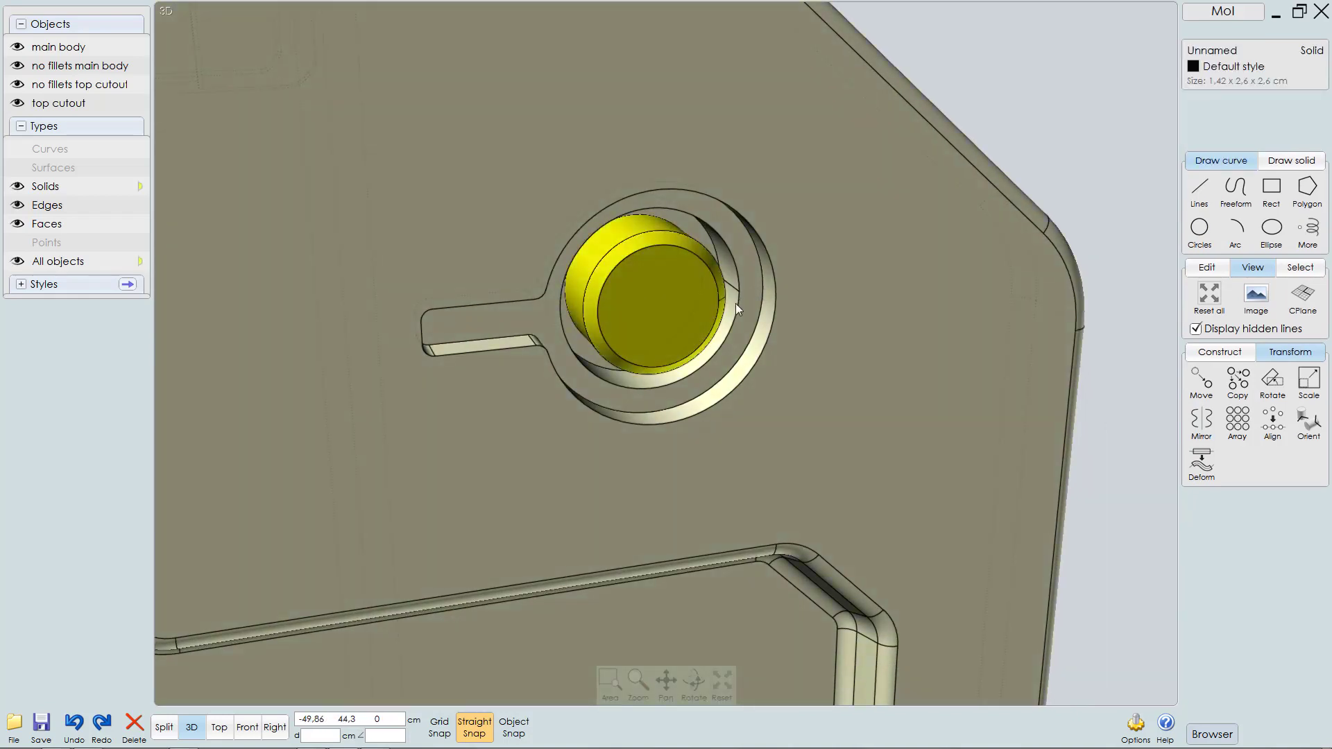
key(i)
right_drag(679, 309, 680, 312)
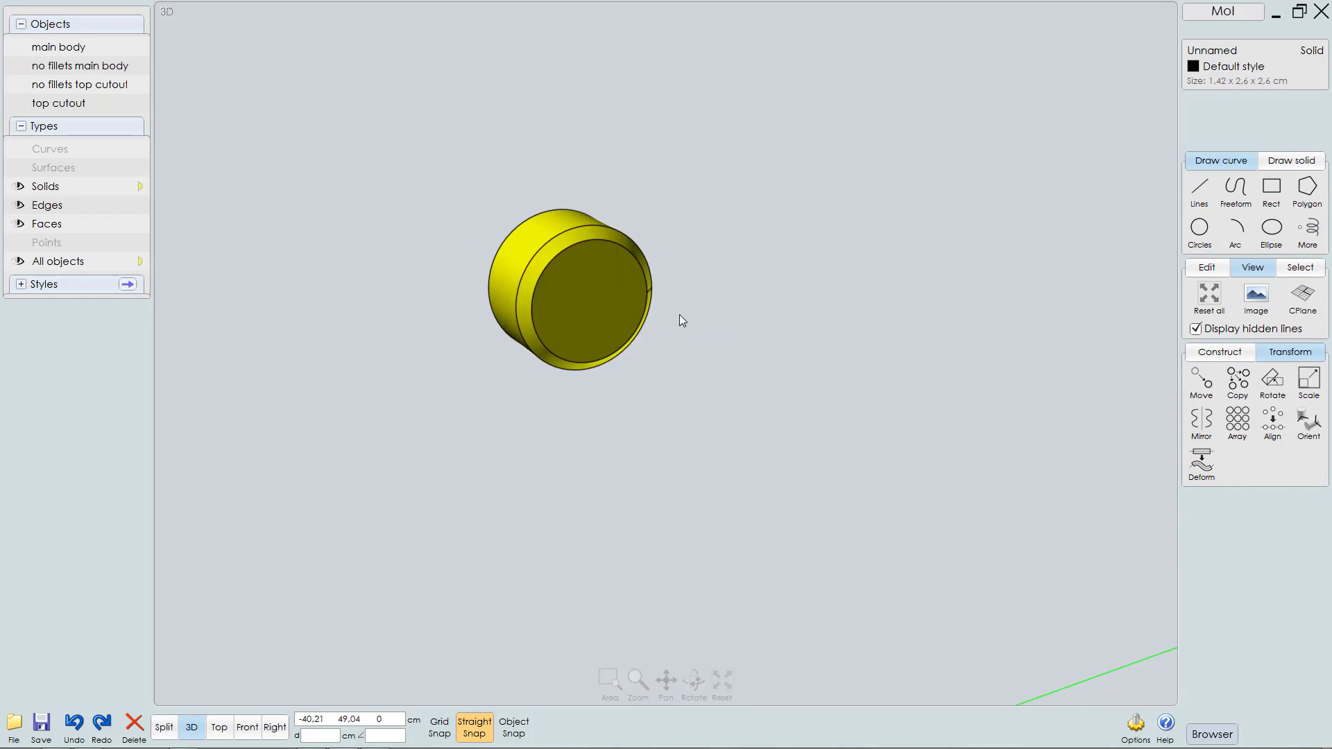
key(F4)
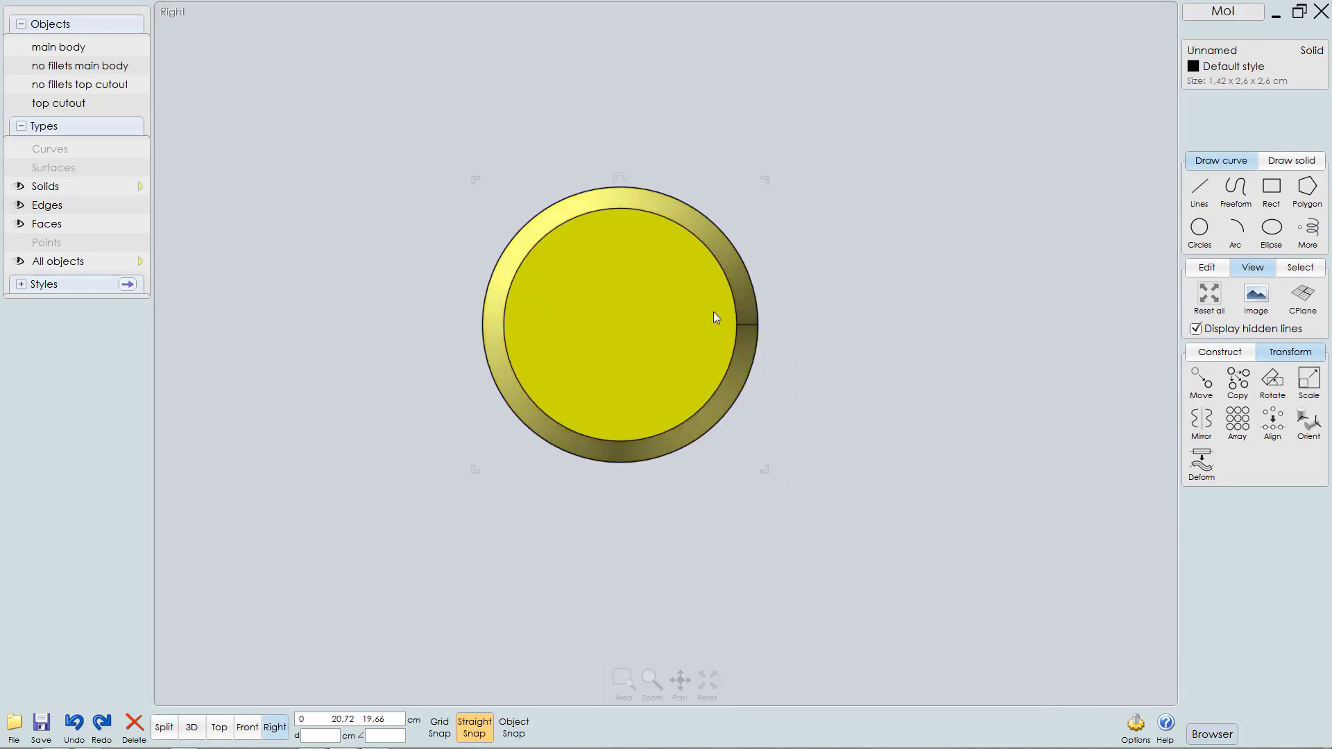
click(1304, 193)
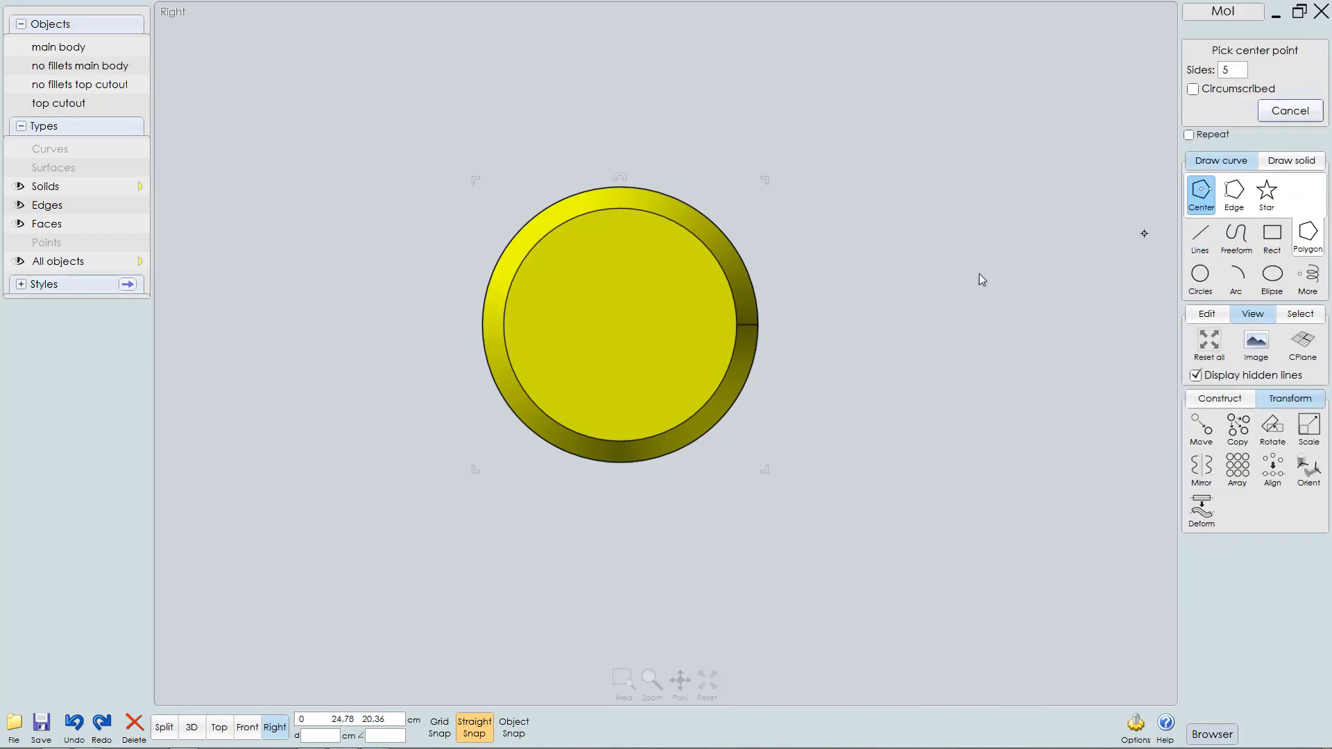
click(1226, 161)
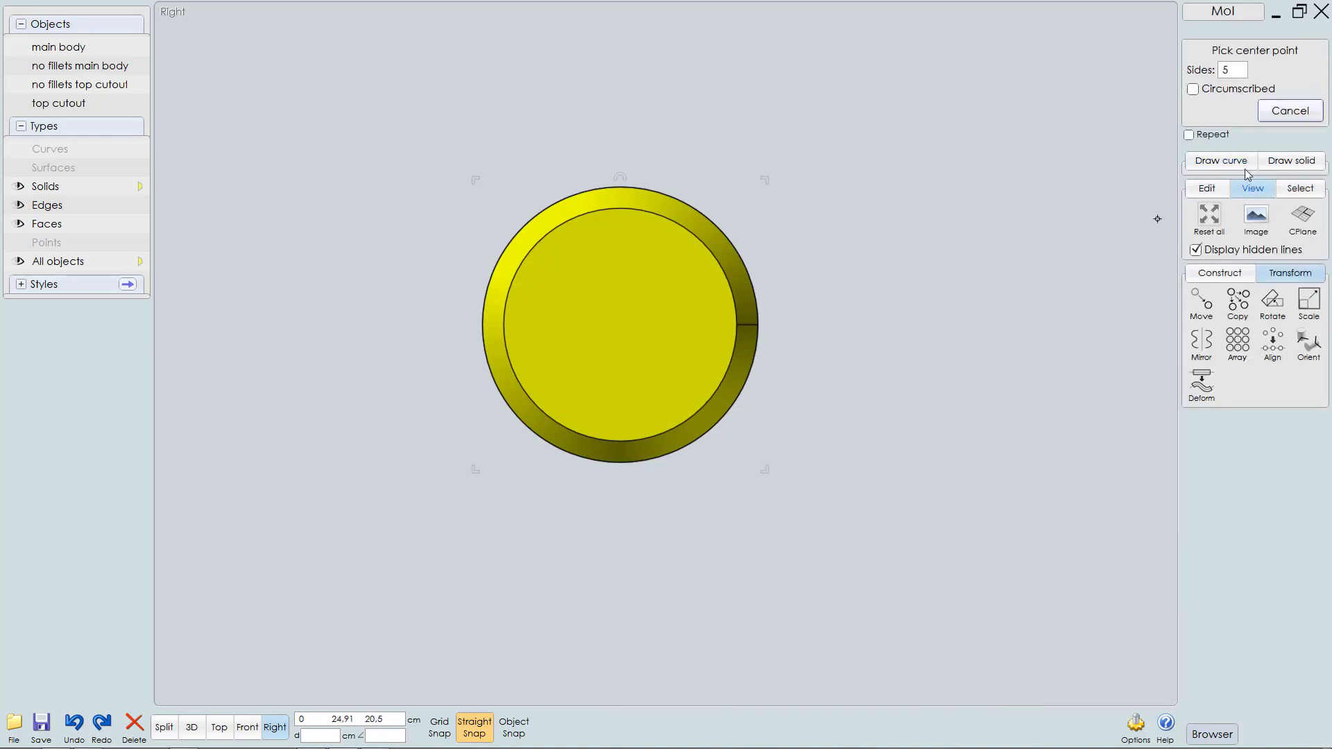
click(1242, 164)
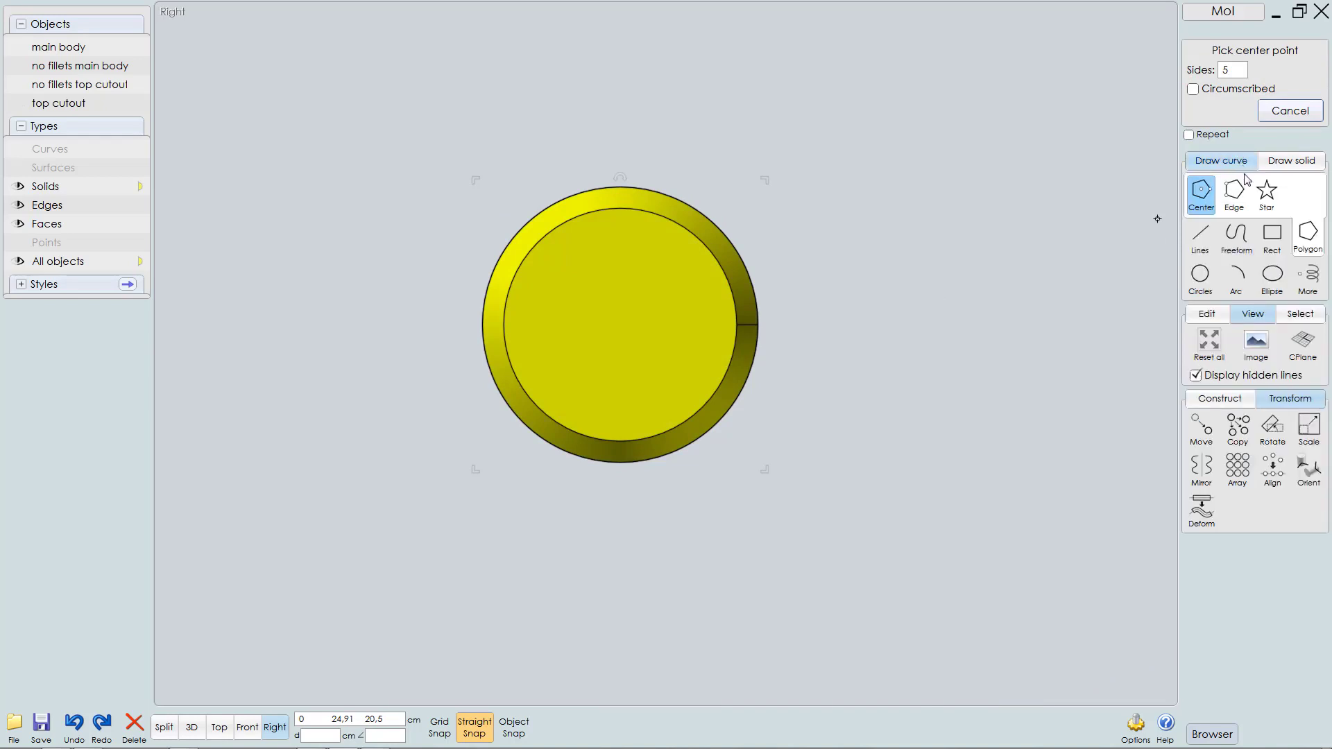
click(1206, 228)
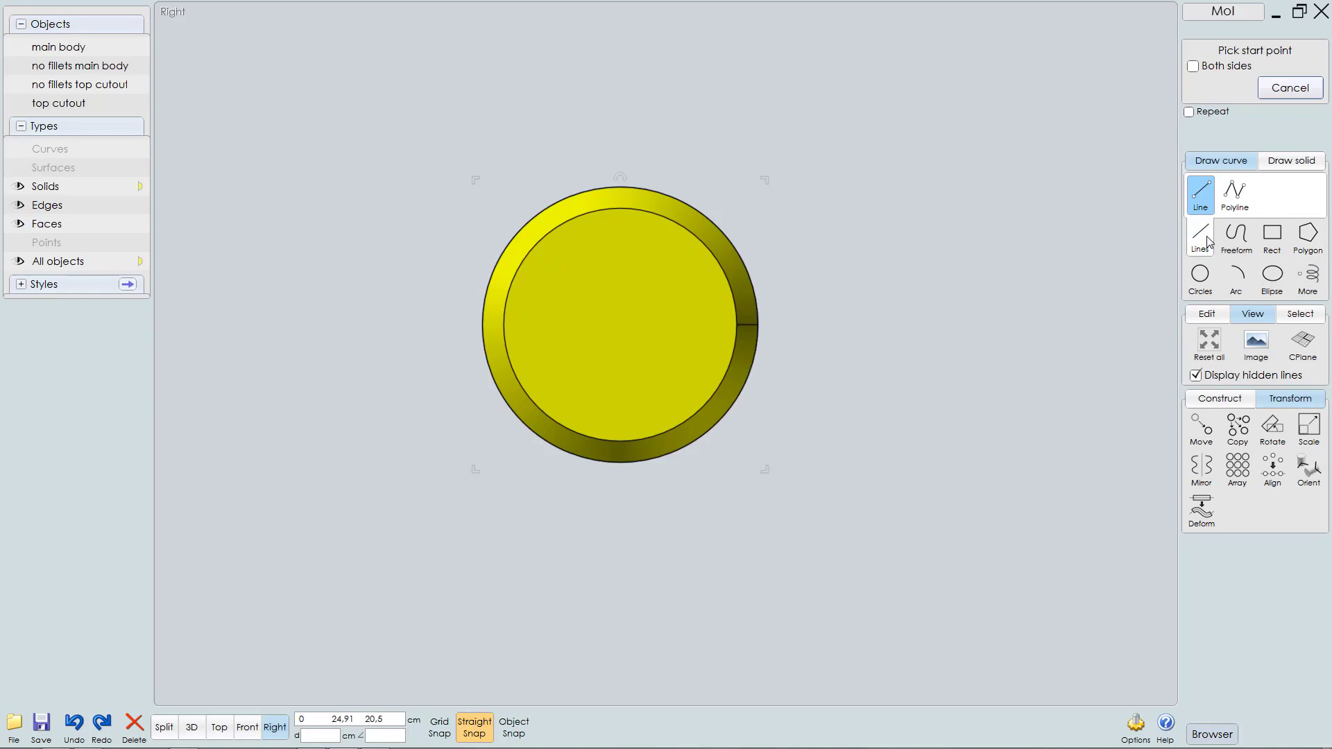
Step: Turn on Object Snap and draw a six-sided polygon from the knob's center out to the inner chamfer edge
click(1308, 236)
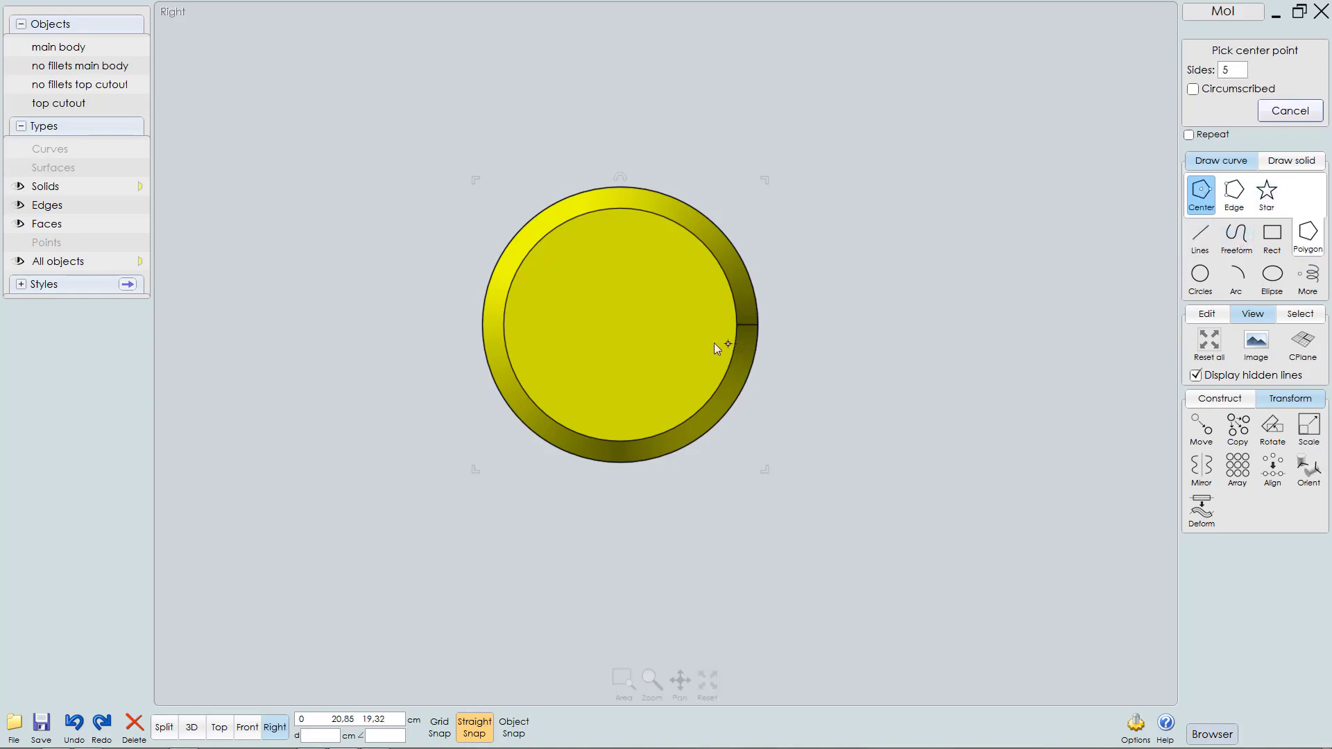
scroll(602, 345, up, 3)
scroll(648, 329, down, 1)
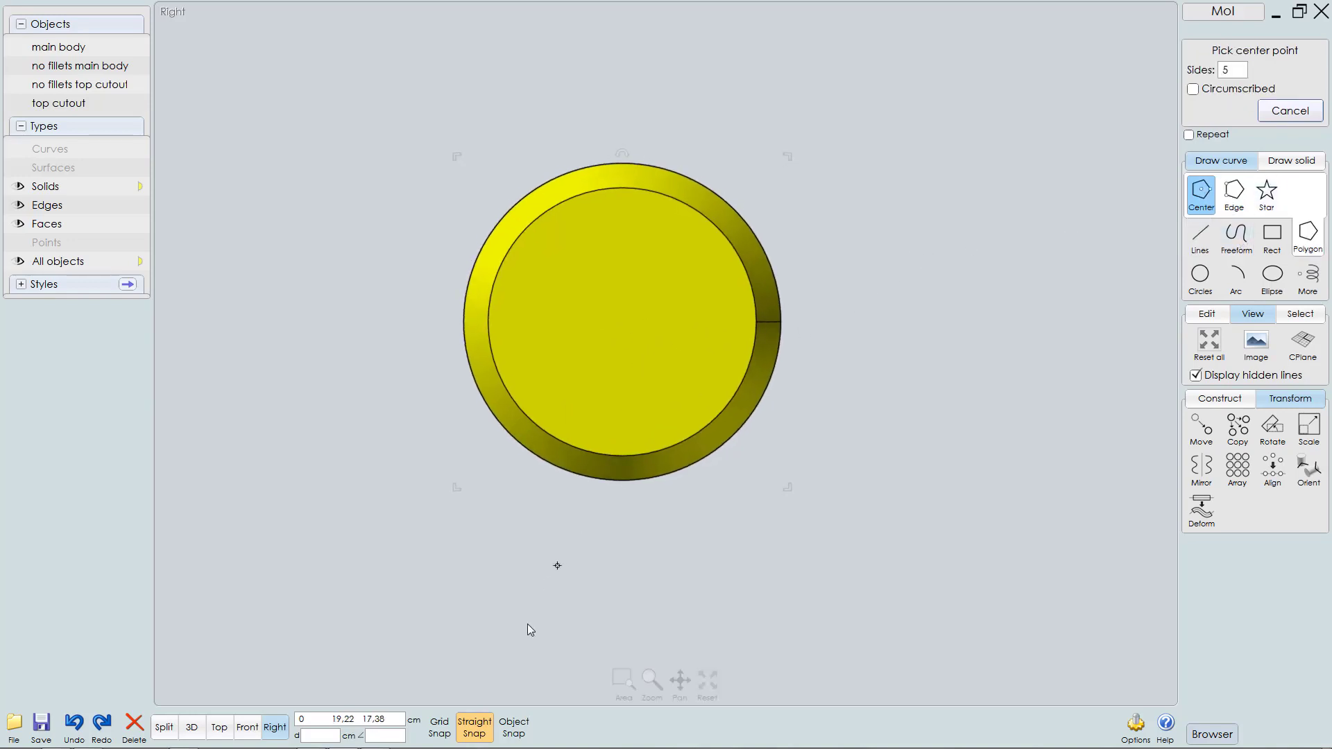
click(523, 731)
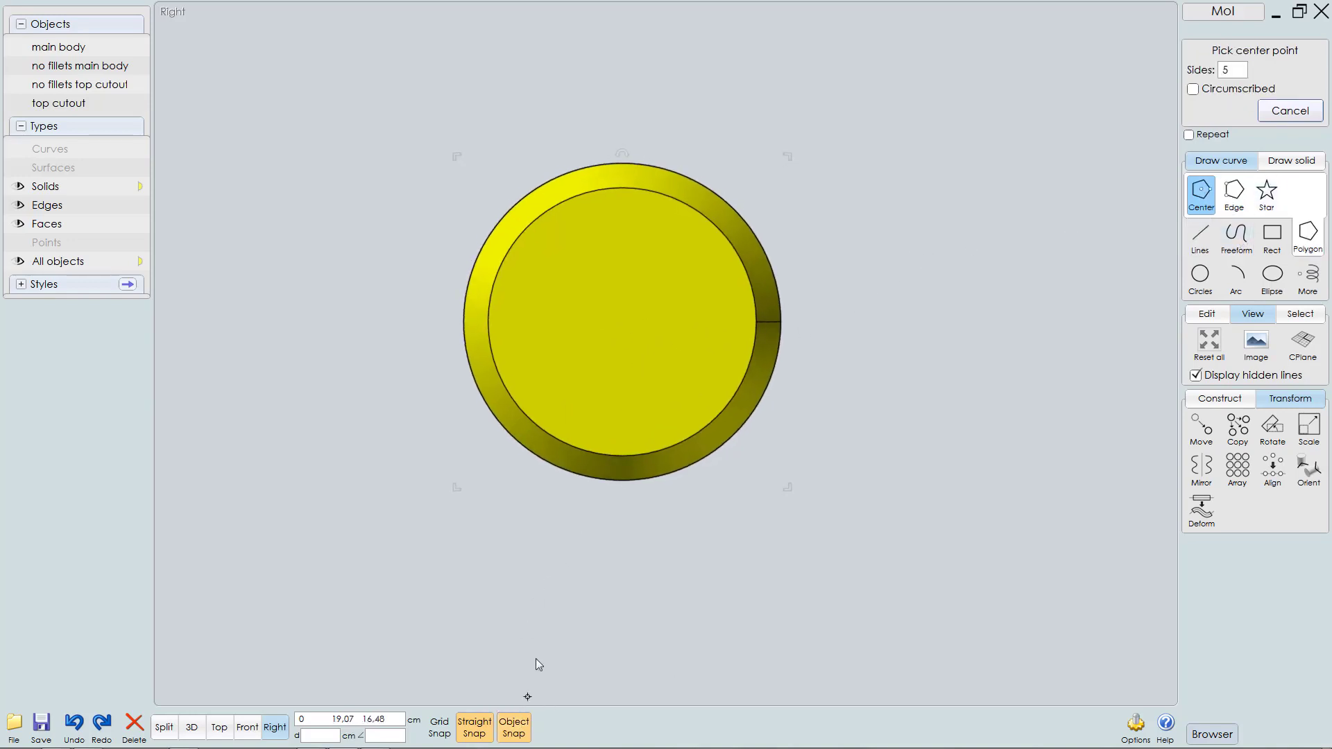
click(622, 322)
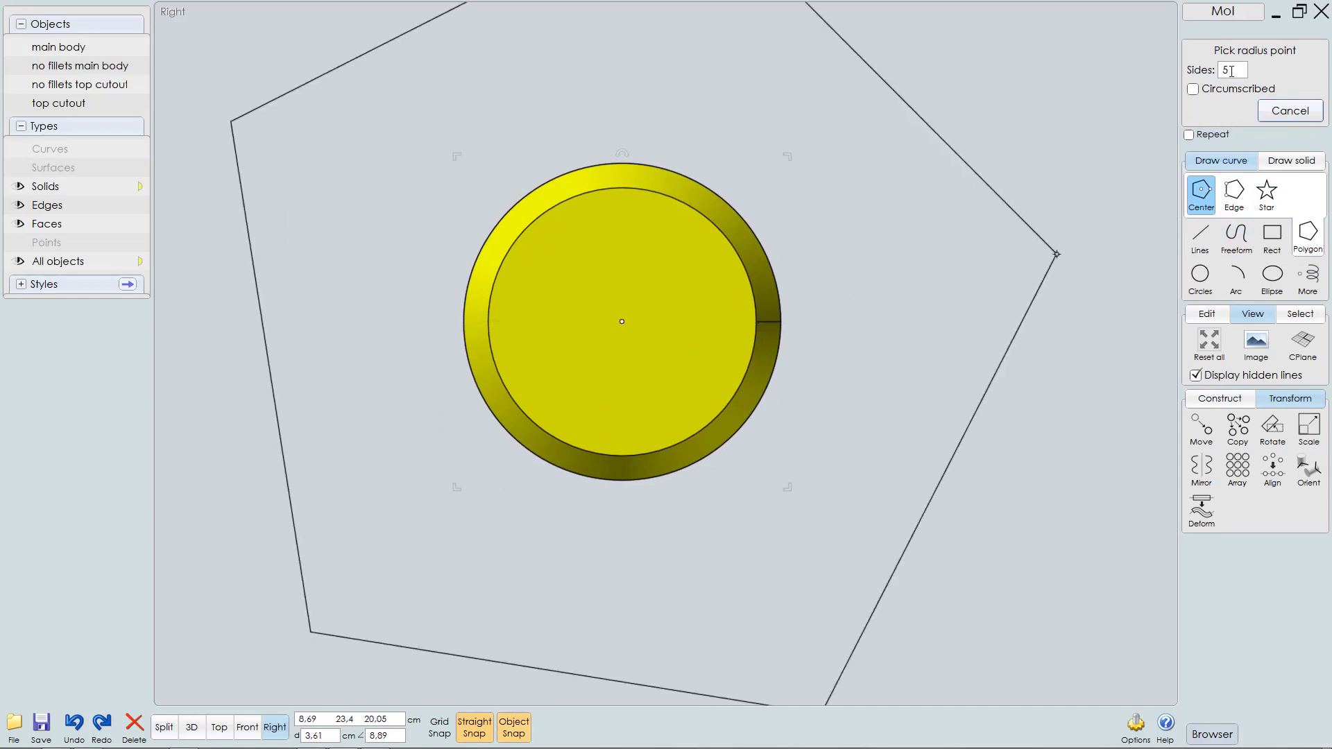
click(1196, 70)
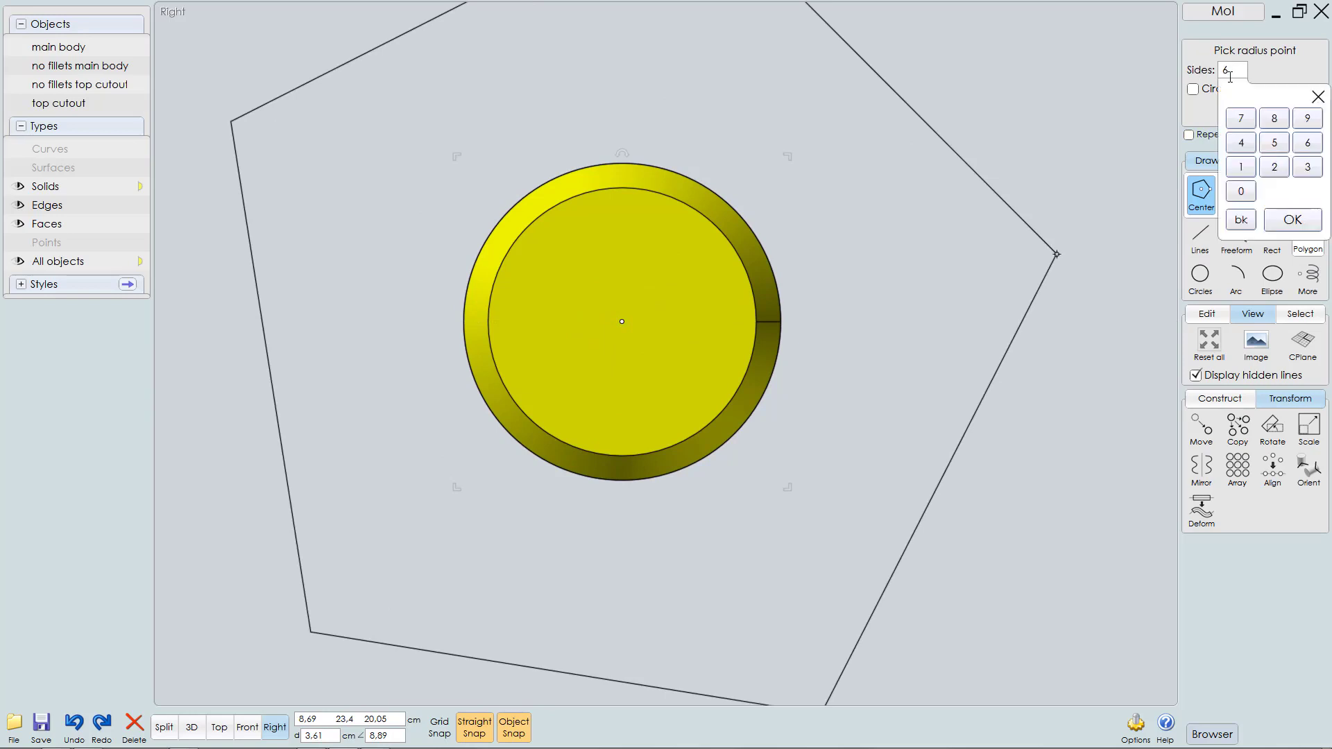
key(Return)
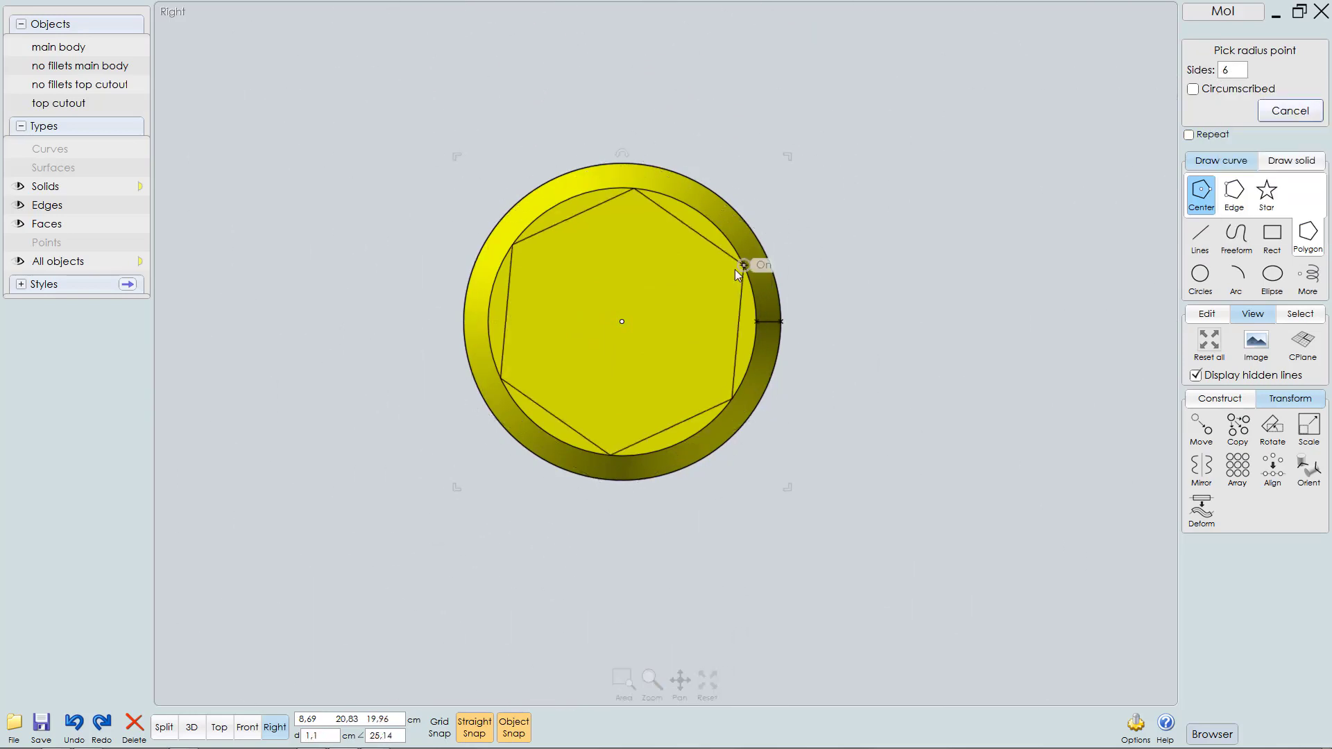
click(754, 321)
scroll(764, 291, up, 1)
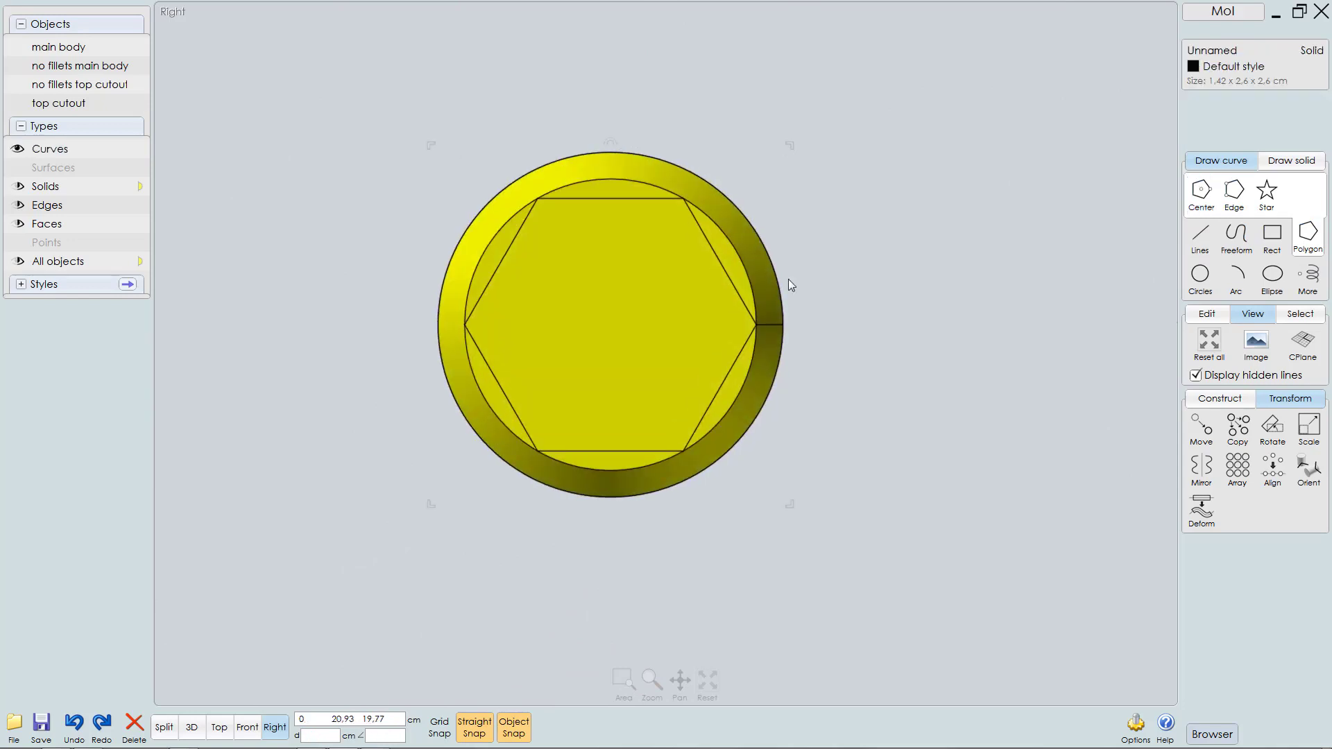
Step: Select the hexagon alone and scale it down about its center to about 1.43 x 1.24 cm
click(731, 267)
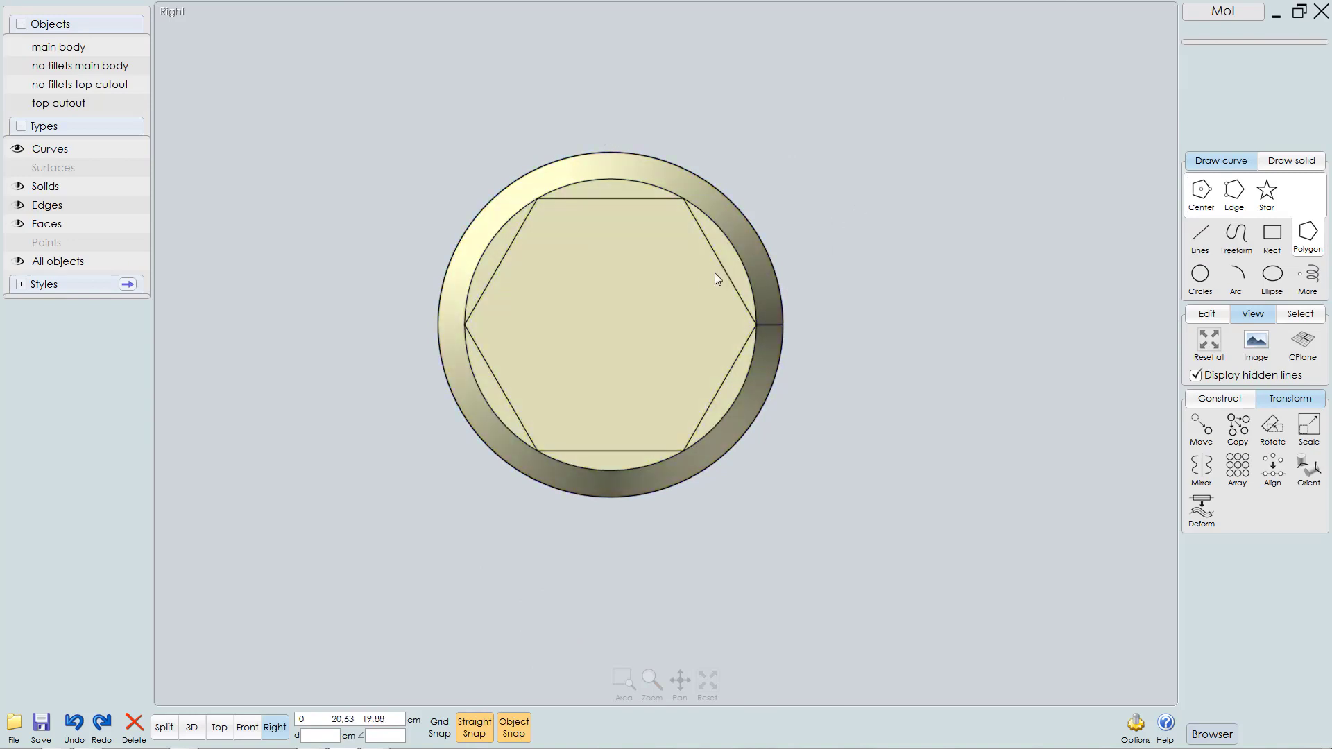
click(723, 271)
drag(762, 191, 710, 247)
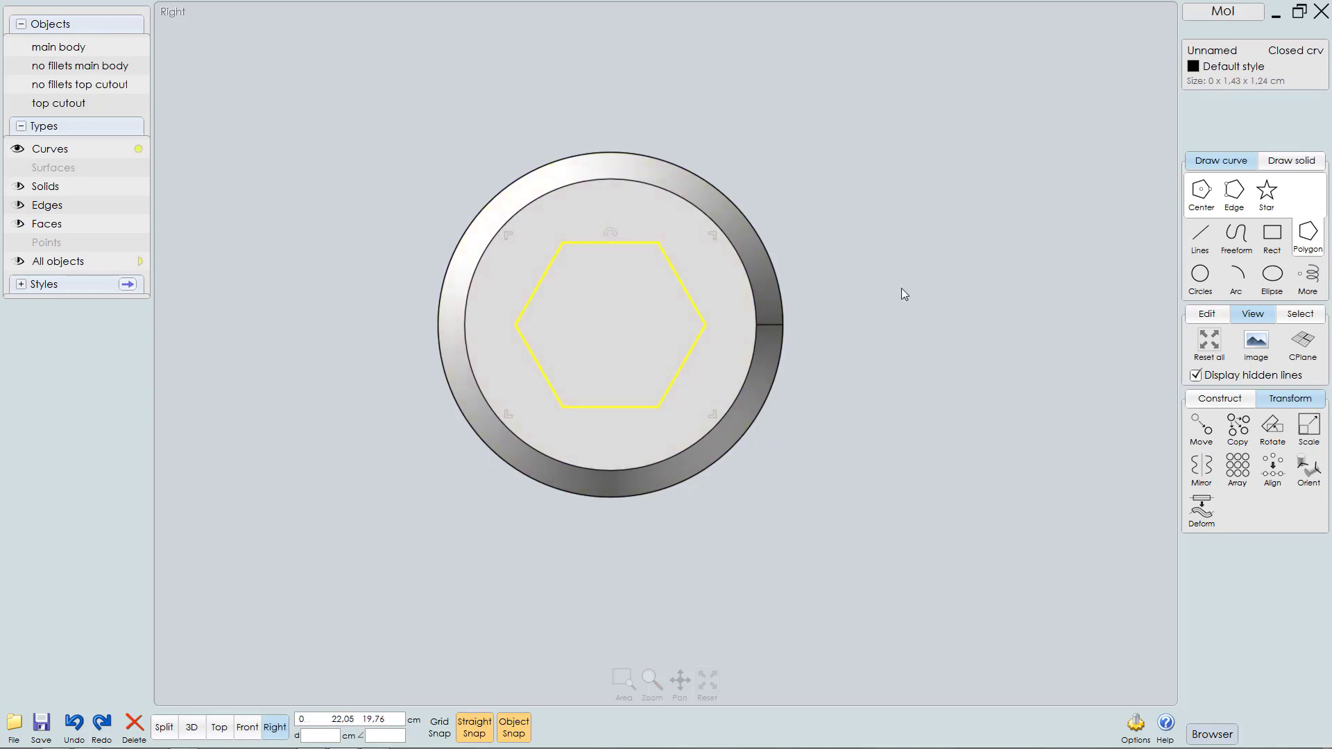
Step: Fillet all corners of the hexagon with a circular radius of 0.2 cm
key(f)
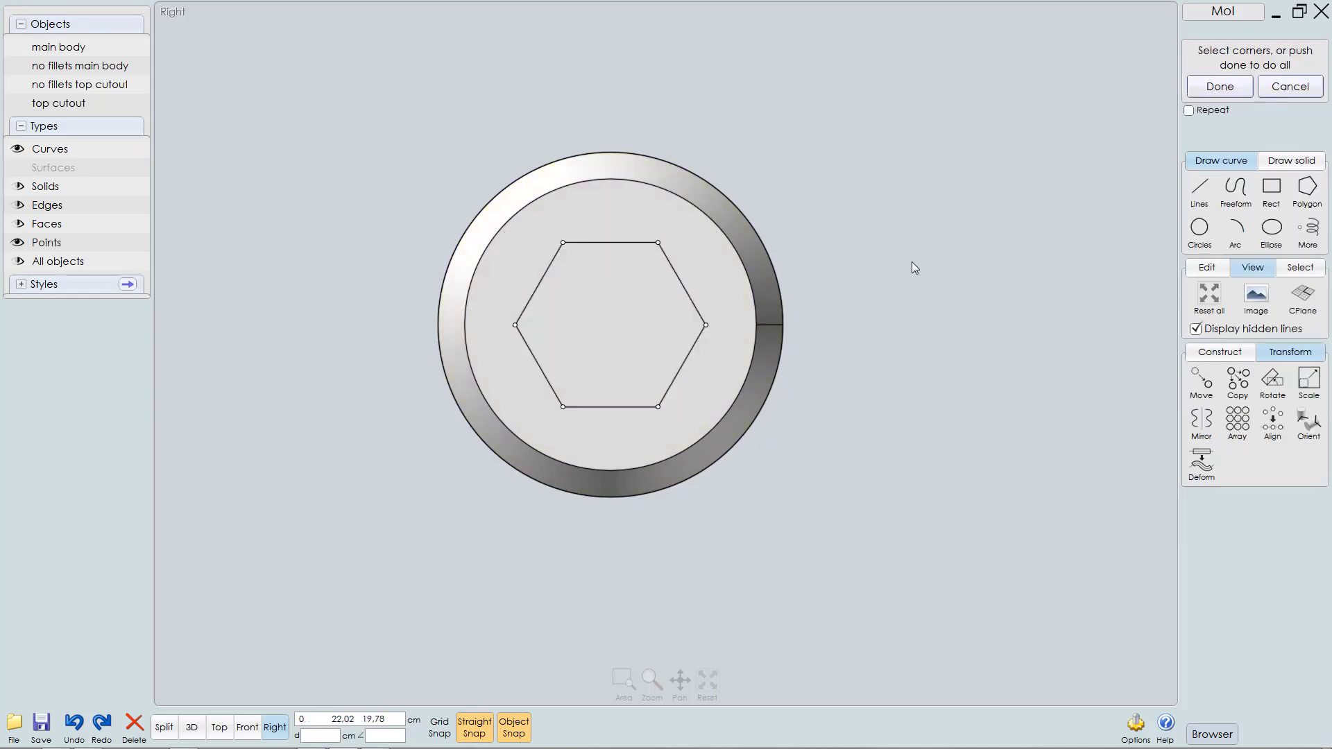
key(Return)
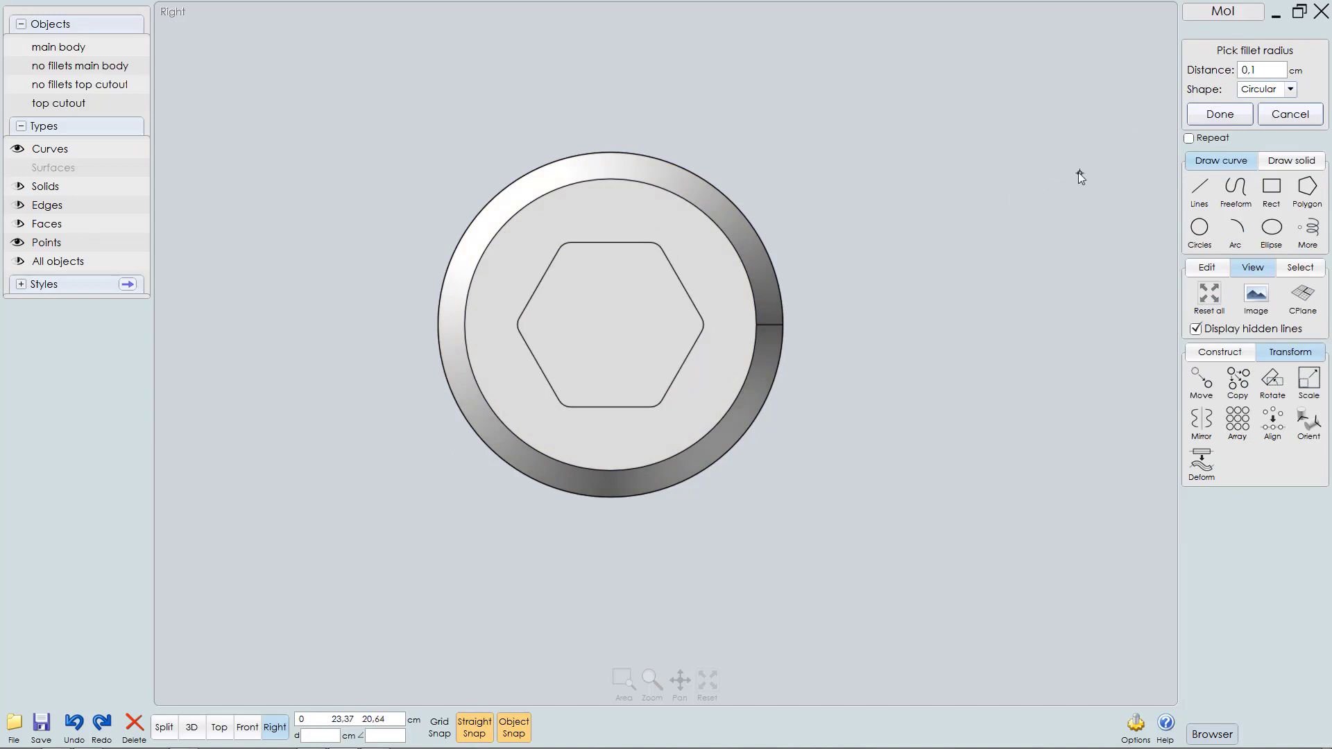
click(1262, 69)
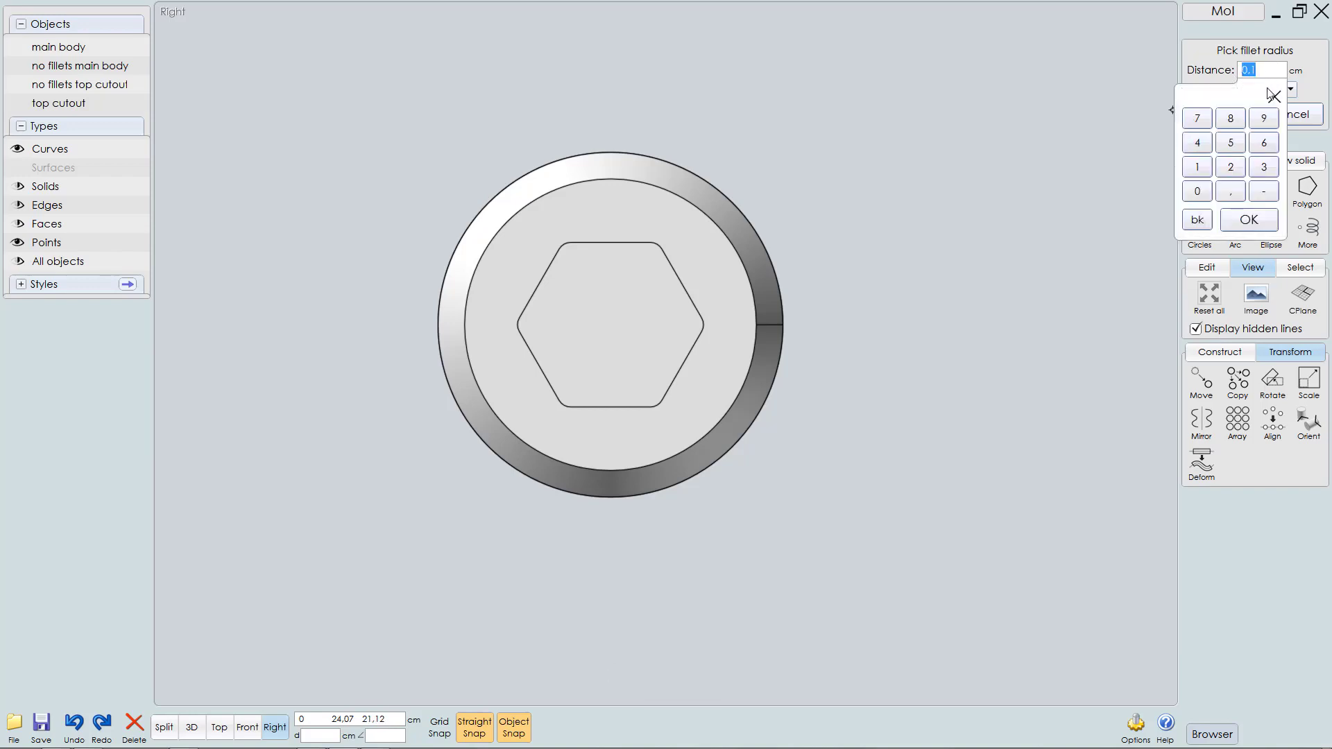
text(,2)
click(1272, 95)
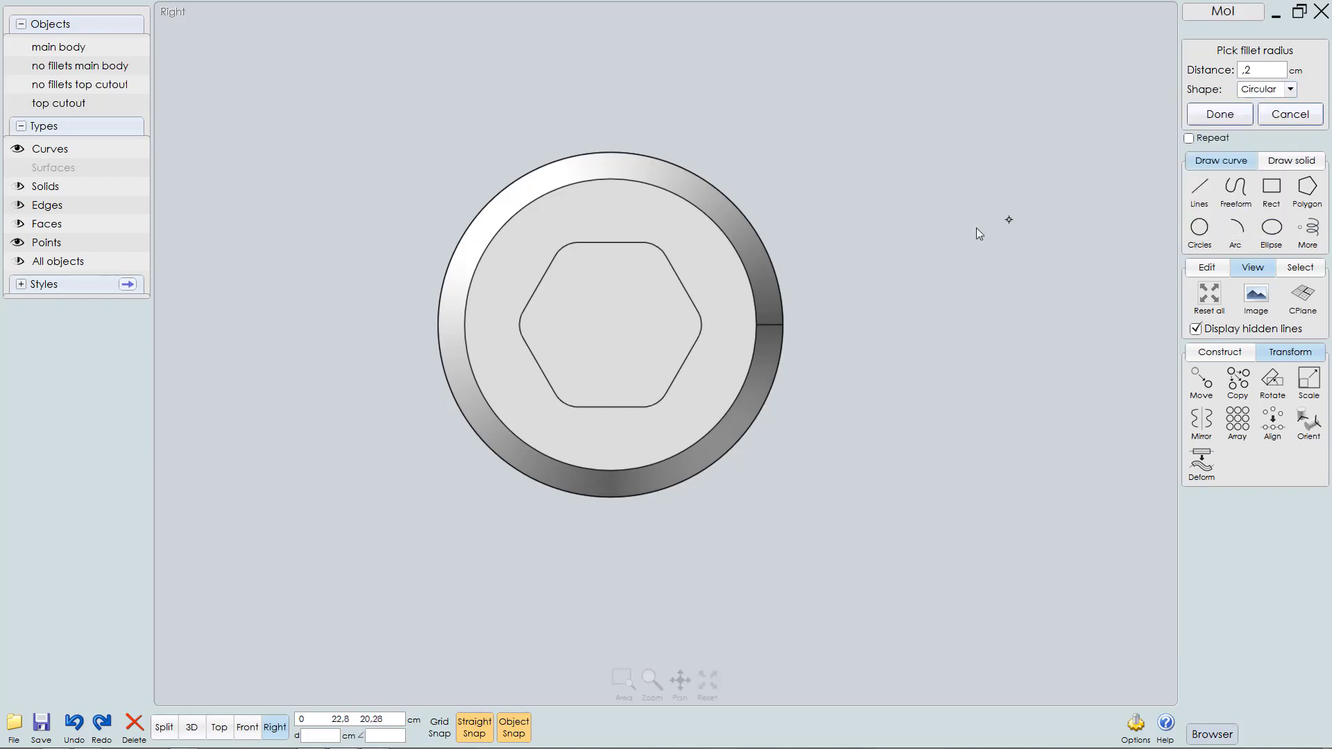
right_click(893, 244)
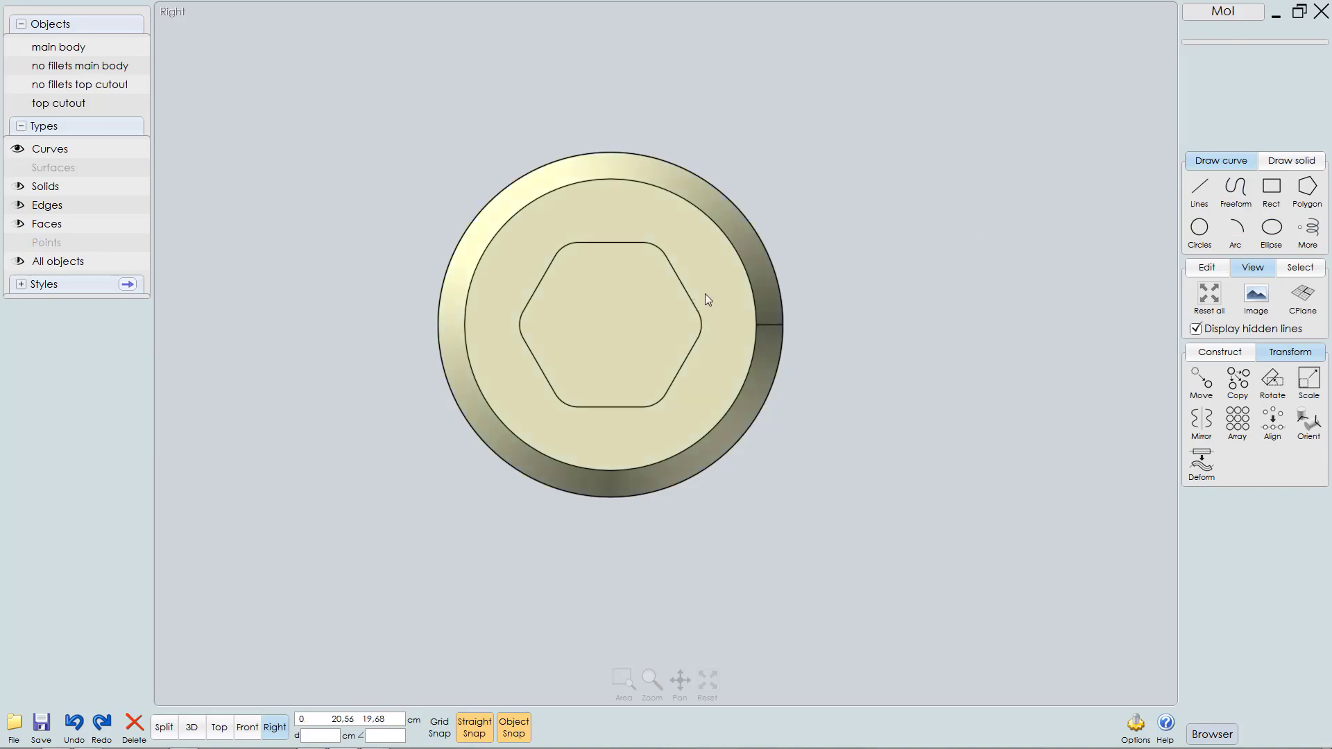
Step: Extrude the rounded hexagon inward into the knob in the 3D view with capped ends
click(682, 286)
key(F5)
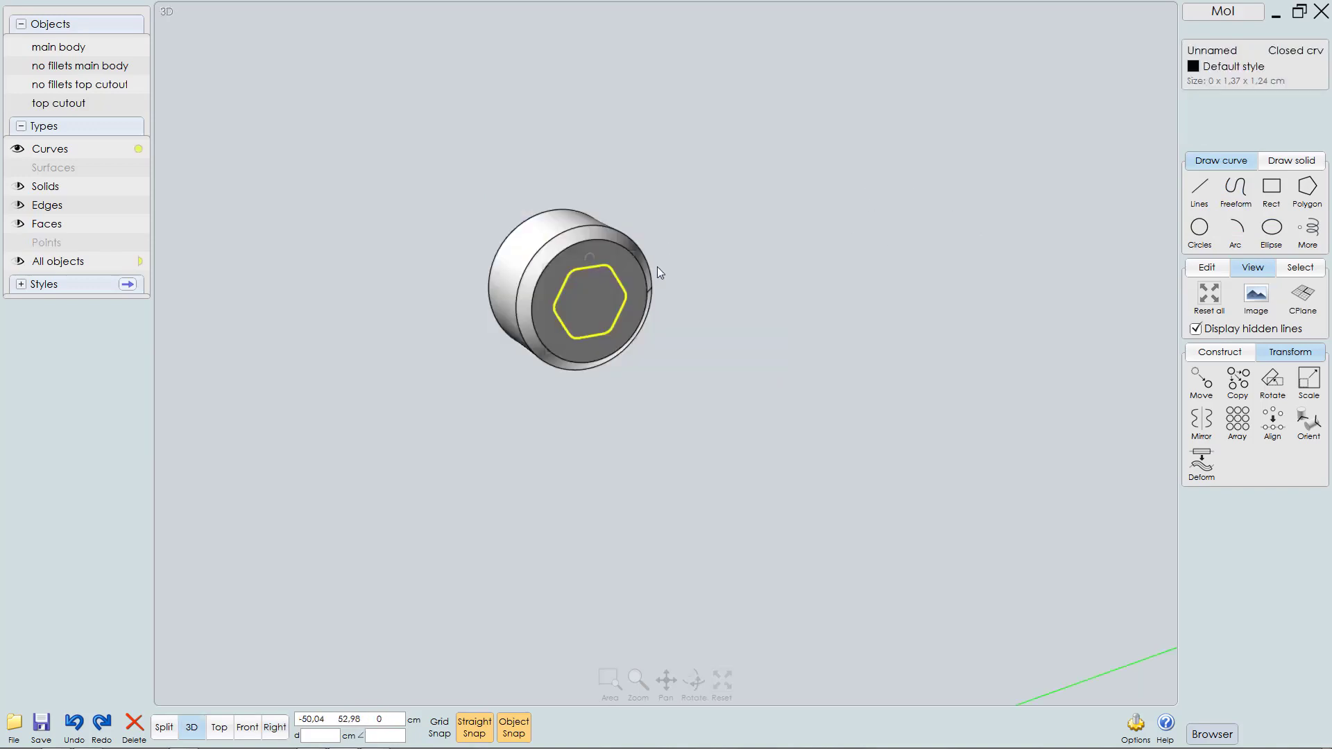
right_drag(618, 297, 661, 280)
scroll(460, 347, up, 4)
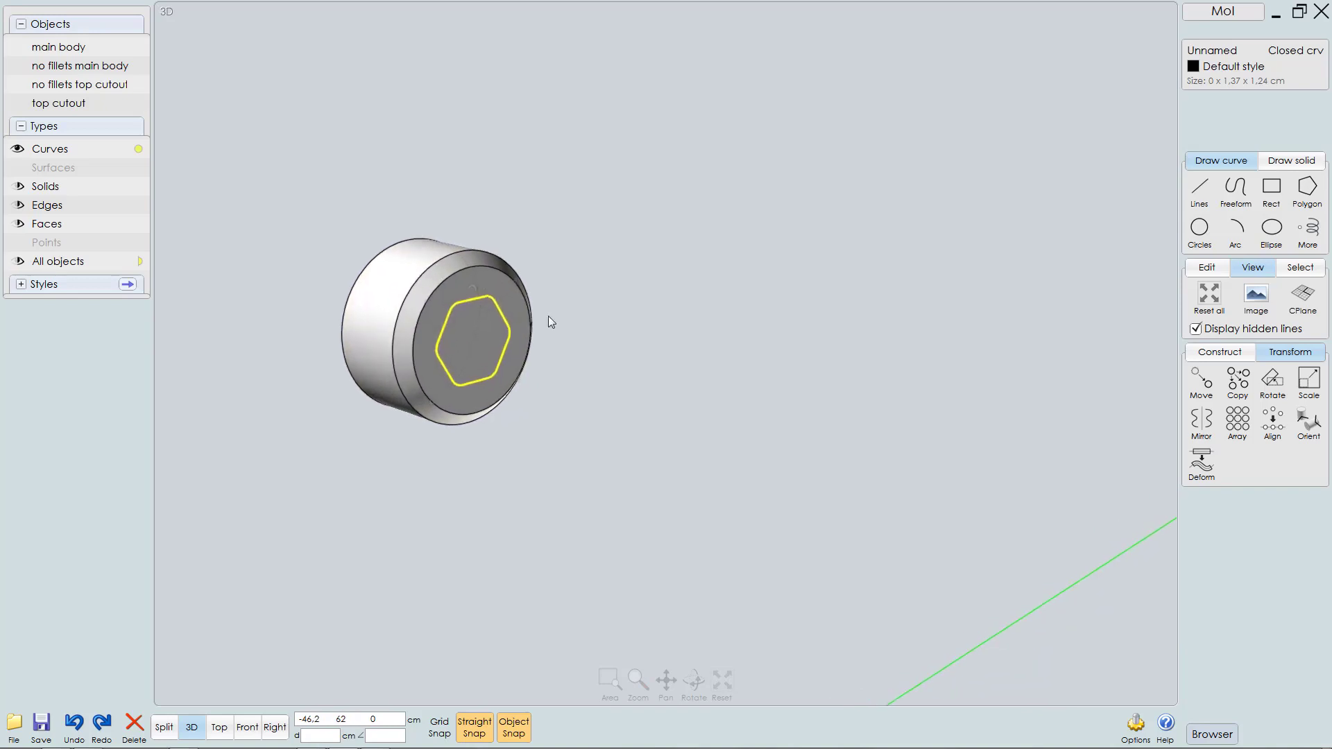
middle_drag(535, 314, 733, 284)
right_drag(559, 325, 660, 170)
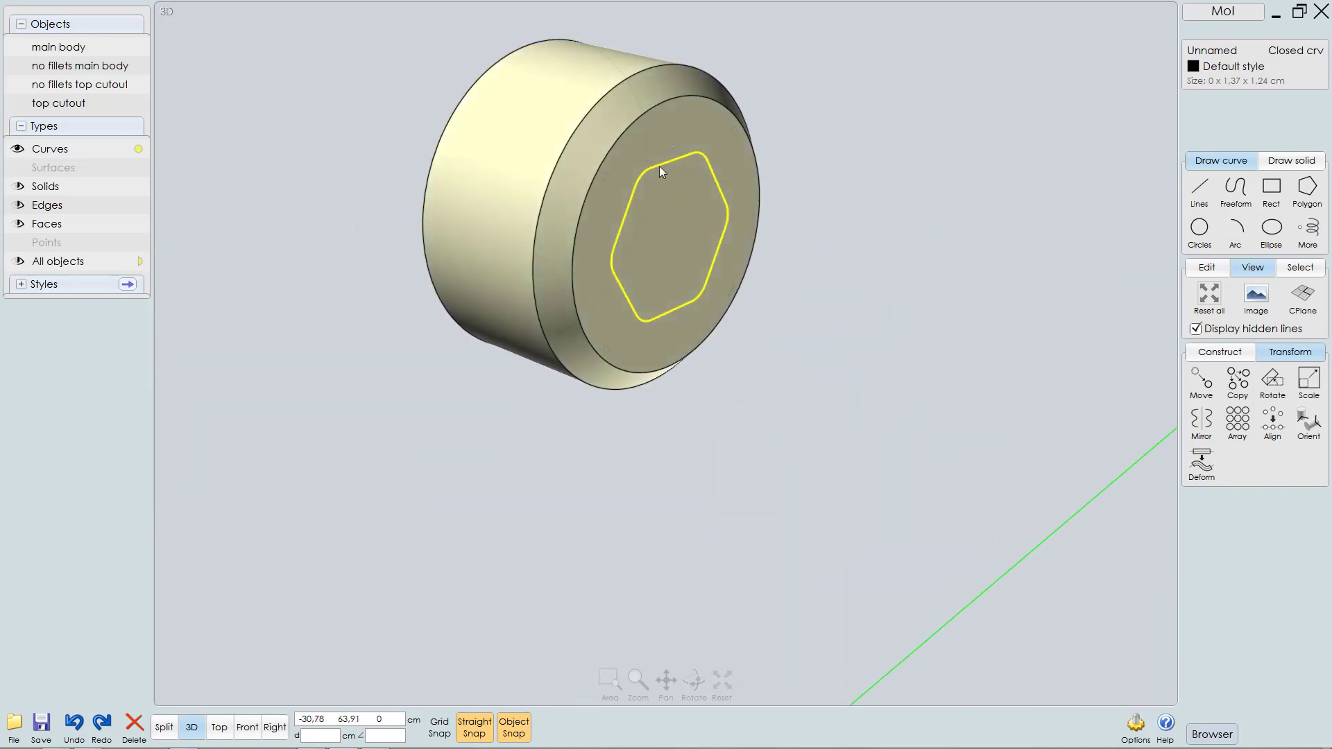
right_drag(736, 201, 801, 244)
key(e)
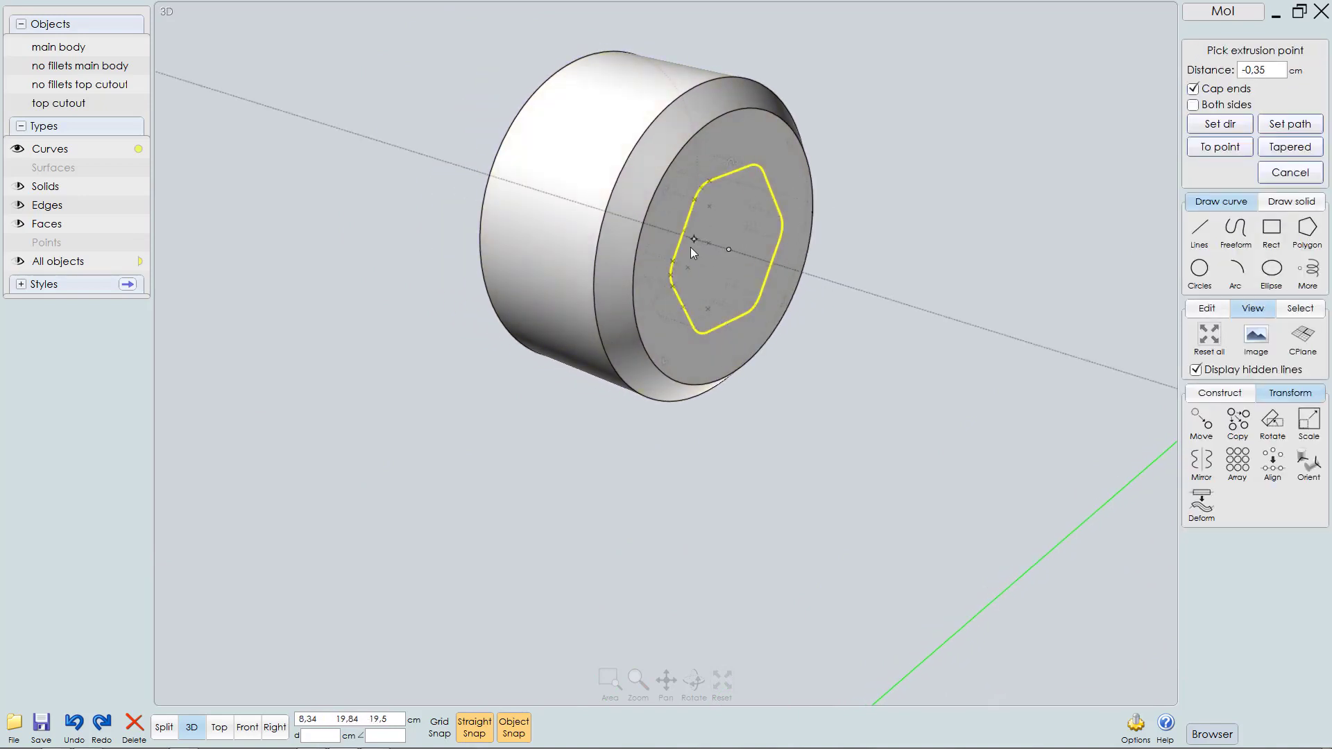
key(Escape)
right_drag(805, 283, 860, 310)
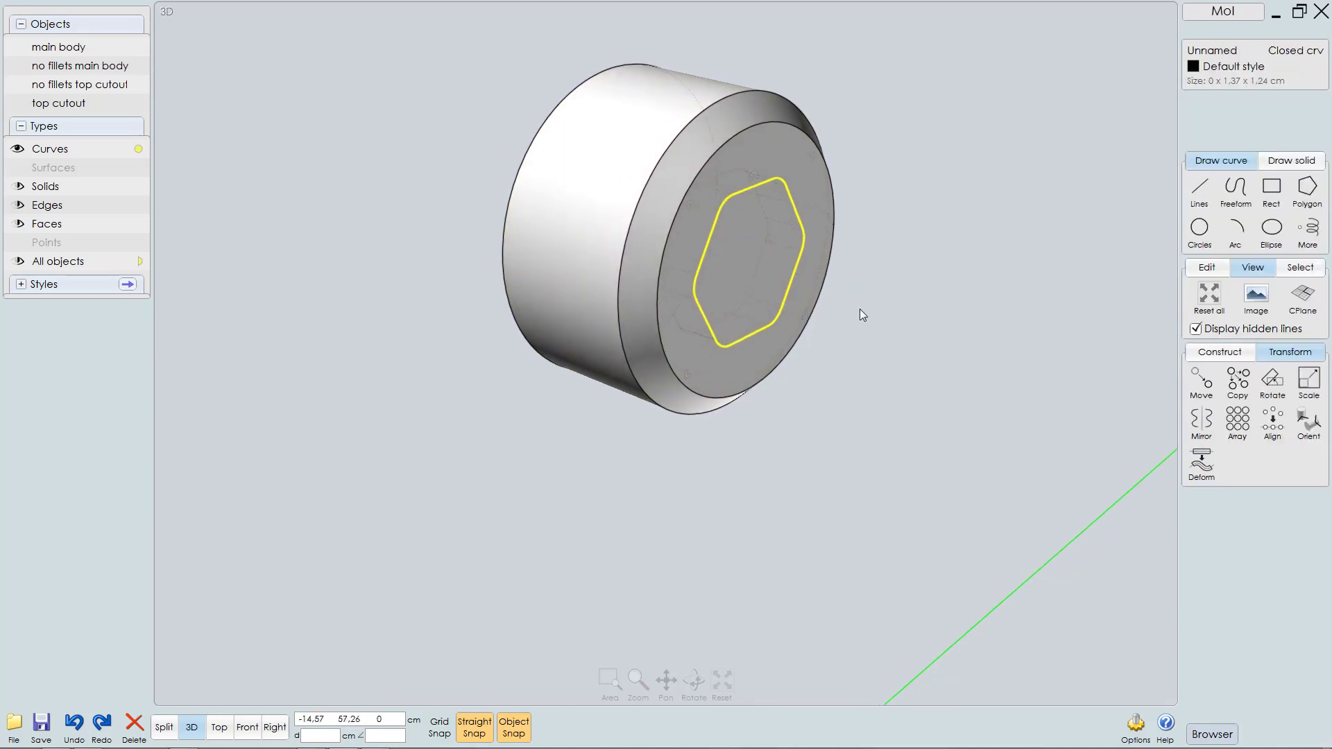
Step: Delete the rounded hexagon curve and subtract the extruded hexagon solid from the knob to cut the socket
key(Delete)
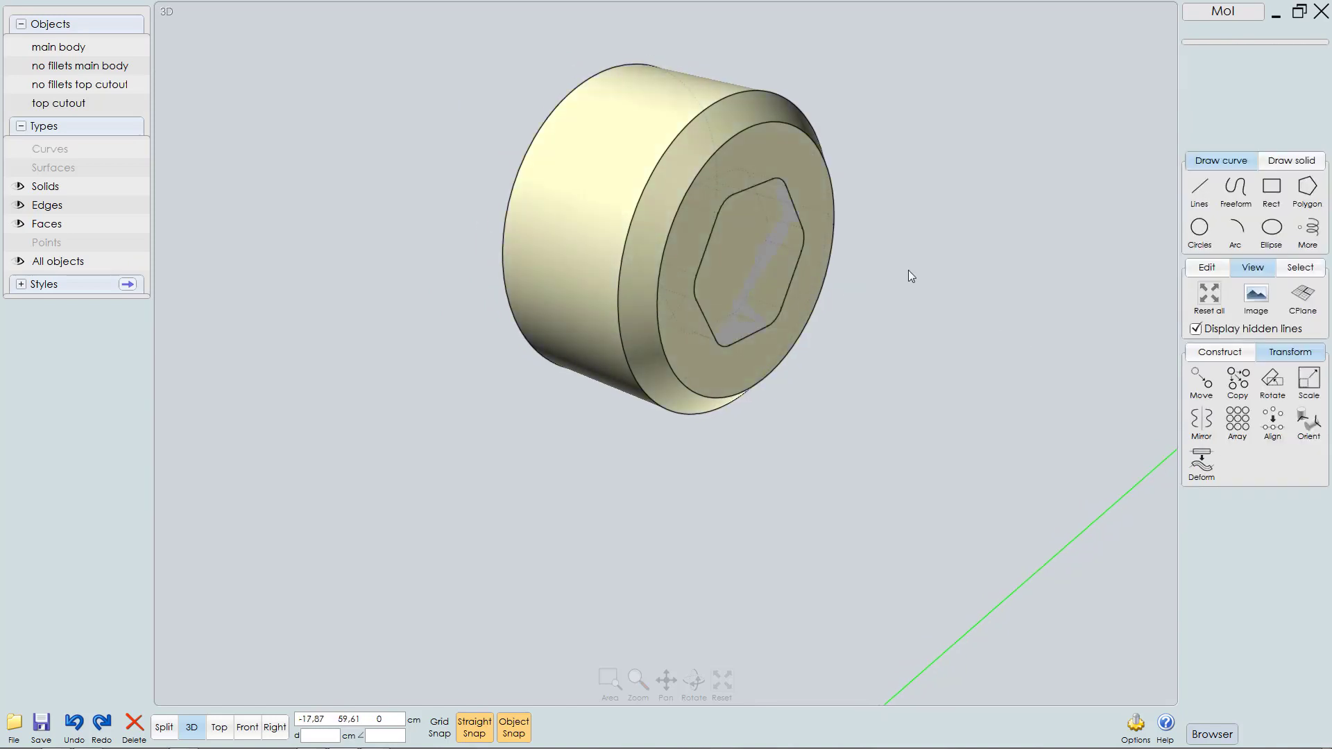
click(813, 175)
key(d)
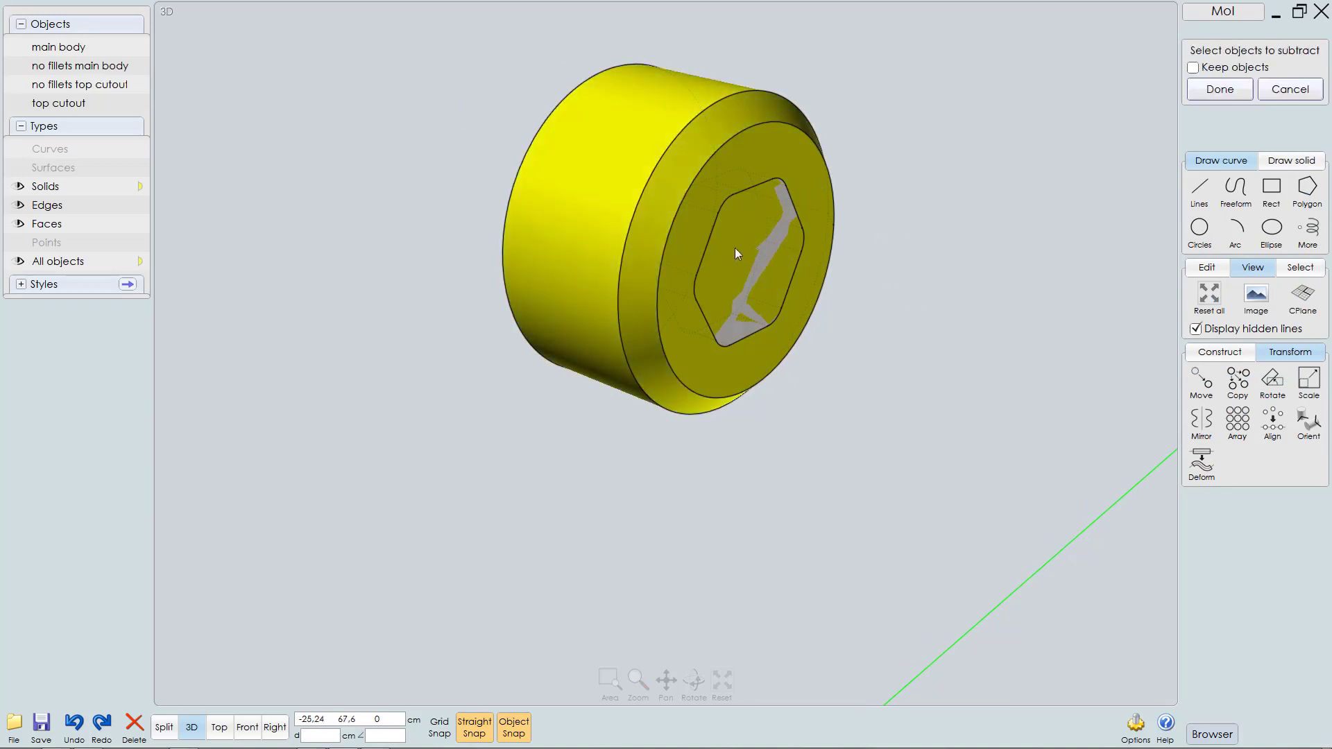
right_drag(735, 248, 815, 306)
click(922, 298)
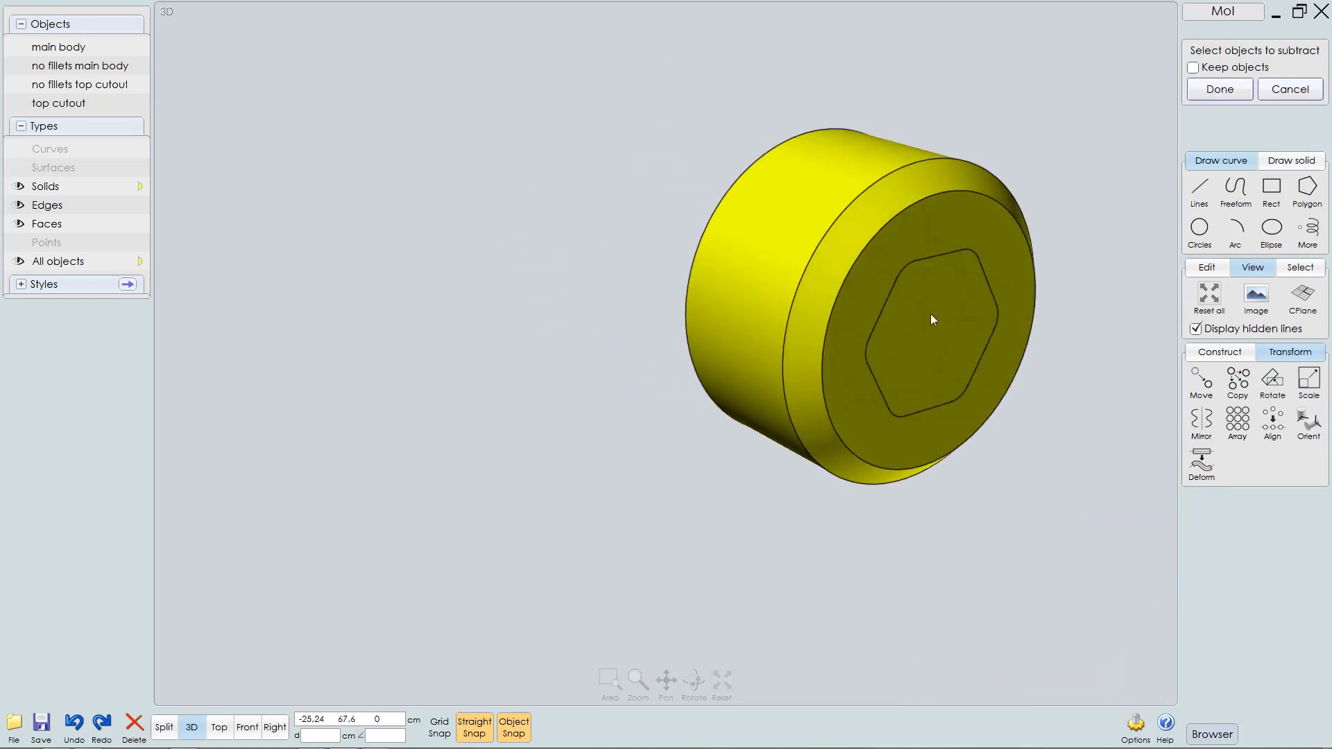
right_click(1064, 303)
middle_drag(988, 265, 938, 261)
mouse_move(891, 181)
middle_down()
mouse_move(876, 160)
mouse_move(896, 189)
middle_up()
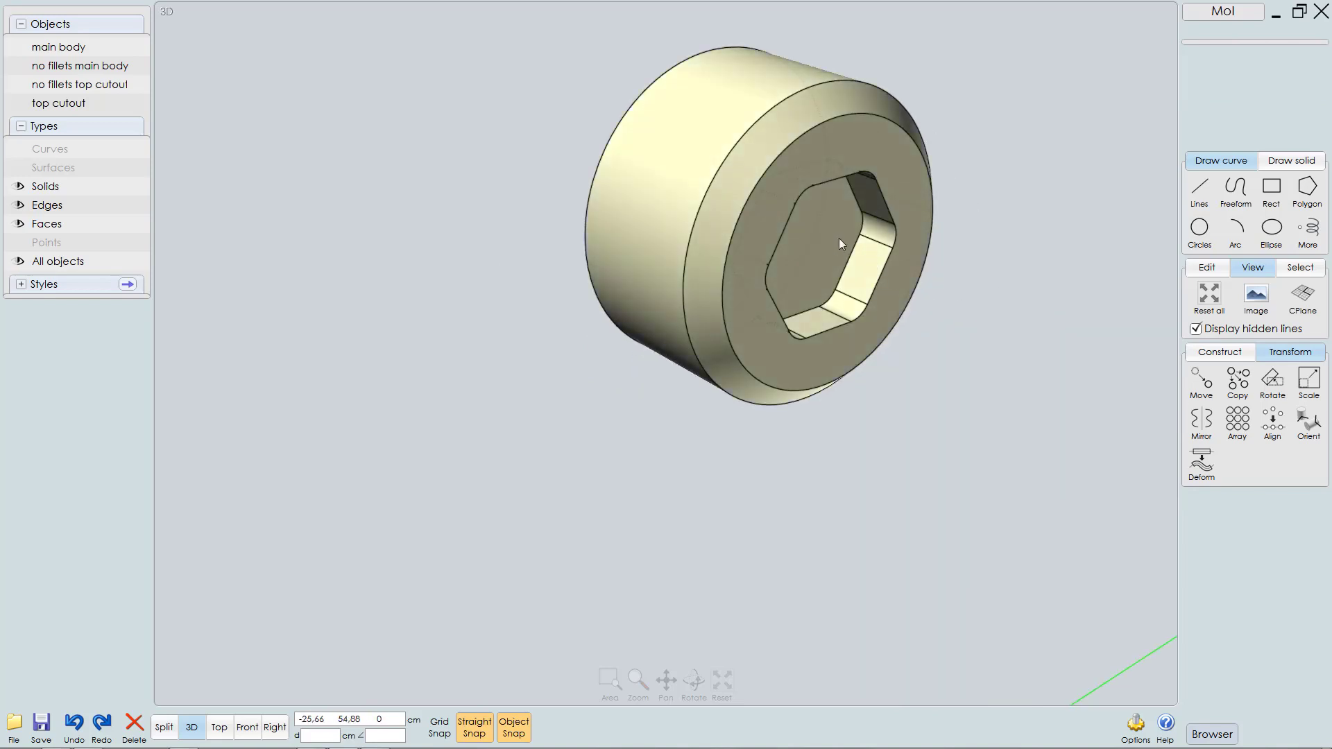
Step: Fillet the knob's two chamfer edges and the hexagonal socket's edges with a circular radius of 0.05 cm
click(829, 149)
click(788, 104)
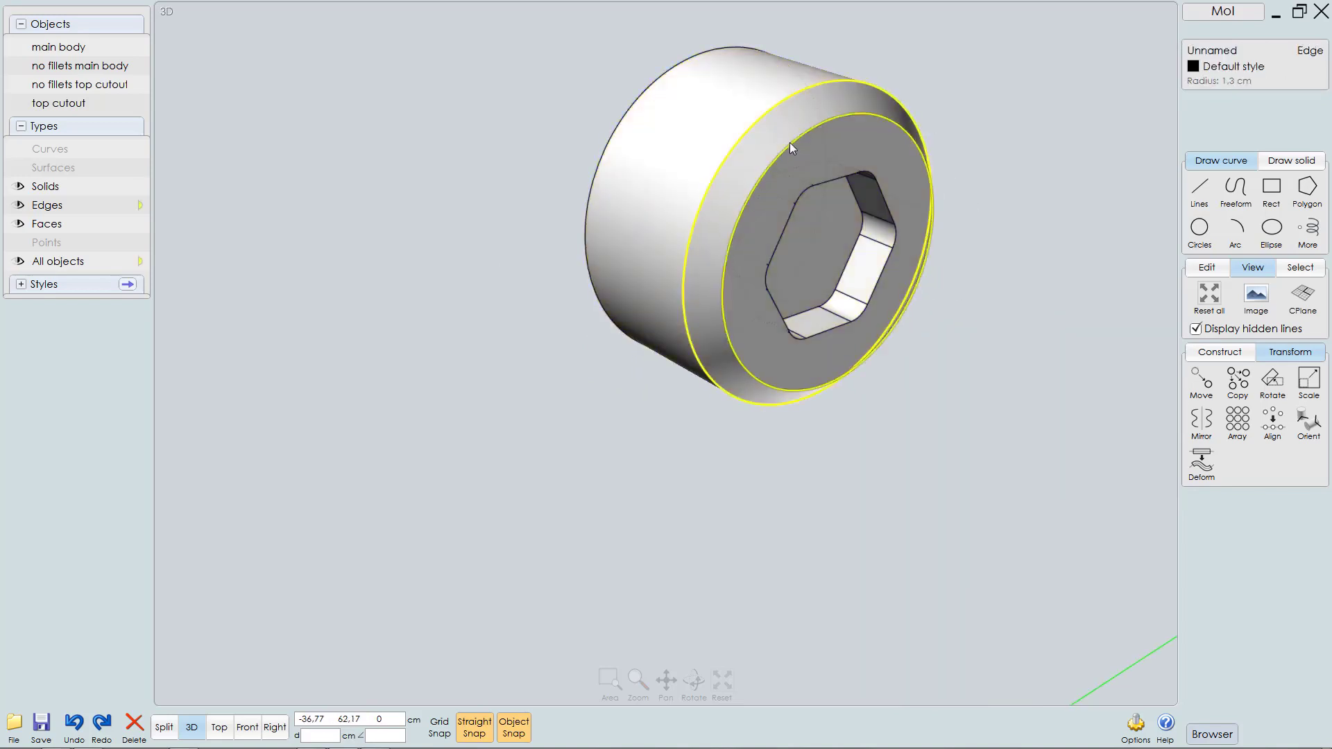
click(792, 147)
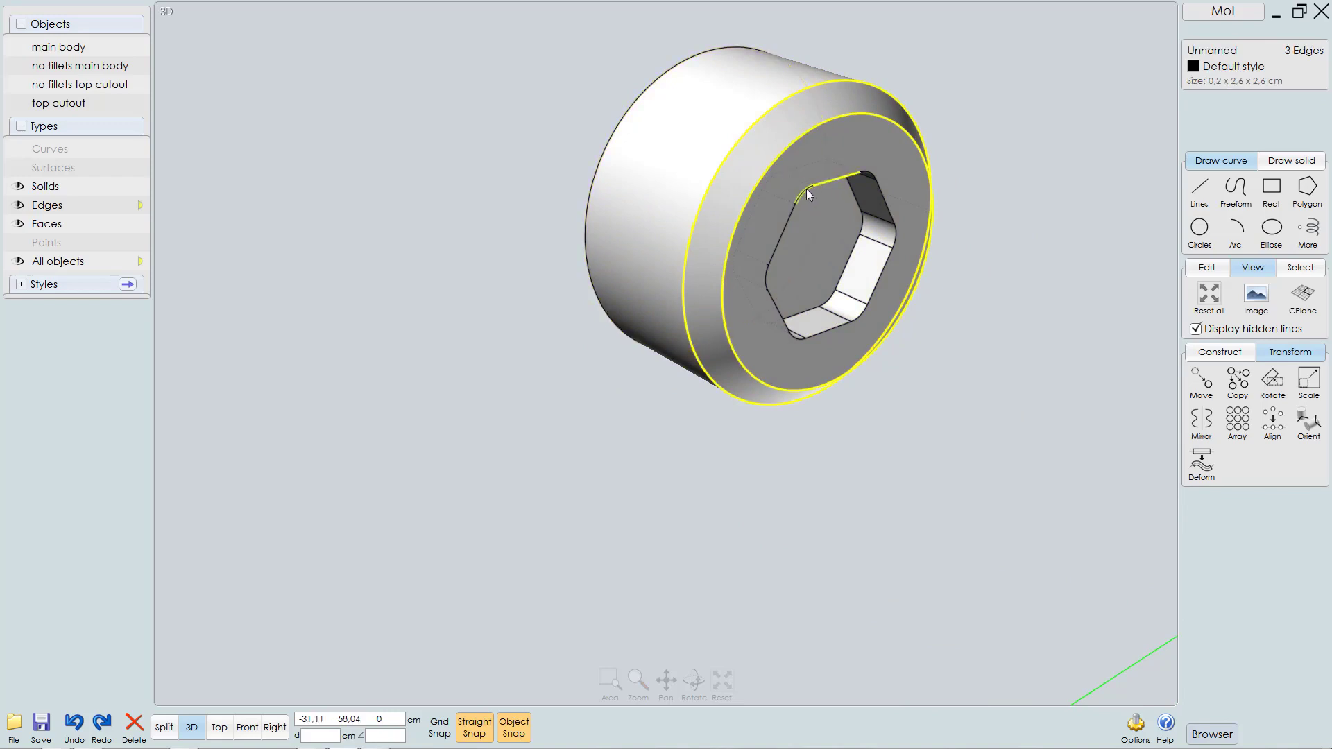
click(860, 221)
key(l)
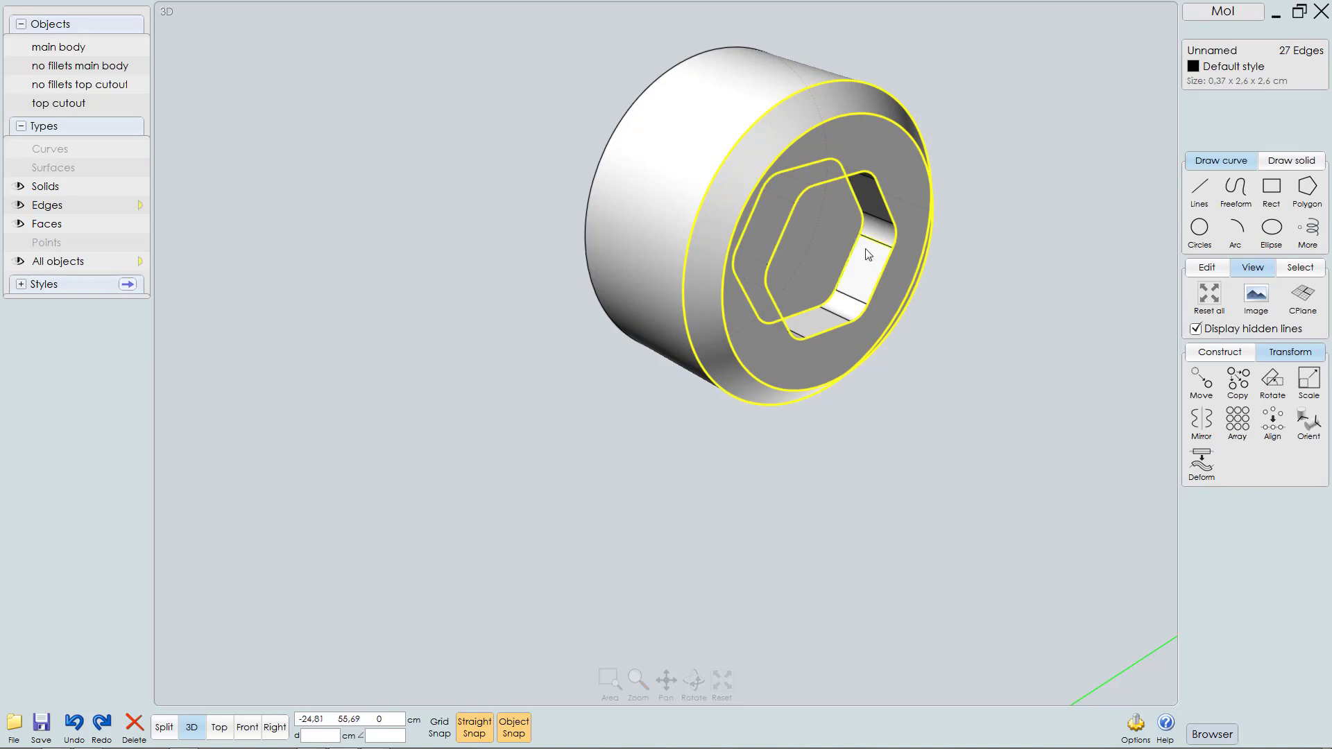
key(f)
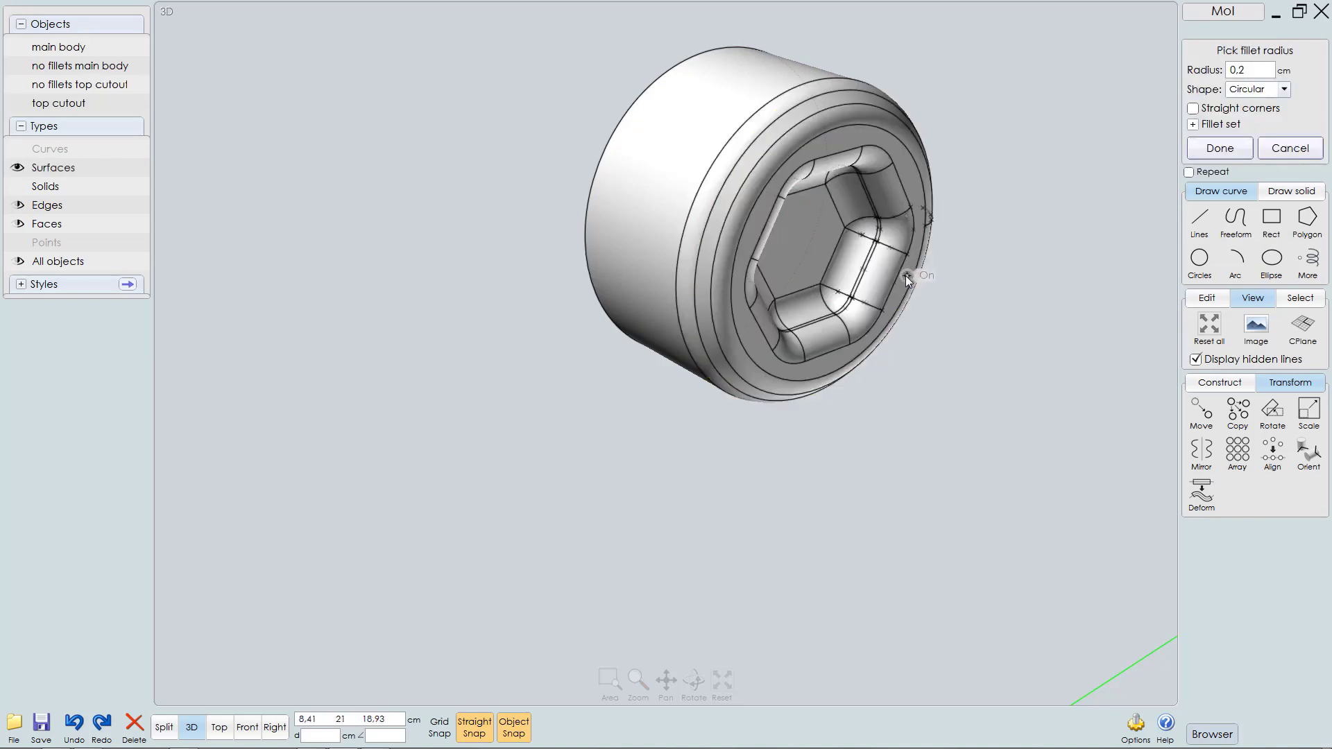
click(1253, 72)
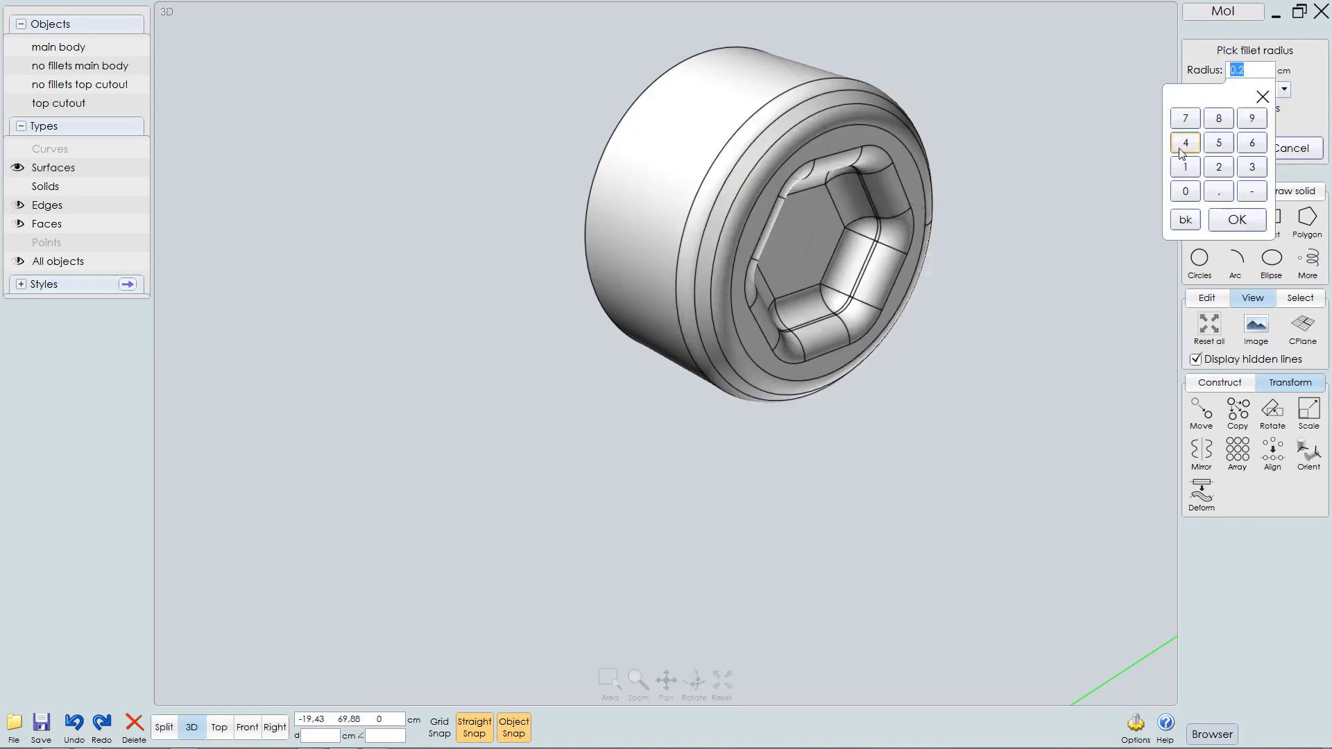
text(.05)
key(Return)
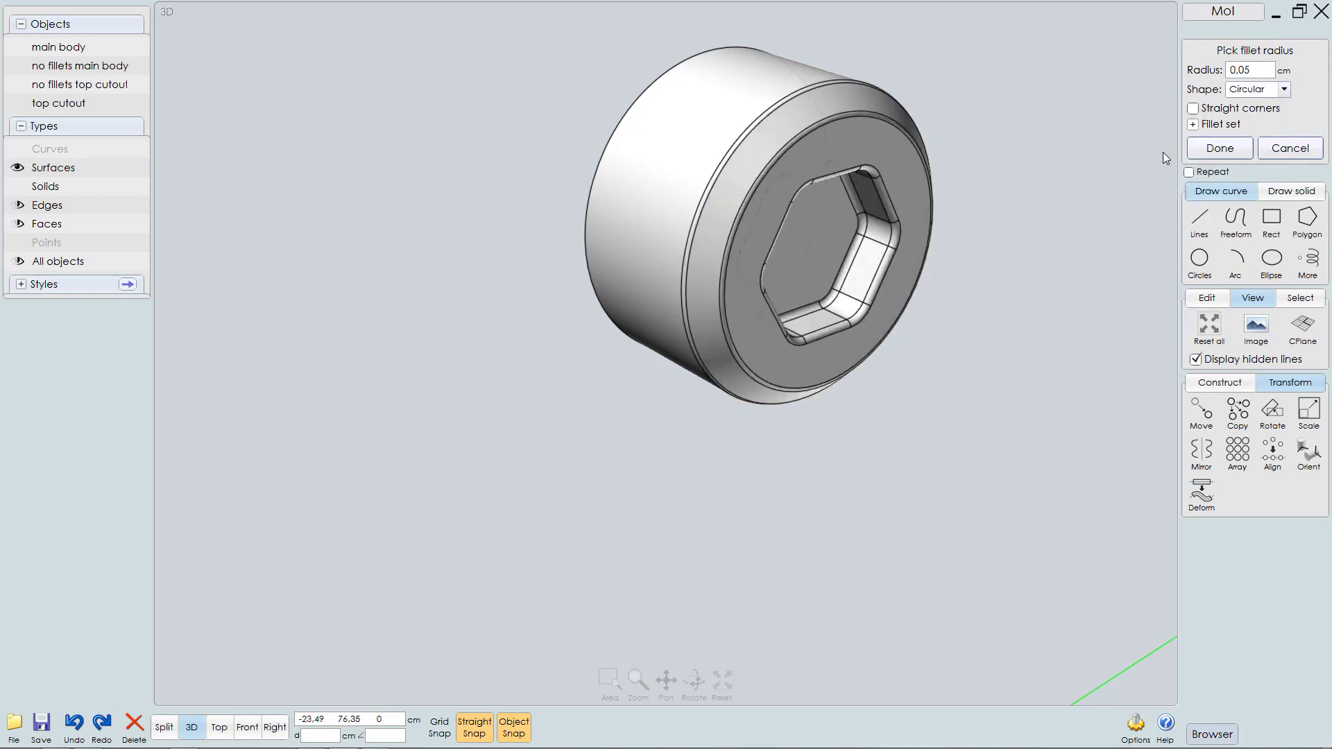
right_drag(843, 165, 892, 155)
right_click(1031, 179)
scroll(972, 158, down, 3)
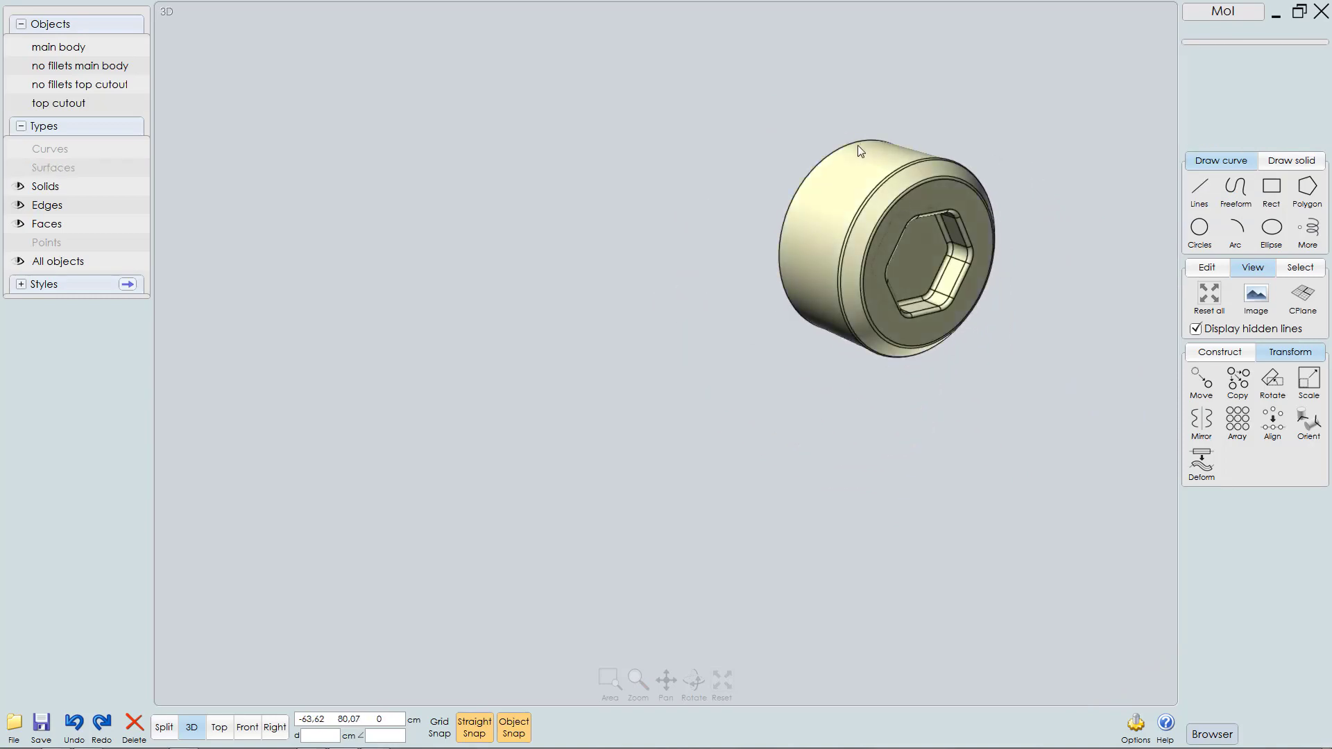
Step: Show all hidden objects and copy the finished knob from the upper round hole into the lower round hole of the main body
click(856, 163)
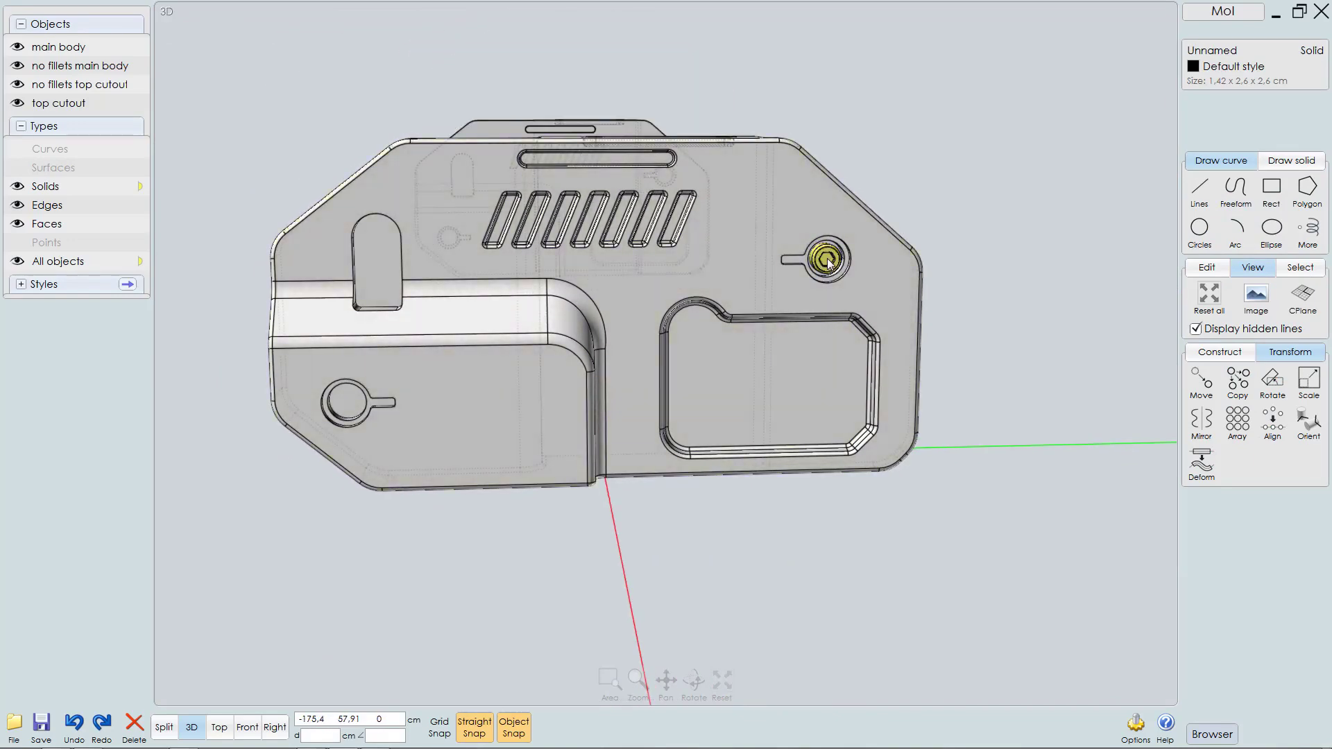
drag(827, 259, 340, 401)
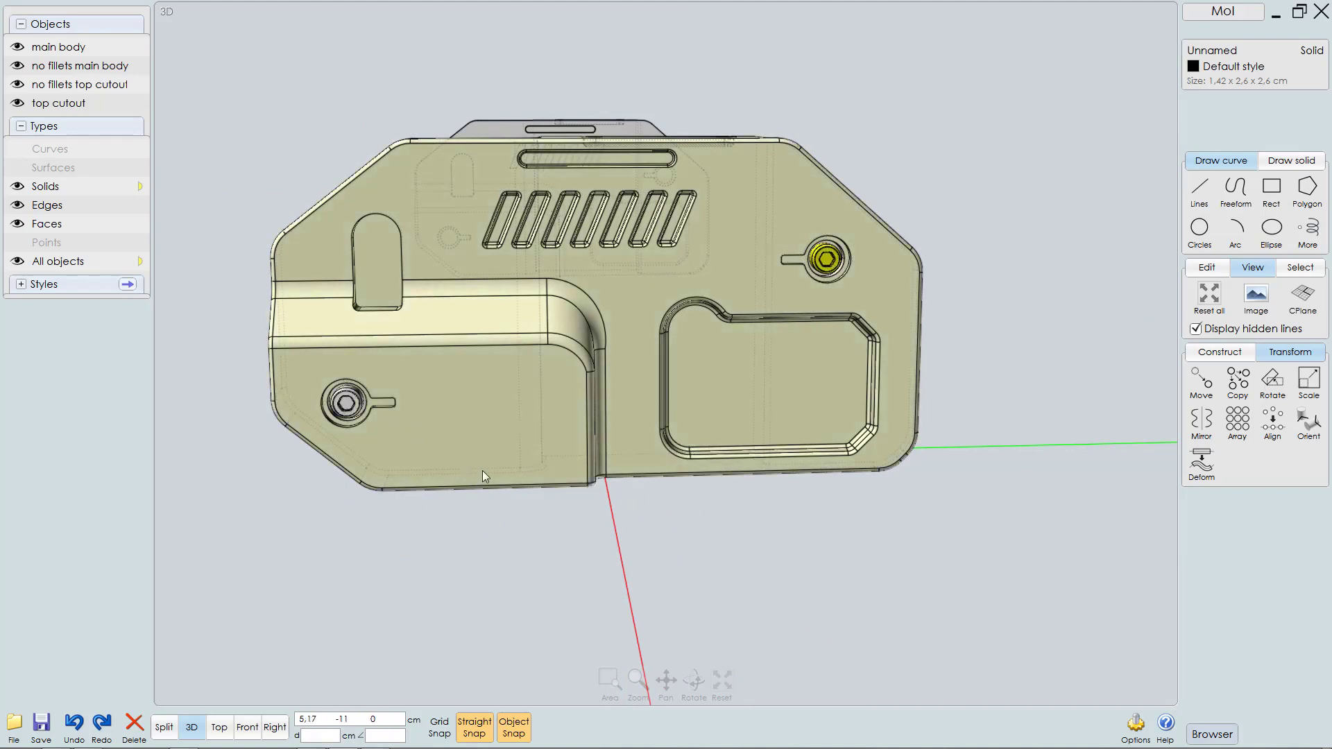
right_drag(337, 420, 453, 379)
scroll(473, 430, up, 6)
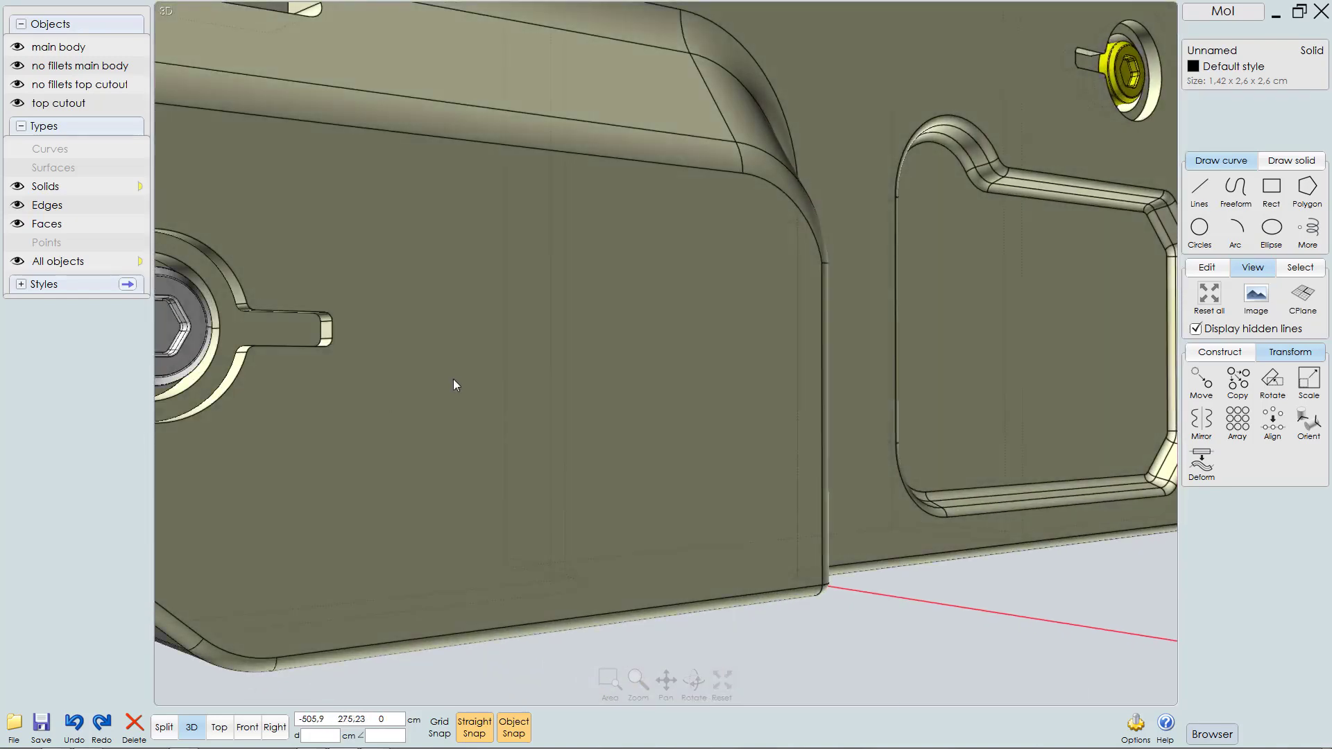
middle_drag(375, 347, 430, 336)
scroll(538, 302, up, 4)
right_drag(481, 293, 459, 298)
scroll(462, 295, down, 10)
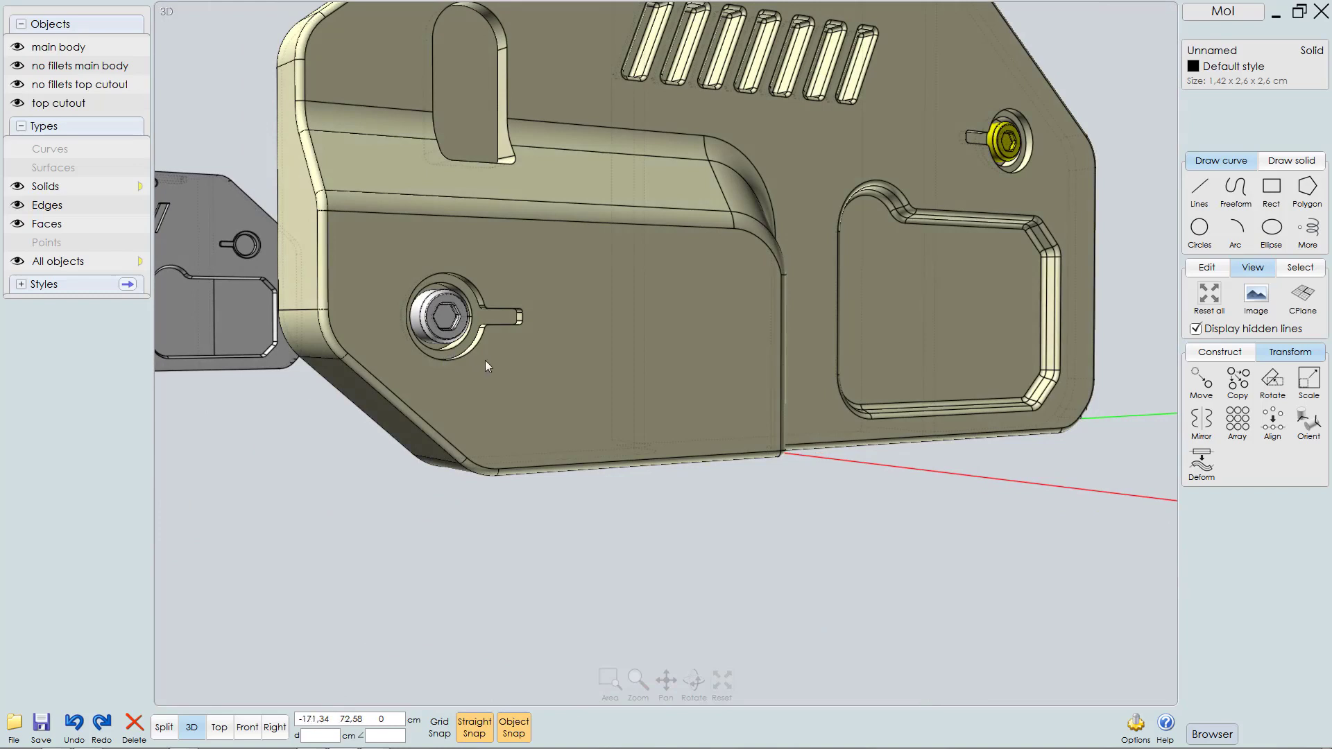
Step: Examine how both knobs sit in their round holes in the top, front and 3D views
key(F4)
key(F2)
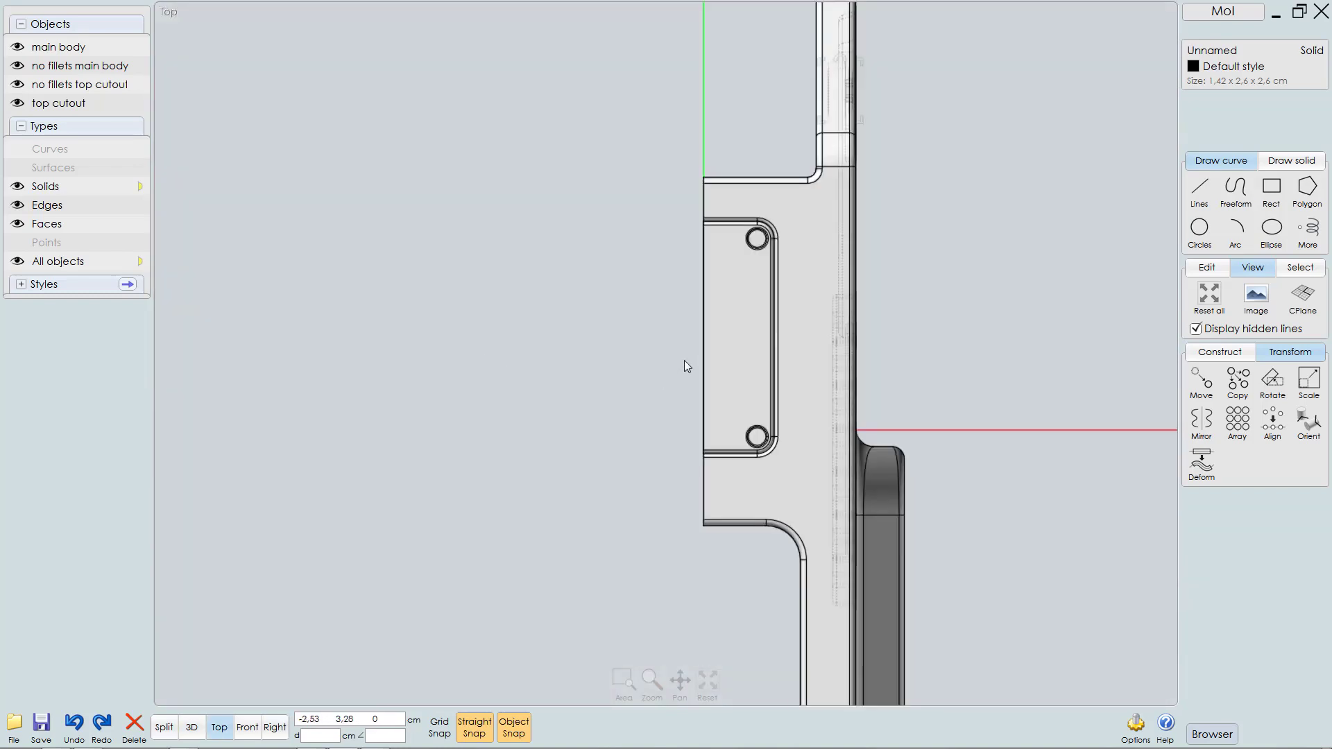
key(F3)
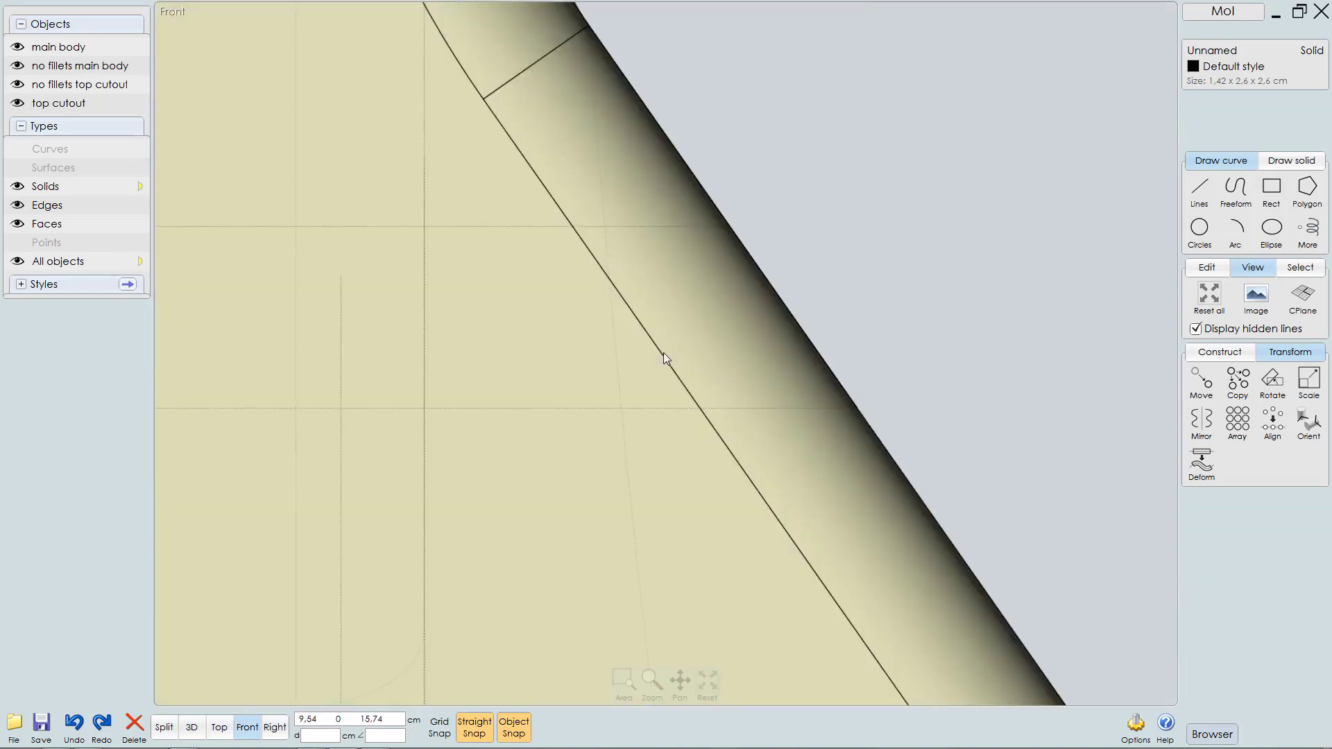
scroll(680, 329, down, 5)
scroll(702, 304, down, 6)
mouse_move(696, 386)
right_down()
mouse_move(689, 328)
mouse_move(683, 386)
right_up()
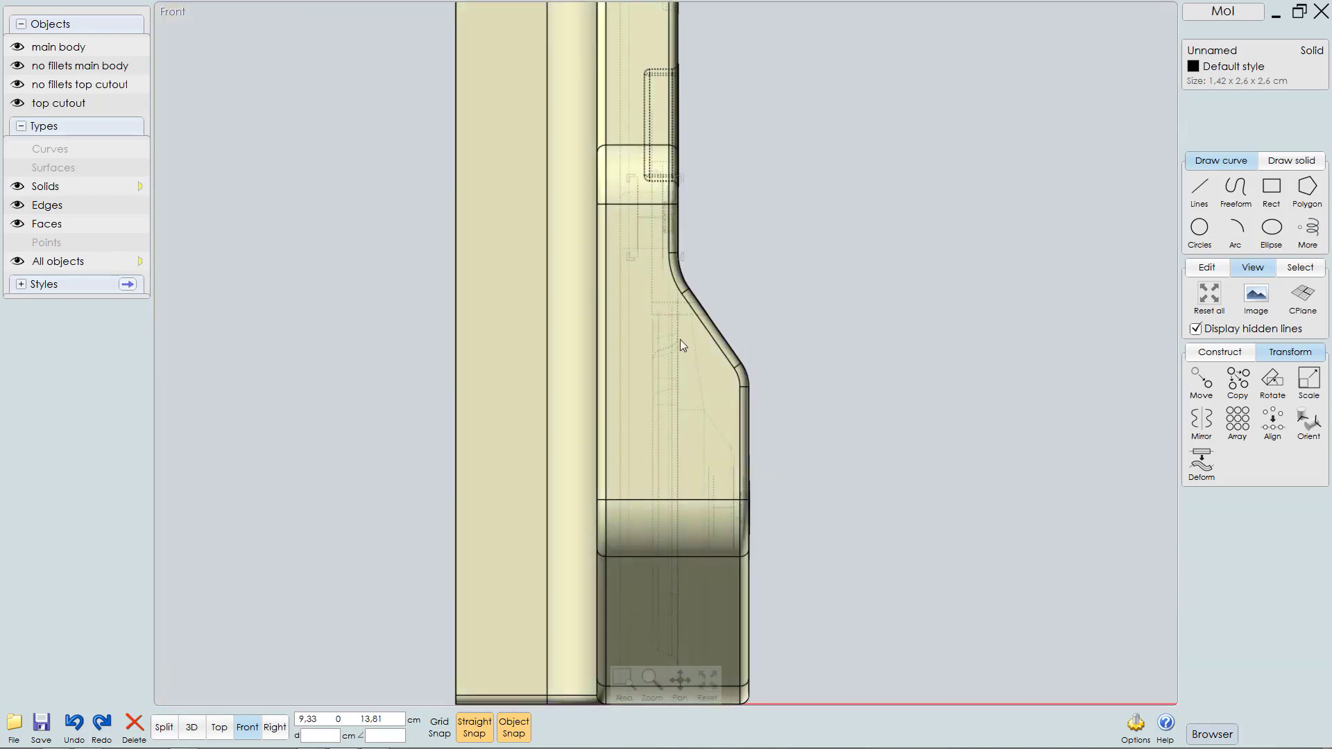
right_drag(650, 261, 786, 401)
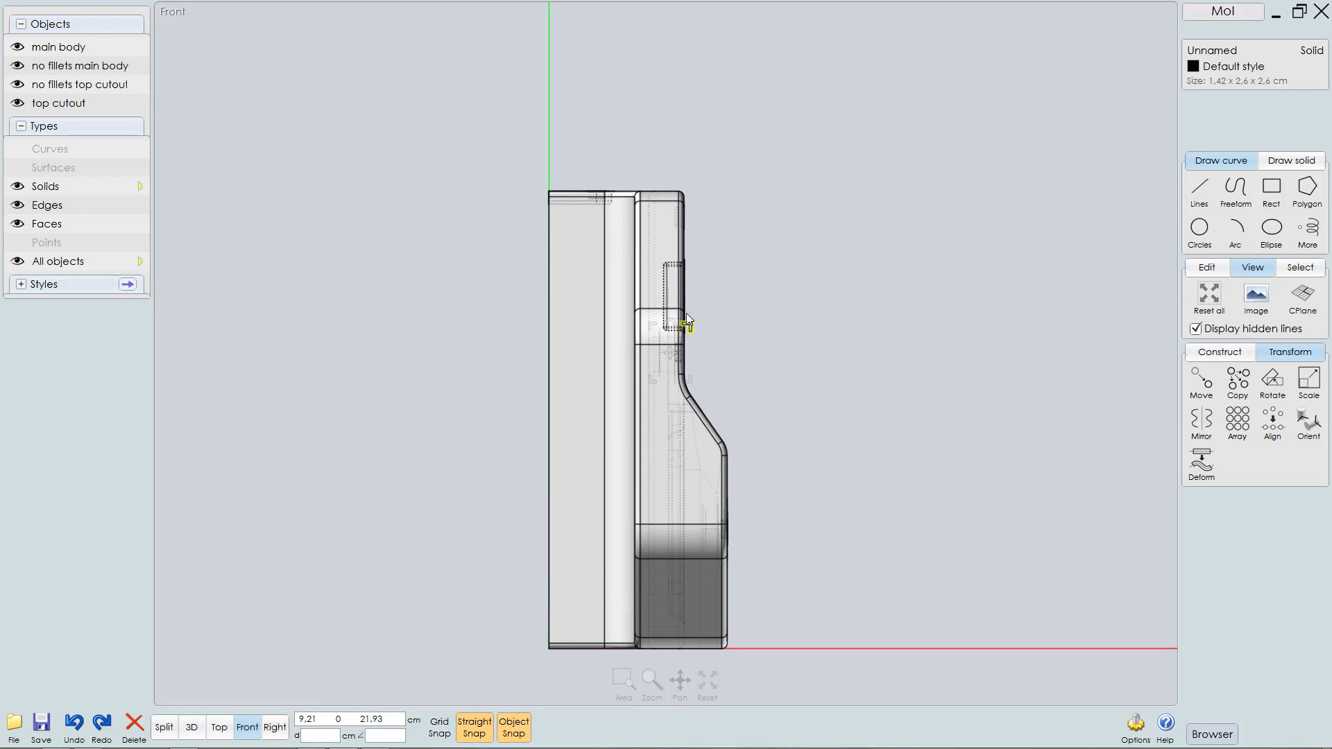
ctrl+right_drag(685, 315, 946, 198)
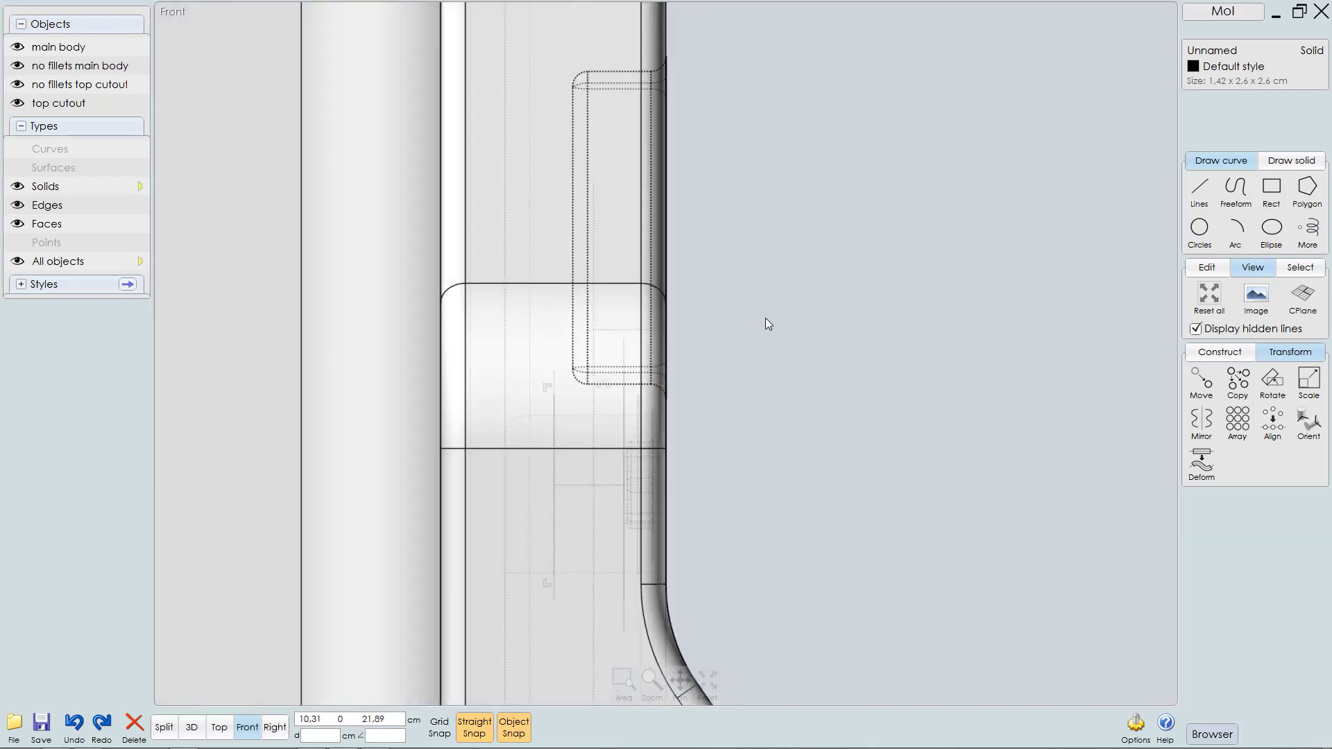
key(F5)
right_drag(461, 297, 450, 256)
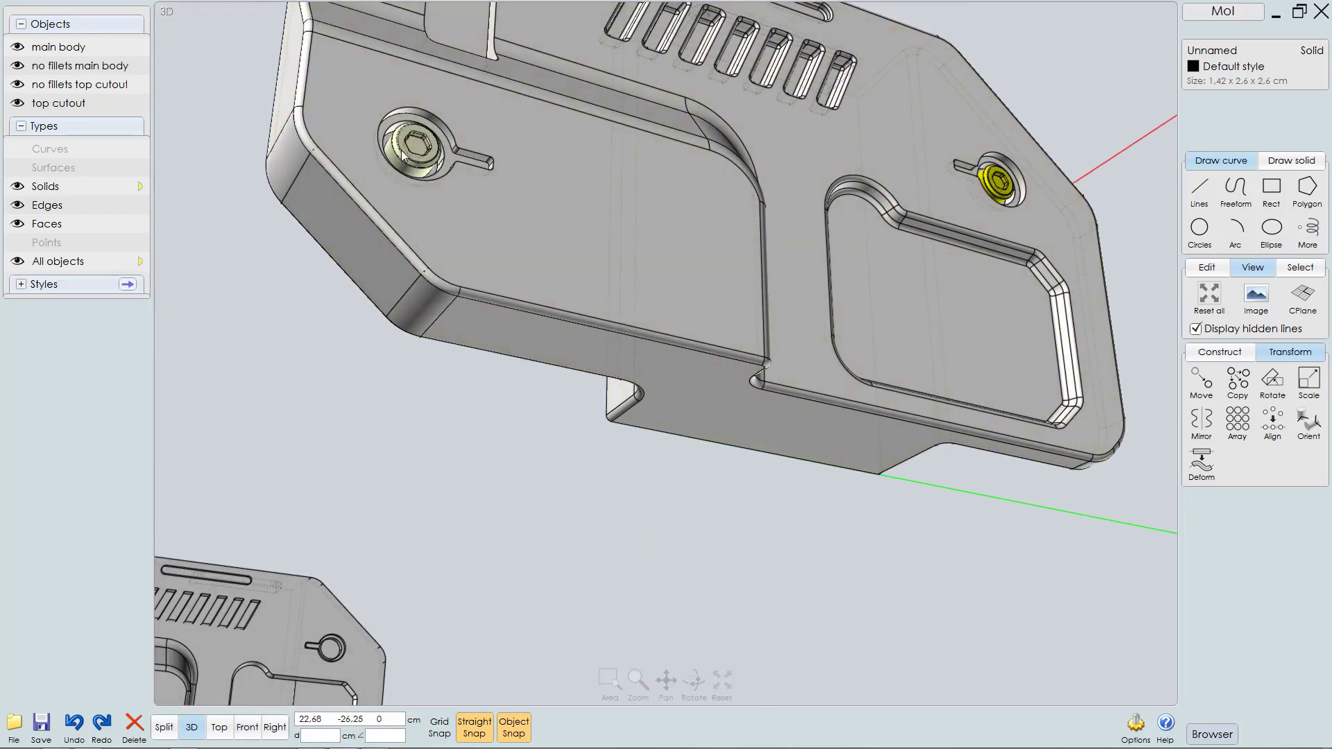
ctrl+right_drag(401, 148, 479, 278)
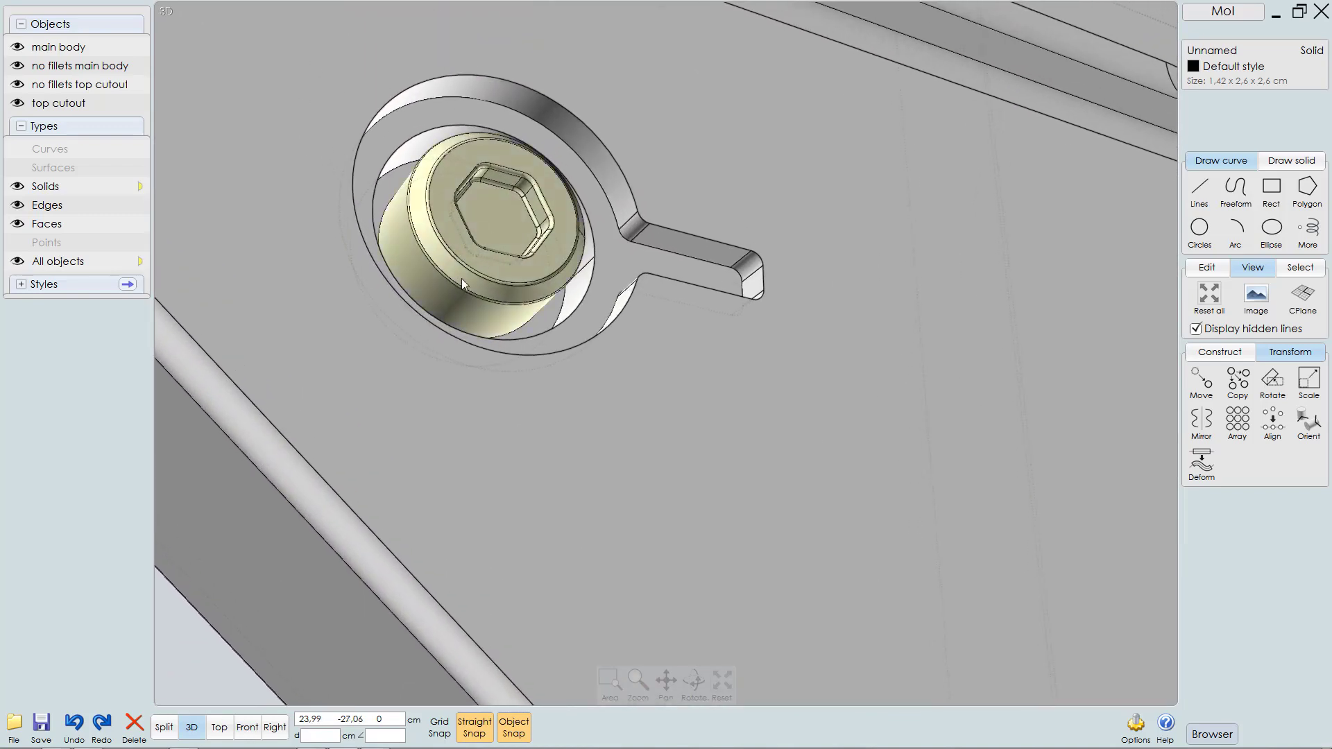
scroll(448, 373, up, 5)
right_drag(399, 436, 392, 430)
scroll(409, 411, down, 10)
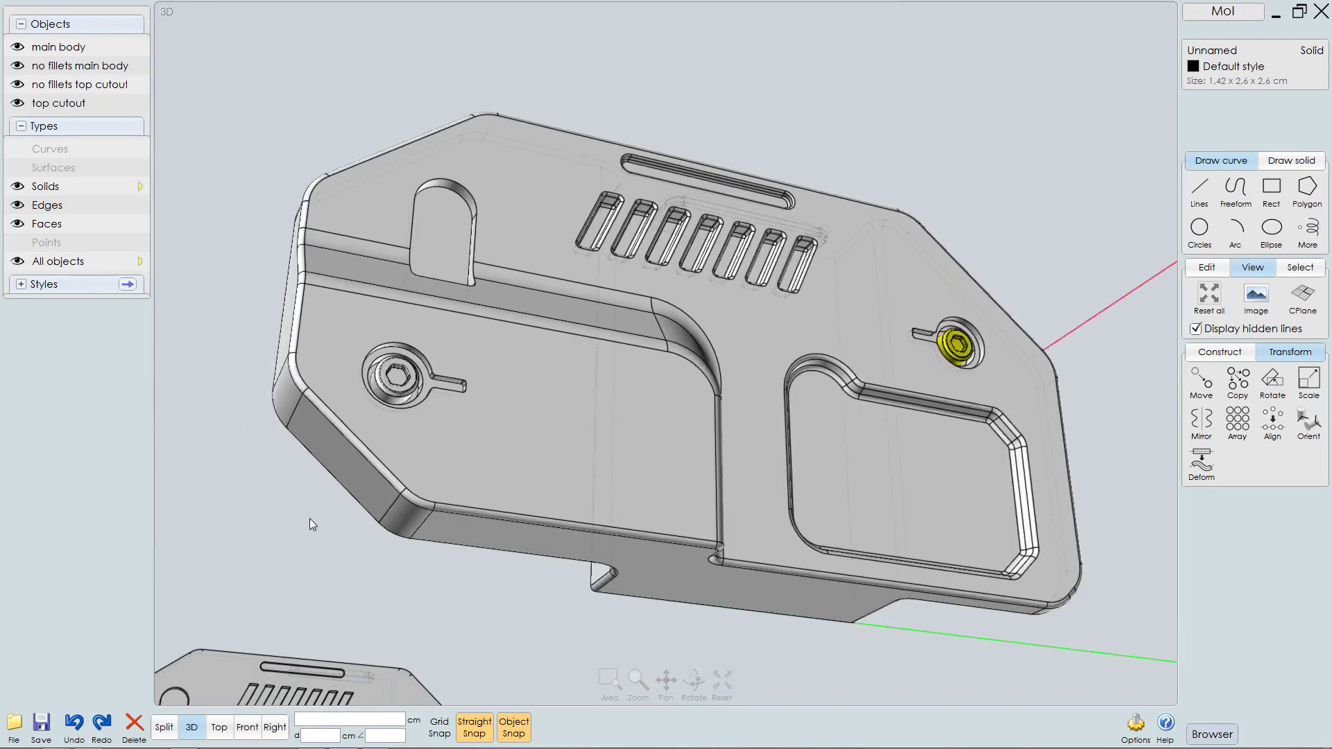
right_drag(310, 518, 610, 401)
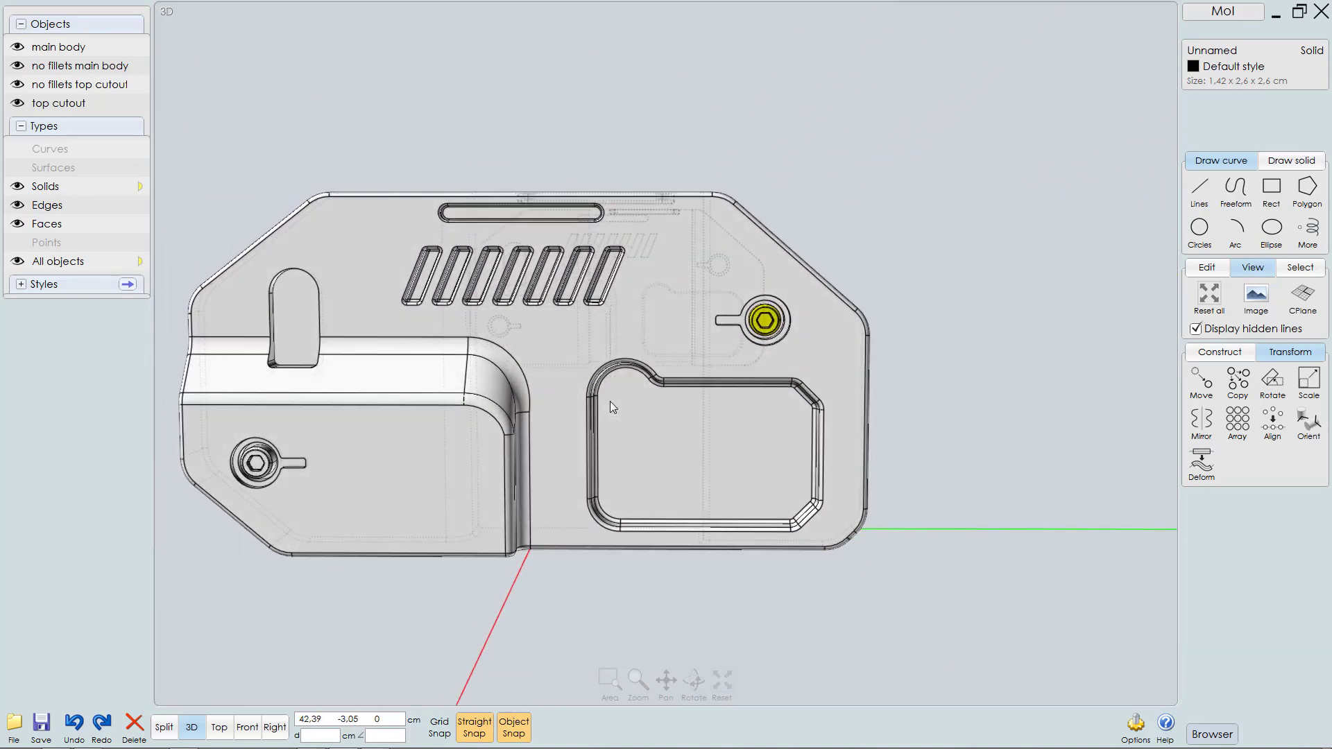
right_drag(755, 396, 763, 418)
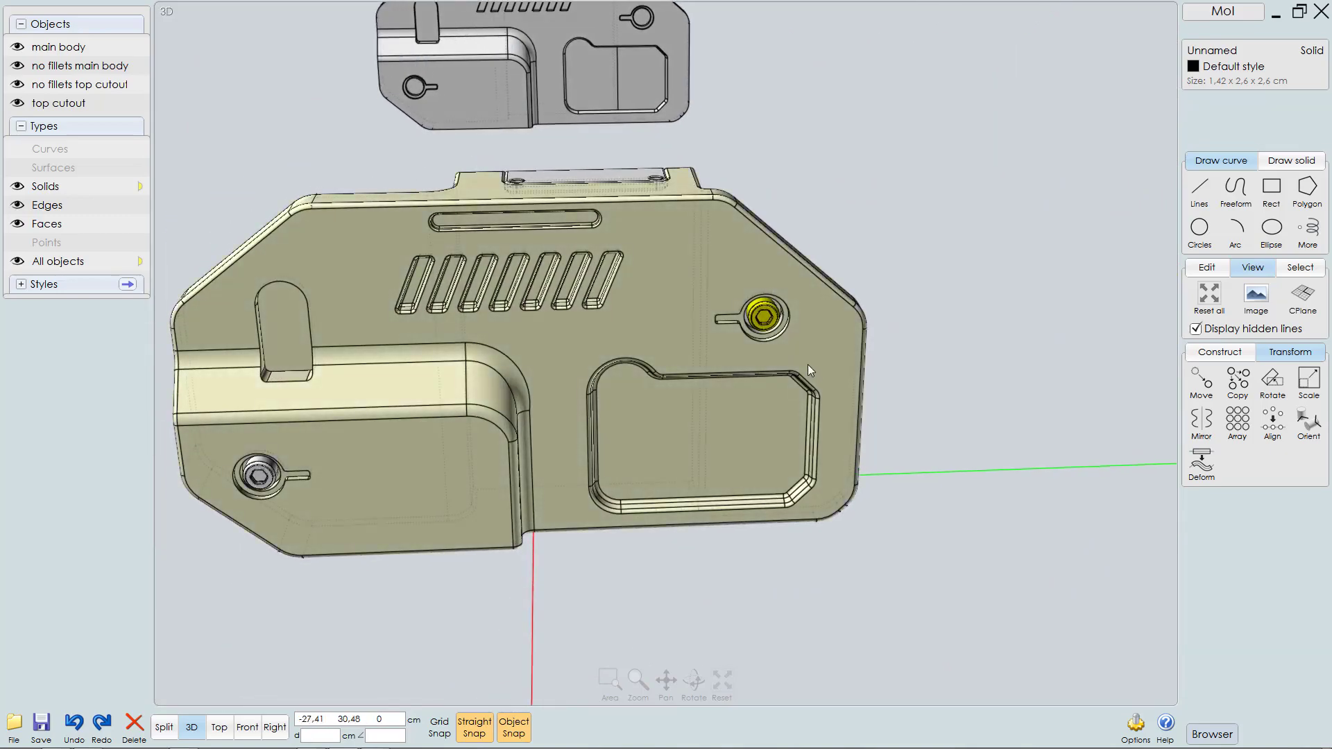
Step: Select the knob in the upper round hole and name it screw01
right_drag(807, 364, 811, 306)
click(879, 347)
click(810, 305)
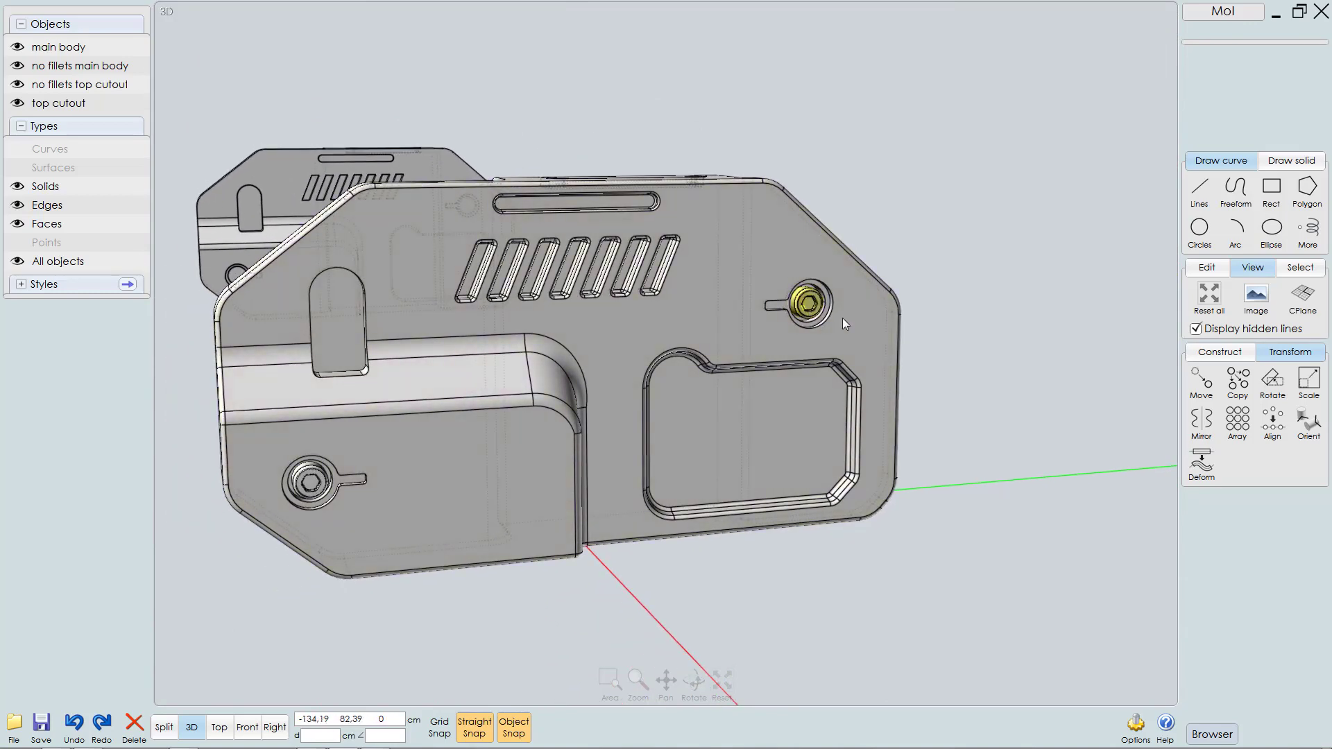
click(1212, 50)
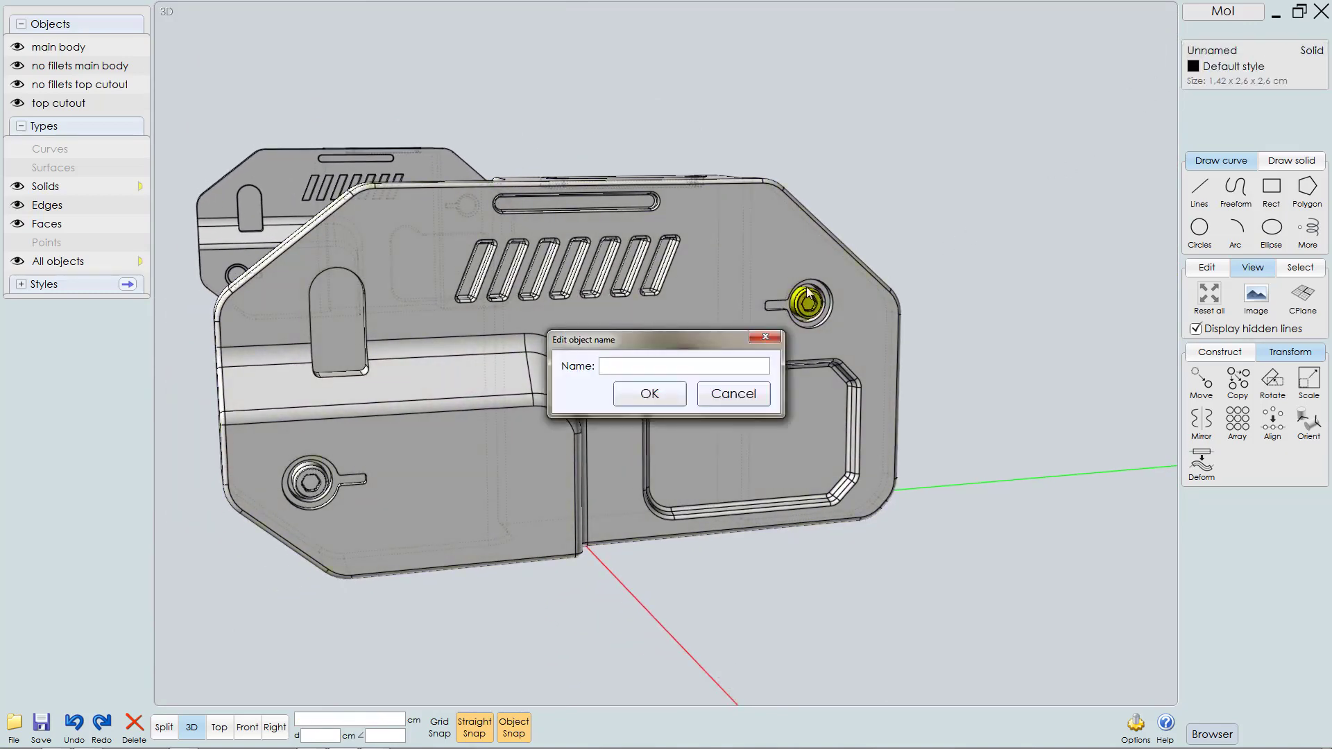
text(screw01)
key(Return)
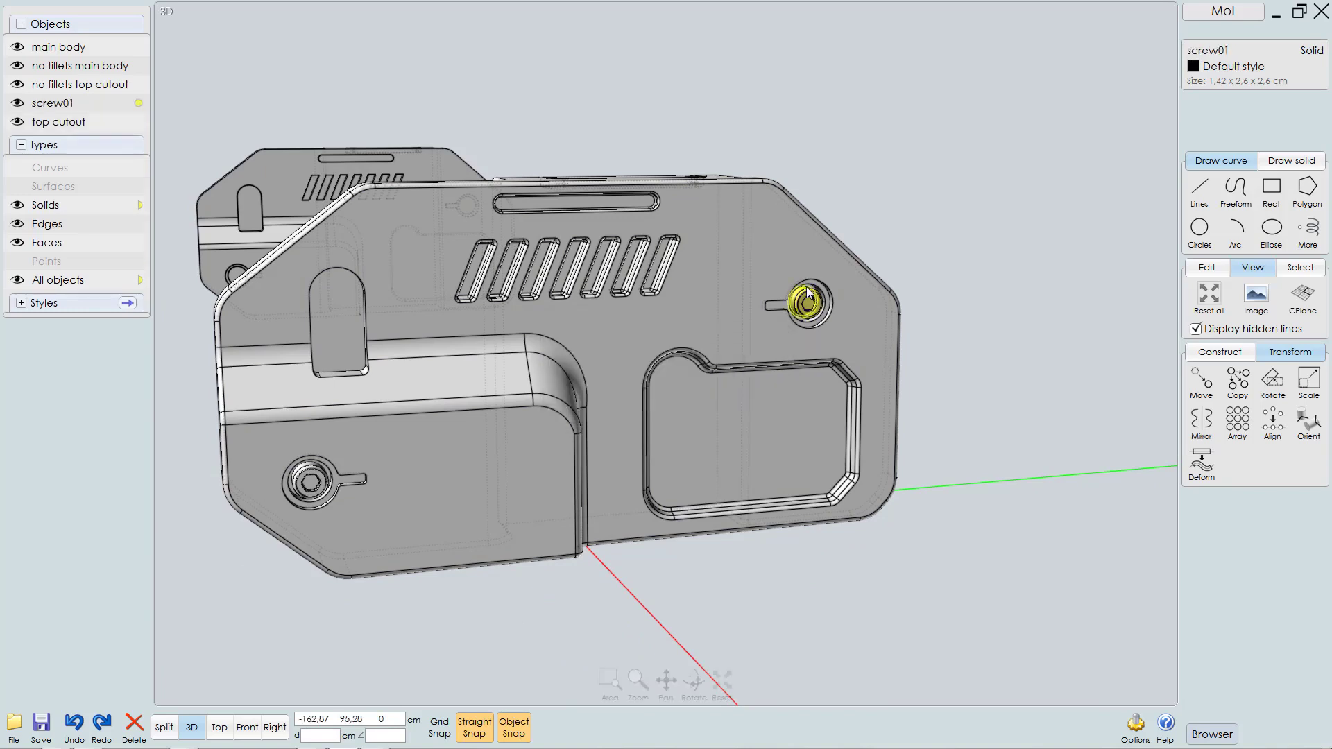
Step: Select only the copied knob in the lower round hole and name it screw02
click(288, 576)
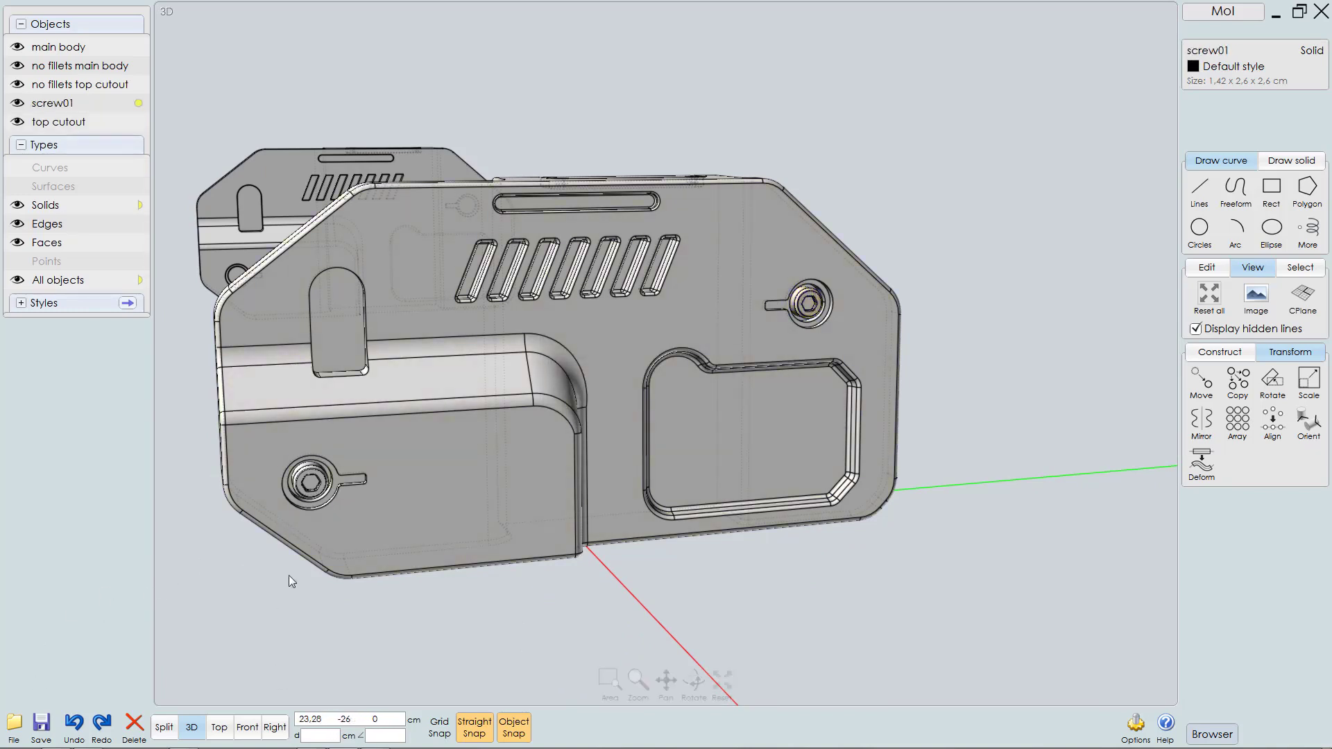
click(310, 481)
click(1207, 51)
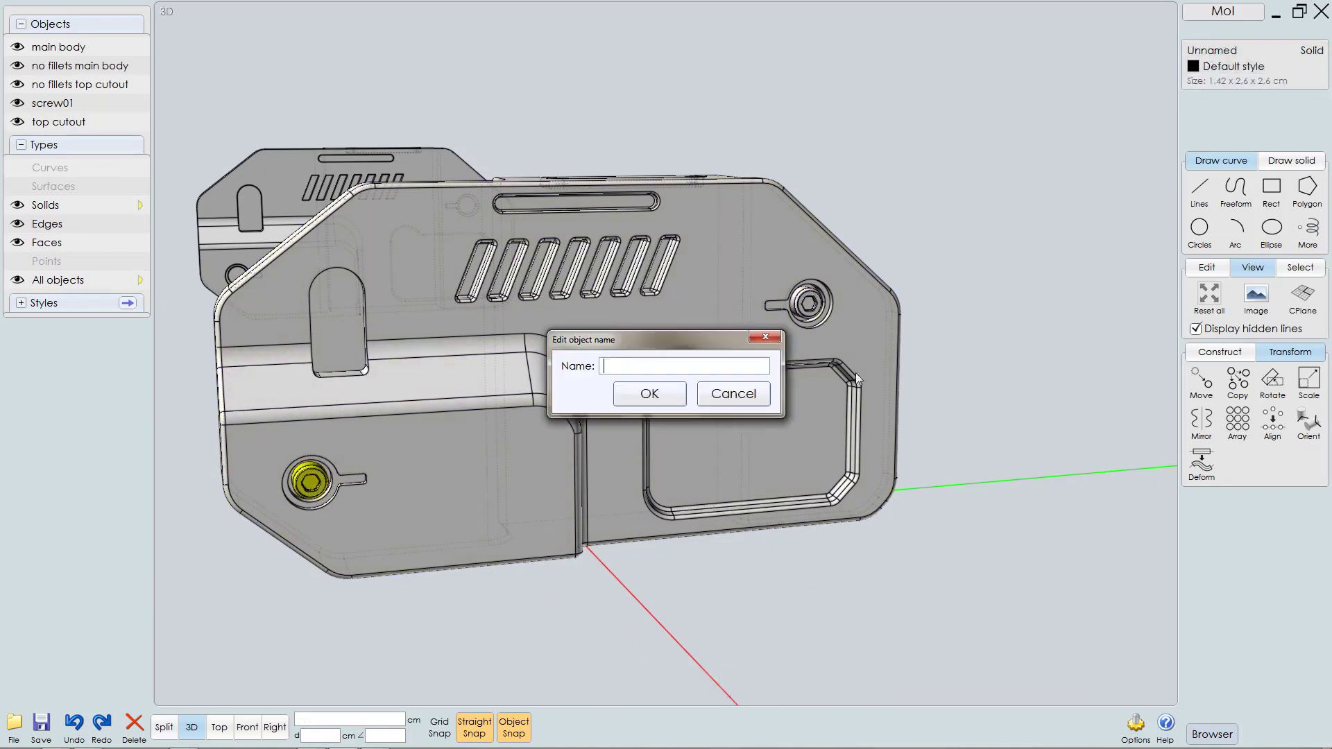
text(screw01)
key(BackSpace)
text(2)
key(Return)
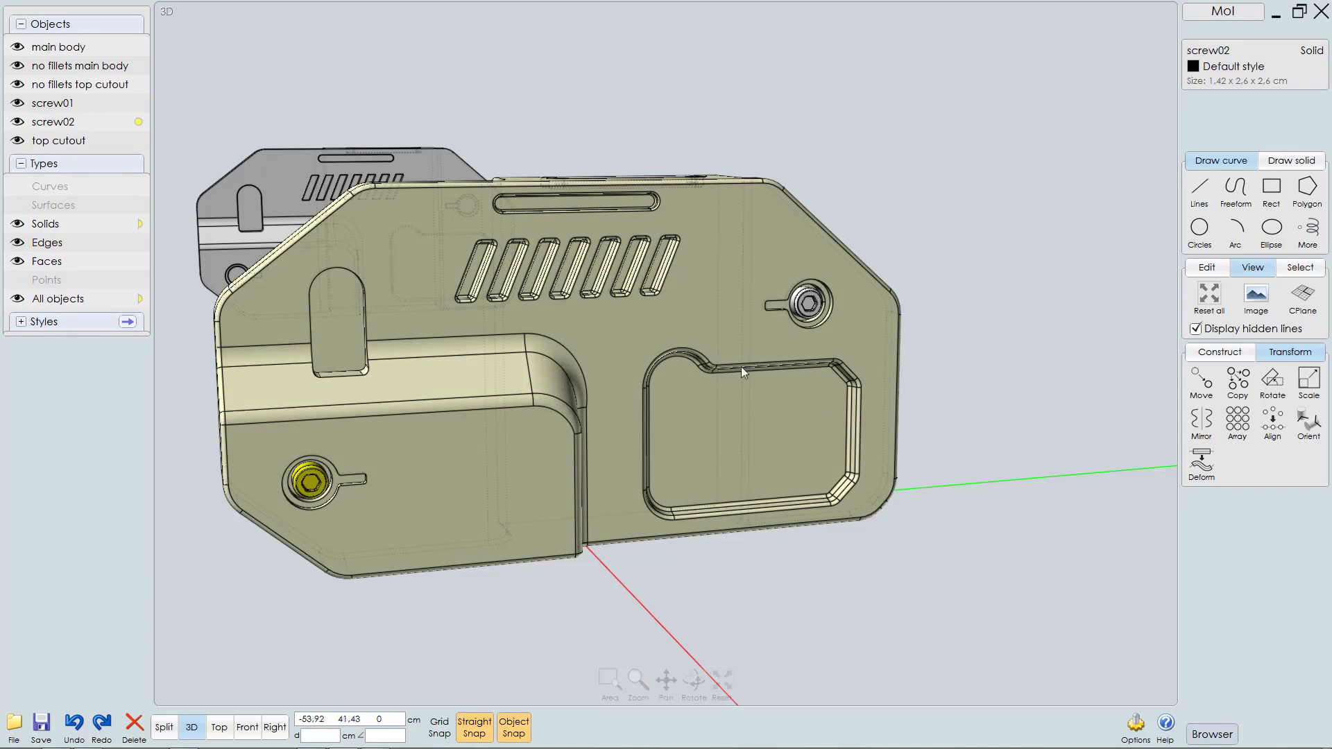
Step: Clear the selection, then select the filleted main body and isolate it
scroll(728, 367, down, 2)
right_drag(666, 316, 659, 357)
middle_drag(659, 357, 663, 352)
key(Escape)
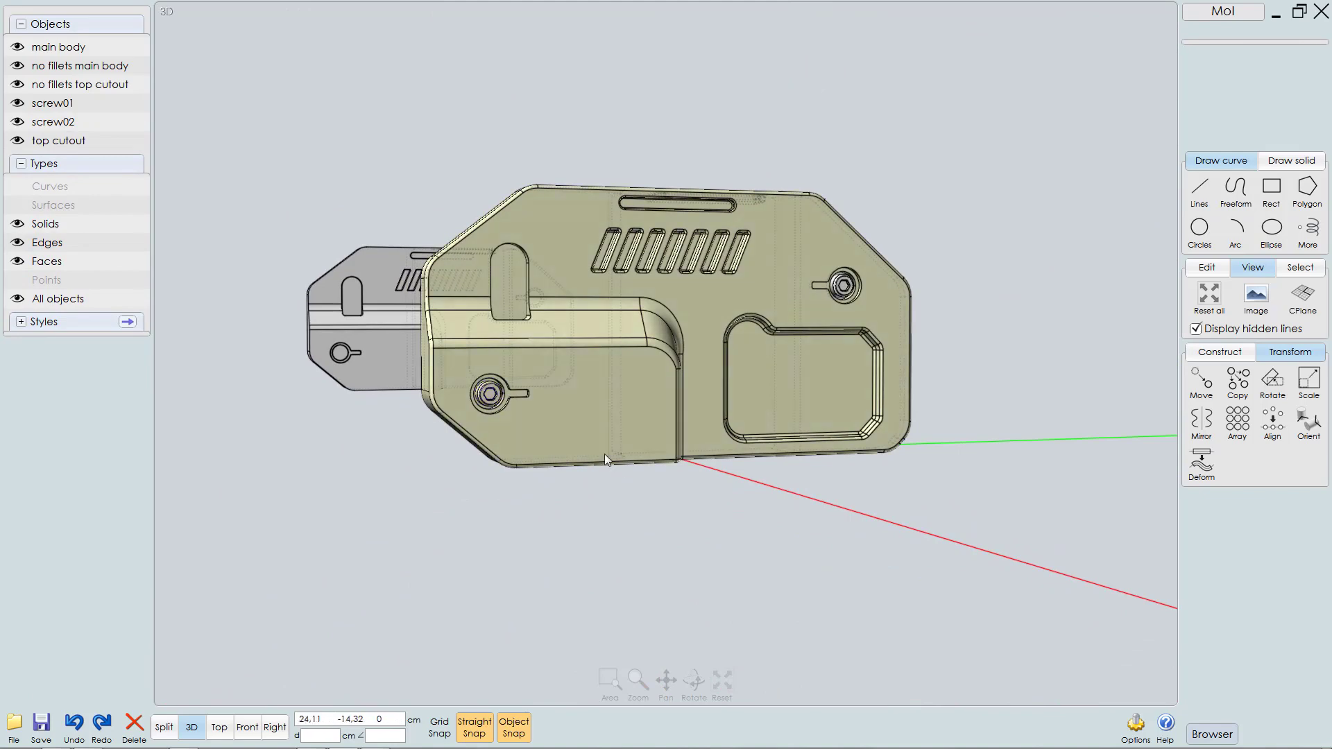
click(608, 406)
right_drag(630, 440, 662, 434)
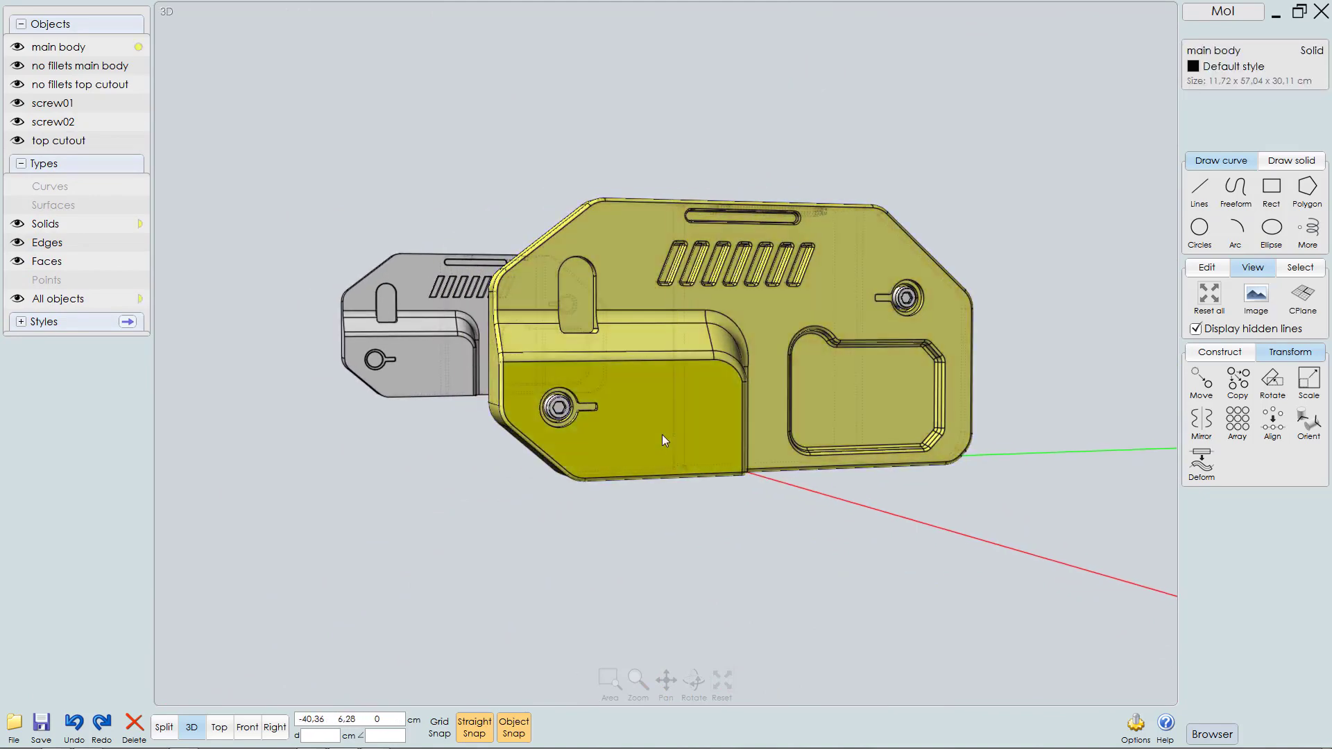
right_drag(646, 319, 664, 355)
scroll(711, 281, up, 5)
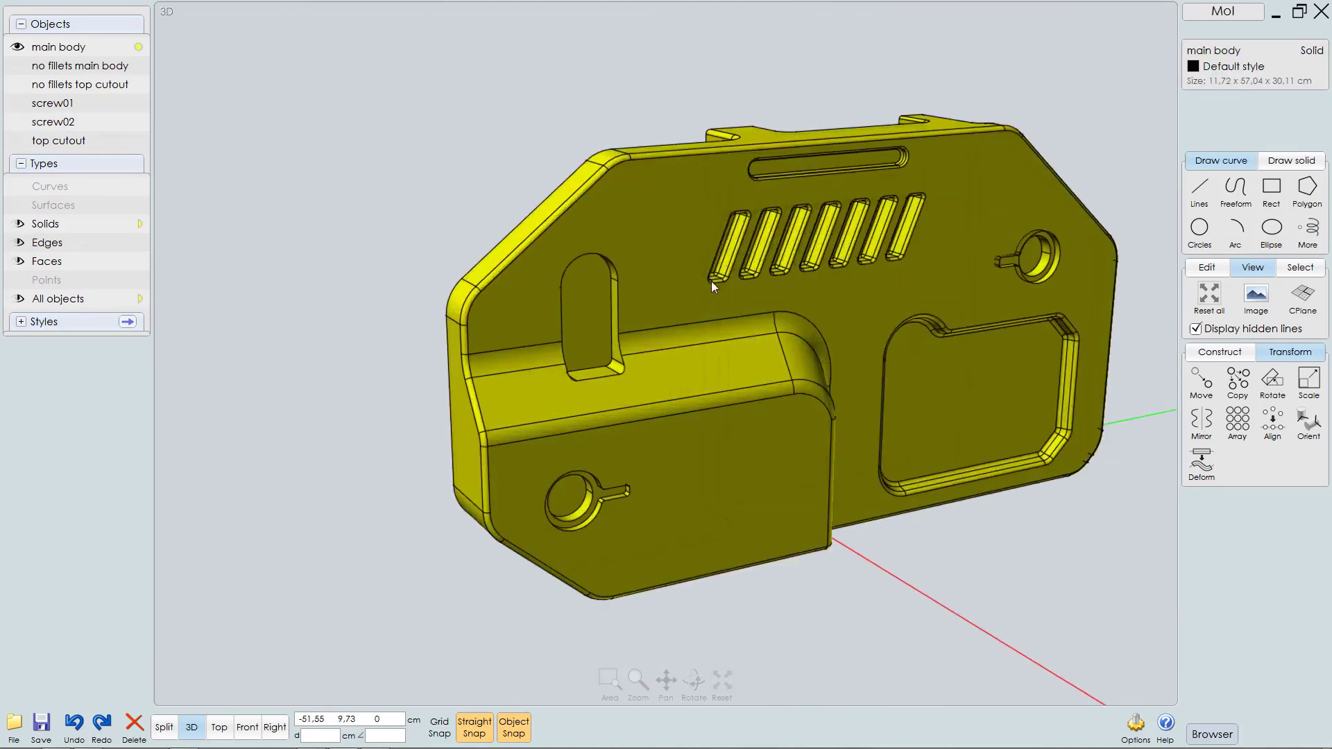
middle_drag(710, 281, 852, 311)
scroll(814, 274, up, 3)
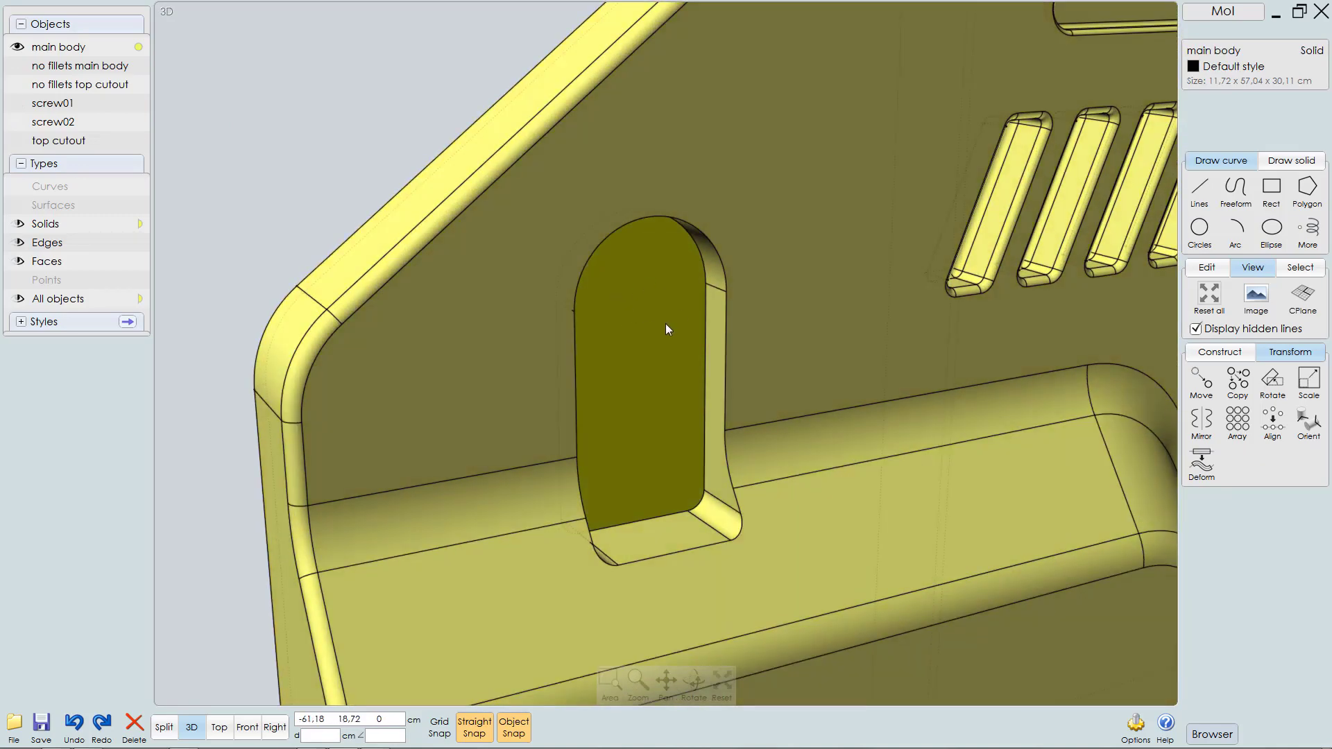
Step: Select the front and back arch edges of the arched slot and the adjoining straight edges on its exposed side
click(704, 250)
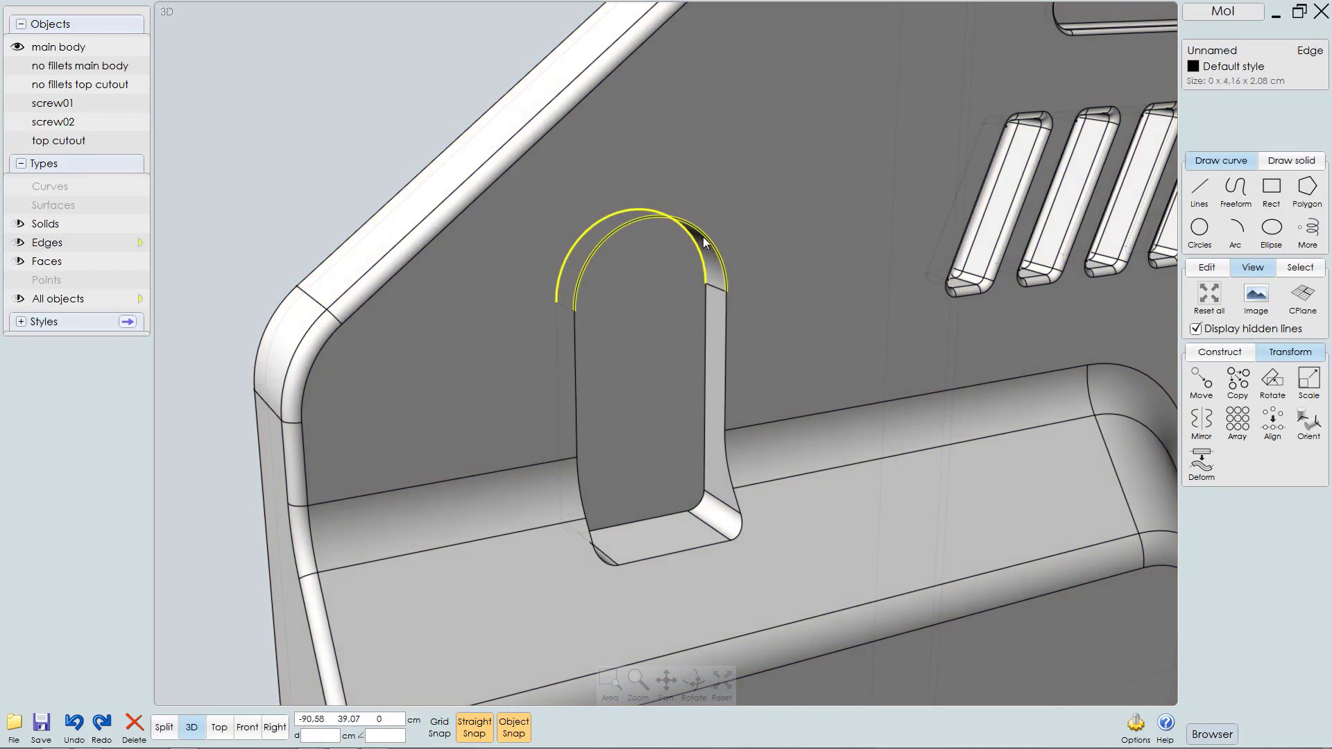
click(728, 318)
click(705, 332)
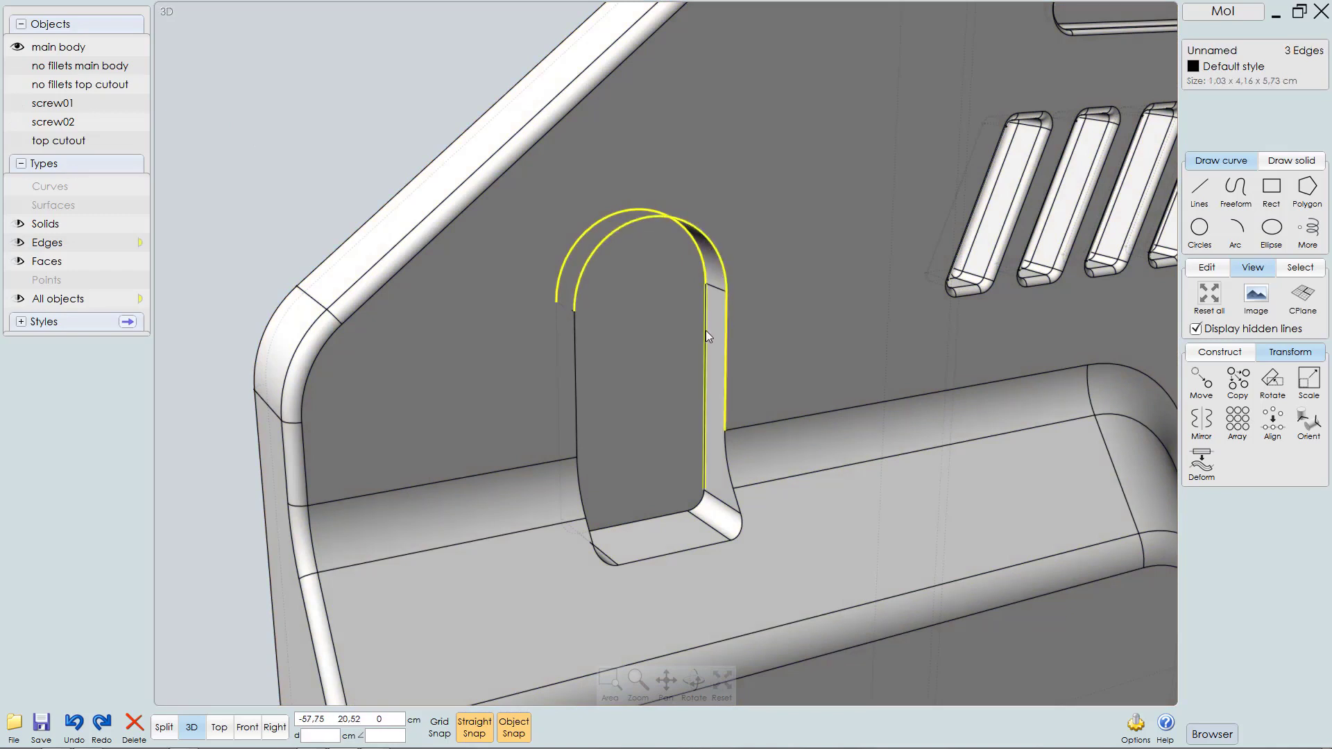
click(706, 330)
double_click(708, 329)
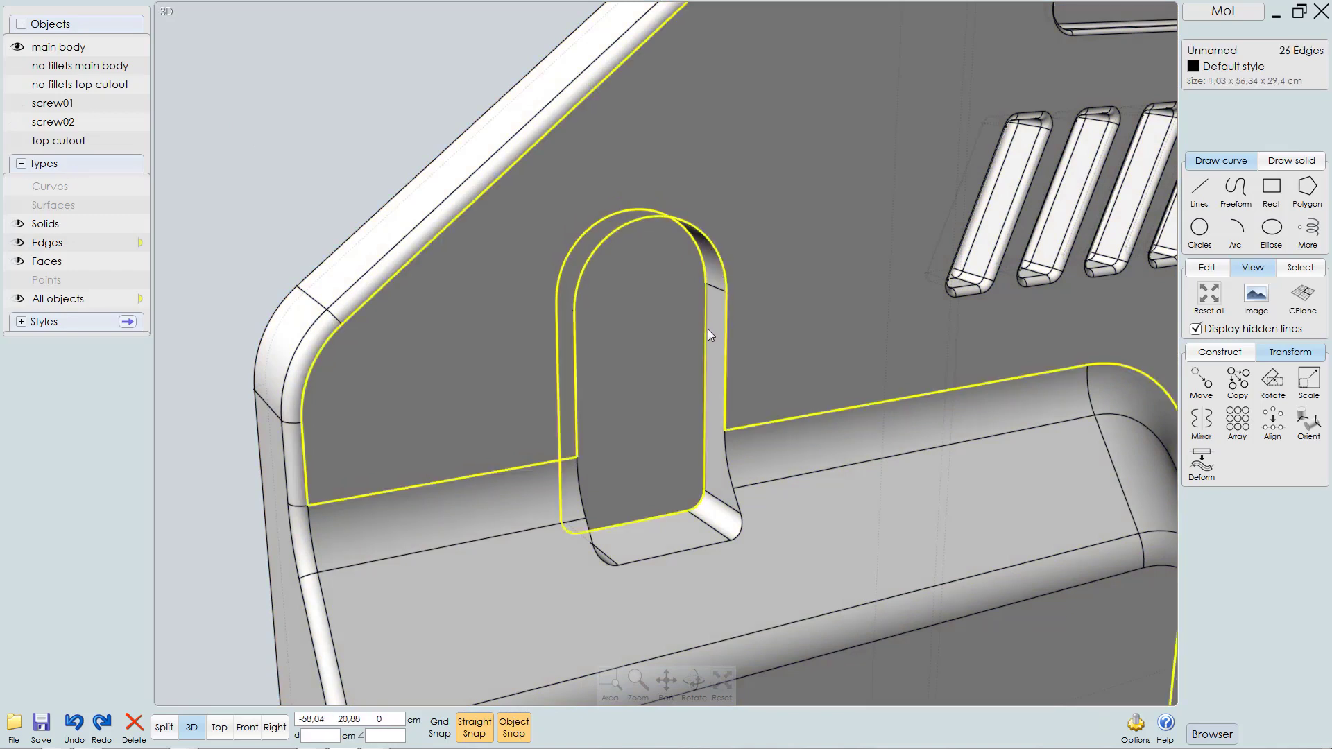
key(ctrl+z)
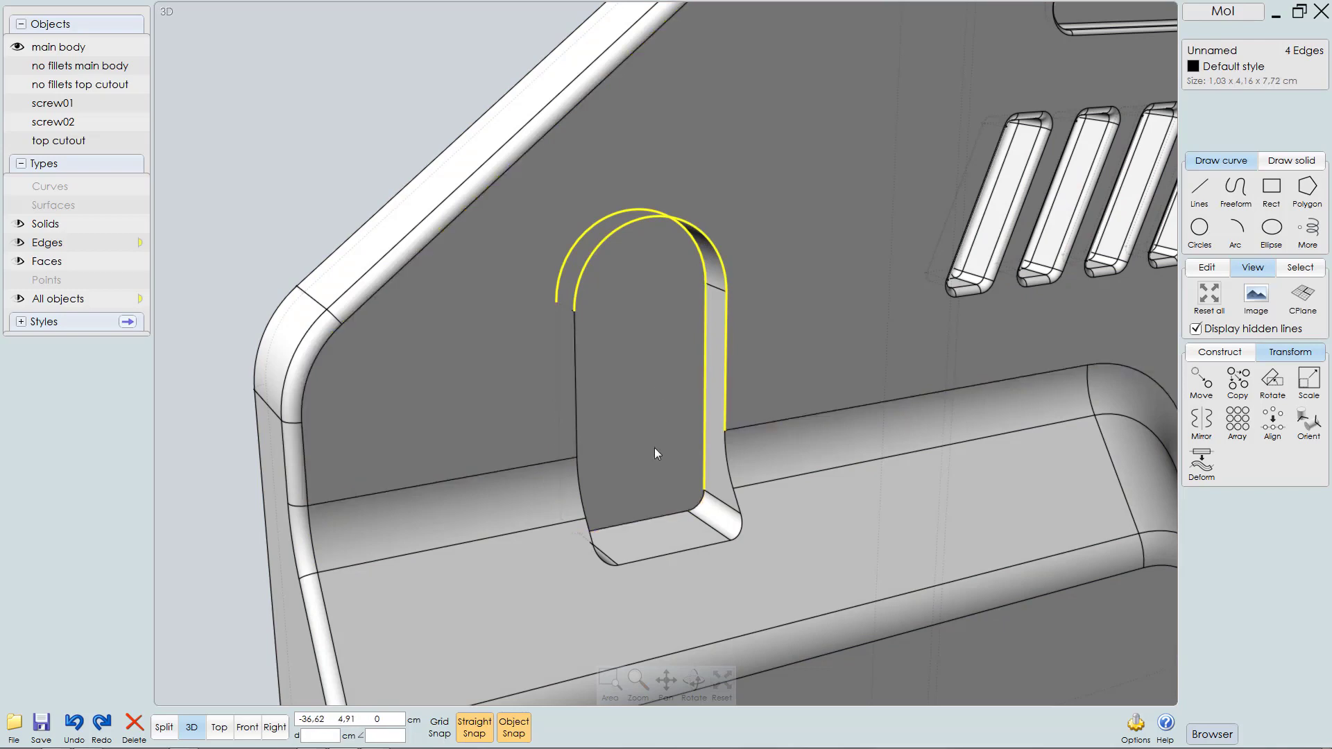
Step: Add the lower curved corner edges on that side and the slot's front and back bottom edges to the selection
click(739, 497)
click(740, 528)
click(699, 502)
click(664, 515)
click(680, 549)
click(680, 547)
Step: Add the straight and corner edges on the arched slot's opposite side to complete both outline loops
right_drag(501, 532, 357, 502)
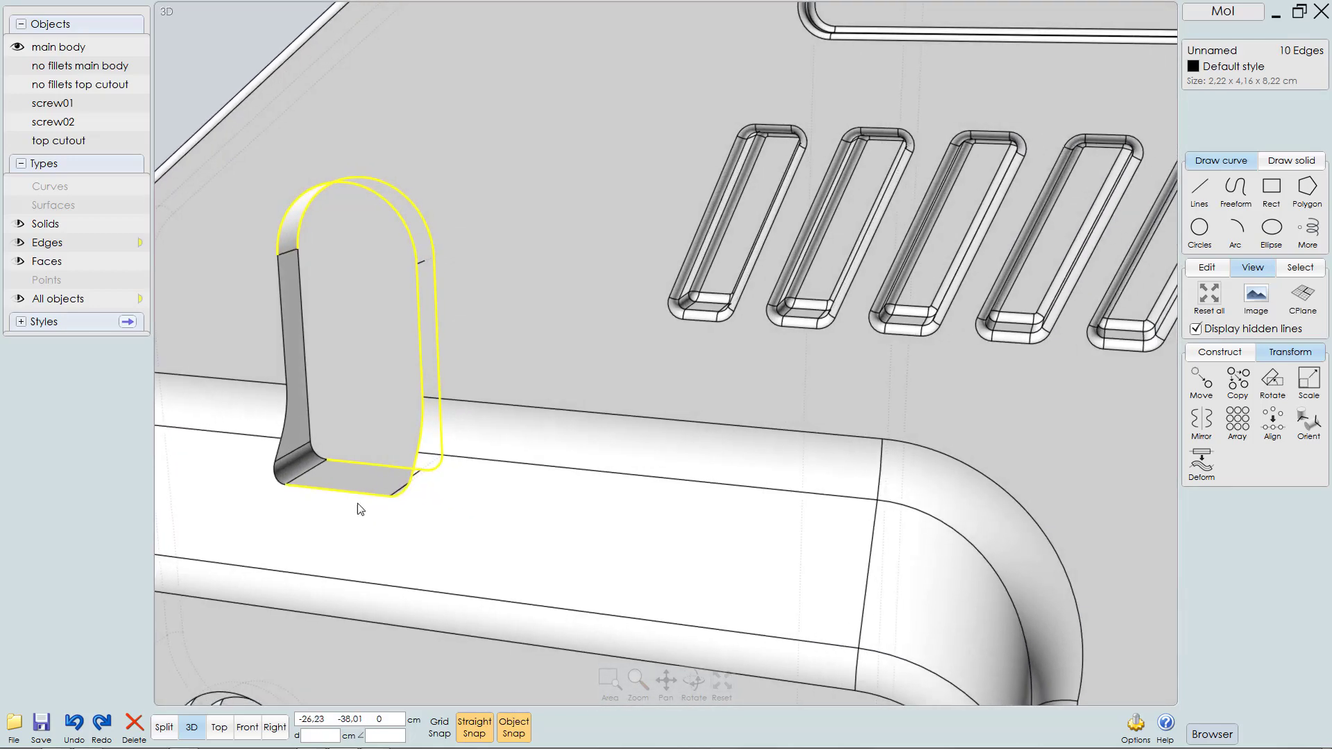
click(275, 475)
click(278, 451)
click(284, 345)
click(302, 322)
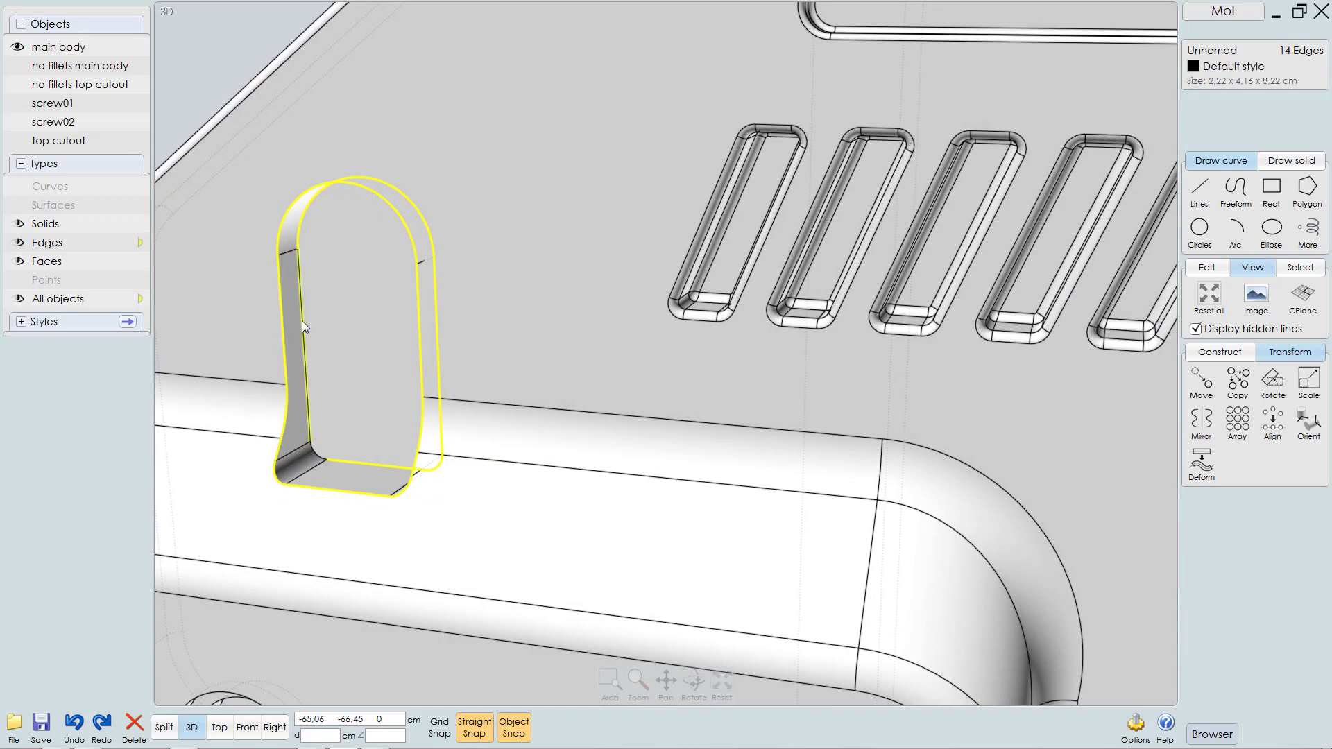
click(305, 447)
click(315, 460)
Step: Apply a circular fillet with a 0.05 cm radius to the selected arched-slot edges
right_drag(402, 409, 485, 408)
scroll(605, 435, up, 2)
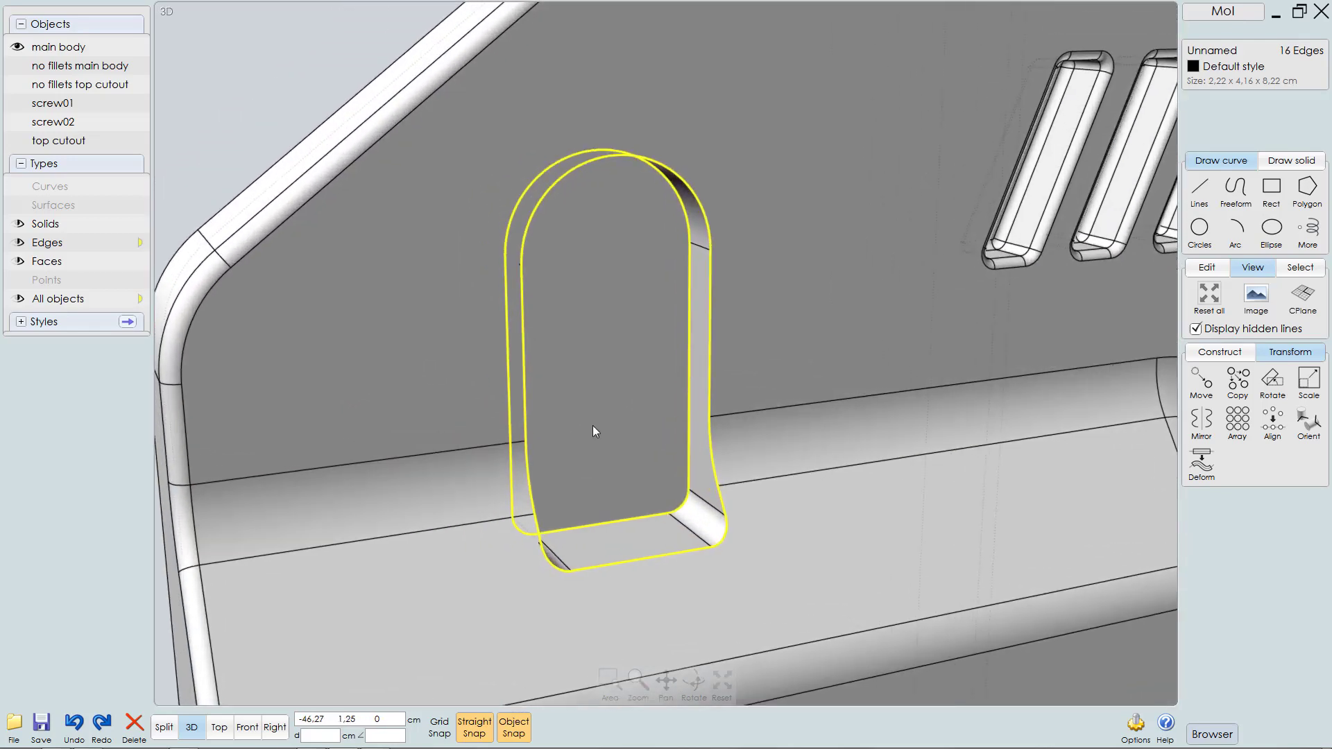
key(f)
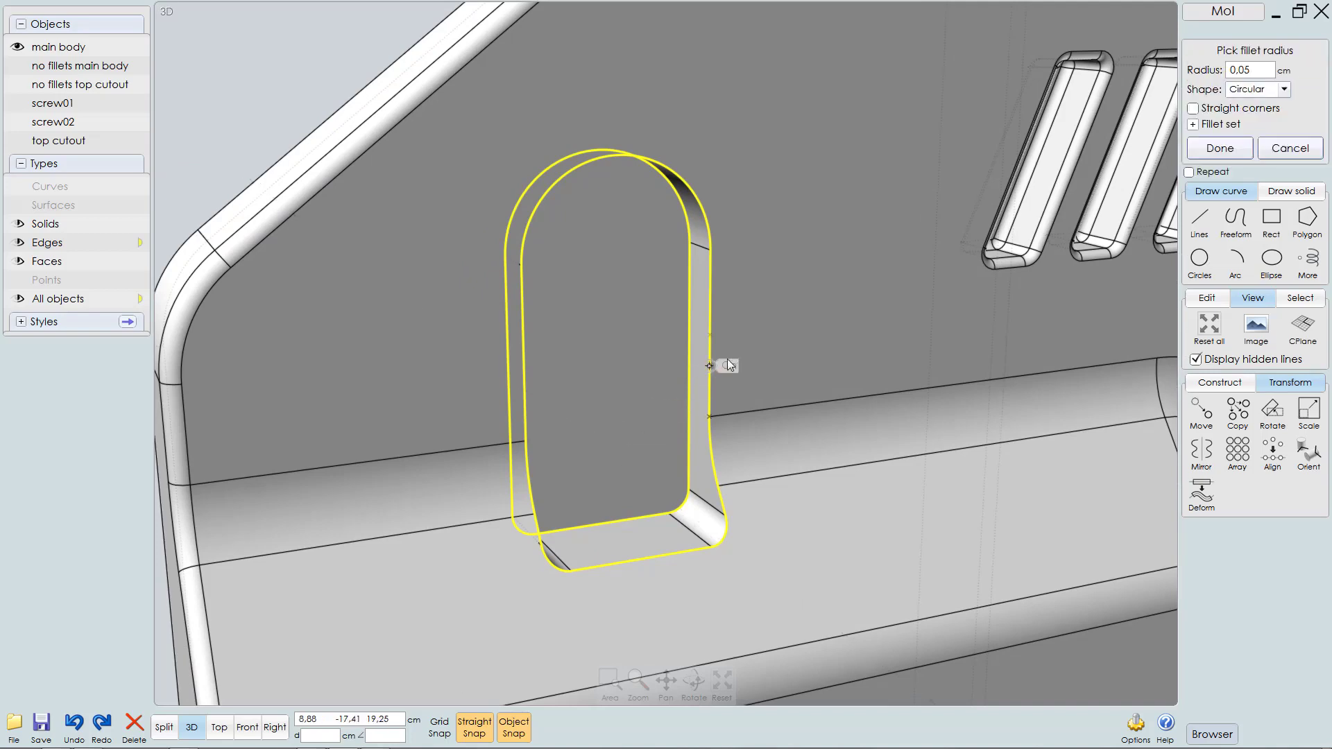
middle_drag(746, 304, 714, 267)
right_click(733, 326)
scroll(733, 326, down, 2)
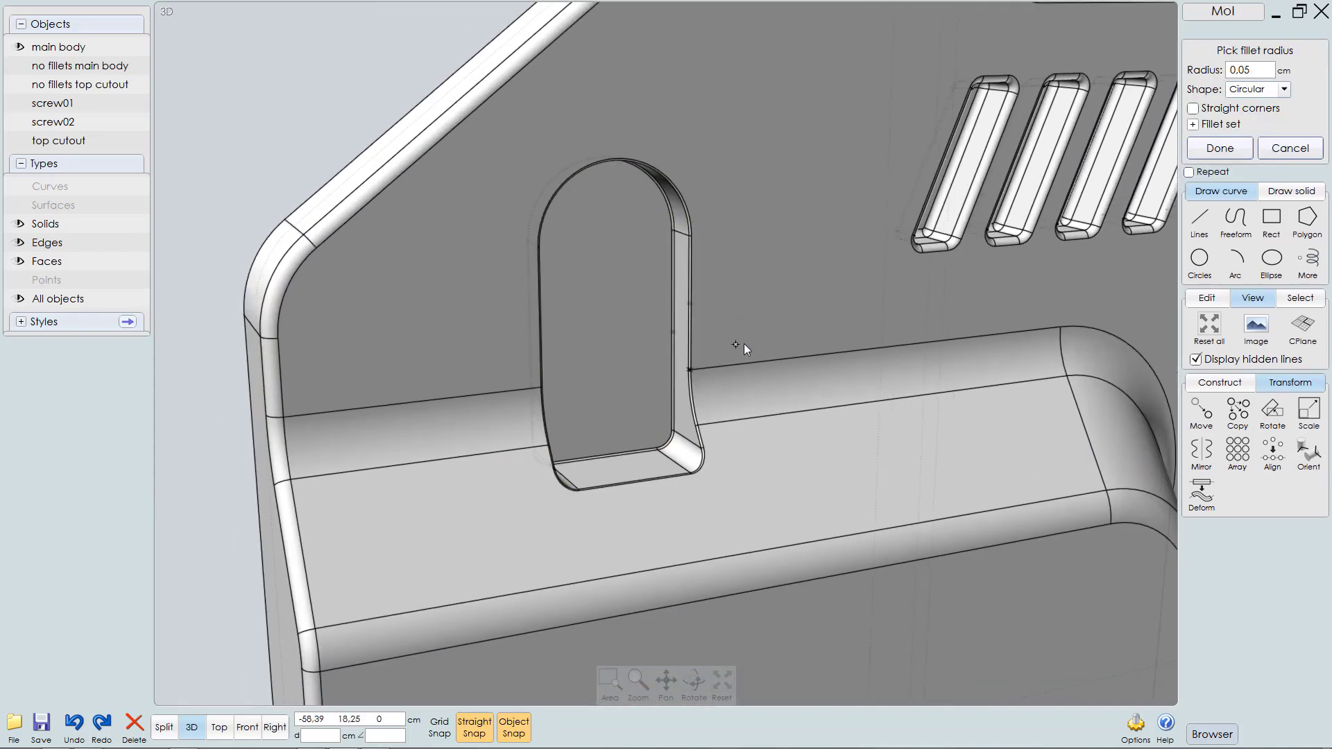
right_drag(744, 343, 797, 373)
scroll(887, 316, up, 4)
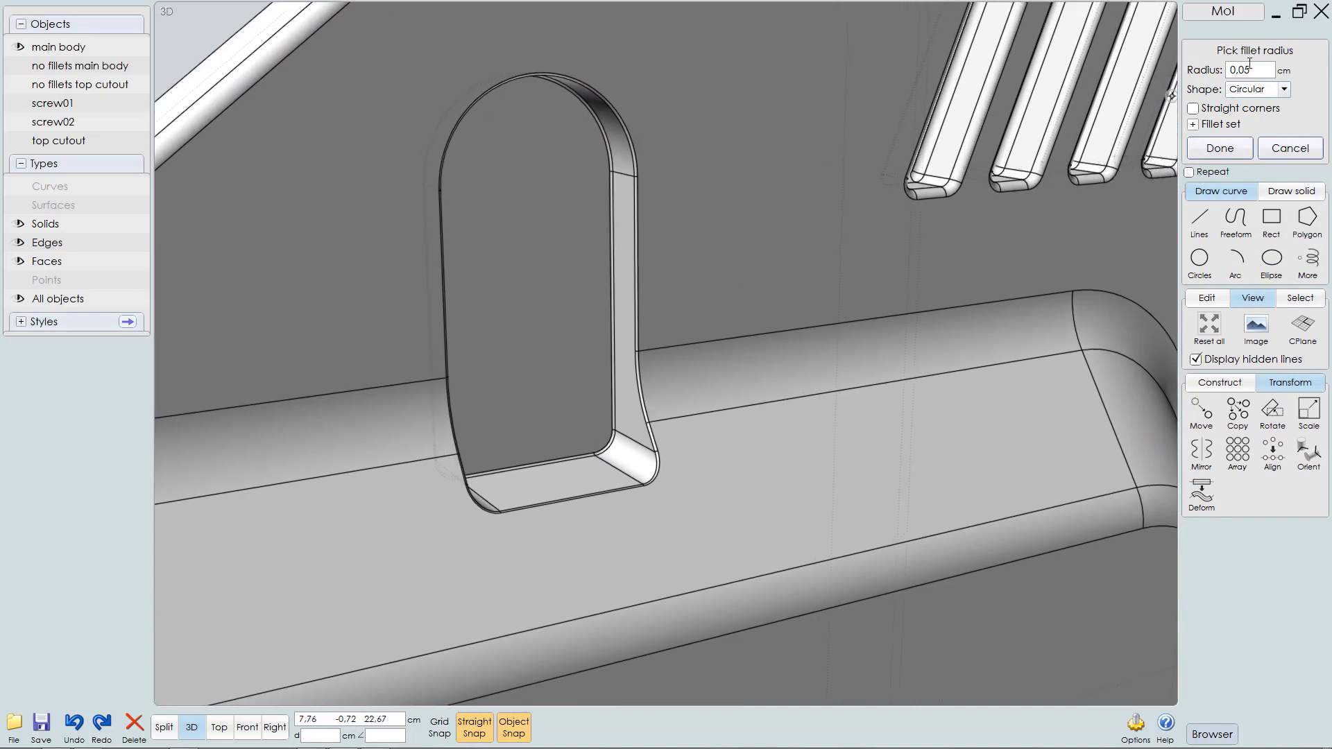
Step: Set the arched slot's fillet radius to 0.2 cm
drag(1239, 69, 1266, 73)
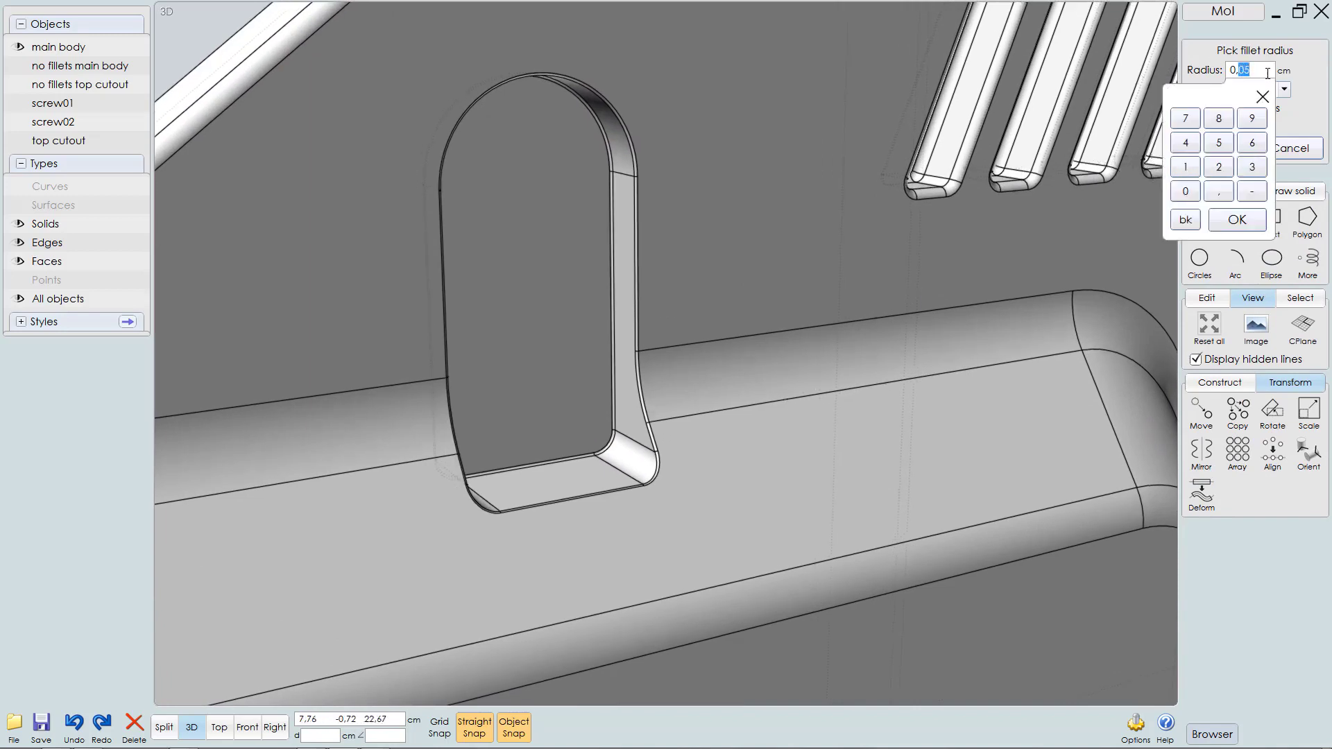
text(2)
key(Return)
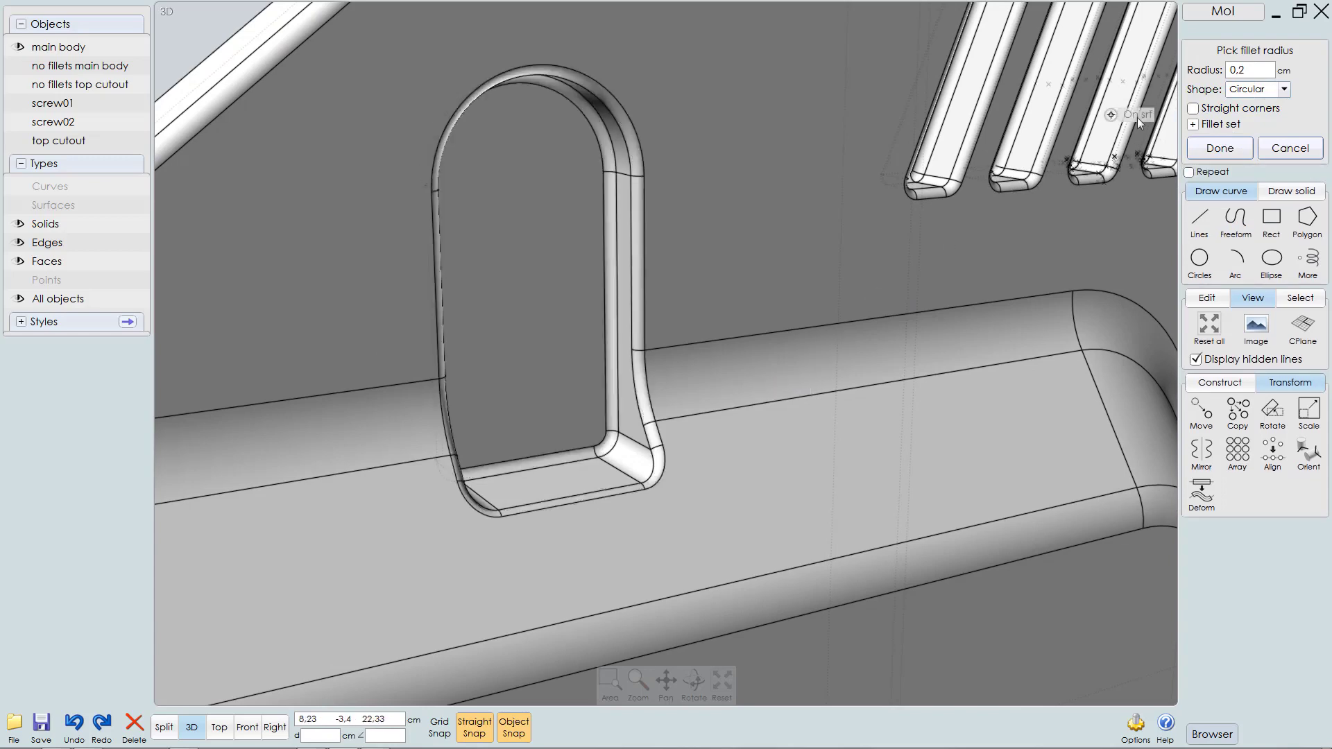
Step: Try a 0.3 cm fillet radius on the arched slot and check it against the whole body
double_click(1249, 69)
click(1219, 70)
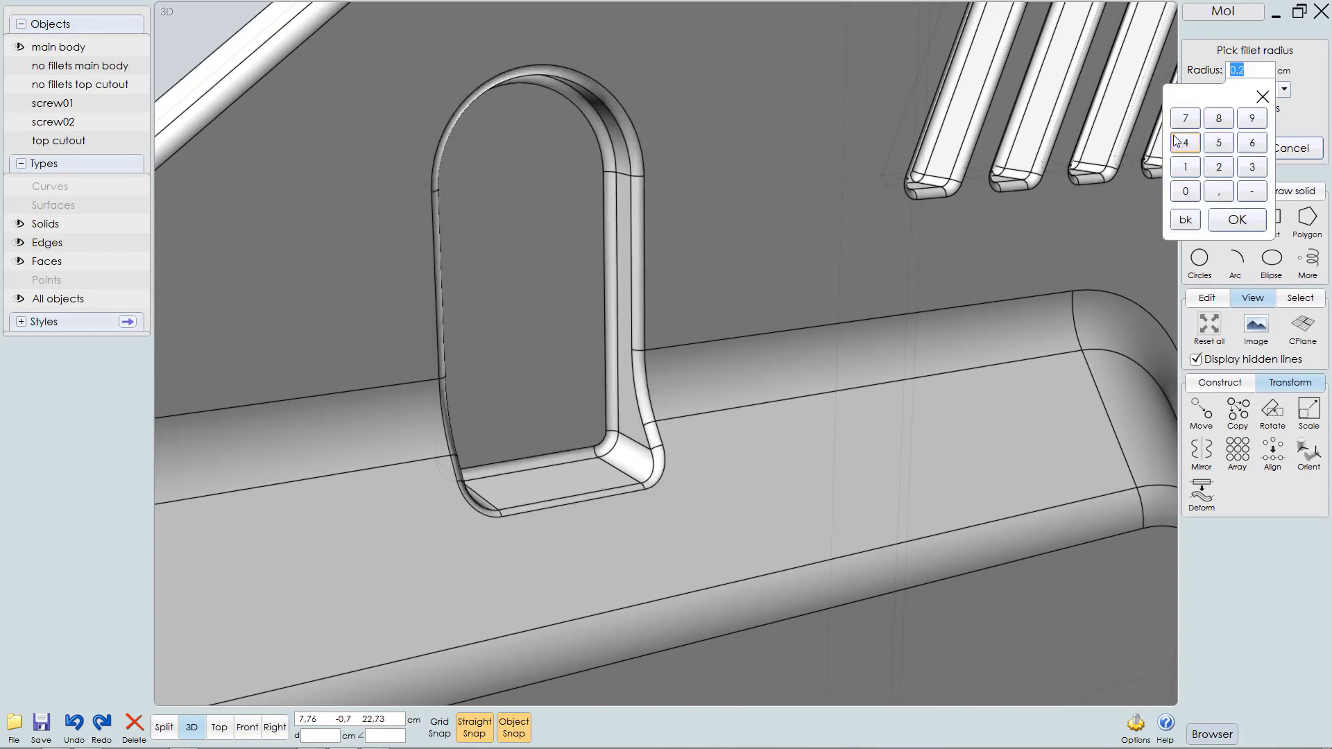
text(,3)
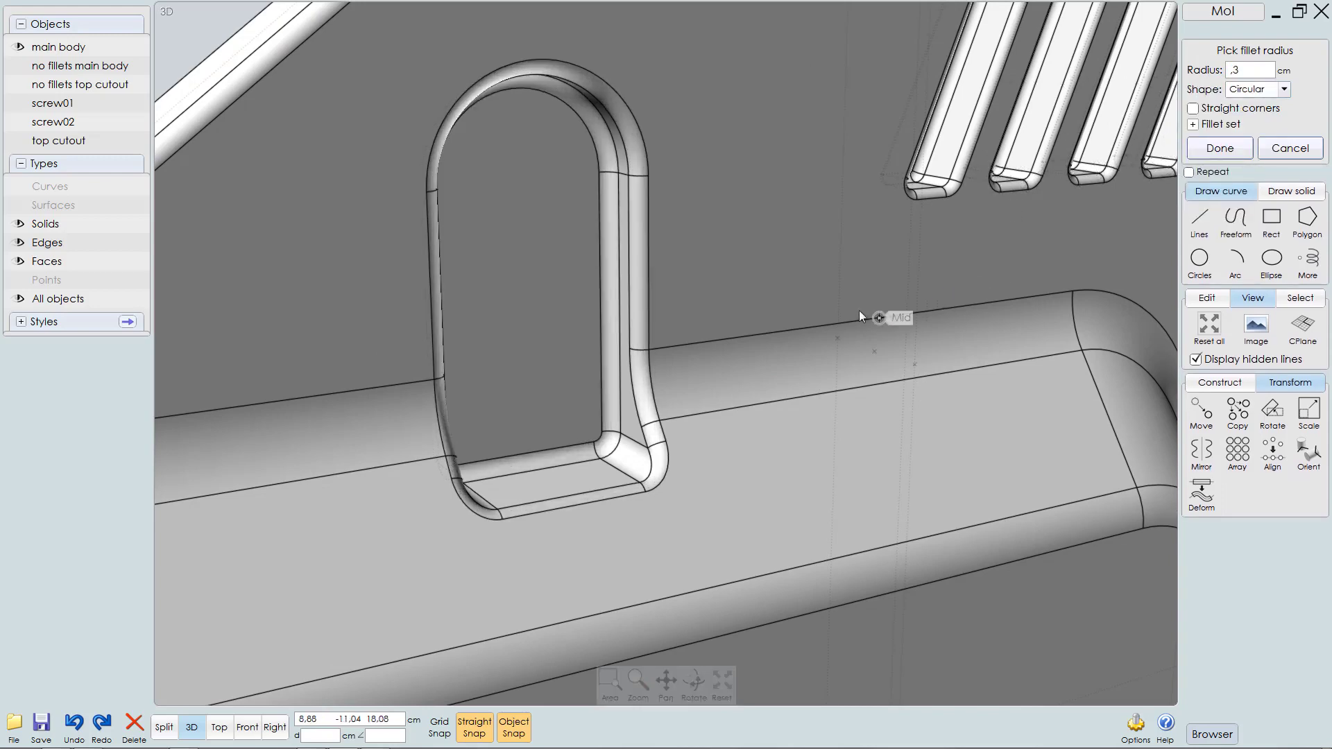
scroll(761, 353, down, 5)
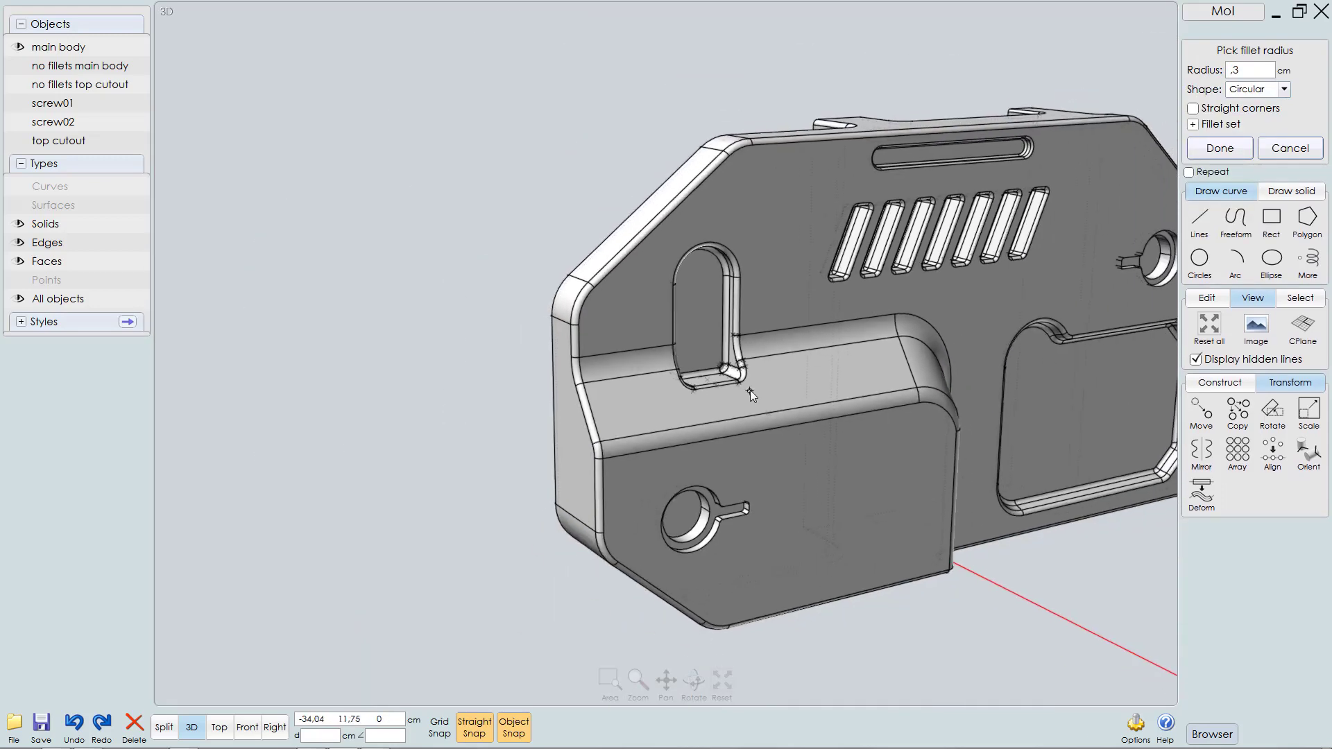
Step: Return the arched slot's fillet radius to 0.2 cm and finish the fillet
click(1259, 70)
text(,2)
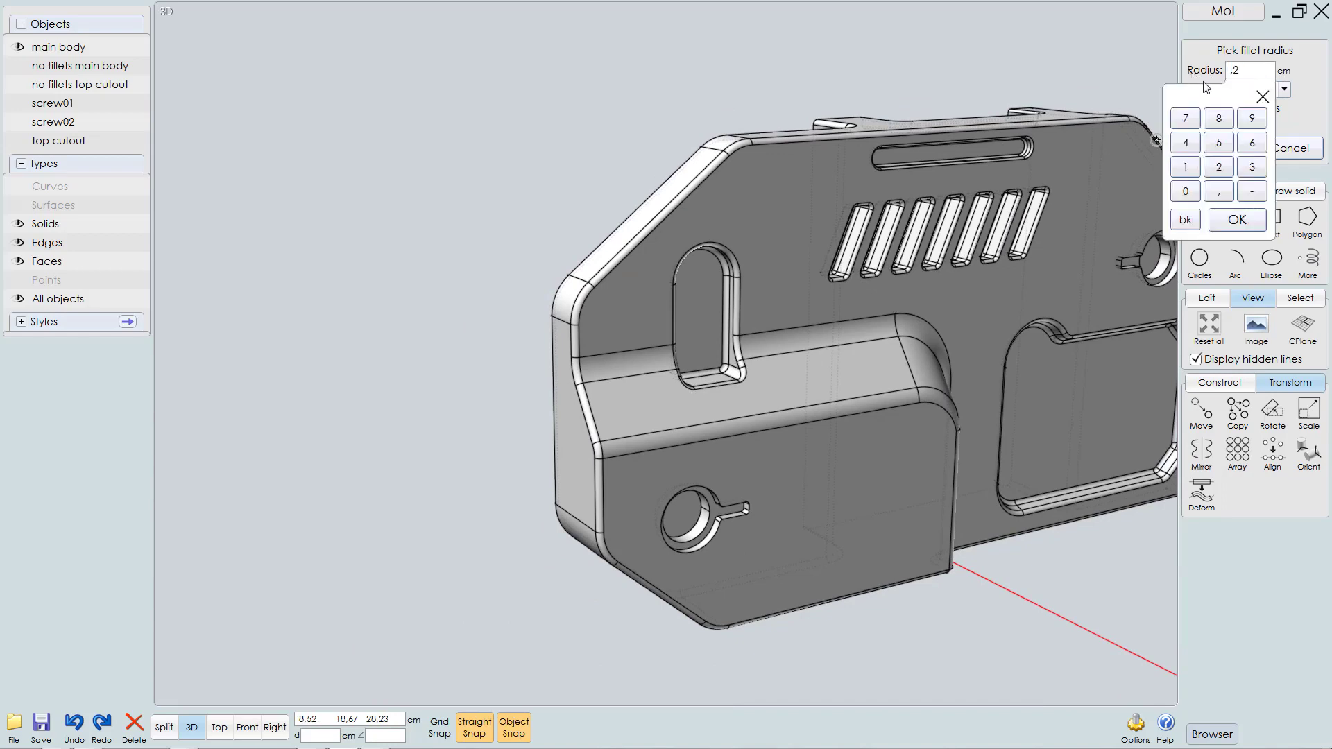
key(Return)
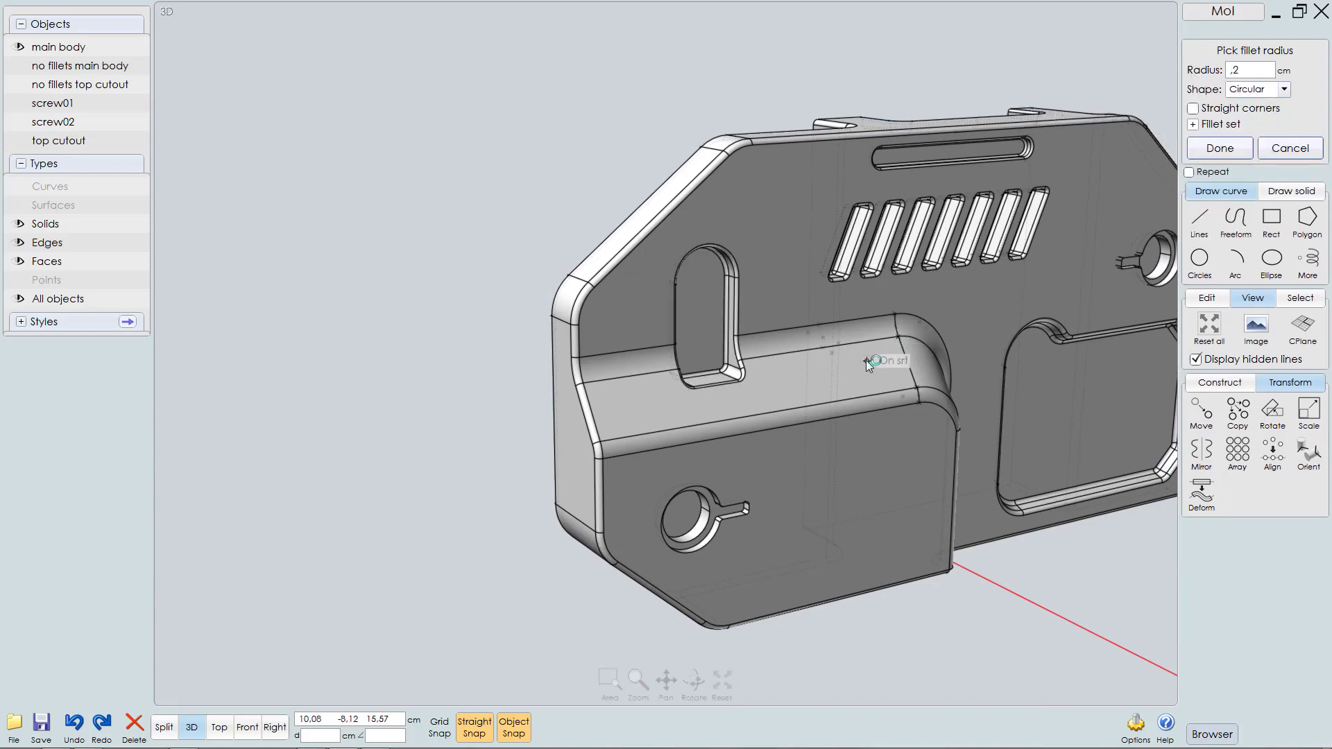
scroll(781, 302, up, 1)
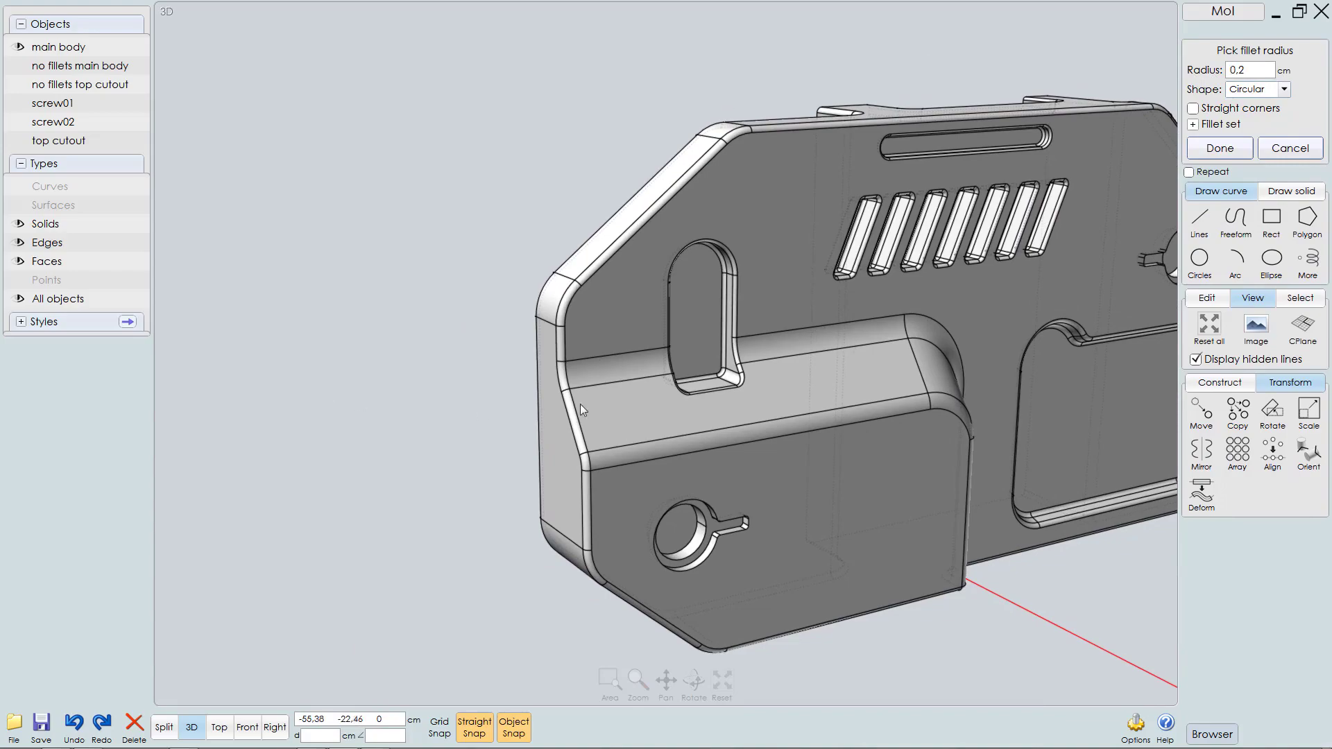
key(Return)
Step: Select the main body so the edges around its lower round hole can be picked
scroll(730, 319, up, 4)
click(735, 298)
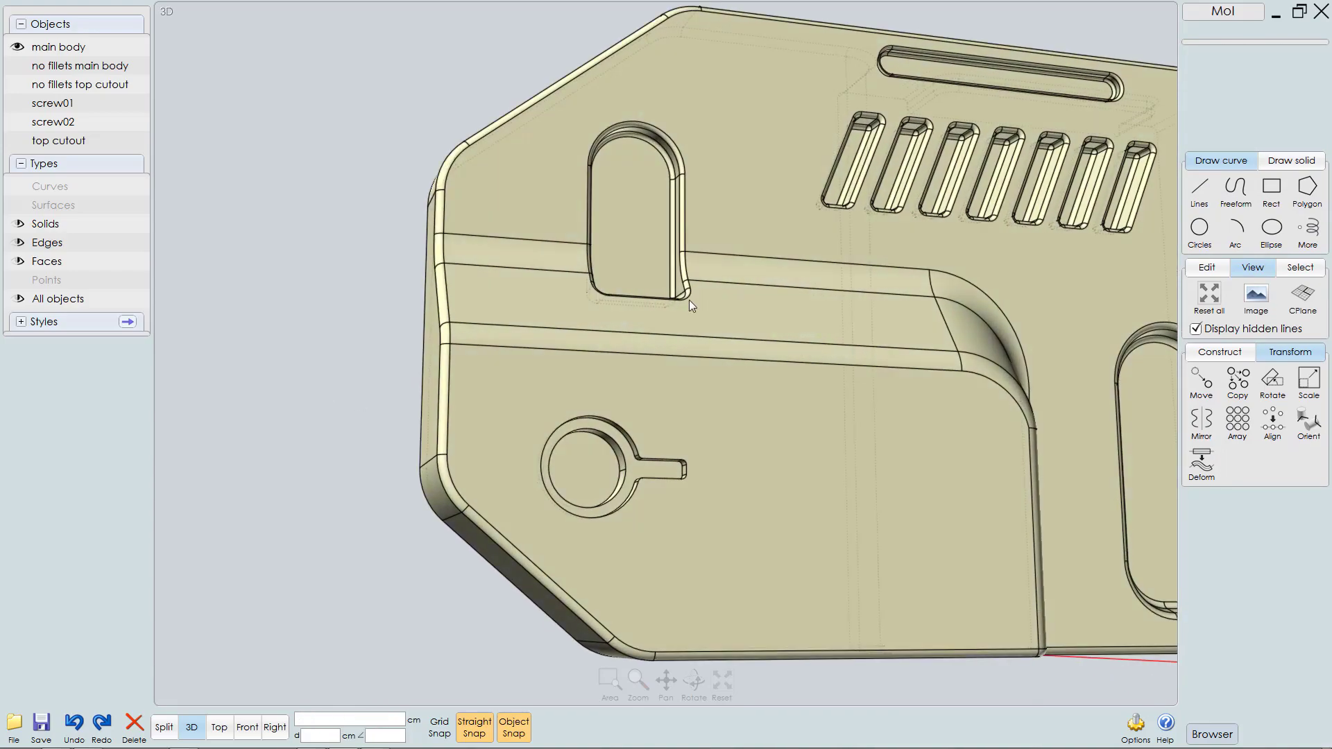
middle_drag(689, 300, 672, 276)
key(Escape)
mouse_move(672, 276)
right_down()
mouse_move(734, 433)
mouse_move(856, 407)
mouse_move(700, 323)
mouse_move(683, 292)
right_up()
click(594, 440)
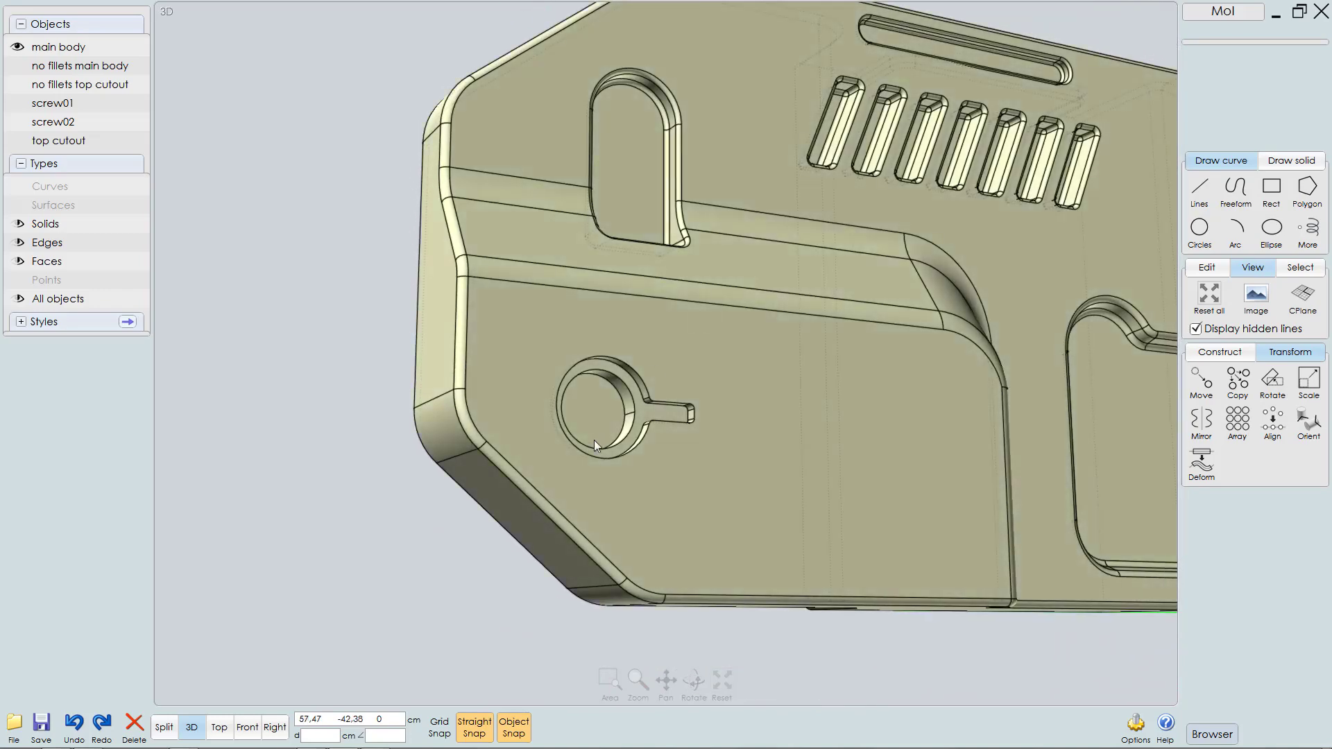
right_drag(594, 440, 705, 402)
scroll(627, 373, up, 2)
click(676, 430)
scroll(723, 390, up, 4)
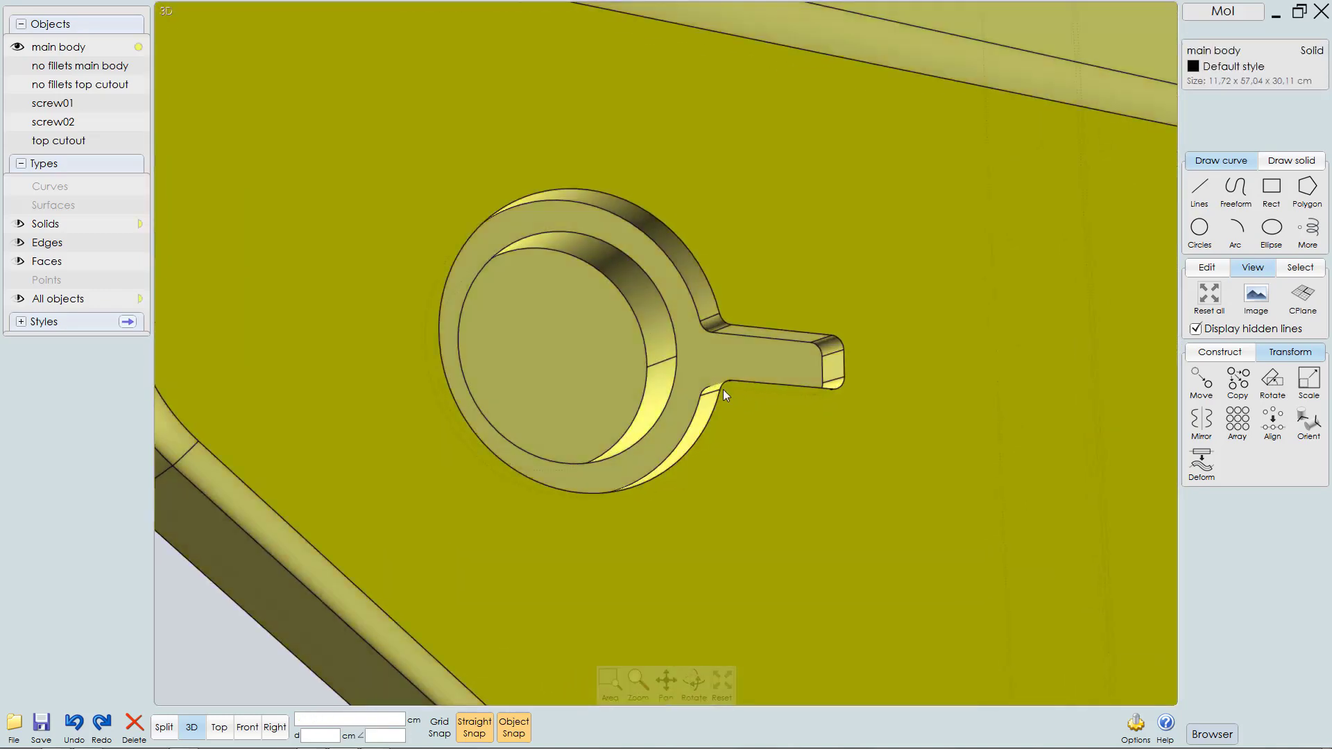
Step: Select the front and back outline loops of the lower keyhole-shaped recess and both circular edges of its inner hole
right_drag(695, 353, 725, 259)
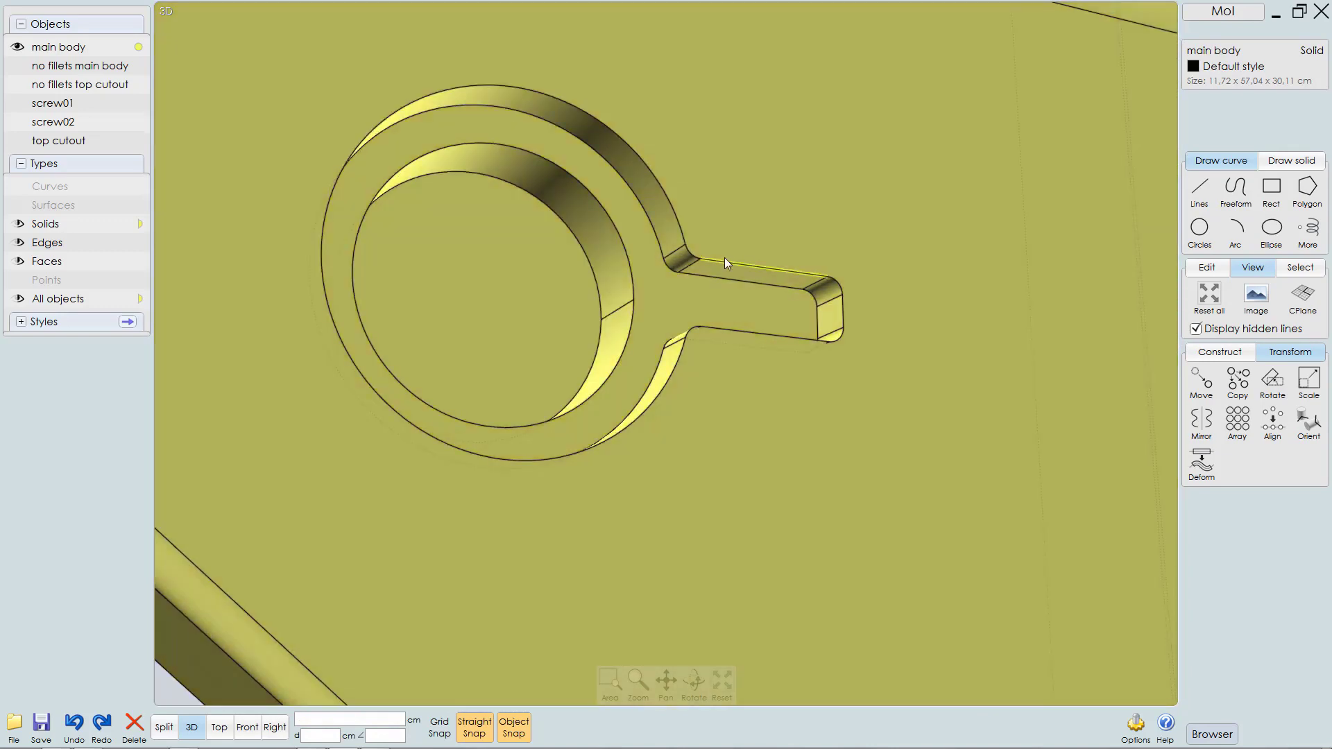
click(725, 259)
click(691, 255)
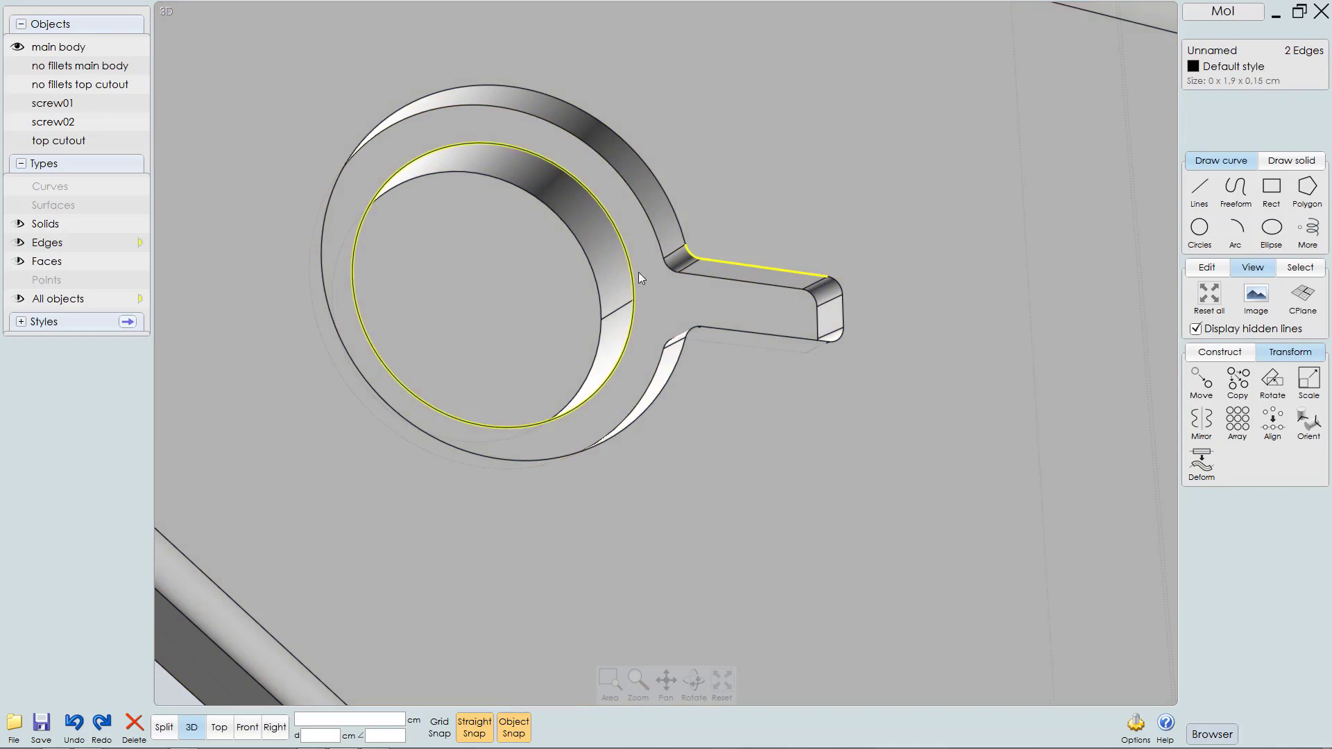
click(715, 277)
key(t)
click(619, 248)
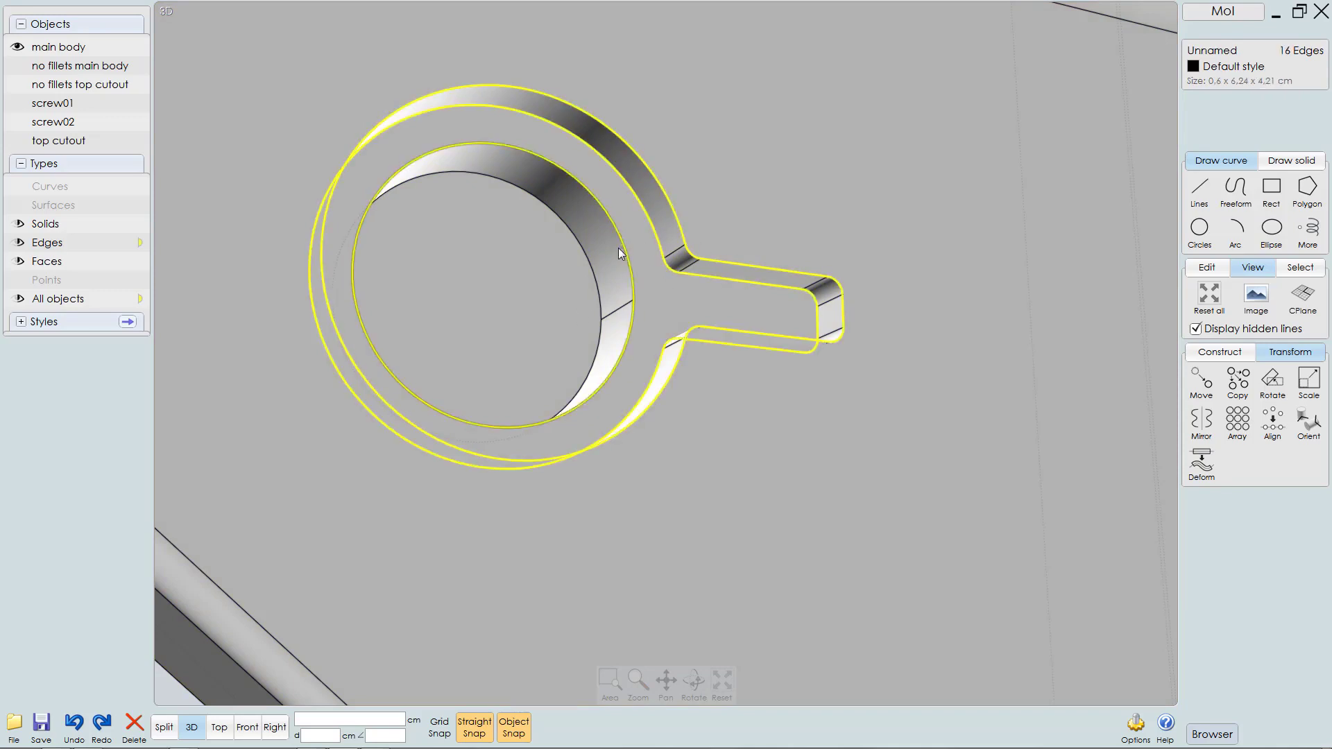
click(591, 277)
scroll(691, 248, down, 3)
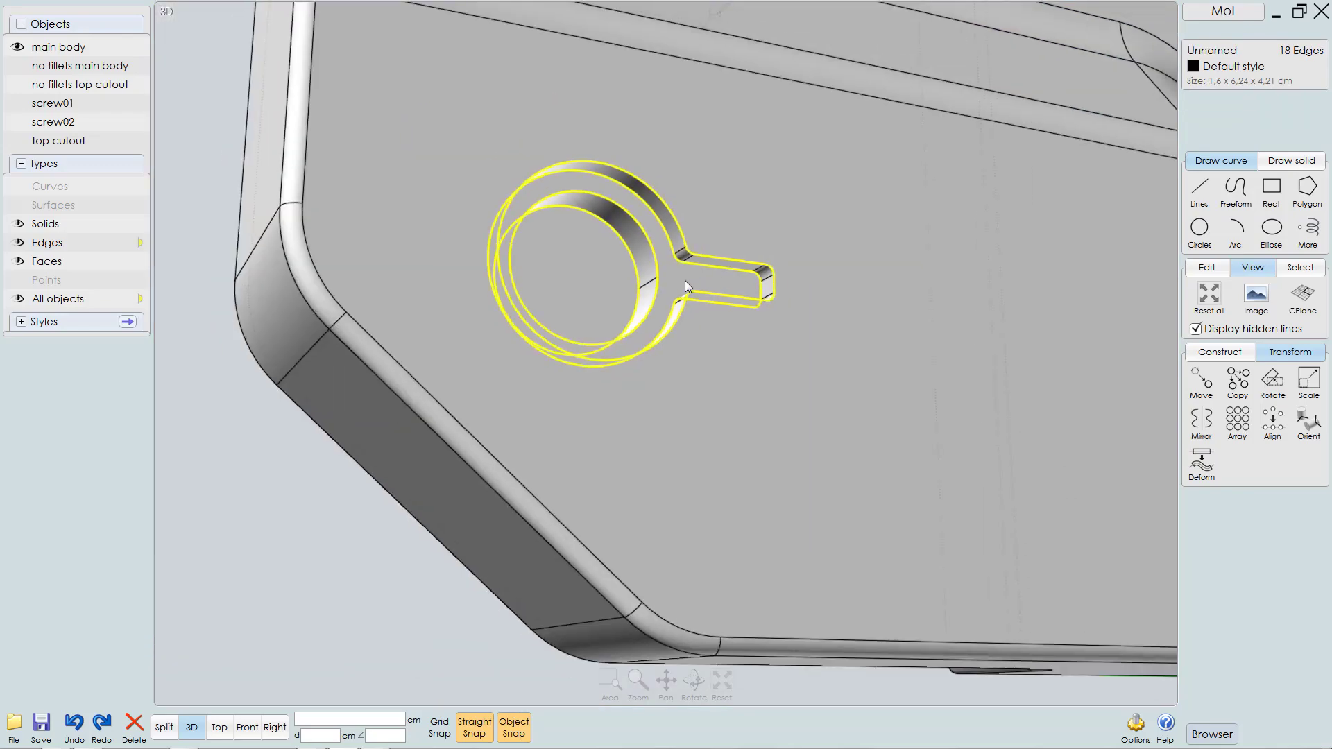
scroll(687, 282, down, 3)
mouse_move(696, 299)
right_down()
mouse_move(695, 311)
mouse_move(718, 300)
right_up()
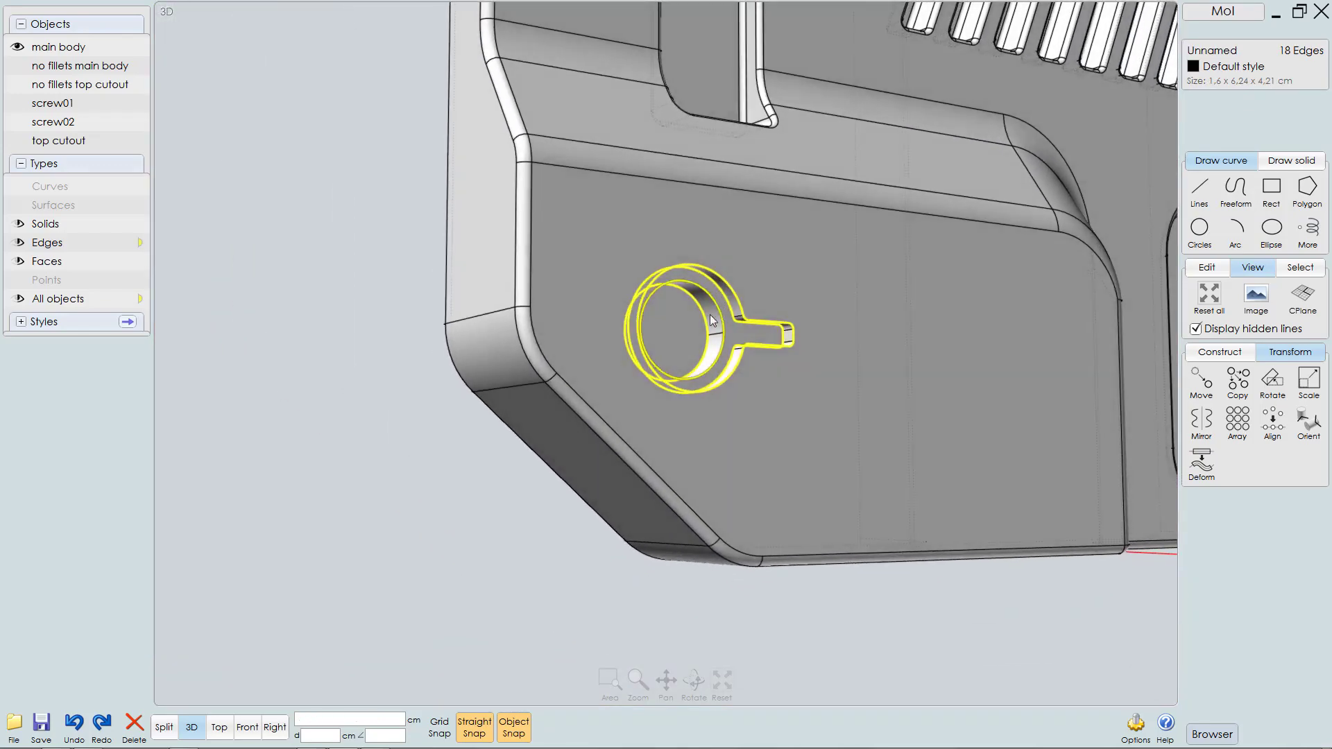
key(f)
right_click(755, 359)
click(450, 31)
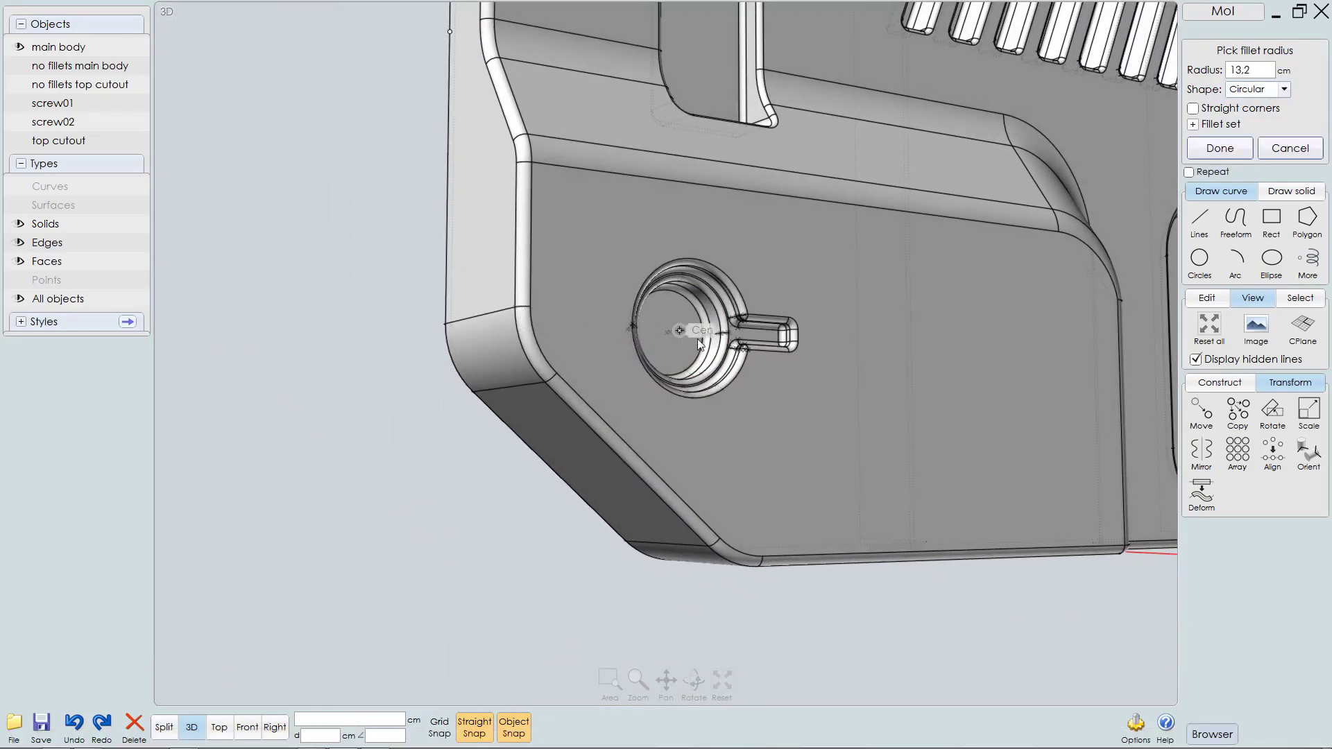
scroll(698, 339, up, 6)
right_drag(842, 271, 806, 269)
scroll(833, 275, down, 1)
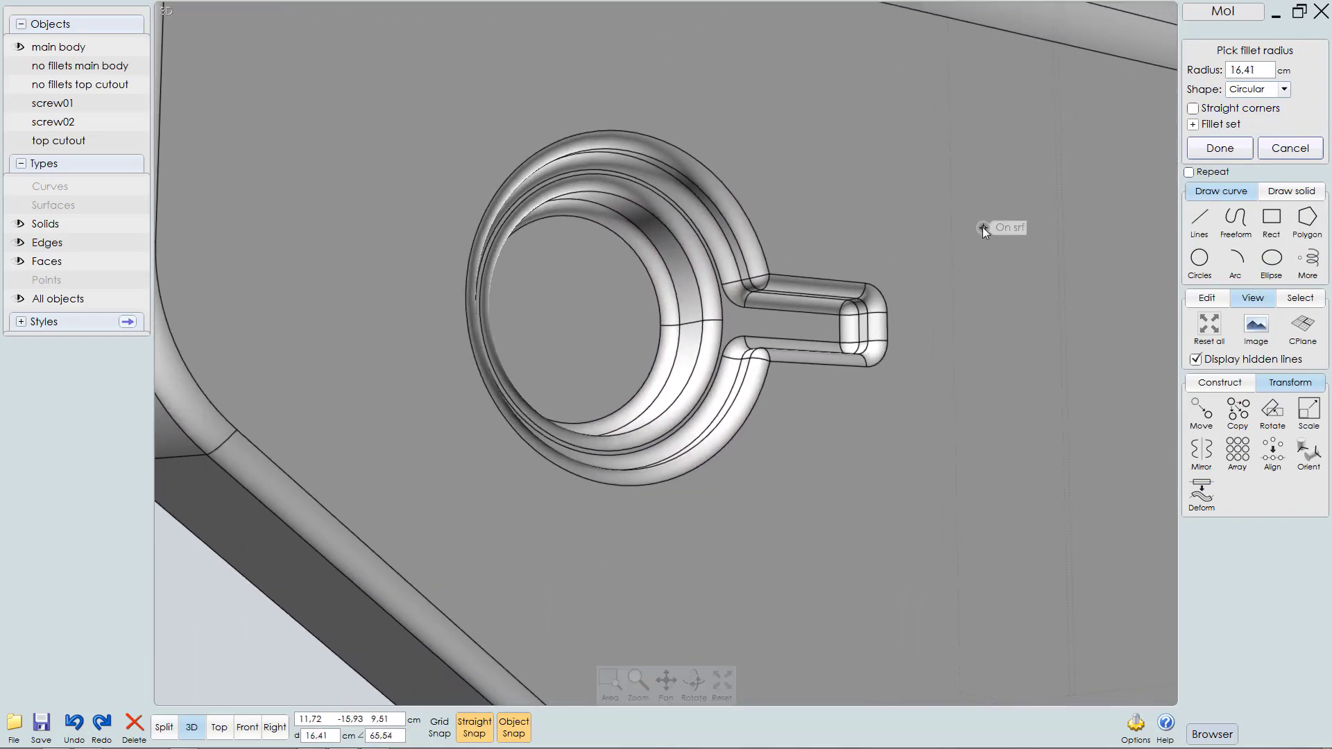
key(Escape)
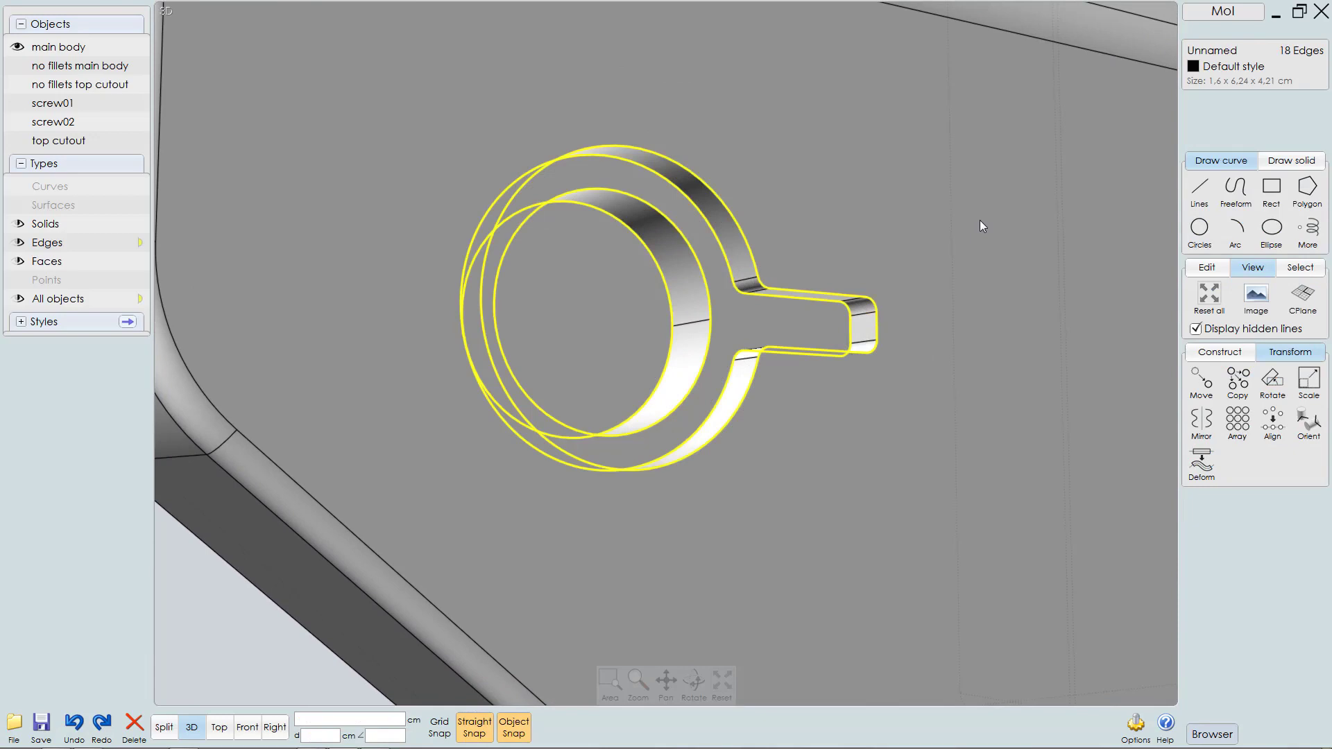
Step: Fillet the selected edges of the lower round hole and its recess with a 0.1 cm radius
right_click(980, 221)
drag(1264, 72, 1149, 64)
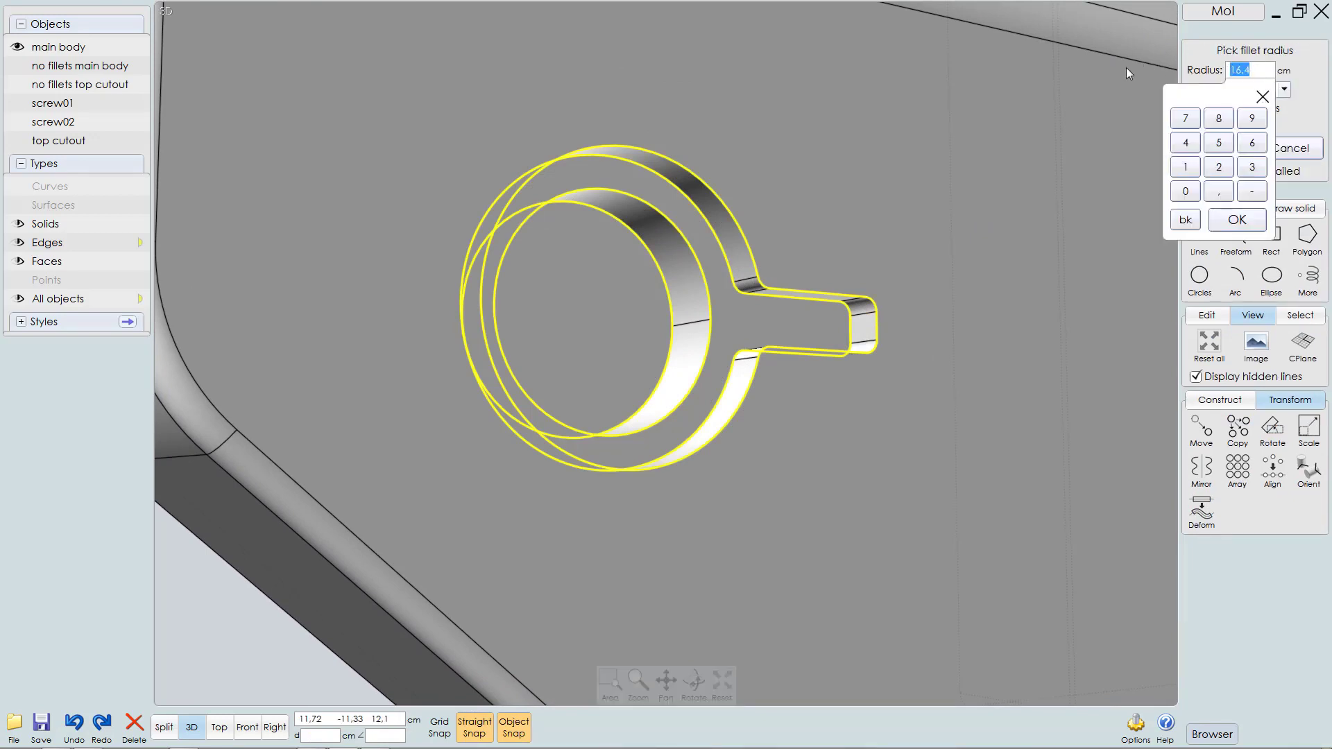
text(,1)
key(Return)
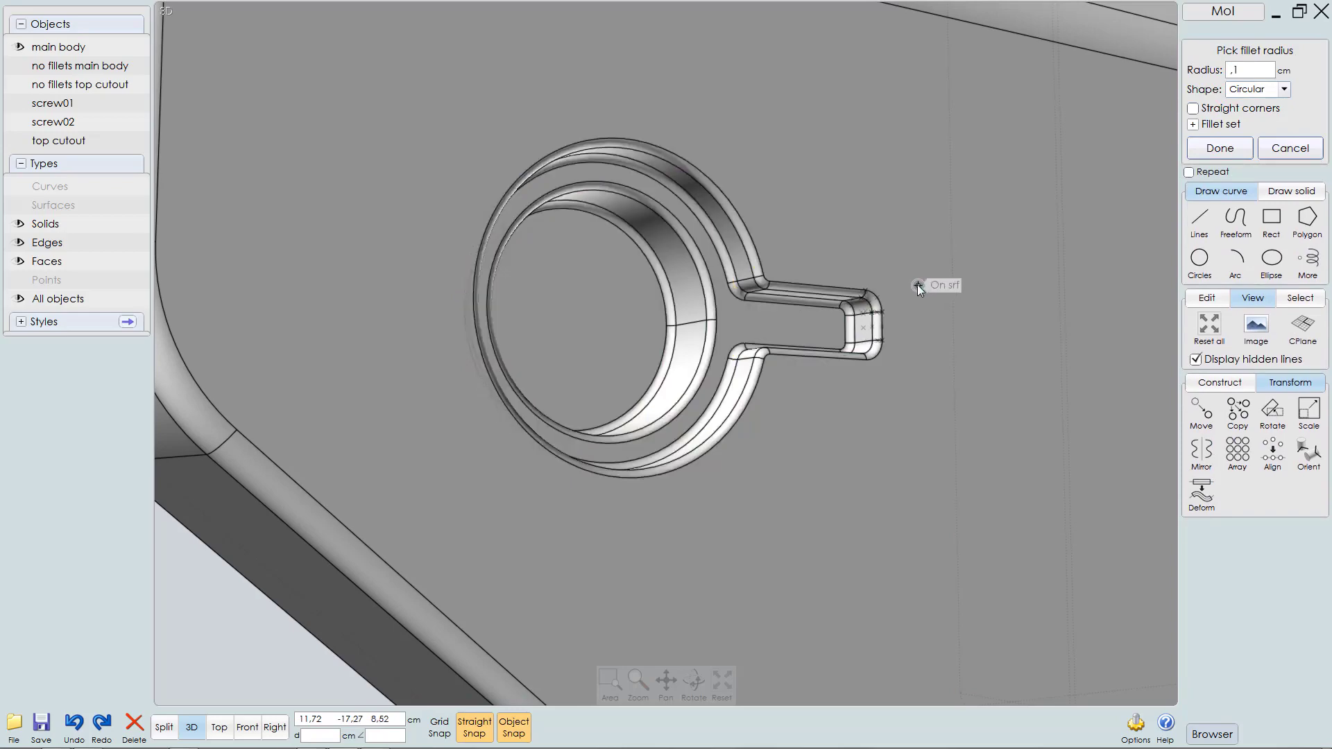
scroll(917, 284, down, 6)
right_drag(826, 347, 906, 374)
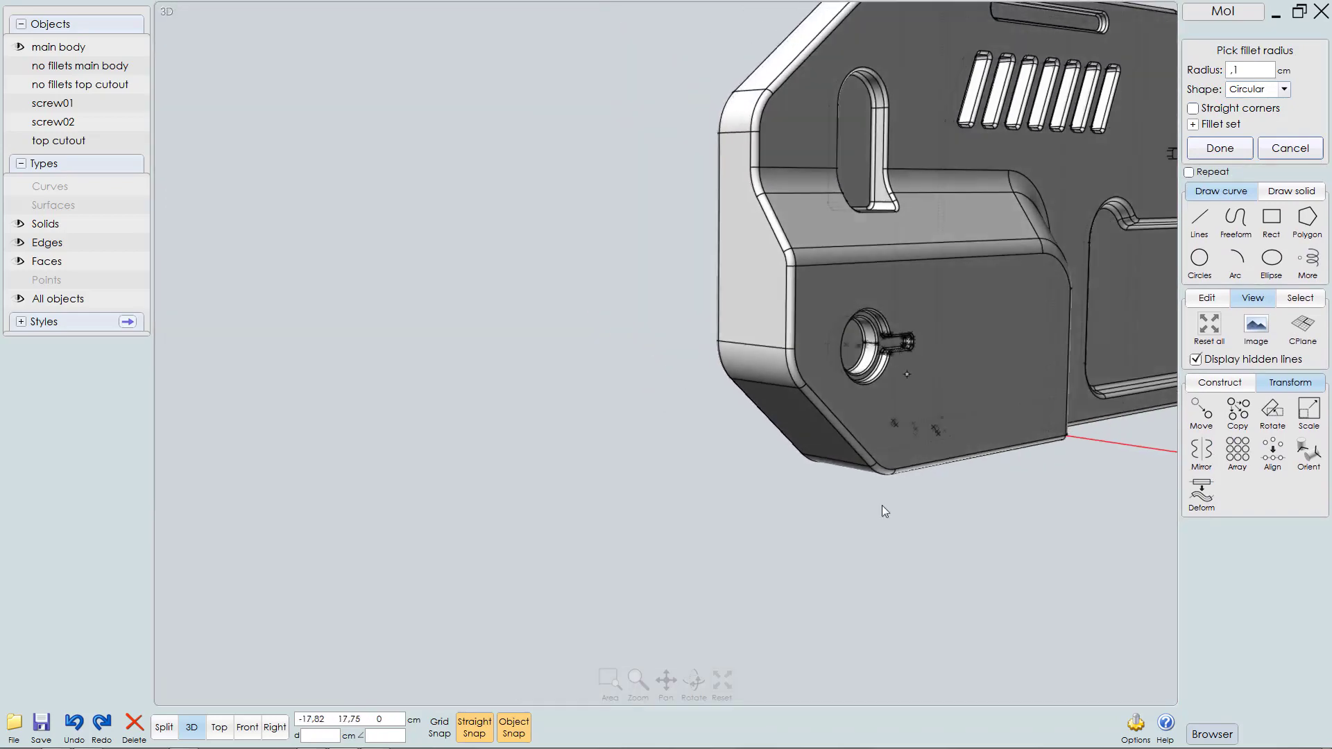
right_click(768, 561)
Step: Select the front and back outline loops of the upper keyhole-shaped recess and both circular edges of its inner hole
middle_drag(927, 376, 718, 427)
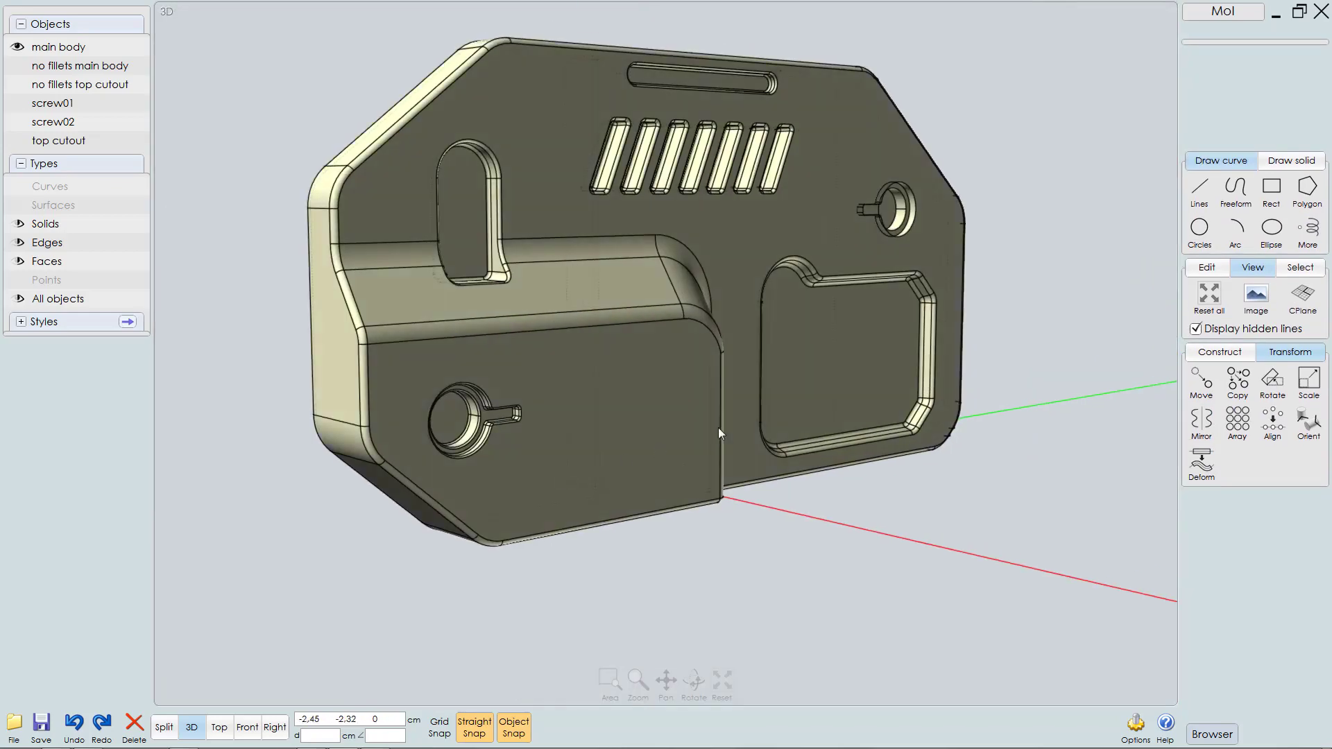
middle_drag(802, 385, 689, 468)
scroll(794, 267, up, 5)
right_drag(753, 371, 647, 403)
middle_drag(868, 392, 552, 462)
scroll(611, 424, up, 2)
right_drag(702, 409, 651, 370)
middle_drag(985, 445, 851, 406)
right_drag(851, 405, 934, 417)
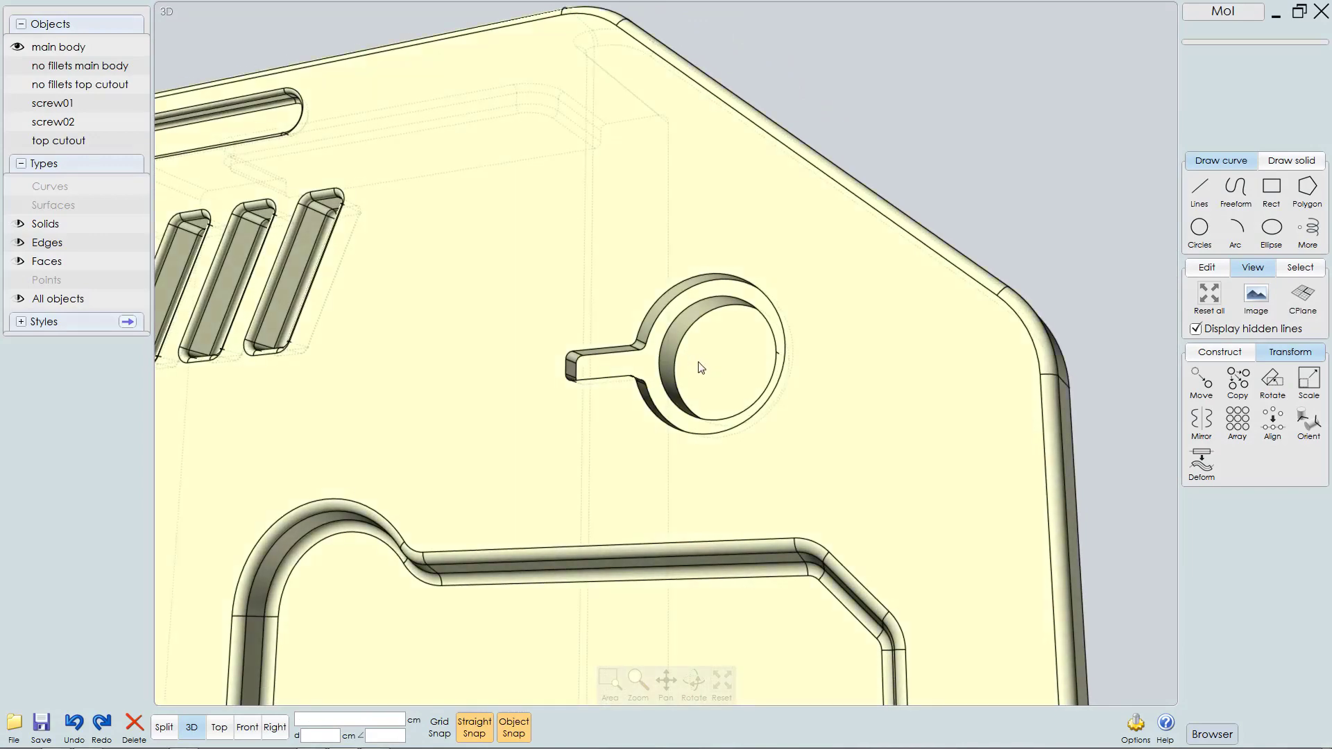
click(705, 340)
click(682, 314)
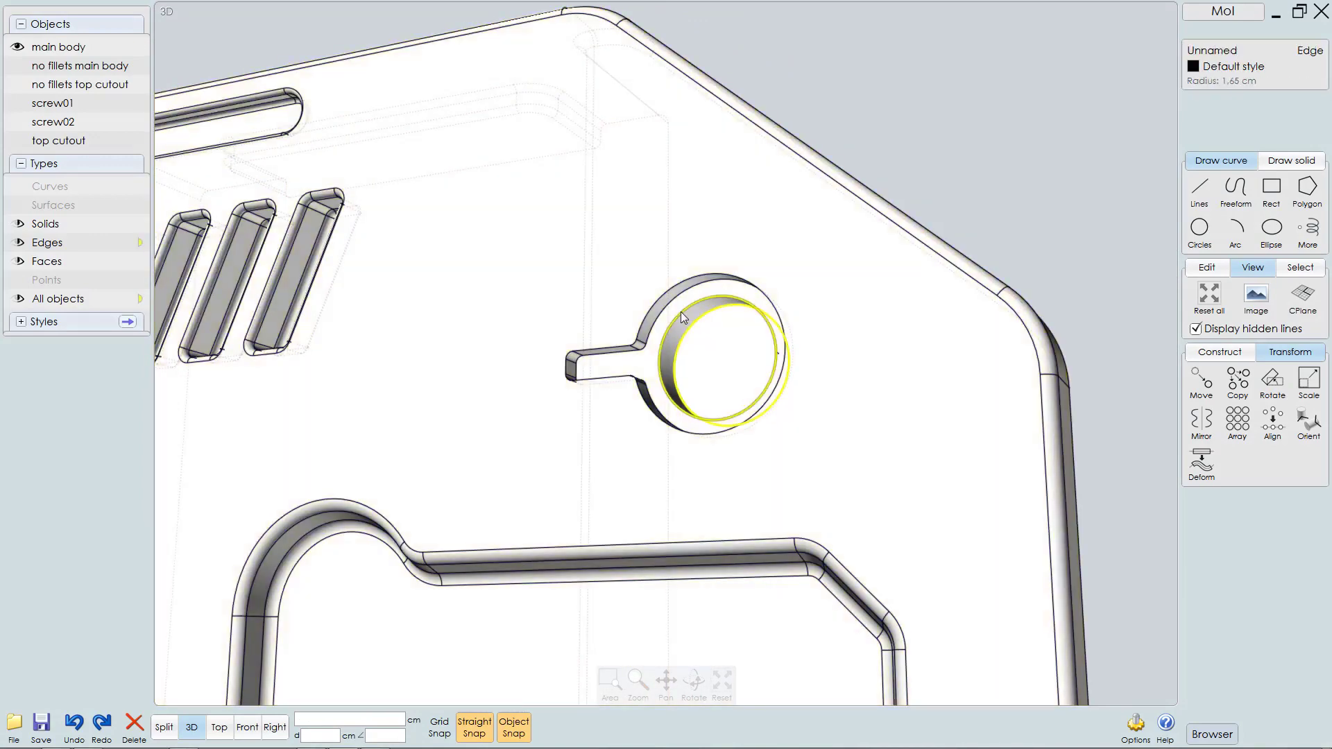
click(680, 313)
click(656, 314)
click(646, 314)
right_drag(643, 357, 658, 353)
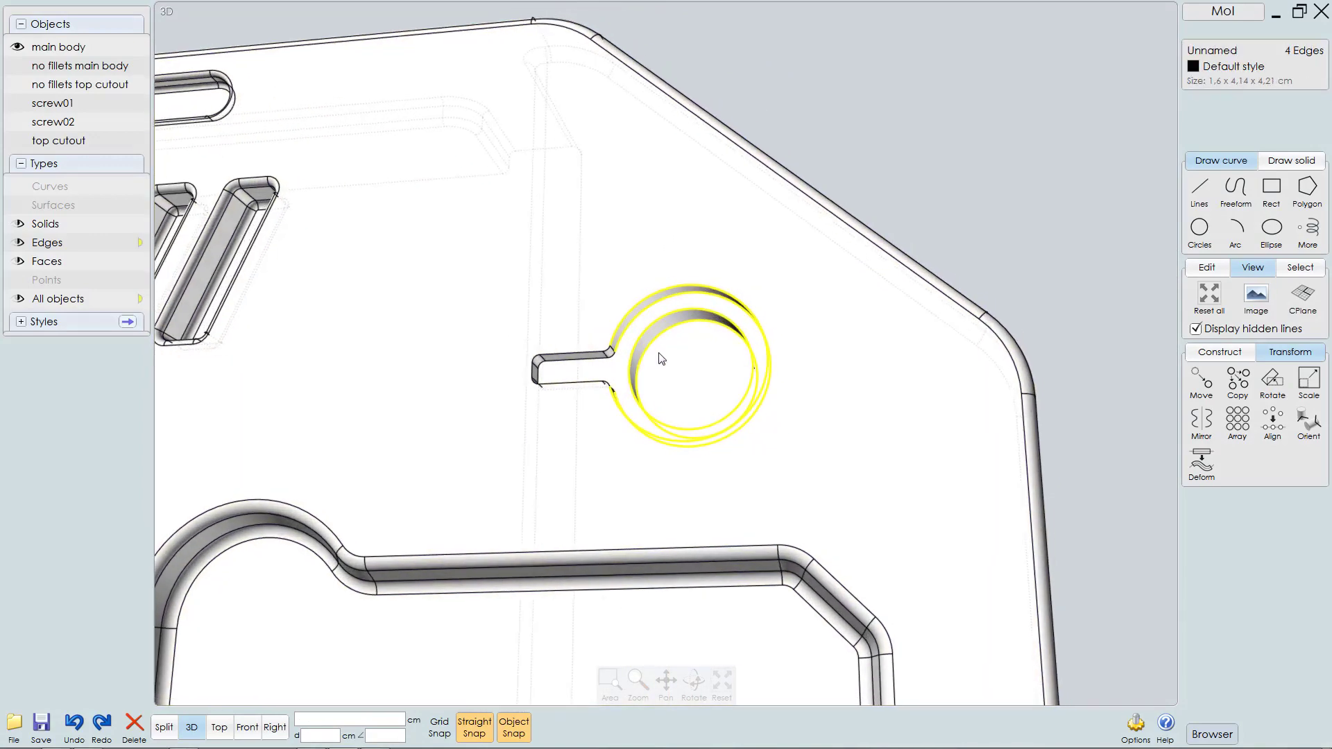
scroll(626, 362, up, 4)
click(587, 355)
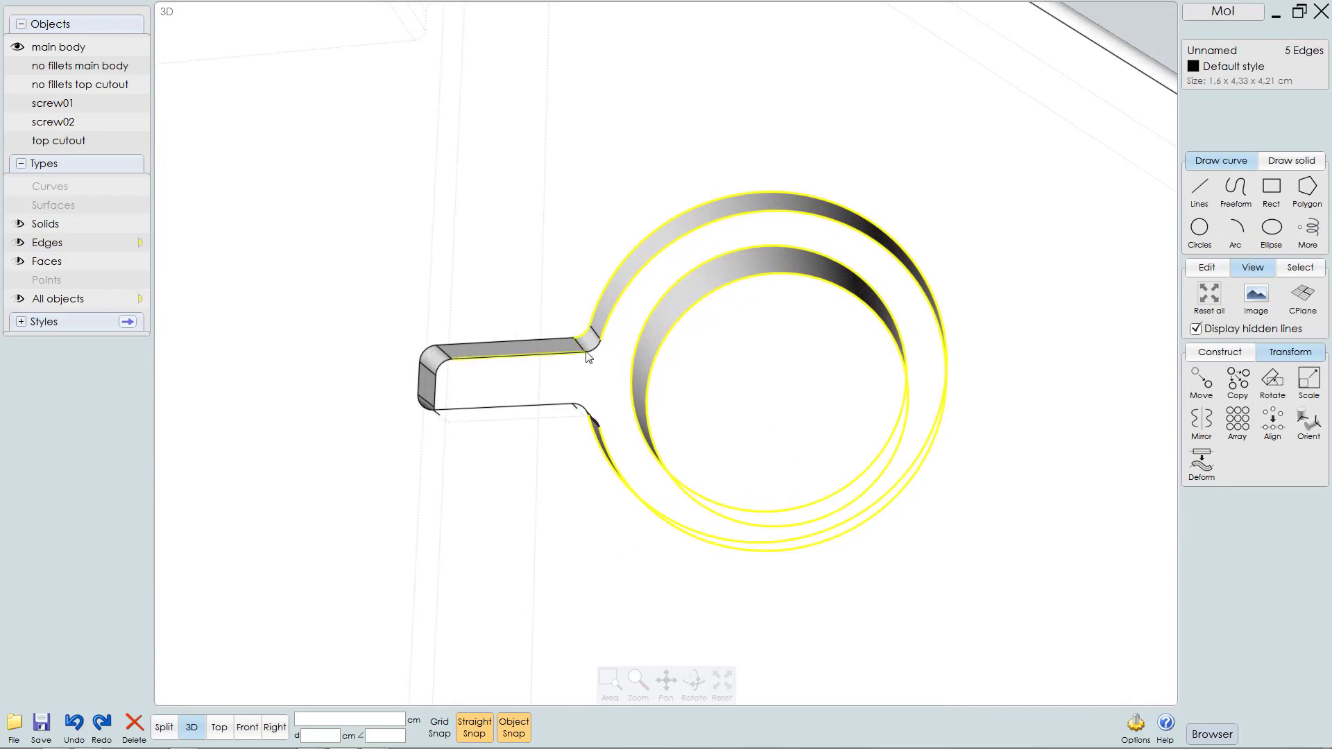
click(595, 348)
key(t)
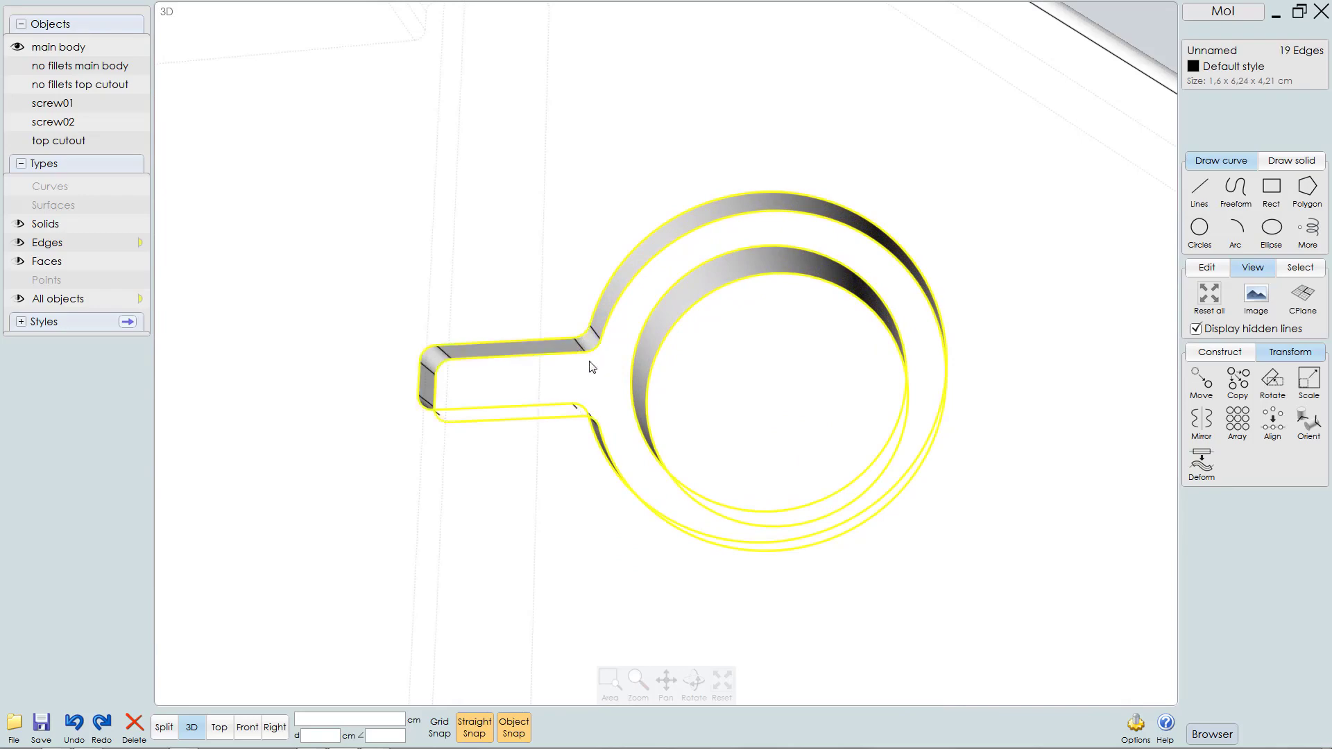
Step: Fillet the selected edges of the upper keyhole-shaped recess and its inner hole with a 0.1 cm radius
right_drag(584, 319, 623, 363)
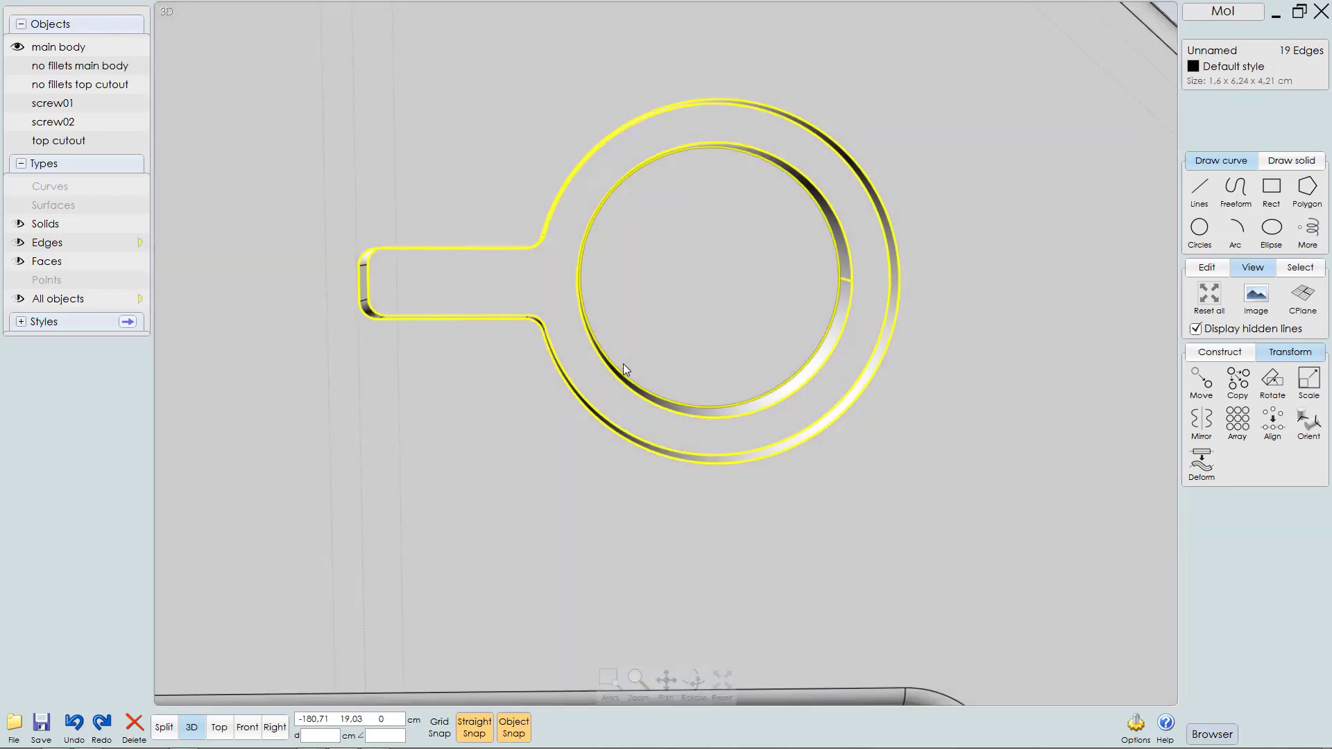
key(f)
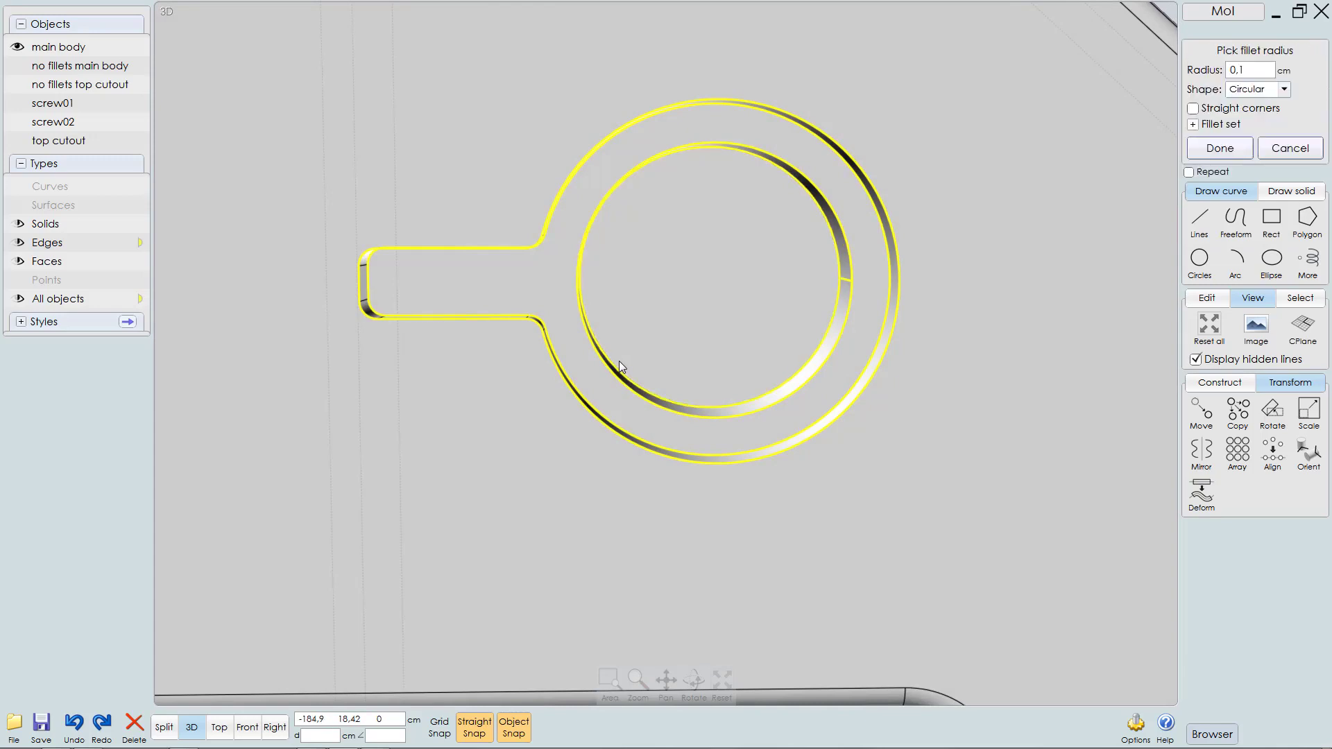
key(Return)
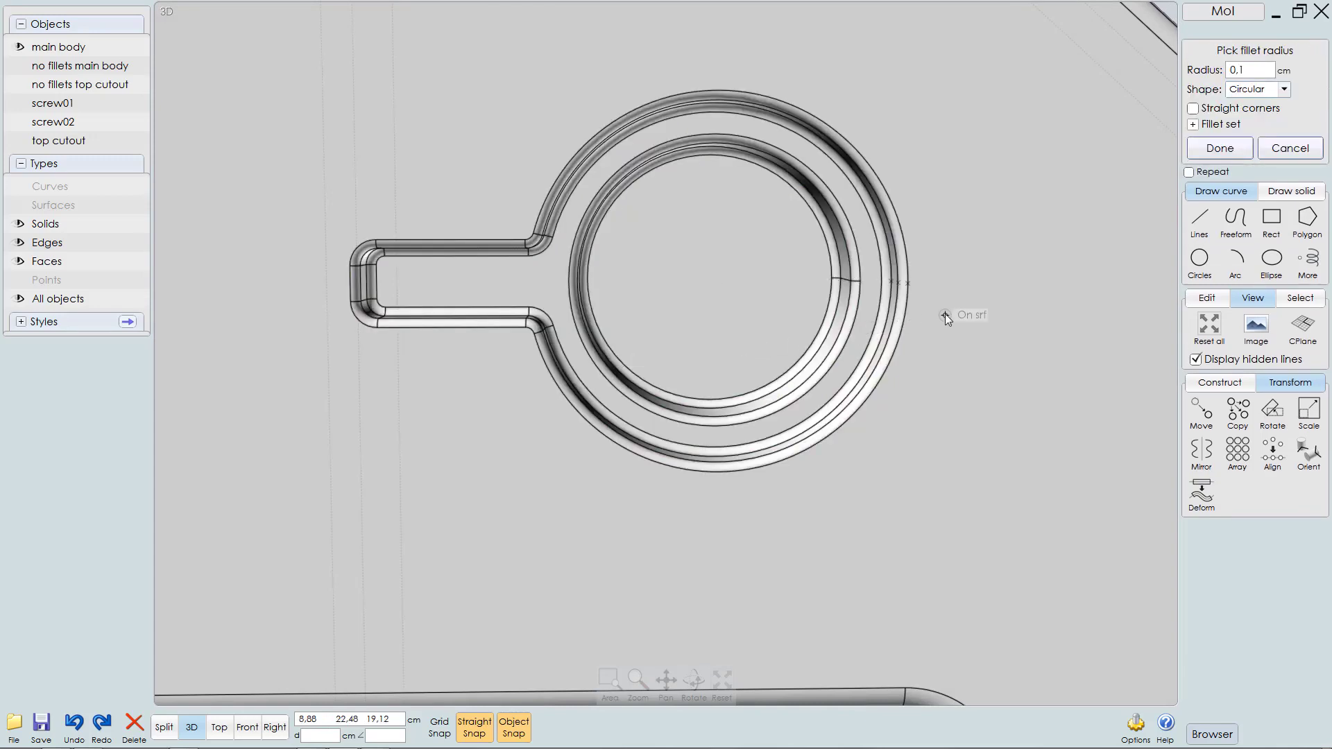
right_click(935, 256)
Step: Mirror the main body across the Y axis along its flat inner side, keeping the original half
scroll(935, 256, down, 10)
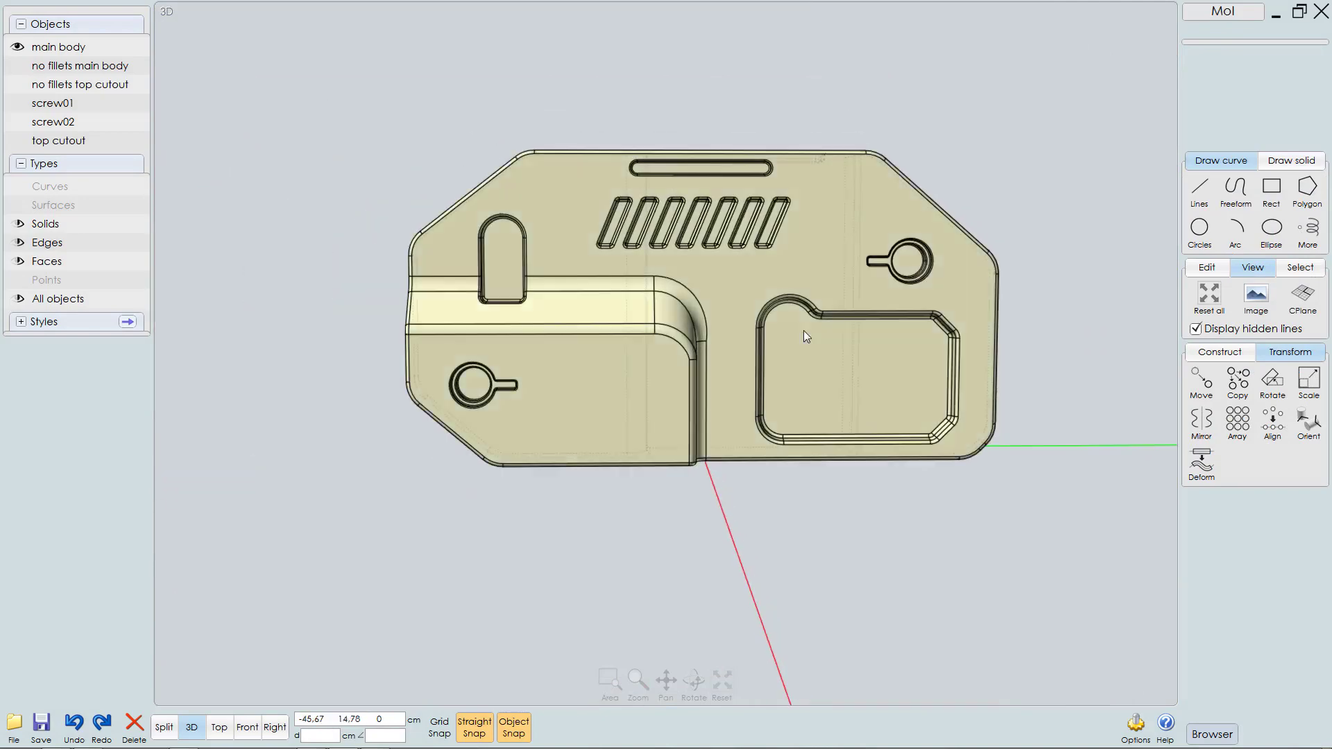
mouse_move(803, 330)
right_down()
mouse_move(880, 303)
mouse_move(884, 327)
mouse_move(756, 348)
mouse_move(666, 431)
mouse_move(655, 426)
mouse_move(636, 386)
mouse_move(639, 323)
mouse_move(814, 362)
mouse_move(663, 395)
mouse_move(737, 386)
mouse_move(814, 297)
mouse_move(893, 339)
right_up()
click(793, 239)
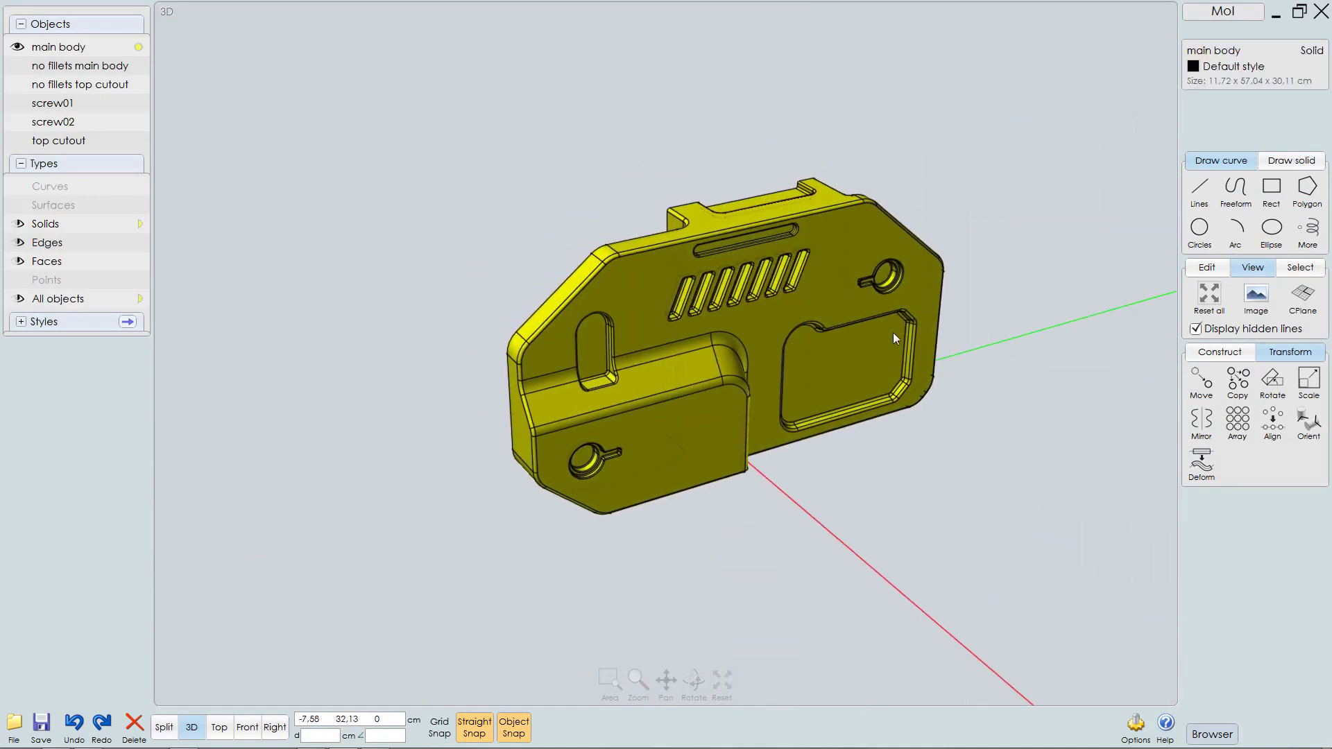
key(t)
scroll(912, 261, down, 1)
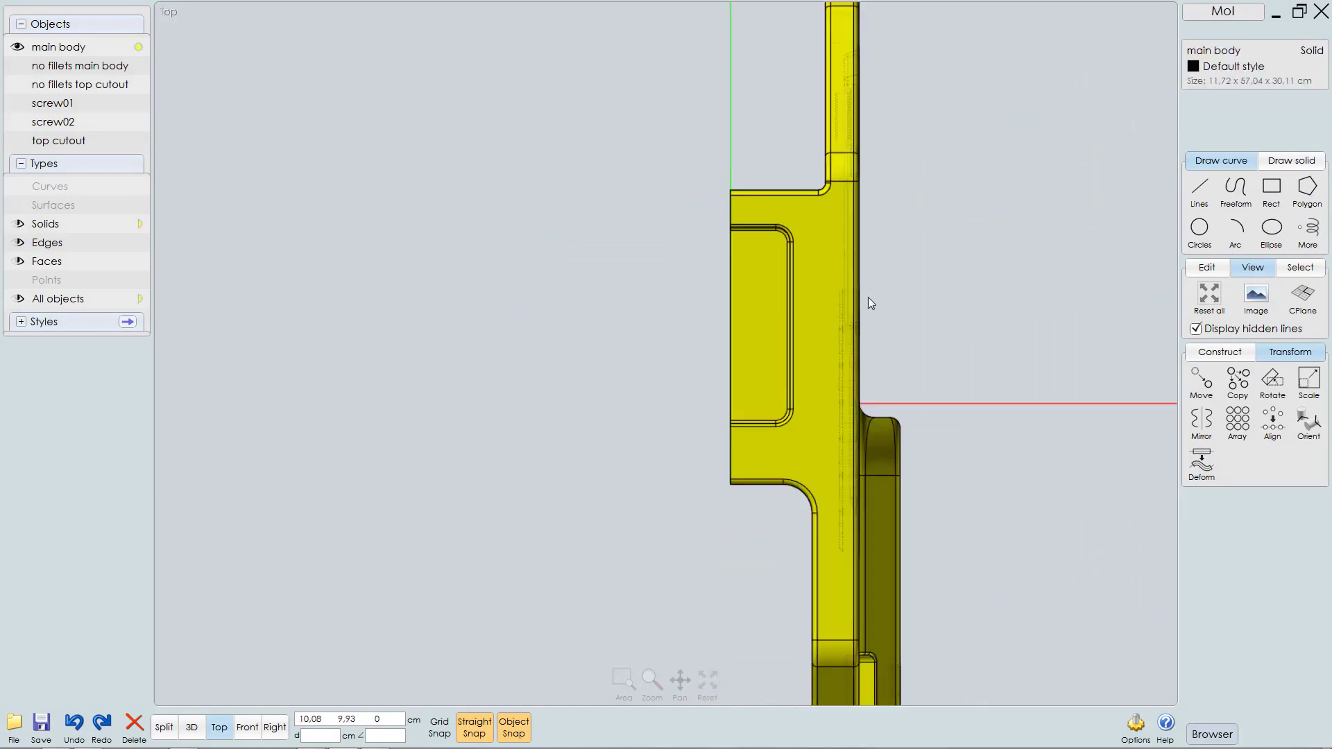
scroll(868, 297, down, 2)
click(1201, 422)
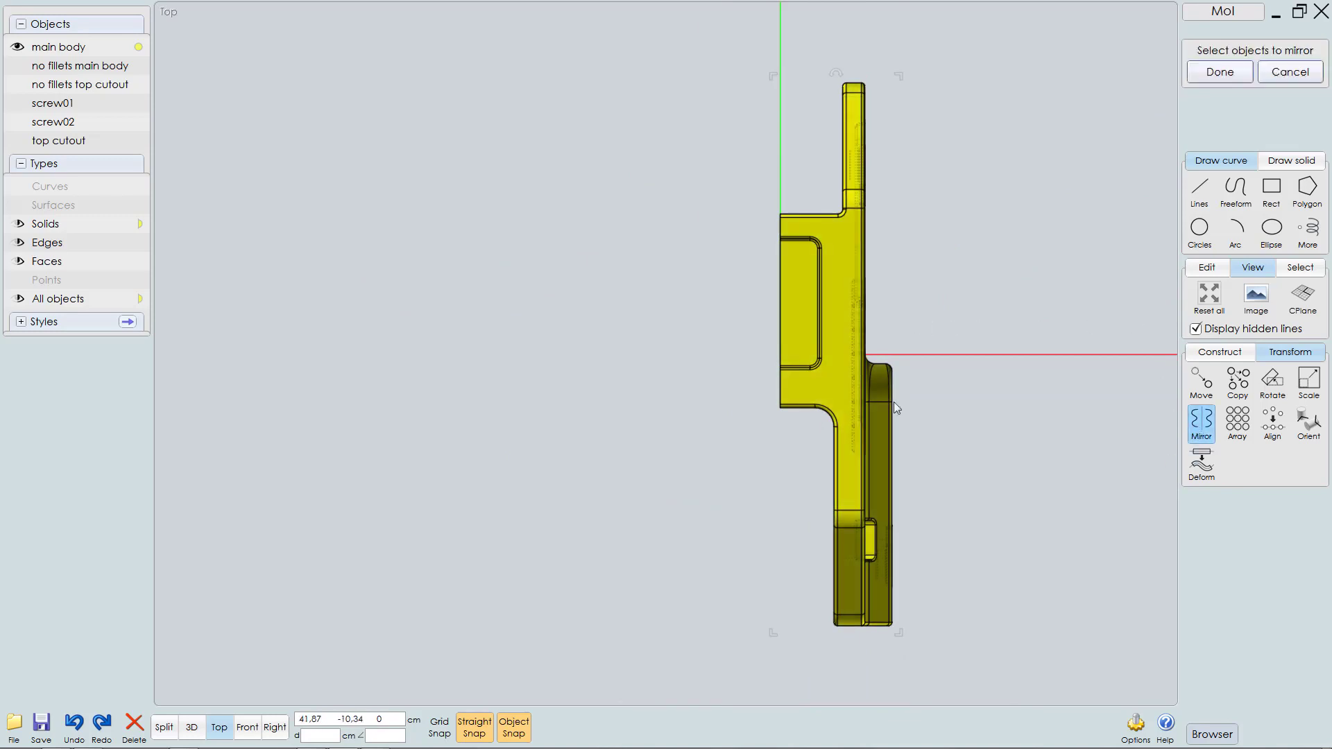
key(Return)
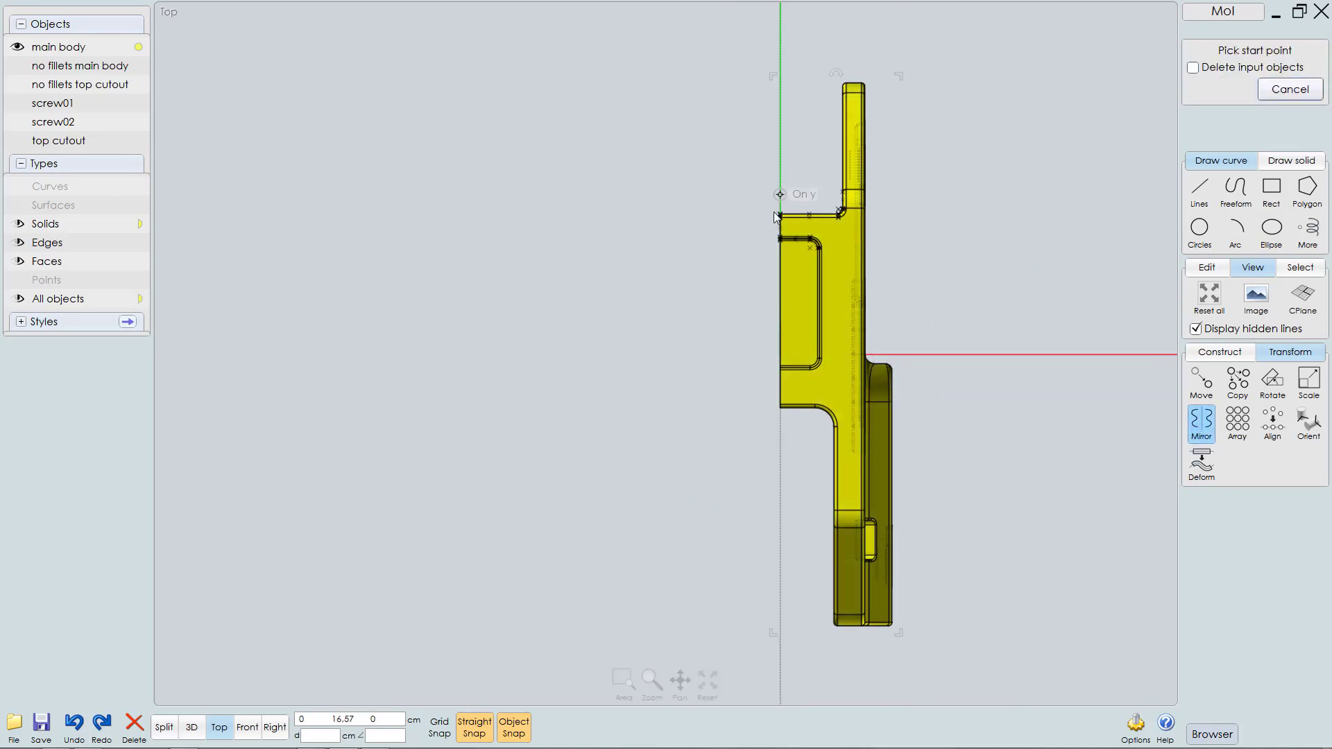
click(778, 303)
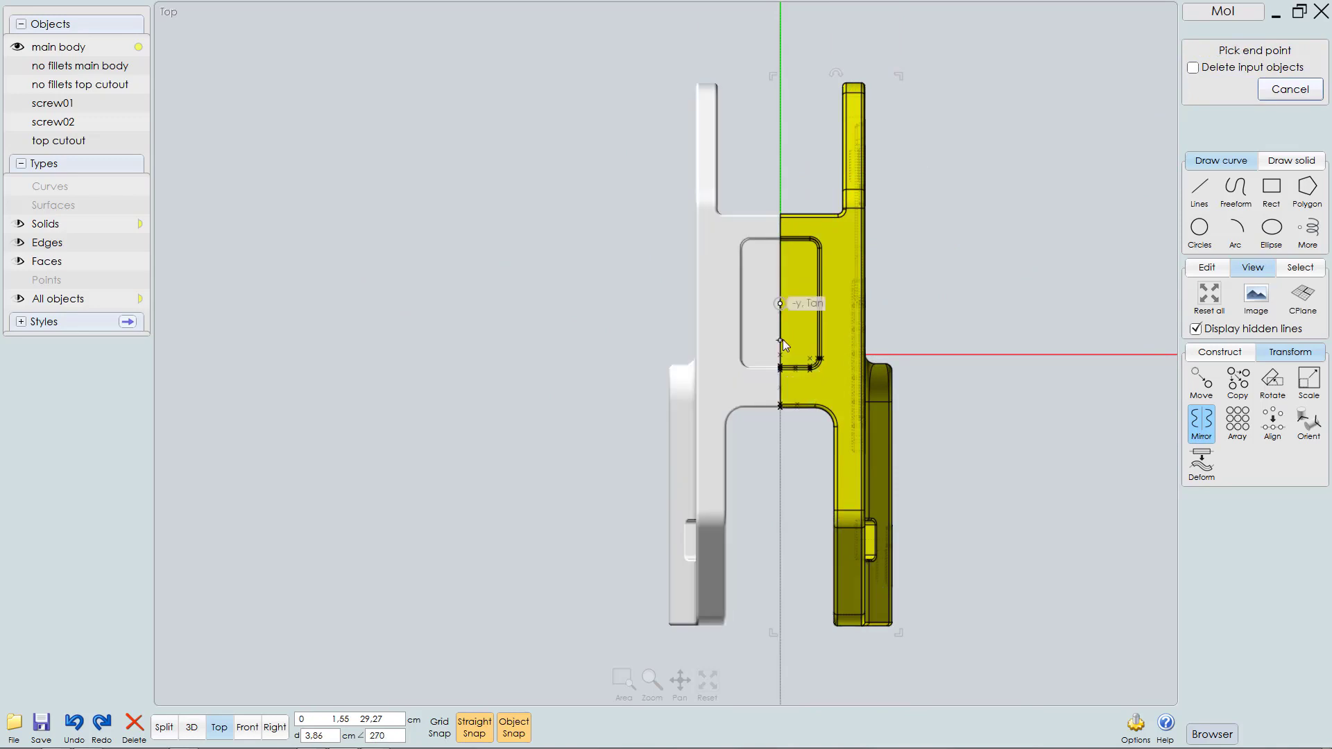
click(782, 340)
click(954, 255)
Step: Select both halves of the main body and join them into one solid with a Boolean union
drag(811, 175, 762, 245)
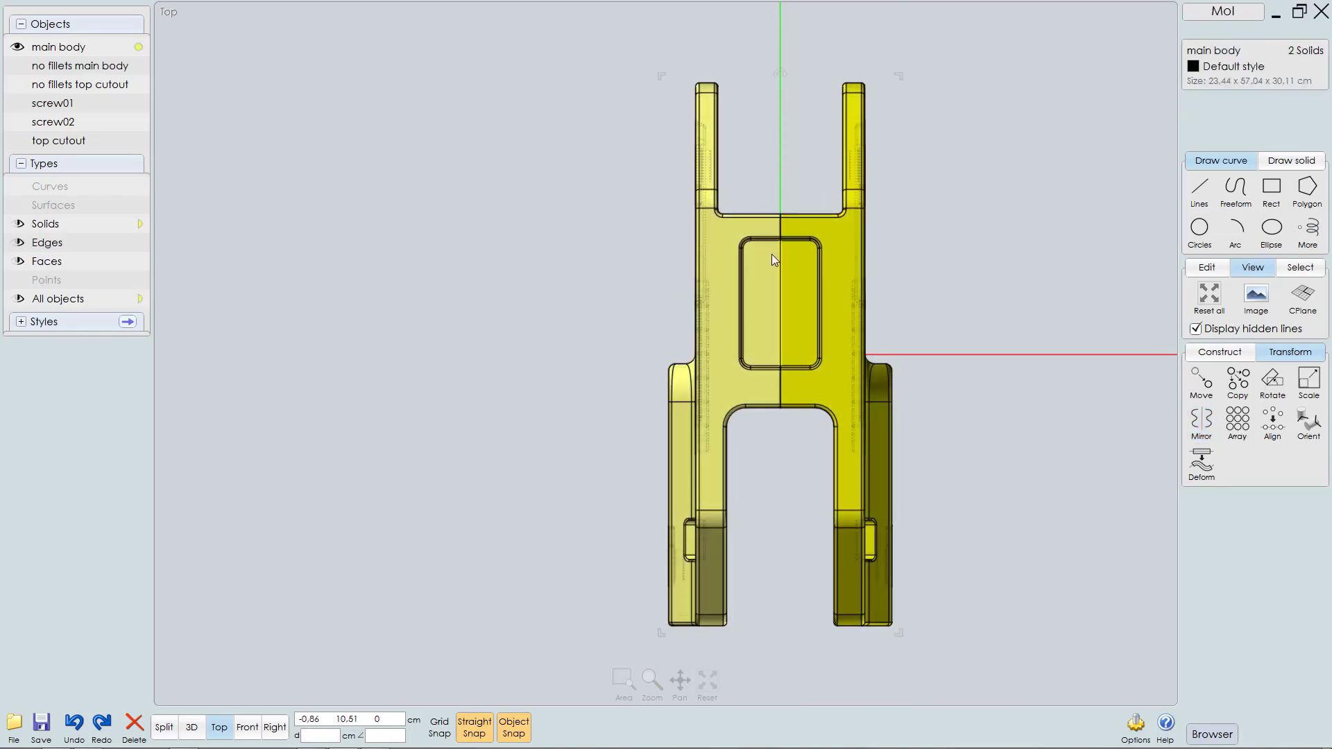
key(u)
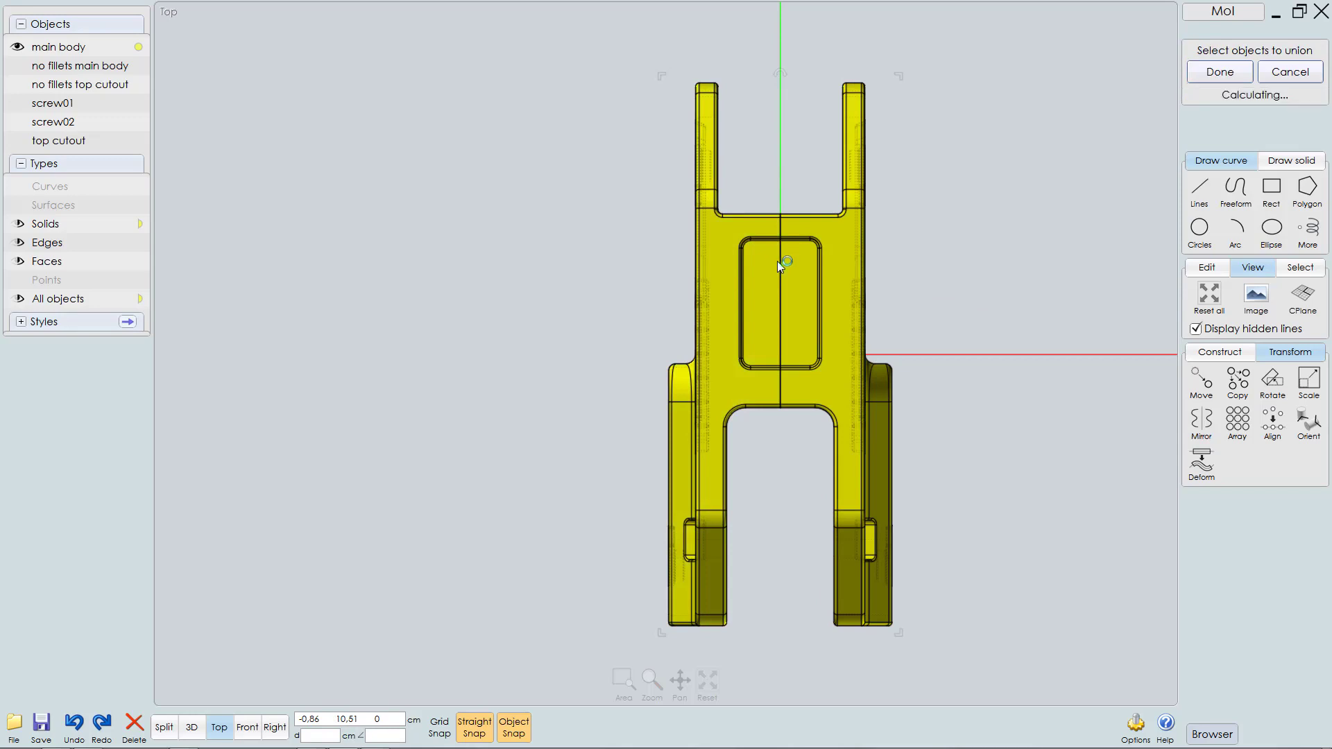
key(F5)
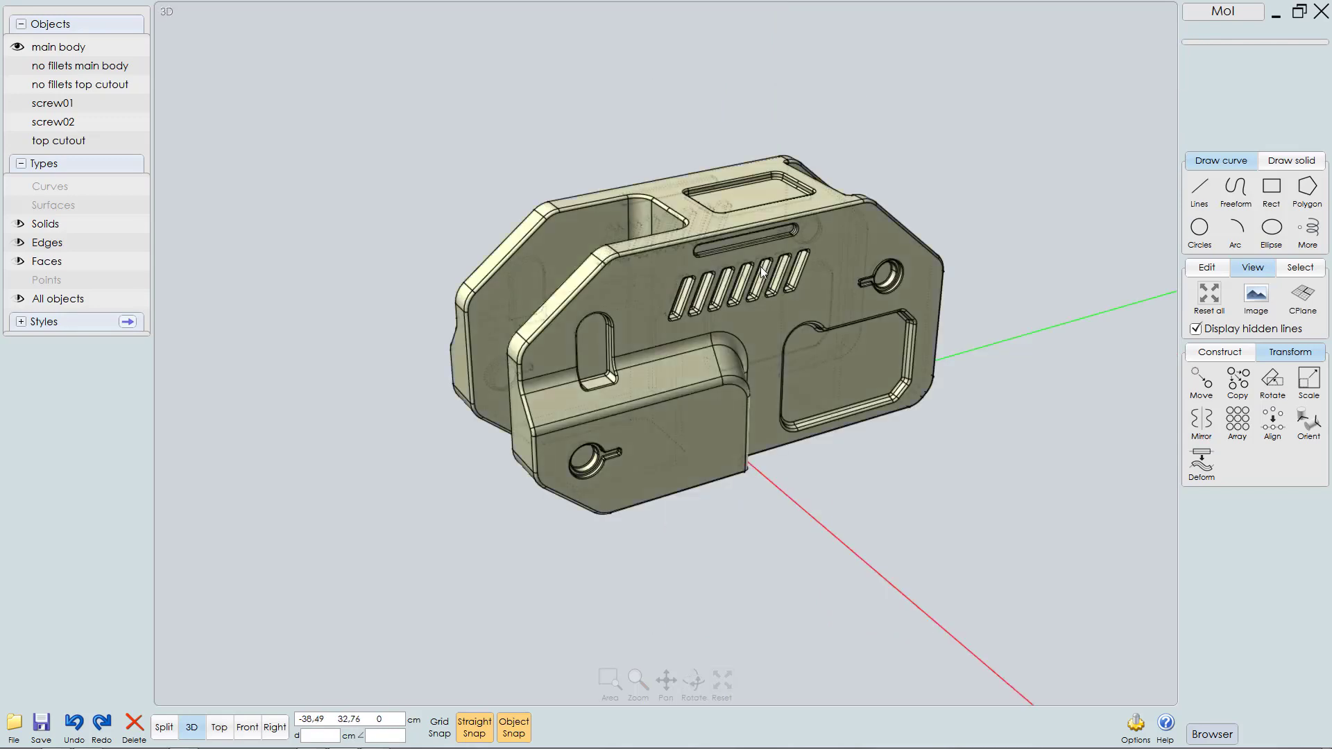
right_drag(758, 260, 791, 293)
Step: Show all hidden objects again and clear the selection
click(711, 252)
key(ctrl+shift+h)
key(Escape)
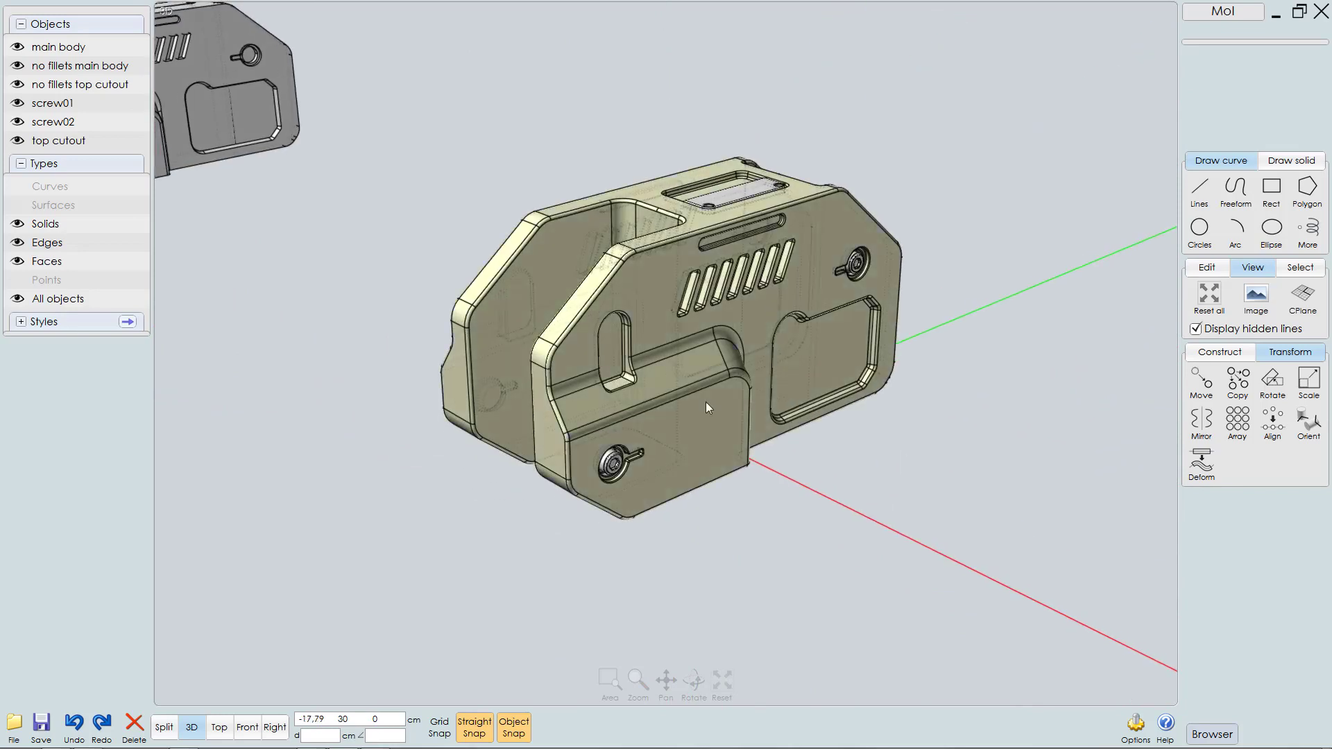
Step: Mirror the two side screws and the top cutout plate half across the Y axis, keeping the originals
click(612, 463)
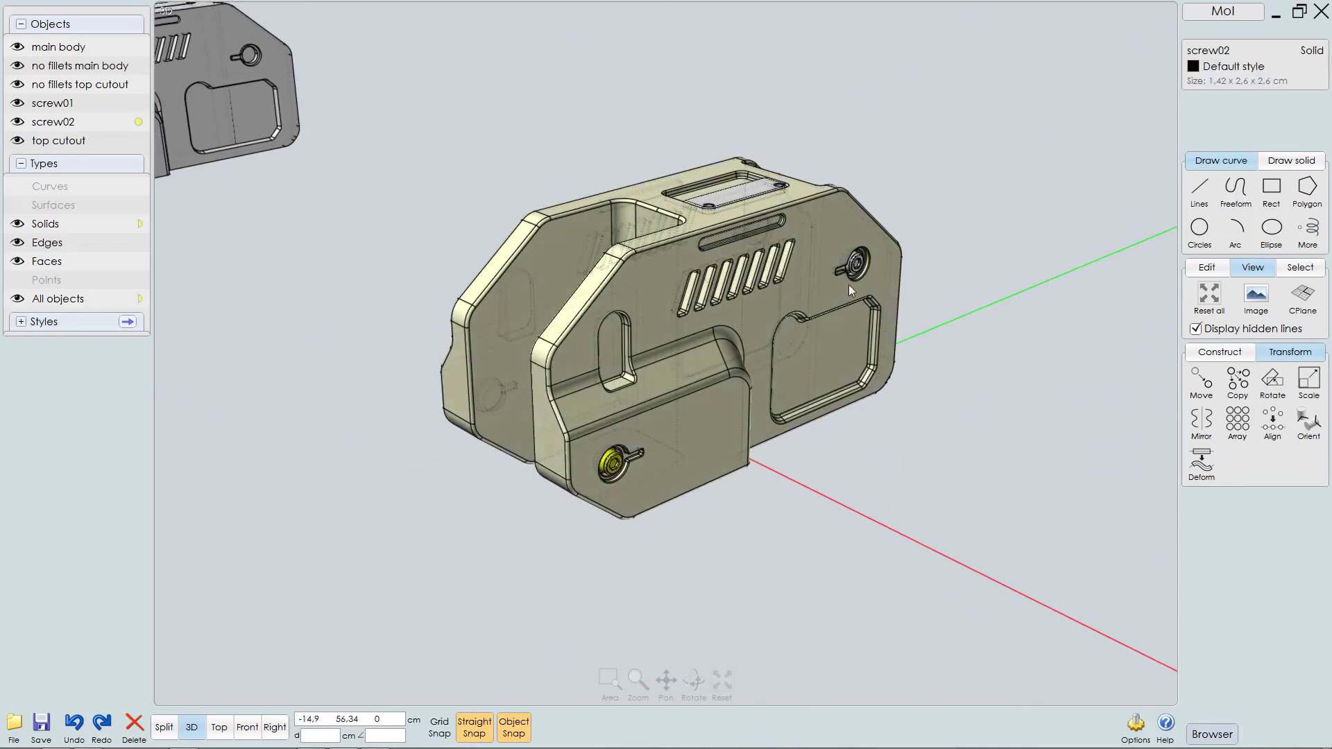
click(917, 383)
click(857, 264)
click(613, 471)
key(F6)
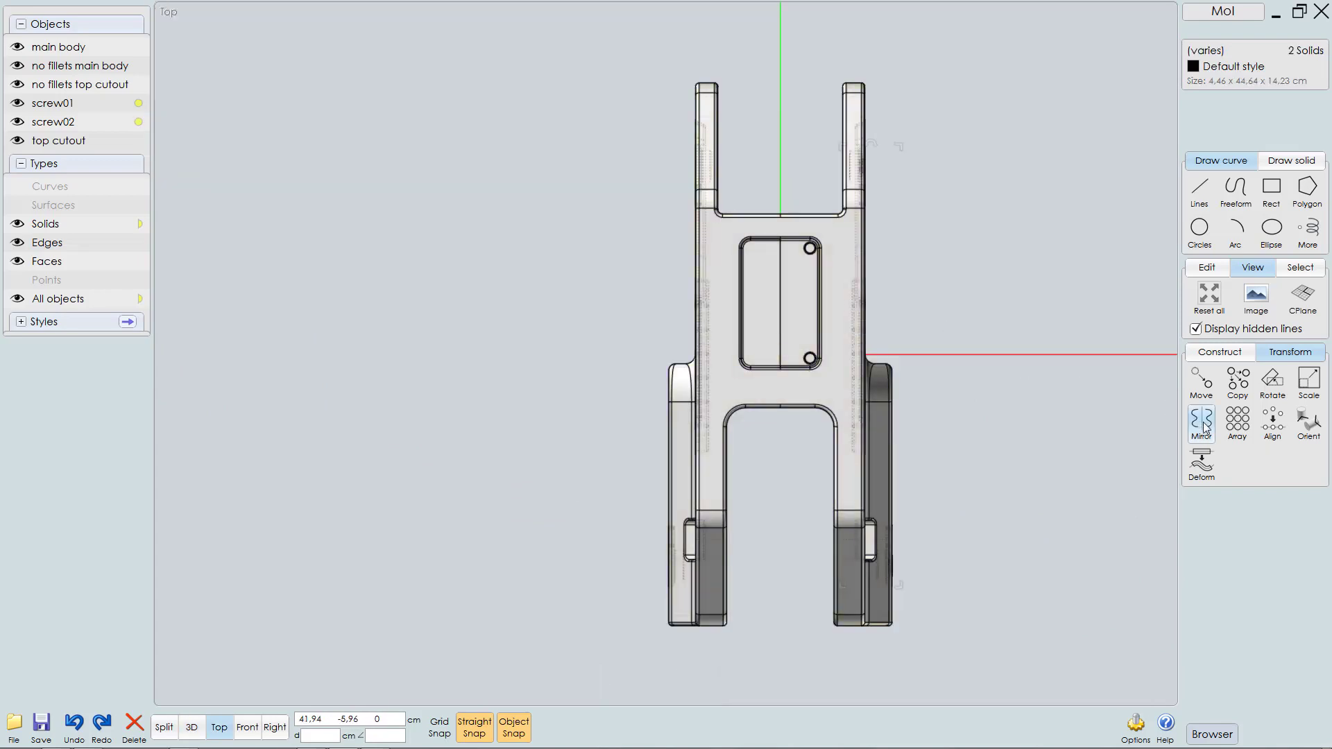
click(802, 294)
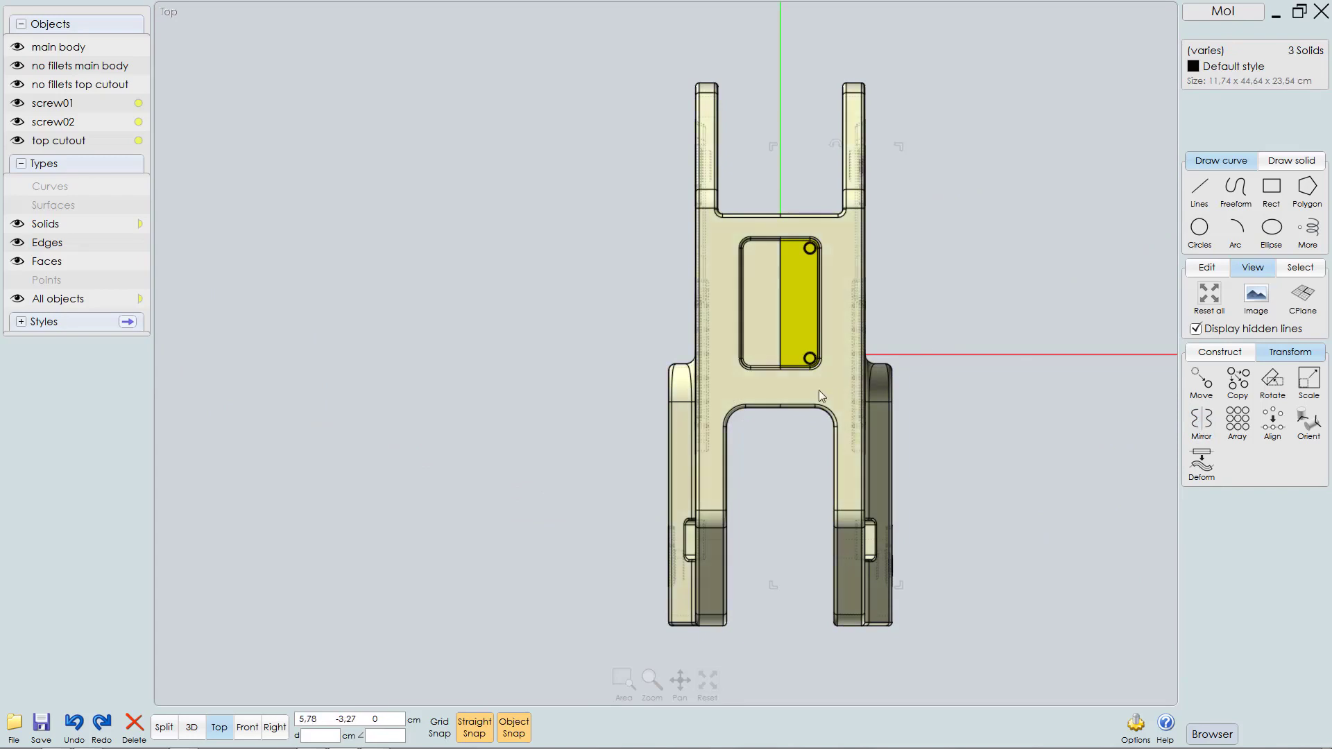
scroll(861, 367, up, 2)
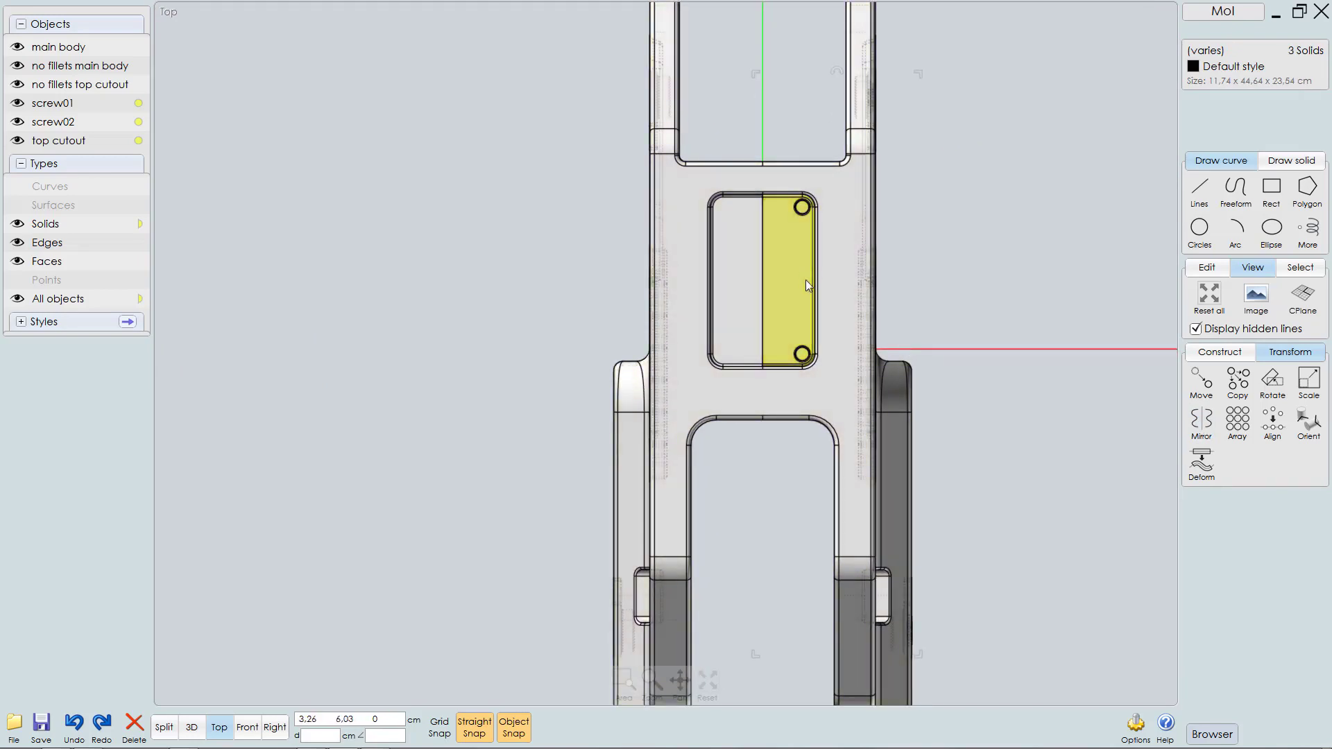
click(1206, 421)
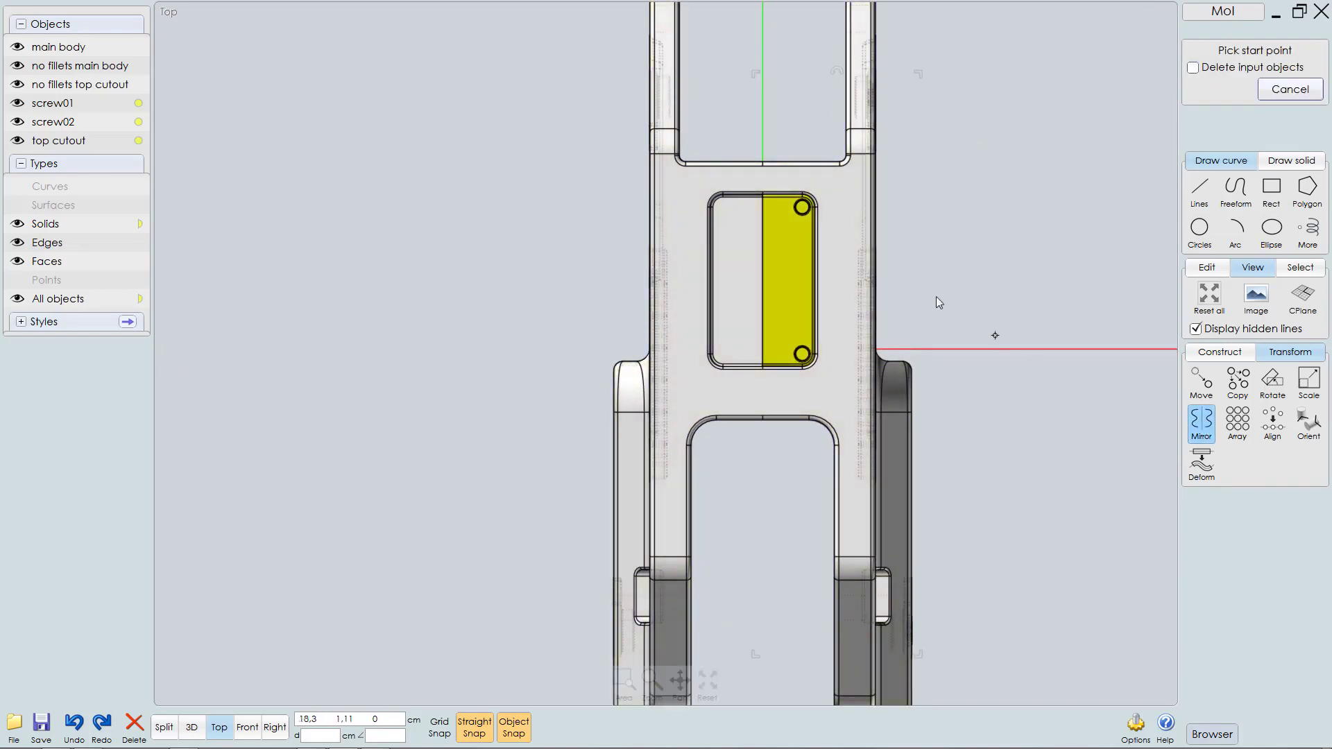
click(764, 280)
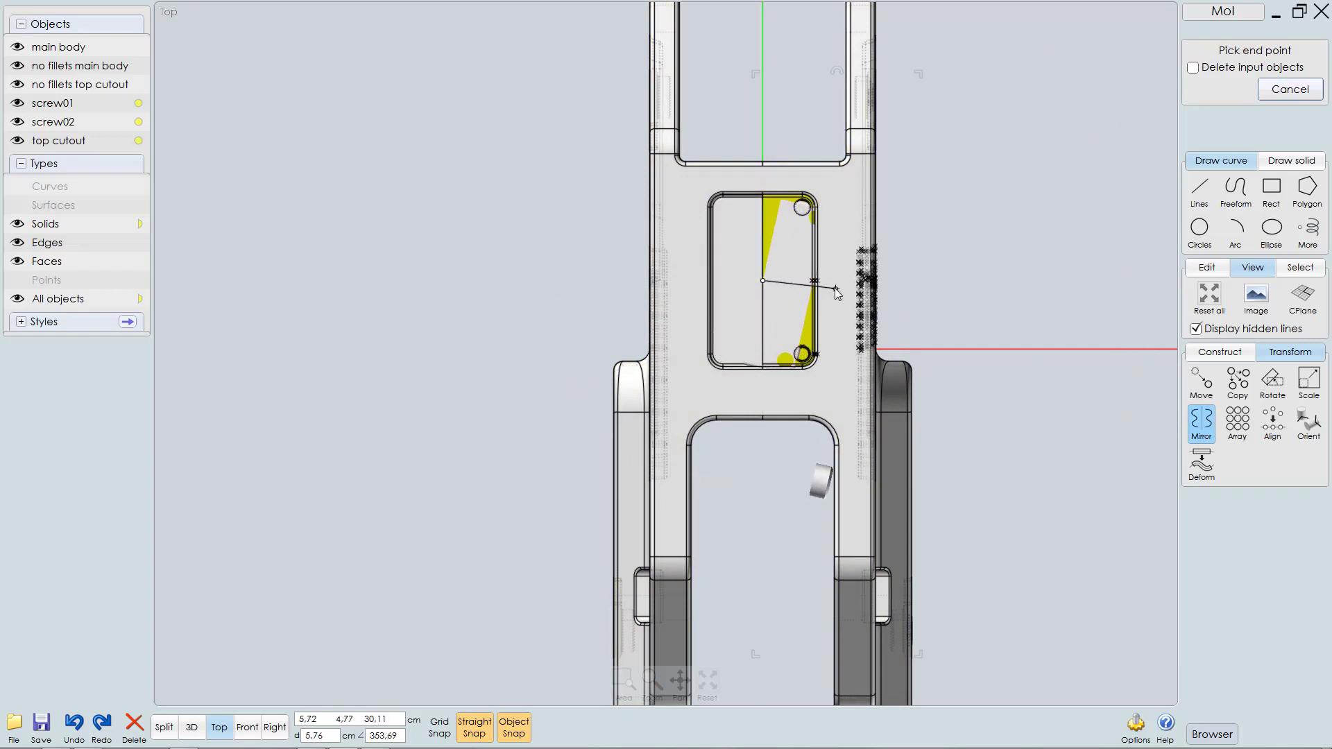
click(764, 203)
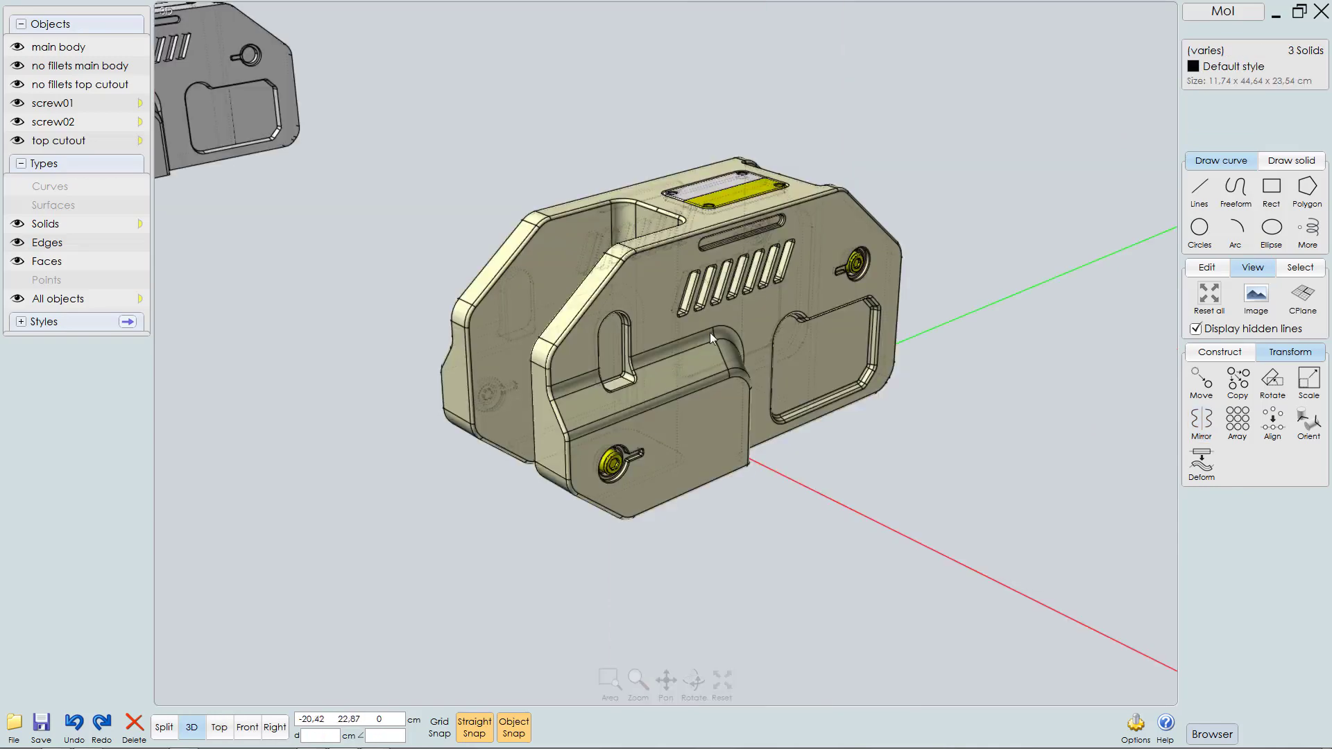
mouse_move(710, 332)
right_down()
mouse_move(909, 298)
mouse_move(703, 356)
right_up()
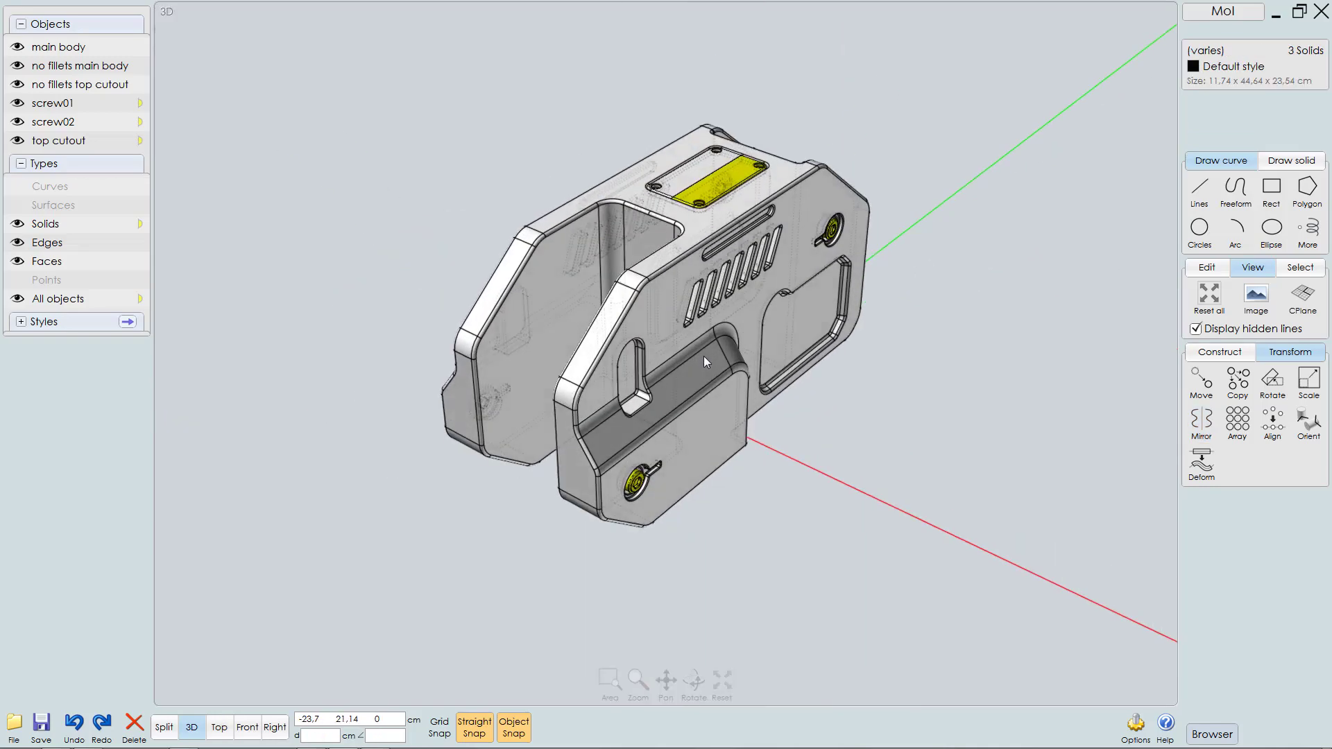
Step: Select both halves of the top cutout plate and join them with a Boolean union
scroll(814, 177, up, 4)
click(763, 136)
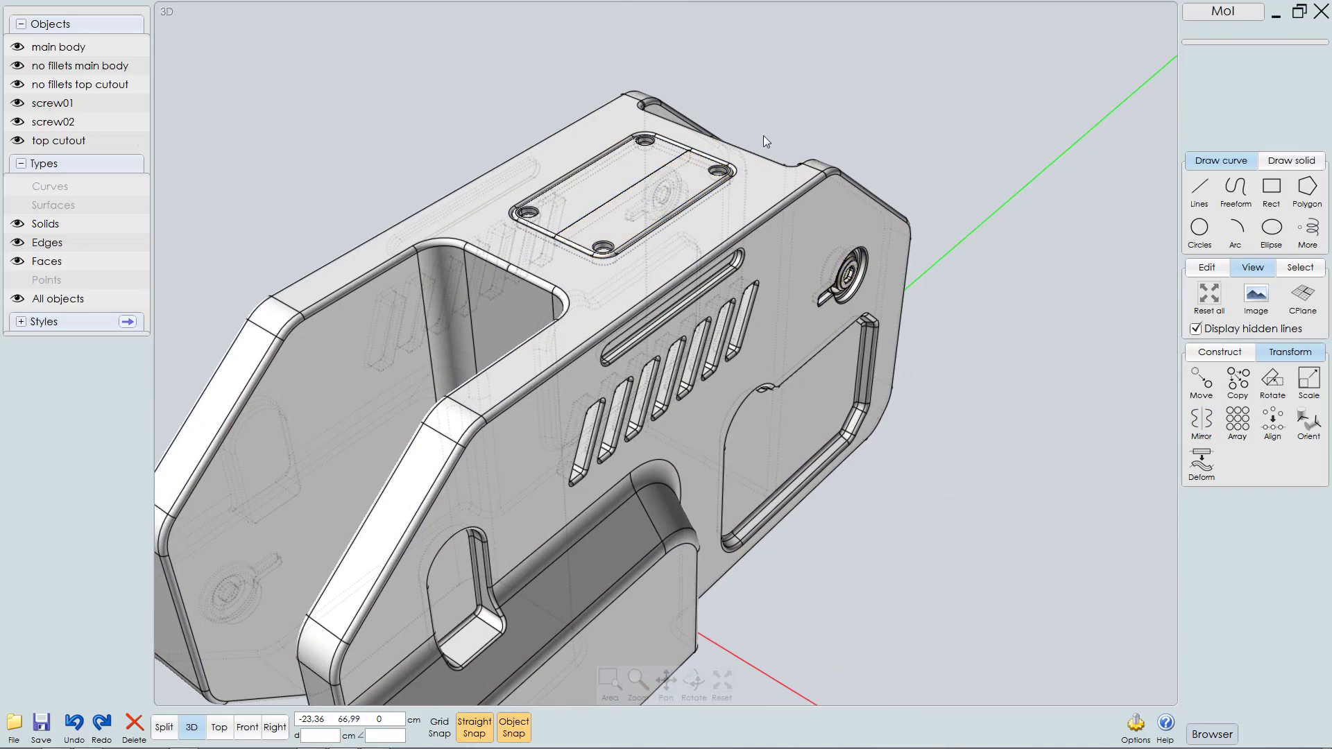
click(654, 193)
middle_drag(755, 171, 845, 240)
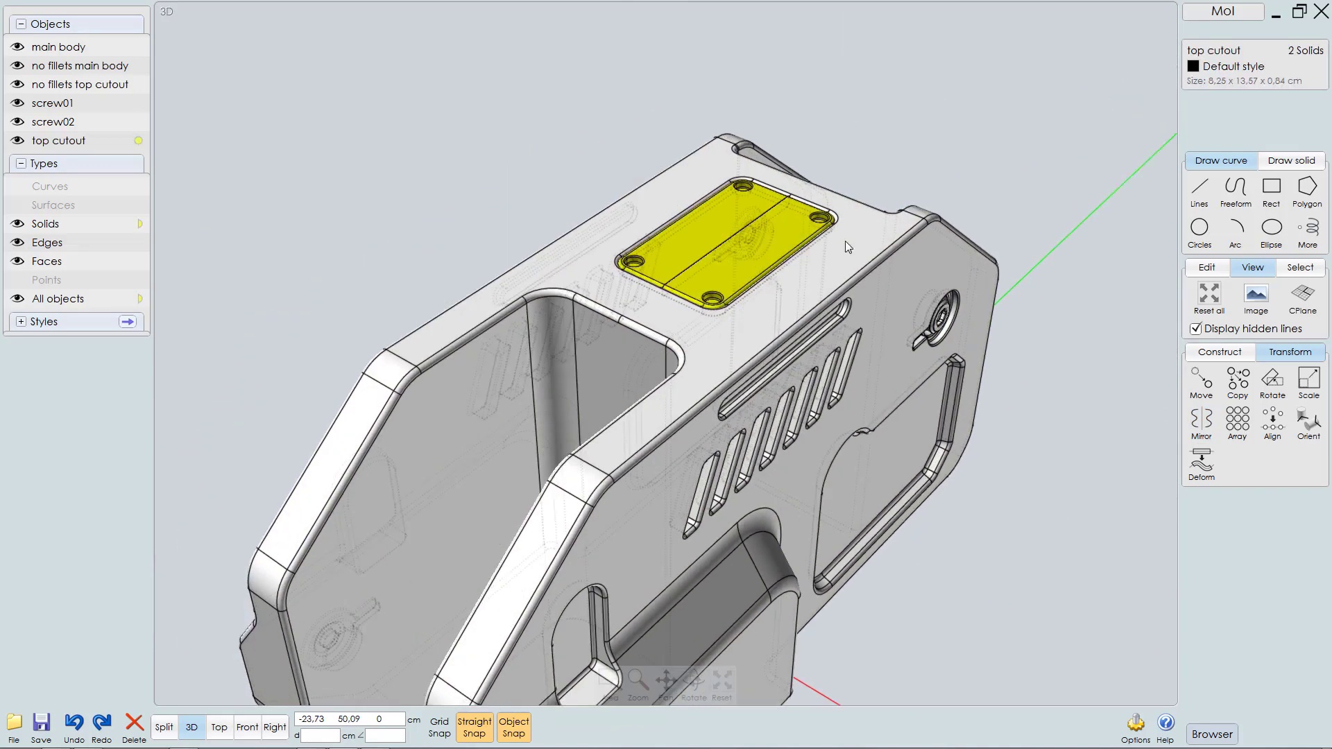
right_drag(845, 240, 793, 255)
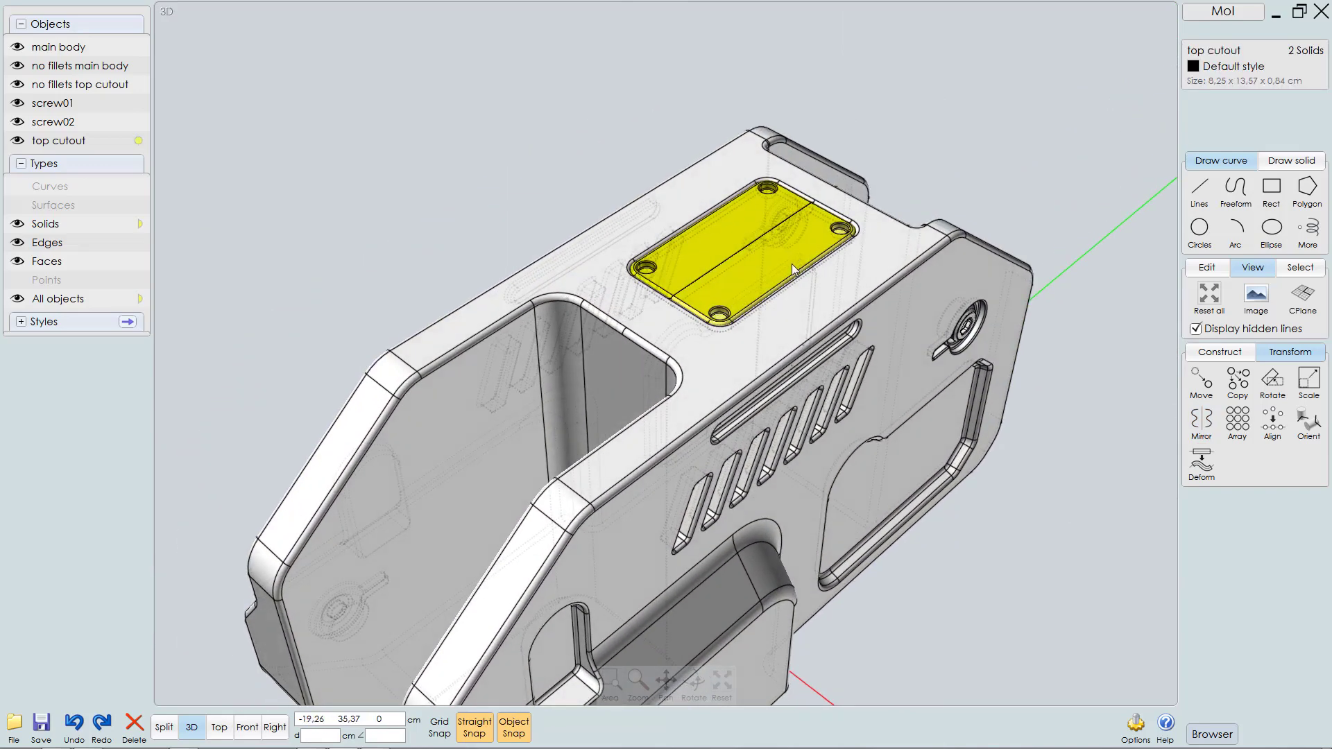
key(u)
Step: Examine the joined top plate, its screw holes and the whole assembled part from several angles
mouse_move(737, 247)
right_down()
mouse_move(690, 294)
mouse_move(731, 224)
right_up()
scroll(731, 224, down, 5)
middle_drag(713, 302, 744, 273)
right_drag(744, 273, 769, 323)
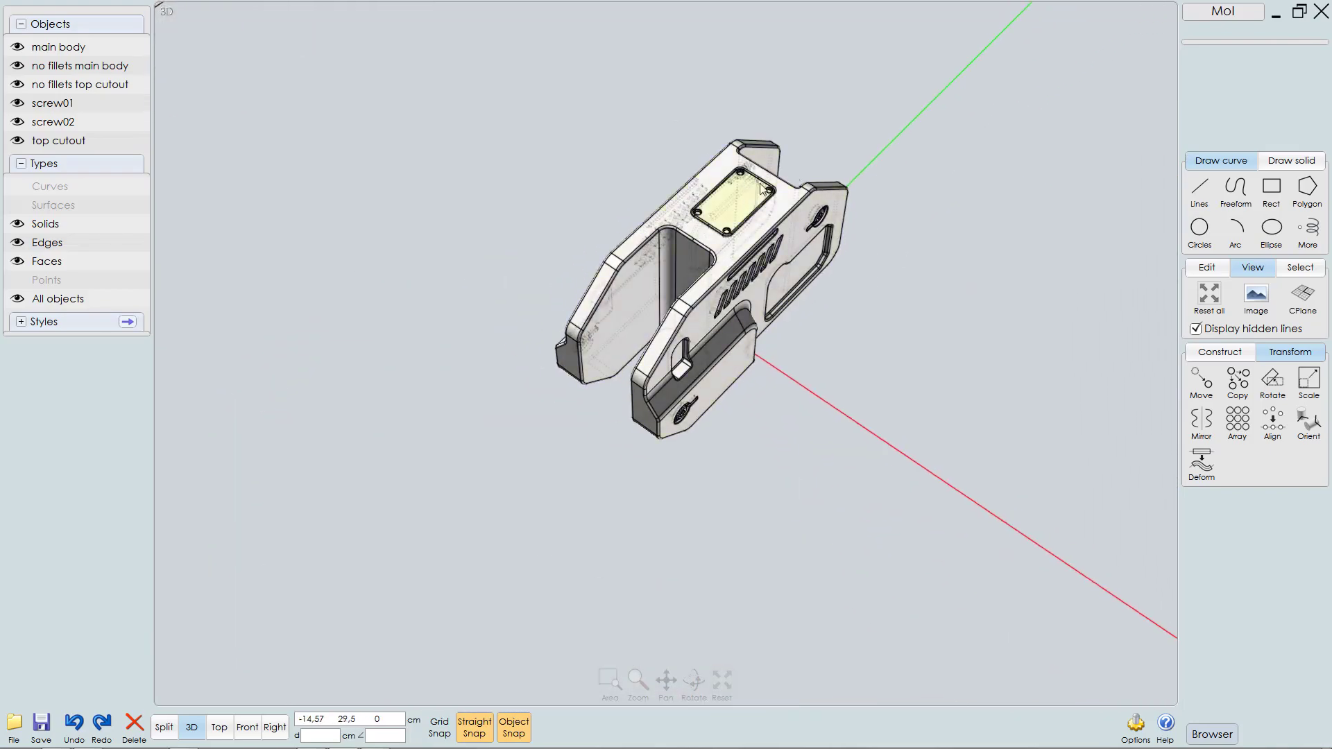
scroll(758, 183, up, 6)
scroll(745, 181, up, 3)
mouse_move(846, 230)
right_down()
mouse_move(844, 257)
mouse_move(837, 244)
right_up()
right_drag(748, 171, 742, 150)
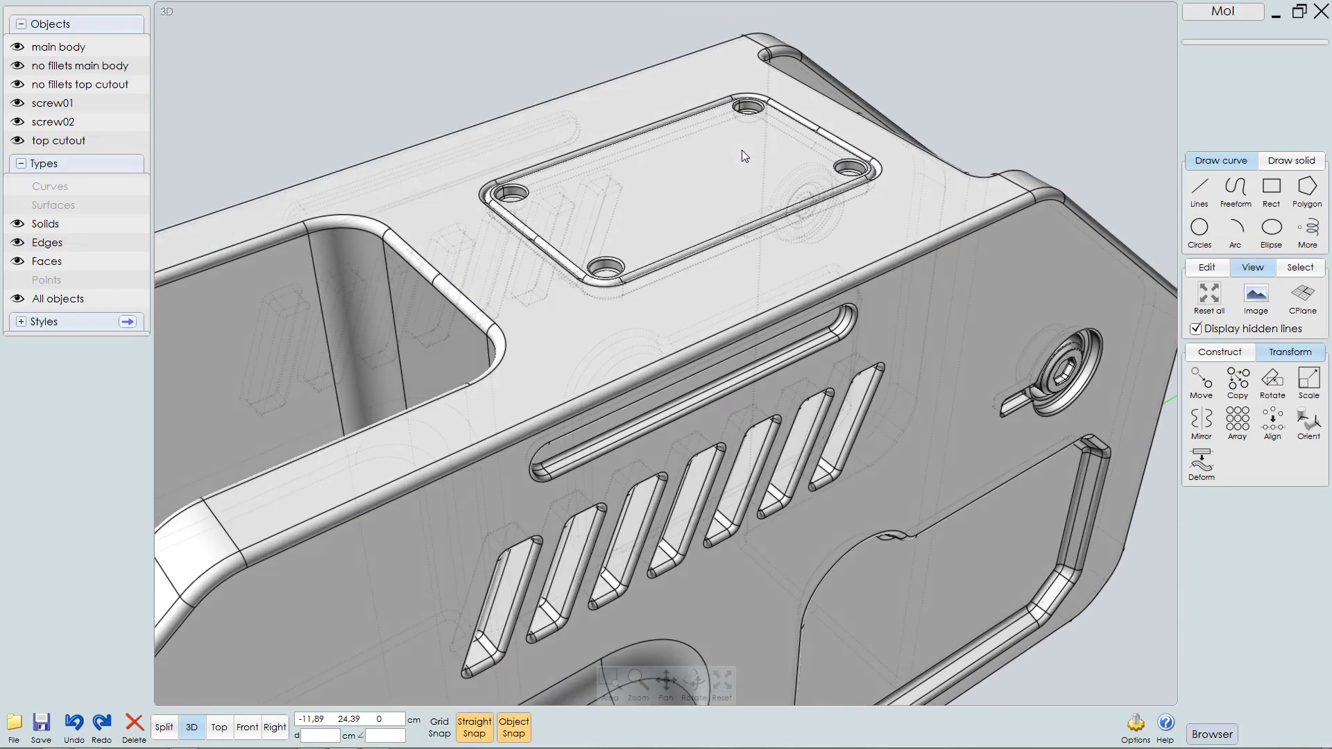
scroll(743, 150, down, 2)
scroll(690, 220, down, 4)
middle_drag(689, 221, 706, 176)
right_drag(705, 176, 698, 216)
scroll(697, 217, down, 5)
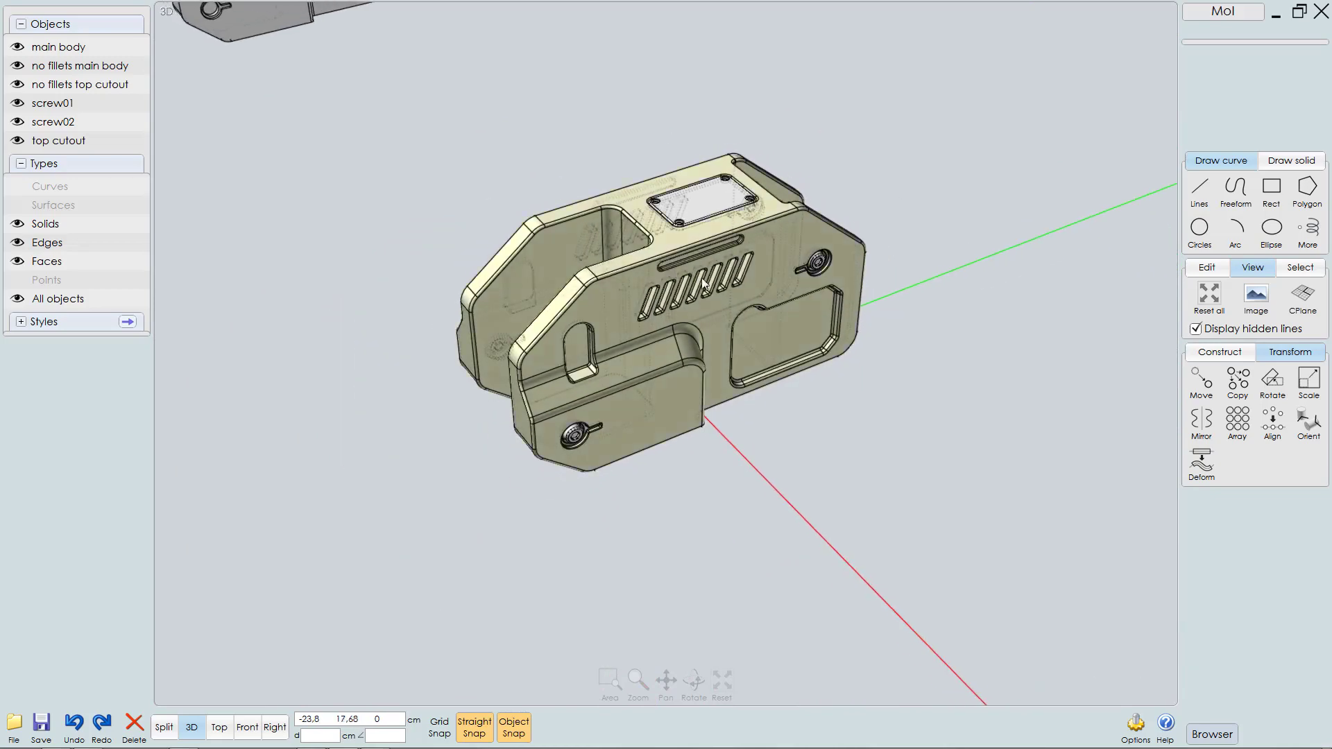
right_drag(716, 282, 713, 353)
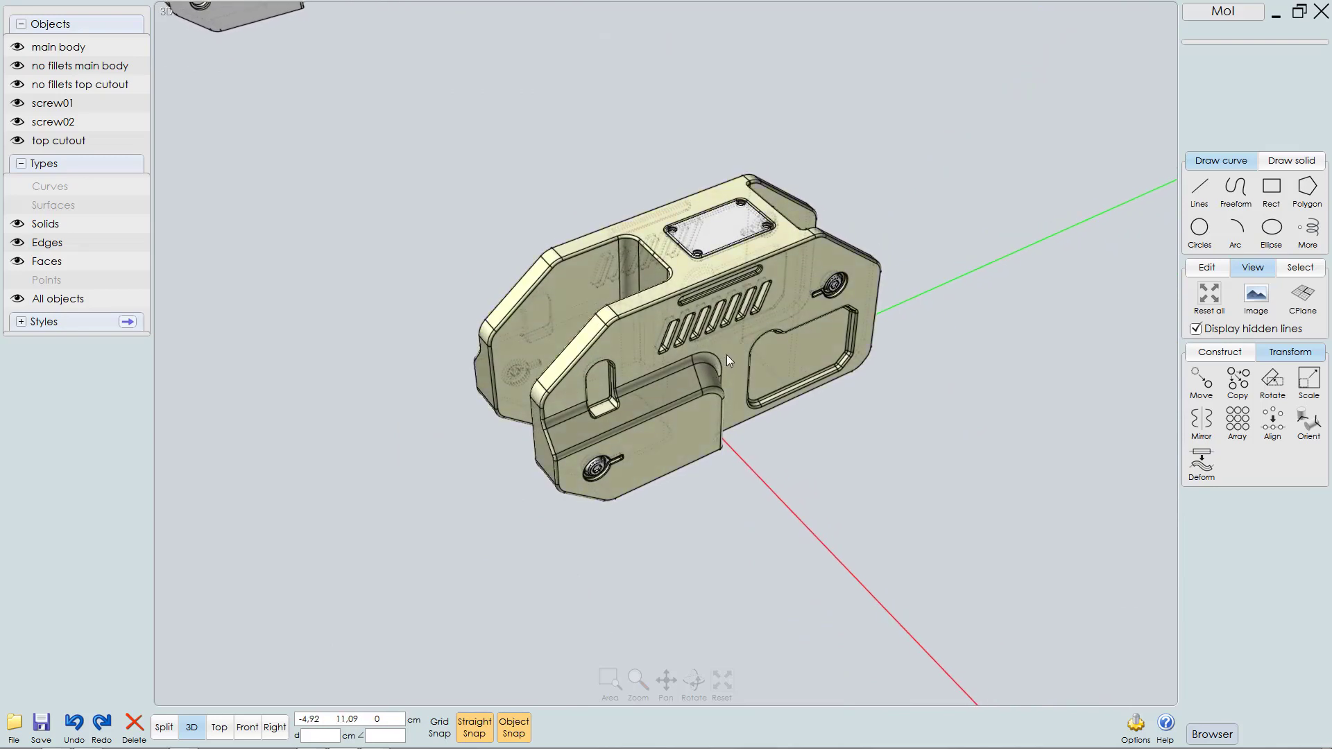
Step: Save the model as "tutorial 02 kitbash part" in OpenNURBS 3D Models (*.3dm) format
key(ctrl+s)
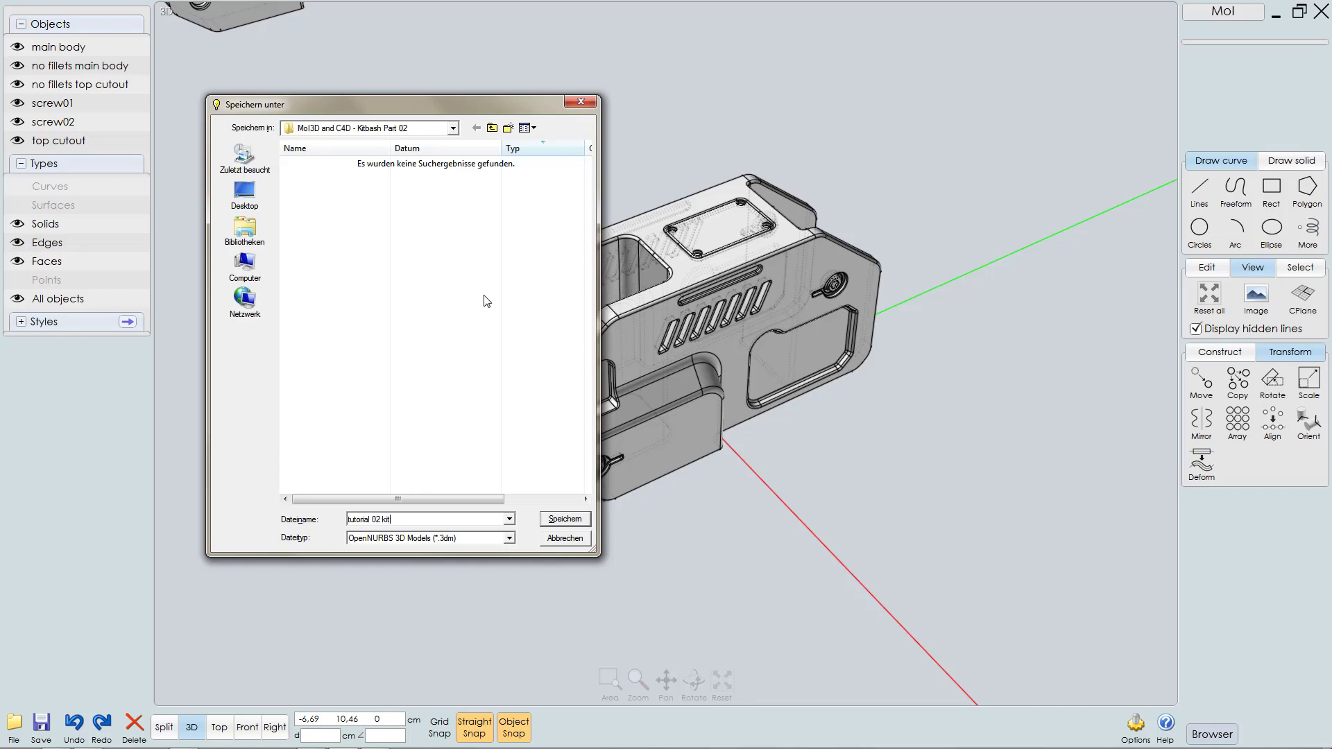
text(t)
key(Return)
Step: Select all six solids of the finished kitbash part, leaving the unfilleted backup copy unselected
right_drag(623, 398, 614, 411)
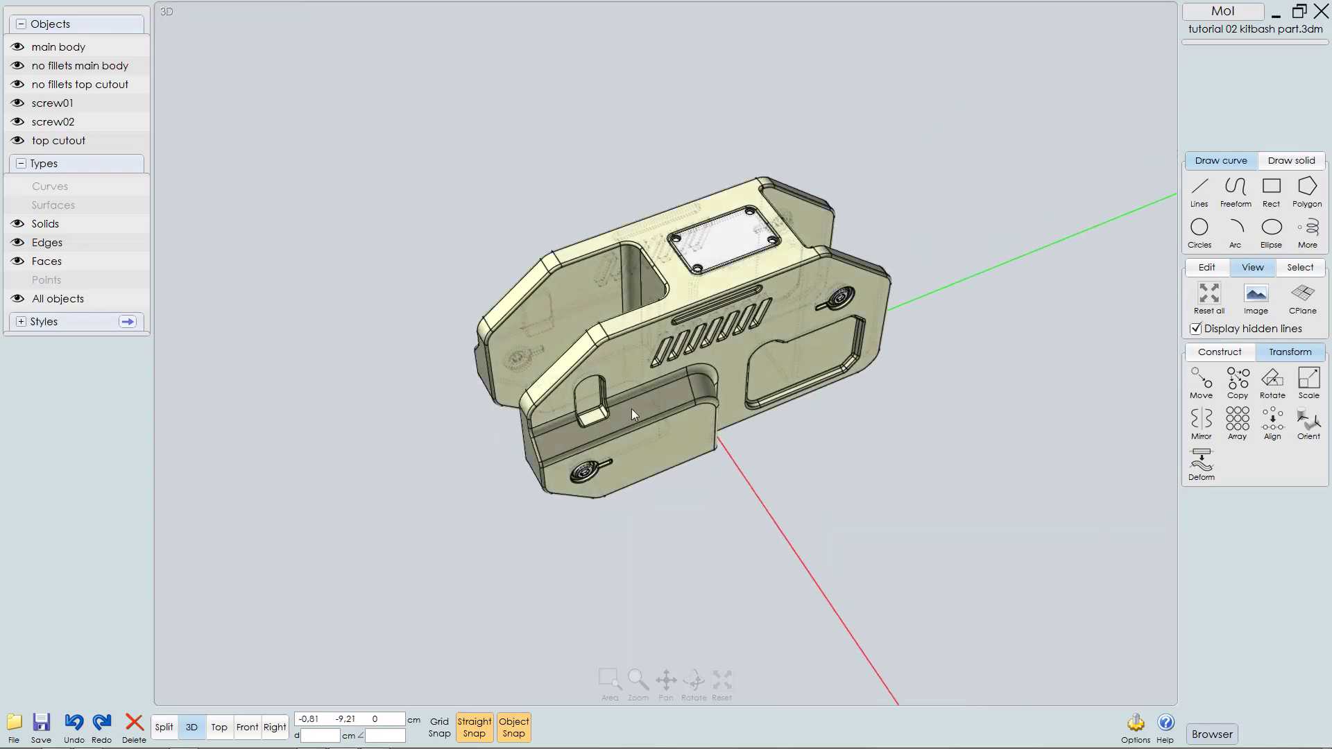
middle_drag(632, 409, 657, 463)
drag(983, 178, 452, 610)
mouse_move(667, 418)
right_down()
mouse_move(858, 345)
mouse_move(675, 373)
mouse_move(879, 371)
mouse_move(715, 372)
mouse_move(664, 401)
right_up()
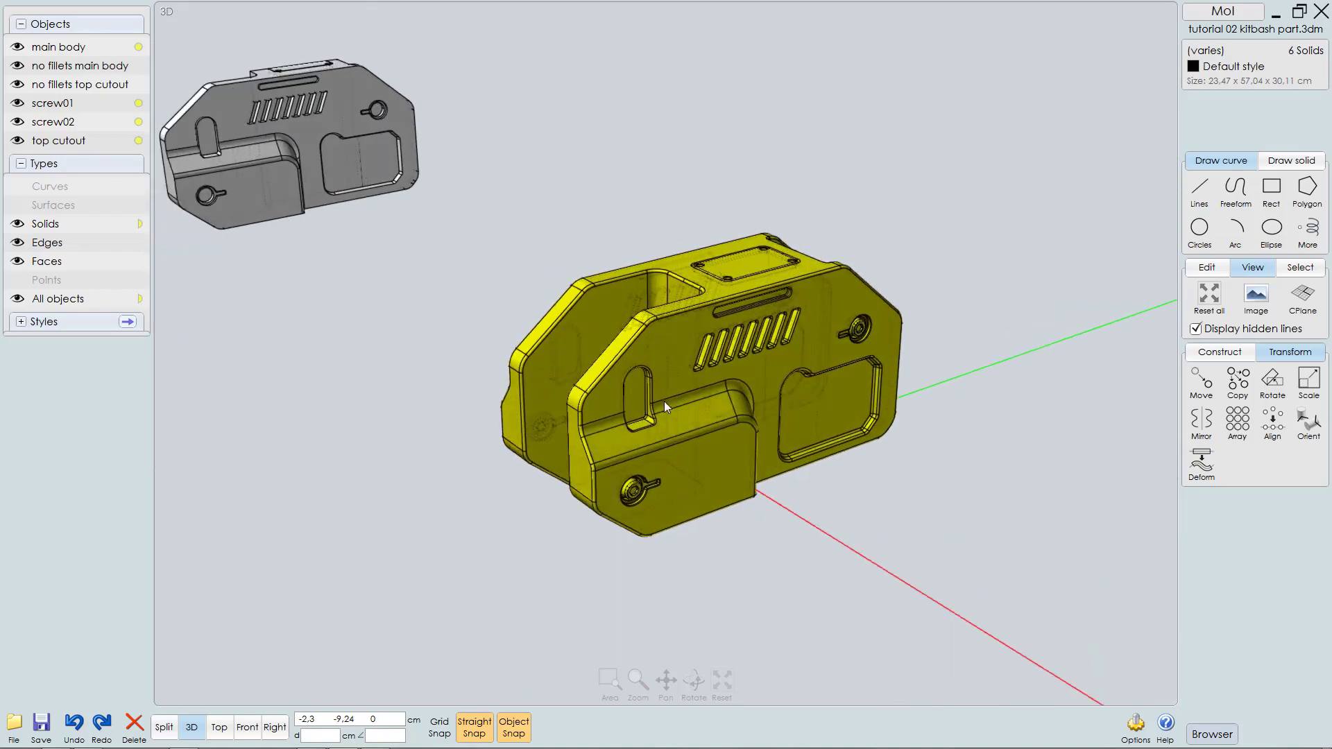
Step: Export the selected solids as a Wavefront OBJ file named "tutorial 02 kitbash part", proceeding to the meshing options
click(14, 725)
click(153, 664)
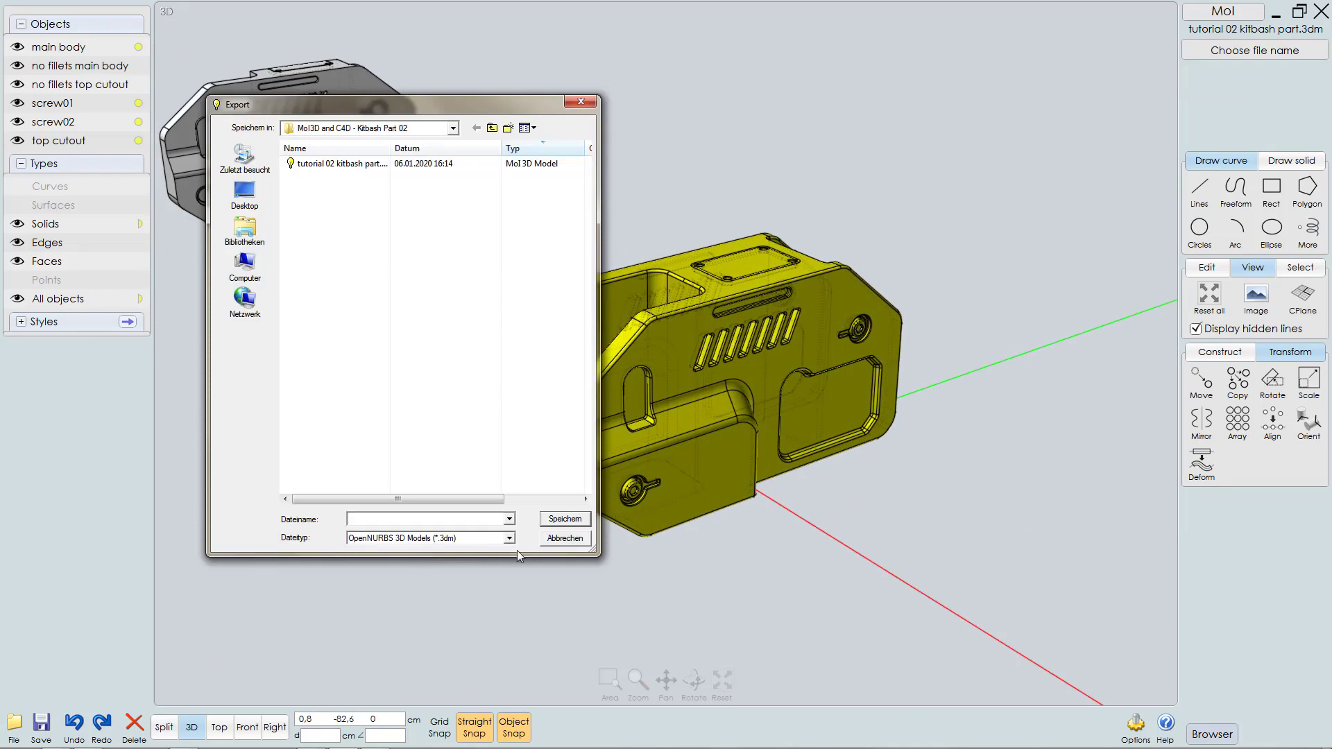
click(509, 539)
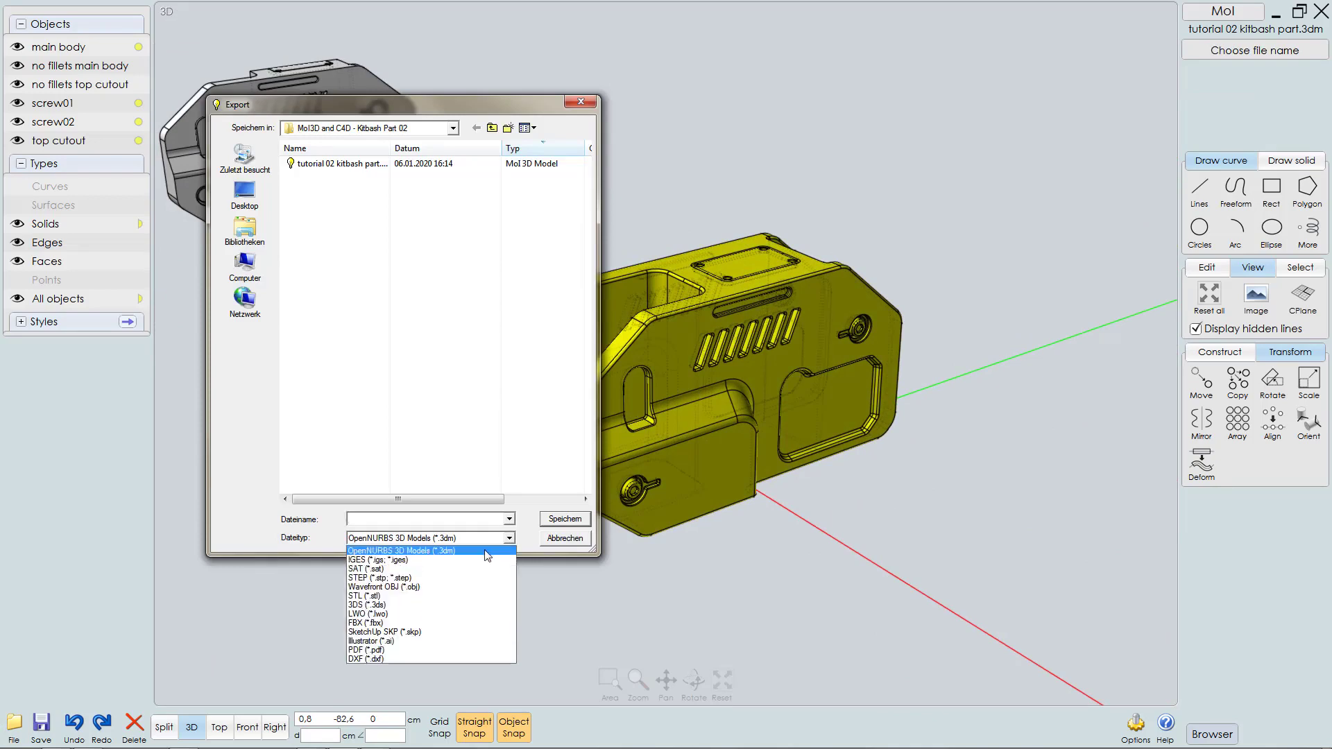
click(438, 588)
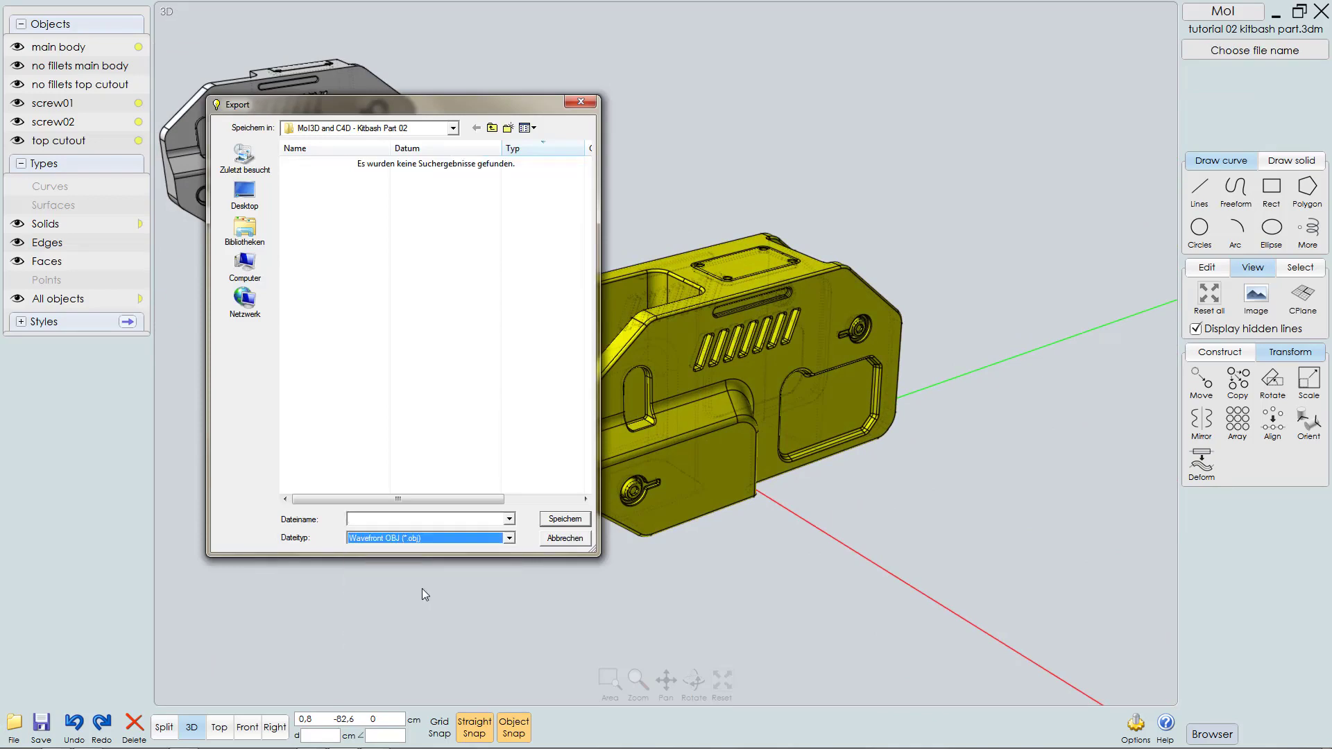
click(378, 519)
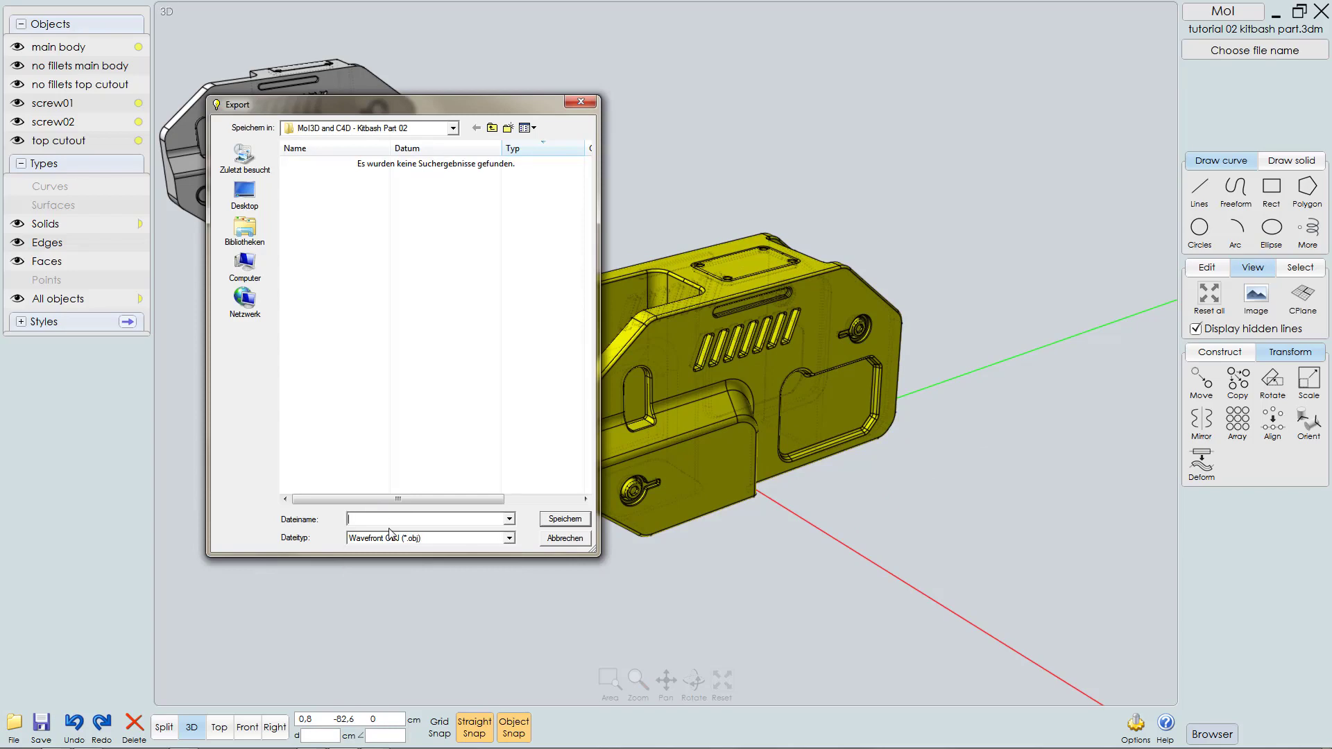
text(tutorial 02 kitbash part)
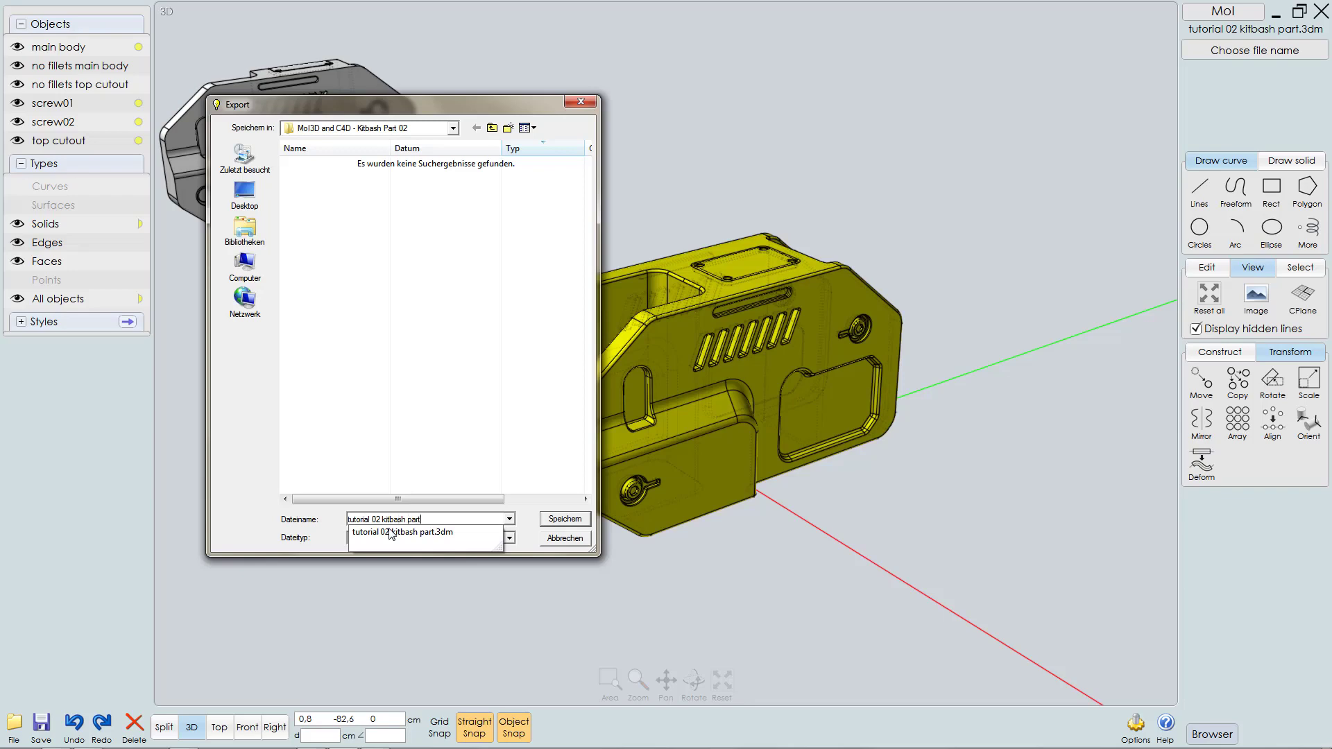
key(Return)
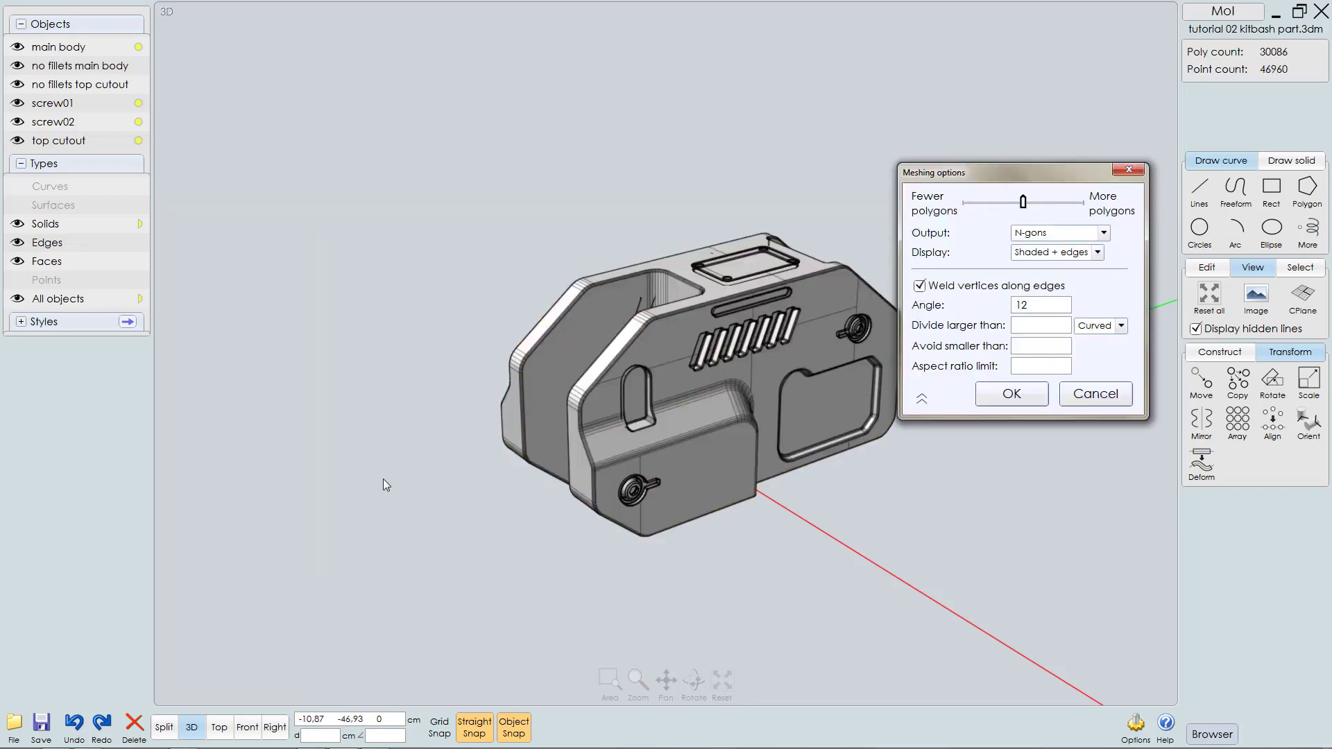
Step: Examine the mesh preview up close around the slot, vents, top plate and filleted edges
scroll(643, 323, up, 8)
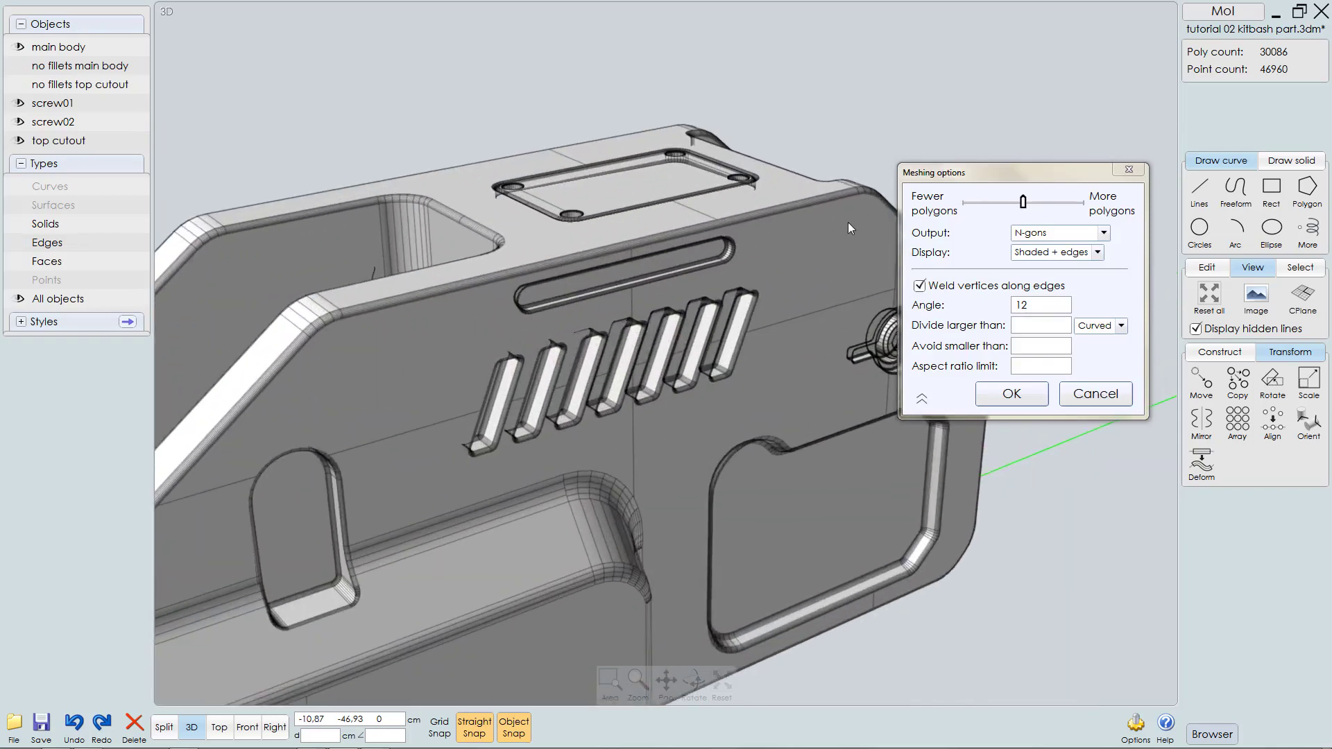
scroll(669, 331, up, 6)
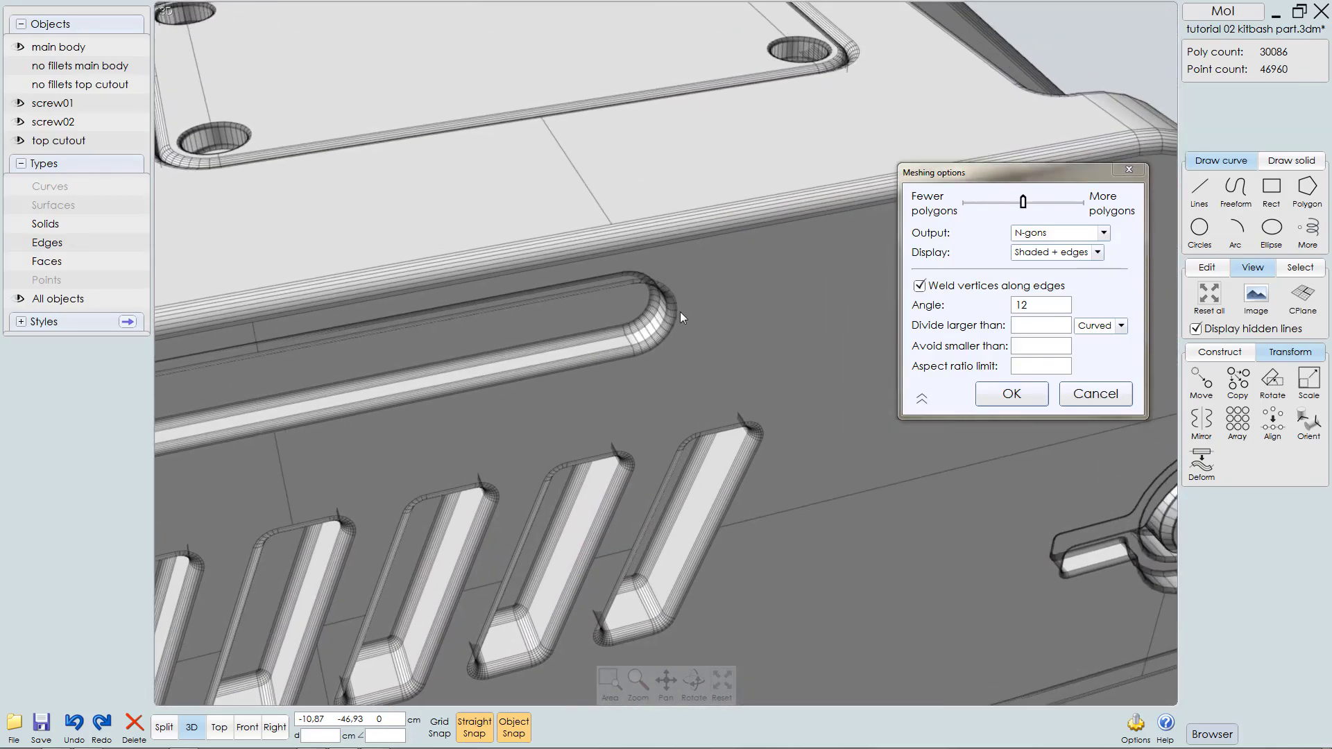
right_drag(682, 324, 833, 390)
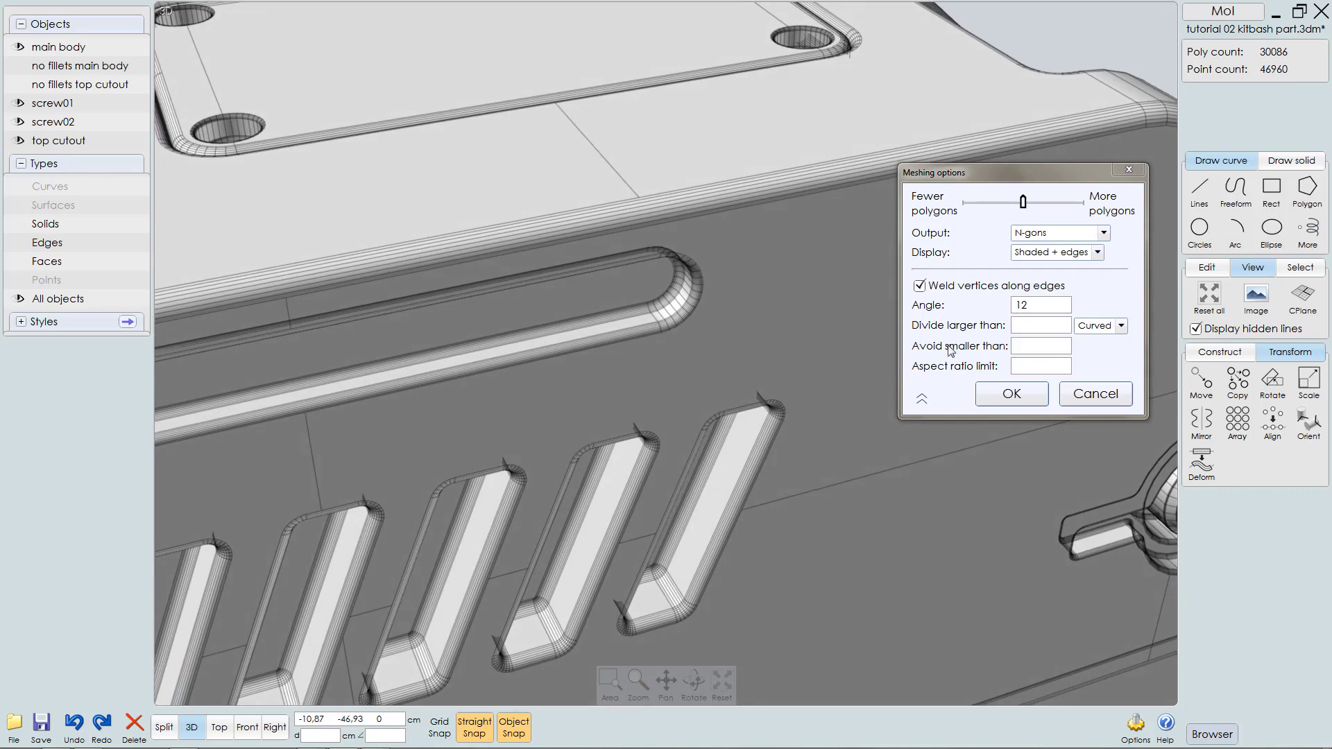
right_drag(985, 345, 981, 348)
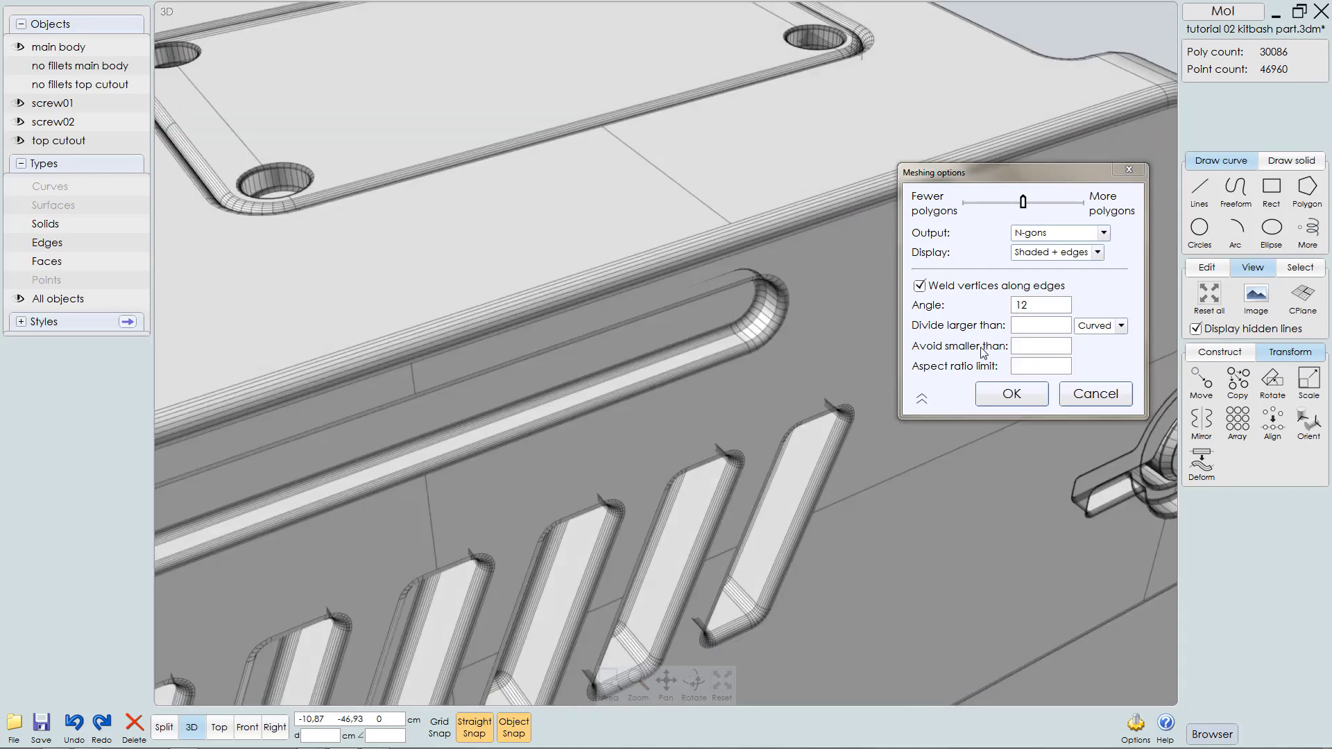
right_drag(741, 348, 735, 331)
scroll(736, 332, up, 6)
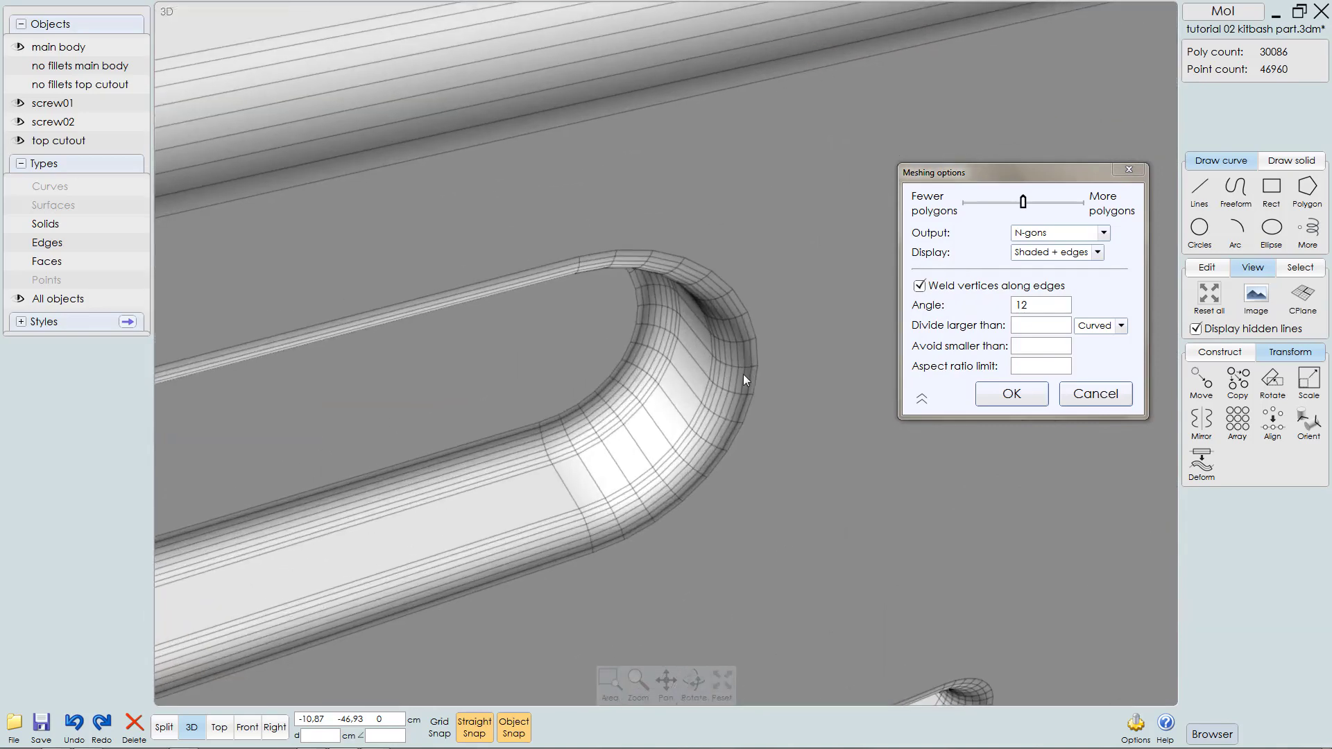
scroll(741, 374, down, 6)
scroll(674, 471, down, 4)
right_drag(661, 486, 704, 395)
right_drag(699, 347, 593, 344)
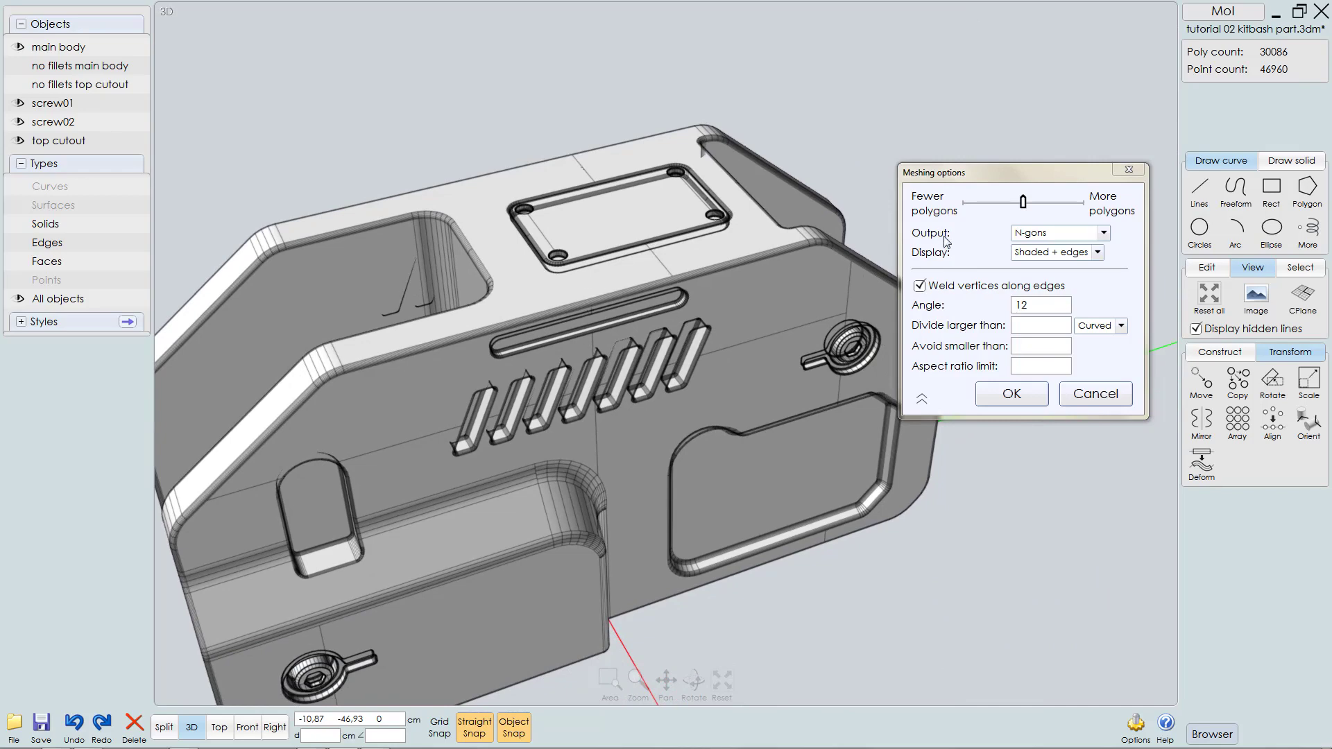
middle_drag(803, 254, 716, 290)
scroll(718, 290, up, 2)
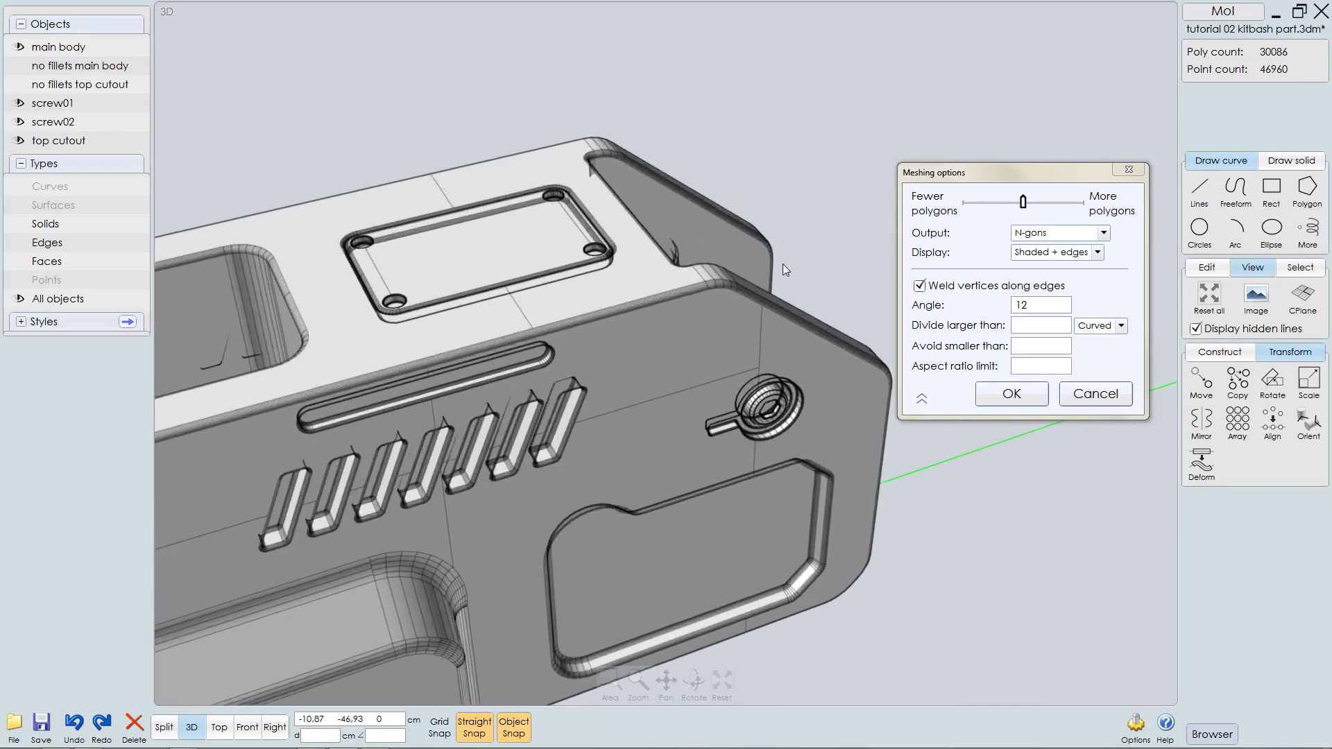
Step: Set the mesh to divide polygons larger than 2 on all surfaces and check the resulting grid
click(1121, 326)
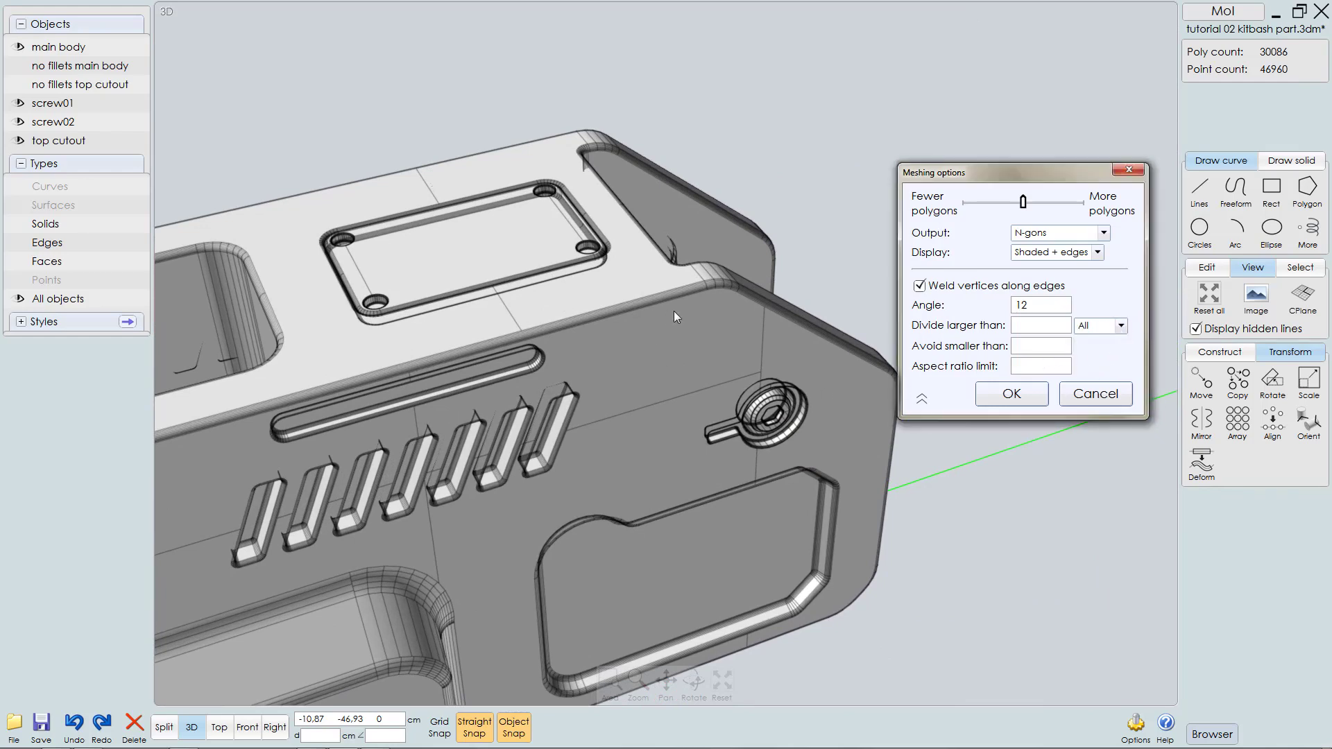
click(1027, 327)
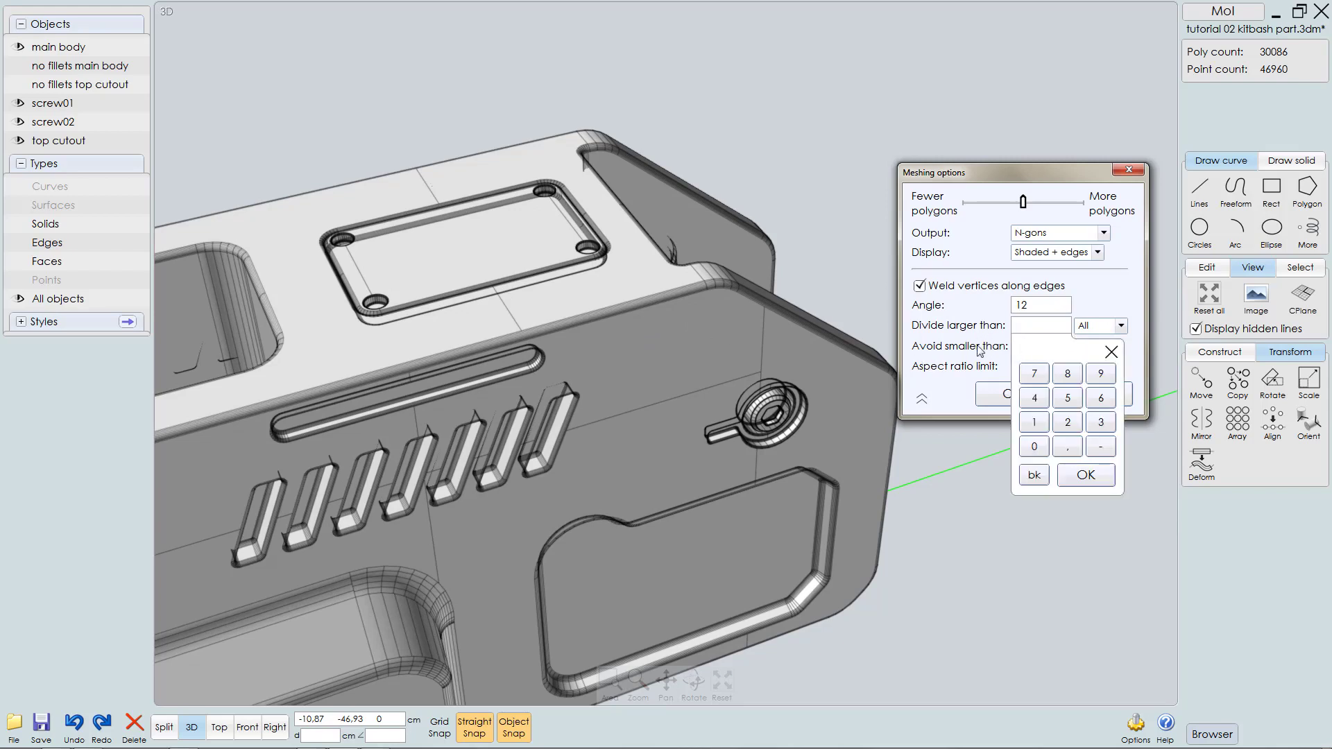
click(1028, 324)
click(1029, 326)
text(2)
click(1096, 300)
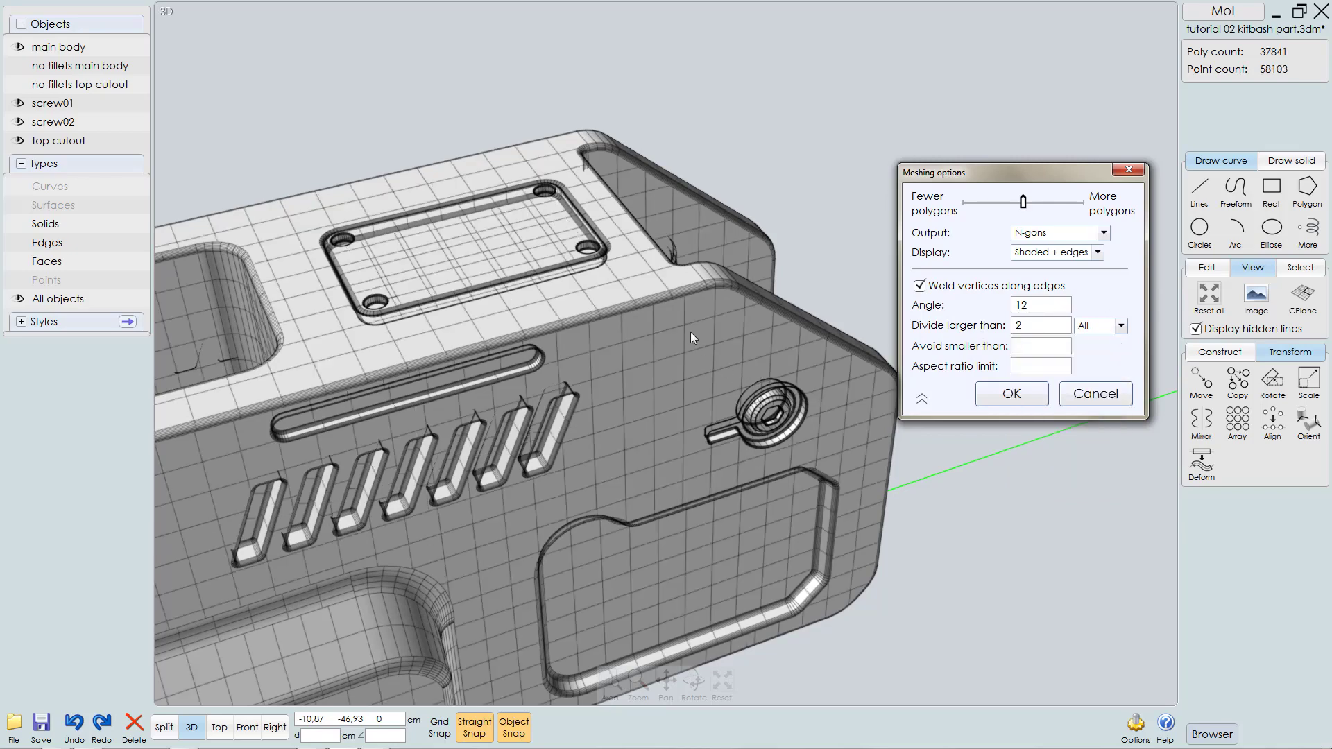
mouse_move(618, 398)
right_down()
mouse_move(586, 393)
mouse_move(621, 394)
right_up()
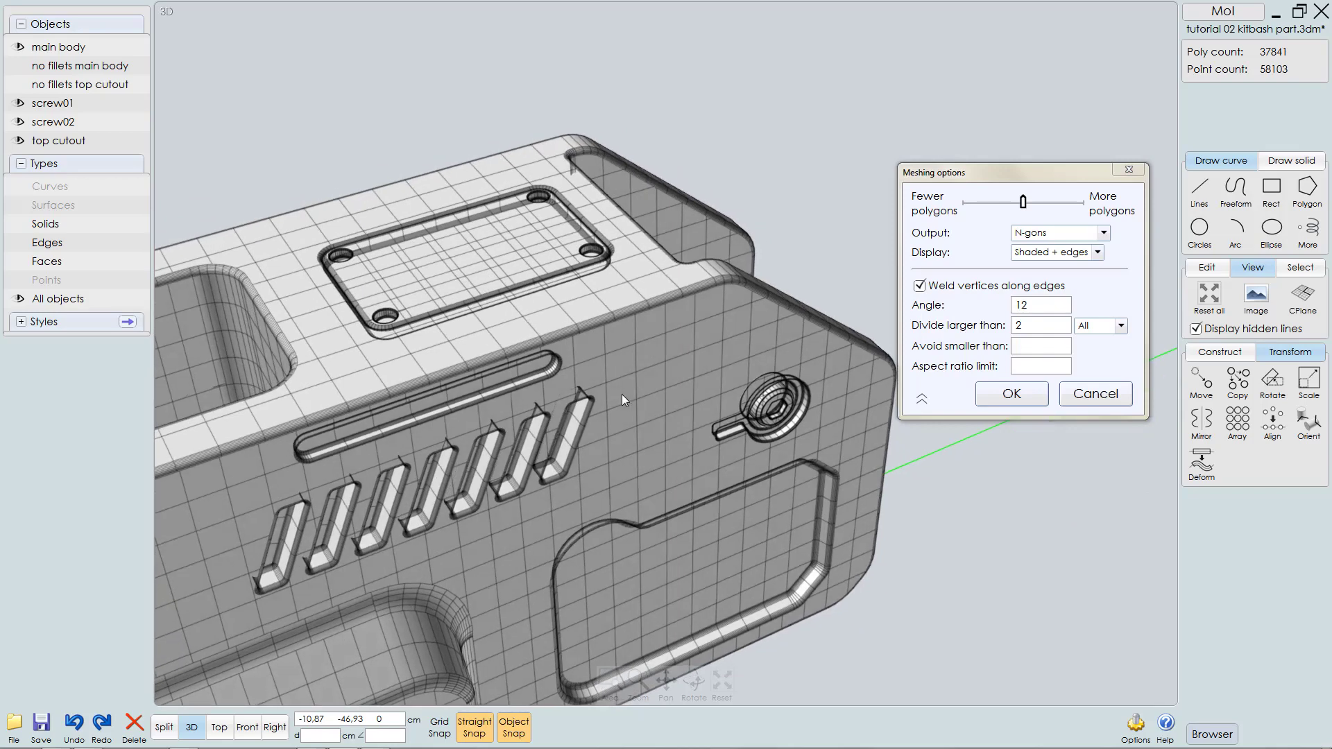
Step: Limit mesh division to curved surfaces again and set the divide-larger-than value to 0
click(1119, 331)
click(1096, 339)
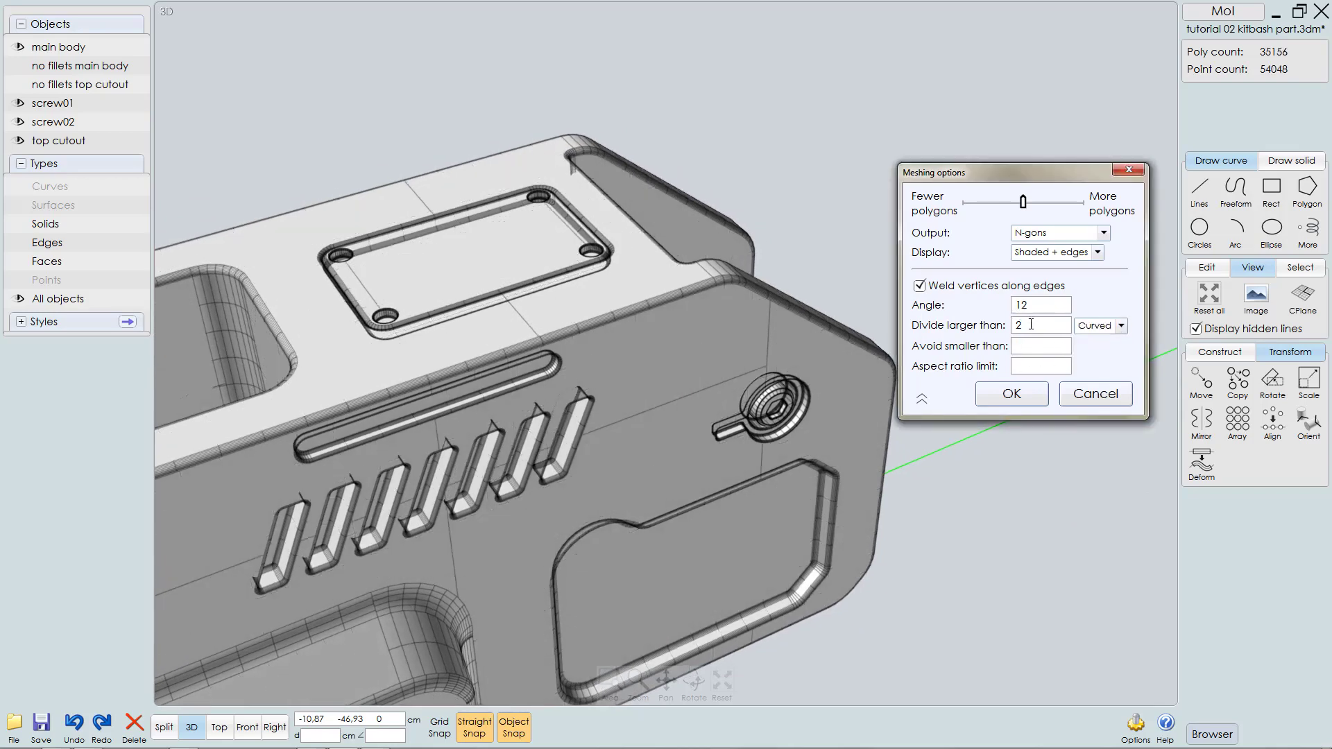
drag(1031, 324, 1003, 329)
text(0)
click(1111, 297)
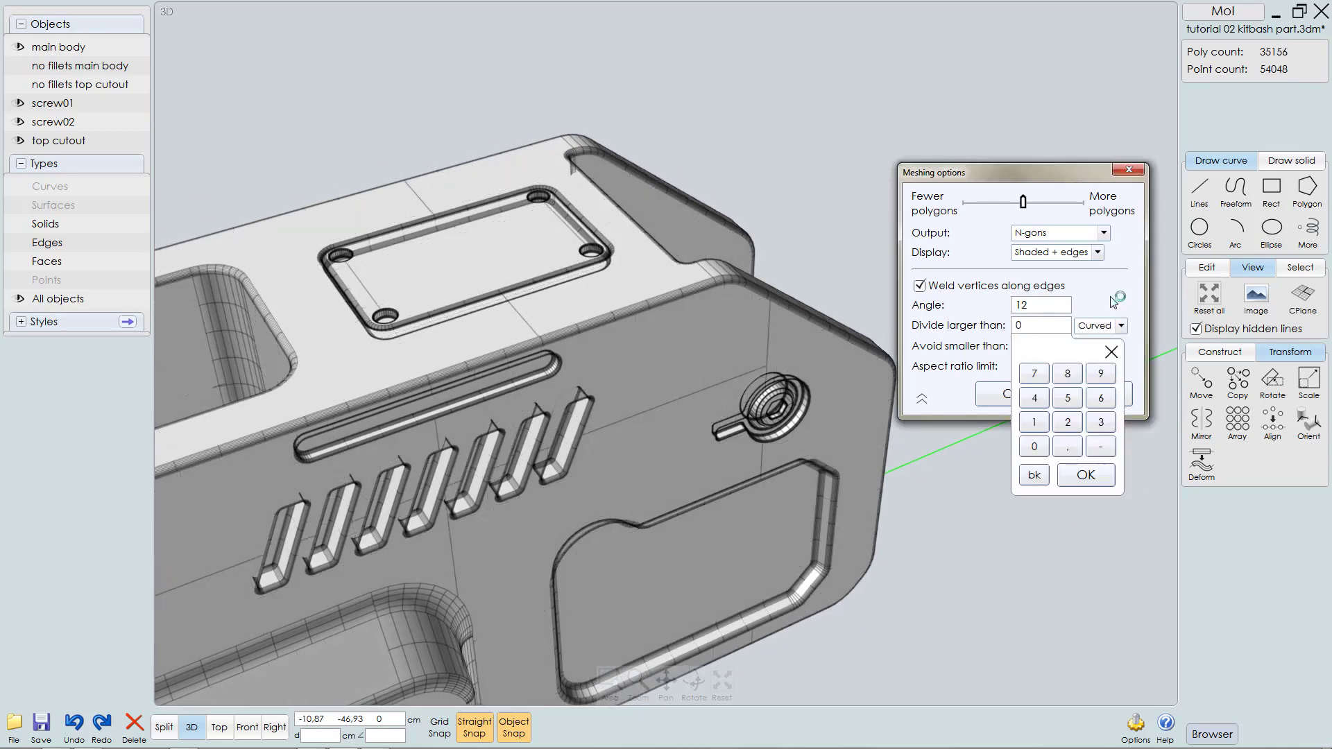
right_drag(756, 352, 913, 403)
Step: Set the mesh to avoid polygons smaller than 0,2 and inspect the rounded end of the long slot
click(1021, 351)
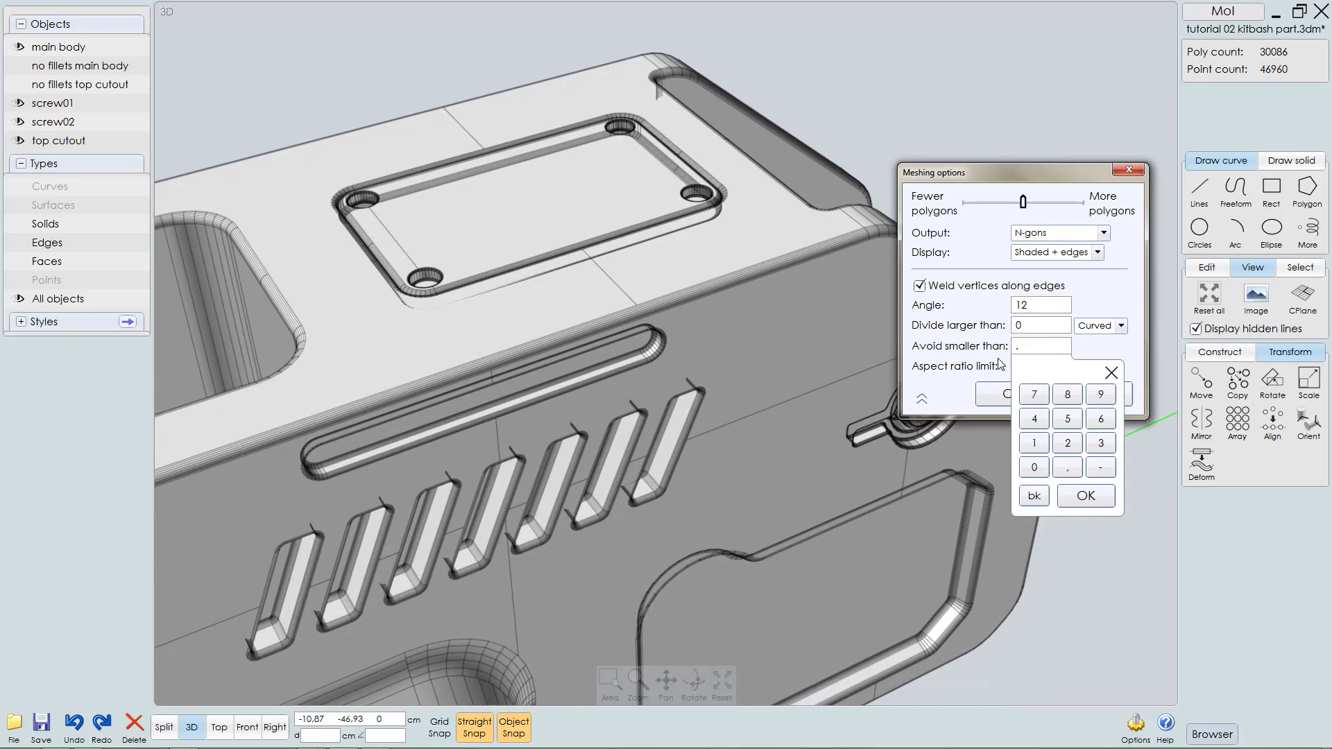
key(Return)
right_drag(575, 394, 674, 355)
scroll(802, 211, up, 10)
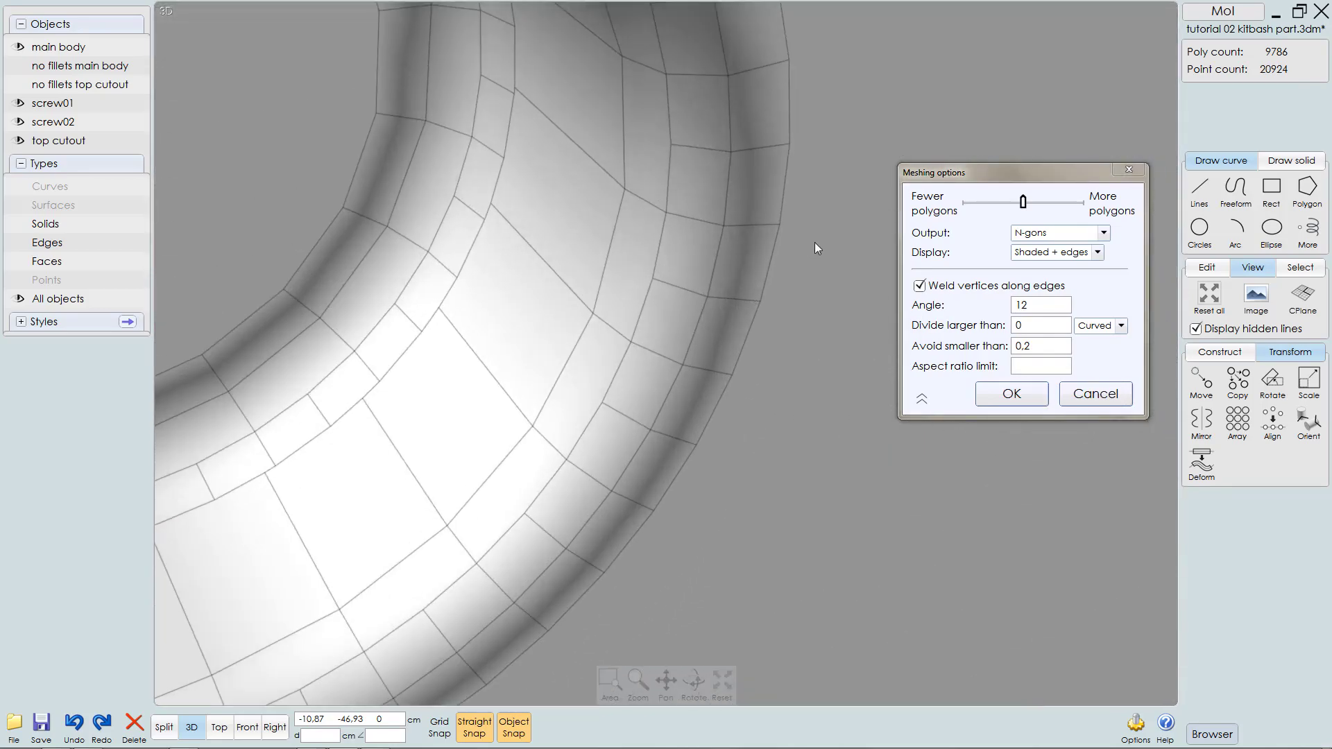
right_drag(814, 242, 809, 249)
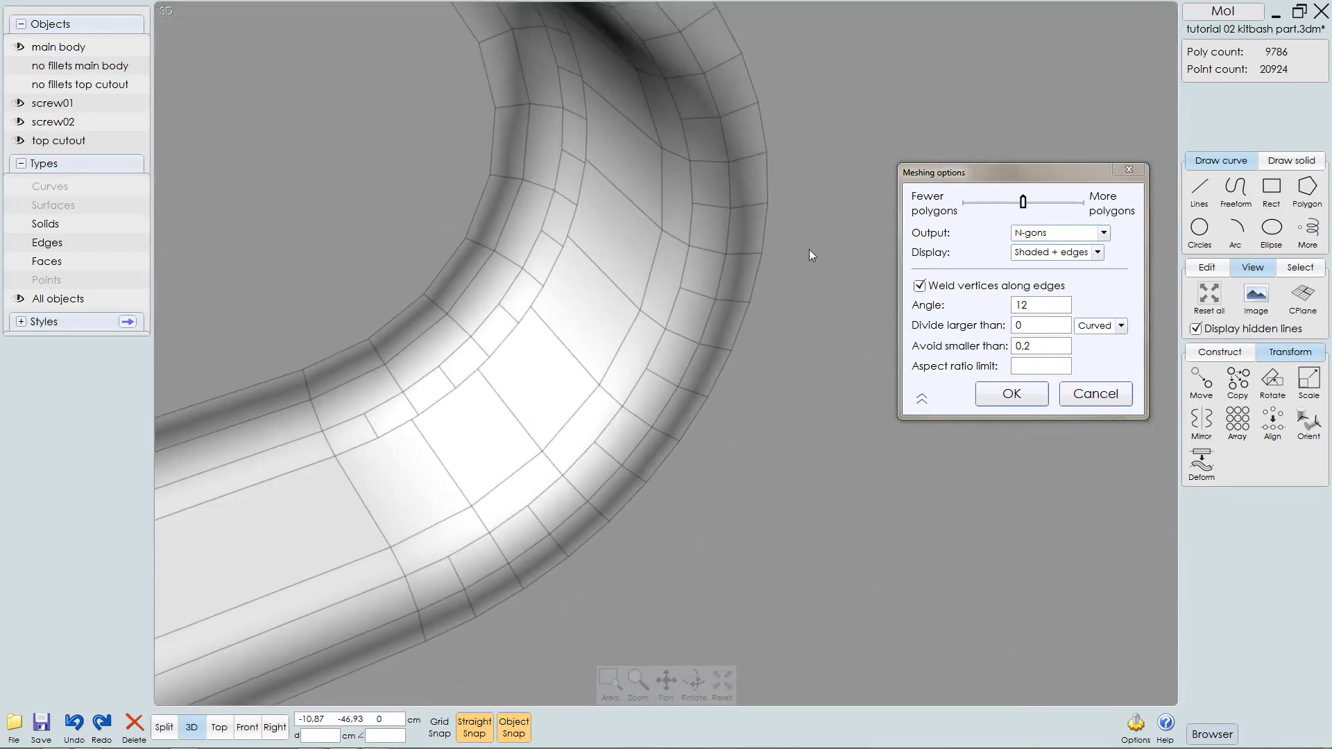
Step: Compare the slot mesh by setting the avoid-smaller-than value to 0 and back to 0,2
click(1038, 347)
text(0)
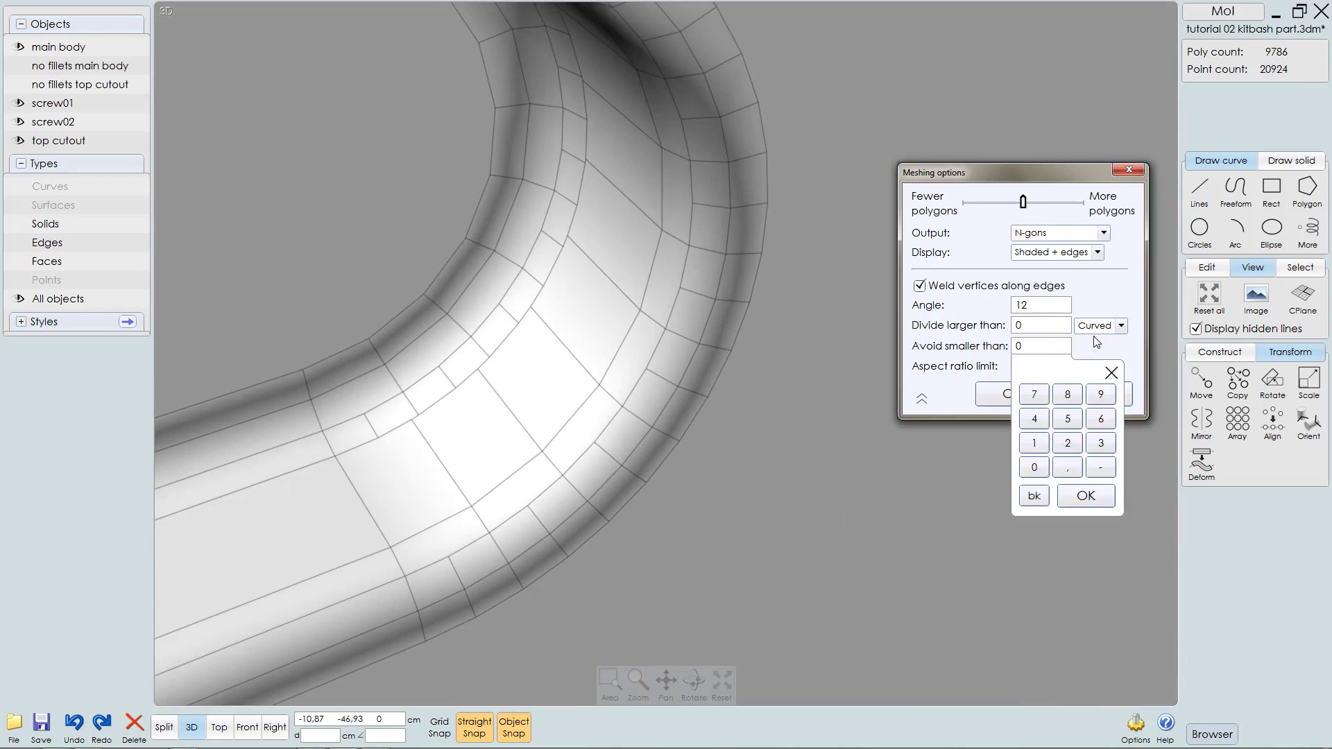
key(Return)
click(1033, 345)
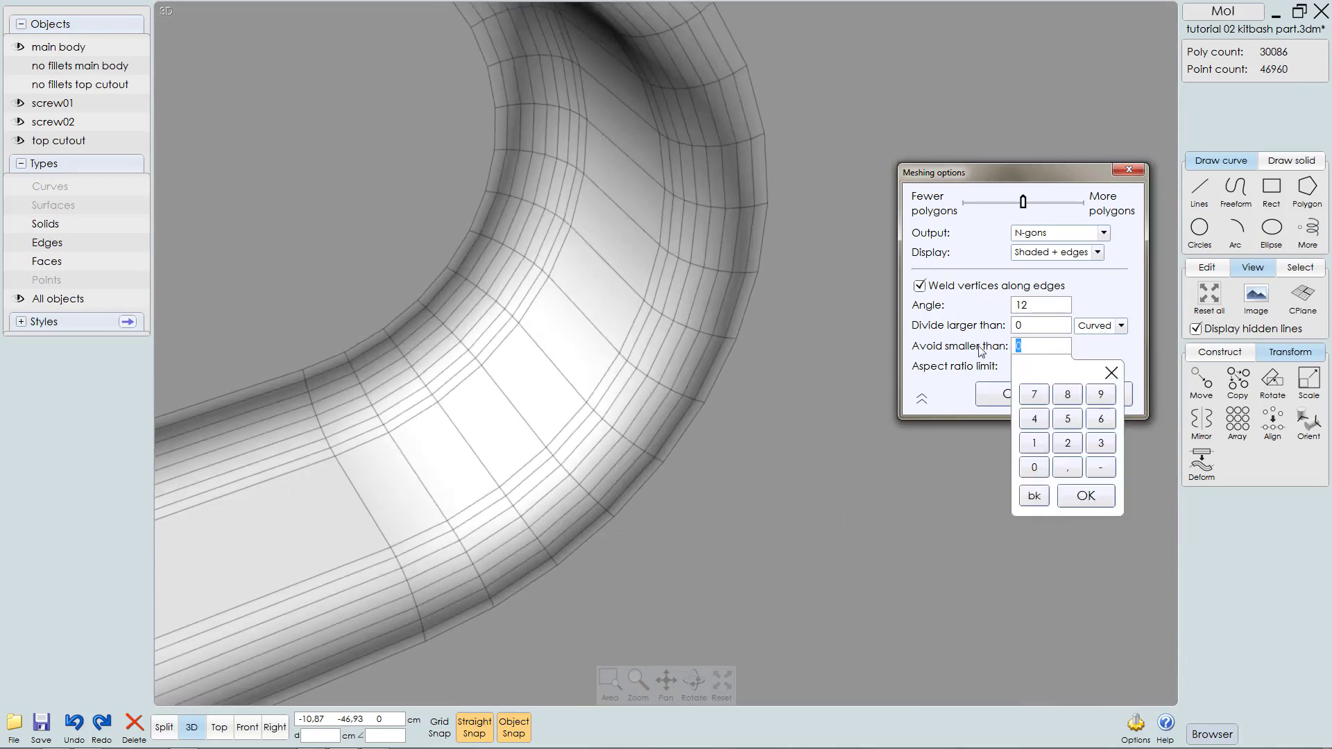
text(0,2)
key(Return)
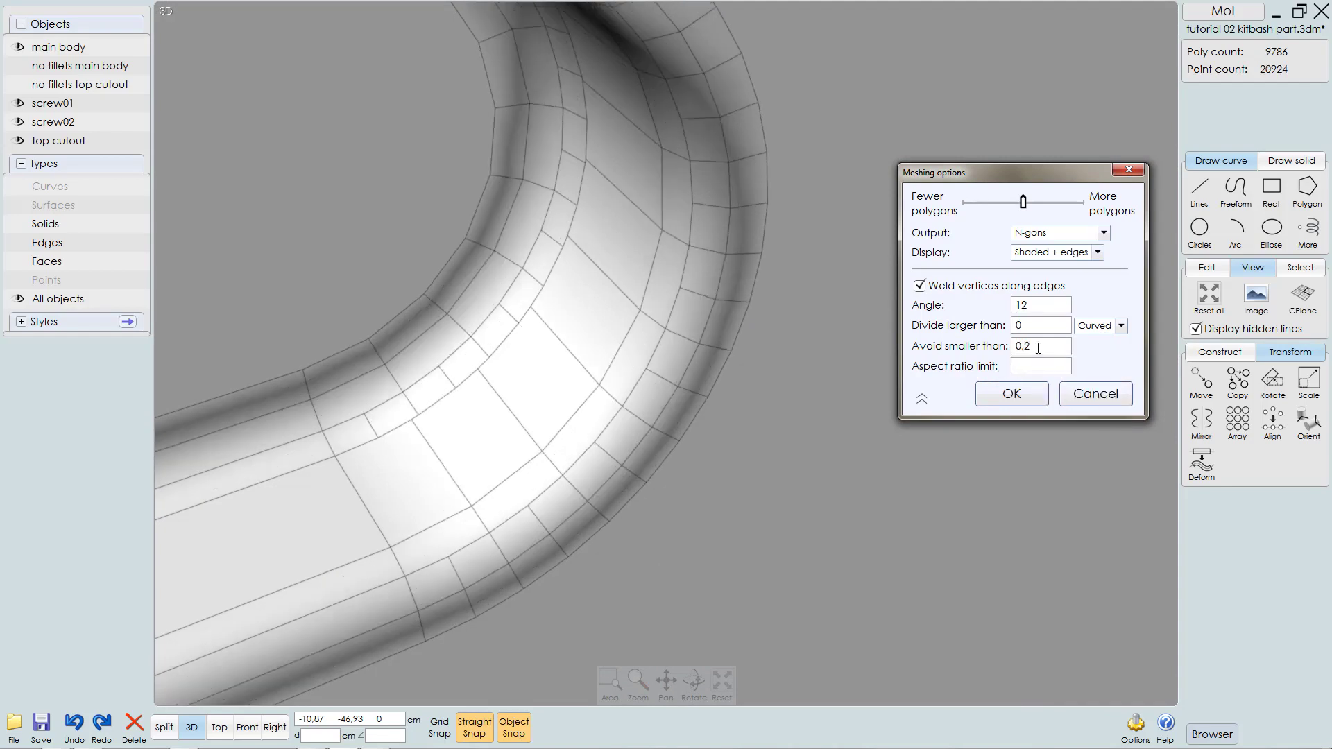
scroll(715, 365, down, 7)
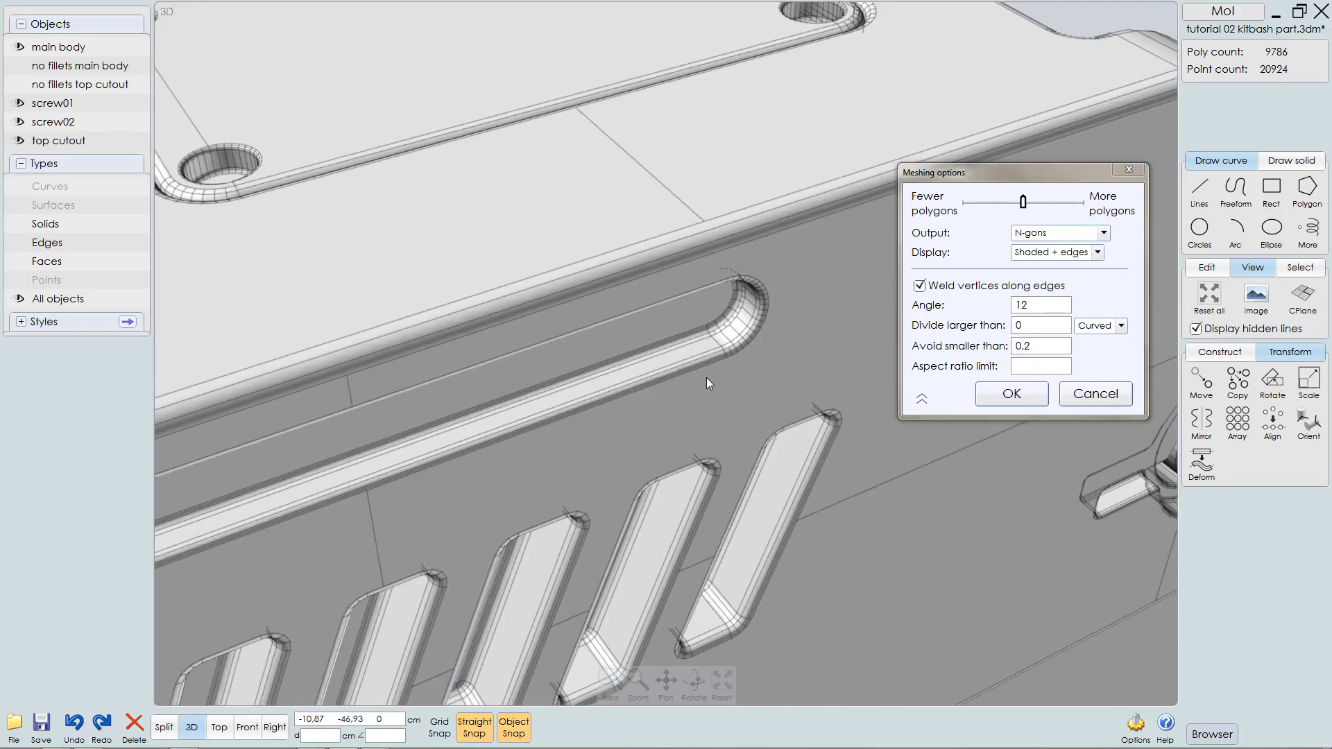
Step: Set the avoid-smaller-than value to 0,1 and check the mesh around the slot and vents
scroll(770, 337, up, 5)
key(BackSpace)
text(1)
key(Return)
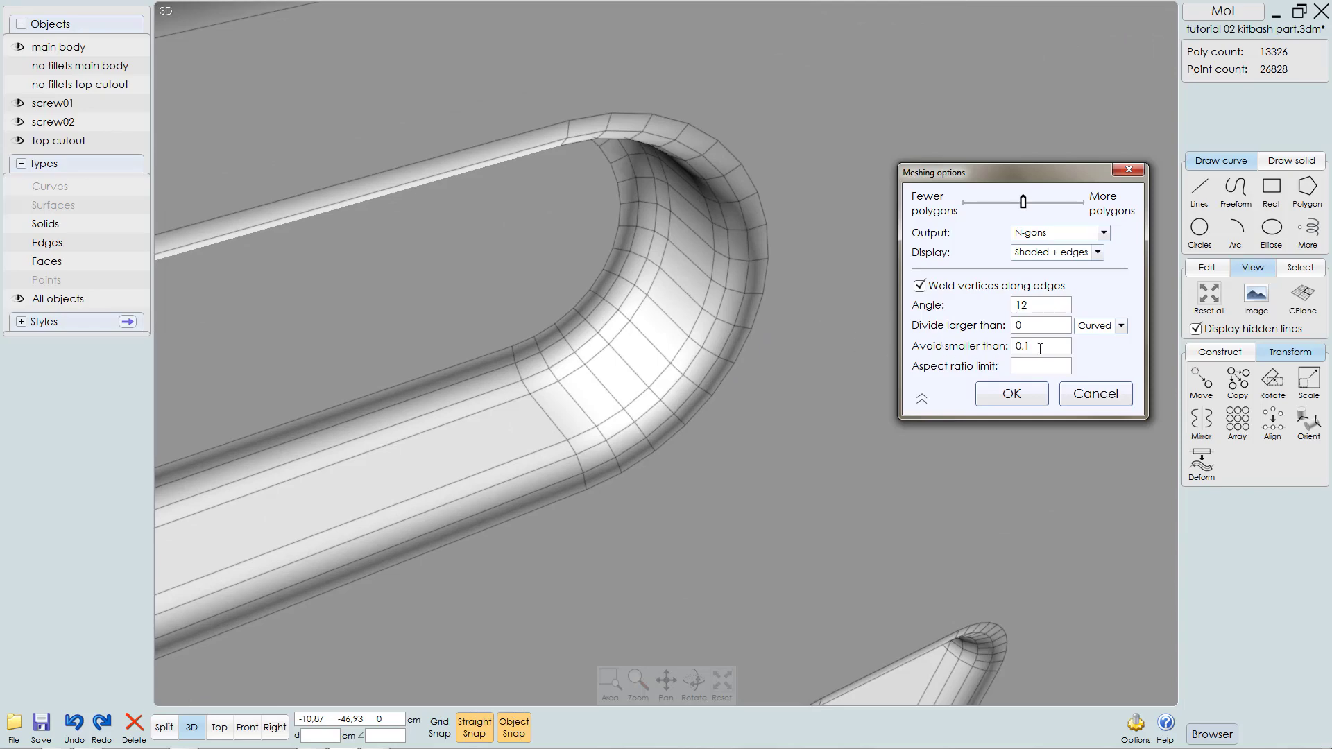
scroll(740, 313, down, 6)
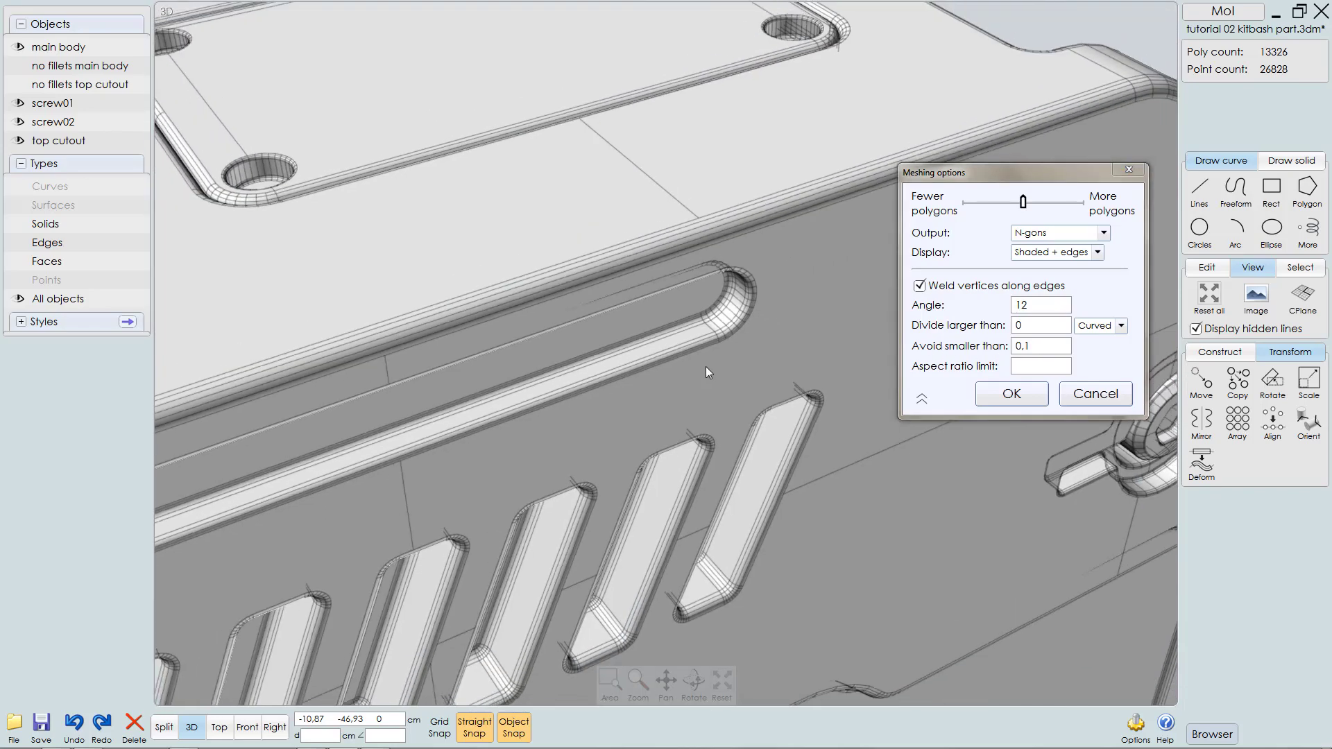
middle_drag(760, 283, 685, 248)
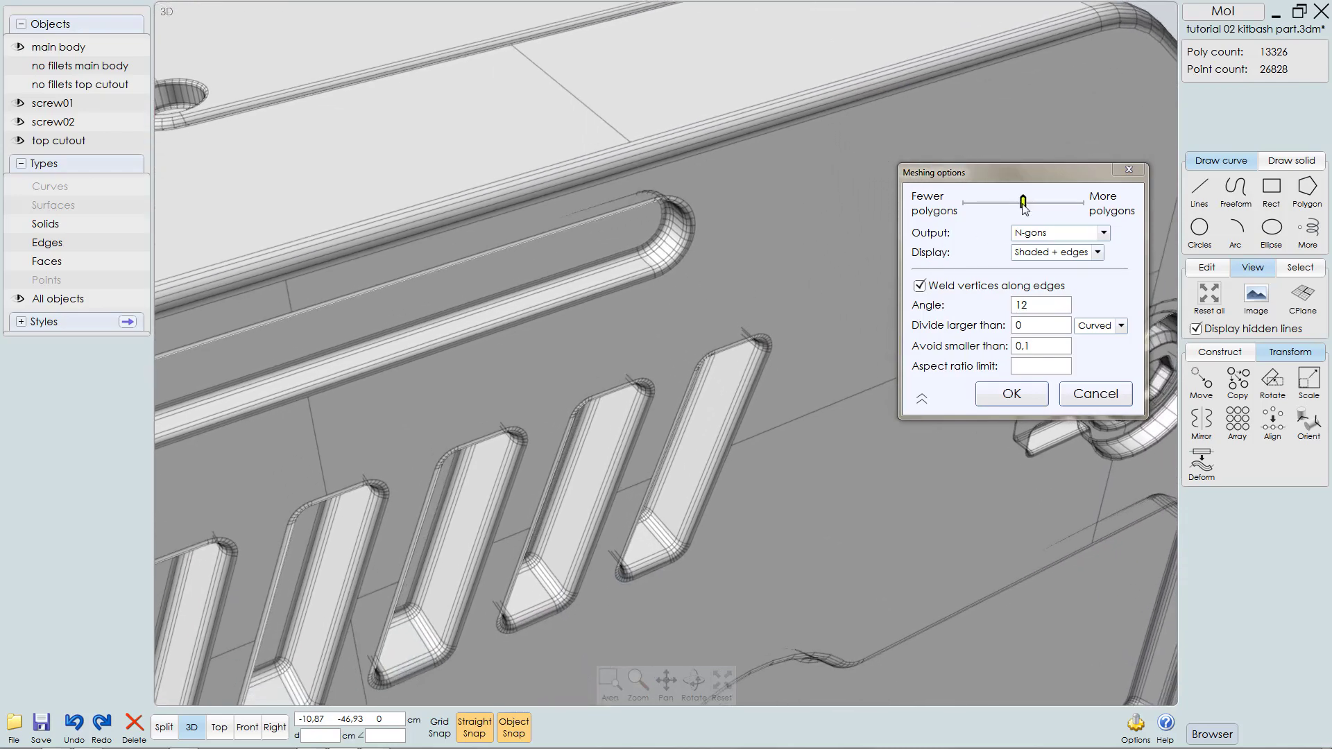
scroll(798, 274, down, 6)
scroll(791, 271, up, 7)
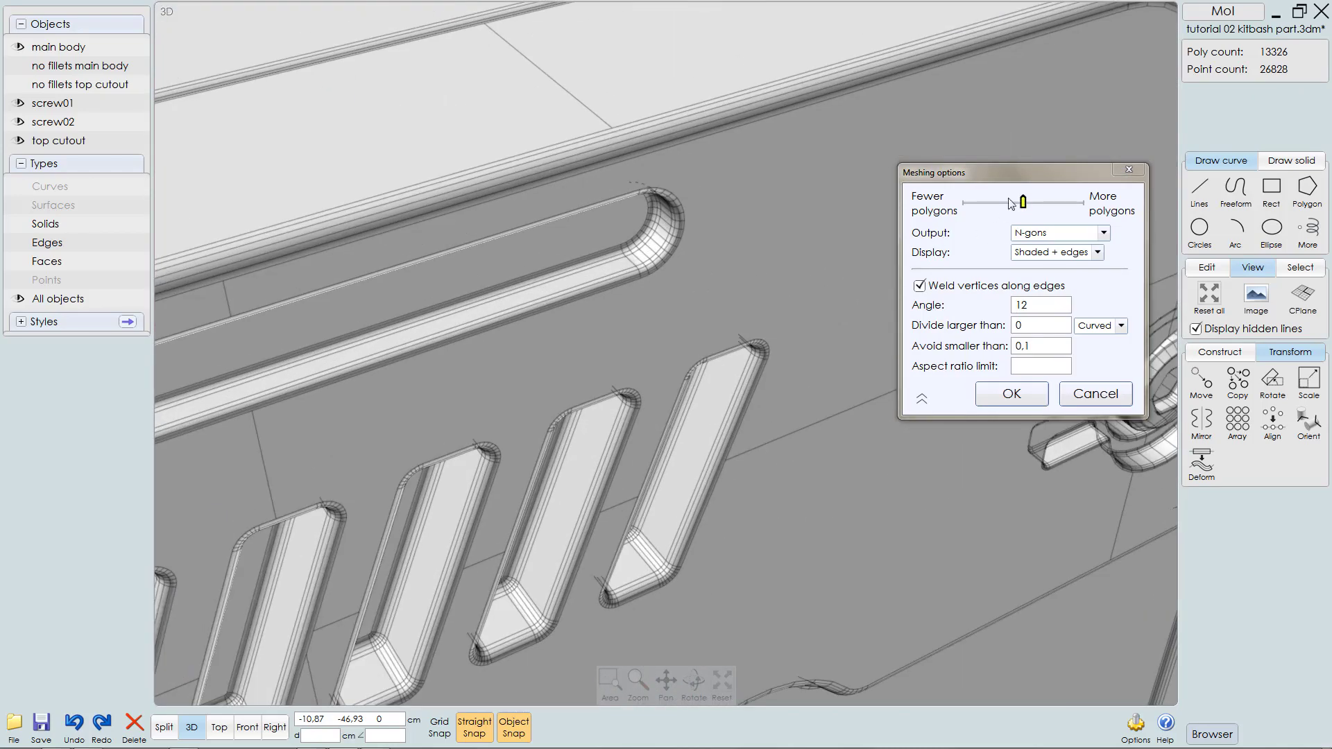
Step: Increase the mesh density to an angle of 5,09 and check the filleted edges of the main body
drag(1024, 203, 1064, 203)
scroll(777, 276, down, 6)
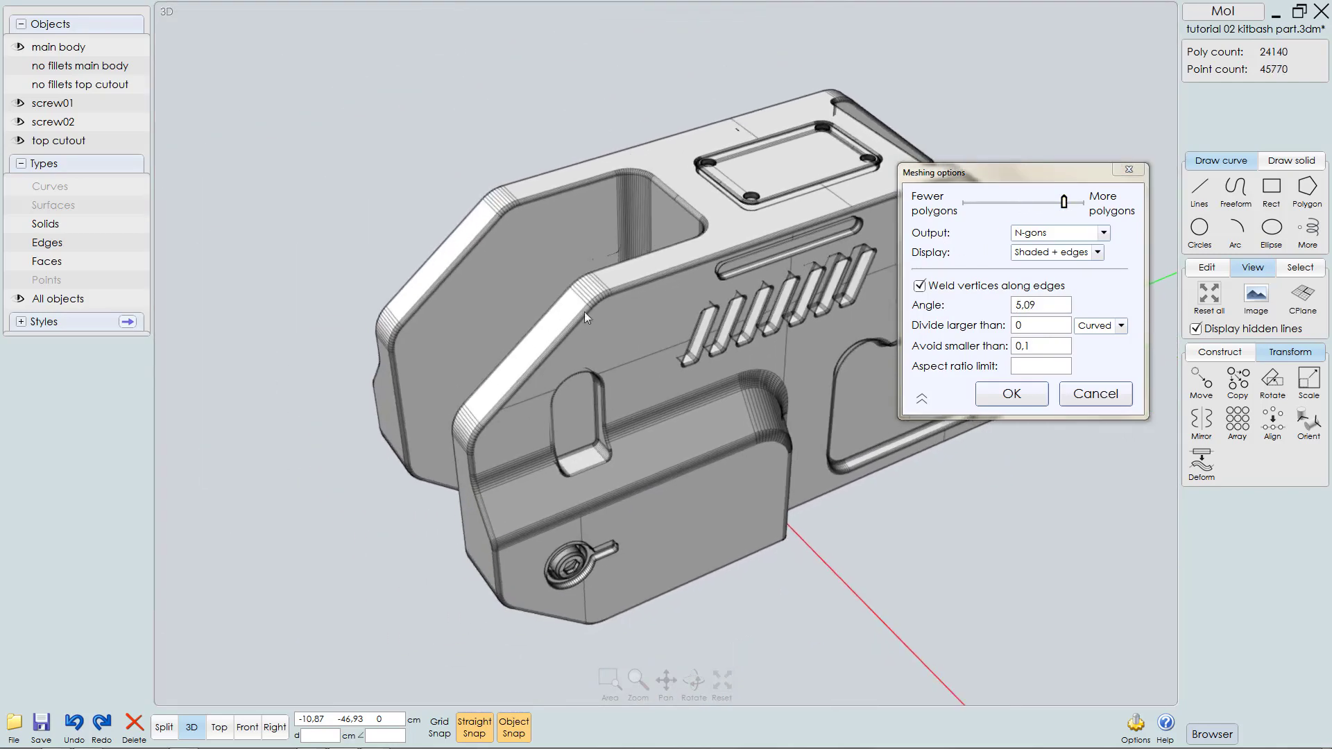
scroll(584, 311, up, 6)
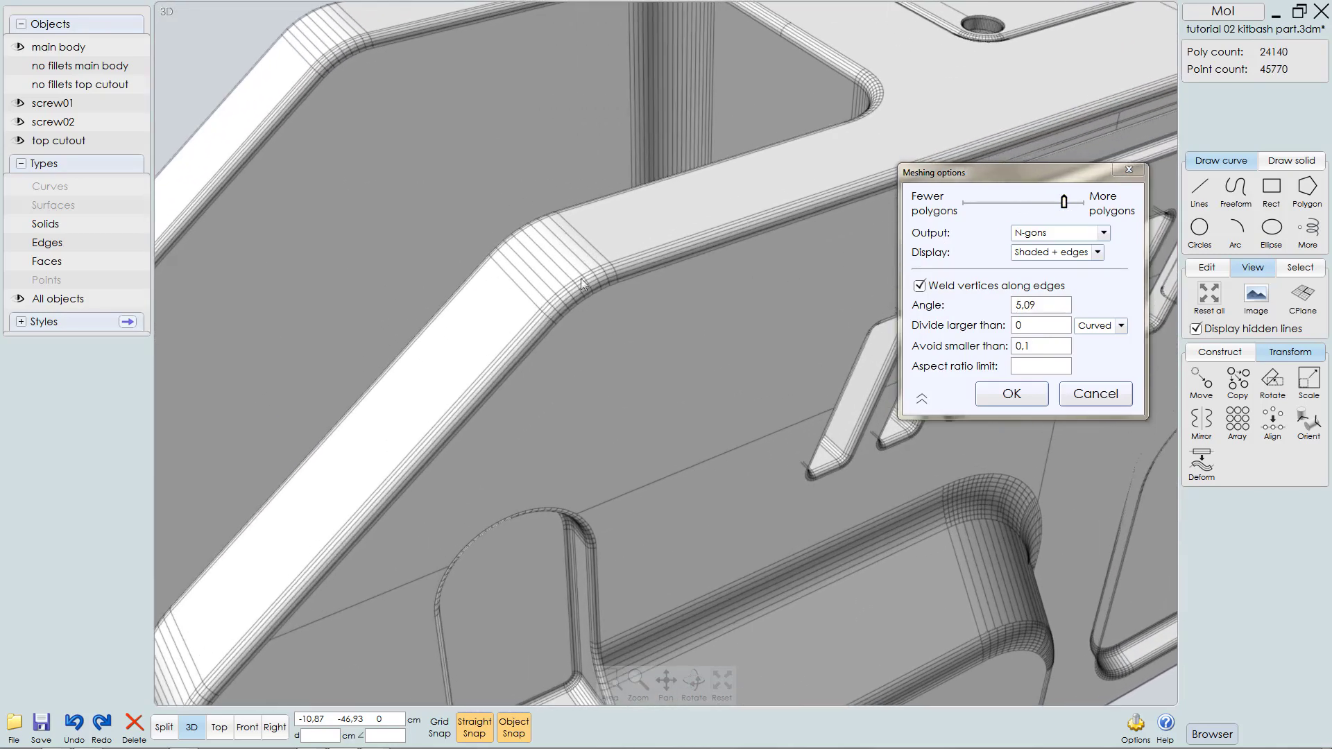
Step: Inspect the mesh preview around the main body's fillets, underside, screws, slots and vents, from close up and from a distance
scroll(629, 315, down, 6)
scroll(640, 277, up, 3)
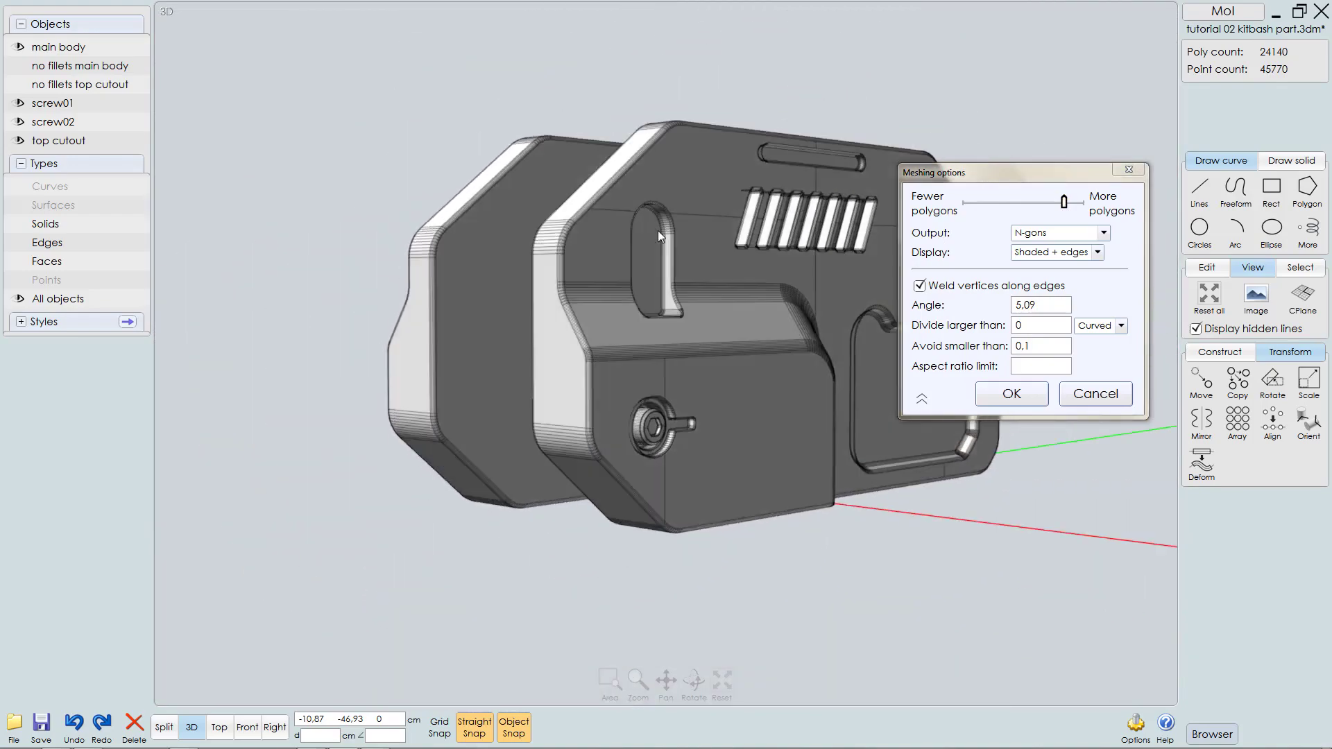
scroll(593, 430, up, 6)
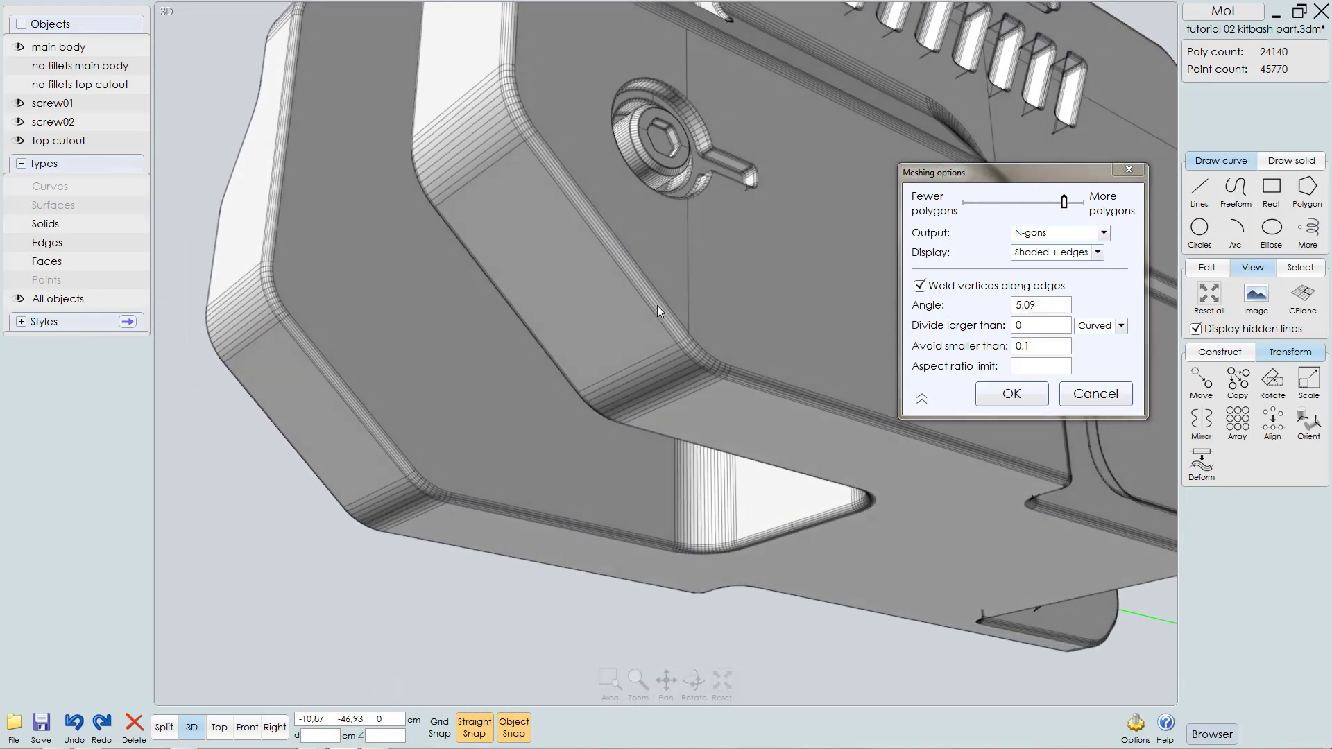
right_drag(657, 305, 662, 367)
scroll(634, 427, down, 5)
scroll(701, 334, up, 4)
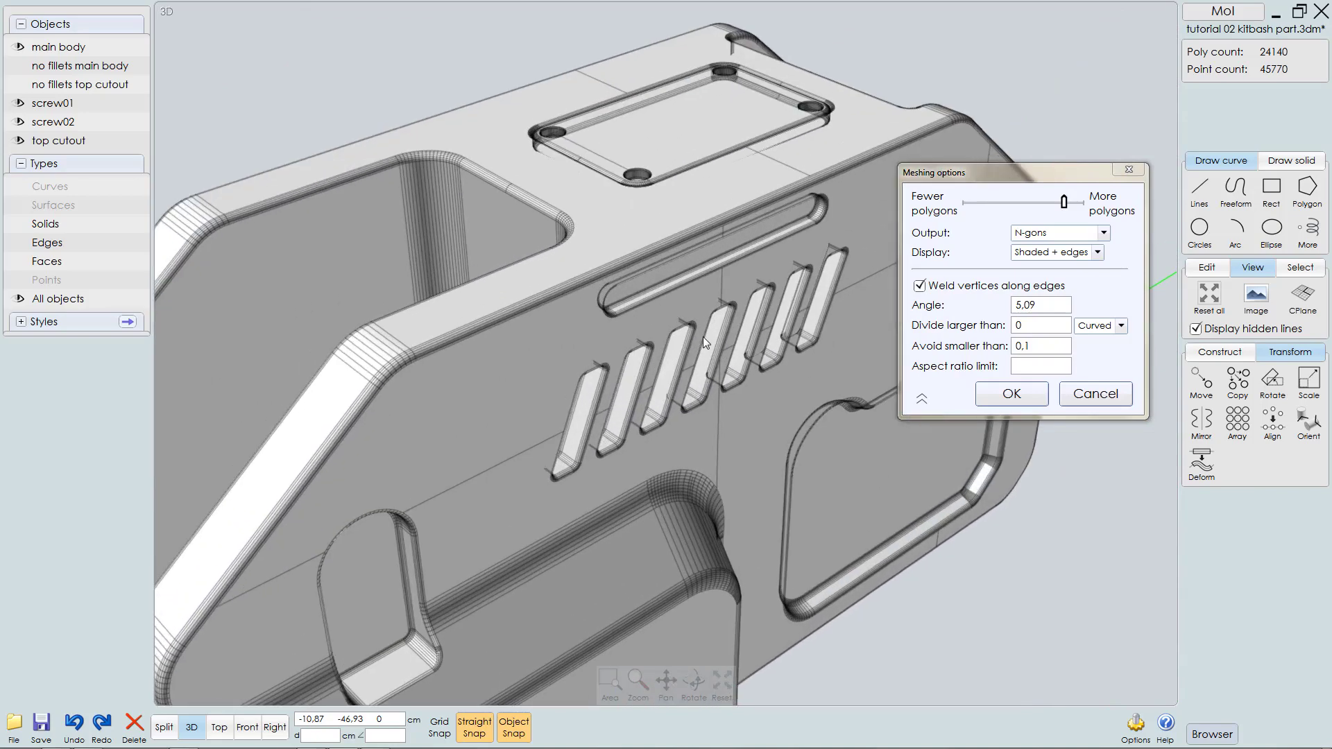
right_drag(651, 342, 701, 333)
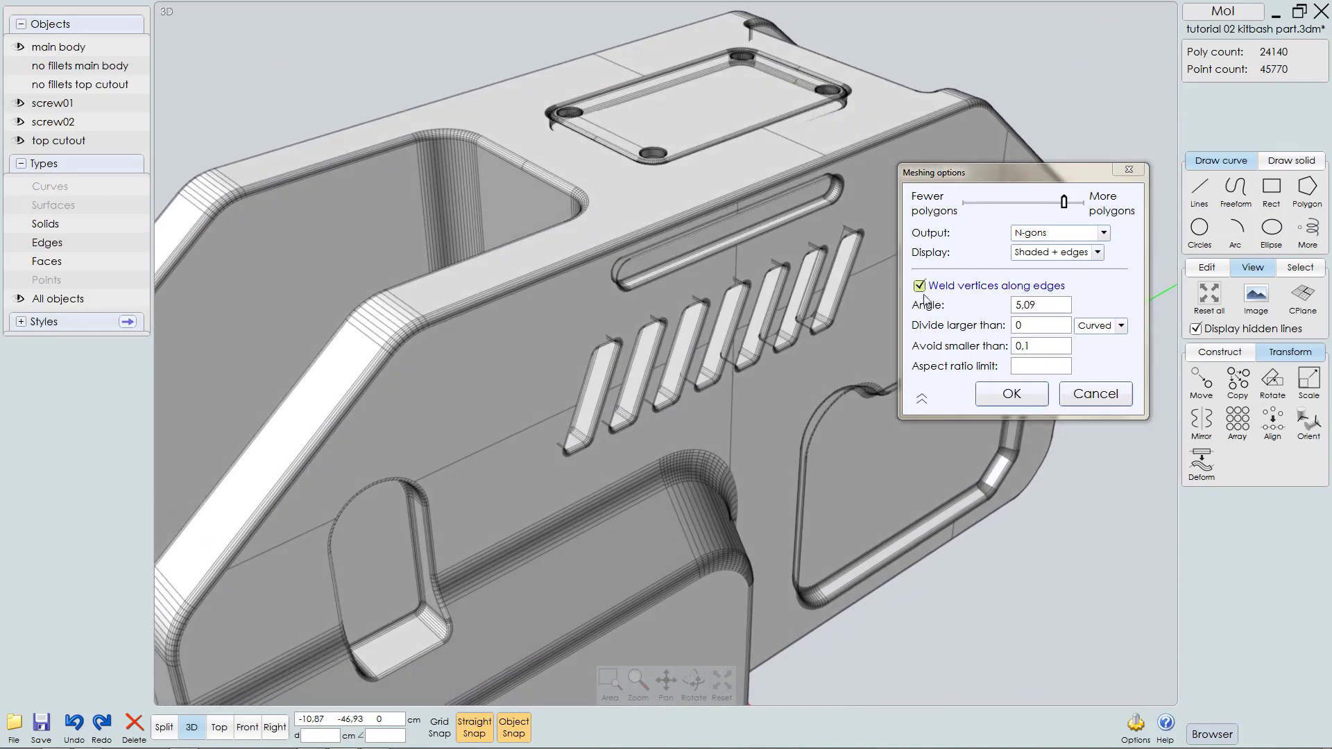
right_drag(664, 352, 637, 286)
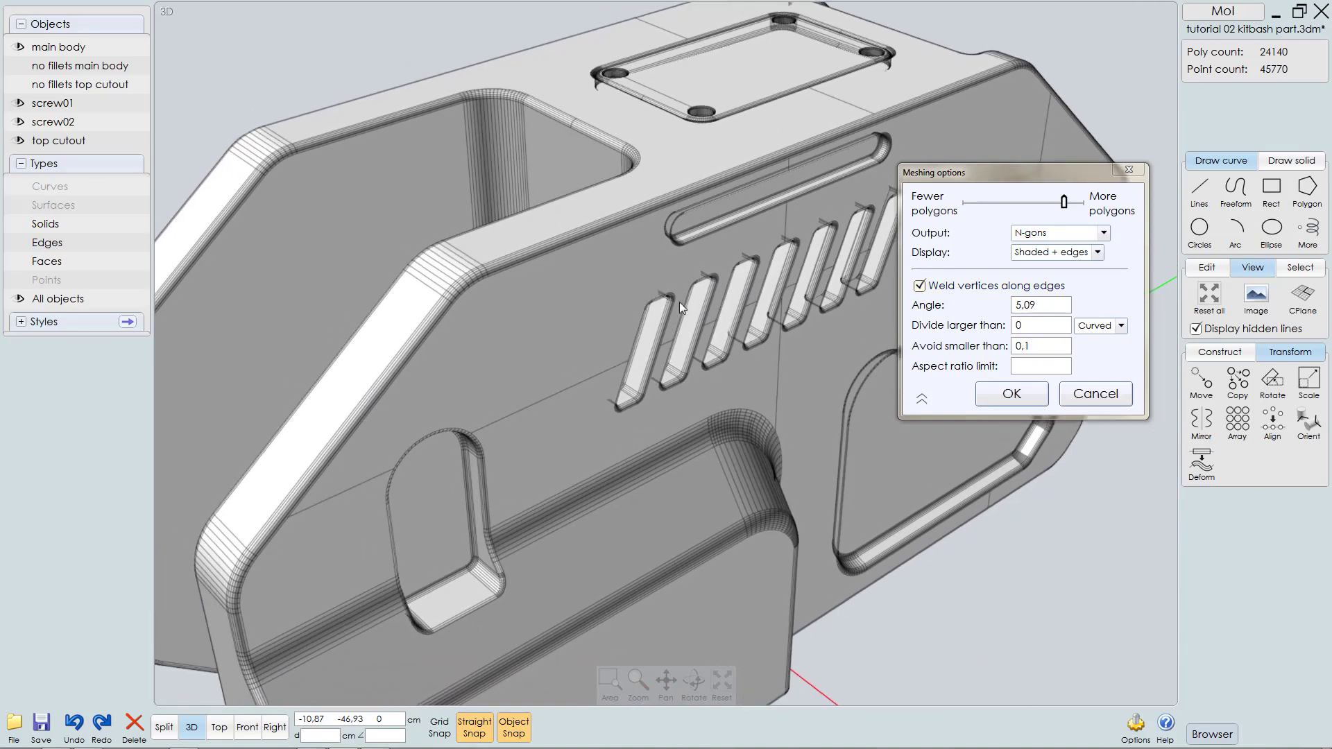
scroll(680, 302, down, 5)
mouse_move(660, 344)
right_down()
mouse_move(666, 364)
mouse_move(651, 373)
mouse_move(637, 355)
right_up()
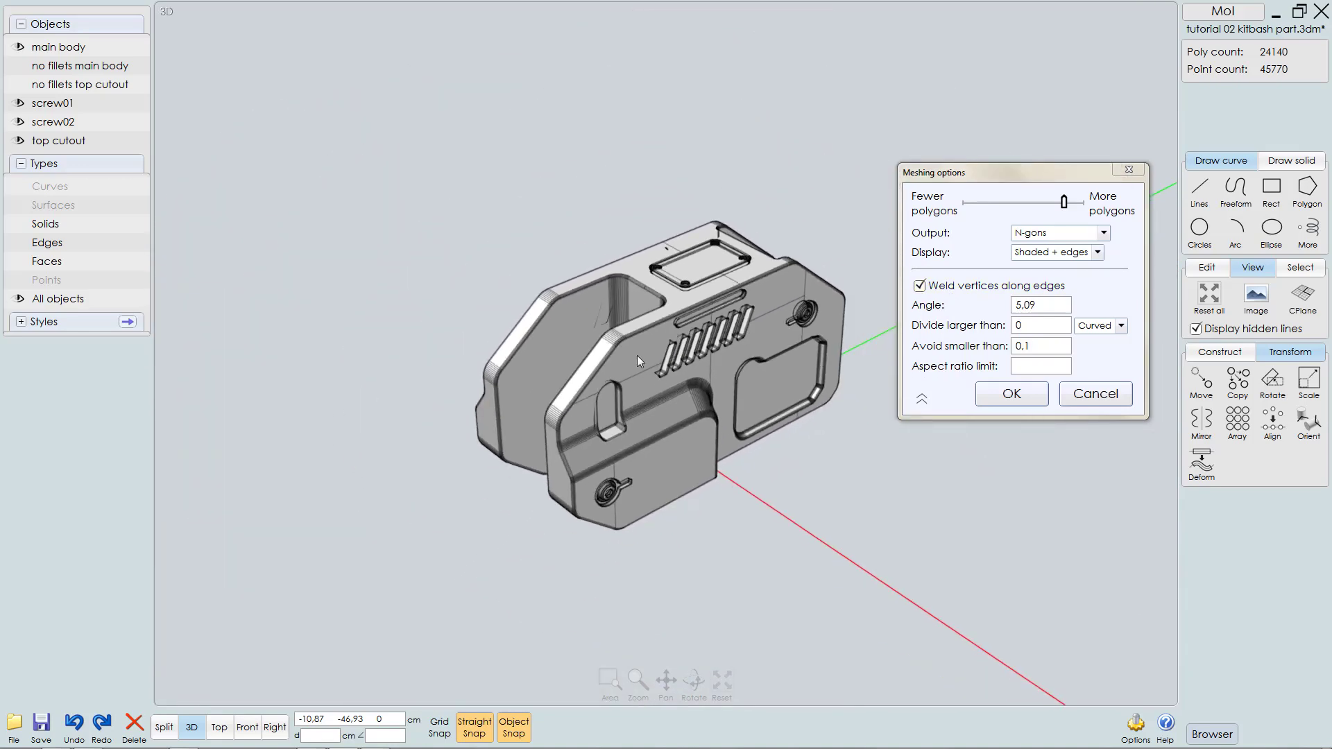
right_drag(718, 322, 643, 351)
scroll(643, 351, down, 4)
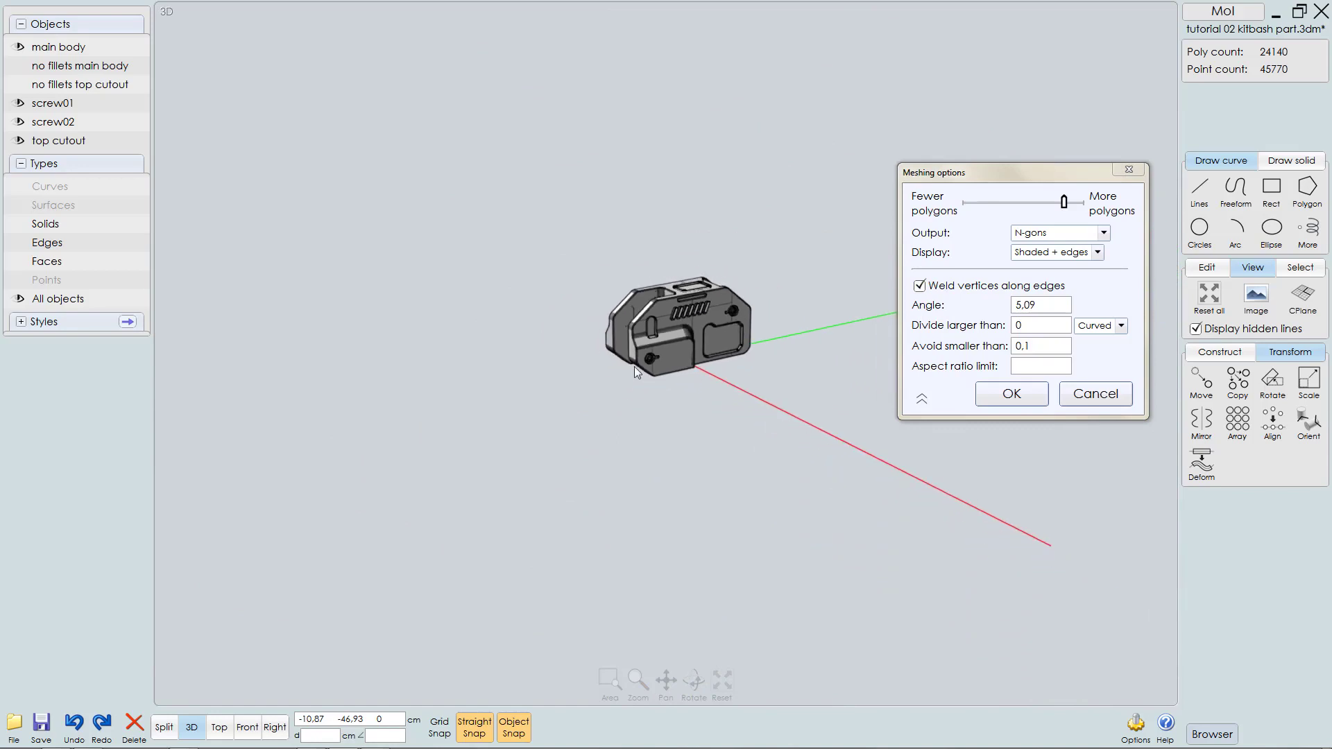
scroll(688, 337, up, 1)
scroll(689, 337, up, 6)
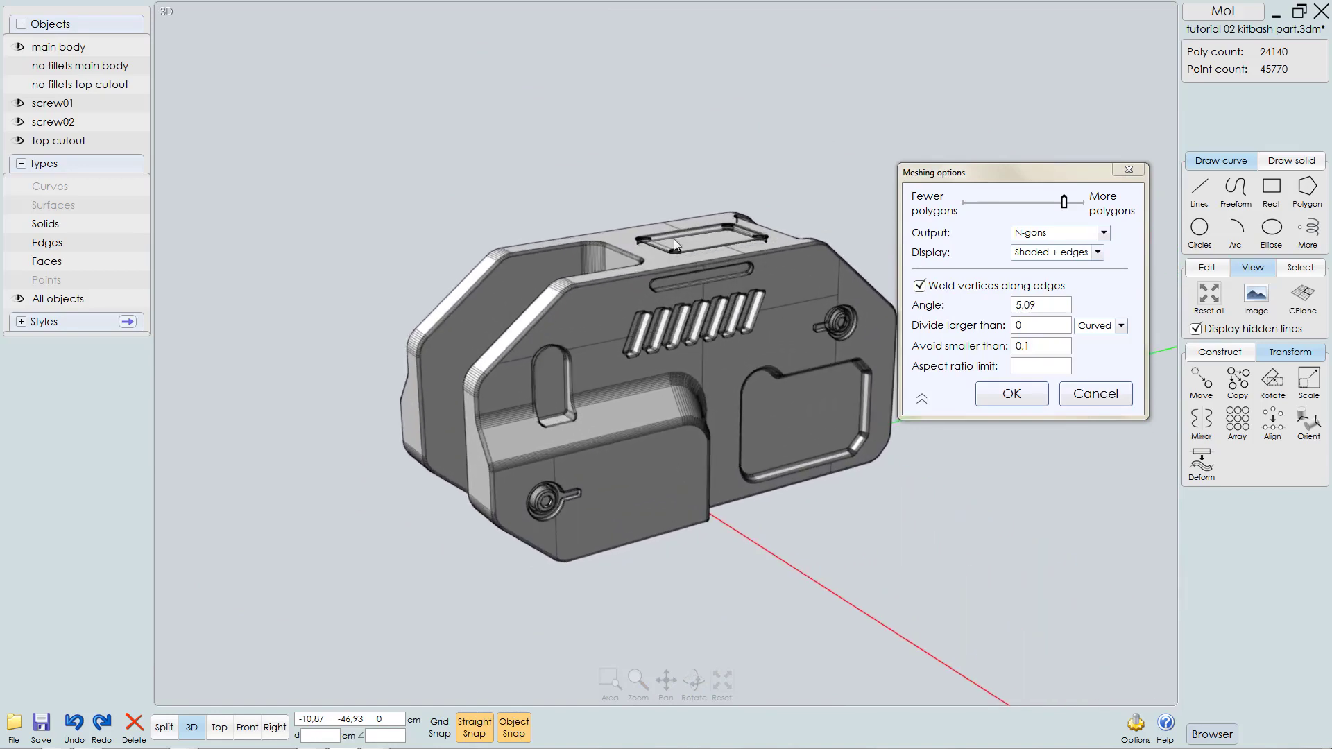
Step: Export the OBJ mesh with N-gons output, welded vertices, angle 5,09 and avoid-smaller-than 0,1
right_drag(647, 273, 661, 309)
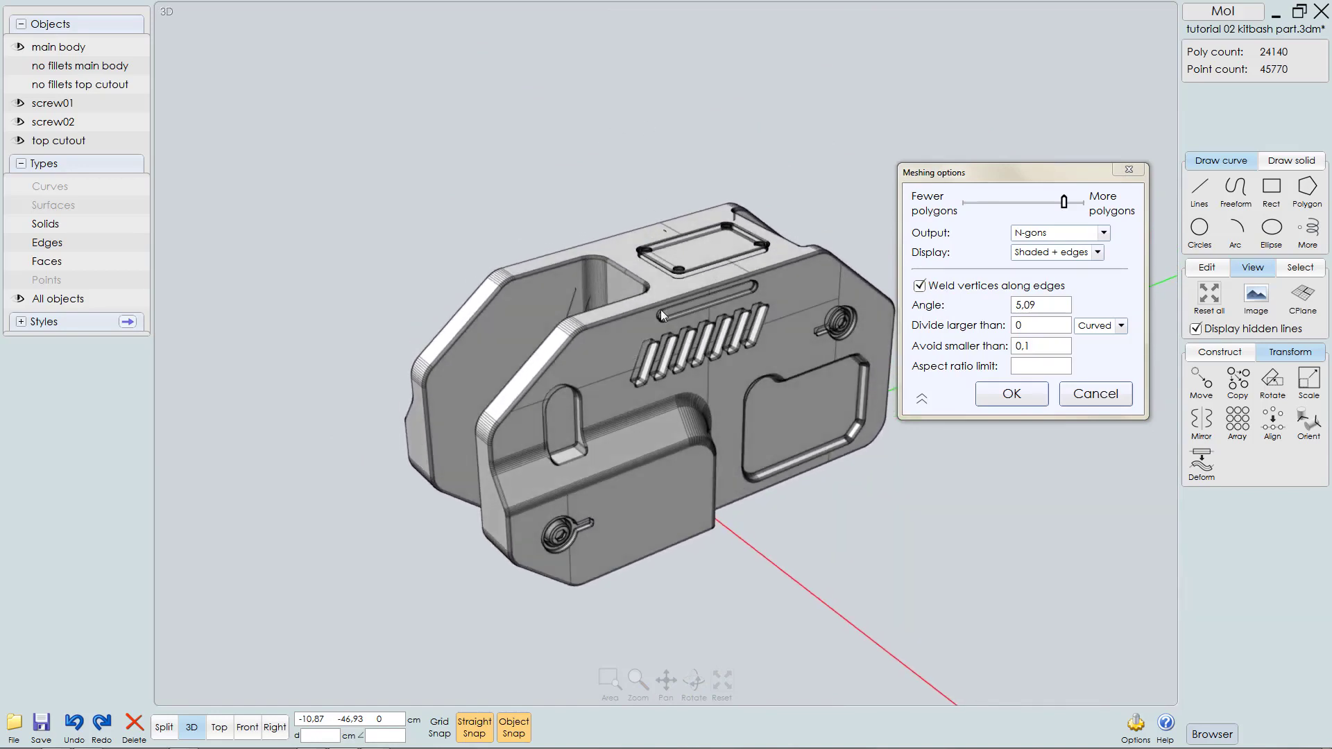
scroll(660, 309, up, 3)
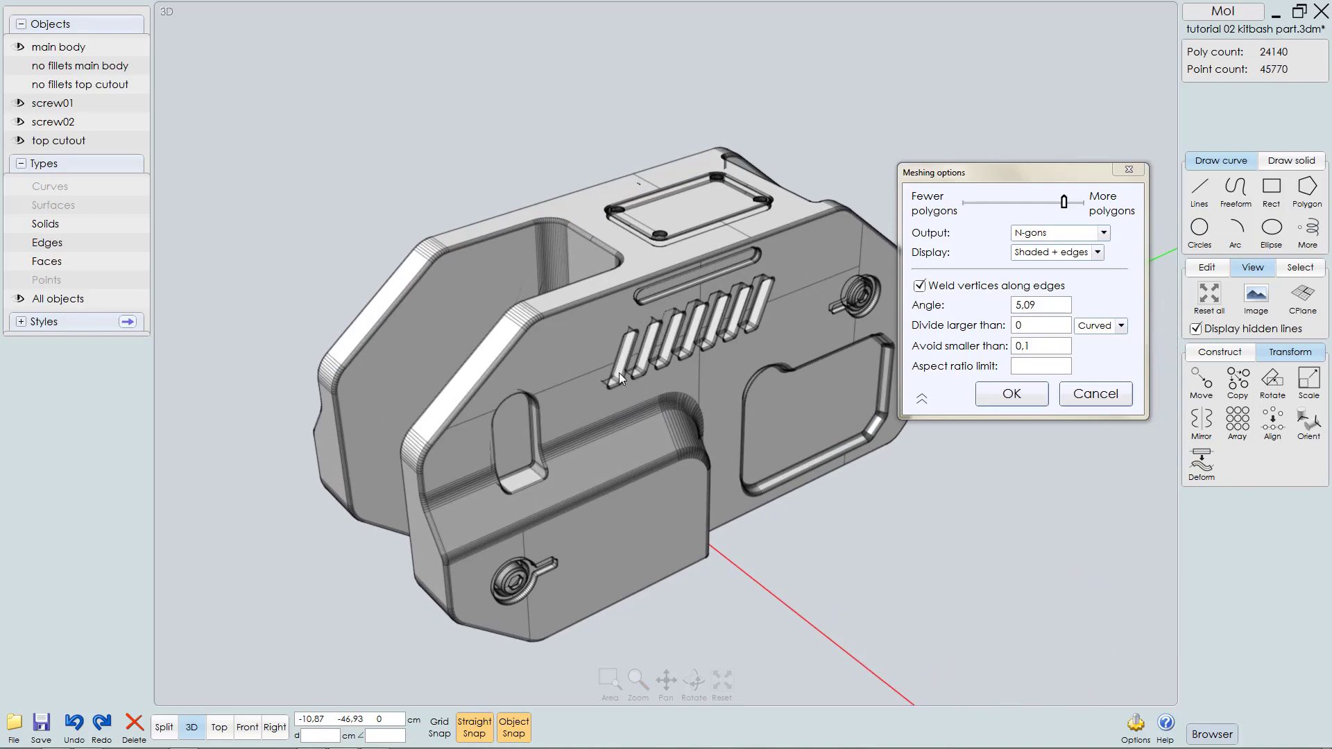
scroll(619, 373, up, 3)
right_drag(640, 391, 621, 356)
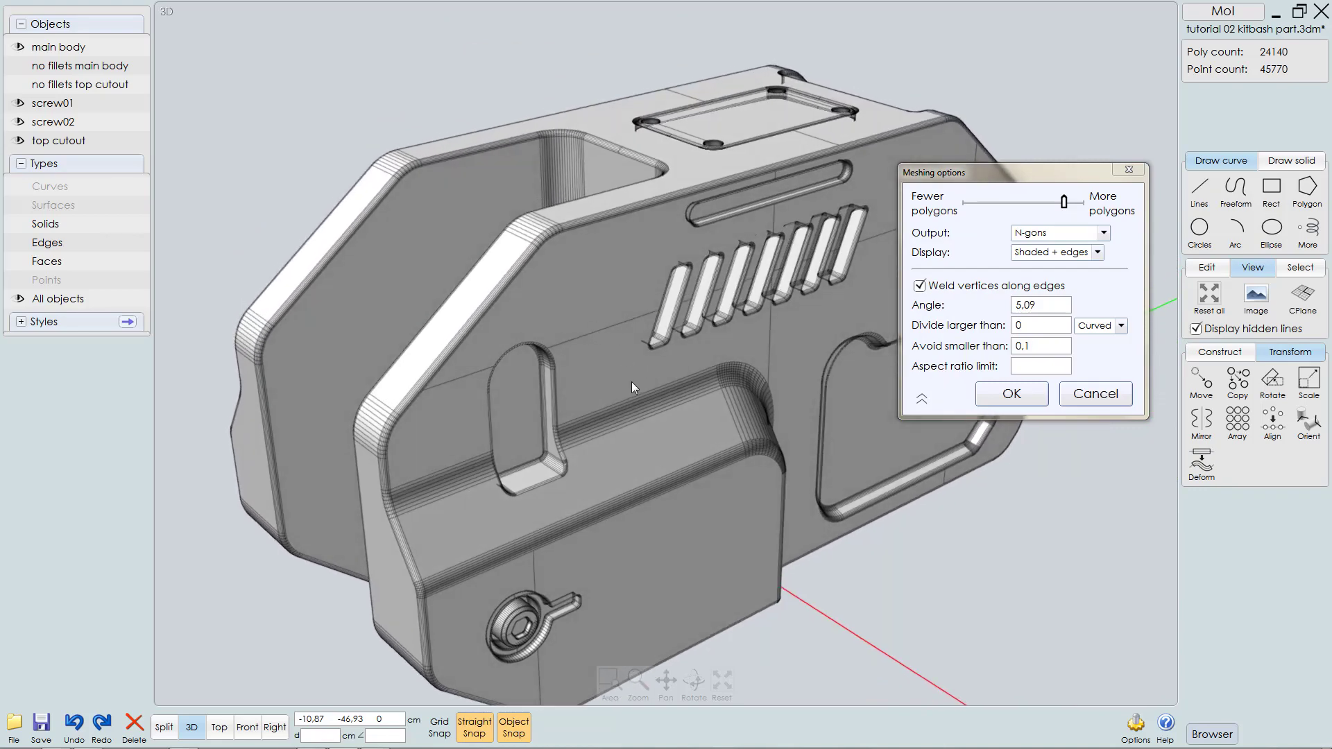
click(1012, 393)
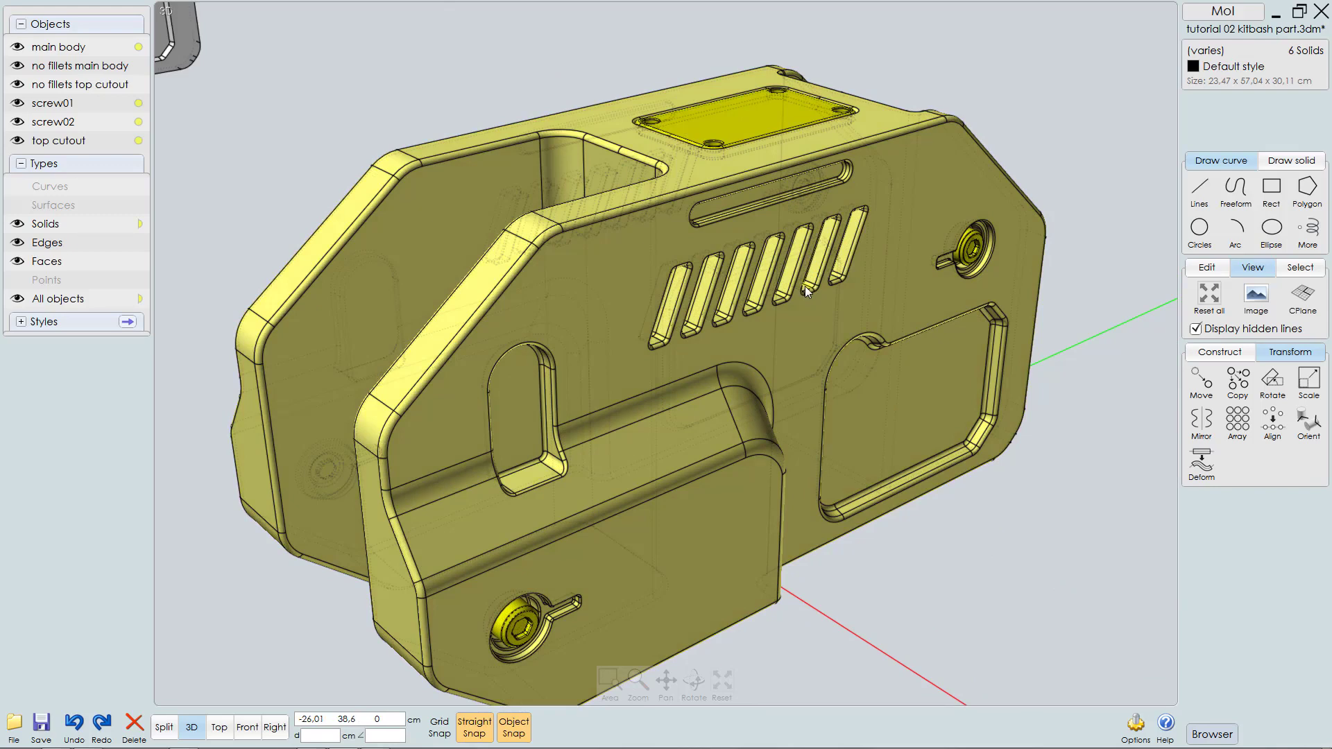
Step: Switch to Cinema 4D and create a new empty project
key(alt+Tab)
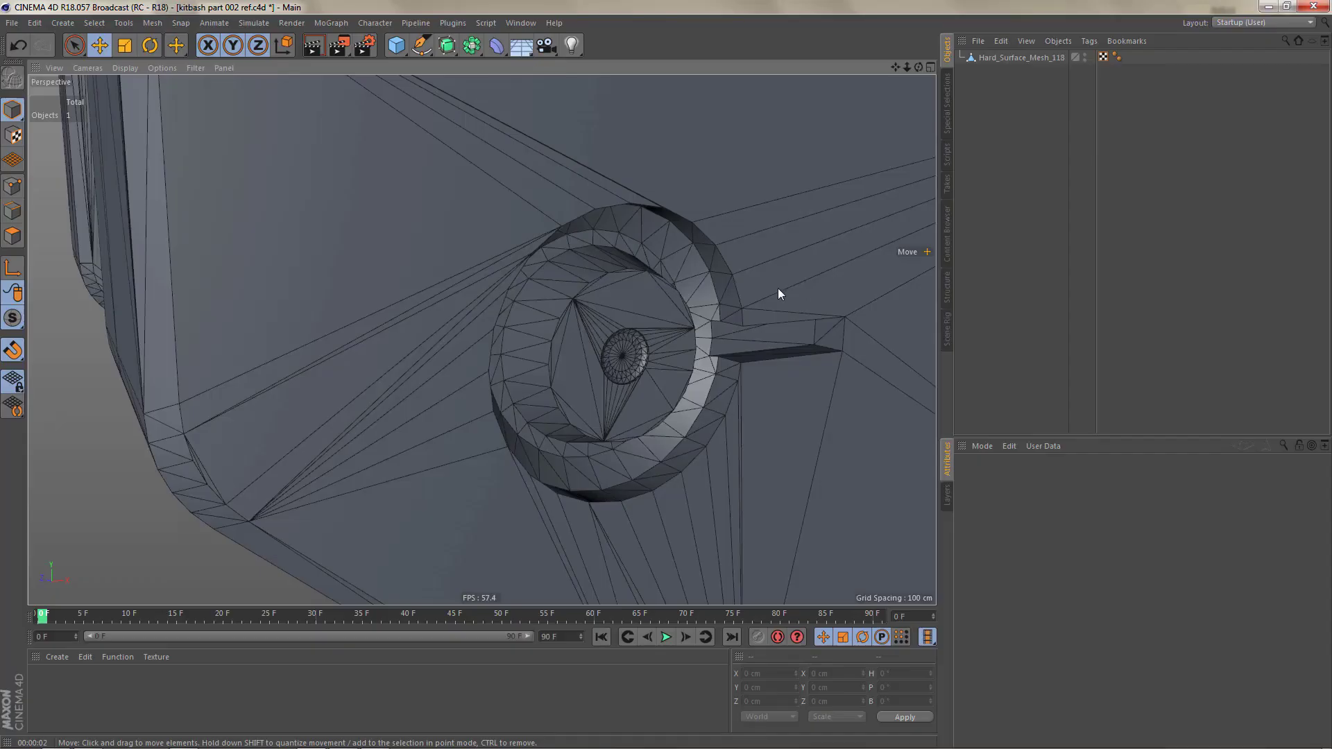
scroll(715, 291, down, 5)
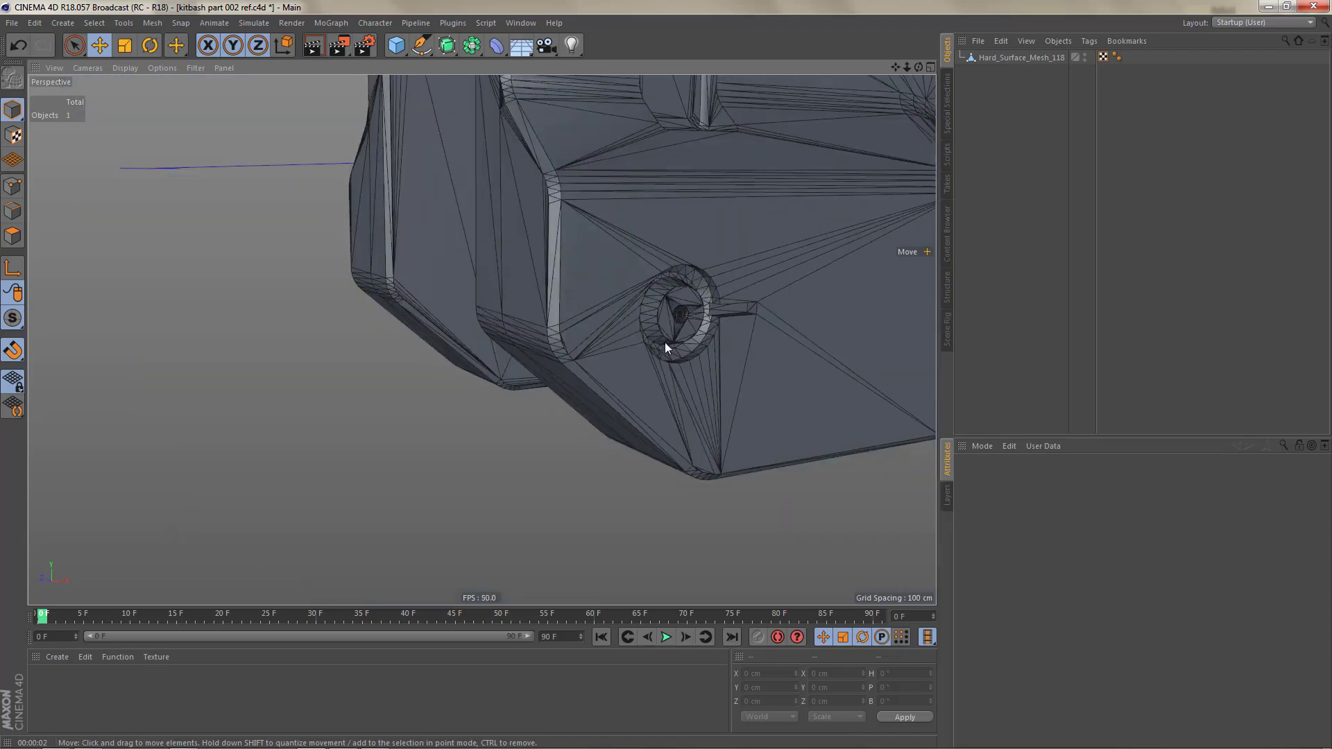
key(ctrl+n)
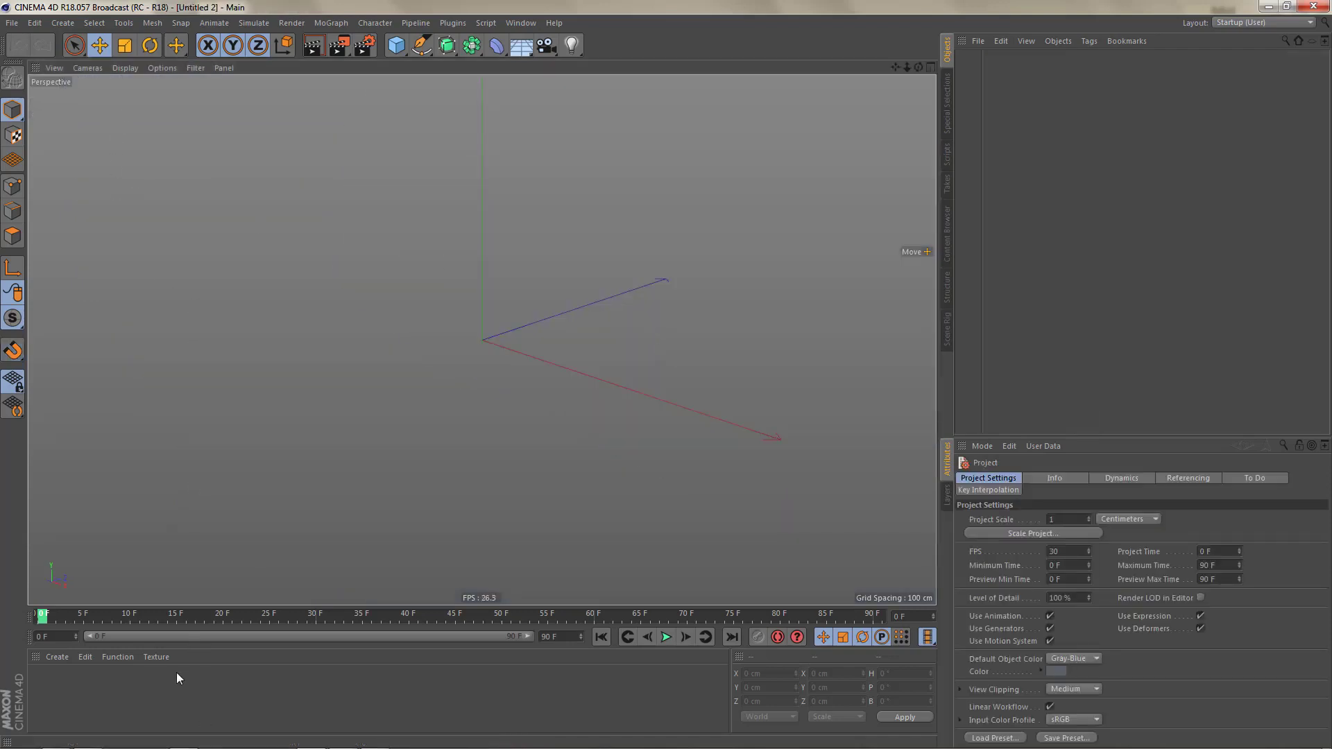
Step: Import tutorial 02 kitbash part.obj from the Kitbash Part 02 folder using the Default preset in centimetres
mouse_move(35, 744)
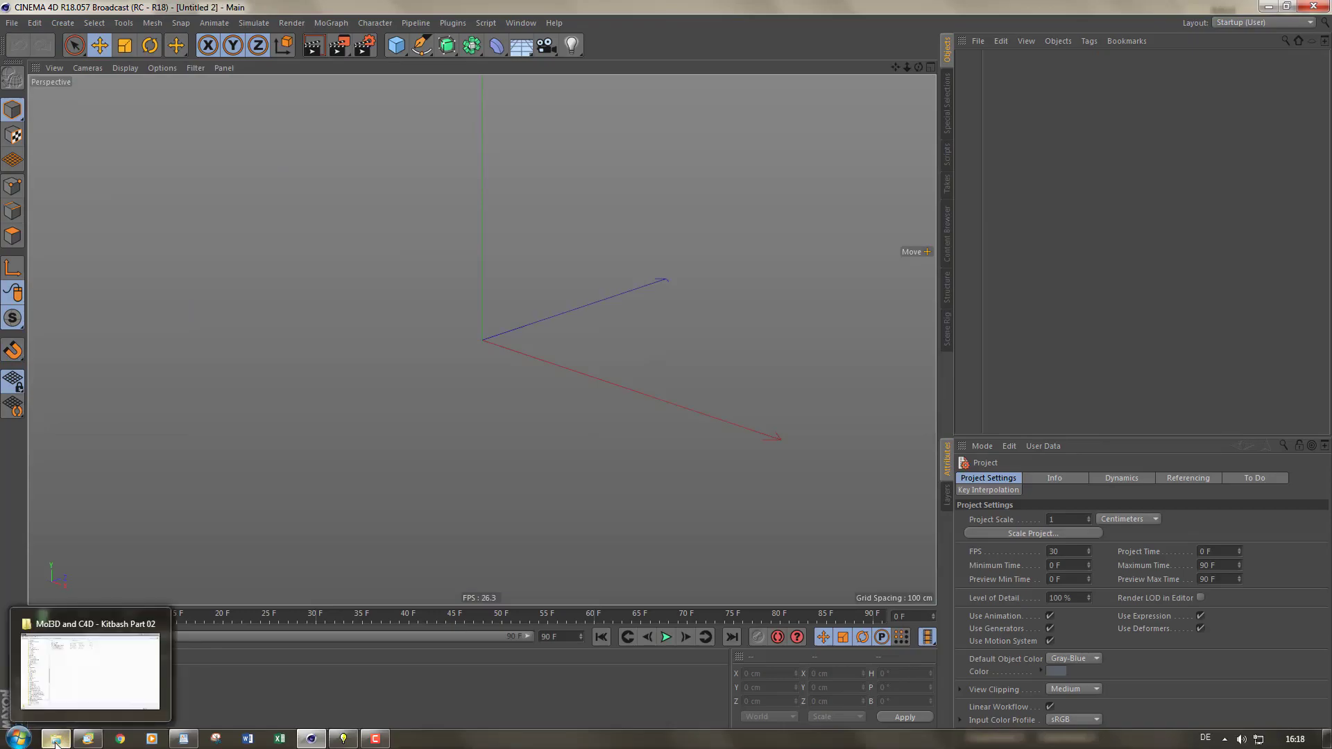
click(55, 739)
drag(115, 148, 368, 500)
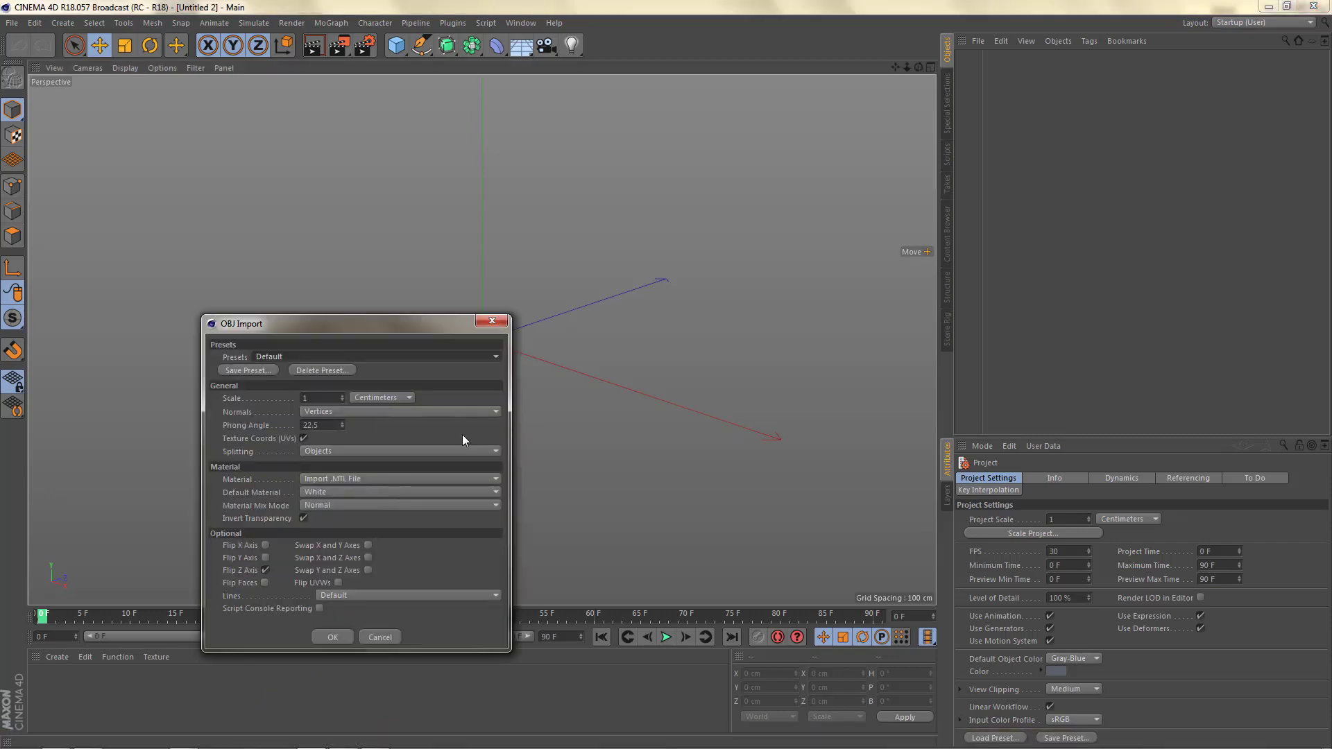
drag(384, 328, 549, 189)
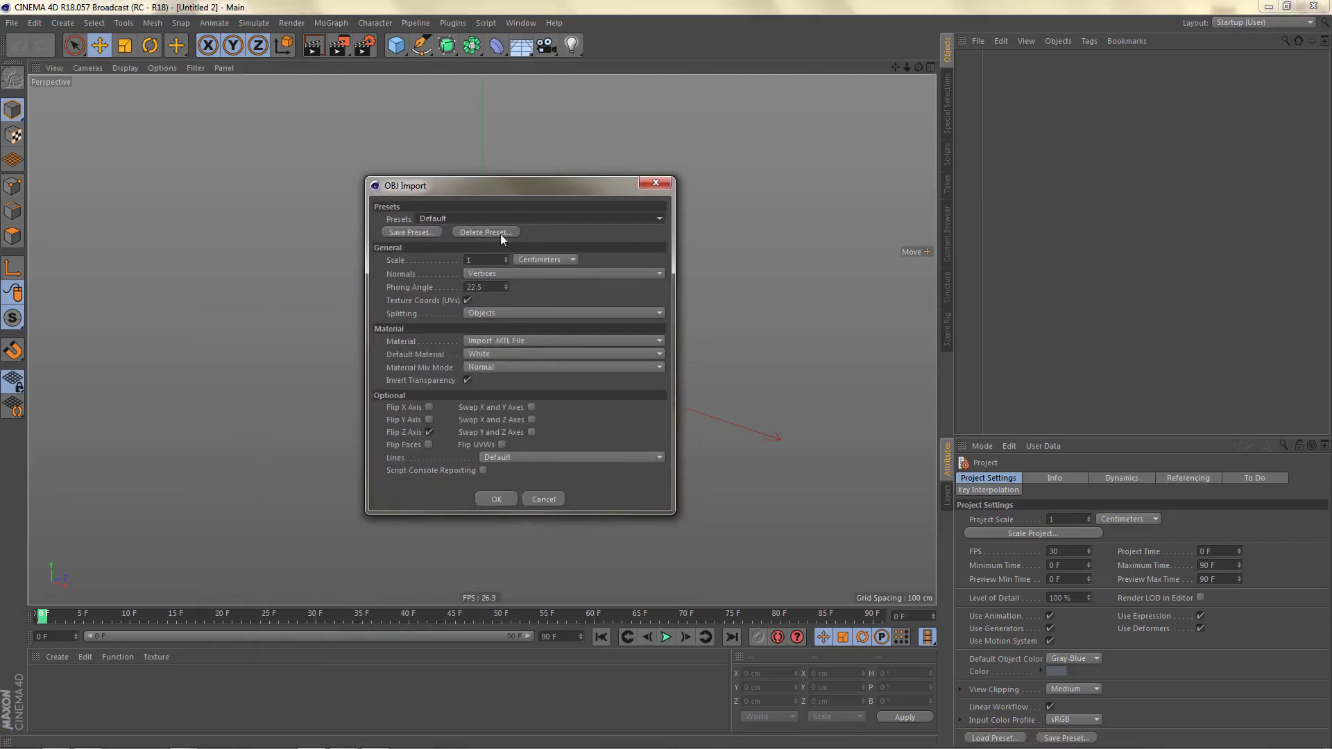
click(496, 500)
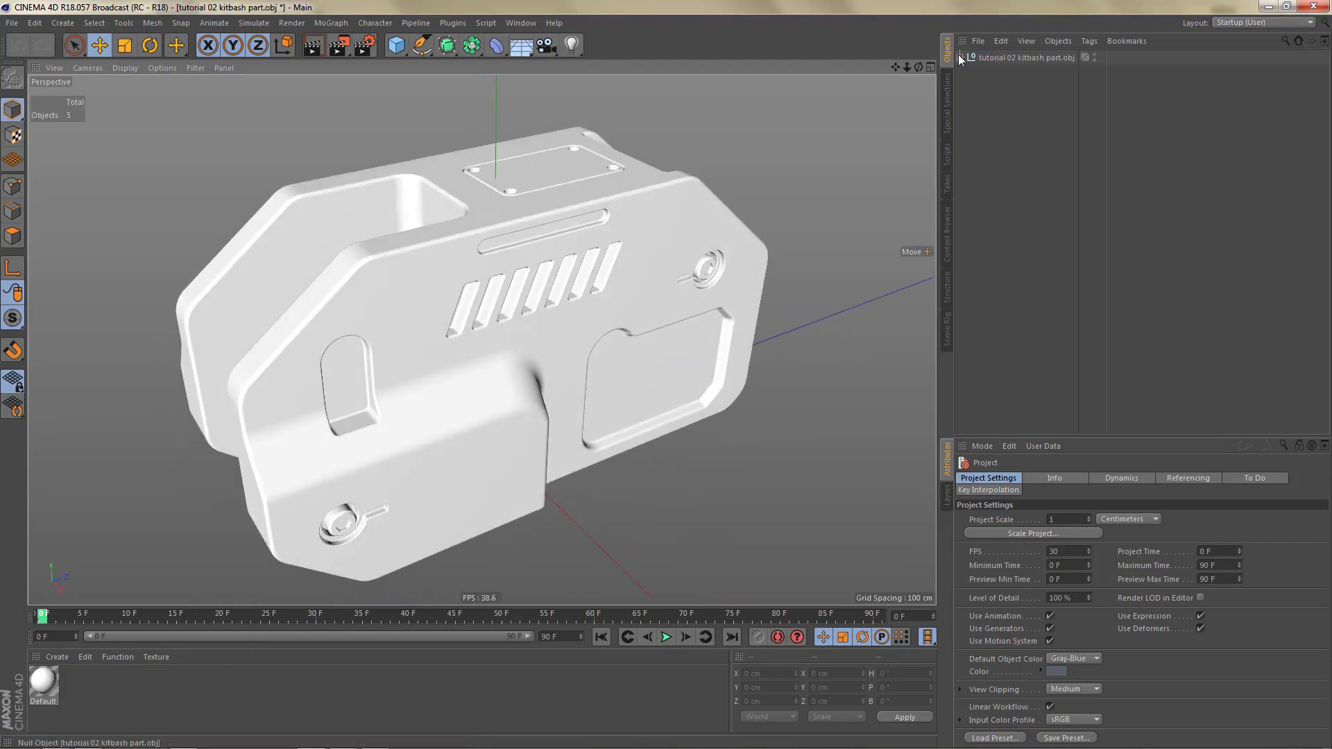
Step: Expand the imported OBJ group and delete the texture tags from all four part objects
click(961, 57)
click(1113, 70)
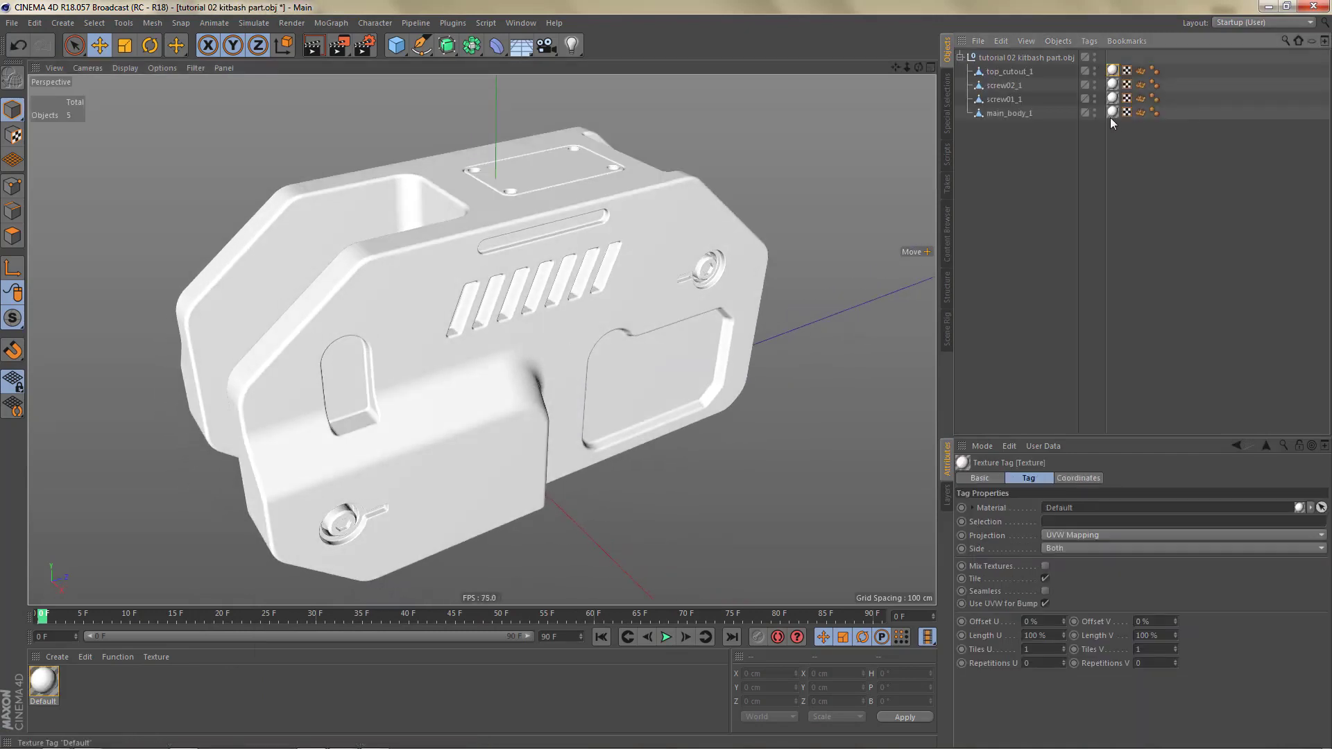
shift+click(1112, 113)
key(Delete)
alt+drag(500, 312, 476, 333)
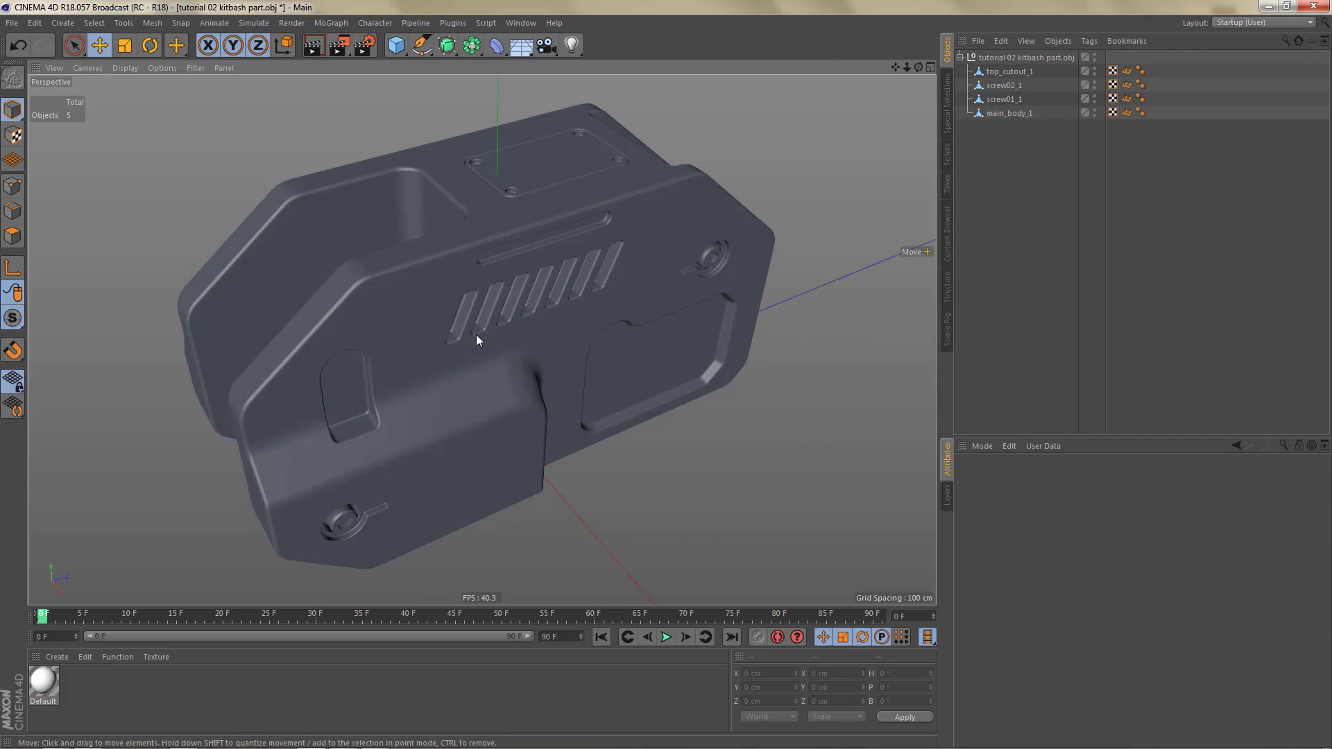
Step: Add Ambient Occlusion to the render settings and render the perspective view of the part
key(ctrl+b)
click(105, 255)
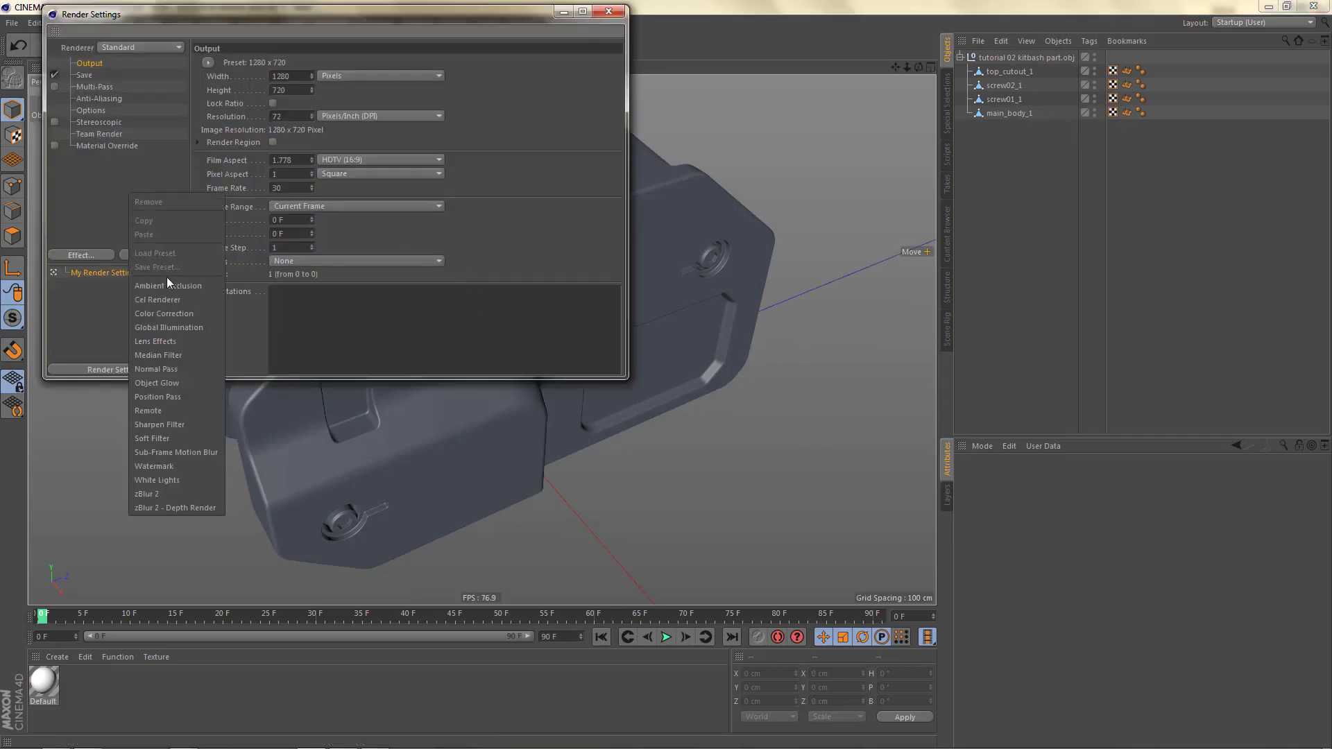
click(173, 282)
click(621, 13)
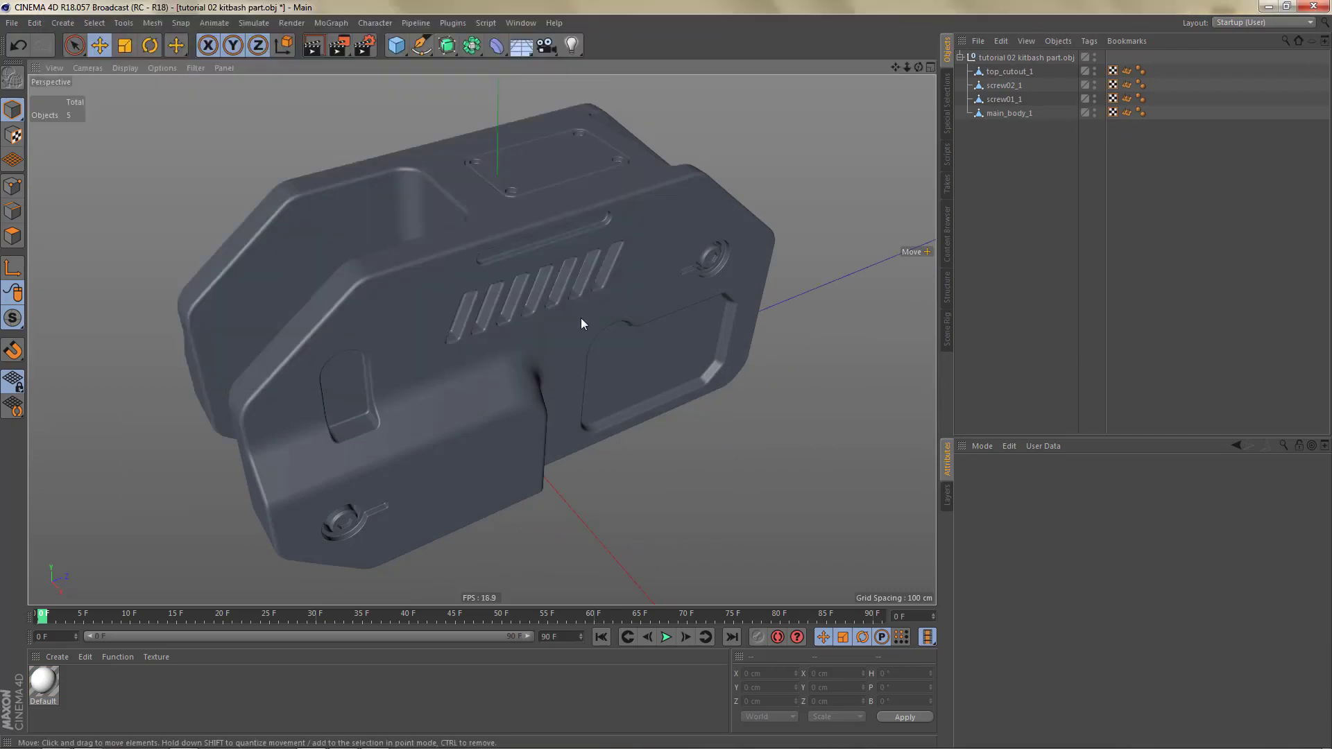
key(ctrl+r)
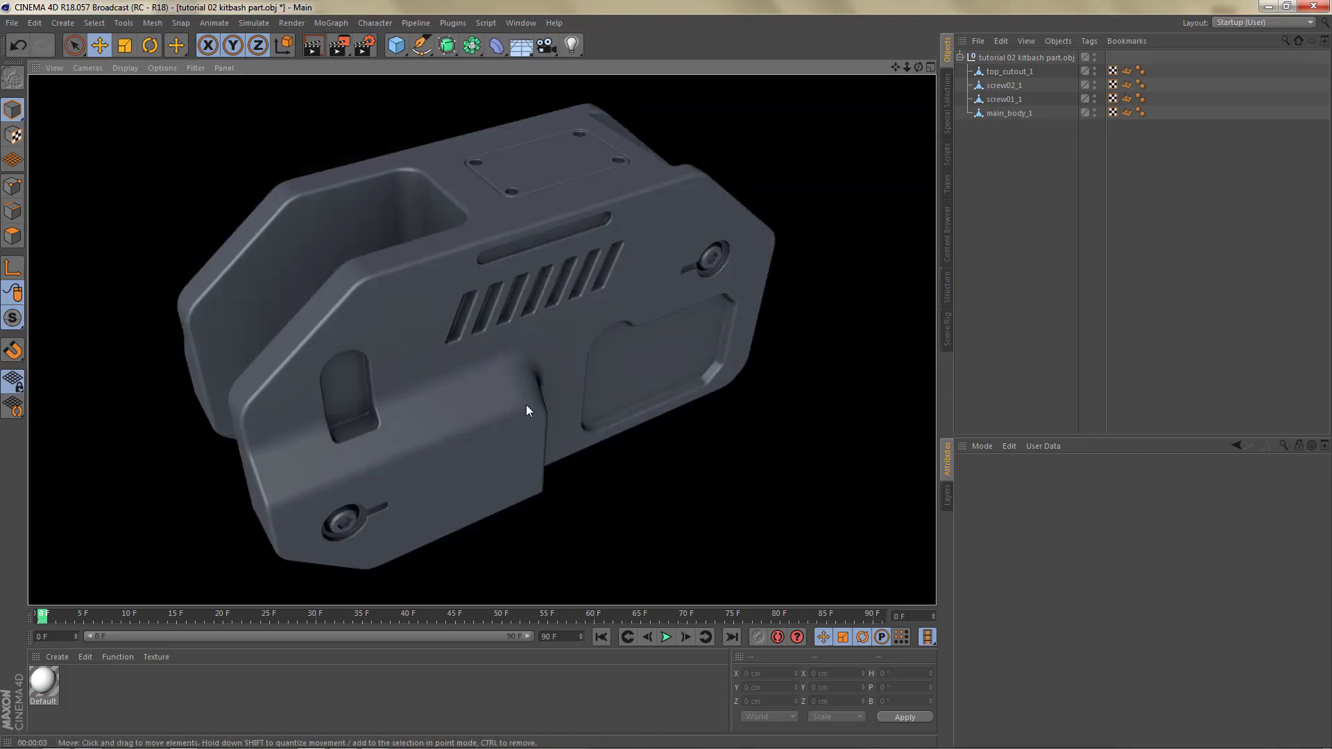
alt+drag(592, 310, 588, 368)
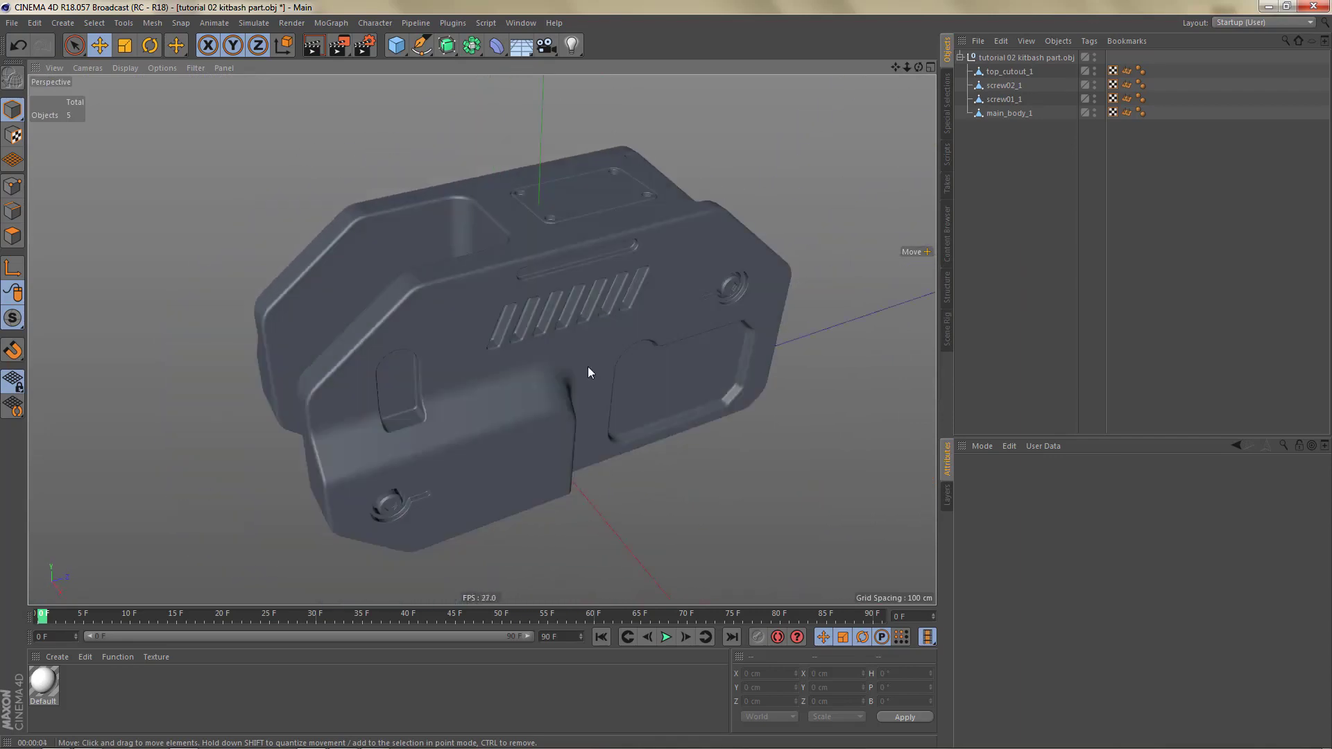